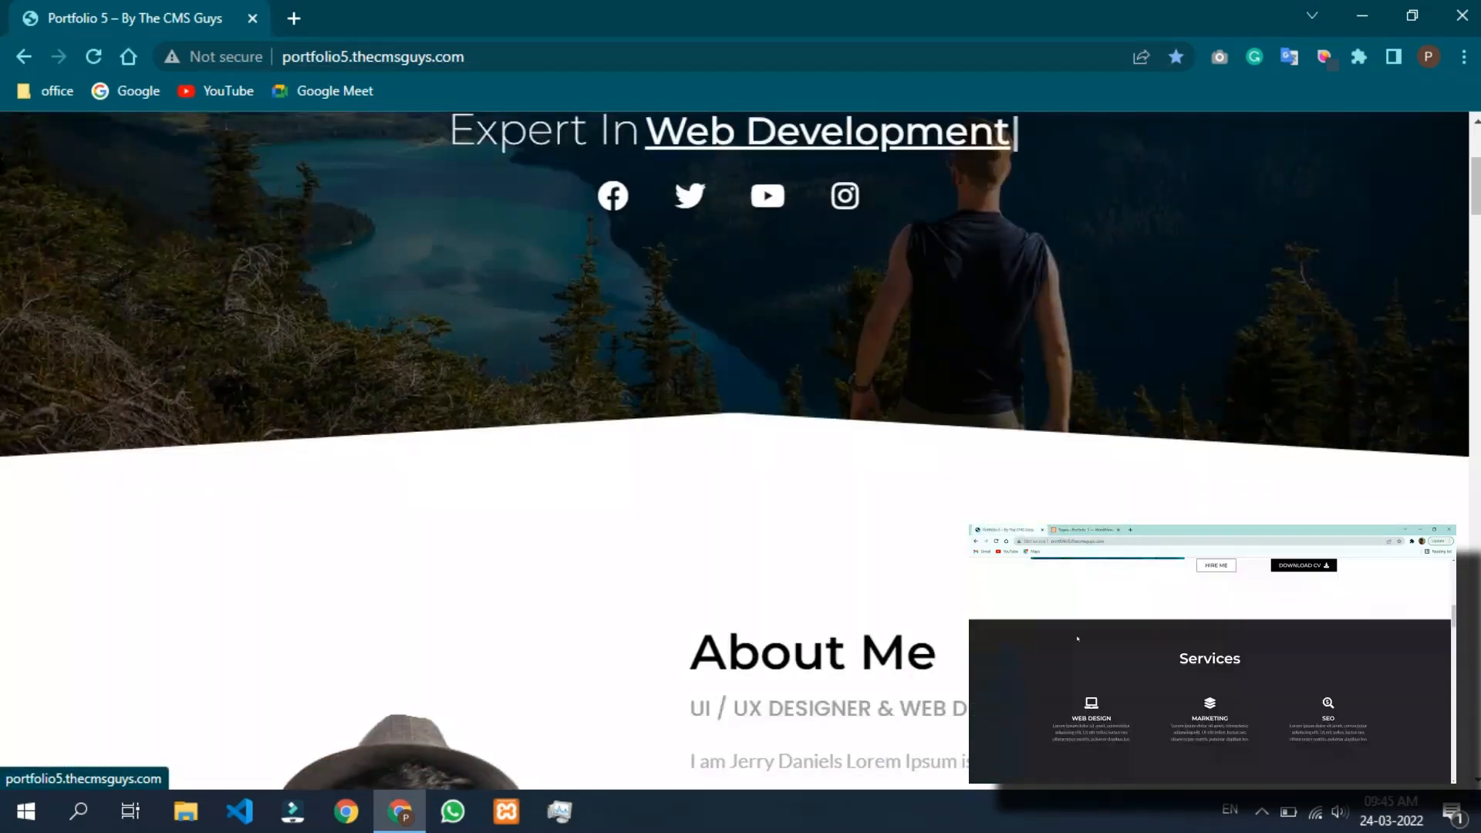
# Scroll down through the Portfolio 5 homepage and back up to the top.
pyautogui.scroll(-15, 734, 451)
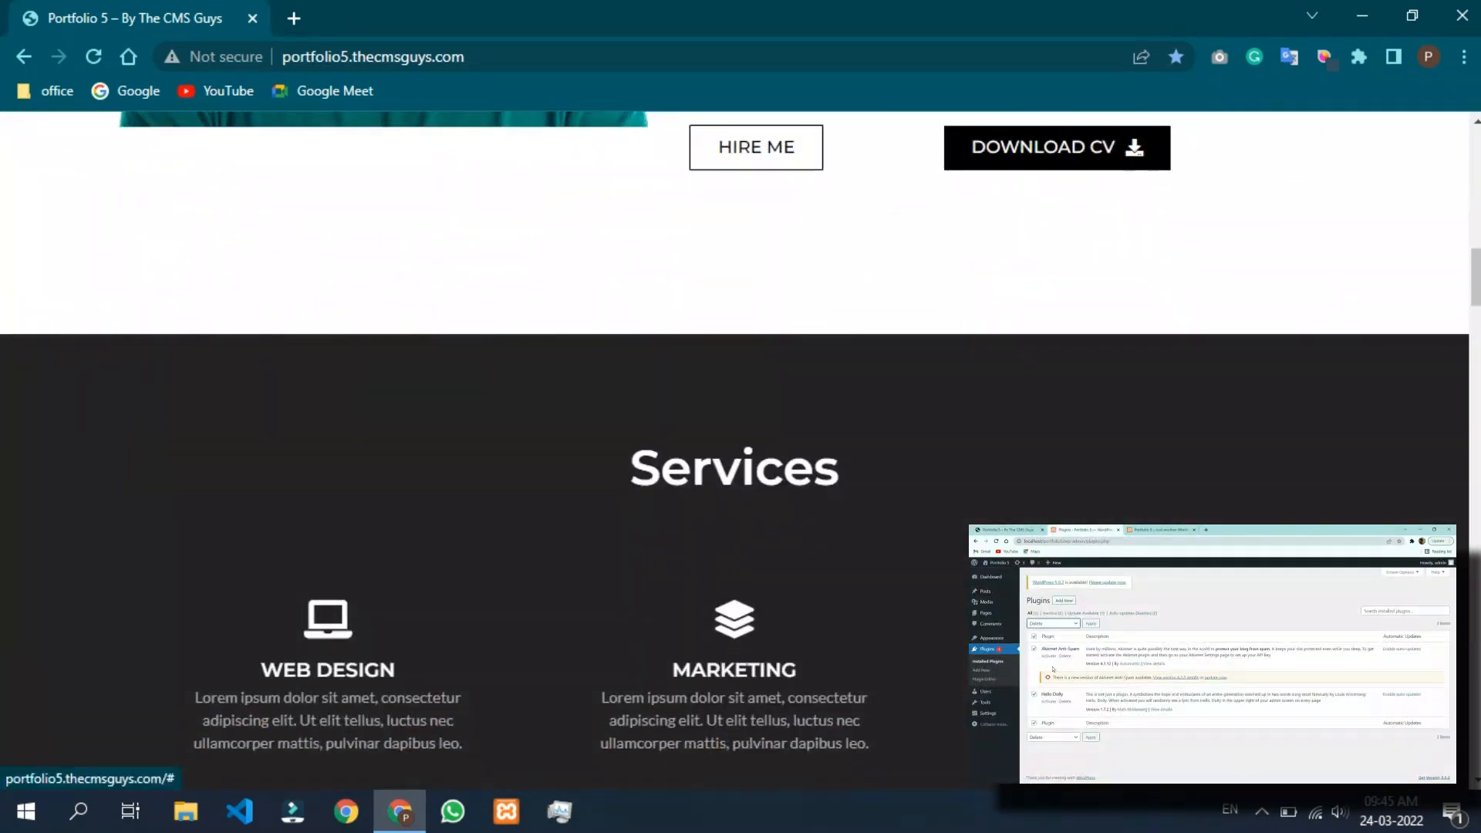
pyautogui.scroll(-14, 735, 452)
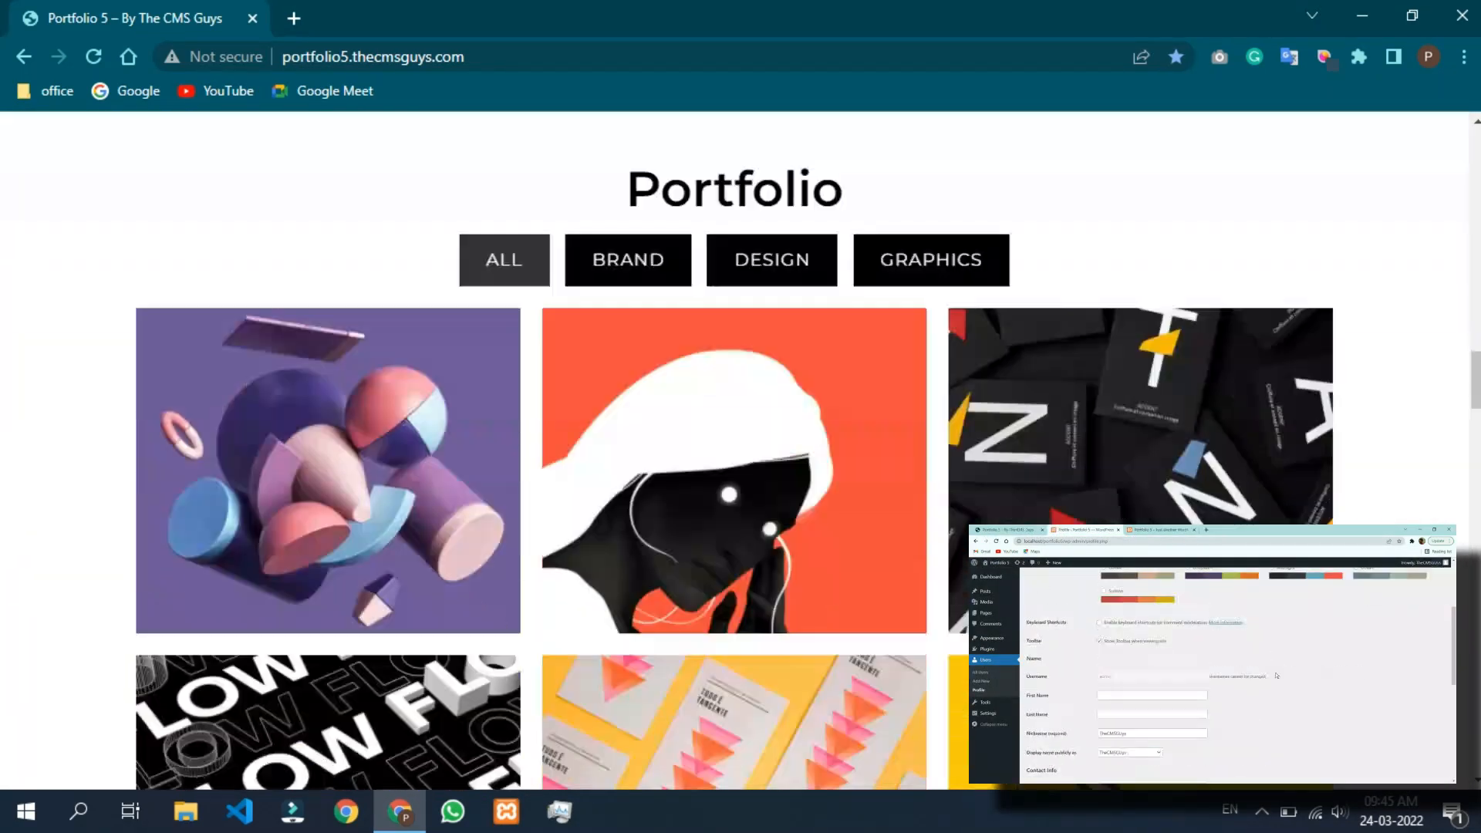
pyautogui.scroll(-14, 734, 452)
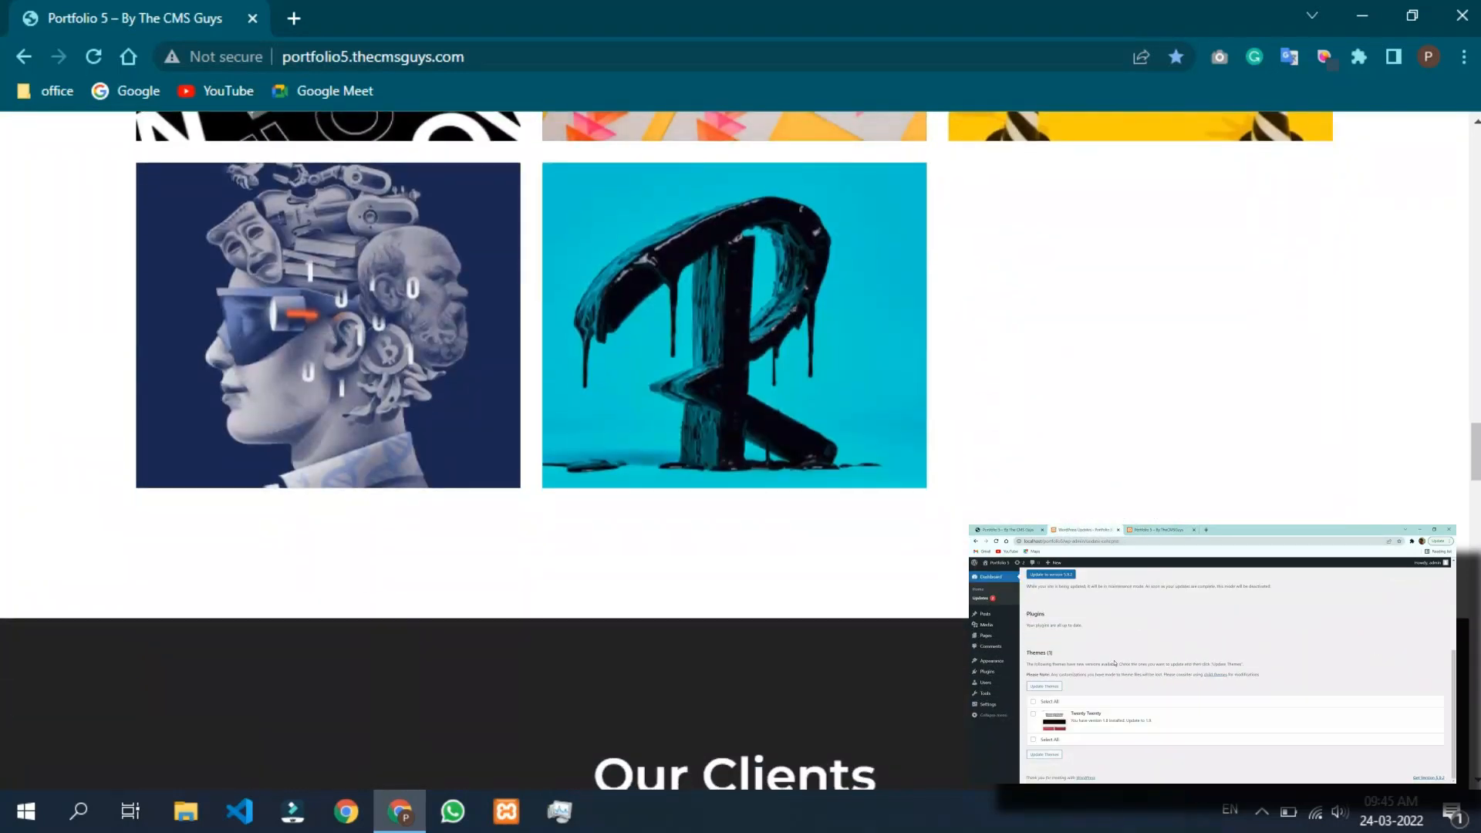
pyautogui.scroll(-14, 735, 452)
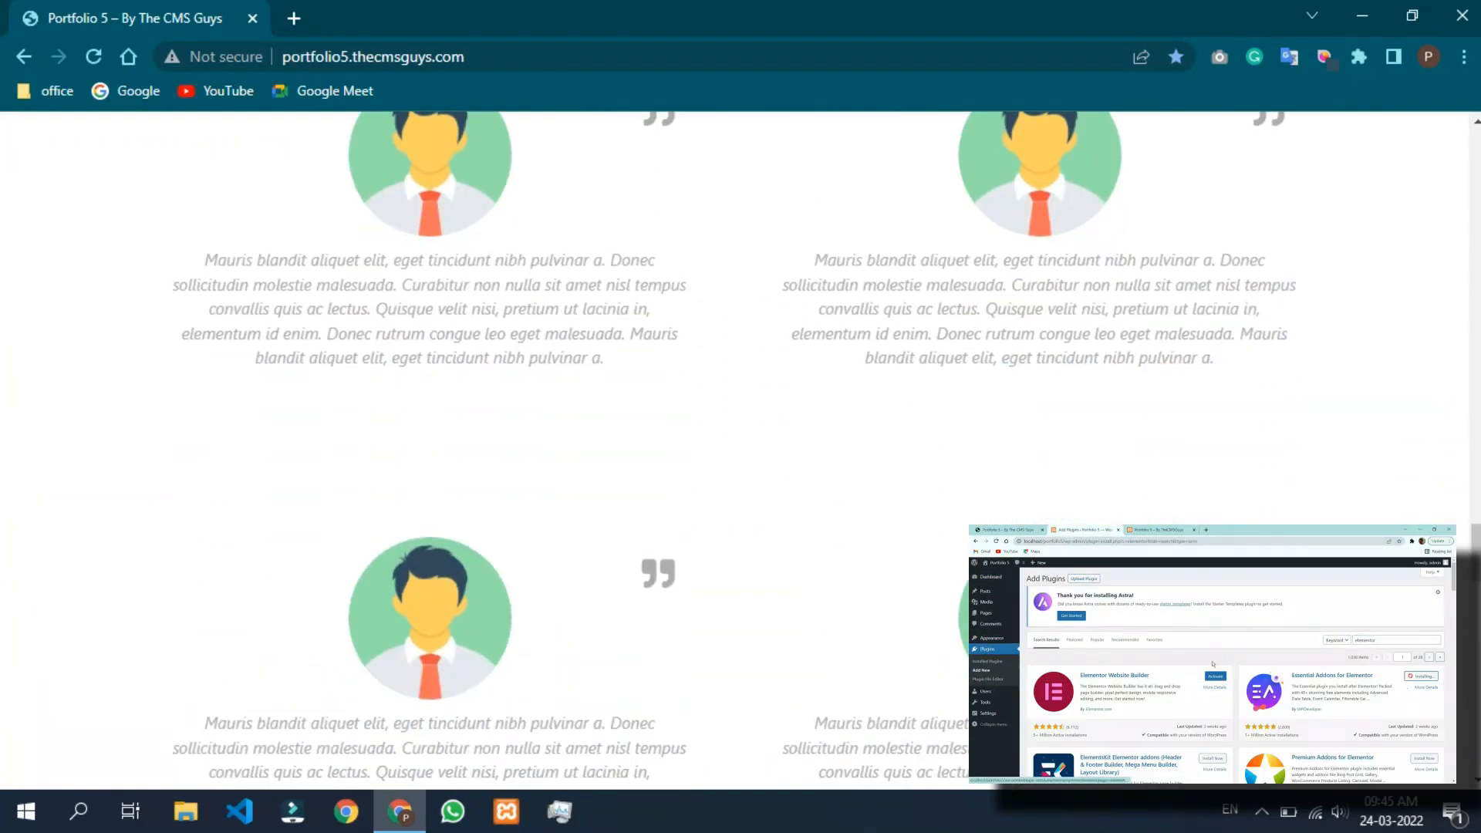
pyautogui.scroll(-14, 735, 451)
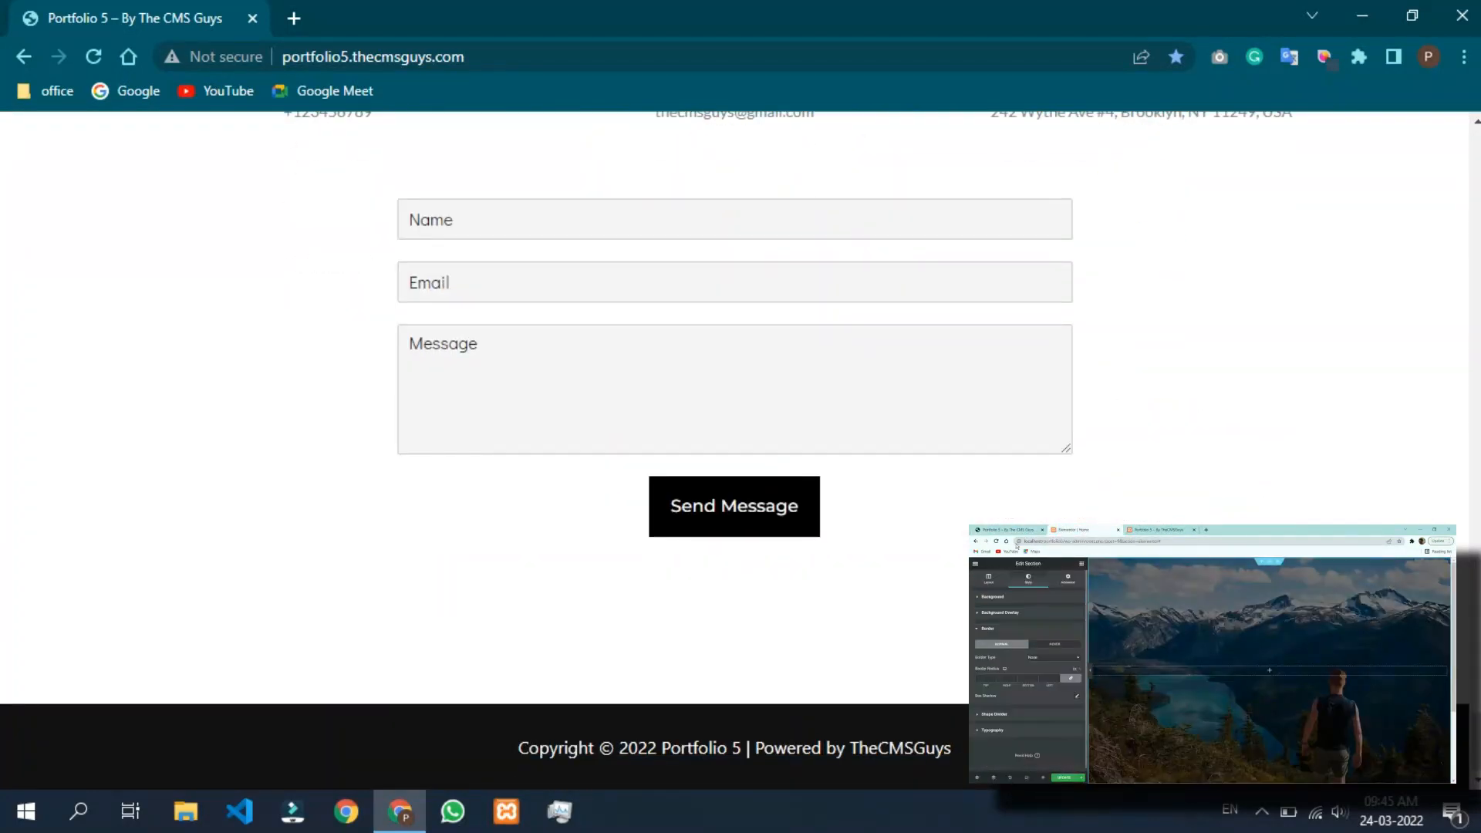
pyautogui.scroll(10, 734, 451)
pyautogui.scroll(10, 735, 451)
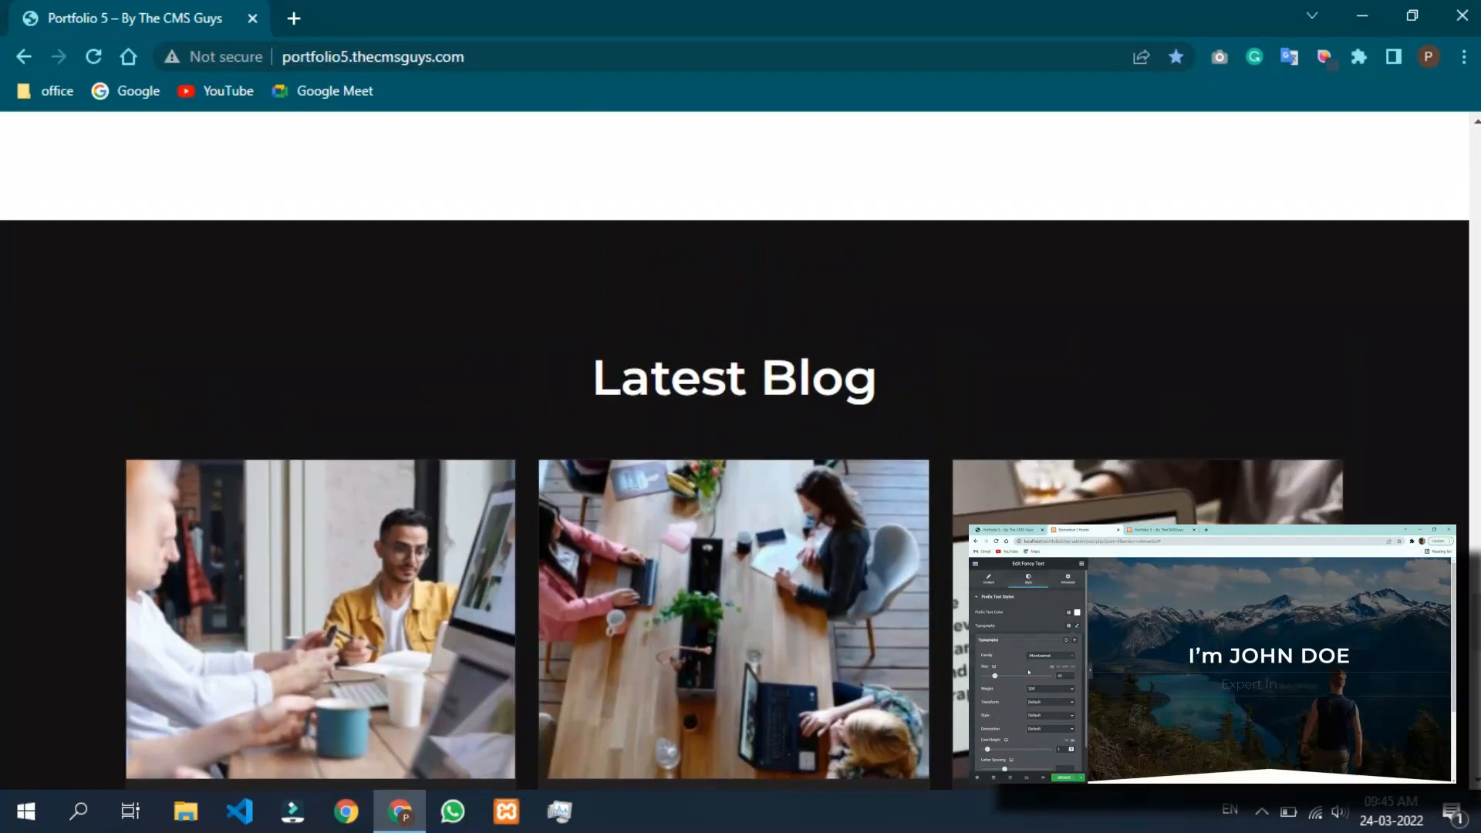
pyautogui.scroll(8, 734, 451)
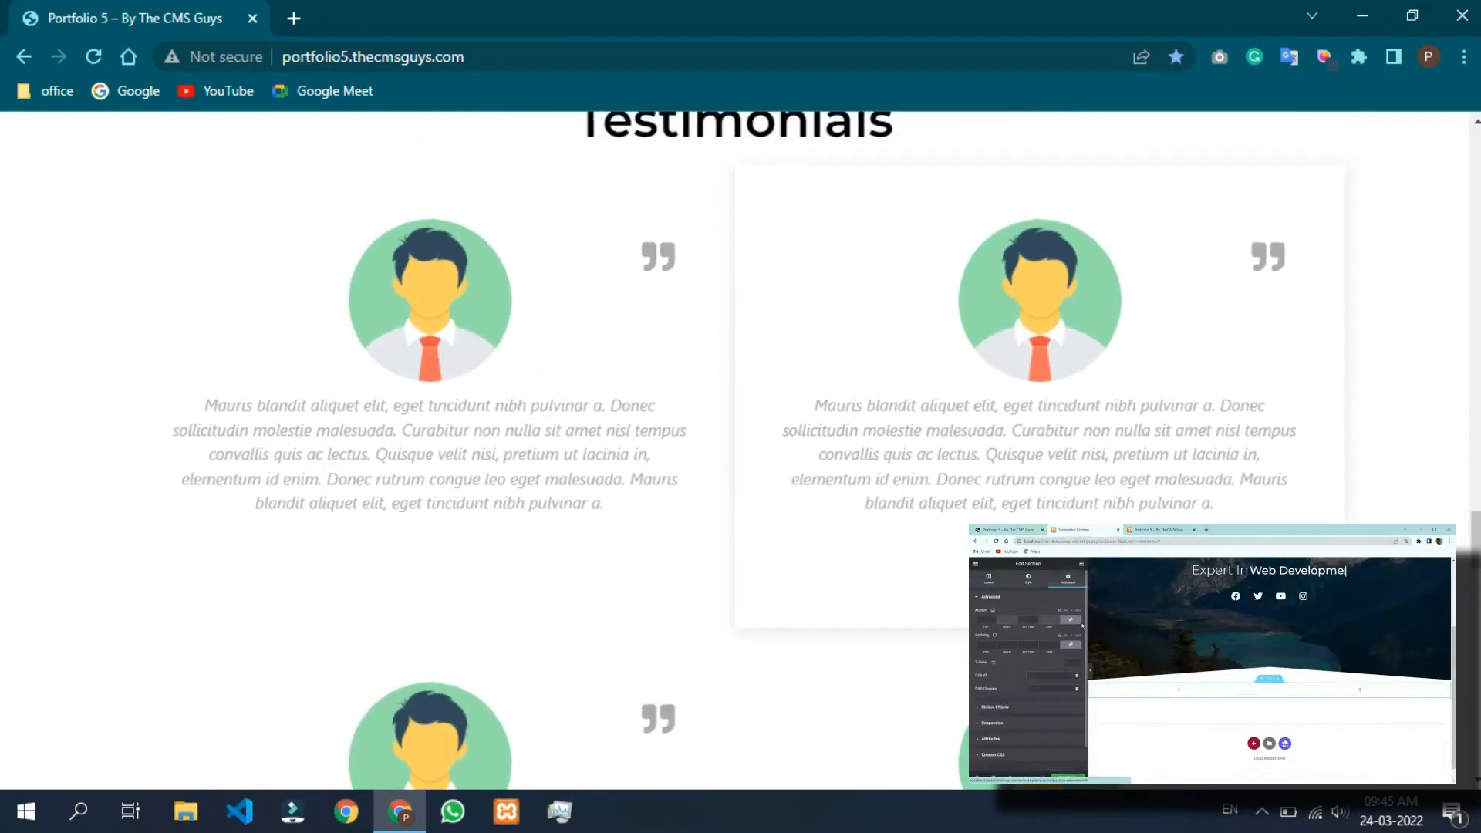
pyautogui.scroll(10, 734, 452)
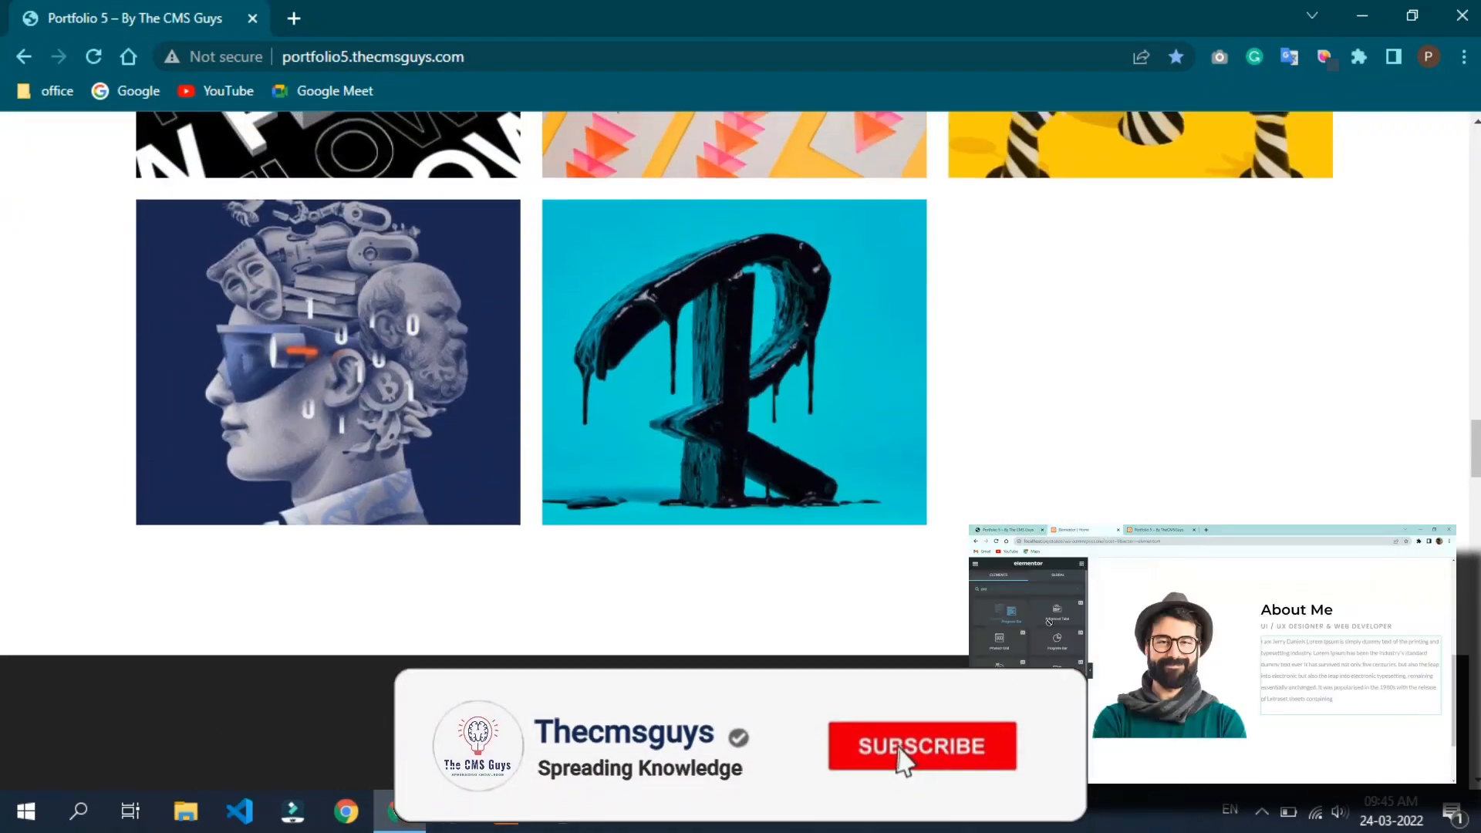
pyautogui.scroll(12, 735, 451)
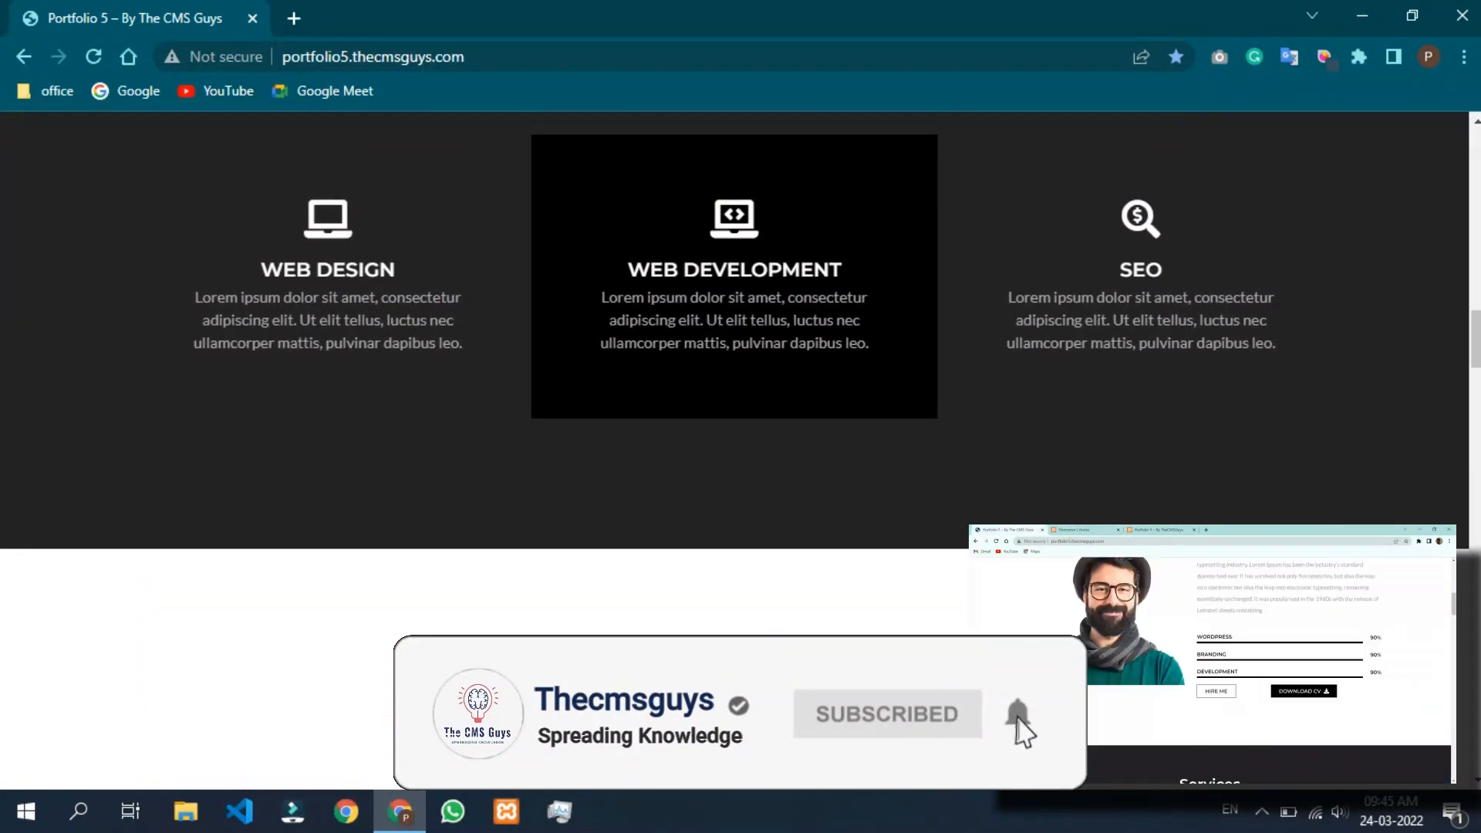
pyautogui.scroll(10, 735, 452)
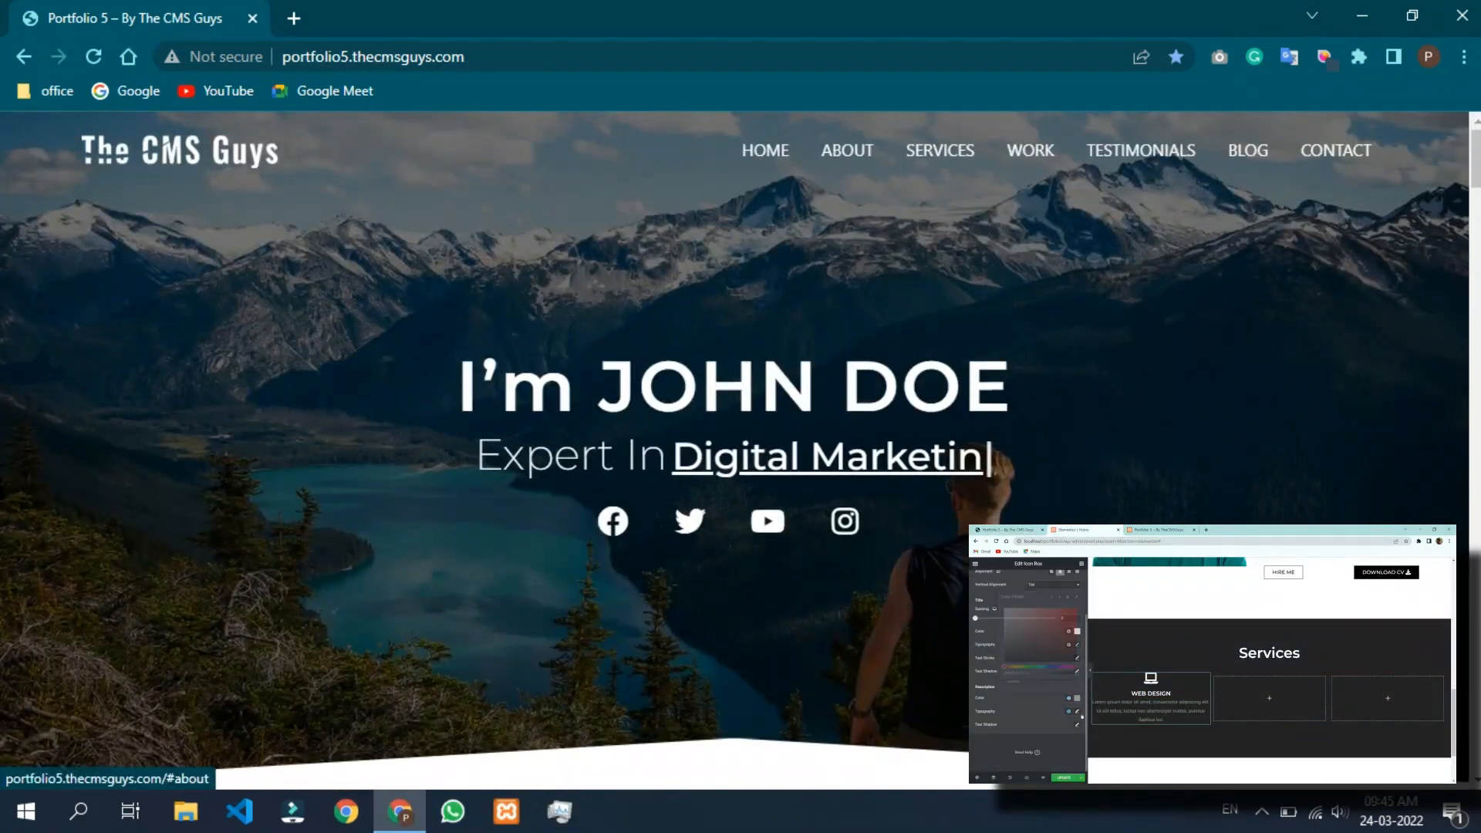
pyautogui.scroll(-8, 734, 452)
pyautogui.scroll(8, 735, 451)
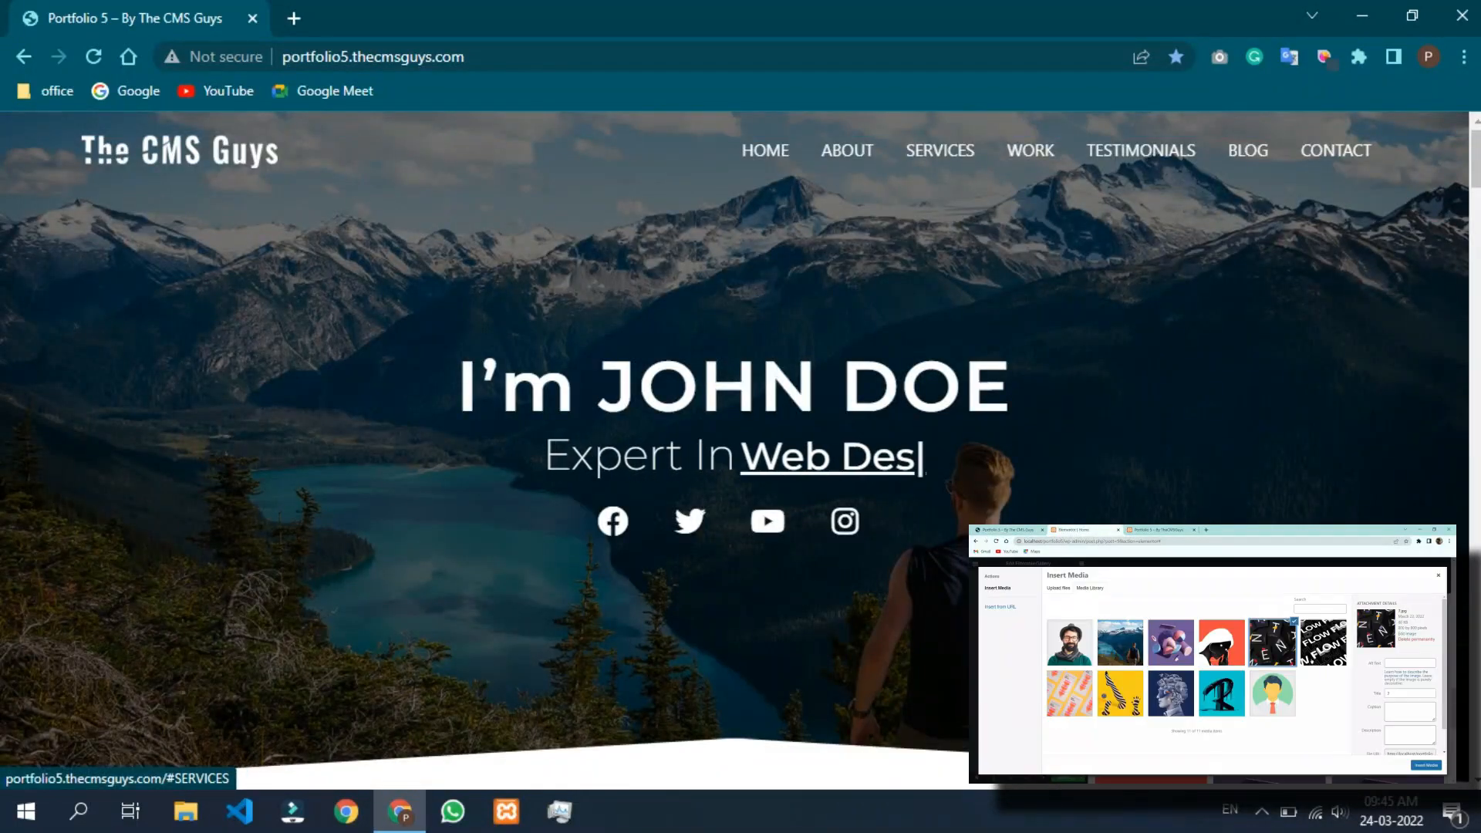
# Jump to the Services, Portfolio and Testimonials sections using the top navigation menu.
pyautogui.click(940, 150)
pyautogui.scroll(-2, 734, 451)
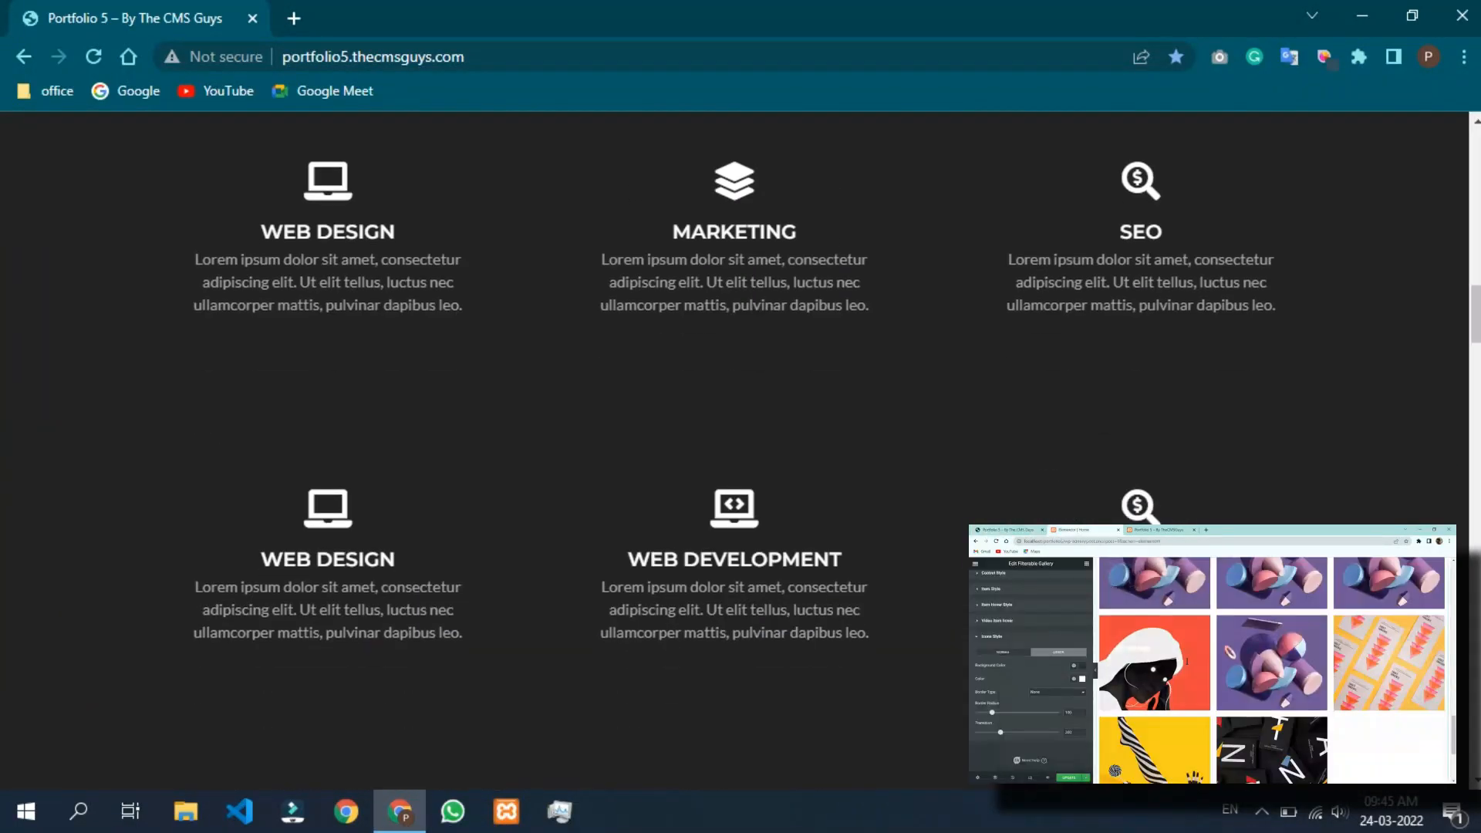
pyautogui.scroll(5, 1140, 231)
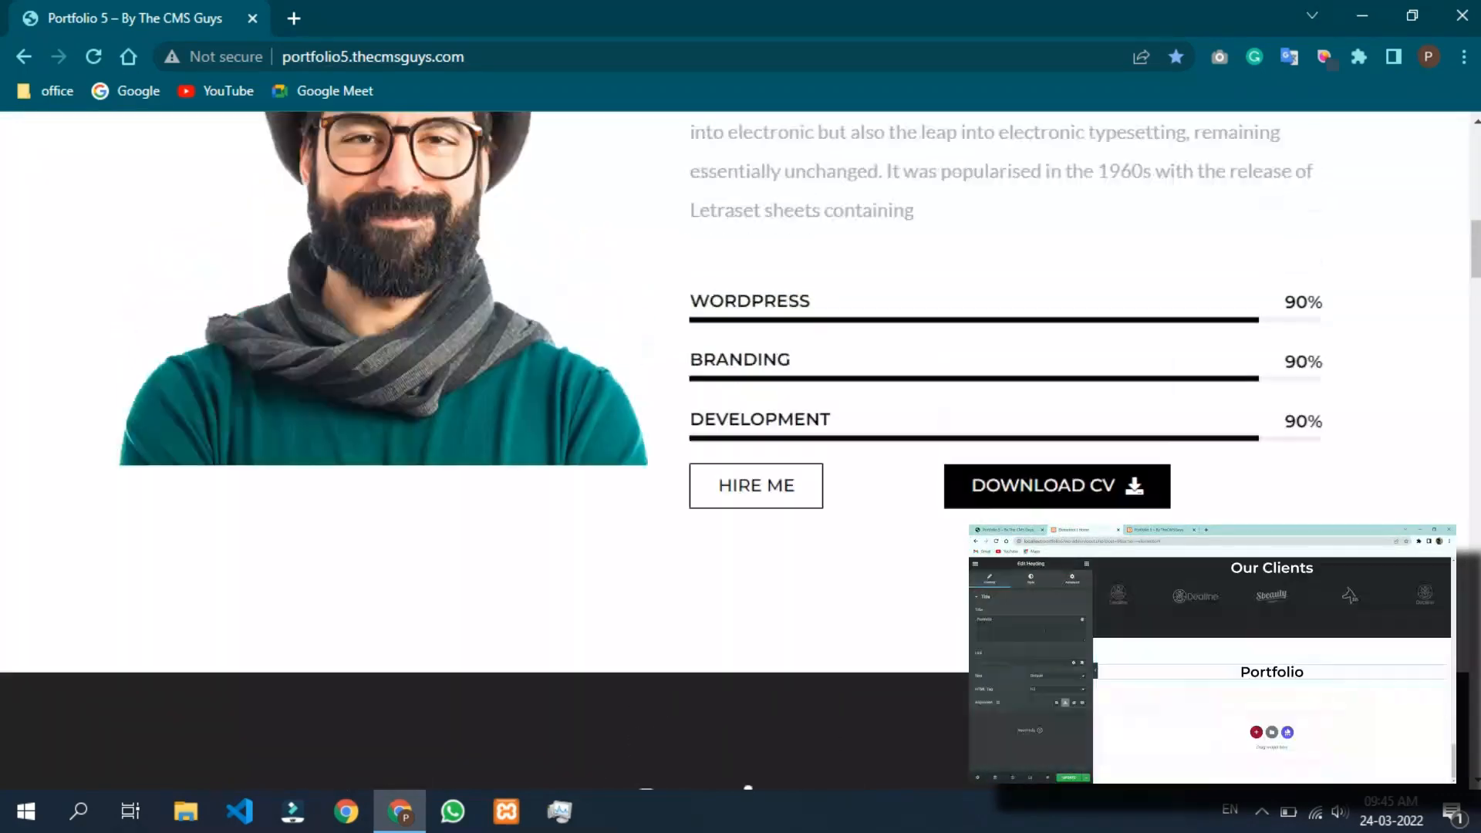
pyautogui.scroll(10, 1030, 151)
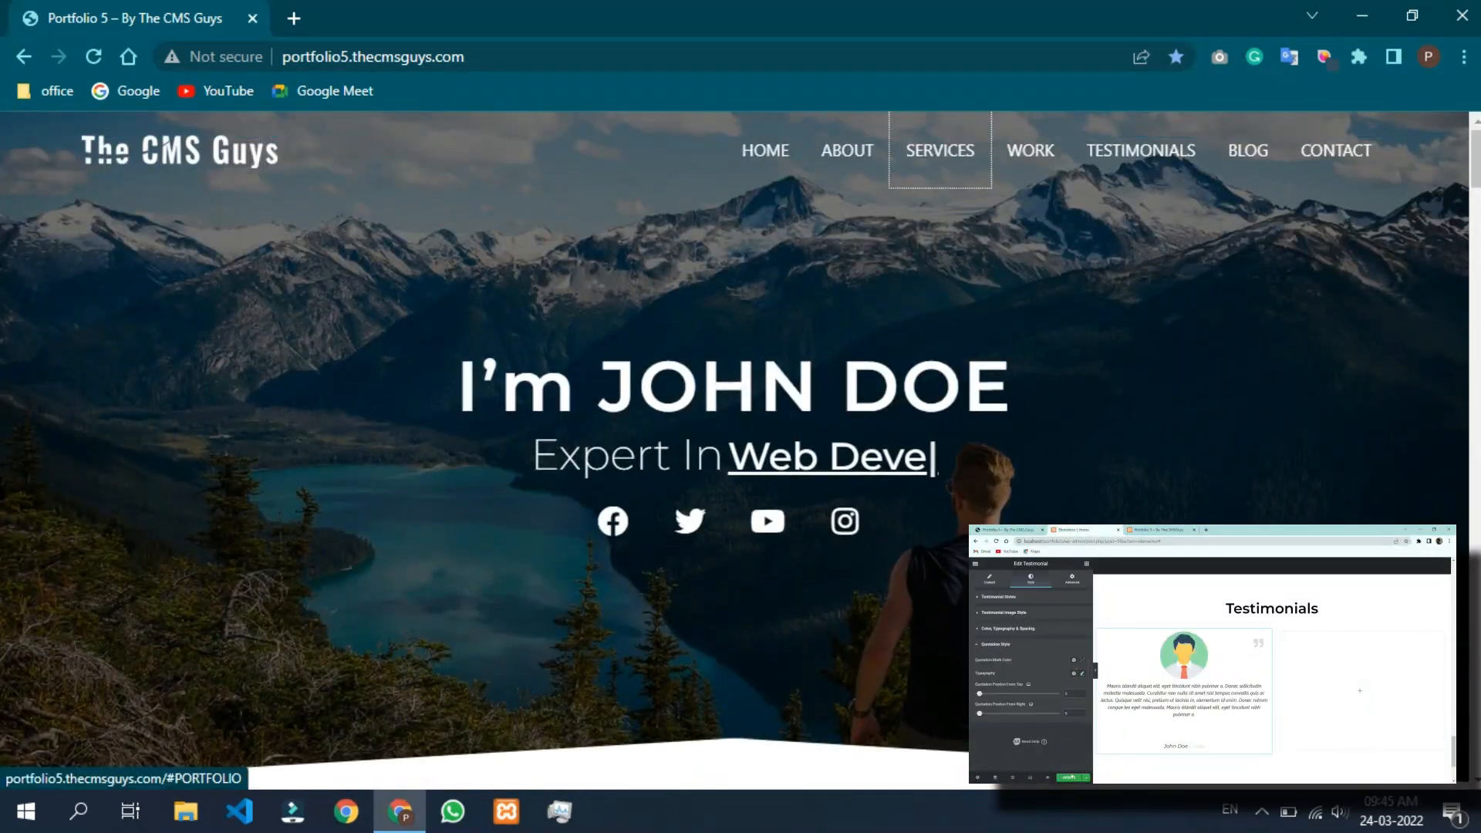
pyautogui.click(1031, 150)
pyautogui.scroll(-5, 741, 452)
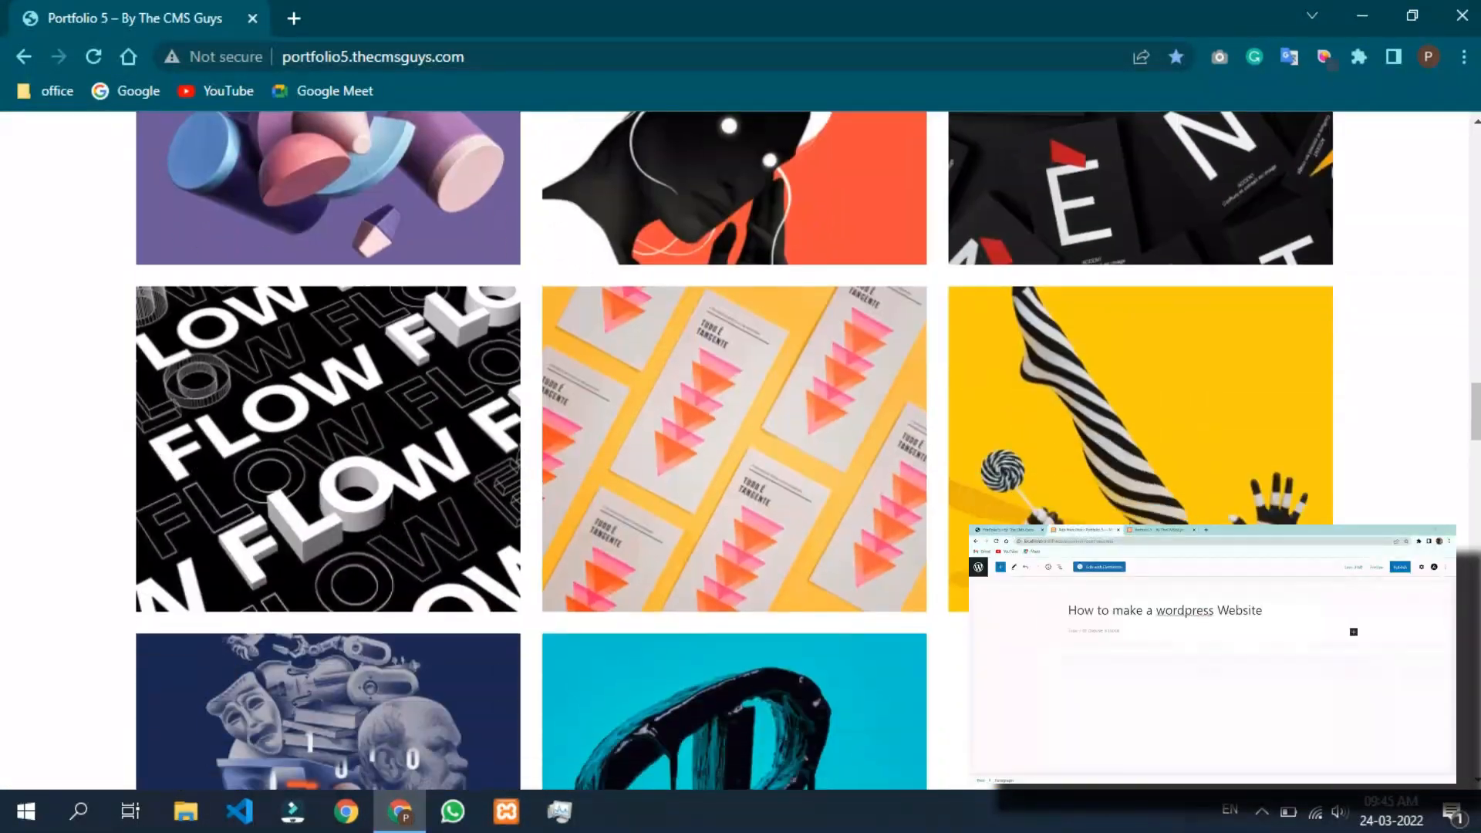
pyautogui.scroll(-5, 740, 451)
pyautogui.scroll(10, 740, 451)
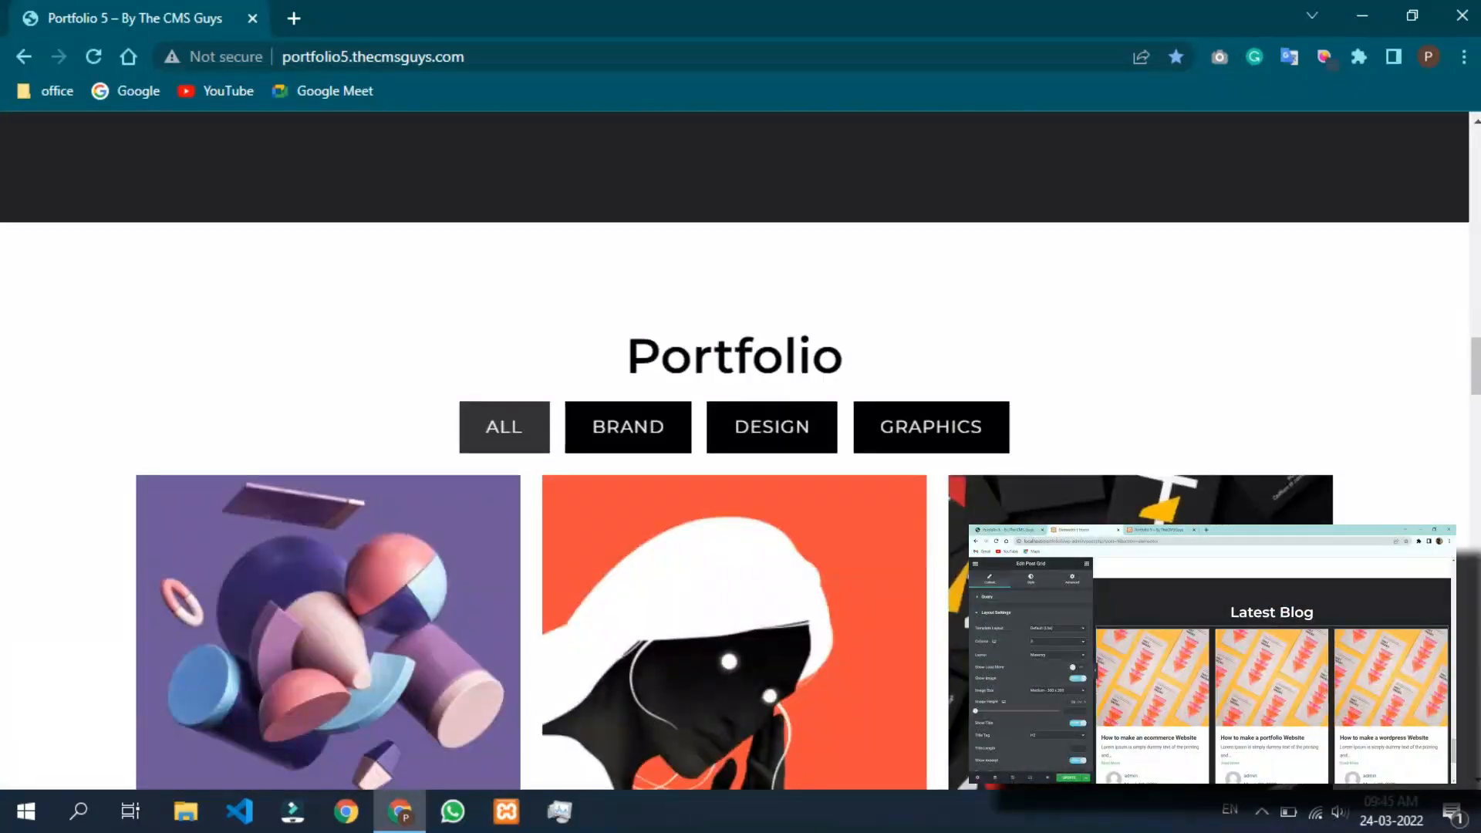
pyautogui.scroll(15, 740, 451)
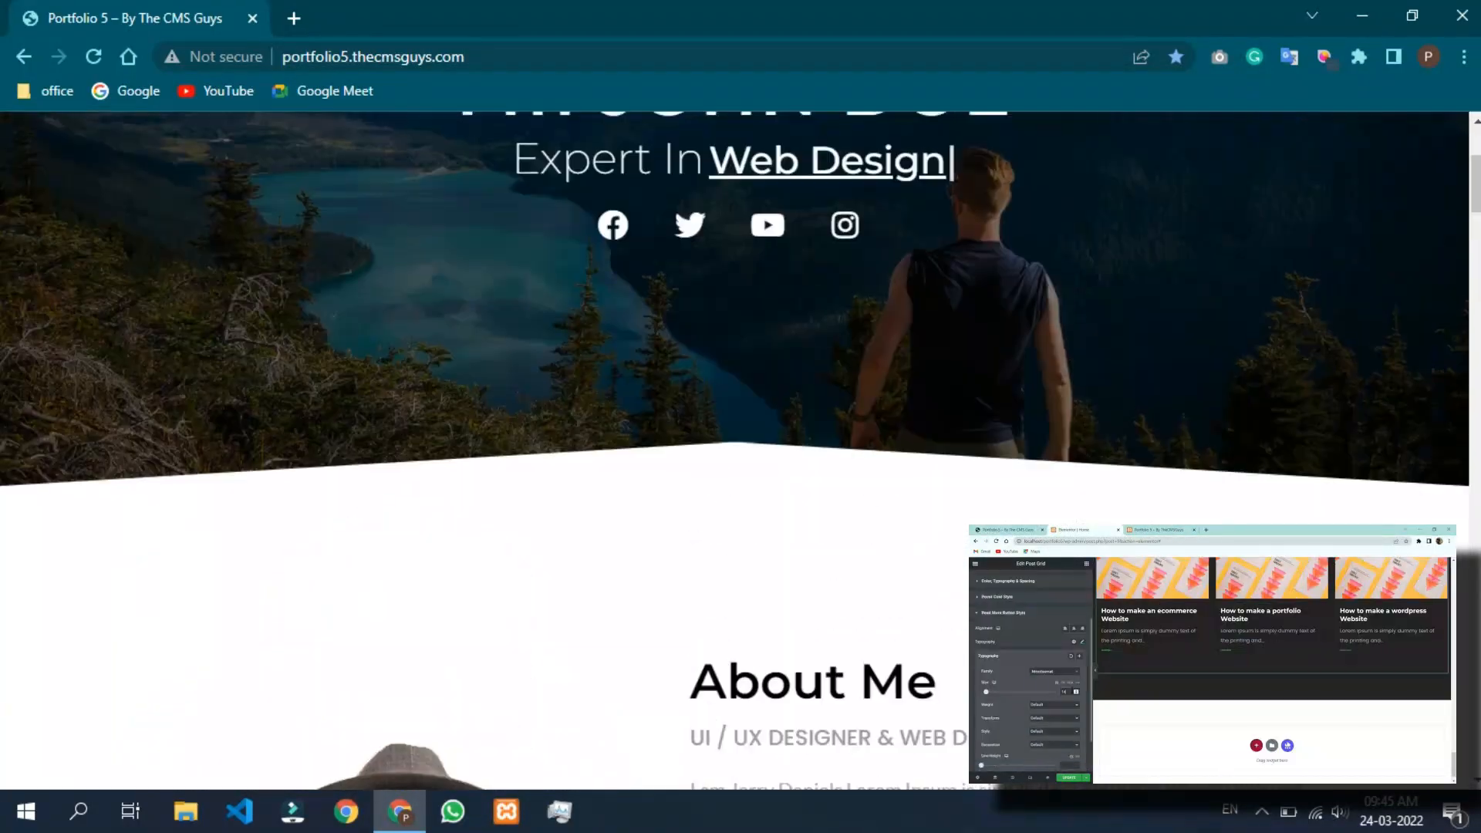
pyautogui.scroll(4, 741, 451)
pyautogui.click(1140, 148)
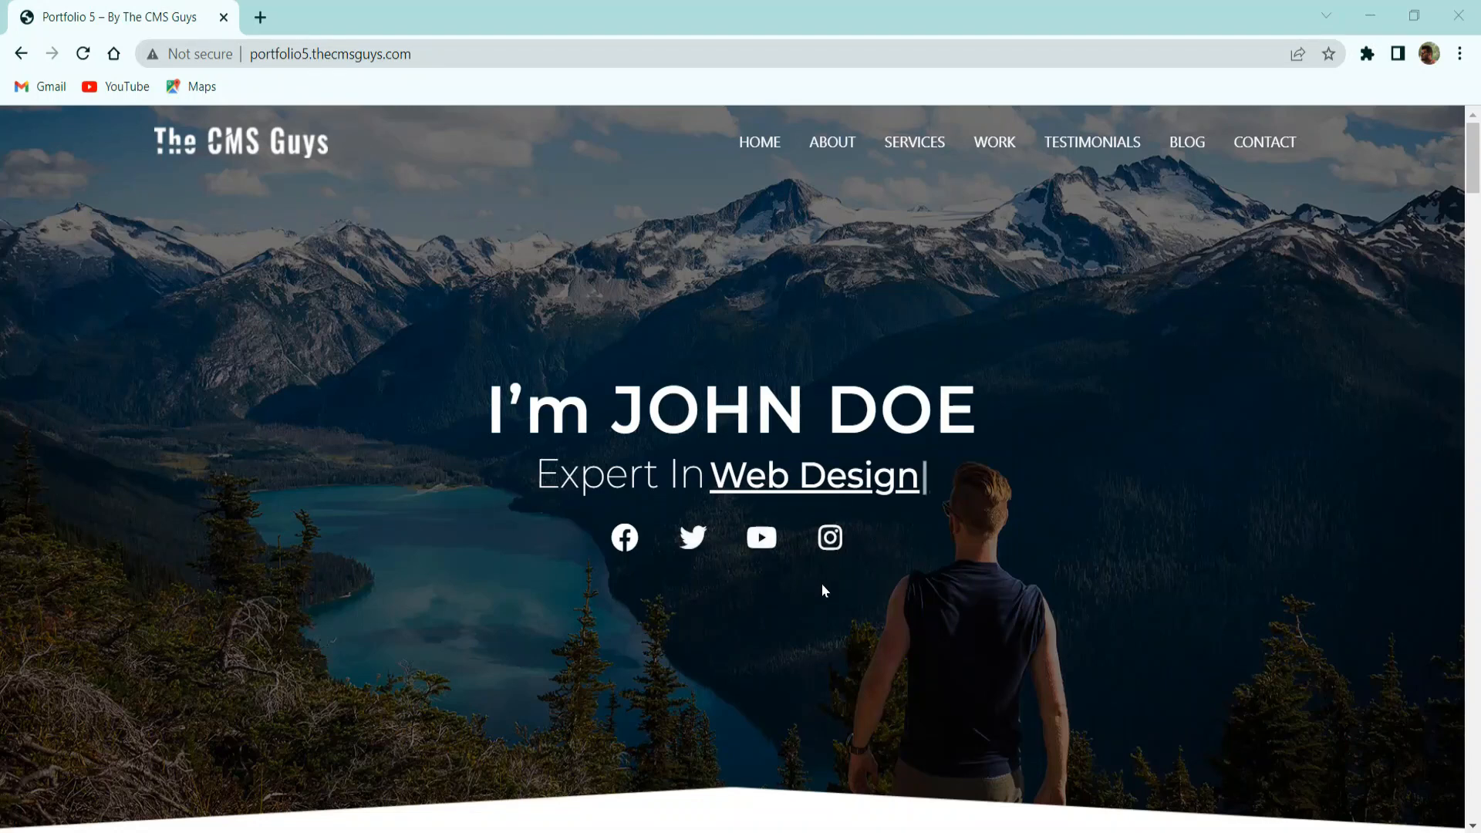
# Scroll down past the hero, About Me and six-card Services grid to the Portfolio filters.
pyautogui.scroll(-3, 794, 564)
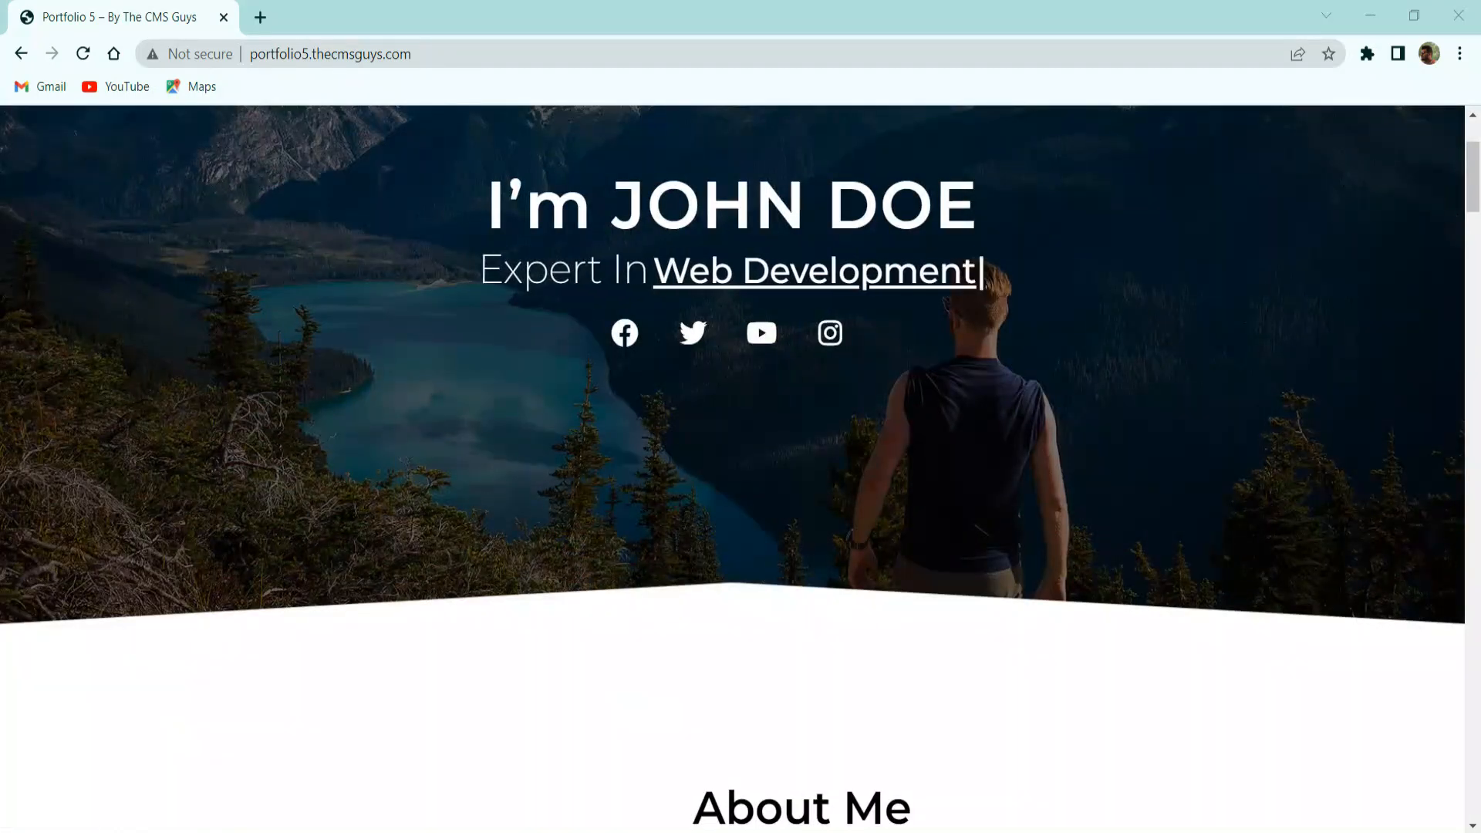
pyautogui.scroll(-3, 957, 256)
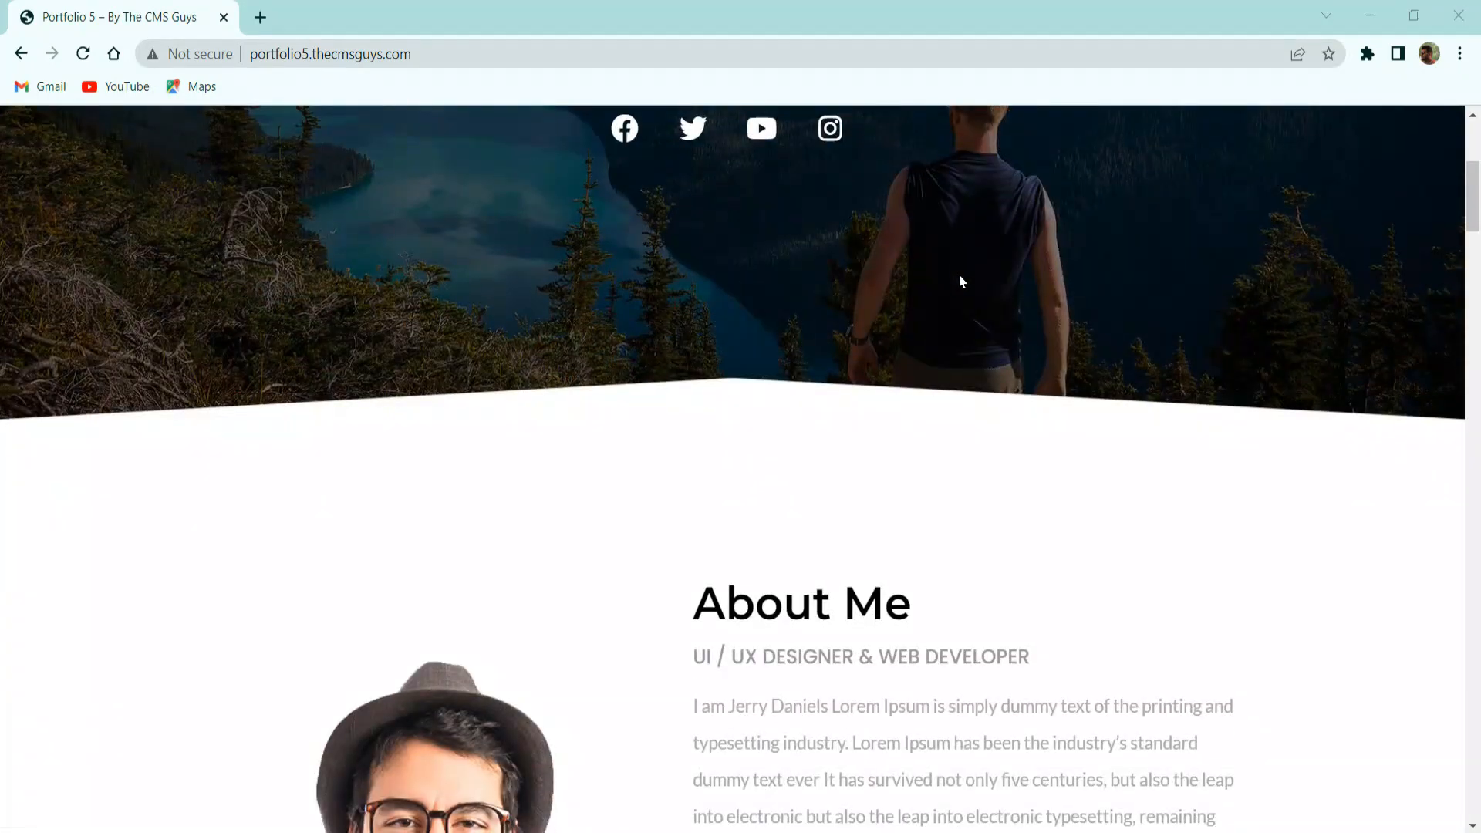
pyautogui.scroll(-3, 959, 270)
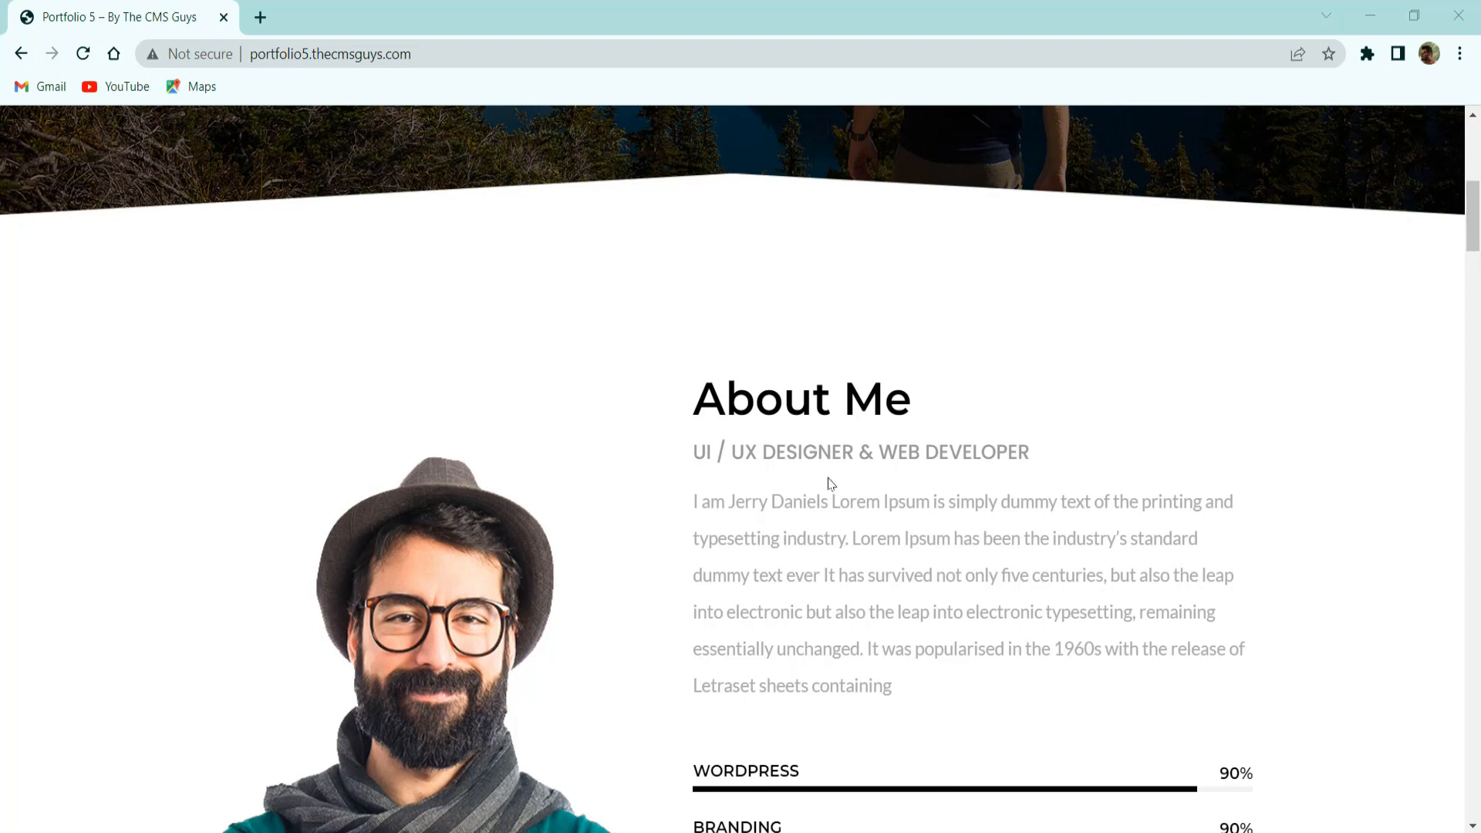
pyautogui.scroll(-3, 890, 484)
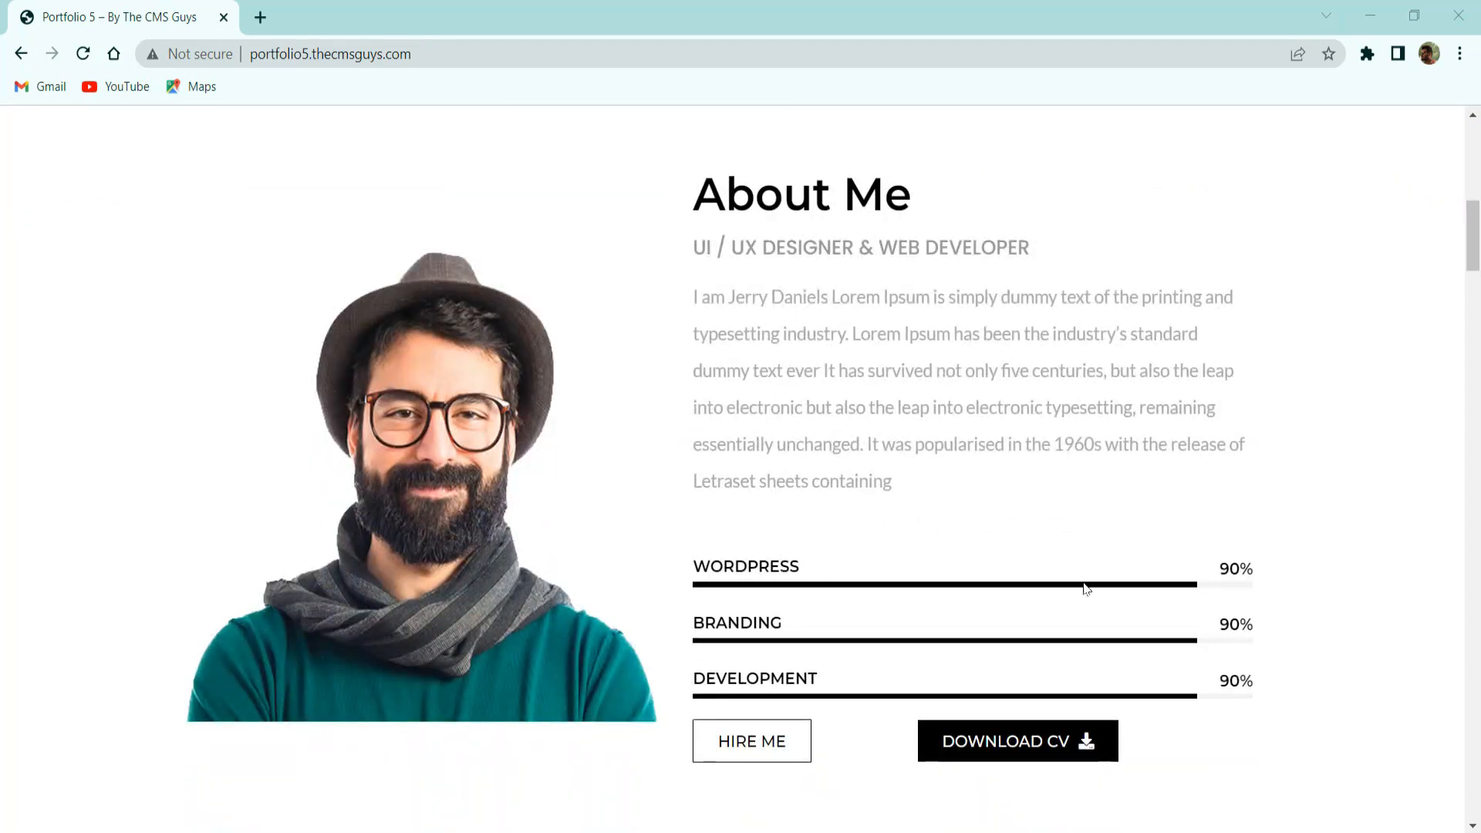
pyautogui.scroll(-3, 1022, 540)
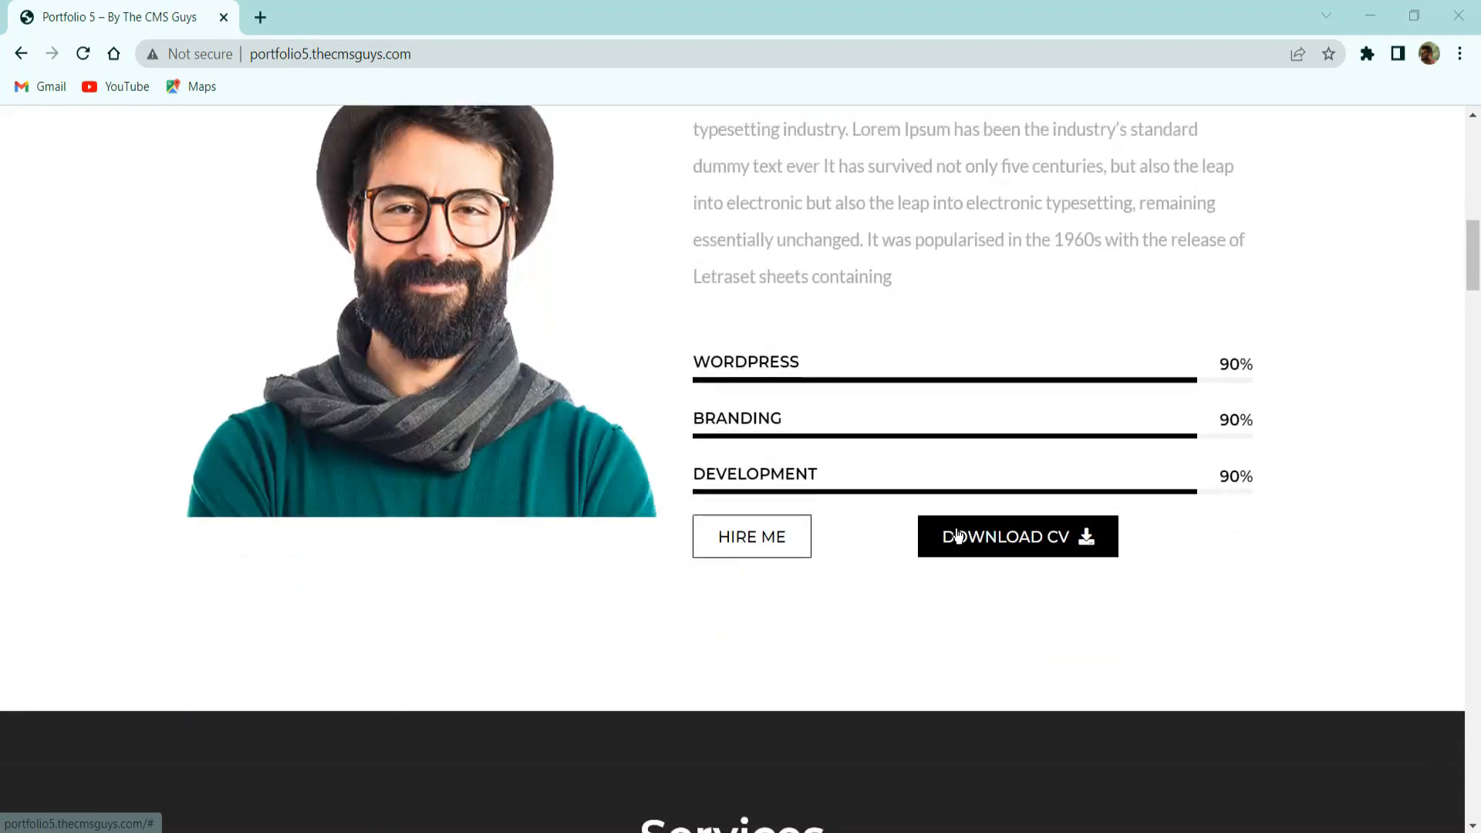
pyautogui.scroll(-6, 997, 521)
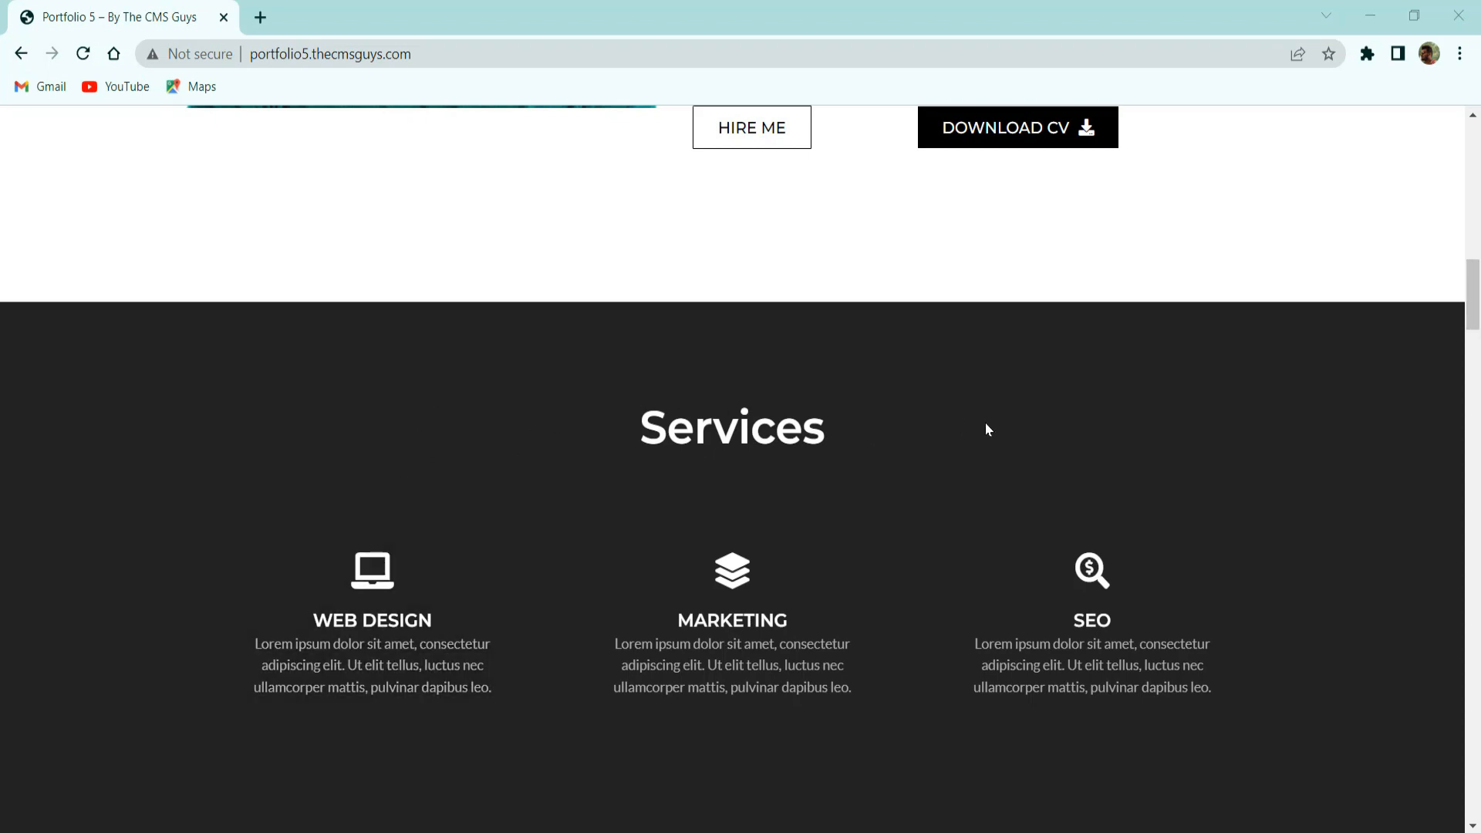
pyautogui.scroll(-6, 989, 432)
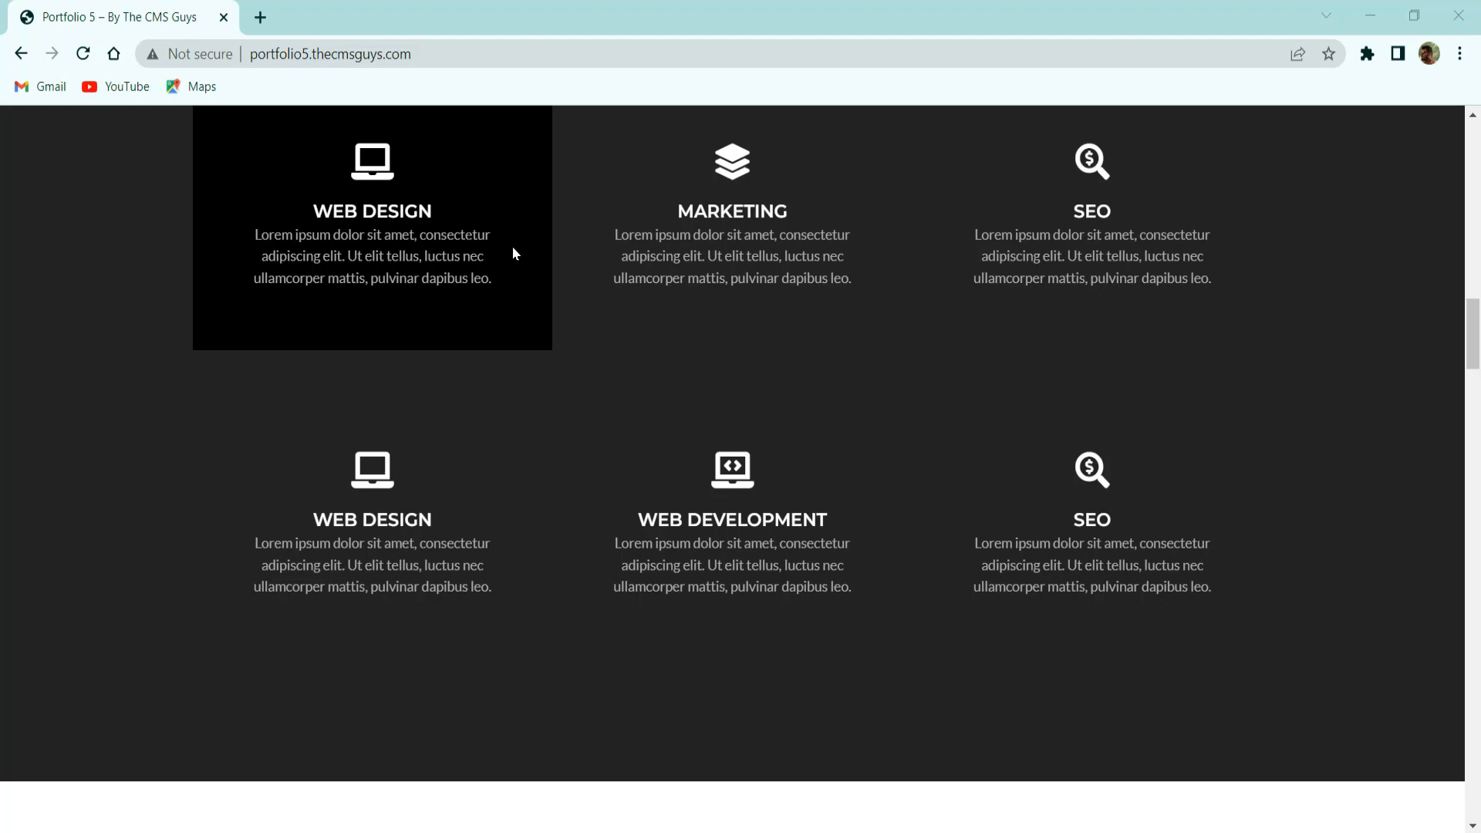
pyautogui.scroll(-5, 586, 279)
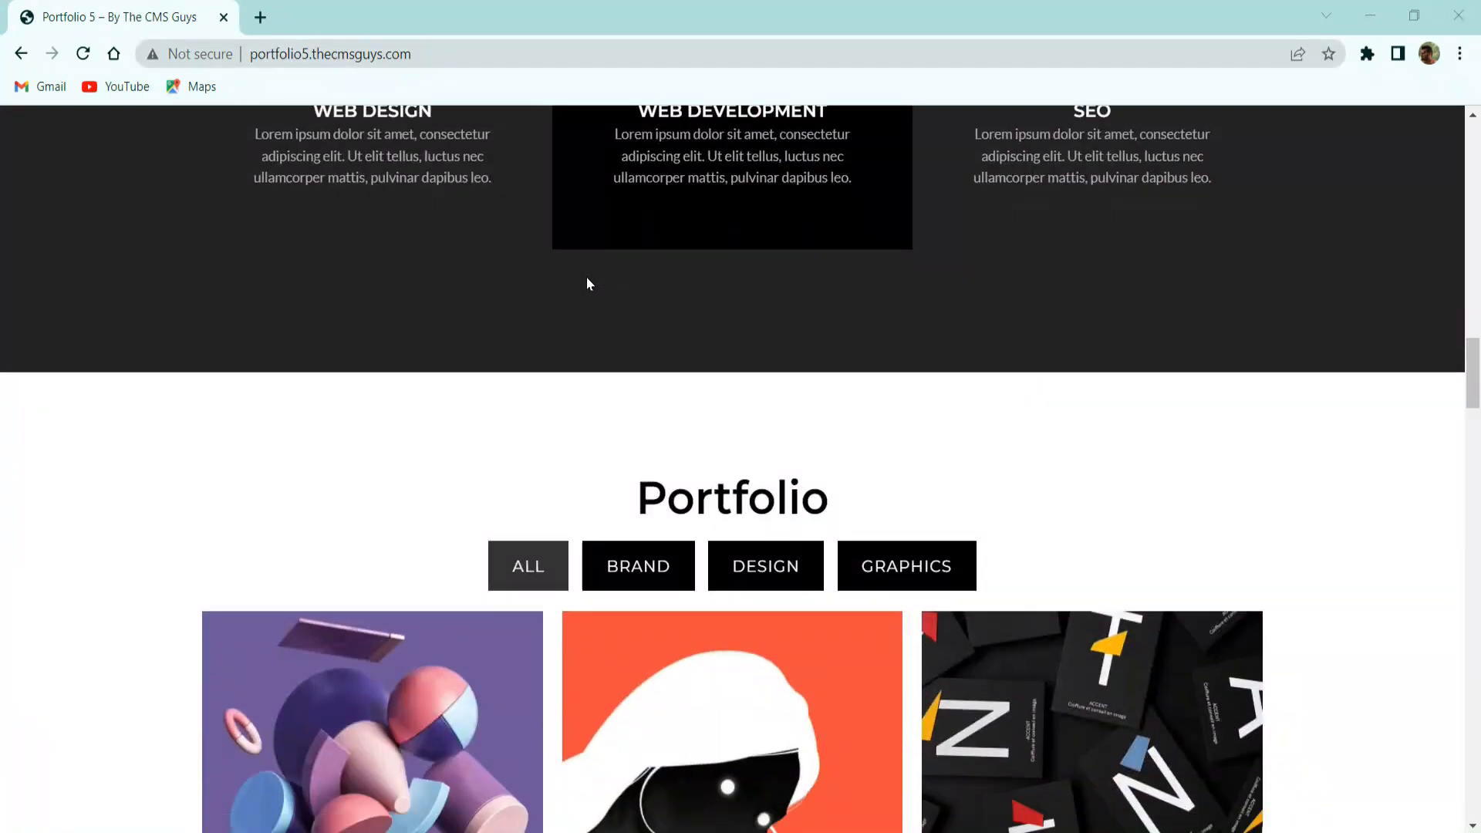
pyautogui.scroll(-3, 591, 275)
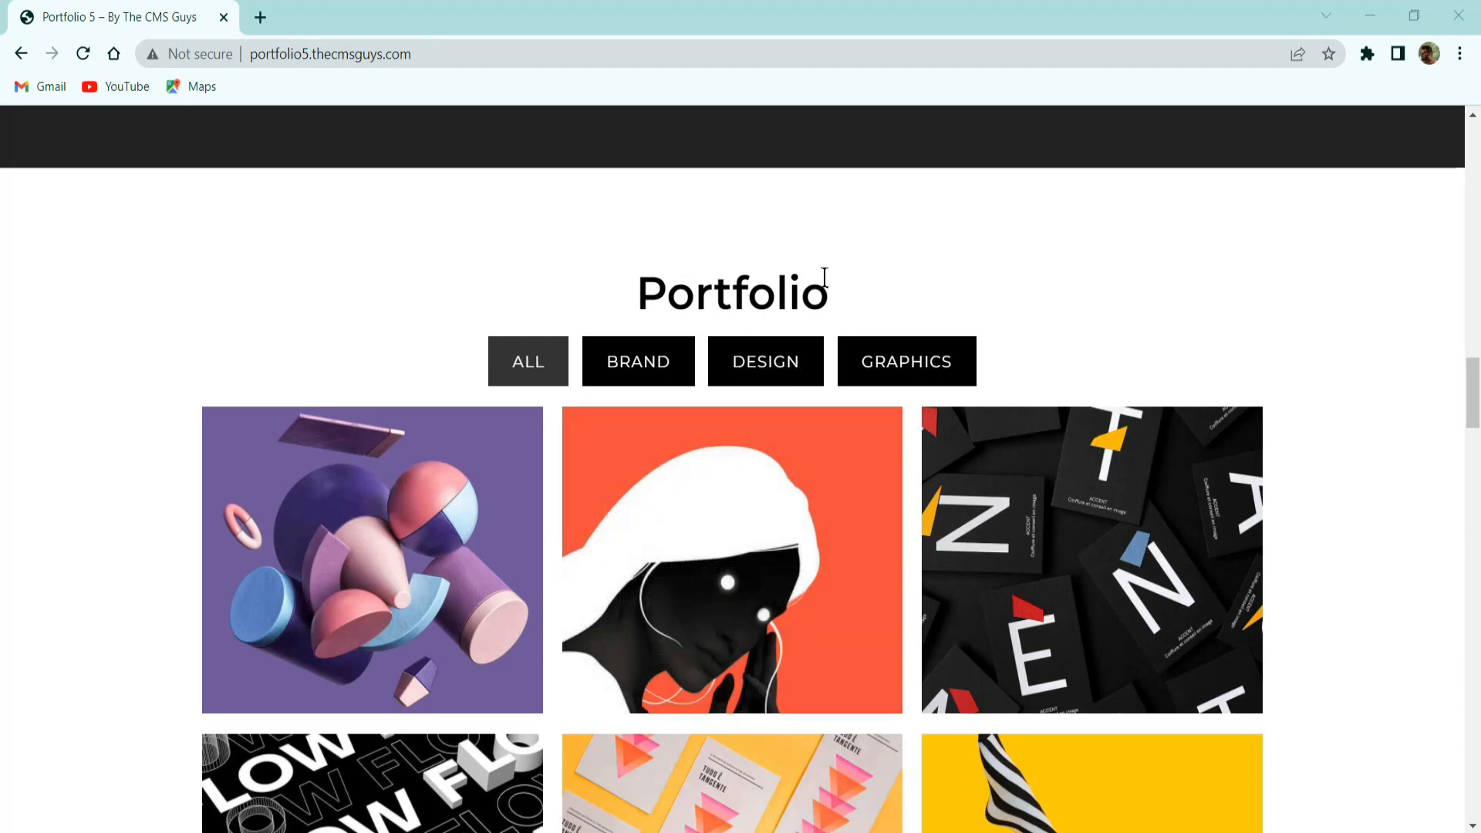
pyautogui.click(674, 372)
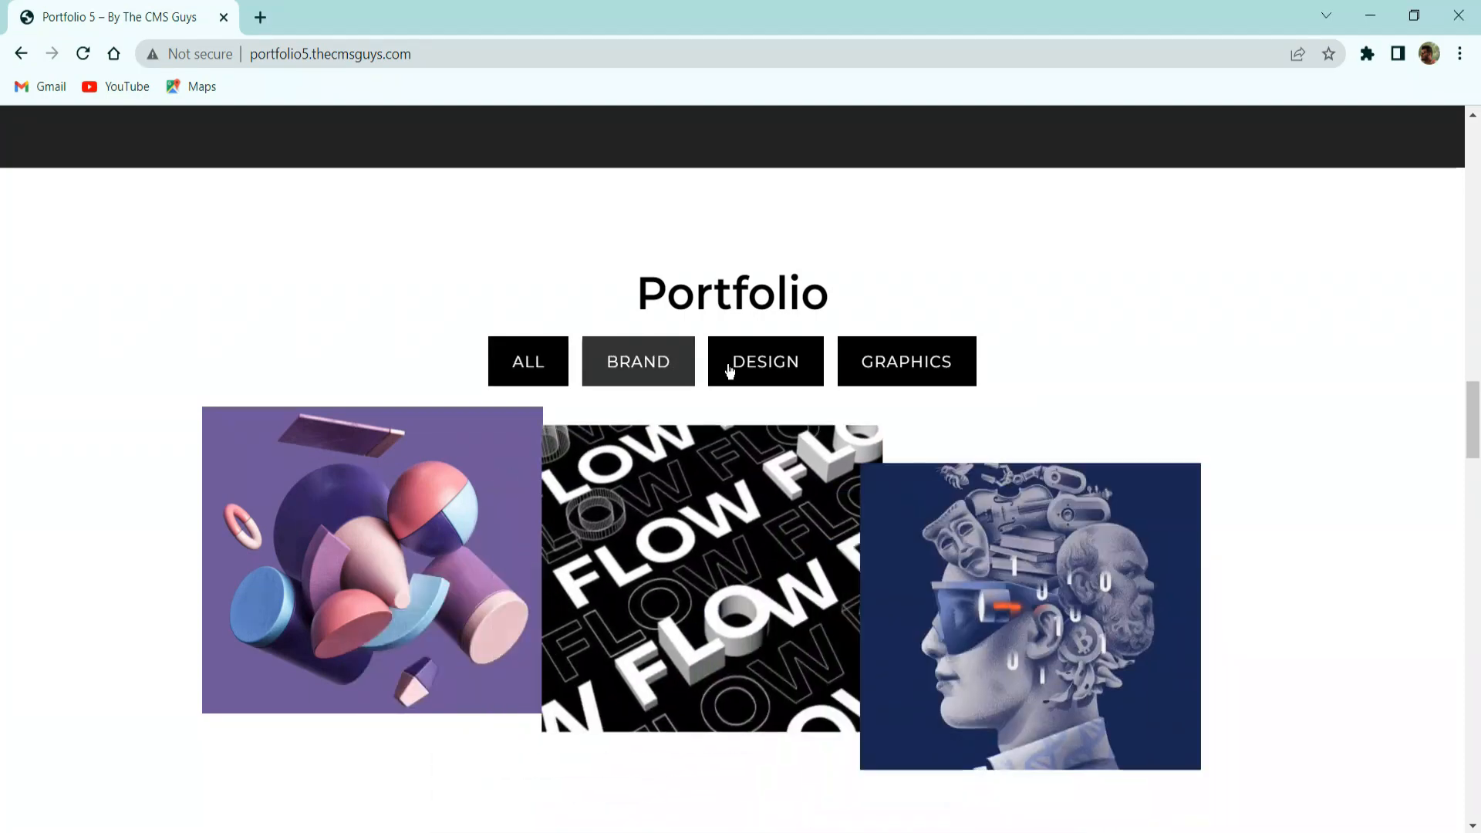
pyautogui.click(731, 359)
pyautogui.click(873, 359)
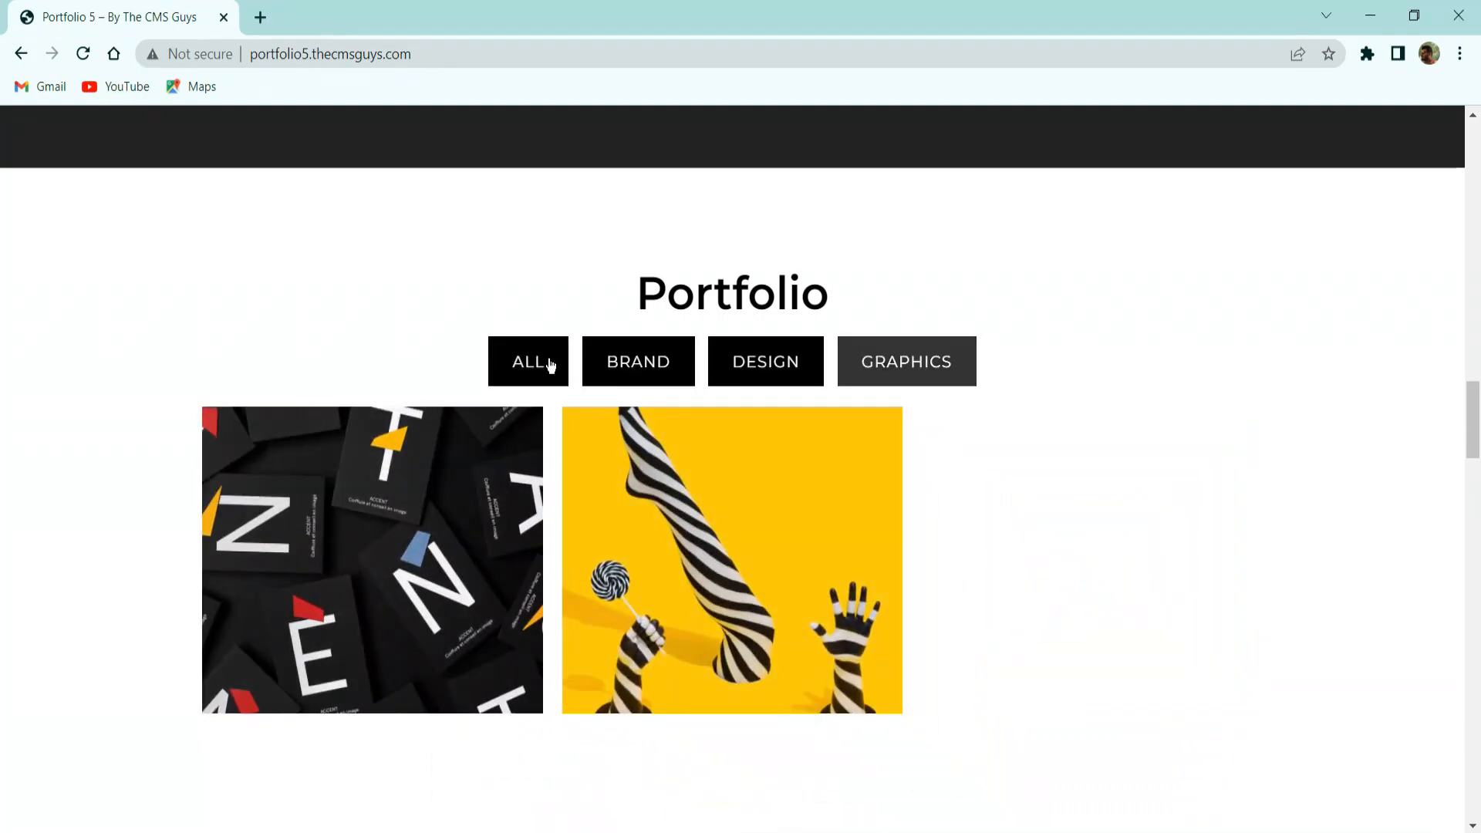
pyautogui.click(554, 364)
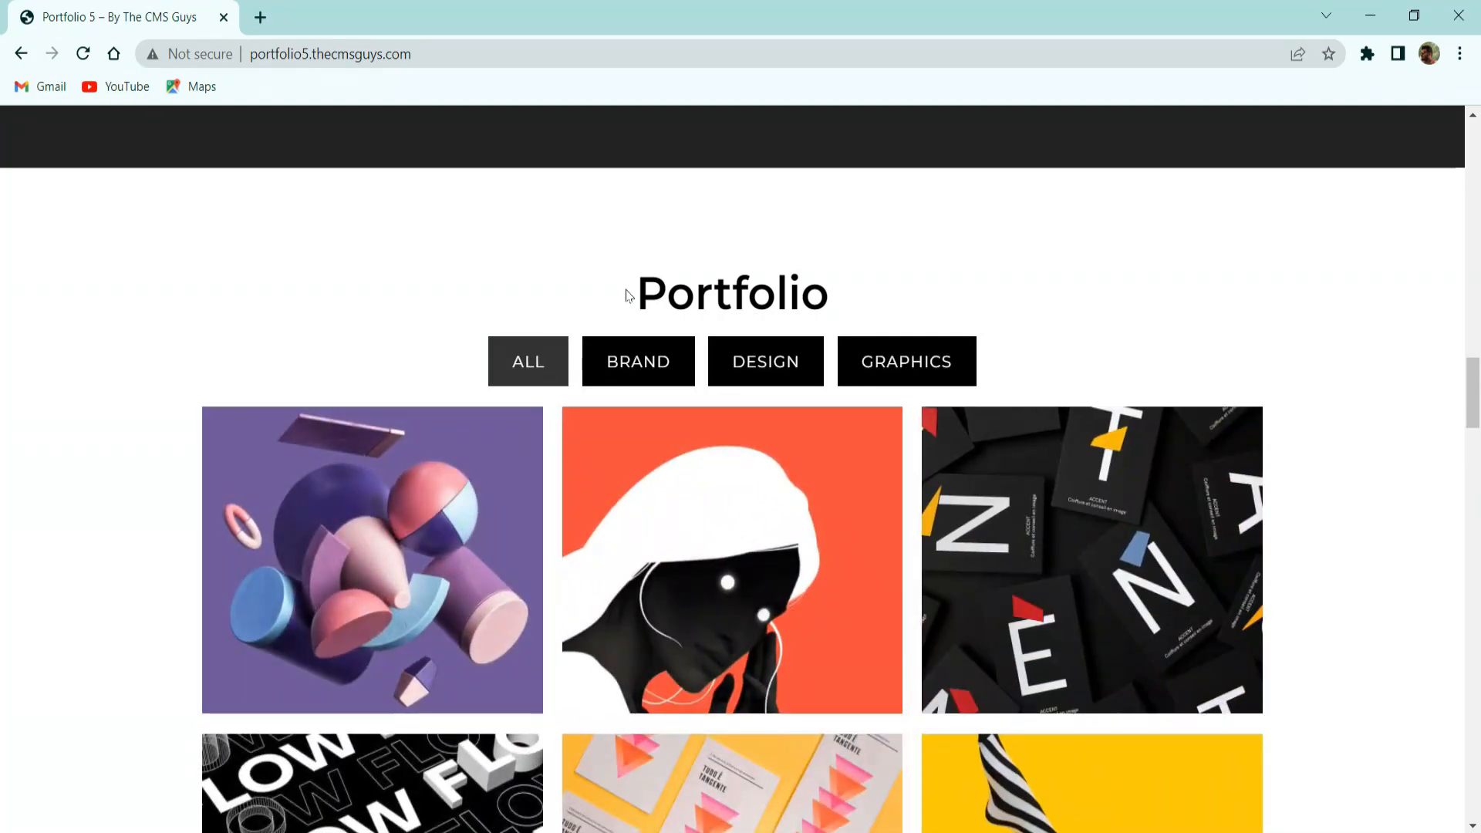
pyautogui.scroll(-3, 629, 296)
pyautogui.moveTo(483, 305)
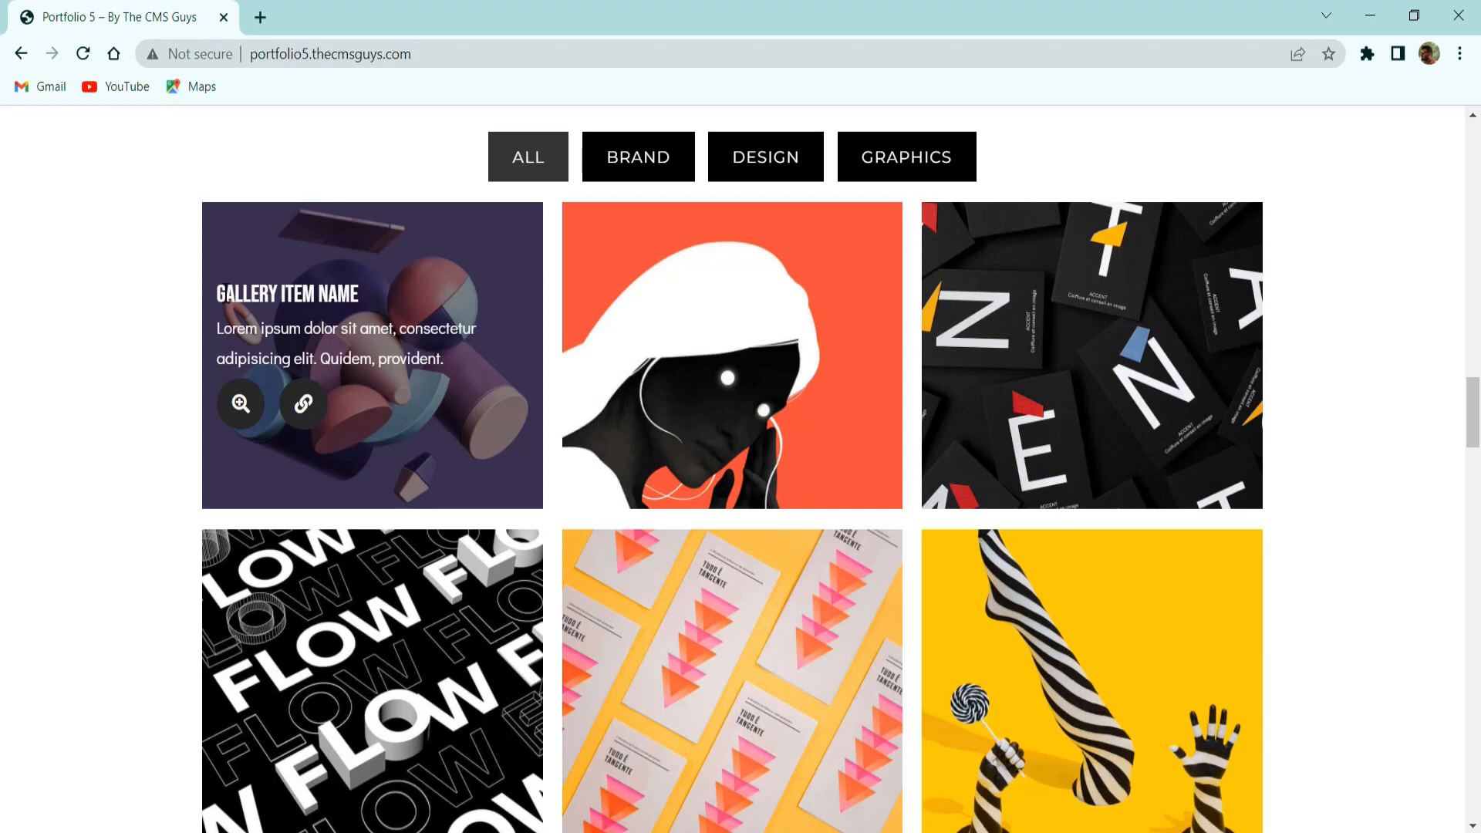
pyautogui.moveTo(228, 294); pyautogui.dragTo(388, 337)
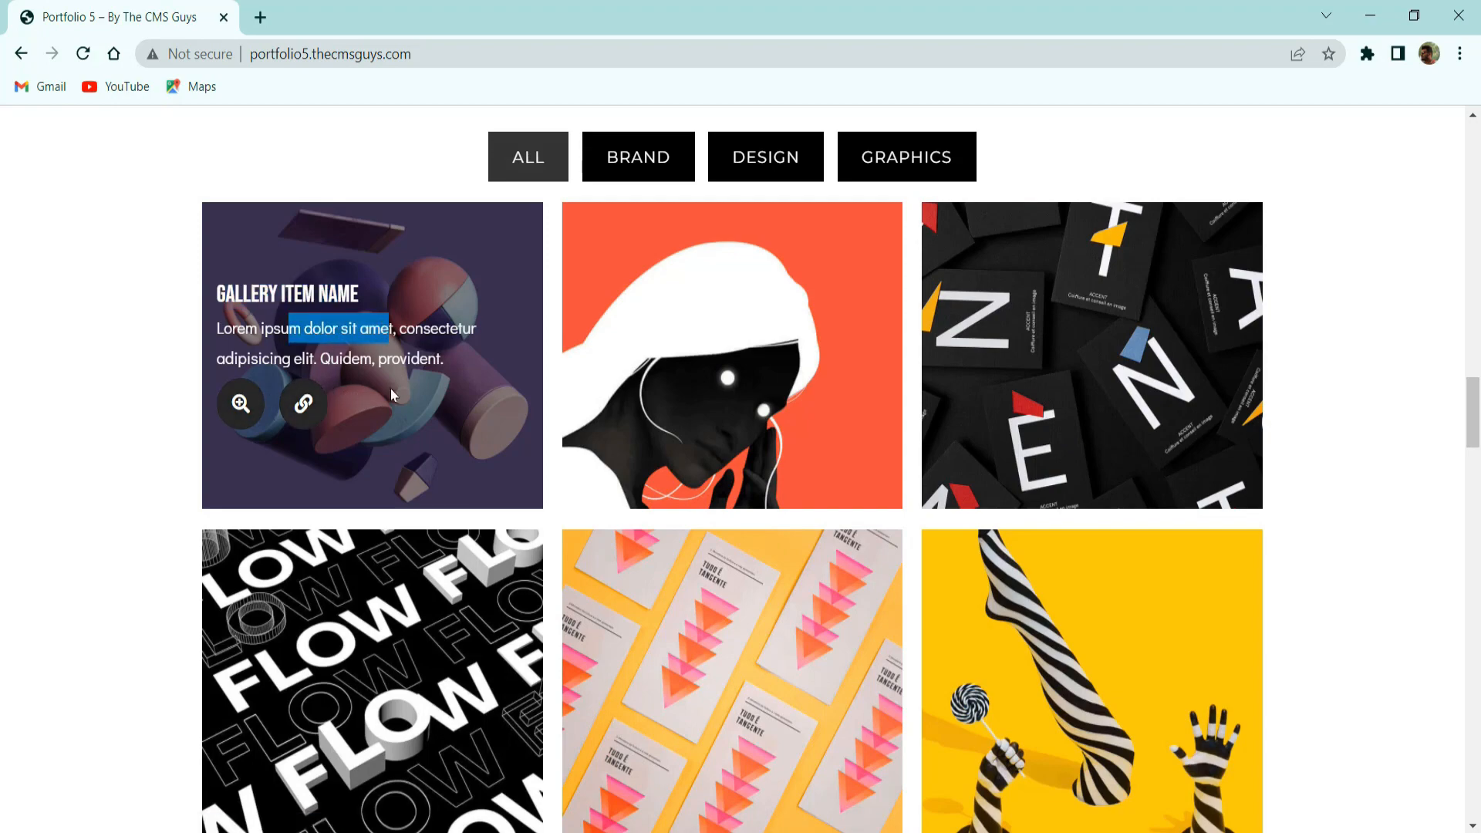
pyautogui.scroll(-15, 390, 395)
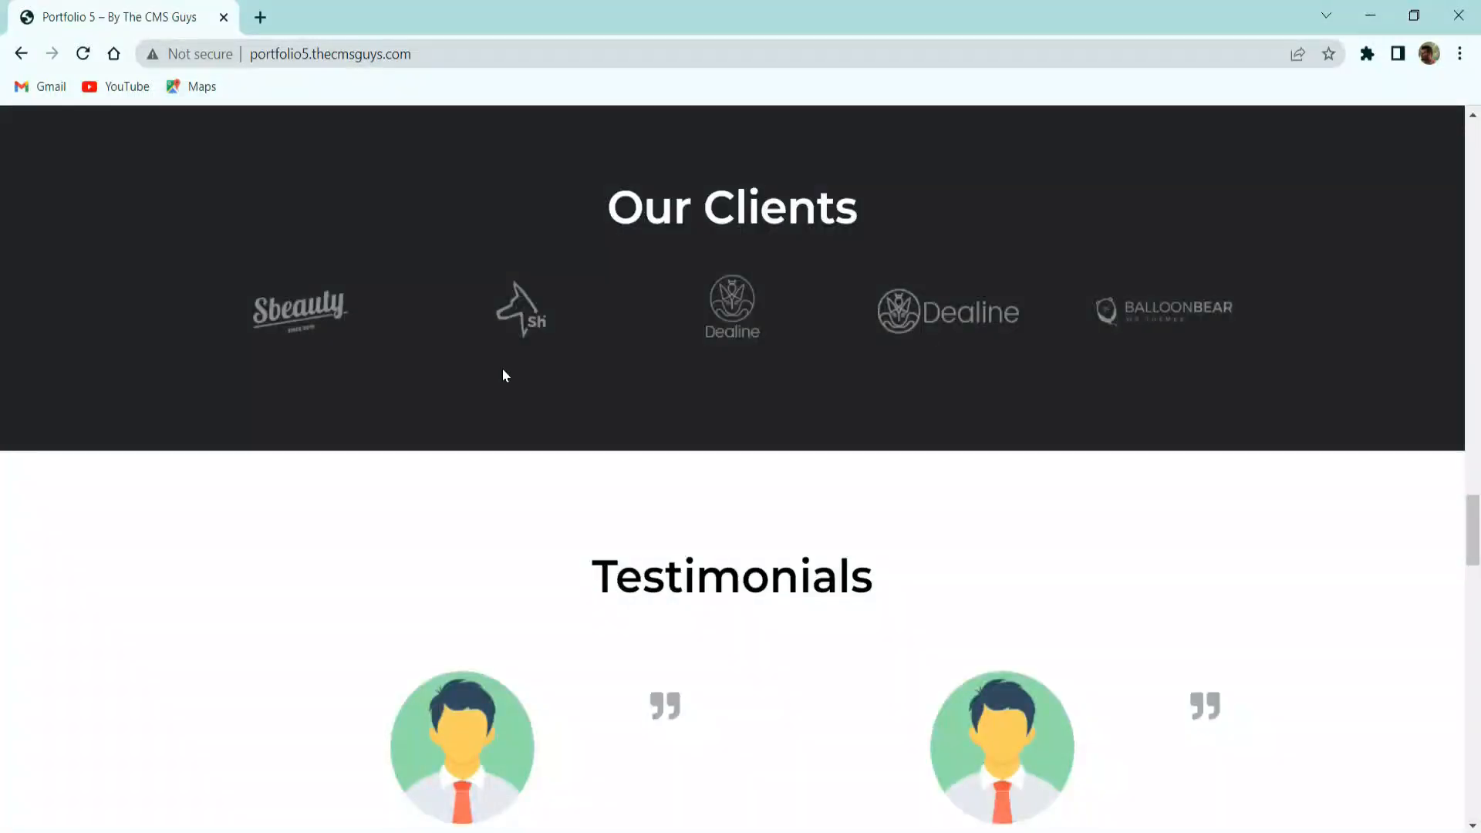
pyautogui.scroll(3, 564, 354)
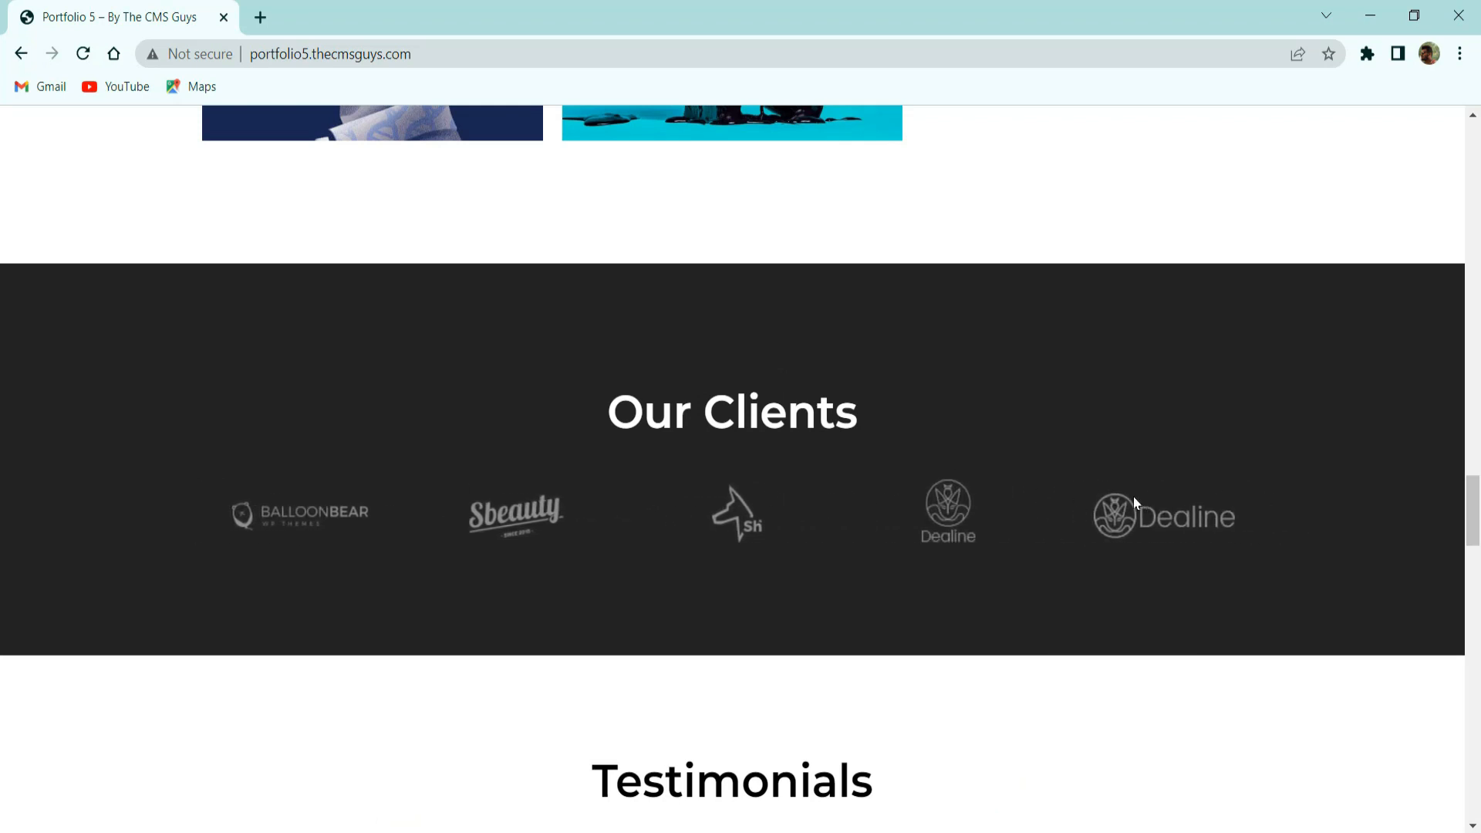
pyautogui.scroll(-3, 1136, 504)
pyautogui.scroll(-3, 1136, 504)
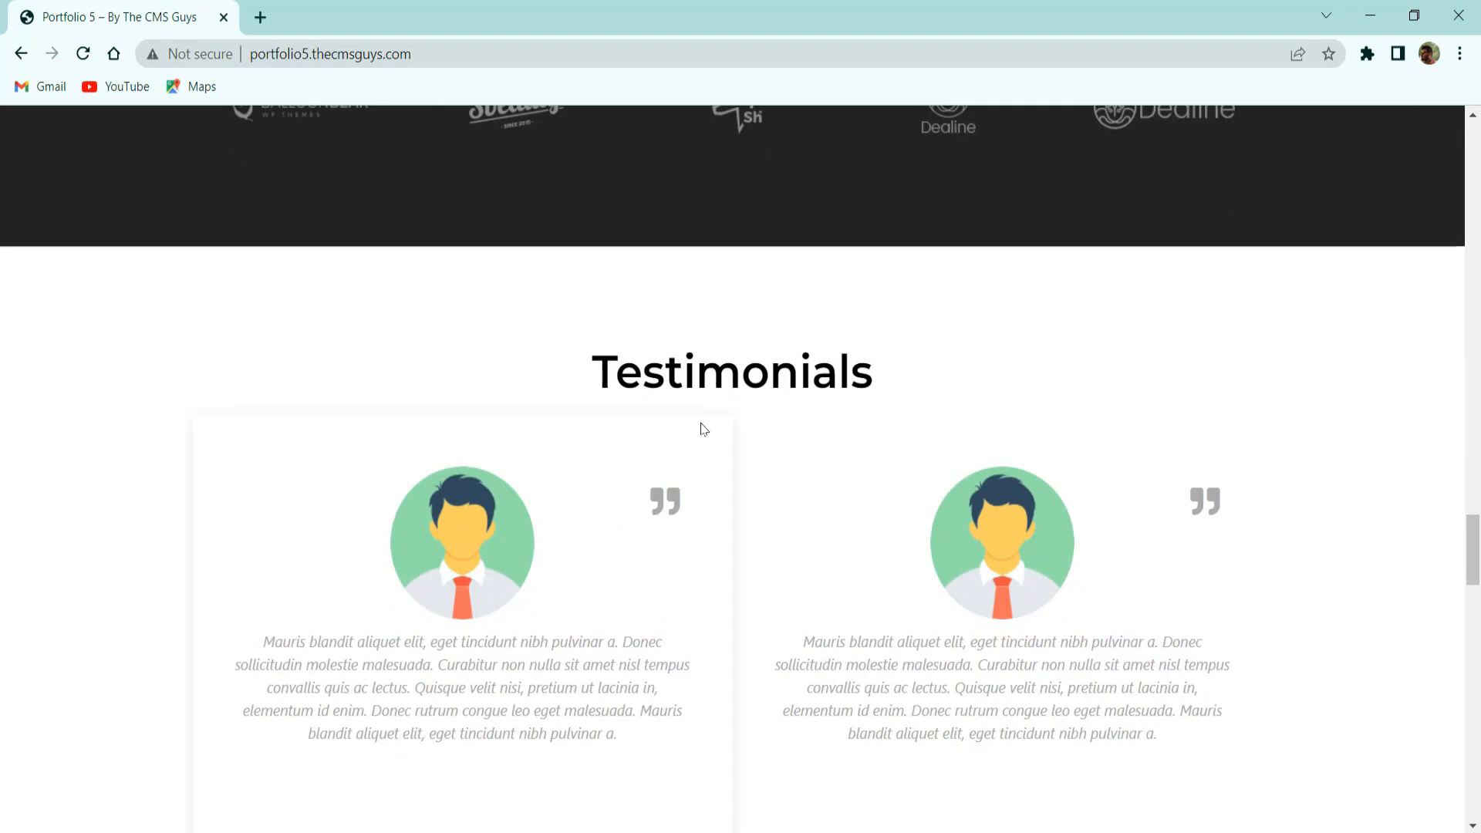
pyautogui.scroll(-3, 893, 499)
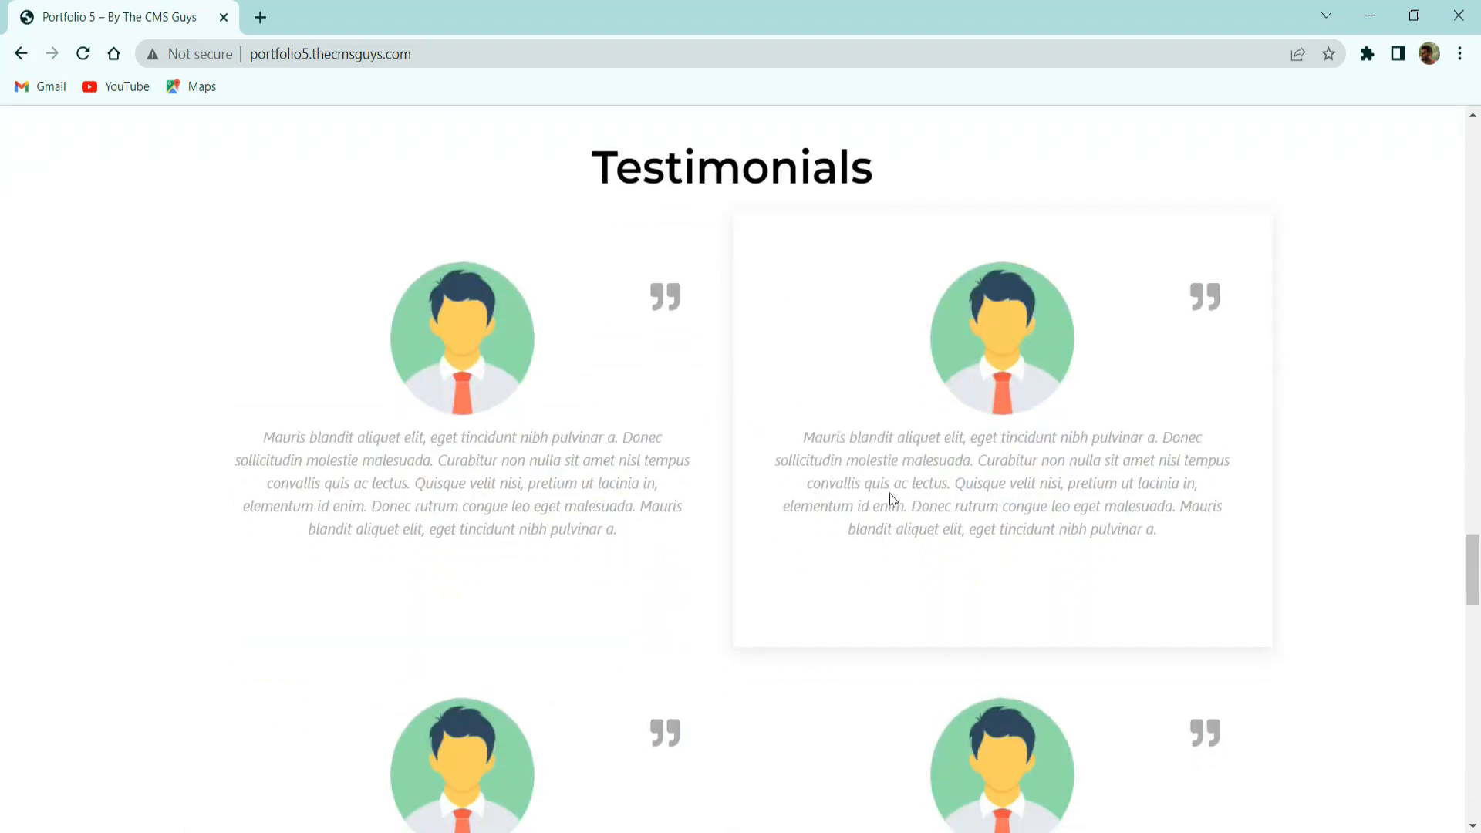
pyautogui.scroll(-3, 893, 499)
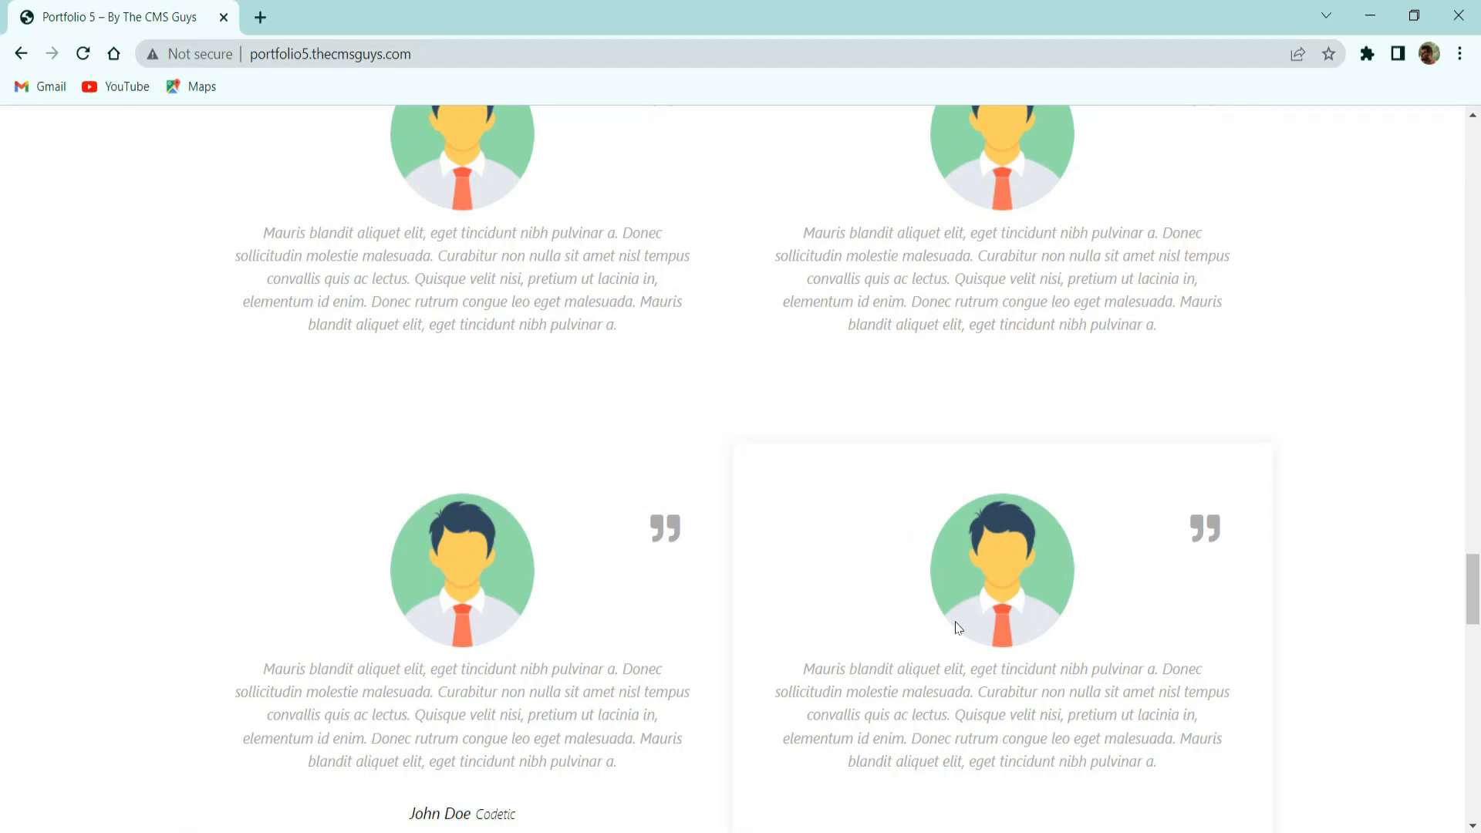
pyautogui.scroll(3, 485, 424)
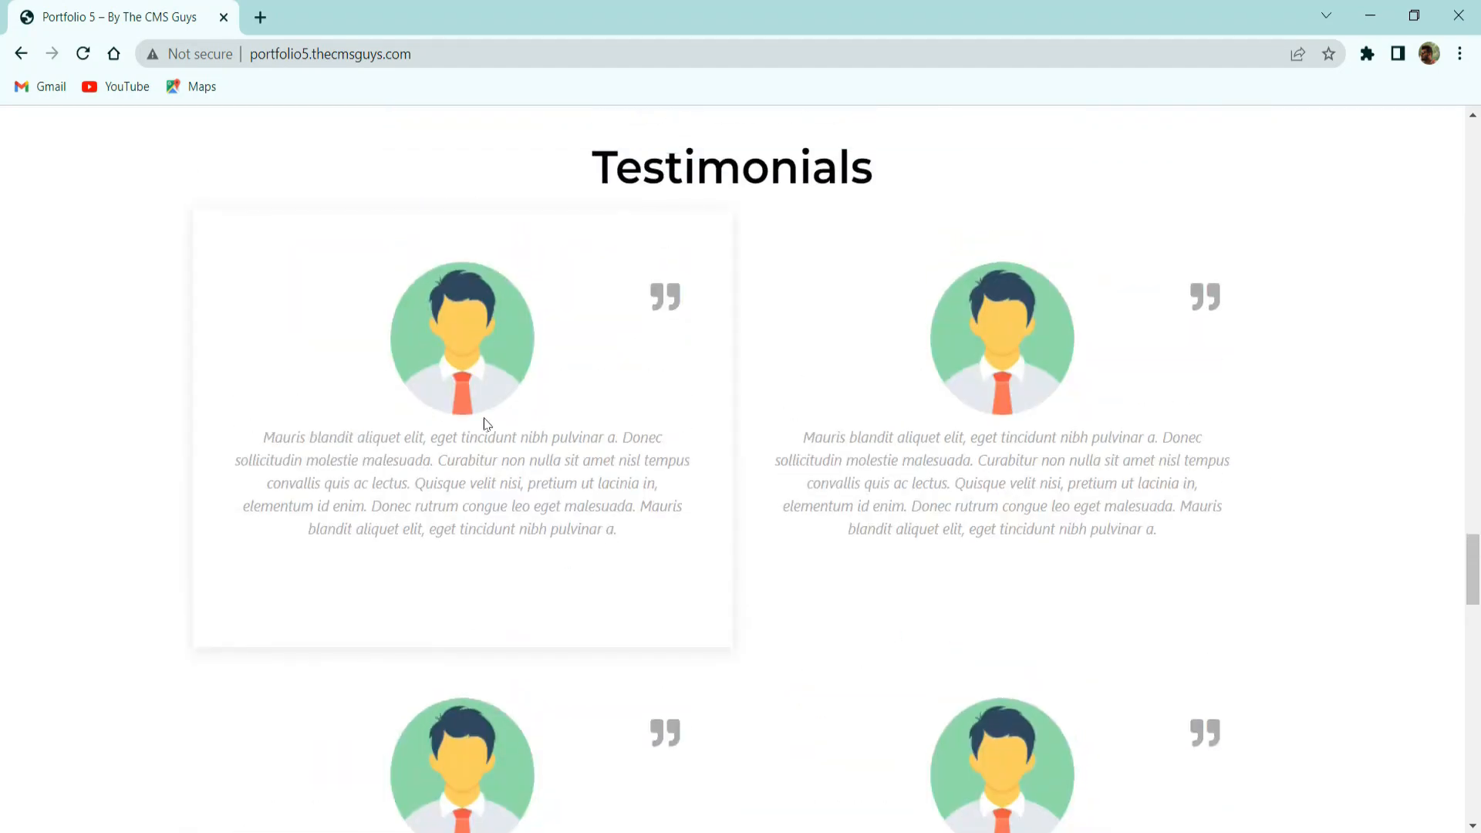
pyautogui.scroll(-3, 1091, 553)
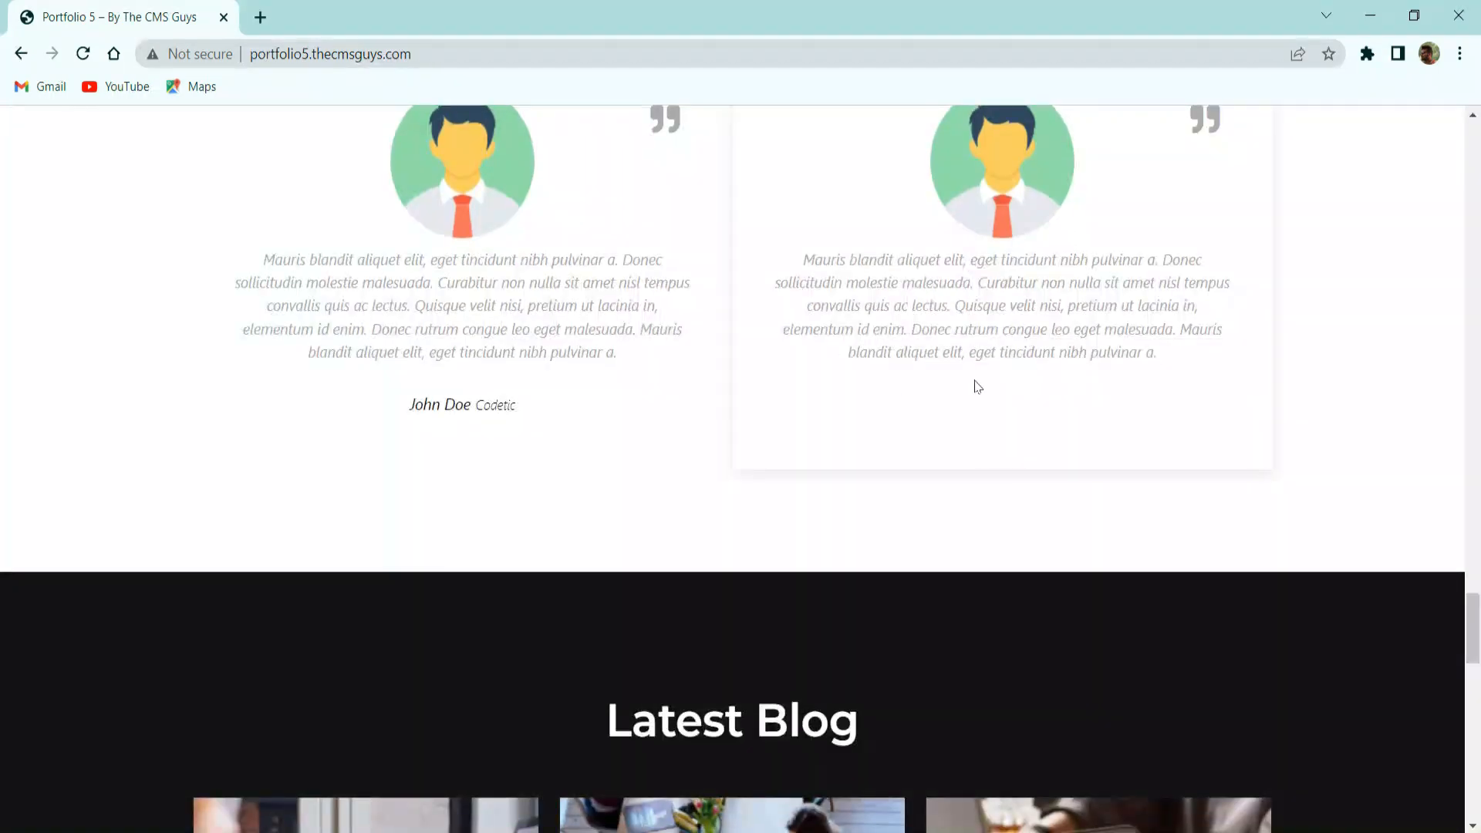
pyautogui.scroll(-3, 771, 397)
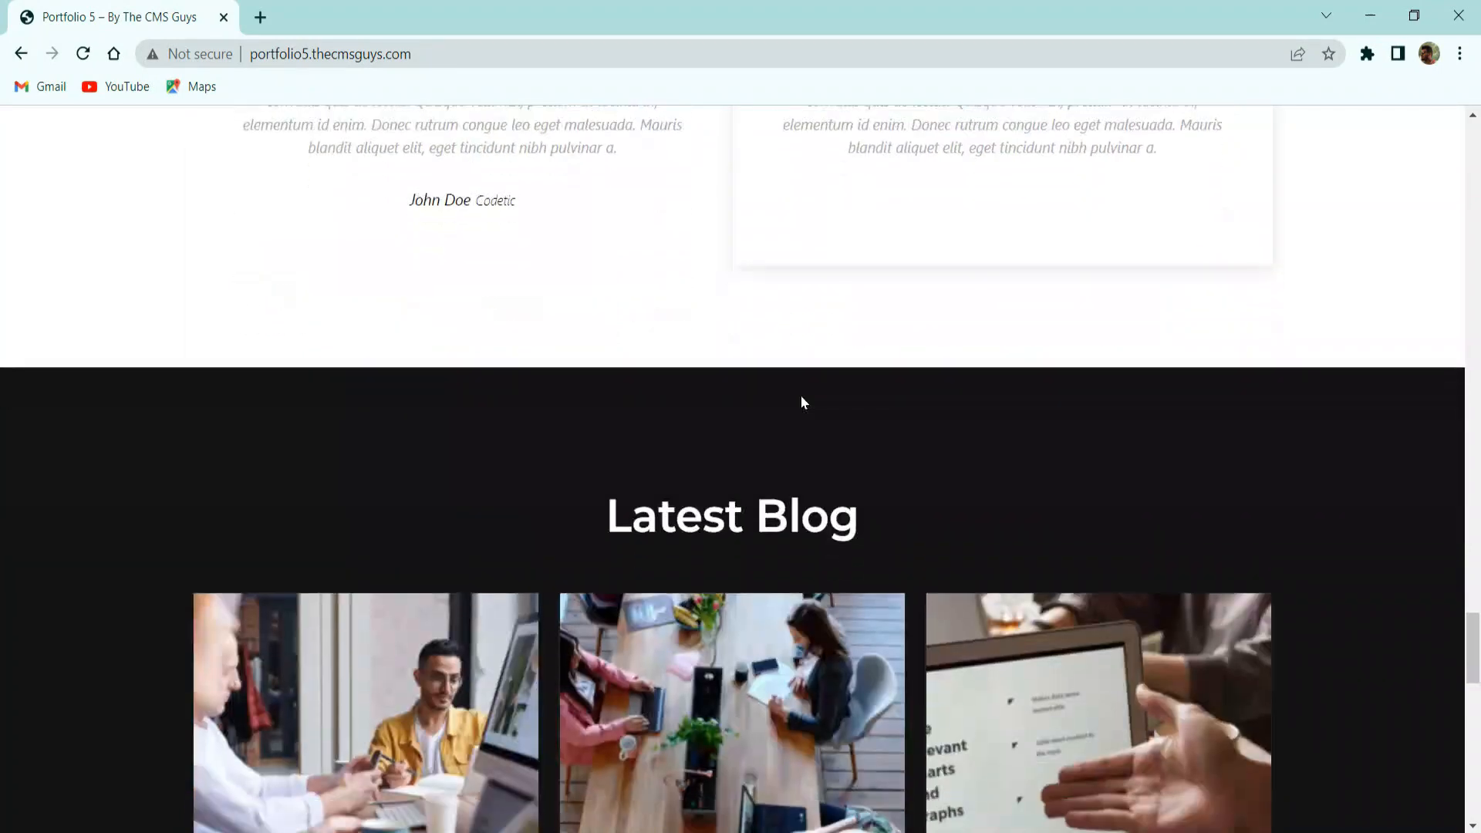
pyautogui.scroll(-3, 861, 378)
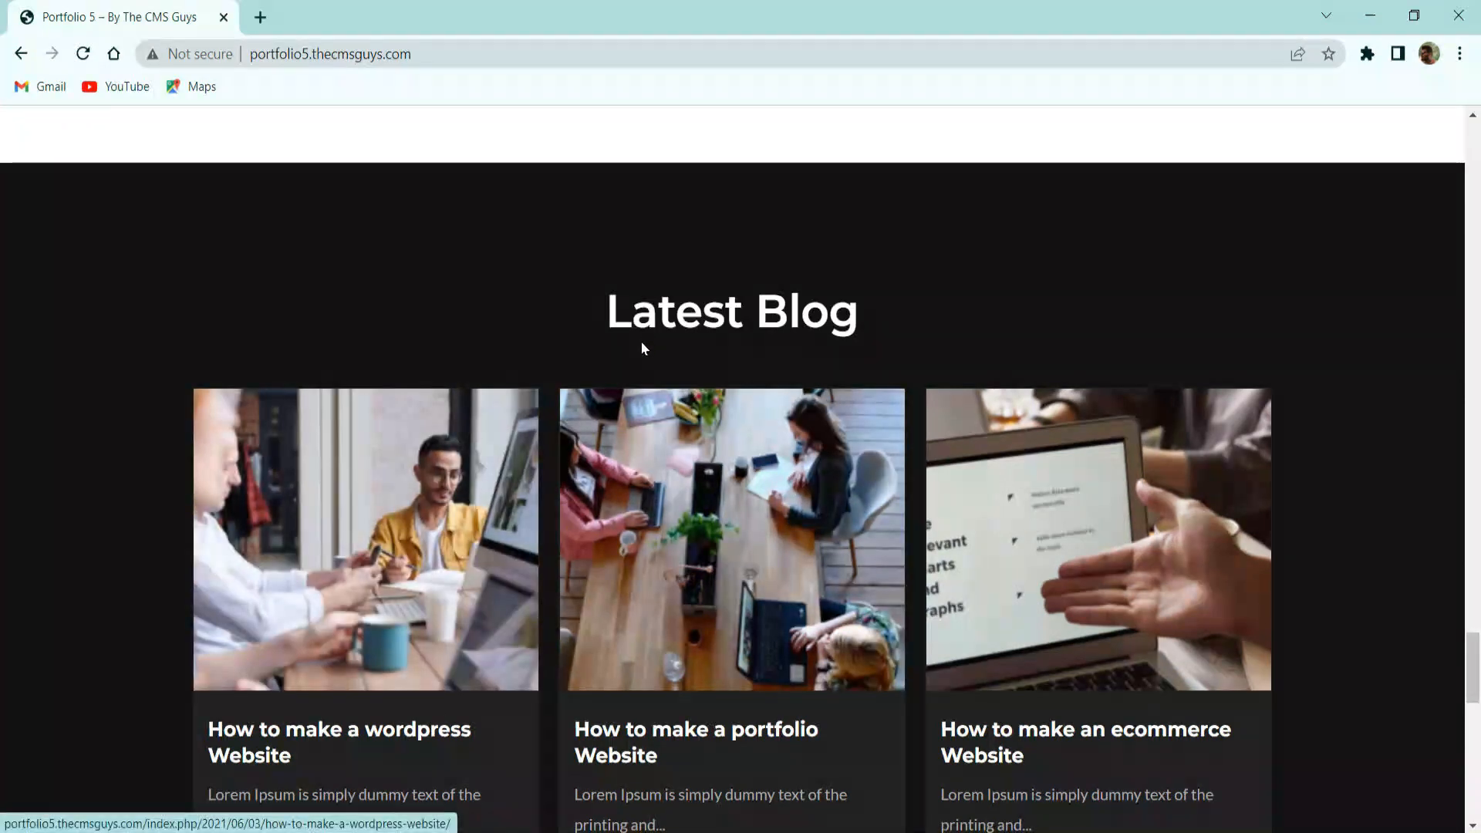
pyautogui.moveTo(591, 309); pyautogui.dragTo(894, 330)
pyautogui.scroll(-3, 893, 330)
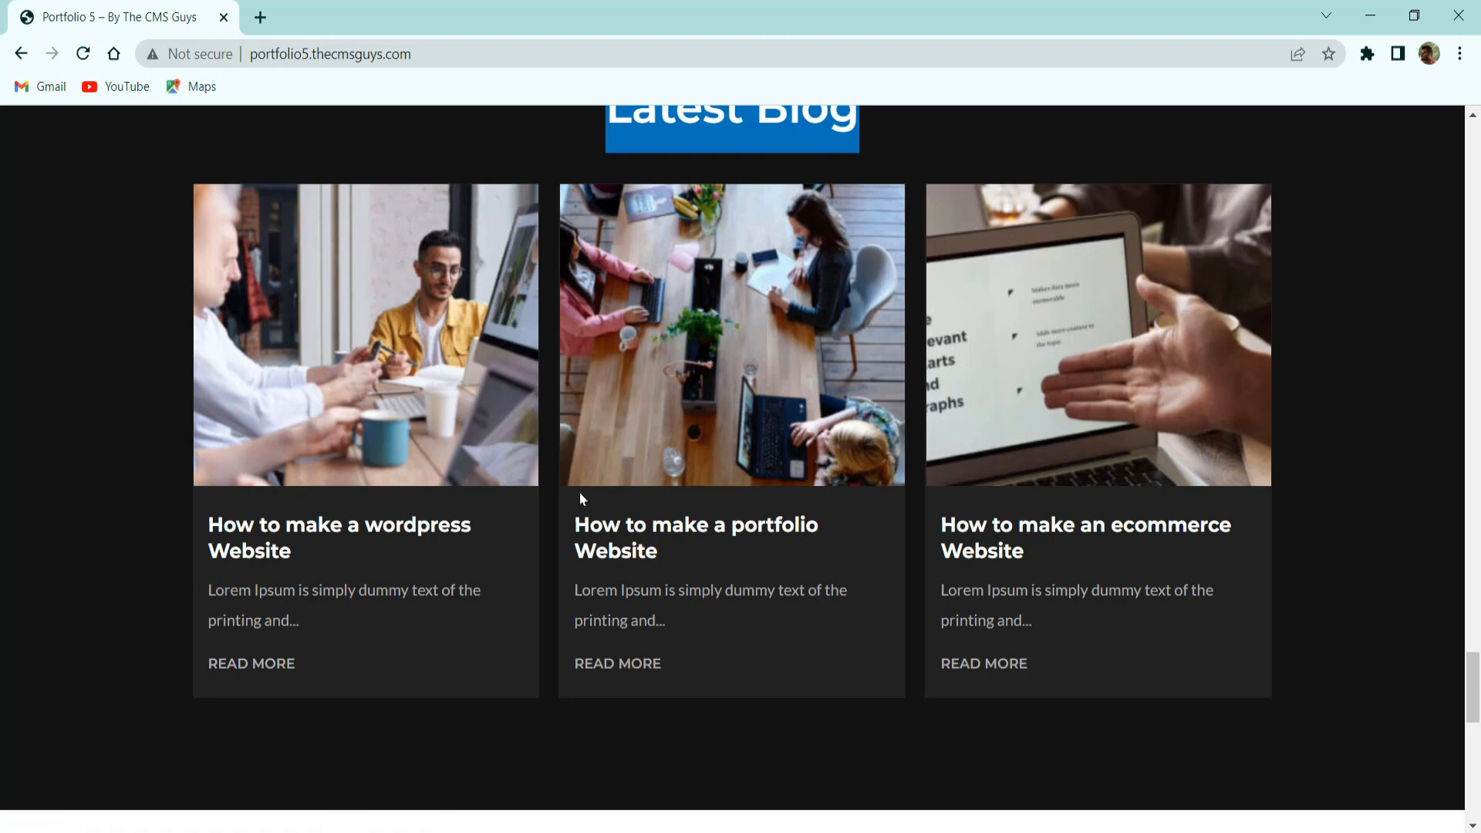
pyautogui.scroll(-8, 648, 466)
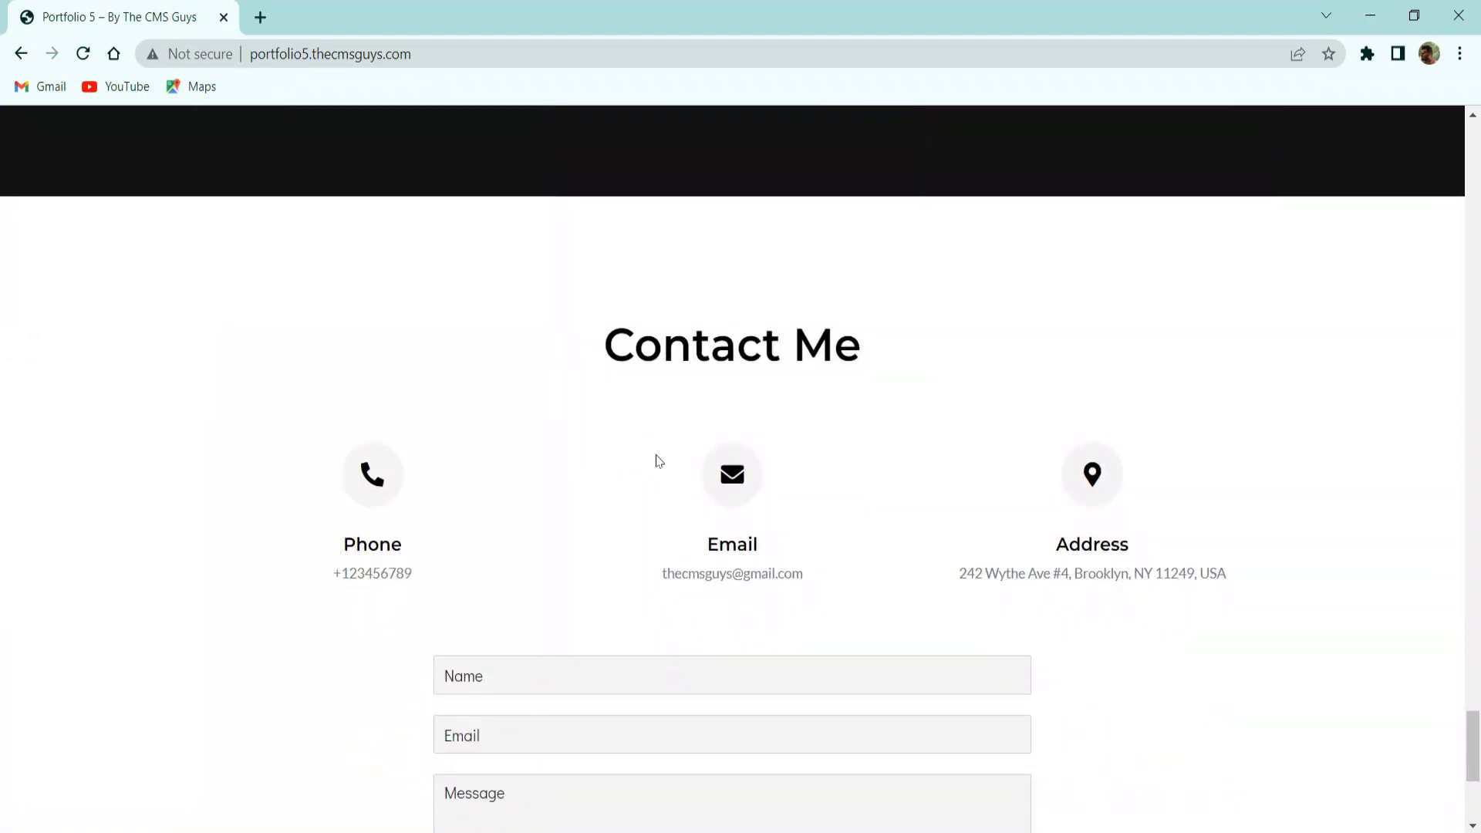
pyautogui.scroll(-3, 602, 486)
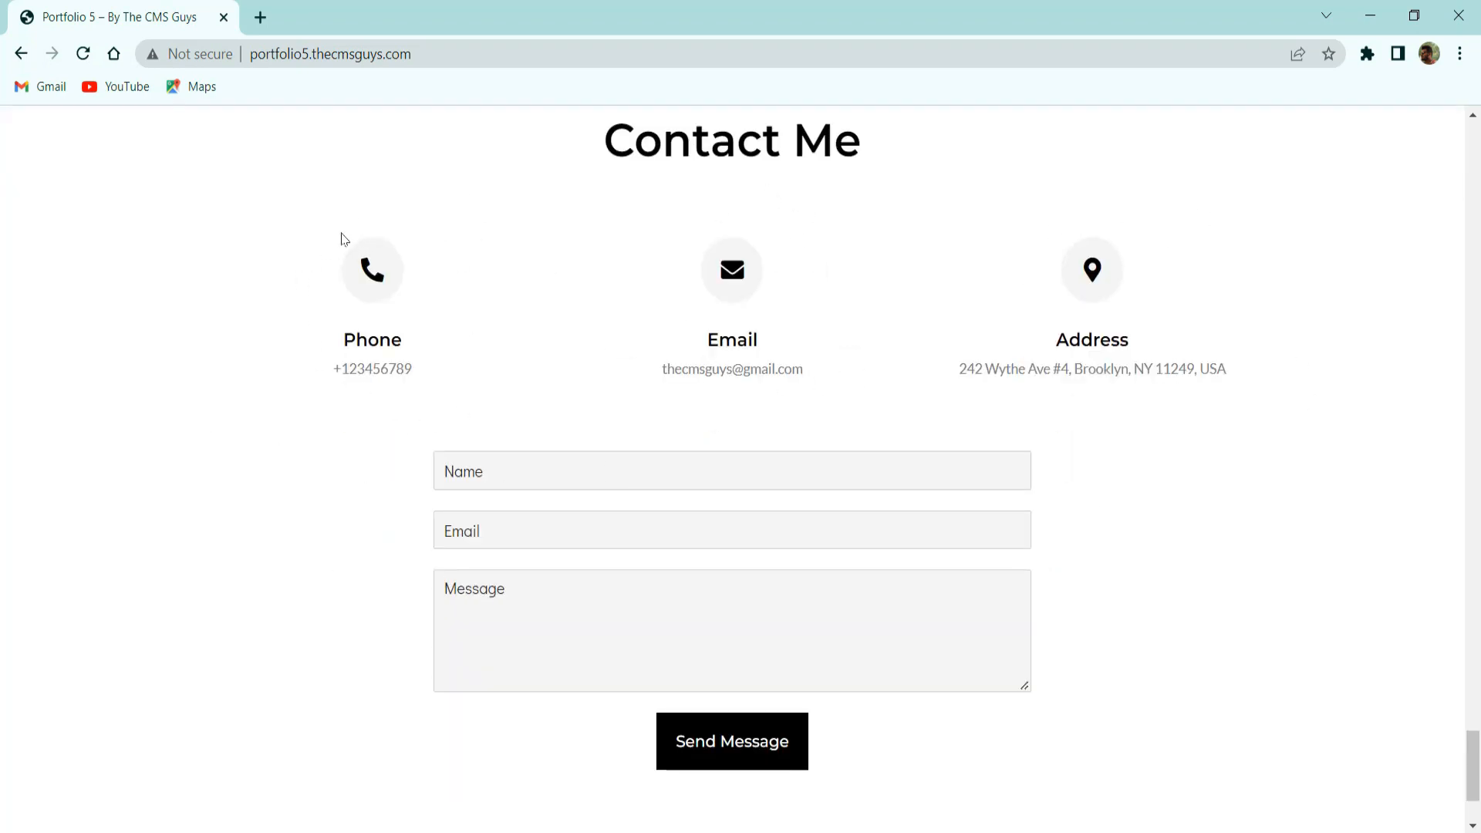
pyautogui.doubleClick(366, 344)
pyautogui.moveTo(412, 369); pyautogui.dragTo(339, 371)
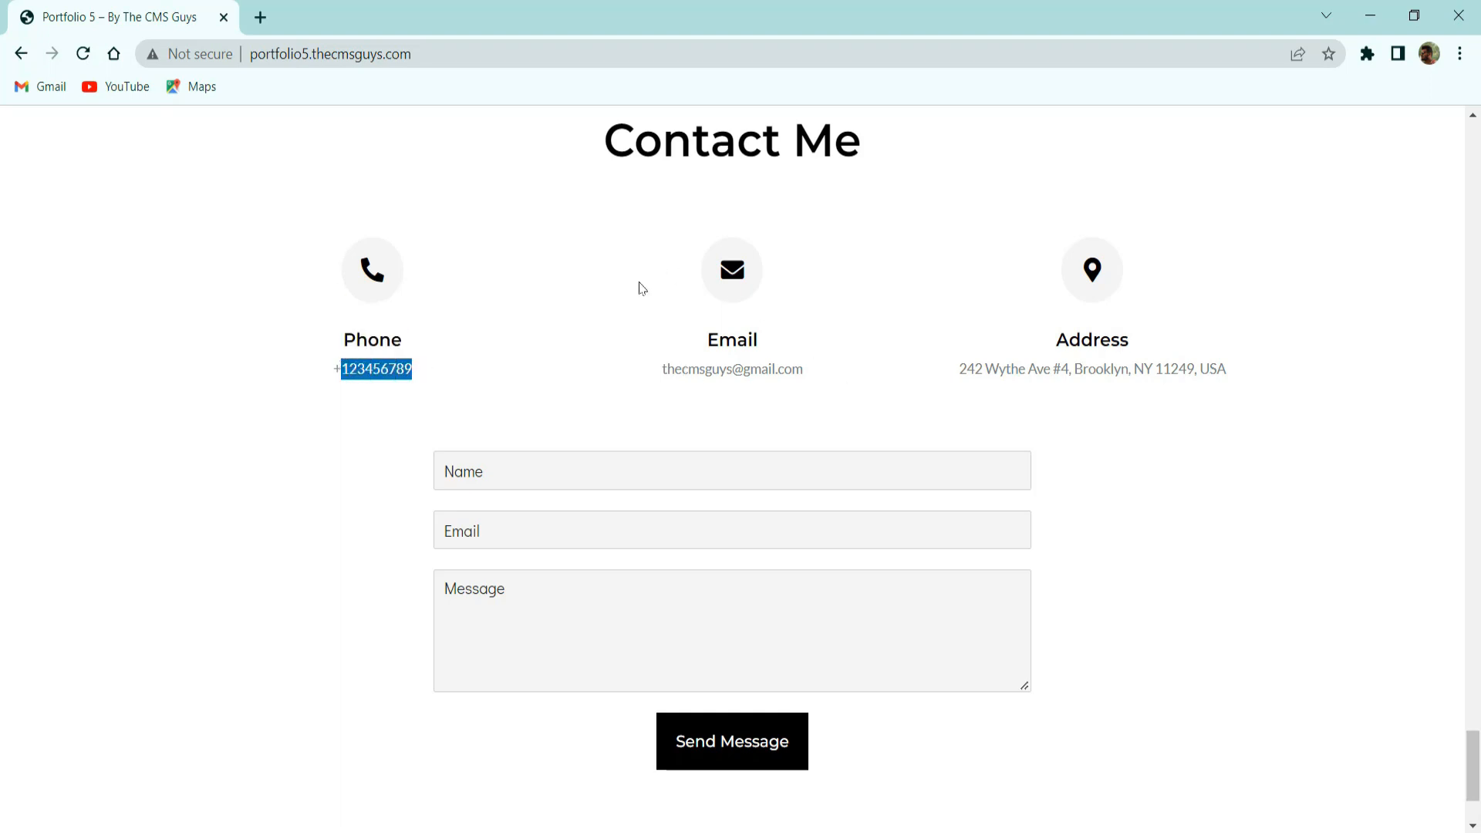
pyautogui.click(639, 288)
pyautogui.scroll(-3, 124, 575)
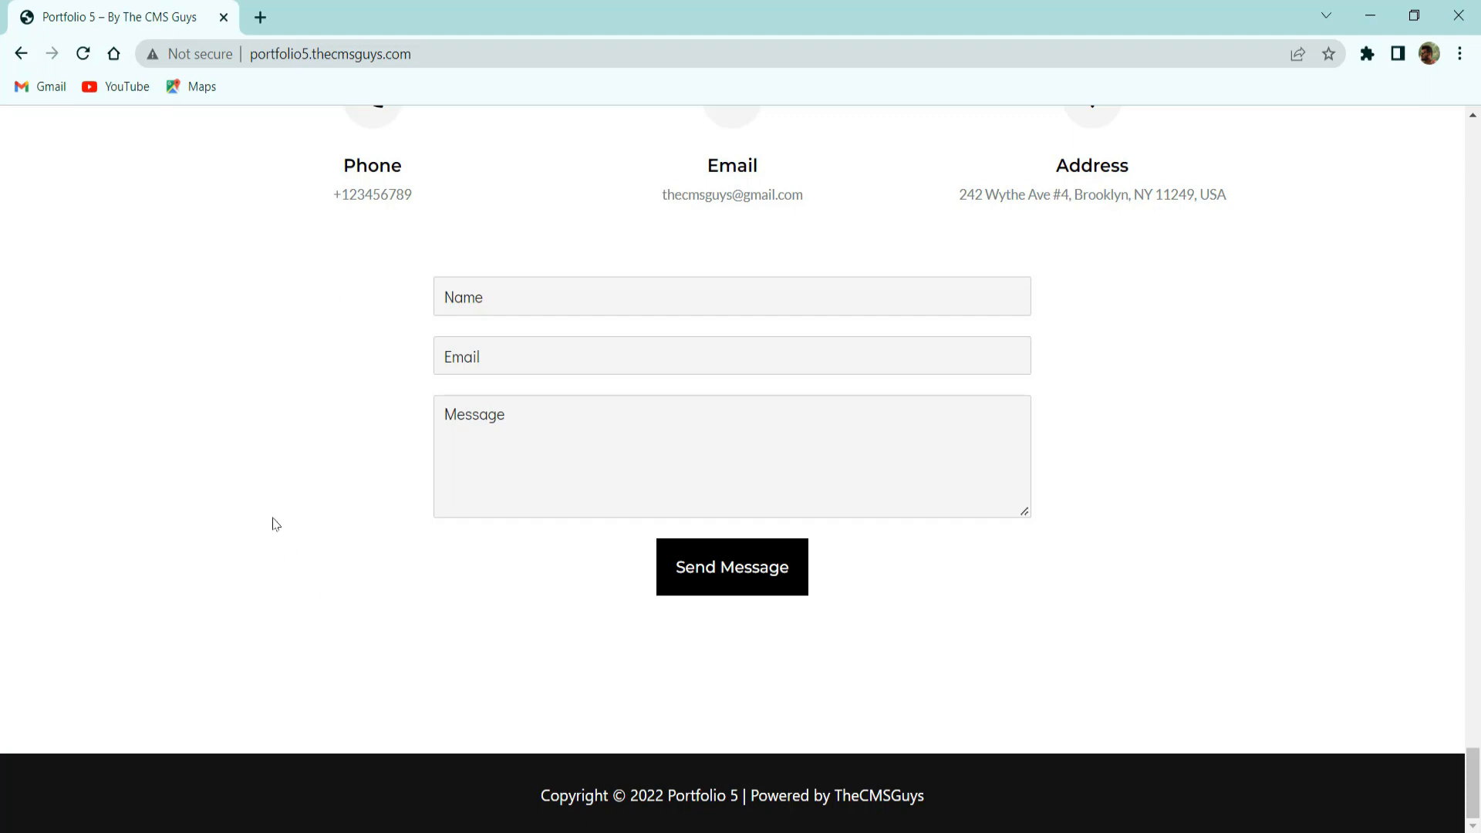
pyautogui.scroll(15, 271, 500)
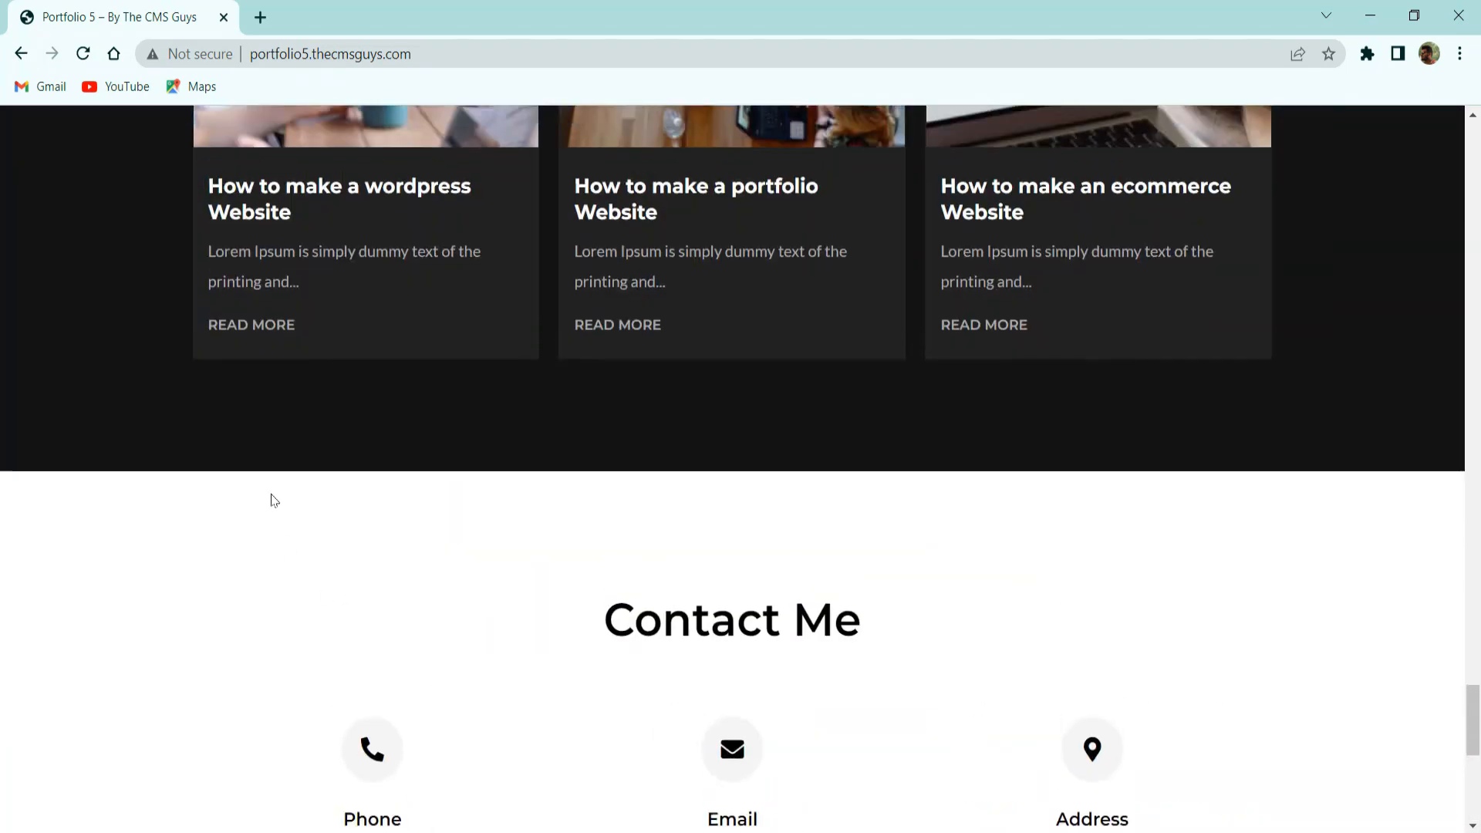
pyautogui.scroll(15, 271, 500)
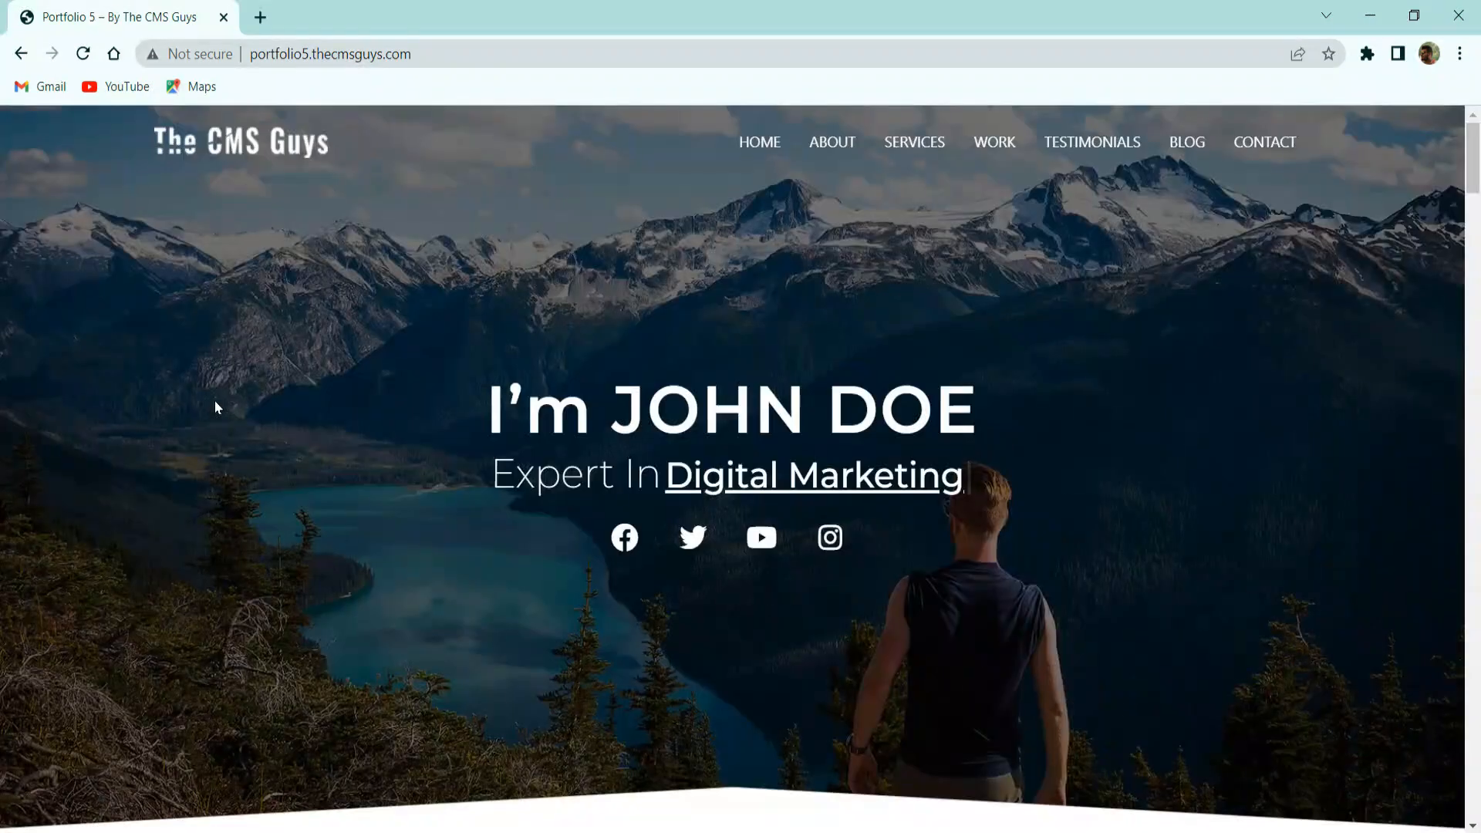
pyautogui.rightClick(289, 377)
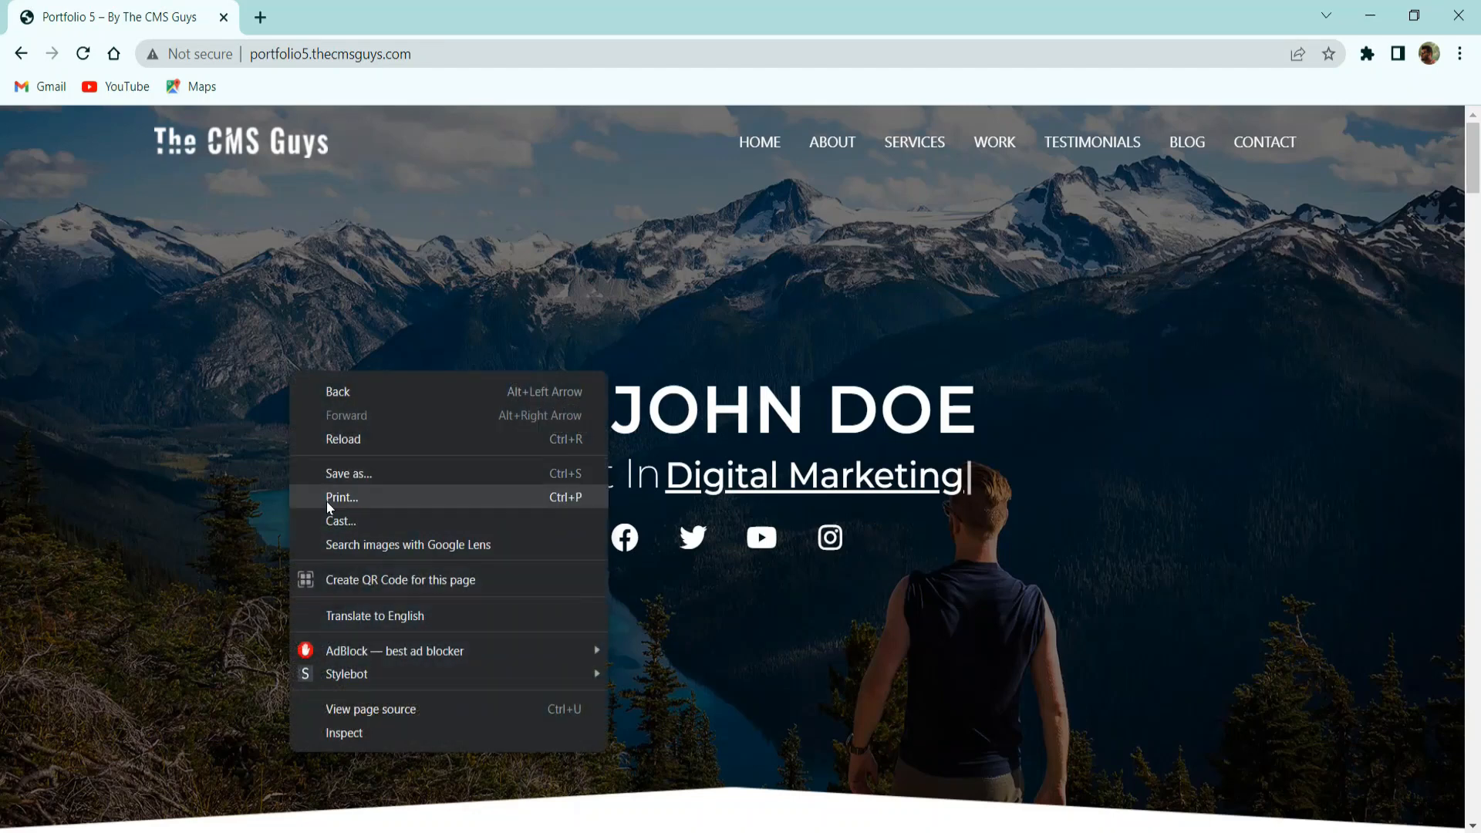
pyautogui.click(351, 737)
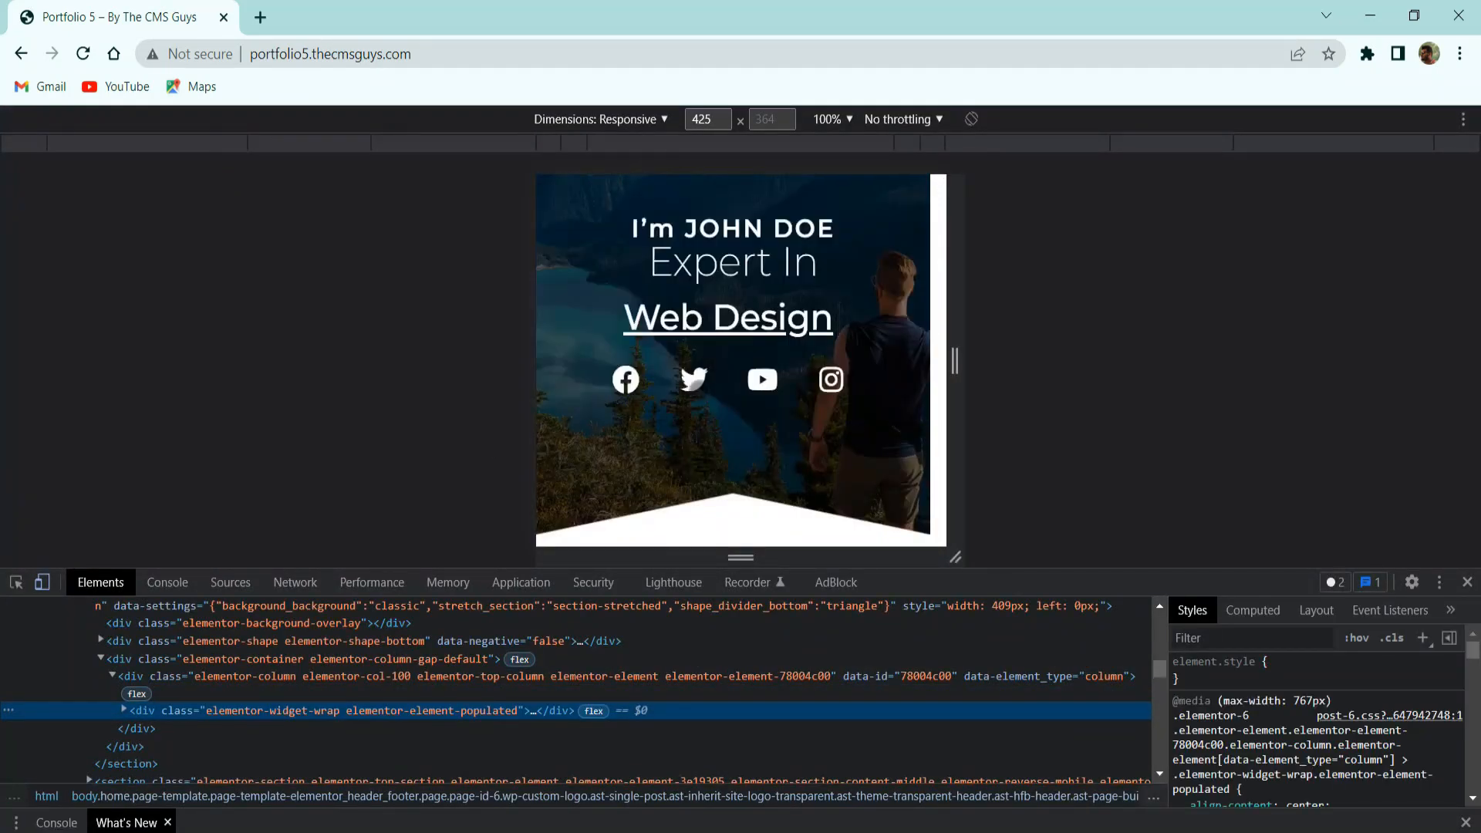
pyautogui.scroll(-2, 749, 387)
pyautogui.scroll(4, 748, 386)
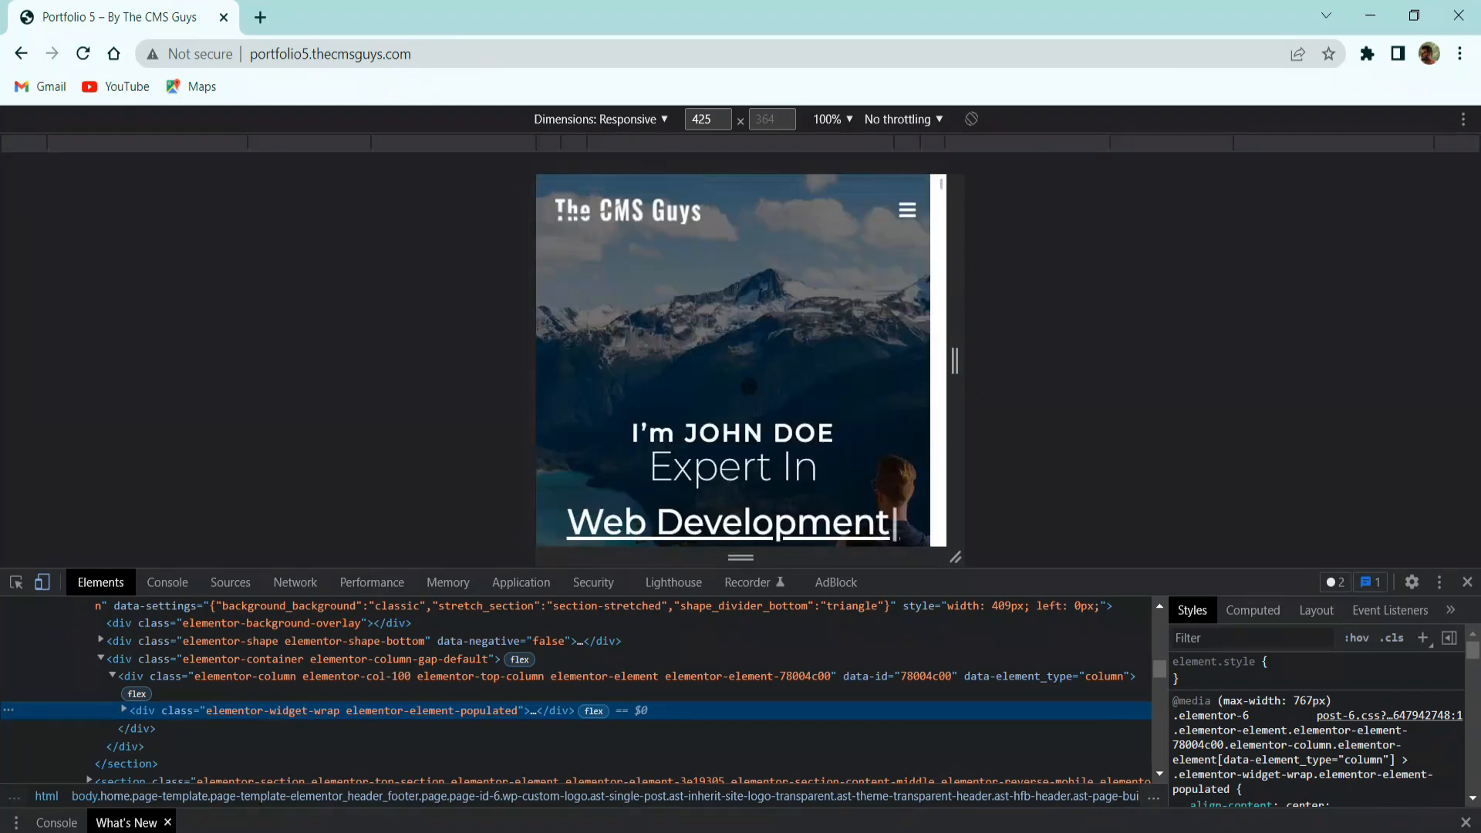
pyautogui.click(1468, 582)
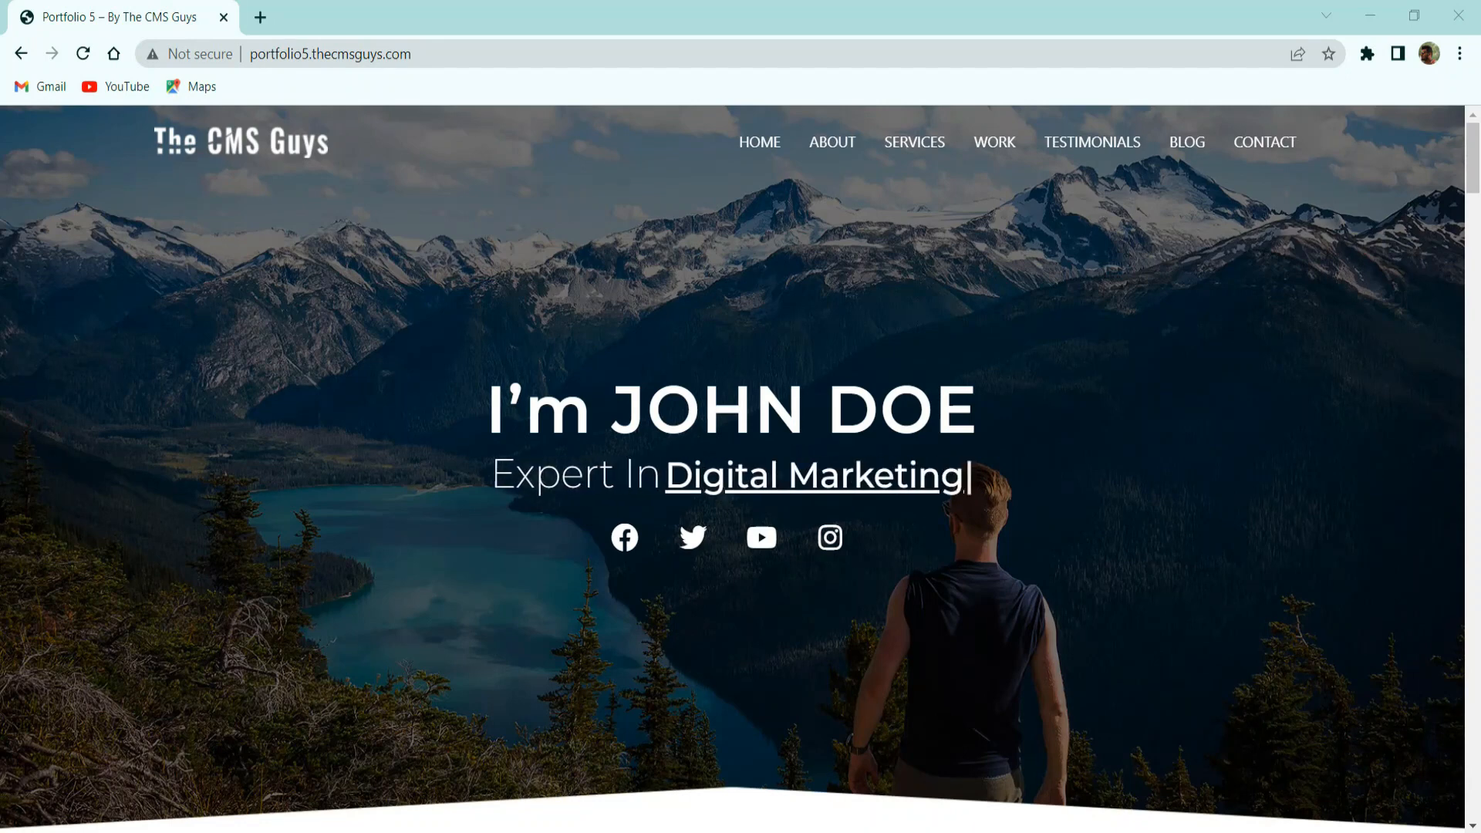
# In a new tab, go to the thecmsguys.com/namecheap link.
pyautogui.click(260, 17)
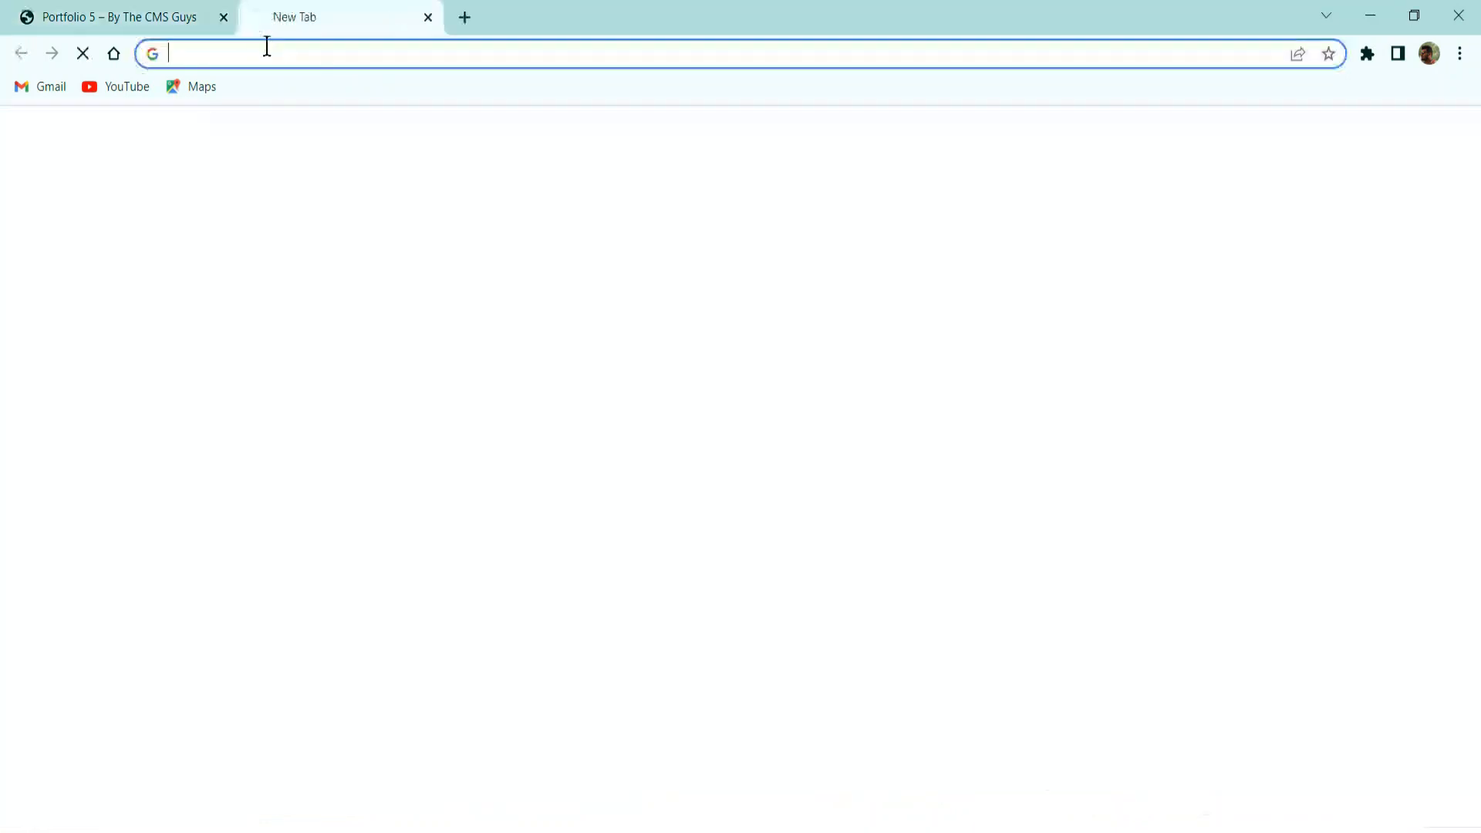
pyautogui.write('thecmsguys.com/namecheap')
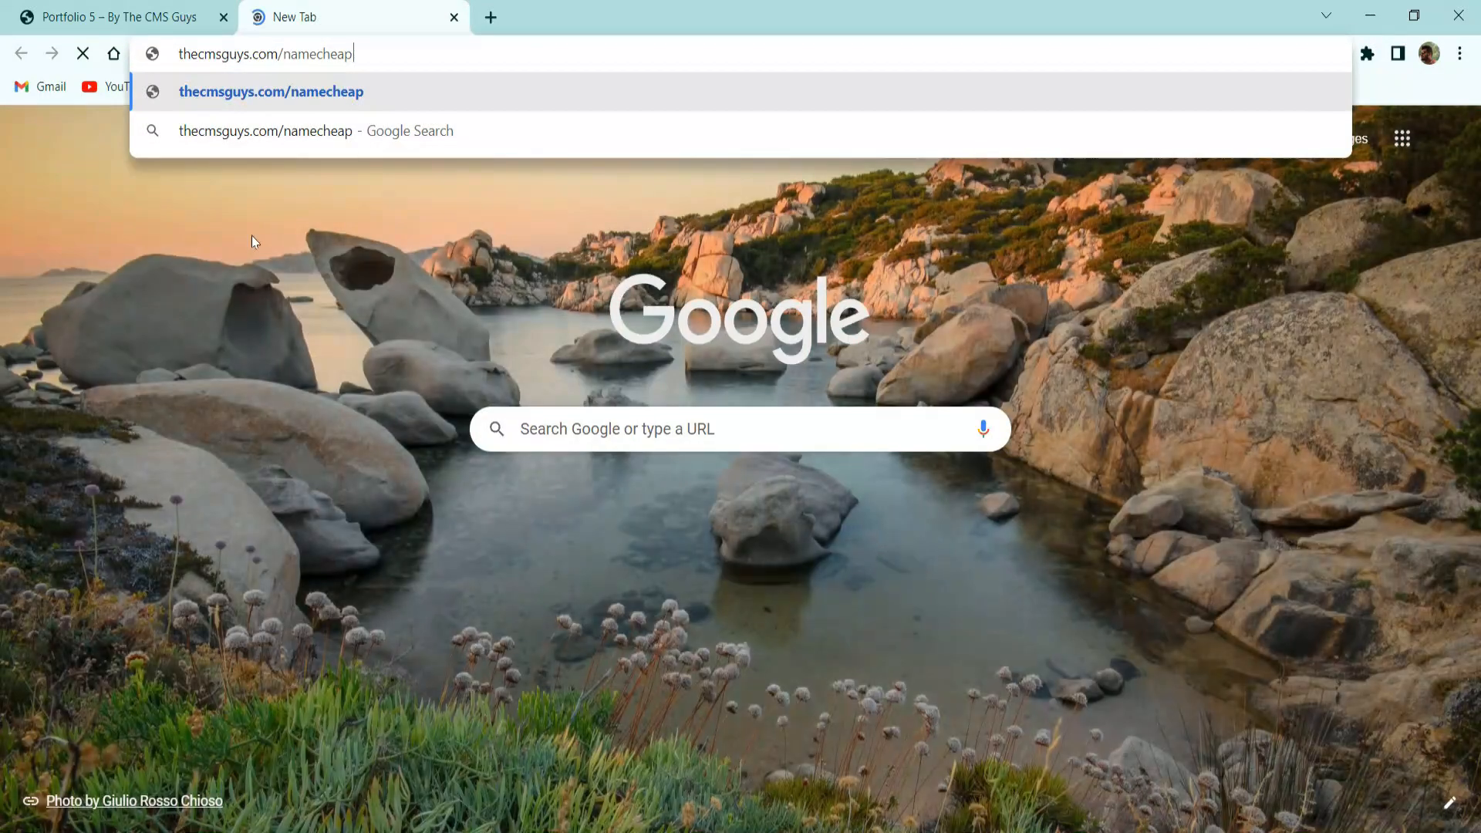
pyautogui.press('Return')
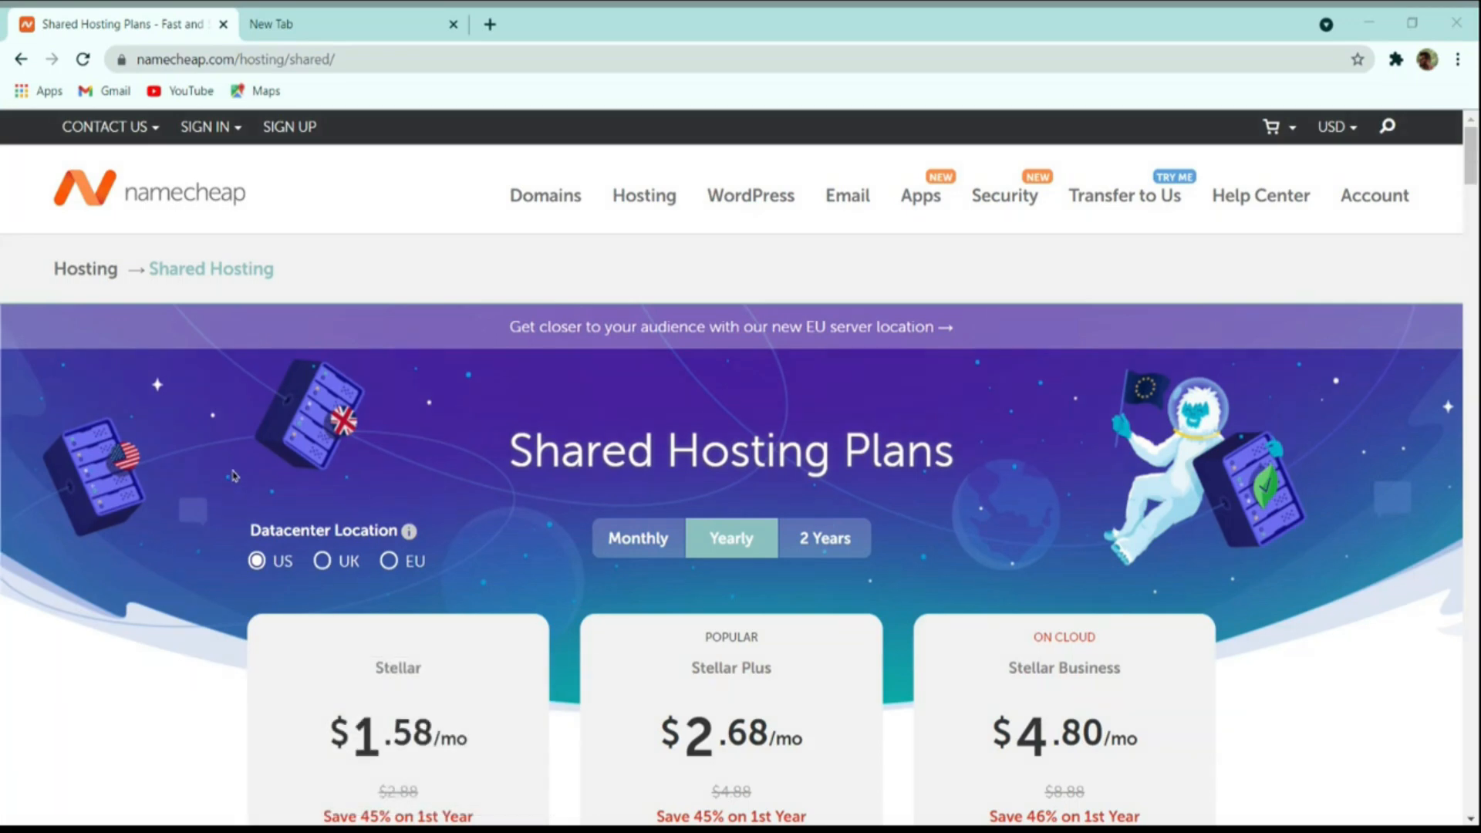
# Compare Shared Hosting prices for the UK datacenter, then switch back to US and show the currency menu.
pyautogui.scroll(-4, 355, 438)
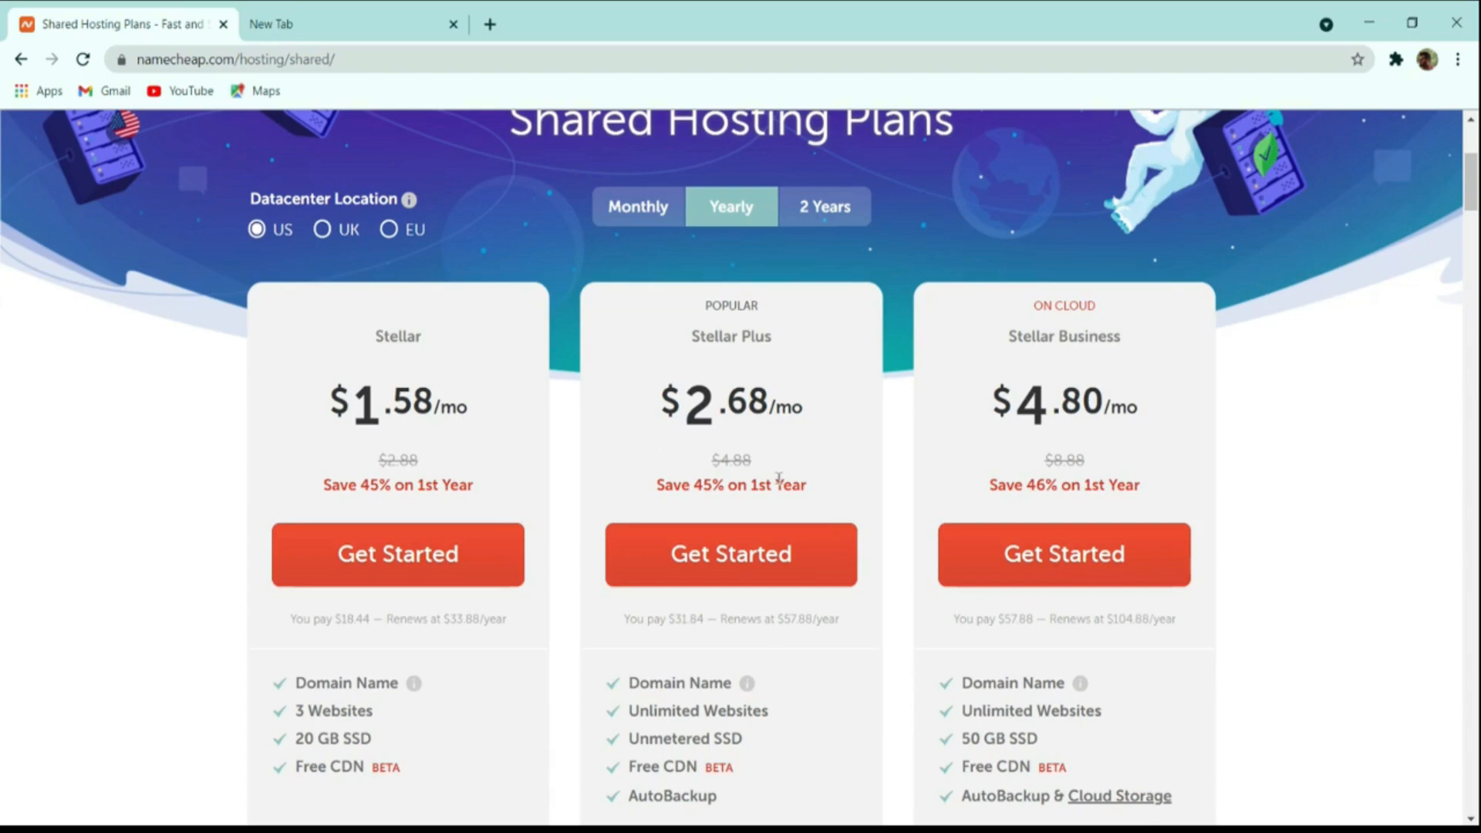
pyautogui.scroll(-4, 779, 478)
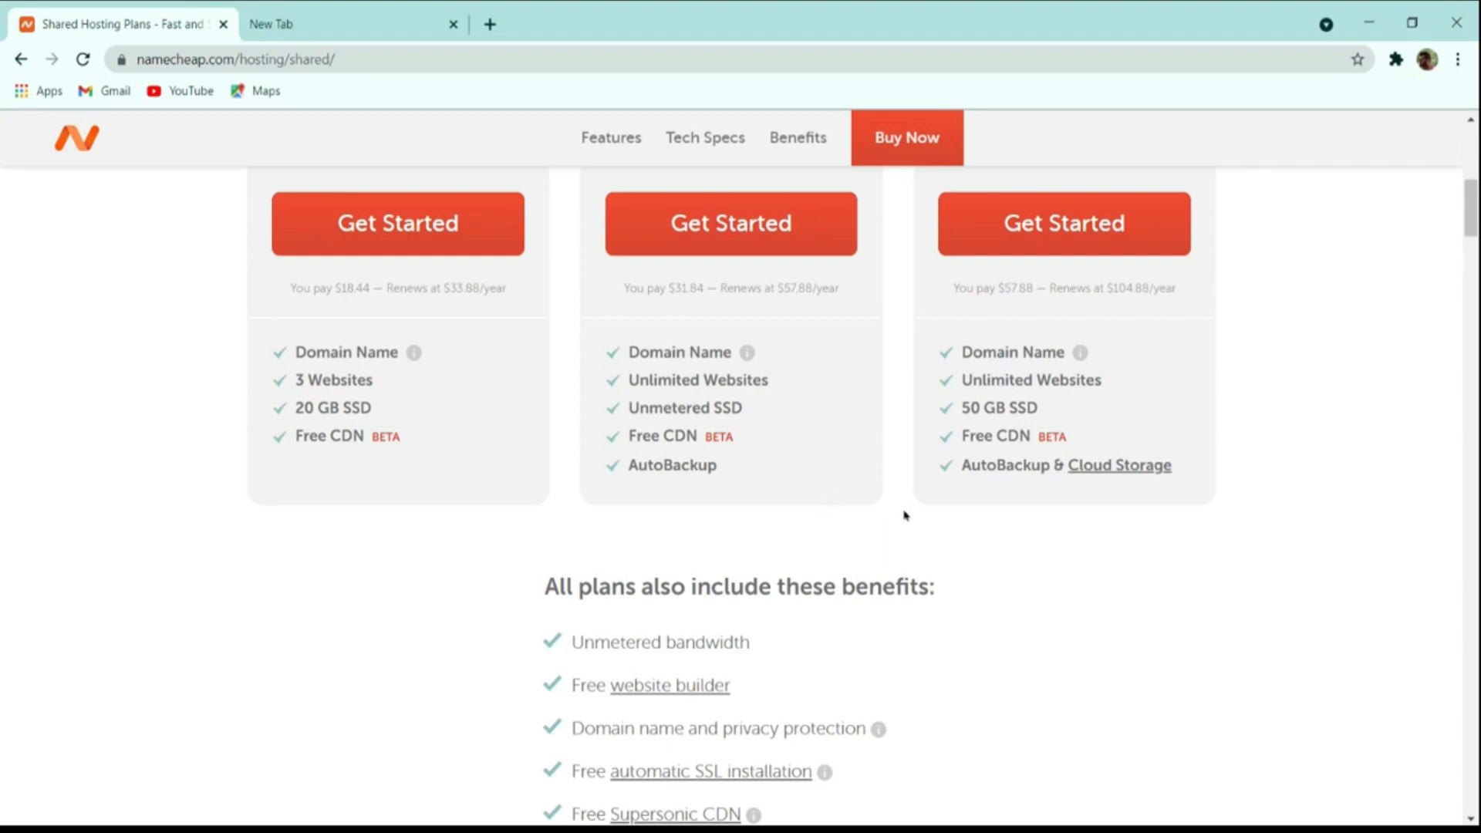
pyautogui.scroll(10, 910, 532)
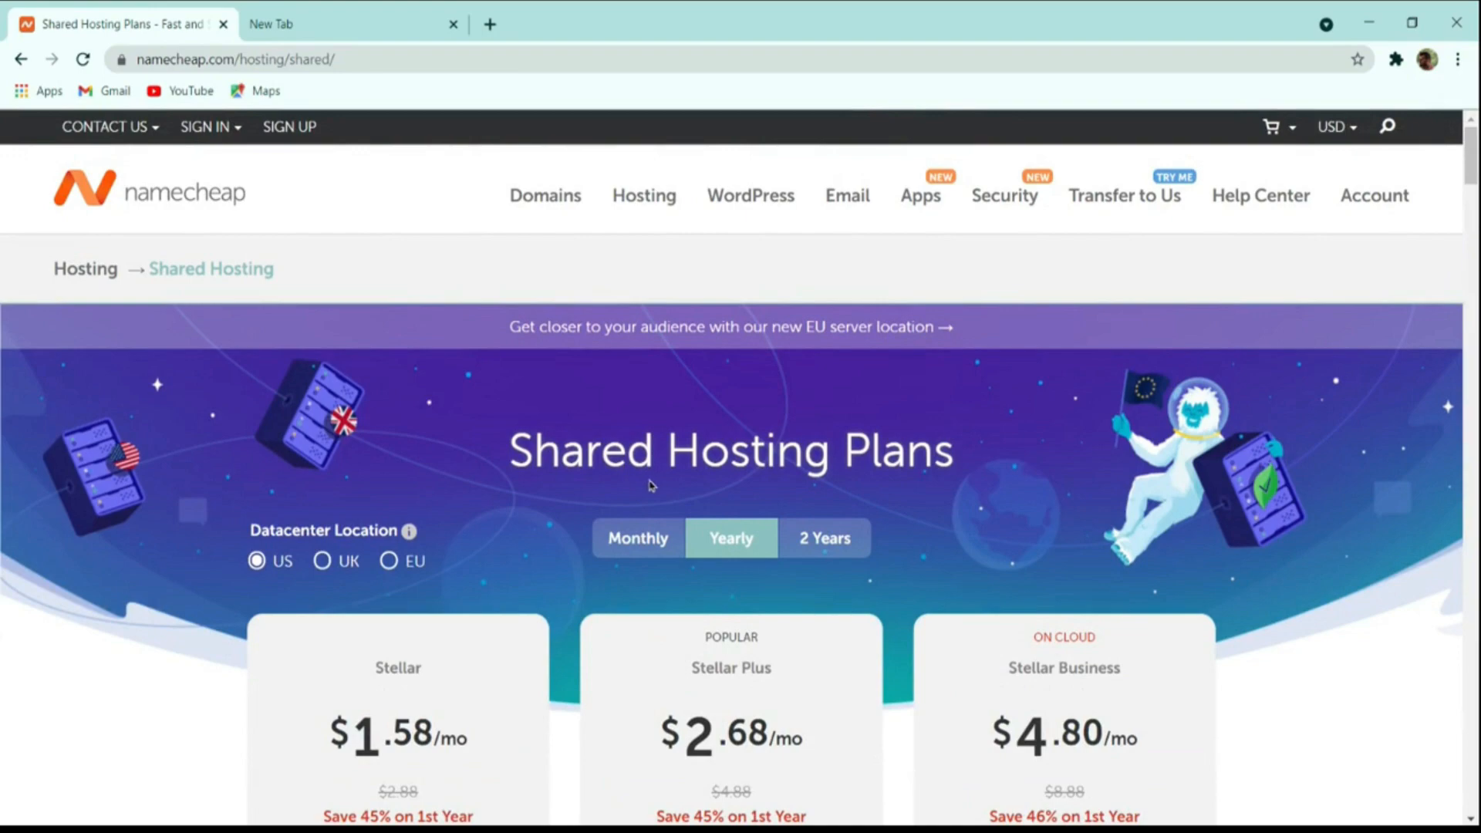
pyautogui.scroll(-3, 625, 503)
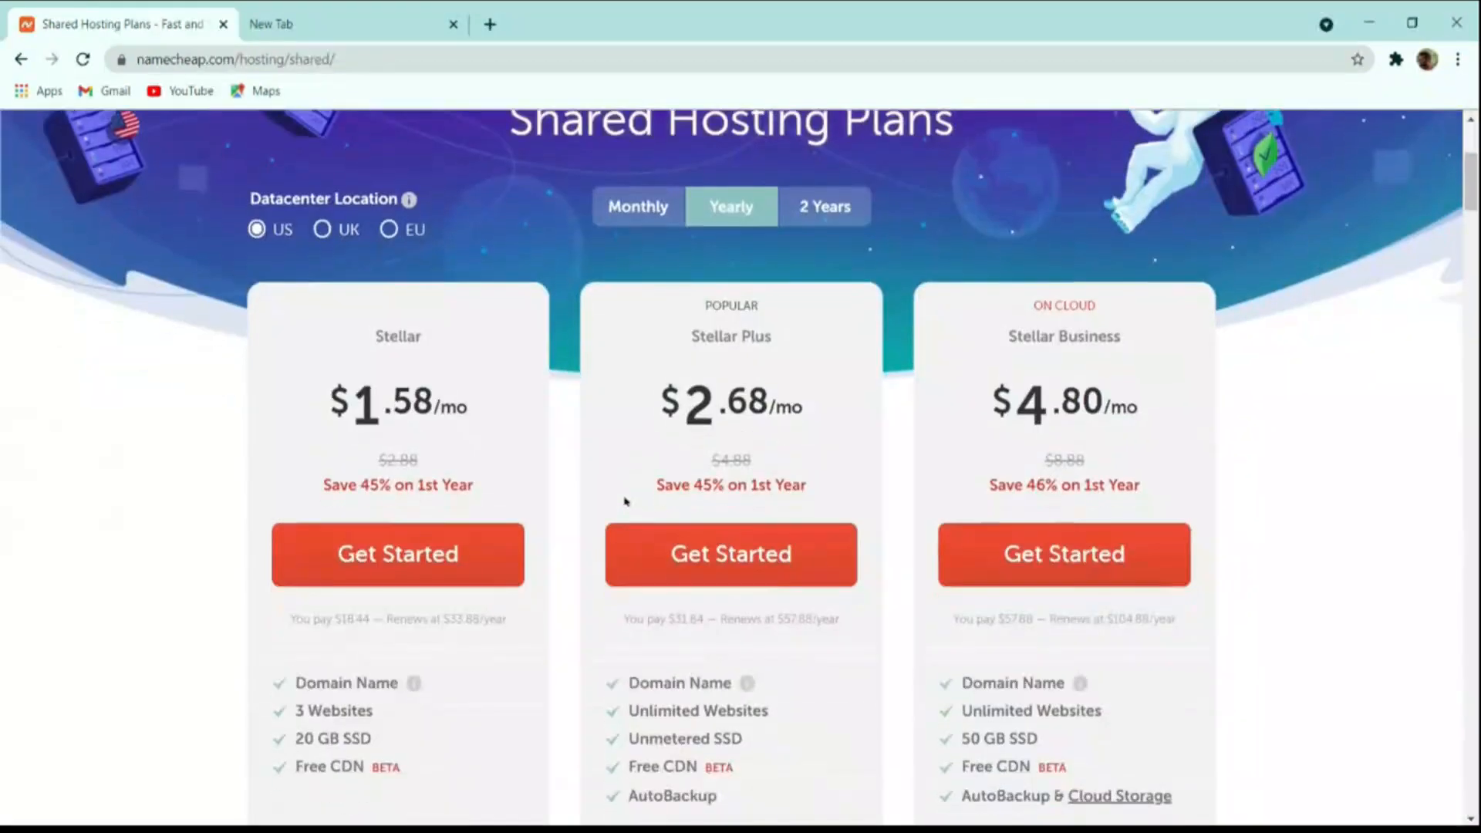
pyautogui.scroll(3, 625, 503)
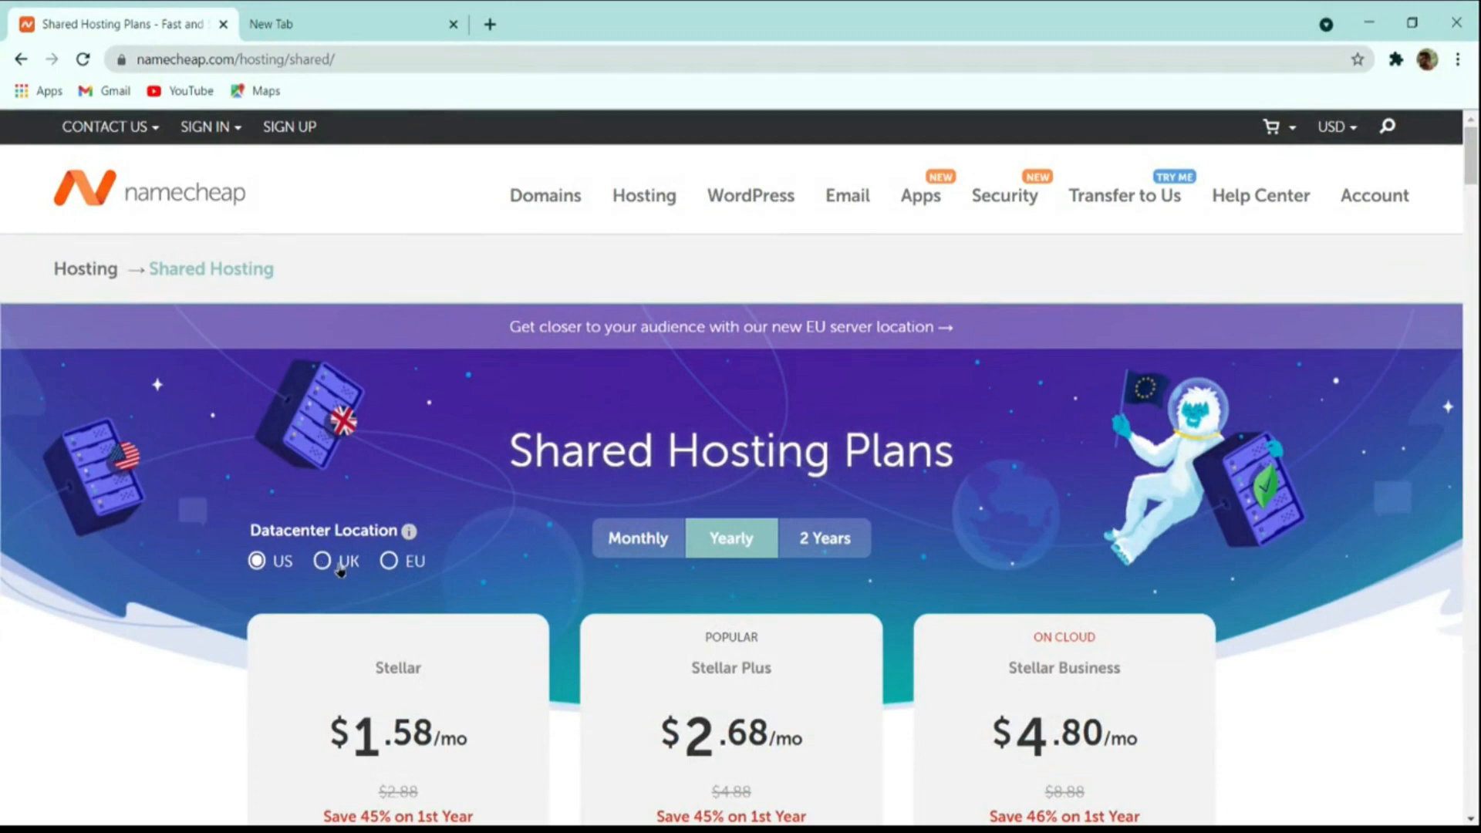
pyautogui.click(341, 569)
pyautogui.click(278, 566)
pyautogui.moveTo(1320, 132)
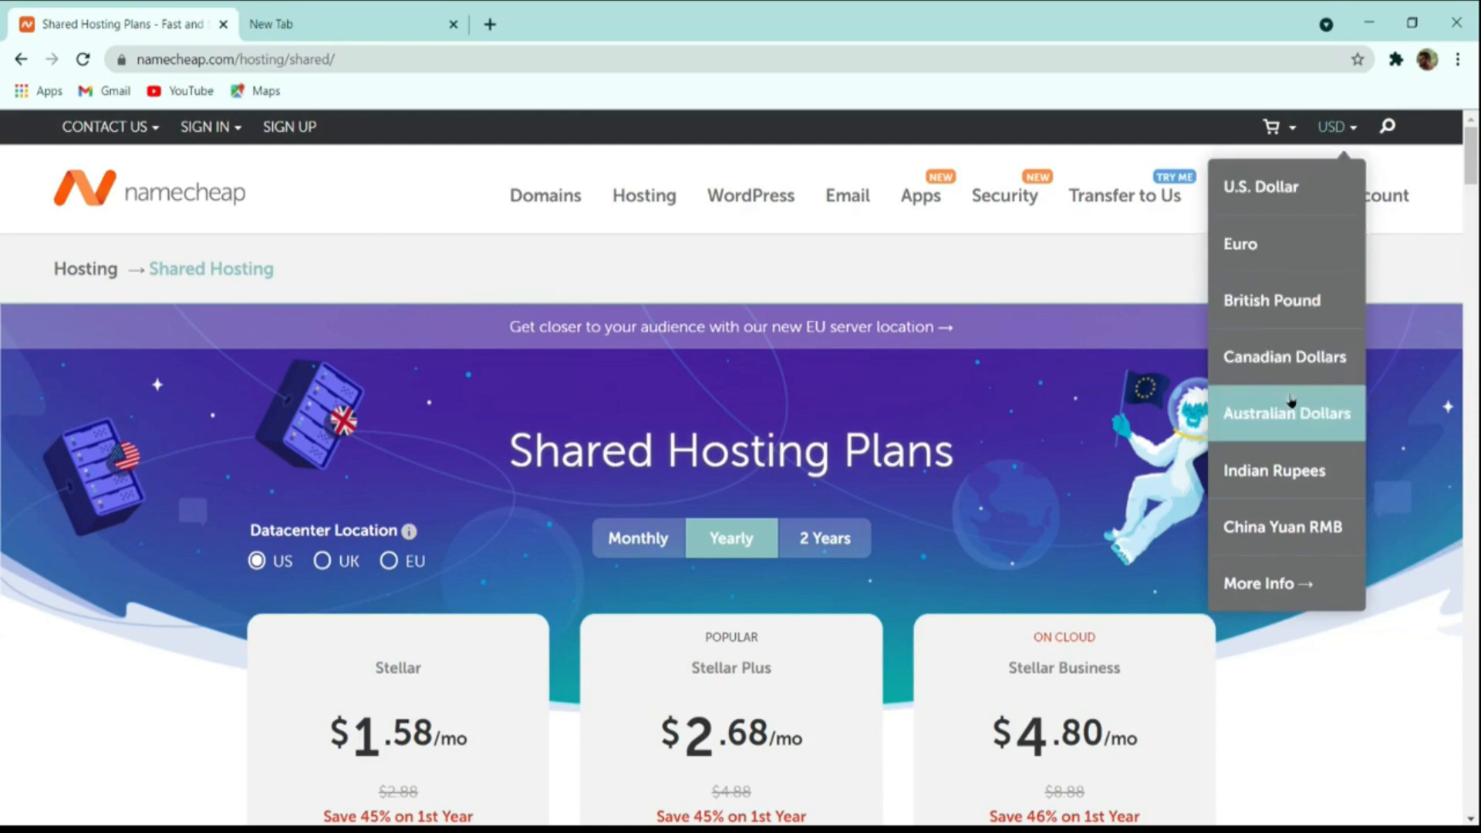
# Show prices in Indian Rupees and start ordering the Stellar Plus plan.
pyautogui.click(1293, 469)
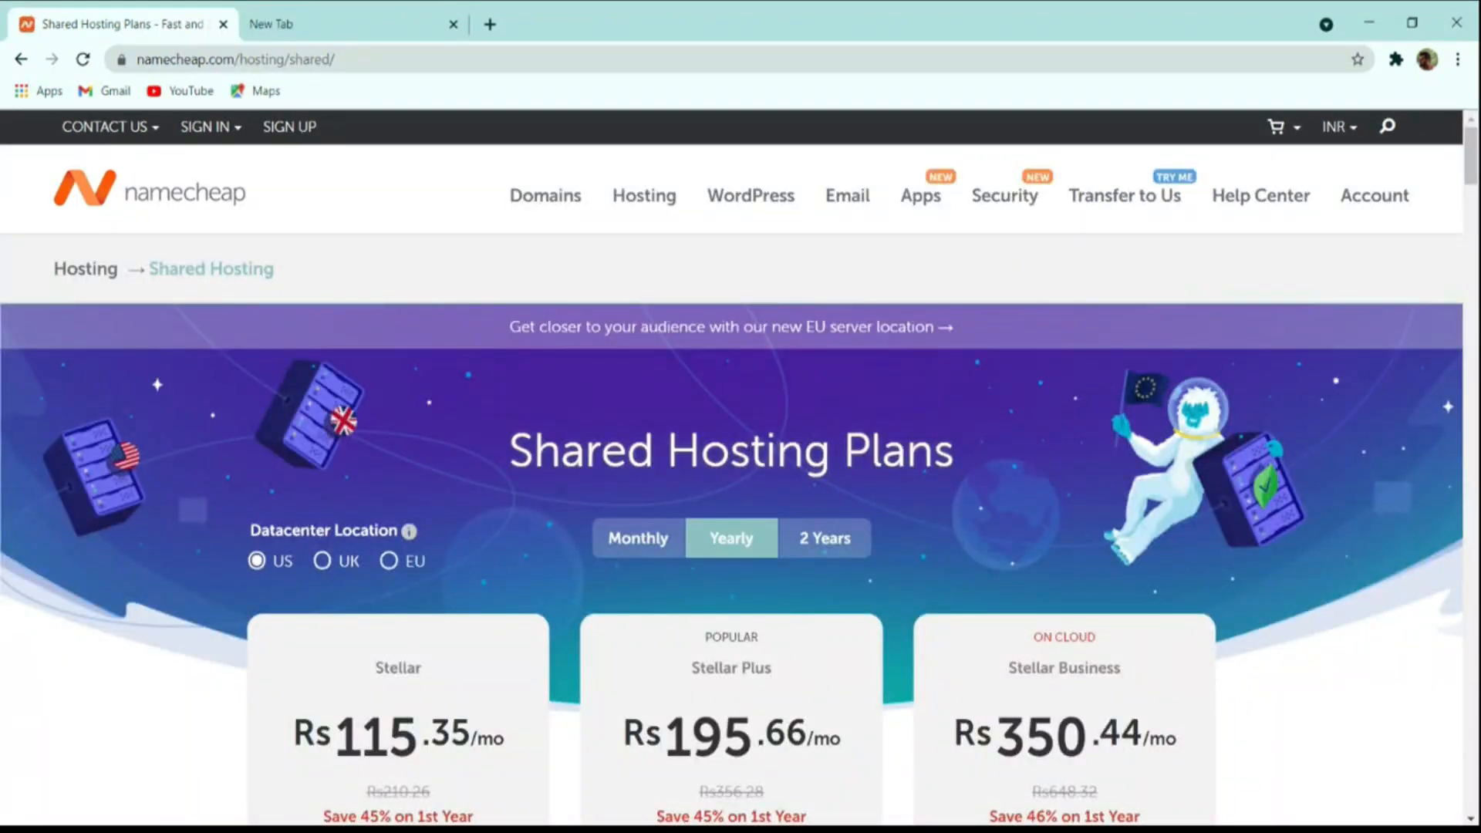
pyautogui.scroll(-4, 587, 567)
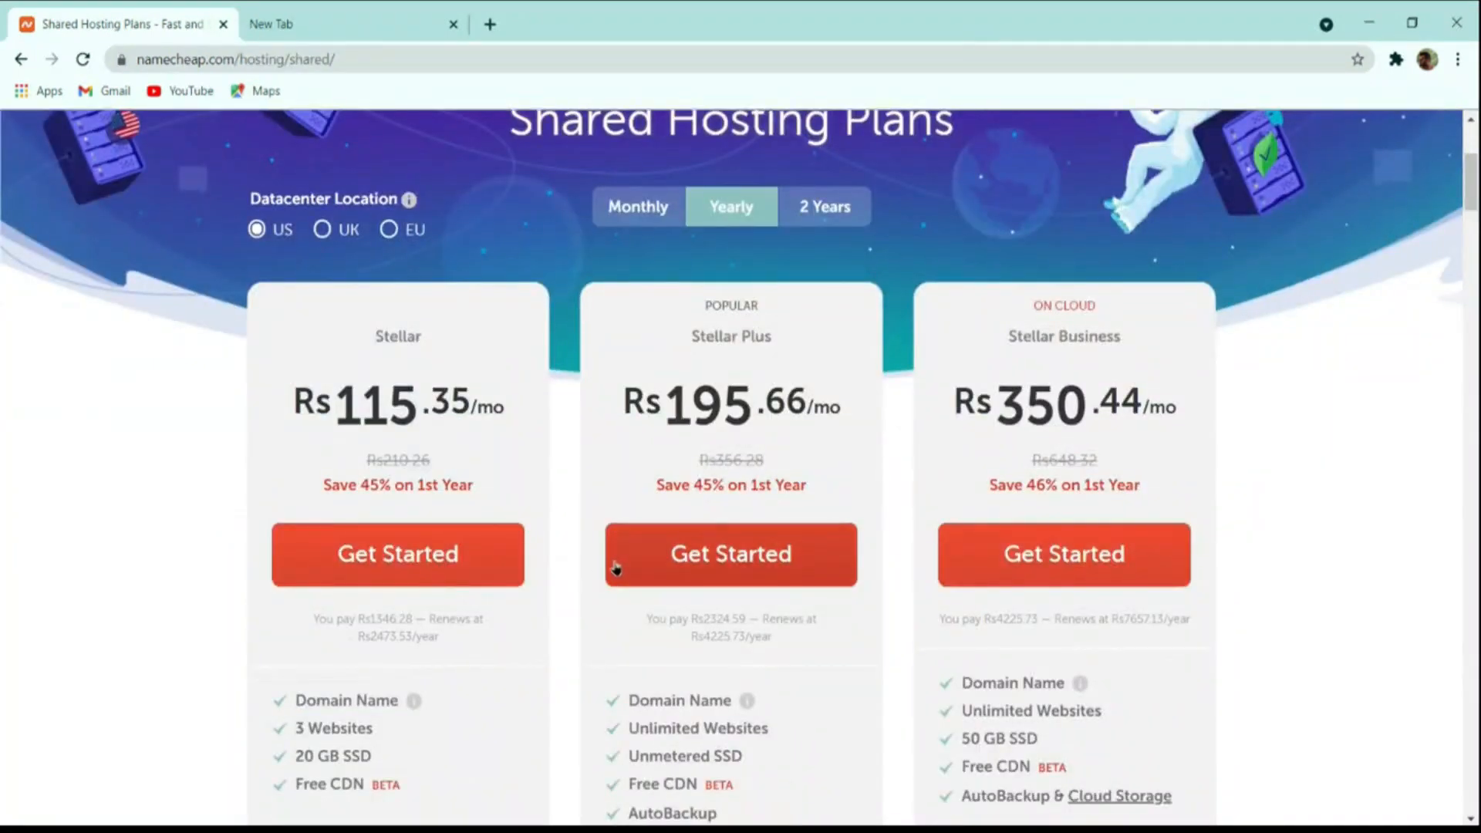
pyautogui.click(739, 553)
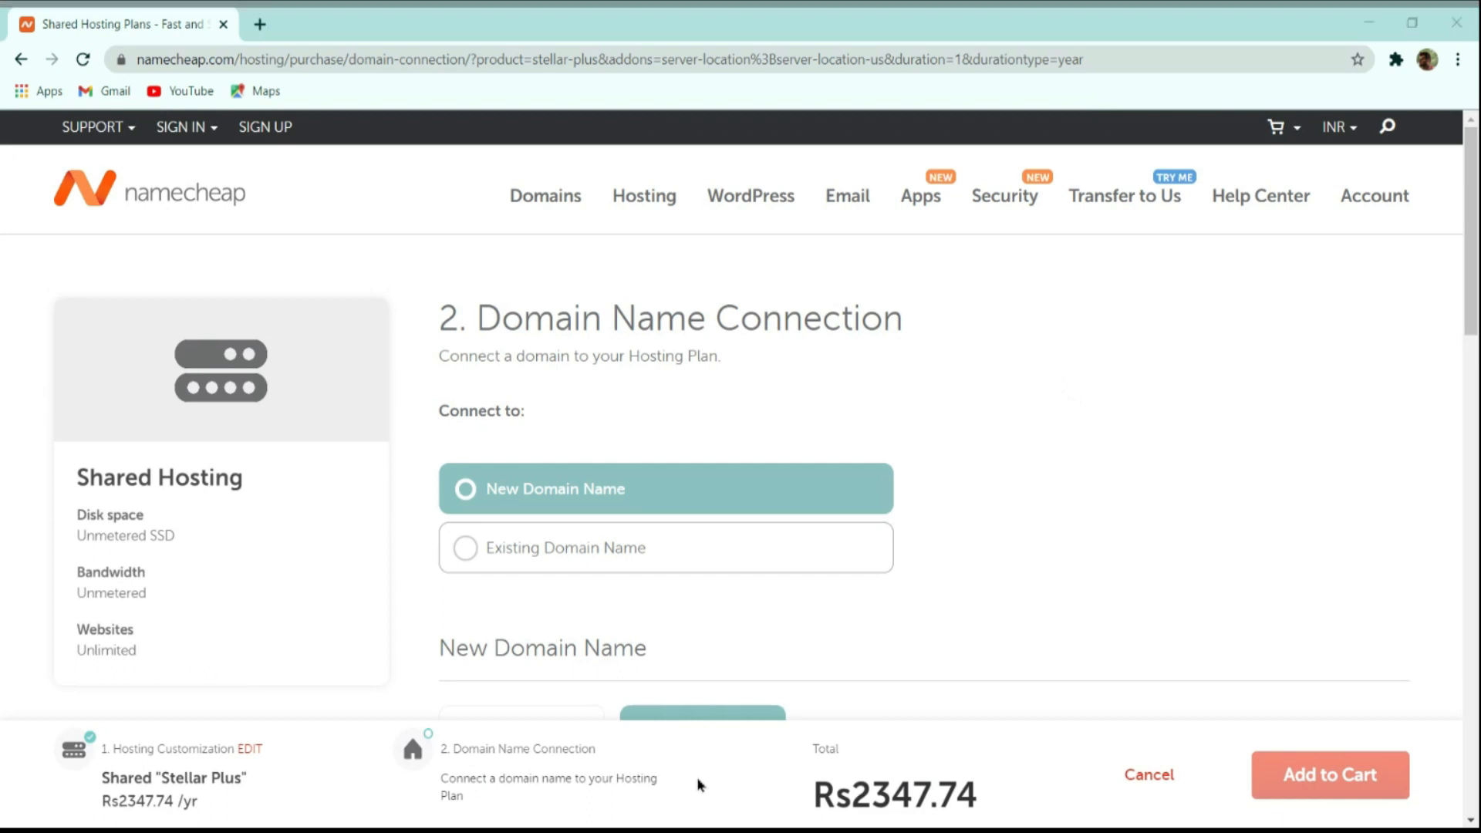
# Choose the New Domain Name option instead of connecting an existing domain.
pyautogui.click(567, 544)
pyautogui.scroll(-4, 976, 425)
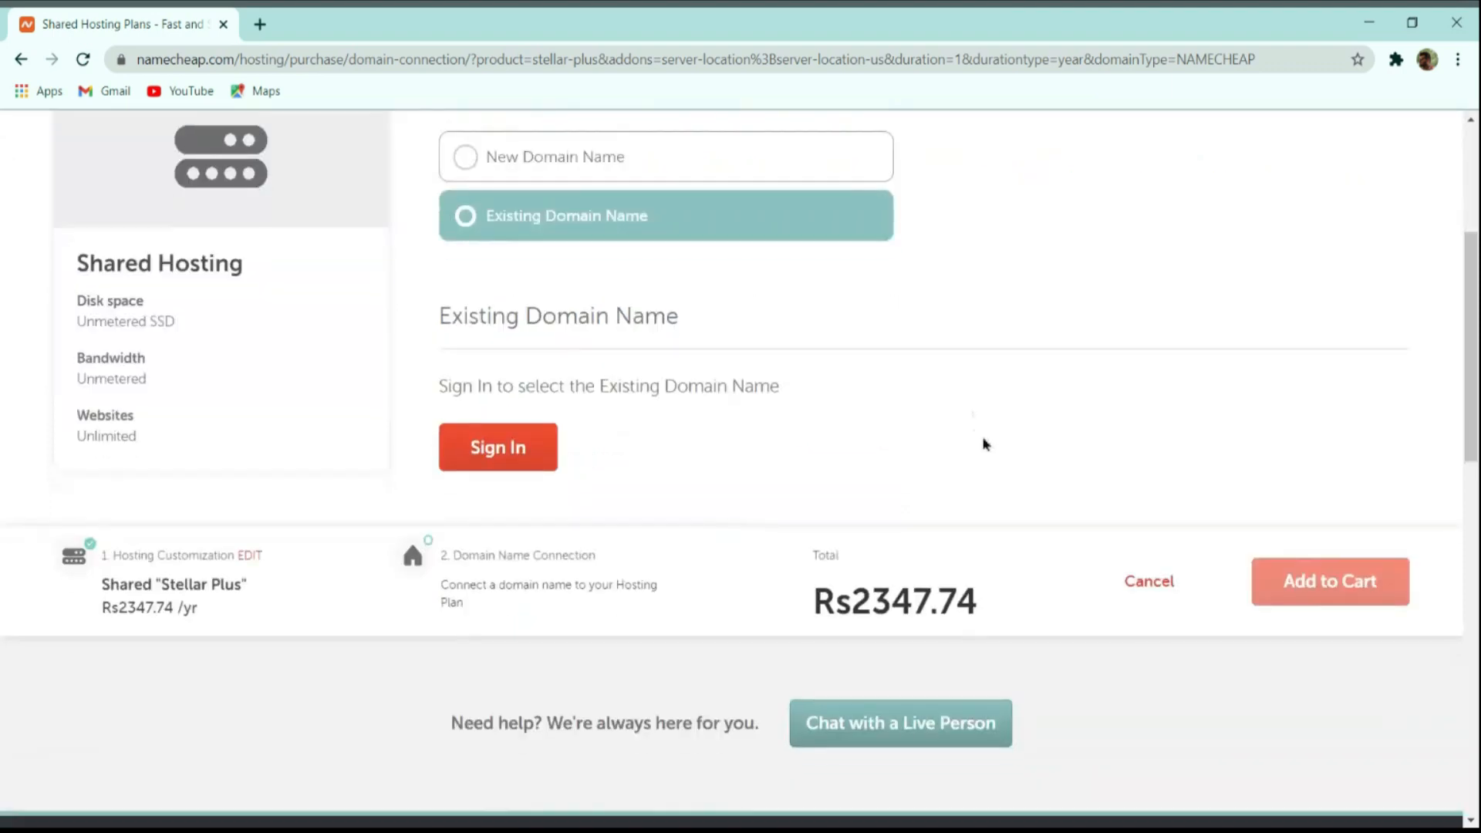
pyautogui.scroll(4, 984, 440)
pyautogui.click(638, 485)
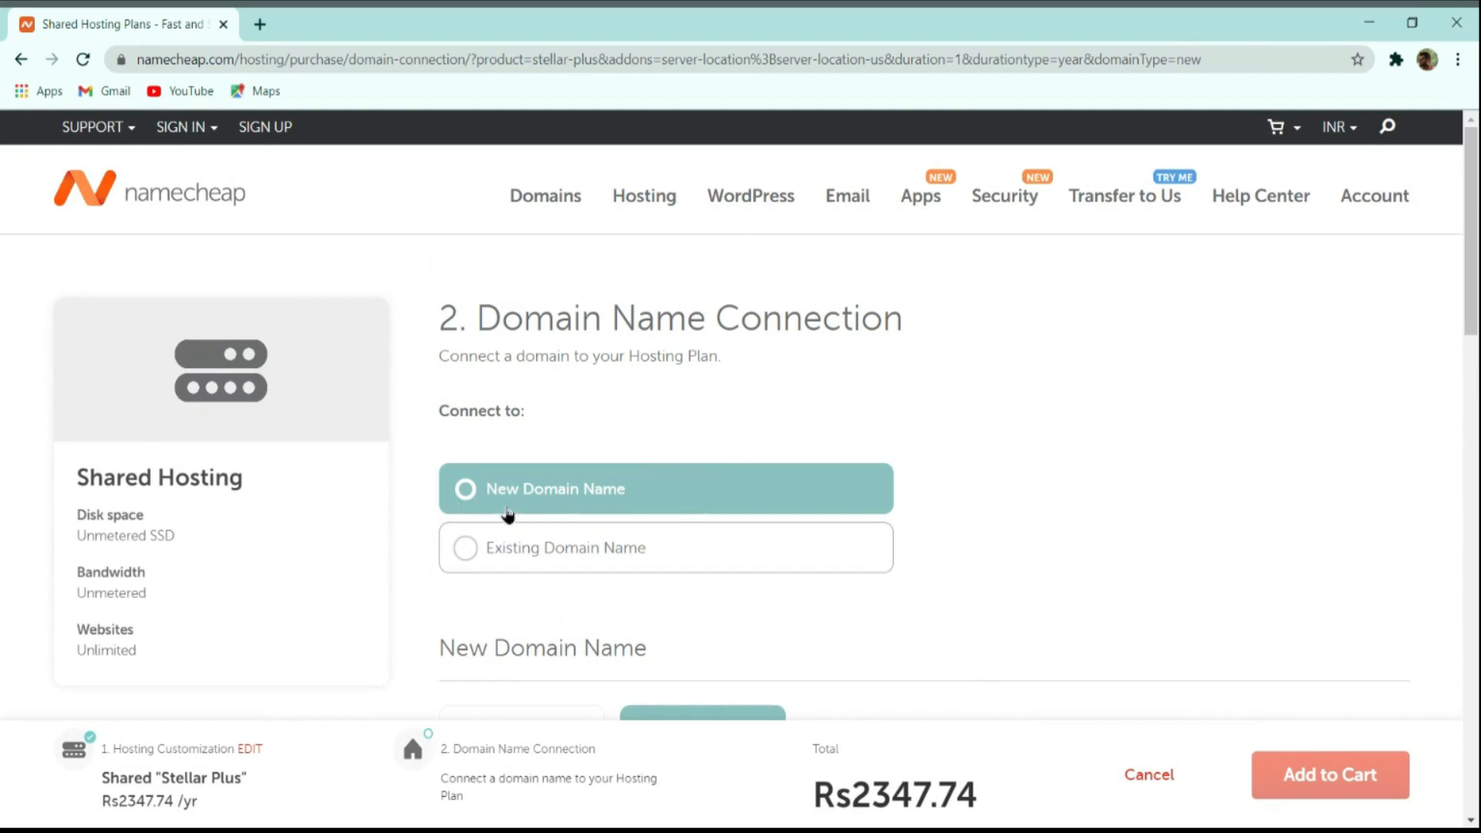
pyautogui.scroll(-1, 895, 451)
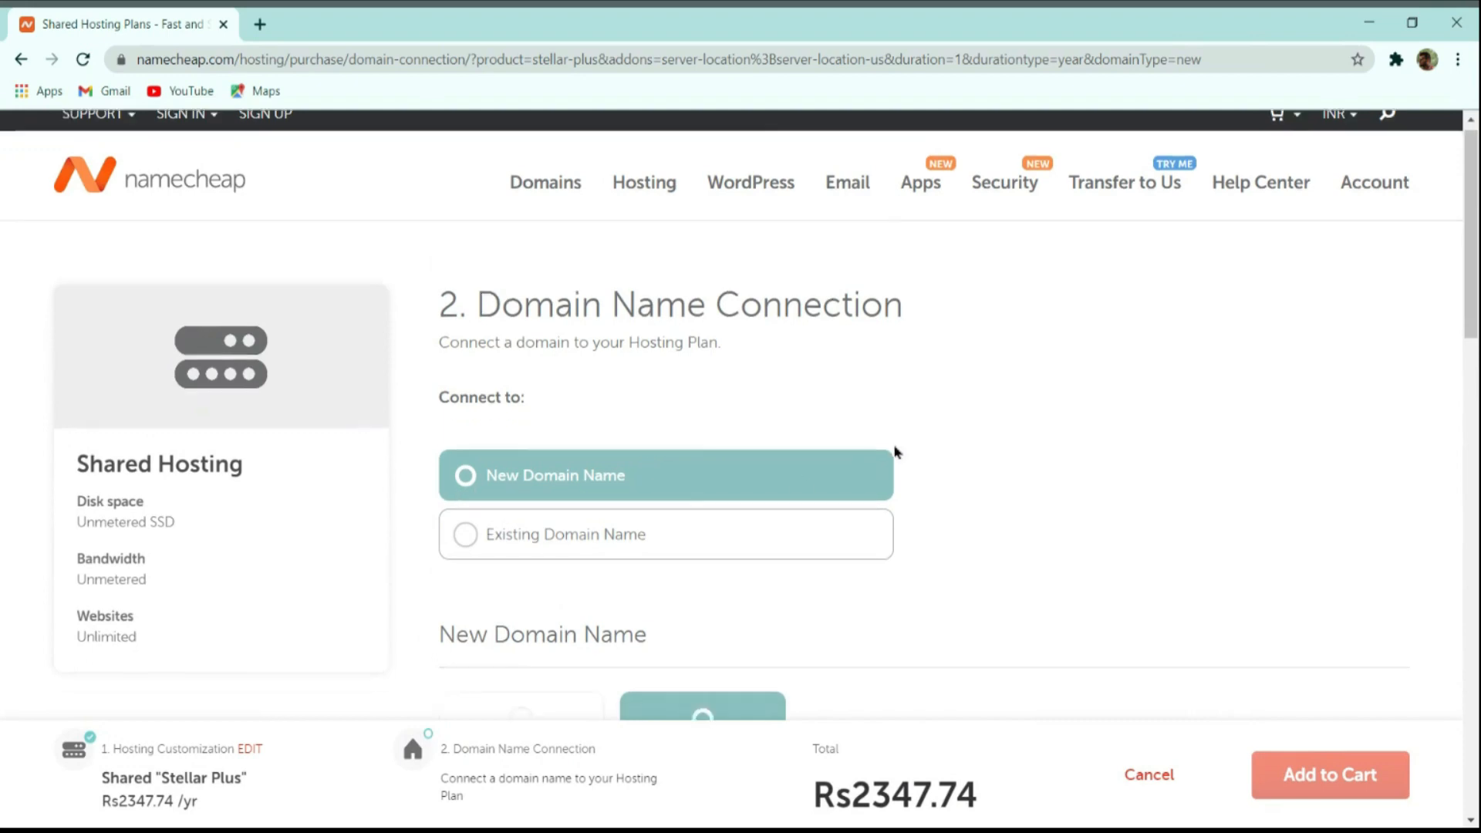
pyautogui.scroll(-4, 894, 451)
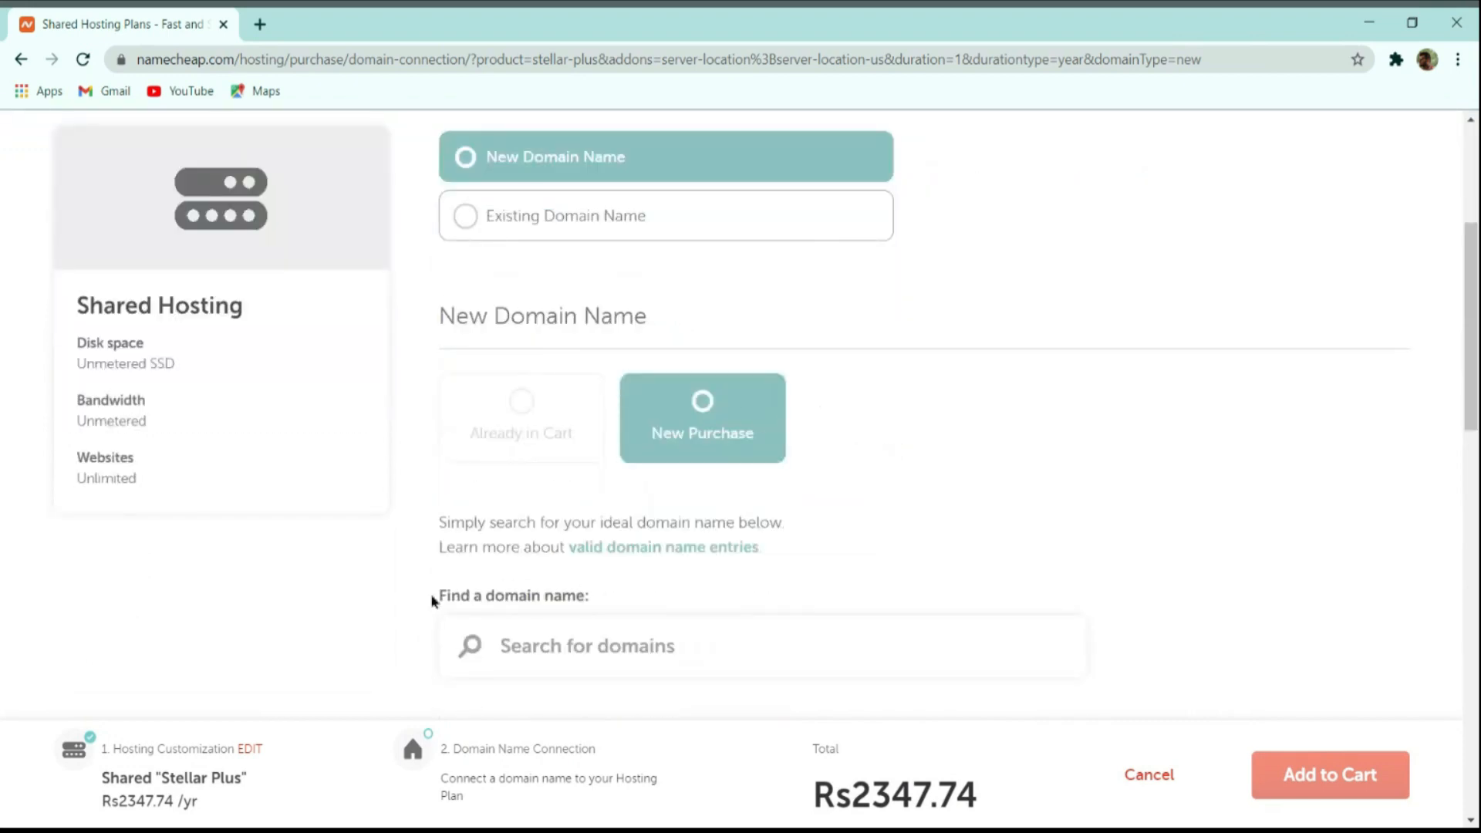
pyautogui.scroll(-2, 688, 640)
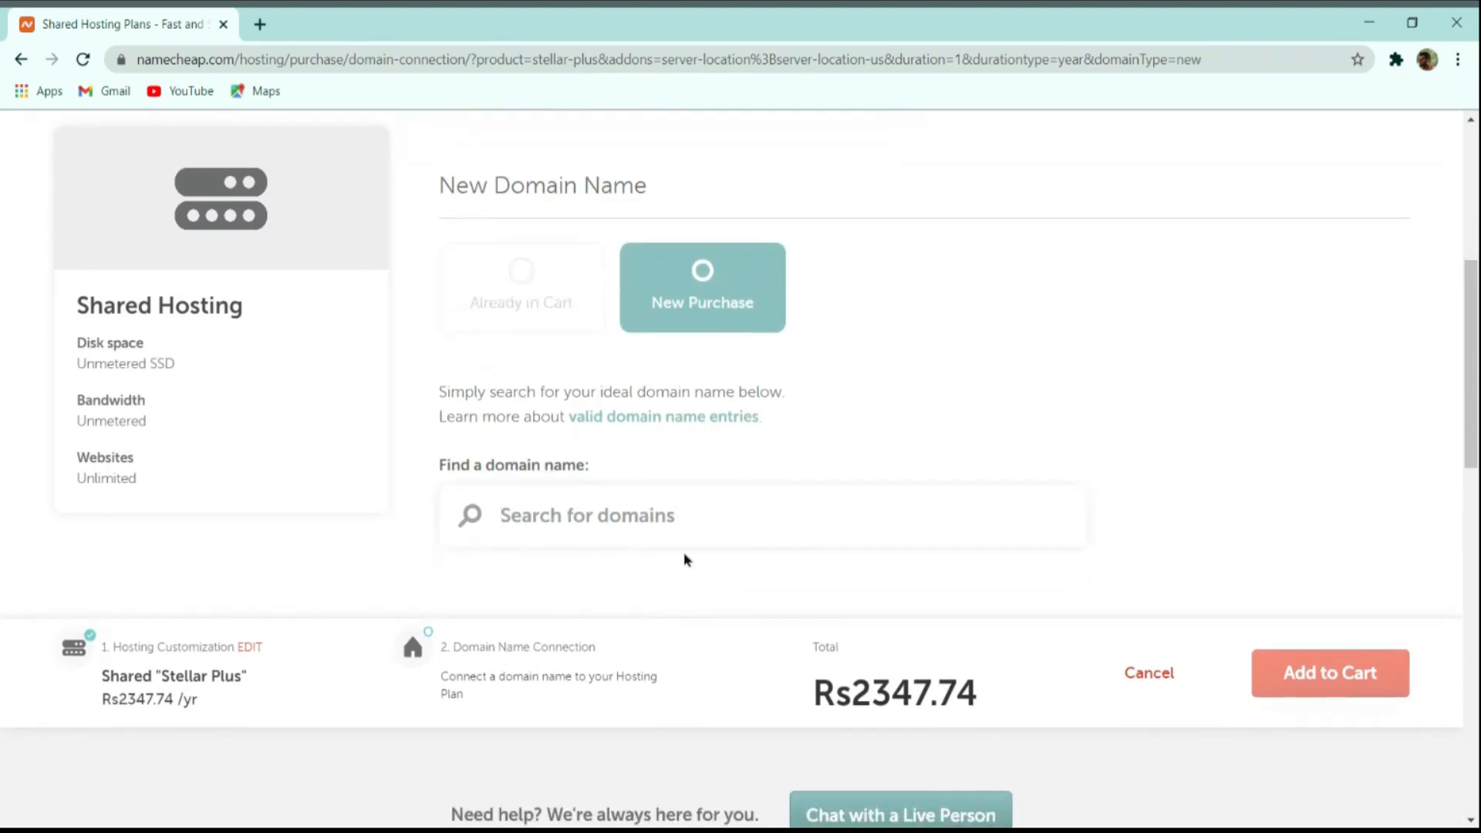
# Search for thecmsguys.in and connect it to the hosting, bringing the total to Rs2751.82.
pyautogui.write('thecm')
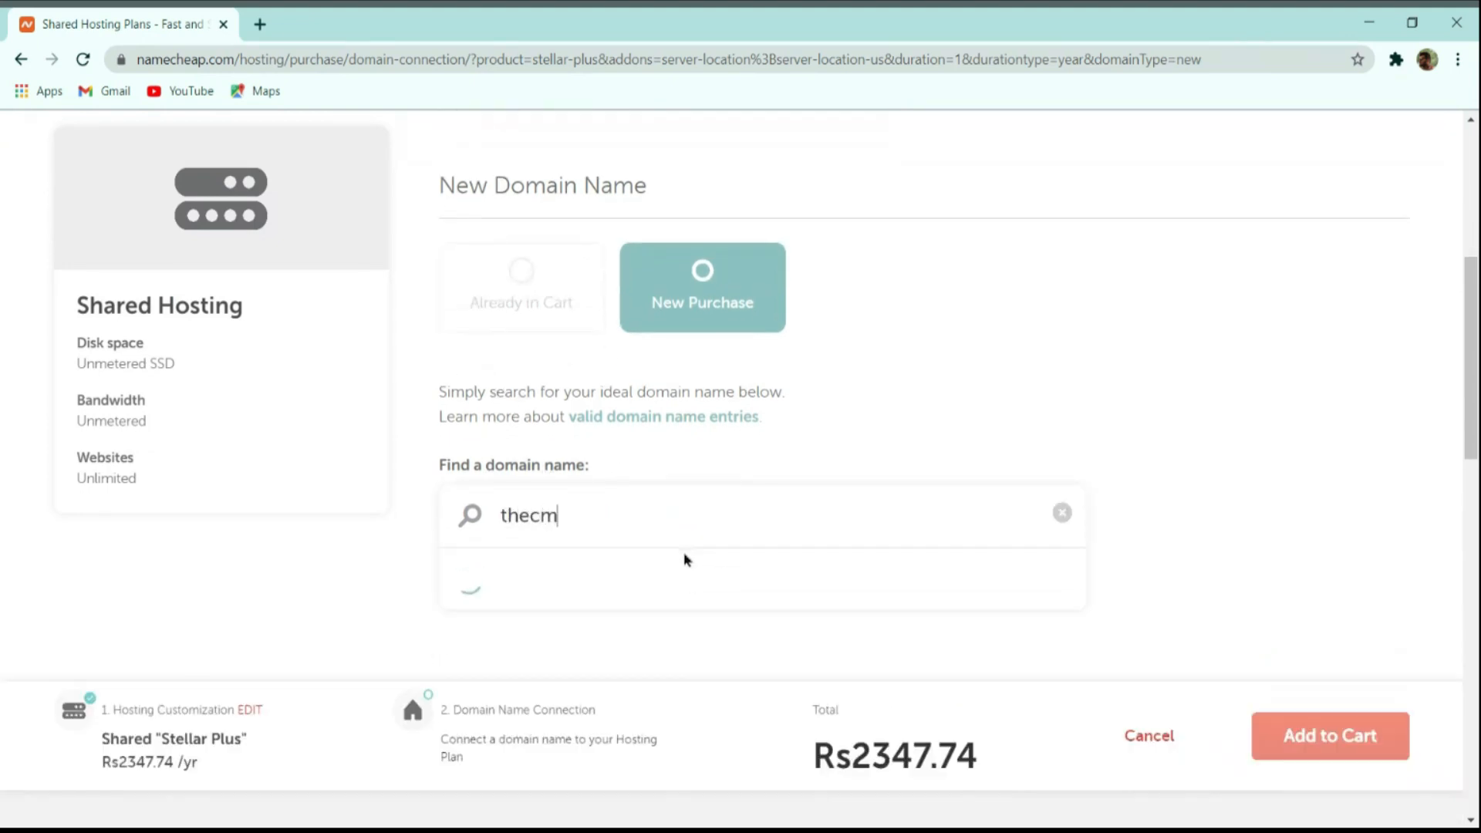
pyautogui.write('sguys.in')
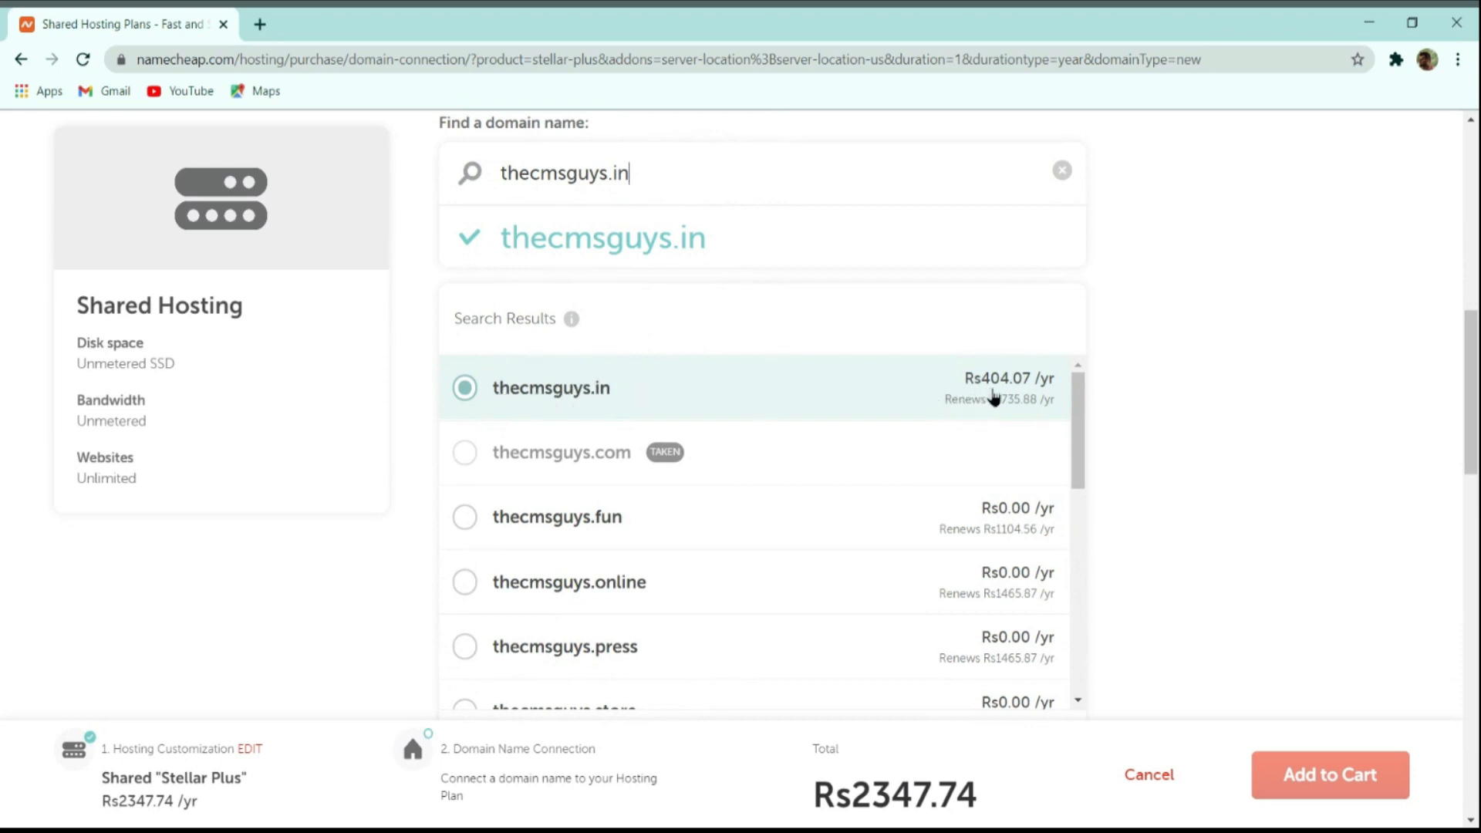
pyautogui.scroll(-4, 994, 398)
pyautogui.click(972, 476)
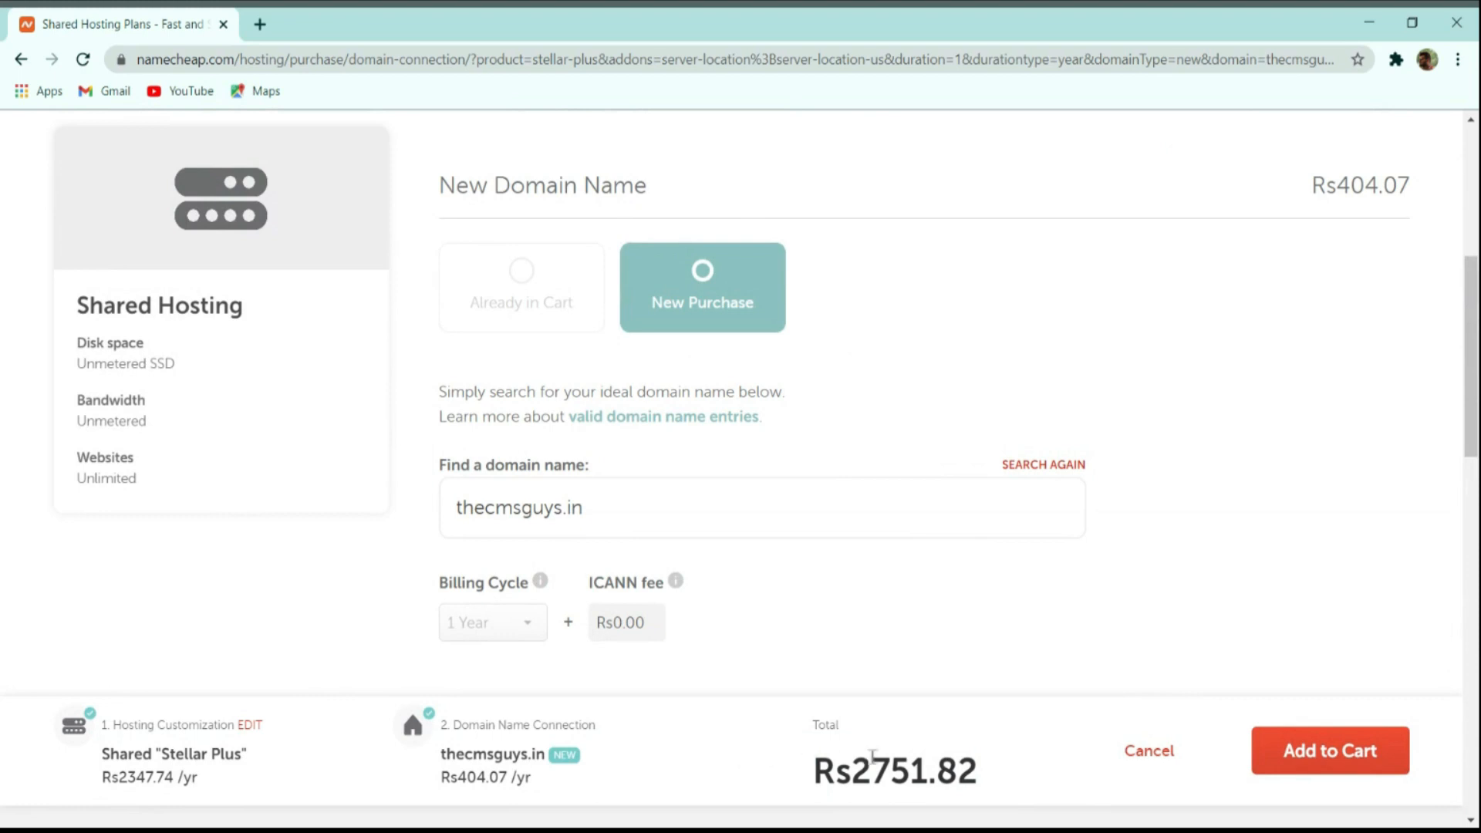
pyautogui.moveTo(816, 760); pyautogui.dragTo(964, 759)
pyautogui.click(966, 759)
# Add the plan and domain to the cart, keep 1-year domain registration, and confirm the order.
pyautogui.click(1346, 752)
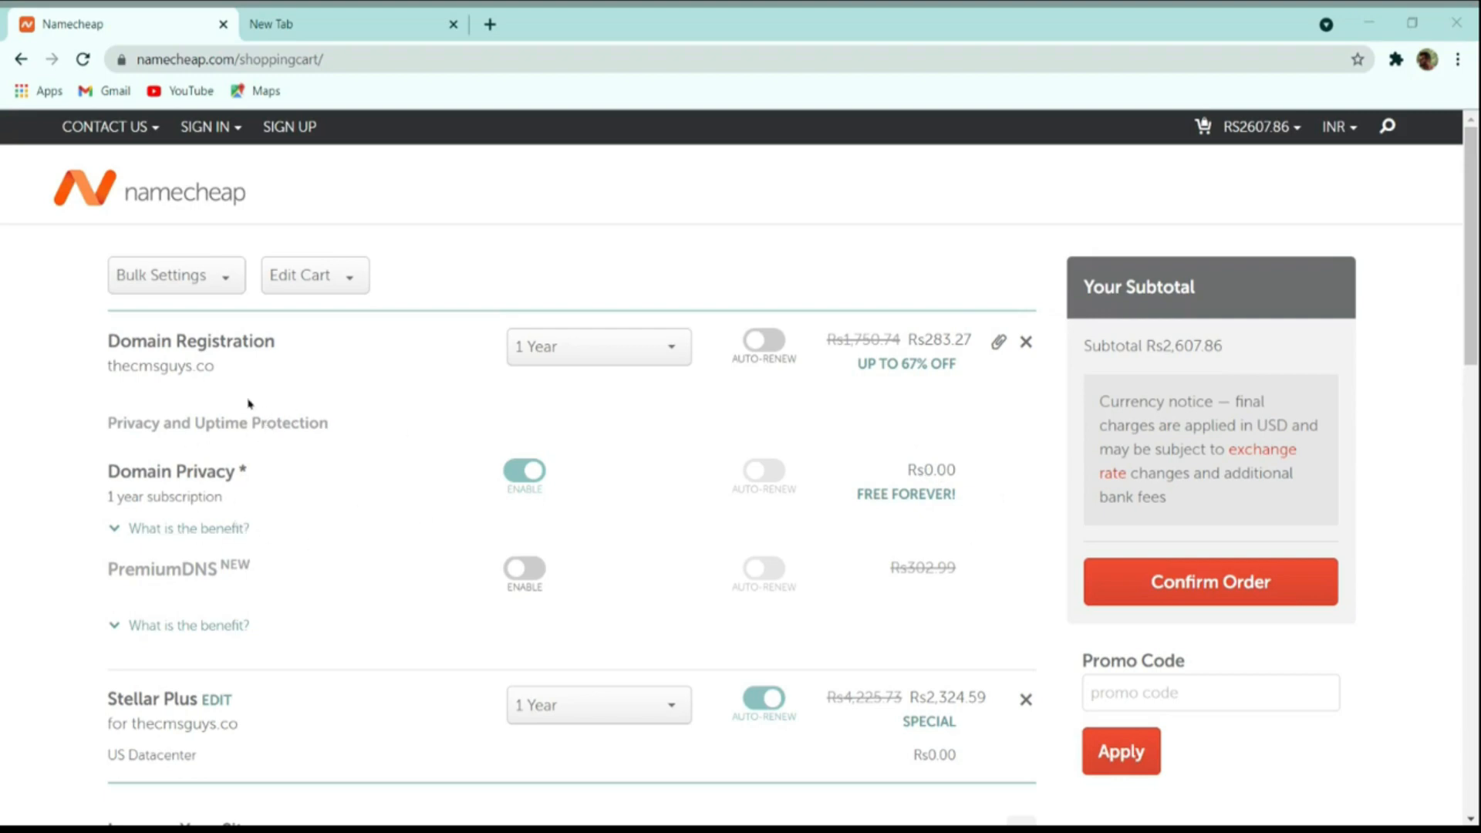
pyautogui.click(585, 351)
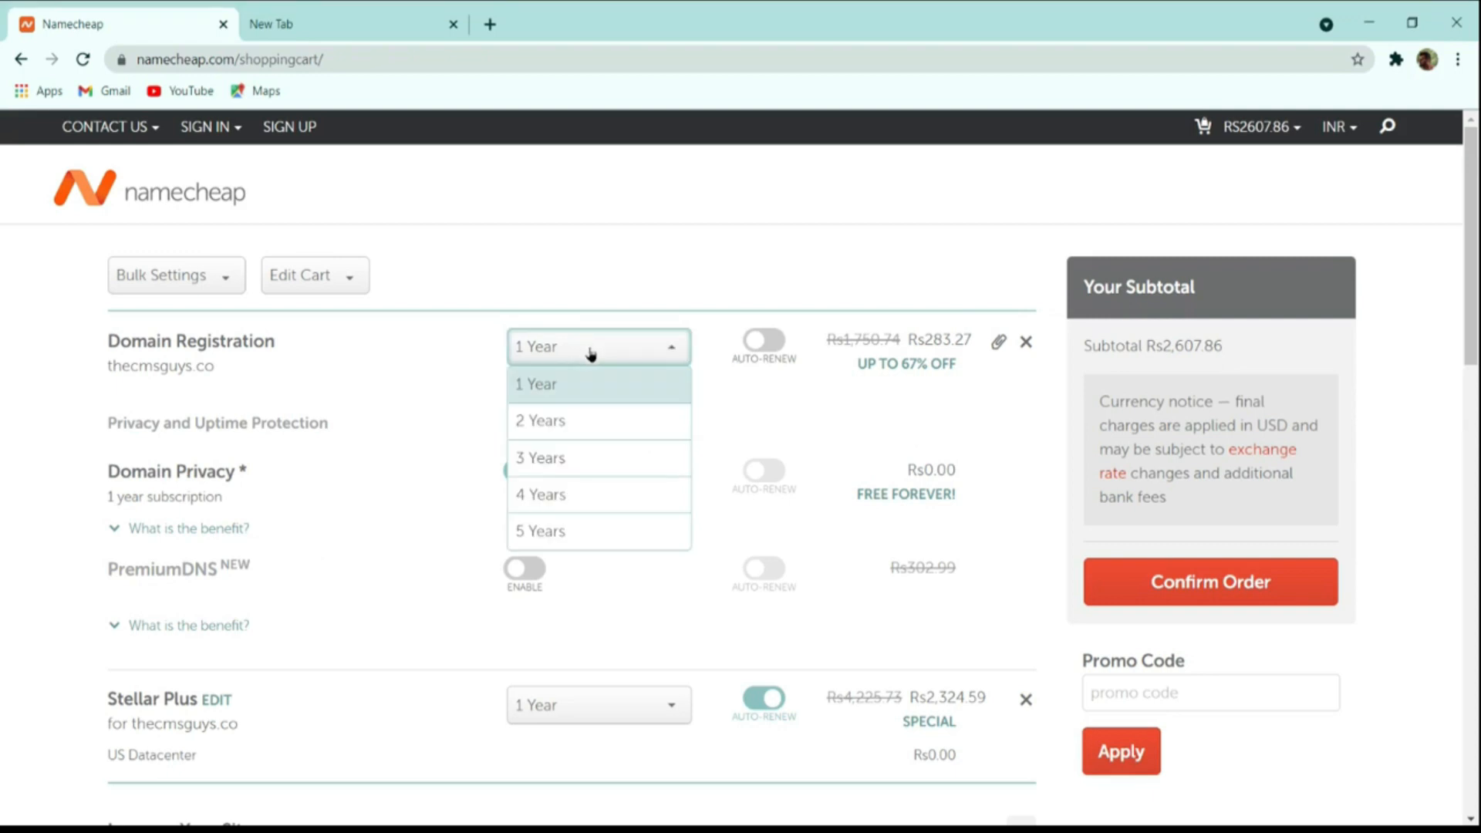
pyautogui.click(573, 520)
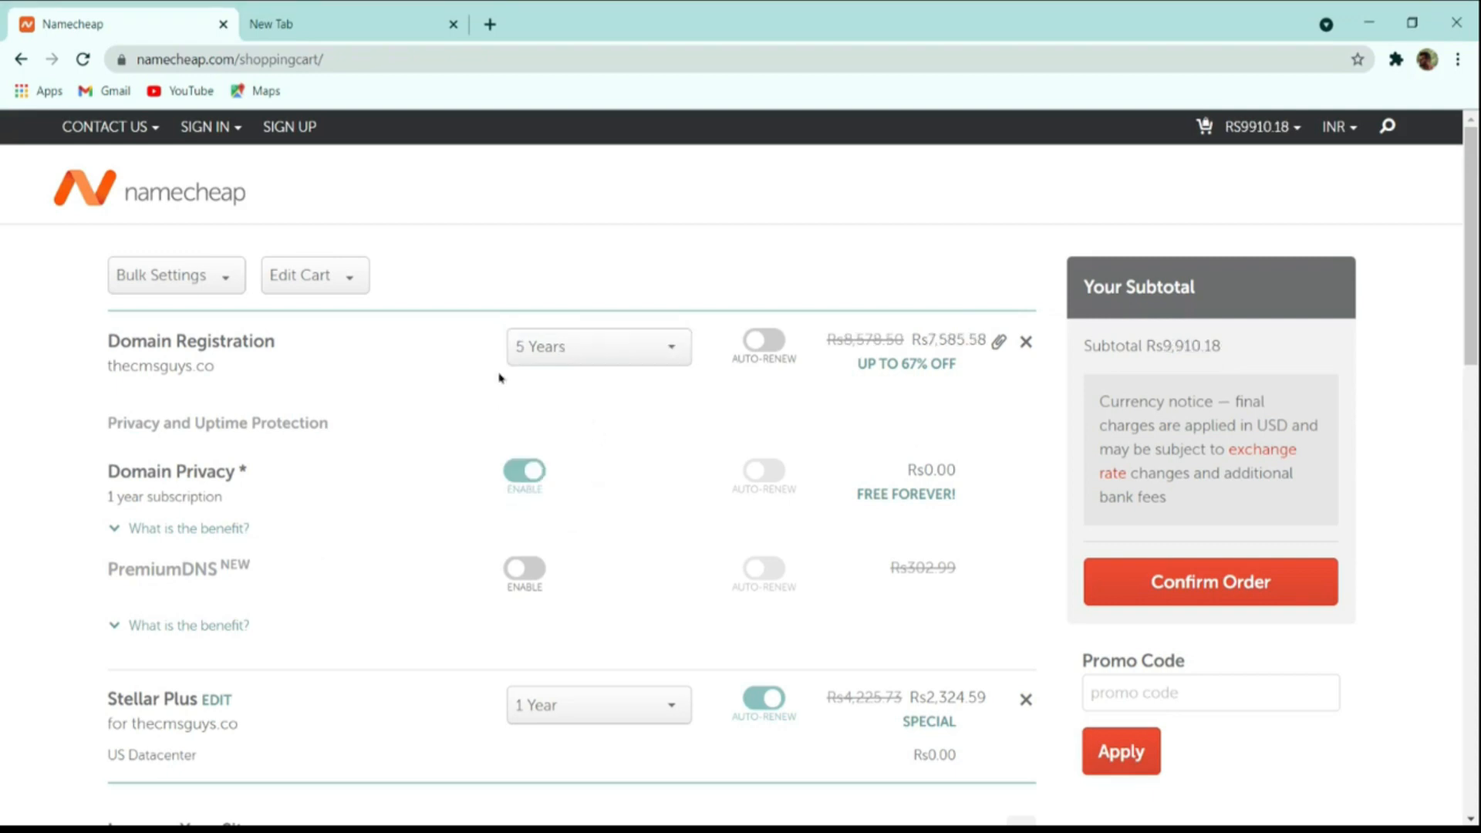
pyautogui.click(567, 351)
pyautogui.click(578, 387)
pyautogui.scroll(-4, 879, 490)
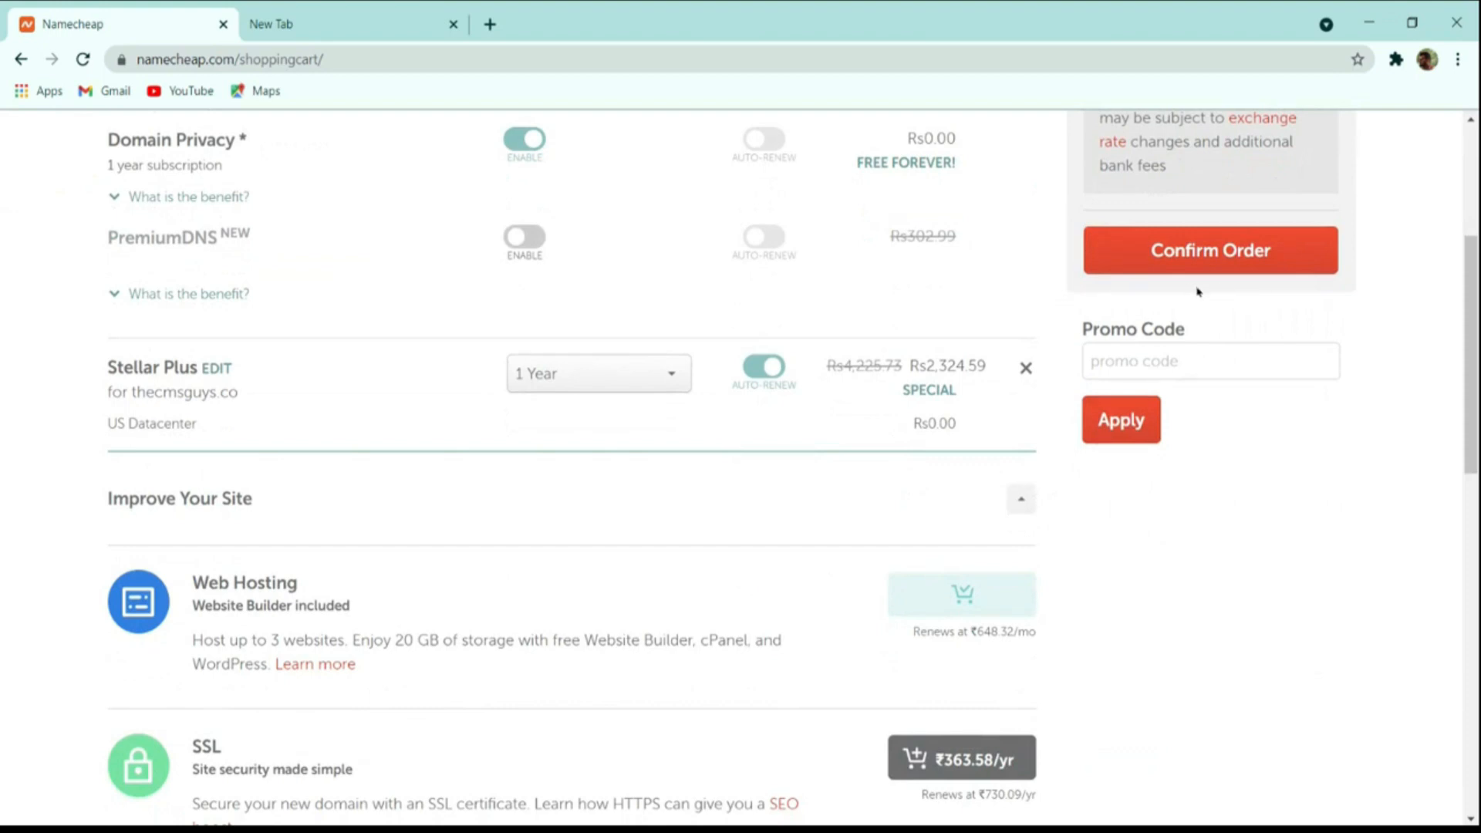
pyautogui.click(1226, 266)
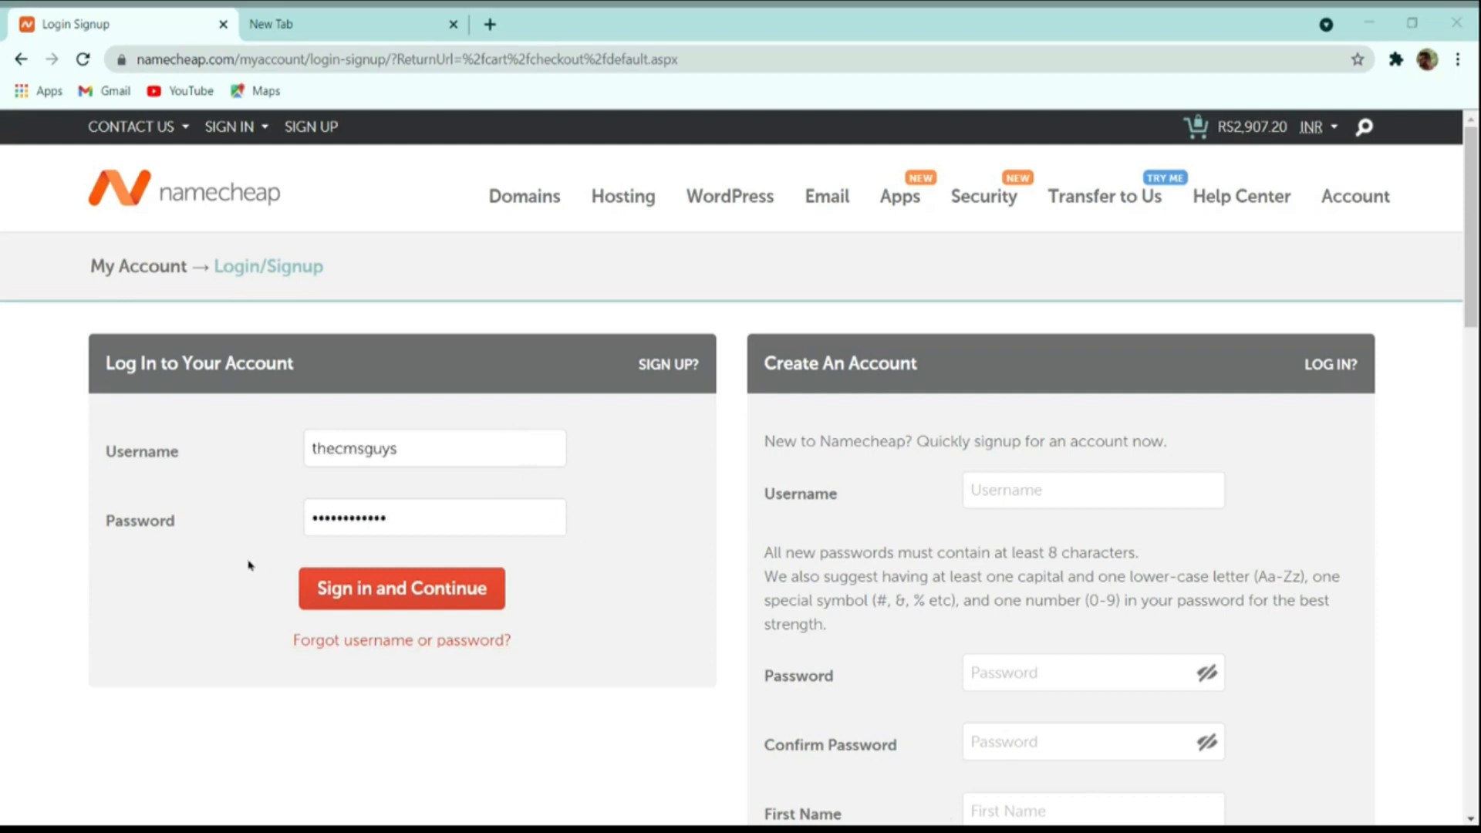
# Sign in to the Namecheap account and continue to the payment options.
pyautogui.click(225, 549)
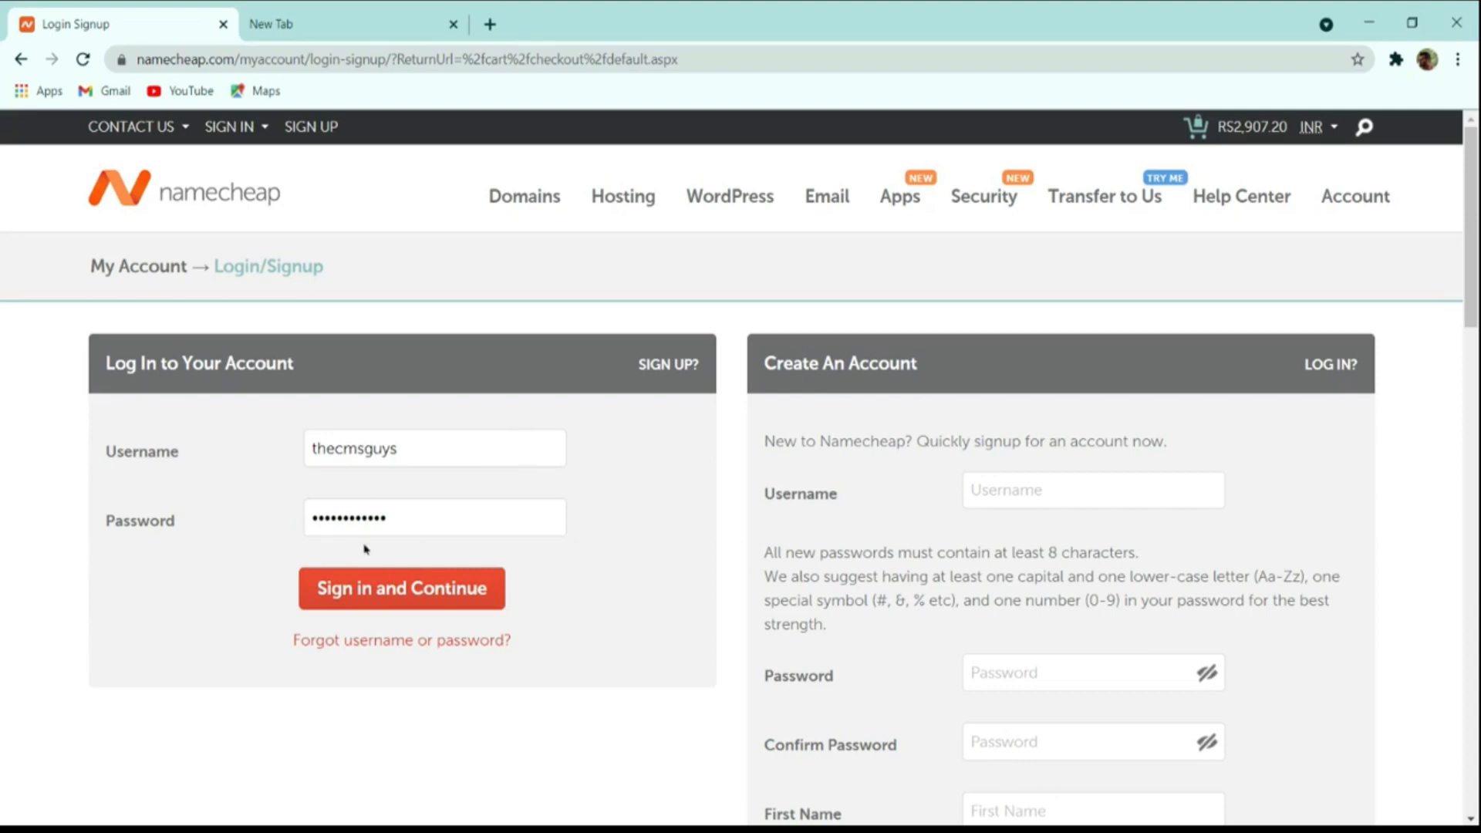
pyautogui.click(421, 586)
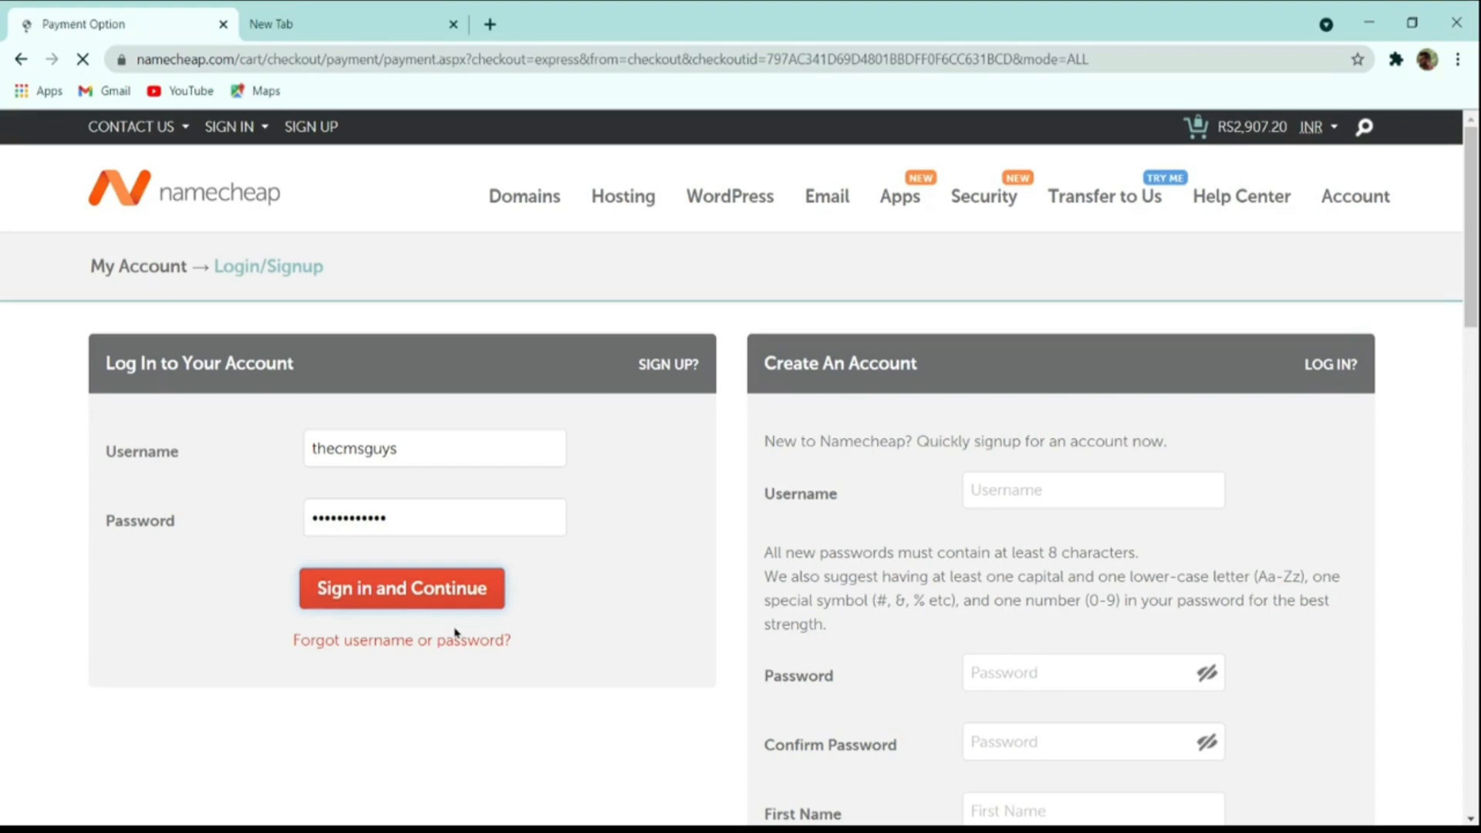
pyautogui.scroll(-3, 525, 605)
pyautogui.scroll(3, 506, 604)
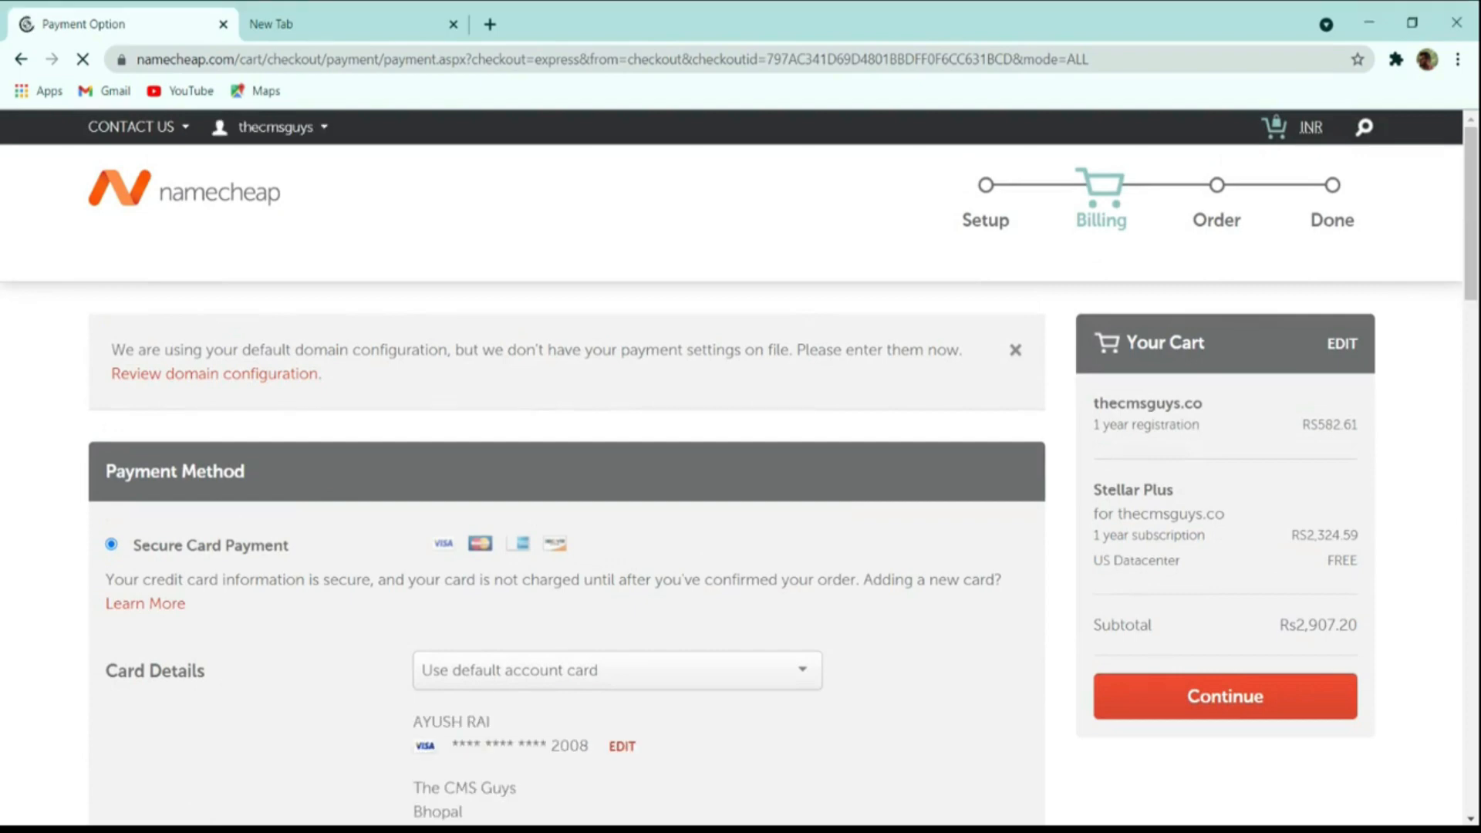
pyautogui.scroll(-4, 767, 639)
pyautogui.scroll(-4, 346, 539)
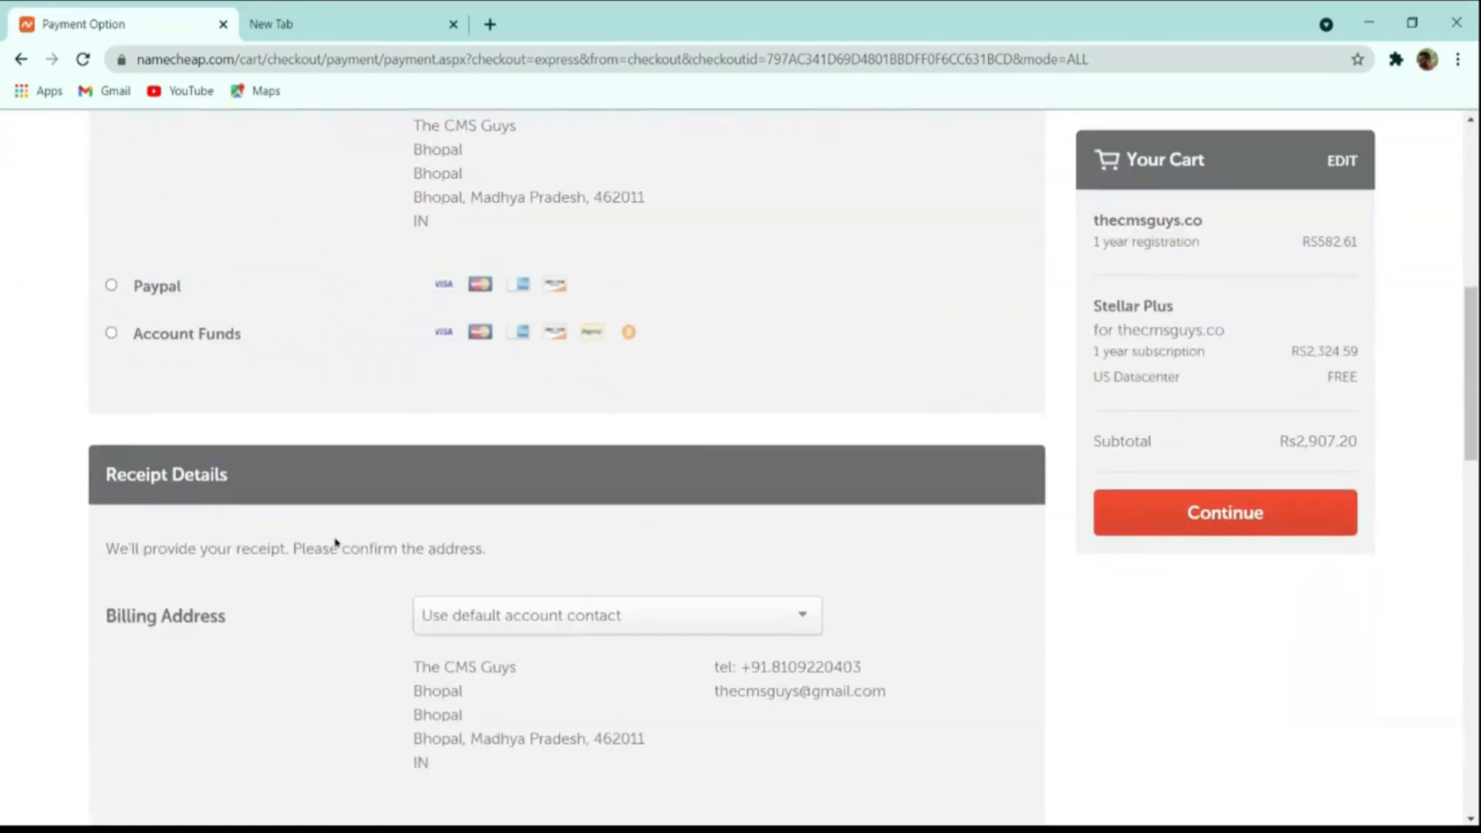
pyautogui.scroll(4, 277, 499)
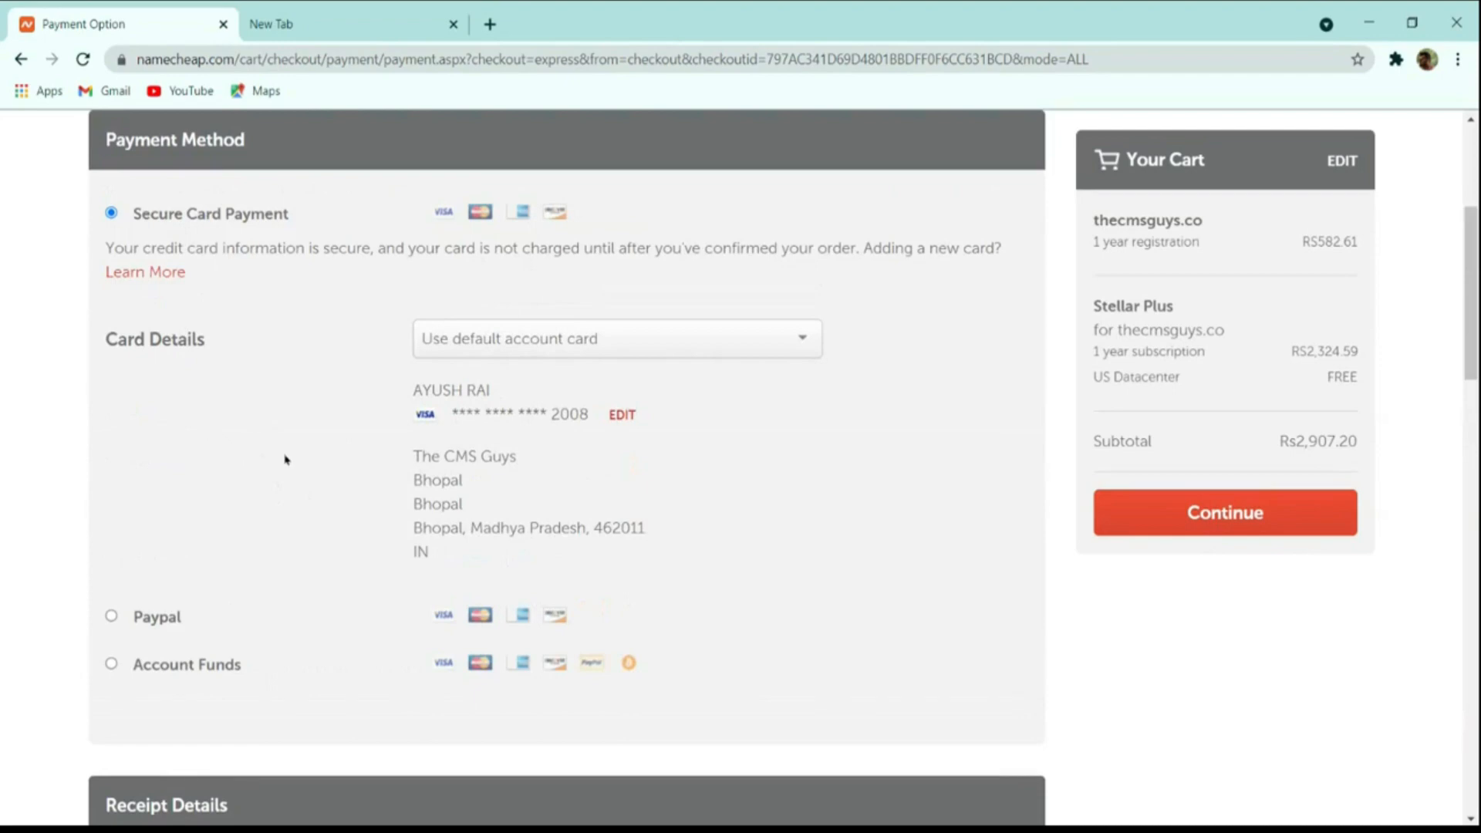
pyautogui.scroll(-4, 287, 463)
pyautogui.scroll(-4, 290, 469)
pyautogui.scroll(4, 292, 470)
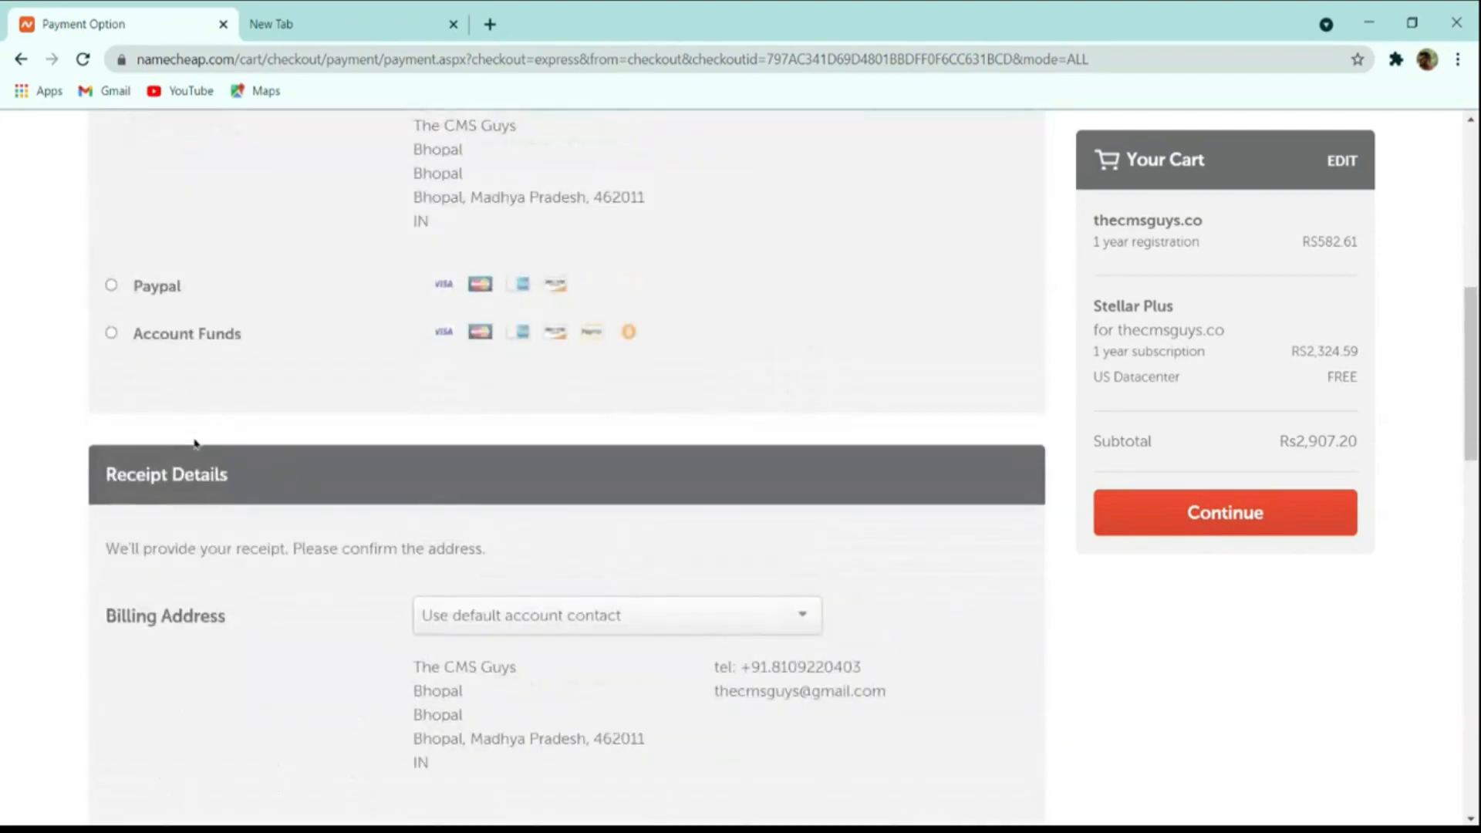
# Select PayPal as the payment method and continue to the order review.
pyautogui.click(145, 344)
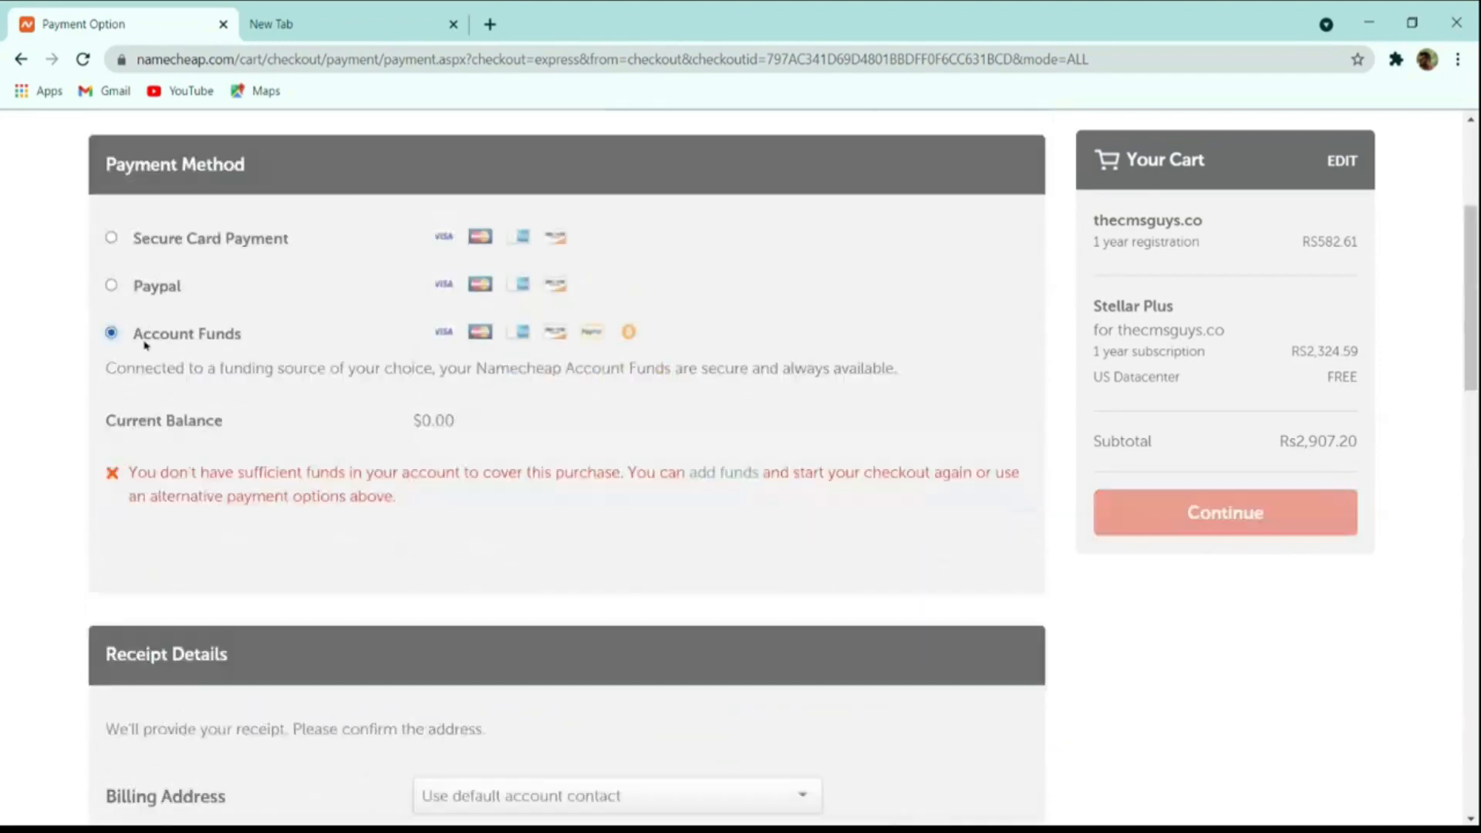
pyautogui.click(144, 295)
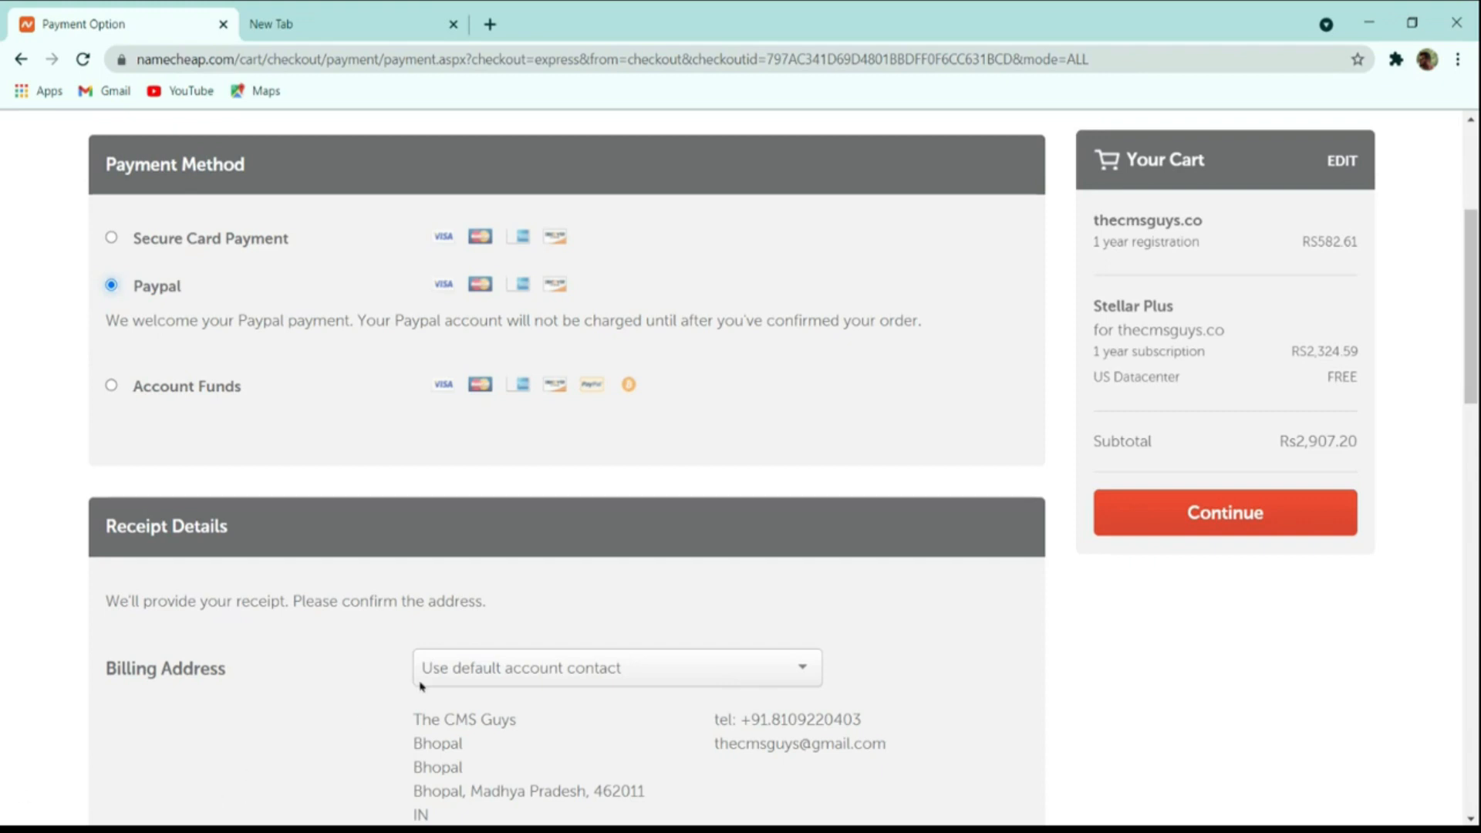
pyautogui.click(1168, 513)
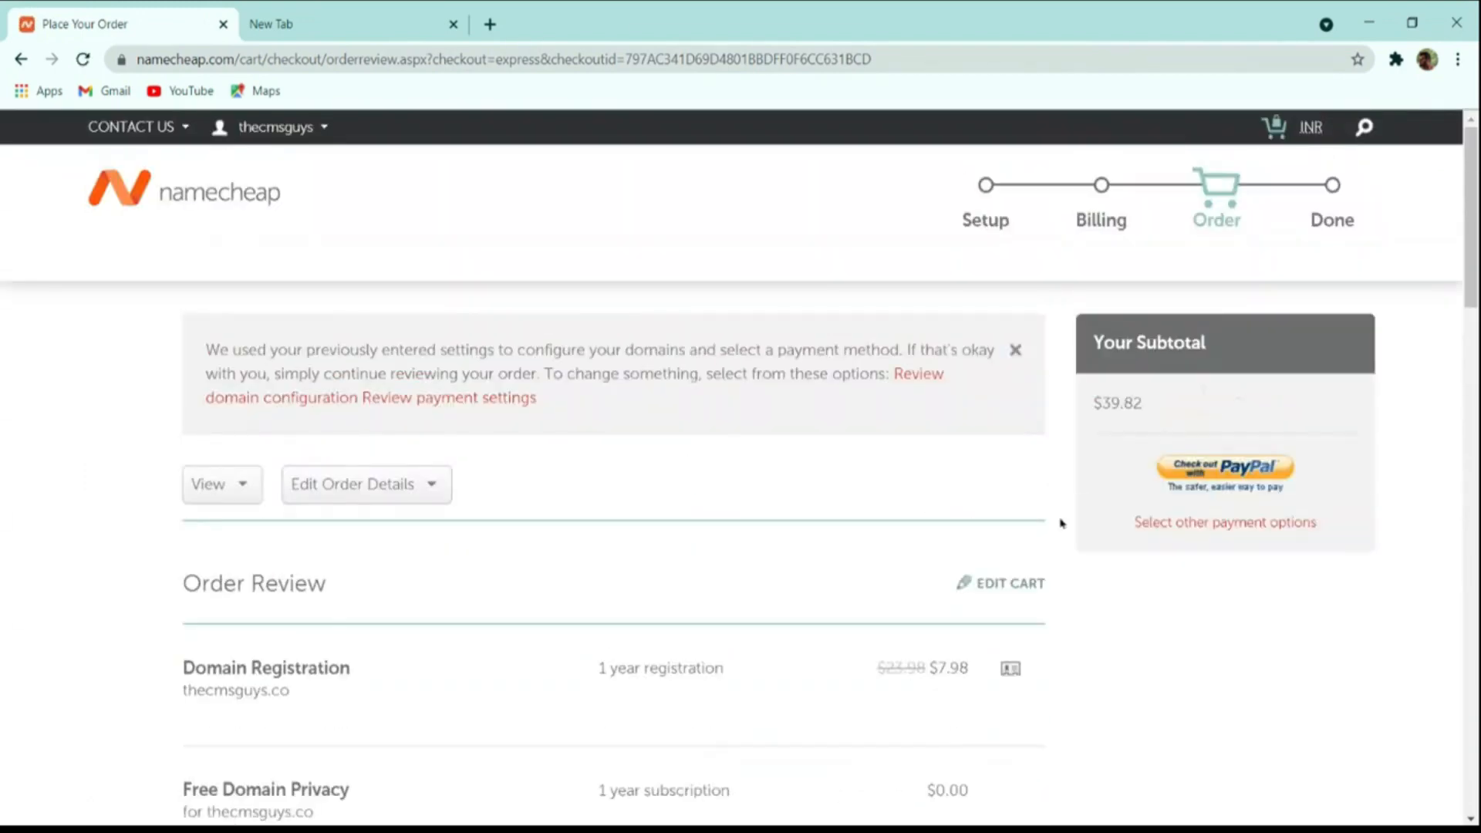
# Open the Dashboard from the account dropdown in the header.
pyautogui.scroll(-9, 1060, 524)
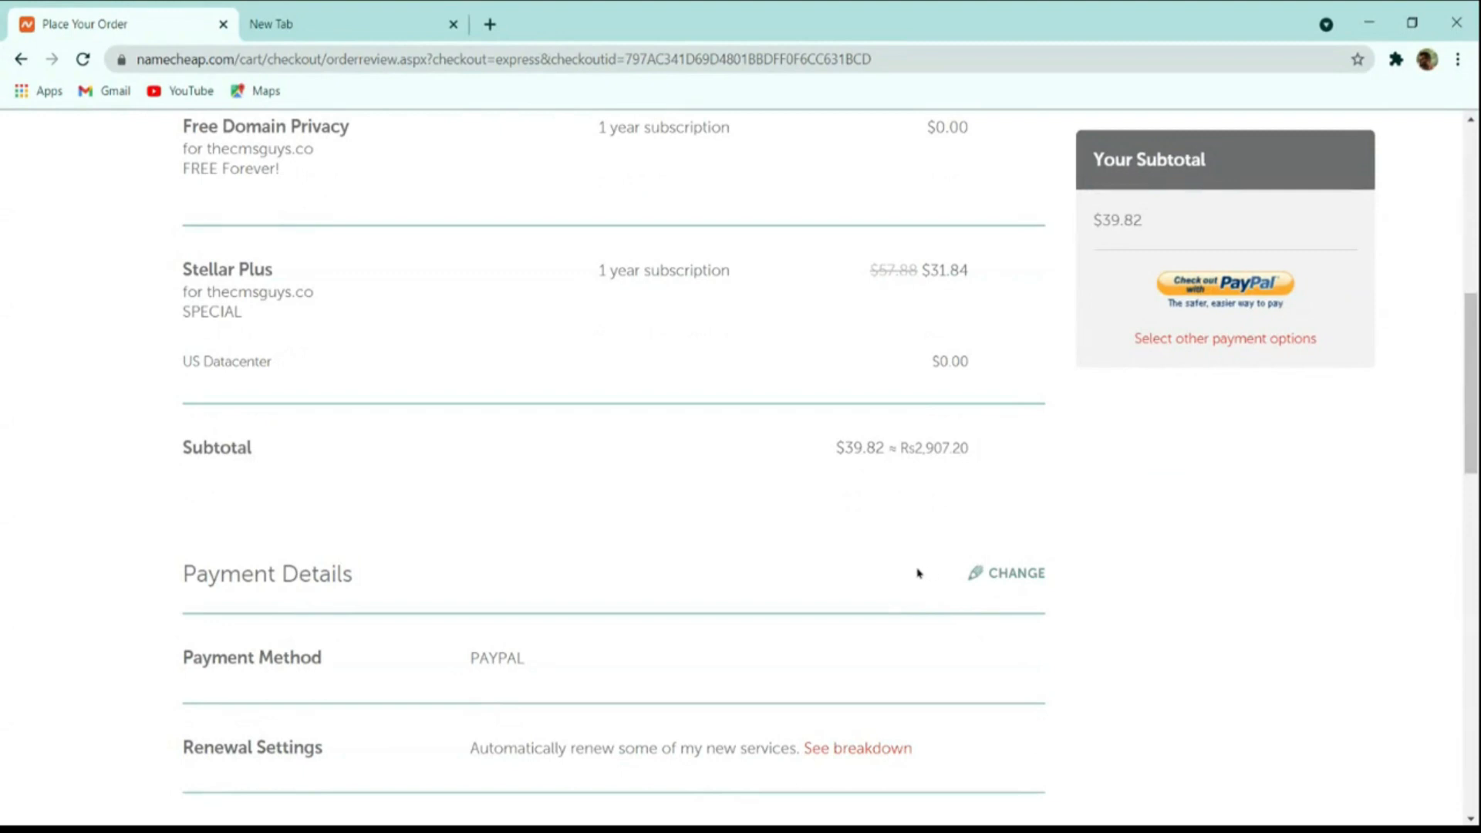
pyautogui.scroll(9, 918, 573)
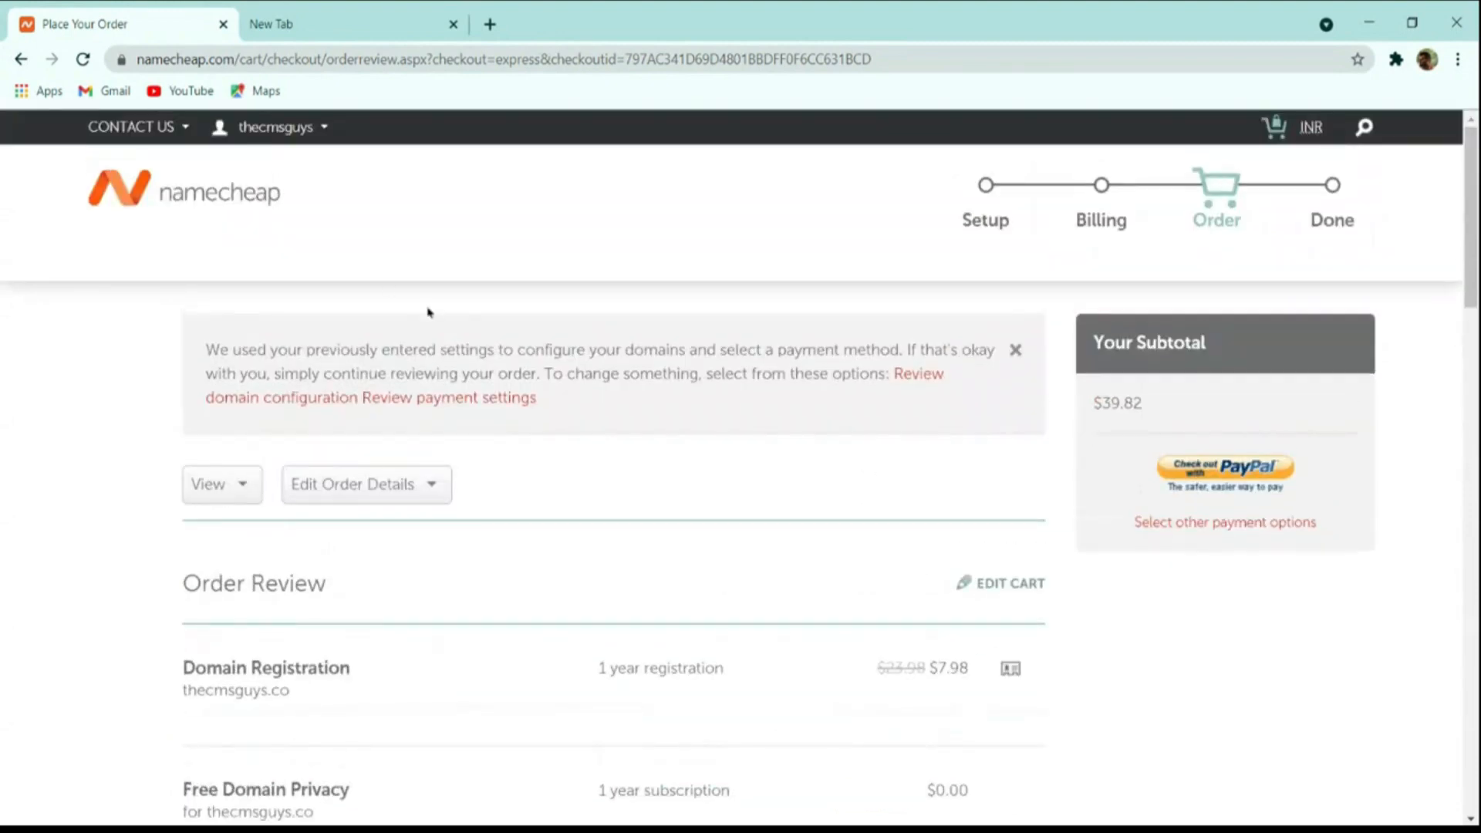
pyautogui.click(259, 128)
pyautogui.click(270, 335)
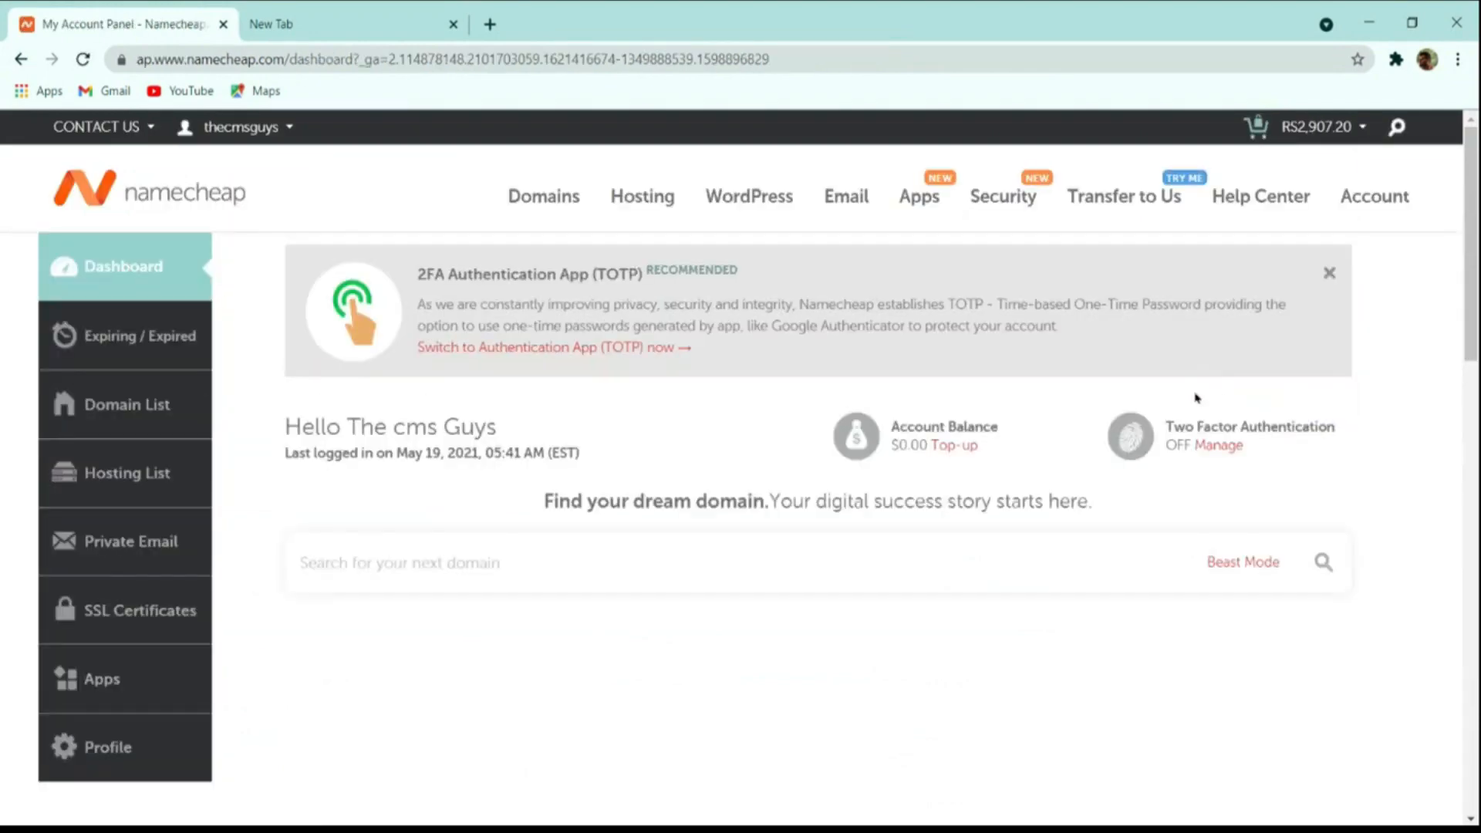
# Launch cPanel for the thecmsguys.in Stellar Plus hosting from the Recently Active list.
pyautogui.scroll(-4, 1207, 406)
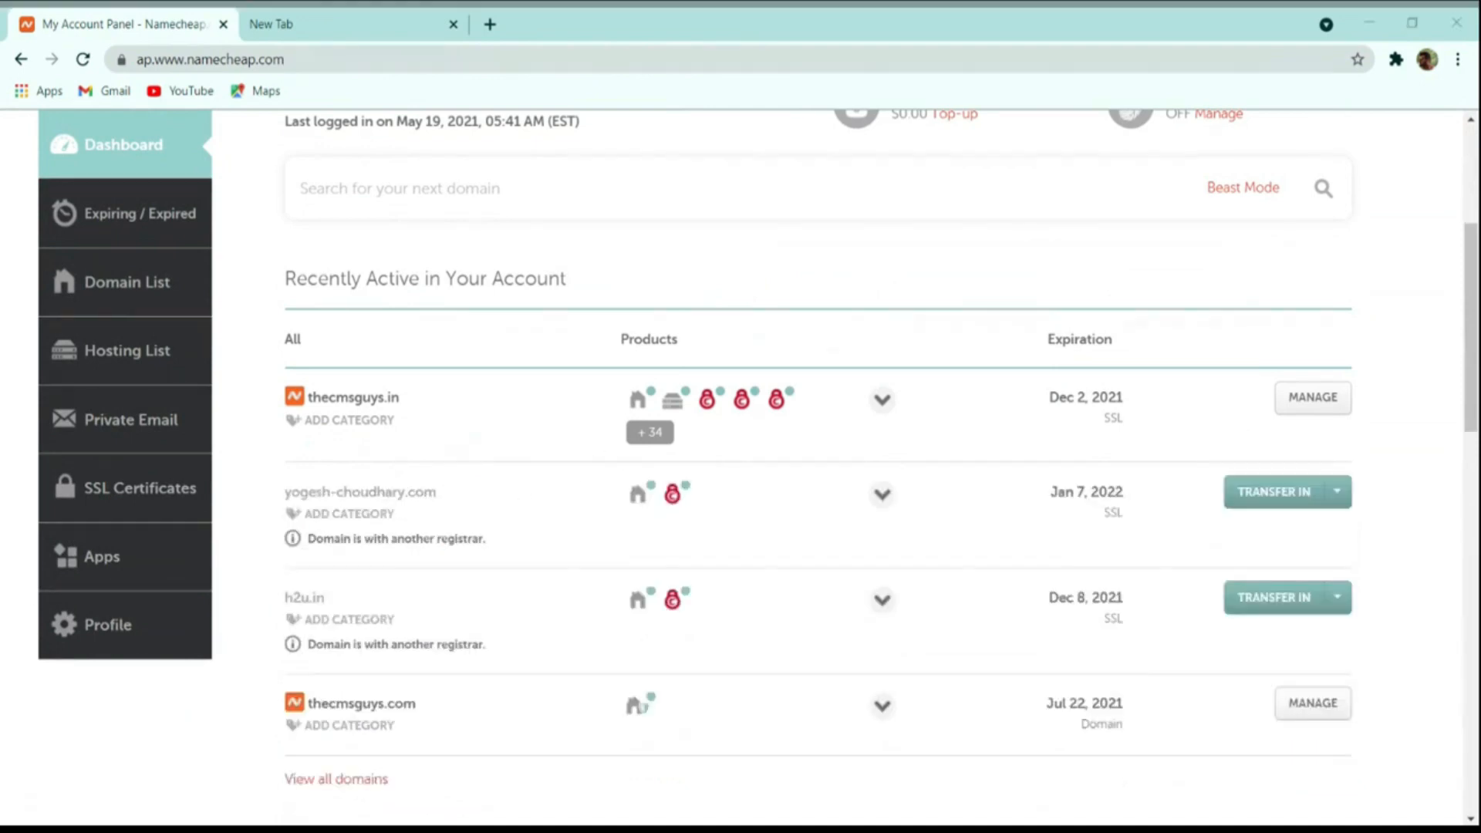
pyautogui.click(259, 307)
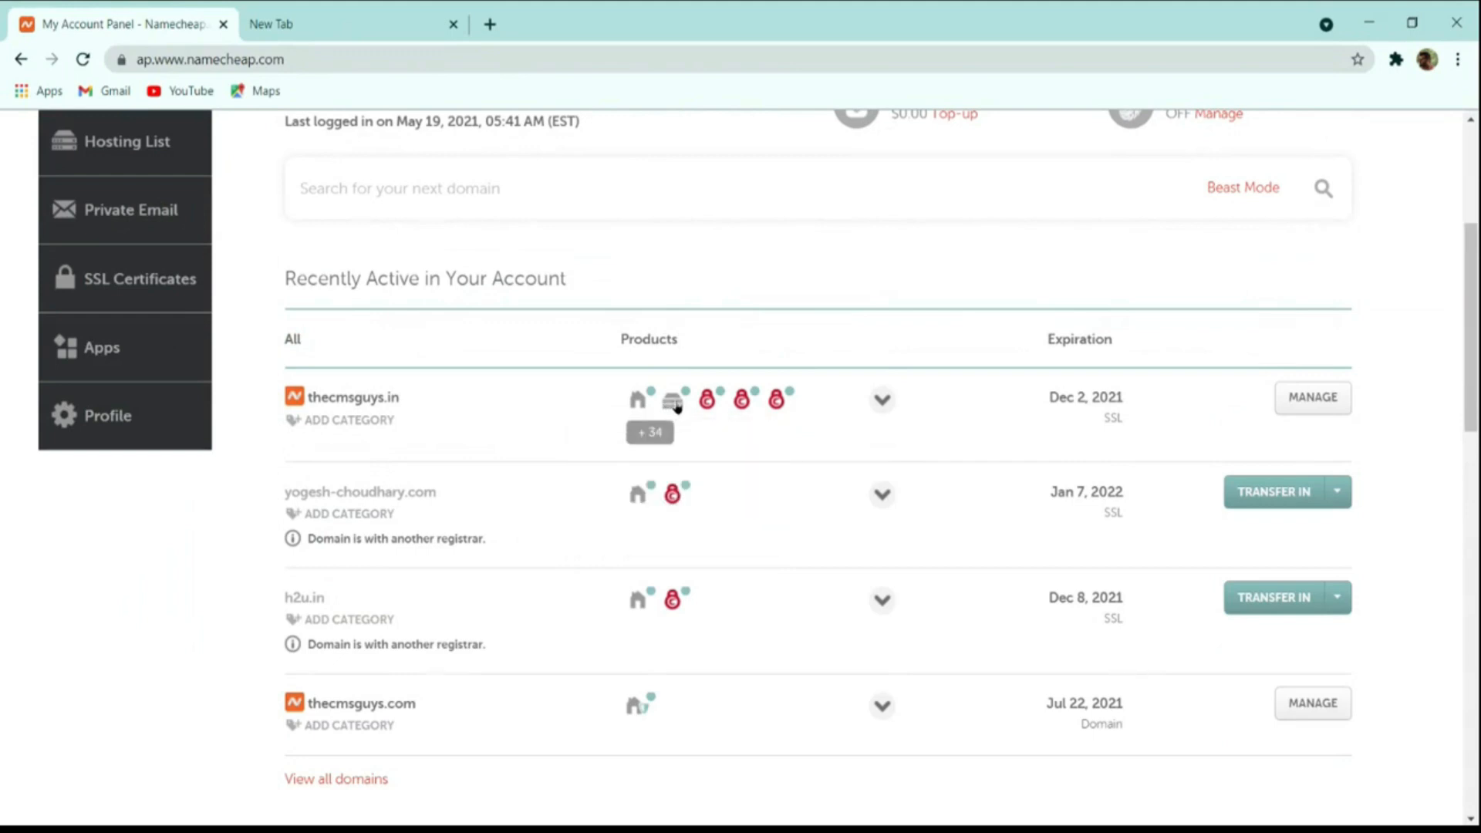
pyautogui.moveTo(674, 404)
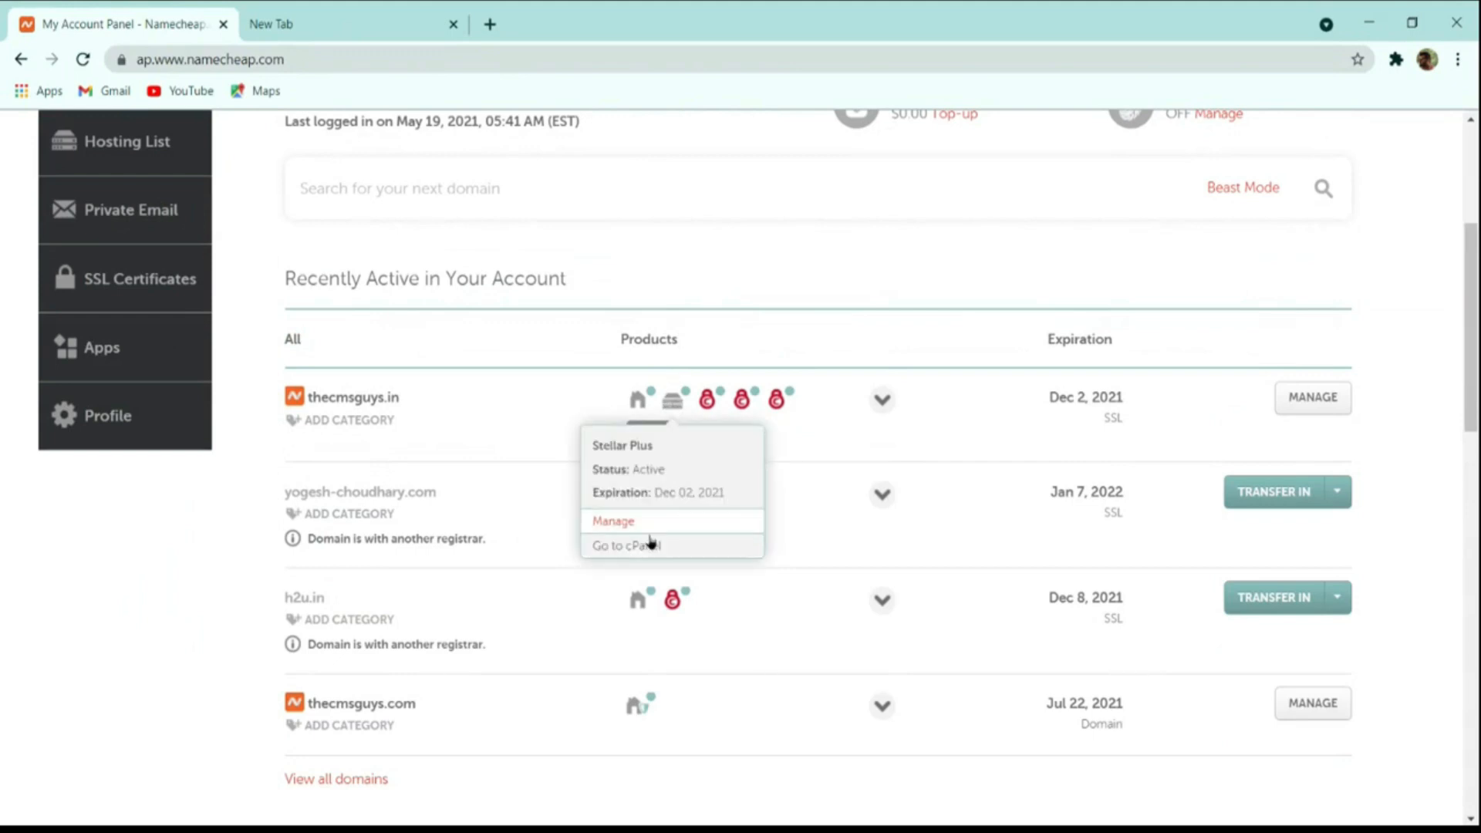
pyautogui.click(635, 547)
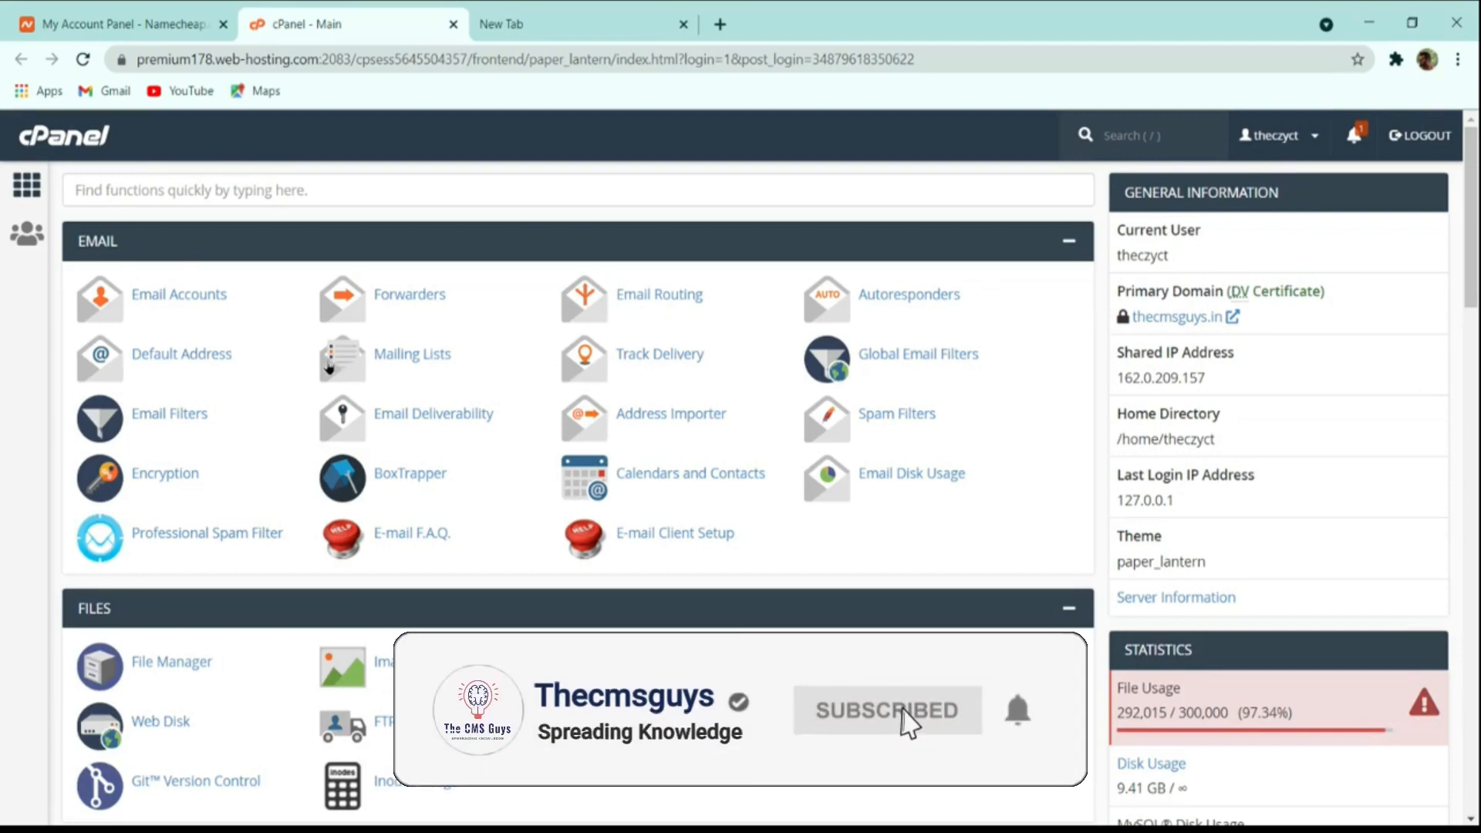
# Search cPanel for 'wor' and open WordPress Manager by Softaculous.
pyautogui.scroll(-15, 417, 455)
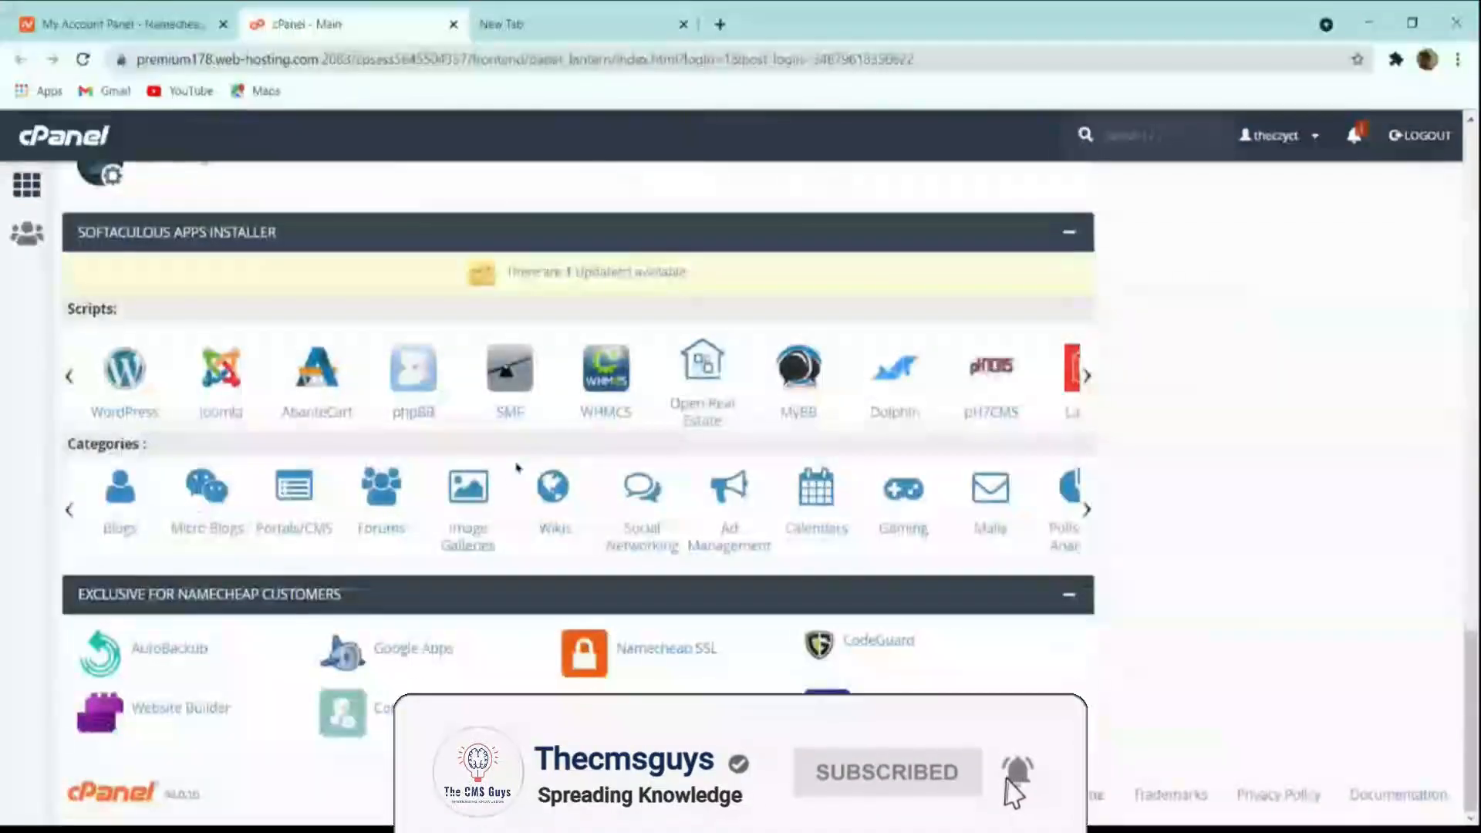
pyautogui.scroll(10, 518, 480)
pyautogui.scroll(10, 518, 480)
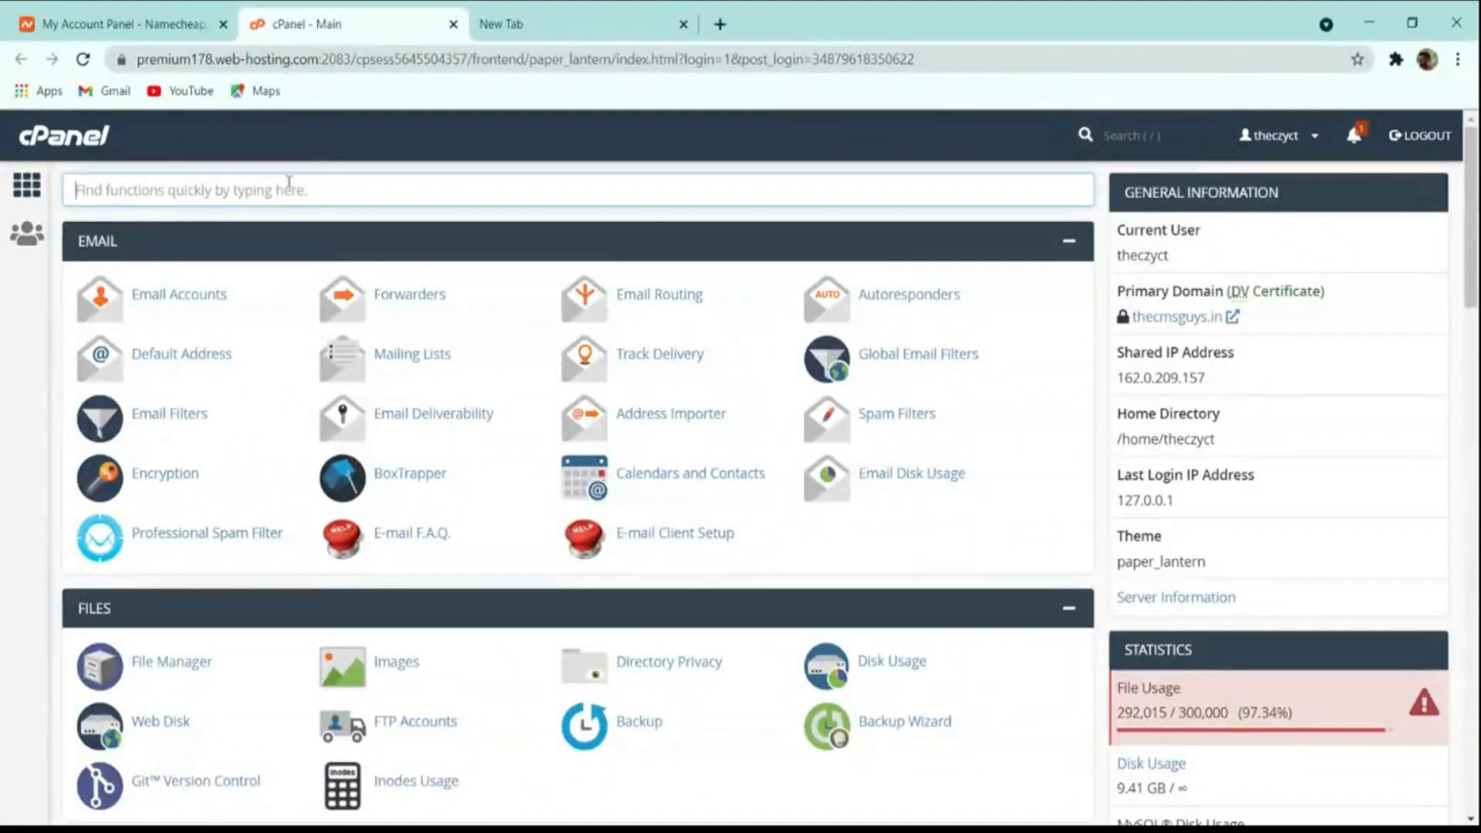
pyautogui.write('wor')
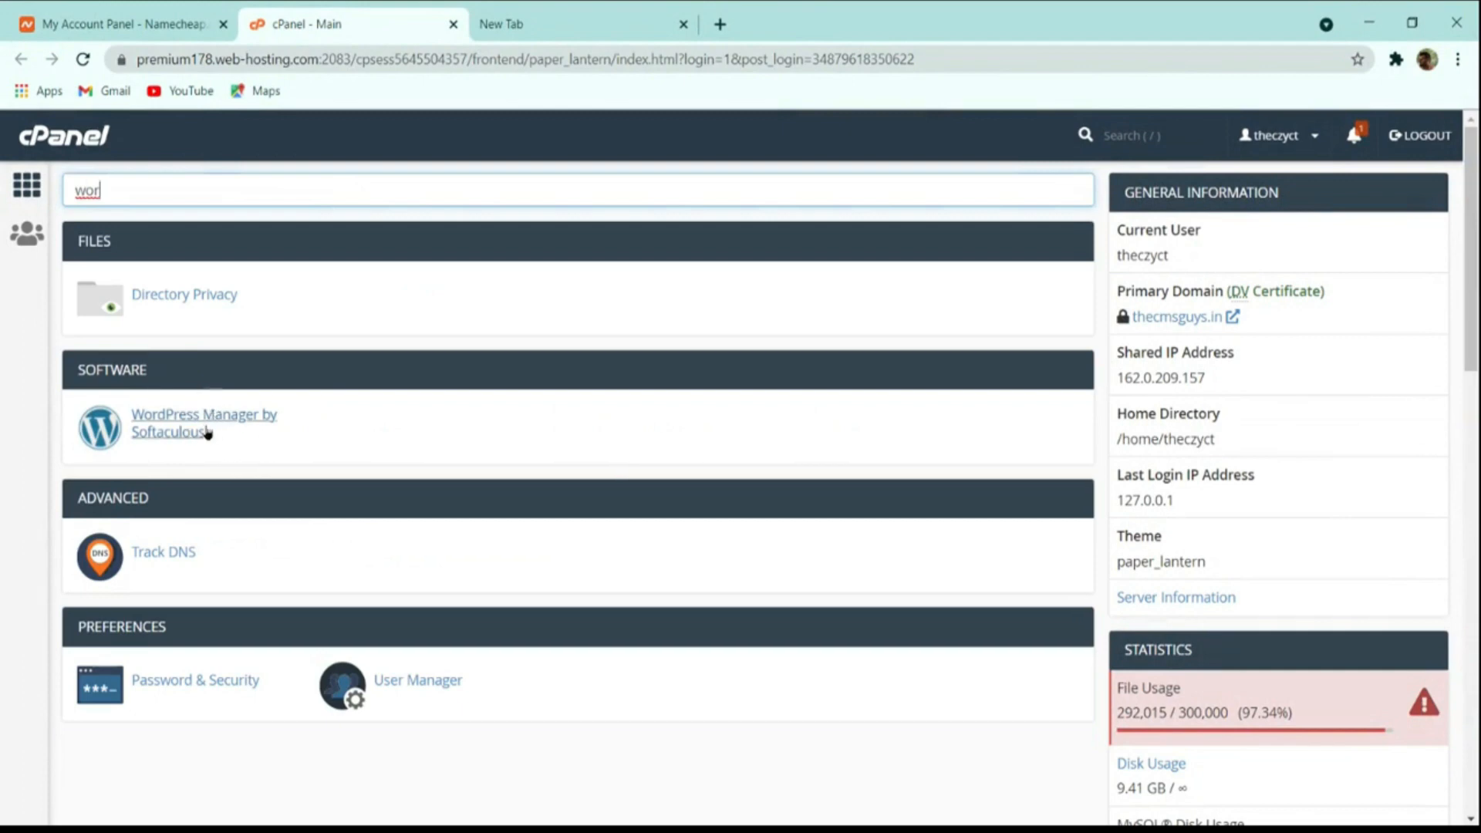
pyautogui.click(156, 421)
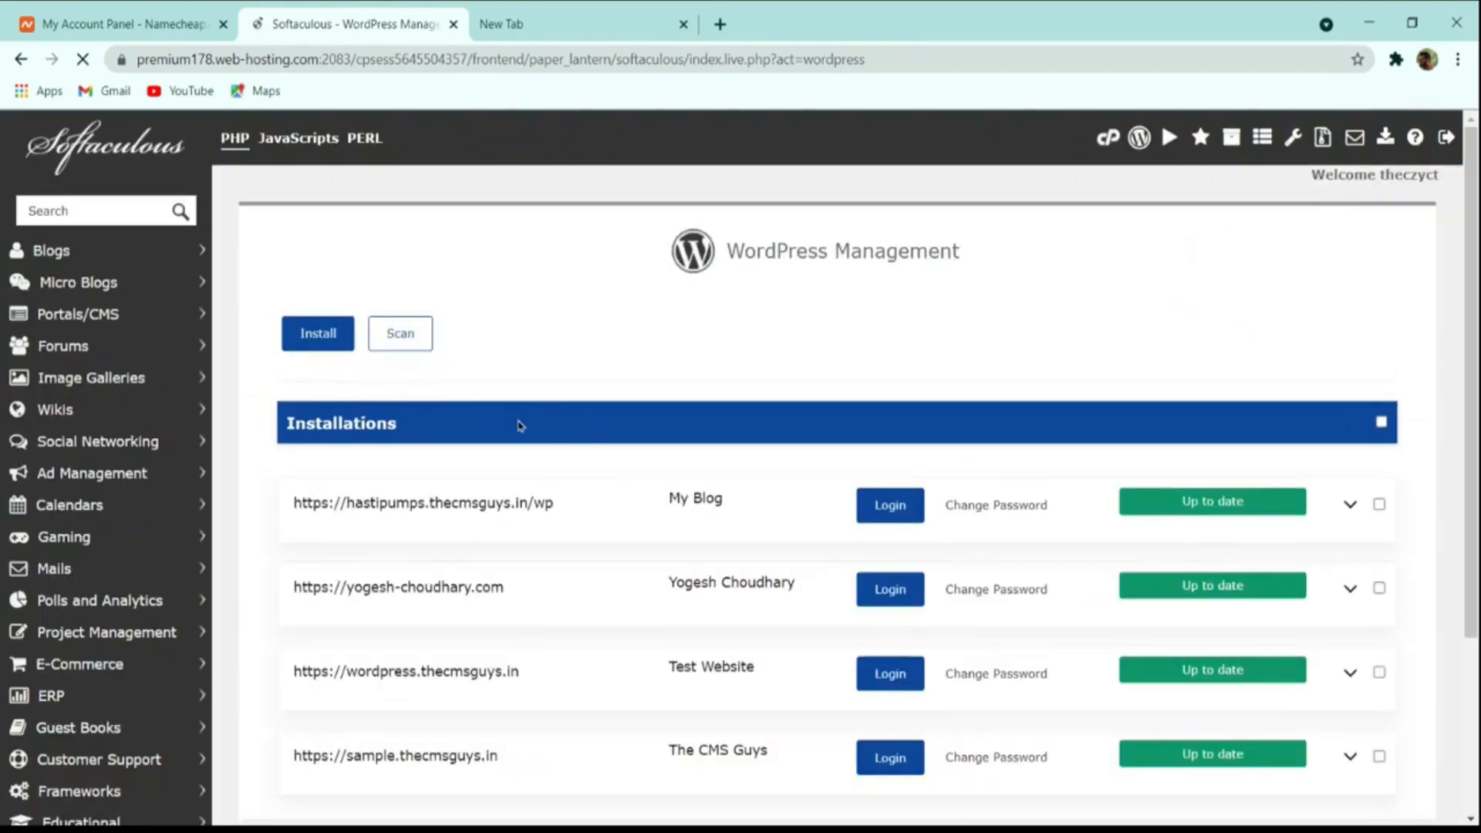
# Start a fresh WordPress installation from the WordPress Manager.
pyautogui.scroll(-3, 524, 426)
pyautogui.scroll(3, 466, 524)
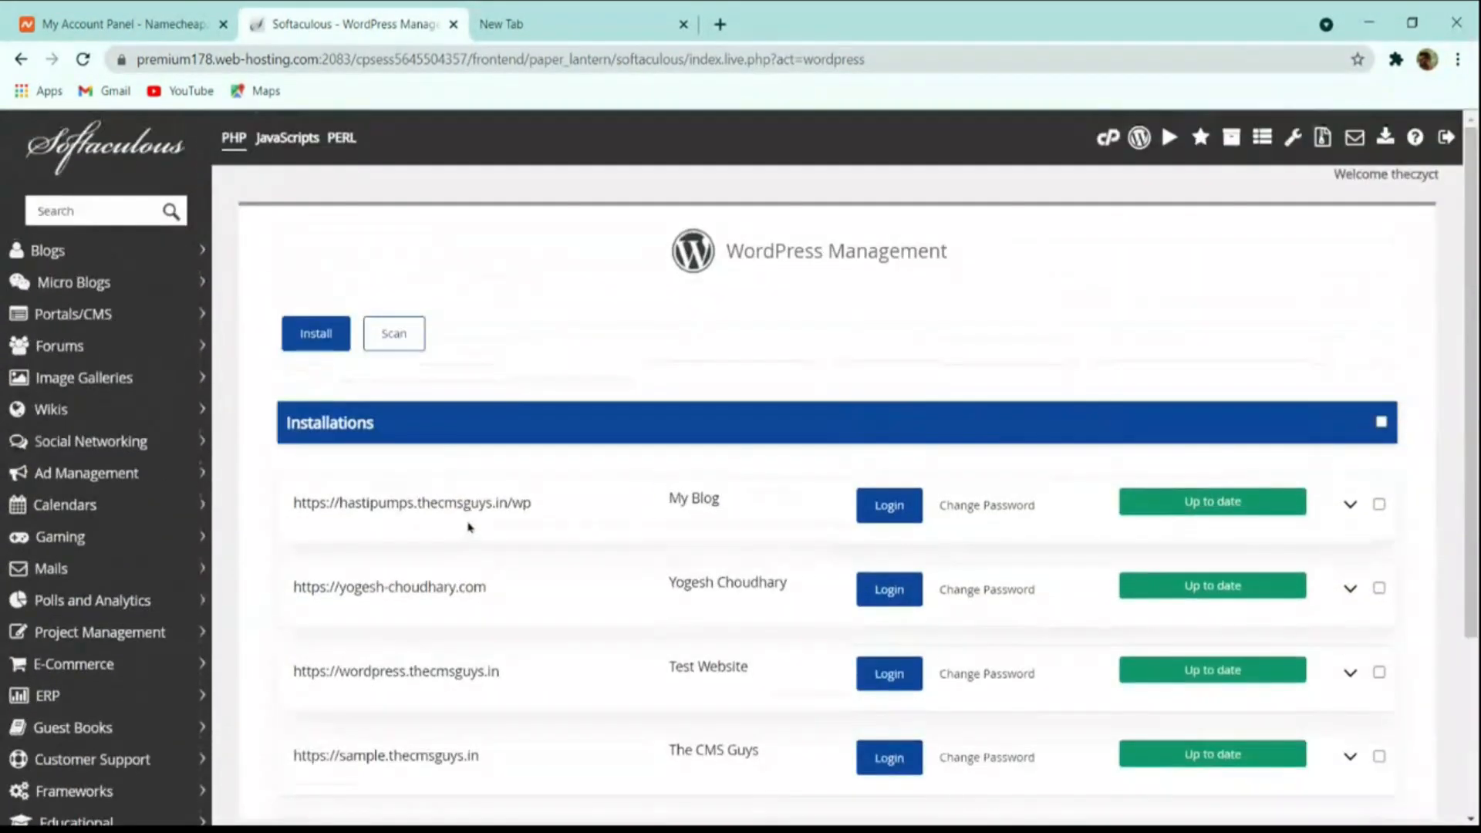
pyautogui.scroll(-3, 598, 557)
pyautogui.scroll(3, 598, 549)
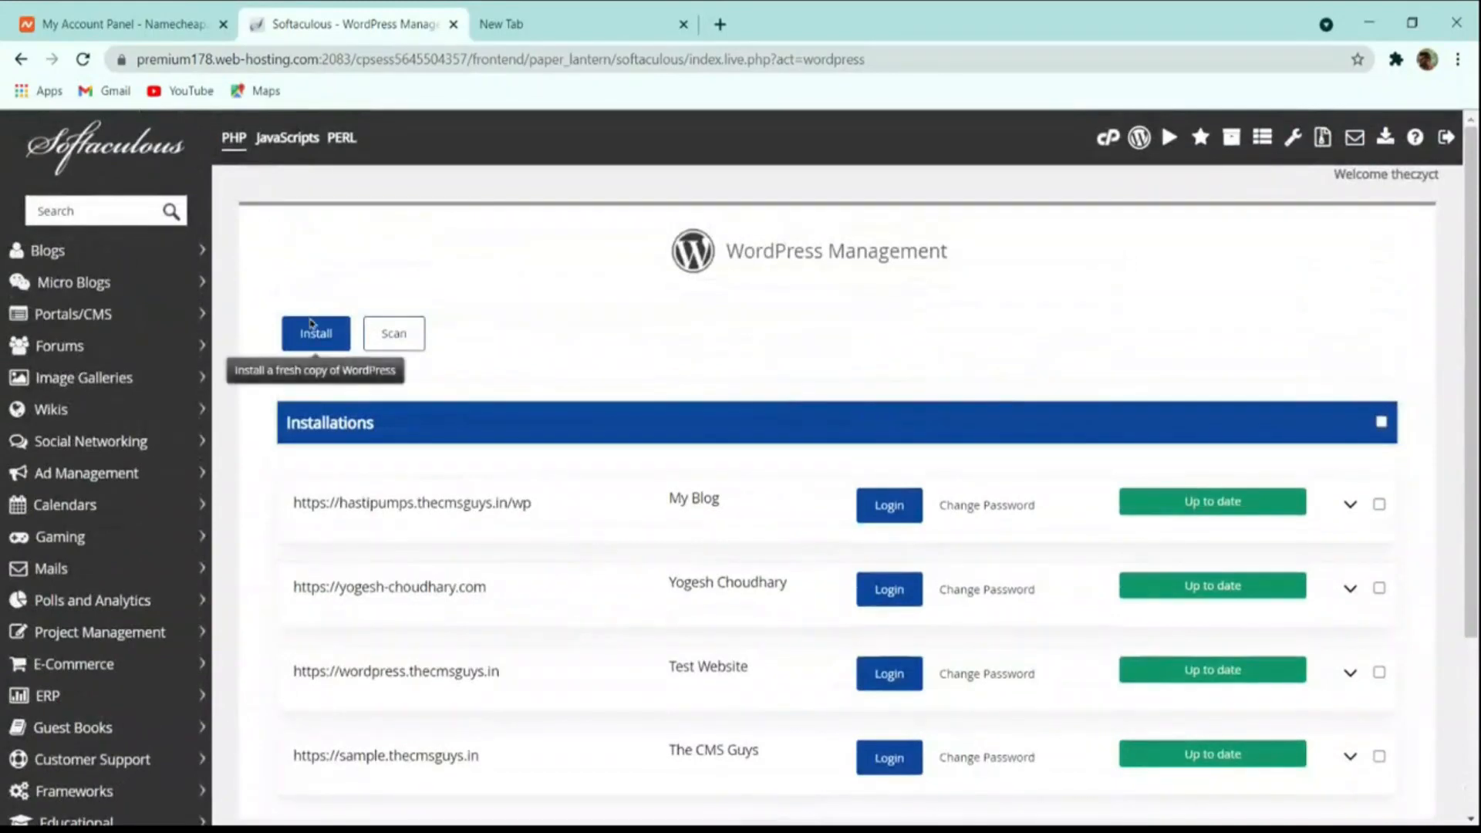
pyautogui.scroll(-3, 561, 373)
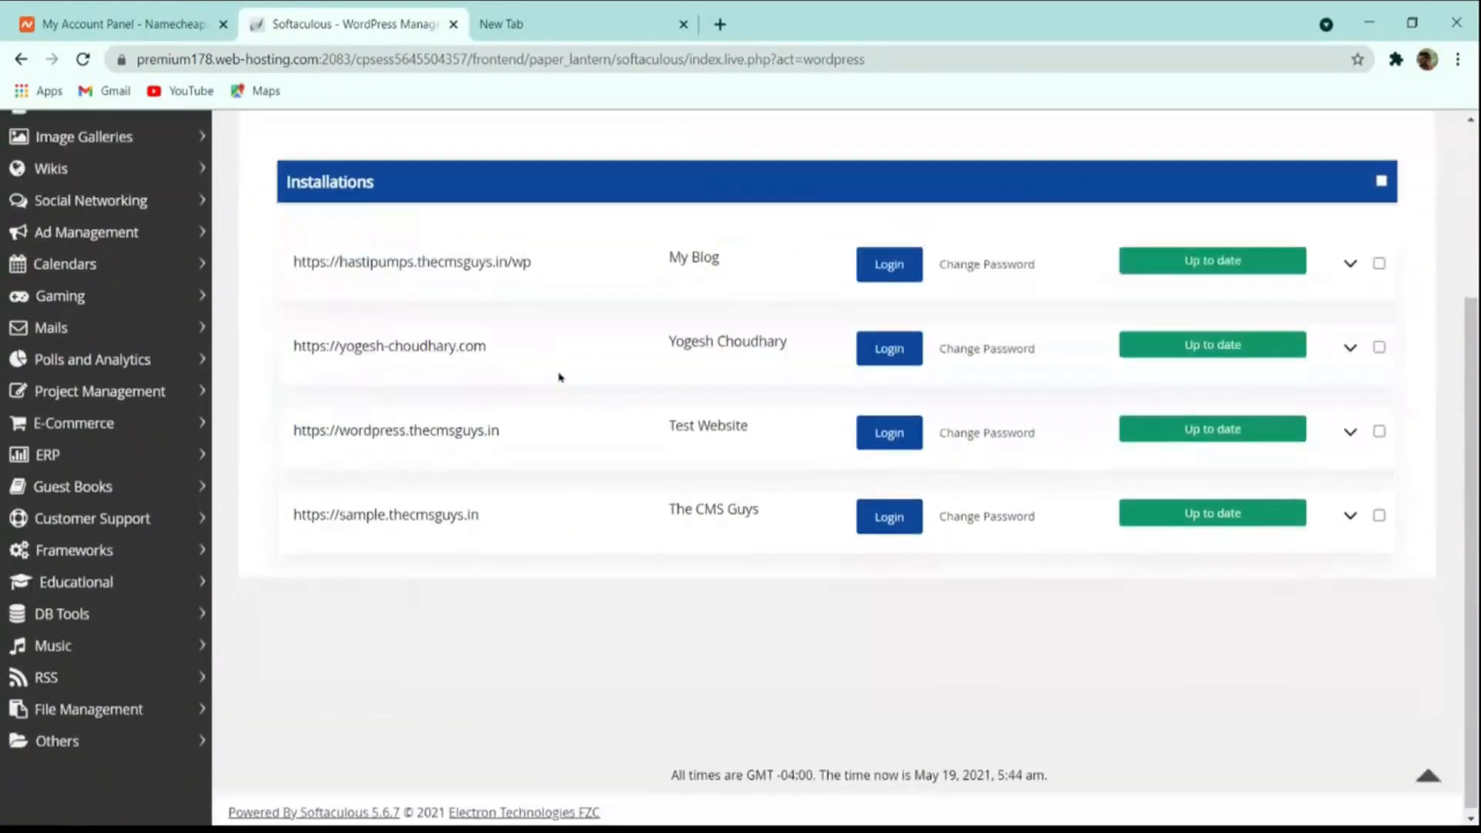
pyautogui.scroll(3, 400, 417)
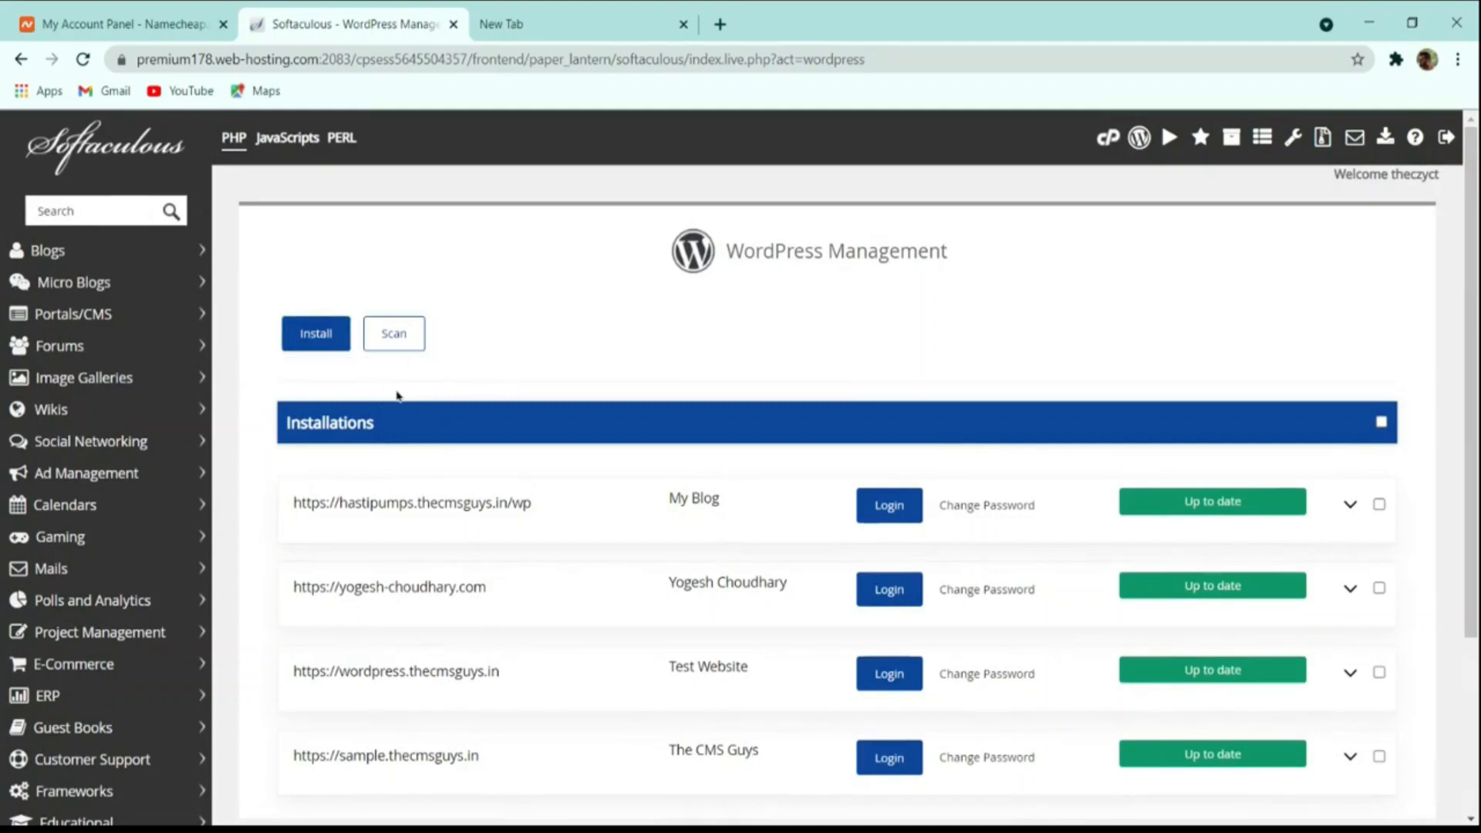
pyautogui.scroll(-3, 463, 344)
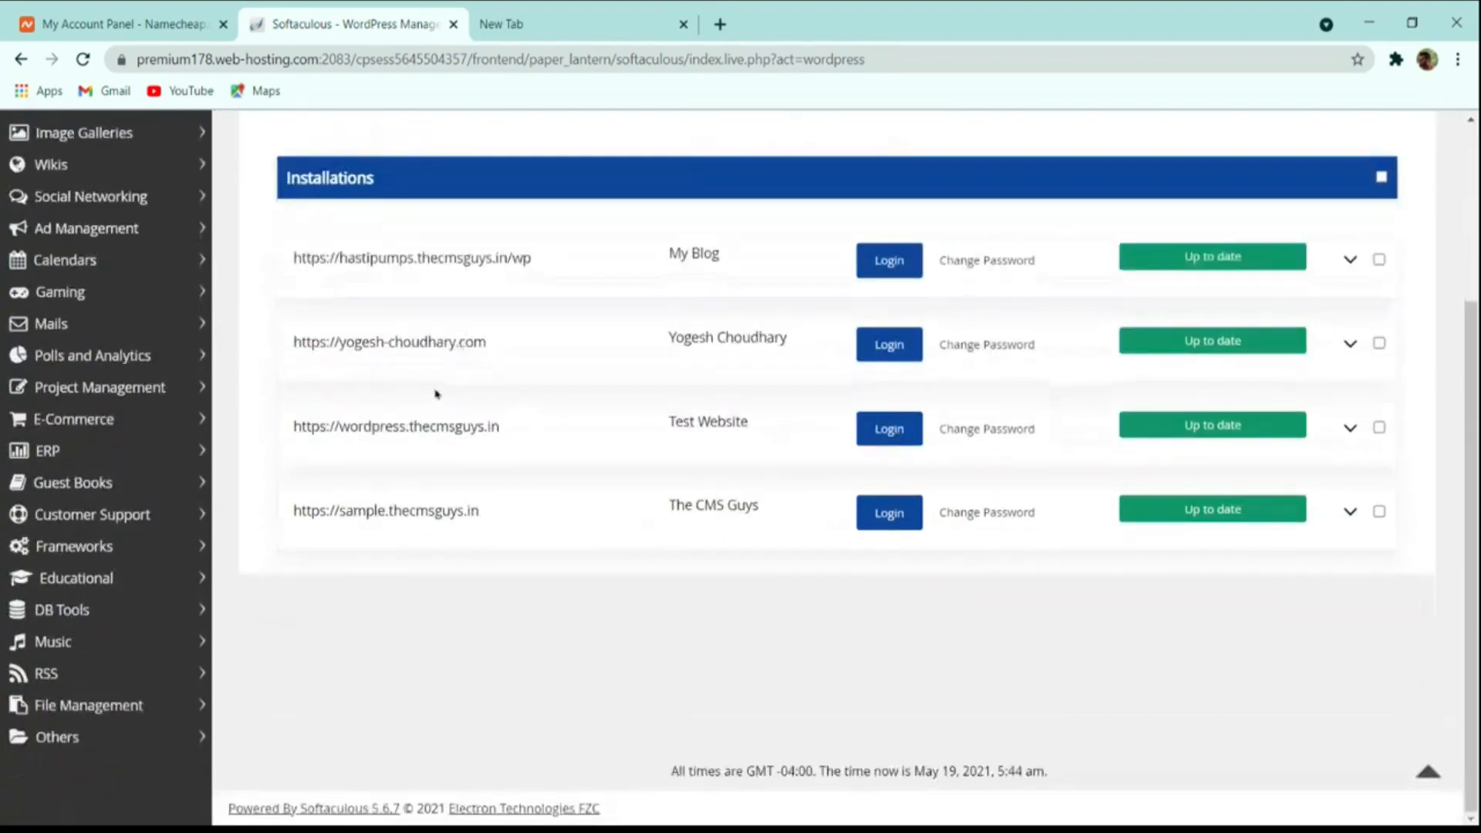
pyautogui.scroll(3, 433, 390)
pyautogui.click(322, 343)
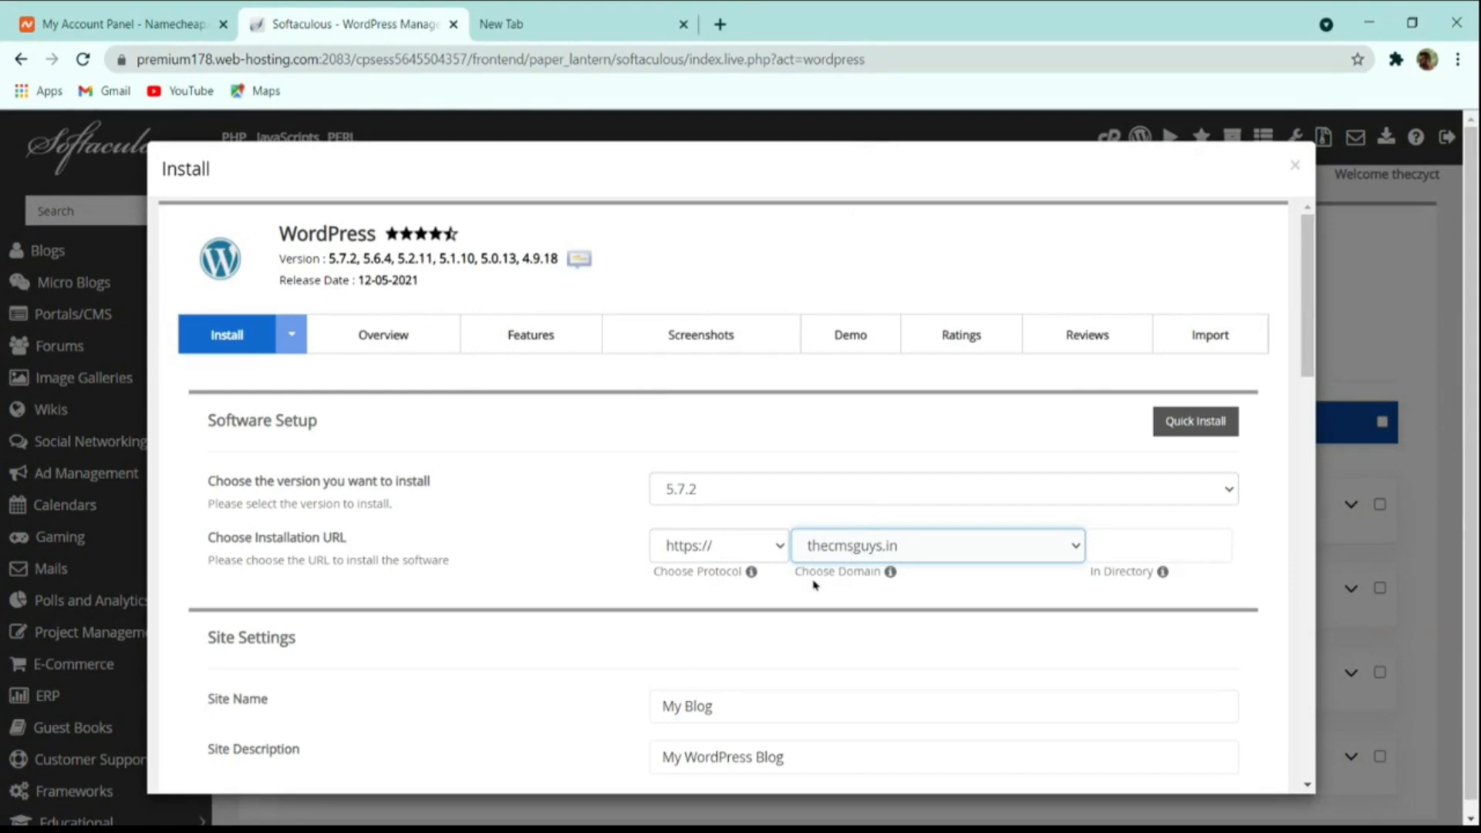
# Enter 'The CMS Guys' as Site Name and 'Spreading the Knowledge' as Site Description.
pyautogui.scroll(-4, 772, 586)
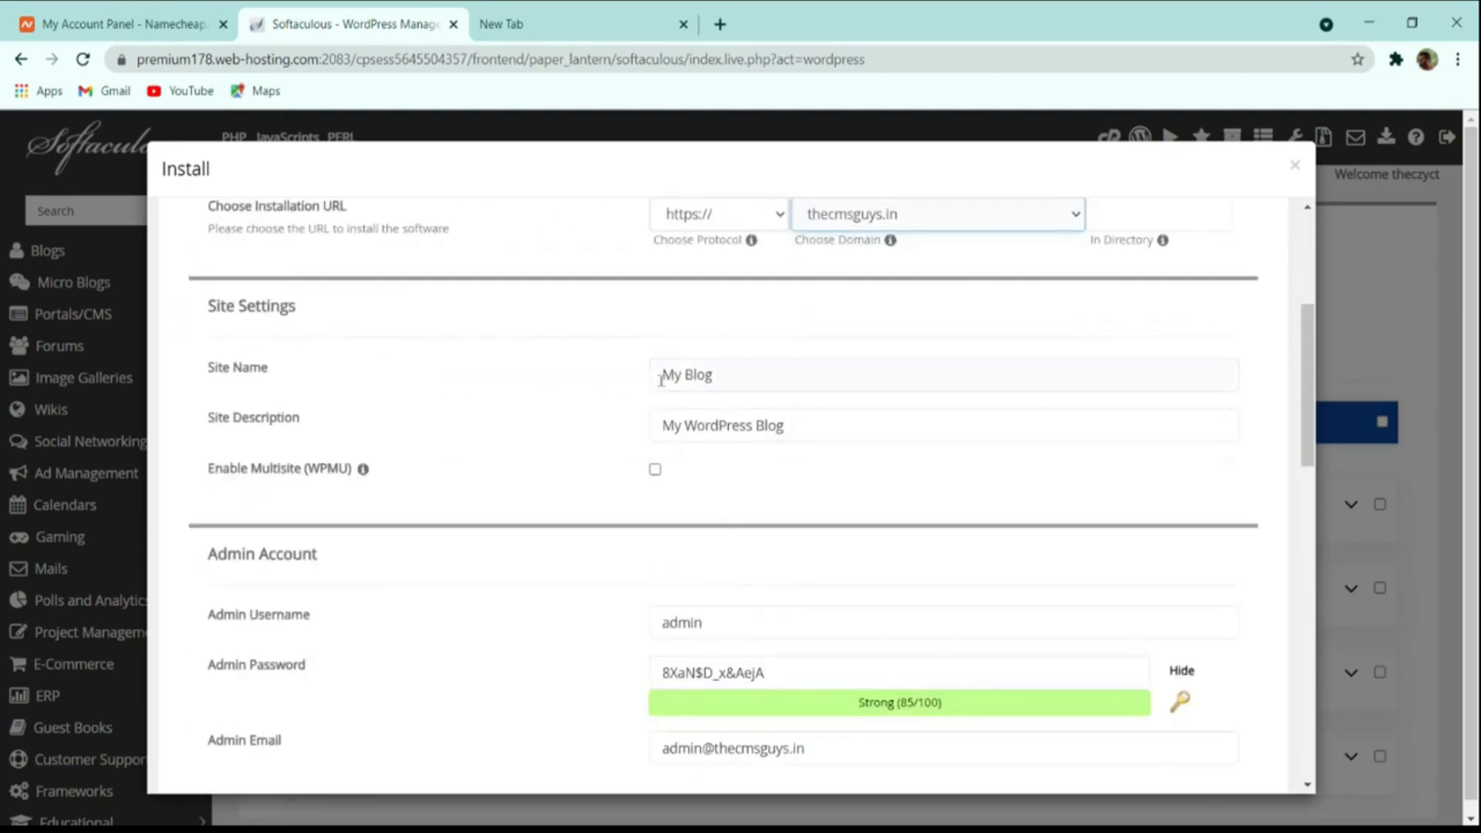
pyautogui.tripleClick(743, 383)
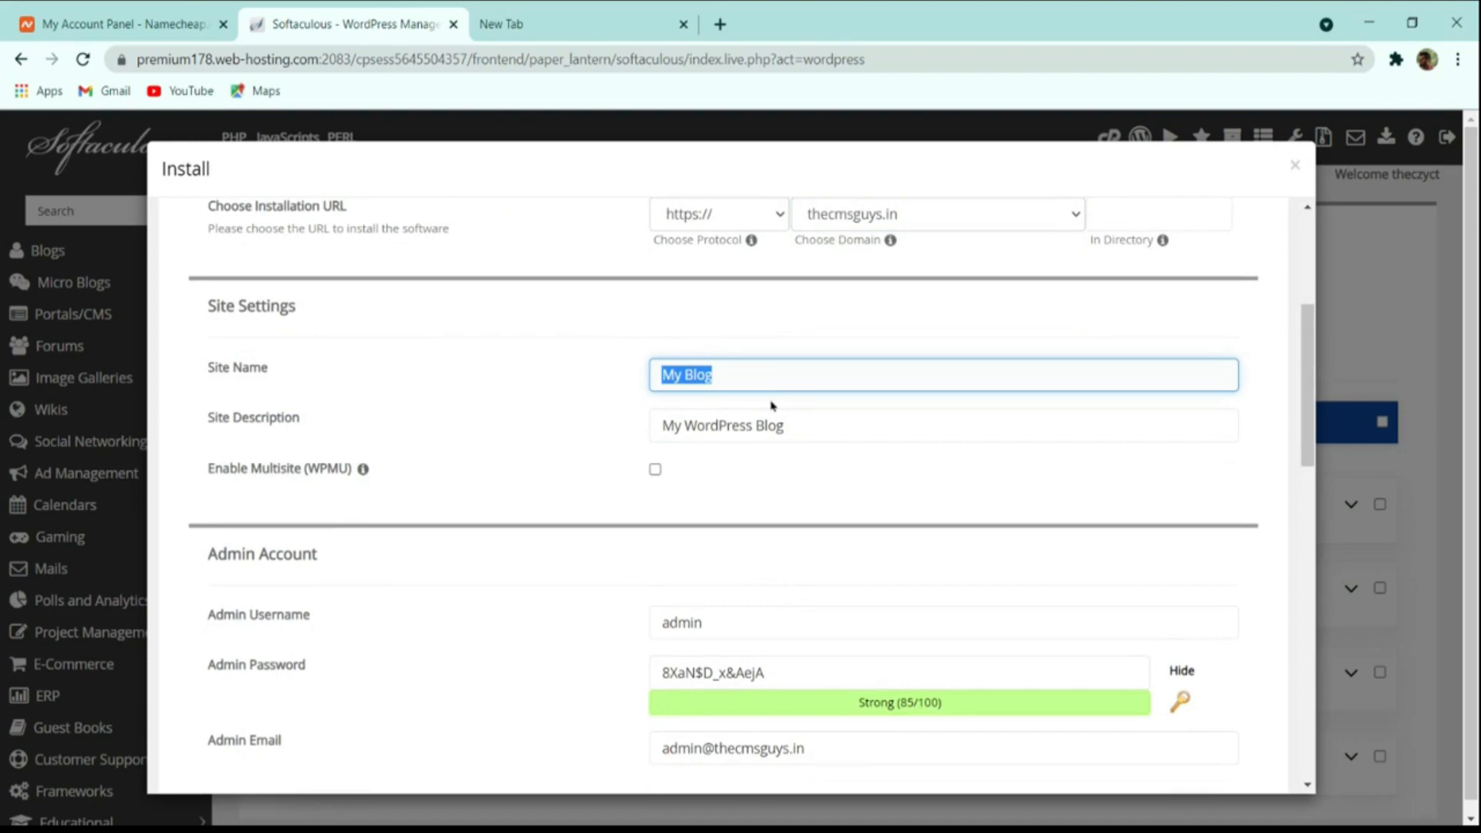
pyautogui.write('The Cms')
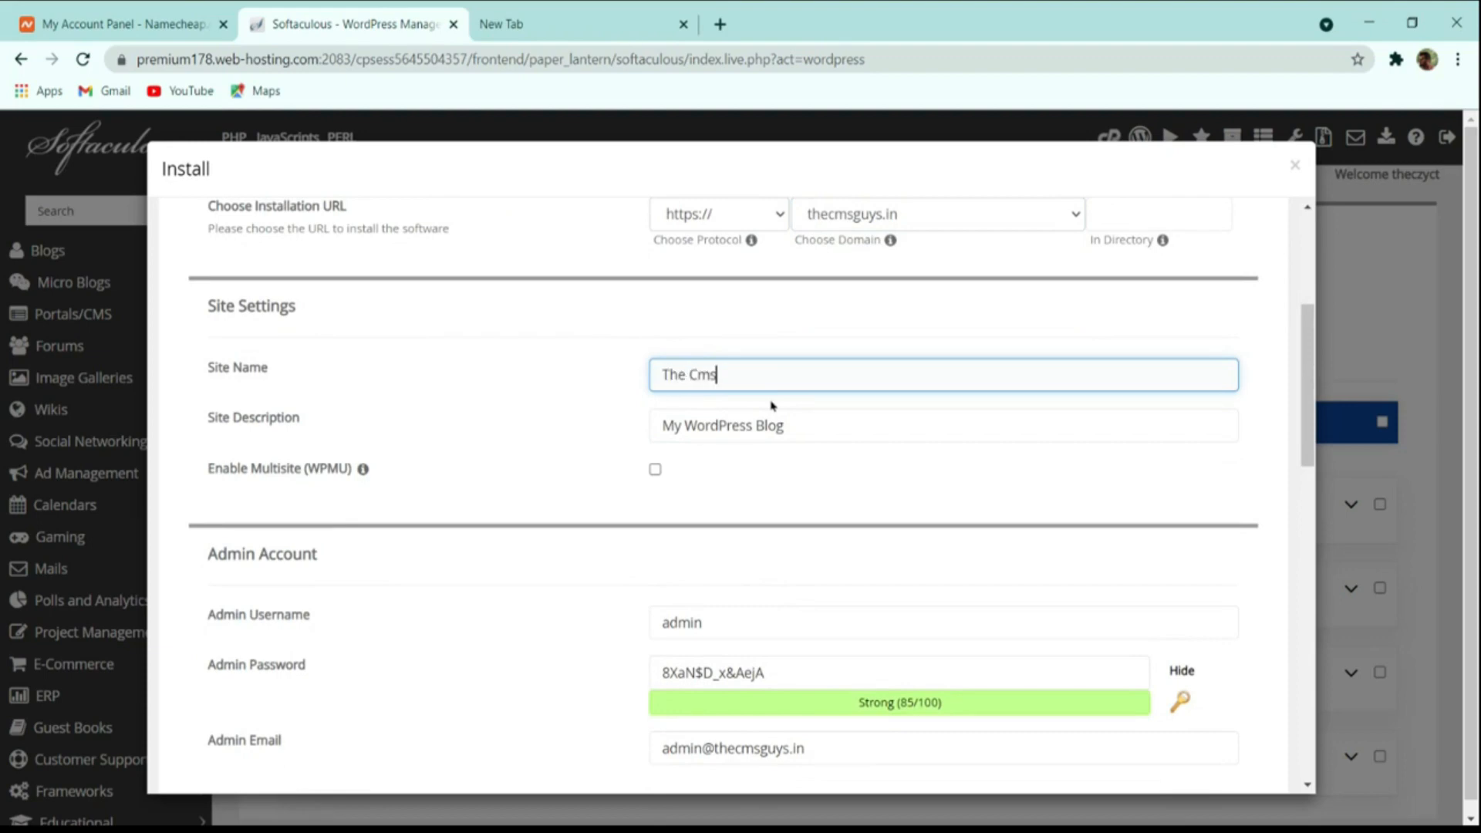
pyautogui.press('BackSpace')
pyautogui.write('MS Guys')
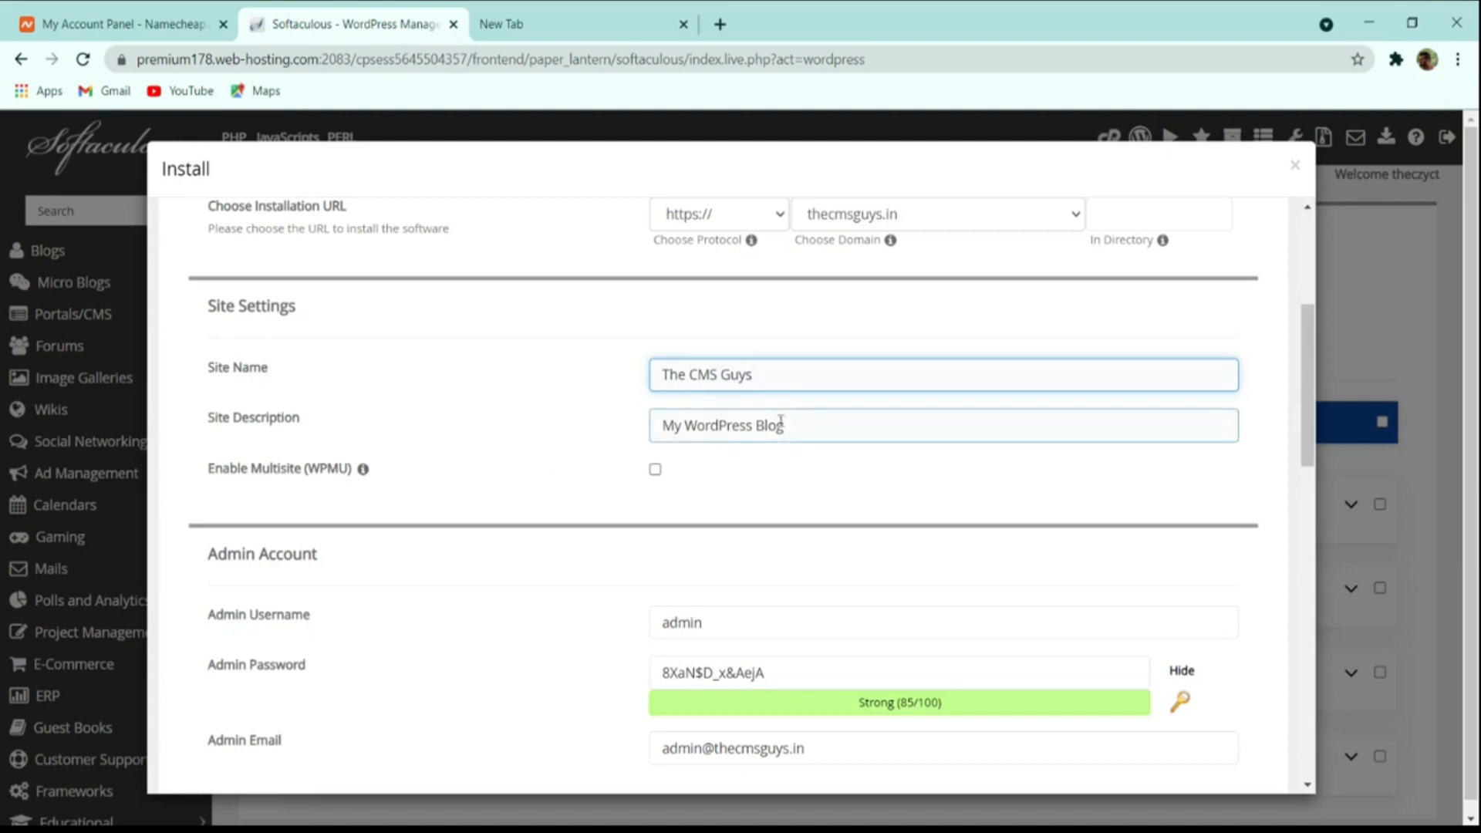
pyautogui.press('Tab')
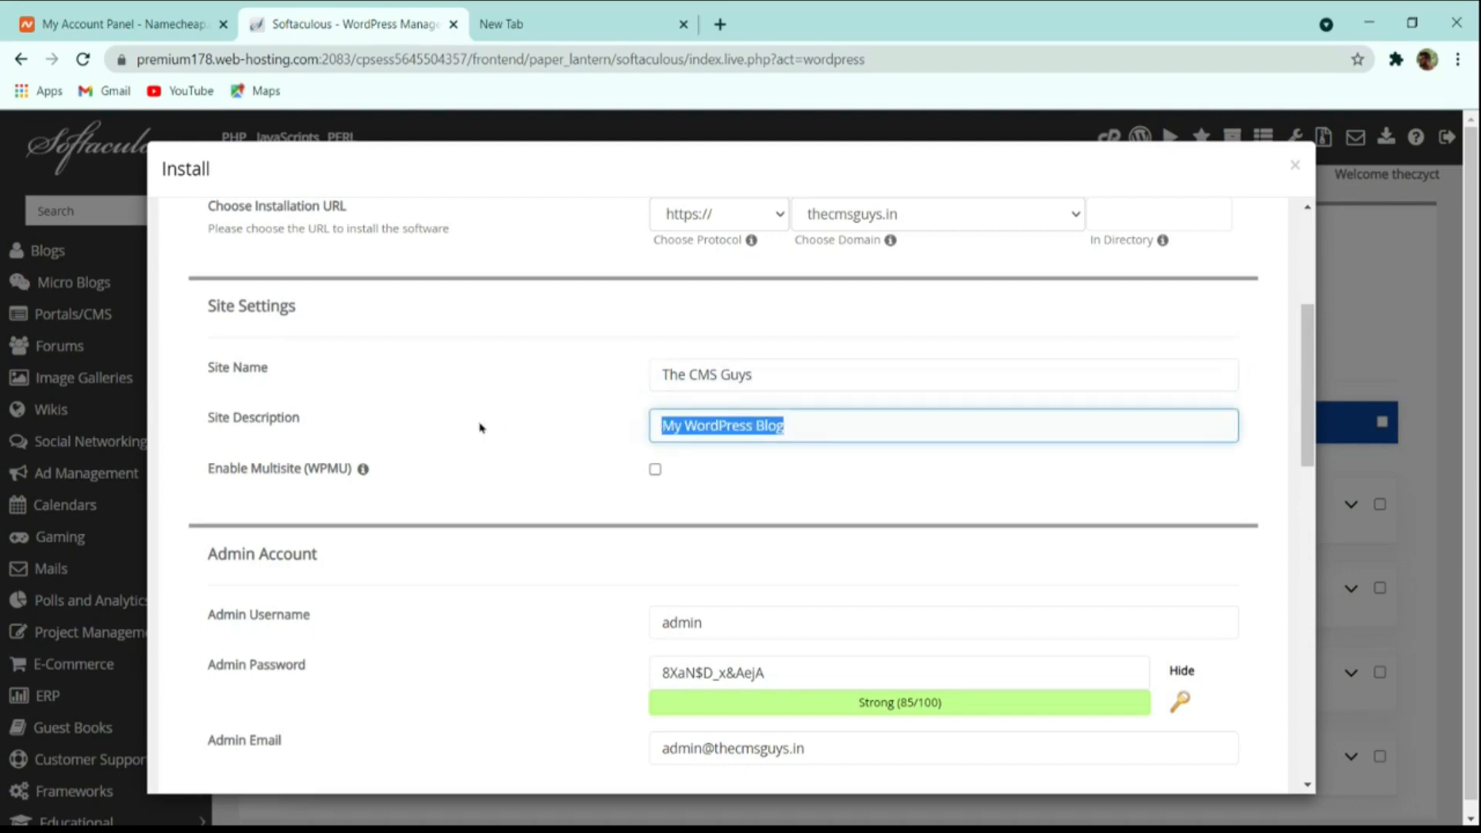
pyautogui.write('S')
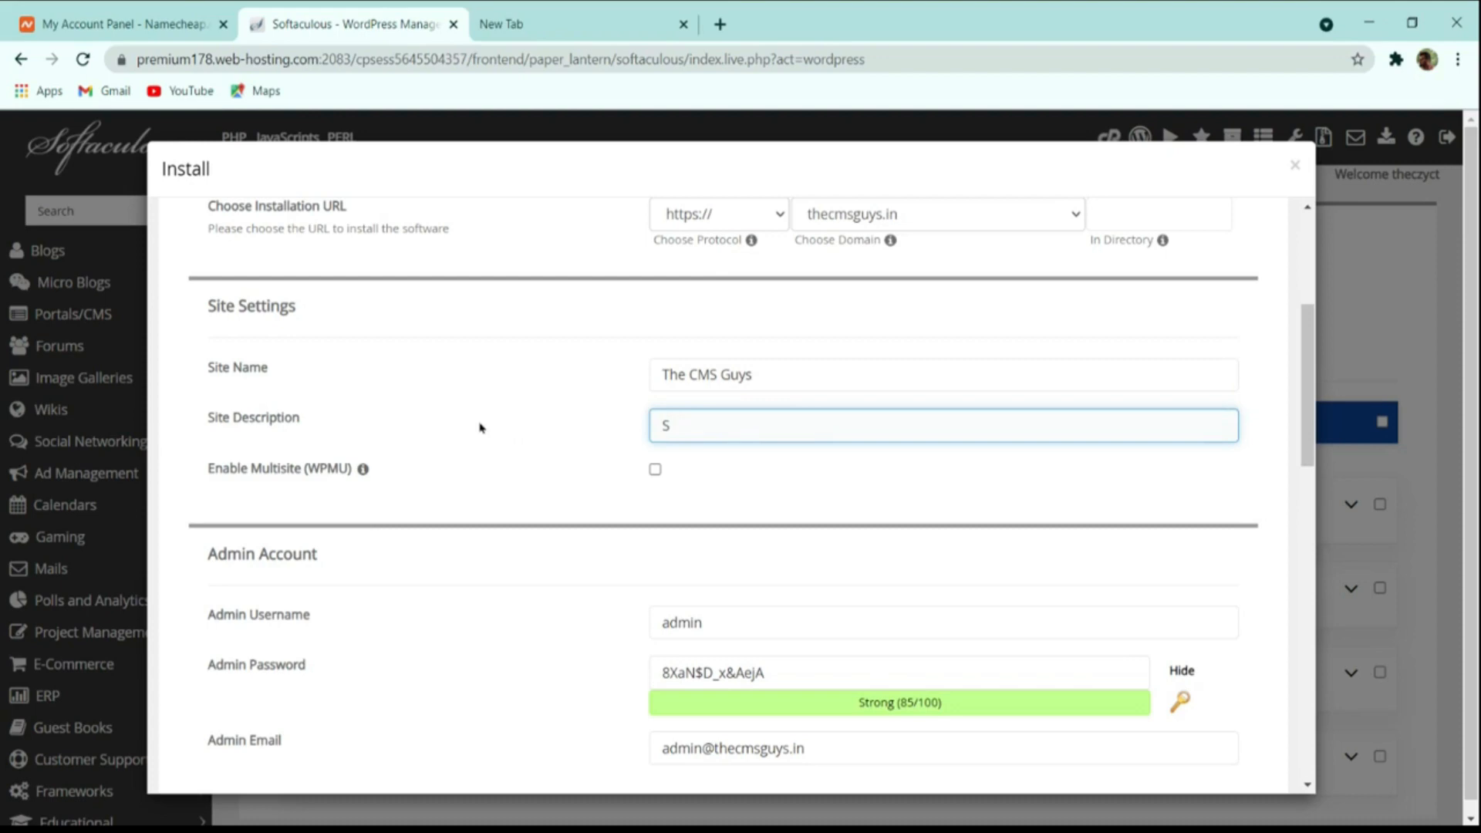
pyautogui.write('pres')
pyautogui.write('ding the ')
pyautogui.write('Knowledge')
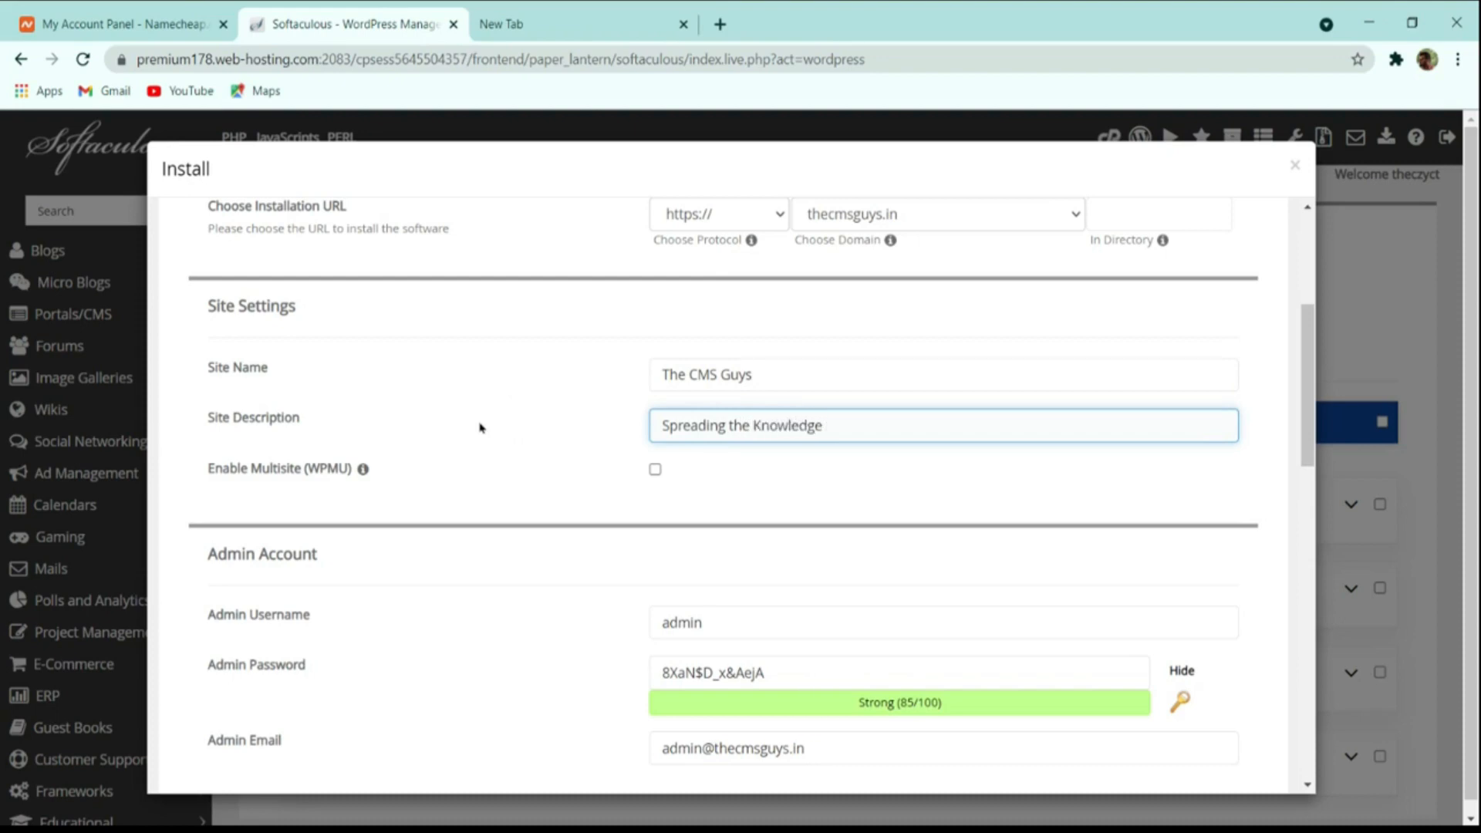
pyautogui.scroll(-4, 764, 499)
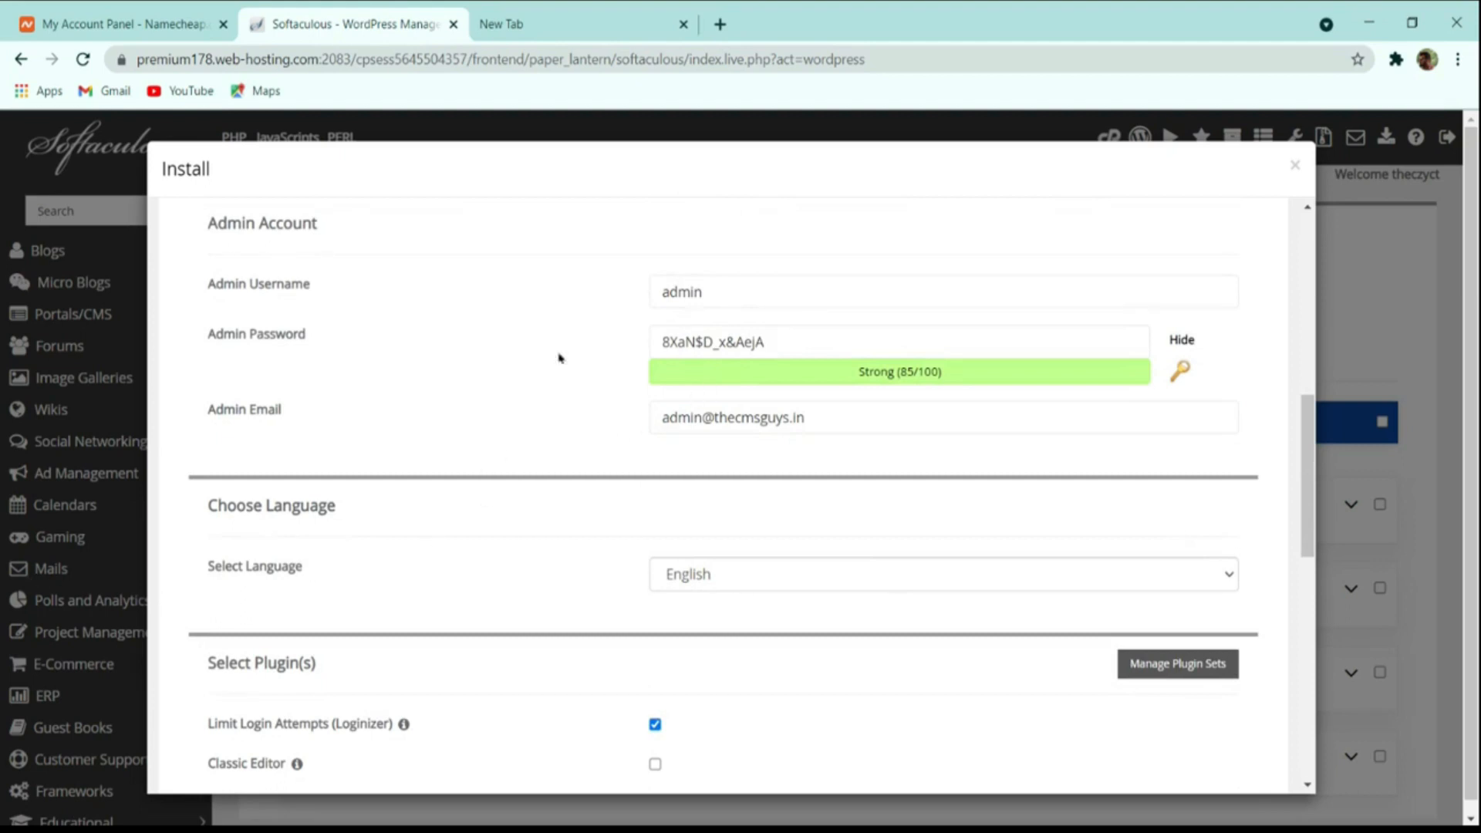
# Replace the default admin username with 'thecmsguys'.
pyautogui.doubleClick(682, 291)
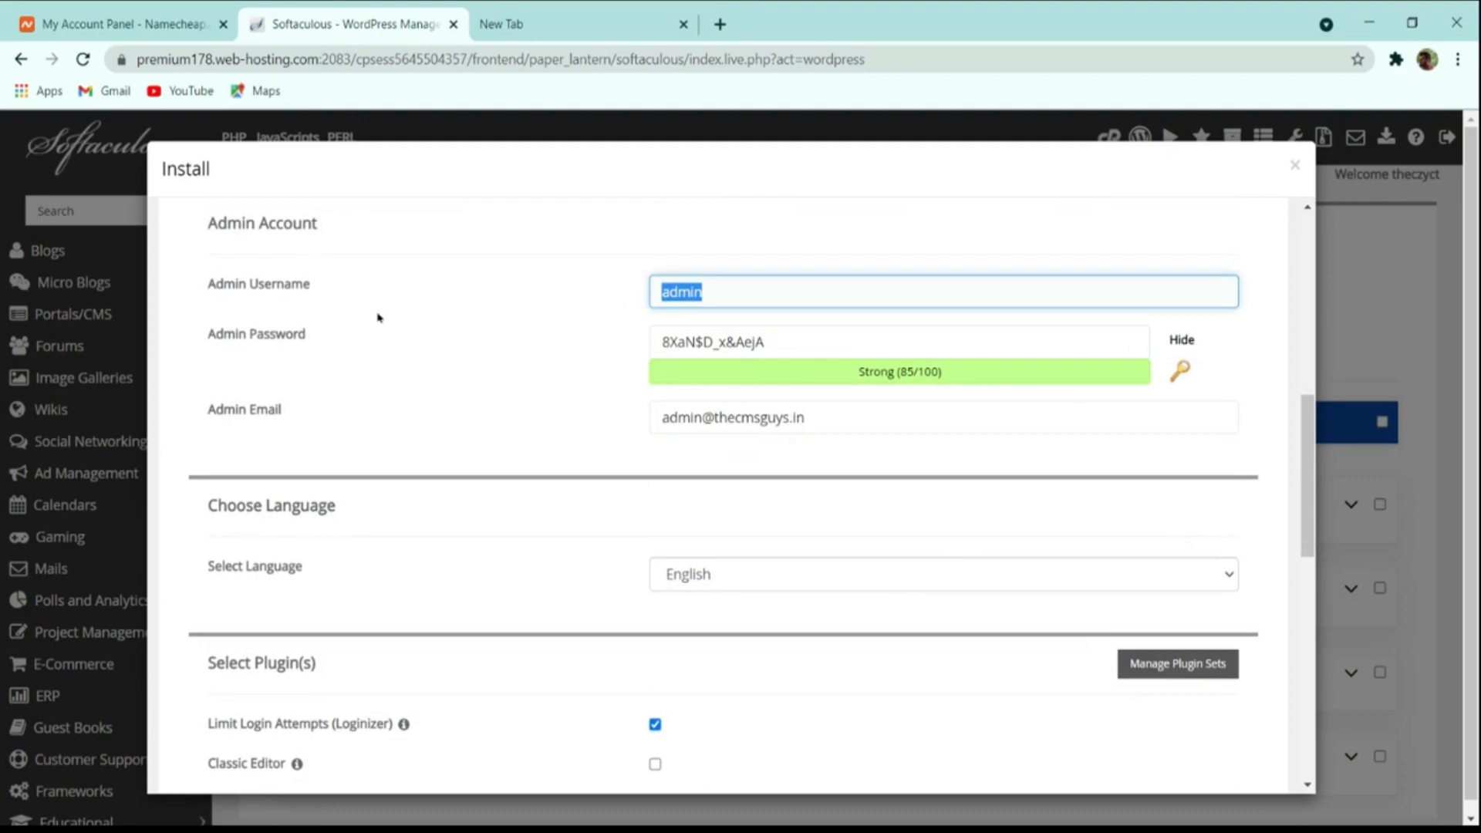
pyautogui.write('thecmsguys')
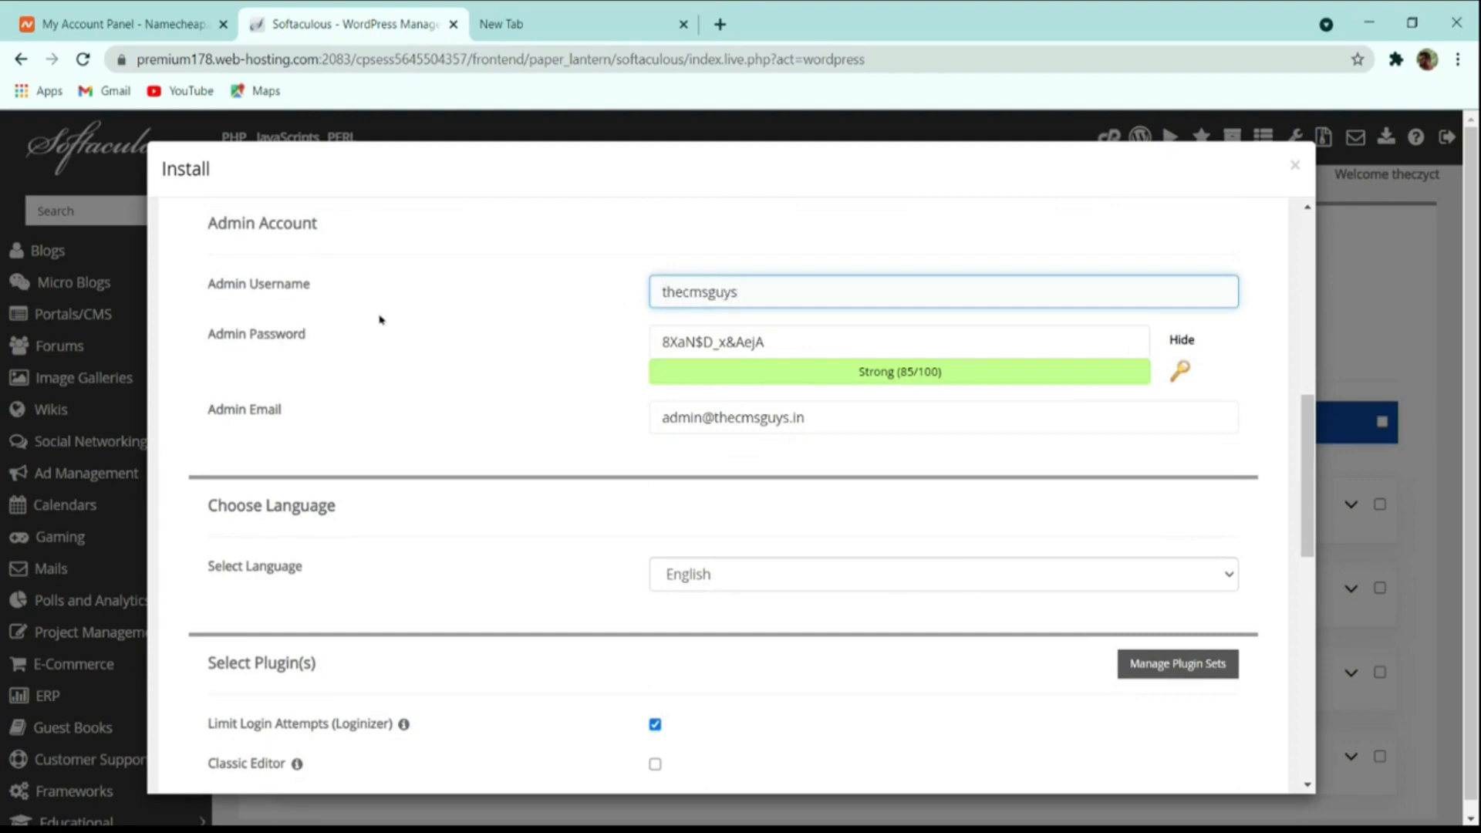
pyautogui.click(797, 347)
pyautogui.tripleClick(796, 347)
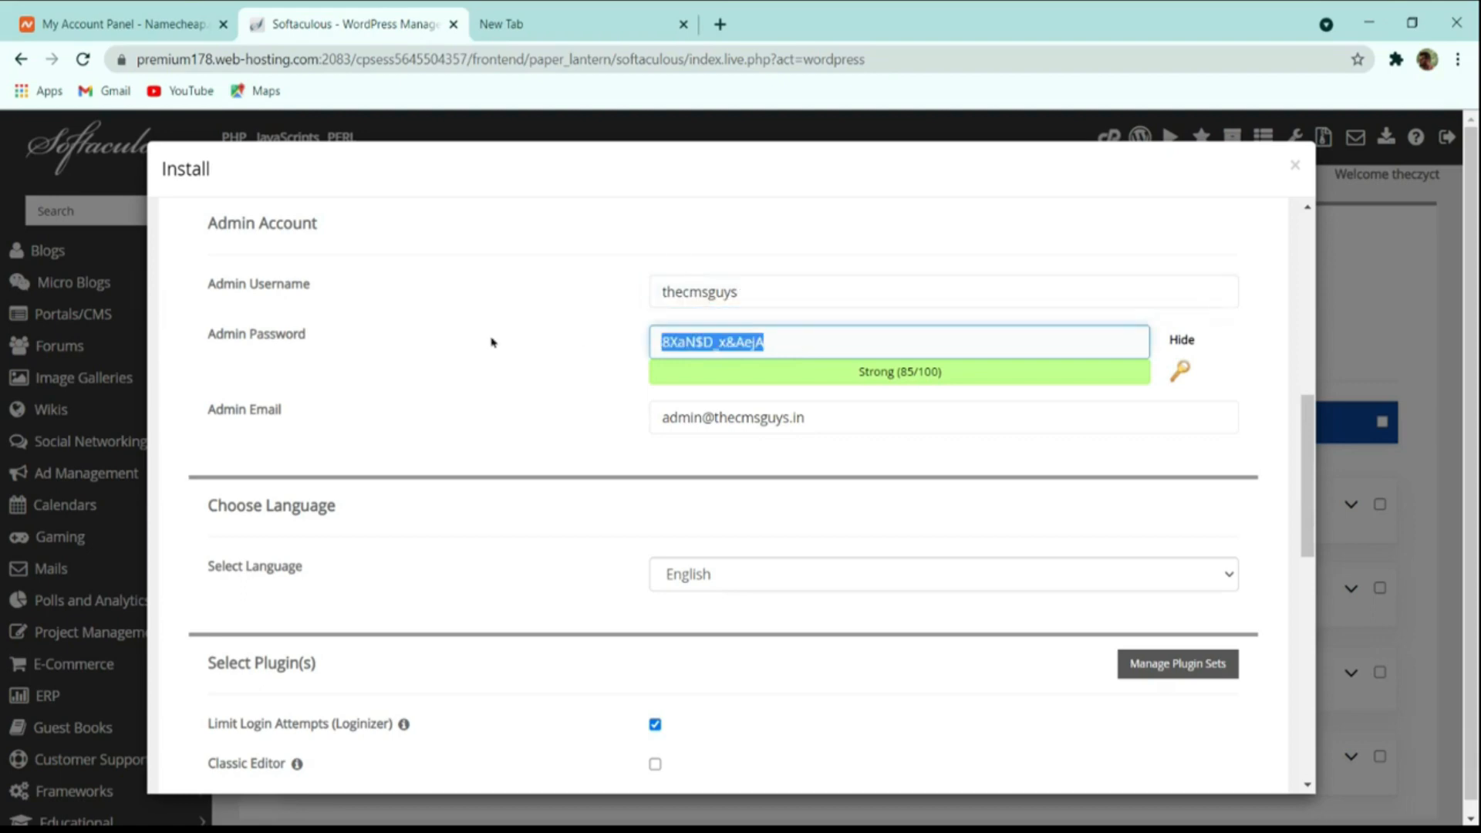
# Regenerate the admin password until a strong random one is set.
pyautogui.click(1184, 341)
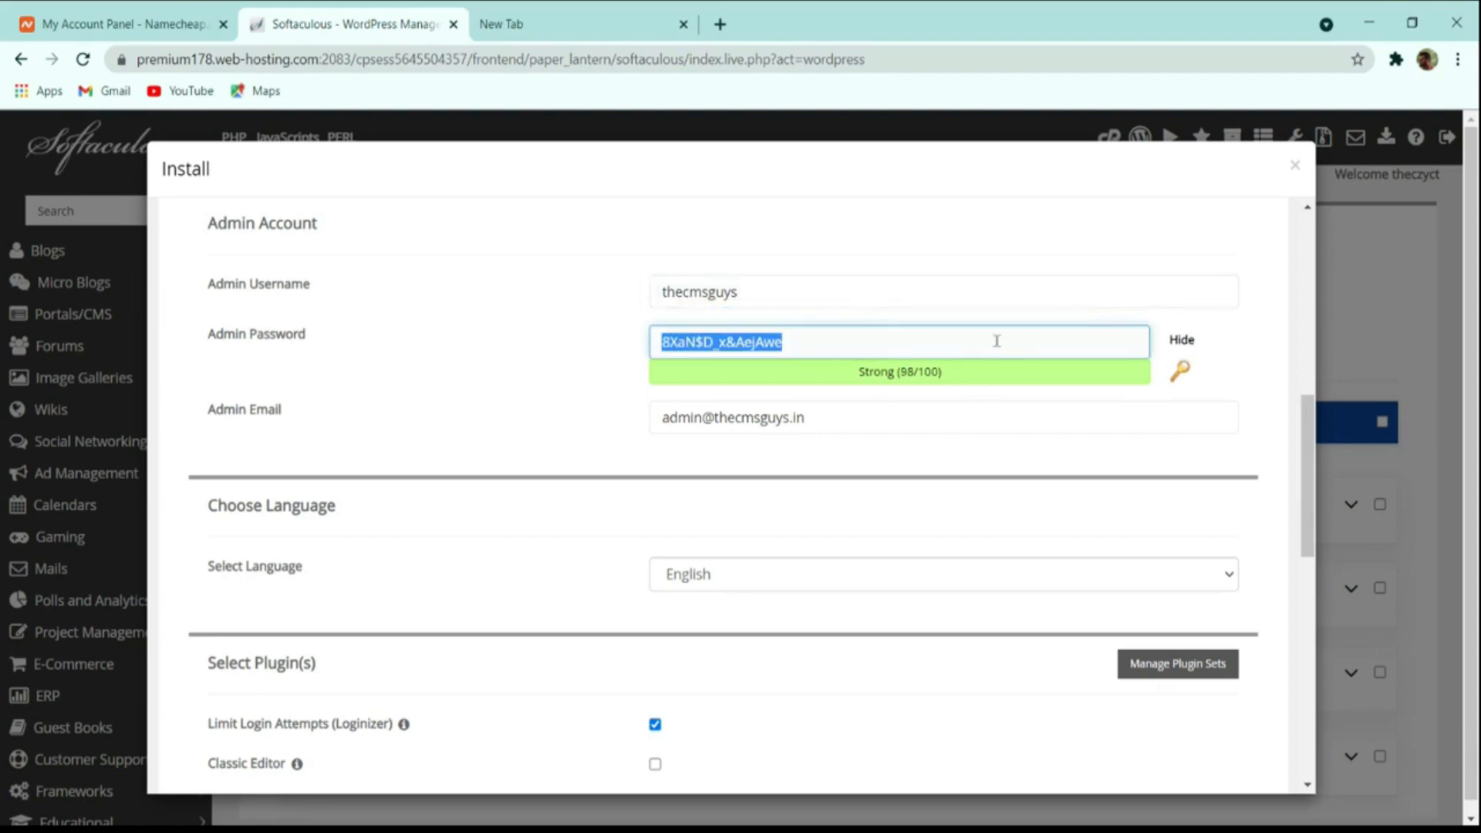
pyautogui.click(996, 341)
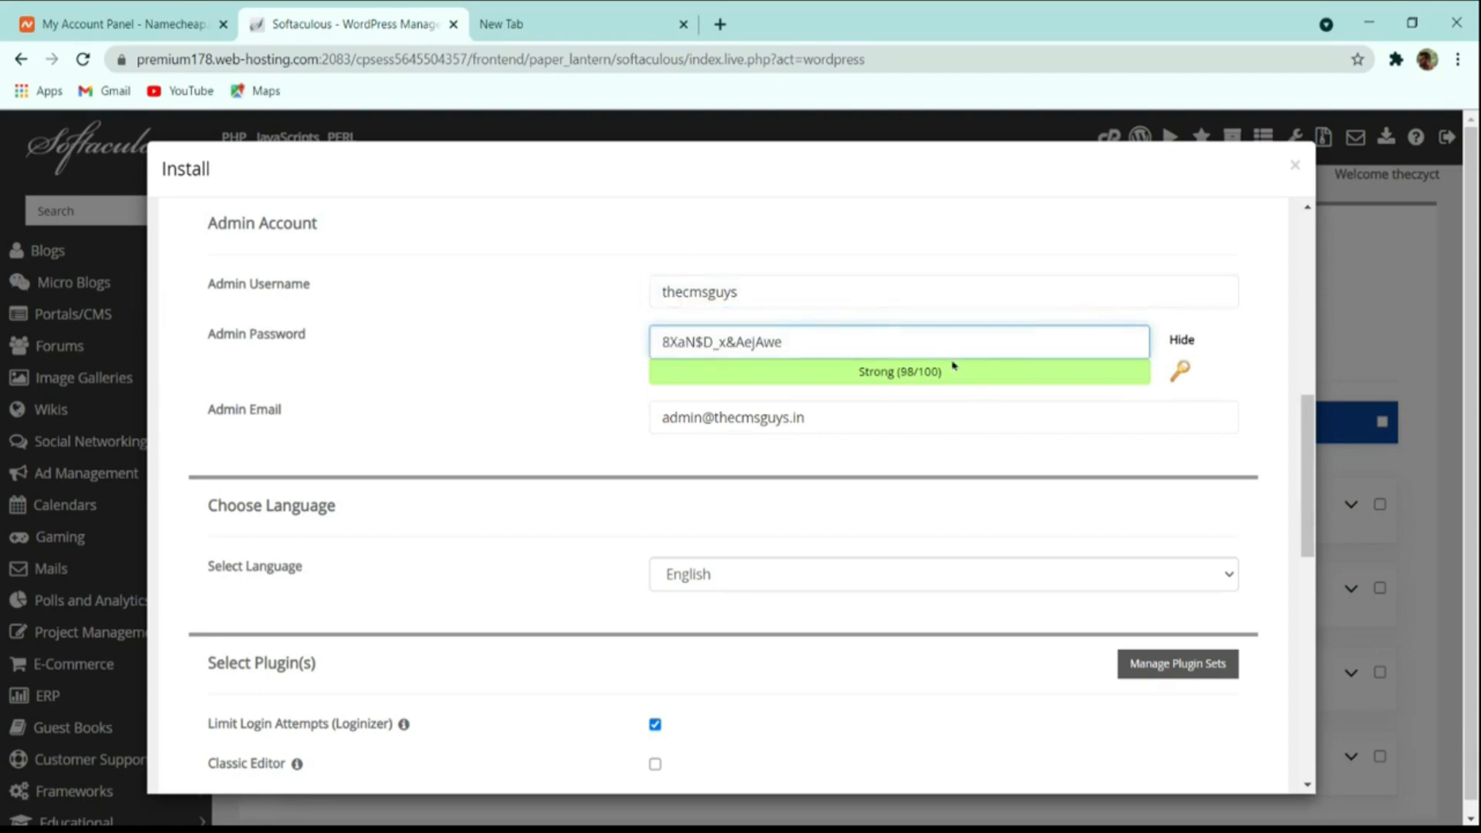
pyautogui.tripleClick(724, 340)
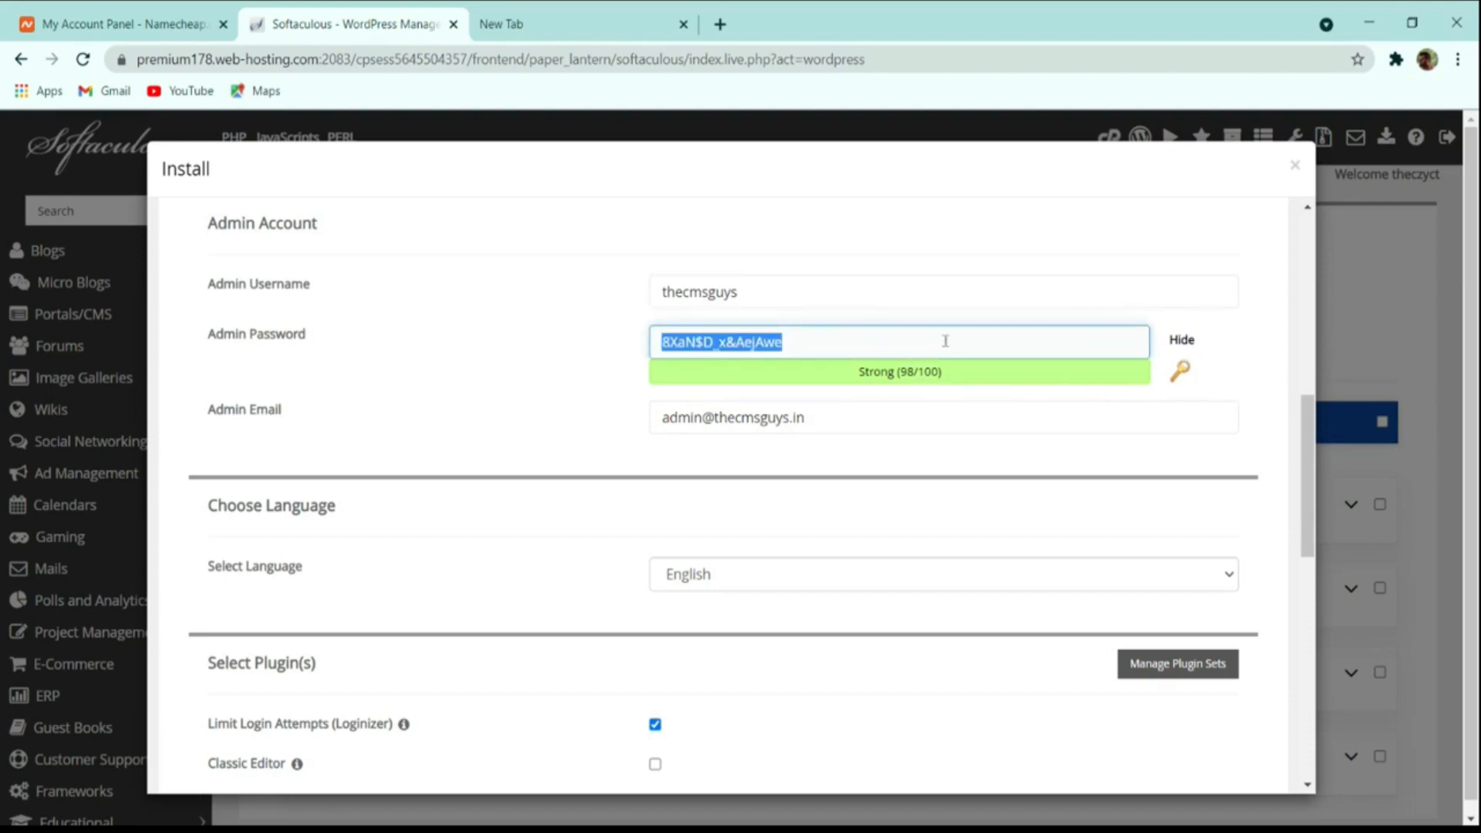
pyautogui.click(1180, 372)
pyautogui.click(1180, 372)
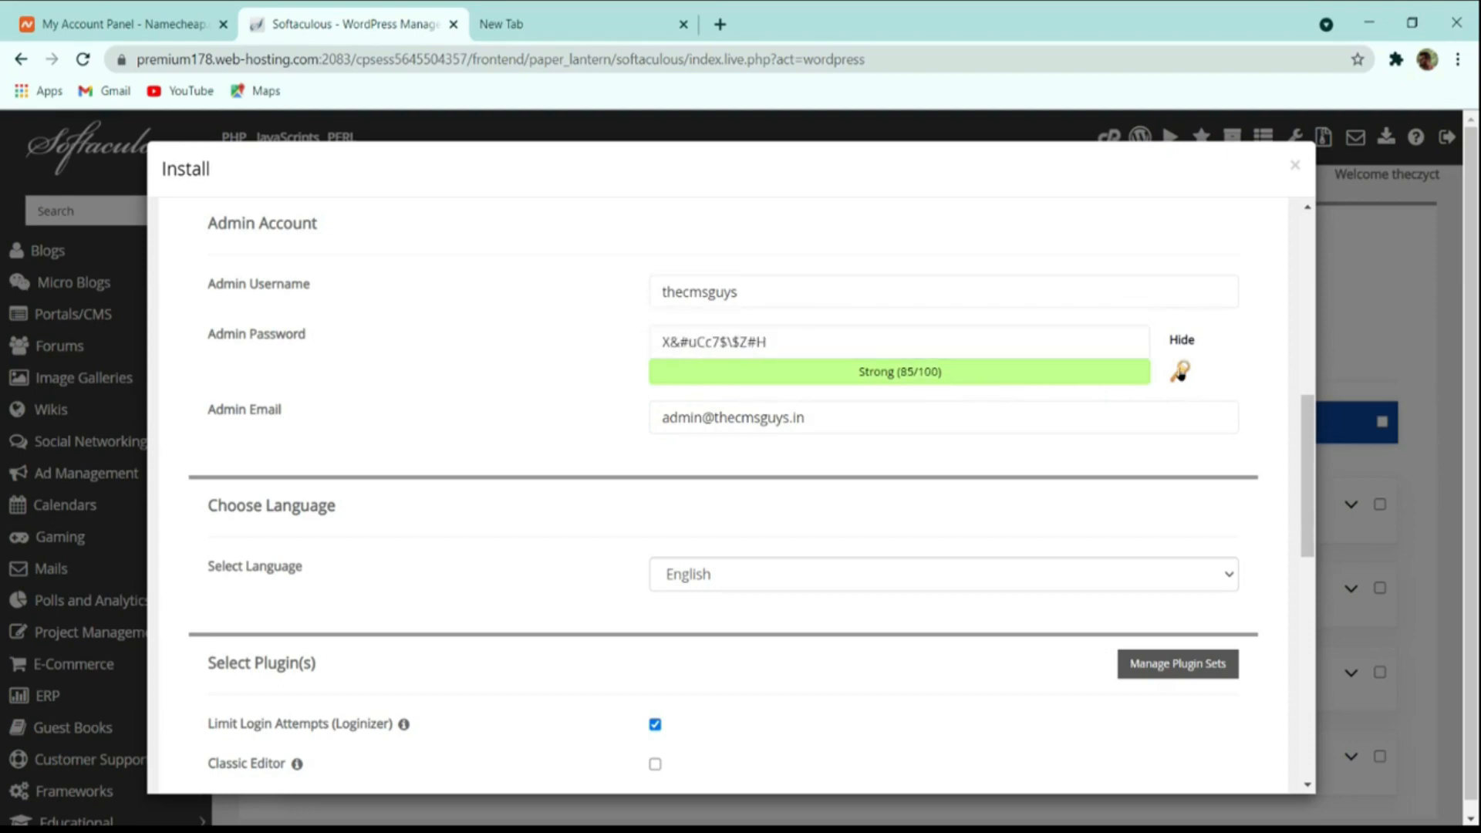
pyautogui.click(1180, 371)
pyautogui.click(1180, 372)
pyautogui.click(1180, 372)
pyautogui.tripleClick(1029, 341)
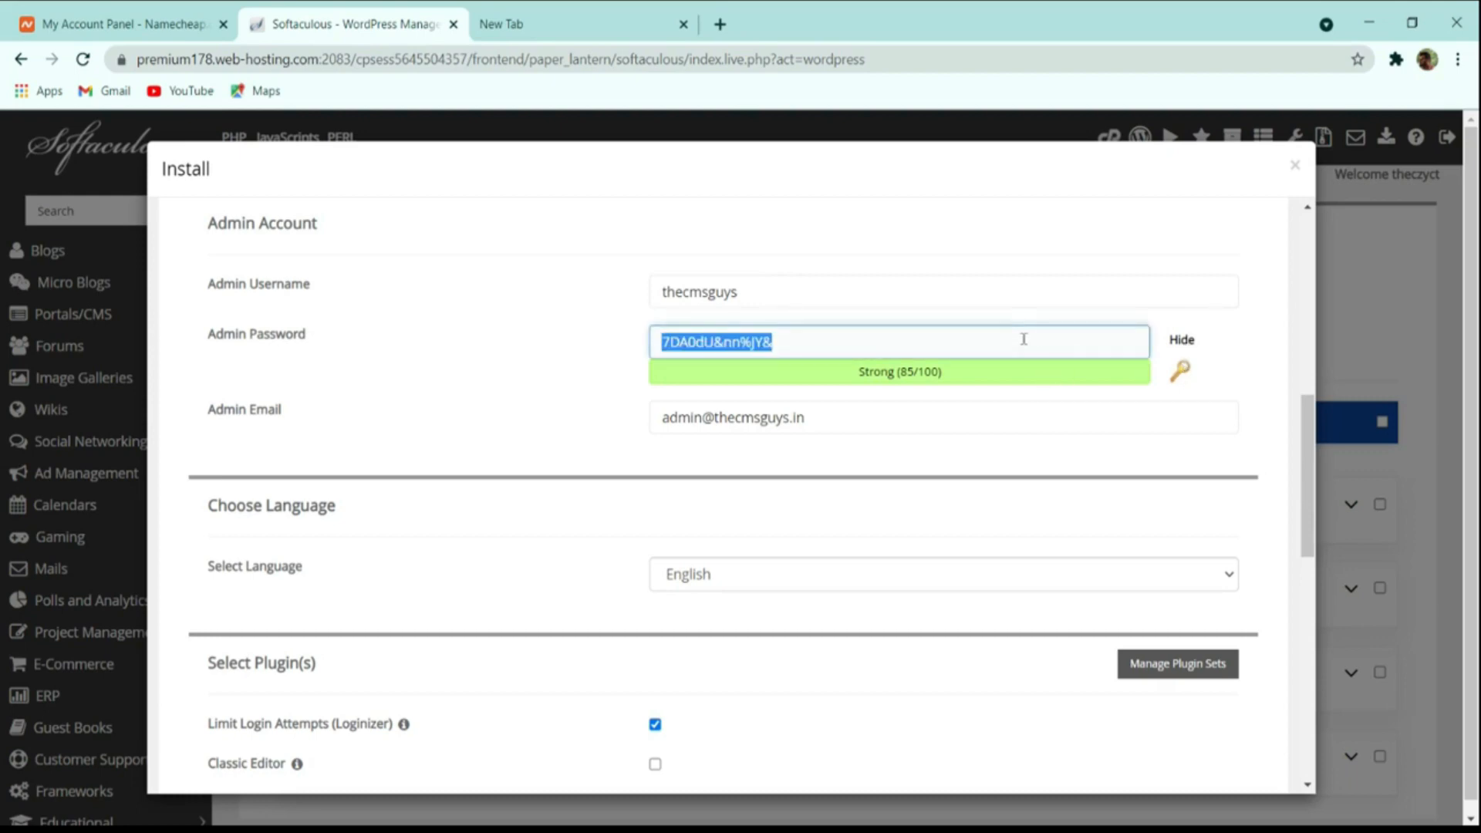
pyautogui.scroll(-5, 968, 405)
pyautogui.scroll(5, 968, 405)
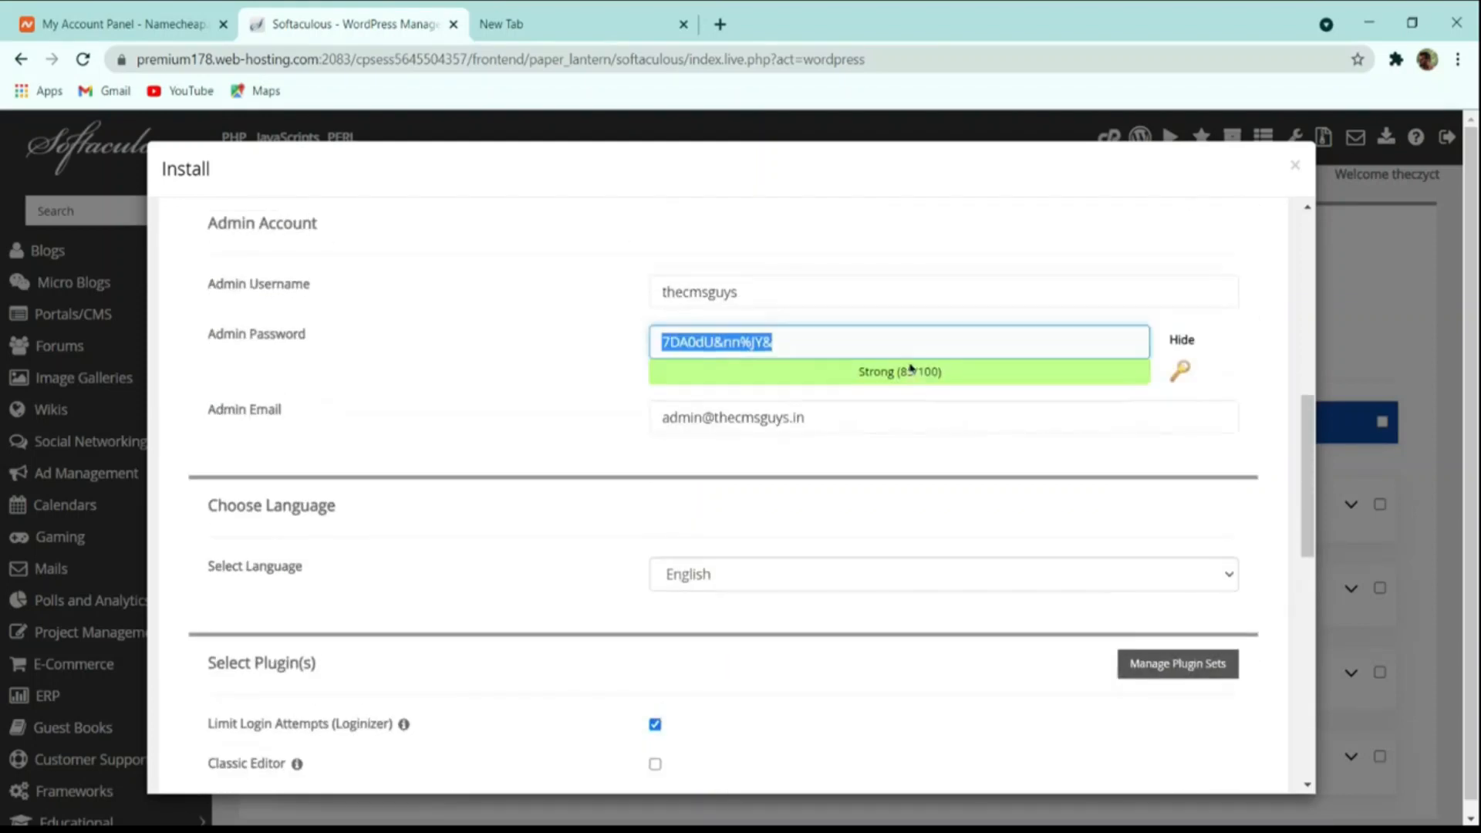
# Replace the admin e-mail with the new Gmail address.
pyautogui.tripleClick(731, 420)
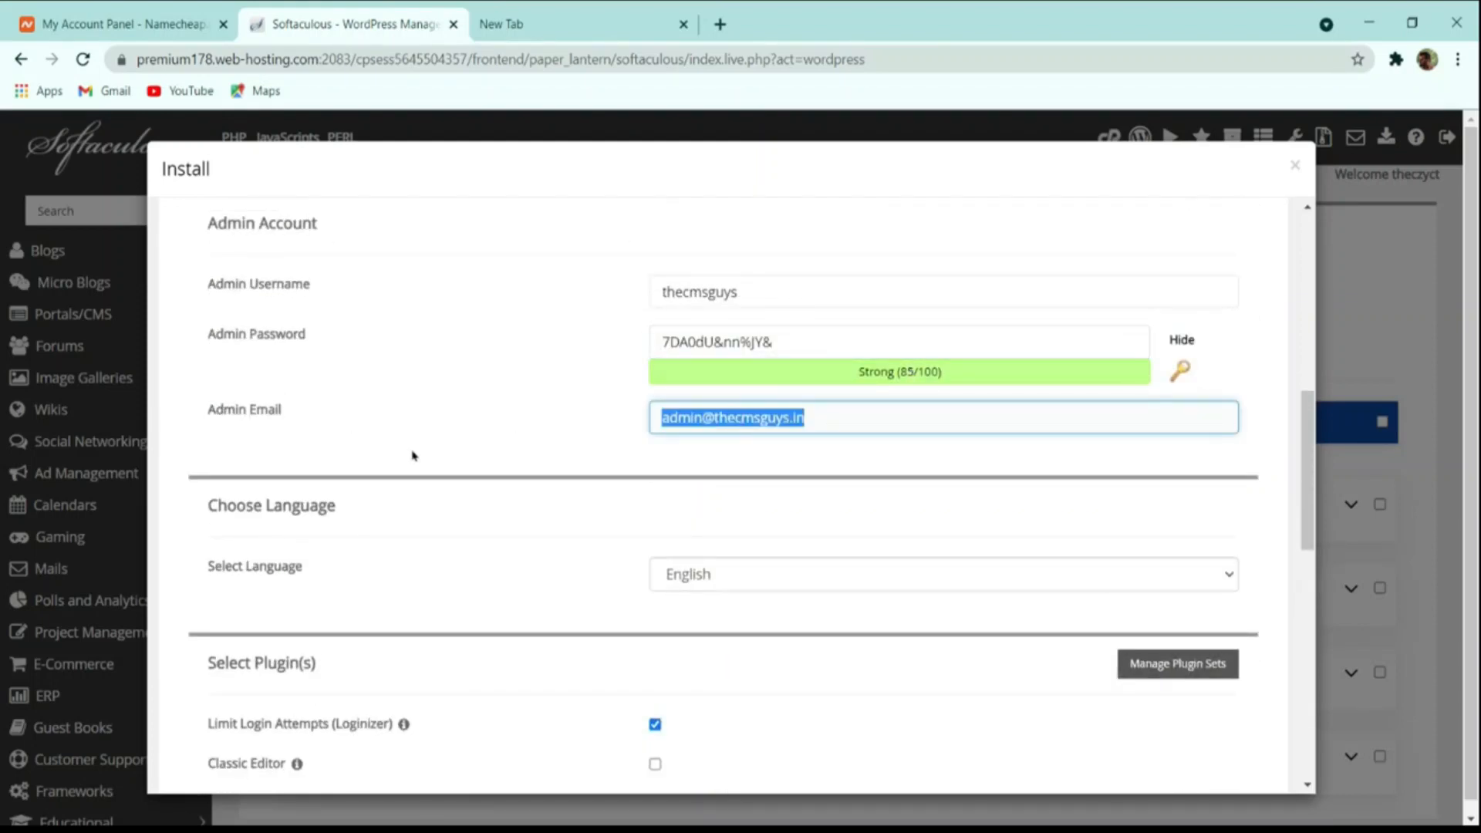
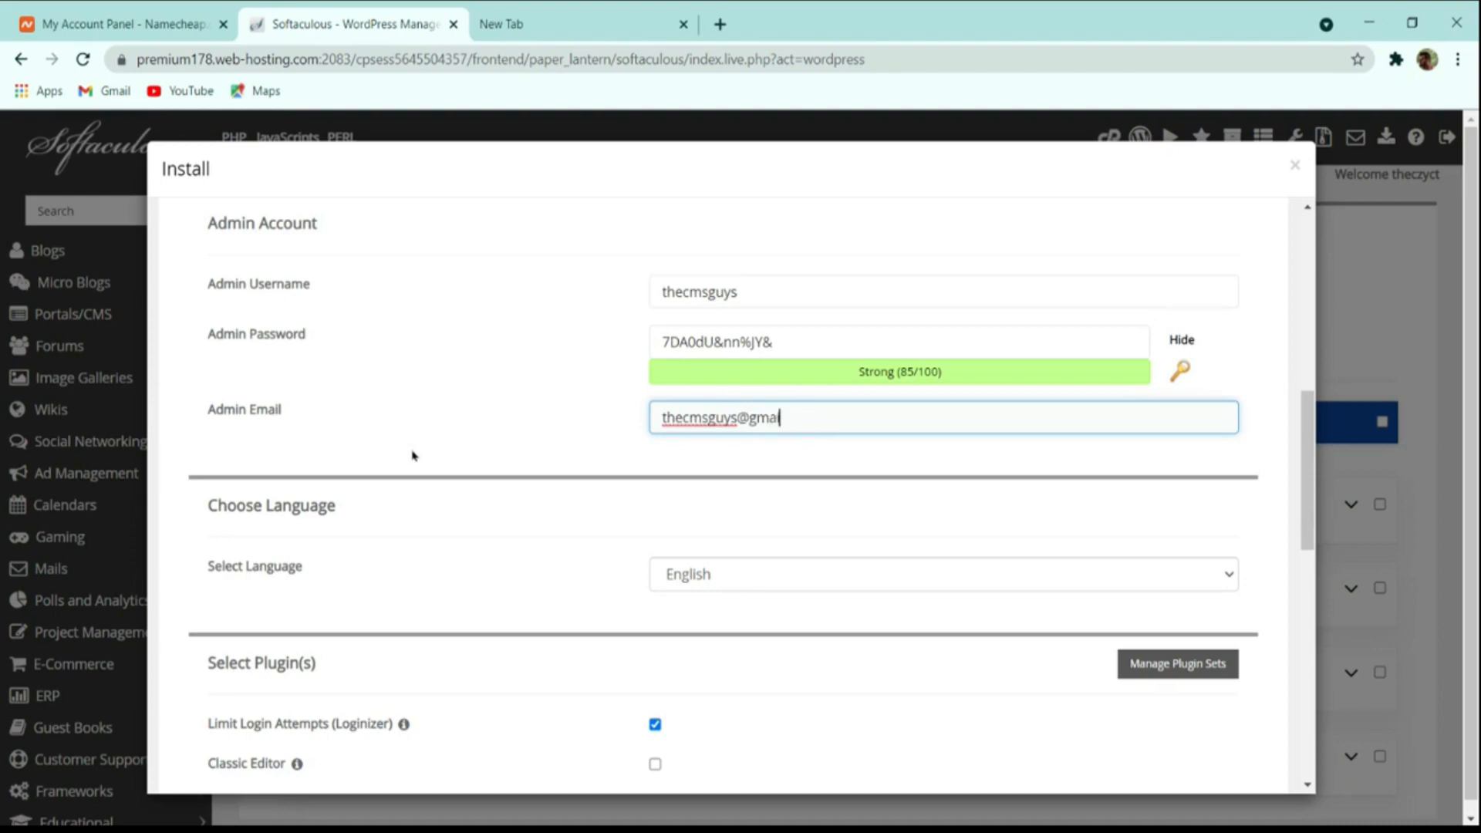
pyautogui.scroll(-4, 536, 478)
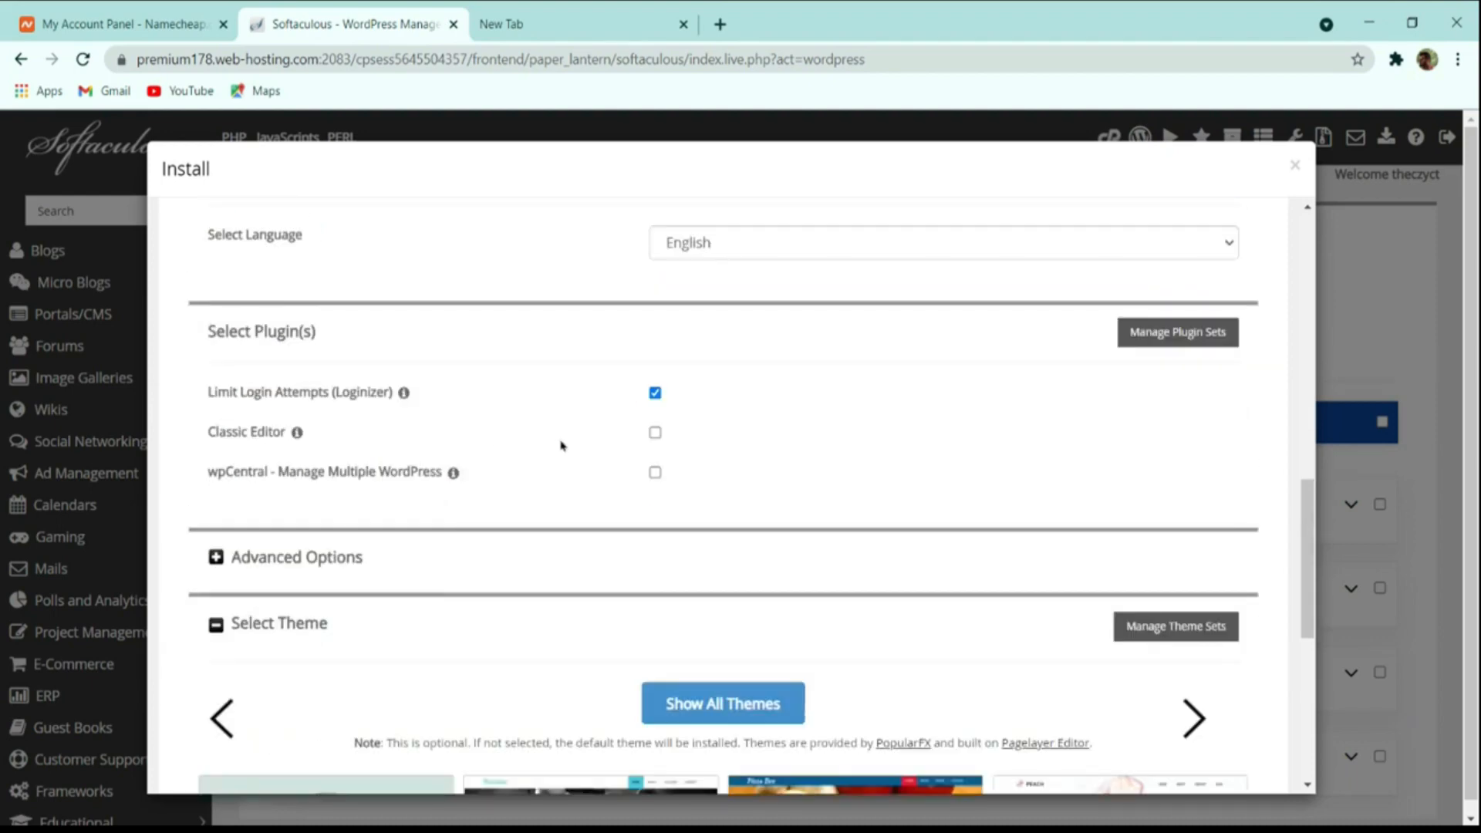
# Run the WordPress install on thecmsguys.in, leaving plugins and theme at defaults.
pyautogui.scroll(-4, 610, 453)
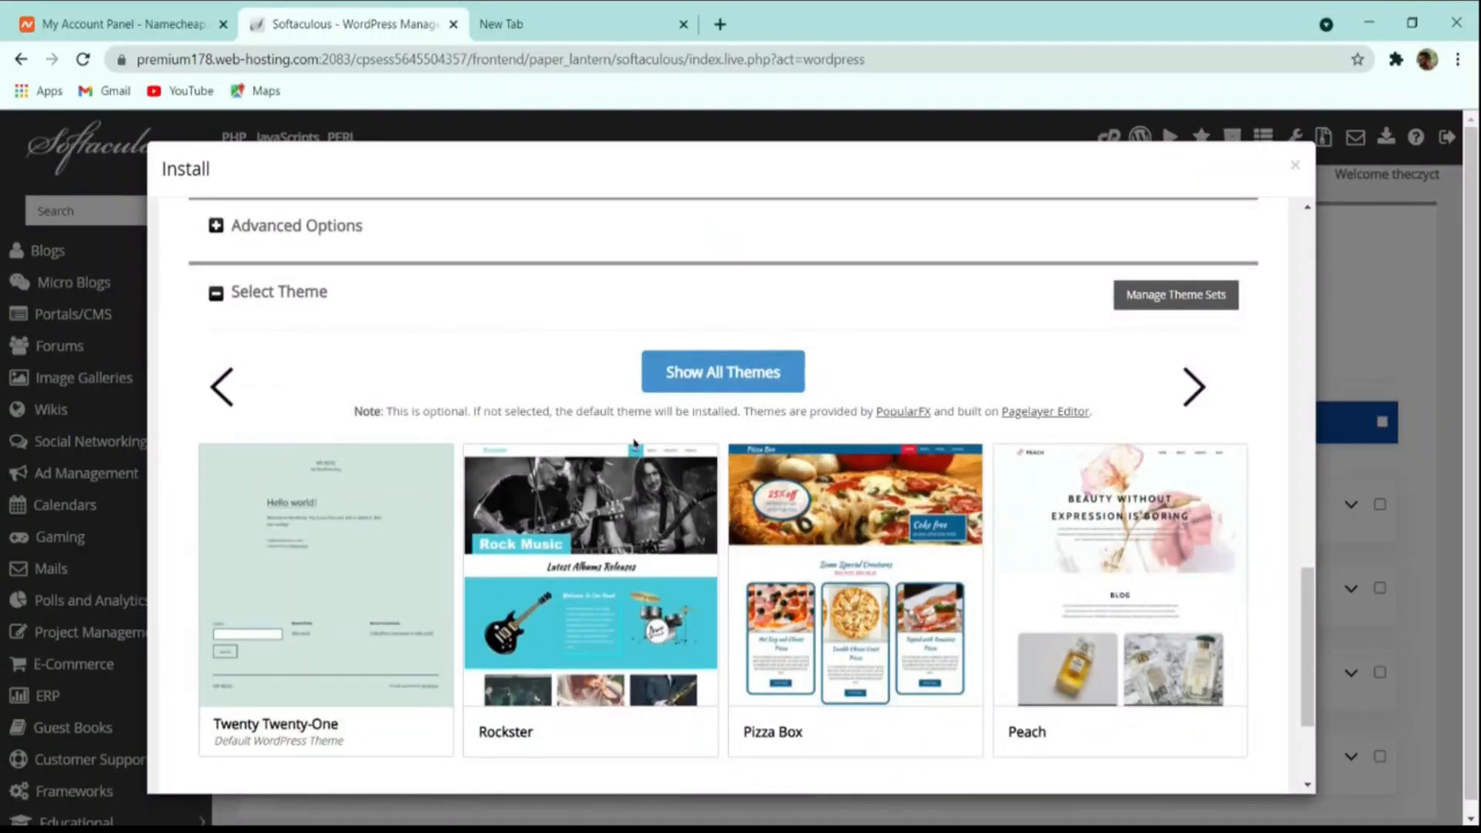
pyautogui.scroll(-2, 634, 442)
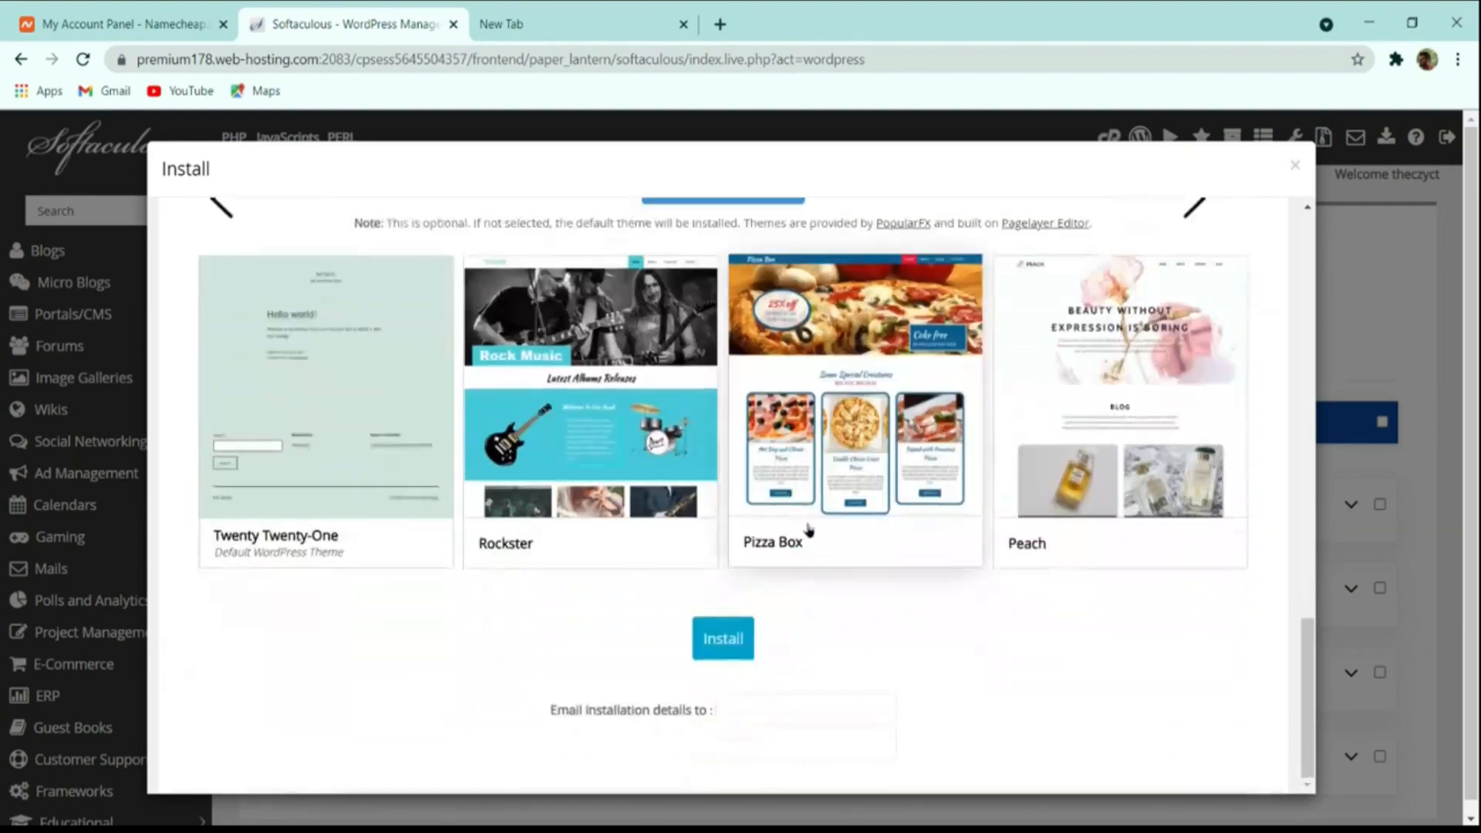
pyautogui.click(733, 640)
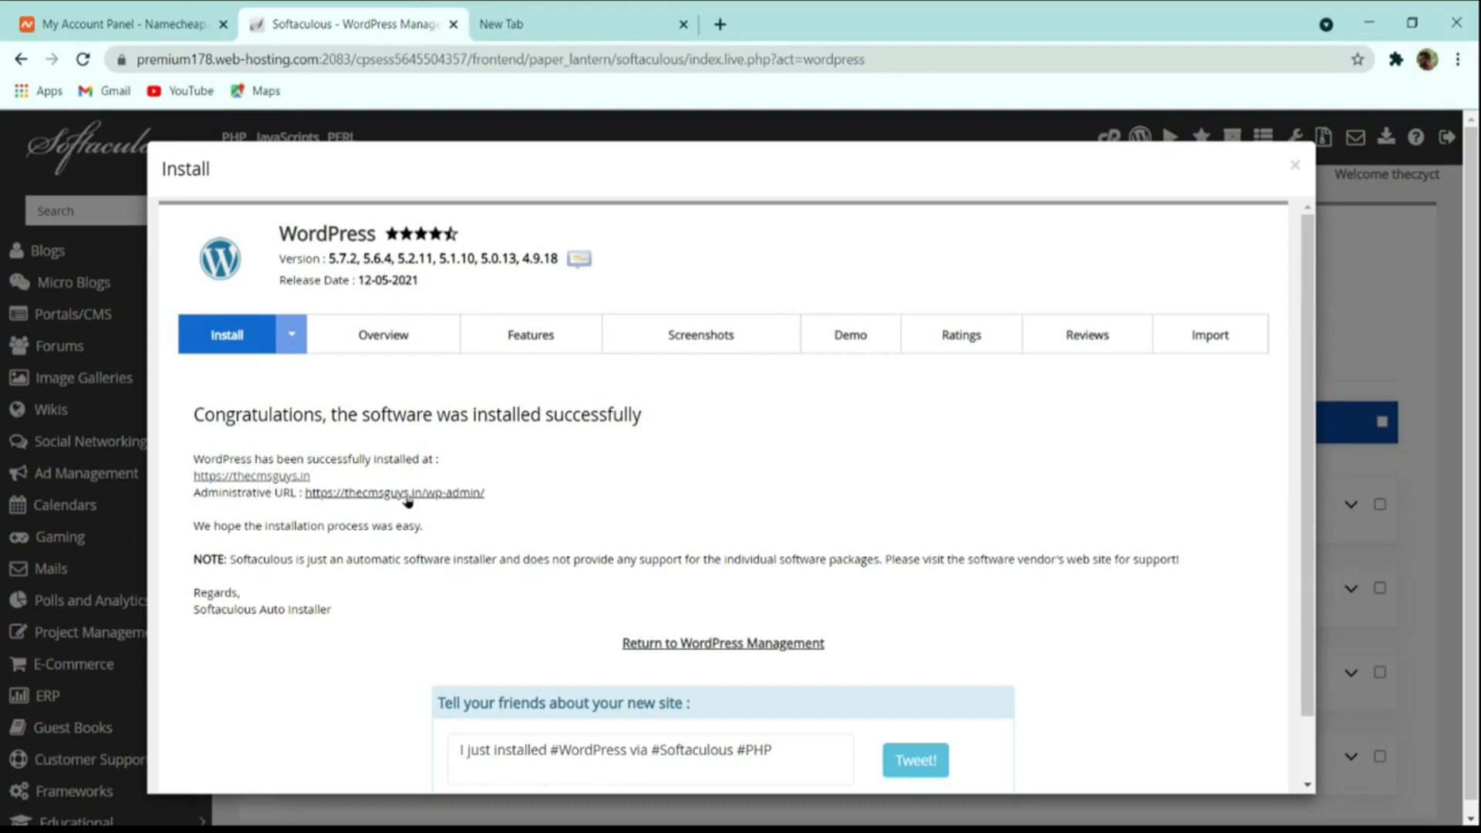
# View the live thecmsguys.in site with its Hello world! post in a new tab.
pyautogui.click(315, 497)
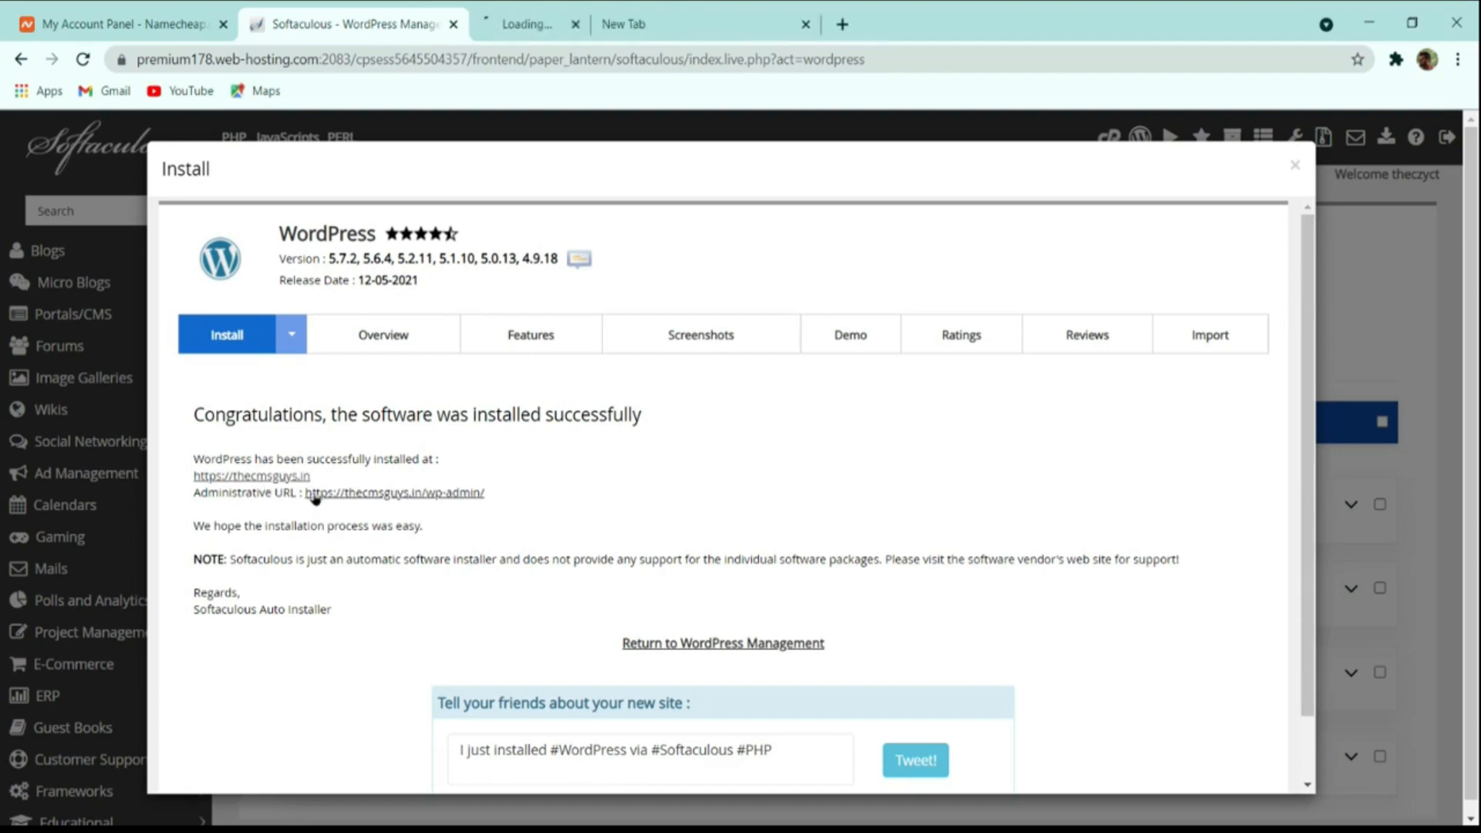
pyautogui.click(532, 24)
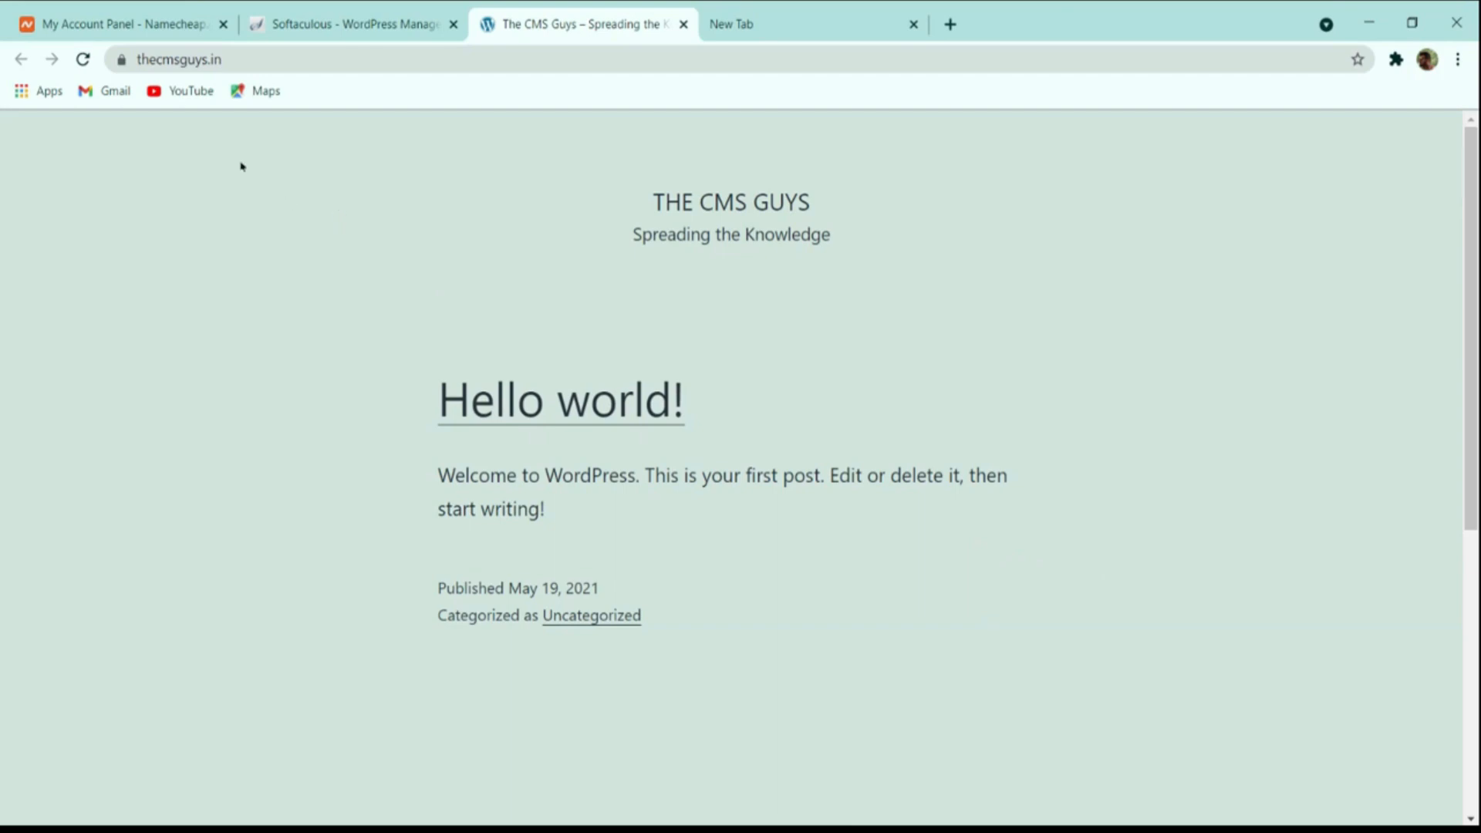
pyautogui.click(284, 60)
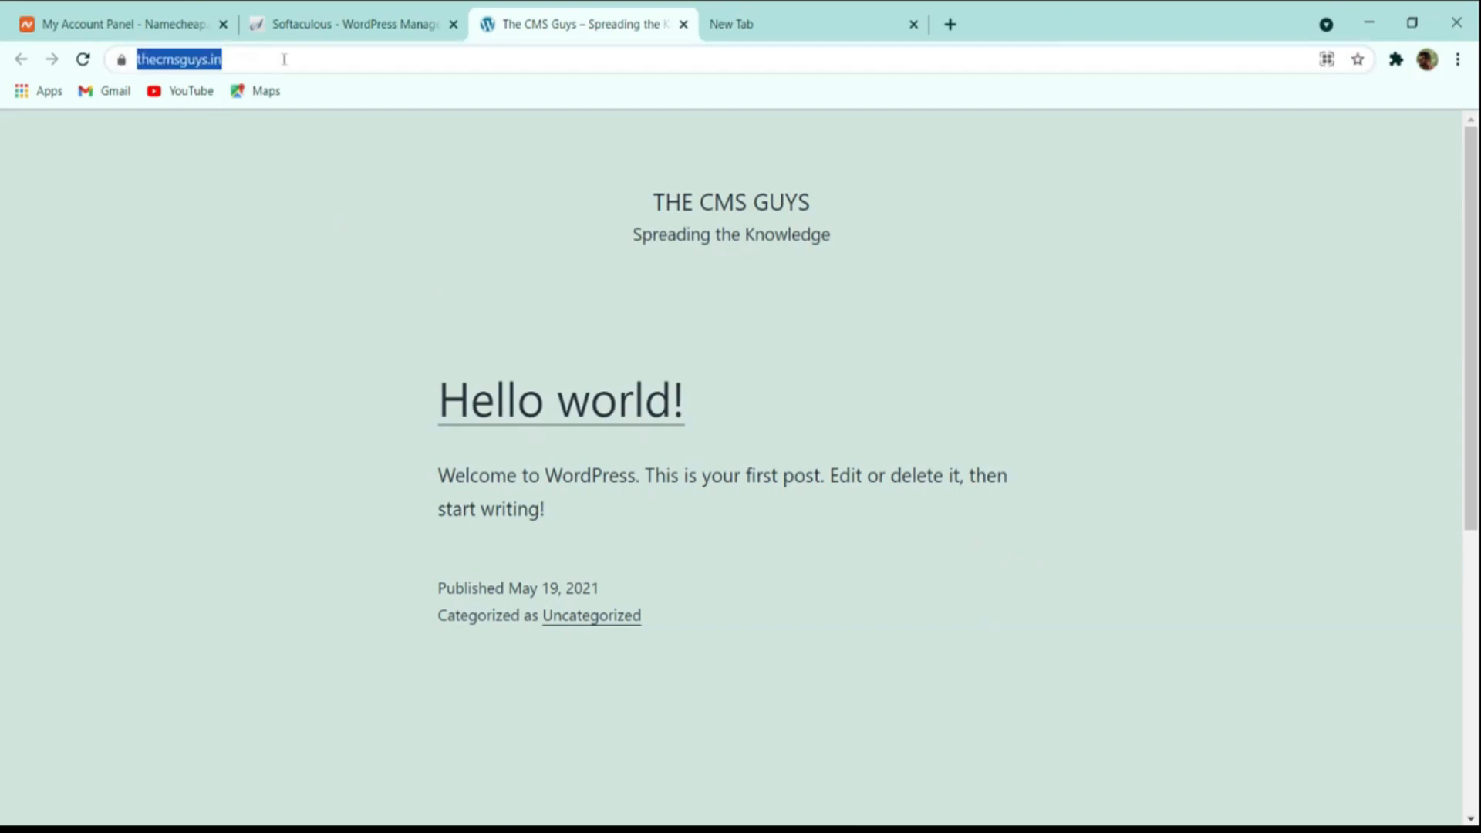
pyautogui.click(284, 60)
# Load thecmsguys.in/wp-admin and open the installer's Administrative URL in a new tab.
pyautogui.write('/w')
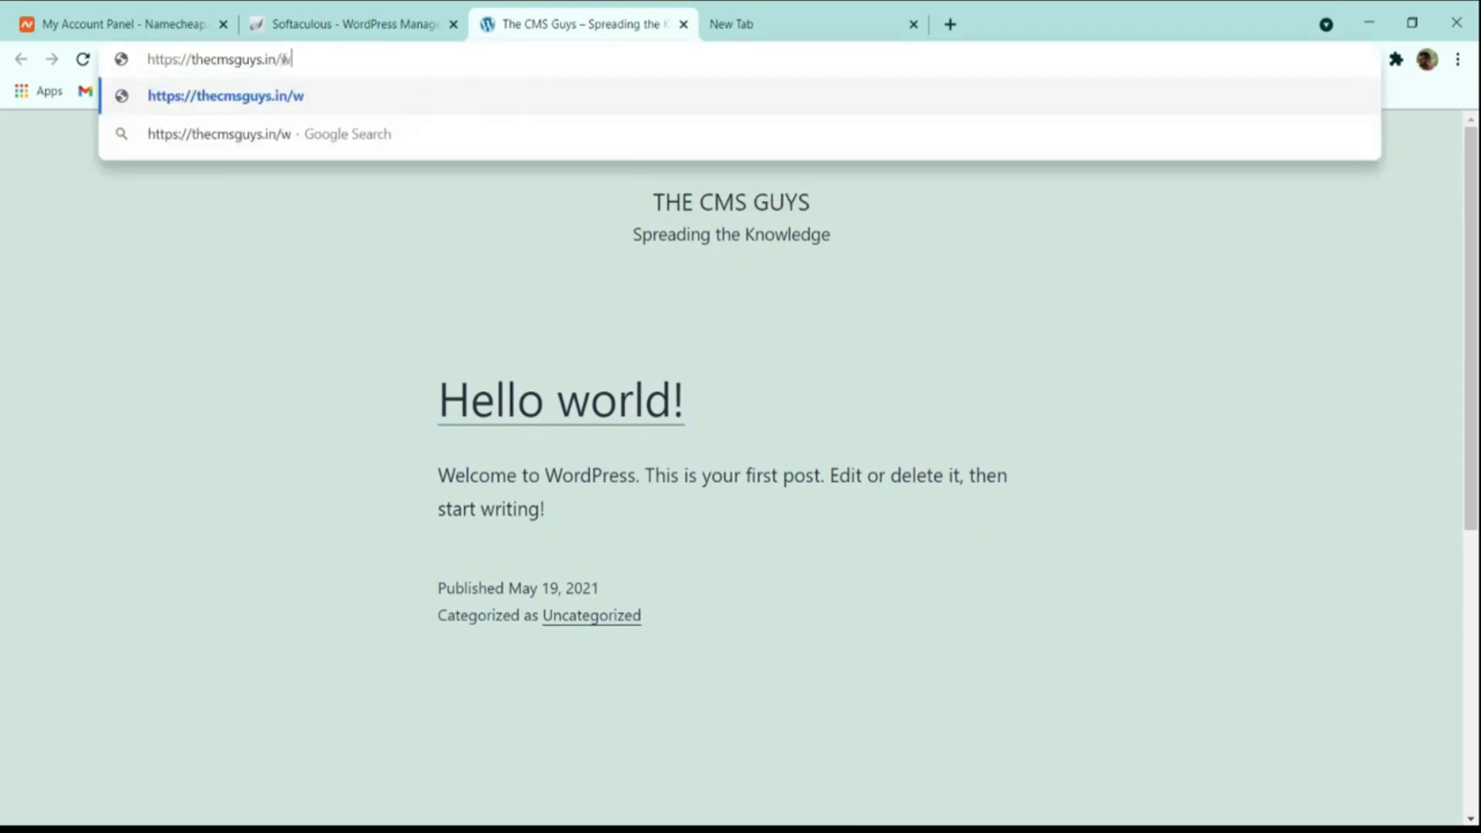
pyautogui.write('p-admin')
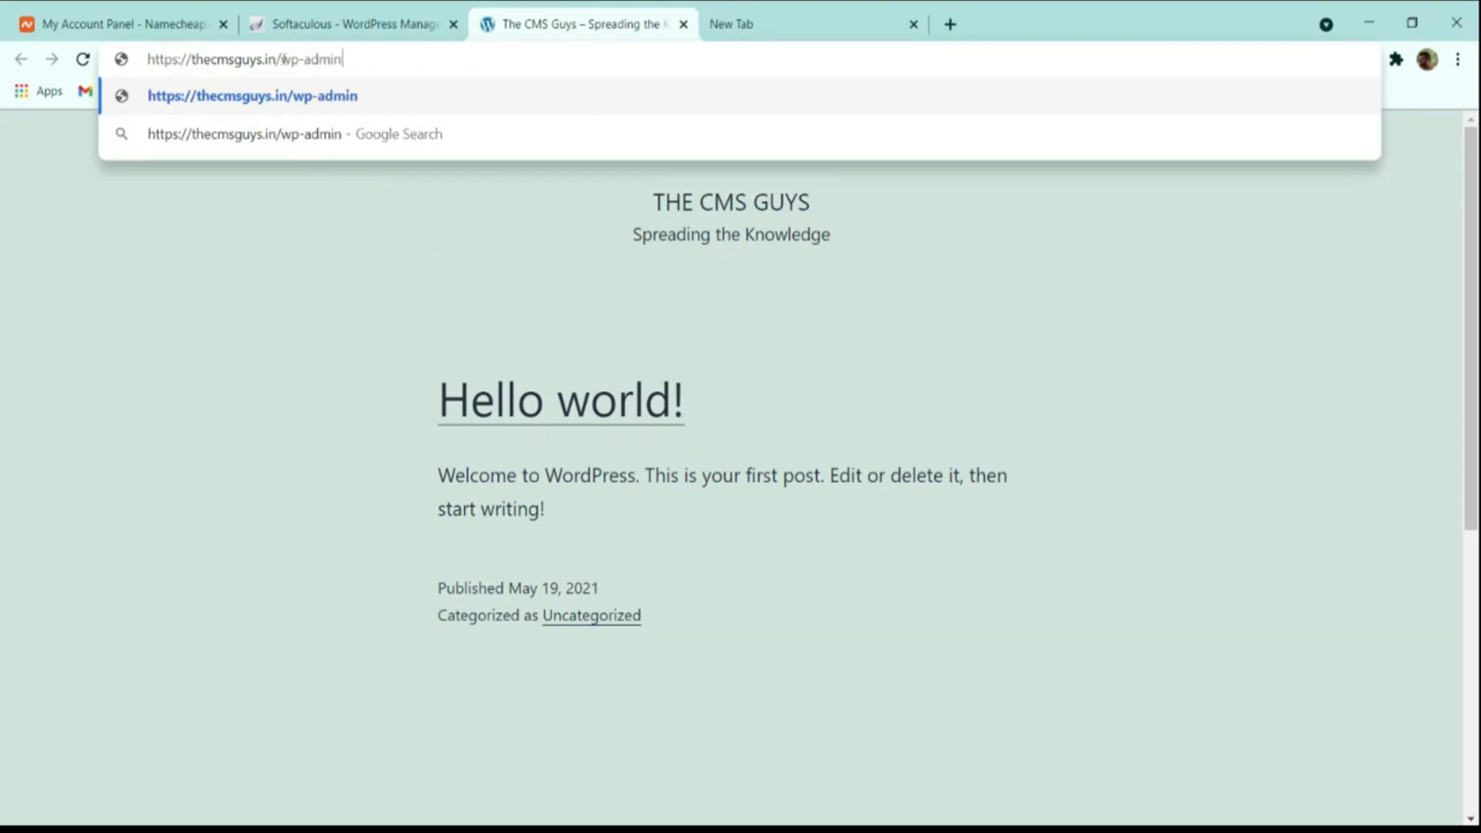
pyautogui.press('Return')
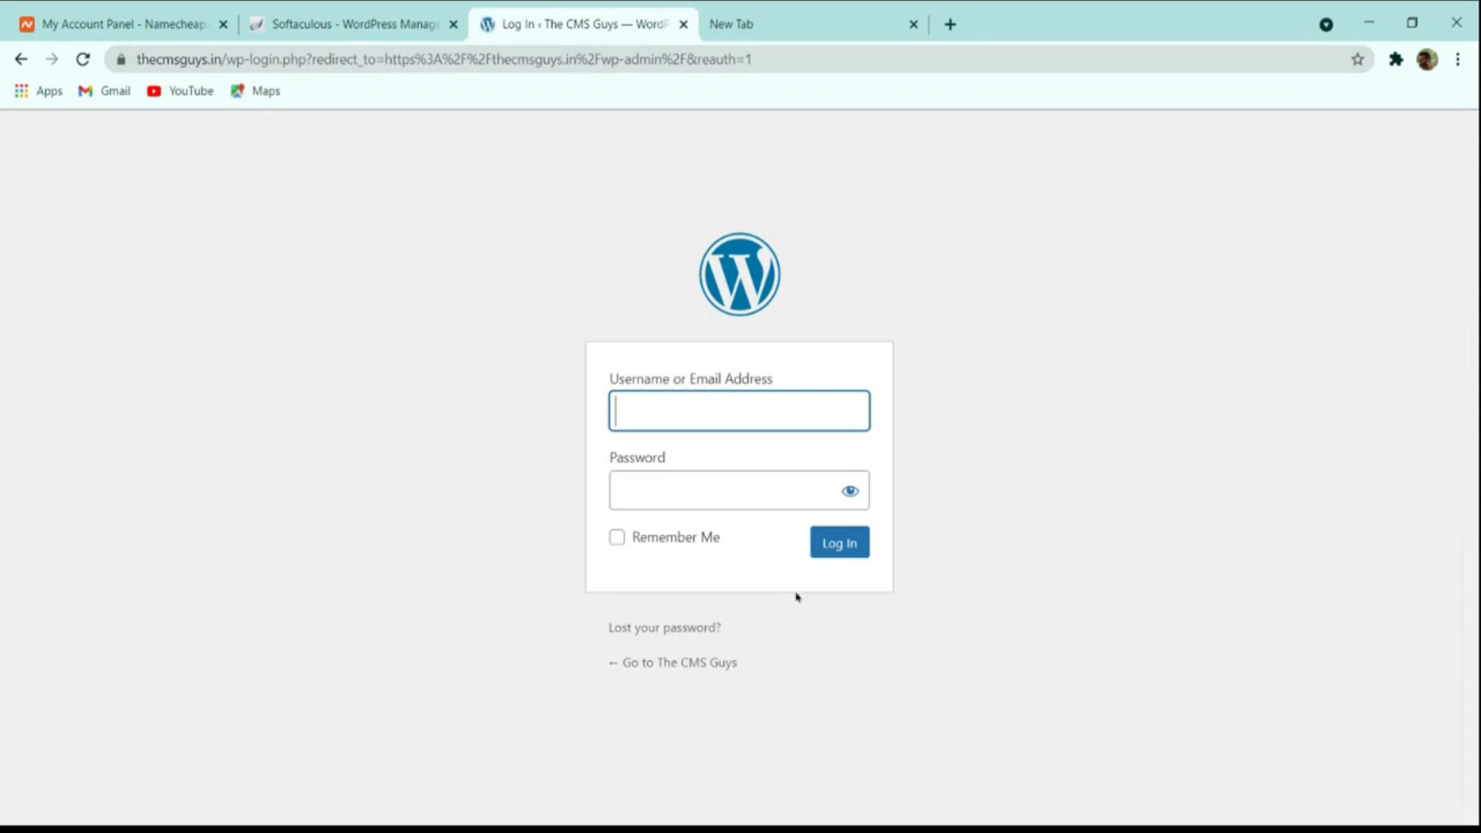
pyautogui.click(347, 21)
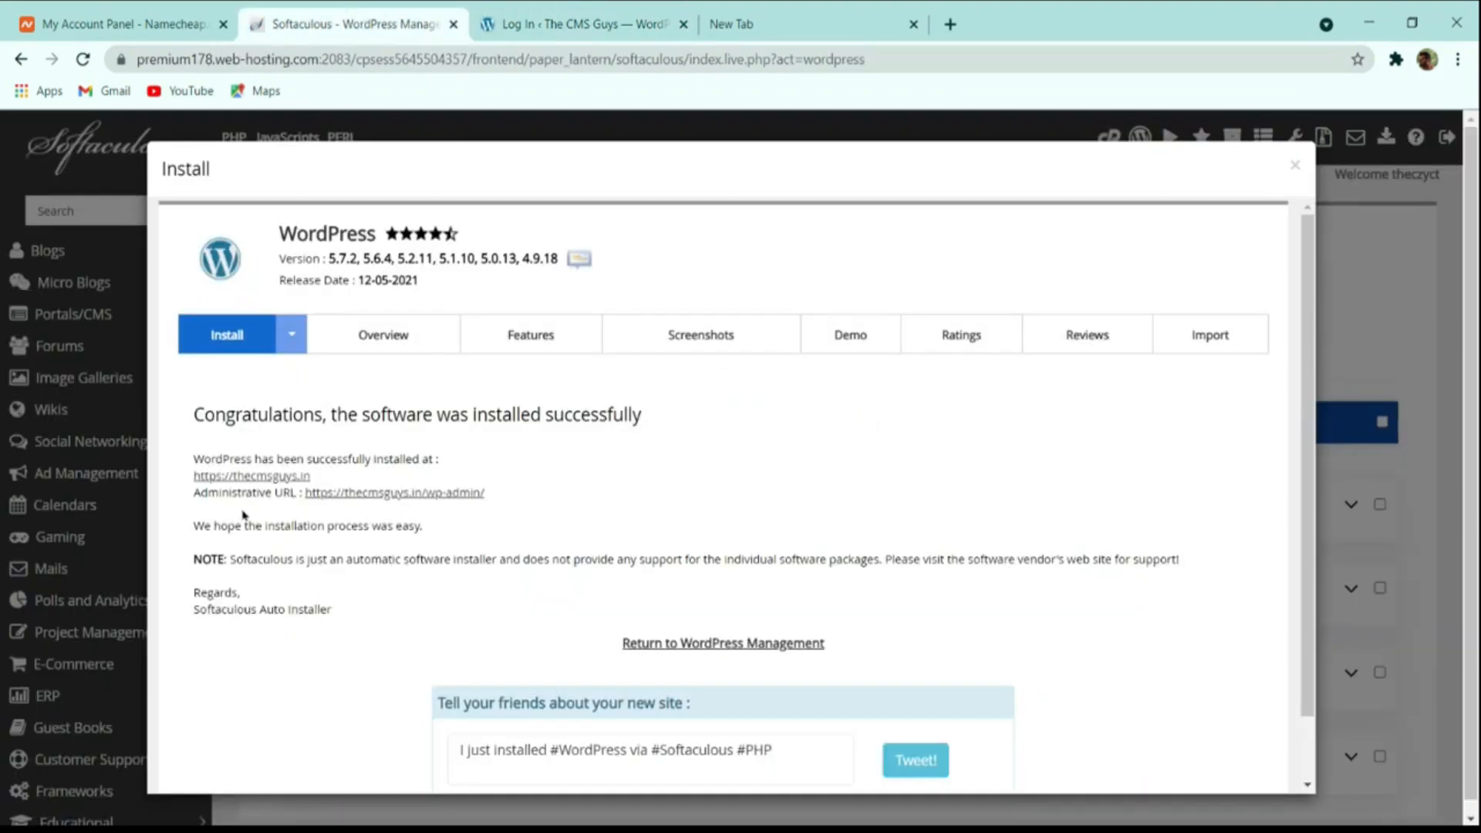
pyautogui.click(374, 492)
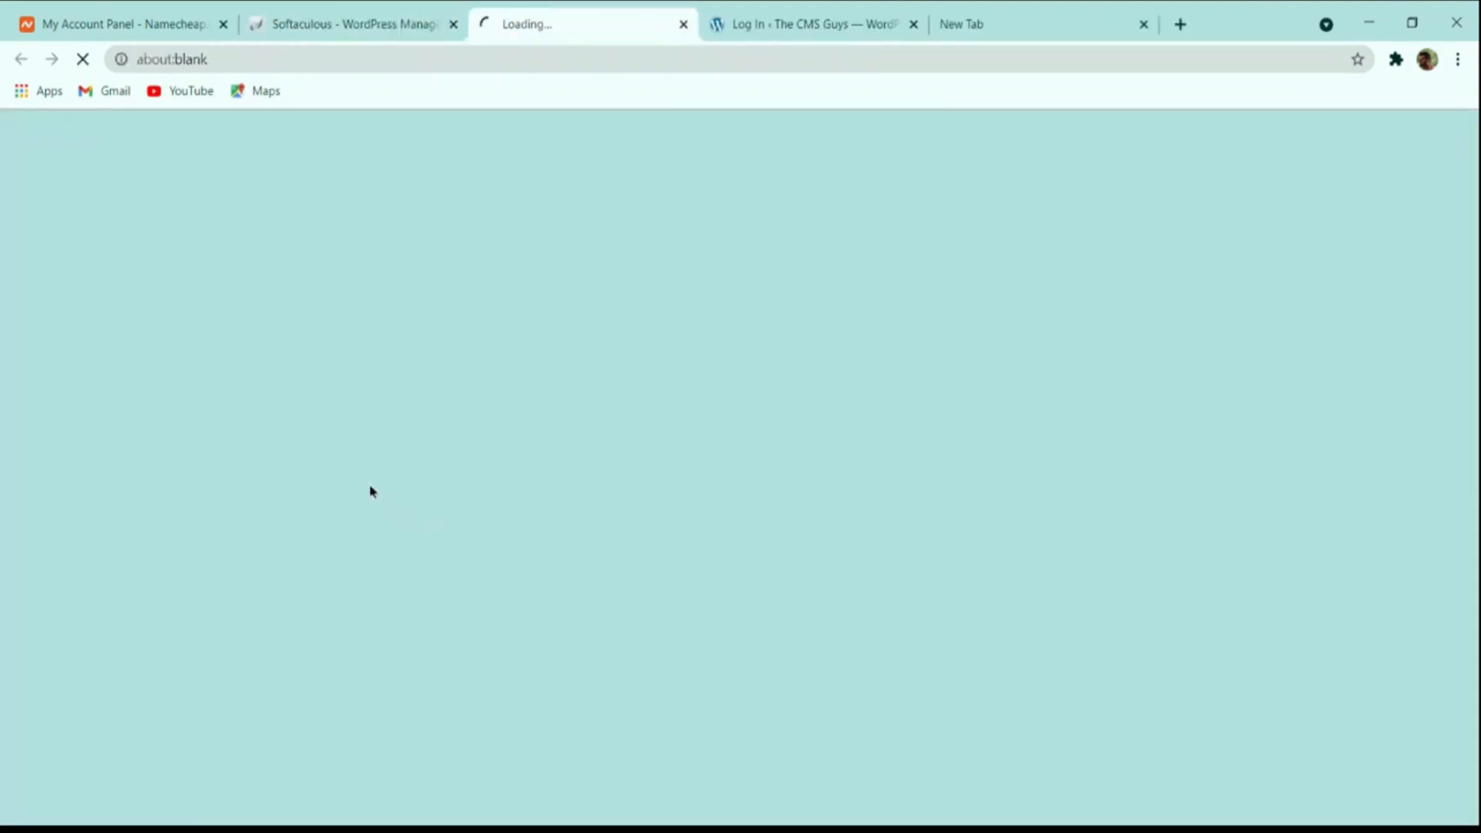
pyautogui.click(575, 24)
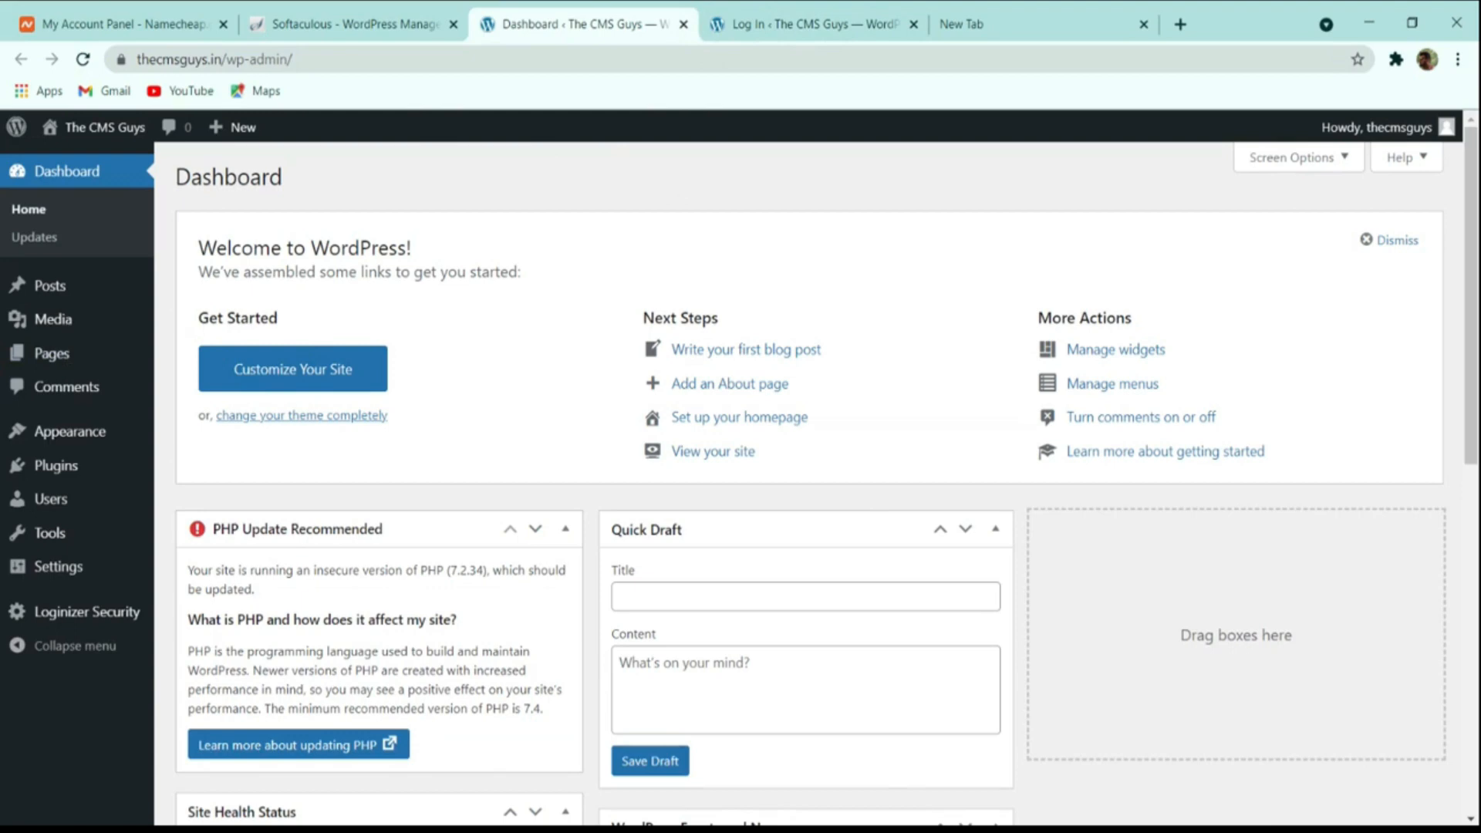
# Close the extra dashboard tab and reopen the admin dashboard from the success page.
pyautogui.click(806, 24)
pyautogui.click(683, 24)
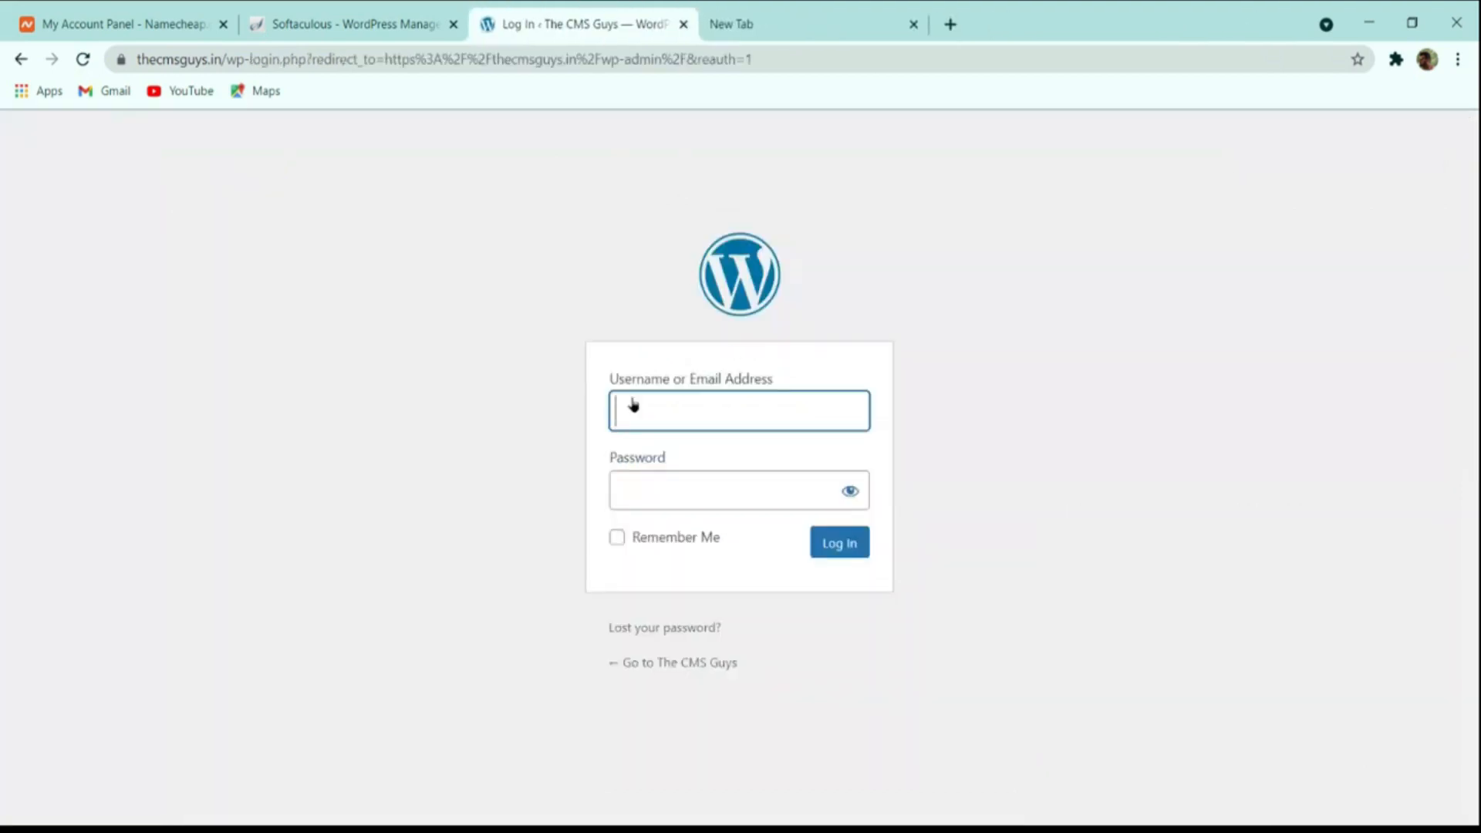
pyautogui.click(401, 24)
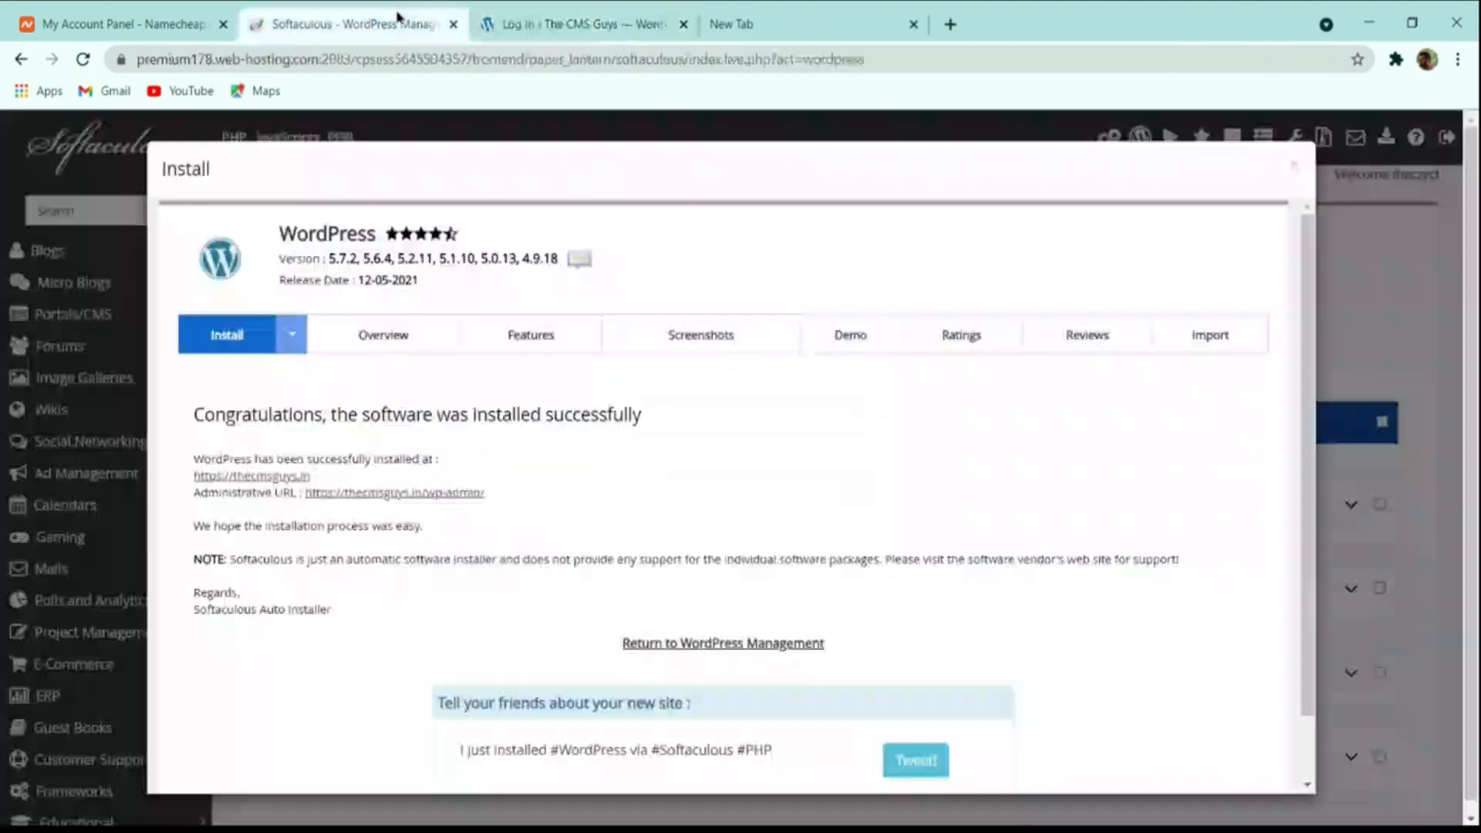
pyautogui.click(567, 24)
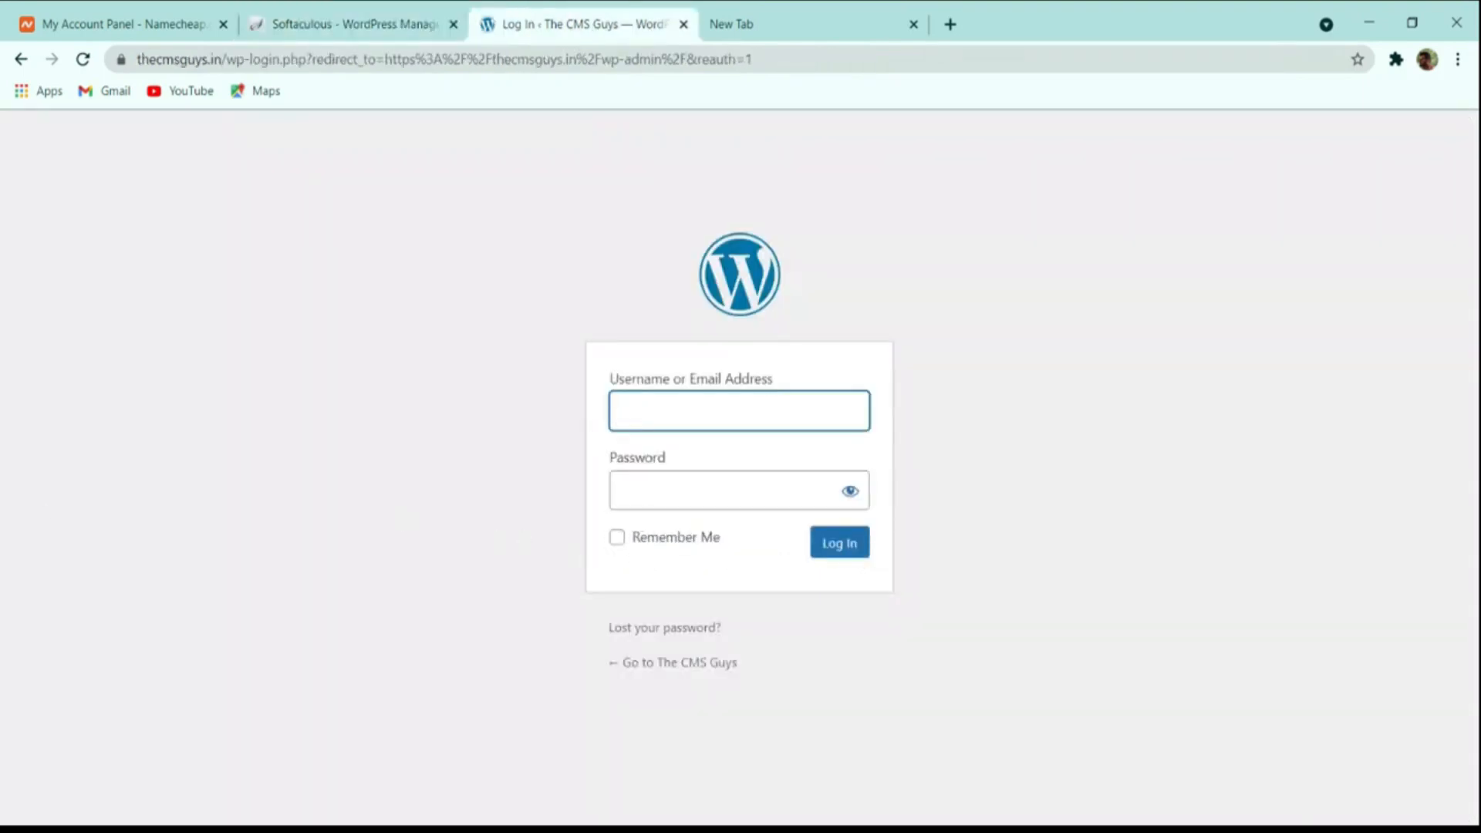
pyautogui.click(356, 24)
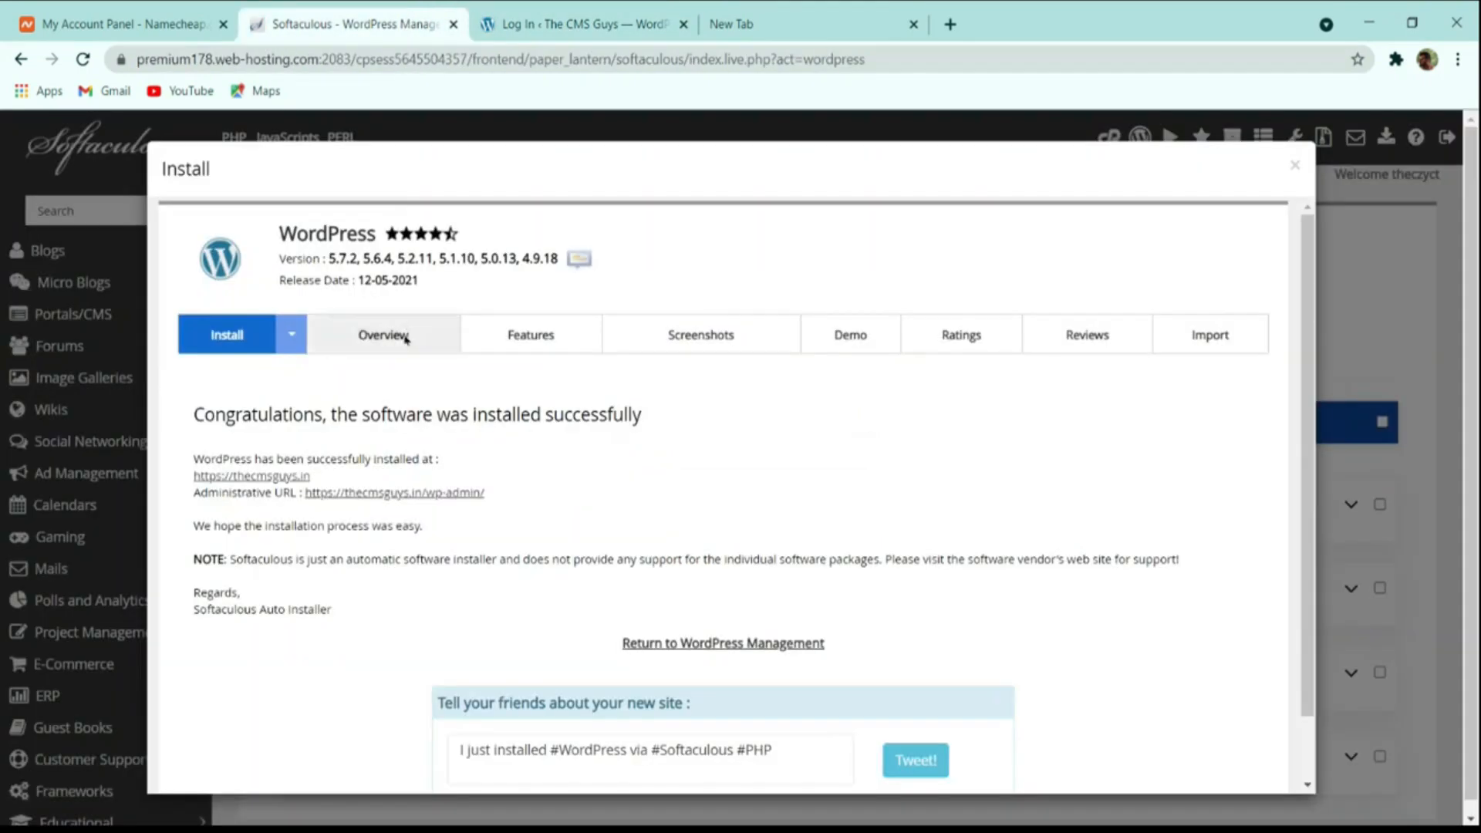
pyautogui.click(422, 499)
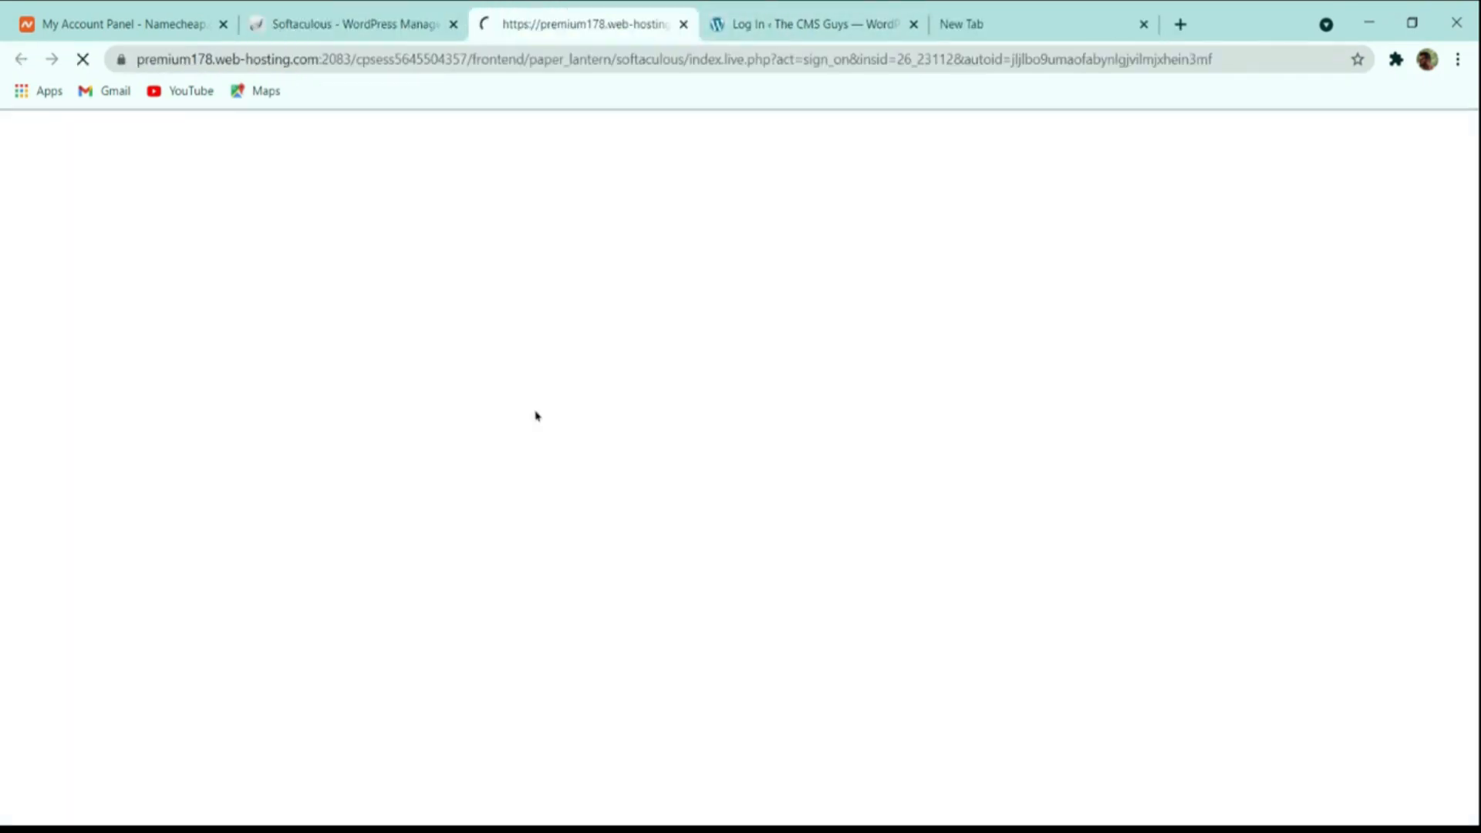
pyautogui.scroll(-8, 810, 294)
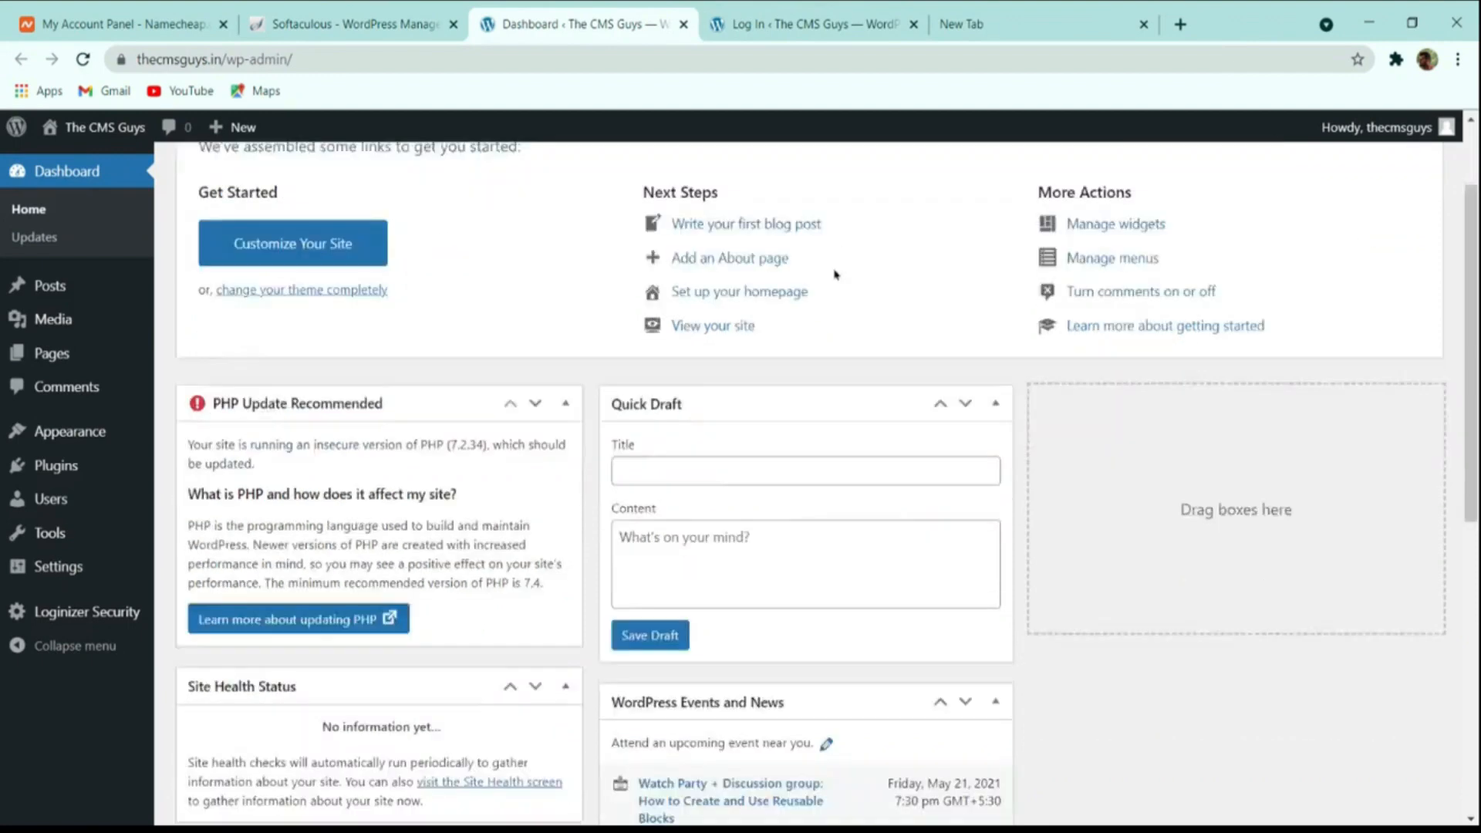
pyautogui.scroll(10, 816, 328)
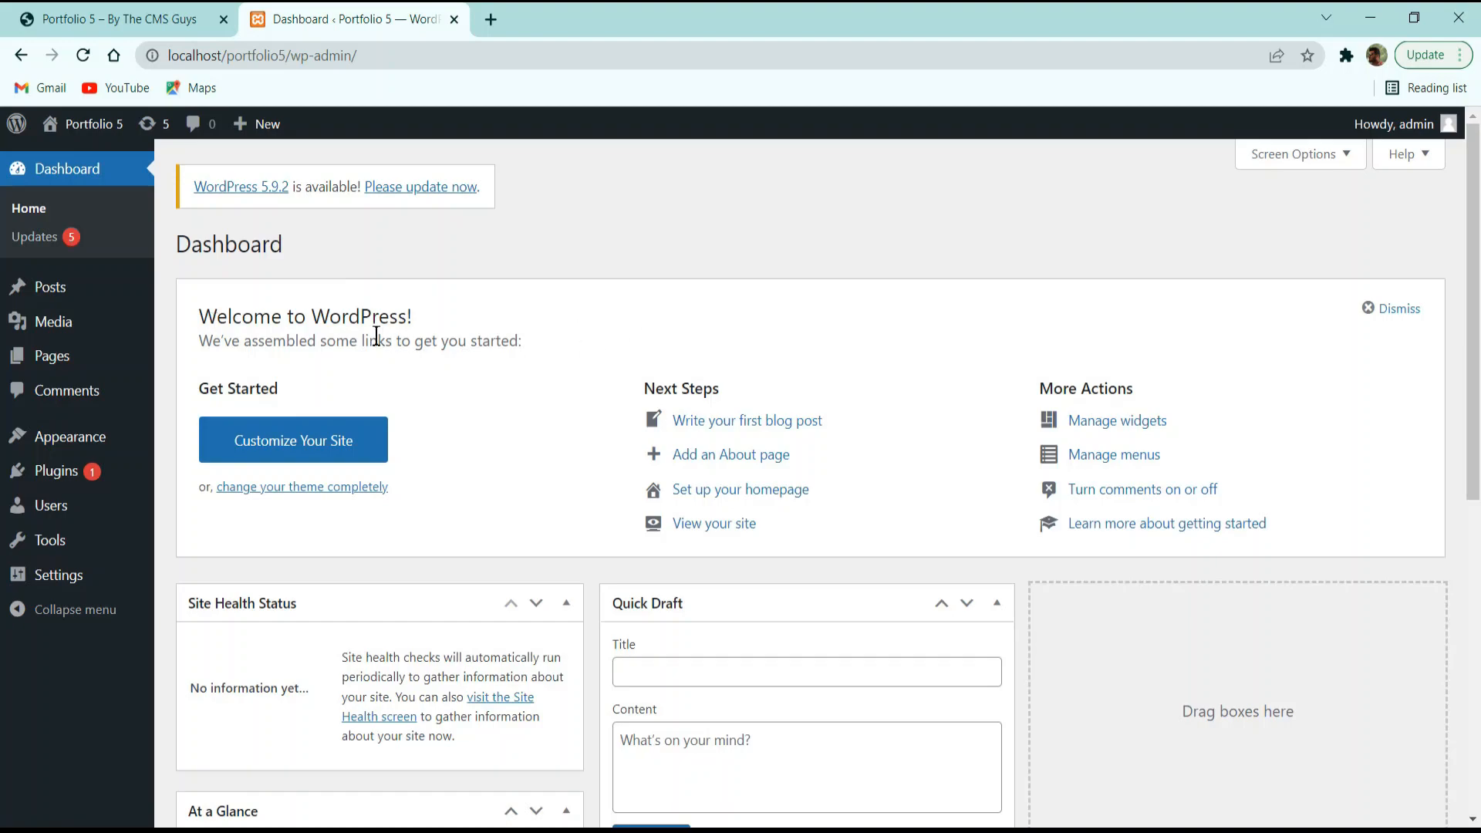
pyautogui.scroll(-3, 357, 331)
pyautogui.scroll(3, 304, 314)
pyautogui.scroll(-6, 430, 364)
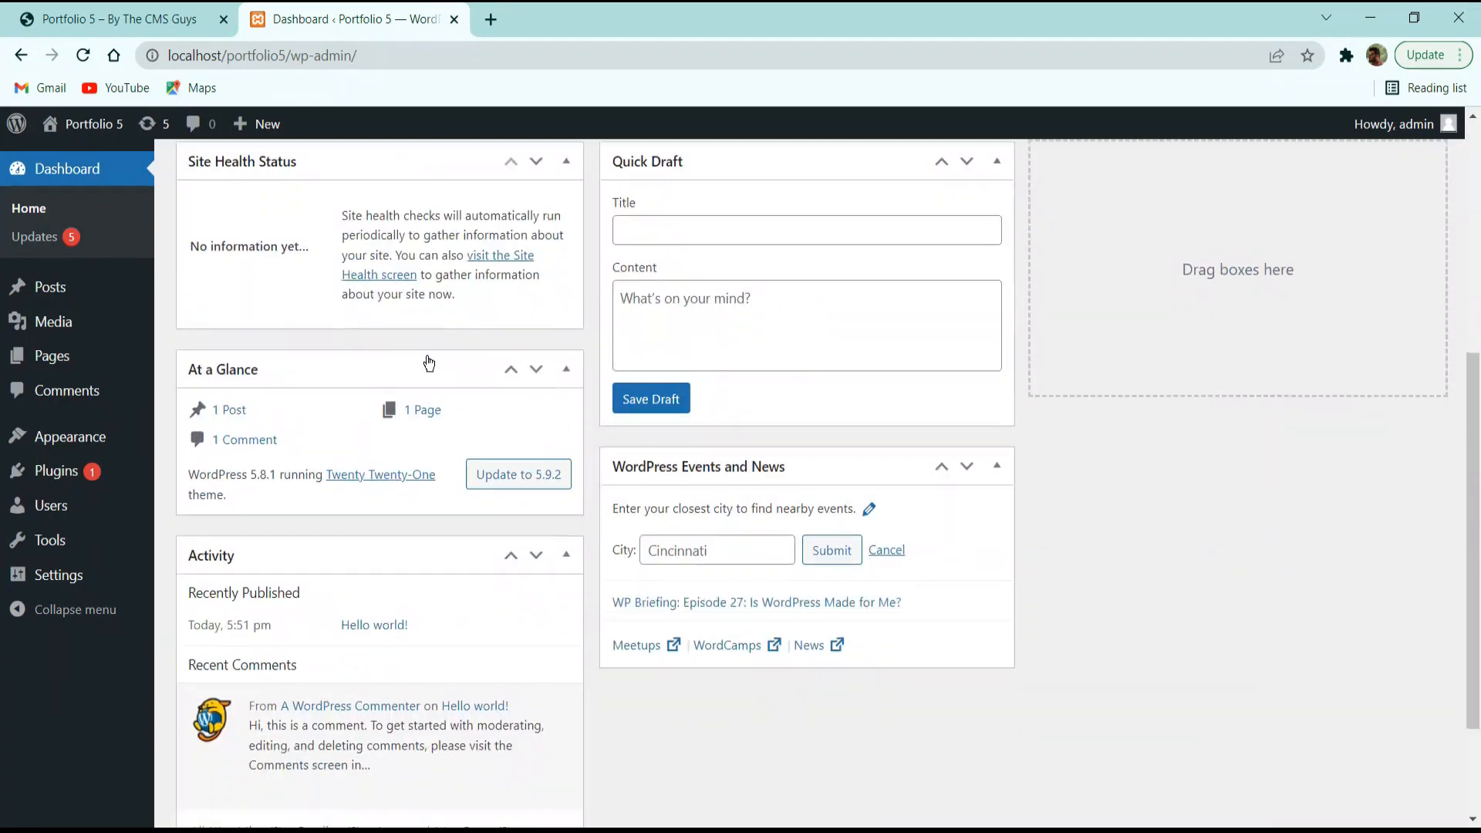
pyautogui.scroll(-2, 428, 363)
pyautogui.scroll(8, 375, 391)
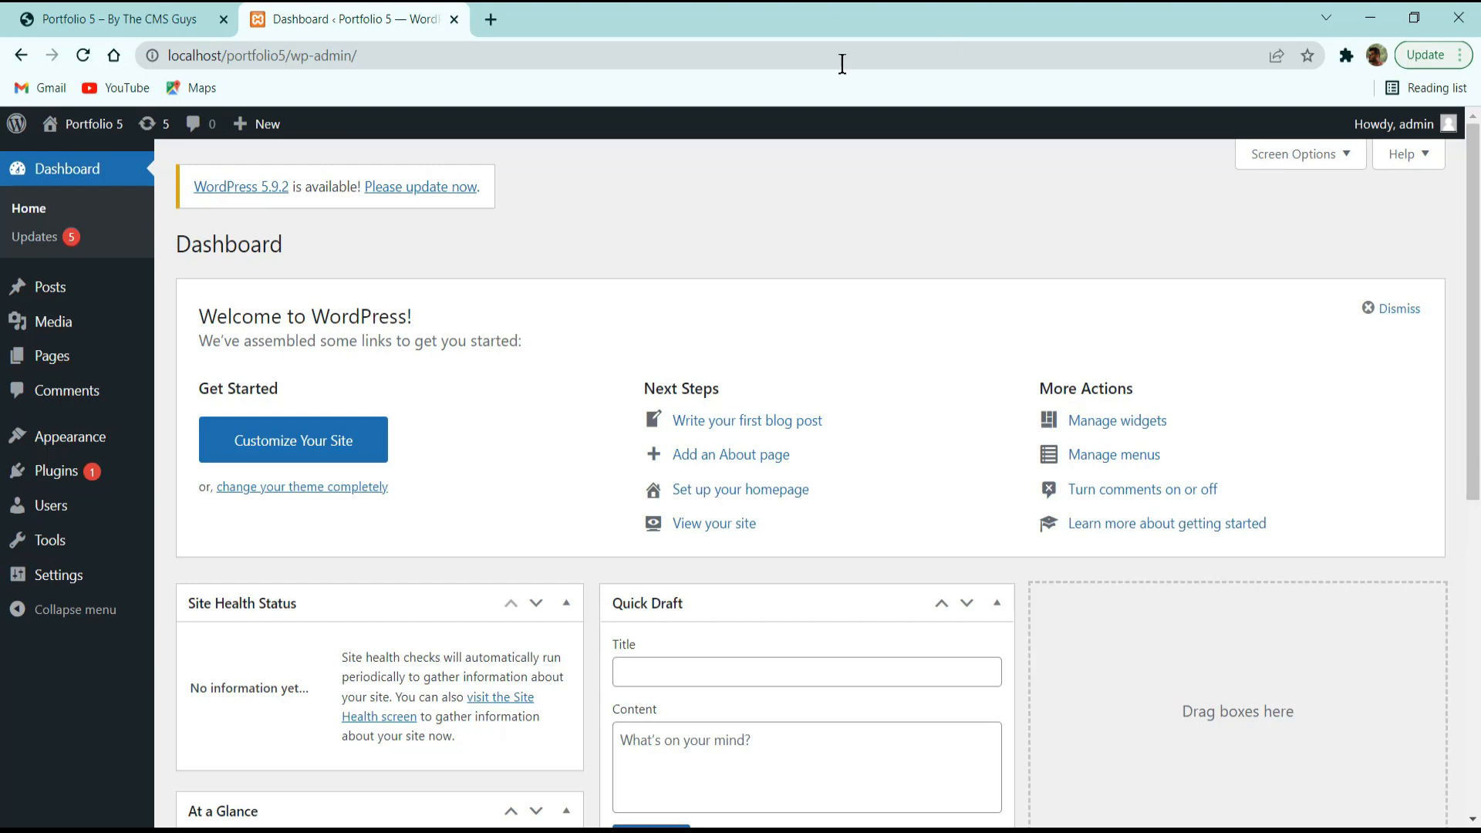
# Trash the Hello world! post from All Posts and empty the post Trash.
pyautogui.click(58, 292)
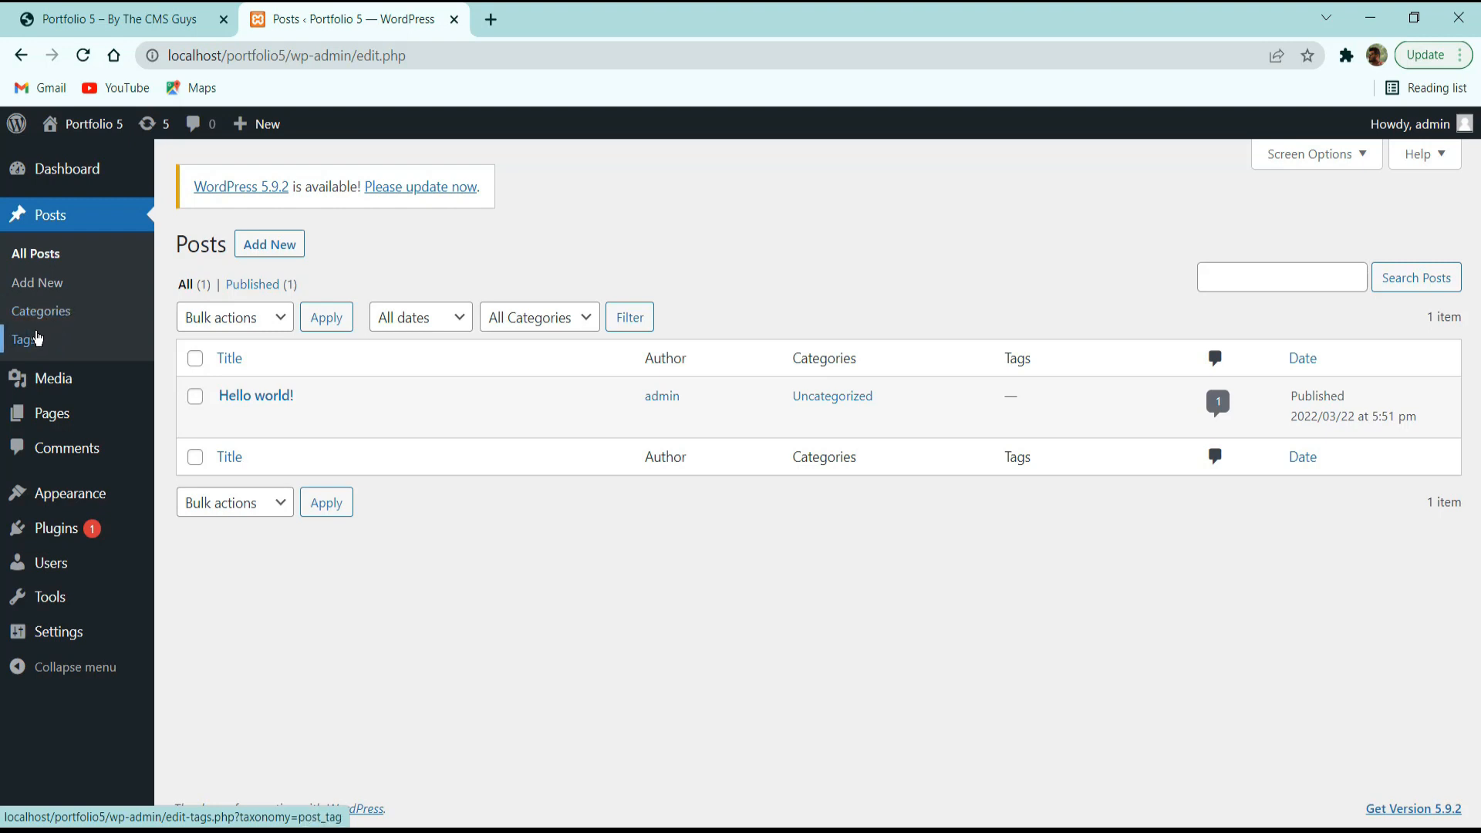
pyautogui.moveTo(243, 411)
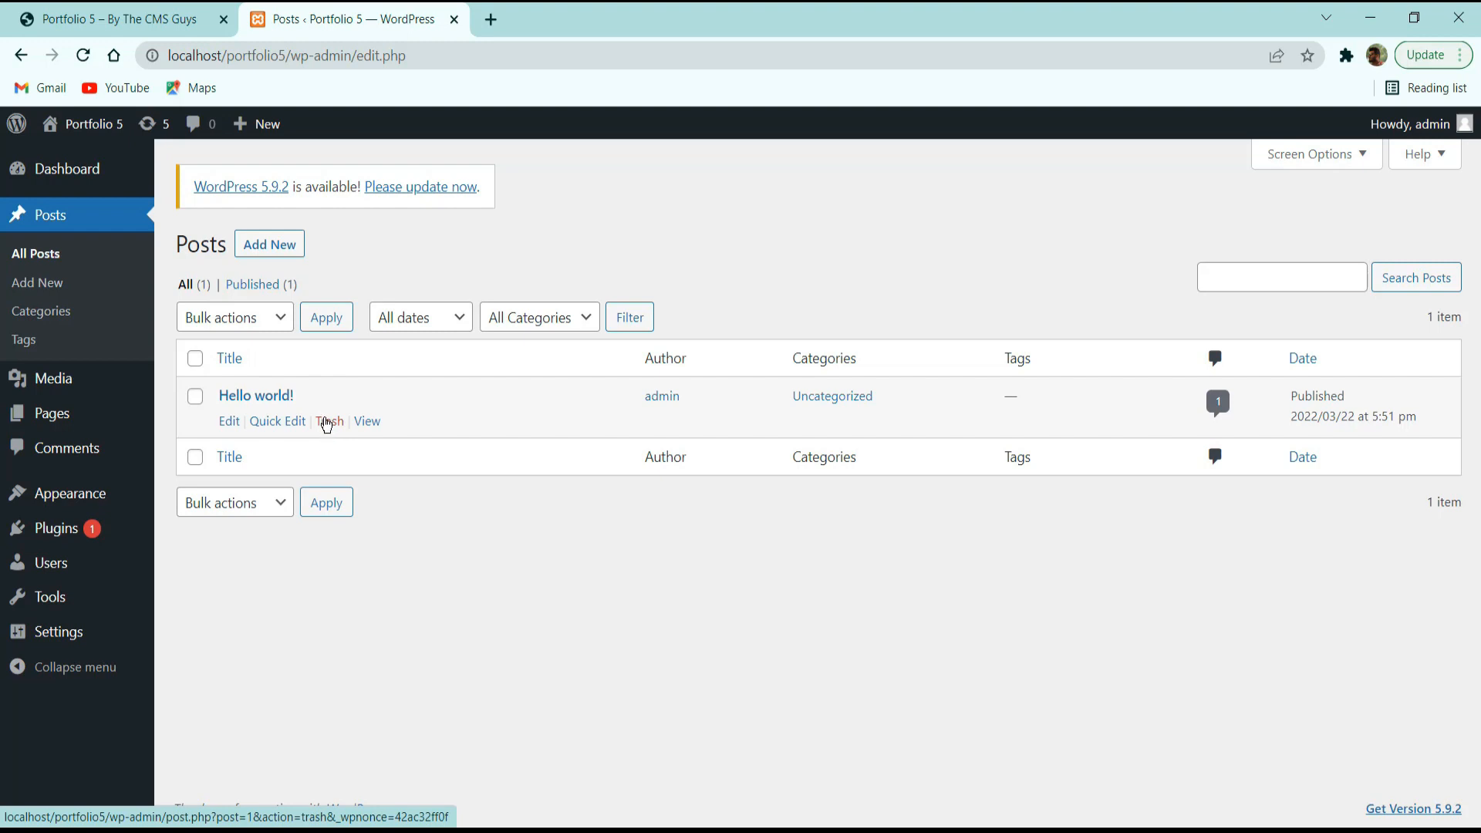
pyautogui.click(328, 422)
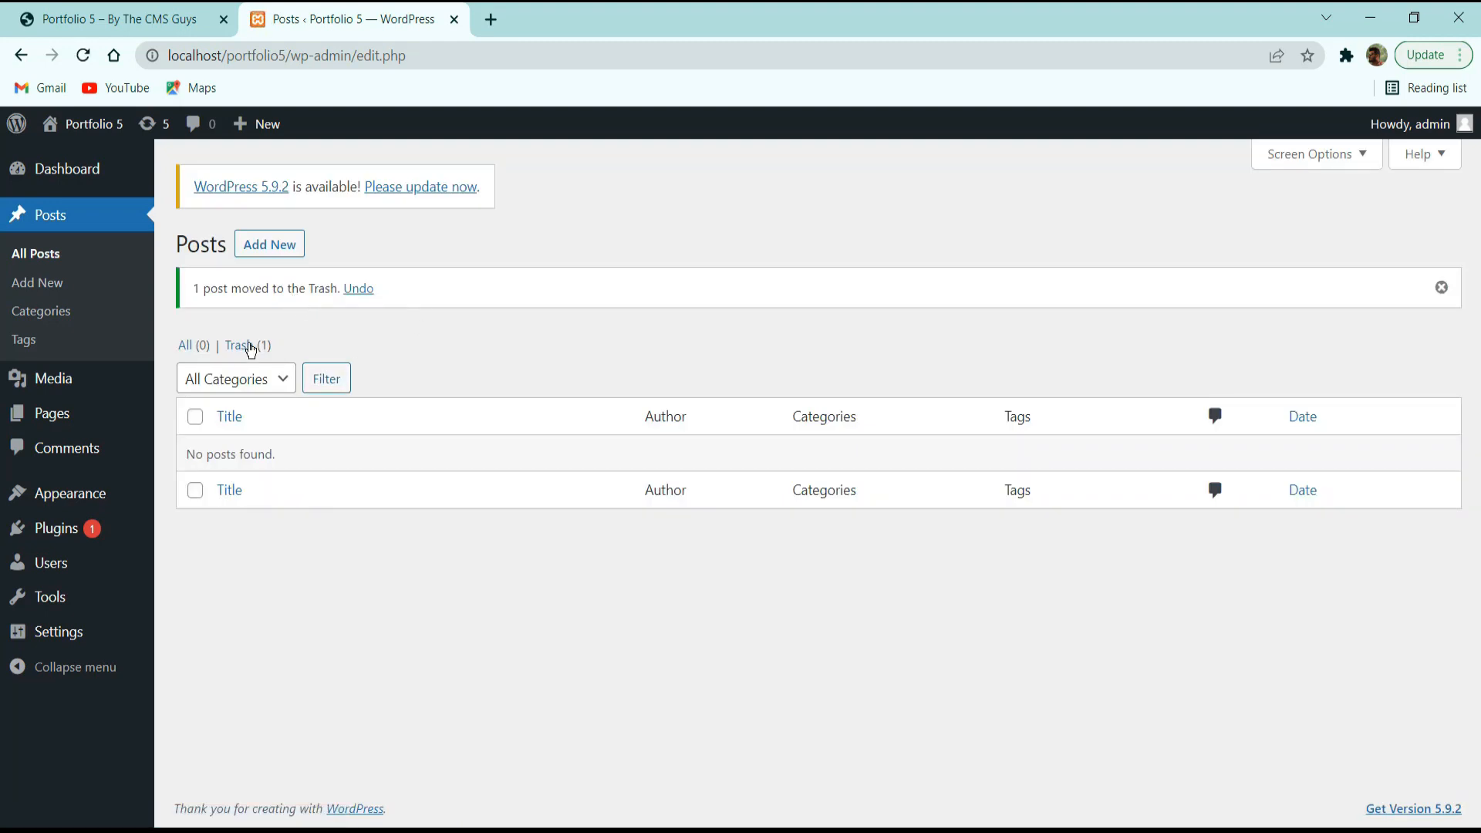
pyautogui.click(251, 347)
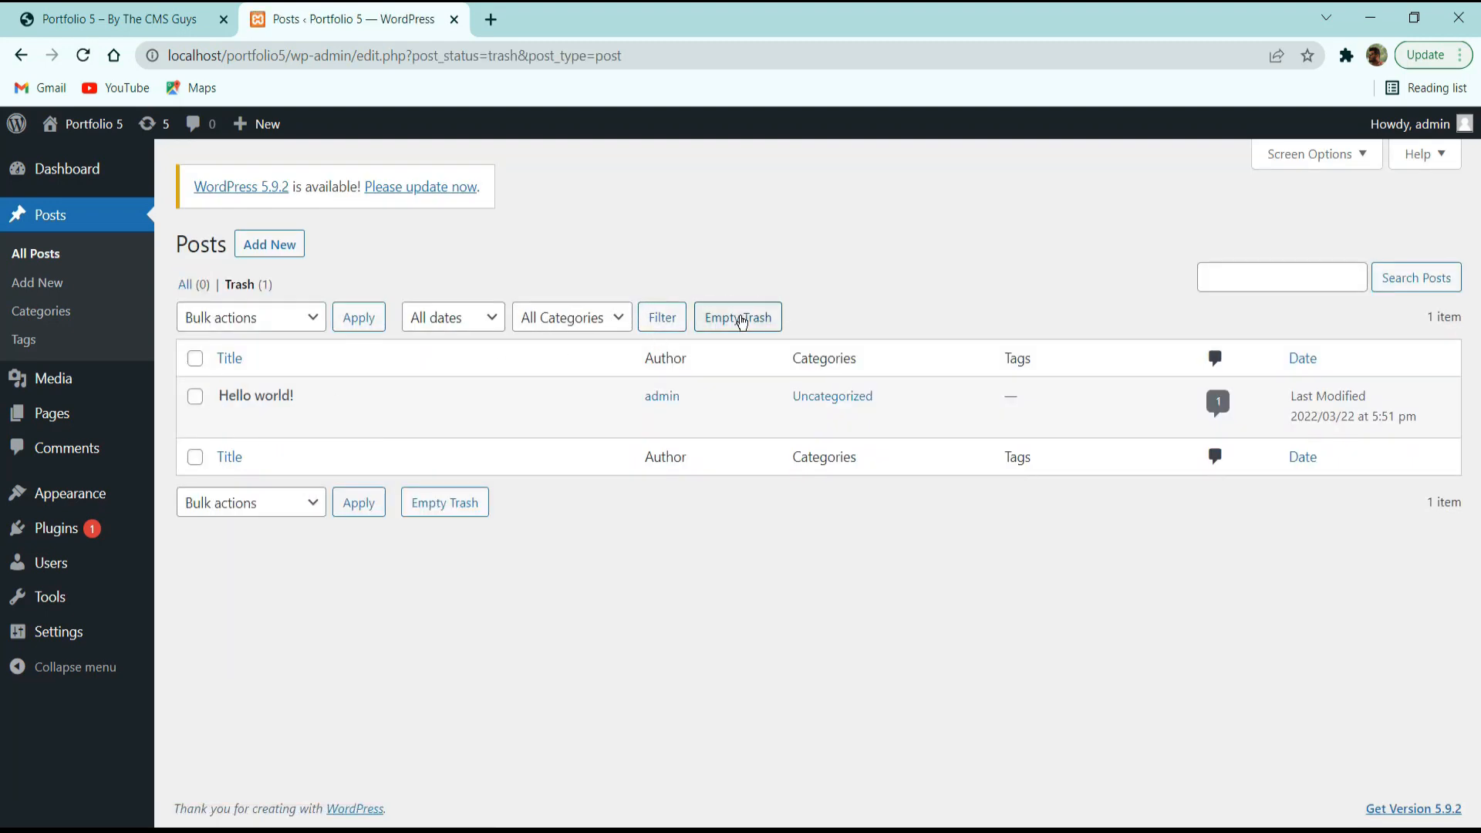
pyautogui.click(740, 320)
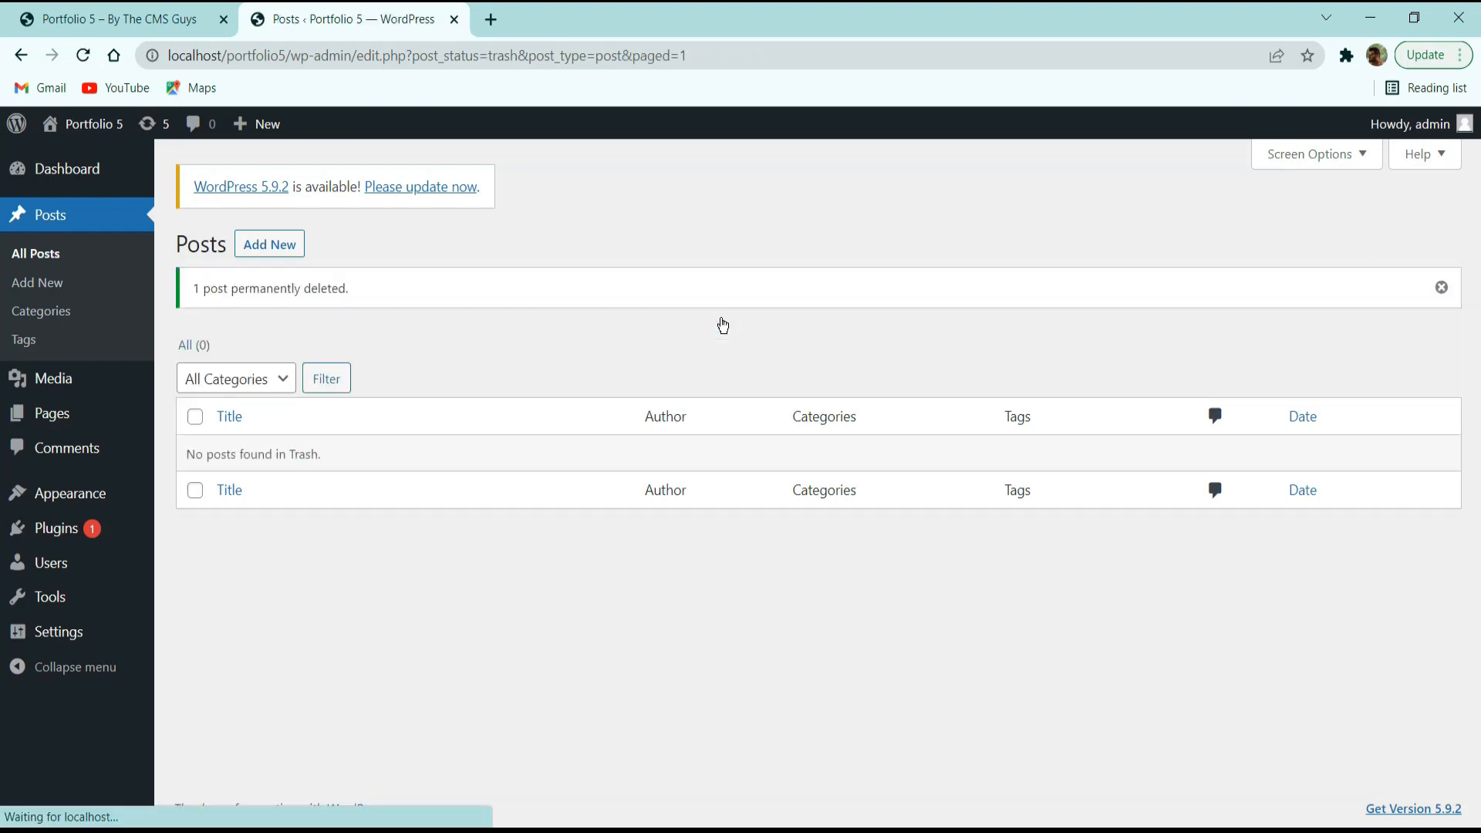
# Open the Media Library and briefly scroll through the live portfolio site.
pyautogui.click(64, 385)
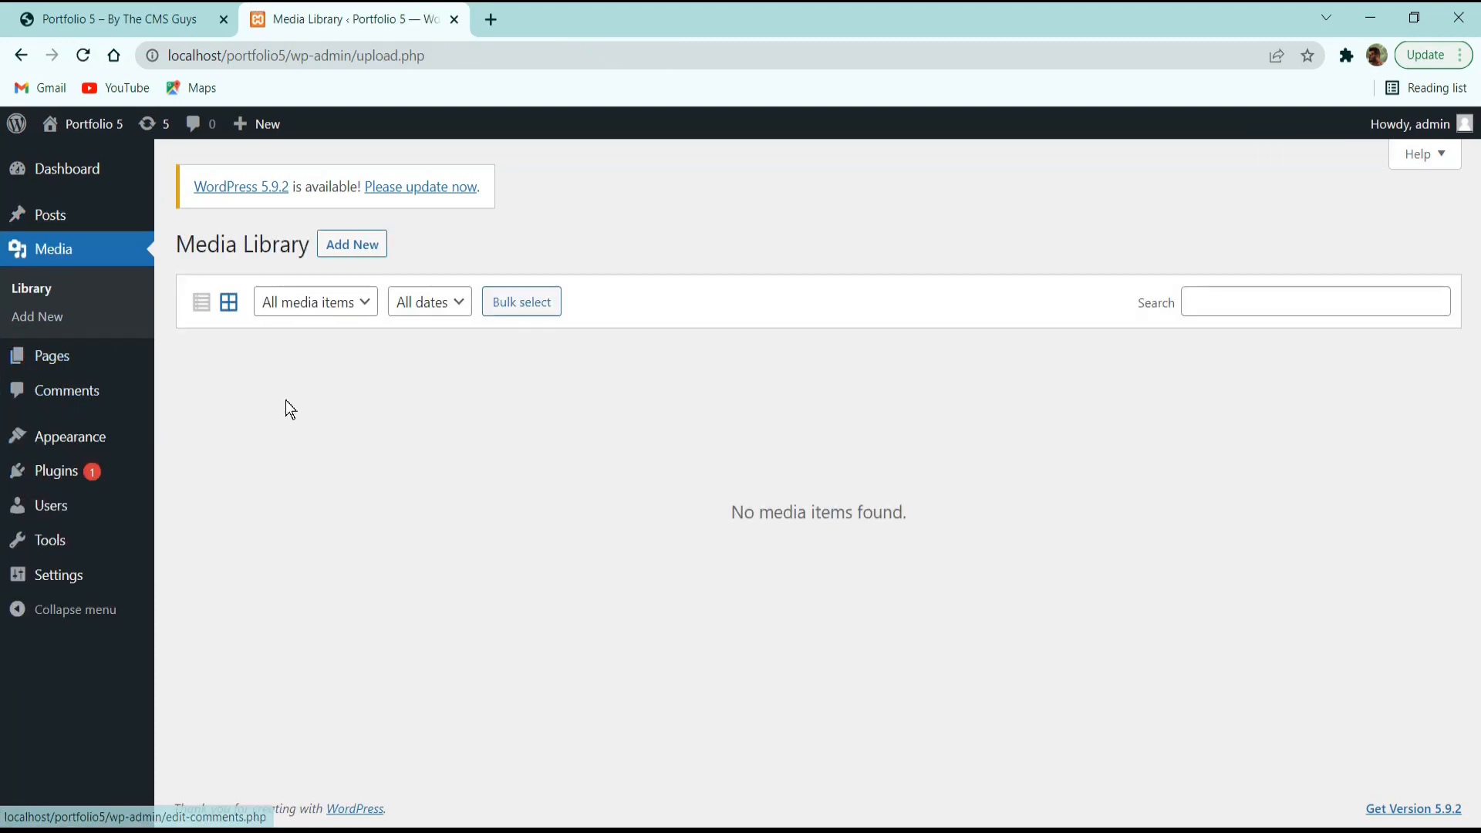
pyautogui.click(138, 14)
pyautogui.scroll(-10, 260, 202)
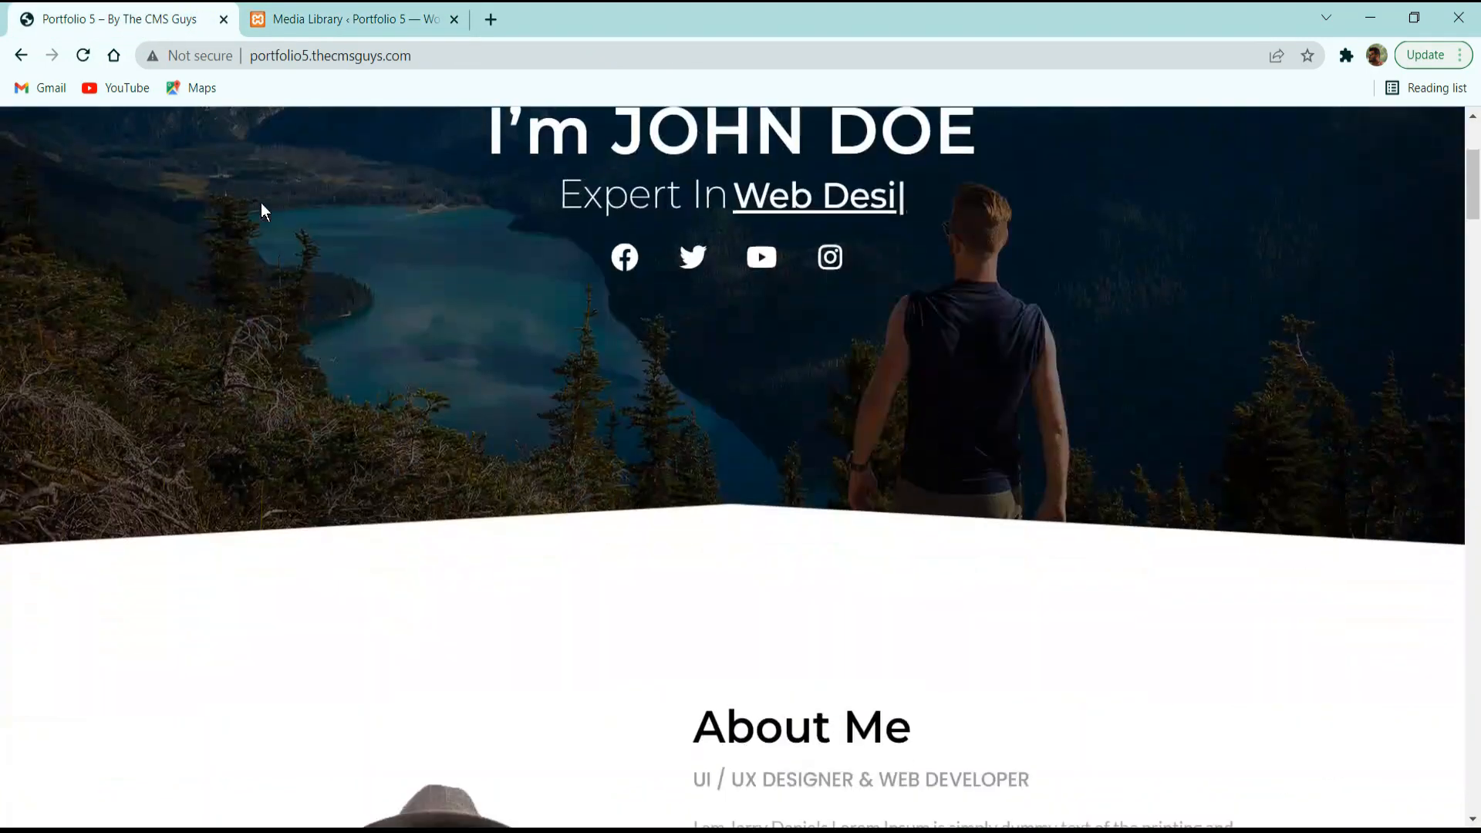
pyautogui.scroll(-20, 262, 210)
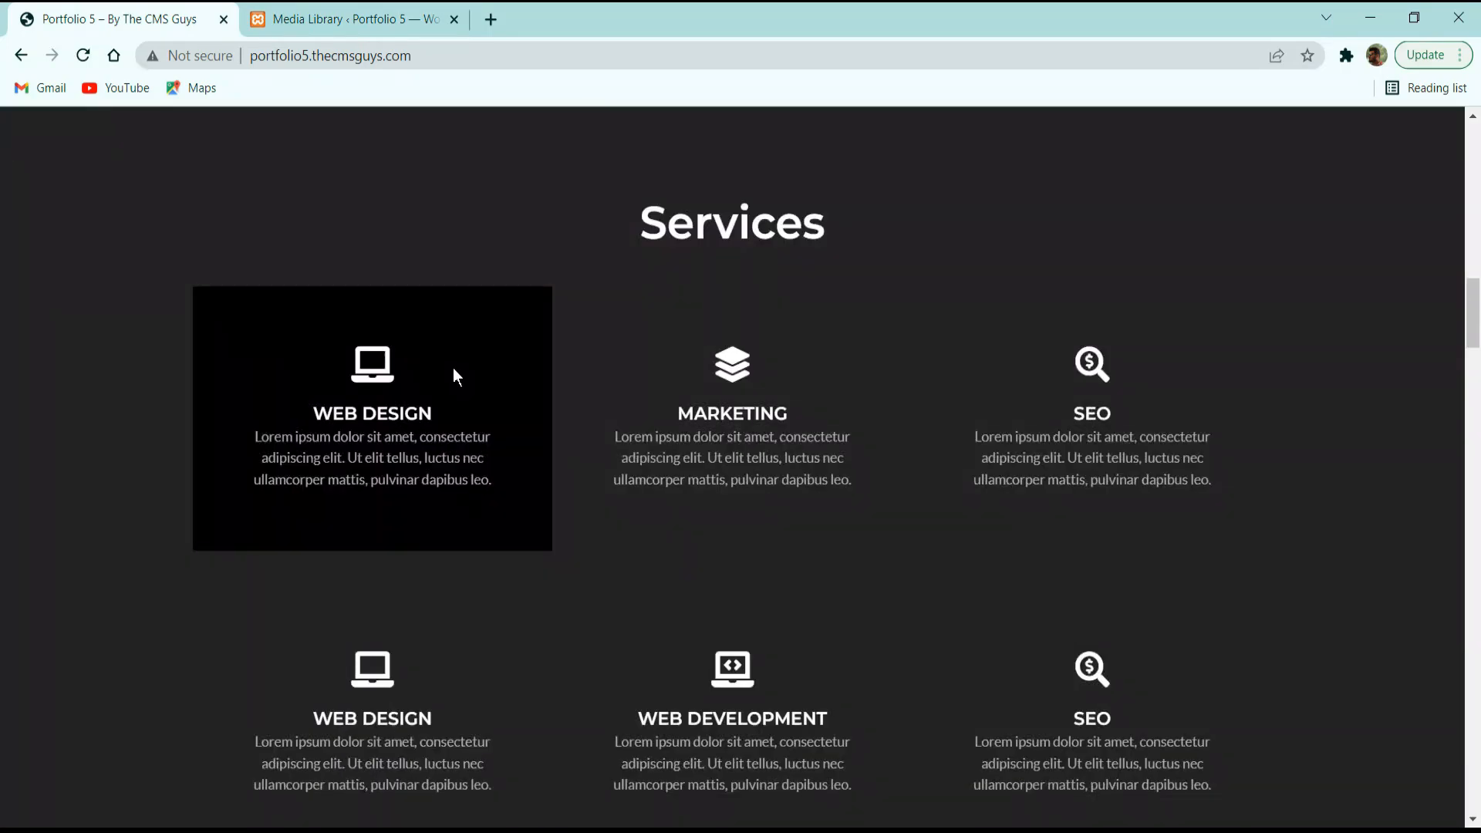
pyautogui.scroll(-15, 488, 383)
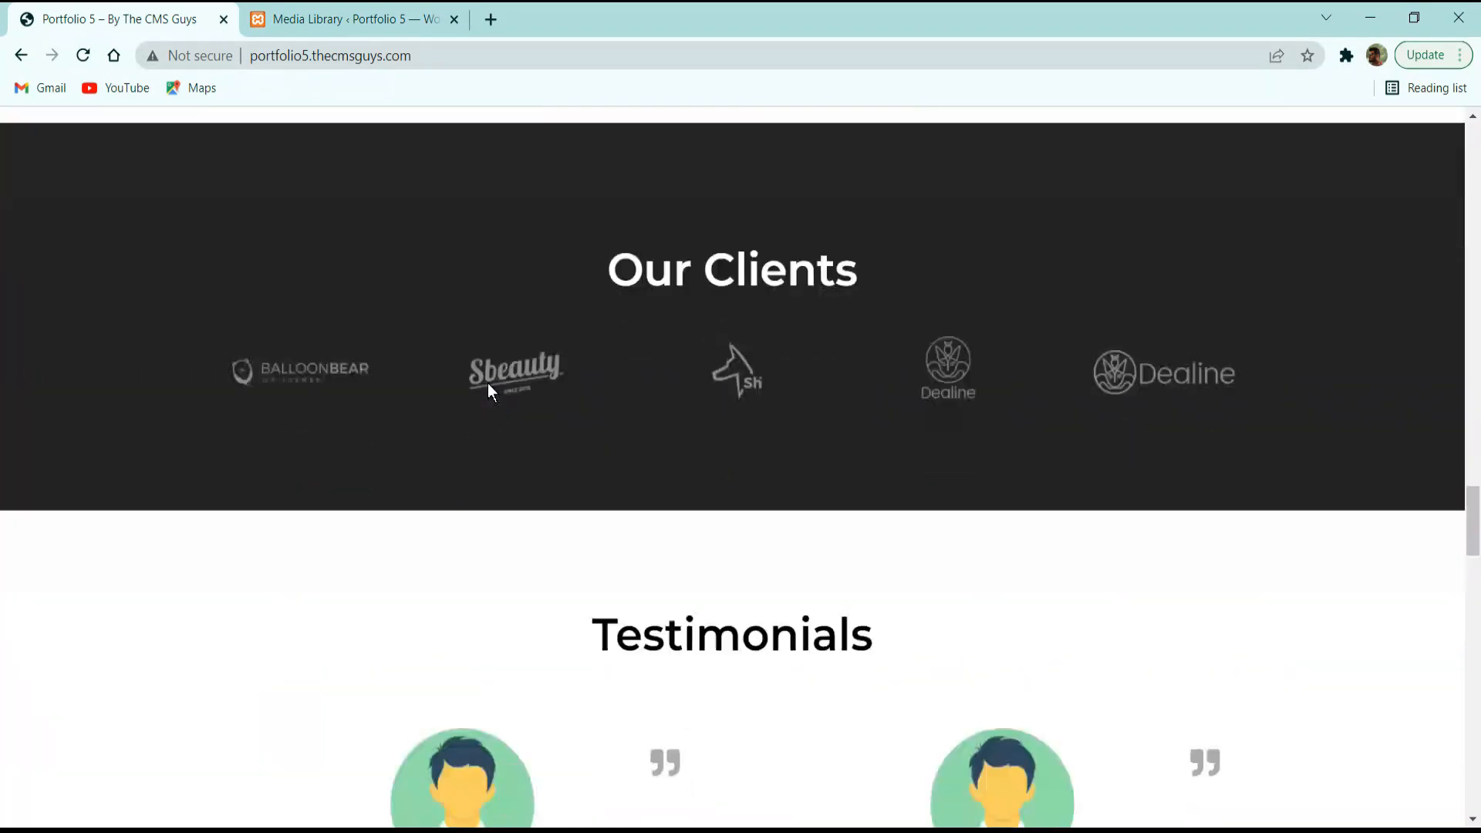
pyautogui.scroll(-5, 487, 382)
pyautogui.scroll(20, 488, 383)
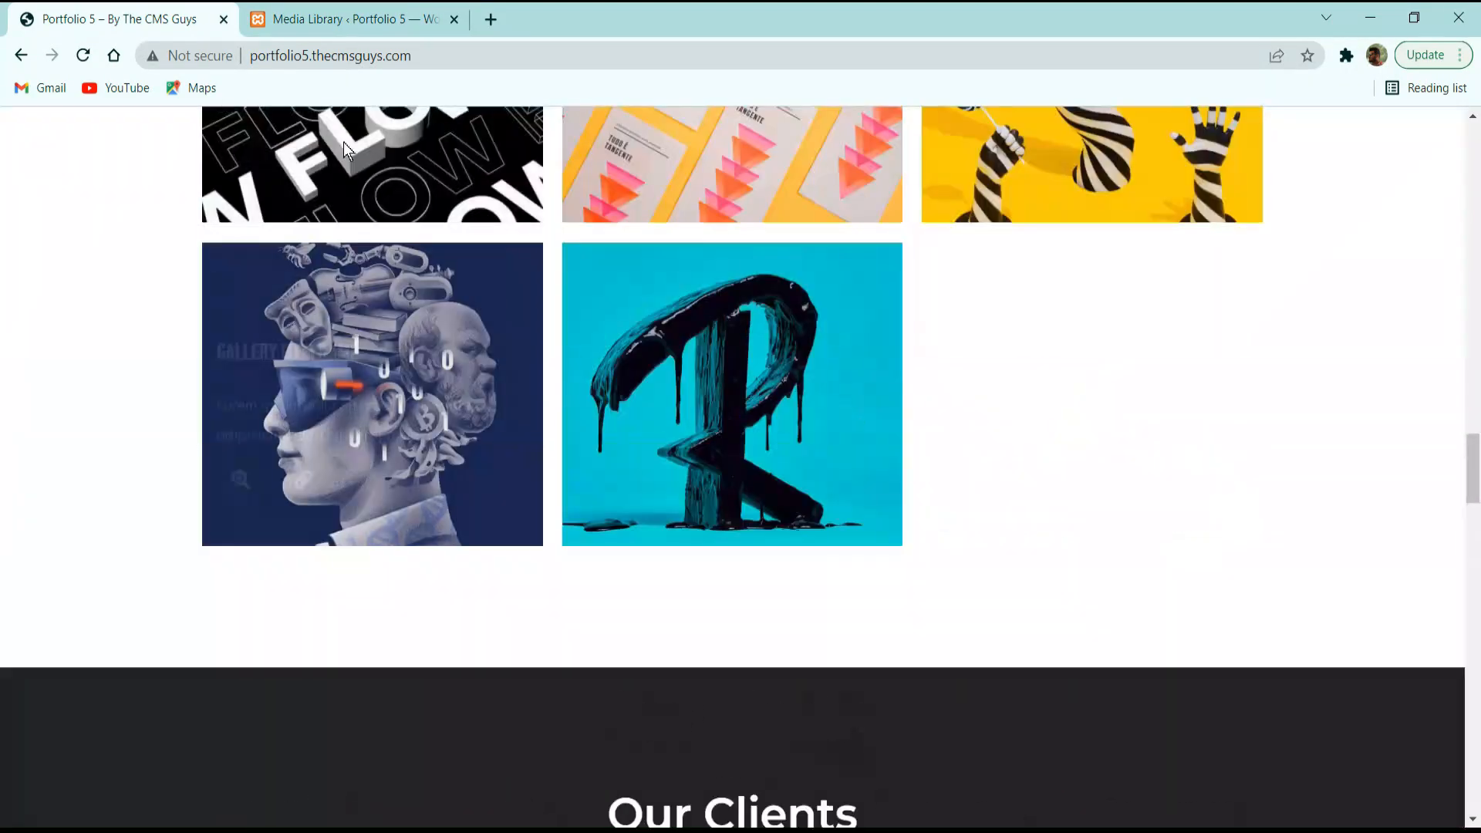
pyautogui.click(347, 19)
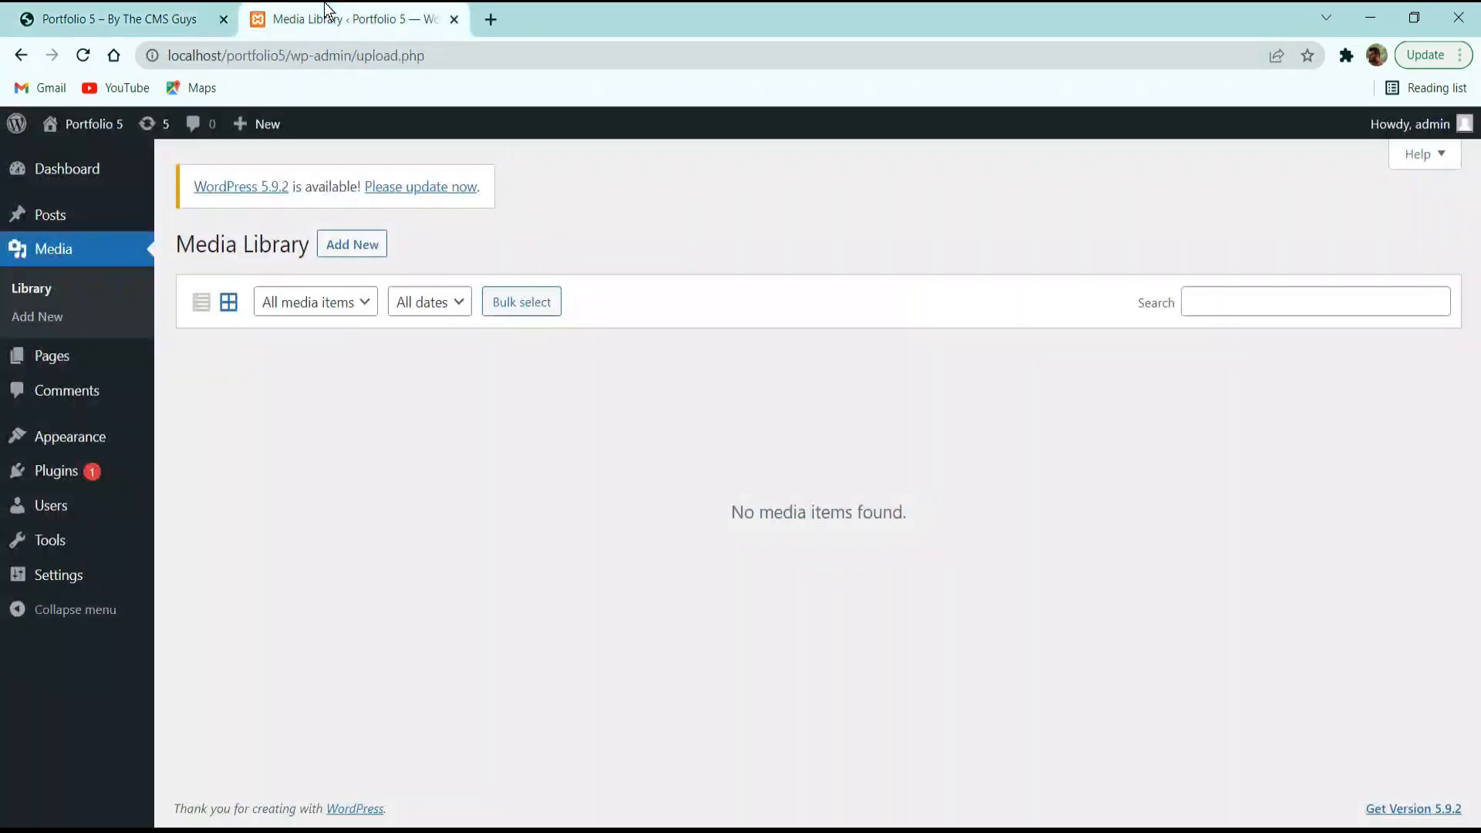
# Inspect the media type filter without changing it, confirming no media items exist.
pyautogui.click(309, 307)
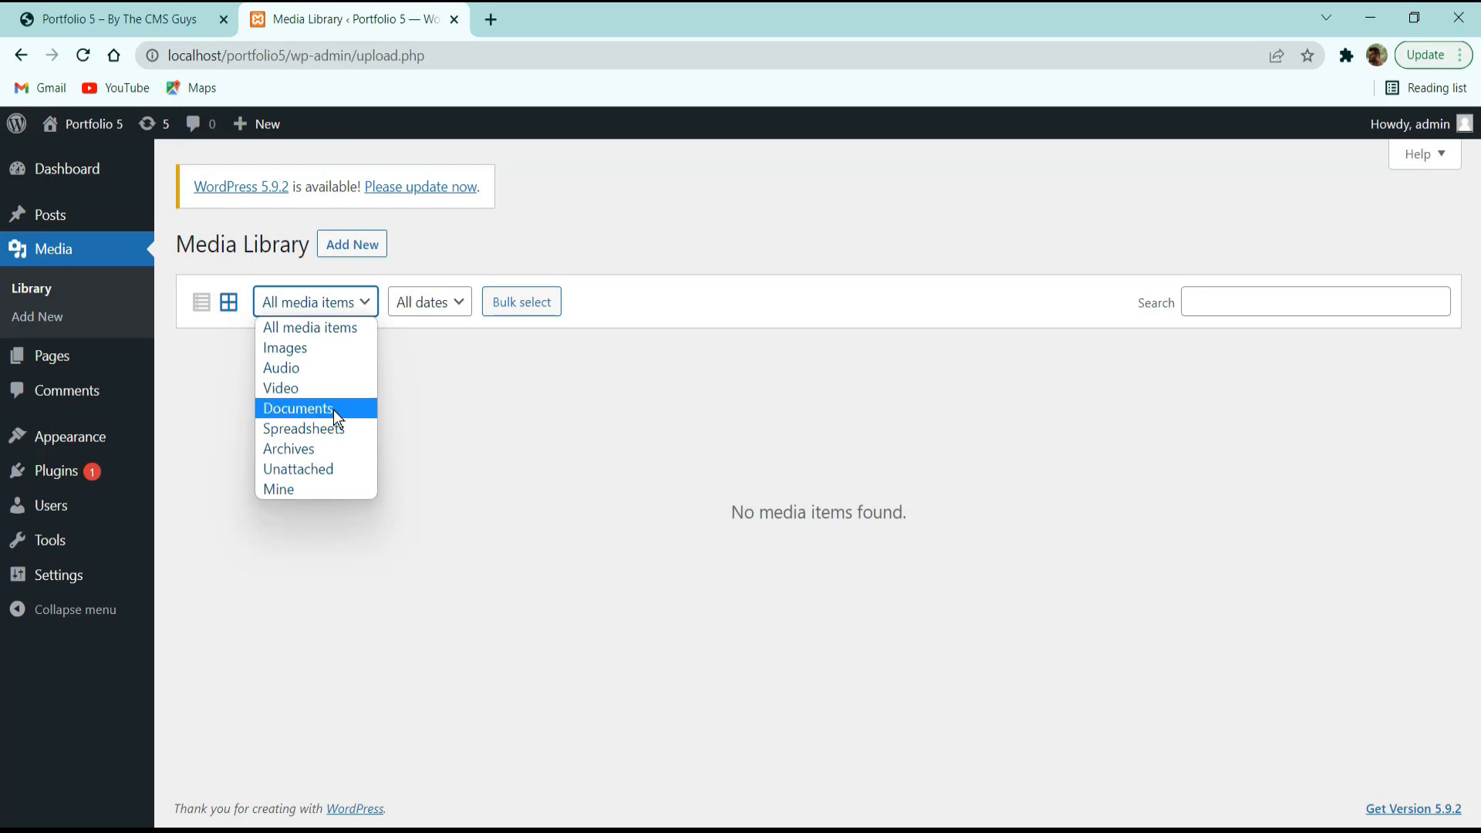
pyautogui.click(511, 416)
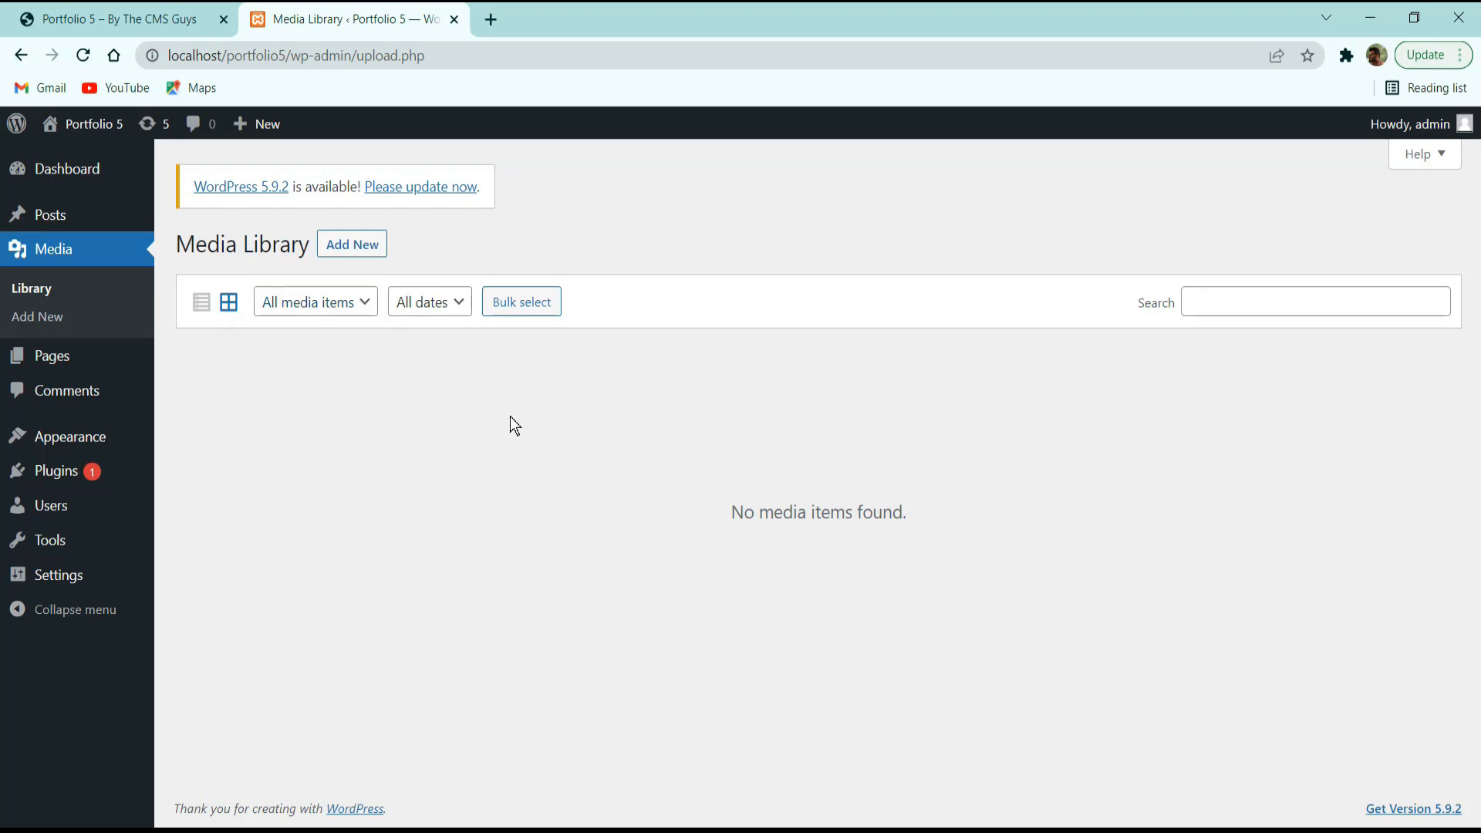
pyautogui.click(262, 303)
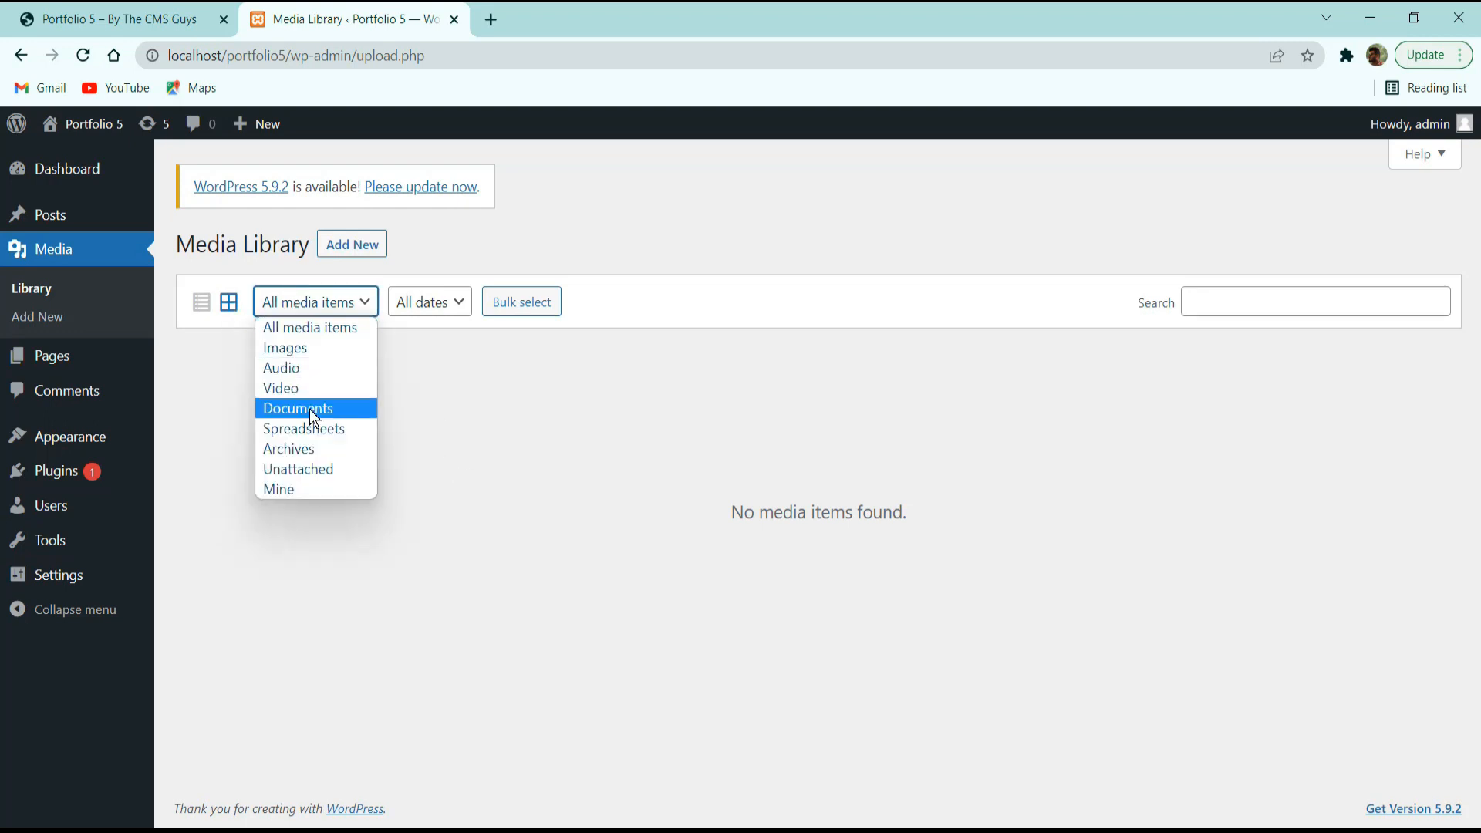
pyautogui.click(483, 519)
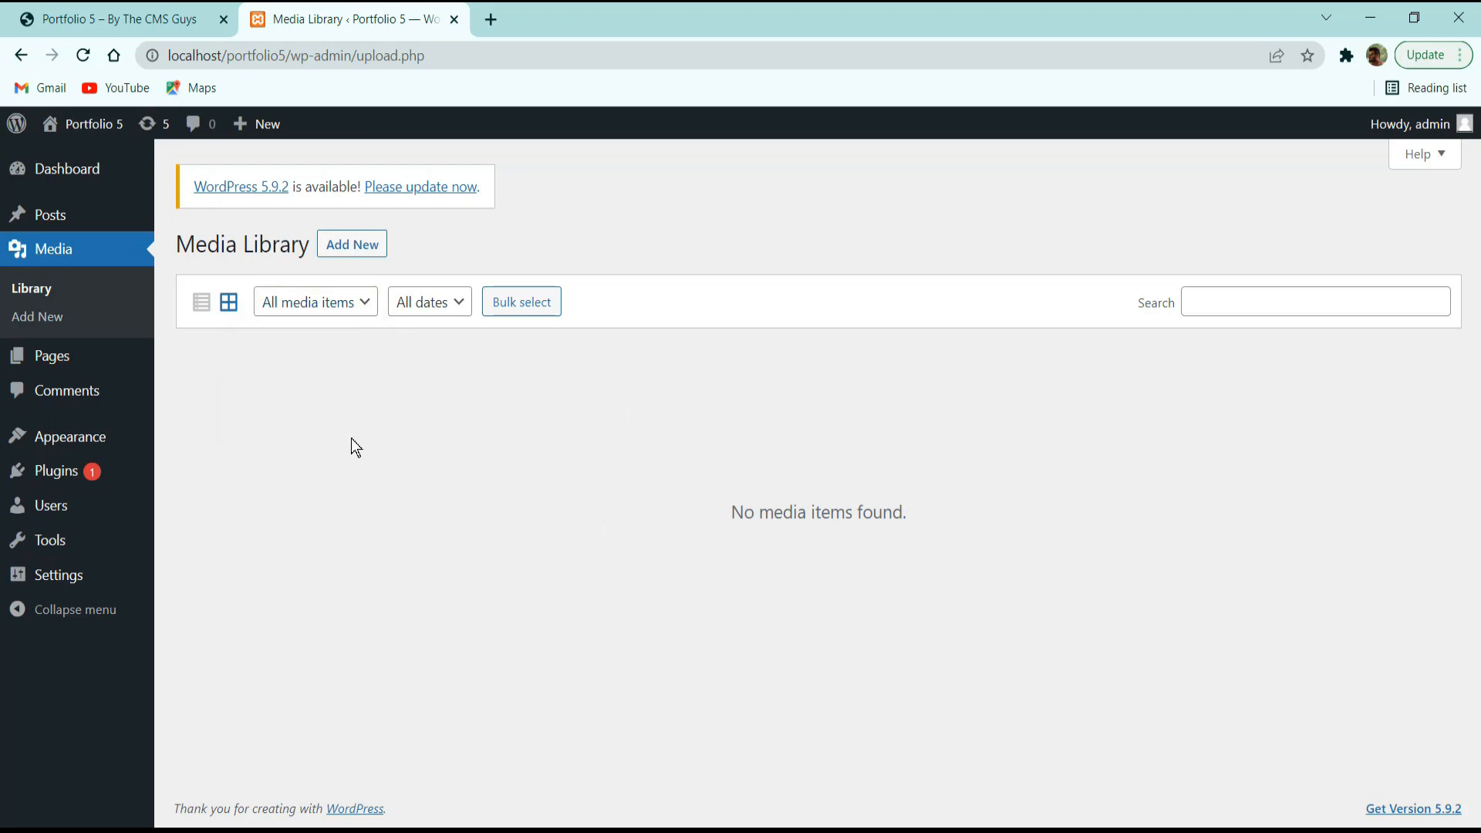
pyautogui.click(77, 351)
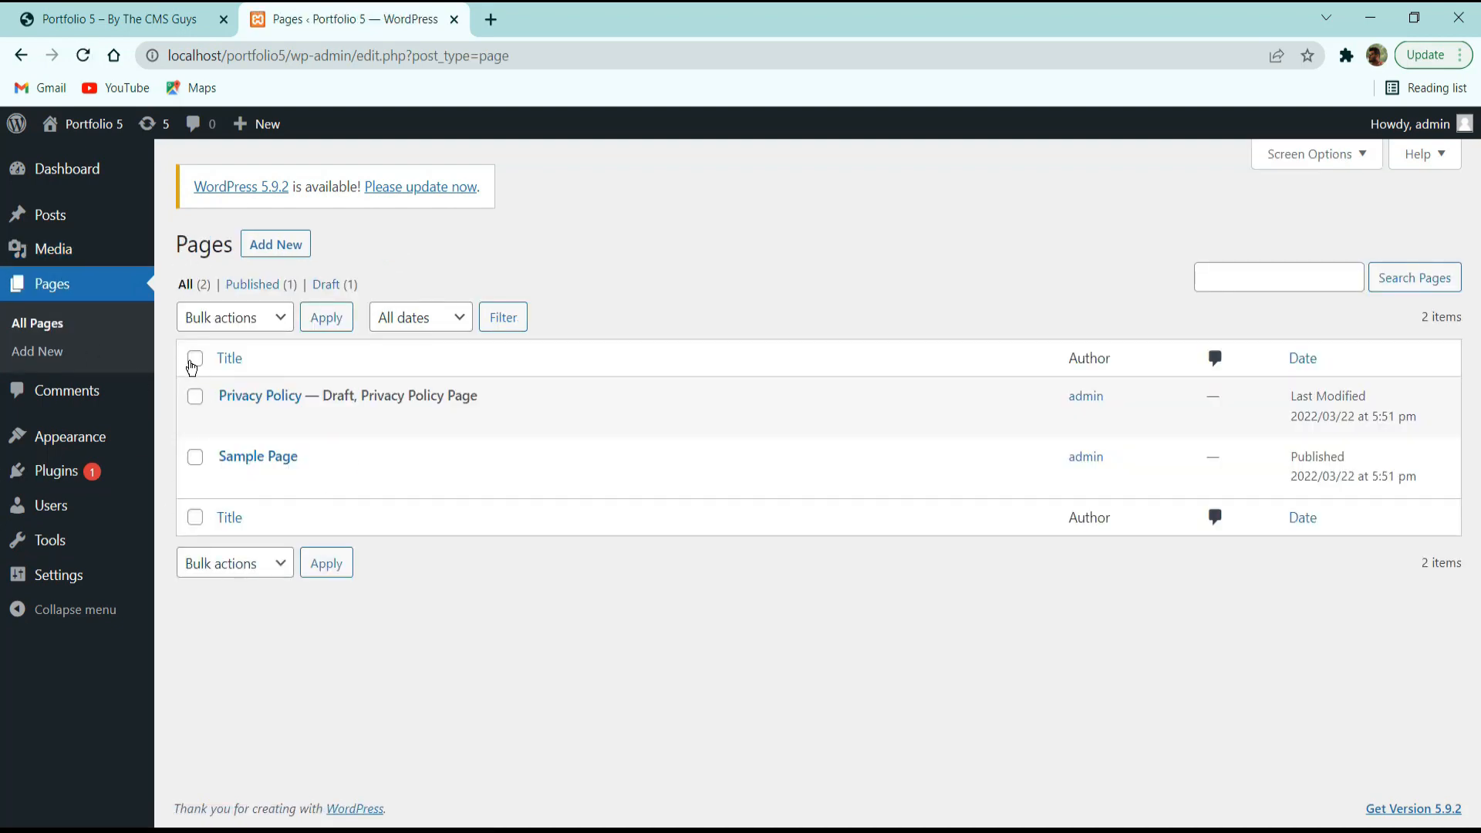
# Check the live portfolio's About section and home page, then return to All Pages.
pyautogui.moveTo(211, 390)
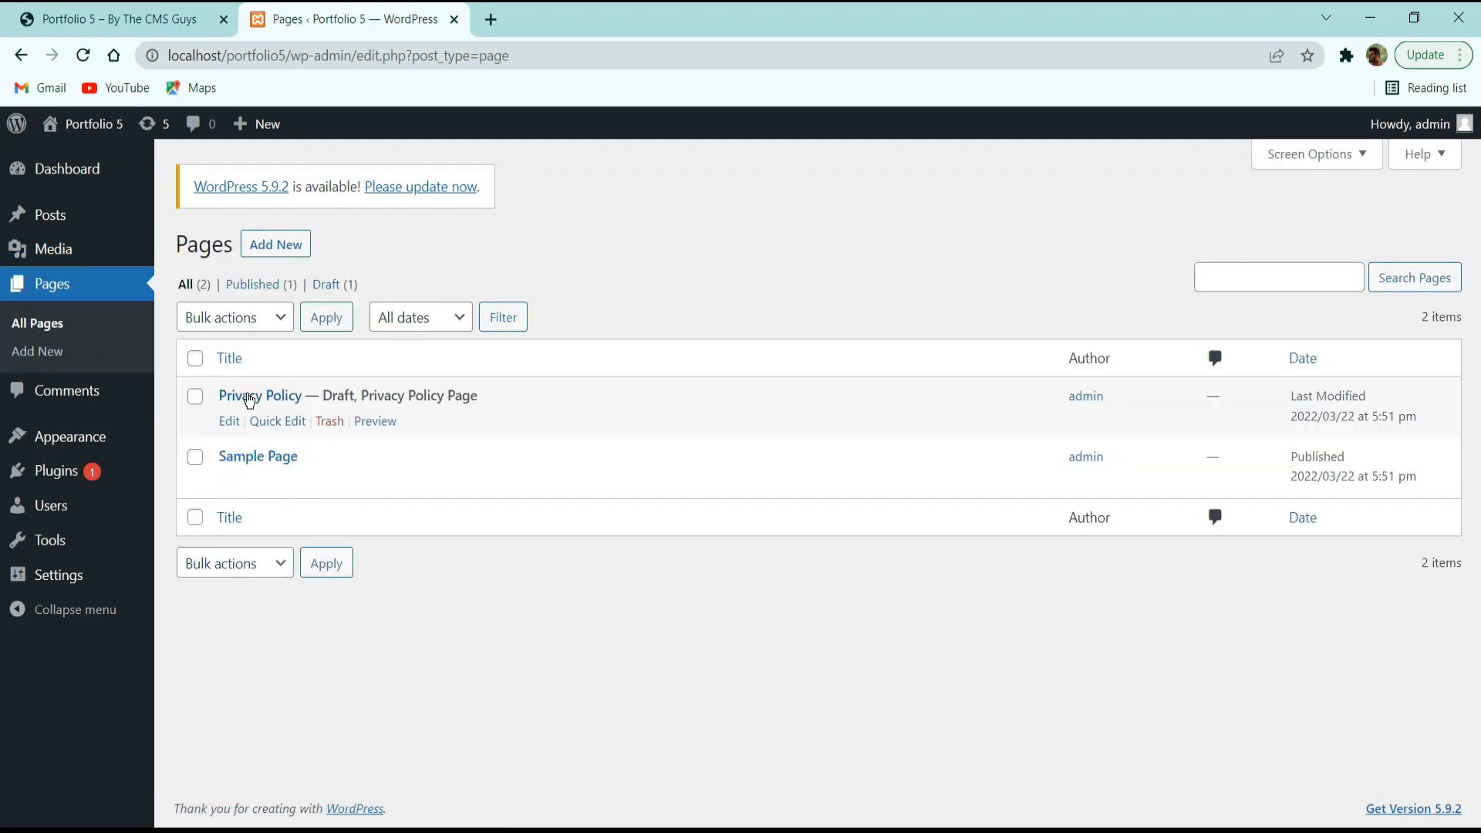
pyautogui.moveTo(532, 401); pyautogui.dragTo(438, 395)
pyautogui.moveTo(235, 468)
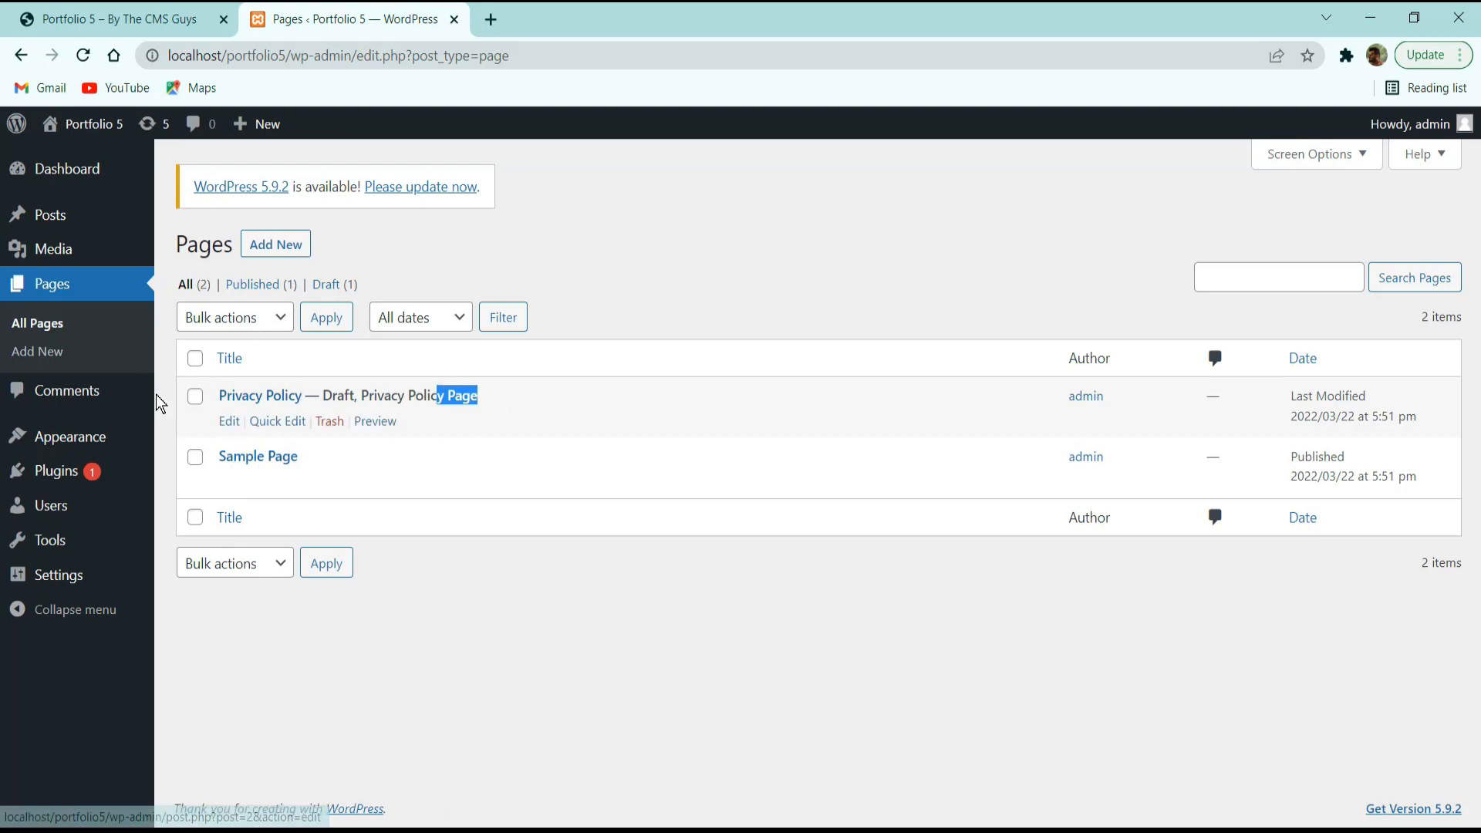
pyautogui.click(98, 12)
pyautogui.scroll(20, 327, 358)
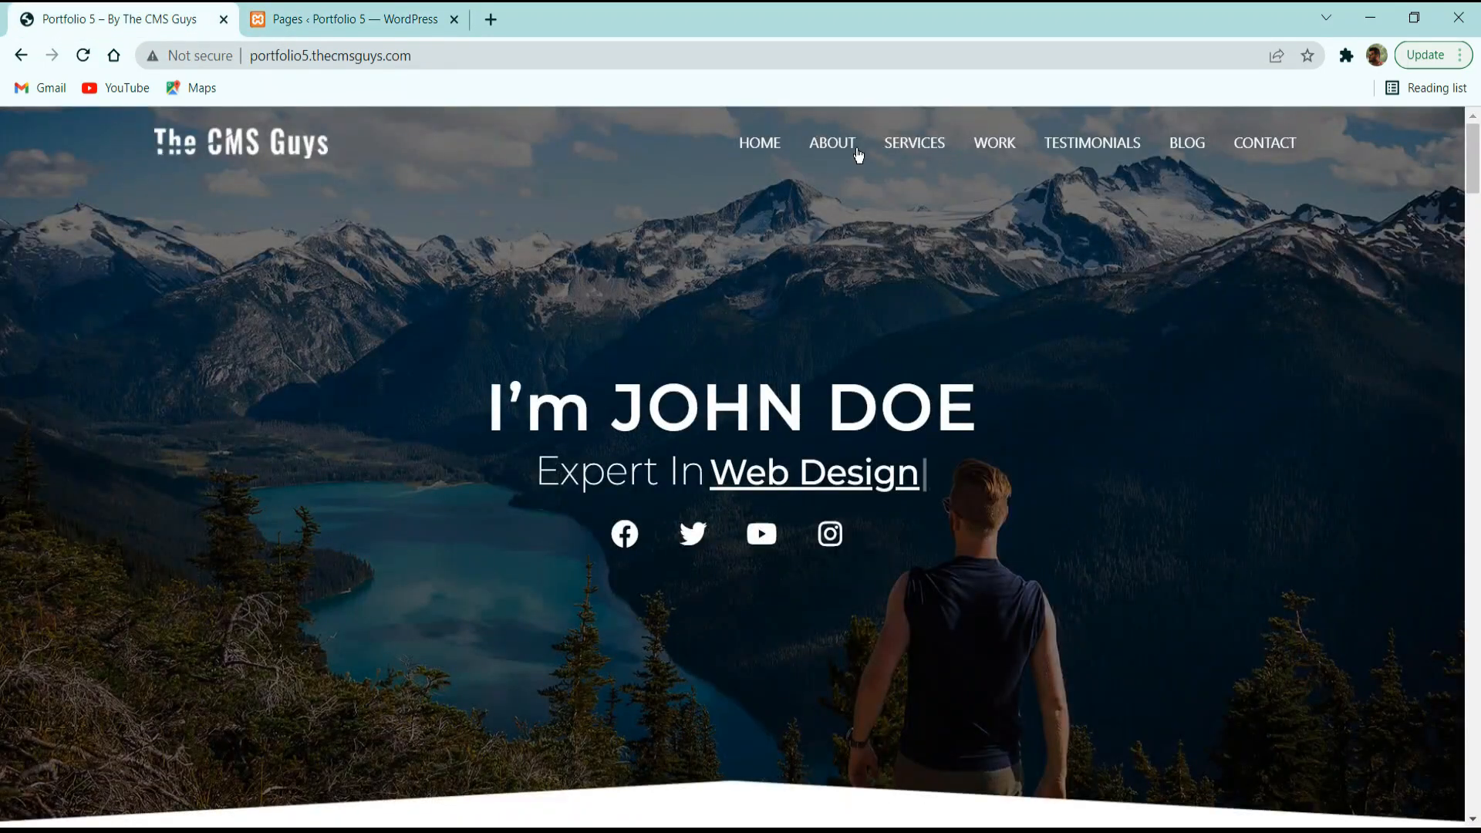
pyautogui.click(828, 151)
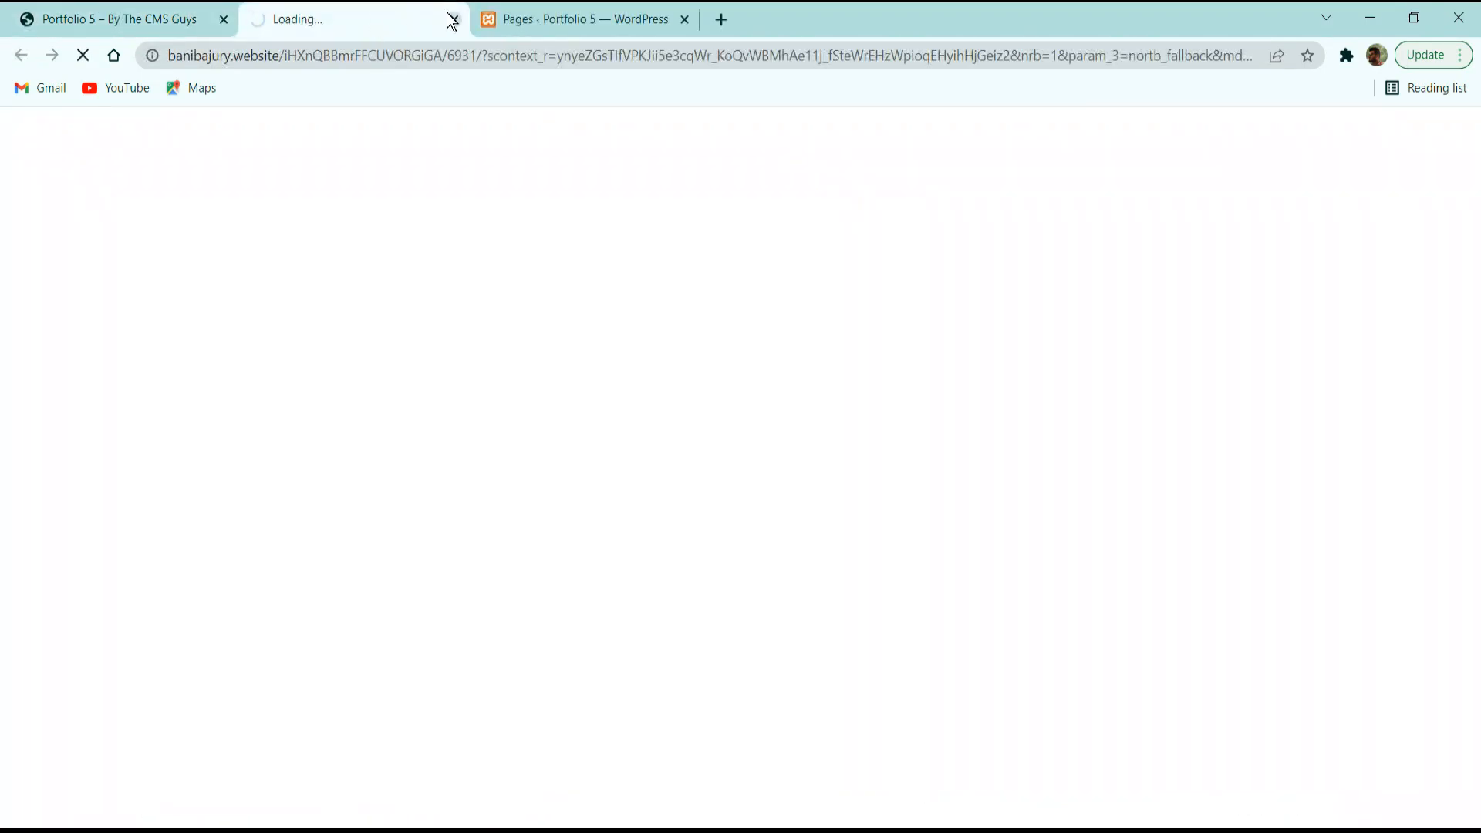
pyautogui.click(453, 19)
pyautogui.scroll(5, 547, 272)
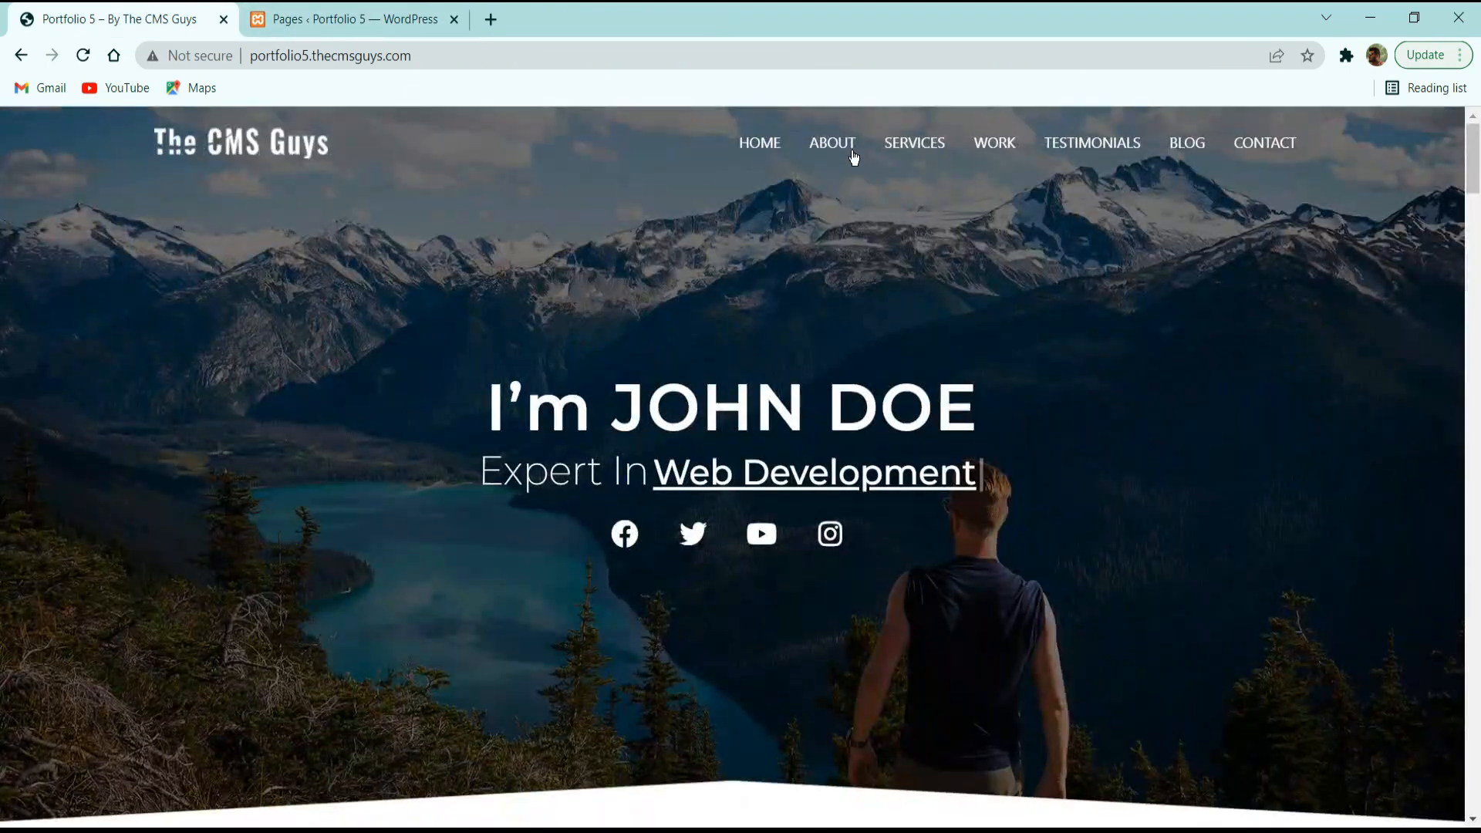
pyautogui.click(747, 144)
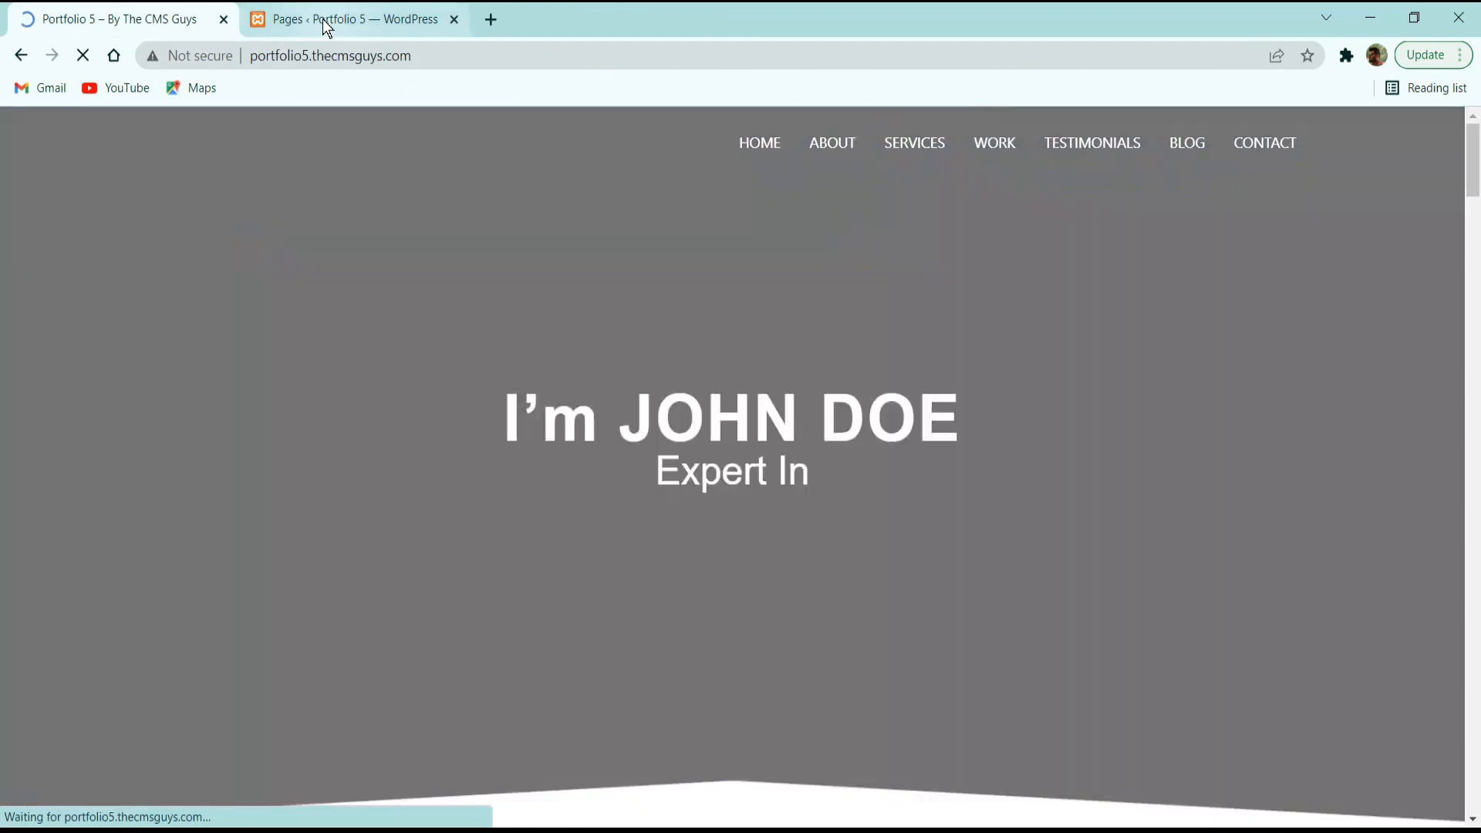
pyautogui.click(324, 23)
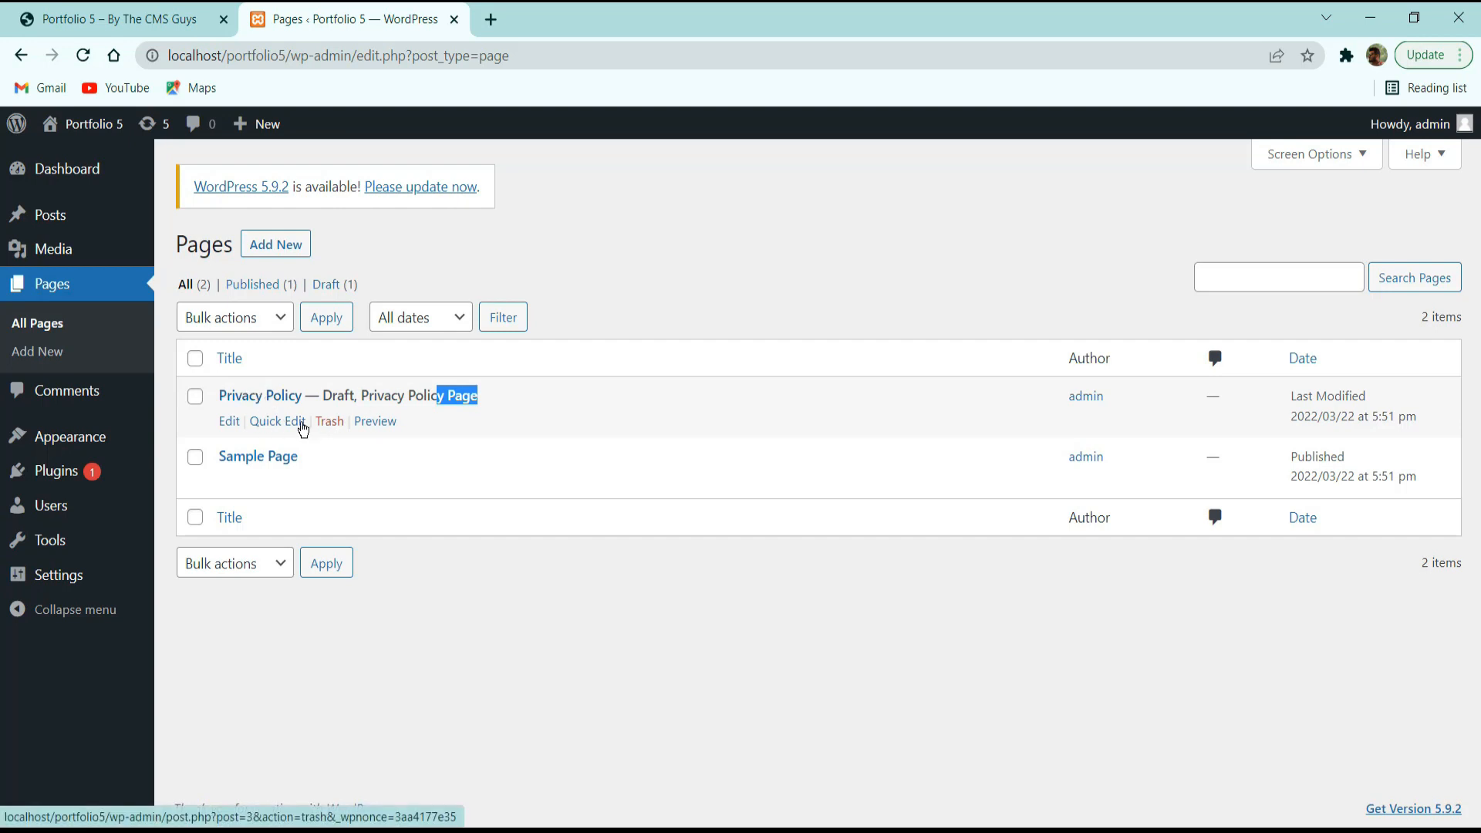
# Bulk-trash the Privacy Policy and Sample Page, then empty the pages Trash.
pyautogui.click(195, 358)
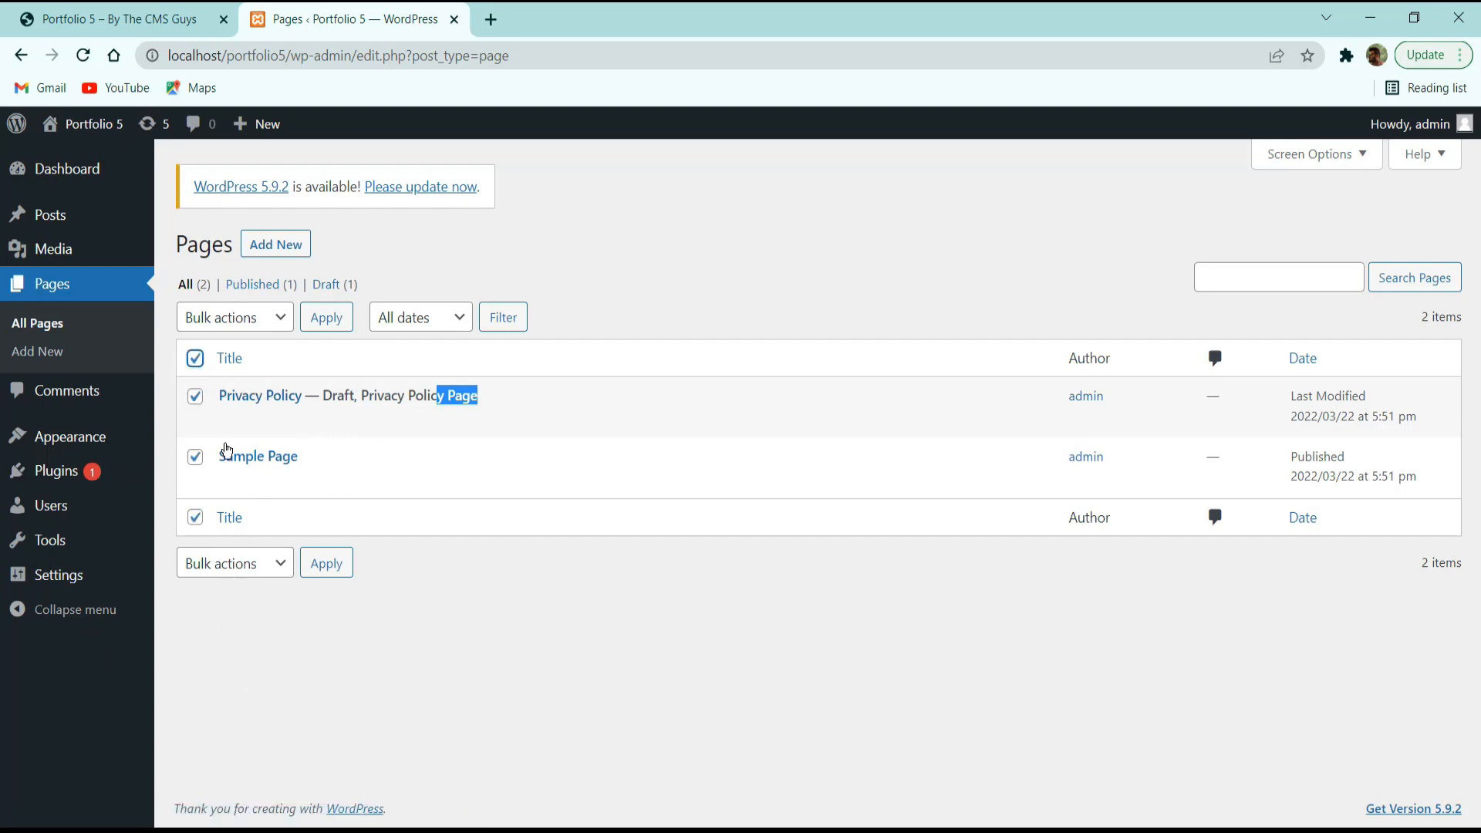
pyautogui.click(232, 320)
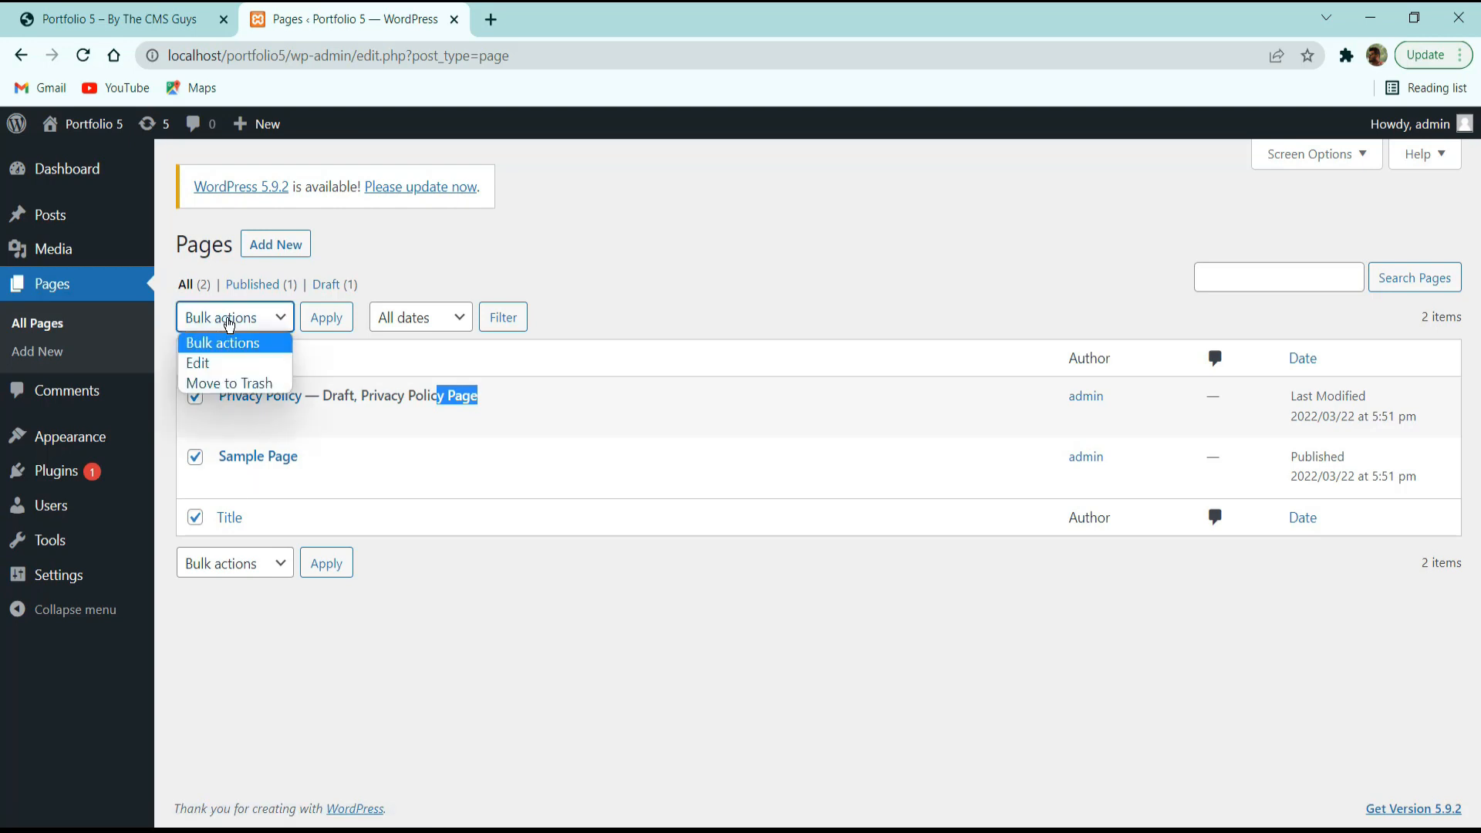
pyautogui.click(235, 386)
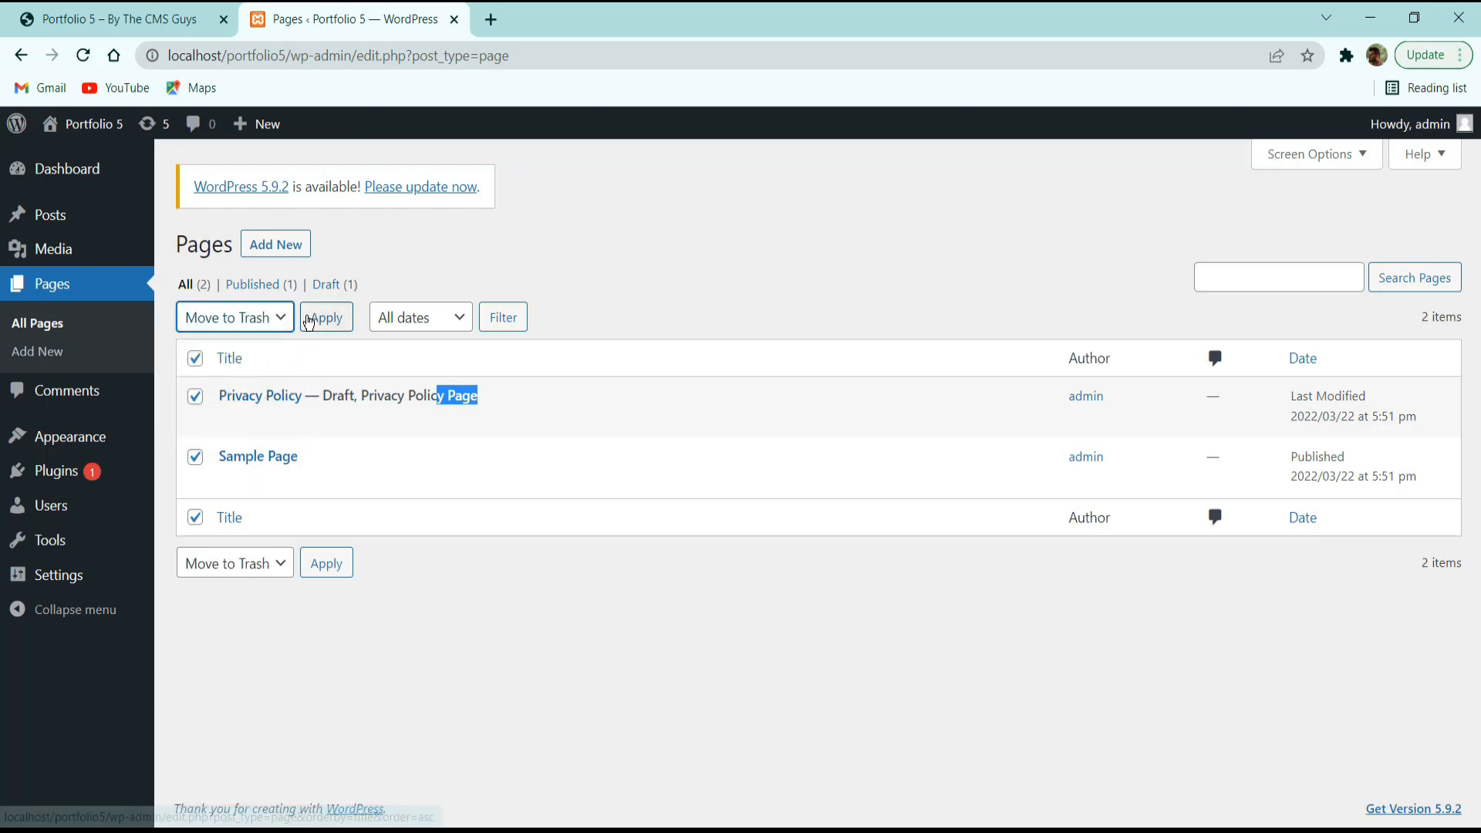
pyautogui.click(315, 323)
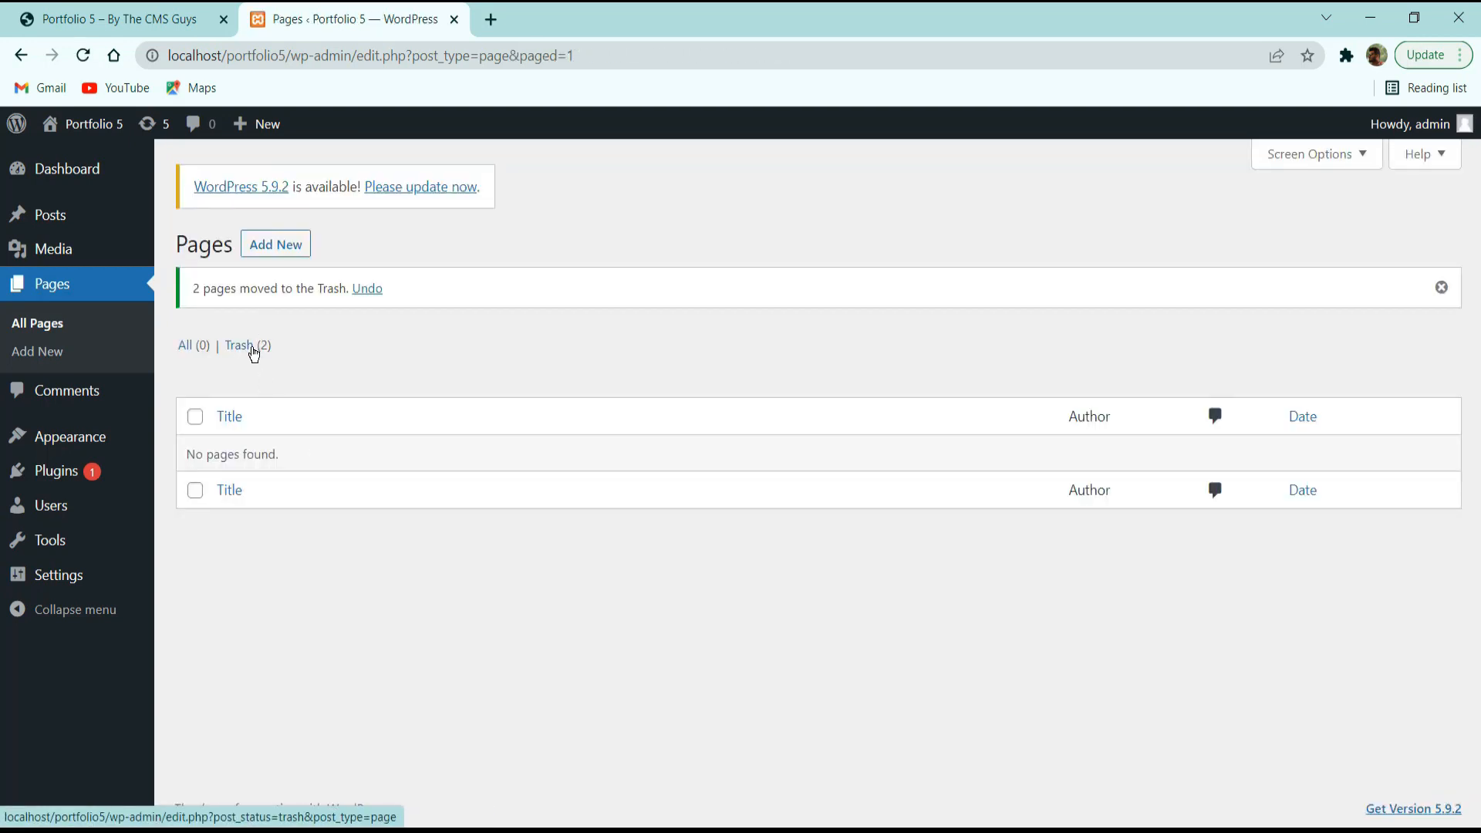
pyautogui.click(254, 349)
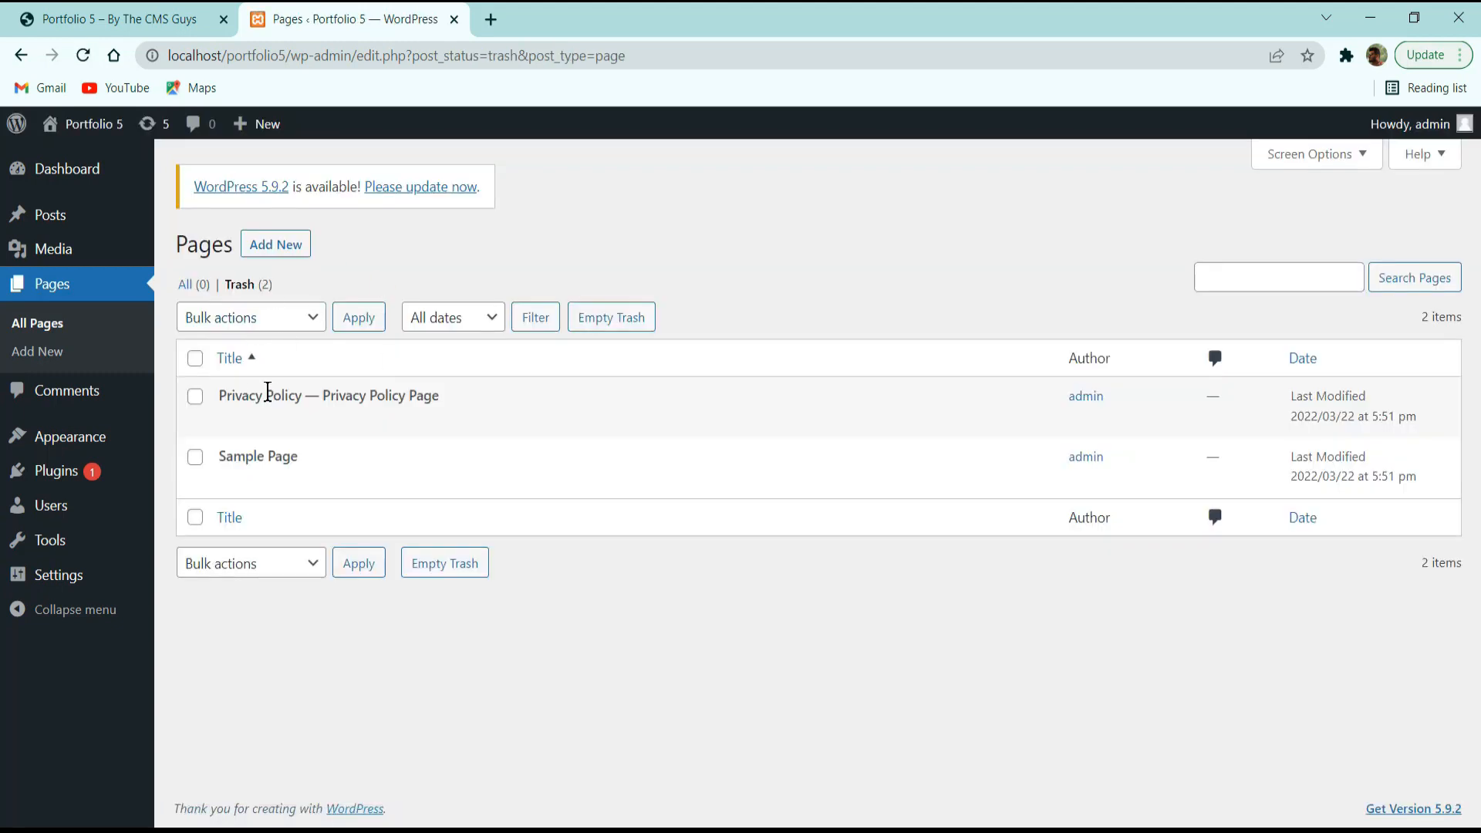
pyautogui.click(609, 318)
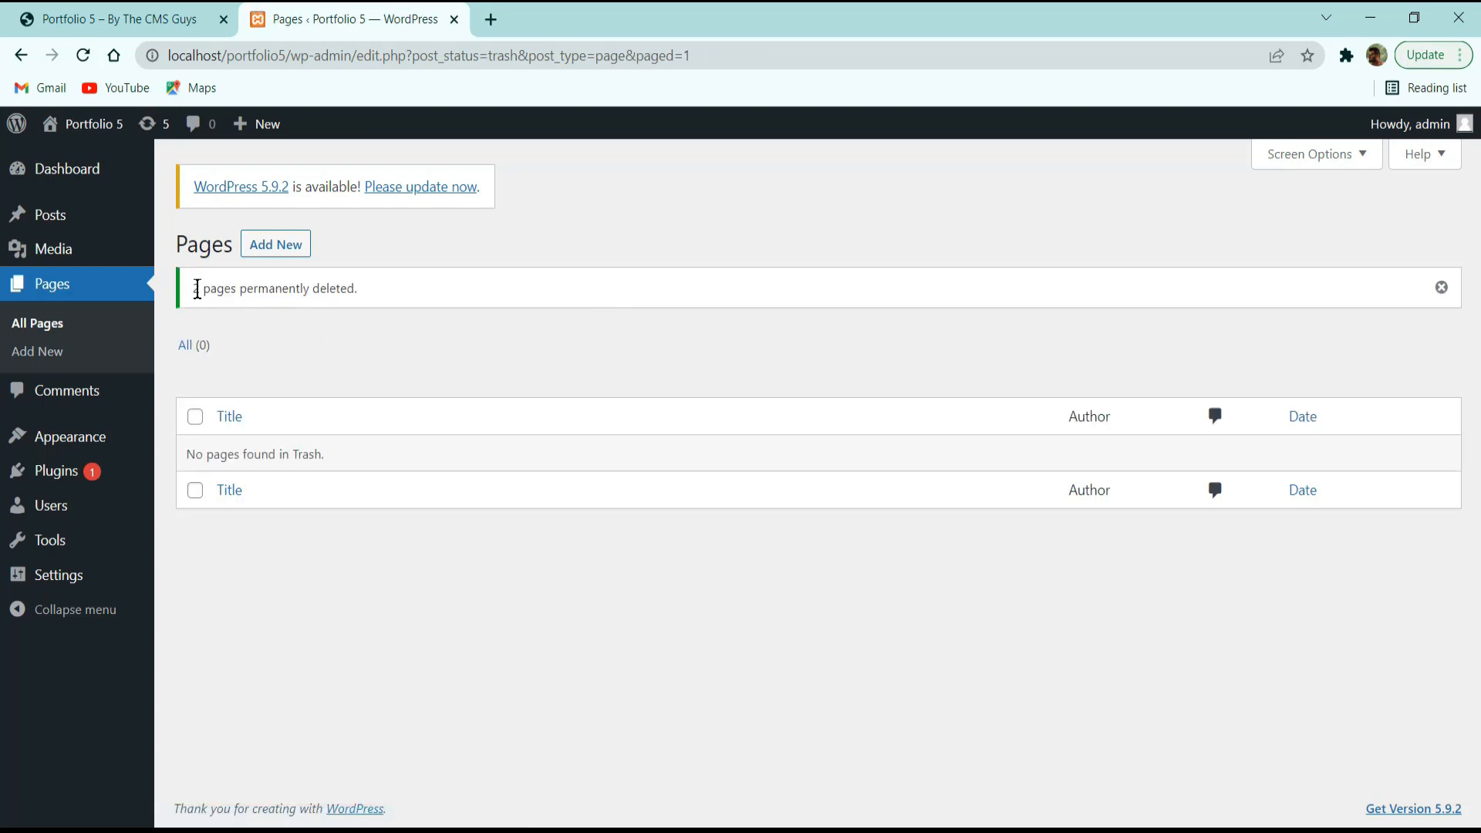
pyautogui.moveTo(202, 290); pyautogui.dragTo(331, 292)
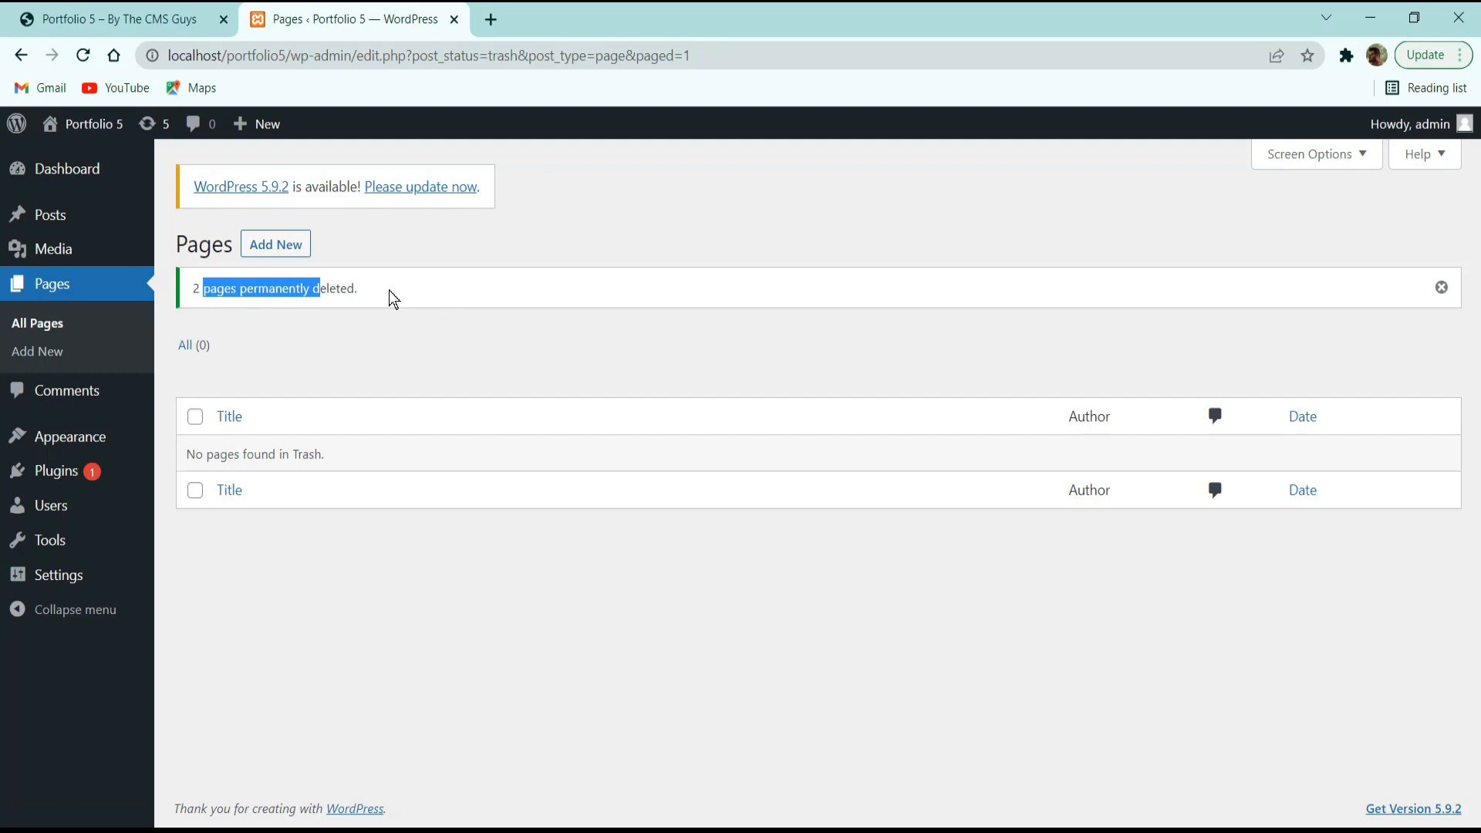
pyautogui.click(358, 261)
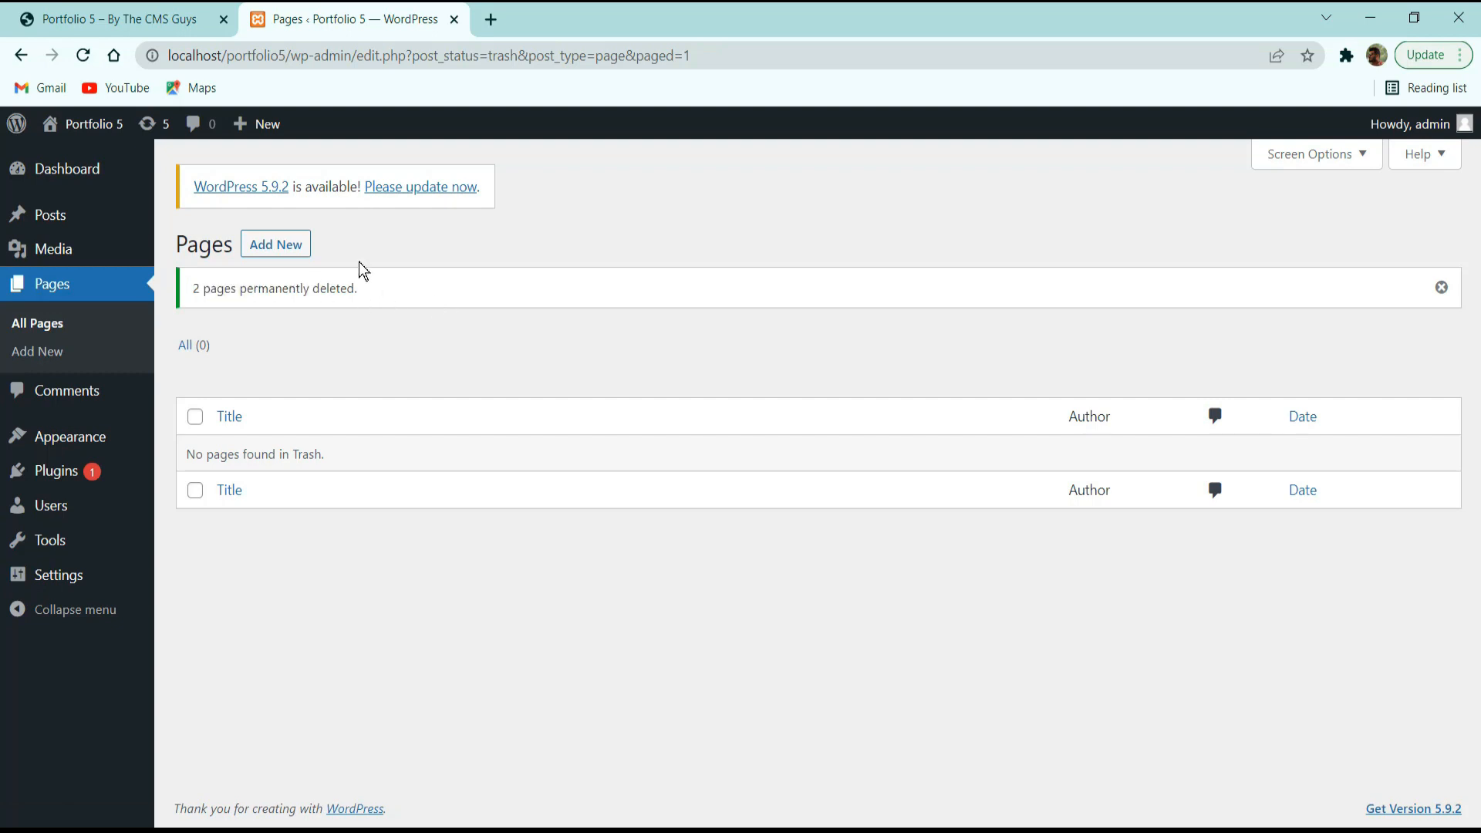
# Open the Comments screen to check that the site has no comments.
pyautogui.click(89, 401)
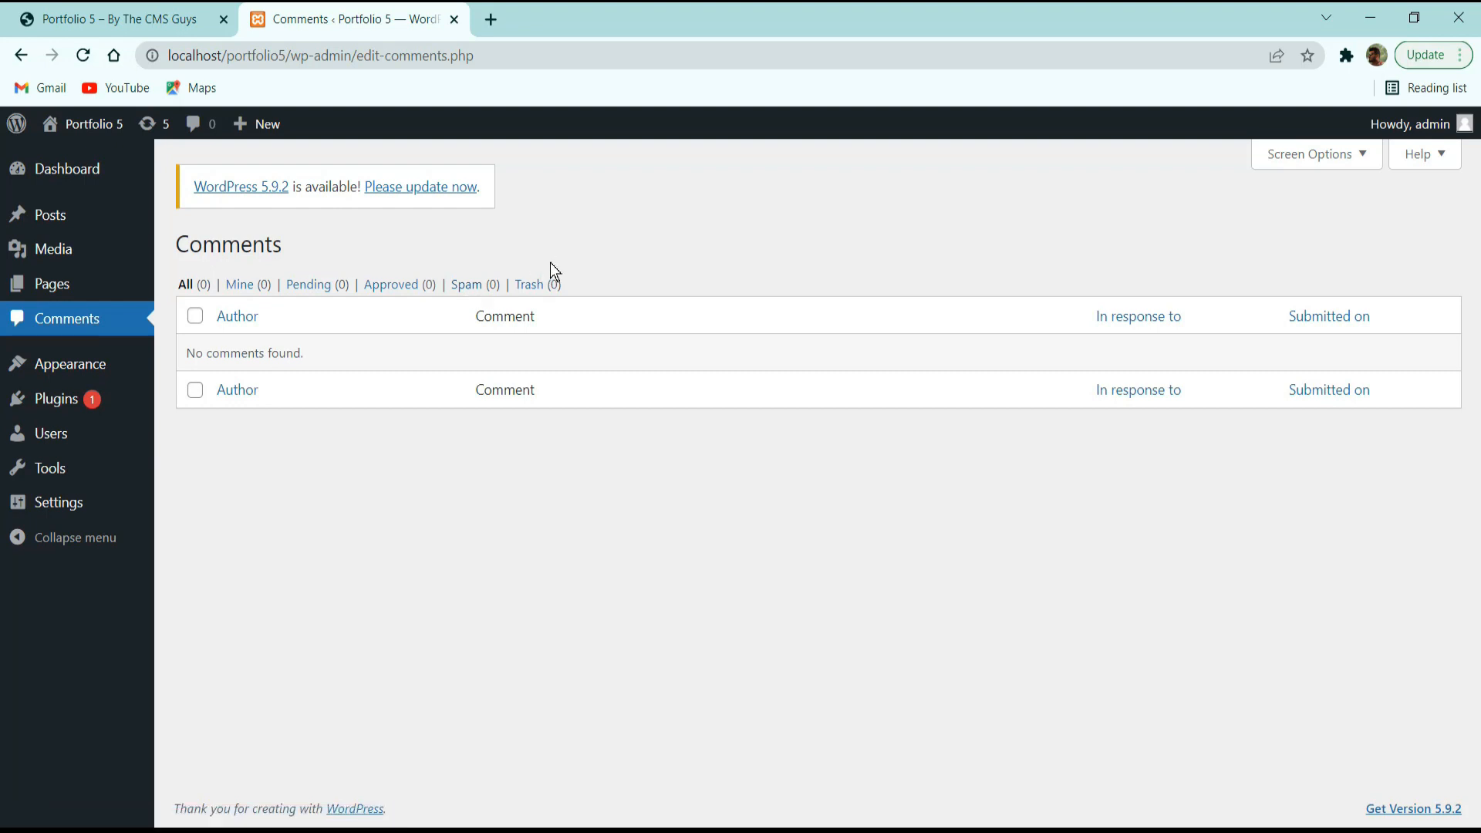
# Open the installed themes page and preview the live site's front page in a new tab.
pyautogui.click(104, 362)
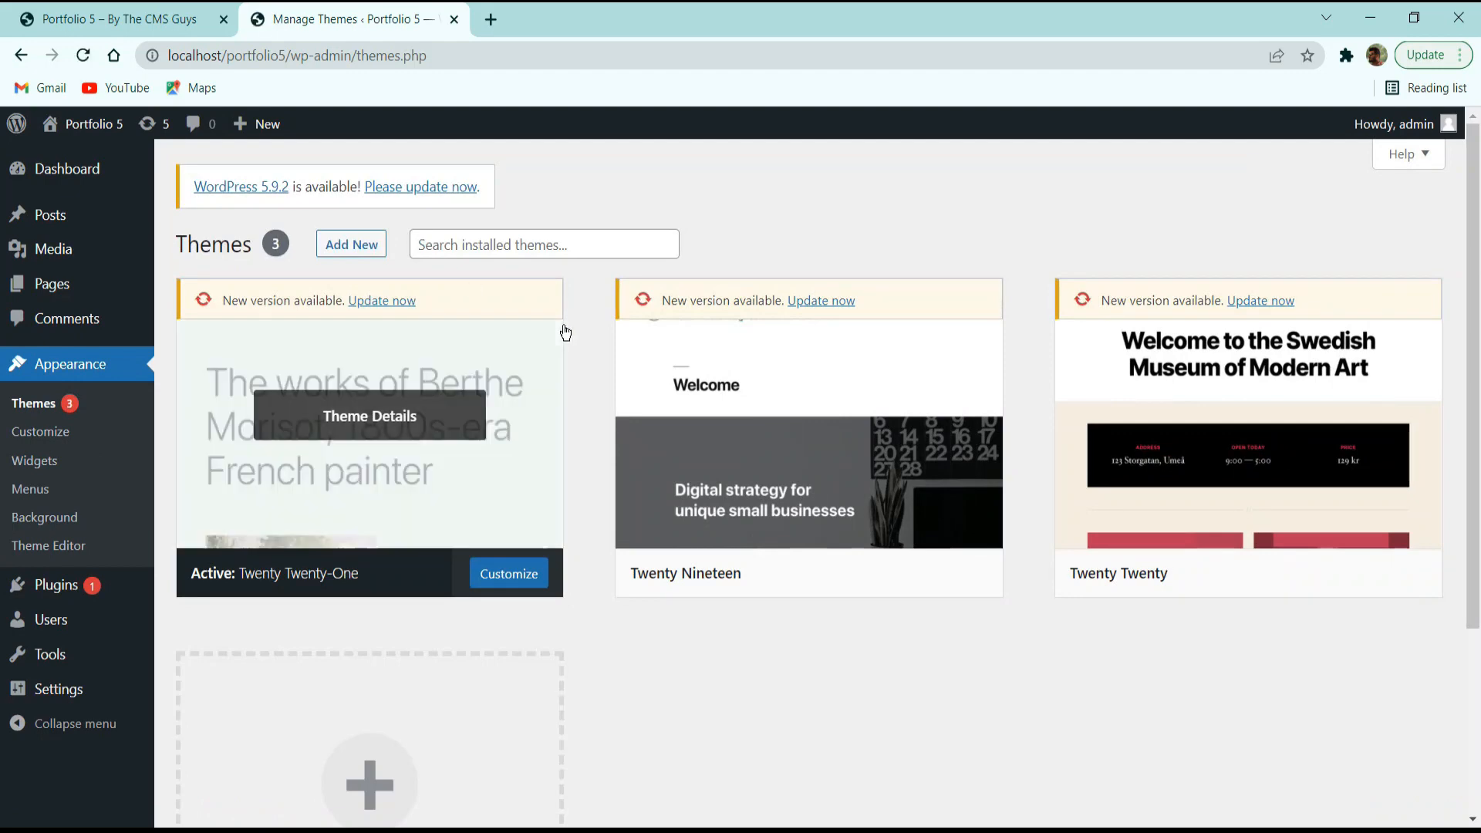
pyautogui.scroll(-3, 574, 309)
pyautogui.scroll(3, 581, 293)
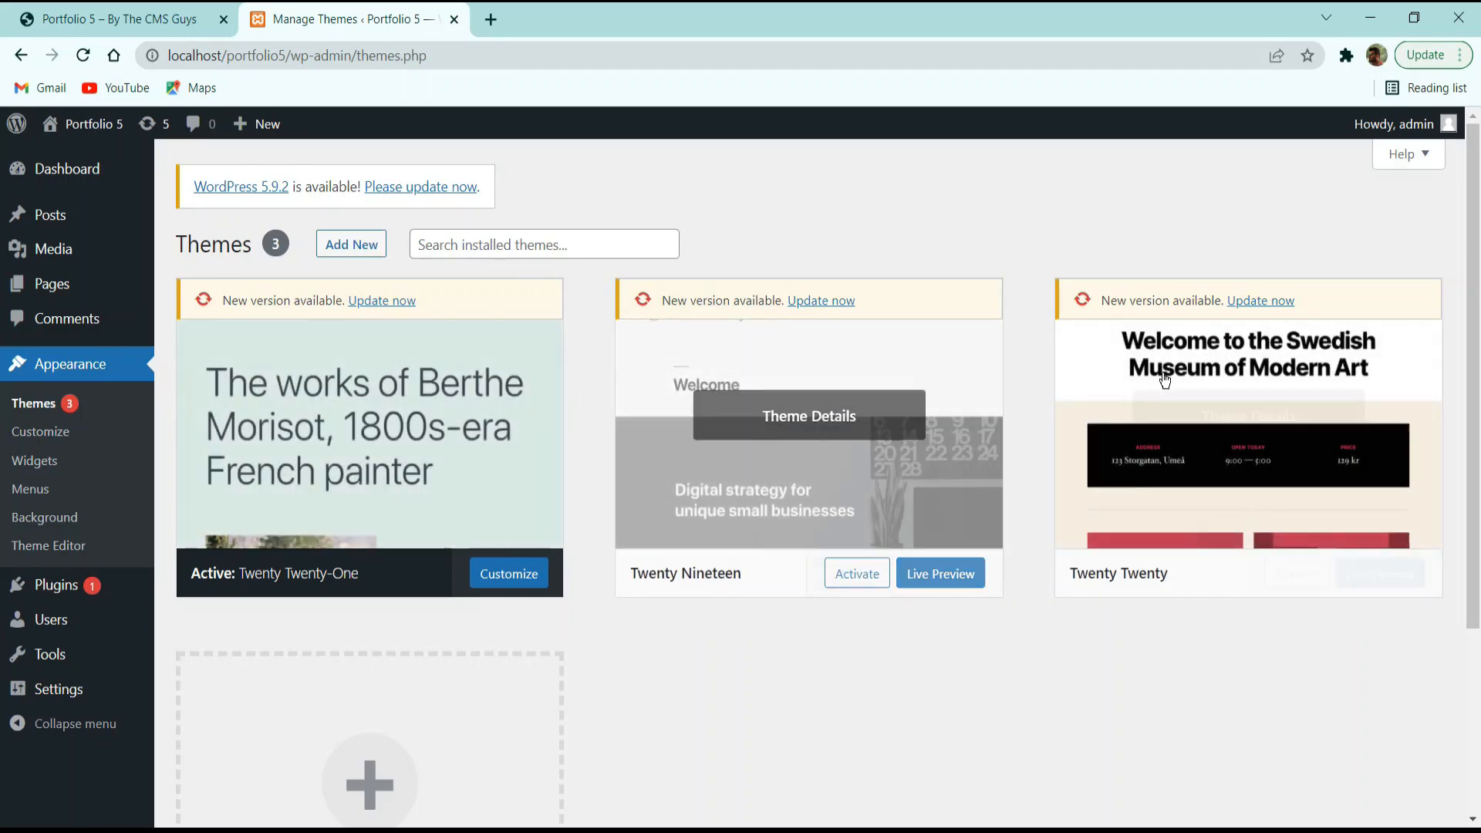
pyautogui.moveTo(81, 127)
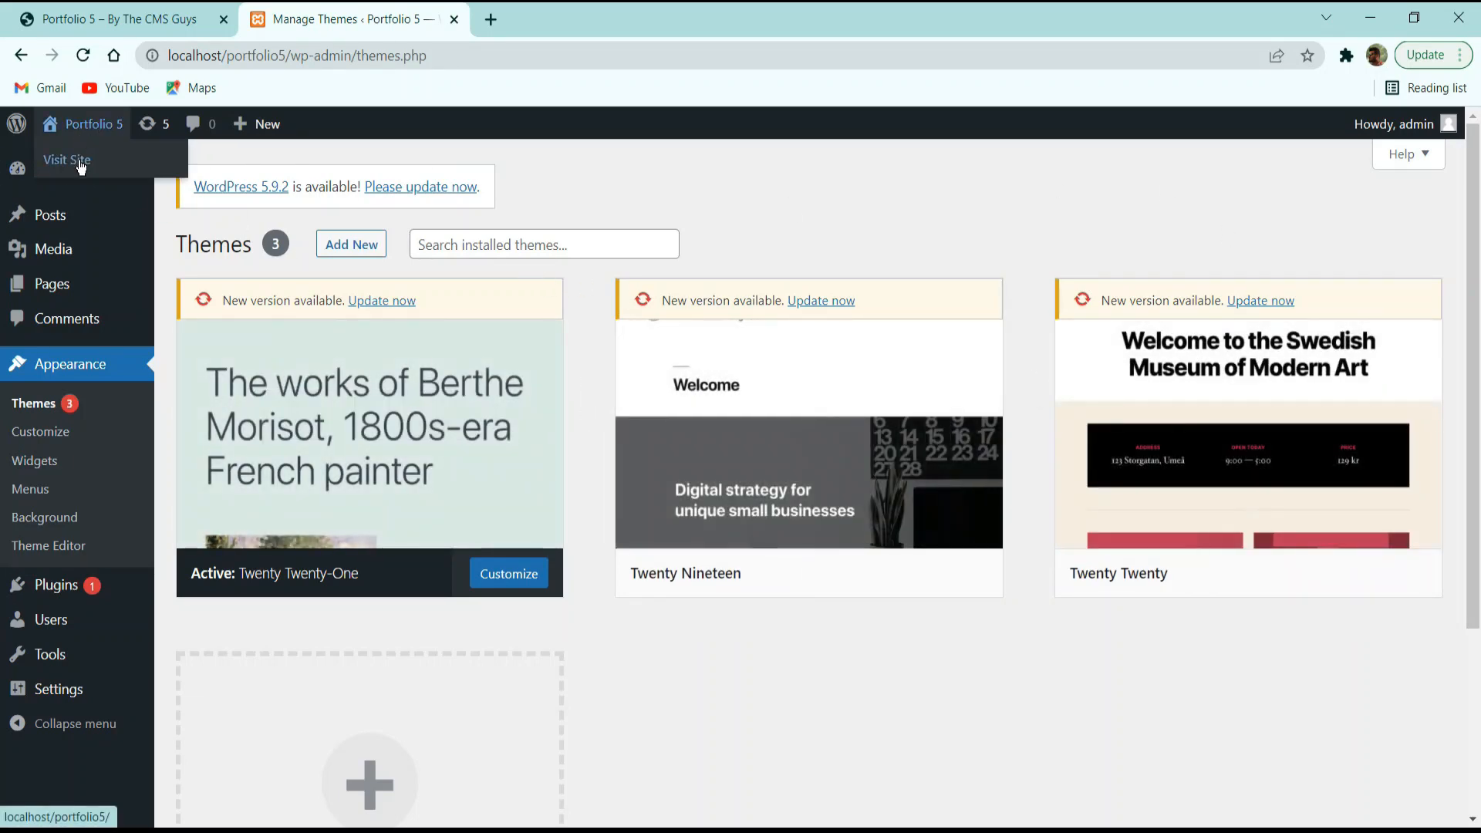
pyautogui.middleClick(79, 161)
pyautogui.click(579, 9)
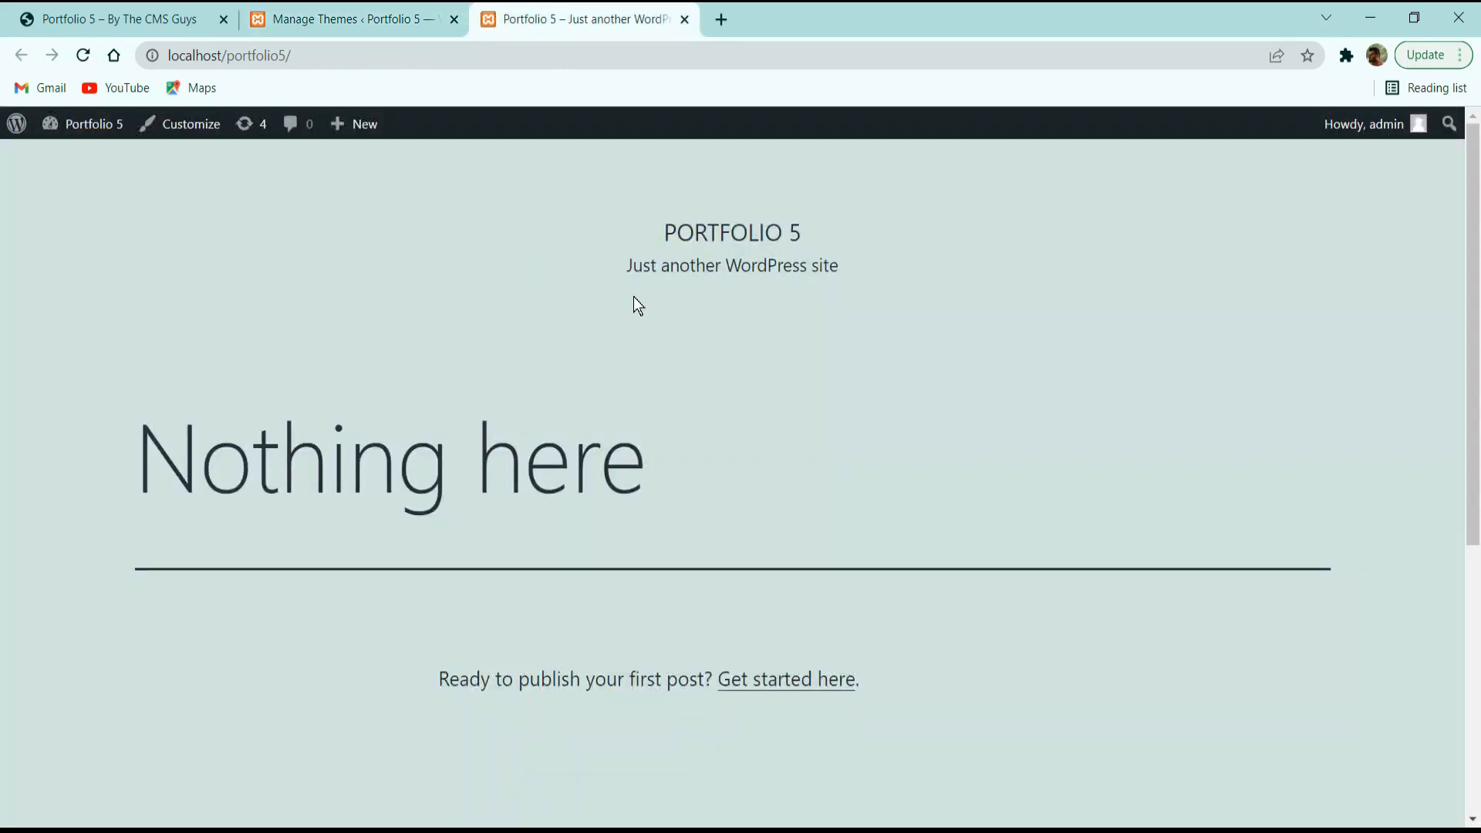
pyautogui.scroll(-5, 638, 311)
pyautogui.scroll(5, 672, 292)
pyautogui.scroll(-5, 836, 284)
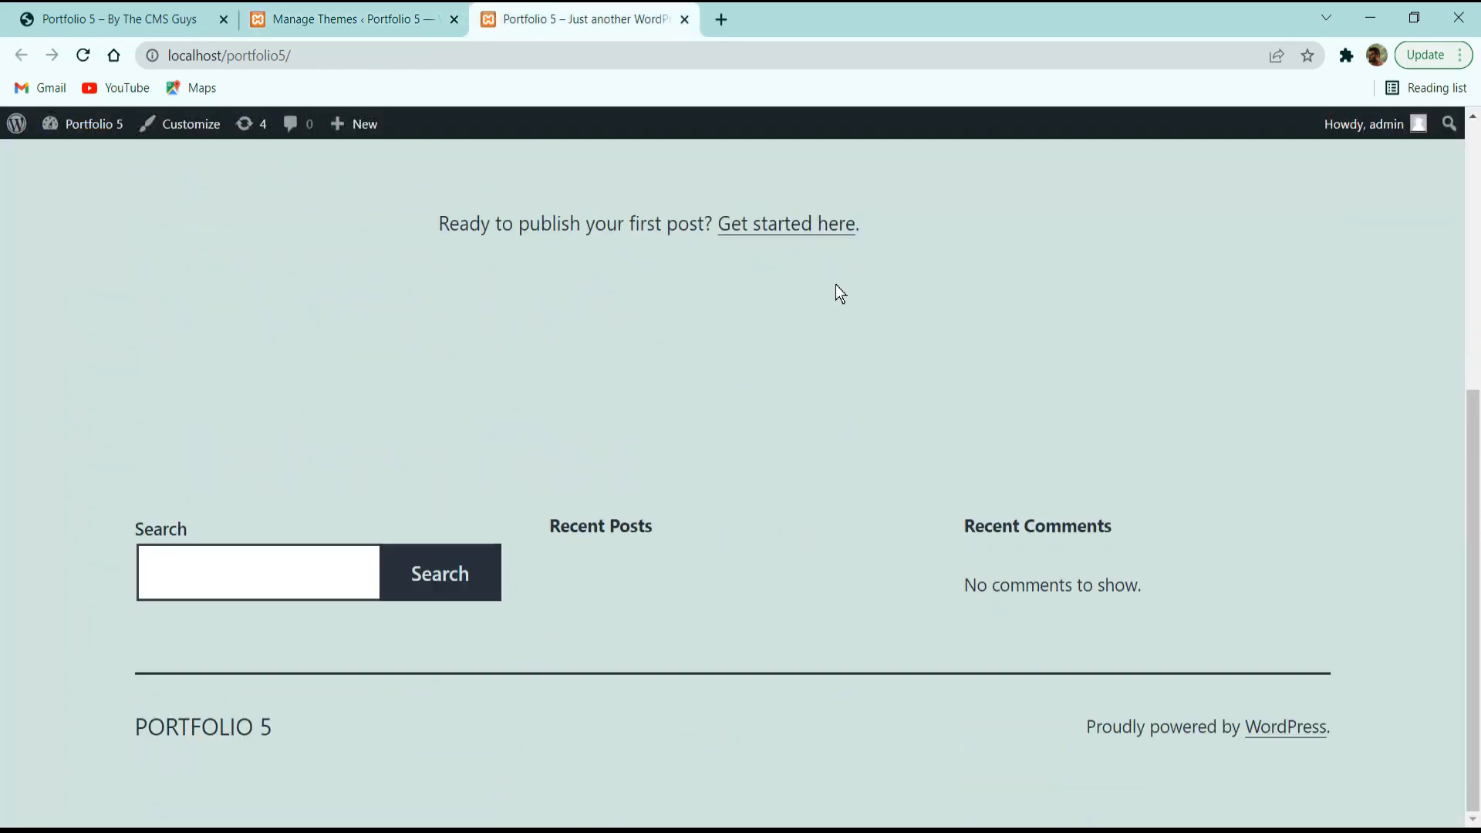
pyautogui.scroll(5, 764, 323)
# Activate Twenty Twenty and reload the front page to see the new theme.
pyautogui.click(384, 11)
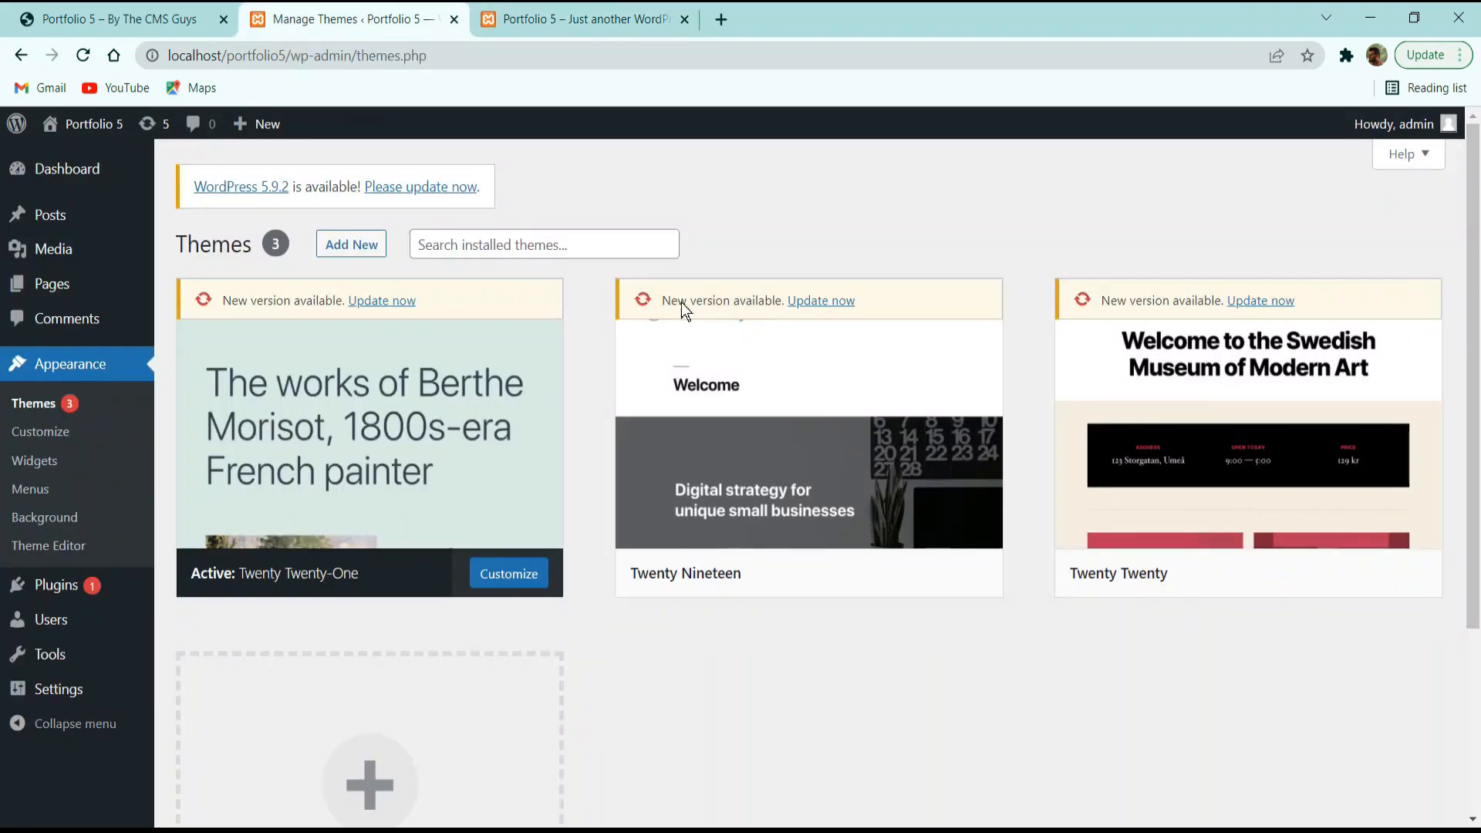
pyautogui.click(1274, 579)
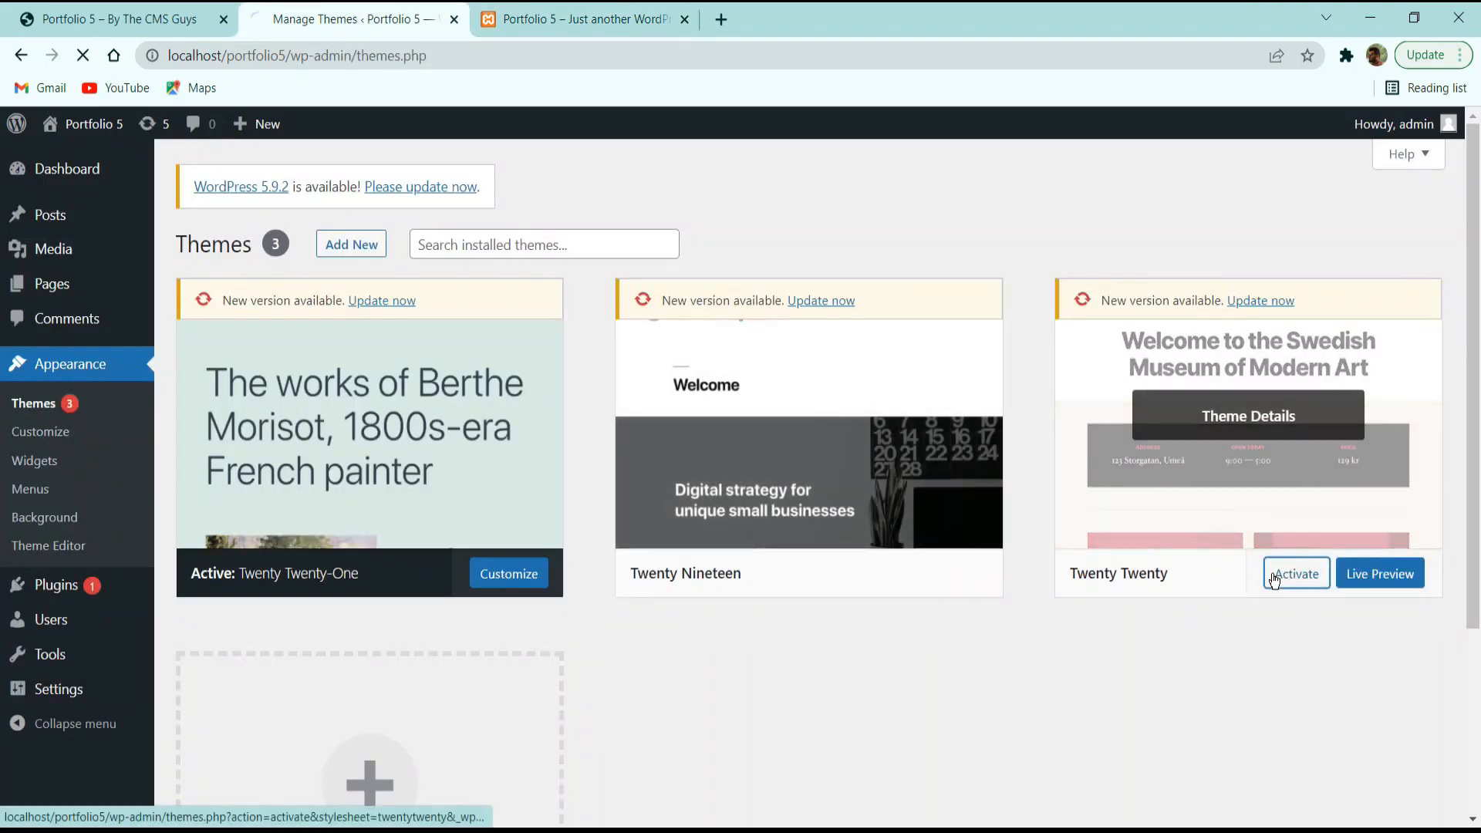
pyautogui.click(509, 19)
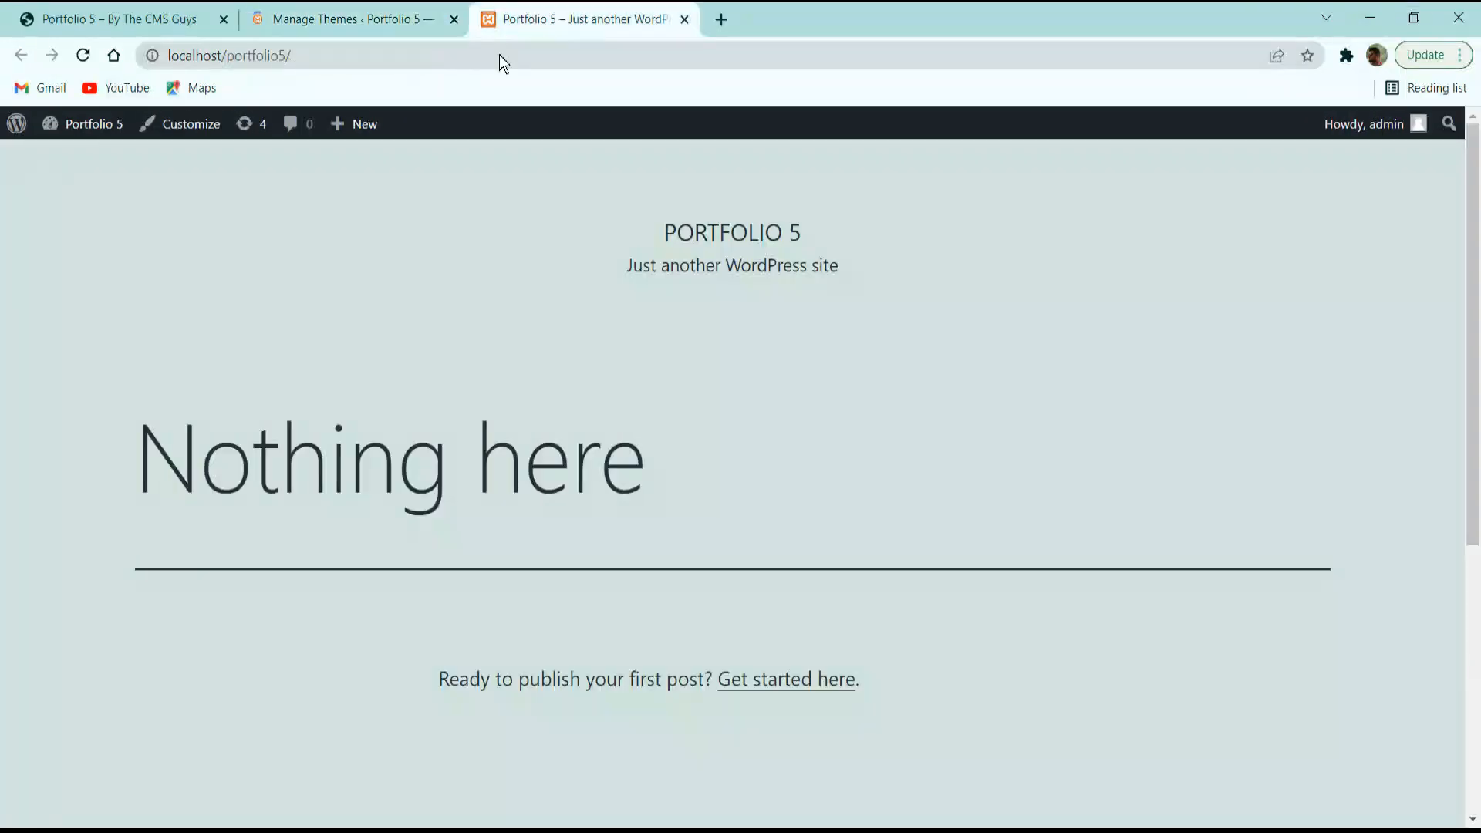
pyautogui.click(83, 55)
pyautogui.scroll(-1, 409, 254)
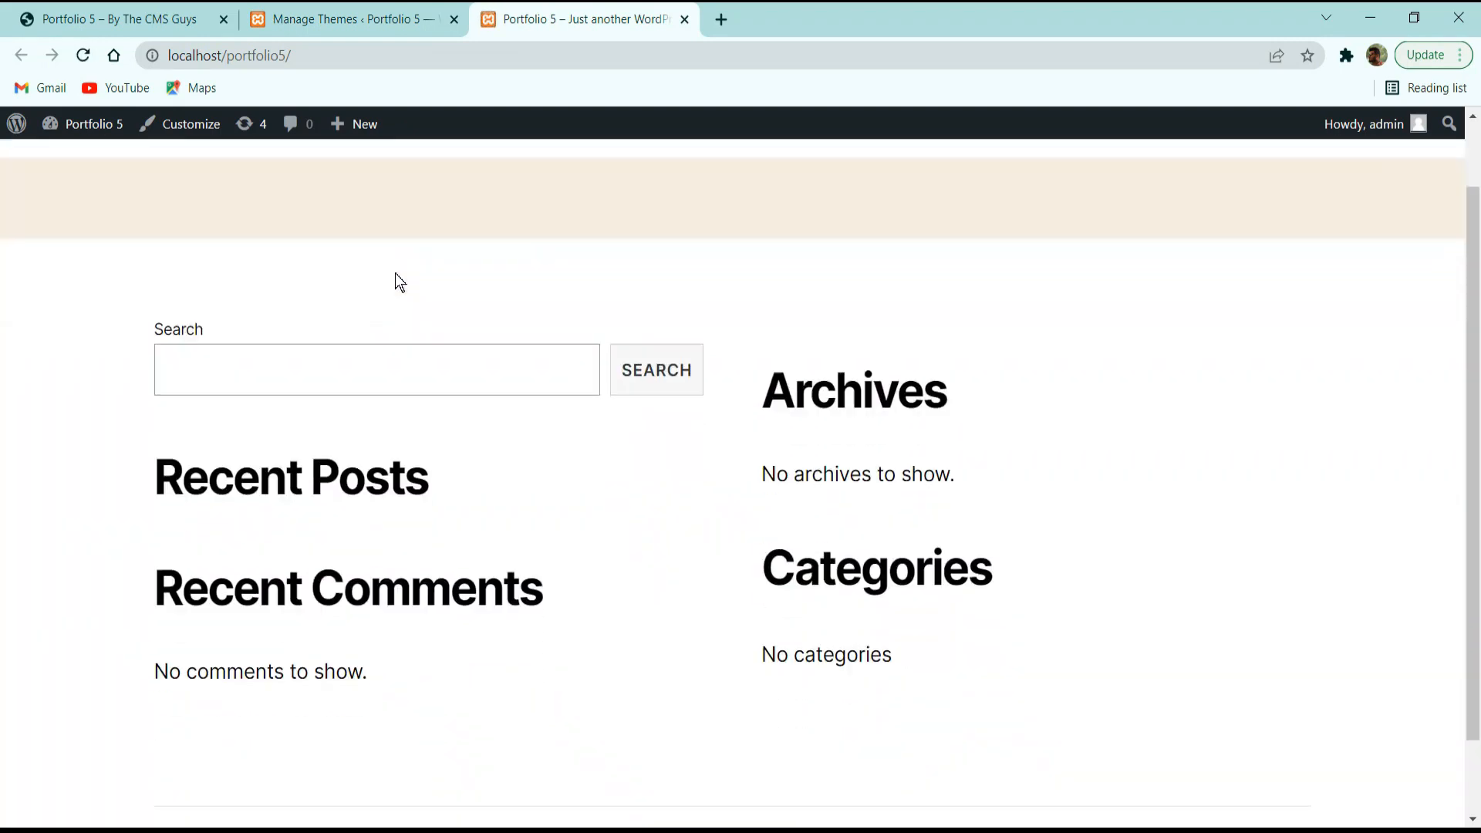
pyautogui.scroll(1, 228, 298)
pyautogui.scroll(-2, 992, 301)
pyautogui.scroll(2, 588, 281)
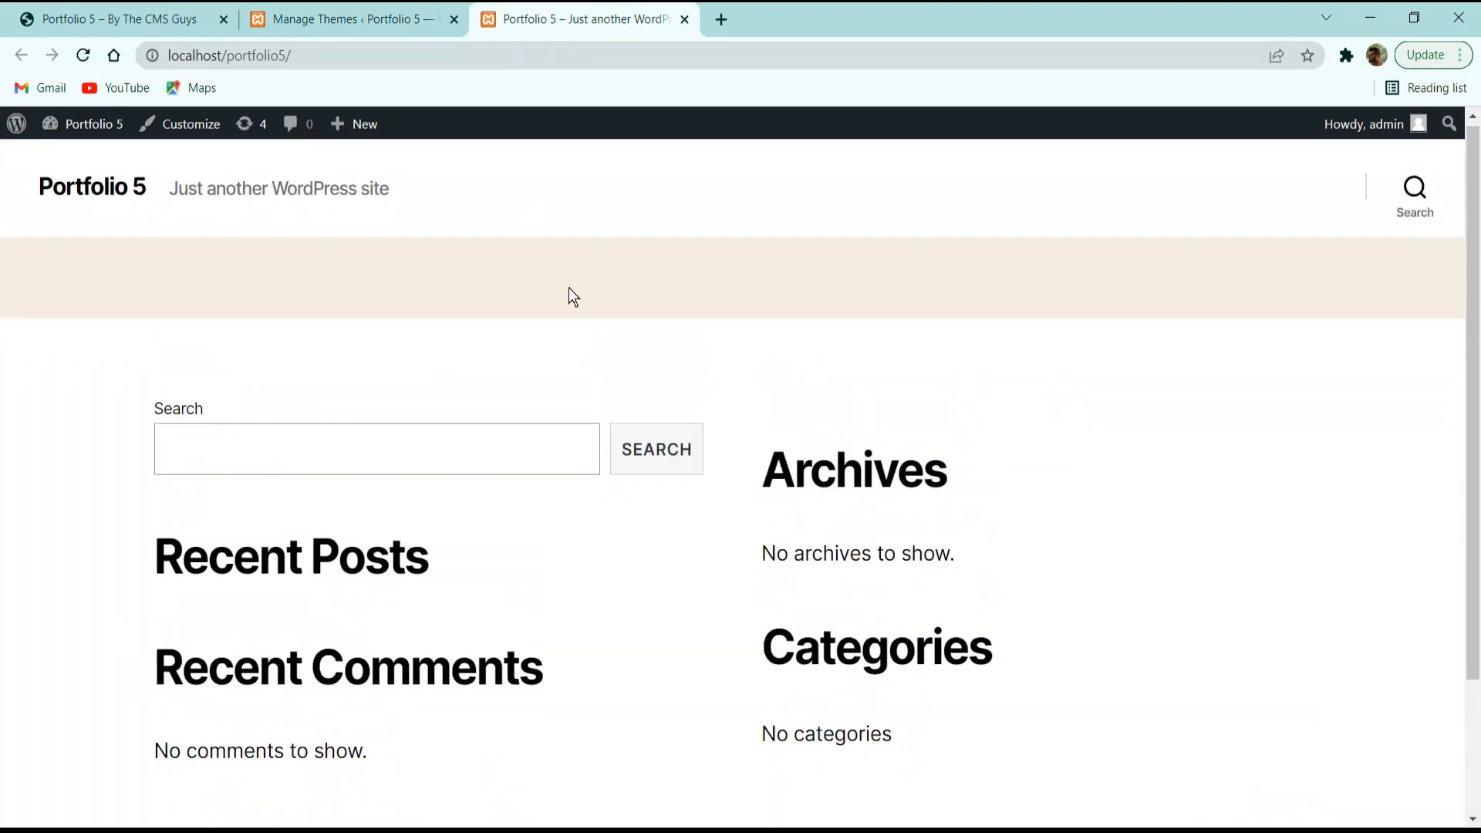
pyautogui.scroll(-2, 570, 285)
# Delete the Twenty Twenty-One theme from its Theme Details and confirm.
pyautogui.click(354, 19)
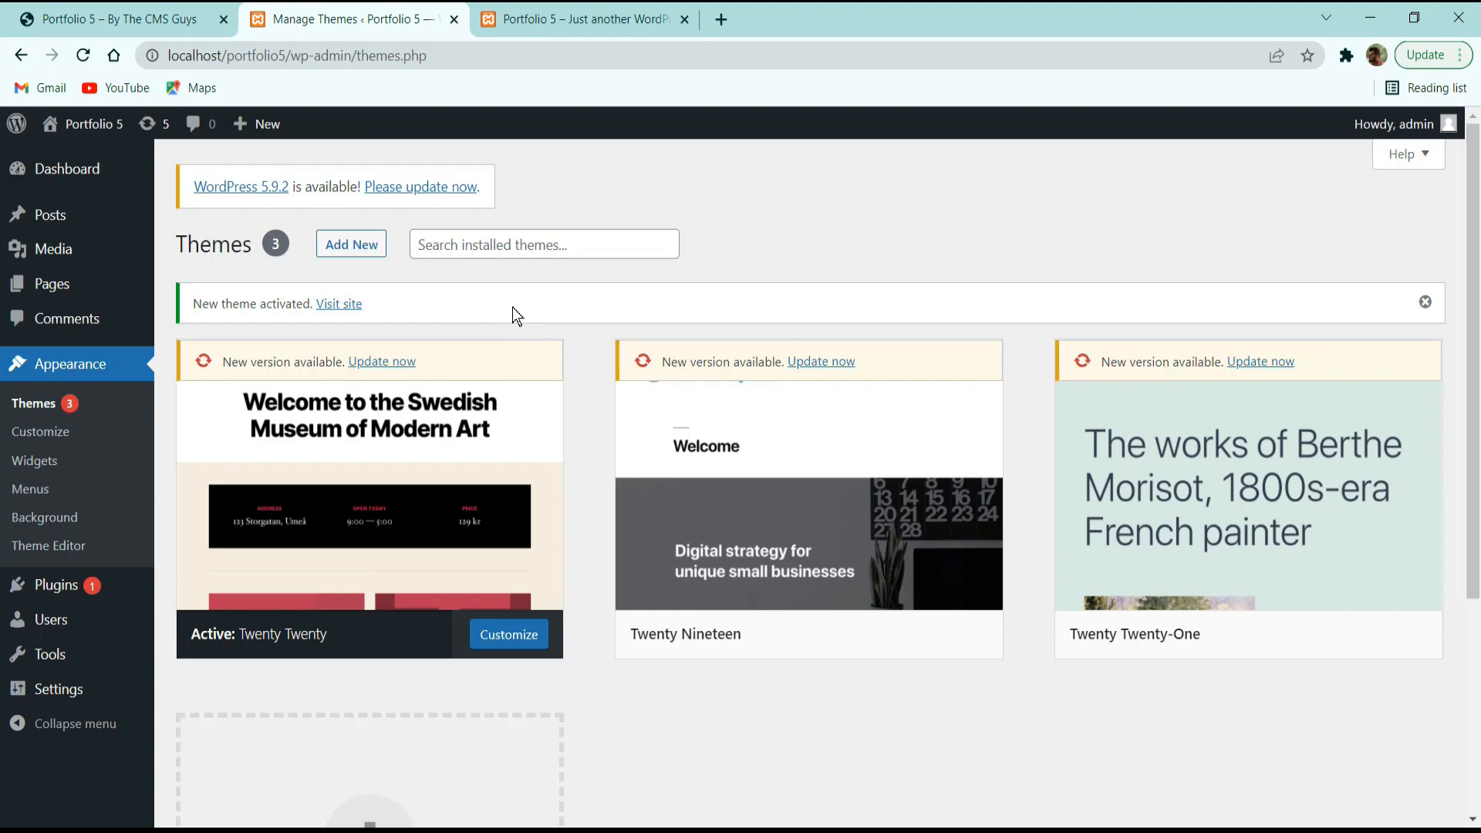
pyautogui.moveTo(1238, 464)
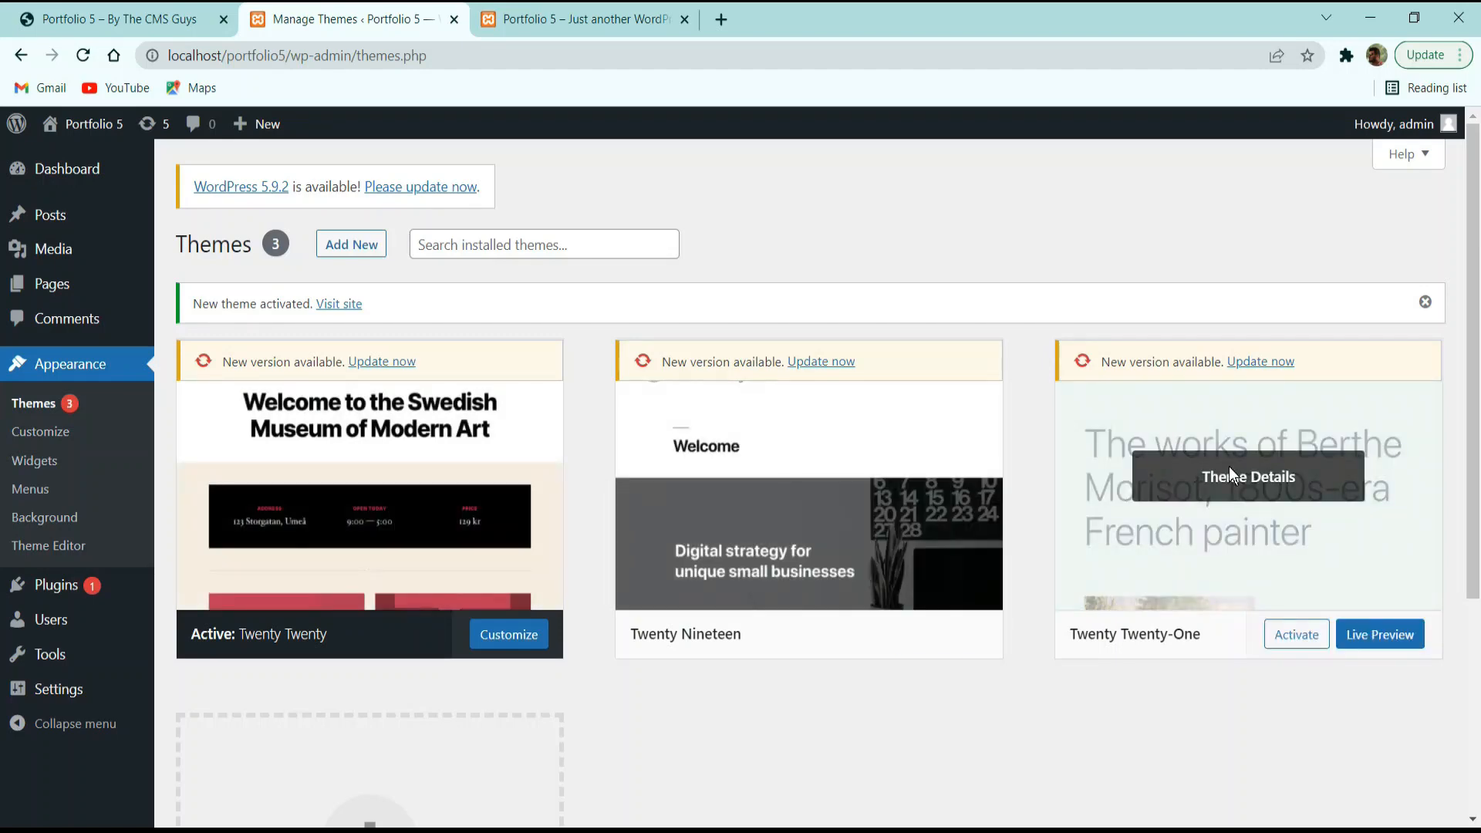
pyautogui.click(1277, 476)
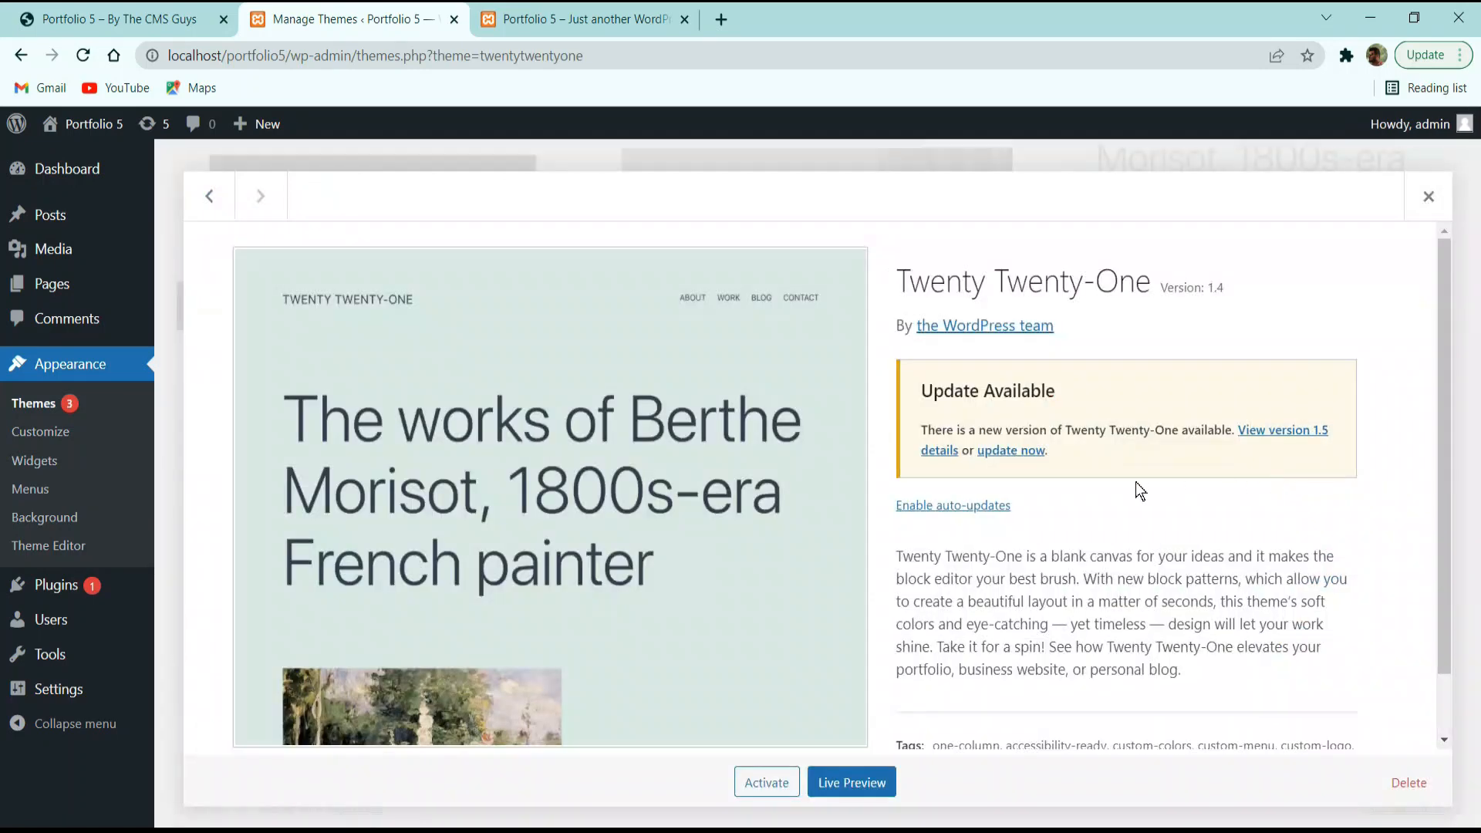
pyautogui.click(1410, 784)
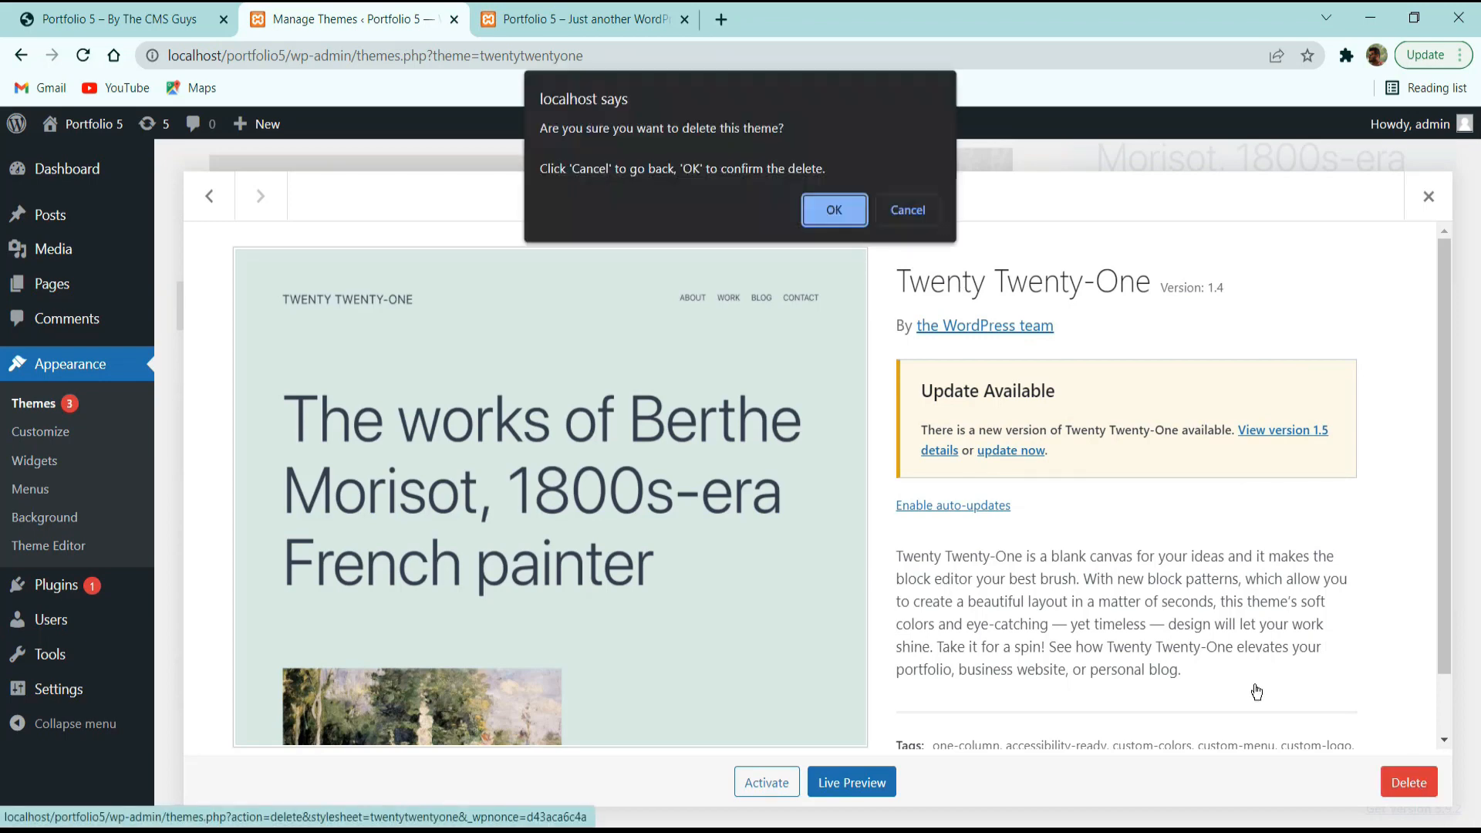
pyautogui.click(814, 207)
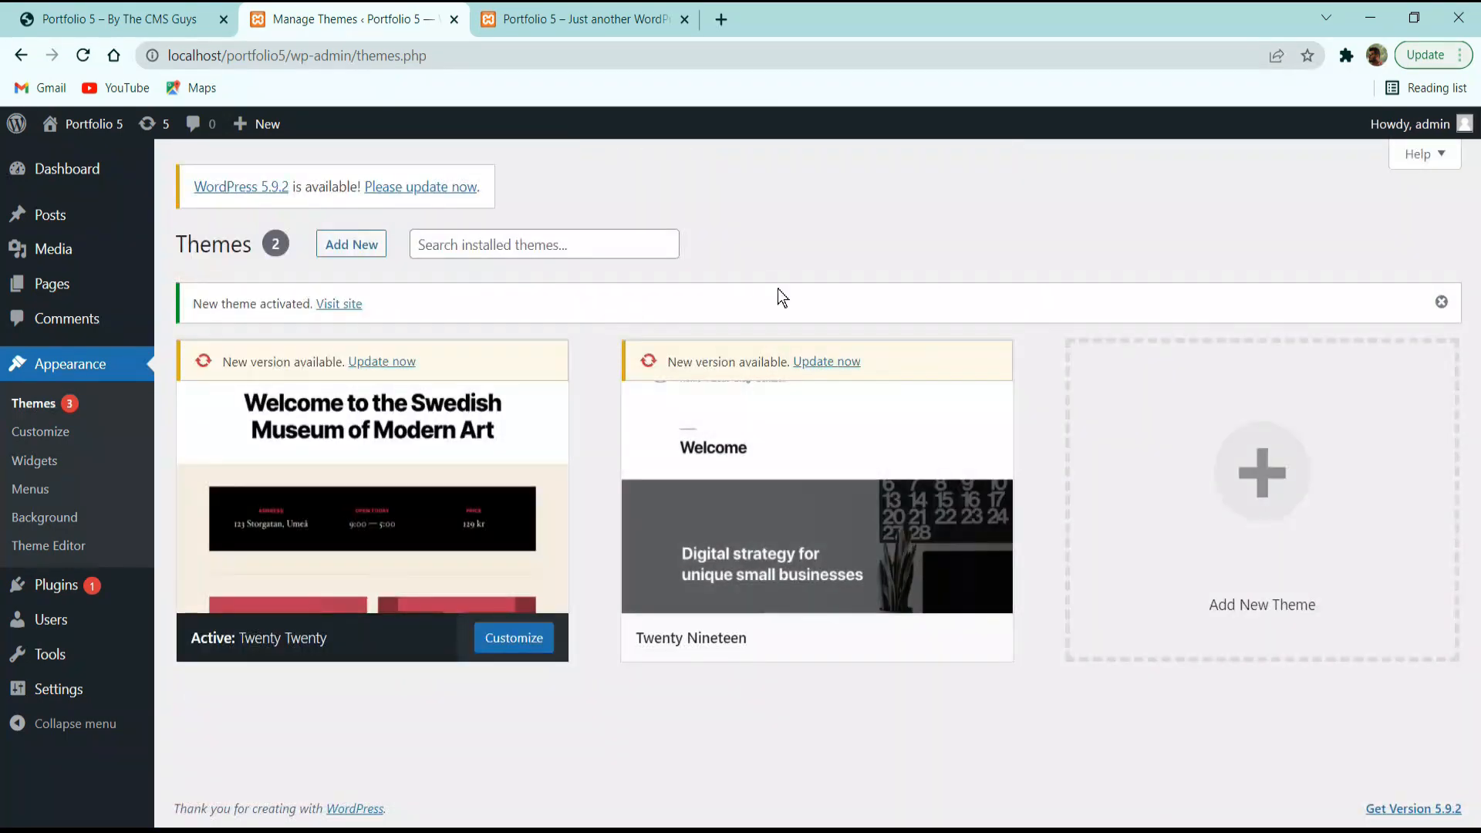
# Delete the Twenty Nineteen theme from its Theme Details and confirm.
pyautogui.moveTo(969, 472)
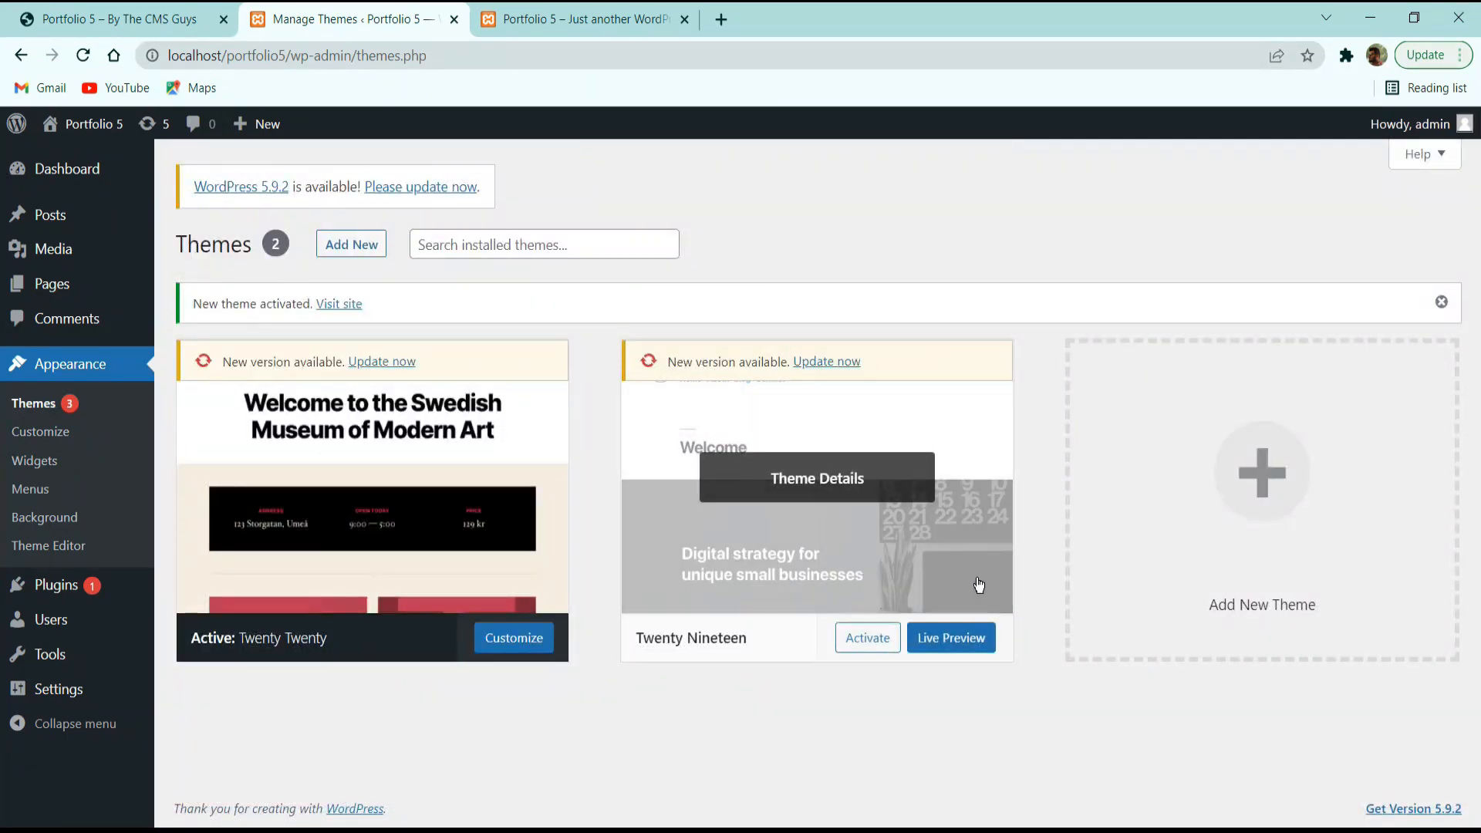
pyautogui.click(855, 480)
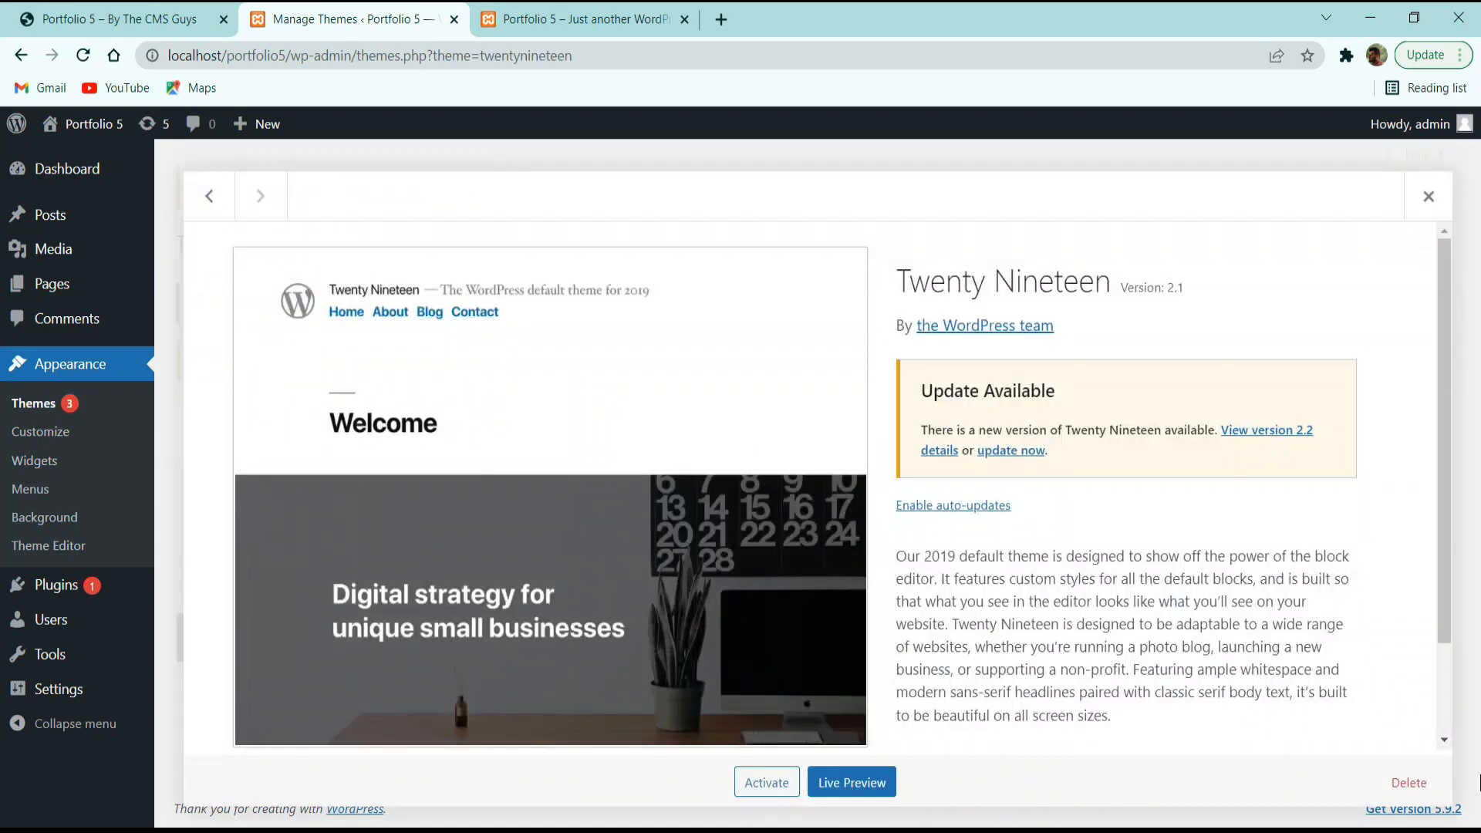
pyautogui.click(1408, 782)
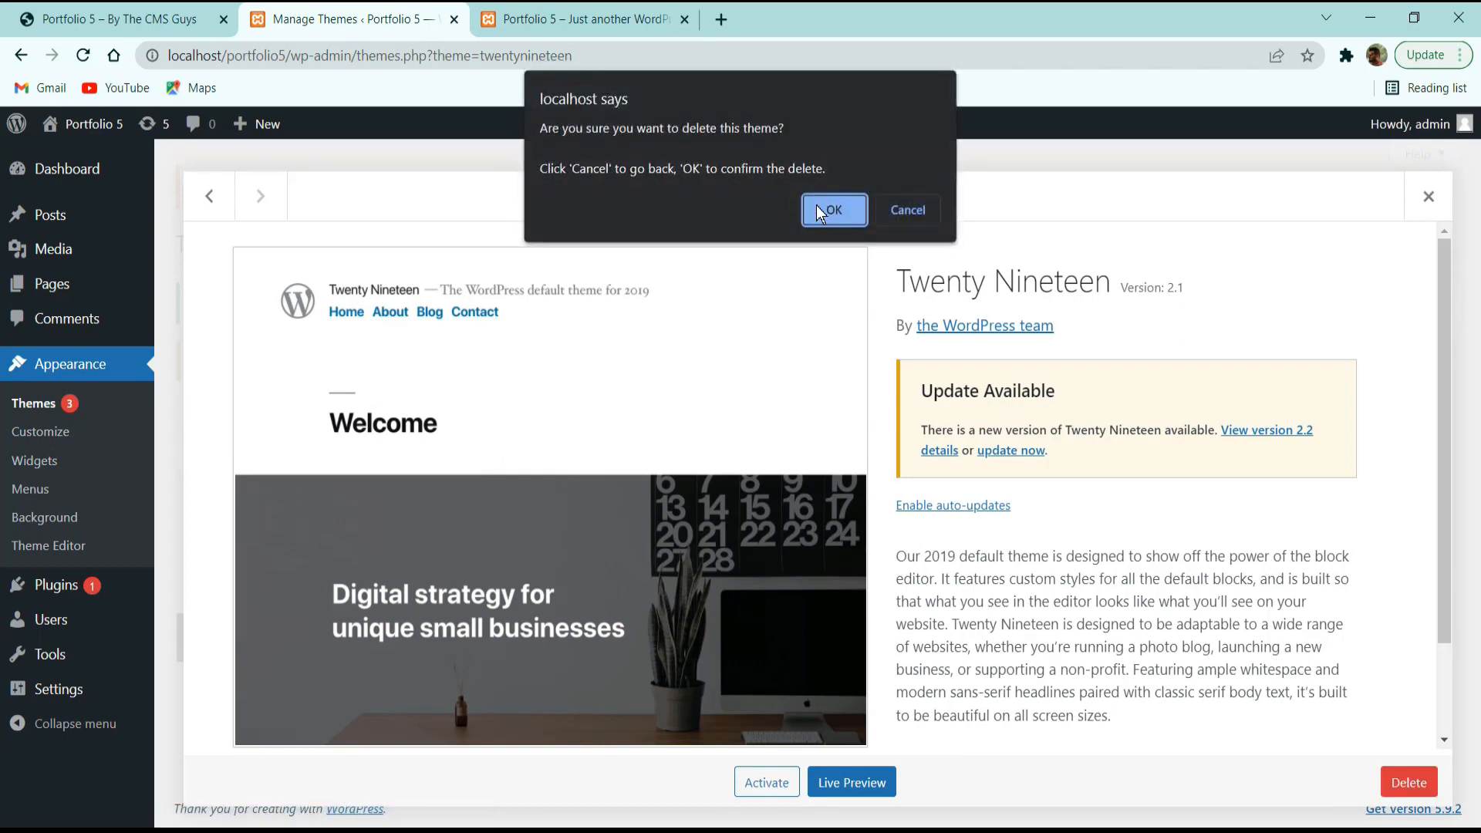
pyautogui.click(820, 210)
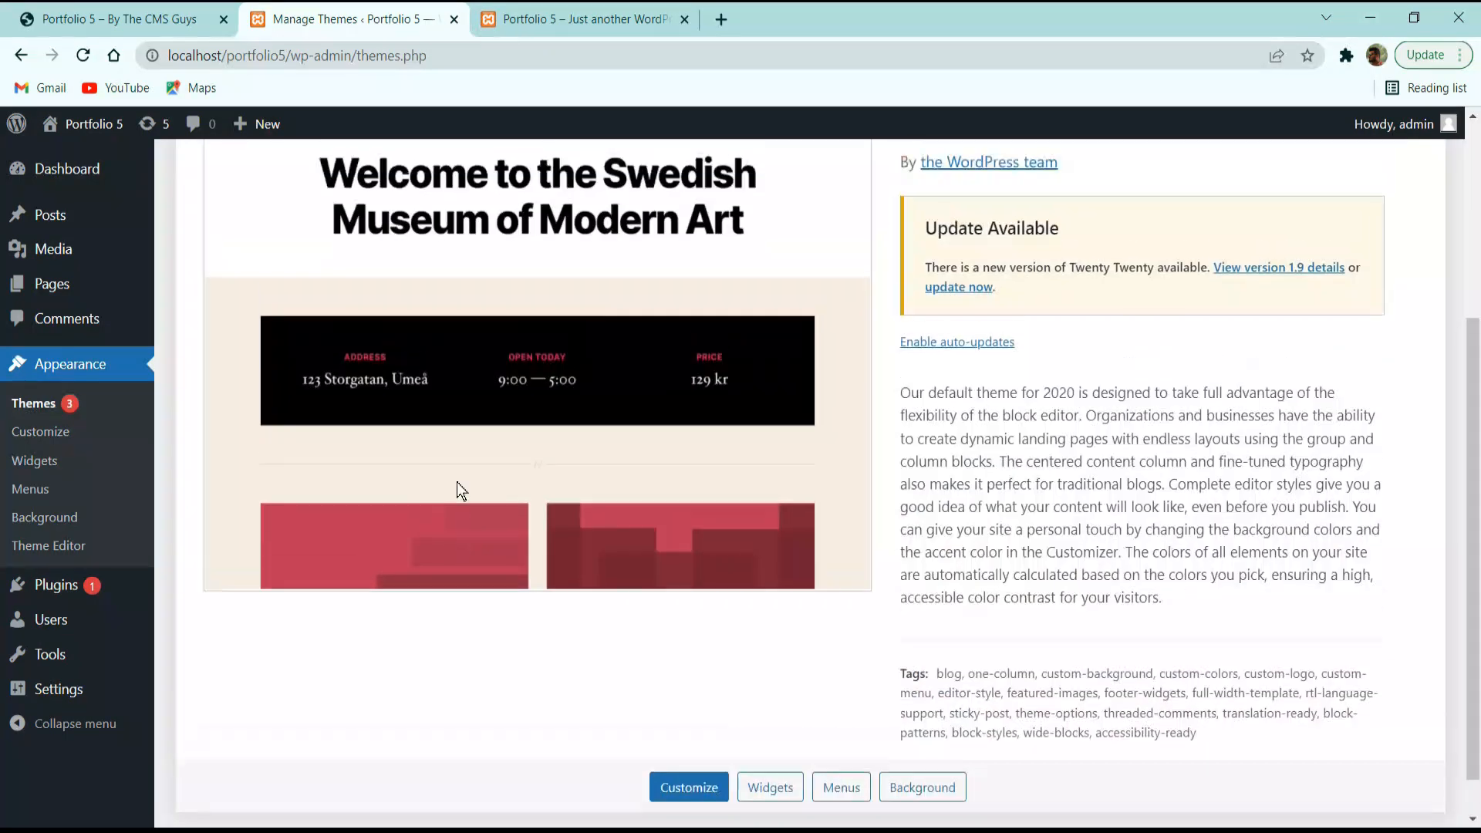
pyautogui.scroll(4, 815, 512)
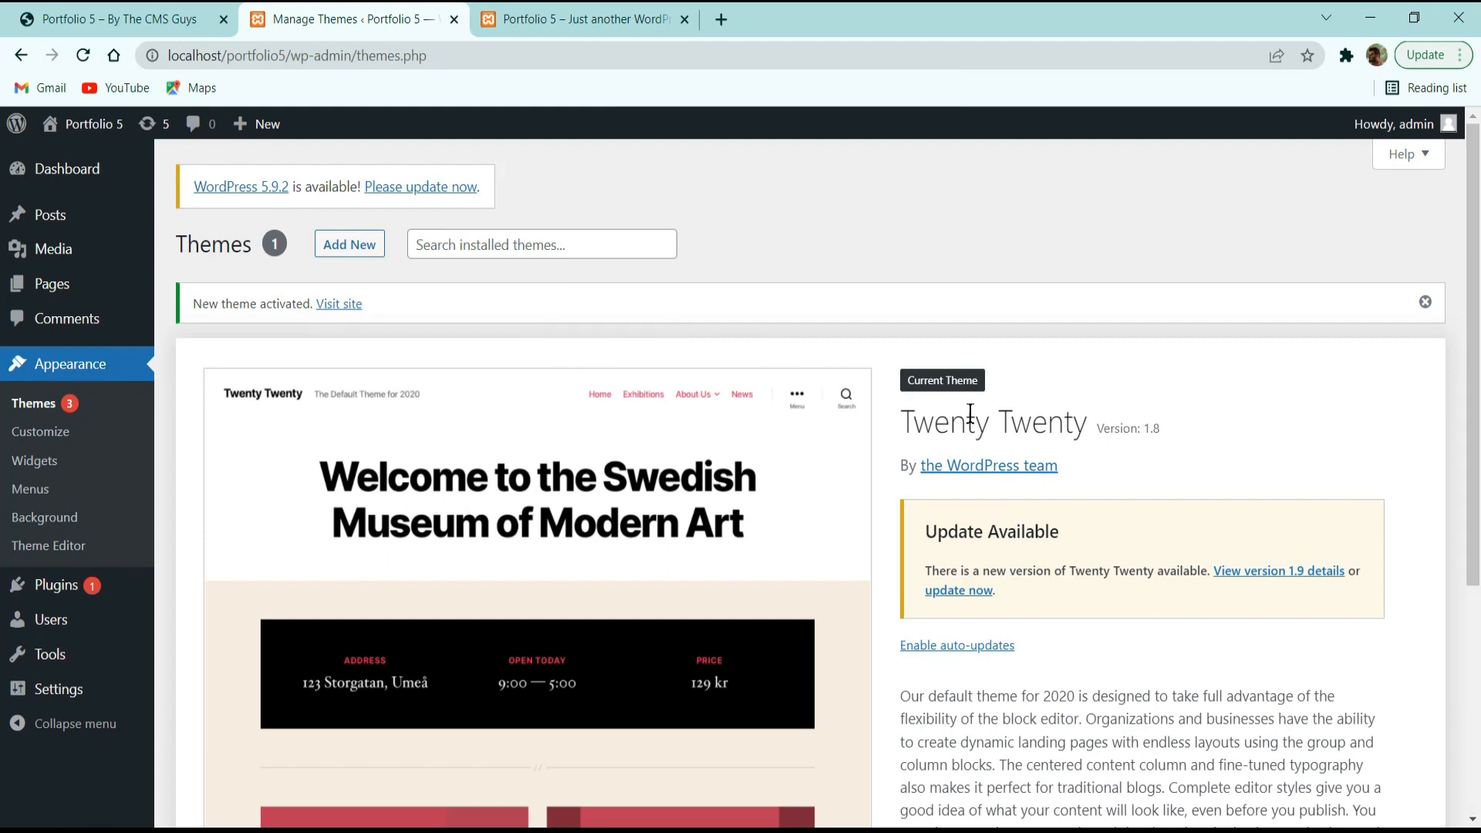
# Select Akismet Anti-Spam and Hello Dolly and bulk-delete both plugins, confirming the deletion.
pyautogui.click(43, 594)
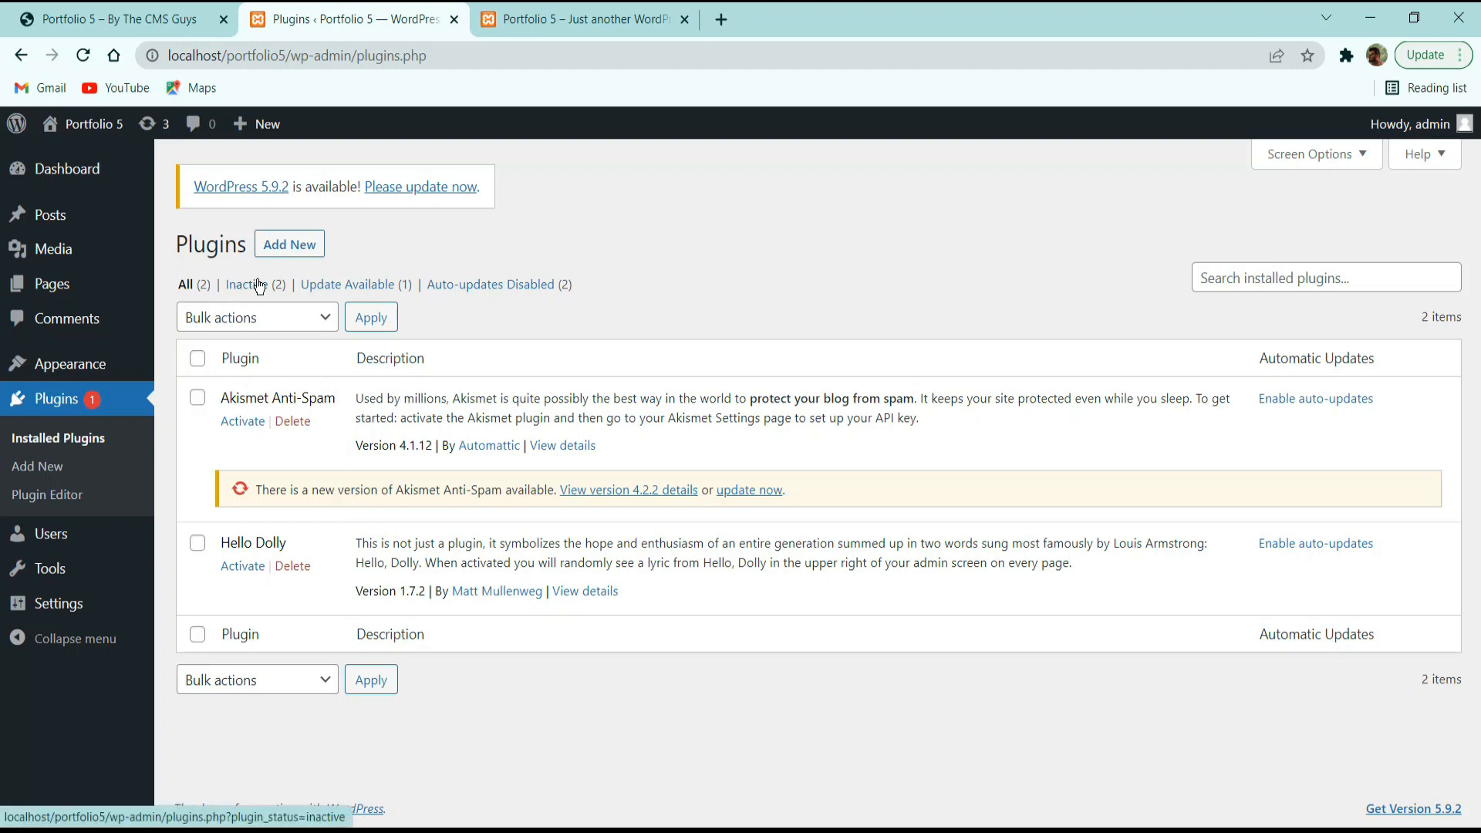
pyautogui.click(199, 359)
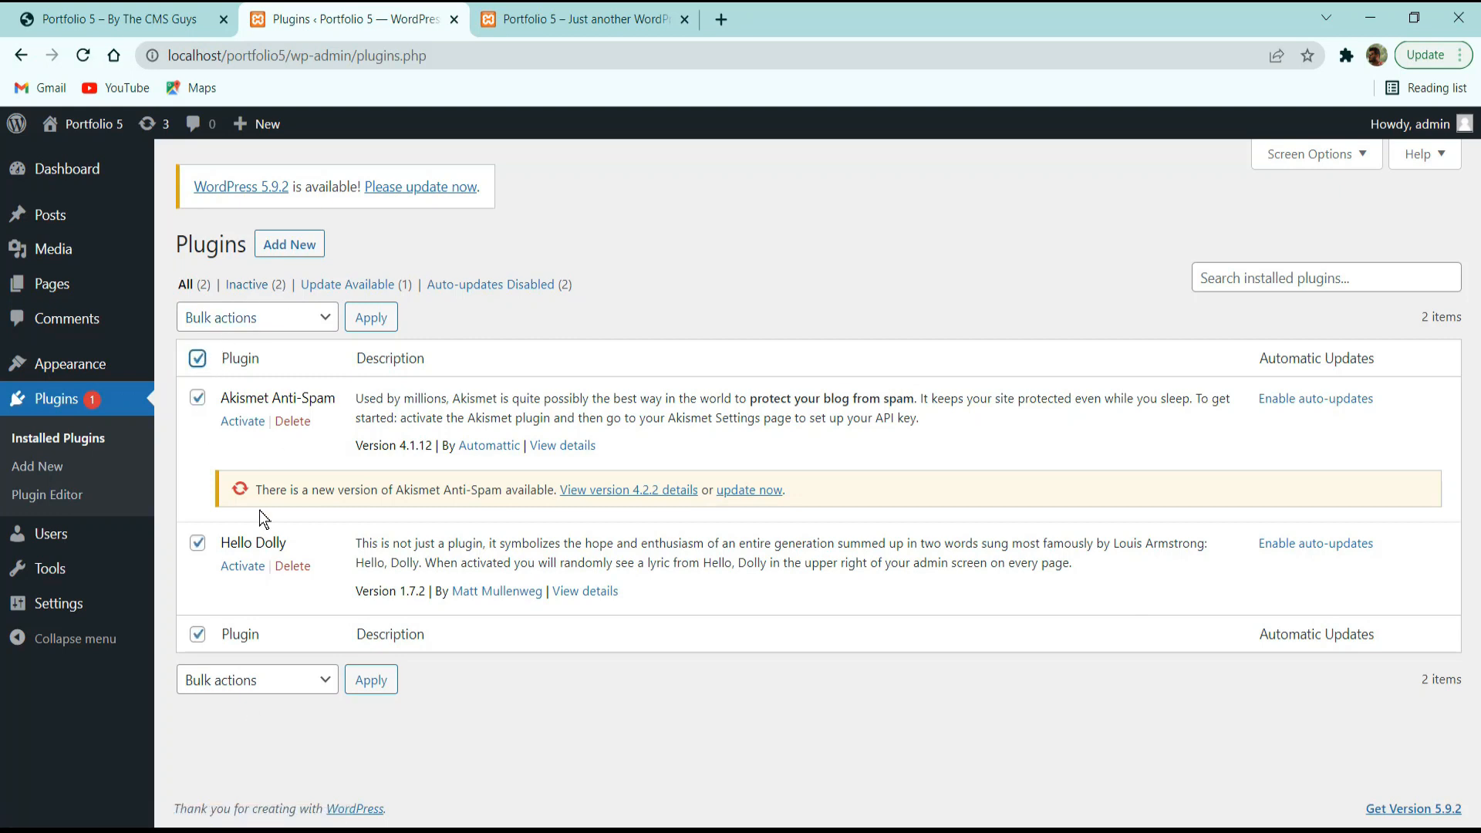
pyautogui.click(247, 318)
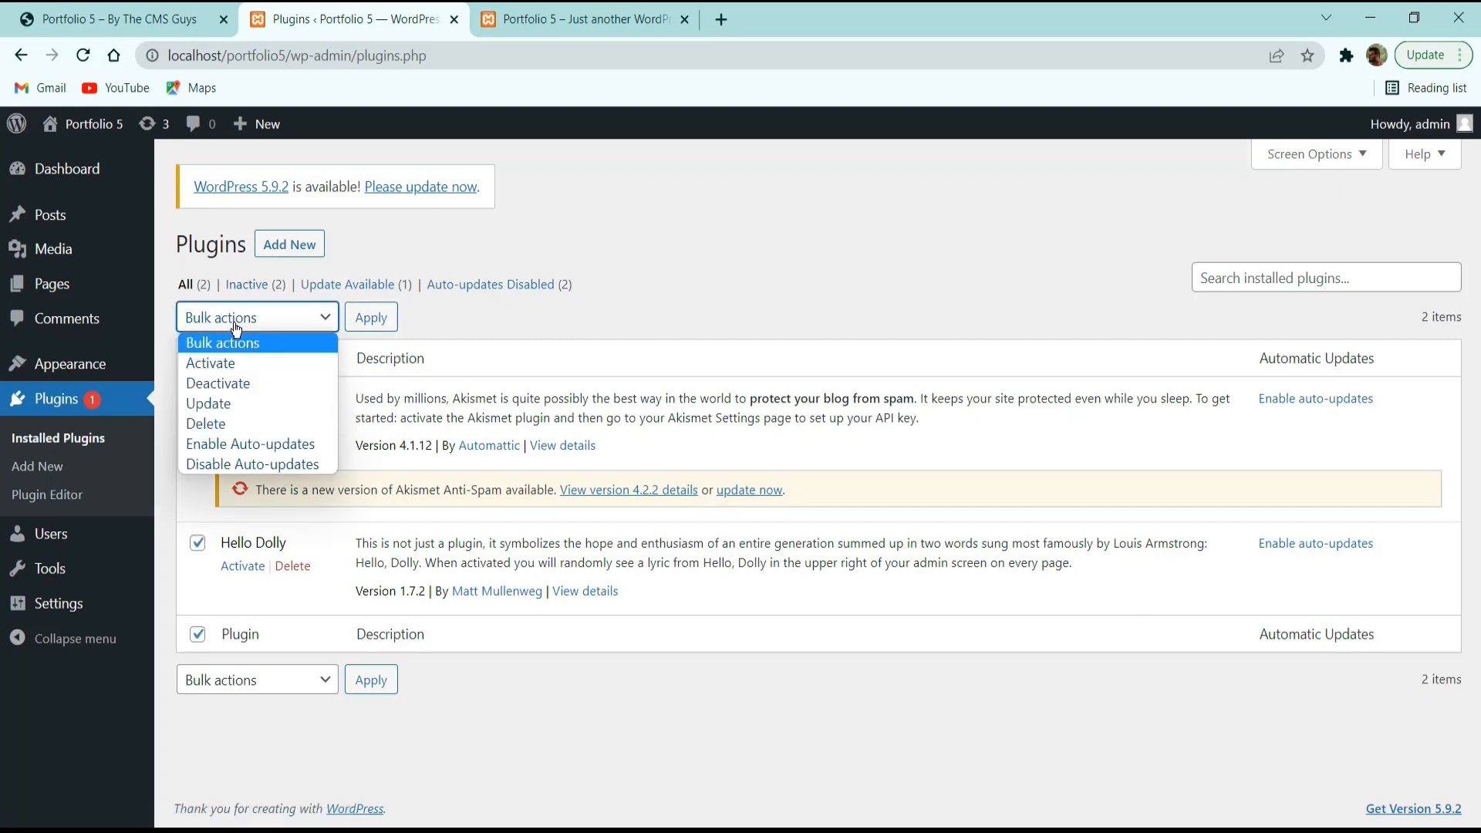
pyautogui.click(235, 384)
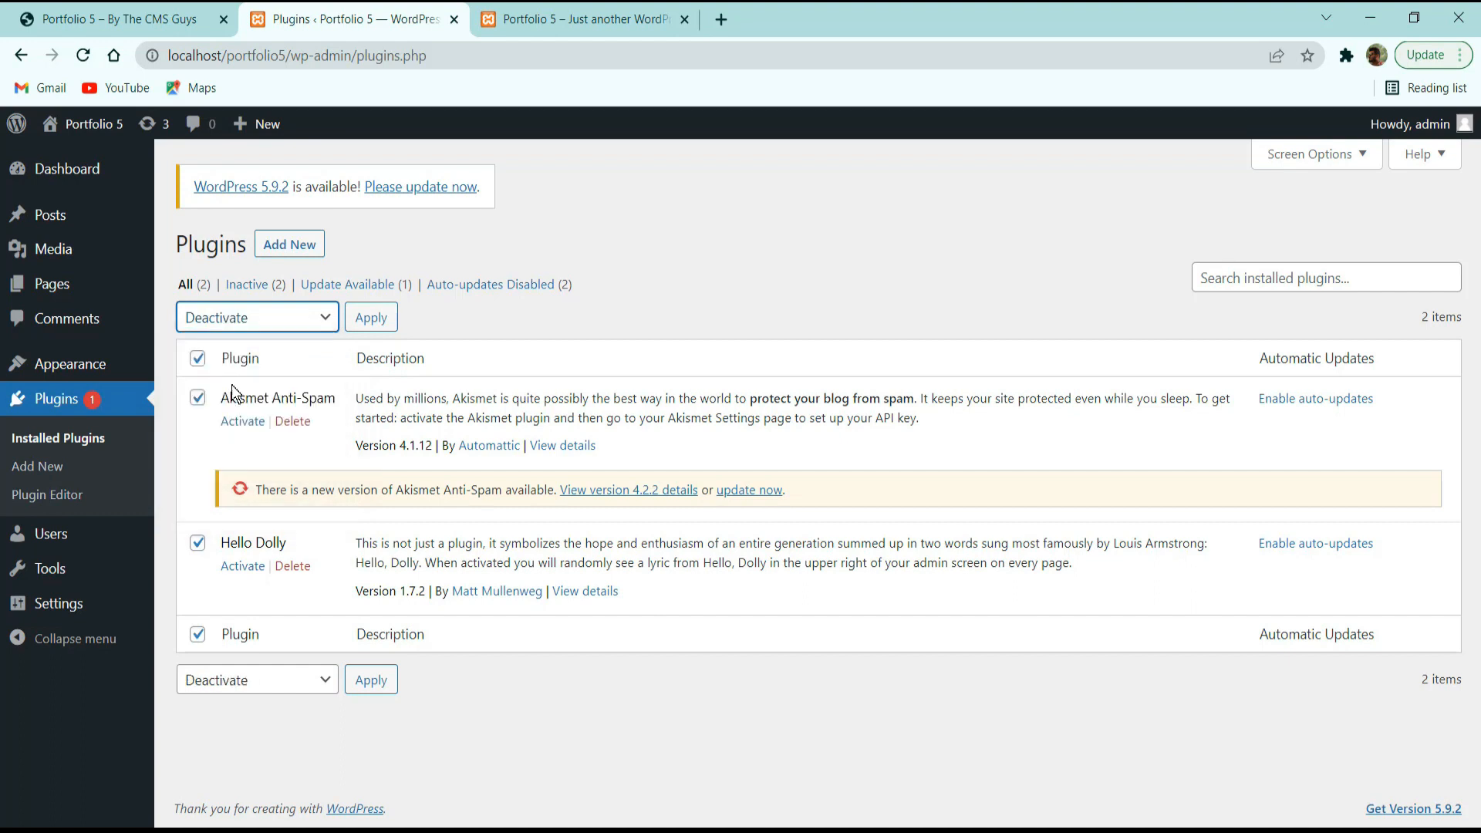
pyautogui.click(257, 318)
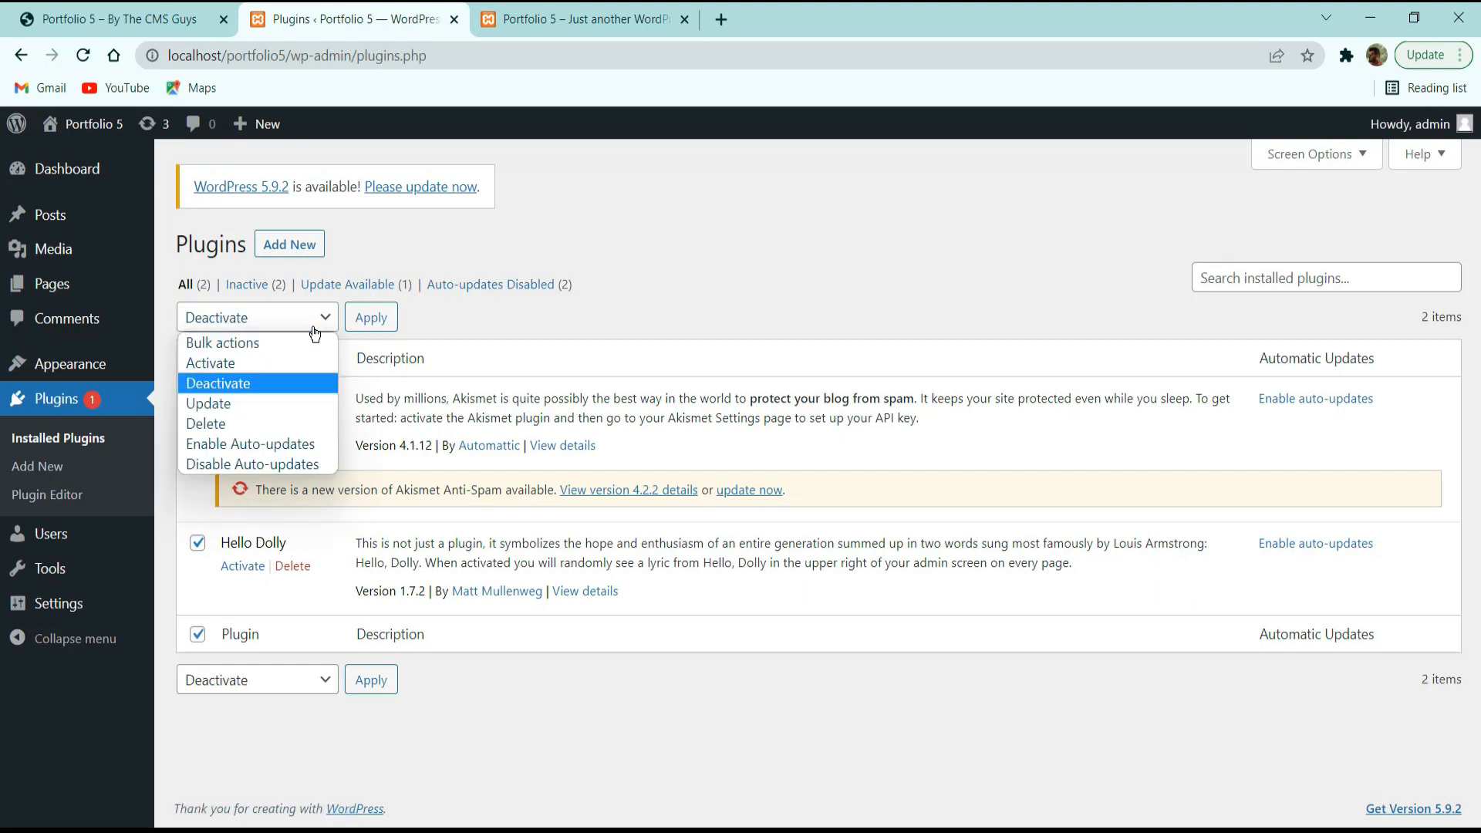
pyautogui.click(257, 336)
pyautogui.click(449, 307)
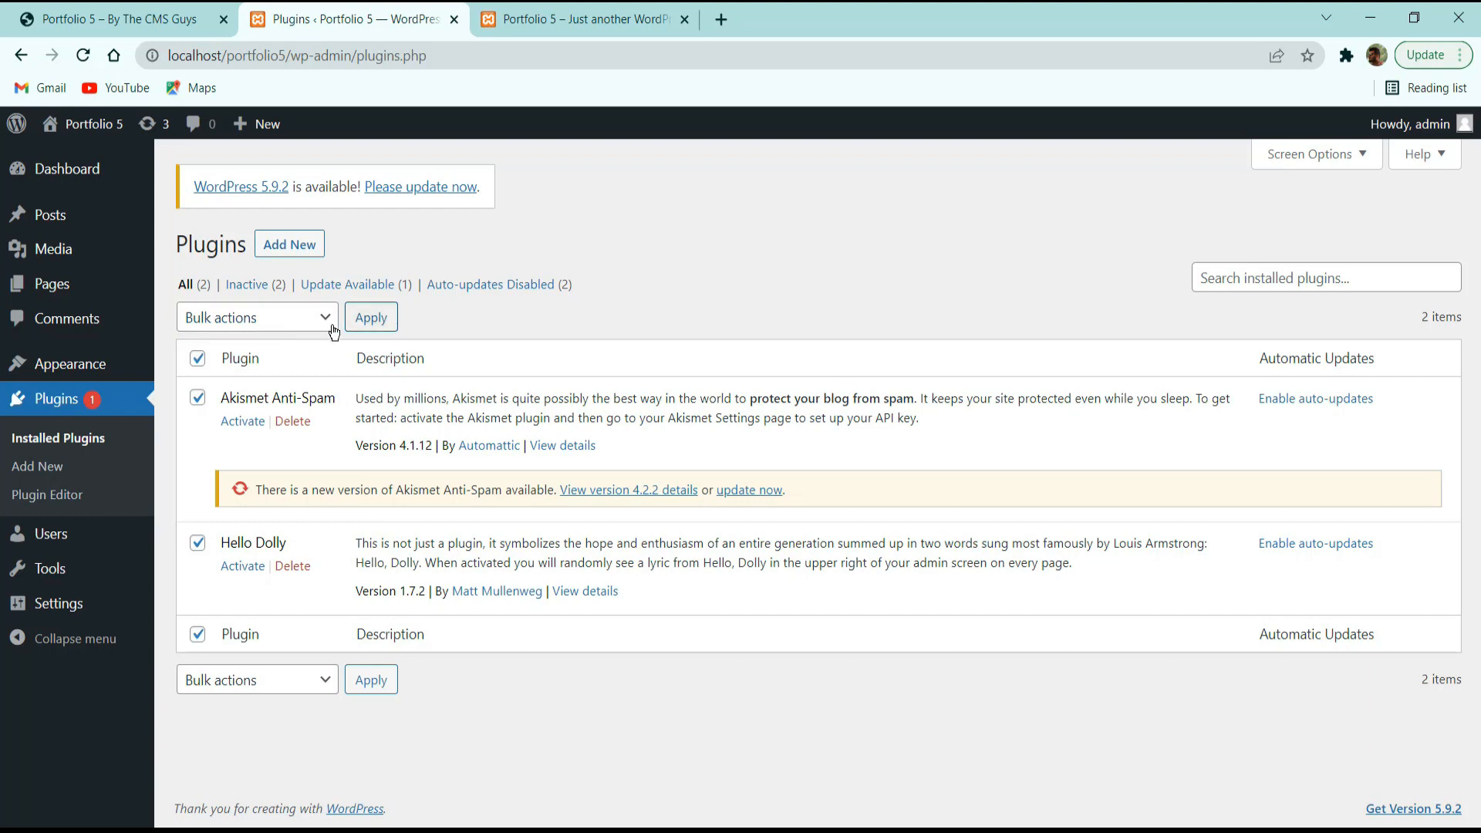
pyautogui.click(267, 326)
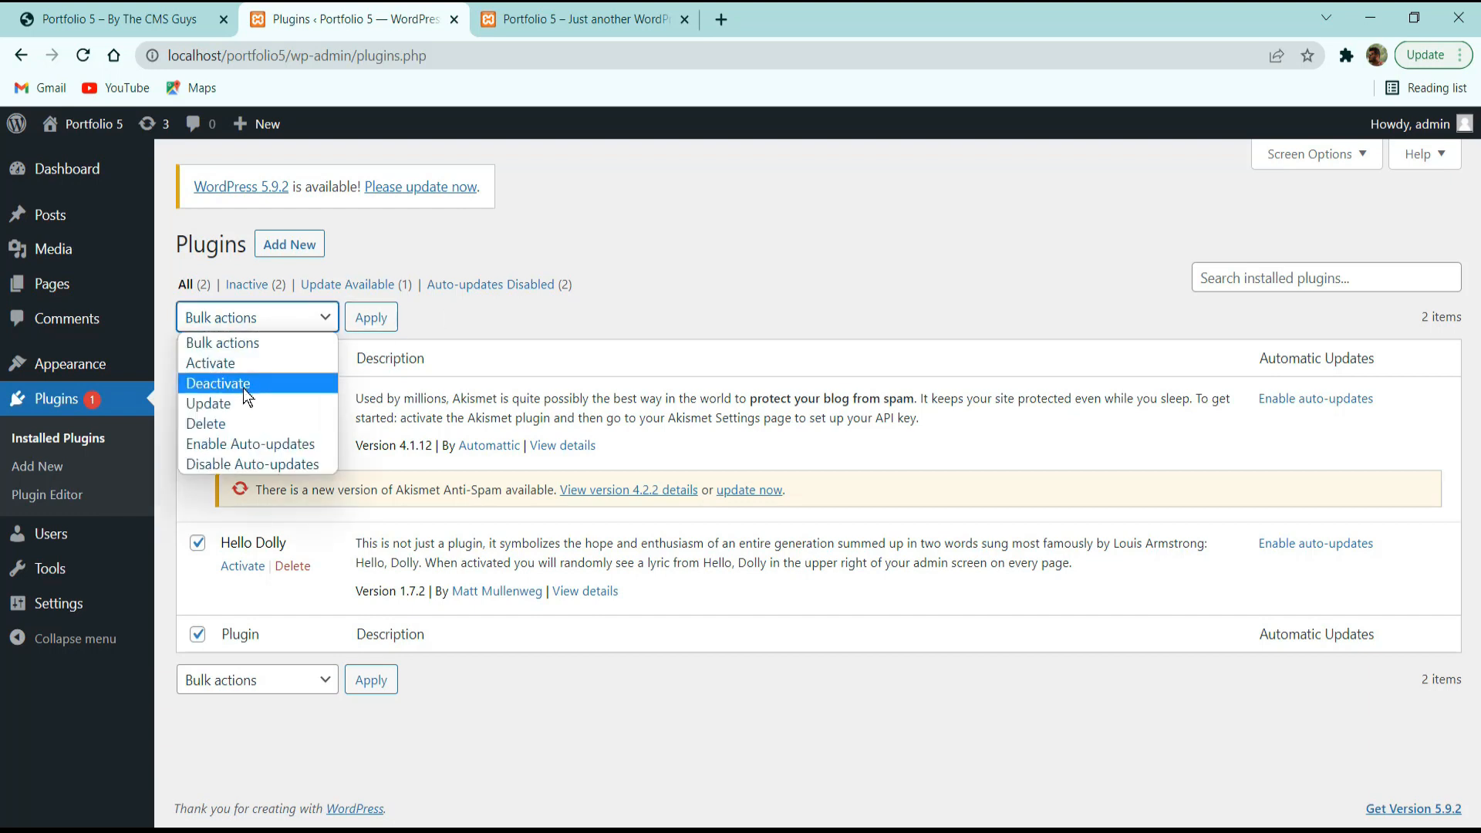
pyautogui.click(230, 425)
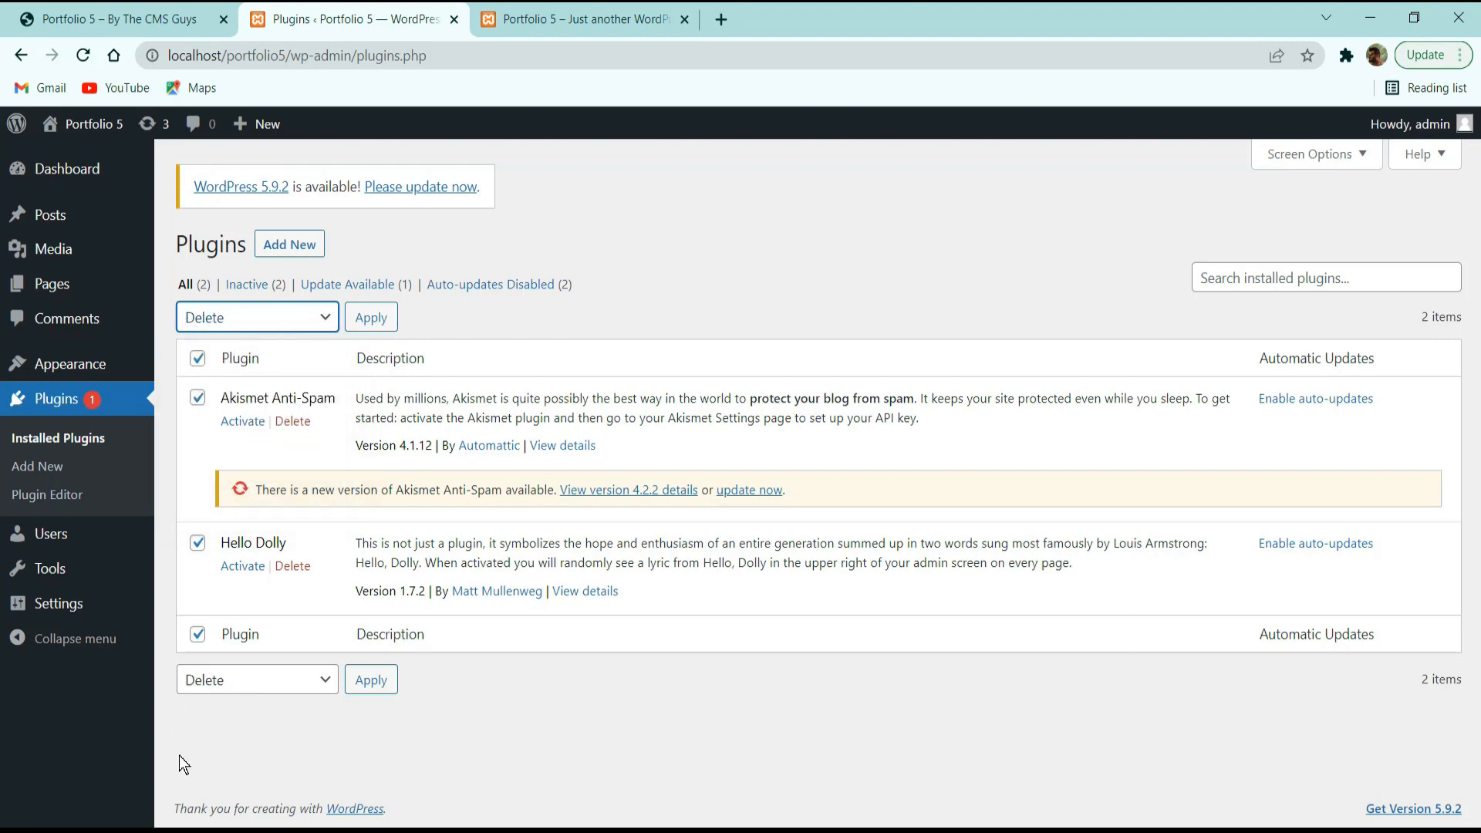
pyautogui.click(375, 321)
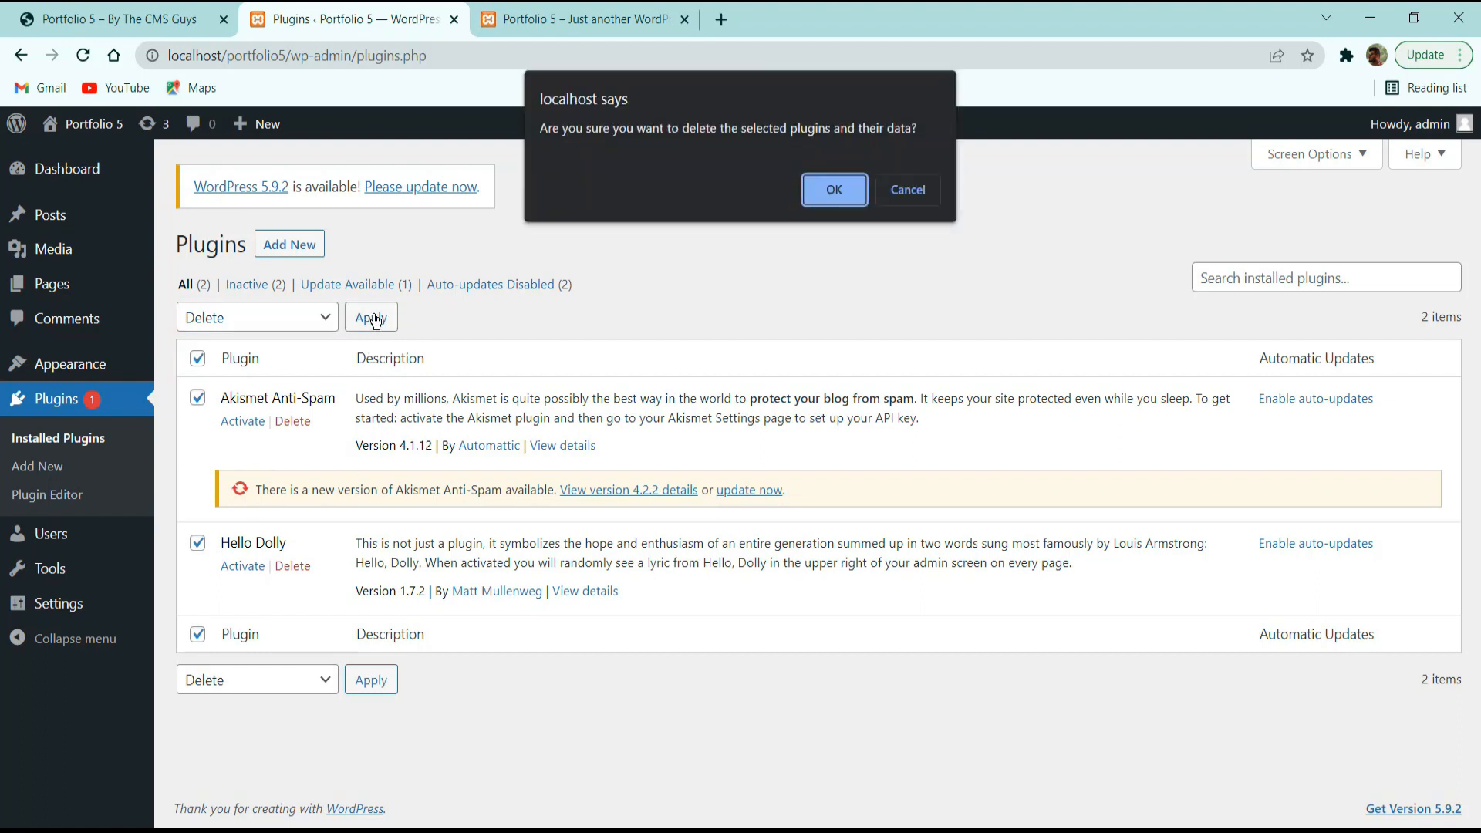
pyautogui.click(829, 186)
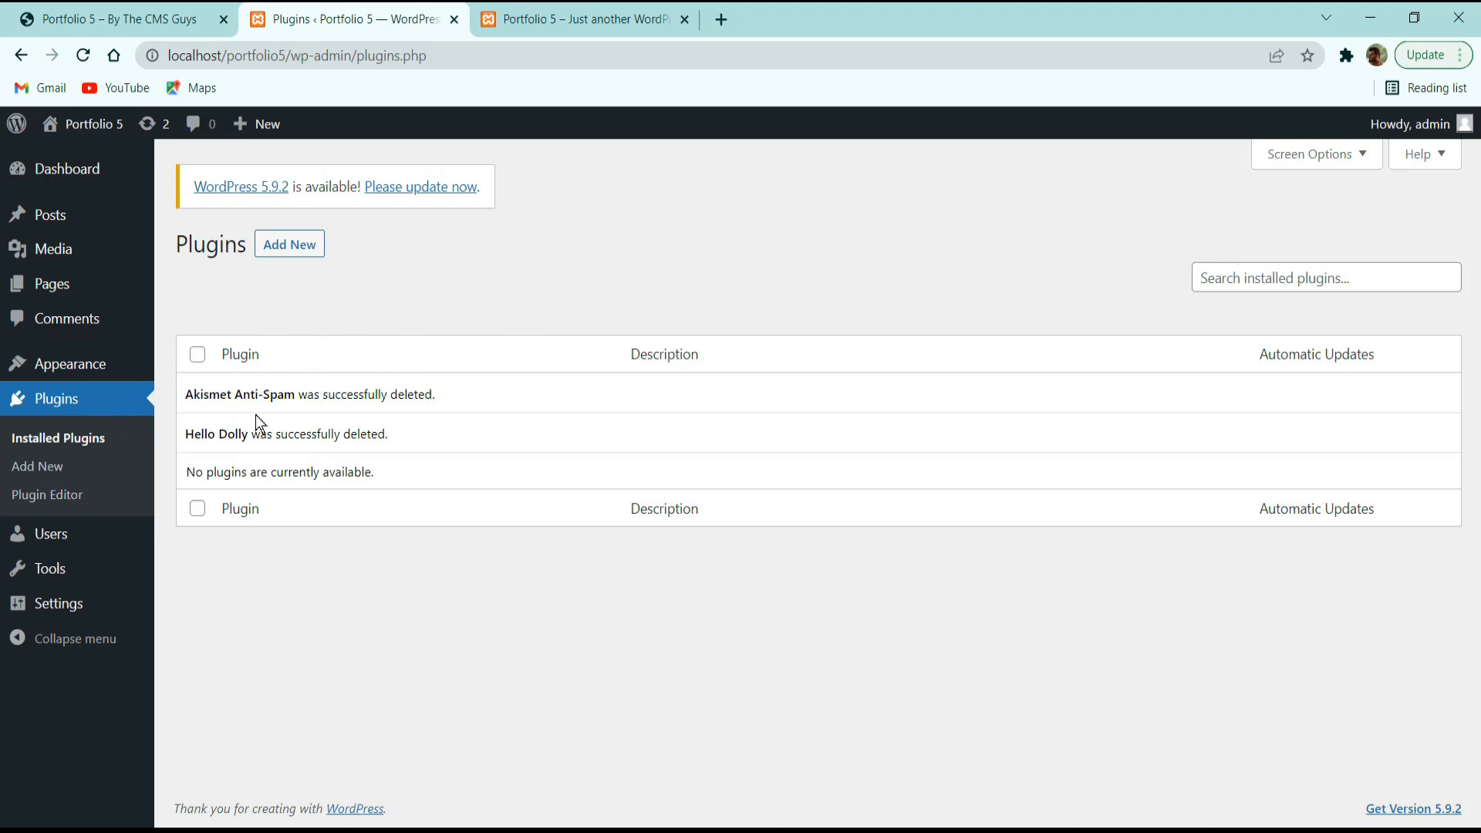
pyautogui.click(47, 534)
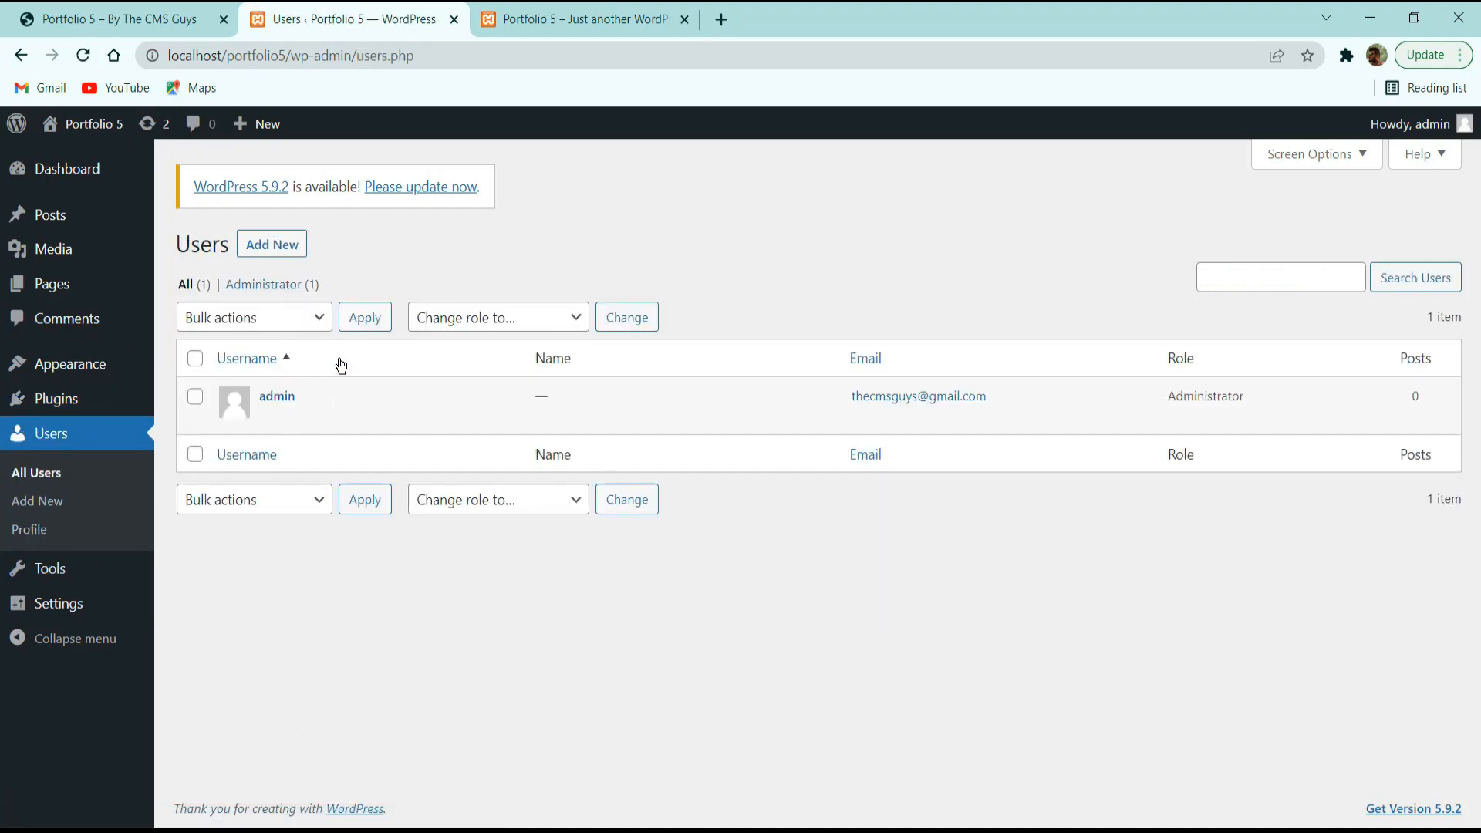
# Review the single Administrator account, opening and closing the role dropdown without changes.
pyautogui.moveTo(311, 430)
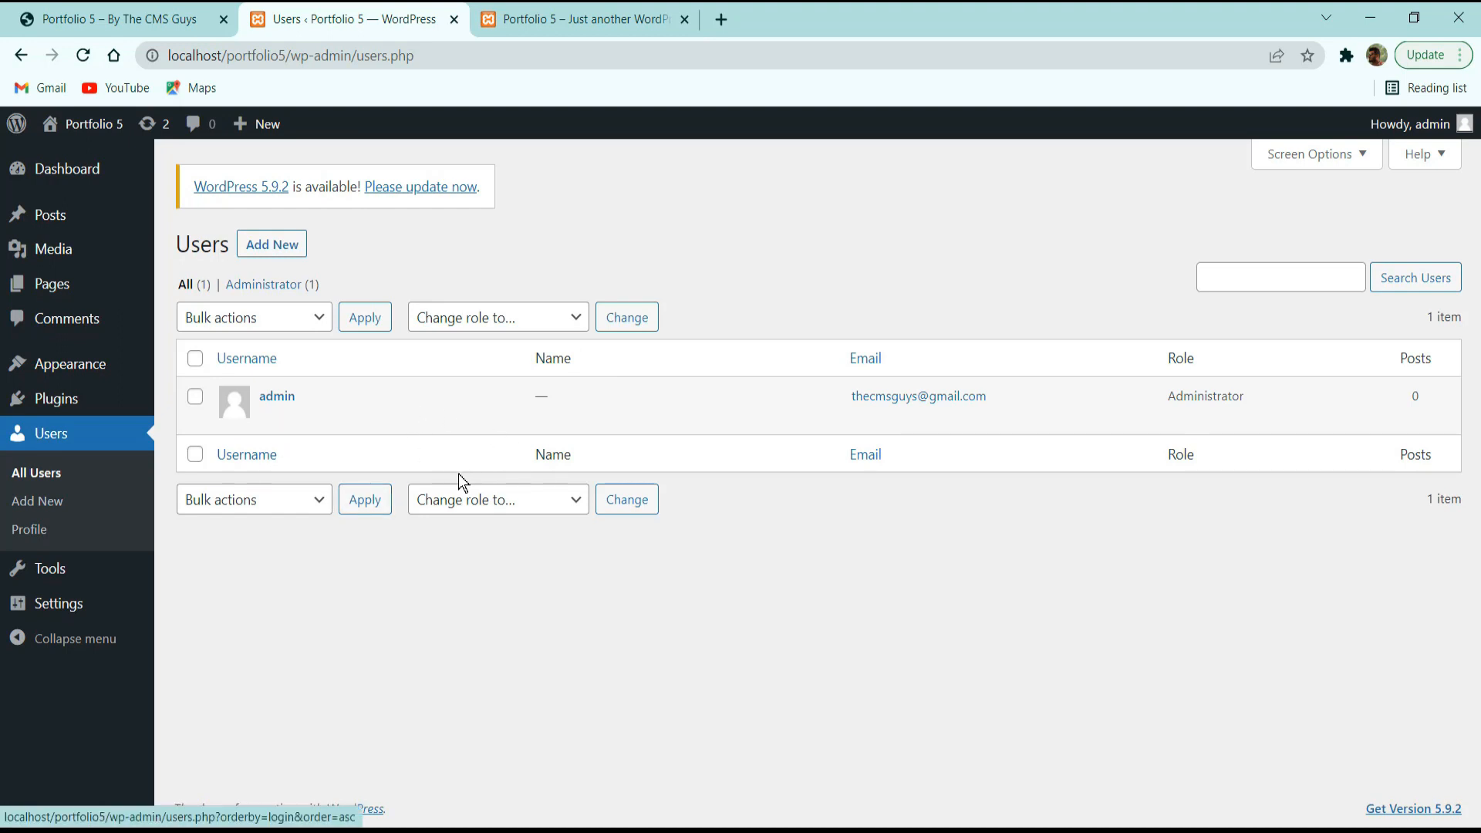
pyautogui.click(455, 500)
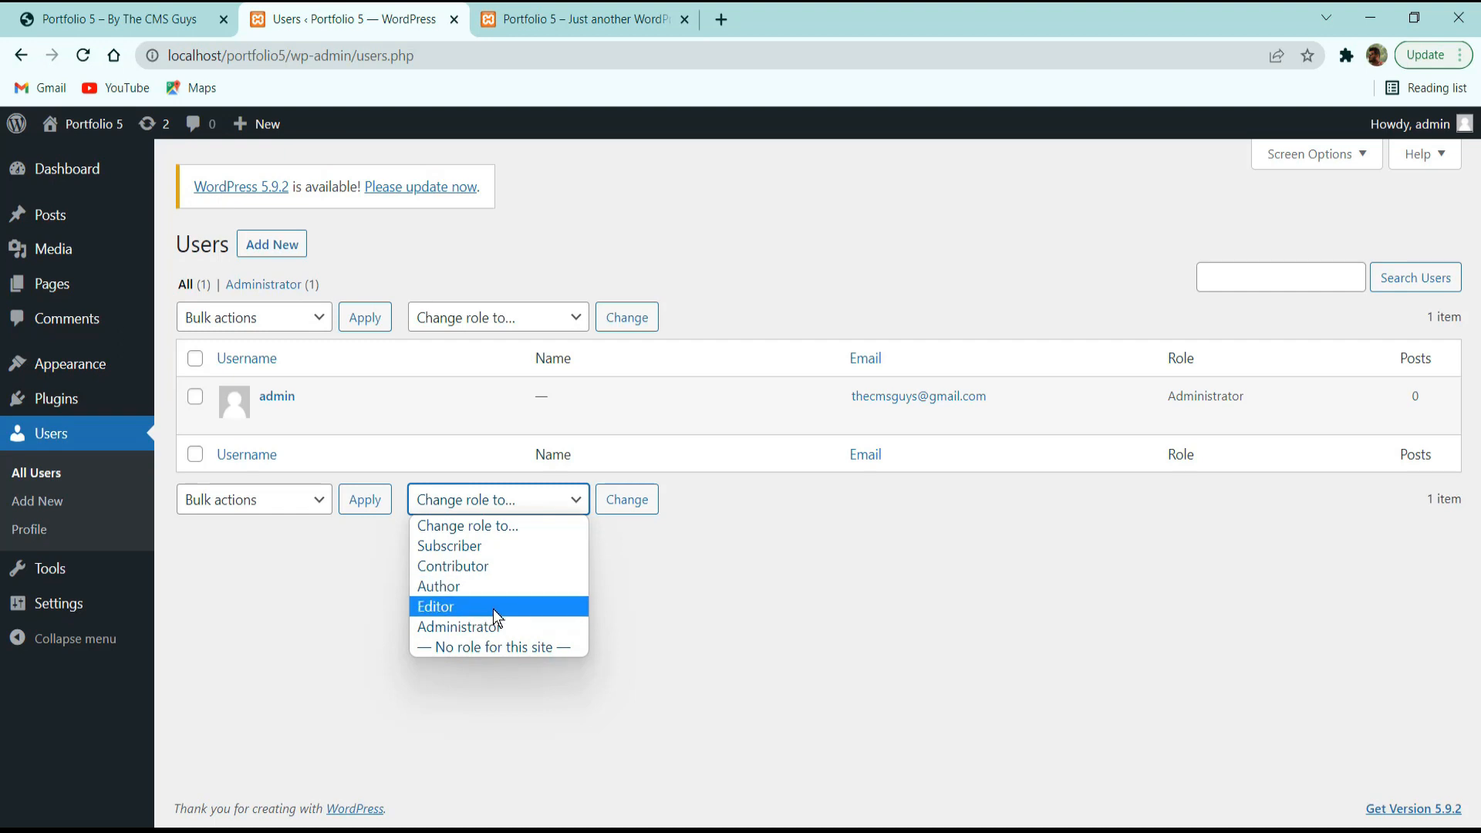
pyautogui.click(747, 590)
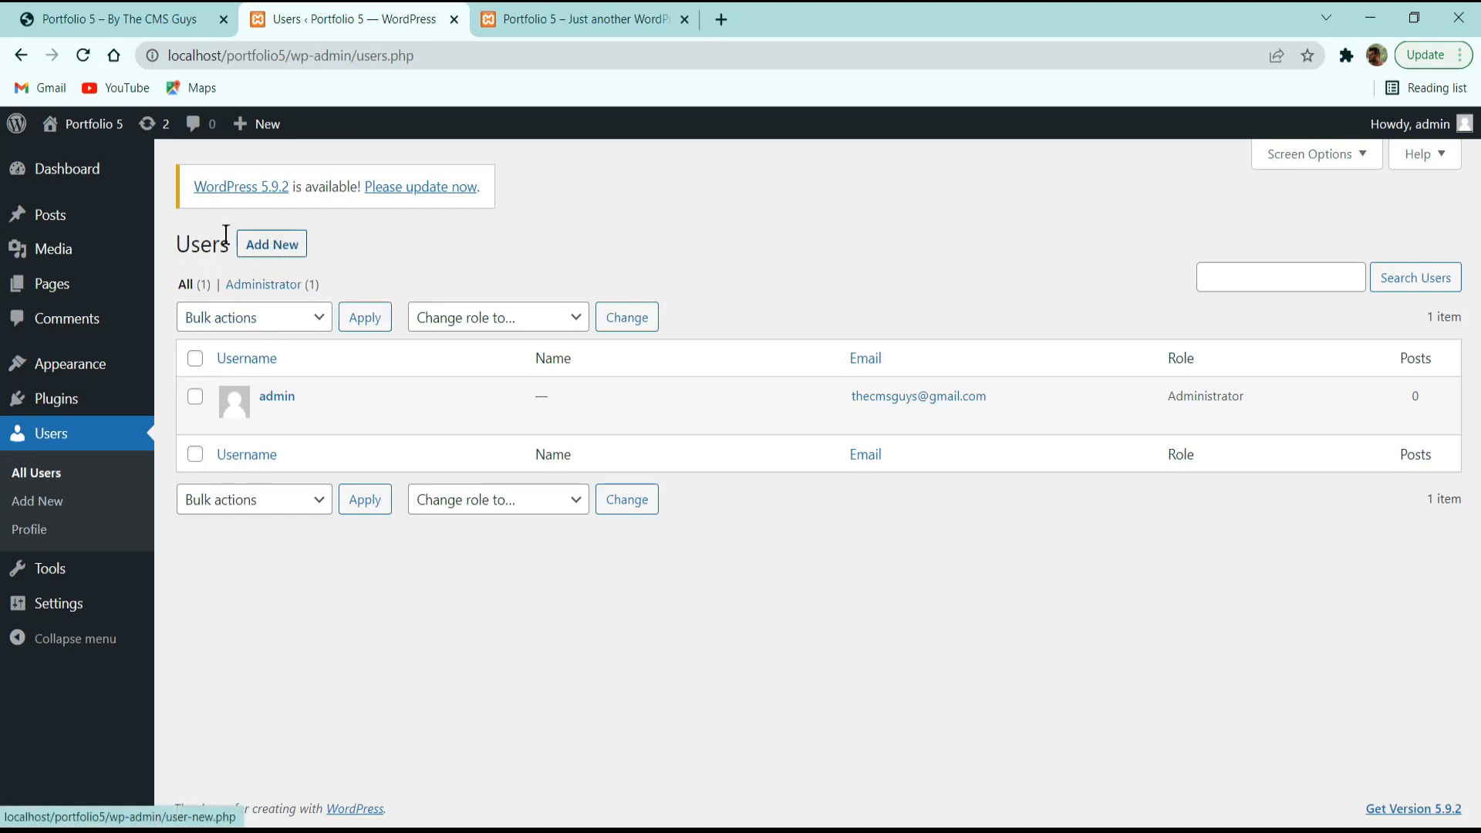
# Open the Add New User form and step through its empty username, e-mail and name fields.
pyautogui.click(263, 247)
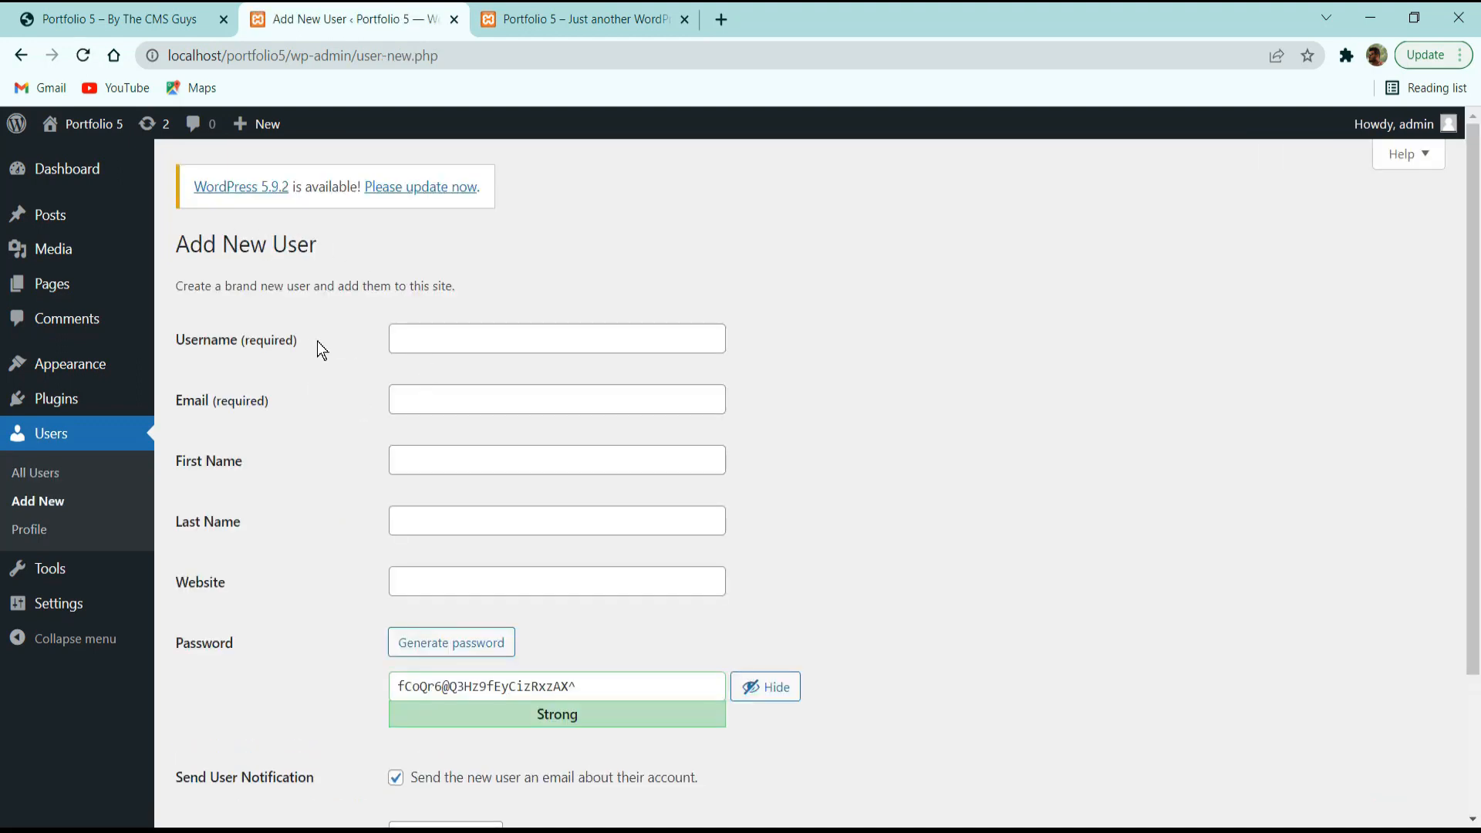
pyautogui.click(444, 325)
pyautogui.click(442, 390)
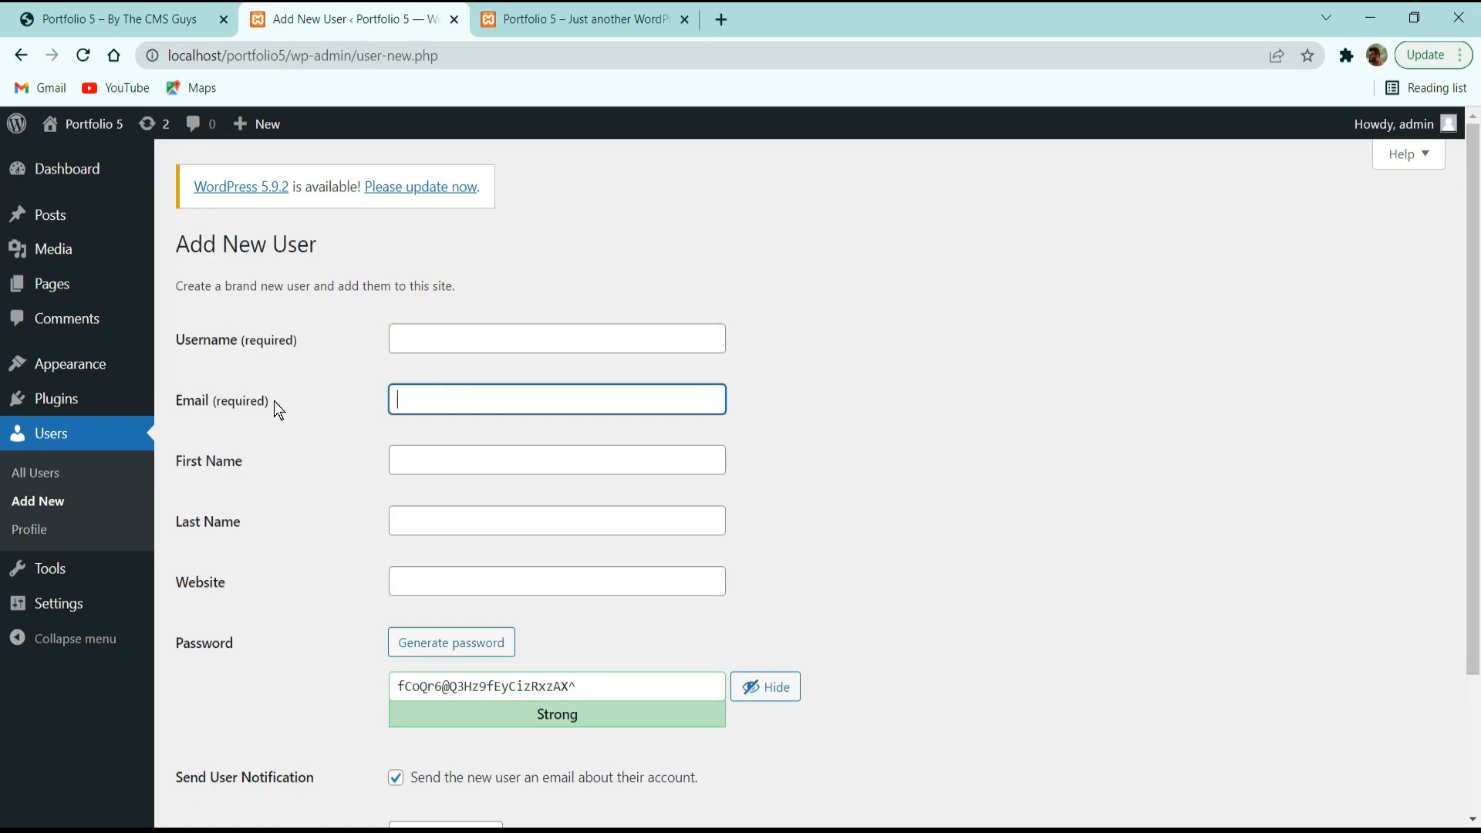
pyautogui.moveTo(275, 402); pyautogui.dragTo(166, 344)
pyautogui.click(200, 366)
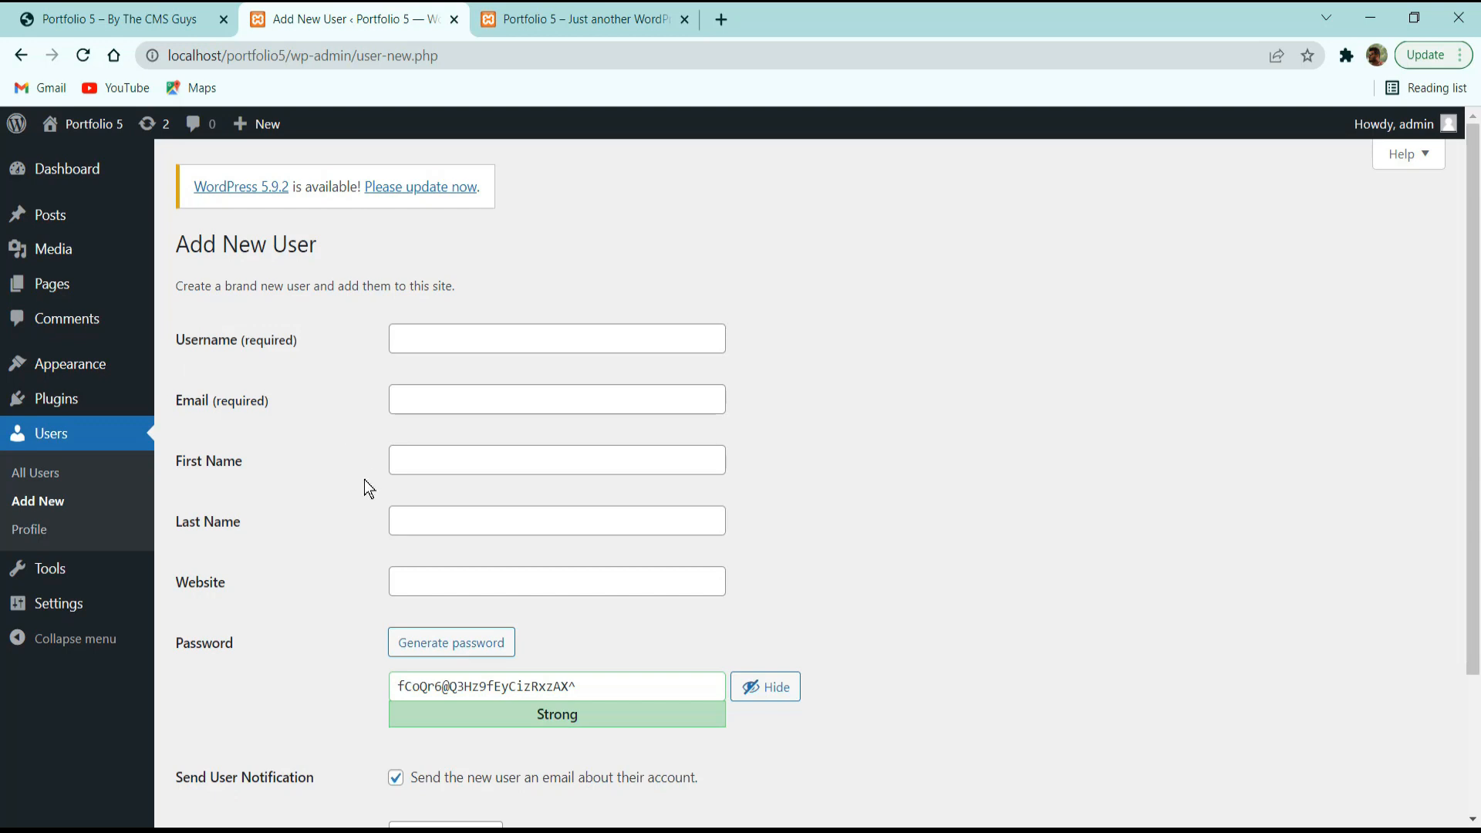
pyautogui.click(429, 456)
pyautogui.click(446, 525)
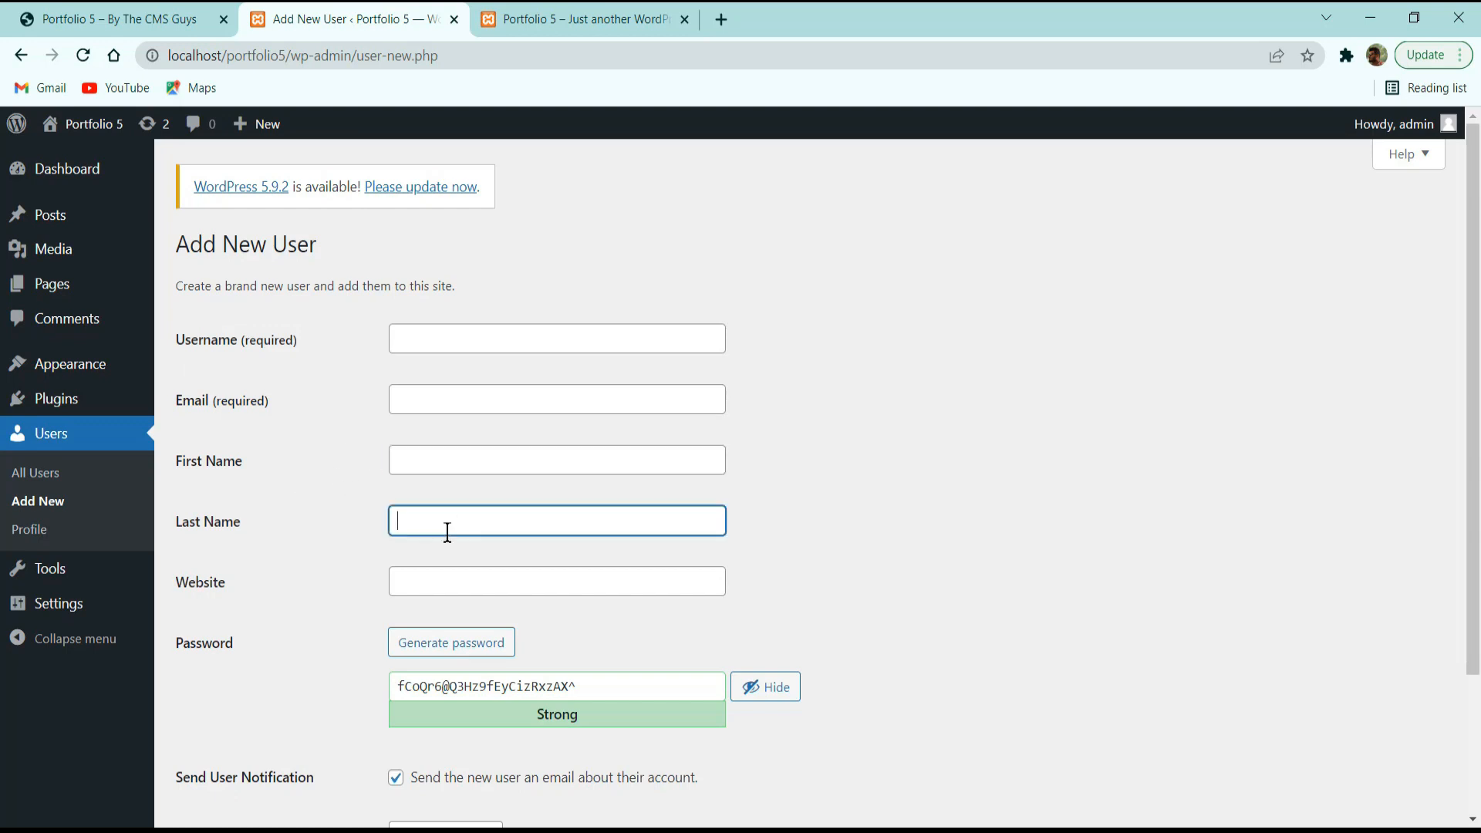
pyautogui.scroll(-3, 345, 586)
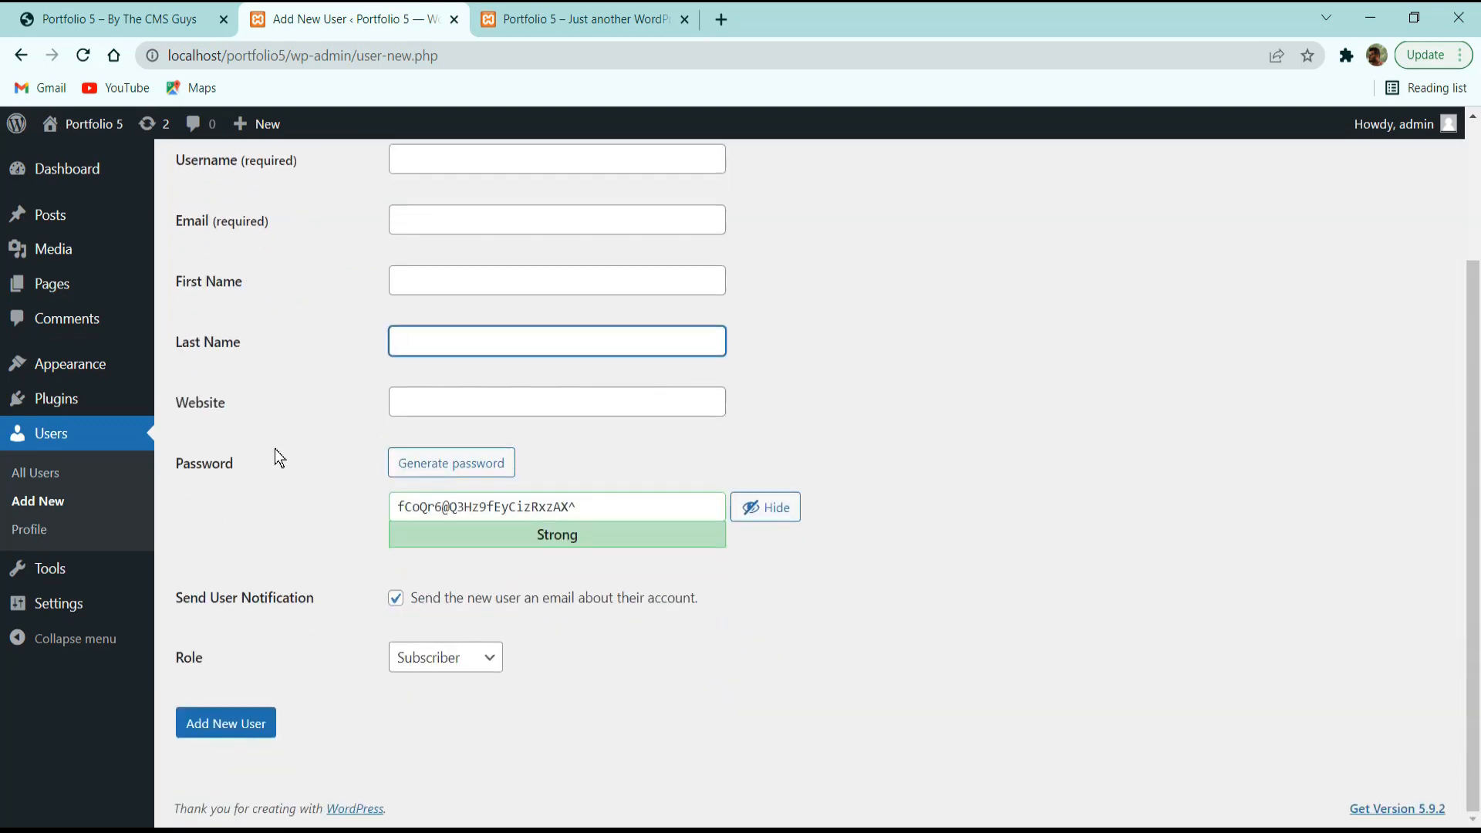
# Generate a series of new random passwords for the new user.
pyautogui.click(432, 467)
pyautogui.click(434, 467)
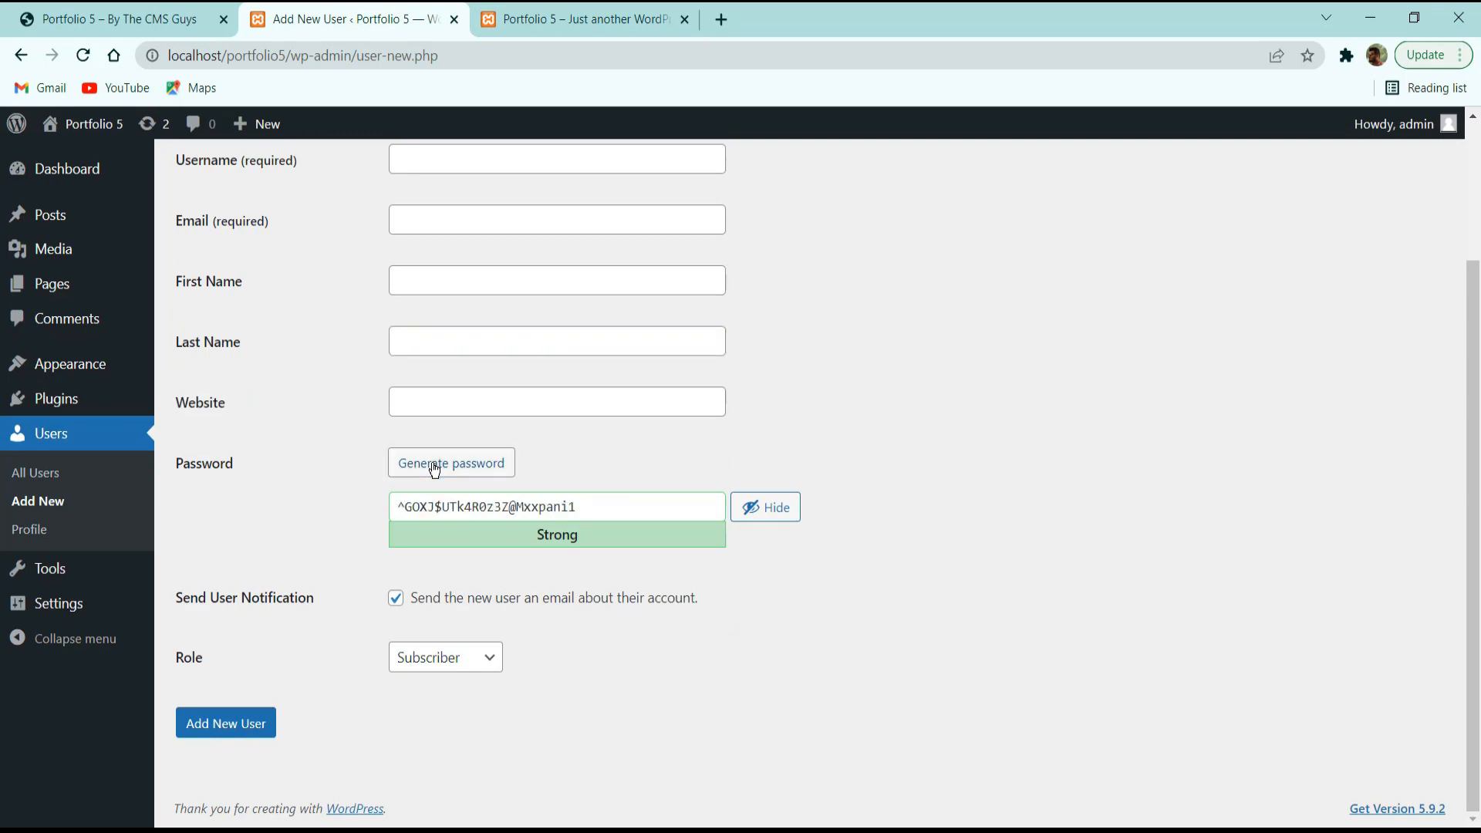
pyautogui.click(435, 470)
pyautogui.click(435, 470)
pyautogui.click(435, 470)
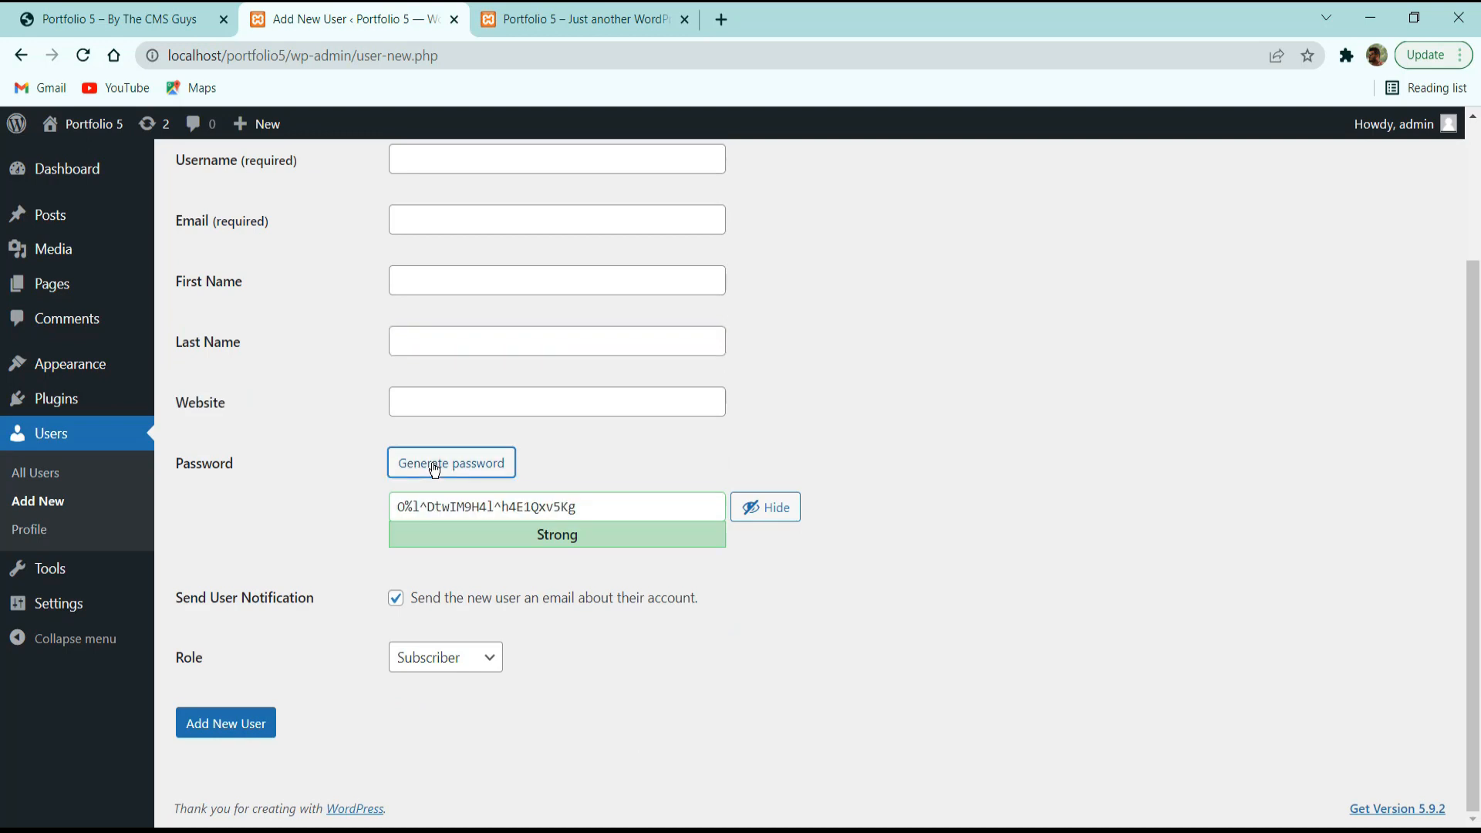
pyautogui.click(435, 469)
pyautogui.click(435, 470)
pyautogui.click(435, 469)
pyautogui.click(435, 470)
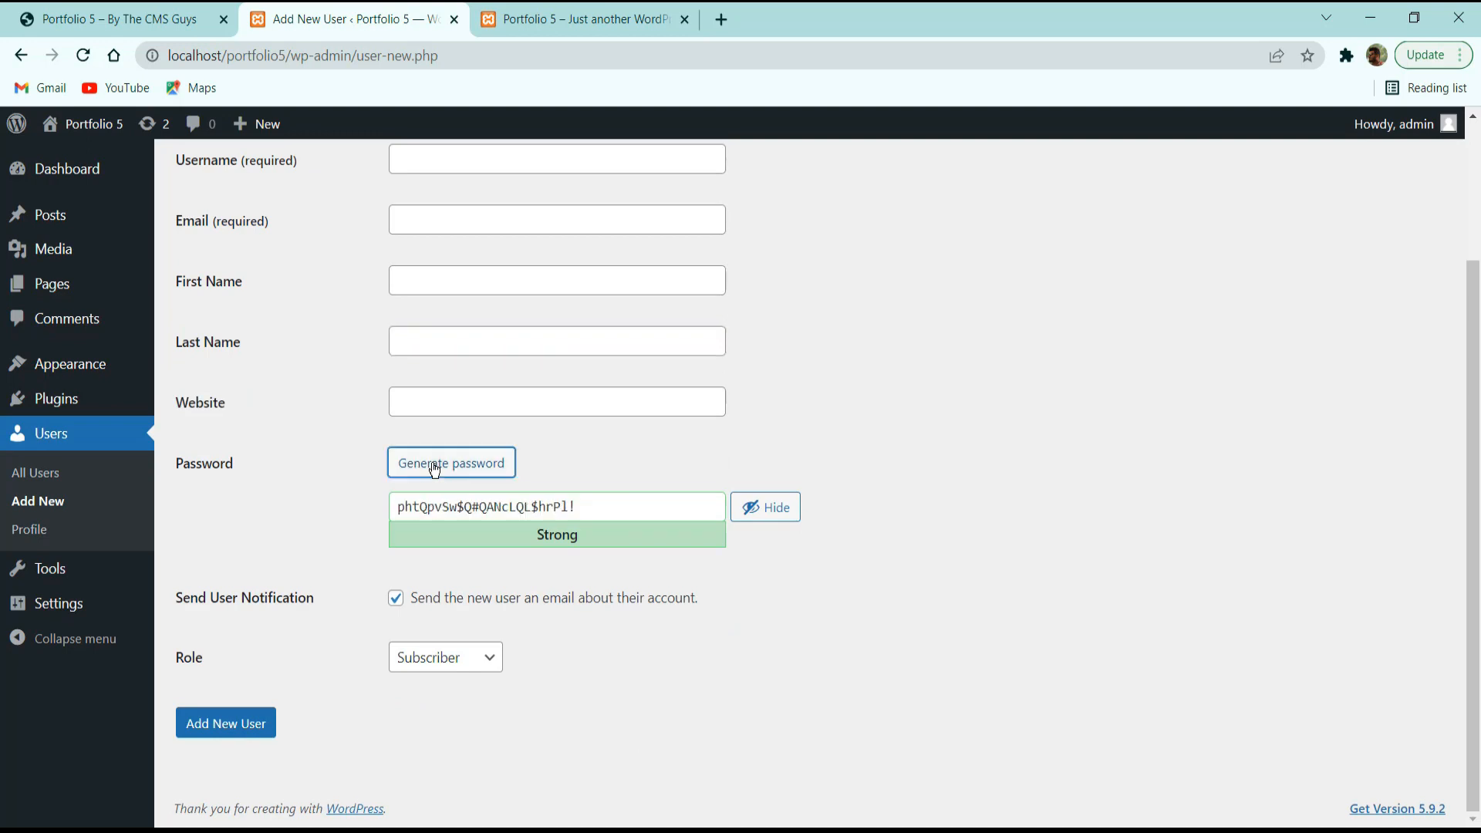
pyautogui.click(435, 469)
pyautogui.click(435, 469)
pyautogui.click(435, 468)
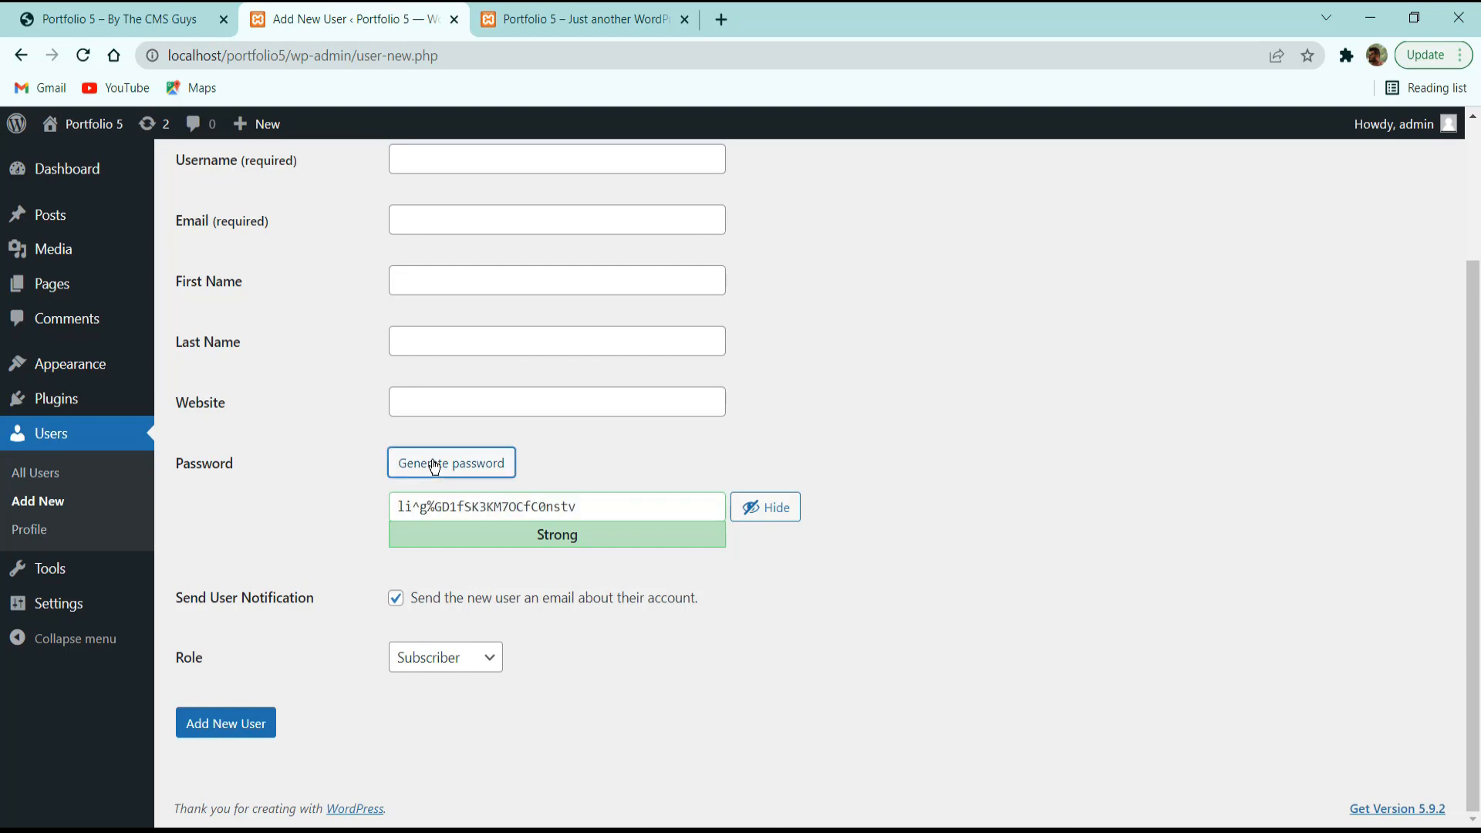
# Try the weak password 'asdfg', confirm the weak-password prompt, then clear the field.
pyautogui.tripleClick(519, 503)
pyautogui.write('asdfg')
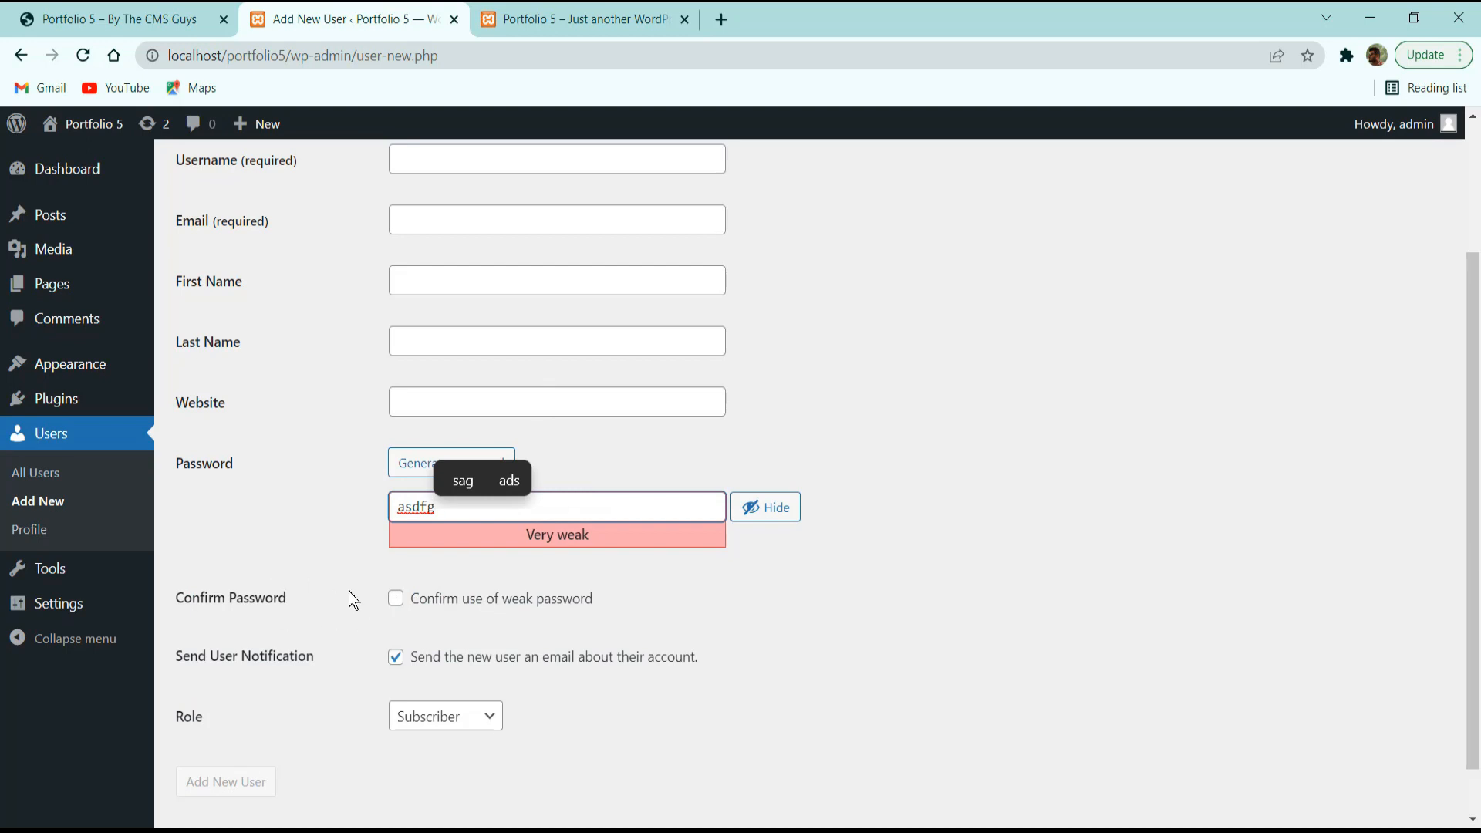
pyautogui.click(444, 603)
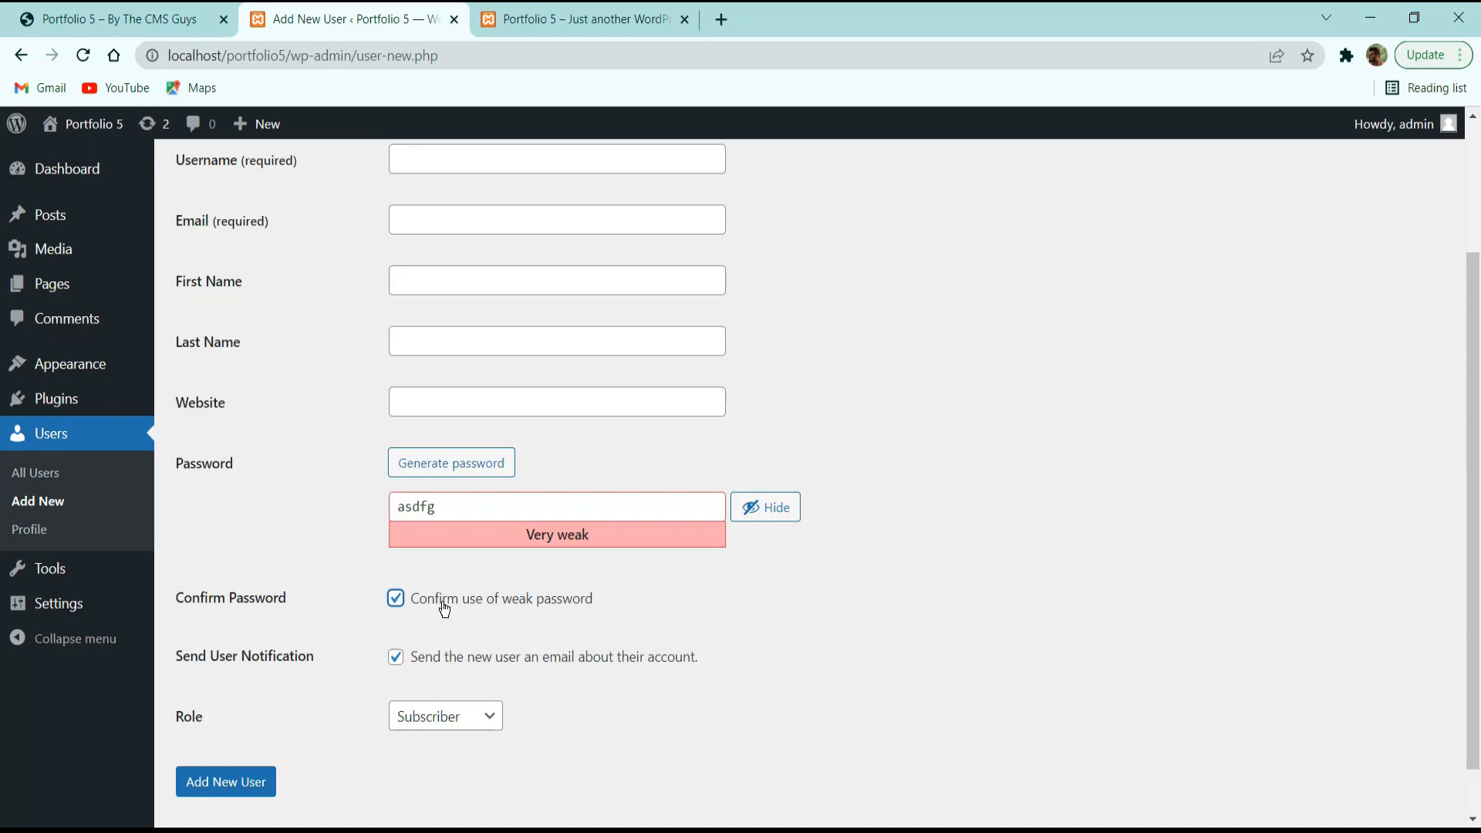
pyautogui.click(445, 610)
pyautogui.click(400, 601)
pyautogui.moveTo(444, 519); pyautogui.dragTo(367, 503)
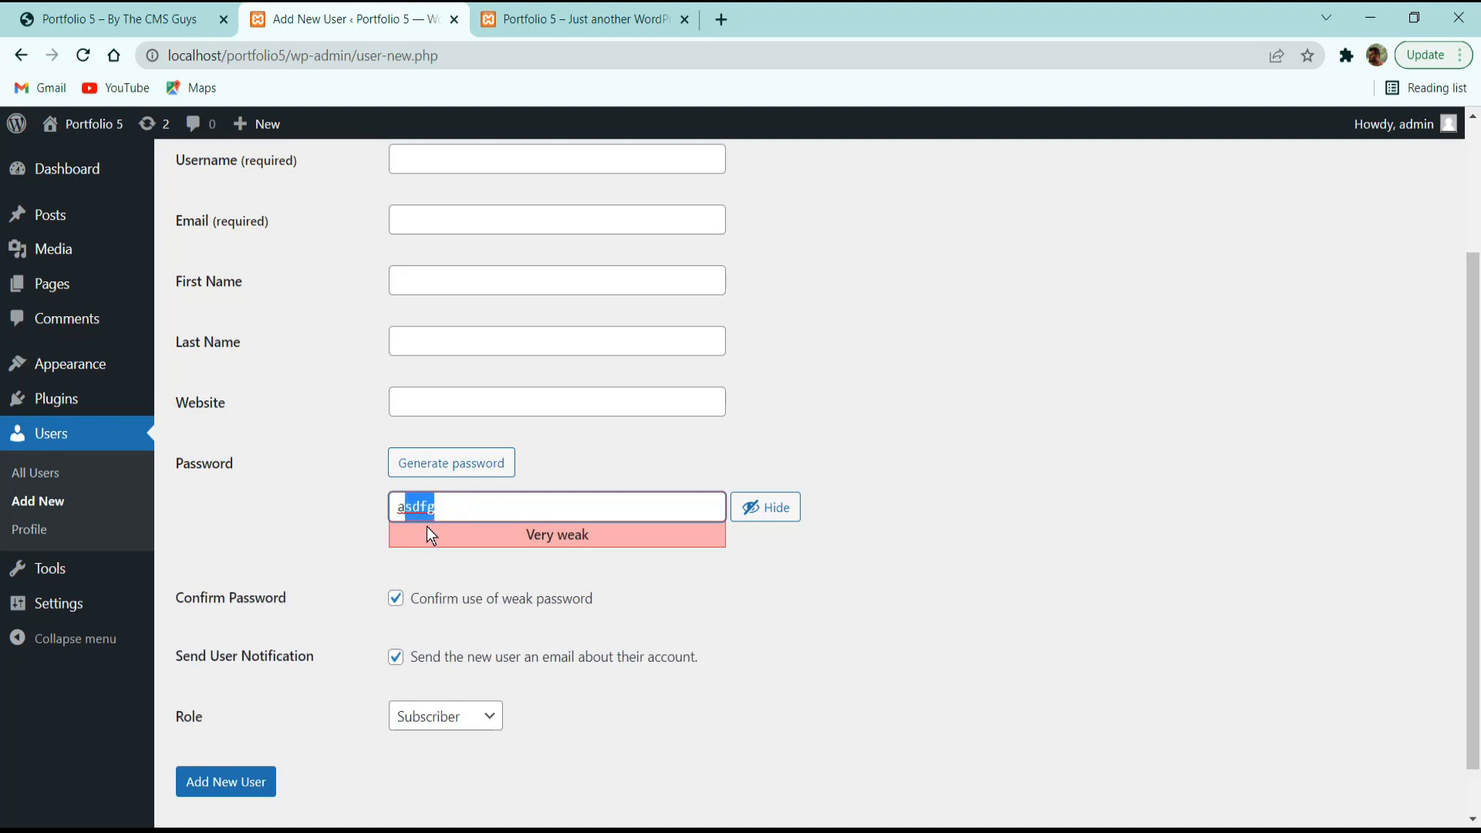
pyautogui.press('BackSpace')
pyautogui.press('BackSpace')
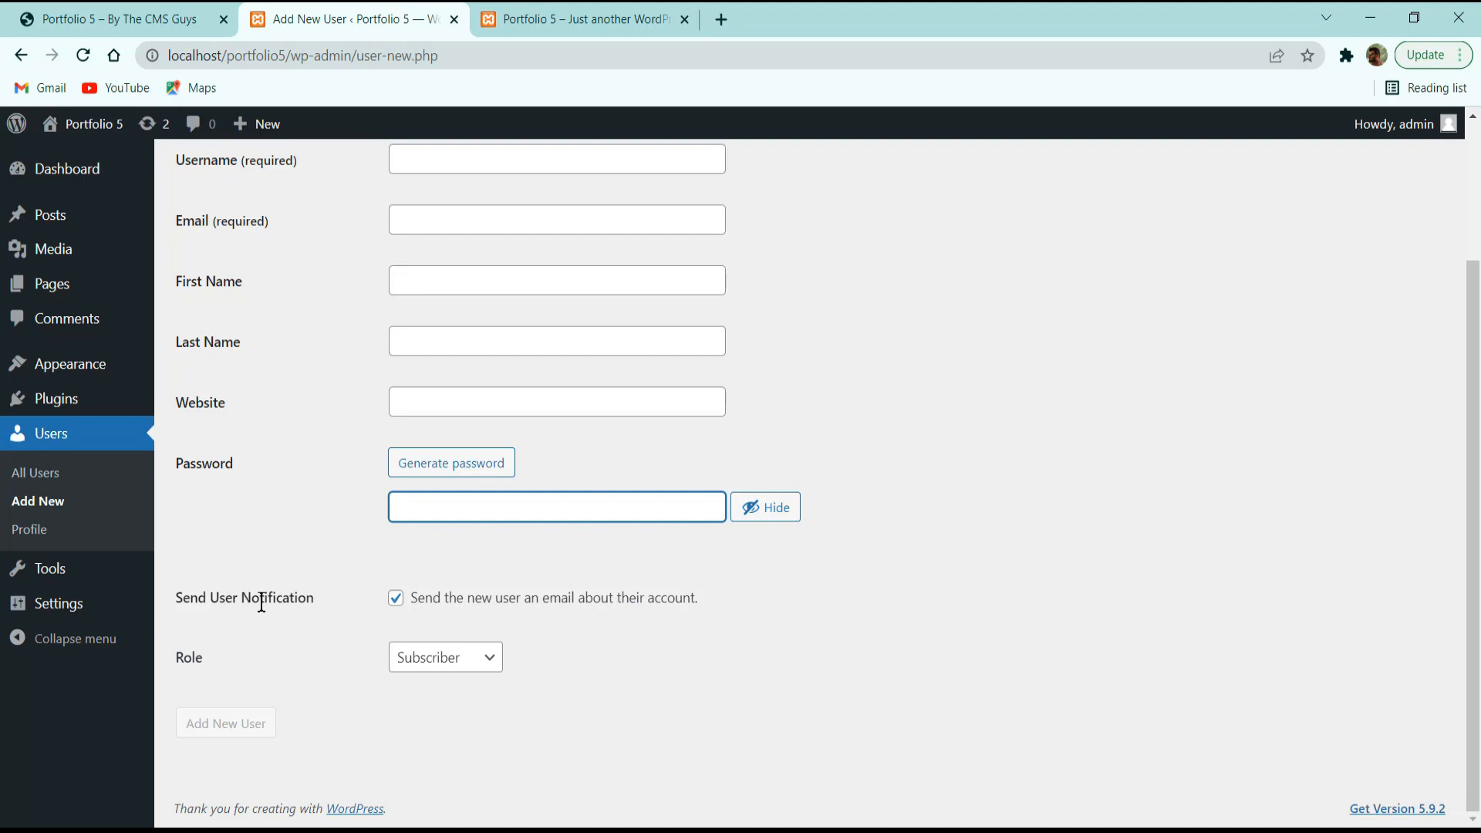
pyautogui.click(398, 599)
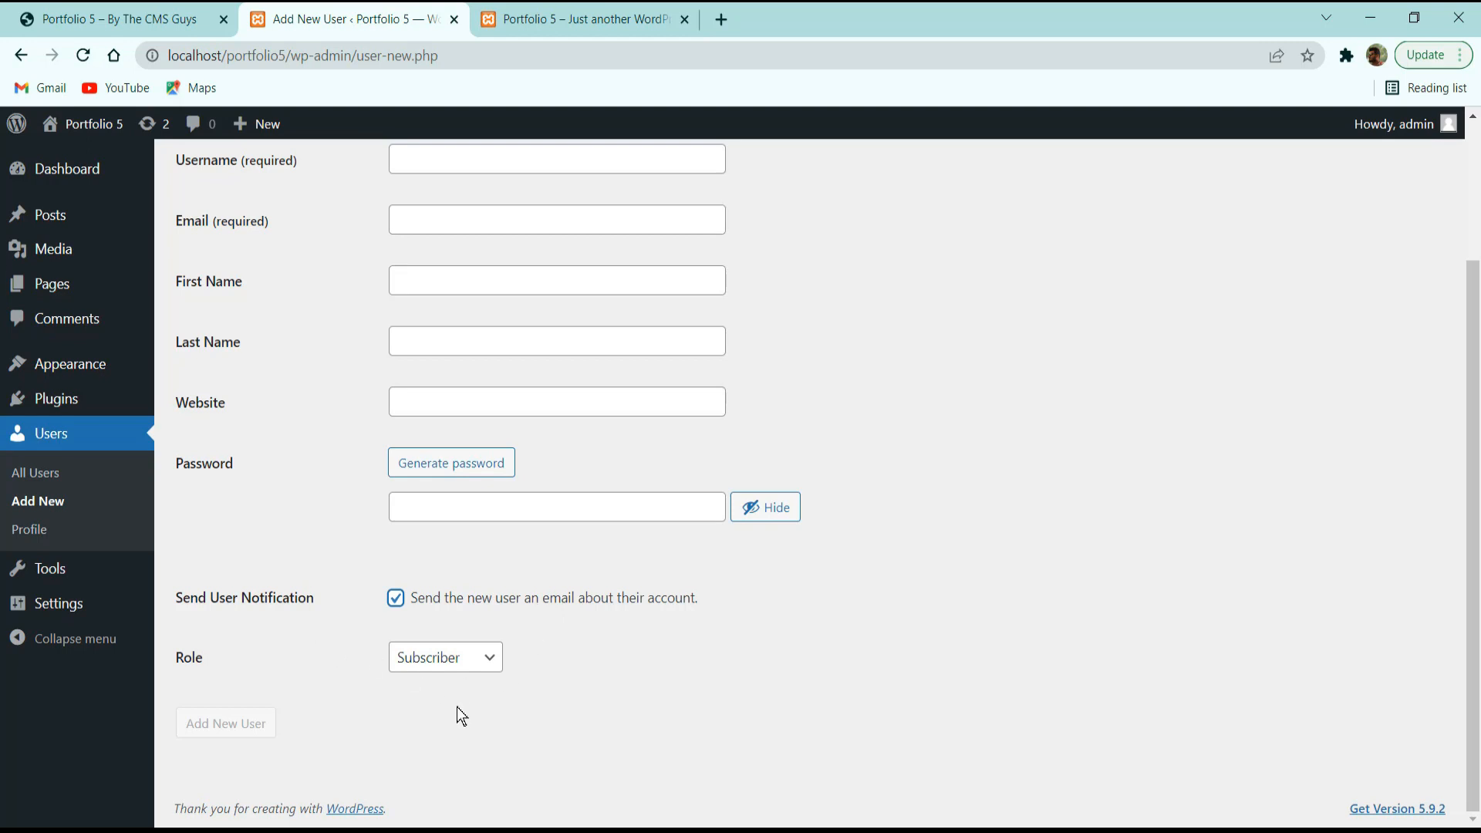
# Check the Role dropdown options, leaving the role at Subscriber.
pyautogui.click(418, 668)
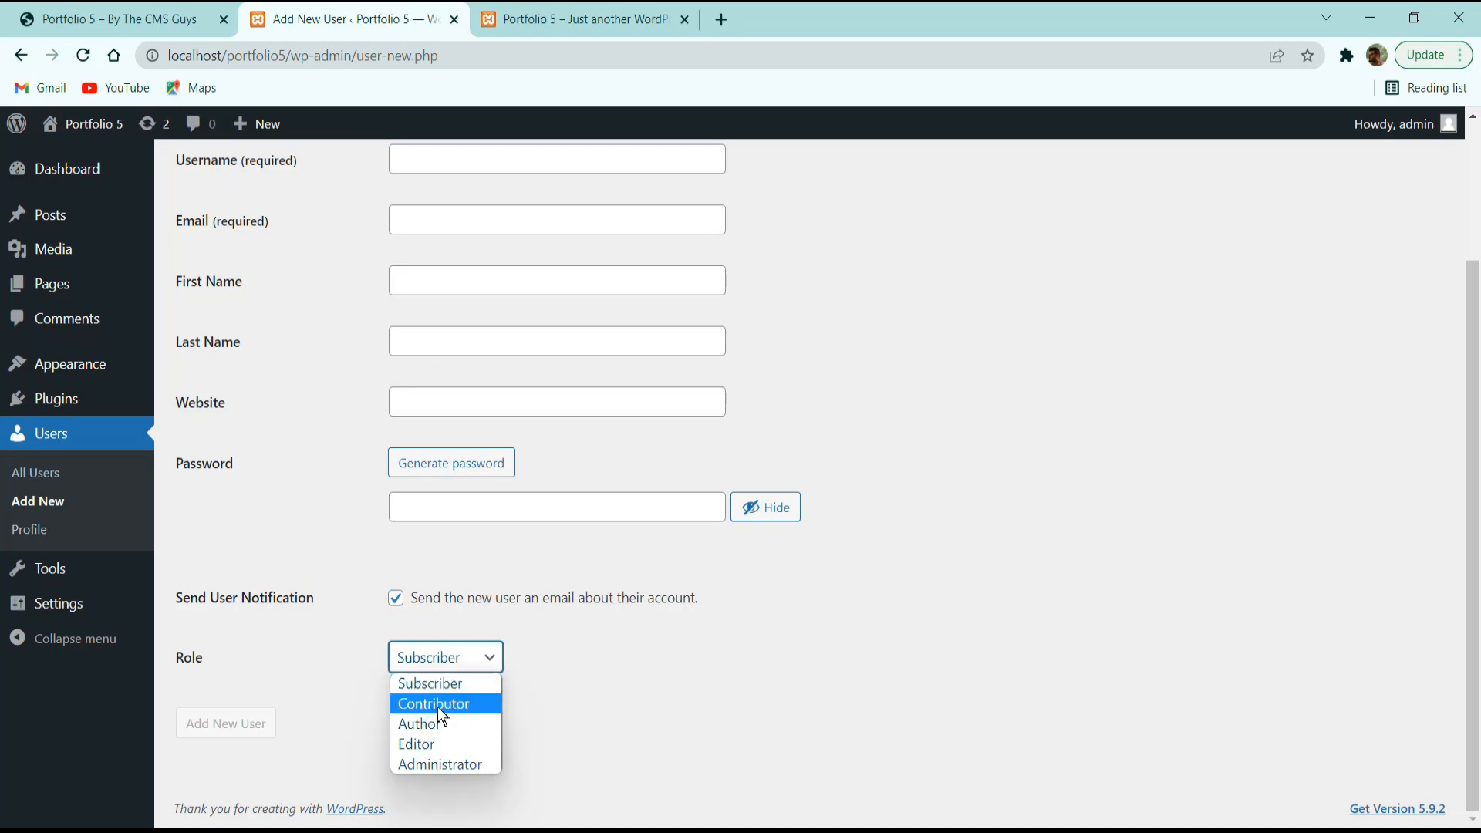
pyautogui.click(718, 722)
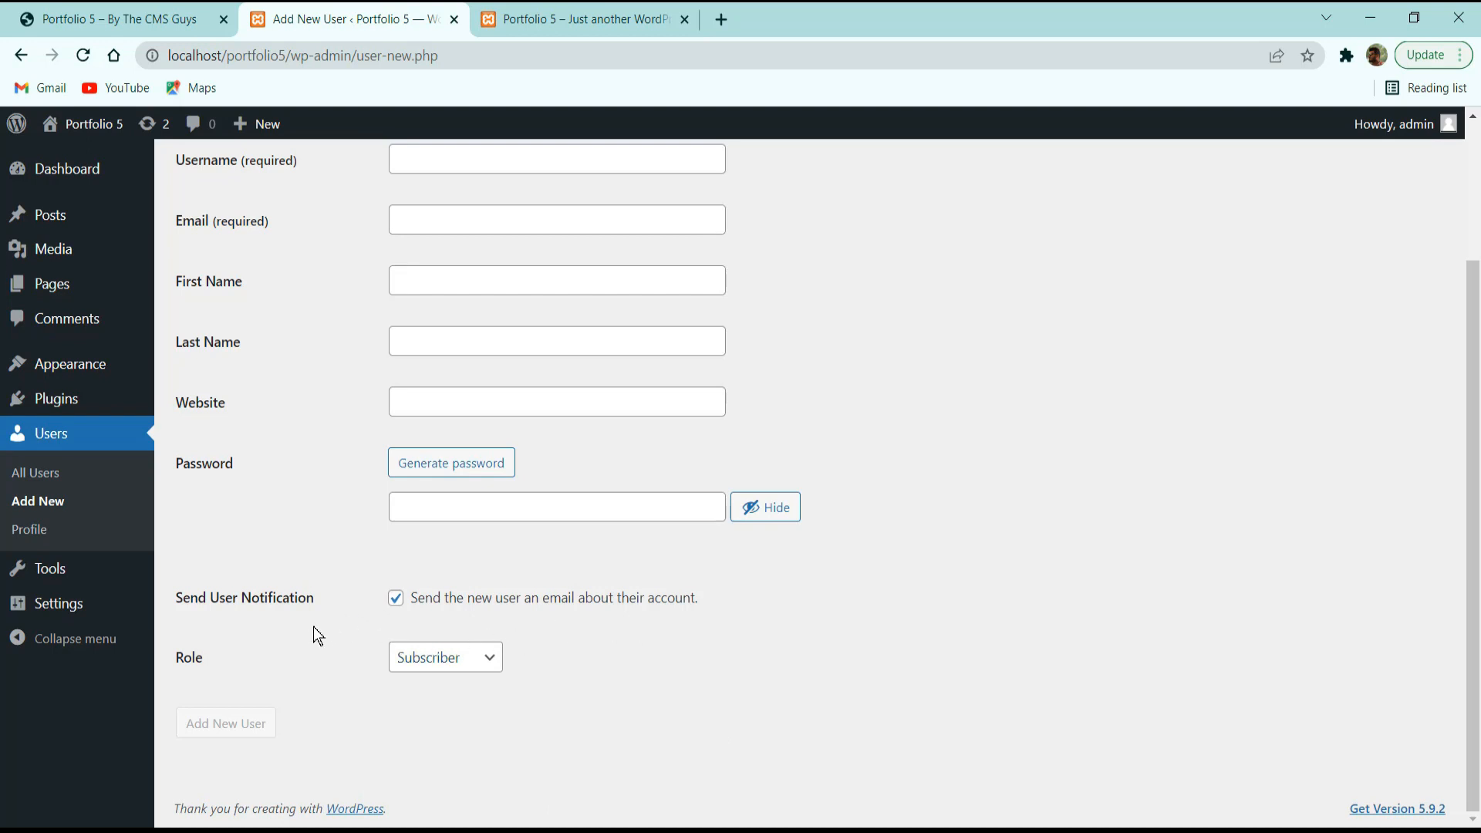
pyautogui.click(405, 664)
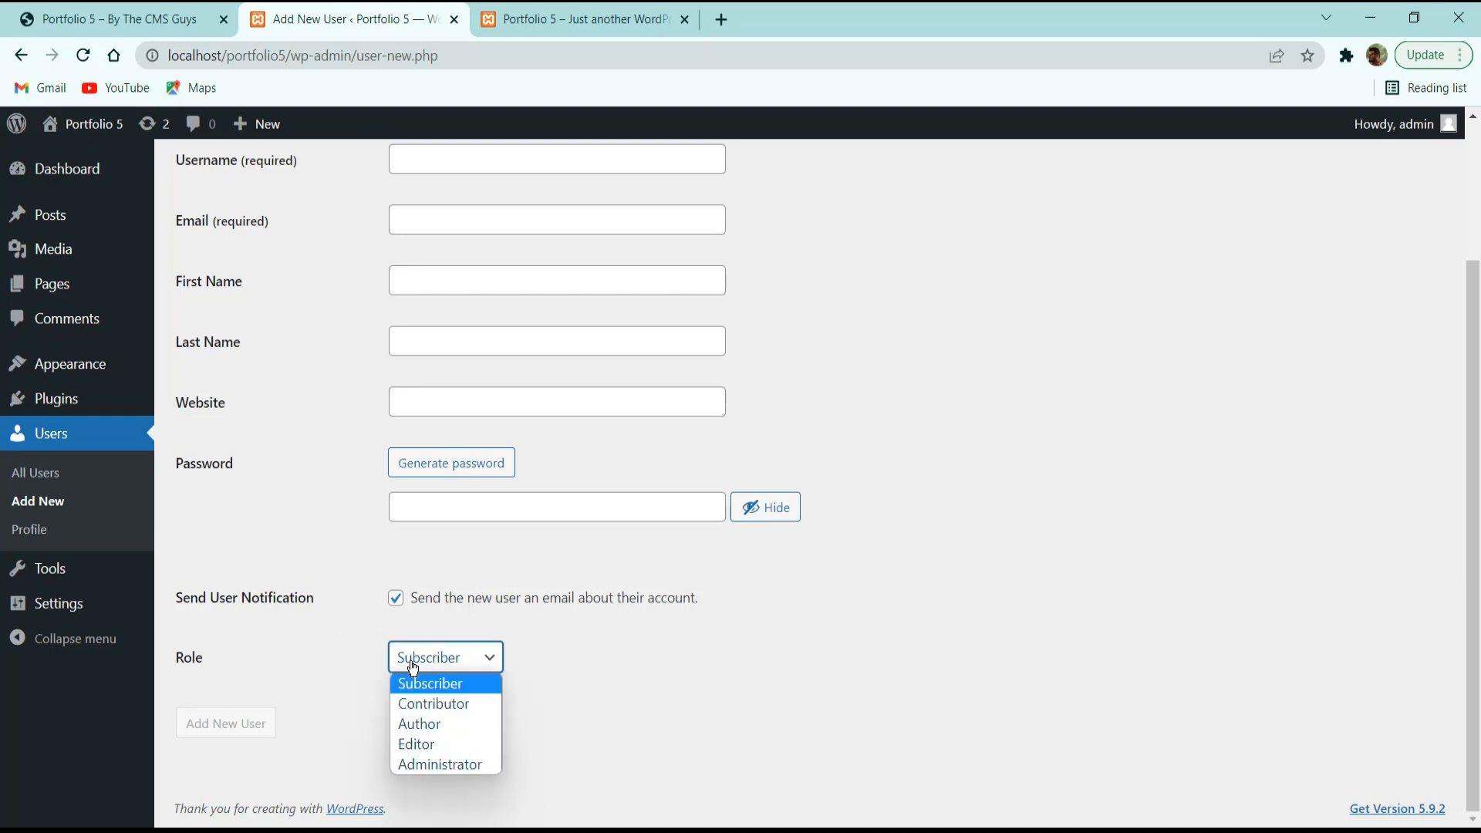
pyautogui.click(336, 665)
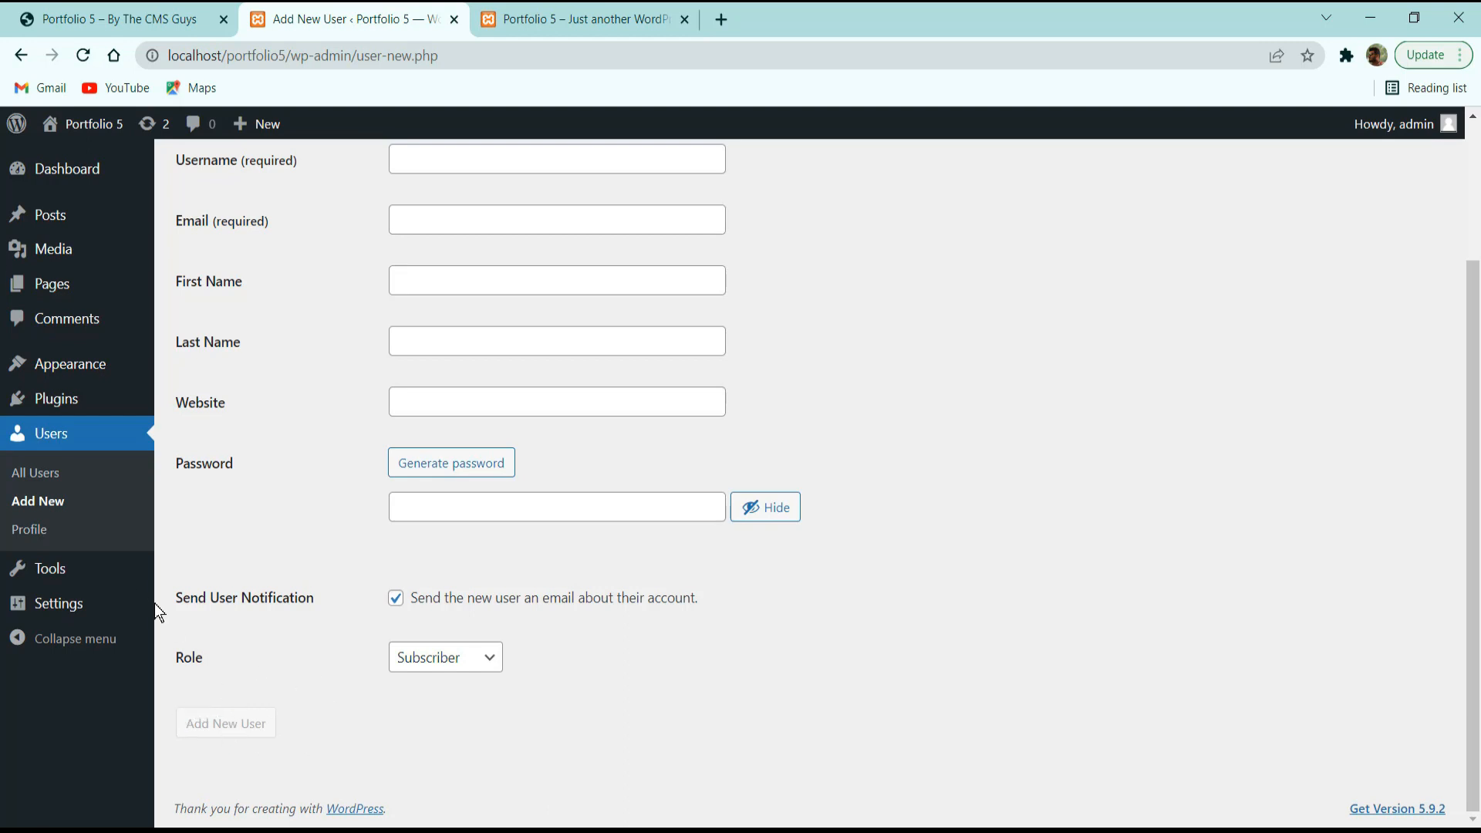
pyautogui.click(35, 532)
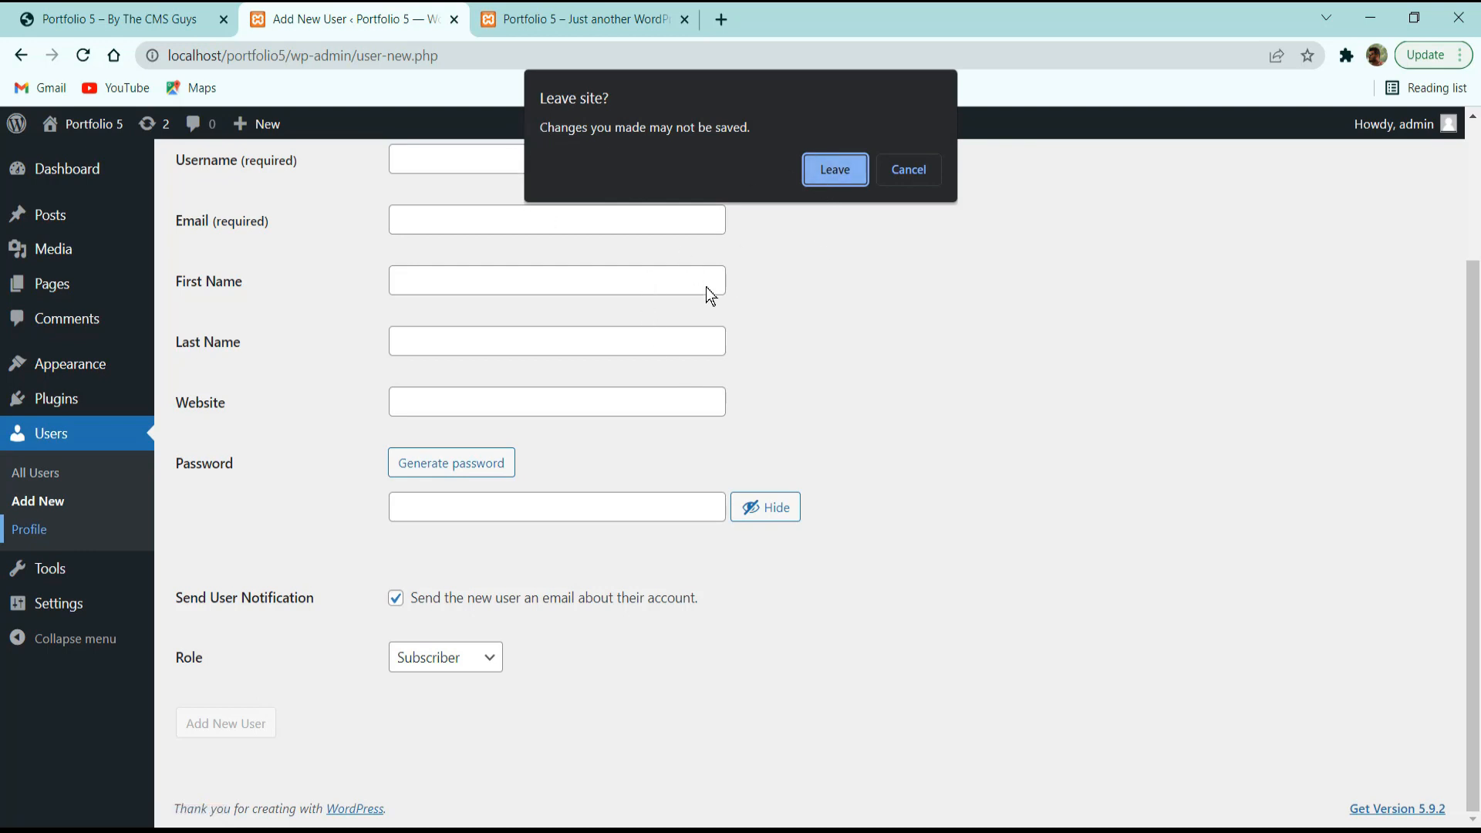
# Leave the unsaved user form, preview Ectoplasm, Midnight and Light schemes, then restore Default.
pyautogui.click(833, 170)
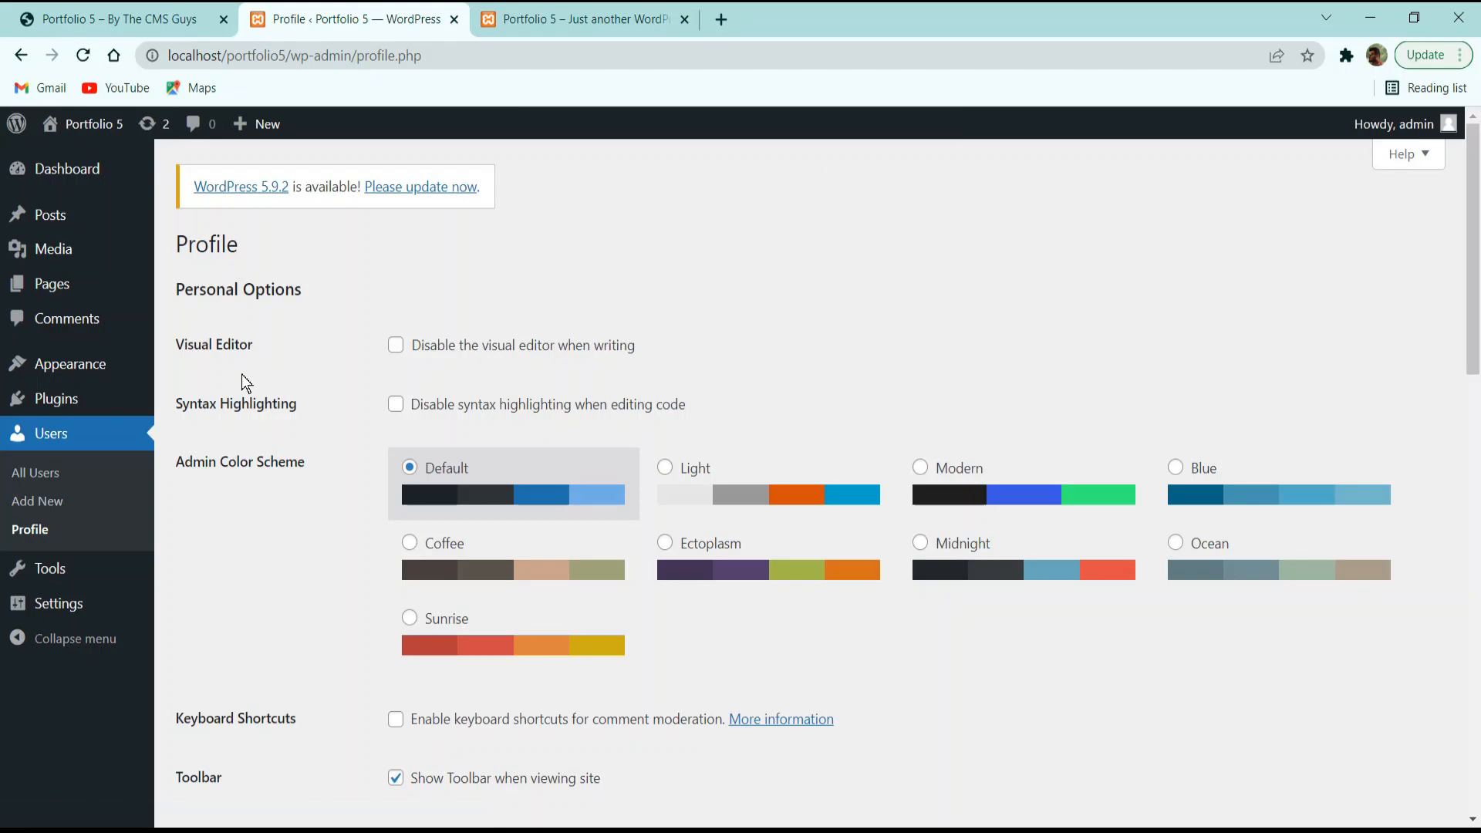
pyautogui.scroll(-5, 205, 390)
pyautogui.scroll(5, 286, 385)
pyautogui.click(791, 541)
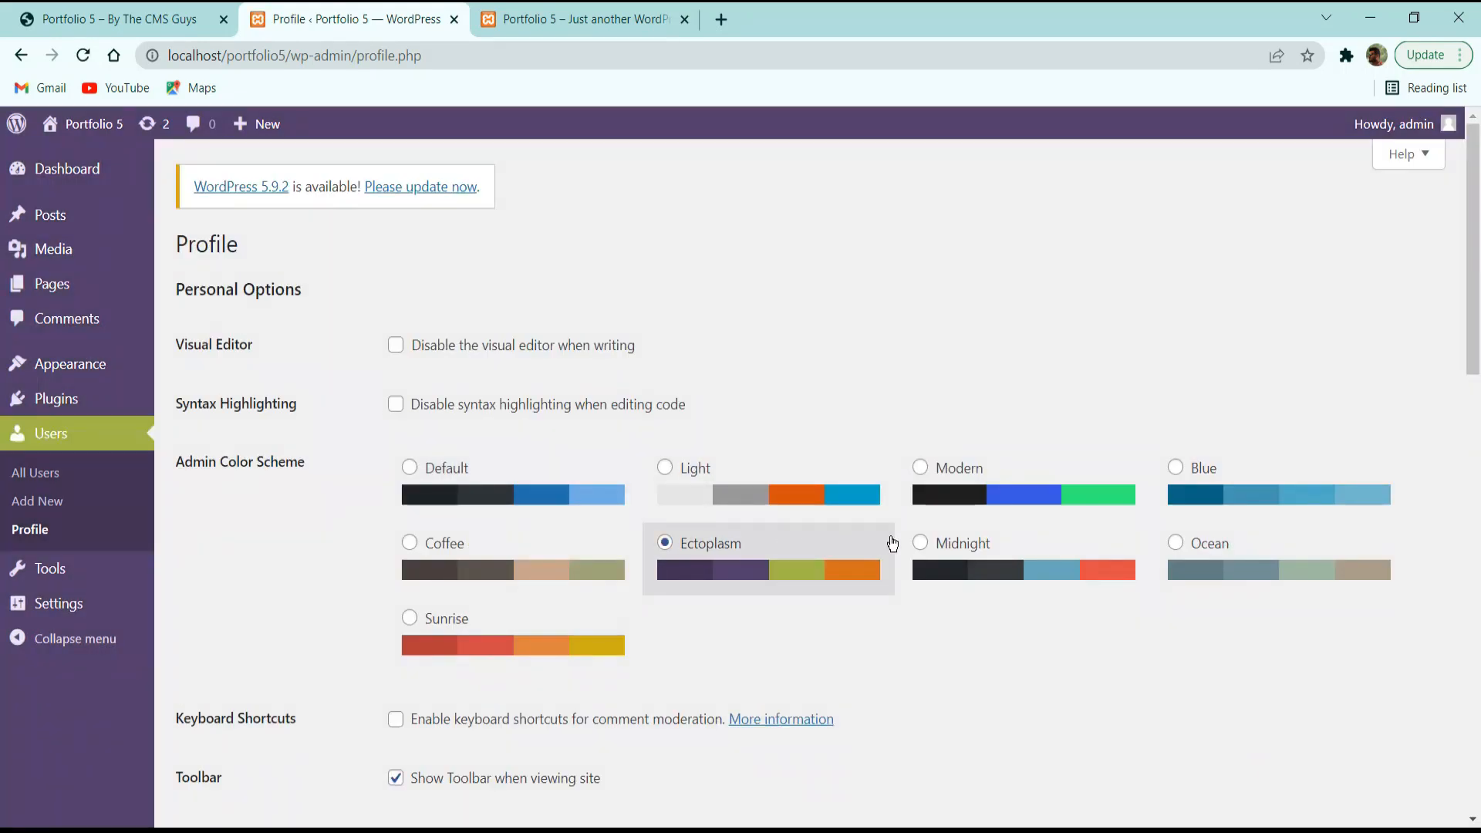
pyautogui.click(949, 540)
pyautogui.click(797, 493)
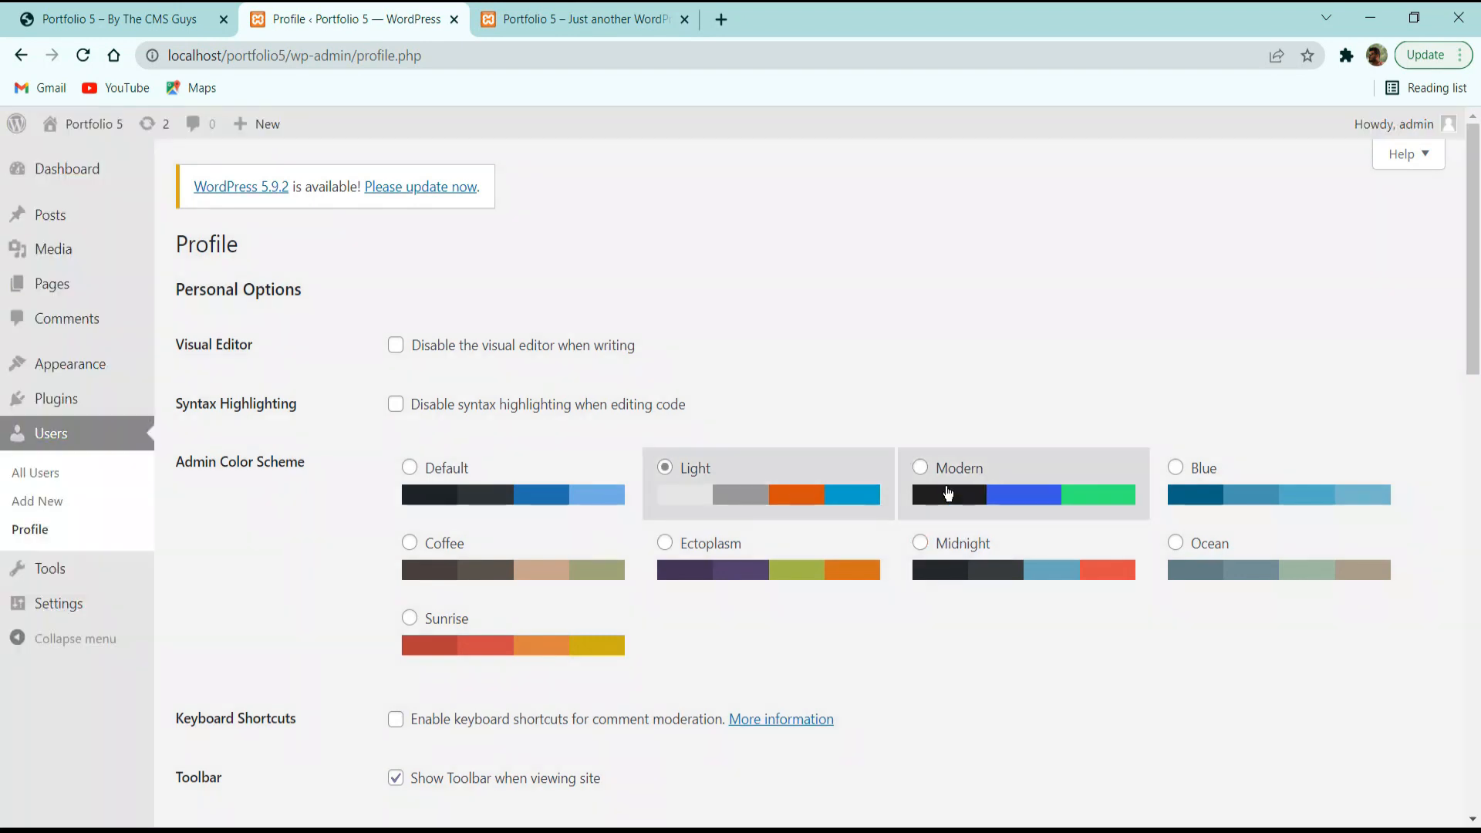
pyautogui.click(480, 493)
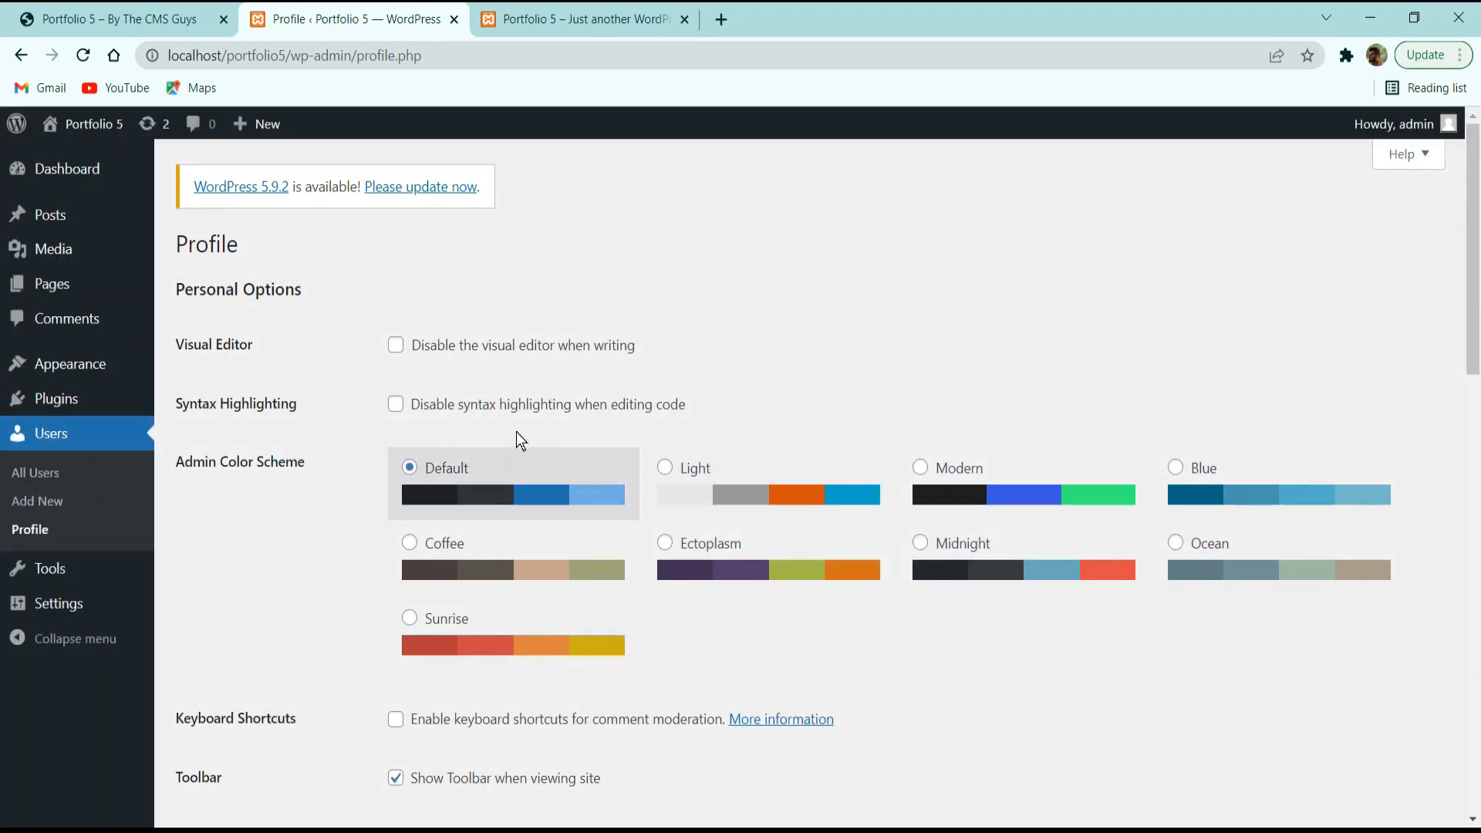
pyautogui.scroll(-5, 516, 440)
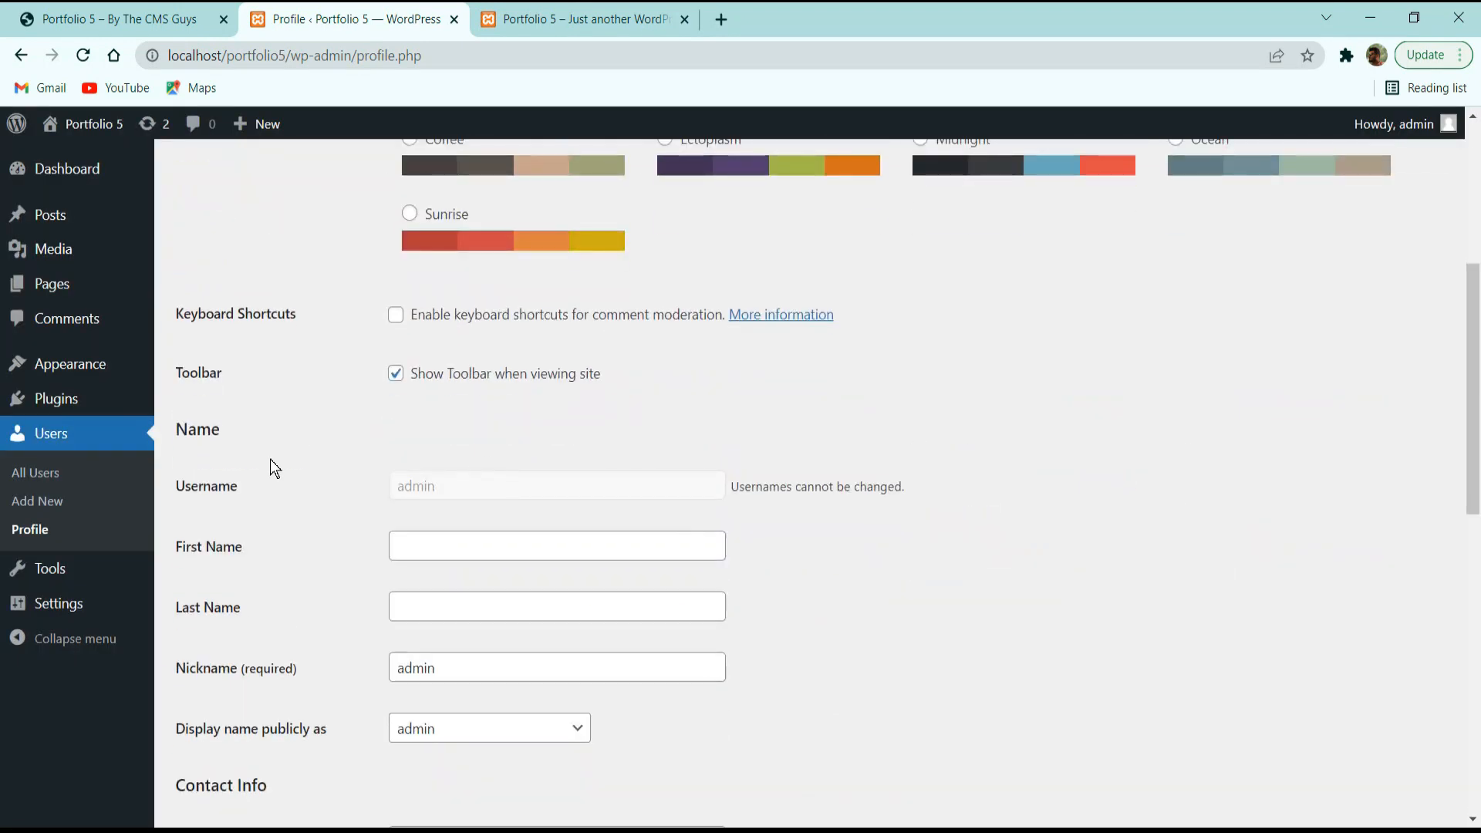
# Change the nickname from admin to TheCMSGUys and display it publicly.
pyautogui.click(472, 548)
pyautogui.click(465, 580)
pyautogui.click(474, 661)
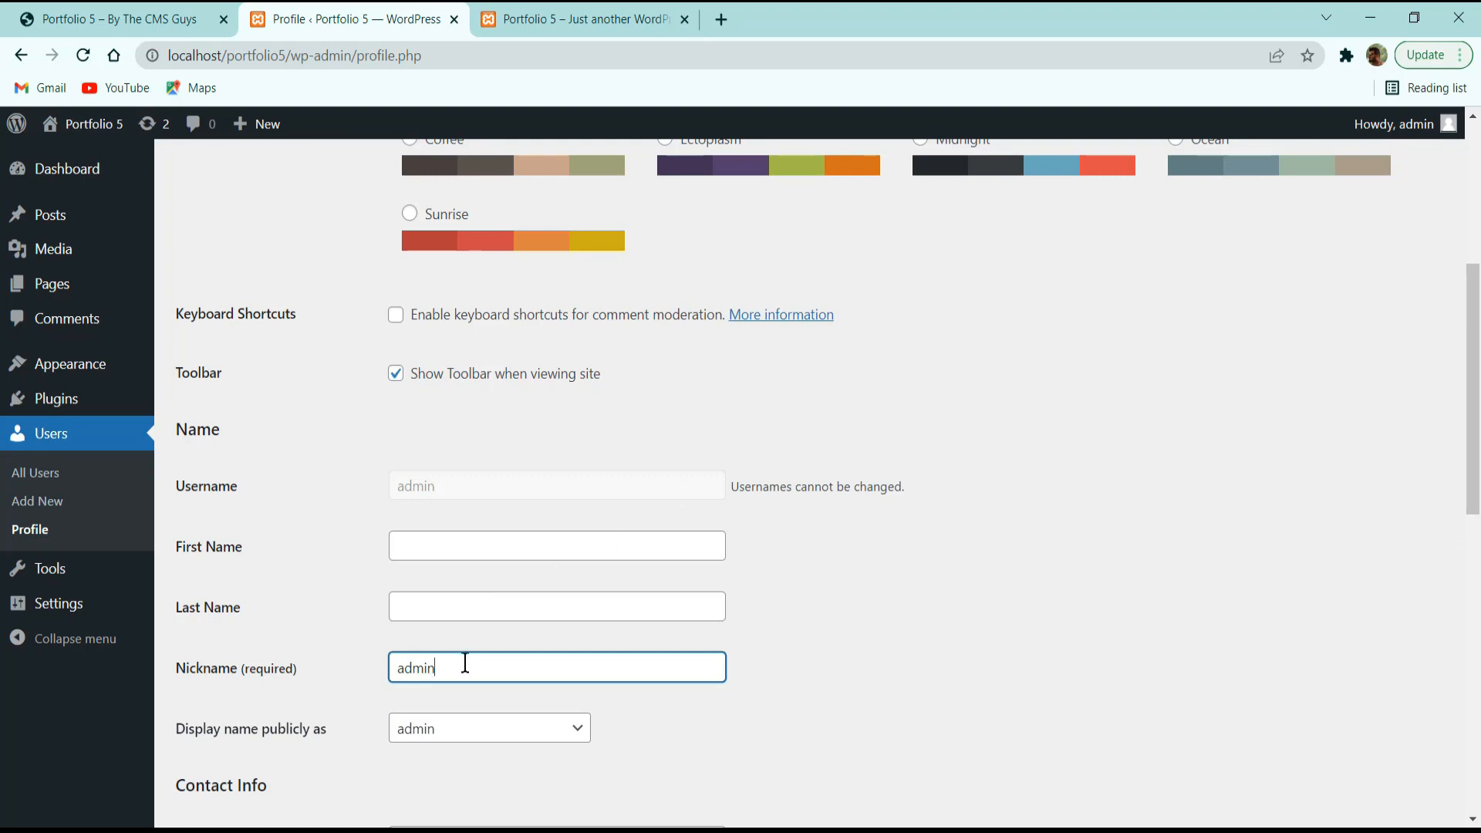
pyautogui.moveTo(463, 664); pyautogui.dragTo(299, 631)
pyautogui.write('The')
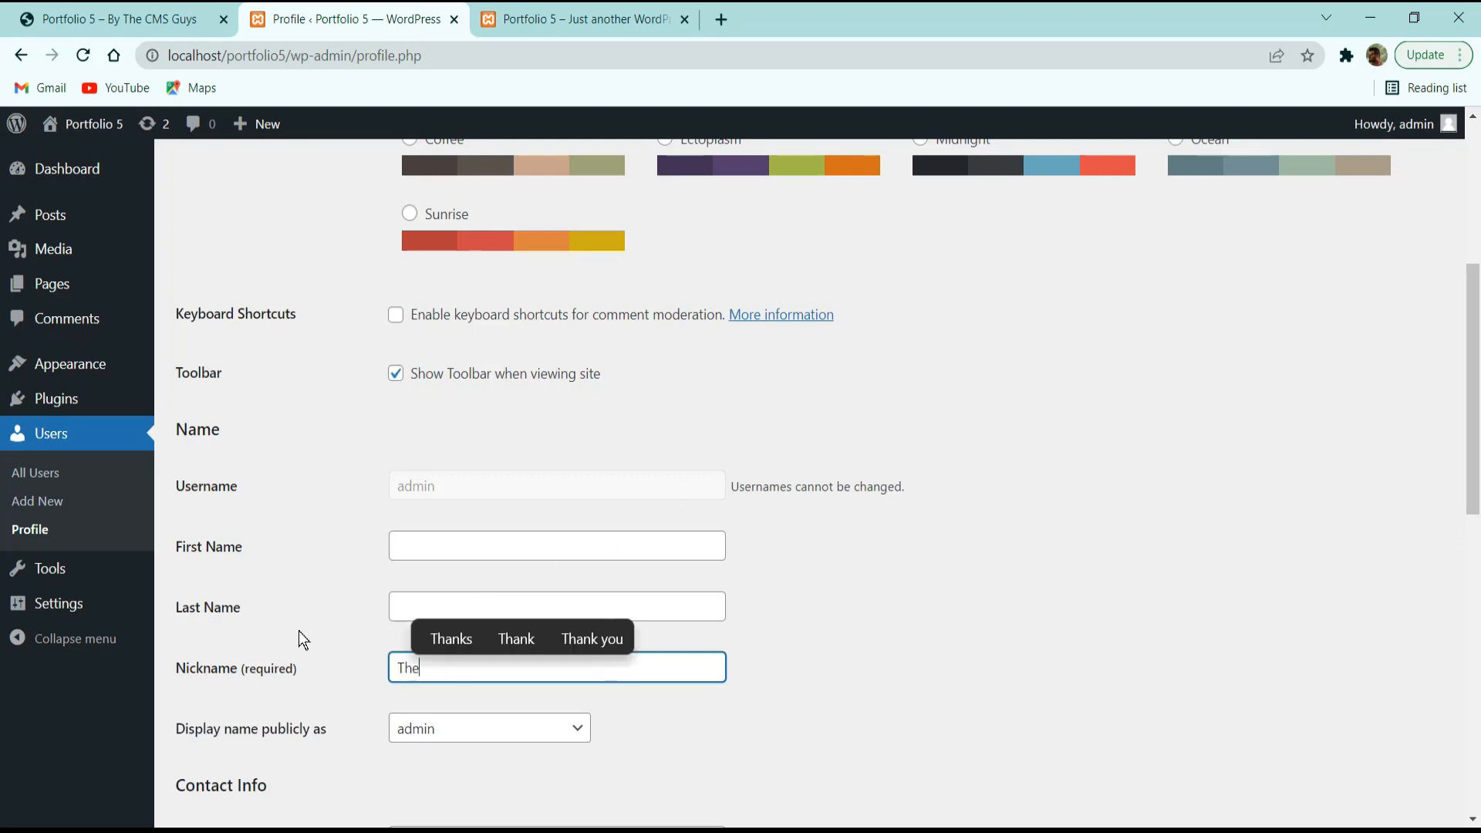
pyautogui.write('CMSGUys')
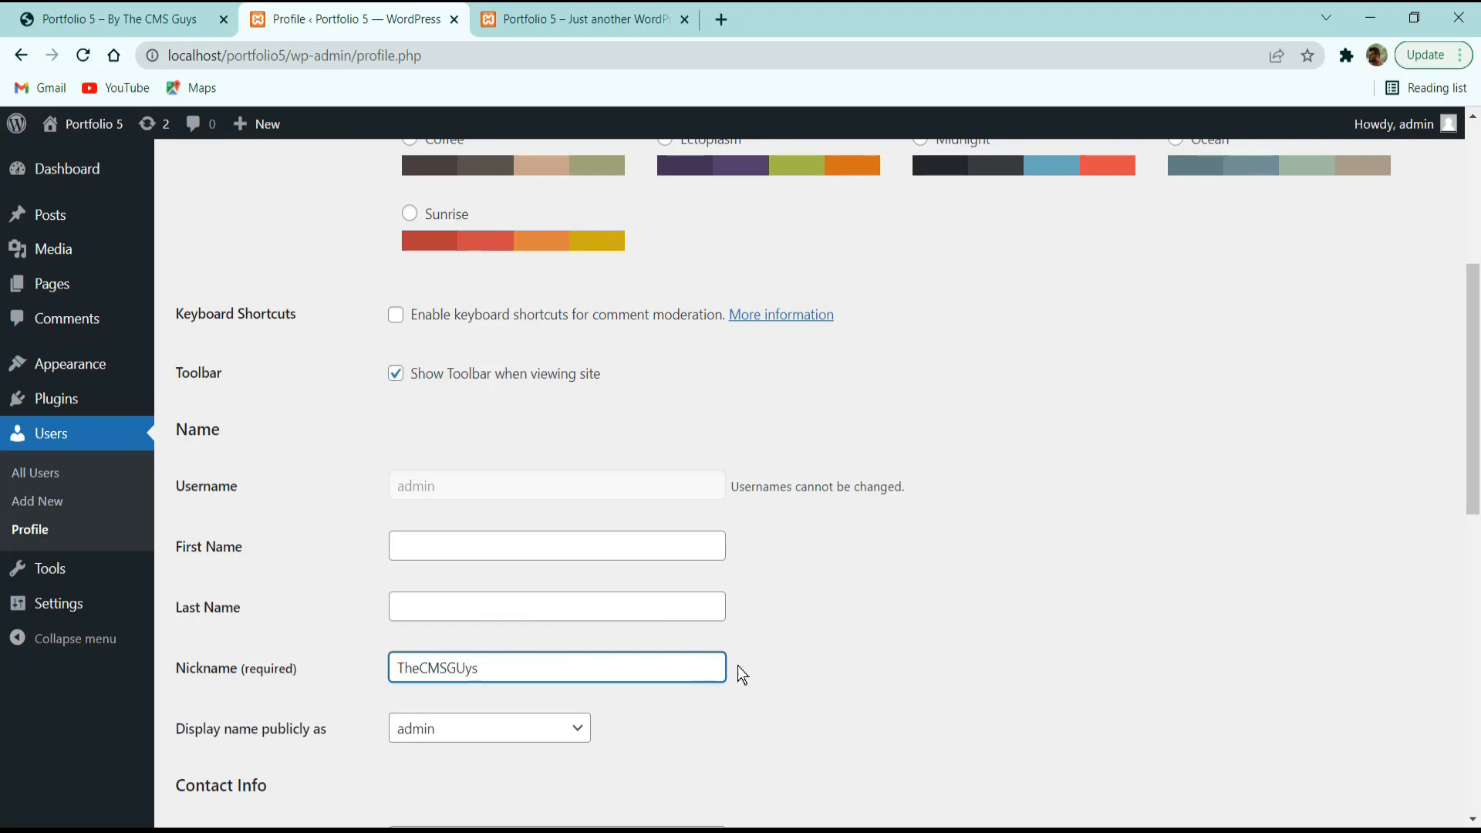
pyautogui.click(486, 729)
pyautogui.click(455, 772)
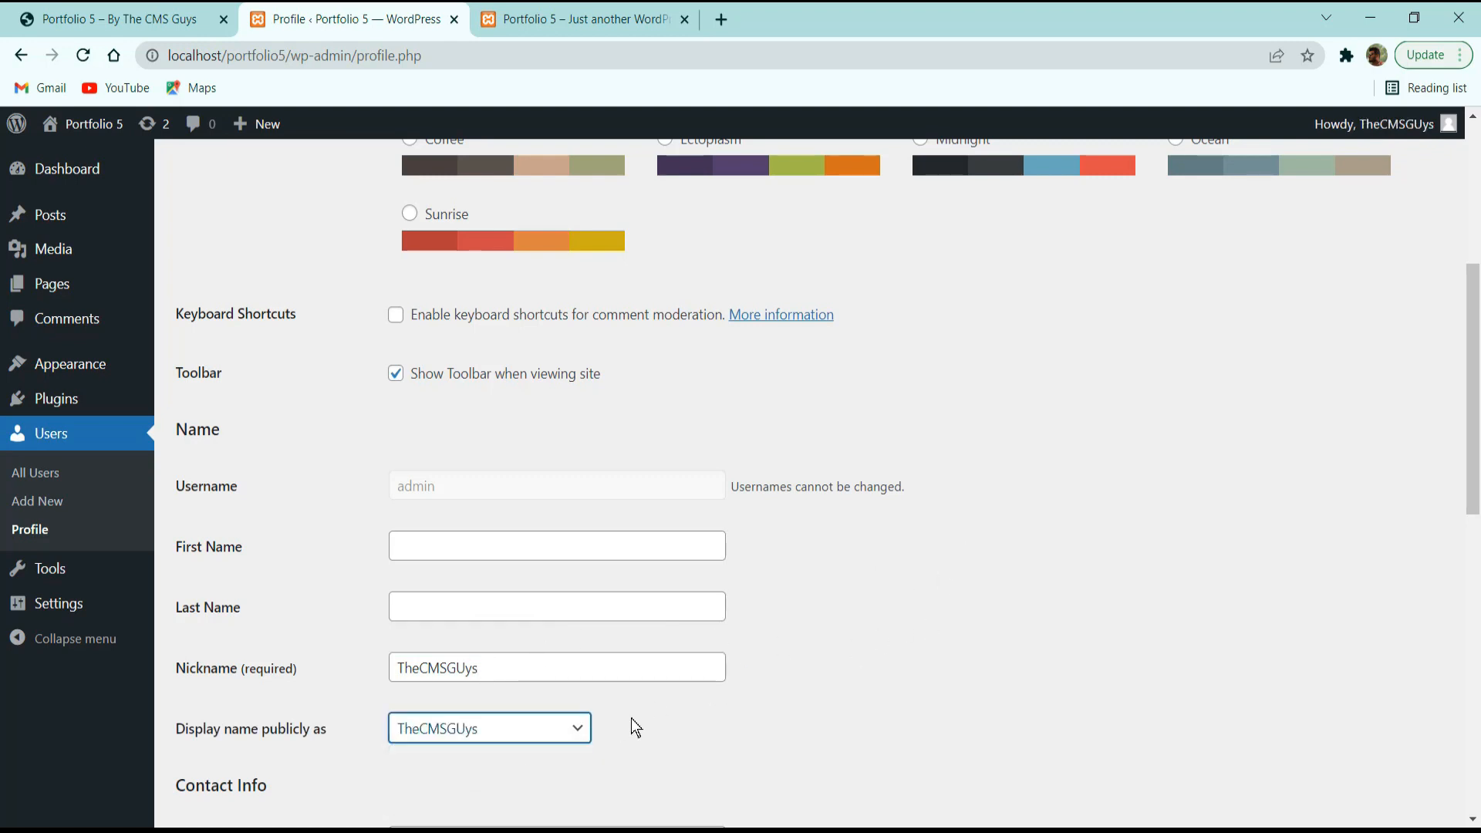
# Look over the username note, account e-mail and biographical info fields without editing them.
pyautogui.moveTo(1395, 124)
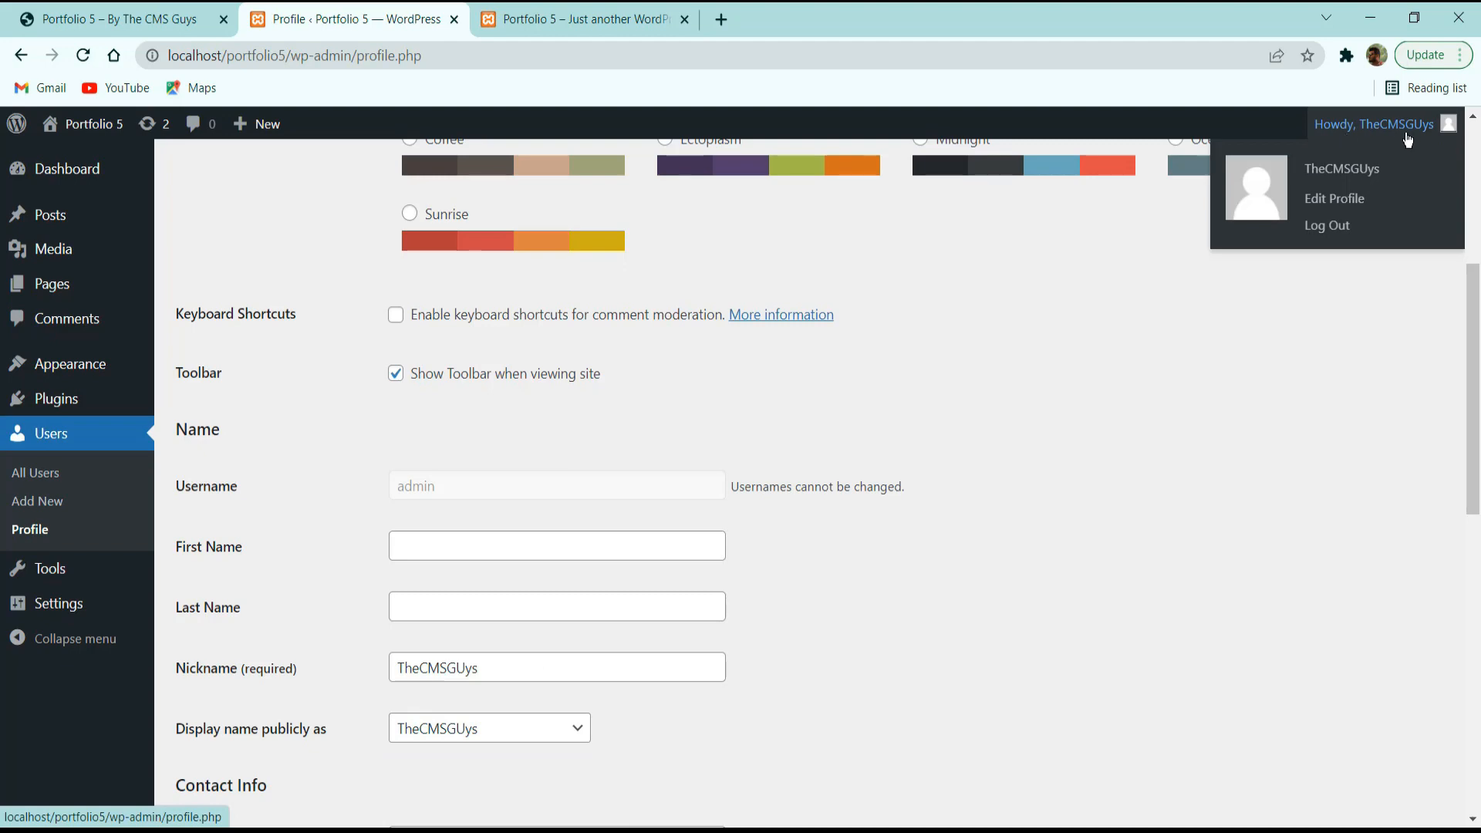
pyautogui.scroll(-5, 1064, 478)
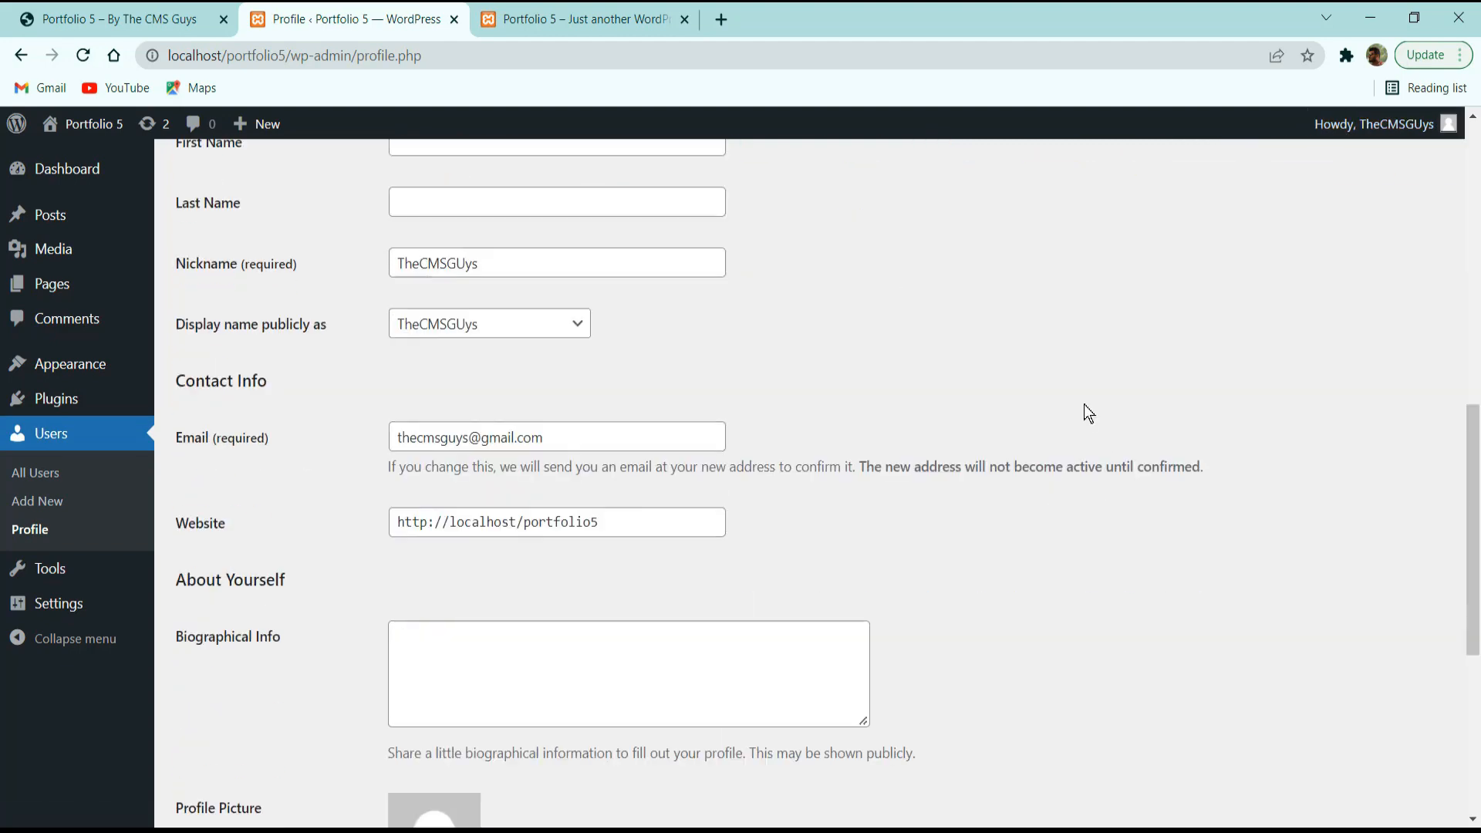
pyautogui.scroll(5, 879, 417)
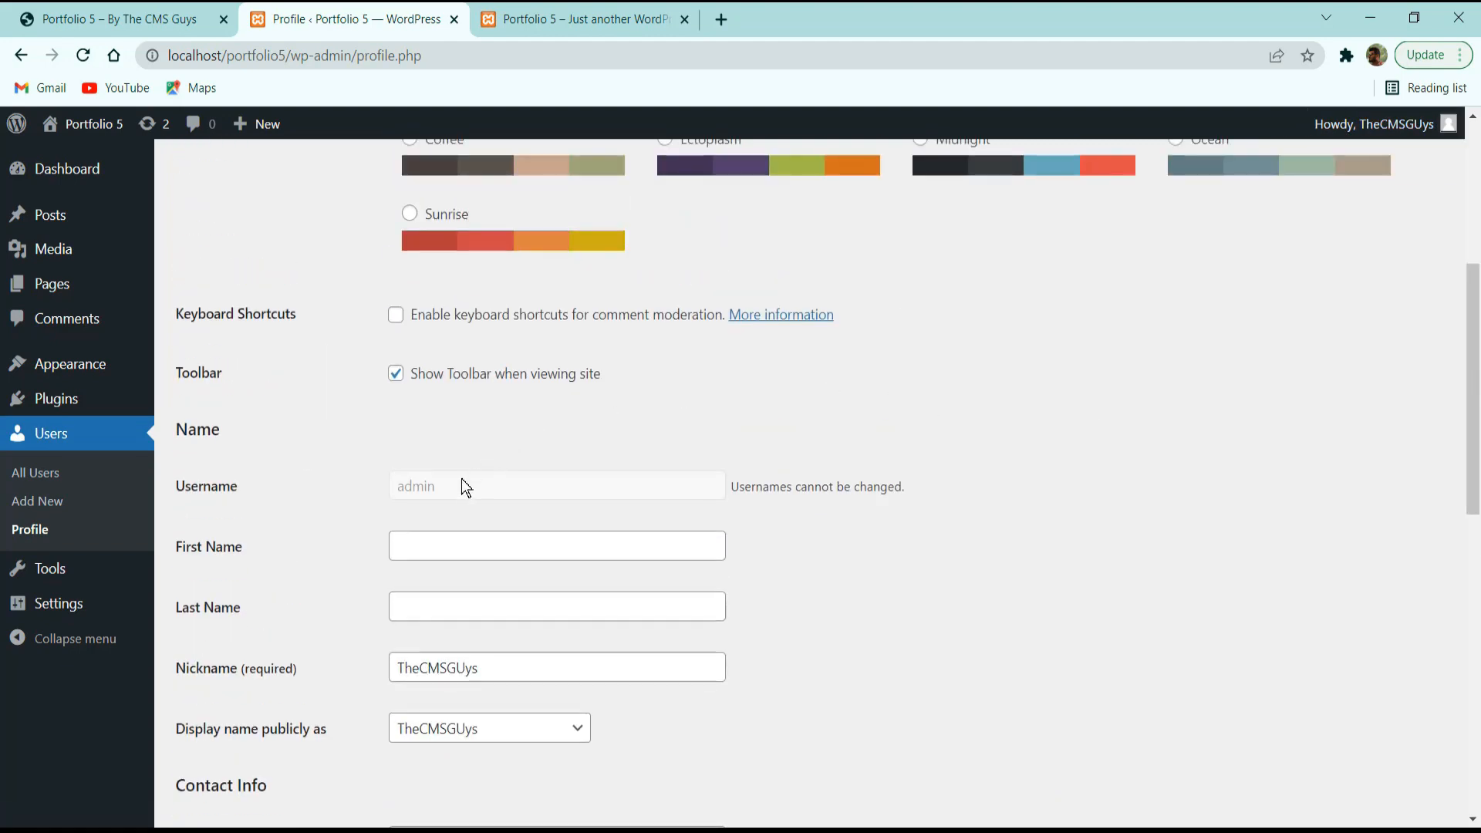
pyautogui.moveTo(729, 494); pyautogui.dragTo(951, 485)
pyautogui.click(954, 484)
pyautogui.scroll(-2, 926, 486)
pyautogui.scroll(2, 846, 498)
pyautogui.scroll(-2, 840, 386)
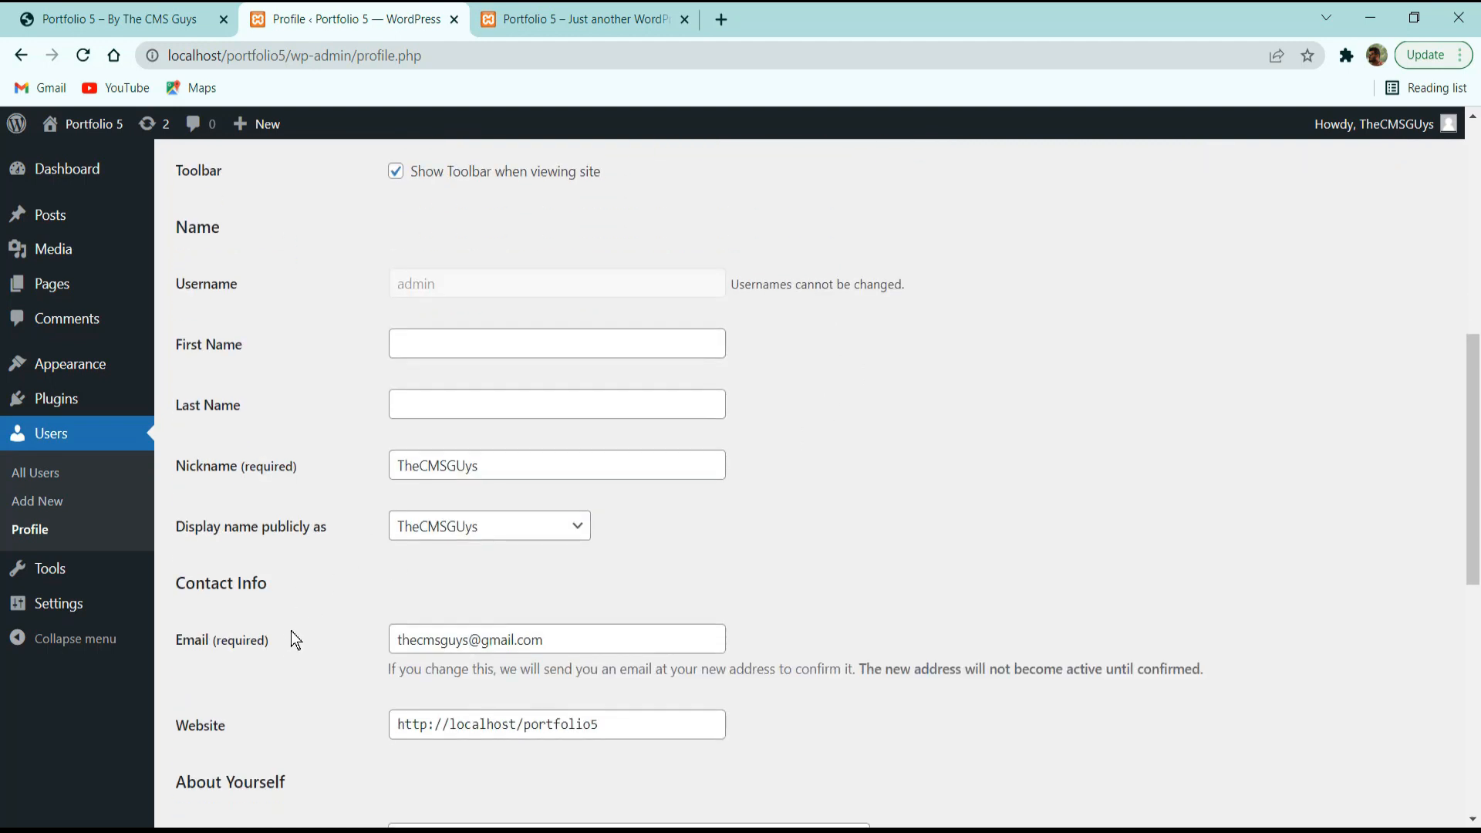
pyautogui.moveTo(395, 641); pyautogui.dragTo(381, 611)
pyautogui.click(539, 639)
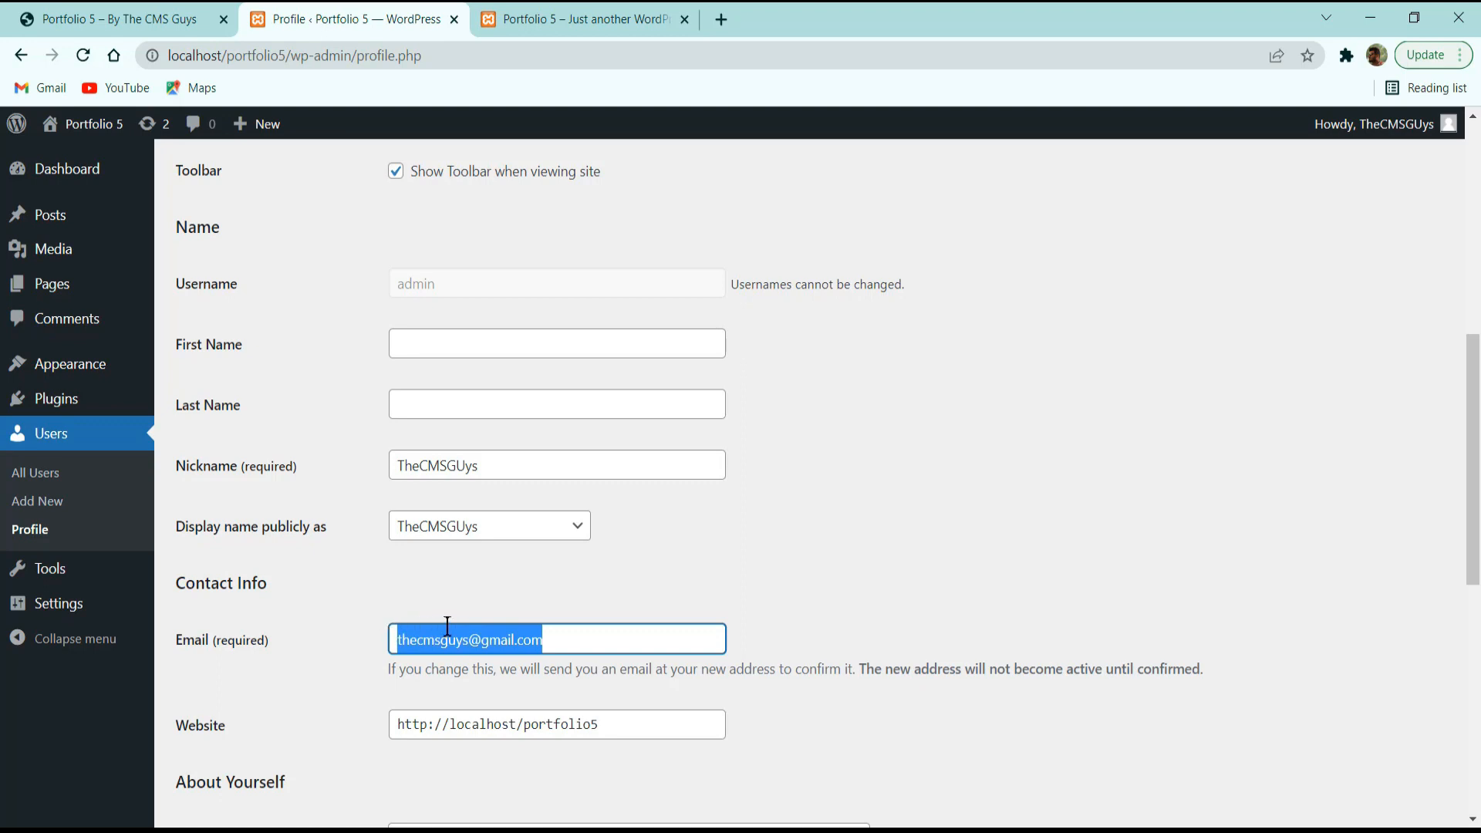
pyautogui.scroll(-4, 394, 586)
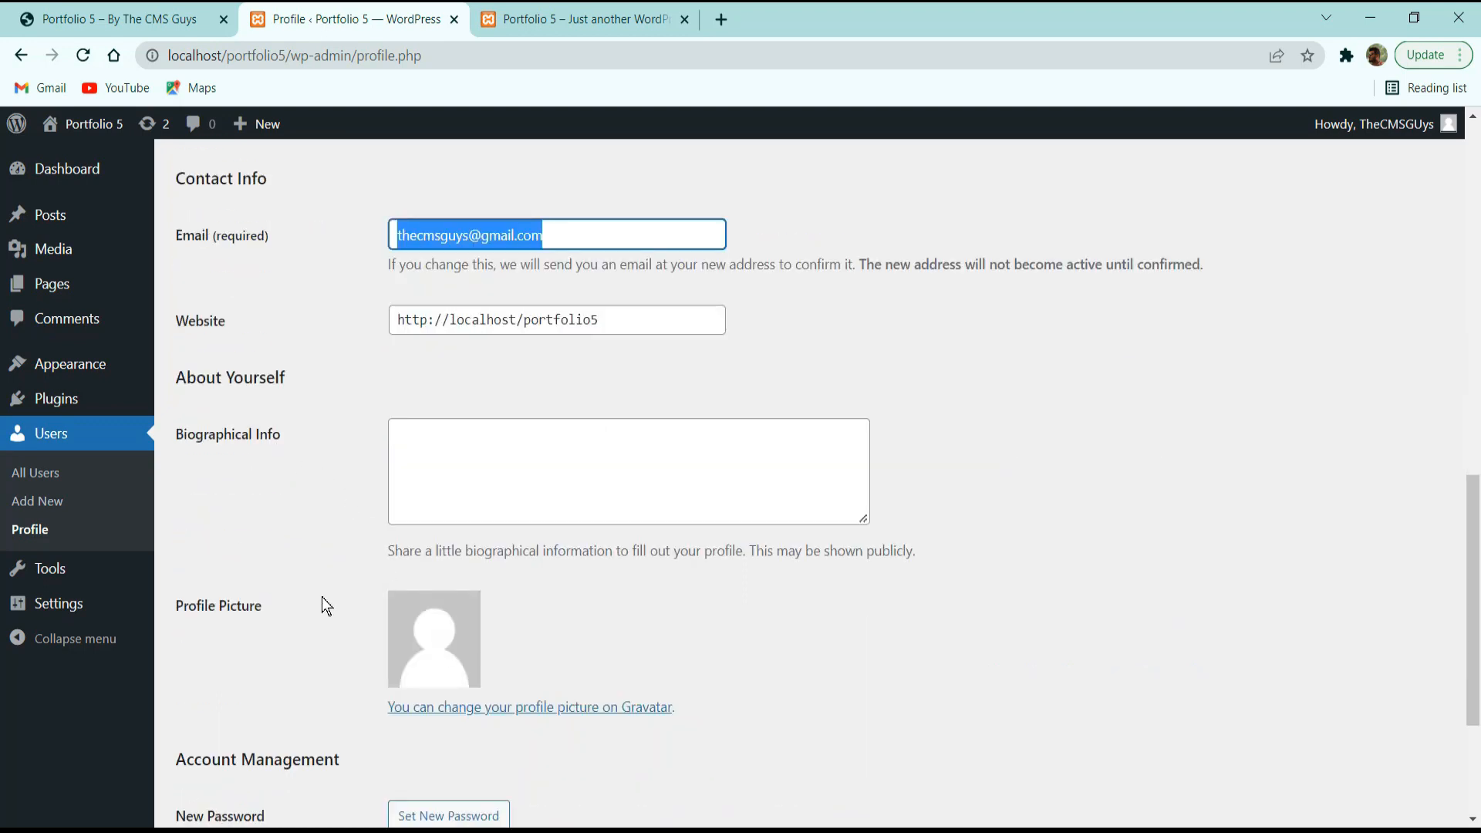
pyautogui.click(486, 447)
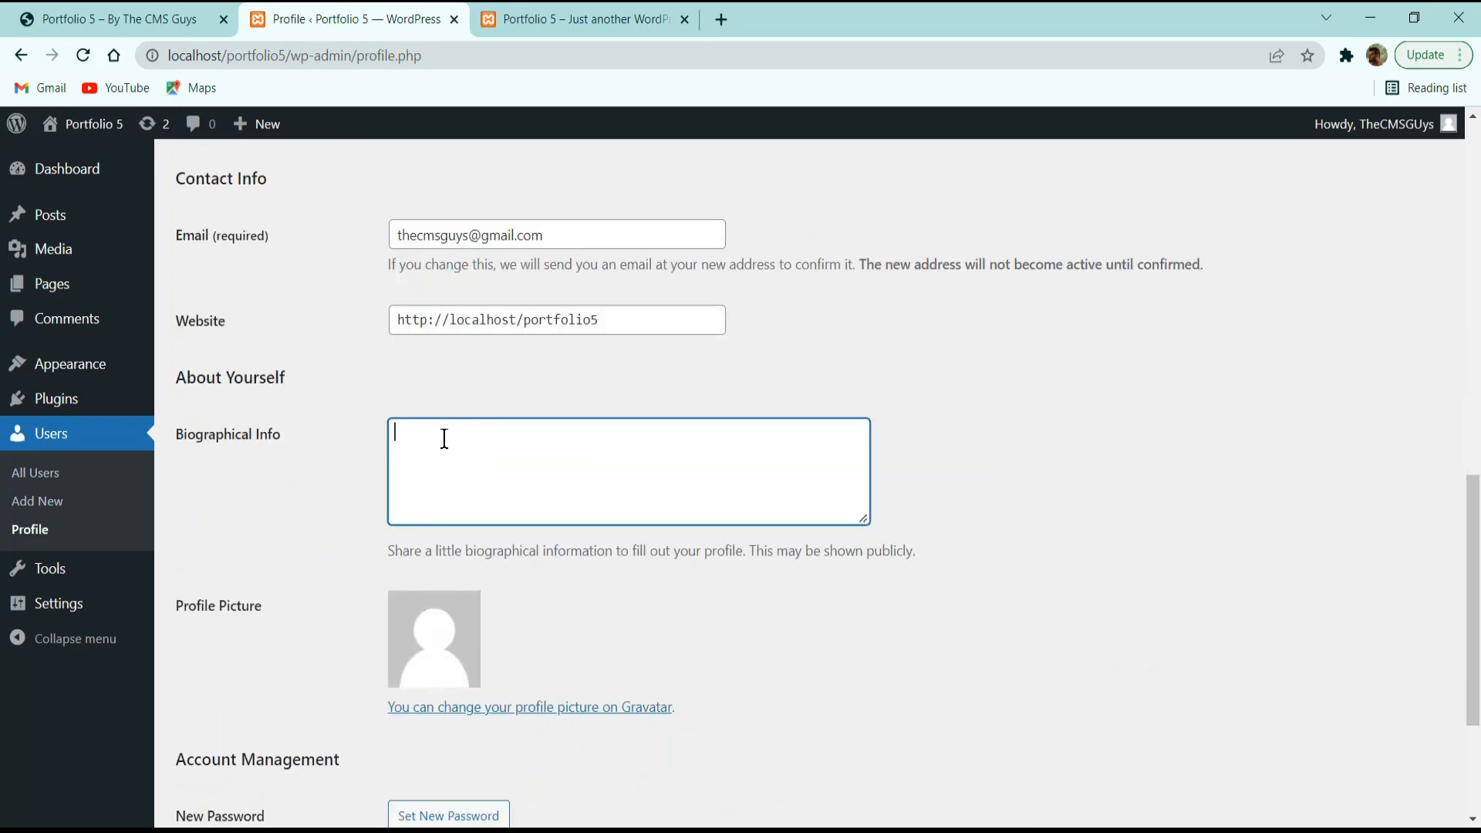
pyautogui.scroll(-2, 281, 446)
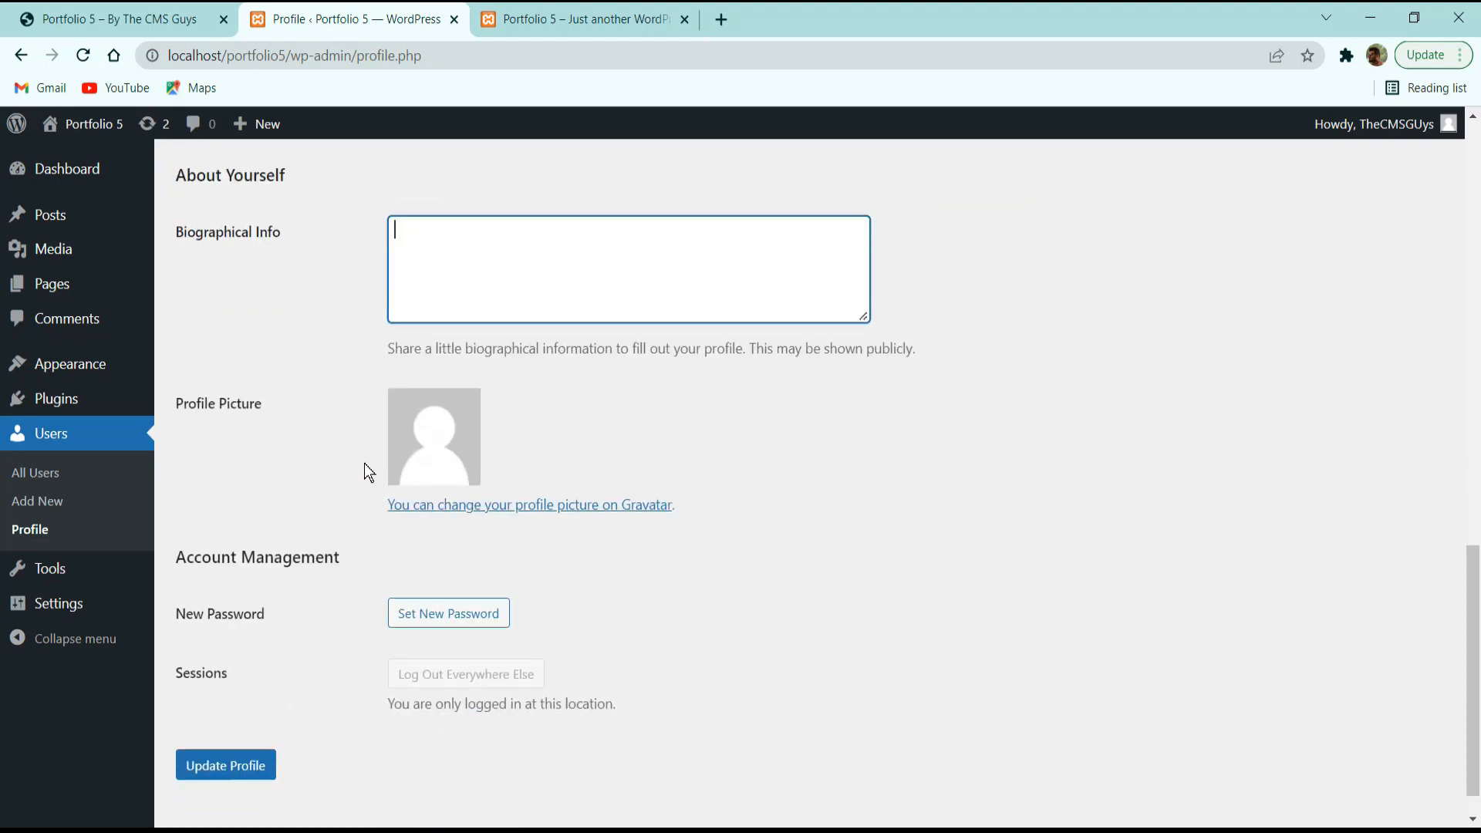
# Generate several new strong suggested passwords in the New Password field.
pyautogui.click(436, 611)
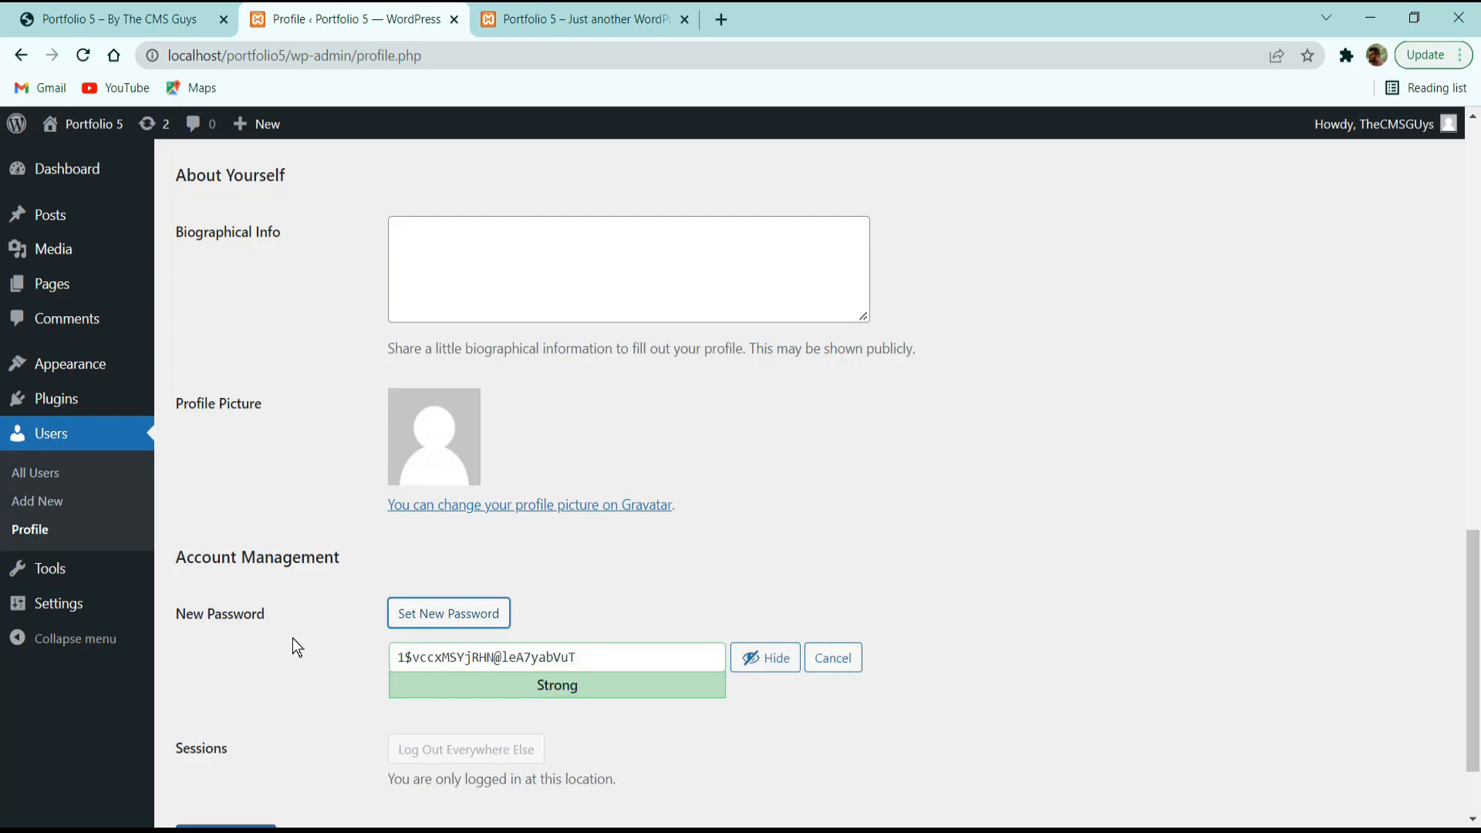
pyautogui.click(398, 617)
pyautogui.click(399, 619)
pyautogui.click(400, 622)
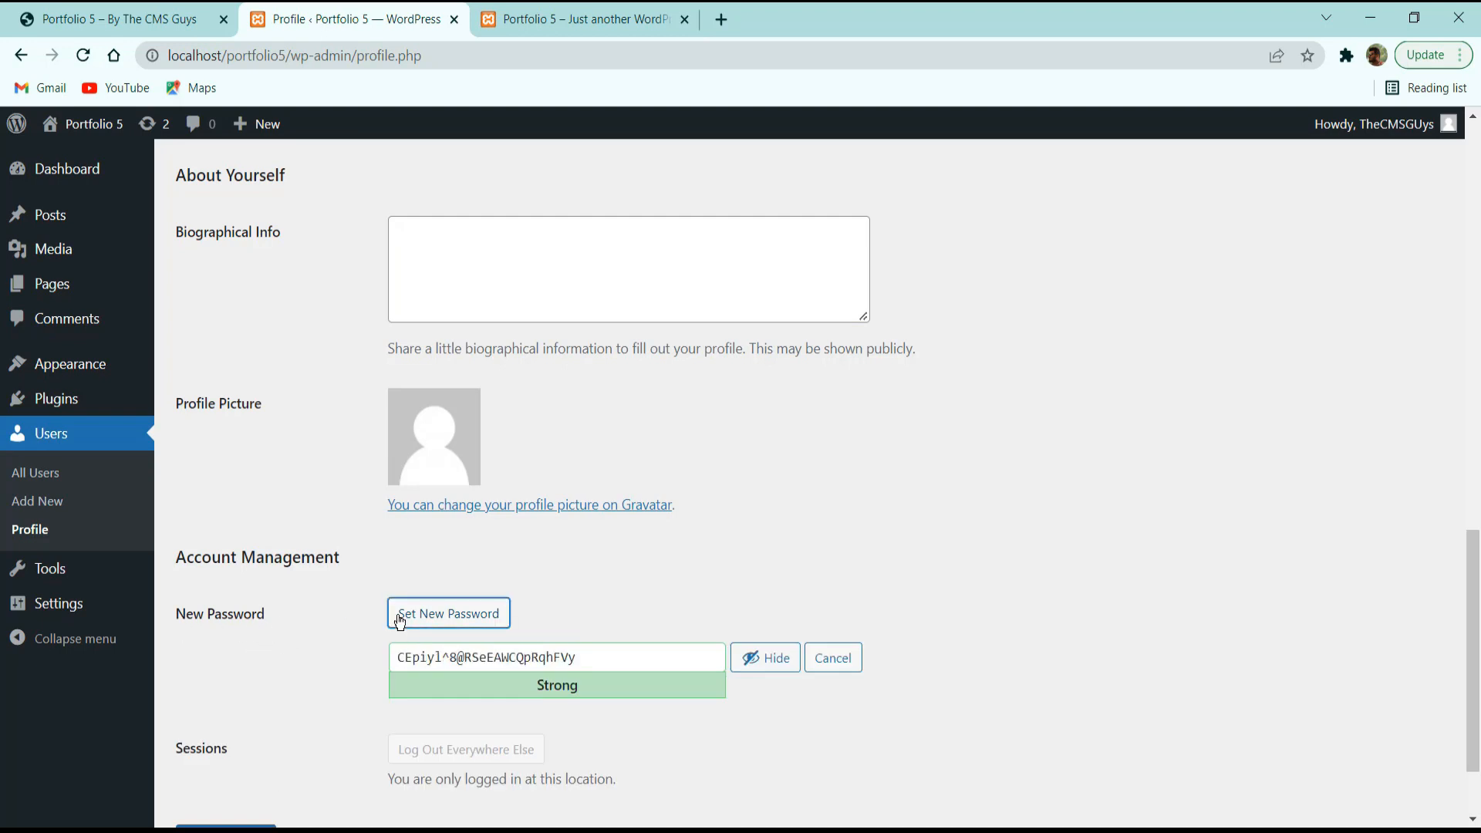
pyautogui.click(65, 604)
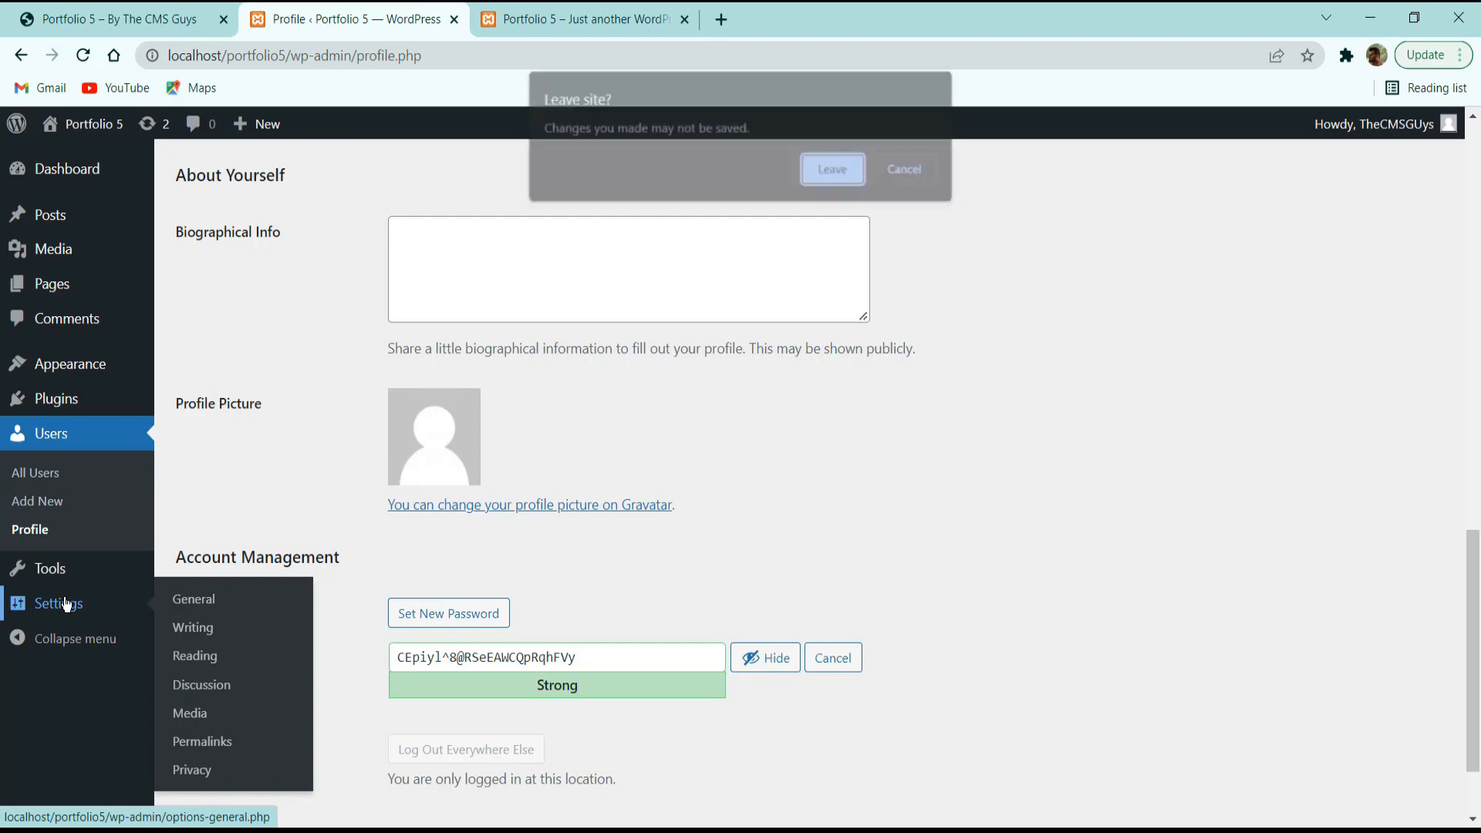
# Leave the profile unsaved, replace the tagline with 'By TheCMSGuys' and save General Settings.
pyautogui.click(843, 167)
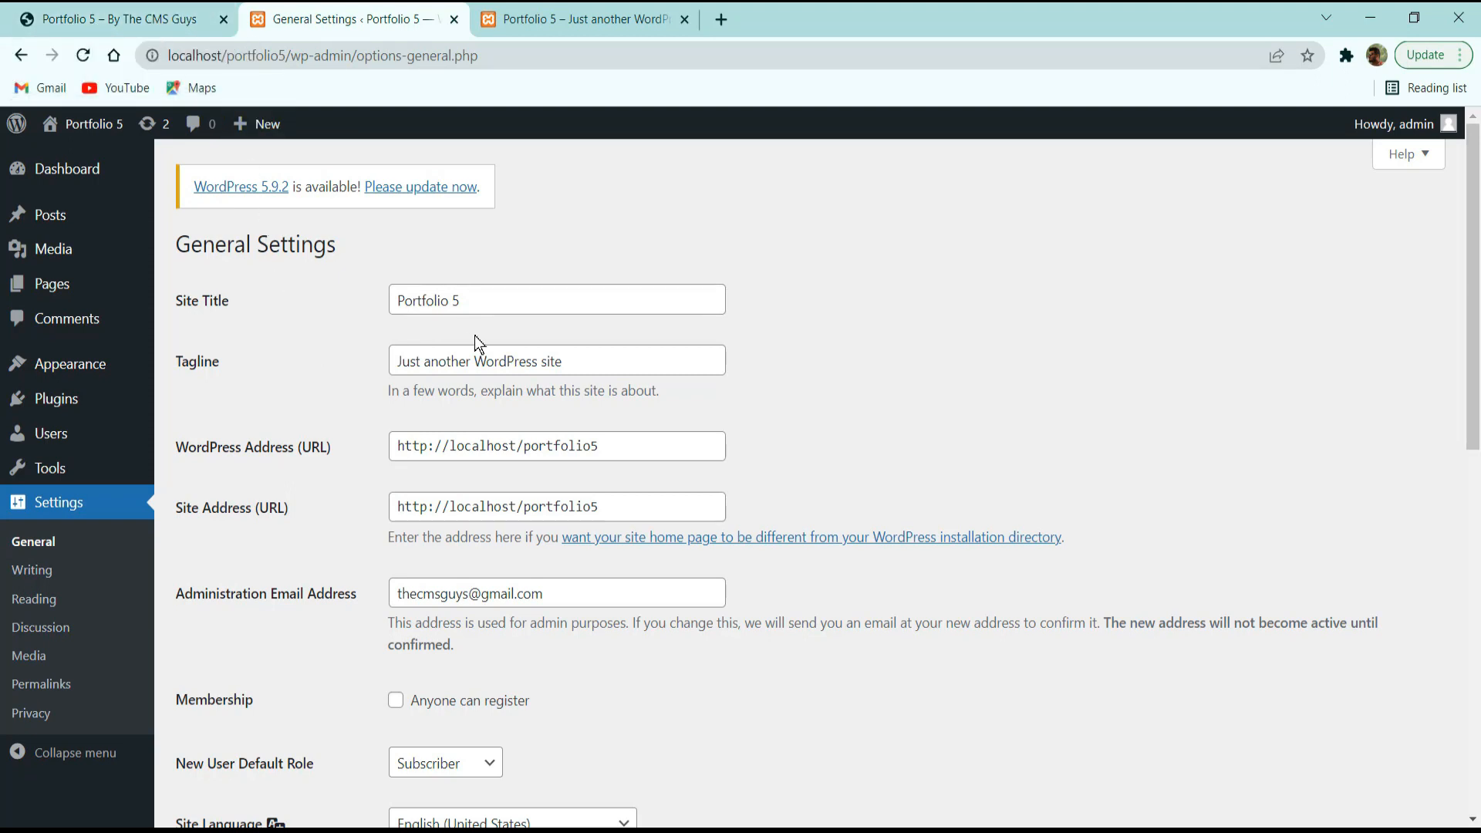
pyautogui.tripleClick(435, 354)
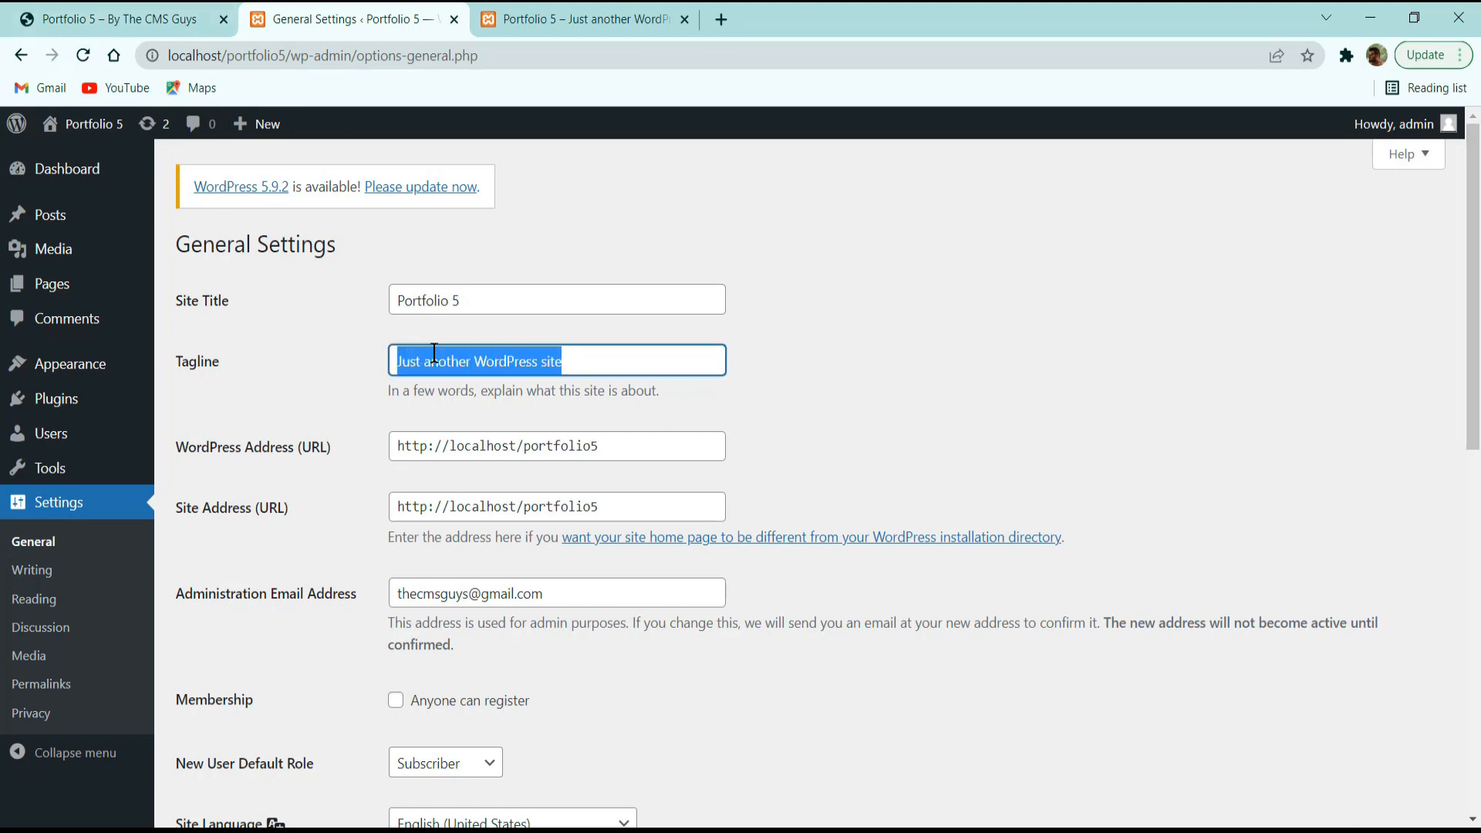
pyautogui.write('By T')
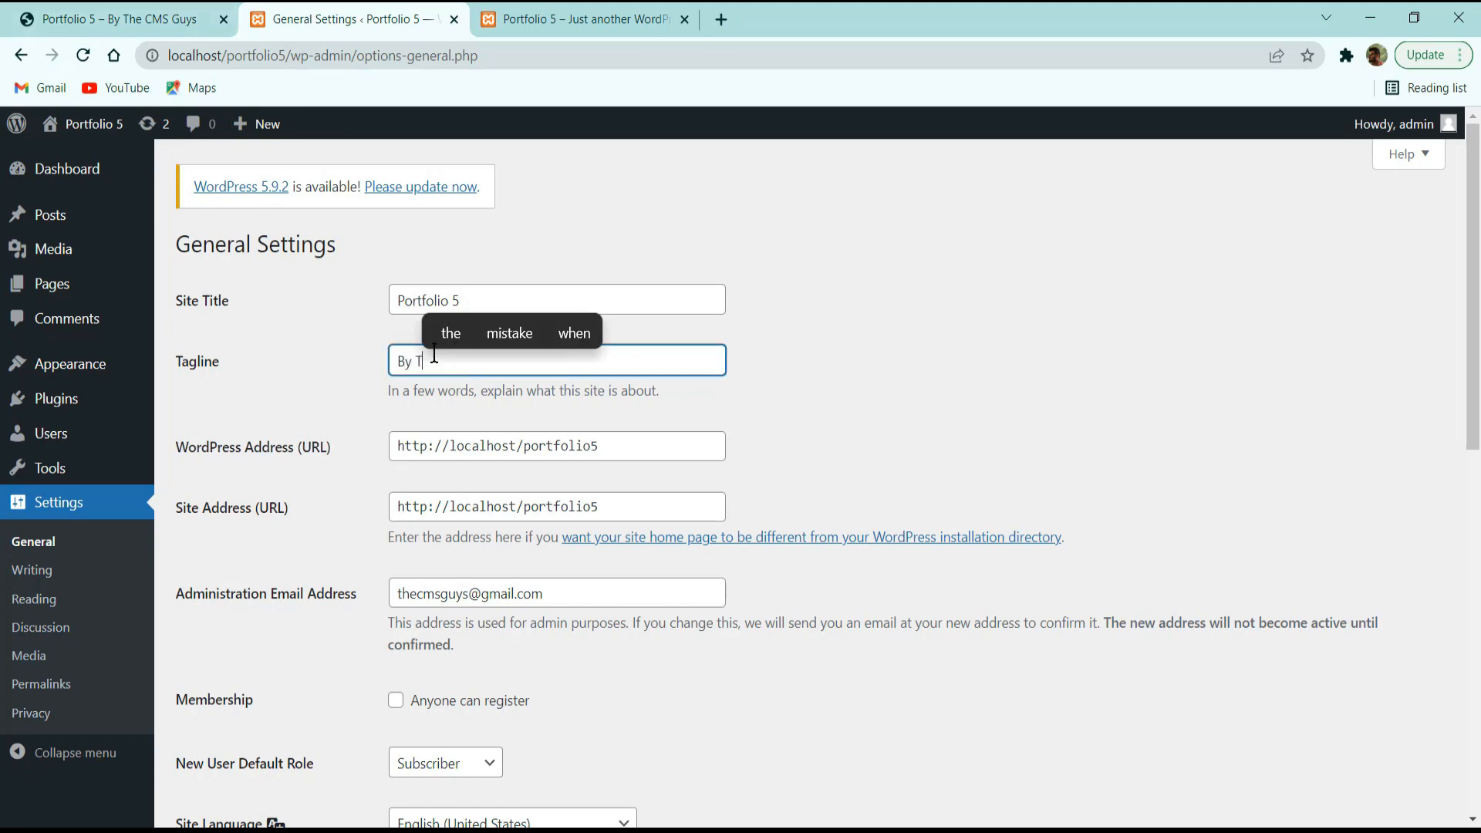
pyautogui.write('heCMSGuys')
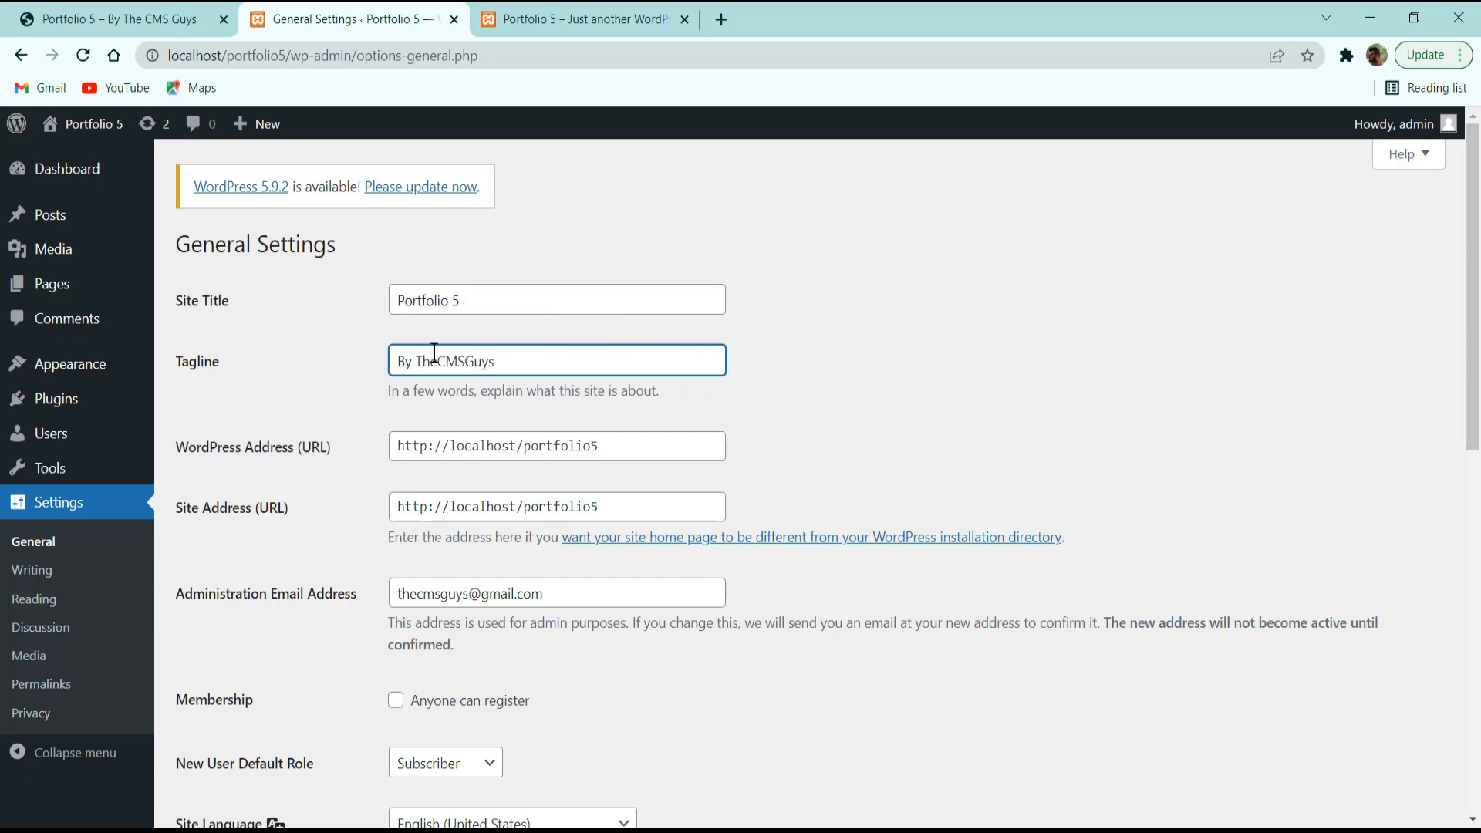
pyautogui.scroll(-10, 377, 658)
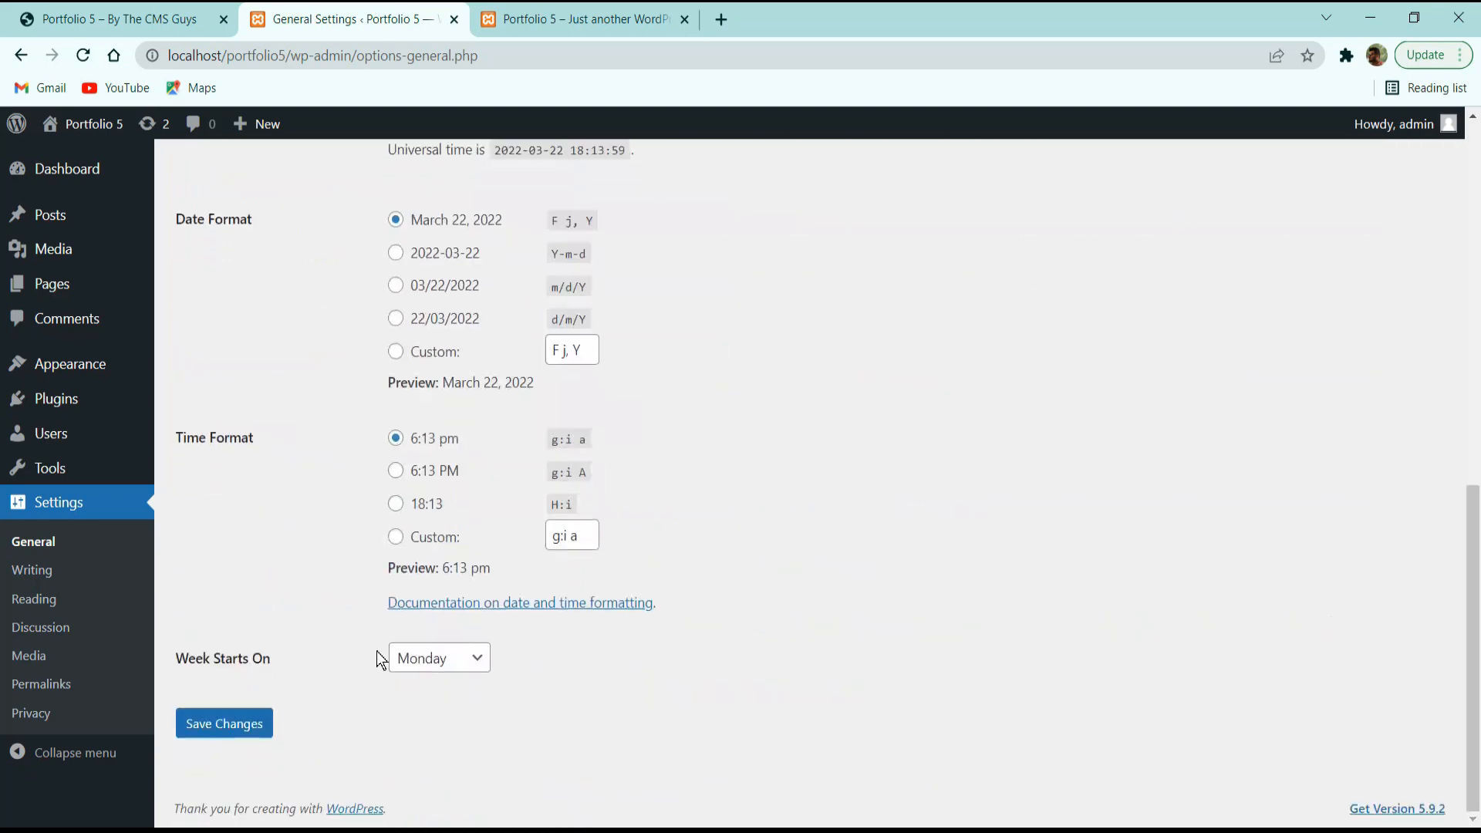
pyautogui.click(190, 723)
pyautogui.click(524, 17)
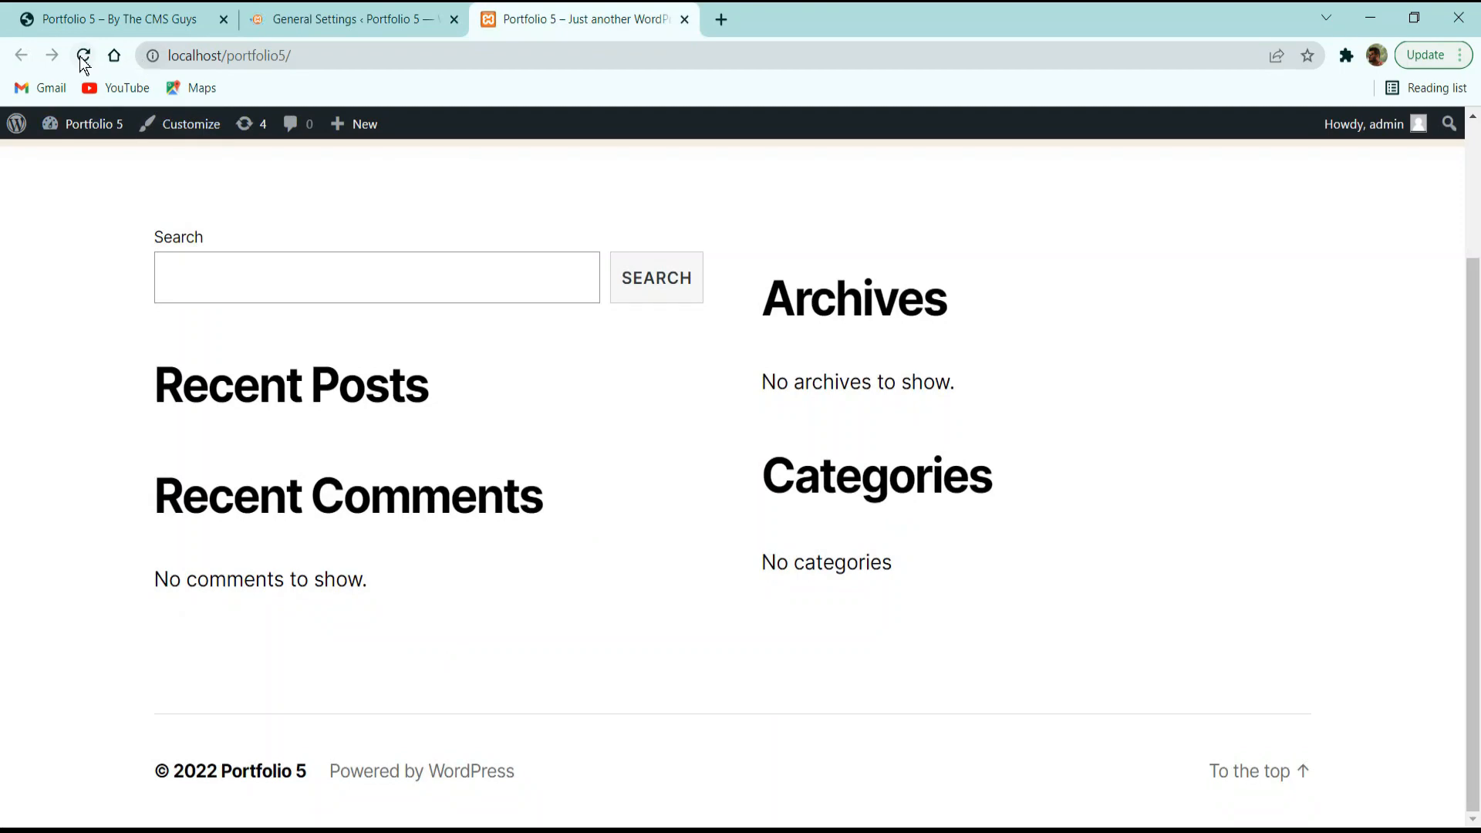
# Reload the front page showing 'Portfolio 5 – By TheCMSGuys', then recheck General Settings.
pyautogui.click(84, 56)
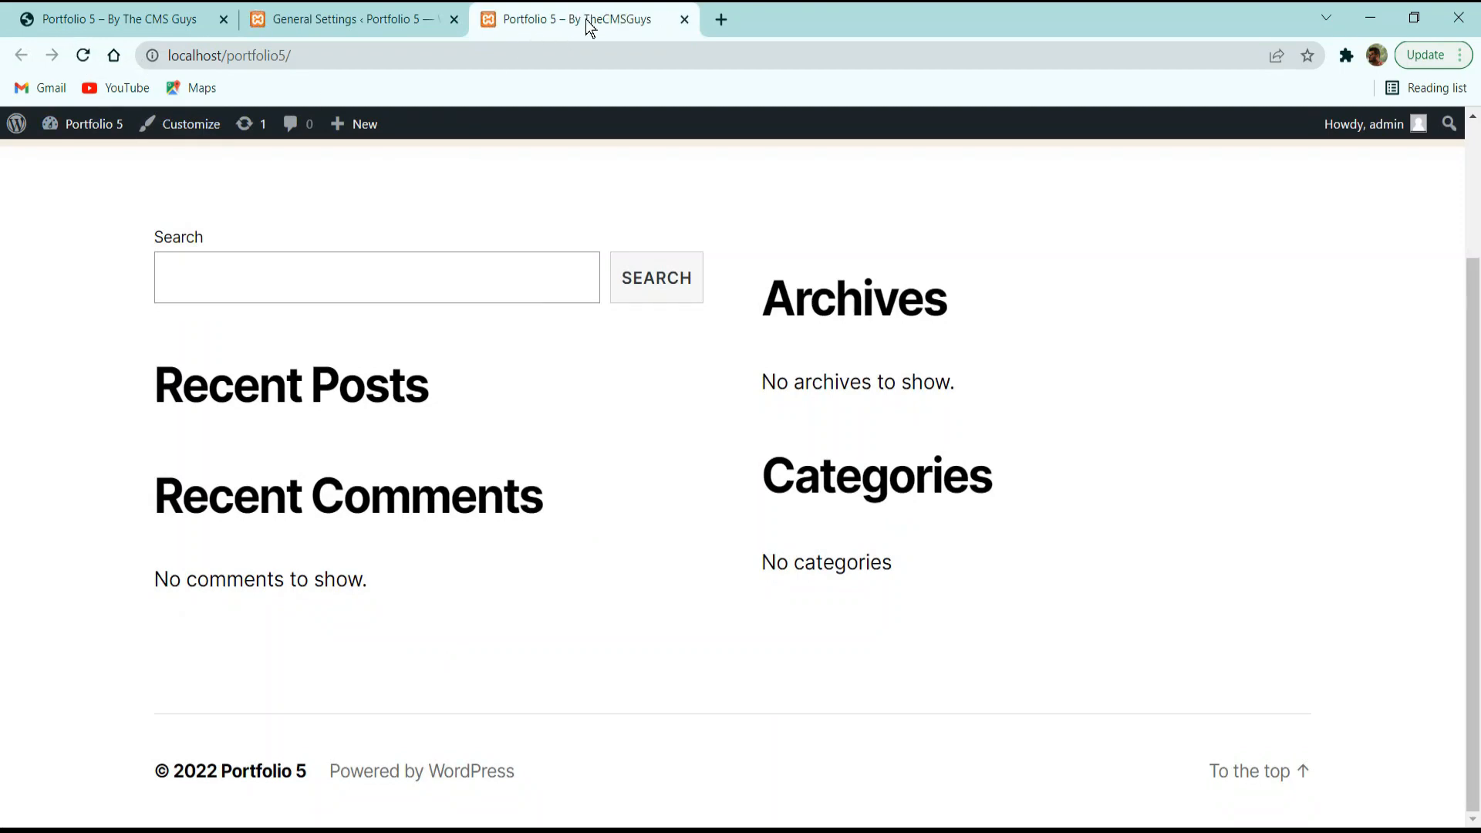
pyautogui.click(434, 23)
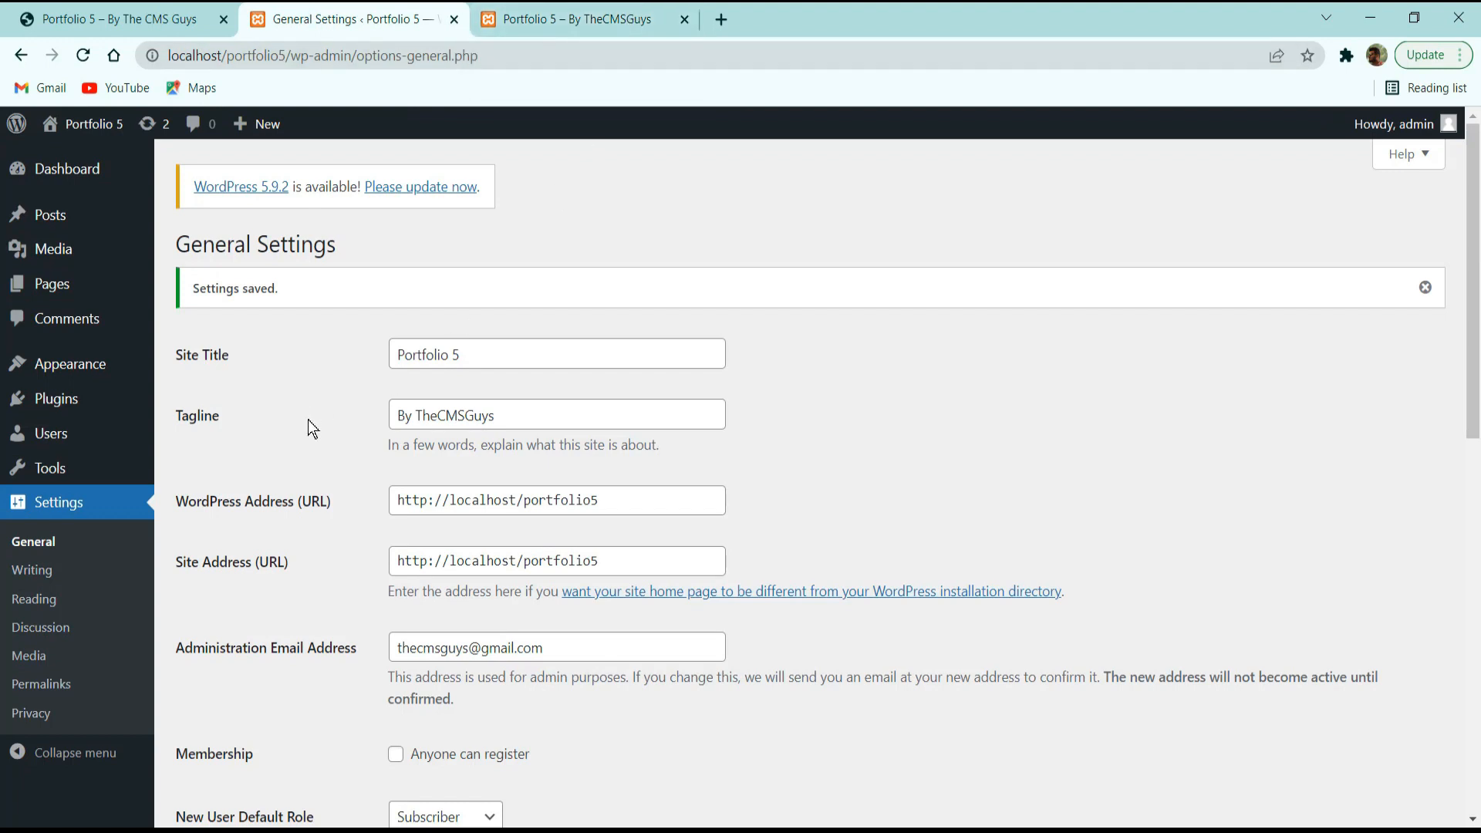
pyautogui.scroll(-3, 308, 422)
pyautogui.moveTo(423, 445)
pyautogui.mouseDown()
pyautogui.moveTo(540, 445)
pyautogui.moveTo(401, 438)
pyautogui.mouseUp()
pyautogui.click(543, 446)
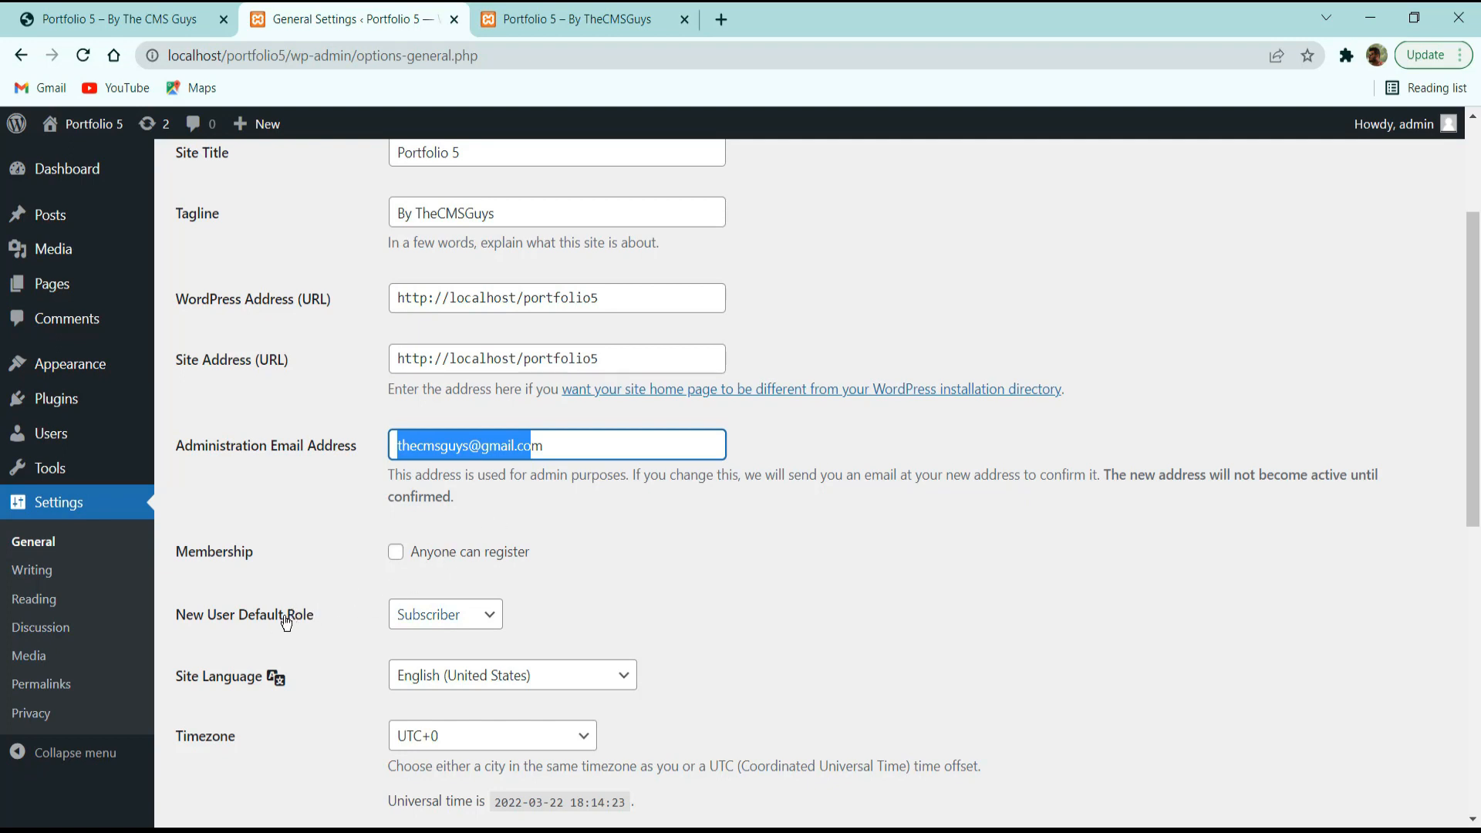
# Leave the new-user default role set to Subscriber.
pyautogui.click(432, 615)
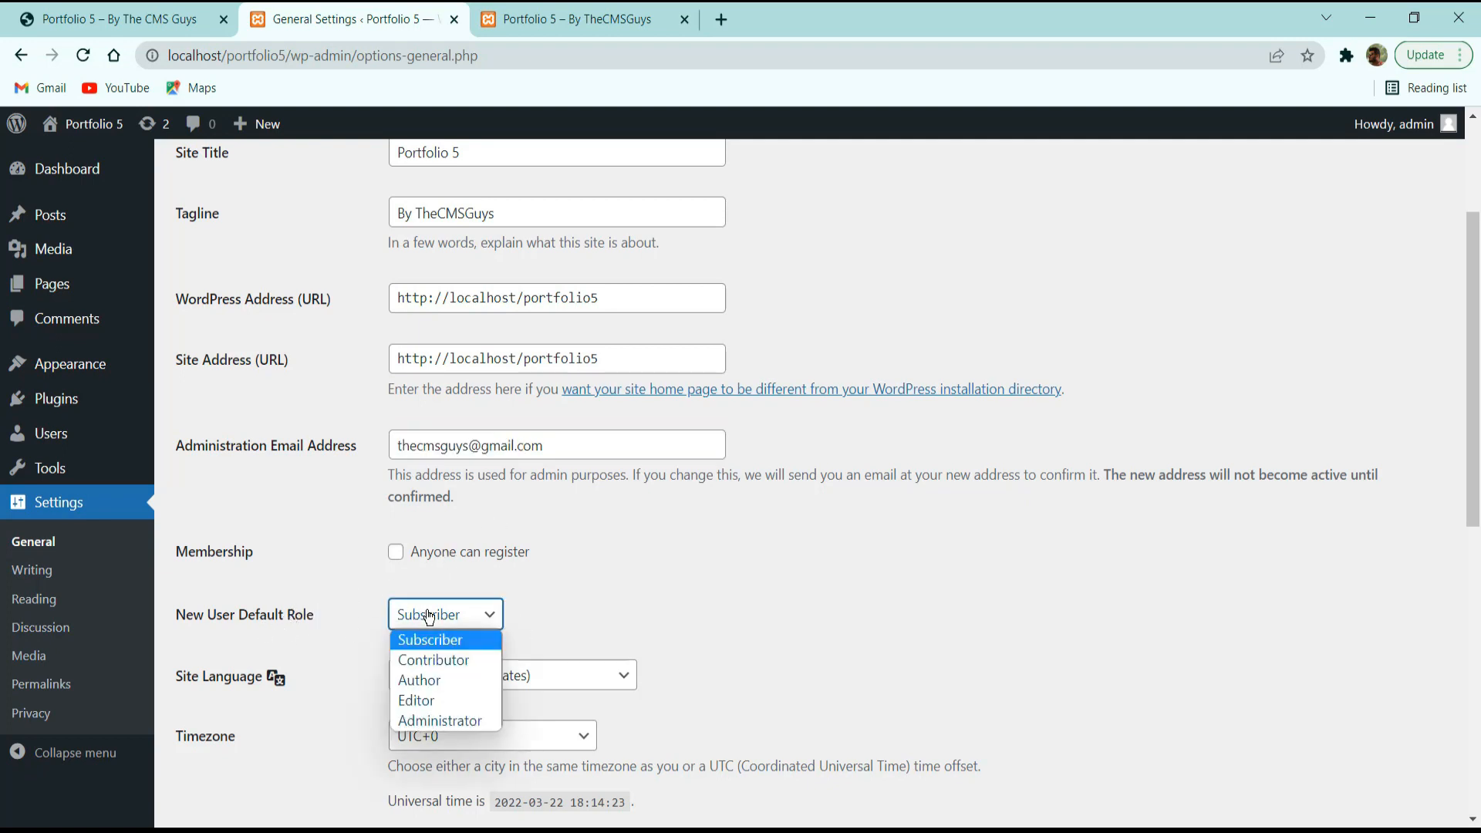
pyautogui.click(432, 613)
pyautogui.click(504, 611)
pyautogui.click(532, 602)
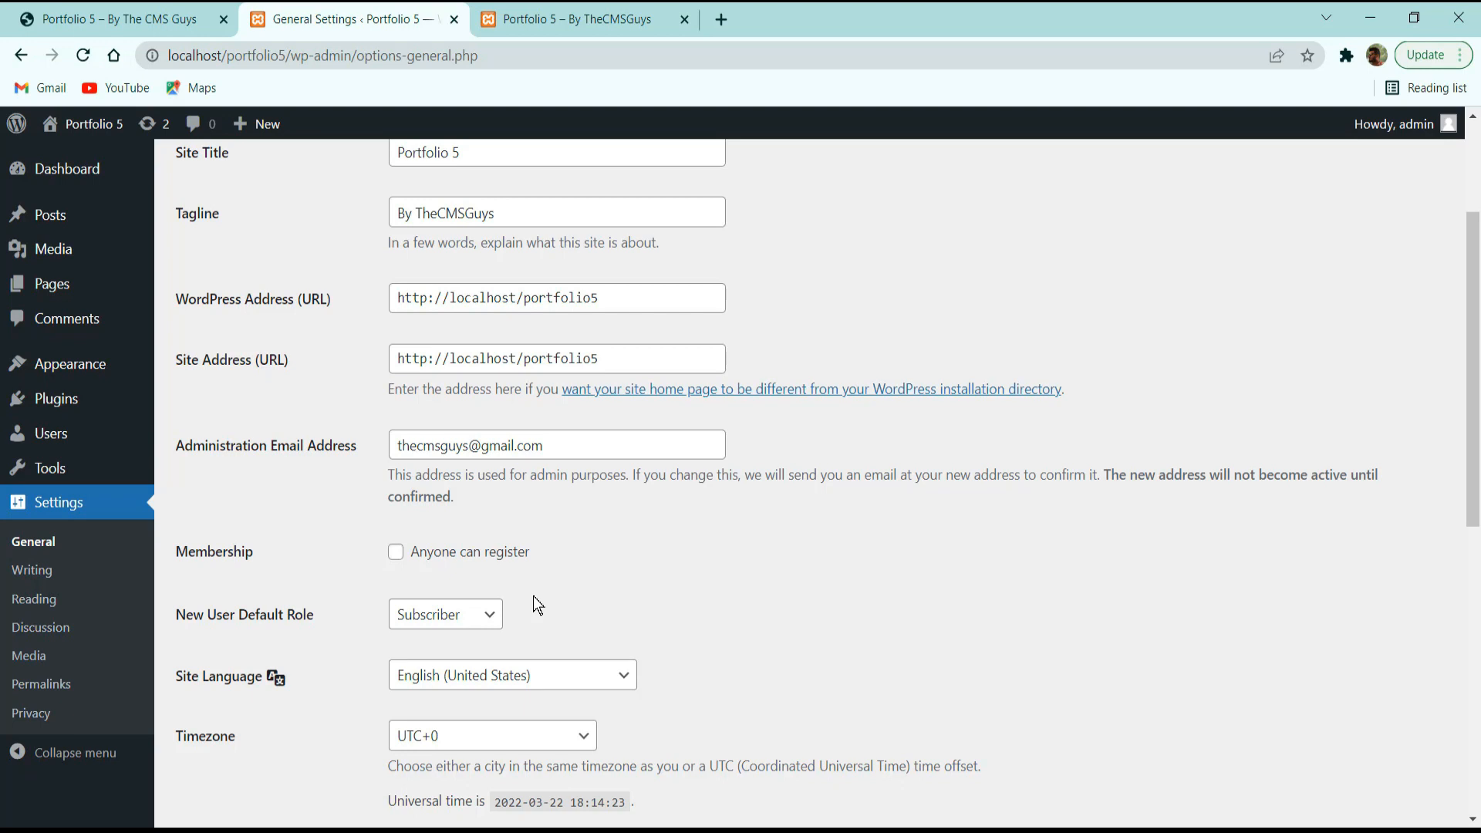
# Choose the Custom option for Time Format (g:i a) and Date Format (F j, Y).
pyautogui.scroll(-3, 534, 606)
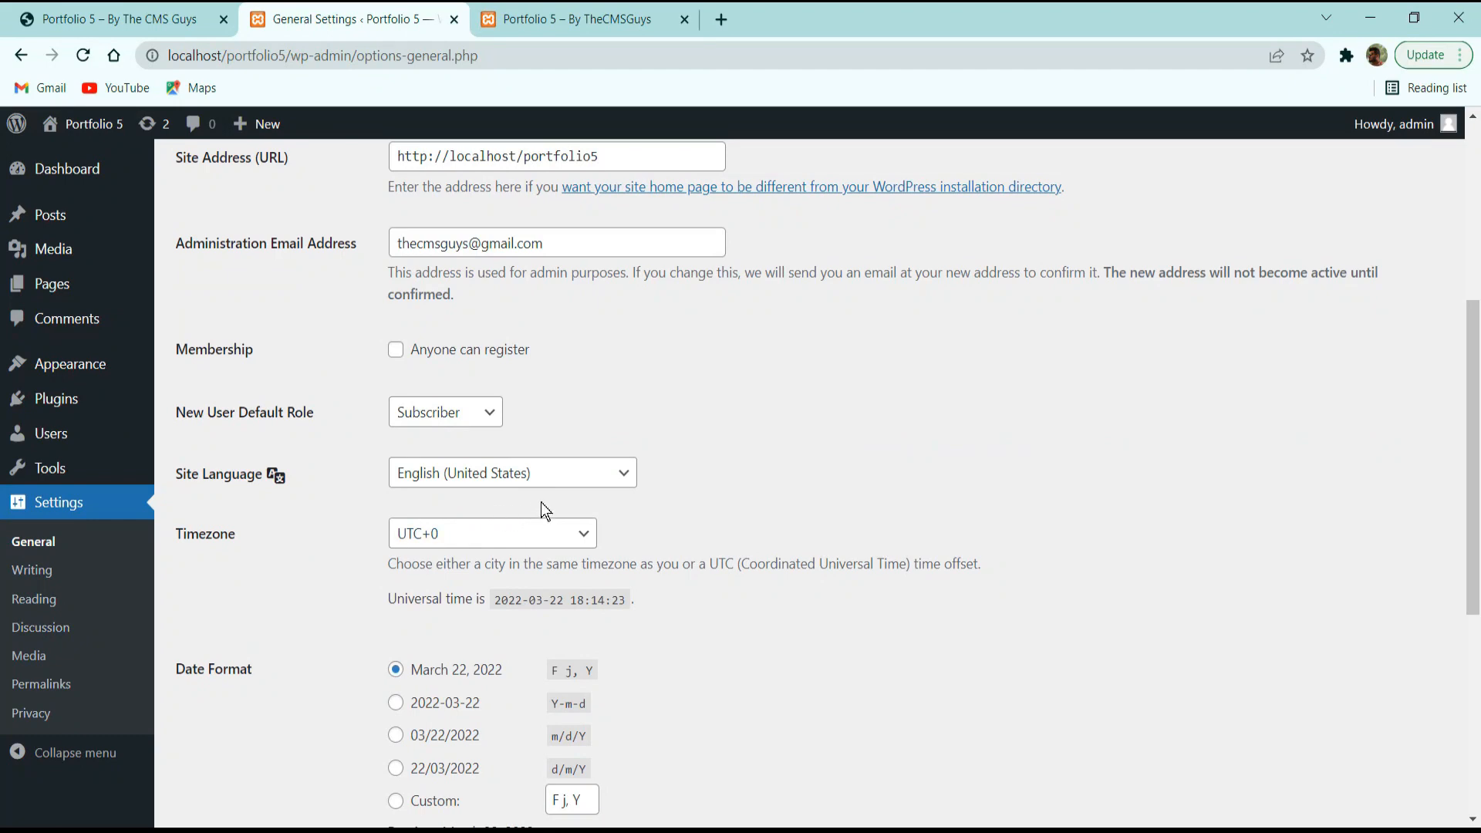
pyautogui.scroll(-3, 654, 505)
pyautogui.scroll(-3, 397, 455)
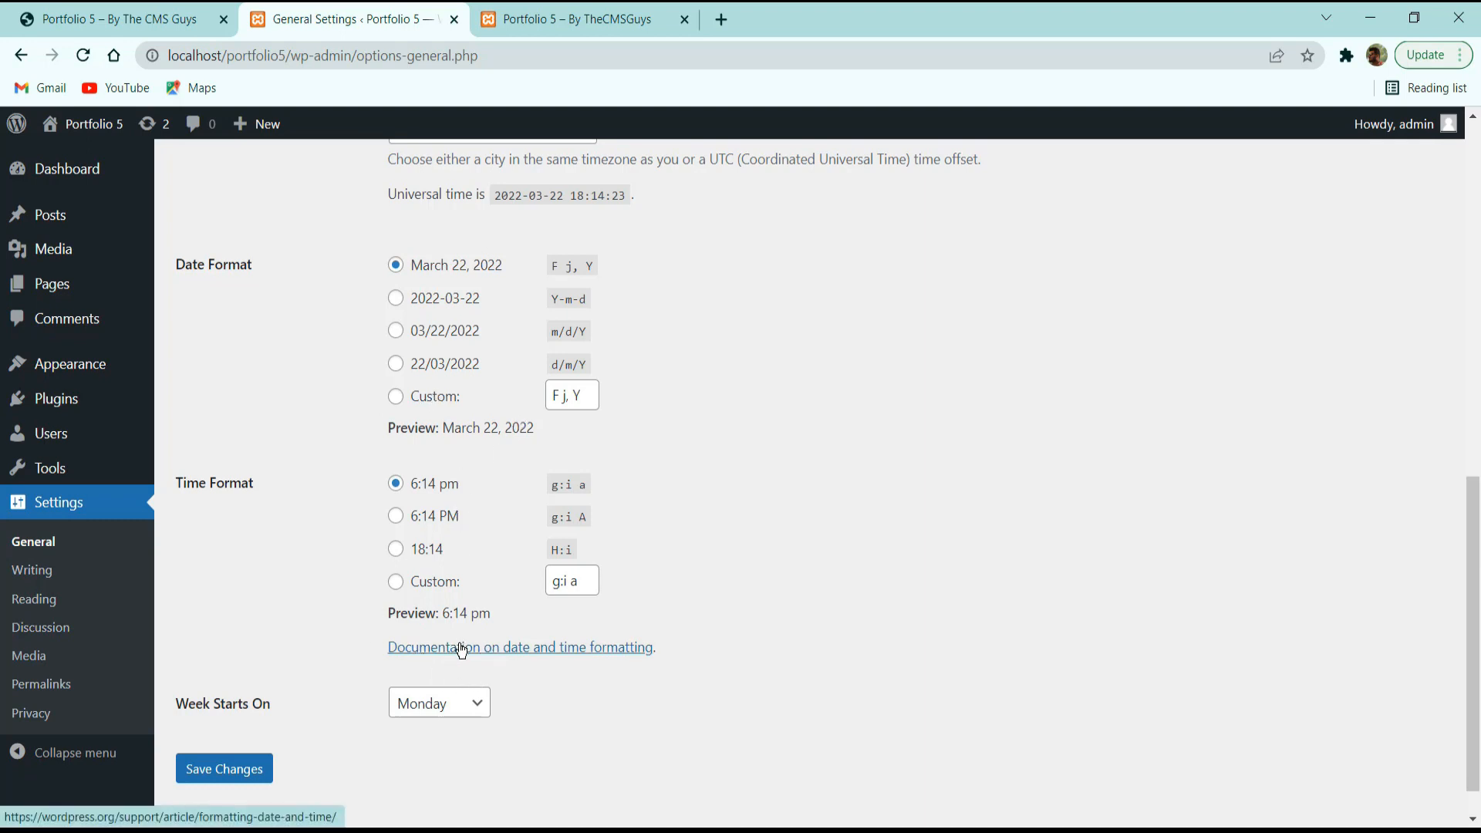
pyautogui.click(439, 585)
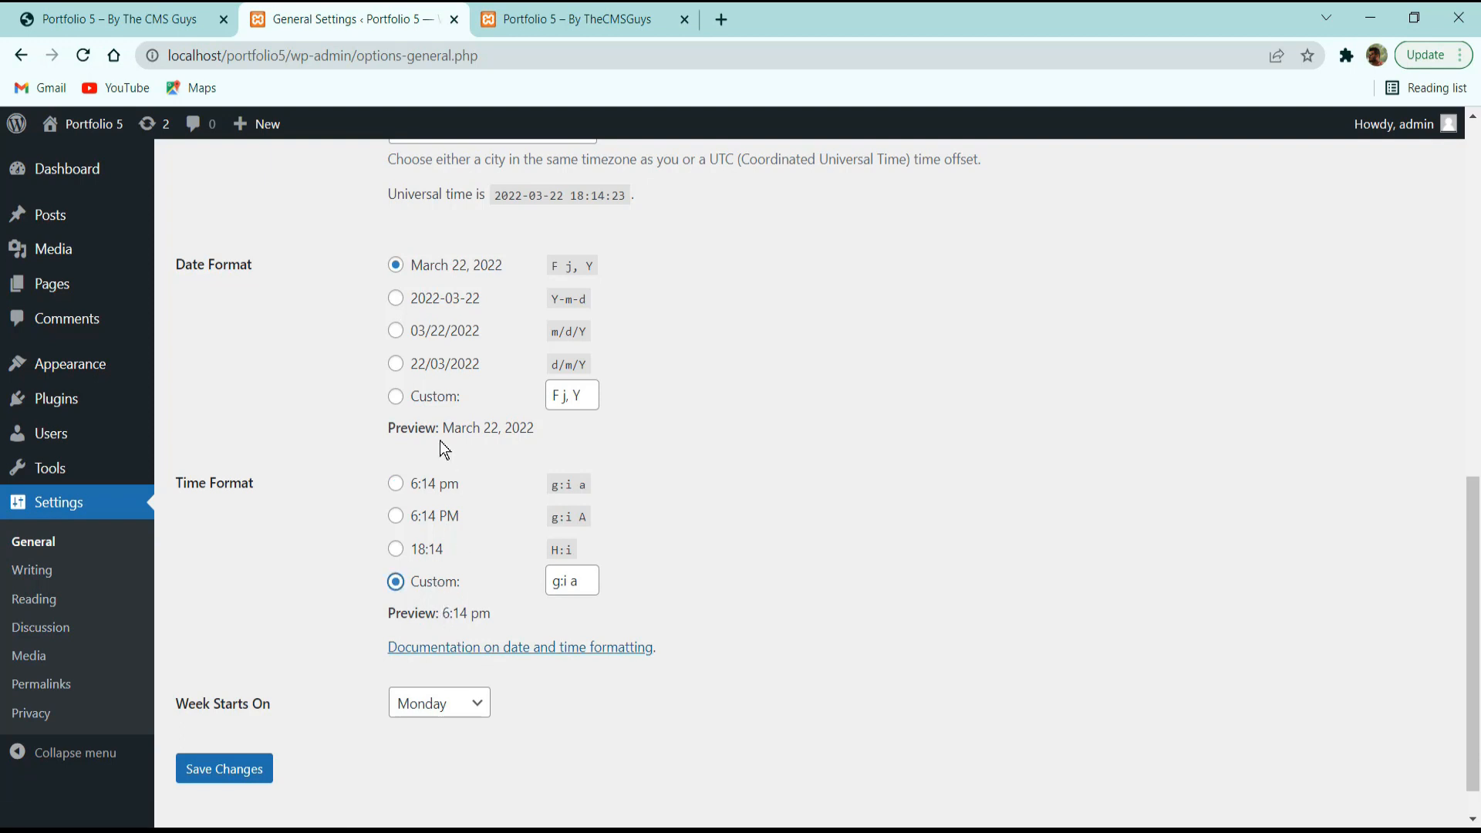
pyautogui.click(430, 396)
pyautogui.scroll(-1, 305, 642)
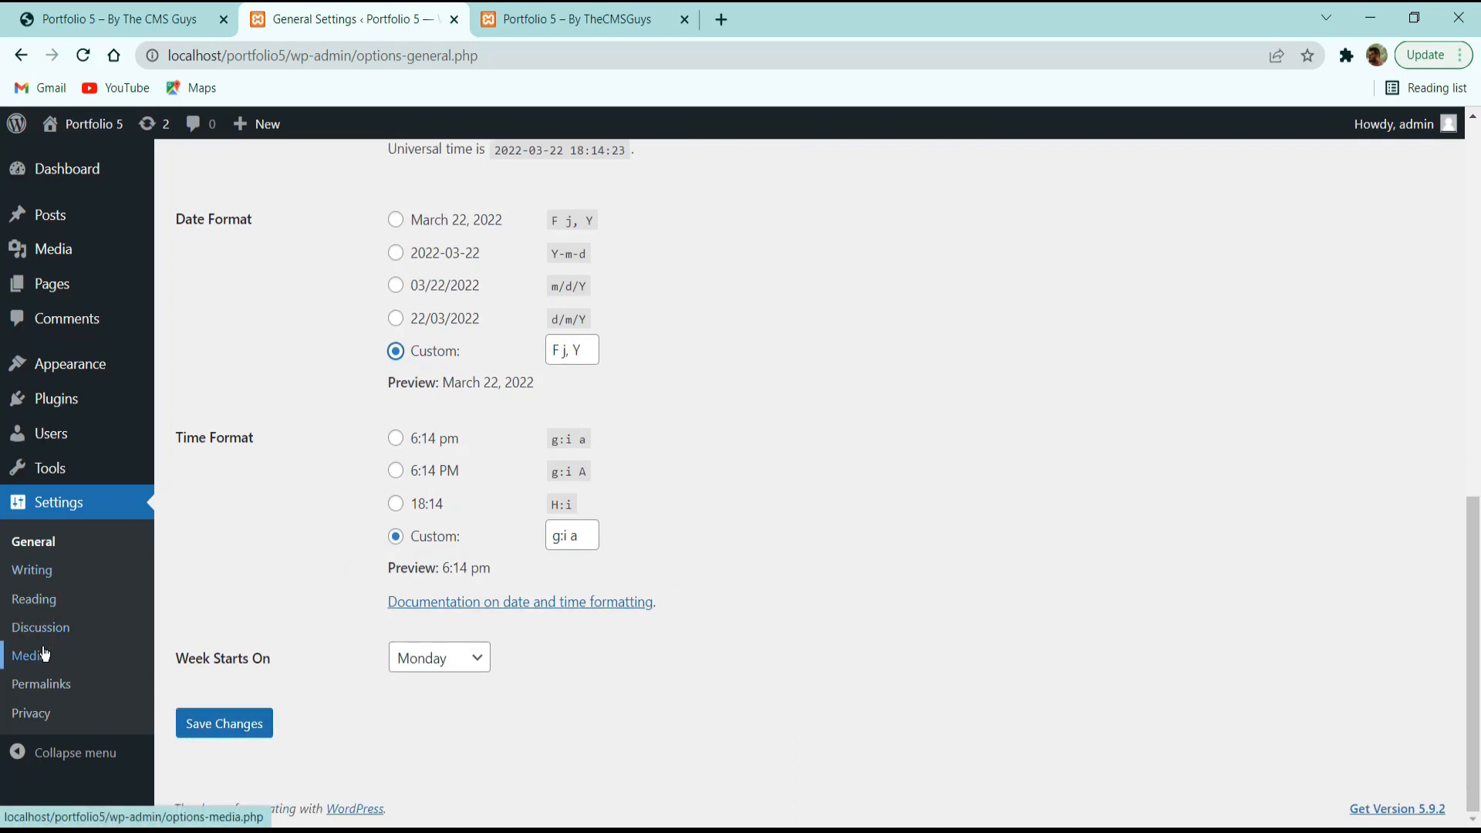
# Save permalinks with the Post name structure, then return to the Dashboard.
pyautogui.click(38, 684)
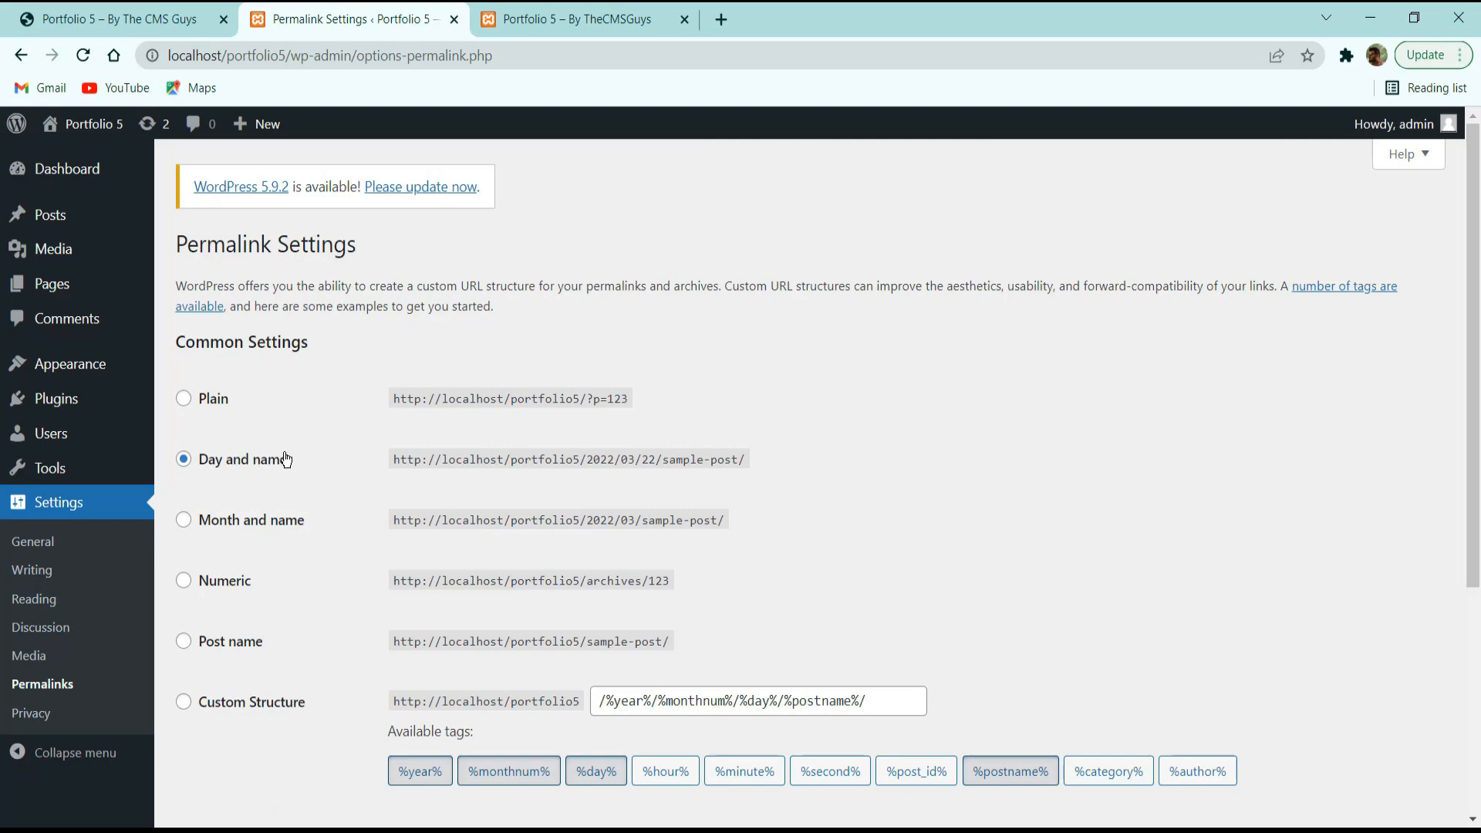
pyautogui.scroll(-3, 275, 480)
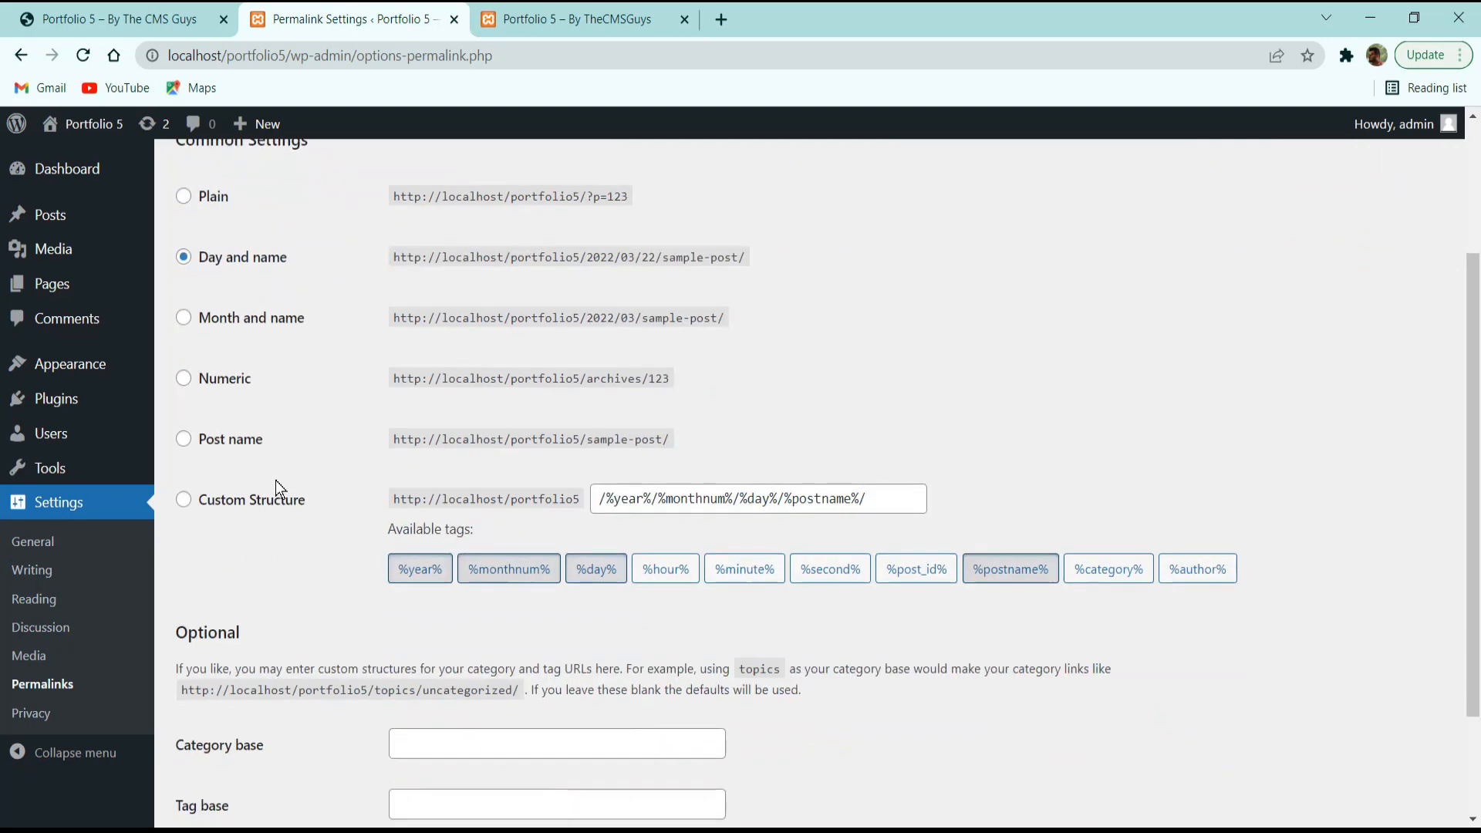
pyautogui.click(244, 440)
pyautogui.scroll(-2, 257, 451)
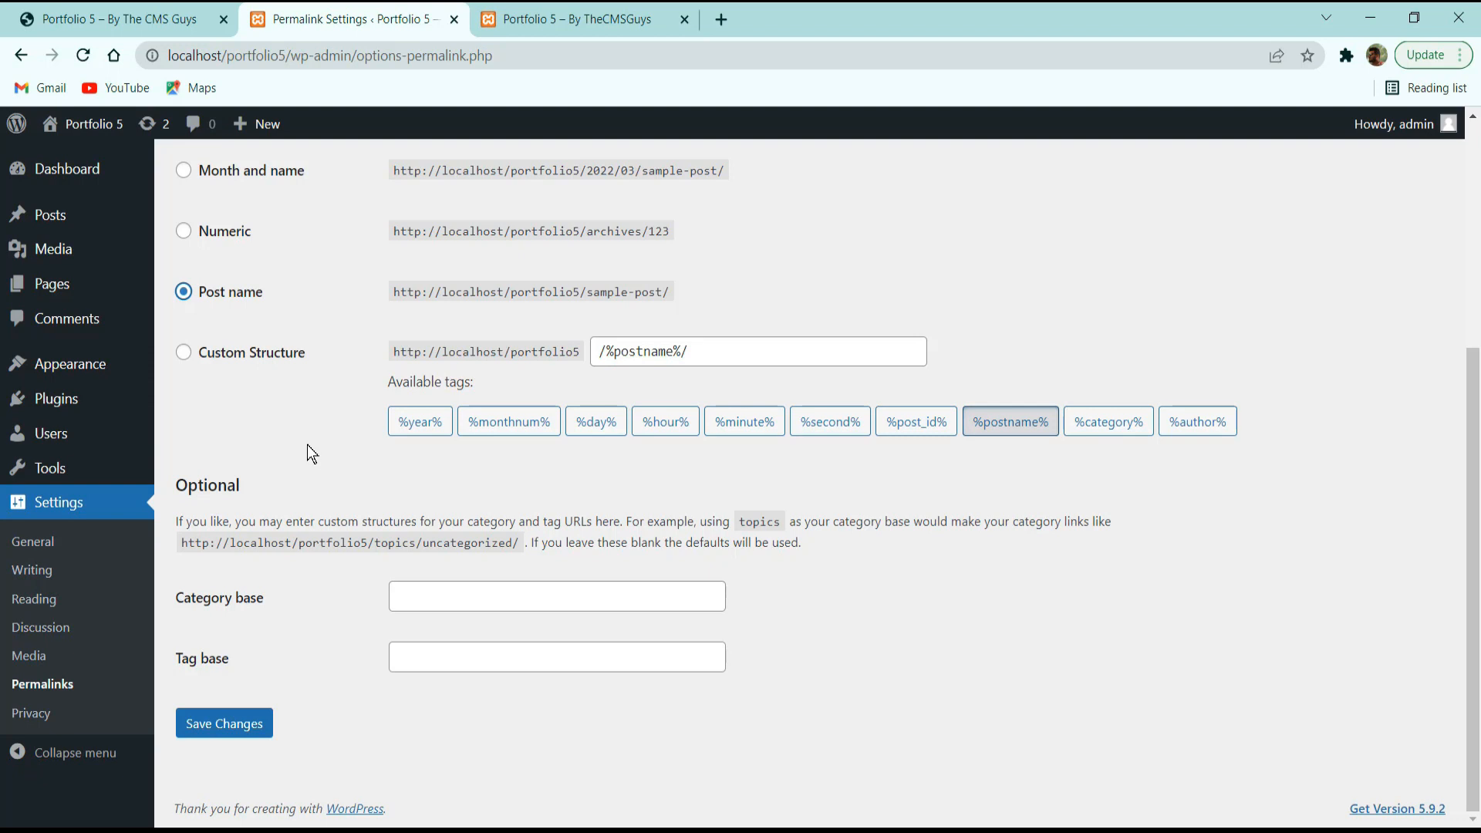
pyautogui.click(219, 721)
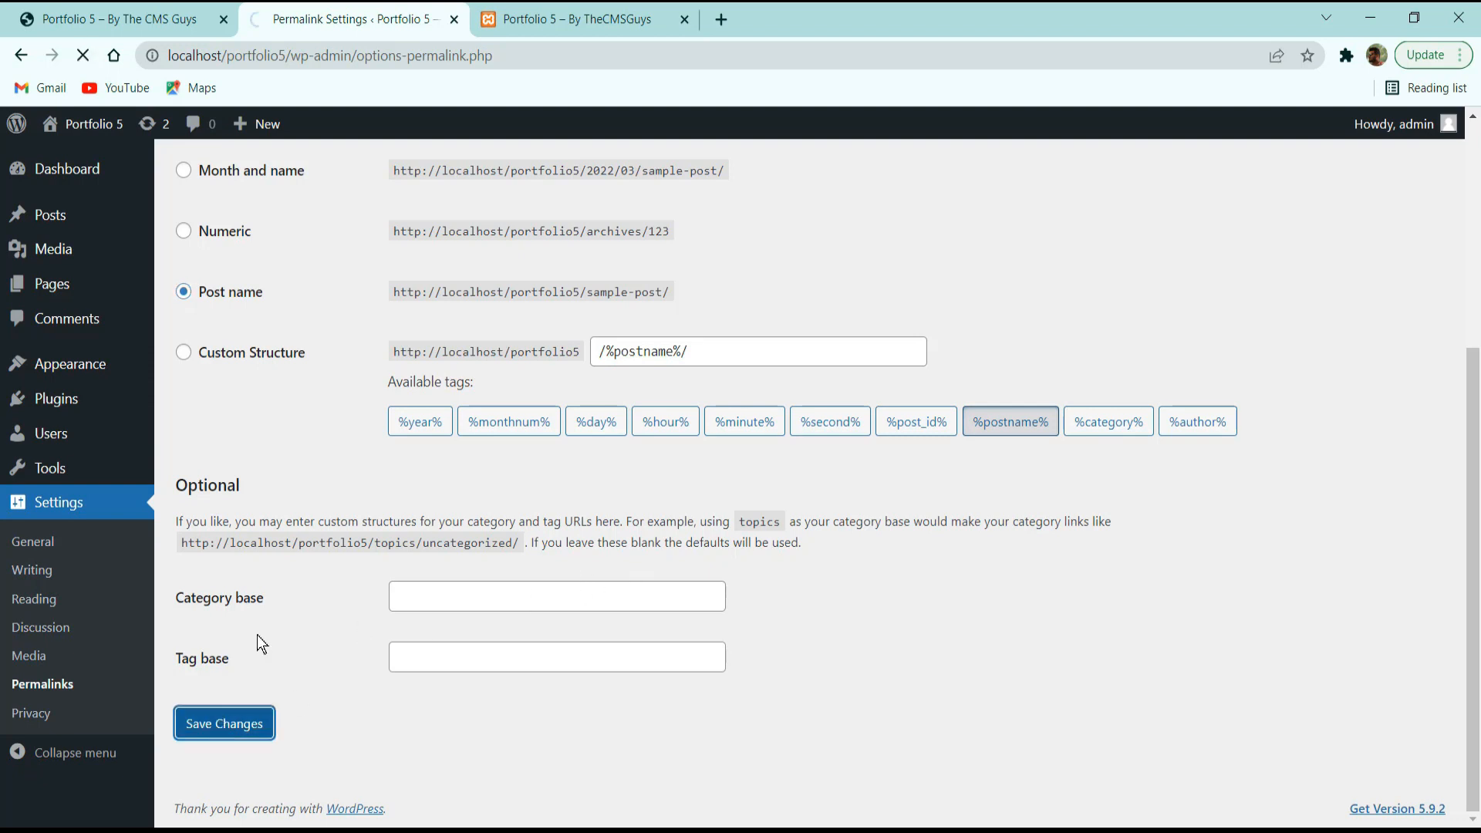
pyautogui.click(85, 170)
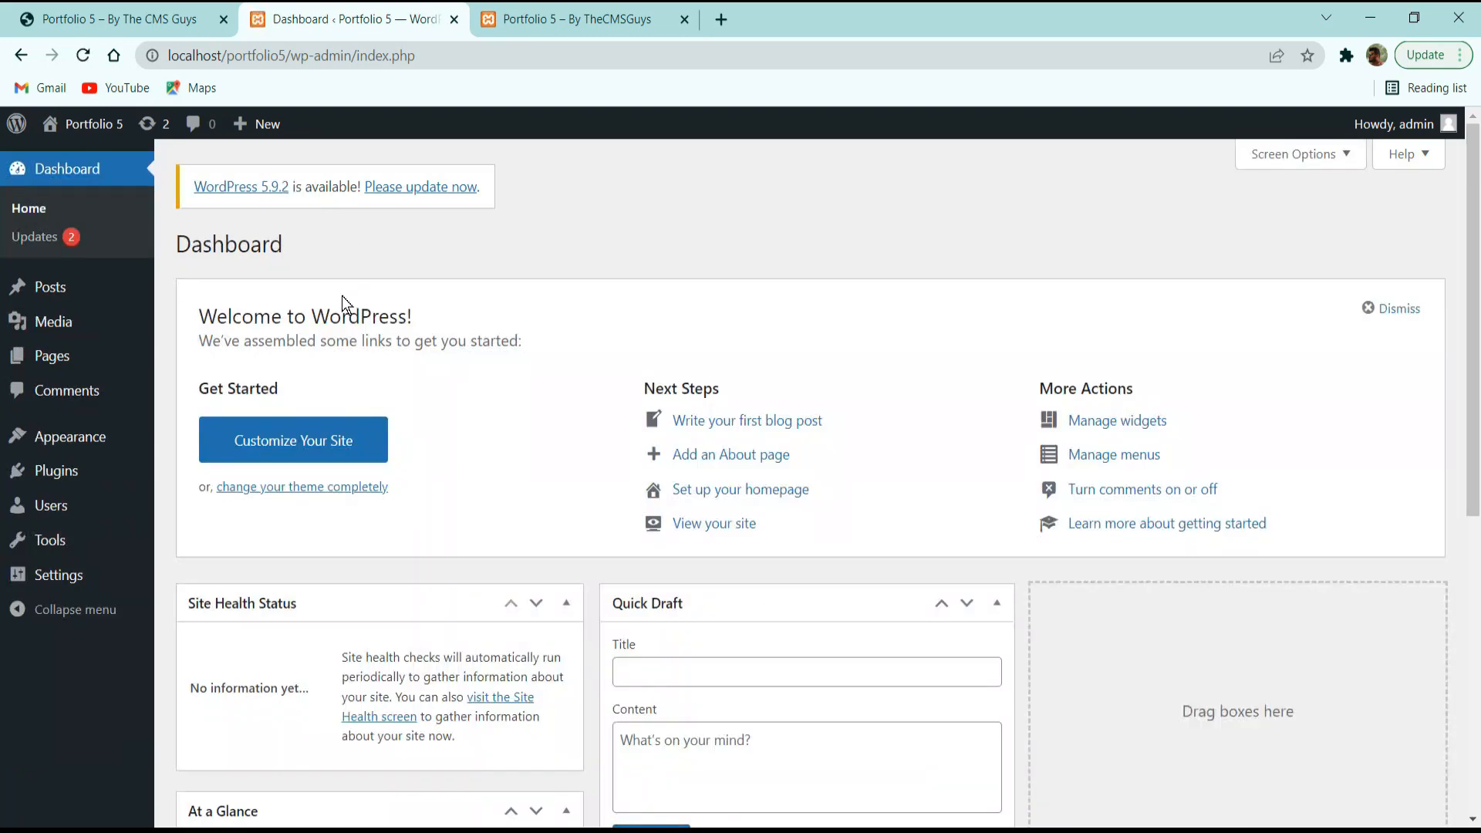
# In Screen Options, uncheck Site Health, At a Glance, Activity, Quick Draft, Welcome and Events.
pyautogui.scroll(-5, 783, 460)
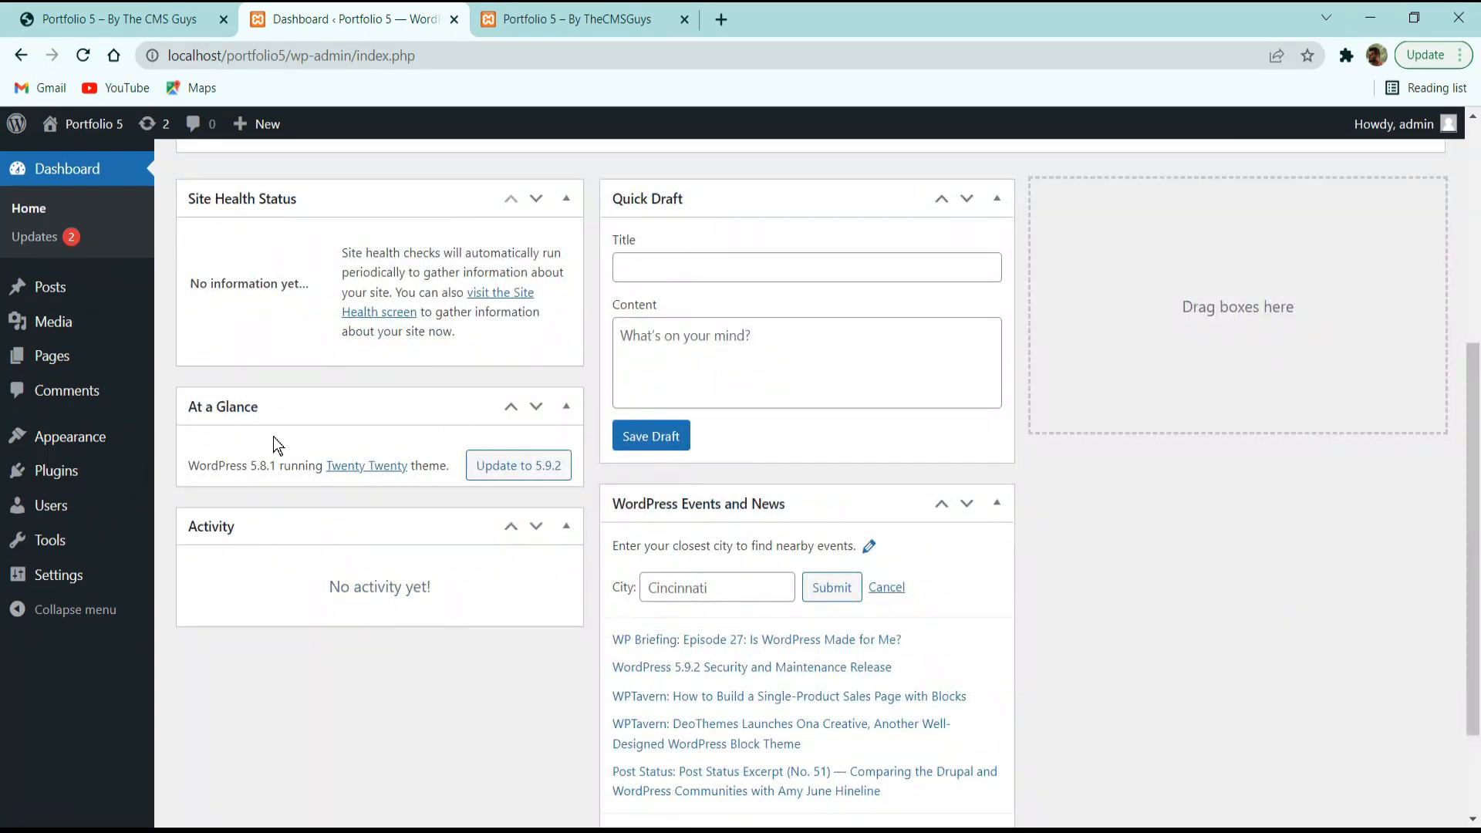
pyautogui.scroll(5, 784, 404)
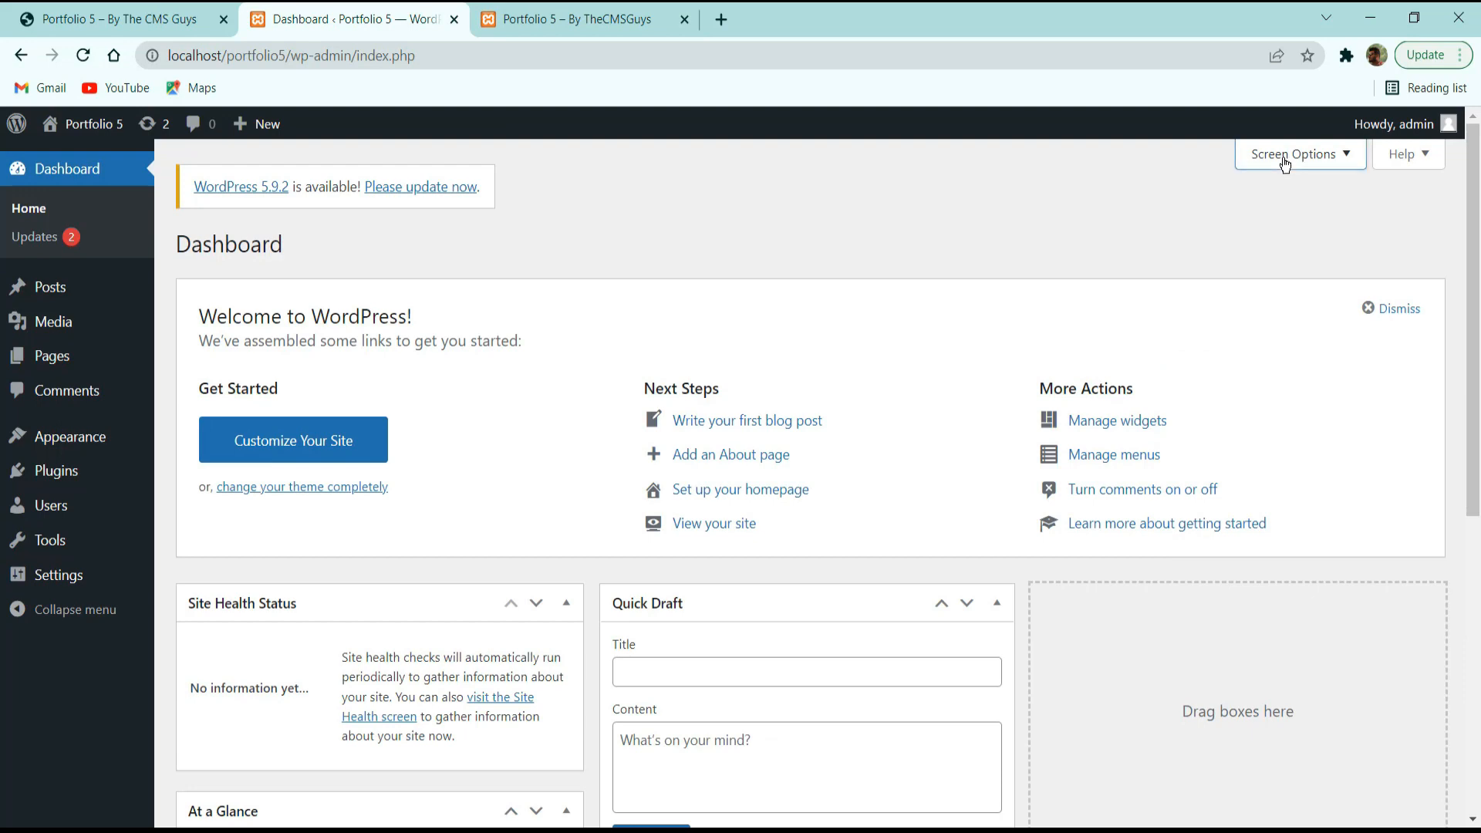
pyautogui.click(1304, 155)
pyautogui.click(299, 264)
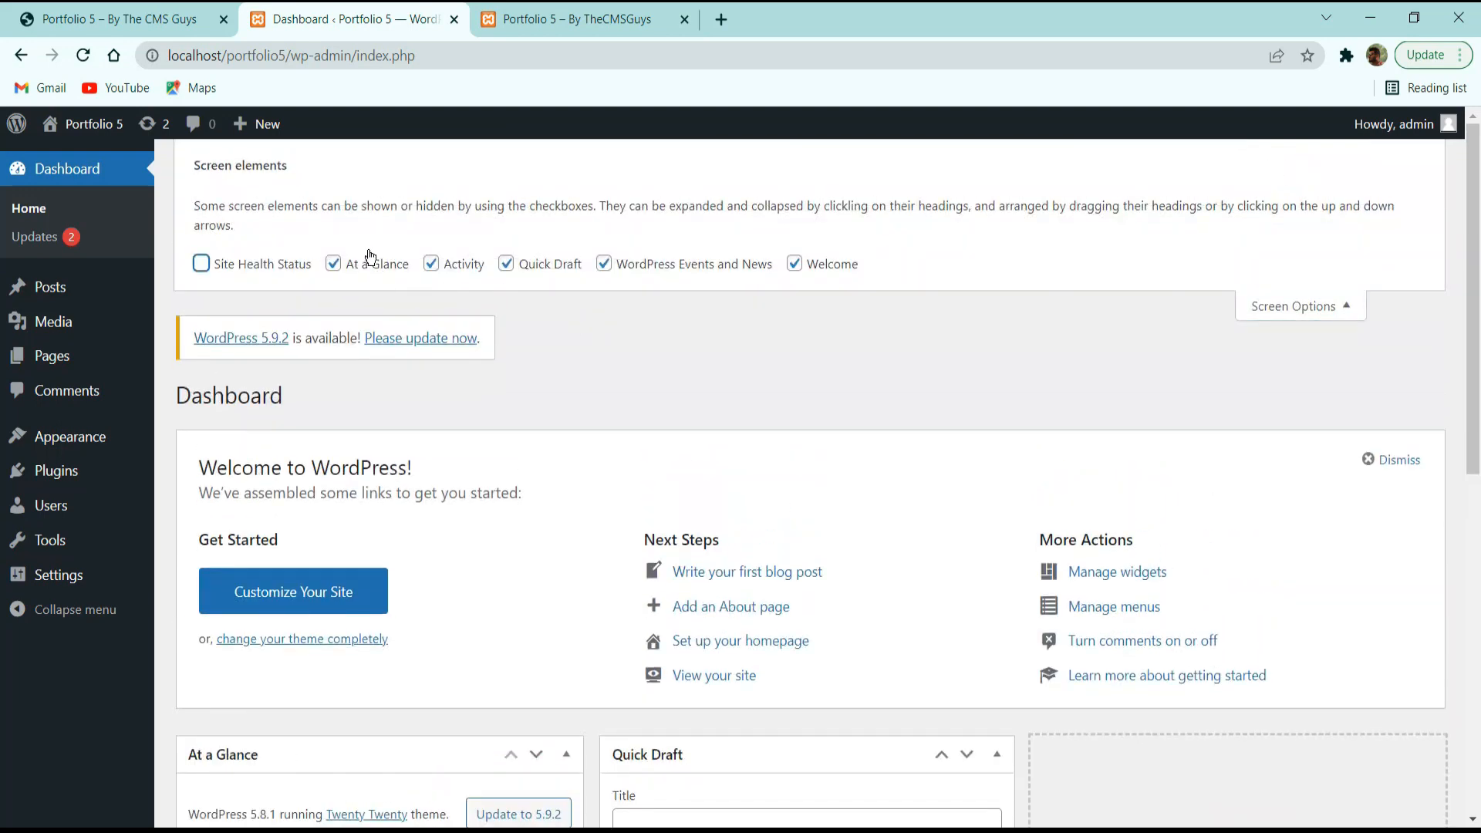
pyautogui.click(372, 262)
pyautogui.click(432, 263)
pyautogui.click(509, 265)
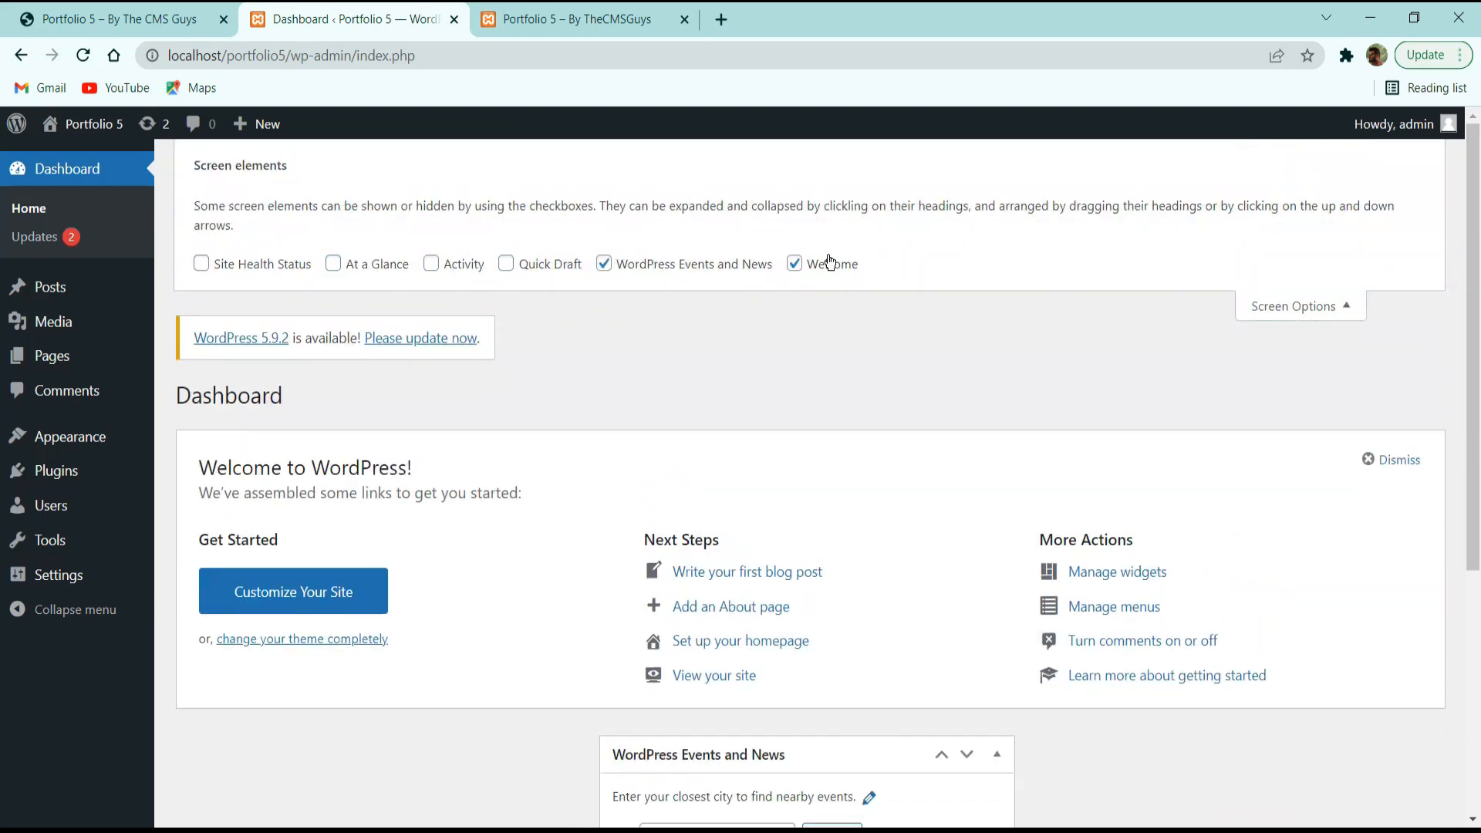
pyautogui.click(813, 265)
pyautogui.click(690, 264)
pyautogui.click(1322, 287)
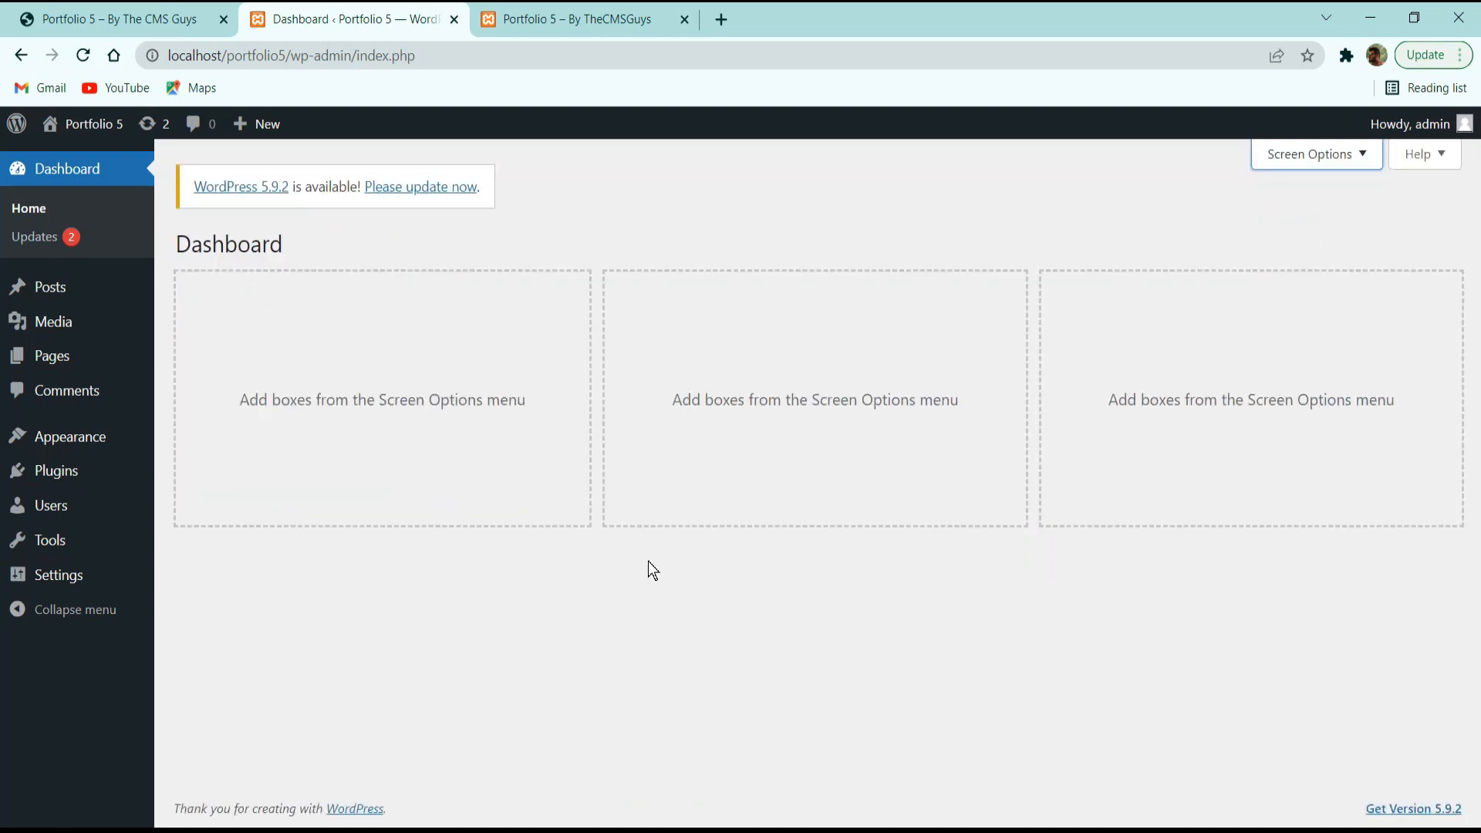
# Review the Updates page and start the core update from 5.8.1 to 5.9.2.
pyautogui.click(63, 243)
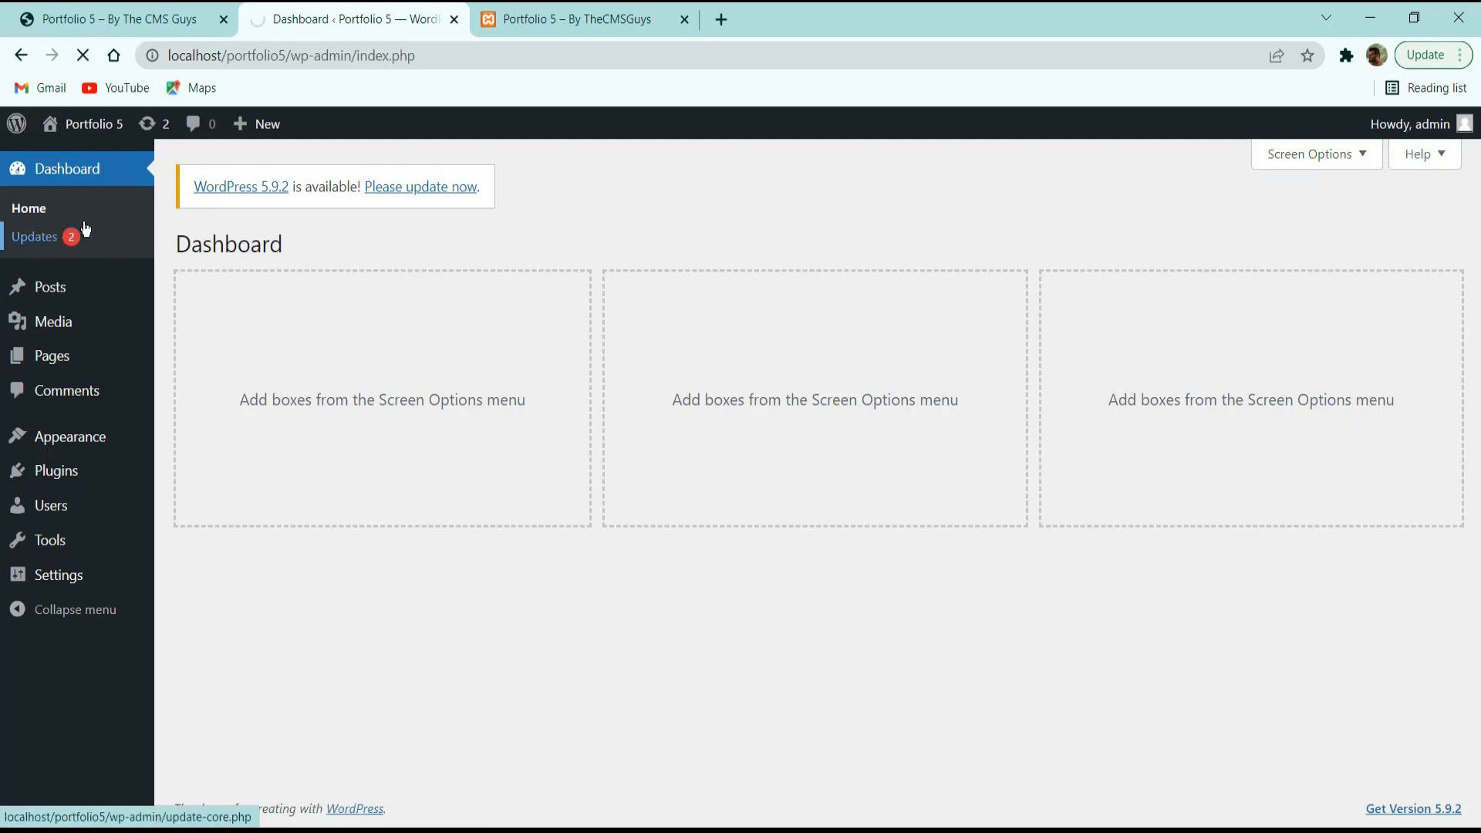
pyautogui.scroll(-7, 346, 350)
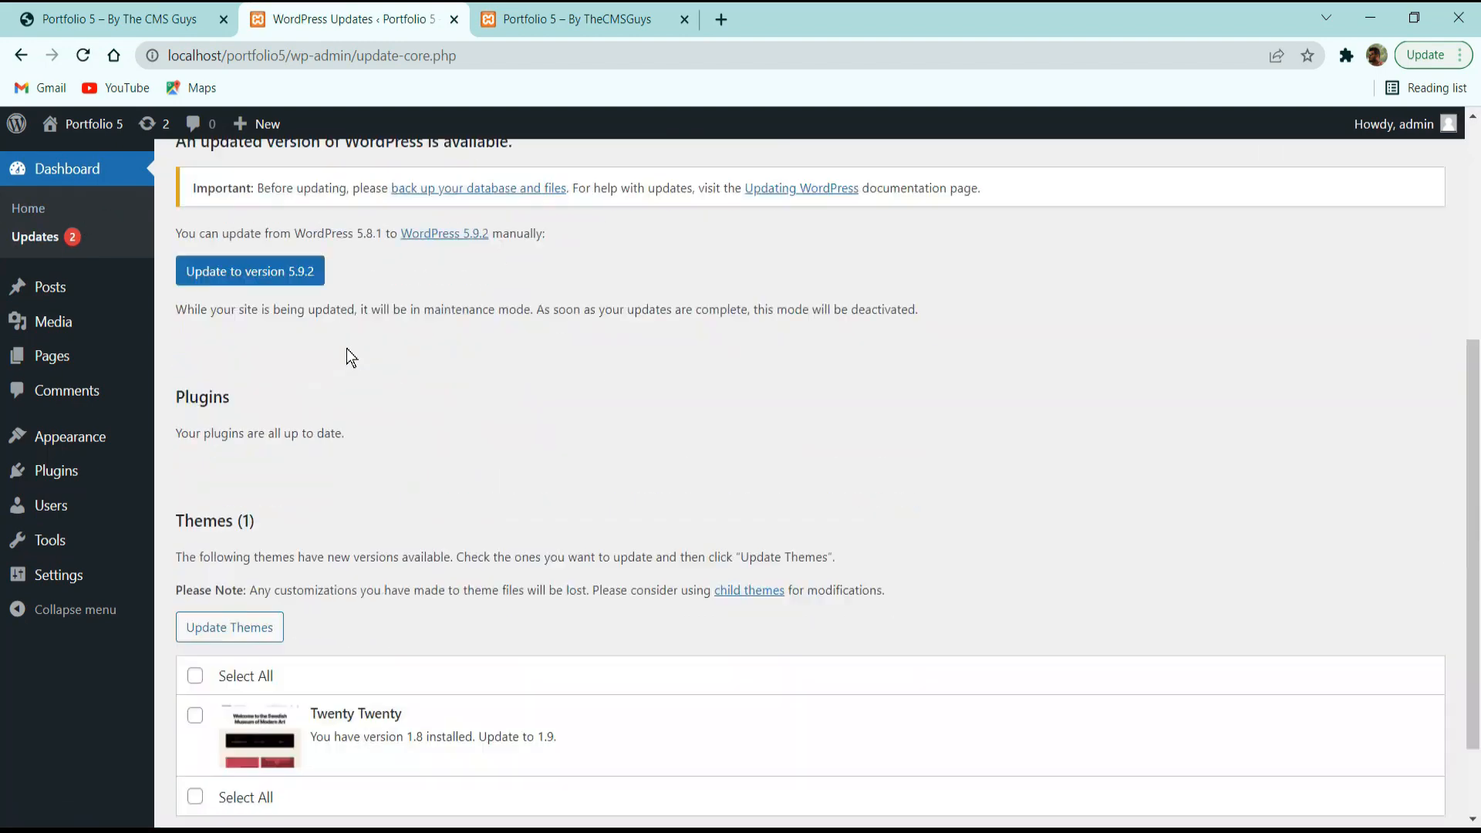
pyautogui.scroll(5, 346, 357)
pyautogui.scroll(-2, 332, 440)
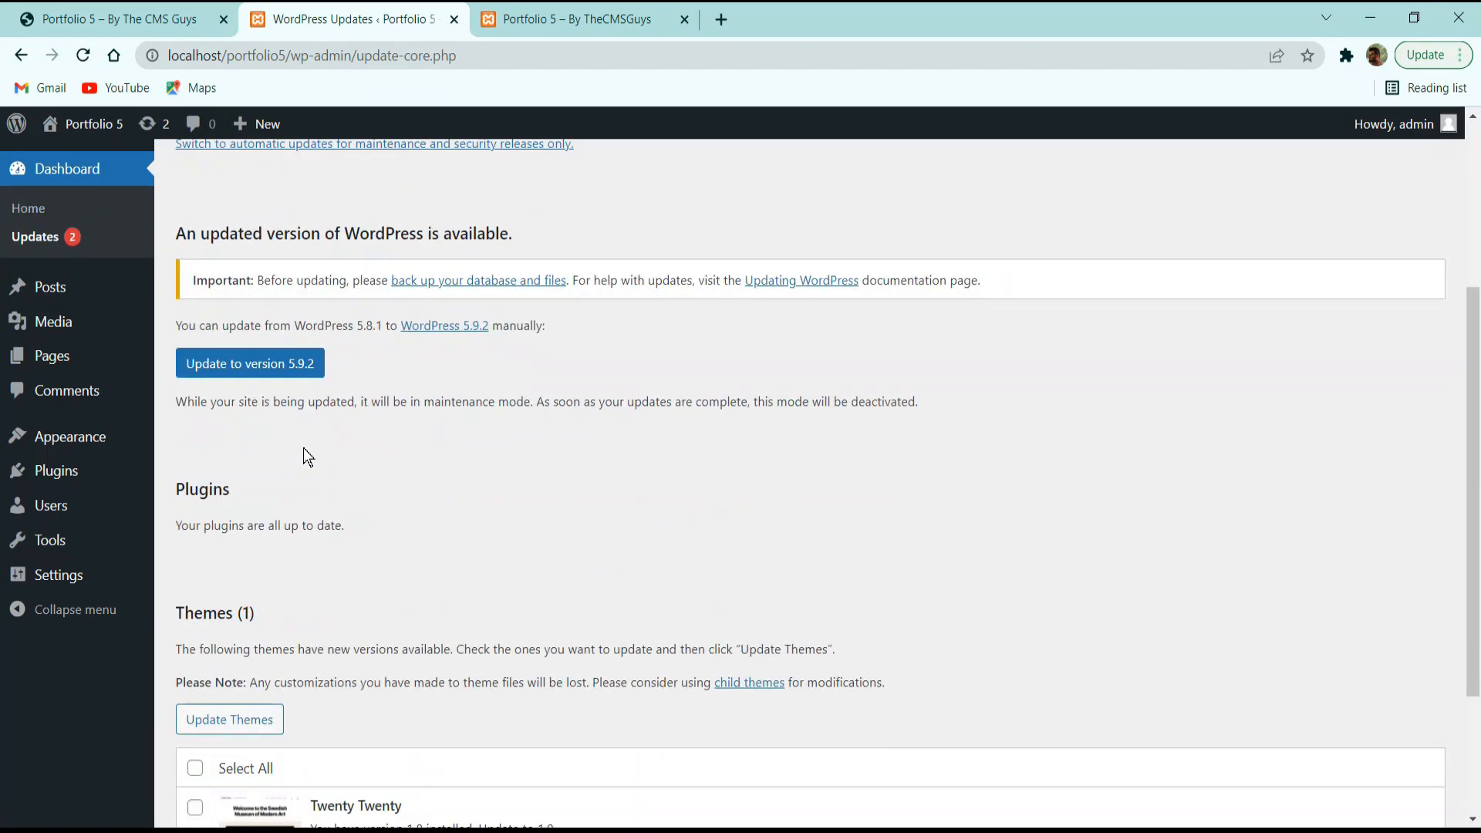
pyautogui.scroll(2, 304, 456)
pyautogui.scroll(-3, 251, 432)
pyautogui.scroll(-3, 420, 386)
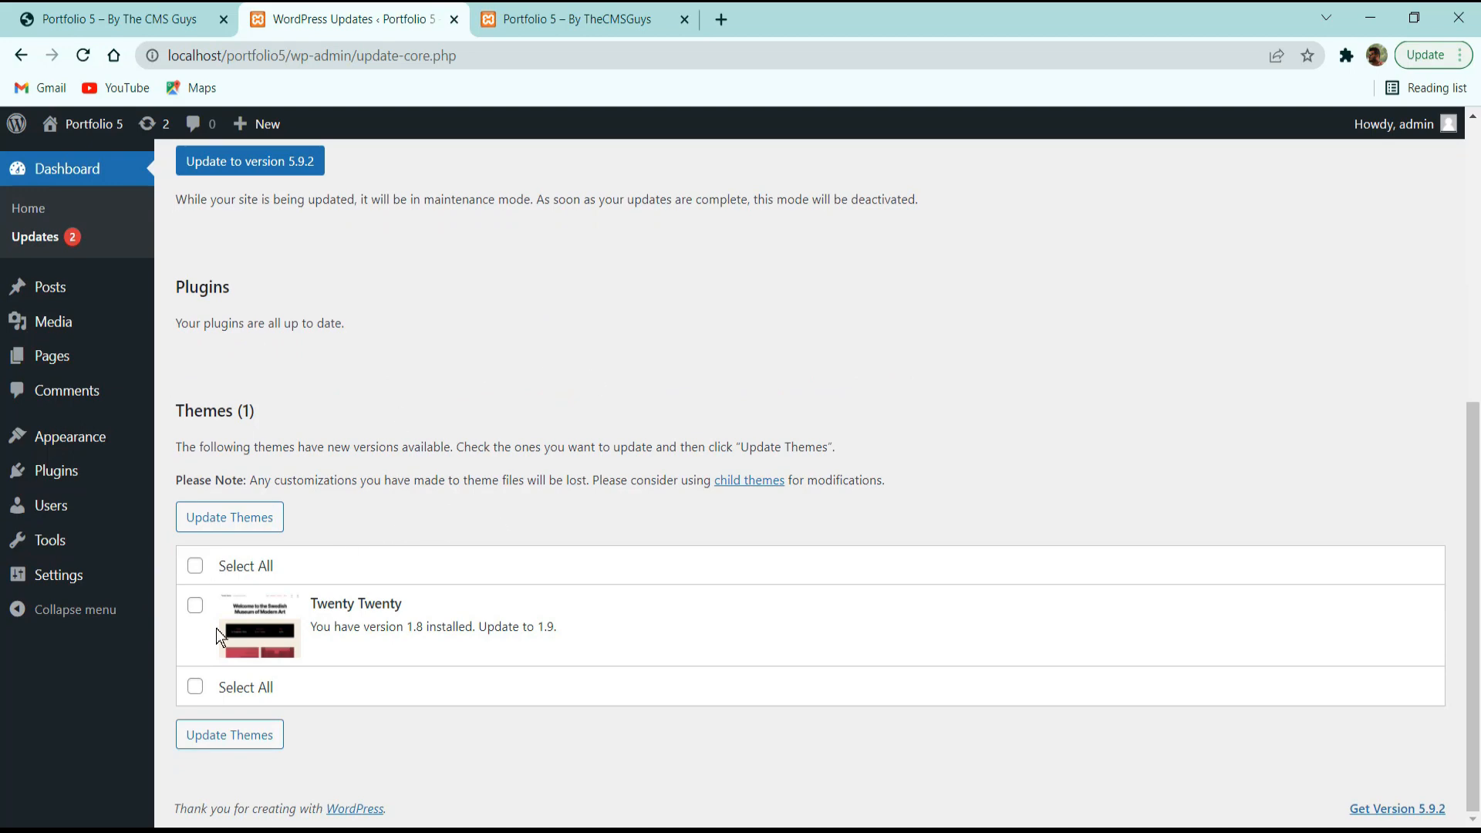
pyautogui.scroll(3, 401, 489)
pyautogui.scroll(-3, 231, 501)
pyautogui.moveTo(203, 411); pyautogui.dragTo(534, 417)
pyautogui.scroll(6, 594, 644)
pyautogui.click(538, 441)
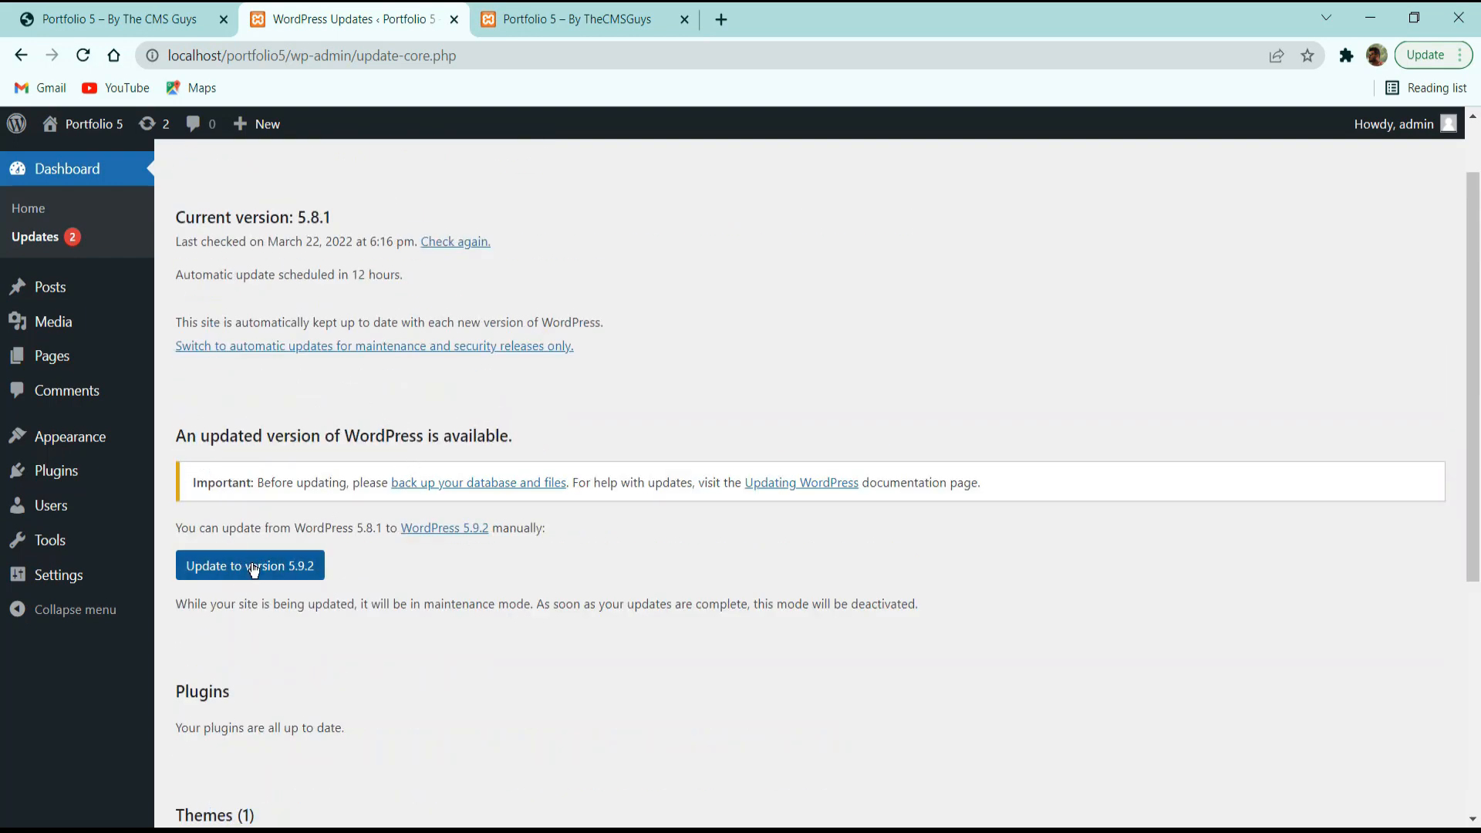
pyautogui.click(261, 569)
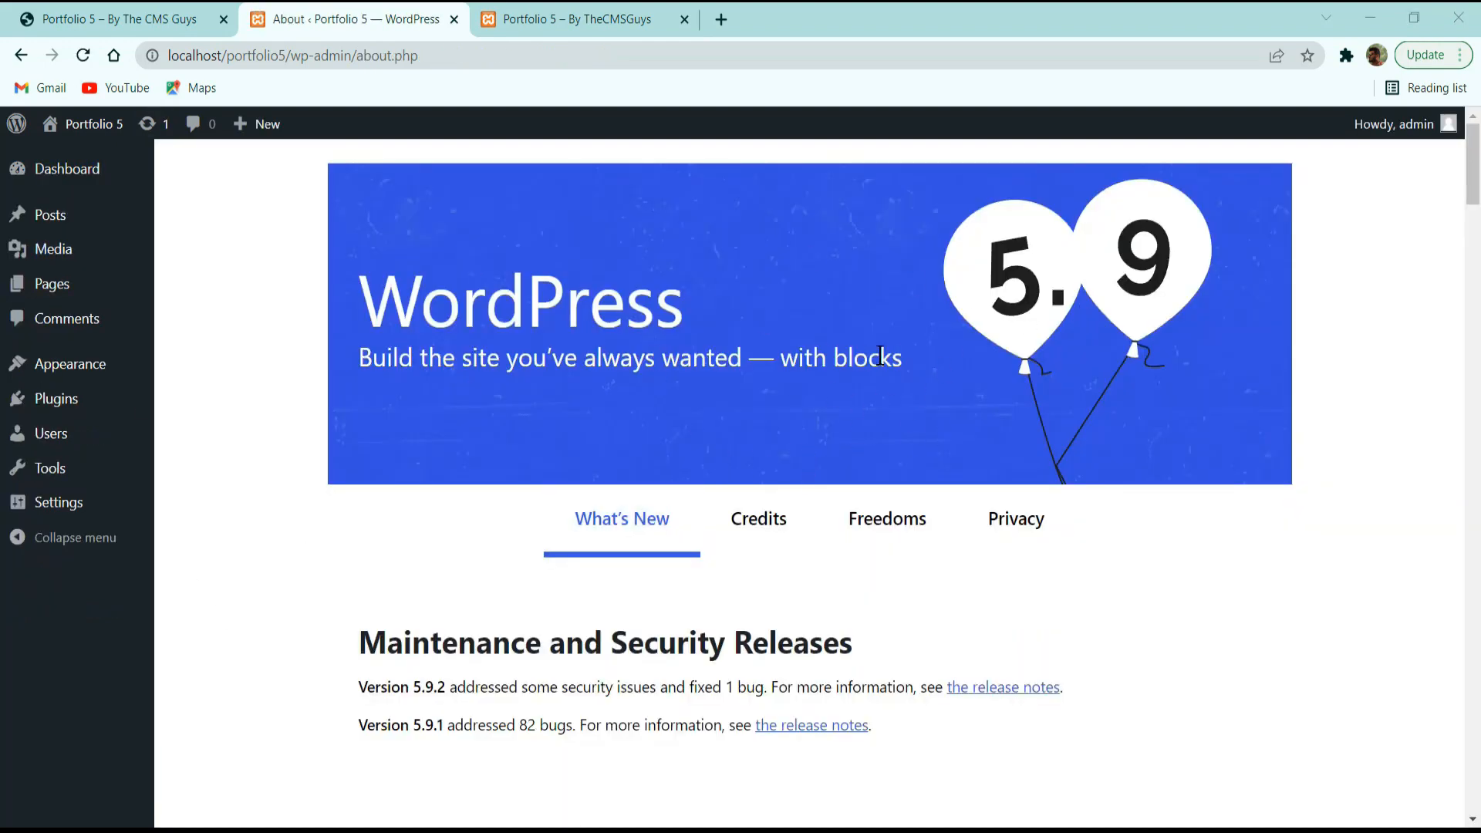
# Reopen Dashboard > Updates to confirm 5.9.2 is the latest version and plugins are current.
pyautogui.scroll(-5, 904, 363)
pyautogui.scroll(5, 685, 497)
pyautogui.moveTo(50, 187)
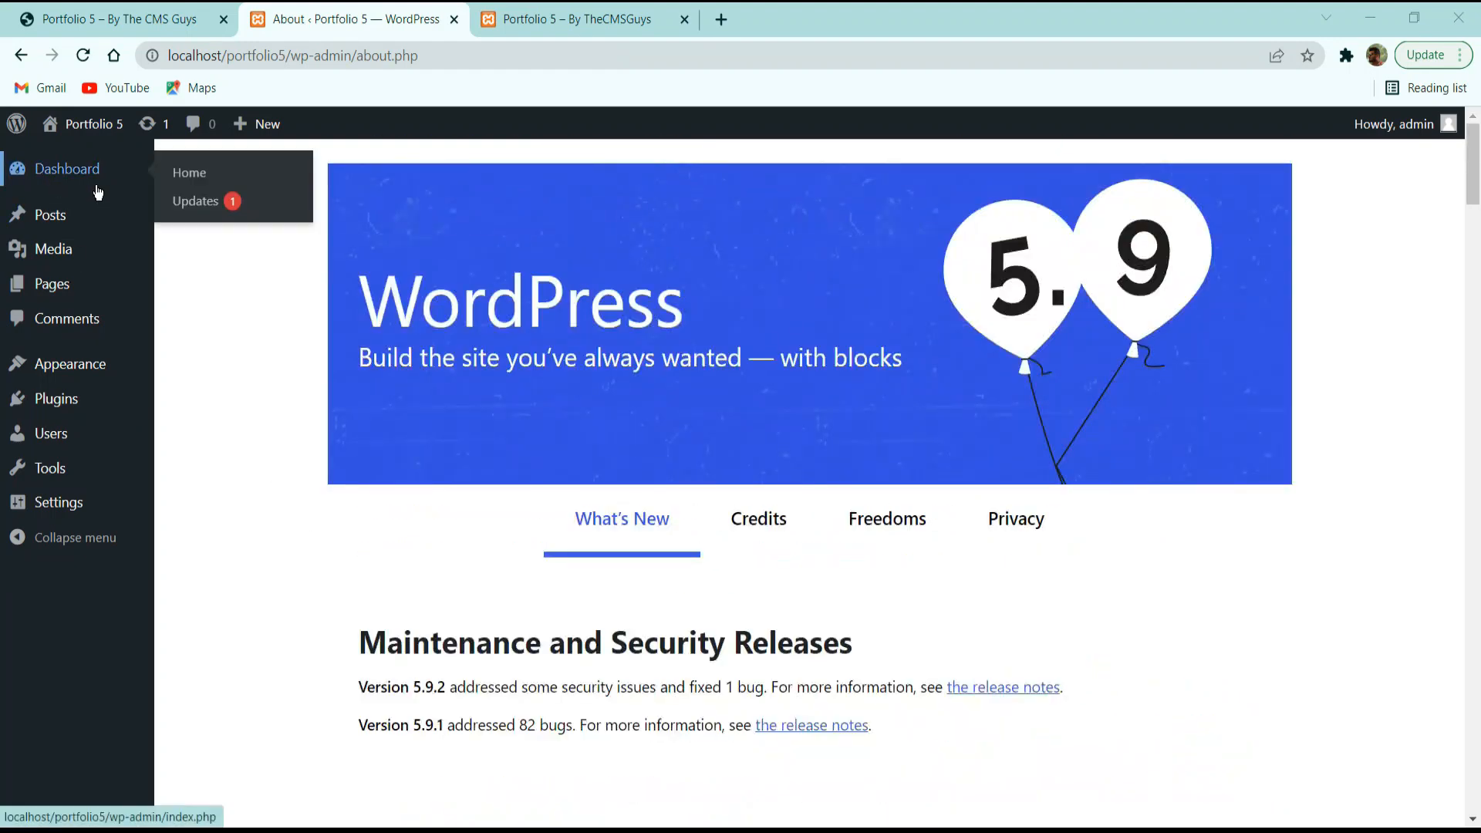
pyautogui.click(199, 207)
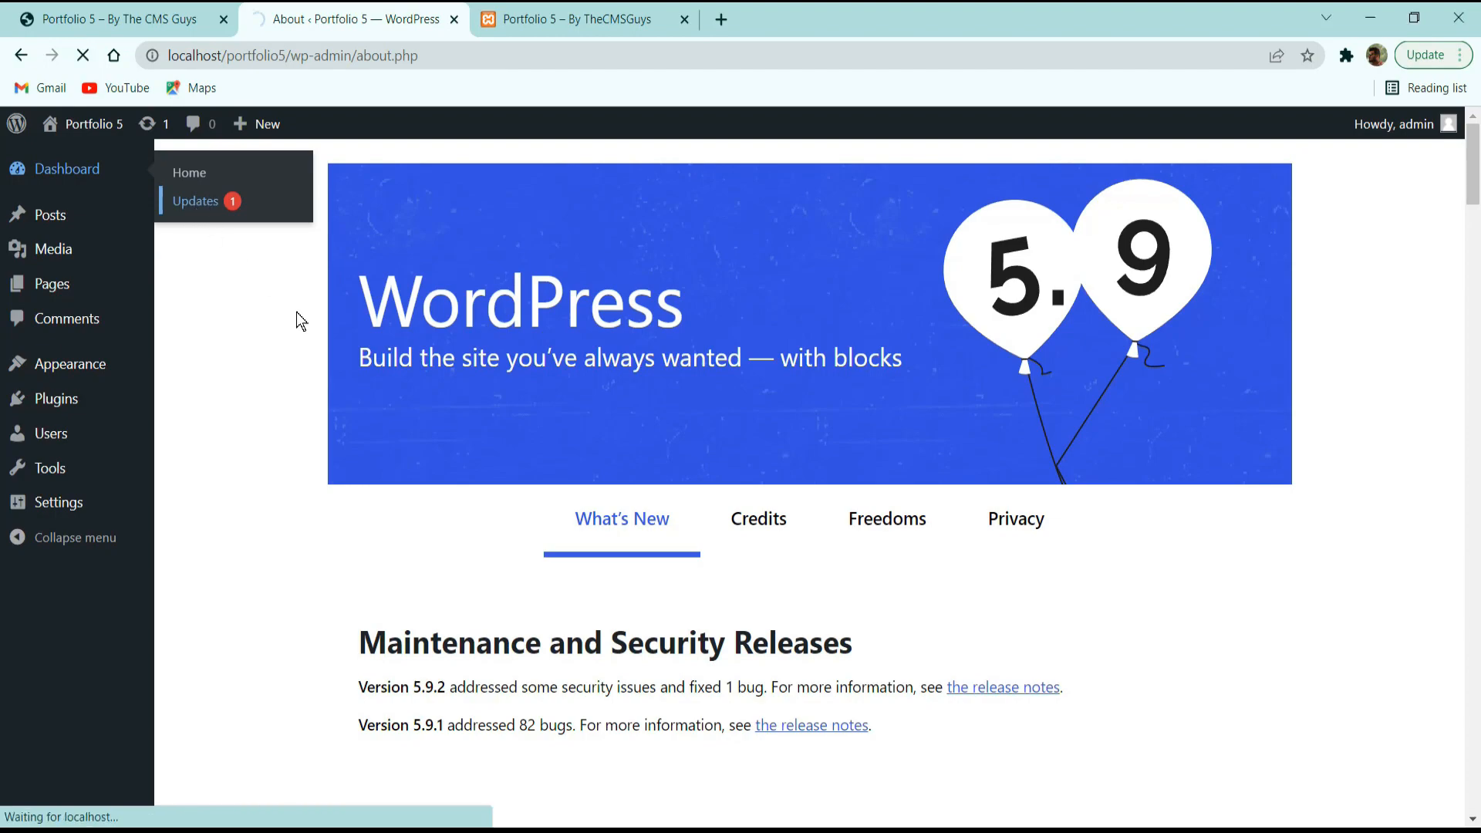
pyautogui.scroll(-10, 345, 402)
pyautogui.scroll(-15, 345, 405)
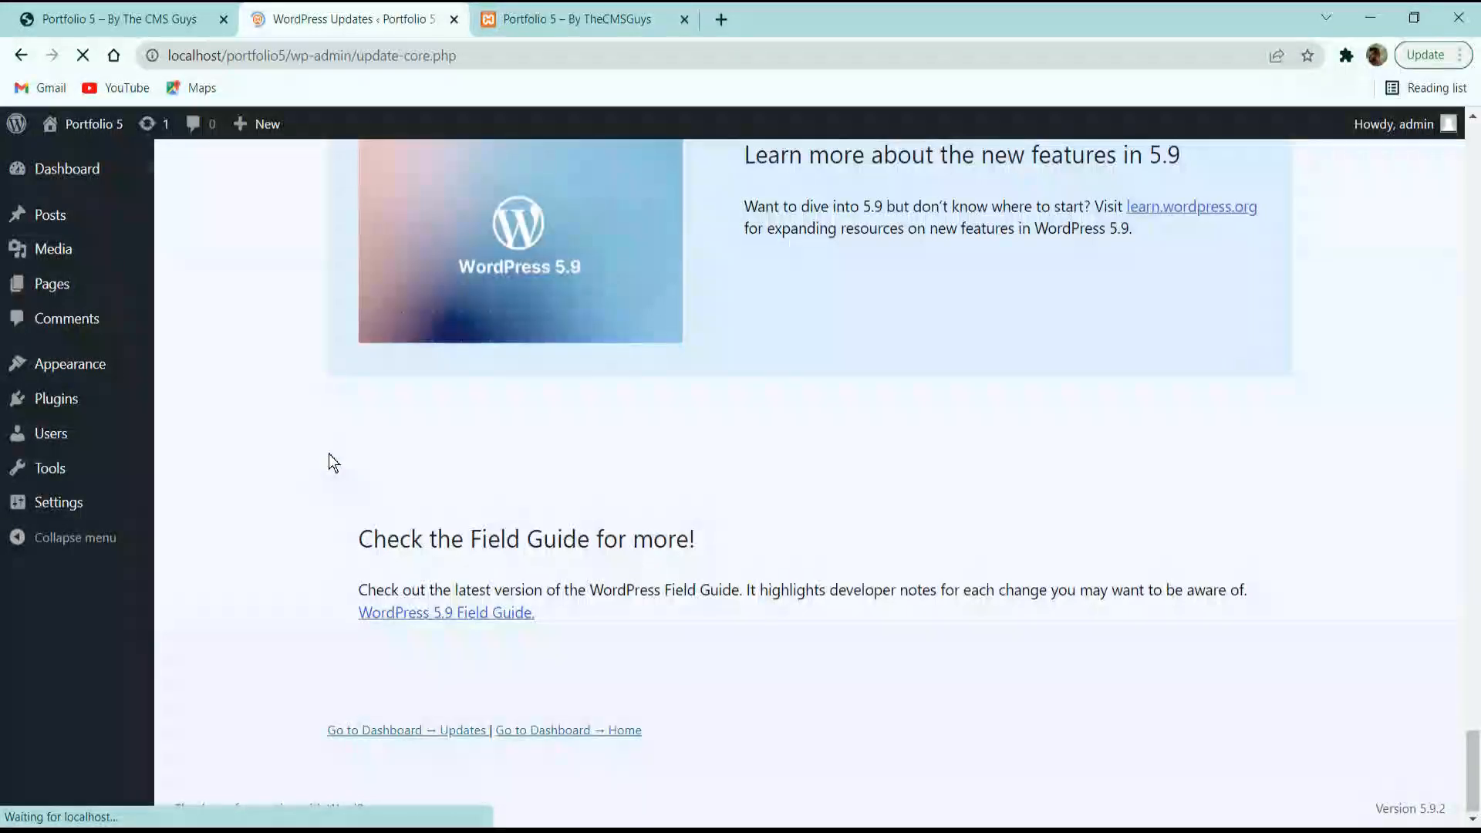
pyautogui.scroll(-4, 260, 403)
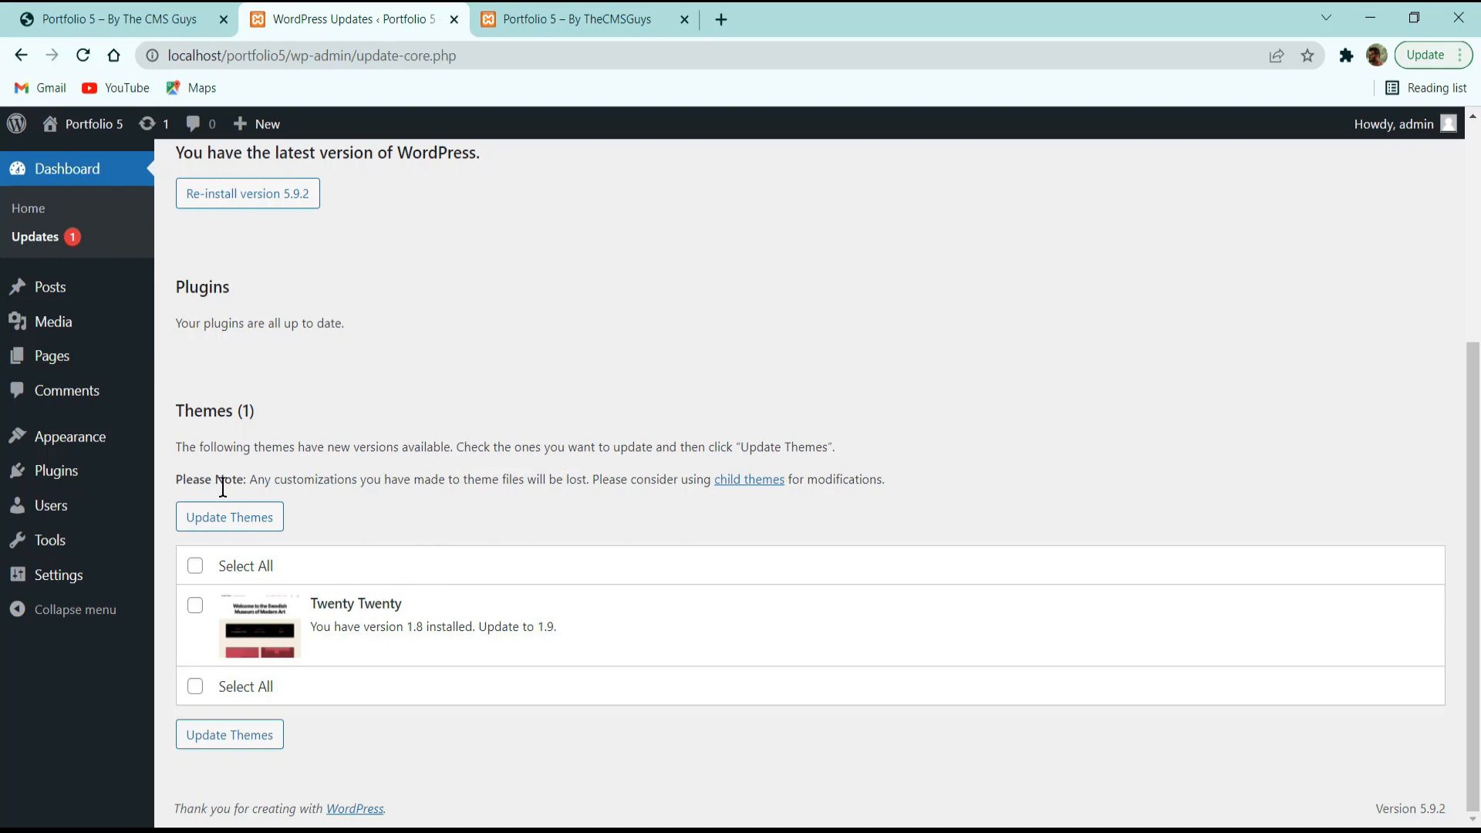
pyautogui.scroll(3, 123, 353)
pyautogui.scroll(2, 123, 352)
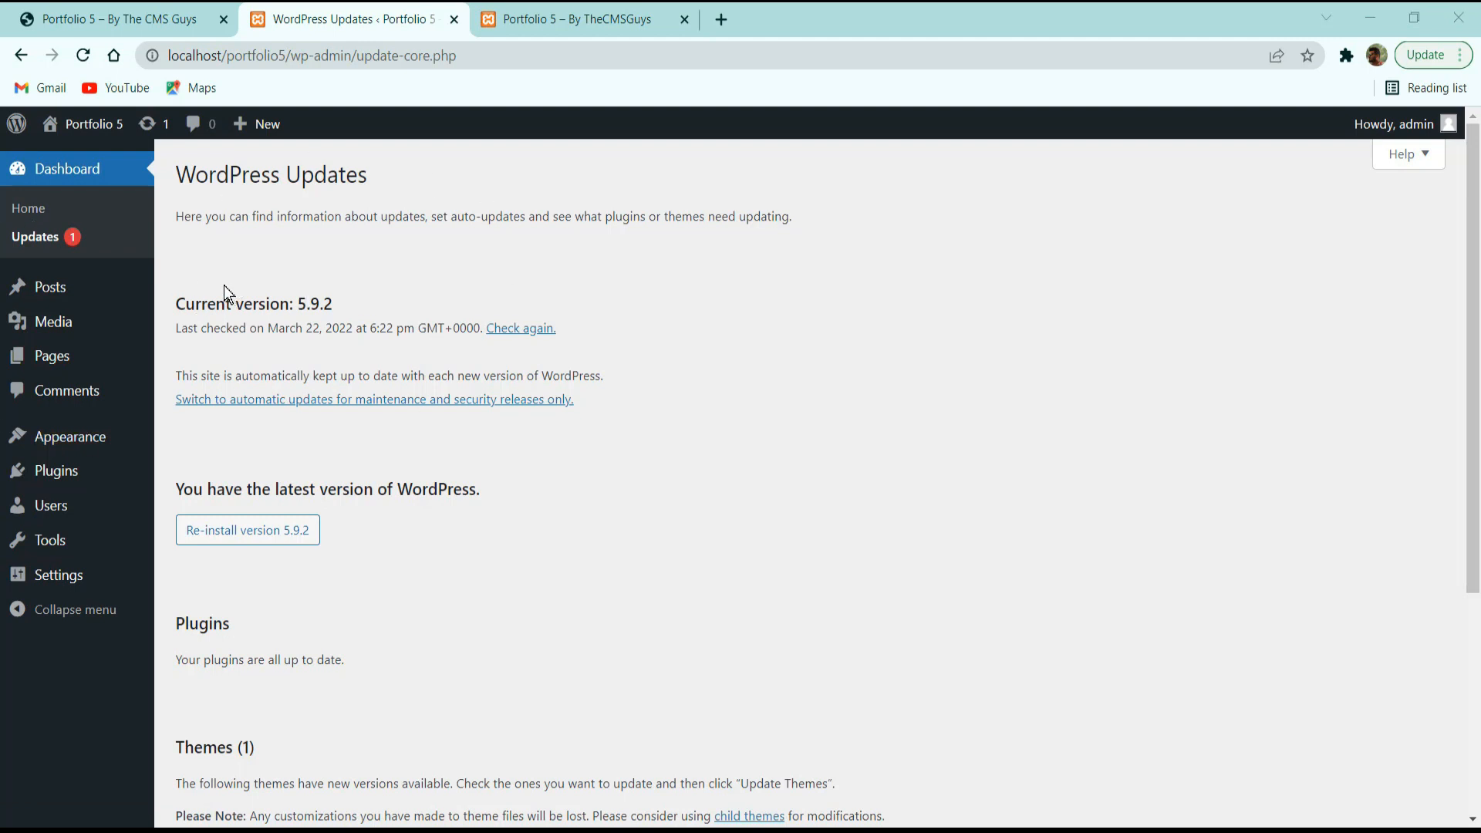
# Search the theme directory under Appearance > Themes > Add New for 'Astra' and install it.
pyautogui.moveTo(68, 467)
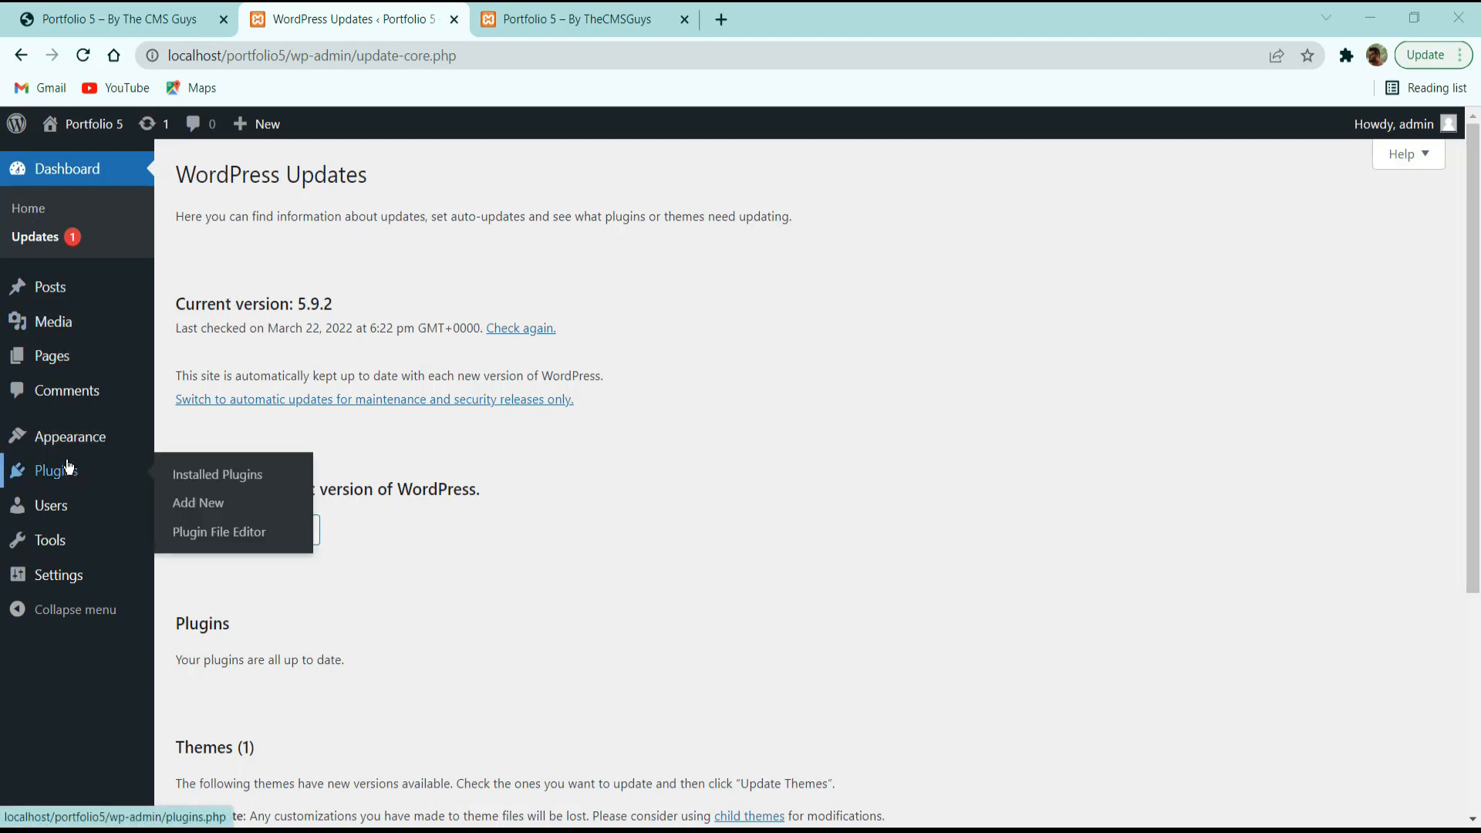
pyautogui.click(68, 446)
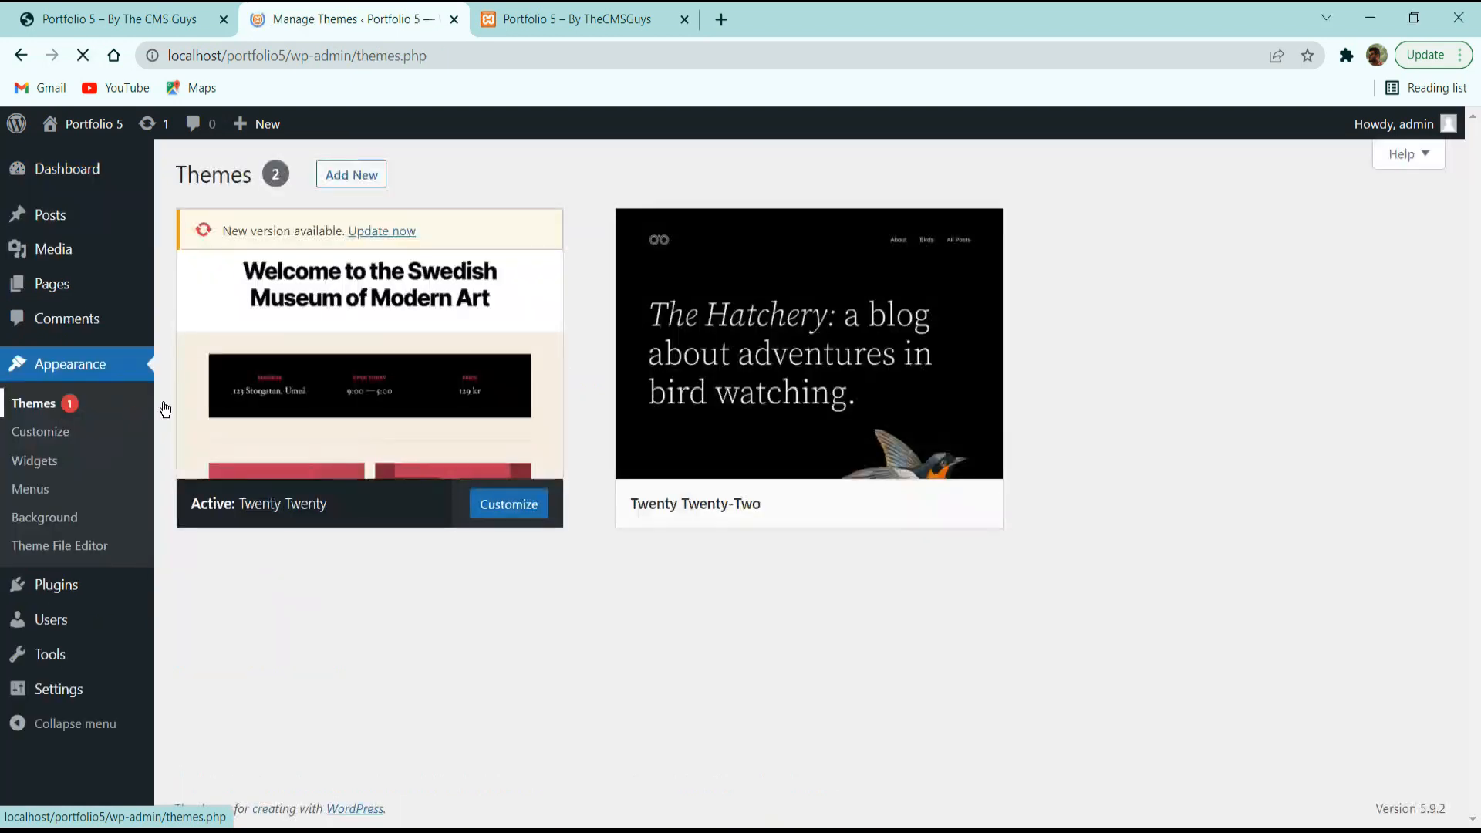
pyautogui.click(356, 182)
pyautogui.click(1246, 229)
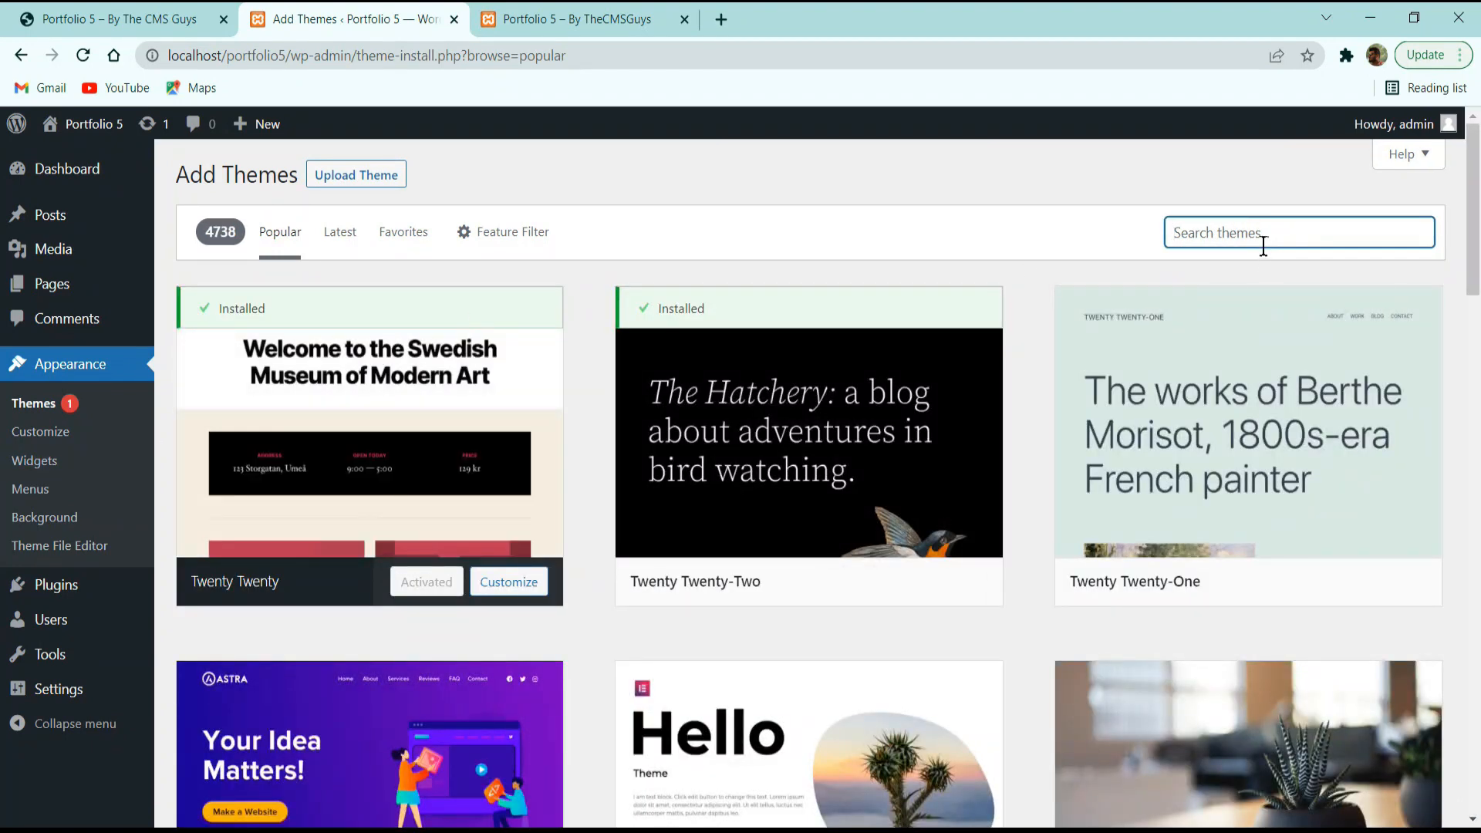
pyautogui.write('Astra')
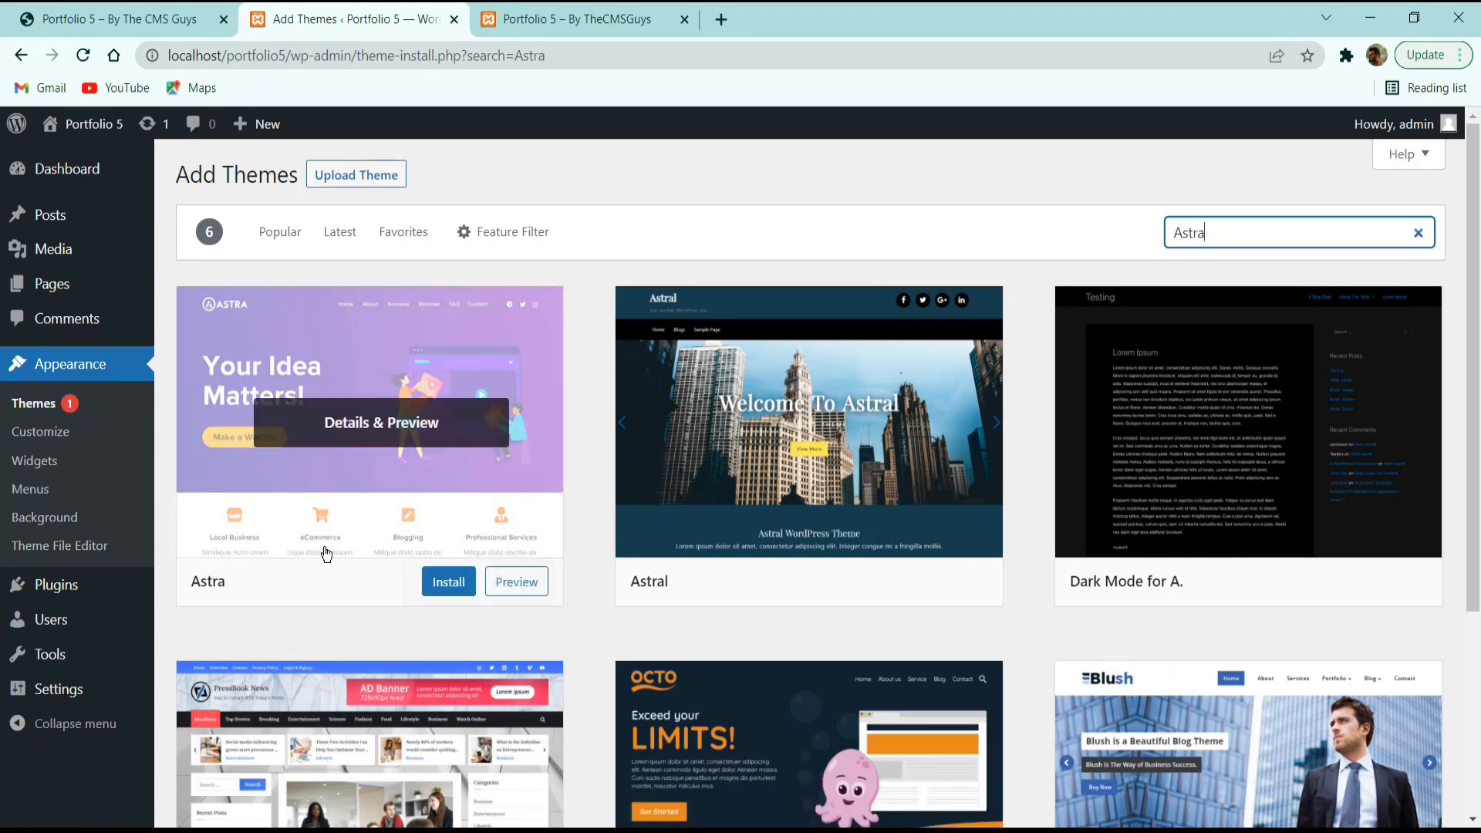
pyautogui.click(448, 583)
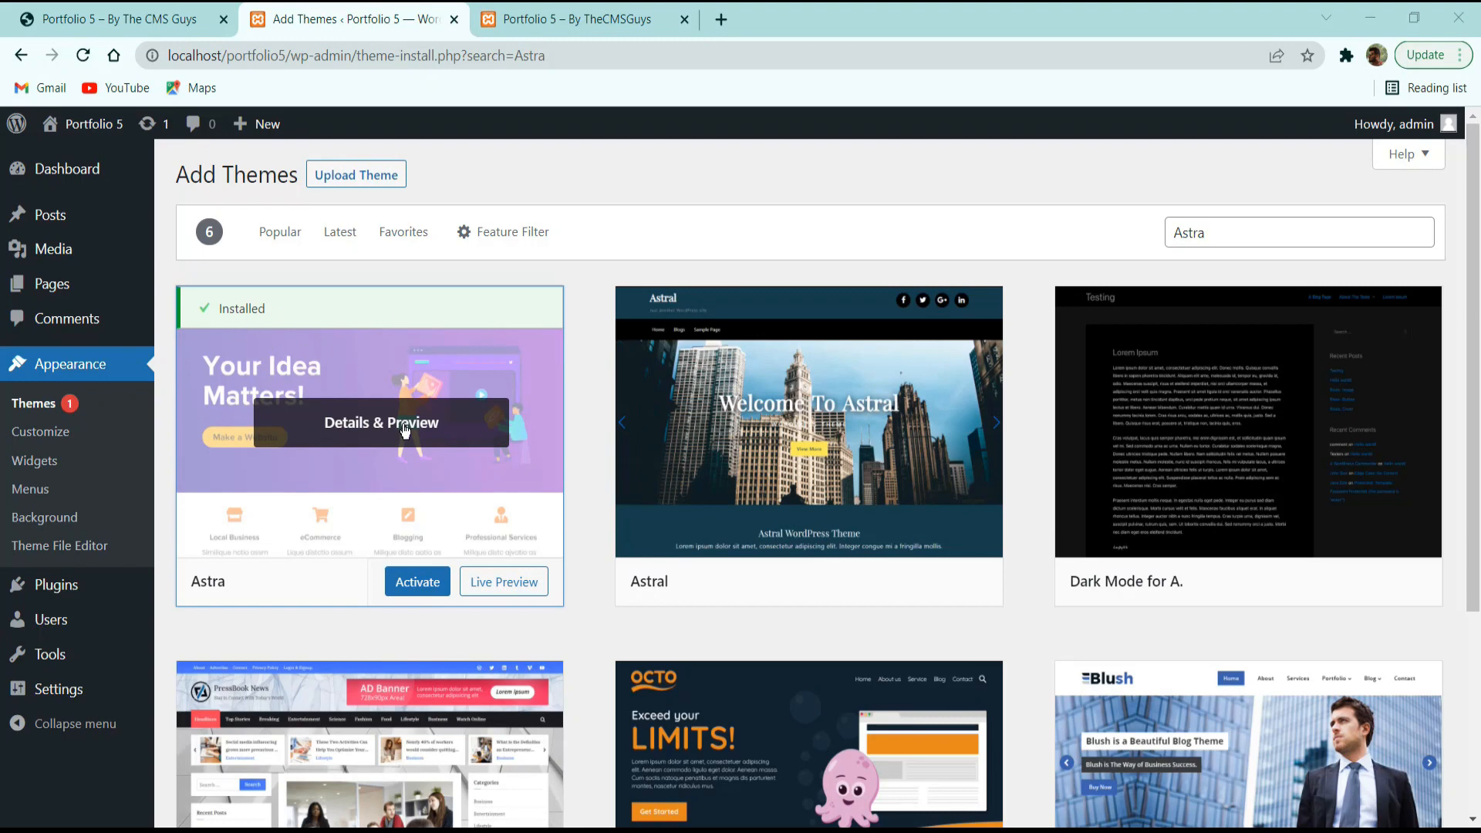
# Activate Astra, then delete and confirm removal of Twenty Twenty-Two and Twenty Twenty.
pyautogui.click(408, 591)
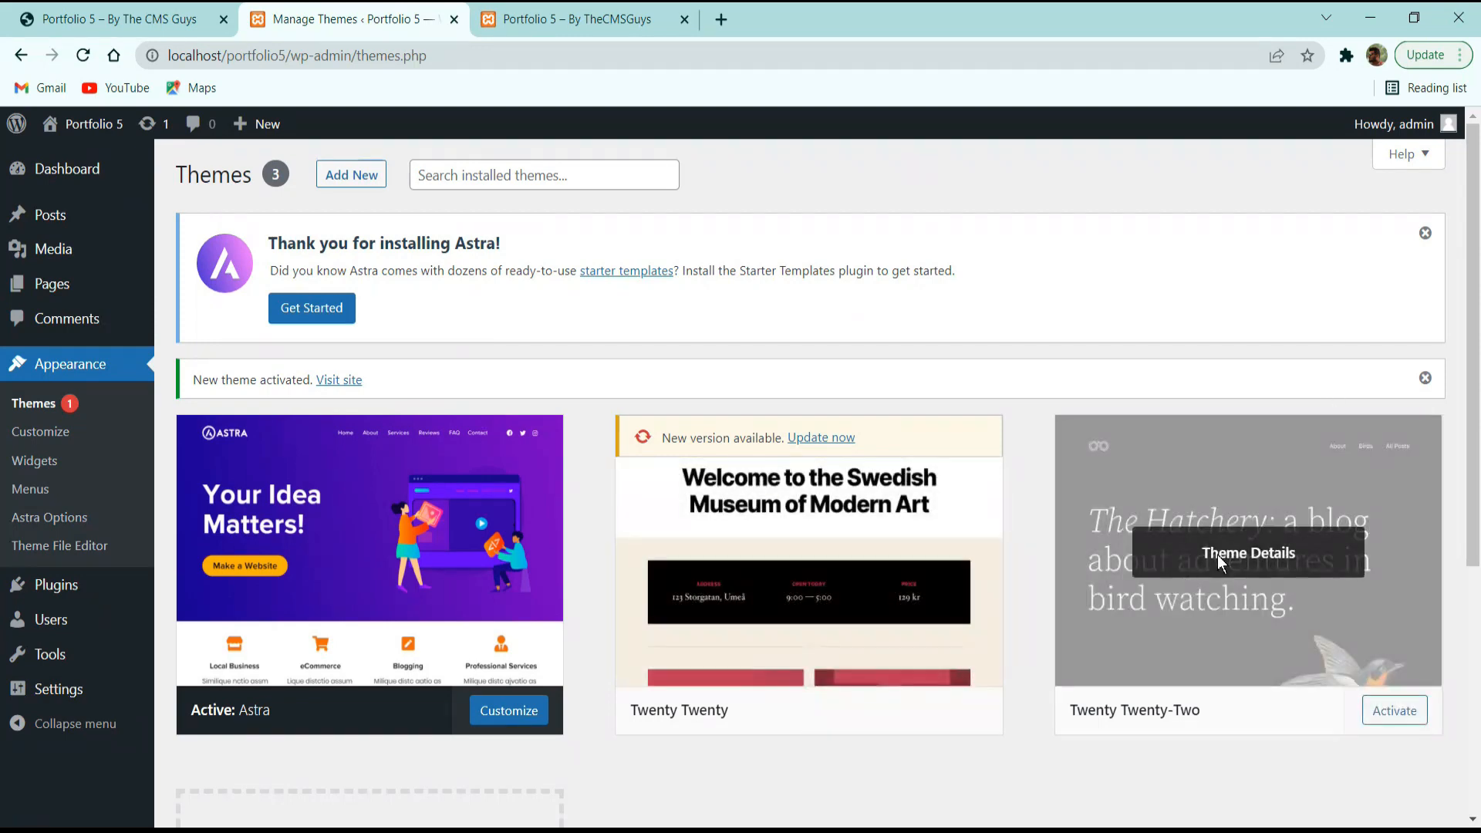
pyautogui.click(1223, 563)
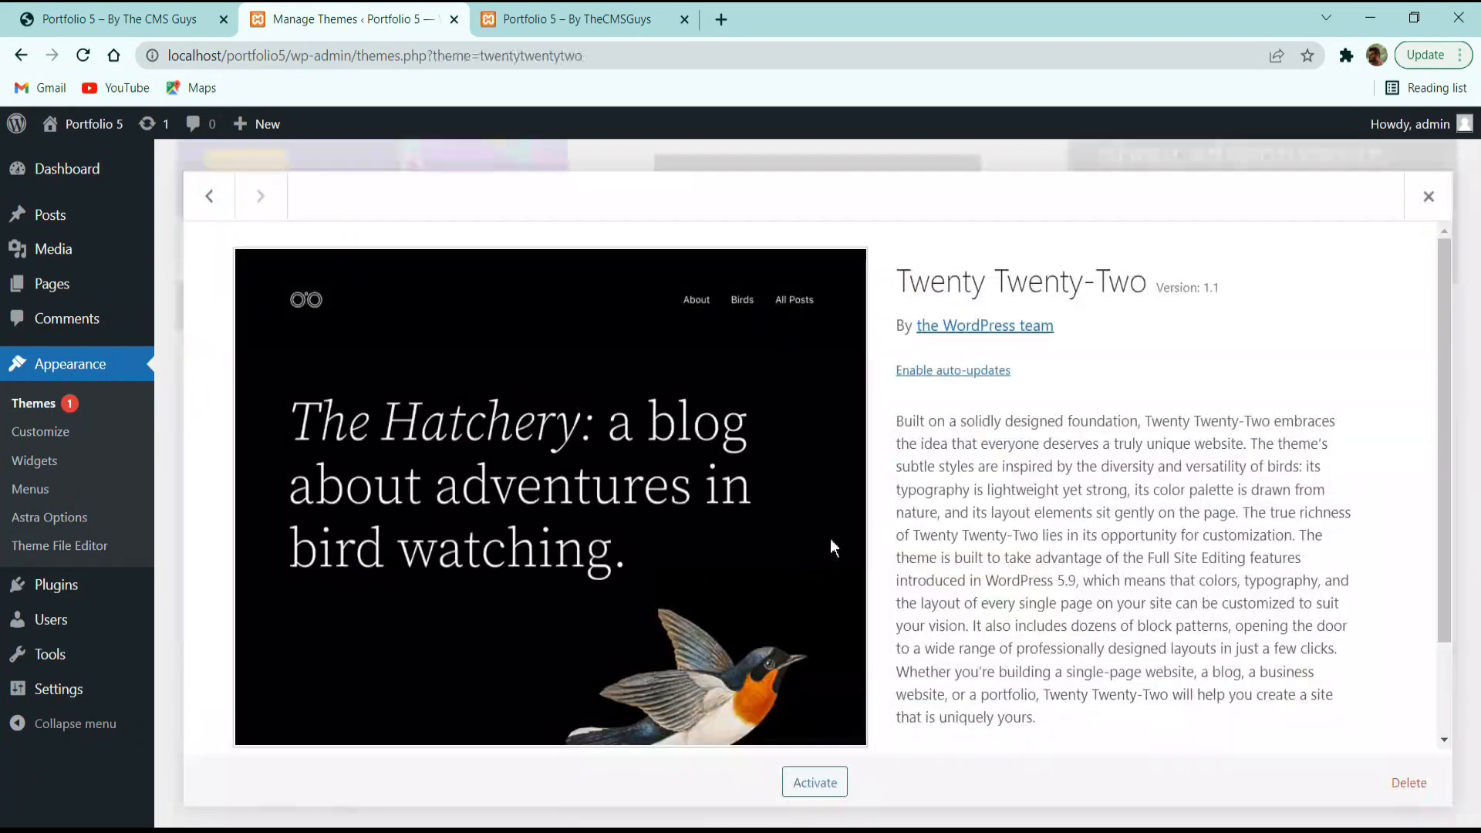
pyautogui.click(1390, 766)
pyautogui.click(837, 218)
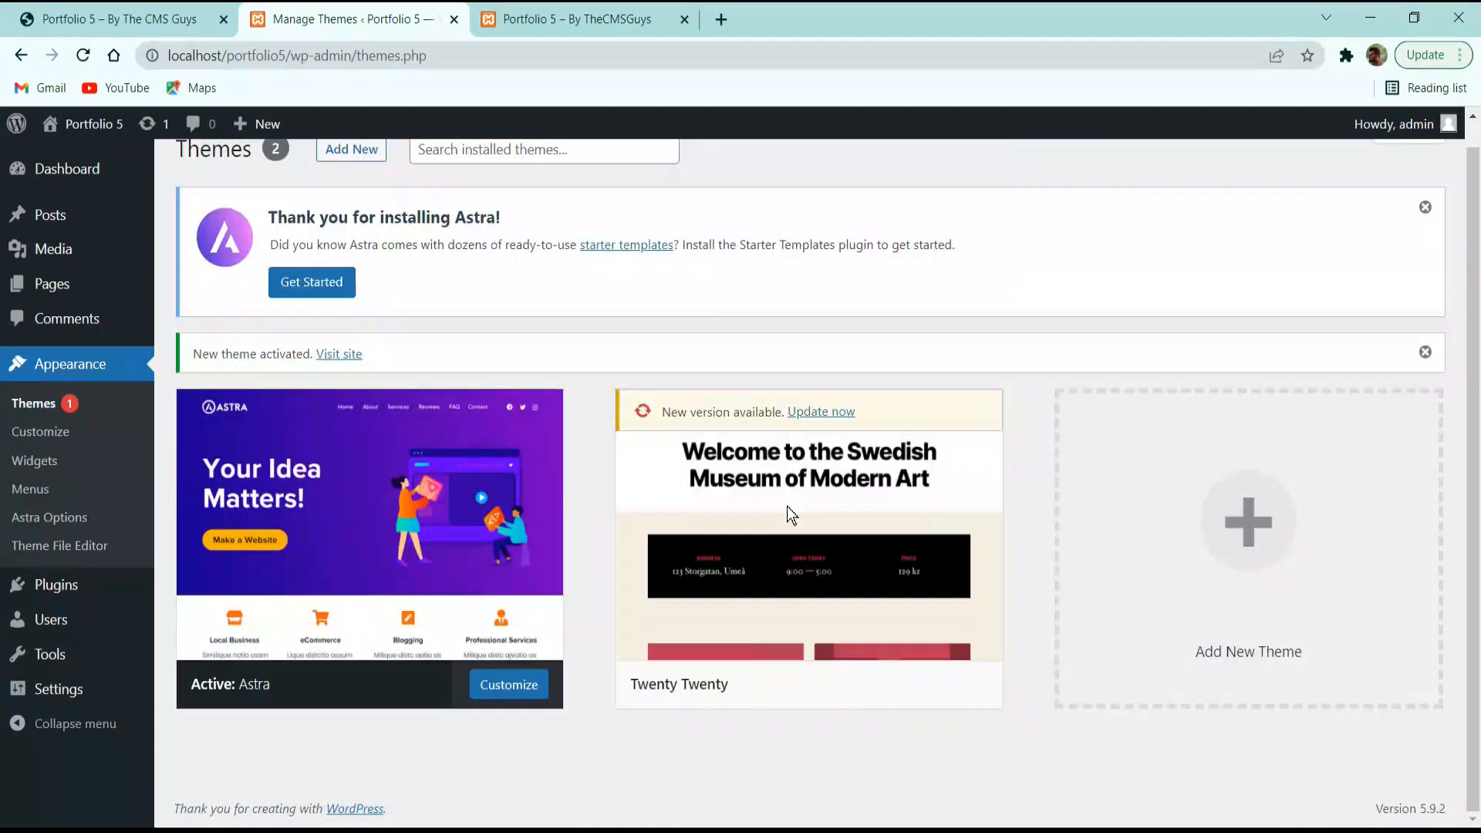
pyautogui.click(810, 532)
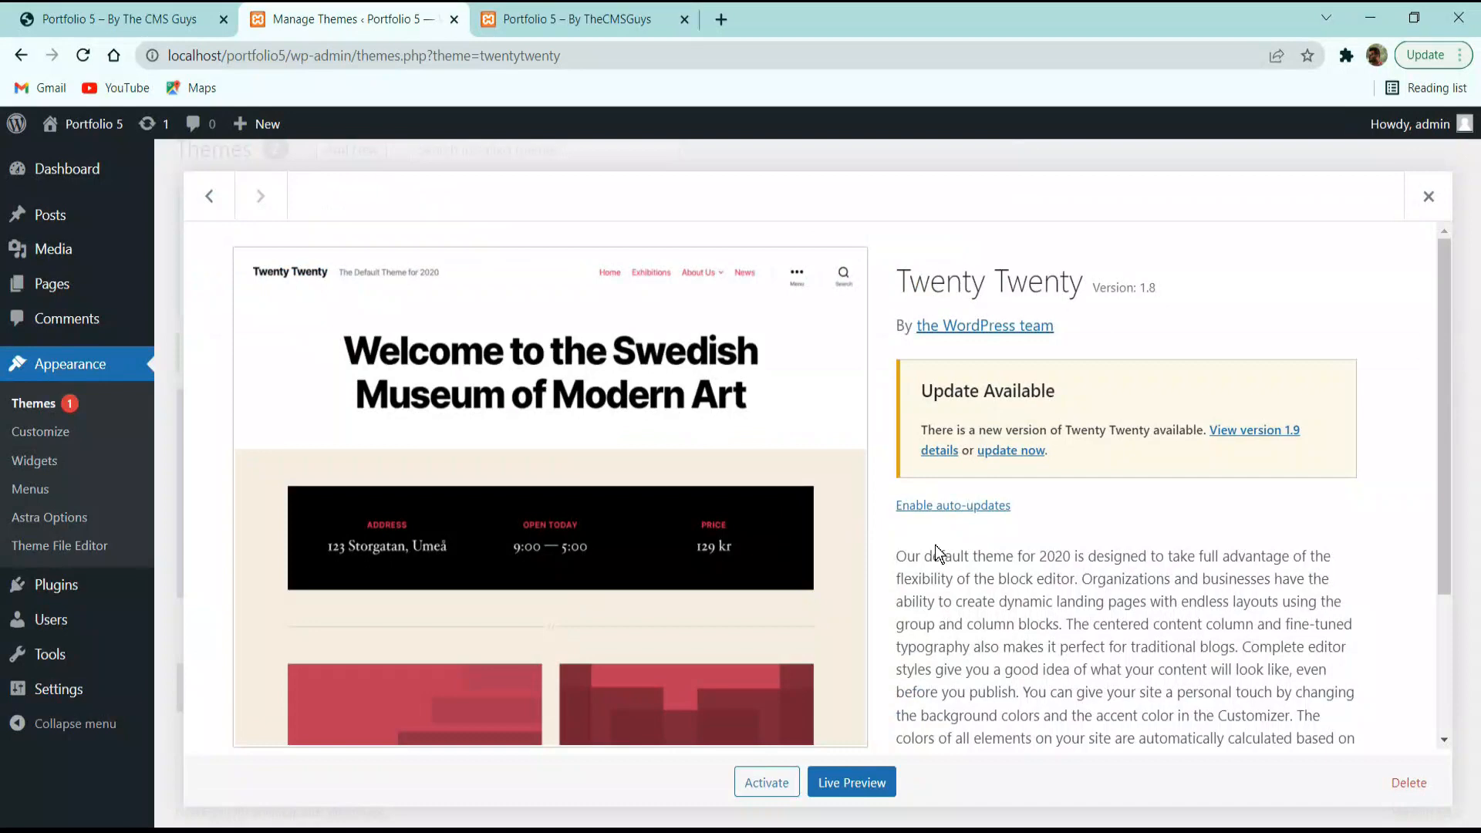
pyautogui.click(1428, 791)
pyautogui.click(833, 218)
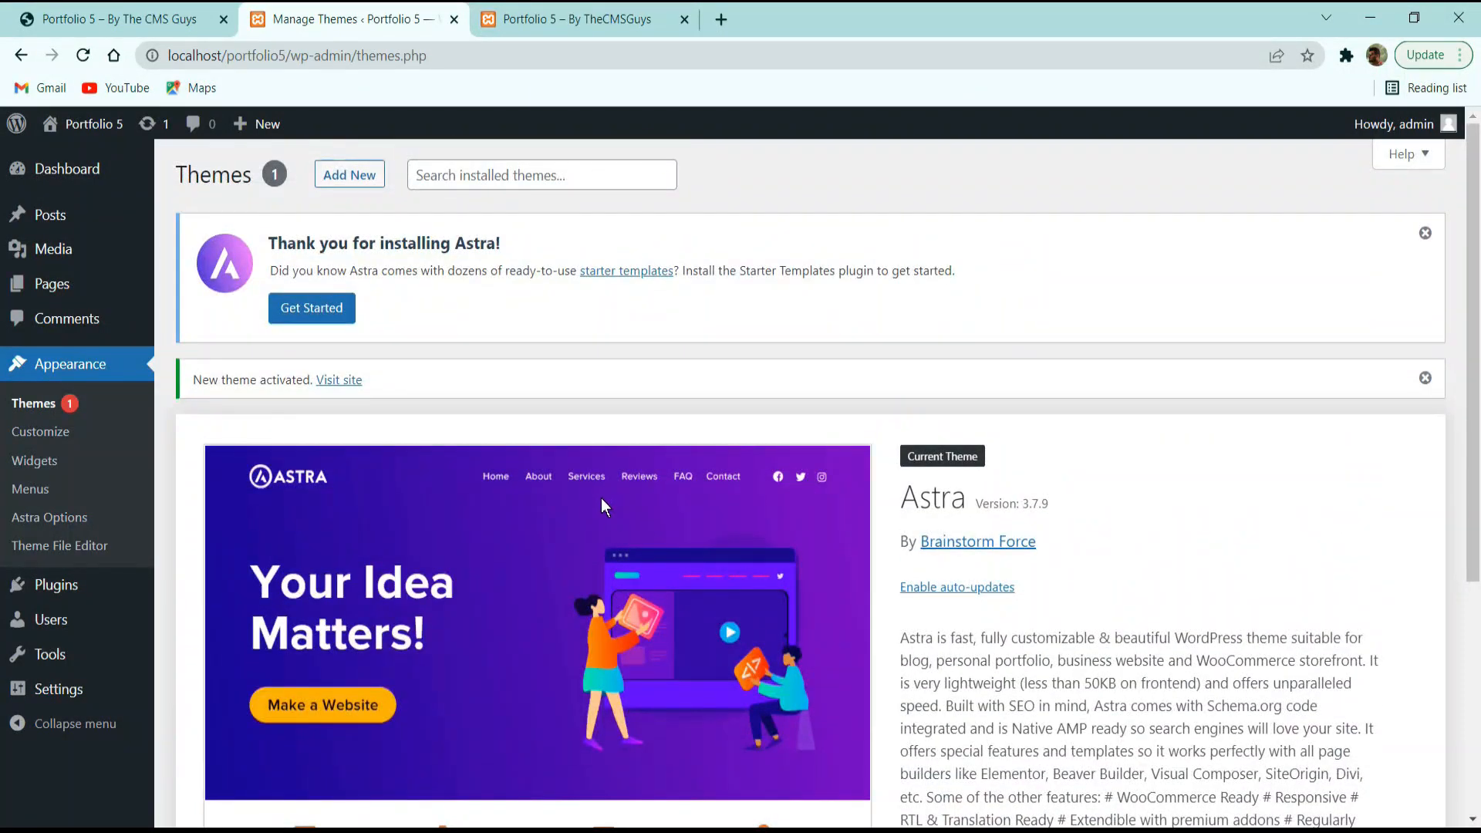
# Search the plugin directory under Plugins > Add New for 'elementor'.
pyautogui.click(63, 603)
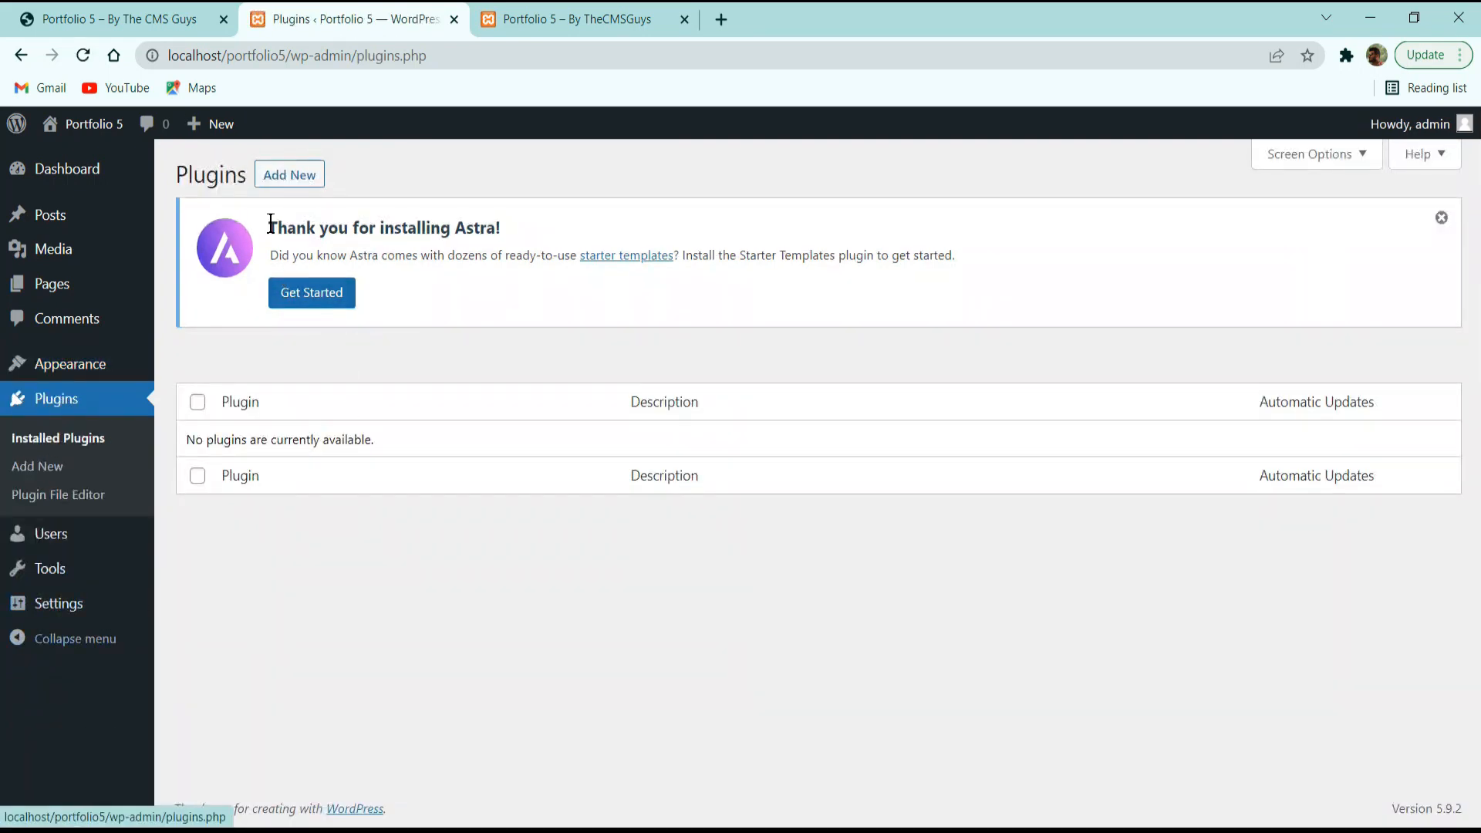
pyautogui.click(290, 174)
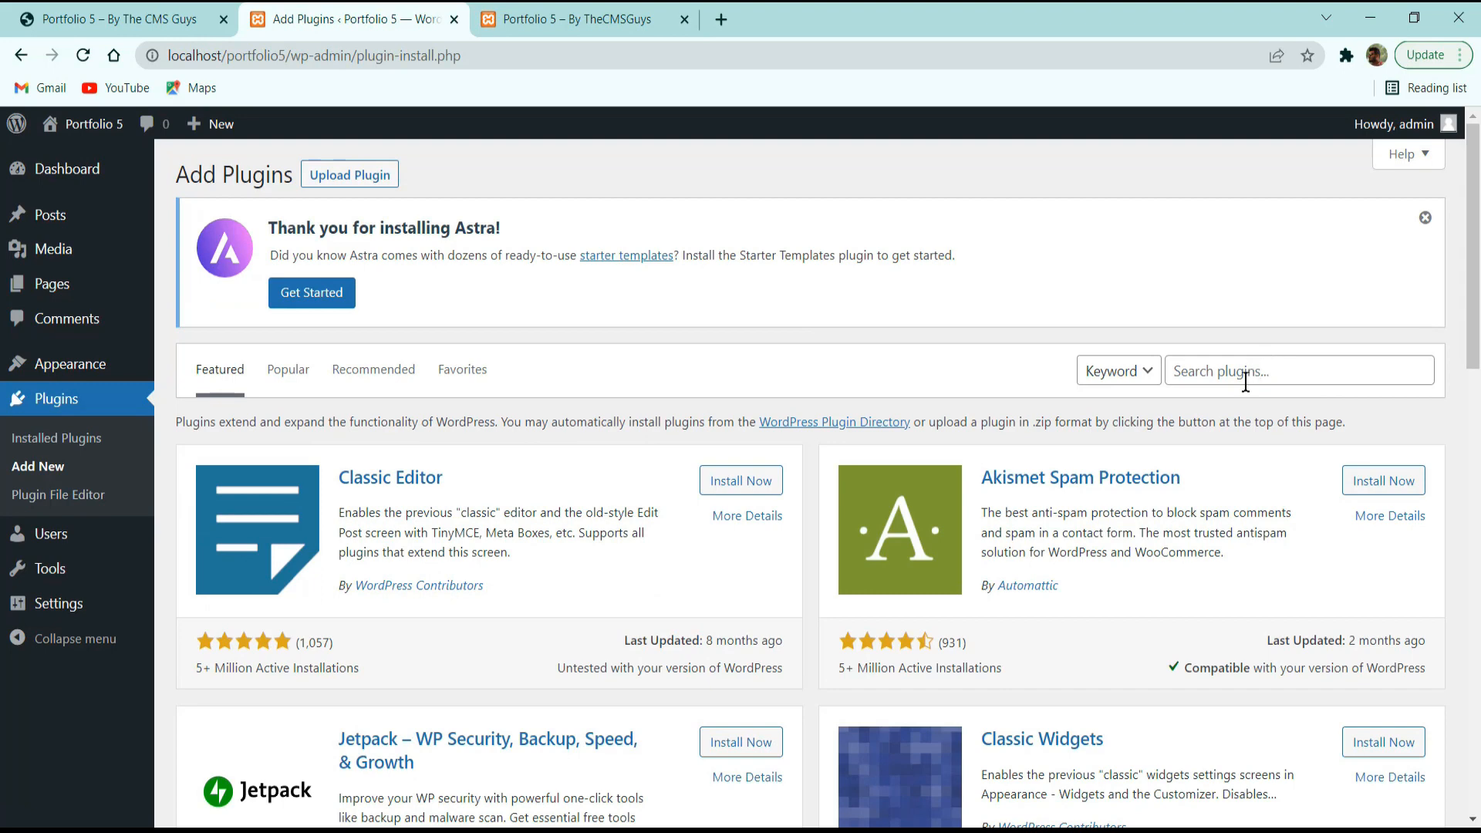
pyautogui.click(1246, 382)
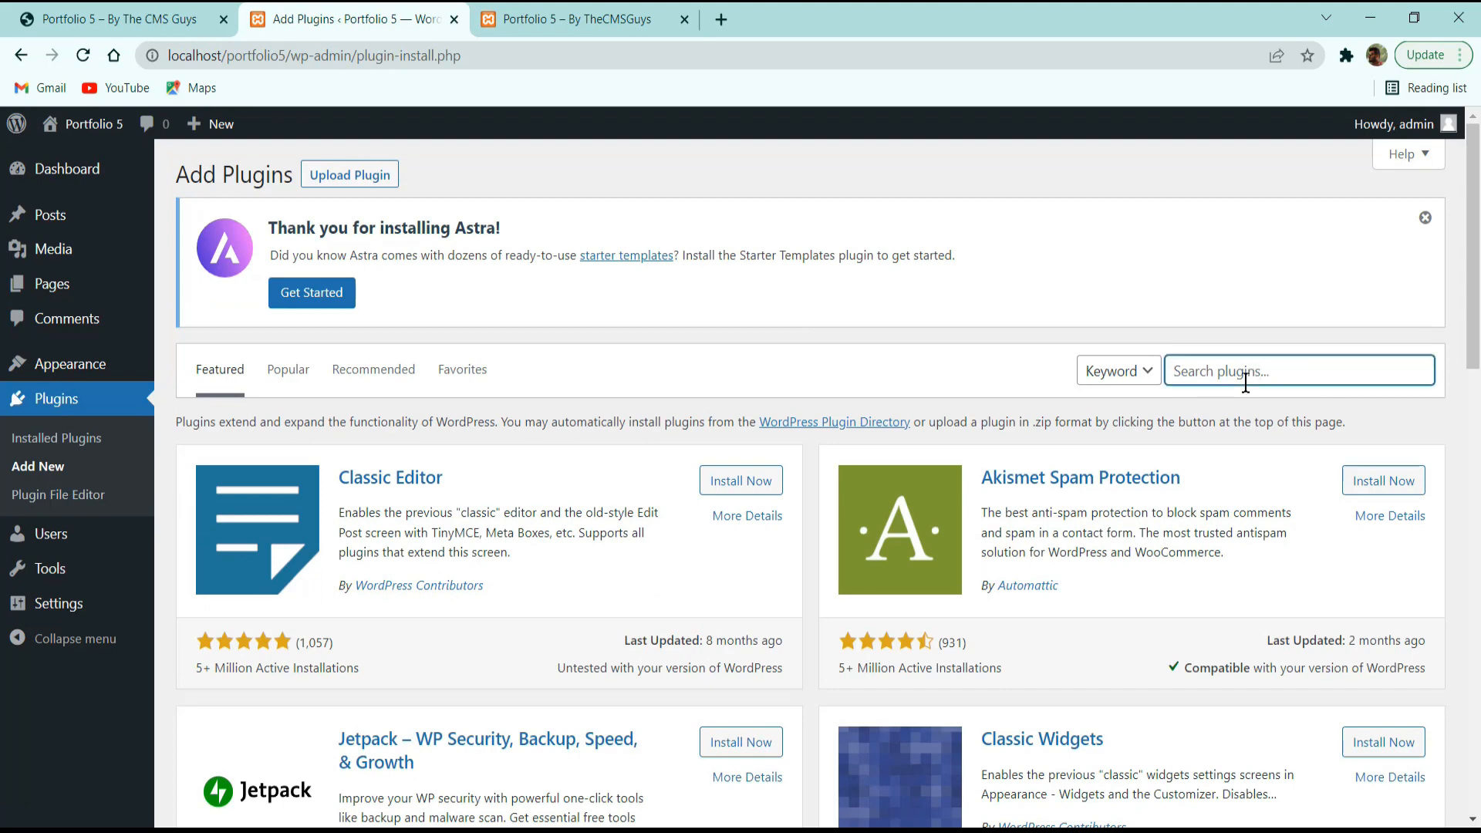
pyautogui.write('elmentro')
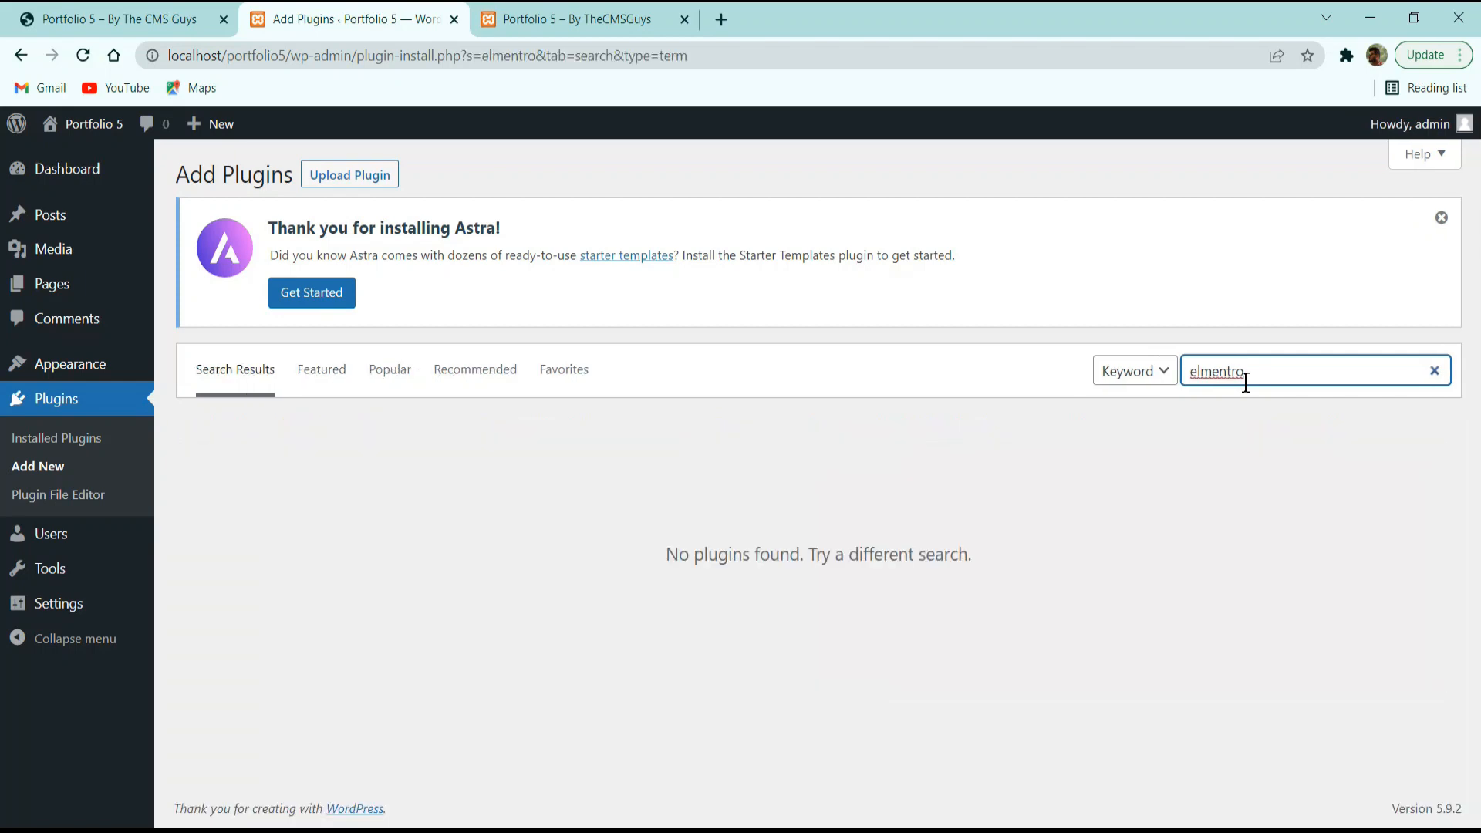
pyautogui.press('BackSpace')
pyautogui.press('BackSpace')
pyautogui.press('BackSpace')
pyautogui.write('emen')
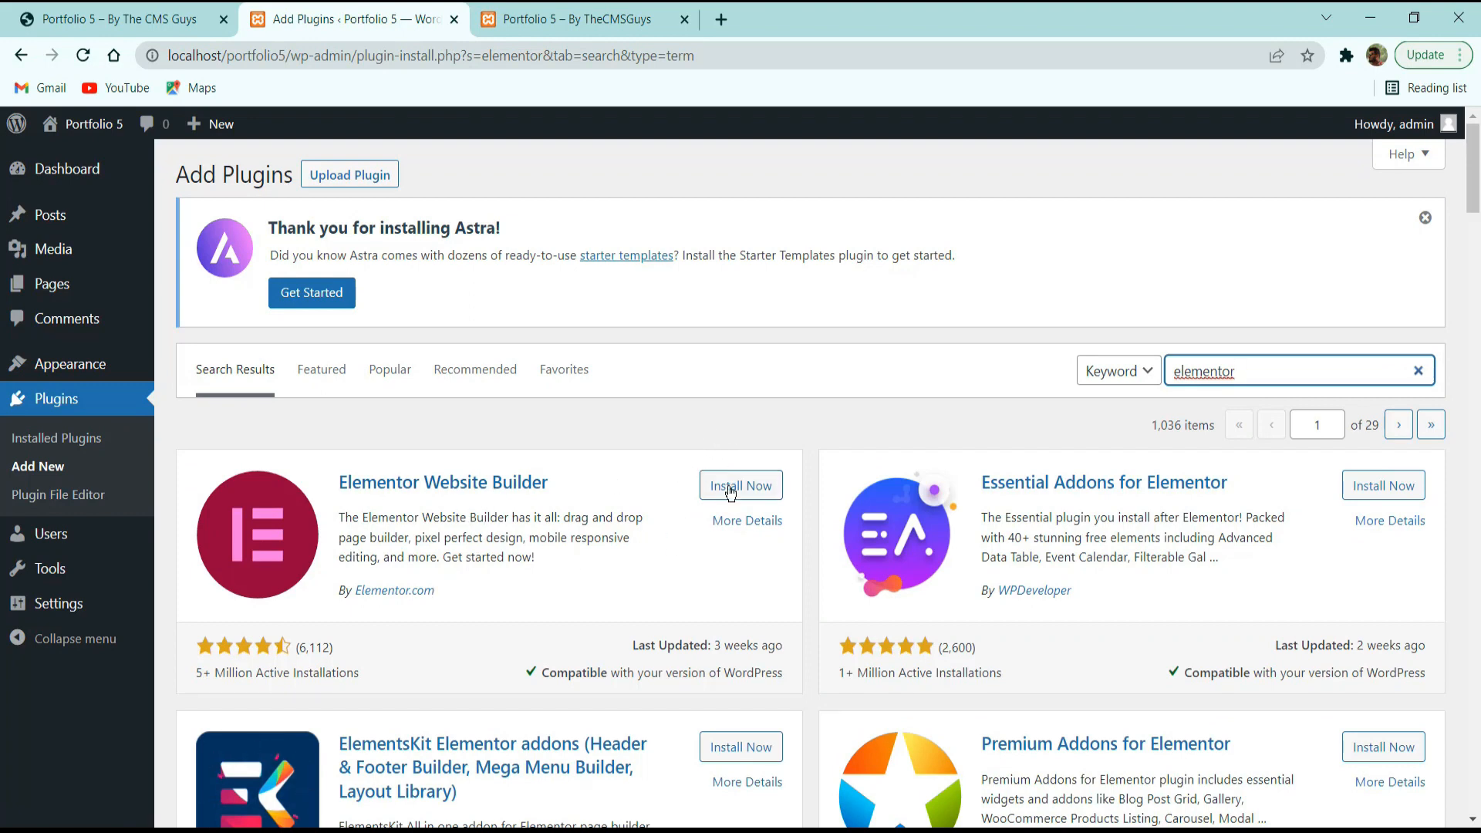
# Install Elementor Website Builder and Essential Addons for Elementor from the results.
pyautogui.click(760, 486)
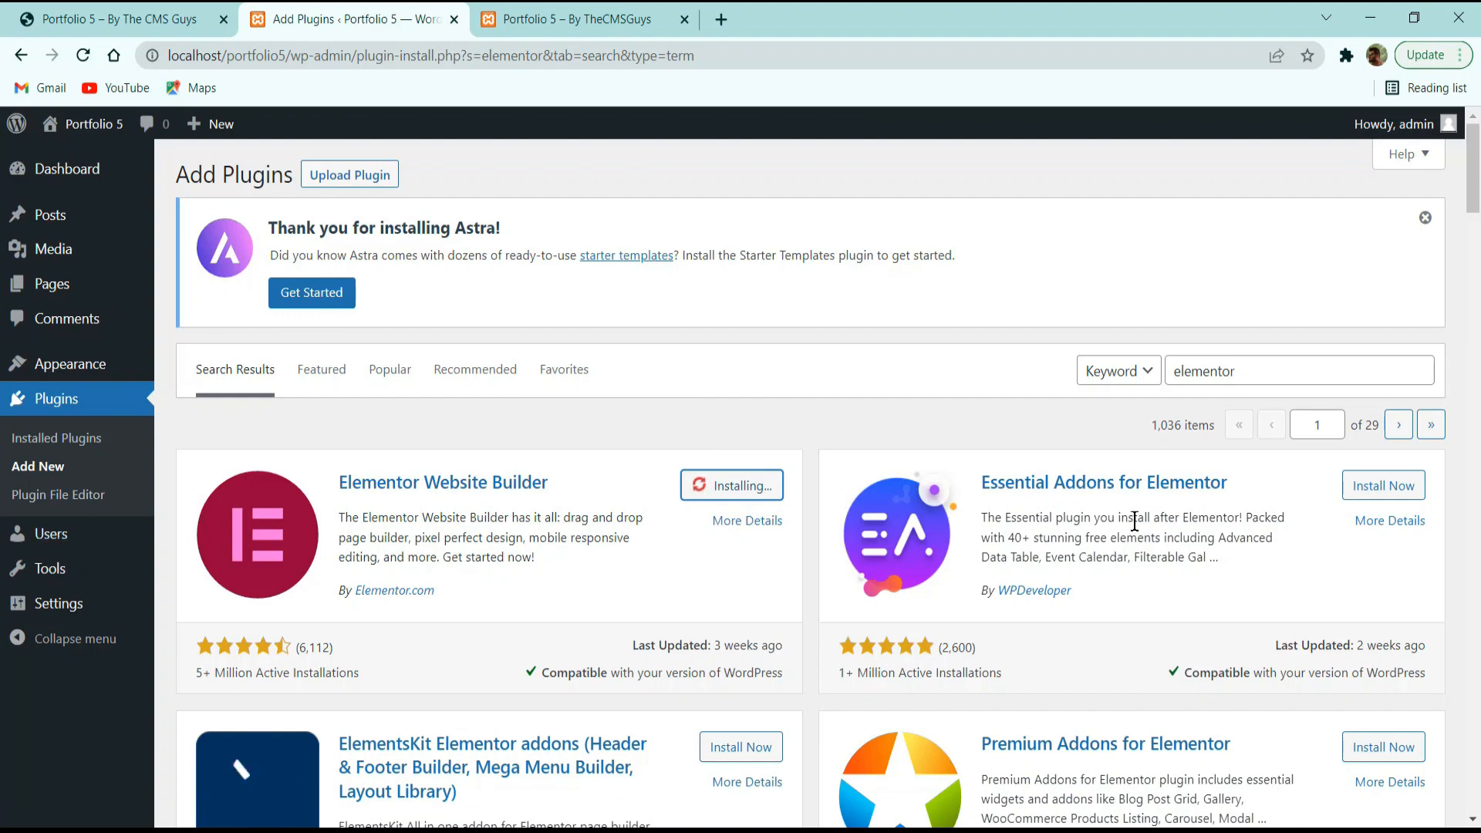
pyautogui.click(1371, 488)
pyautogui.scroll(-8, 974, 567)
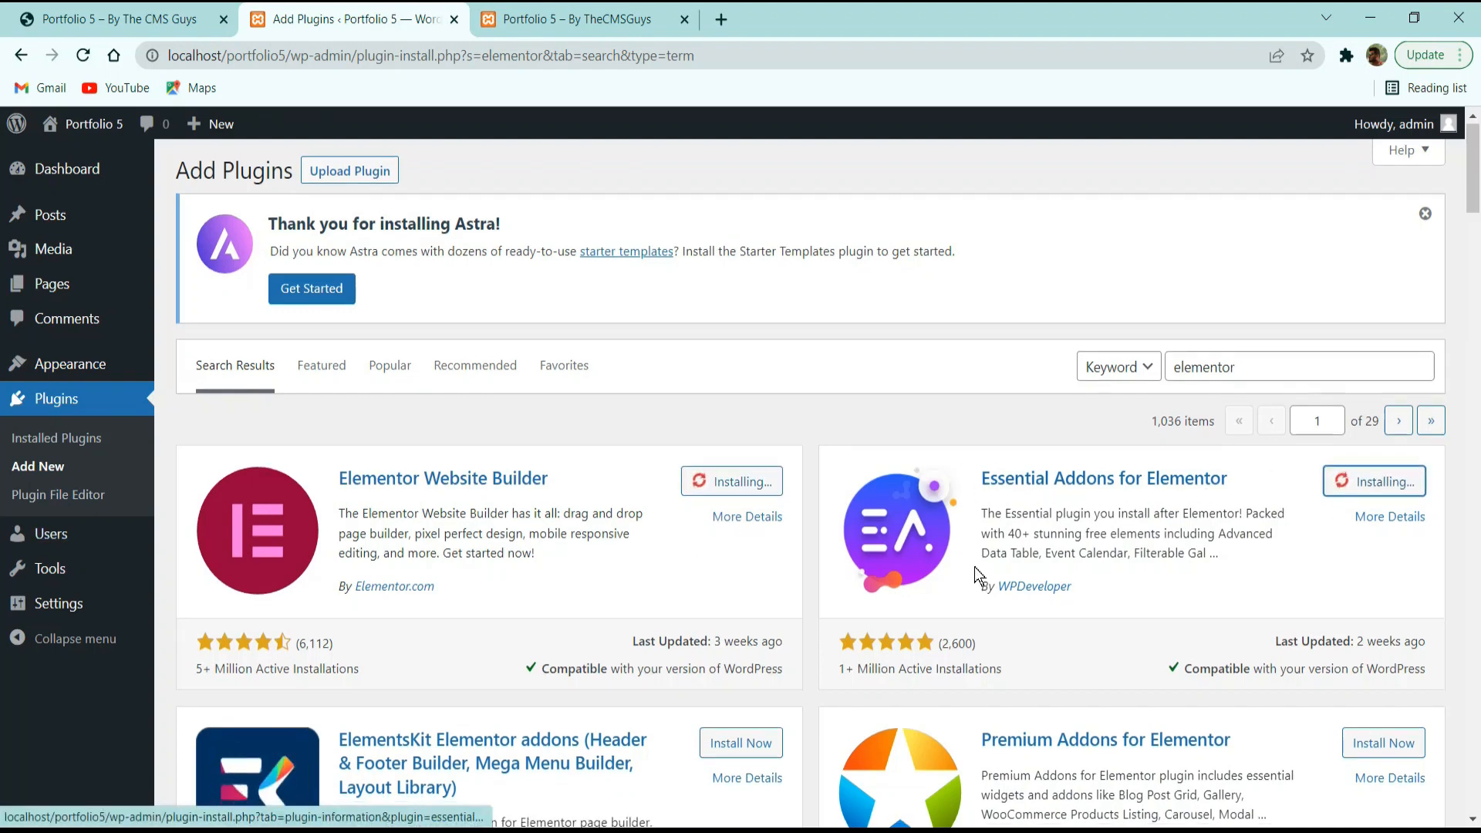
pyautogui.scroll(-20, 975, 567)
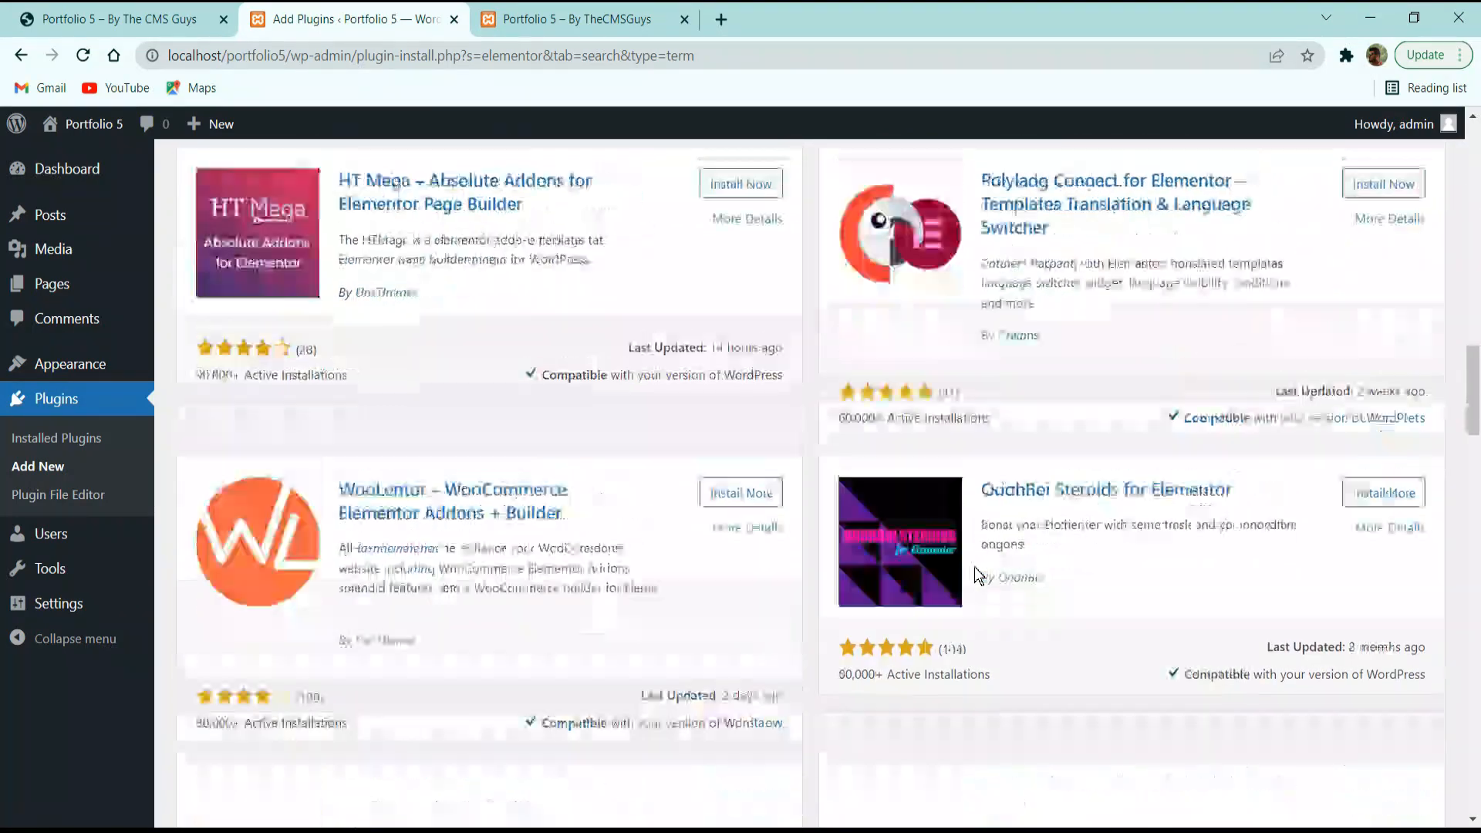
pyautogui.scroll(-15, 974, 567)
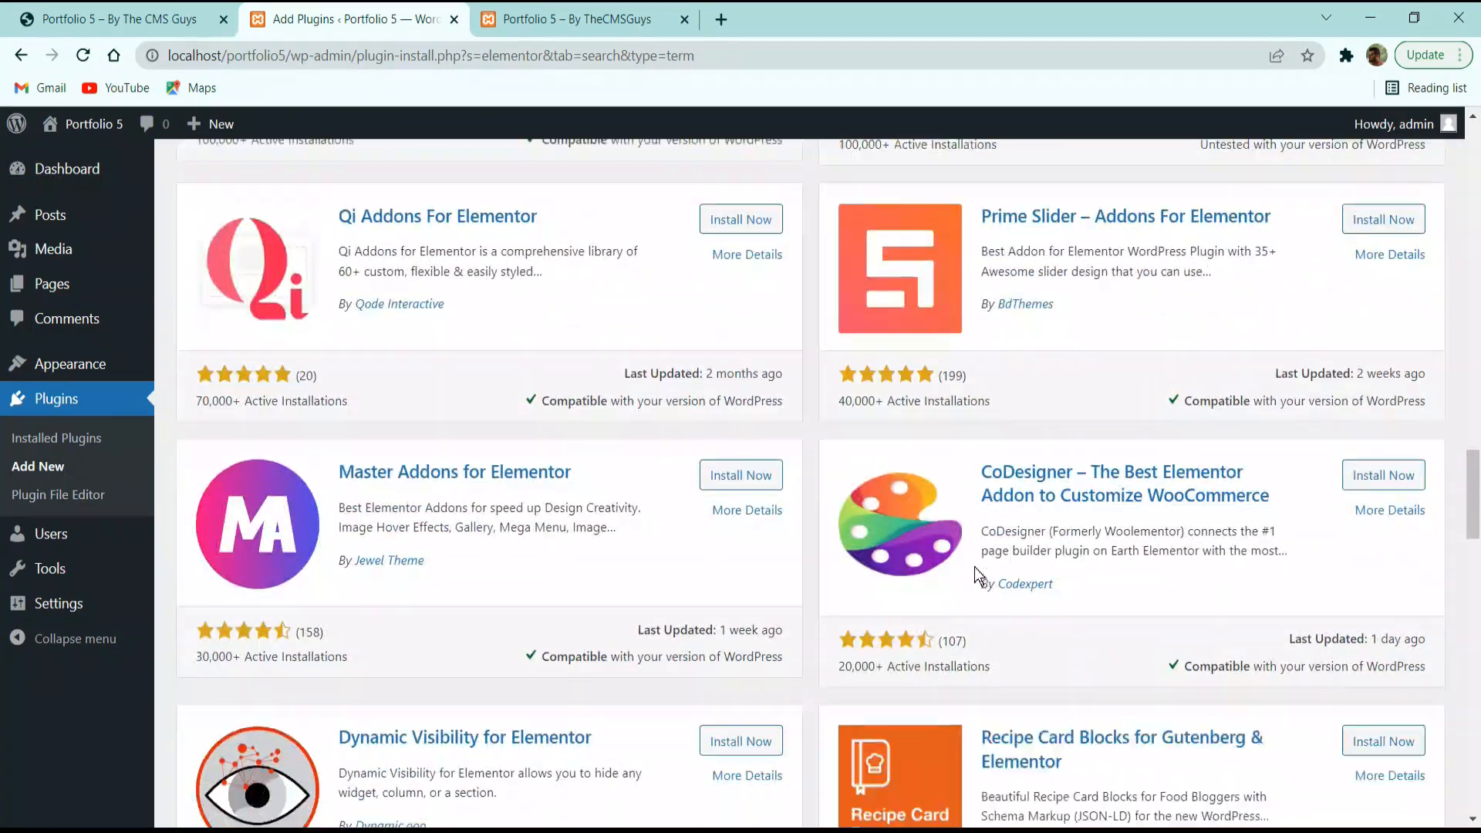
pyautogui.scroll(-18, 887, 549)
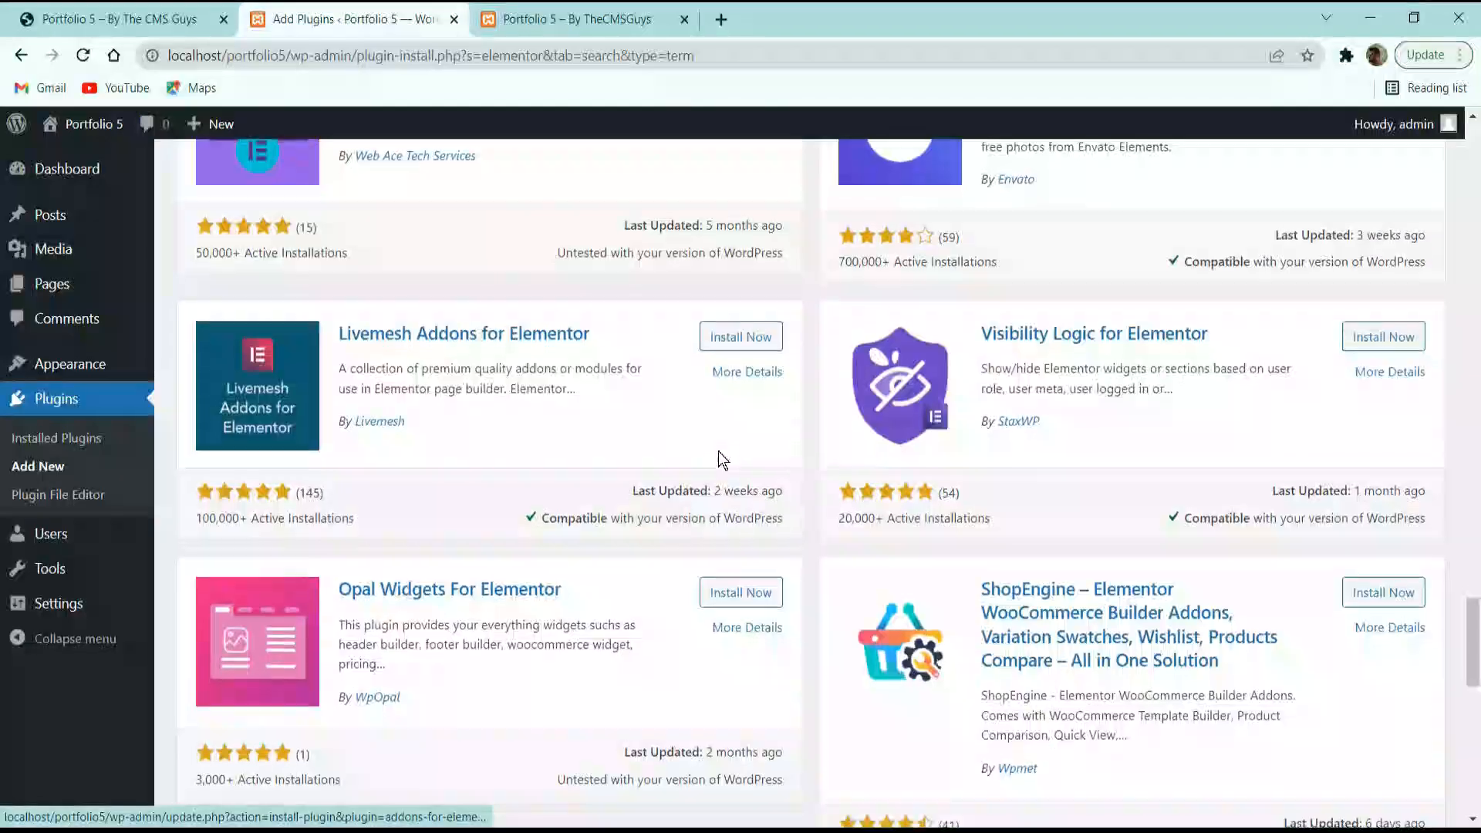
pyautogui.scroll(3, 719, 458)
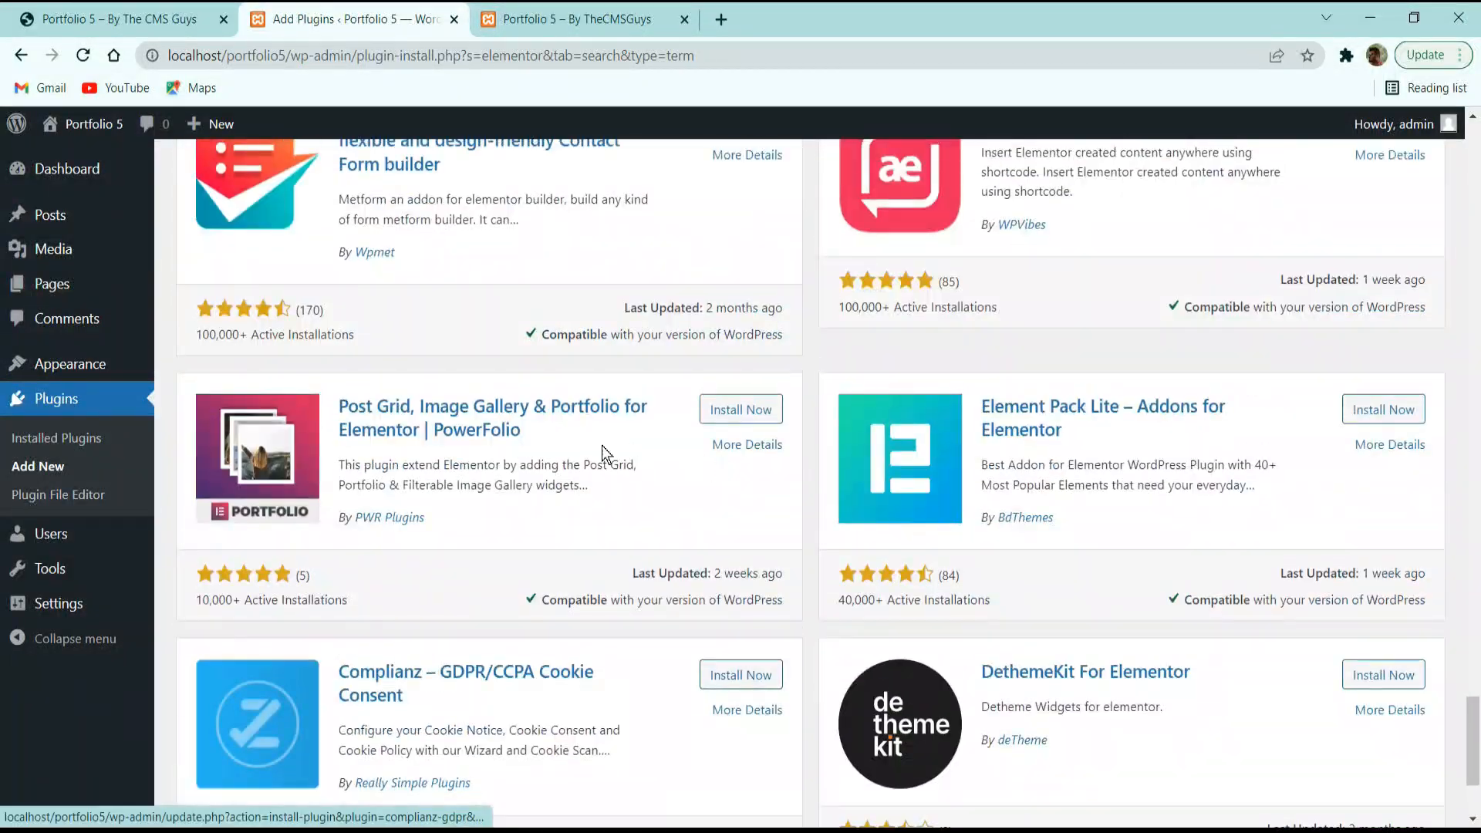
pyautogui.scroll(-3, 602, 446)
pyautogui.scroll(20, 928, 528)
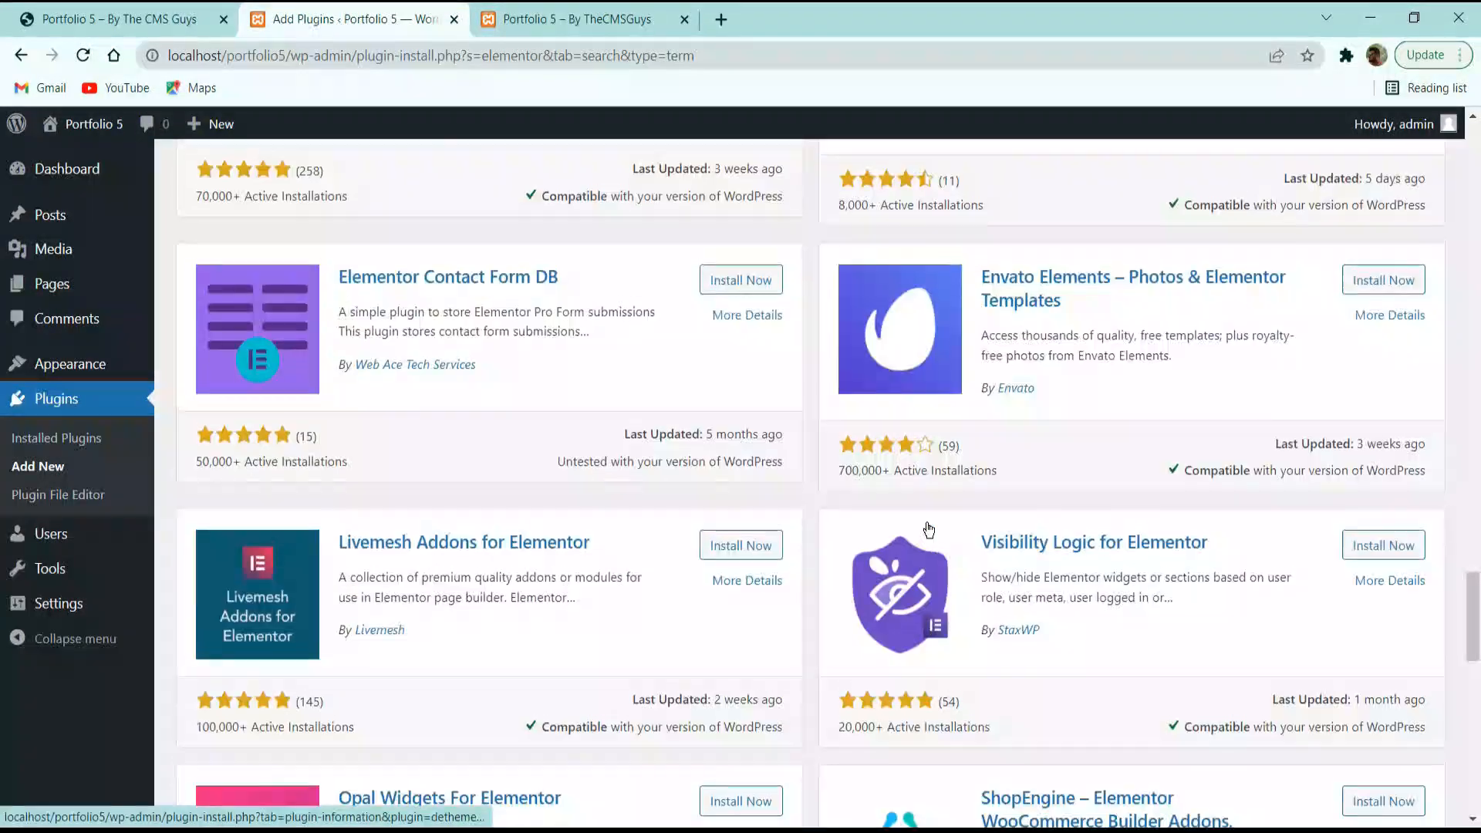
pyautogui.scroll(20, 928, 524)
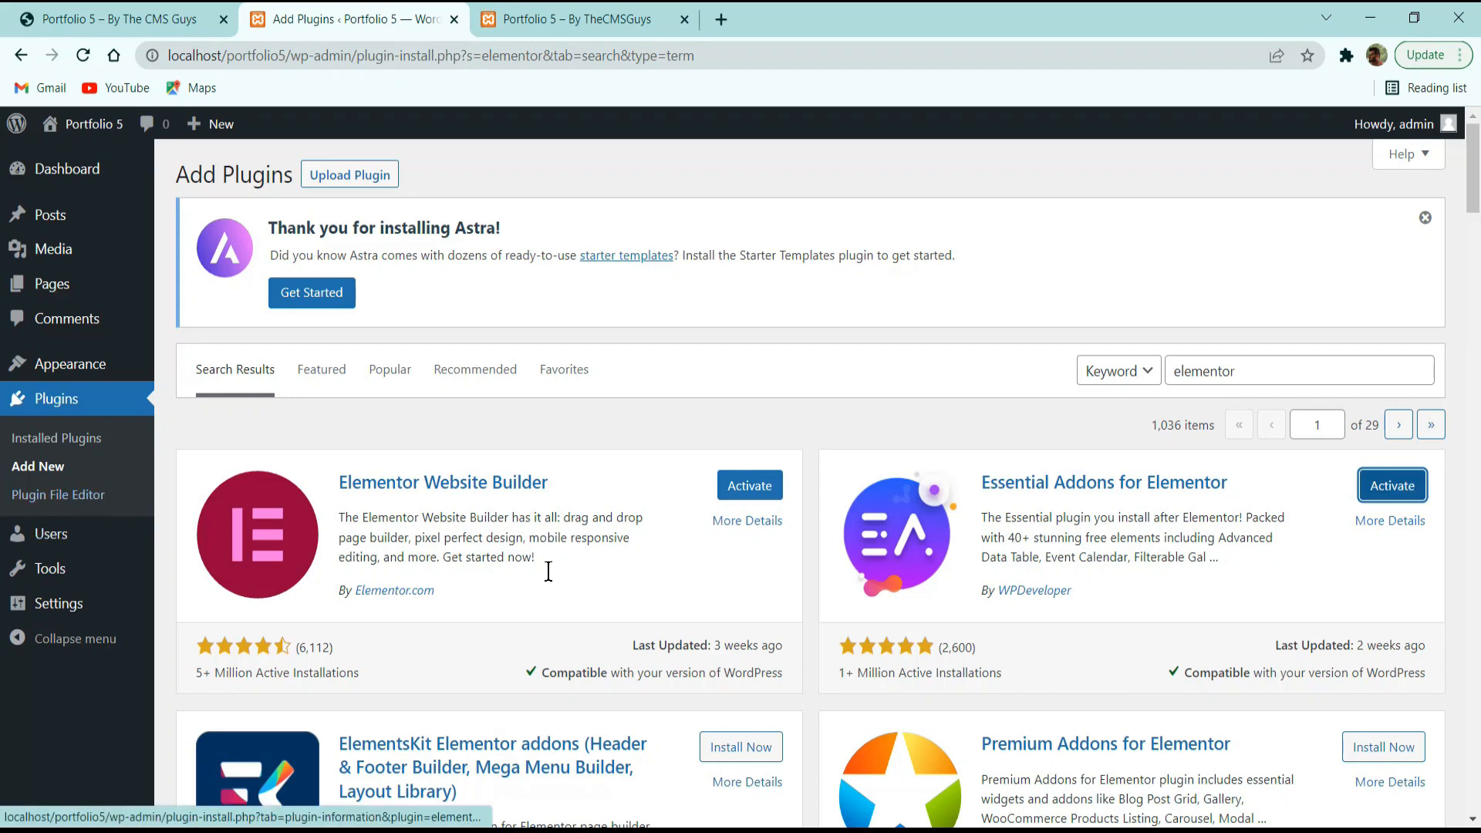
# Search plugins for 'wpforms' and install Contact Form by WPForms (WPForms Lite 1.7.3).
pyautogui.moveTo(1249, 378); pyautogui.dragTo(1106, 390)
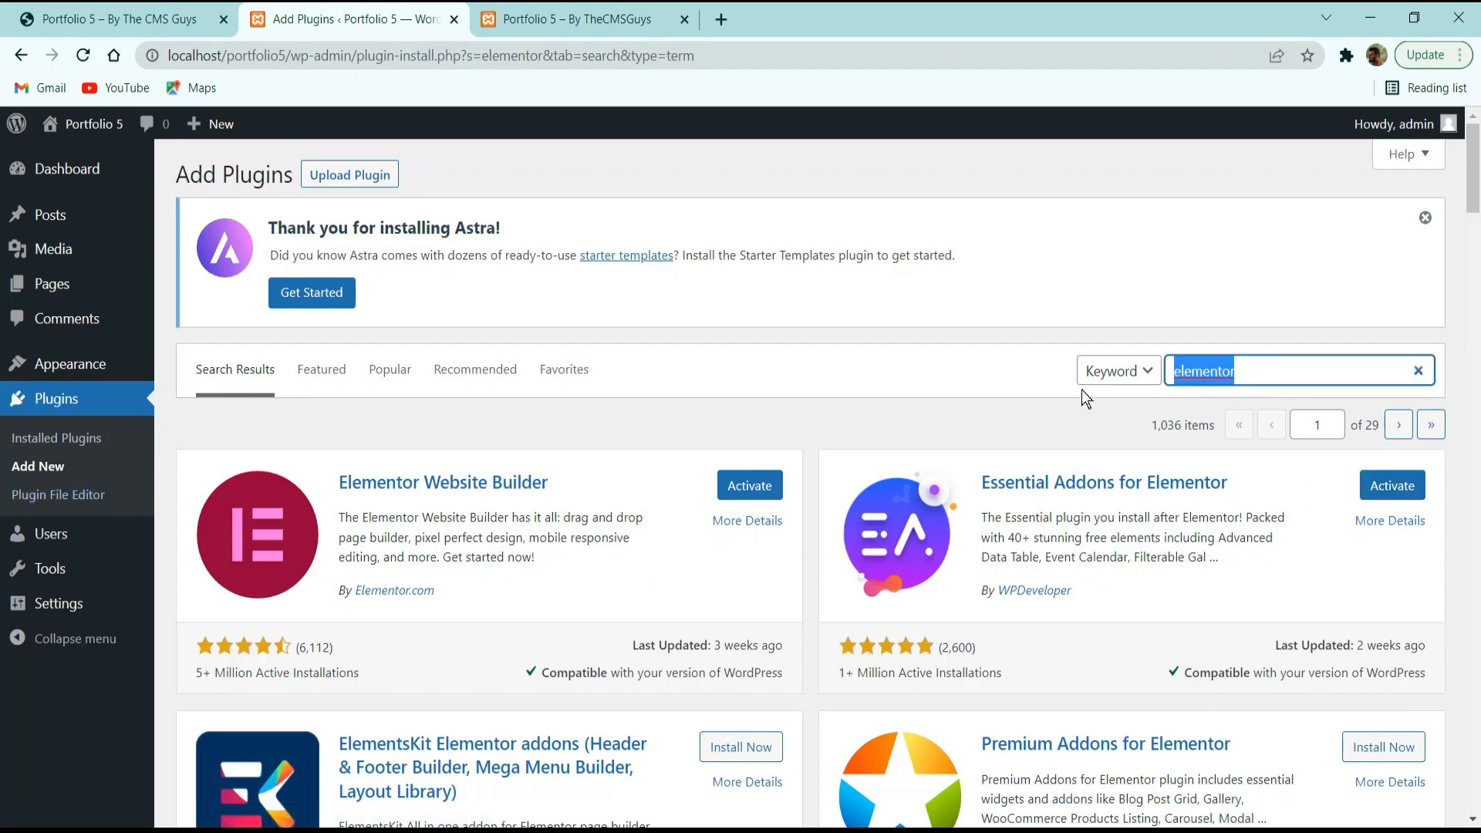
pyautogui.write('wp-')
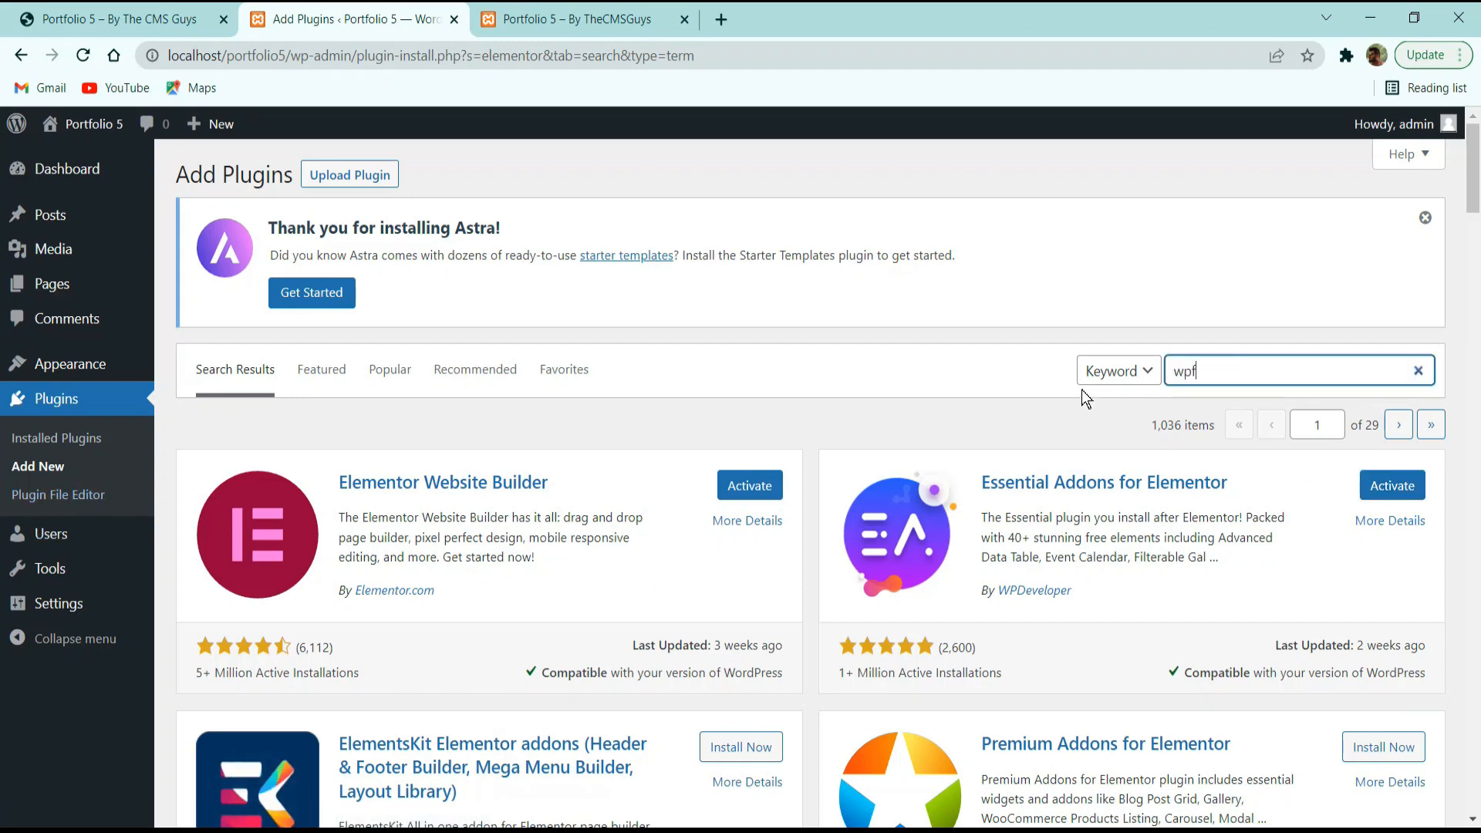
pyautogui.write('orms')
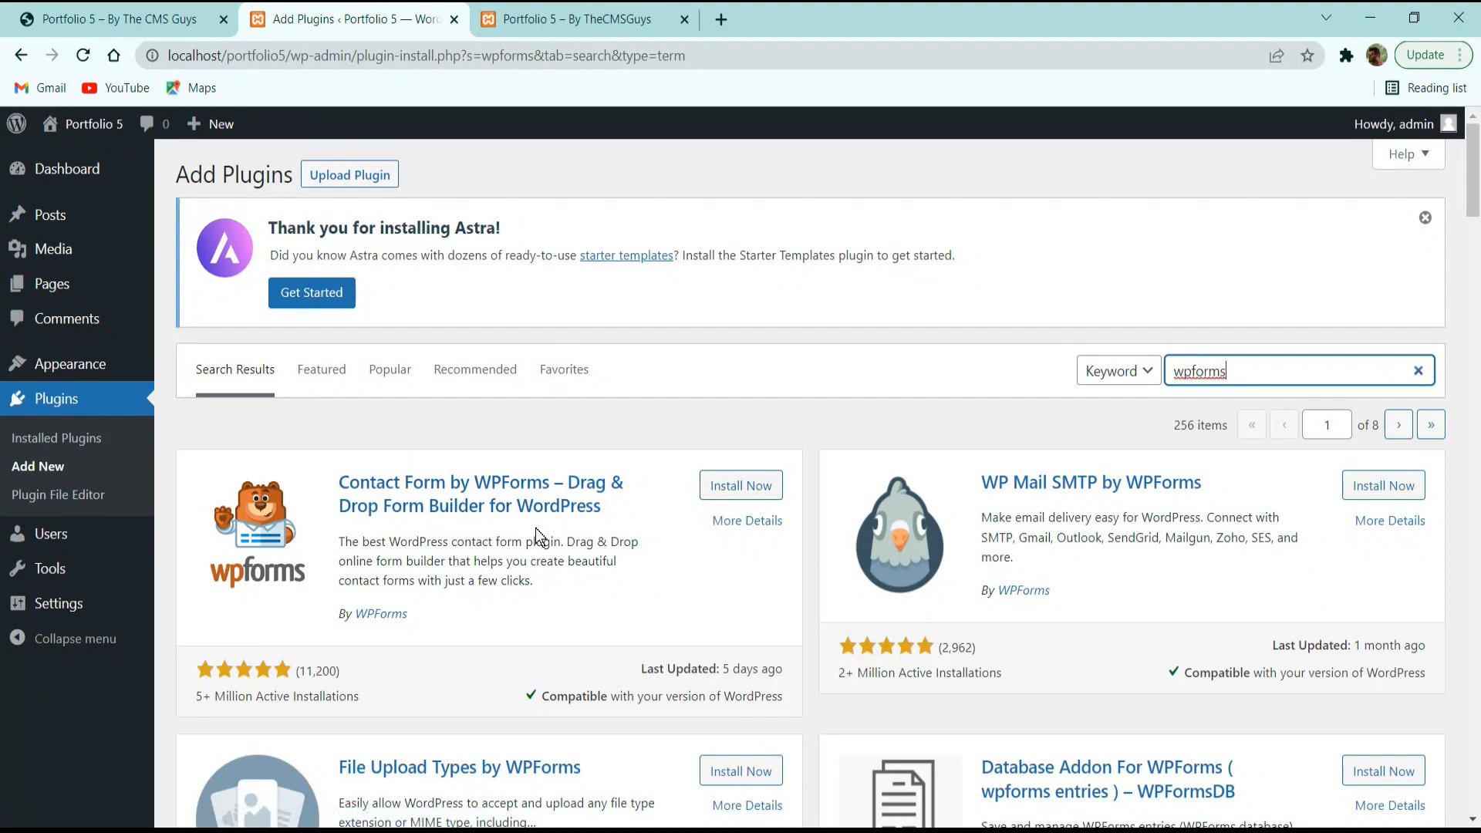
pyautogui.click(756, 498)
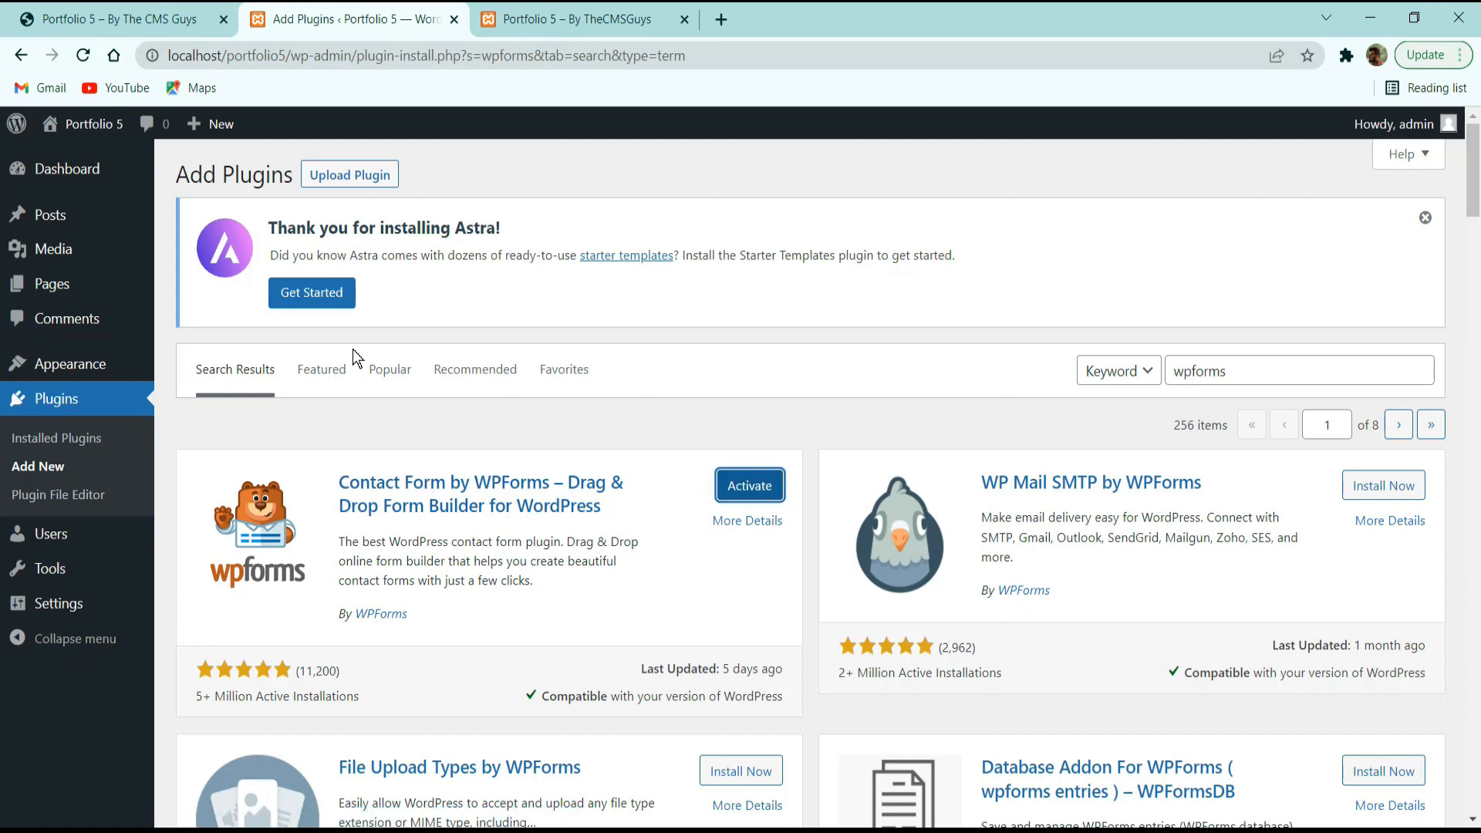
pyautogui.click(65, 438)
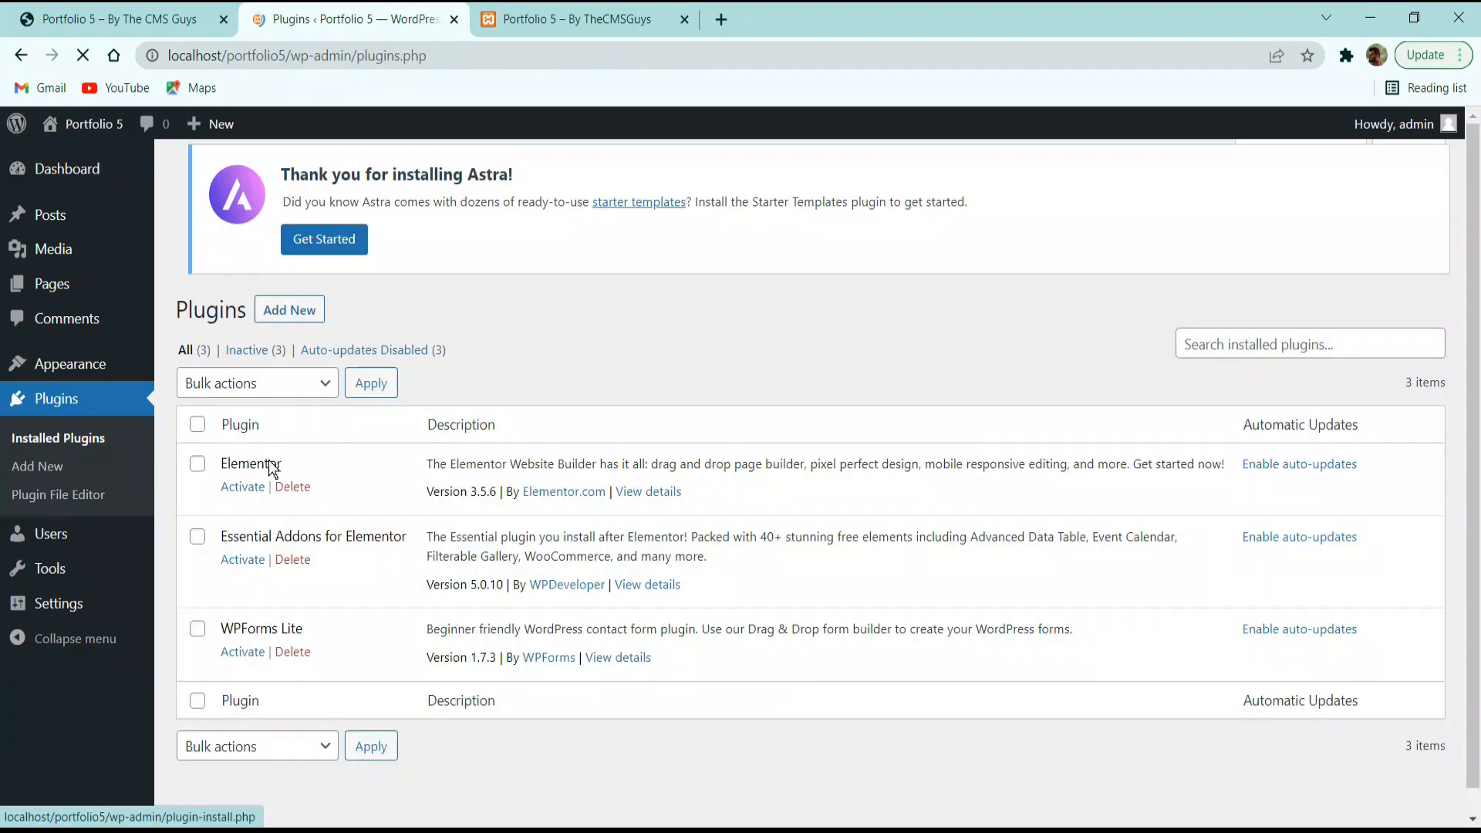
# Select all installed plugins and apply the Activate bulk action.
pyautogui.scroll(-1, 231, 554)
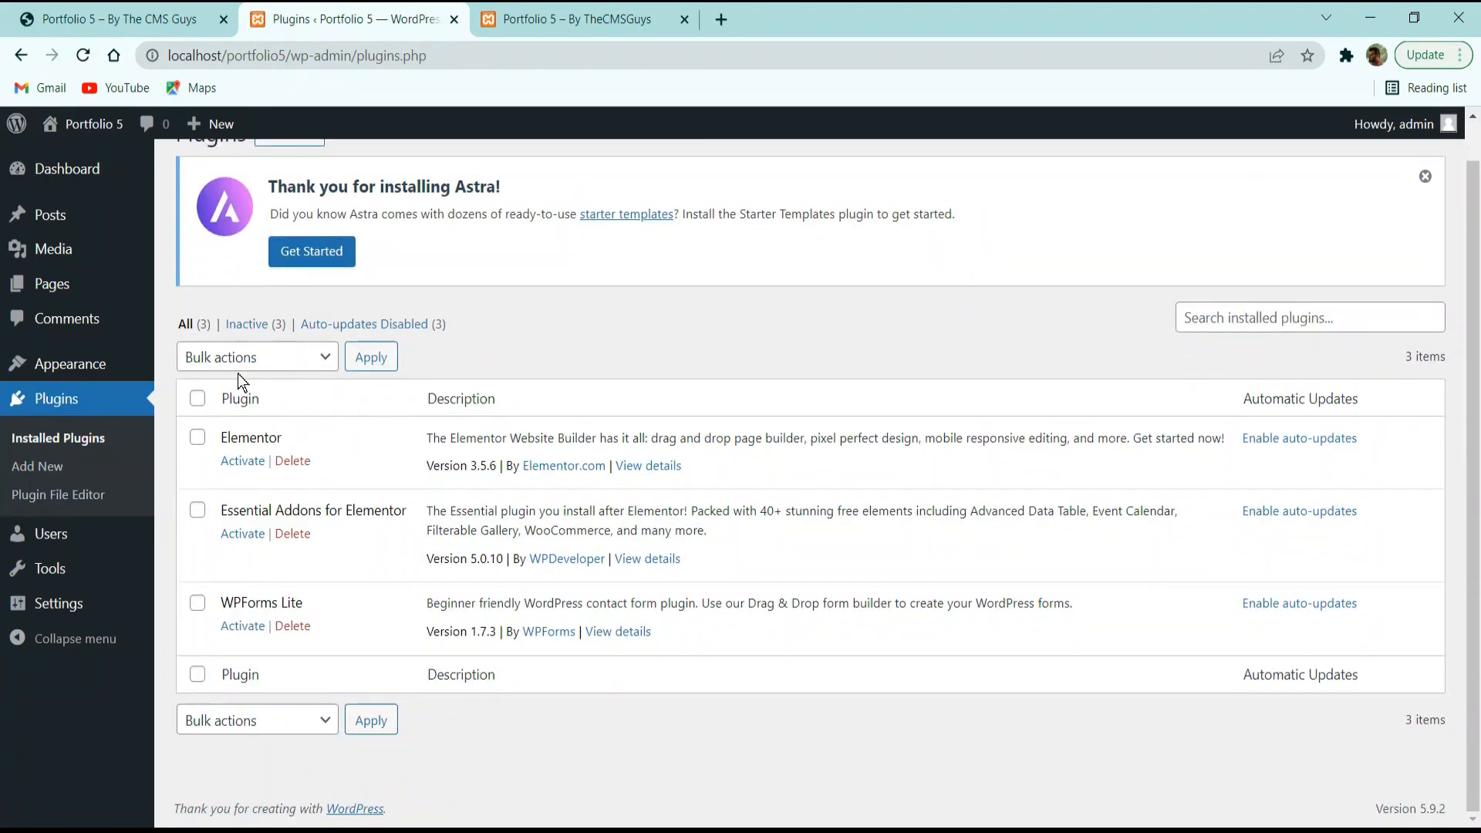
pyautogui.click(198, 400)
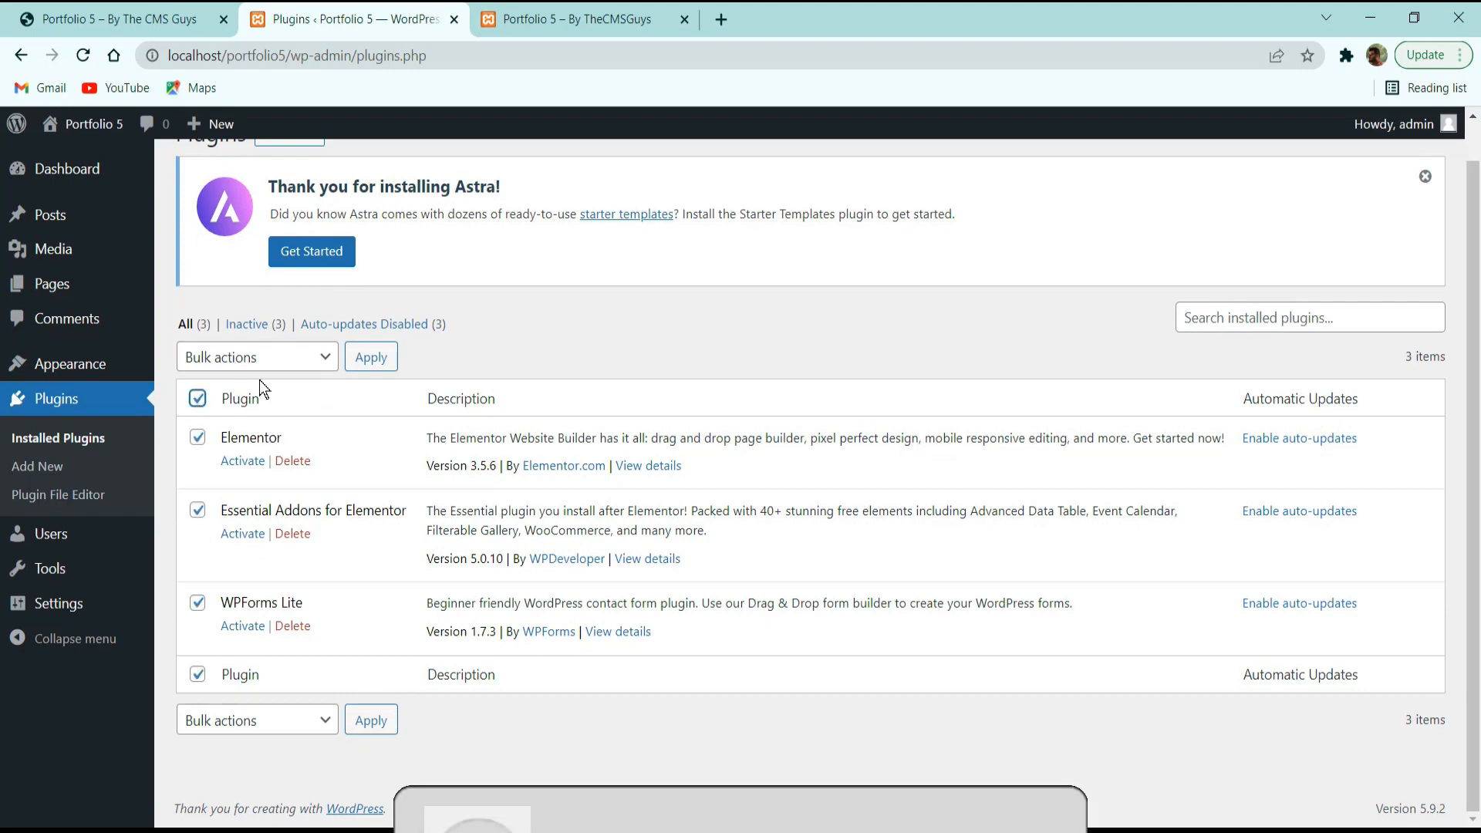
pyautogui.click(229, 358)
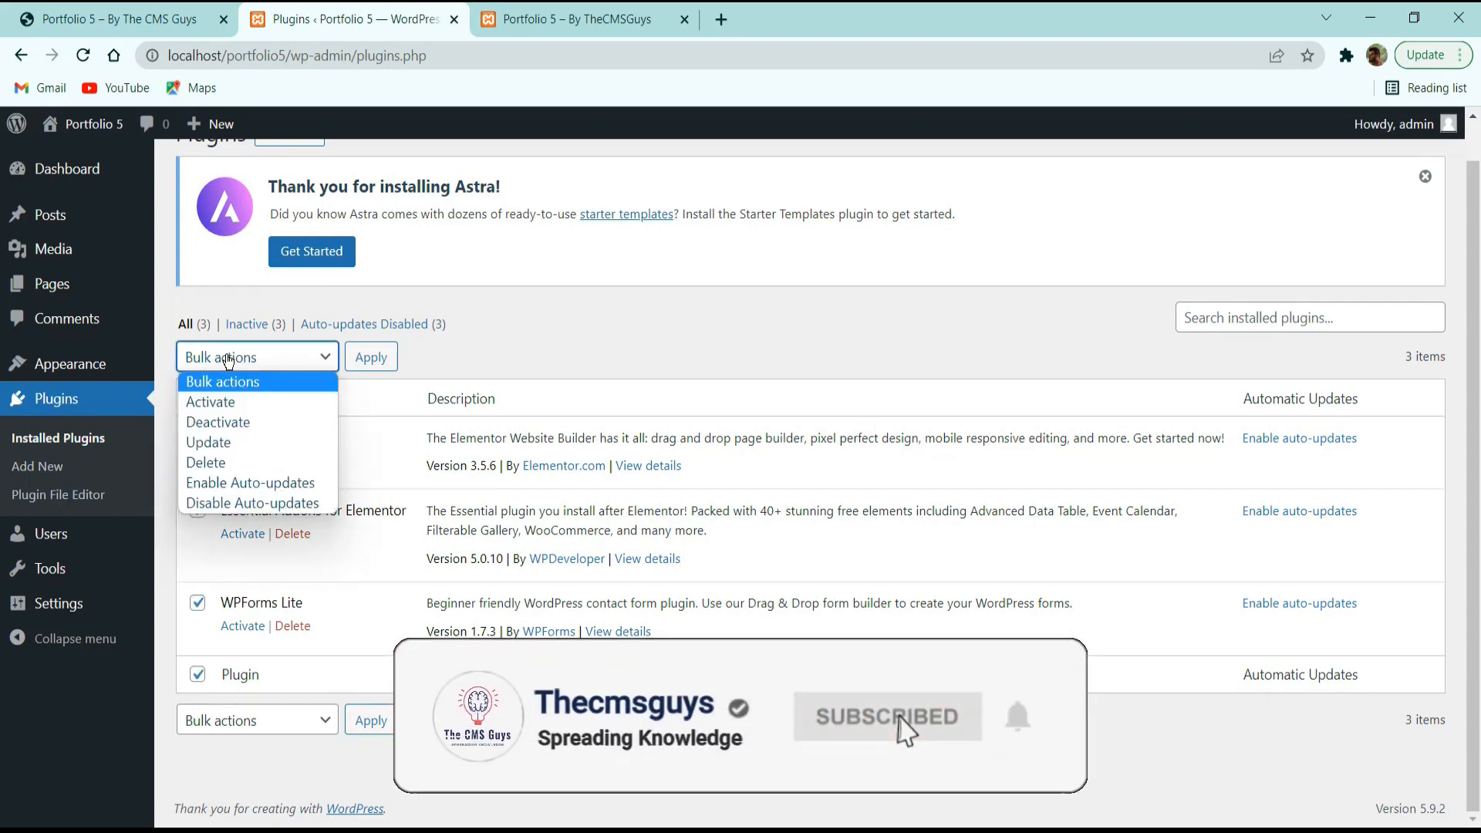
pyautogui.click(232, 403)
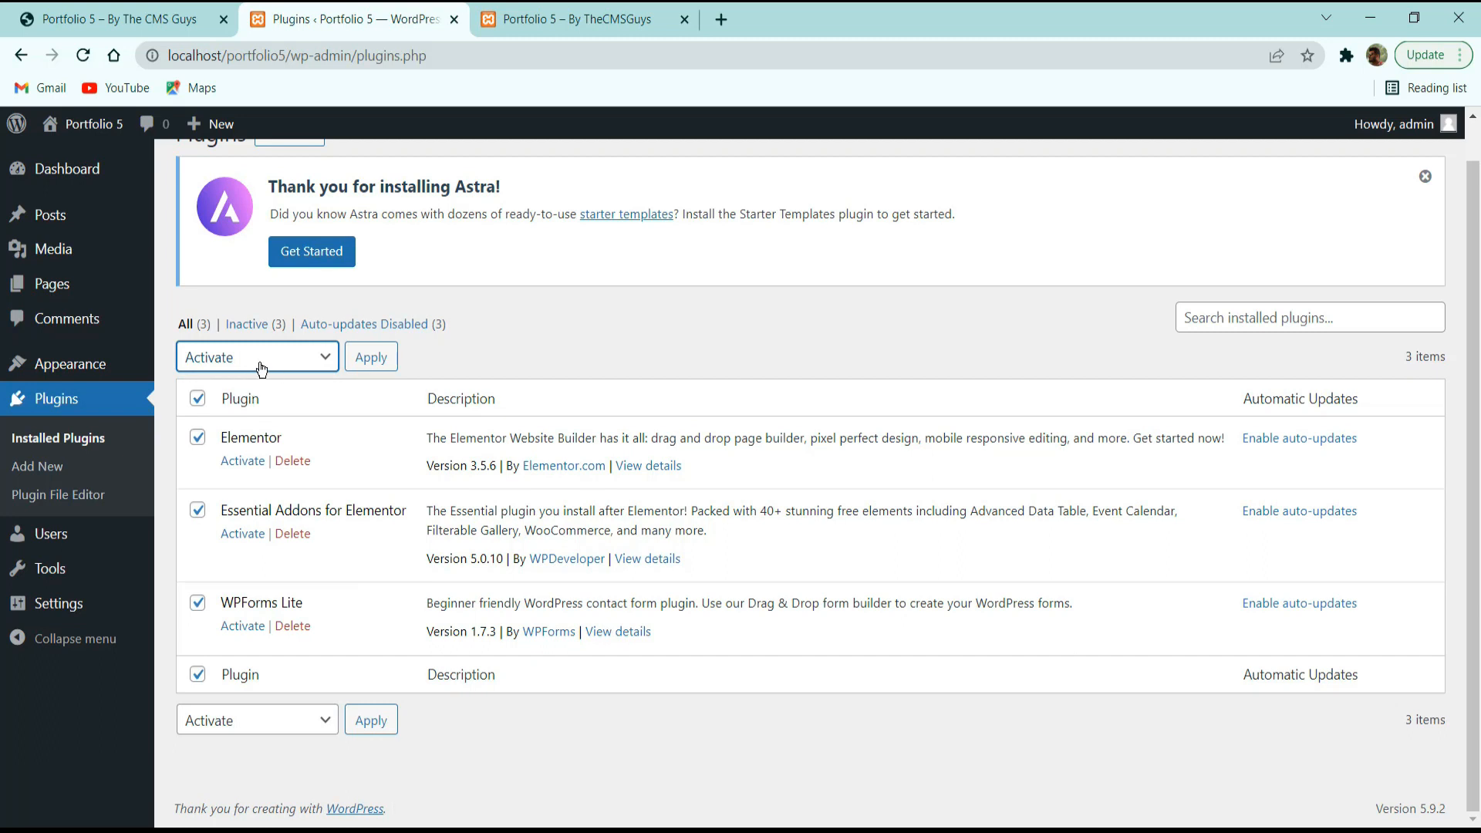
pyautogui.click(375, 357)
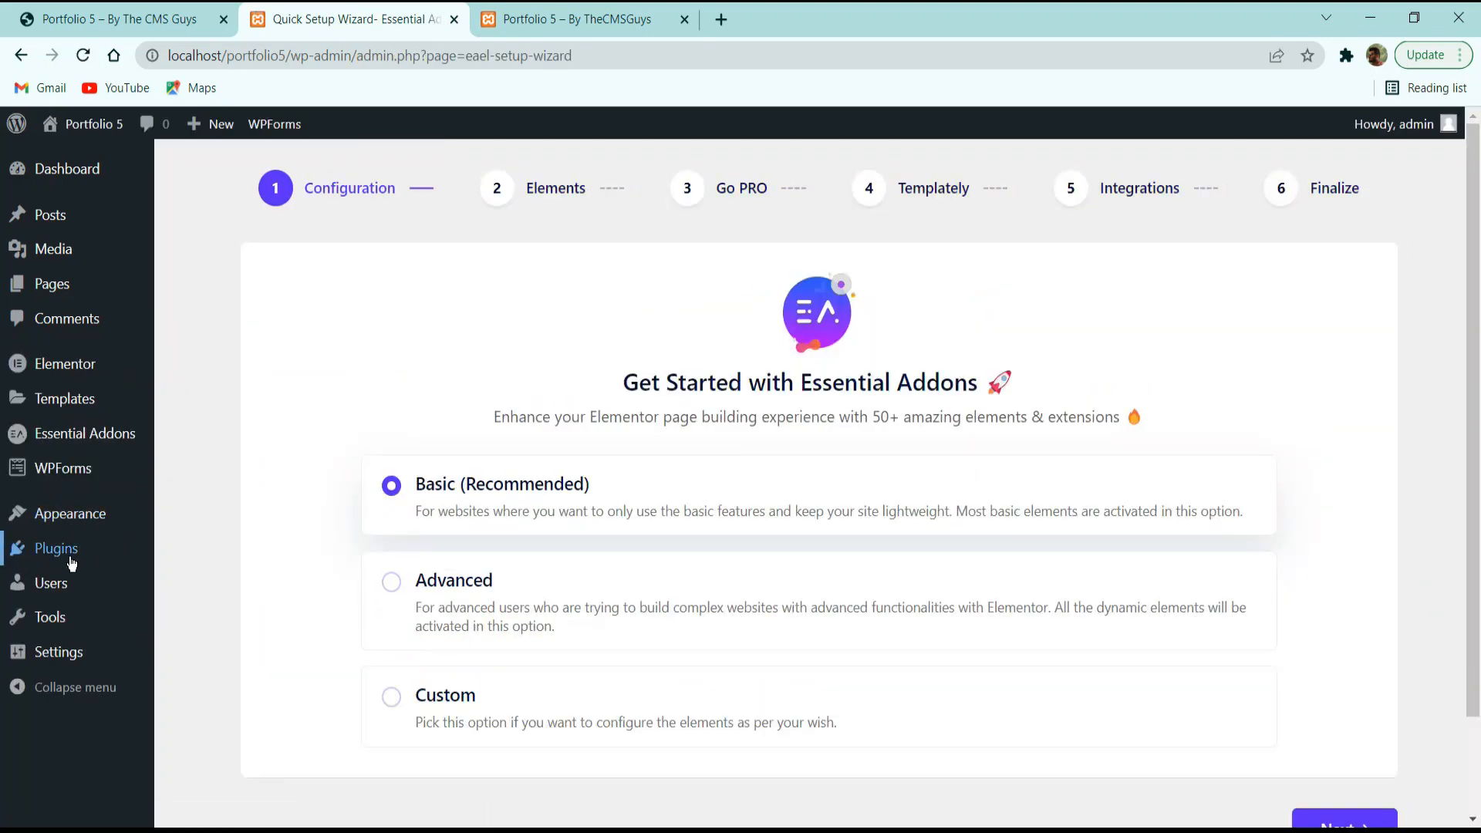
# Exit the setup wizard to the plugins list, view the live site, and return to admin.
pyautogui.click(46, 549)
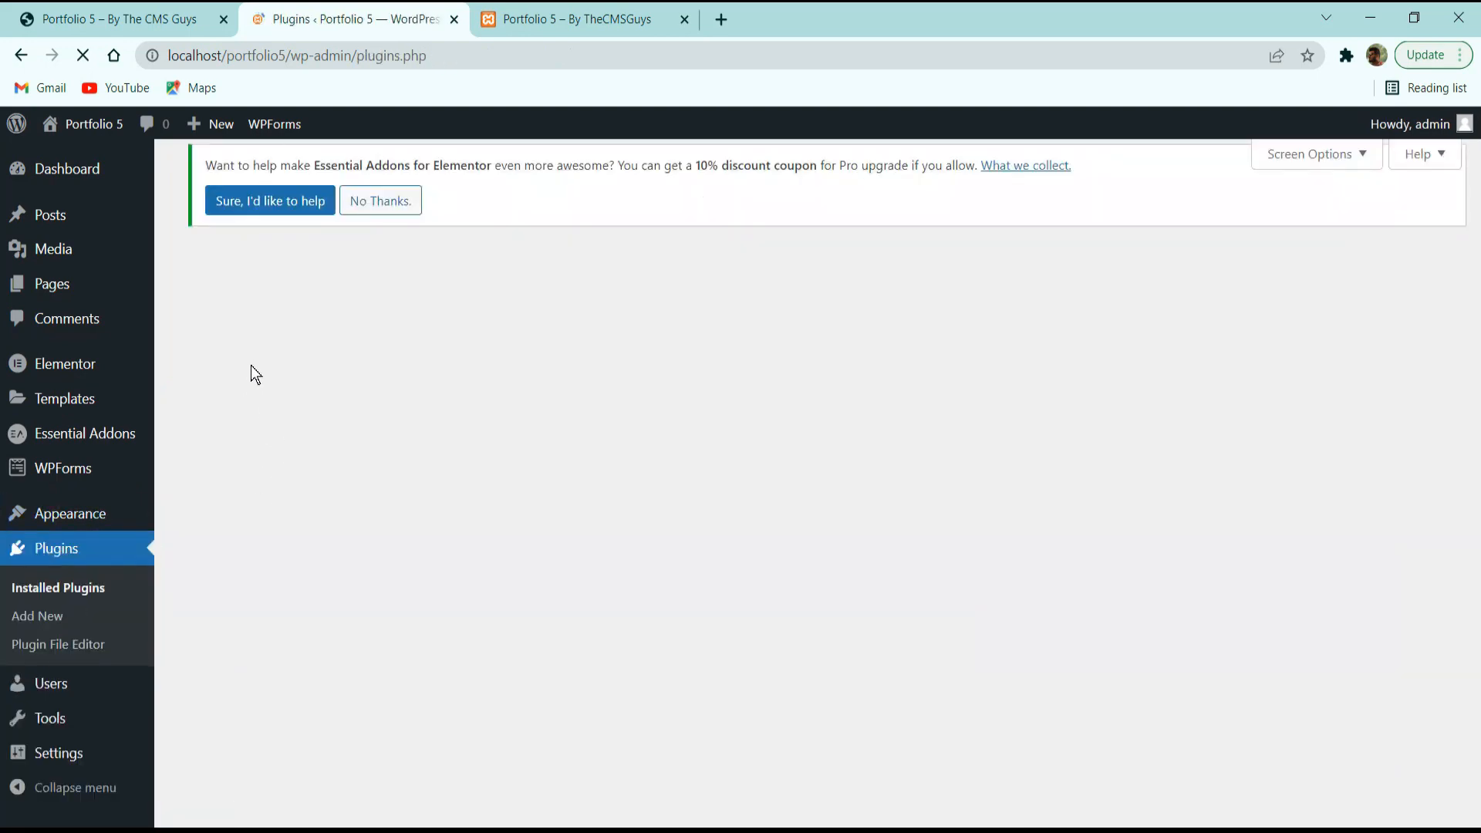
pyautogui.scroll(-3, 300, 377)
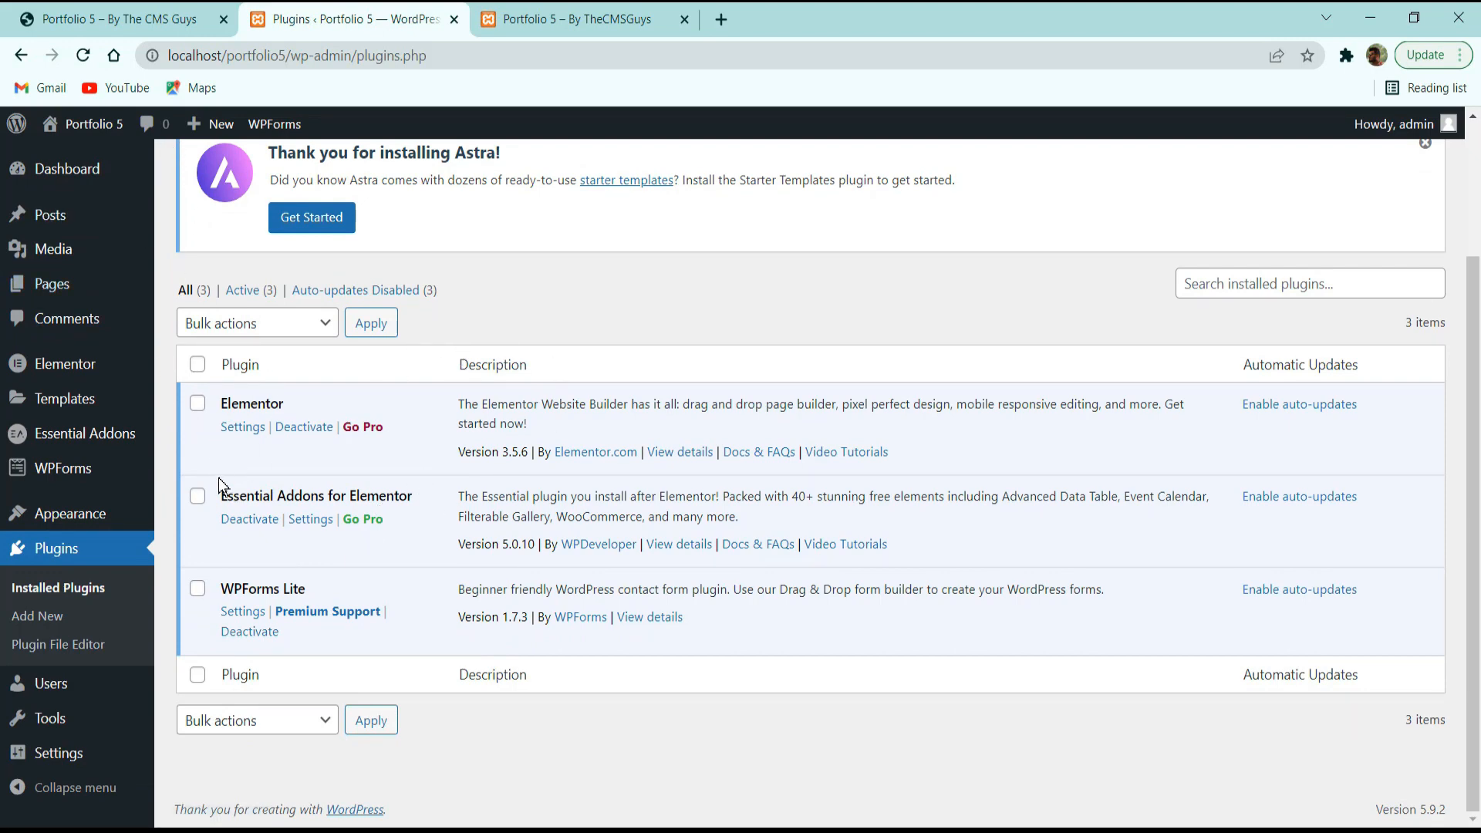
pyautogui.click(69, 17)
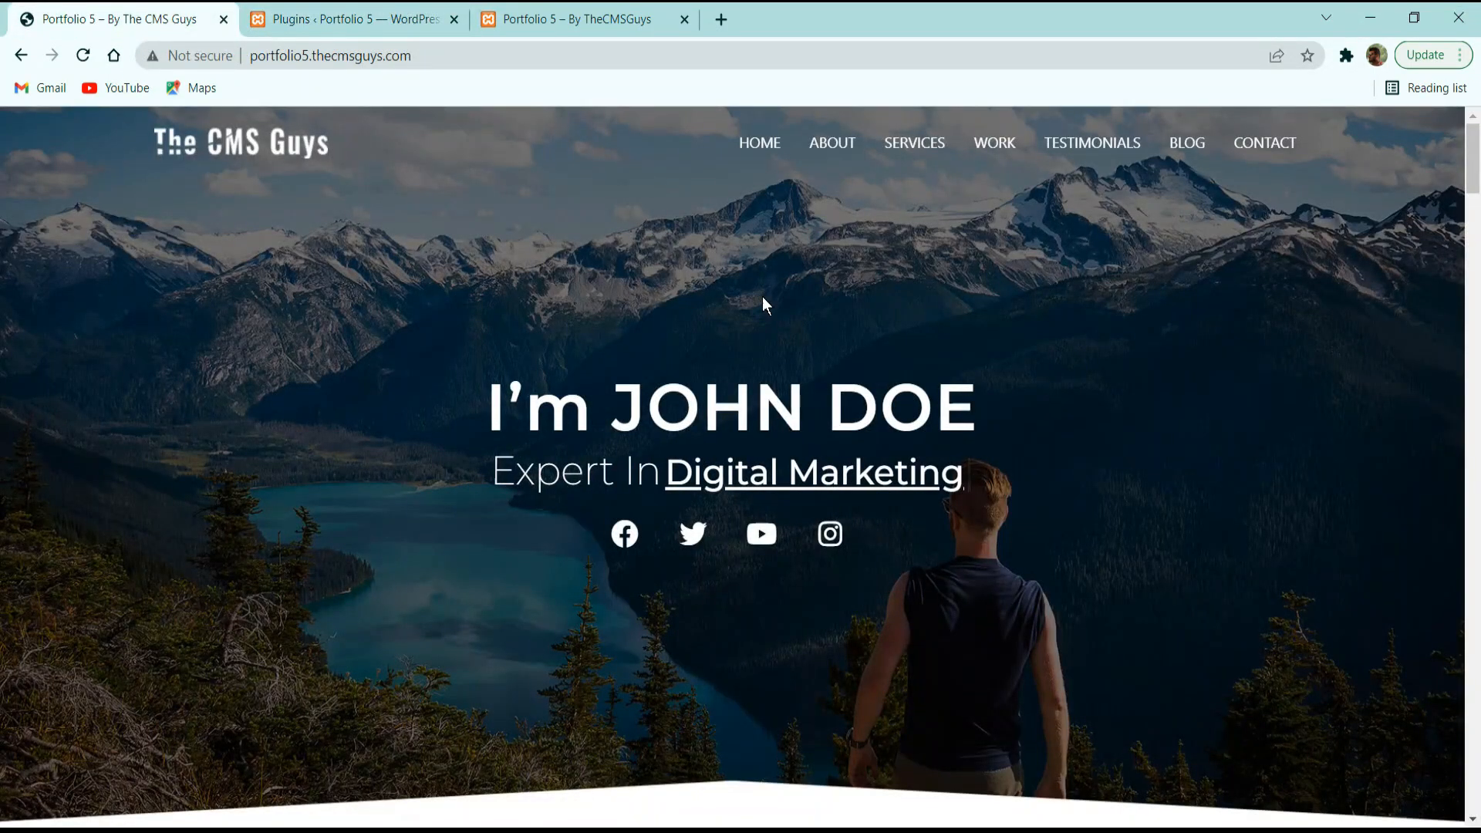
pyautogui.click(340, 17)
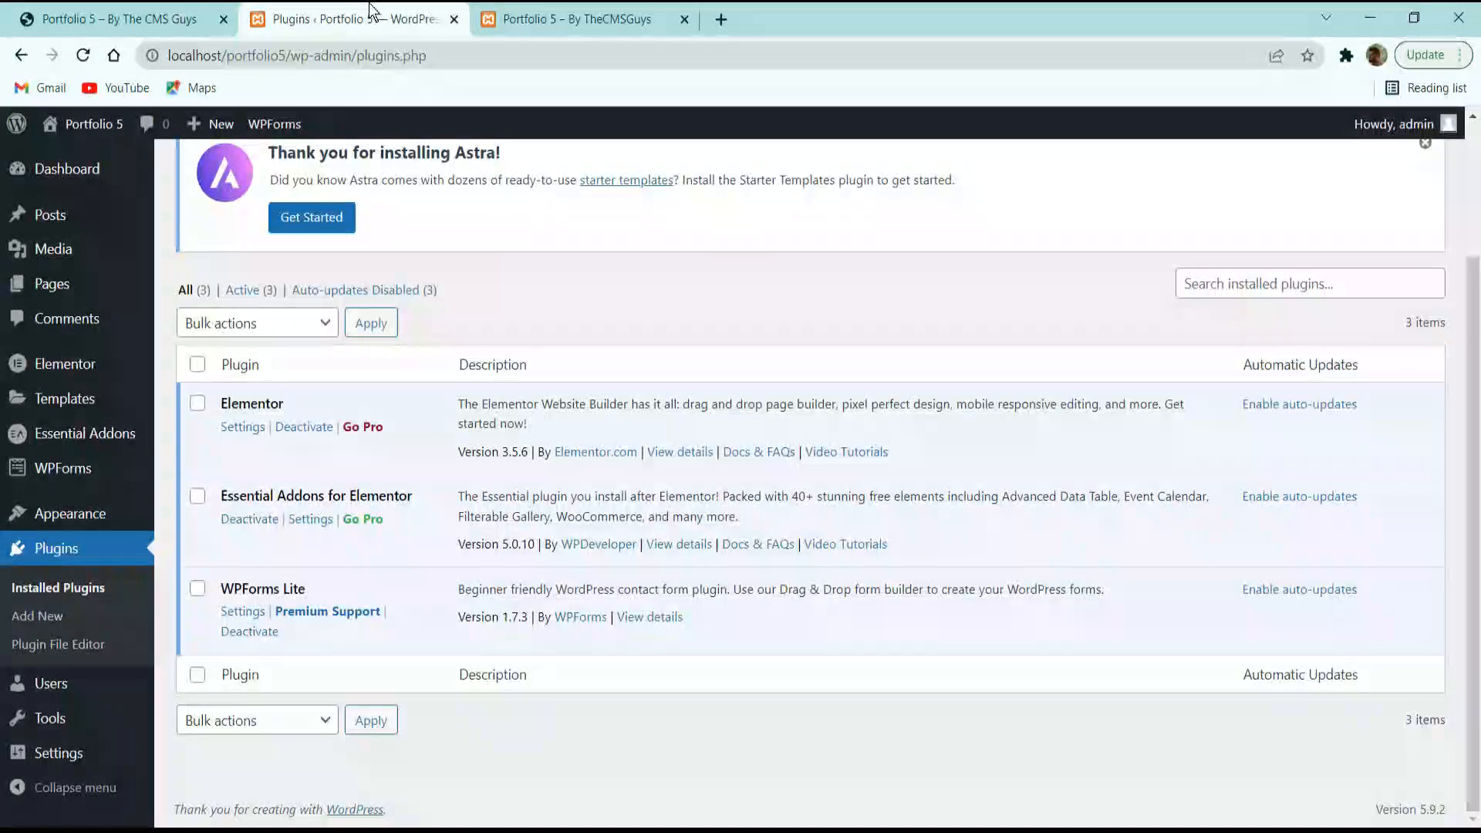
# Add a new page titled 'Home' and publish it.
pyautogui.click(56, 285)
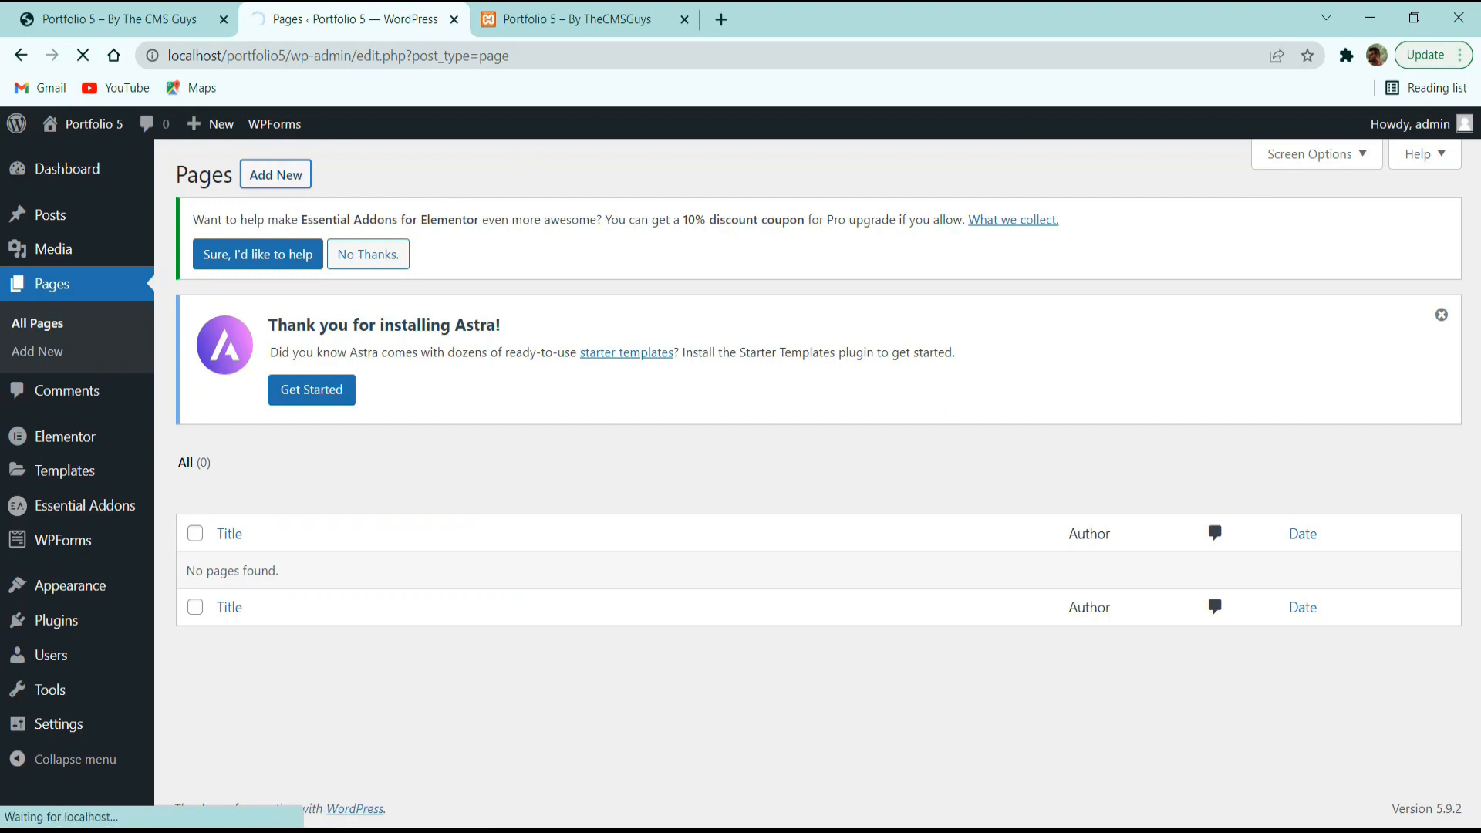
pyautogui.click(263, 176)
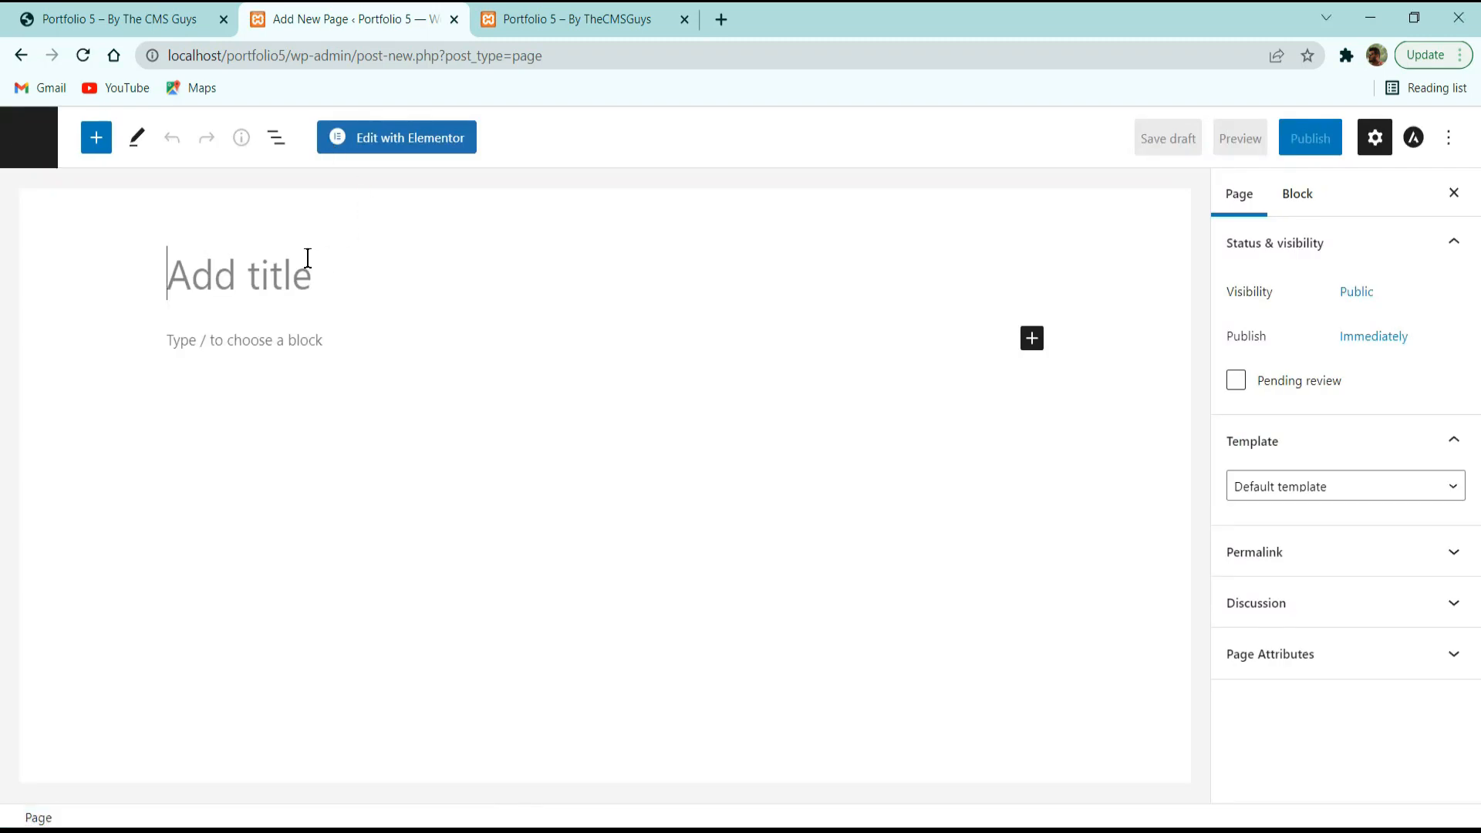
pyautogui.write('Home')
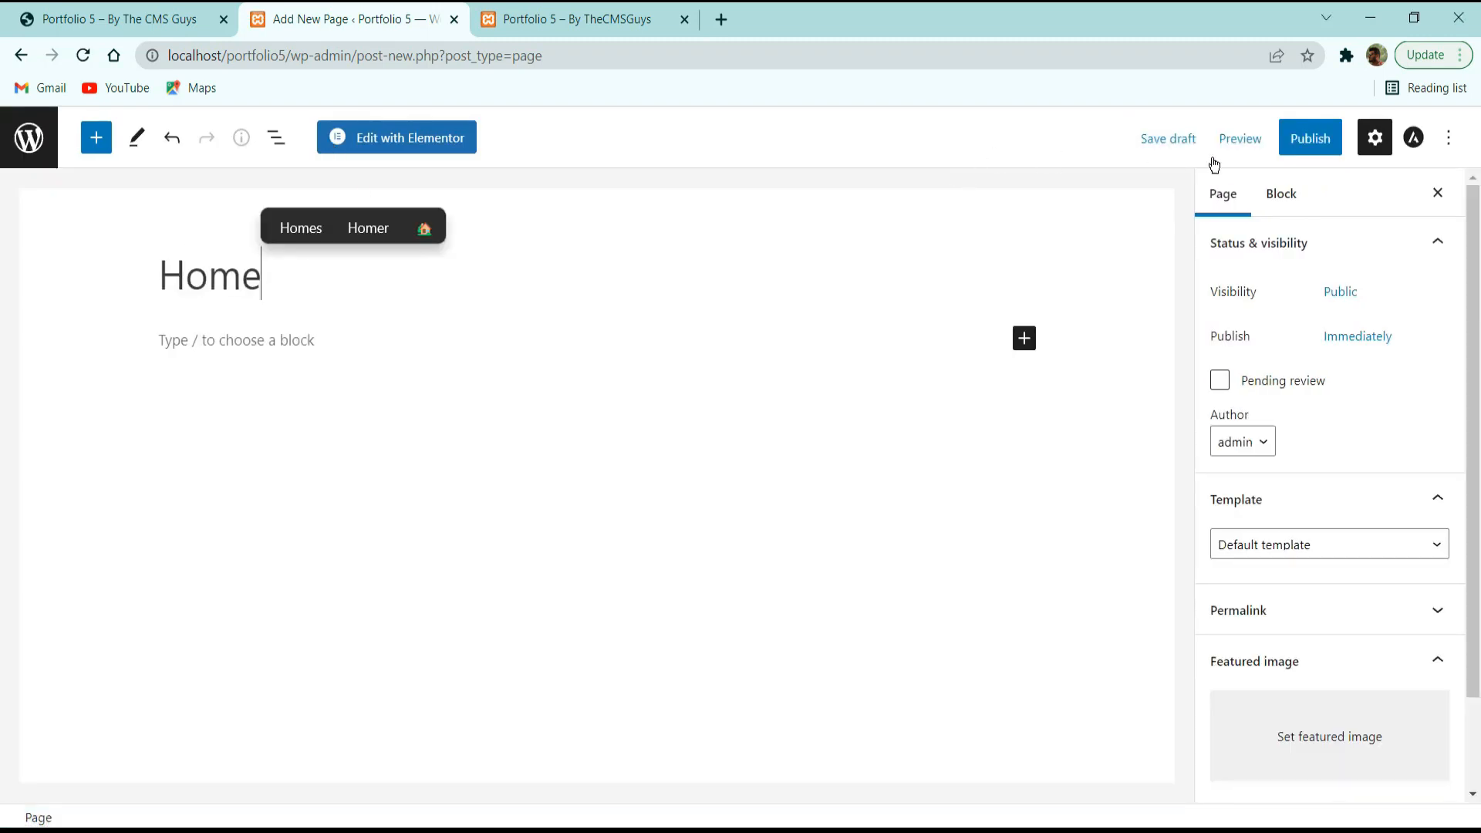
pyautogui.click(1309, 138)
pyautogui.click(1279, 131)
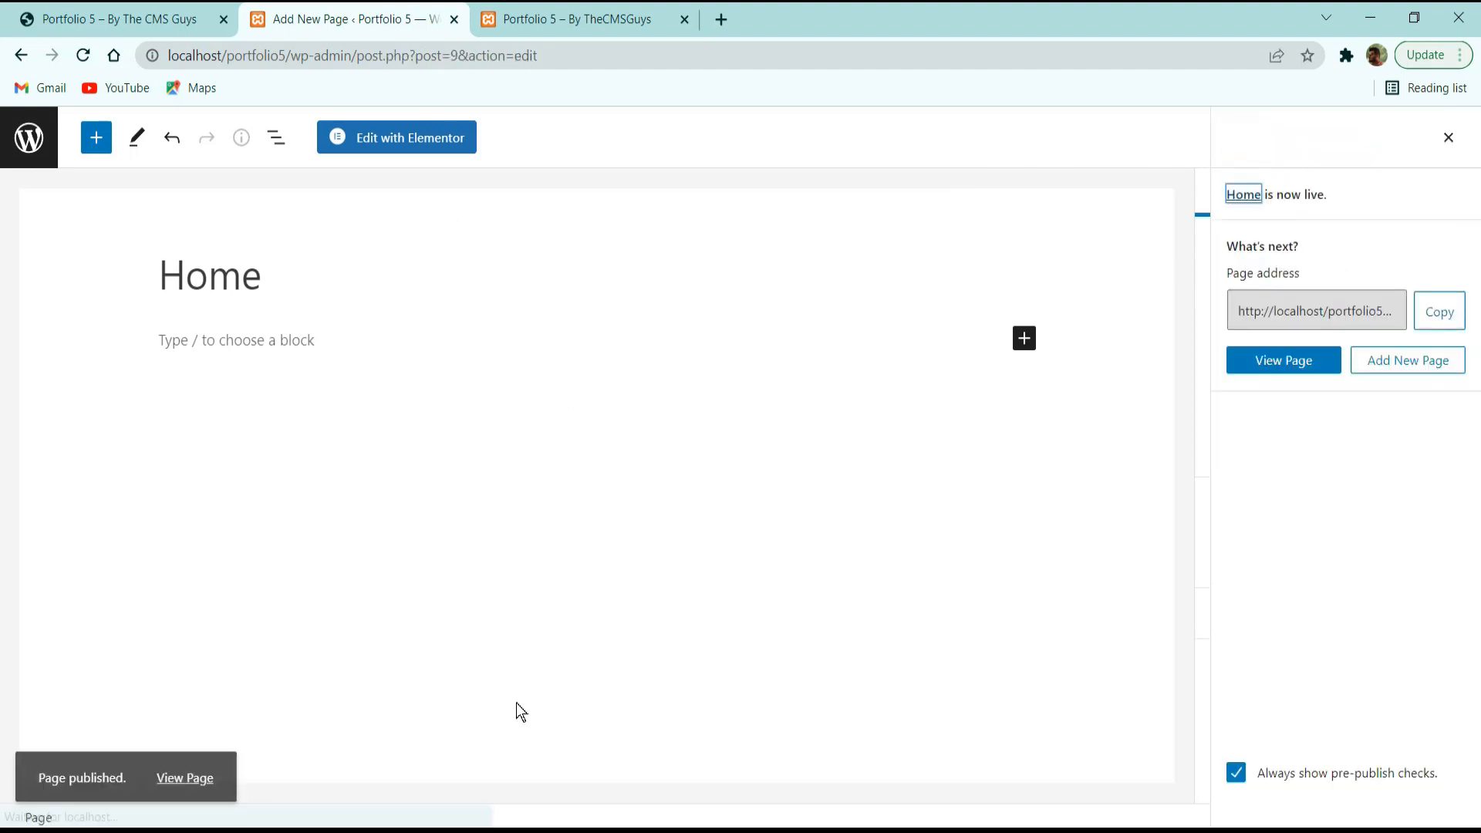
# Open the published Home page in a new tab and look it over live.
pyautogui.middleClick(185, 764)
pyautogui.moveTo(765, 16); pyautogui.dragTo(575, 15)
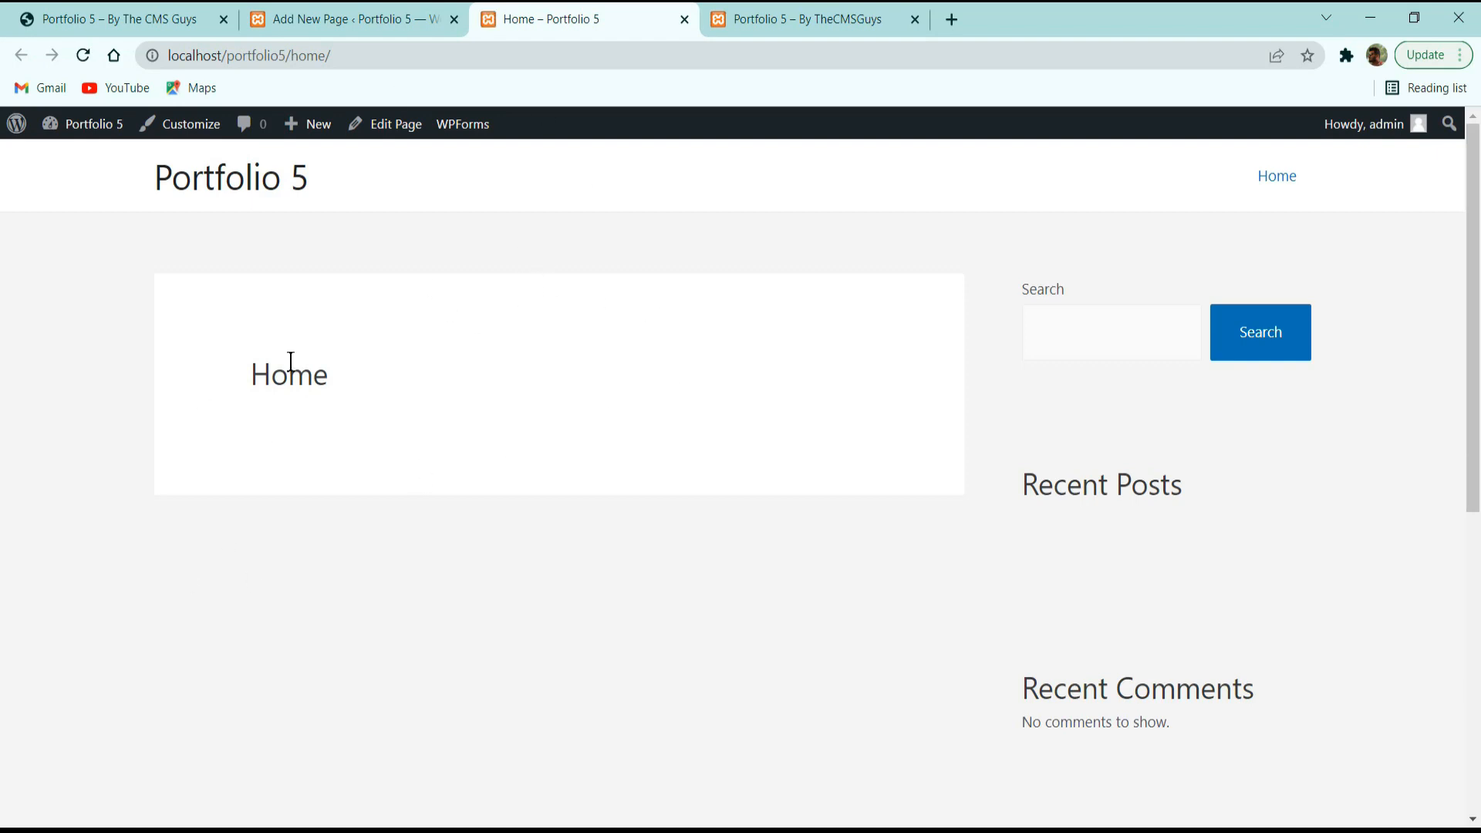
pyautogui.doubleClick(260, 386)
pyautogui.click(483, 395)
pyautogui.scroll(-5, 1155, 369)
pyautogui.scroll(3, 1032, 374)
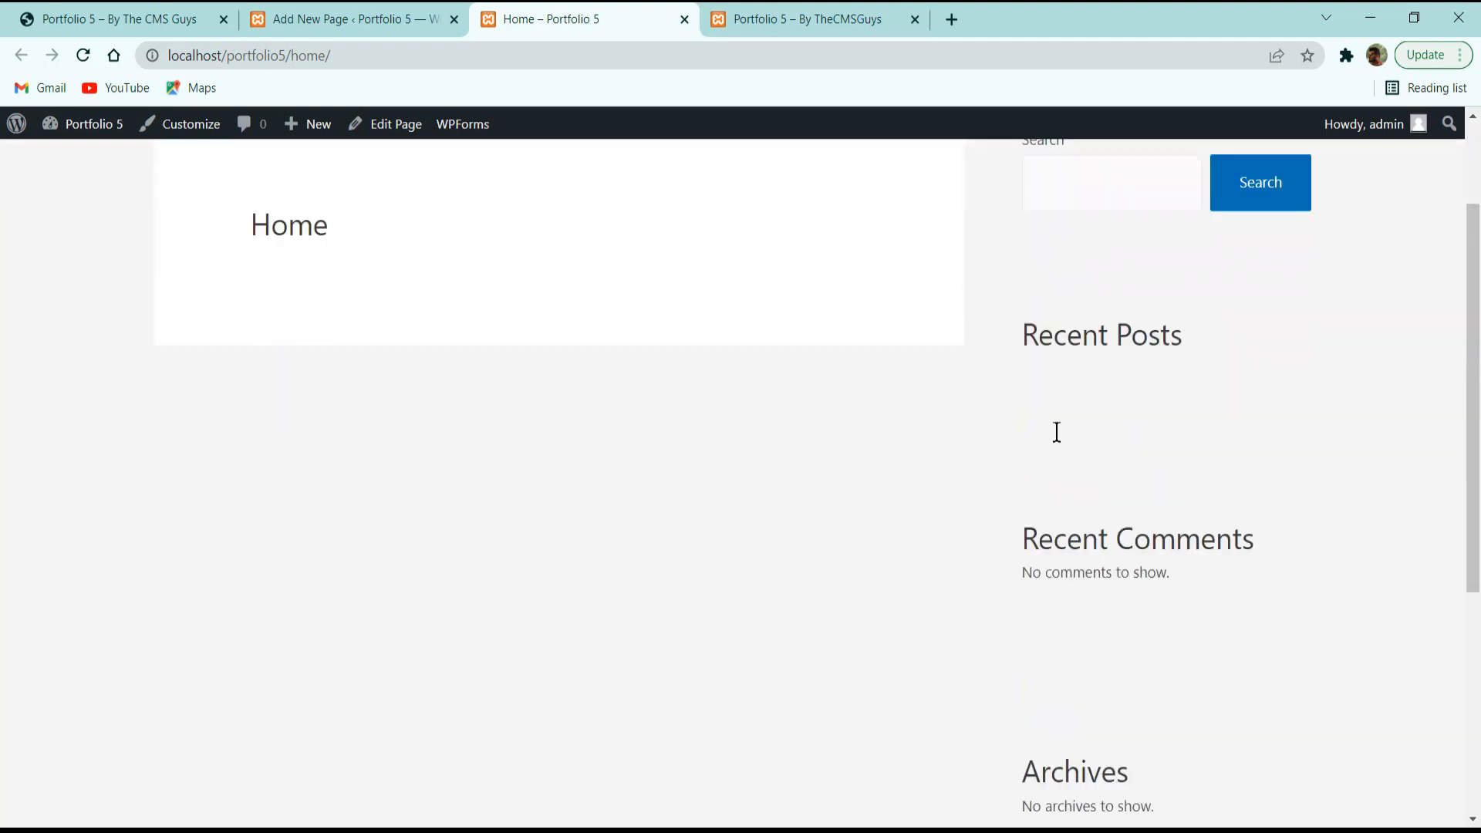
pyautogui.scroll(-5, 1055, 429)
# Back in the editor, dismiss the publish confirmation panel and expand the Template settings.
pyautogui.click(336, 9)
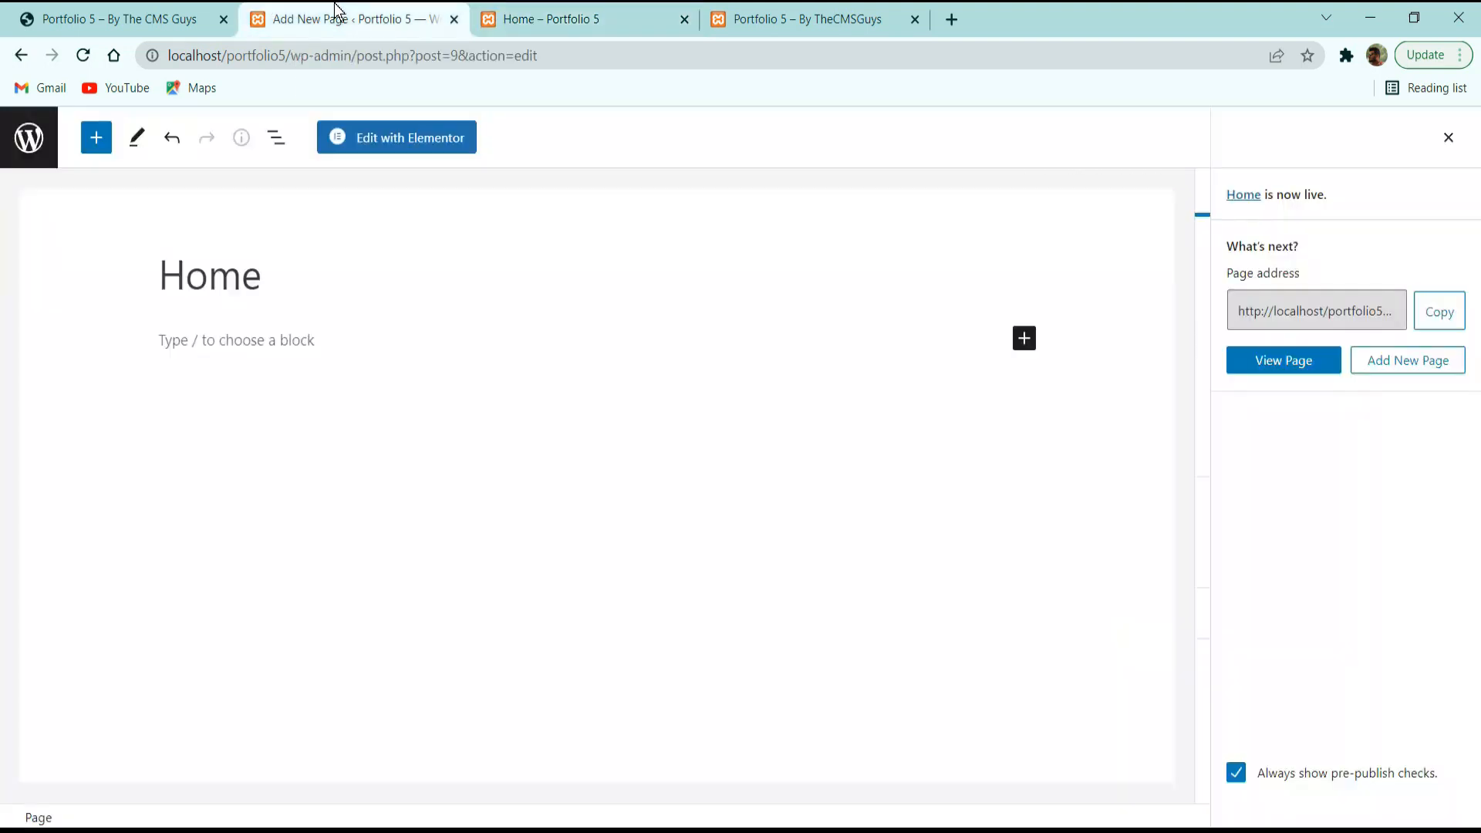
pyautogui.click(1448, 139)
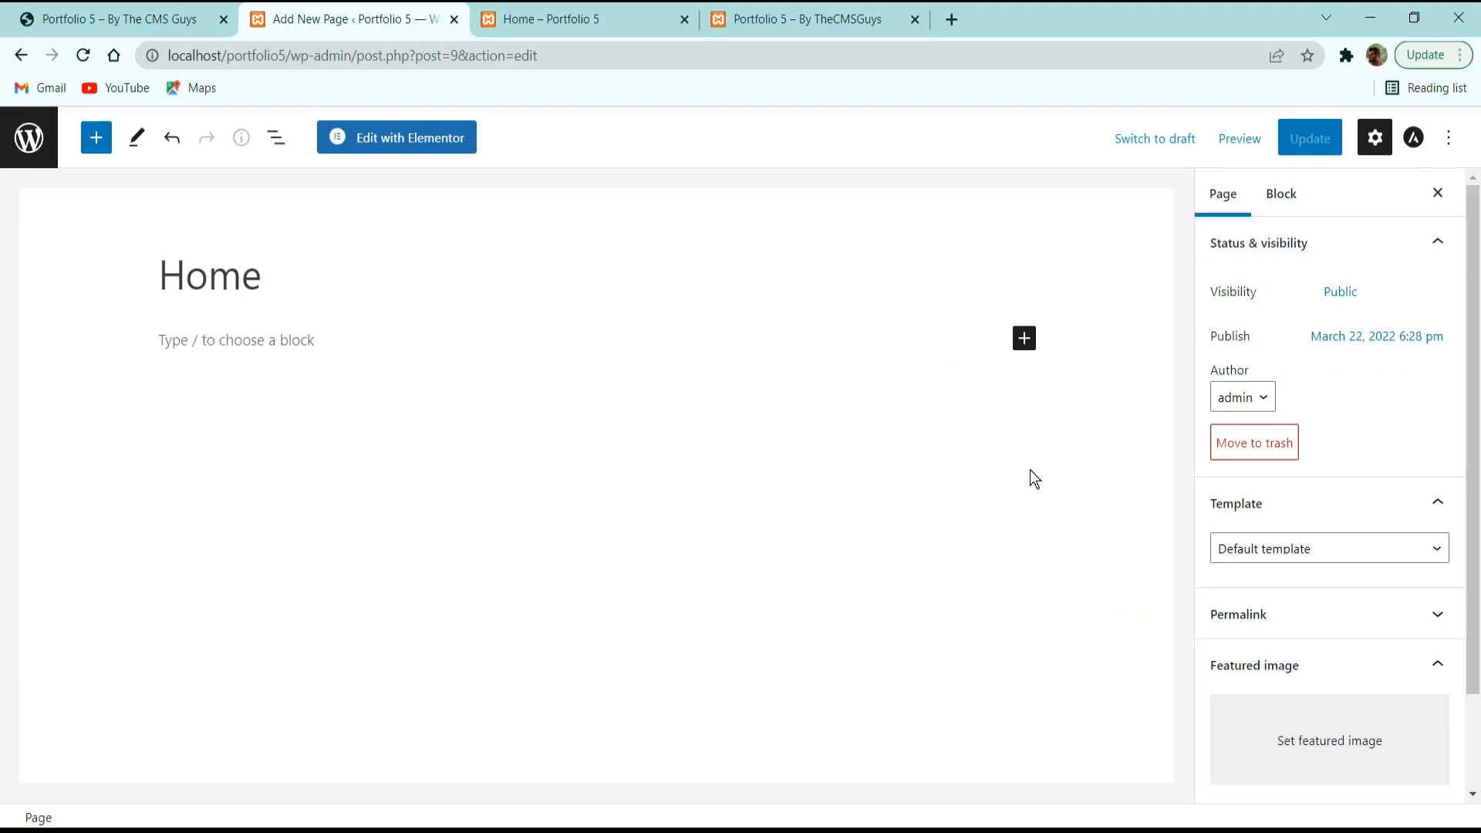
pyautogui.click(1285, 549)
pyautogui.click(1277, 506)
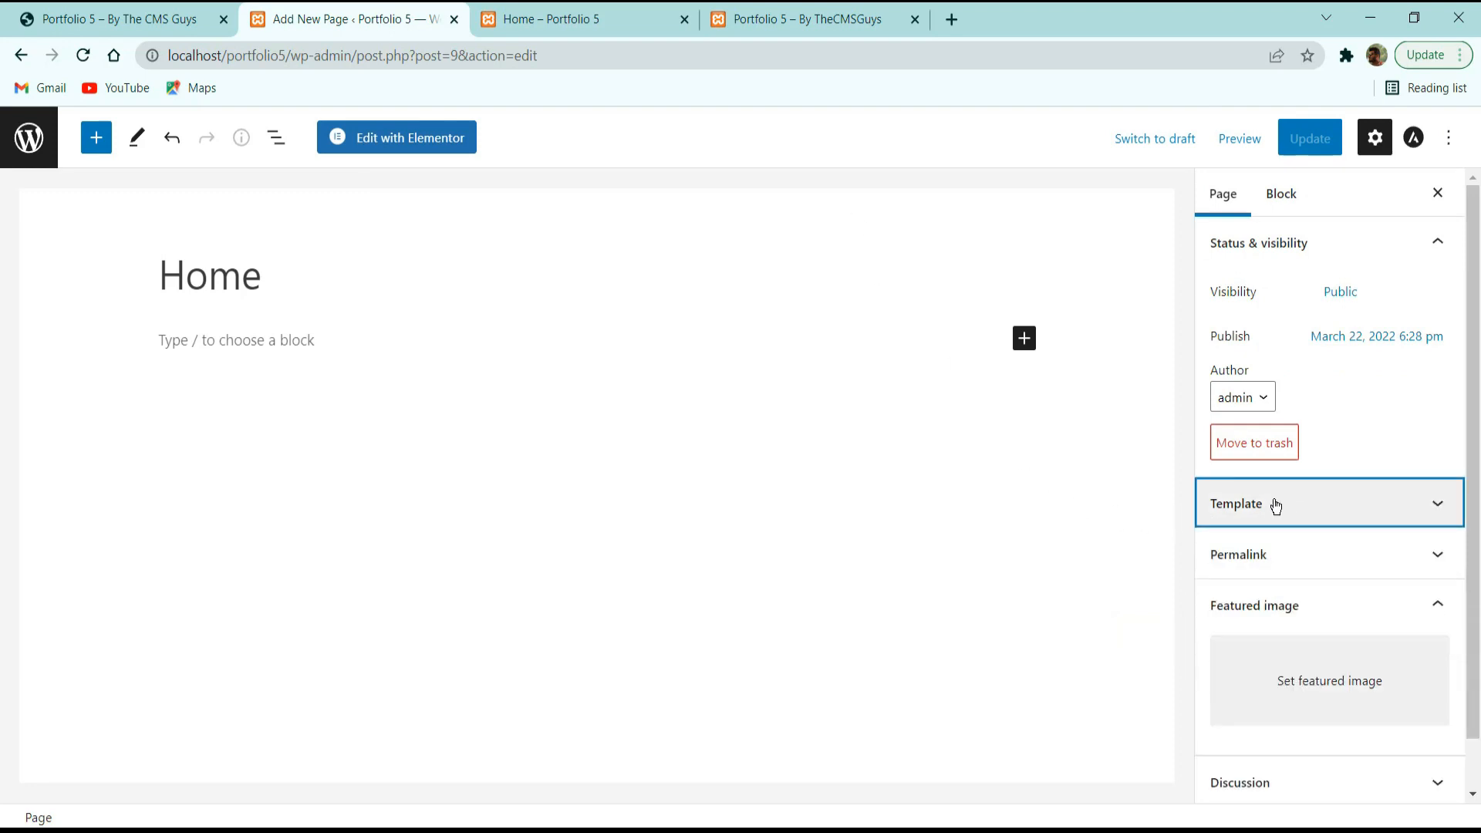
pyautogui.click(1275, 505)
# Choose Elementor Canvas as the Home page template, update, and reload the live Home tab.
pyautogui.click(1293, 547)
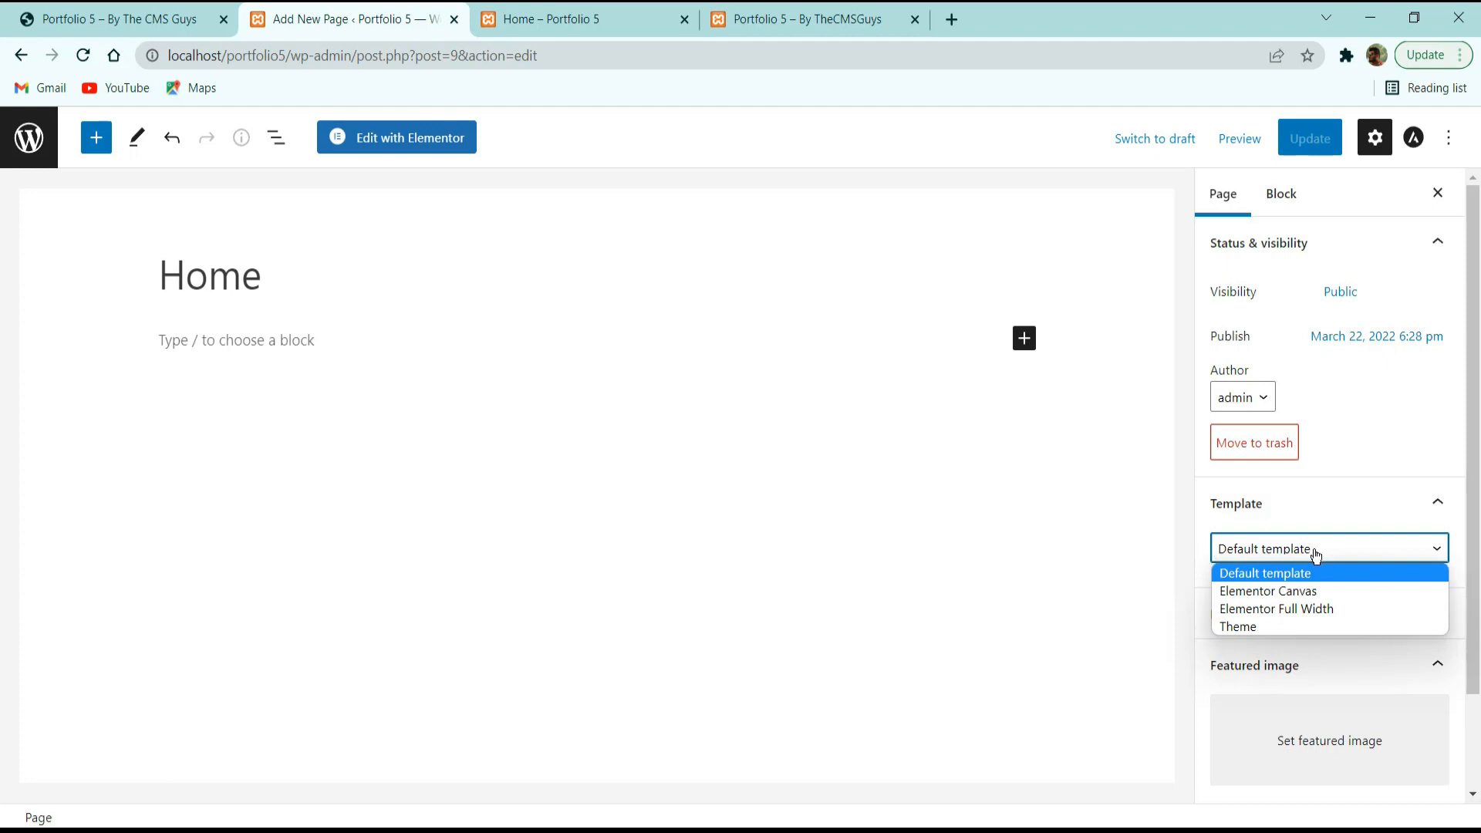
pyautogui.click(1281, 591)
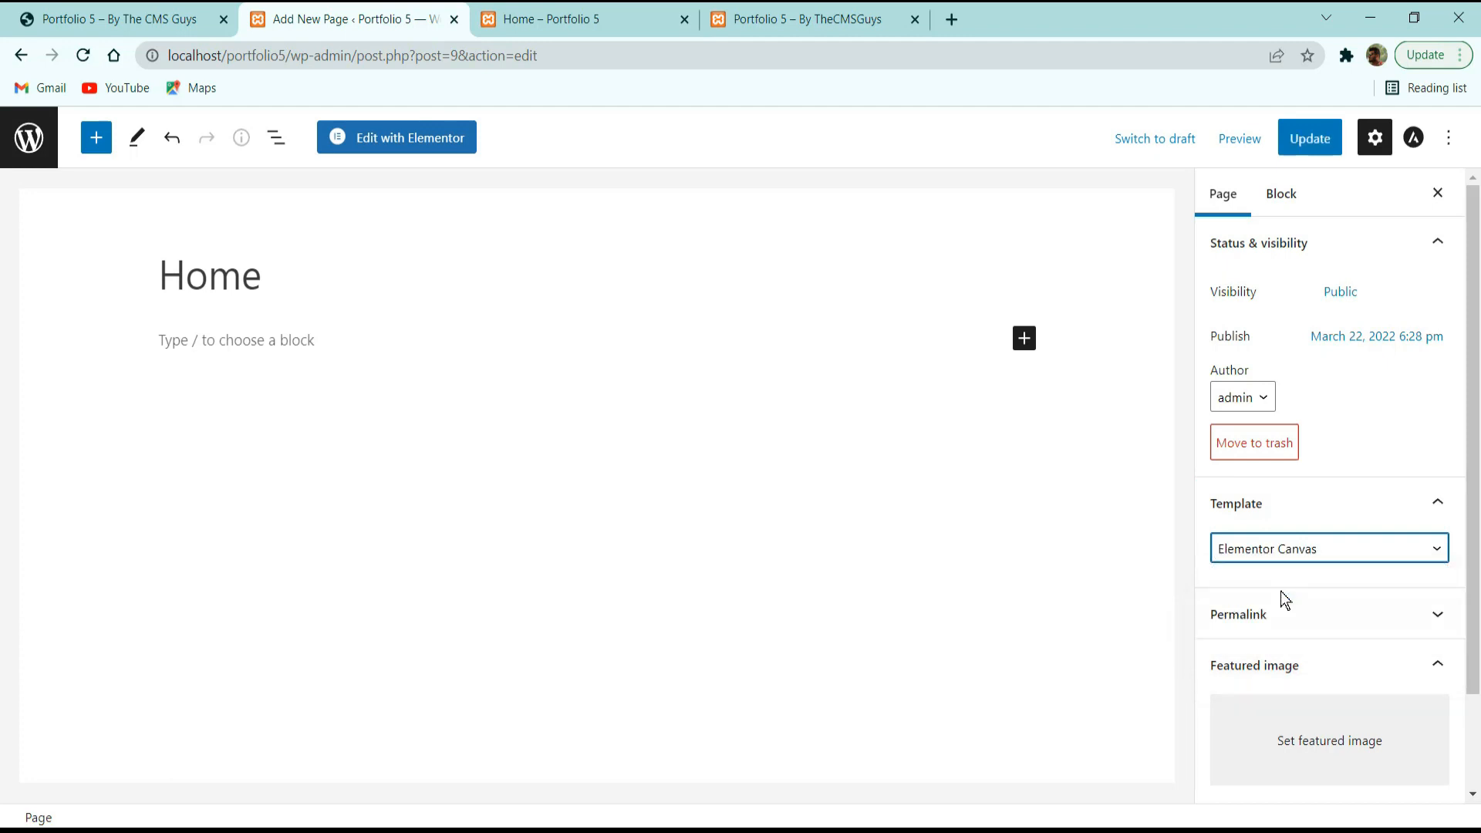
pyautogui.click(1310, 138)
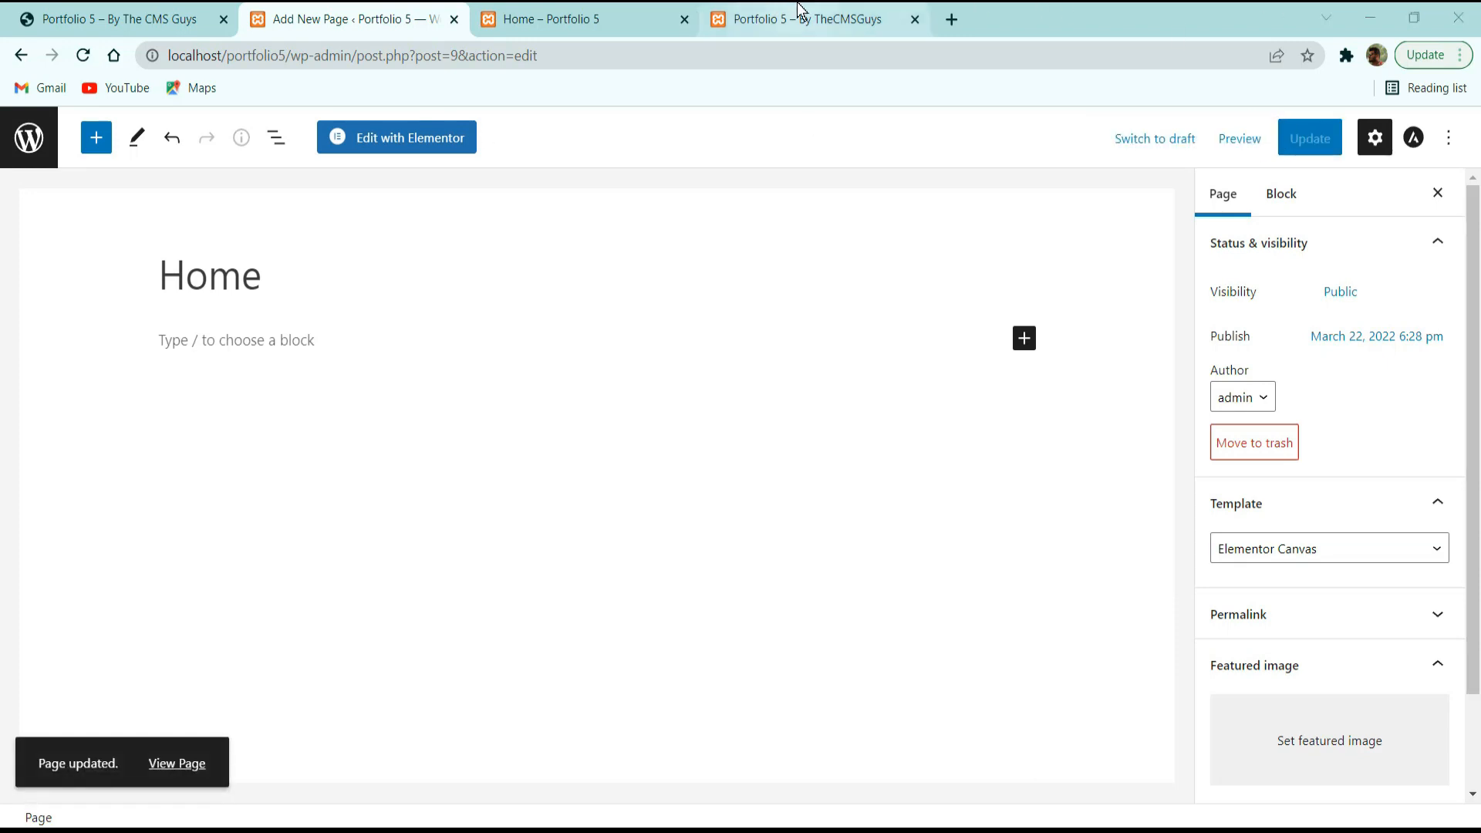
pyautogui.click(559, 17)
pyautogui.click(85, 57)
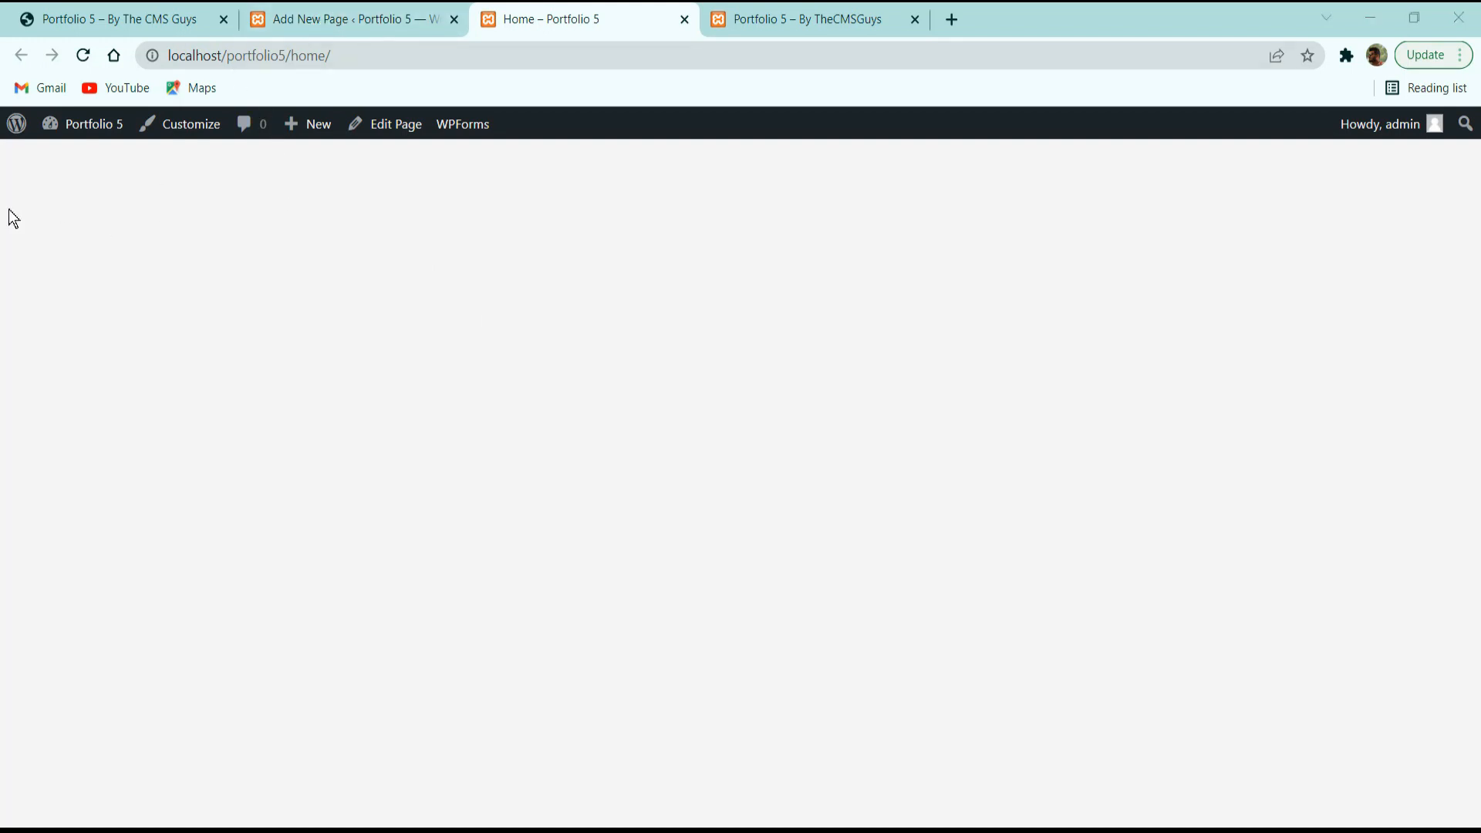
# Glance at the live page, then expand the Page Attributes, Discussion and Permalink panels.
pyautogui.click(363, 17)
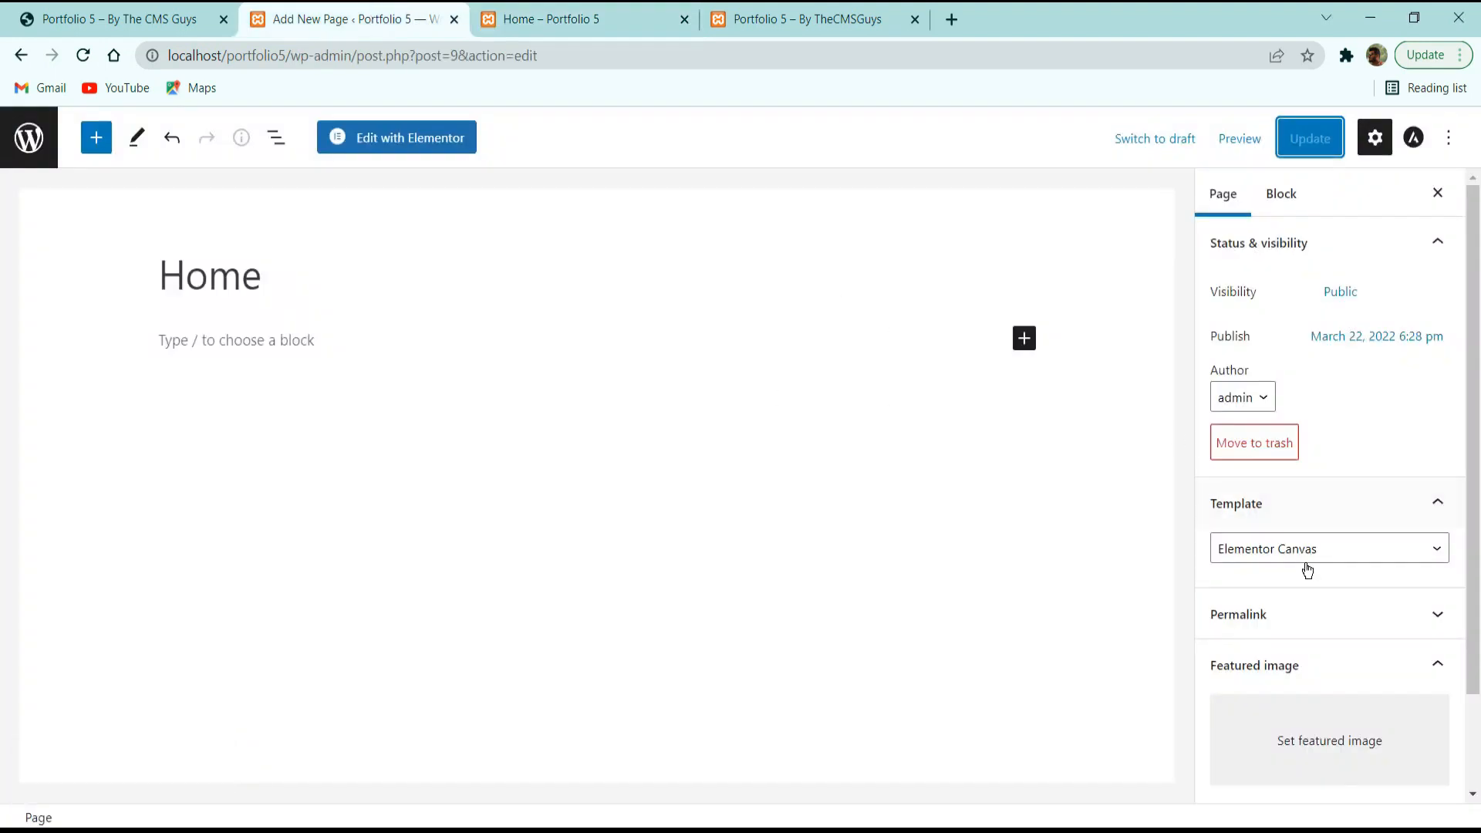
pyautogui.click(529, 11)
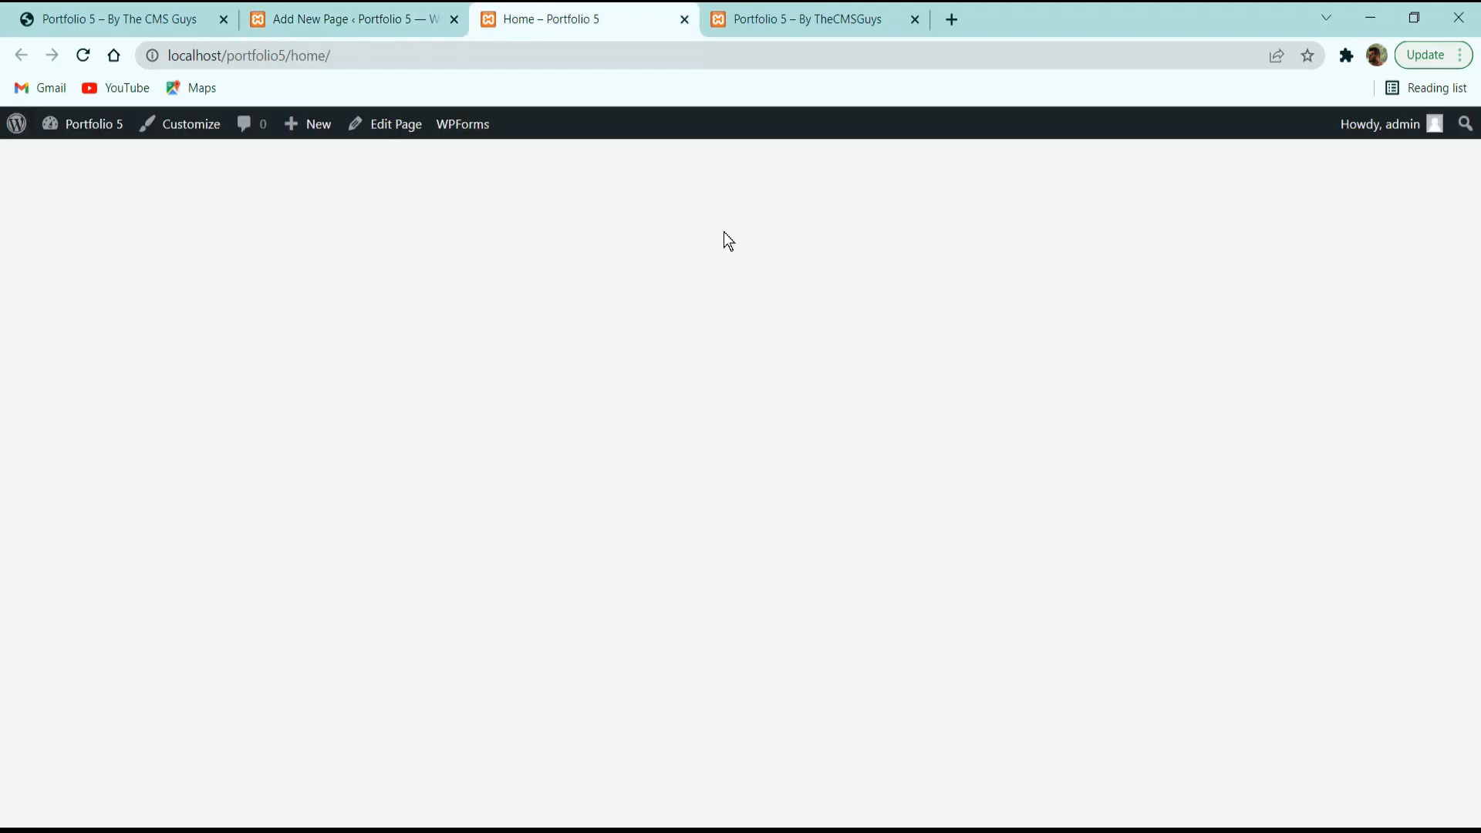
pyautogui.click(384, 11)
pyautogui.scroll(-3, 1273, 586)
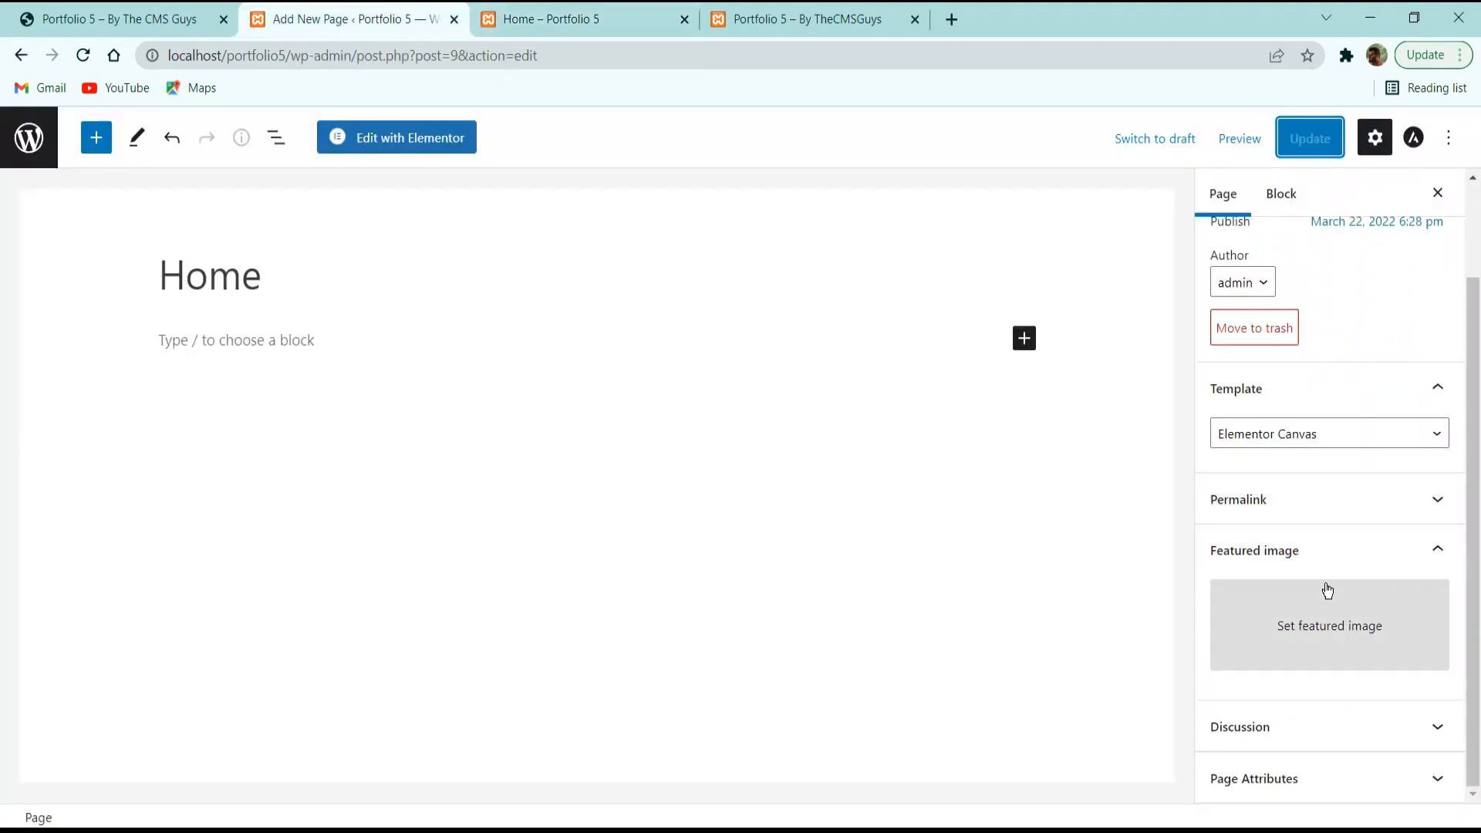
pyautogui.click(1306, 778)
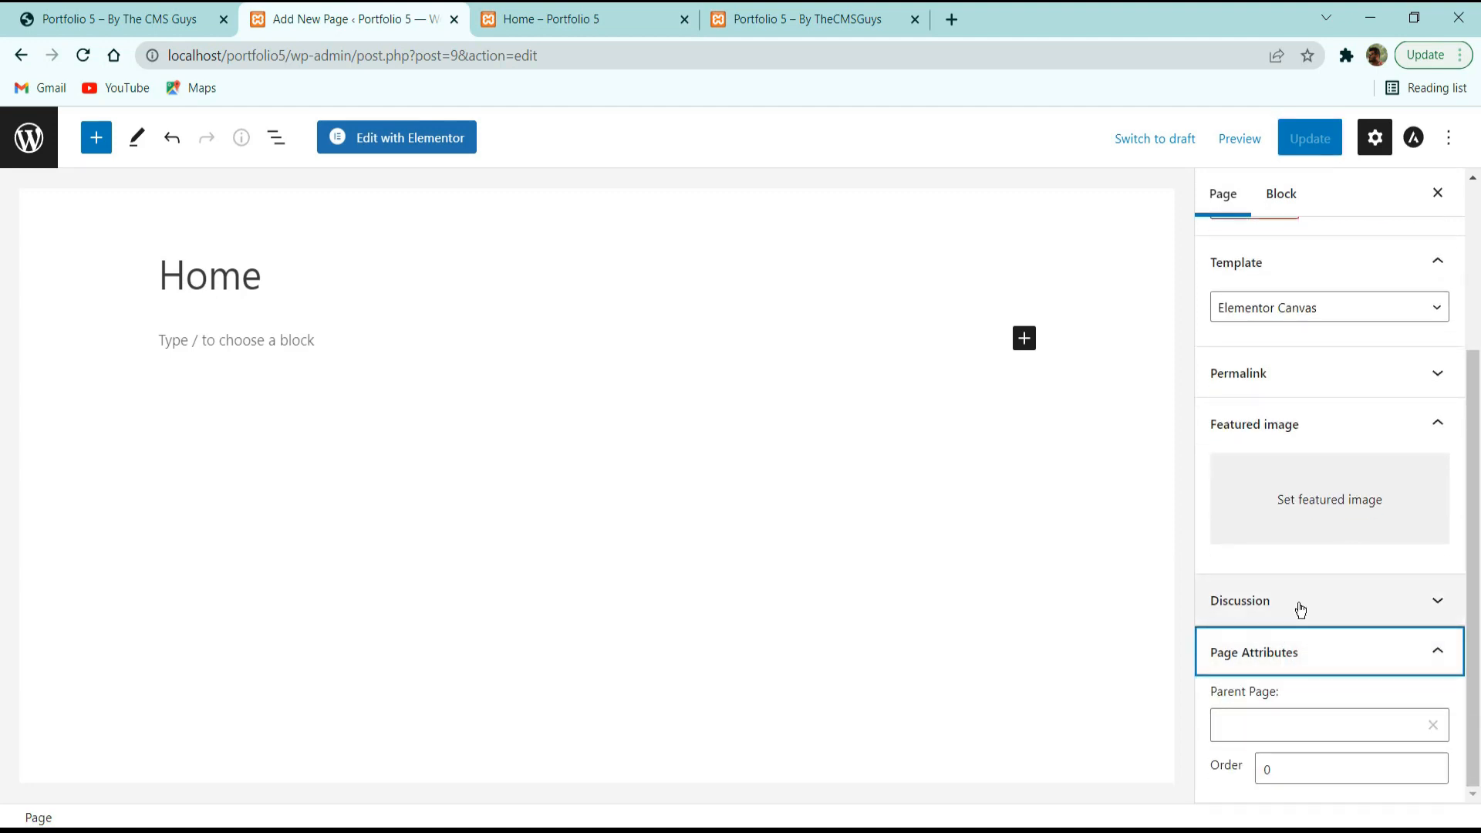
pyautogui.click(1296, 608)
pyautogui.click(1322, 377)
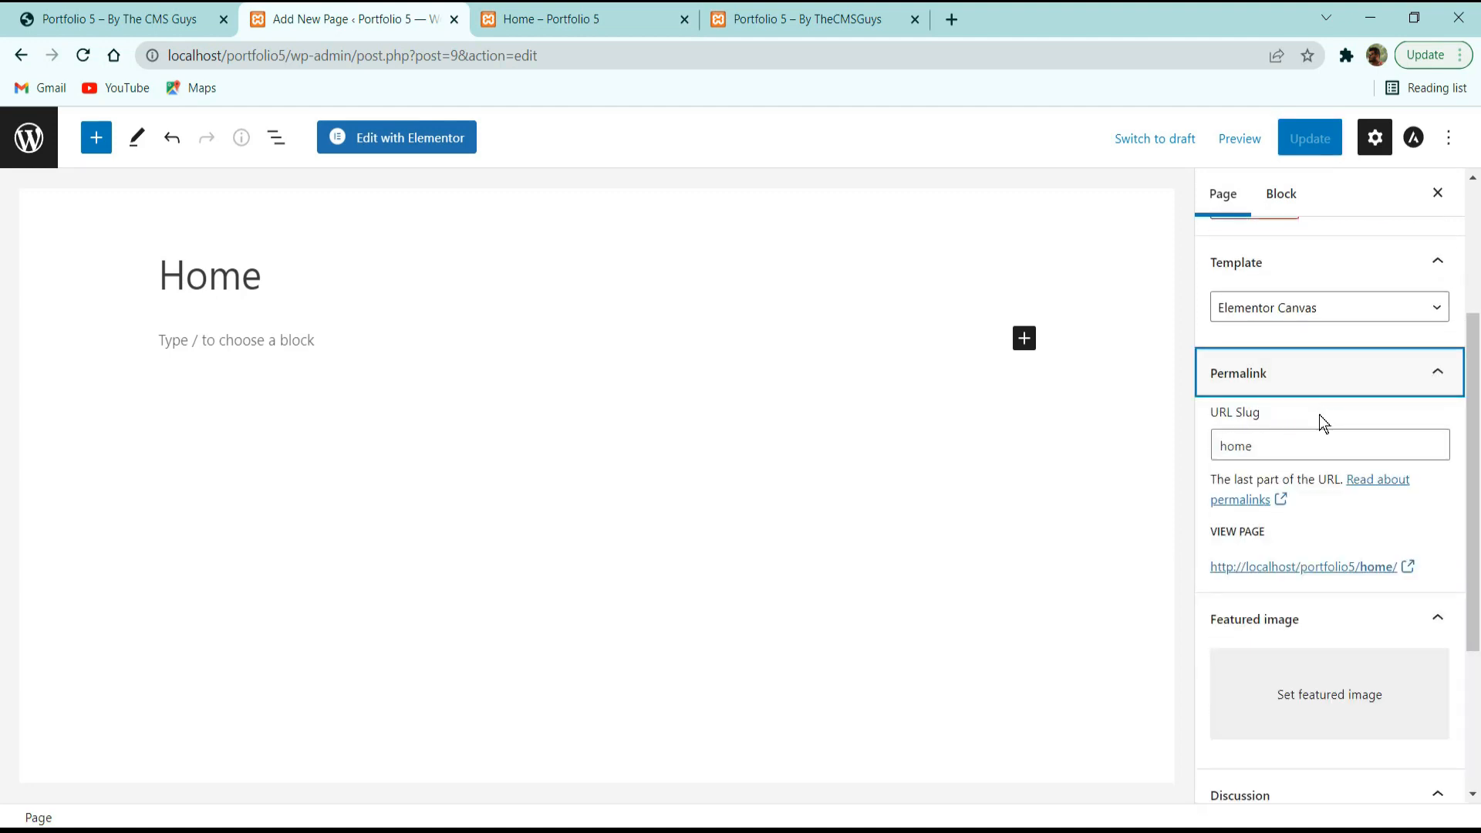
pyautogui.click(1280, 617)
# Confirm the Template panel shows Elementor Canvas and check the Parent Page field.
pyautogui.scroll(3, 1283, 613)
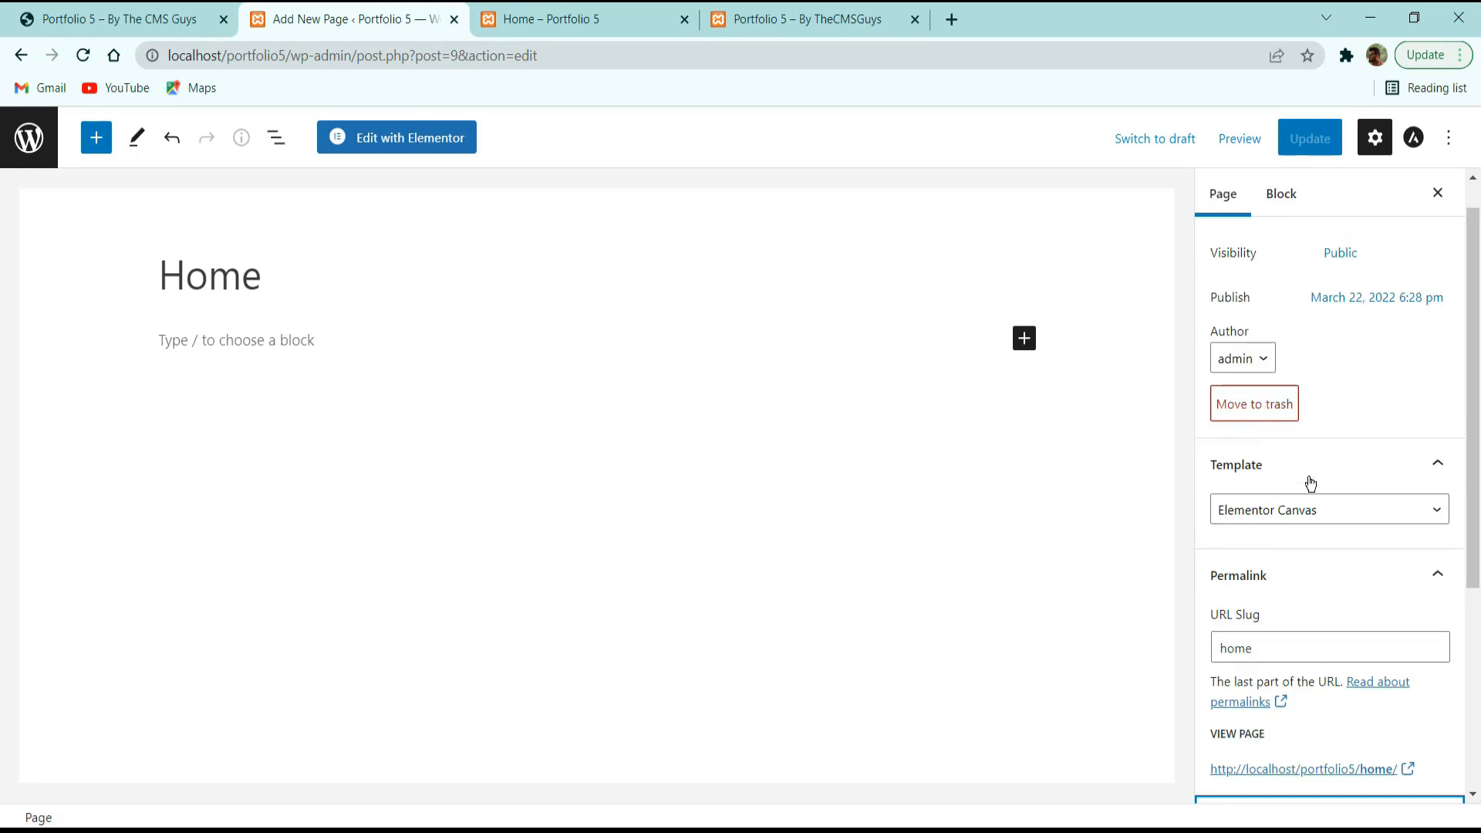
pyautogui.click(1311, 478)
pyautogui.click(1317, 485)
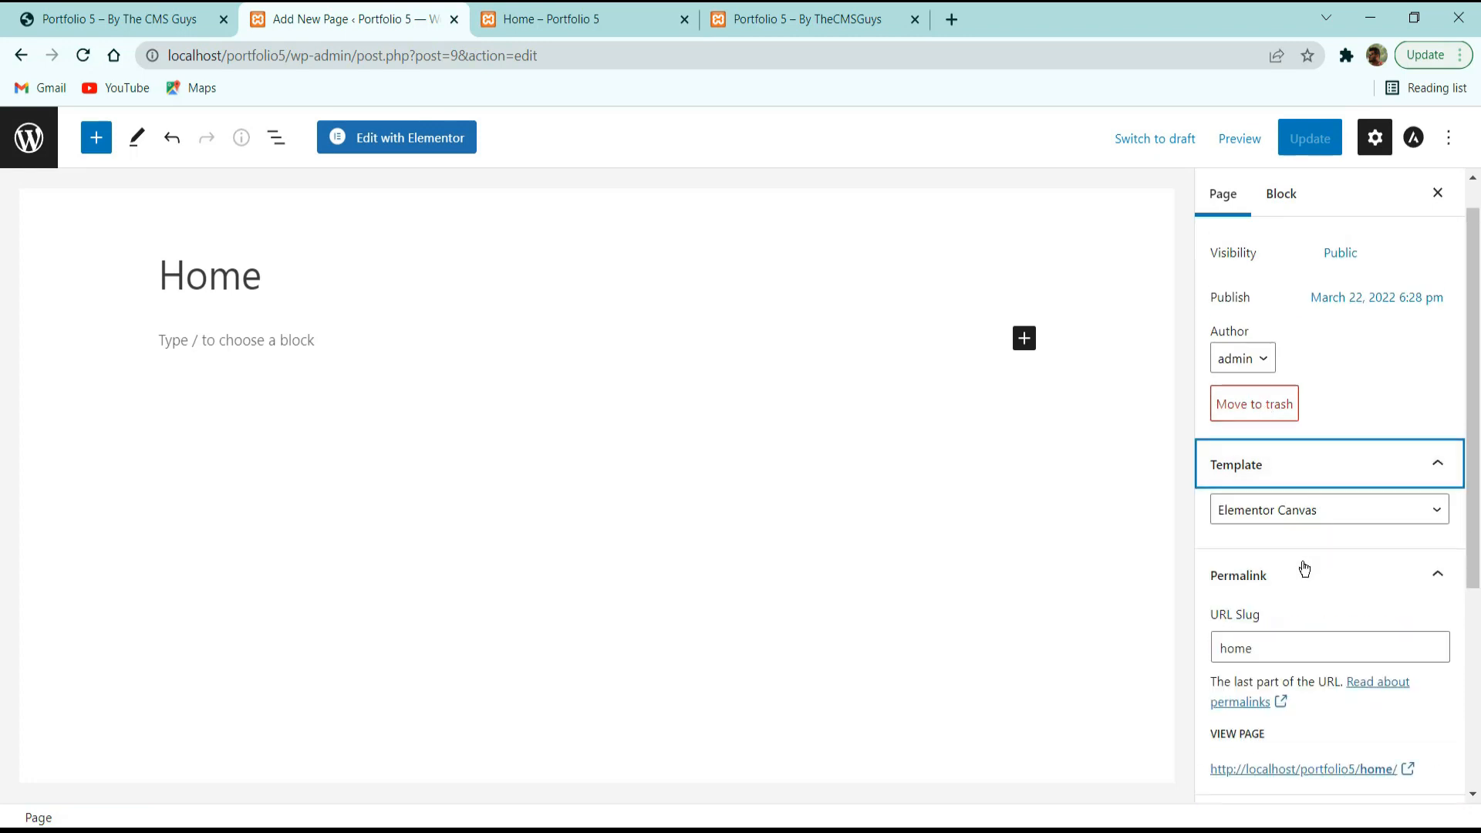
pyautogui.click(1311, 513)
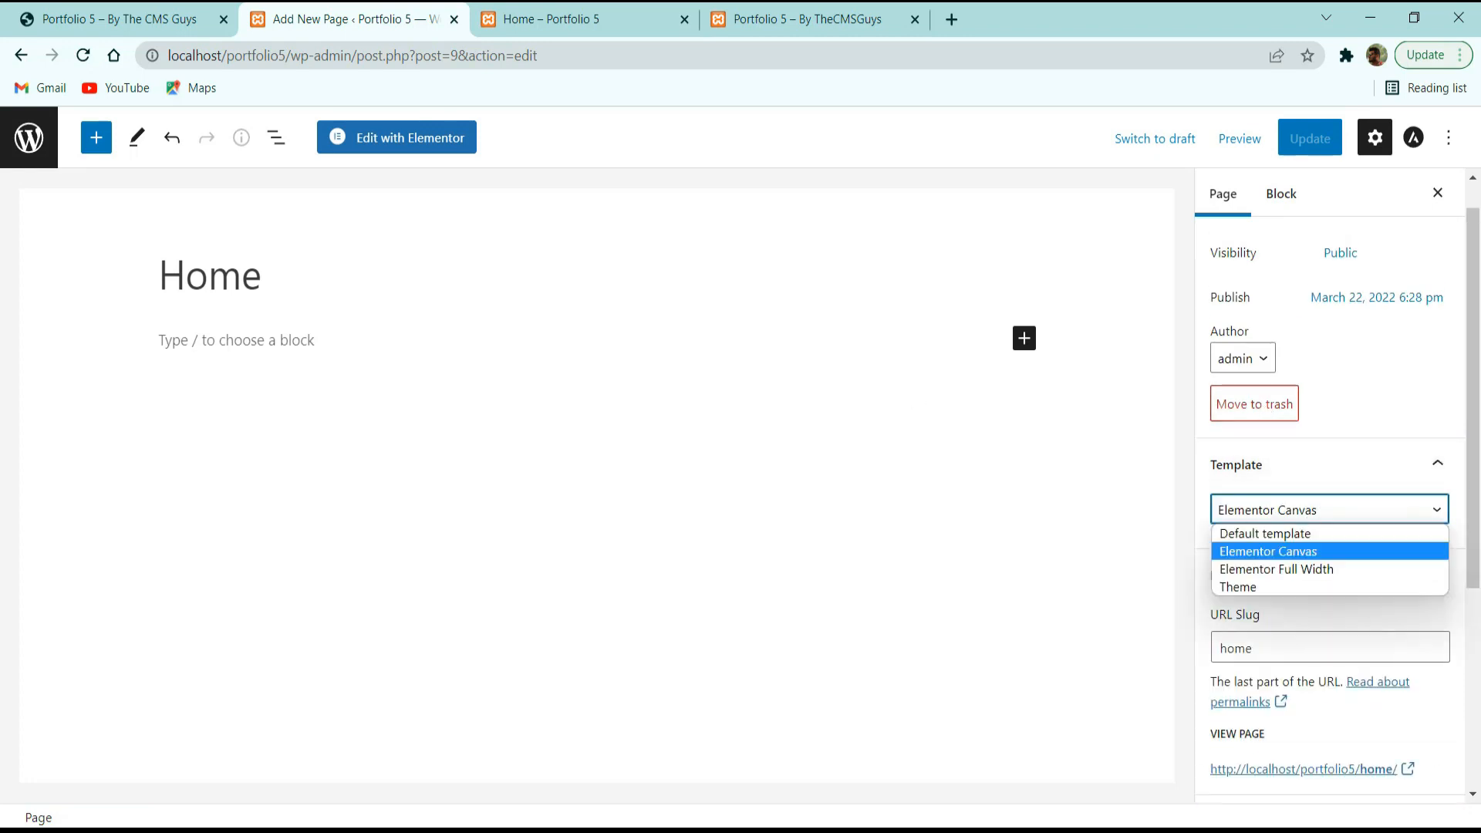
pyautogui.scroll(-5, 1321, 605)
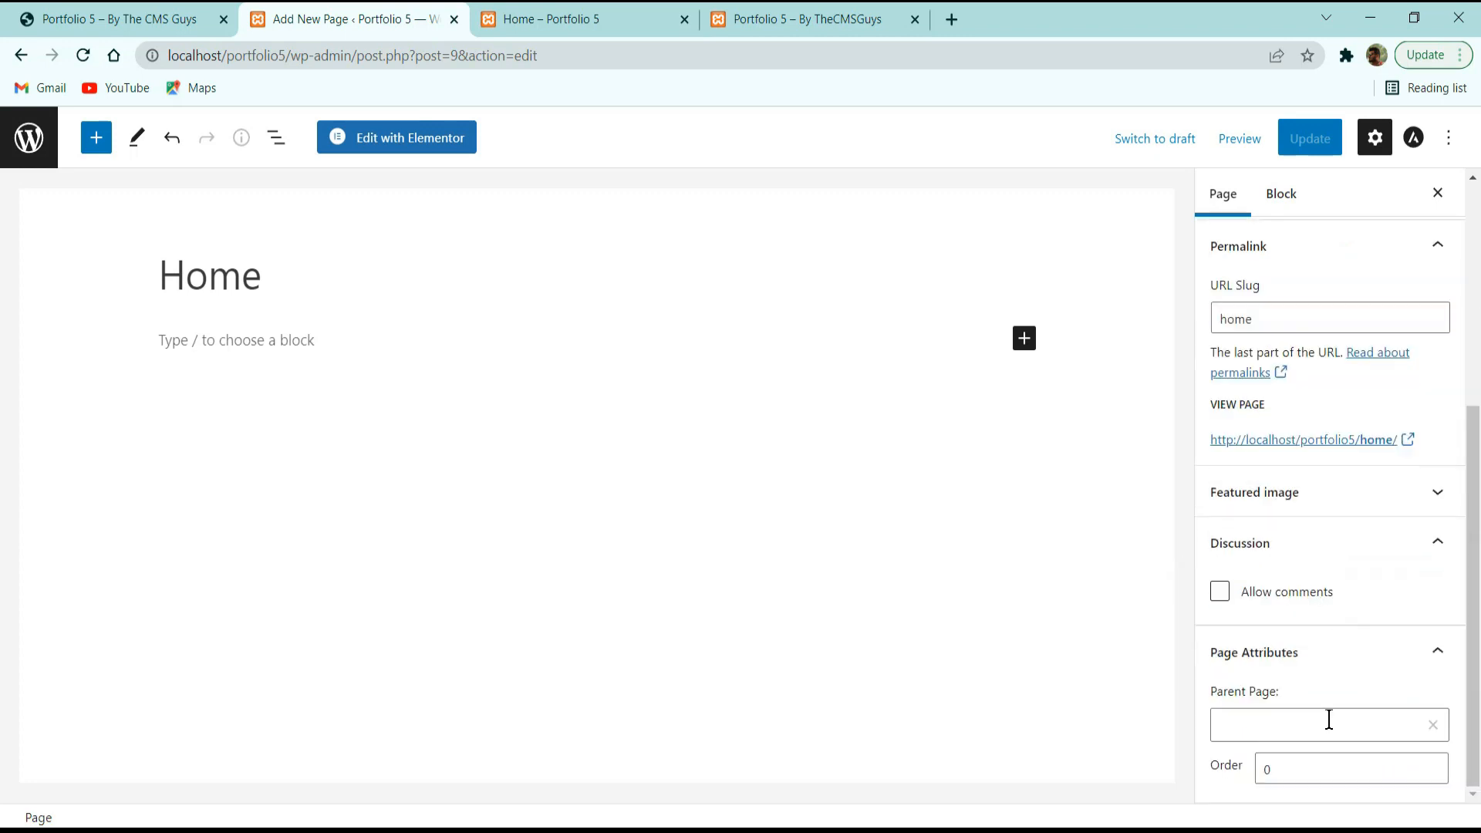
pyautogui.click(1345, 714)
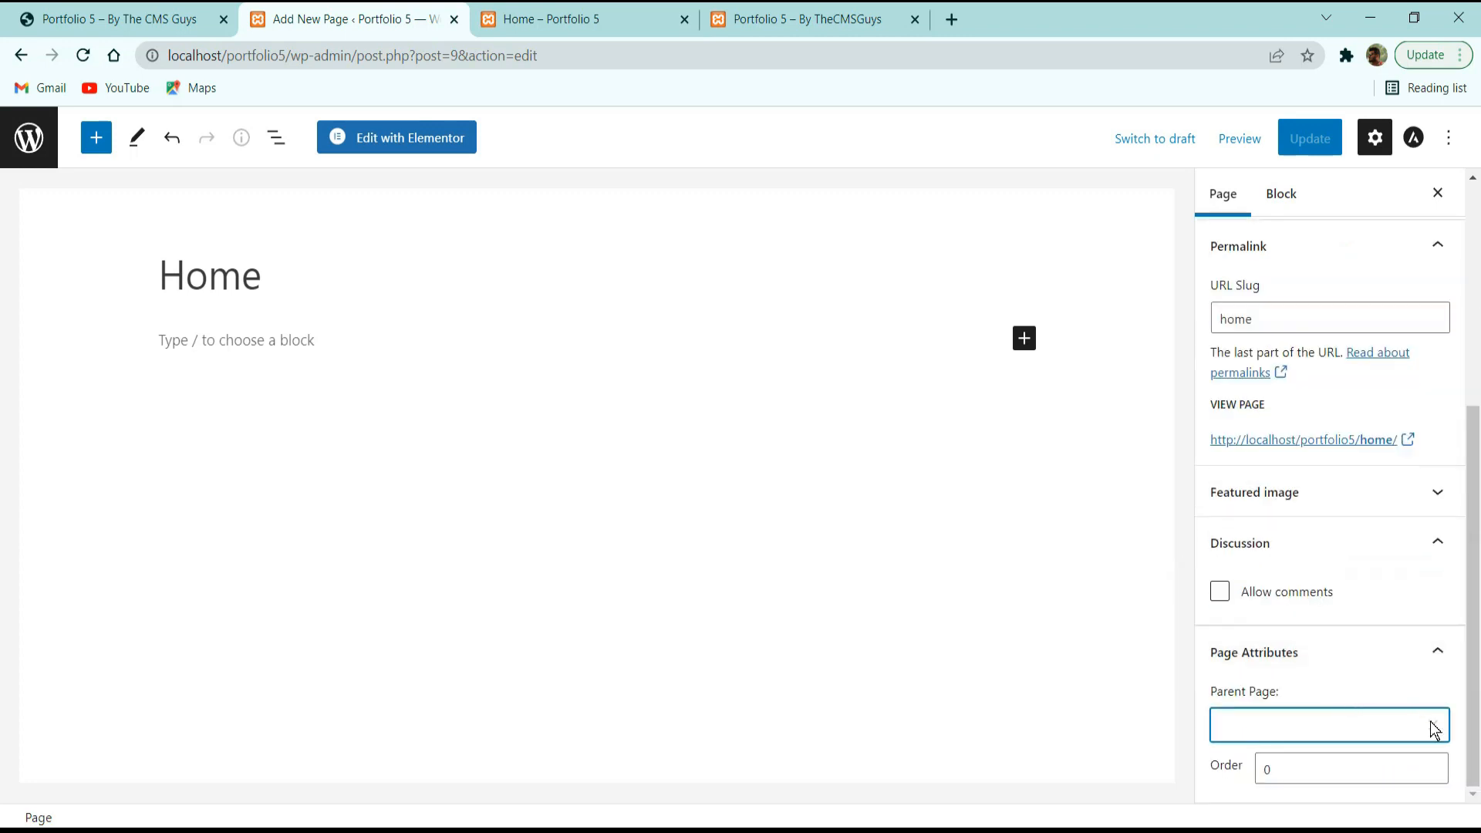
# Toggle between Block and Page settings, then hide the settings sidebar.
pyautogui.click(1279, 195)
pyautogui.click(1243, 189)
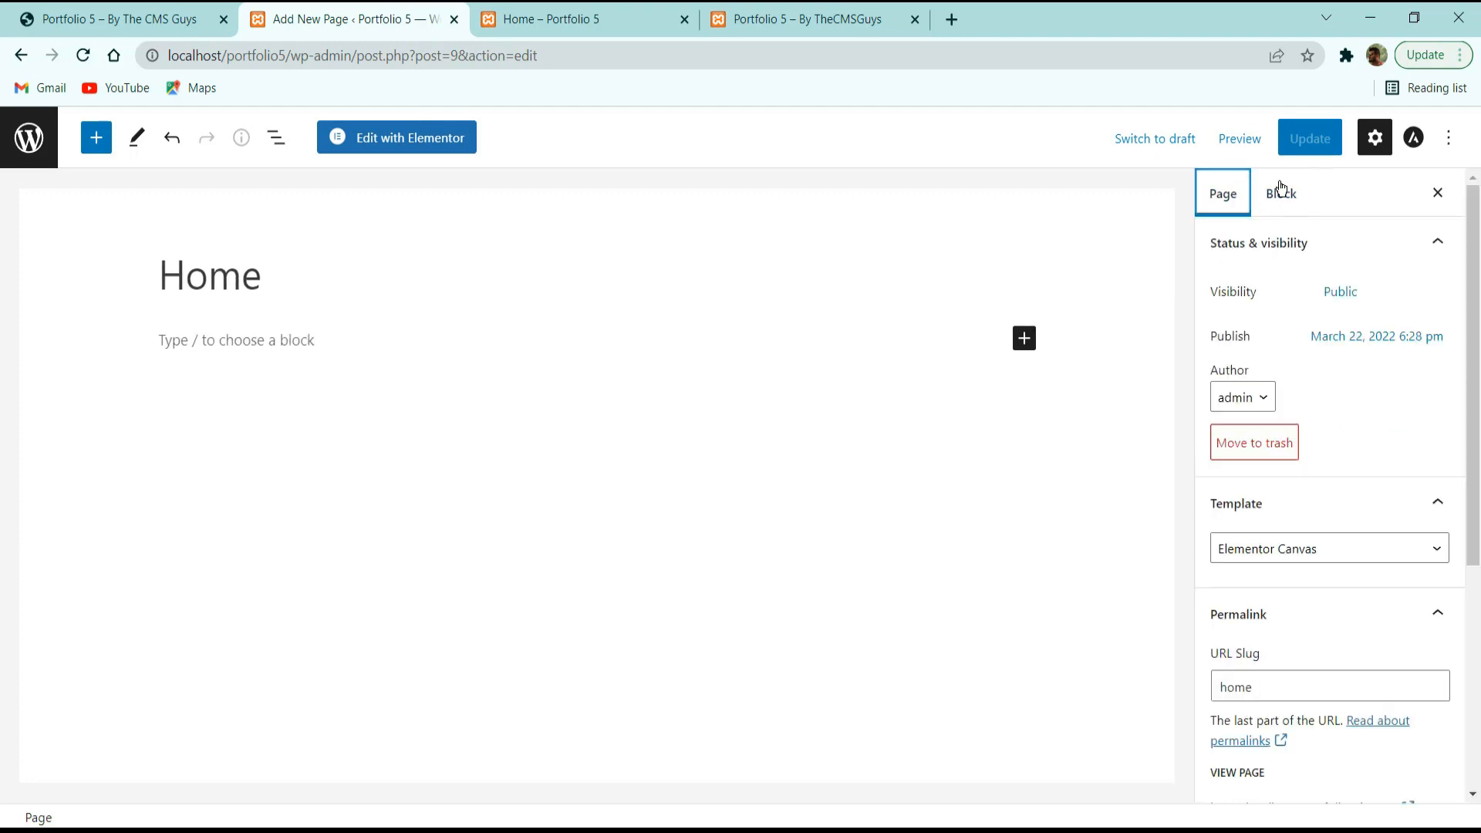
pyautogui.click(1278, 193)
pyautogui.click(1236, 189)
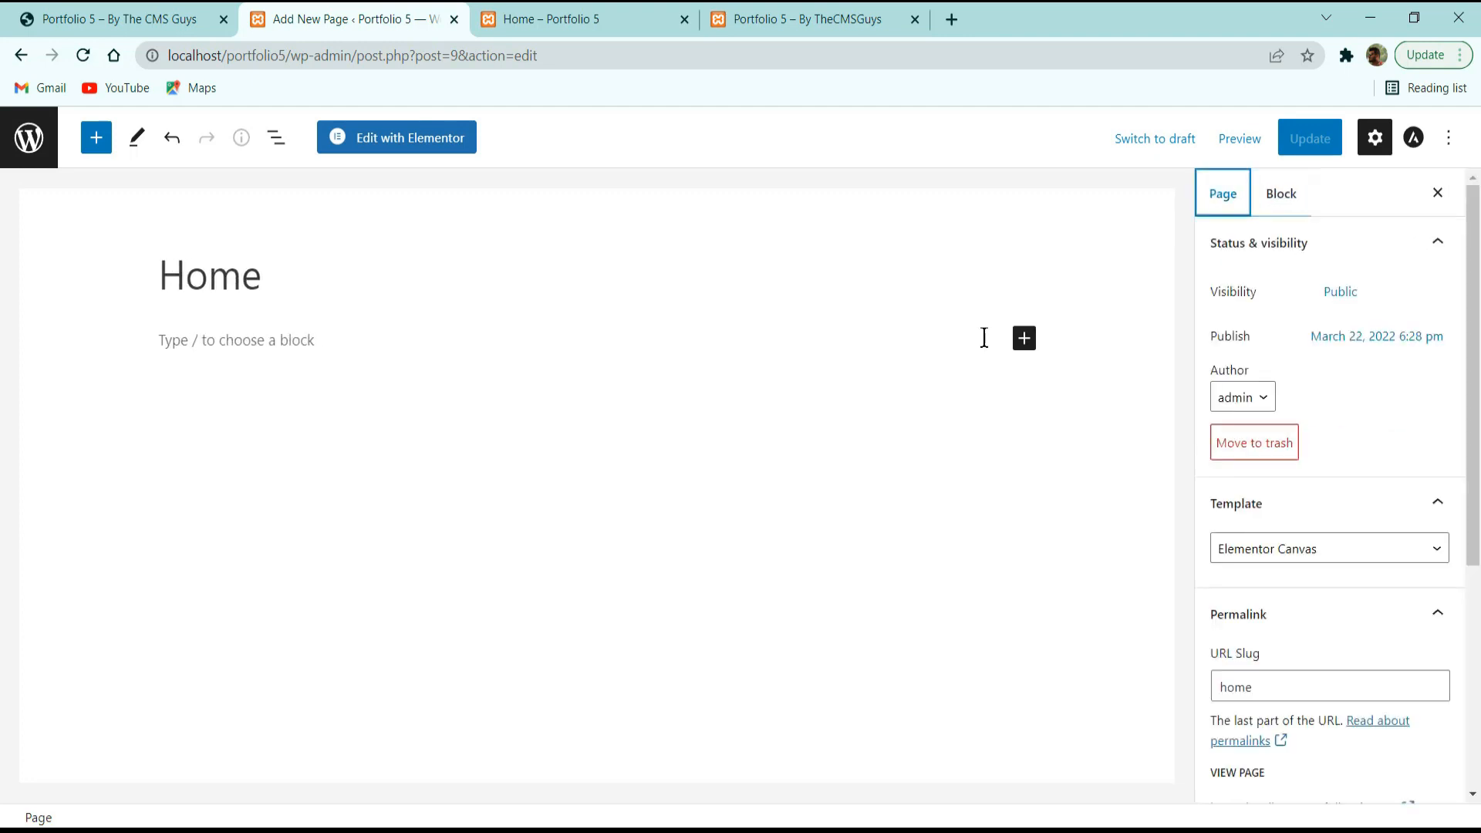
pyautogui.click(1437, 193)
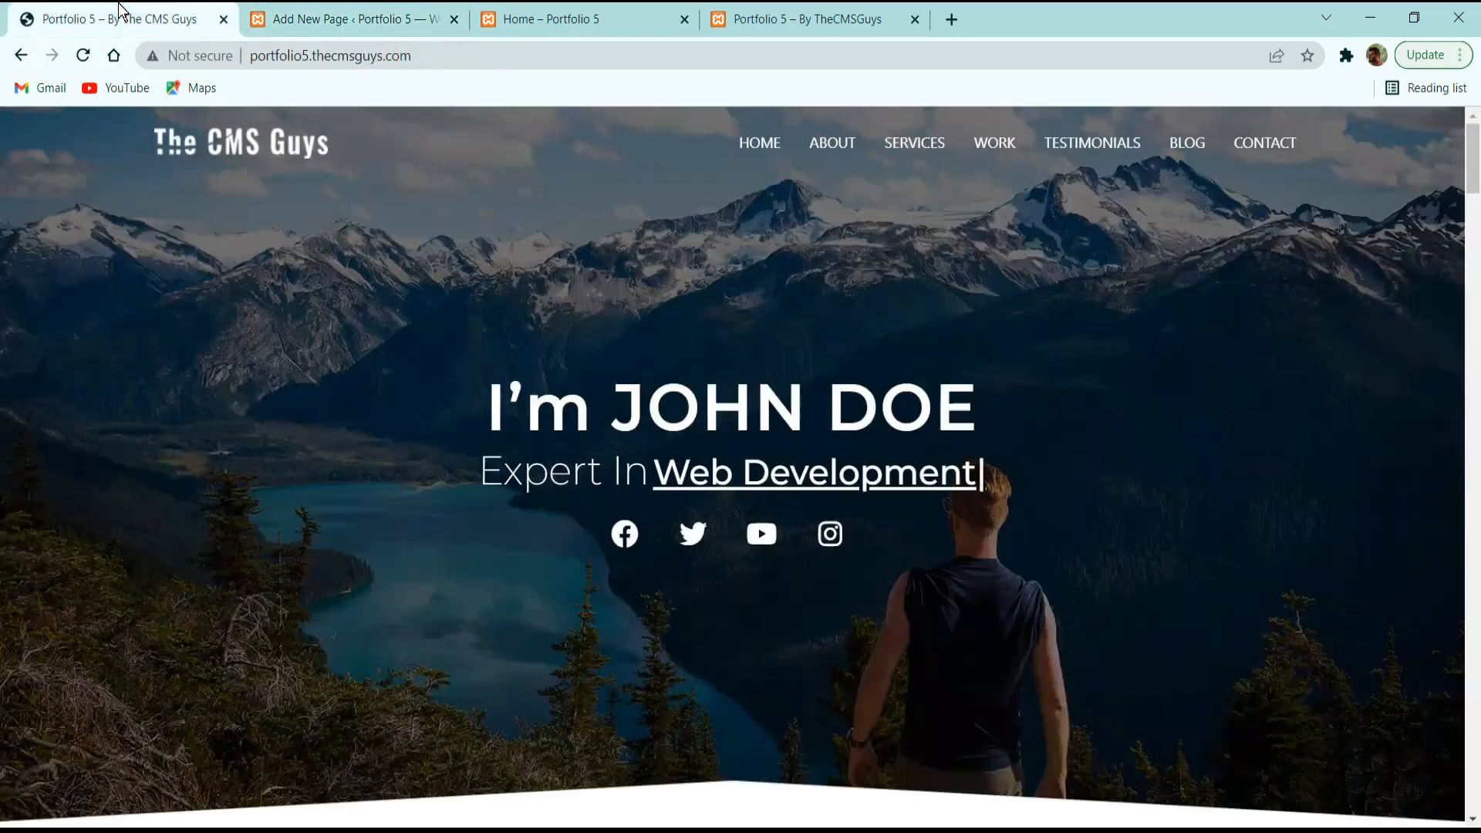
# Reload the live Portfolio 5 site, then inspect the Home page's localhost/portfolio5/home/ address.
pyautogui.click(119, 17)
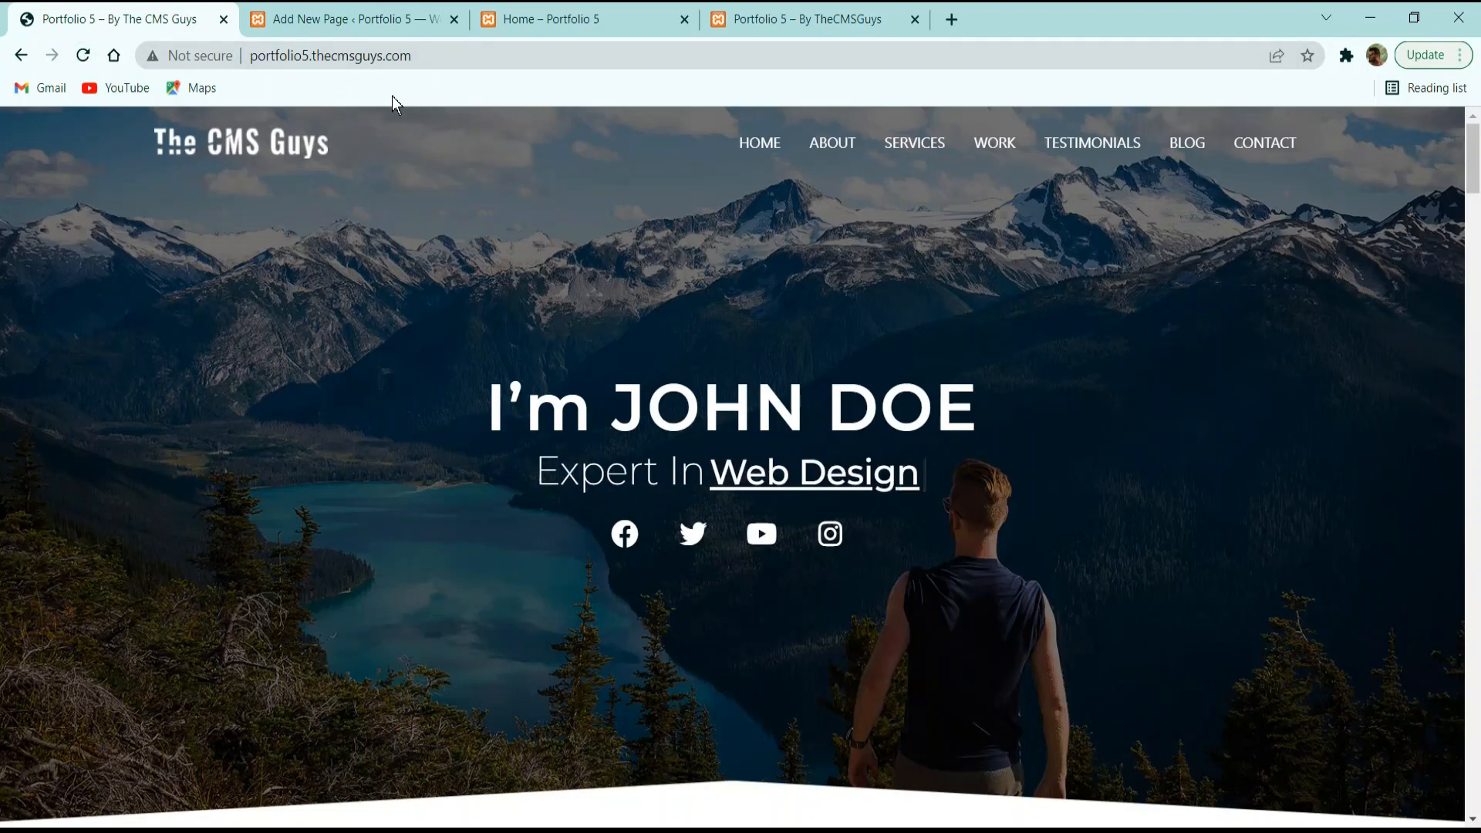
pyautogui.click(93, 59)
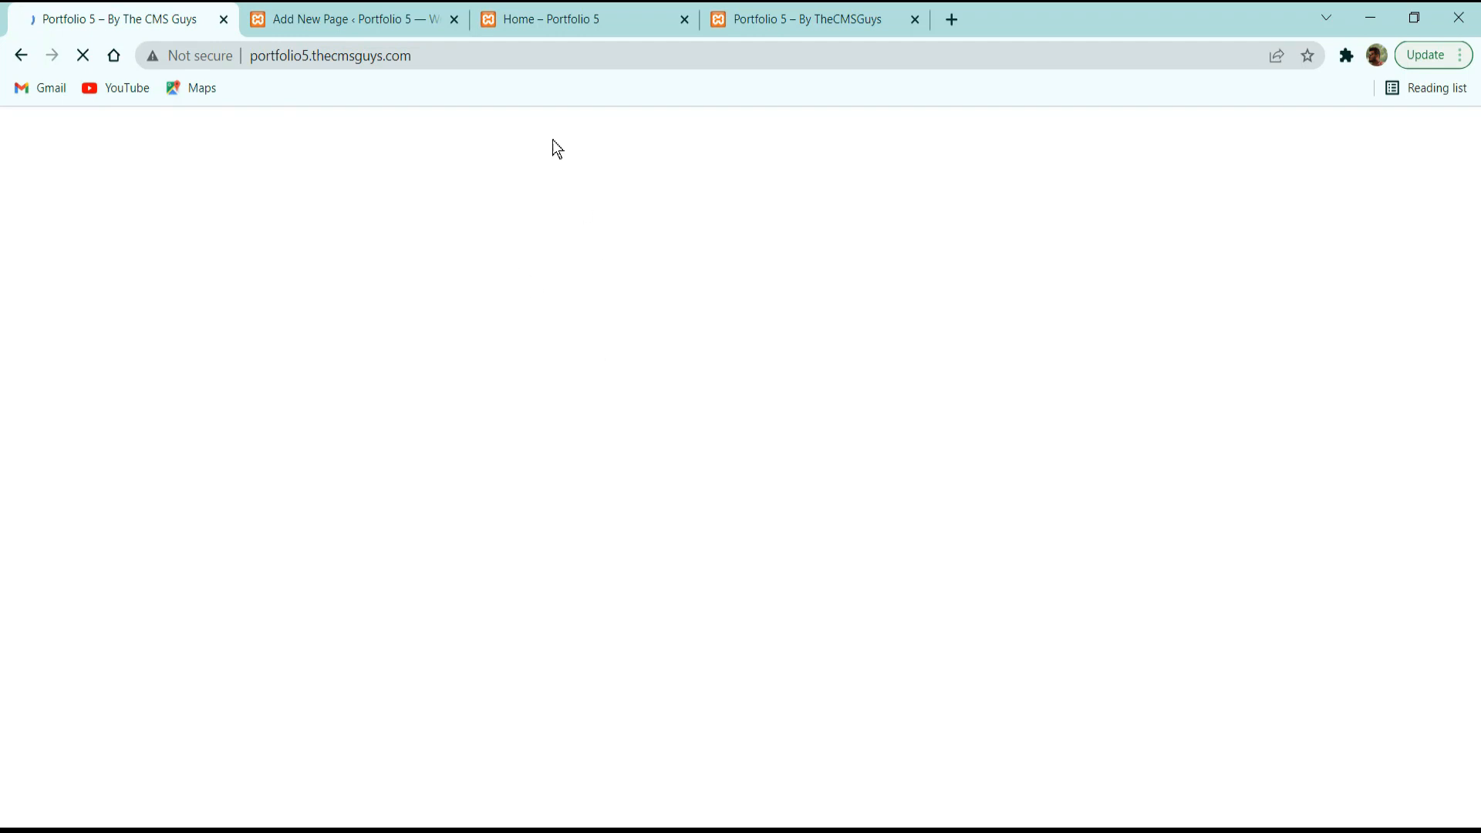
pyautogui.click(599, 17)
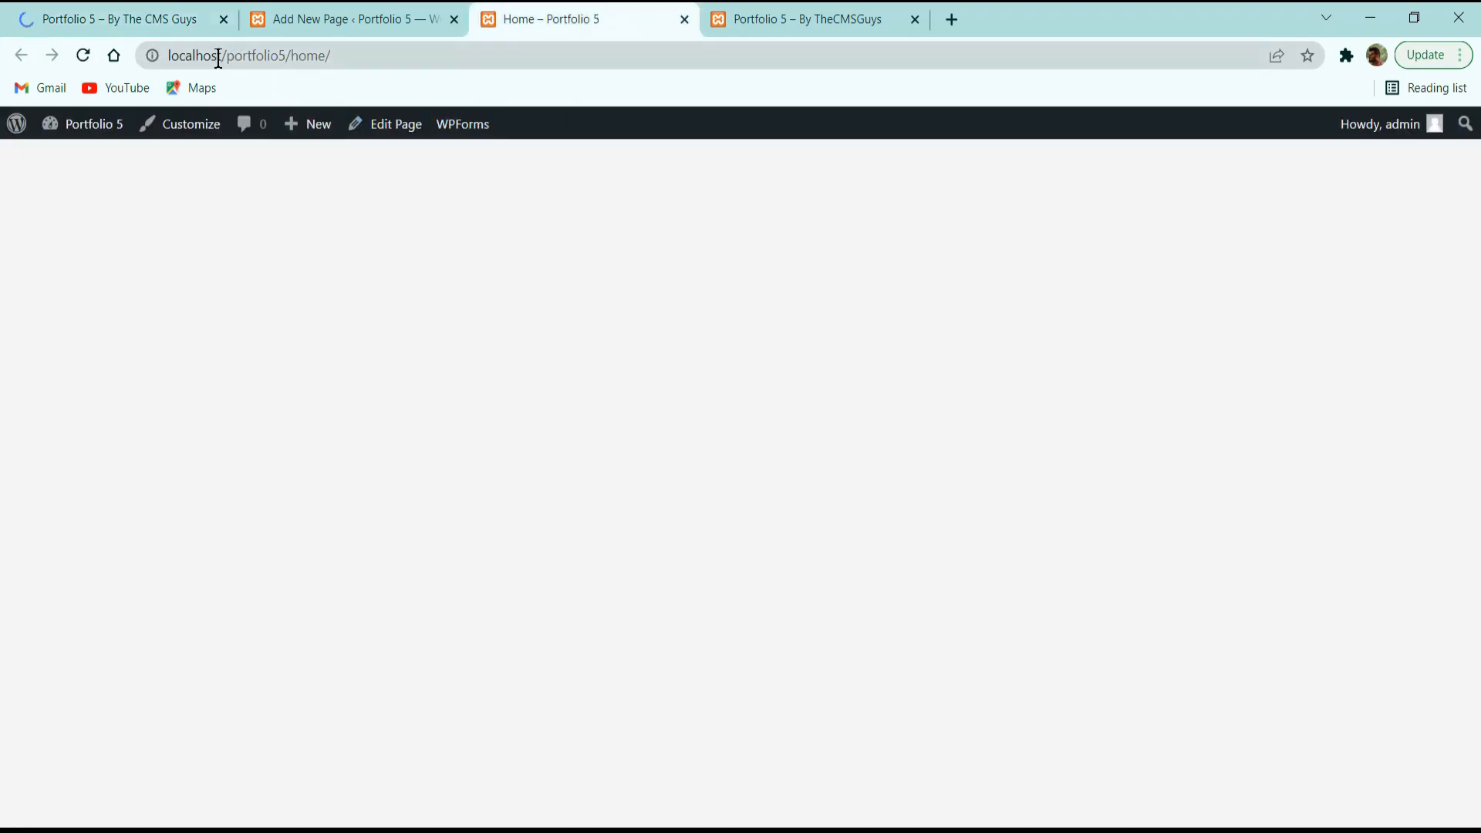
pyautogui.moveTo(170, 57); pyautogui.dragTo(350, 56)
pyautogui.click(294, 59)
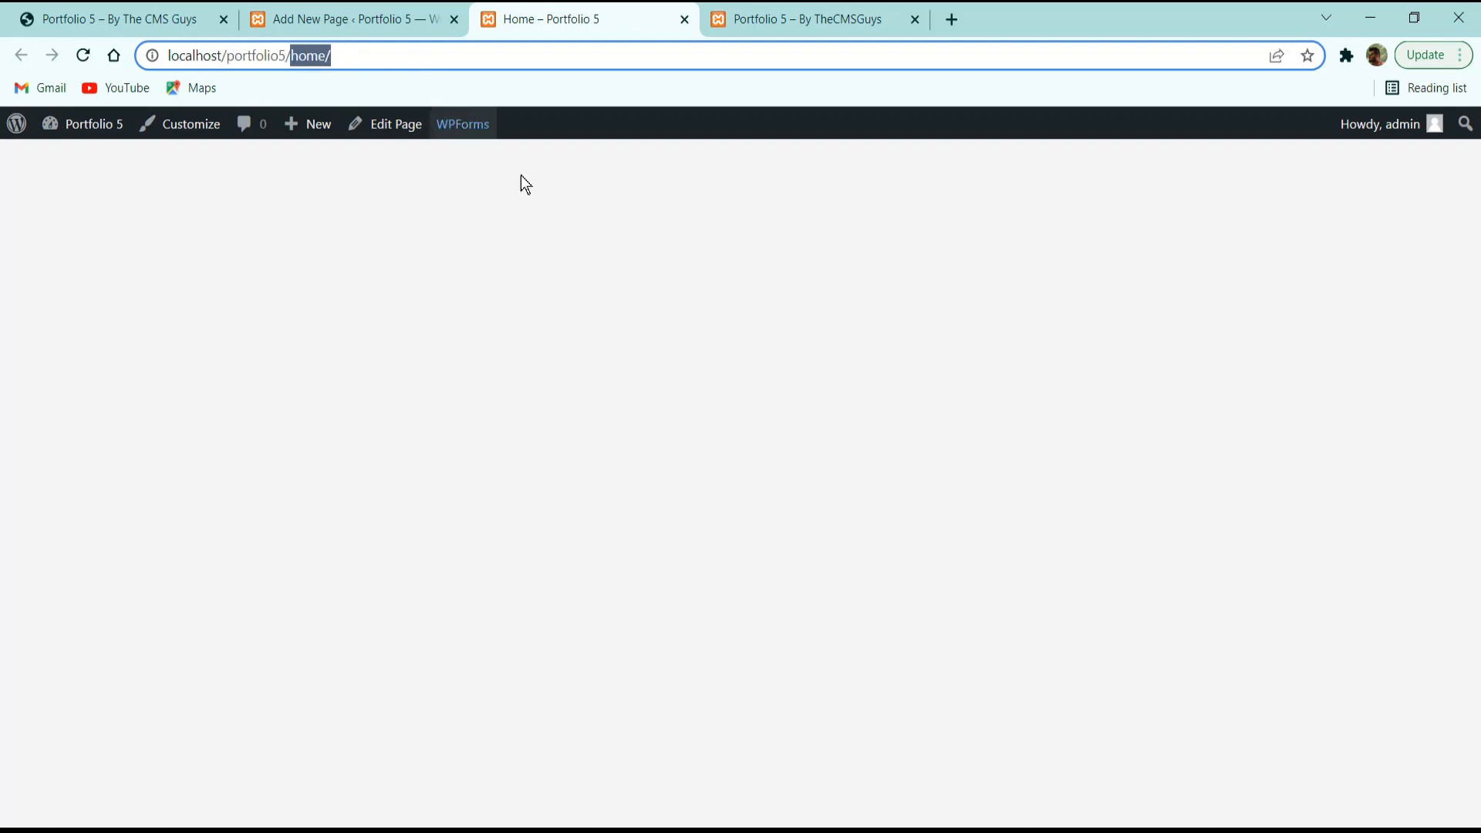
pyautogui.click(363, 14)
pyautogui.click(617, 14)
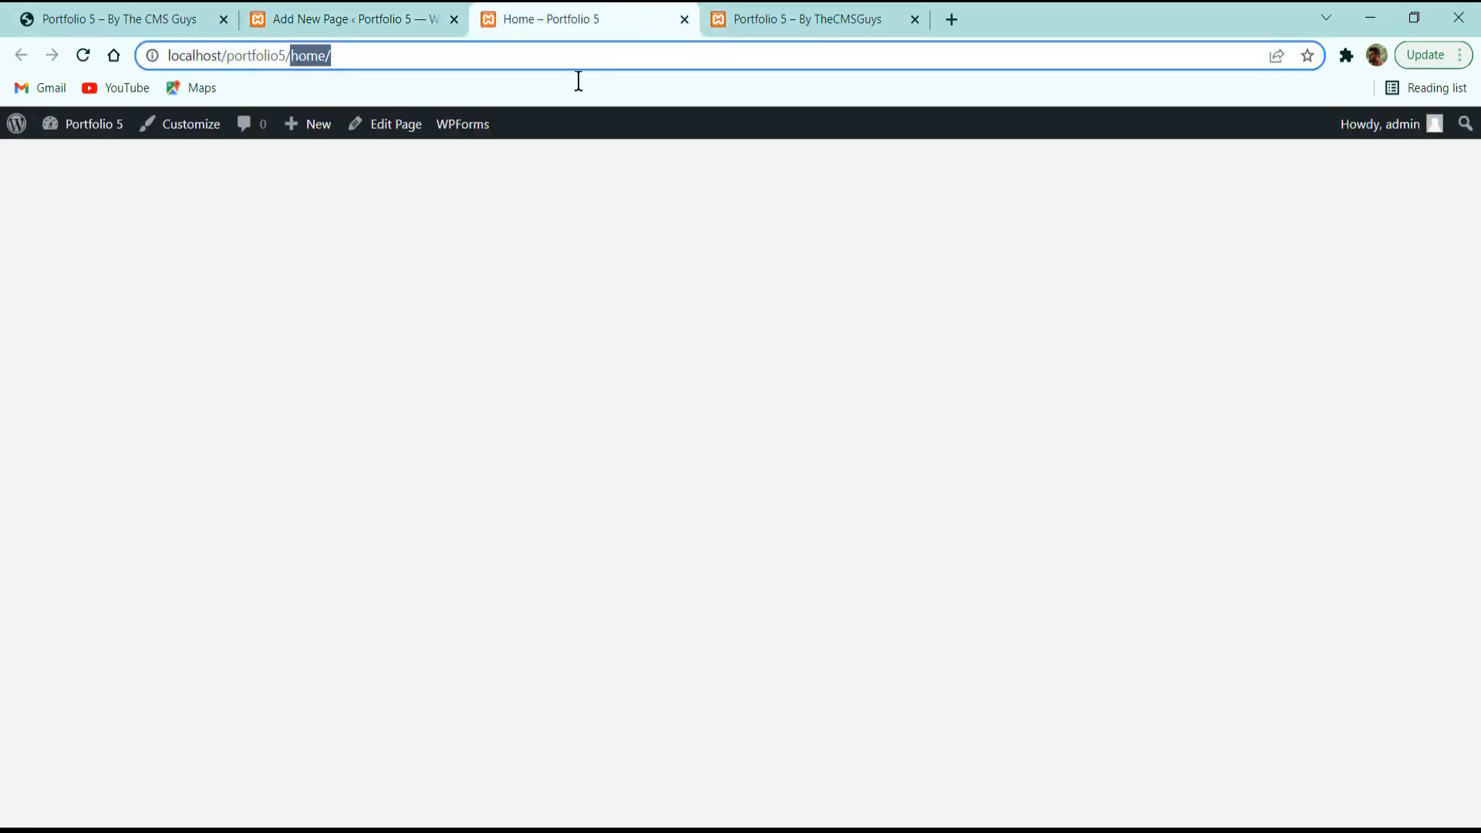
# Reload the local Portfolio 5 site for comparison, then return to the Home page editor.
pyautogui.click(780, 17)
pyautogui.click(85, 58)
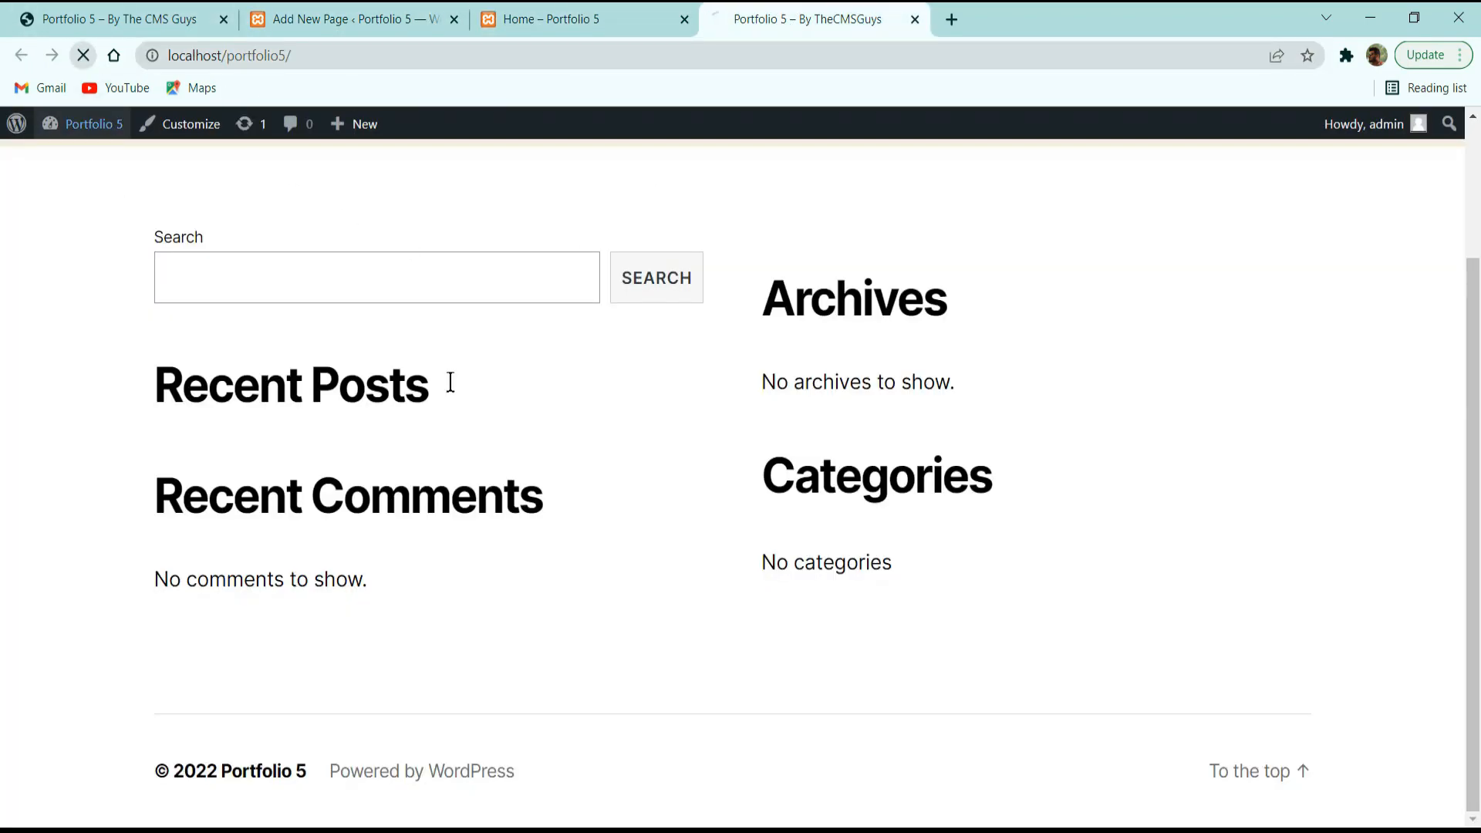
pyautogui.scroll(1, 487, 354)
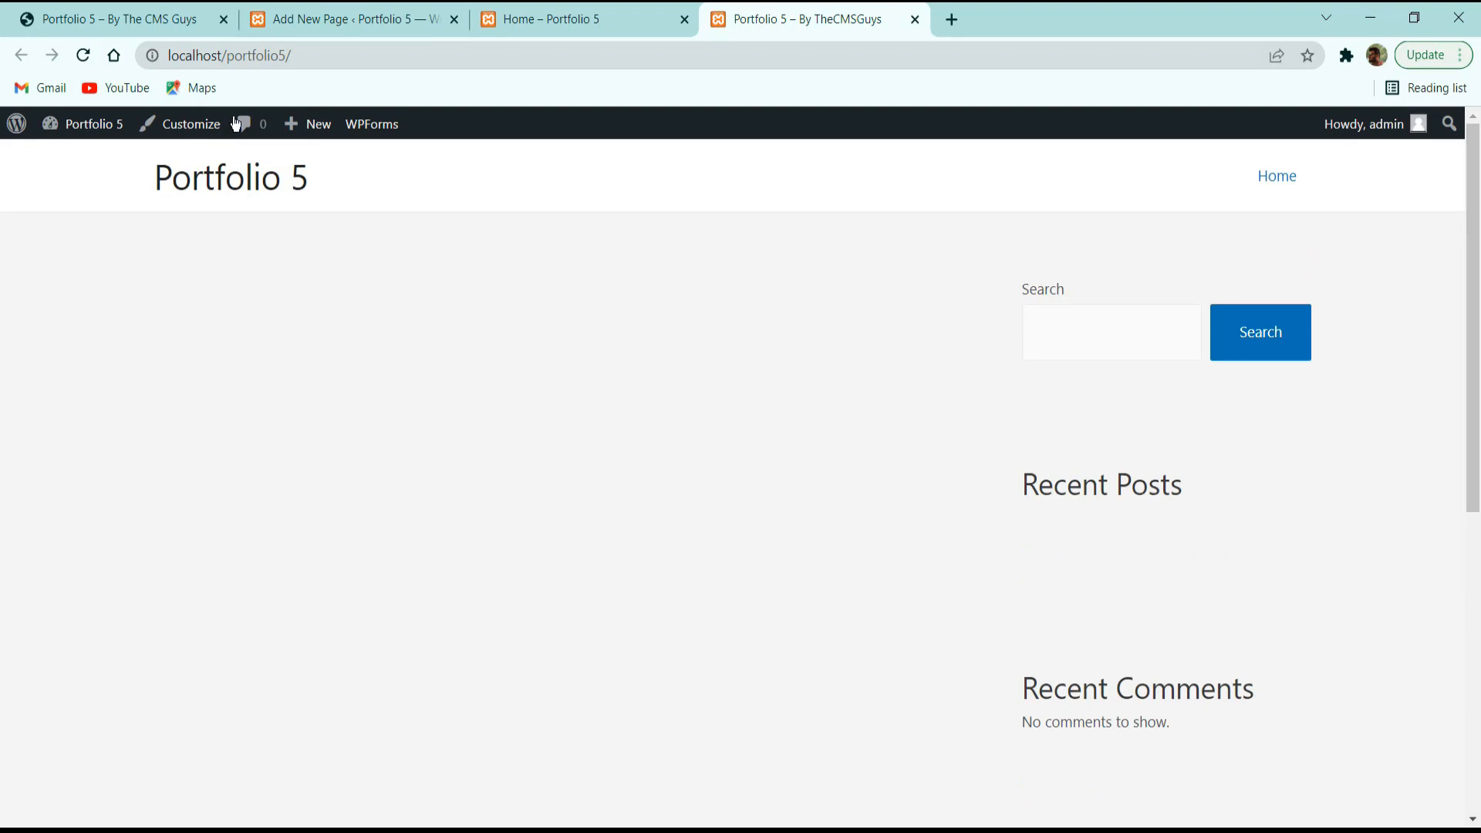
pyautogui.scroll(-6, 1038, 363)
pyautogui.scroll(6, 873, 470)
pyautogui.click(506, 15)
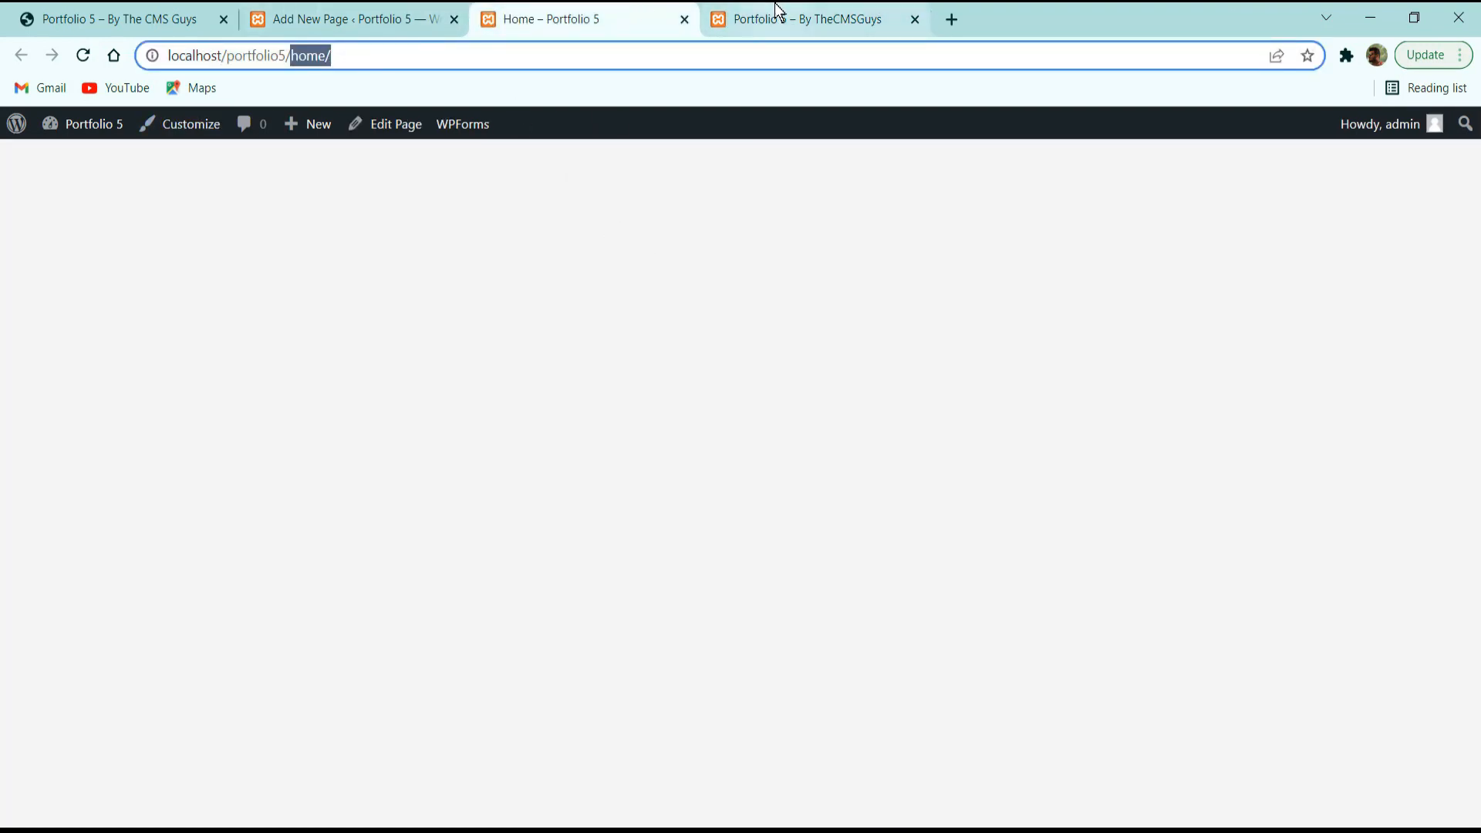
pyautogui.click(795, 17)
pyautogui.click(293, 17)
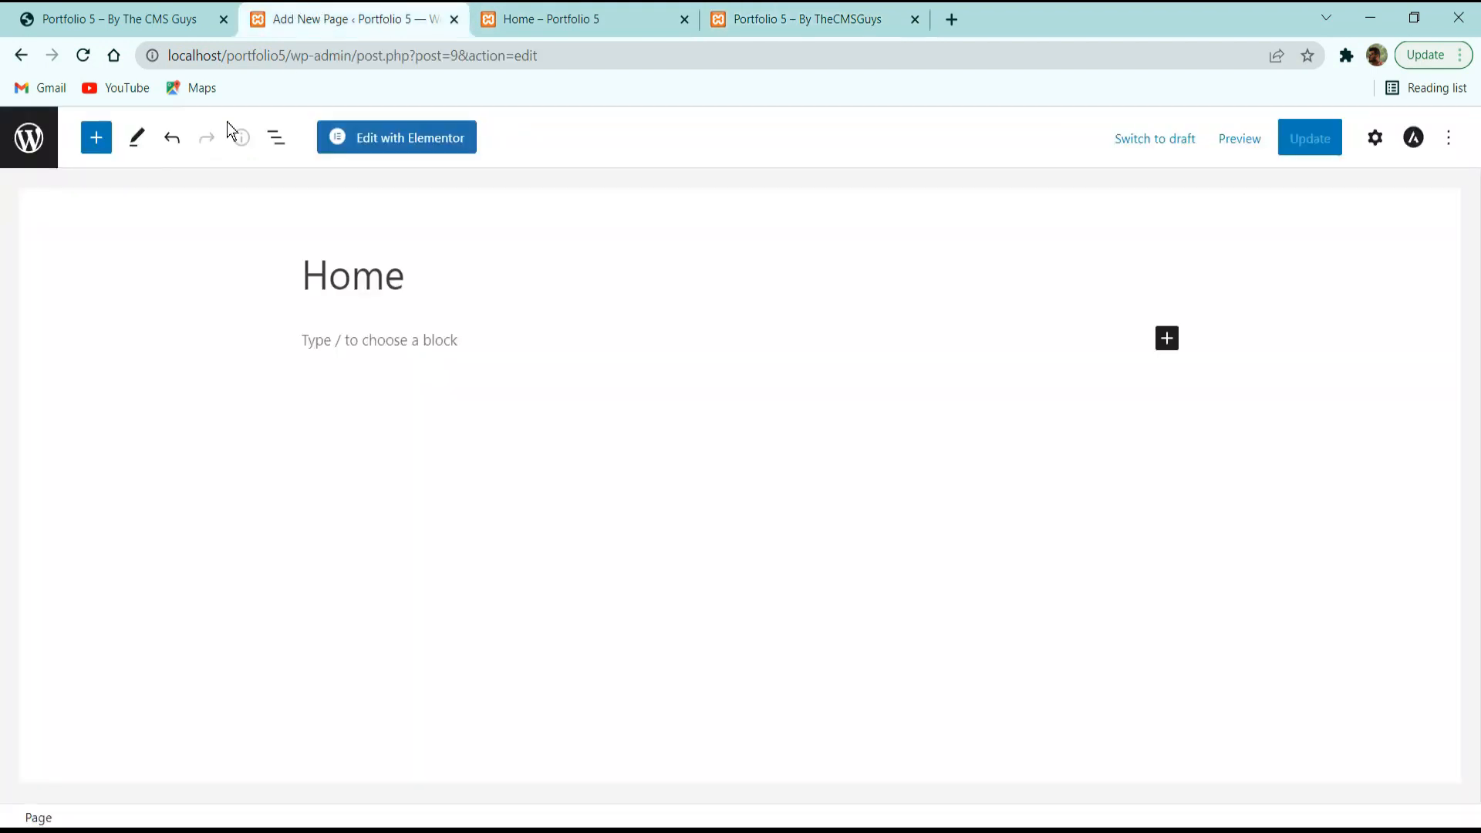
# In Settings > Reading, set the homepage to A static page, Home, and save changes.
pyautogui.click(29, 138)
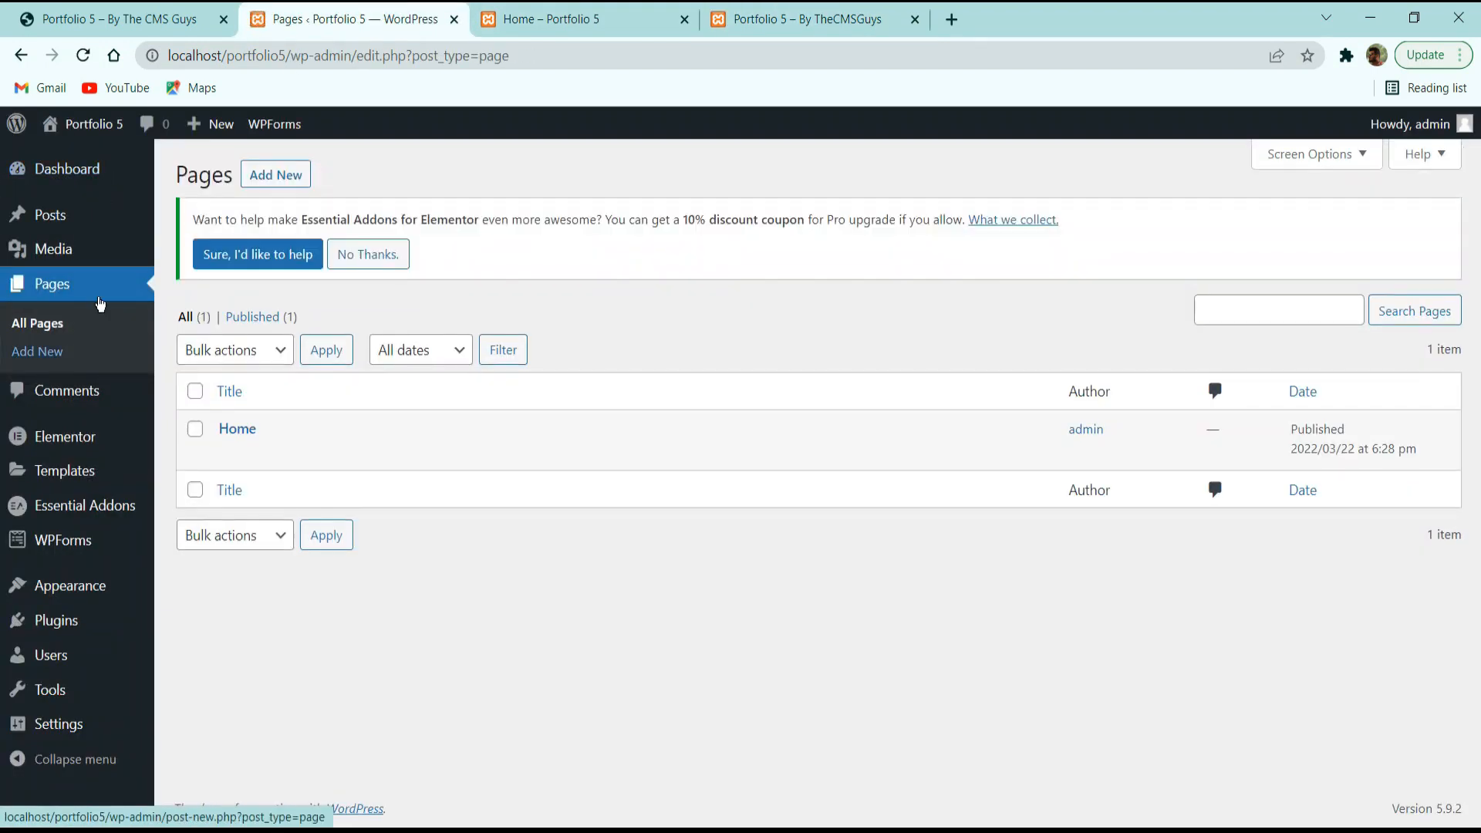
pyautogui.moveTo(53, 742)
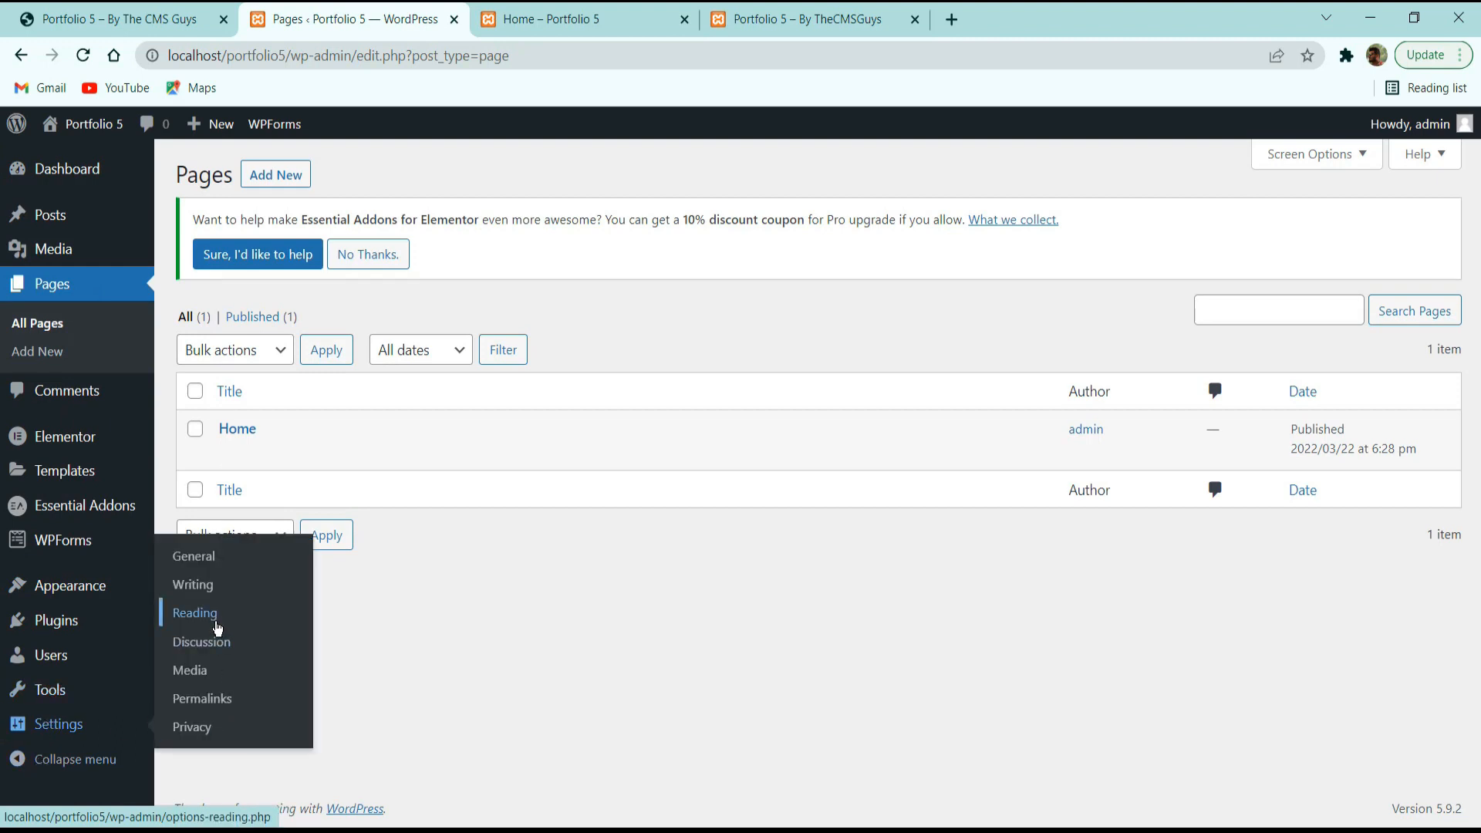
pyautogui.click(195, 614)
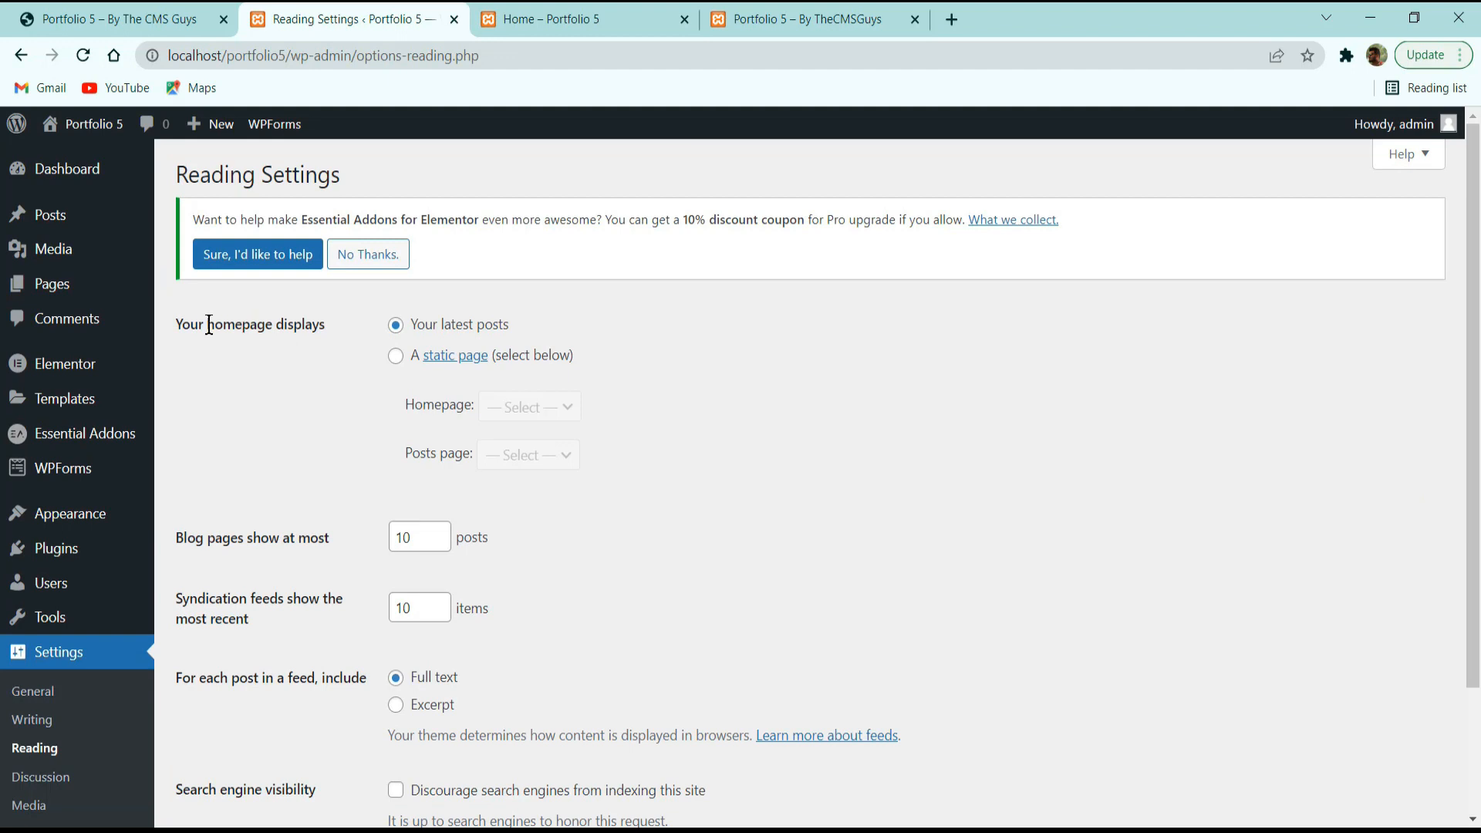
pyautogui.moveTo(178, 323); pyautogui.dragTo(319, 322)
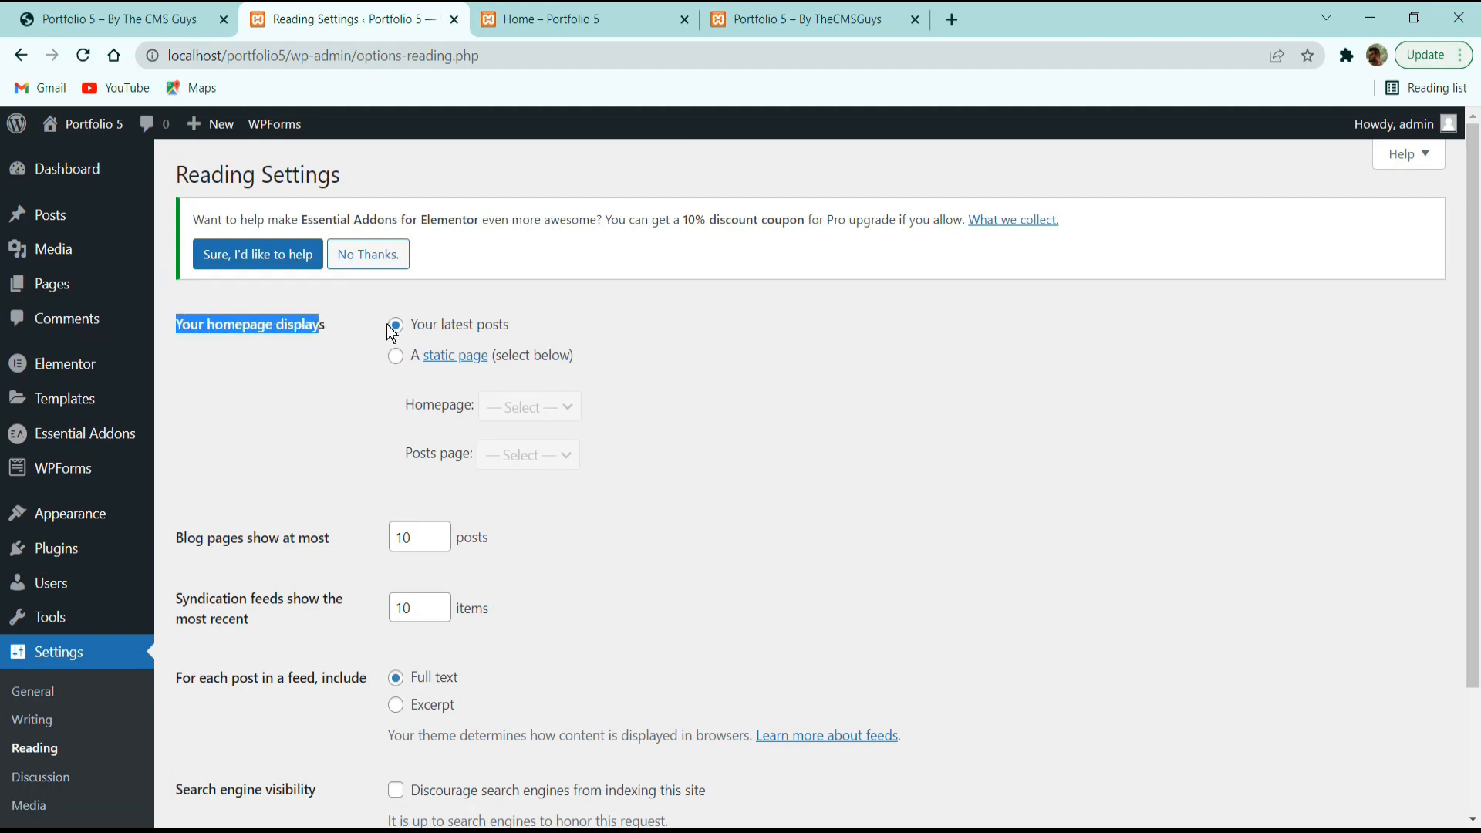
pyautogui.click(396, 357)
pyautogui.click(538, 409)
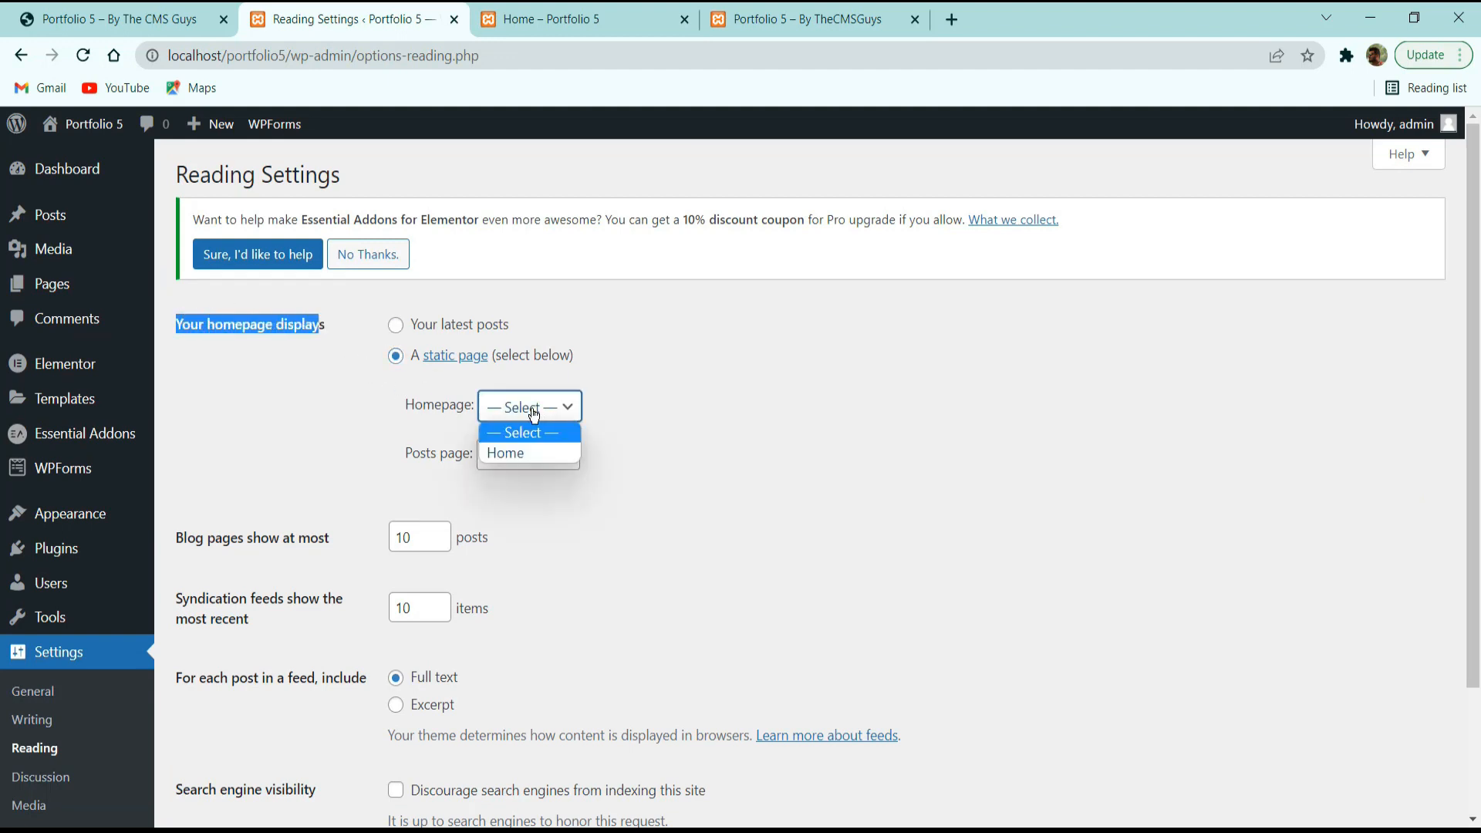
pyautogui.click(503, 453)
pyautogui.scroll(-3, 464, 499)
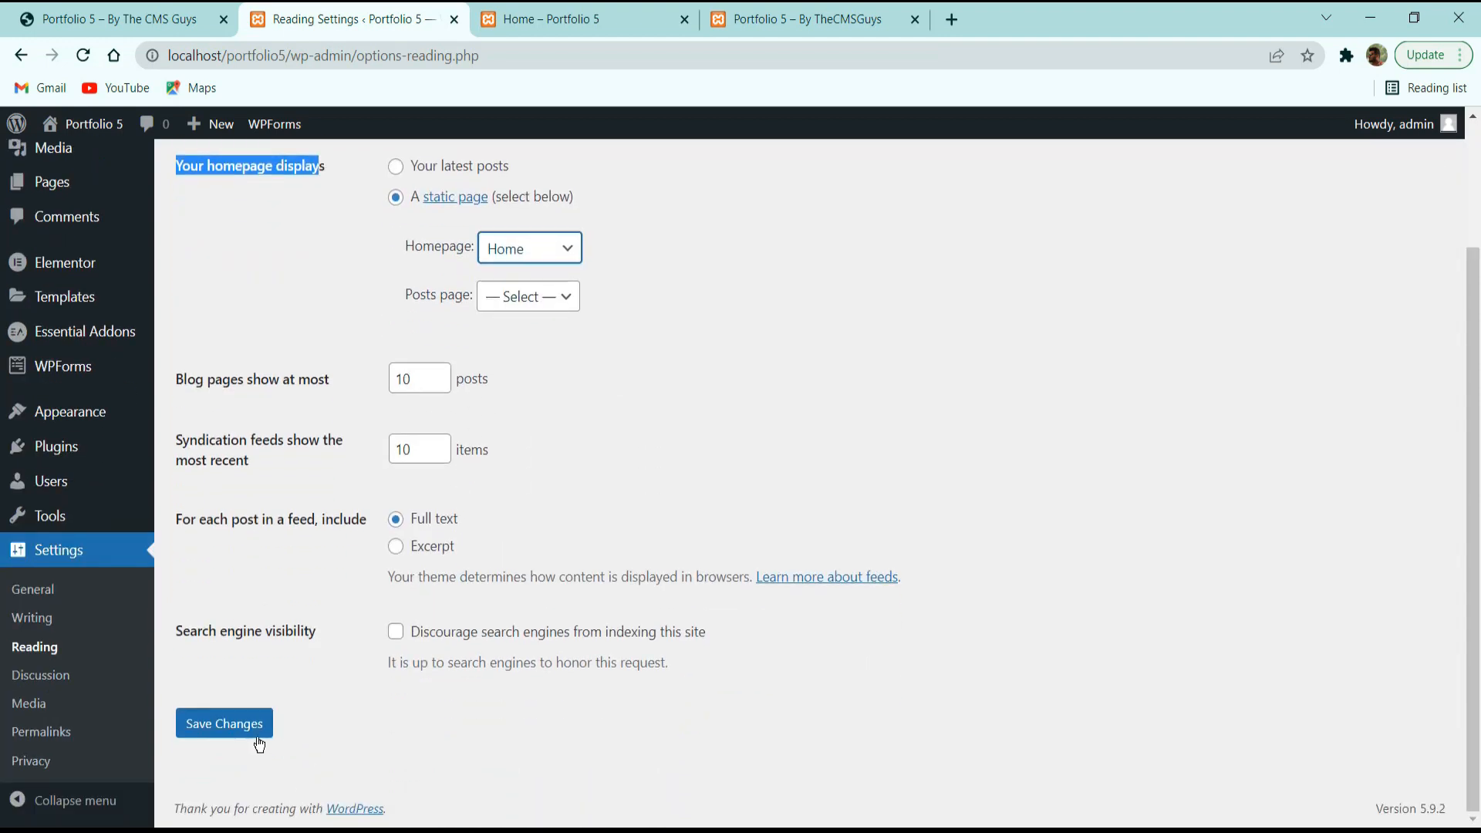
pyautogui.click(183, 732)
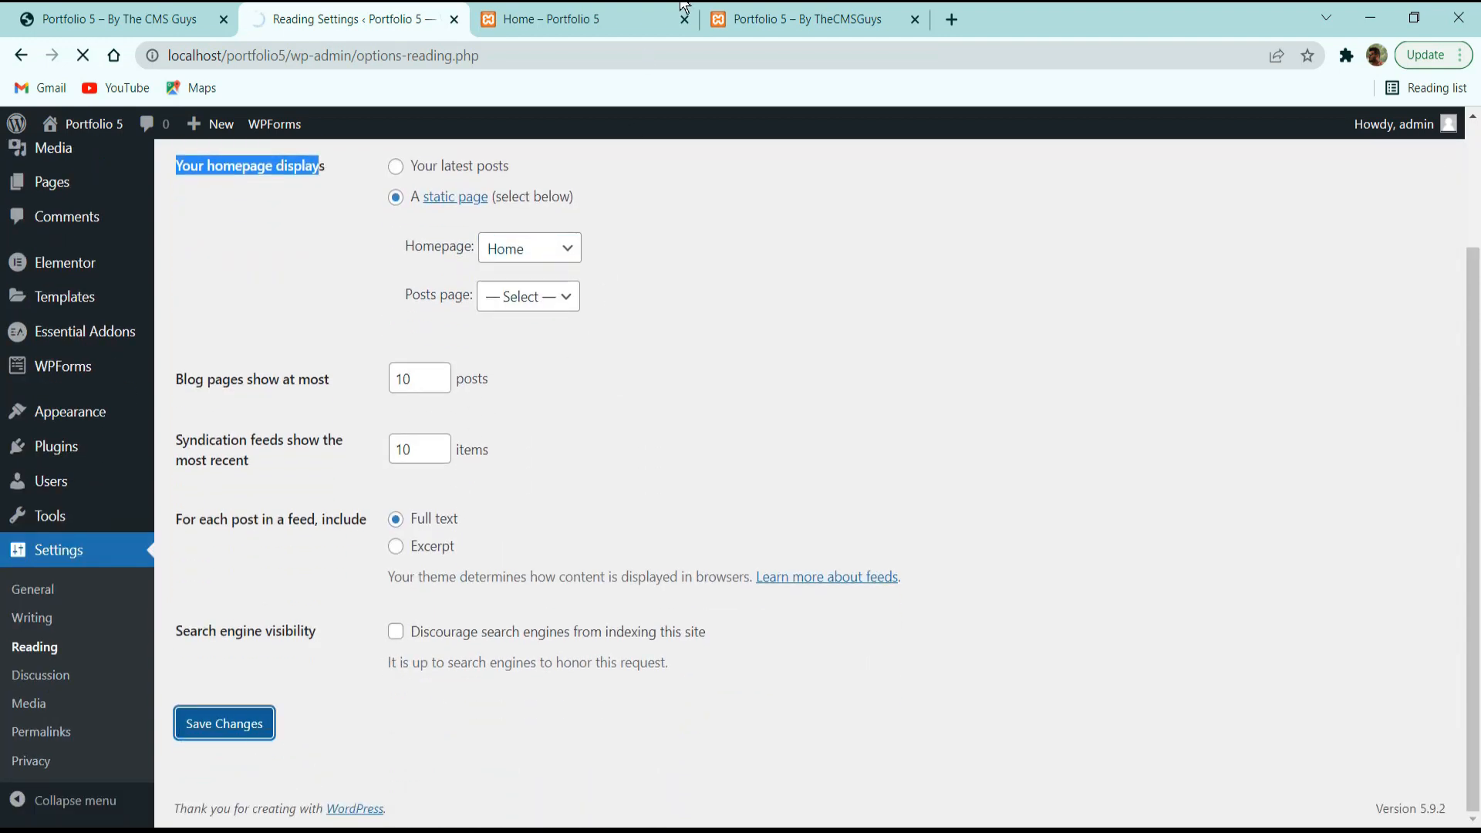
pyautogui.click(587, 15)
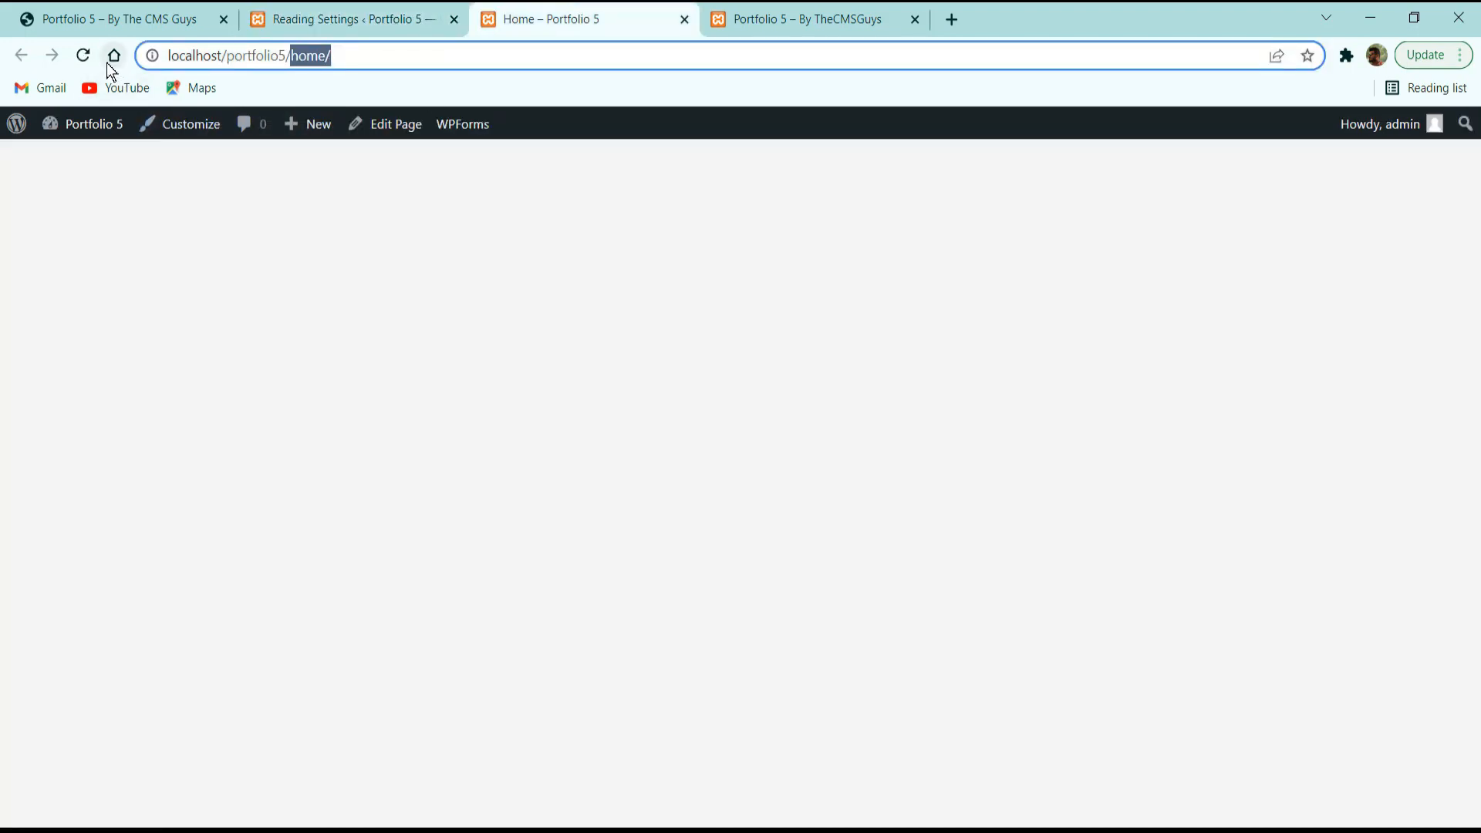
# Reload the Home tab to confirm localhost/portfolio5/ shows the blank Home page, then view the local site tab.
pyautogui.click(251, 51)
pyautogui.click(86, 52)
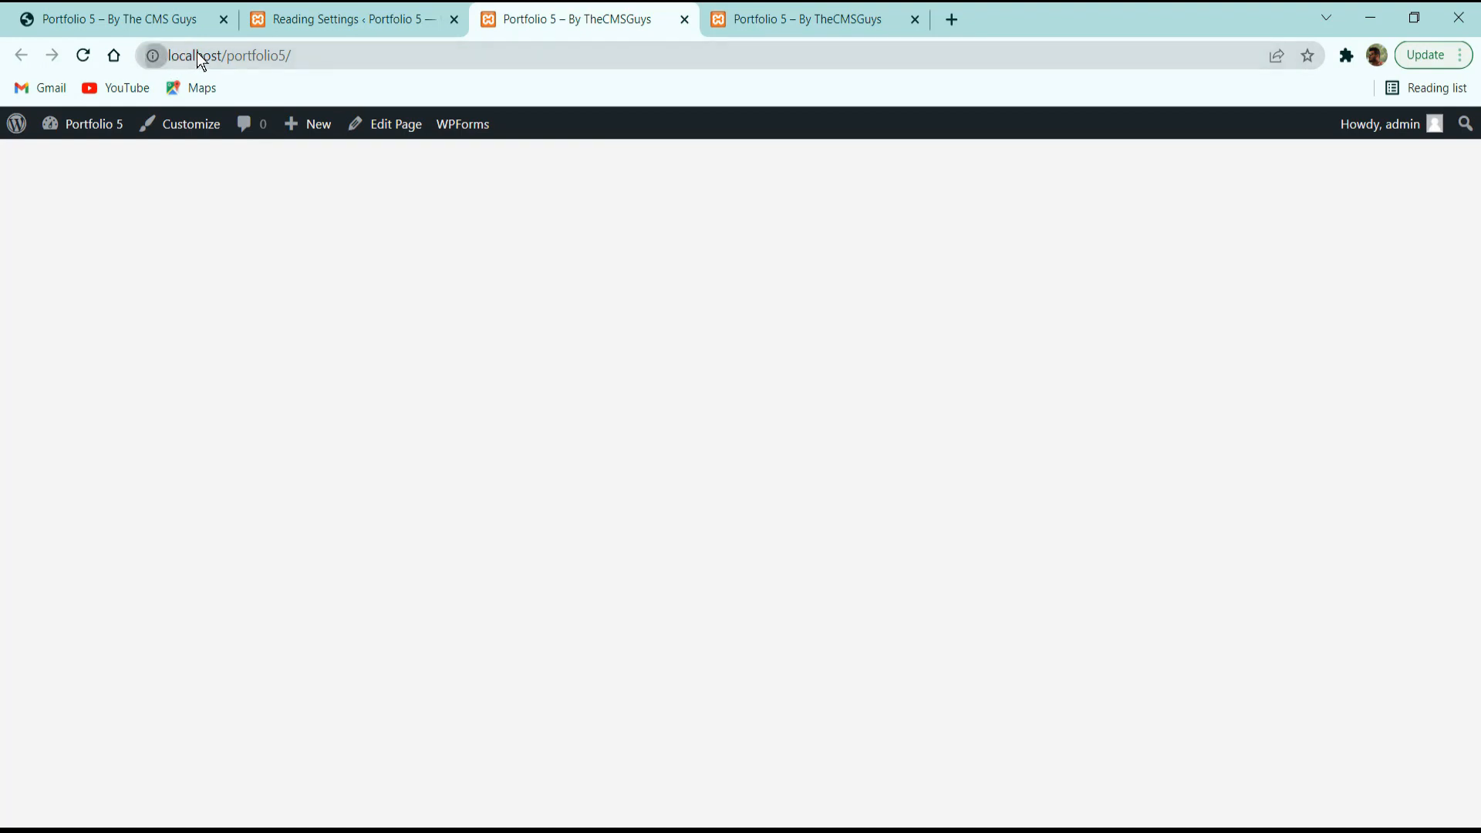
pyautogui.click(247, 57)
pyautogui.click(327, 57)
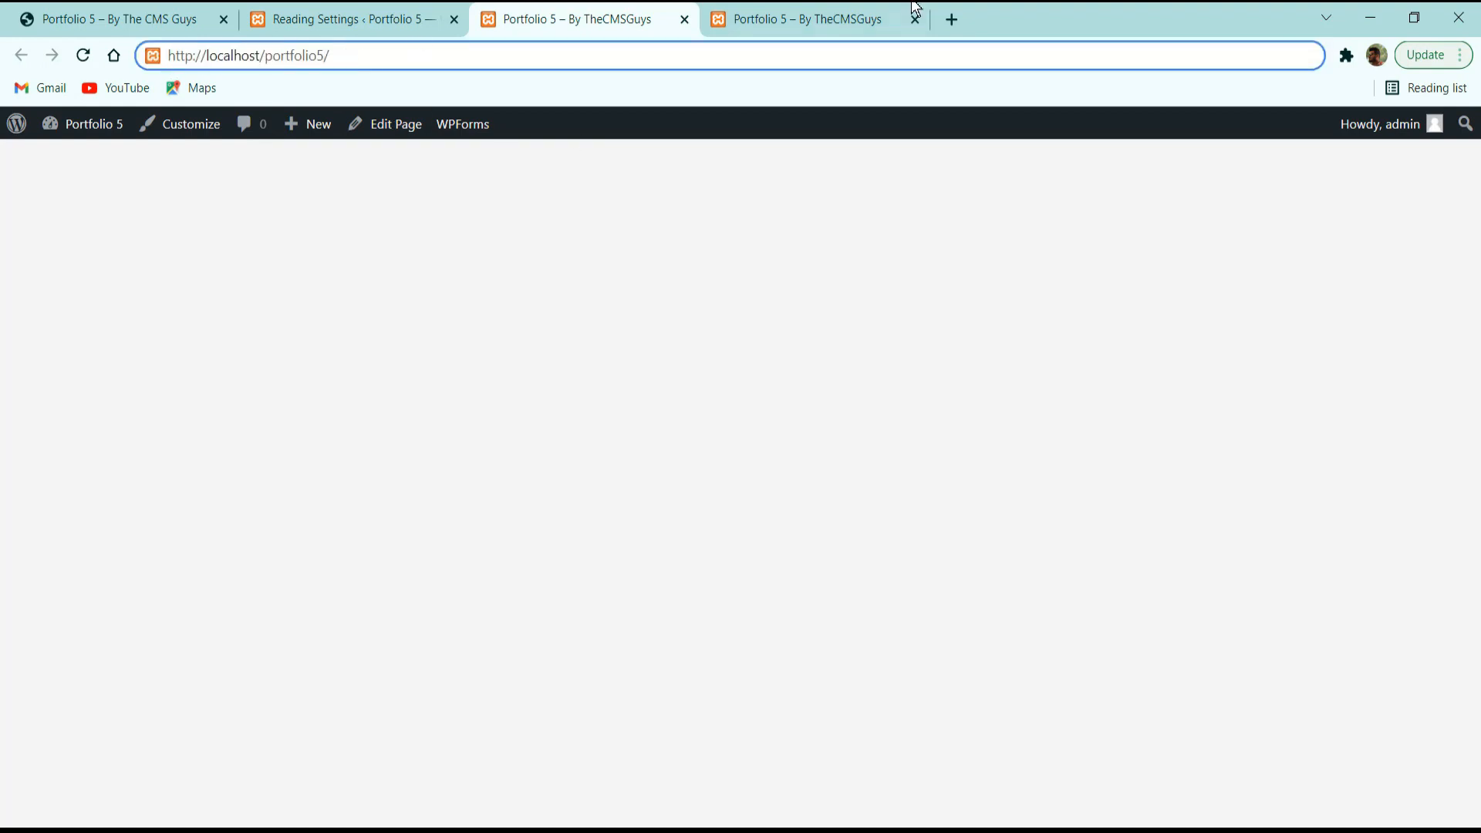
pyautogui.click(833, 11)
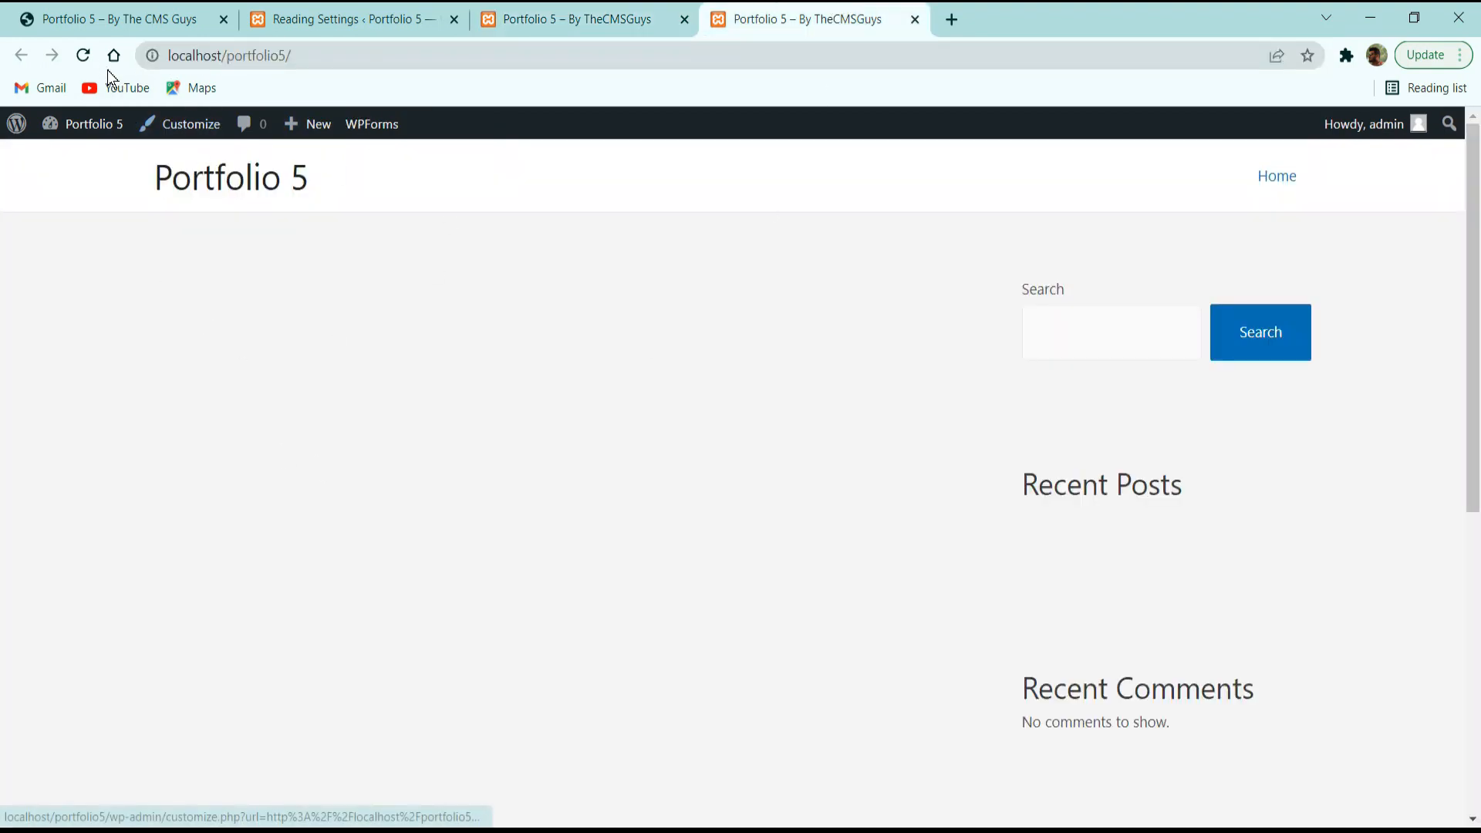
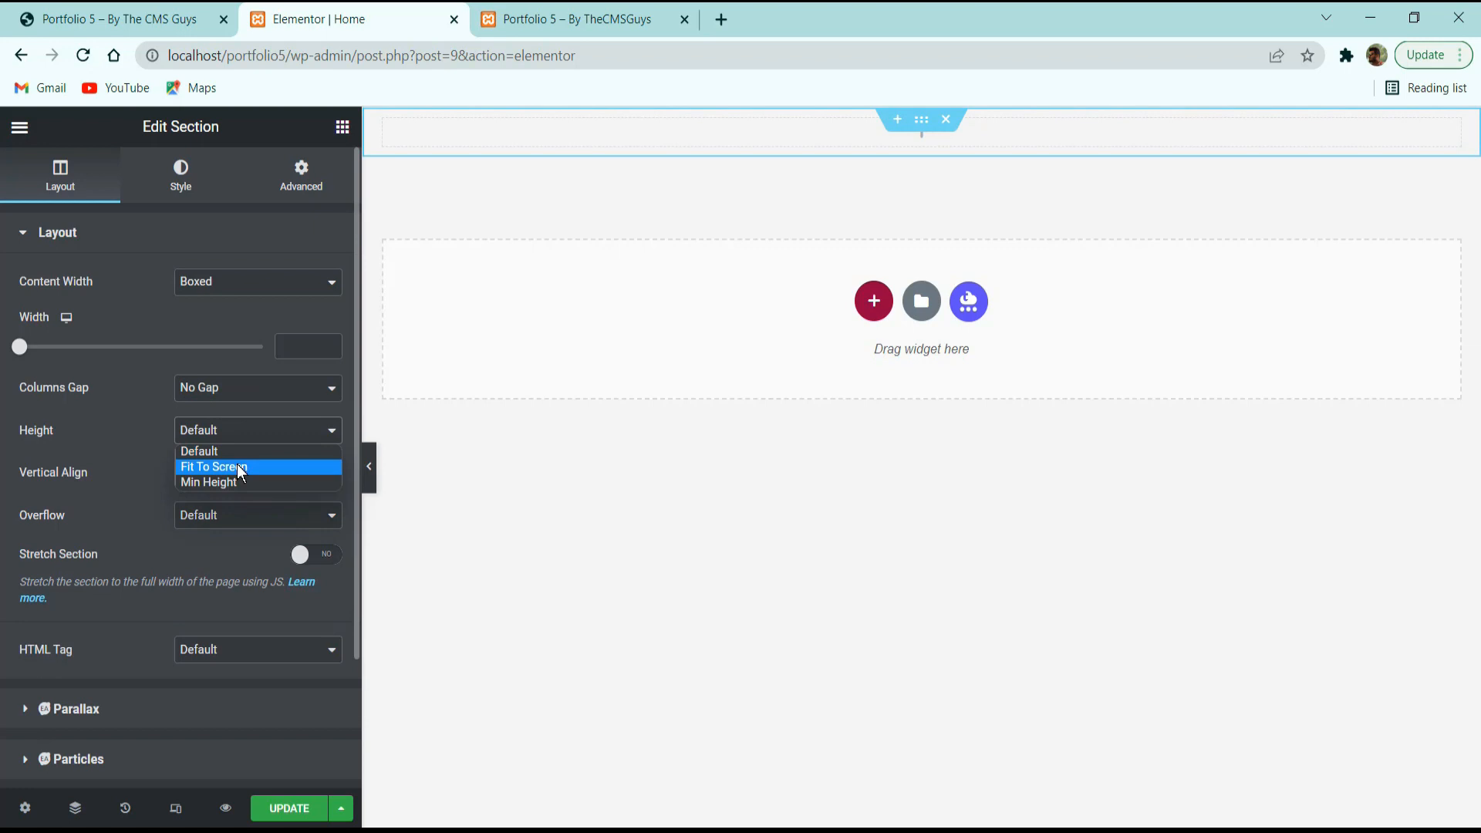
# Give the section a 100 vh minimum height, Middle vertical alignment, and Stretch Section turned on.
pyautogui.click(235, 482)
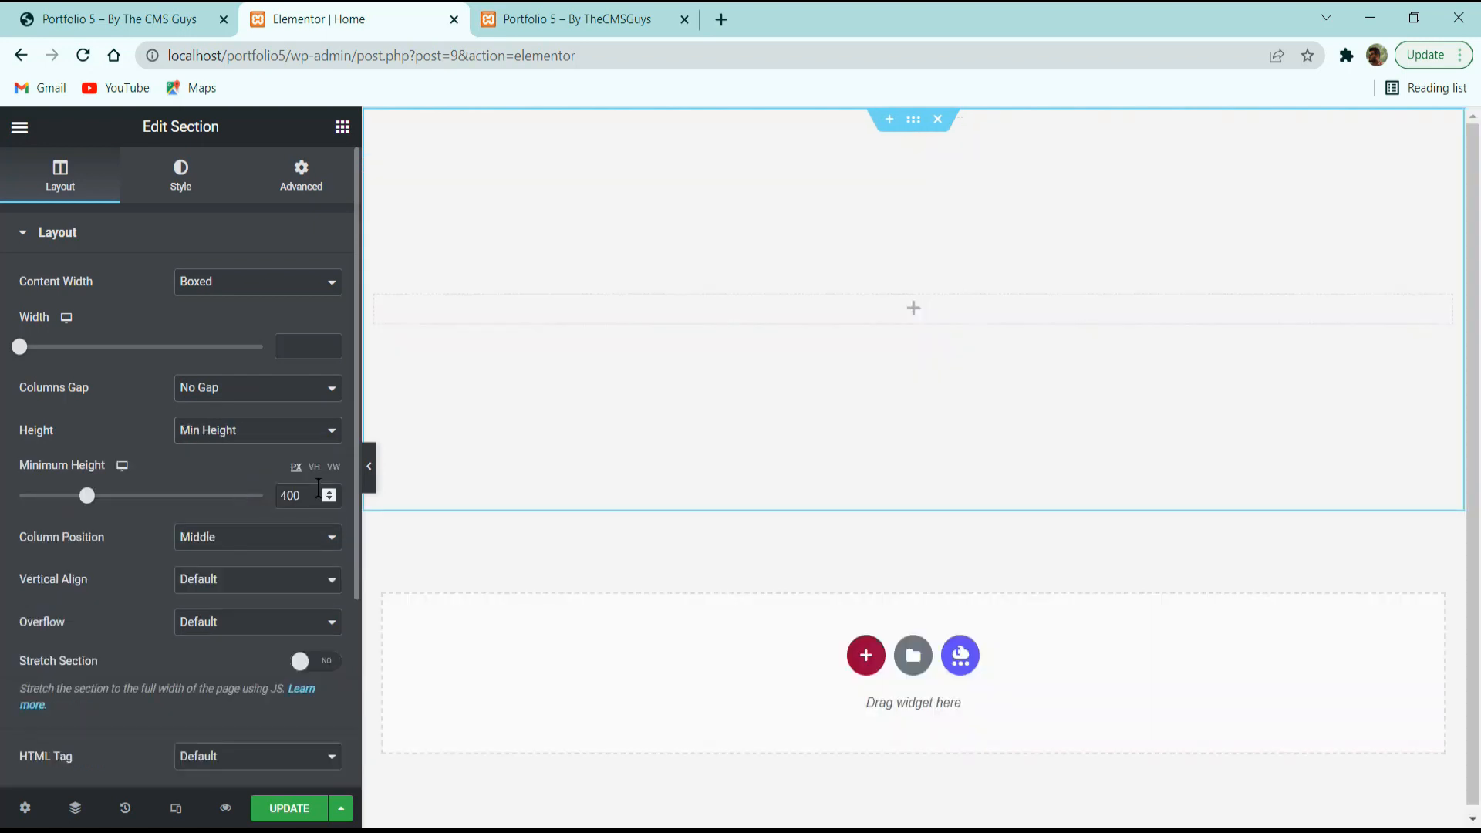
pyautogui.click(314, 467)
pyautogui.doubleClick(291, 495)
pyautogui.write('100')
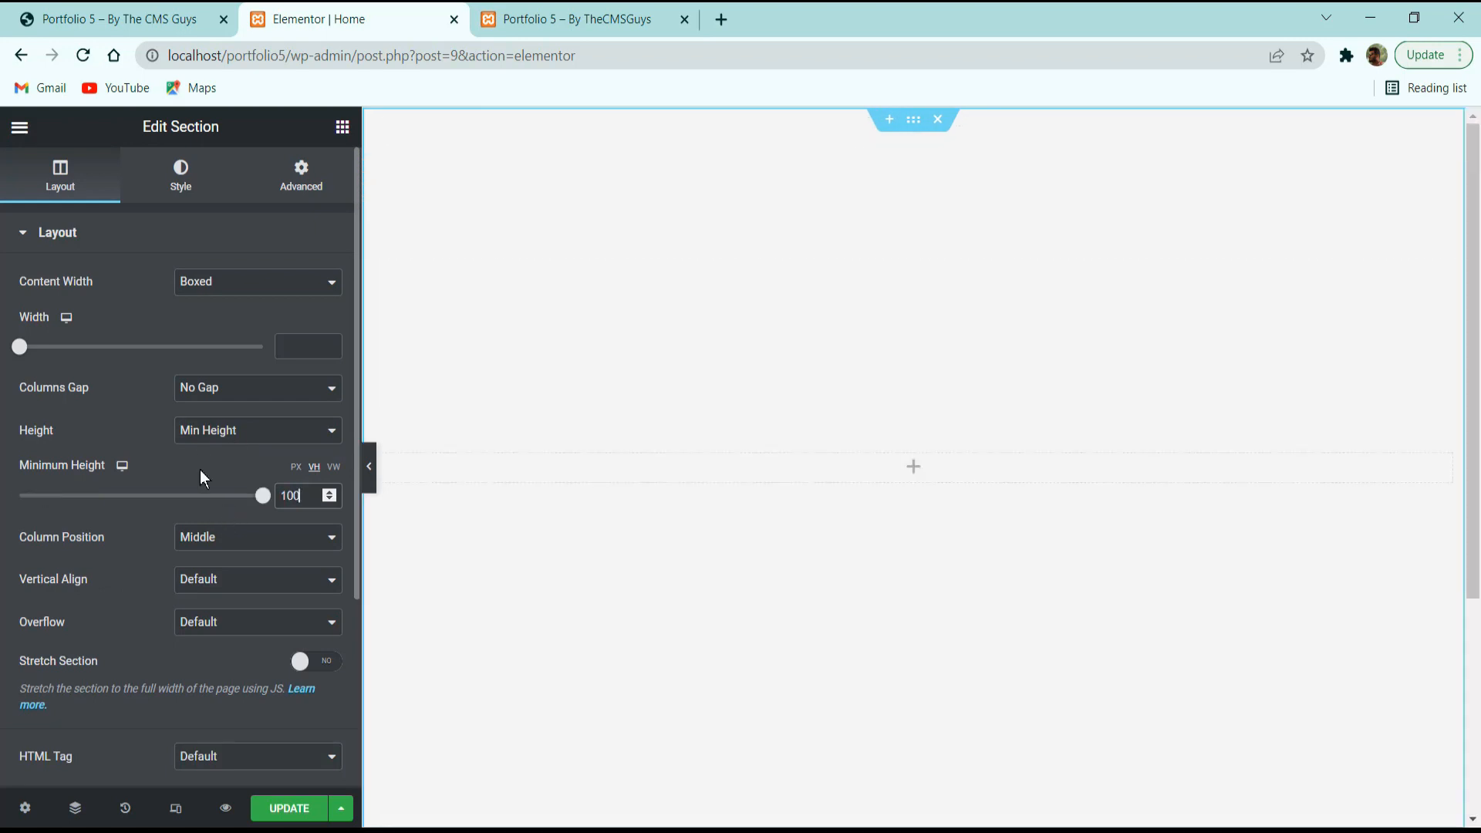
pyautogui.click(242, 594)
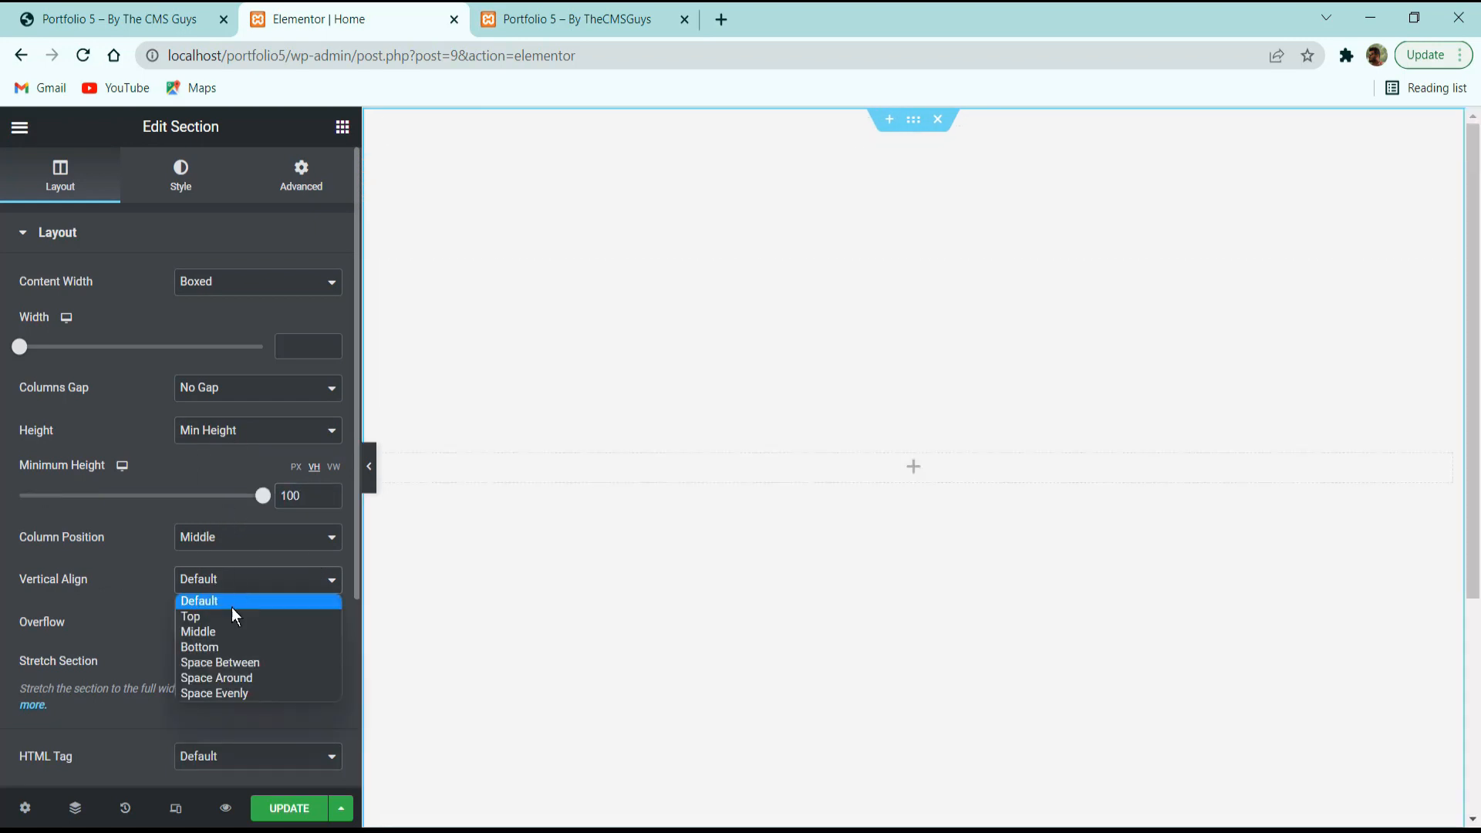
pyautogui.click(226, 632)
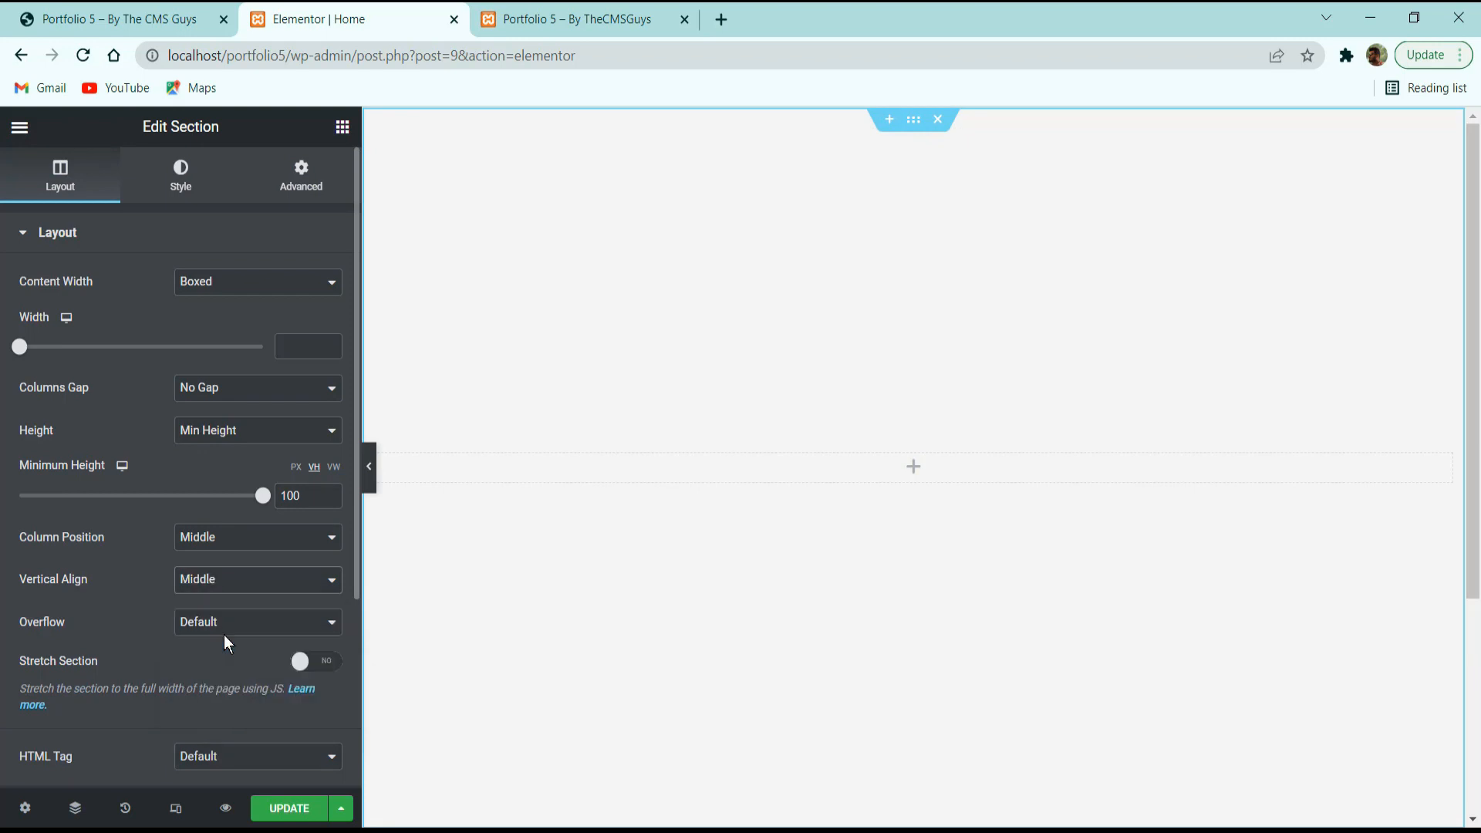
pyautogui.click(314, 662)
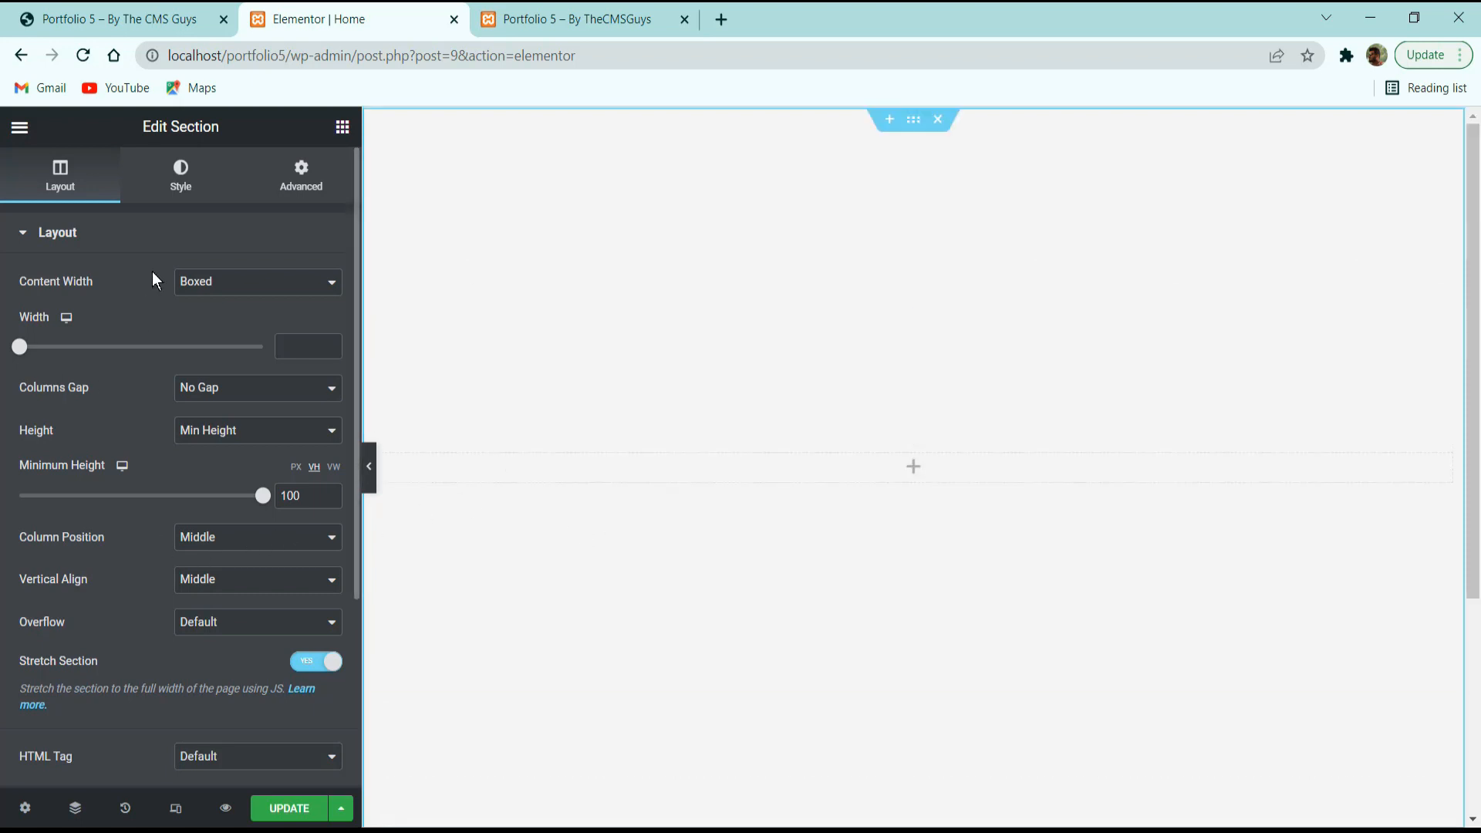
pyautogui.click(181, 176)
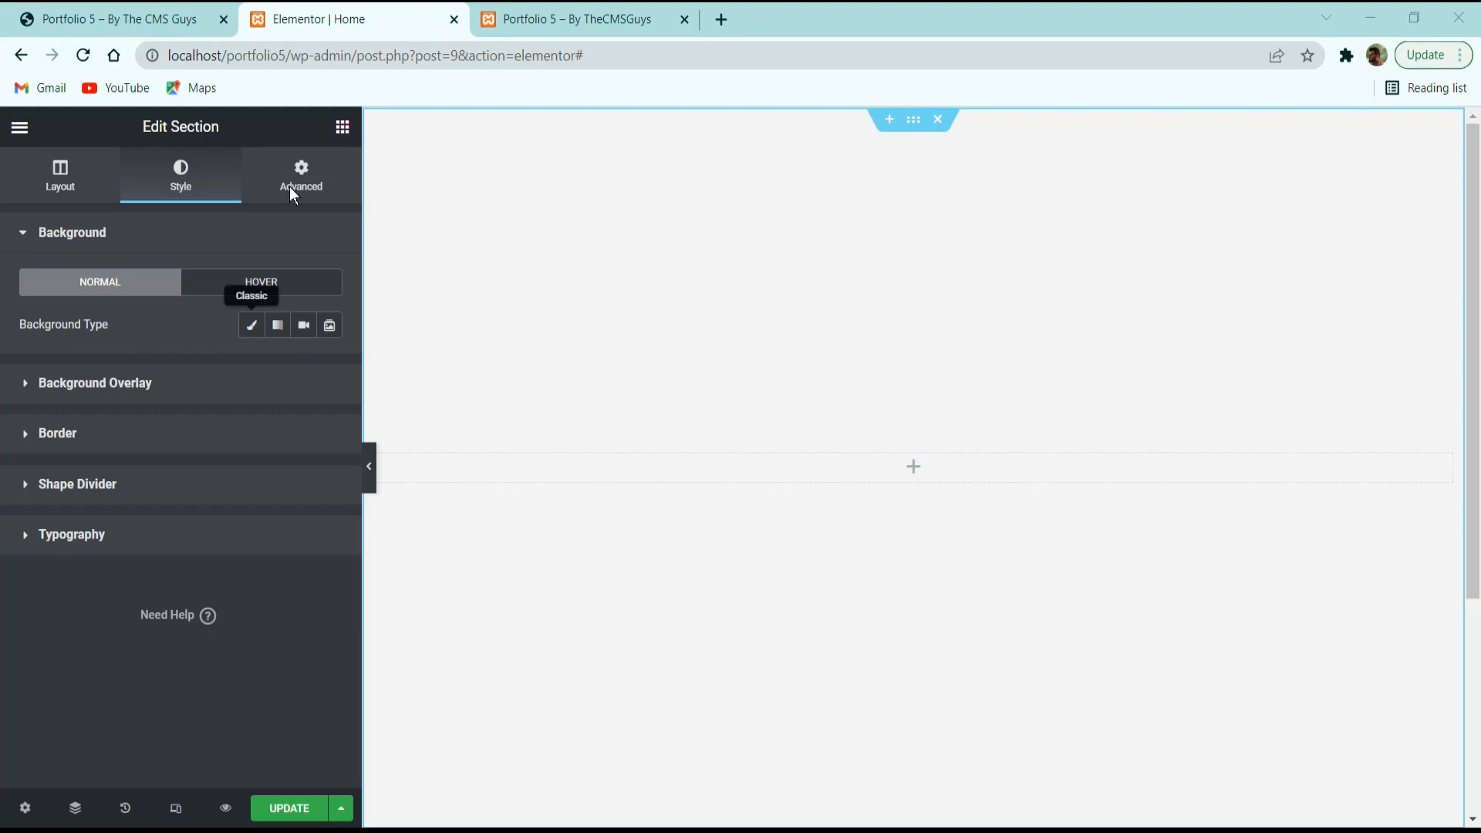
# Check the reference hero, then give the section a Classic background type.
pyautogui.click(116, 18)
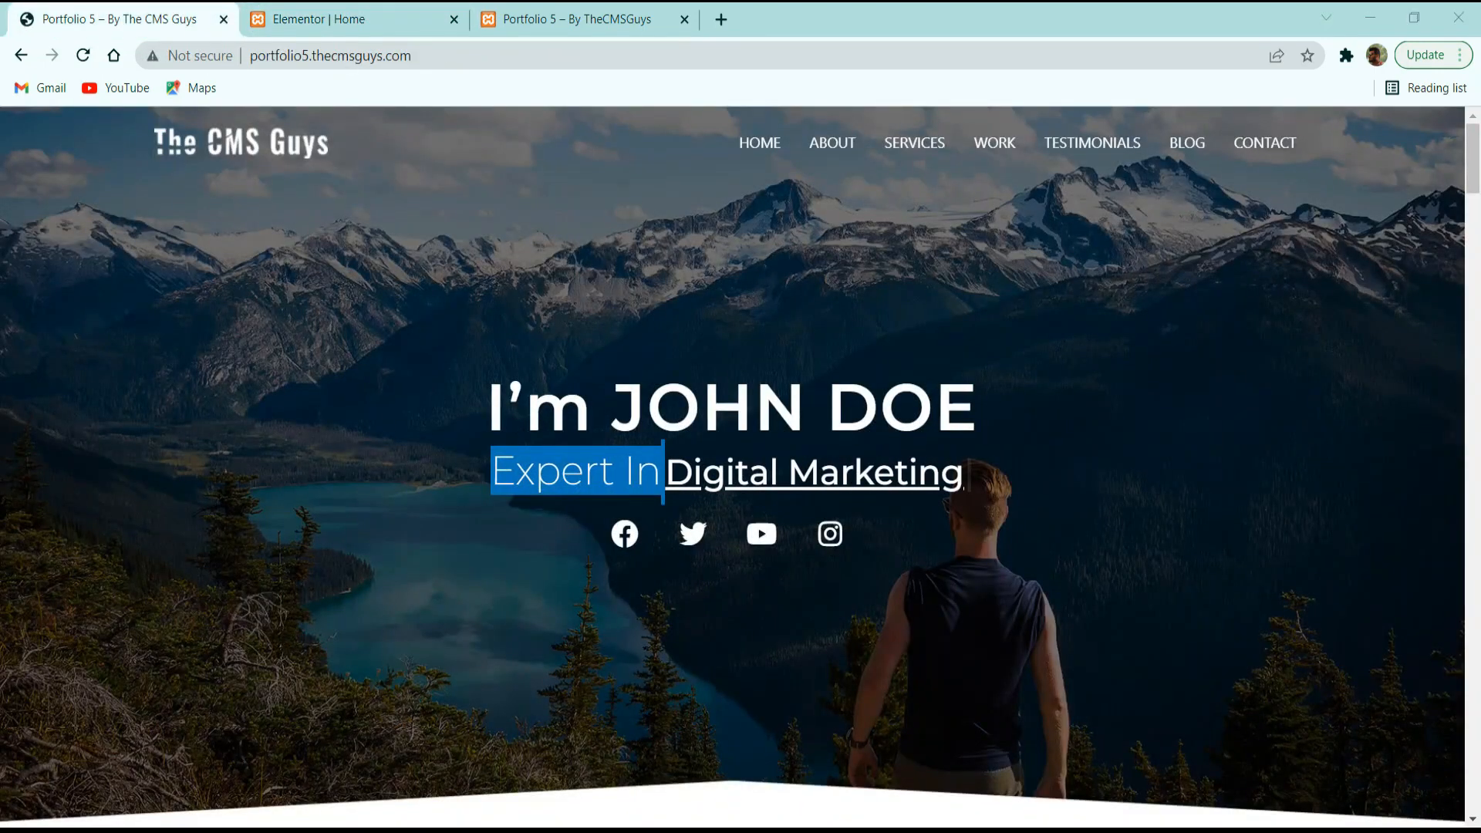
pyautogui.click(351, 19)
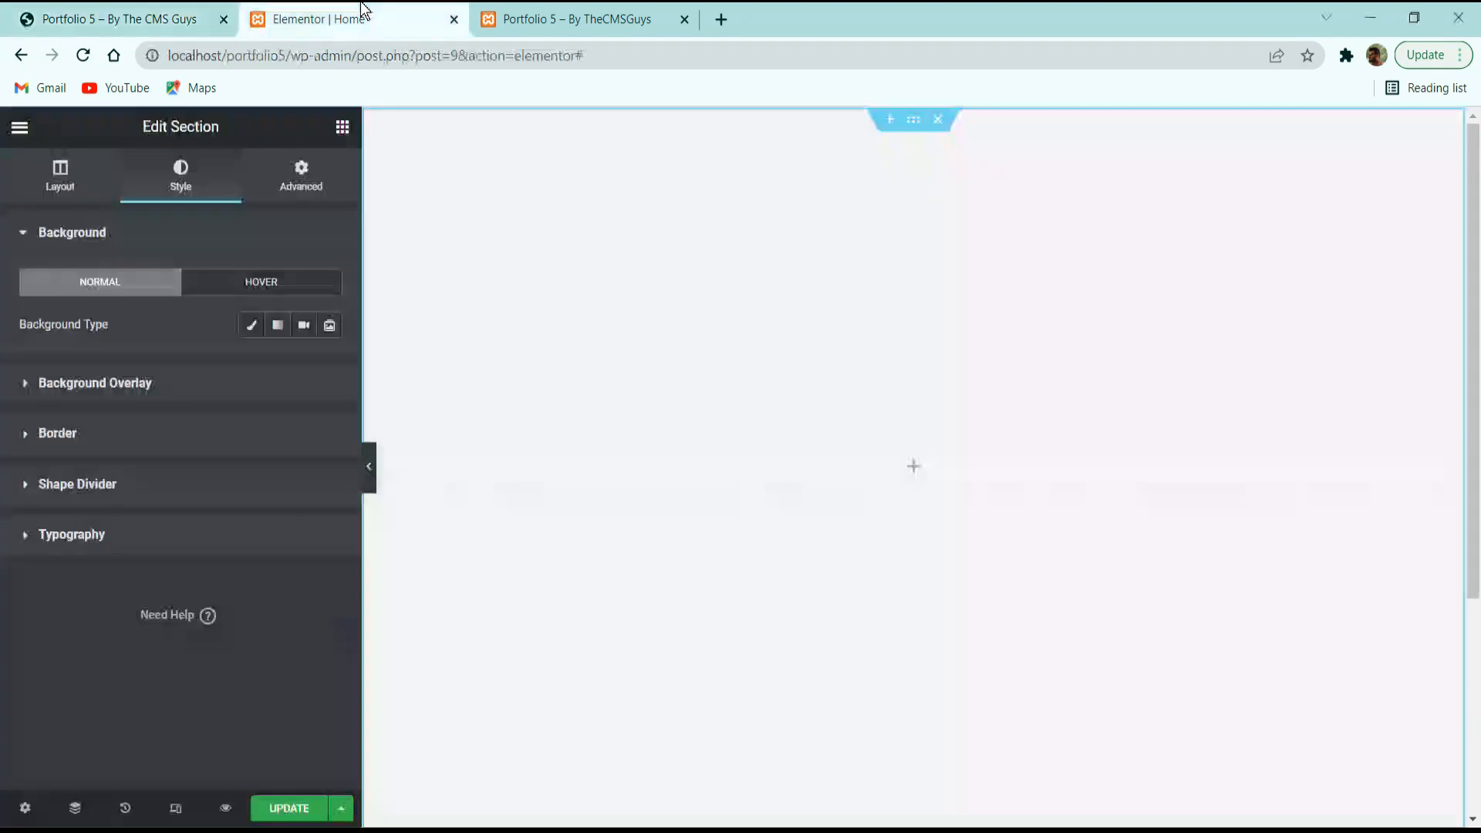
pyautogui.click(253, 330)
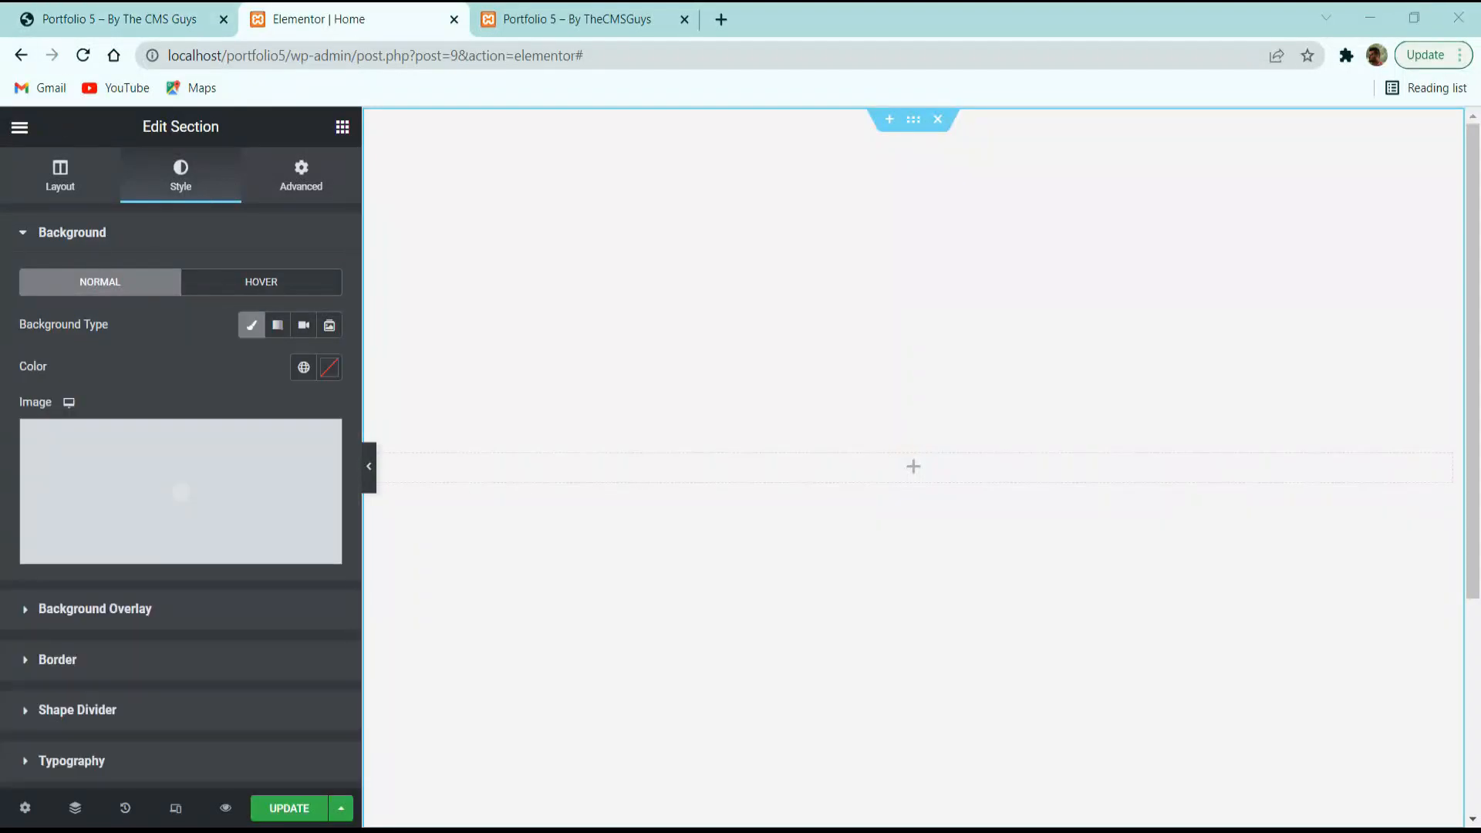
pyautogui.click(182, 497)
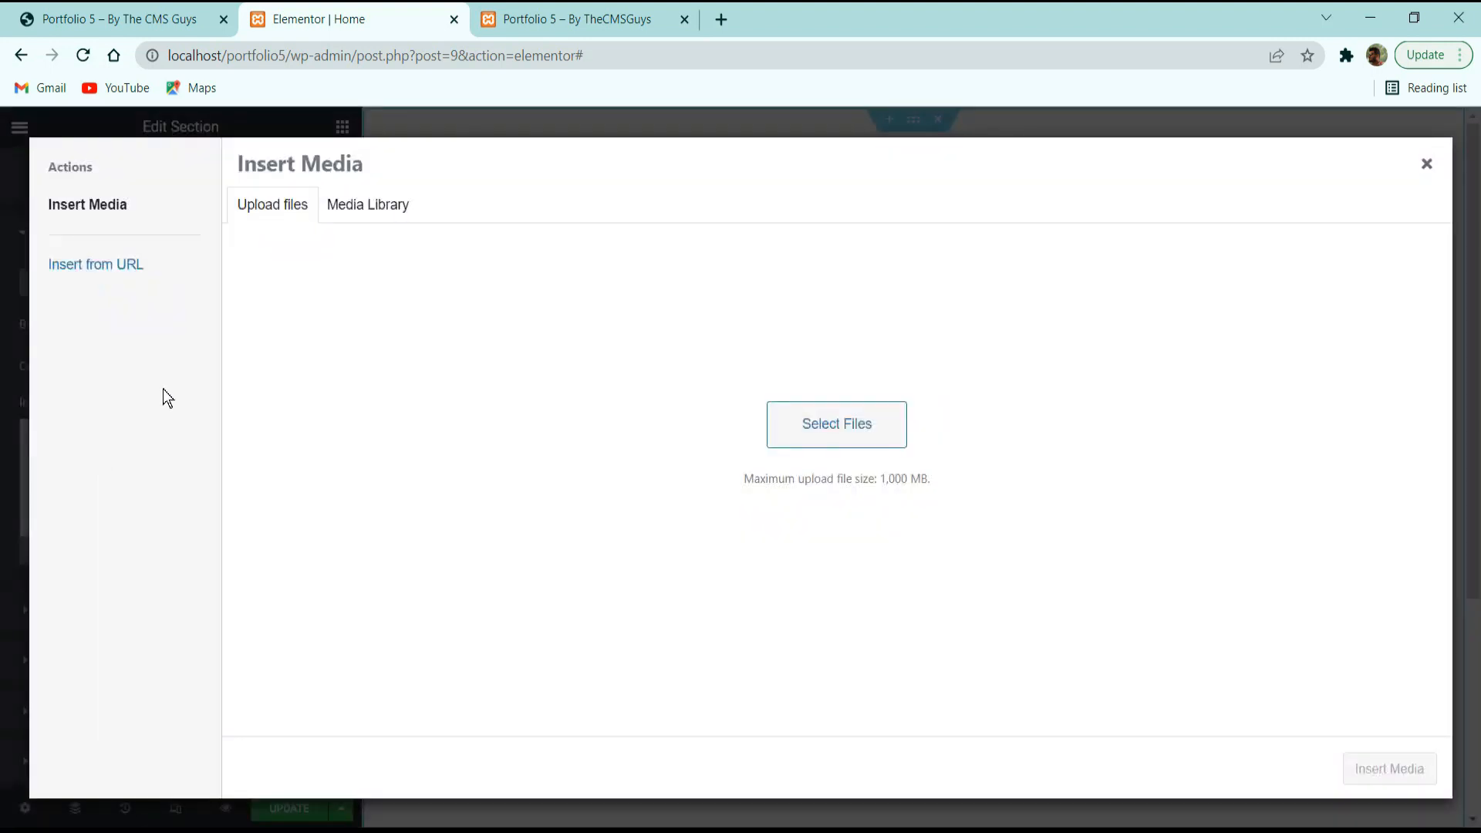
# Upload the eleven Portfolio 5 images and insert bg.jpg as the section background.
pyautogui.click(682, 830)
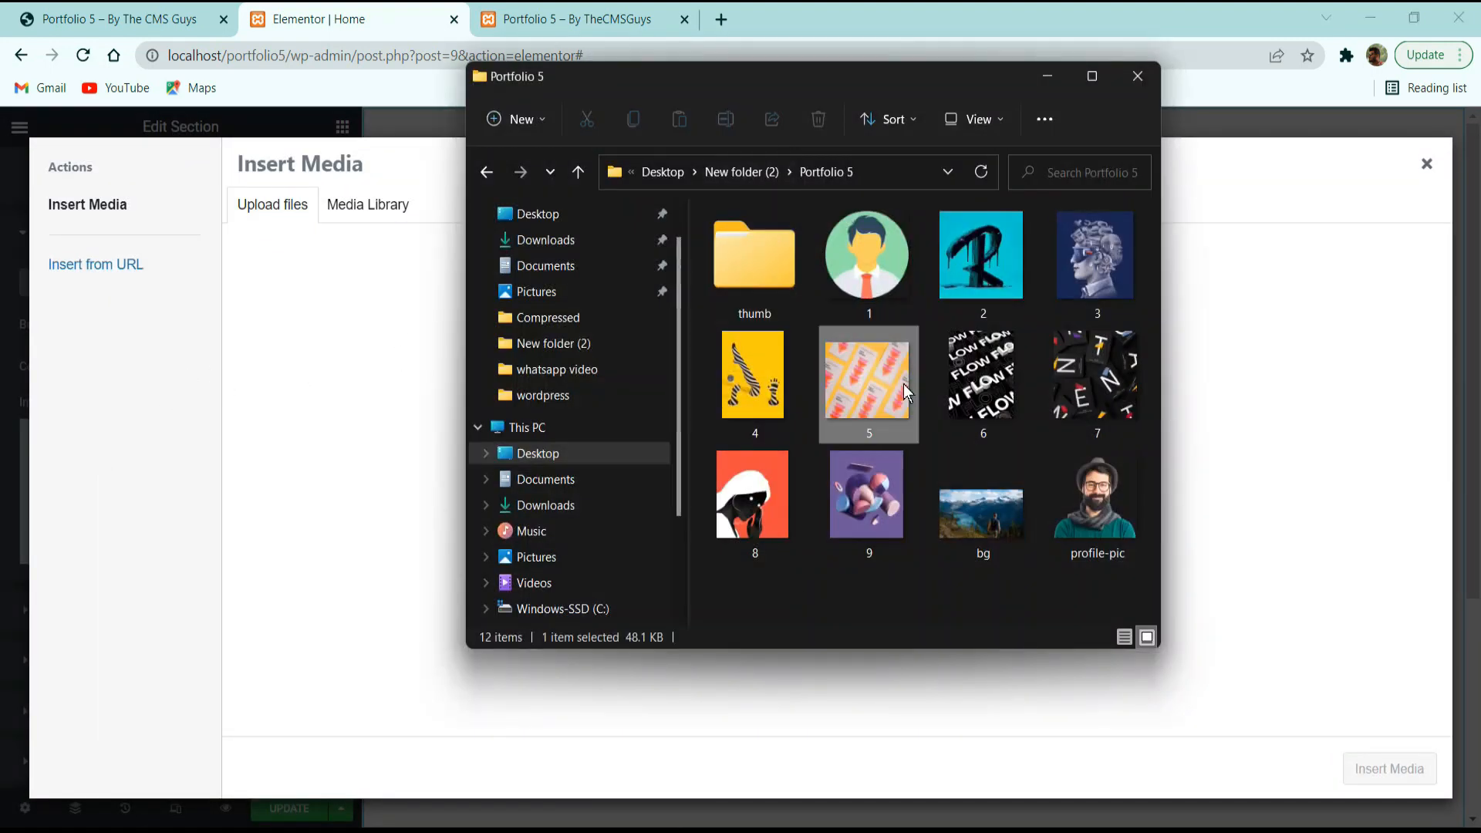
pyautogui.hotkey('ctrl', 'a')
pyautogui.keyDown('ctrl'); pyautogui.click(755, 262); pyautogui.keyUp('ctrl')
pyautogui.moveTo(874, 289); pyautogui.dragTo(658, 432)
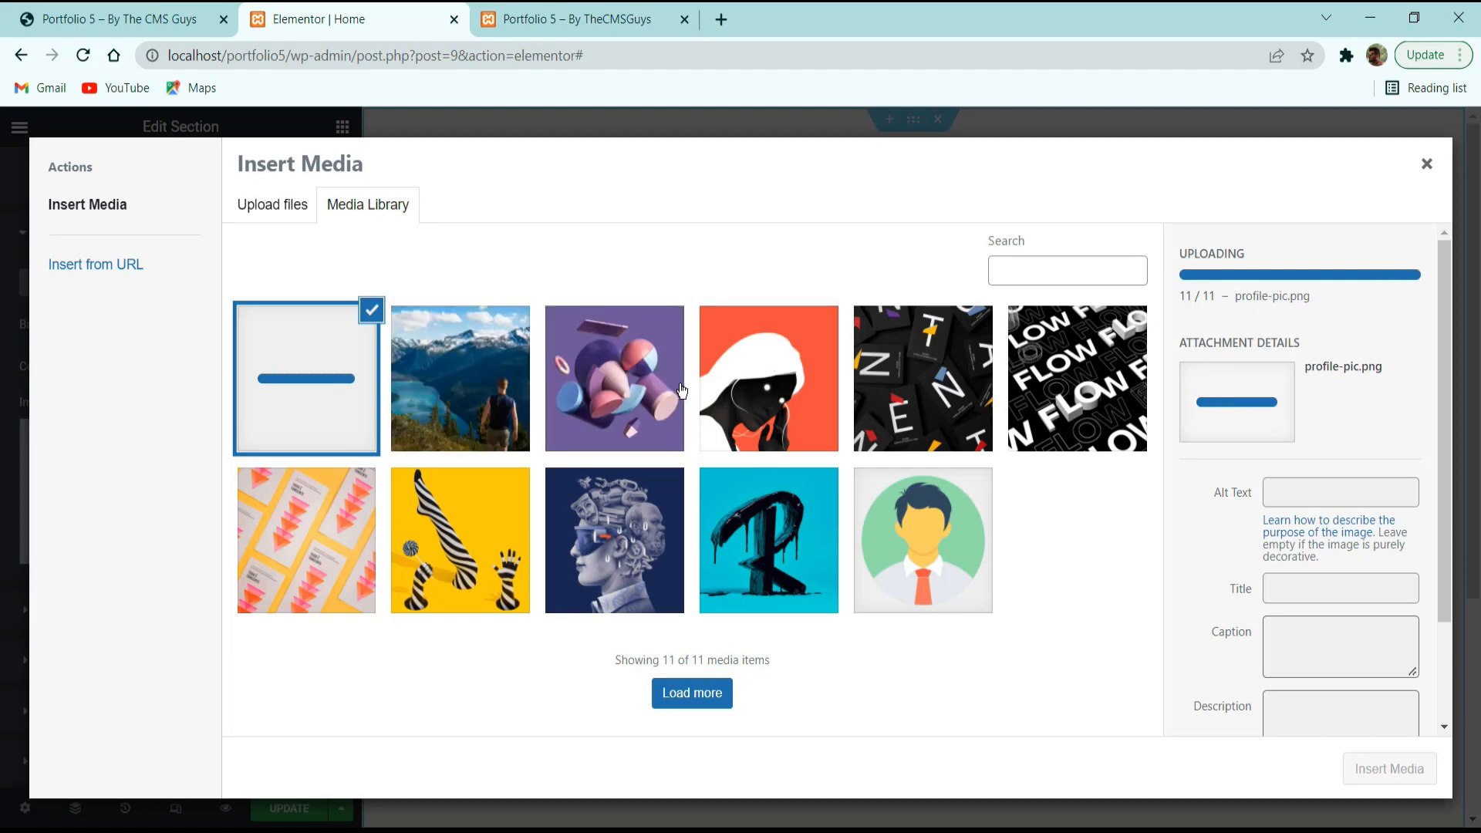
pyautogui.click(478, 409)
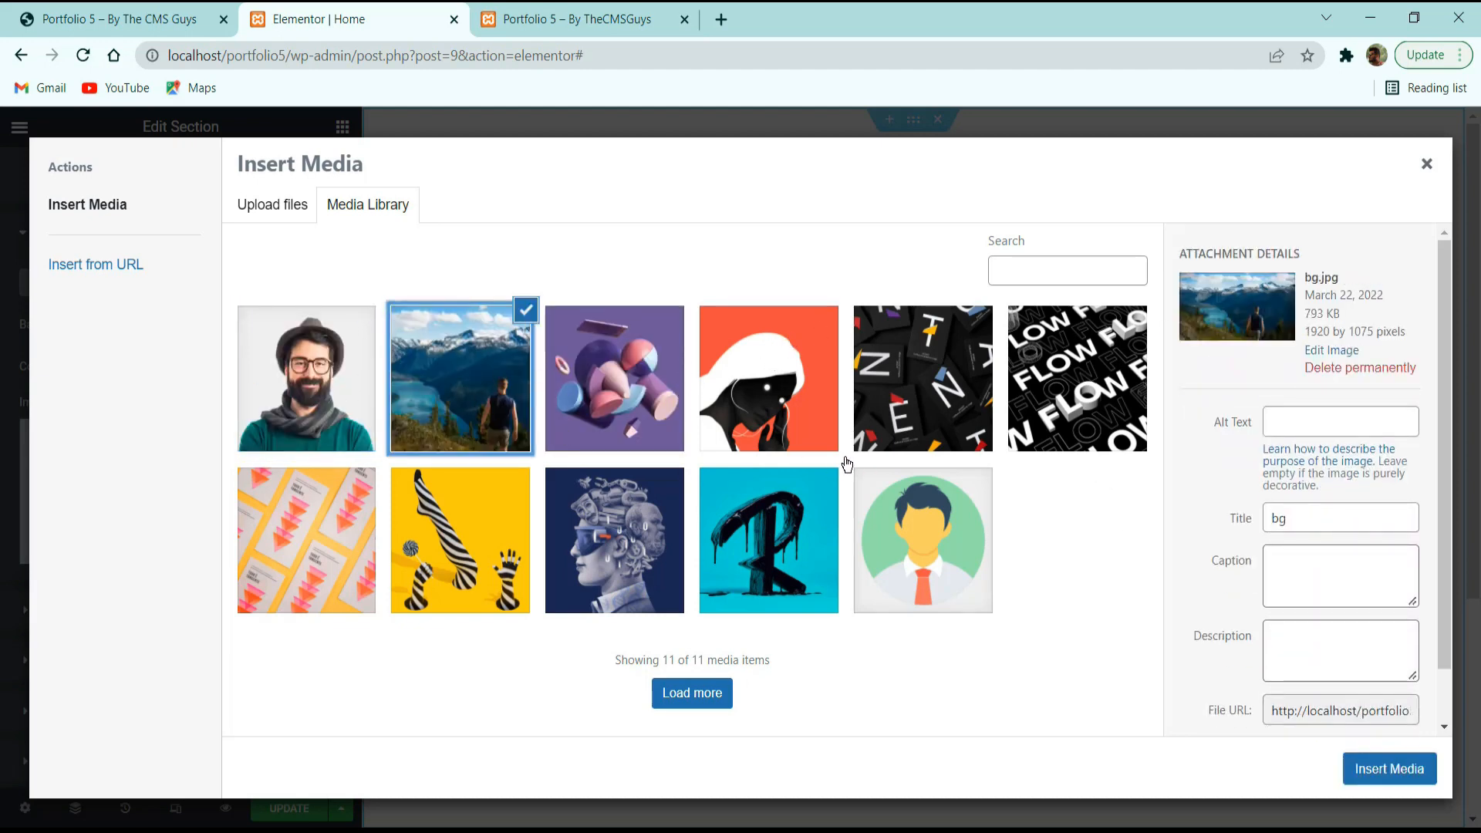
pyautogui.click(1403, 769)
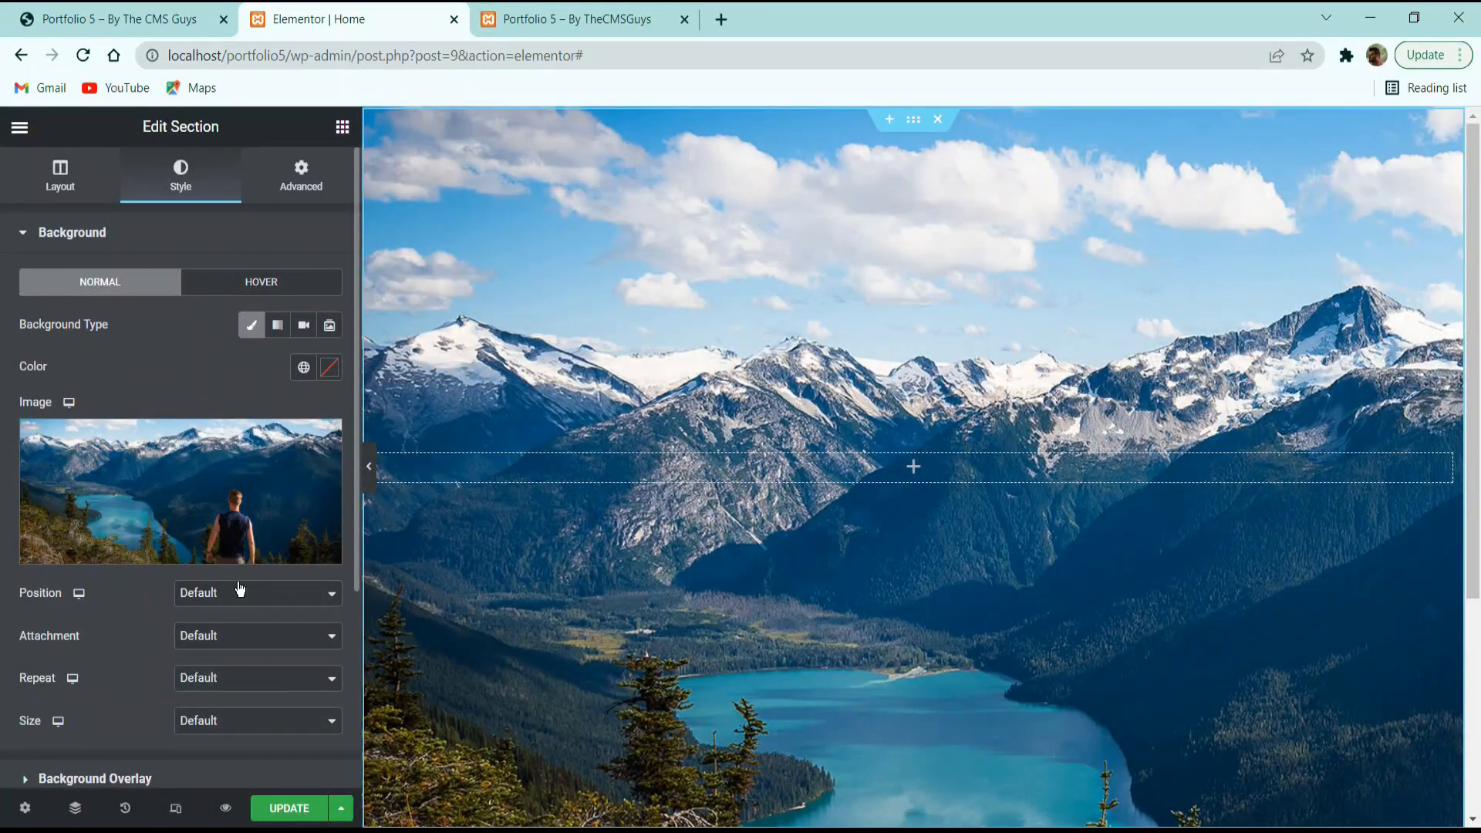
# Set the background to Center Center position, Default attachment, No-repeat and Cover size.
pyautogui.click(240, 590)
pyautogui.click(236, 631)
pyautogui.click(202, 635)
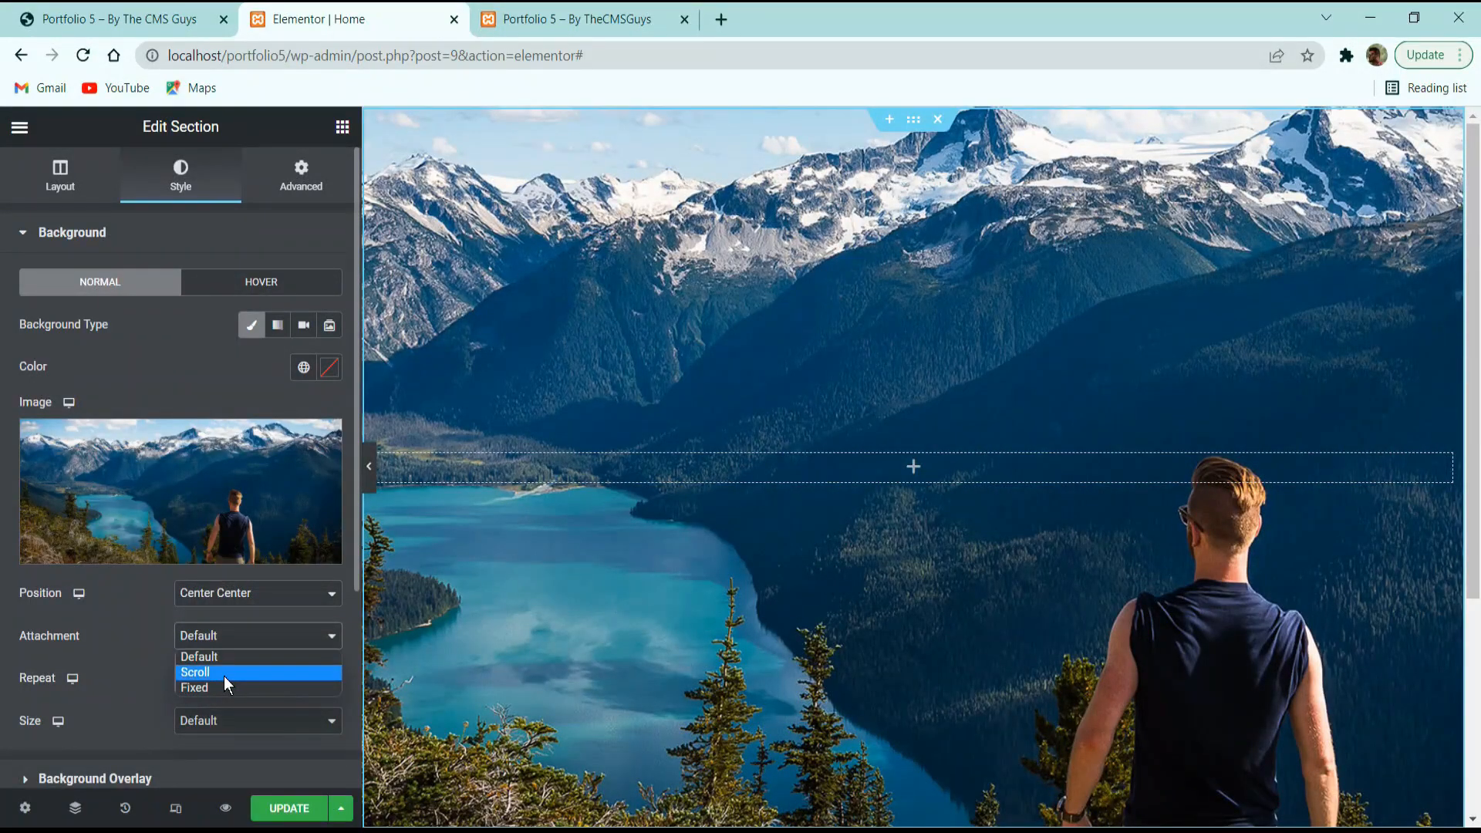
pyautogui.click(220, 658)
pyautogui.click(256, 677)
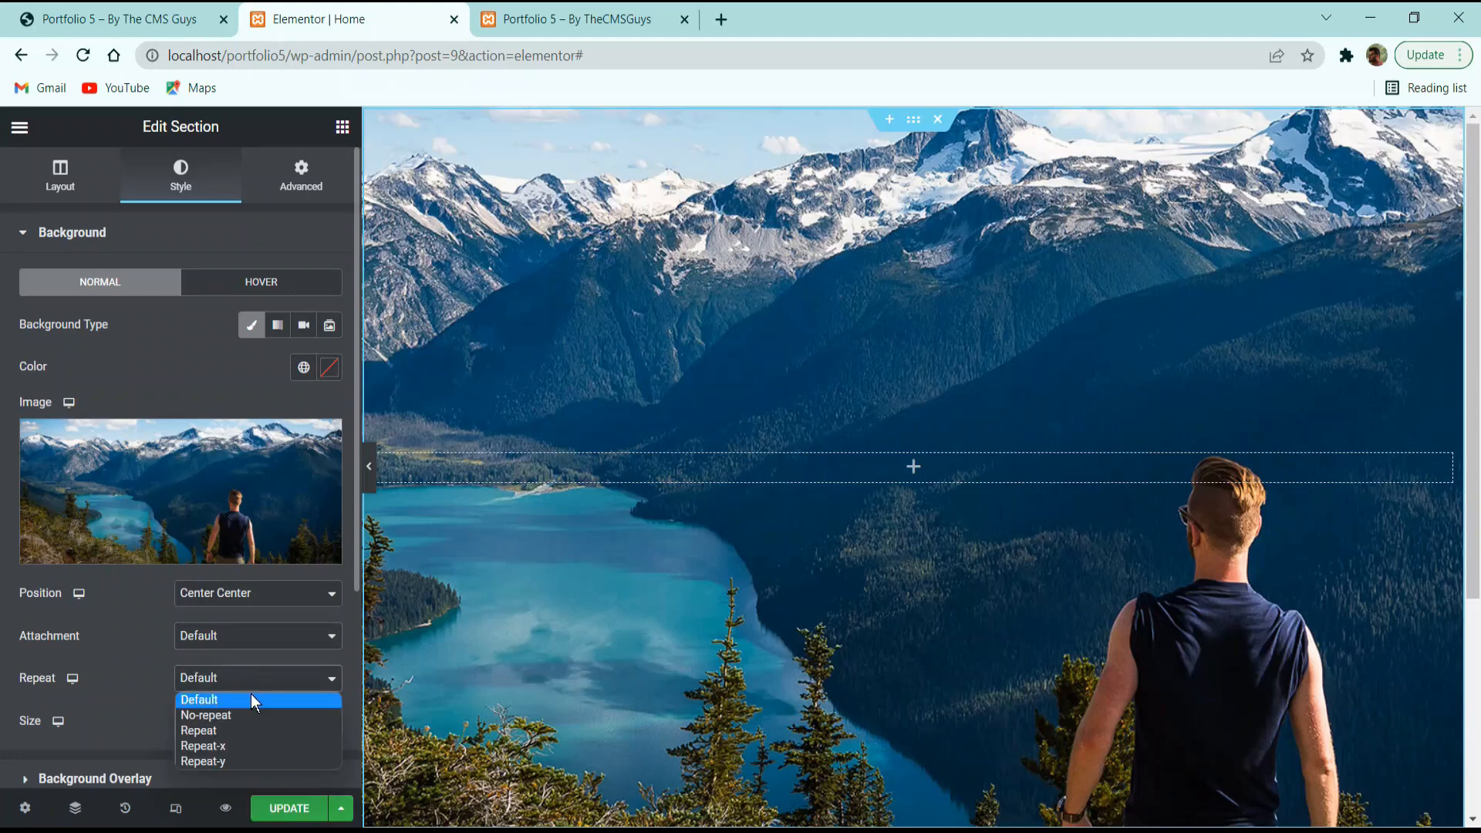
pyautogui.click(237, 713)
pyautogui.scroll(-3, 232, 540)
pyautogui.click(228, 473)
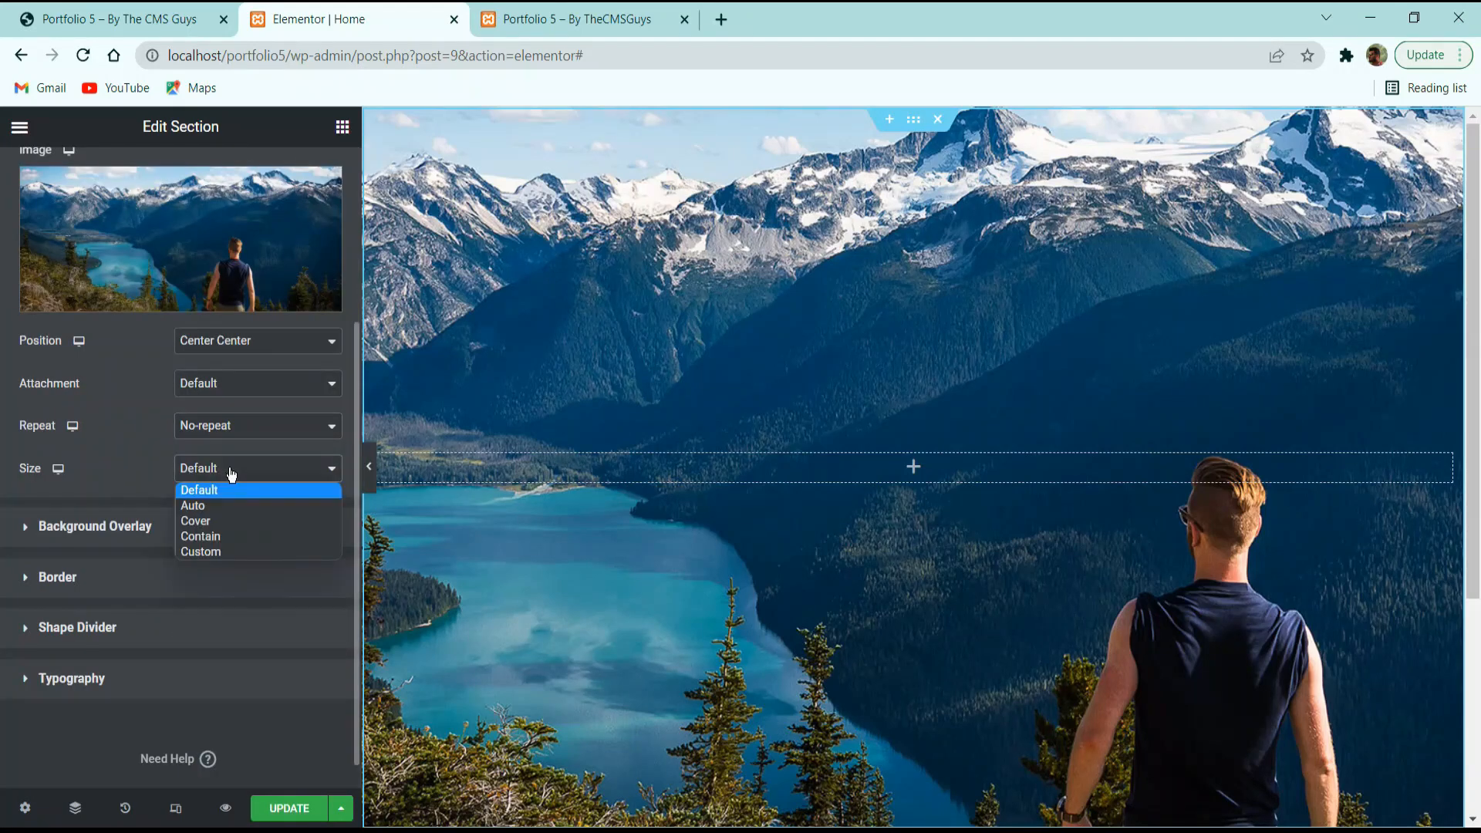
pyautogui.click(229, 523)
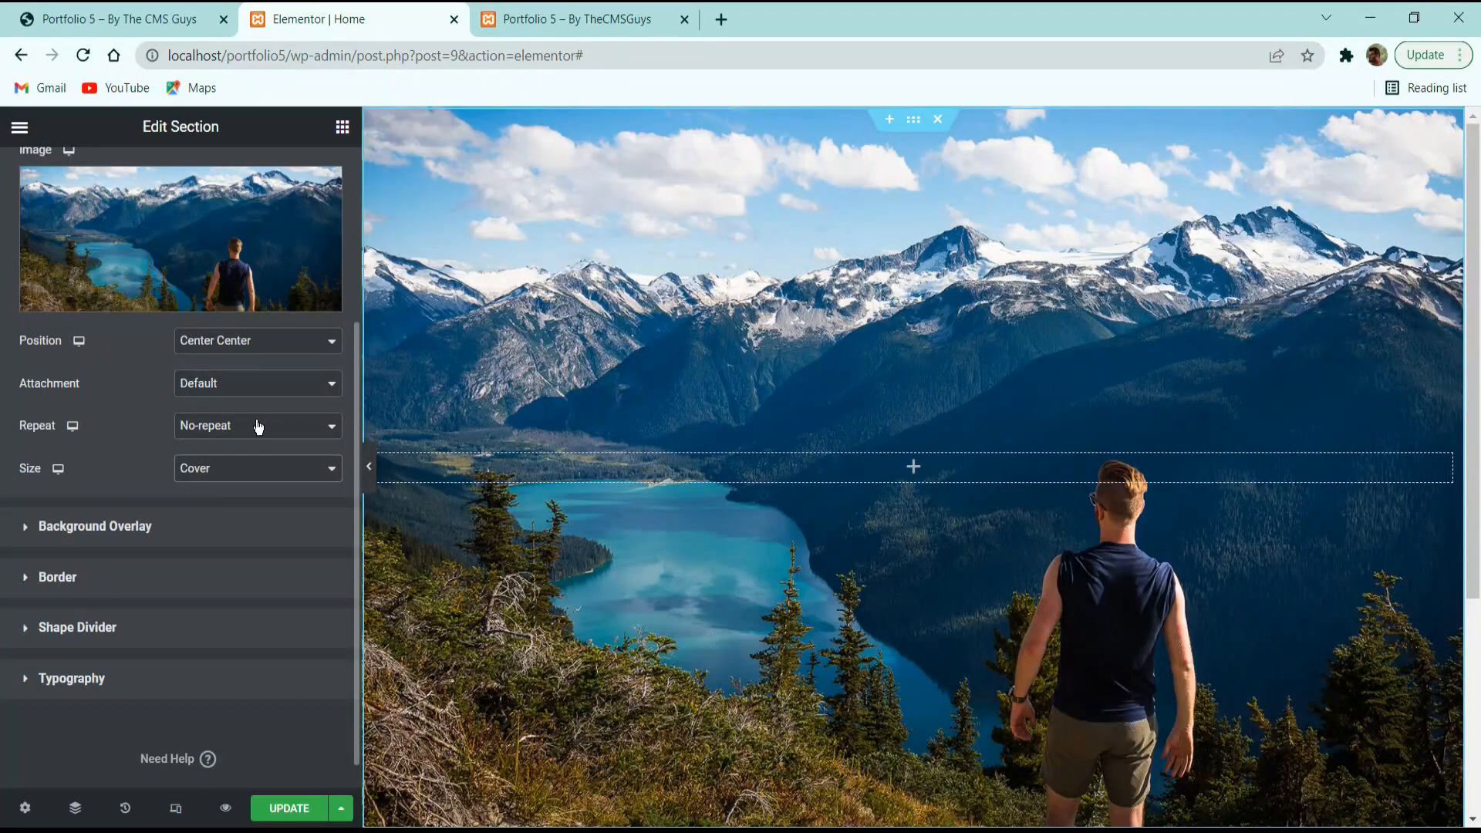
# Compare with the reference site, then expand the Background Overlay settings.
pyautogui.click(109, 20)
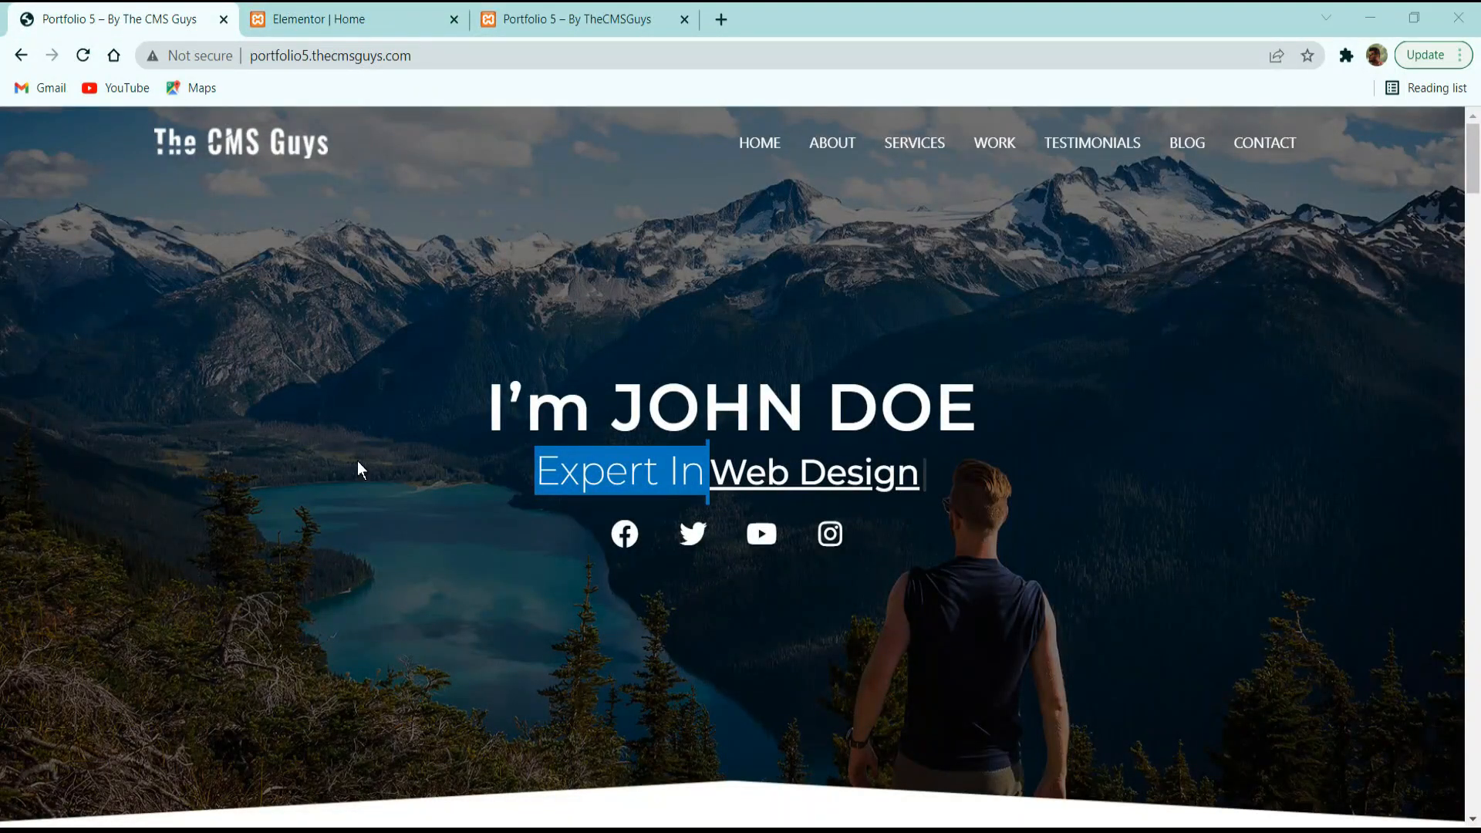
pyautogui.click(394, 15)
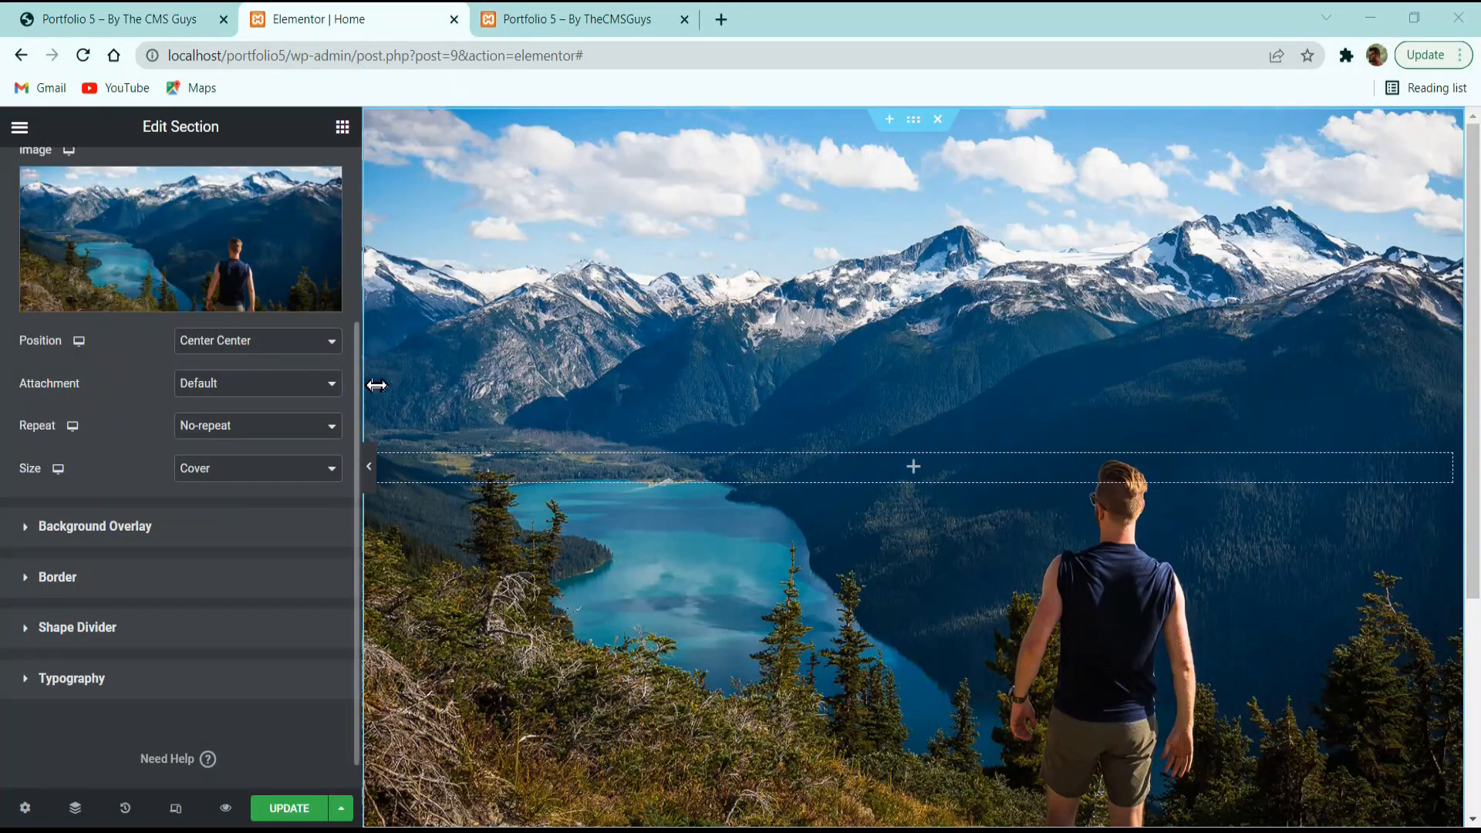
pyautogui.click(124, 526)
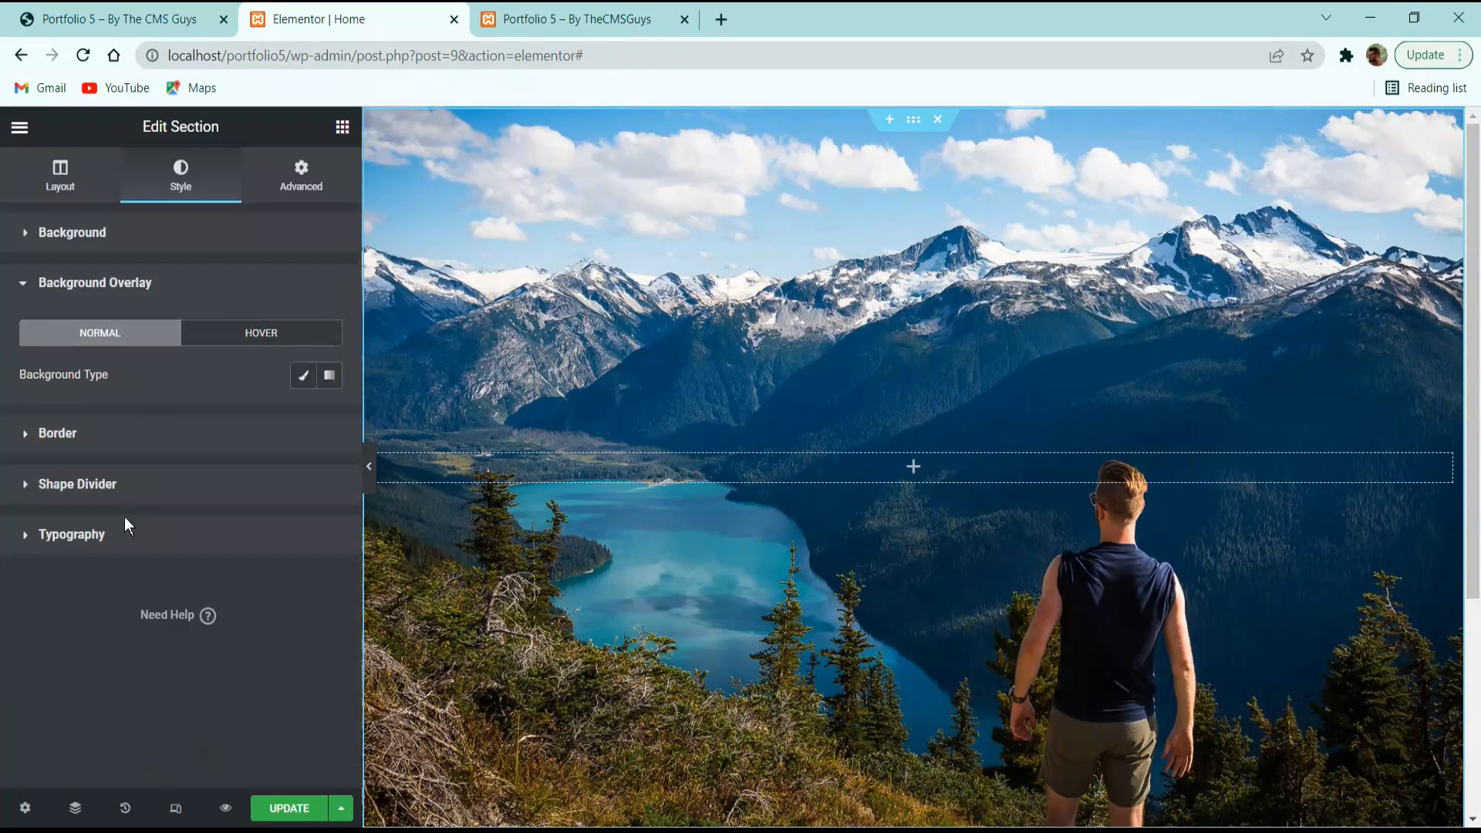
# Add a Classic black (#000000) background overlay at 0.55 opacity.
pyautogui.click(304, 375)
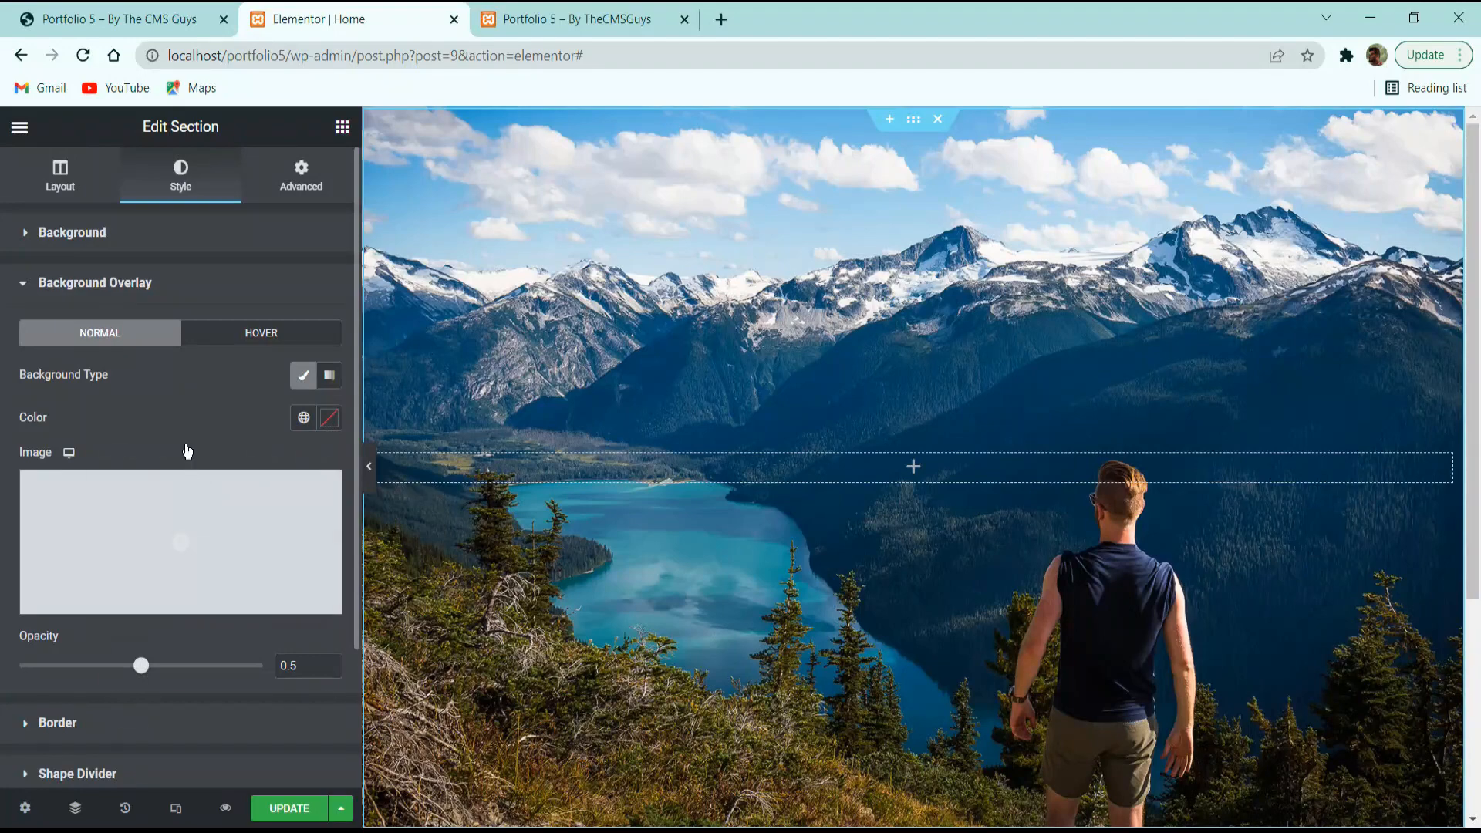
pyautogui.click(121, 609)
pyautogui.moveTo(69, 724); pyautogui.dragTo(35, 757)
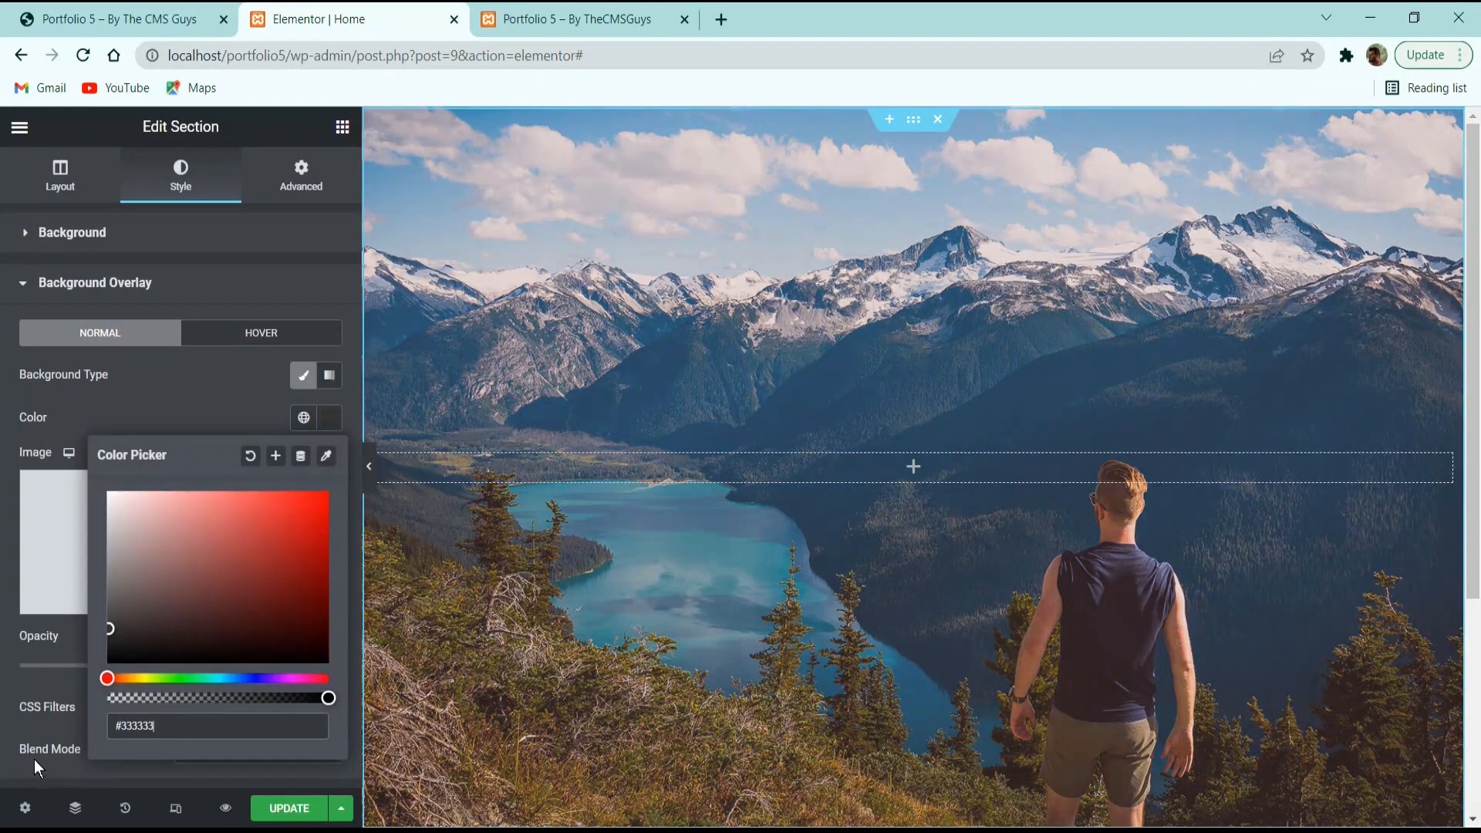
pyautogui.click(108, 392)
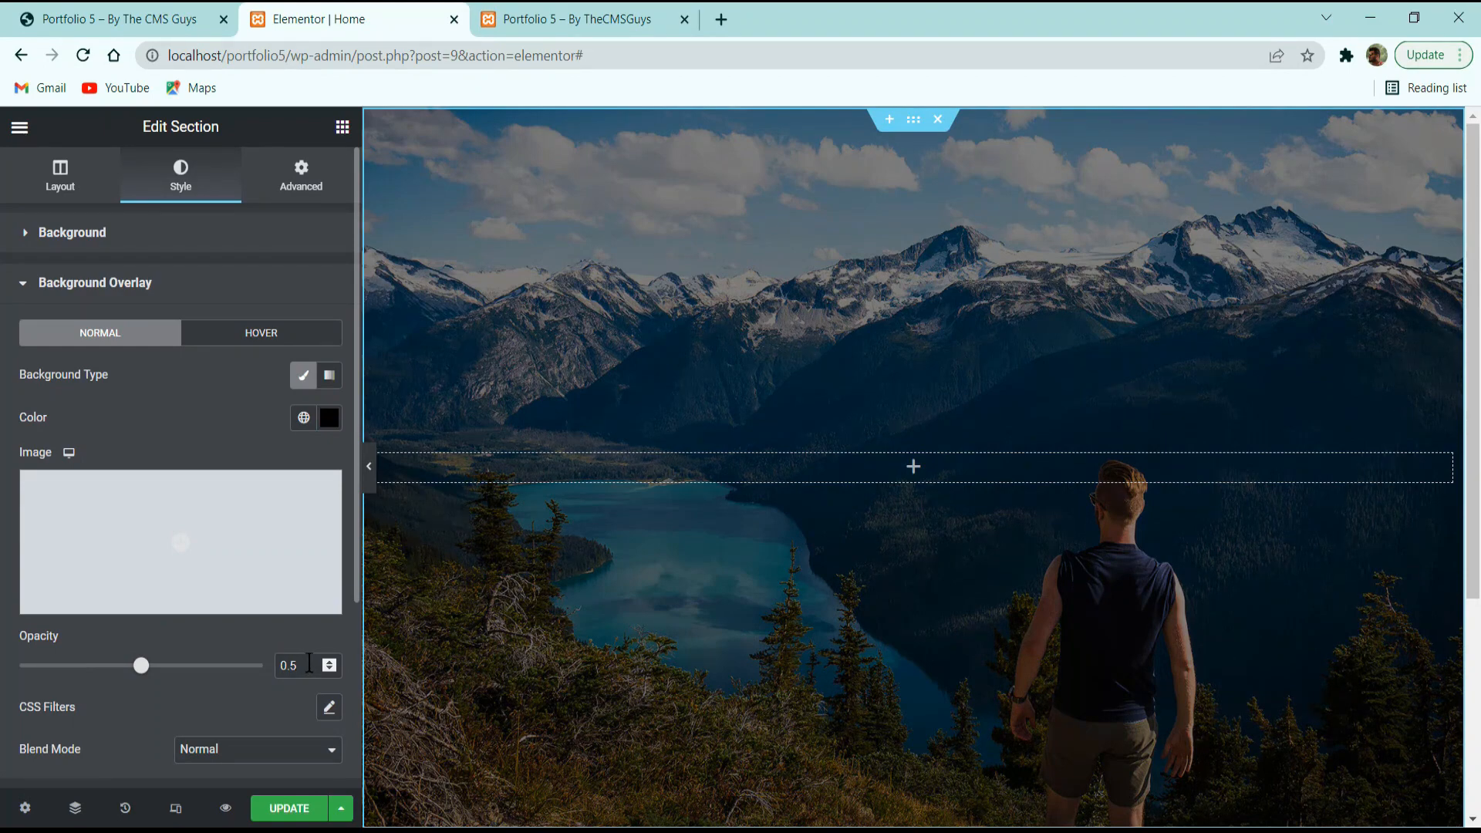
pyautogui.write('5')
pyautogui.scroll(-3, 198, 554)
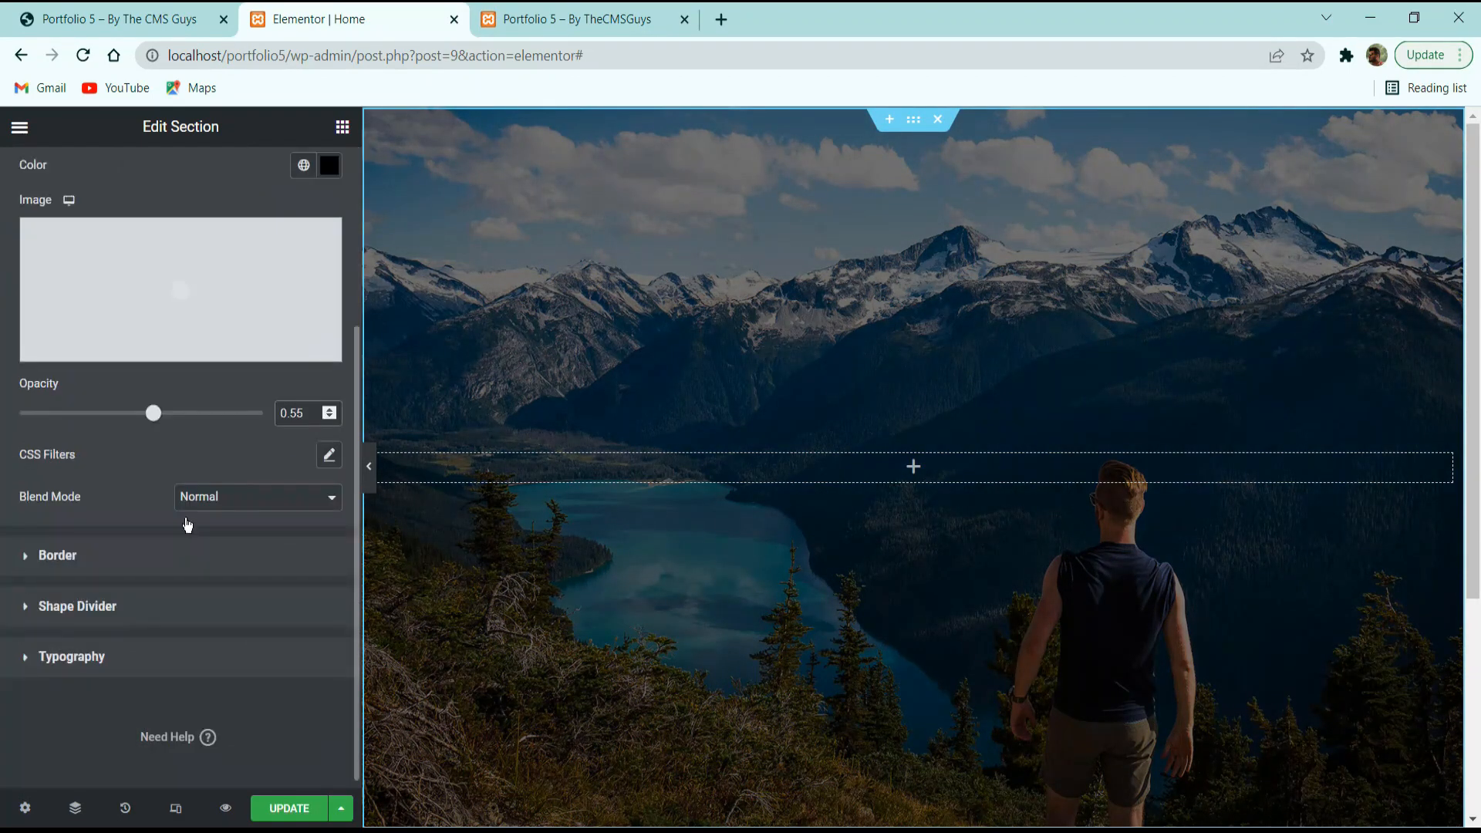
# Check the Border settings and compare the darkened hero with the reference site.
pyautogui.click(105, 557)
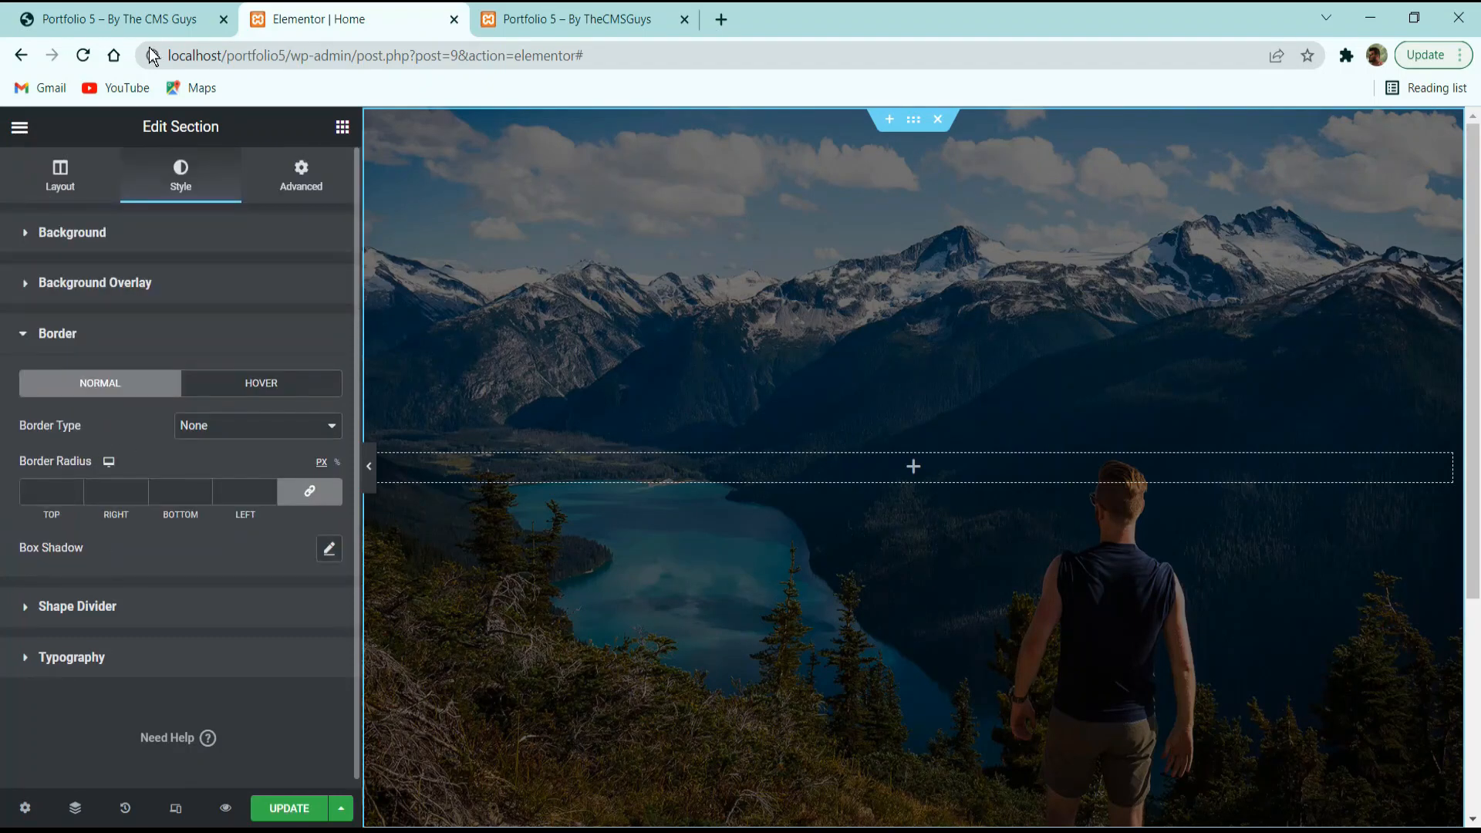
pyautogui.click(92, 19)
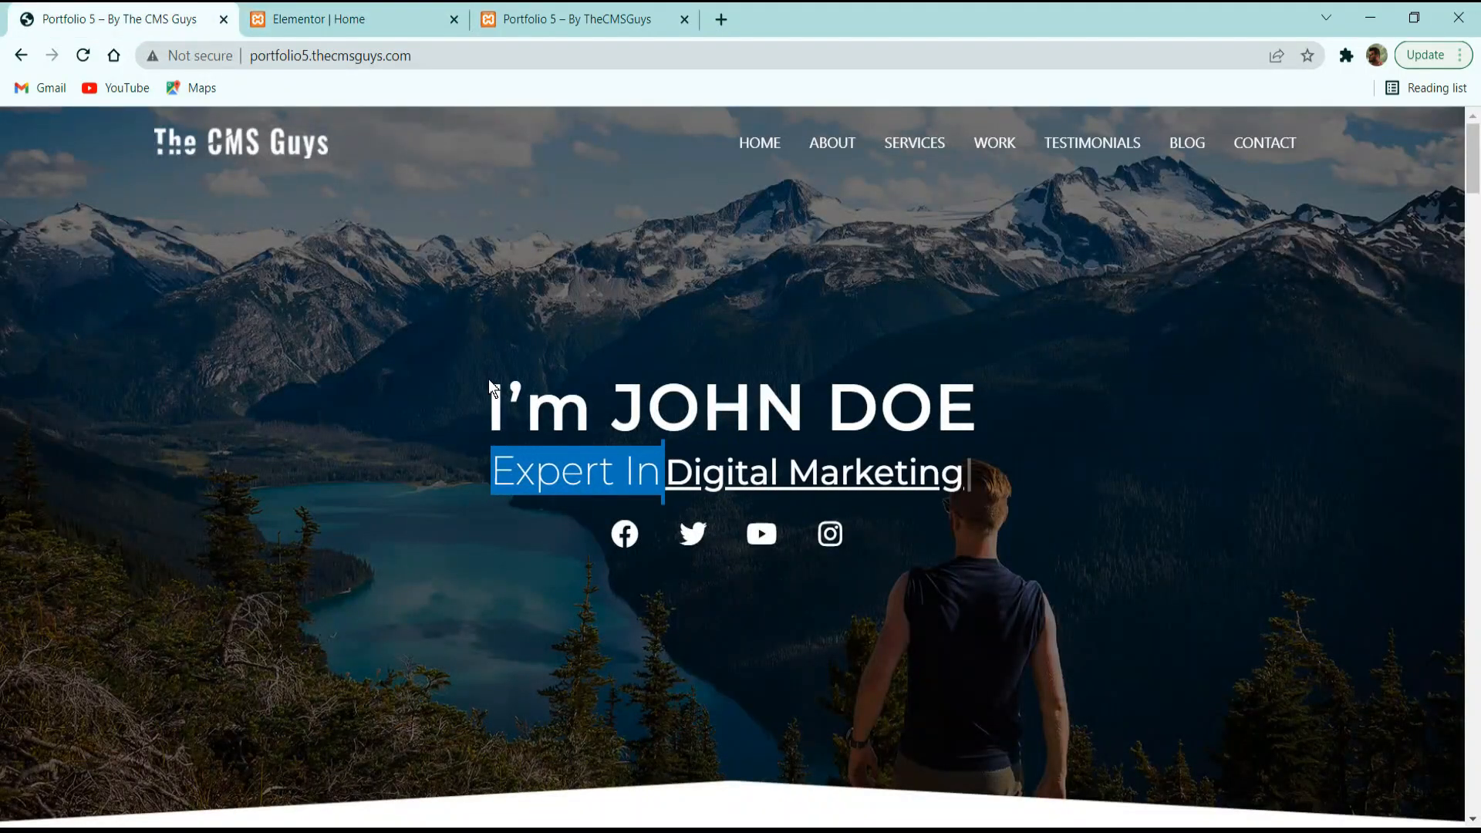
pyautogui.click(340, 19)
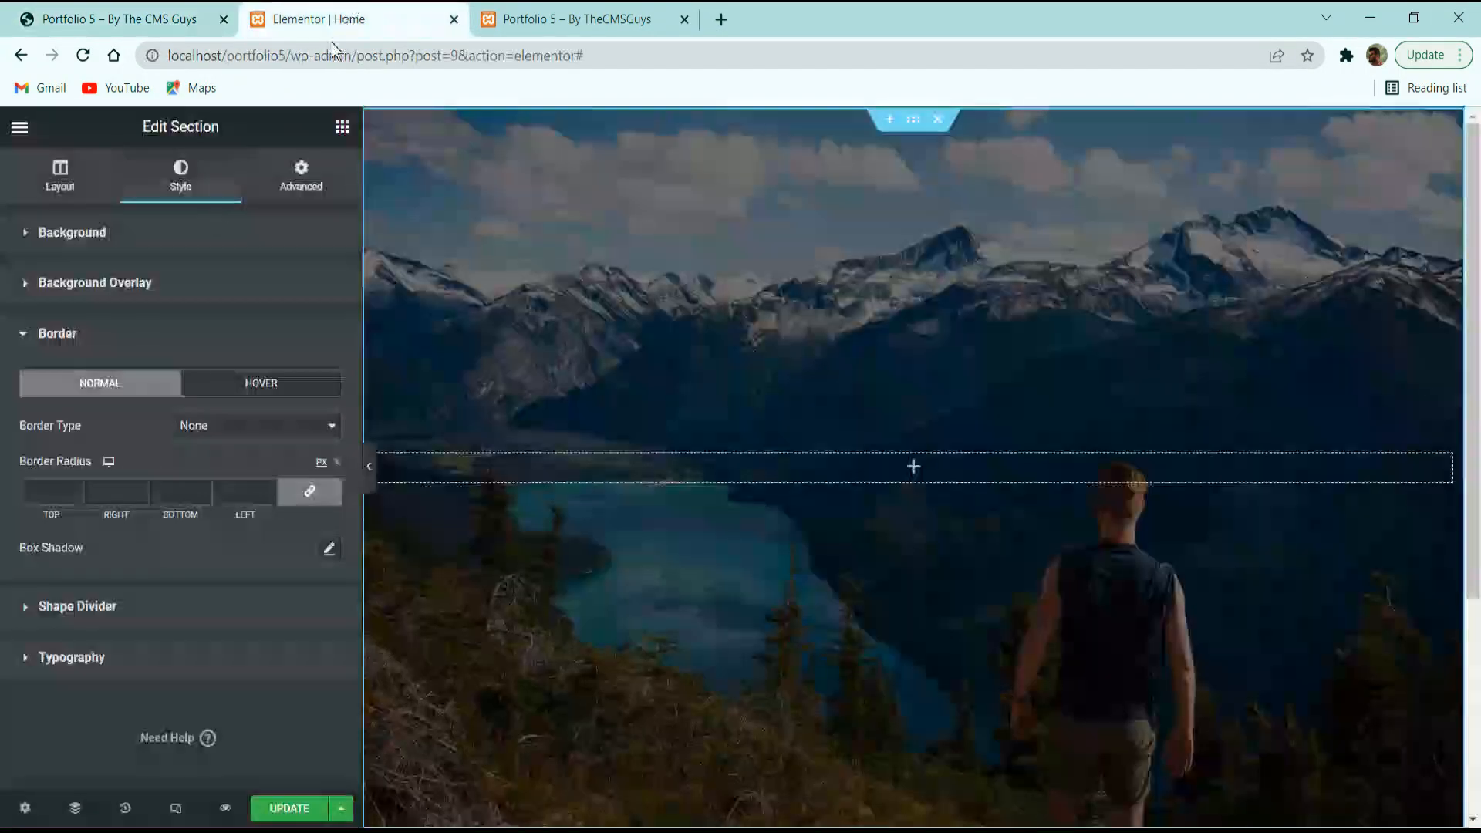
pyautogui.click(87, 603)
# Add a bottom Triangle shape divider with width 114 and height 49, and save.
pyautogui.click(267, 434)
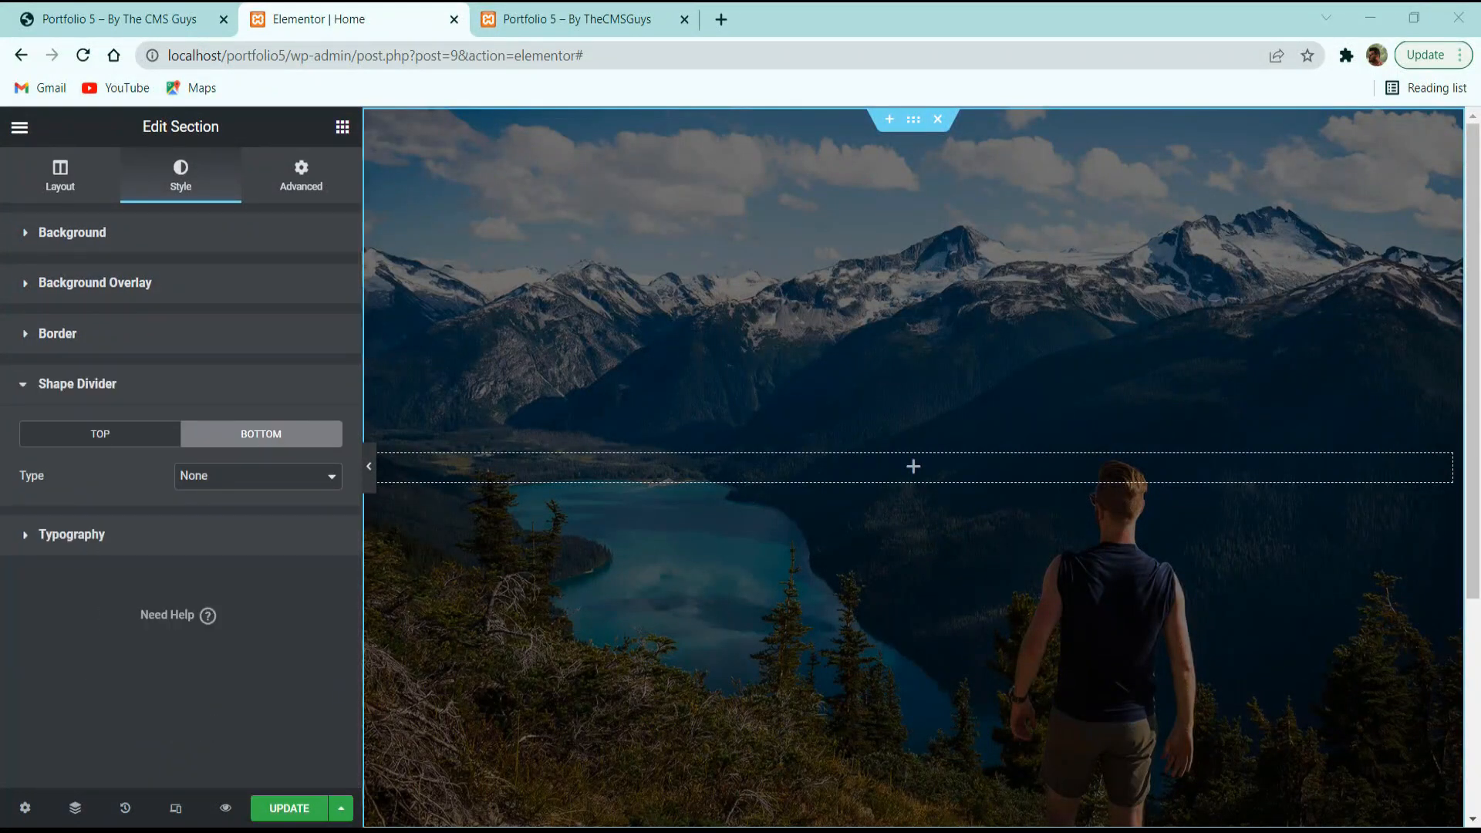
pyautogui.click(210, 486)
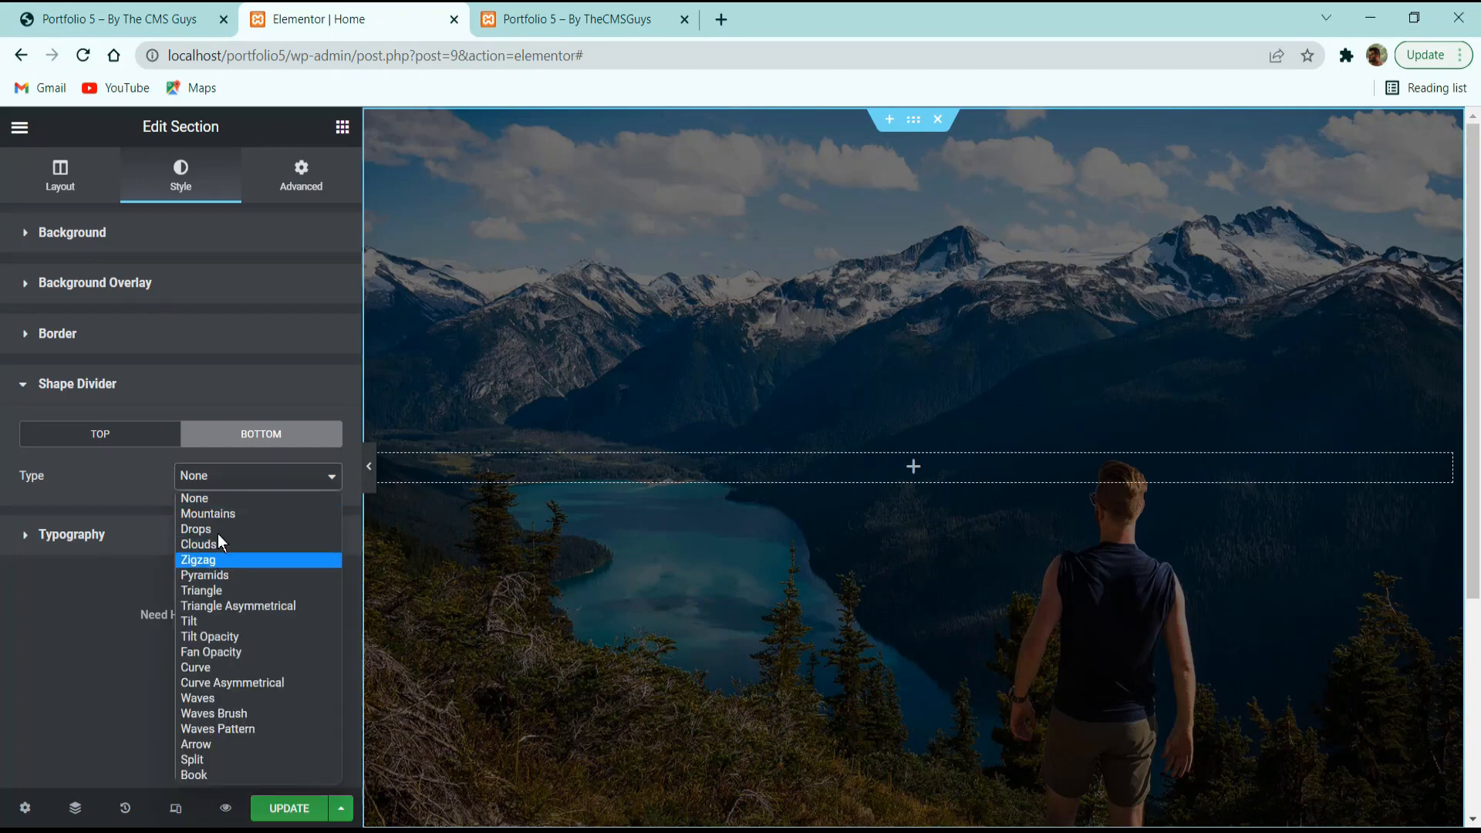
pyautogui.click(215, 594)
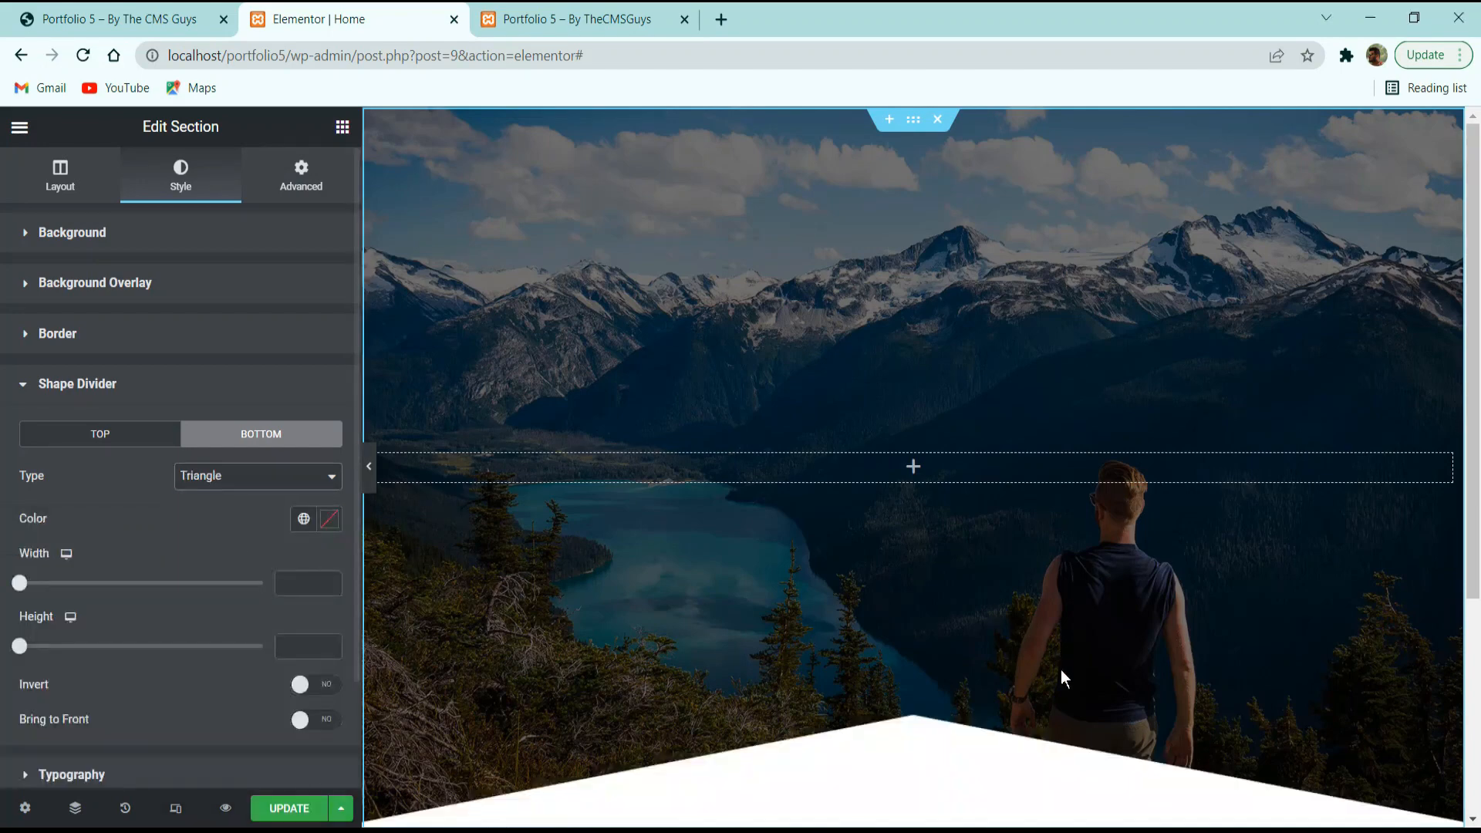
pyautogui.moveTo(21, 589)
pyautogui.mouseDown()
pyautogui.moveTo(86, 591)
pyautogui.moveTo(35, 607)
pyautogui.mouseUp()
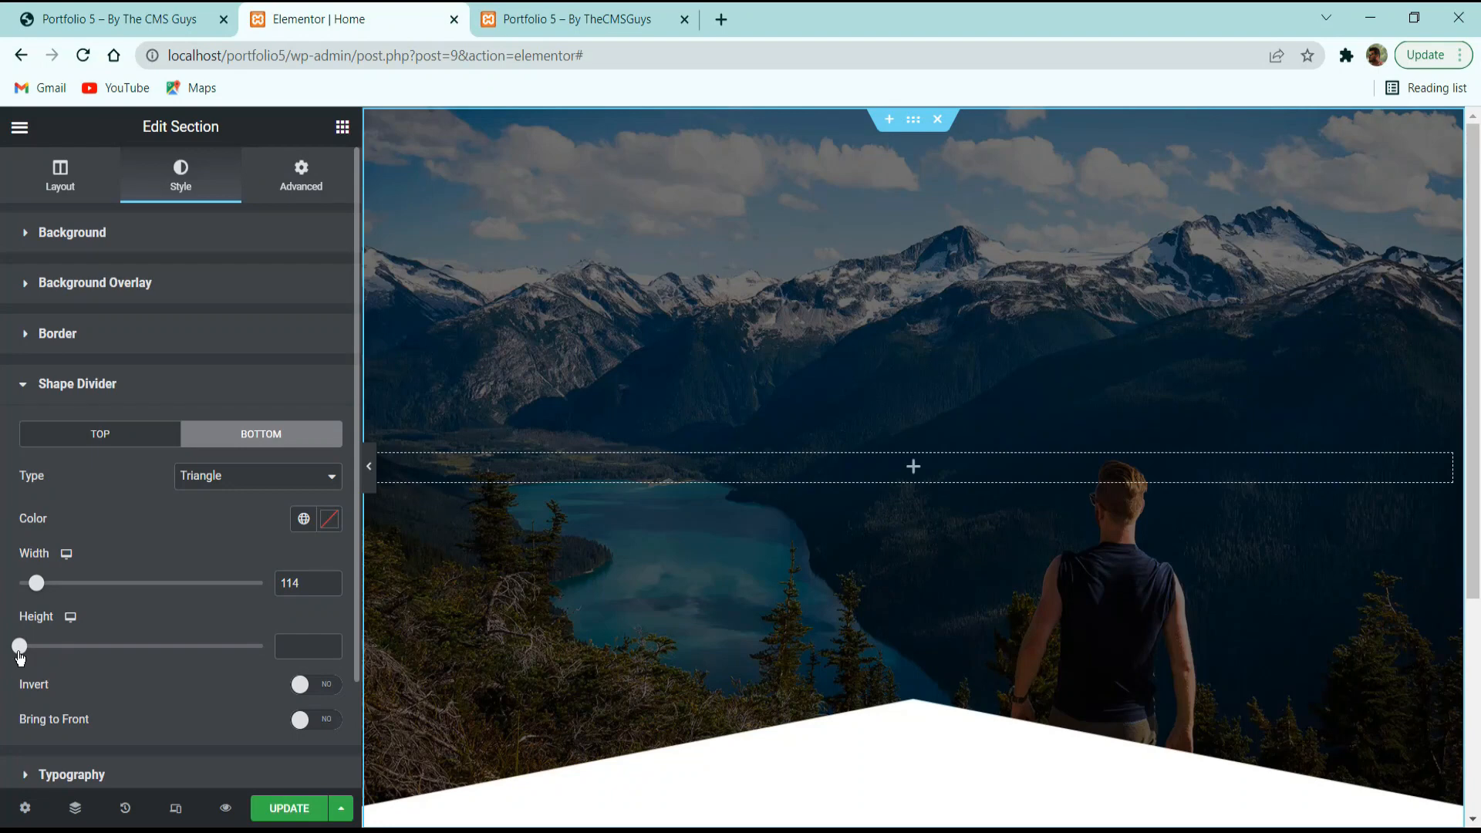
pyautogui.moveTo(20, 657); pyautogui.dragTo(51, 655)
pyautogui.click(280, 648)
pyautogui.write('49')
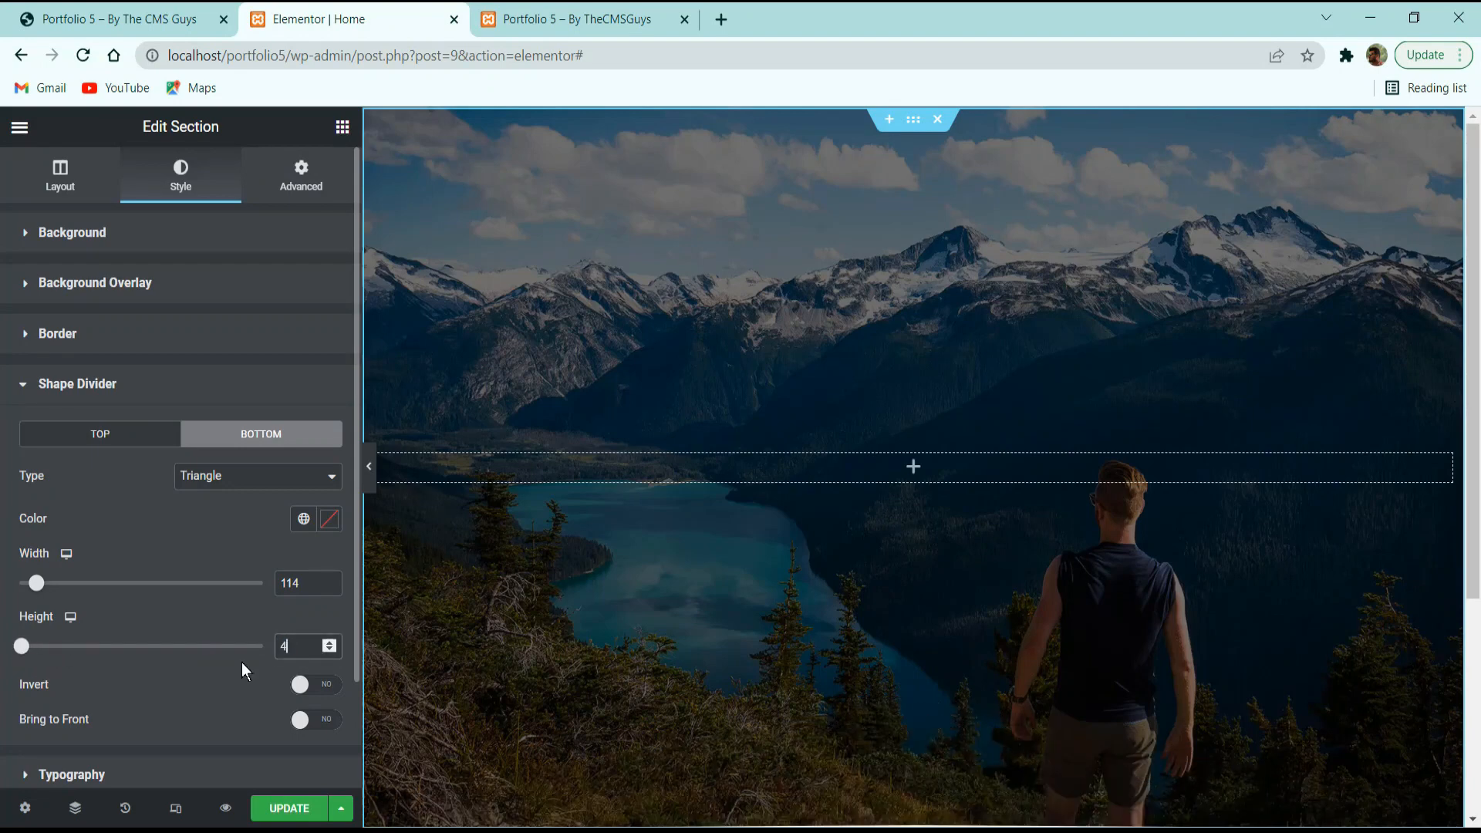
pyautogui.click(303, 810)
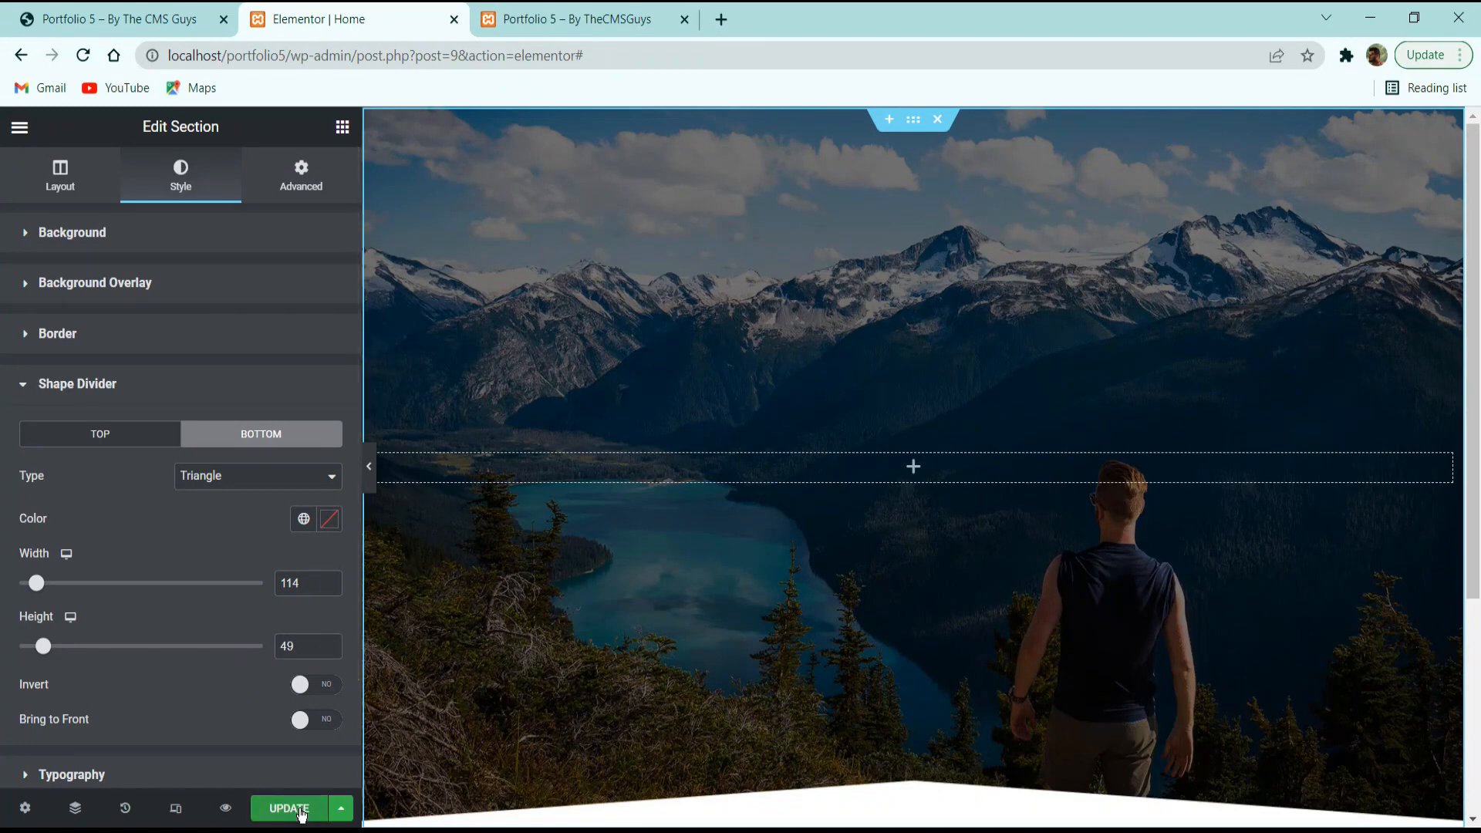
# Select the hero name heading text on the live reference site for reuse.
pyautogui.click(300, 176)
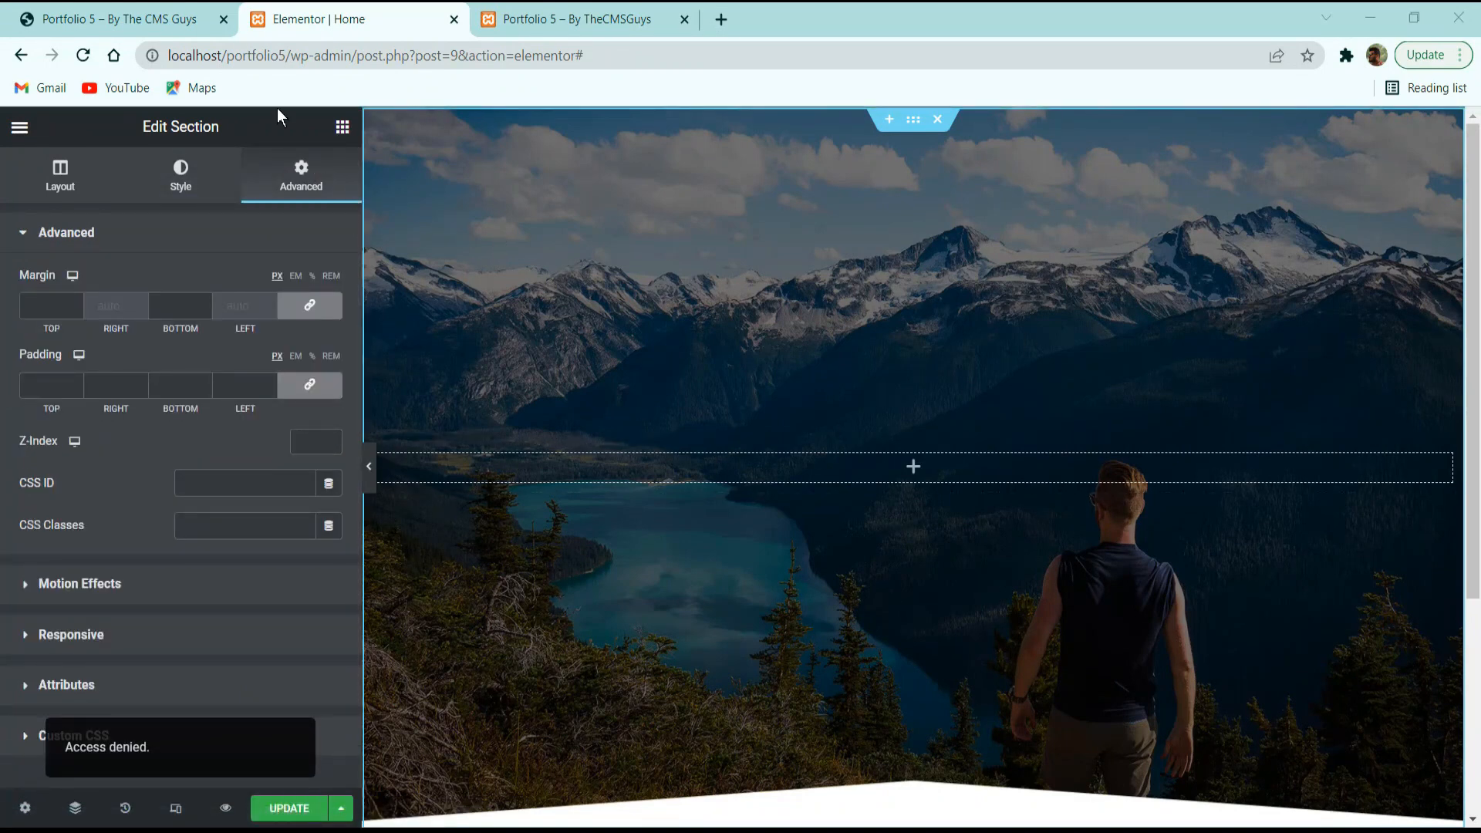
pyautogui.click(135, 17)
pyautogui.tripleClick(600, 425)
pyautogui.hotkey('ctrl', 'c')
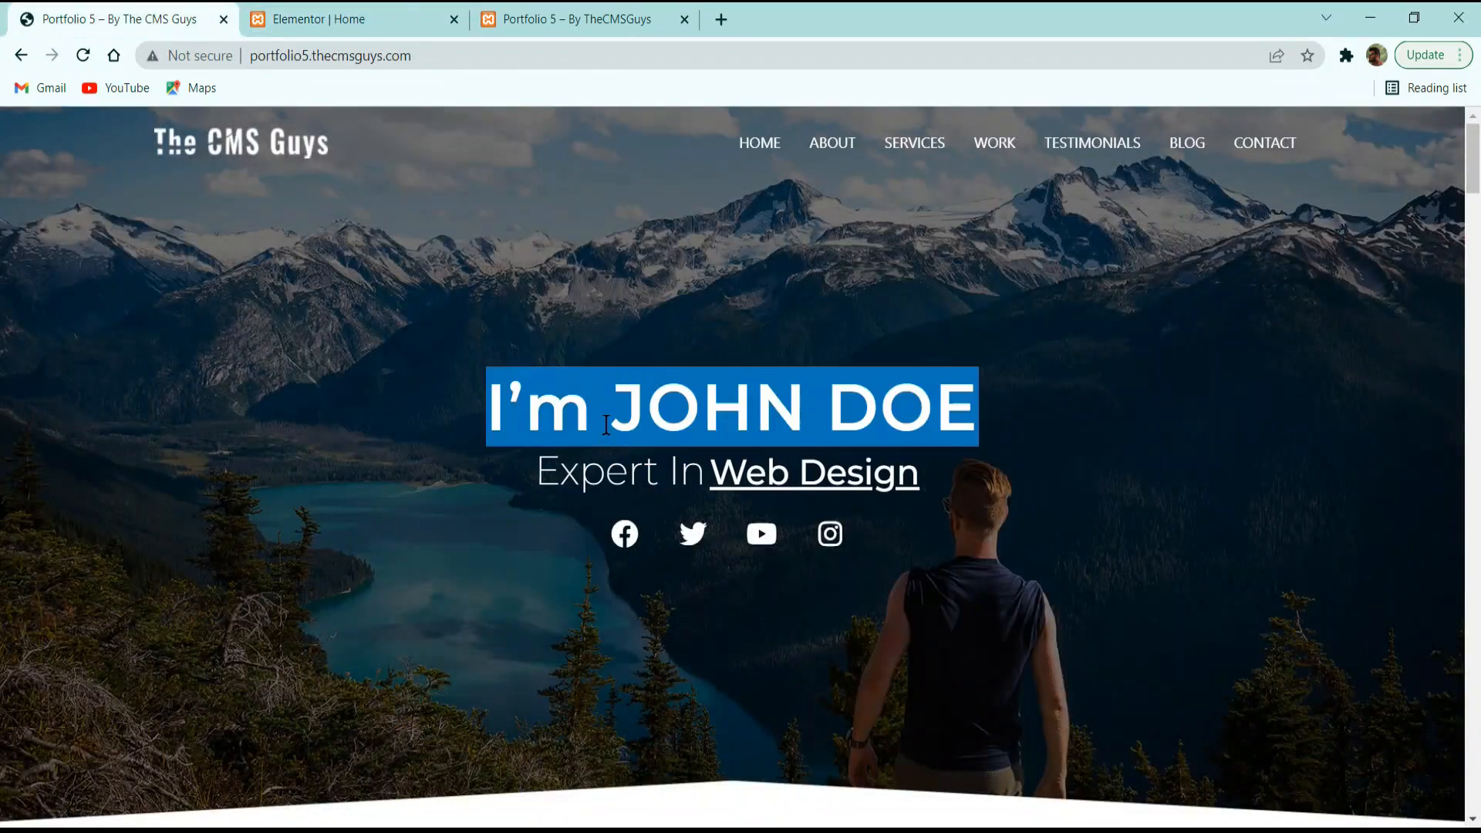
pyautogui.click(337, 11)
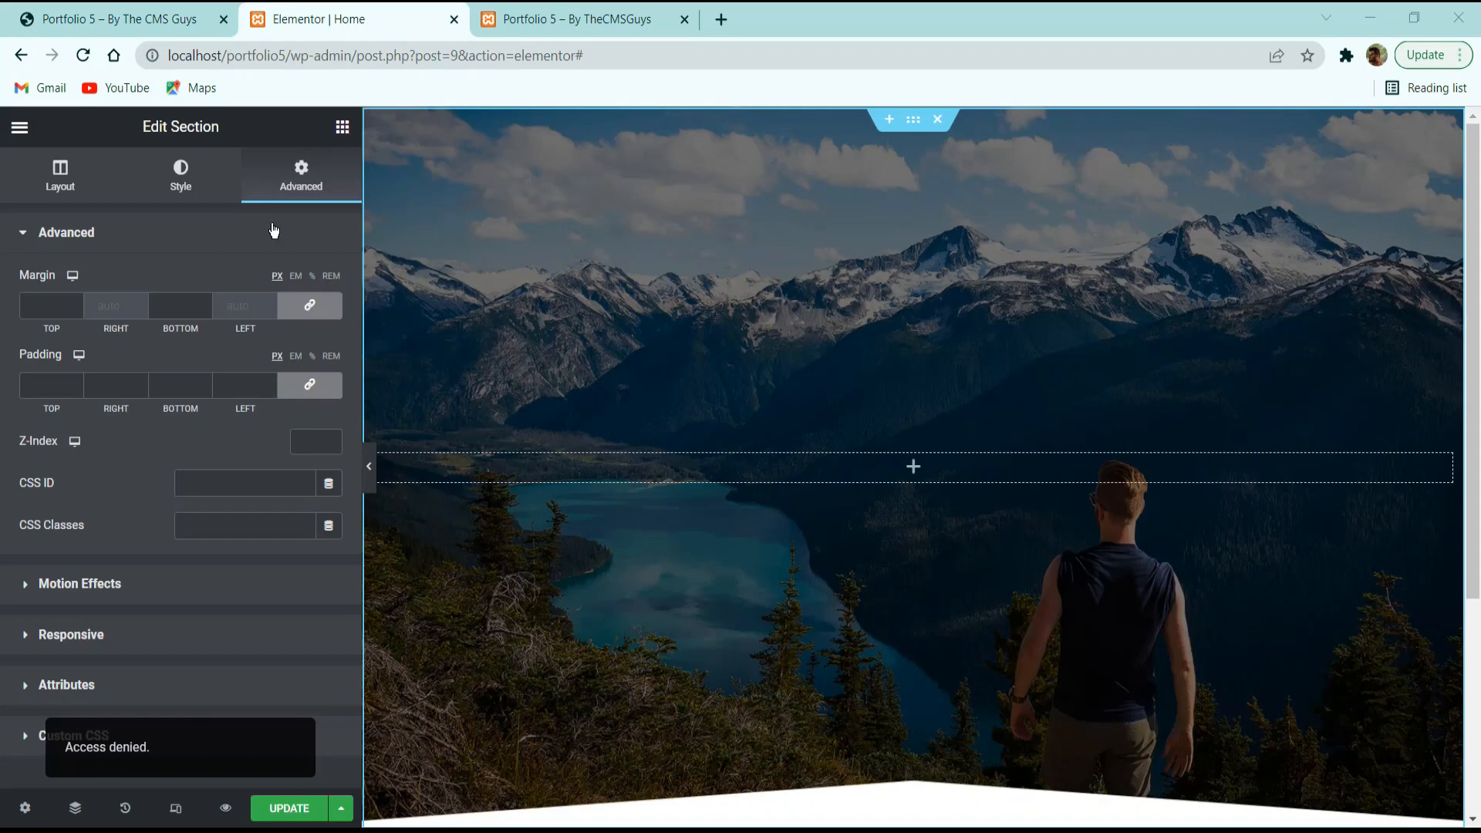
pyautogui.click(343, 127)
# Add a Heading widget to the hero with the pasted name, centred.
pyautogui.moveTo(262, 334); pyautogui.dragTo(754, 470)
pyautogui.click(226, 365)
pyautogui.hotkey('ctrl', 'a')
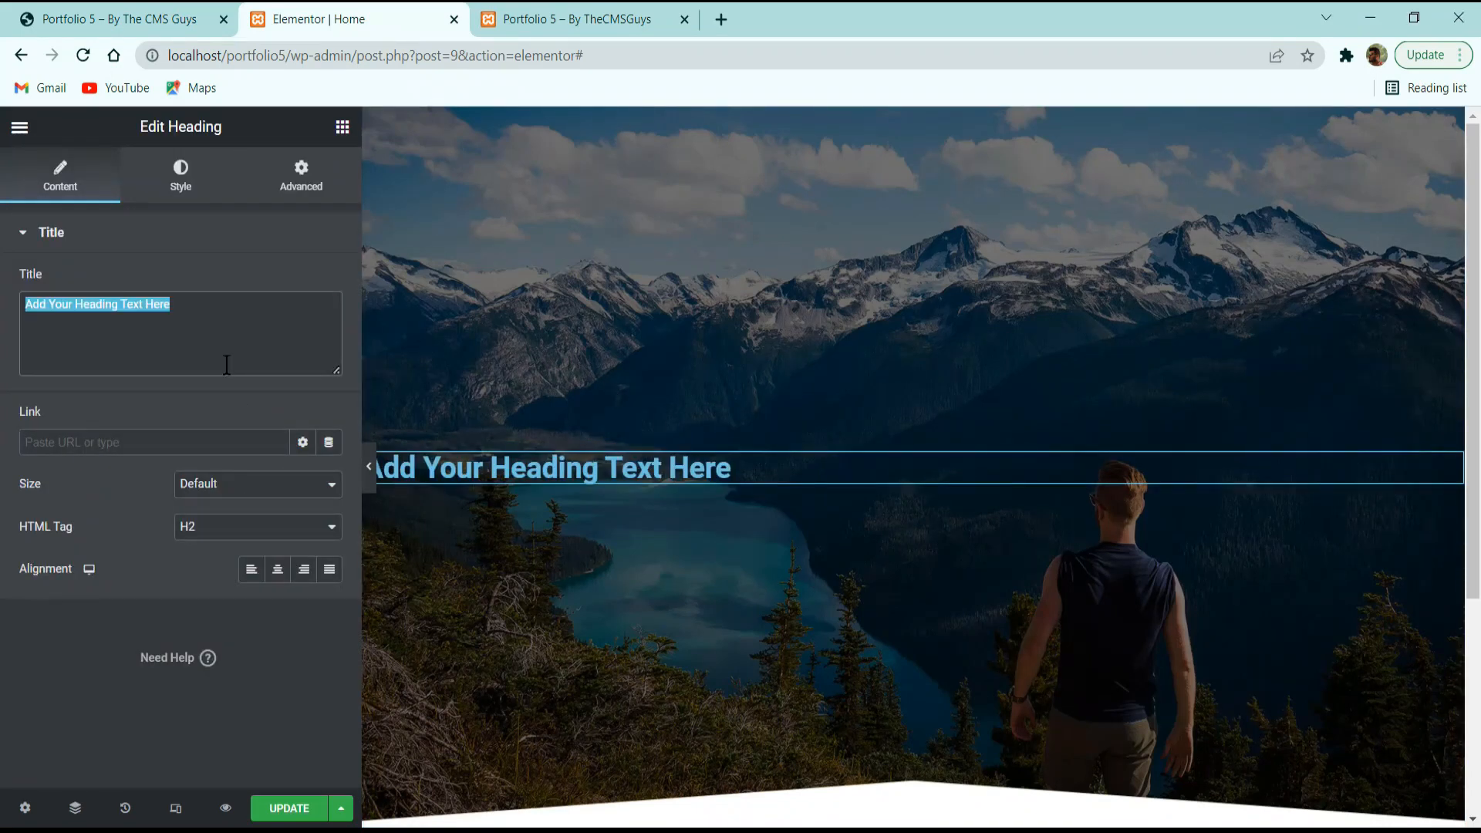
pyautogui.hotkey('ctrl', 'v')
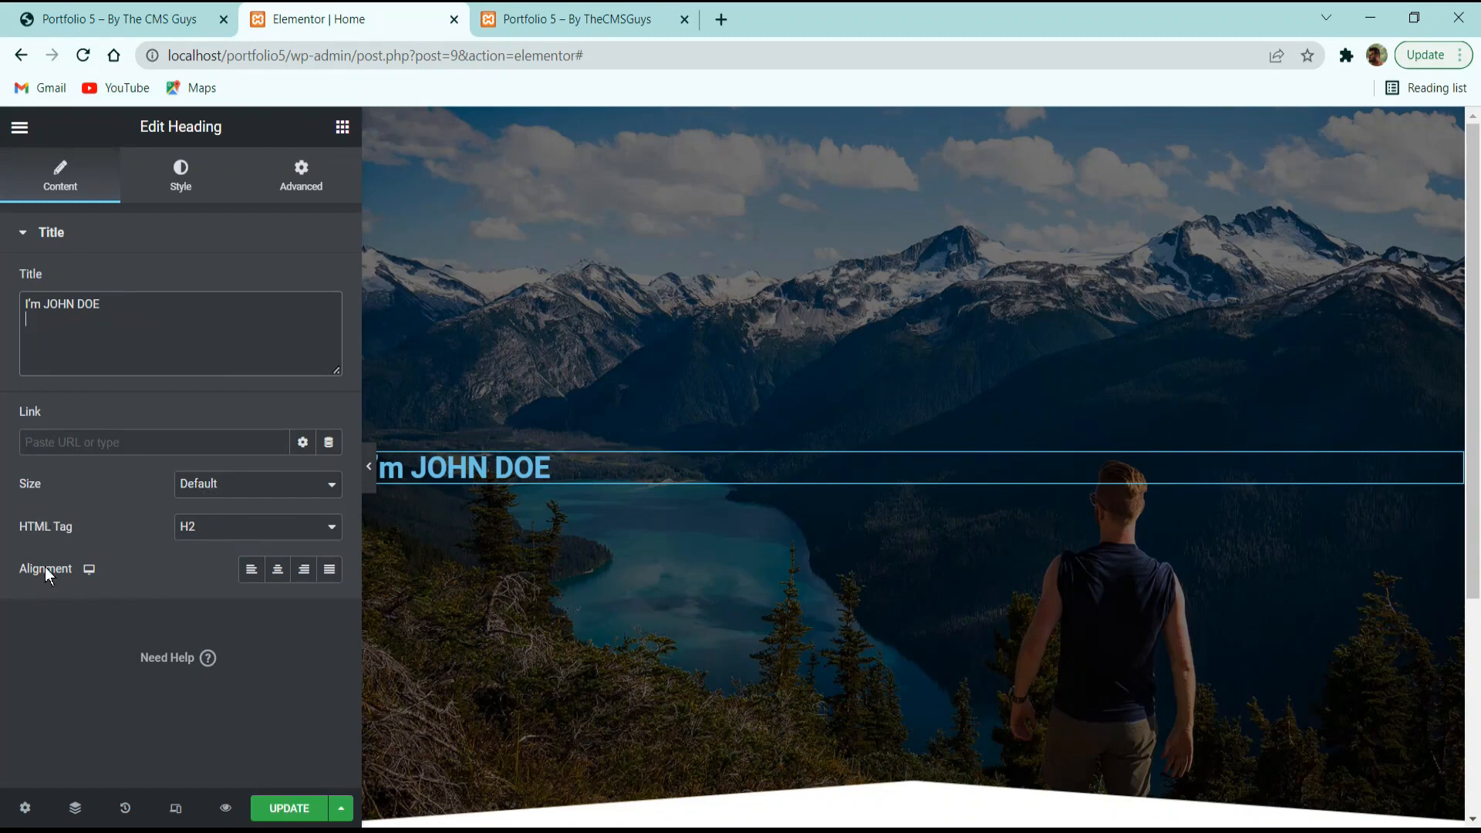
pyautogui.click(275, 572)
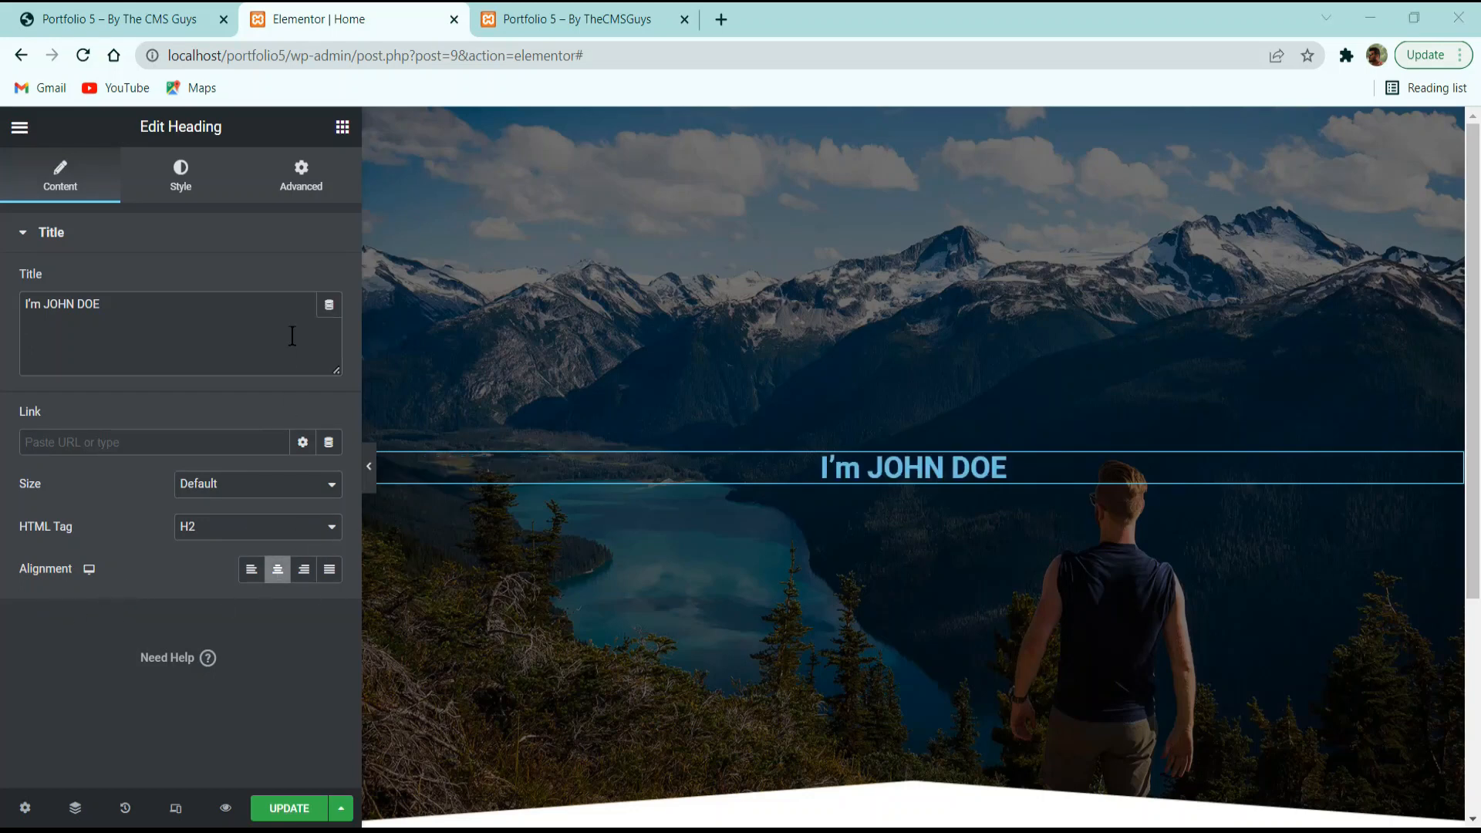
# Colour the heading text white.
pyautogui.click(194, 182)
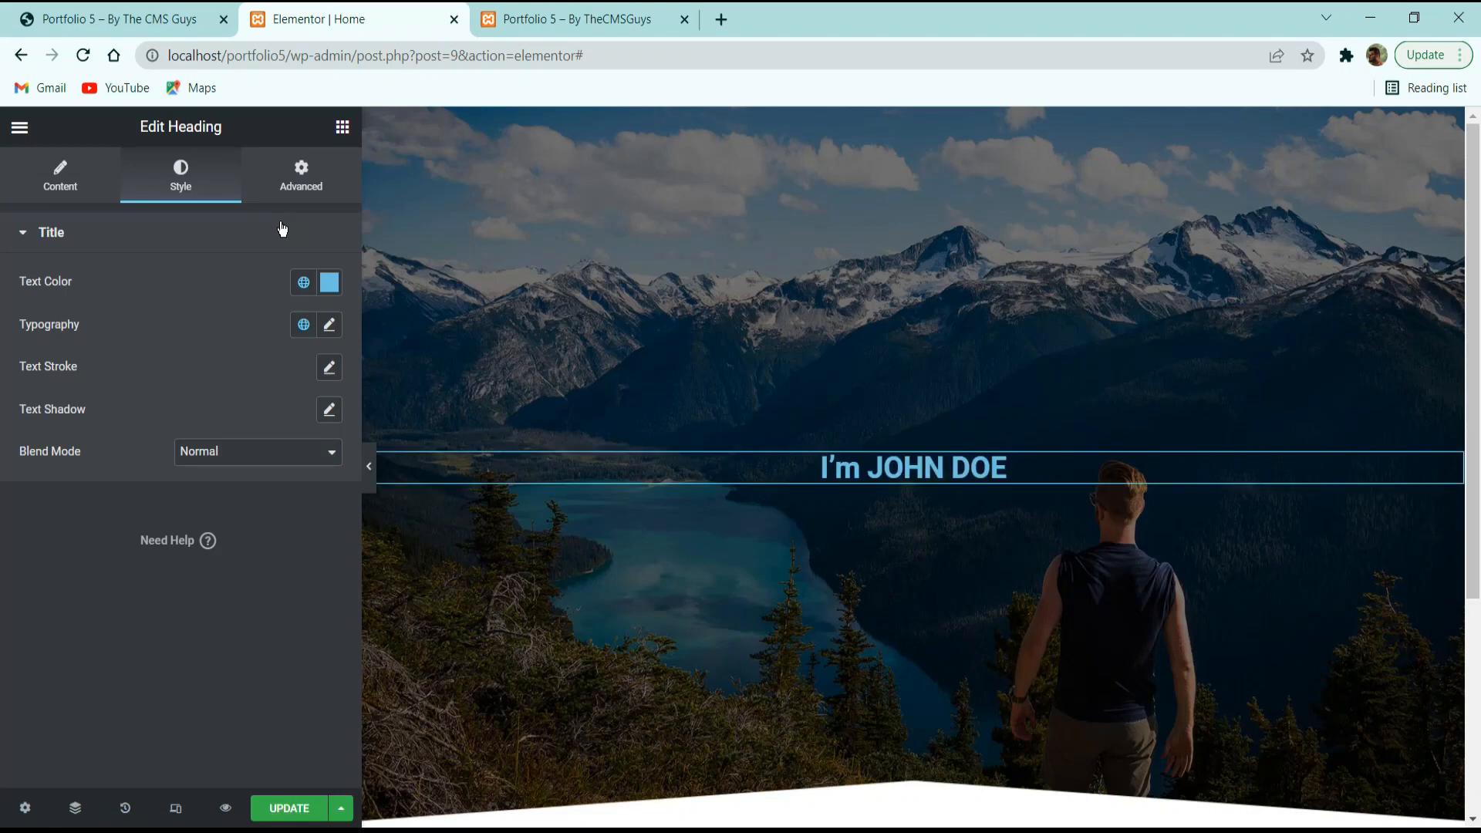
pyautogui.click(330, 282)
pyautogui.moveTo(285, 430); pyautogui.dragTo(26, 250)
pyautogui.click(122, 235)
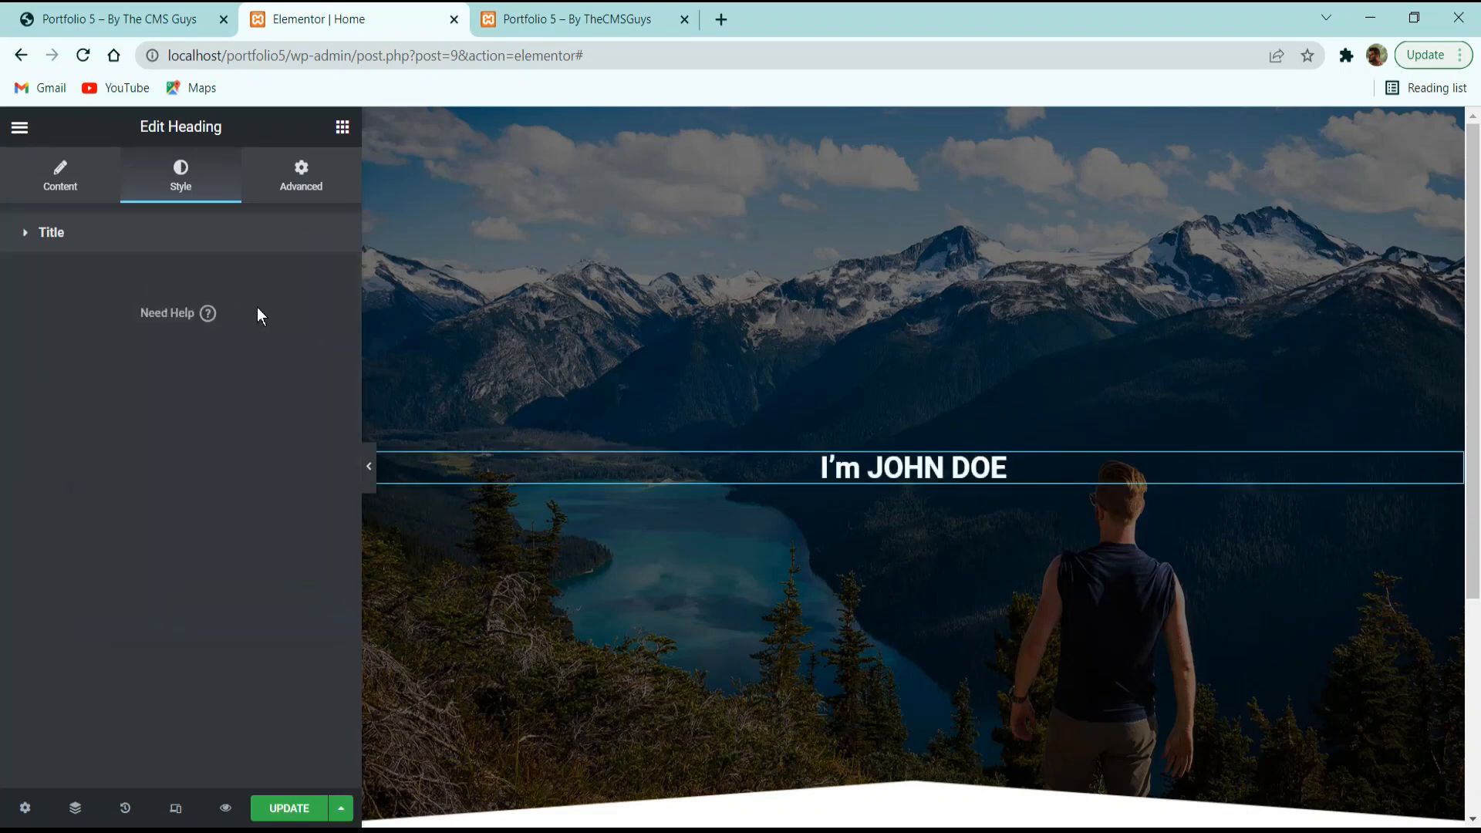
pyautogui.click(246, 248)
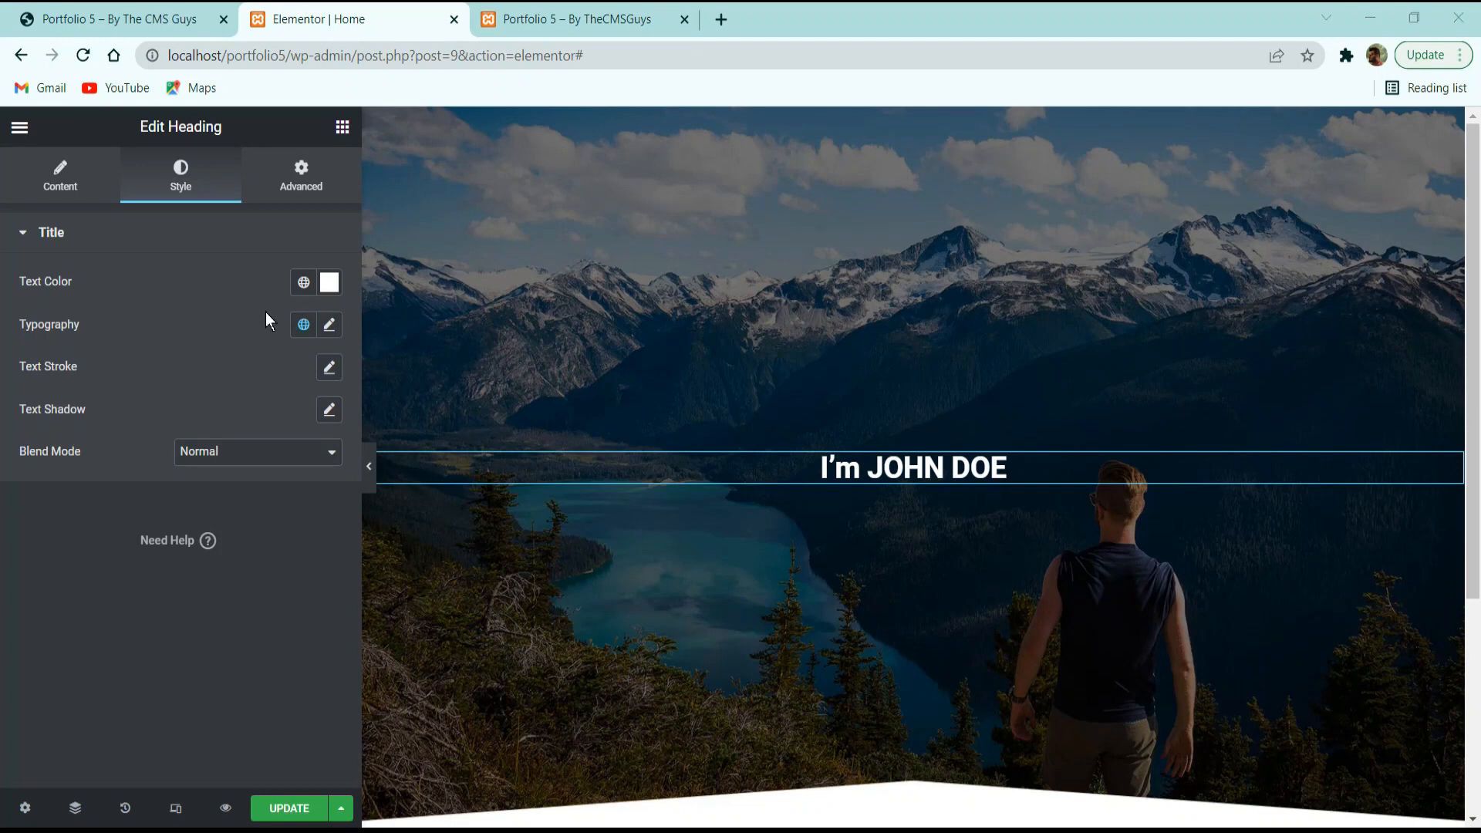
# Set the heading typography to Montserrat 65px, line-height 1, letter spacing 2, and save.
pyautogui.click(330, 326)
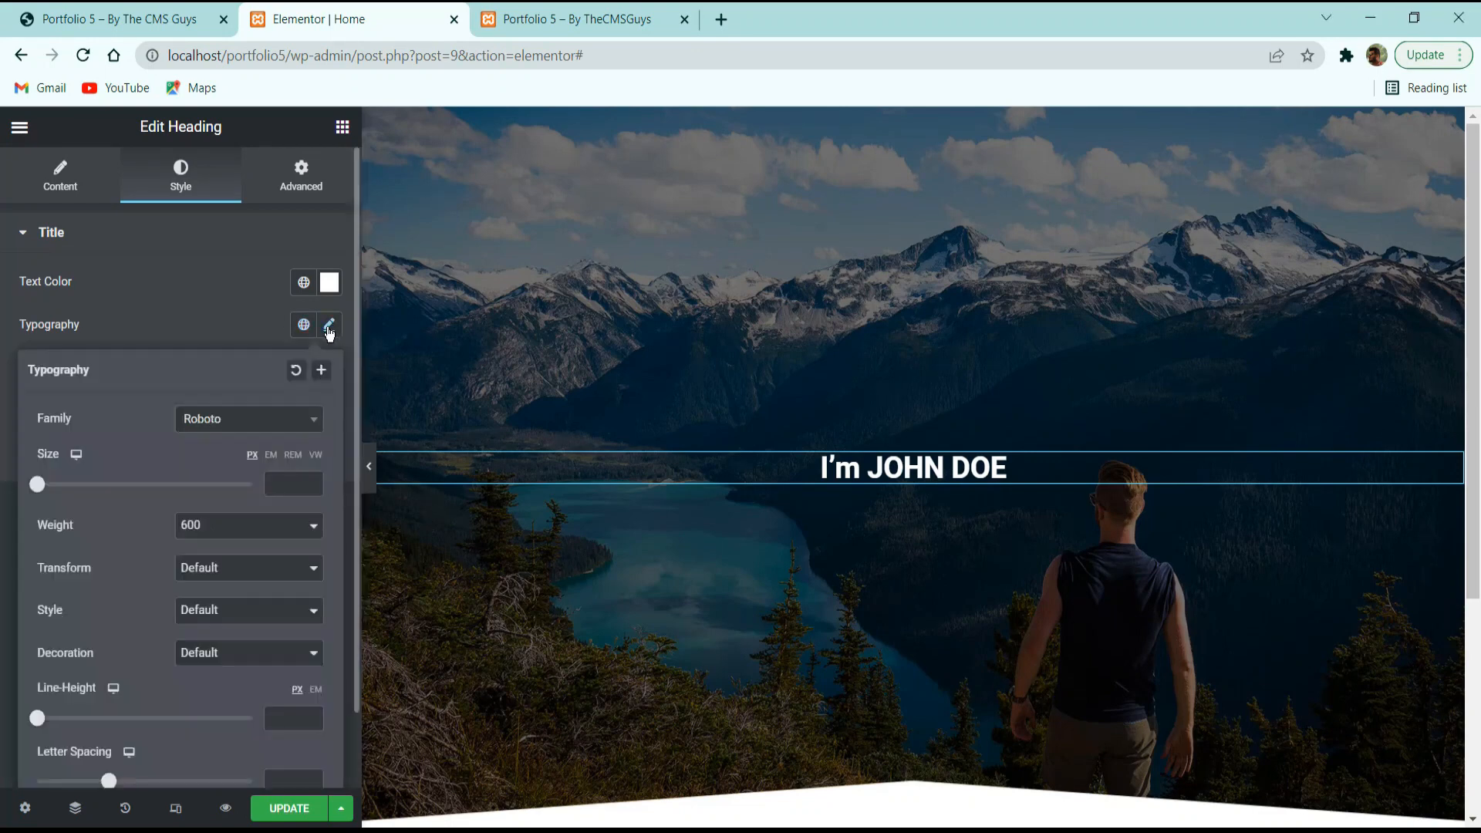
pyautogui.click(249, 429)
pyautogui.write('monts')
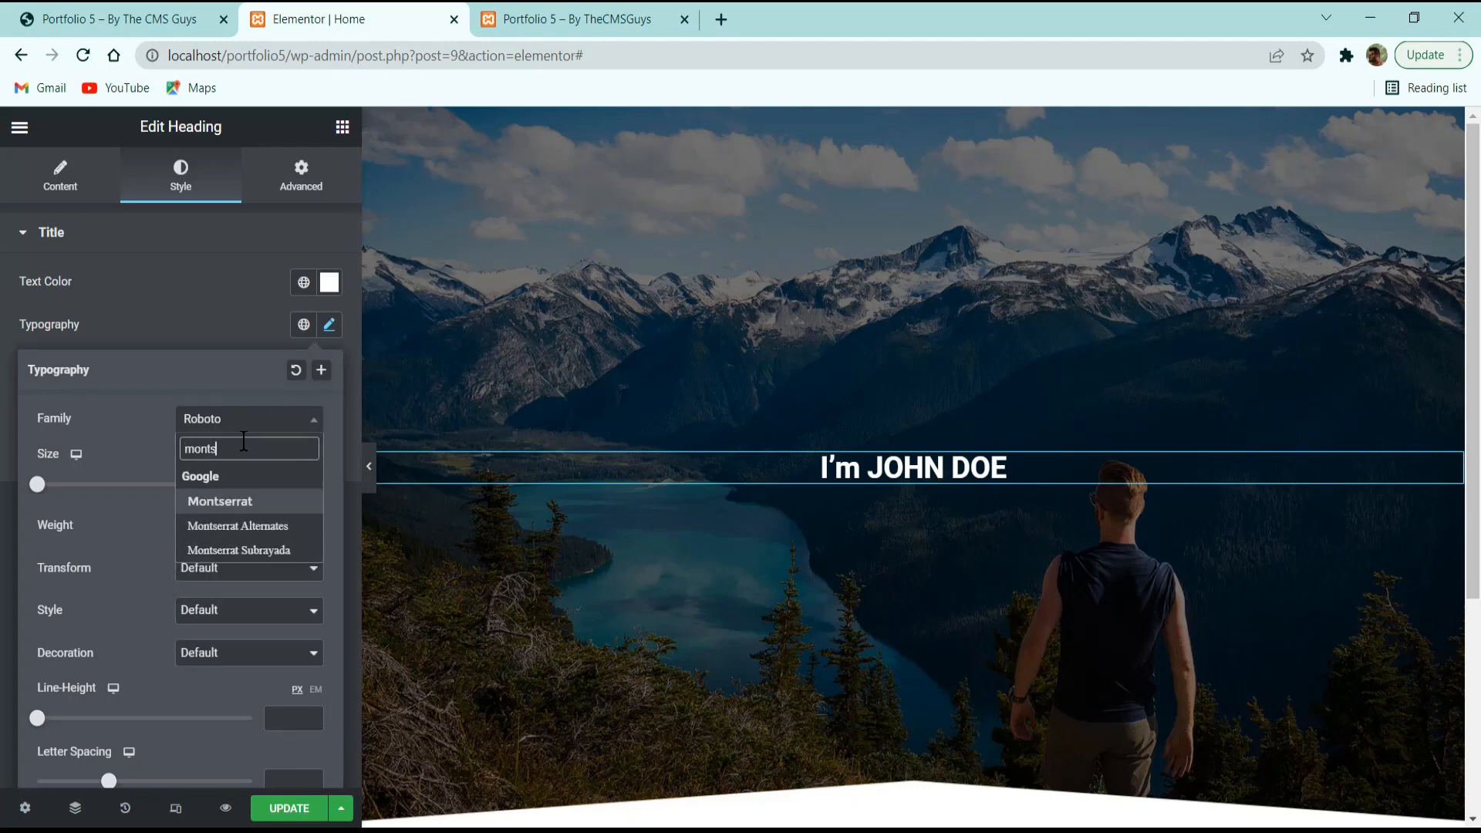
pyautogui.press('Return')
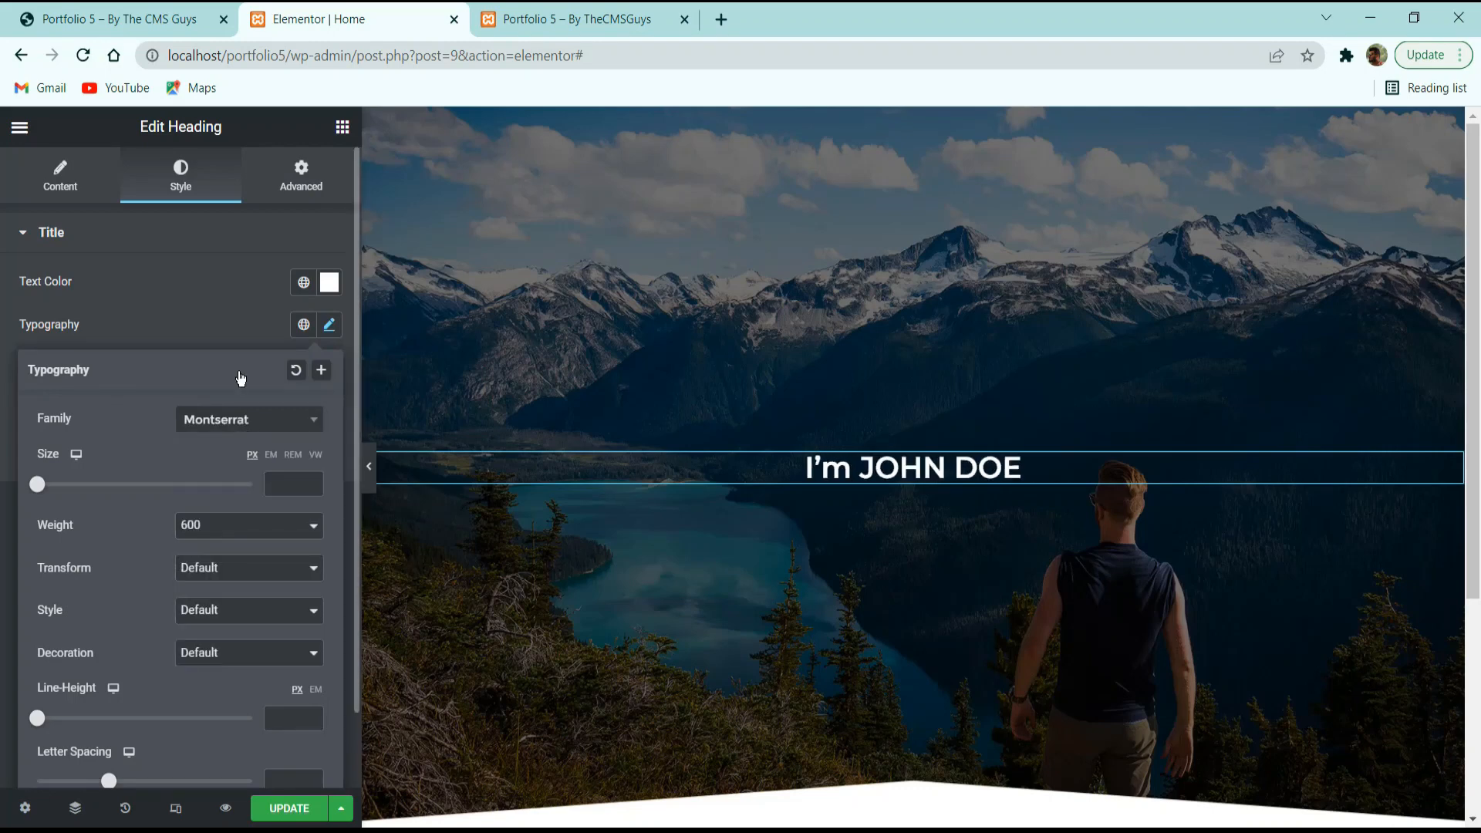
pyautogui.click(284, 484)
pyautogui.write('65')
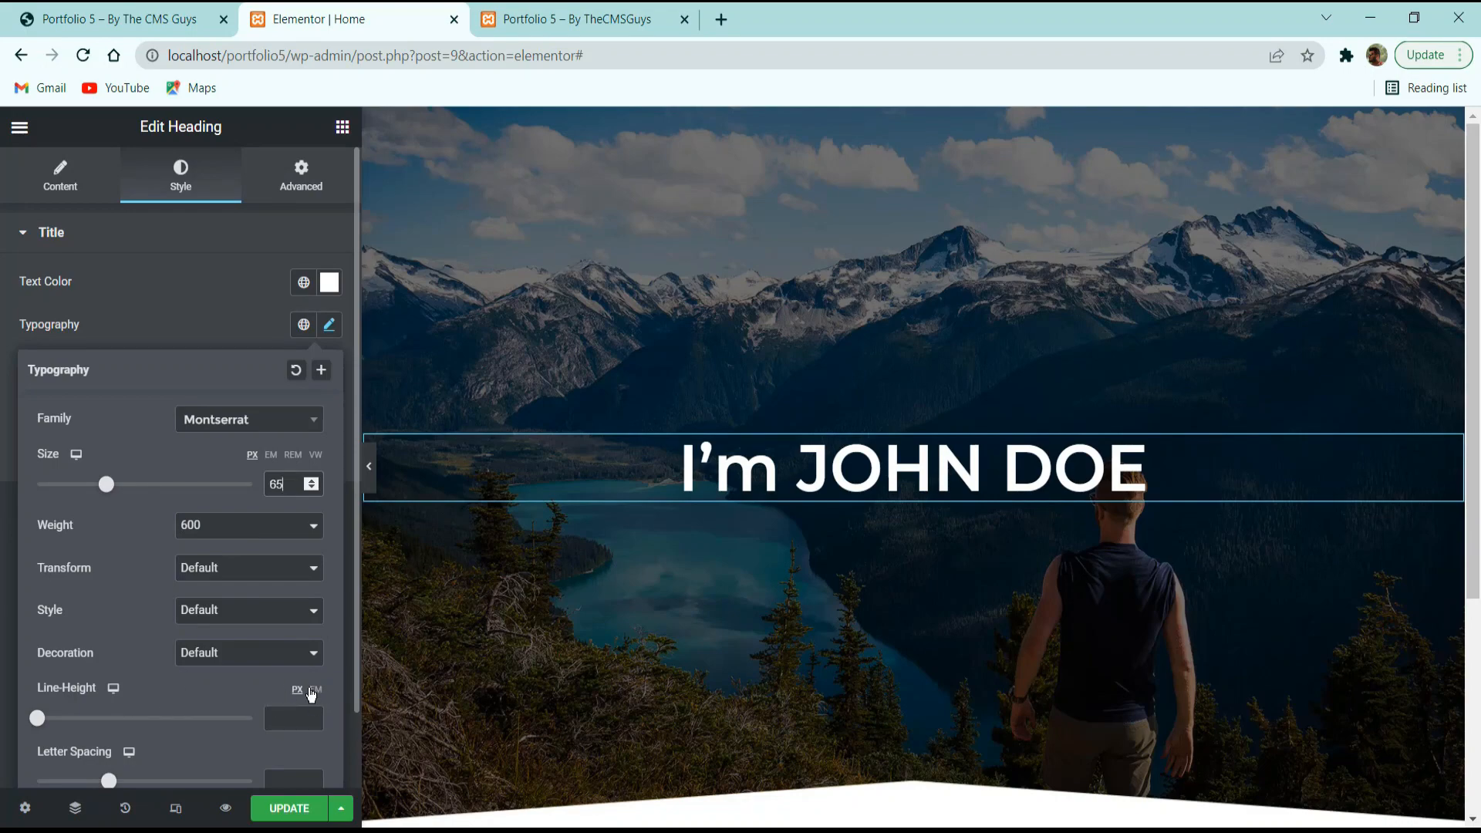
pyautogui.write('1')
pyautogui.scroll(-3, 432, 522)
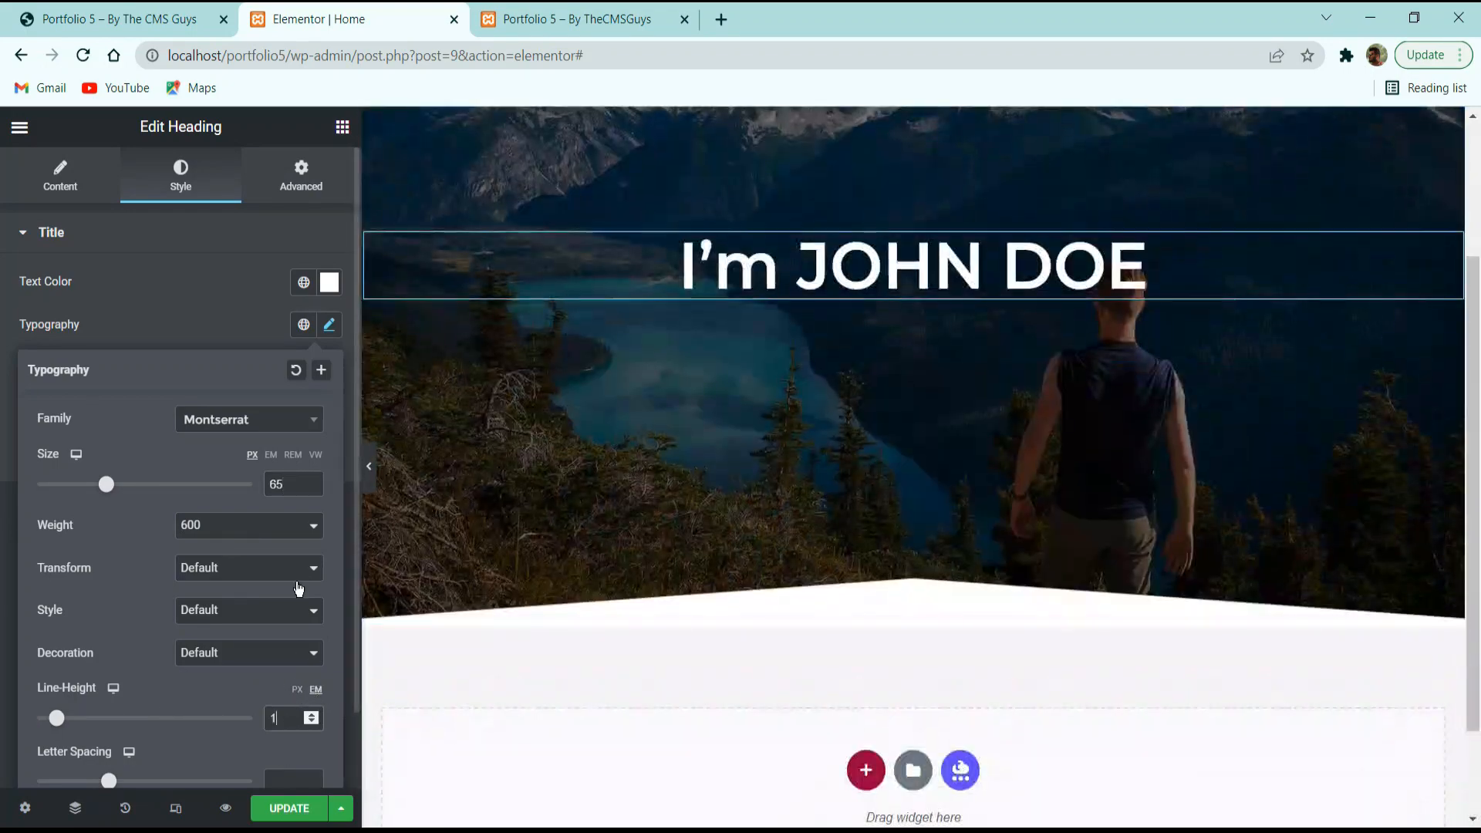
pyautogui.click(282, 783)
pyautogui.write('2')
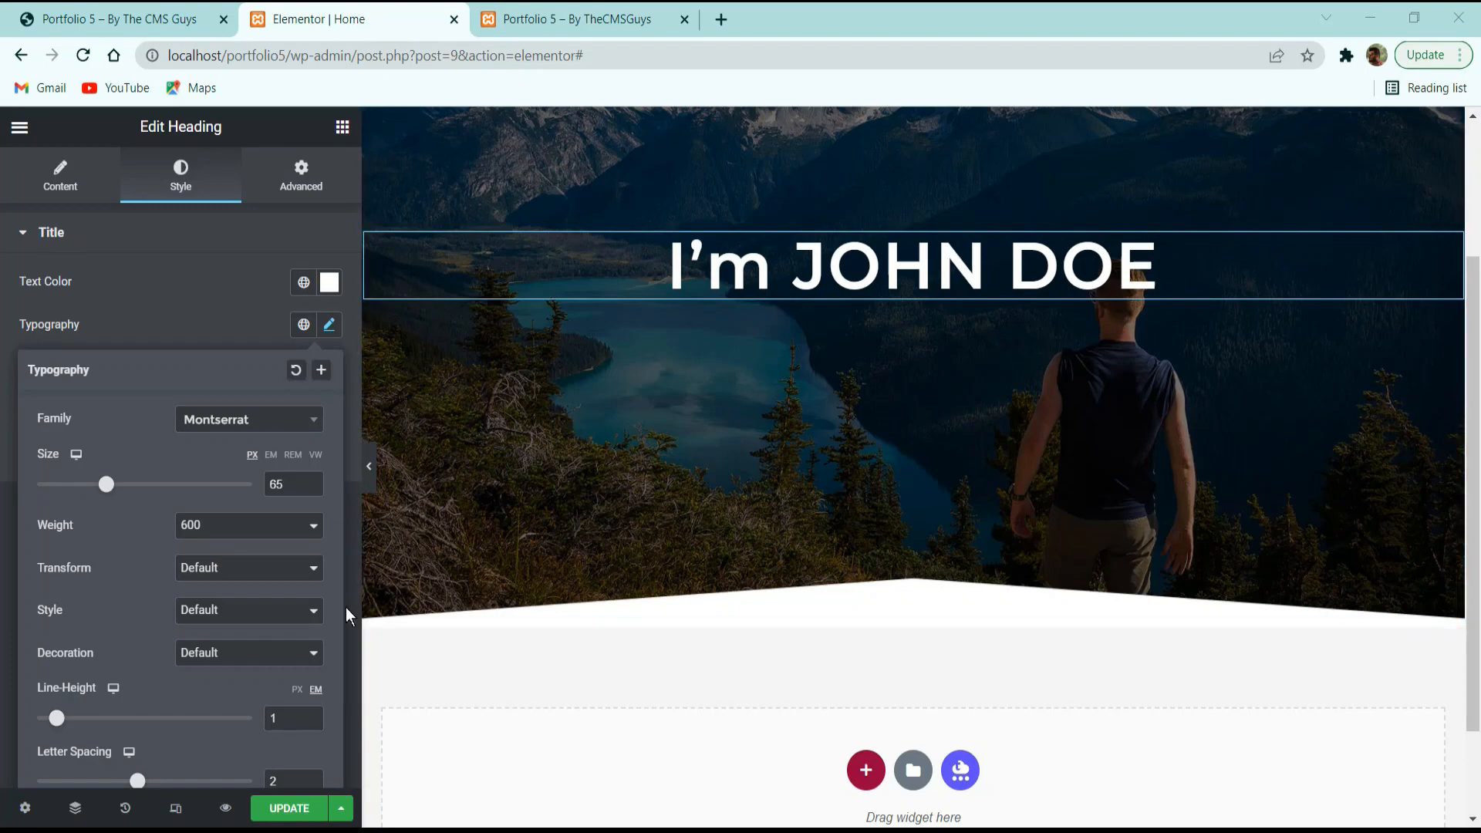
pyautogui.click(157, 312)
pyautogui.click(289, 808)
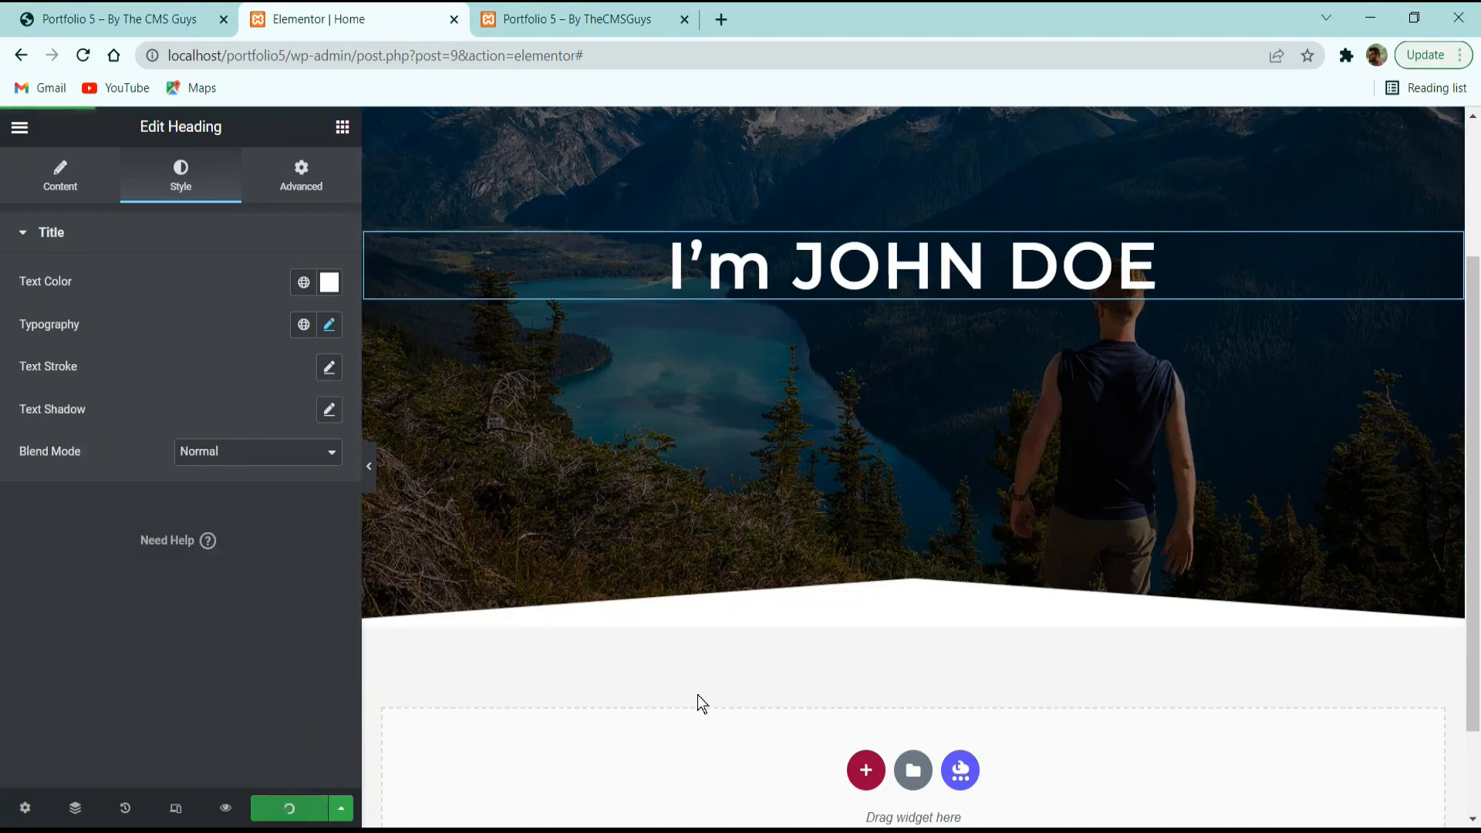
pyautogui.scroll(3, 697, 696)
pyautogui.click(119, 18)
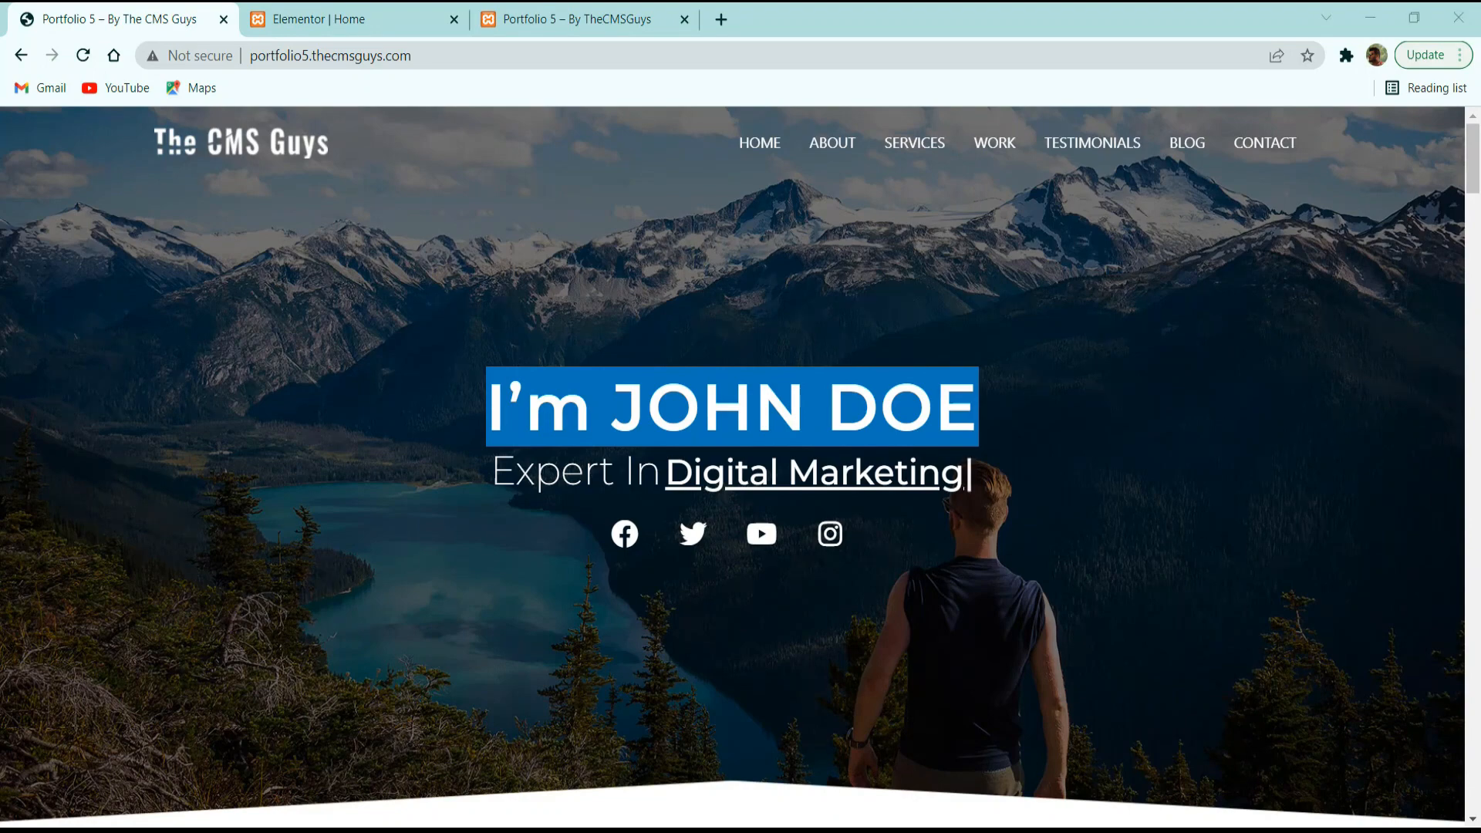
# Inspect the live site's rotating 'Expert In' subtitle, then return to the editor's widget list.
pyautogui.moveTo(663, 475); pyautogui.dragTo(893, 476)
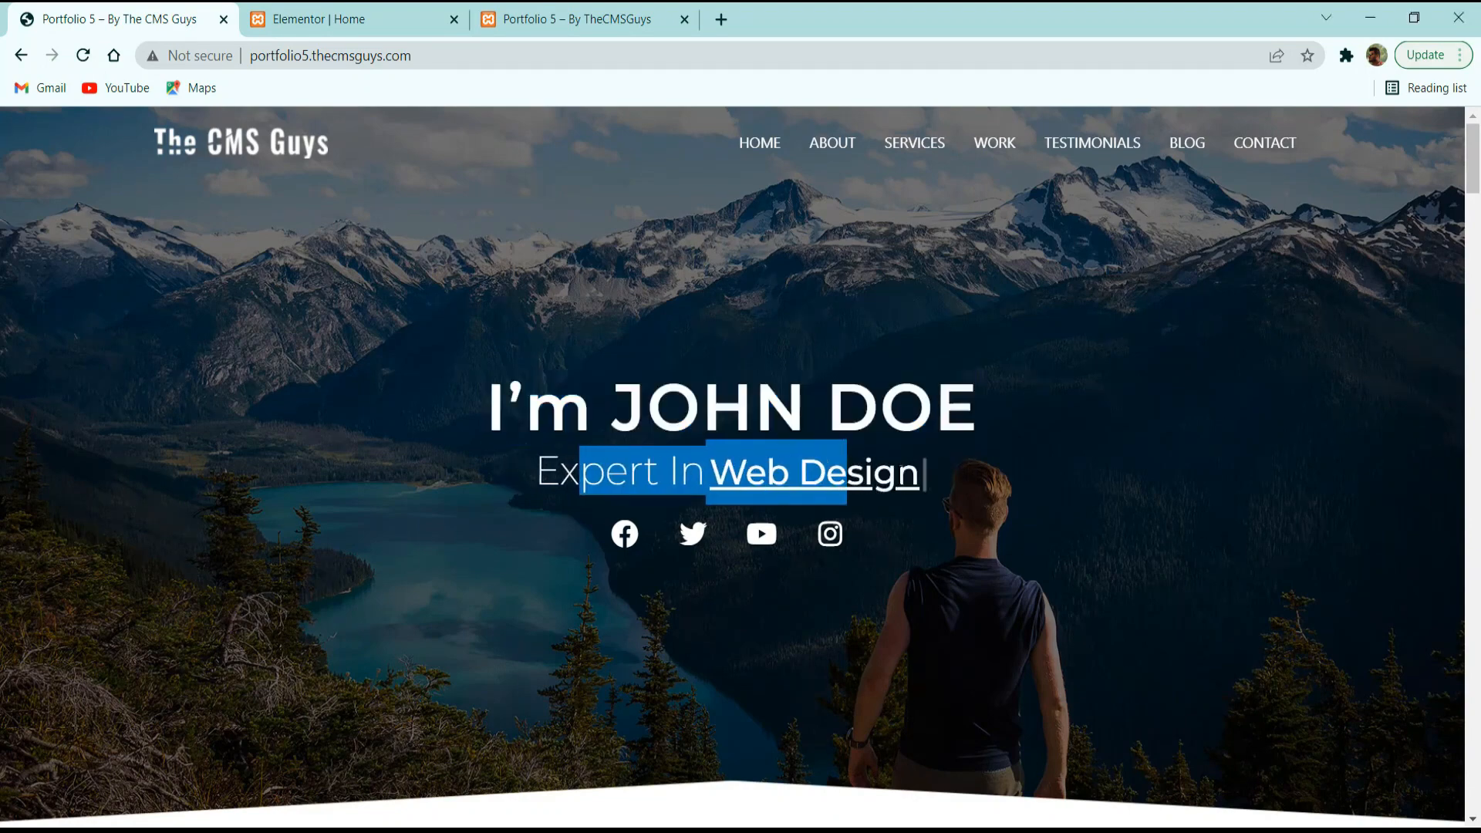
pyautogui.click(842, 476)
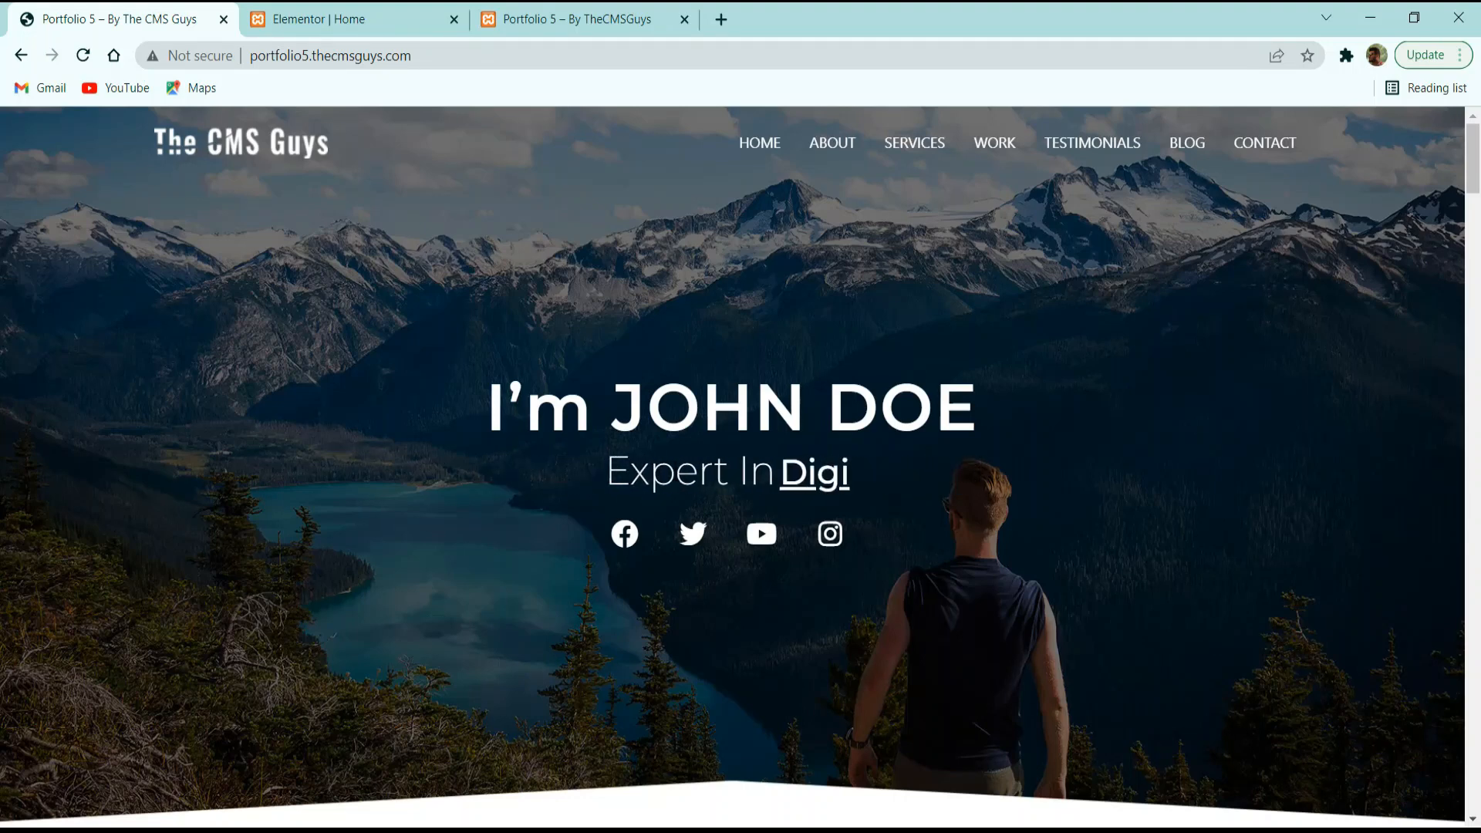
pyautogui.click(359, 23)
pyautogui.click(343, 128)
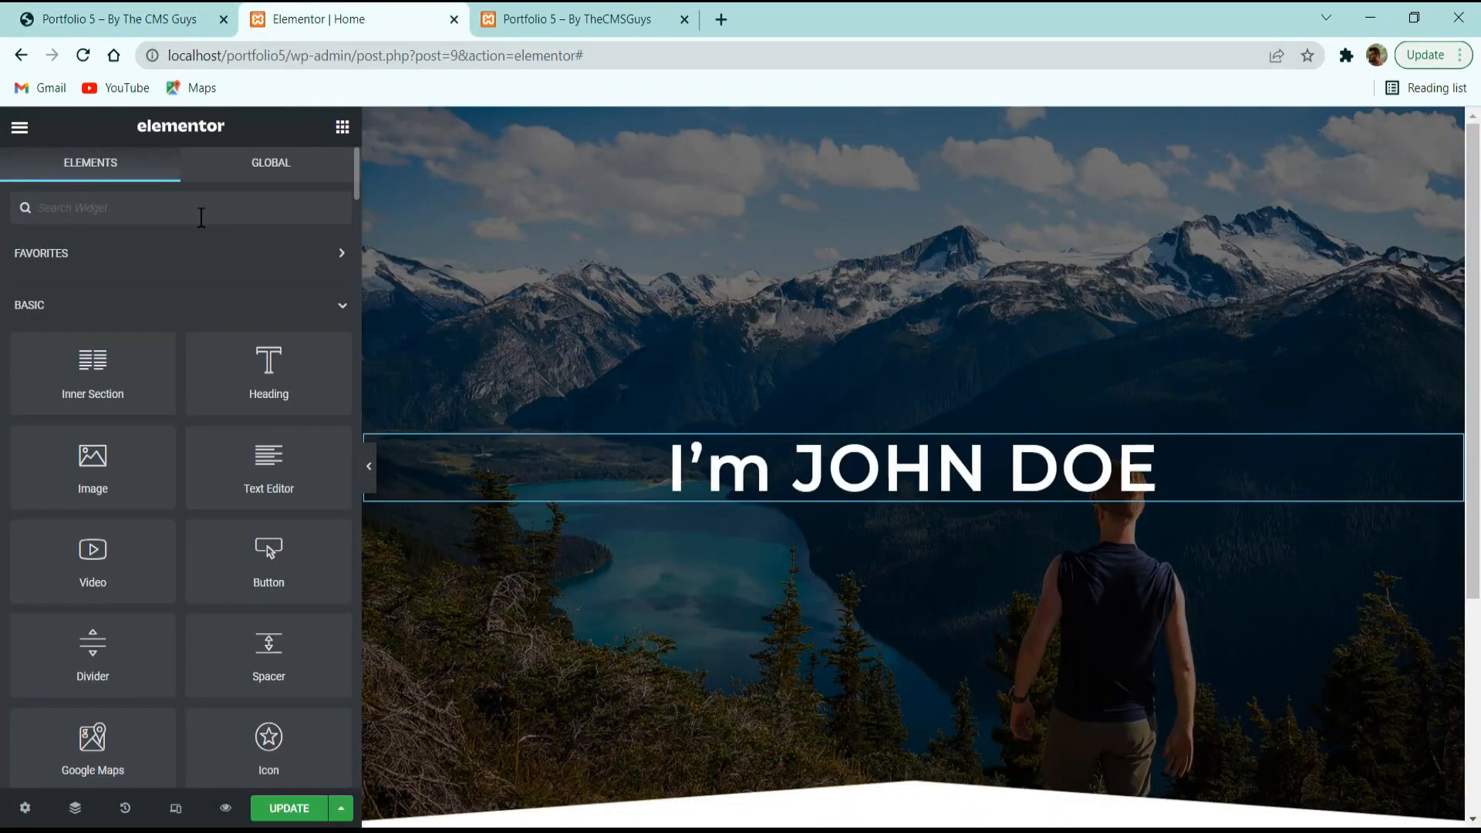
# Add a Fancy Text widget below the name heading.
pyautogui.write('fa')
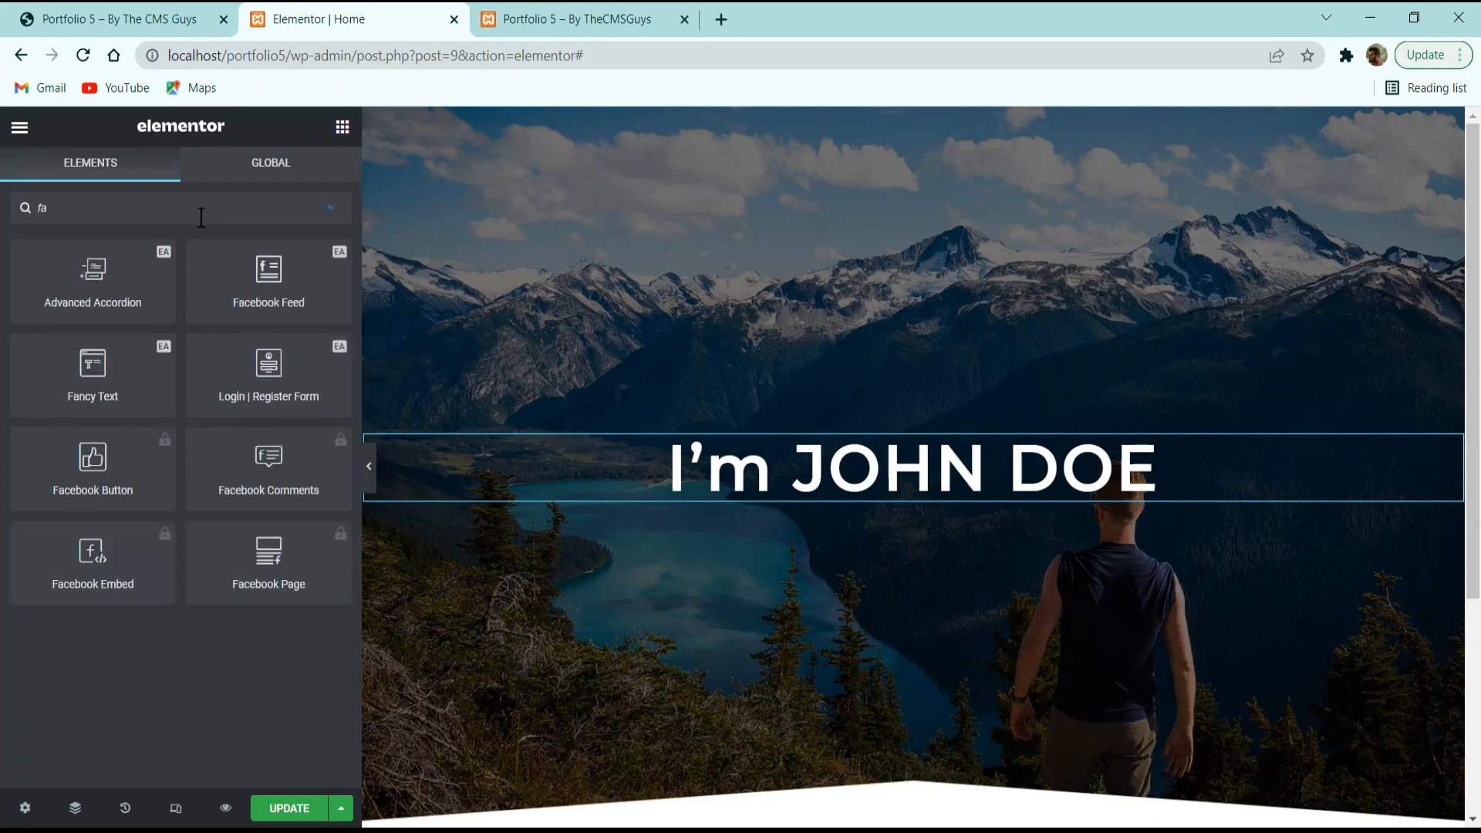
pyautogui.write('ncy')
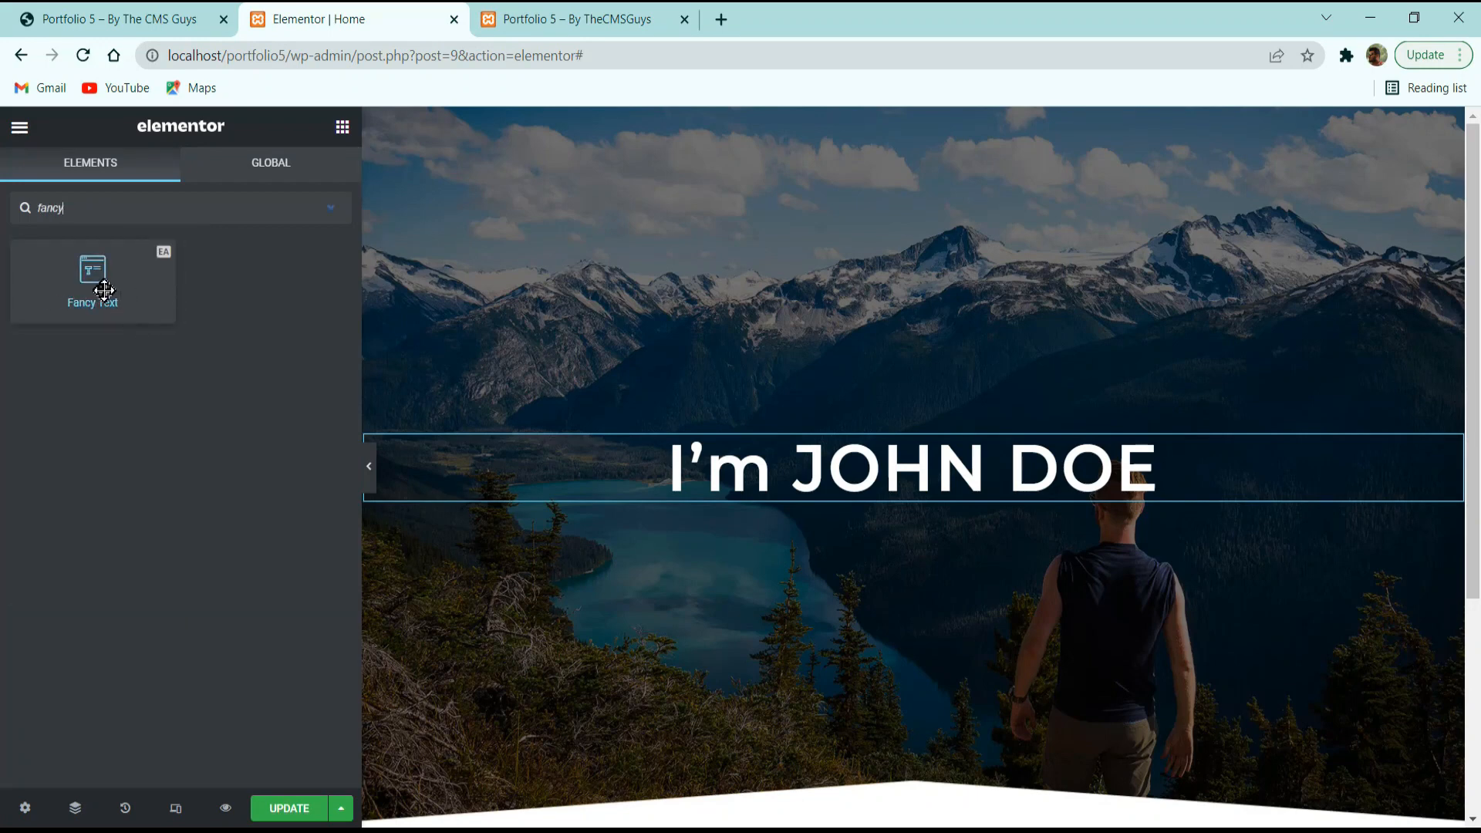
pyautogui.moveTo(105, 290); pyautogui.dragTo(763, 510)
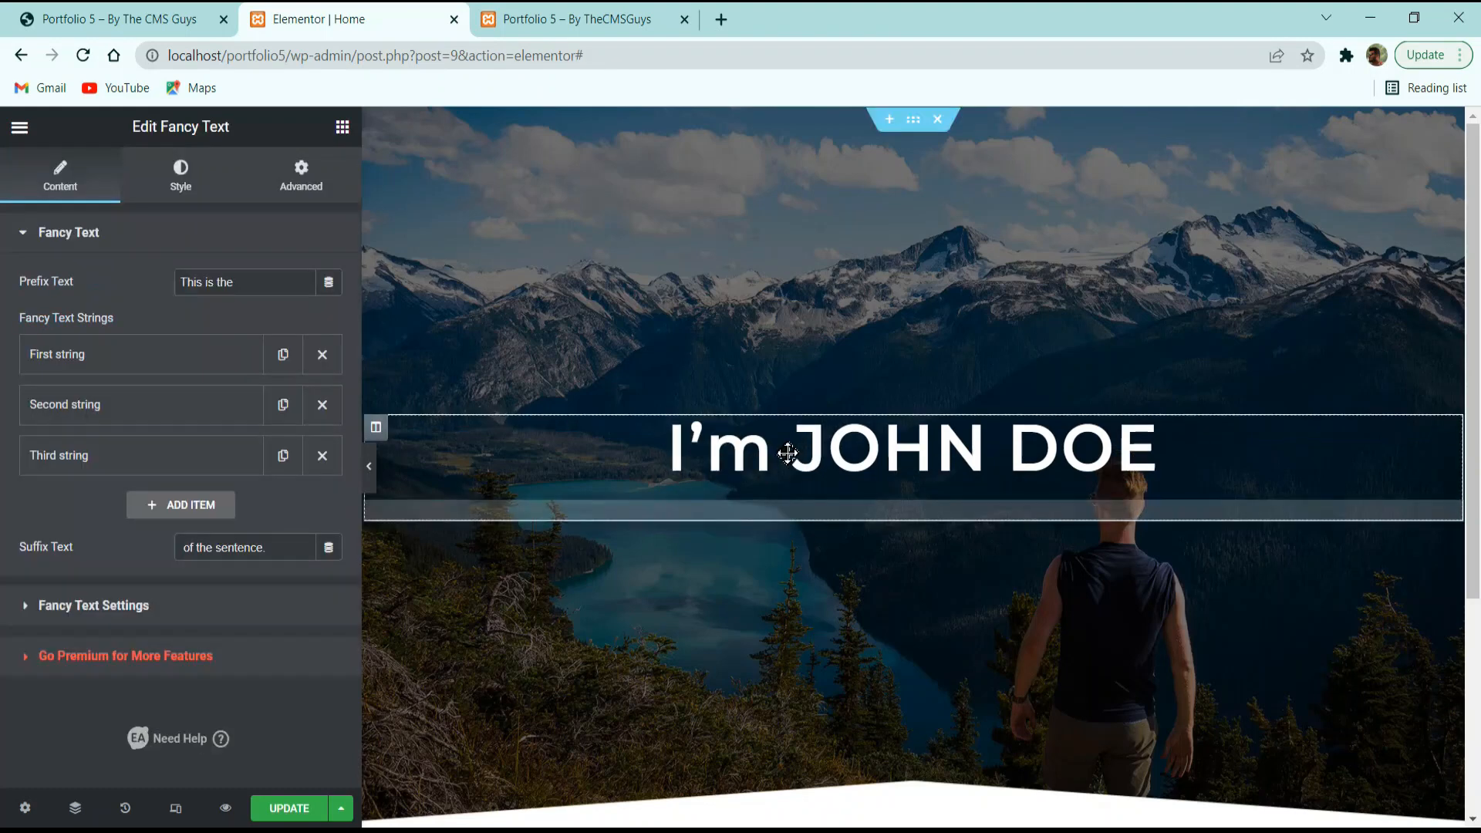
pyautogui.click(138, 369)
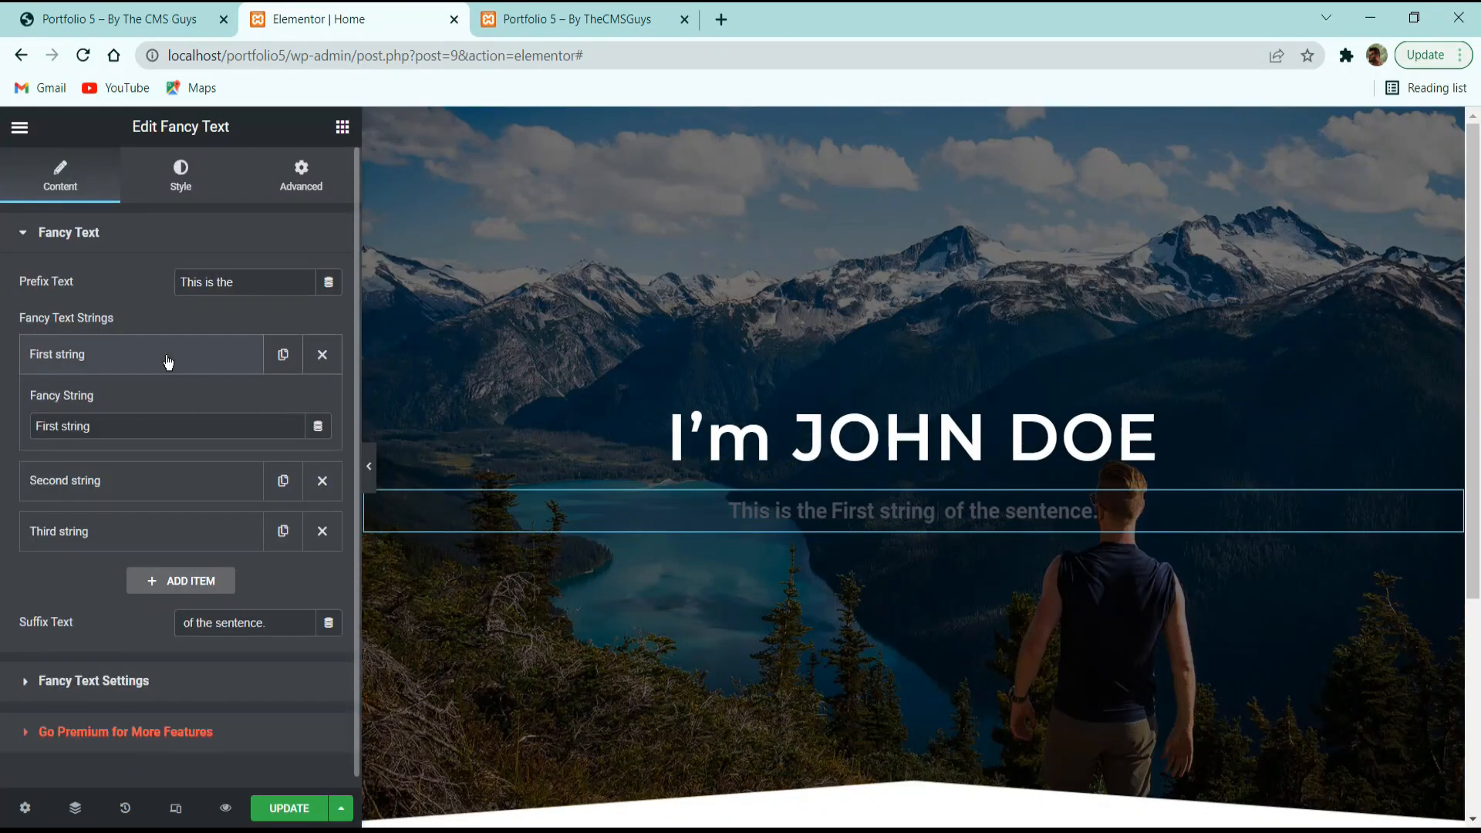
pyautogui.click(158, 361)
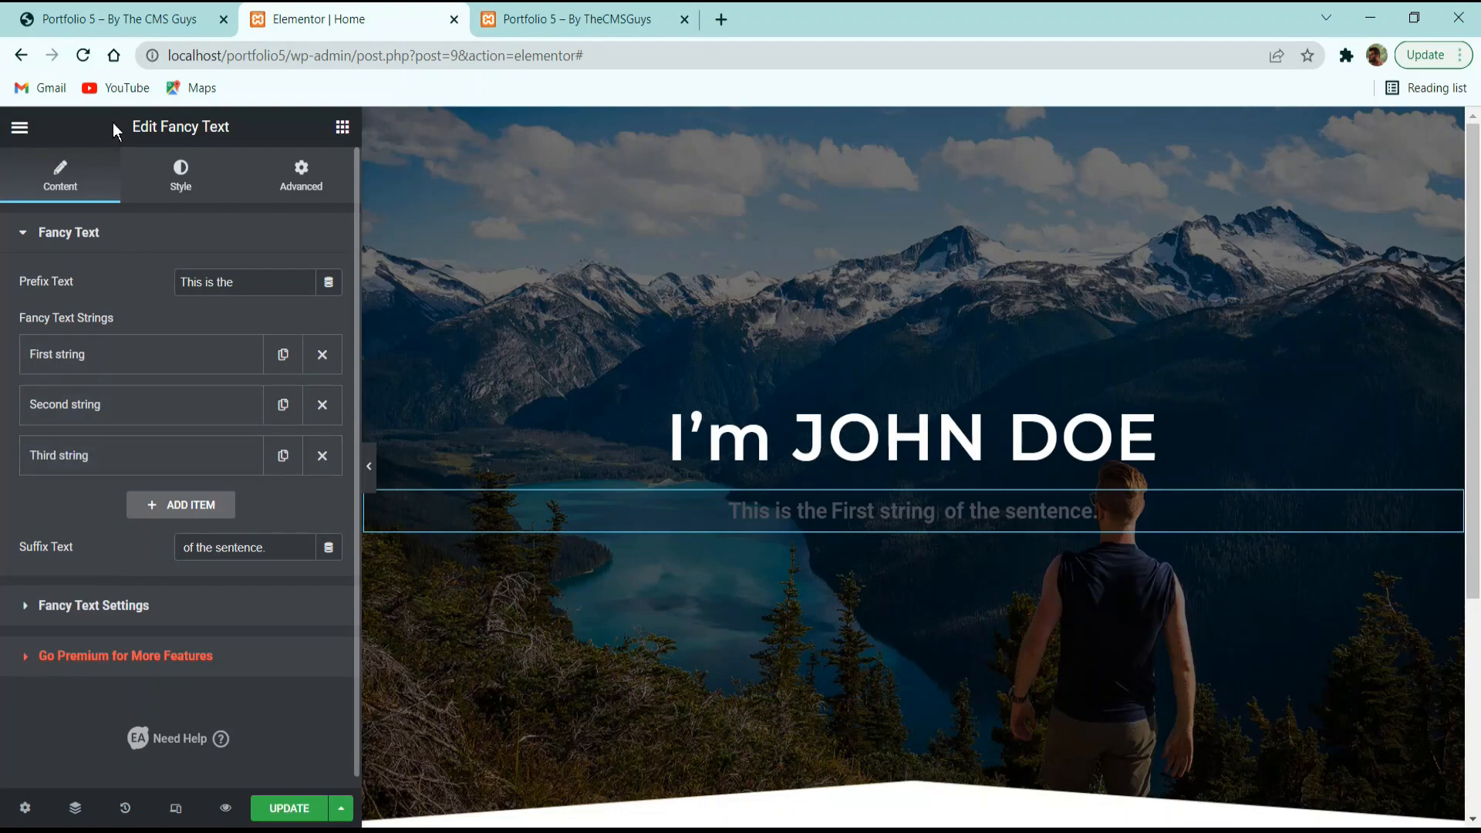
# Paste 'Expert In' from the live site as the prefix and clear the suffix text.
pyautogui.click(116, 18)
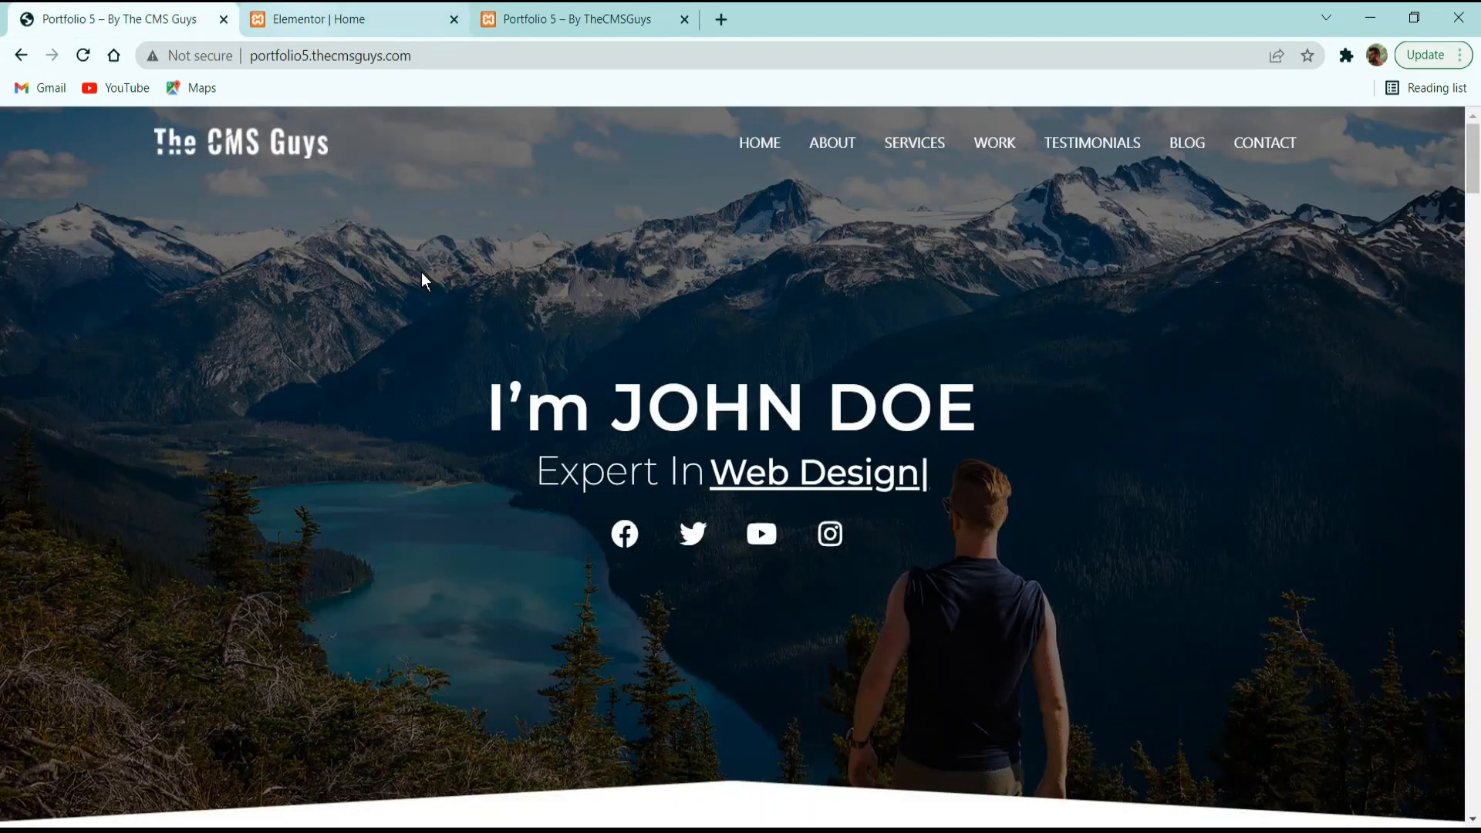
pyautogui.moveTo(535, 477); pyautogui.dragTo(697, 486)
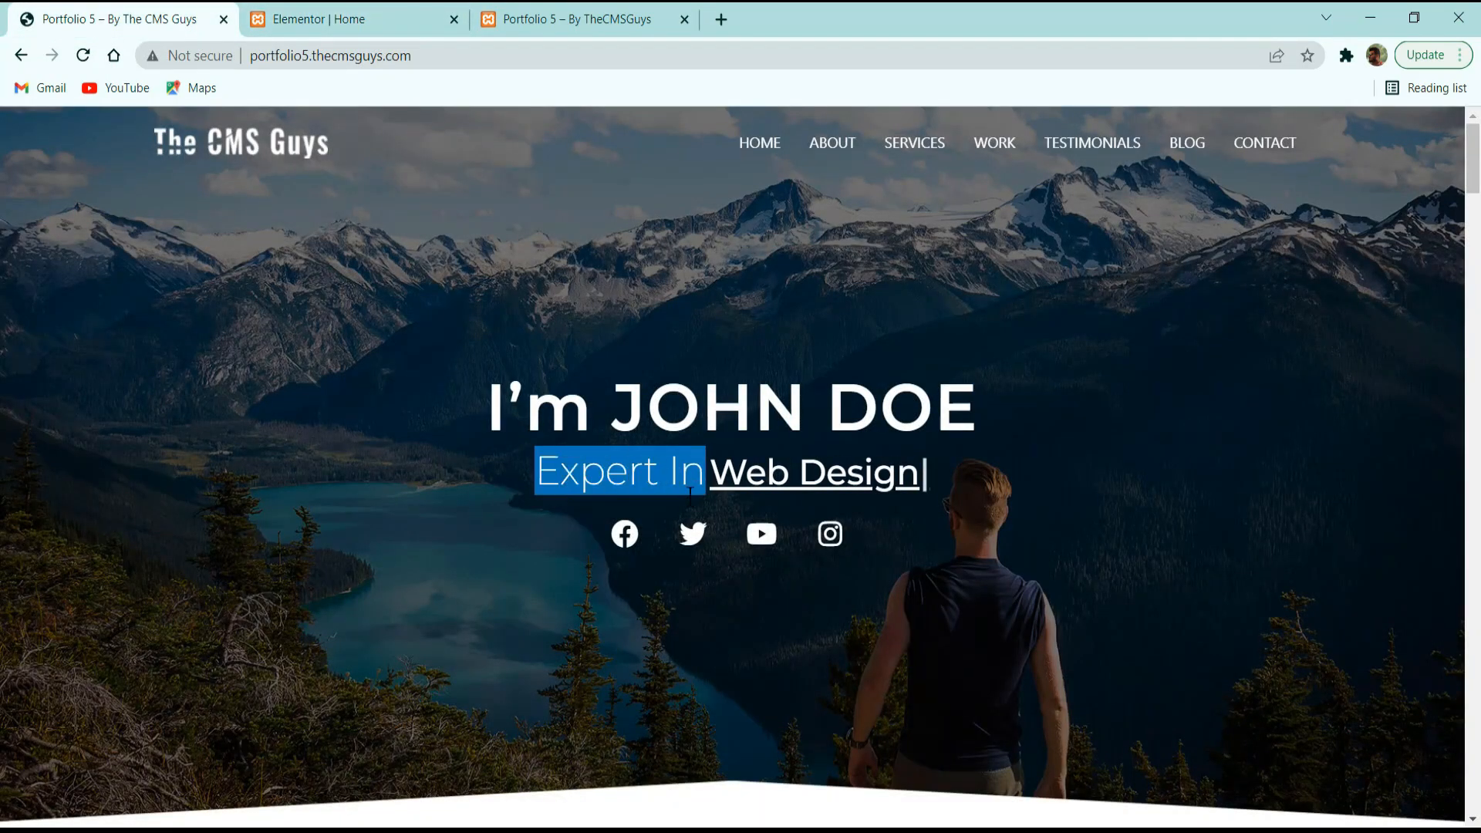
pyautogui.click(363, 20)
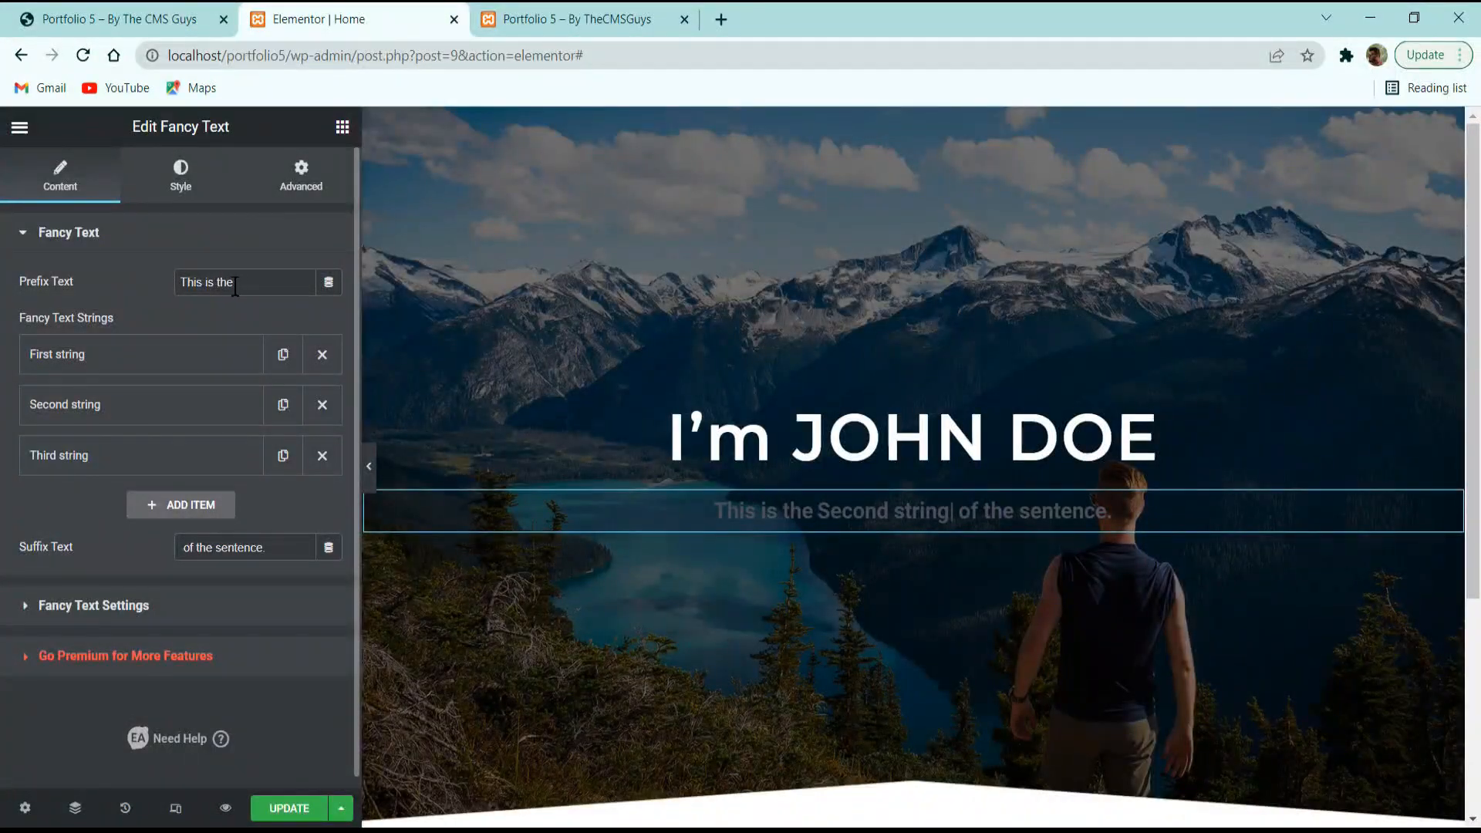
pyautogui.write('Expert In')
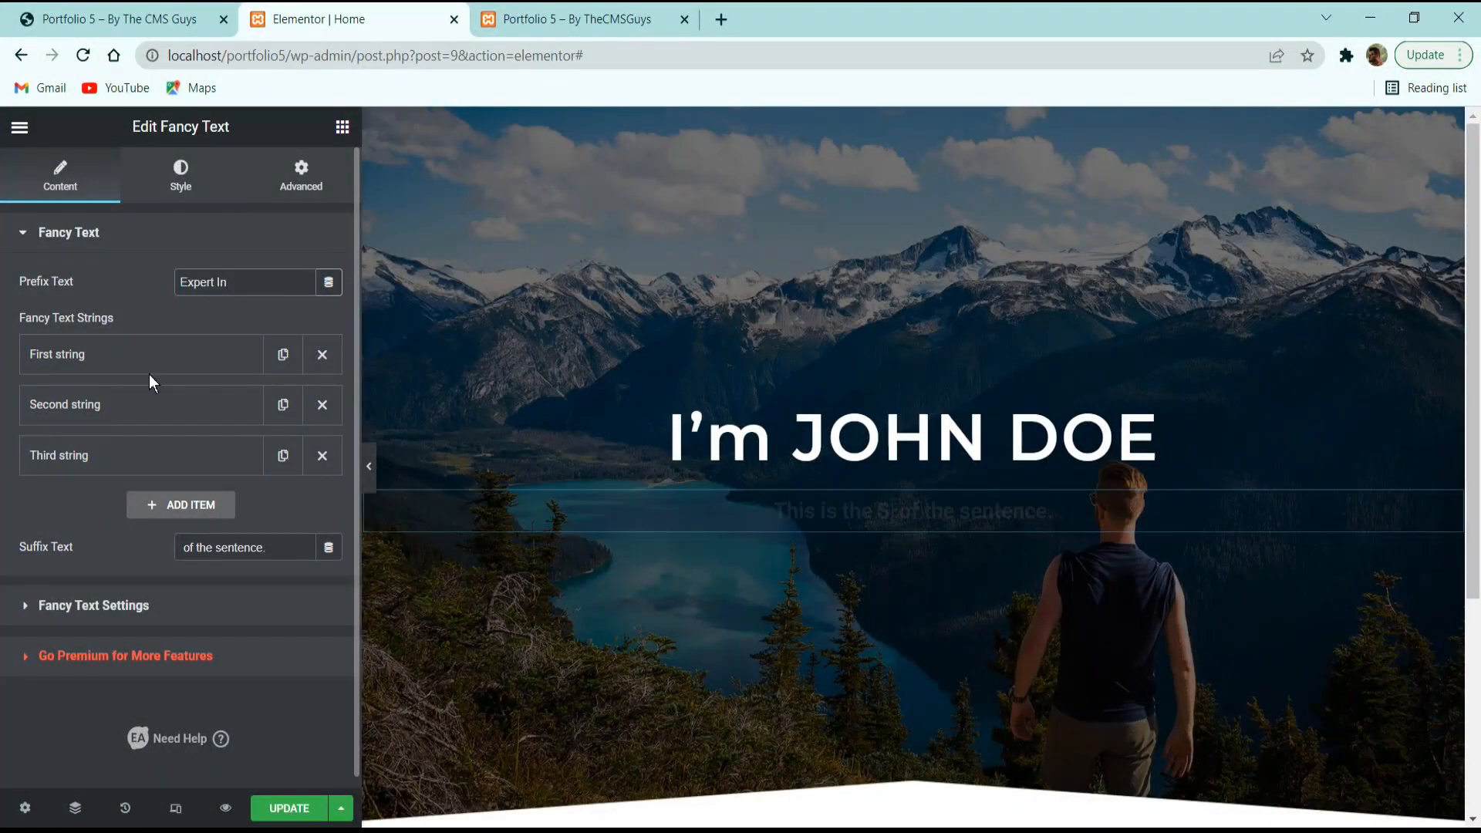
pyautogui.moveTo(282, 549); pyautogui.dragTo(57, 563)
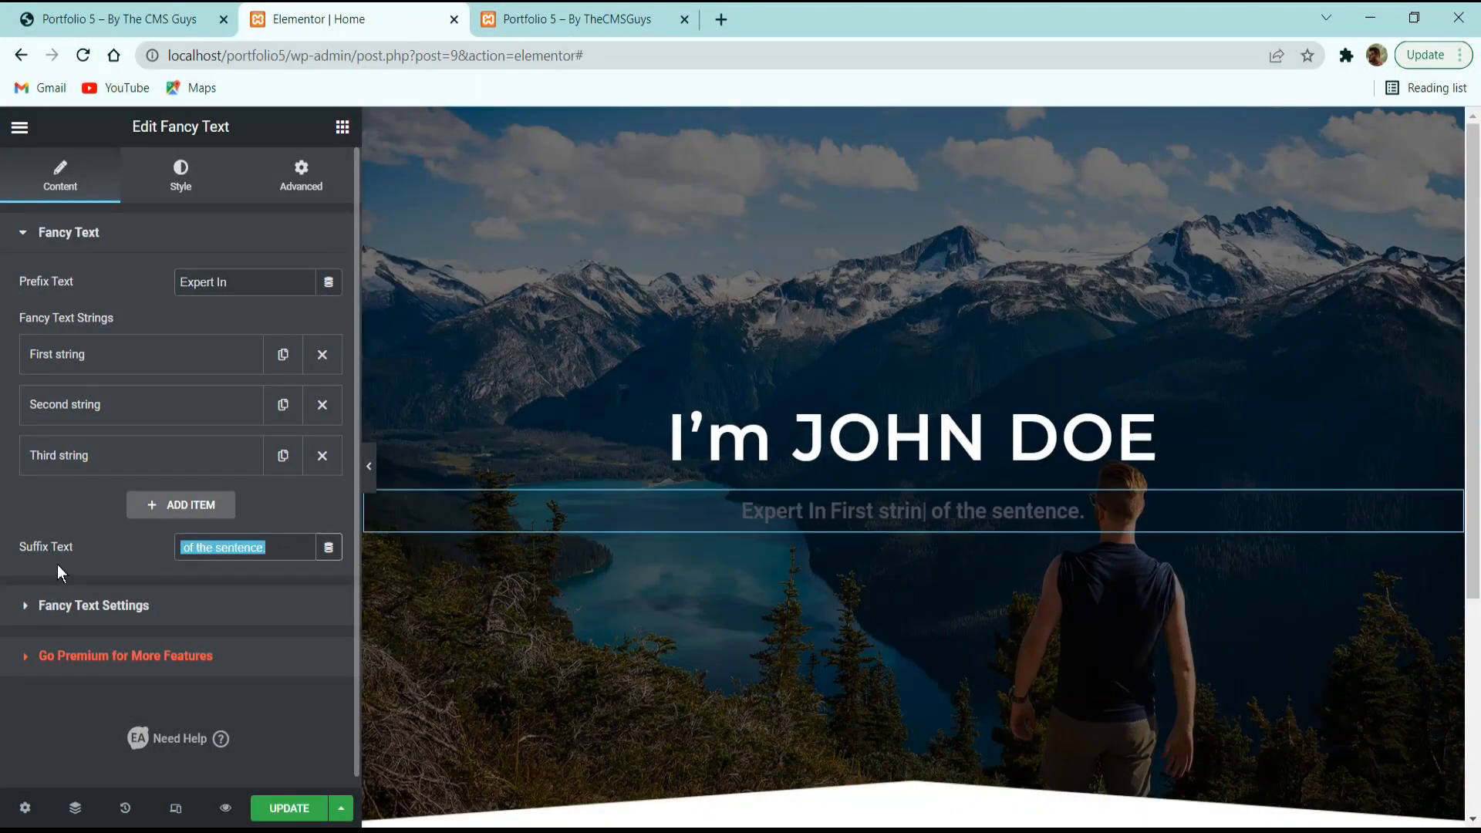
pyautogui.press('BackSpace')
# Replace the rotating strings with Web Design, Web Development and Digital Marketing.
pyautogui.click(323, 404)
pyautogui.click(323, 404)
pyautogui.click(176, 373)
pyautogui.moveTo(167, 425); pyautogui.dragTo(25, 481)
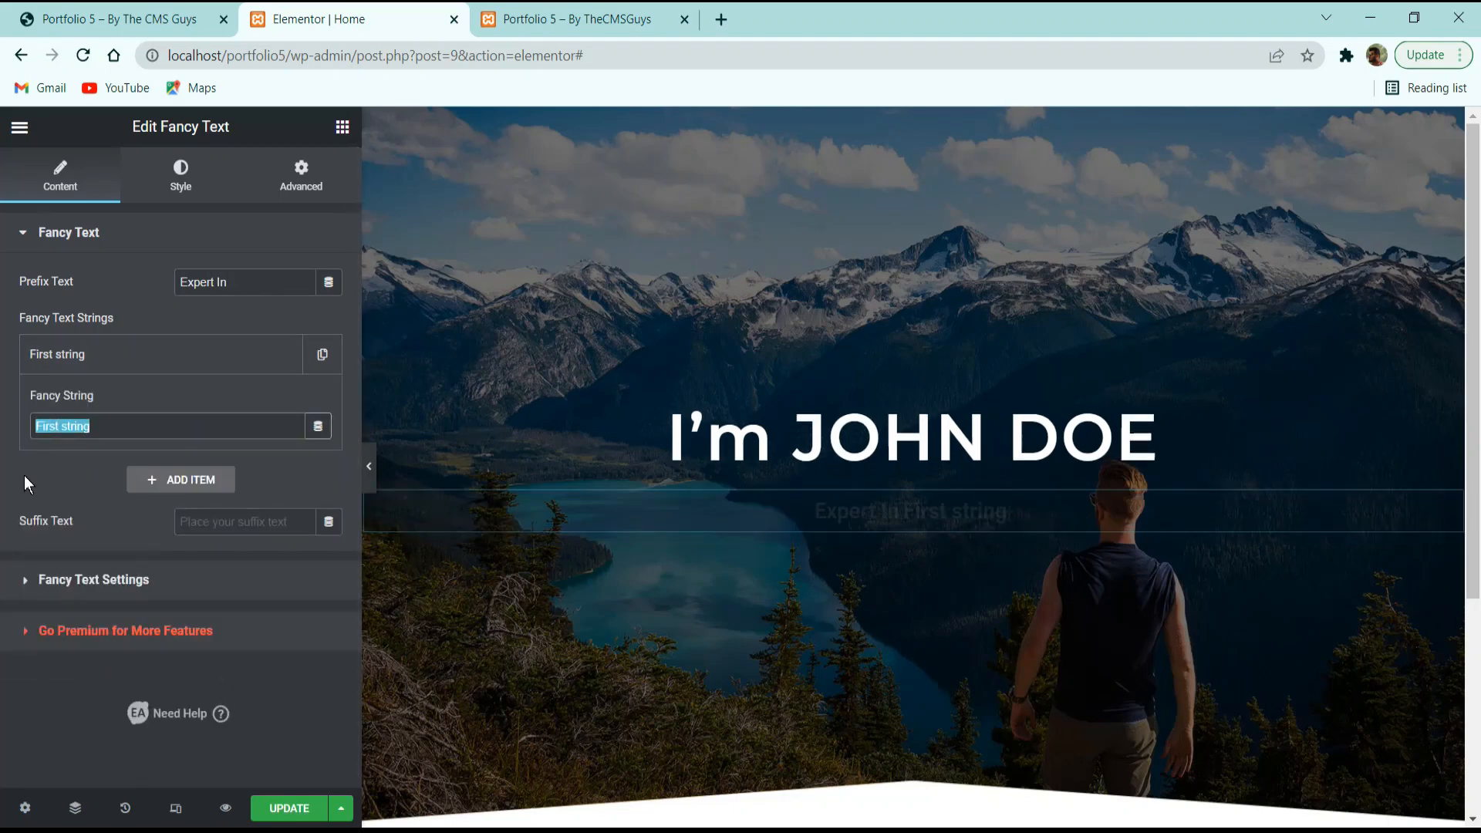
pyautogui.write('Web Design')
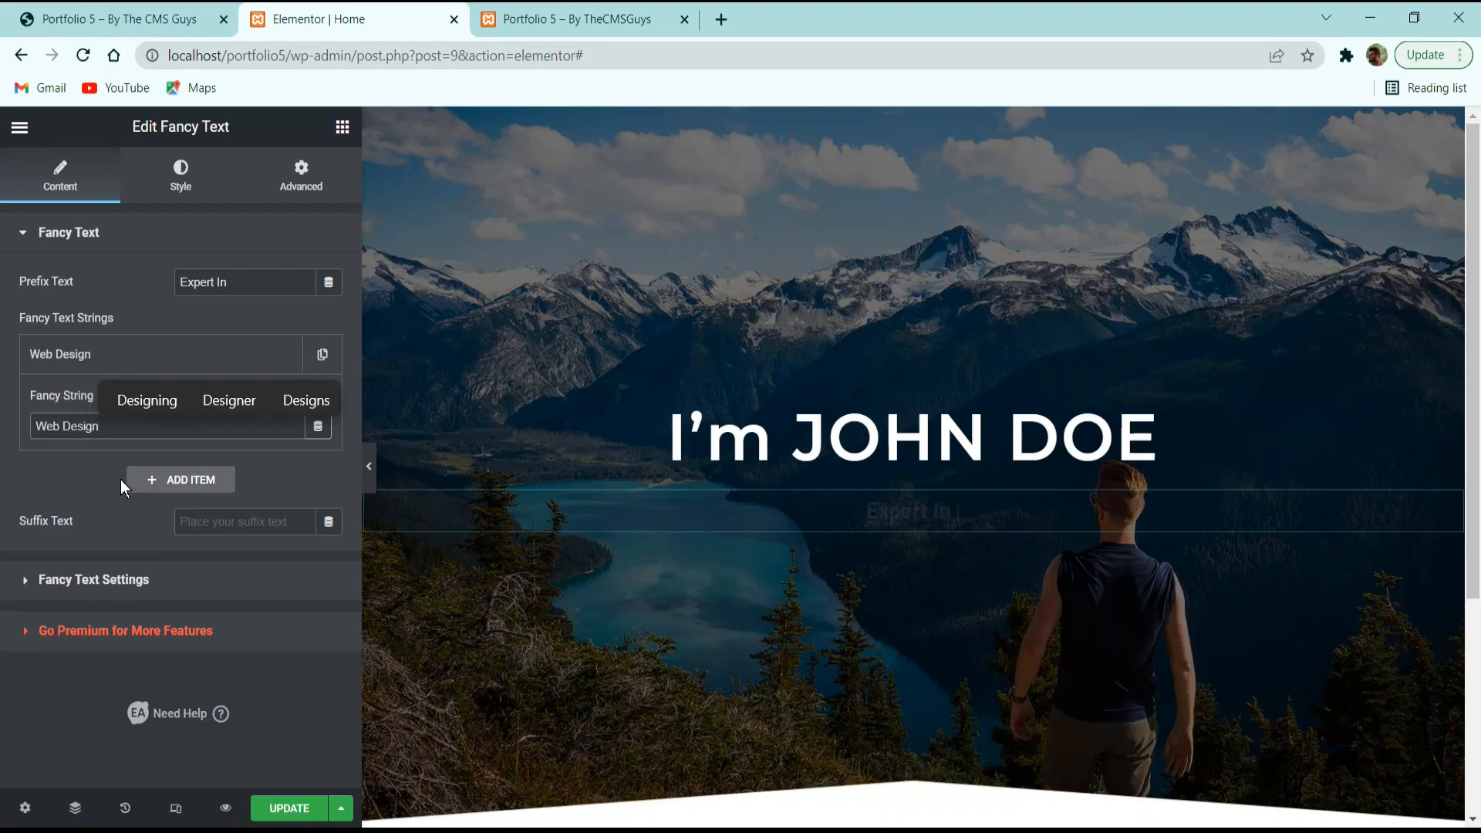
pyautogui.click(155, 480)
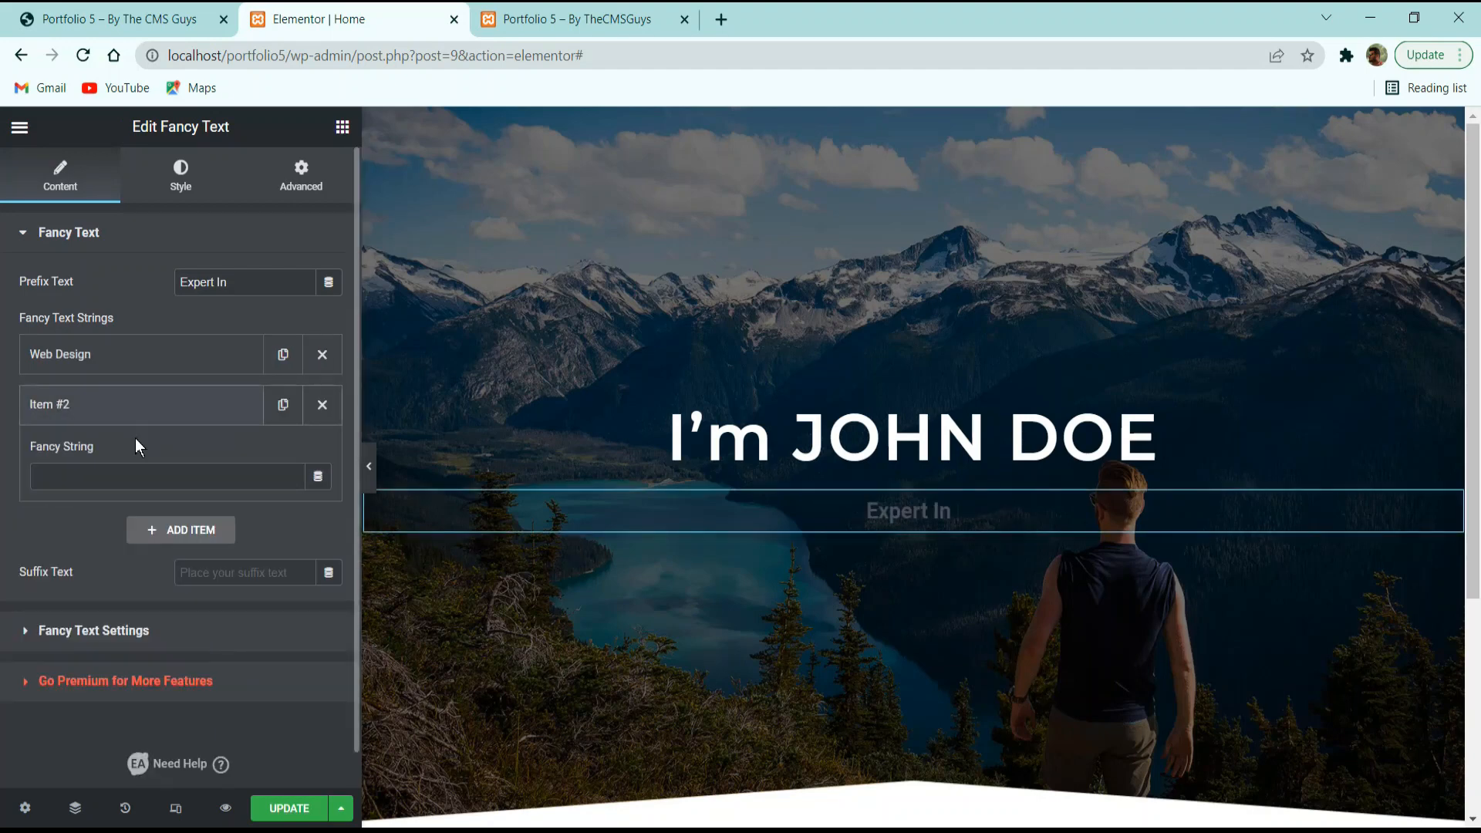
pyautogui.write('We')
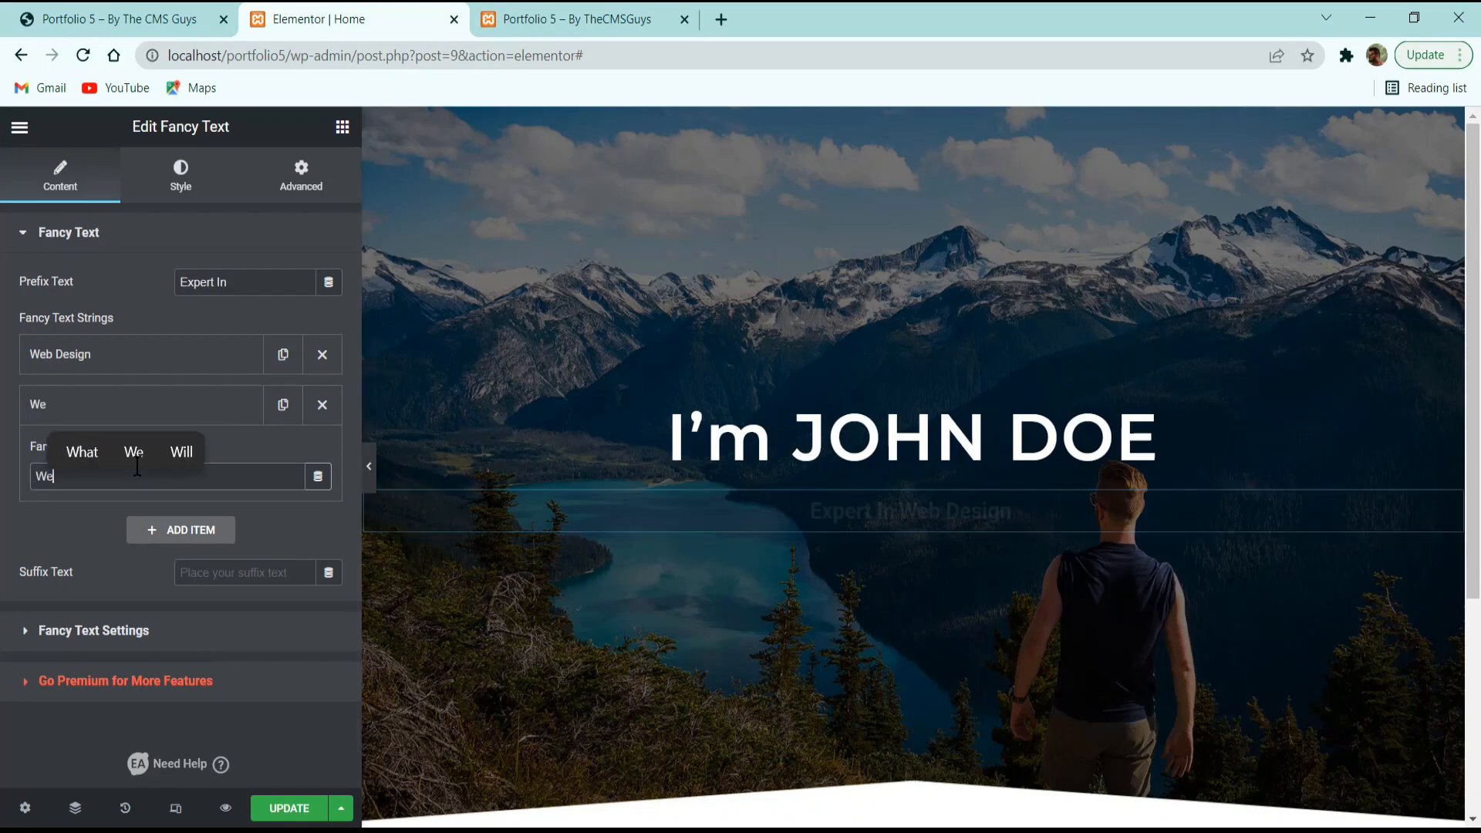
pyautogui.write('b Development')
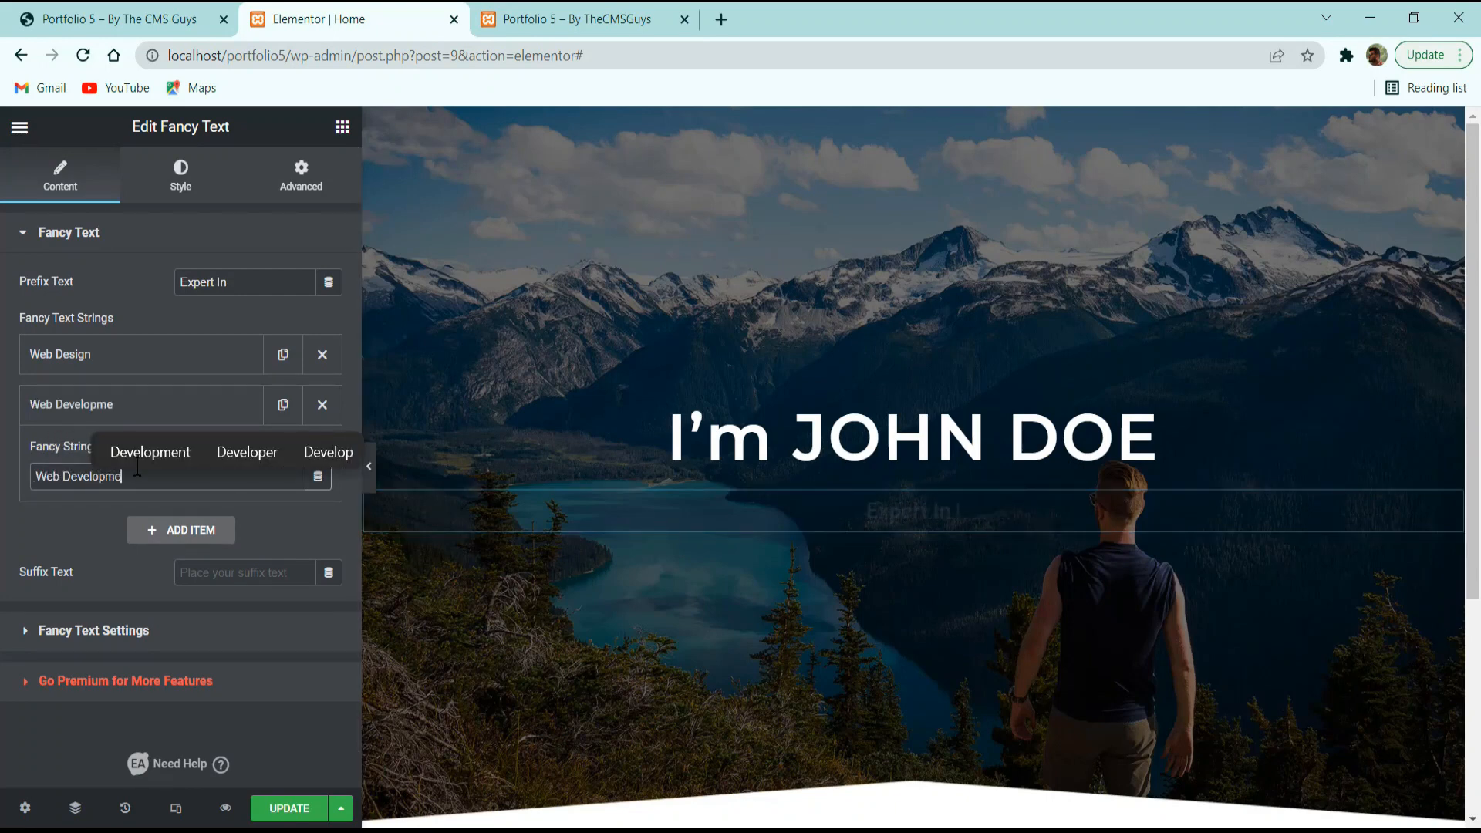
pyautogui.click(160, 538)
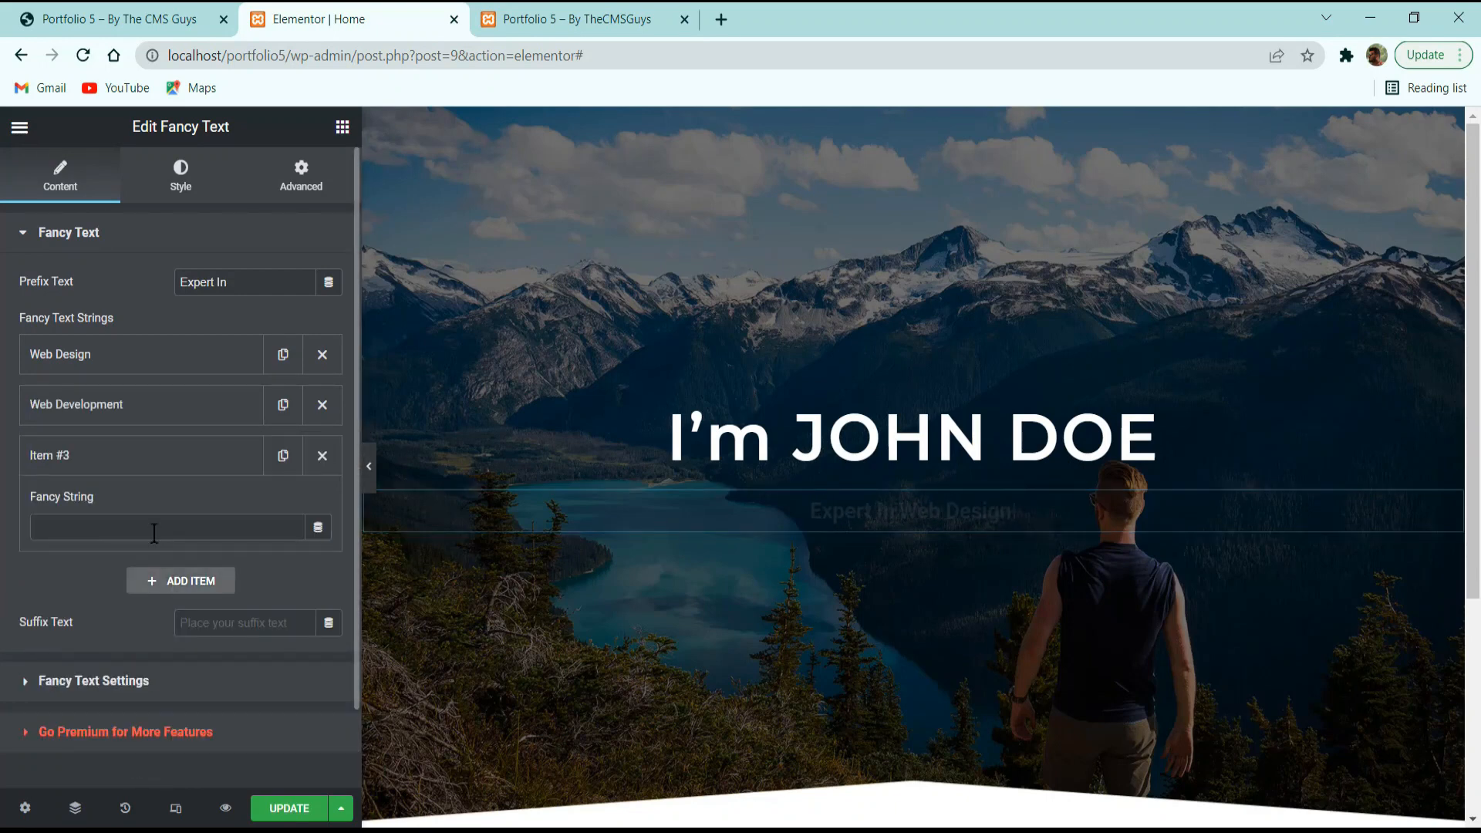
pyautogui.write('Digital')
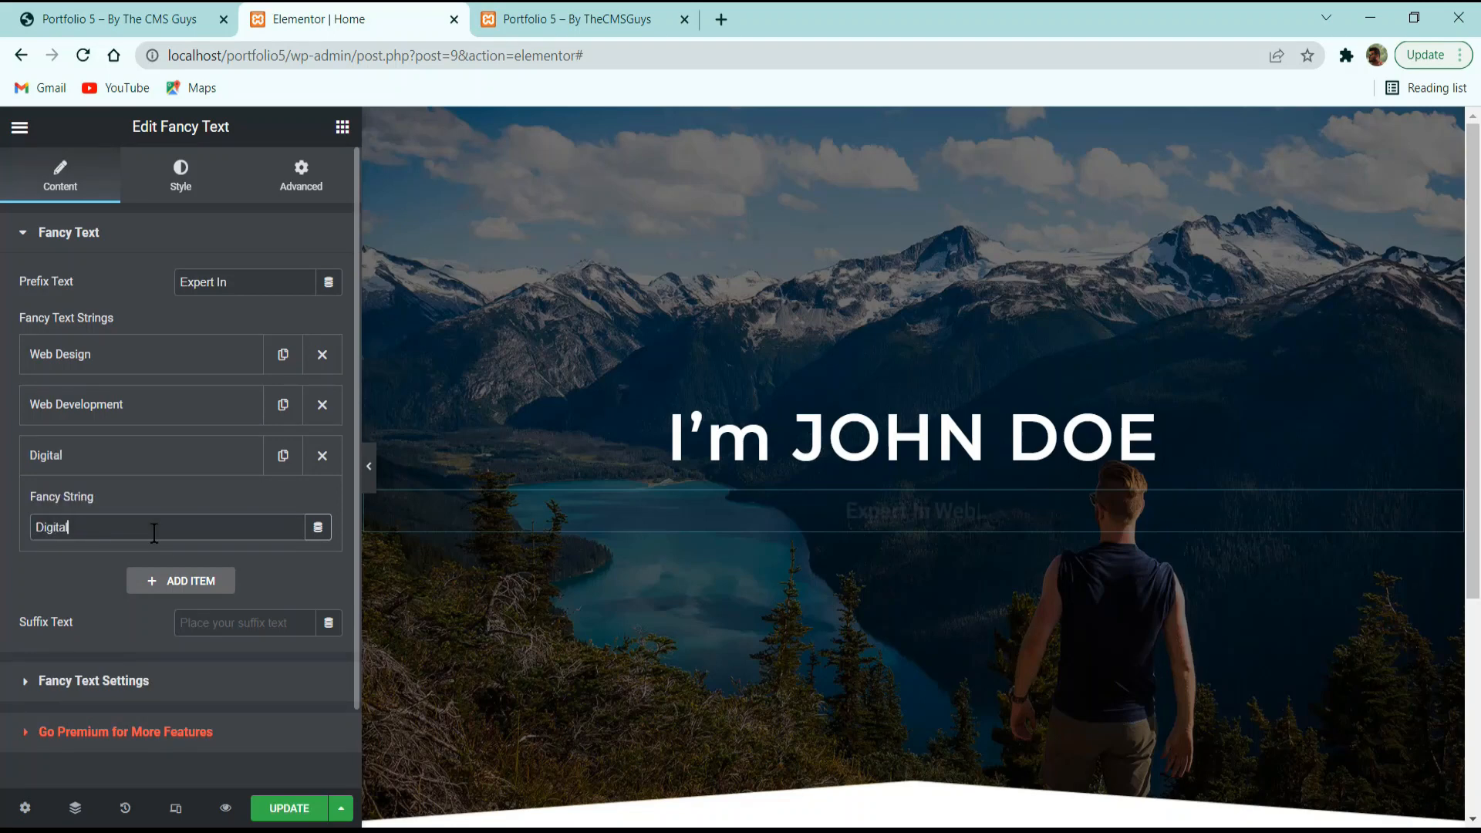
pyautogui.write(' Marketing')
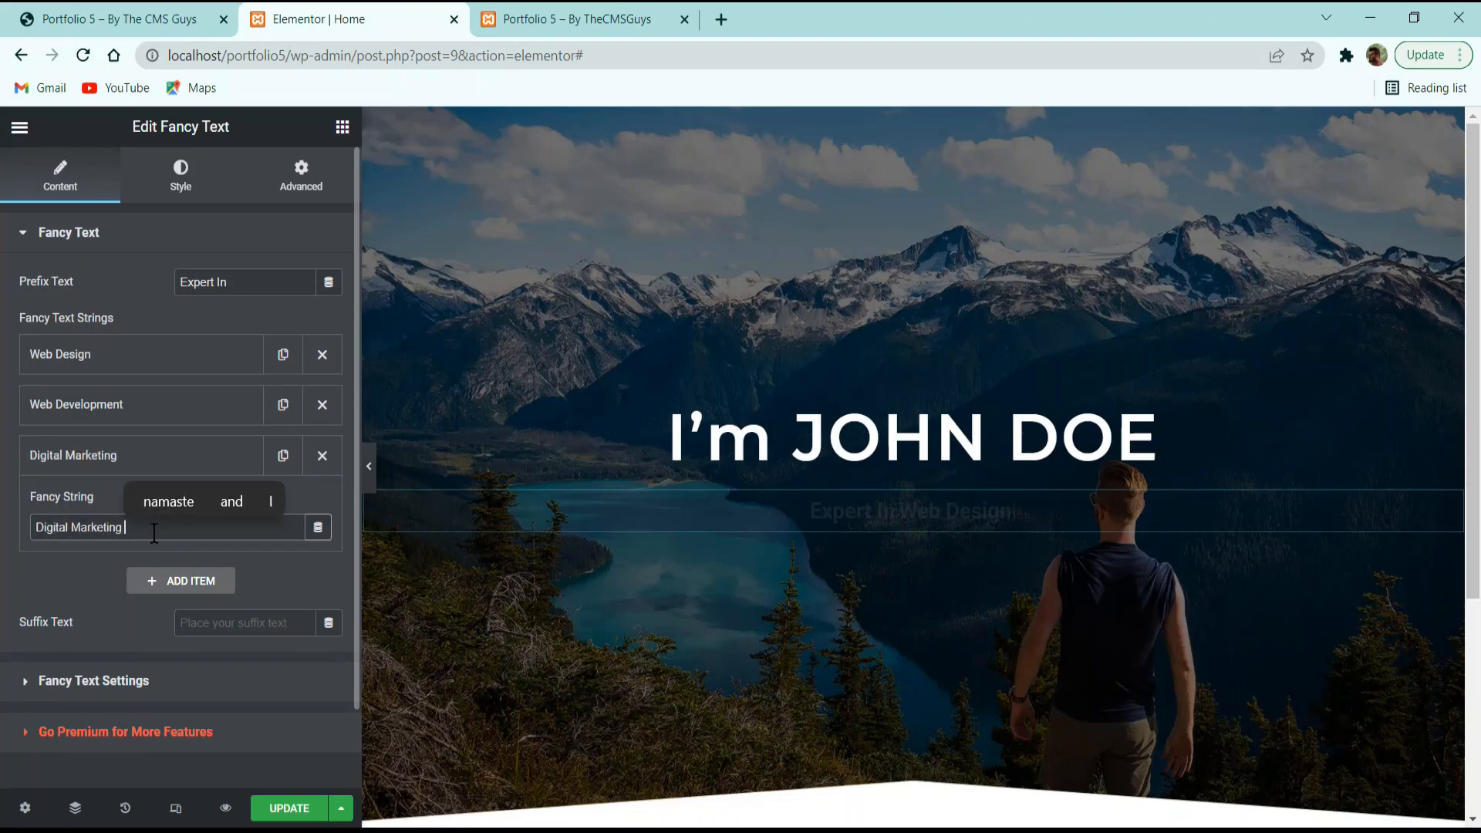
# Open the Fancy Text Settings and keep Style 1 as the style type.
pyautogui.click(93, 681)
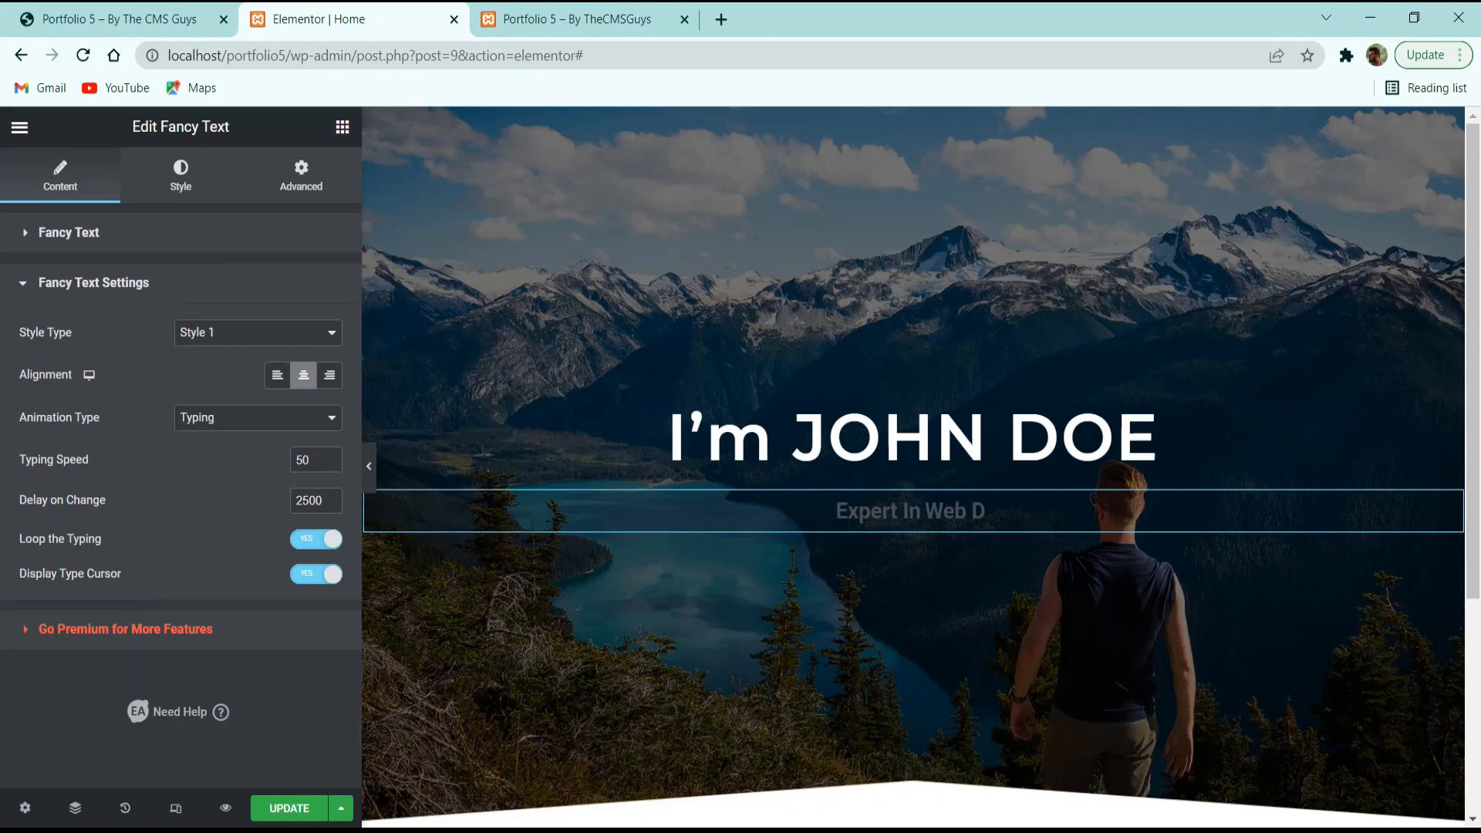
pyautogui.click(247, 333)
pyautogui.click(146, 370)
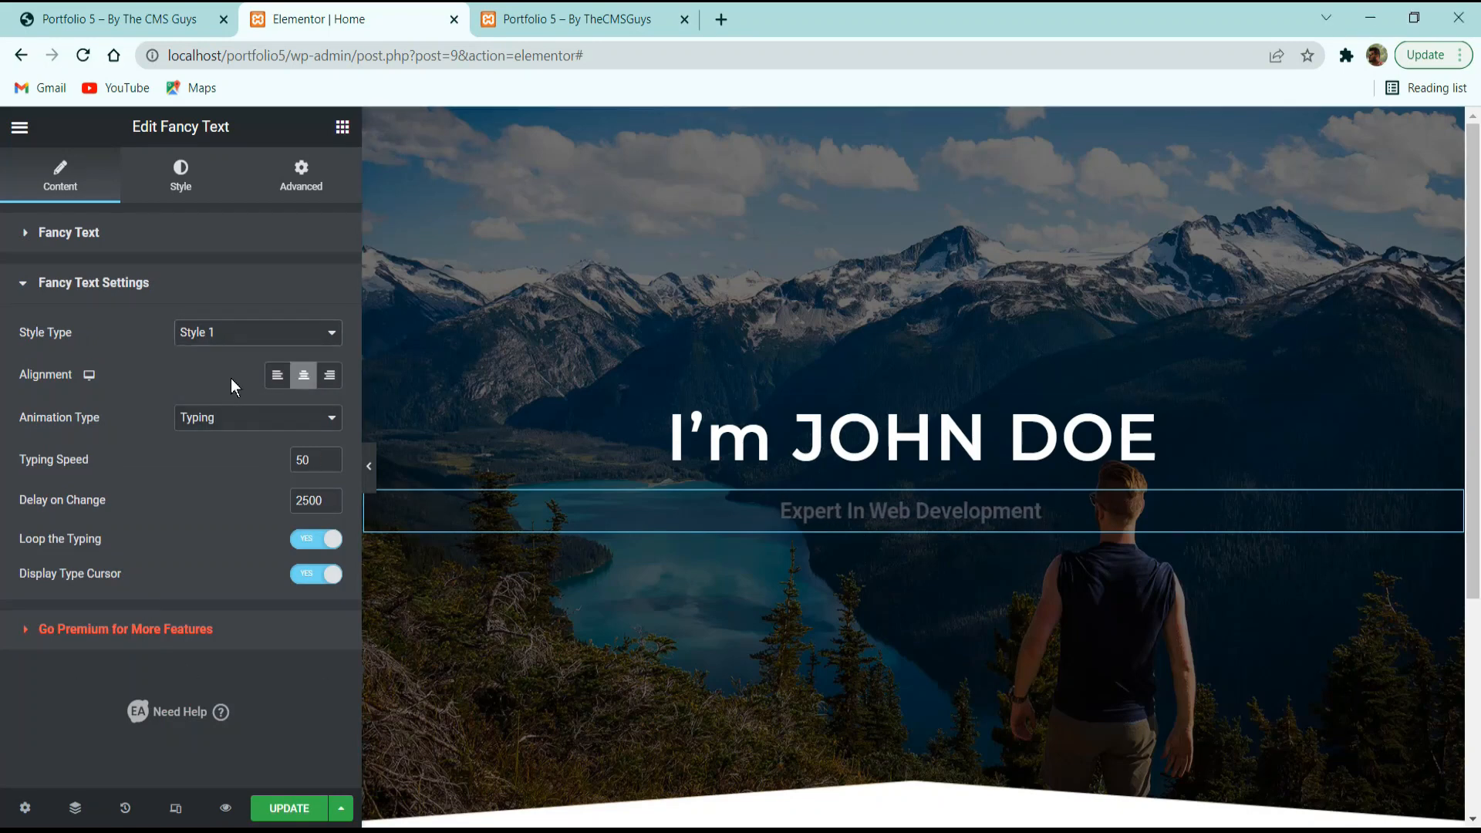
# Preview the Fade and Fade Up animations, then set the animation back to Typing.
pyautogui.click(200, 420)
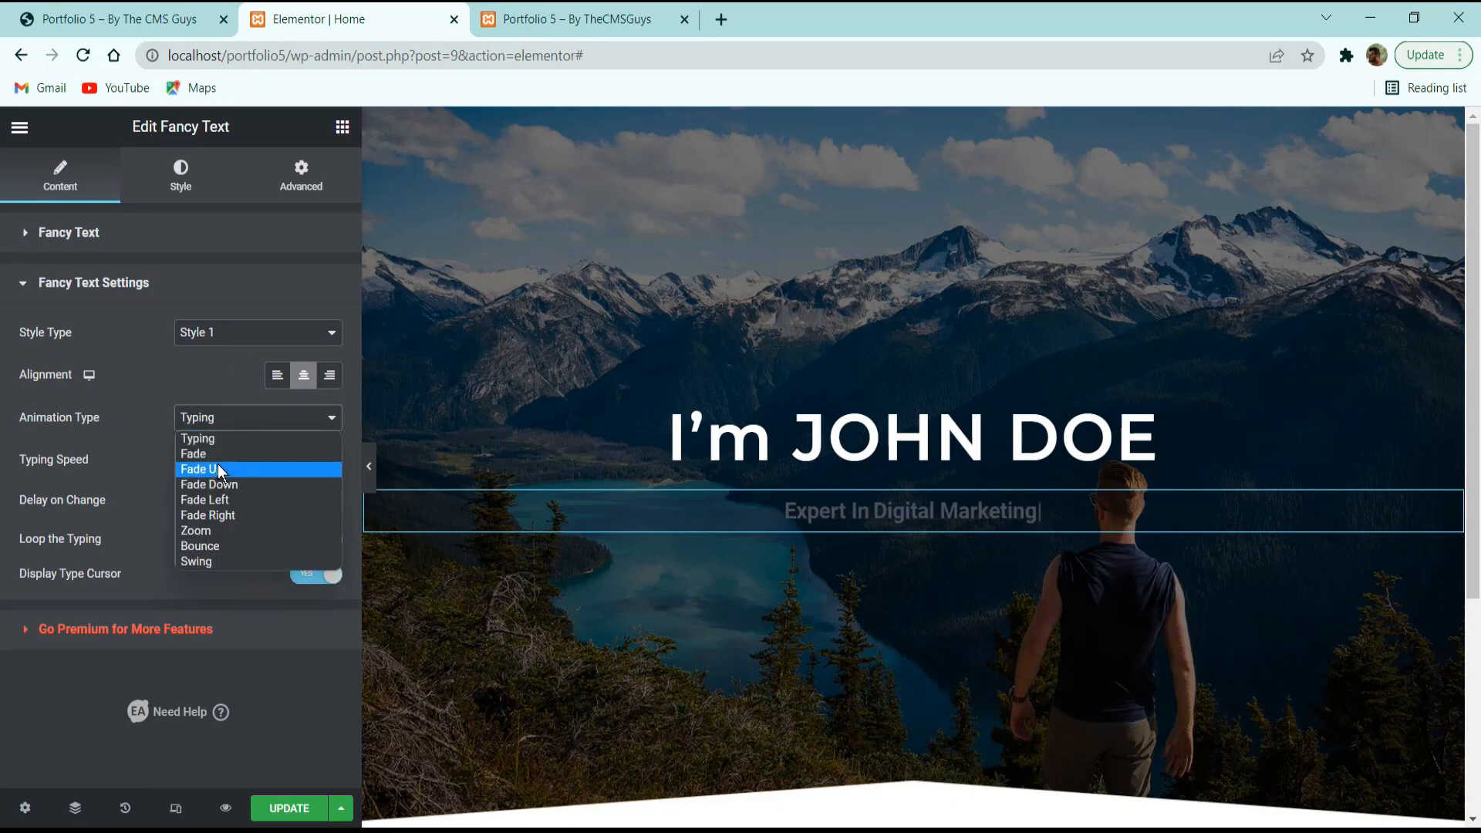
pyautogui.click(221, 459)
pyautogui.click(221, 419)
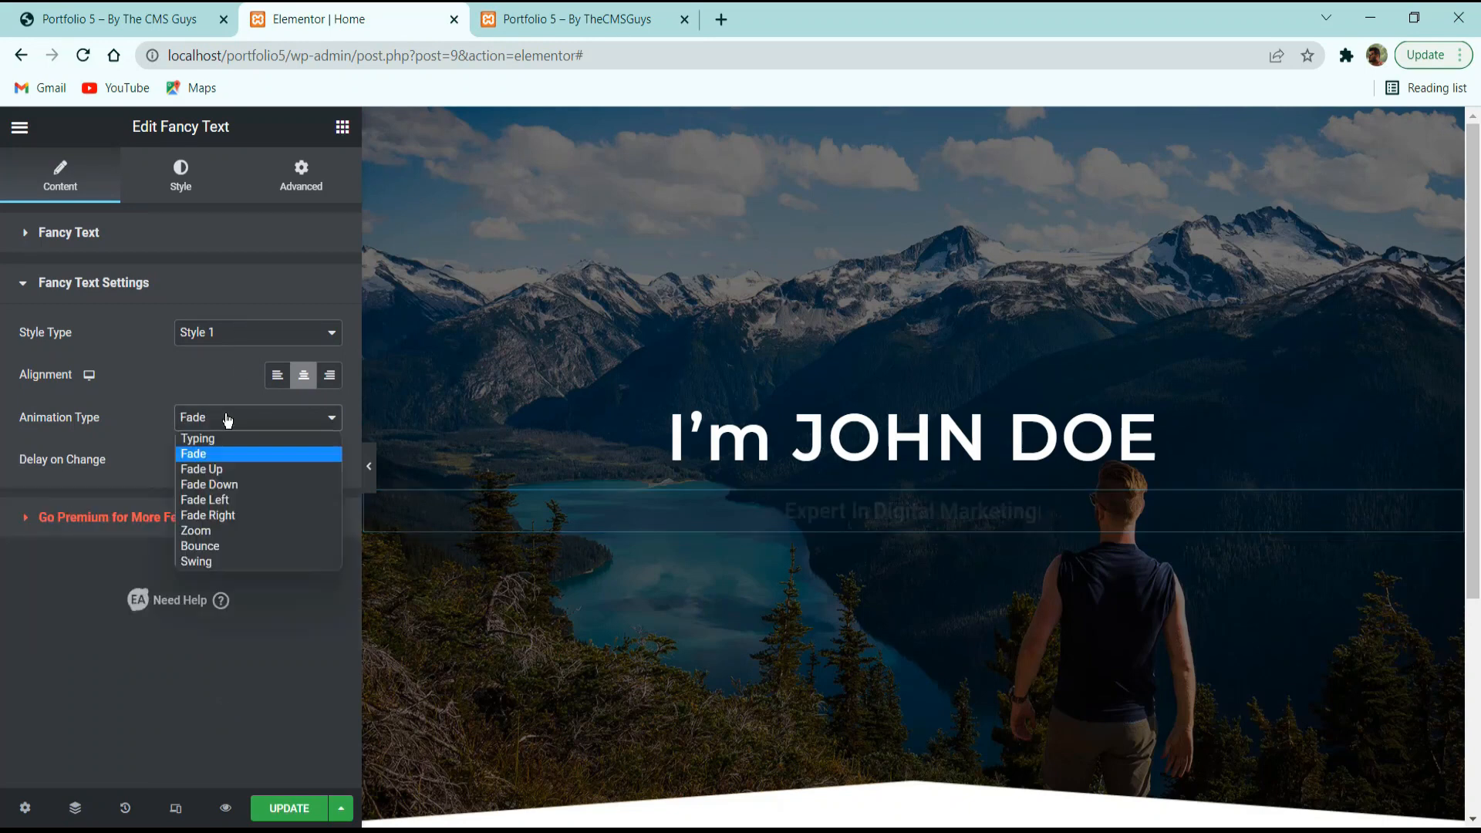
pyautogui.click(224, 474)
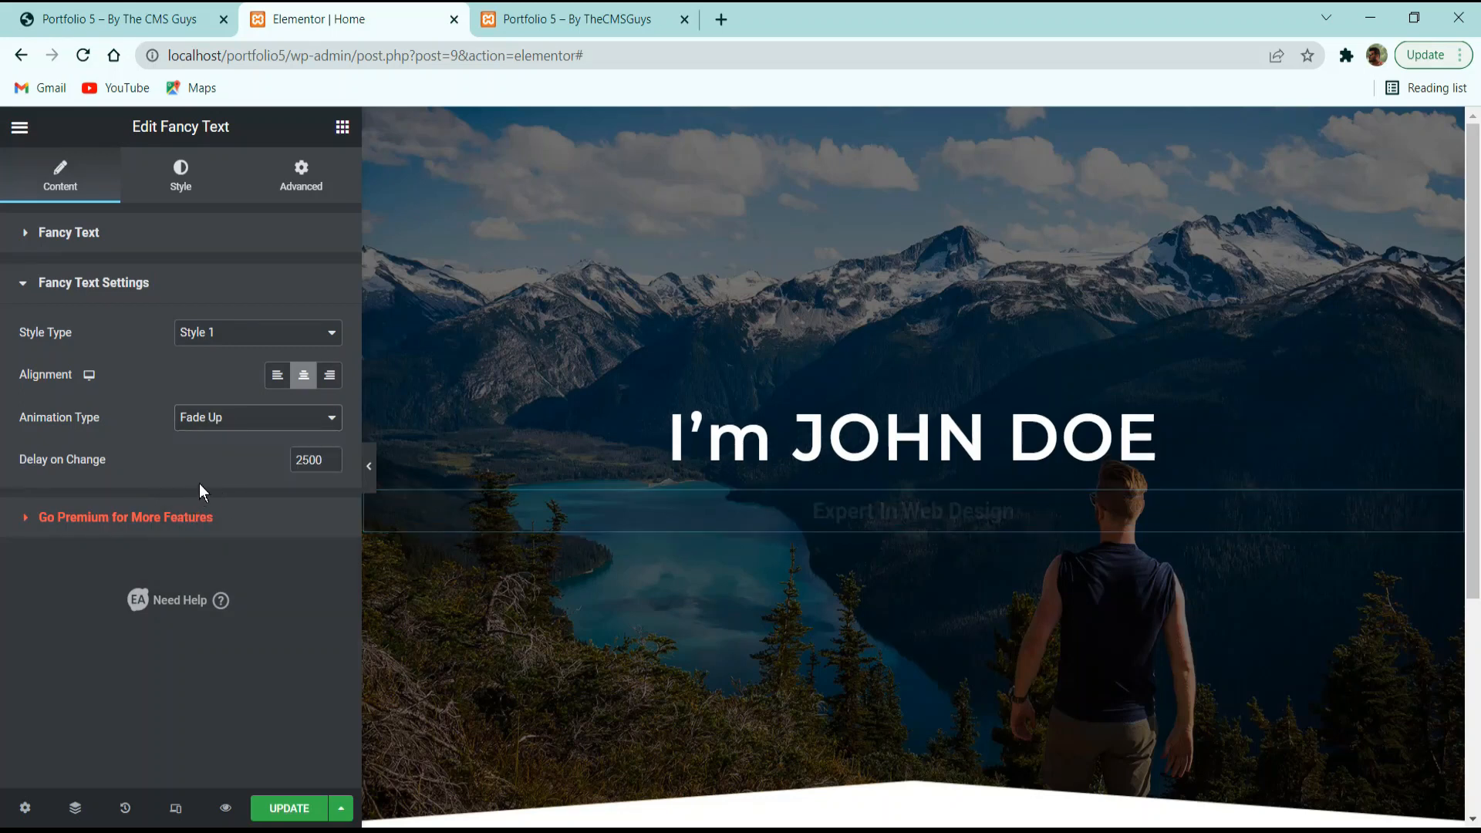
pyautogui.click(229, 424)
pyautogui.click(228, 437)
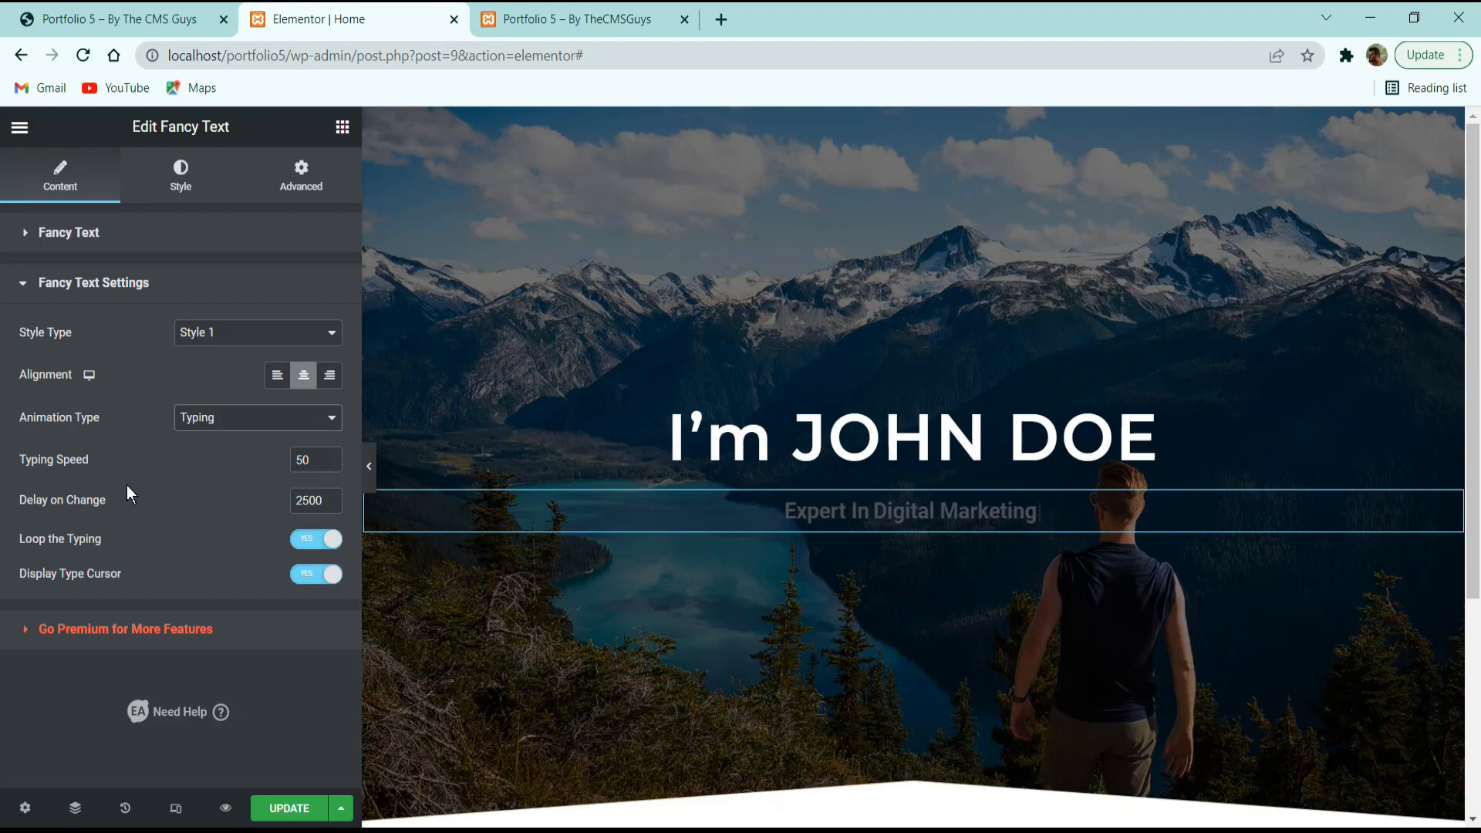
pyautogui.click(165, 189)
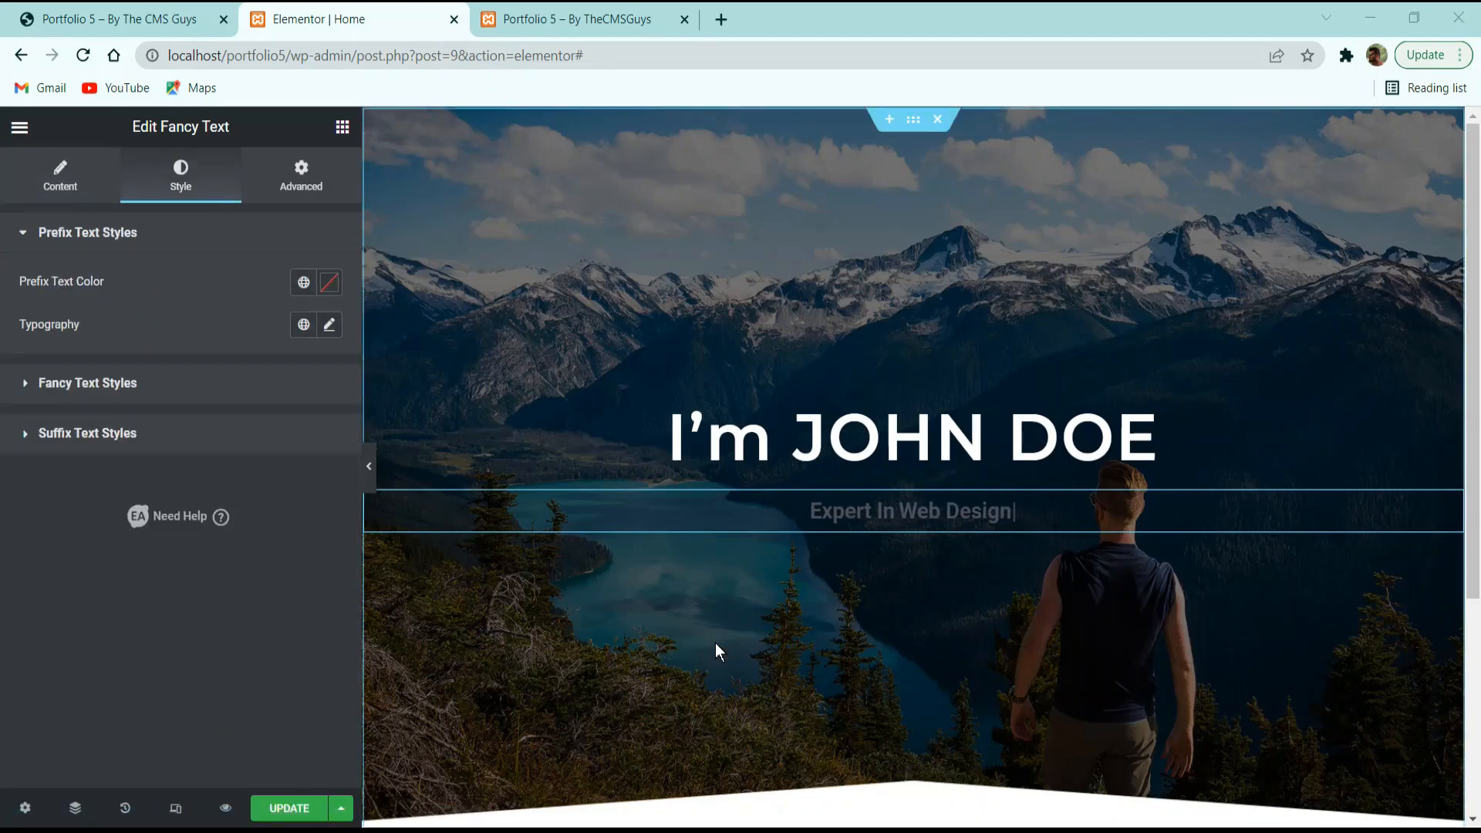
# Colour the 'Expert In' prefix text white (#FFFFFF).
pyautogui.click(330, 282)
pyautogui.moveTo(265, 453); pyautogui.dragTo(8, 294)
pyautogui.click(147, 272)
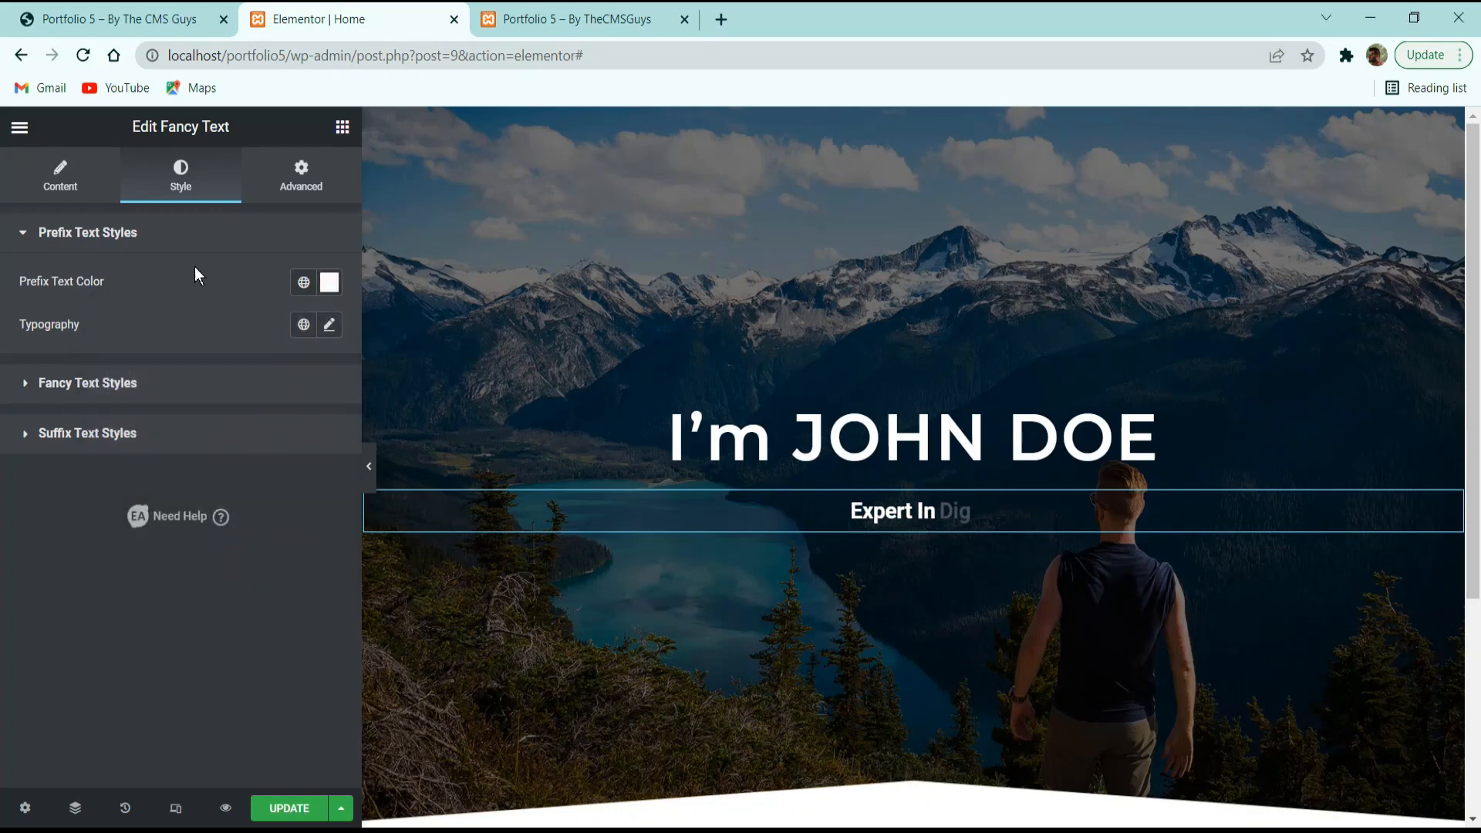
# Set the prefix typography to Montserrat, 40px, weight 200, with line height in EM.
pyautogui.click(330, 326)
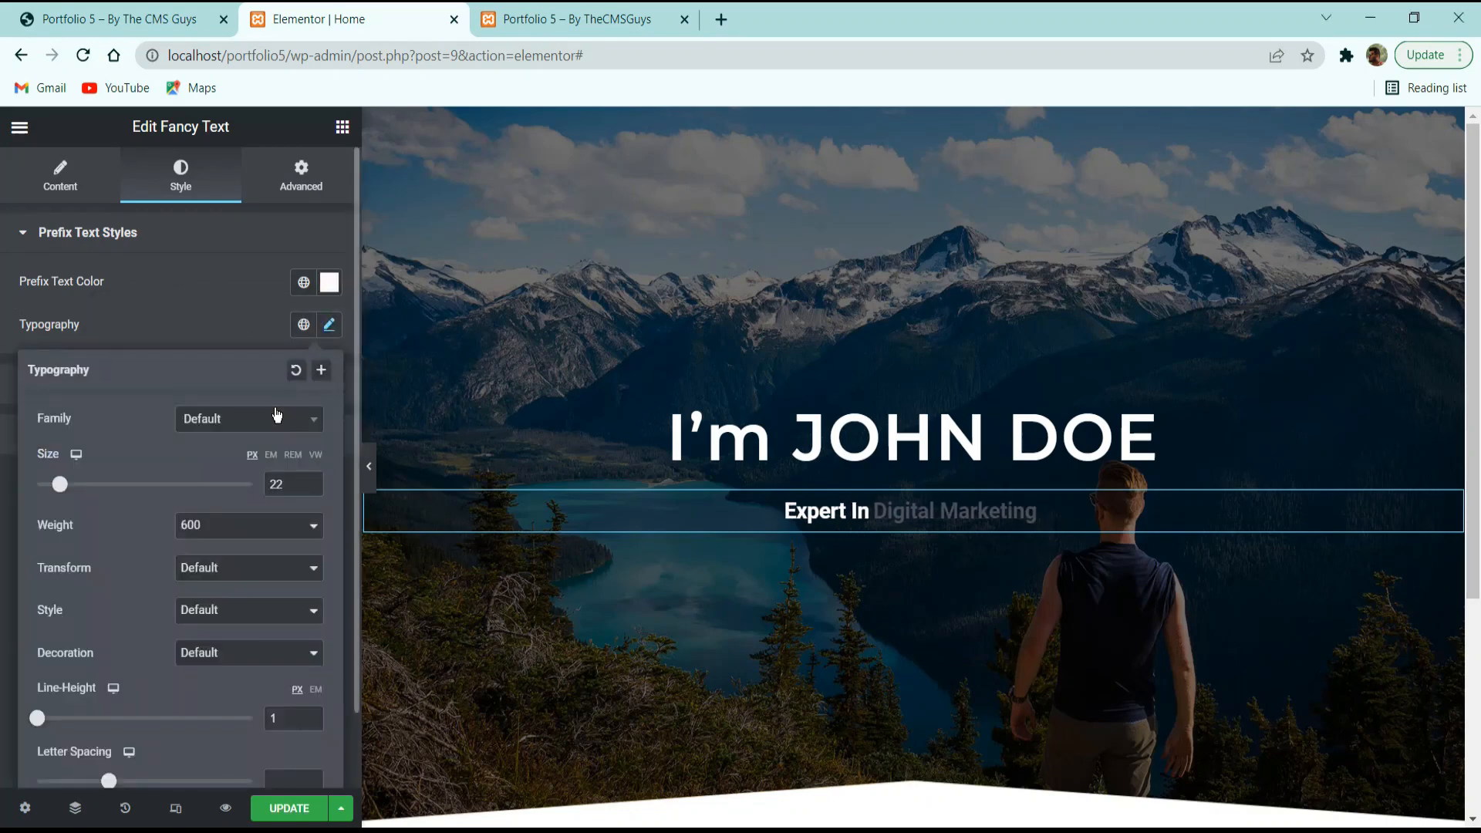
pyautogui.click(275, 424)
pyautogui.write('o')
pyautogui.press('BackSpace')
pyautogui.write('monts')
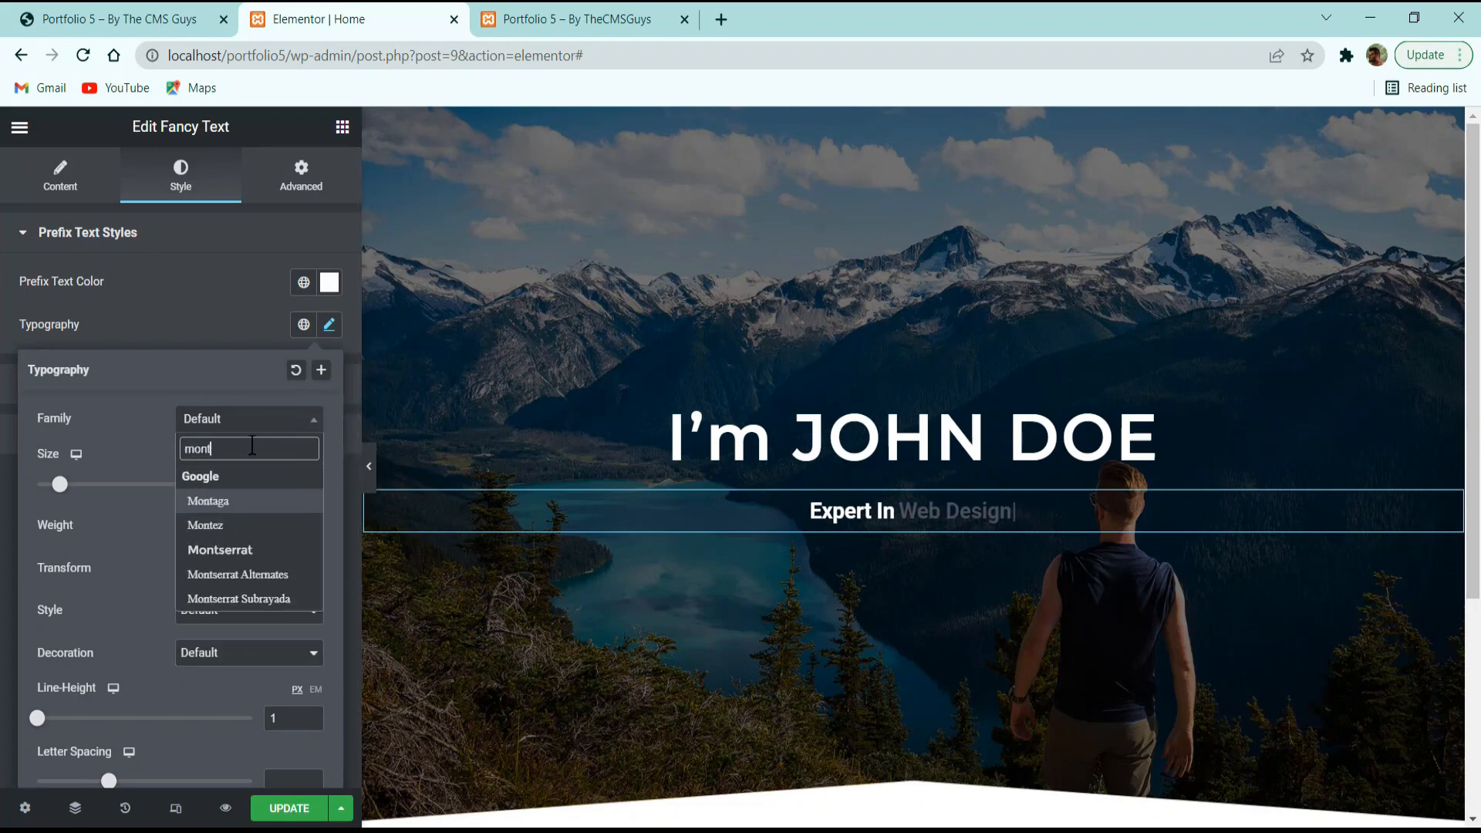
pyautogui.press('Return')
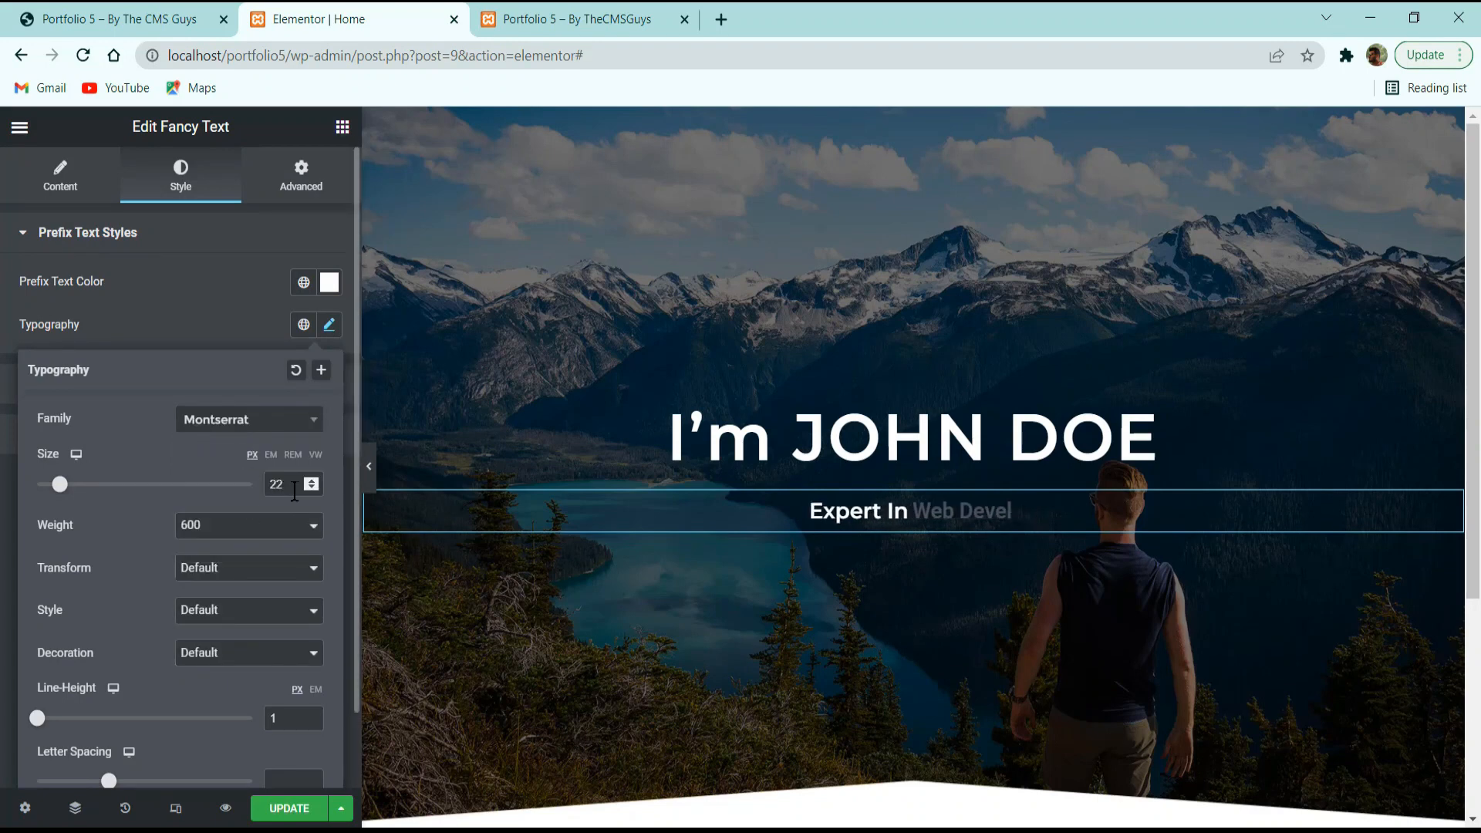
pyautogui.moveTo(296, 485); pyautogui.dragTo(210, 491)
pyautogui.write('40')
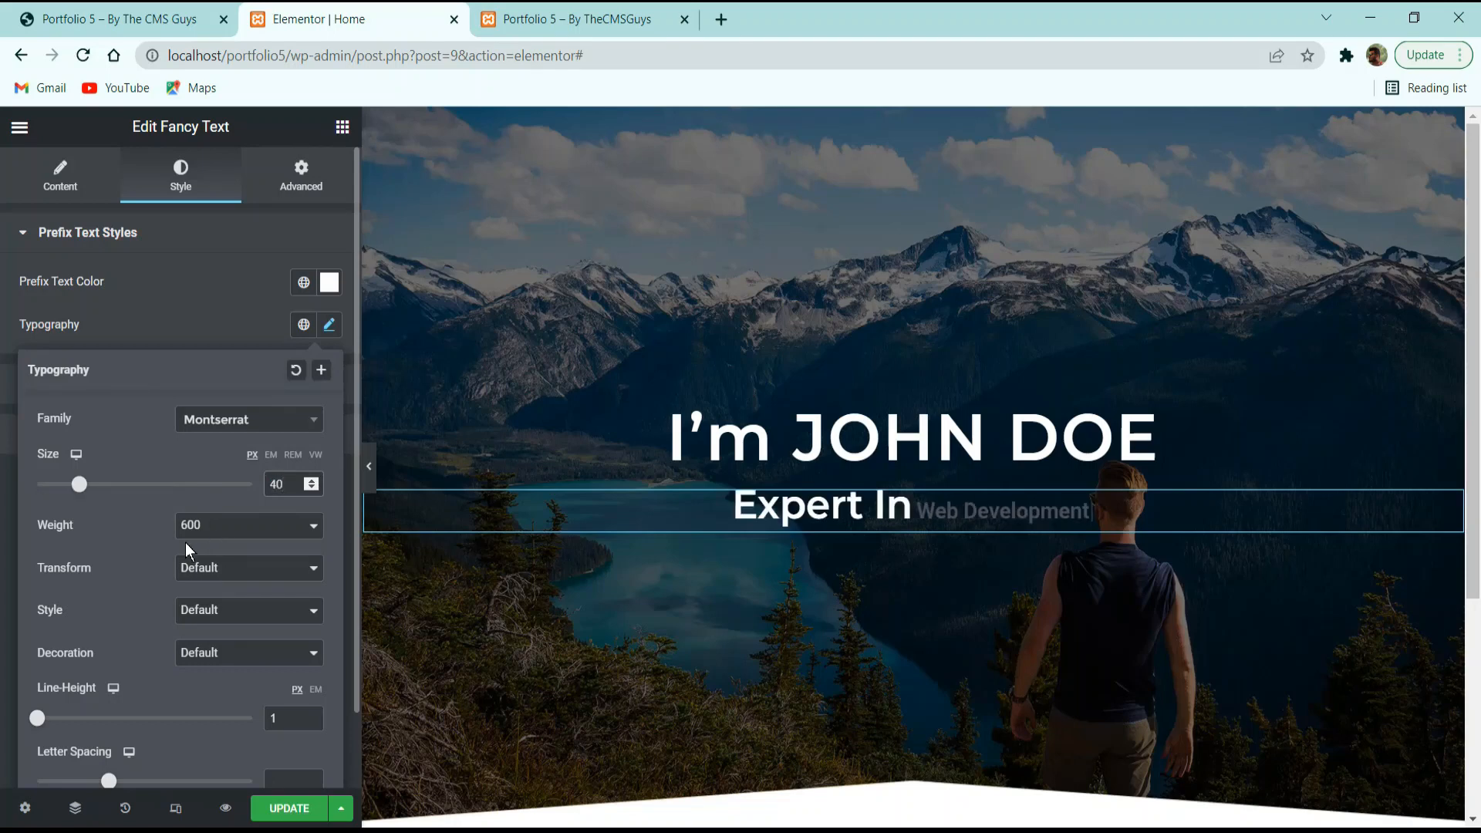
pyautogui.click(212, 531)
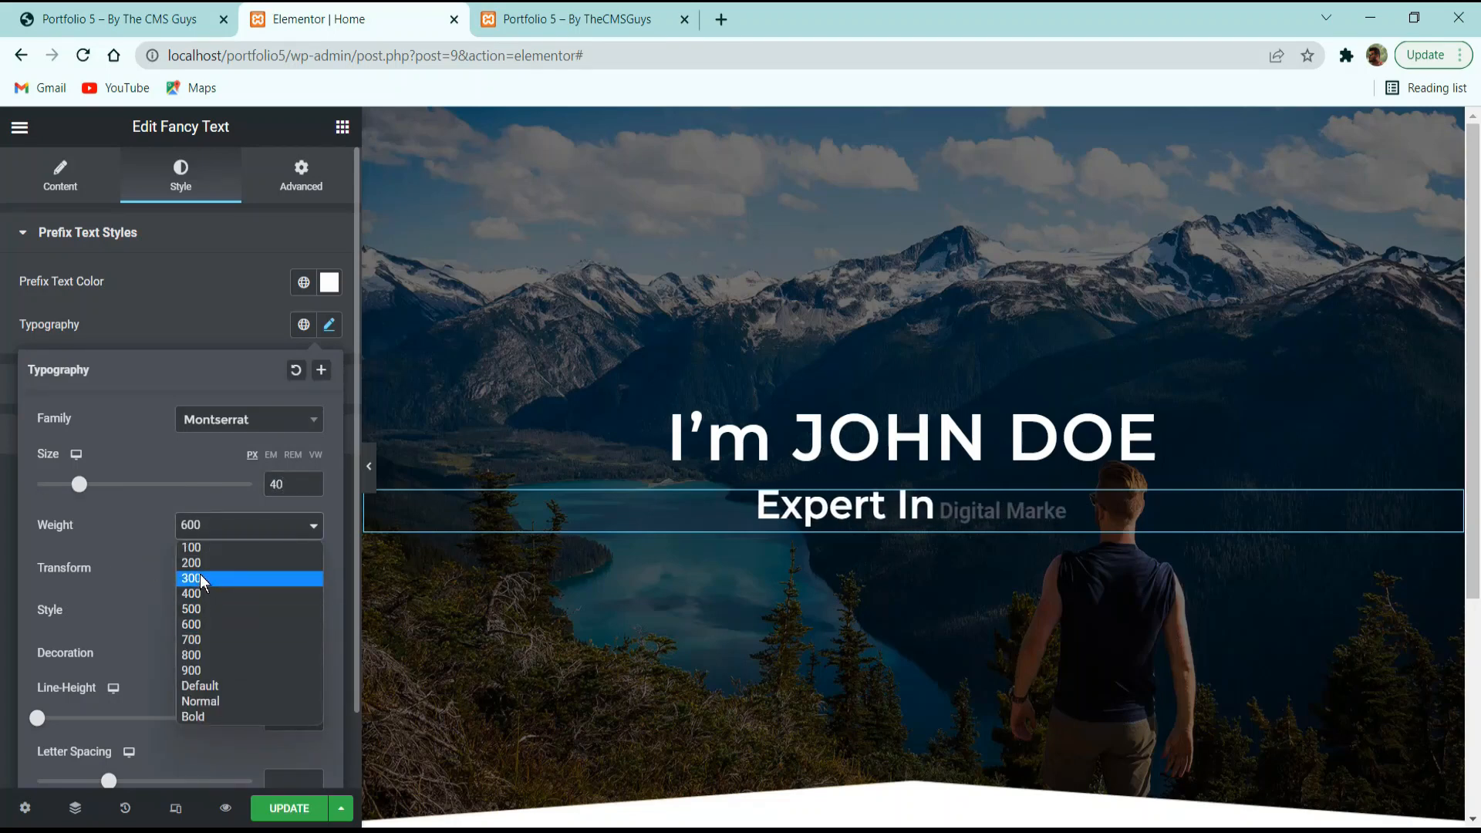
pyautogui.click(199, 563)
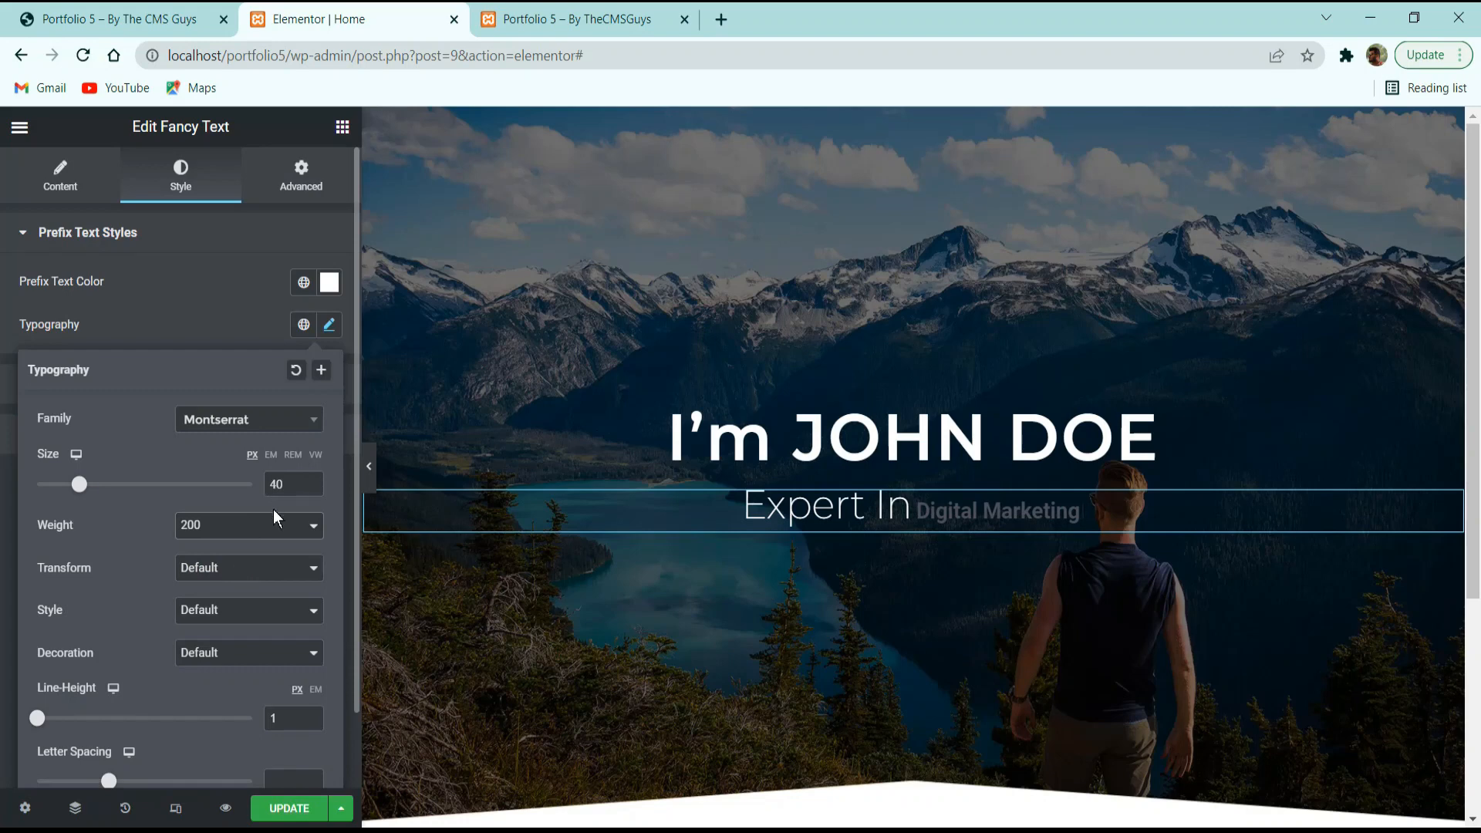
pyautogui.click(314, 690)
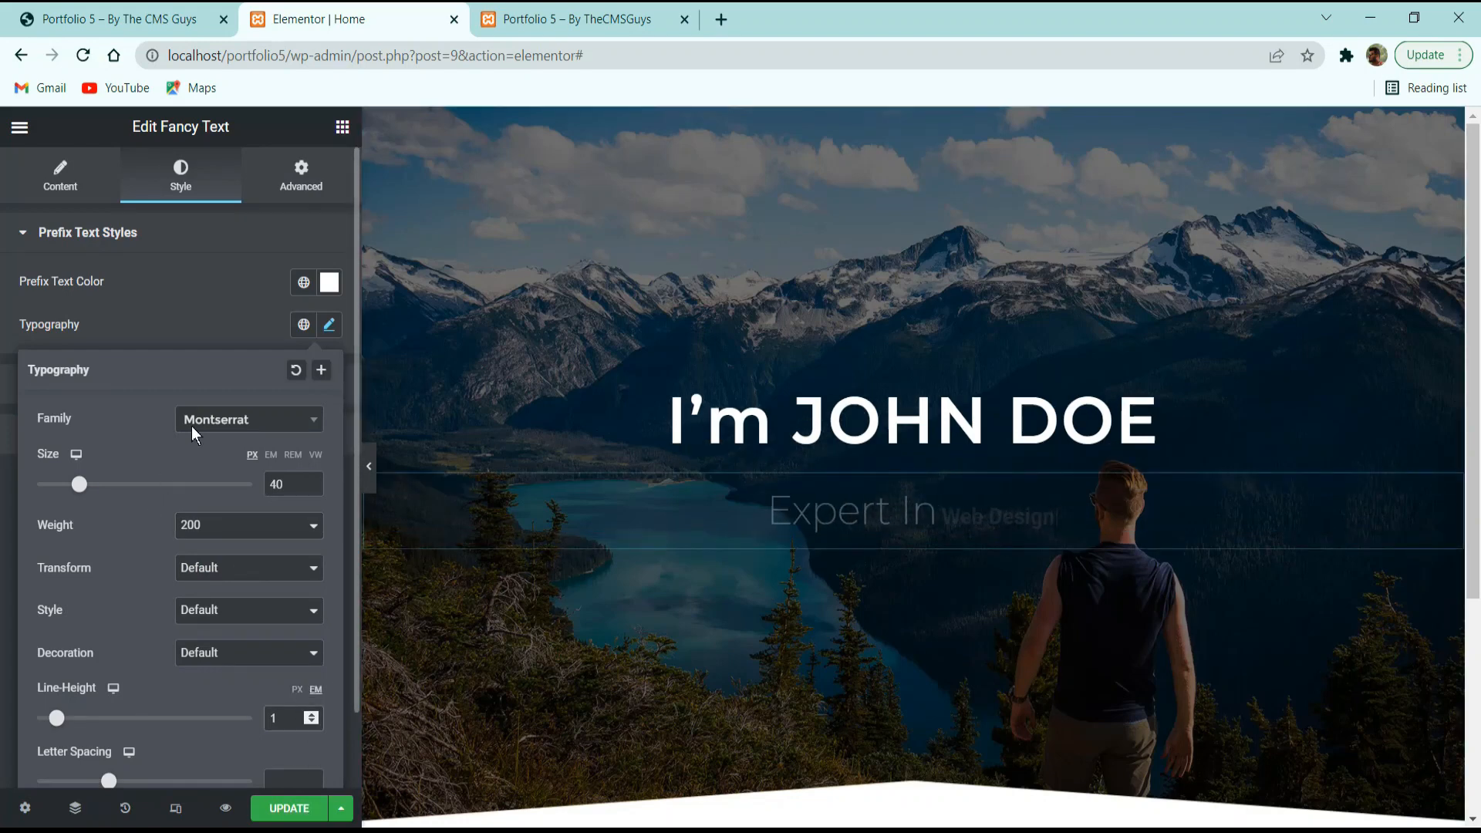
pyautogui.click(159, 325)
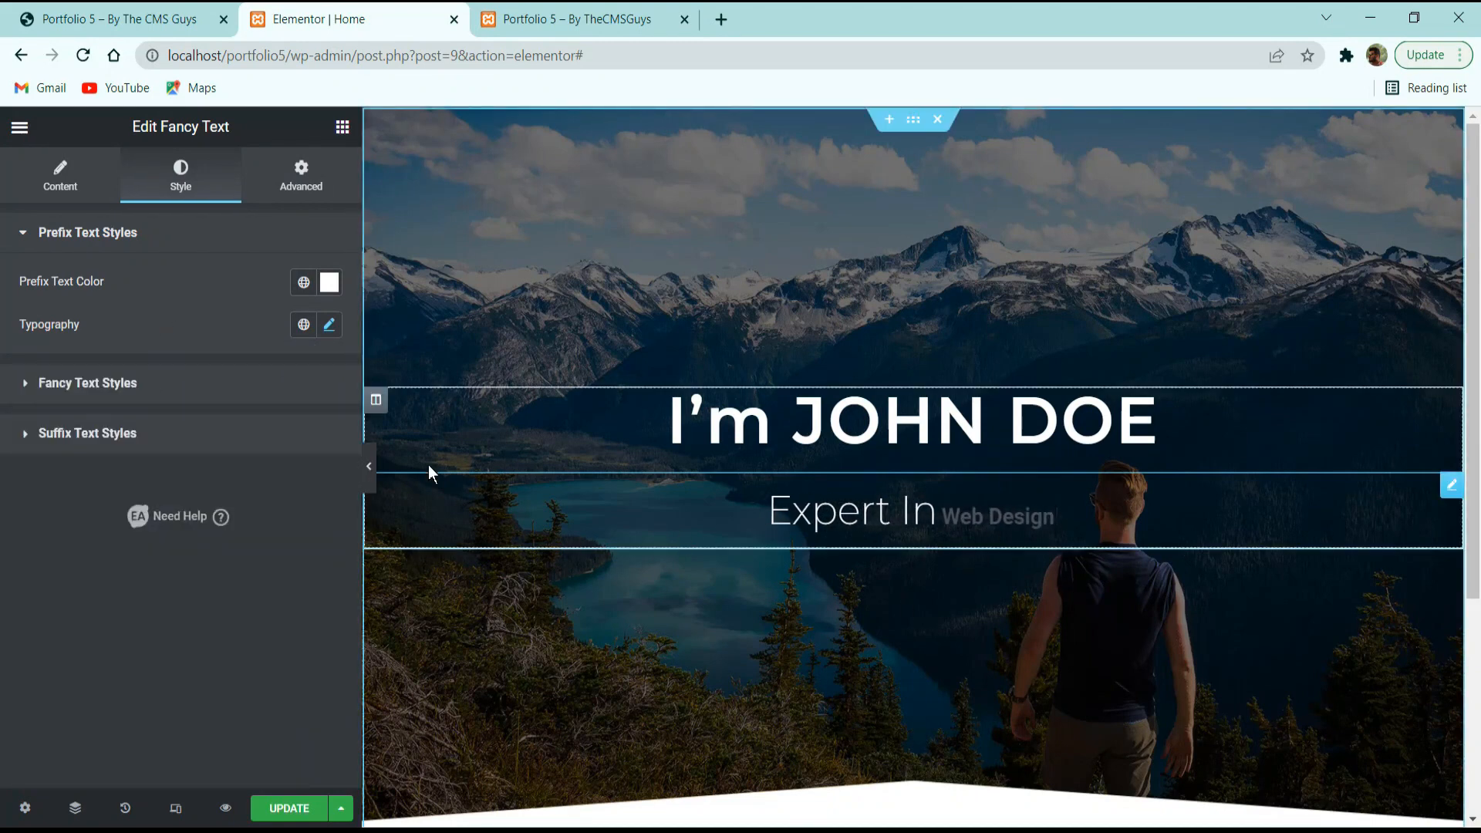
pyautogui.click(157, 378)
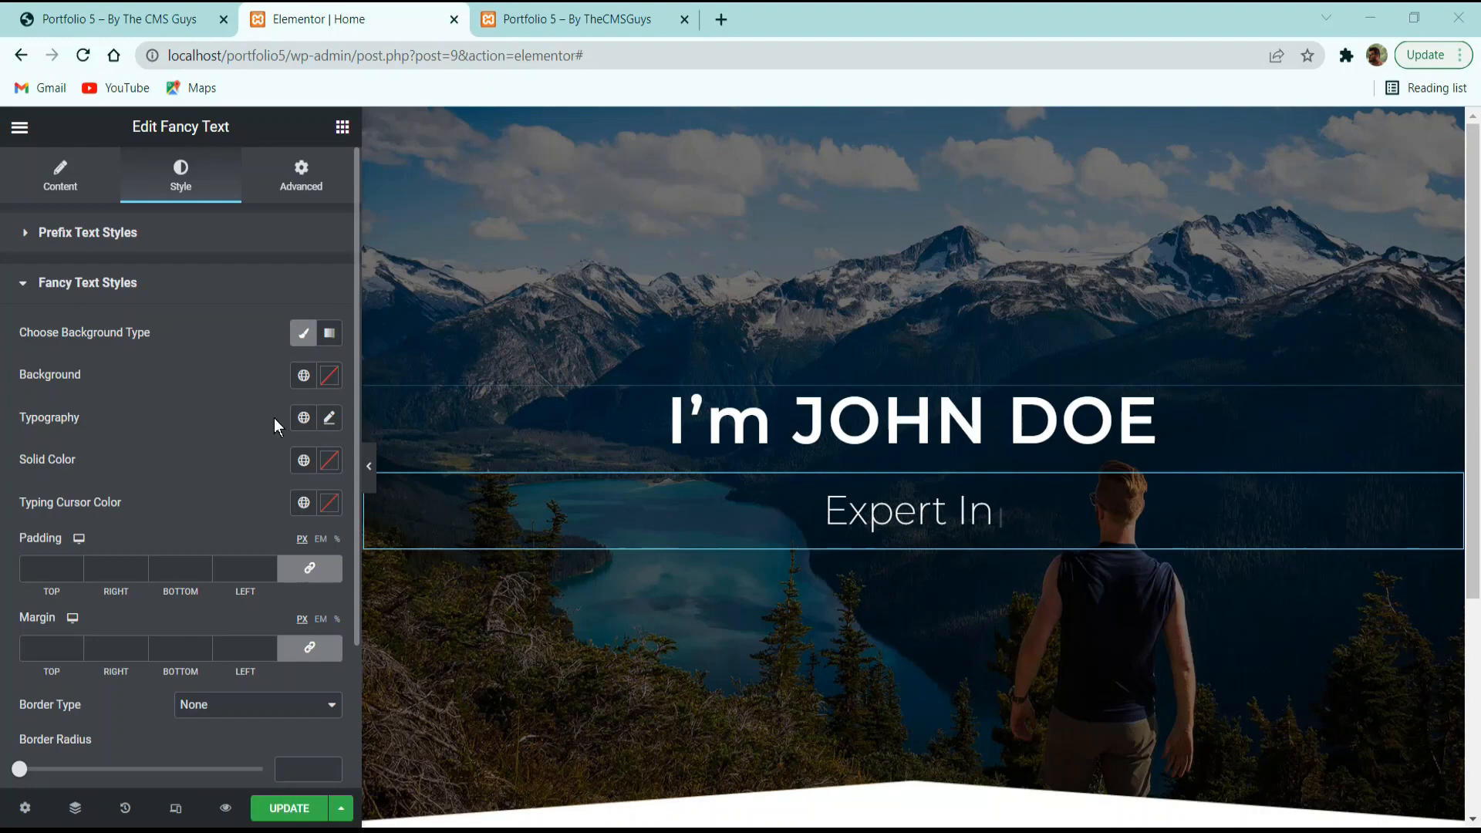
# Set the animated words' typography to Montserrat 35px, weight 500, underlined.
pyautogui.click(329, 420)
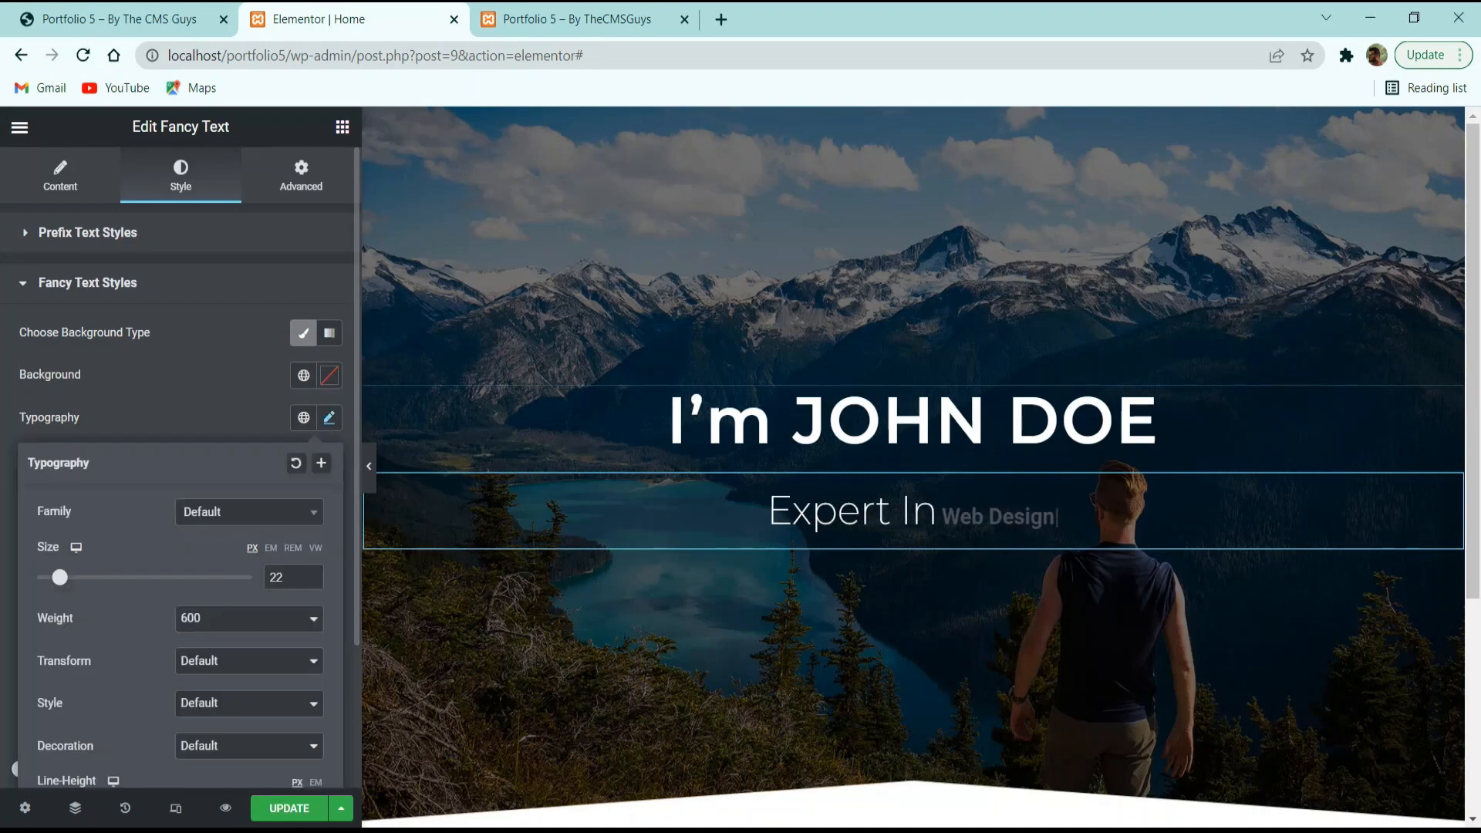
pyautogui.click(256, 395)
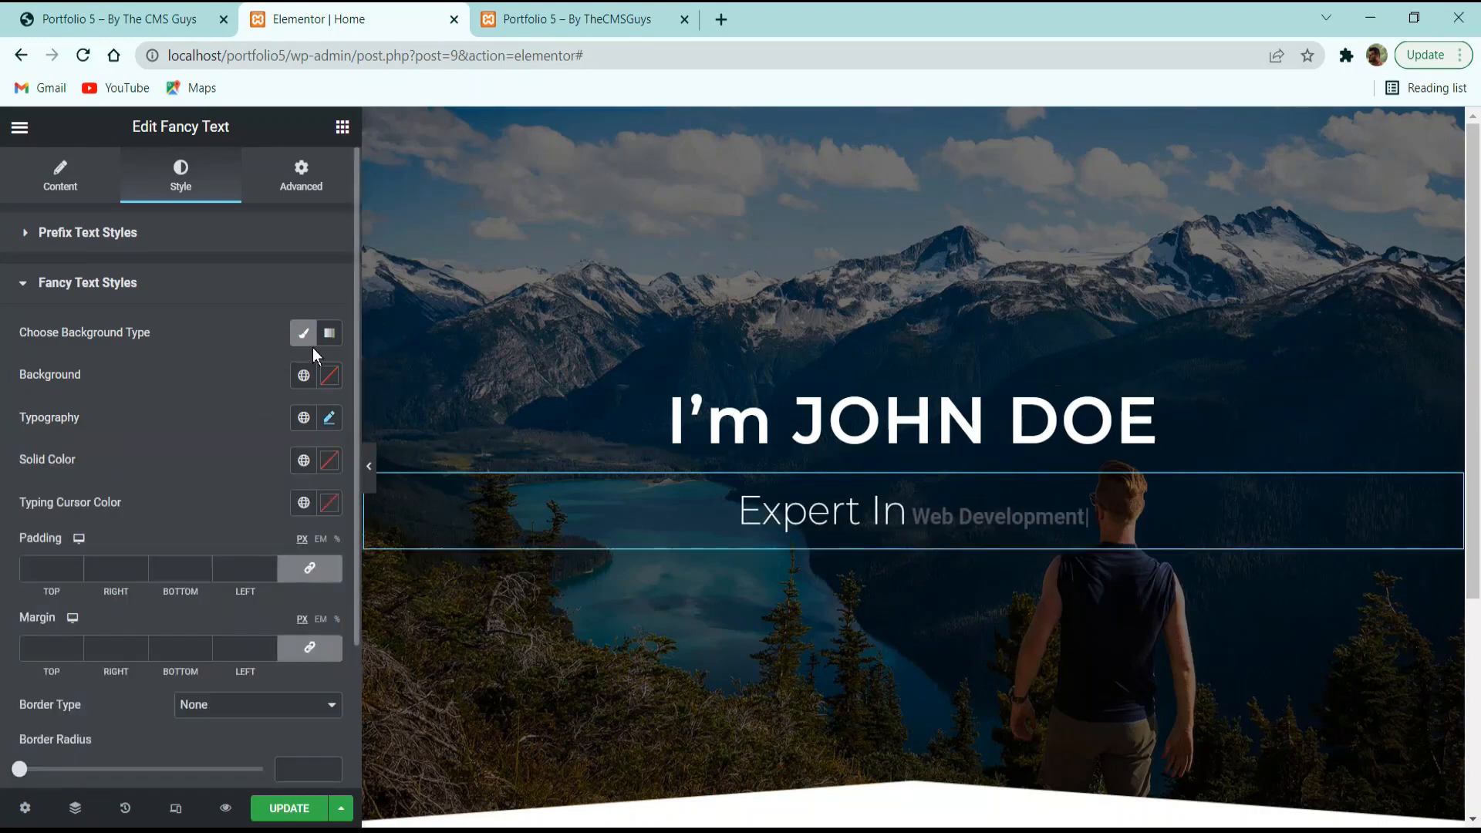
pyautogui.click(303, 334)
pyautogui.click(336, 375)
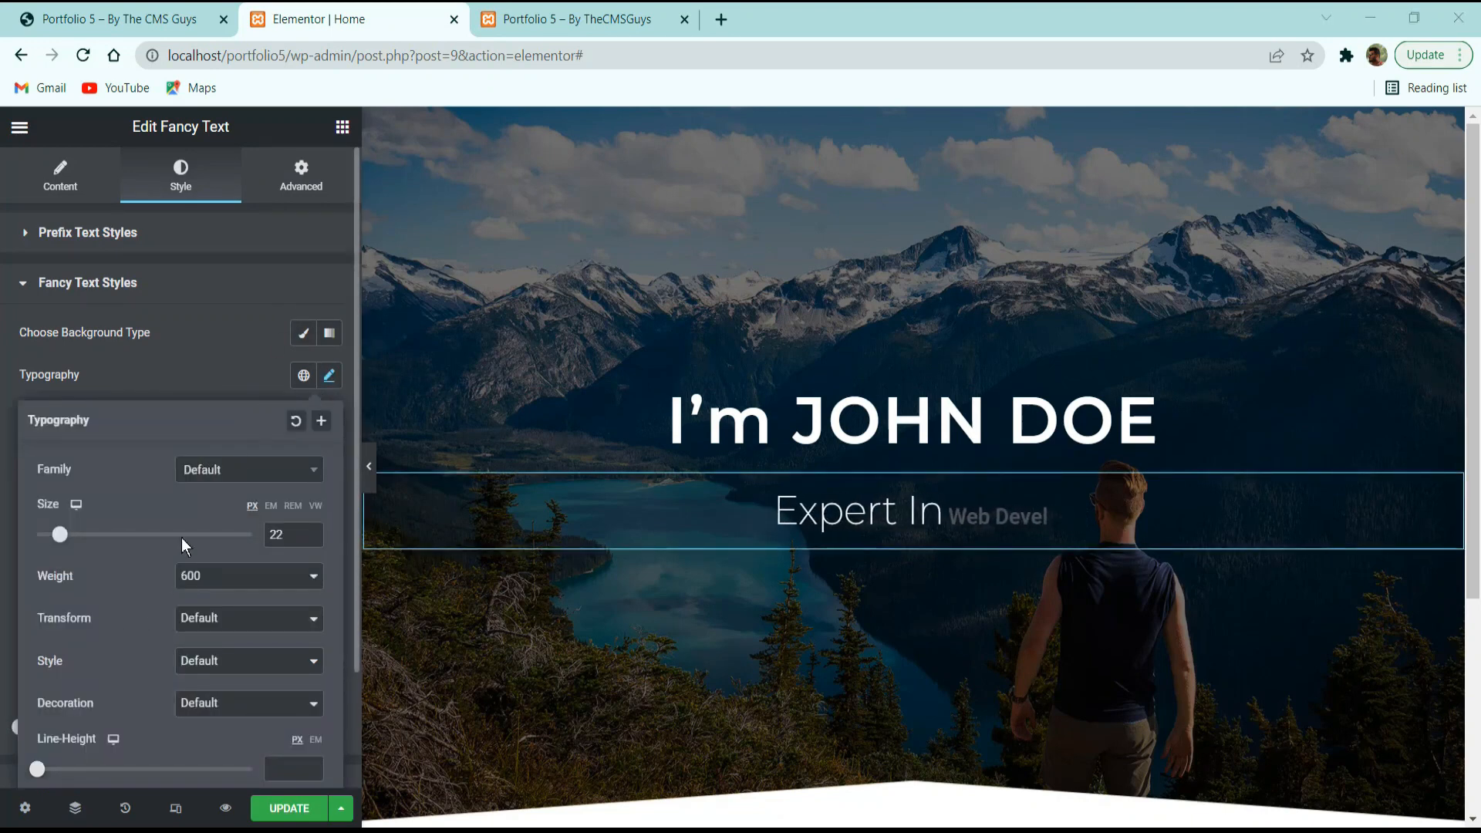
pyautogui.click(199, 472)
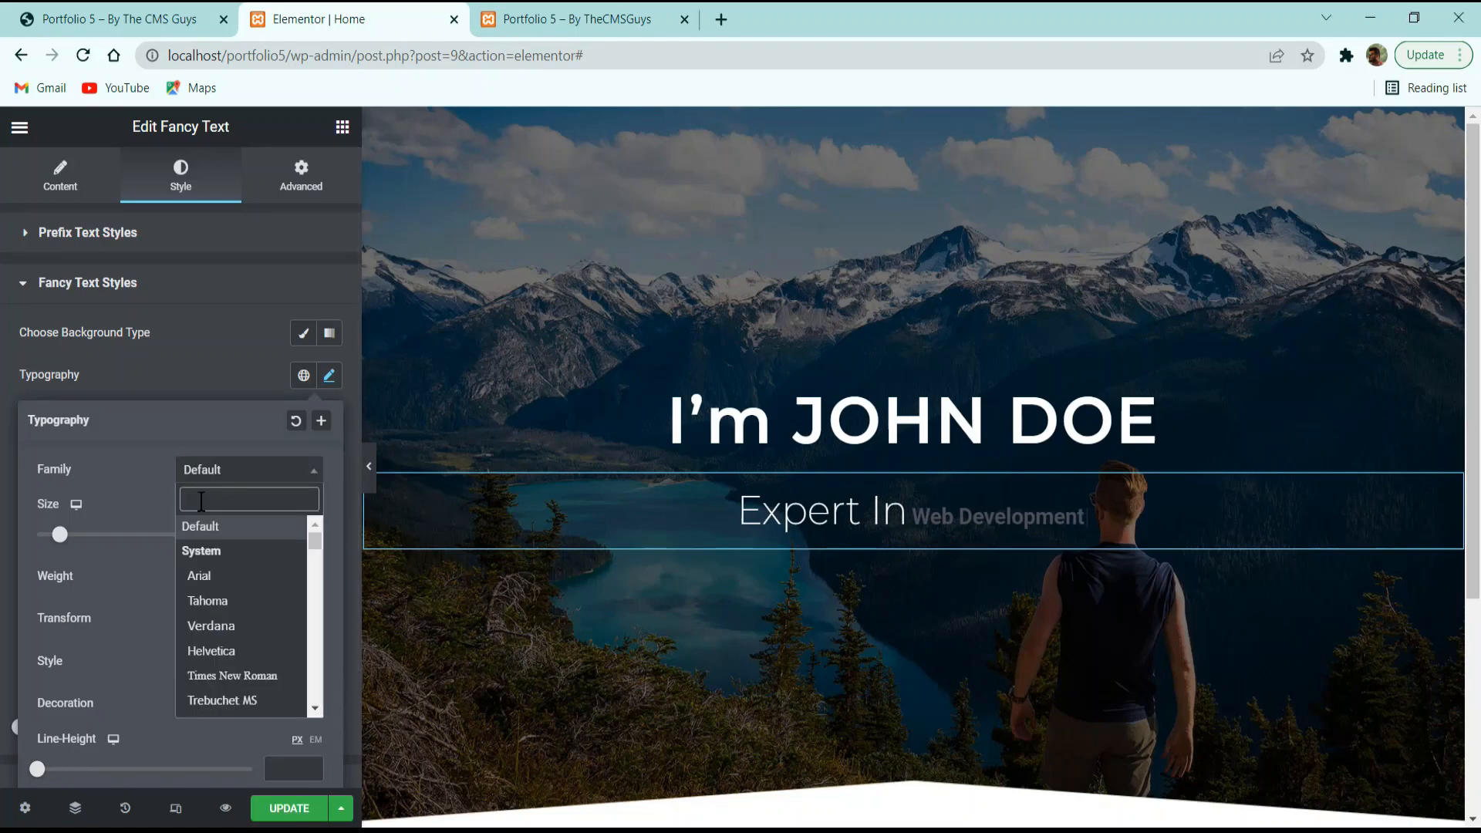
pyautogui.write('montse')
pyautogui.press('Return')
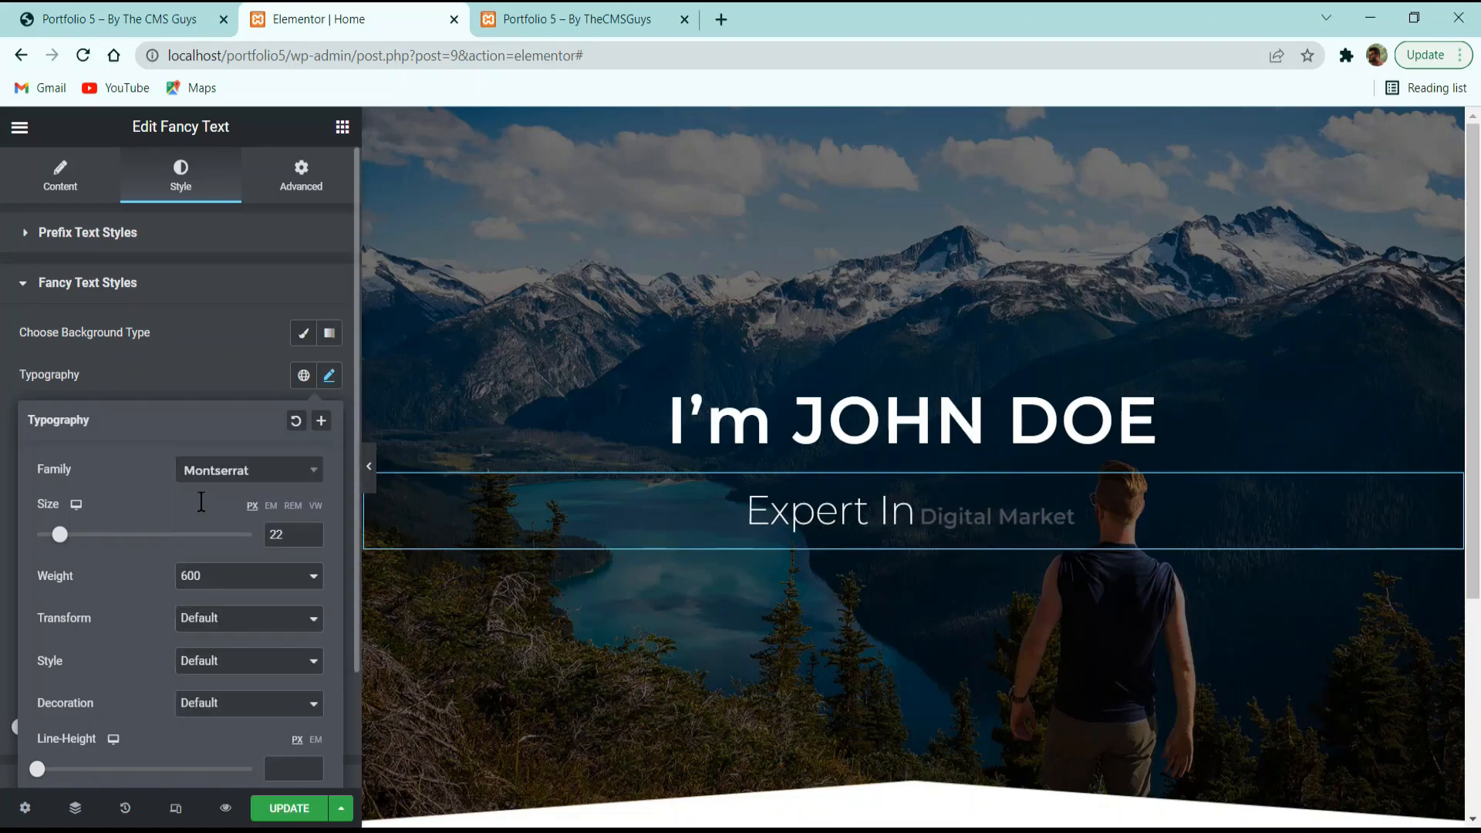
pyautogui.write('35')
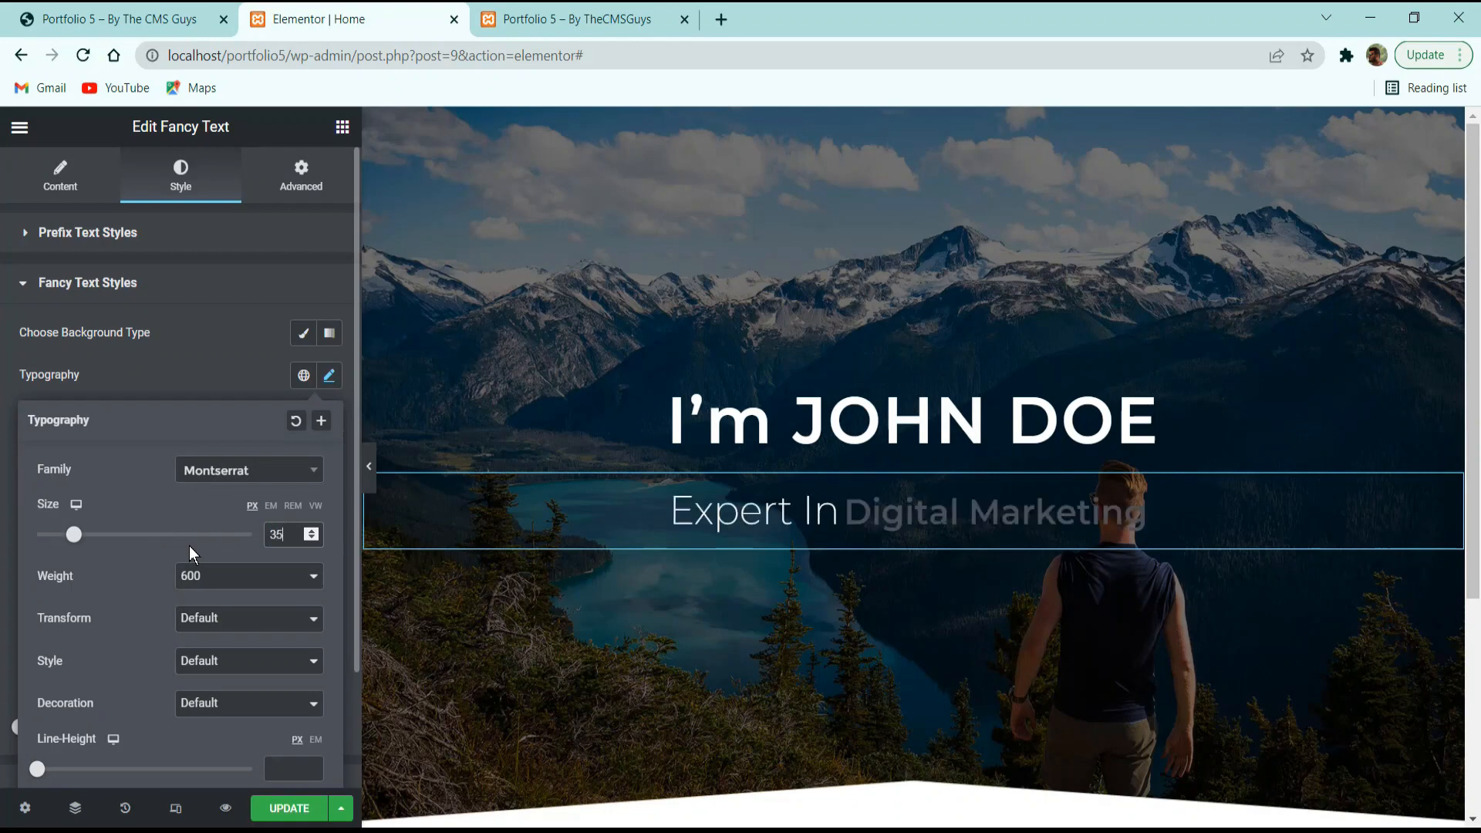
pyautogui.click(196, 577)
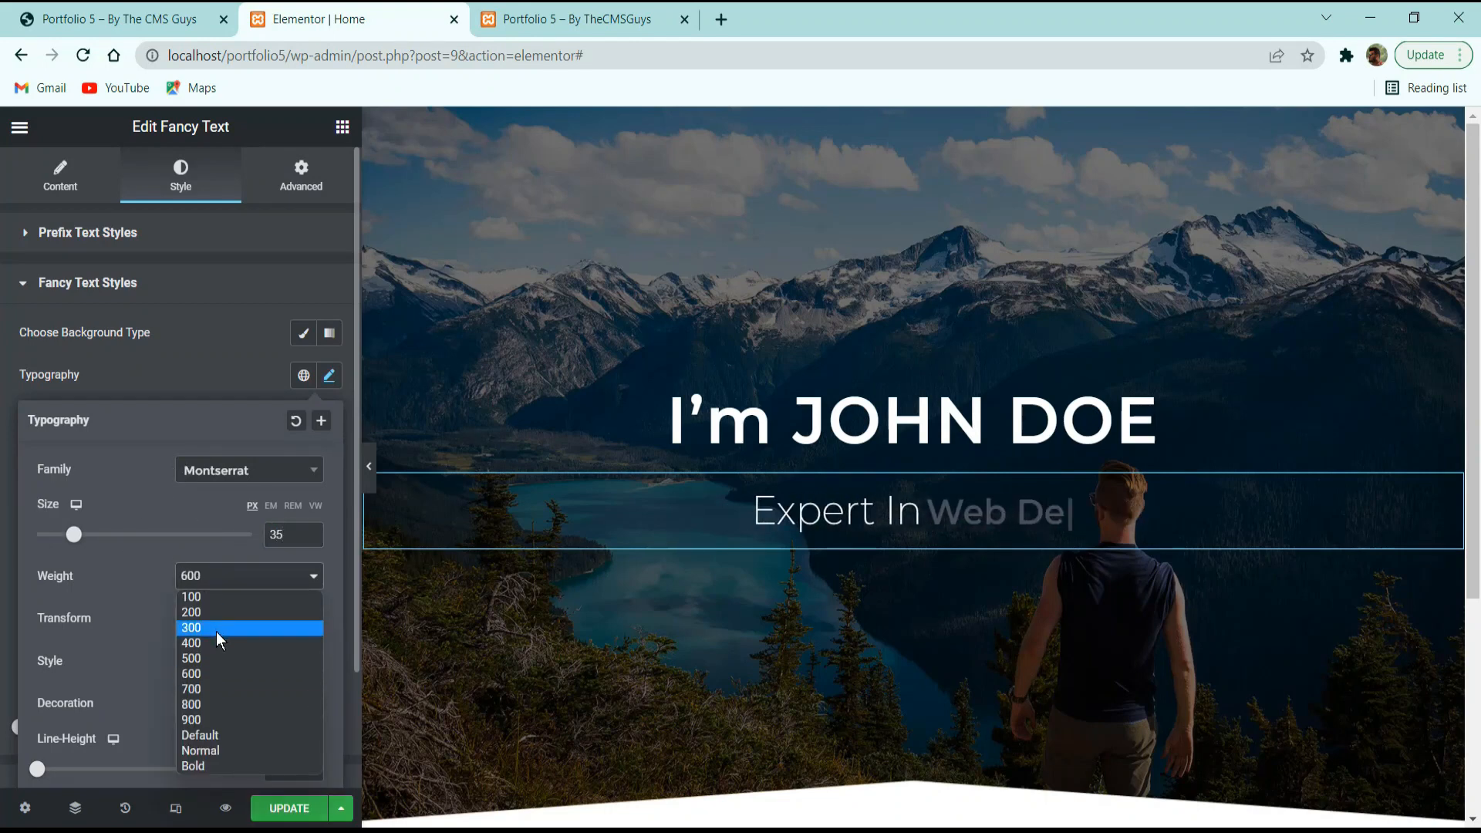
pyautogui.click(216, 659)
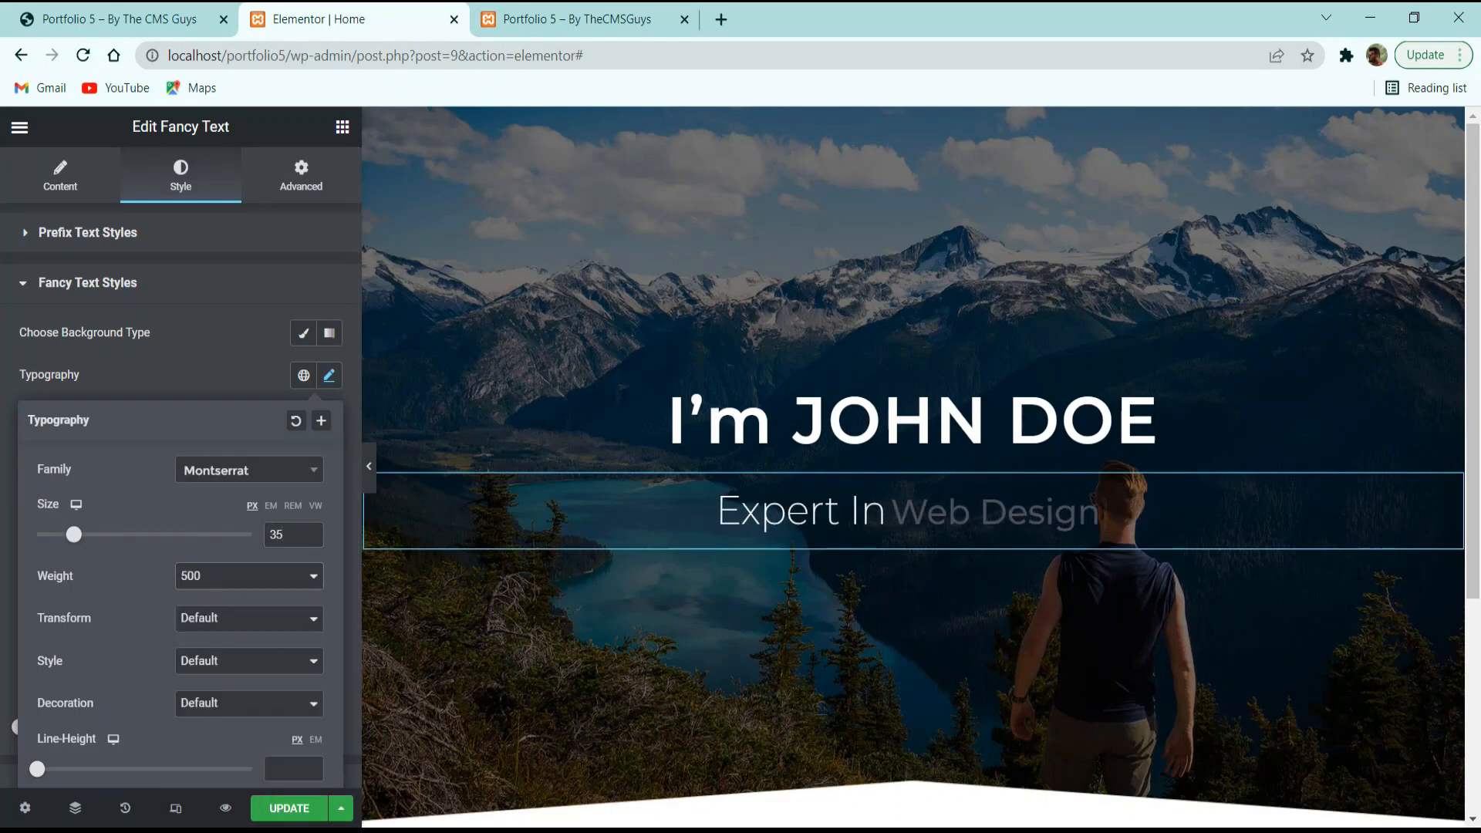
pyautogui.click(199, 704)
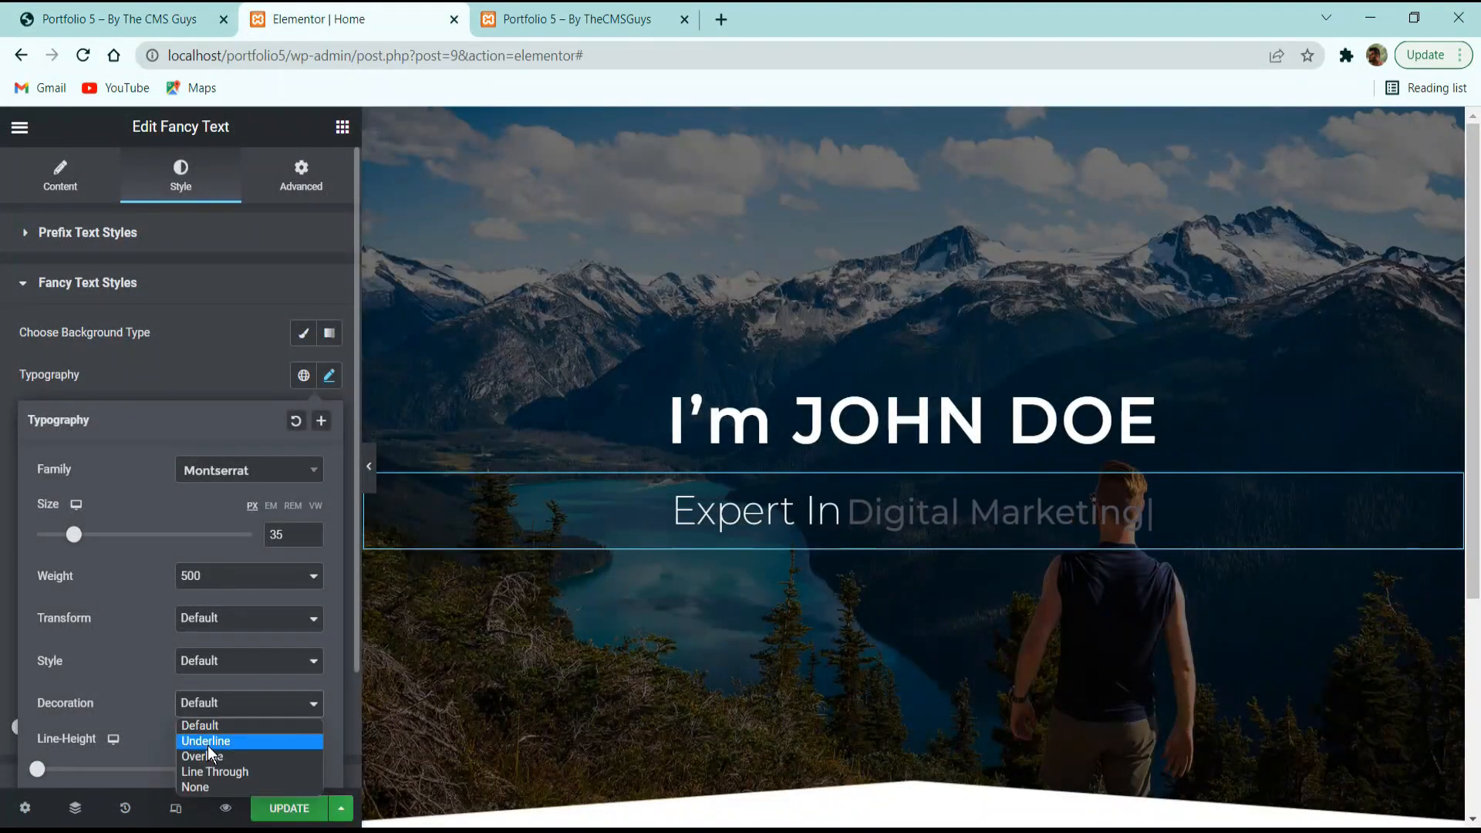
pyautogui.click(208, 743)
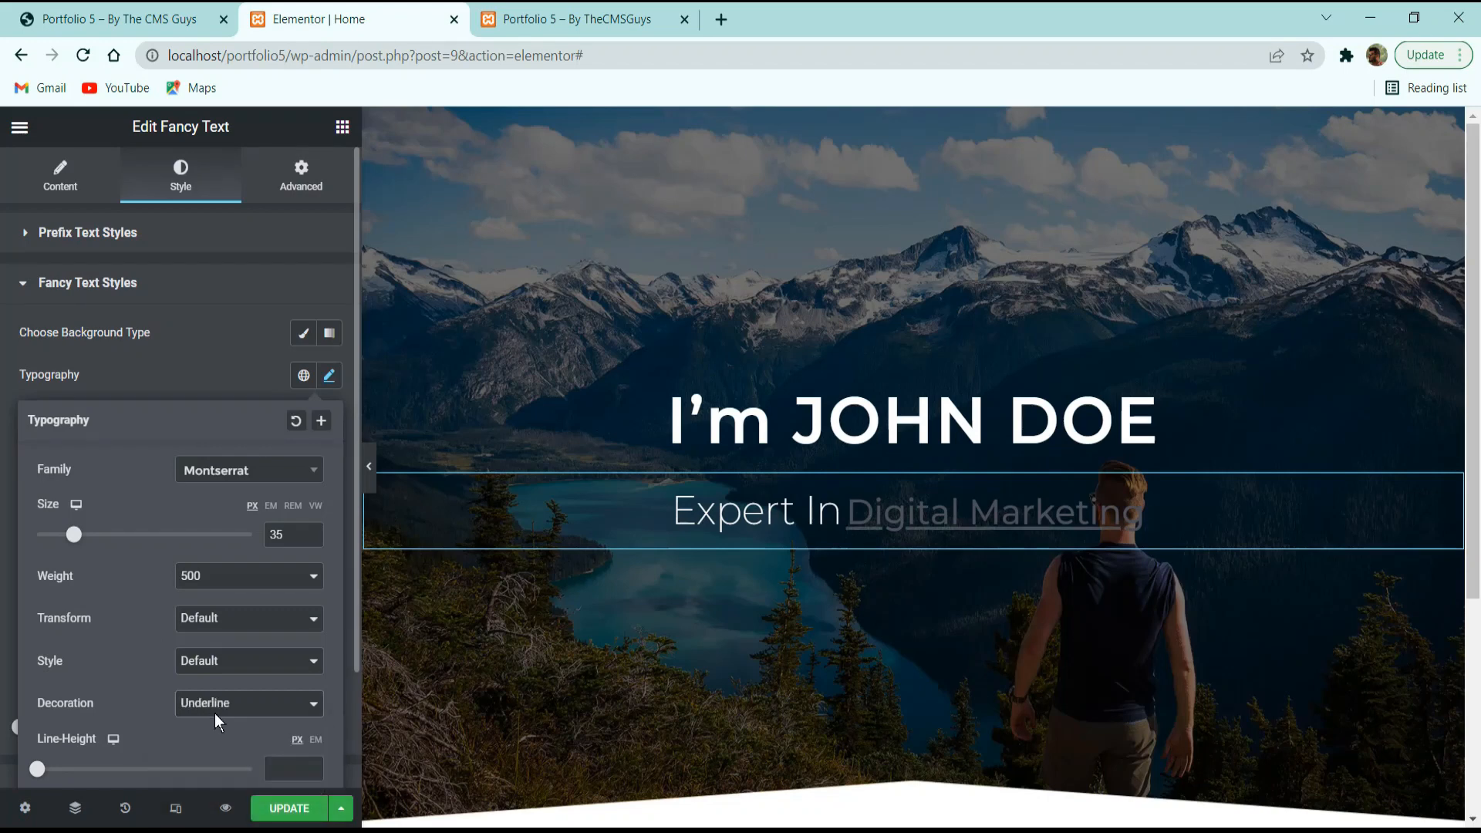
pyautogui.click(225, 383)
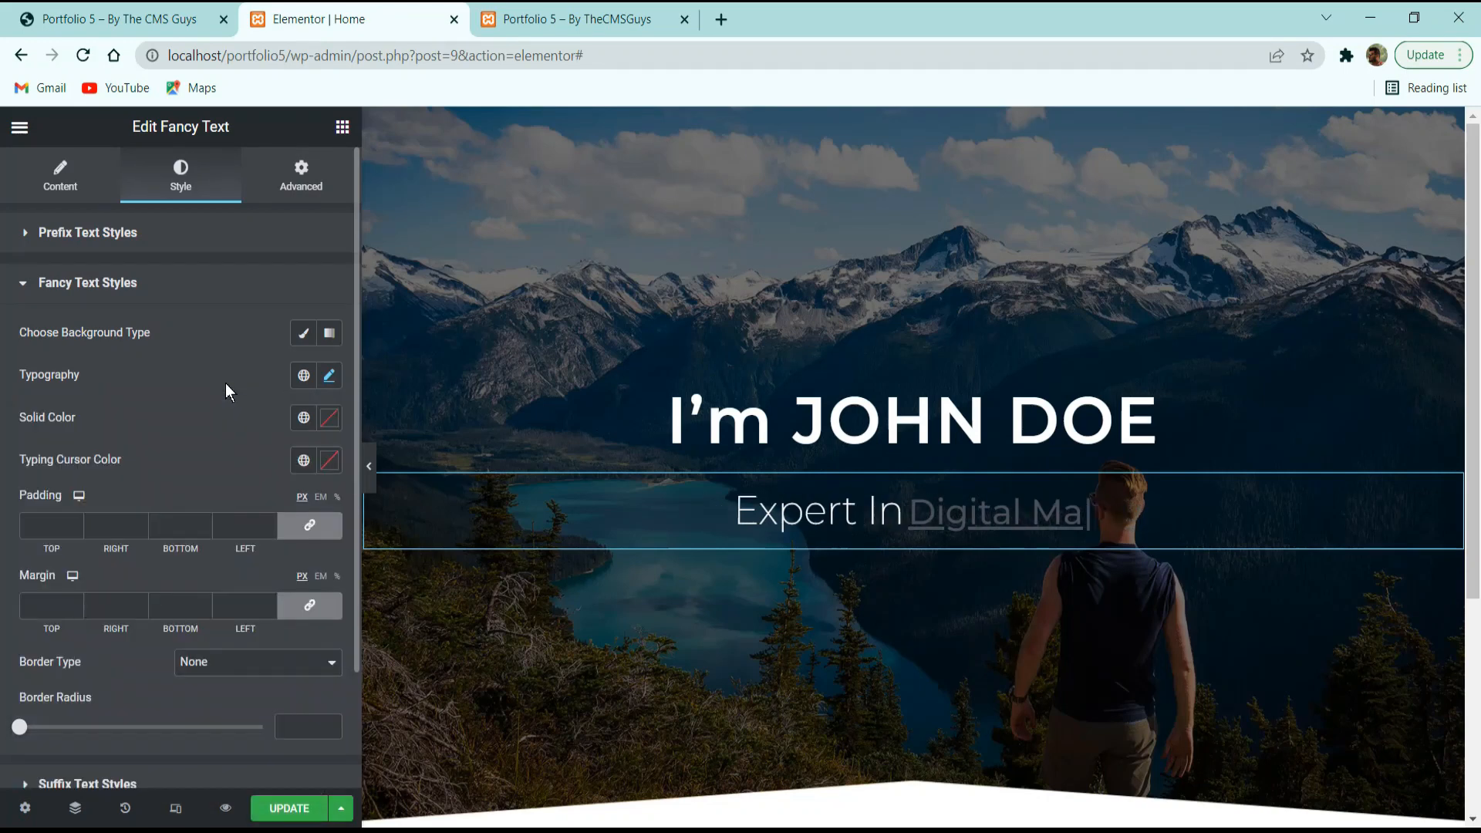
# Make the animated words and the typing cursor white (#FFFFFF).
pyautogui.click(332, 426)
pyautogui.click(108, 493)
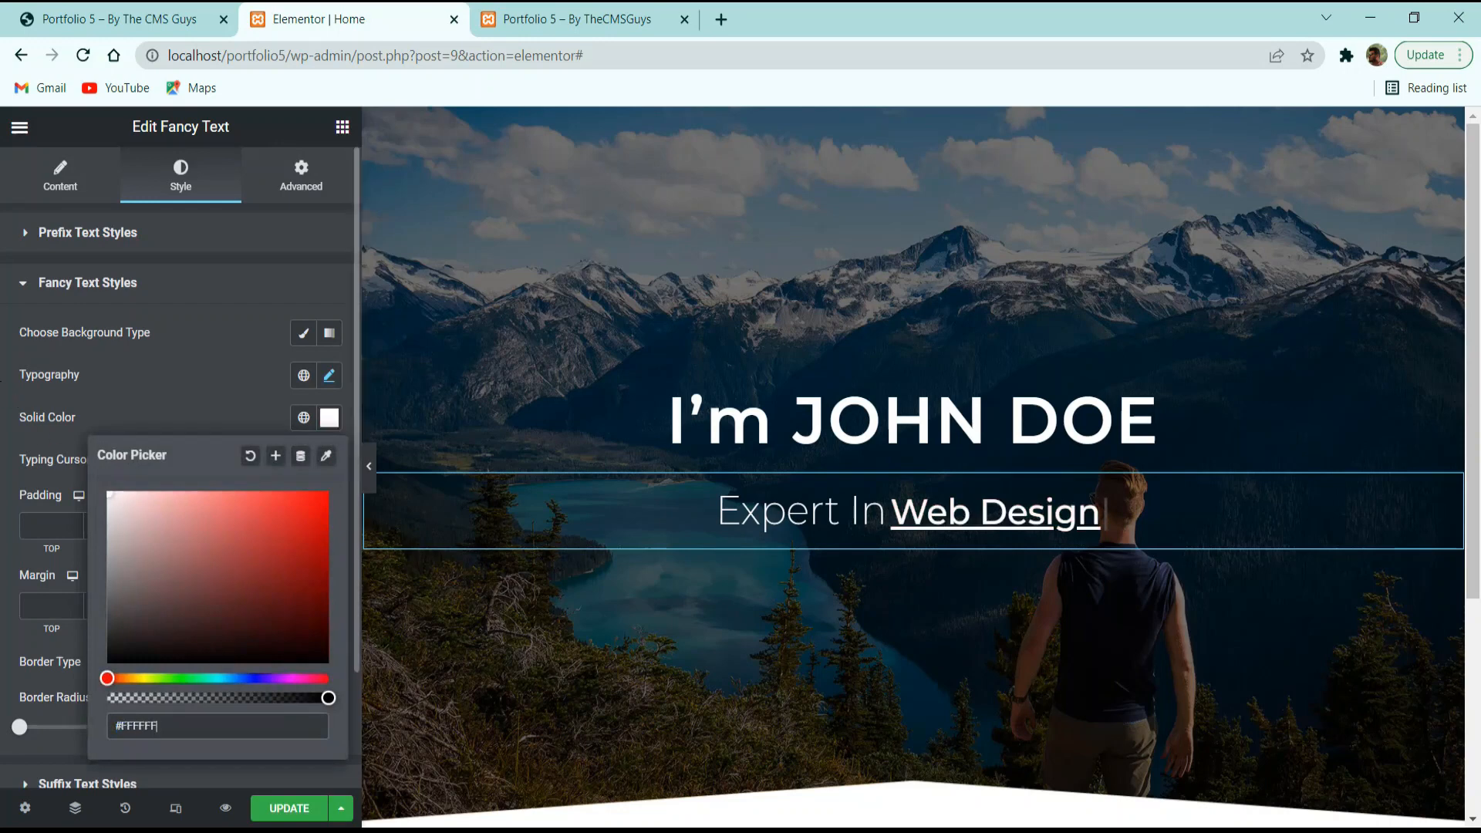
pyautogui.click(183, 395)
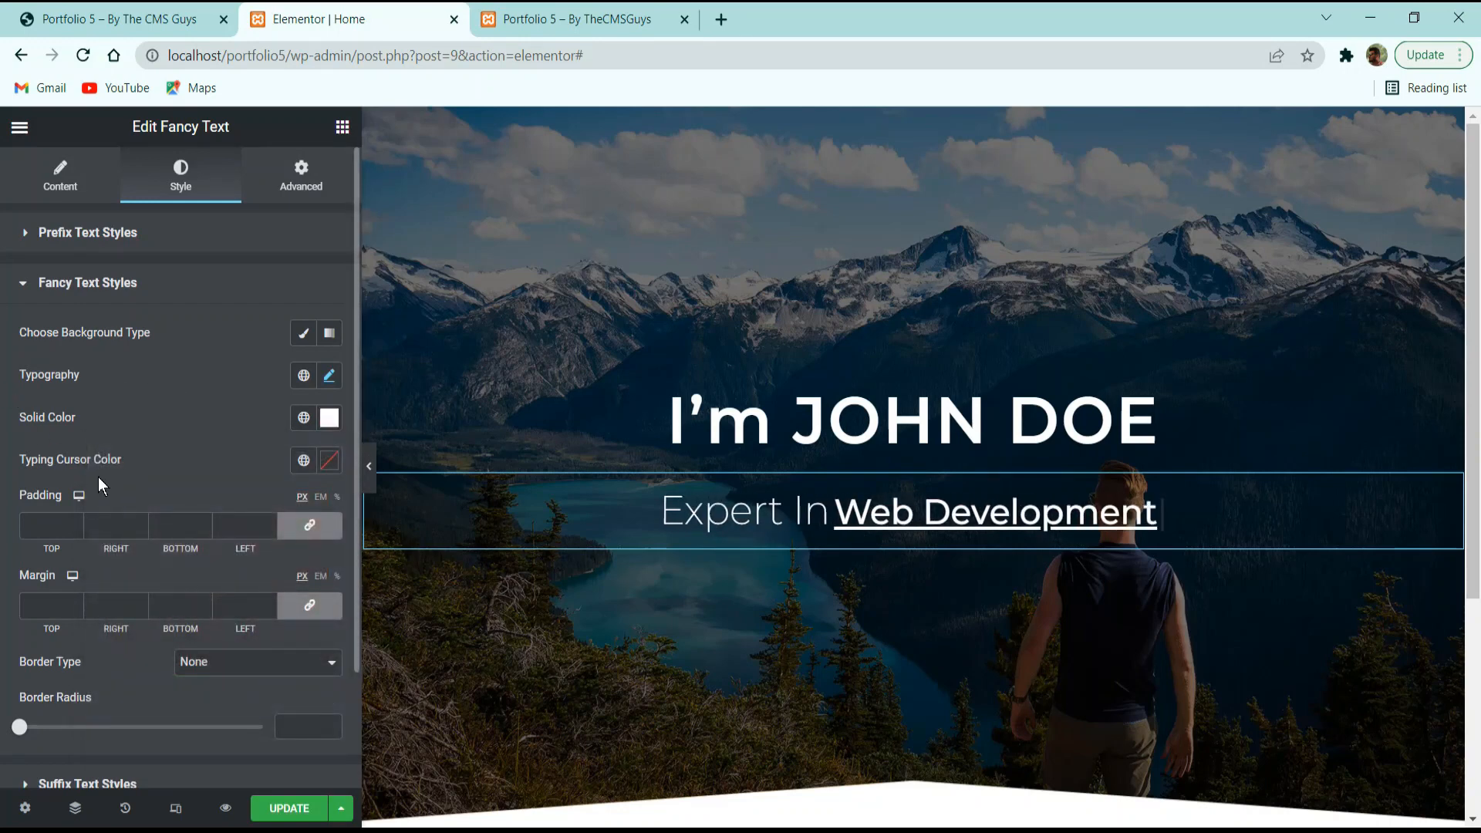
pyautogui.click(330, 460)
pyautogui.moveTo(56, 509); pyautogui.dragTo(58, 503)
pyautogui.click(113, 423)
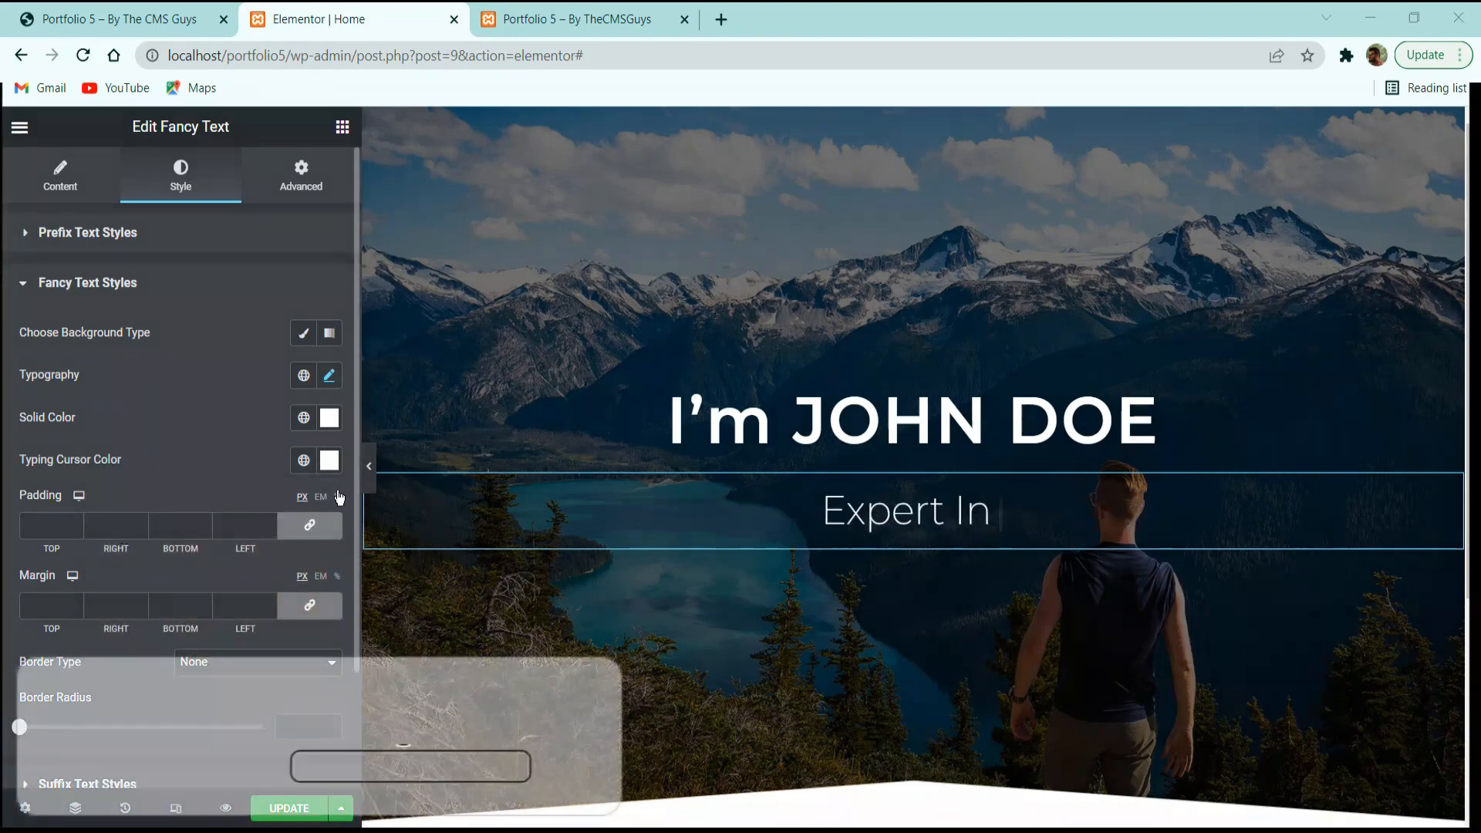
# Compare the animated headline with the live reference site.
pyautogui.scroll(-2, 233, 539)
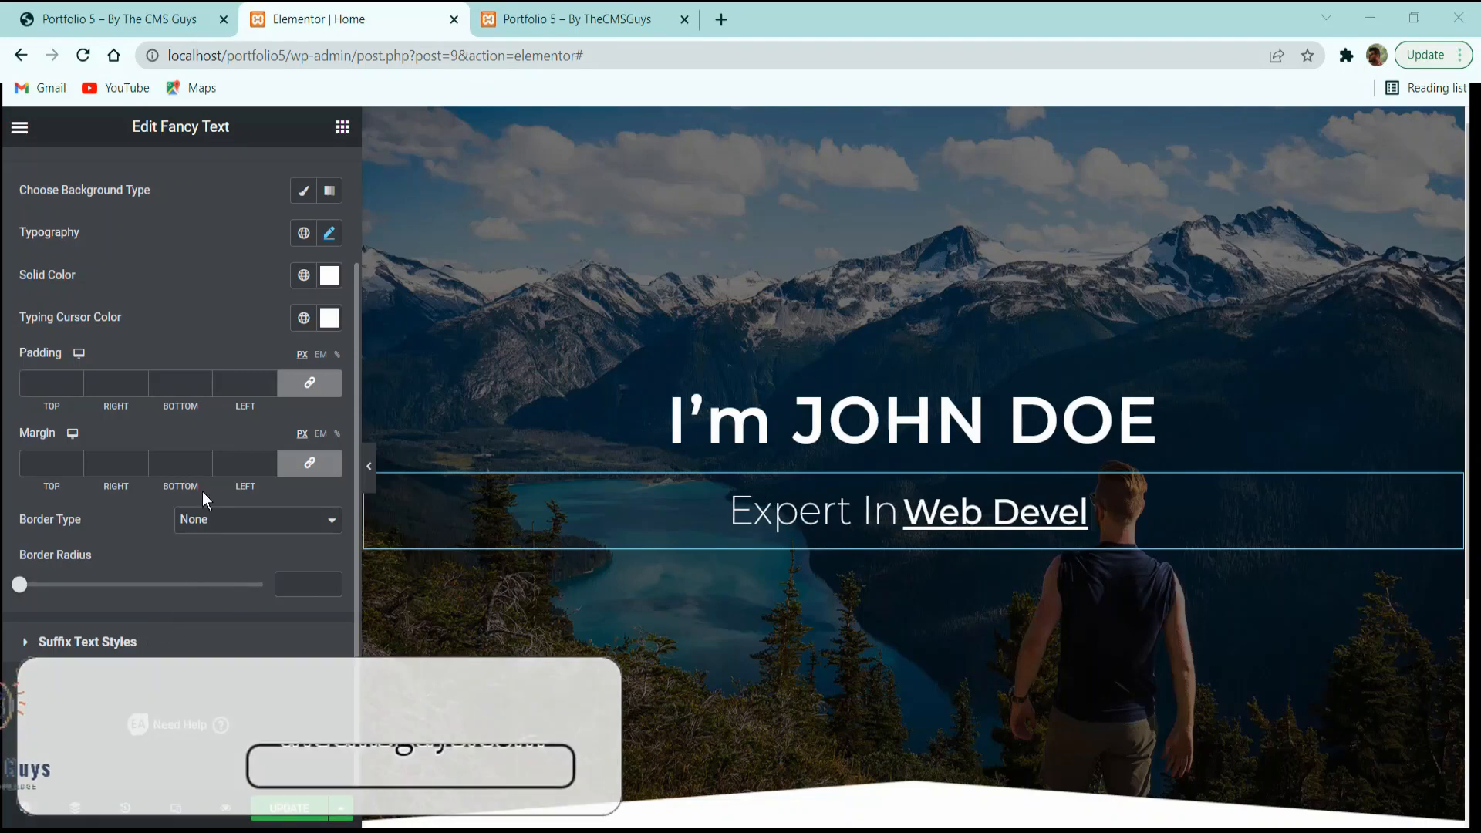
pyautogui.click(164, 23)
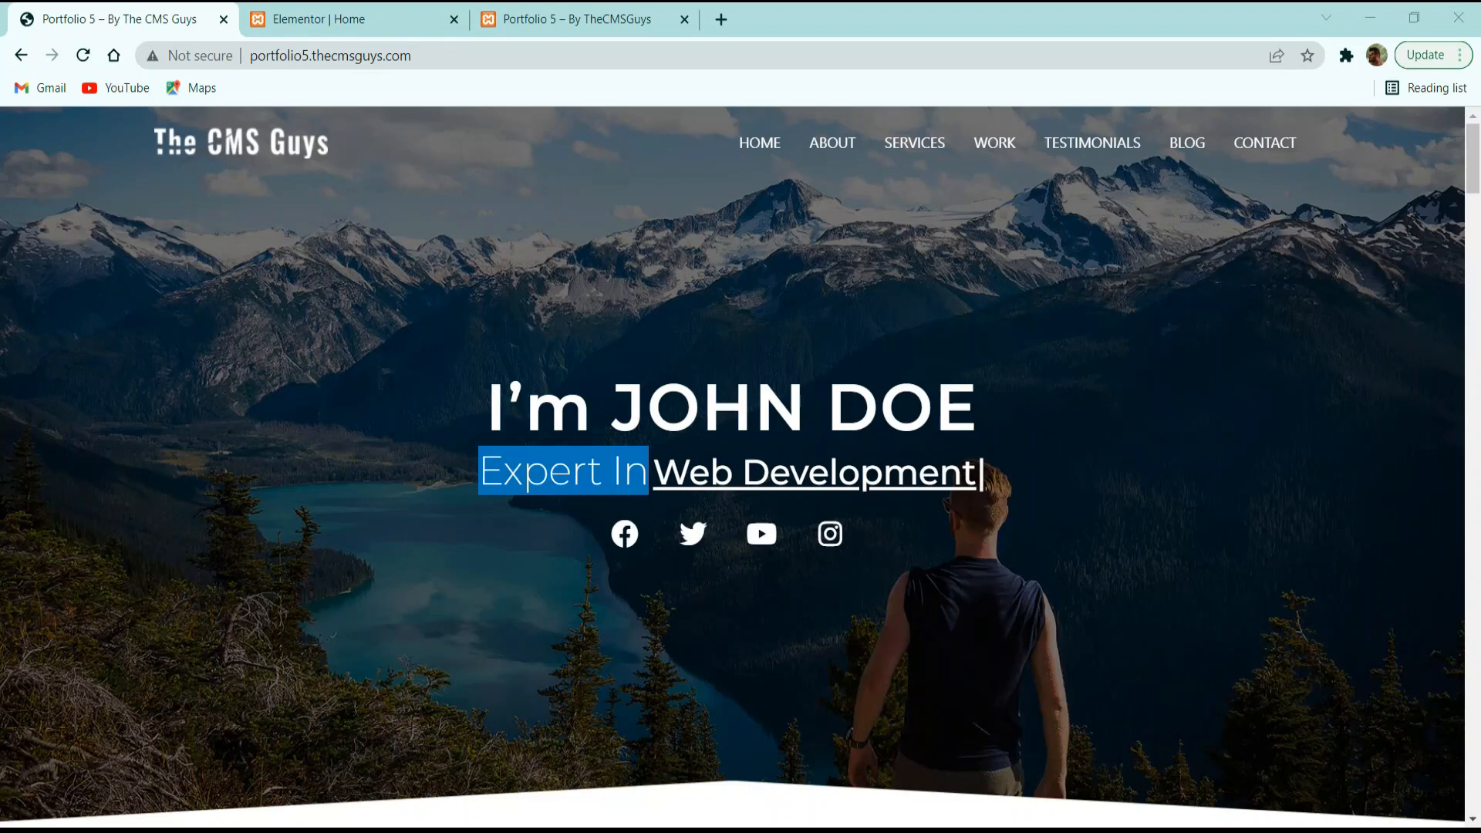
pyautogui.click(332, 18)
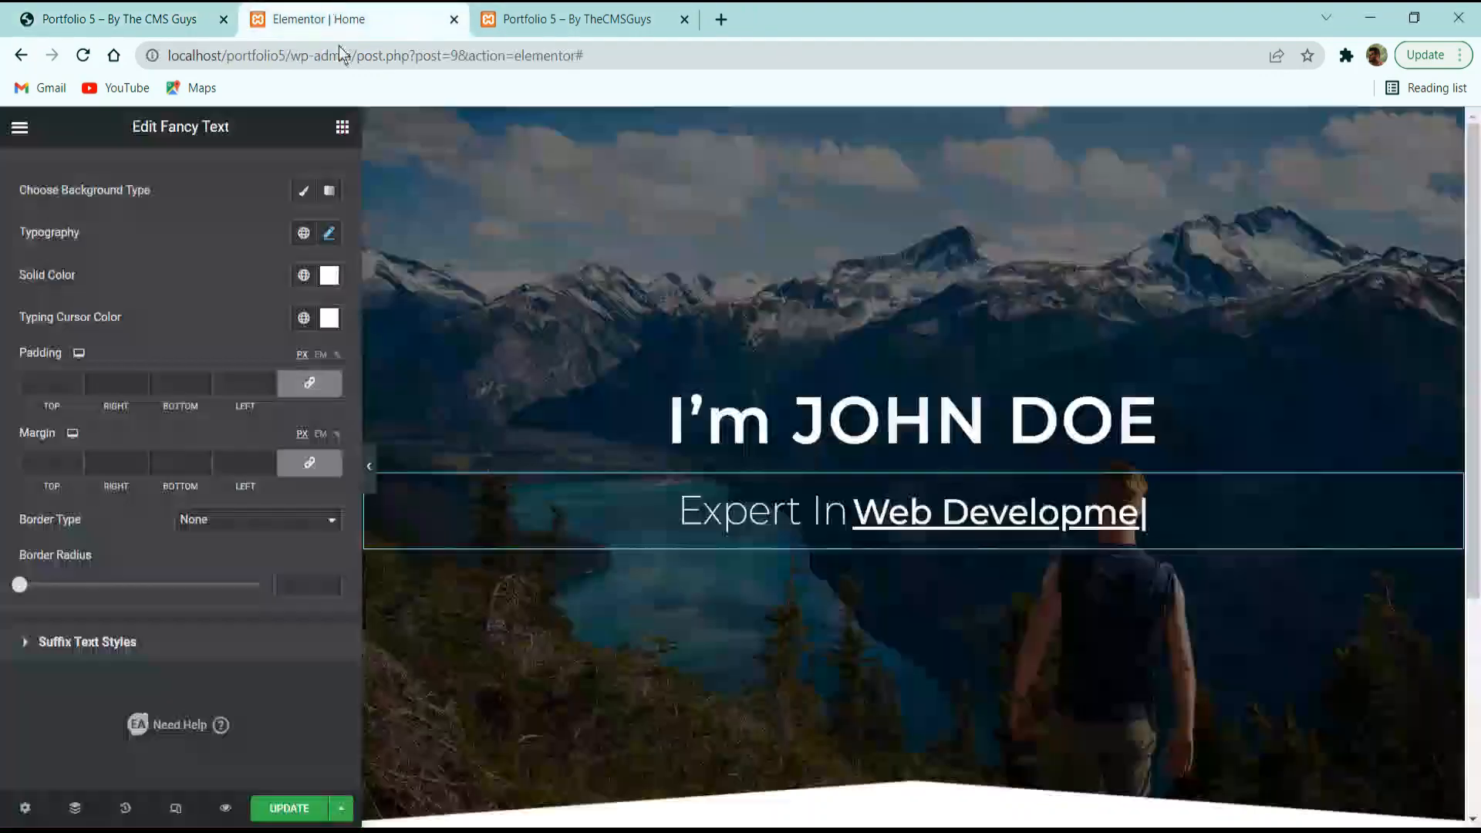
# Place a Social Icons widget below the Expert In subtitle.
pyautogui.click(342, 128)
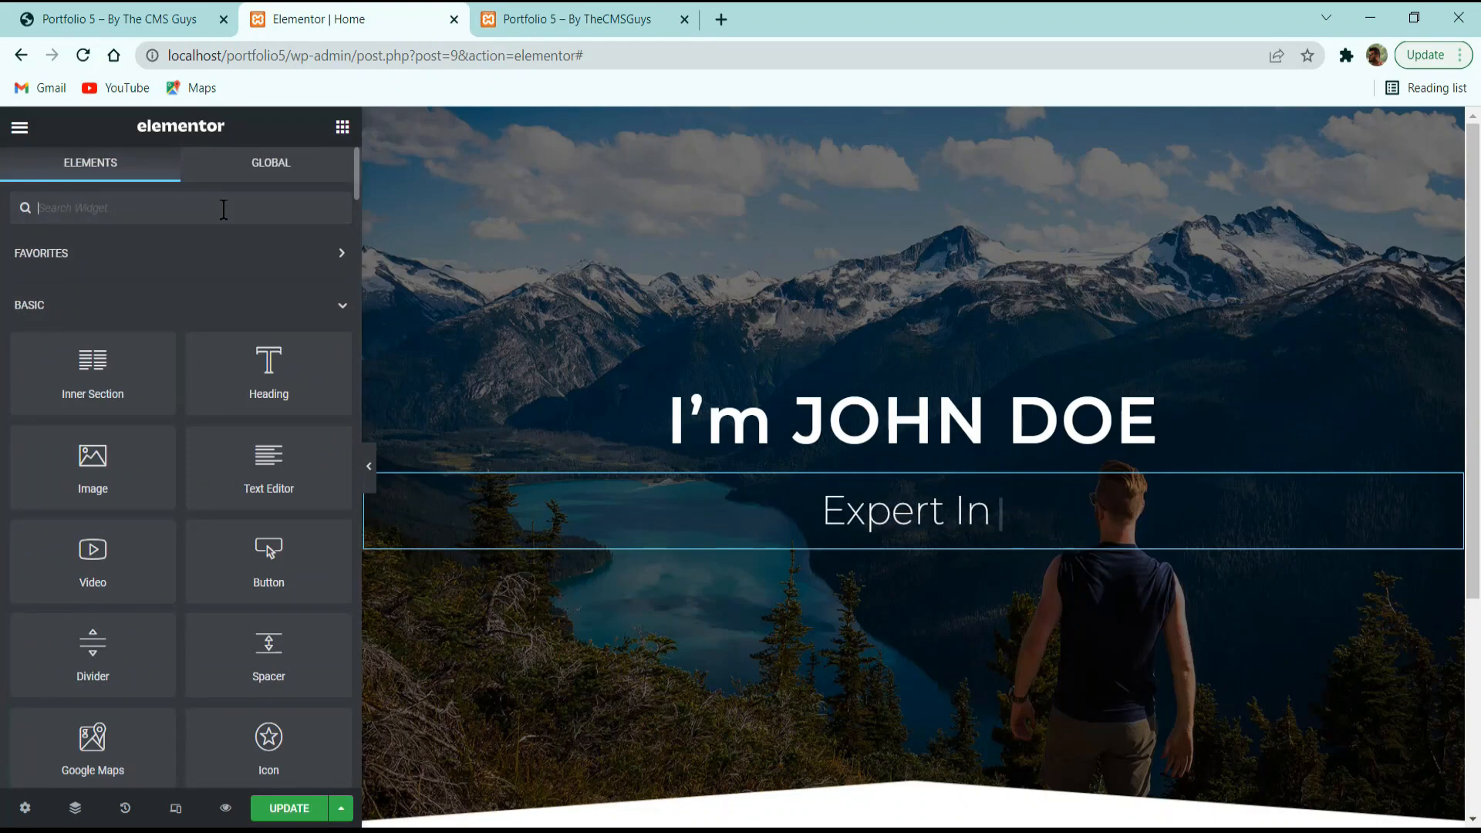
pyautogui.write('socia')
pyautogui.moveTo(109, 286); pyautogui.dragTo(1030, 494)
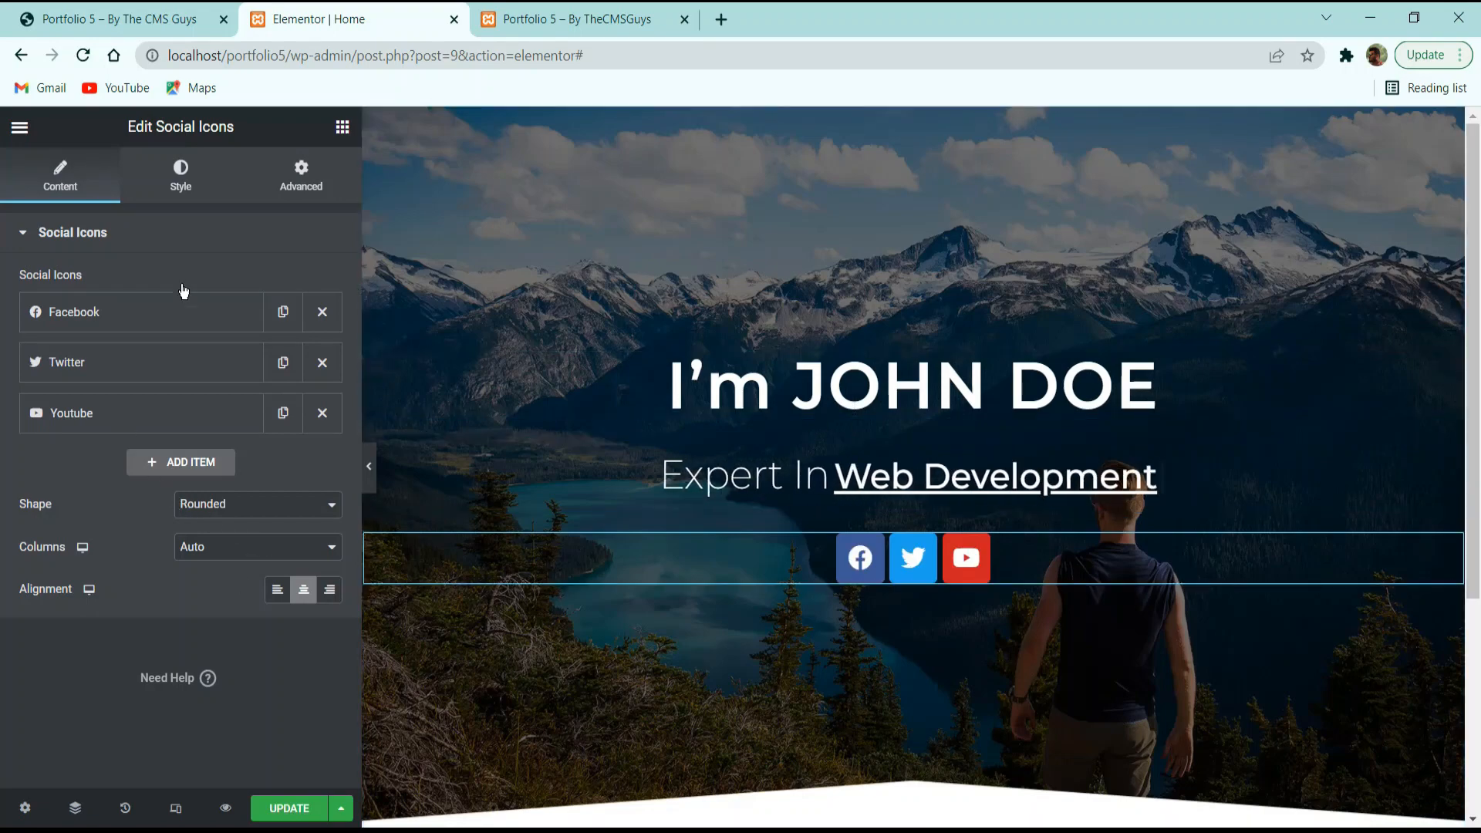
# Add a fourth social icon entry using the Instagram icon.
pyautogui.click(137, 461)
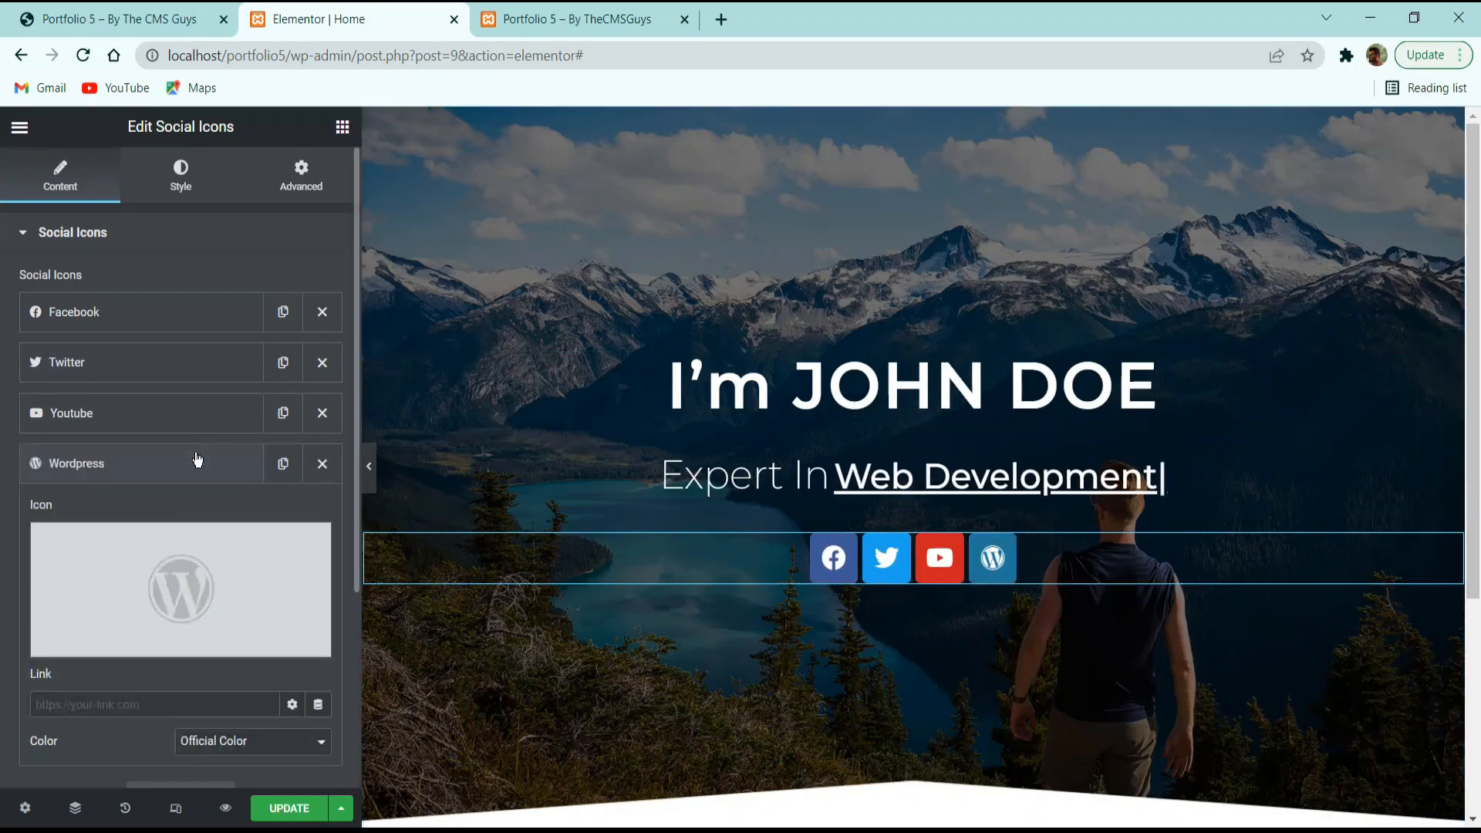
pyautogui.click(146, 572)
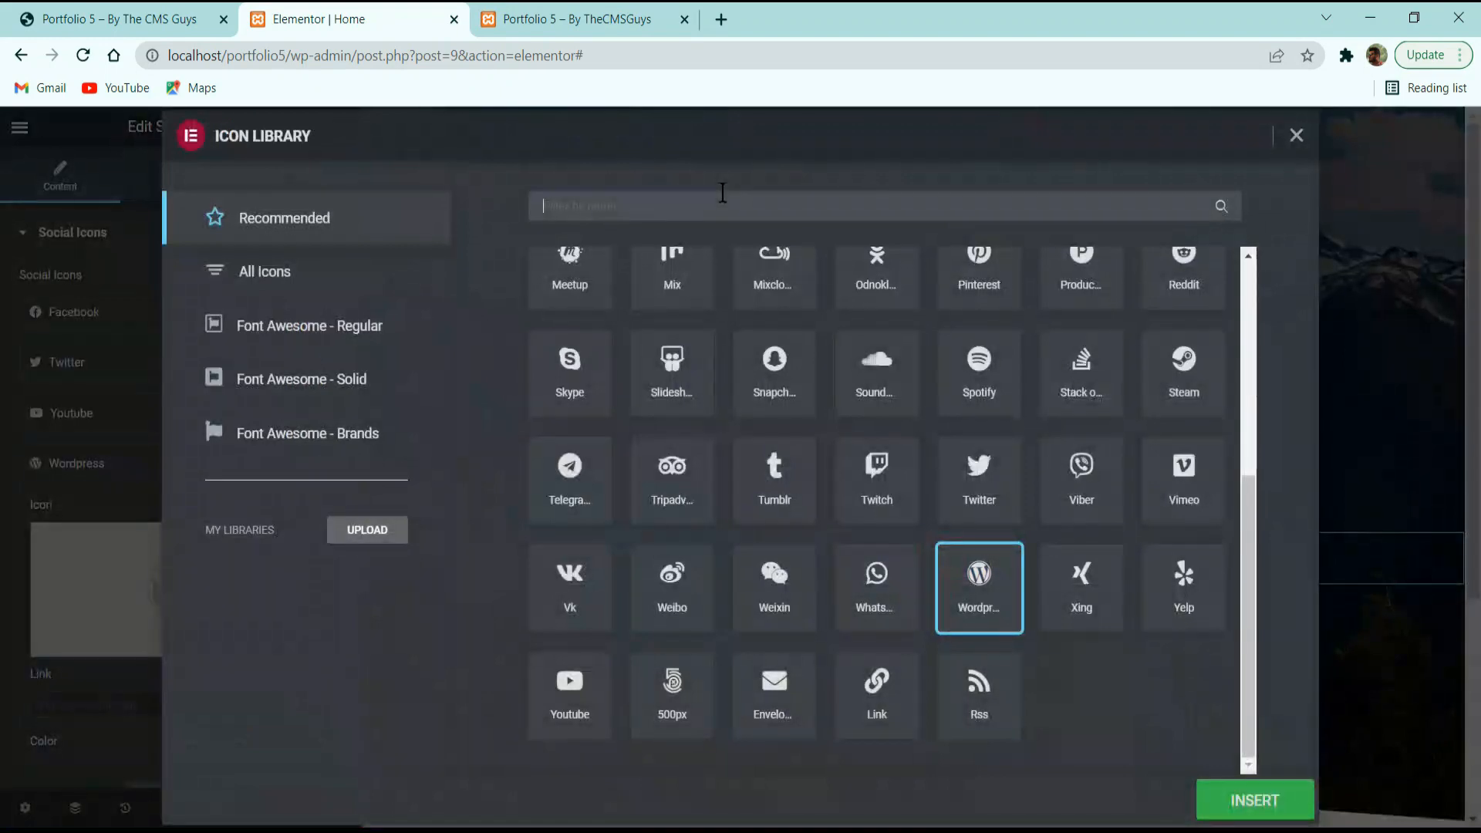
pyautogui.write('ins')
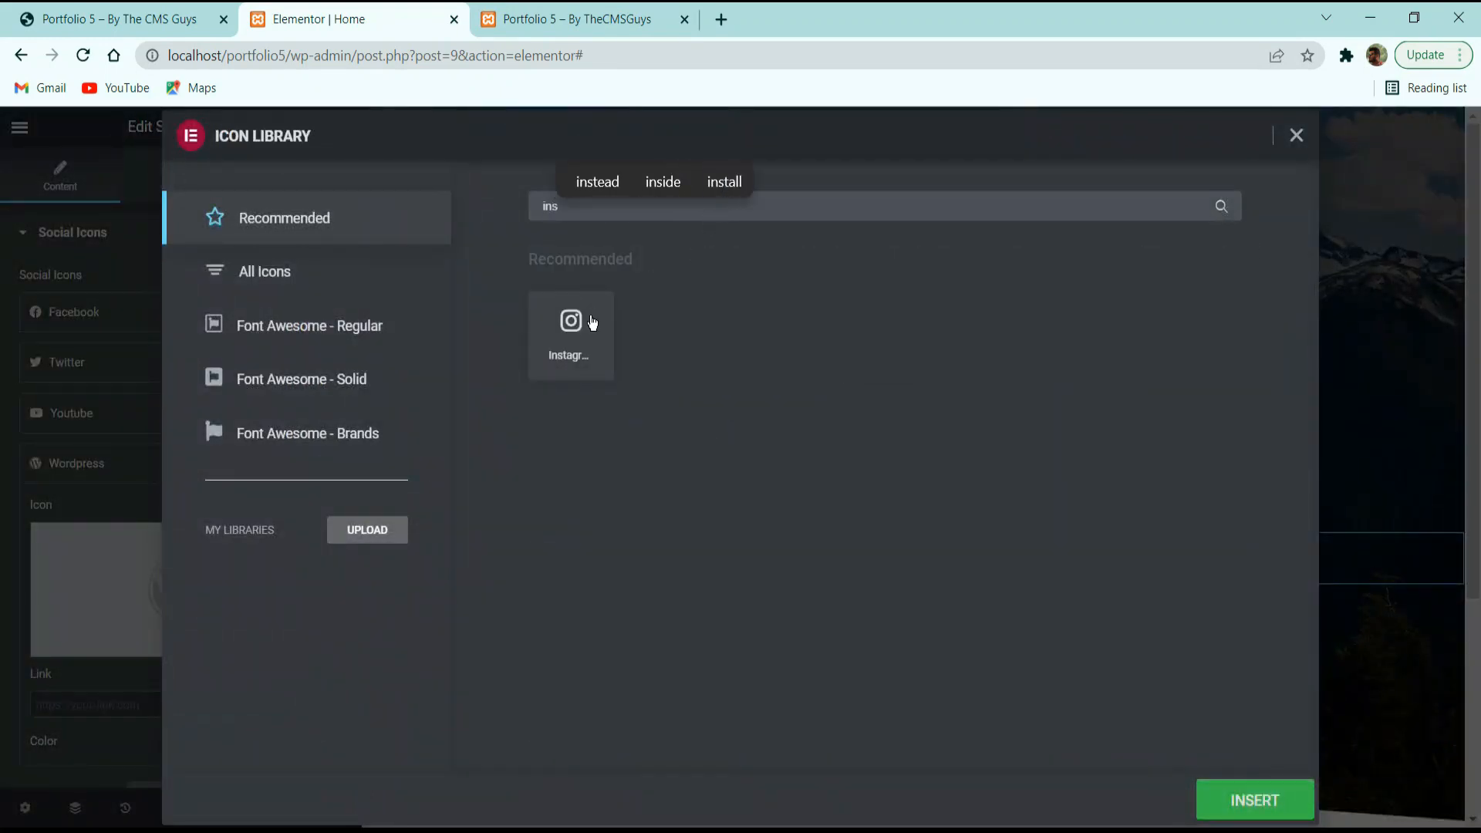
pyautogui.click(591, 322)
pyautogui.click(1255, 800)
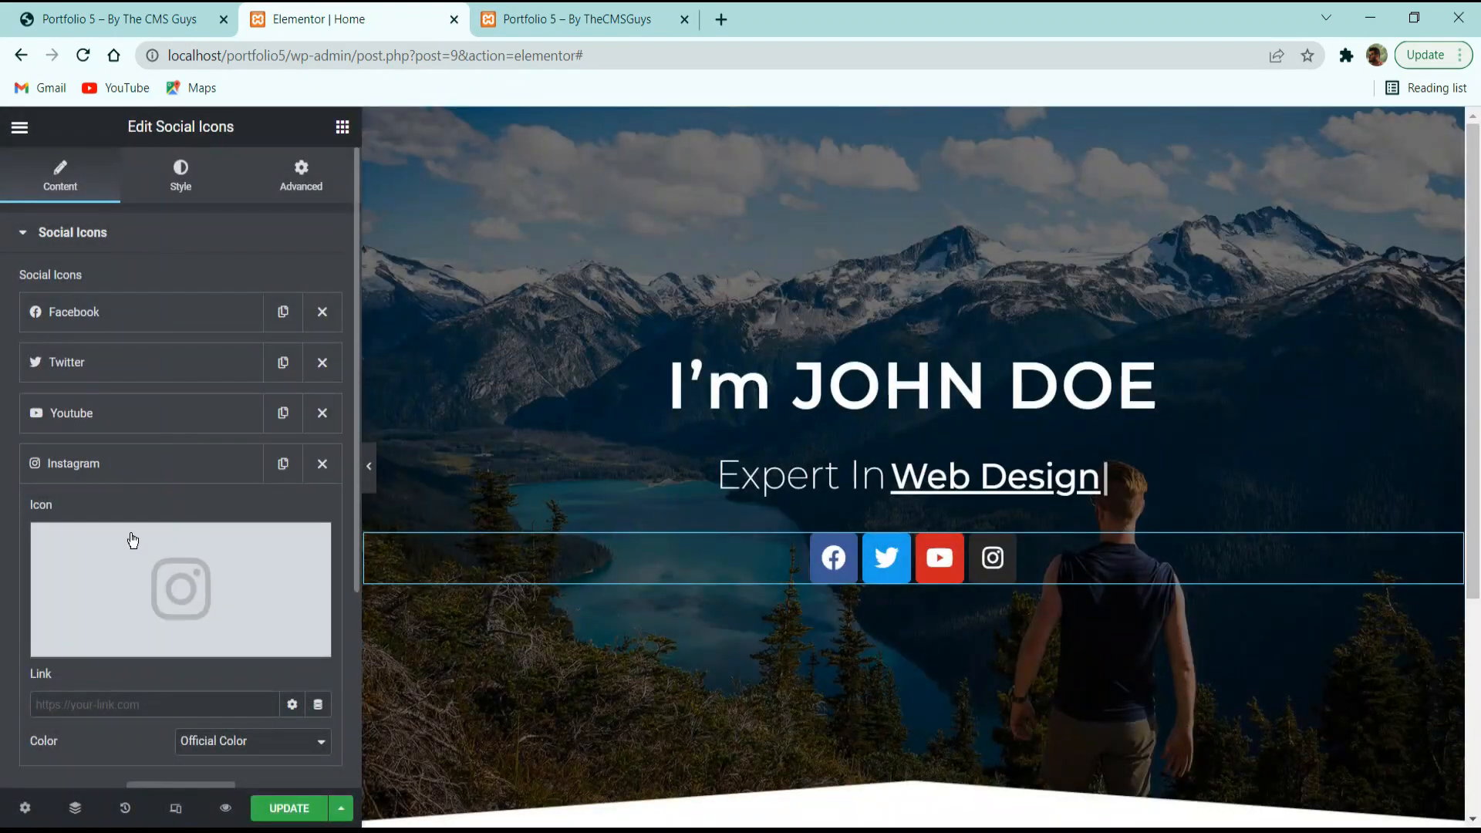
# Expand the Facebook, Twitter and Instagram entries' settings.
pyautogui.click(100, 316)
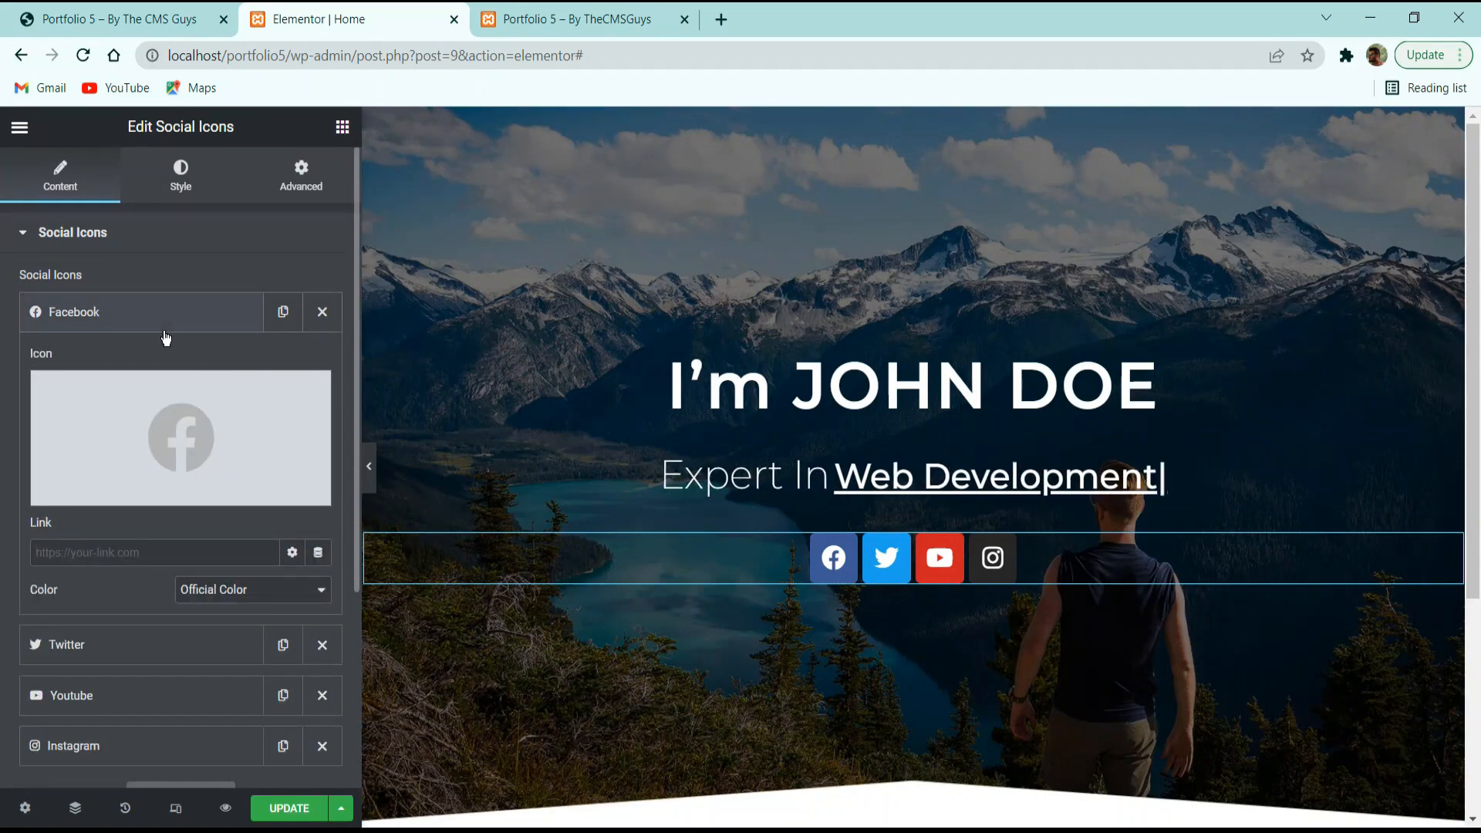
pyautogui.click(91, 552)
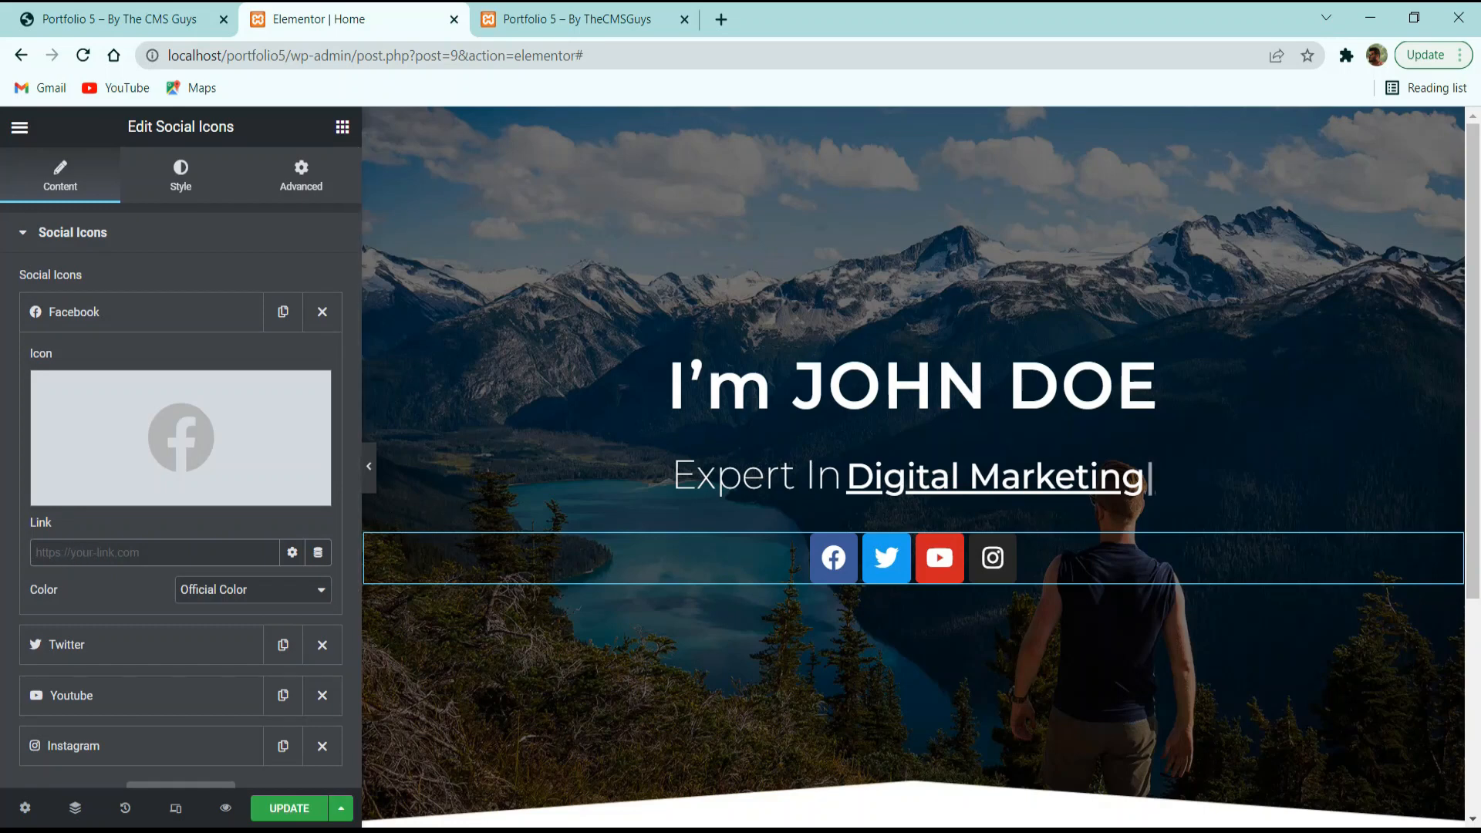
pyautogui.click(109, 648)
pyautogui.scroll(-3, 111, 595)
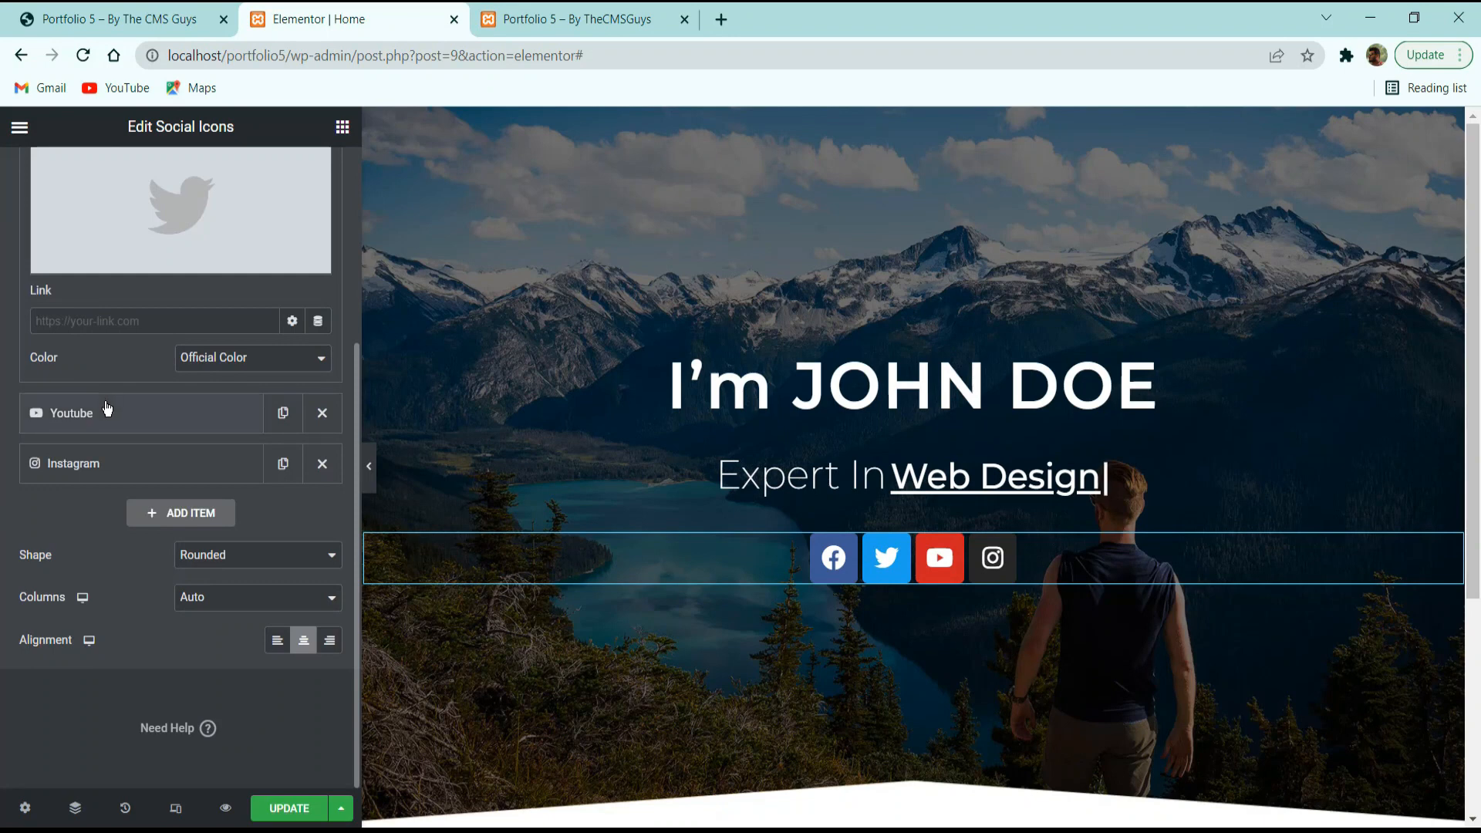
pyautogui.click(98, 464)
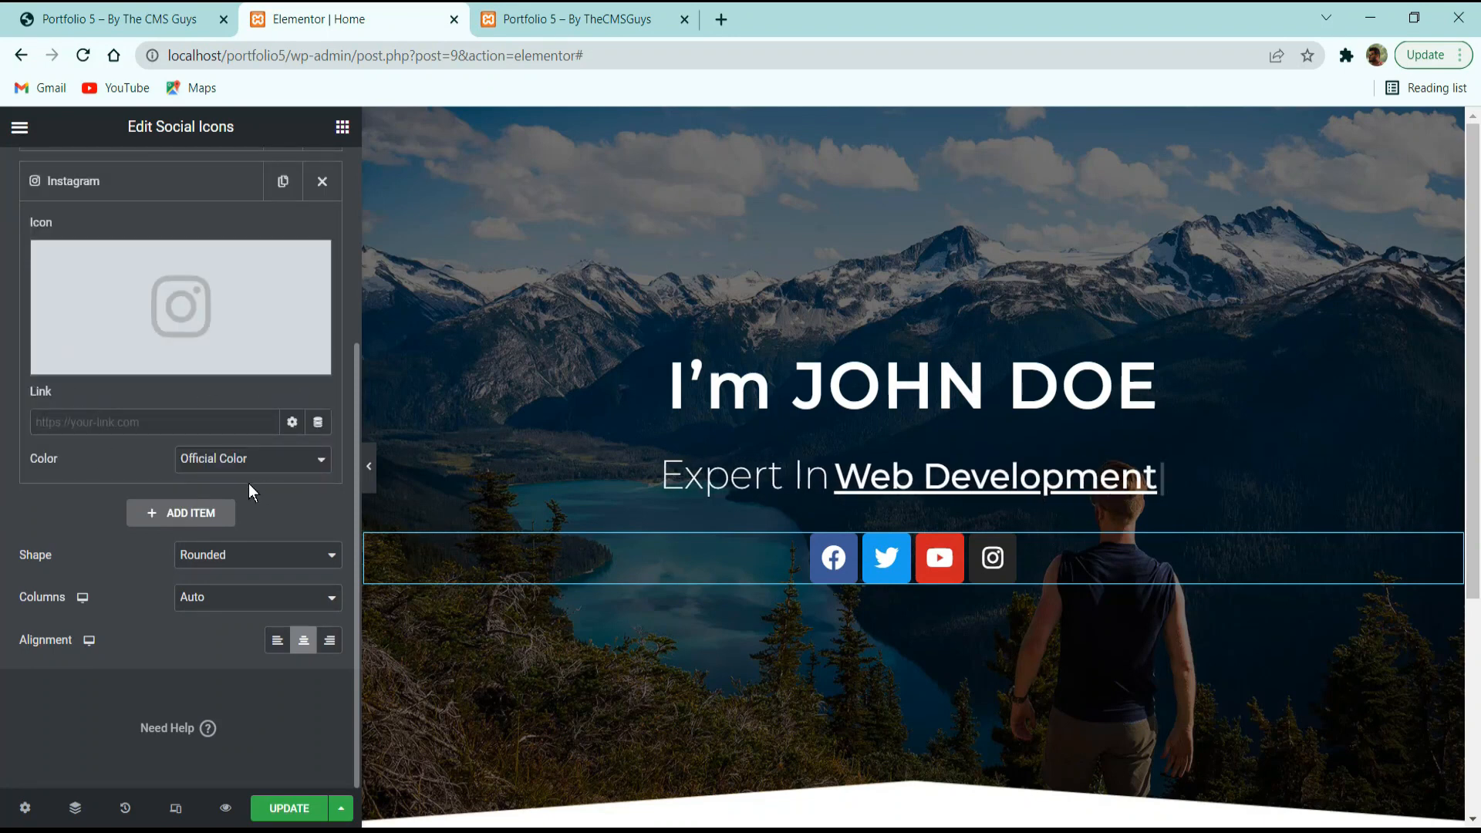
# Make the social icons circular.
pyautogui.click(245, 557)
pyautogui.click(202, 591)
pyautogui.click(239, 555)
pyautogui.click(228, 606)
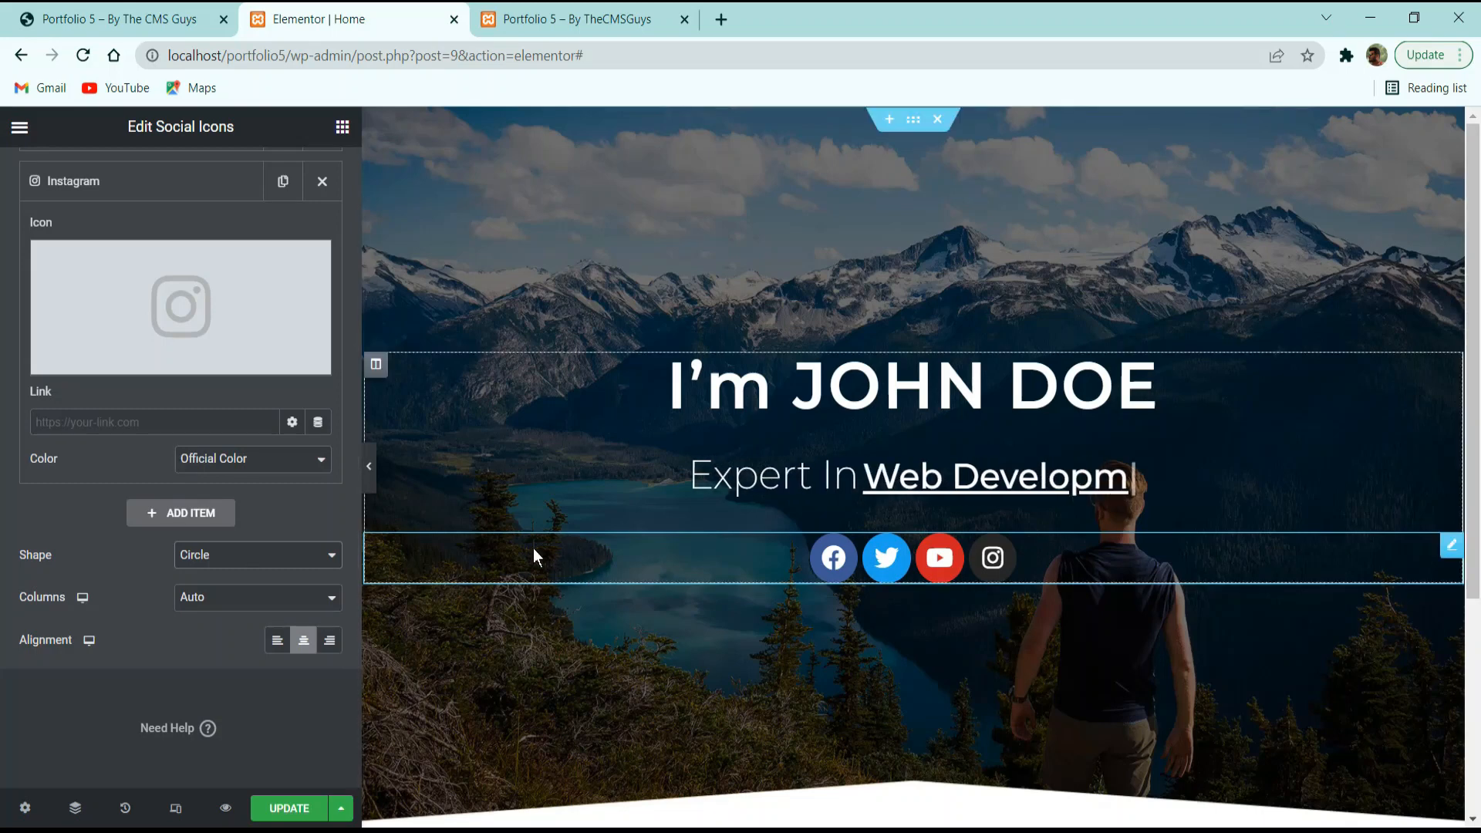
# Give the icons custom colours: fully transparent primary and #FFFFFF secondary.
pyautogui.scroll(4, 191, 257)
pyautogui.click(181, 176)
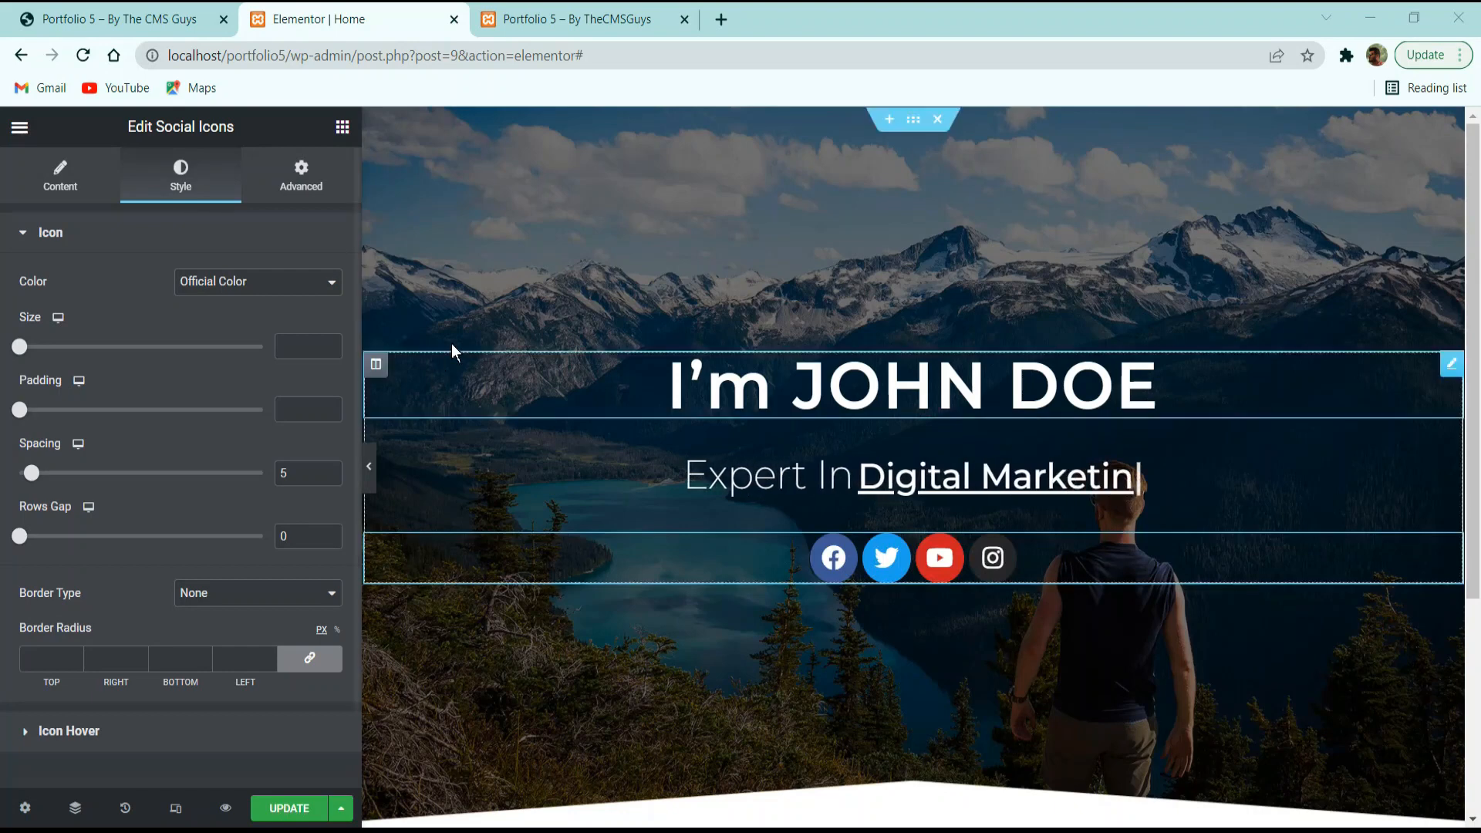
pyautogui.click(284, 290)
pyautogui.click(203, 318)
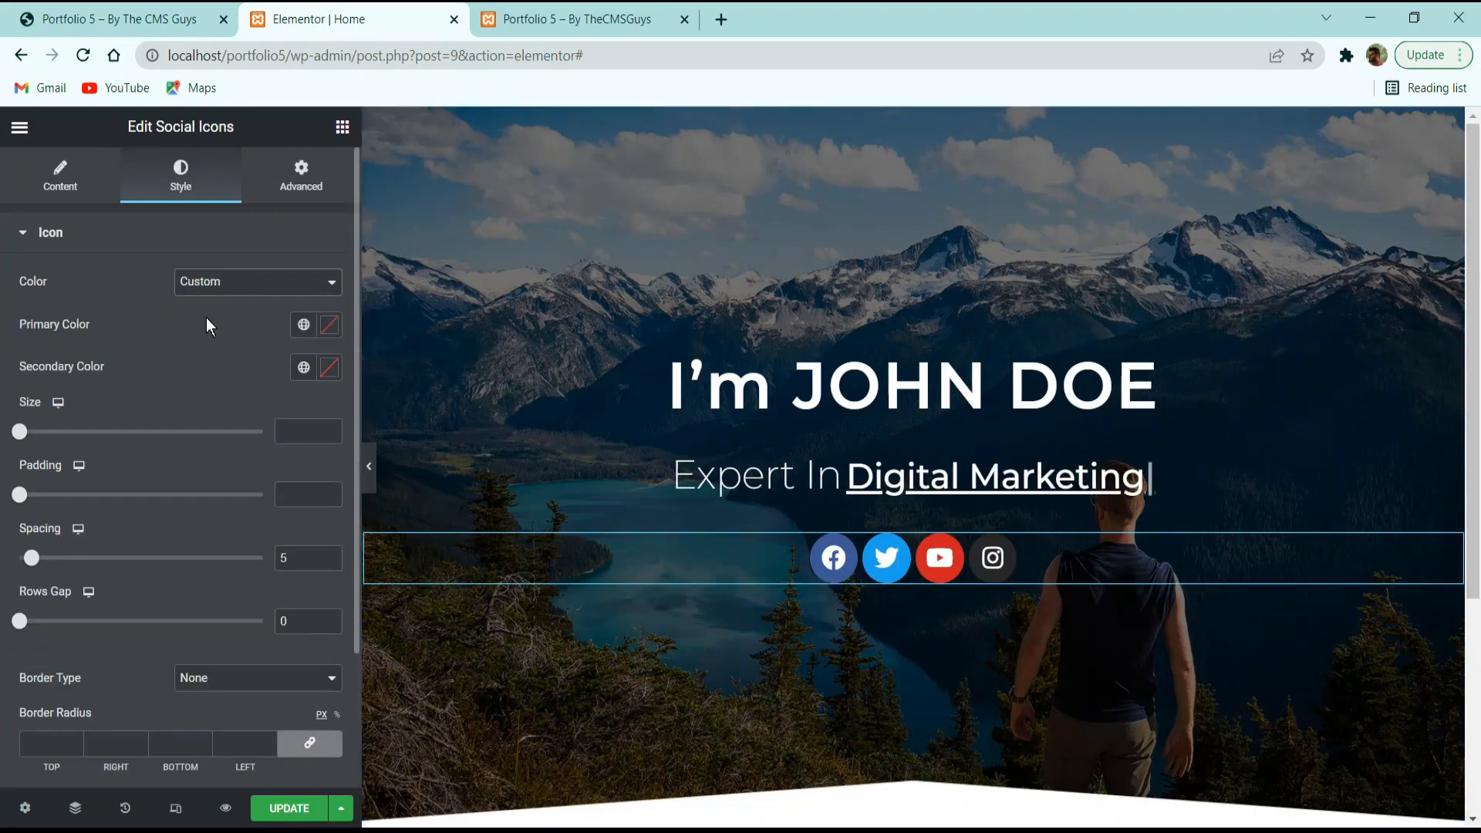
pyautogui.click(330, 326)
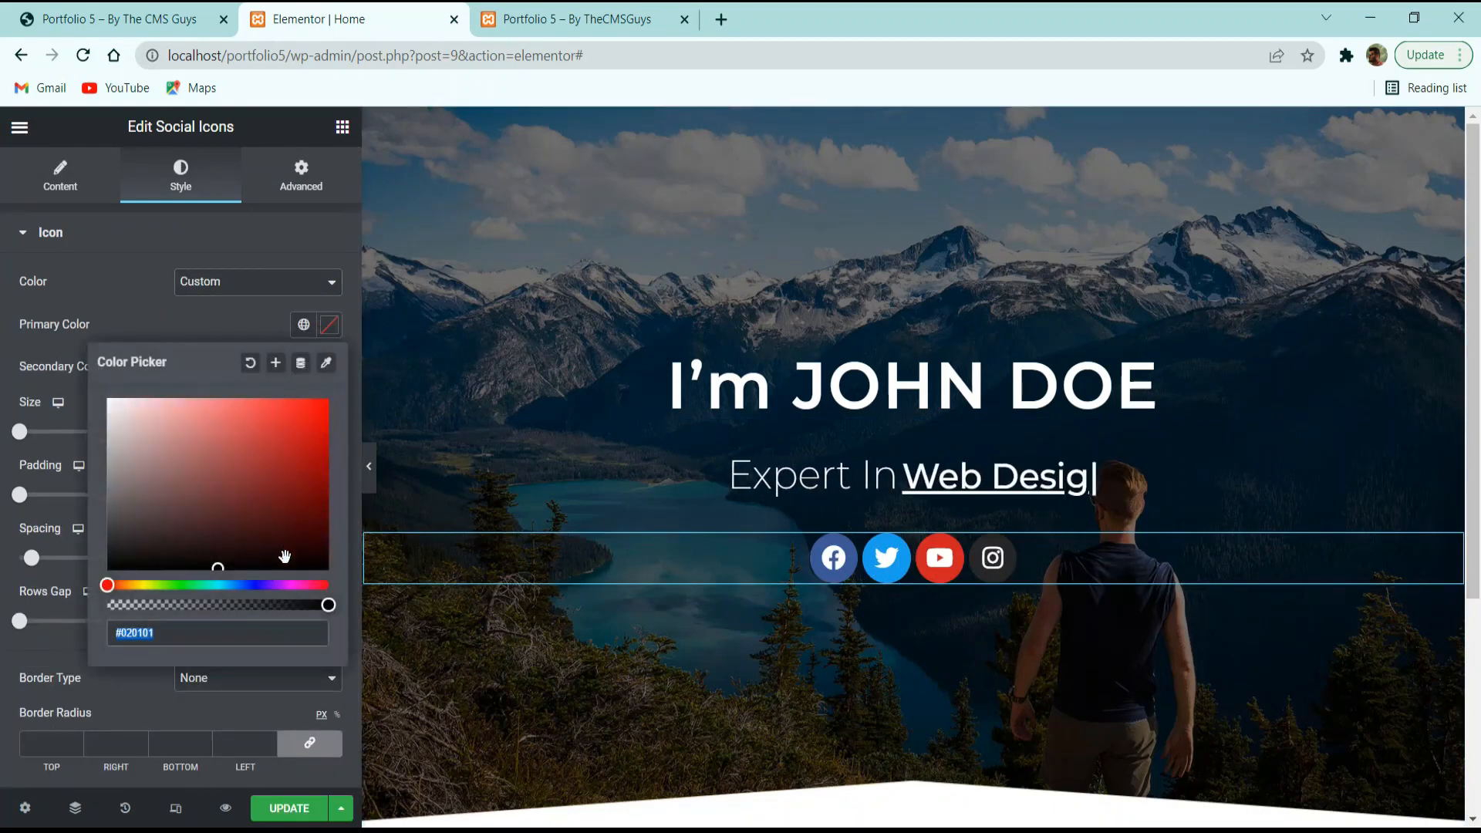
pyautogui.moveTo(328, 604); pyautogui.dragTo(109, 604)
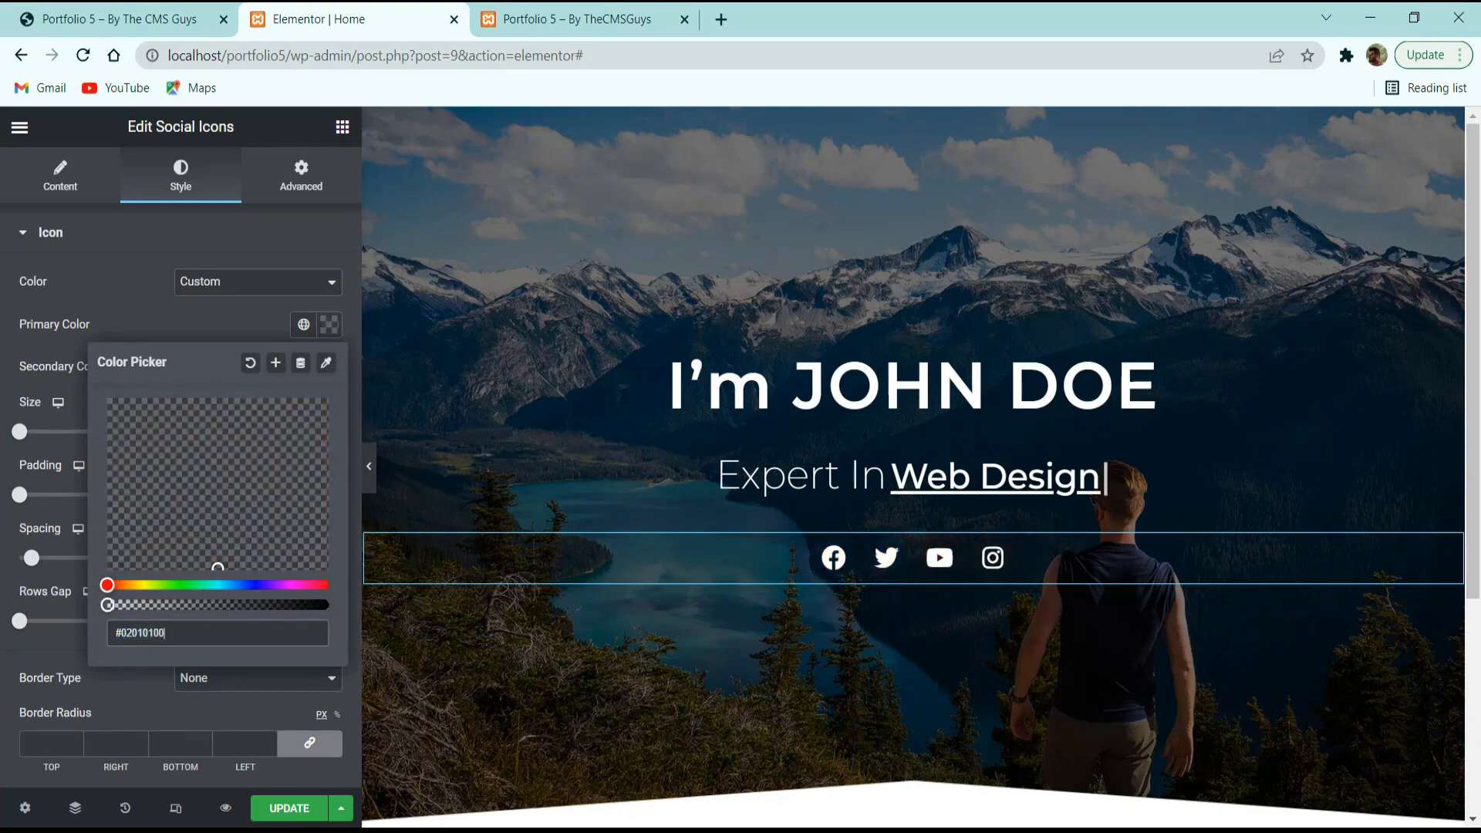
pyautogui.click(146, 307)
pyautogui.click(330, 367)
pyautogui.write('#FFFFFF')
pyautogui.click(137, 319)
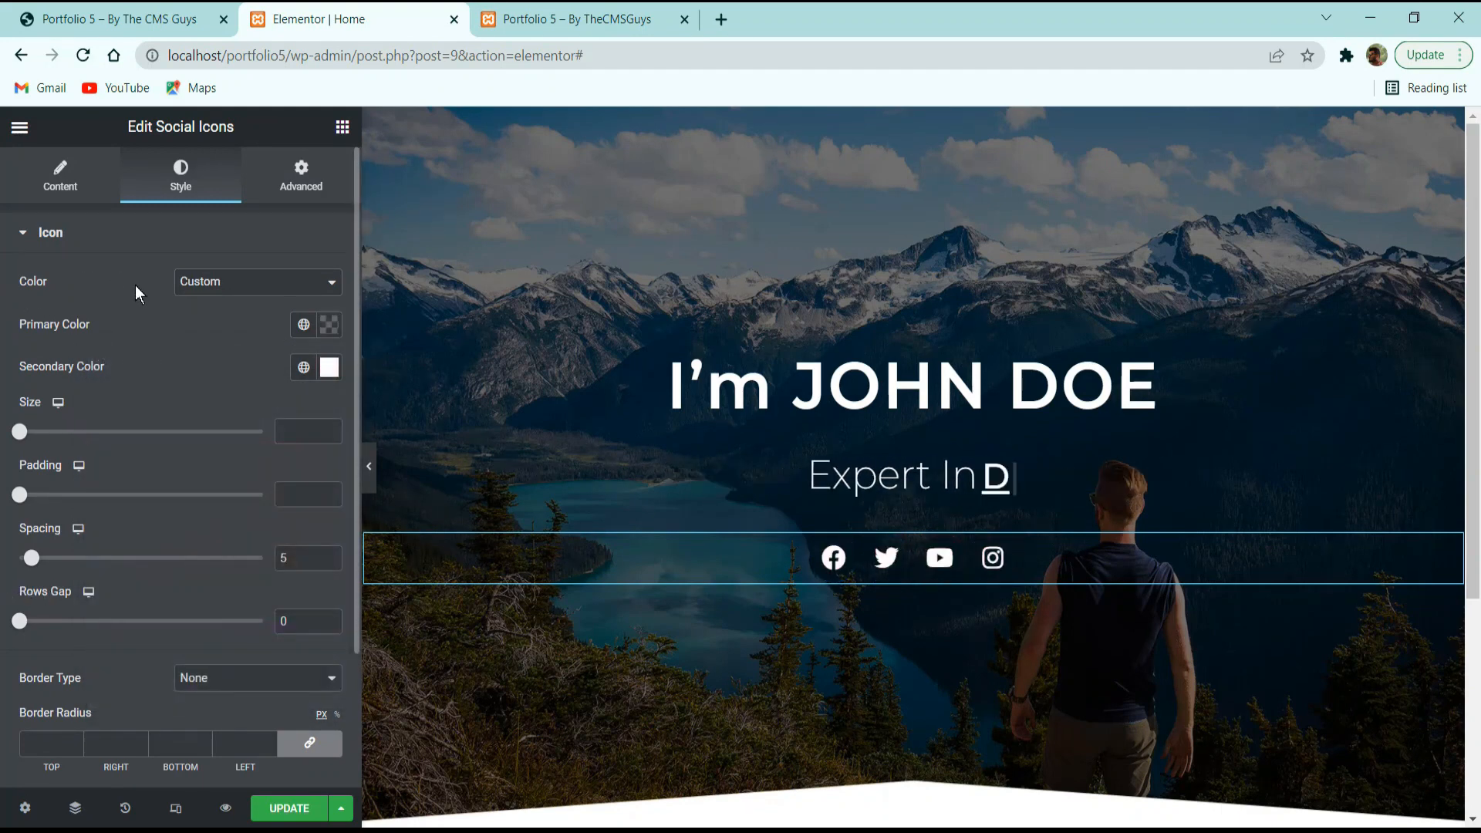
# Set the icon size to 28 and the spacing between icons to 15.
pyautogui.click(279, 430)
pyautogui.write('28')
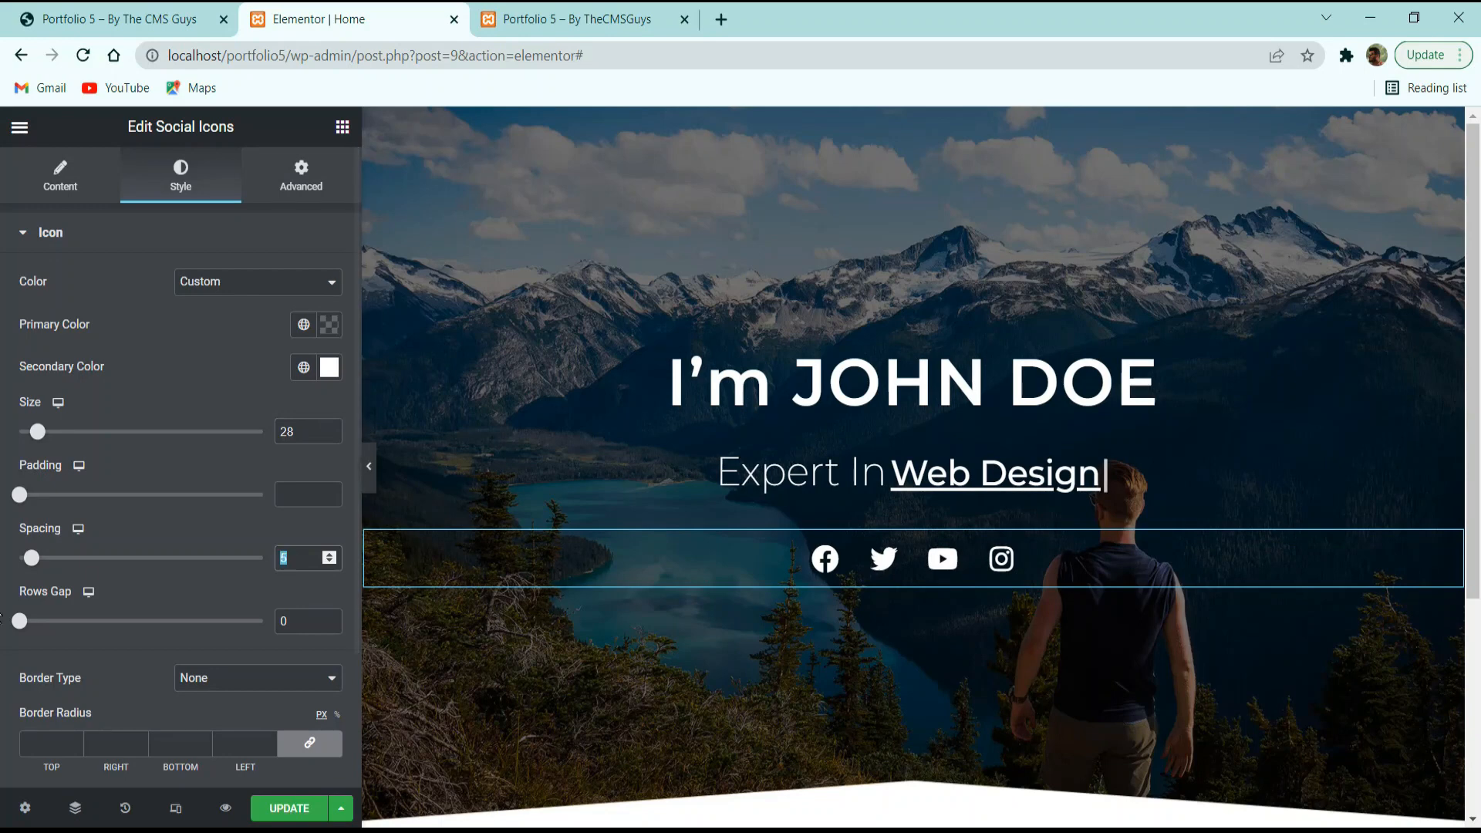
pyautogui.moveTo(34, 562); pyautogui.dragTo(69, 565)
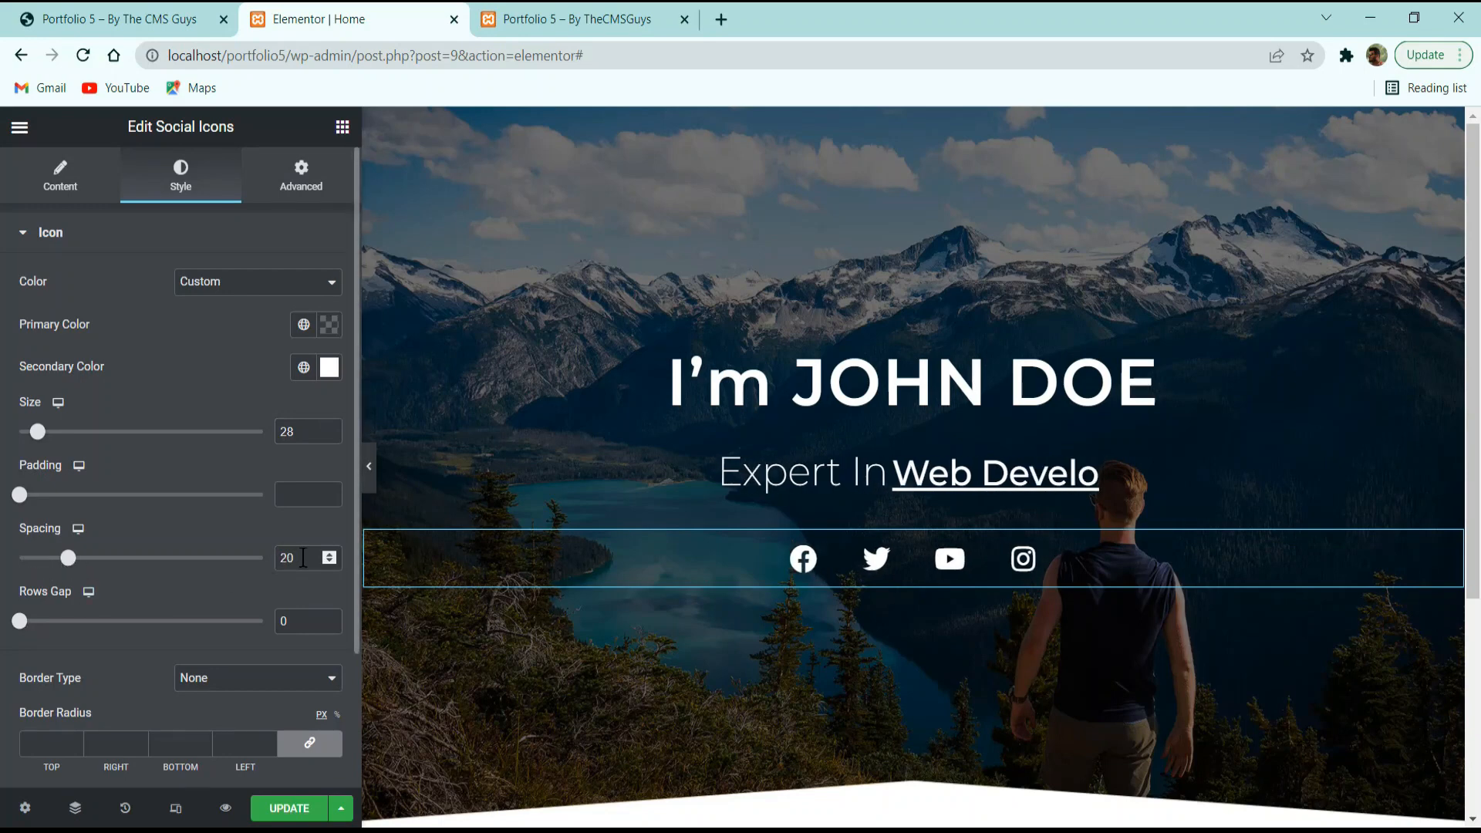
pyautogui.moveTo(300, 559); pyautogui.dragTo(264, 562)
pyautogui.write('15')
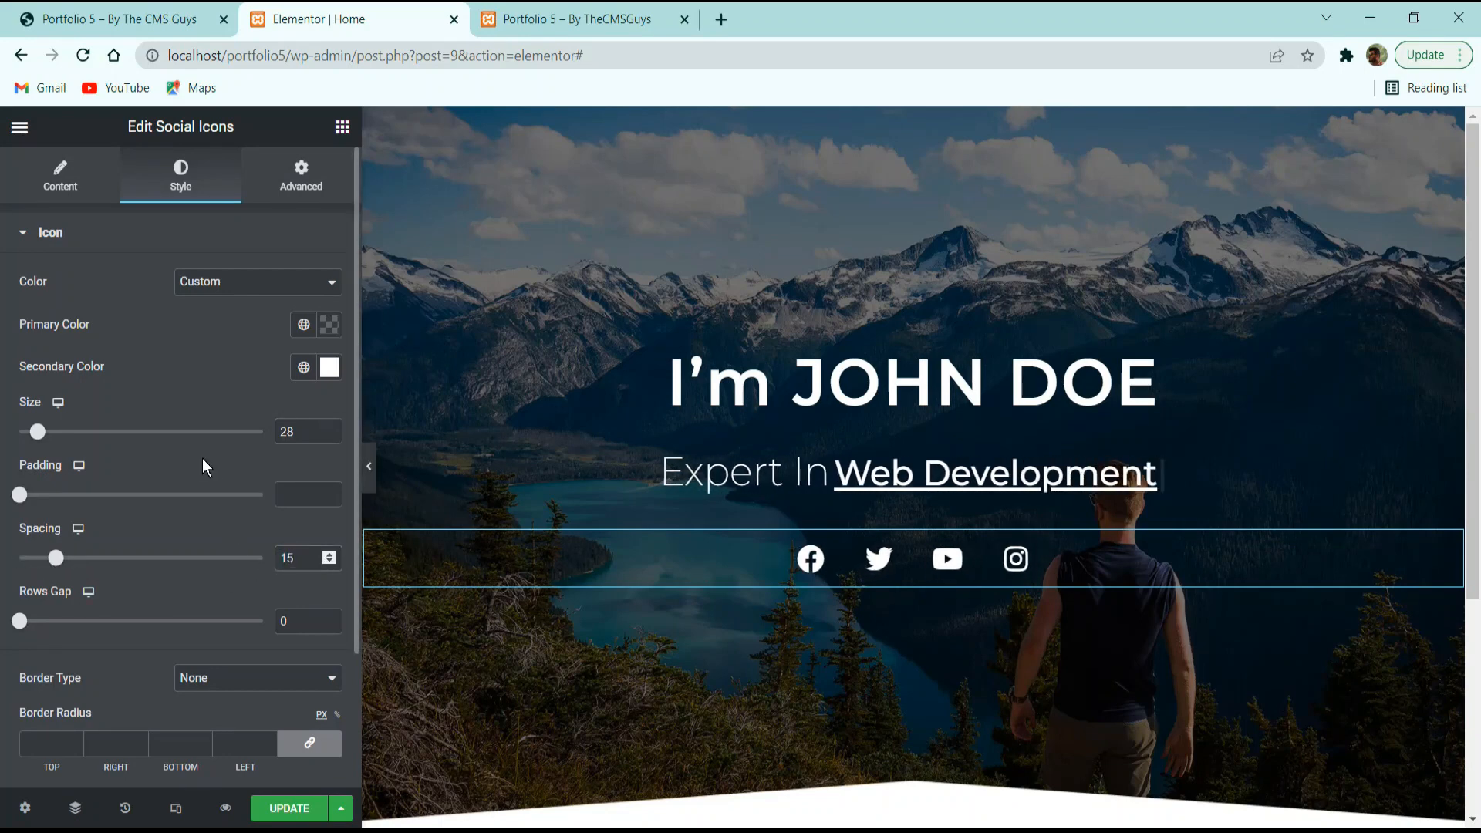
pyautogui.scroll(-2, 113, 506)
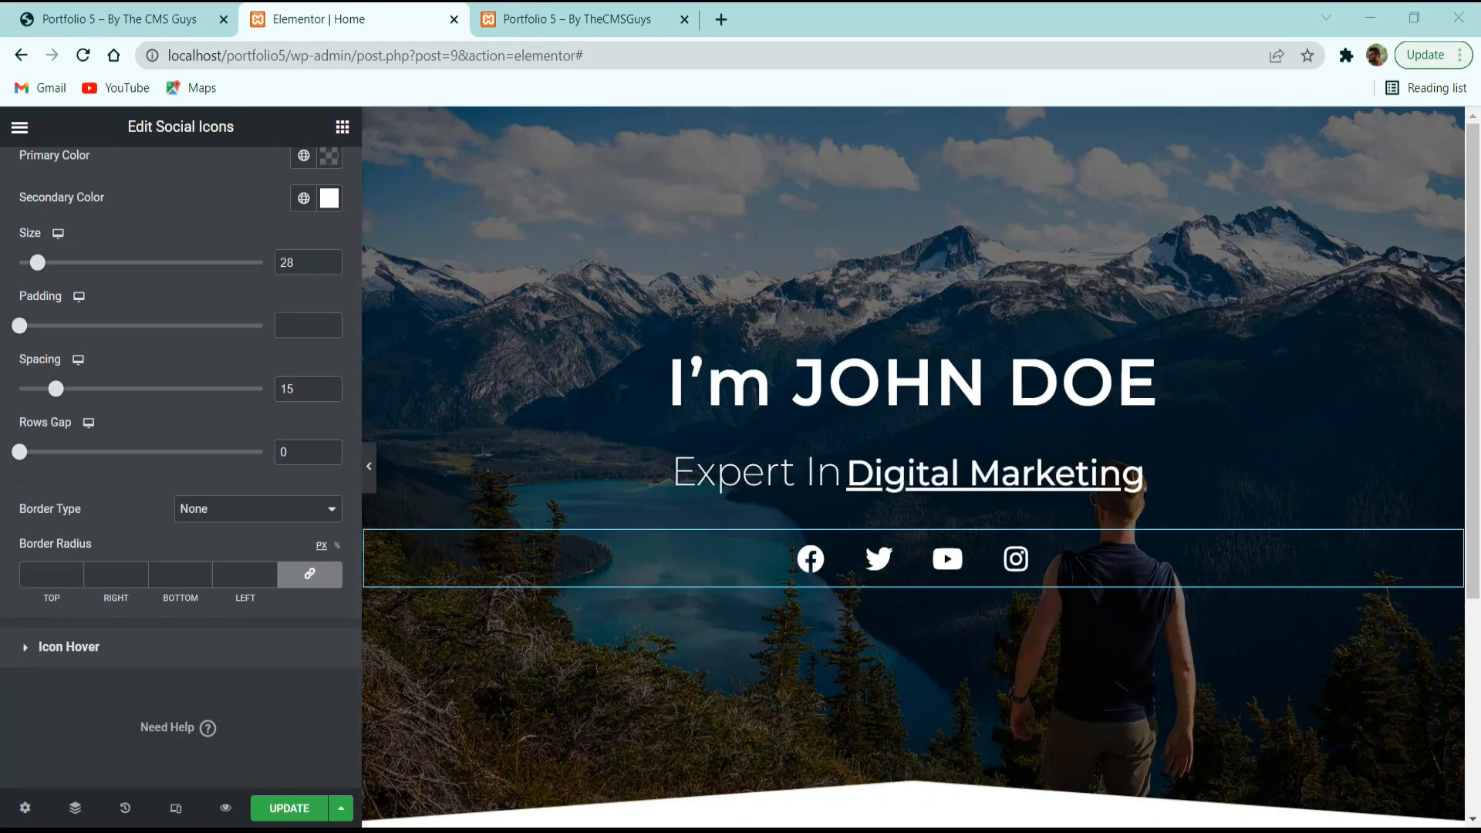
# Set the social icons' hover animation to Float.
pyautogui.click(96, 645)
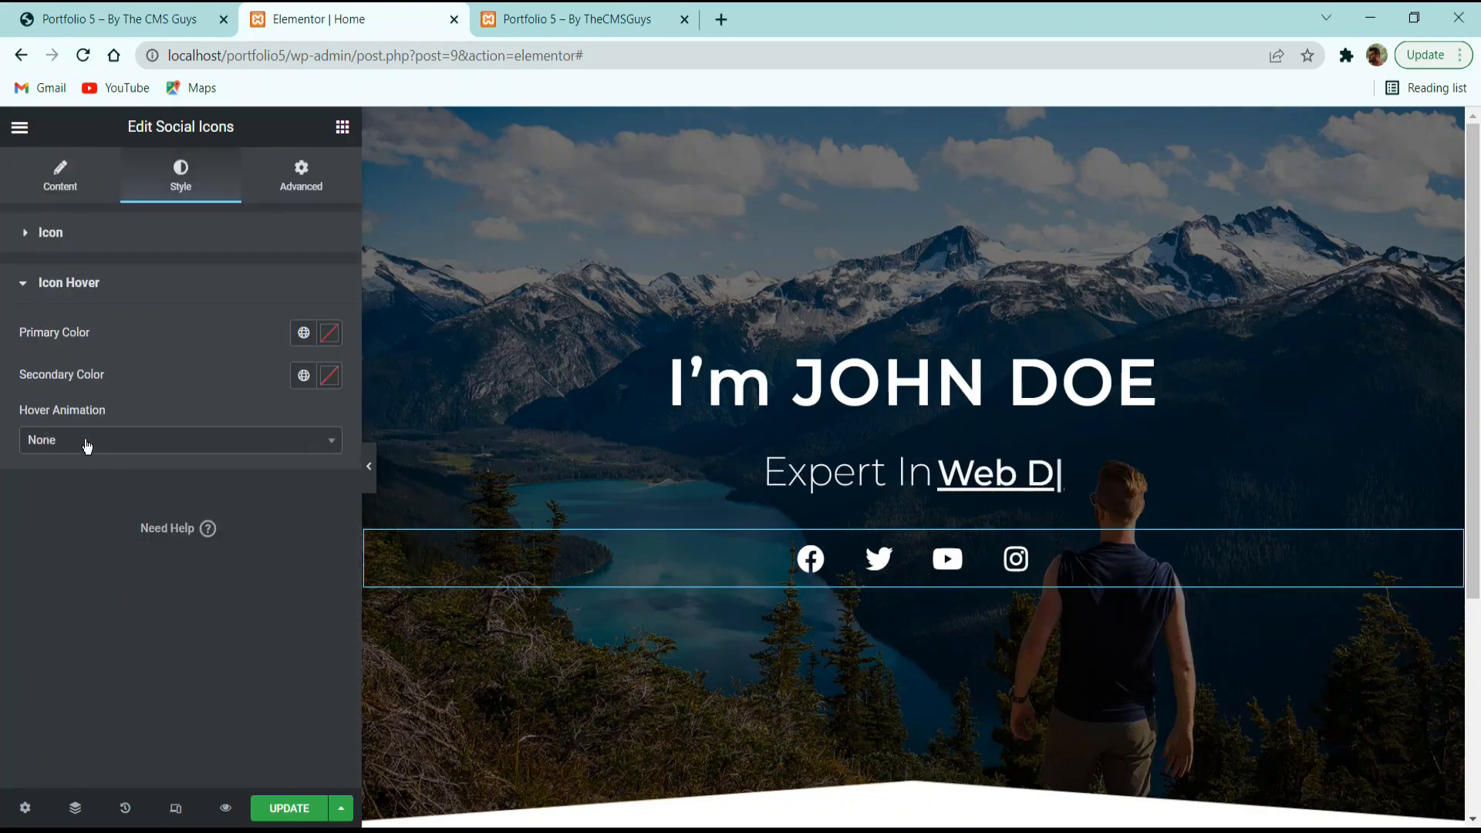
pyautogui.click(181, 441)
pyautogui.write('floak')
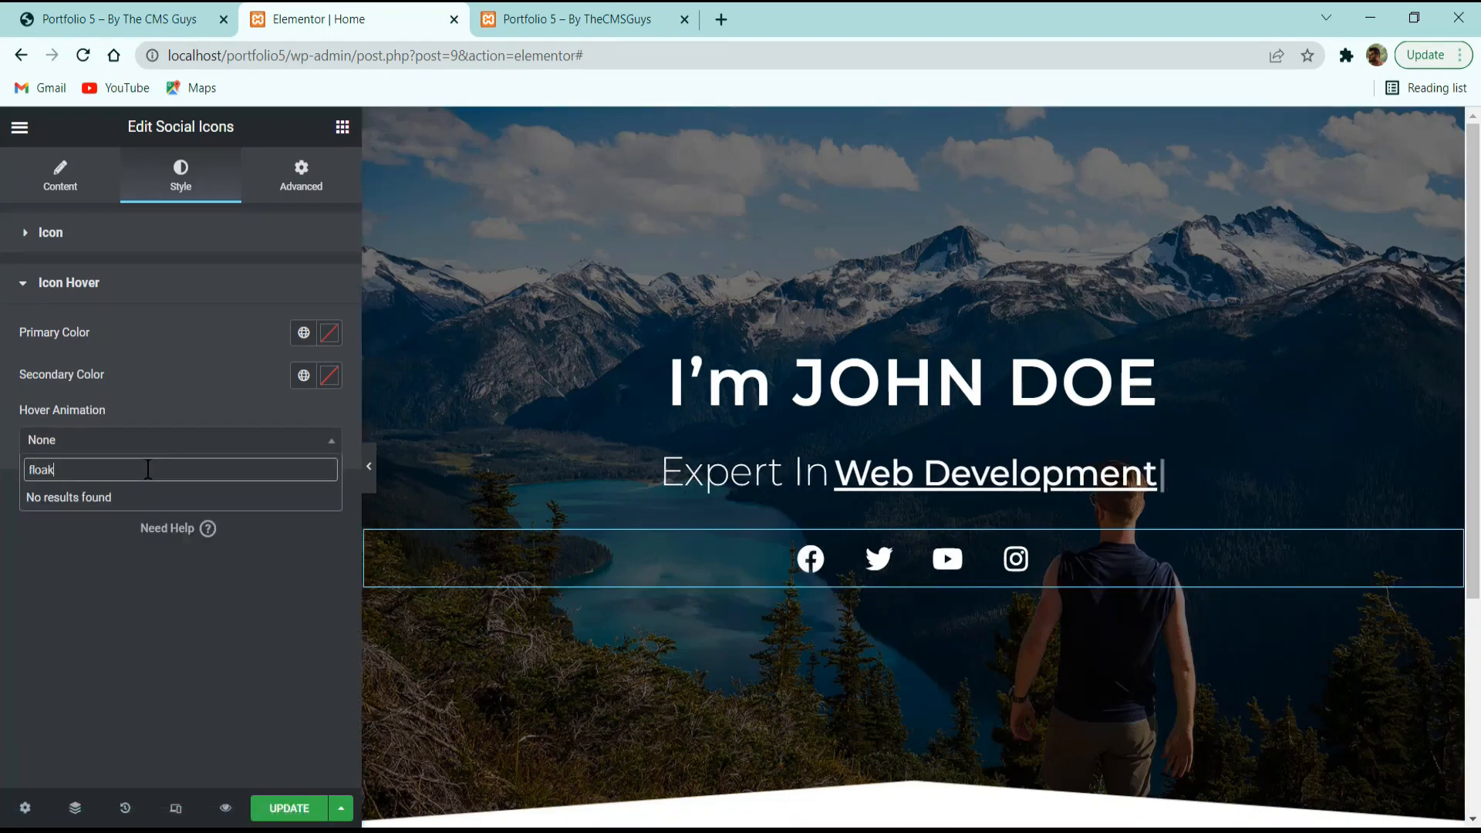
pyautogui.press('BackSpace')
pyautogui.press('Return')
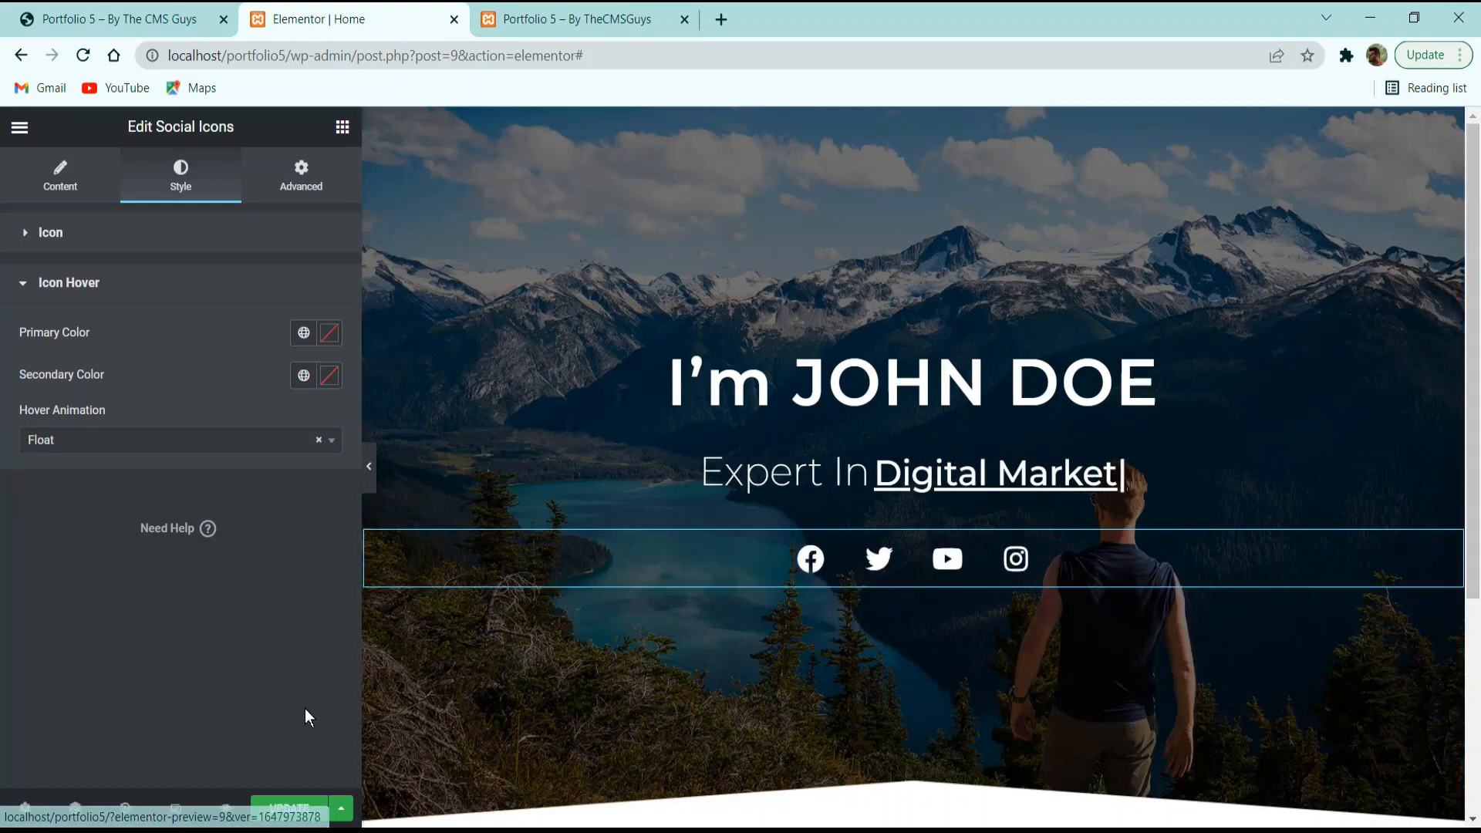
# Save the page, then save again from the Advanced settings.
pyautogui.click(295, 808)
pyautogui.click(309, 155)
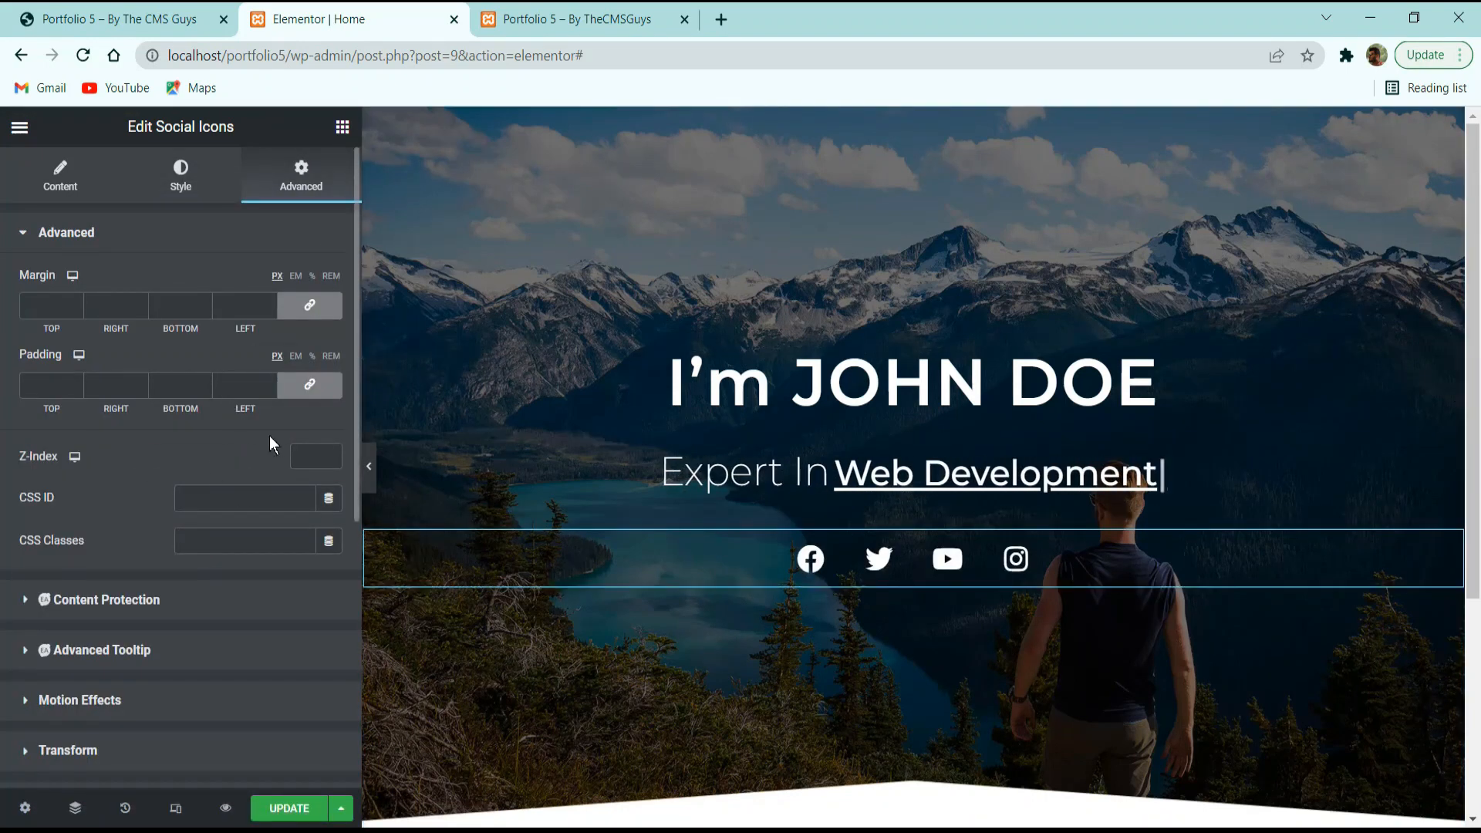
pyautogui.click(299, 808)
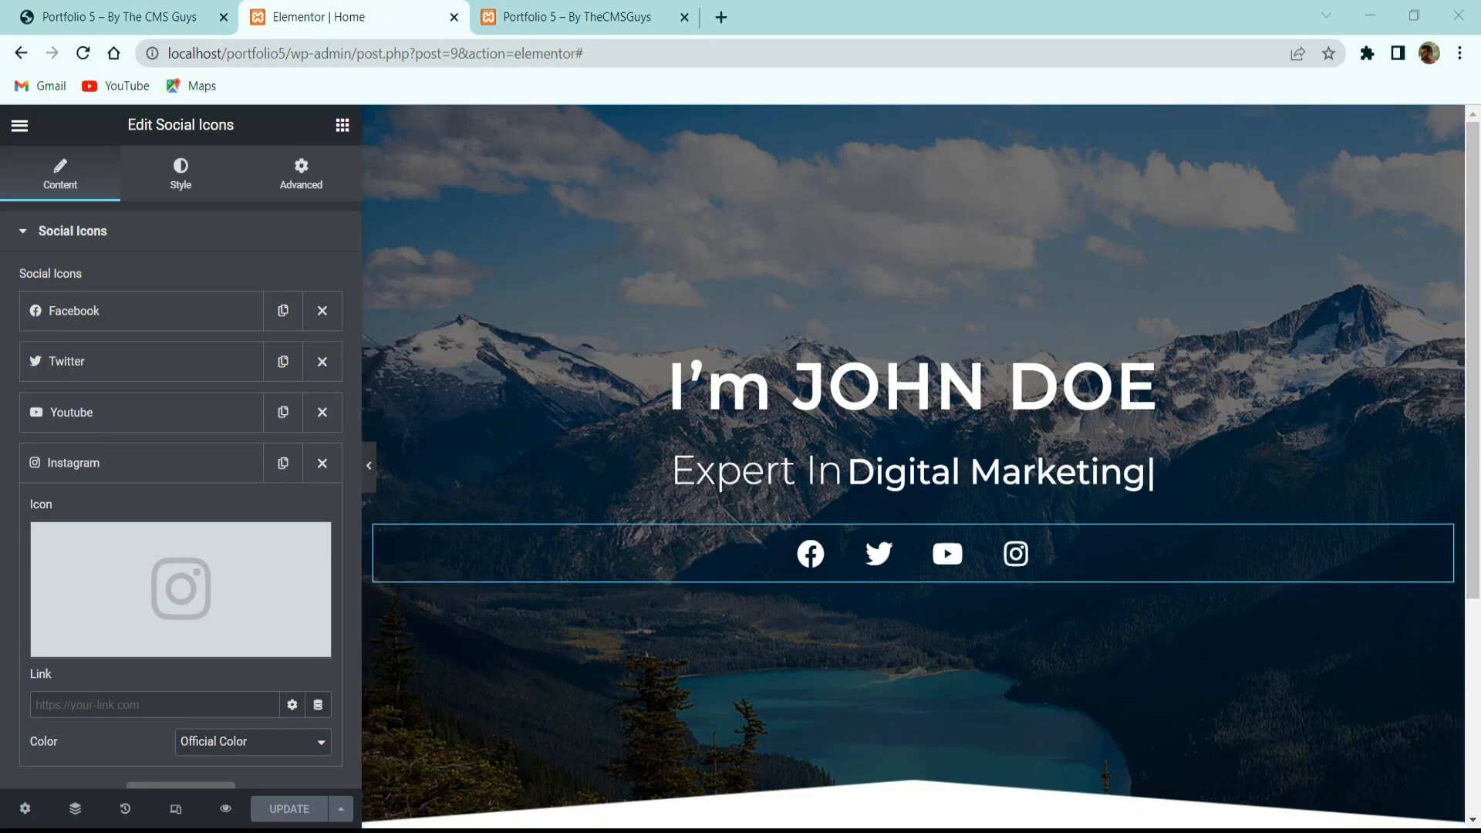
pyautogui.click(124, 11)
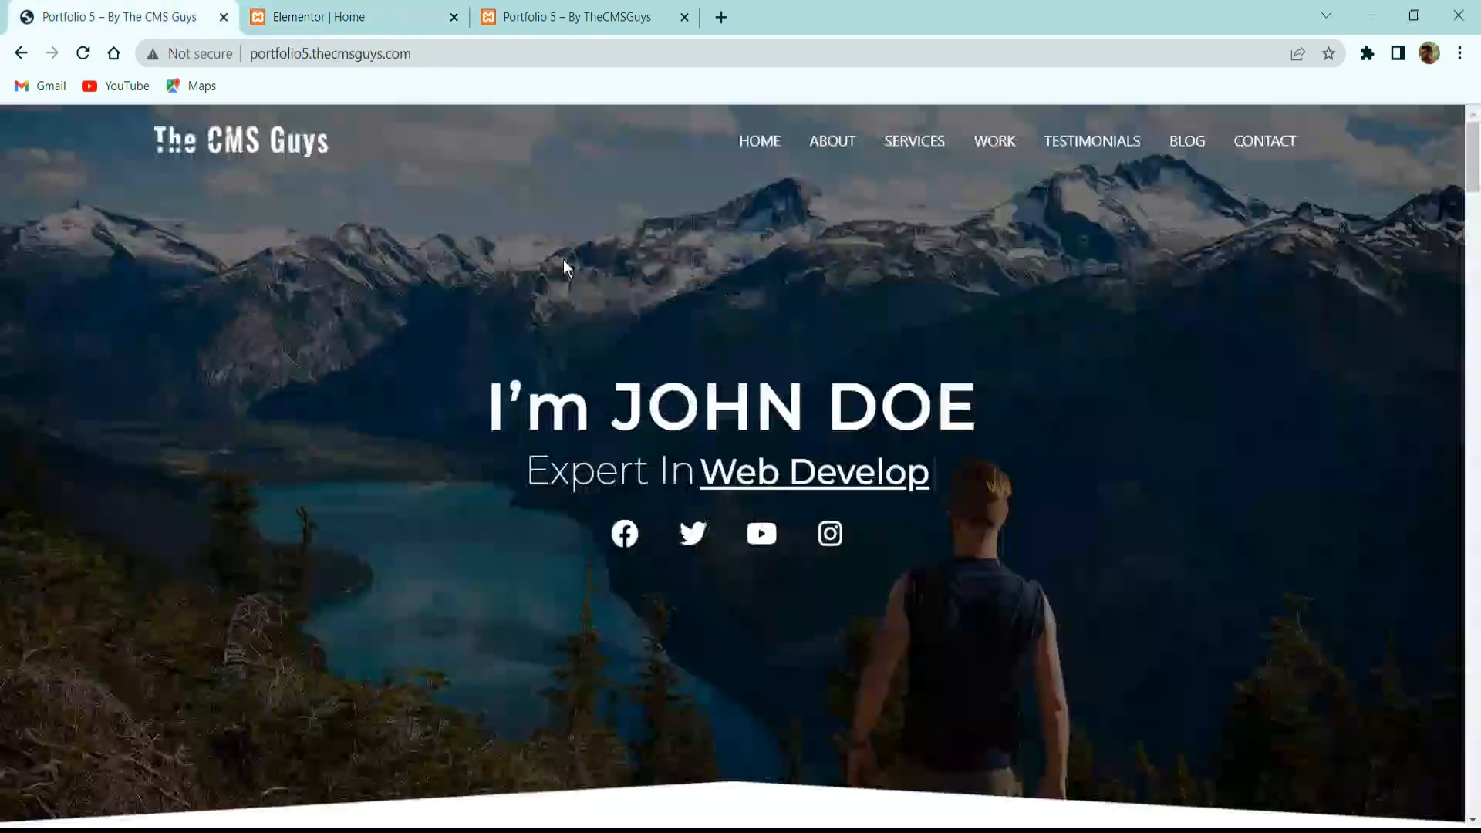
pyautogui.scroll(-10, 662, 327)
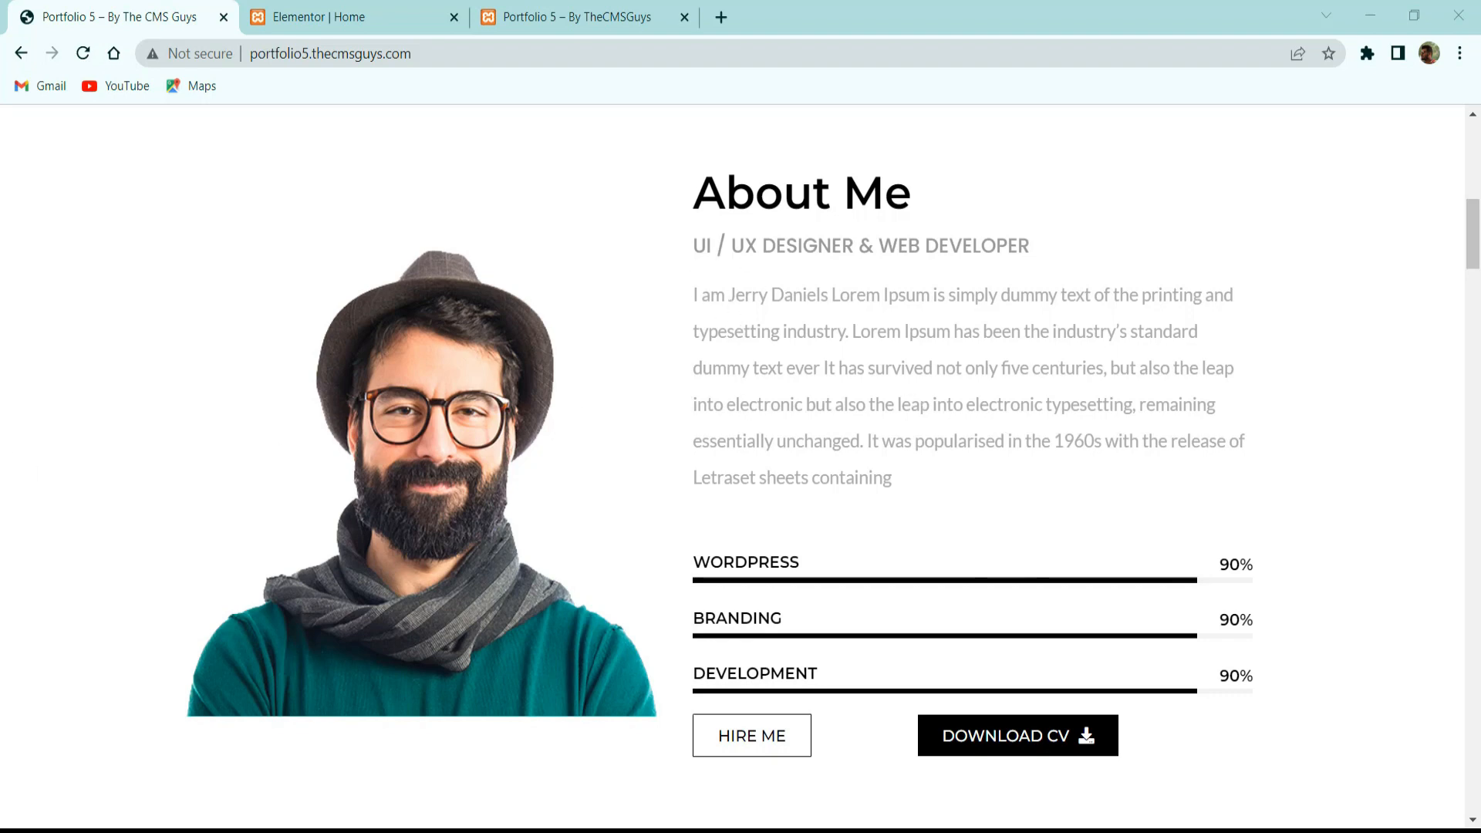
pyautogui.click(340, 11)
pyautogui.scroll(-4, 894, 515)
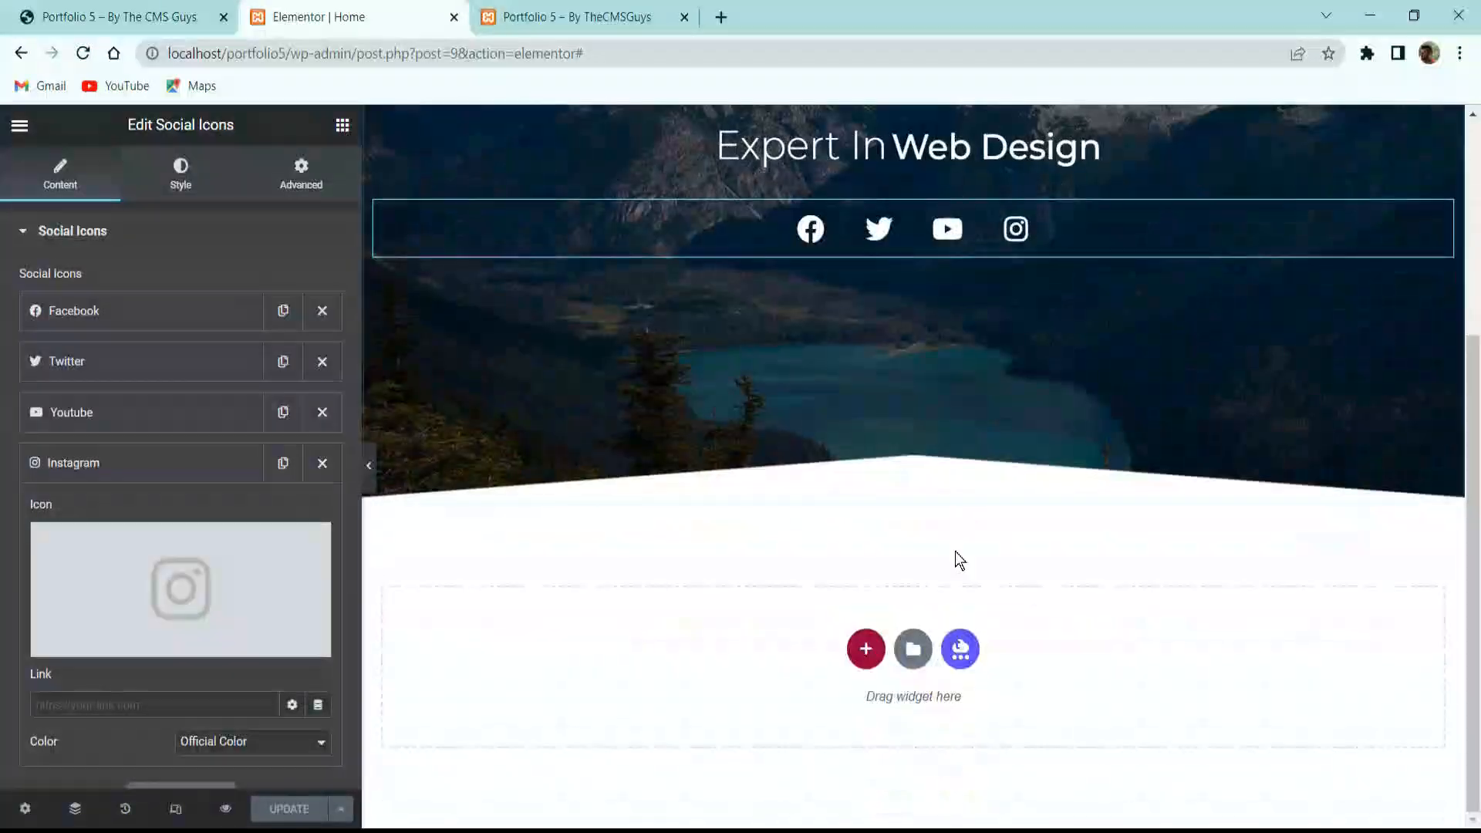
# Add a two-column section with Wider column gap and middle vertical alignment.
pyautogui.click(862, 649)
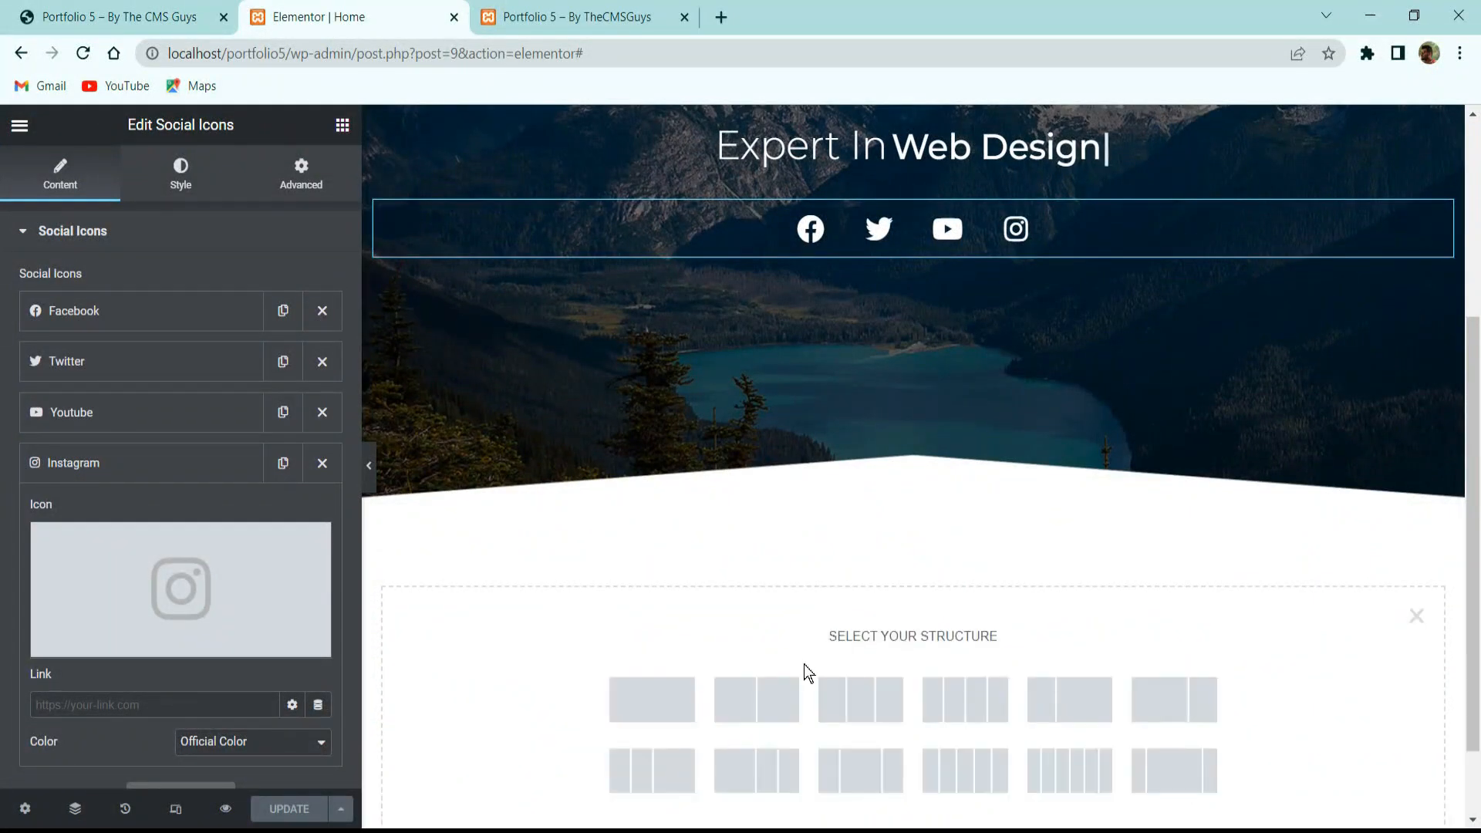
pyautogui.click(771, 700)
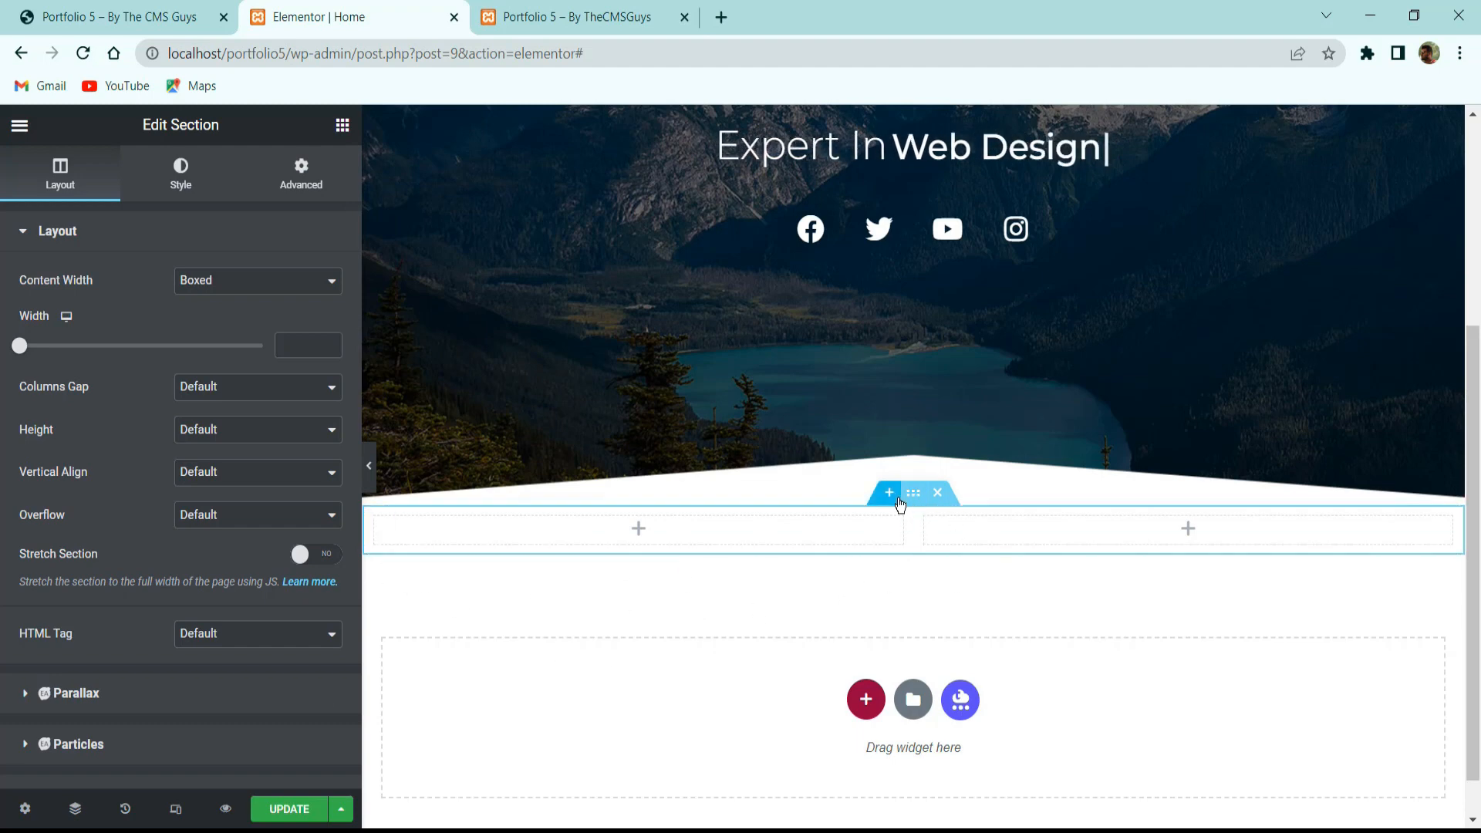
pyautogui.click(217, 389)
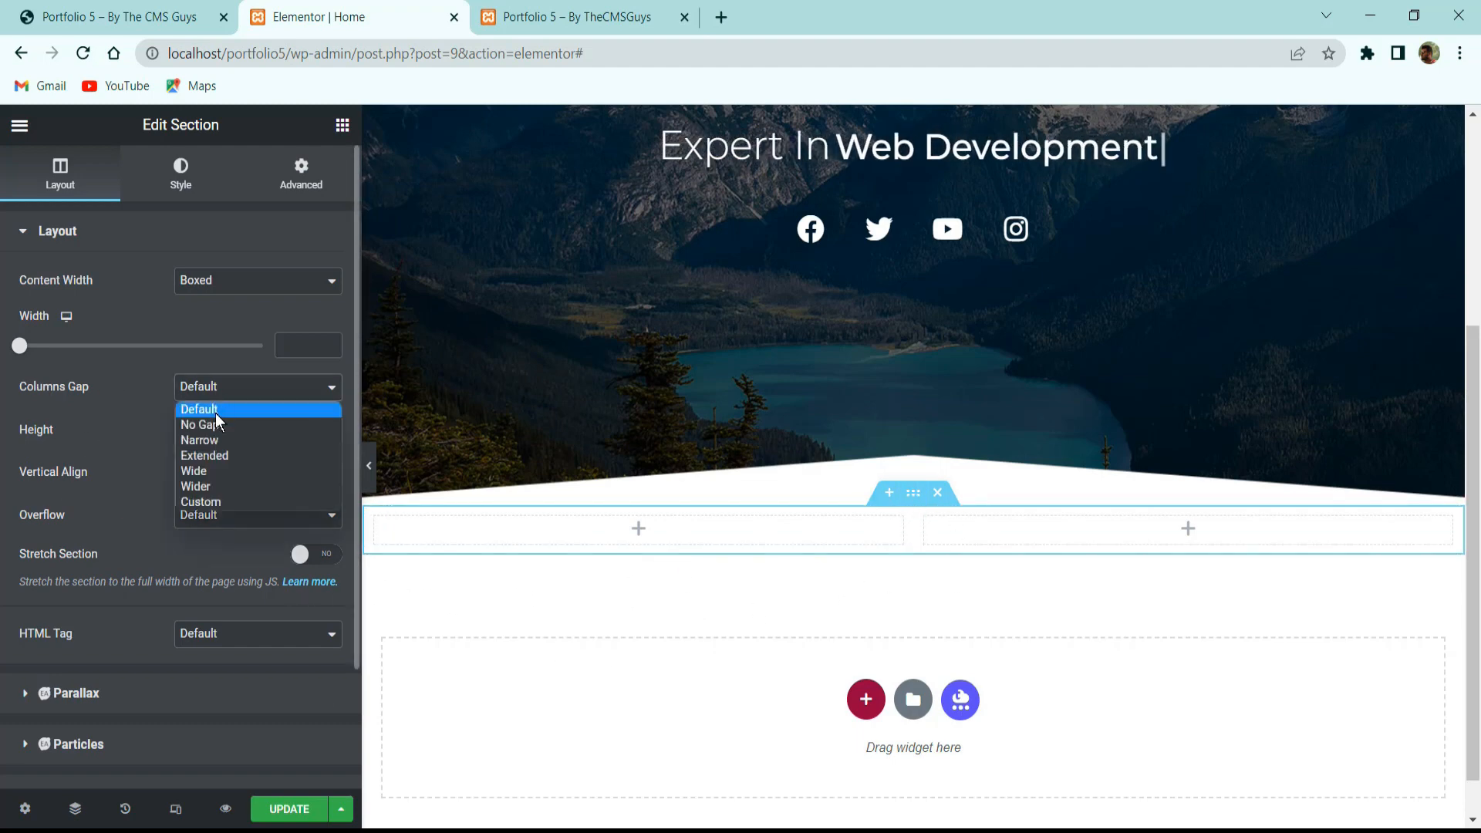
pyautogui.click(233, 486)
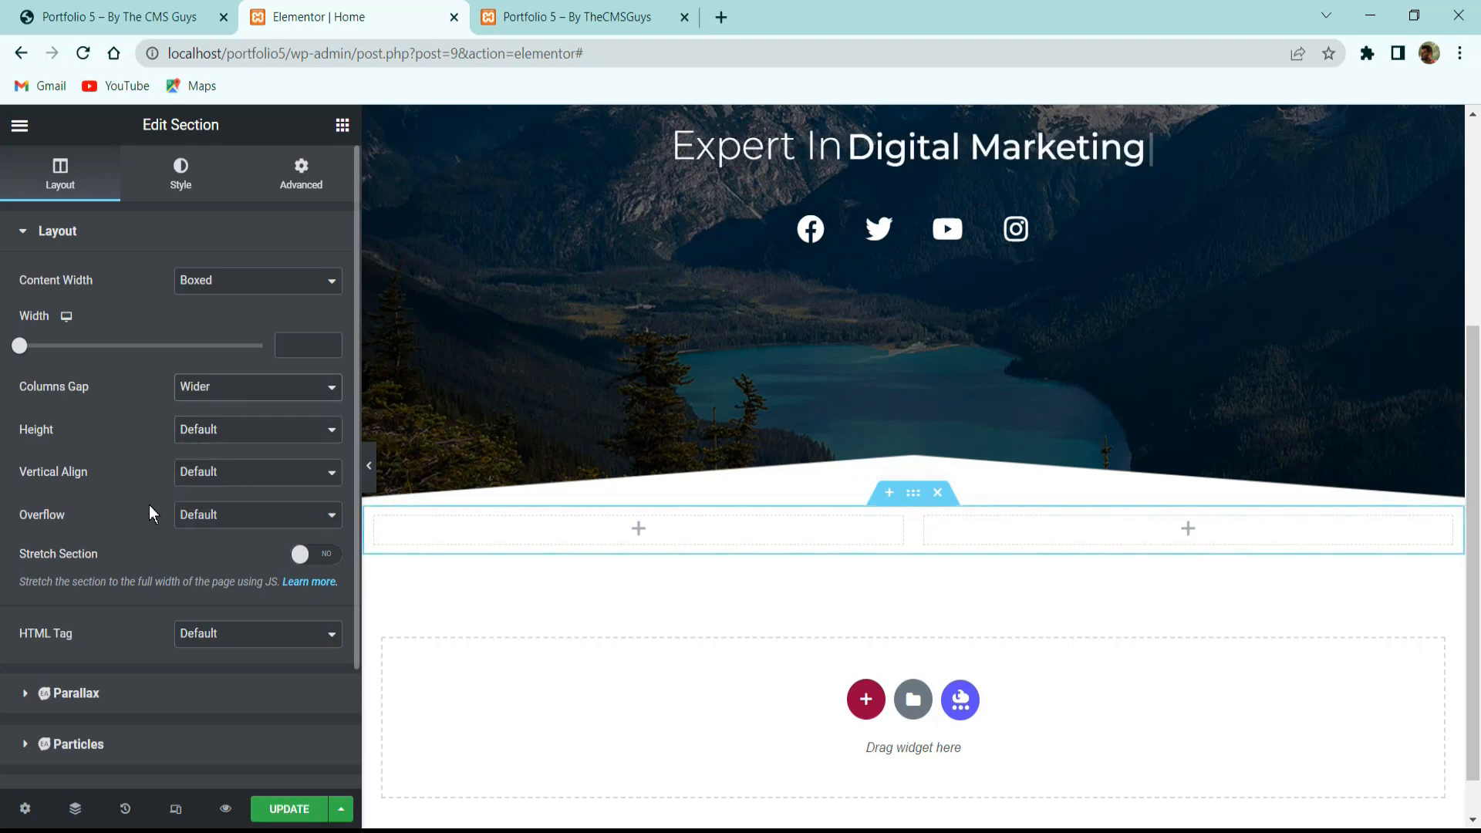
pyautogui.click(204, 476)
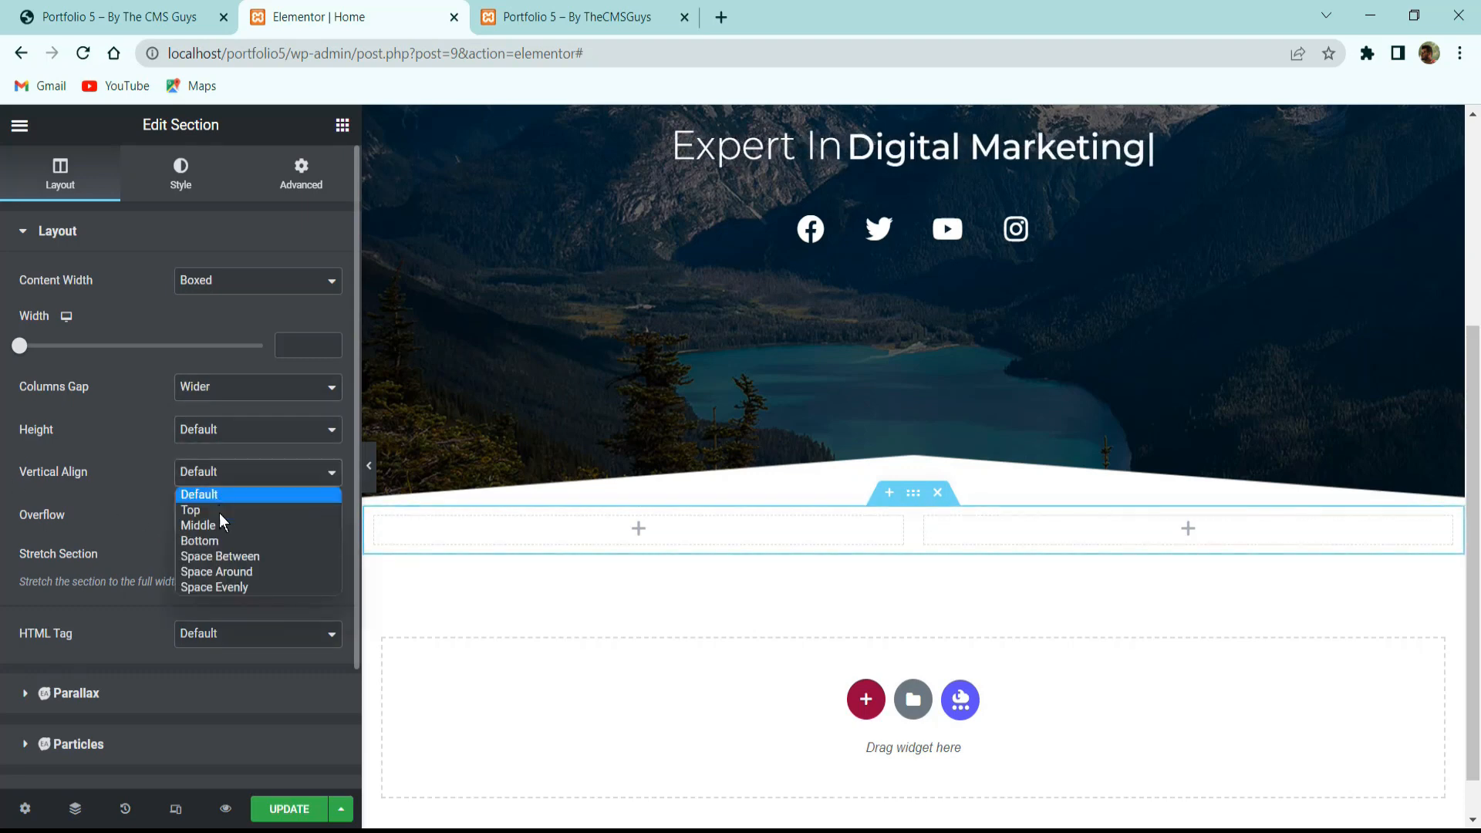
pyautogui.click(221, 526)
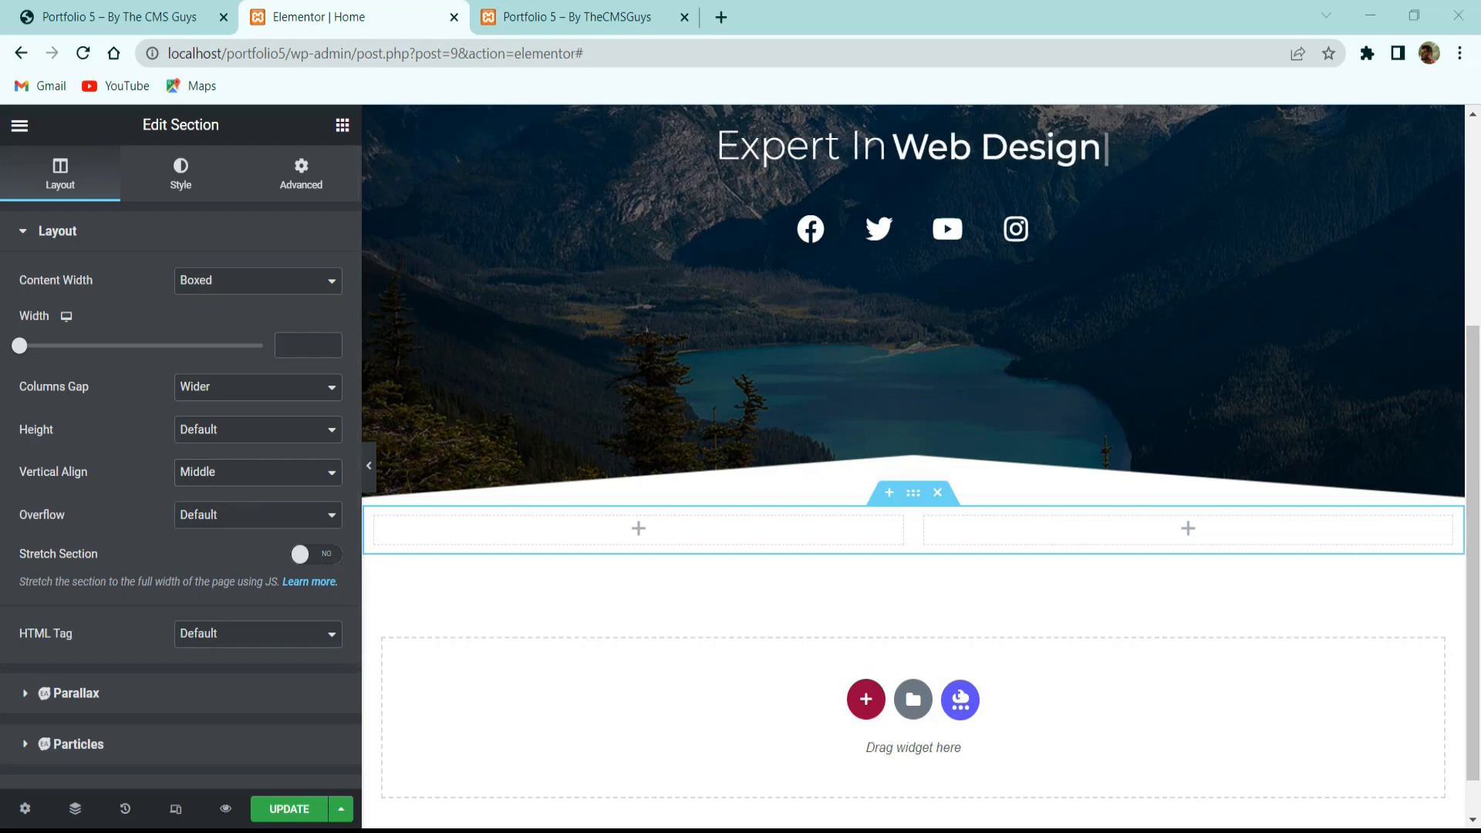
# Give the section 5em top and bottom padding, then compare with the live About Me section.
pyautogui.click(285, 188)
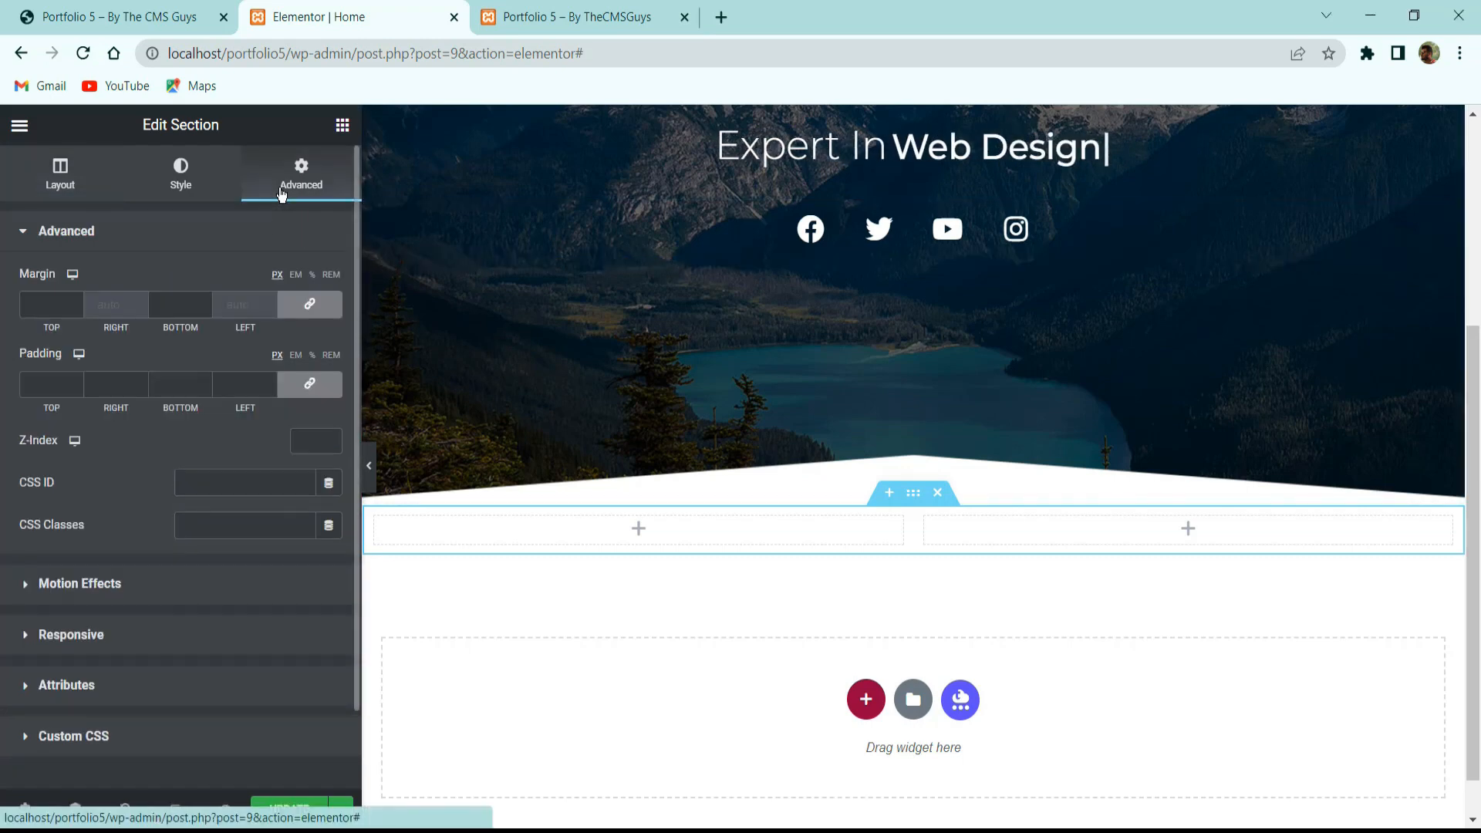
pyautogui.click(309, 383)
pyautogui.click(295, 355)
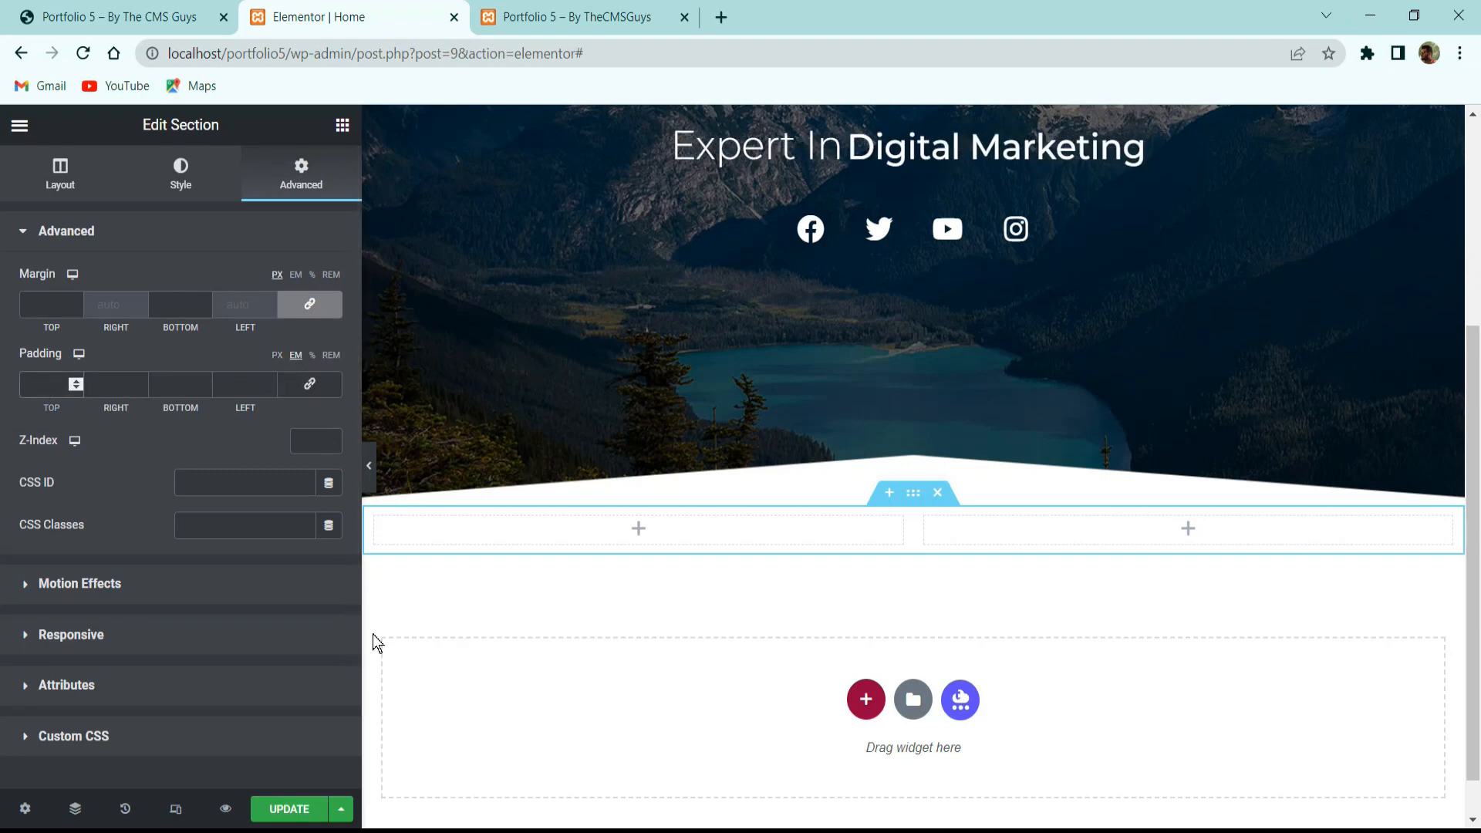
pyautogui.write('5')
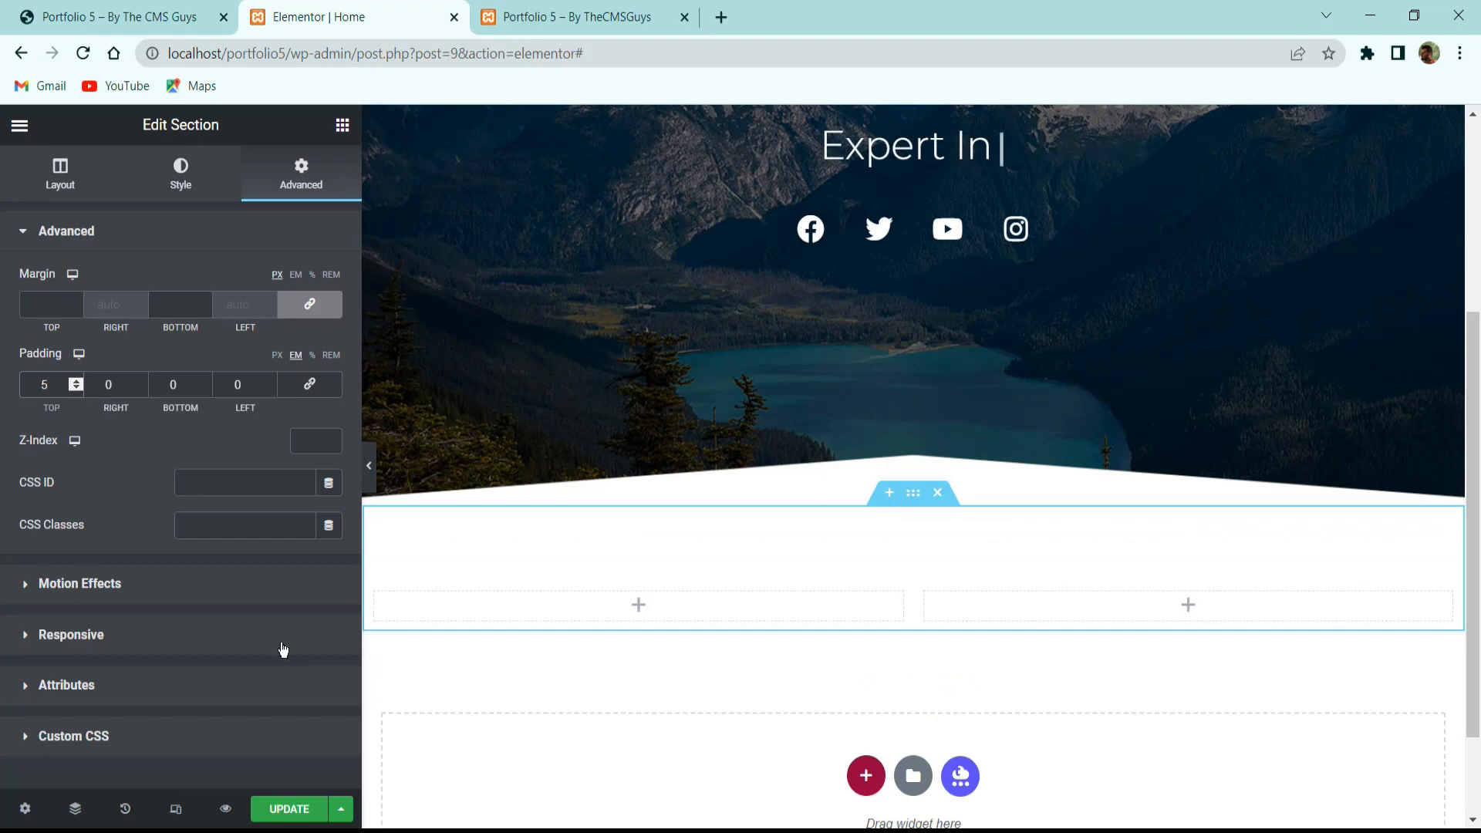
pyautogui.click(182, 389)
pyautogui.write('5')
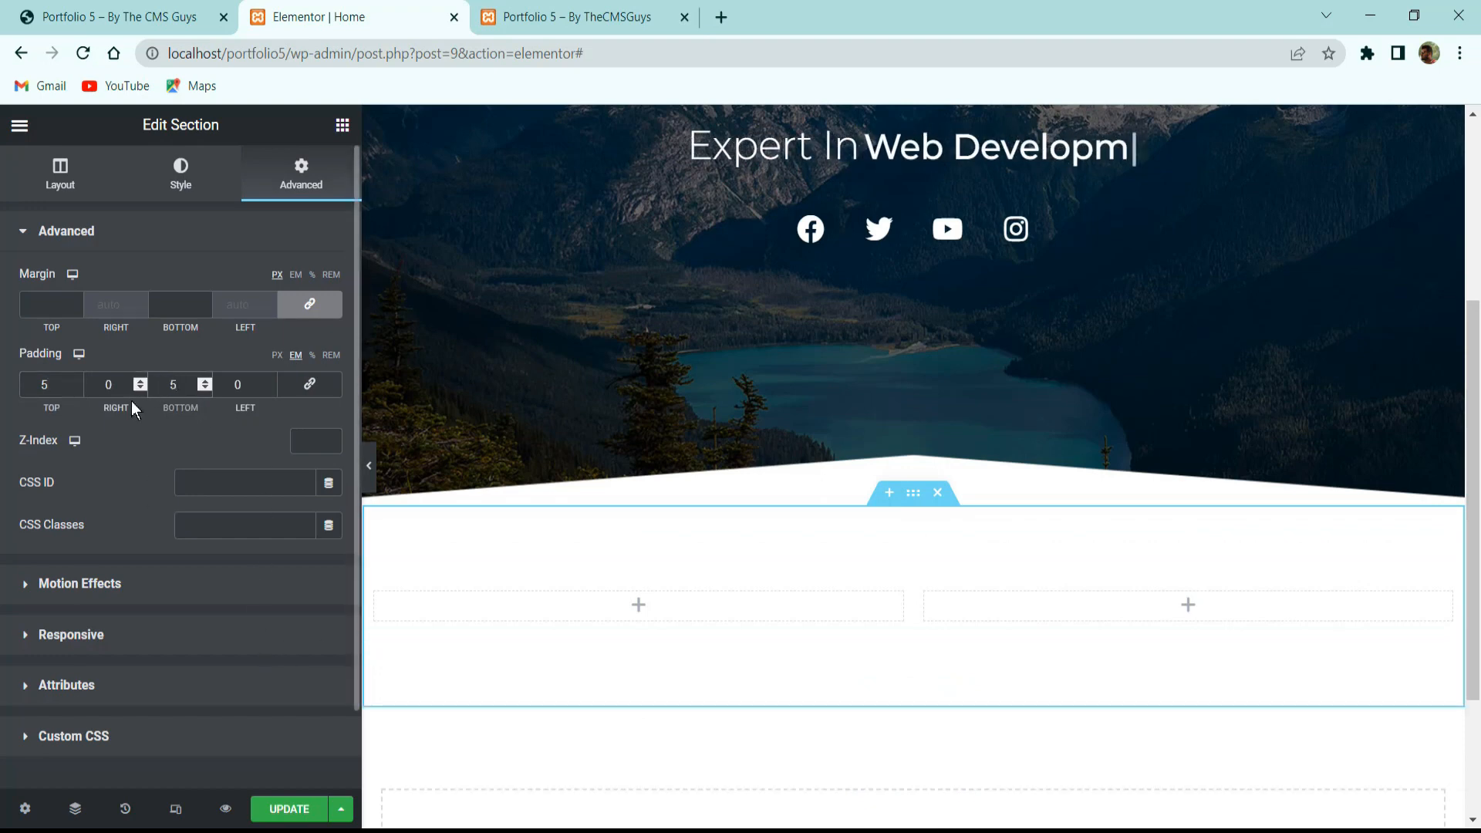
pyautogui.click(193, 17)
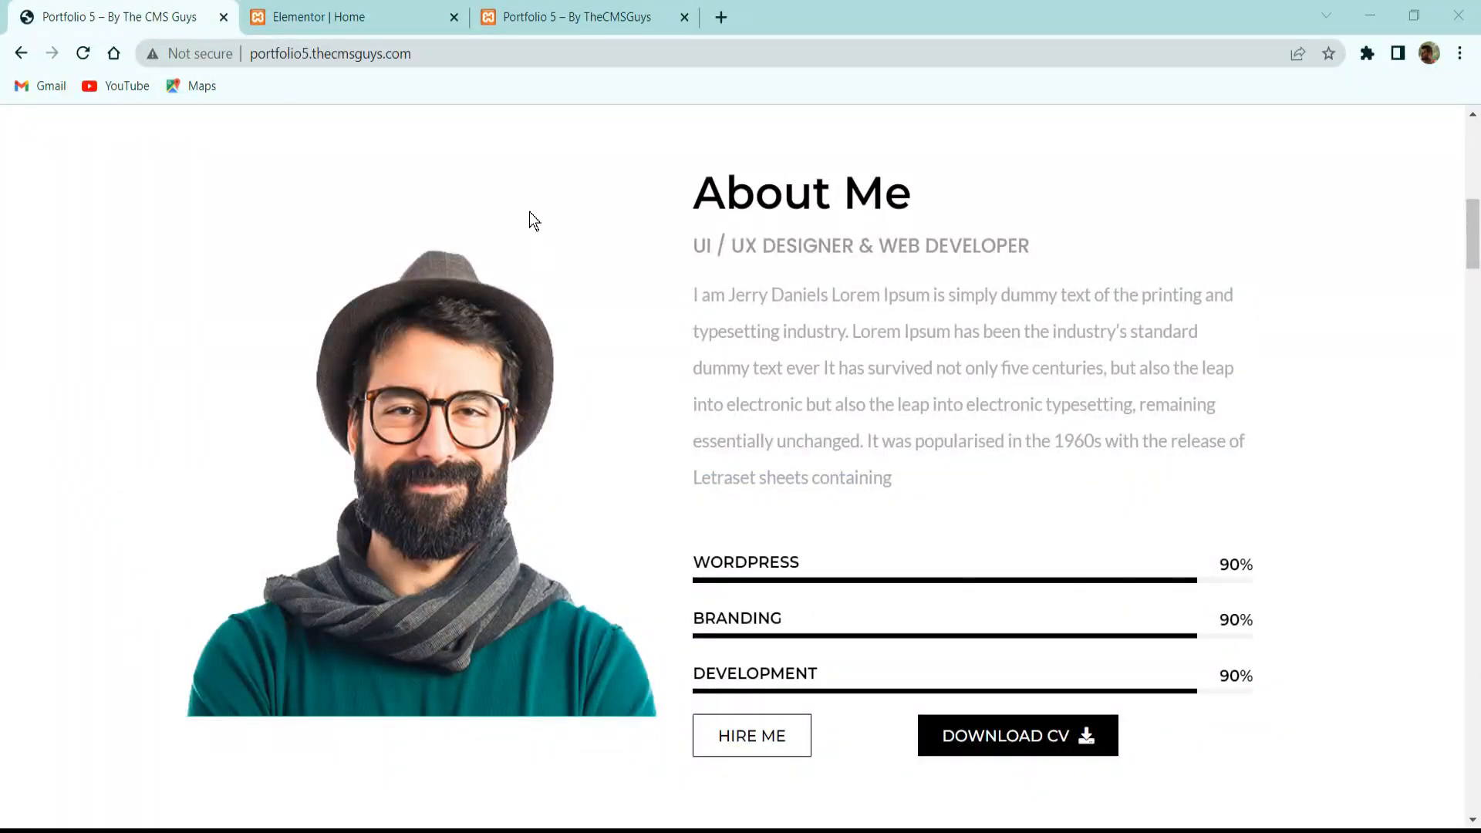
pyautogui.click(330, 16)
# Add an Image widget with the bearded man portrait to the left column.
pyautogui.click(342, 126)
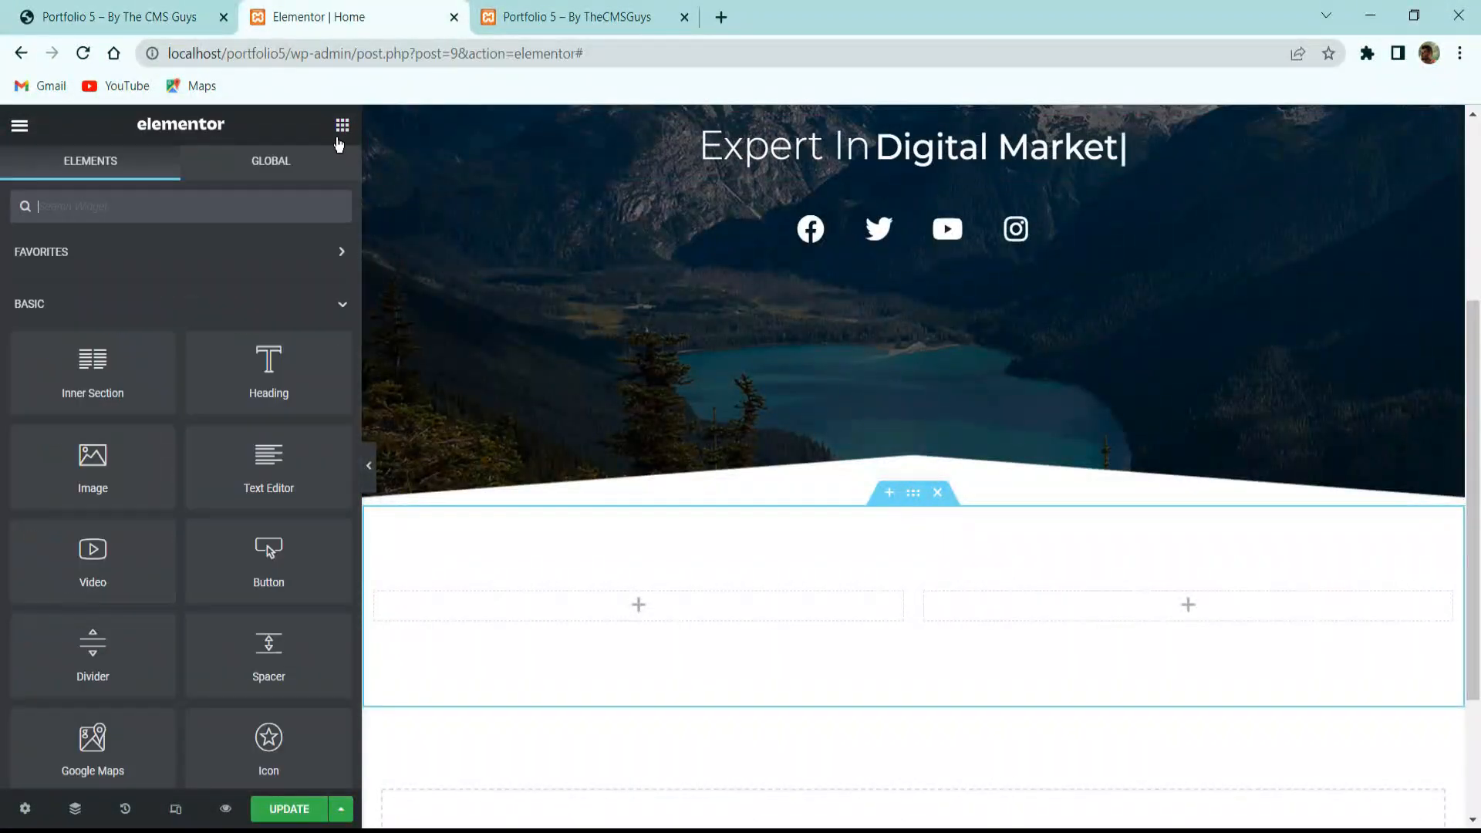
pyautogui.moveTo(108, 456); pyautogui.dragTo(650, 599)
pyautogui.click(133, 316)
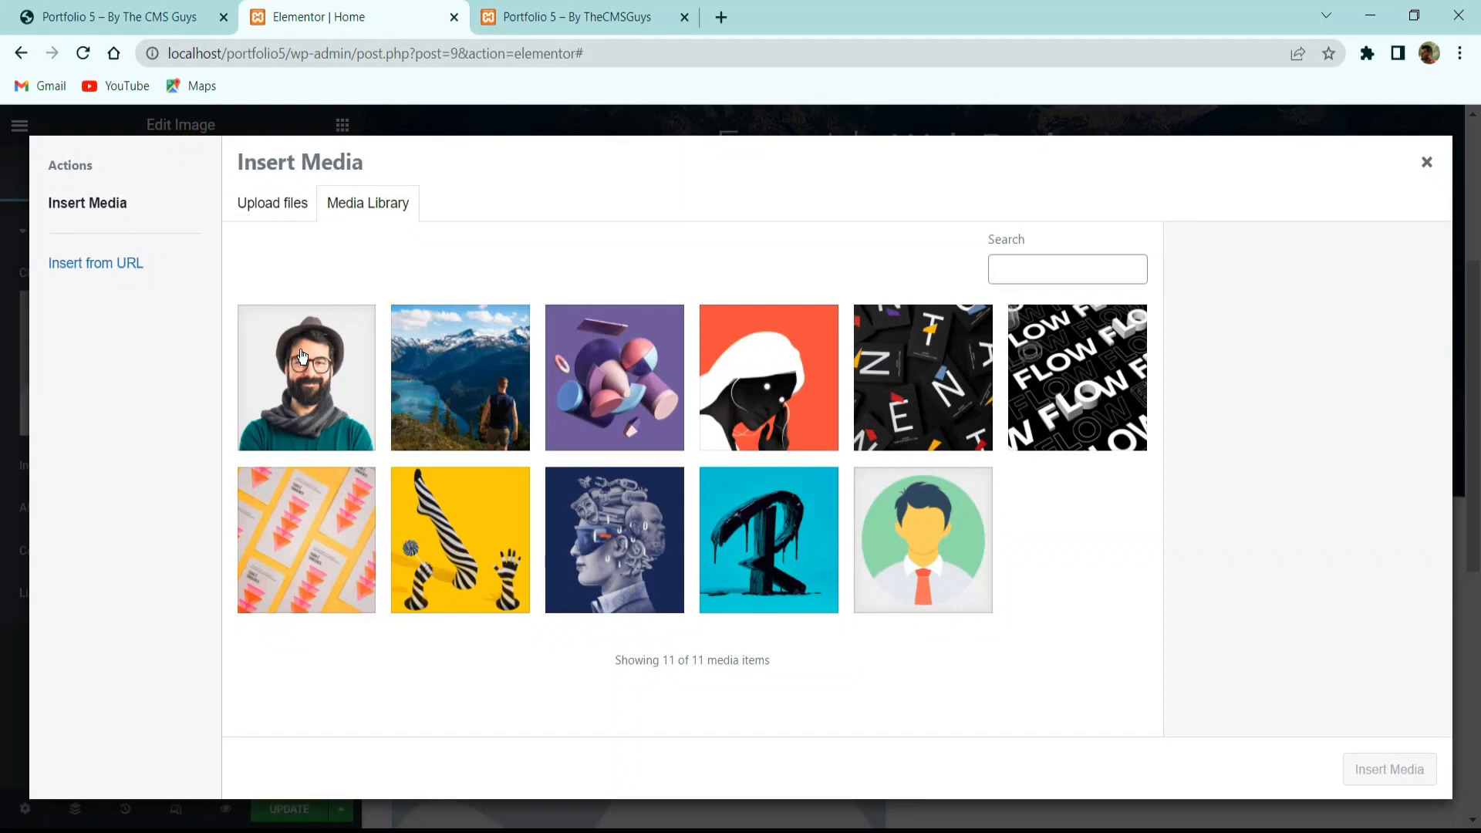
pyautogui.click(301, 356)
pyautogui.click(1412, 768)
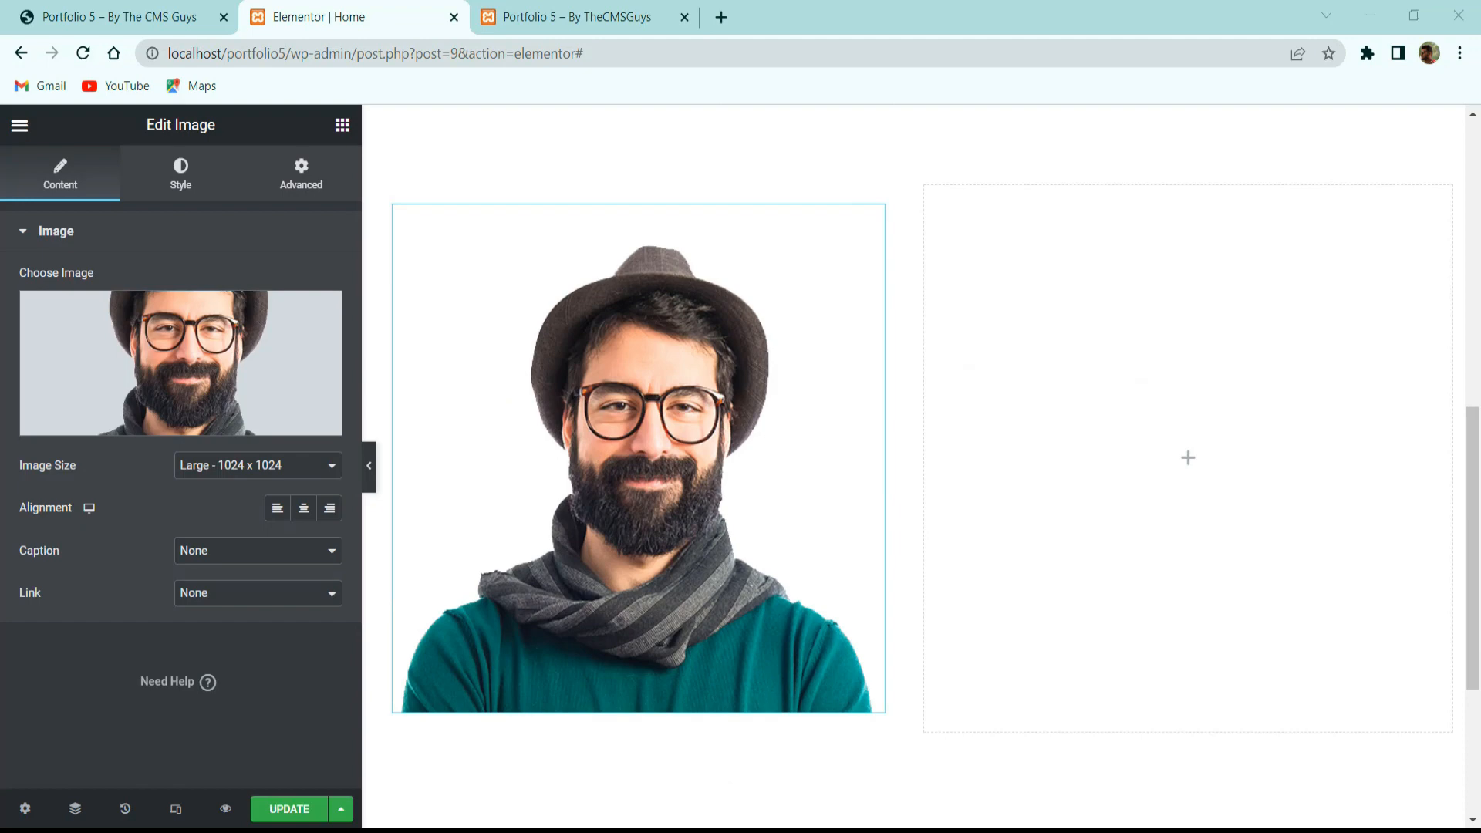
# Set the left column's padding to 0 and its width to 45%.
pyautogui.click(375, 187)
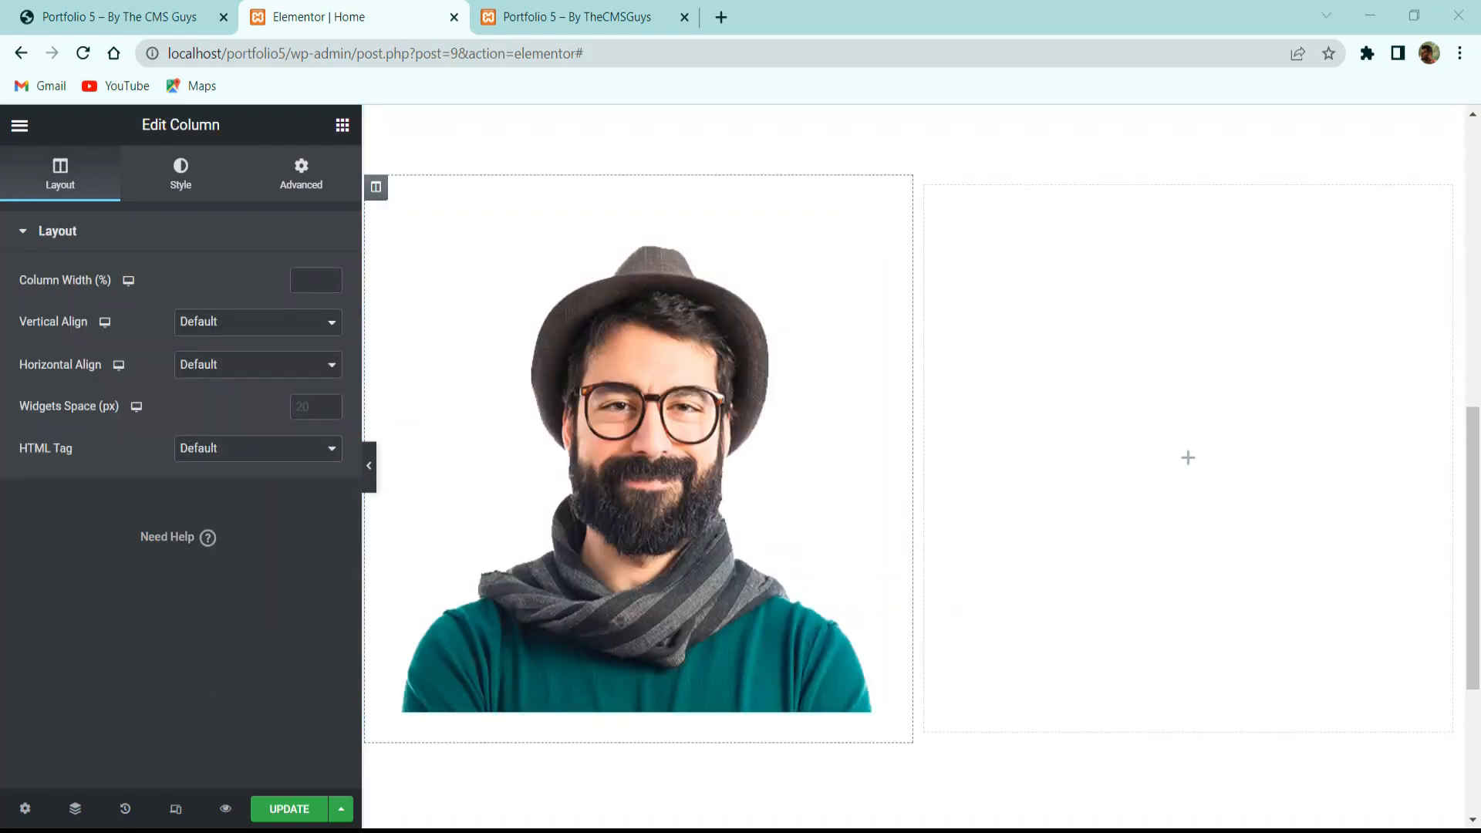
pyautogui.click(310, 171)
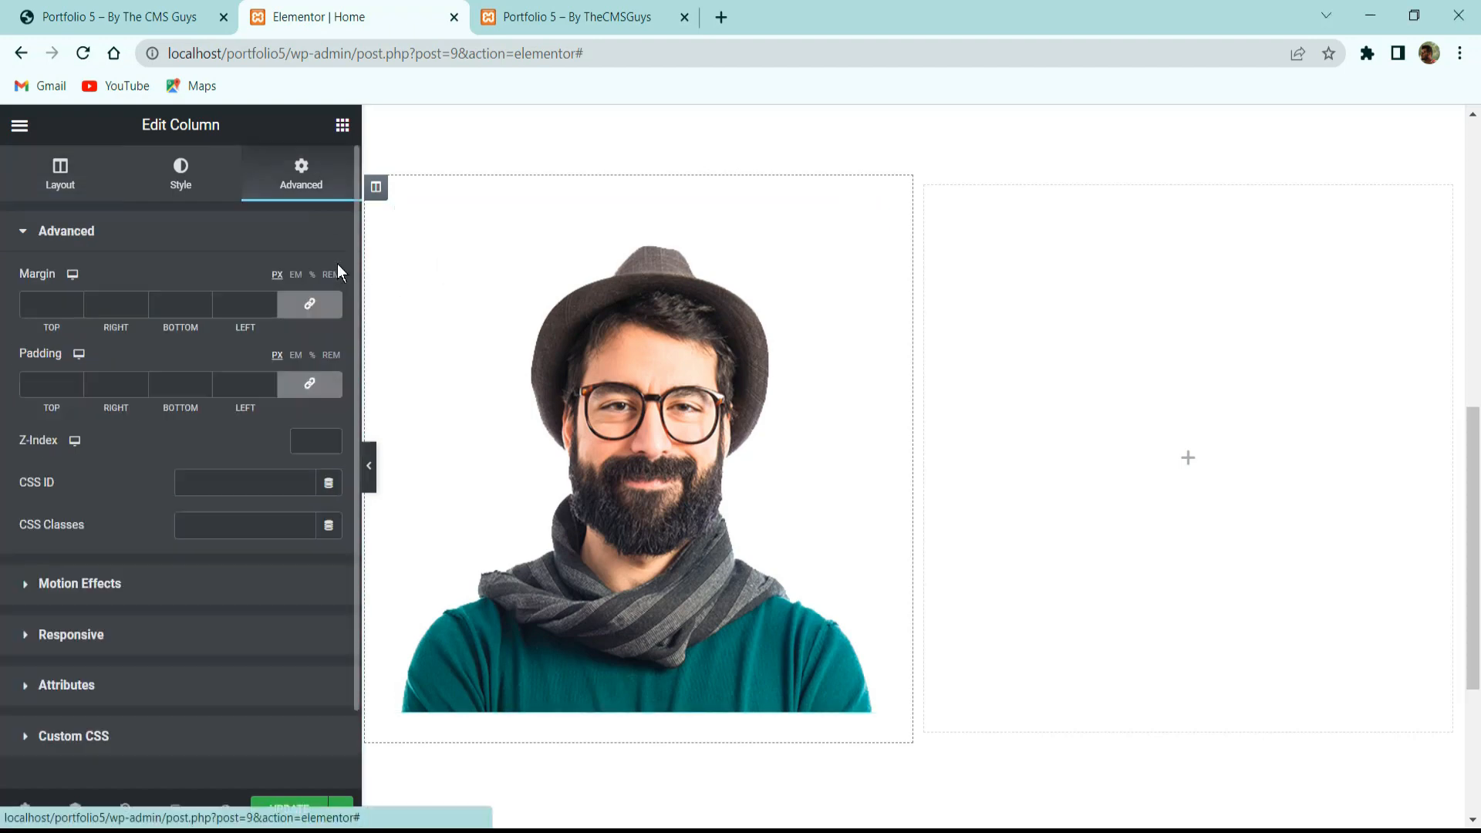
pyautogui.click(324, 383)
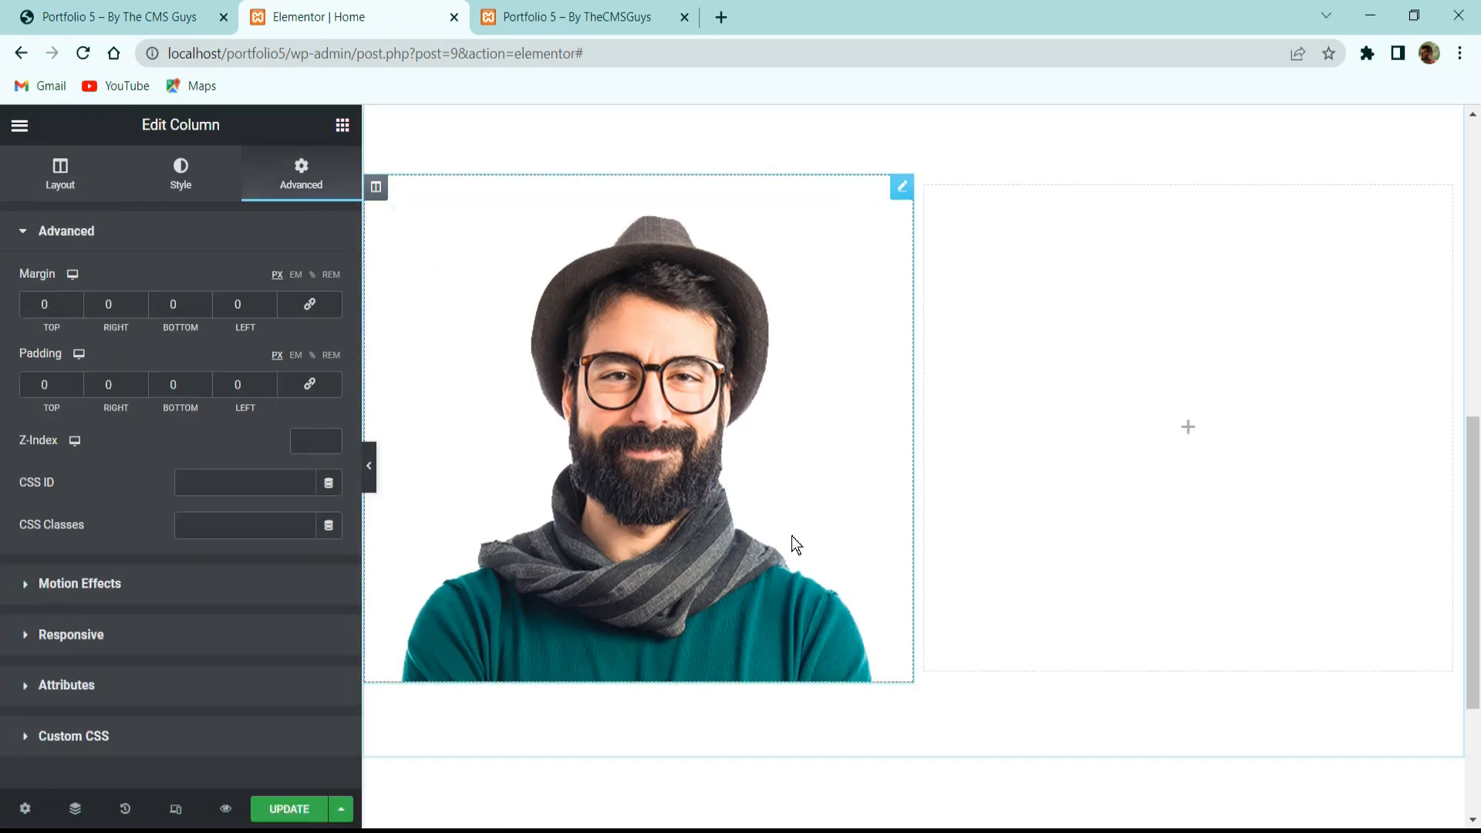
pyautogui.scroll(2, 829, 655)
pyautogui.scroll(-3, 532, 474)
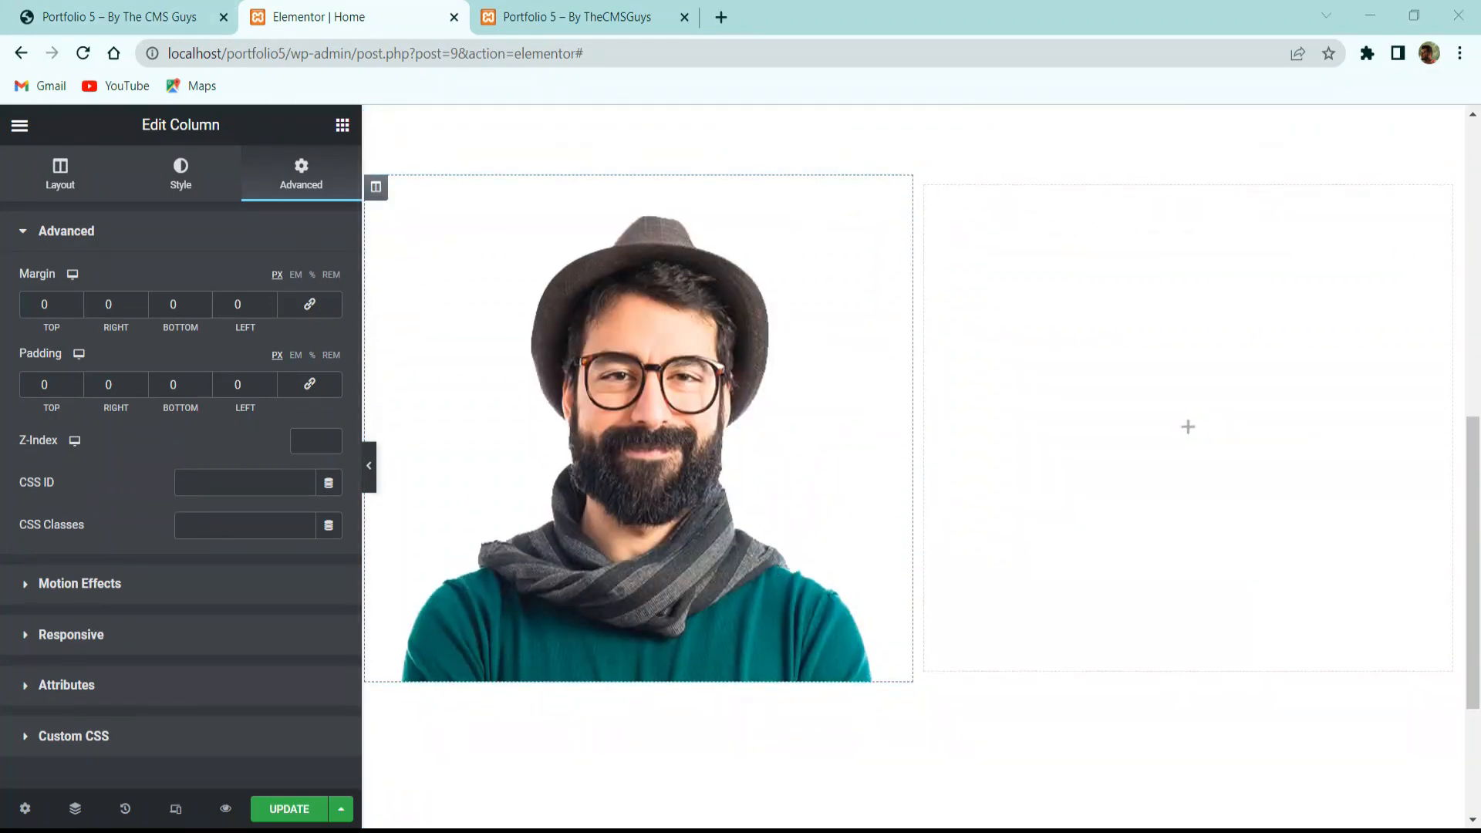
pyautogui.click(376, 190)
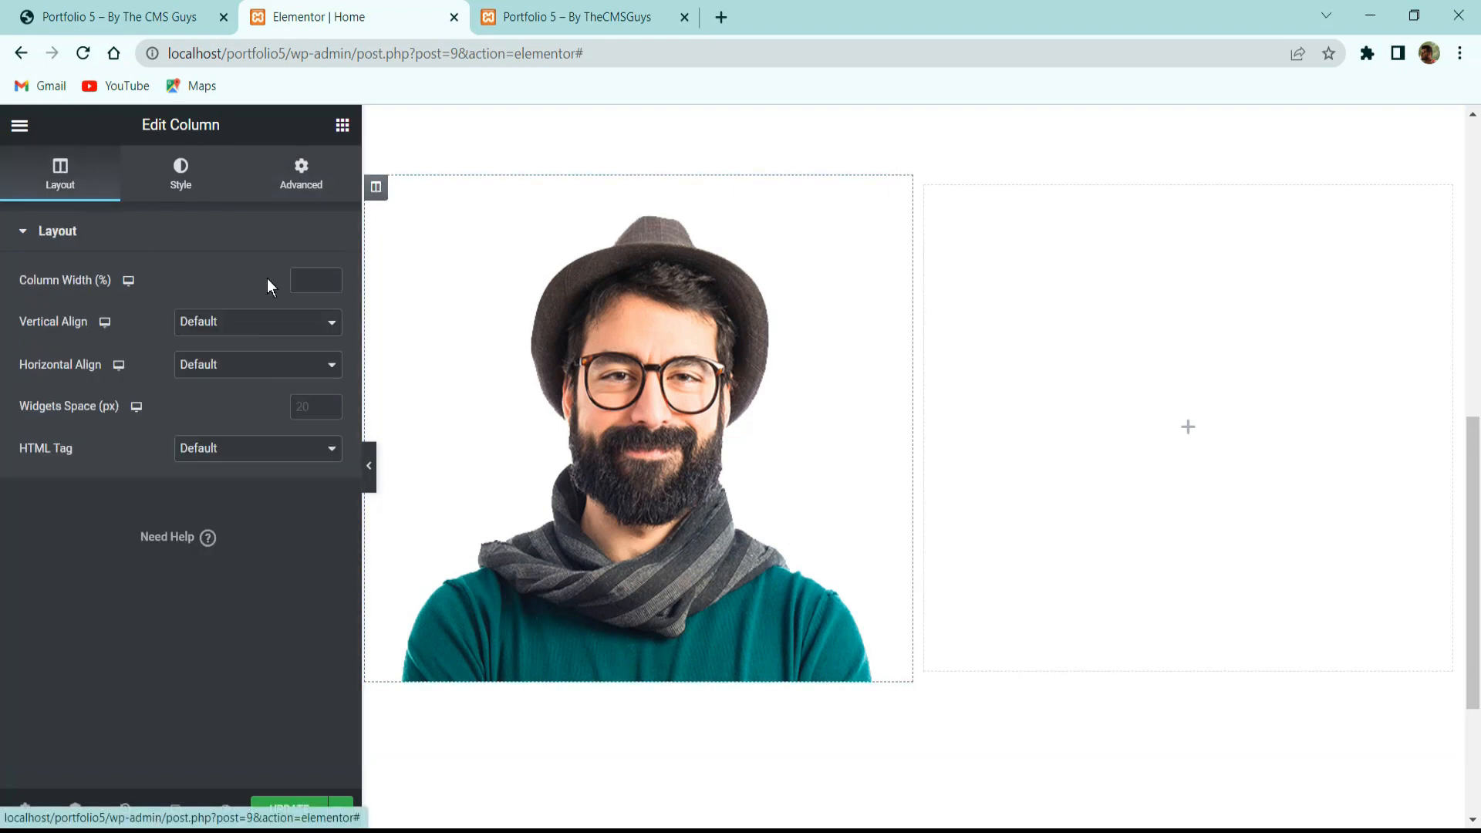
pyautogui.write('45')
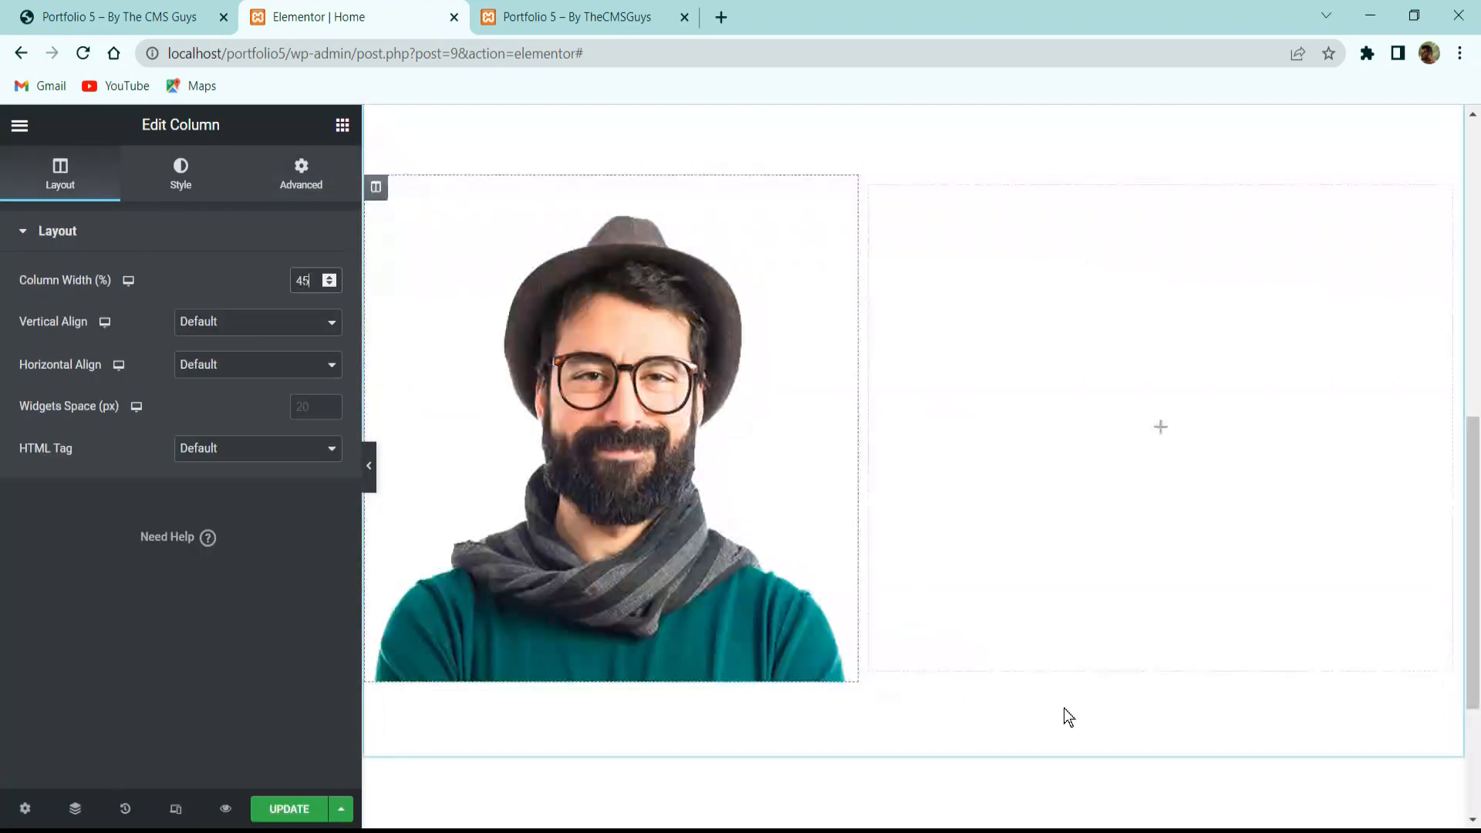
# Select the About Me heading text on the reference site.
pyautogui.click(206, 9)
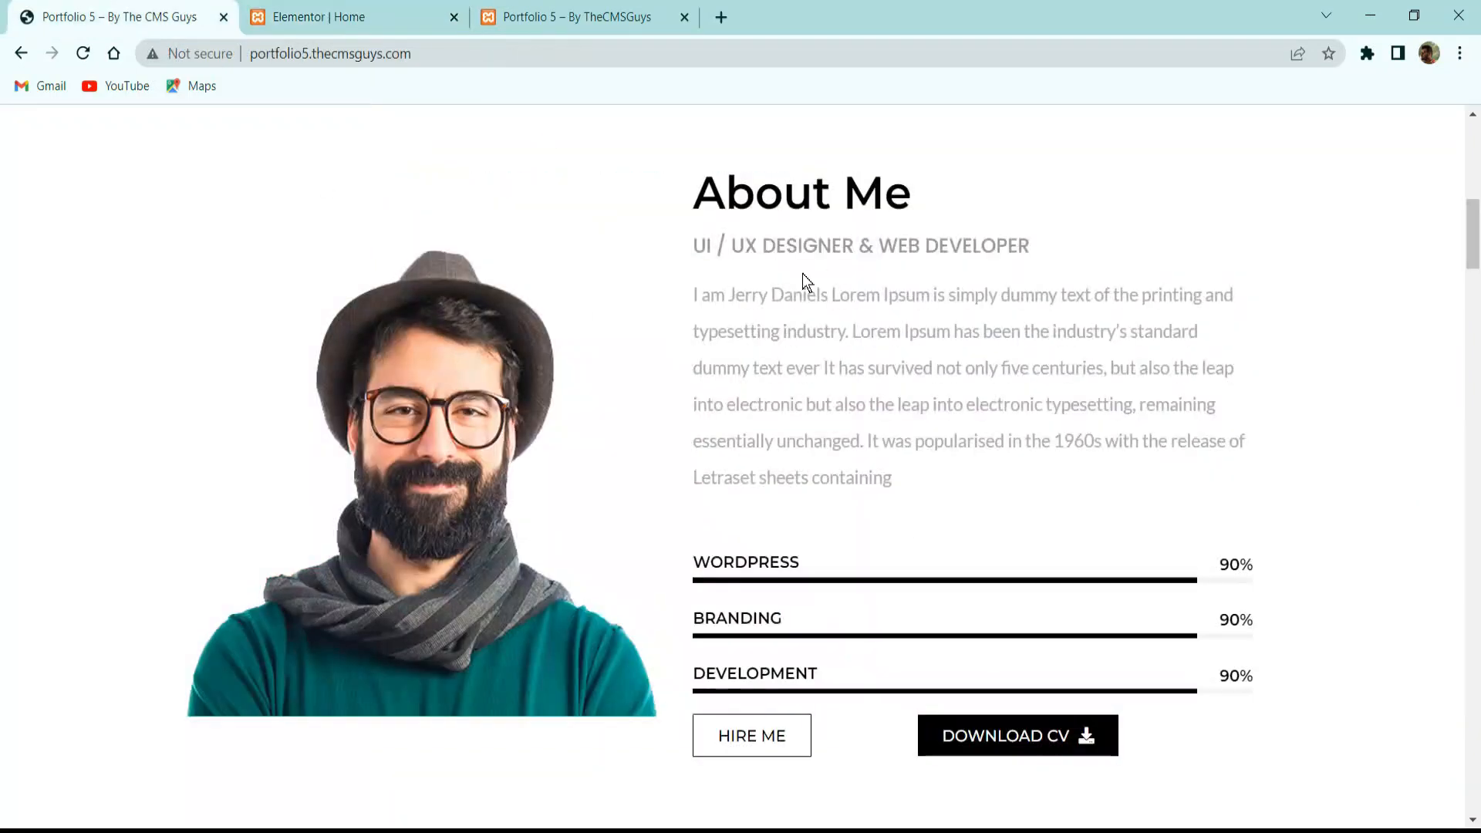
pyautogui.tripleClick(726, 204)
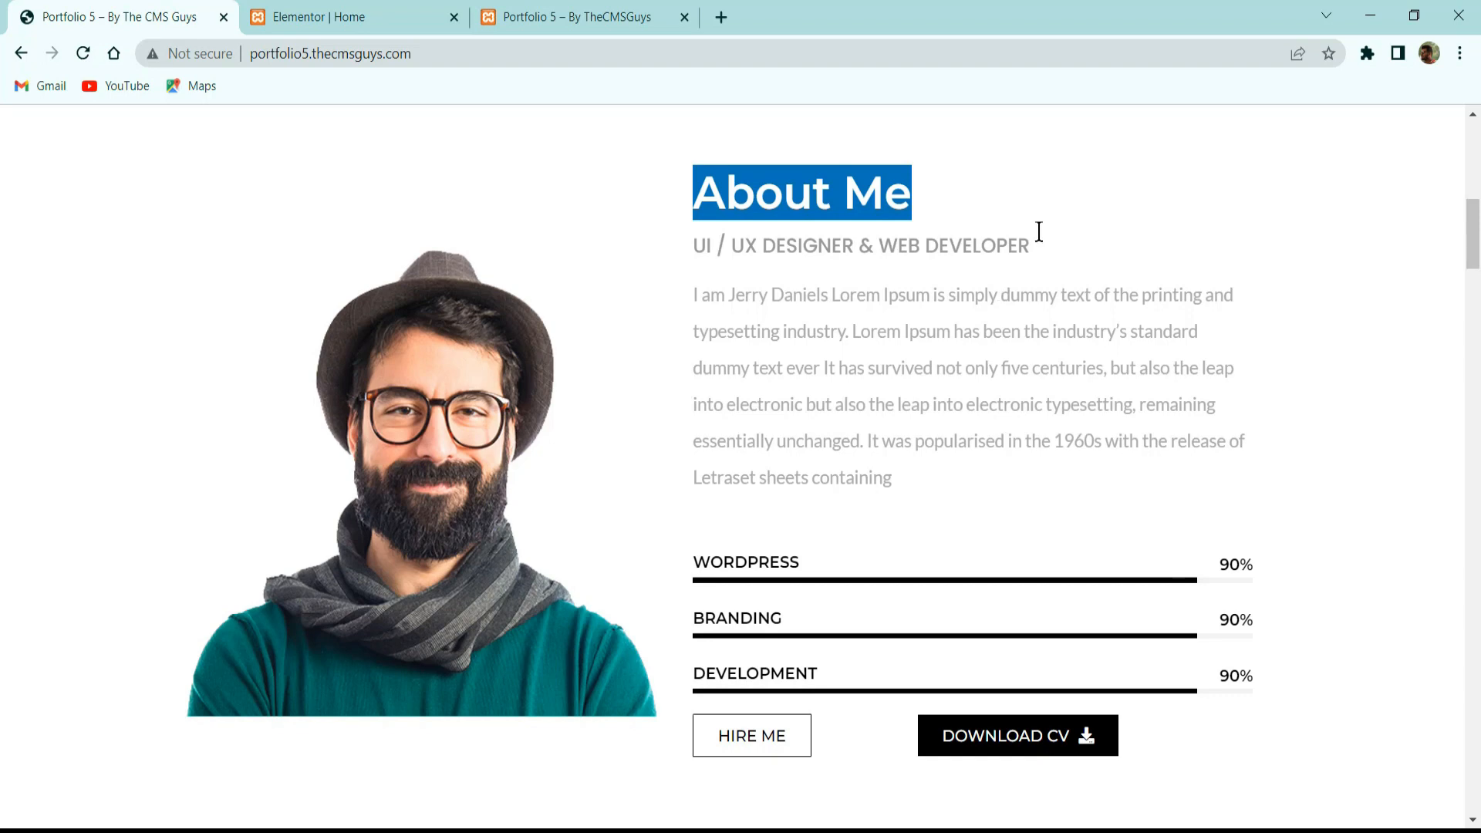
pyautogui.click(403, 11)
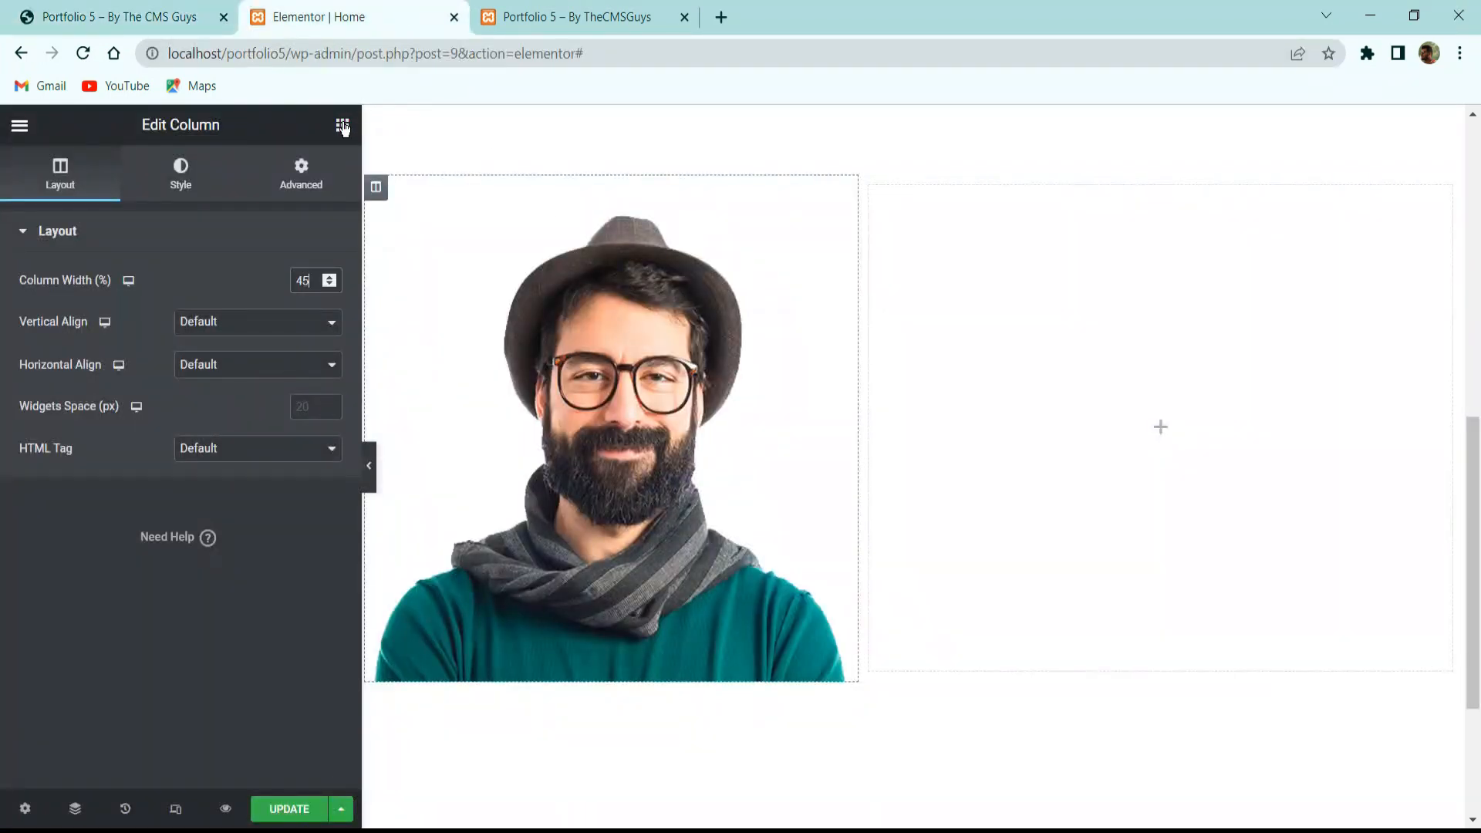
# Add a Heading widget titled 'About Me' to the right column.
pyautogui.click(342, 125)
pyautogui.moveTo(279, 361); pyautogui.dragTo(1226, 312)
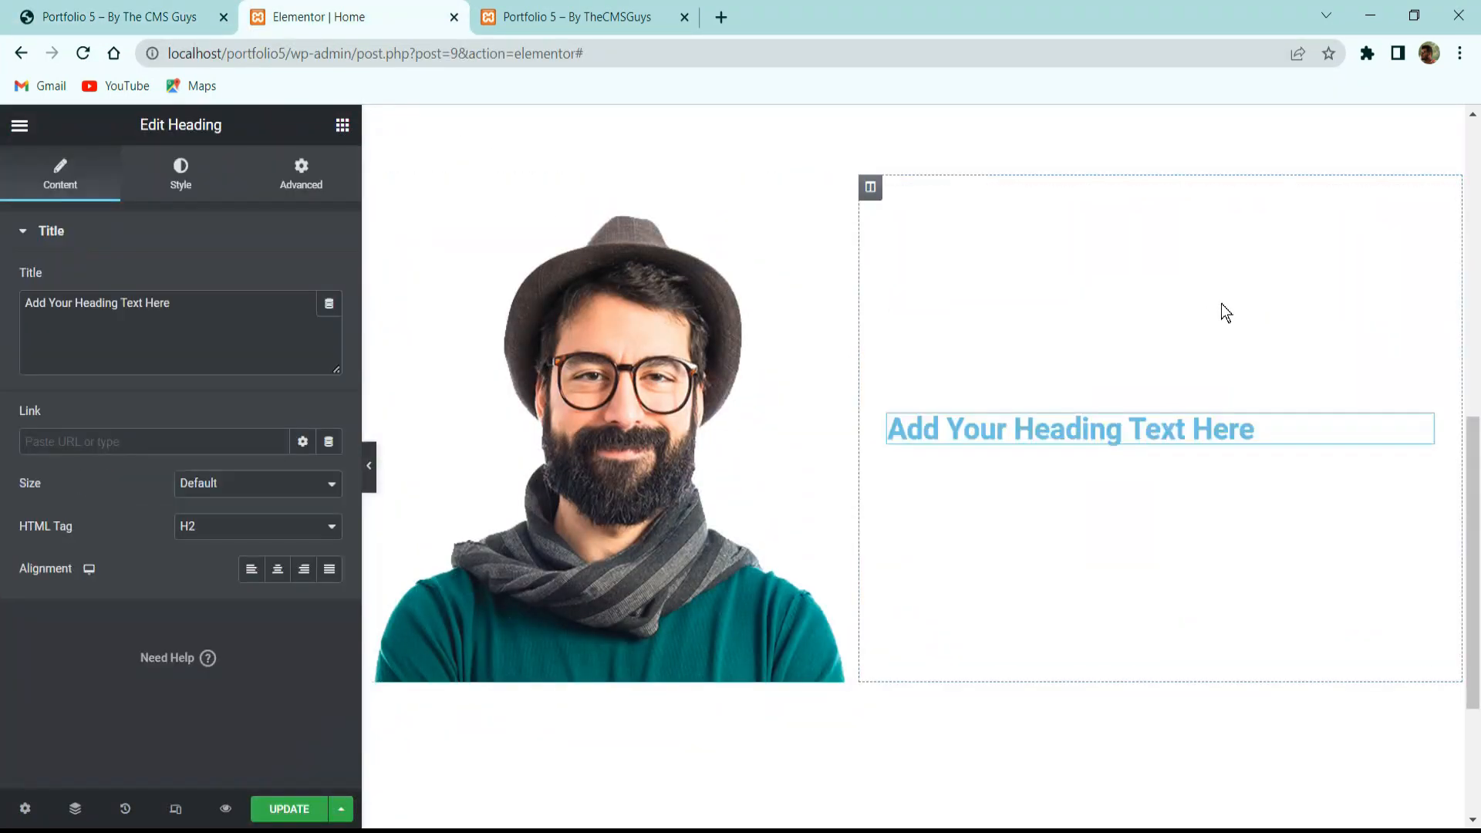
pyautogui.click(256, 337)
pyautogui.hotkey('ctrl', 'a')
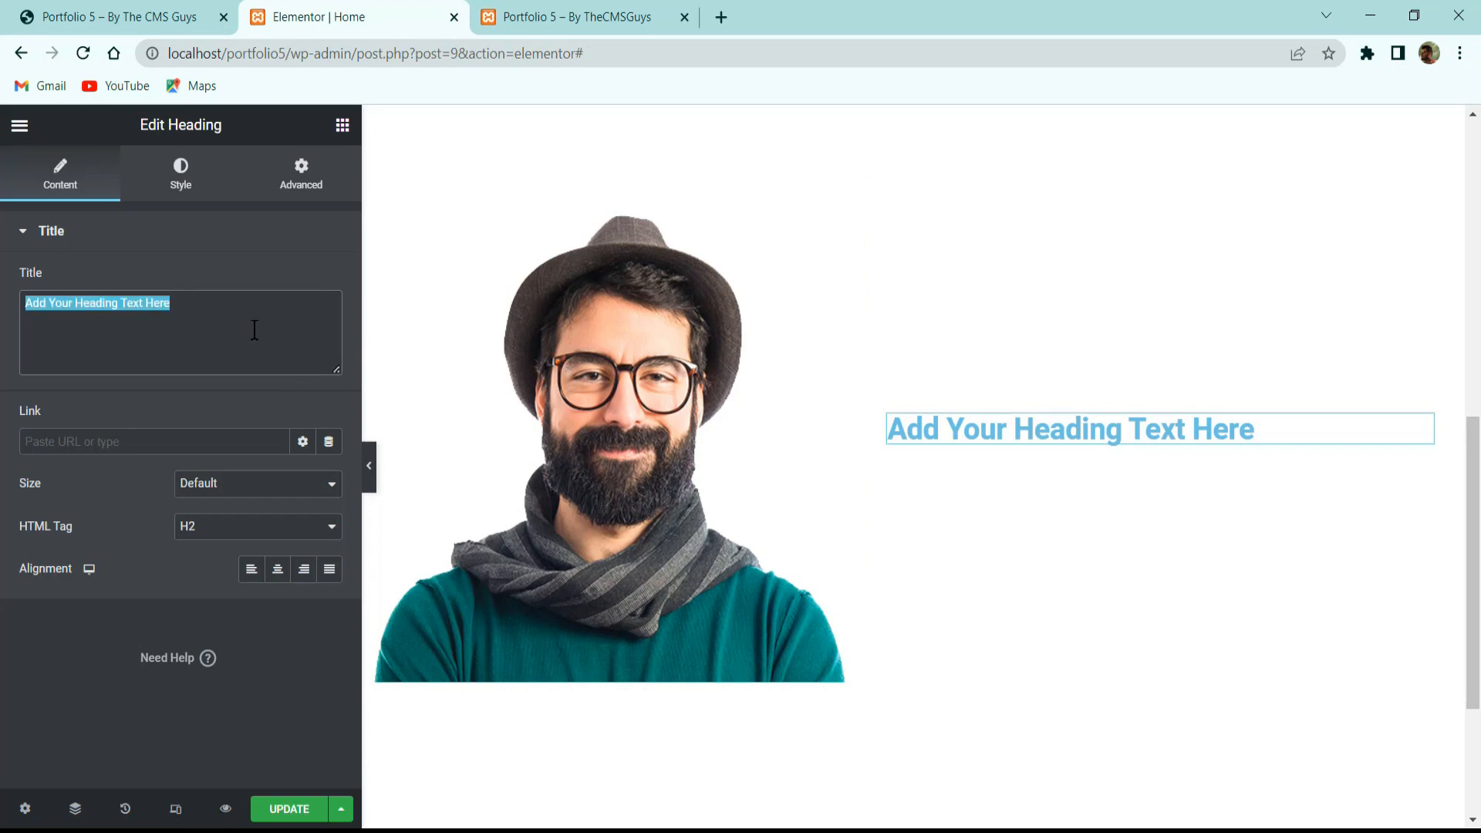
pyautogui.write('About Me')
pyautogui.press('Return')
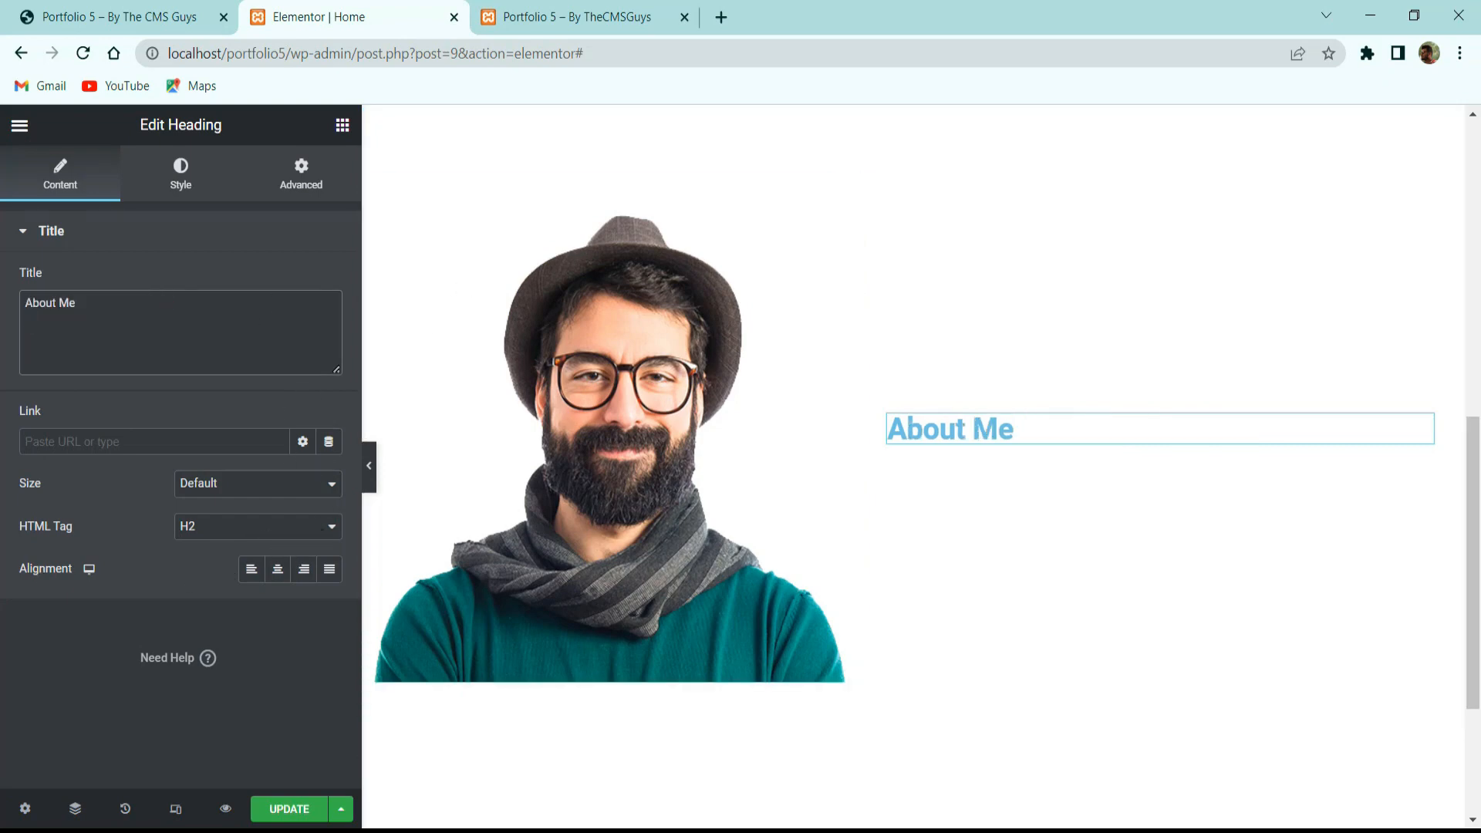
# Style the heading black in Montserrat at size 45.
pyautogui.click(184, 171)
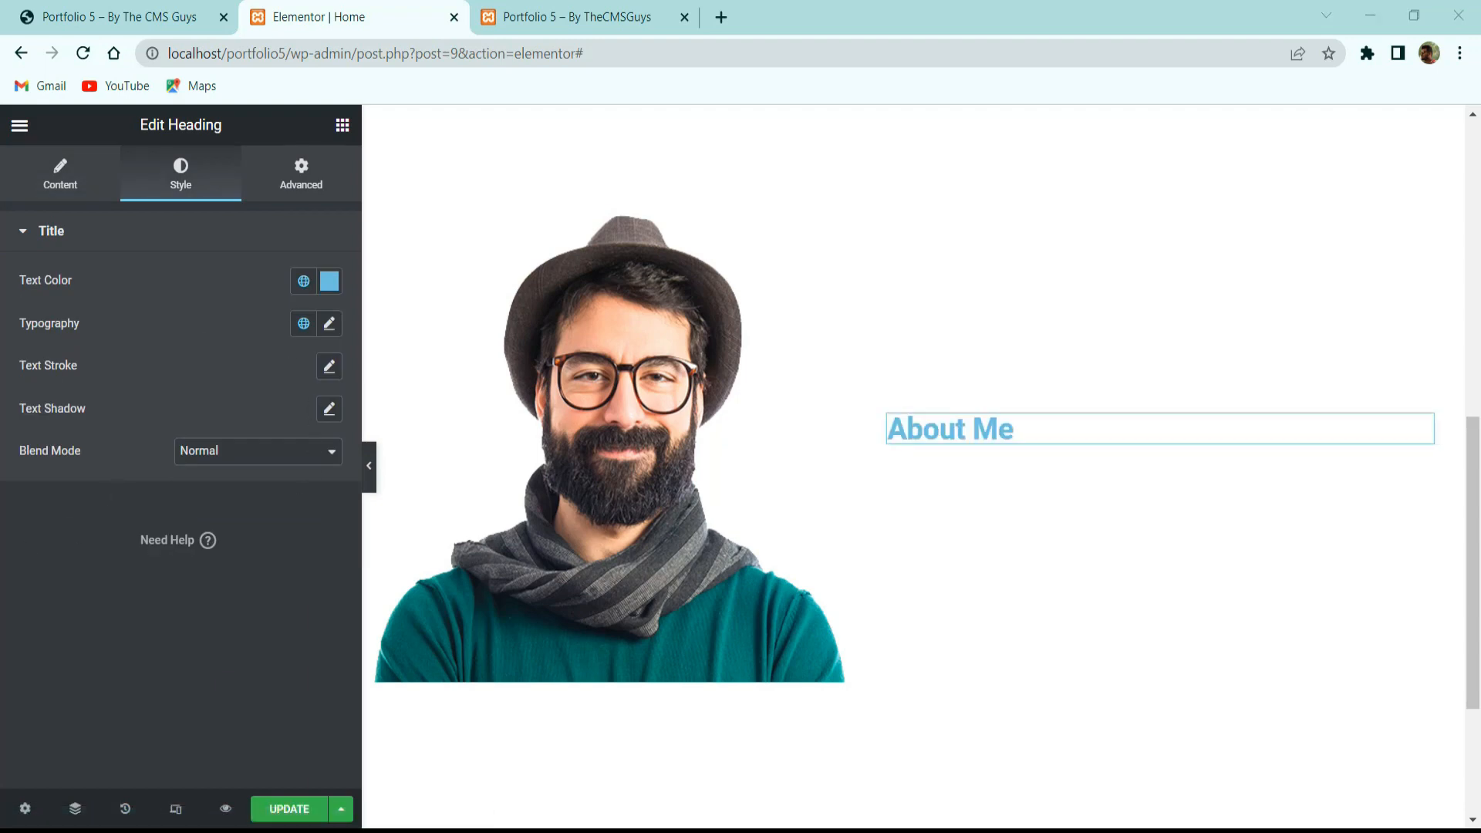
pyautogui.click(330, 277)
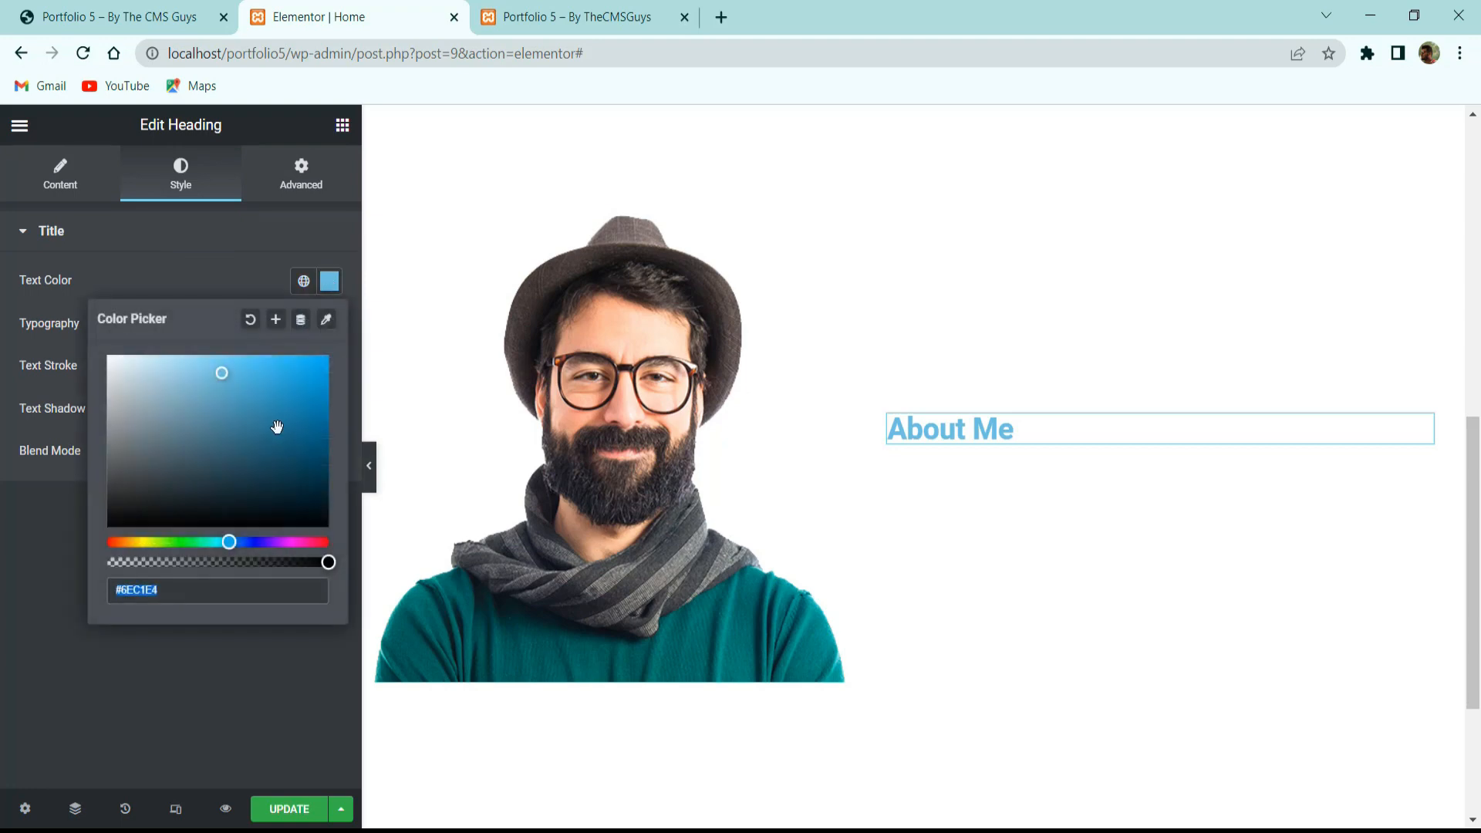
pyautogui.write('#090909')
pyautogui.click(28, 646)
pyautogui.click(332, 322)
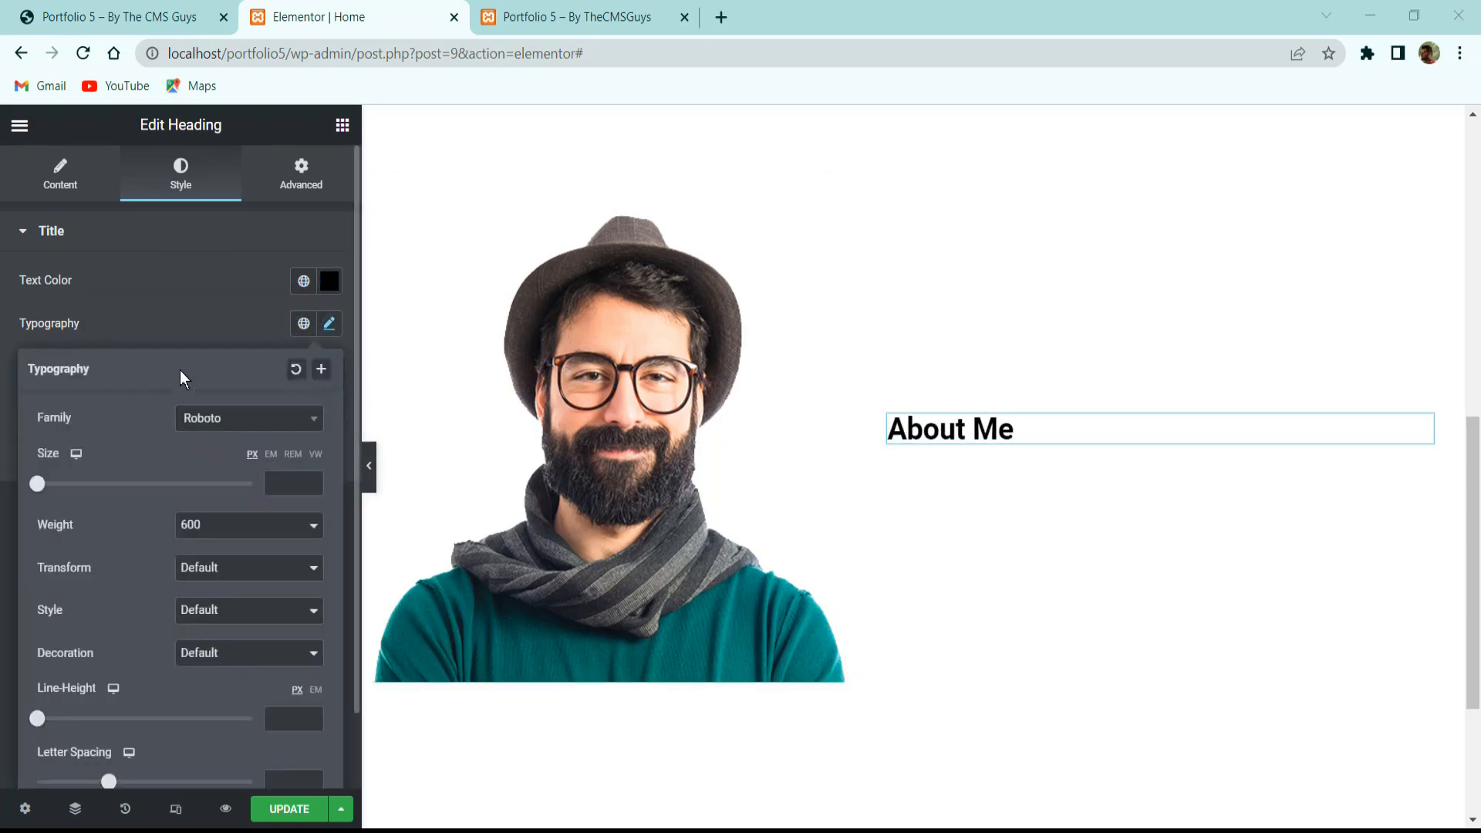
pyautogui.click(247, 421)
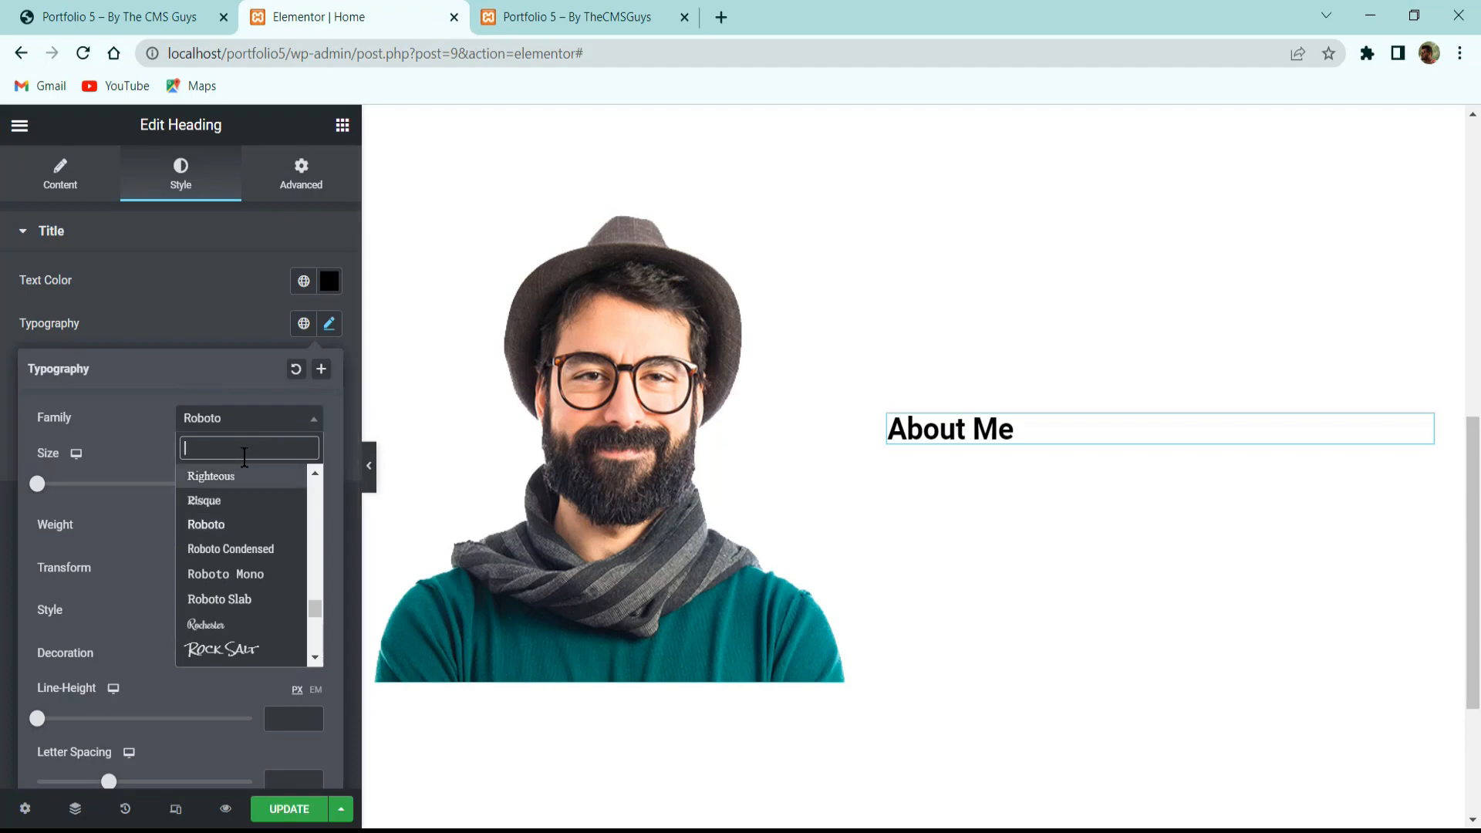
pyautogui.write('montse')
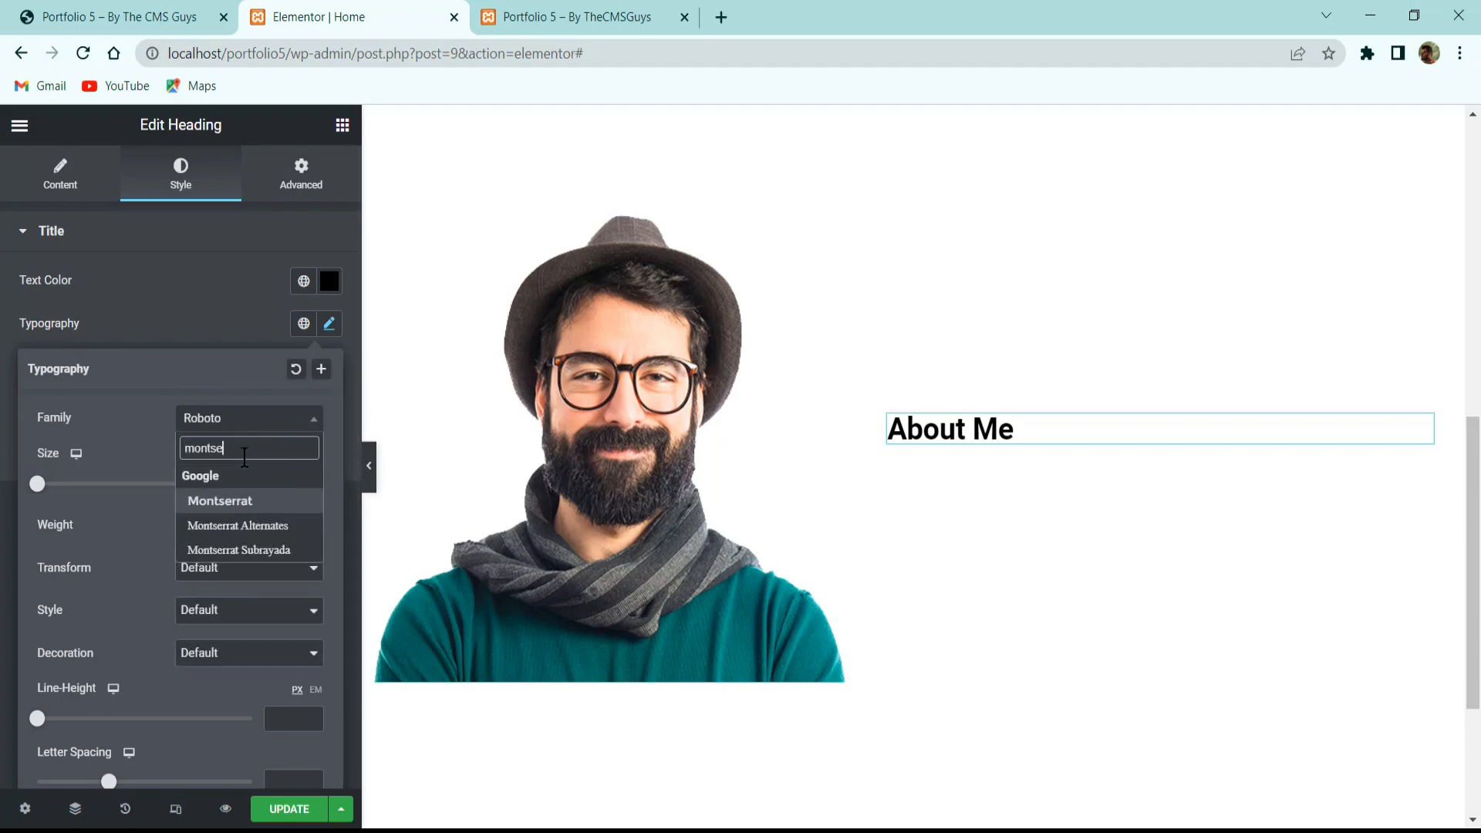
pyautogui.press('Return')
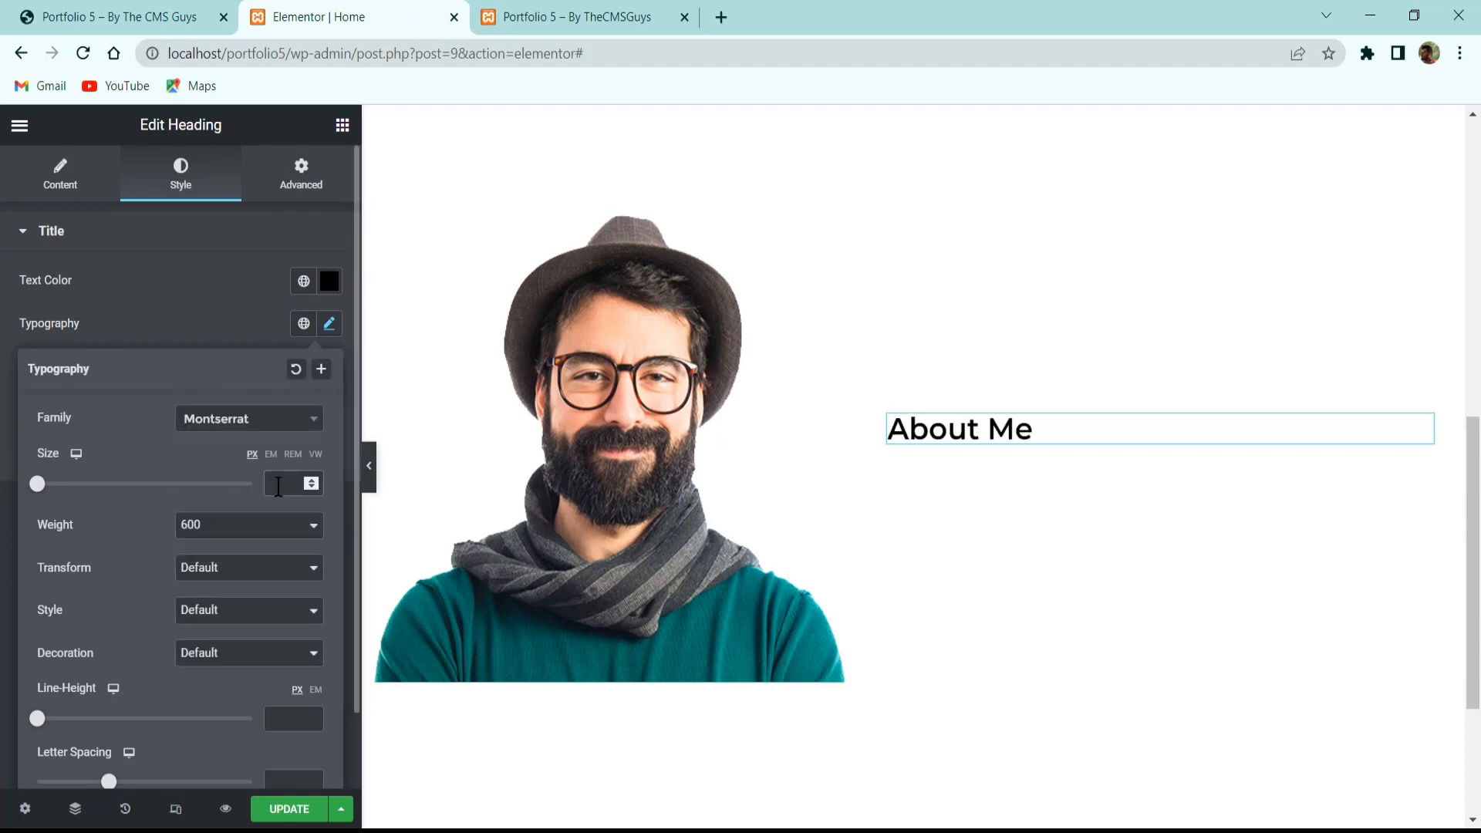
pyautogui.write('45')
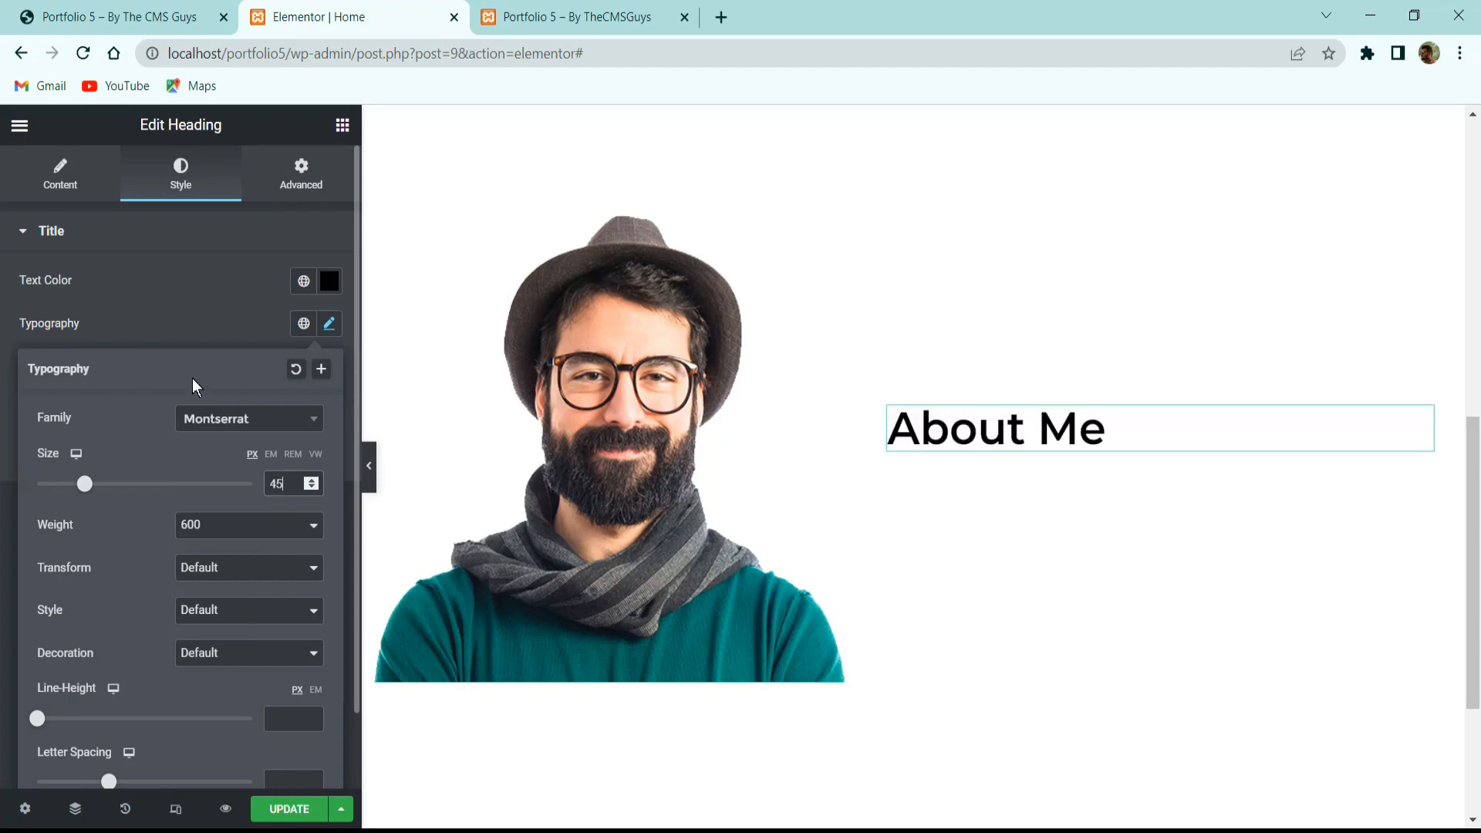
pyautogui.click(177, 336)
# Select the subtitle line on the reference site.
pyautogui.click(162, 14)
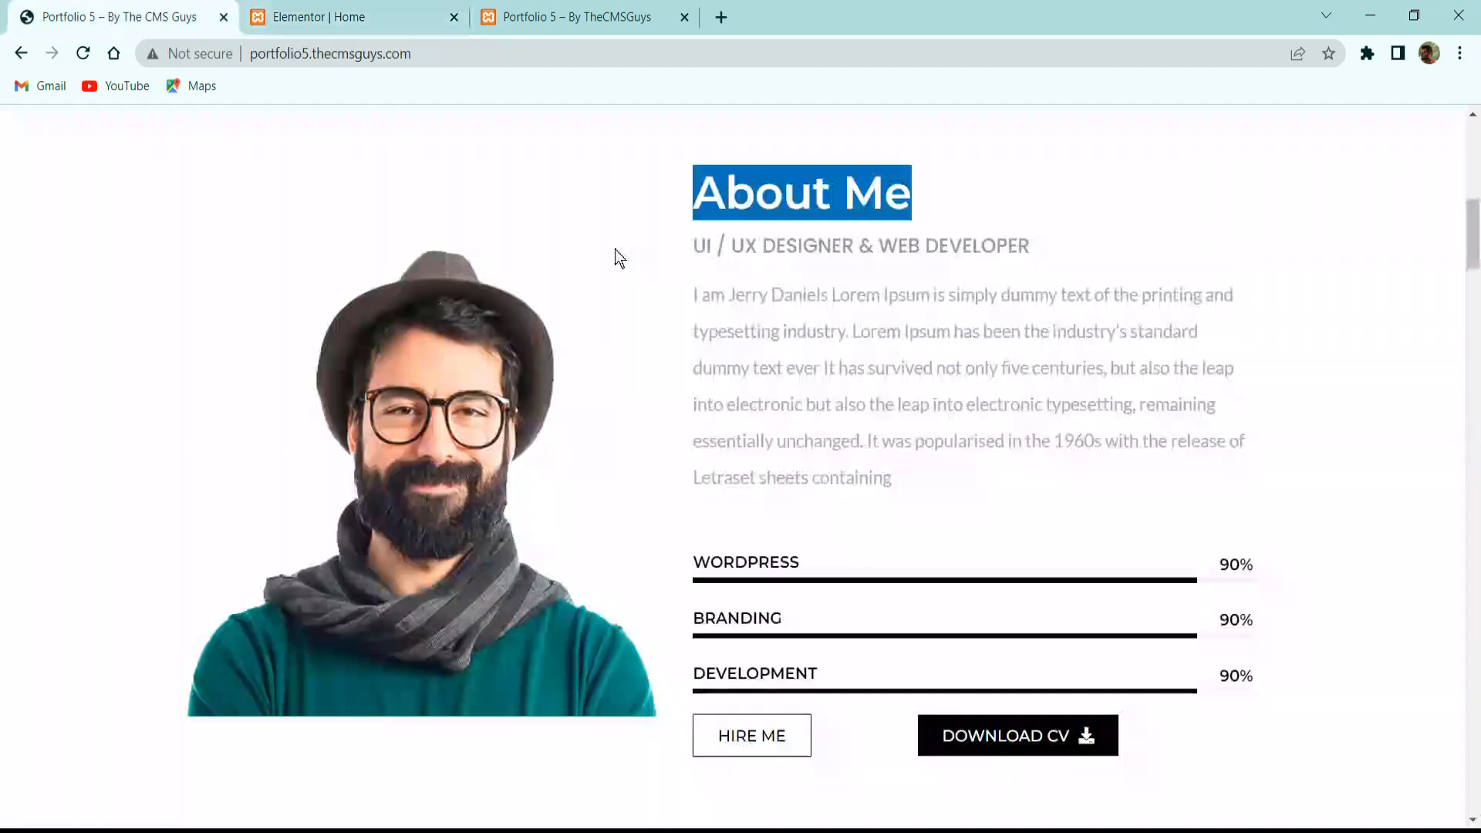
pyautogui.tripleClick(811, 251)
pyautogui.hotkey('ctrl', 'c')
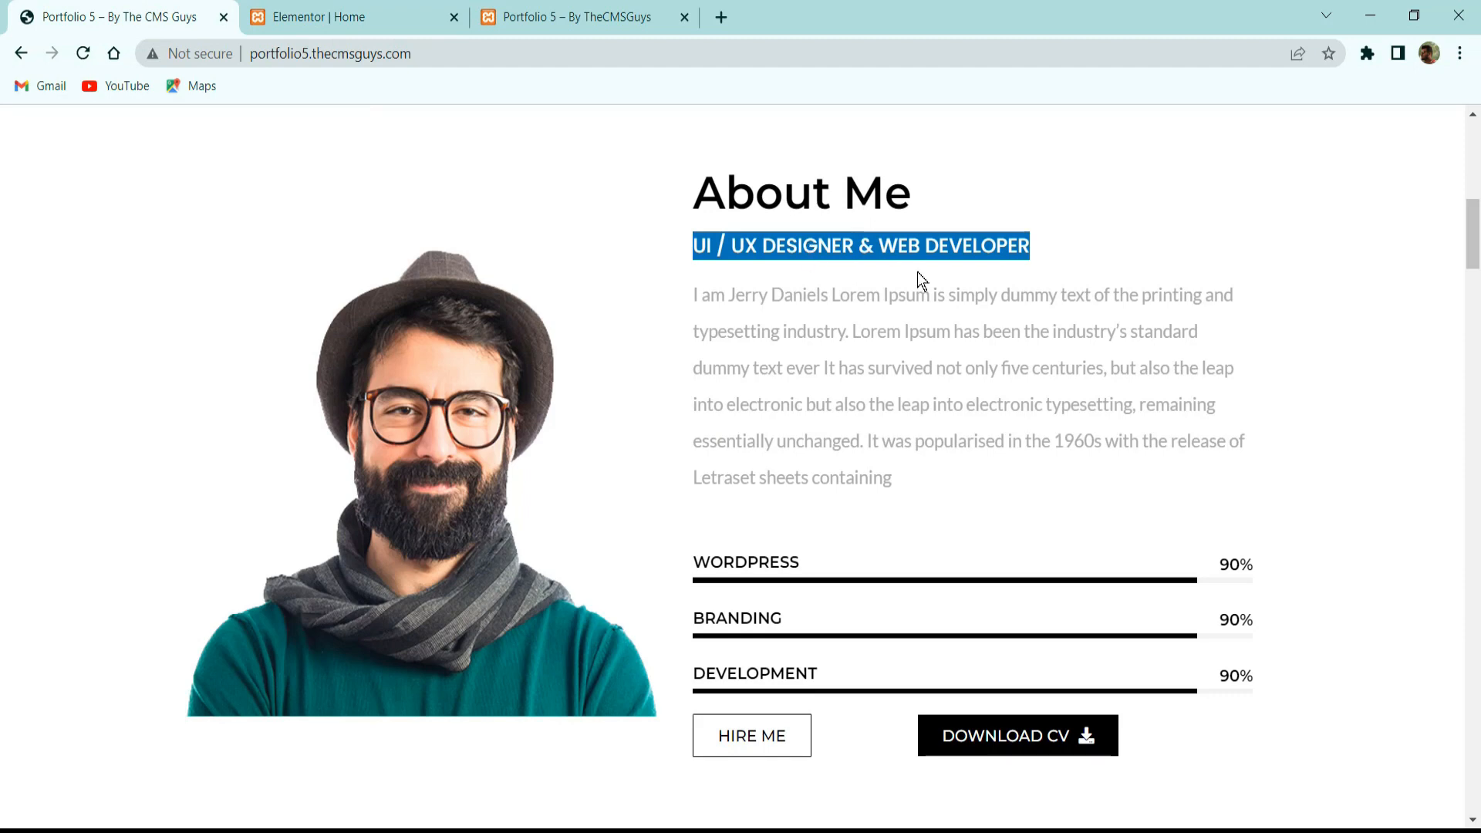
pyautogui.click(327, 17)
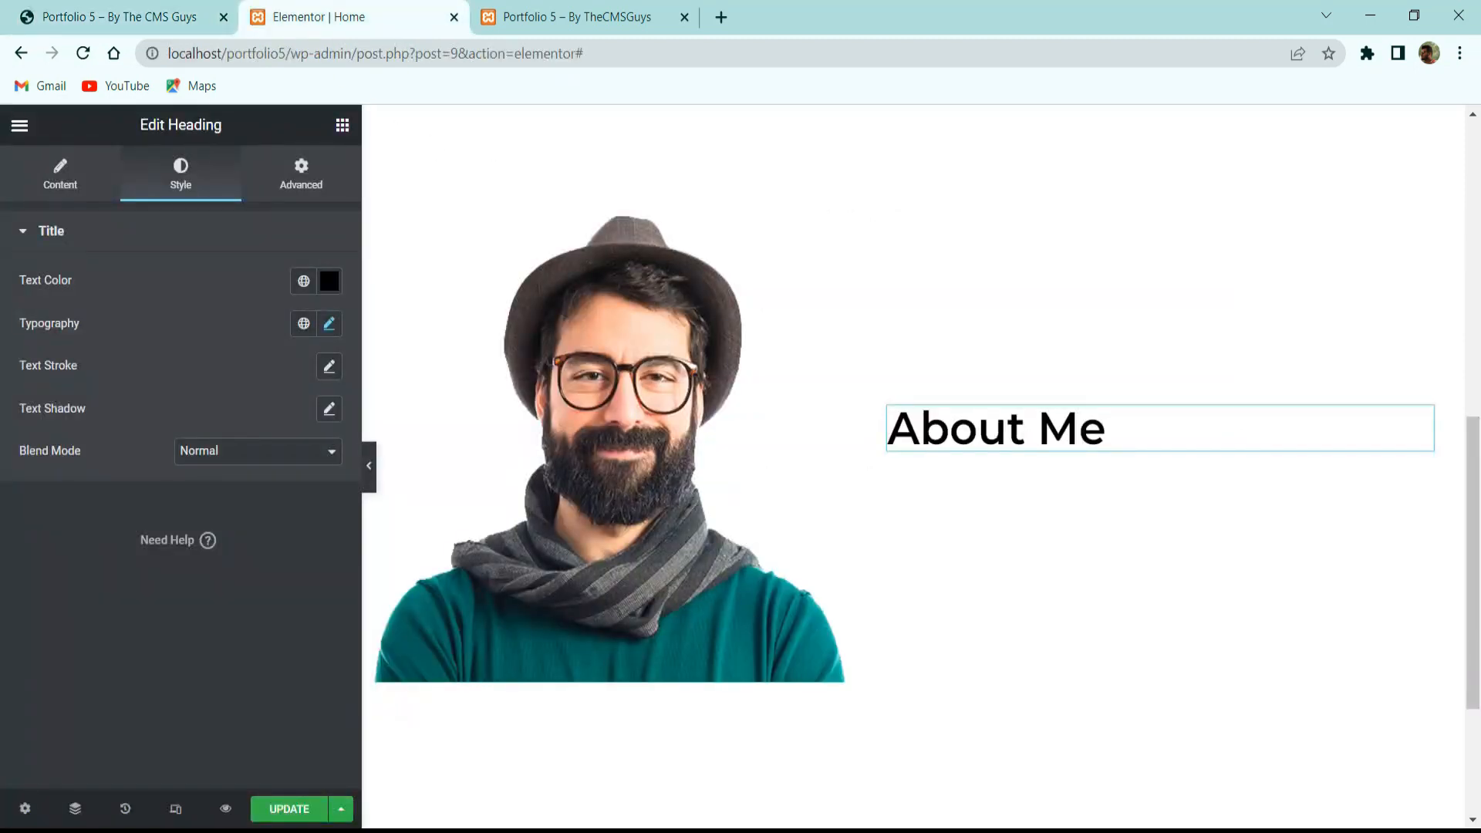
# Duplicate the About Me heading and retitle it 'UI / UX DESIGNER & WEB DEVELOPER'.
pyautogui.rightClick(970, 438)
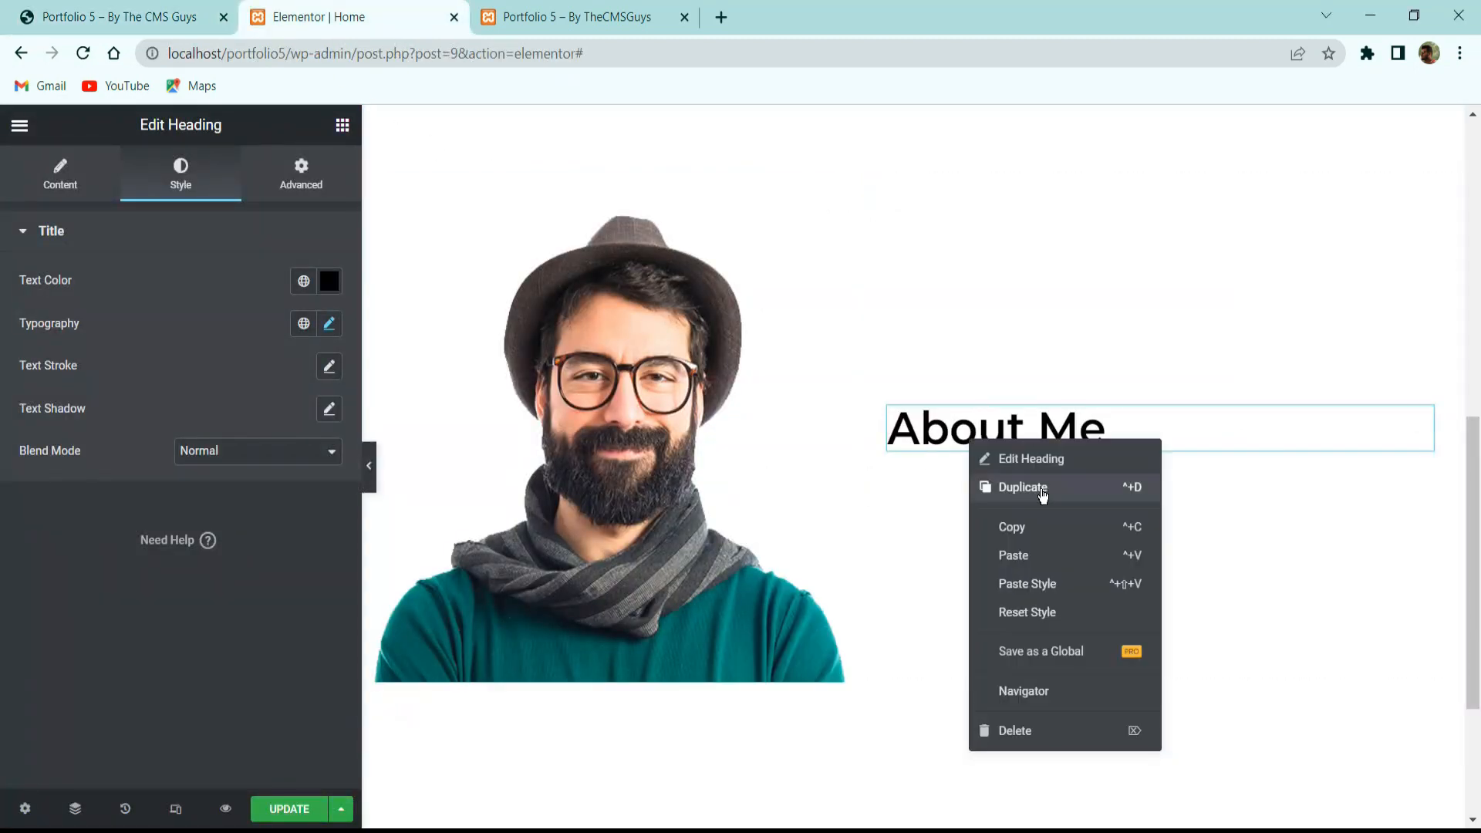
pyautogui.click(1040, 490)
pyautogui.tripleClick(136, 327)
pyautogui.hotkey('ctrl', 'v')
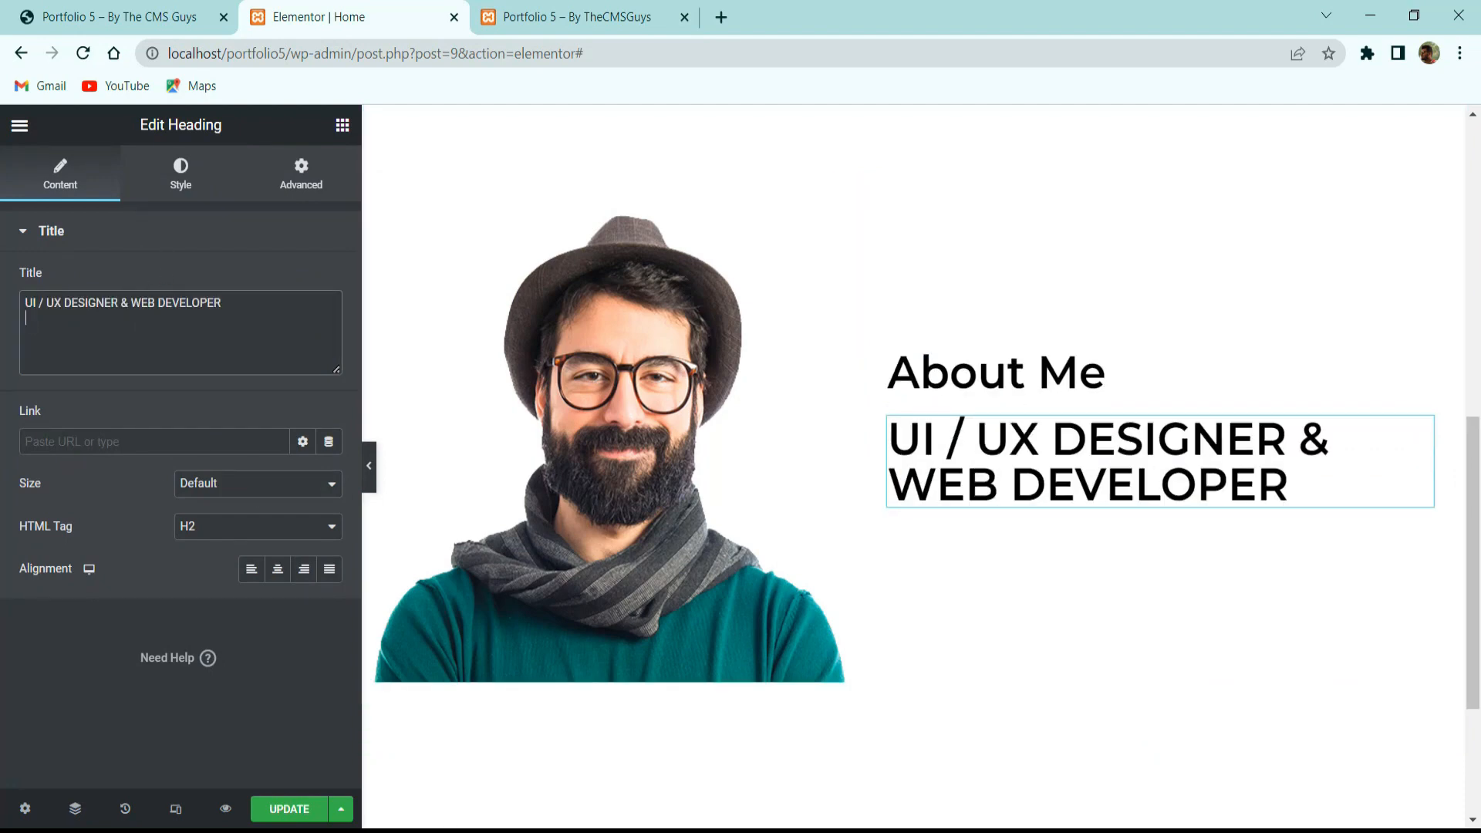
# Colour the subtitle grey #999999.
pyautogui.click(179, 187)
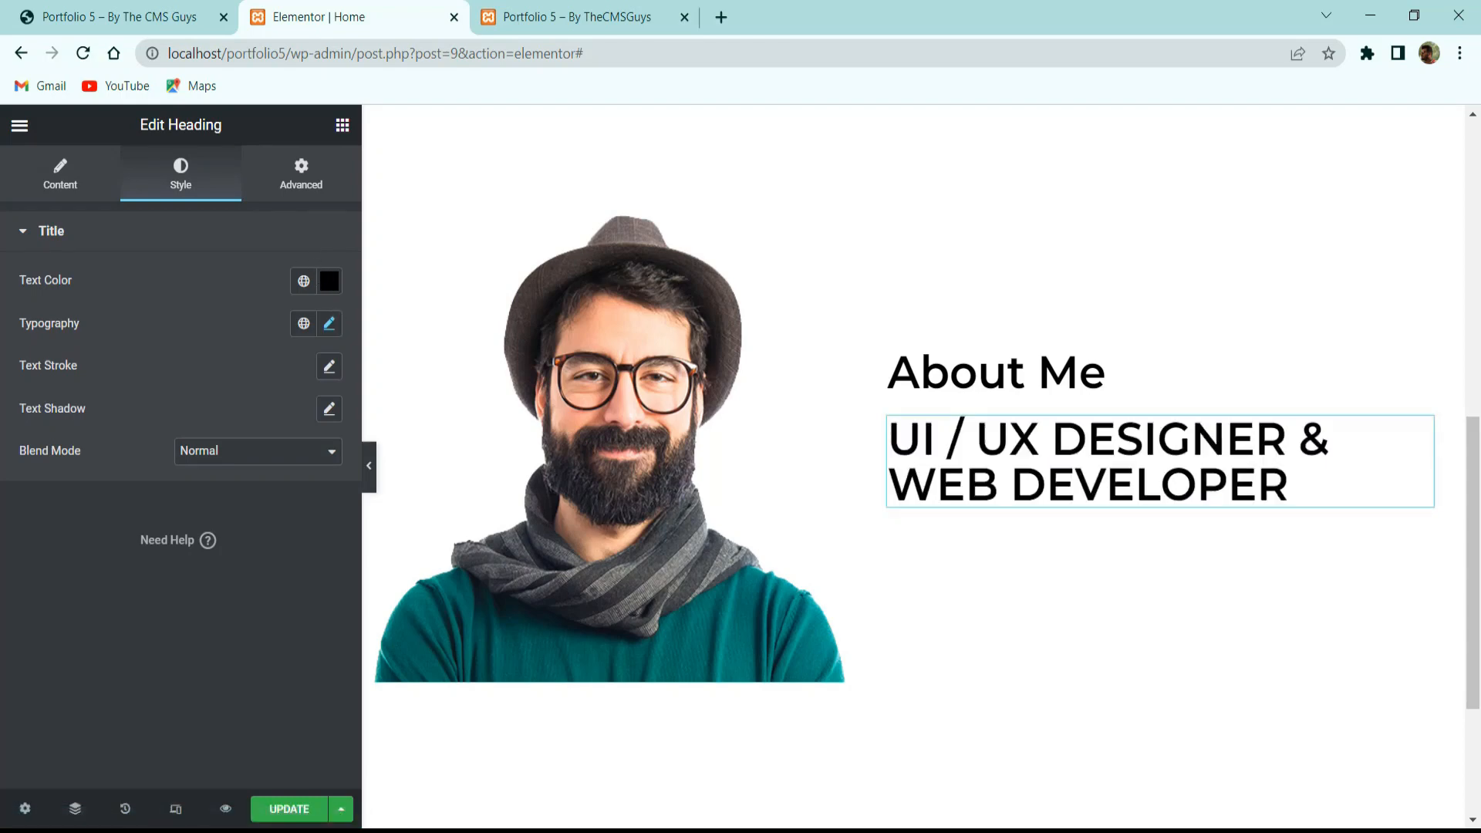
pyautogui.click(329, 282)
pyautogui.write('999999')
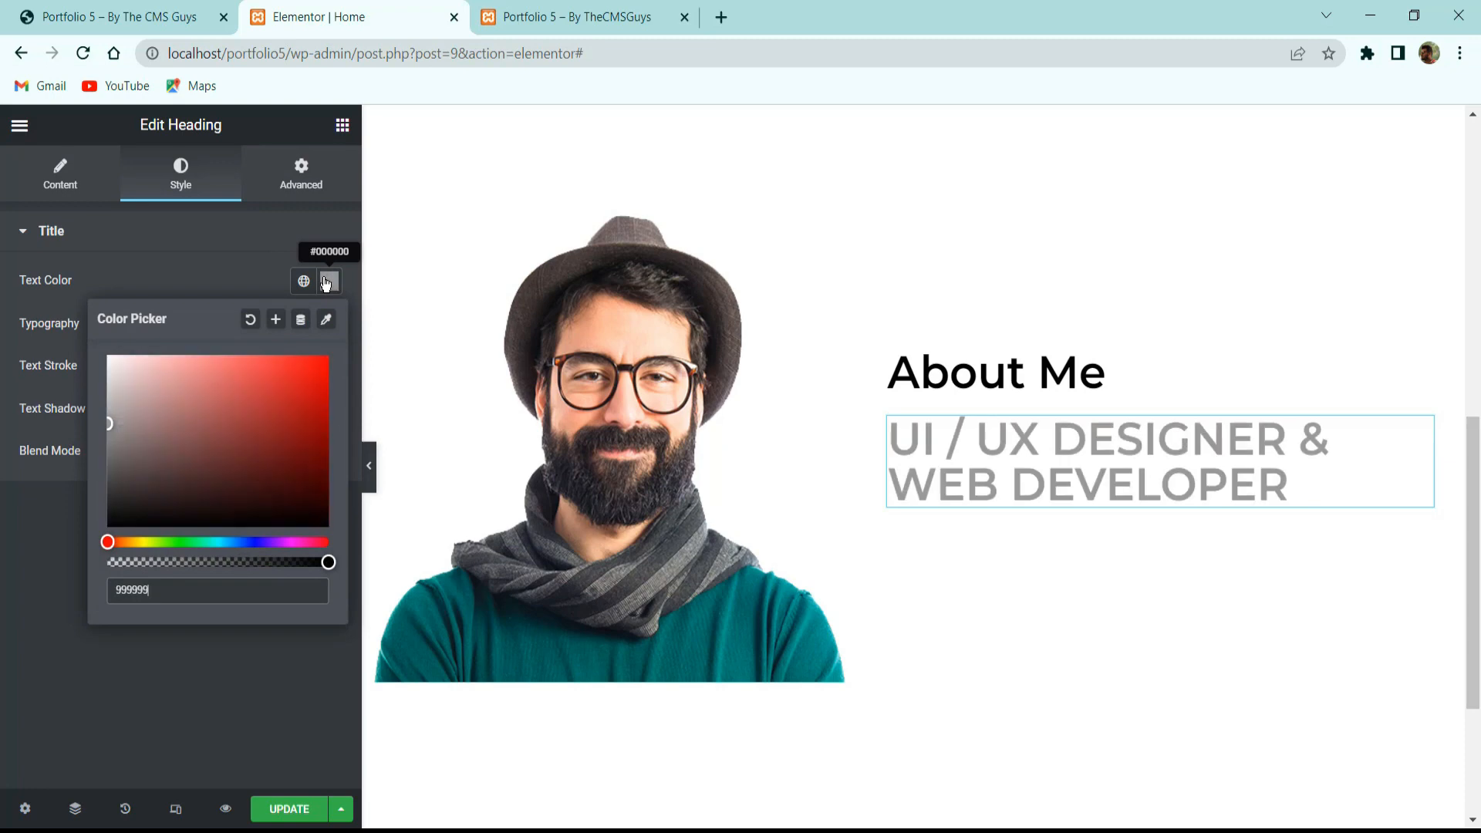
pyautogui.click(326, 284)
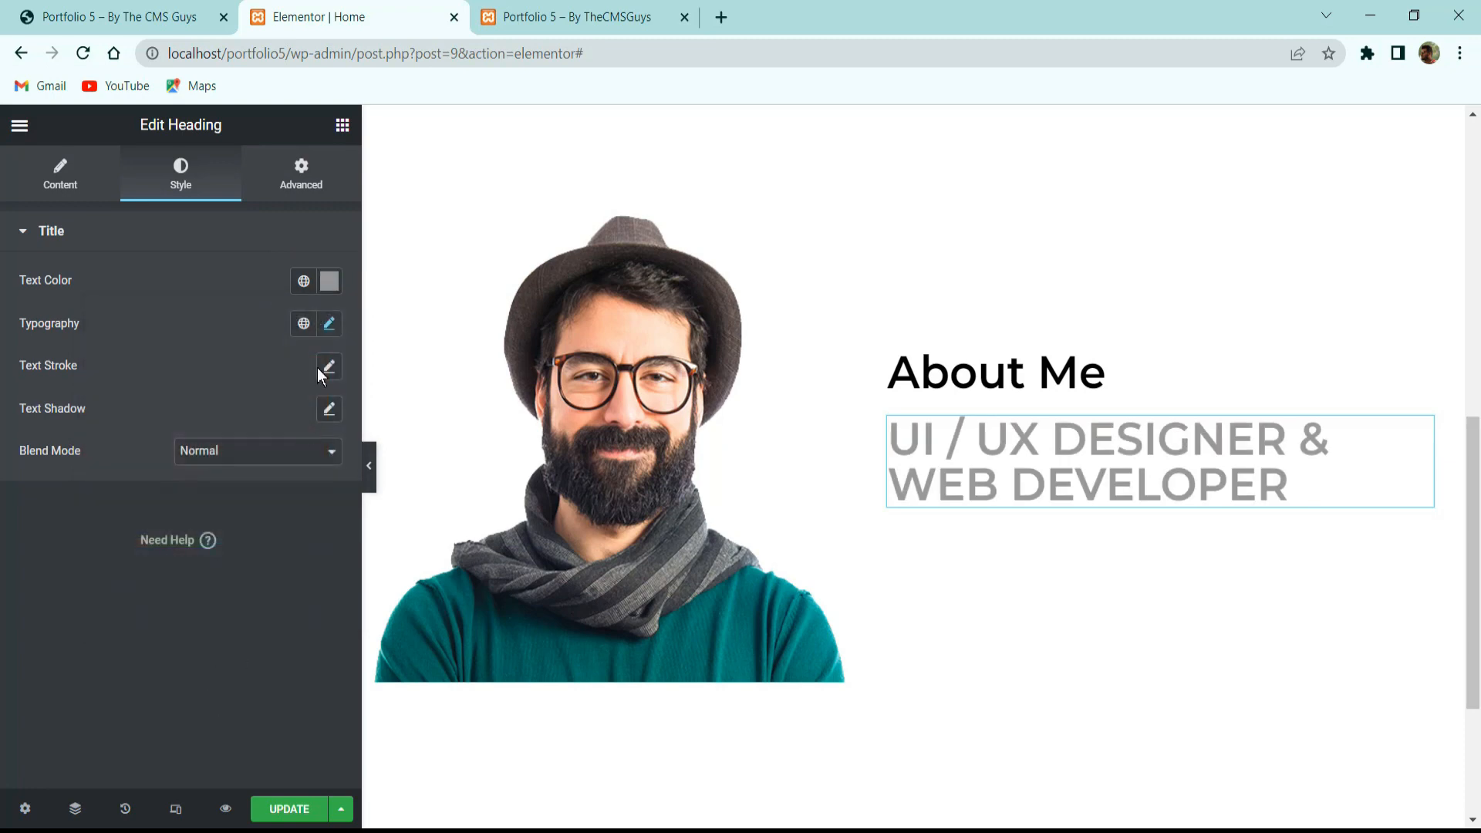
# Set the subtitle typography to Poppins 20px, weight 500, letter spacing 2.
pyautogui.click(327, 323)
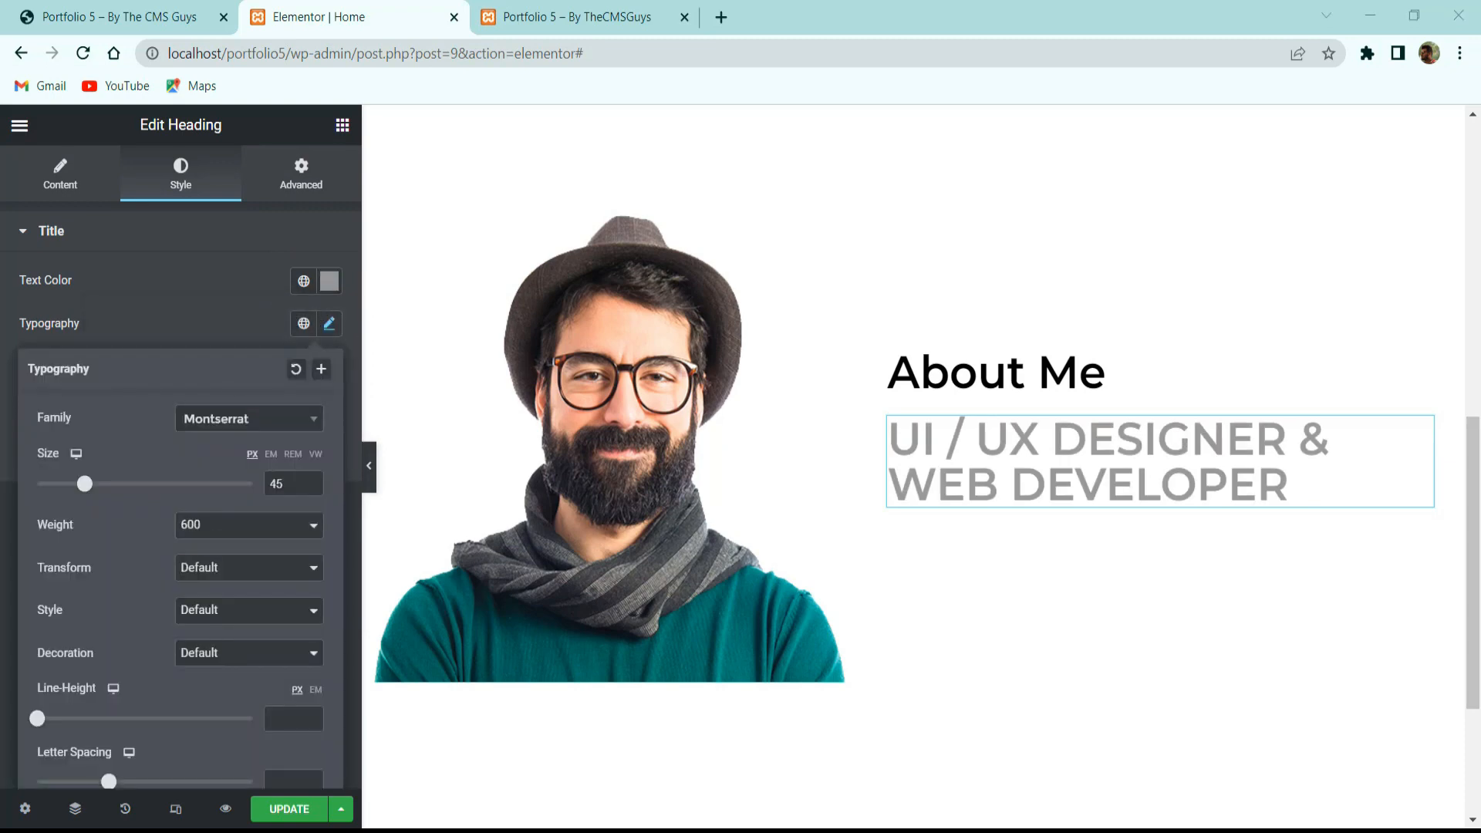
pyautogui.click(258, 427)
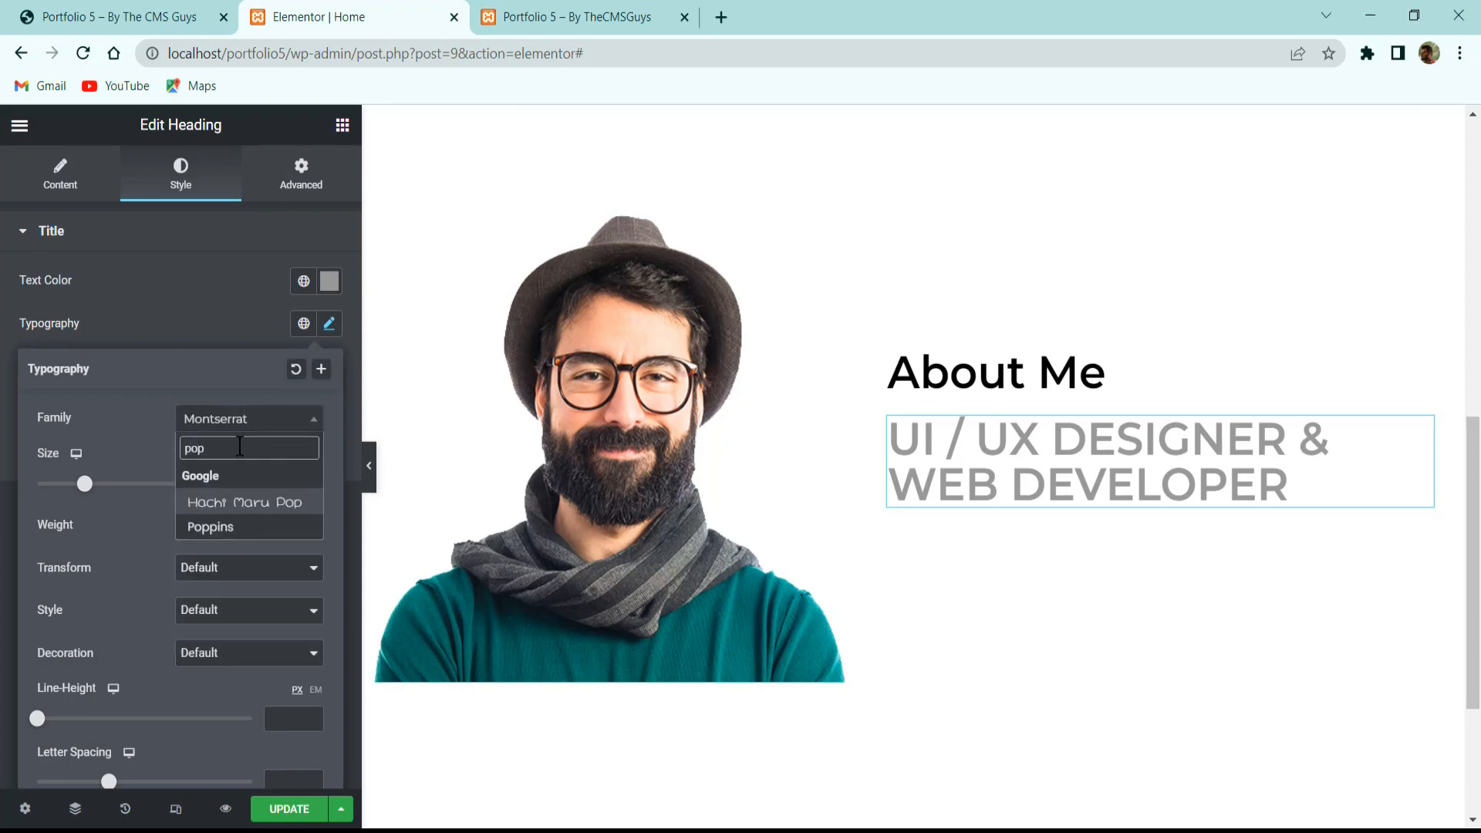
pyautogui.click(212, 527)
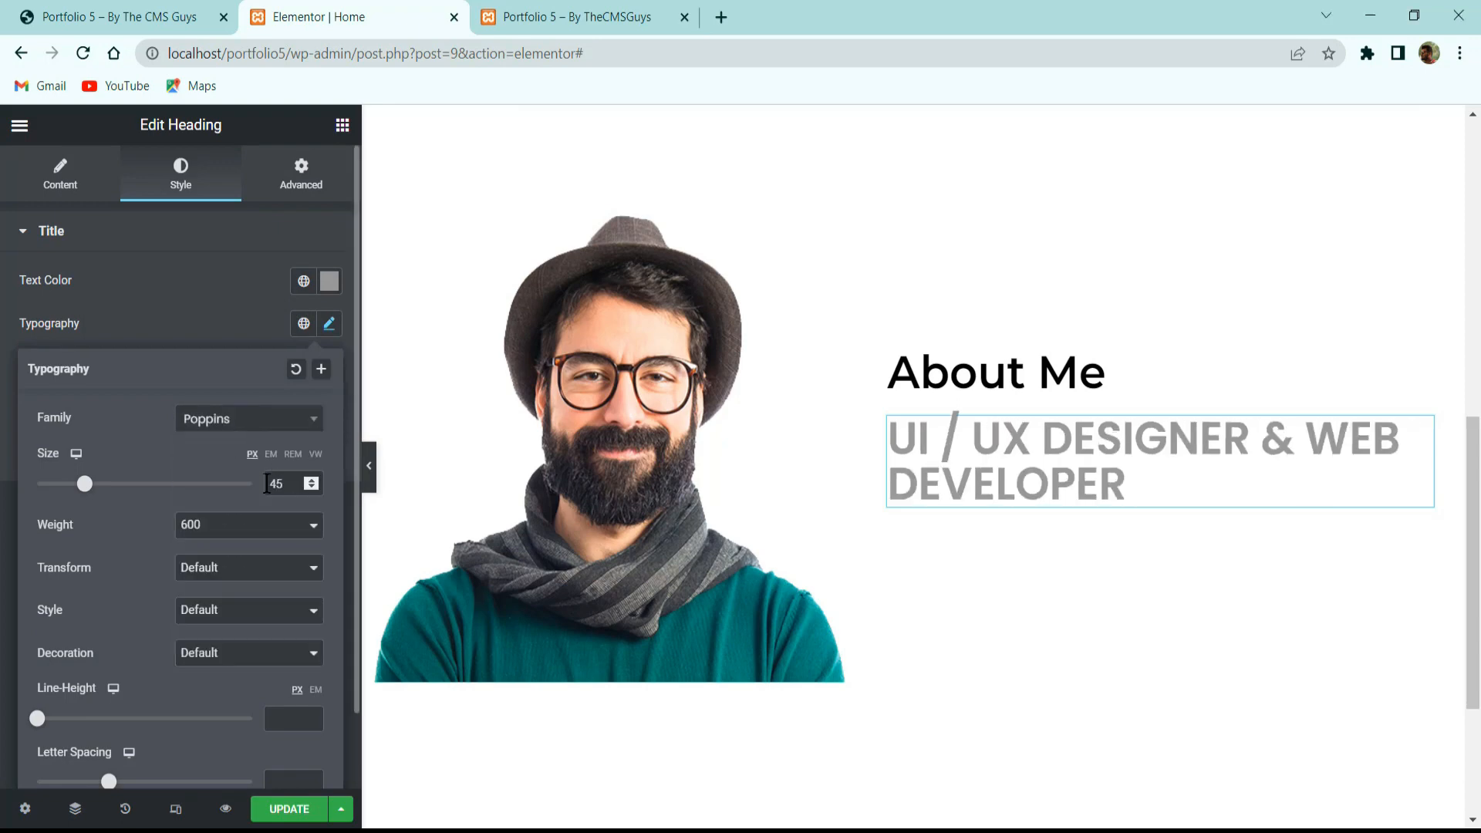
pyautogui.write('20')
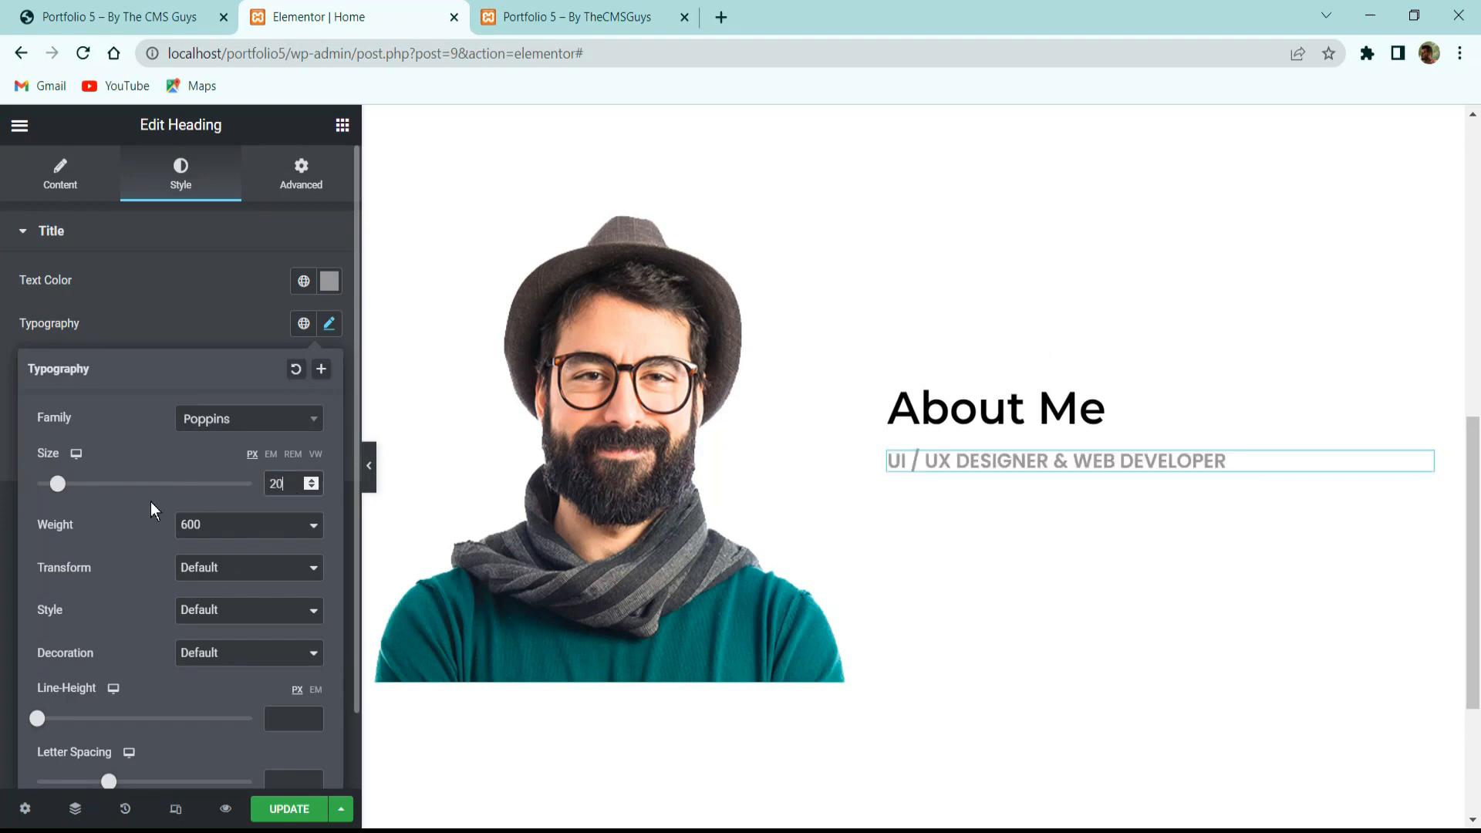
pyautogui.click(198, 529)
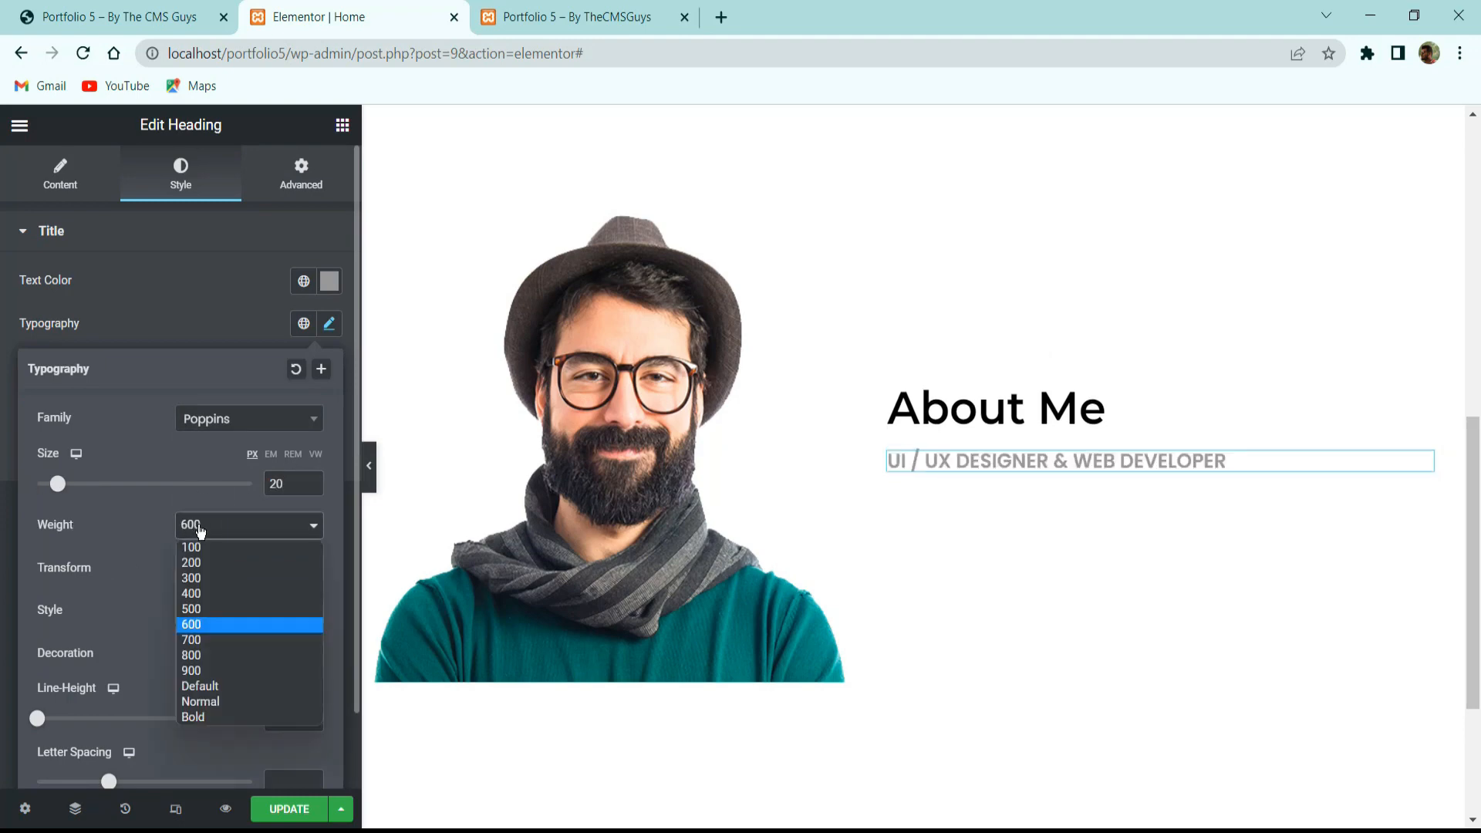
pyautogui.click(196, 608)
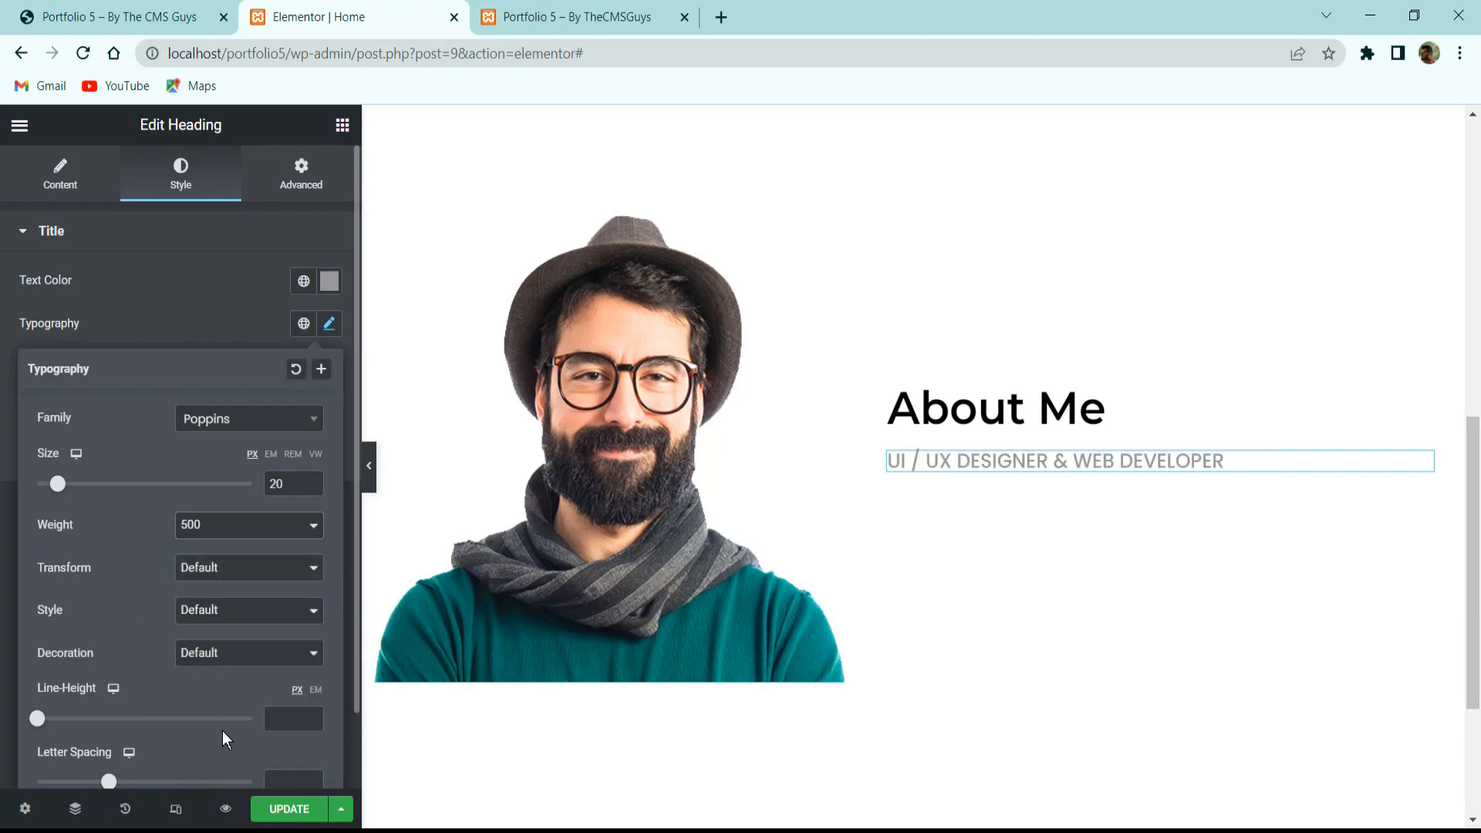
pyautogui.scroll(-1, 253, 718)
pyautogui.click(282, 696)
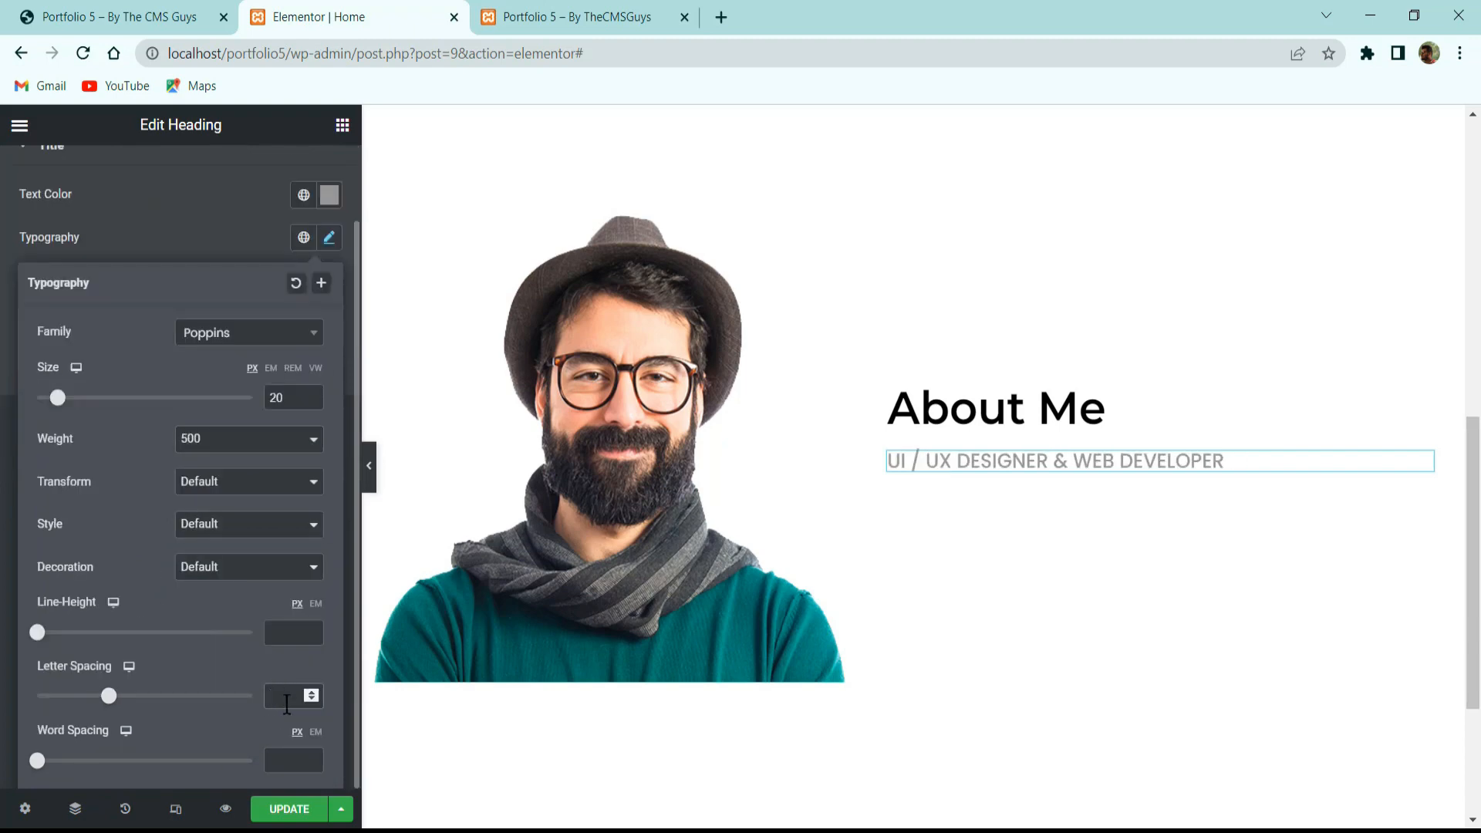
pyautogui.write('2')
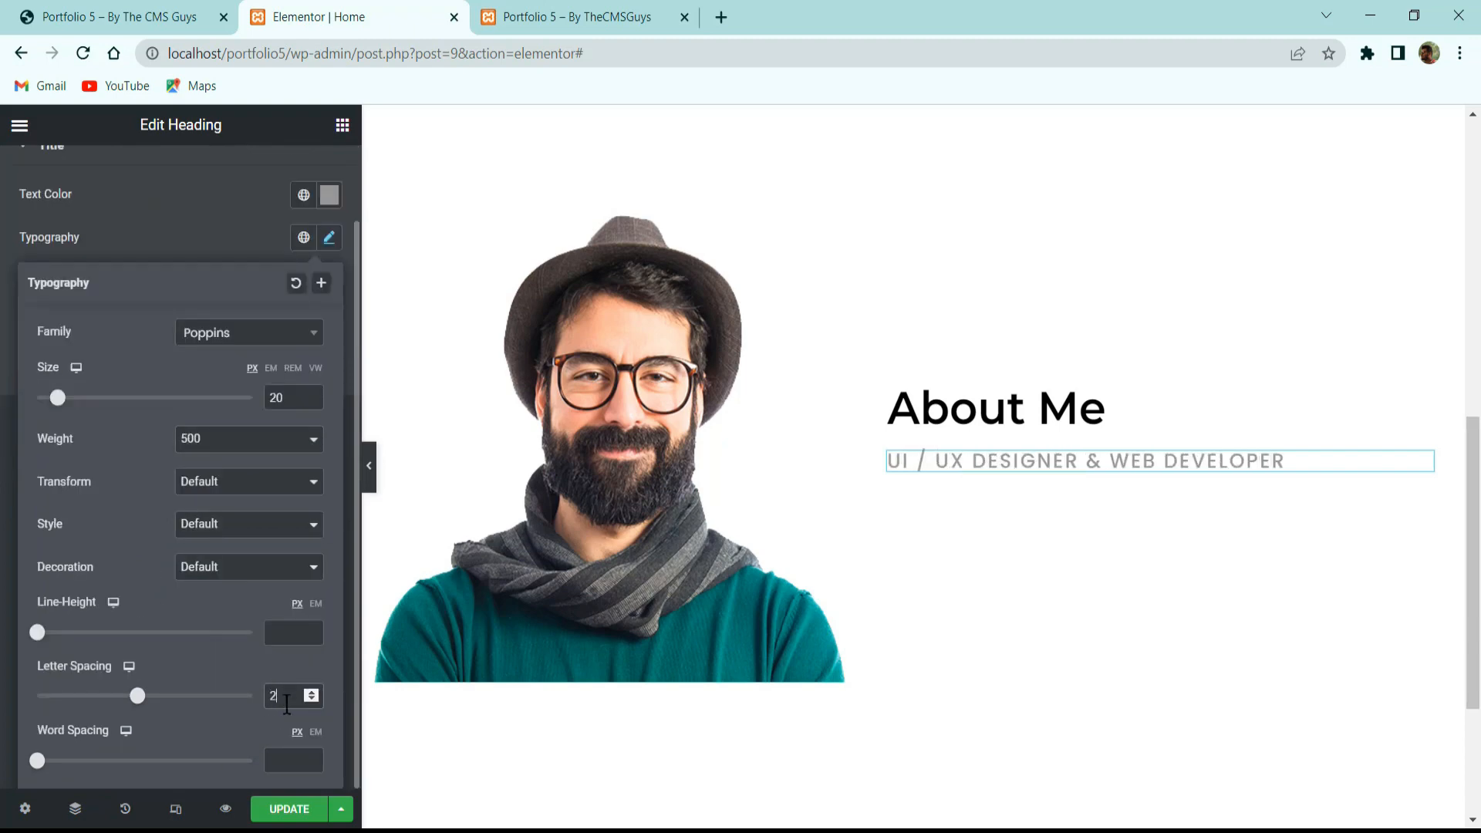
pyautogui.click(170, 260)
# Save the page, then select the about-me paragraph on the reference site.
pyautogui.click(289, 808)
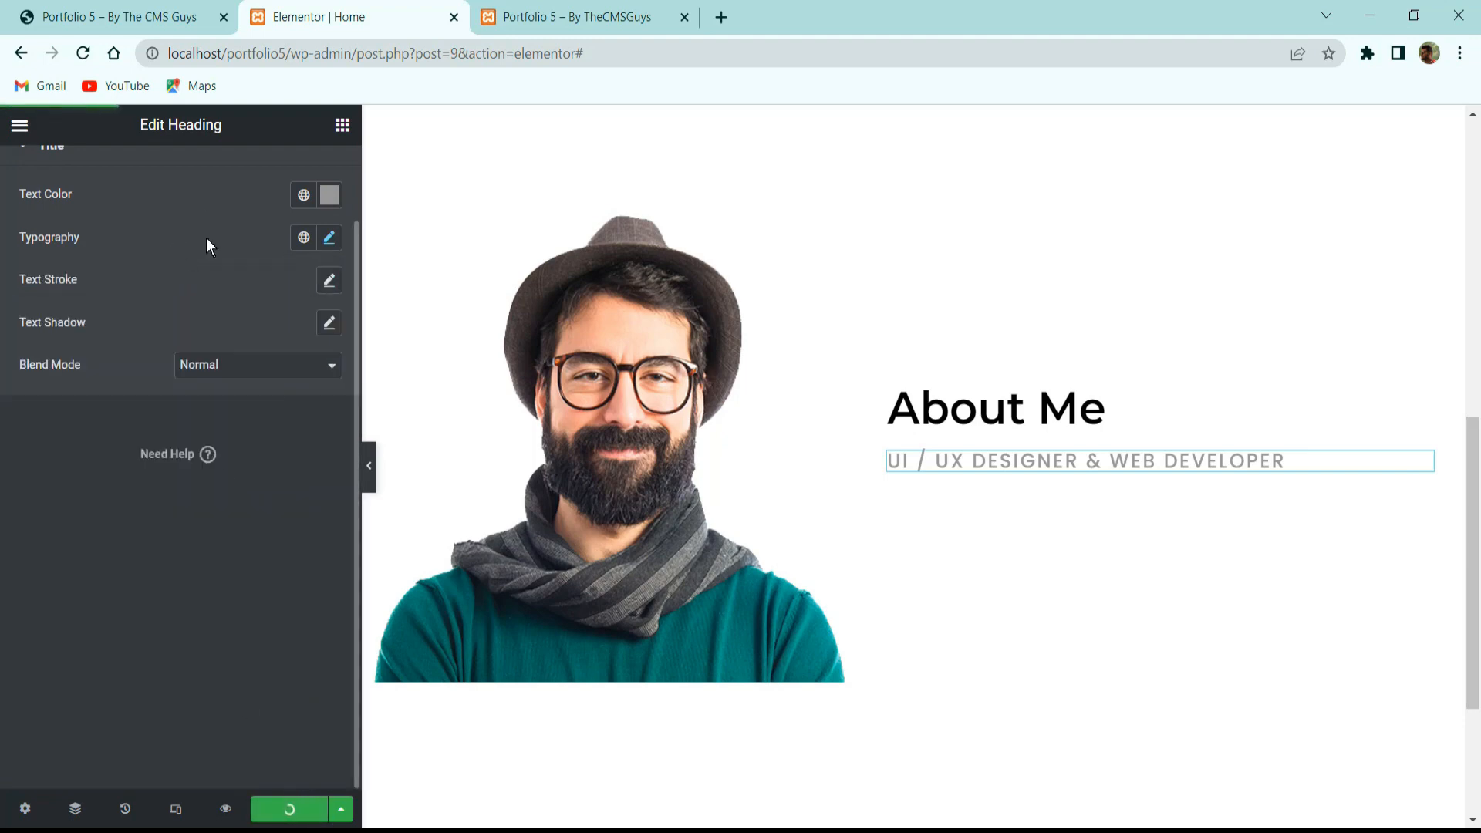
pyautogui.click(101, 16)
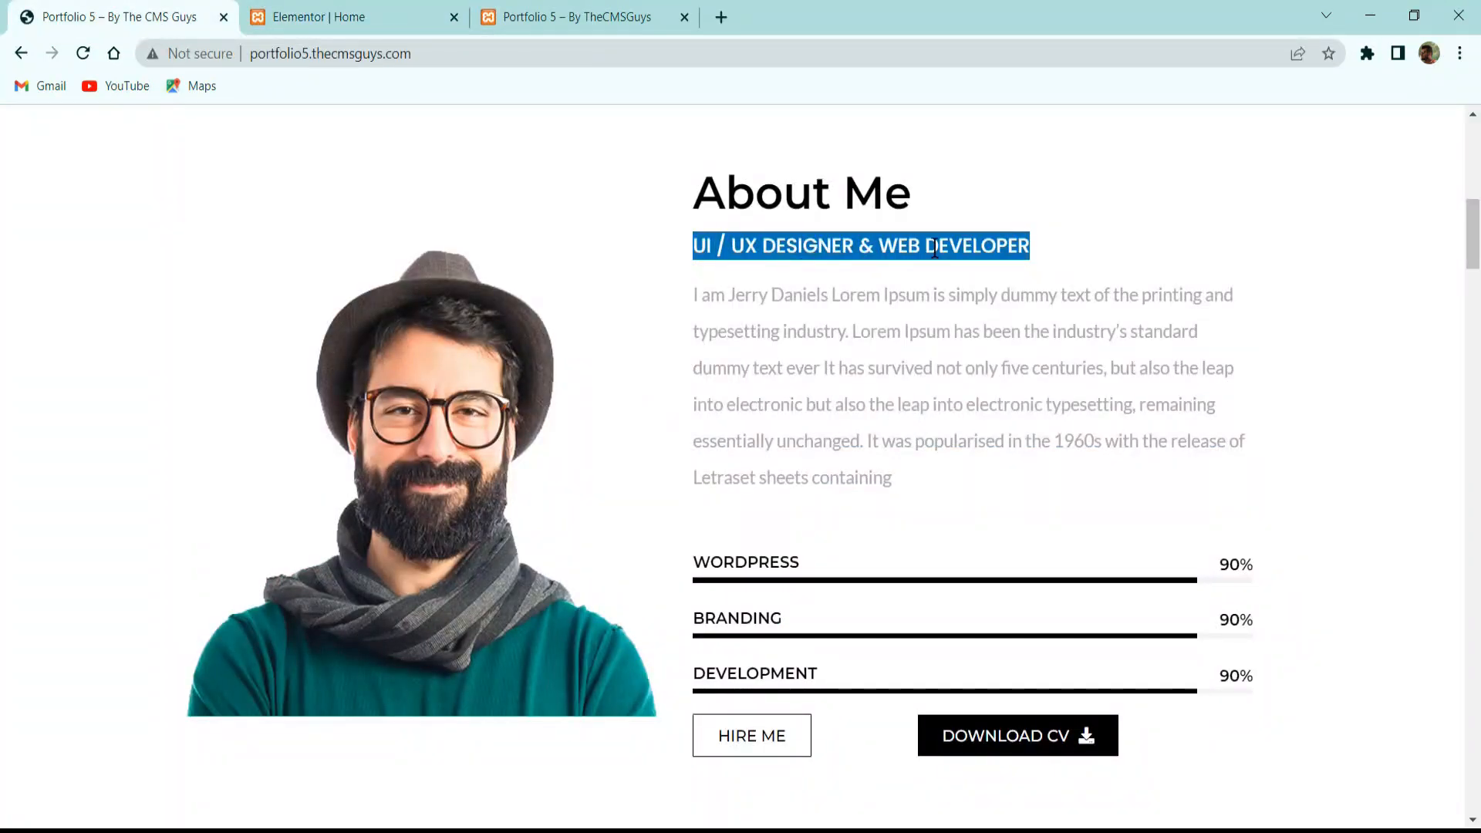
pyautogui.click(849, 307)
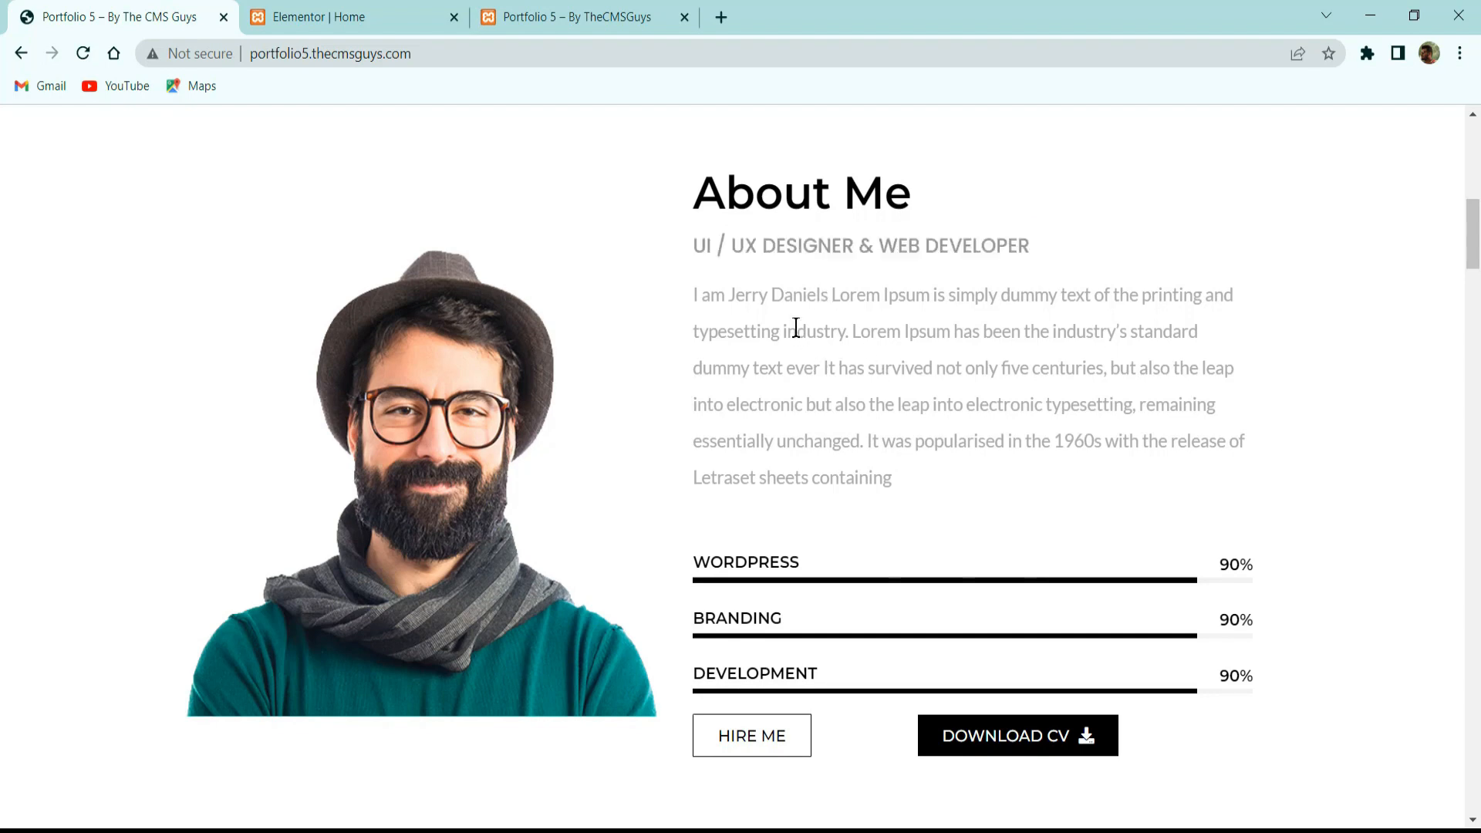
pyautogui.moveTo(810, 420); pyautogui.dragTo(689, 295)
pyautogui.hotkey('ctrl', 'c')
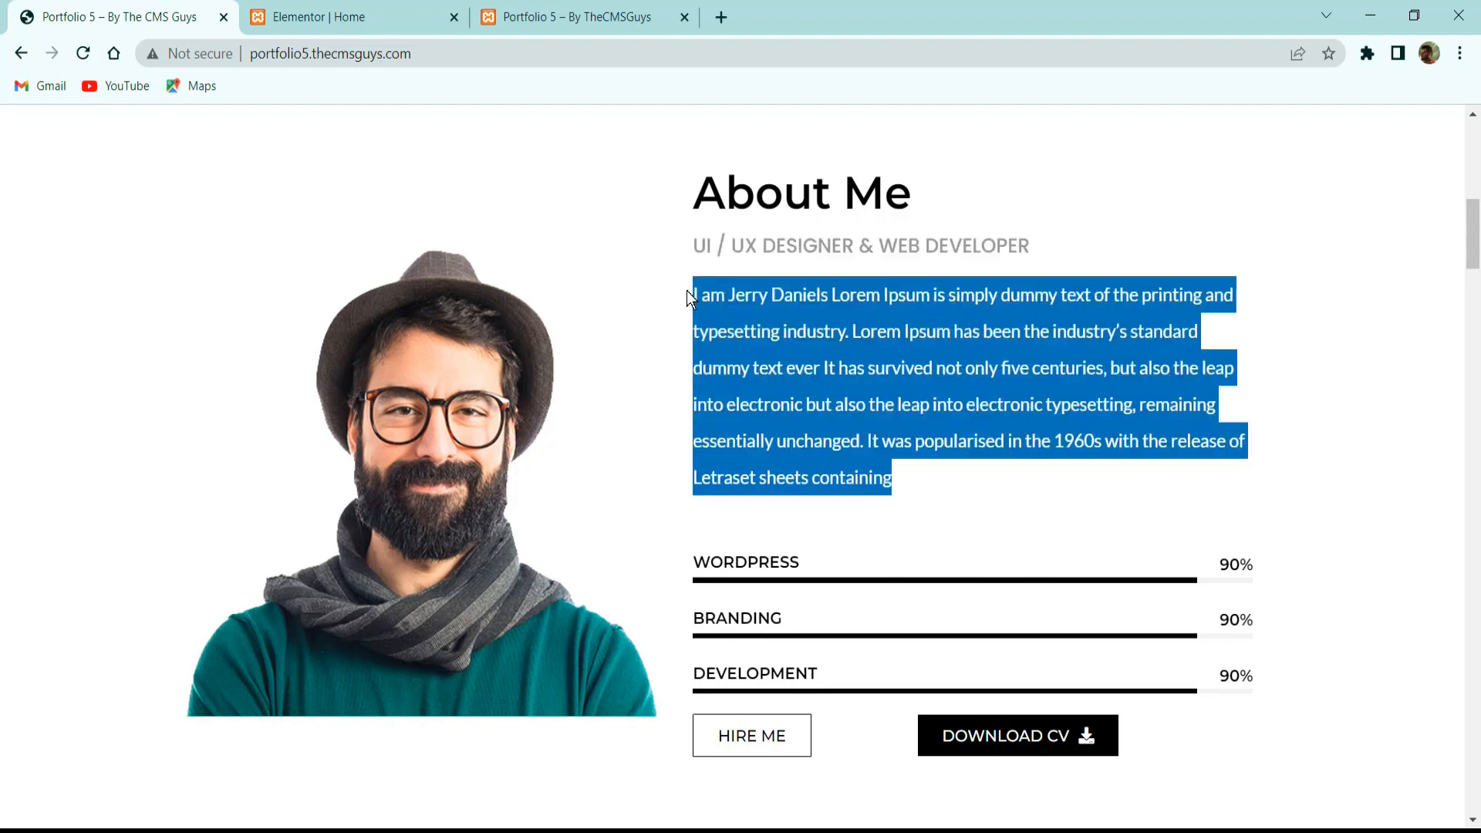
pyautogui.click(1080, 463)
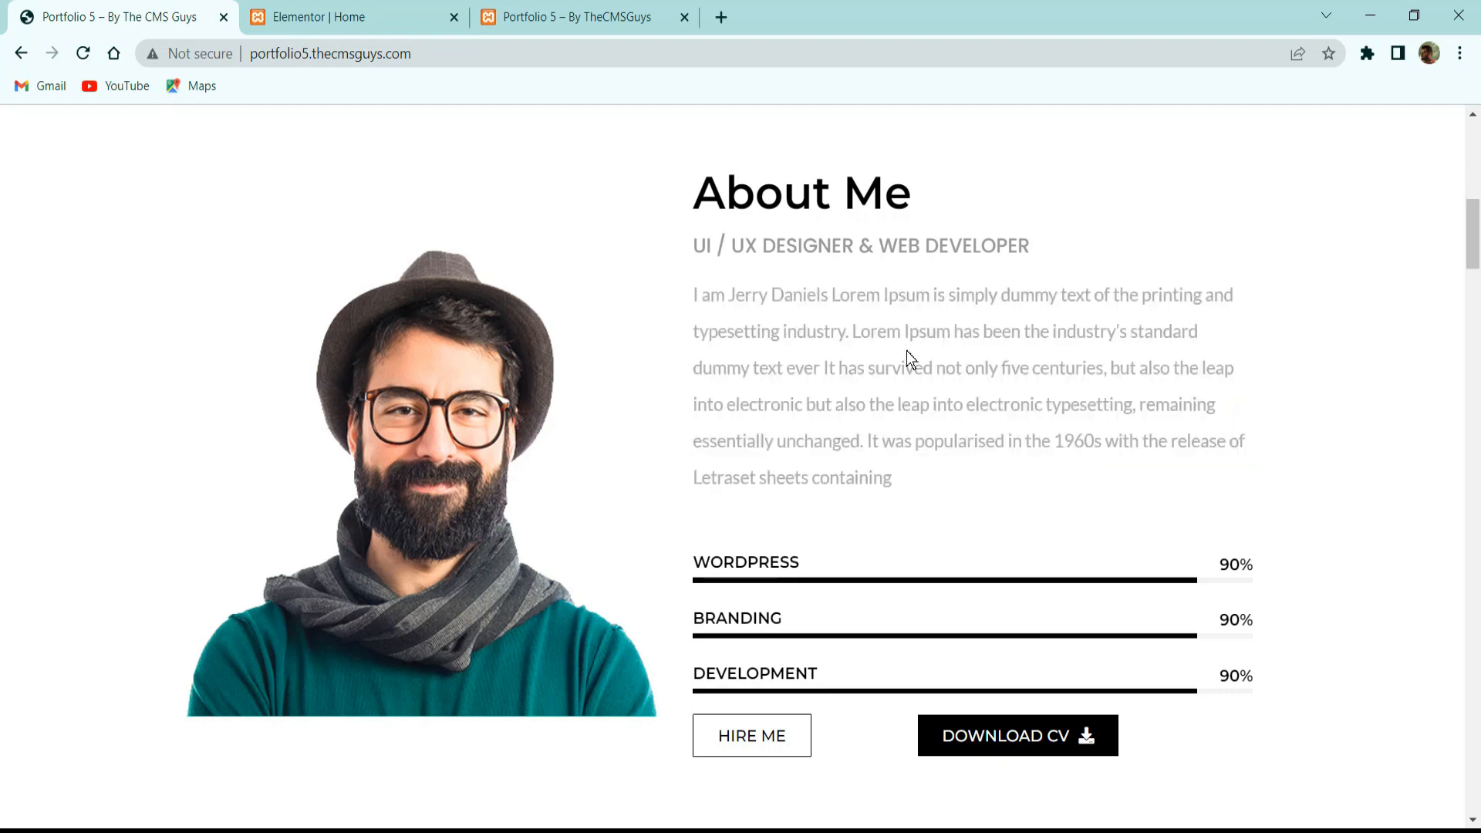
pyautogui.click(401, 17)
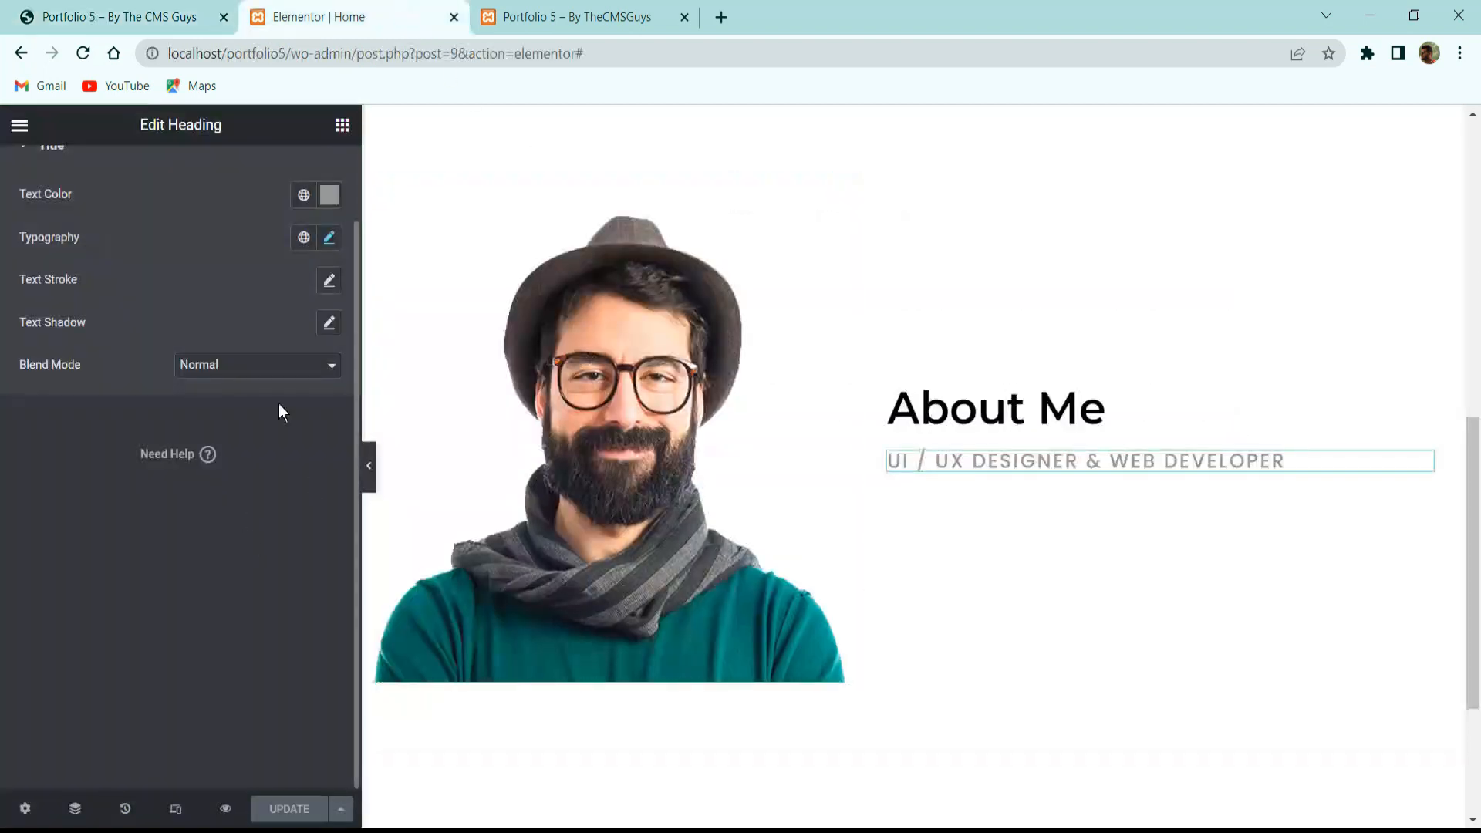
# Add a Text Editor block under the subtitle and paste the about-me paragraph into it.
pyautogui.click(334, 132)
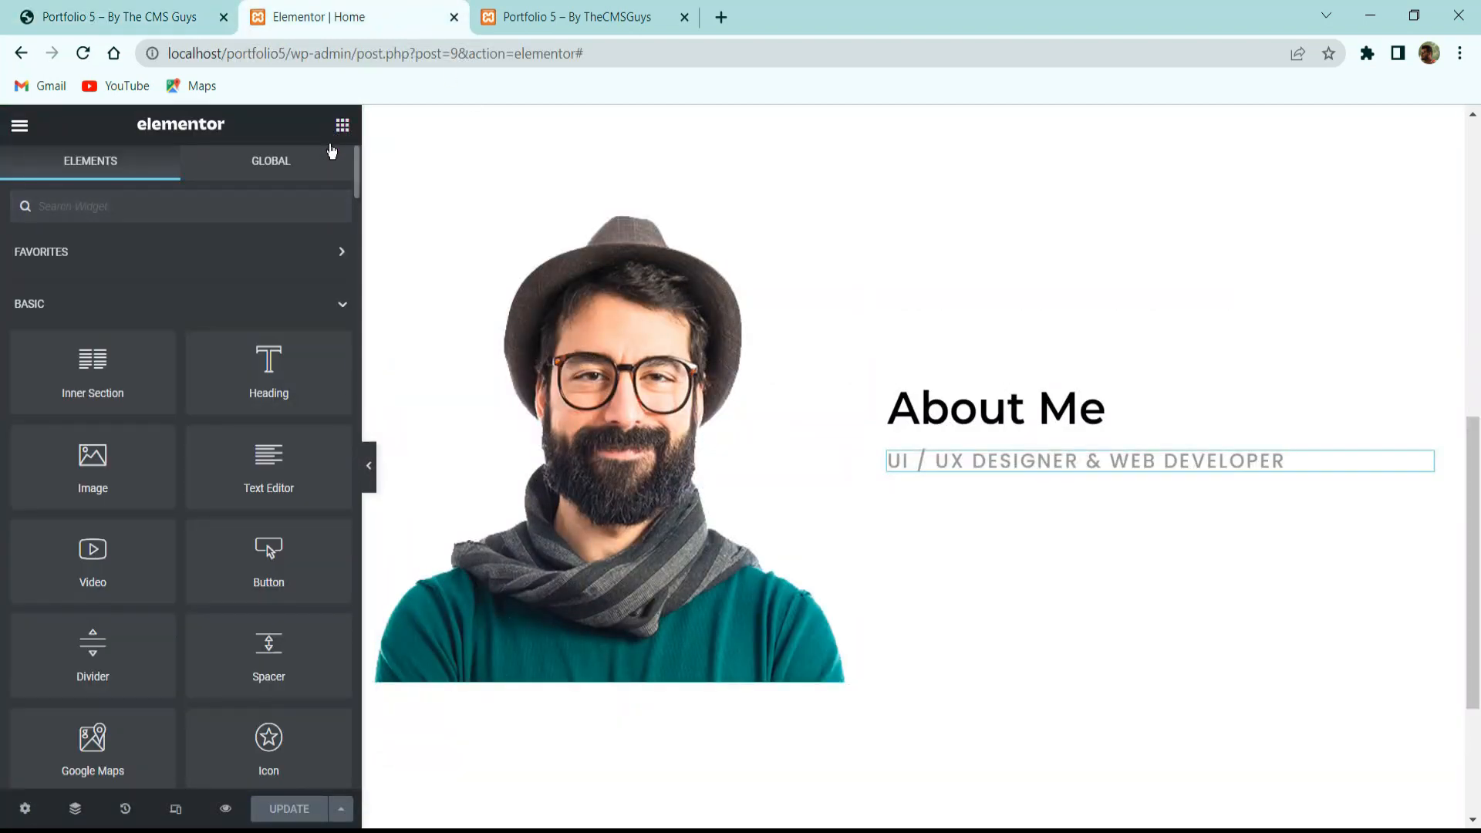
pyautogui.moveTo(297, 453); pyautogui.dragTo(1016, 471)
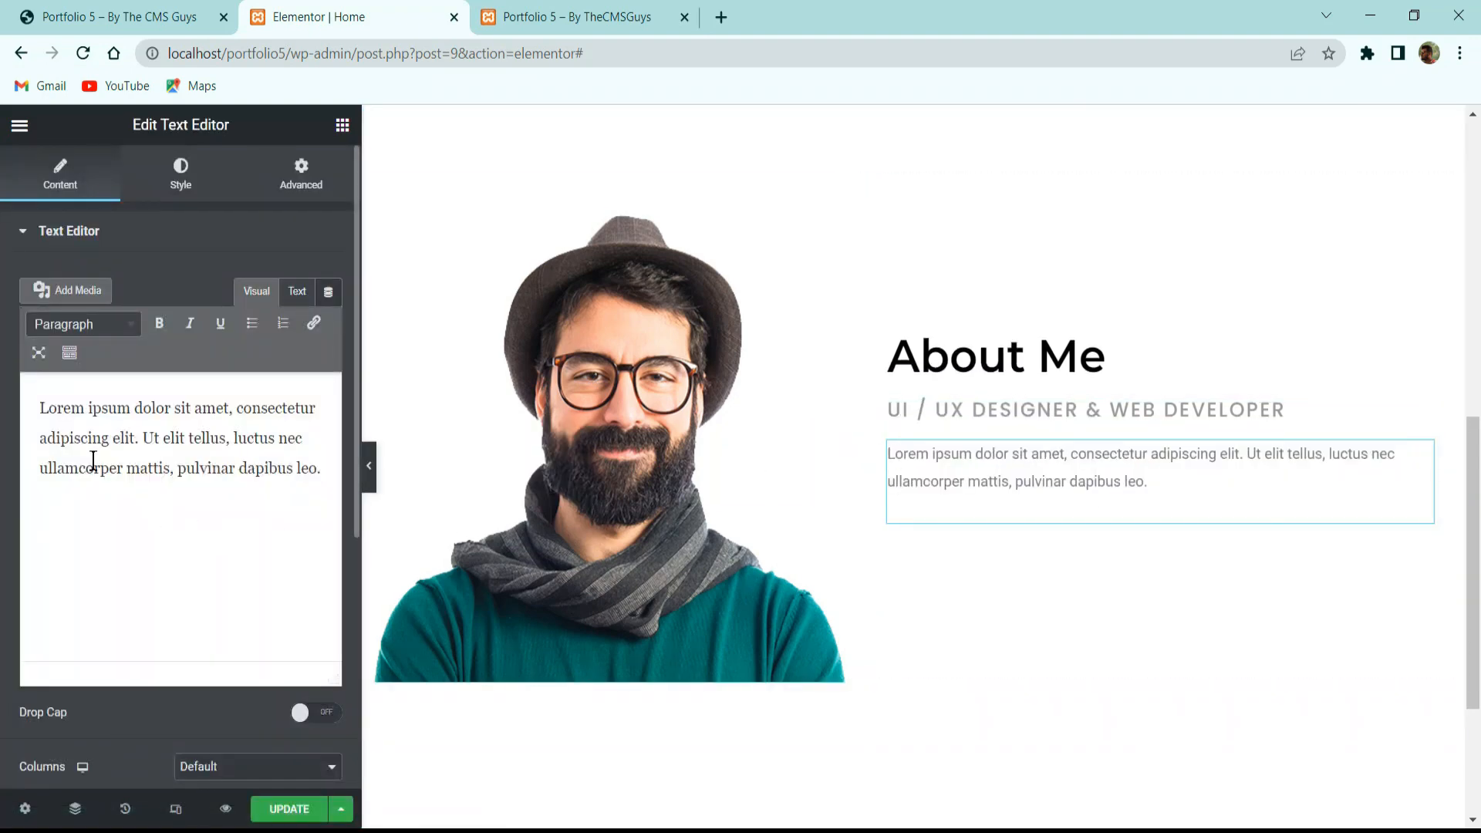
pyautogui.click(151, 519)
pyautogui.hotkey('ctrl', 'a')
pyautogui.hotkey('ctrl', 'v')
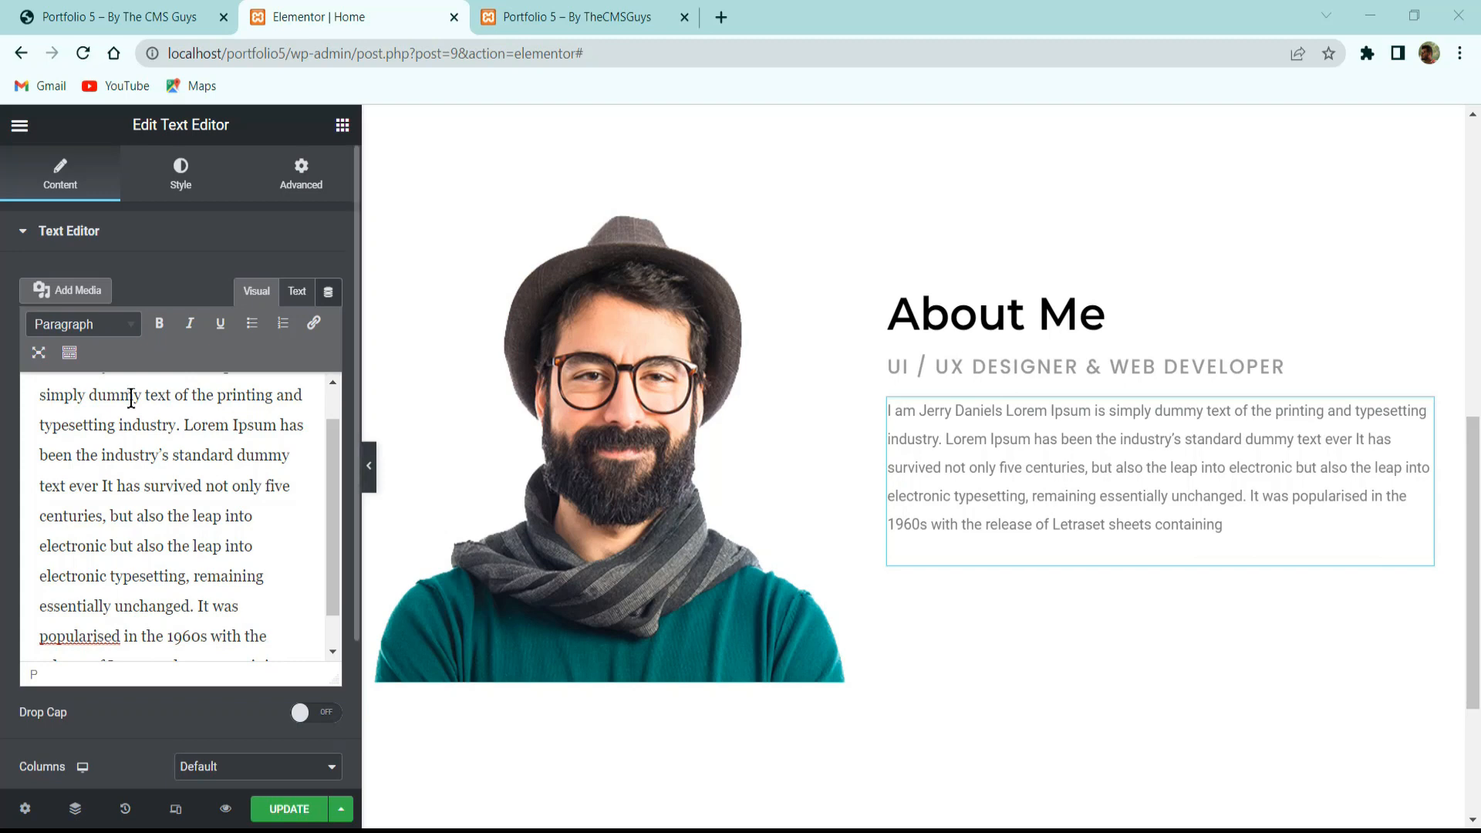
pyautogui.click(182, 176)
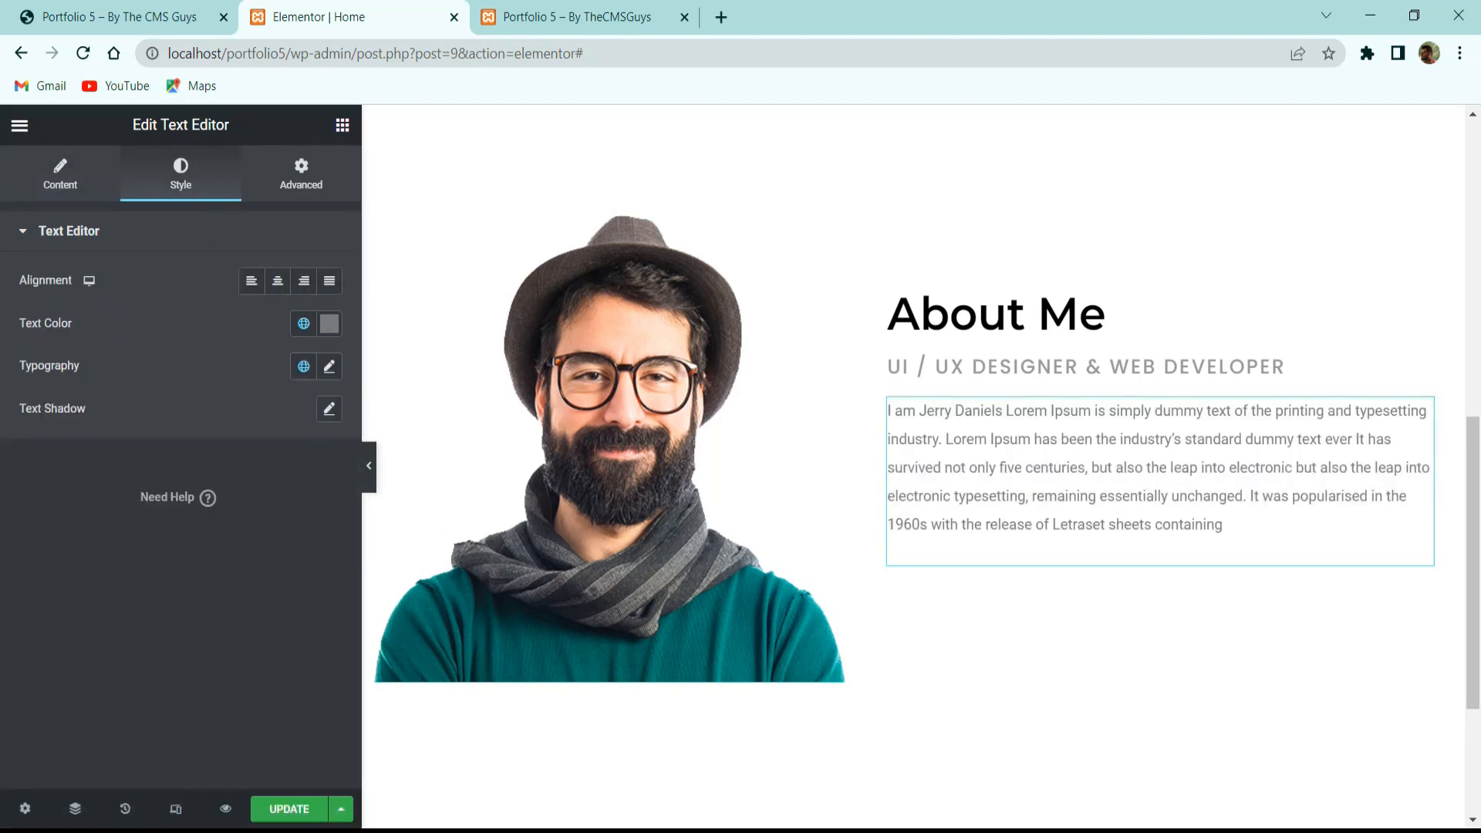
# Set the paragraph's text colour to grey #999999.
pyautogui.click(330, 325)
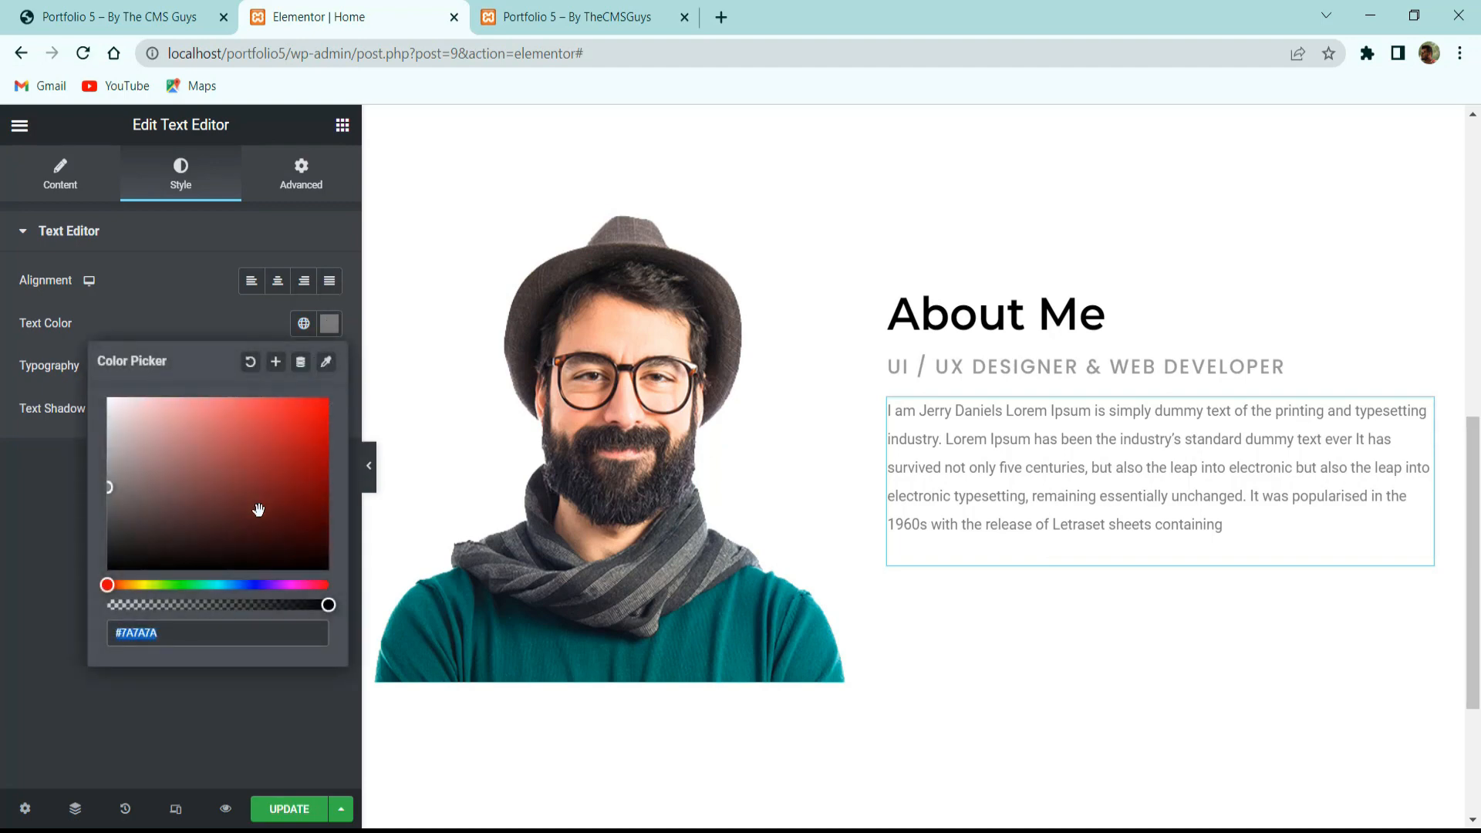
pyautogui.write('999999')
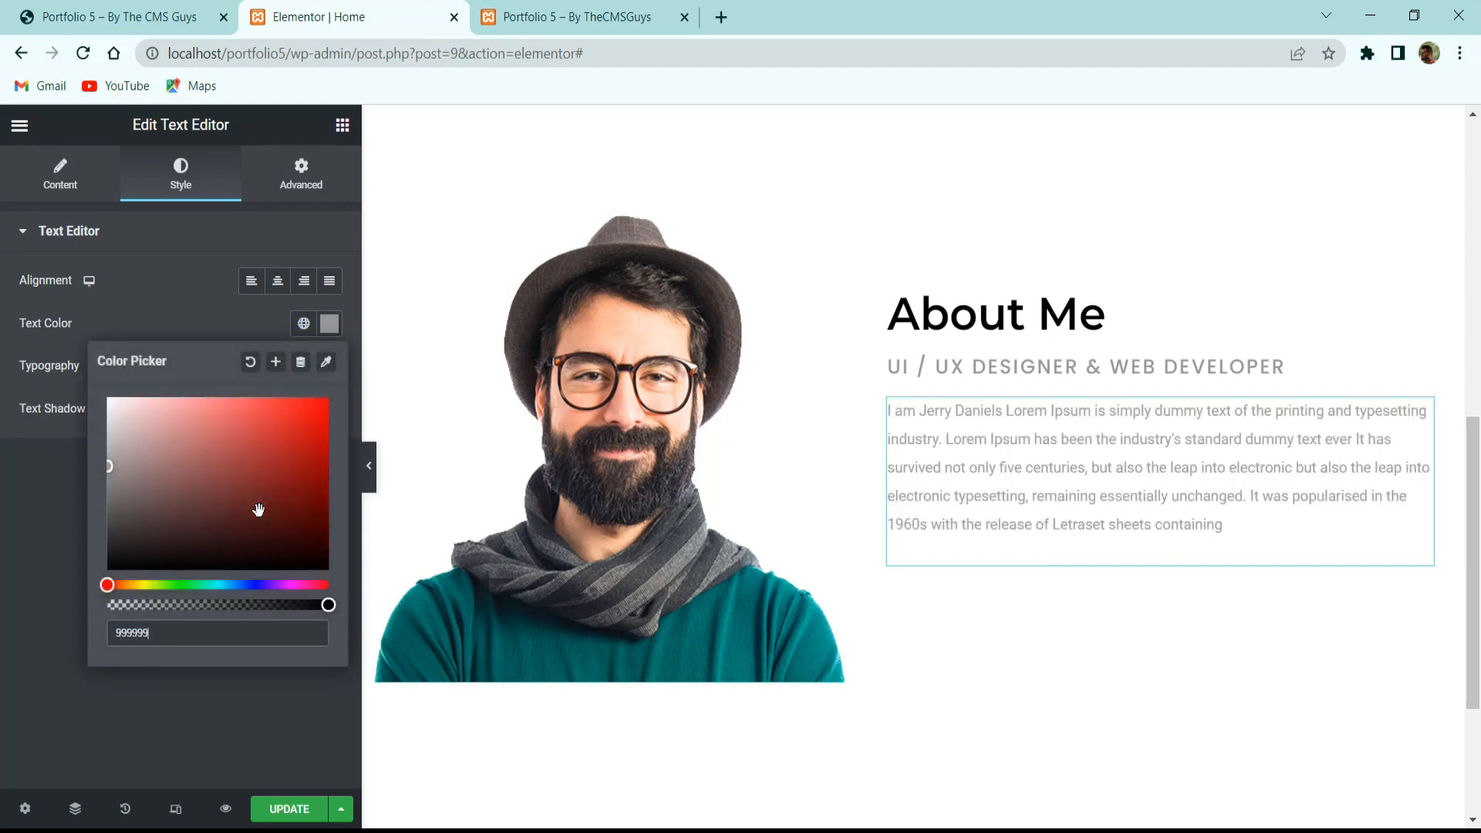
pyautogui.click(222, 678)
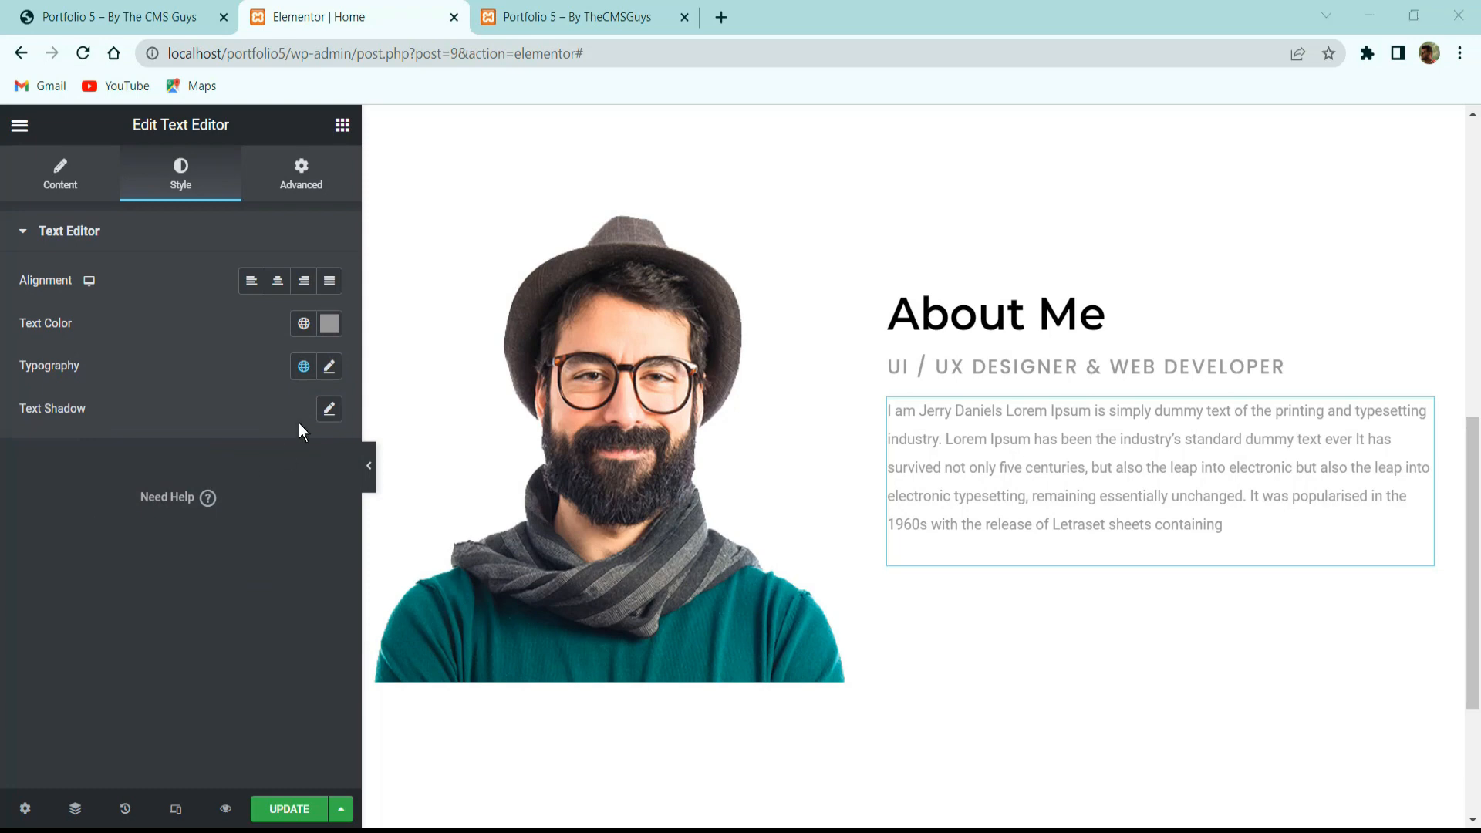
# Set the paragraph typography to Lato, 18 px size, with a 2 em line height.
pyautogui.click(329, 367)
pyautogui.click(259, 461)
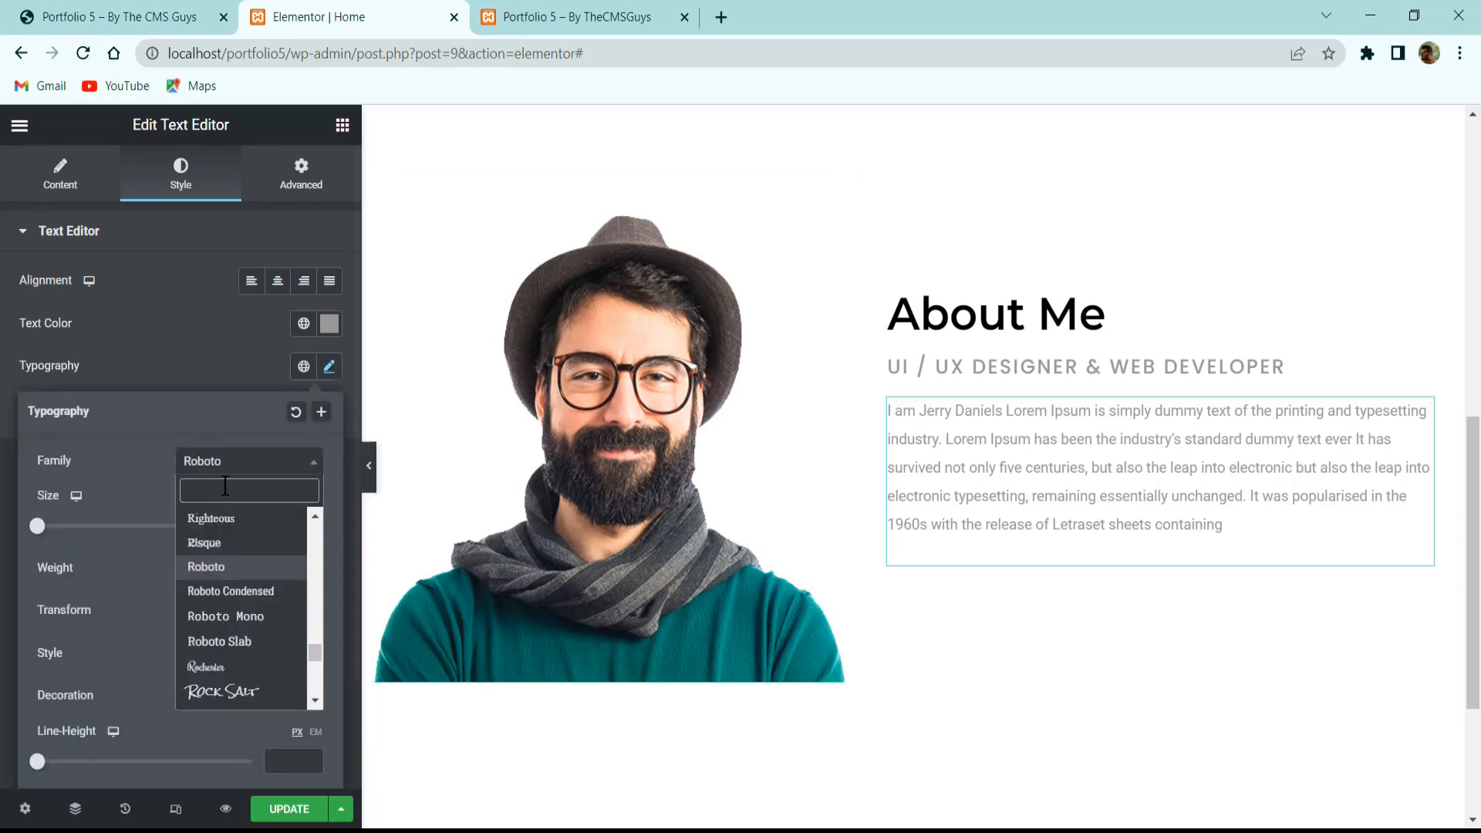
pyautogui.write('lato')
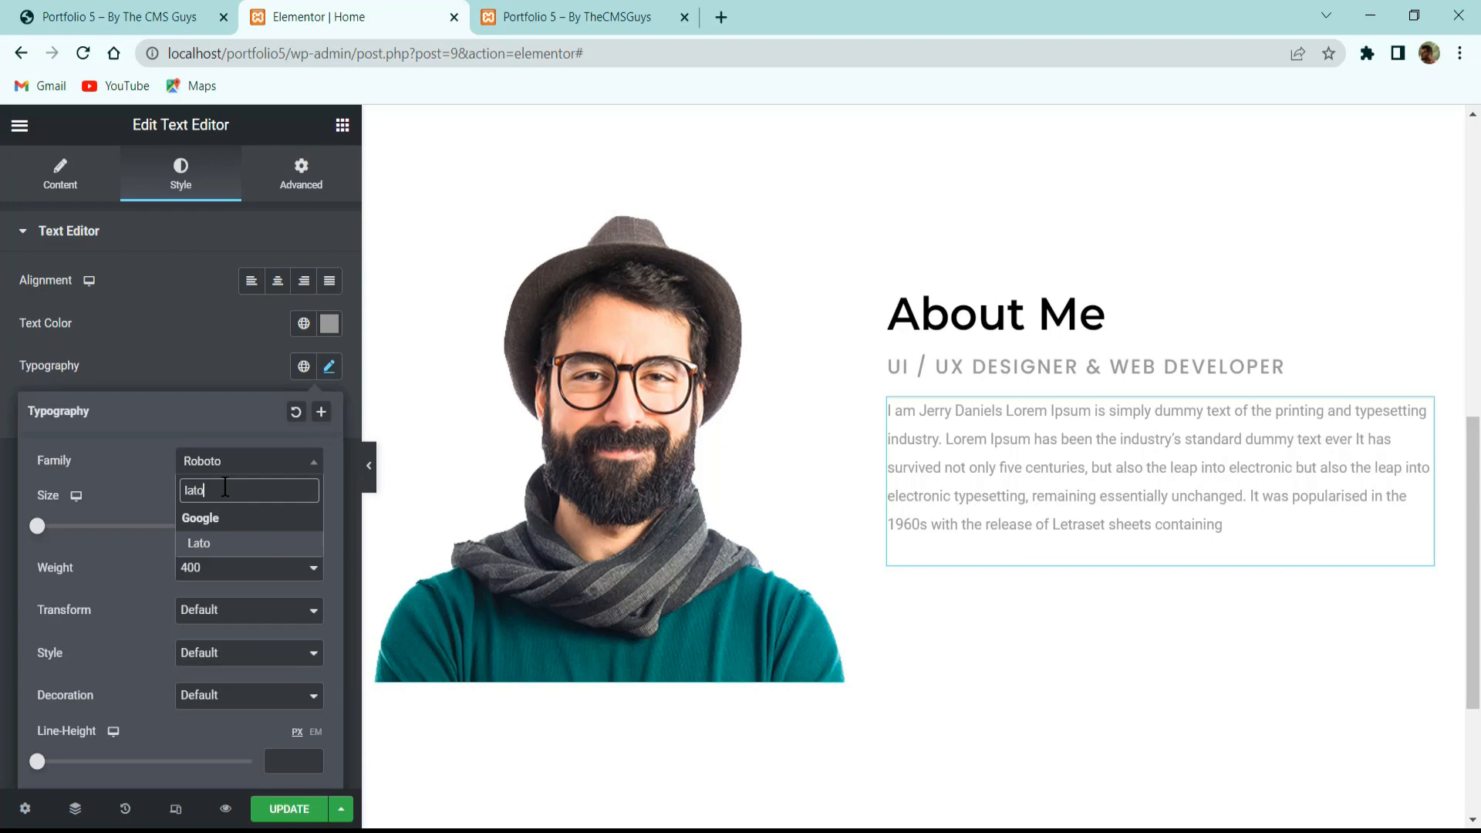
pyautogui.press('Return')
pyautogui.click(297, 533)
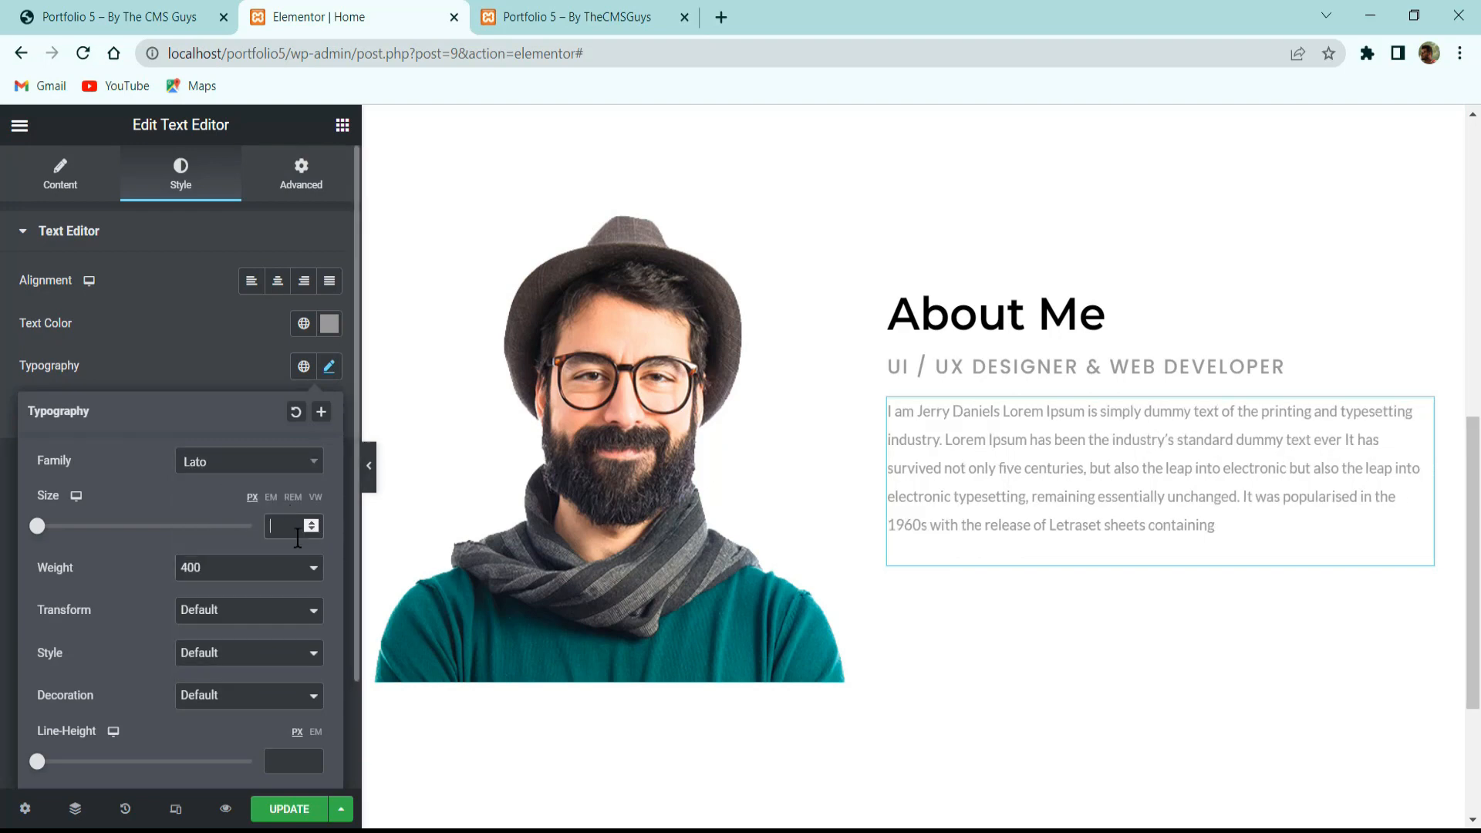
pyautogui.write('18')
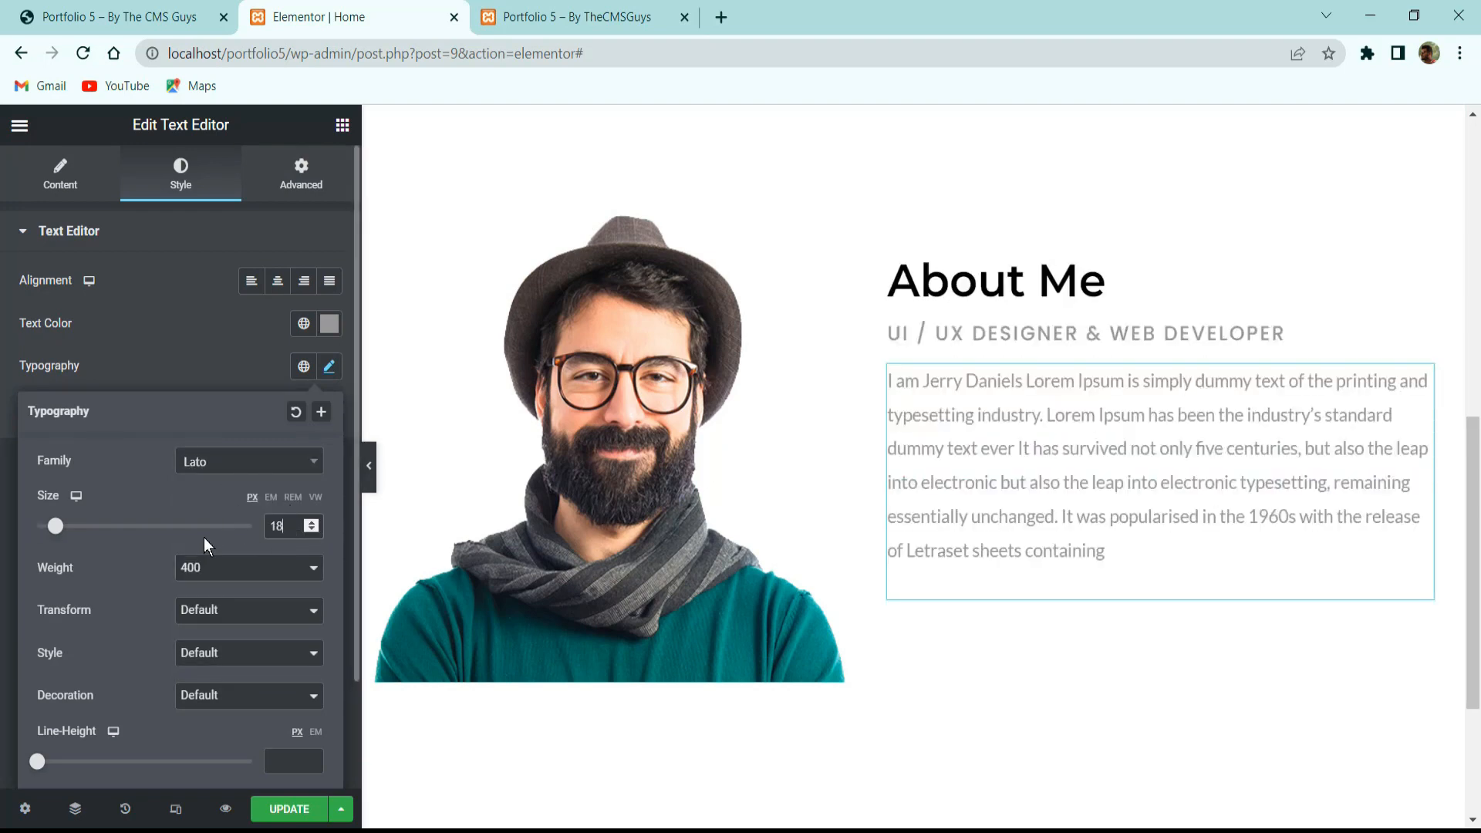
pyautogui.scroll(-2, 235, 604)
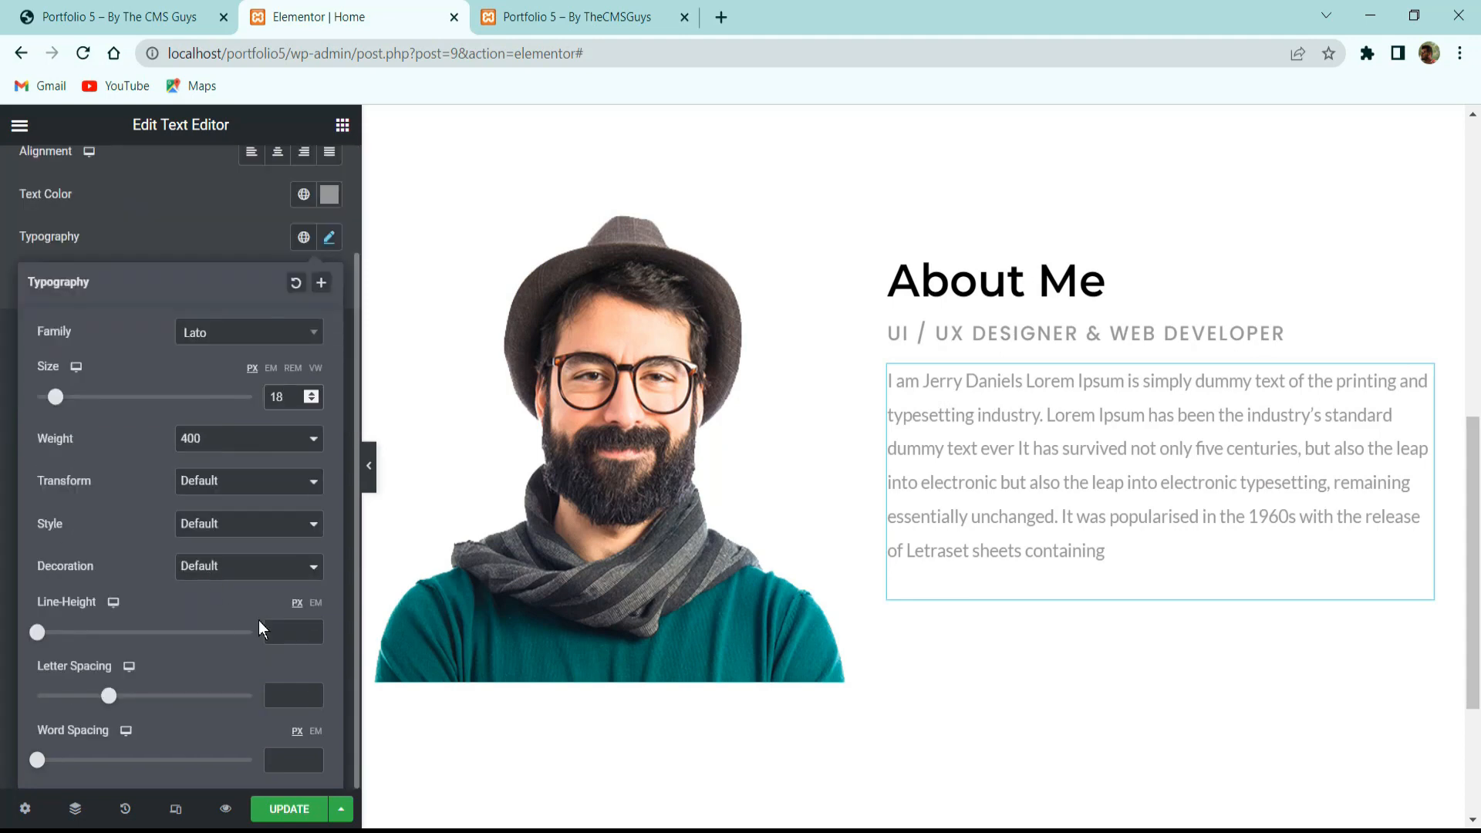
pyautogui.click(319, 606)
pyautogui.write('2')
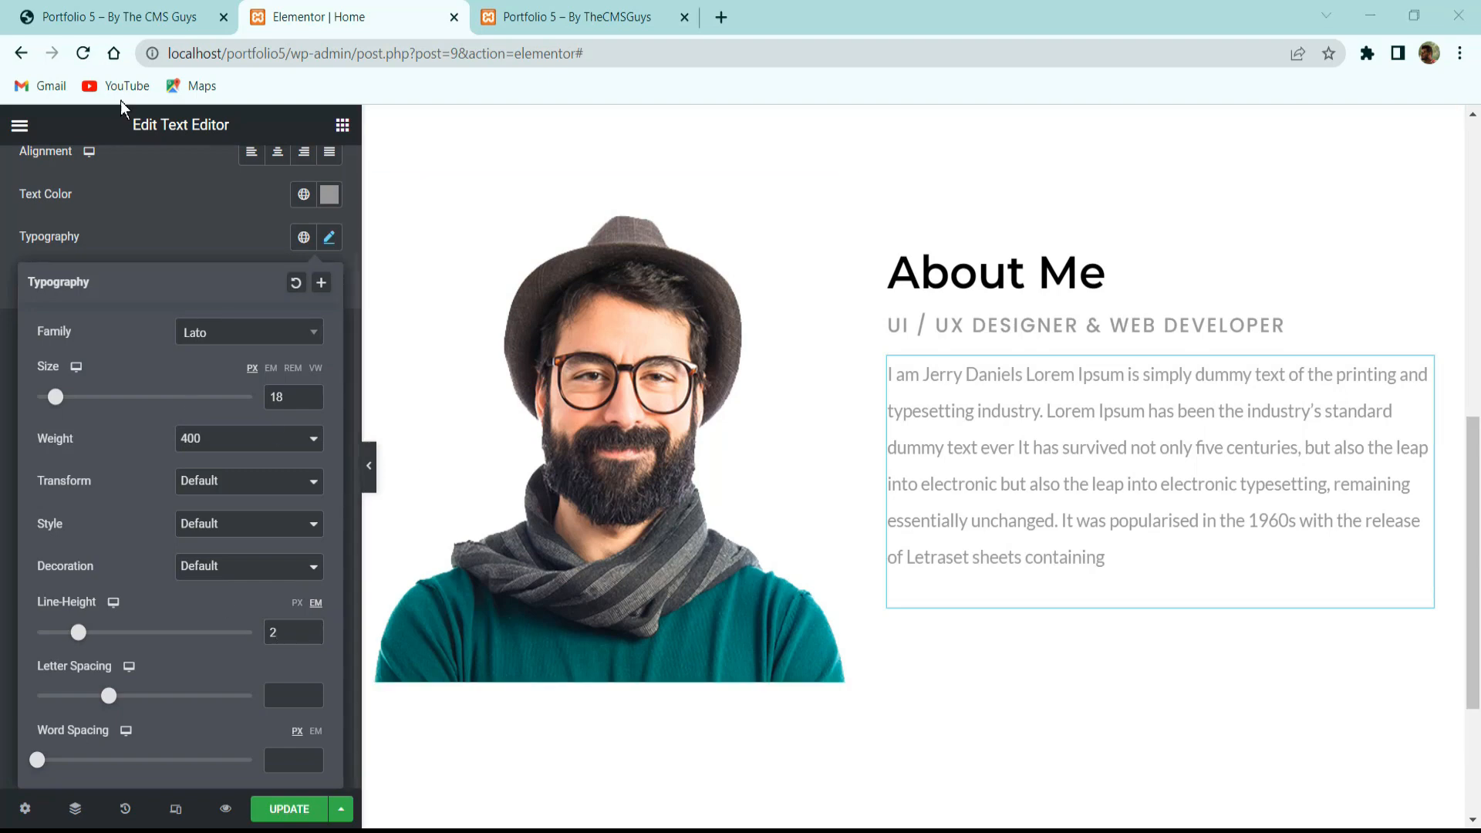
# Check the live site's skill bars below the paragraph, then return to the editor's widget list.
pyautogui.click(124, 17)
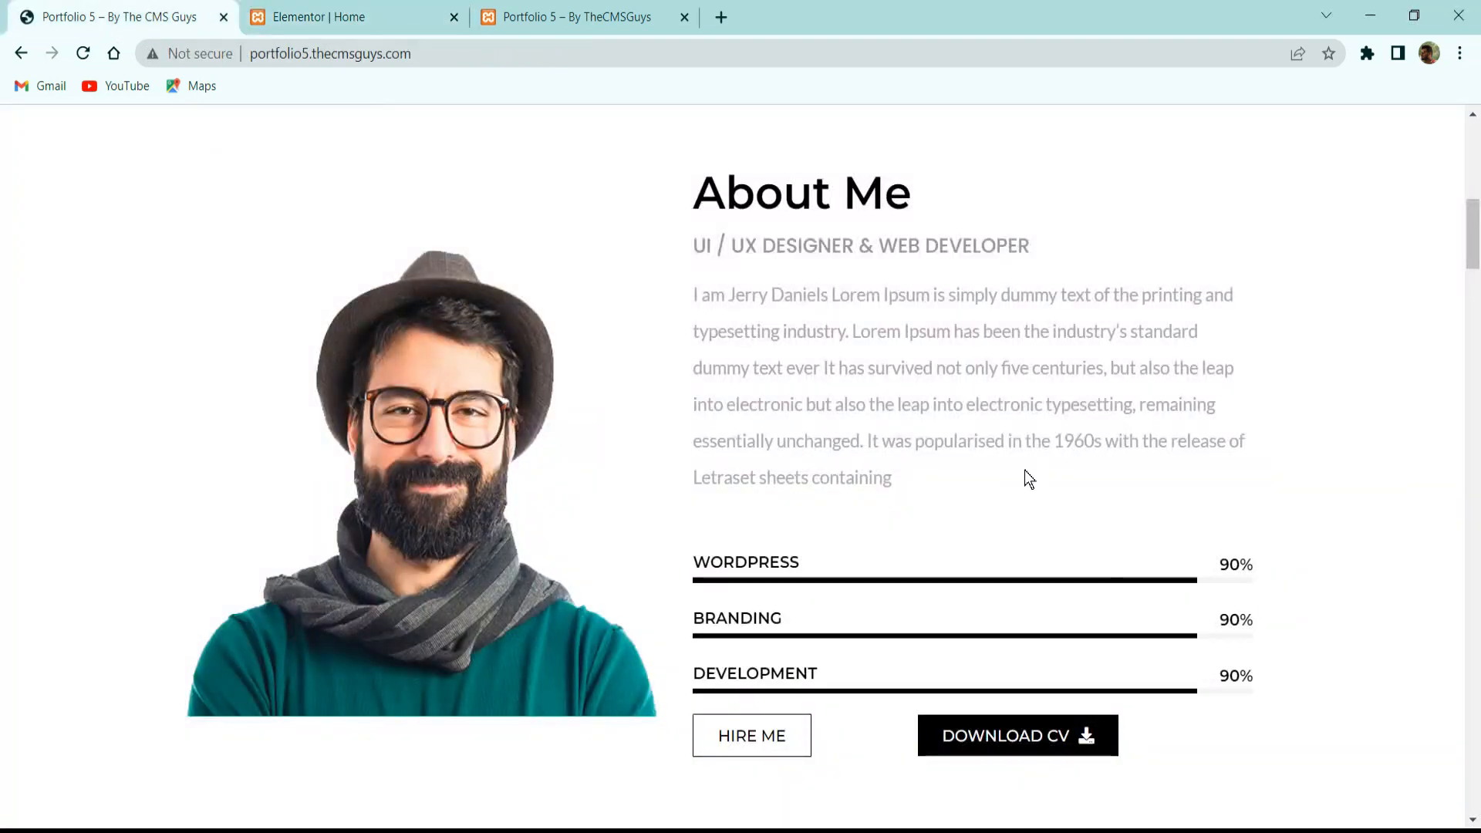
pyautogui.scroll(-2, 1029, 486)
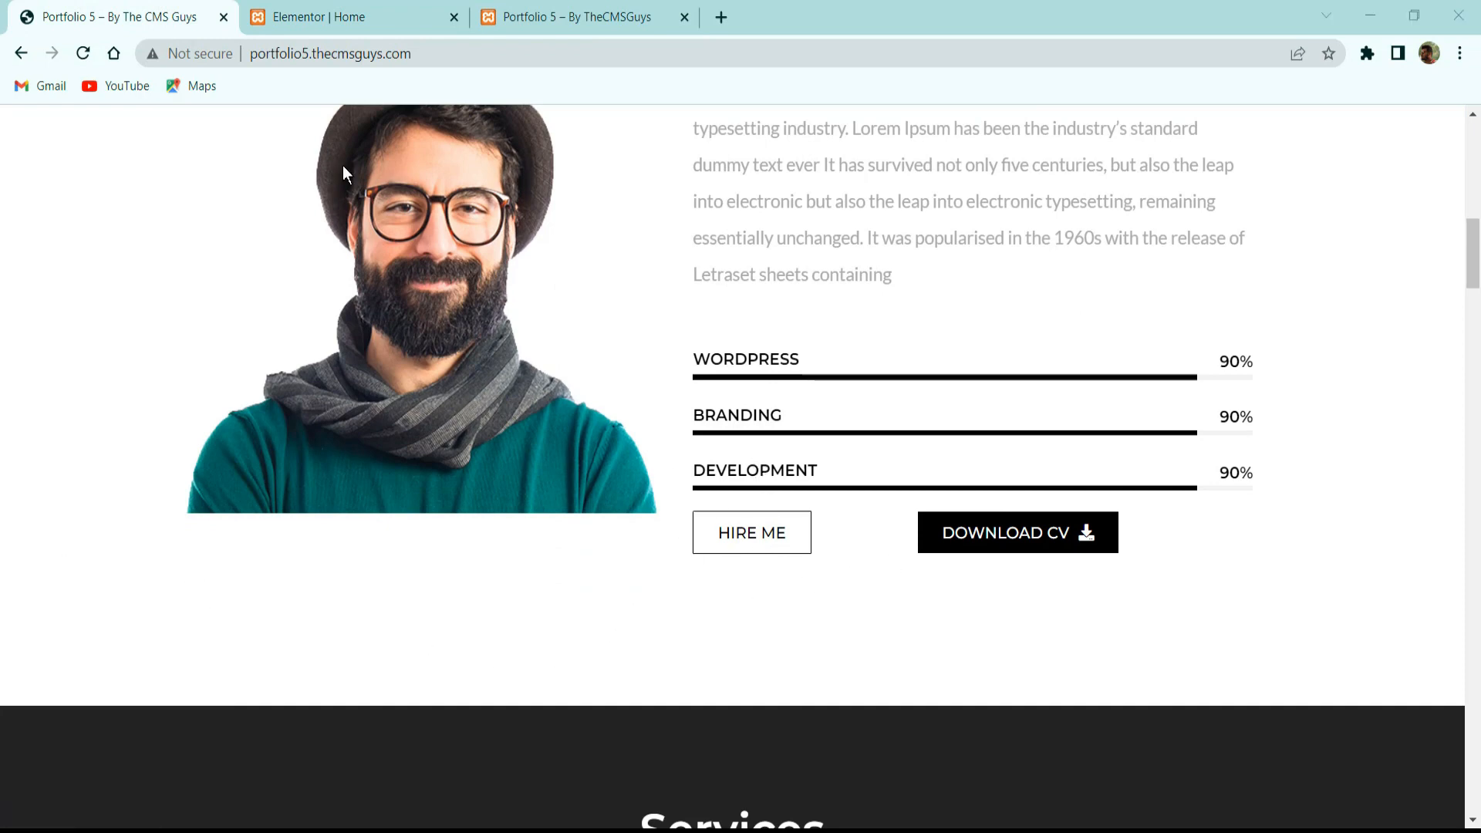
pyautogui.click(342, 10)
pyautogui.click(344, 127)
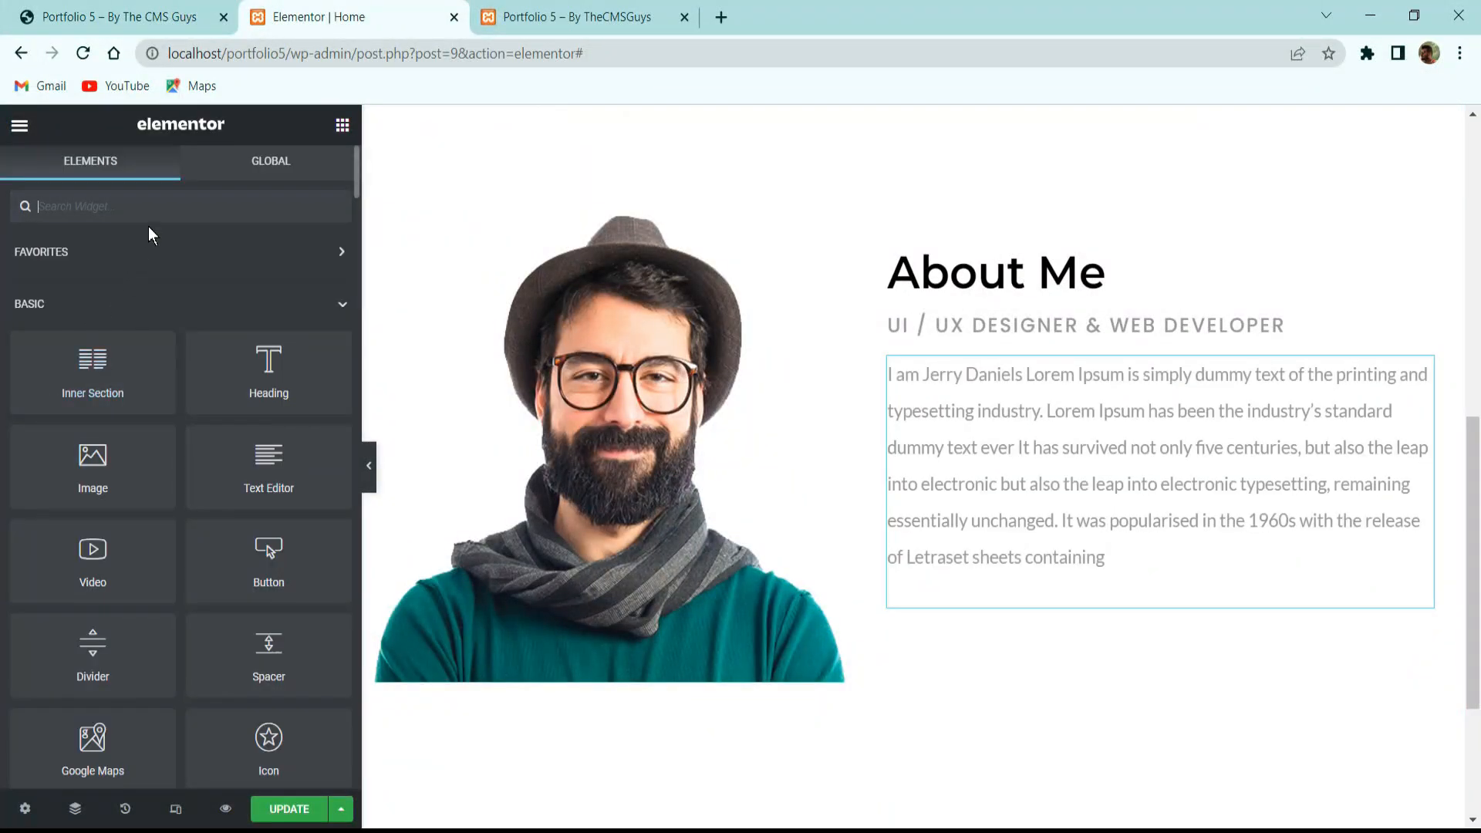
# Search for progress widgets and drop two progress bars below the about-me paragraph.
pyautogui.click(153, 206)
pyautogui.write('prd')
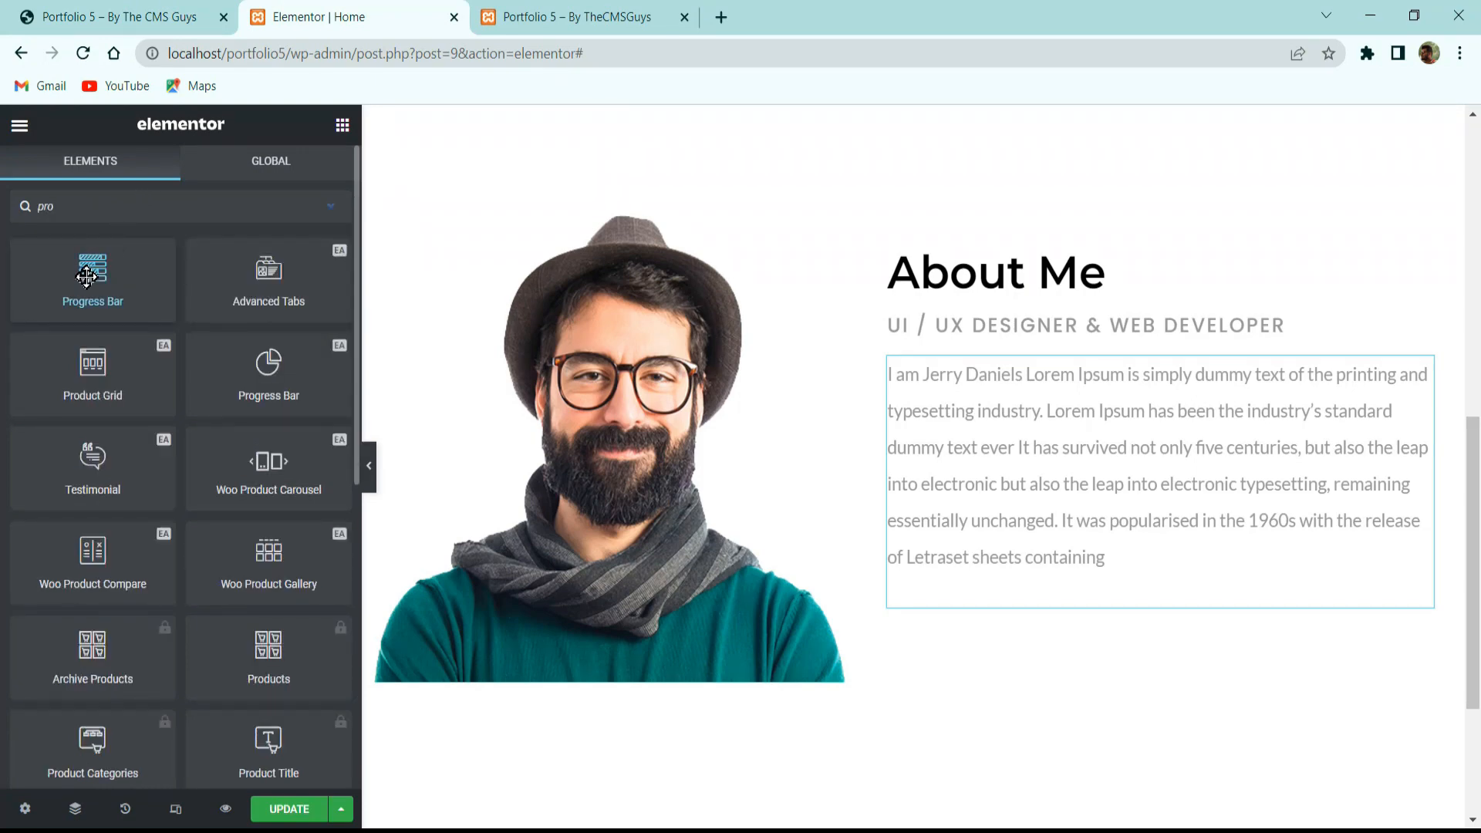
pyautogui.moveTo(68, 272); pyautogui.dragTo(1055, 604)
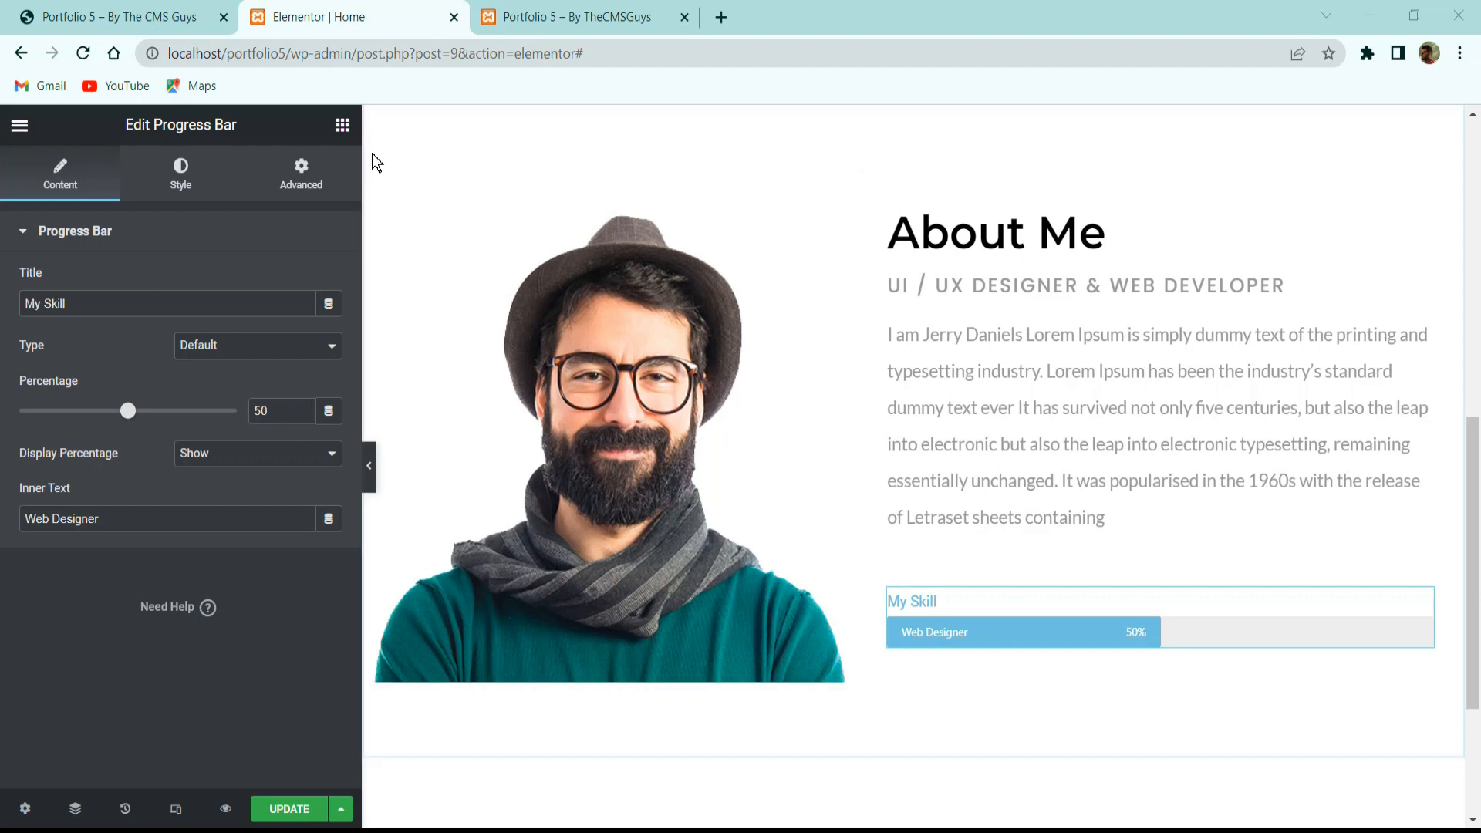
pyautogui.click(342, 125)
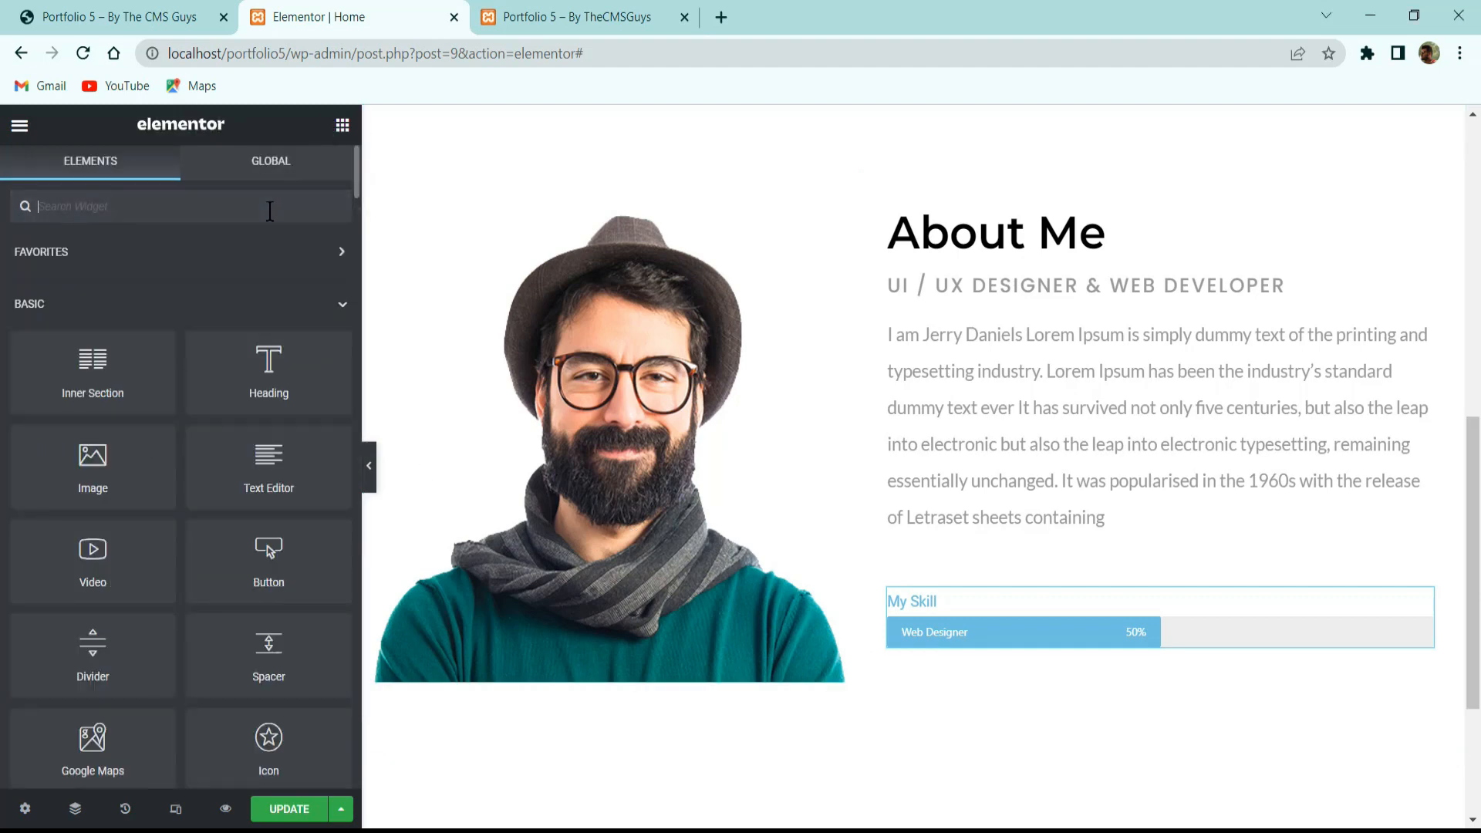
pyautogui.write('pro')
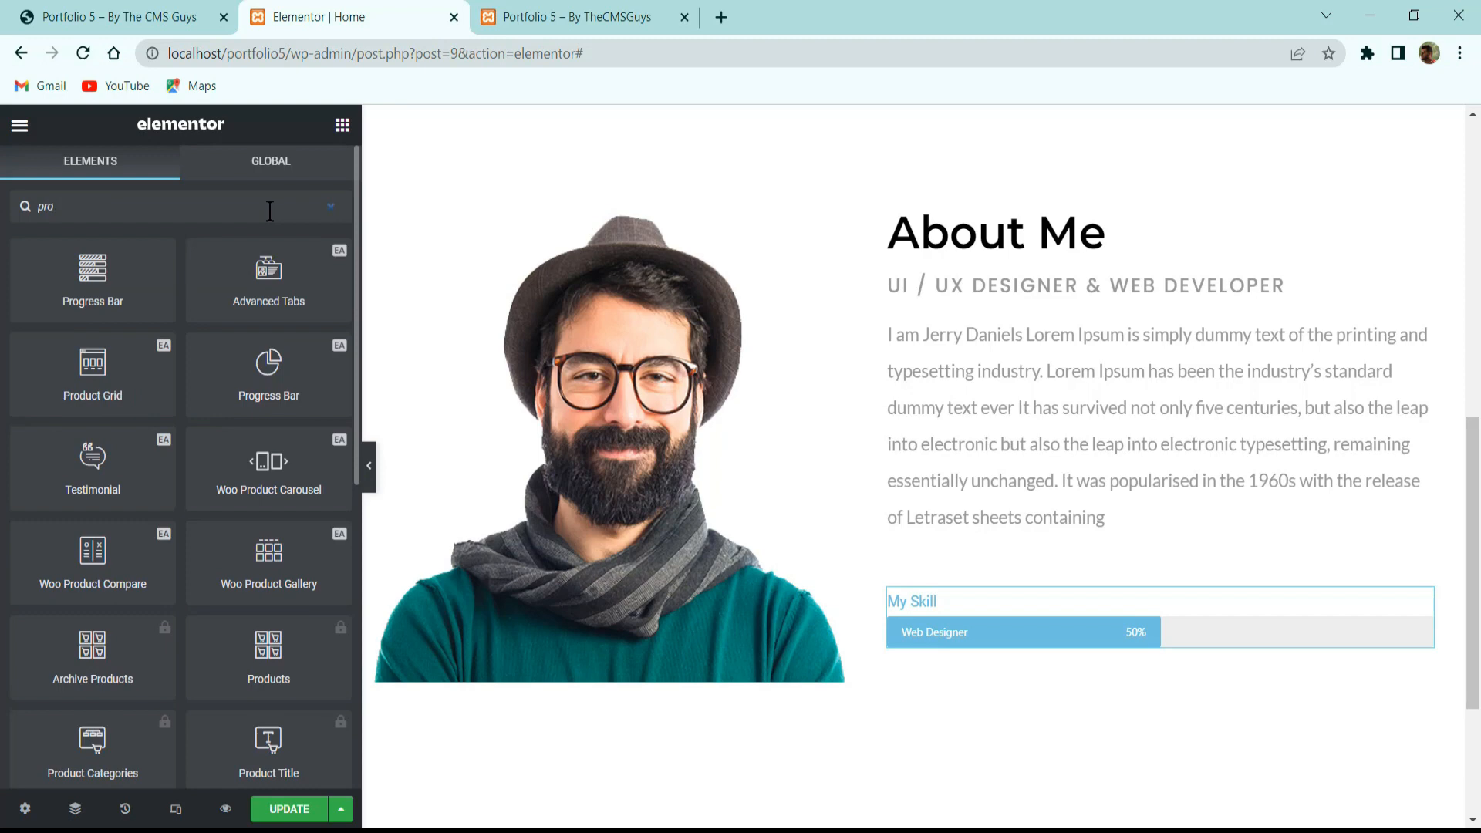
pyautogui.write('gr')
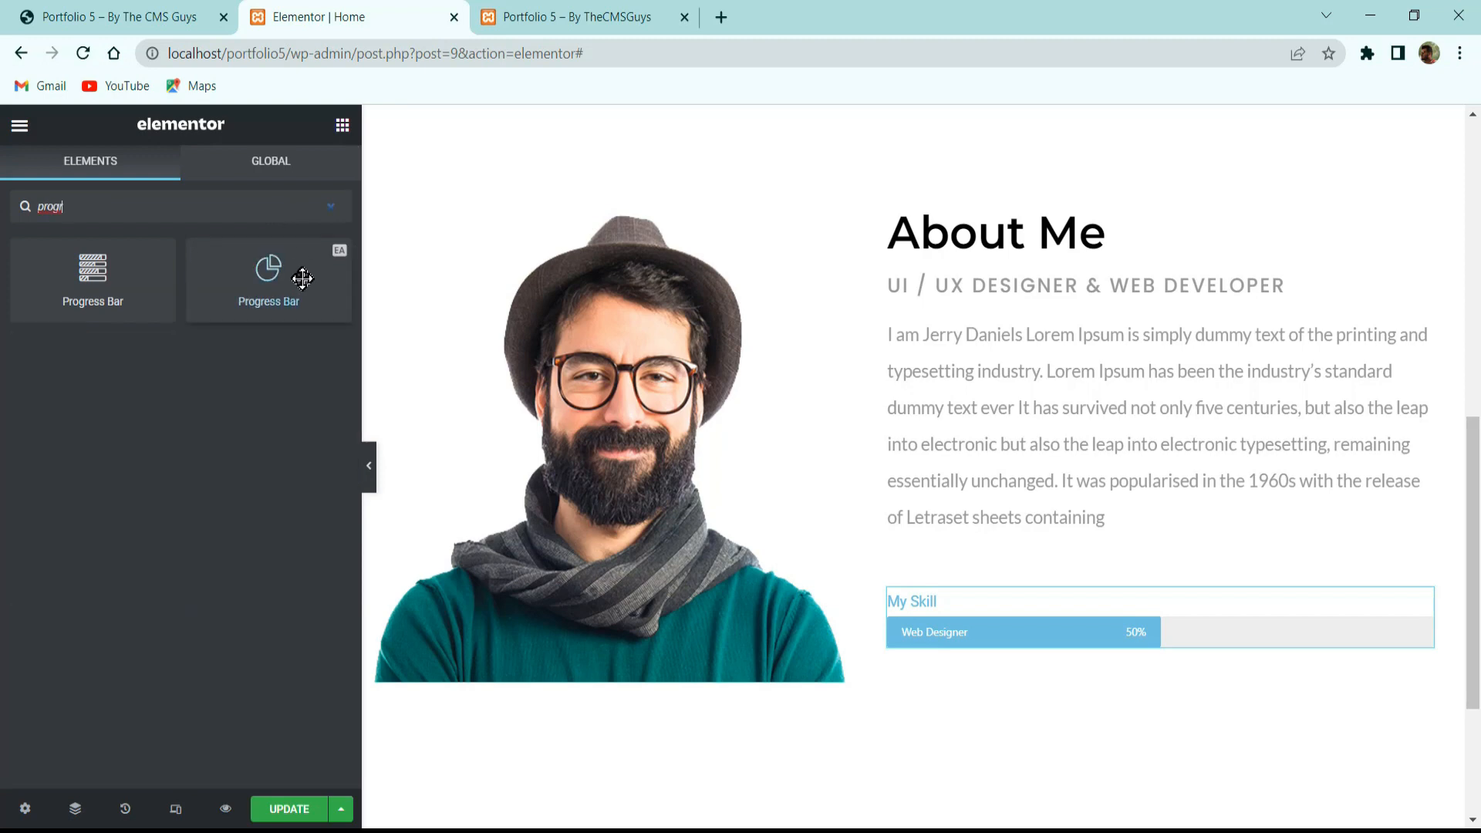
pyautogui.moveTo(297, 278); pyautogui.dragTo(1095, 626)
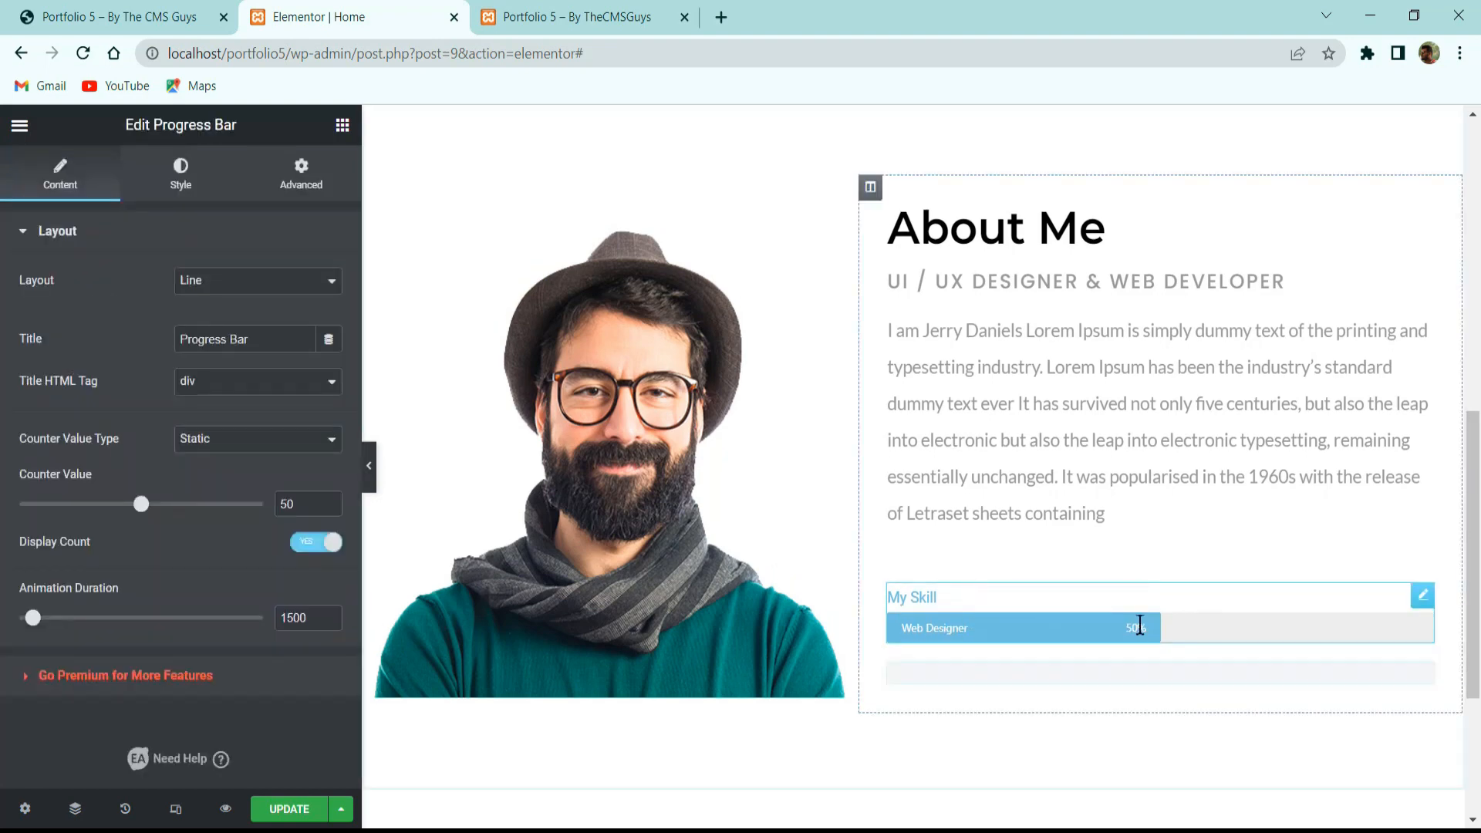
# Delete the old My Skill bar and set the new progress bar to the Line layout.
pyautogui.rightClick(1056, 612)
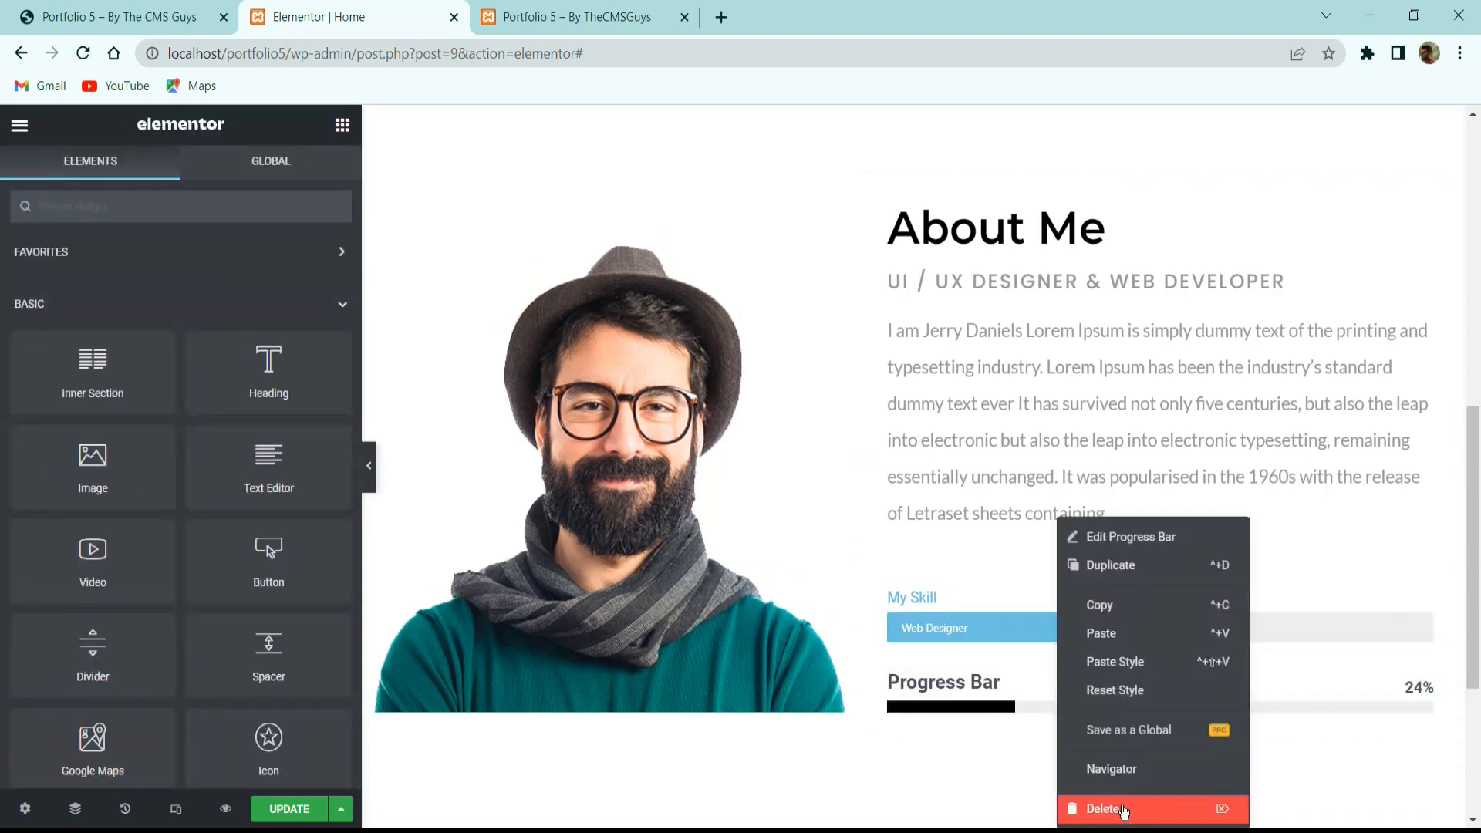
pyautogui.click(1103, 807)
pyautogui.click(1040, 631)
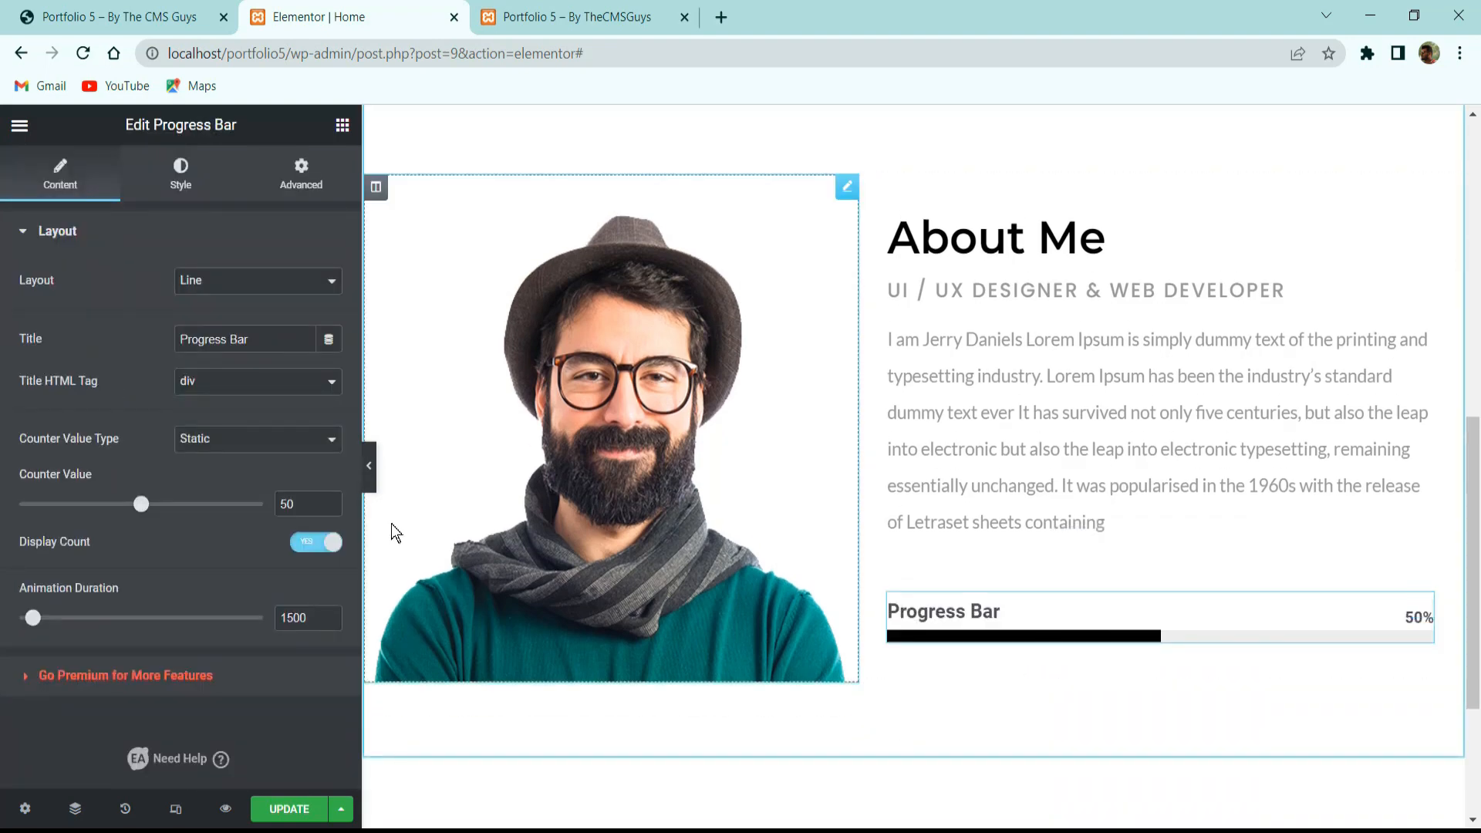
pyautogui.click(193, 281)
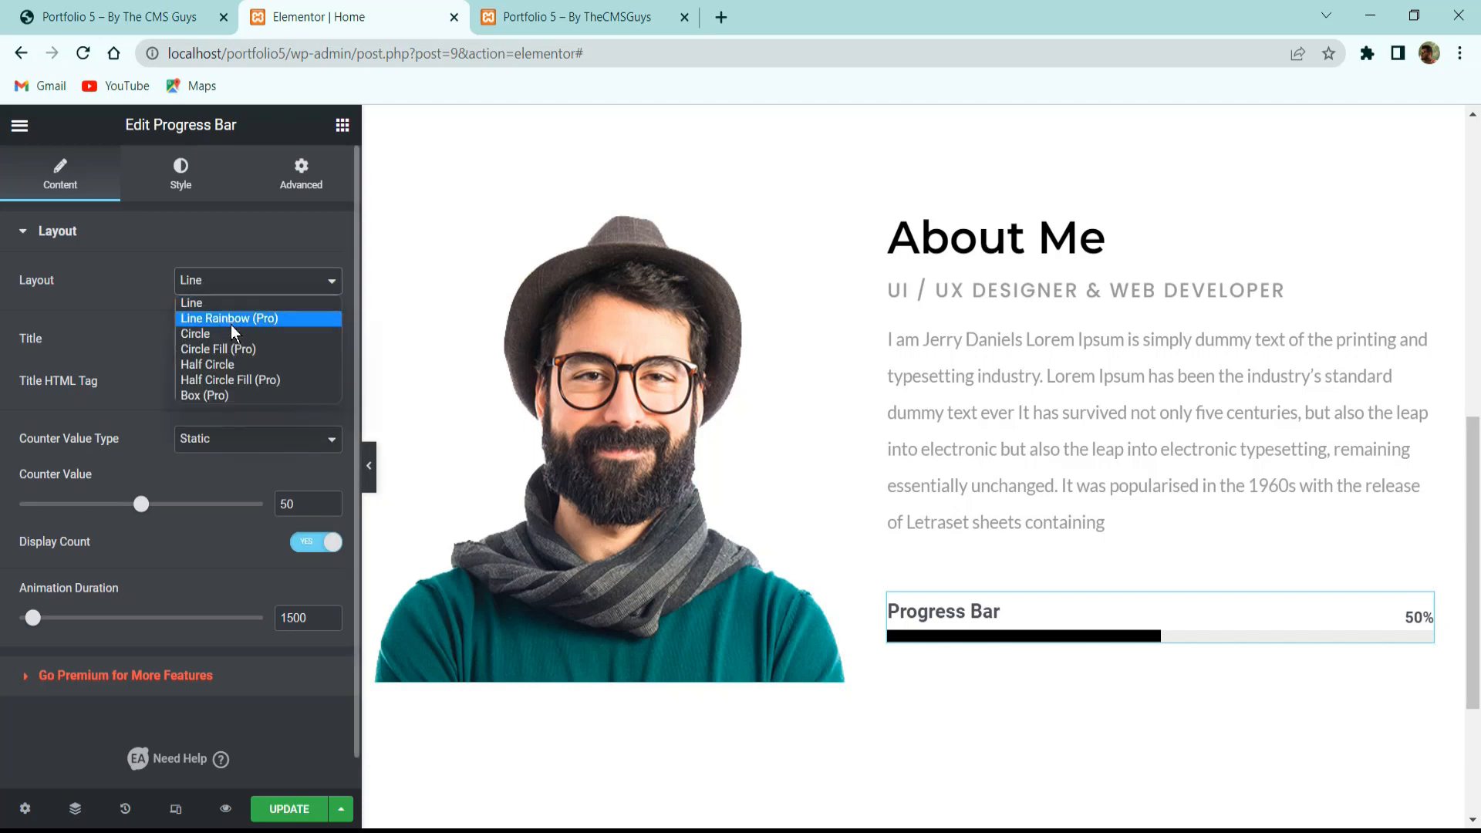
pyautogui.click(233, 335)
pyautogui.click(223, 282)
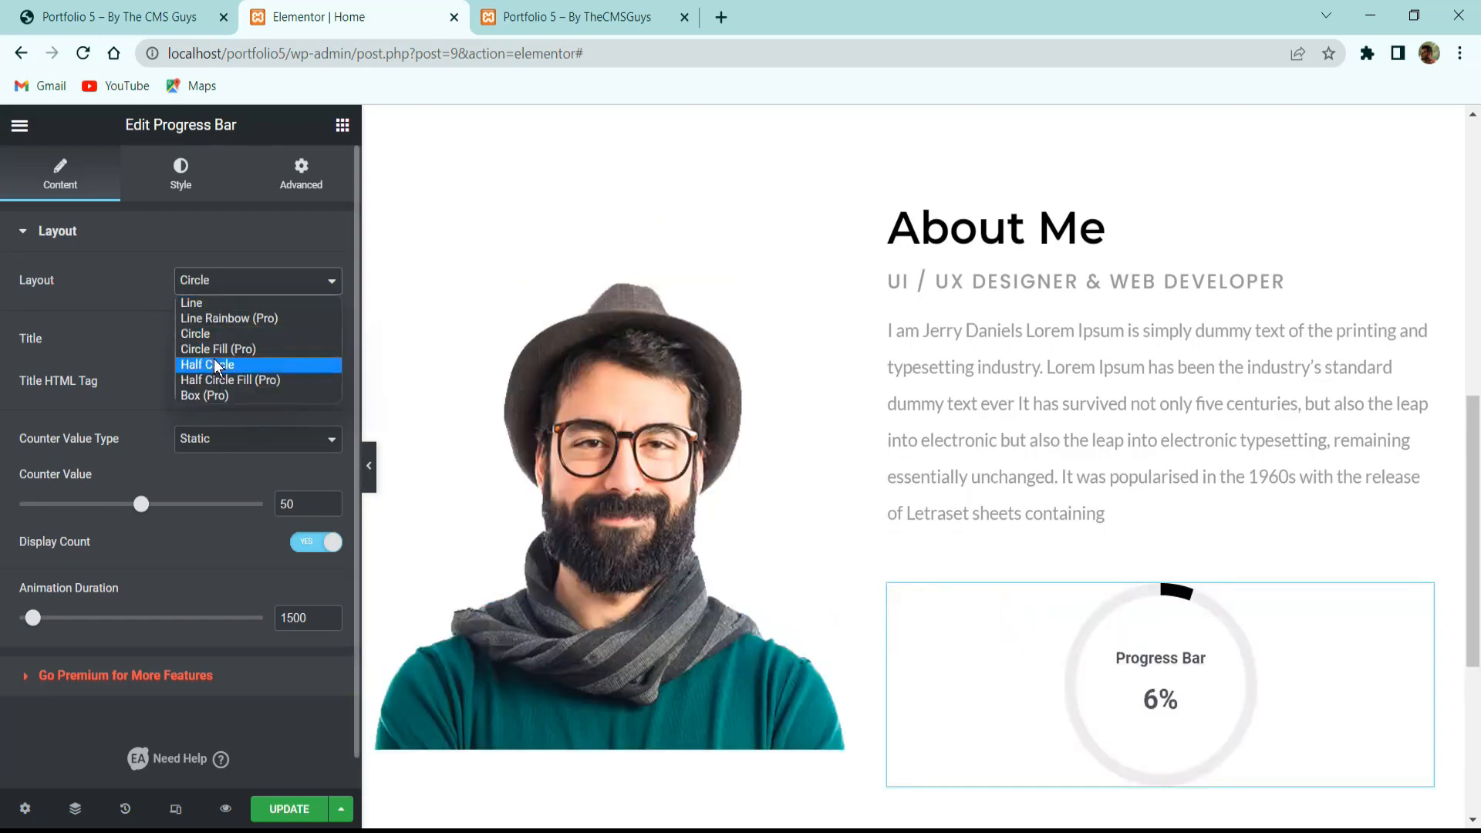
pyautogui.click(215, 363)
pyautogui.click(203, 283)
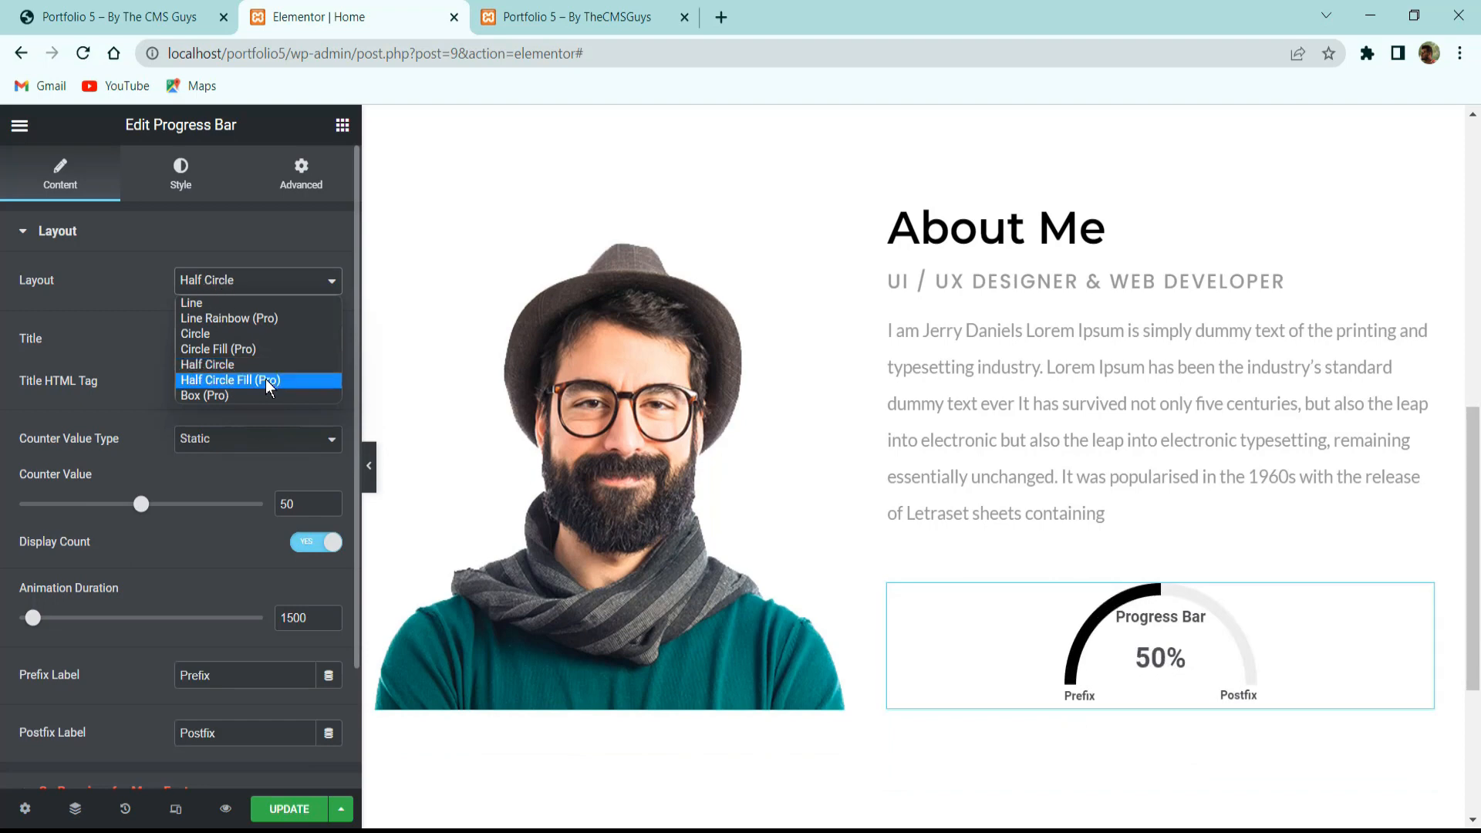
pyautogui.click(248, 317)
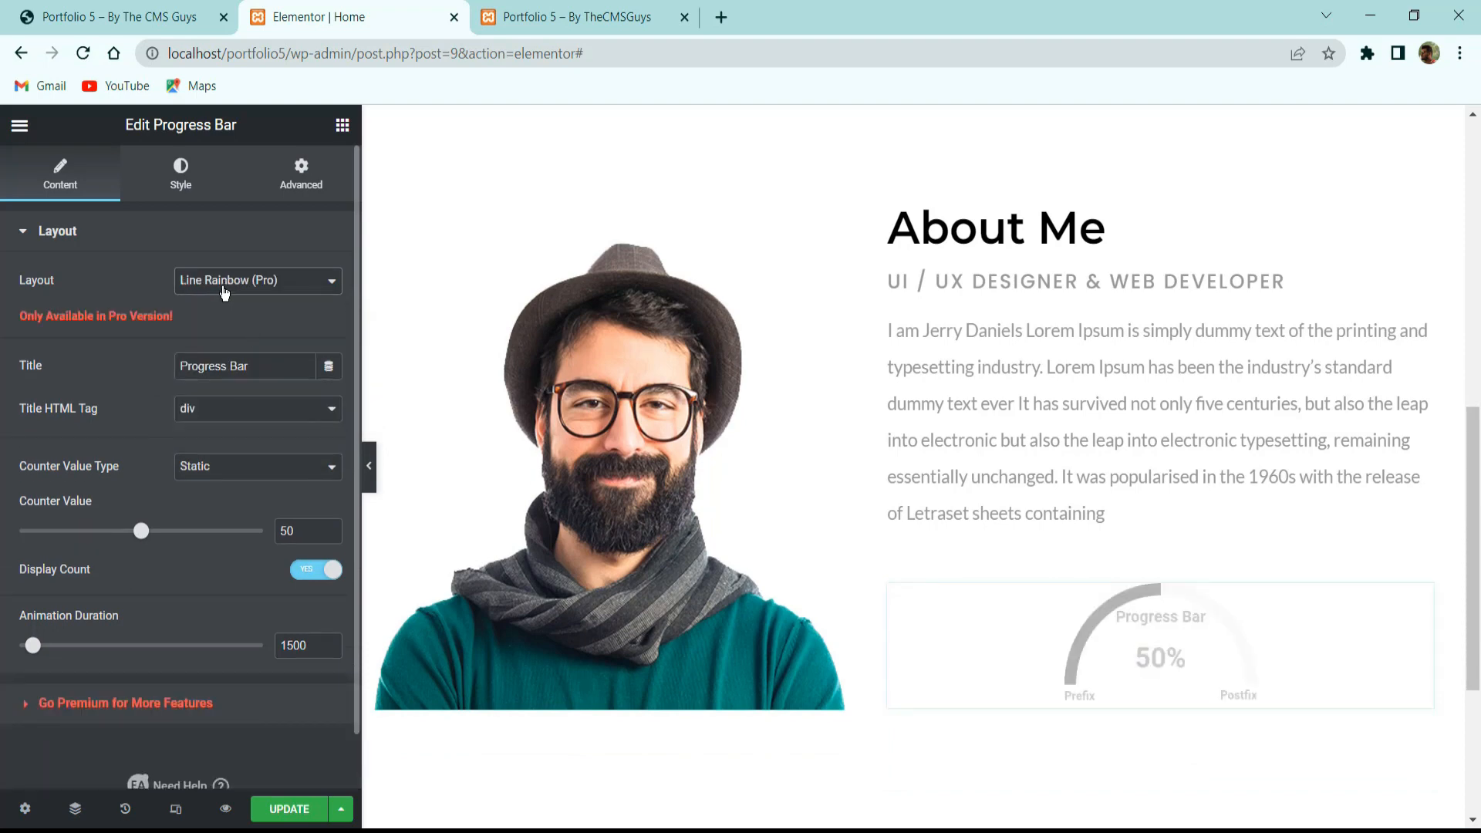
pyautogui.click(226, 286)
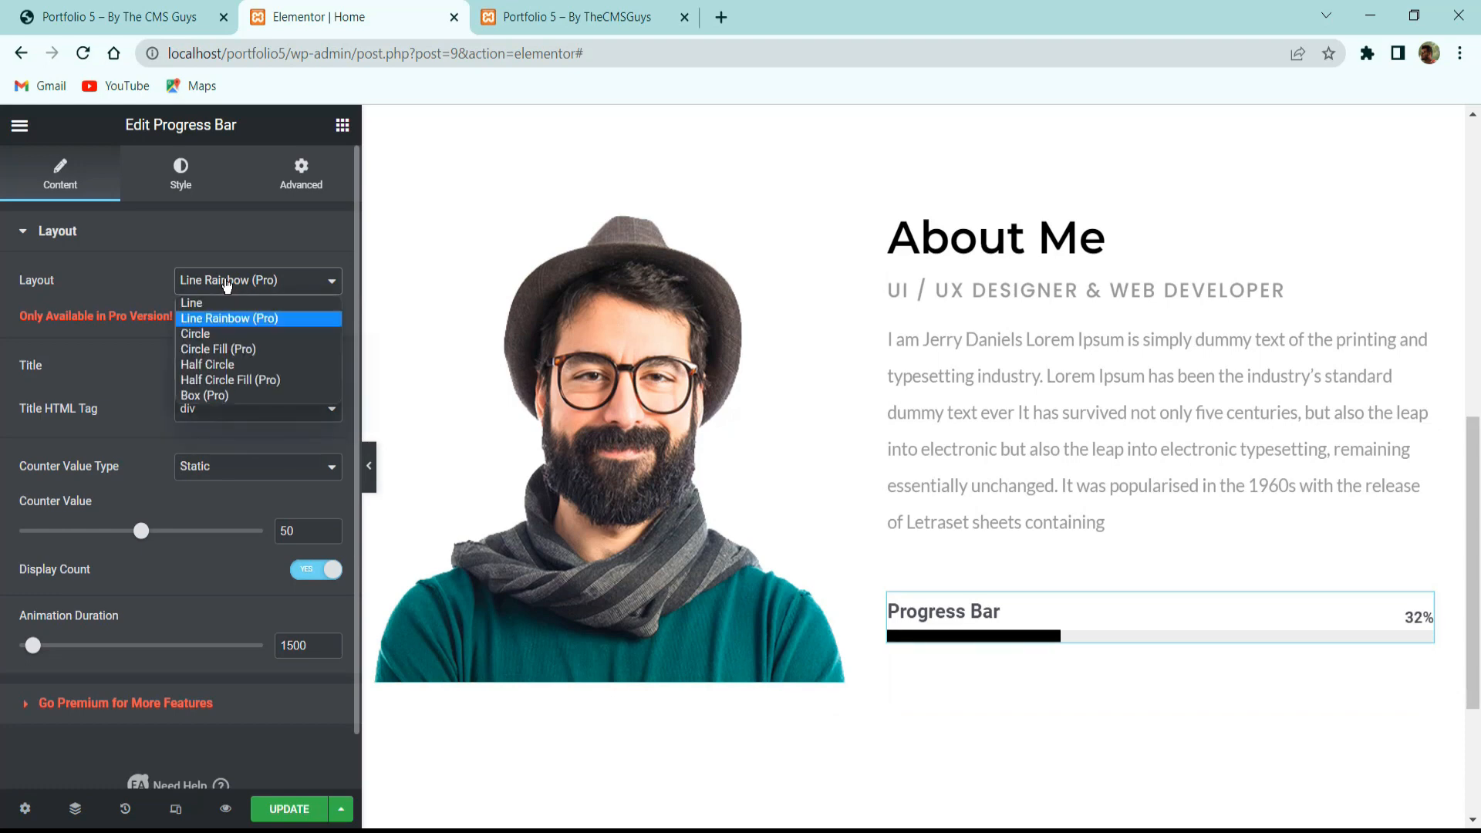
pyautogui.click(232, 302)
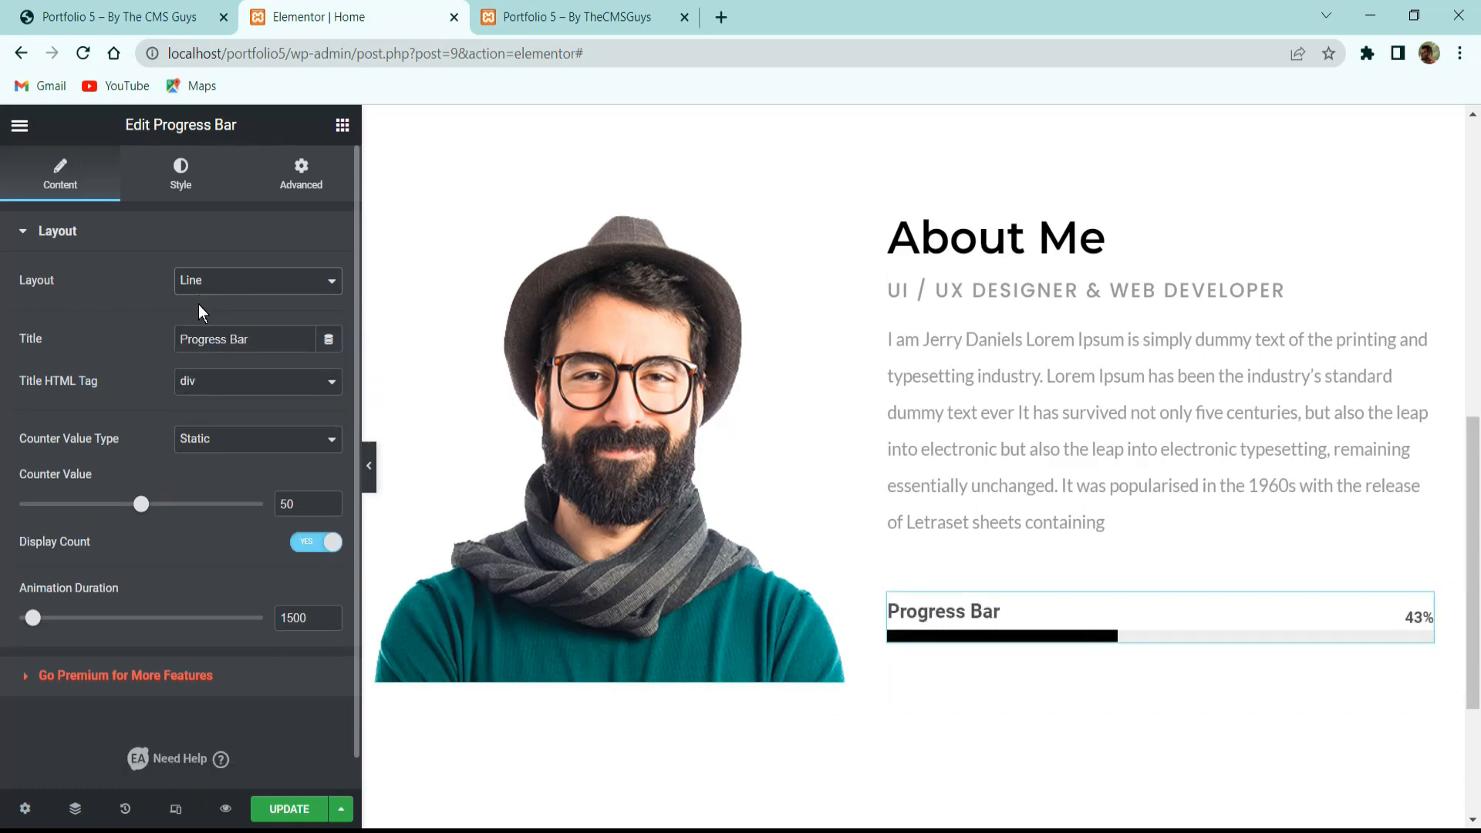
# Copy WORDPRESS from the live site and make it the progress bar's title.
pyautogui.moveTo(255, 339); pyautogui.dragTo(40, 335)
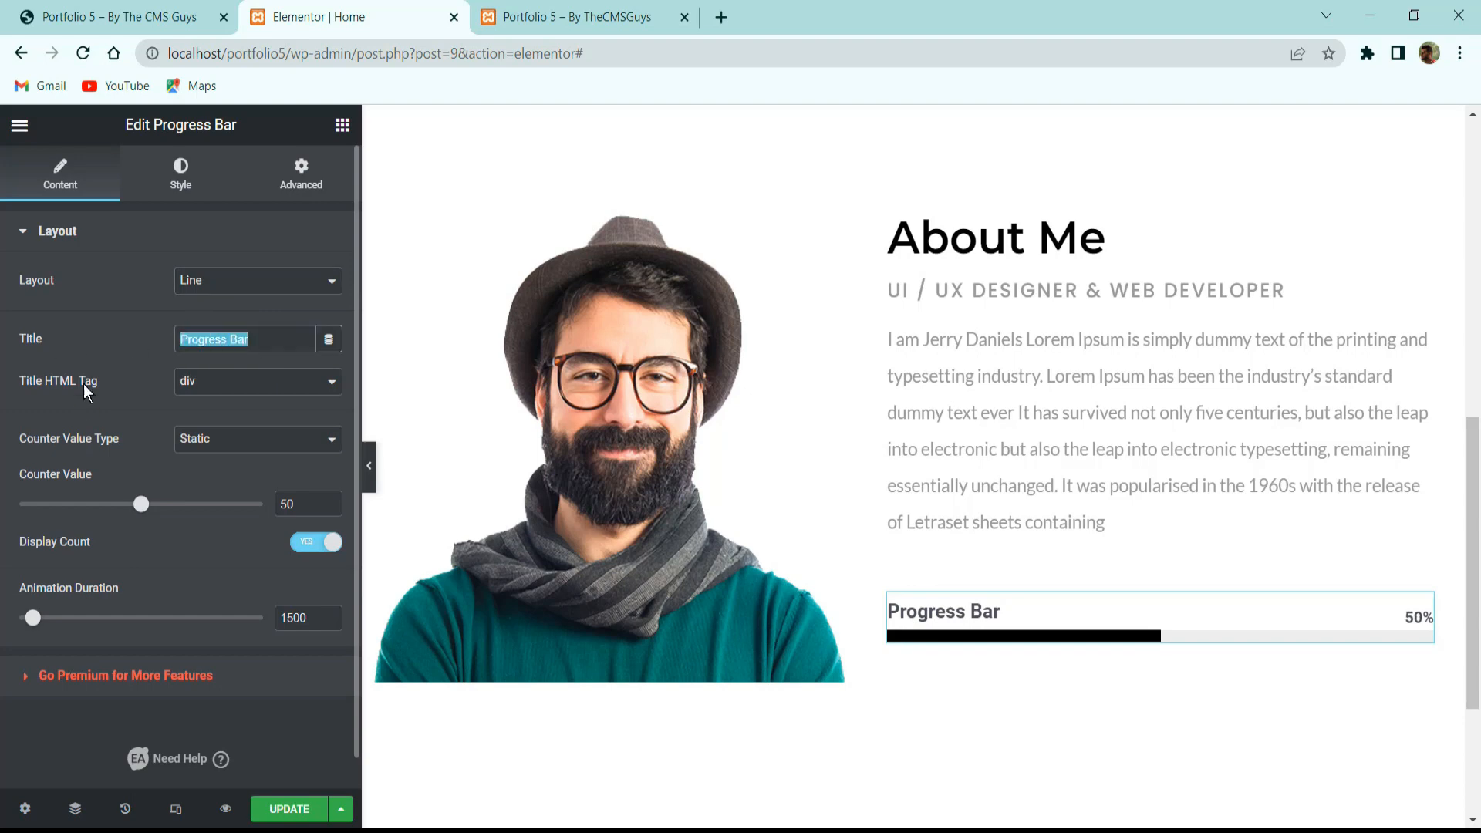
pyautogui.click(93, 11)
pyautogui.doubleClick(785, 359)
pyautogui.hotkey('ctrl', 'c')
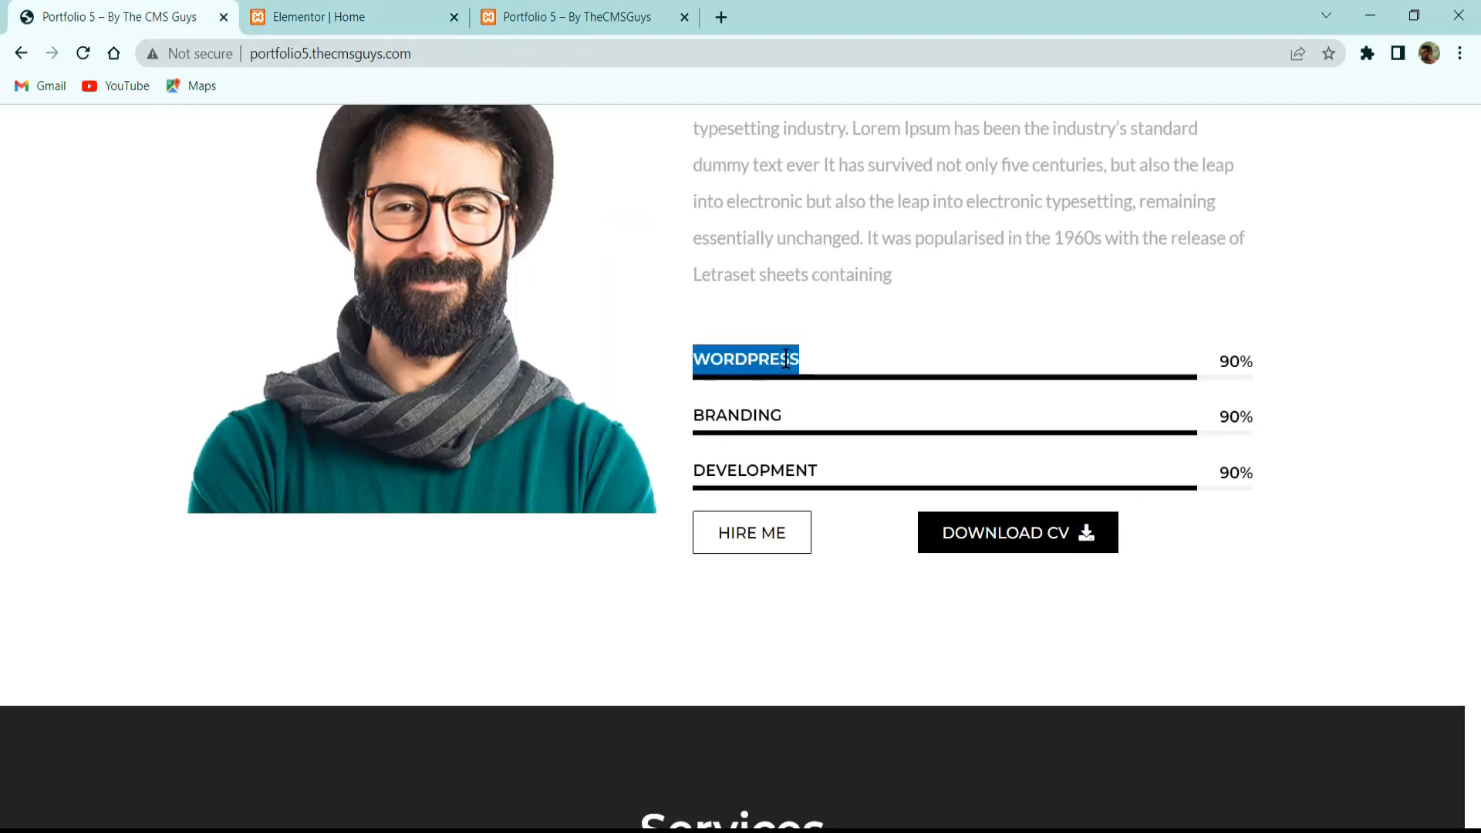
pyautogui.click(378, 18)
pyautogui.click(238, 345)
pyautogui.hotkey('ctrl', 'a')
pyautogui.hotkey('ctrl', 'v')
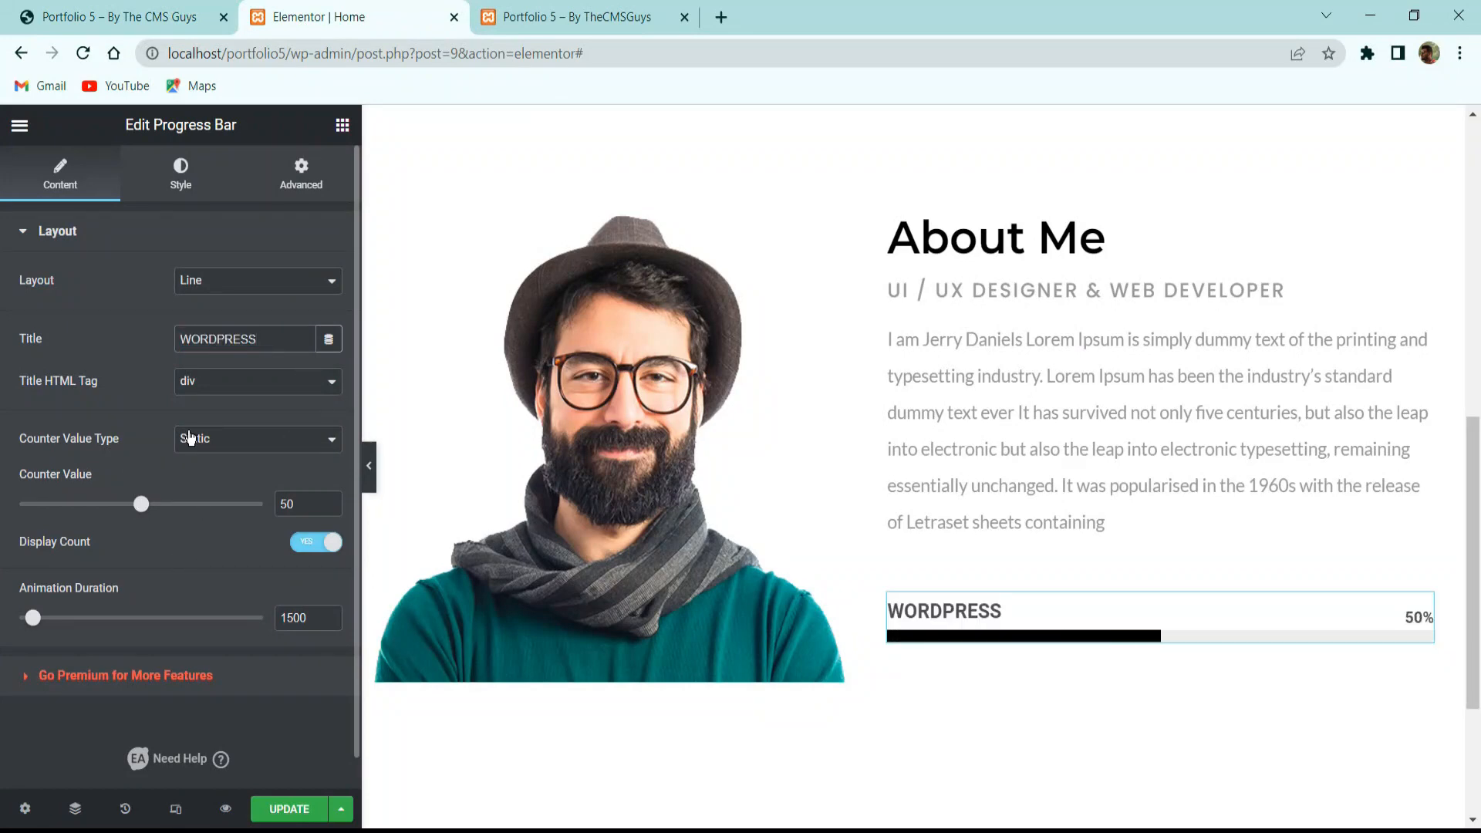
# Give the WORDPRESS bar a static counter value of 90 with a 2000 ms animation.
pyautogui.click(221, 440)
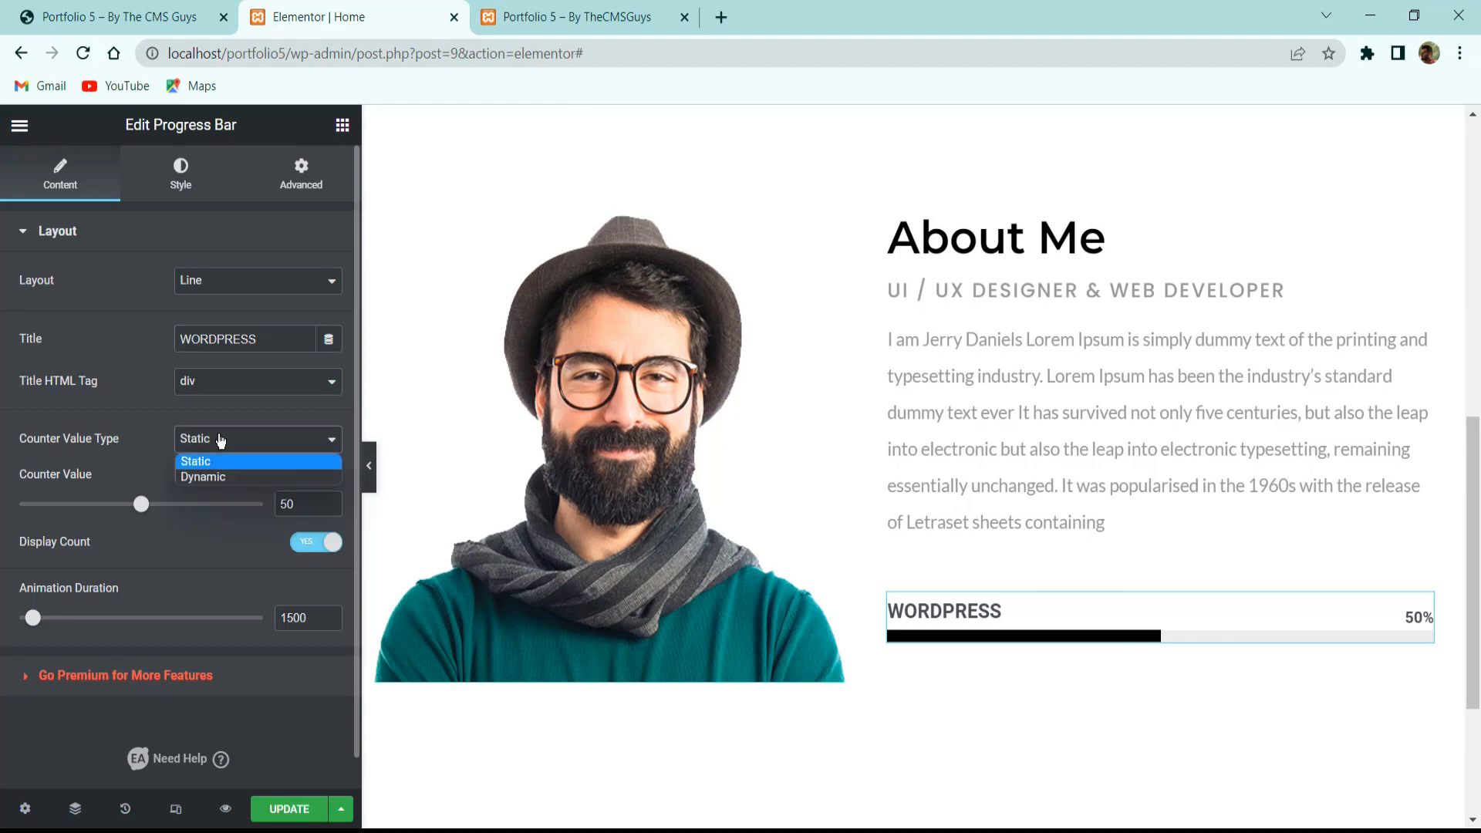
pyautogui.click(227, 477)
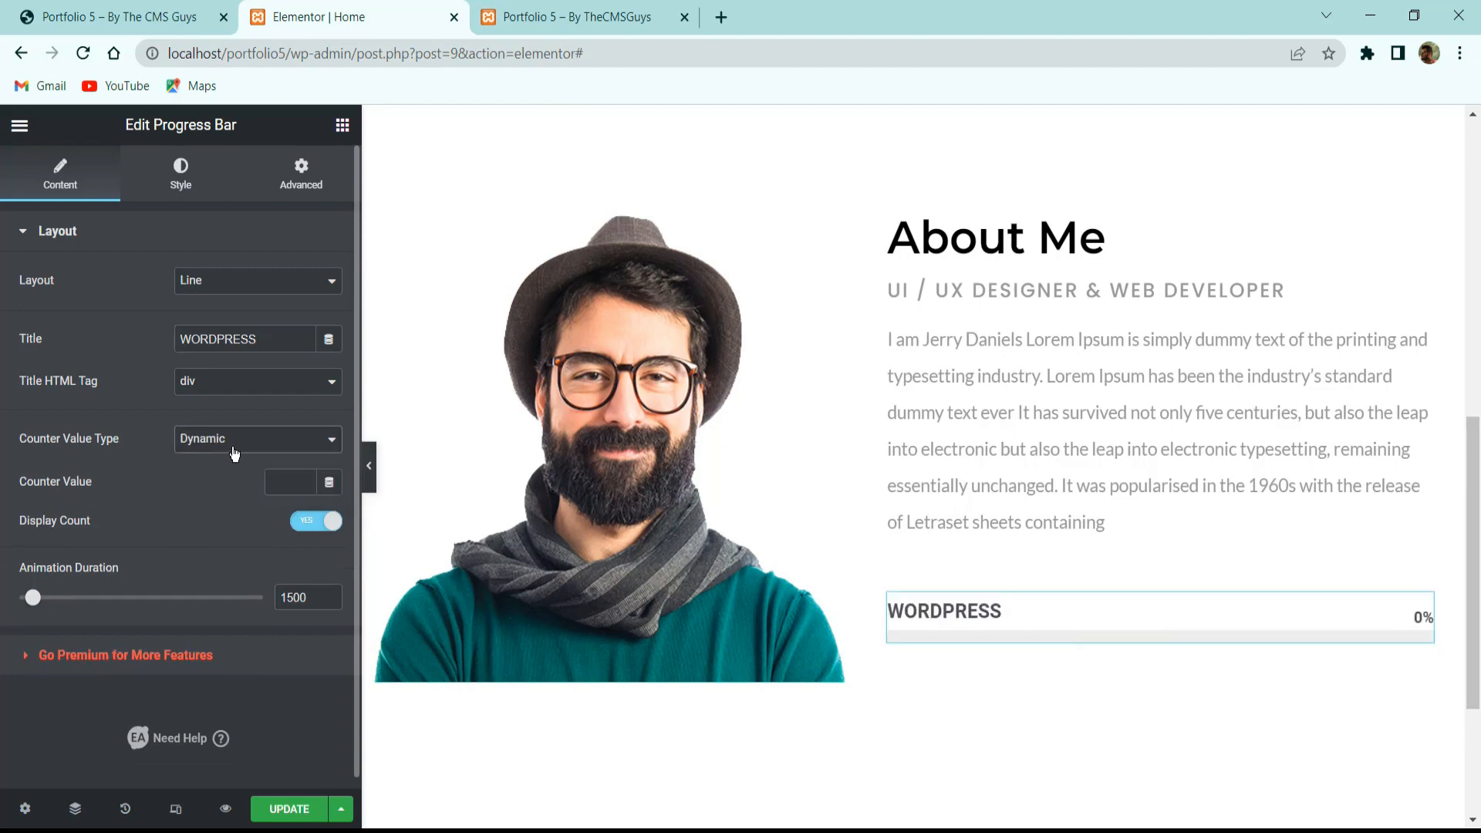
pyautogui.click(278, 451)
pyautogui.click(202, 469)
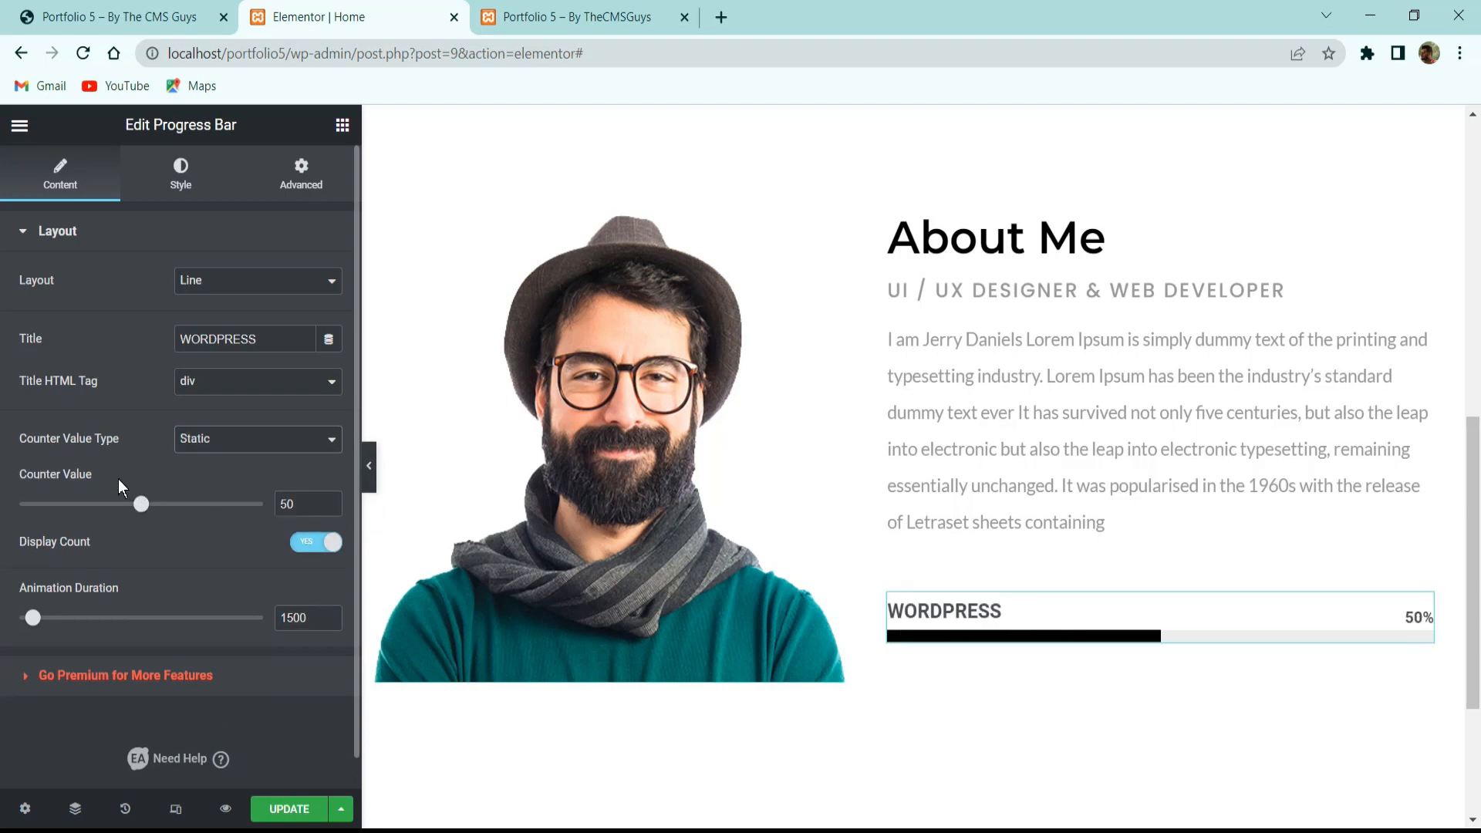
pyautogui.moveTo(297, 504); pyautogui.dragTo(142, 577)
pyautogui.write('90')
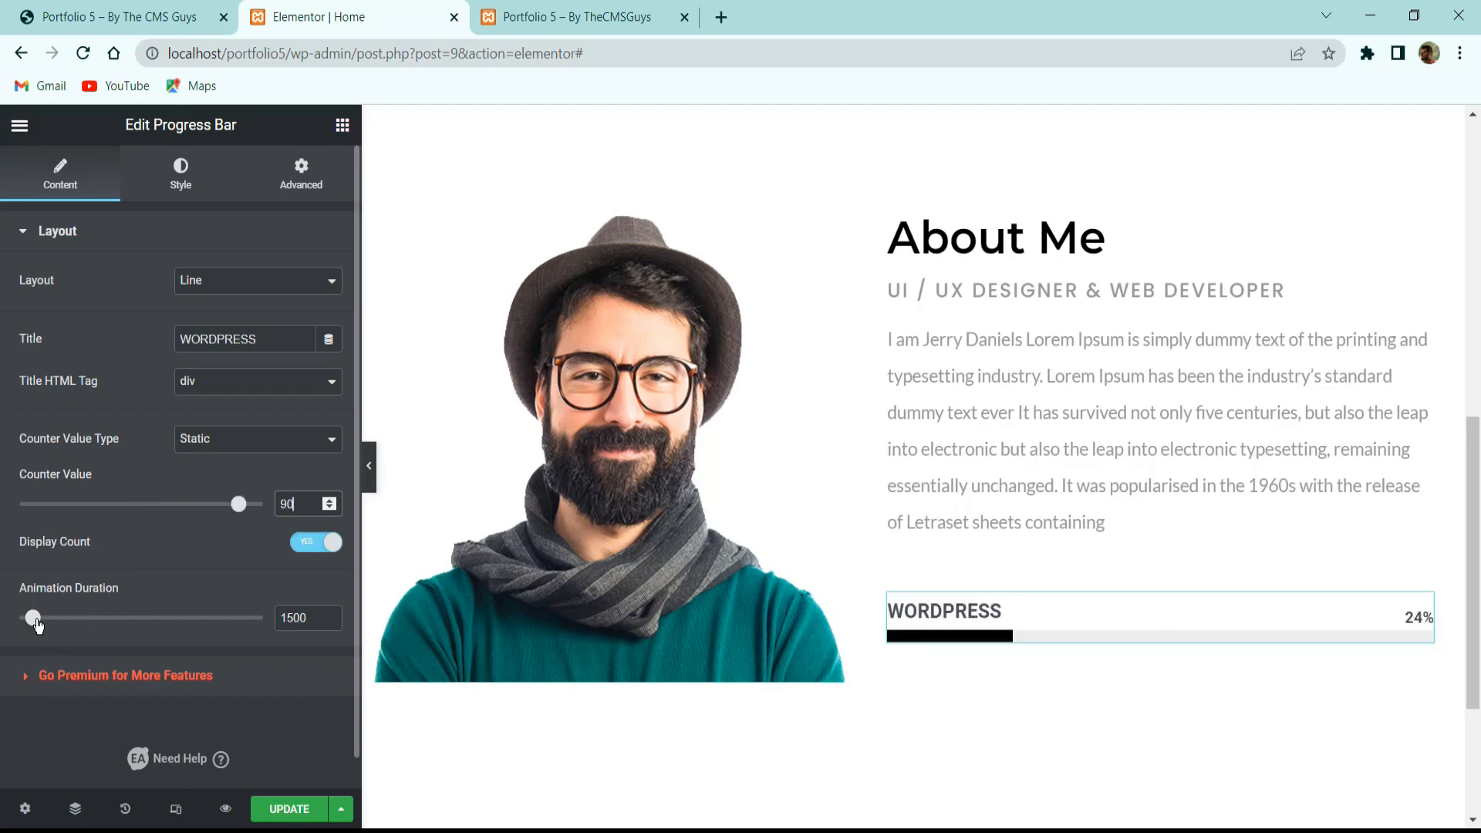
pyautogui.moveTo(36, 622); pyautogui.dragTo(263, 621)
pyautogui.moveTo(263, 619); pyautogui.dragTo(47, 621)
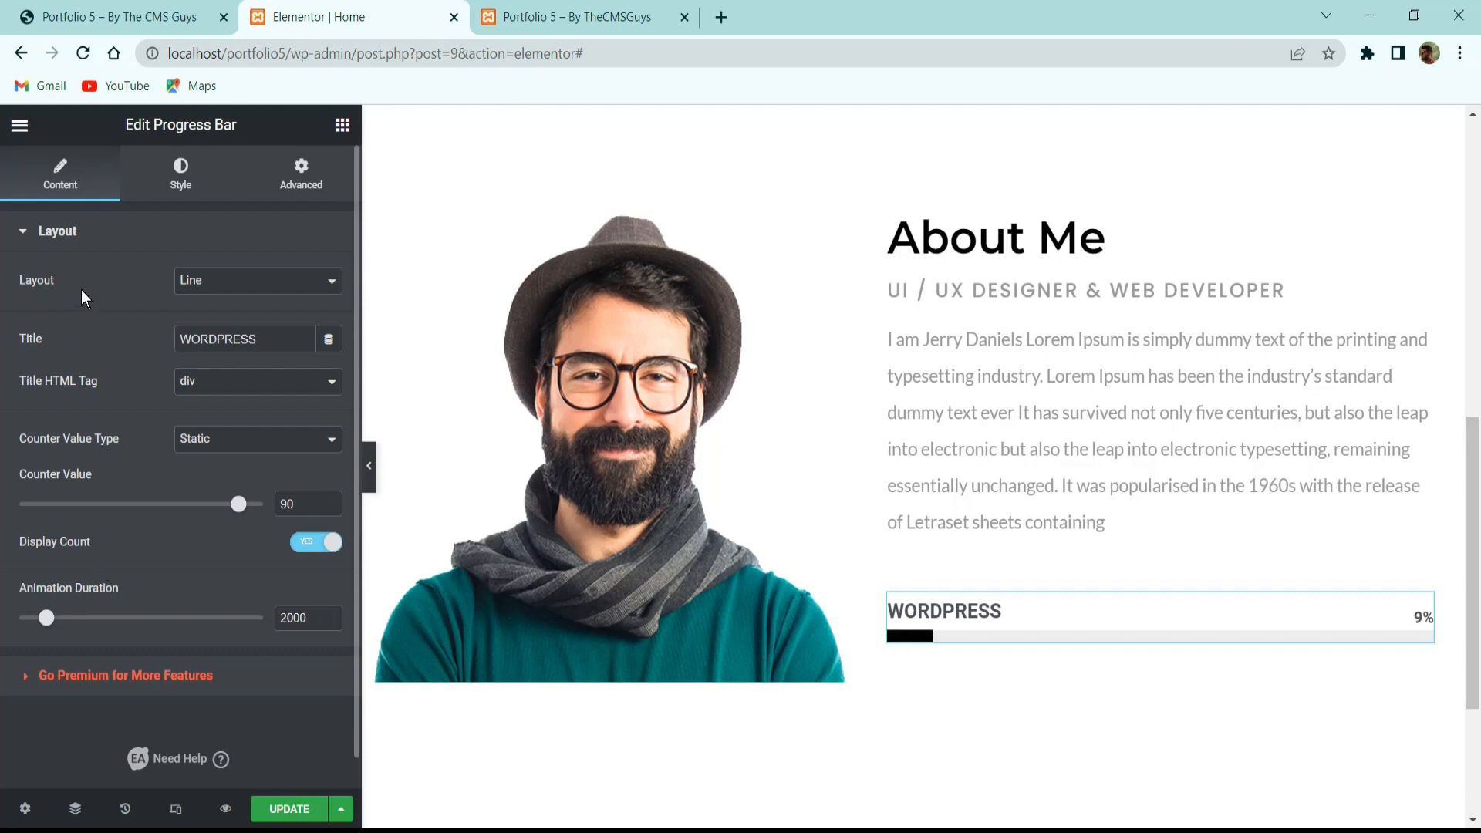
pyautogui.click(185, 176)
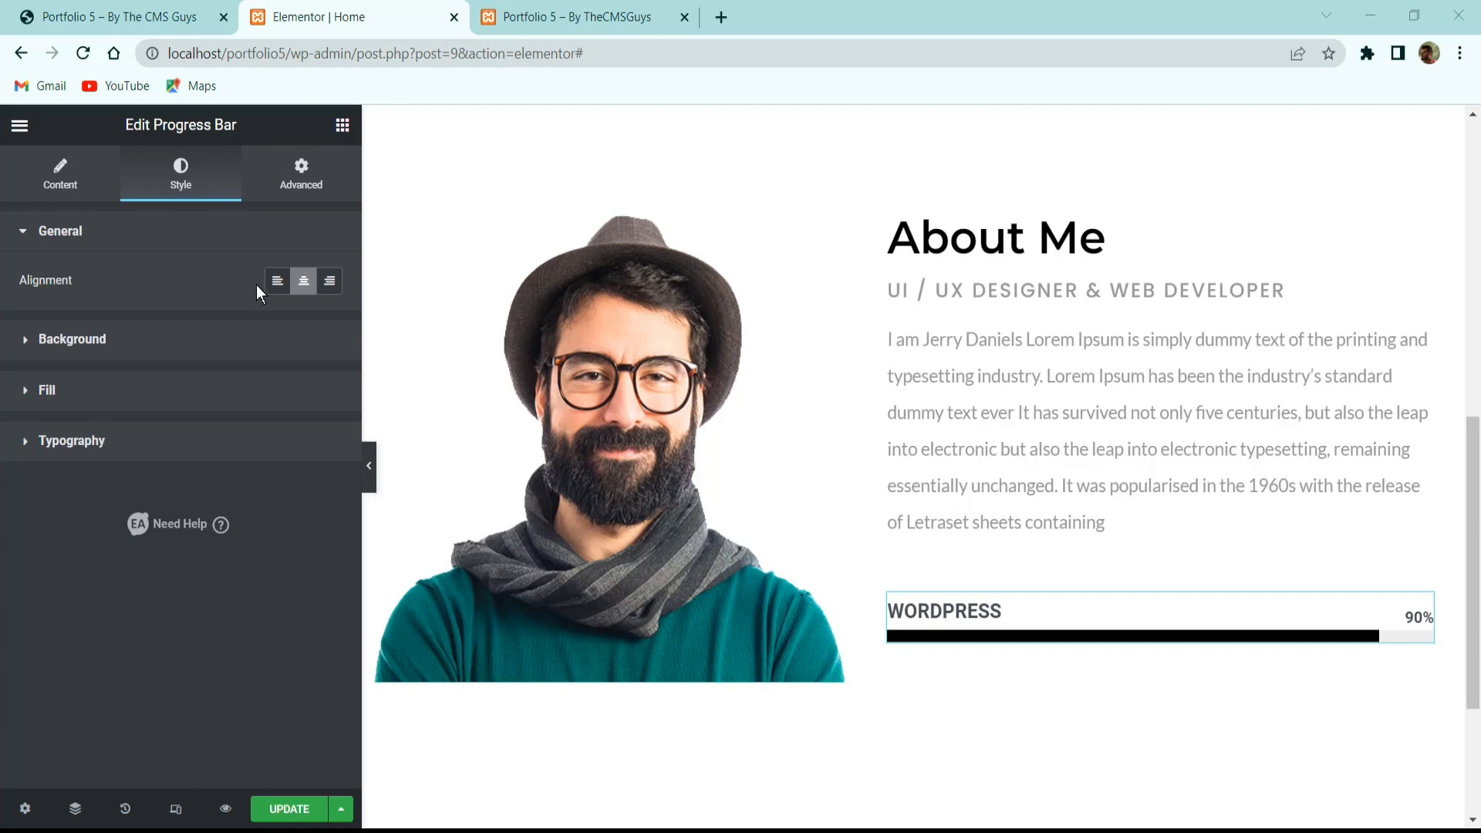
# Left-align the bar and give its background track height 5 and colour #f2f2f2.
pyautogui.click(278, 280)
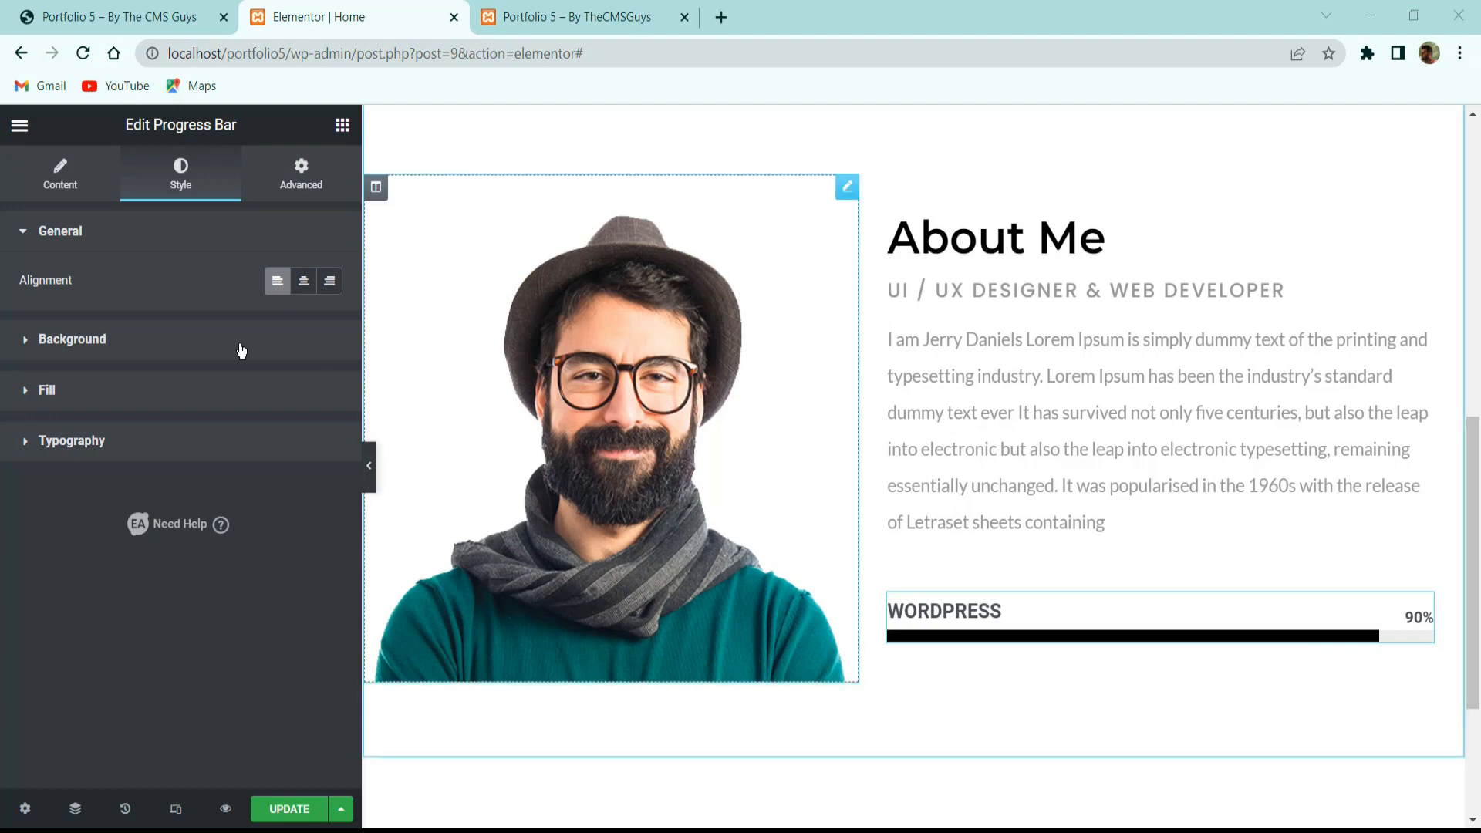
pyautogui.click(74, 337)
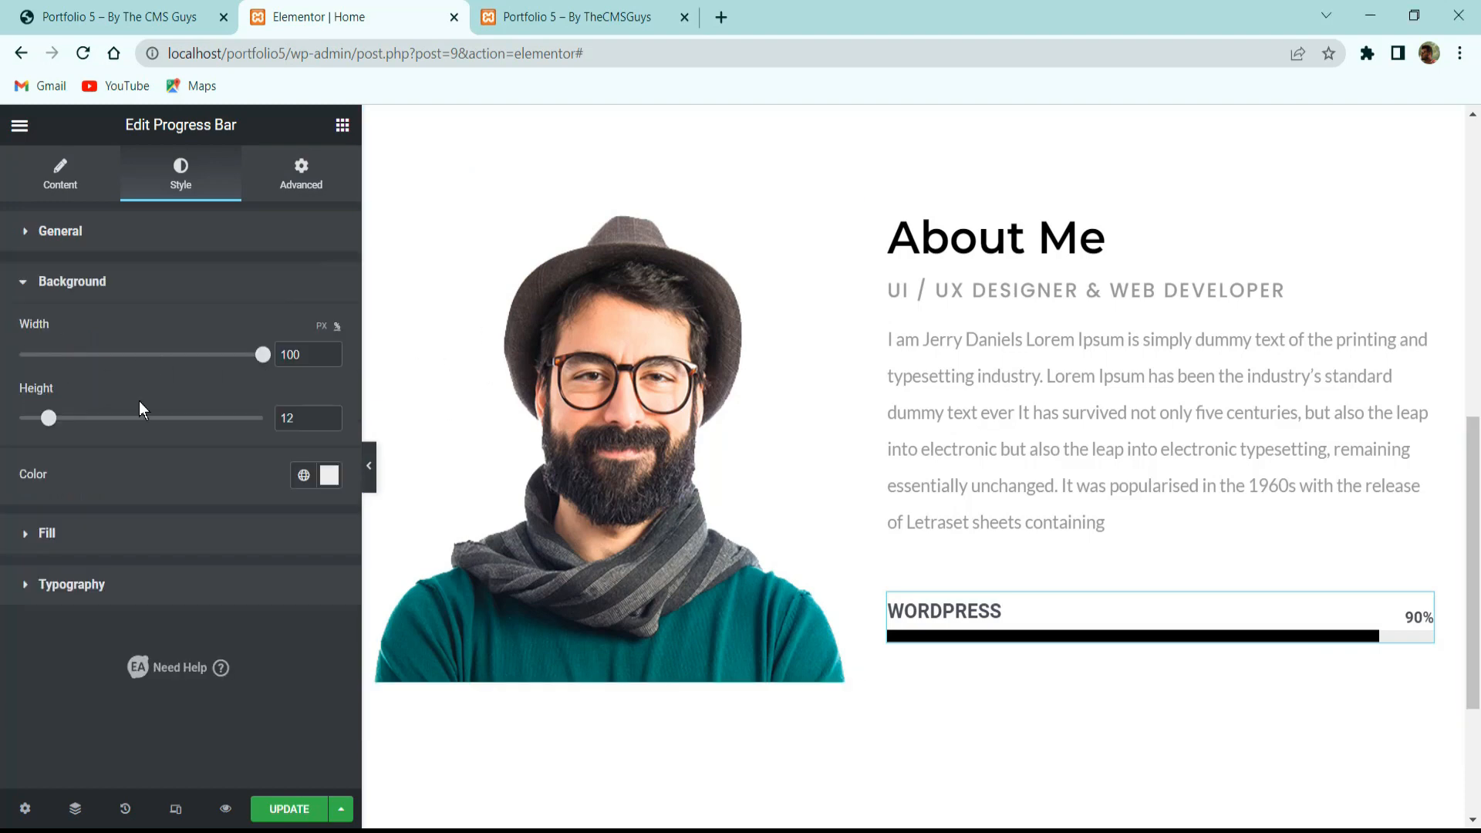
pyautogui.moveTo(49, 418)
pyautogui.mouseDown()
pyautogui.moveTo(219, 418)
pyautogui.moveTo(42, 416)
pyautogui.mouseUp()
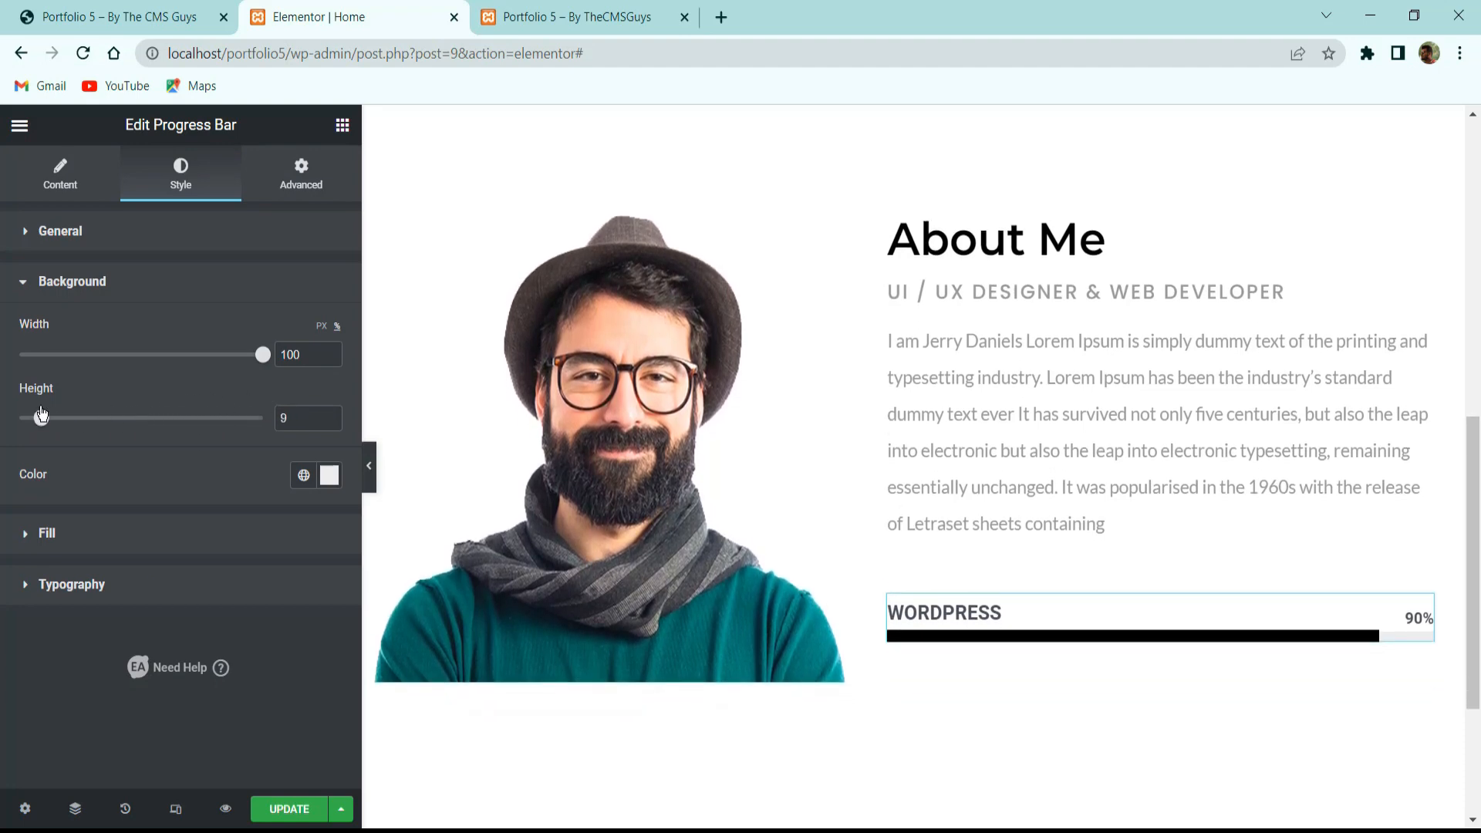
pyautogui.moveTo(301, 420); pyautogui.dragTo(142, 437)
pyautogui.write('5')
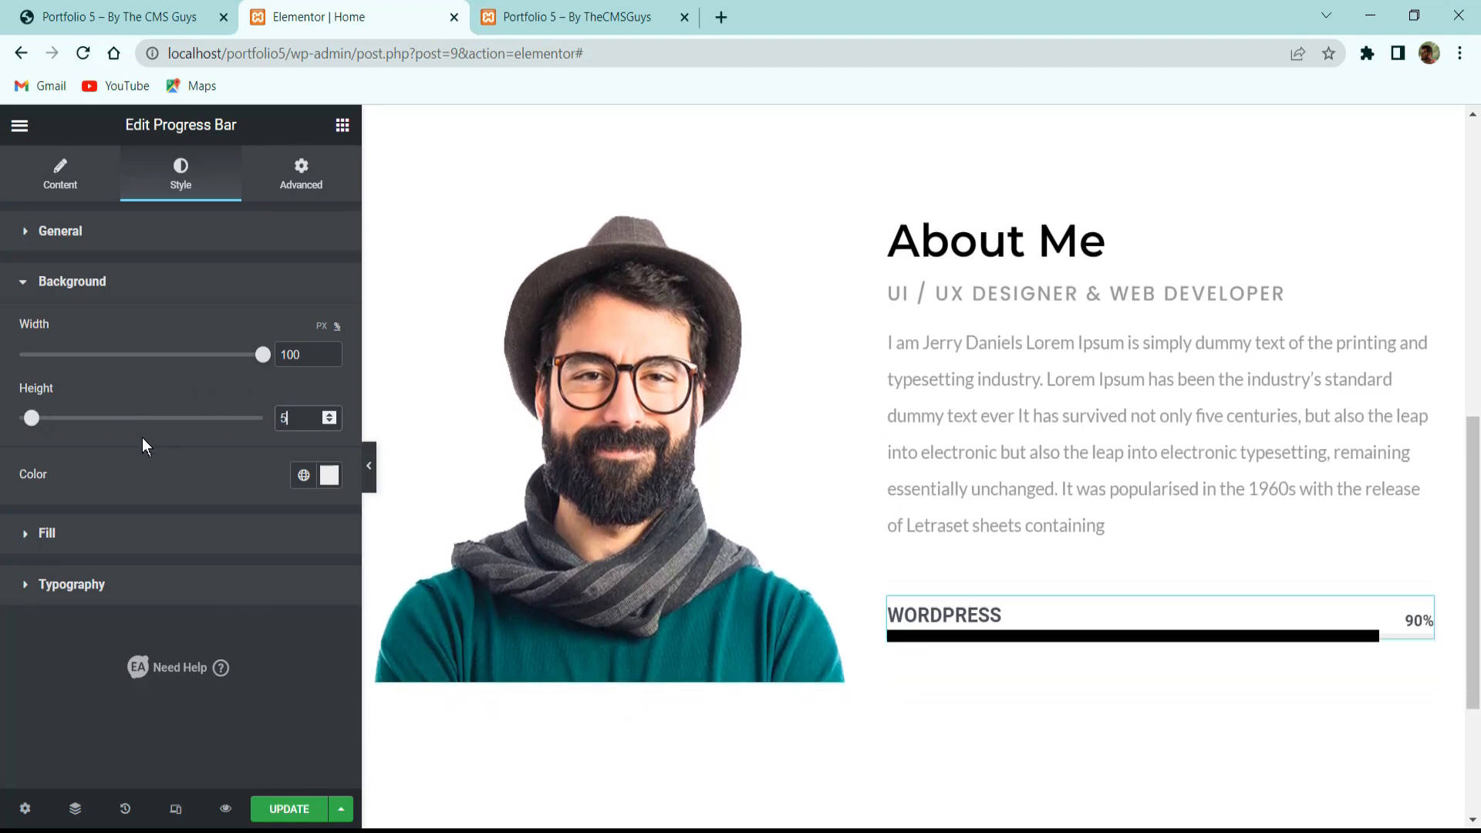
pyautogui.click(332, 477)
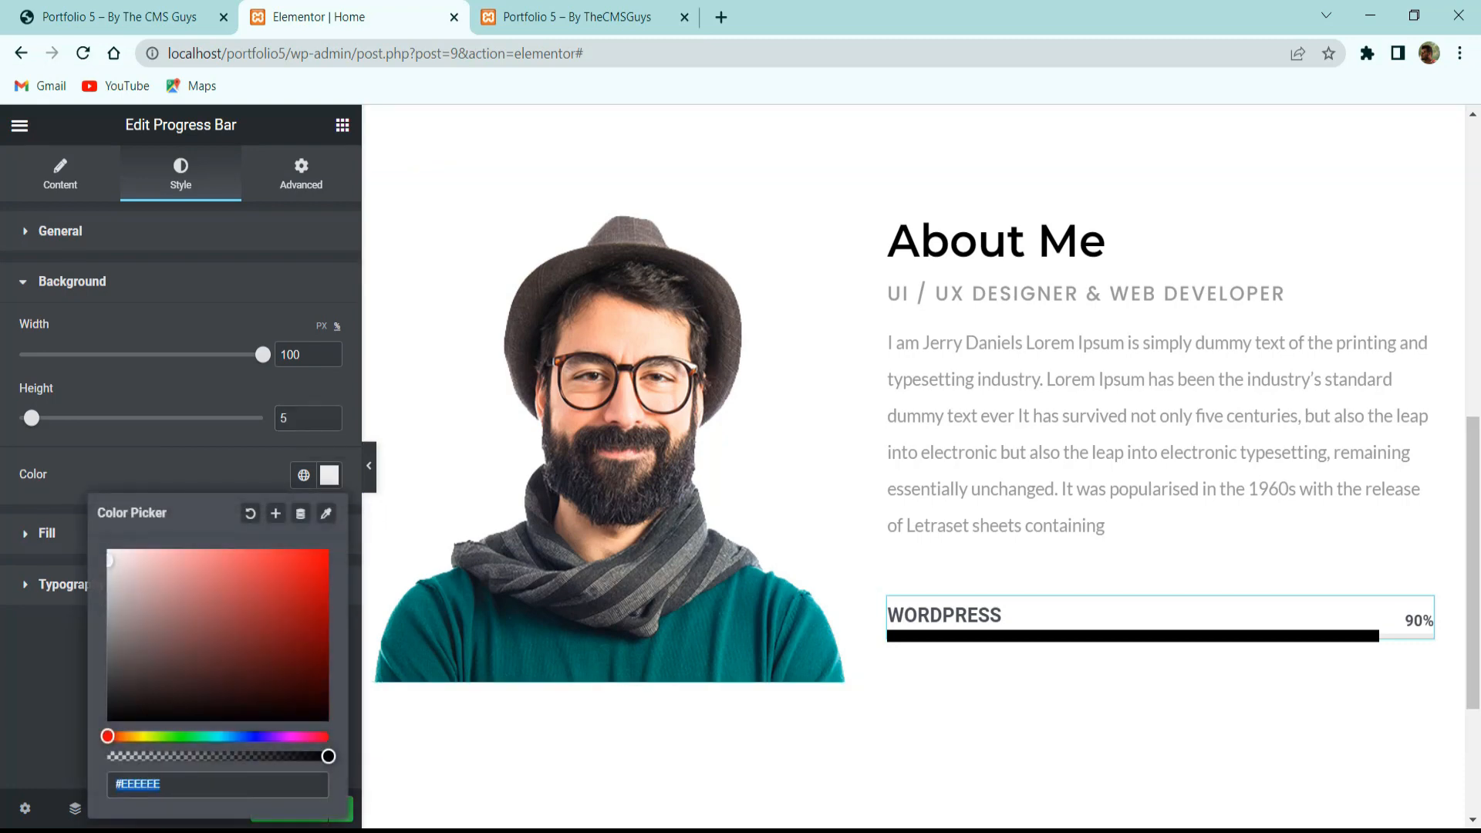
pyautogui.write('f2f2f2')
# Give the bar's fill height 5 and a classic solid black colour.
pyautogui.click(58, 545)
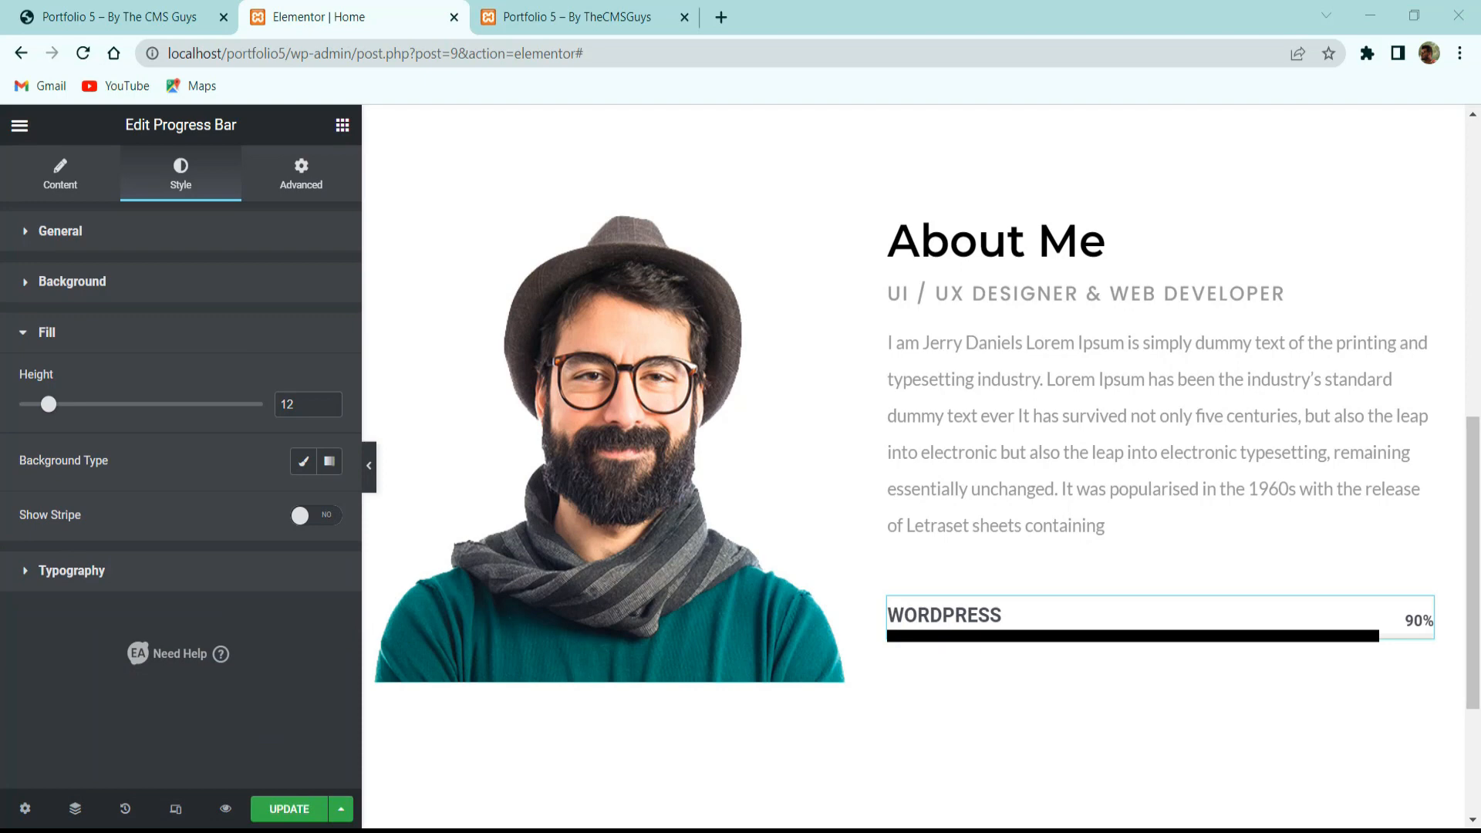
pyautogui.doubleClick(299, 394)
pyautogui.write('5')
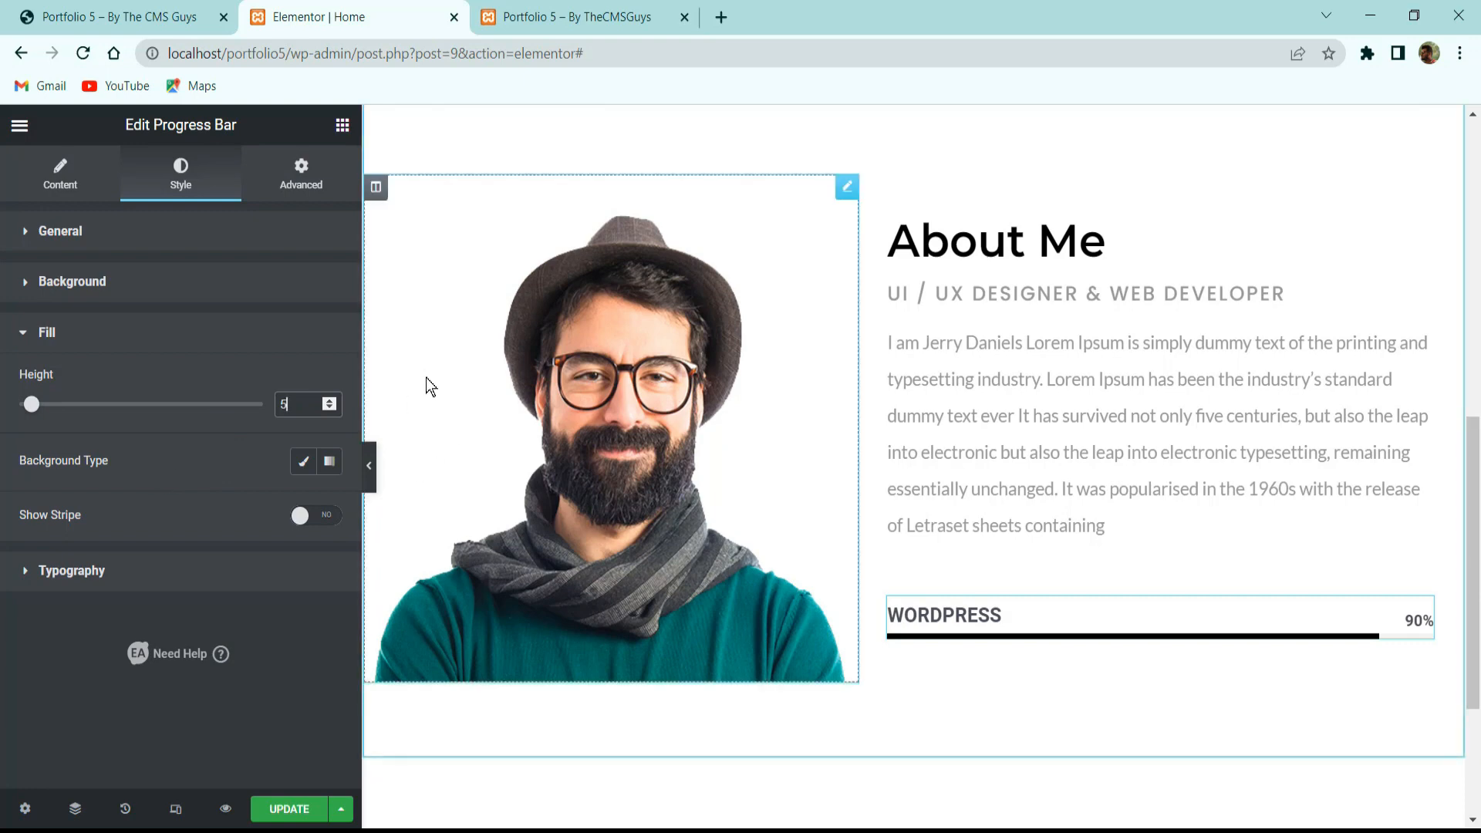
pyautogui.click(303, 461)
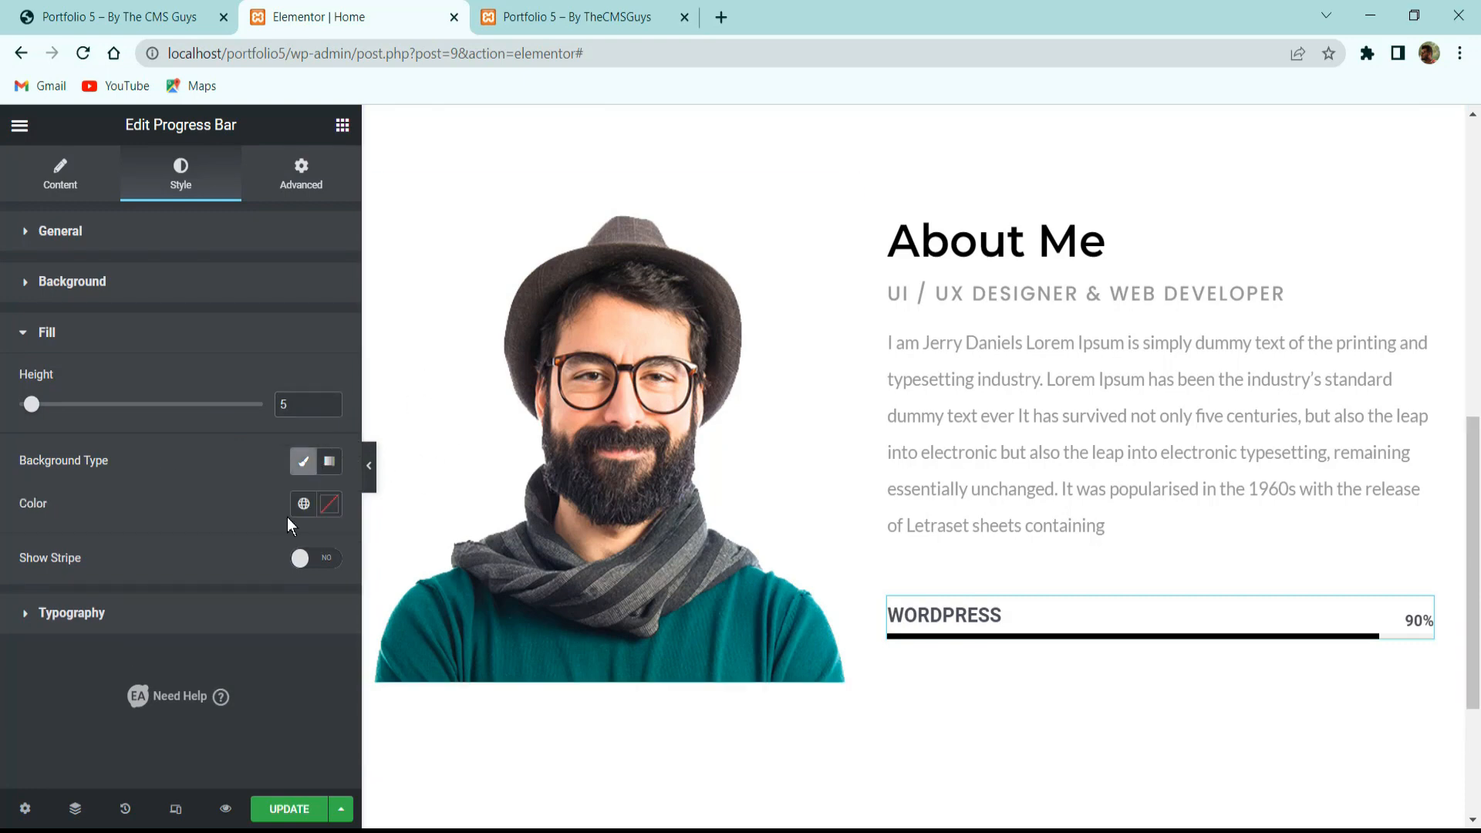
pyautogui.click(329, 504)
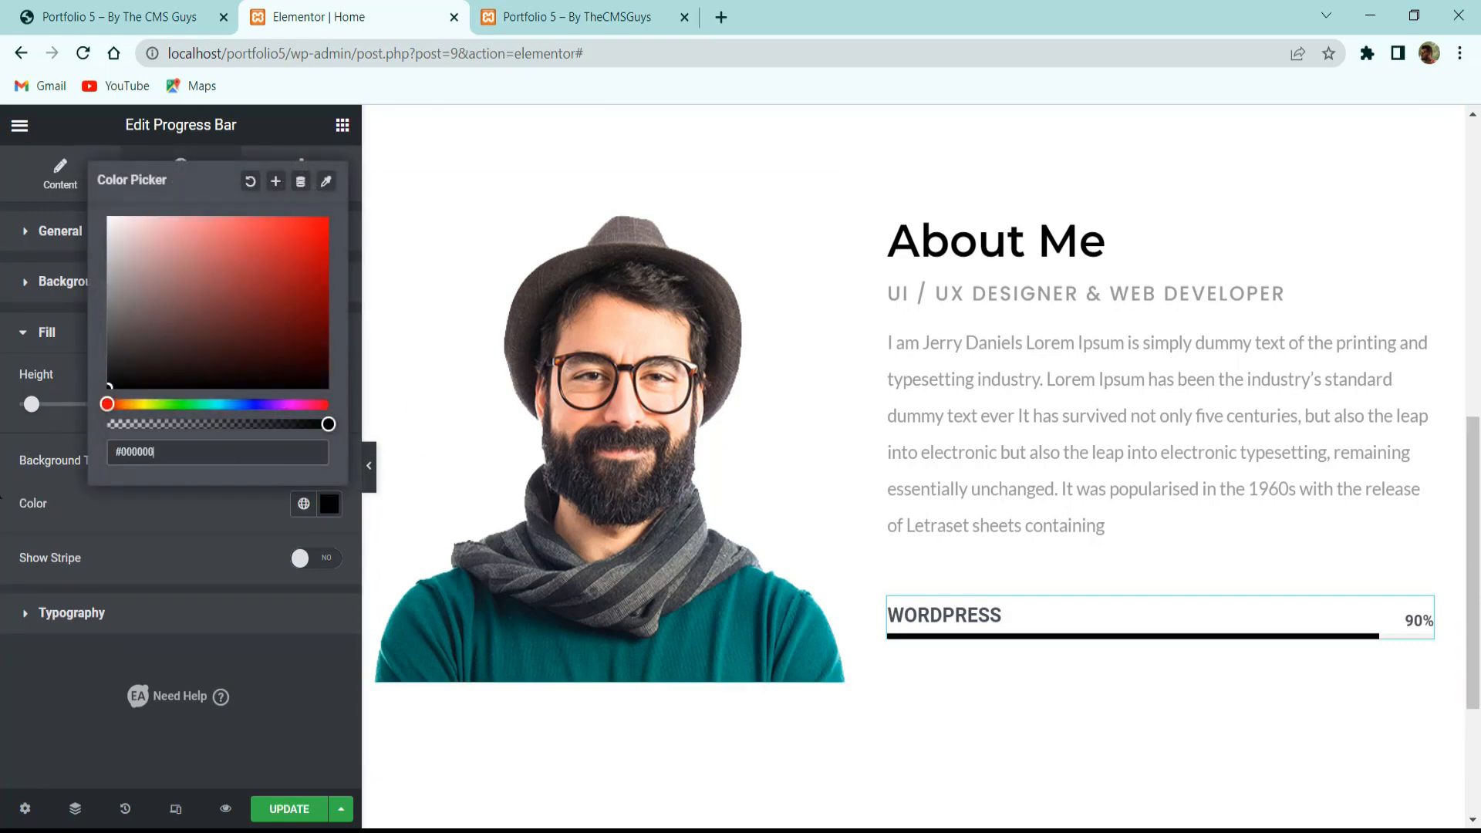
pyautogui.click(85, 613)
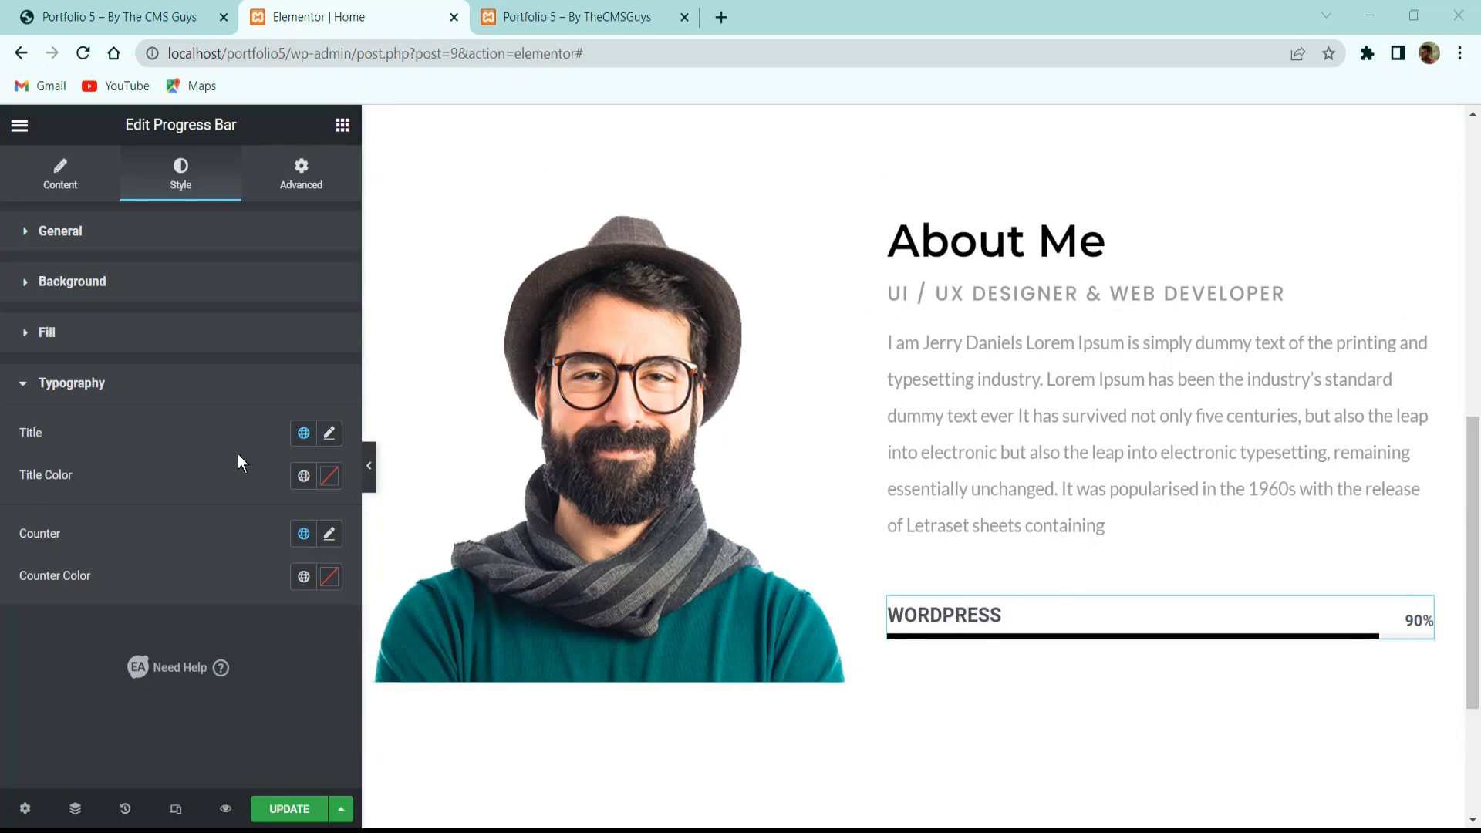
# Set the bar title in Montserrat, size 15, uppercase, and compare with the reference site.
pyautogui.click(329, 433)
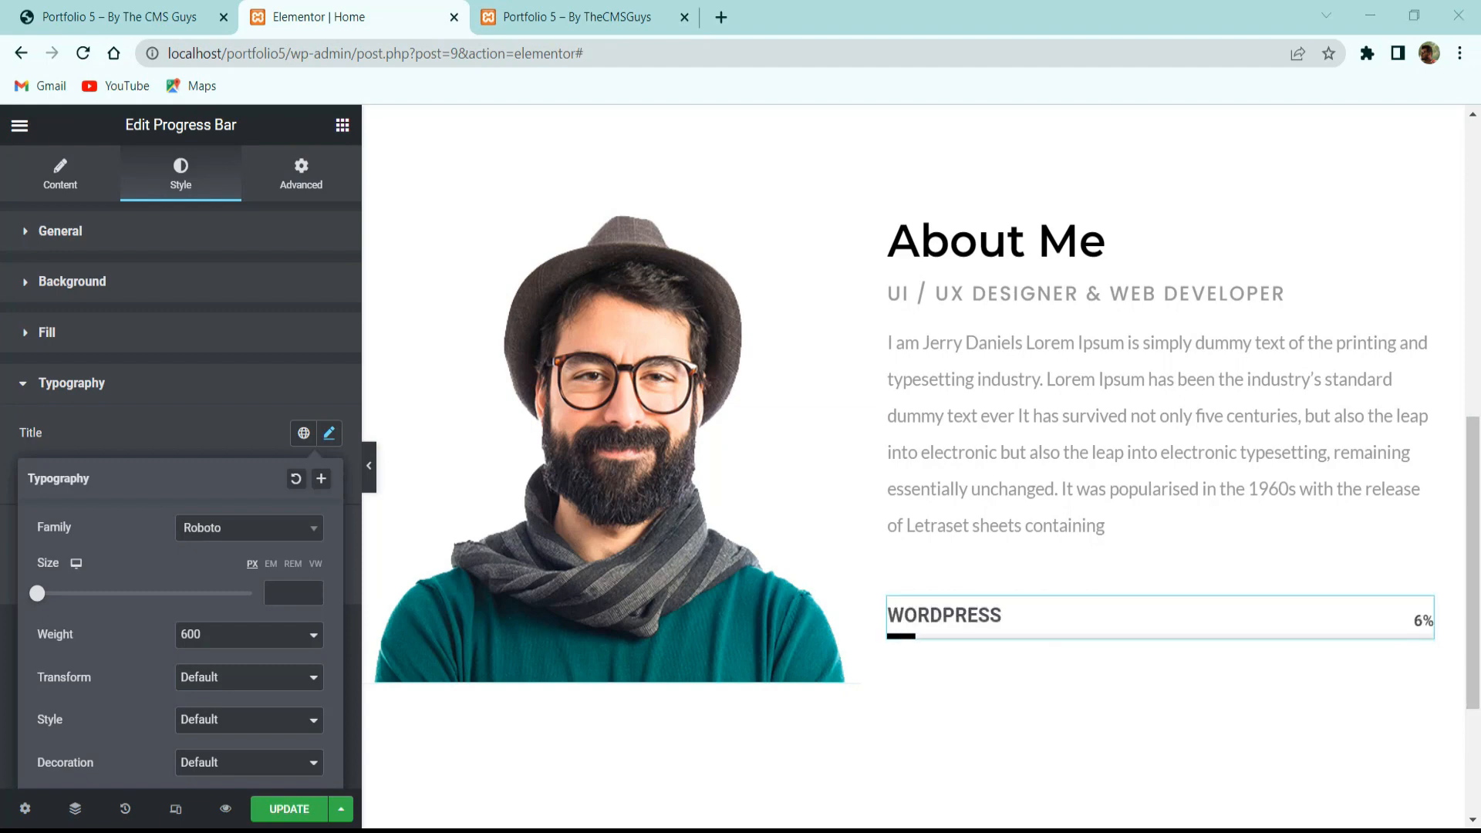
pyautogui.click(254, 531)
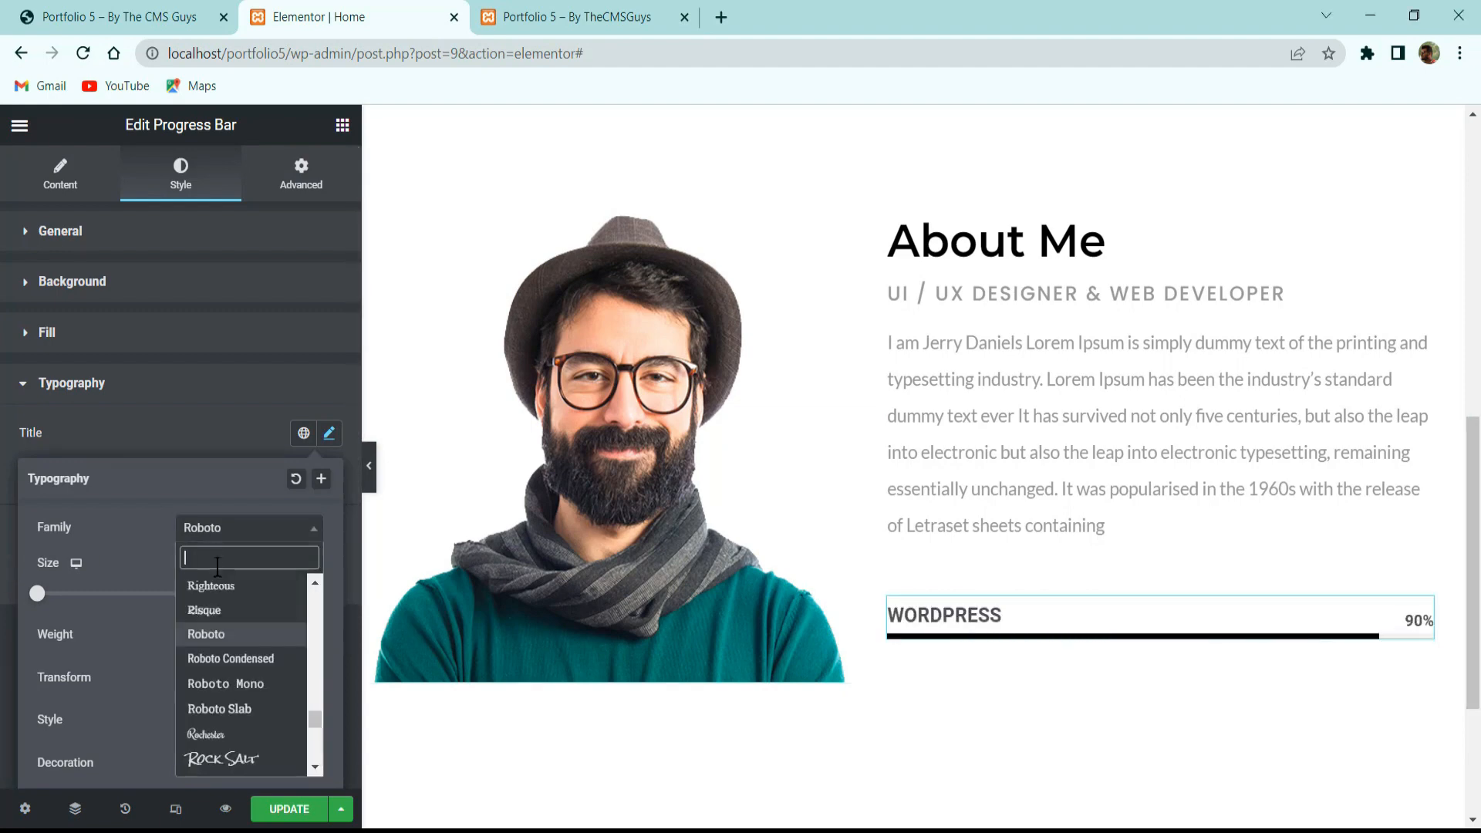
pyautogui.write('montse')
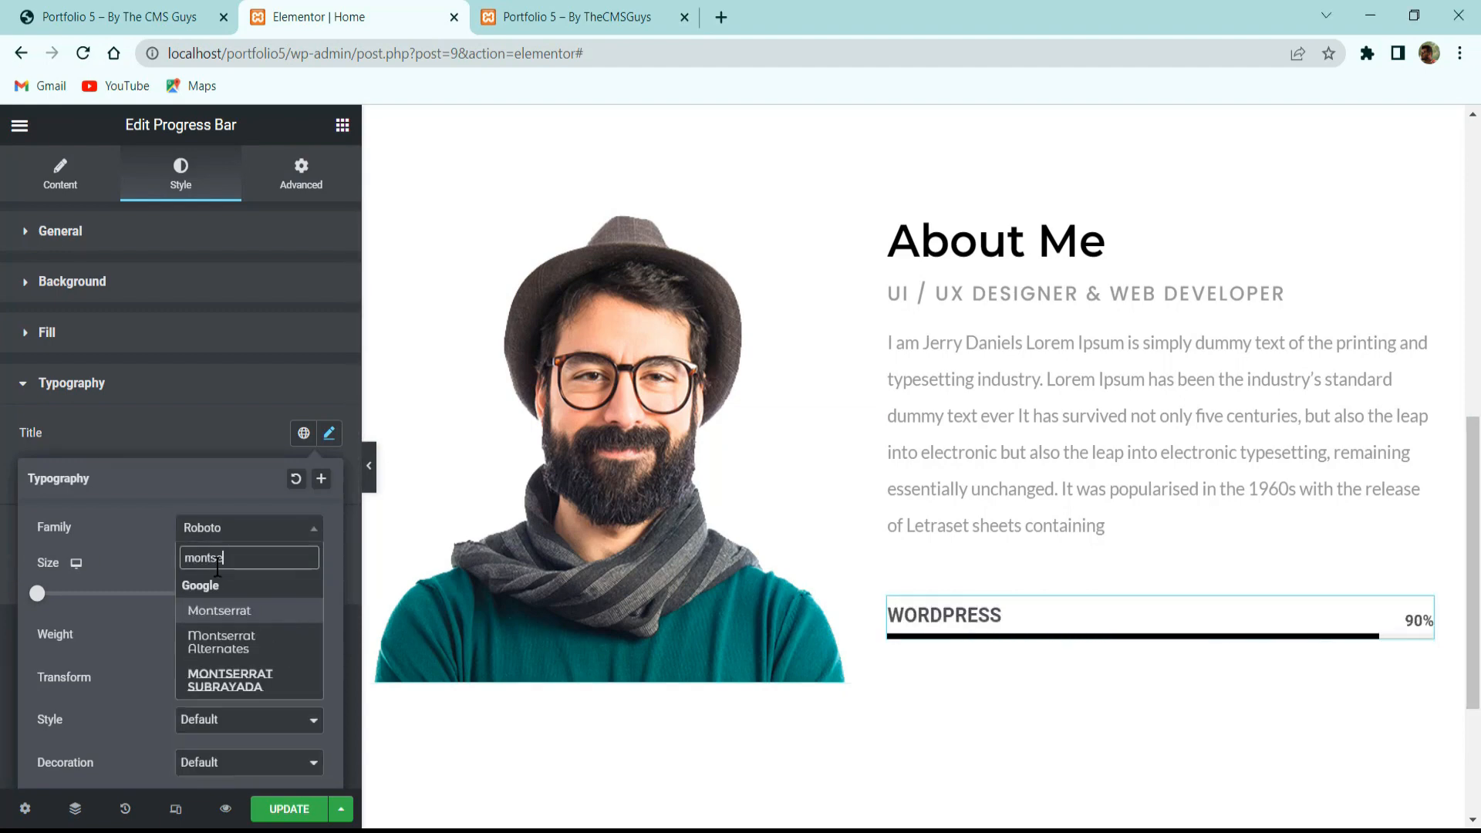
pyautogui.press('Return')
pyautogui.click(277, 590)
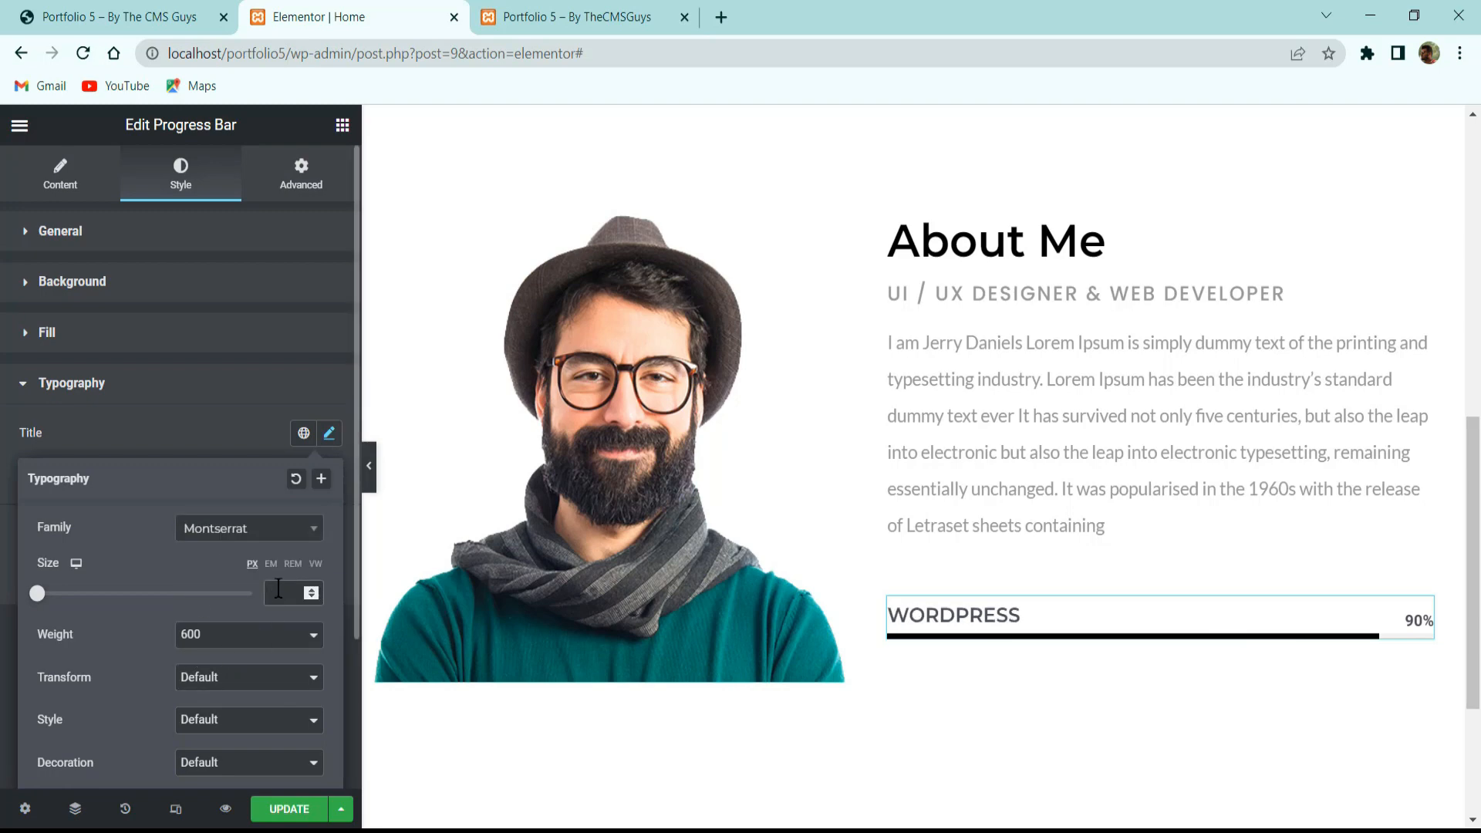
pyautogui.write('15')
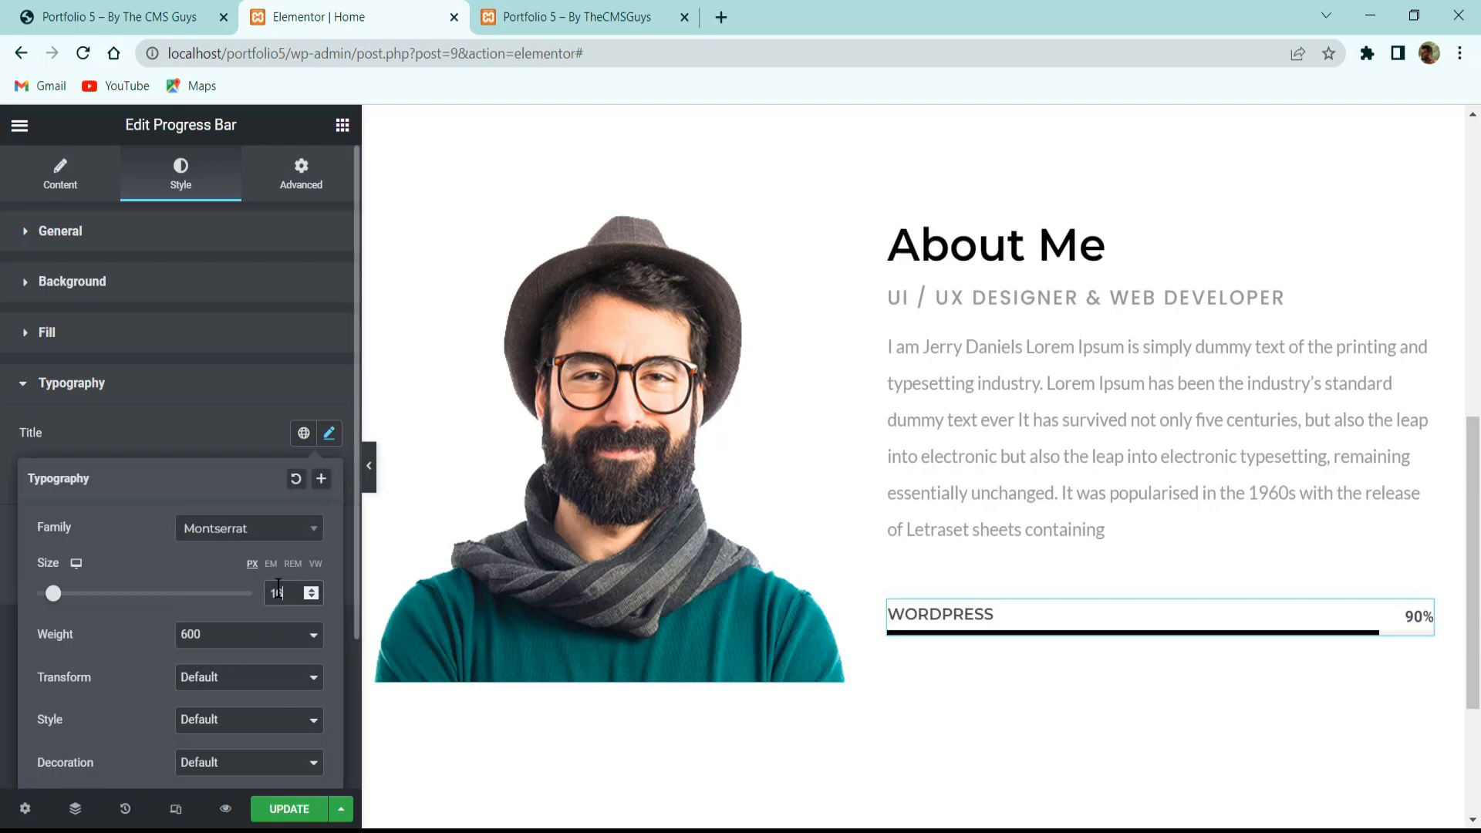
pyautogui.click(209, 681)
pyautogui.click(214, 717)
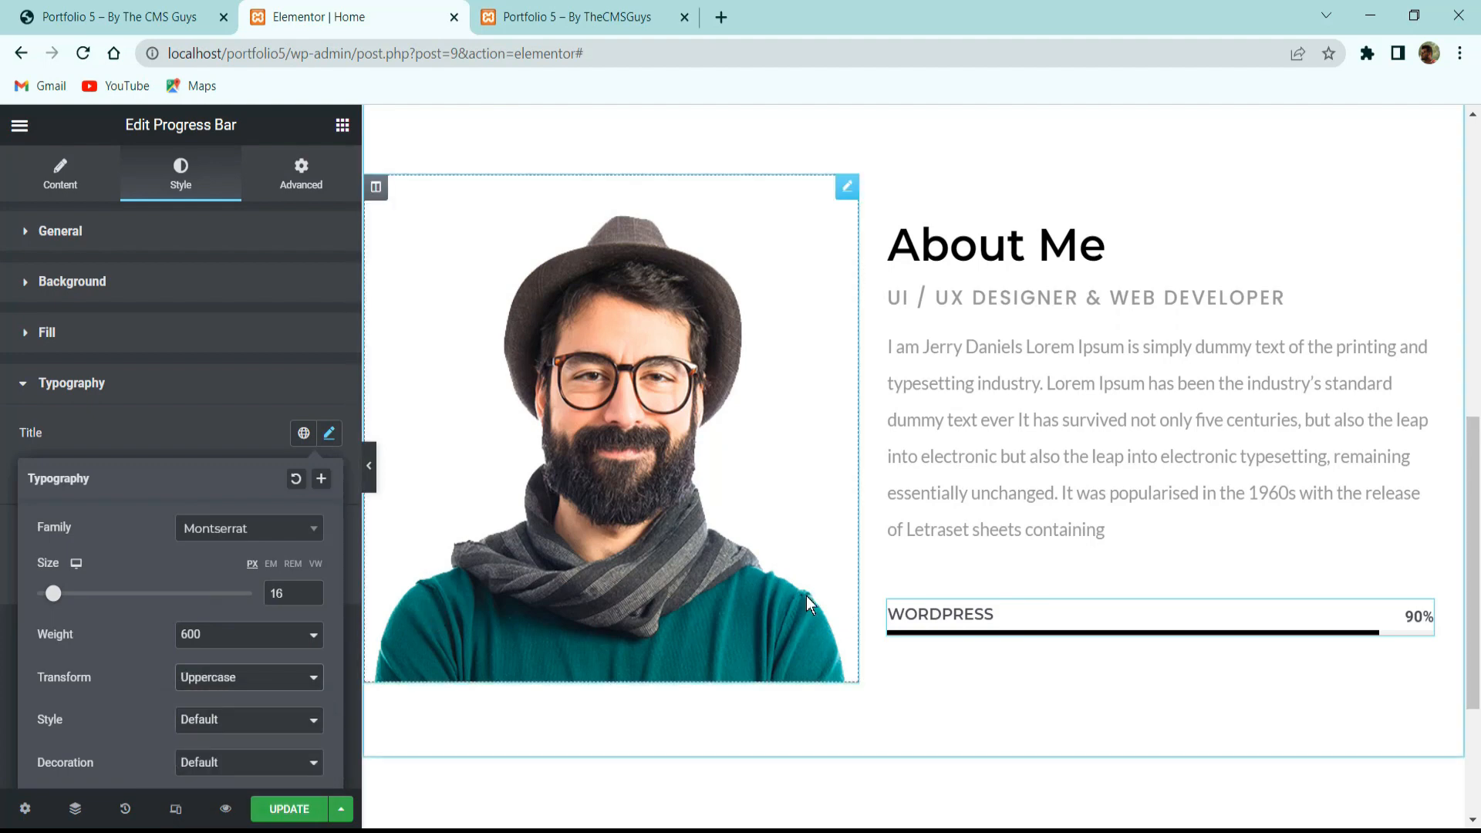
pyautogui.click(244, 424)
pyautogui.click(90, 15)
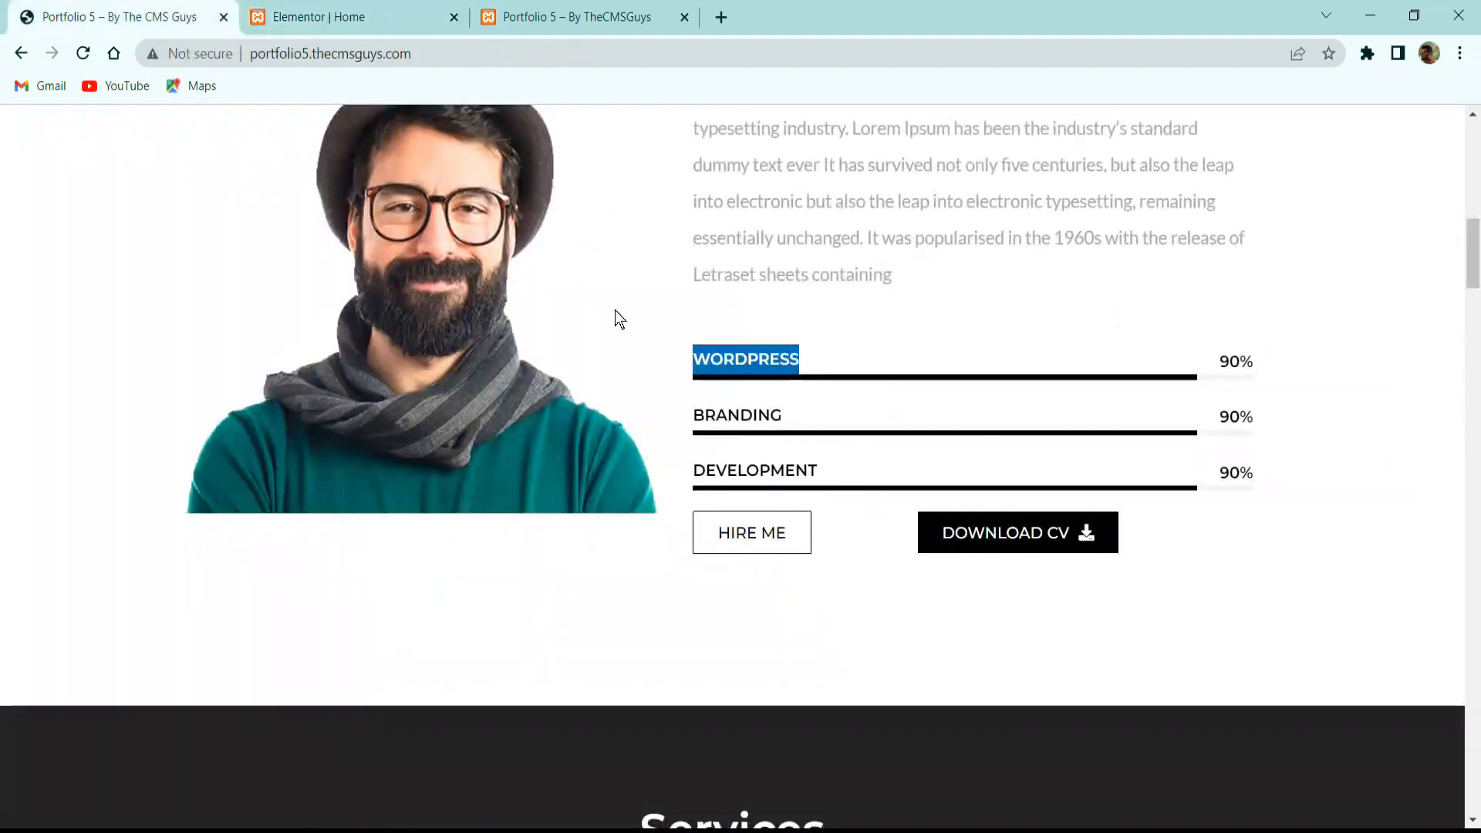
pyautogui.click(319, 17)
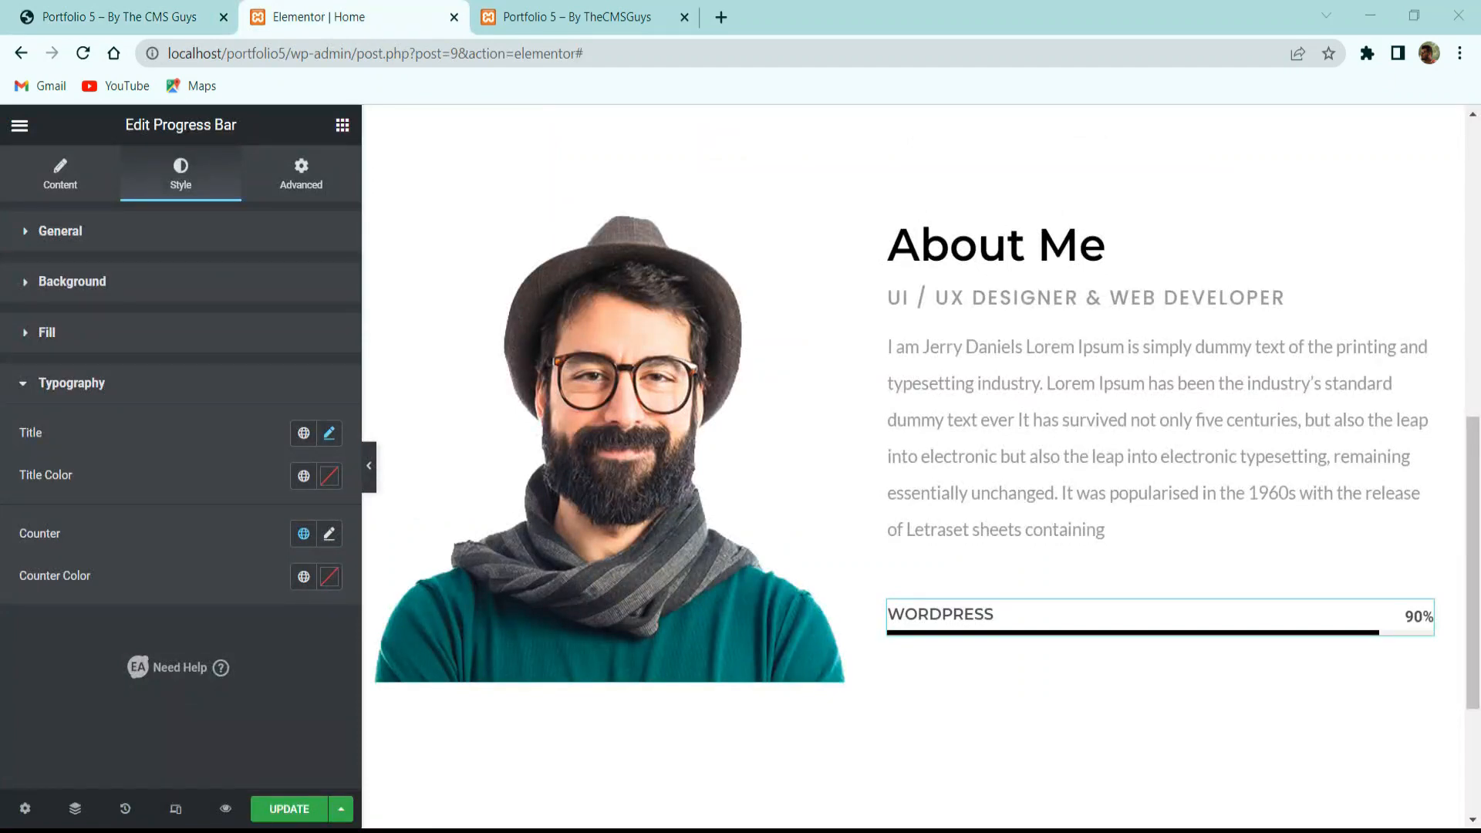
# Set the percentage counter to Montserrat at 16 px, then check the reference skill bars.
pyautogui.click(329, 534)
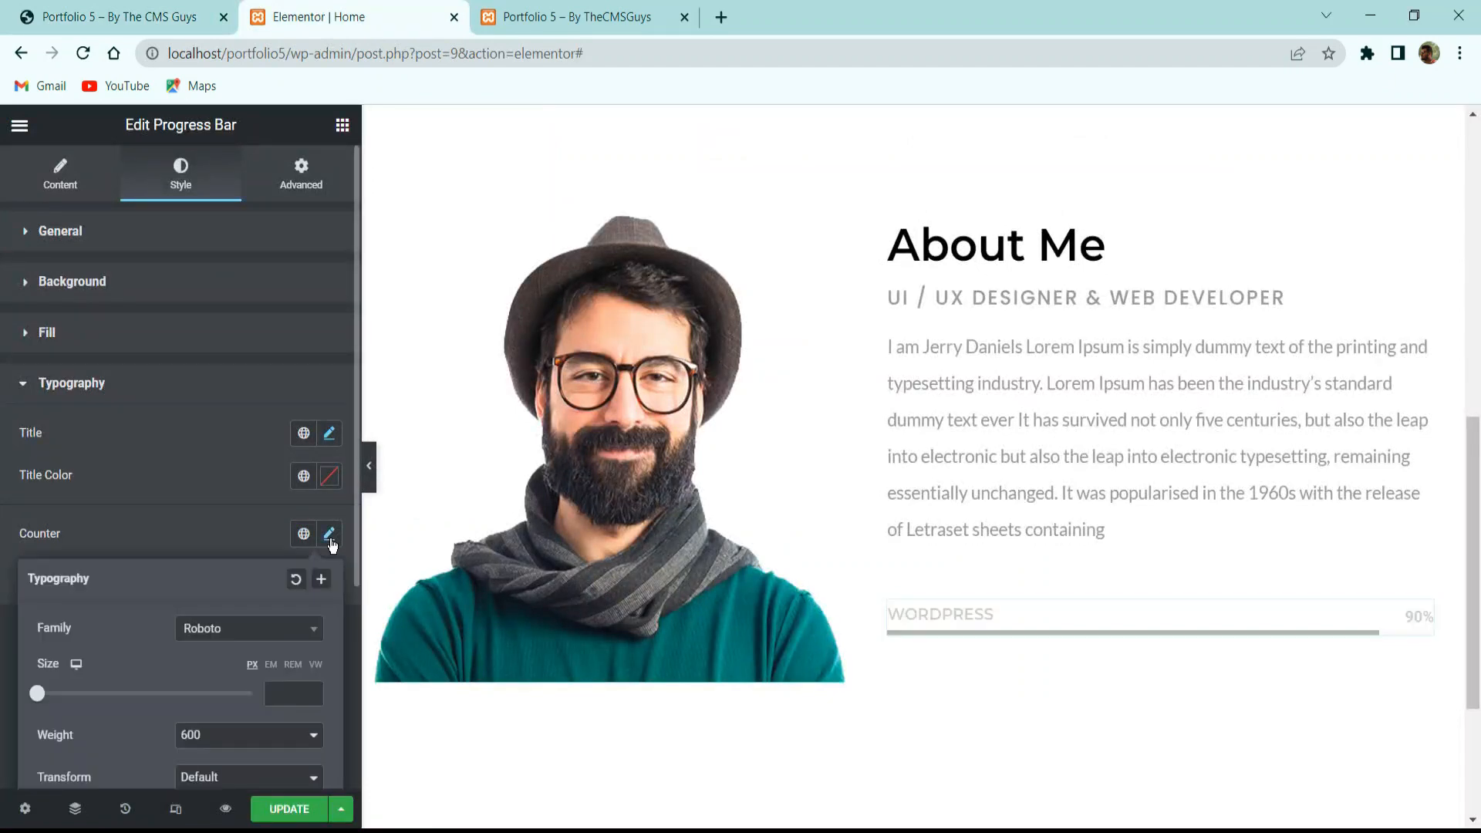
pyautogui.scroll(-3, 257, 550)
pyautogui.click(235, 383)
pyautogui.click(234, 383)
pyautogui.click(233, 383)
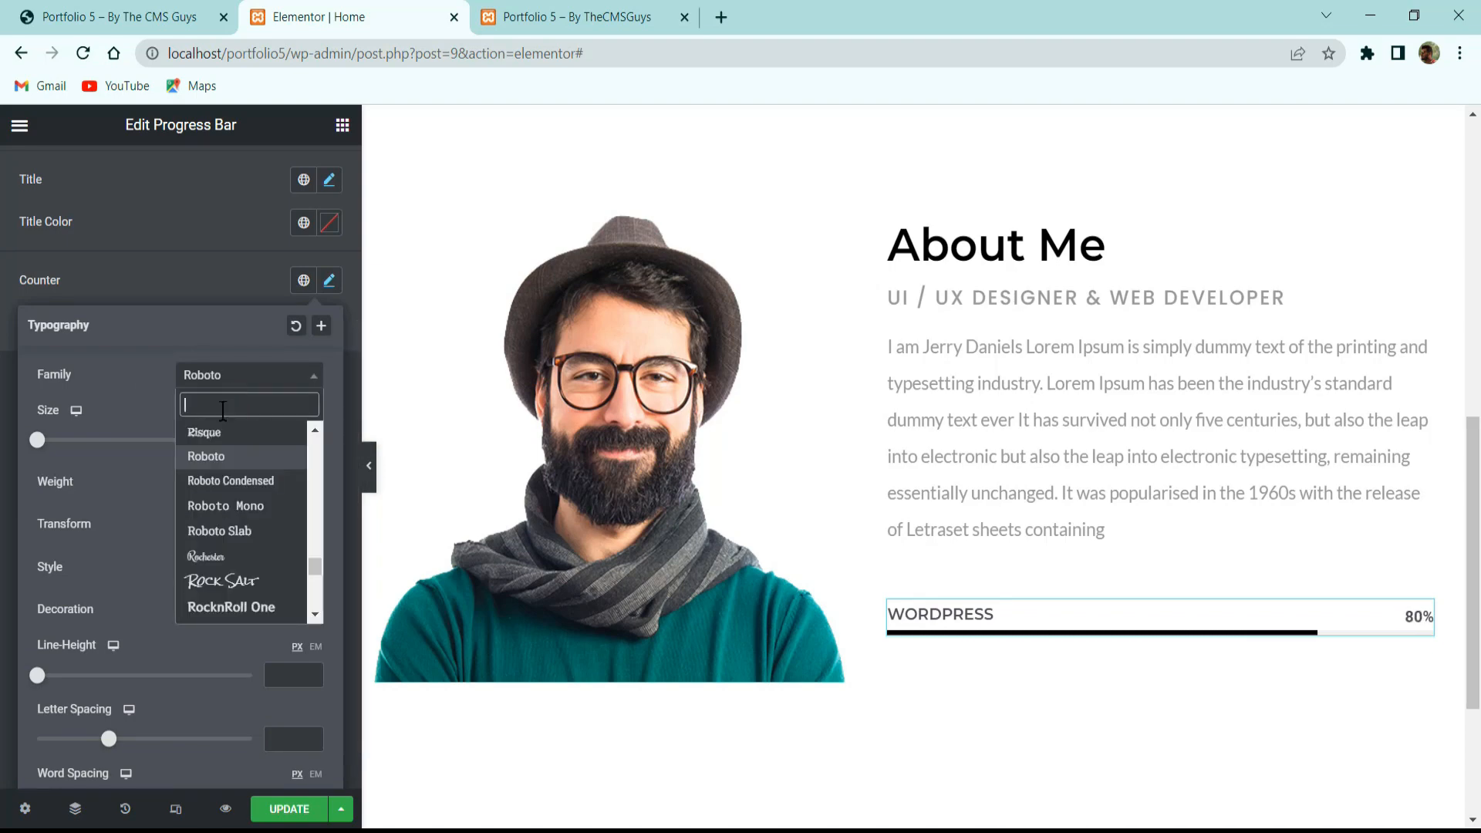
pyautogui.write('montse')
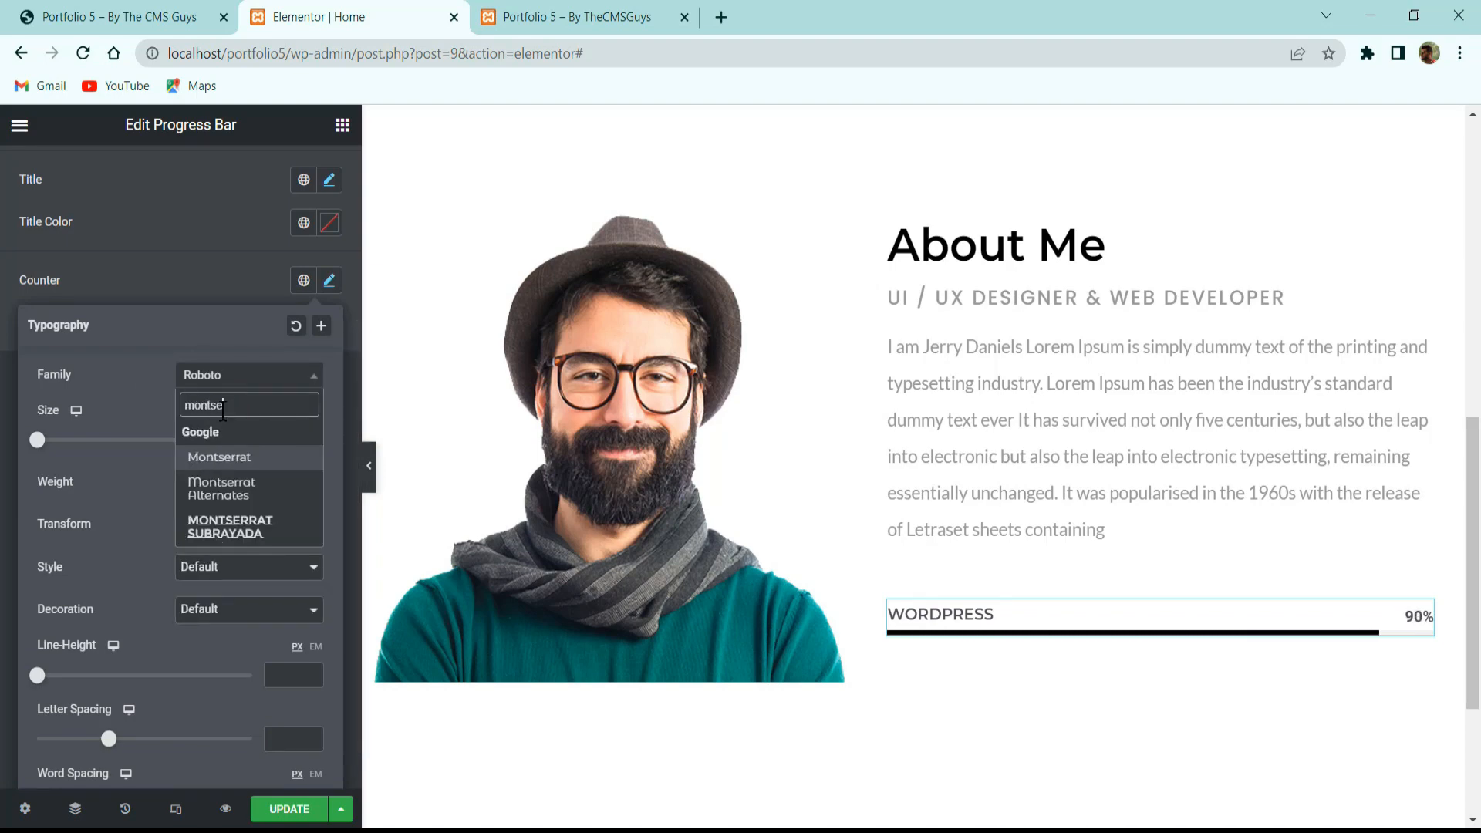
pyautogui.press('Return')
pyautogui.click(282, 445)
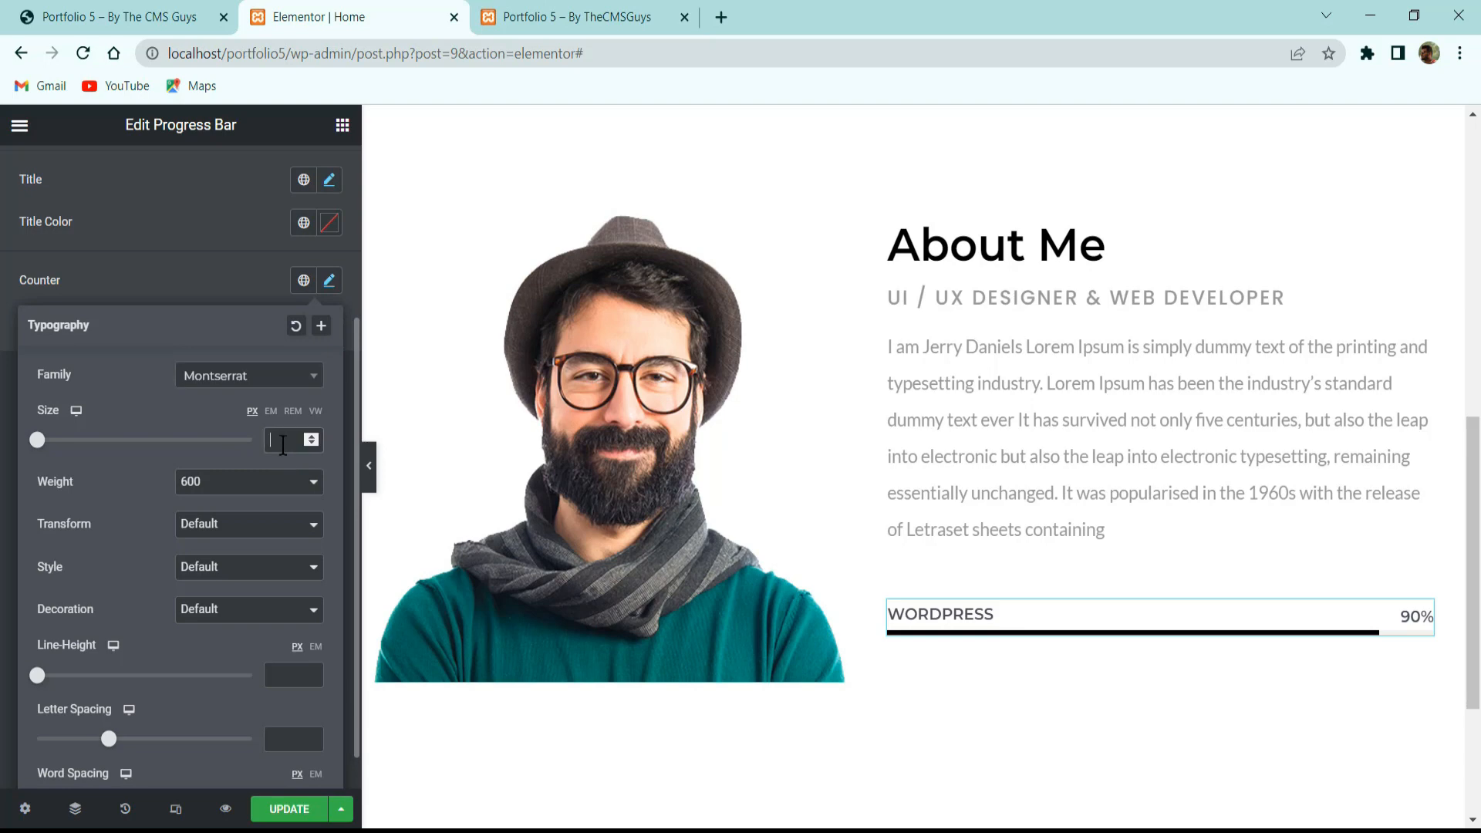
pyautogui.write('16')
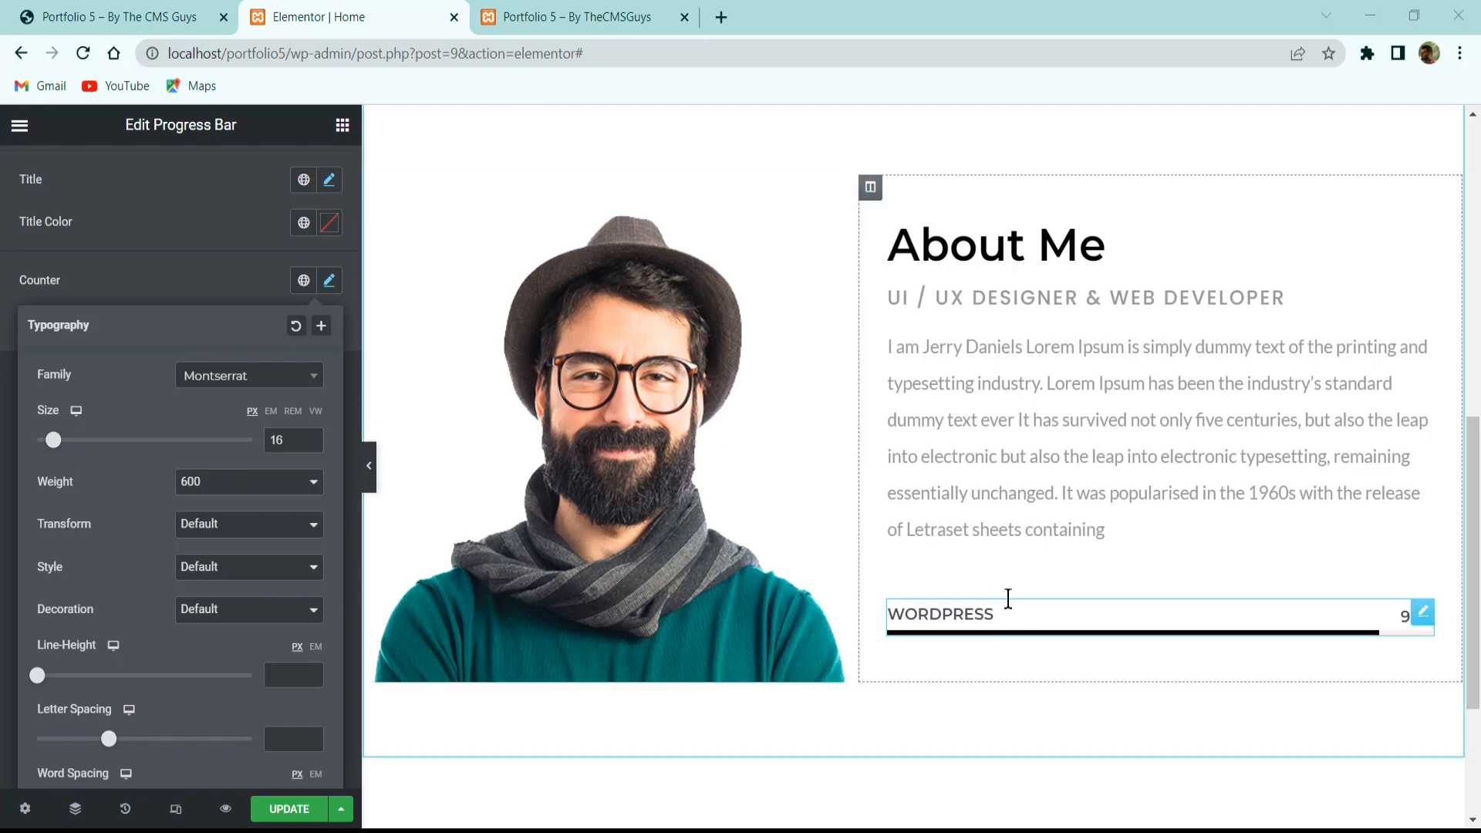
pyautogui.click(164, 7)
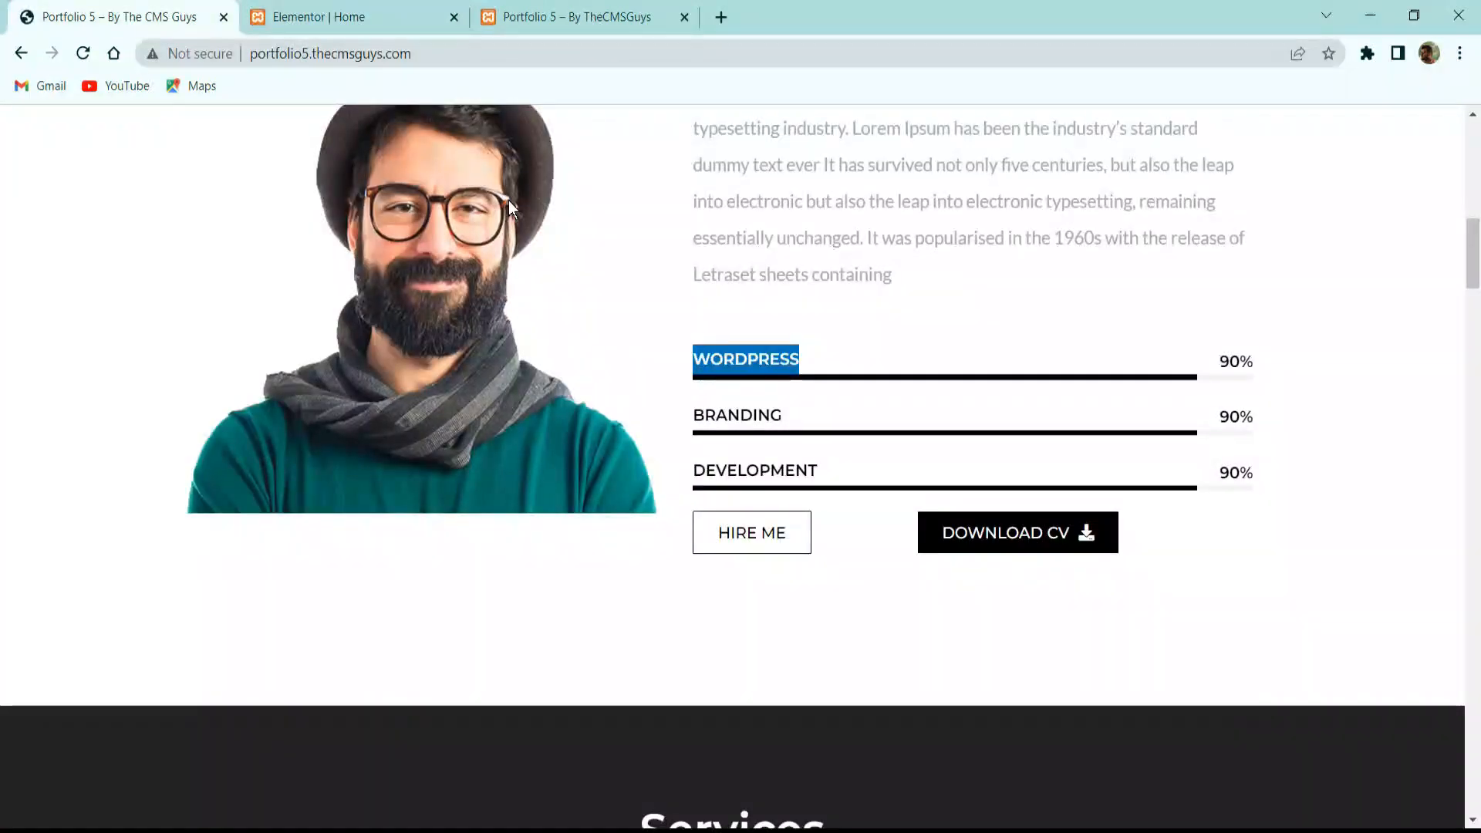
pyautogui.click(363, 14)
# Duplicate the WORDPRESS progress bar twice to make three bars, checking the reference site.
pyautogui.rightClick(1016, 609)
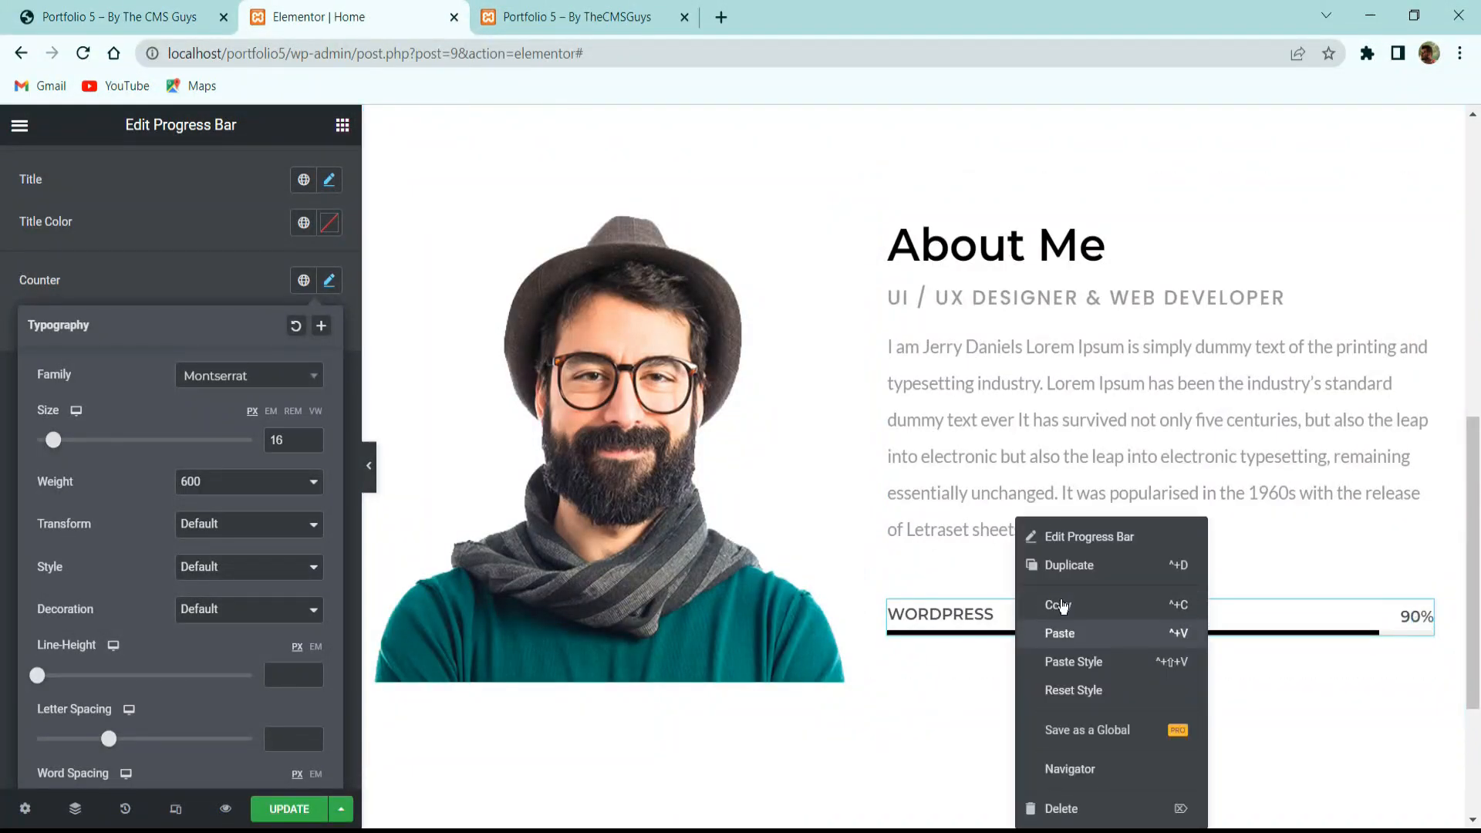
pyautogui.click(1064, 565)
pyautogui.rightClick(1002, 608)
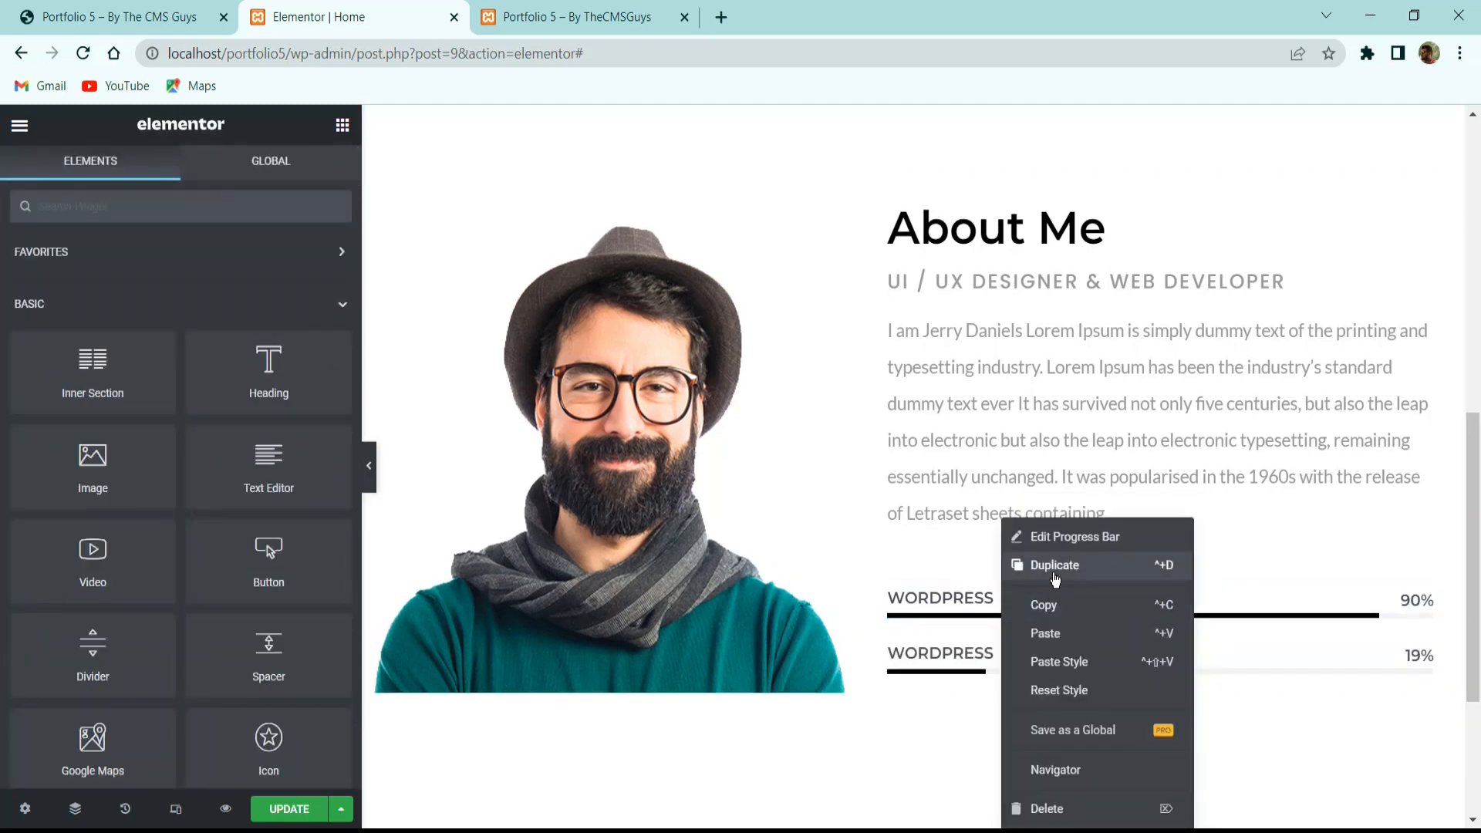
pyautogui.click(1060, 564)
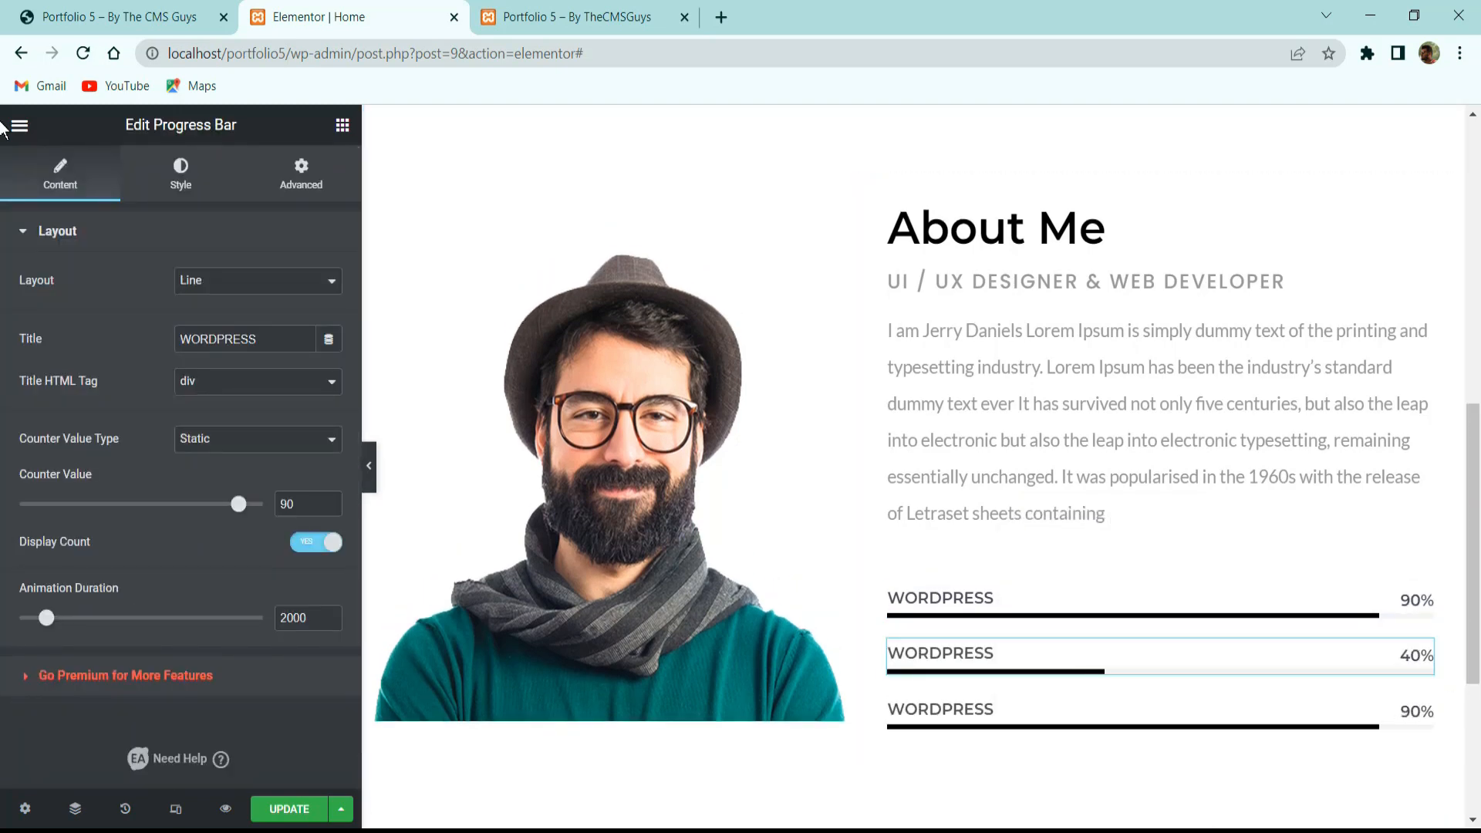
pyautogui.click(139, 17)
pyautogui.click(1041, 439)
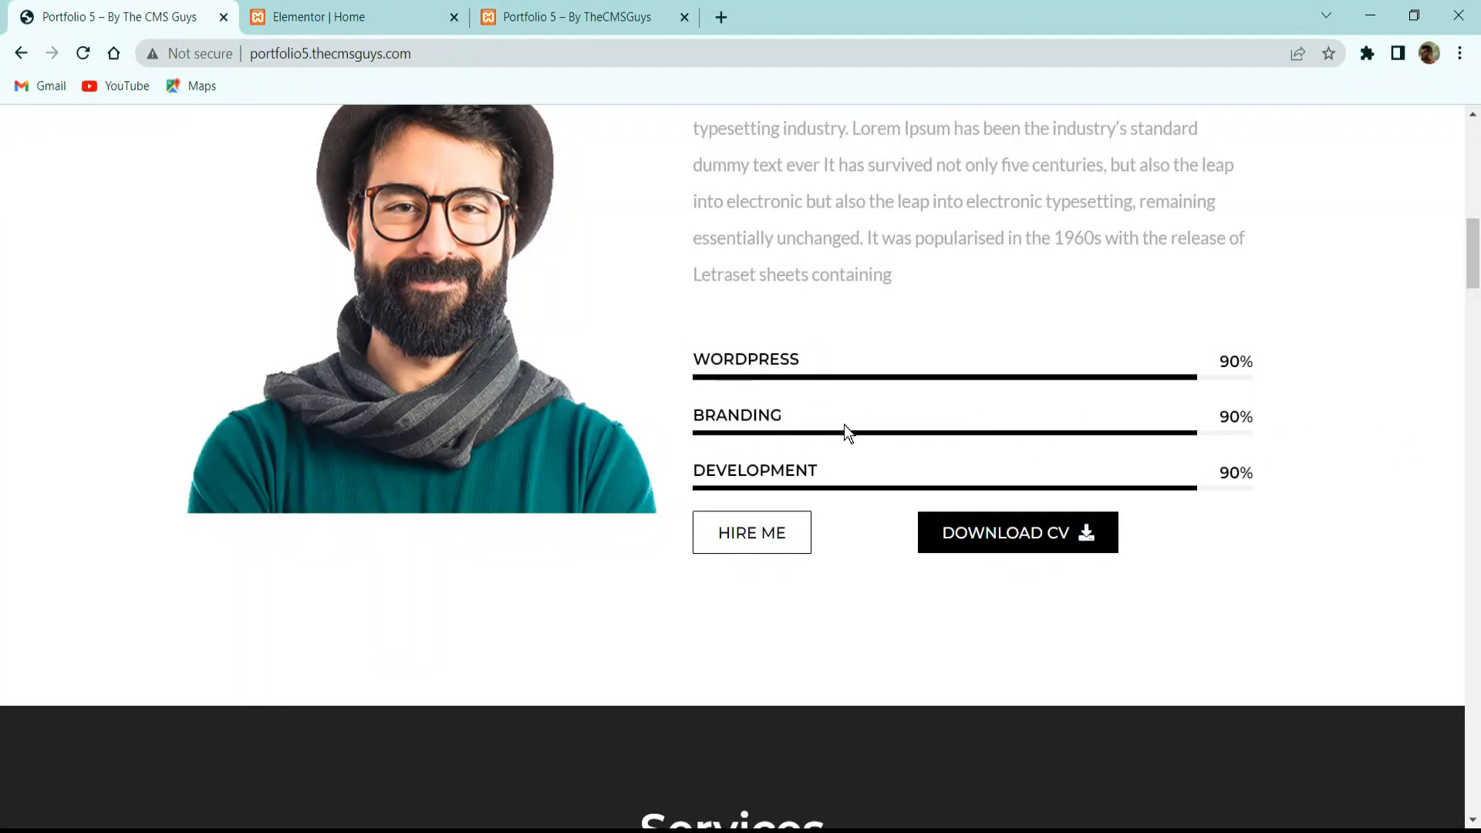
pyautogui.click(340, 17)
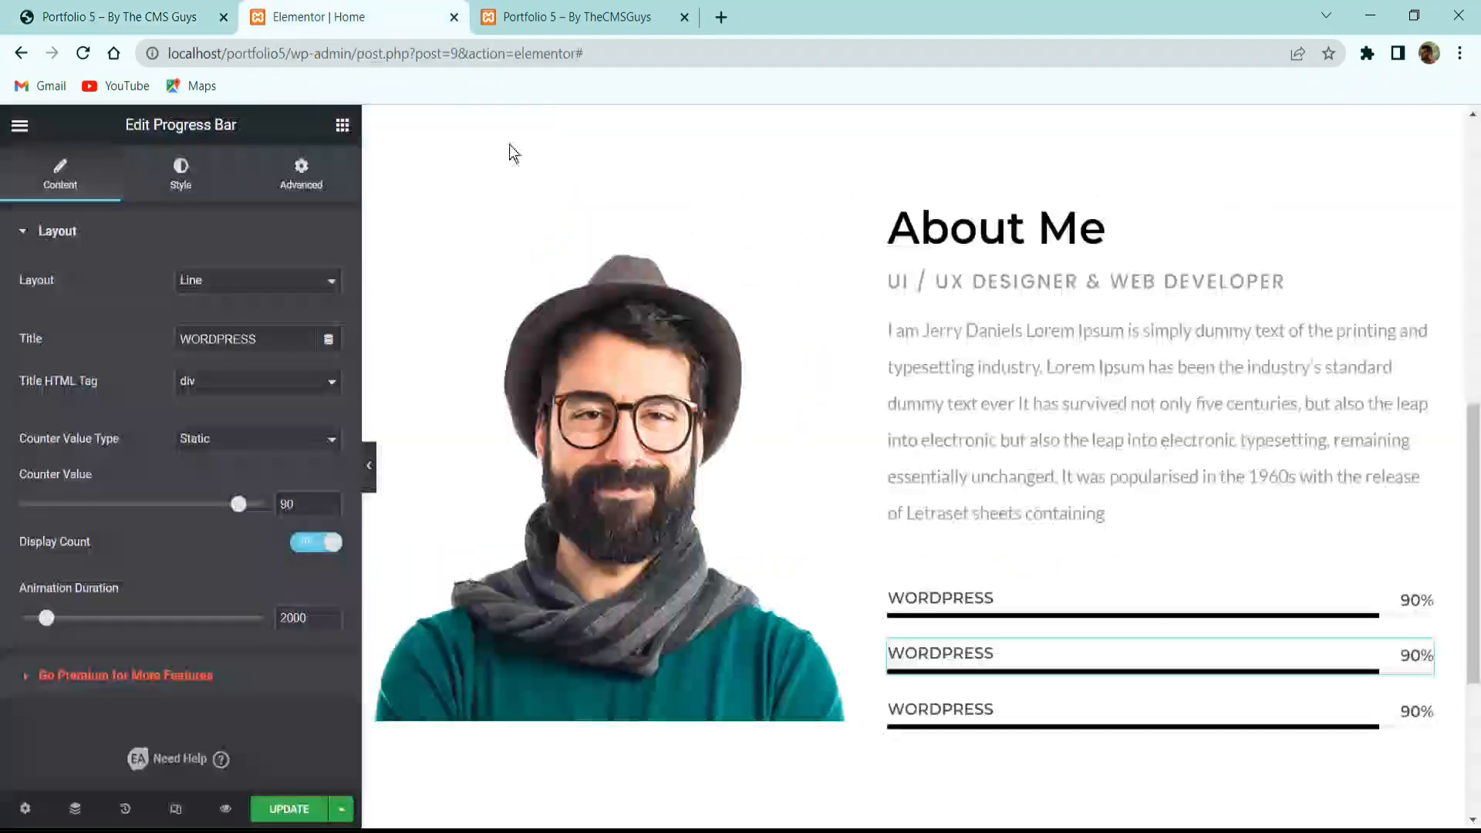
# Retitle the second progress bar 'branding'.
pyautogui.click(1052, 590)
pyautogui.click(191, 15)
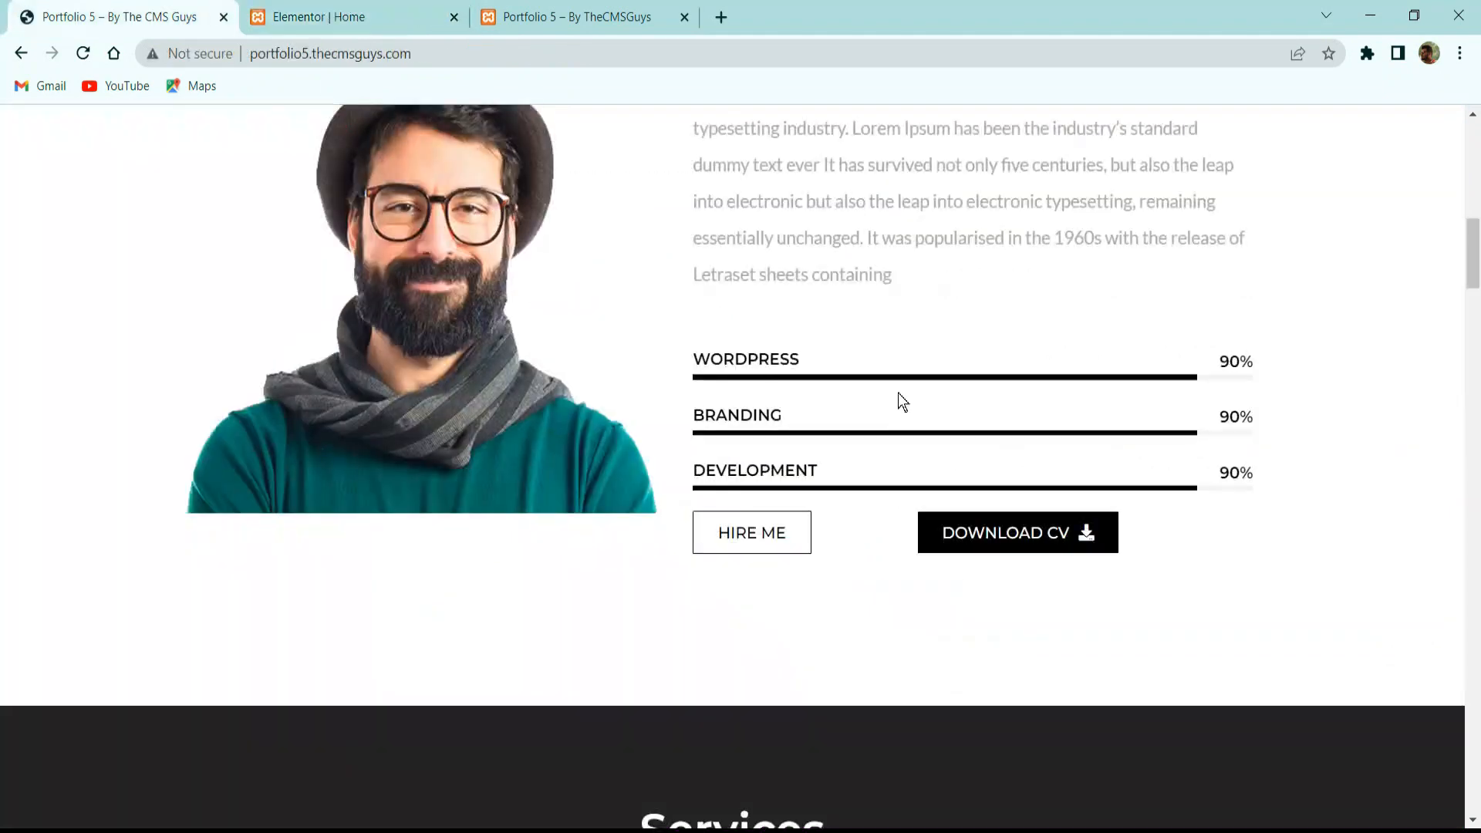
pyautogui.click(355, 17)
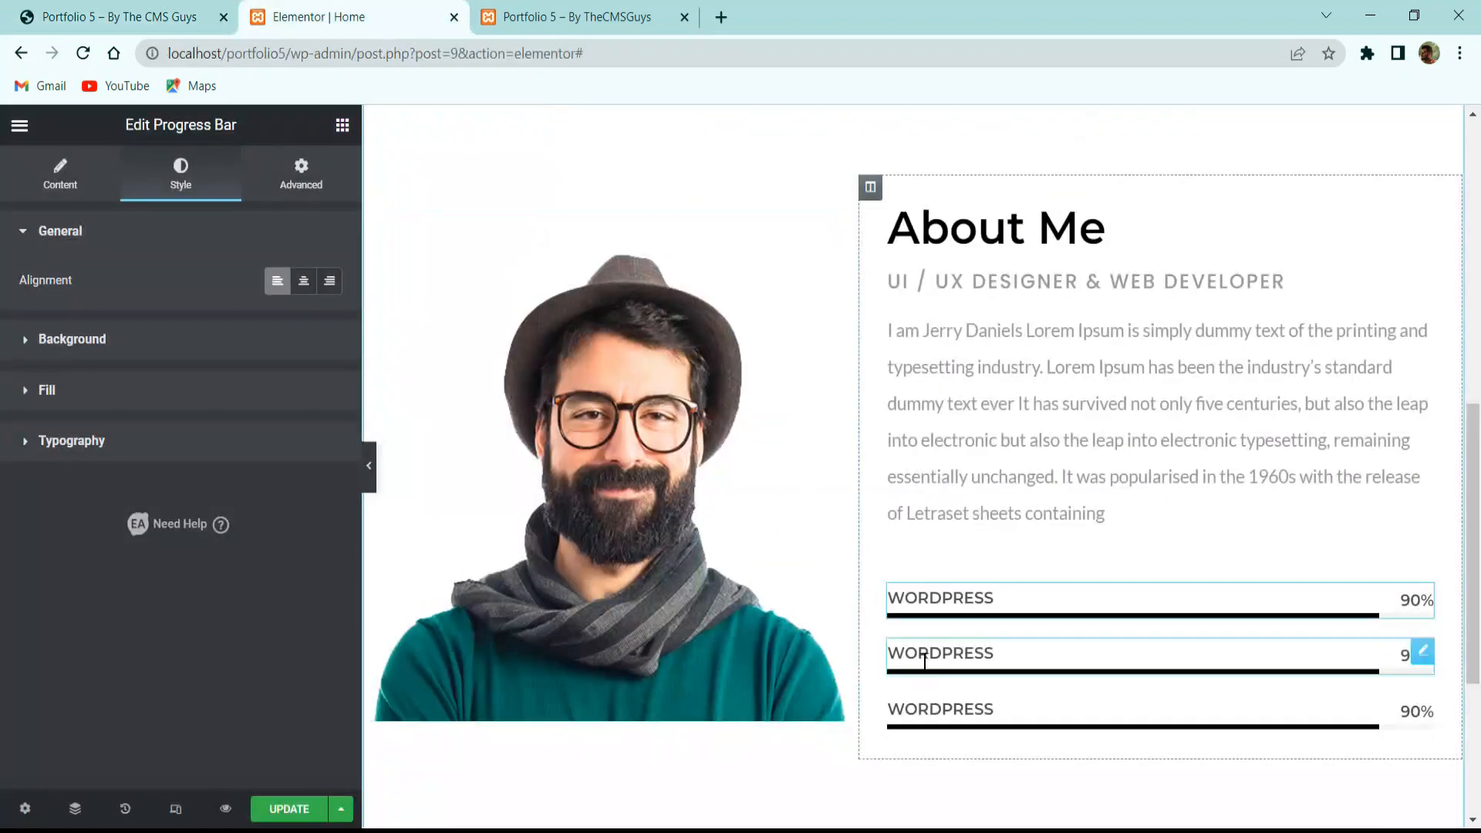
pyautogui.click(902, 653)
pyautogui.doubleClick(213, 340)
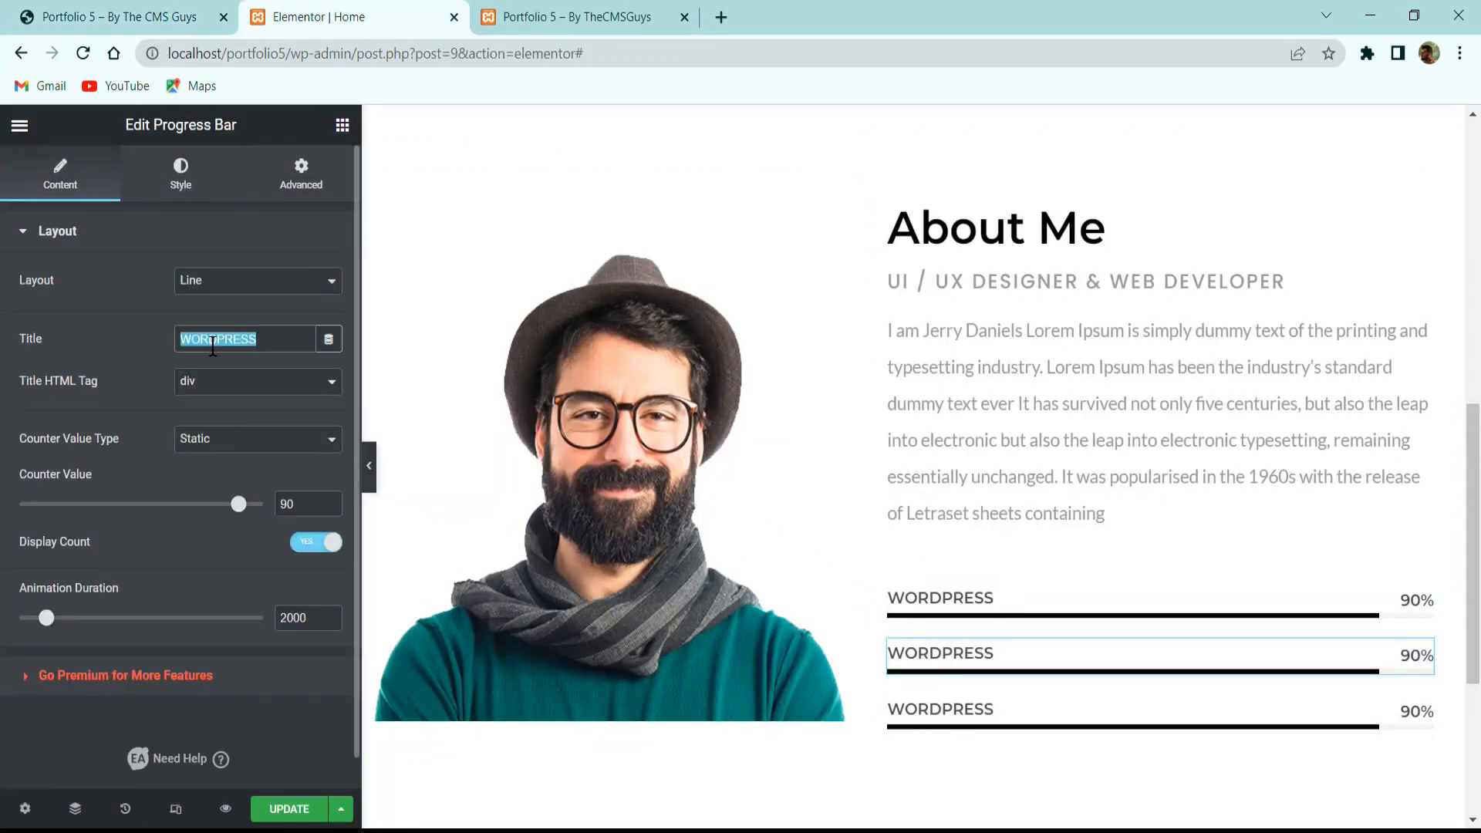
pyautogui.write('branding')
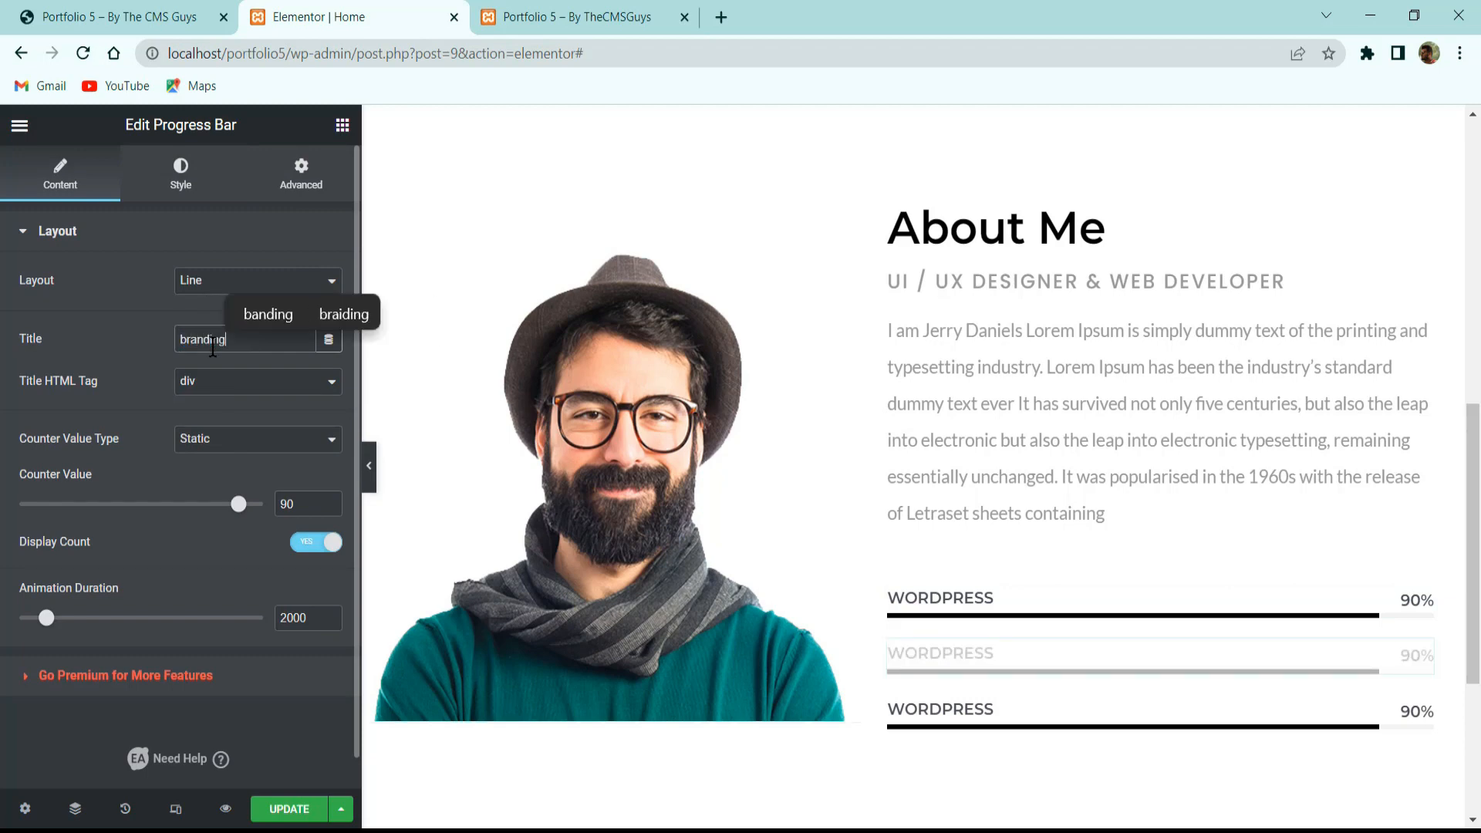
# Retitle the third progress bar 'development' and compare the bars with the reference.
pyautogui.click(992, 720)
pyautogui.moveTo(246, 345); pyautogui.dragTo(17, 363)
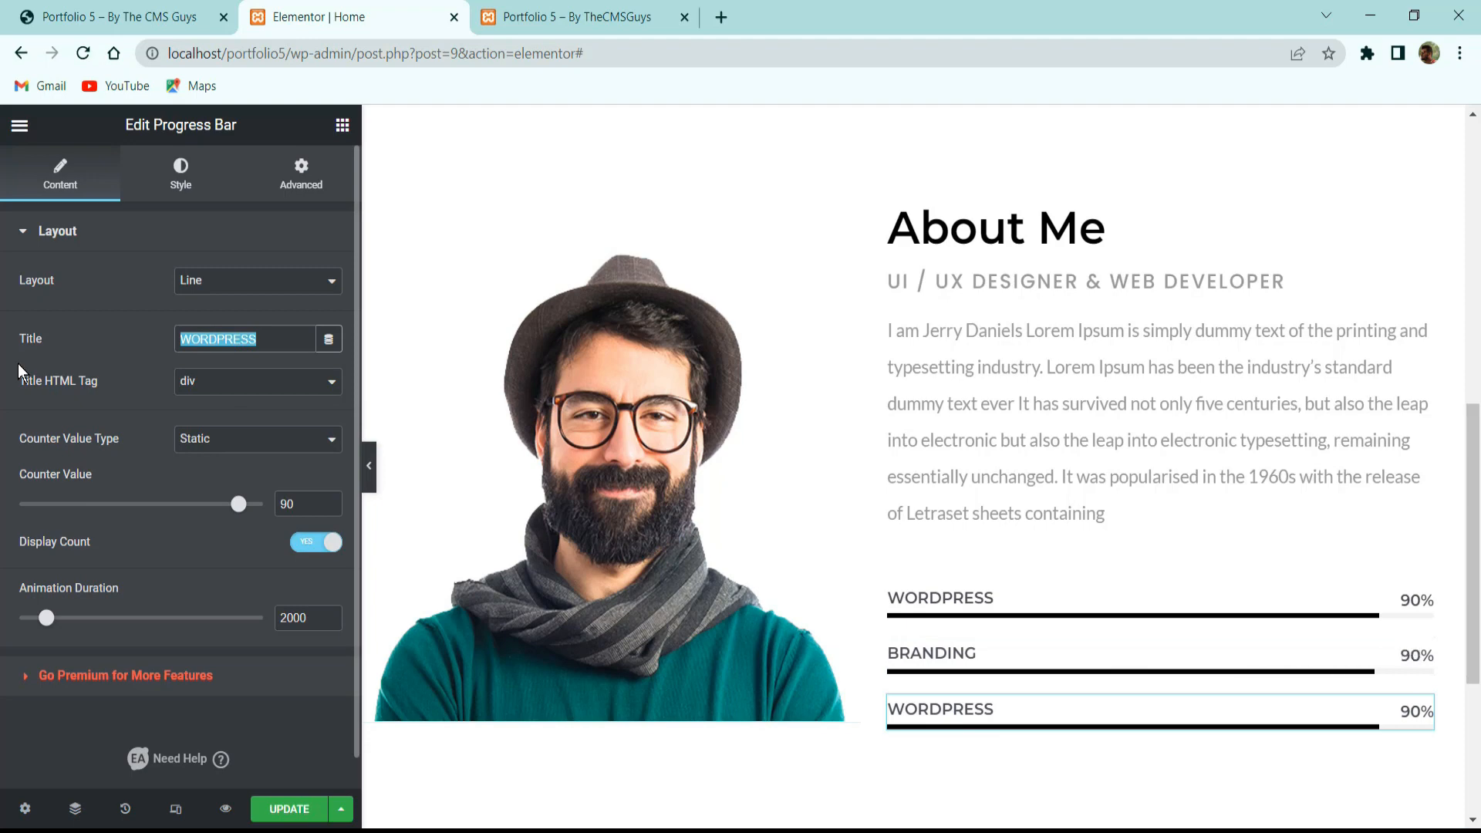
pyautogui.write('developmetn')
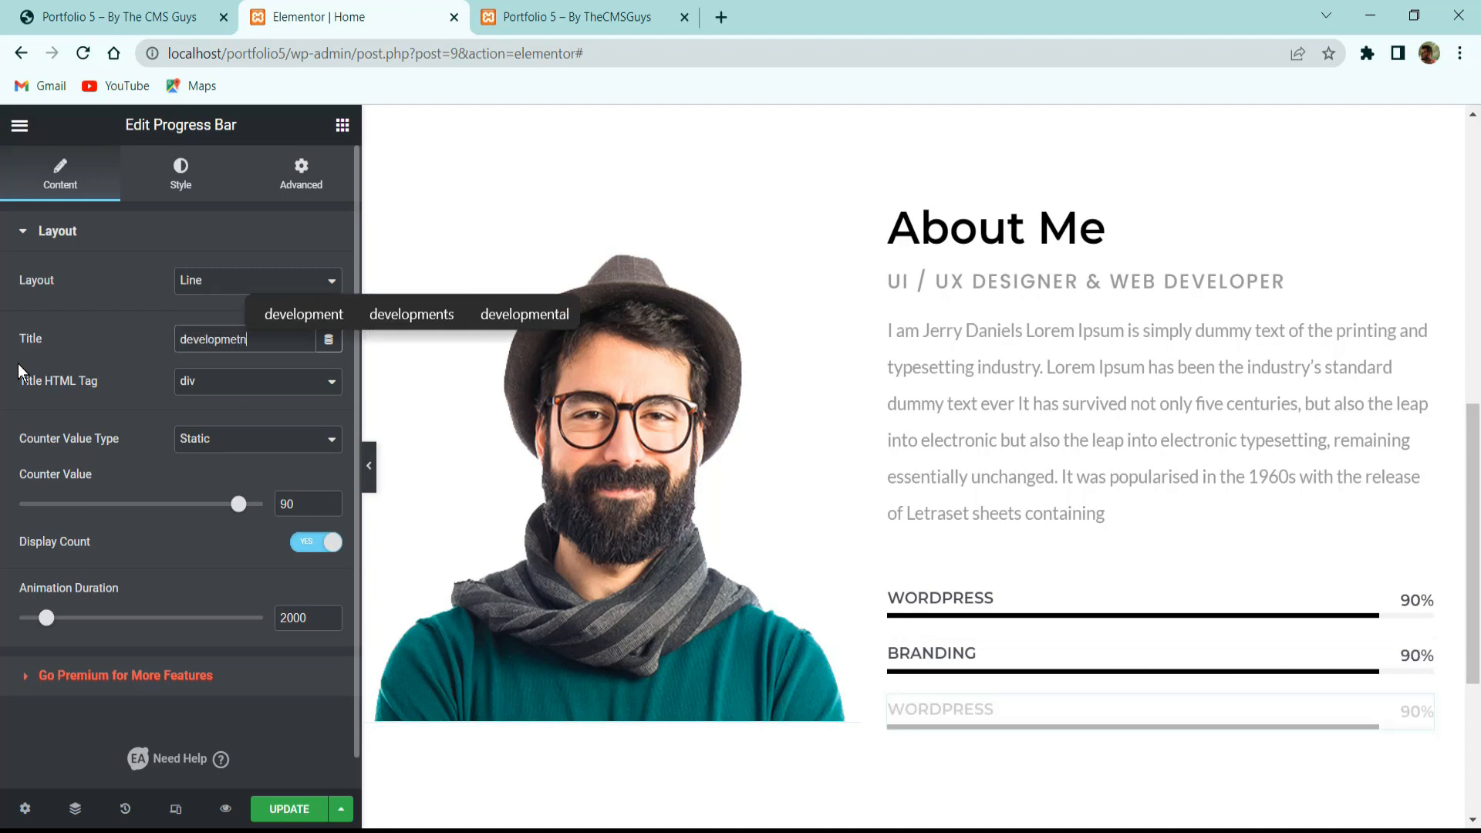
pyautogui.press('BackSpace')
pyautogui.press('BackSpace')
pyautogui.write('nt')
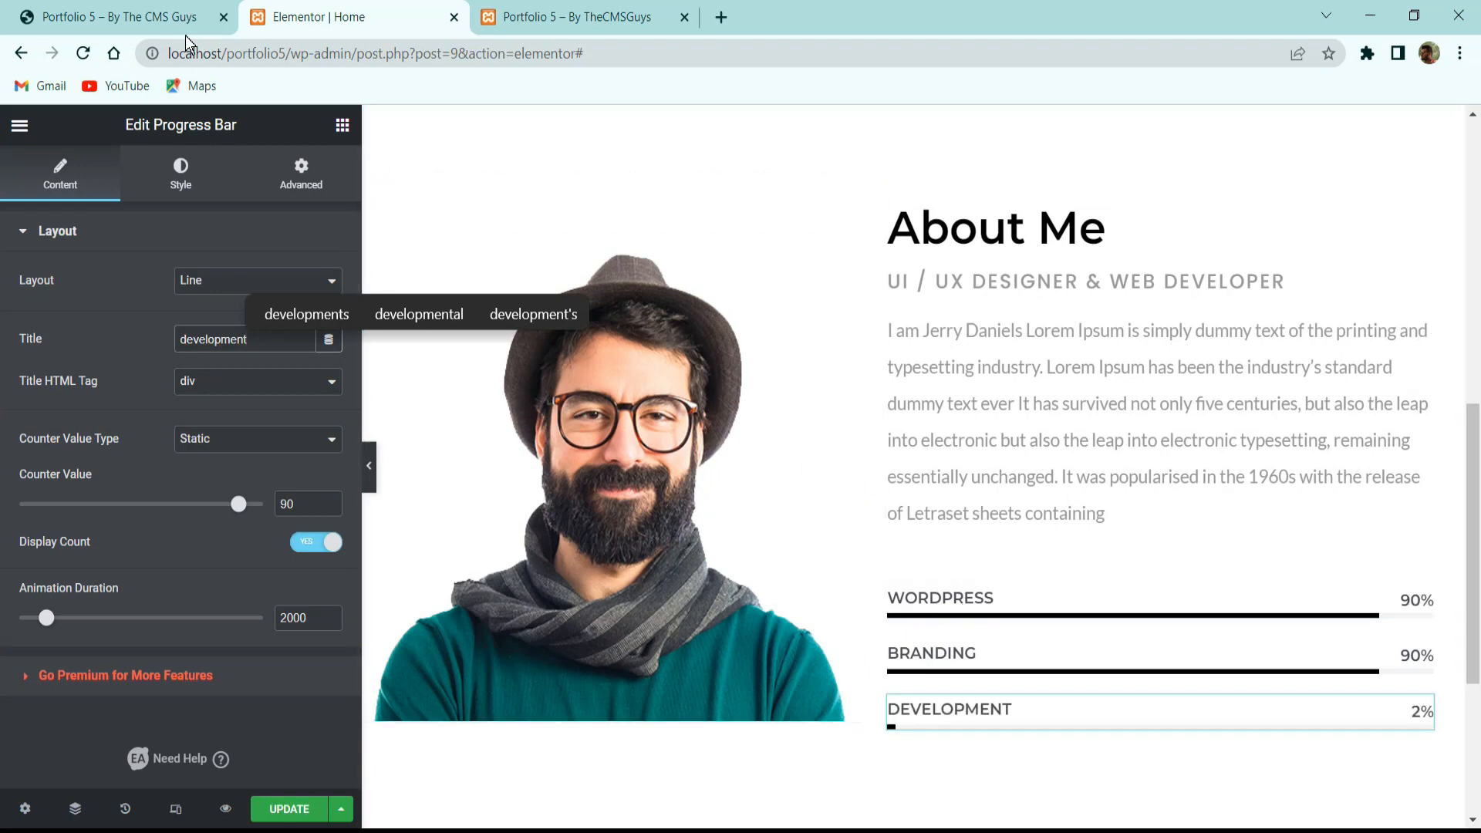
pyautogui.click(116, 16)
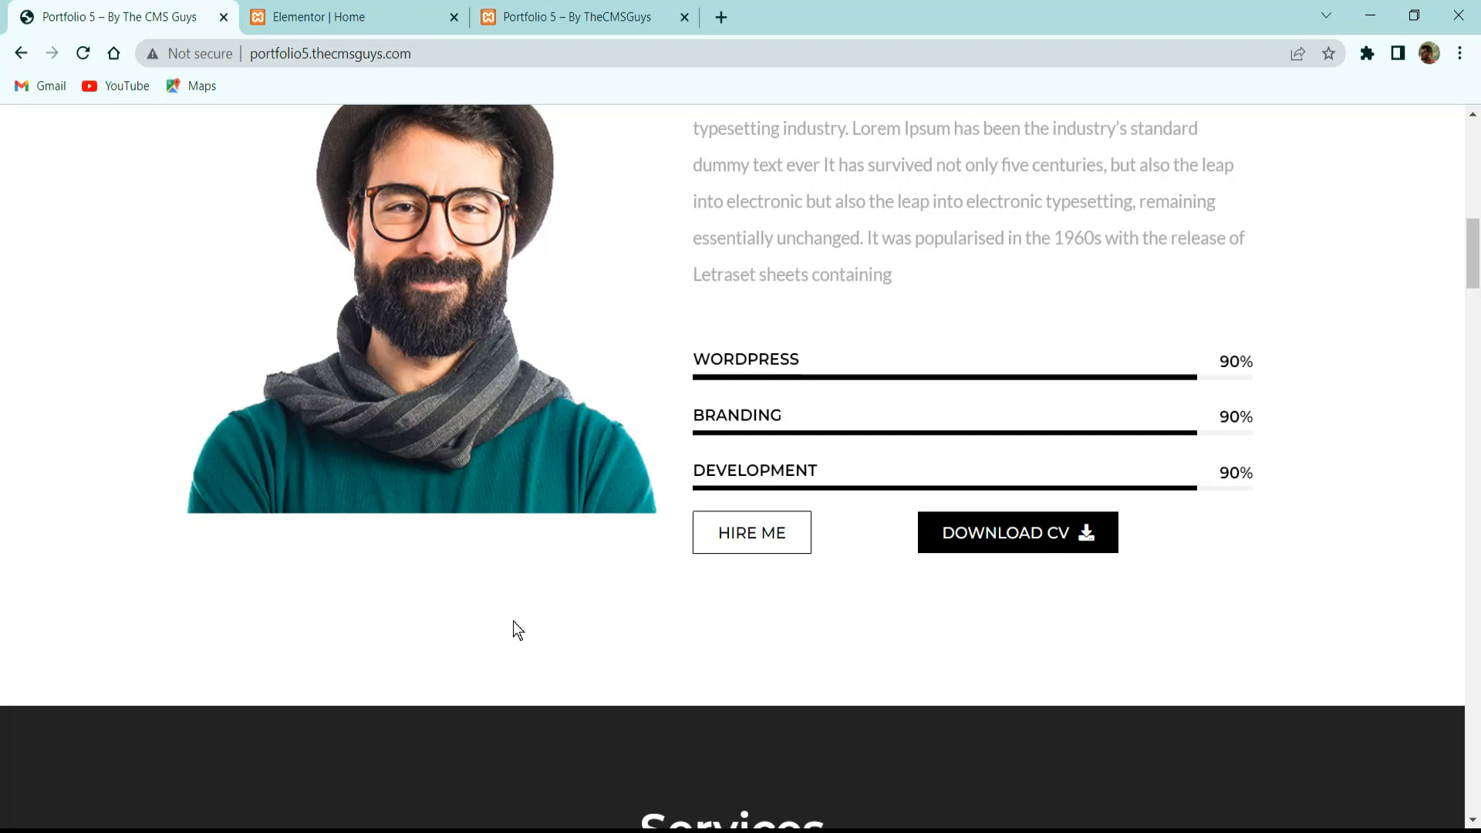
pyautogui.click(362, 17)
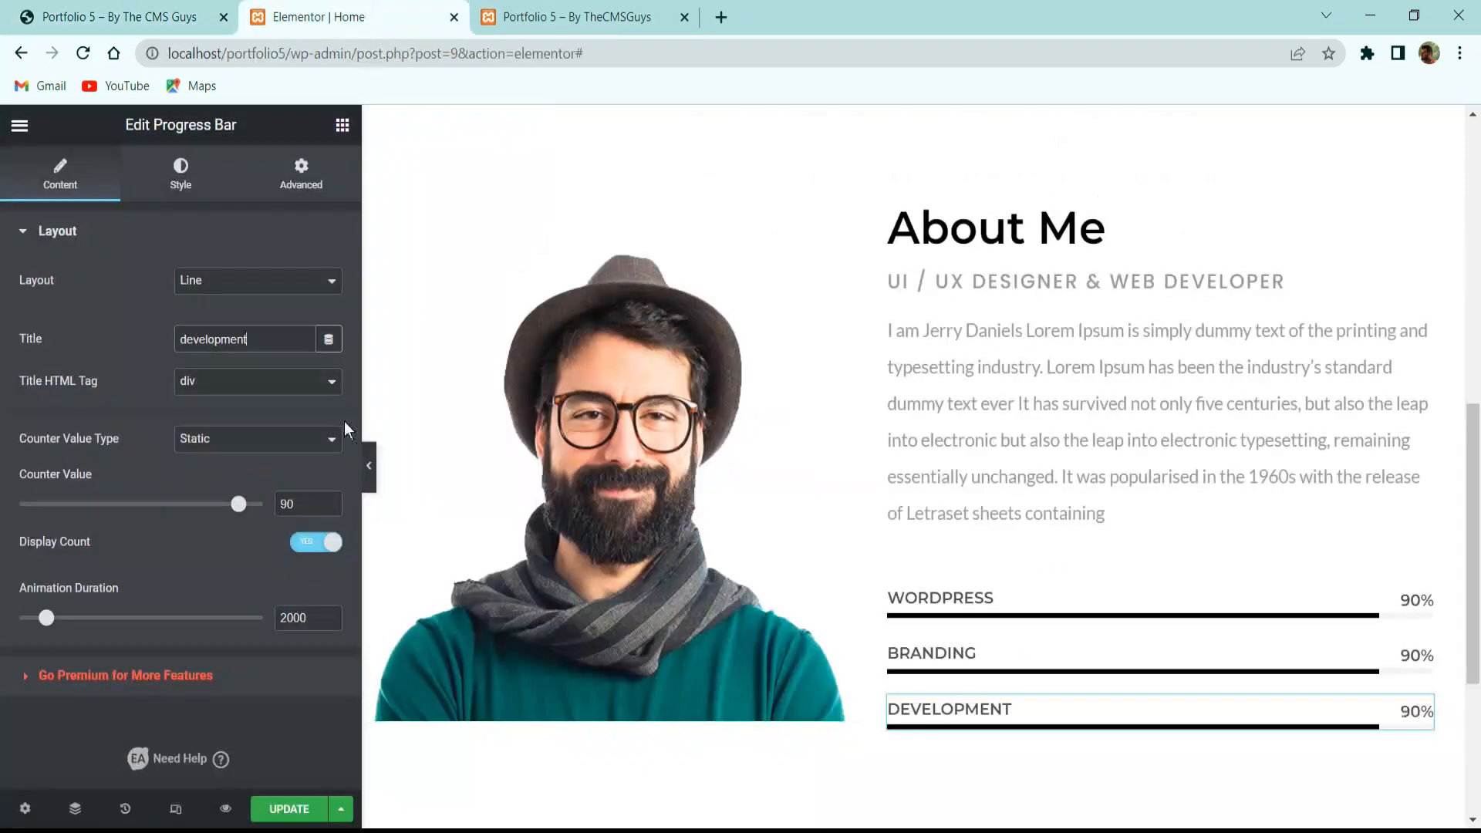
# Place a two-column Inner Section below the Development progress bar.
pyautogui.scroll(-3, 939, 503)
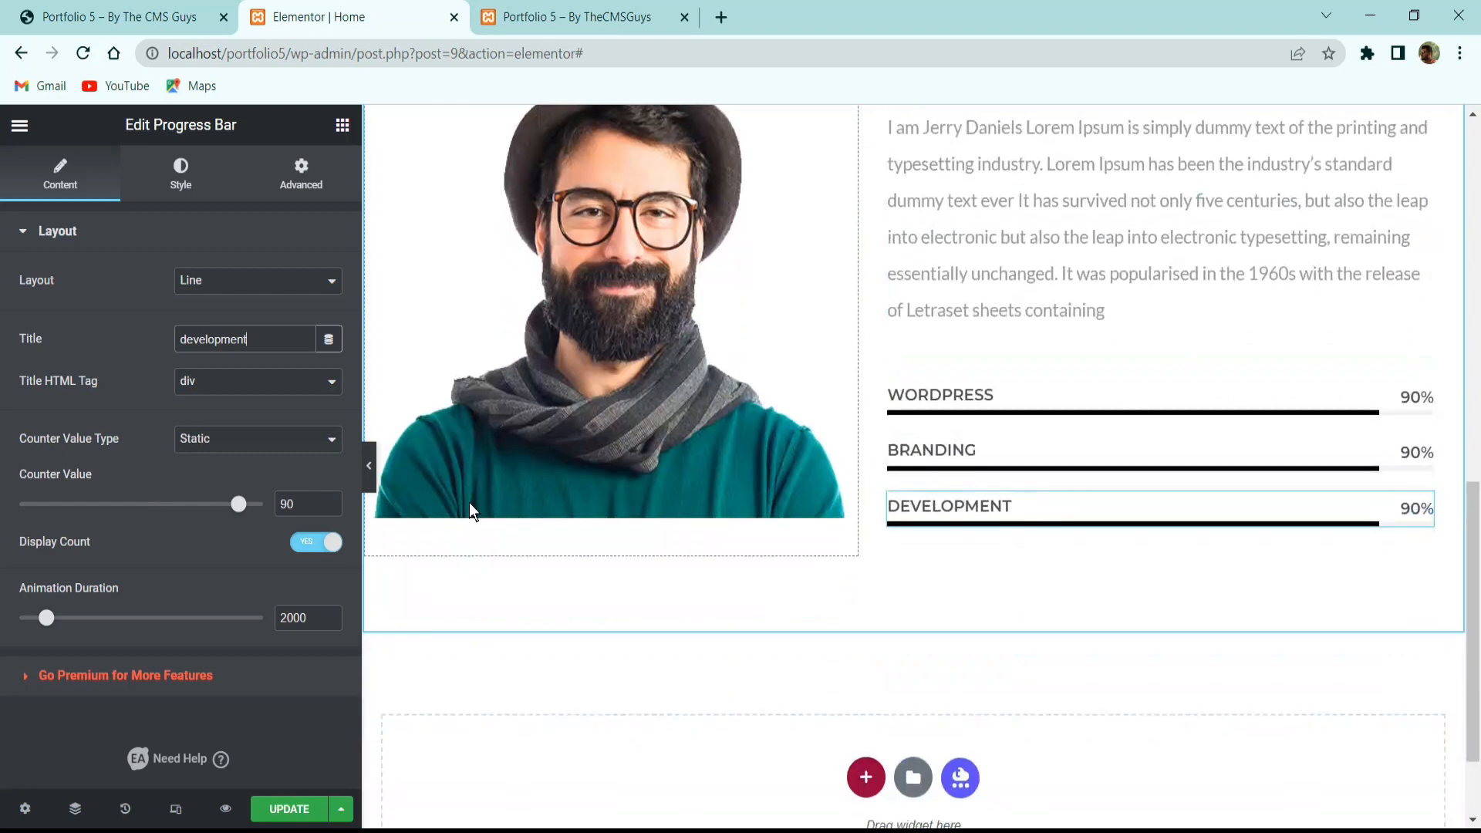
pyautogui.click(340, 126)
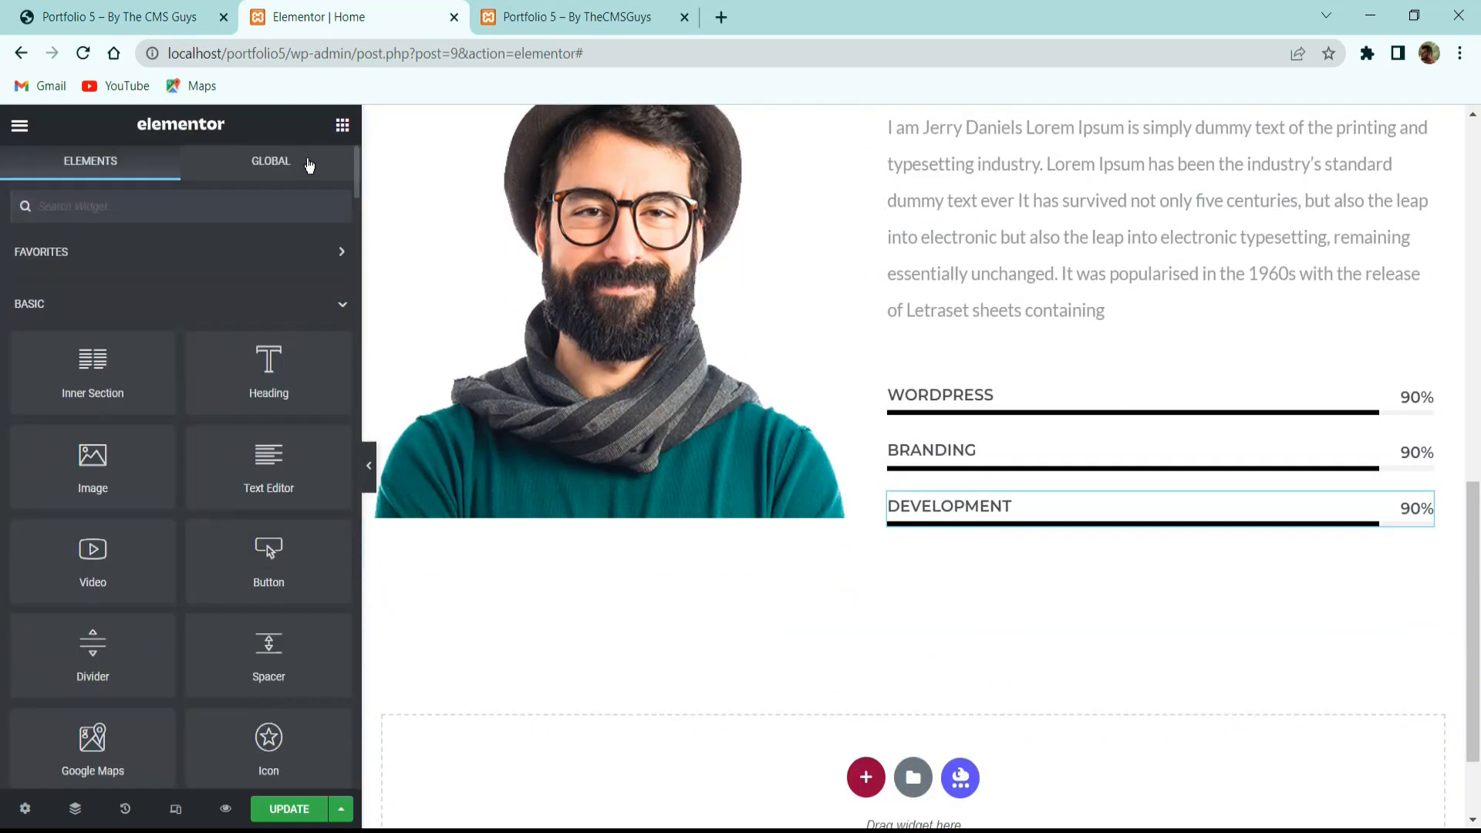
pyautogui.moveTo(99, 380); pyautogui.dragTo(1140, 529)
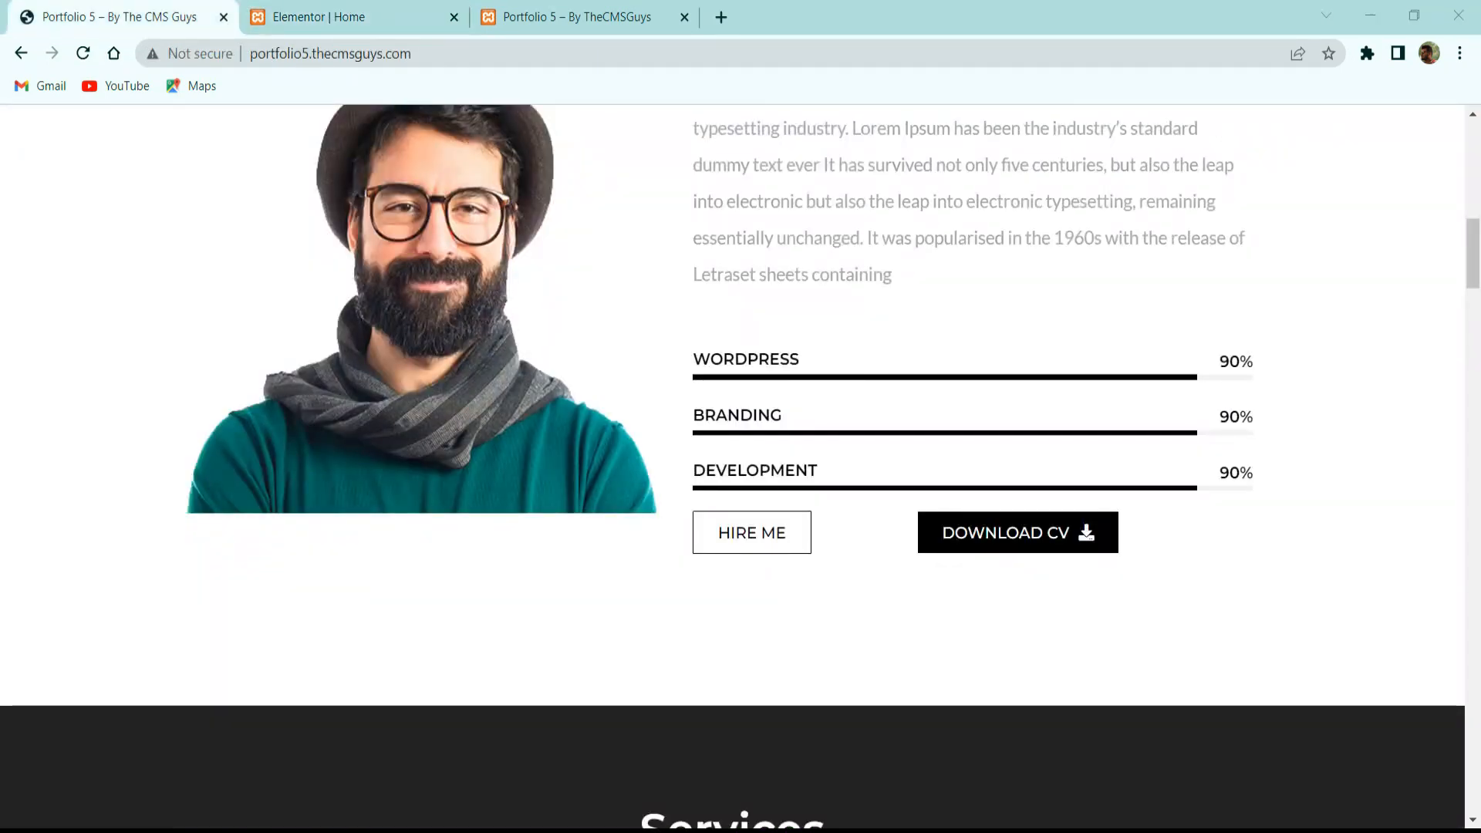
pyautogui.click(266, 17)
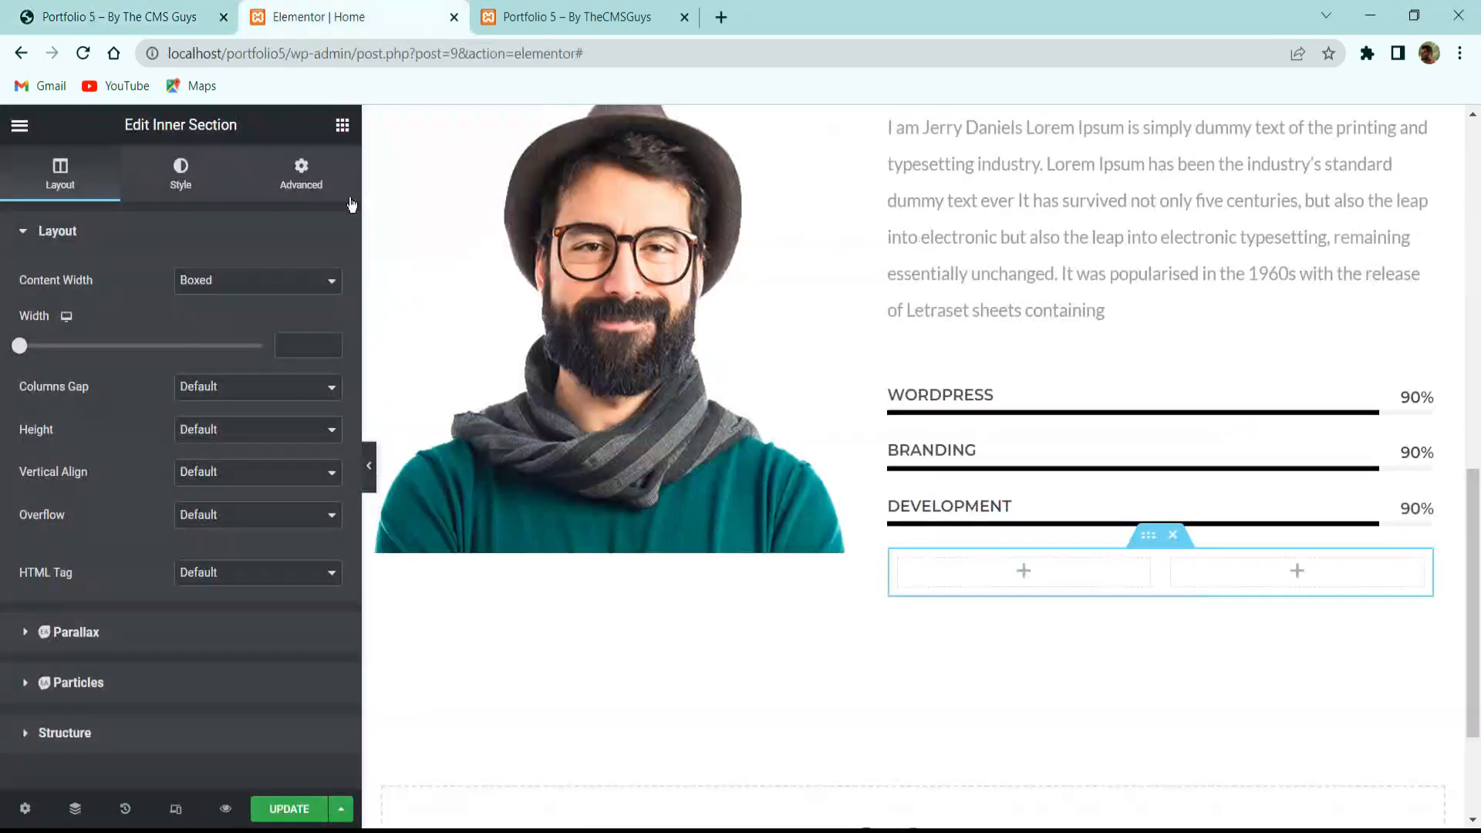
# Search 'butt' and drop a Button widget into the inner section's left column.
pyautogui.click(342, 124)
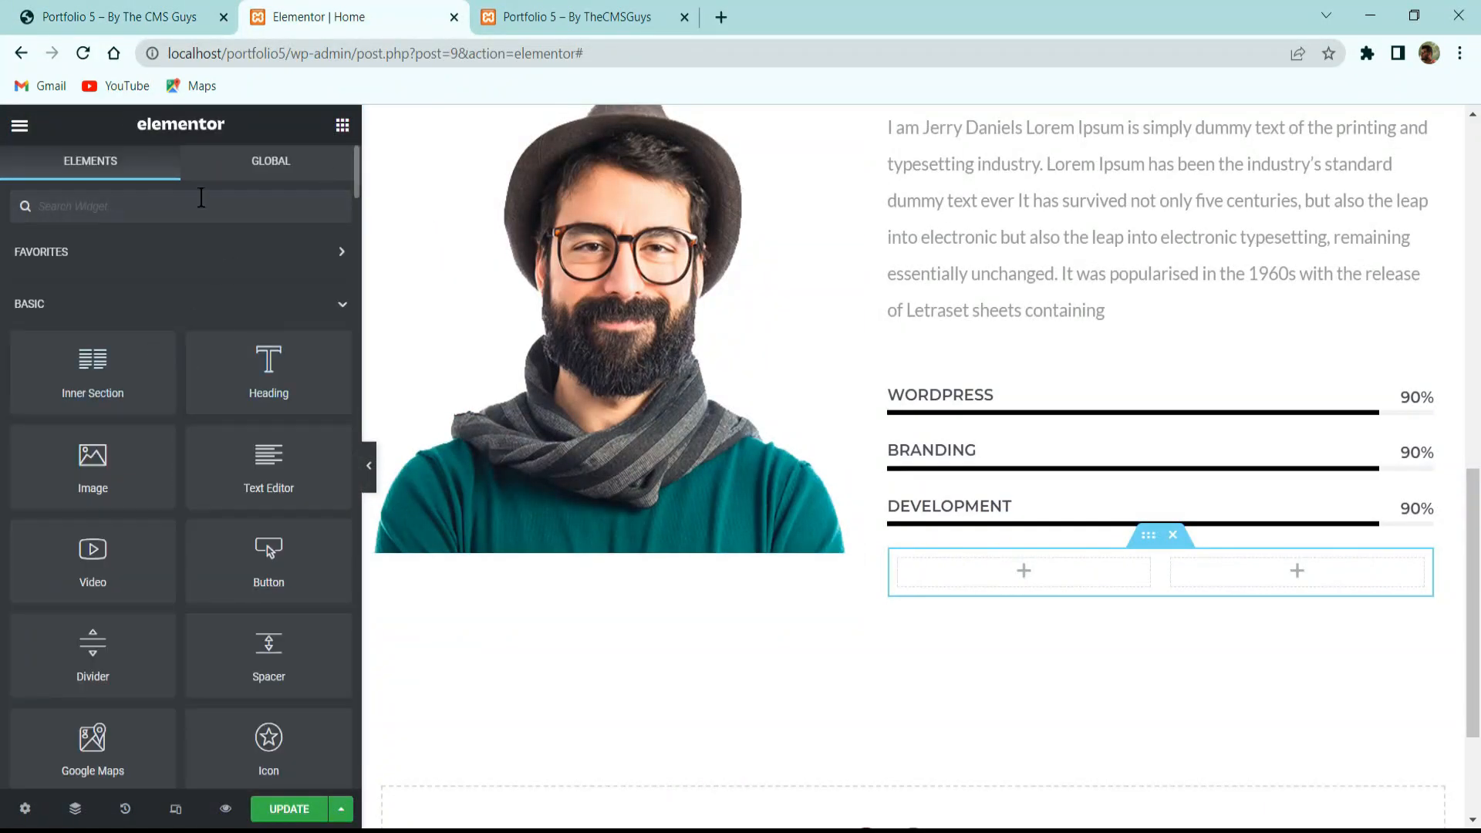
pyautogui.write('butt')
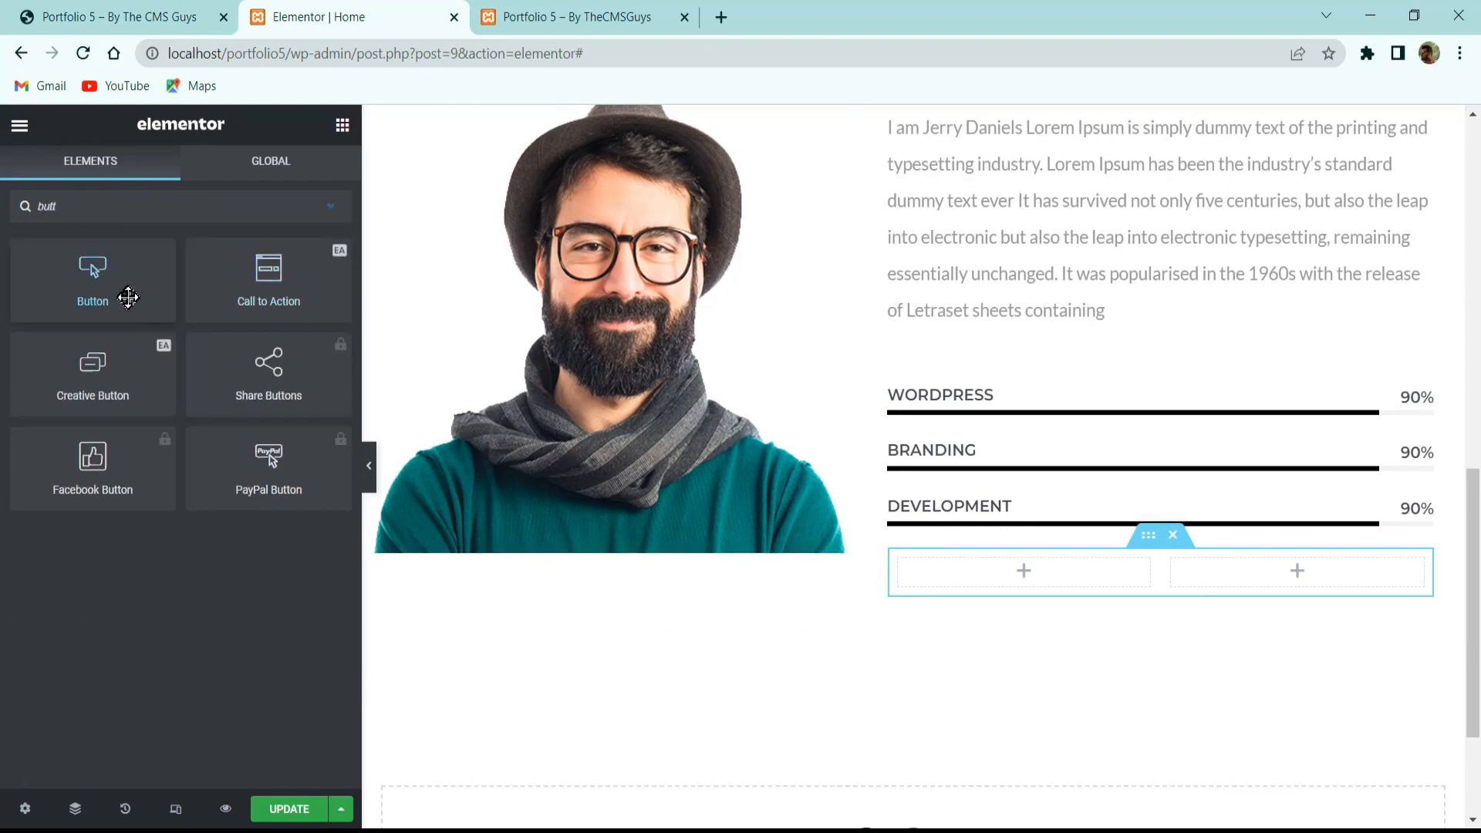
pyautogui.moveTo(126, 294); pyautogui.dragTo(1014, 570)
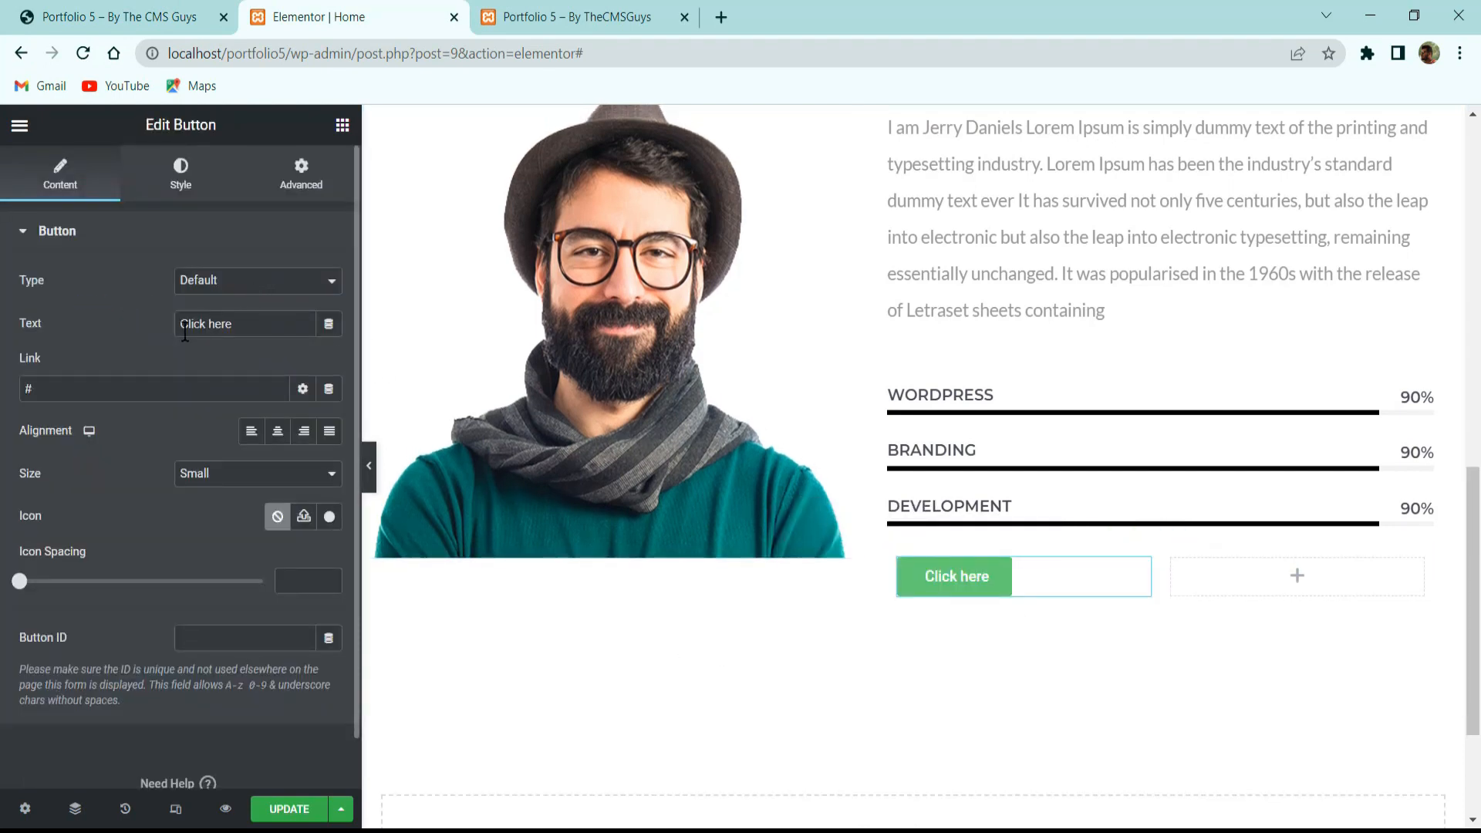
# Relabel the button 'hire me' and keep its size at Small.
pyautogui.tripleClick(244, 318)
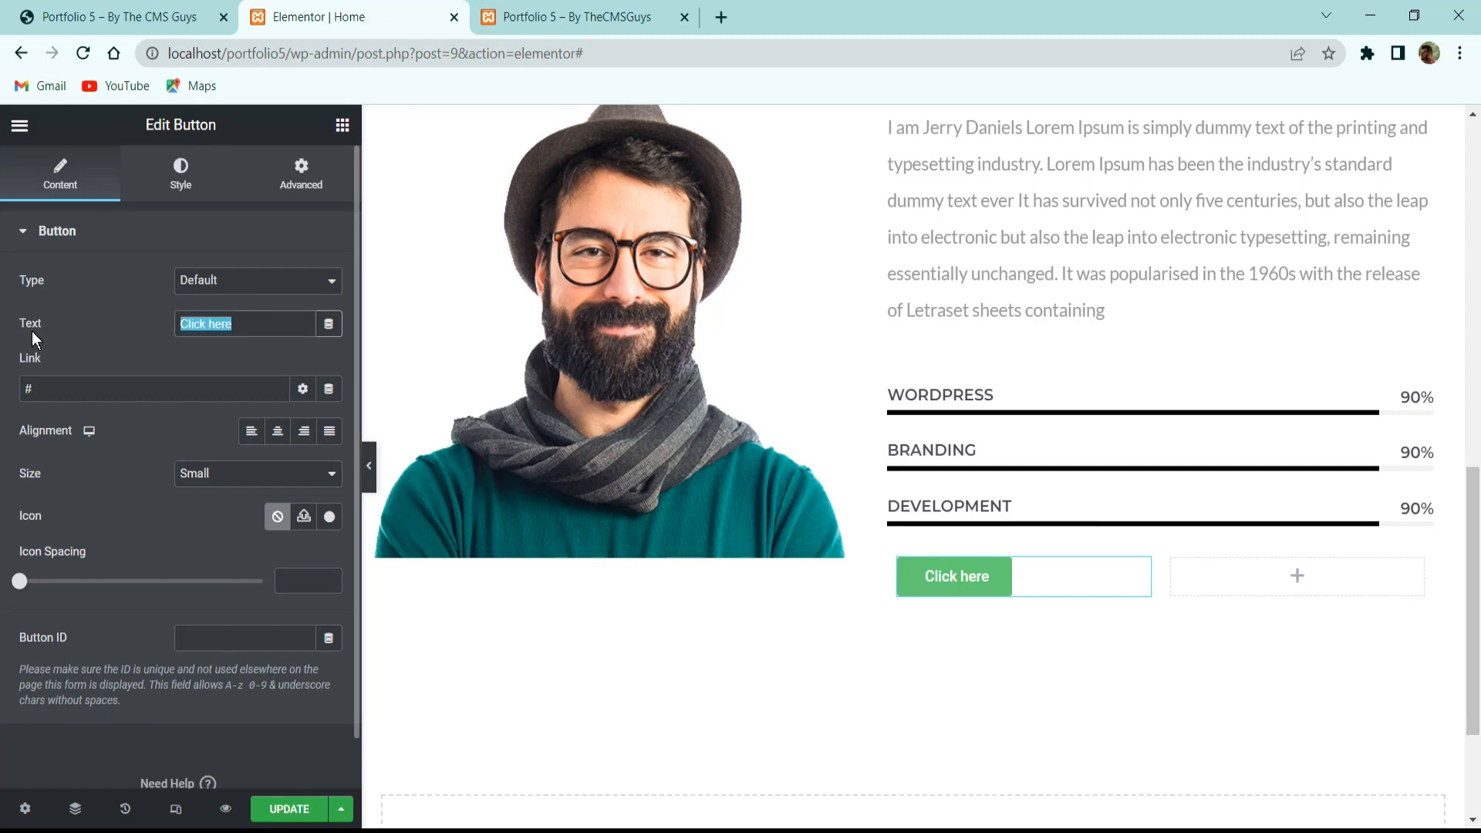
pyautogui.write('hit')
pyautogui.write('re me')
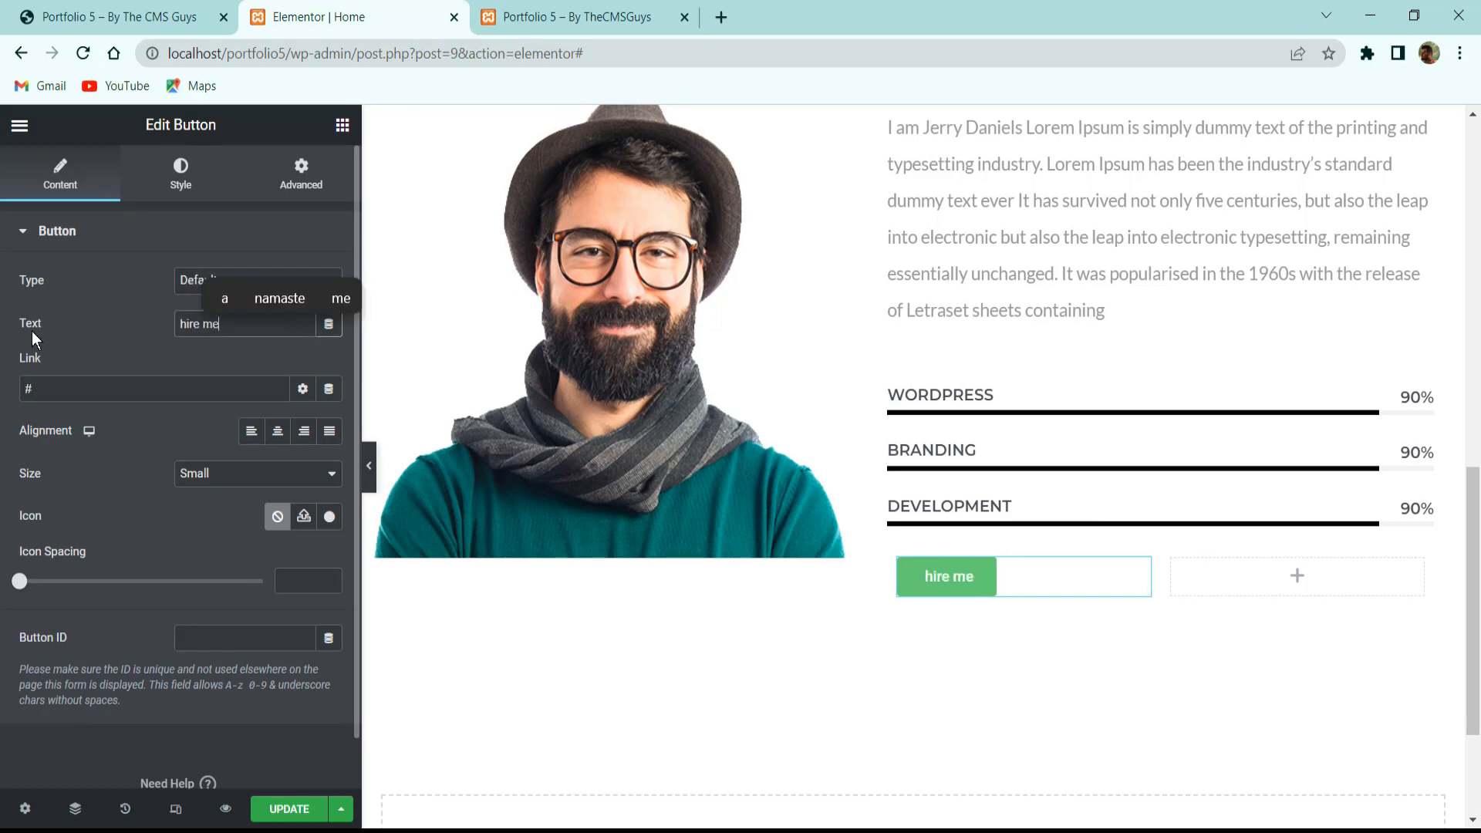
pyautogui.doubleClick(100, 399)
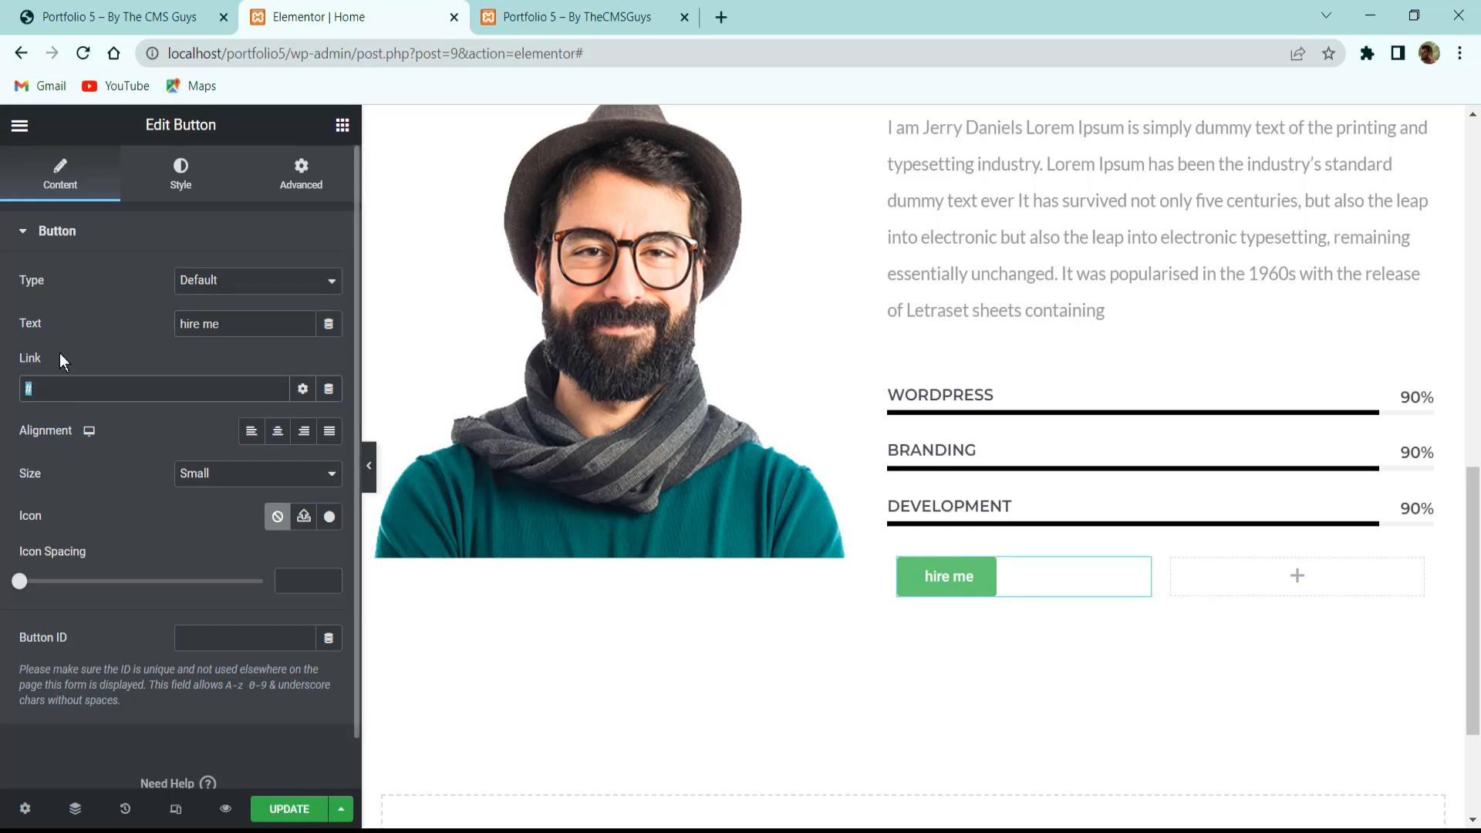
pyautogui.click(247, 478)
pyautogui.click(247, 478)
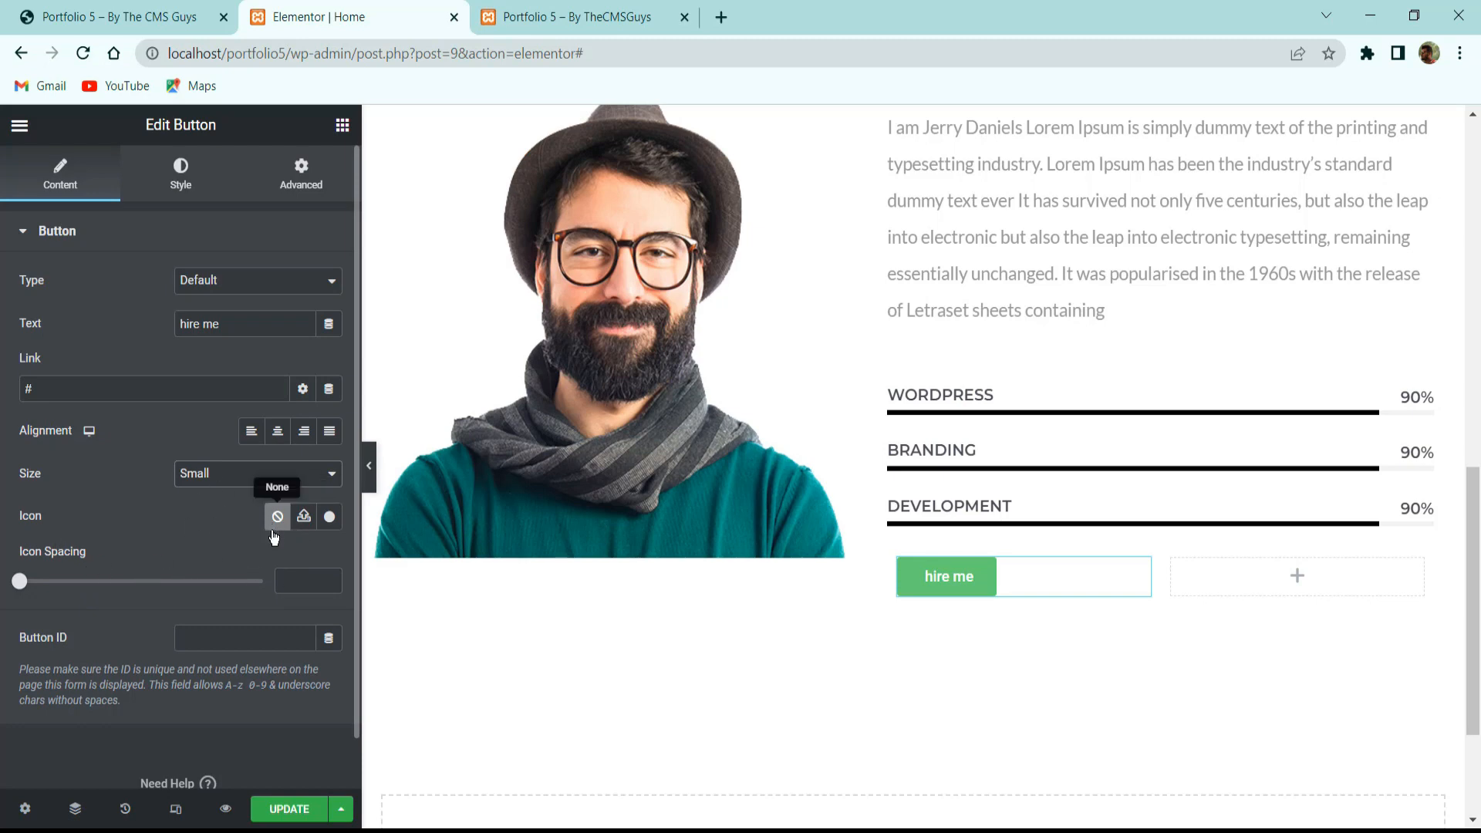
# Style the button text in Montserrat, 16 px, weight 500, uppercase.
pyautogui.click(169, 192)
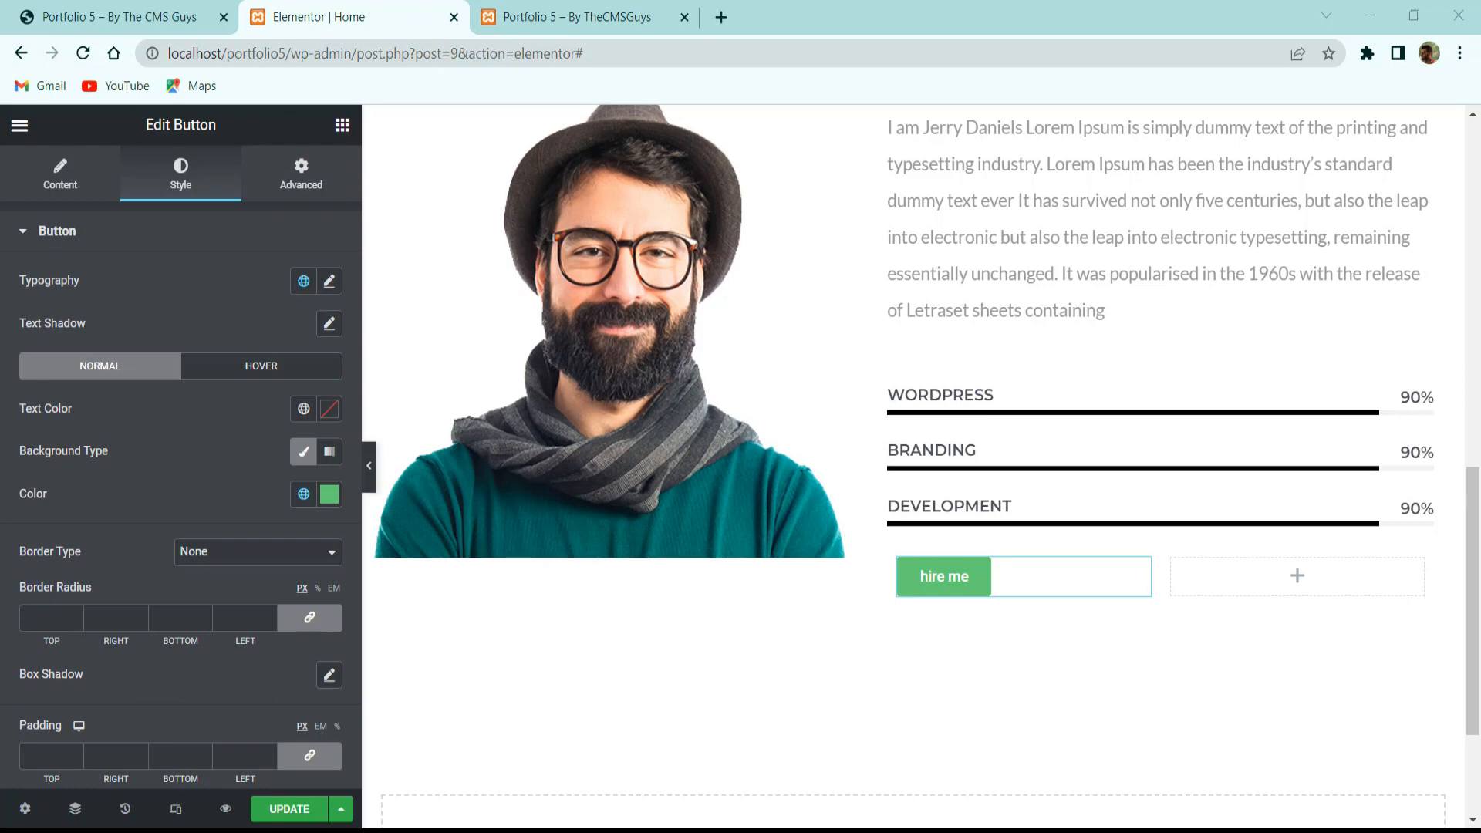
pyautogui.click(329, 280)
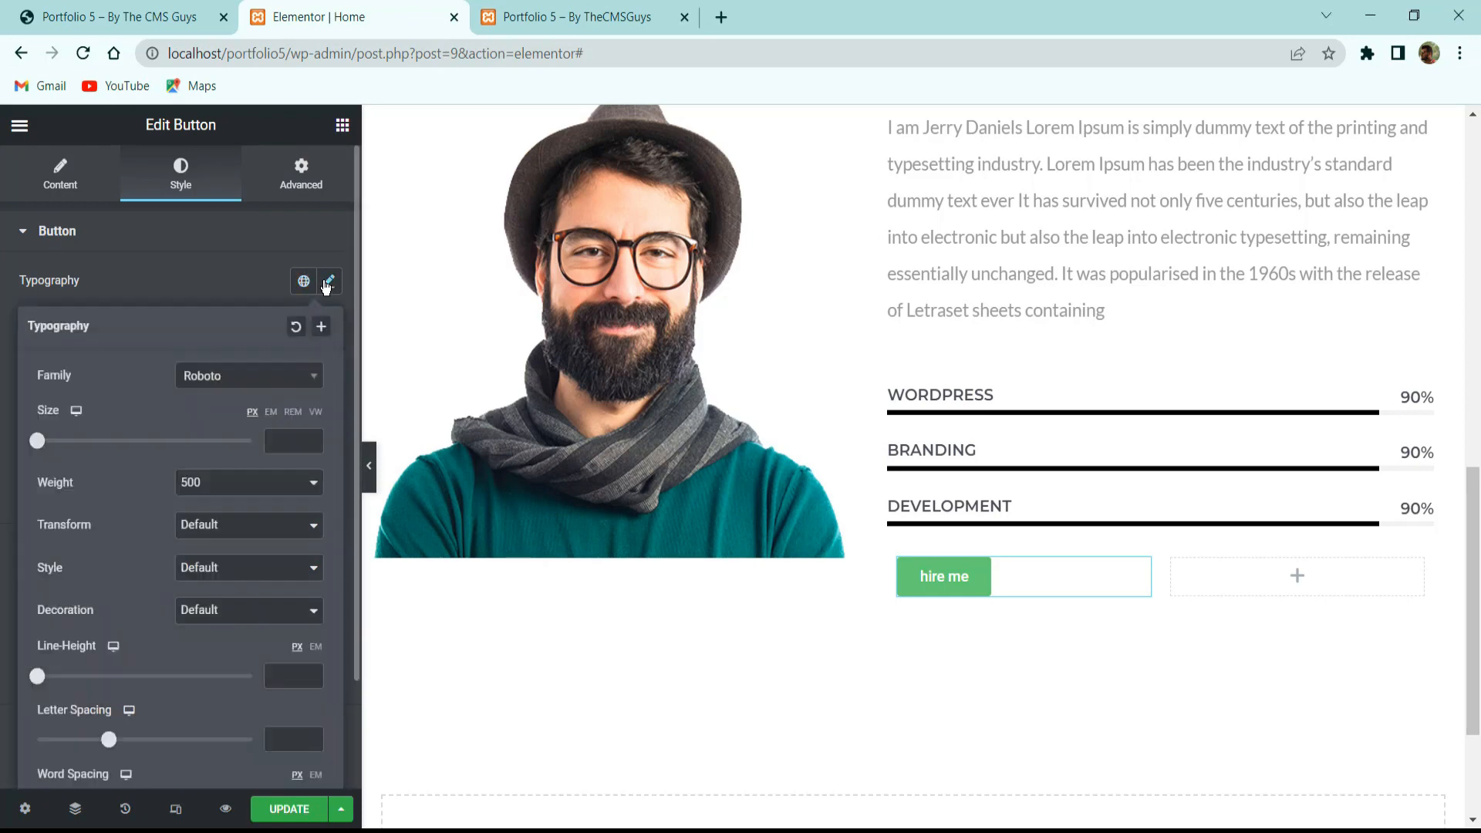
pyautogui.click(267, 377)
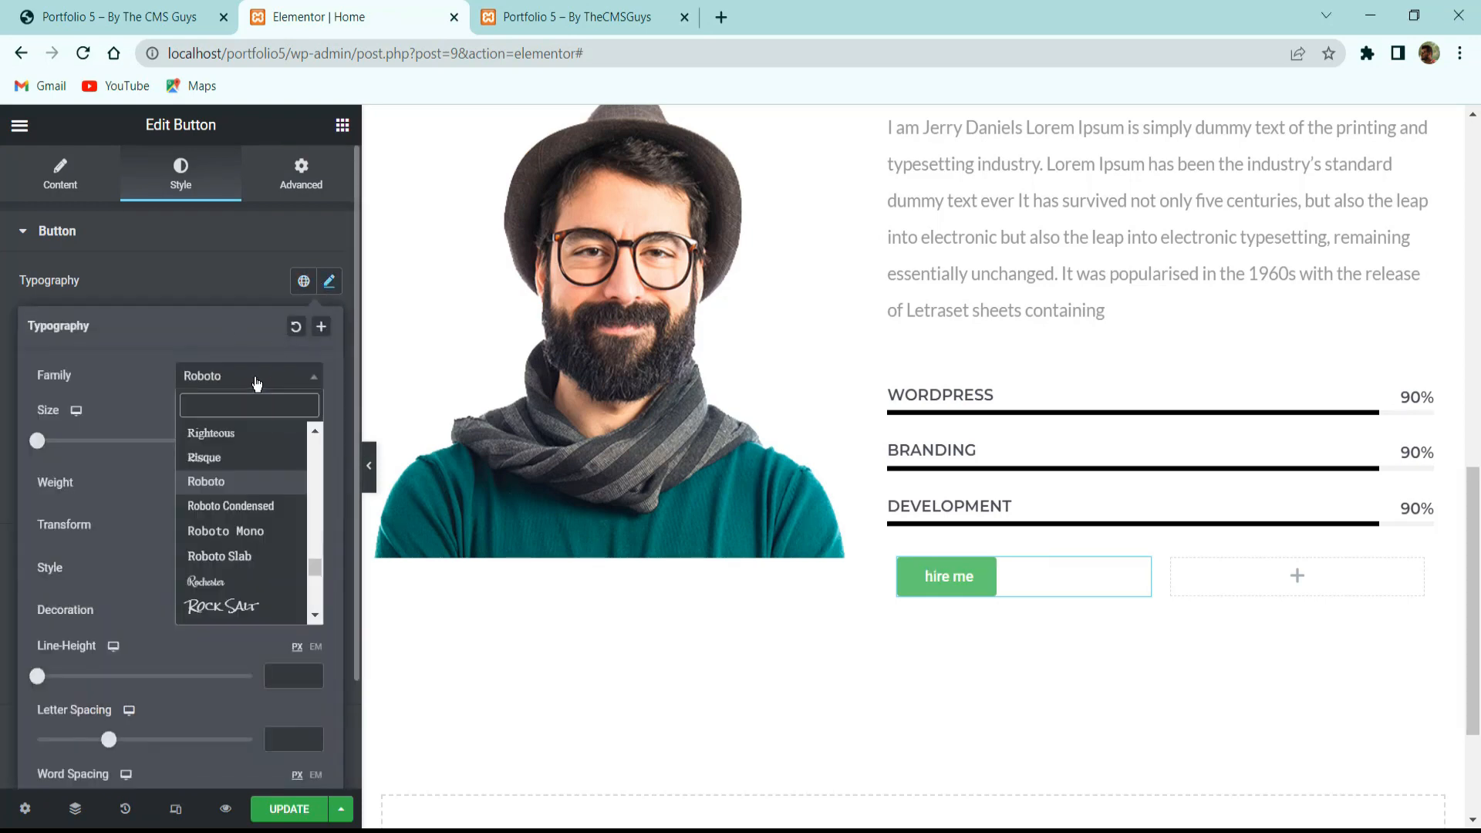
pyautogui.write('montse')
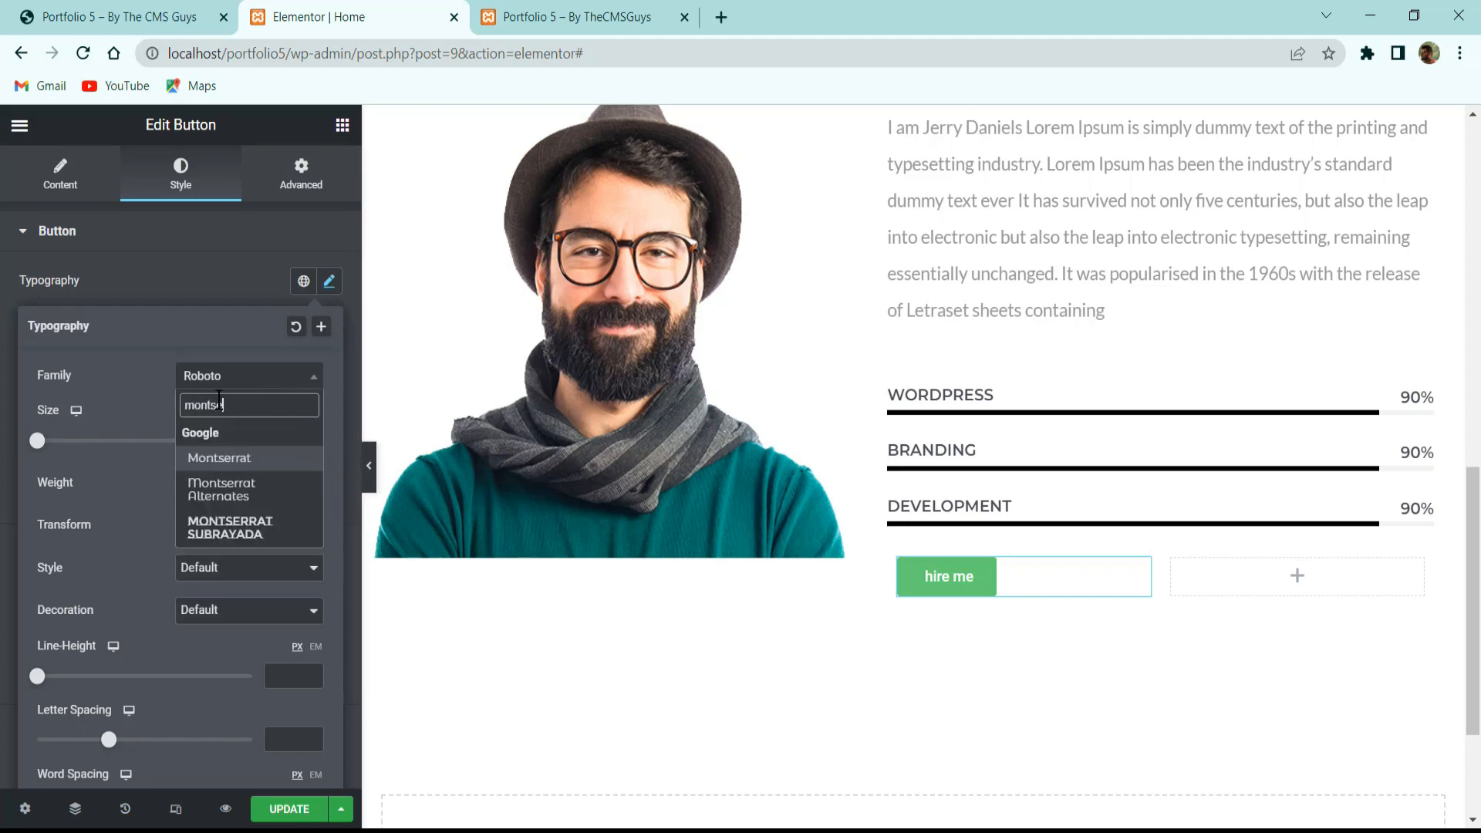
pyautogui.press('Return')
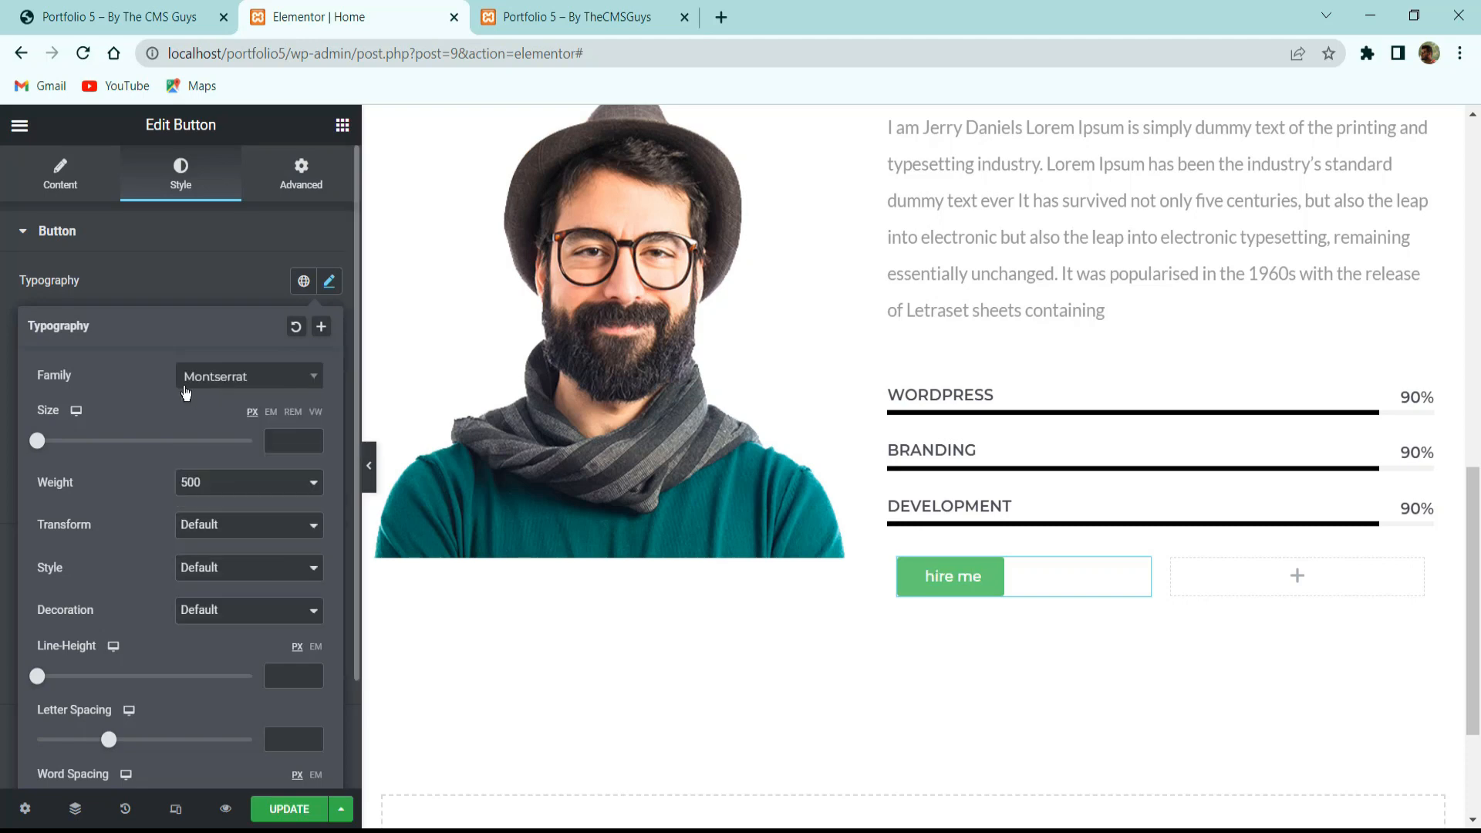
pyautogui.click(296, 443)
pyautogui.write('16')
pyautogui.click(227, 490)
pyautogui.click(226, 484)
pyautogui.click(203, 525)
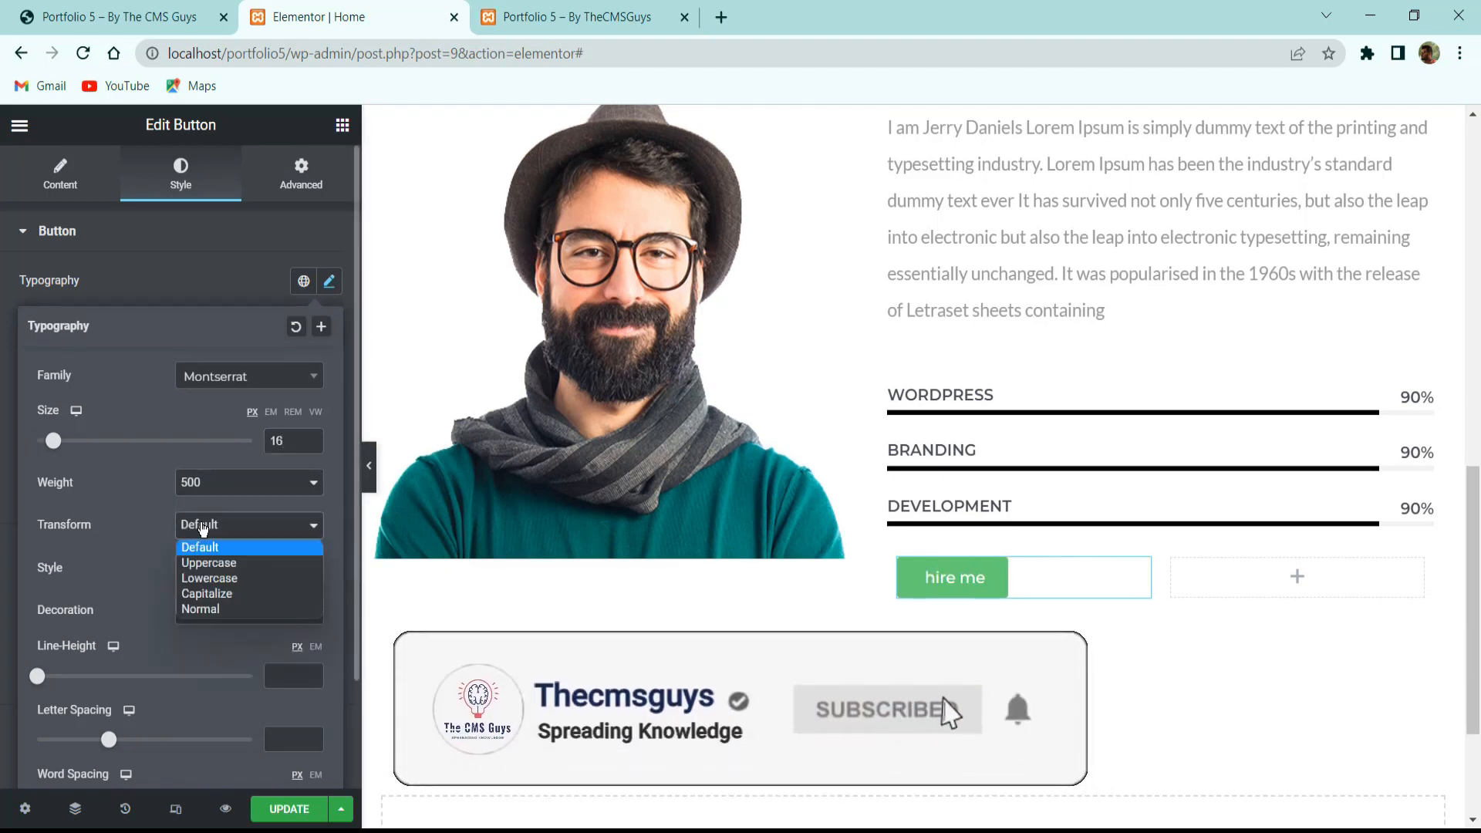
pyautogui.click(213, 563)
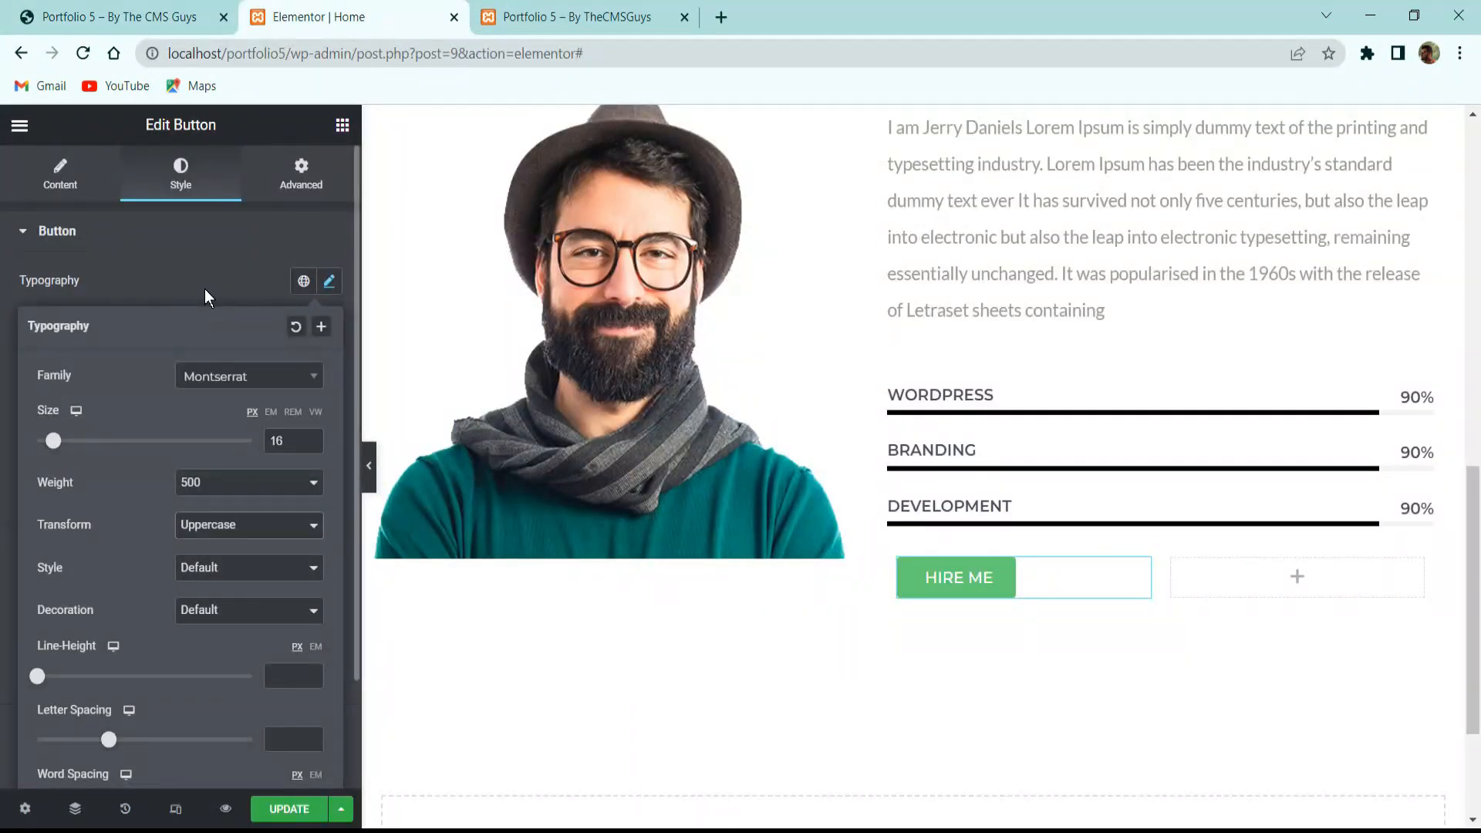
# Make the HIRE ME button text black (#000000) on a white (#FFFFFF) background.
pyautogui.click(205, 289)
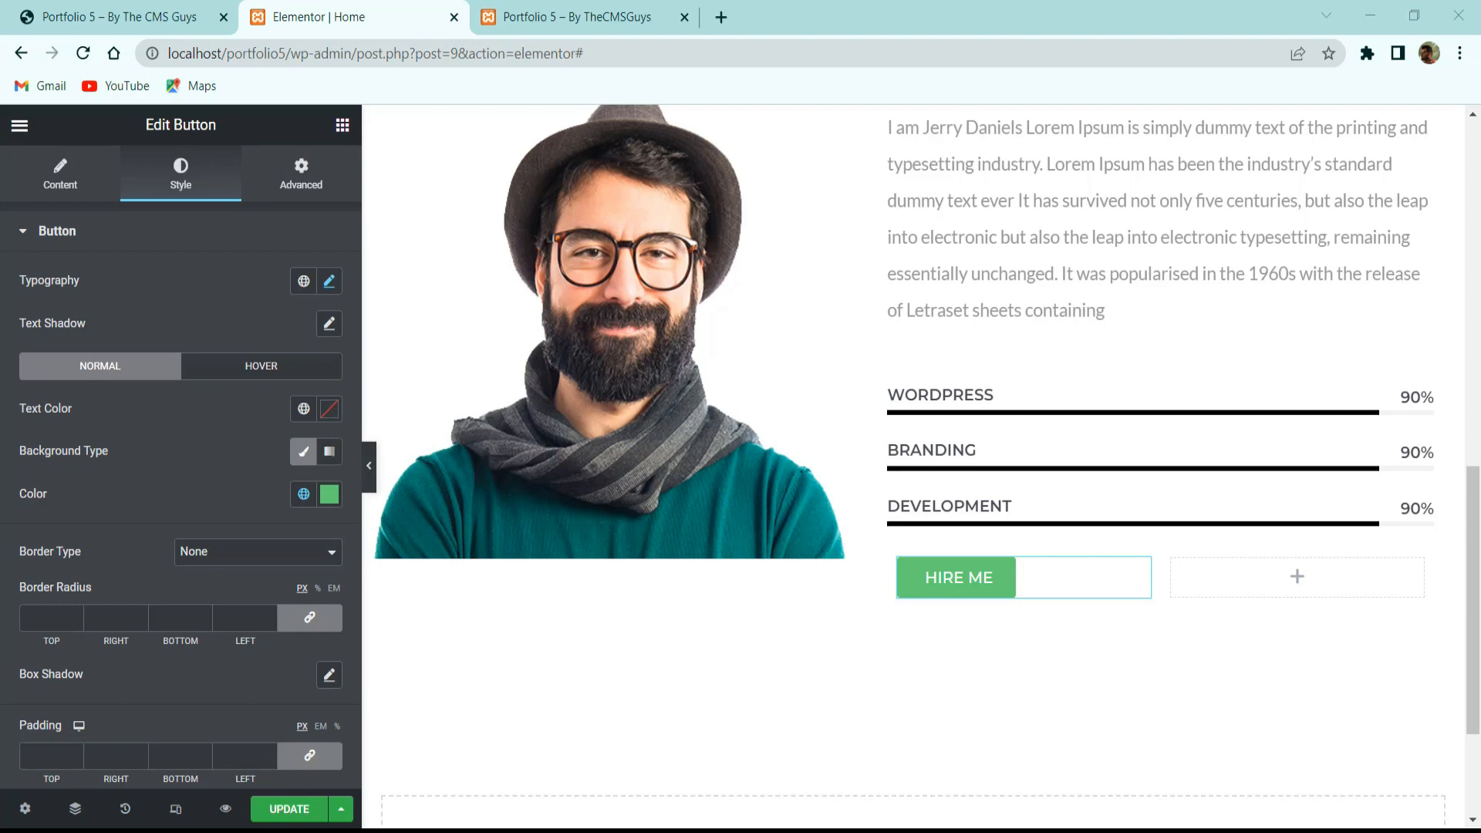
pyautogui.click(332, 413)
pyautogui.moveTo(155, 527); pyautogui.dragTo(102, 477)
pyautogui.click(188, 404)
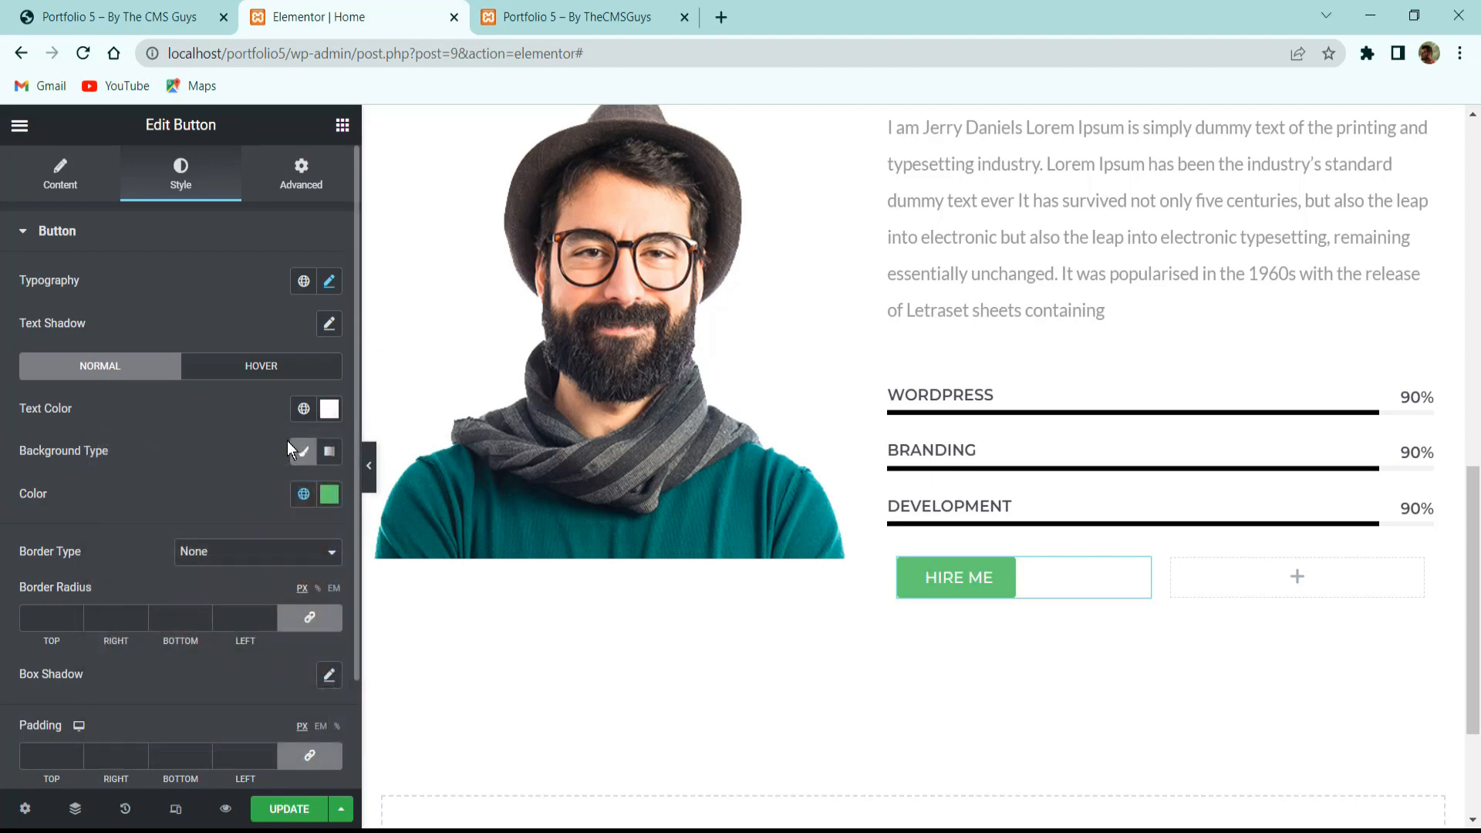
pyautogui.click(332, 411)
pyautogui.moveTo(185, 531); pyautogui.dragTo(103, 657)
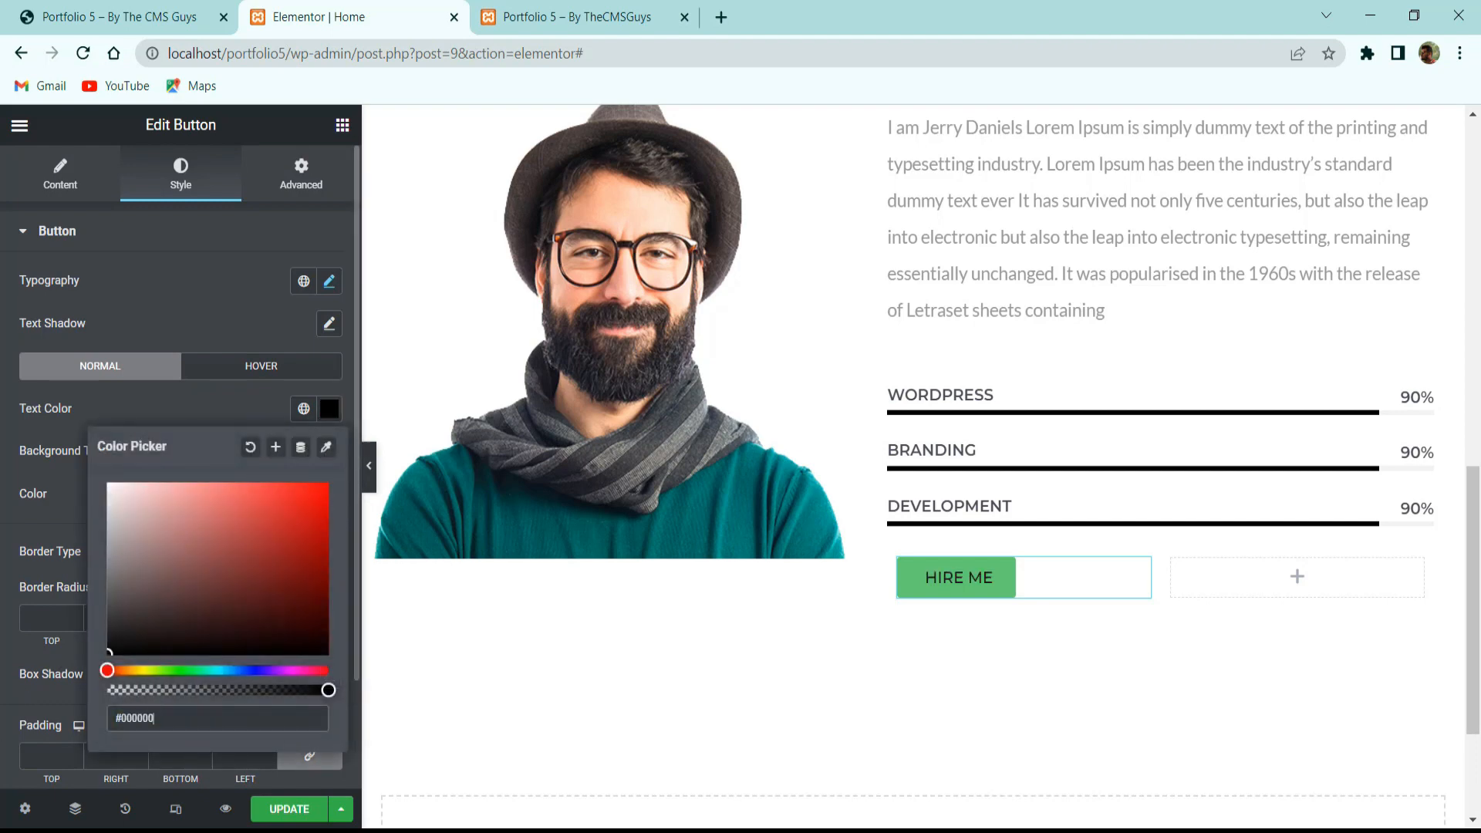
pyautogui.click(234, 506)
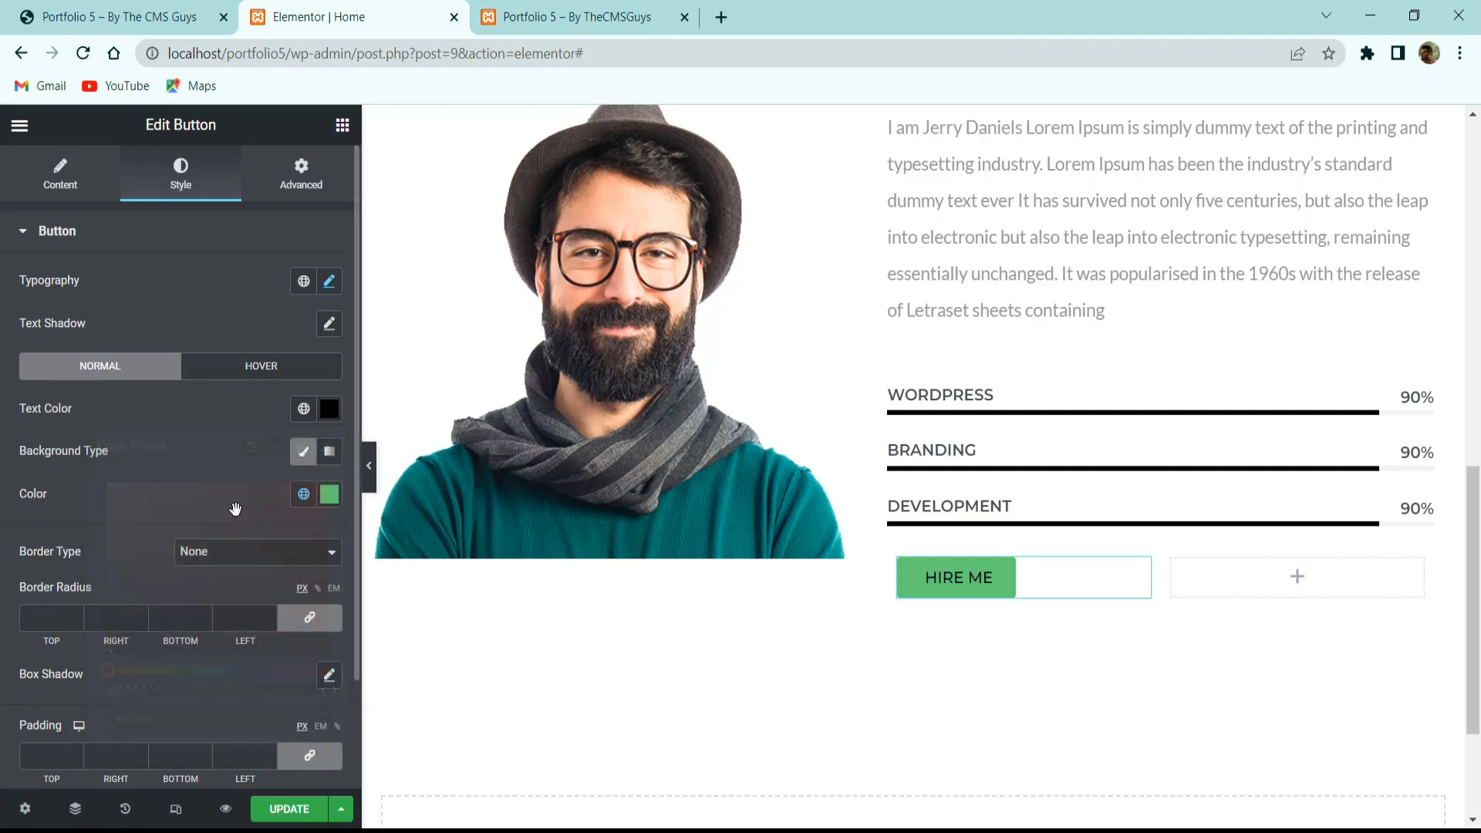
pyautogui.click(329, 494)
pyautogui.moveTo(155, 285); pyautogui.dragTo(16, 88)
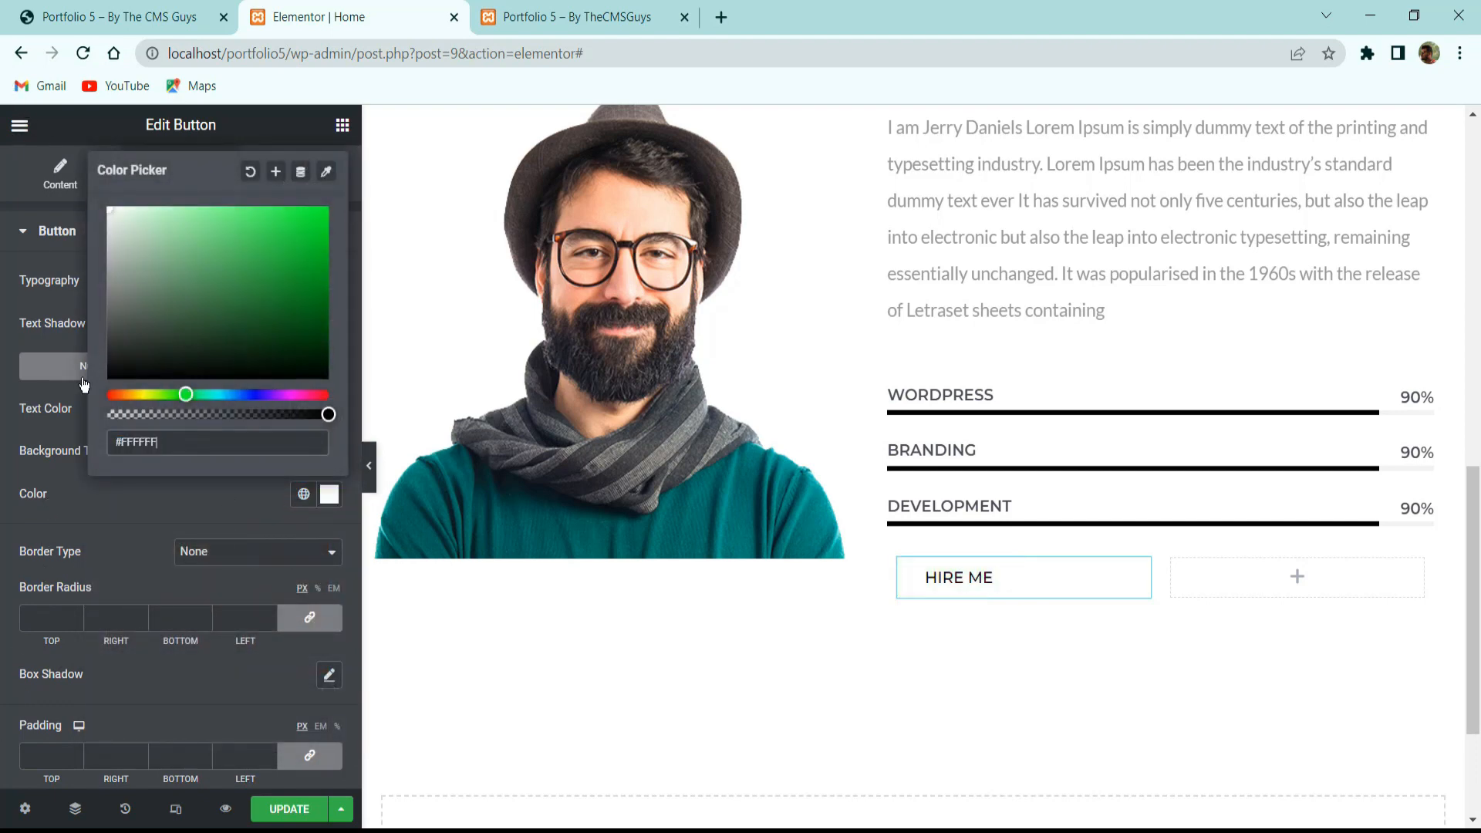
pyautogui.click(98, 530)
pyautogui.click(215, 559)
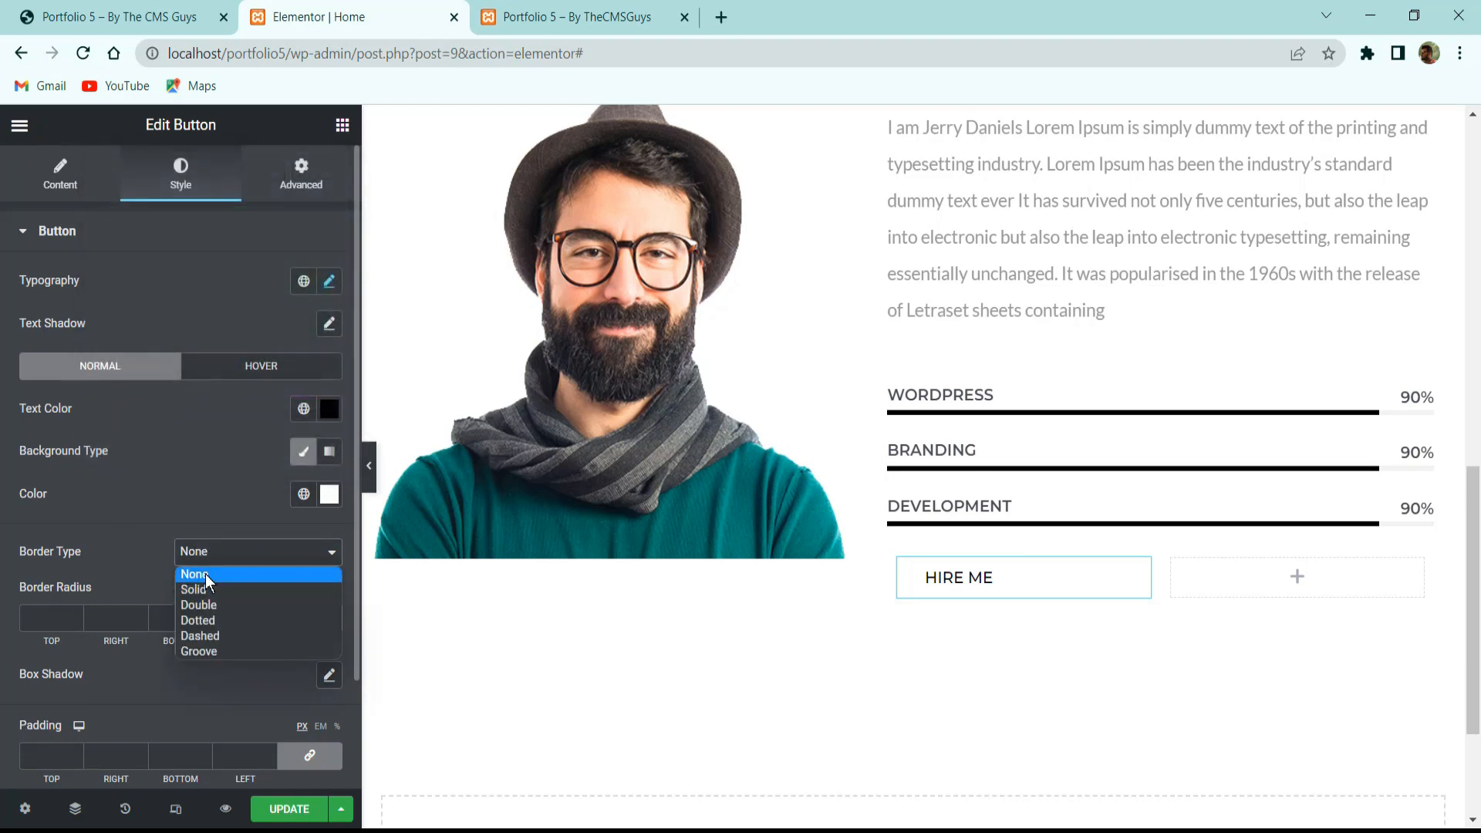
# Give the HIRE ME button a solid 1 px black border and compare with the live site.
pyautogui.click(213, 589)
pyautogui.click(72, 613)
pyautogui.write('1')
pyautogui.scroll(-3, 128, 501)
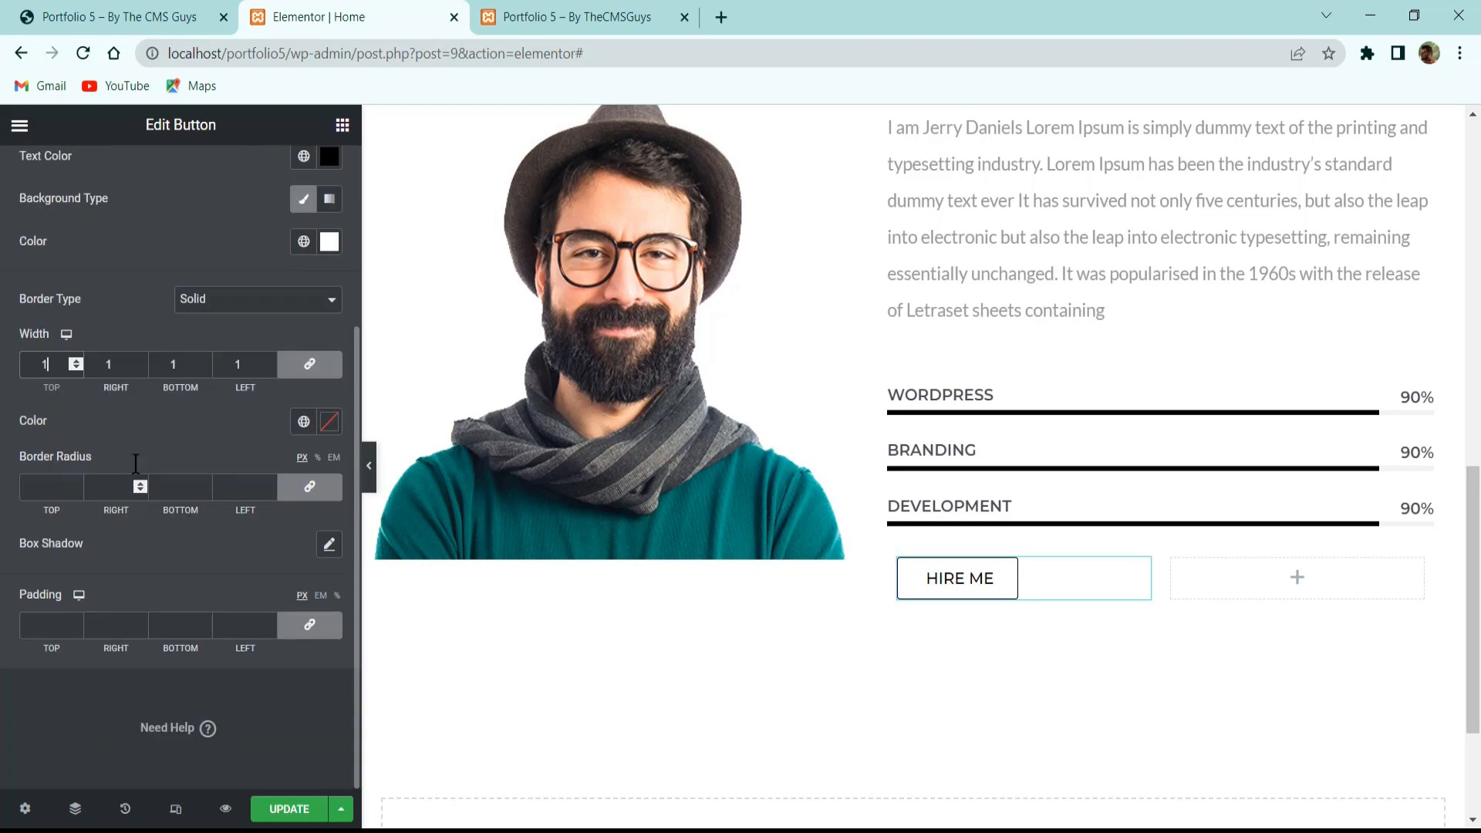
pyautogui.click(331, 429)
pyautogui.moveTo(200, 547); pyautogui.dragTo(58, 724)
pyautogui.click(30, 751)
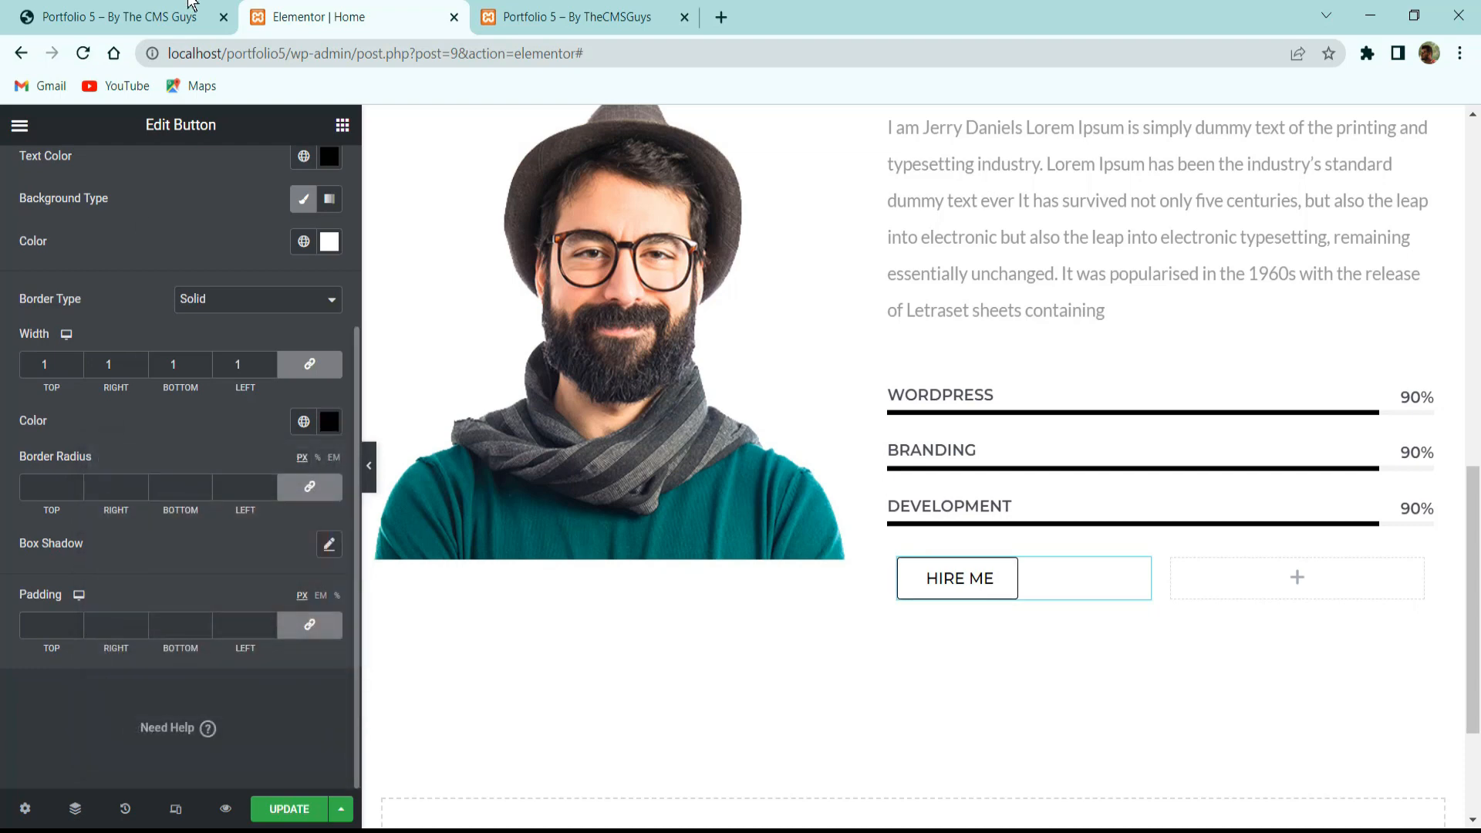
pyautogui.click(62, 12)
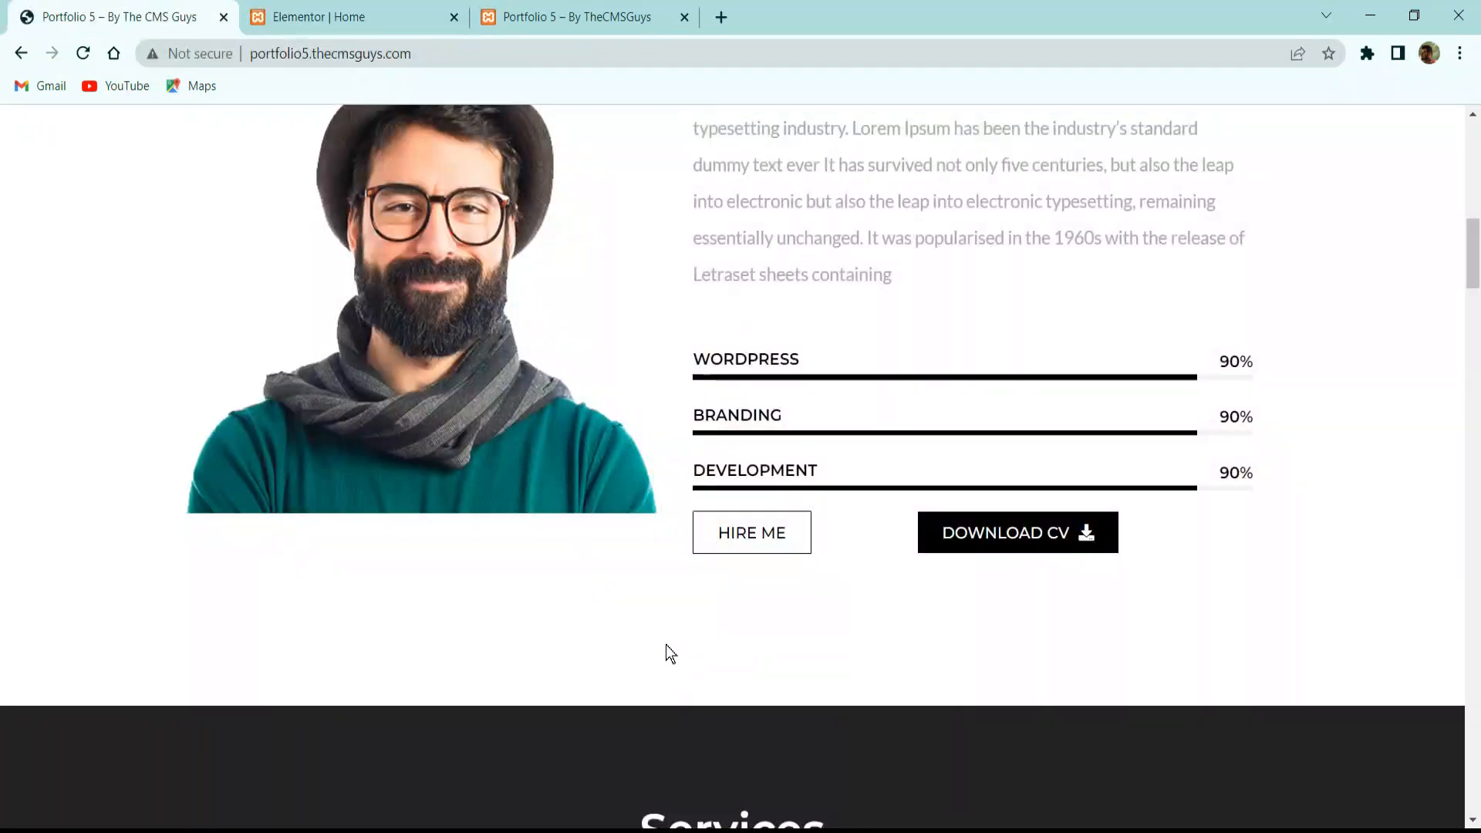
pyautogui.click(361, 22)
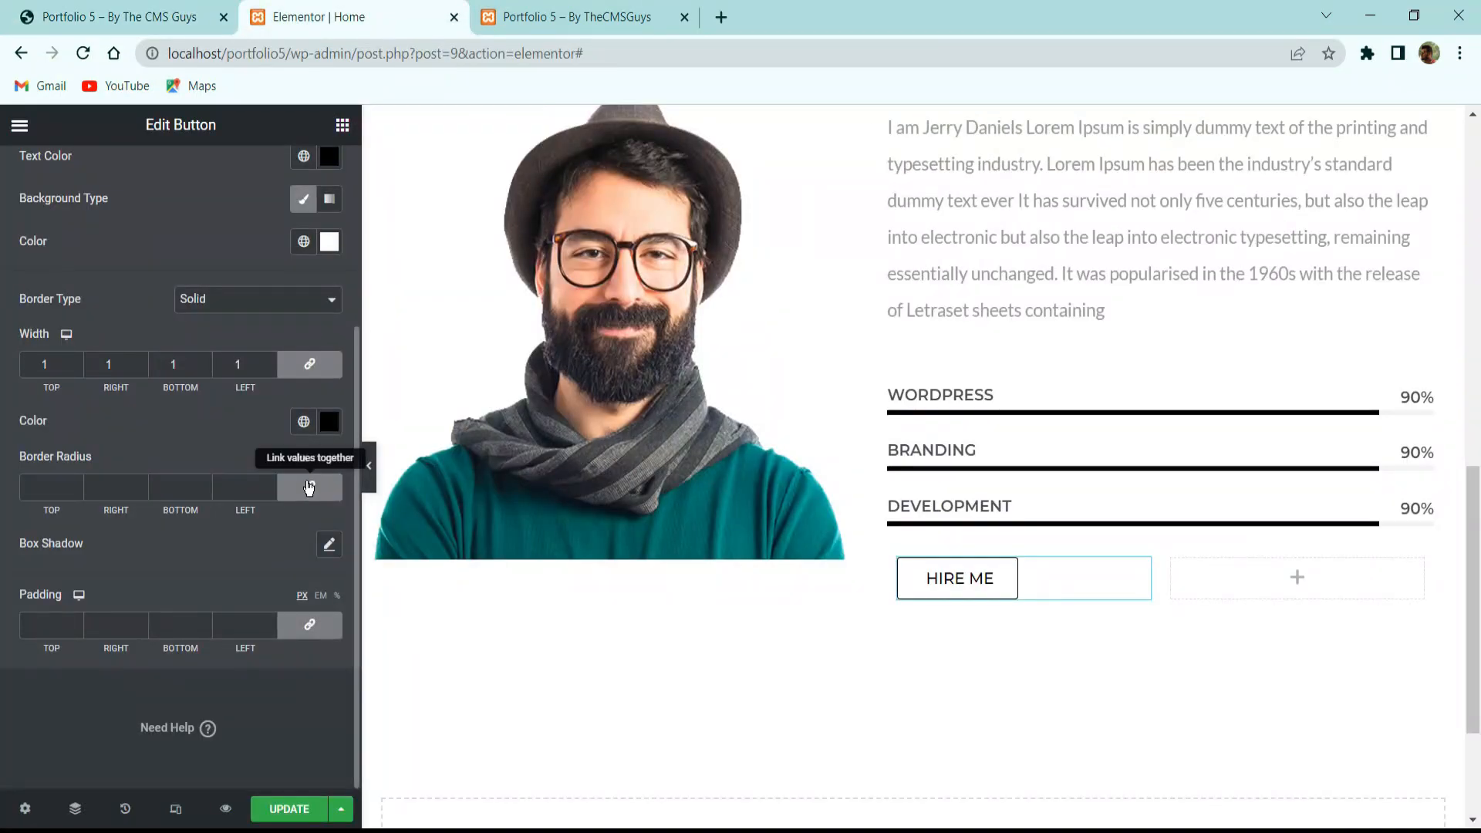
# Set the button padding to 12 top and bottom, 25 left and right, then compare.
pyautogui.click(309, 487)
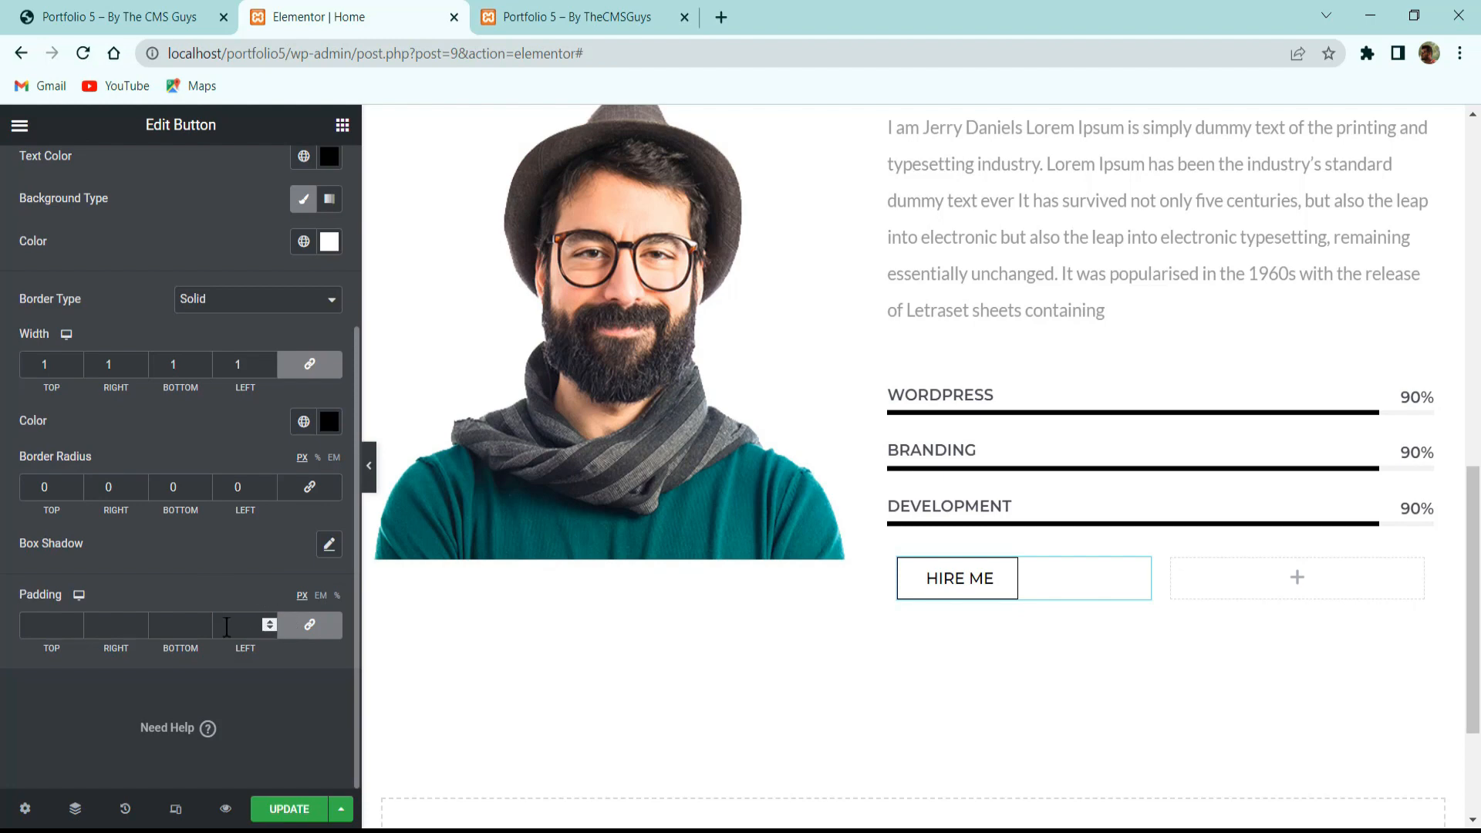
pyautogui.write('25')
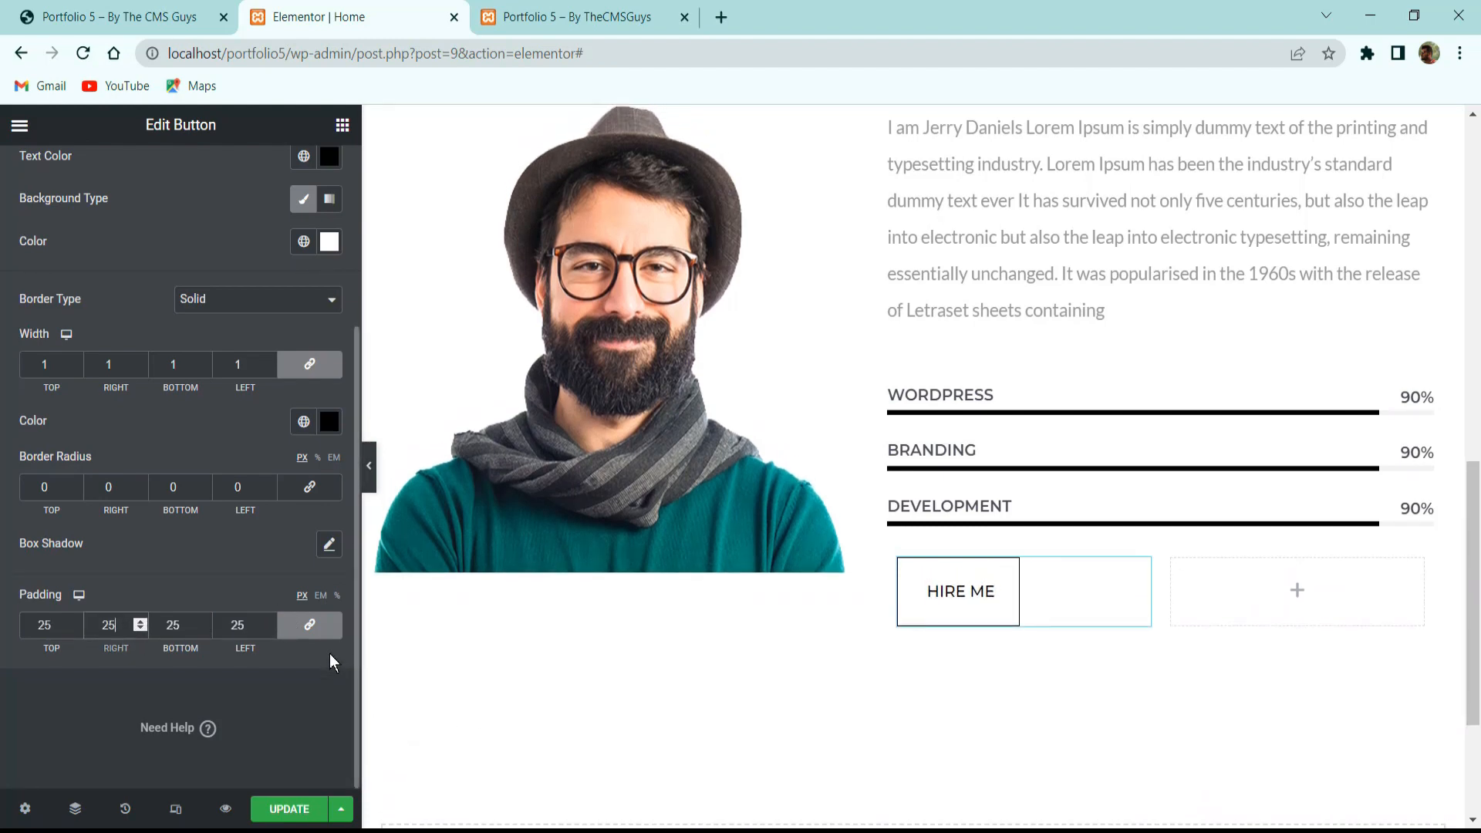
pyautogui.click(312, 627)
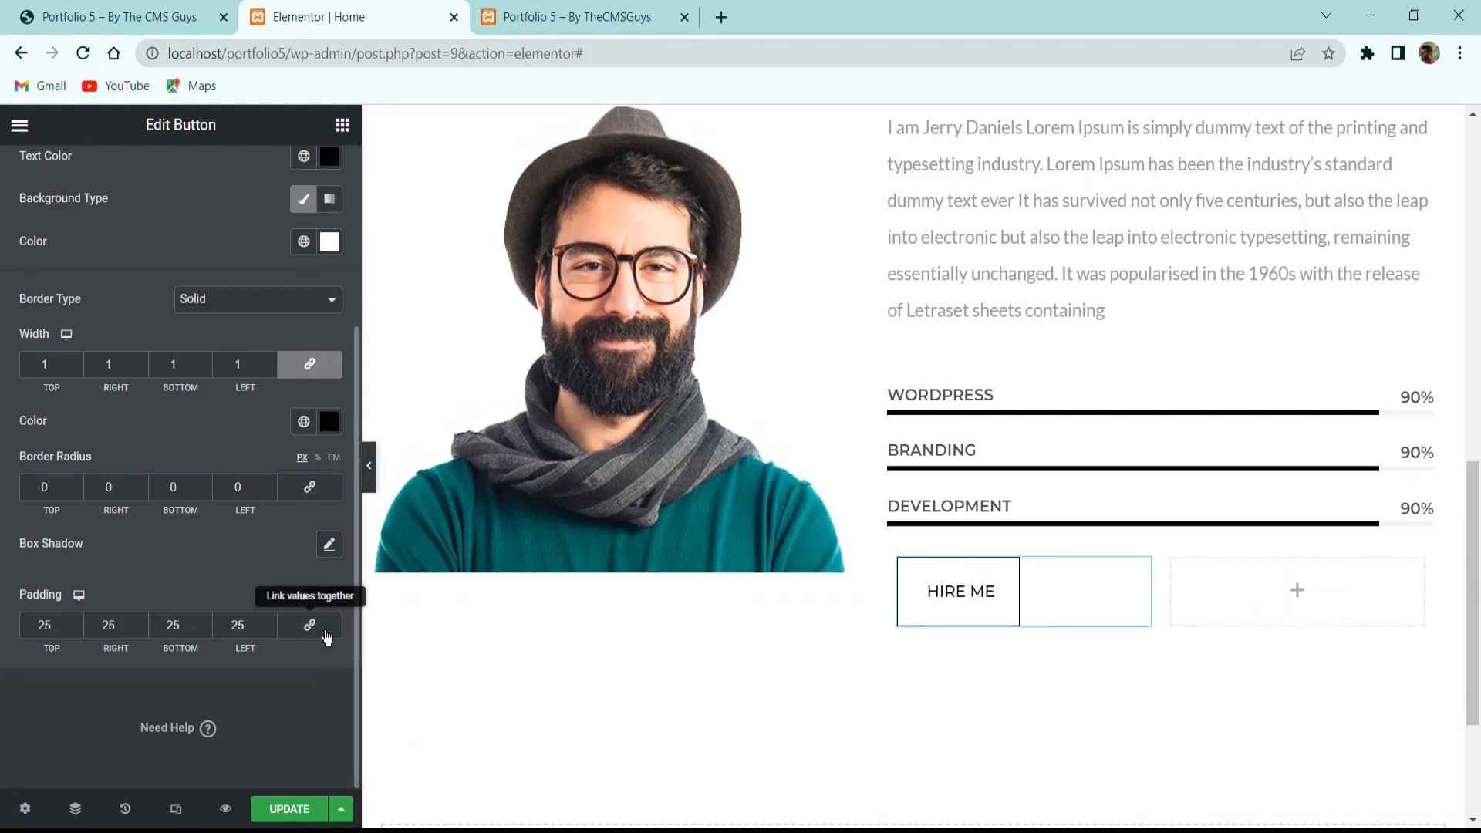
pyautogui.doubleClick(66, 624)
pyautogui.write('12')
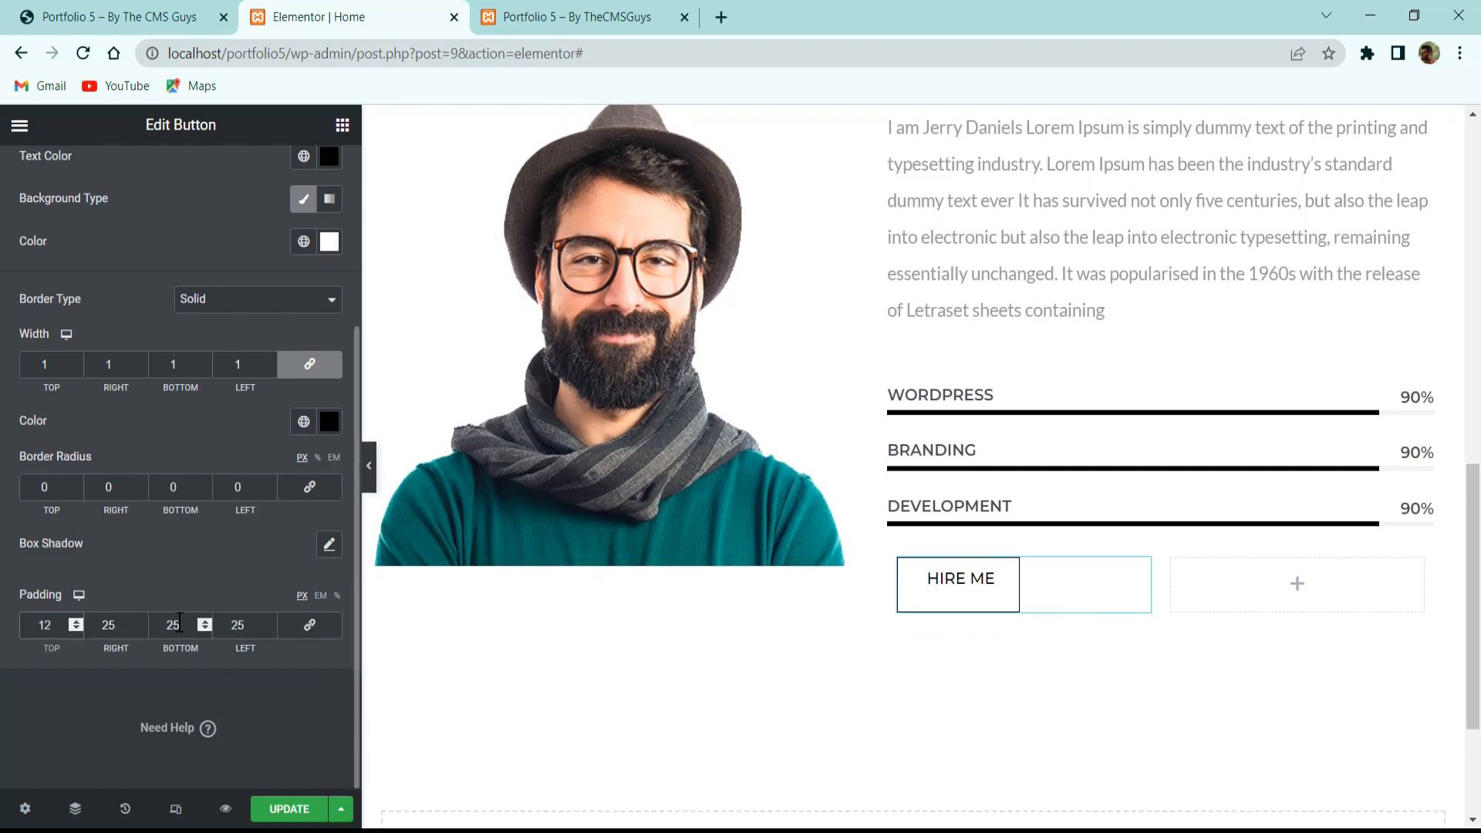
pyautogui.moveTo(185, 623); pyautogui.dragTo(127, 635)
pyautogui.write('12')
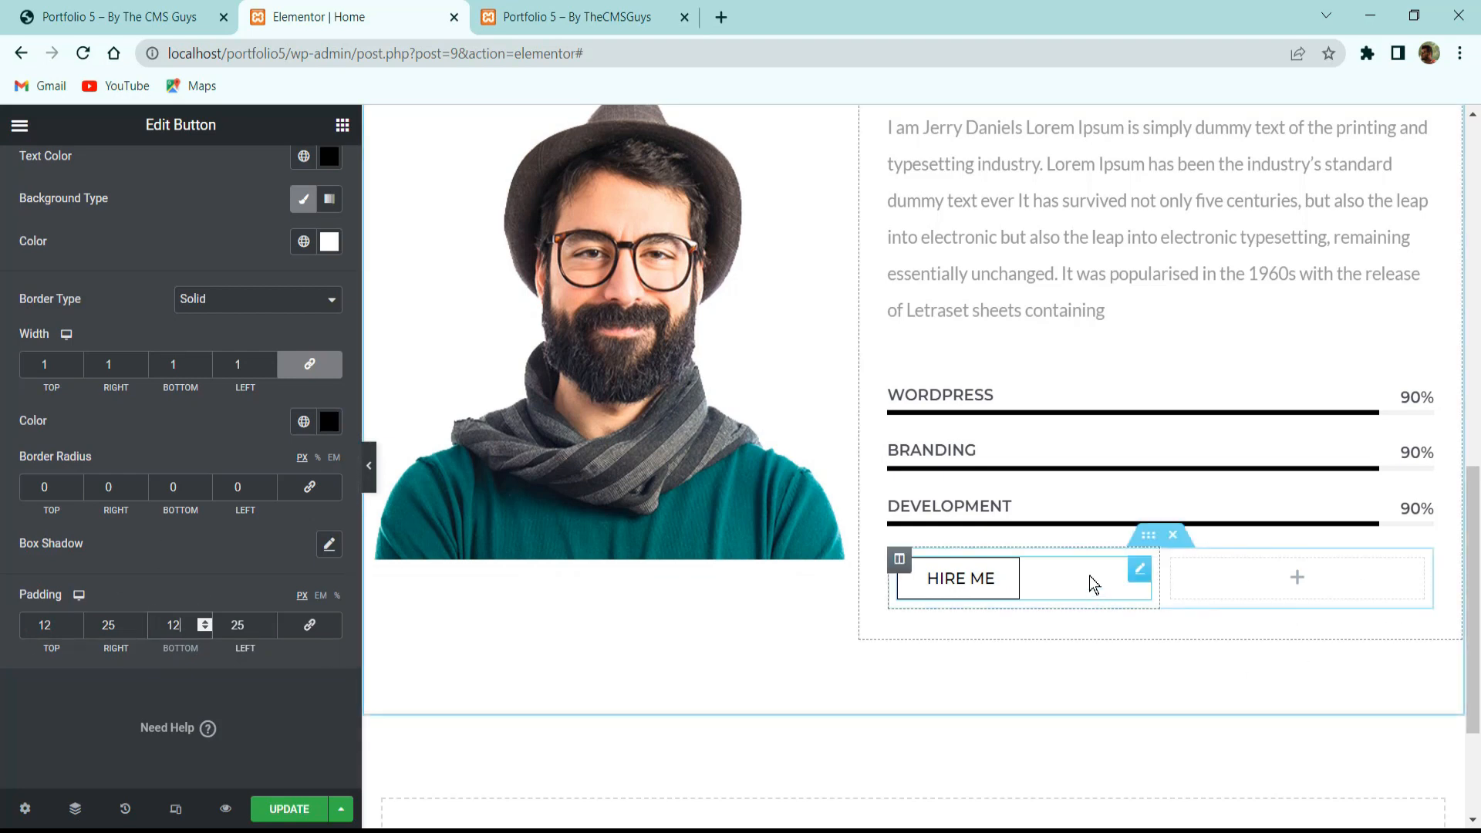
pyautogui.click(169, 6)
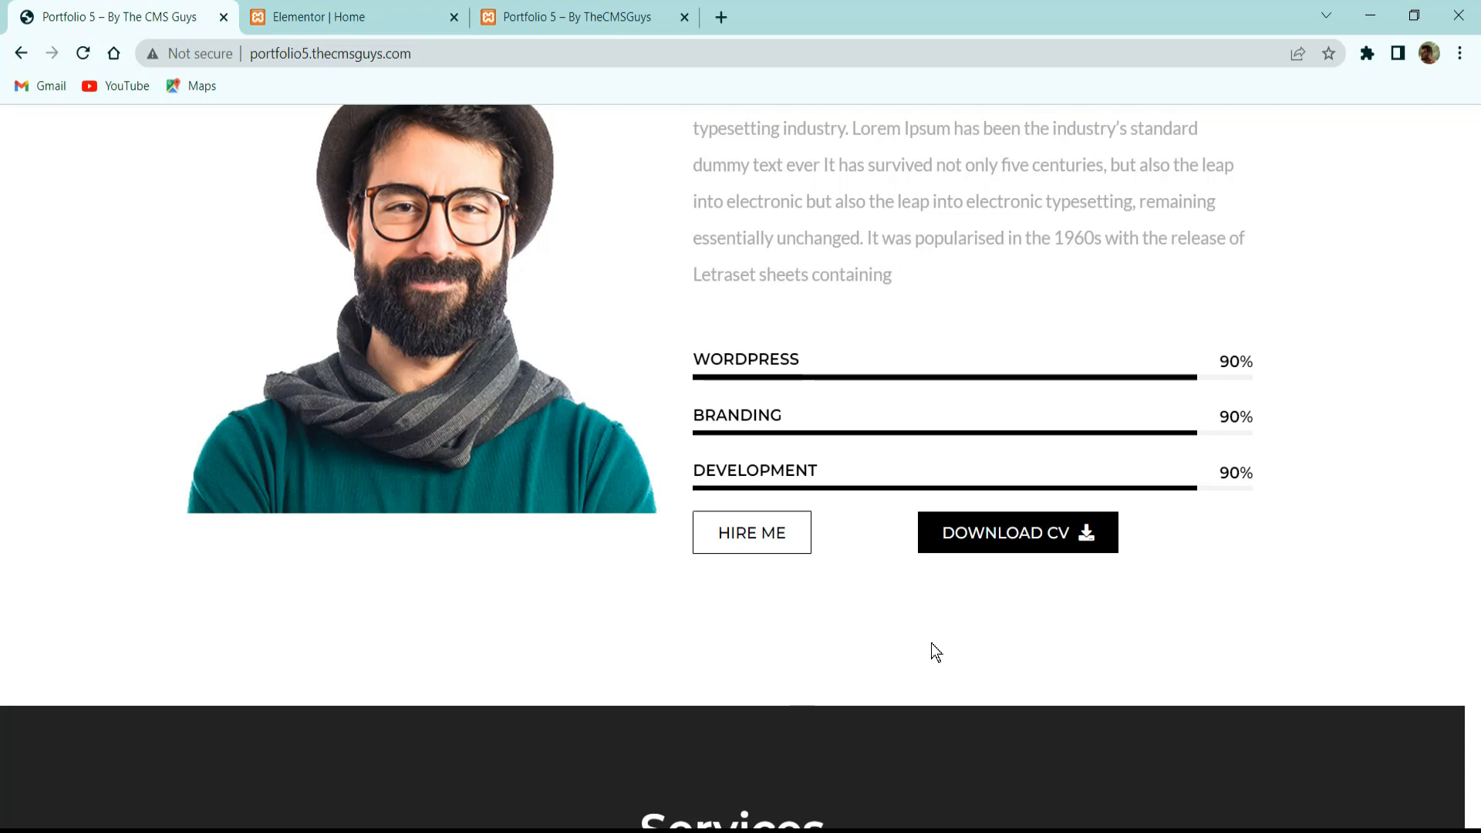
pyautogui.click(320, 8)
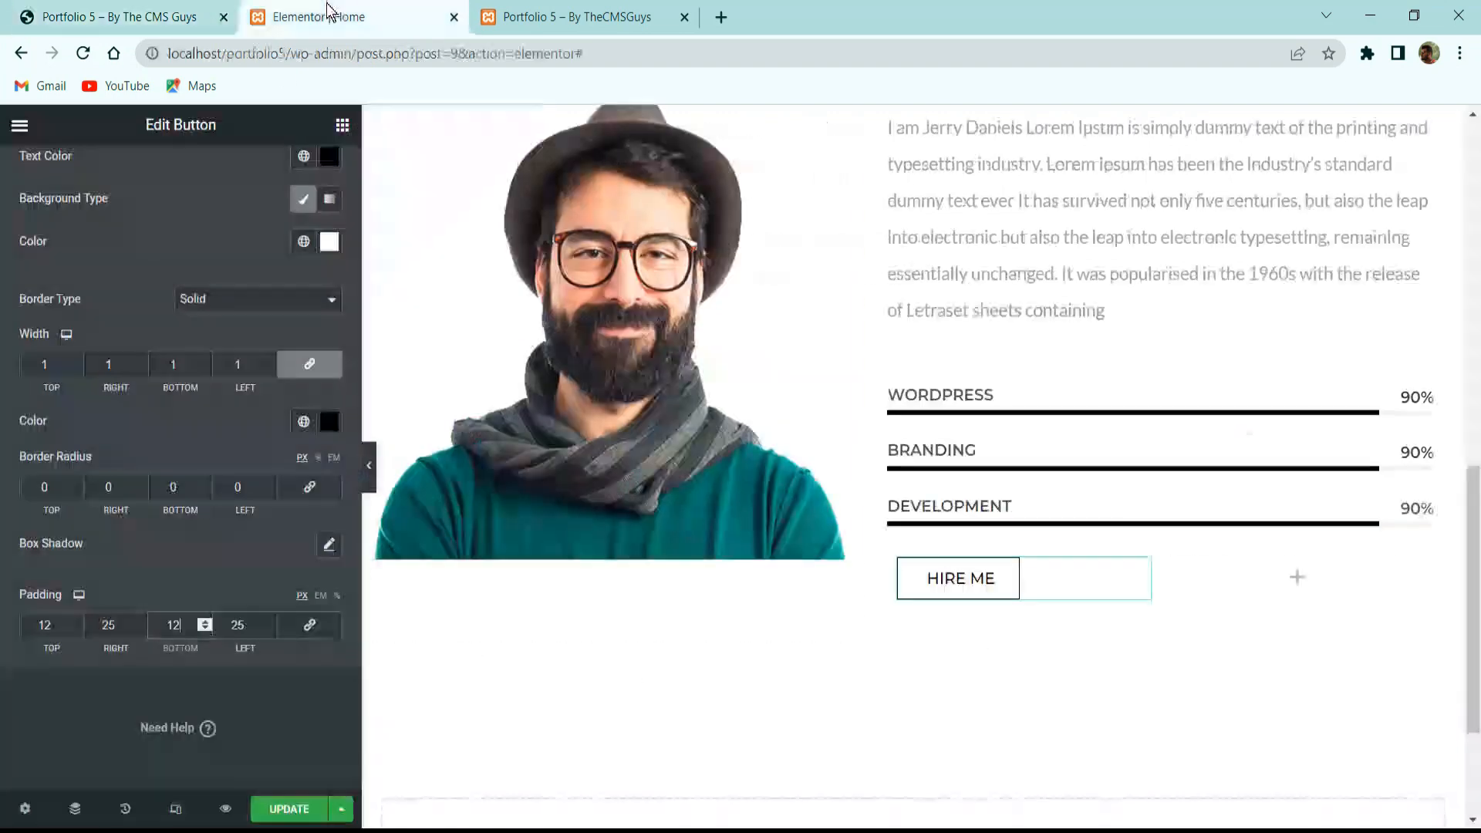
# Copy the HIRE ME button and paste it into the empty right column.
pyautogui.rightClick(1008, 579)
pyautogui.click(1068, 605)
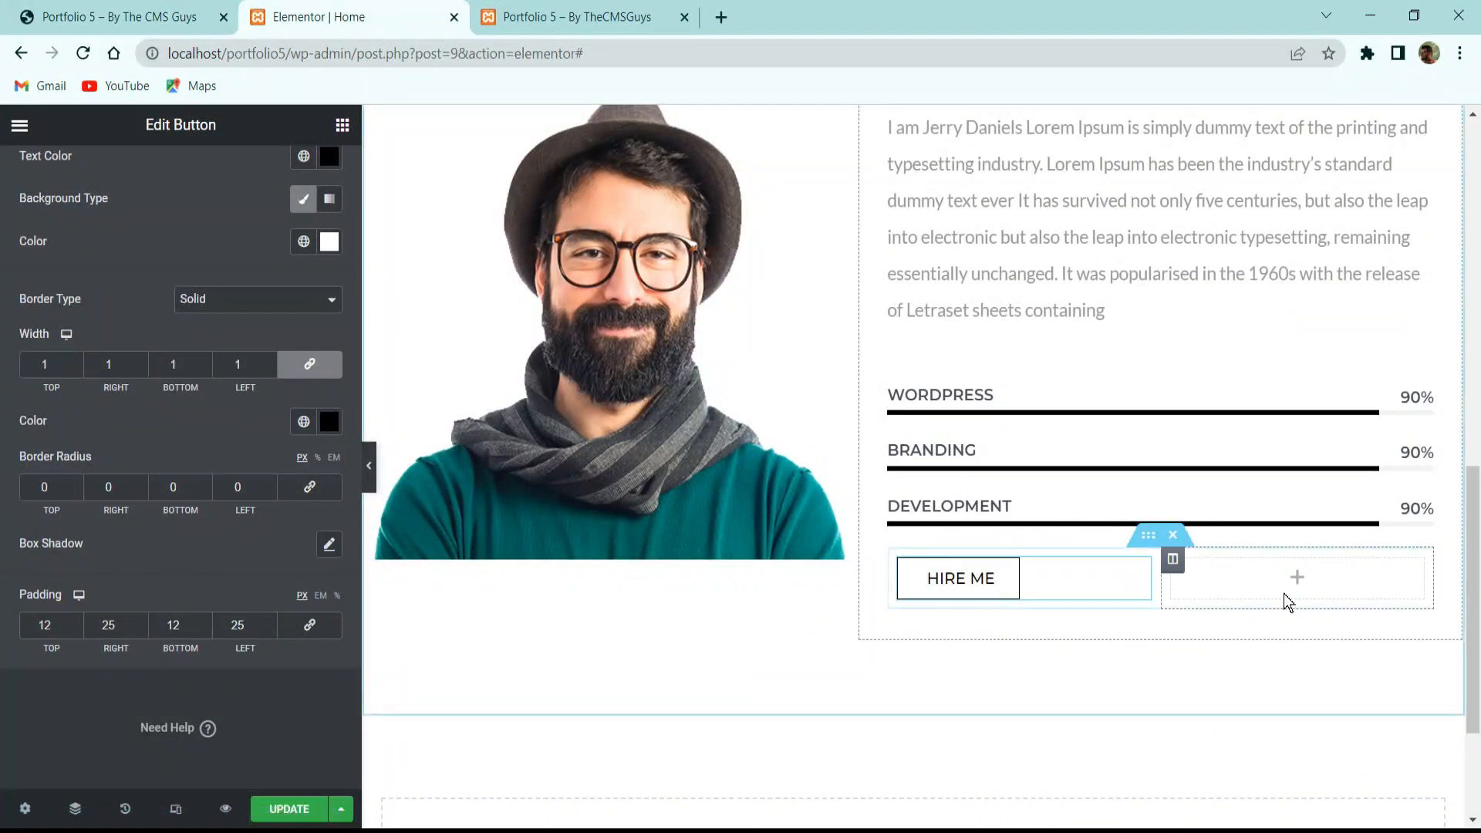
pyautogui.rightClick(1285, 617)
pyautogui.click(1285, 672)
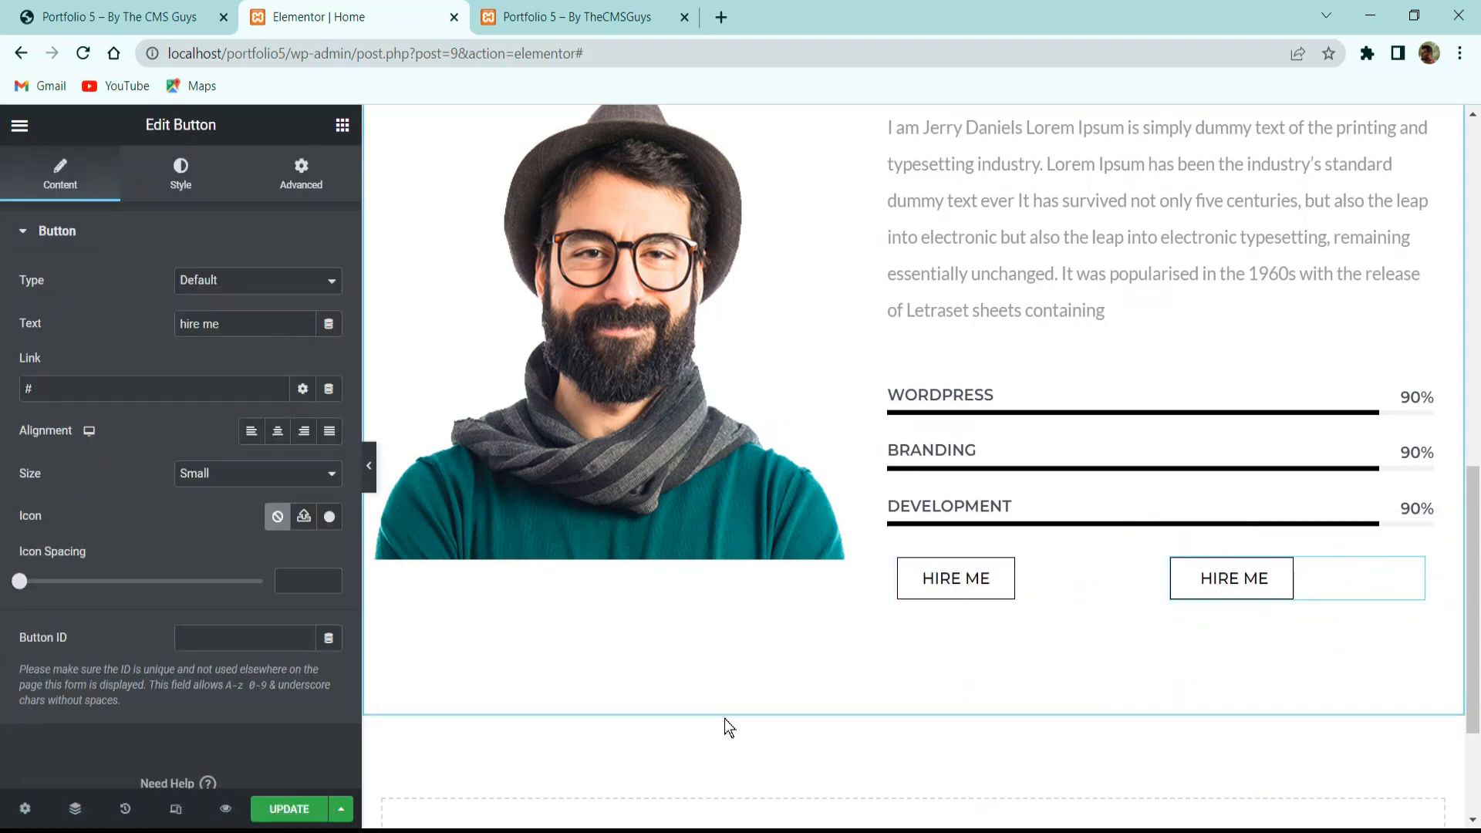
# Relabel the copy 'download cv' and compare with the live site's second button.
pyautogui.click(186, 196)
pyautogui.click(93, 188)
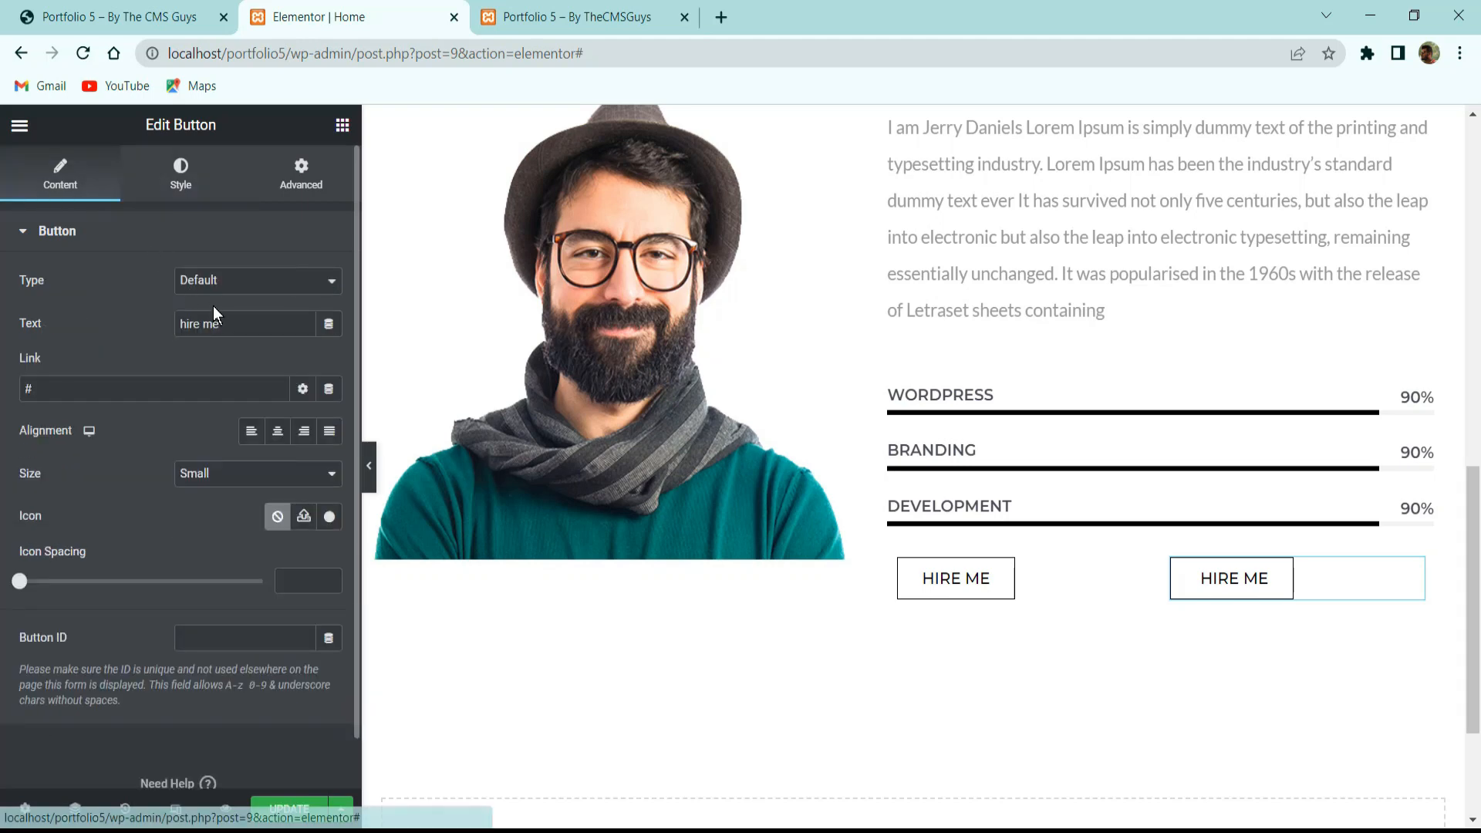
pyautogui.write('download cv')
pyautogui.click(96, 17)
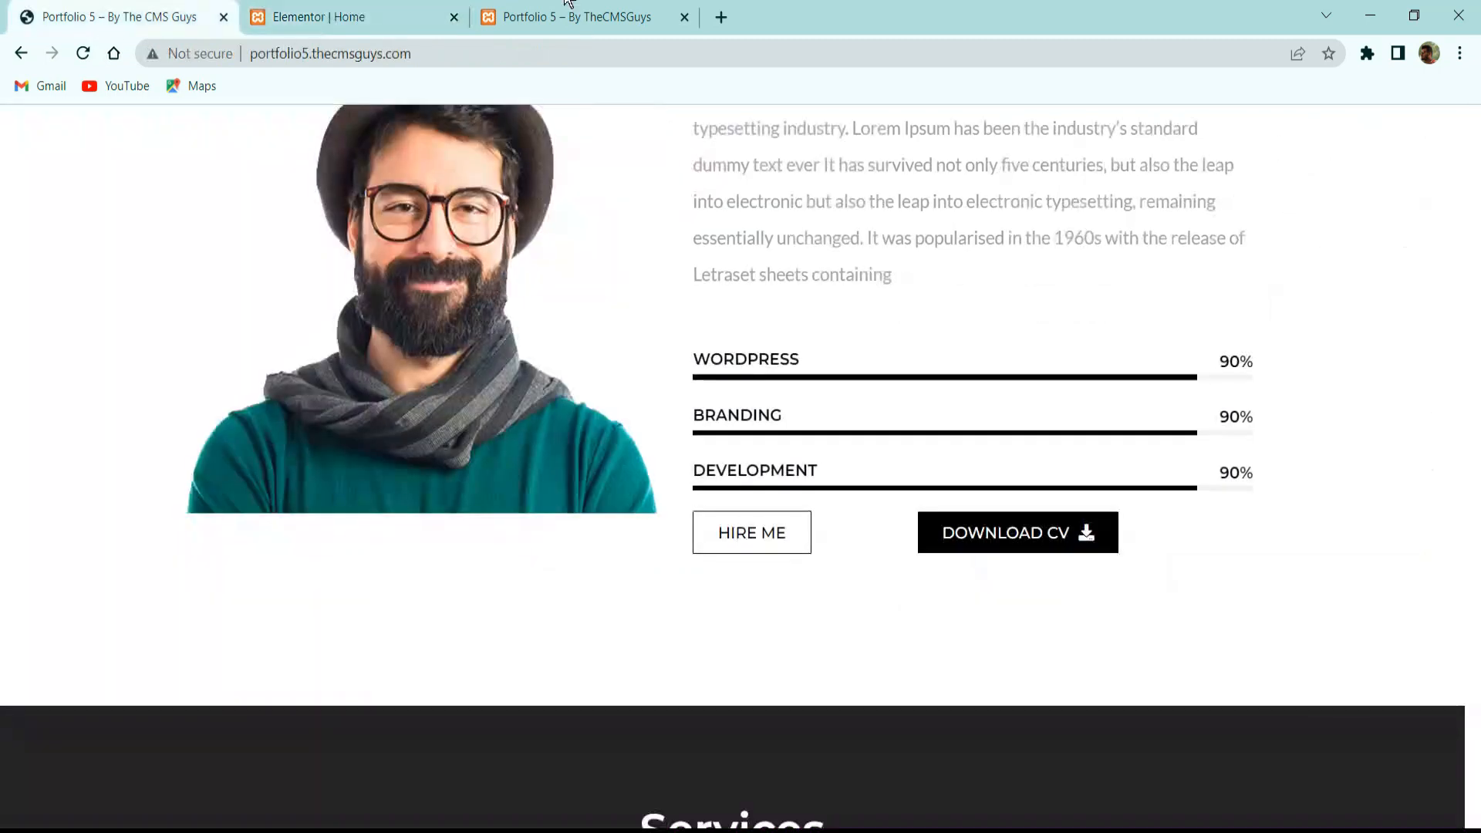
pyautogui.click(397, 23)
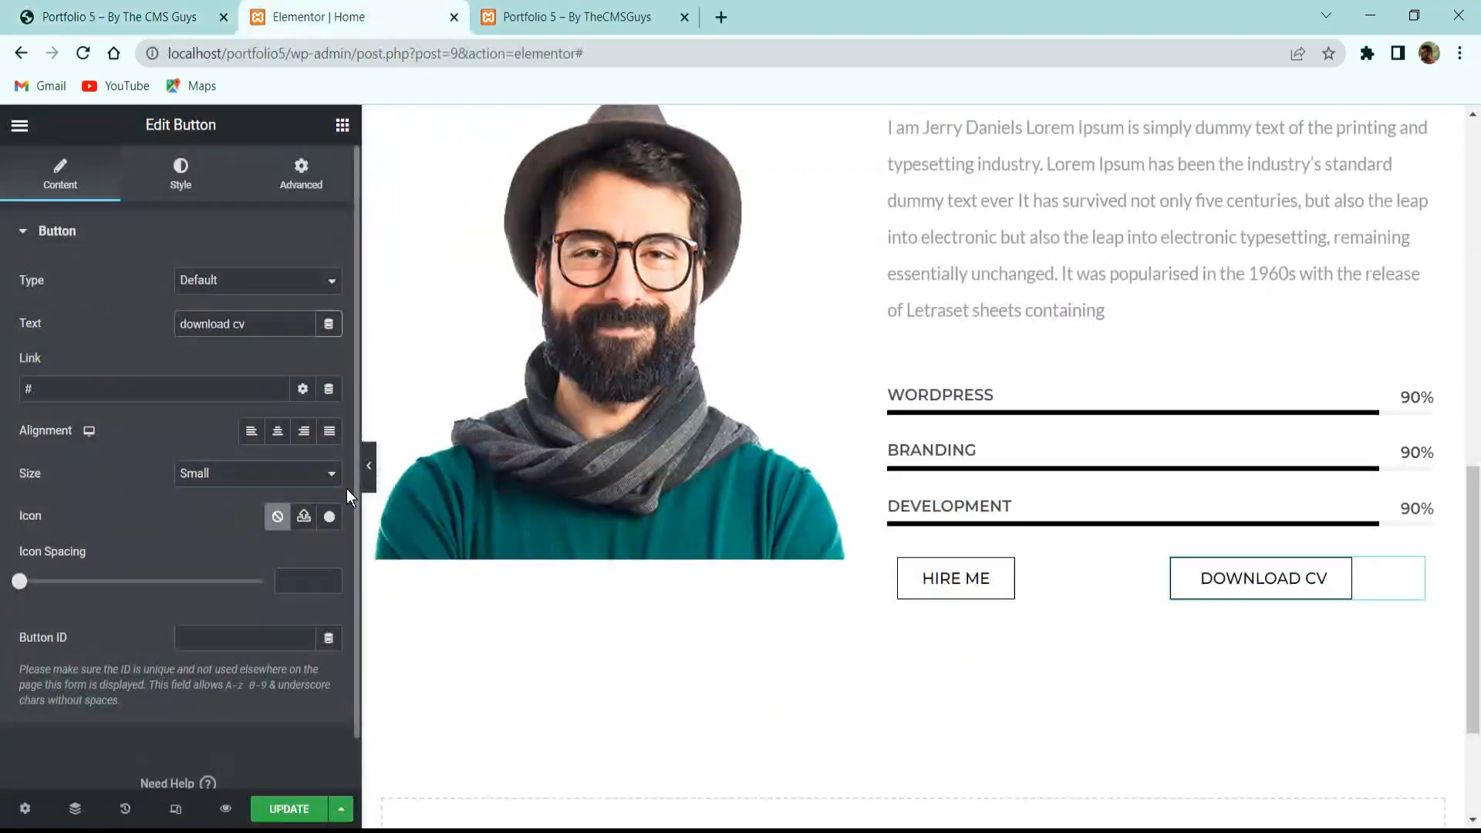
# Add the Download icon to the button, positioned after the DOWNLOAD CV text.
pyautogui.click(329, 517)
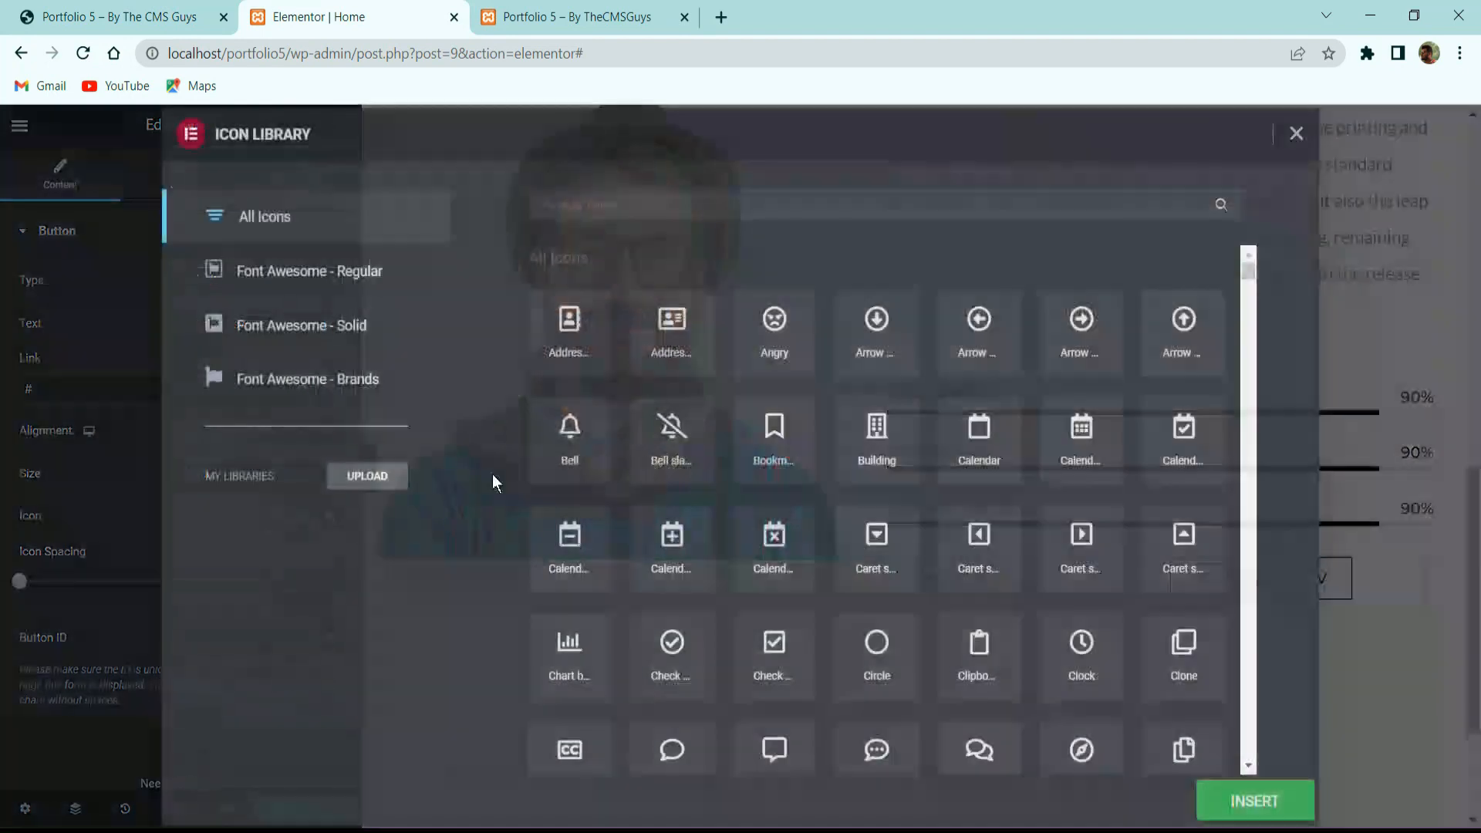
pyautogui.write('downloa')
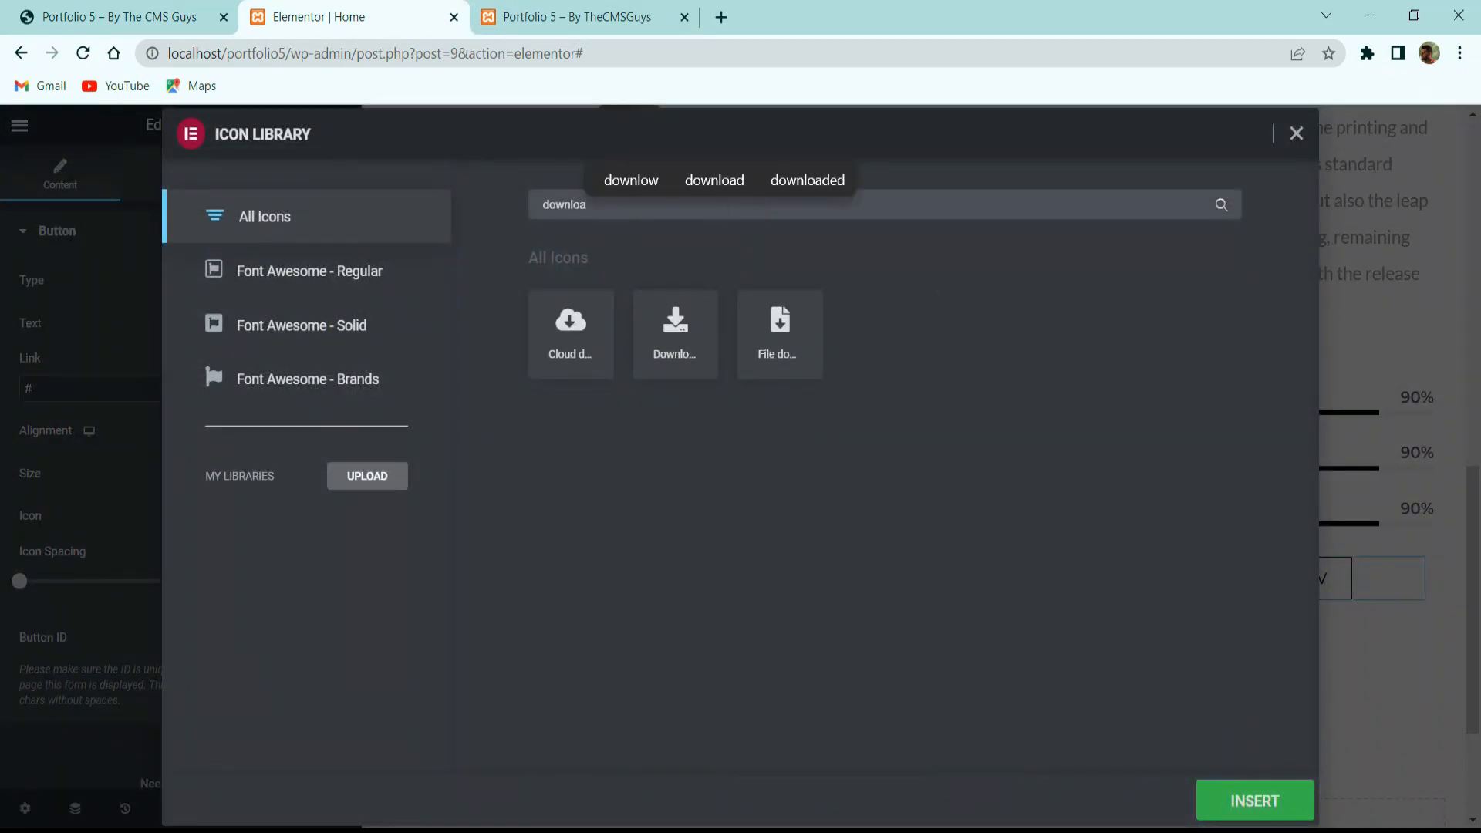
pyautogui.click(698, 322)
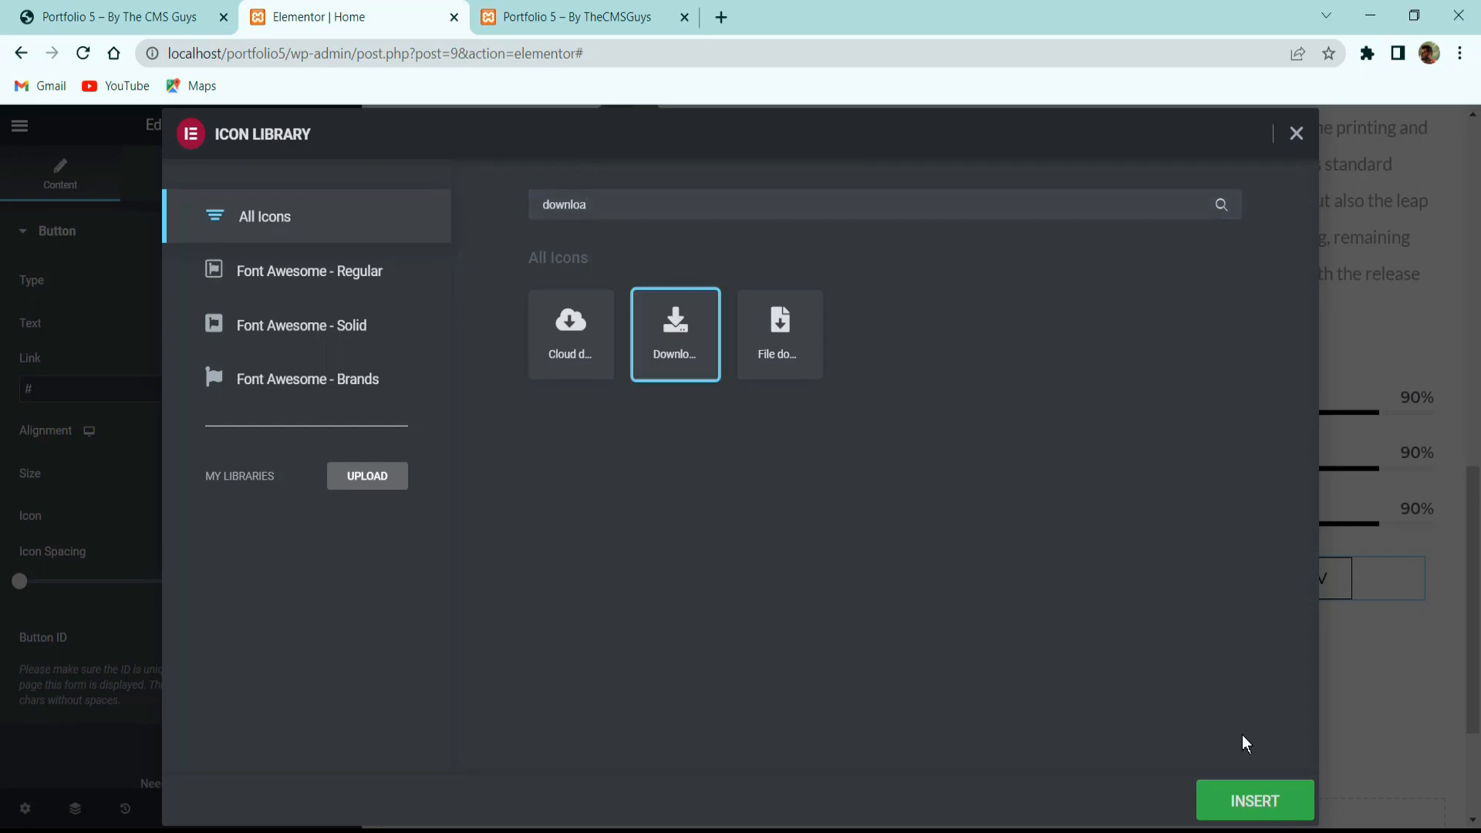
pyautogui.click(1238, 801)
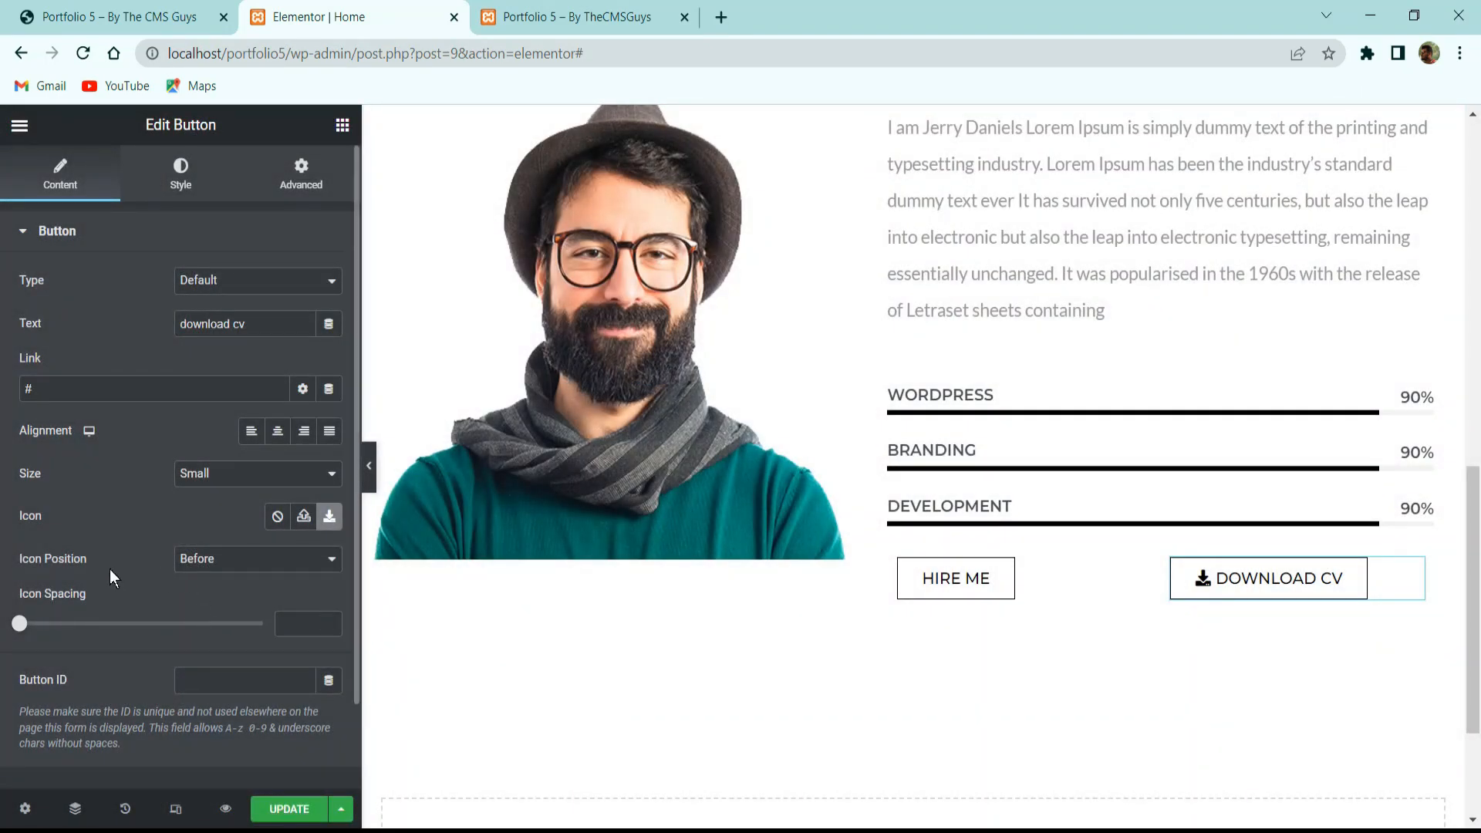
pyautogui.click(217, 560)
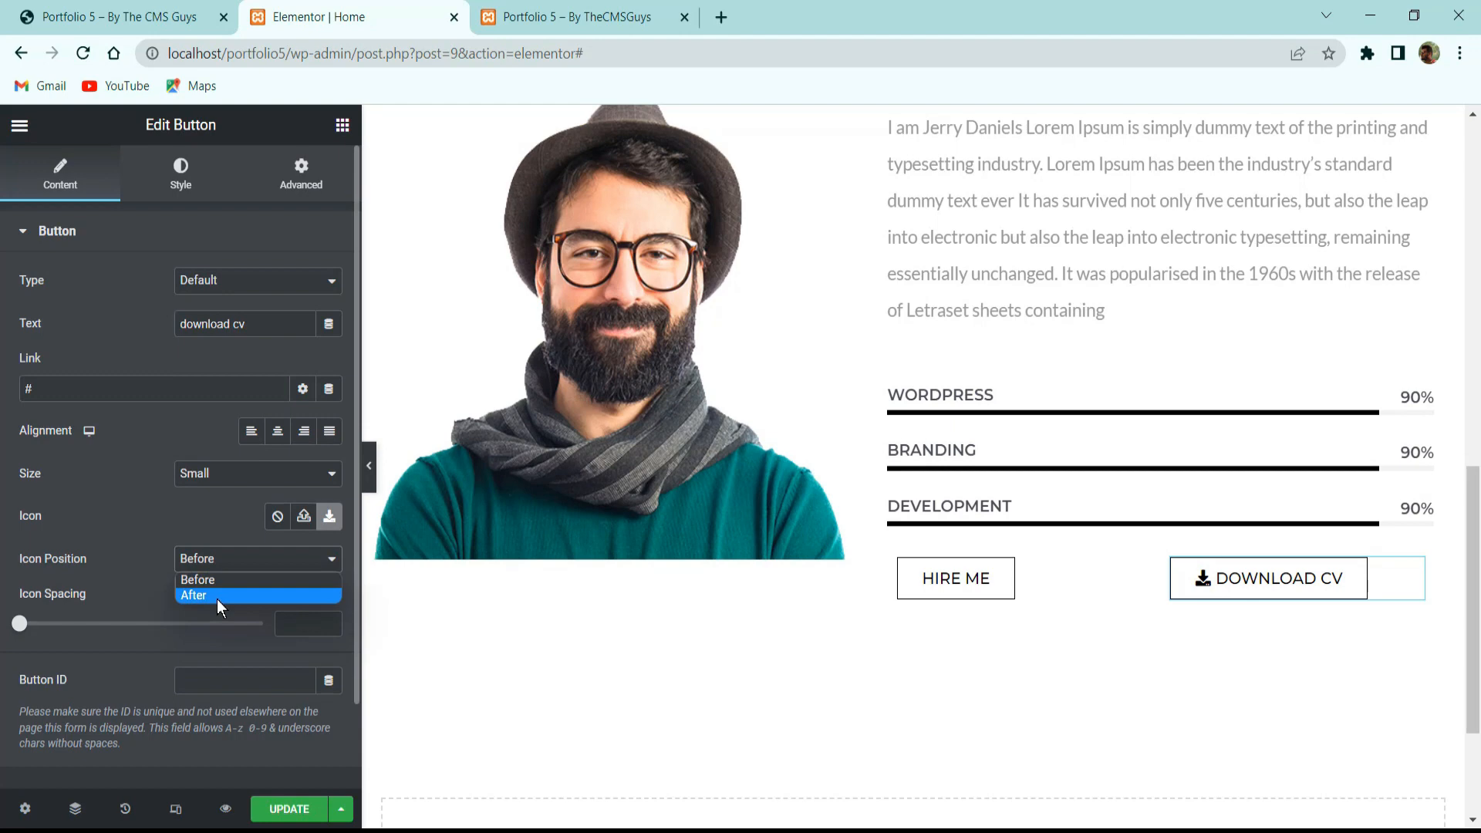
pyautogui.click(216, 596)
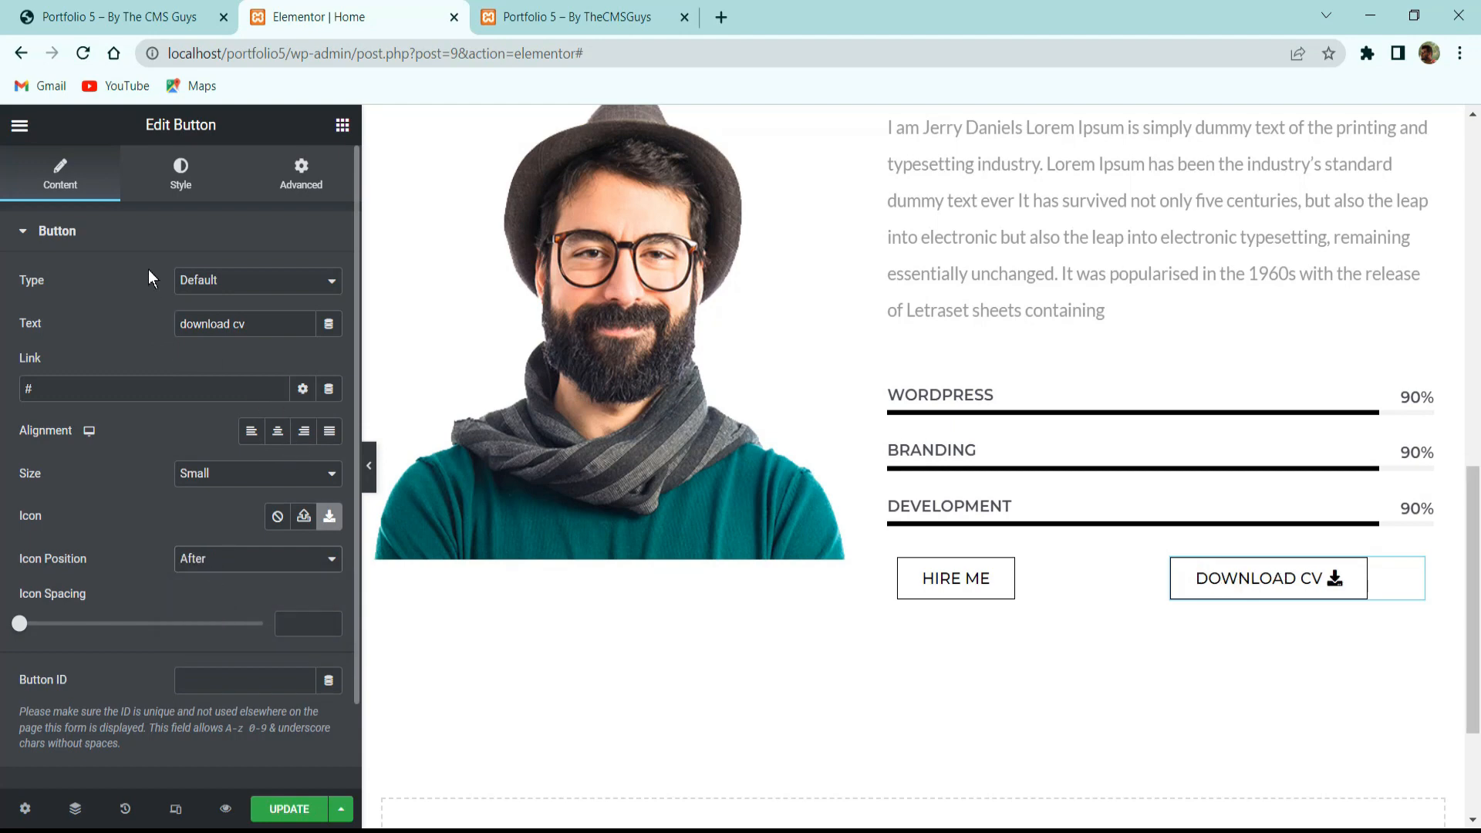
# Give the DOWNLOAD CV button white text on a black background.
pyautogui.click(190, 194)
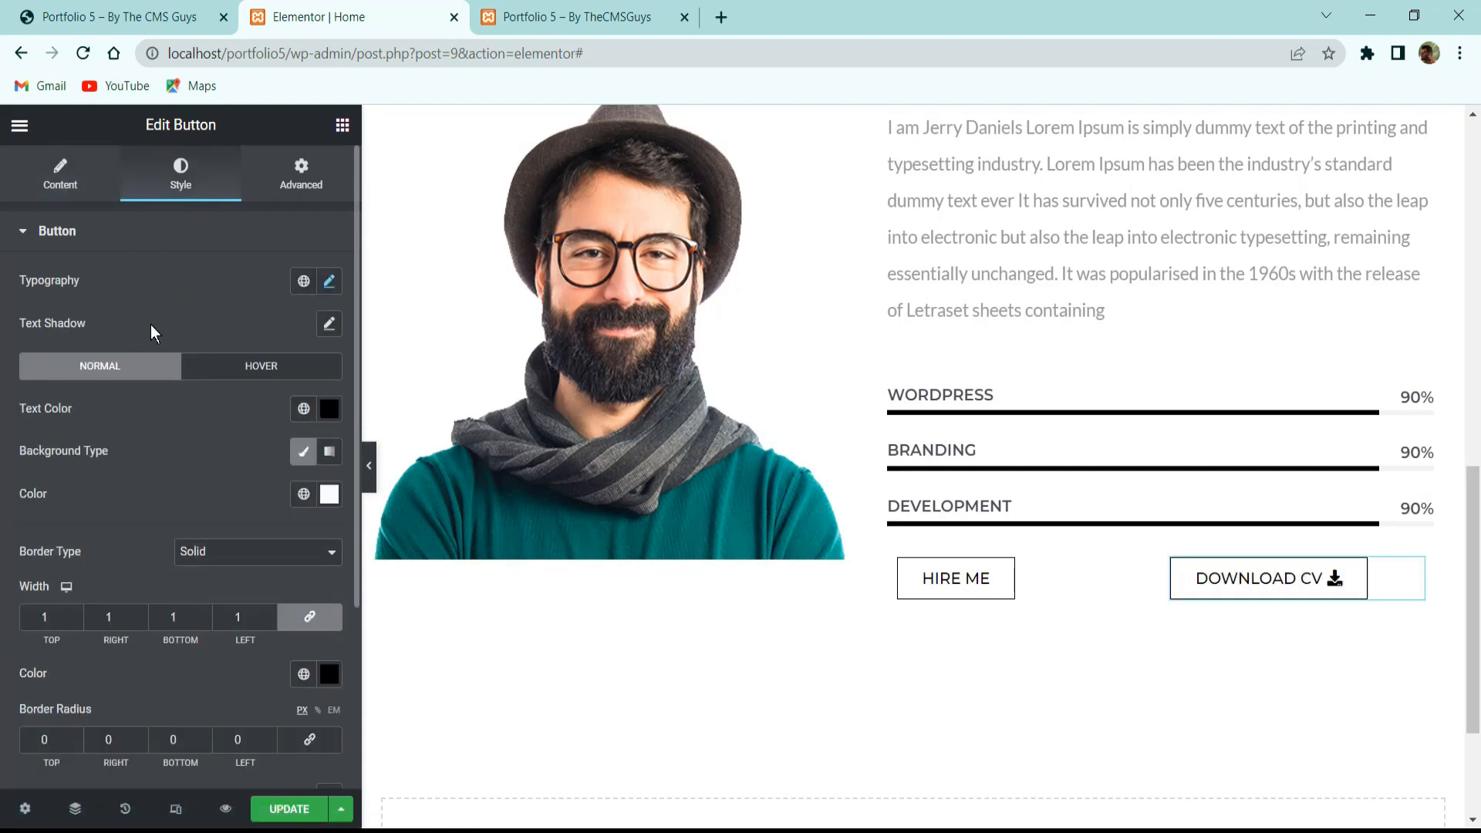
pyautogui.click(329, 409)
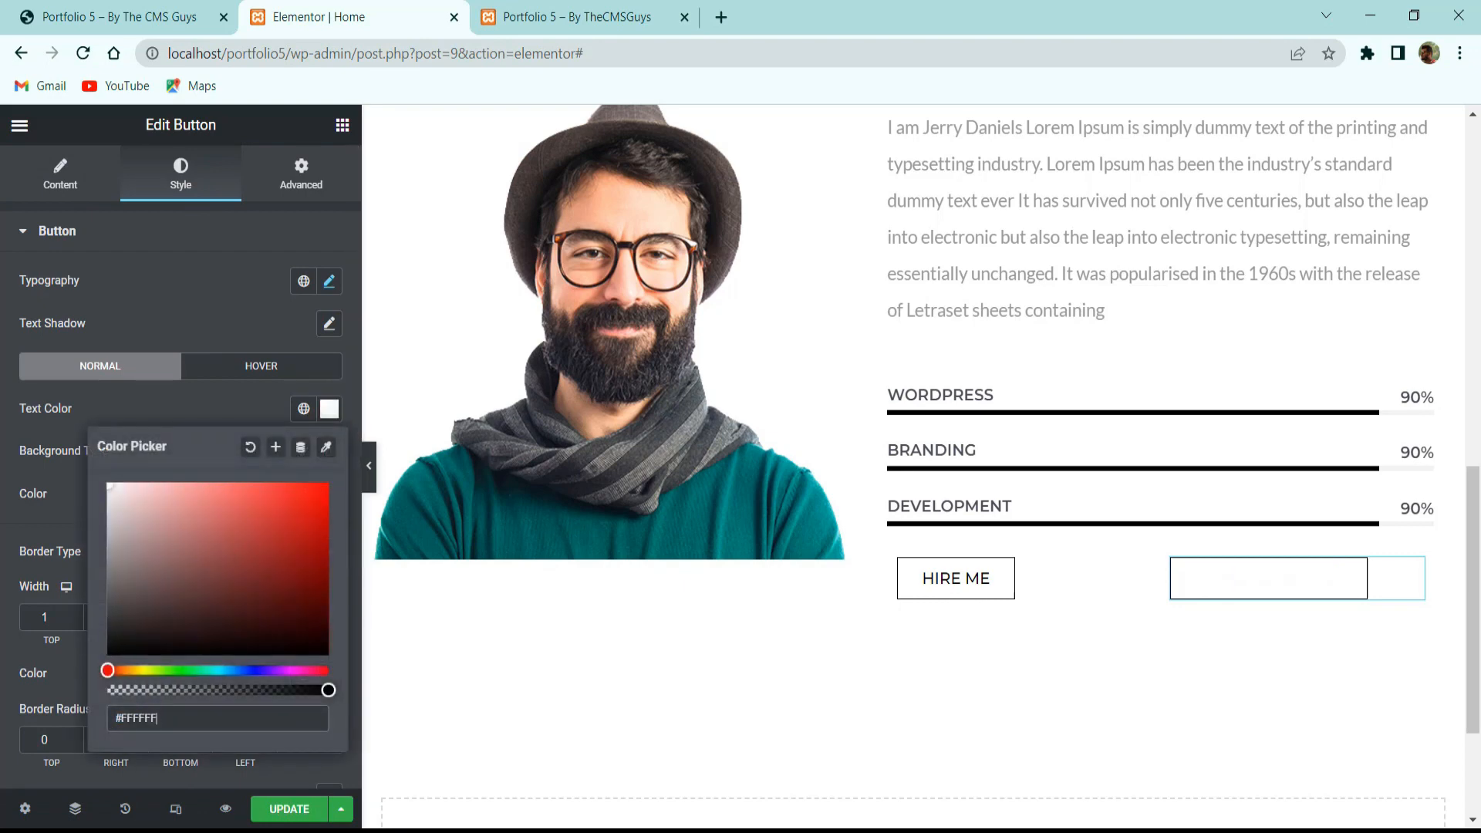
pyautogui.click(118, 404)
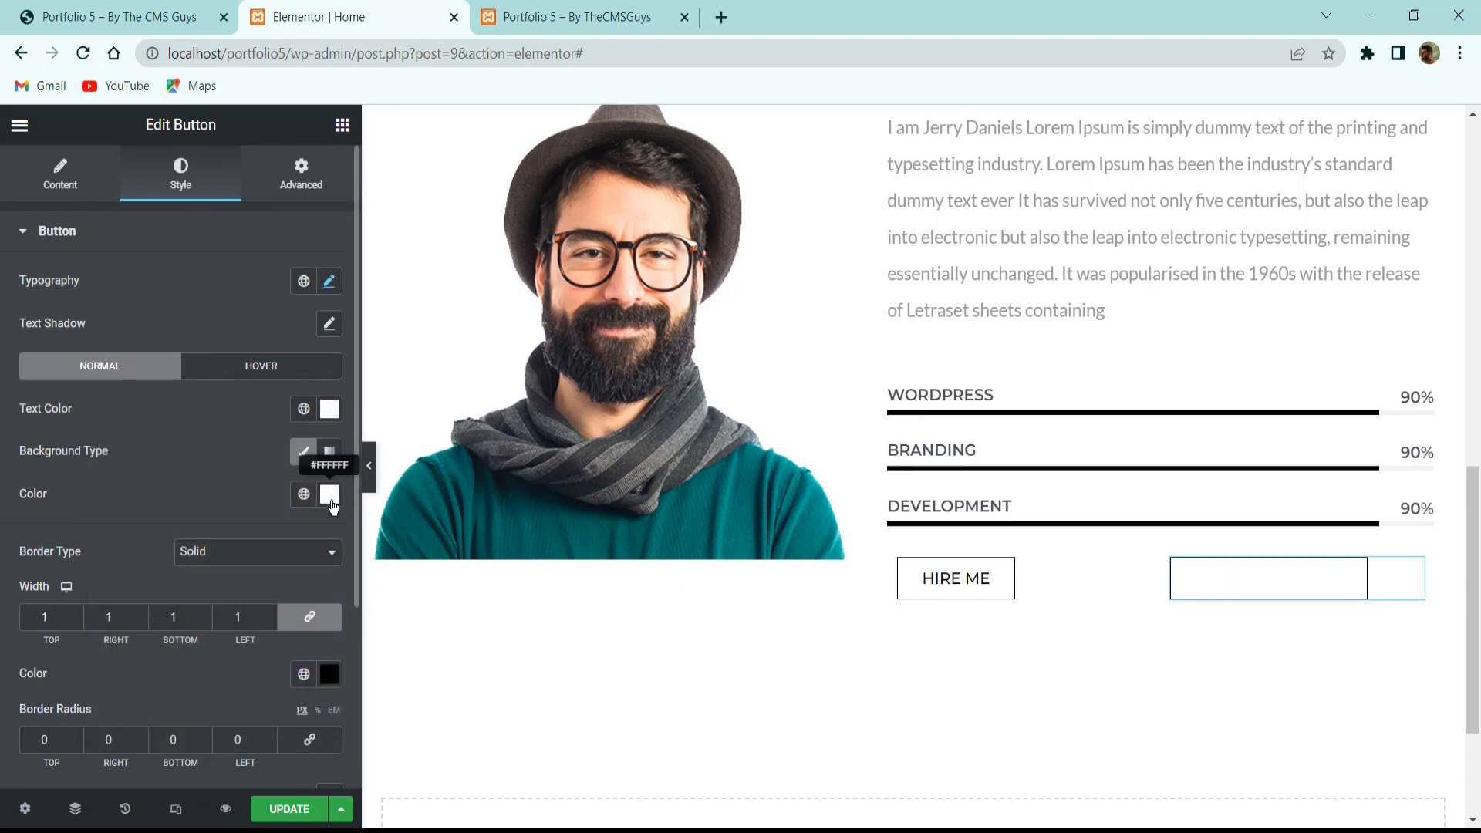
pyautogui.click(329, 494)
pyautogui.moveTo(203, 286); pyautogui.dragTo(108, 377)
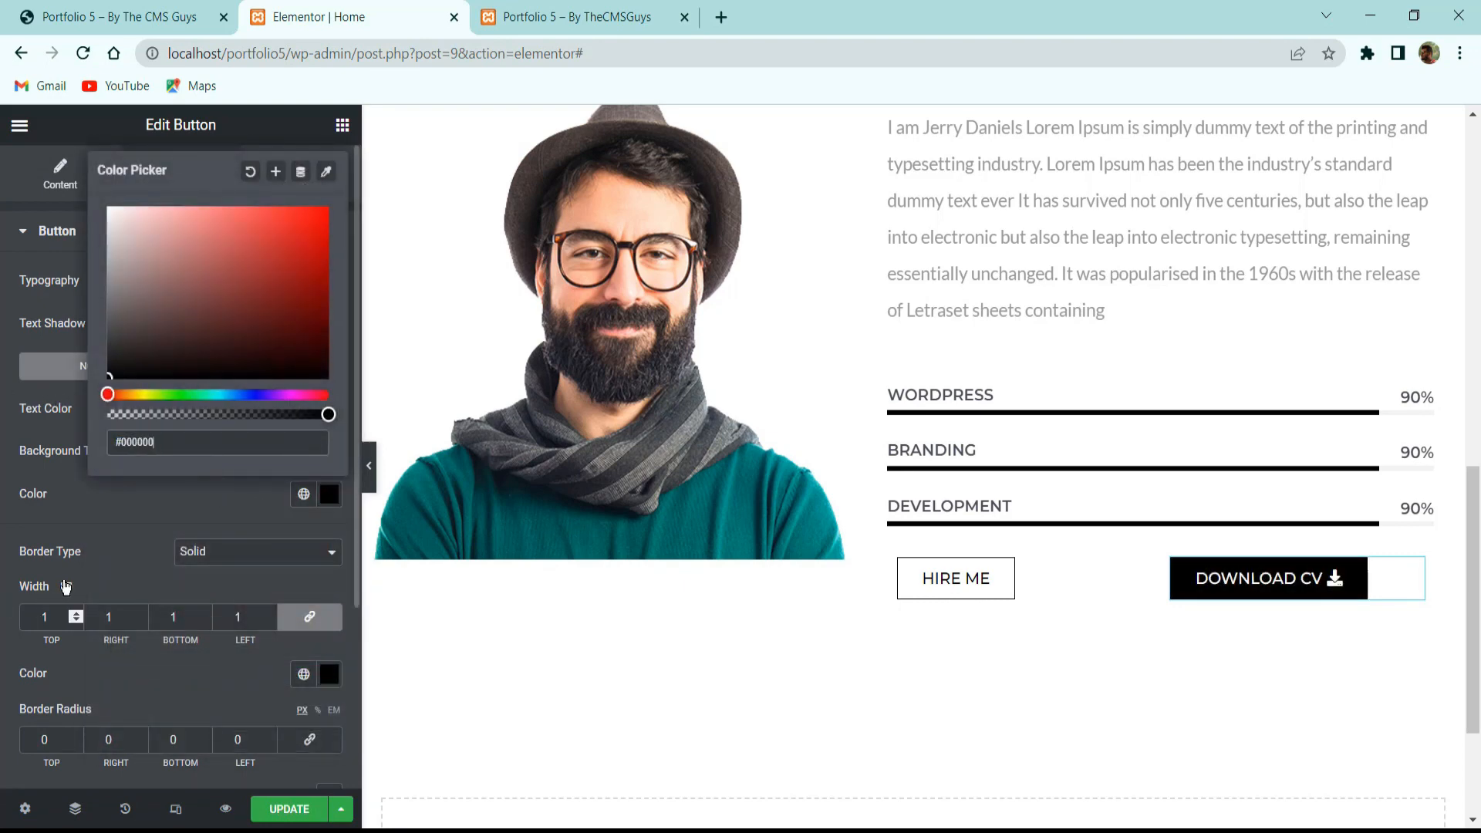
pyautogui.click(77, 516)
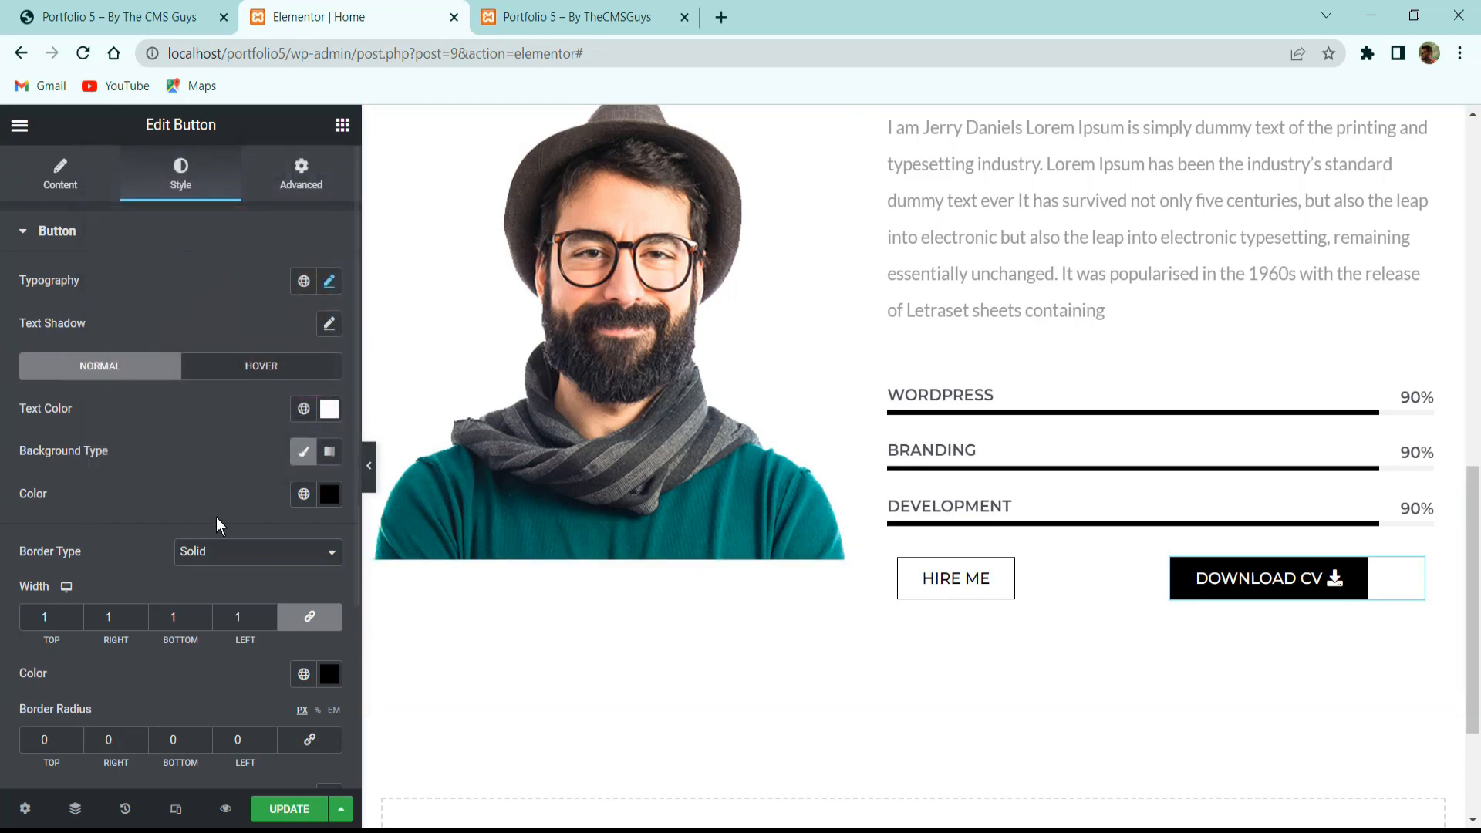
pyautogui.scroll(-3, 225, 516)
pyautogui.scroll(3, 1308, 654)
pyautogui.scroll(-3, 1309, 654)
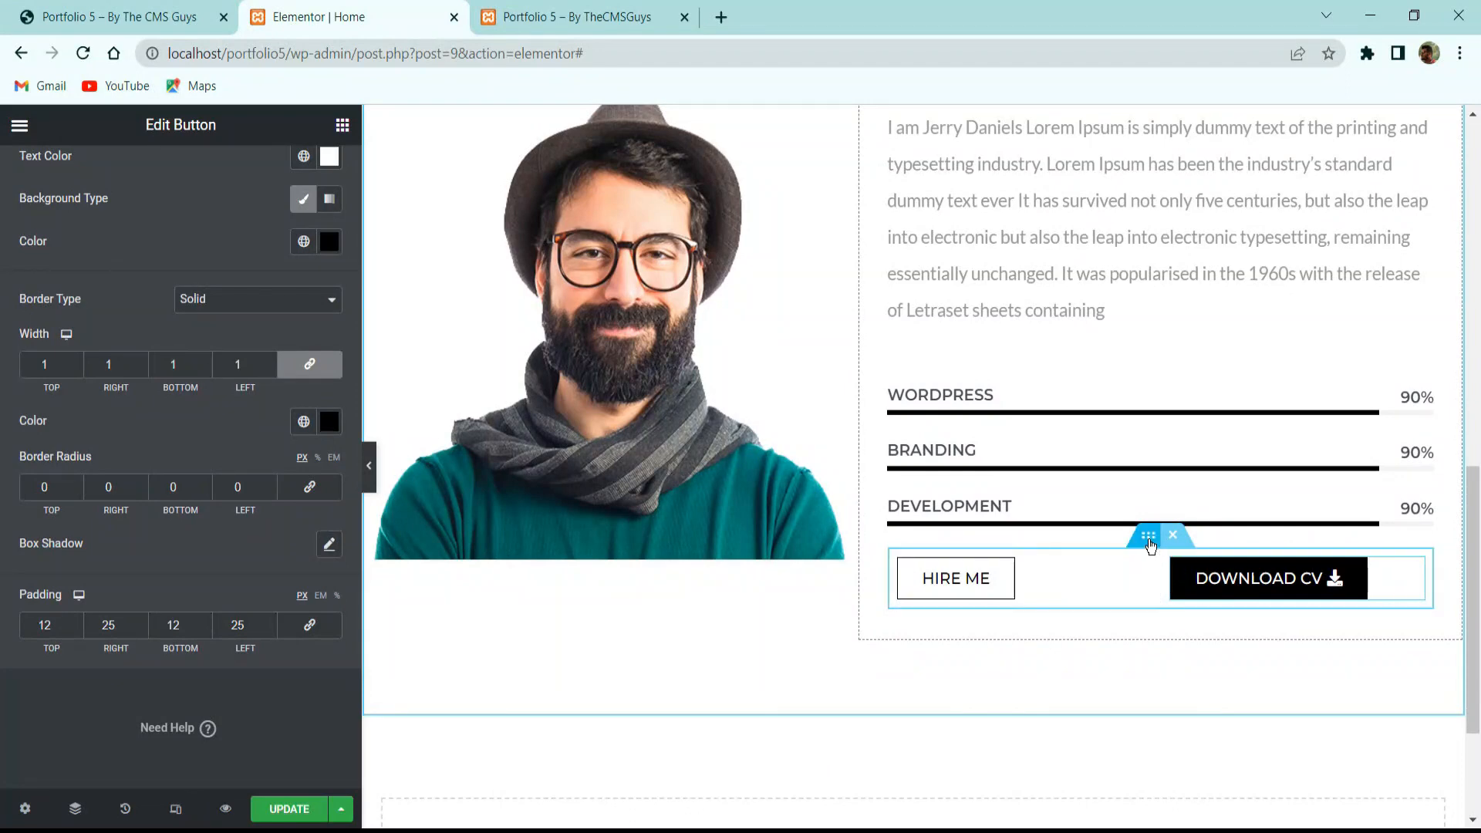
pyautogui.click(1149, 534)
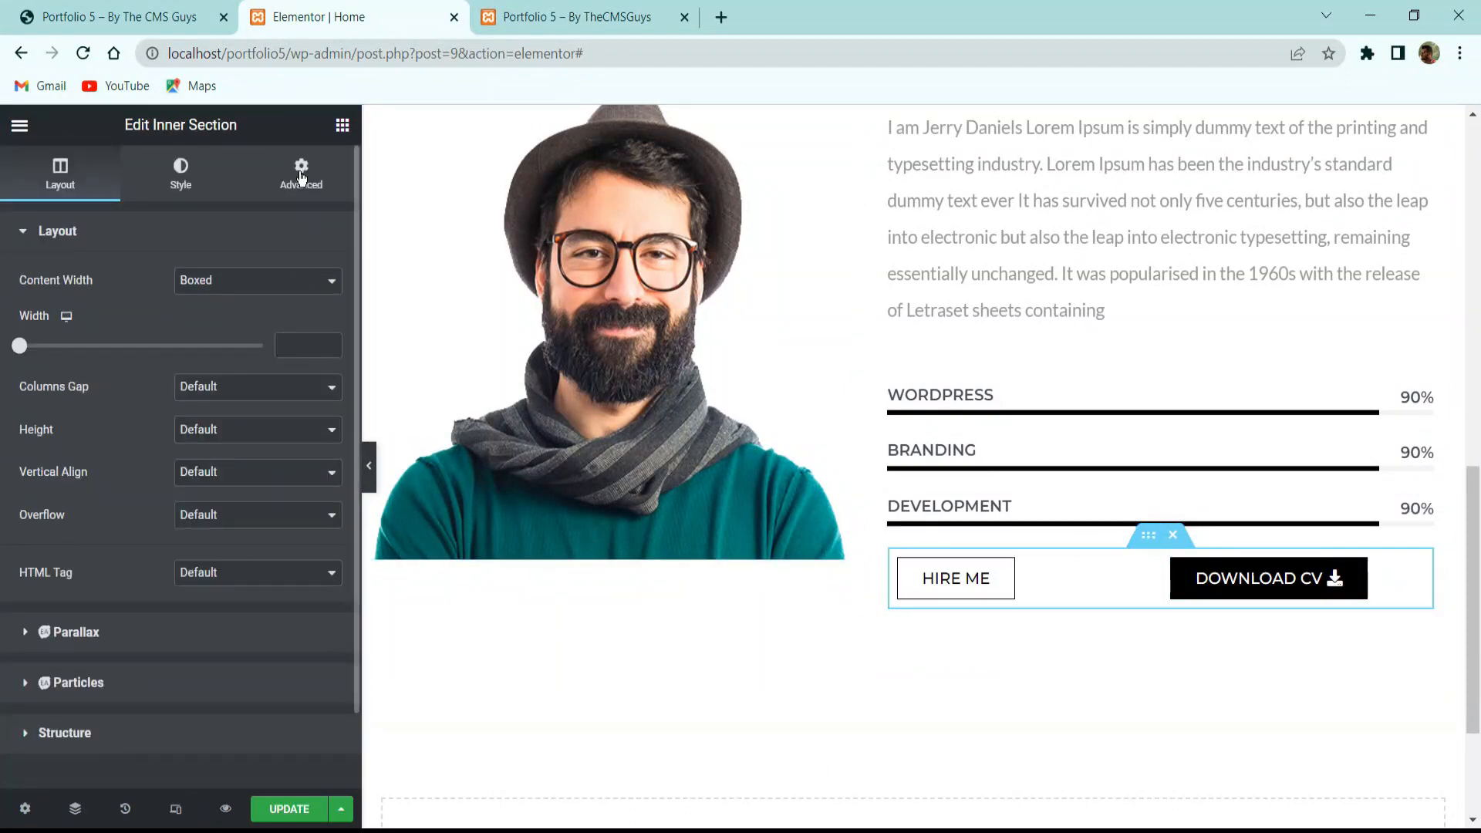
# Give the buttons row 10 px margin top and bottom and save the page.
pyautogui.click(300, 174)
pyautogui.write('10')
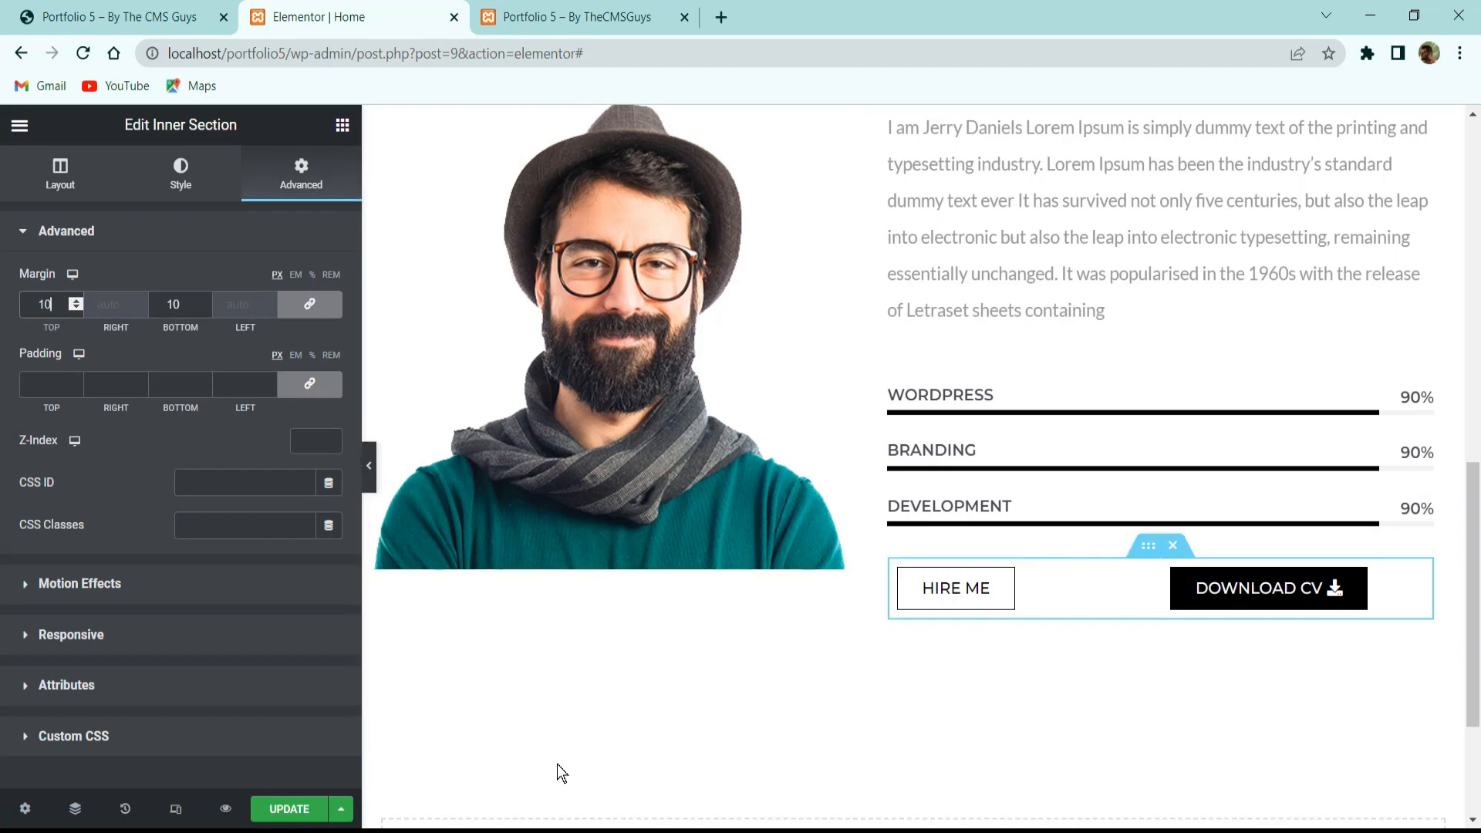
pyautogui.click(301, 809)
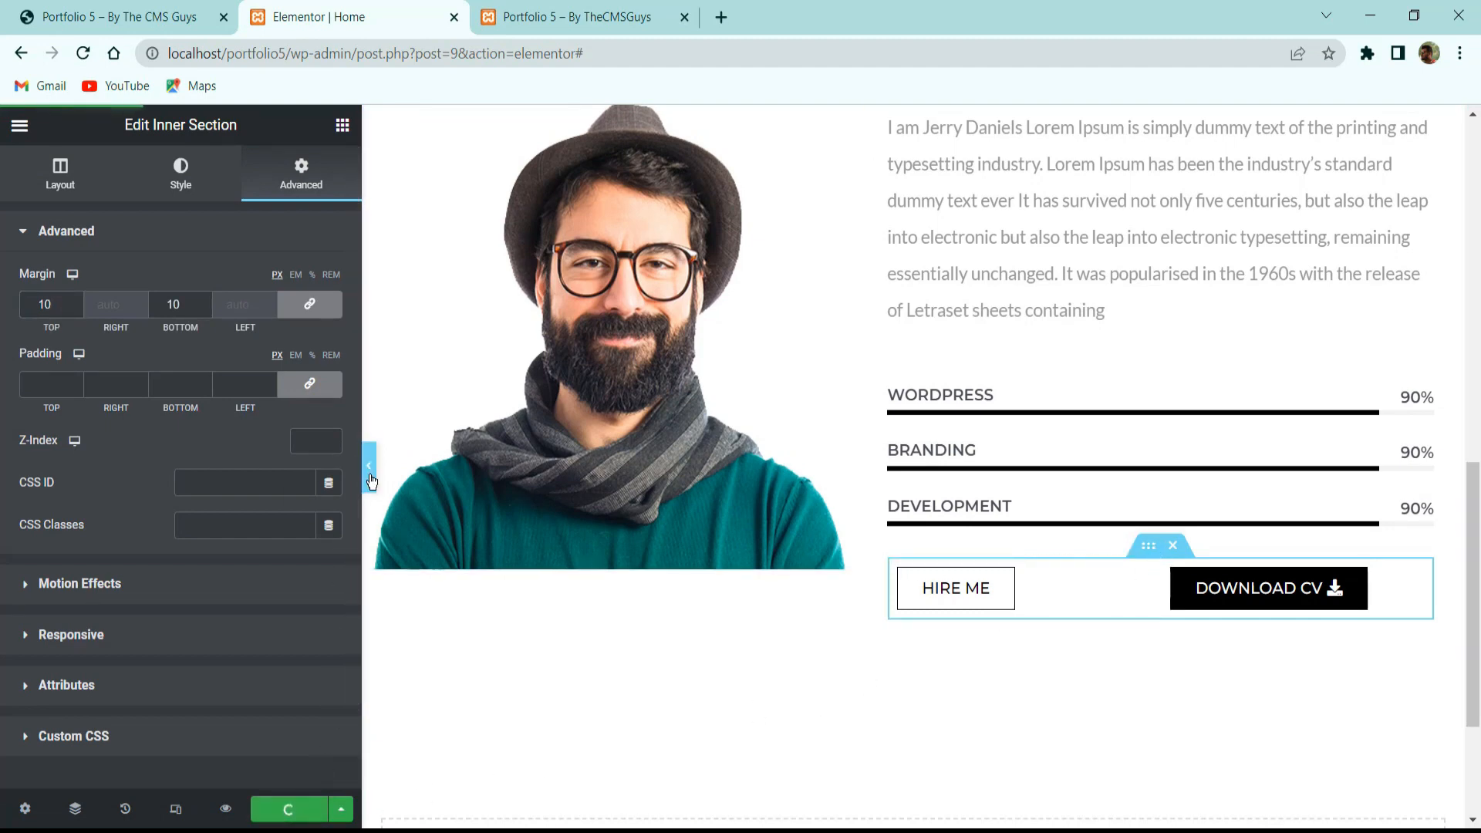
# Preview the page and review the live site's Services section for comparison.
pyautogui.click(370, 481)
pyautogui.scroll(5, 907, 494)
pyautogui.scroll(-5, 907, 488)
pyautogui.click(116, 17)
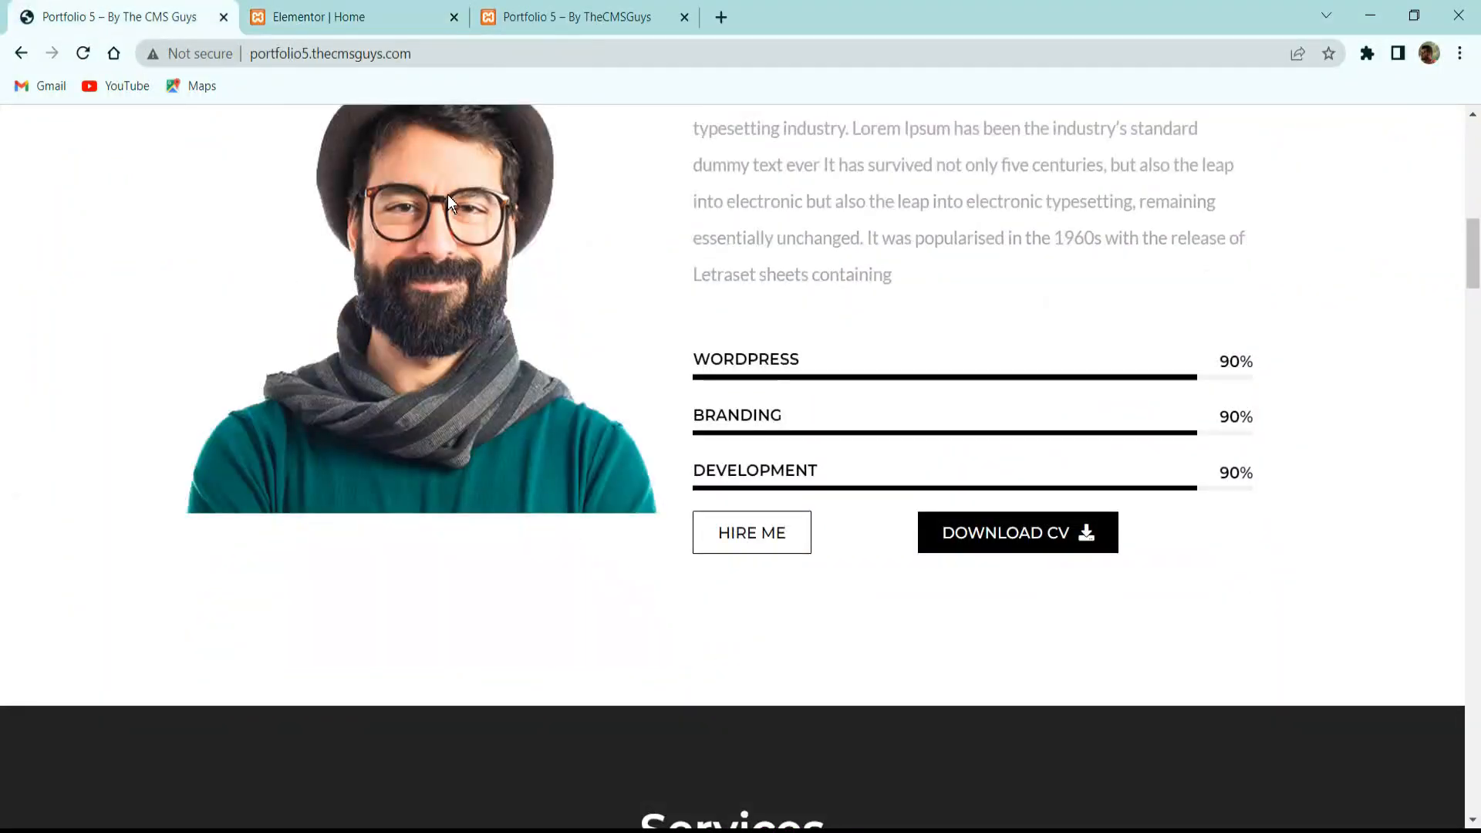
pyautogui.scroll(-3, 533, 267)
pyautogui.scroll(-5, 534, 267)
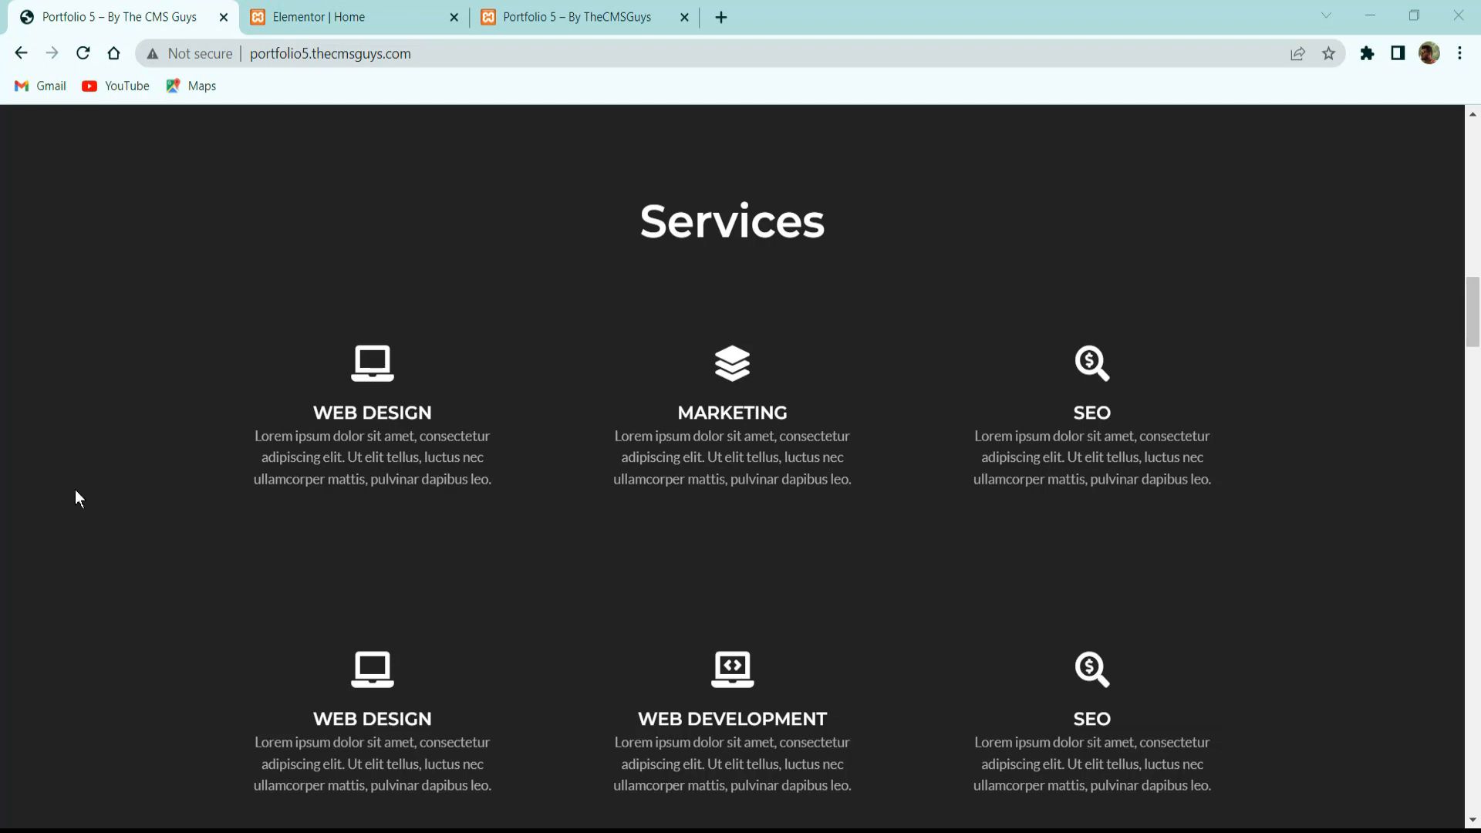
pyautogui.click(355, 14)
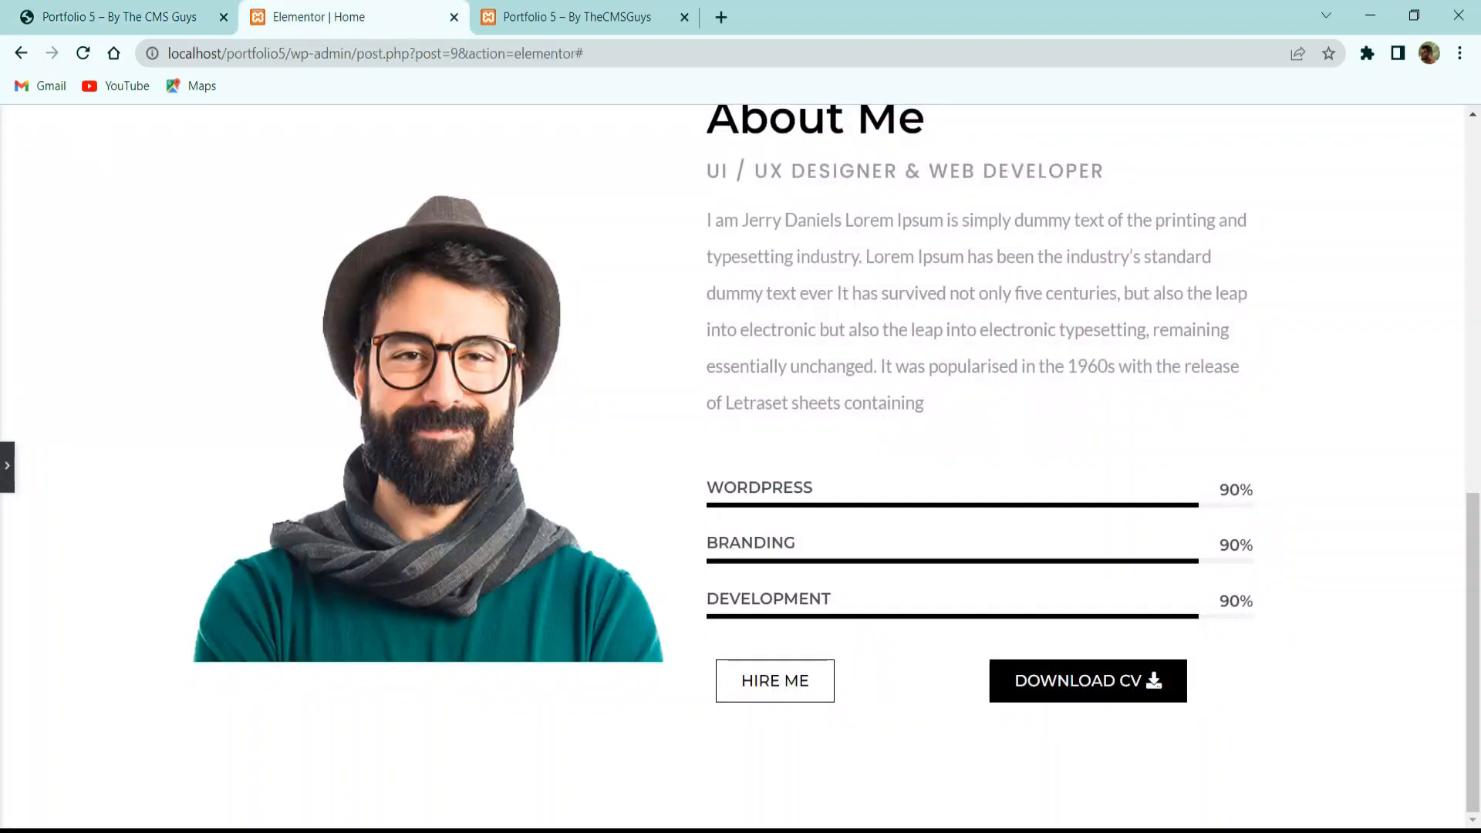
# Add a single-column section below About with content vertically aligned to Middle.
pyautogui.click(11, 468)
pyautogui.scroll(-4, 940, 447)
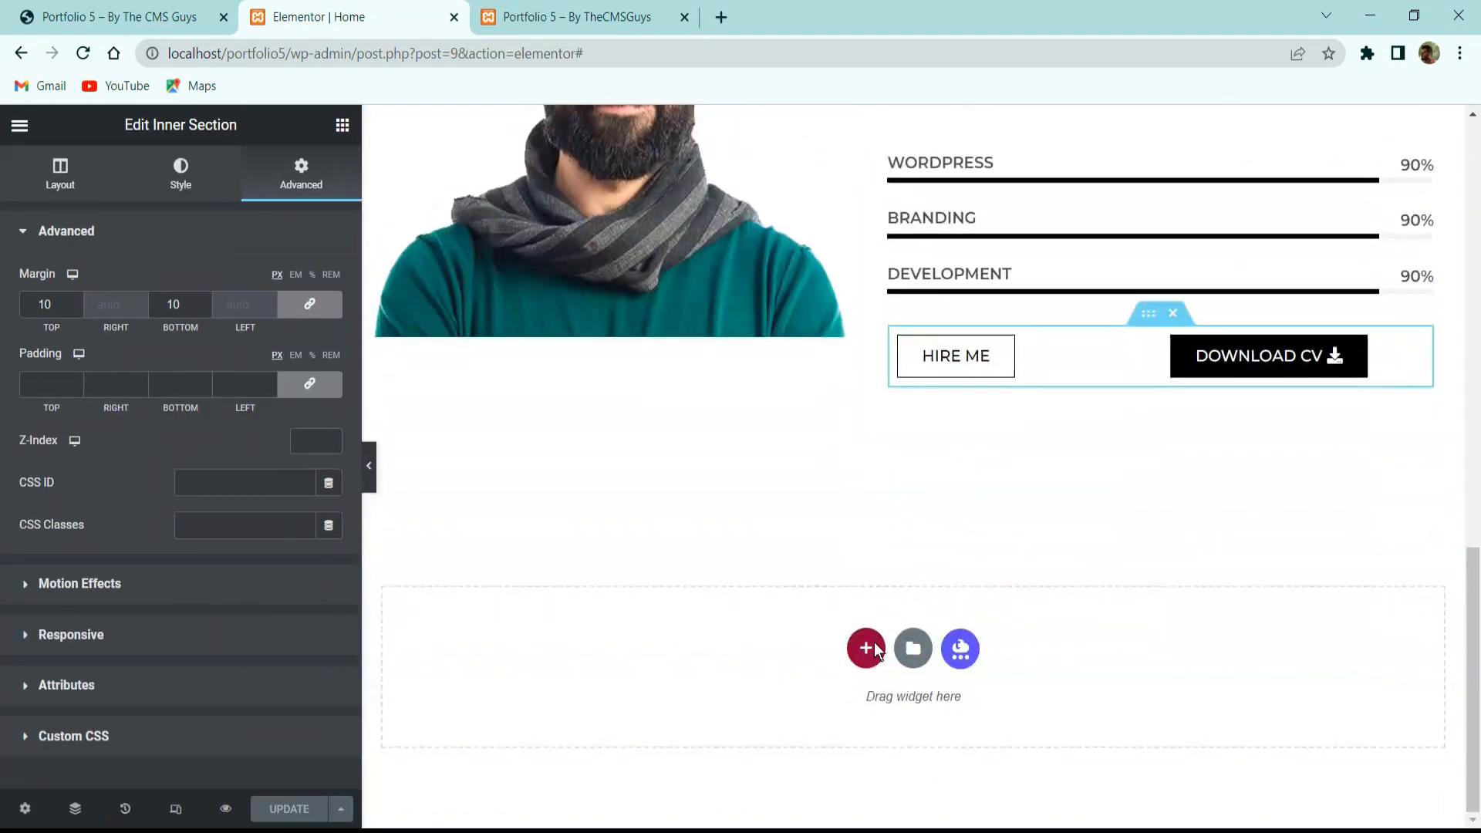
pyautogui.click(867, 648)
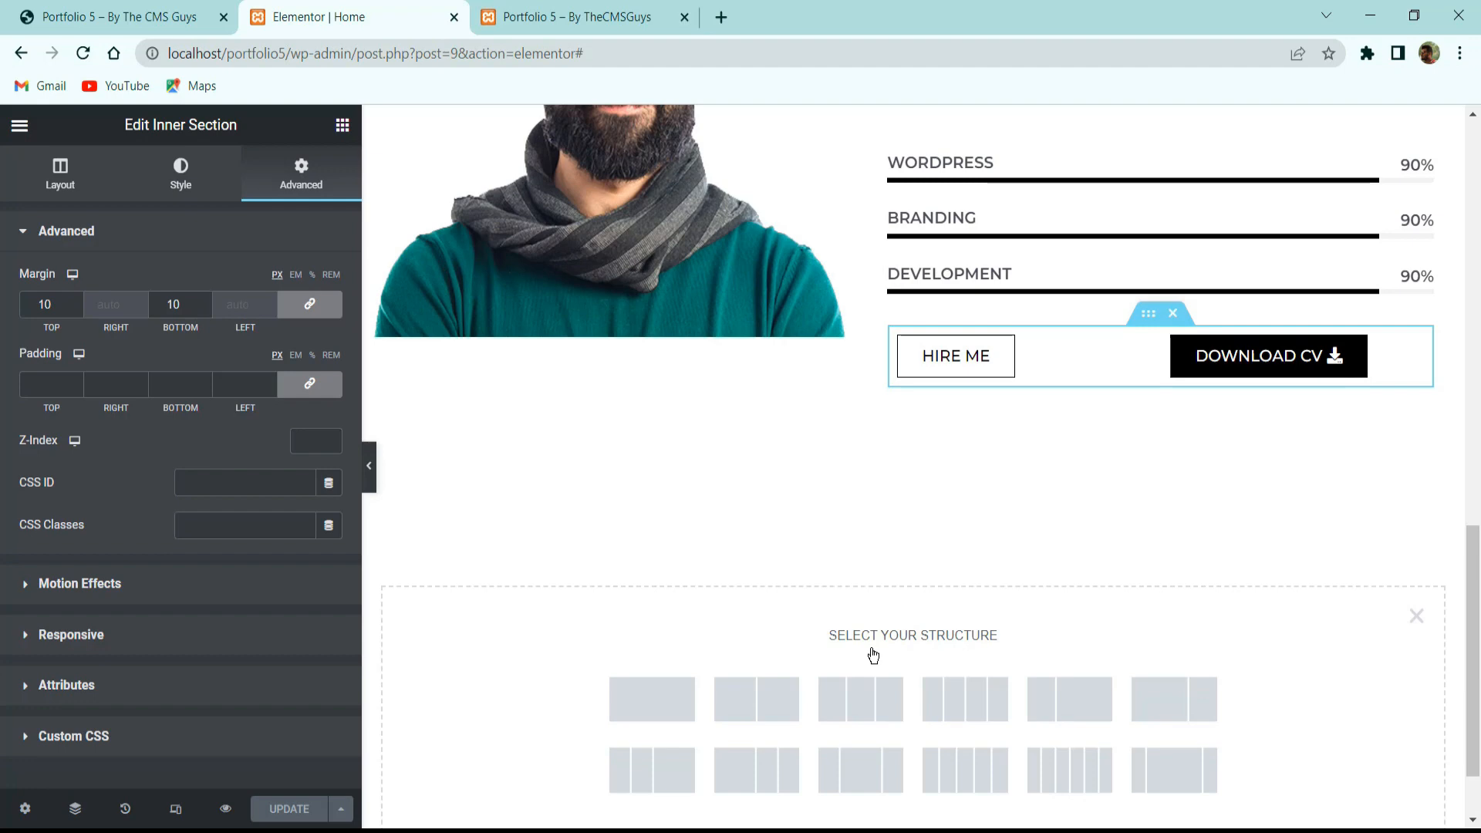
pyautogui.click(671, 702)
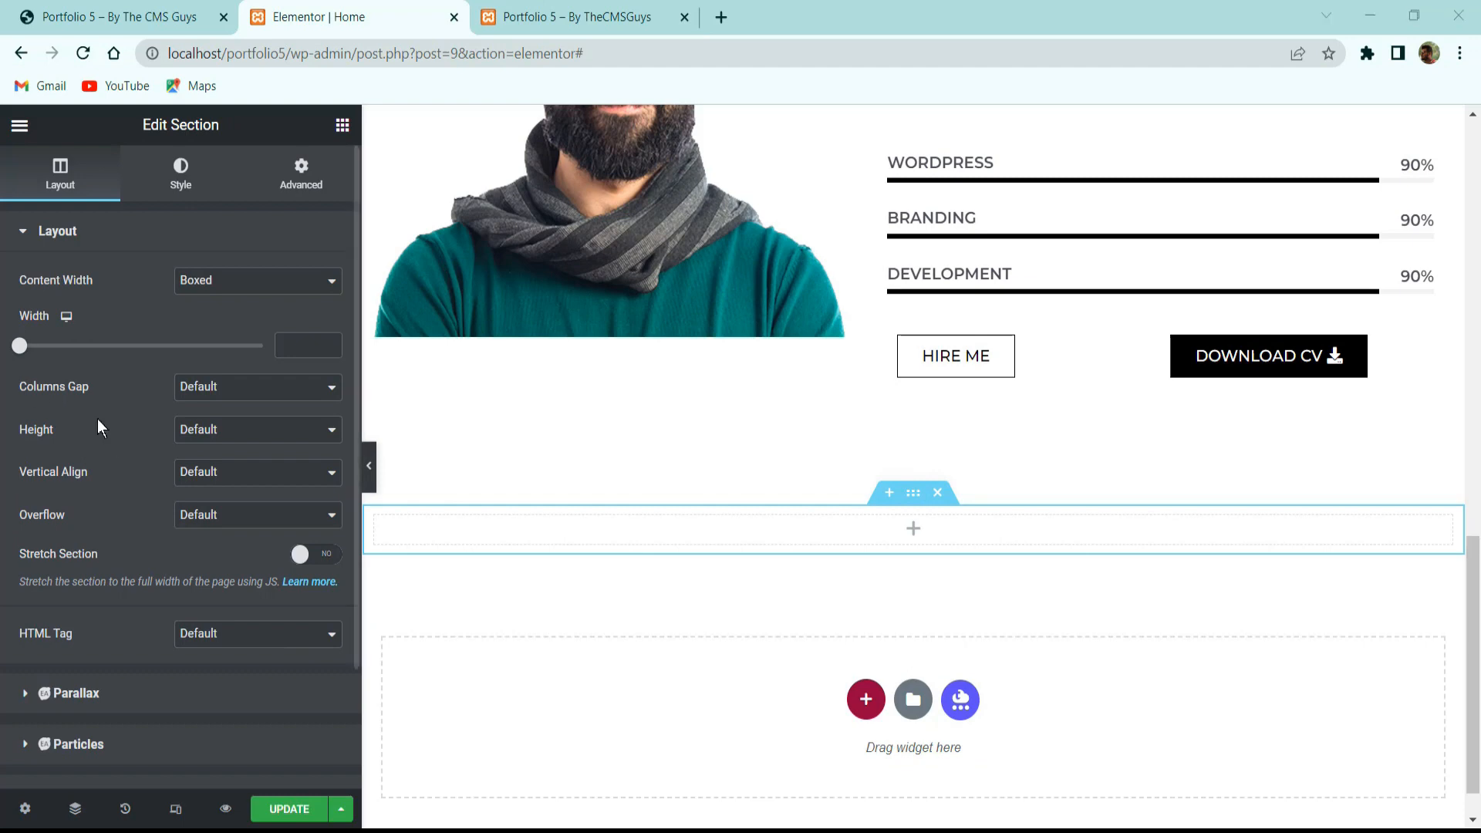
pyautogui.click(200, 471)
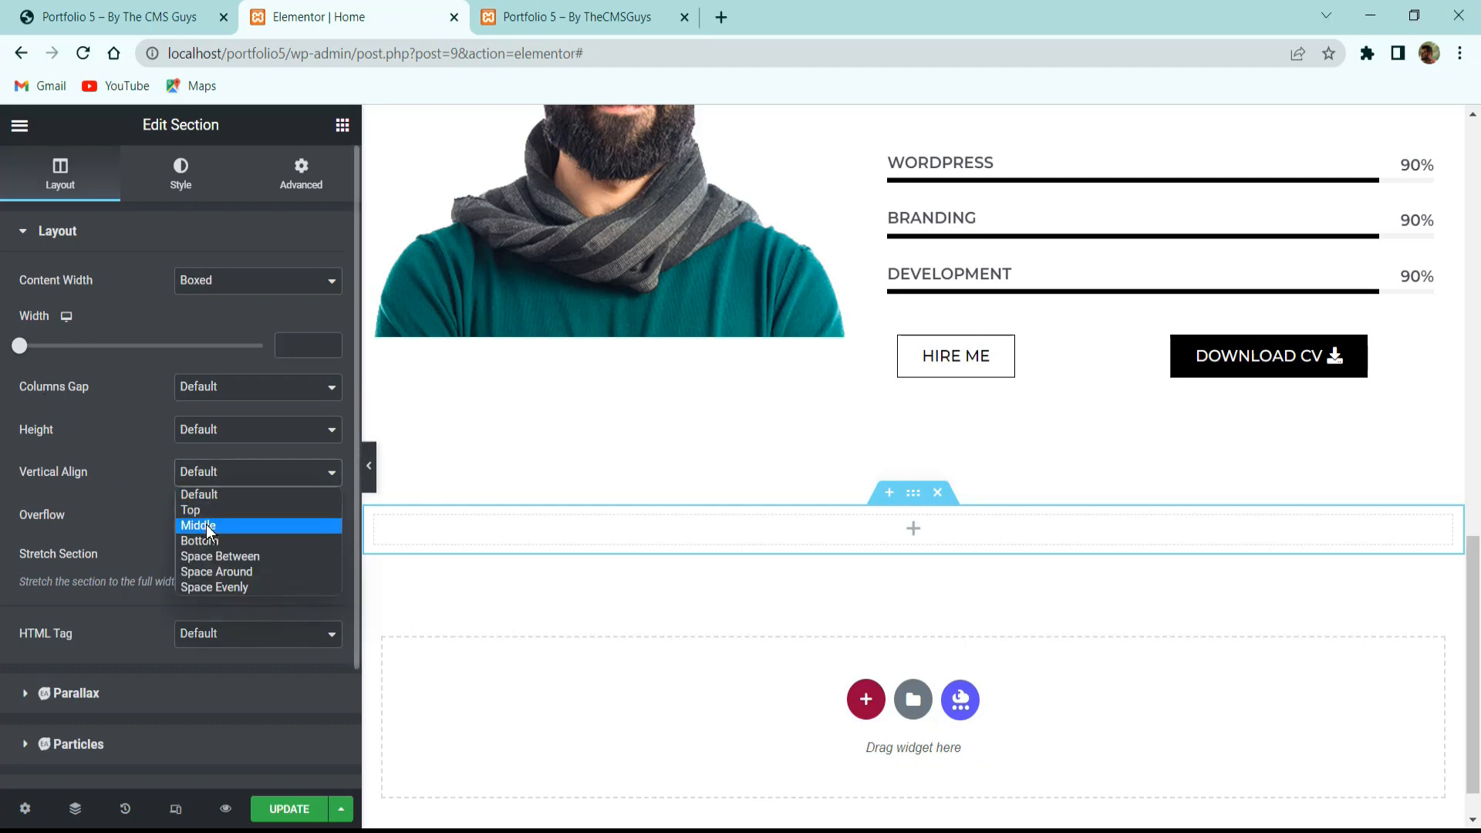
pyautogui.click(206, 524)
pyautogui.moveTo(203, 456); pyautogui.dragTo(178, 283)
# Give the new section a classic #232323 background colour.
pyautogui.click(181, 171)
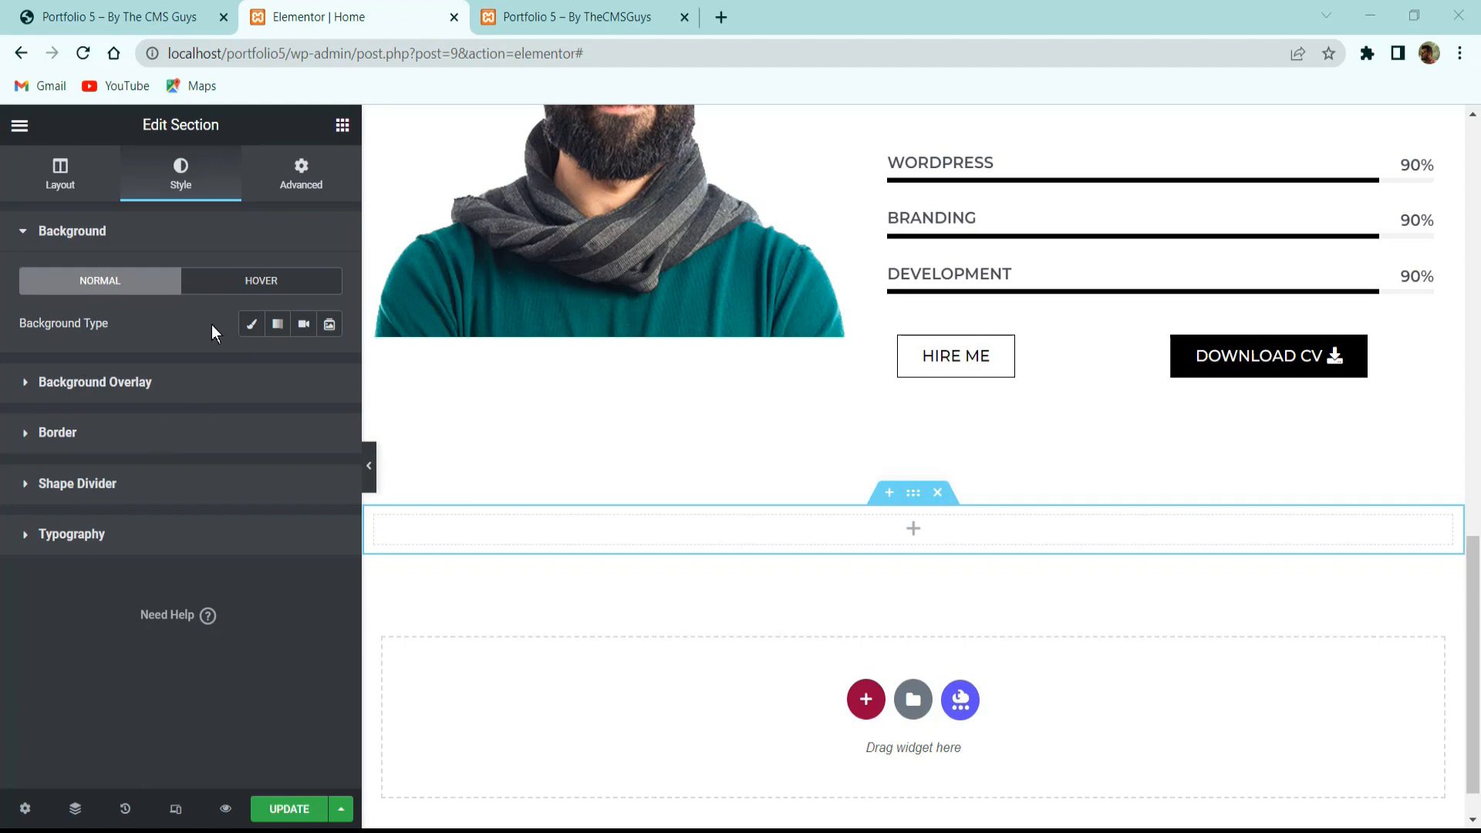
pyautogui.click(251, 324)
pyautogui.click(330, 367)
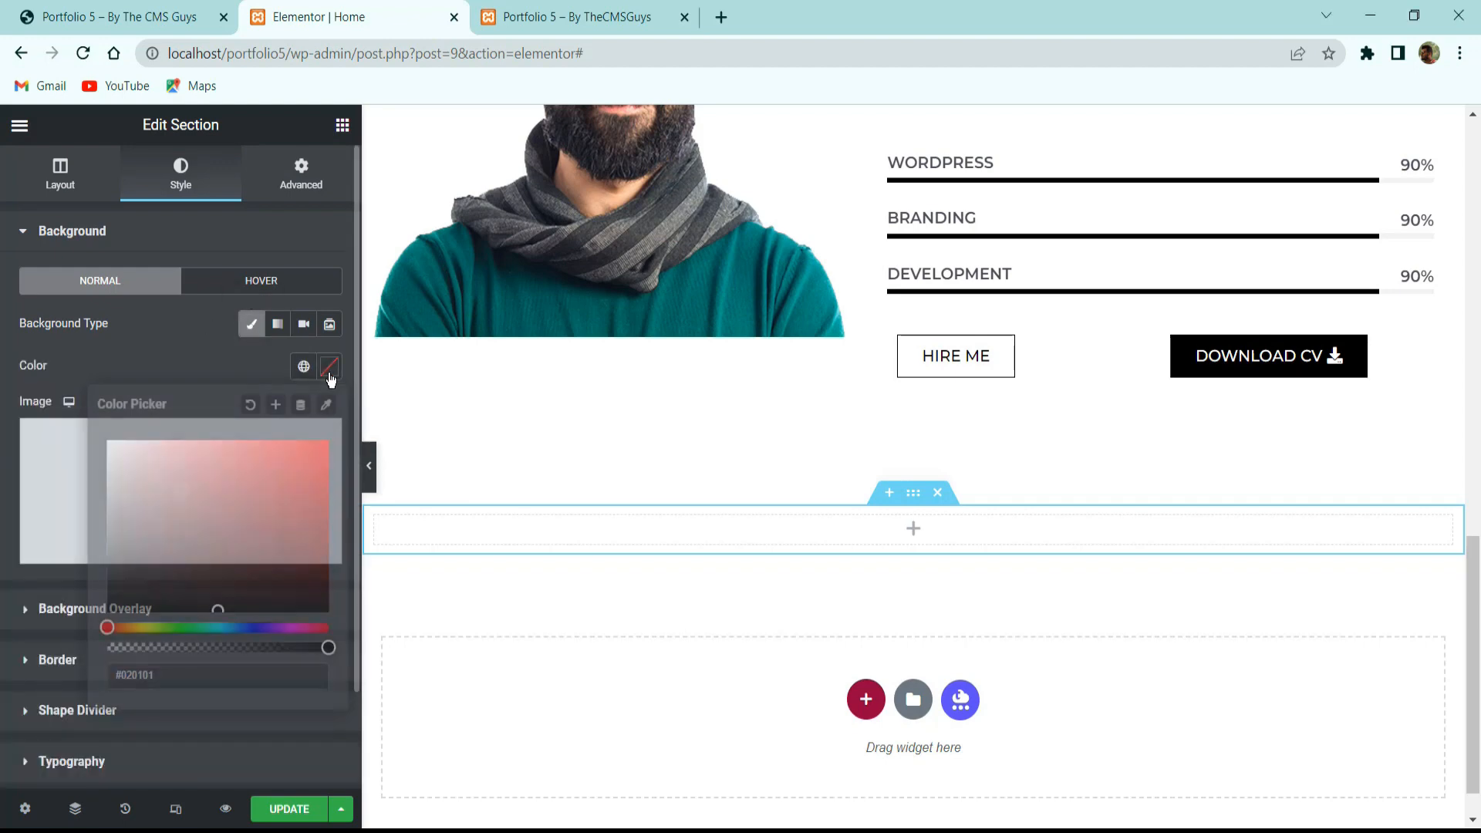
pyautogui.write('232323')
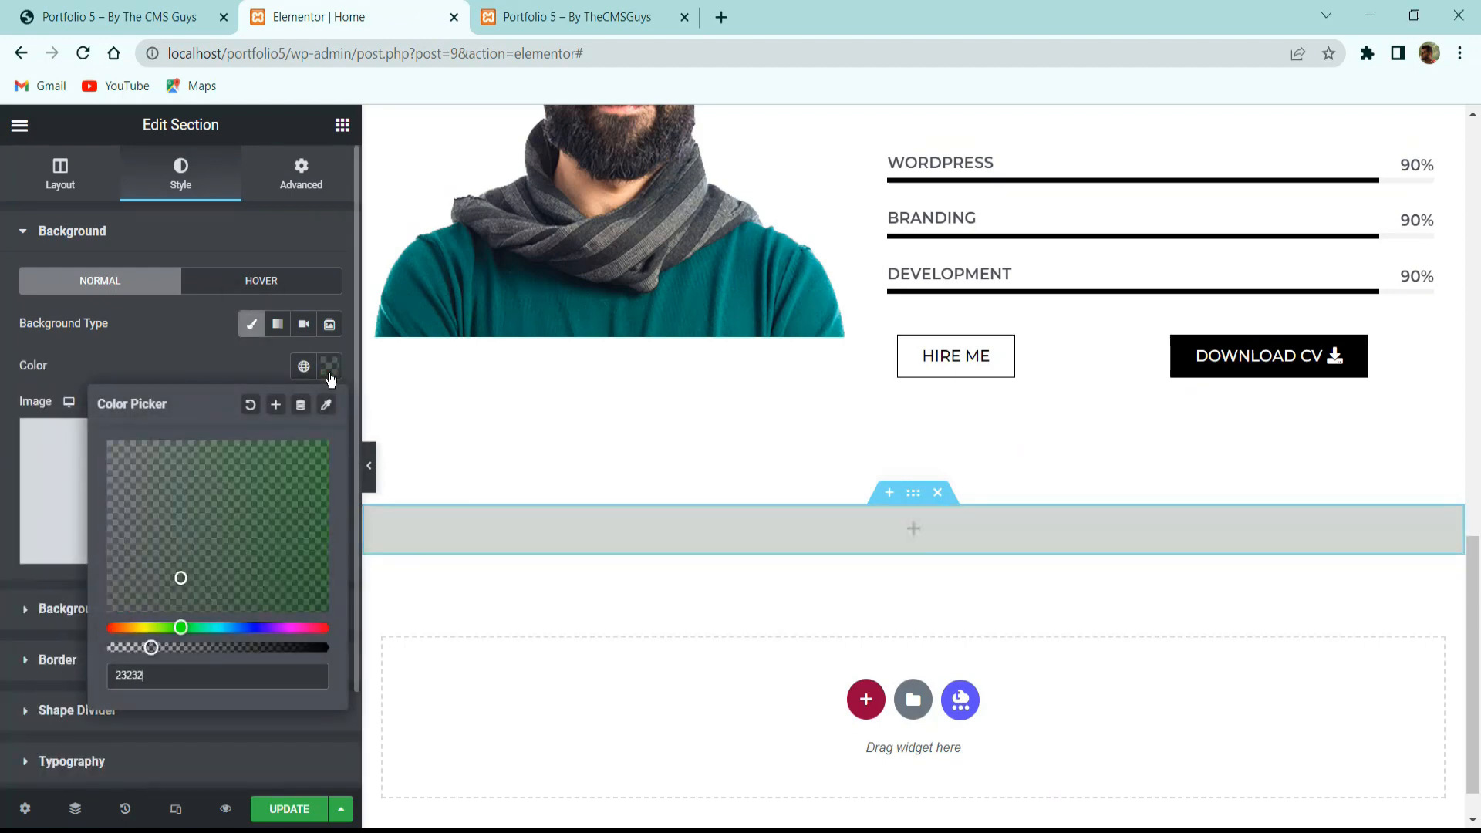
pyautogui.click(200, 376)
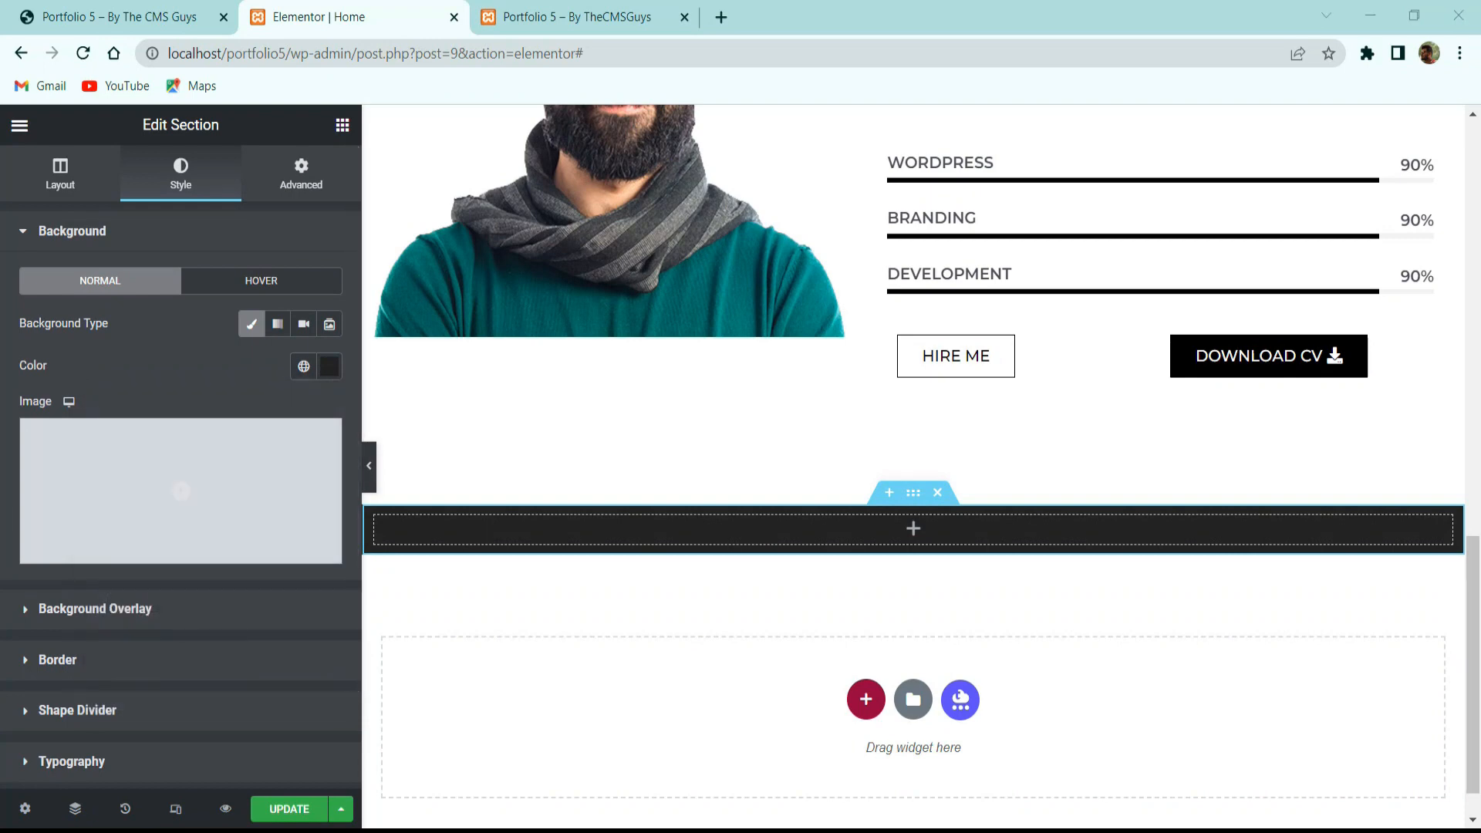
# Set the section's padding to 5 em top and 5 em bottom.
pyautogui.click(301, 173)
pyautogui.click(297, 355)
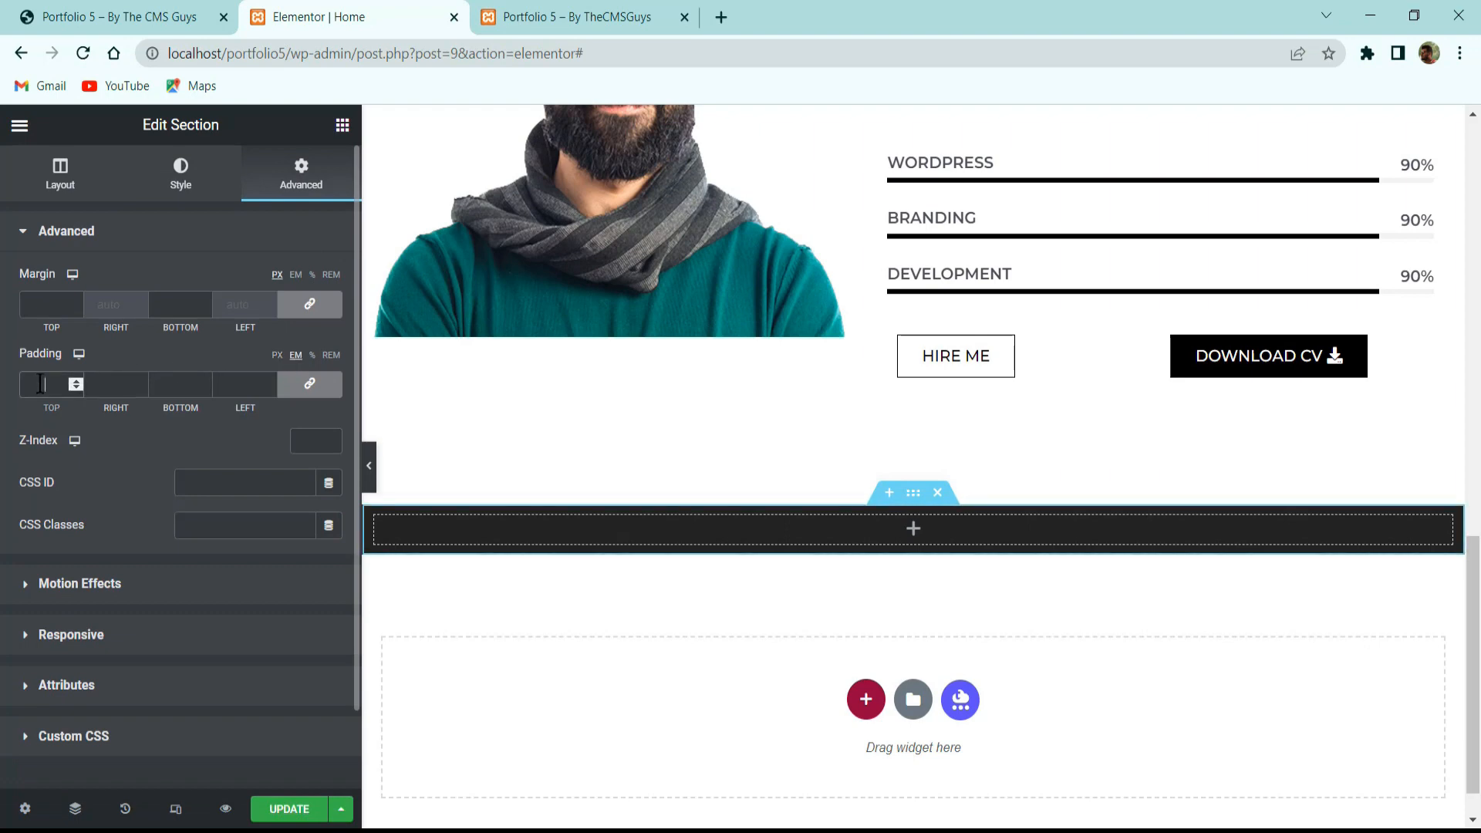
pyautogui.click(309, 384)
pyautogui.doubleClick(44, 384)
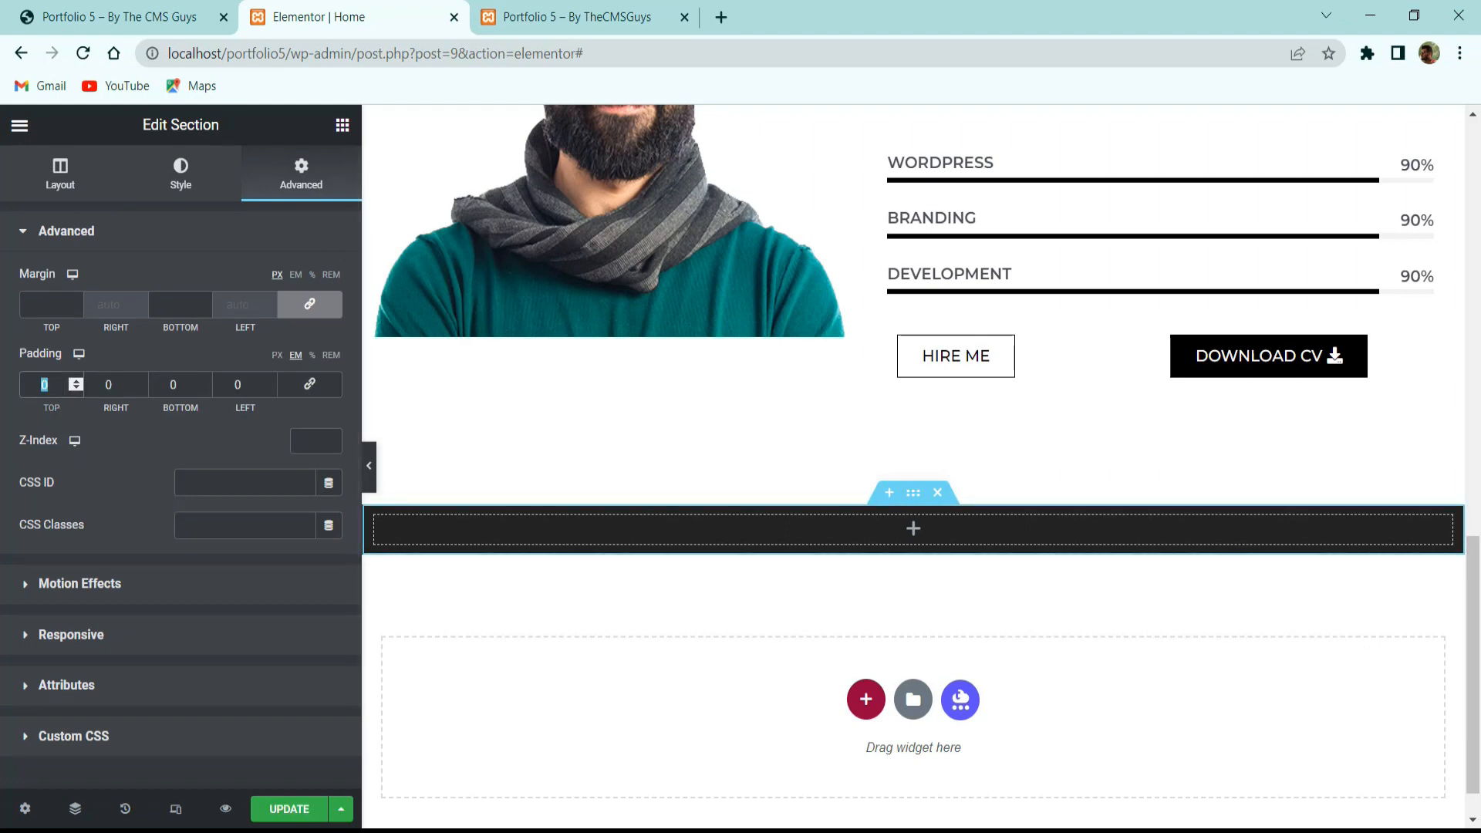
pyautogui.write('5')
pyautogui.doubleClick(173, 384)
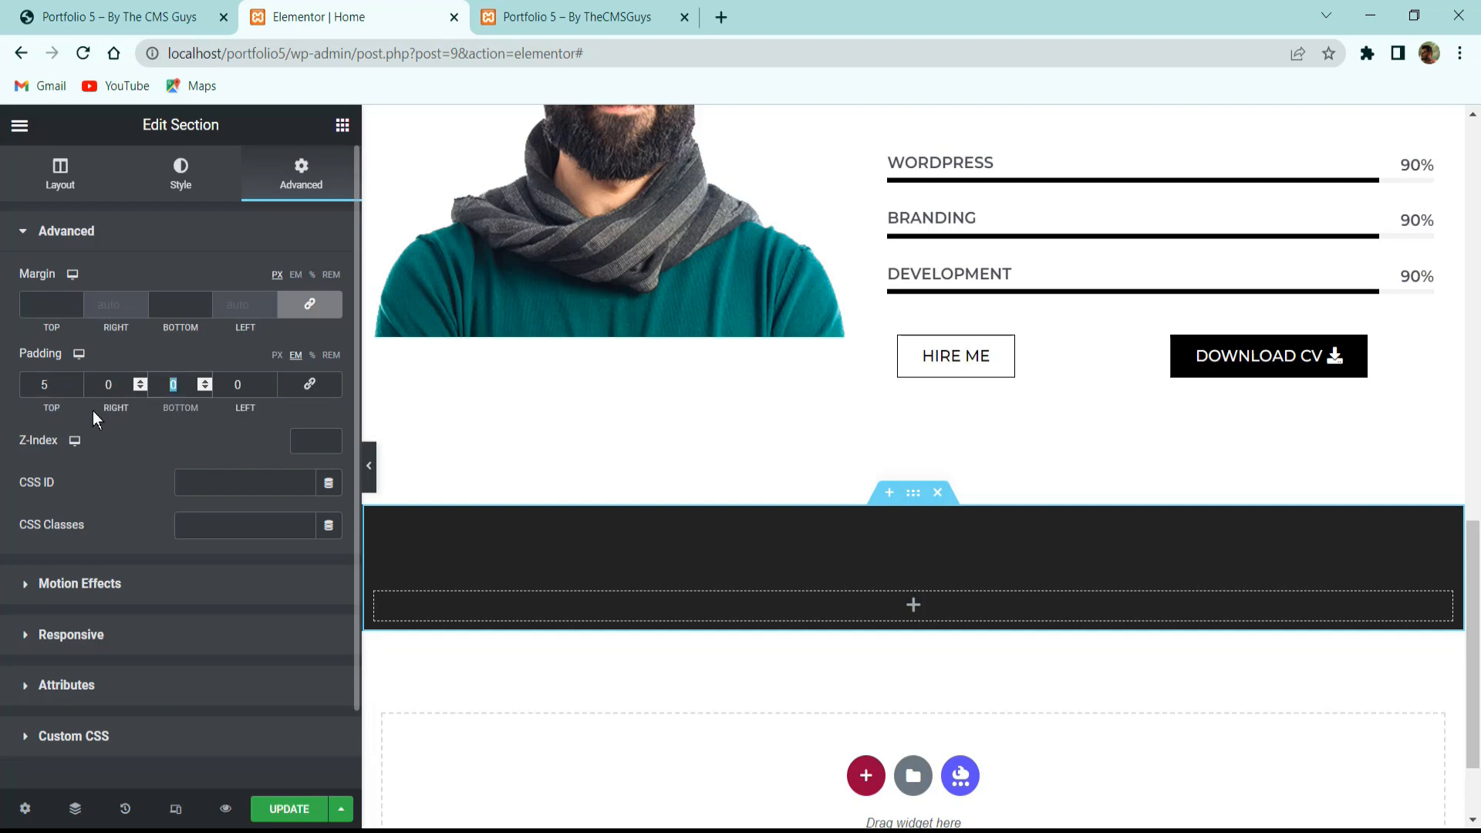
pyautogui.write('5')
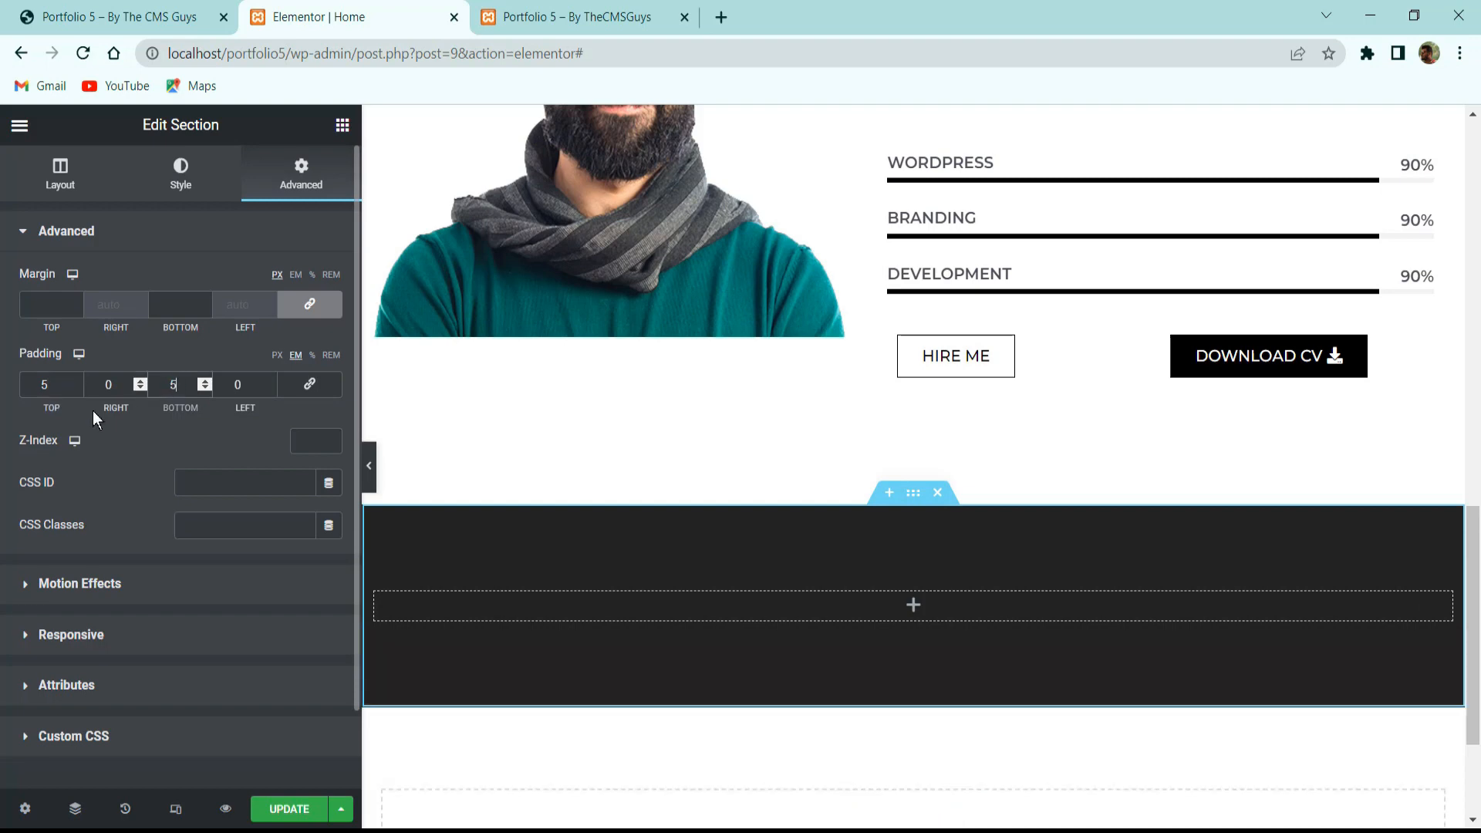
# Check the reference site's Services heading, then select the About Me heading.
pyautogui.click(115, 16)
pyautogui.doubleClick(715, 213)
pyautogui.click(432, 7)
pyautogui.scroll(6, 991, 398)
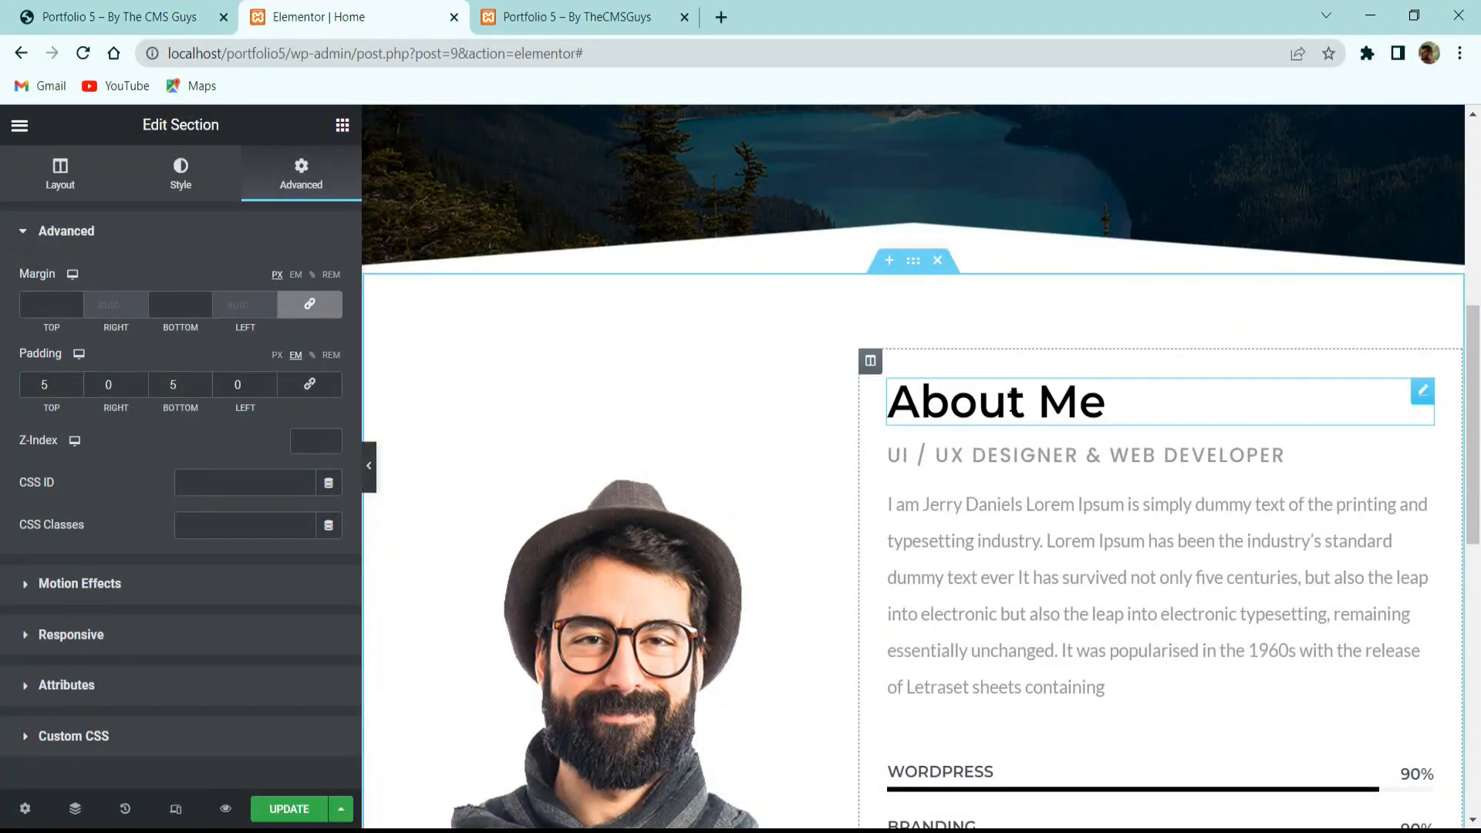
pyautogui.click(995, 401)
# Copy the About Me heading and paste it into the dark section's column.
pyautogui.click(139, 16)
pyautogui.click(340, 17)
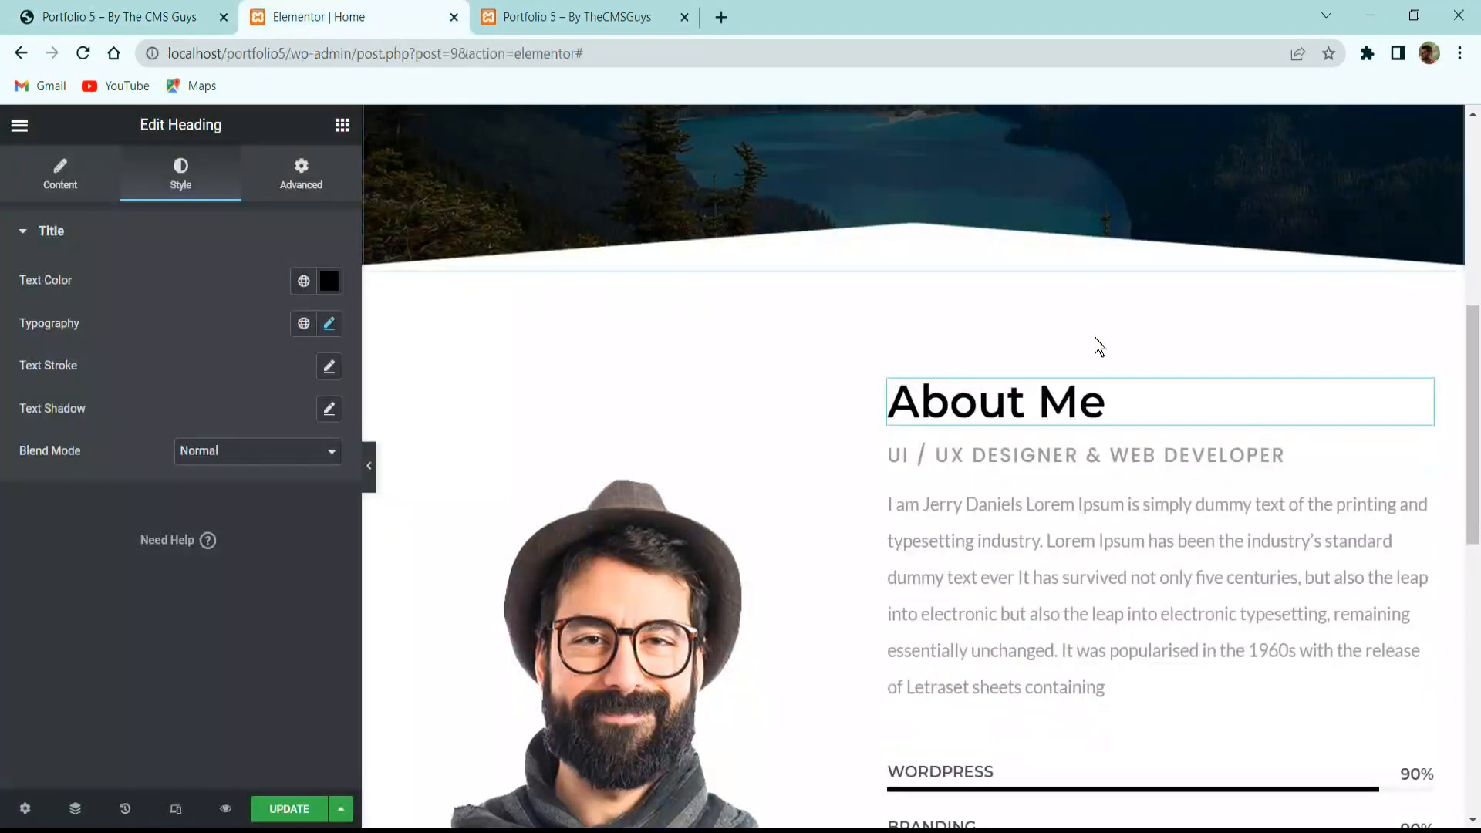
pyautogui.rightClick(1067, 383)
pyautogui.click(1124, 479)
pyautogui.scroll(-8, 1003, 540)
pyautogui.rightClick(875, 605)
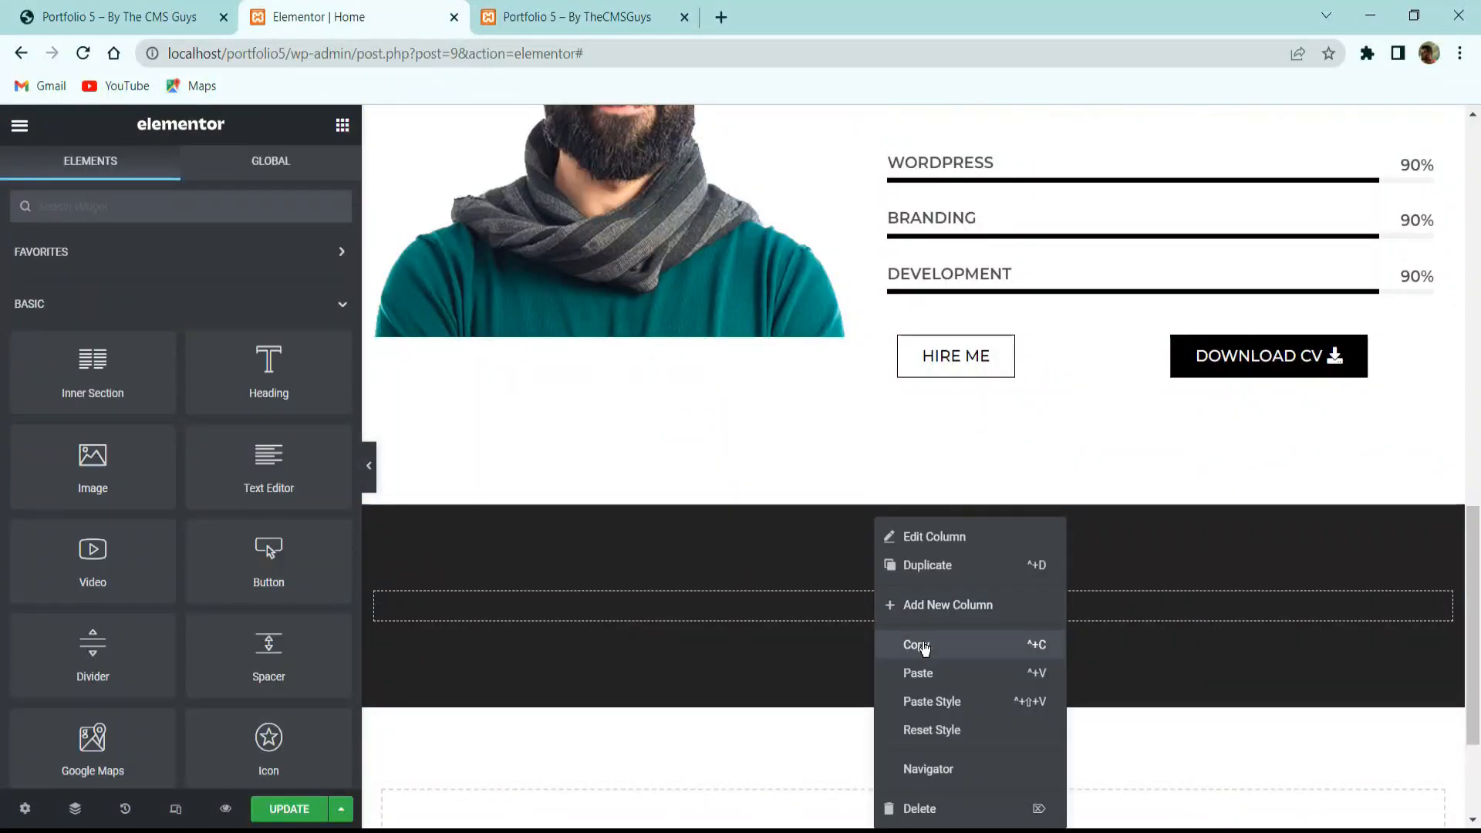
pyautogui.click(925, 673)
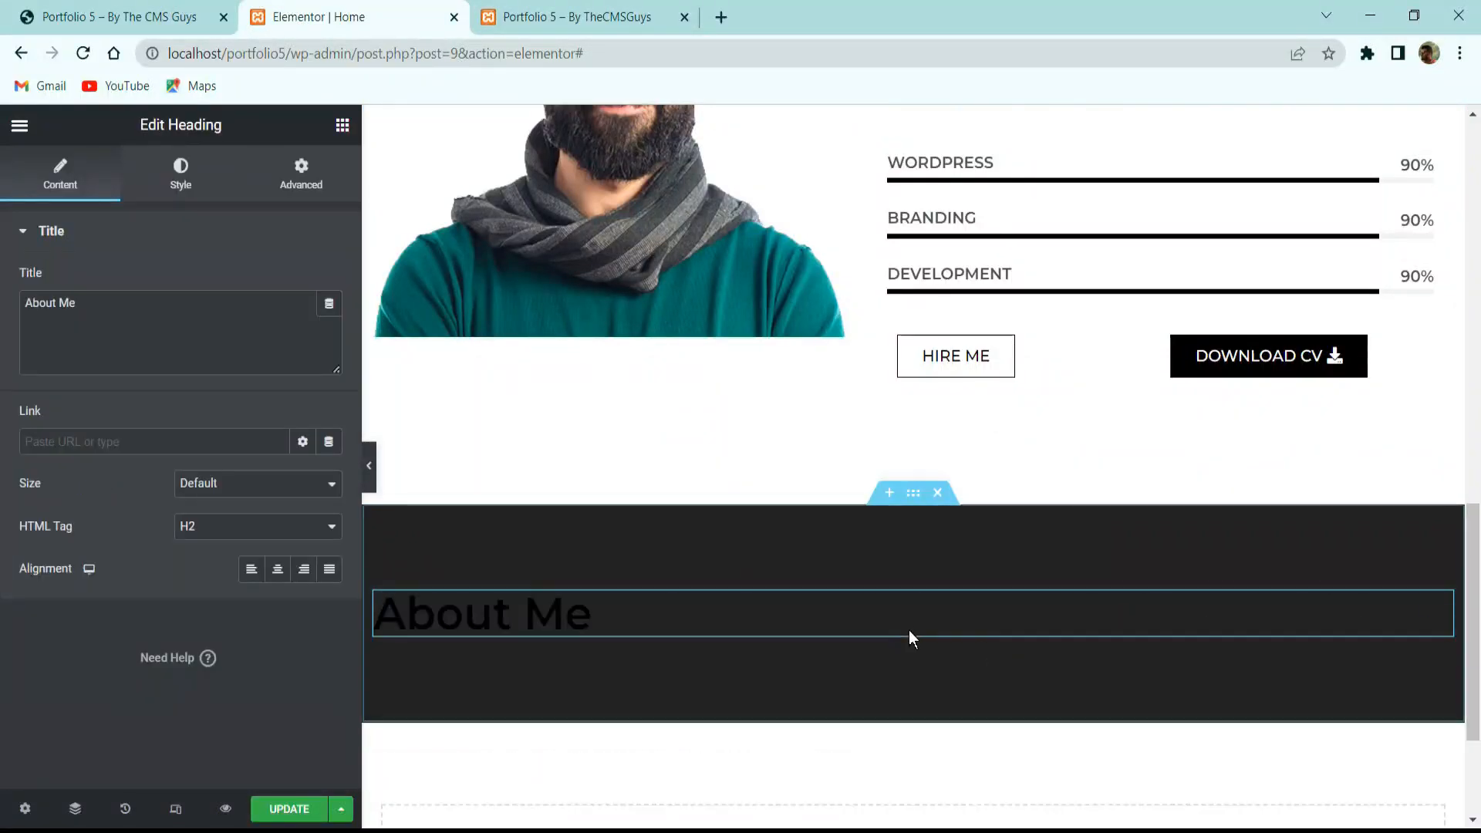
# Make the pasted heading #FFFFFF white, retitle it 'Services' and centre it.
pyautogui.click(177, 194)
pyautogui.click(330, 281)
pyautogui.write('#FFFFFF')
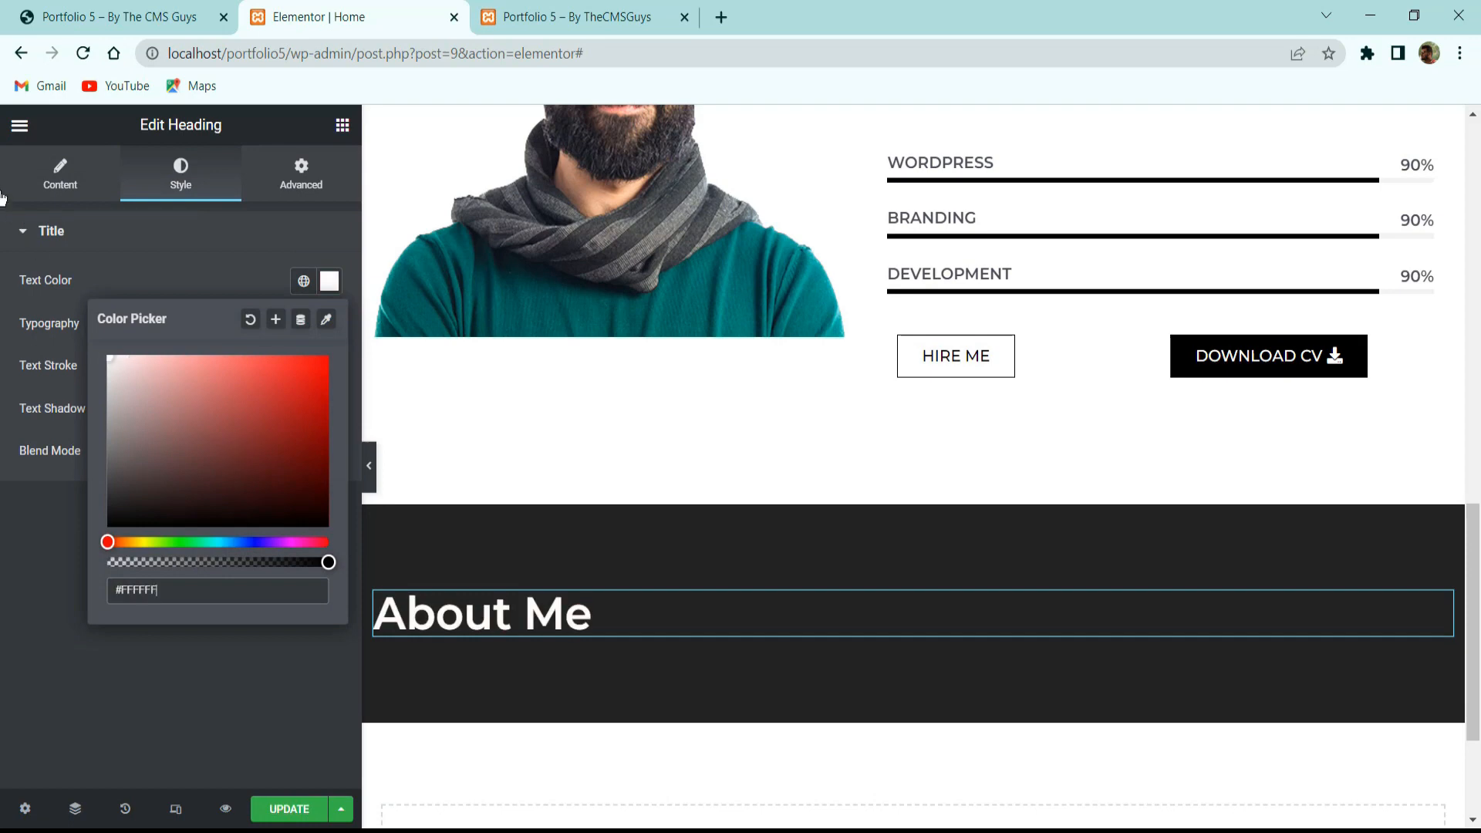
pyautogui.click(61, 174)
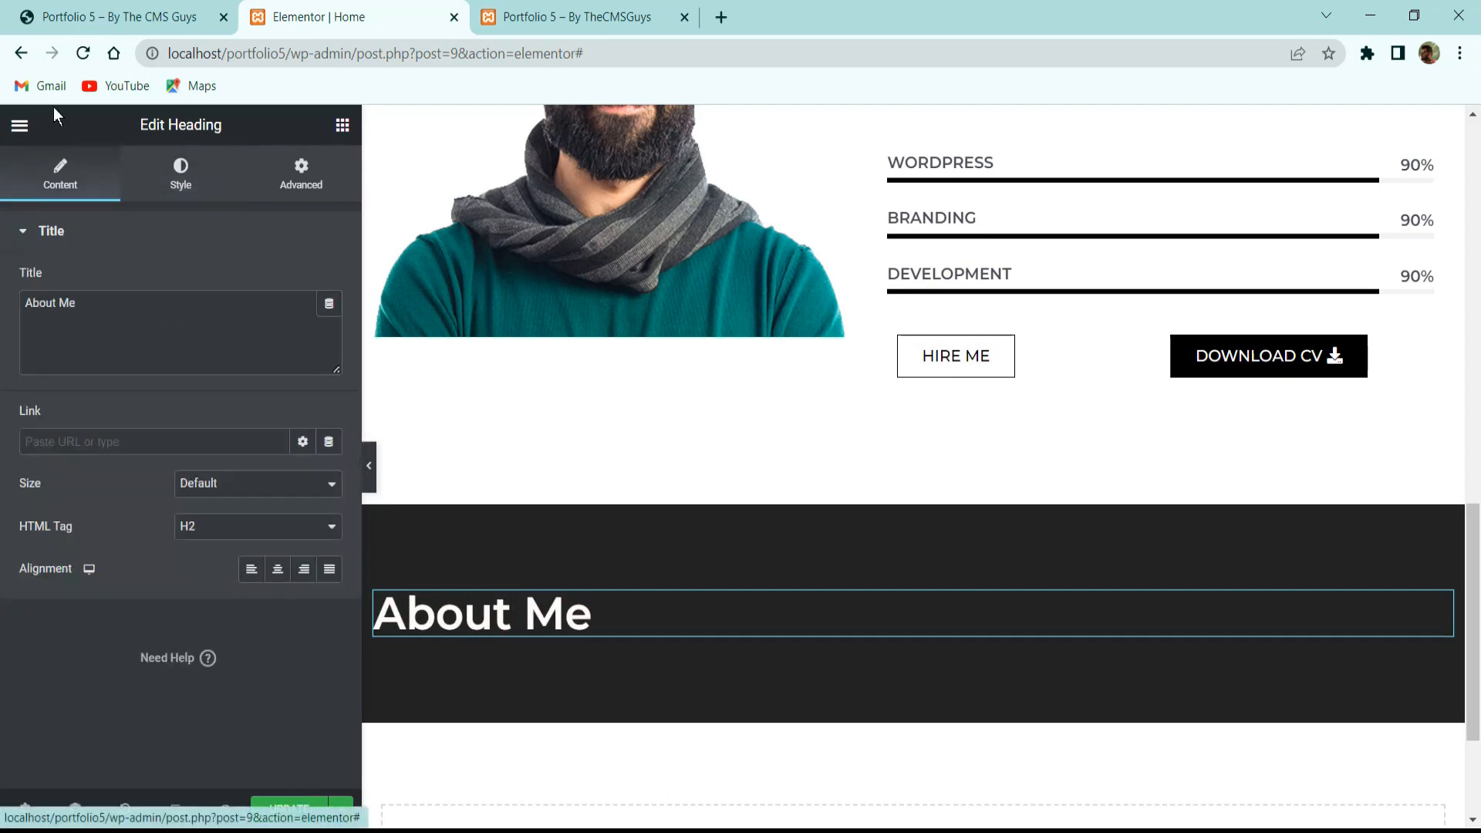
pyautogui.click(145, 331)
pyautogui.hotkey('ctrl', 'a')
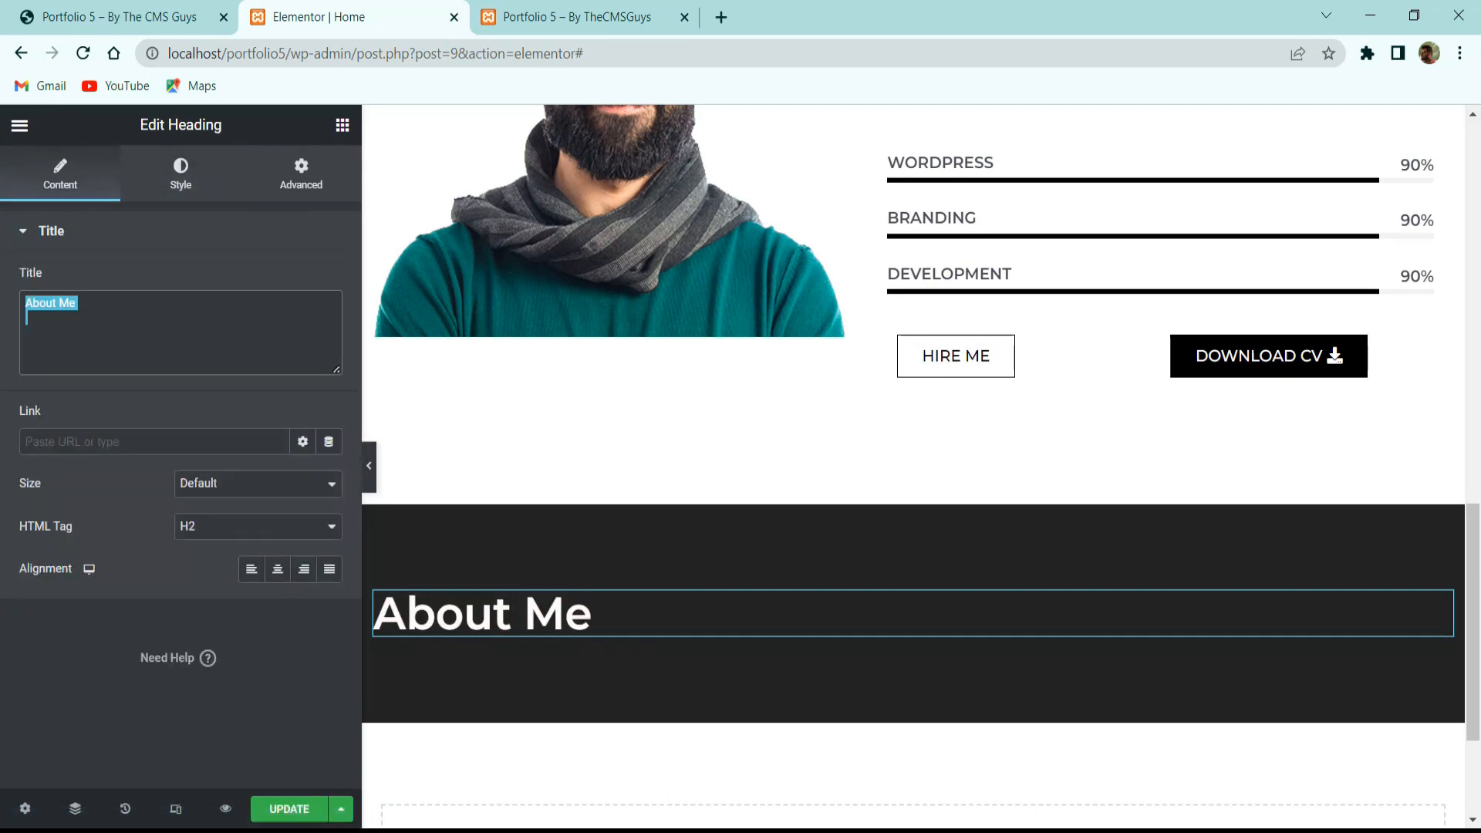
pyautogui.write('Services')
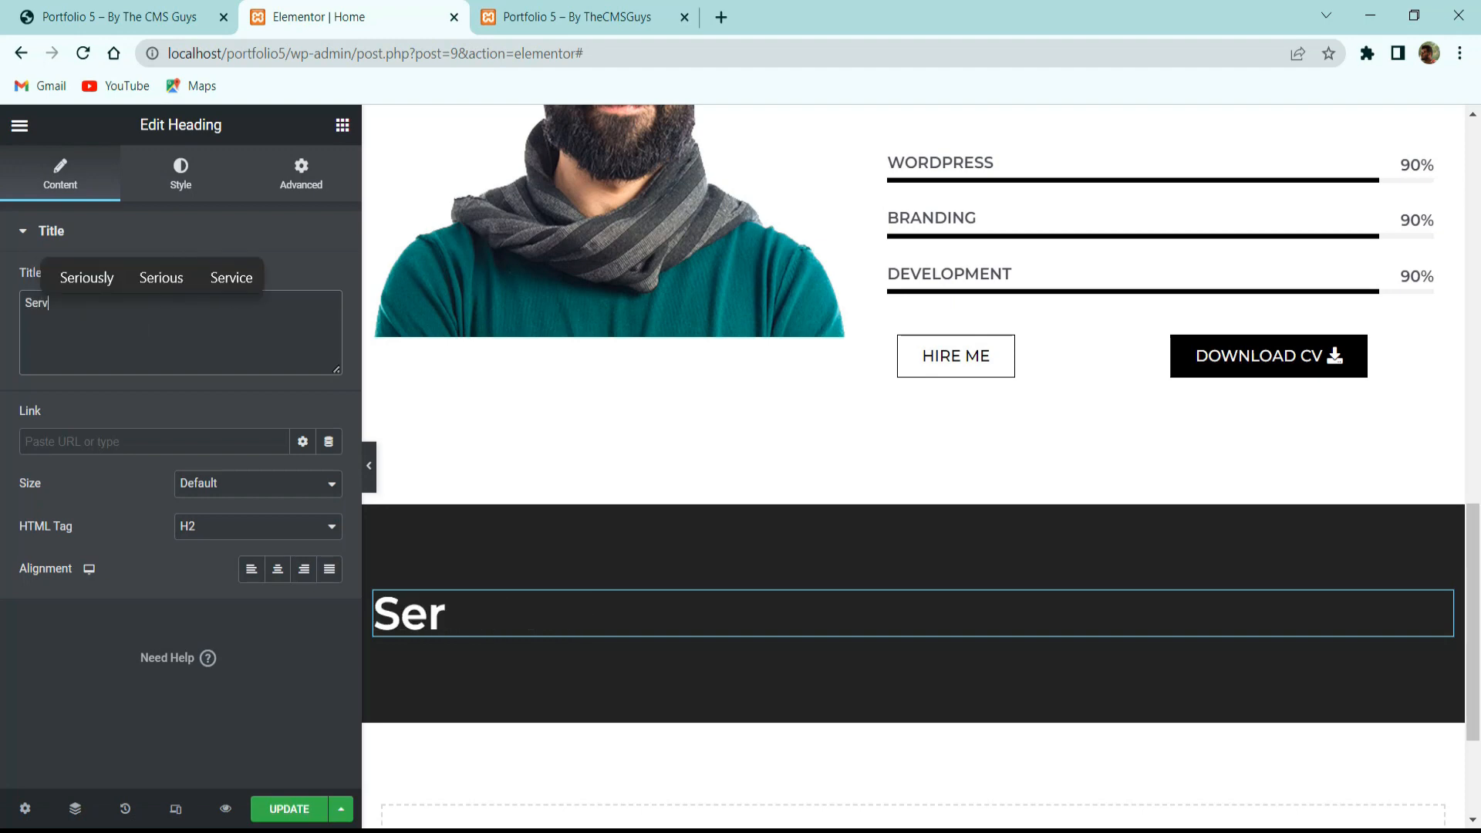
pyautogui.click(277, 569)
# Compare the new heading with the reference site's Services section.
pyautogui.click(182, 12)
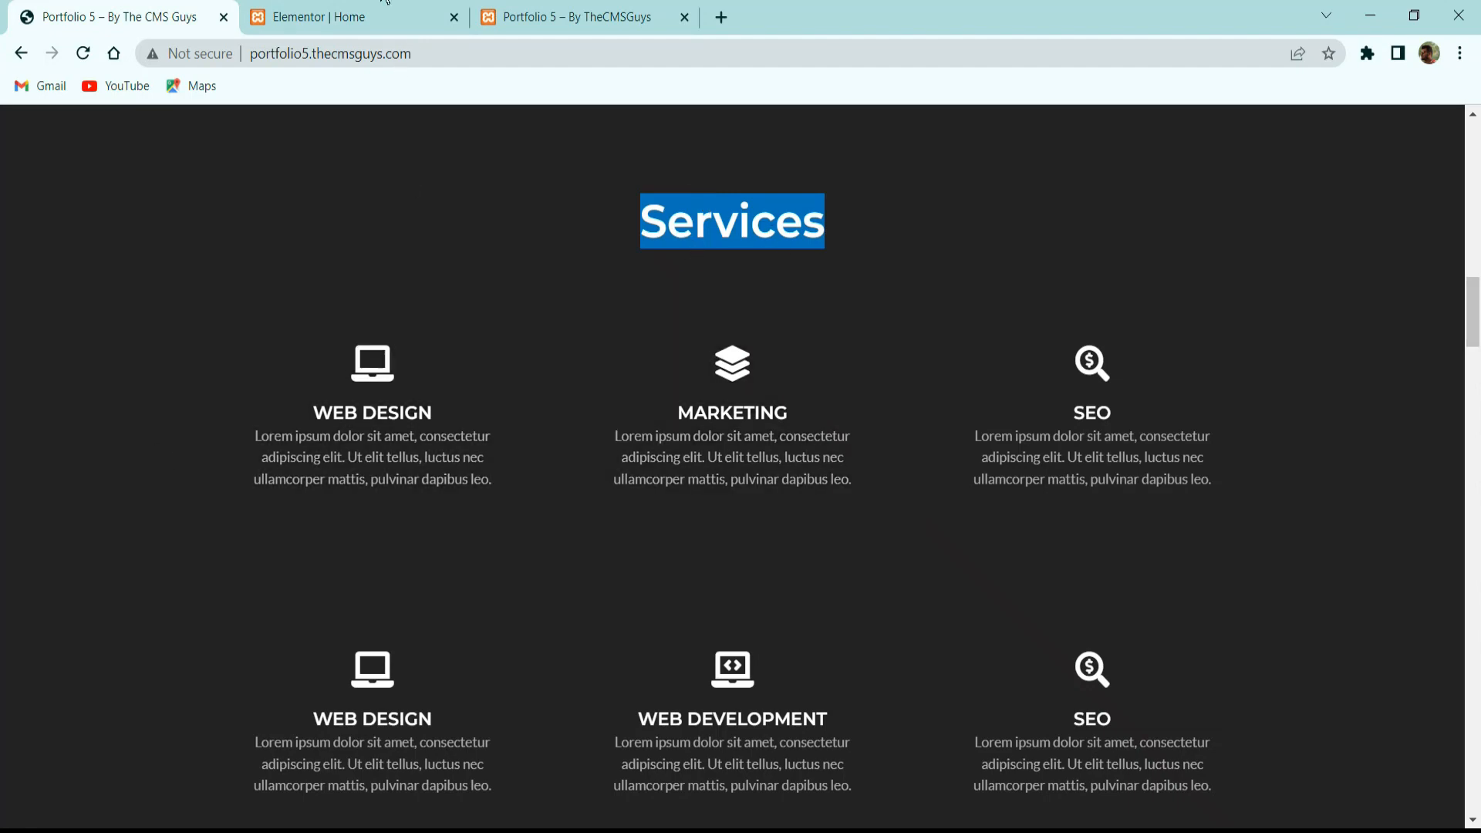
pyautogui.click(347, 17)
pyautogui.click(165, 11)
pyautogui.click(325, 9)
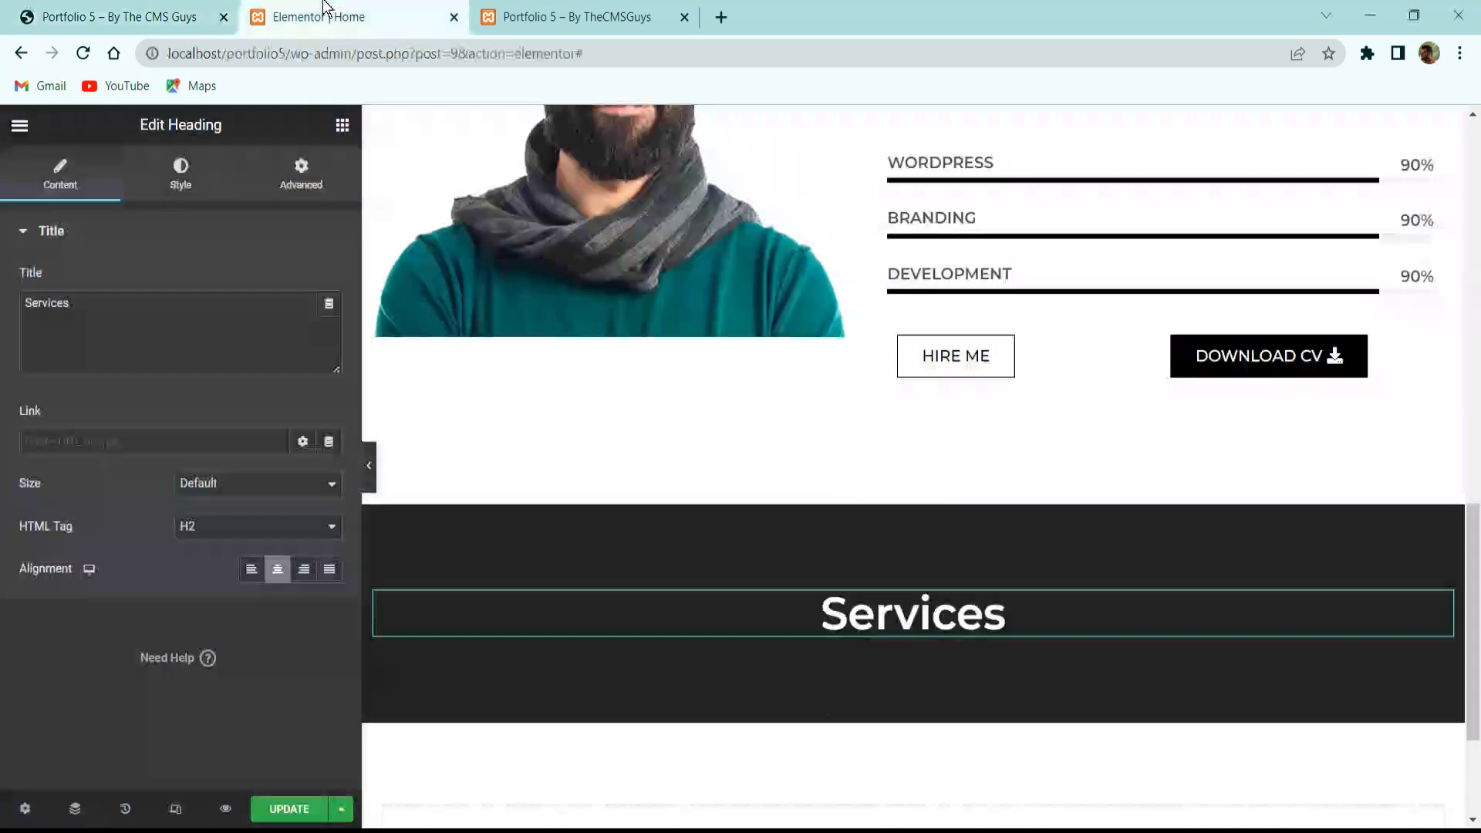
# Add an inner section below the Services heading and give it a third column.
pyautogui.click(342, 125)
pyautogui.moveTo(93, 367); pyautogui.dragTo(918, 637)
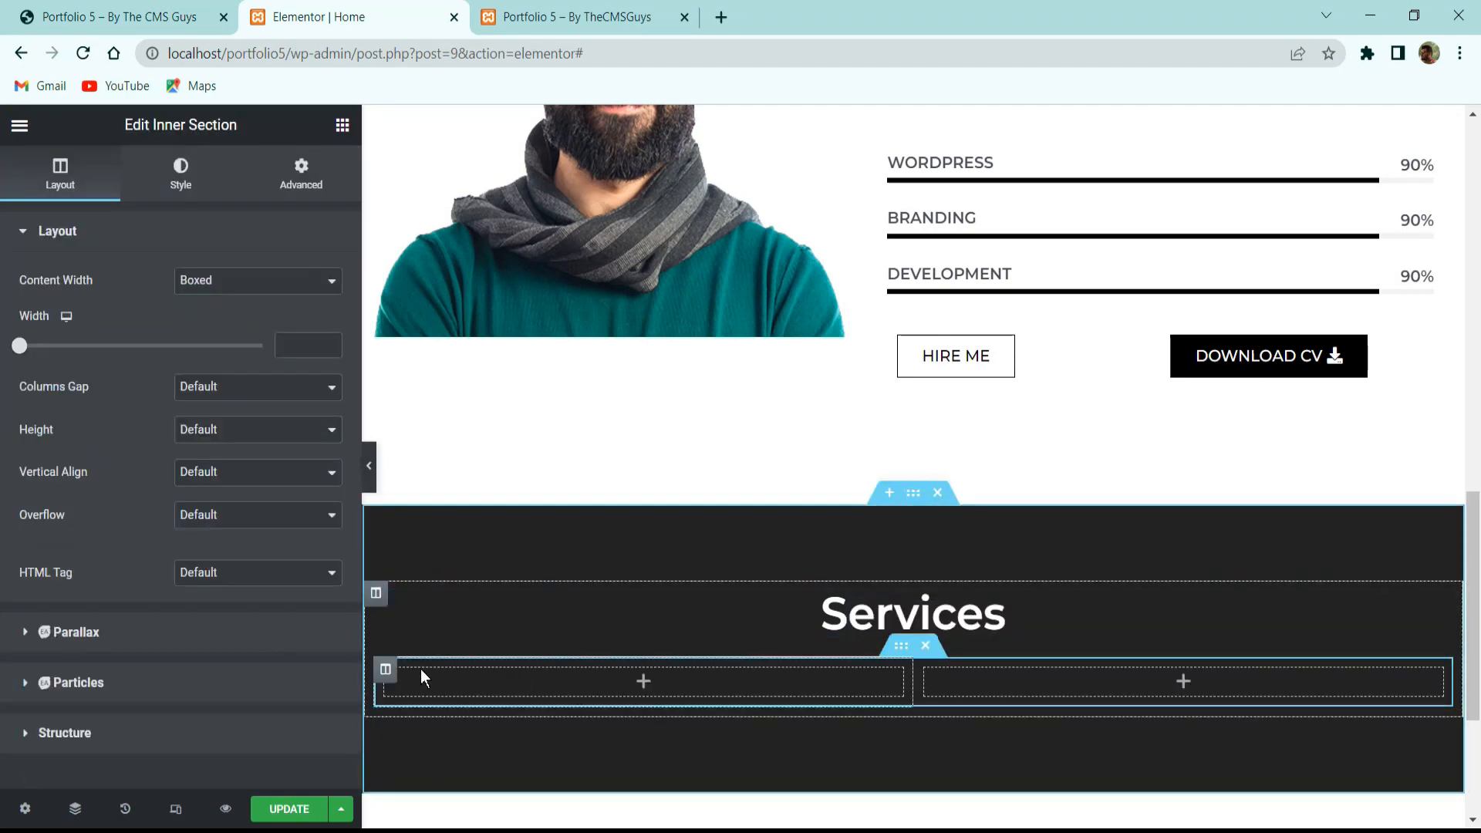
pyautogui.rightClick(388, 676)
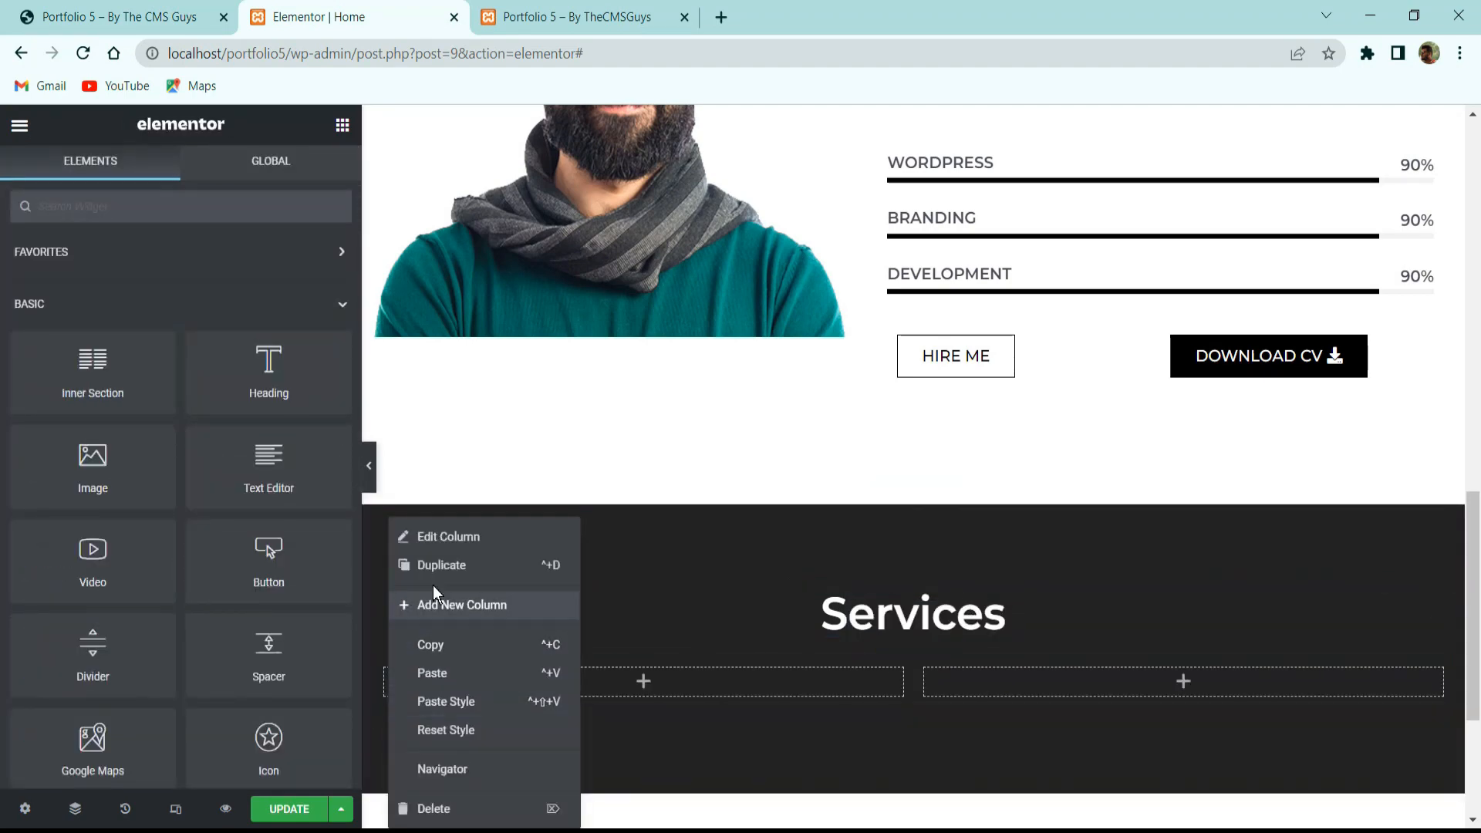
pyautogui.click(493, 605)
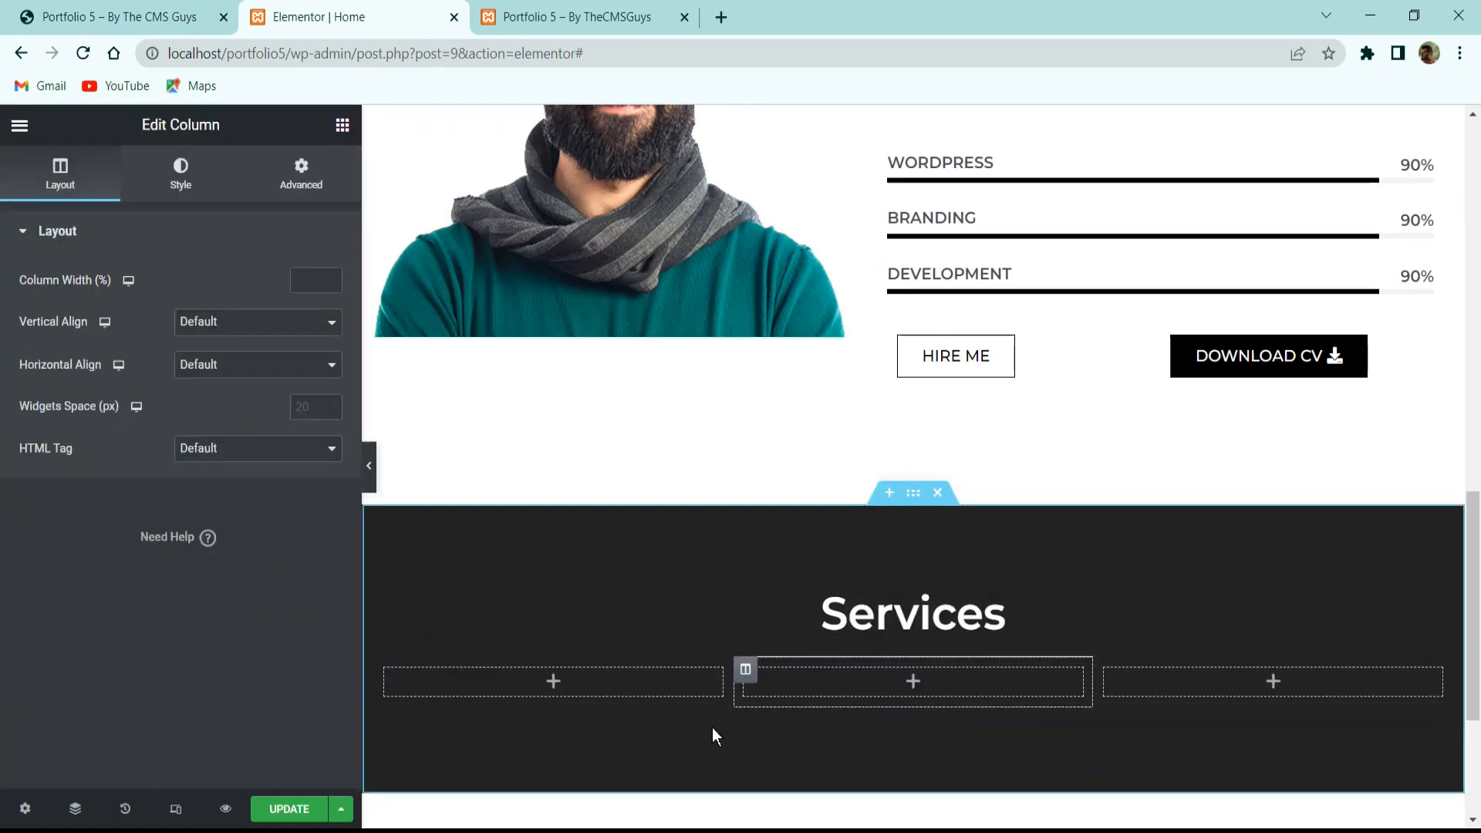
pyautogui.click(591, 669)
pyautogui.click(162, 206)
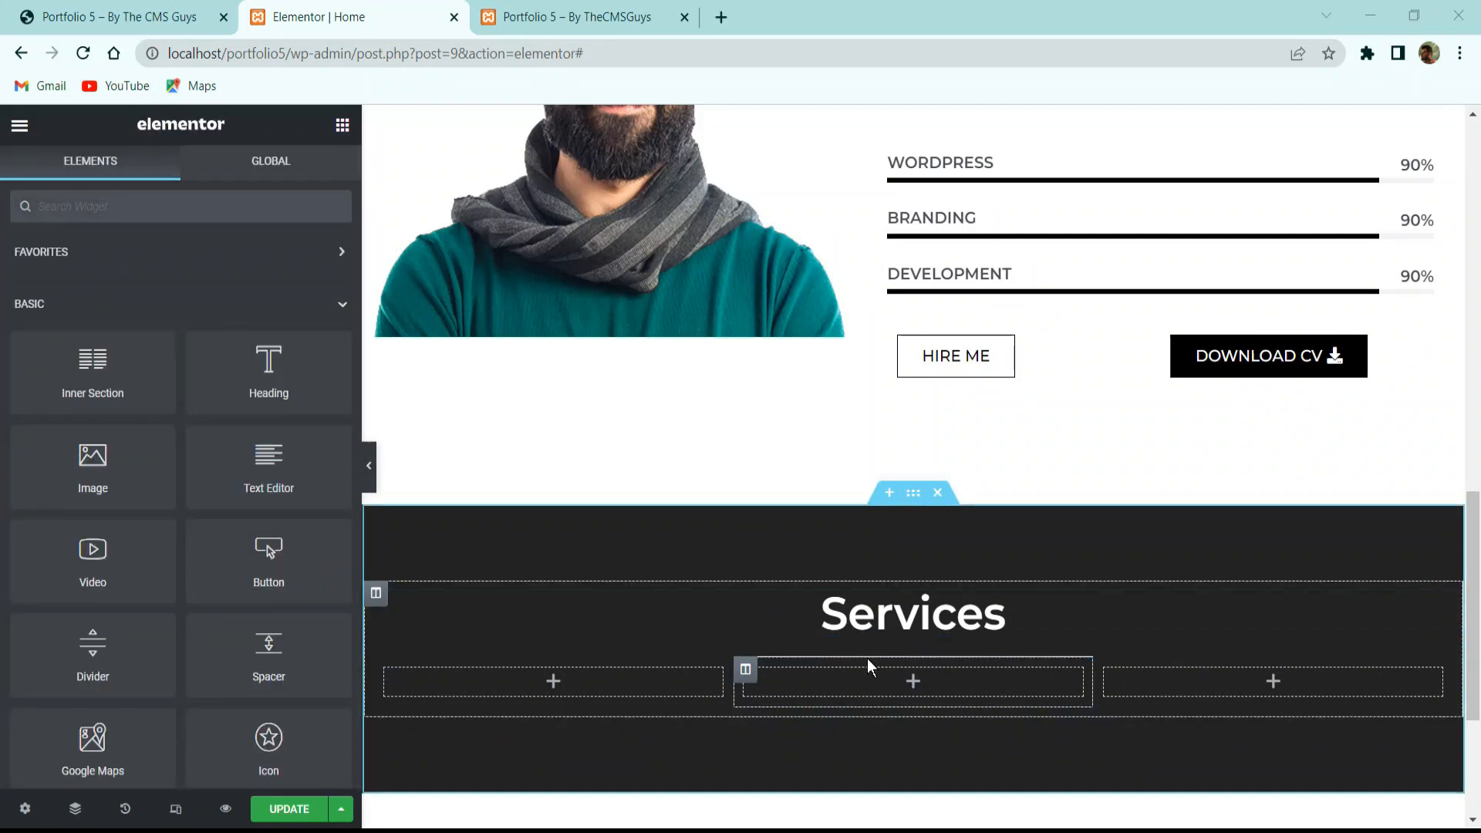
# Remove the inner section's column gap and set 20 px top and bottom margin.
pyautogui.click(438, 662)
pyautogui.click(179, 399)
pyautogui.click(208, 422)
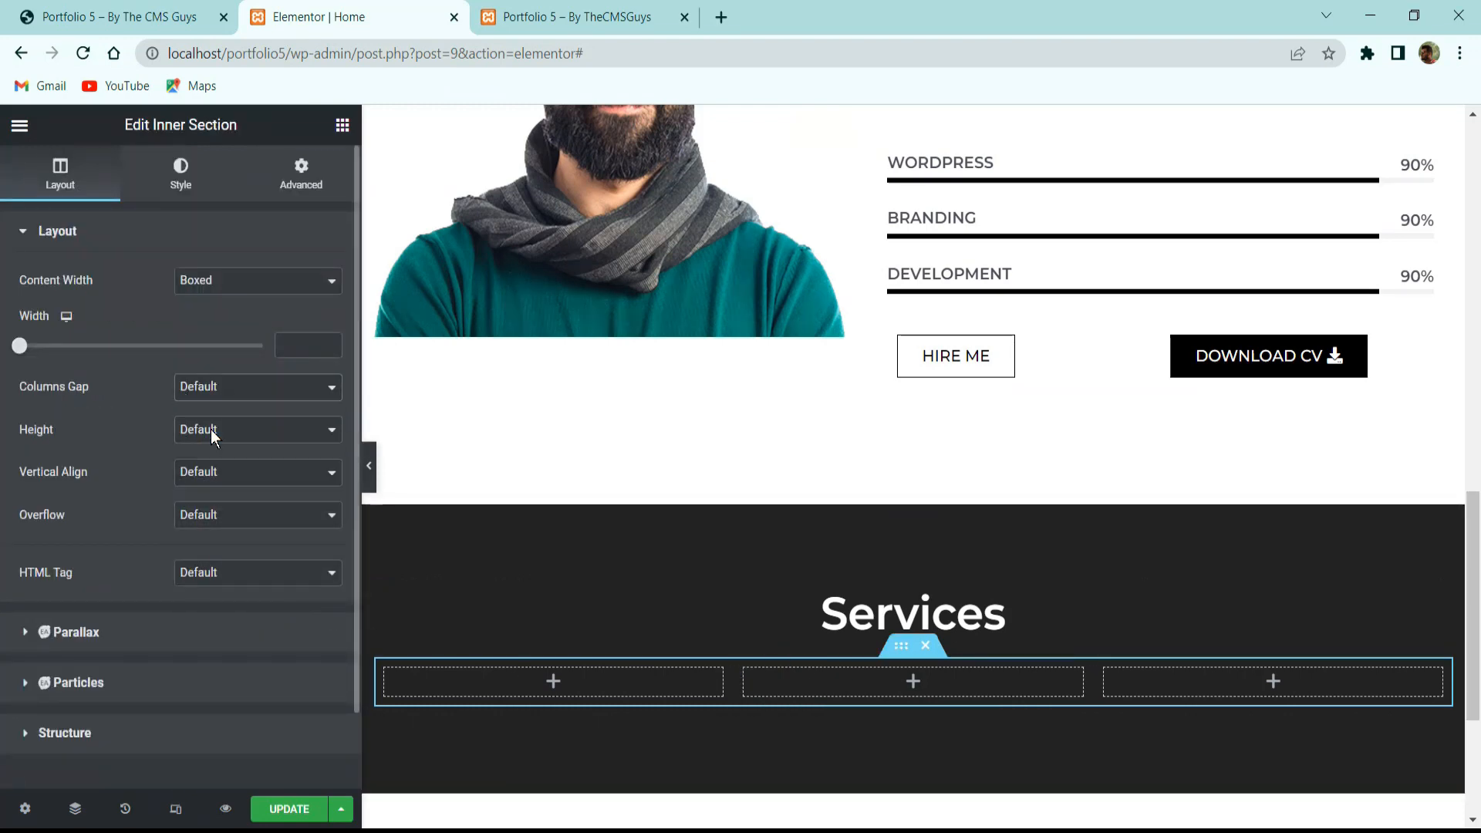
pyautogui.click(256, 192)
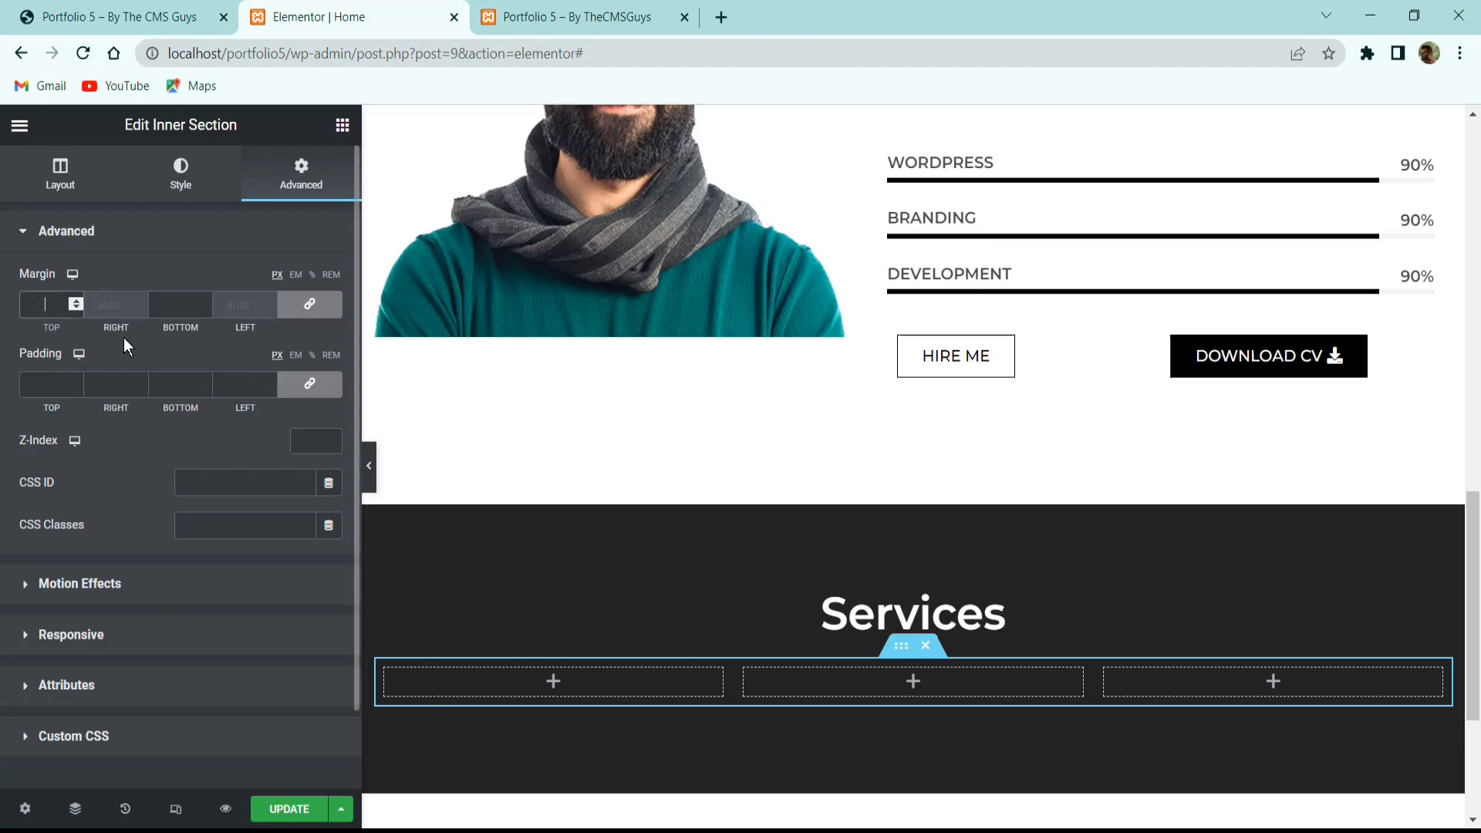
pyautogui.write('20')
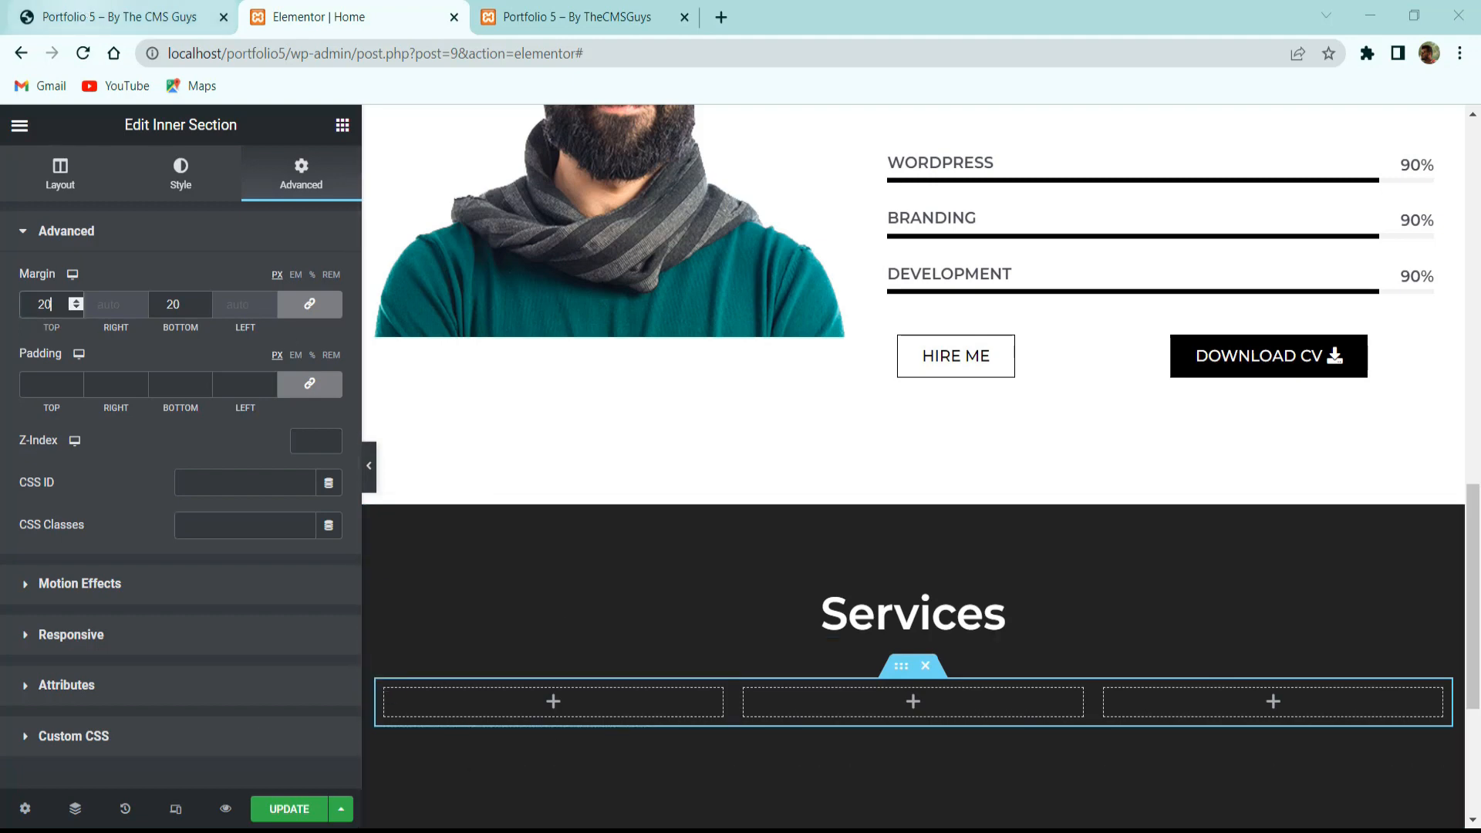
pyautogui.click(120, 17)
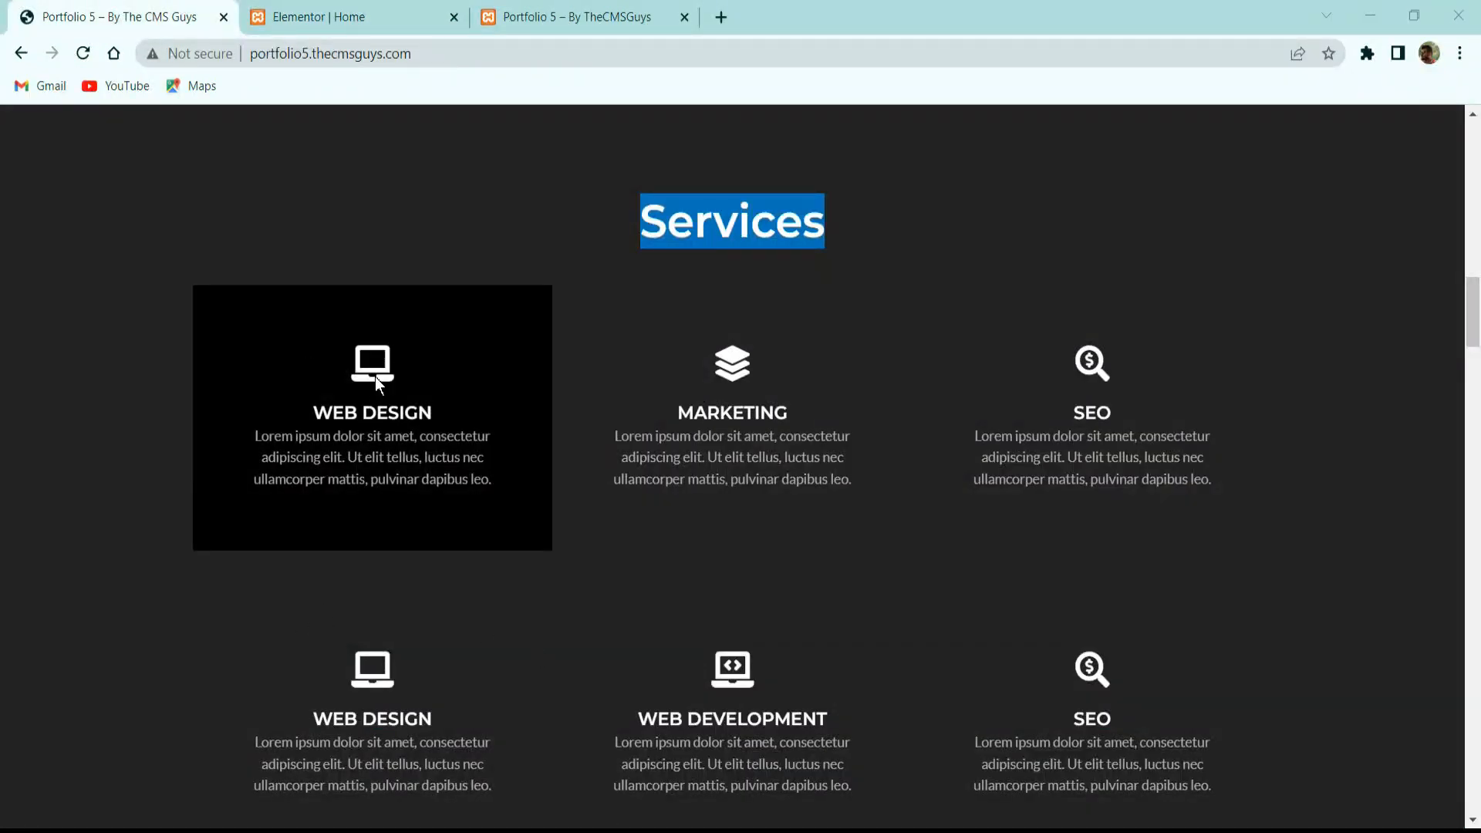
pyautogui.click(304, 14)
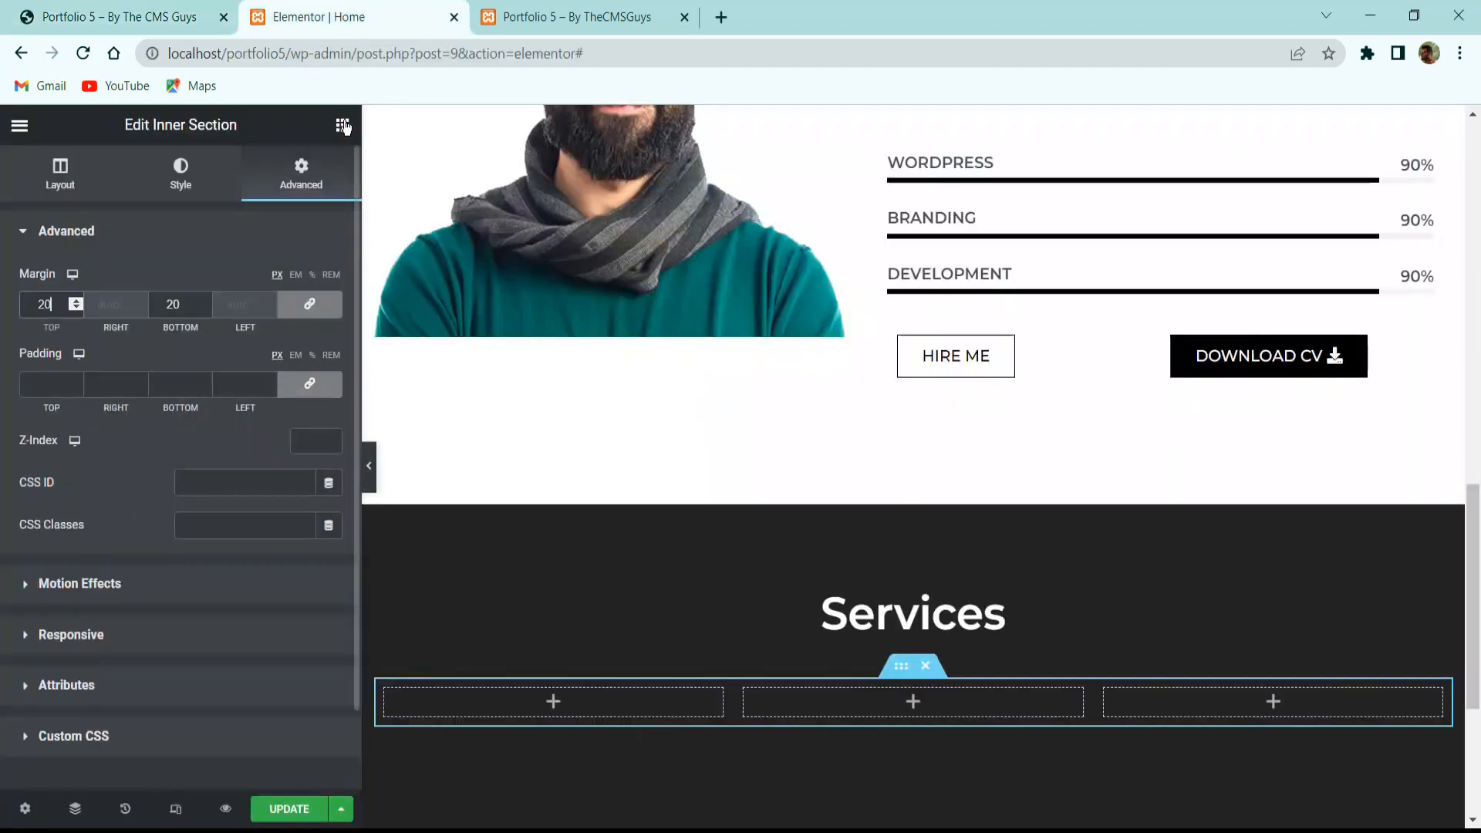
pyautogui.click(341, 127)
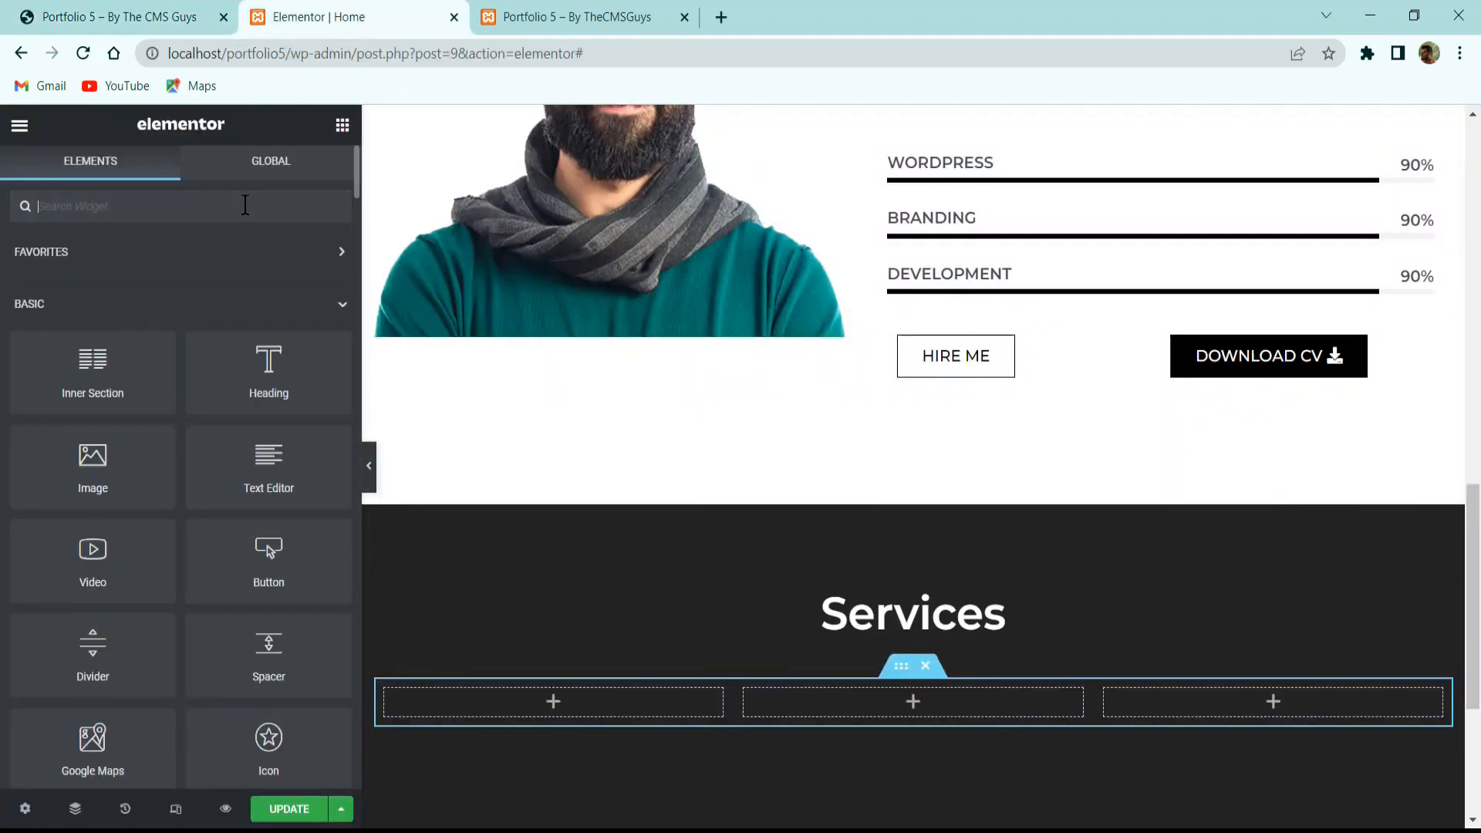
# Place an Icon Box in the first column and change its icon to Laptop.
pyautogui.write('icon')
pyautogui.moveTo(260, 278); pyautogui.dragTo(492, 707)
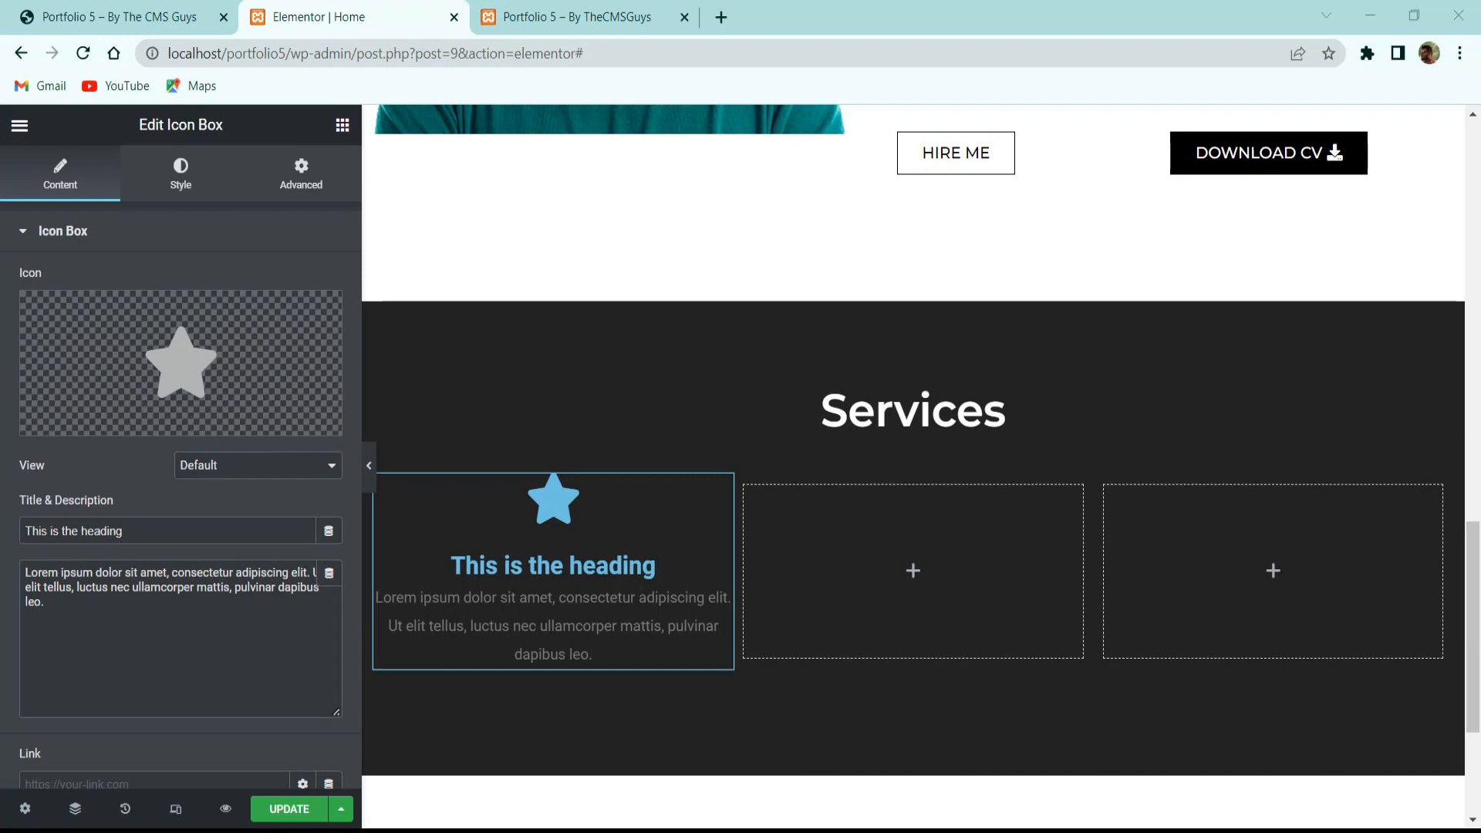
pyautogui.click(205, 357)
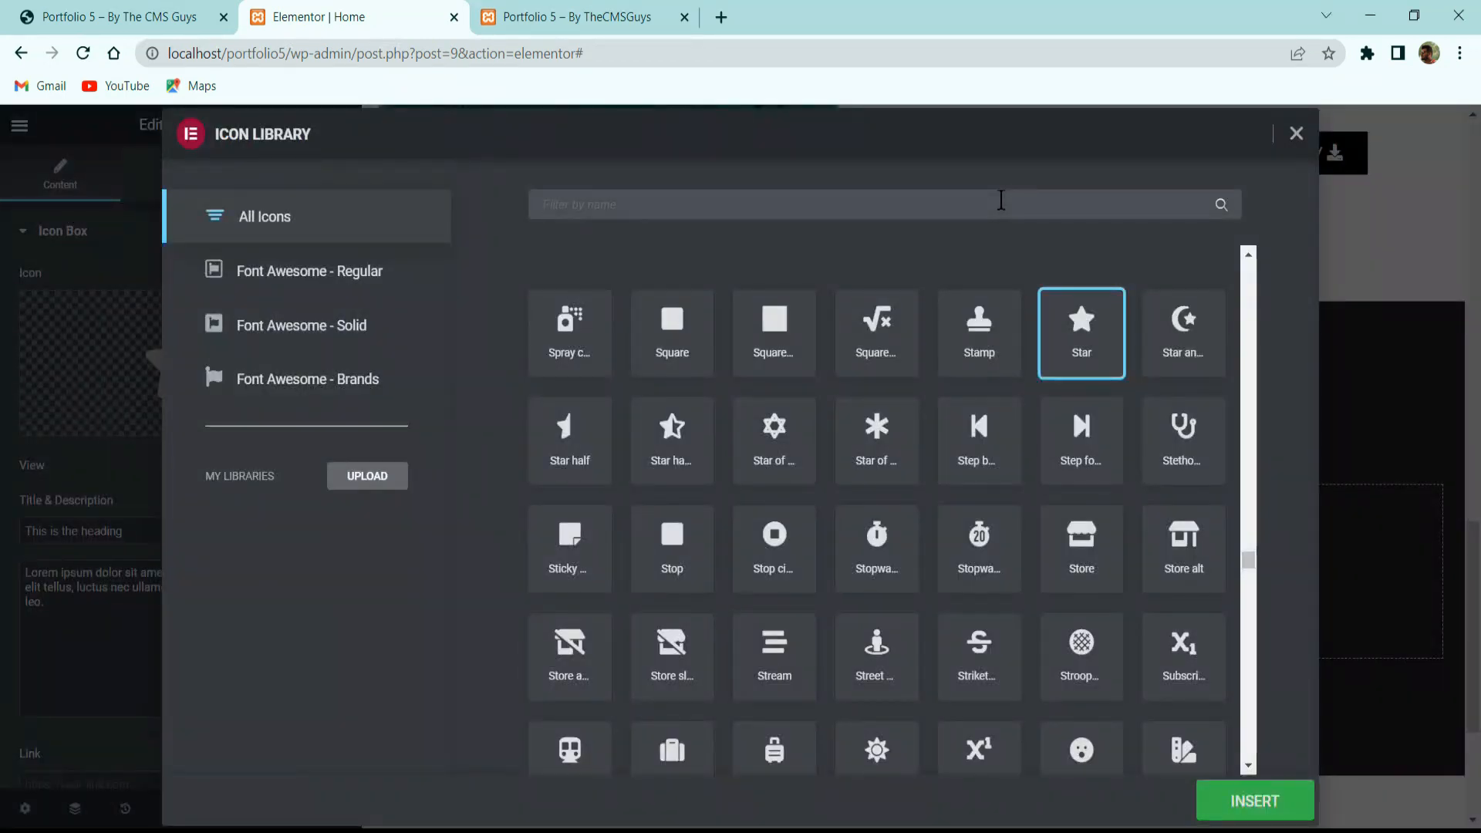
pyautogui.click(1001, 200)
pyautogui.write('laptop')
pyautogui.click(550, 341)
pyautogui.click(155, 9)
pyautogui.click(303, 7)
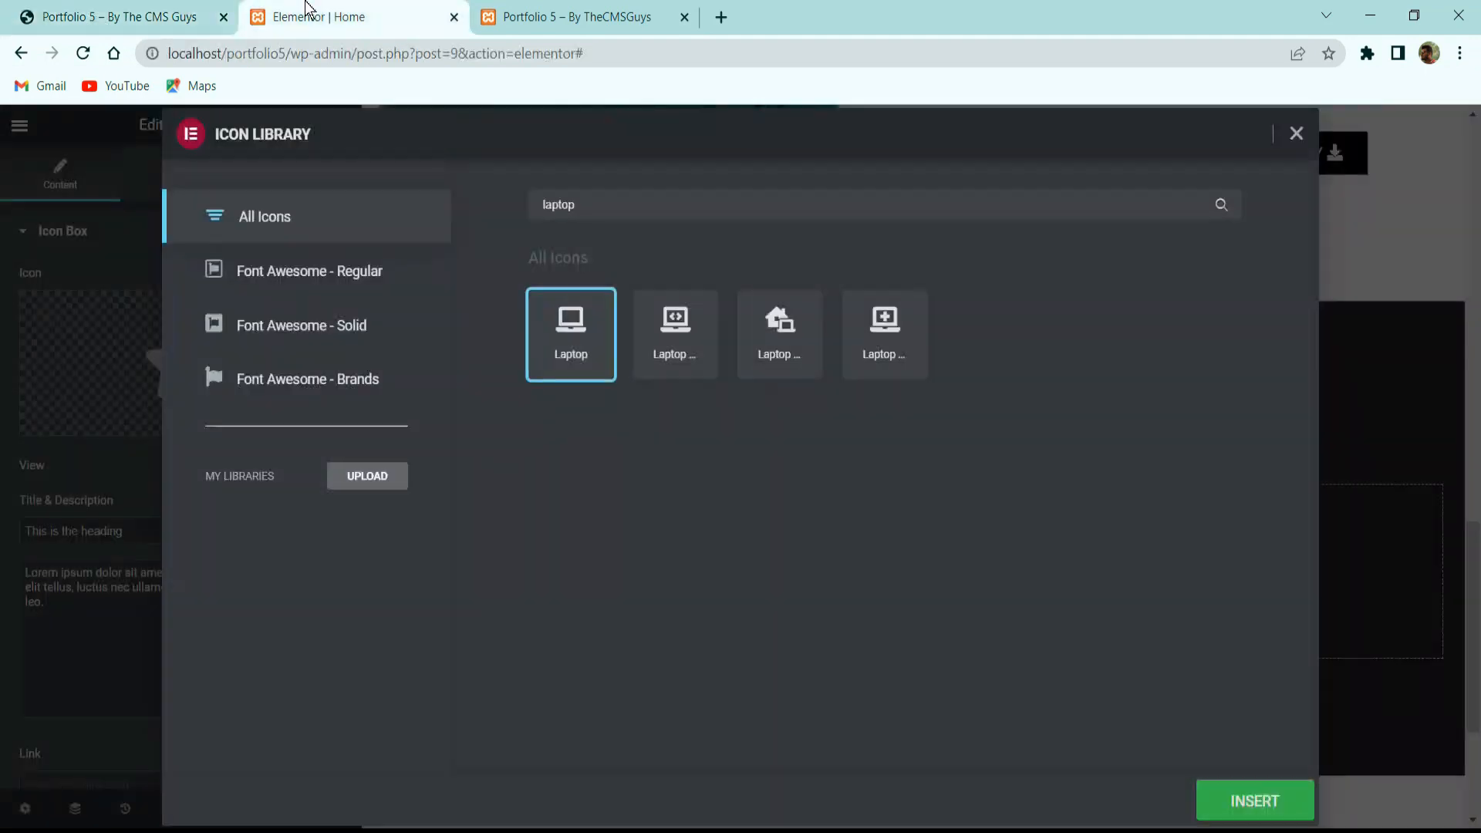
pyautogui.click(1248, 795)
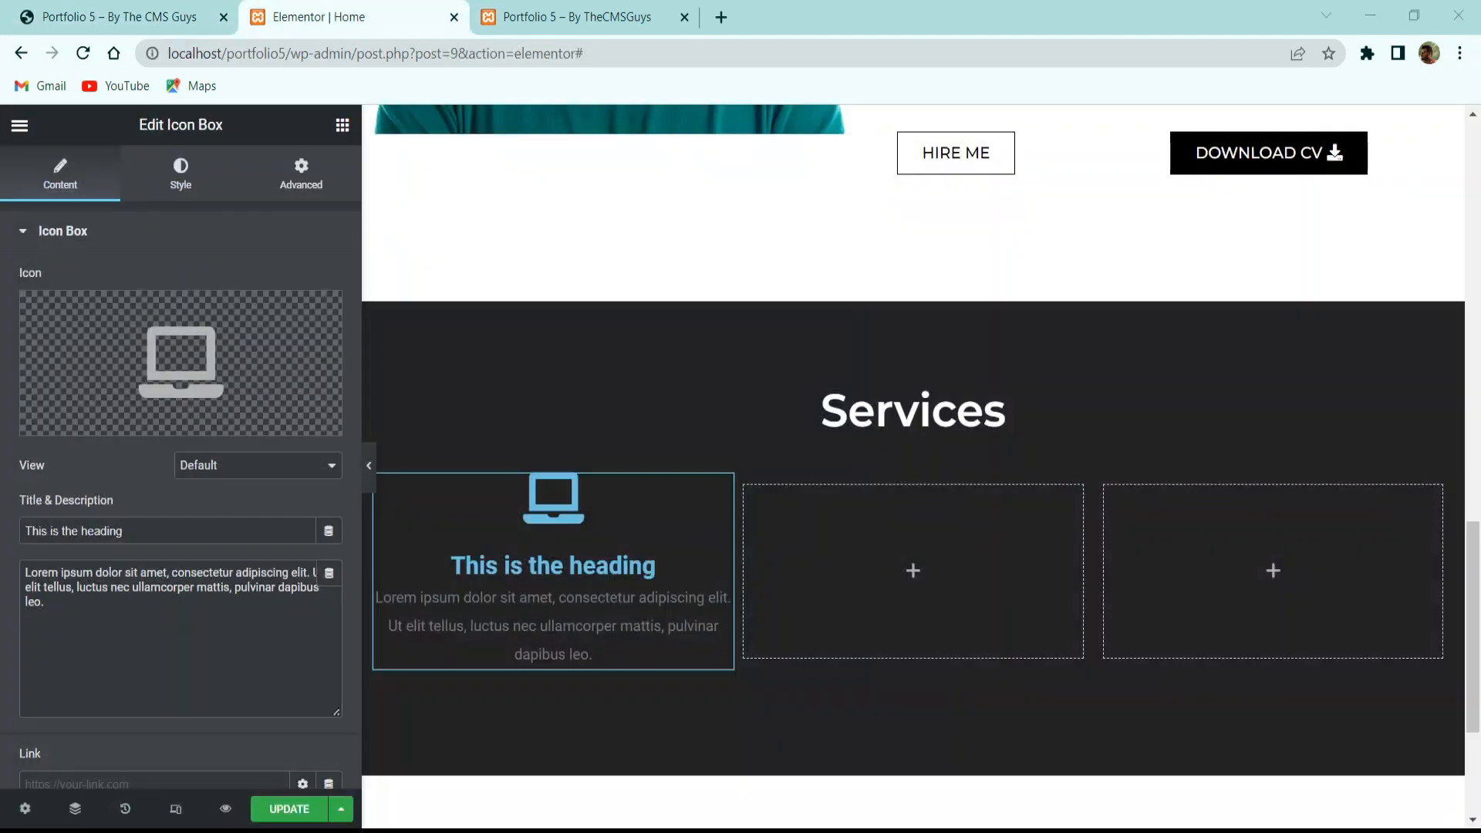
# Paste 'WEB DESIGN' from the reference site as the icon box title.
pyautogui.click(77, 15)
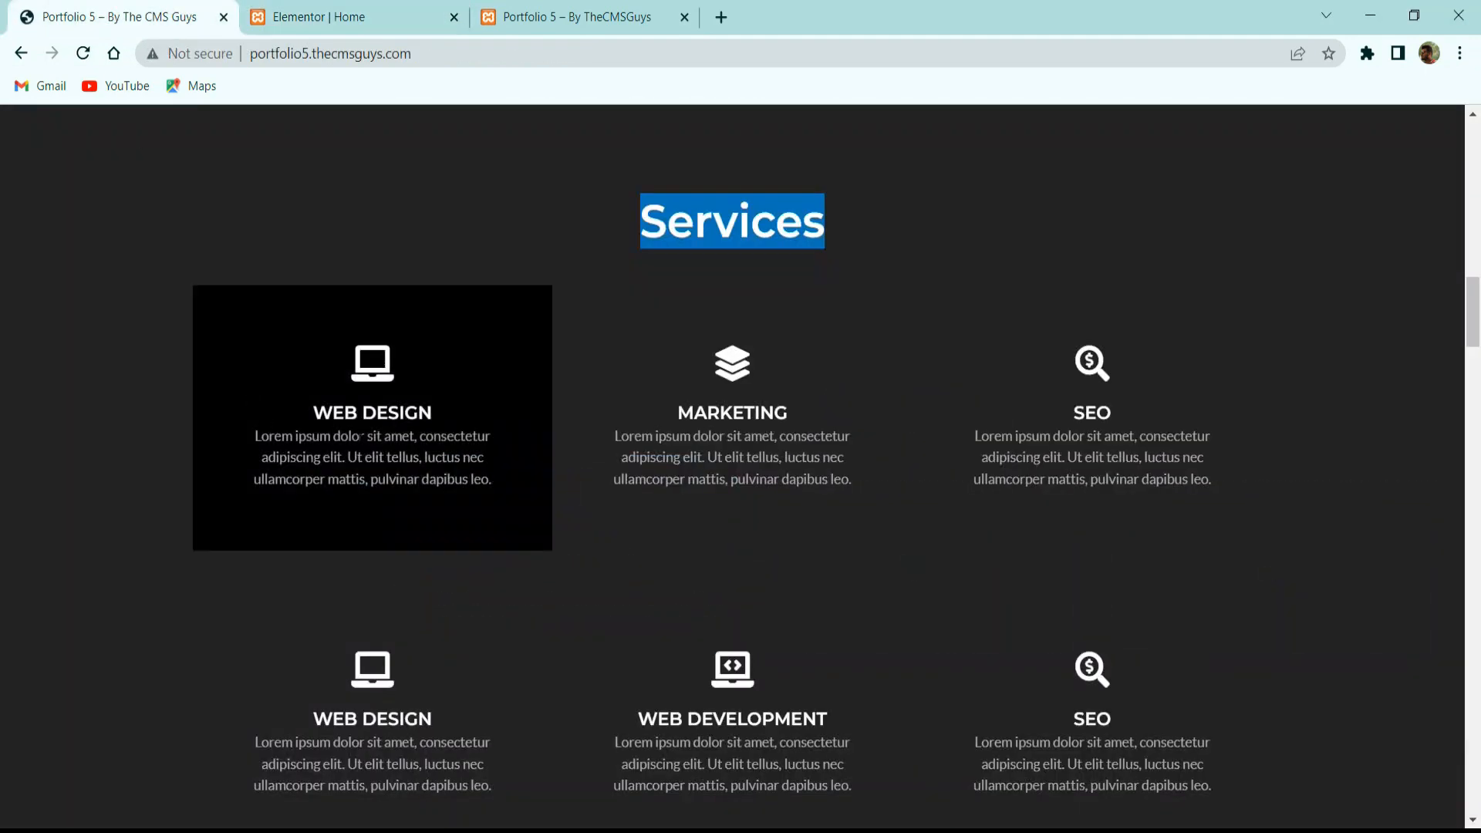
pyautogui.tripleClick(377, 413)
pyautogui.hotkey('ctrl', 'c')
pyautogui.click(309, 16)
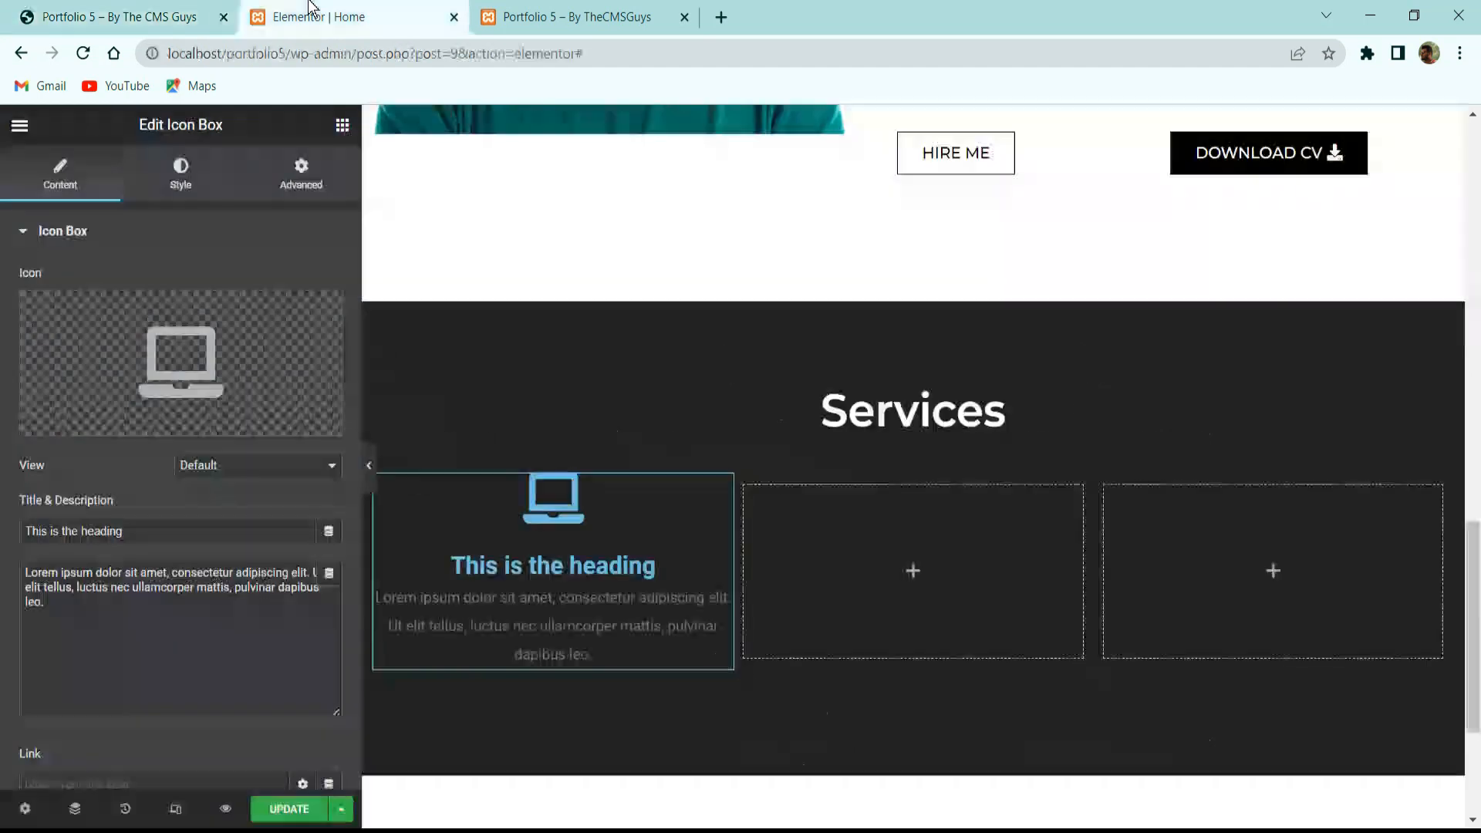
pyautogui.tripleClick(158, 529)
pyautogui.hotkey('ctrl', 'v')
# Replace the placeholder description with the reference site's WEB DESIGN paragraph.
pyautogui.click(127, 16)
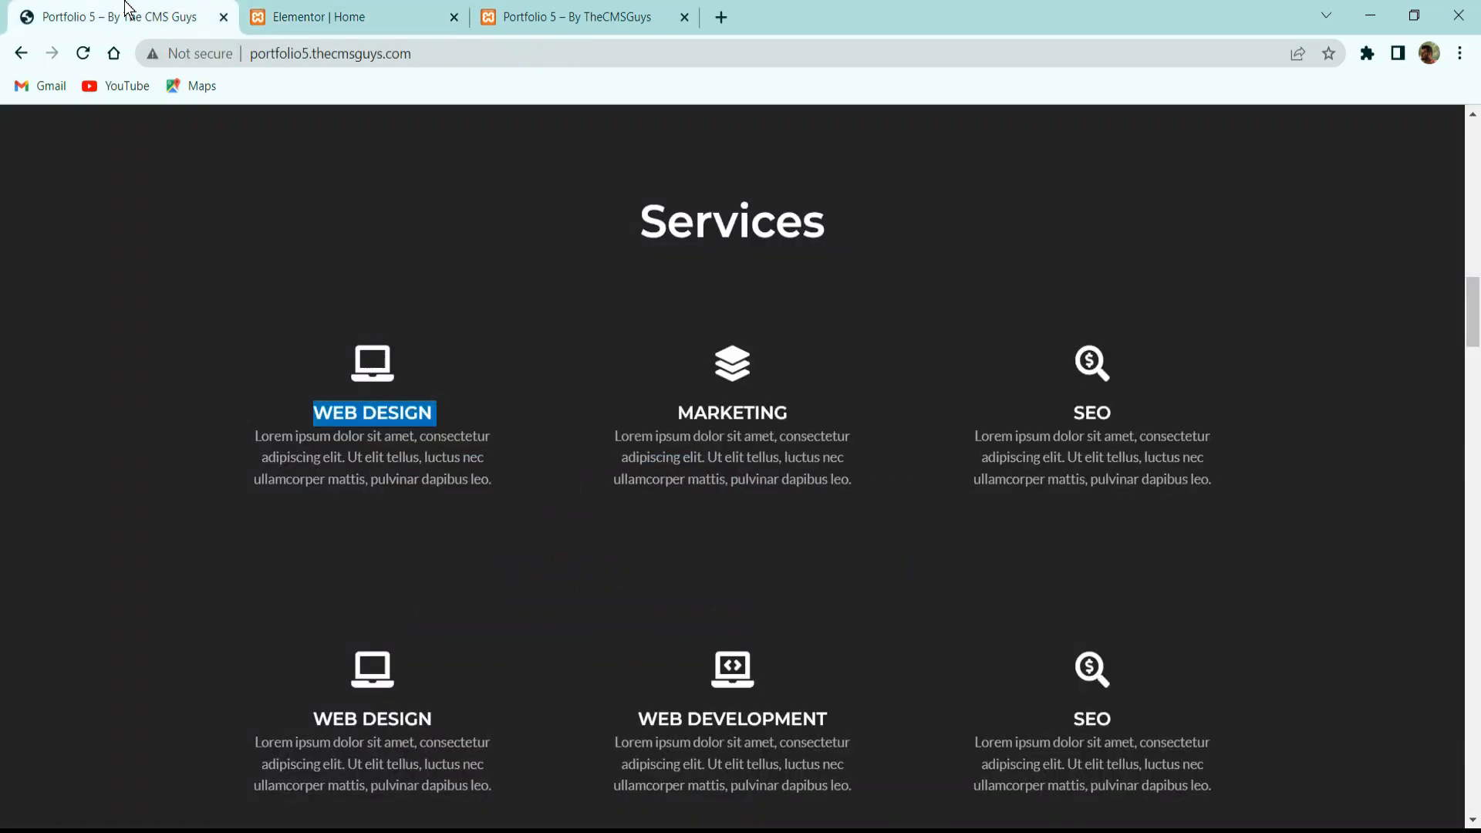
pyautogui.tripleClick(431, 468)
pyautogui.hotkey('ctrl', 'c')
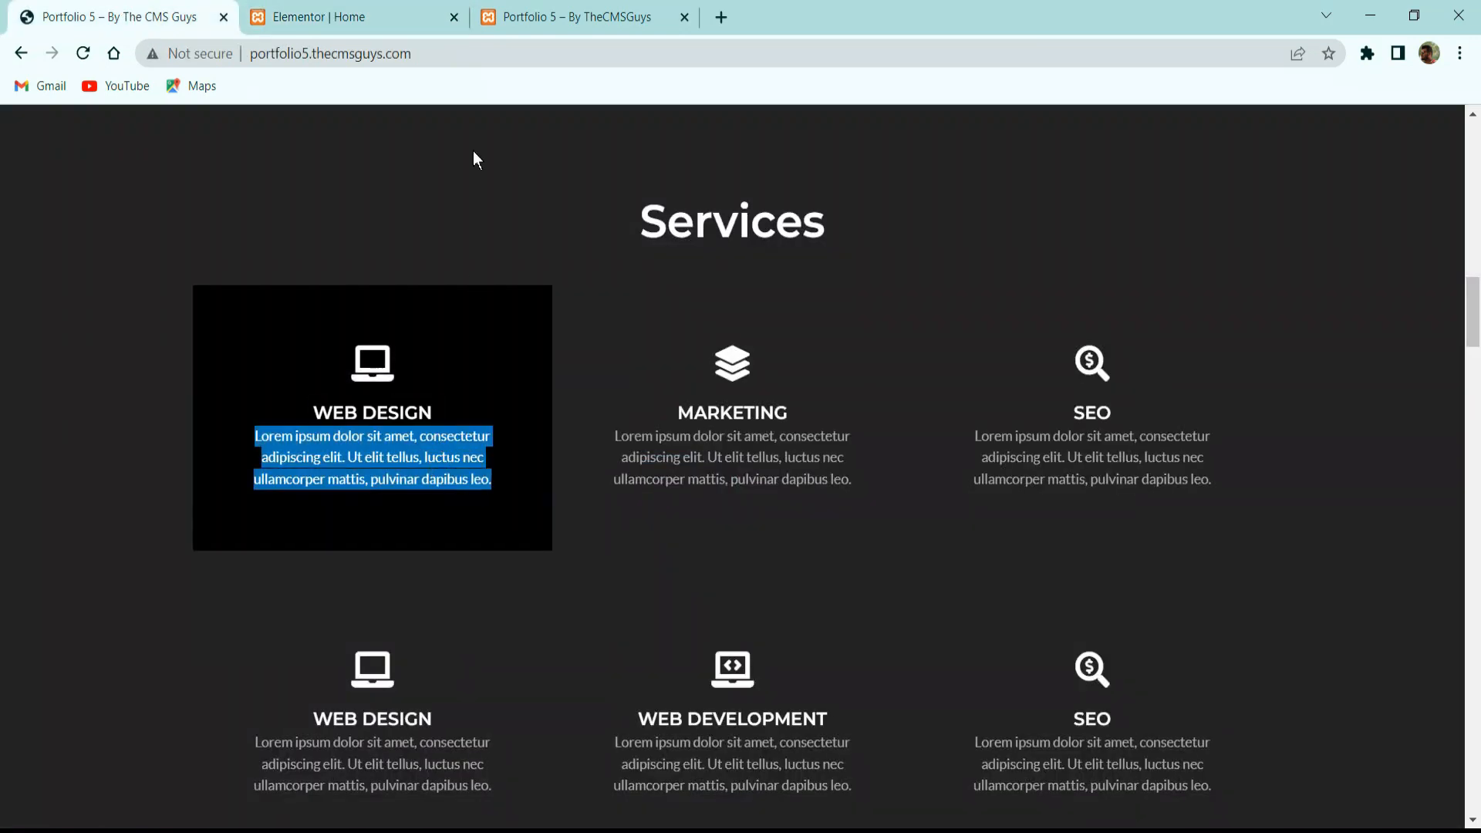
pyautogui.click(409, 16)
pyautogui.tripleClick(232, 626)
pyautogui.hotkey('ctrl', 'v')
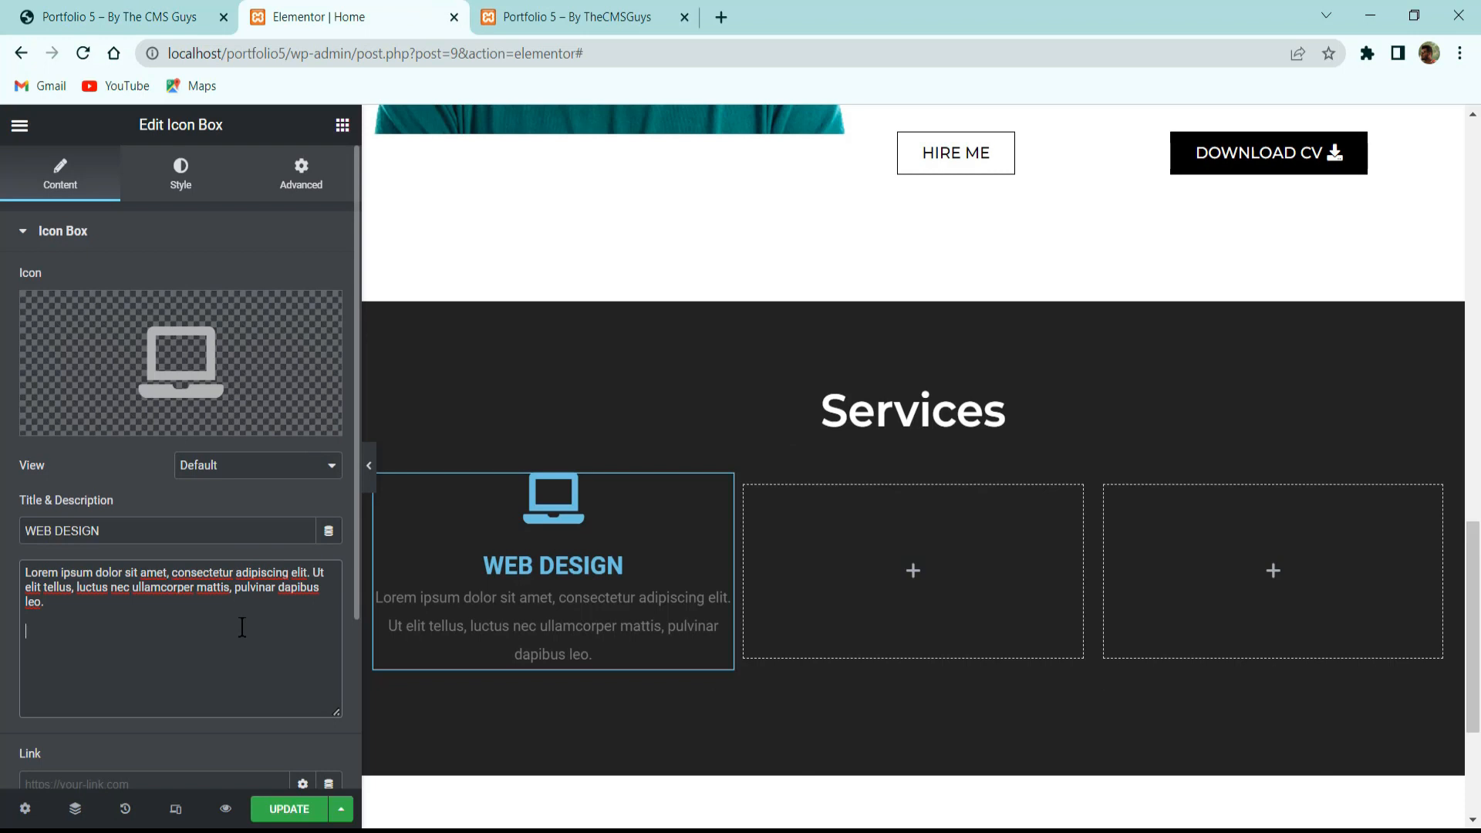
pyautogui.press('BackSpace')
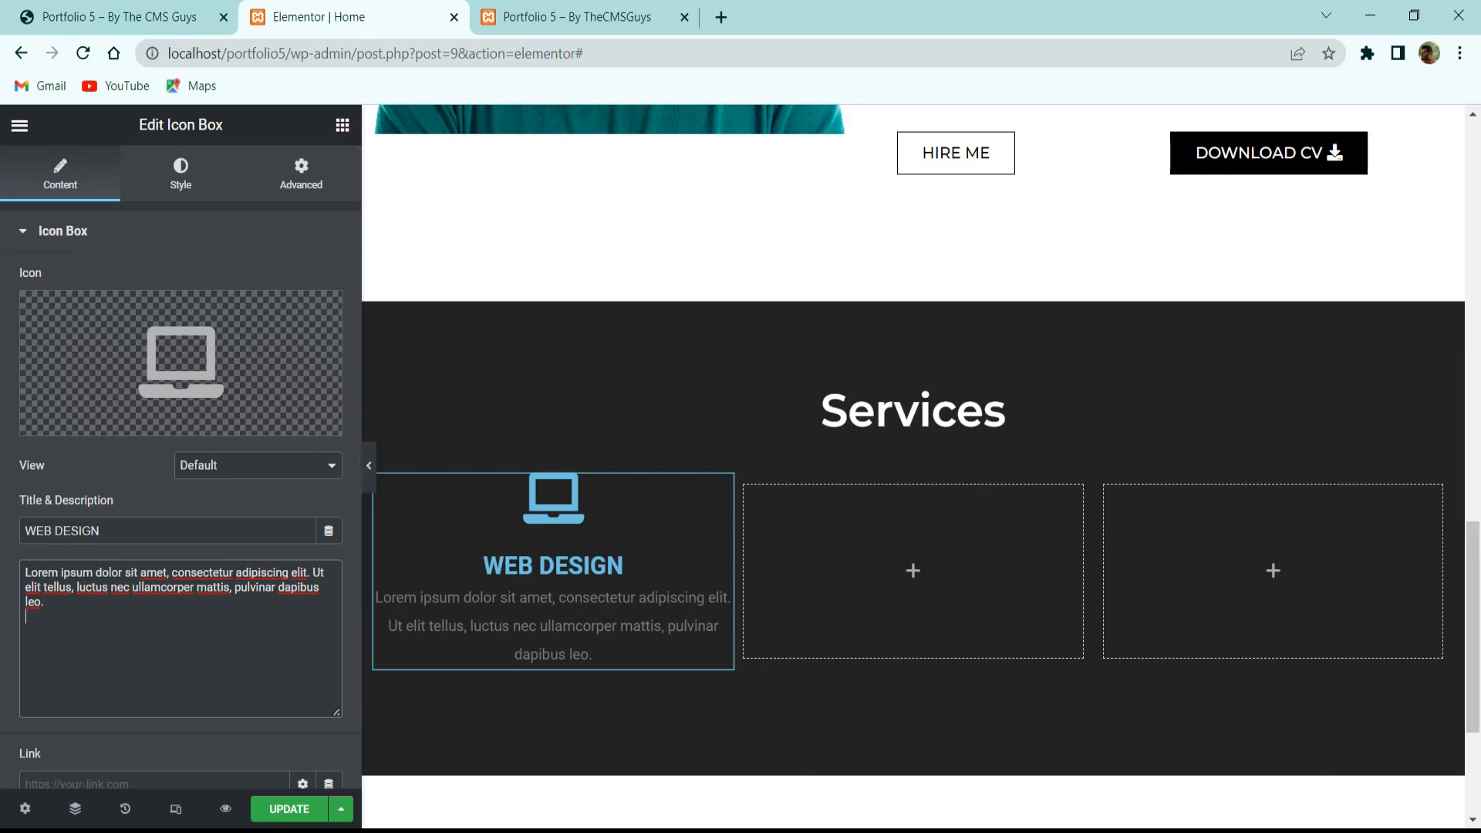
pyautogui.scroll(-3, 216, 584)
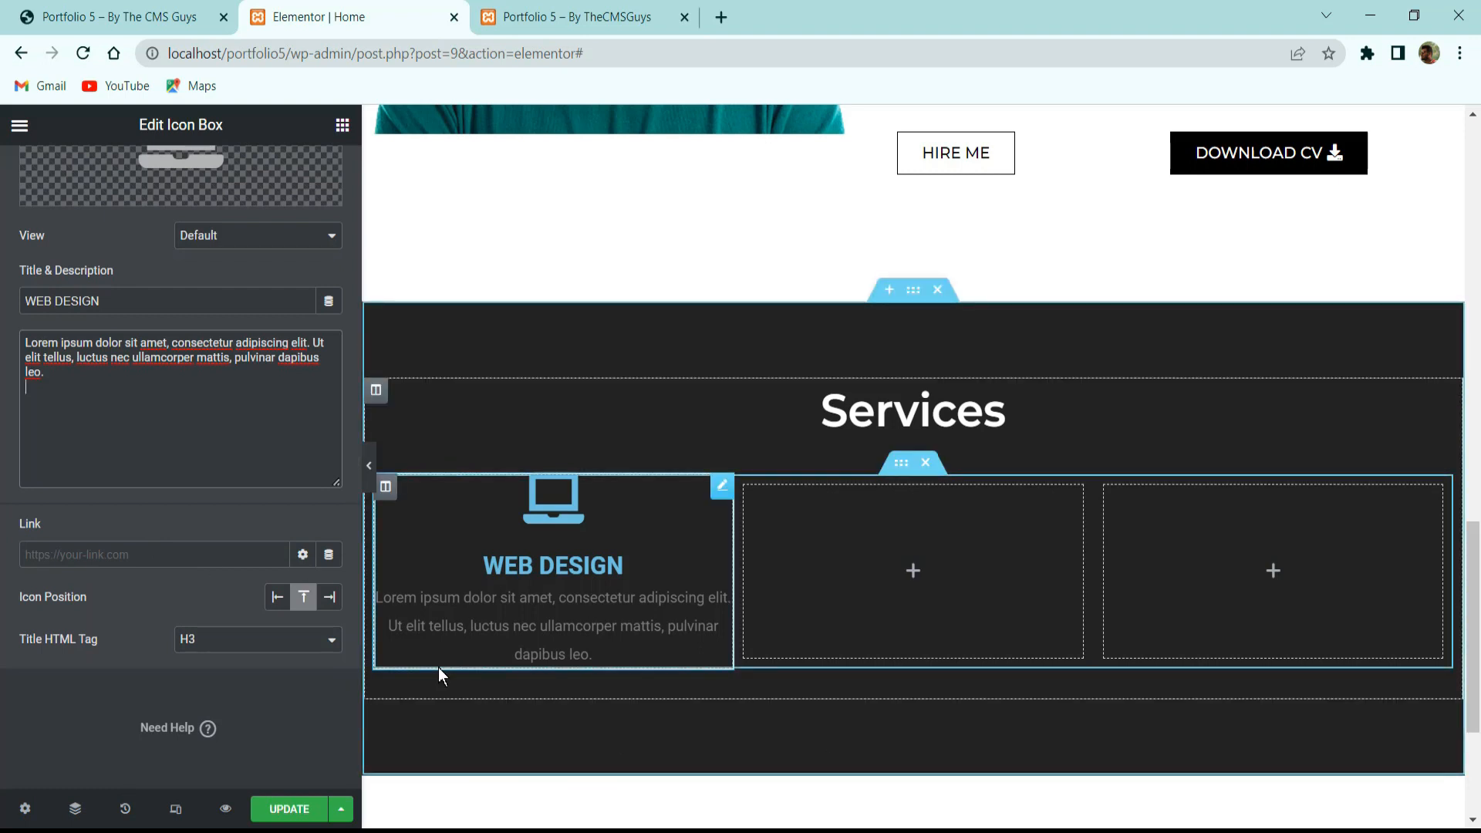
pyautogui.scroll(3, 202, 347)
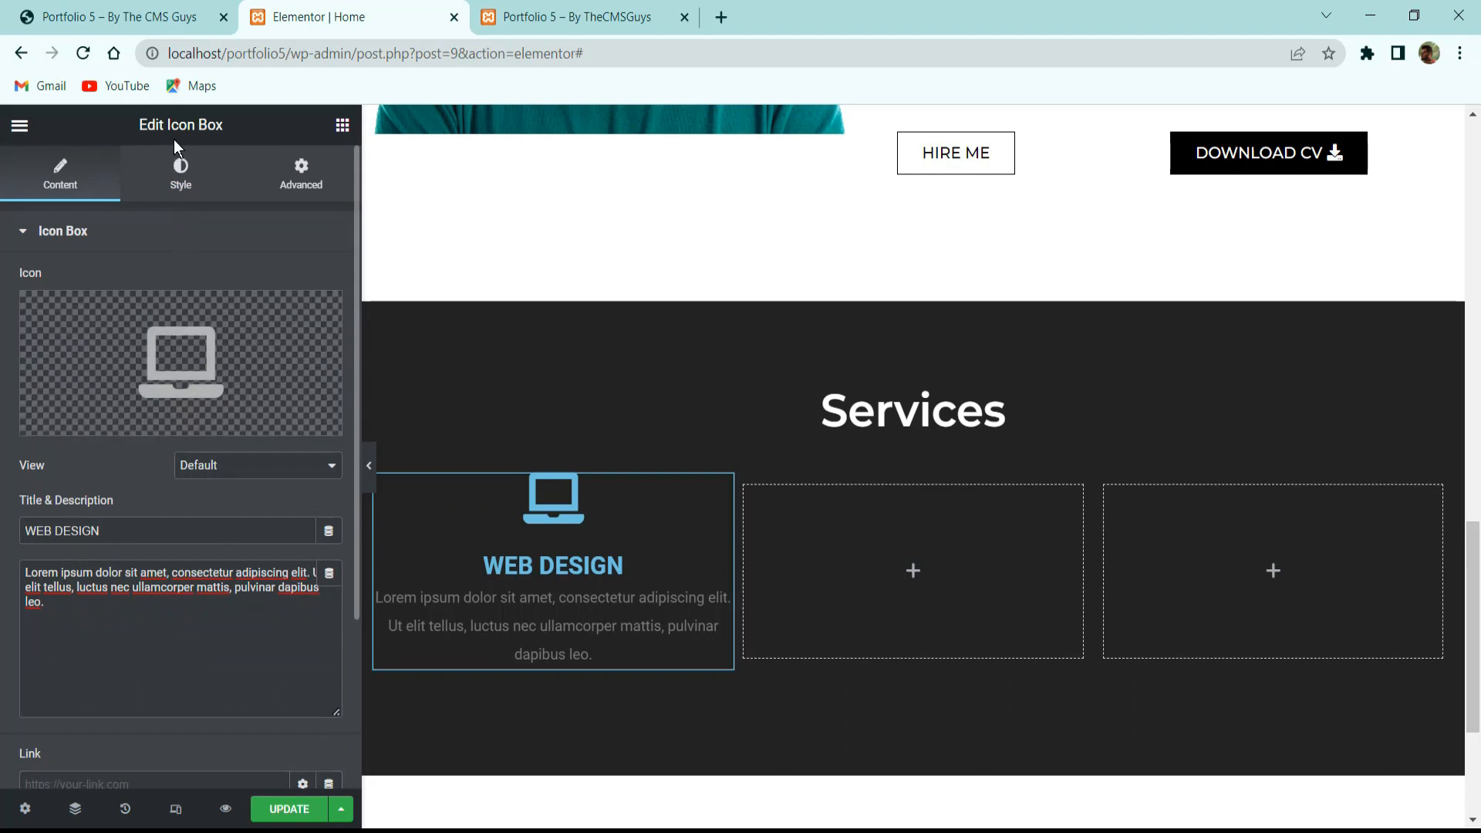
# Make the laptop icon #FFFFFF white with 10 spacing and size 35.
pyautogui.click(178, 171)
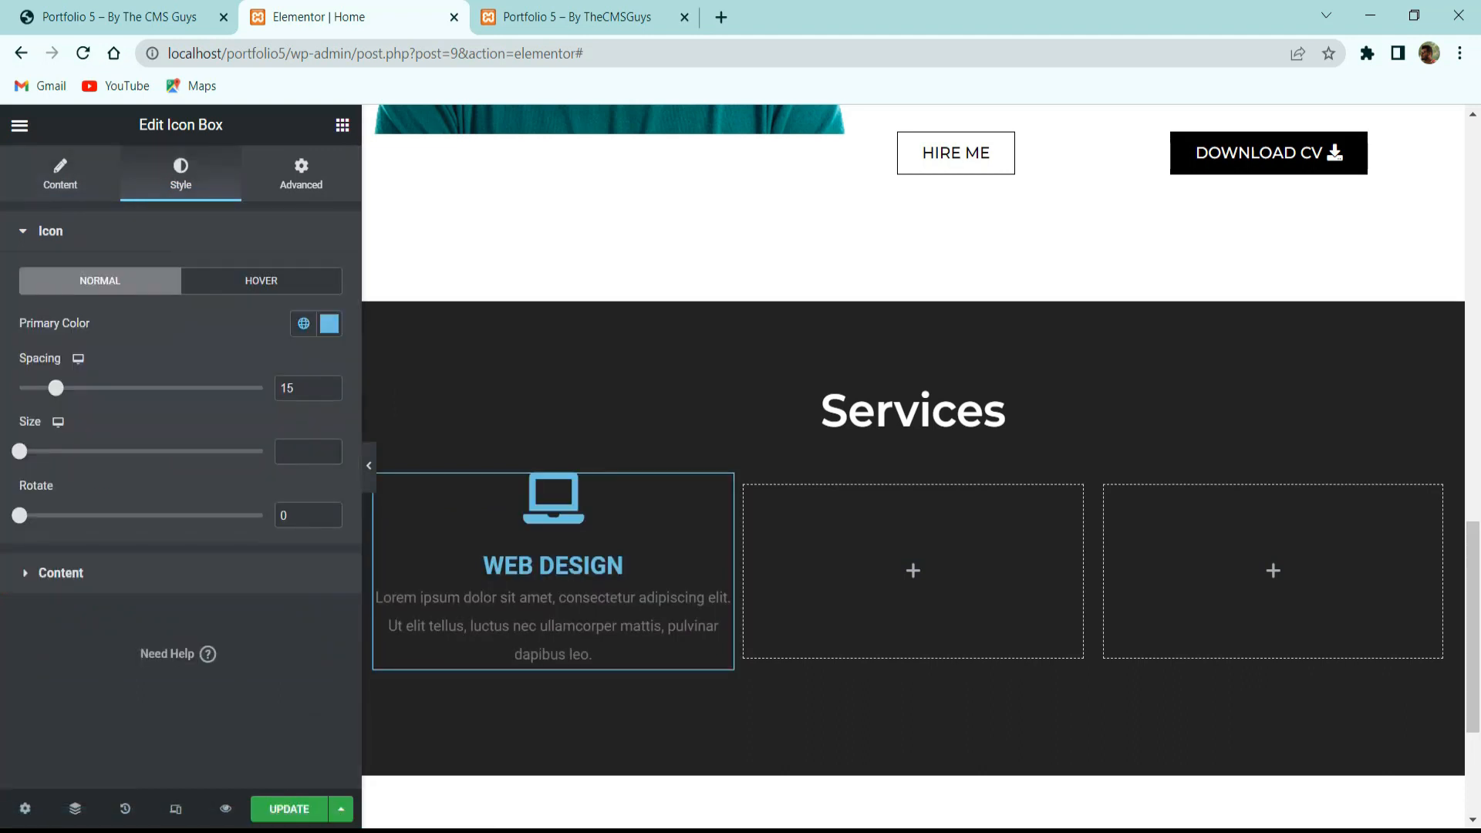
pyautogui.click(316, 329)
pyautogui.write('#FFFFFF')
pyautogui.click(159, 321)
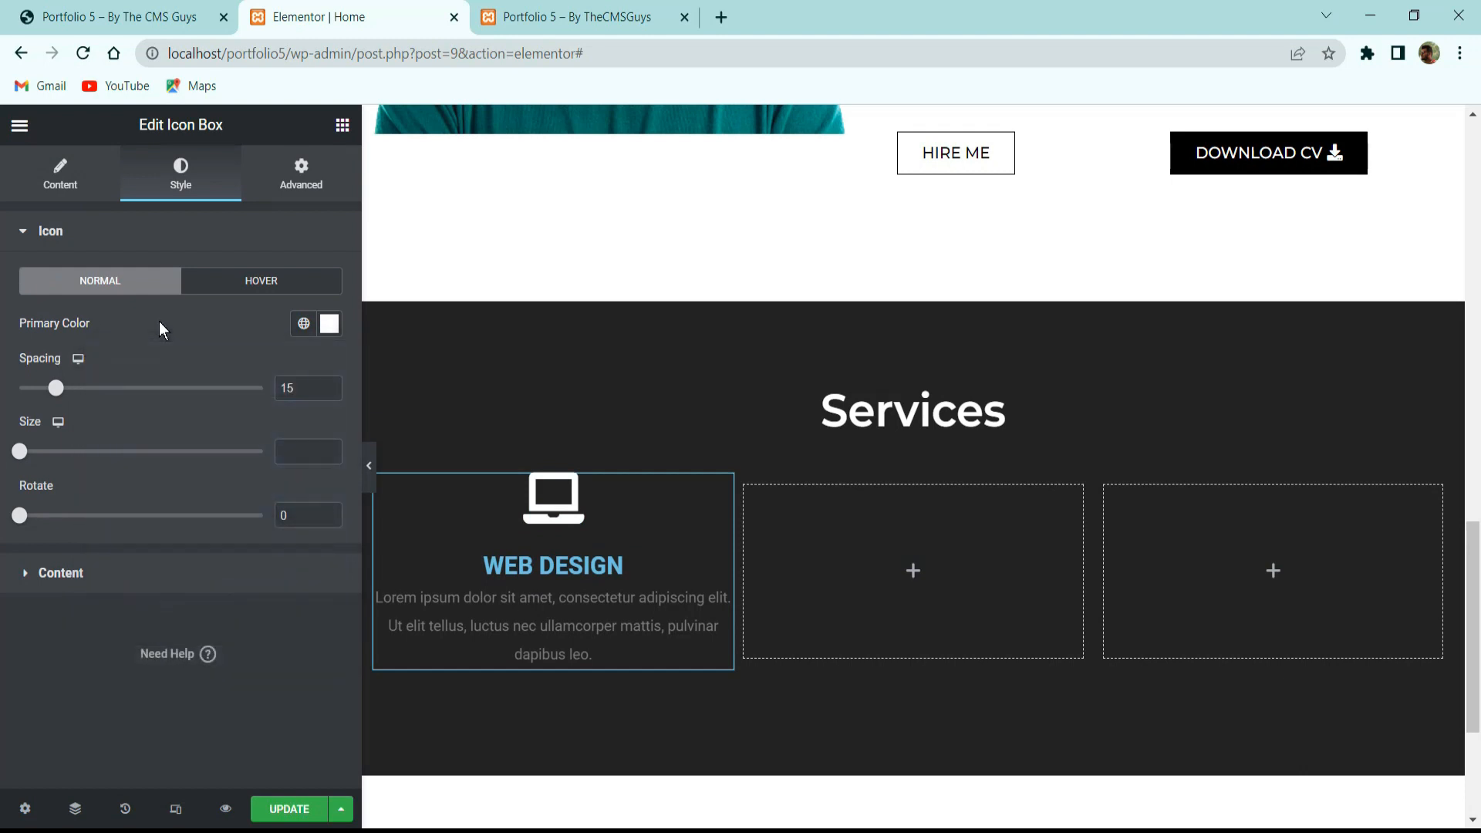
pyautogui.click(300, 384)
pyautogui.write('10')
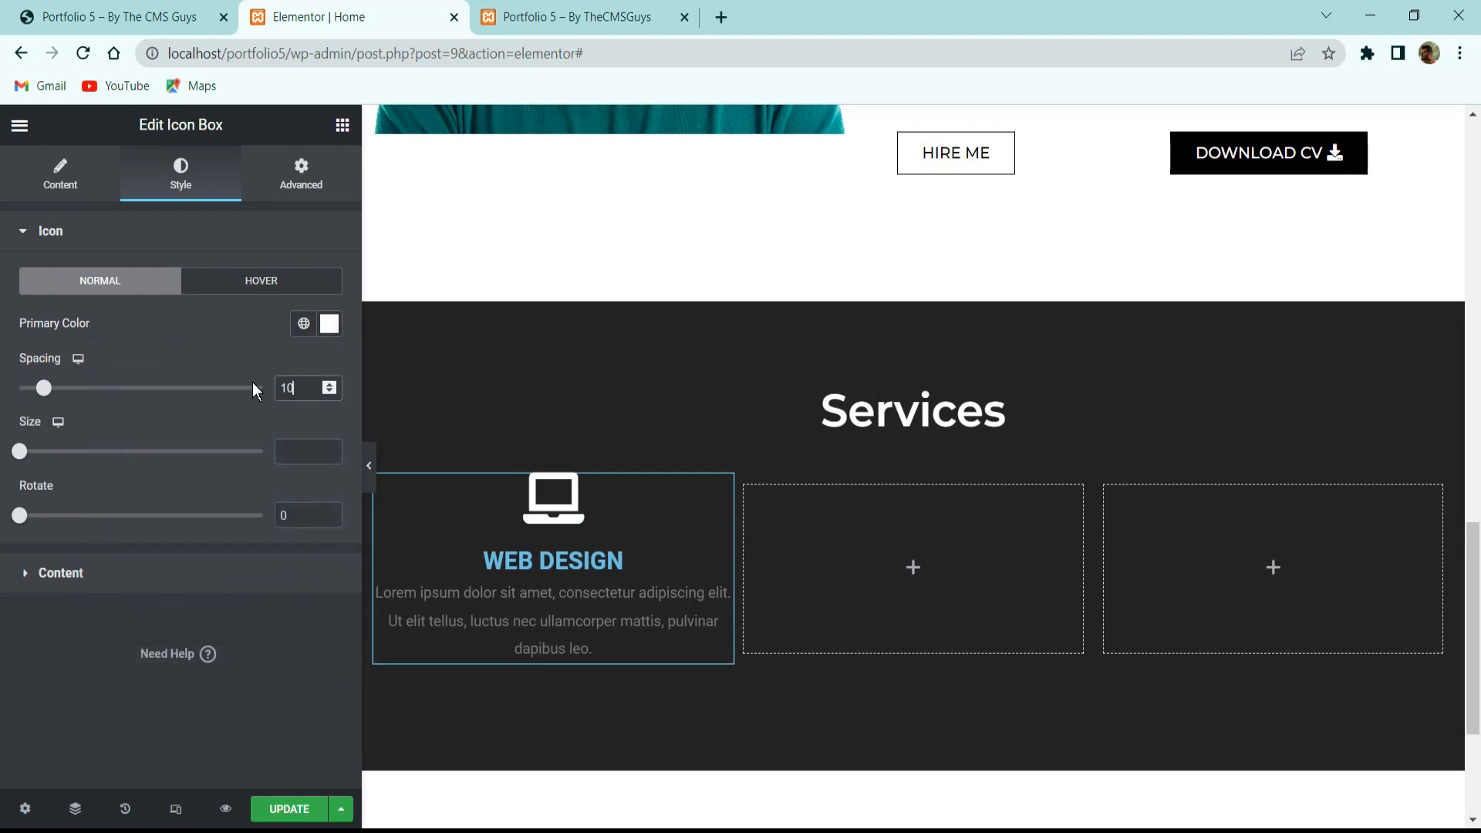
pyautogui.click(286, 452)
pyautogui.write('35')
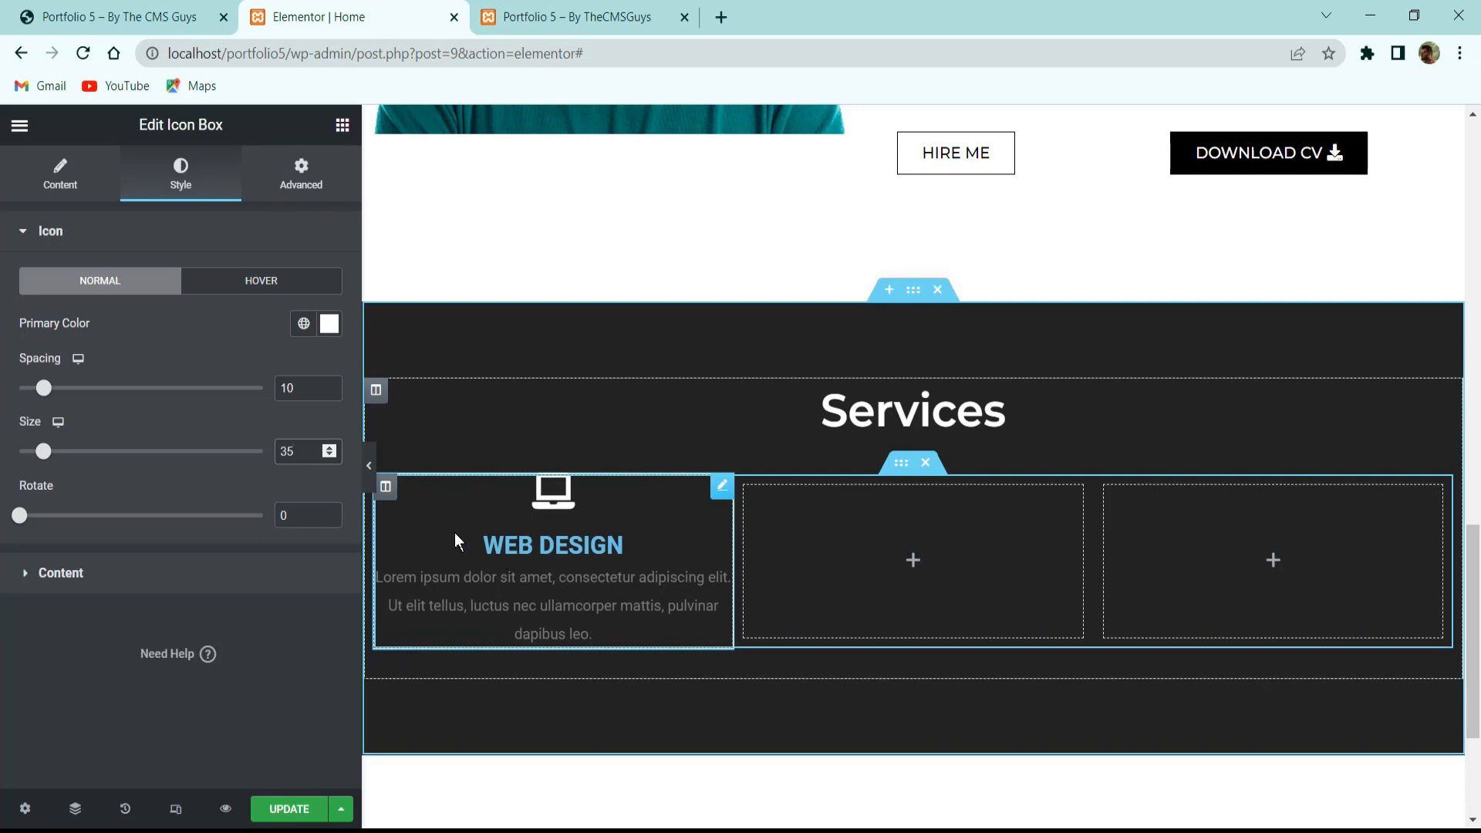
# Centre the icon box content and make the WEB DESIGN title white.
pyautogui.click(122, 571)
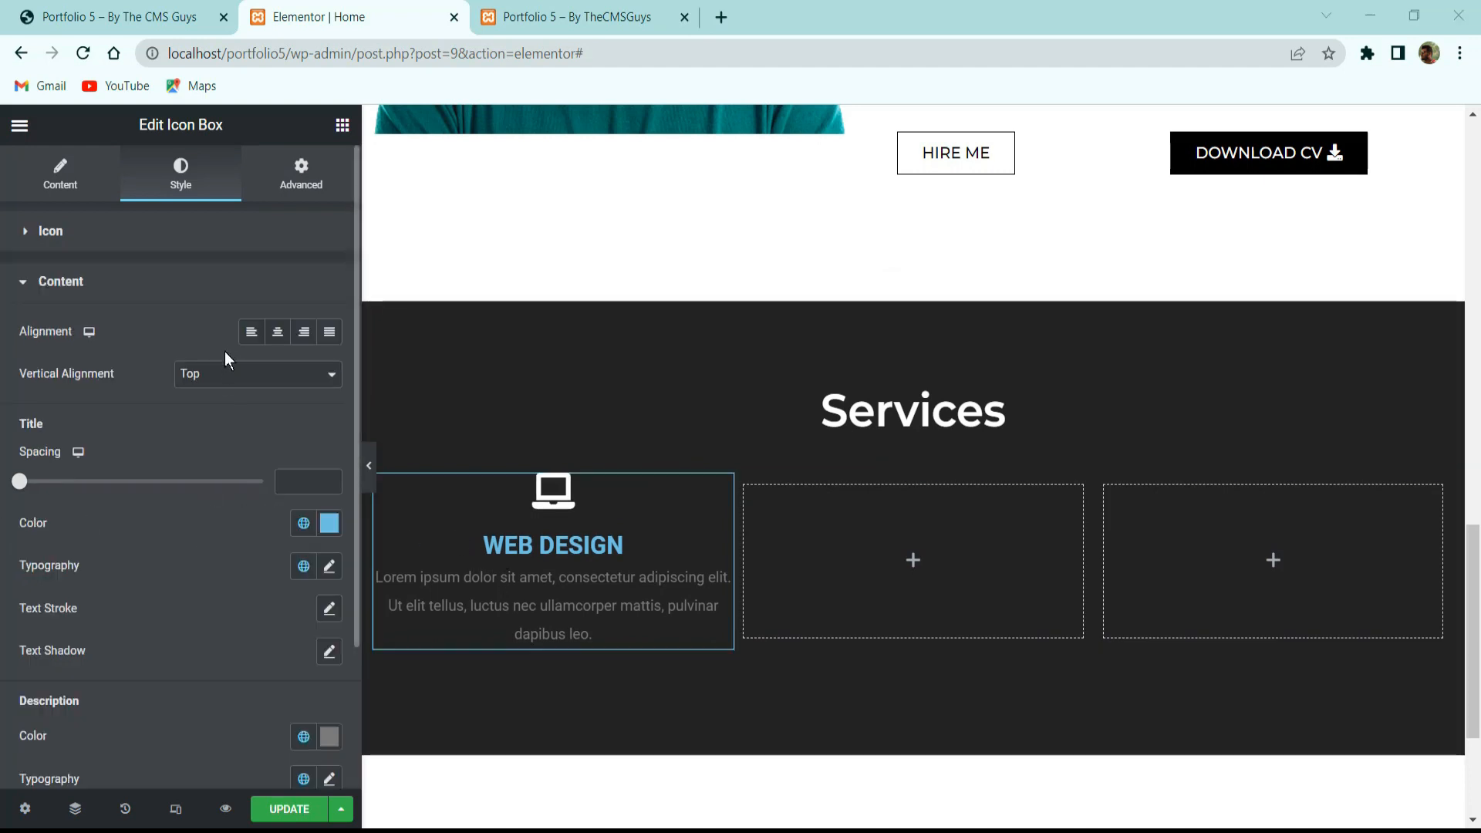
pyautogui.click(277, 333)
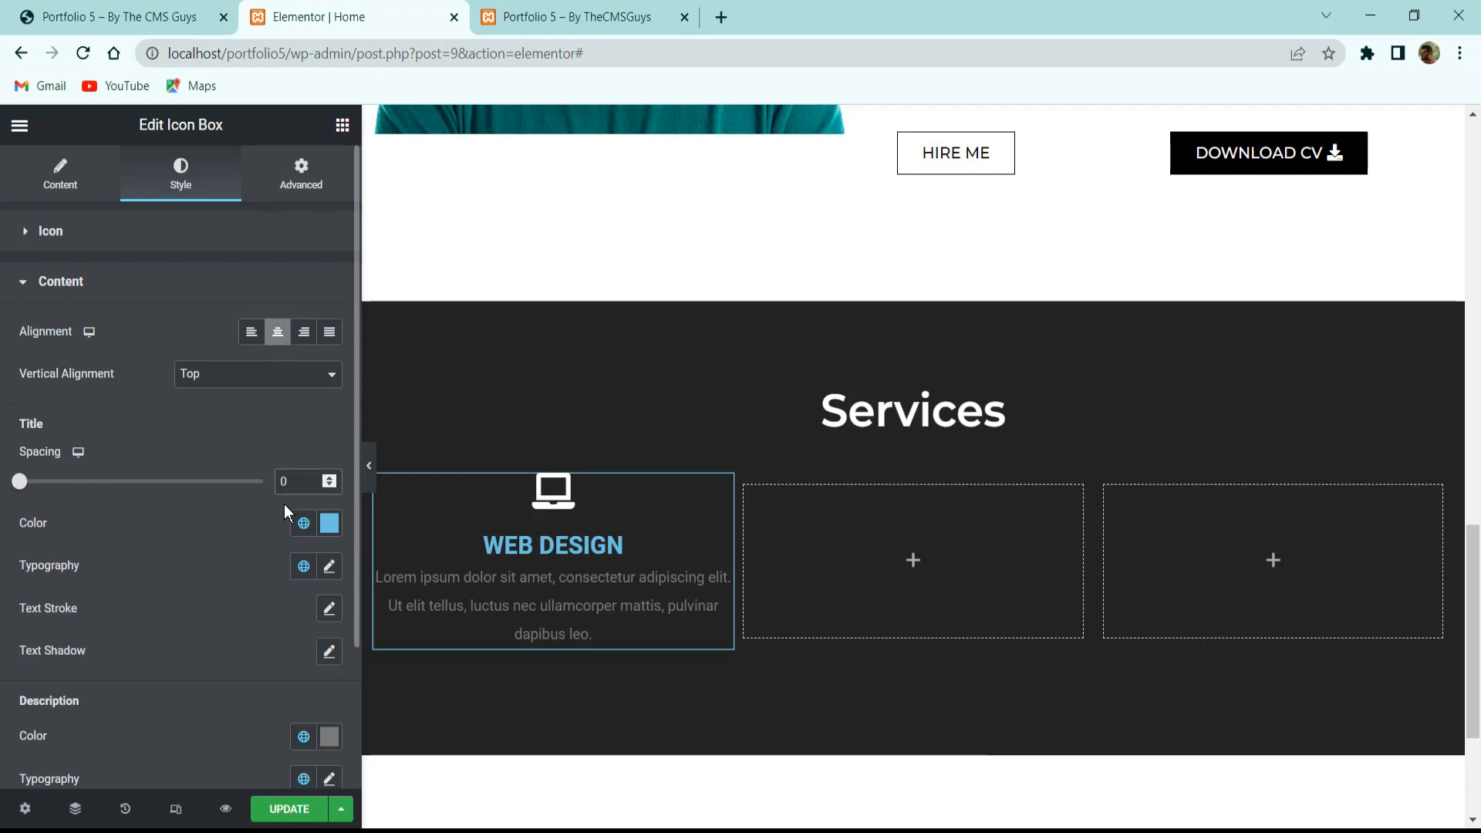
pyautogui.click(325, 527)
pyautogui.moveTo(148, 297); pyautogui.dragTo(13, 122)
pyautogui.click(179, 614)
# Set the title typography to Montserrat at size 18.
pyautogui.click(330, 566)
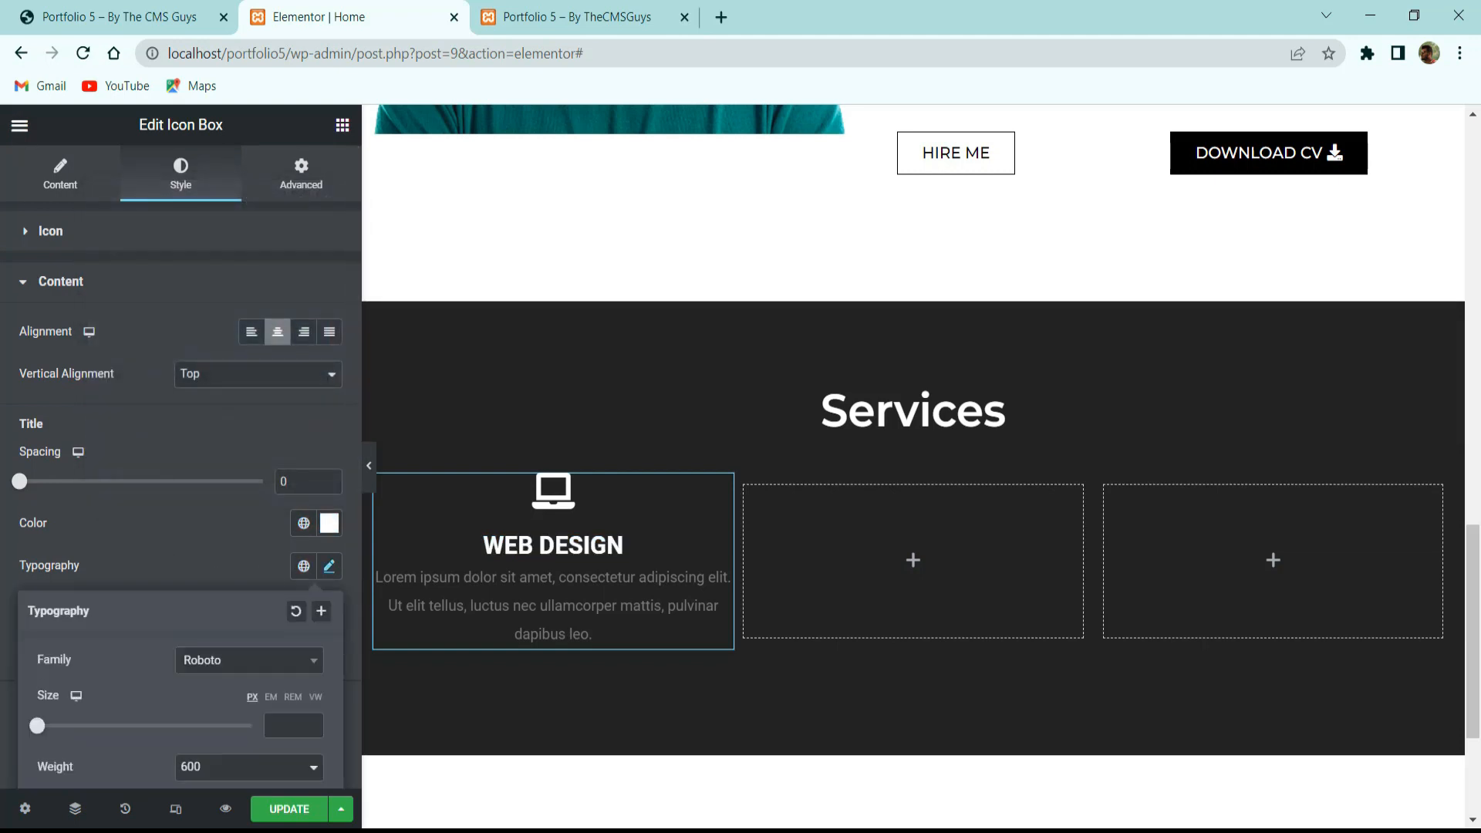
pyautogui.scroll(-3, 215, 512)
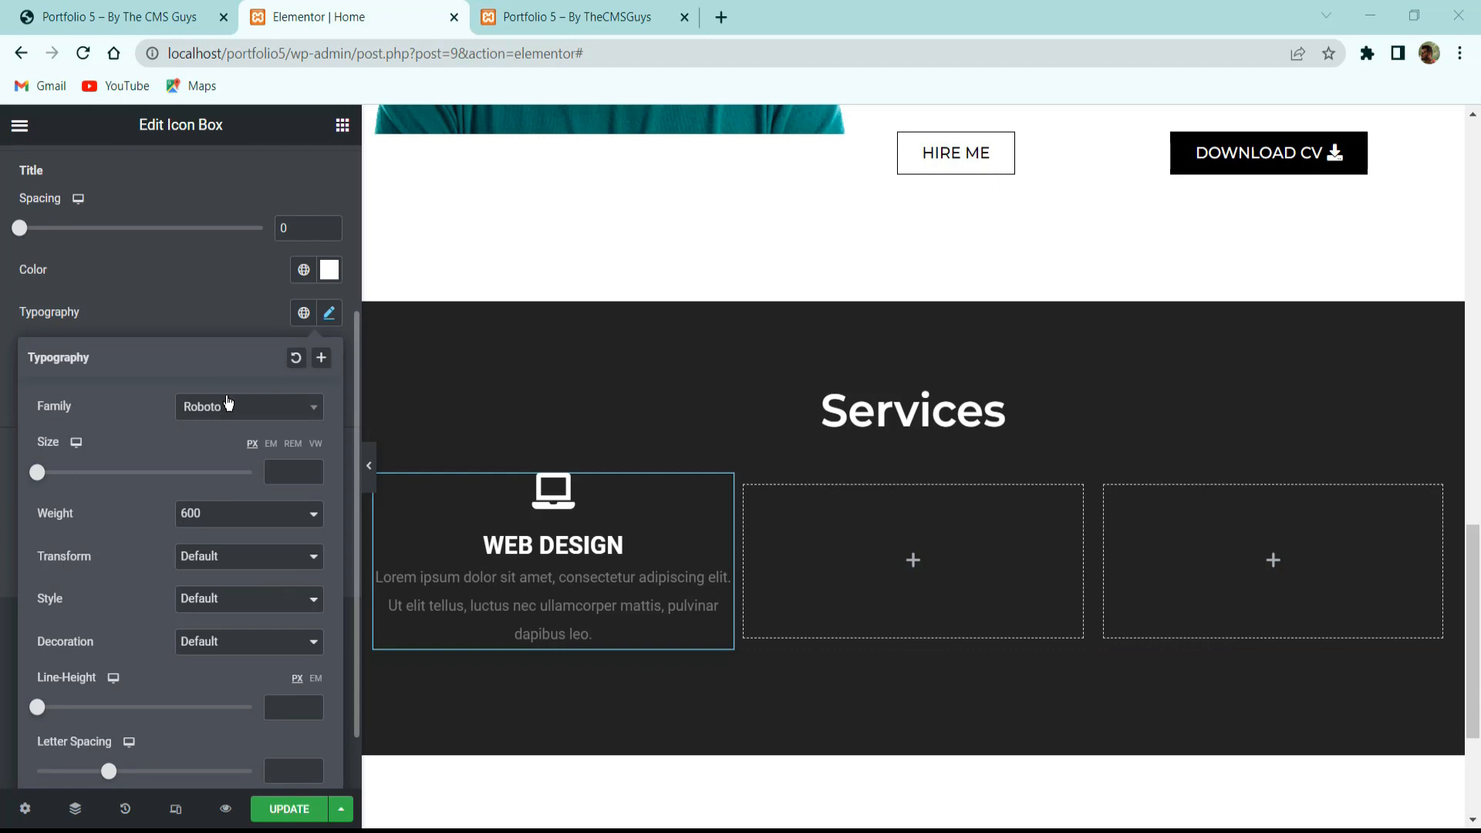
pyautogui.click(278, 405)
pyautogui.write('monts')
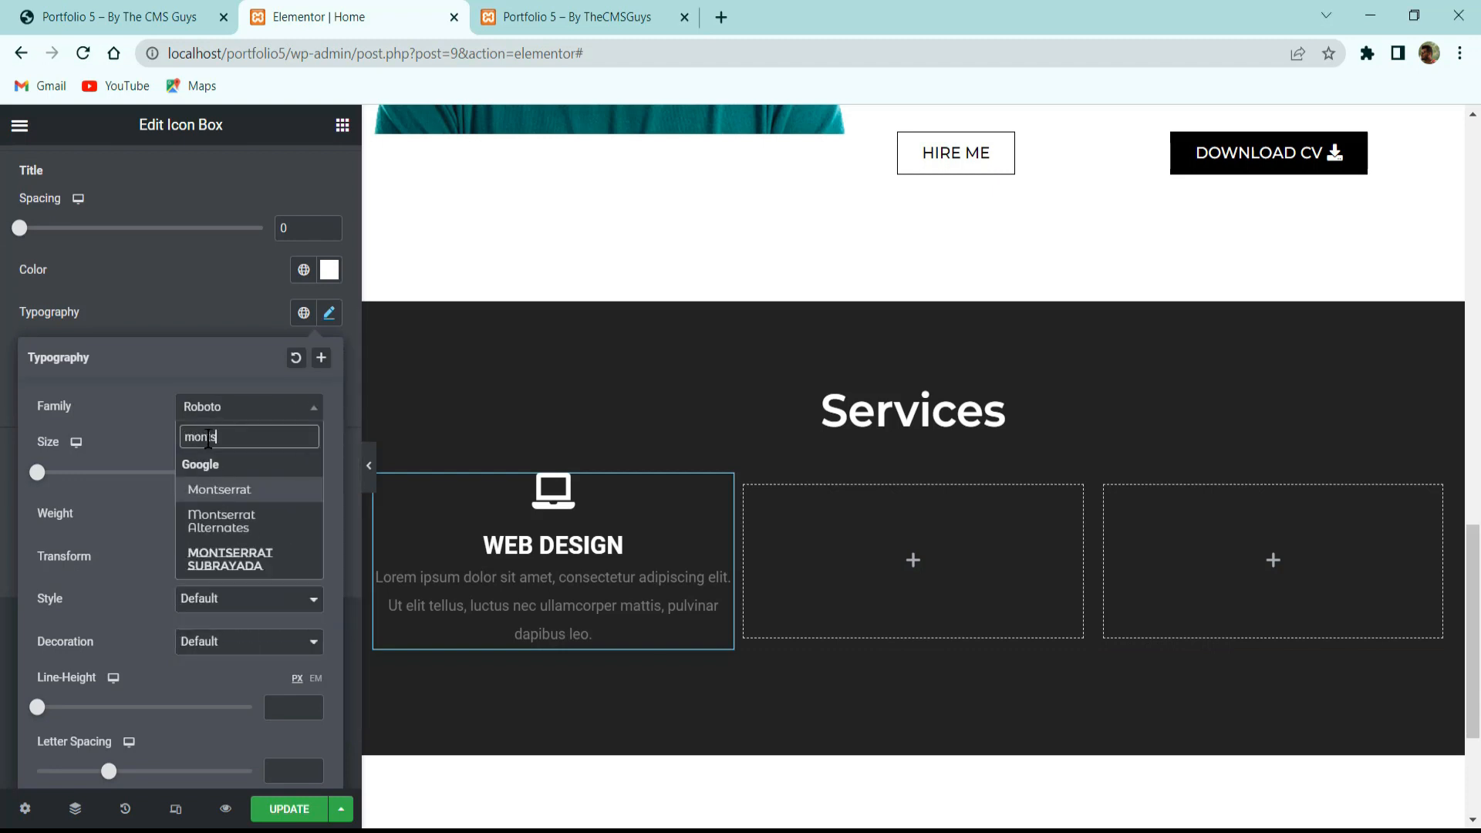
pyautogui.press('Return')
pyautogui.click(285, 473)
pyautogui.write('18')
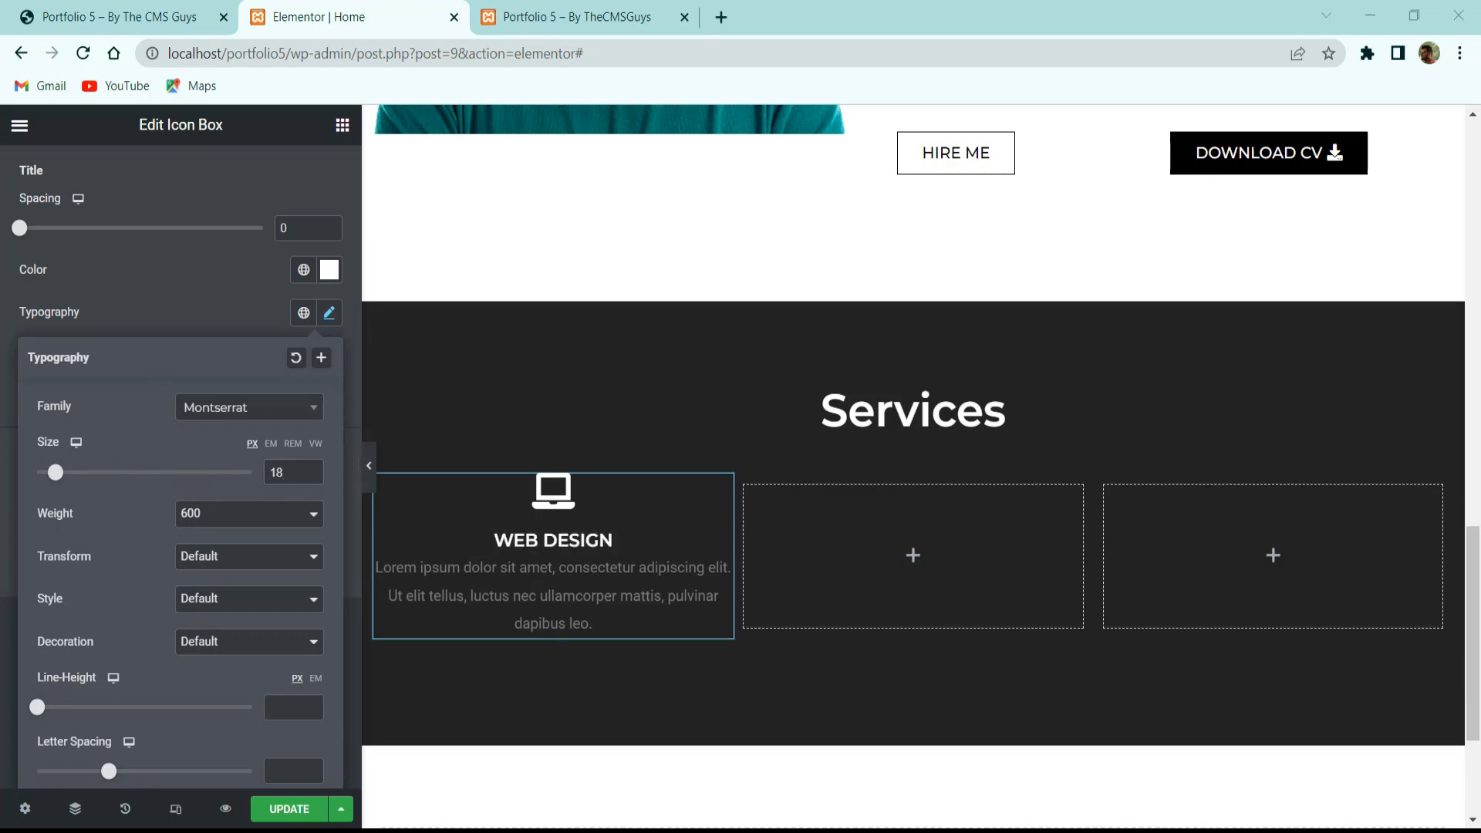
pyautogui.click(185, 316)
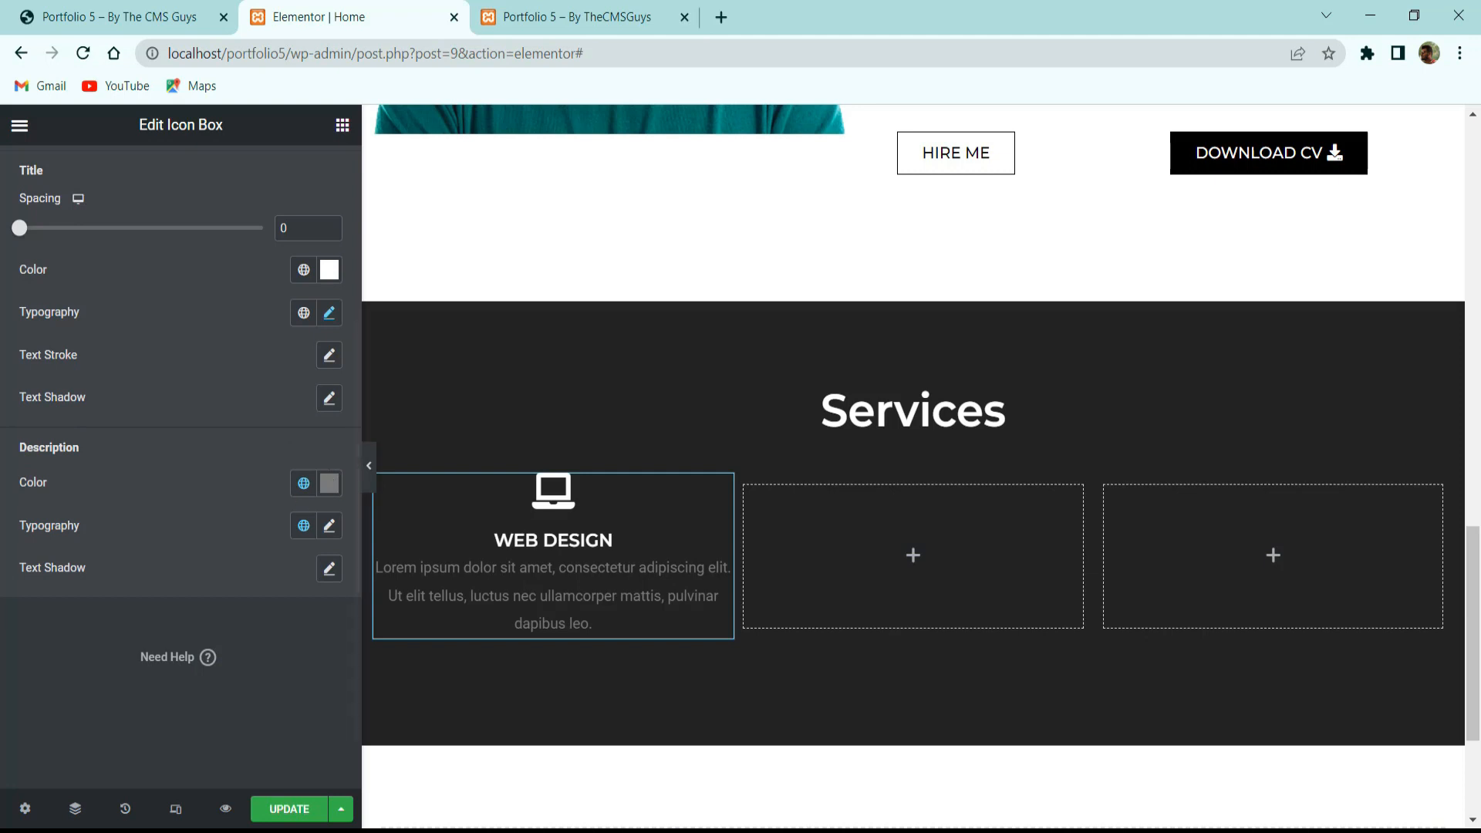
# Change the description text colour to grey #999999.
pyautogui.click(330, 483)
pyautogui.click(203, 509)
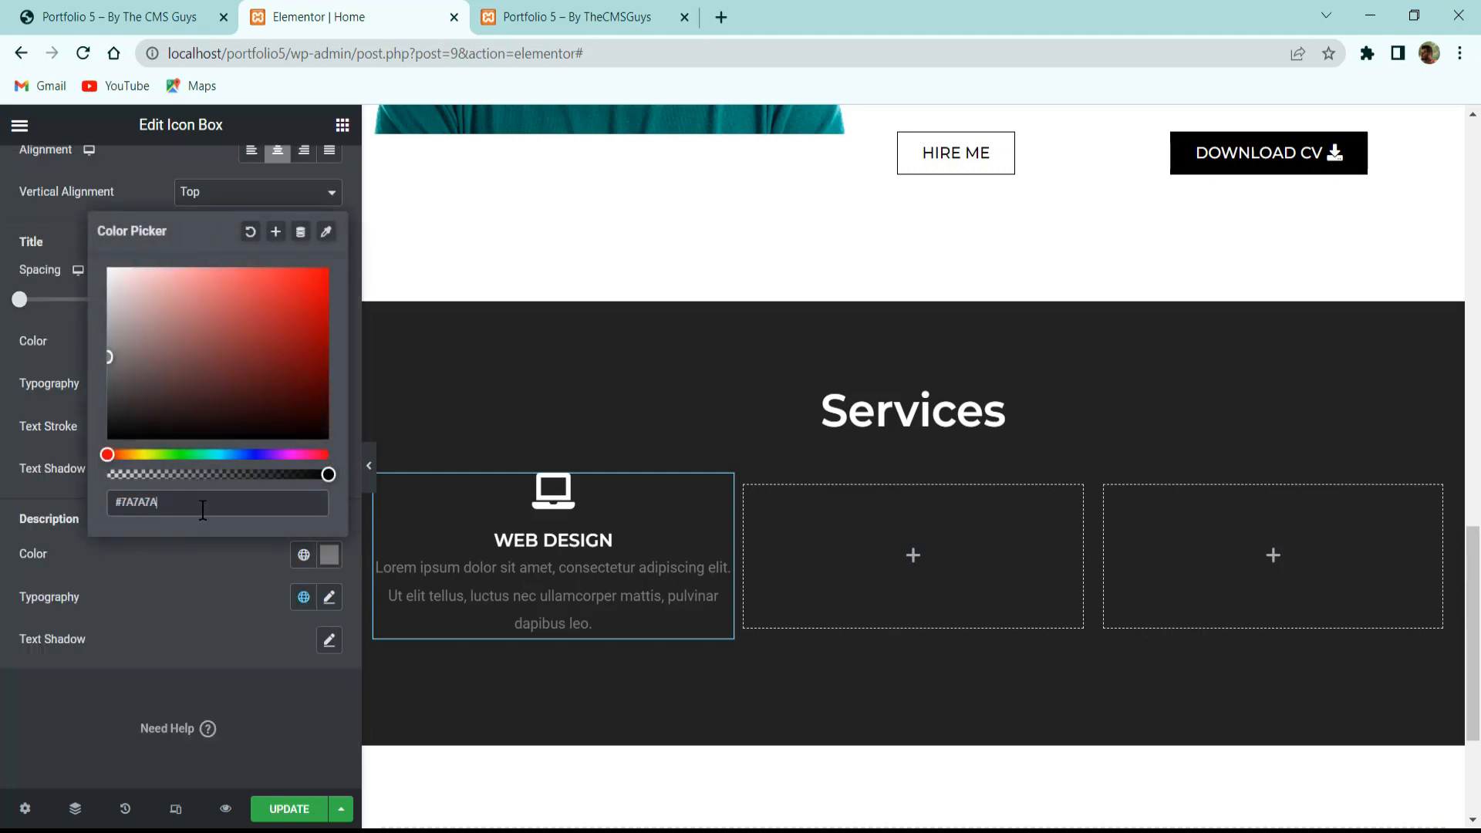
pyautogui.press('BackSpace')
pyautogui.press('BackSpace')
pyautogui.press('BackSpace')
pyautogui.press('BackSpace')
pyautogui.write('9')
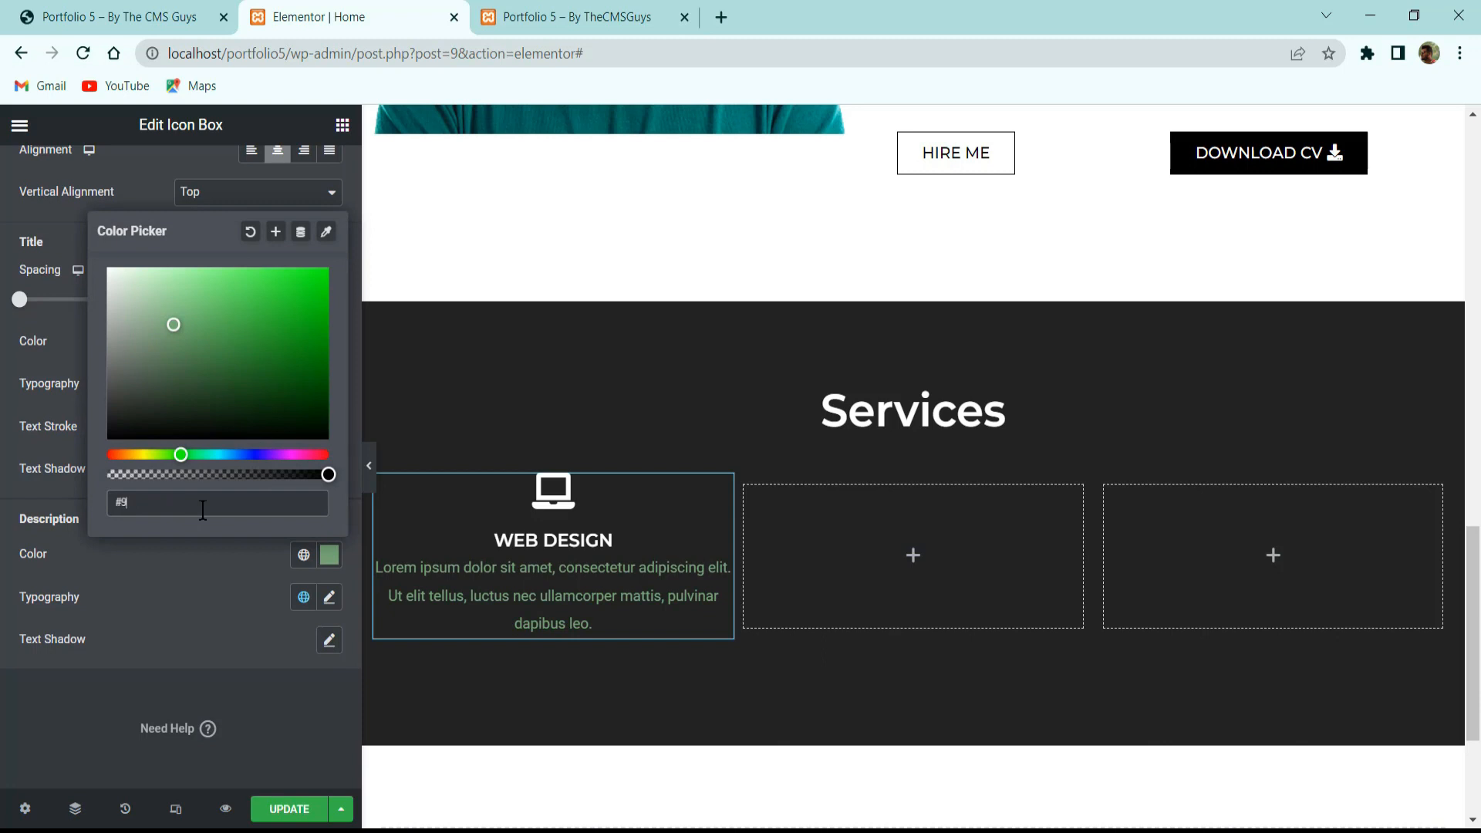
pyautogui.write('99999')
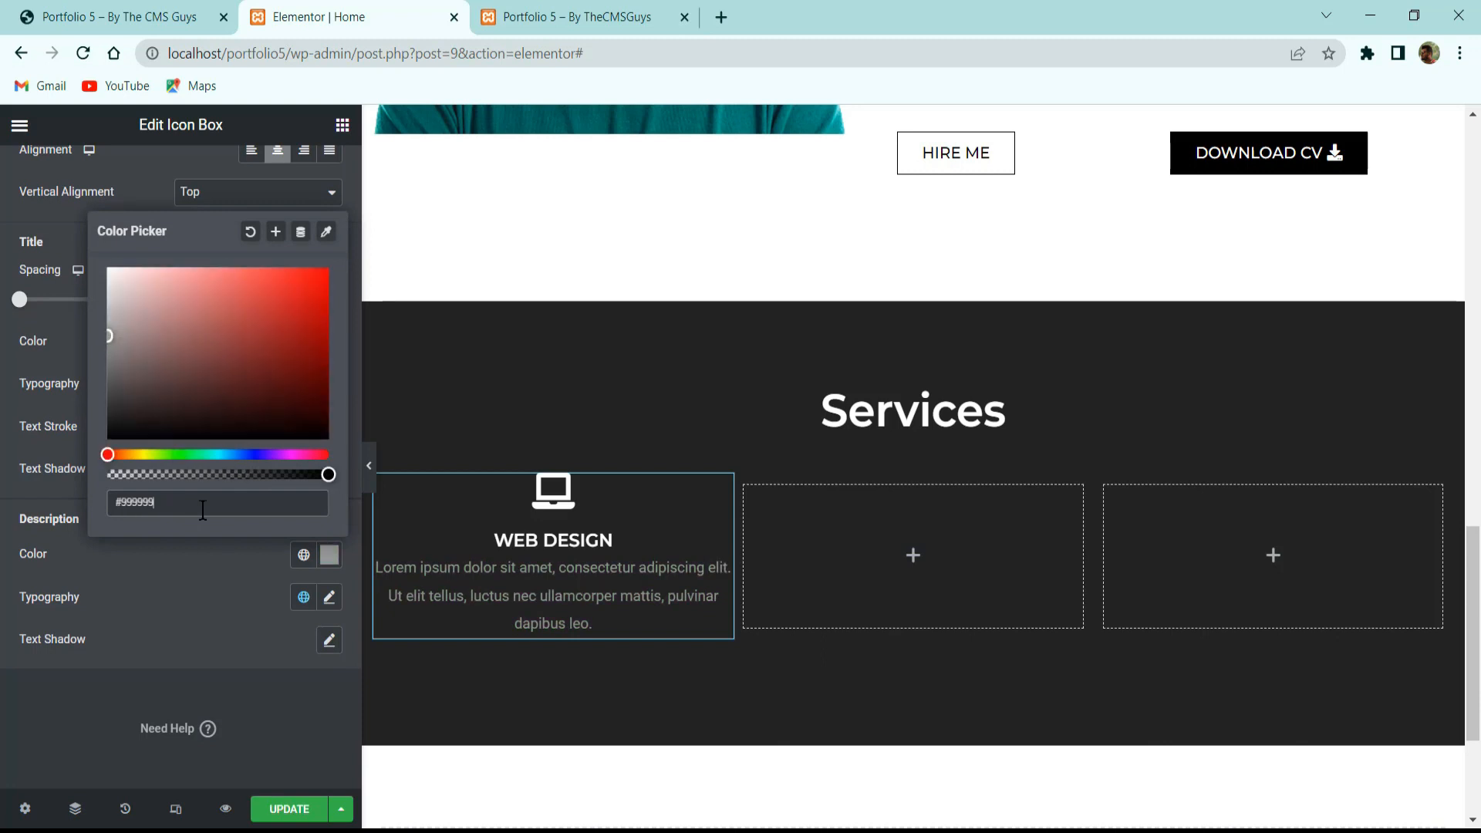
pyautogui.click(345, 603)
pyautogui.click(329, 597)
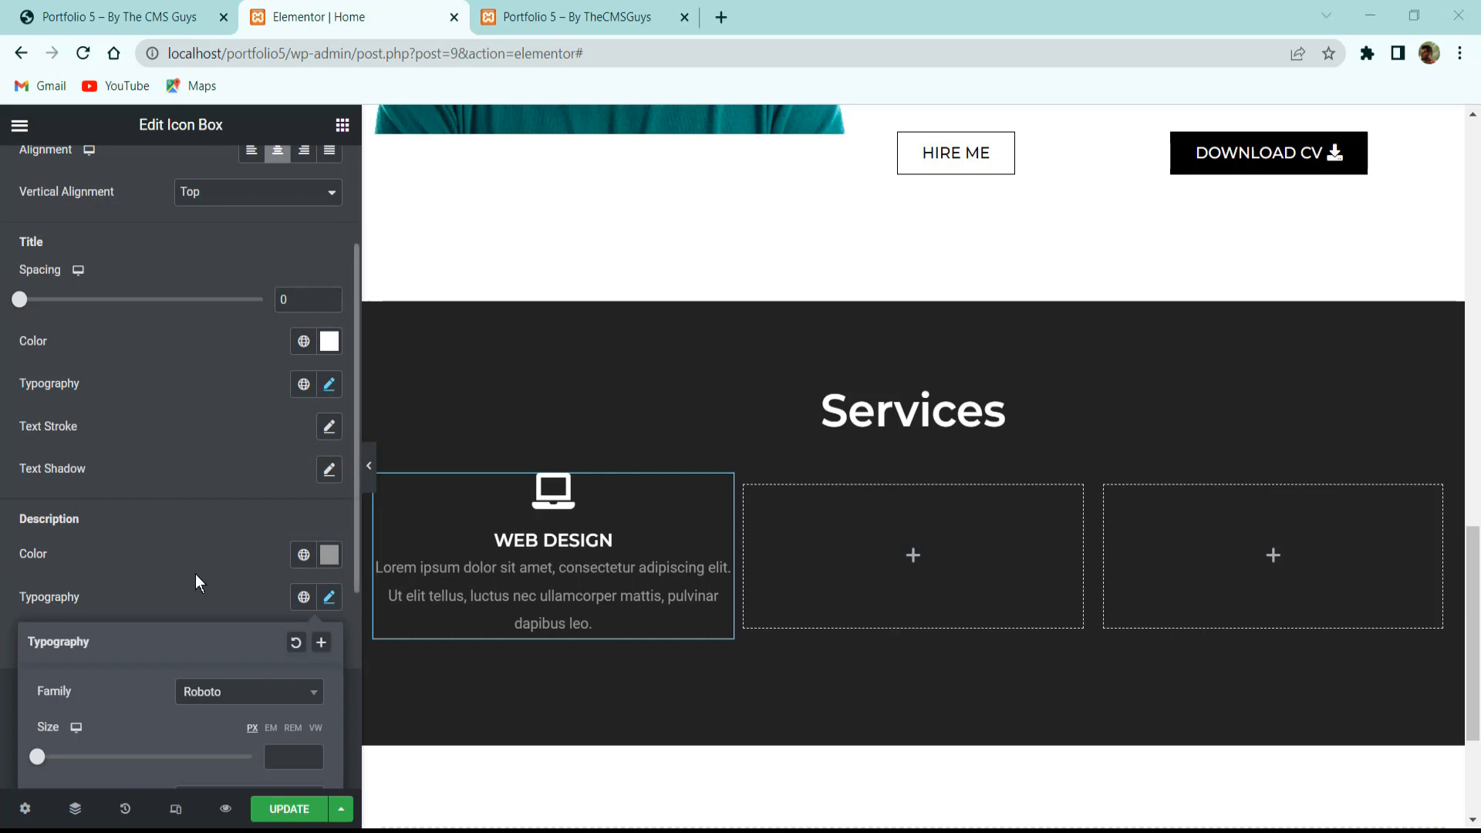
pyautogui.scroll(-5, 208, 668)
# Give the WEB DESIGN description Lato font, 14 px size and 1.5 em line height.
pyautogui.click(232, 332)
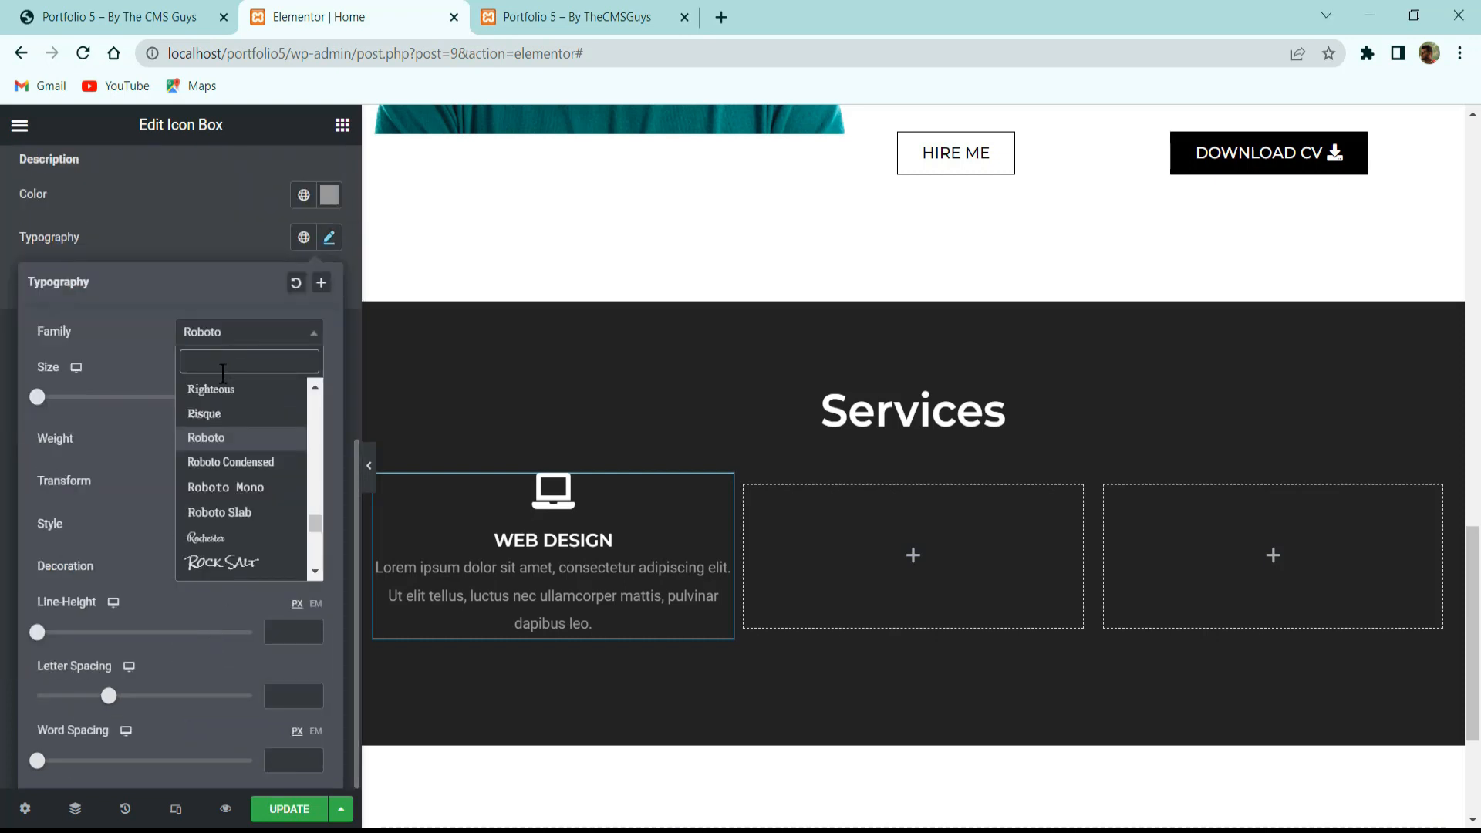
pyautogui.write('latop')
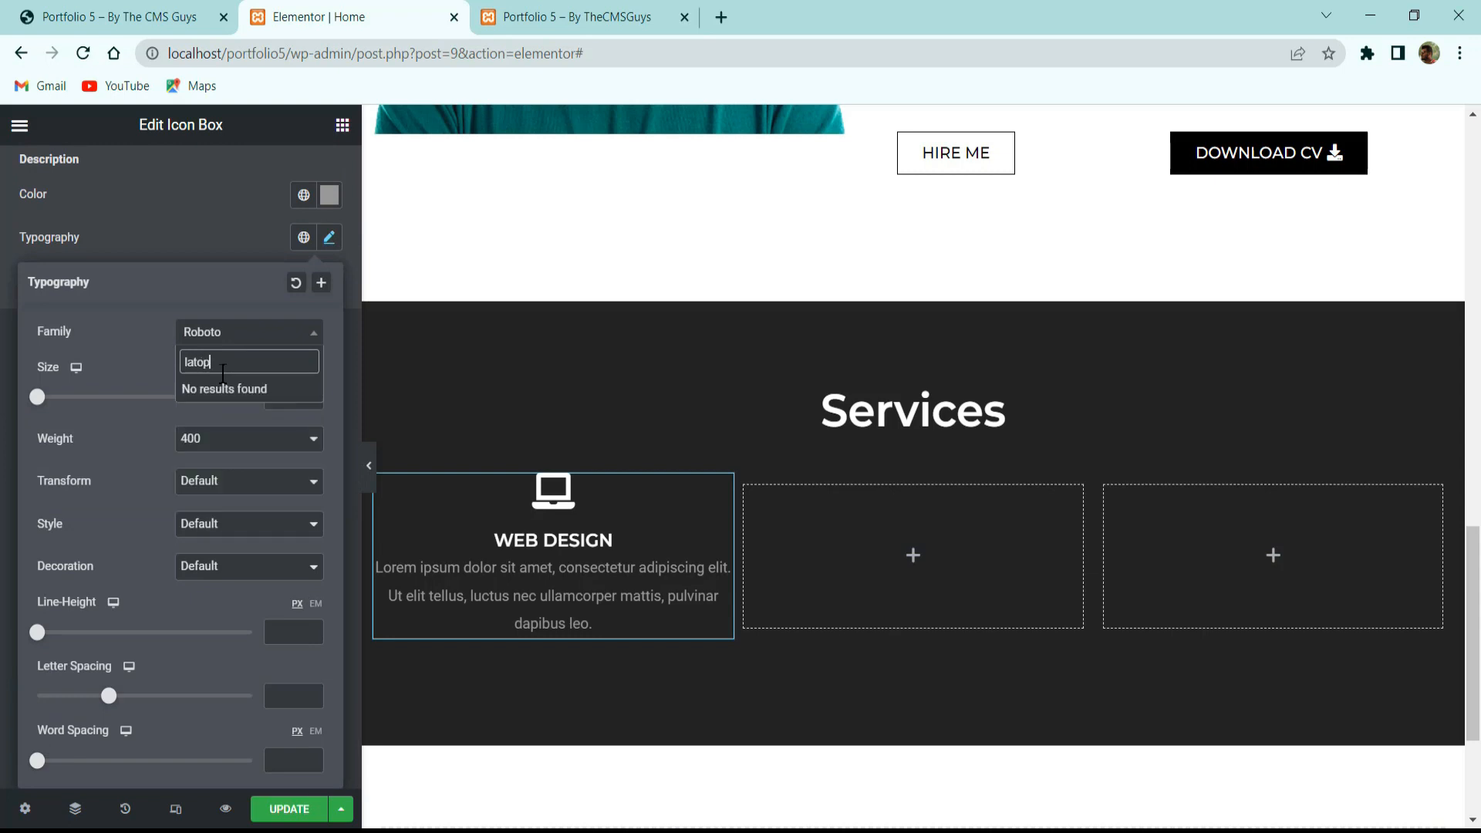
pyautogui.press('BackSpace')
pyautogui.press('BackSpace')
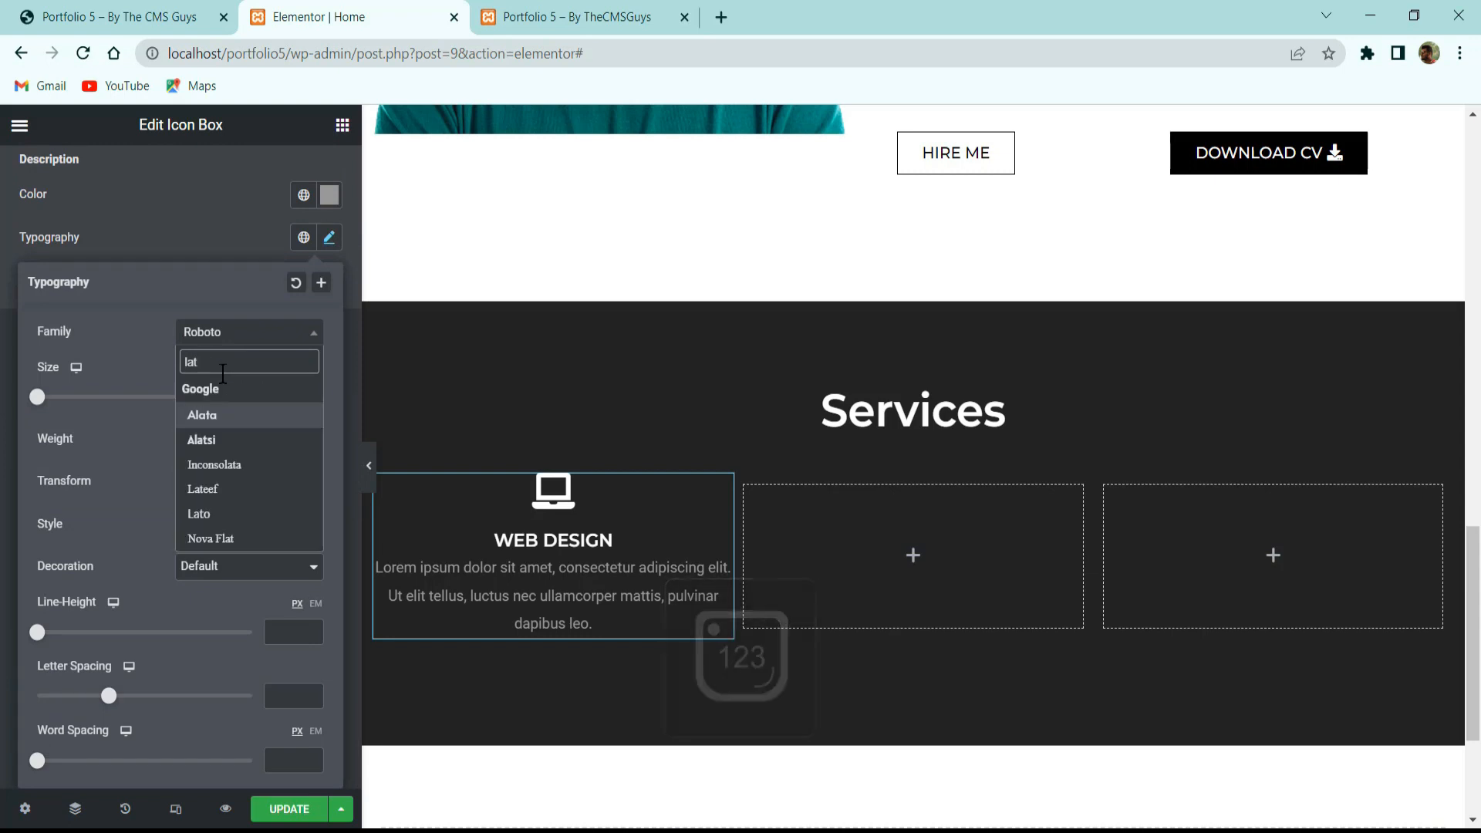
pyautogui.write('t')
pyautogui.press('BackSpace')
pyautogui.write('o')
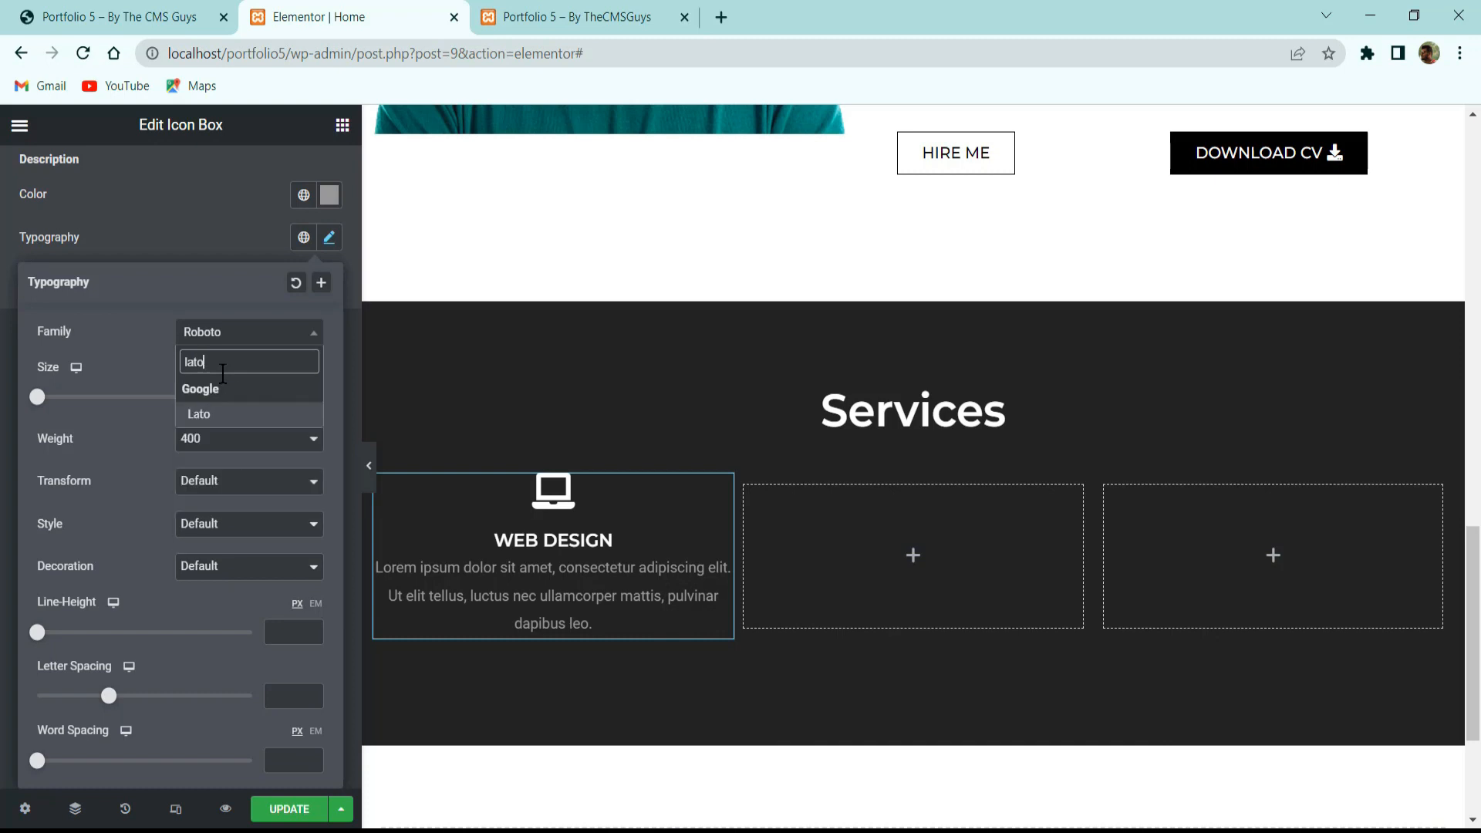
pyautogui.press('Return')
pyautogui.click(276, 397)
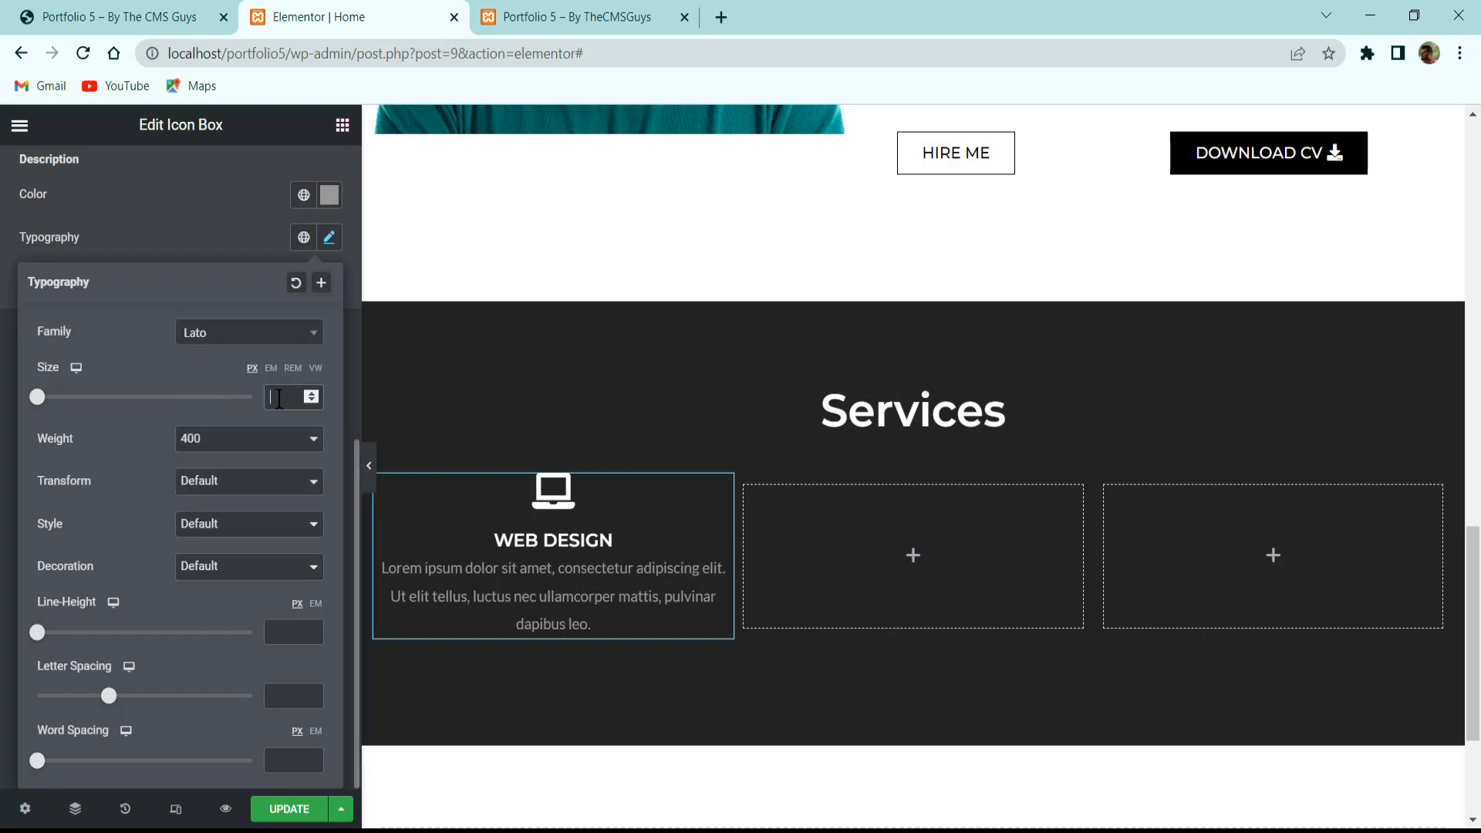
pyautogui.write('14')
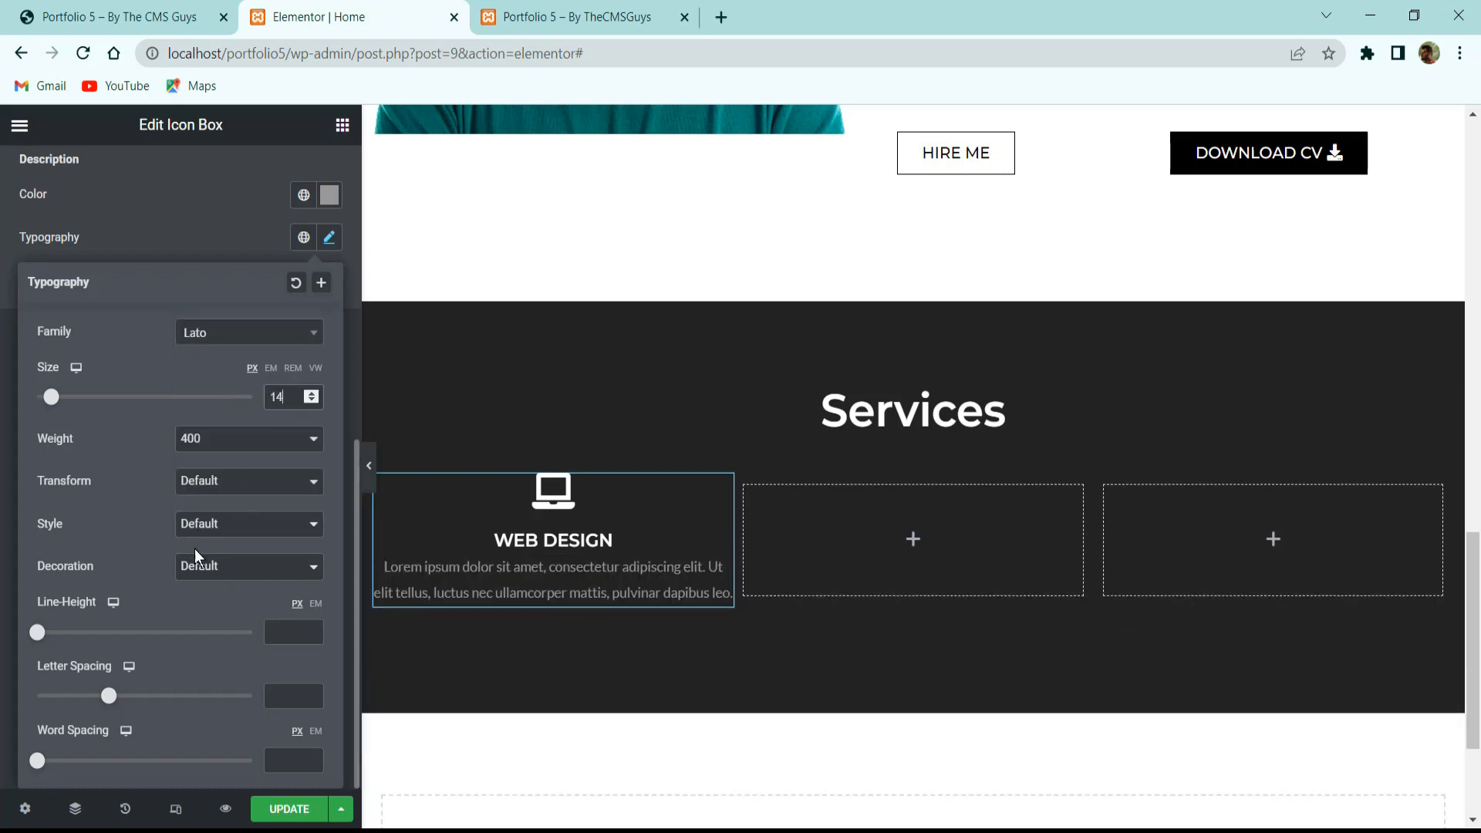
pyautogui.click(316, 603)
pyautogui.write('1.5')
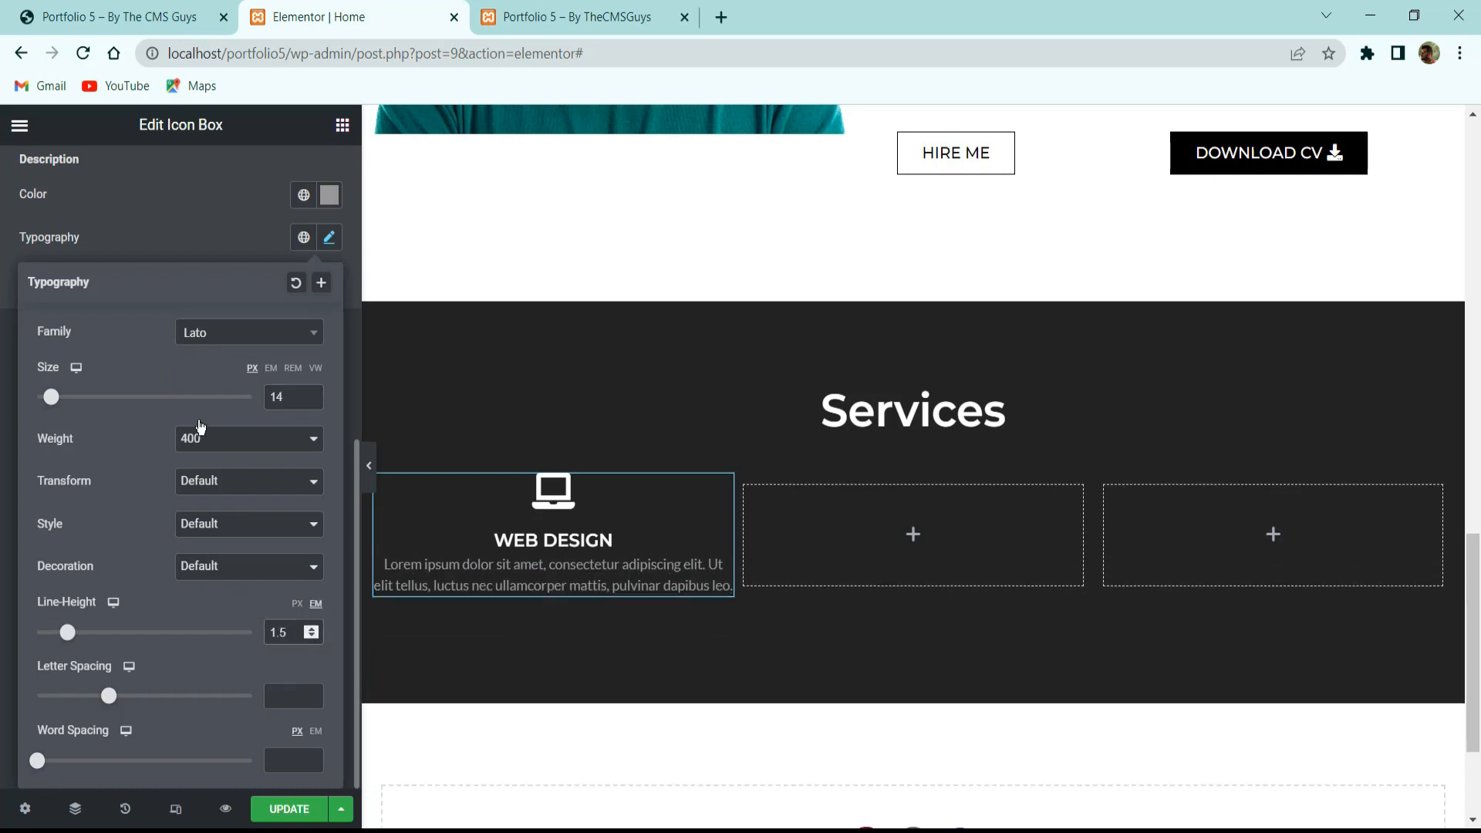
pyautogui.click(178, 248)
pyautogui.scroll(6, 239, 416)
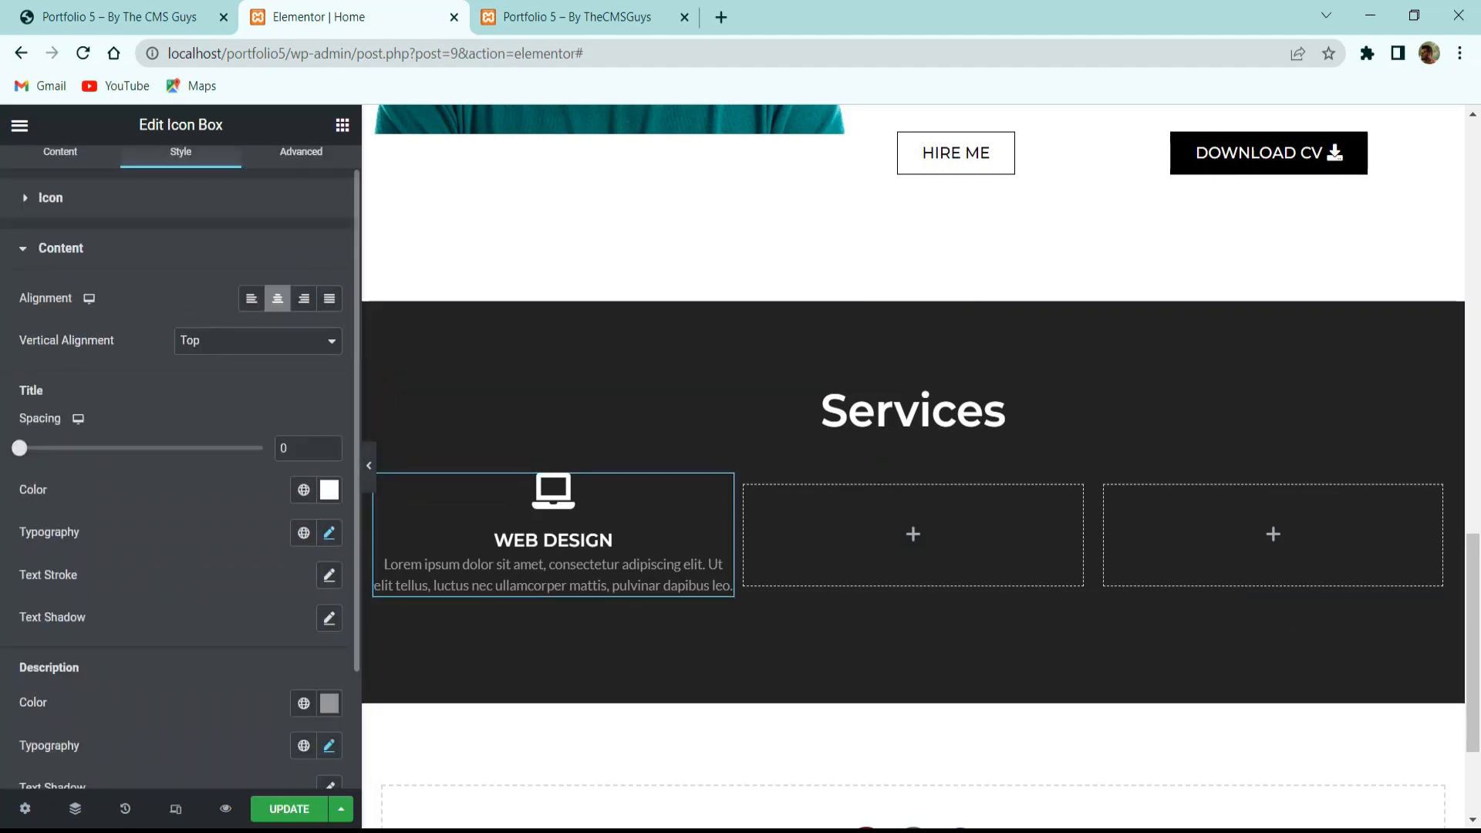
pyautogui.scroll(1, 293, 196)
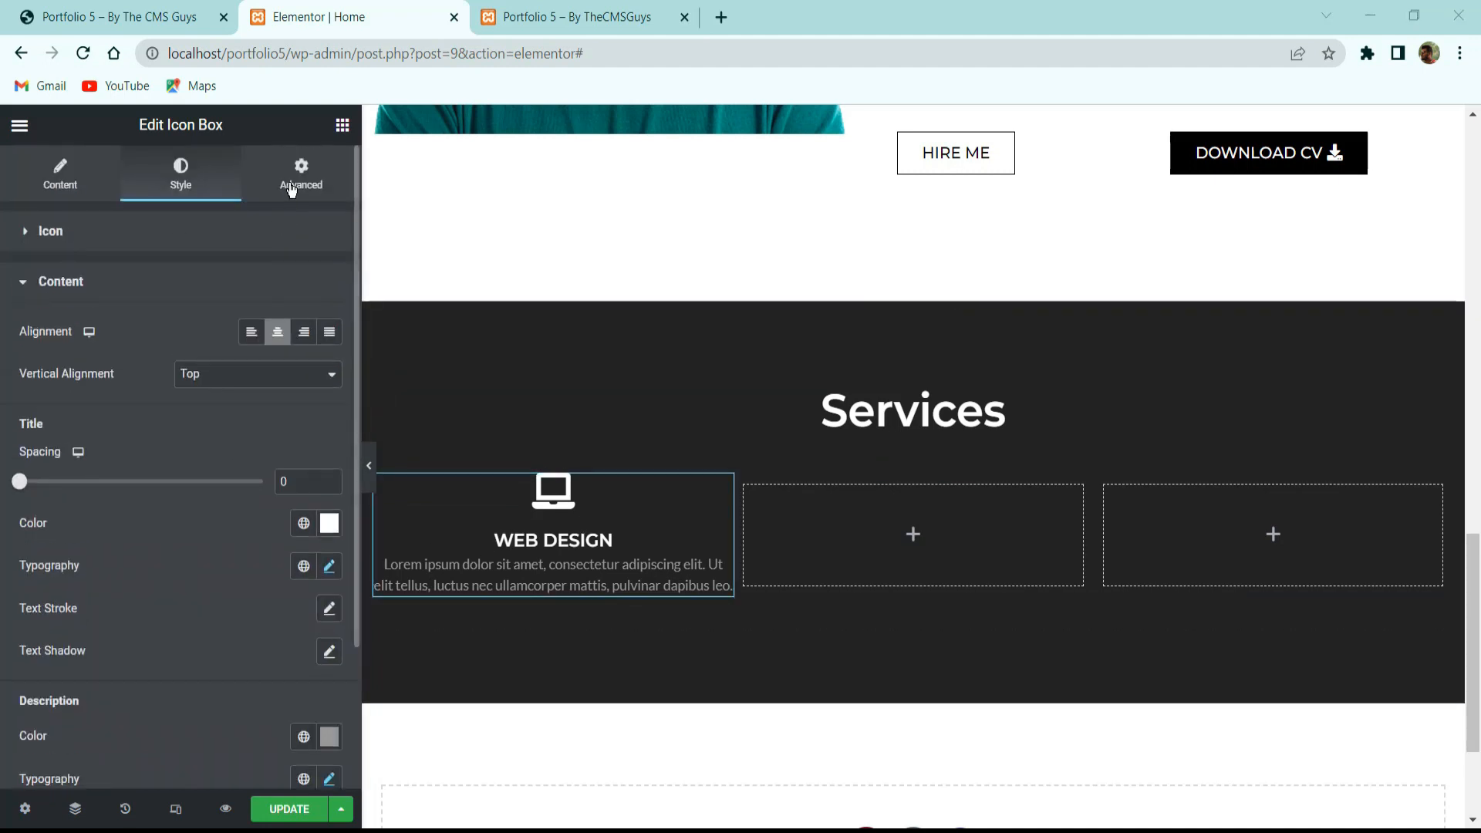
# Apply 30 px padding on all sides to the WEB DESIGN icon box, then select its column.
pyautogui.click(303, 181)
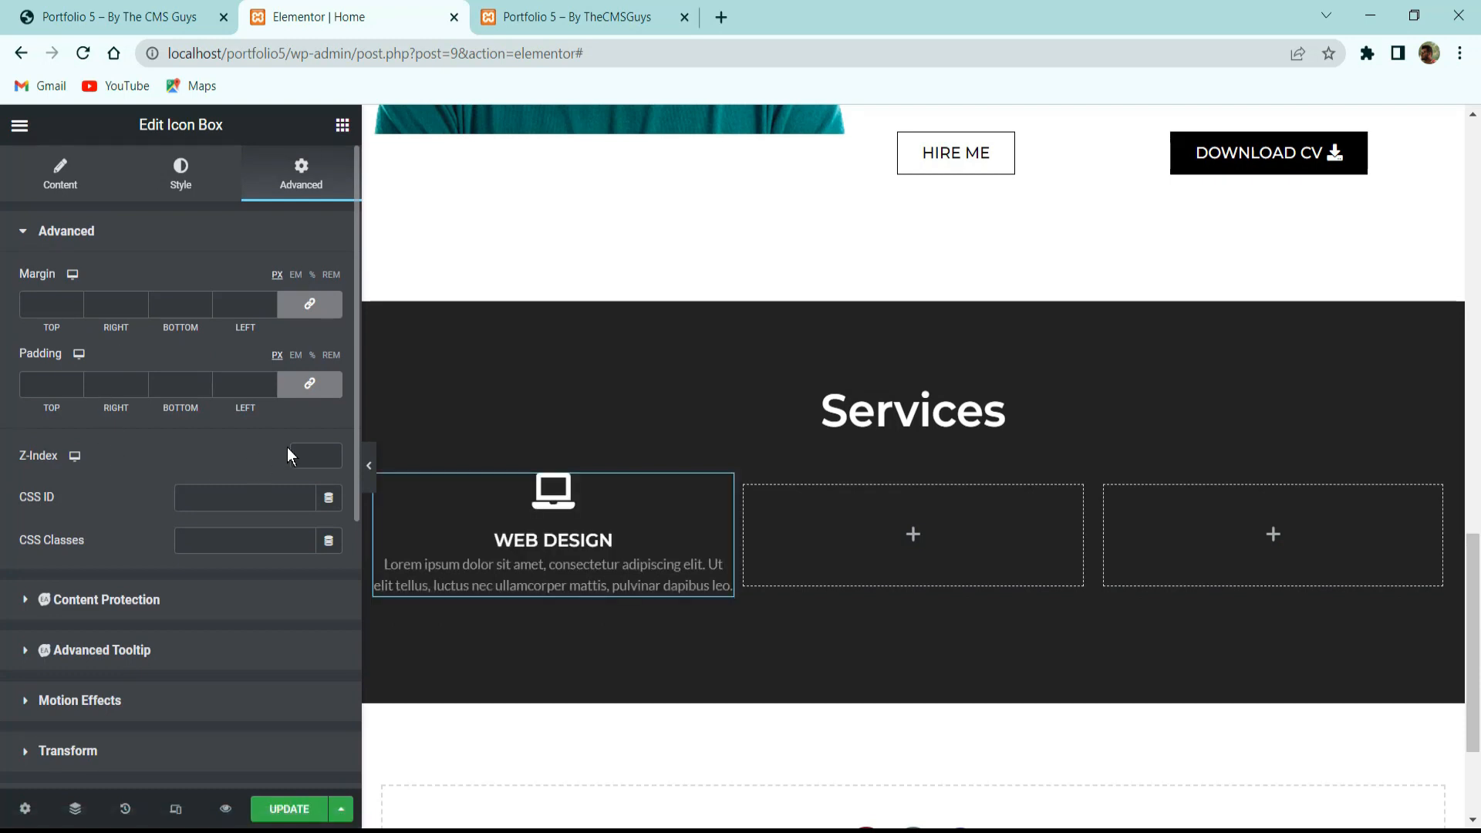
pyautogui.click(186, 385)
pyautogui.write('30')
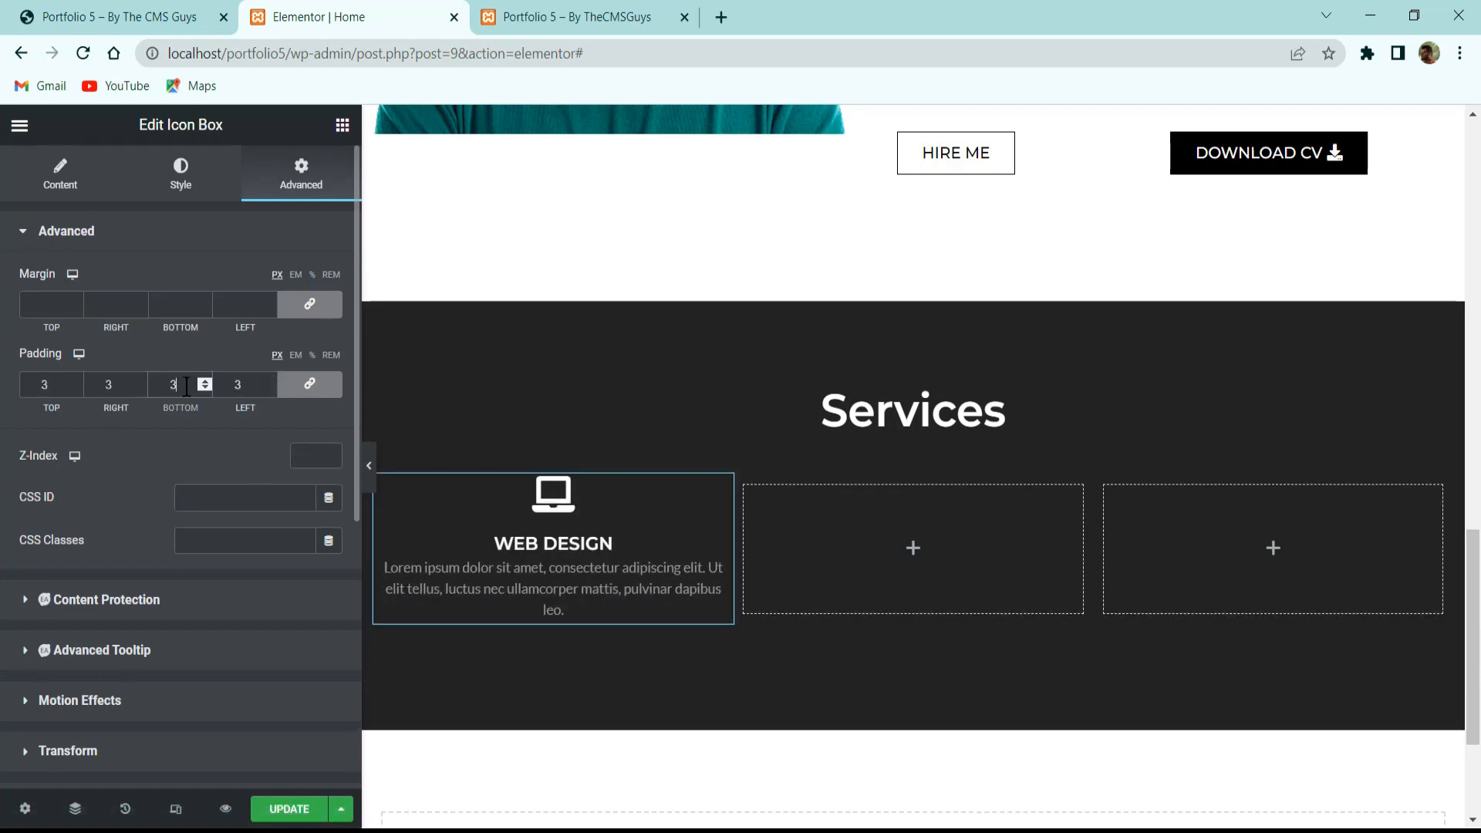
pyautogui.press('Up')
pyautogui.press('Up')
pyautogui.press('Up')
pyautogui.press('Up')
pyautogui.press('Up')
pyautogui.press('Up')
pyautogui.press('Up')
pyautogui.press('Up')
pyautogui.press('Up')
pyautogui.press('Up')
pyautogui.press('Up')
pyautogui.press('Up')
pyautogui.press('Up')
pyautogui.press('Up')
pyautogui.press('BackSpace')
pyautogui.press('BackSpace')
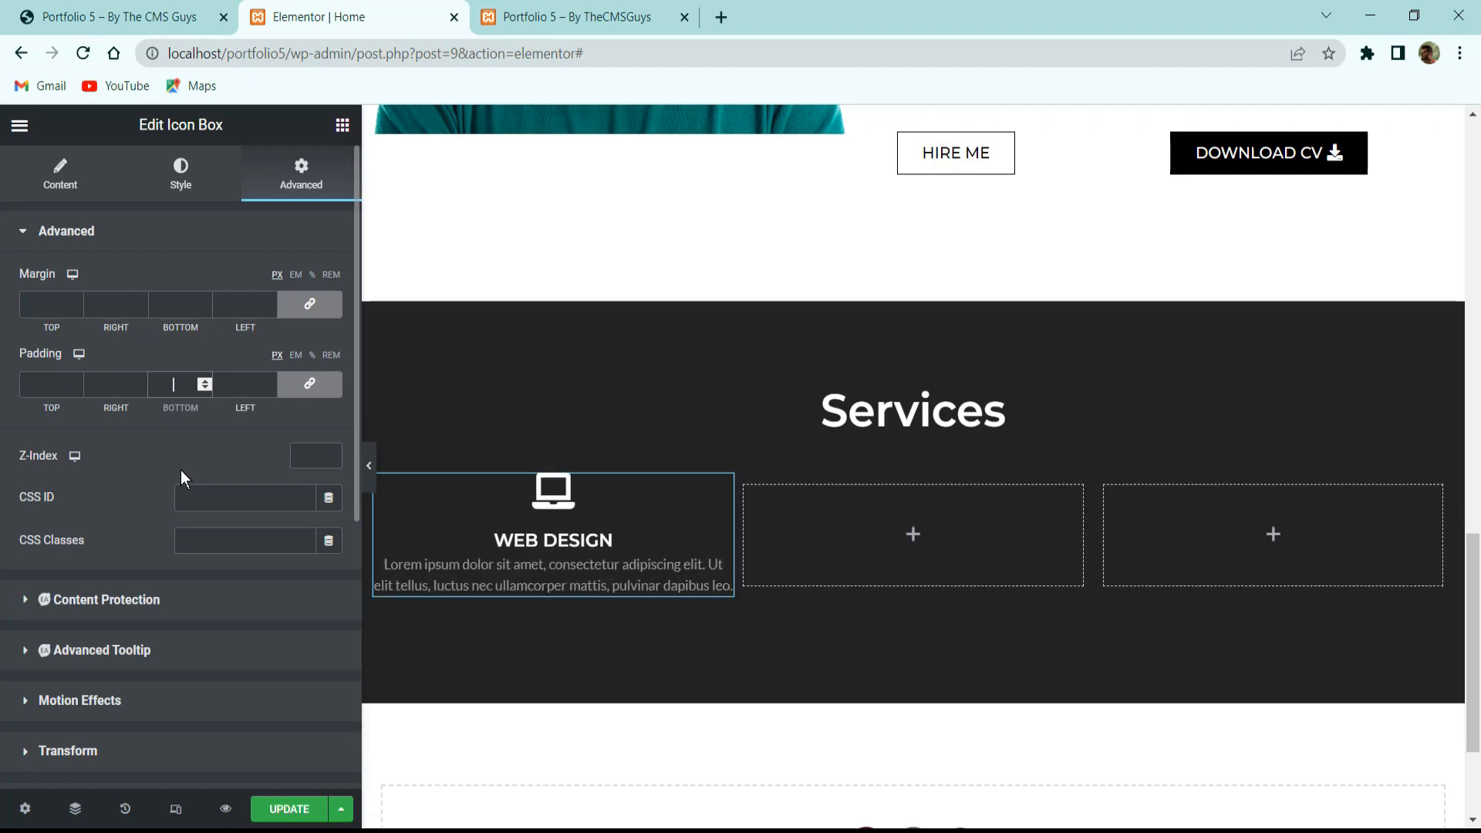
pyautogui.write('30')
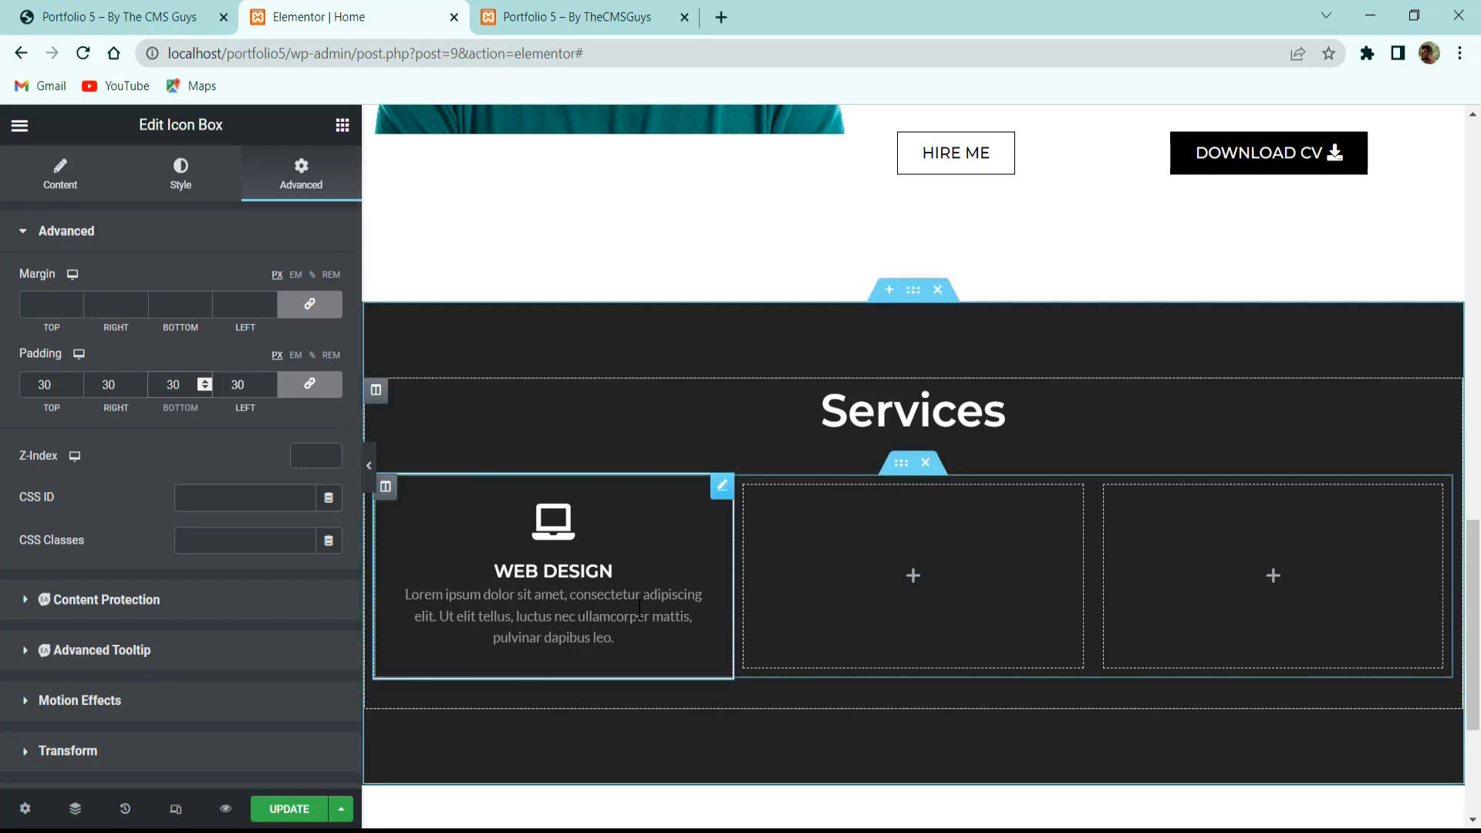
pyautogui.click(370, 466)
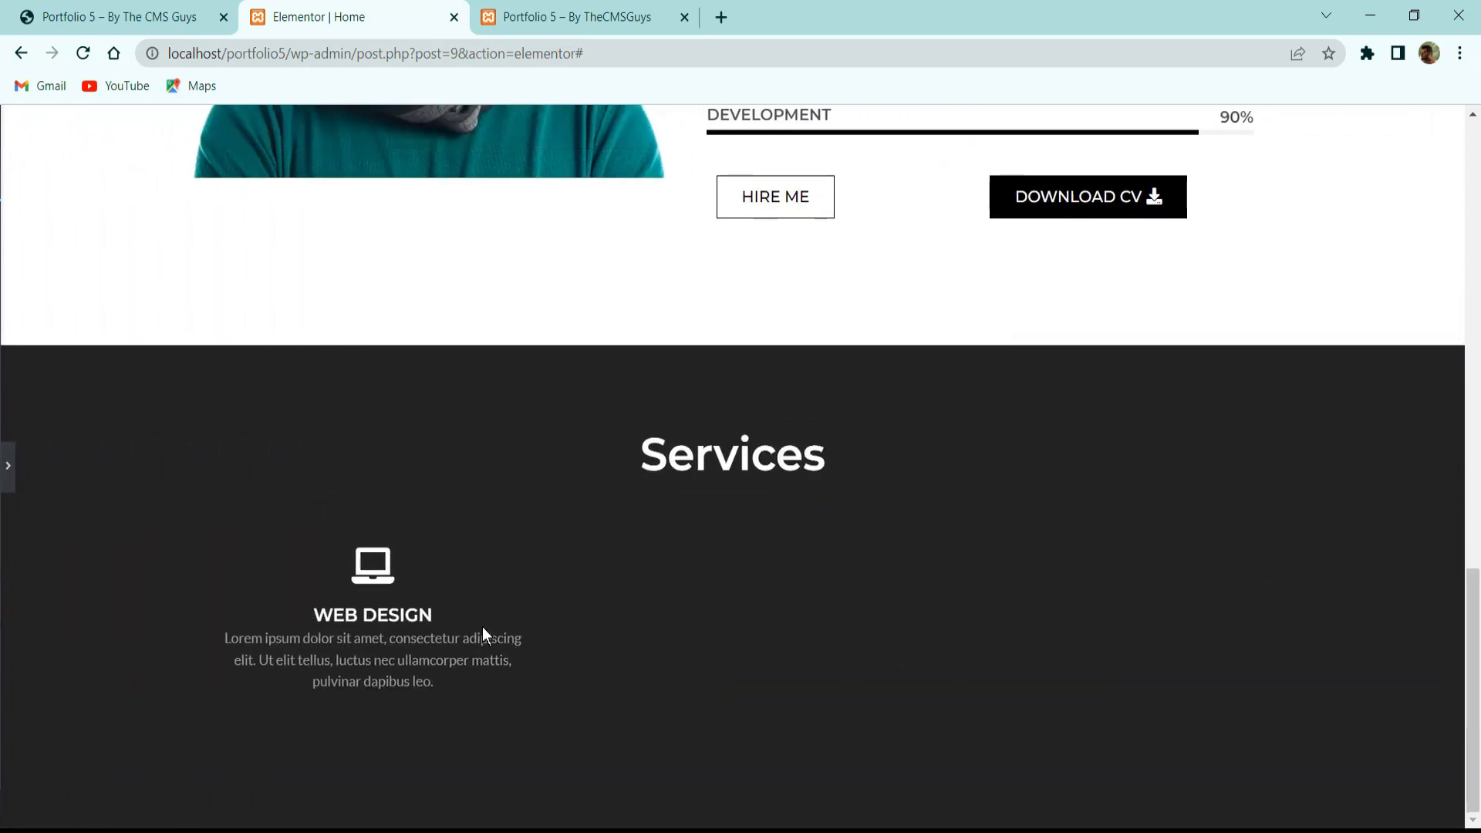
pyautogui.click(8, 467)
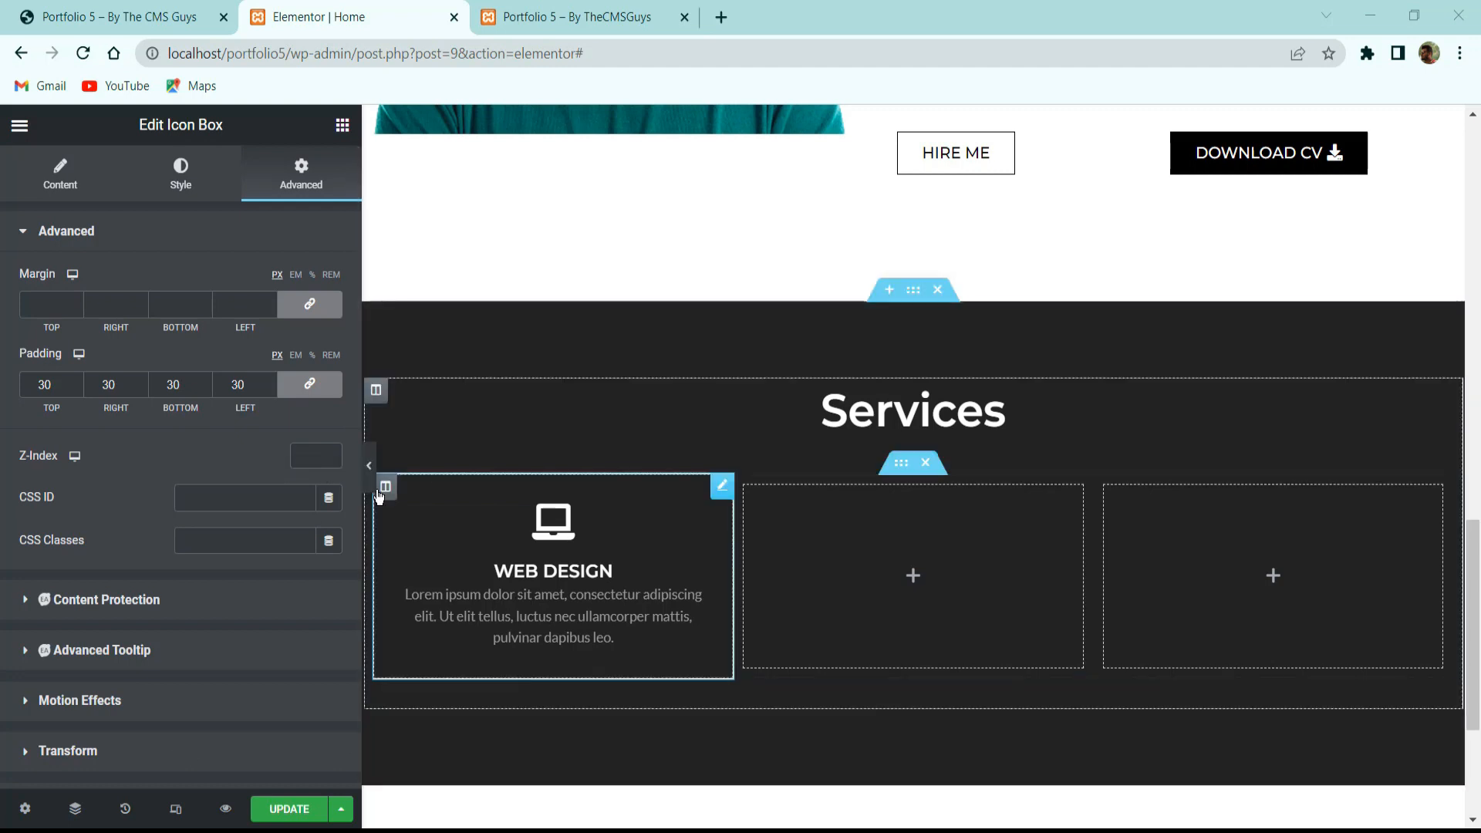
pyautogui.click(384, 486)
pyautogui.click(328, 193)
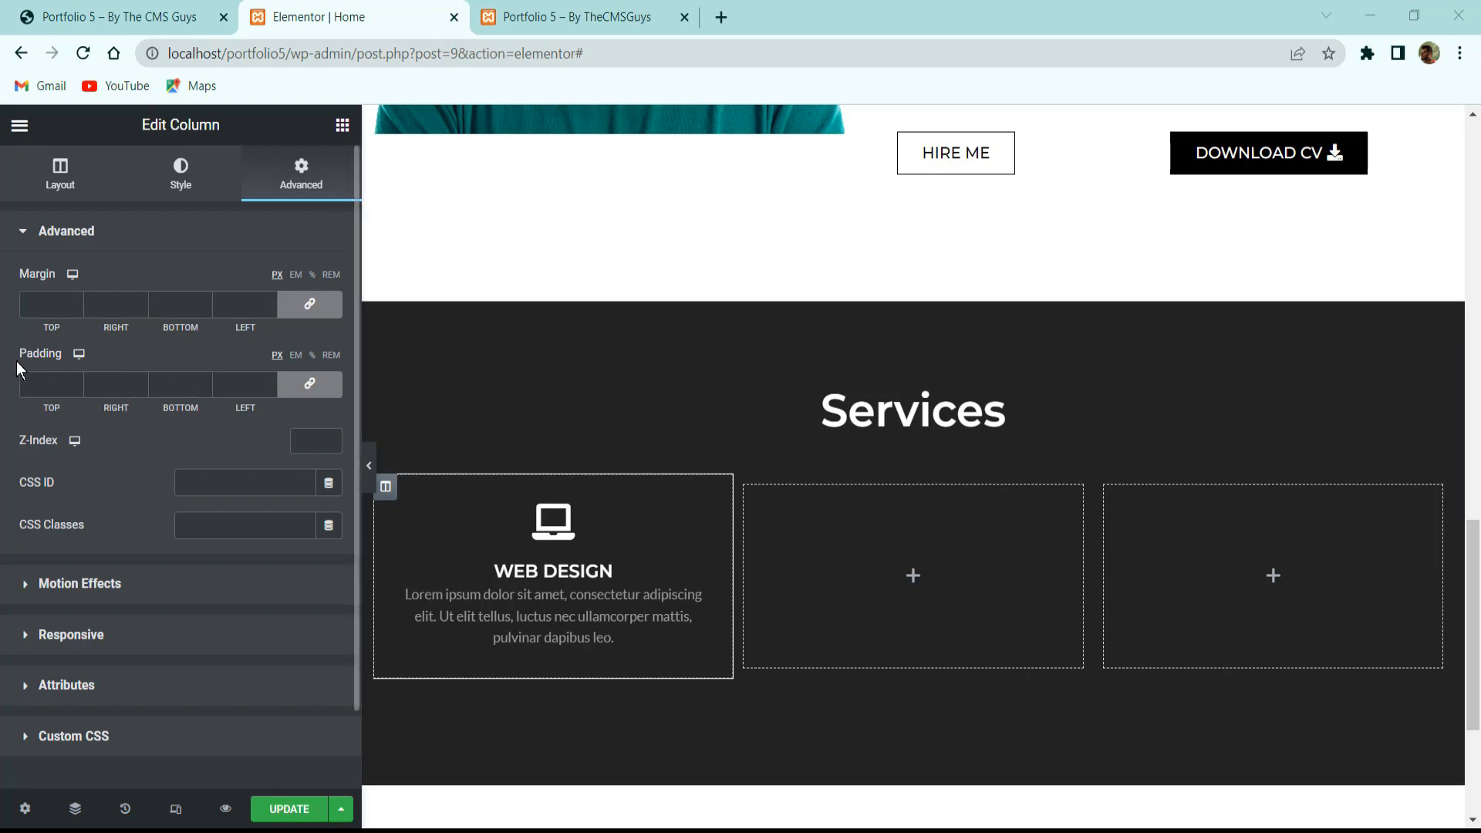
# Set the Web Design column's padding to 35 px on all sides, checking the reference Services section.
pyautogui.click(46, 379)
pyautogui.write('17')
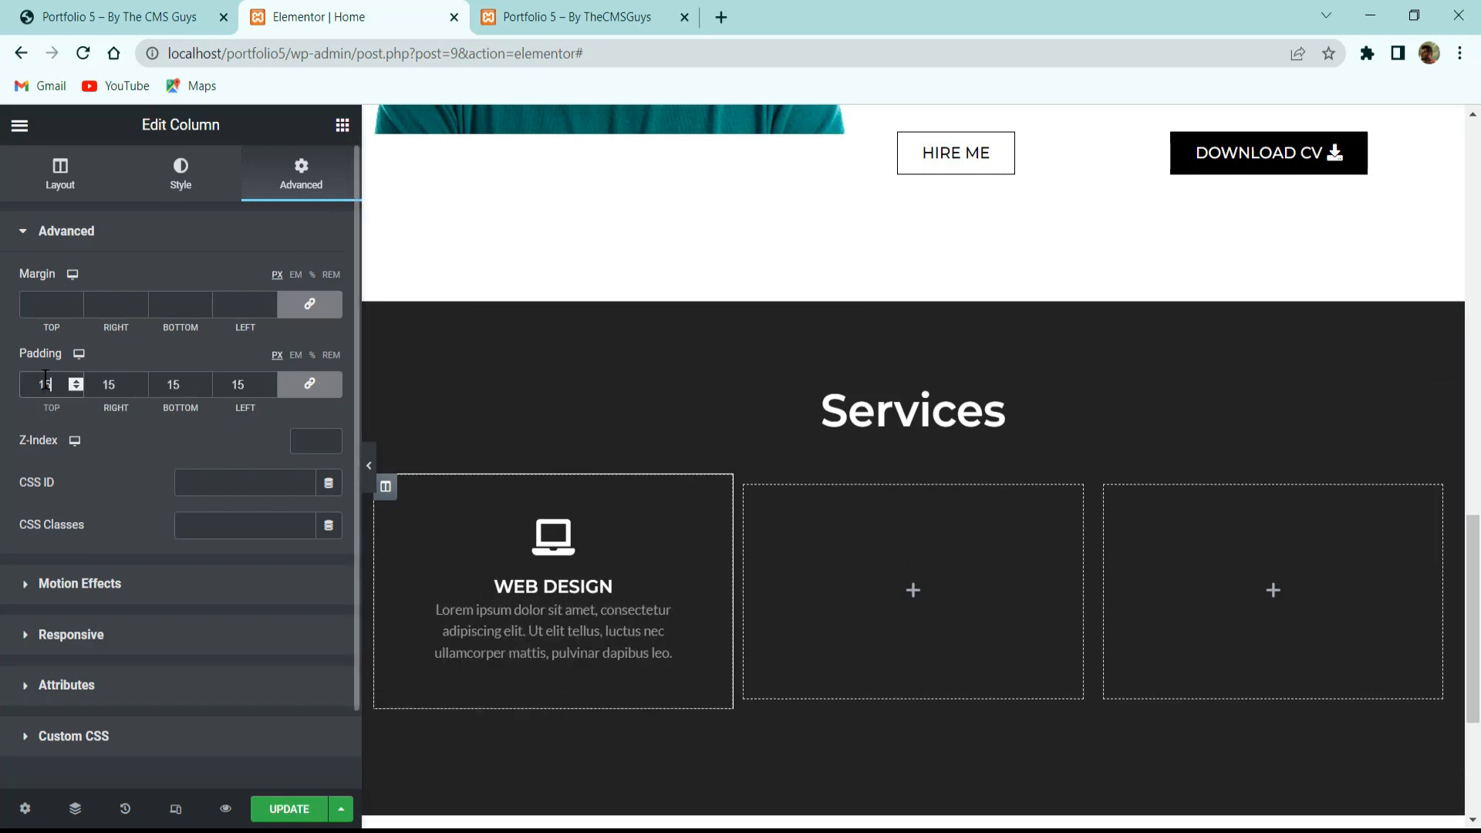
pyautogui.press('Up')
pyautogui.press('Up')
pyautogui.press('Up')
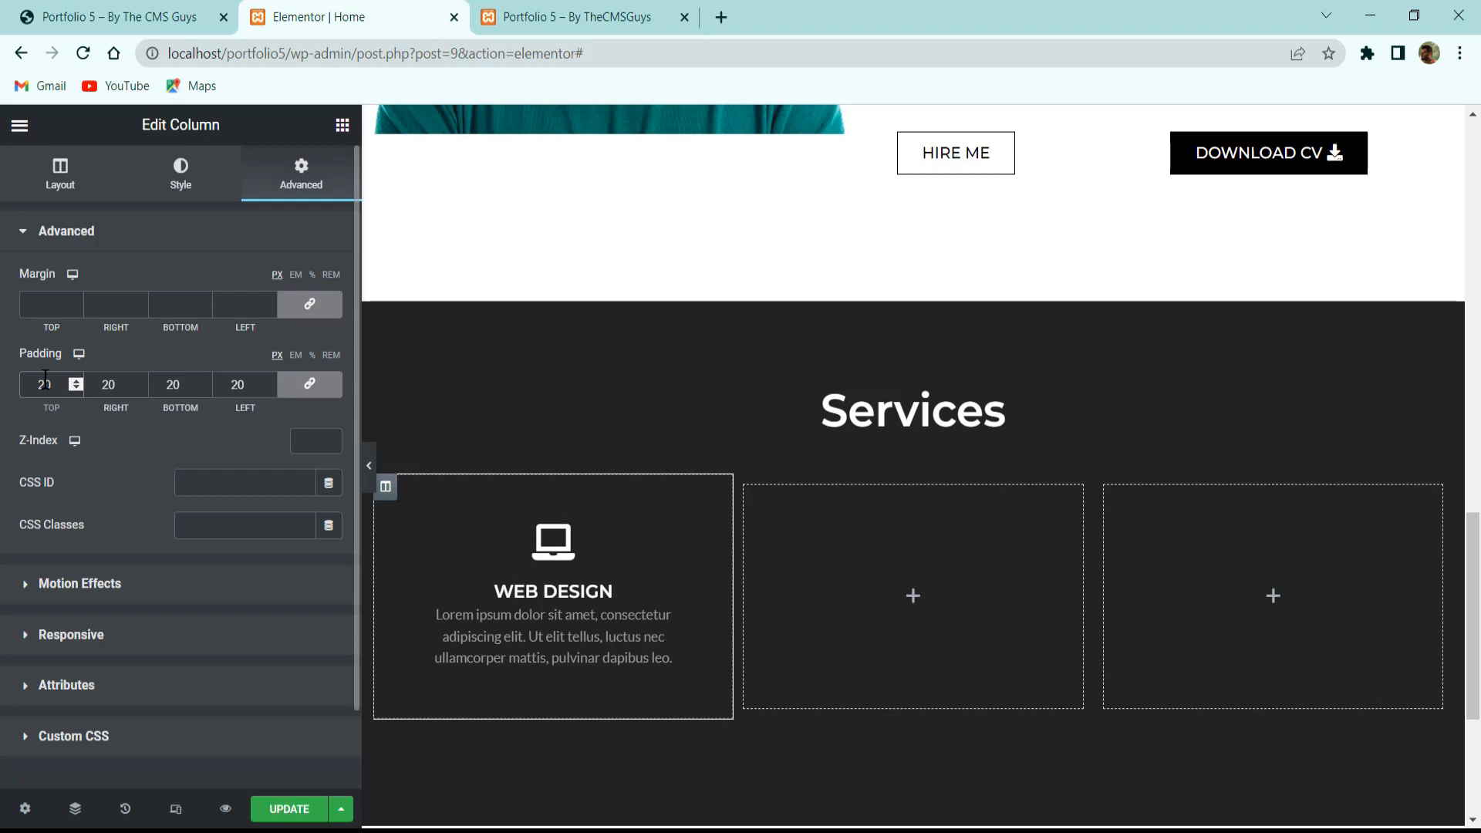
pyautogui.press('Up')
pyautogui.press('Up')
pyautogui.press('Up')
pyautogui.press('Up')
pyautogui.press('Up')
pyautogui.press('Up')
pyautogui.press('Up')
pyautogui.press('Up')
pyautogui.press('Up')
pyautogui.press('Up')
pyautogui.press('Up')
pyautogui.press('Up')
pyautogui.press('Up')
pyautogui.press('Up')
pyautogui.press('Up')
pyautogui.press('Up')
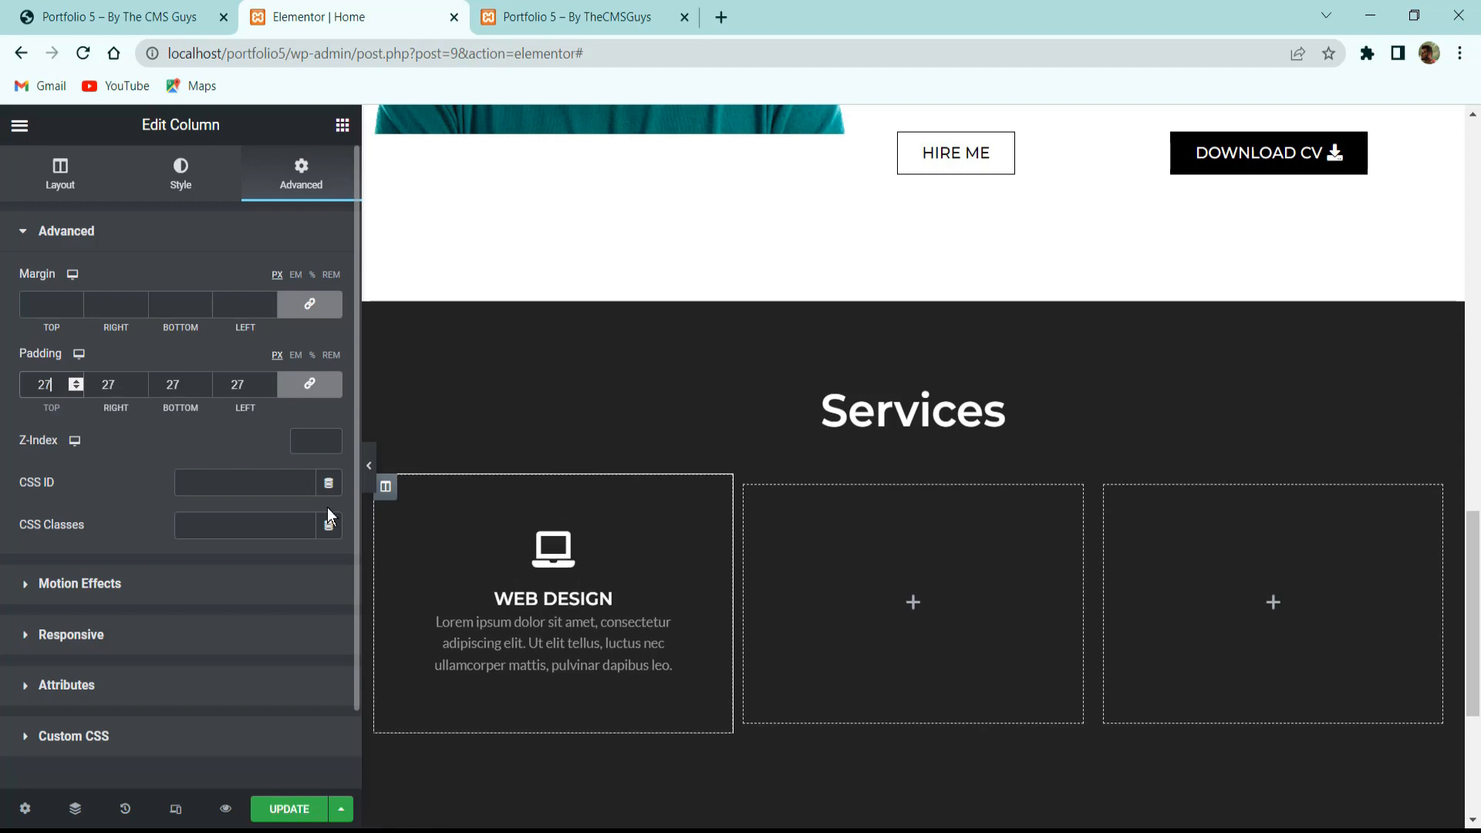
pyautogui.press('Up')
pyautogui.press('Up')
pyautogui.press('Up')
pyautogui.press('Up')
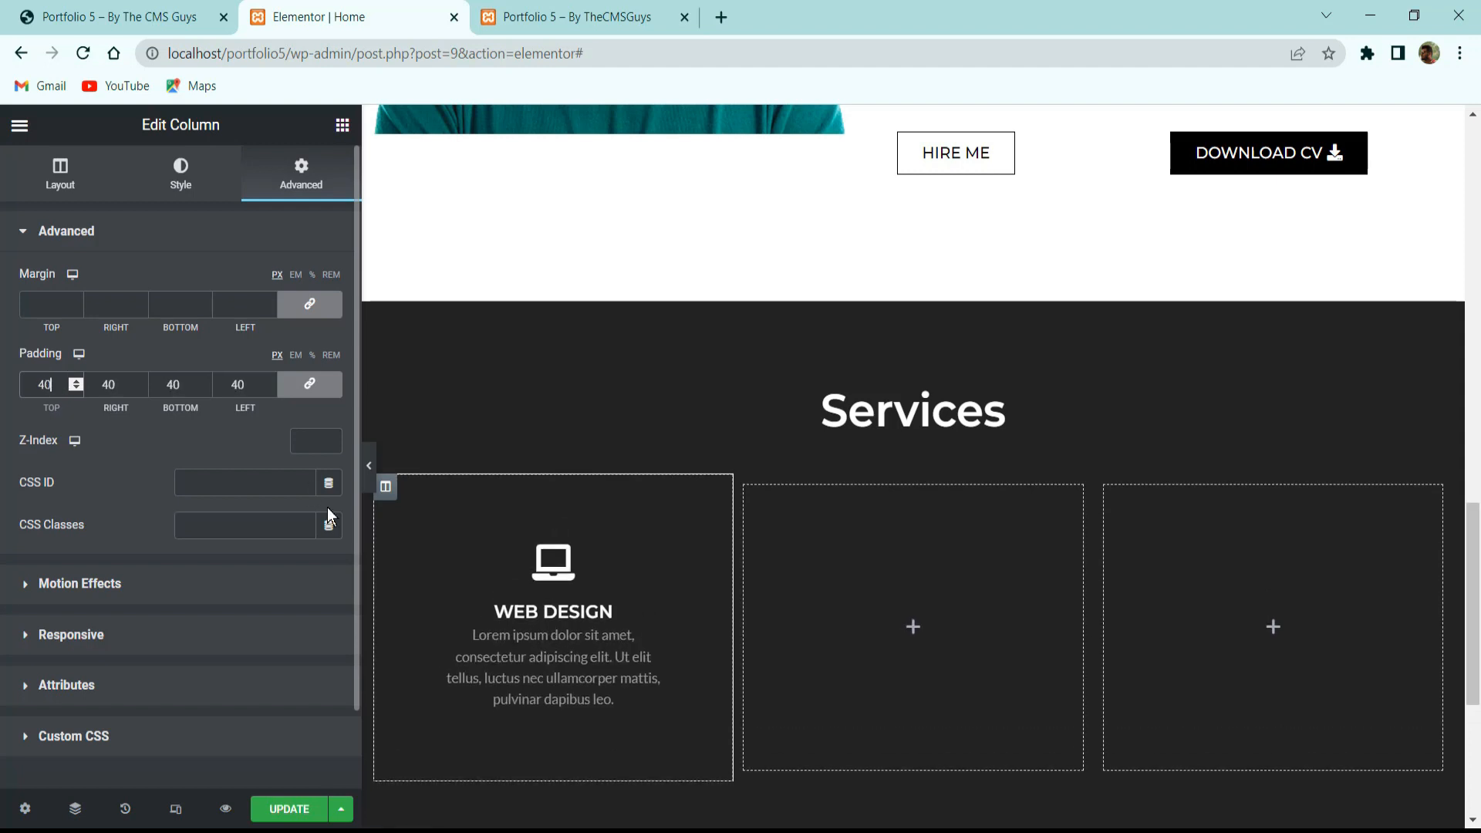
pyautogui.press('Down')
pyautogui.press('Down')
pyautogui.press('Down')
pyautogui.press('Down')
pyautogui.press('Down')
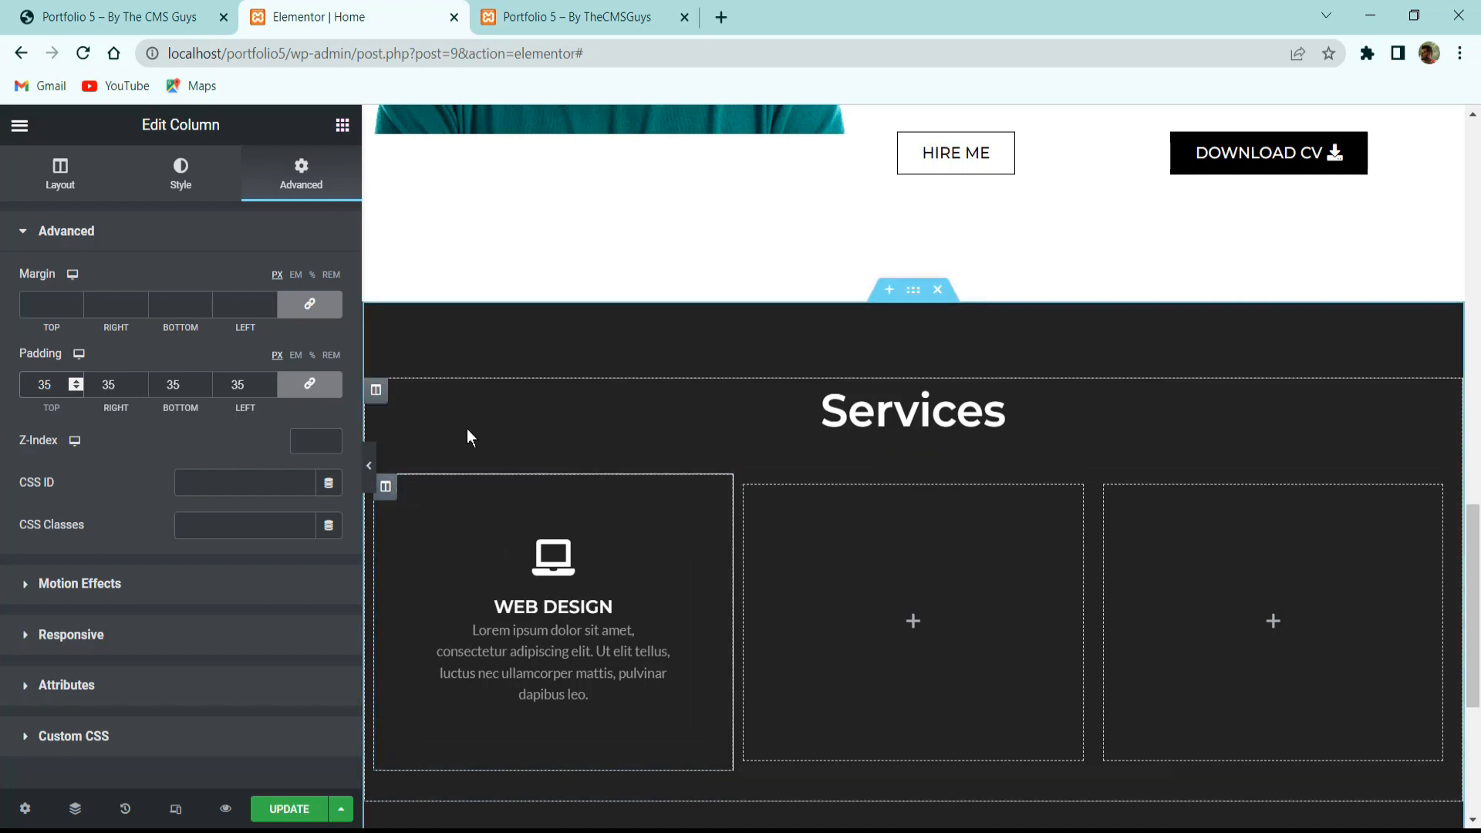
pyautogui.click(124, 17)
pyautogui.click(807, 669)
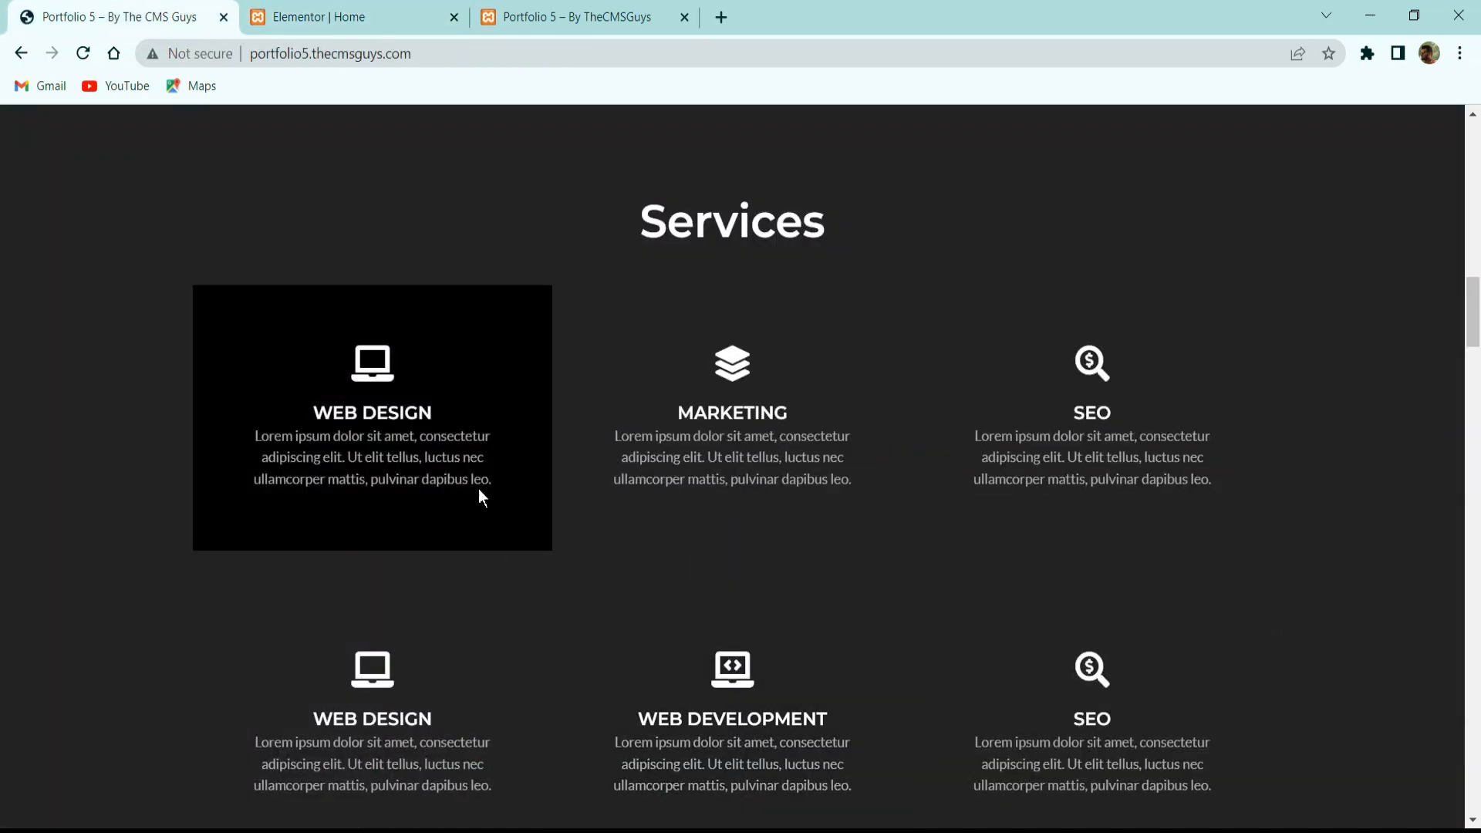
pyautogui.click(393, 15)
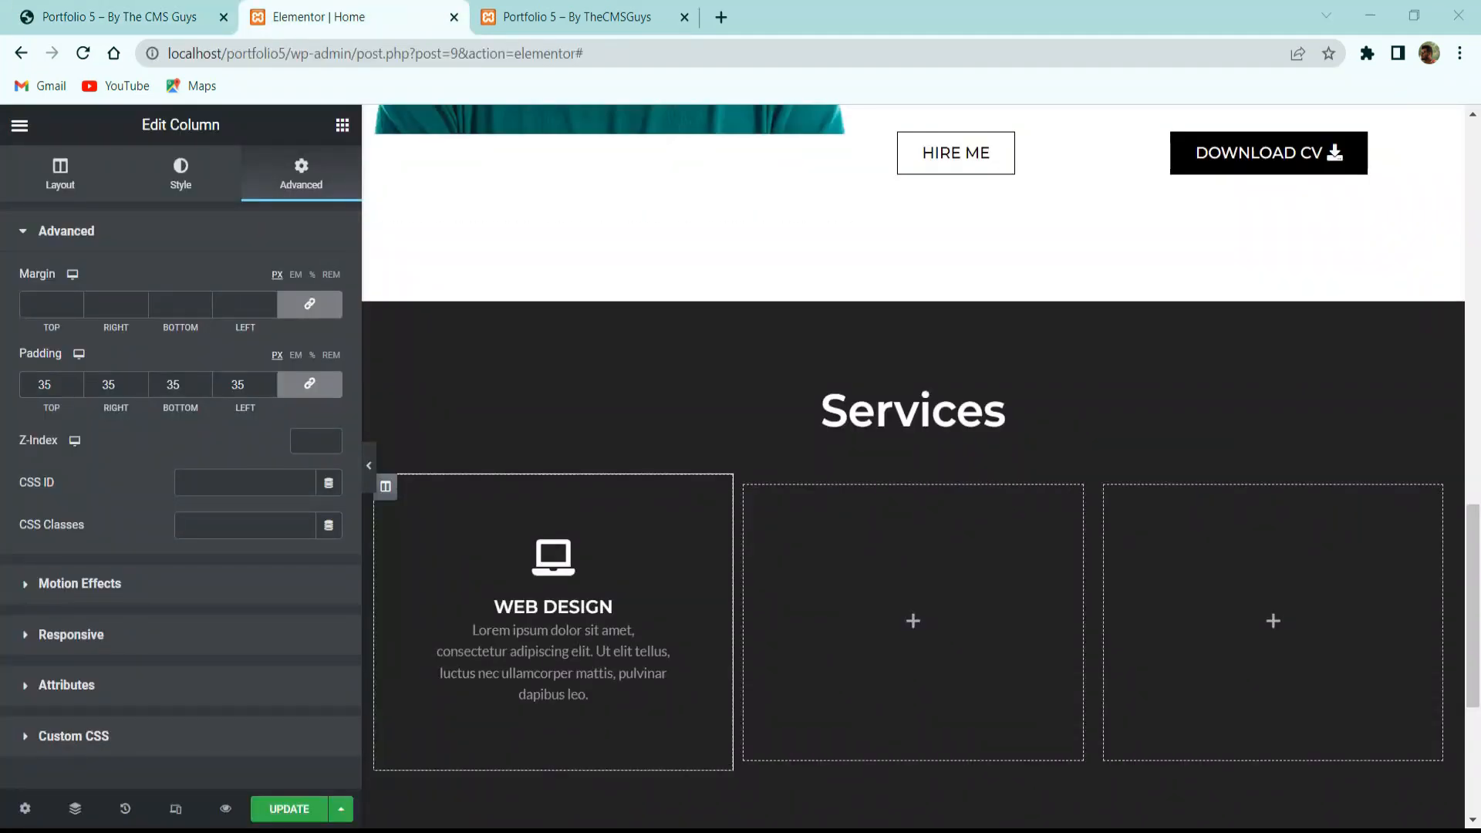
# Give the column a Classic black hover background with a 3-second transition duration, and preview it.
pyautogui.click(180, 173)
pyautogui.click(233, 284)
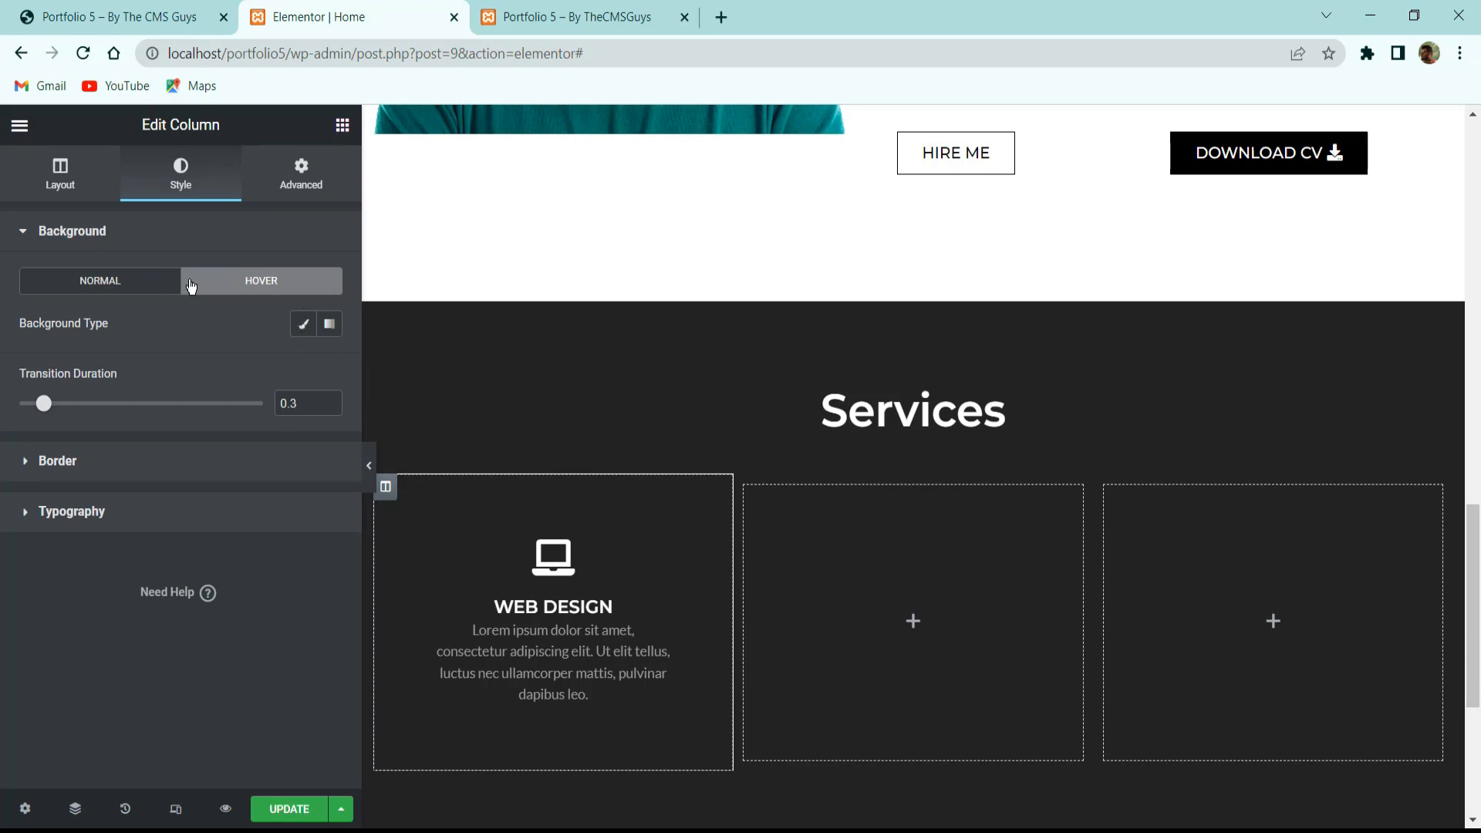
pyautogui.click(303, 324)
pyautogui.click(327, 371)
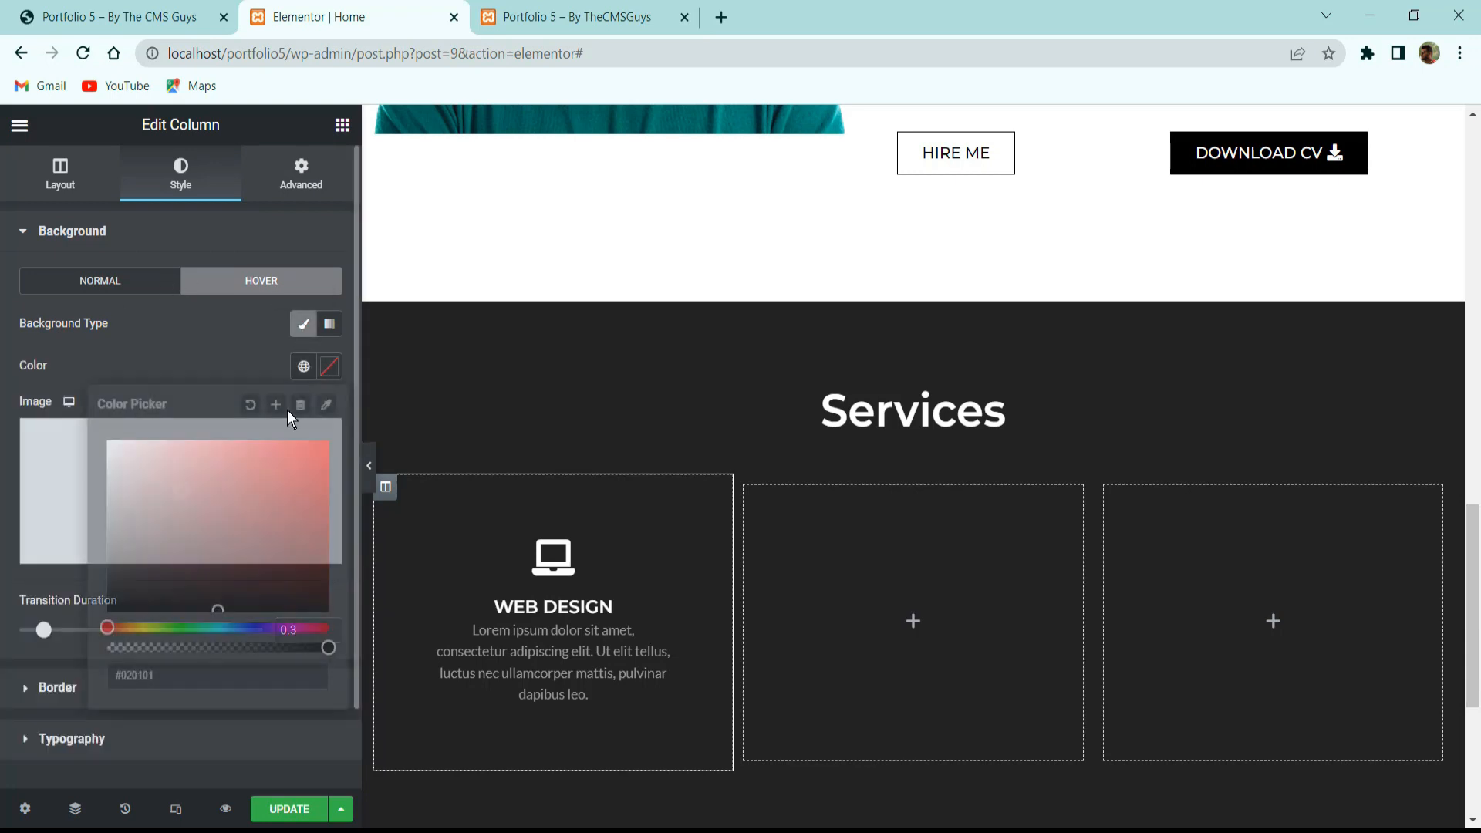
pyautogui.click(43, 587)
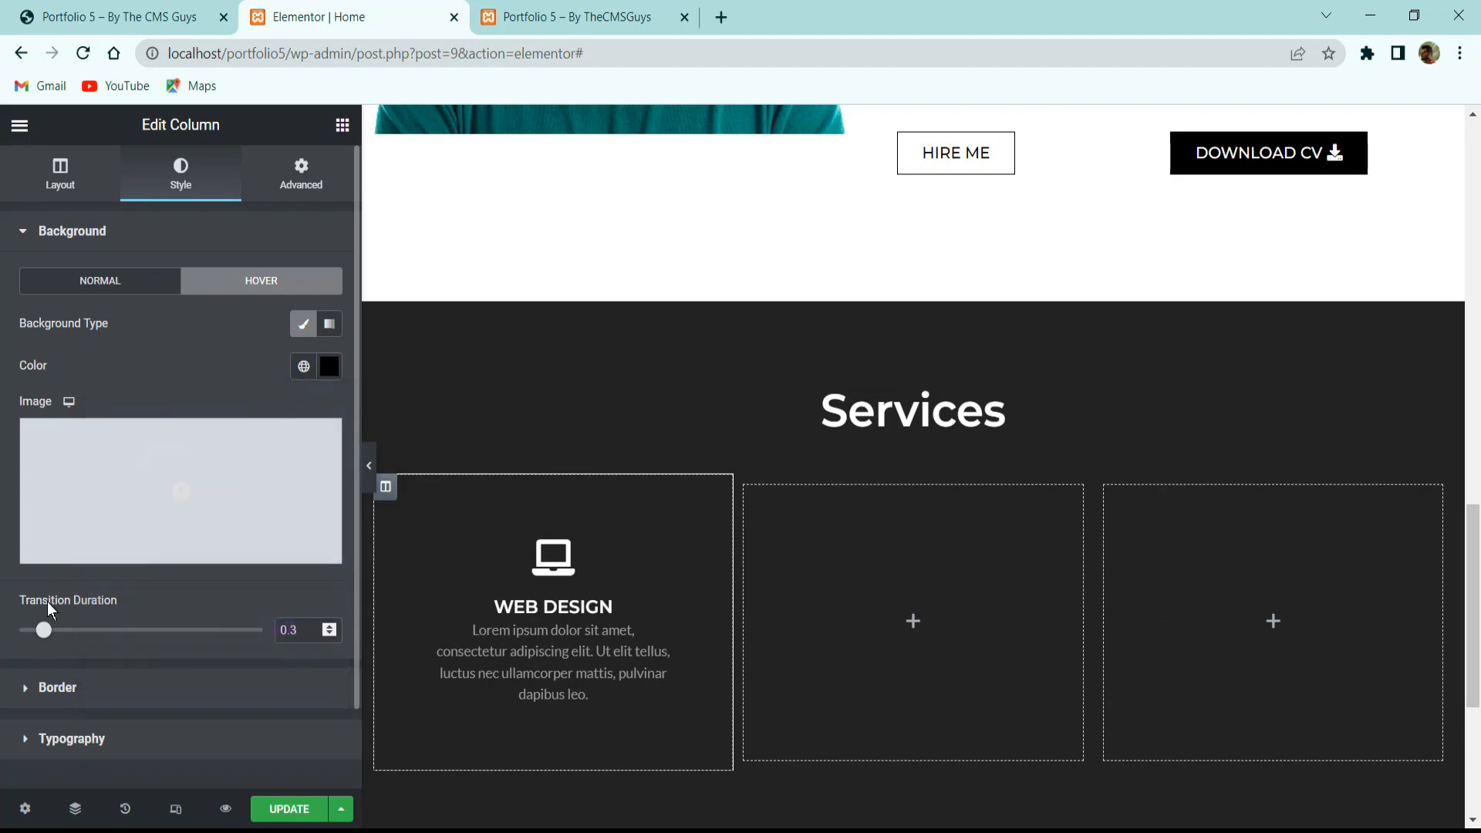
pyautogui.moveTo(44, 634); pyautogui.dragTo(262, 630)
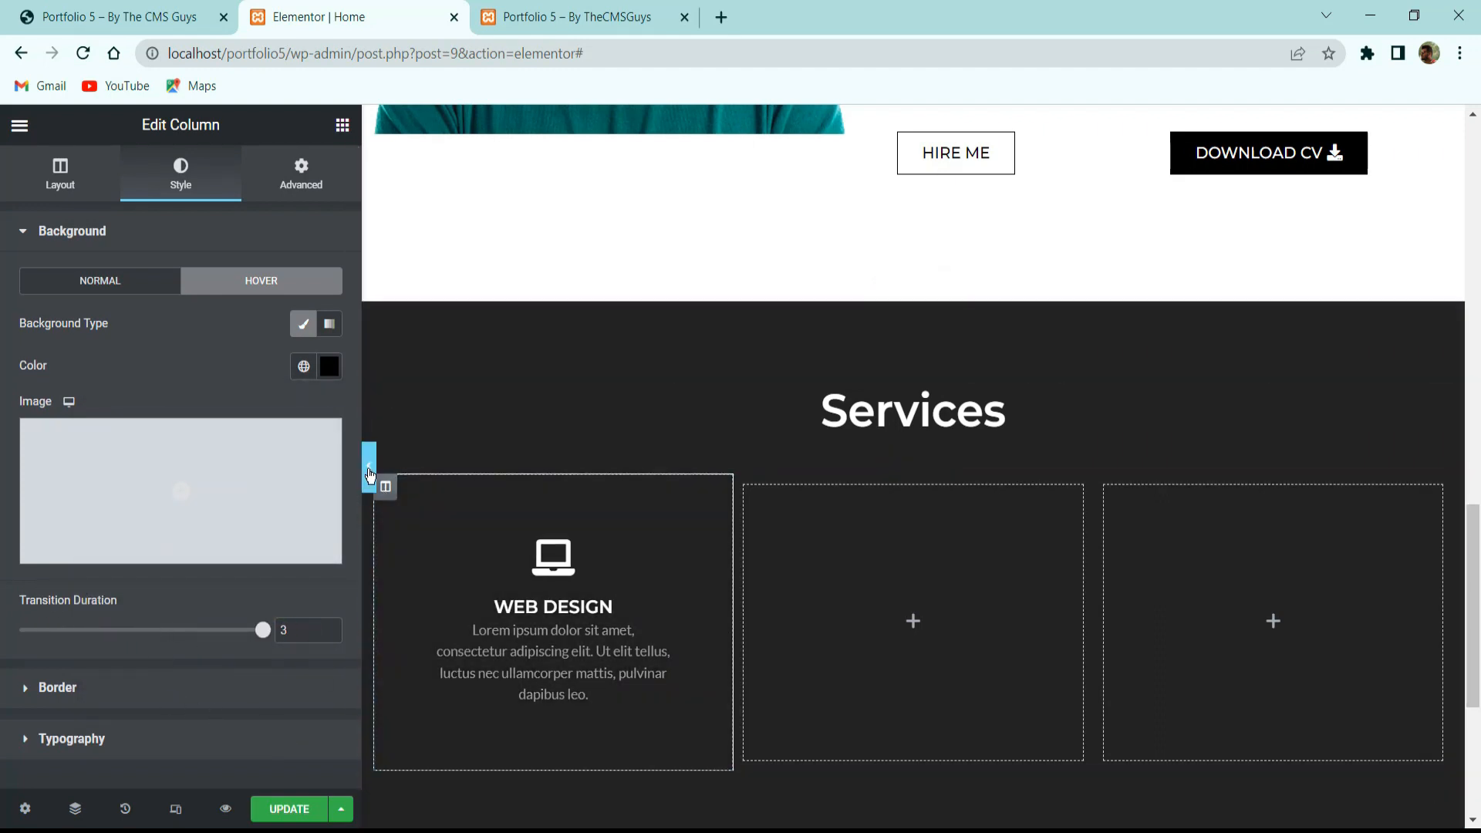
pyautogui.click(369, 465)
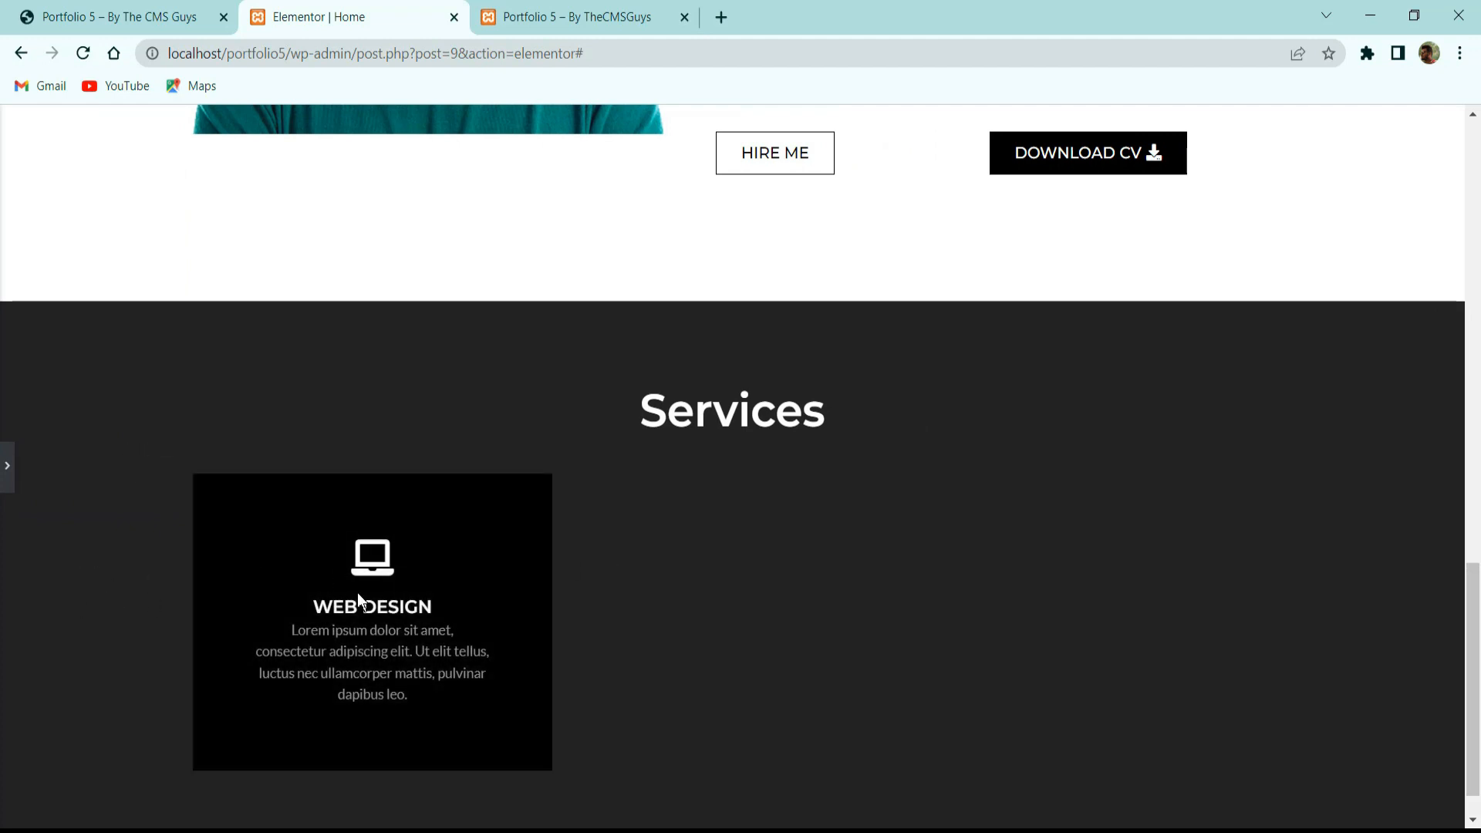
pyautogui.click(9, 463)
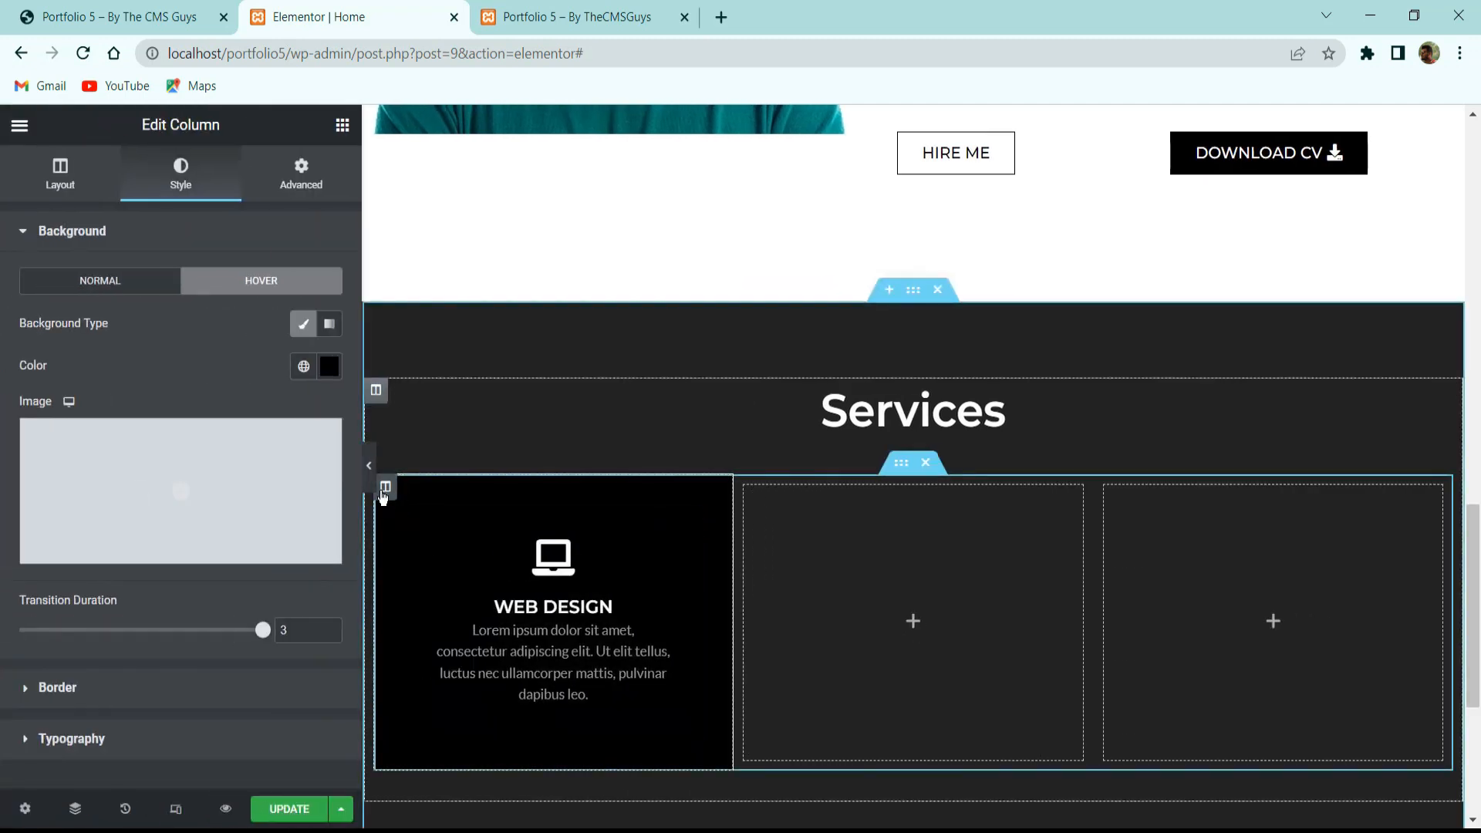
# Duplicate the Web Design column, delete the two empty columns, and save the page.
pyautogui.rightClick(385, 485)
pyautogui.click(432, 550)
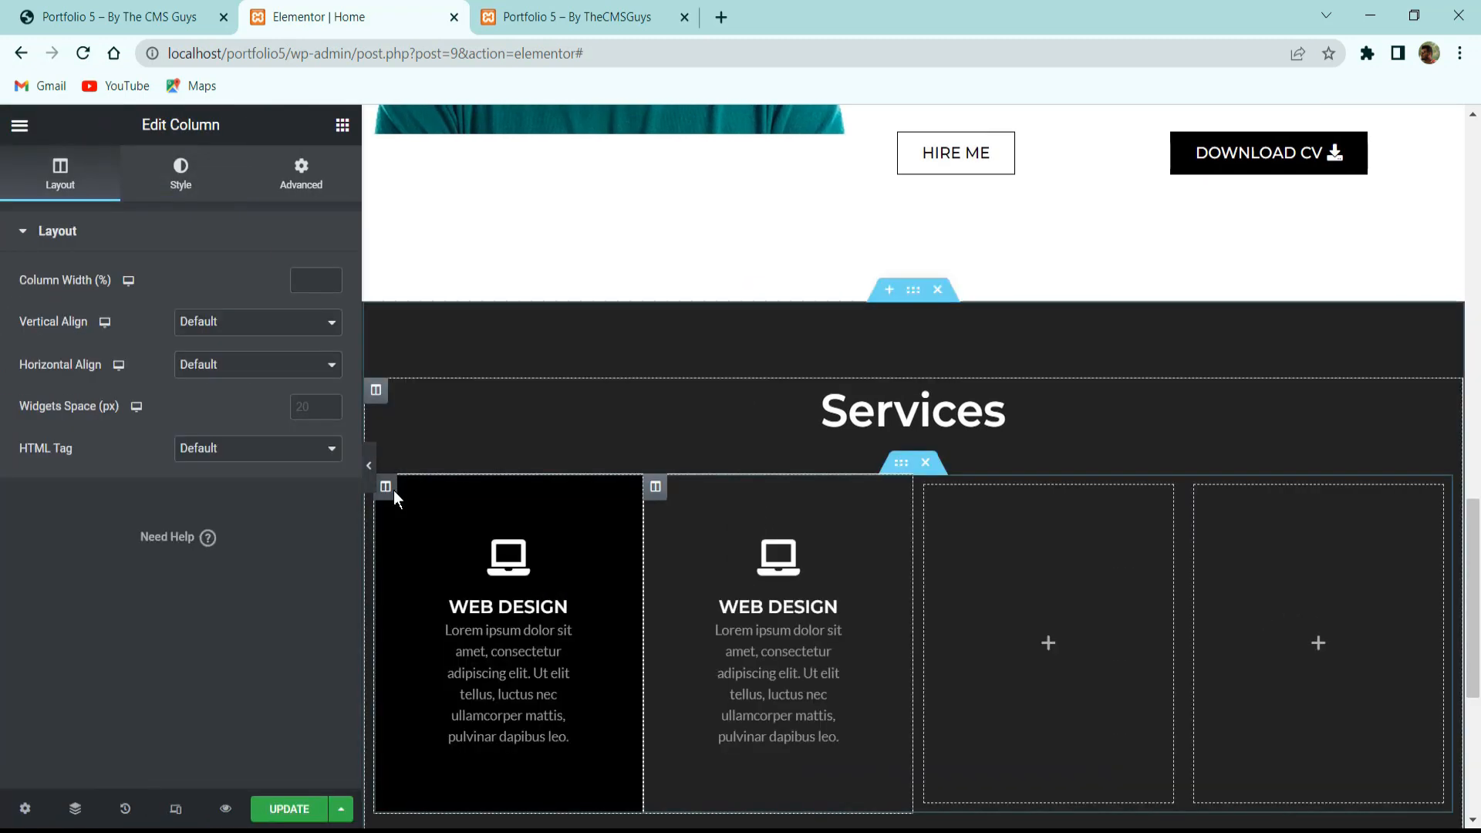
pyautogui.rightClick(390, 487)
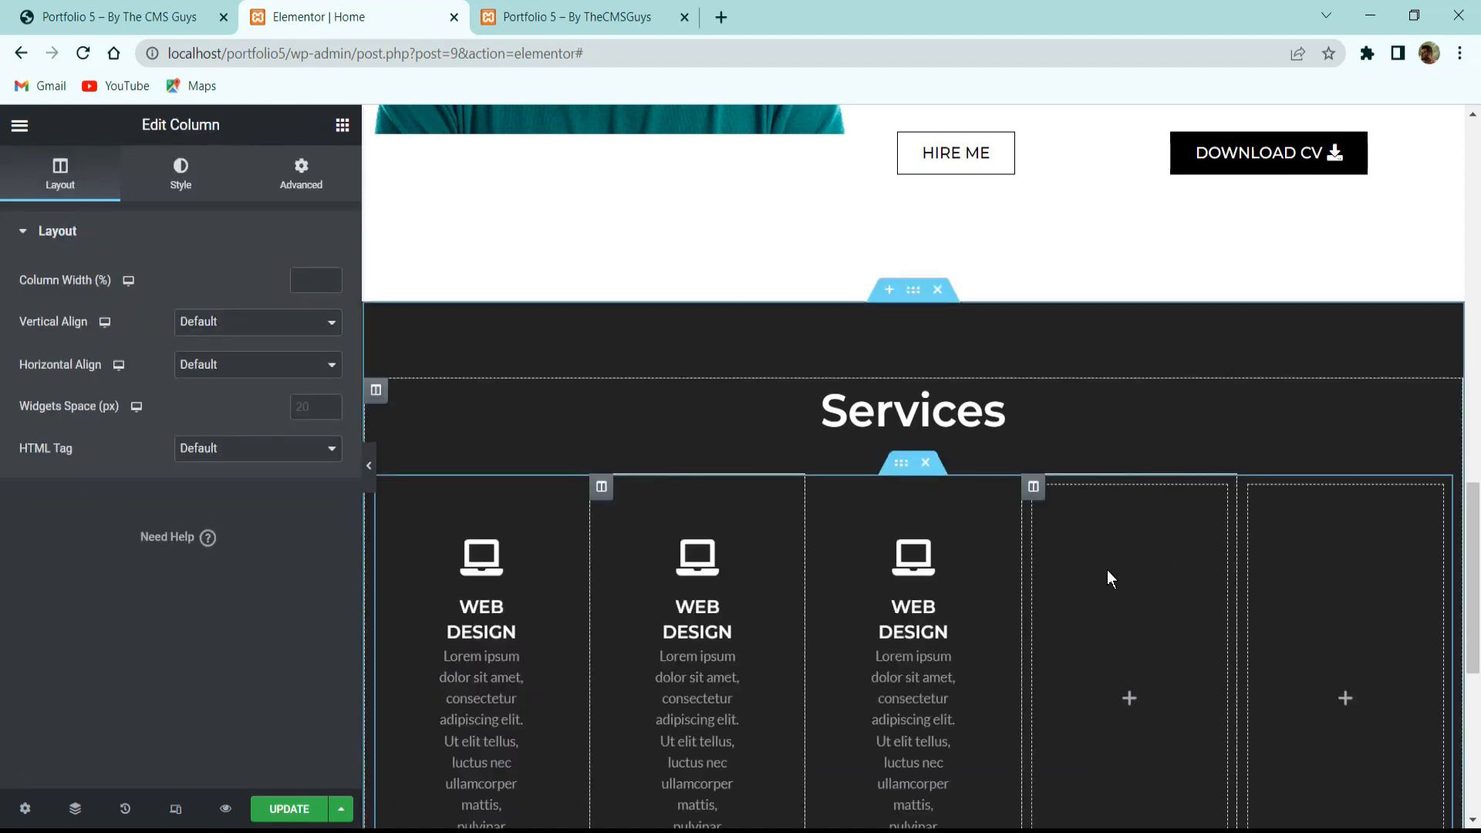
pyautogui.rightClick(1107, 572)
pyautogui.click(1164, 805)
pyautogui.rightClick(1276, 635)
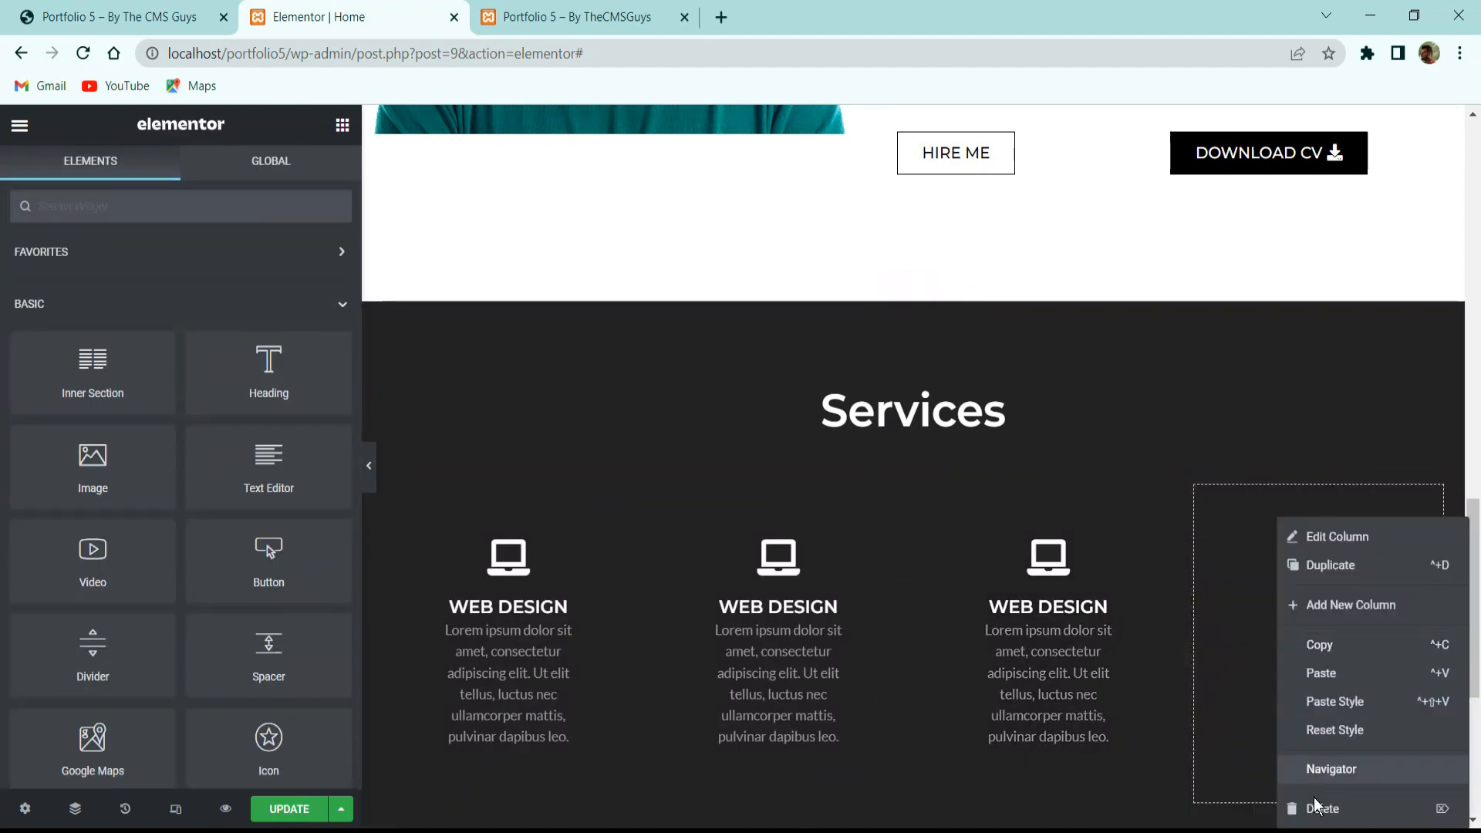
pyautogui.click(1284, 803)
pyautogui.click(322, 806)
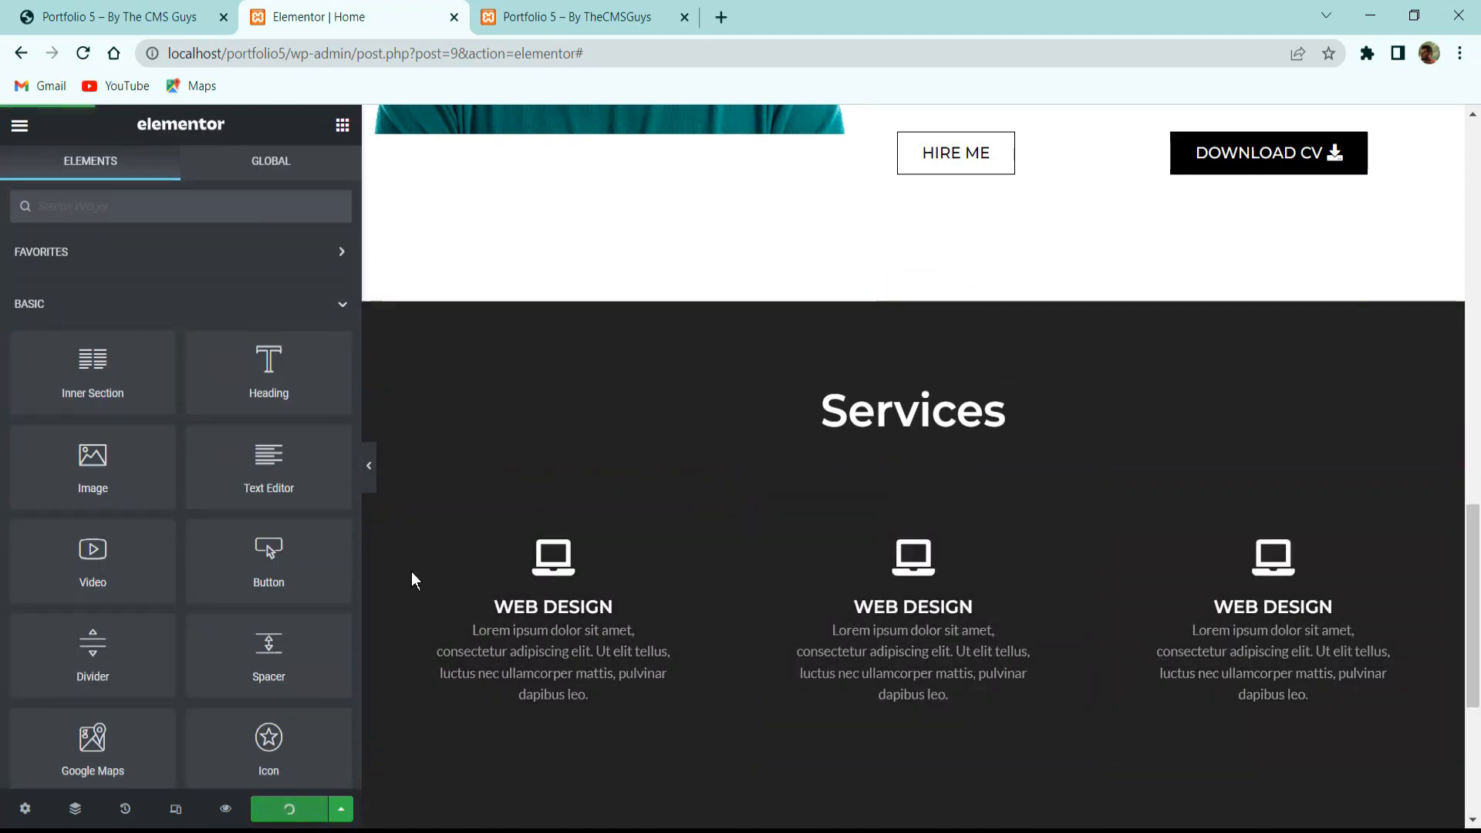
pyautogui.click(369, 465)
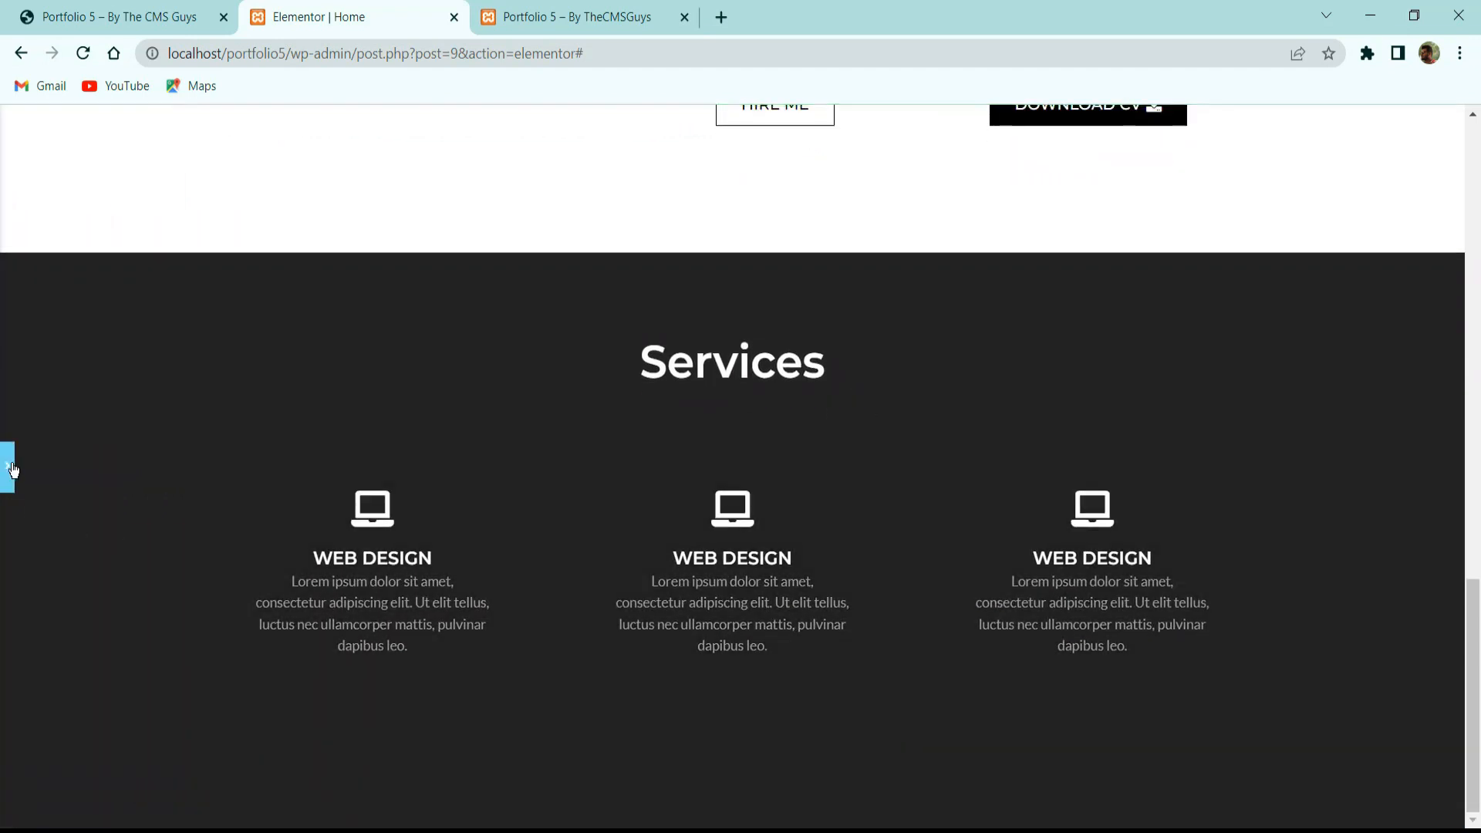
pyautogui.click(11, 468)
# Duplicate the row of three service boxes into a second row and compare with the reference site.
pyautogui.rightClick(899, 413)
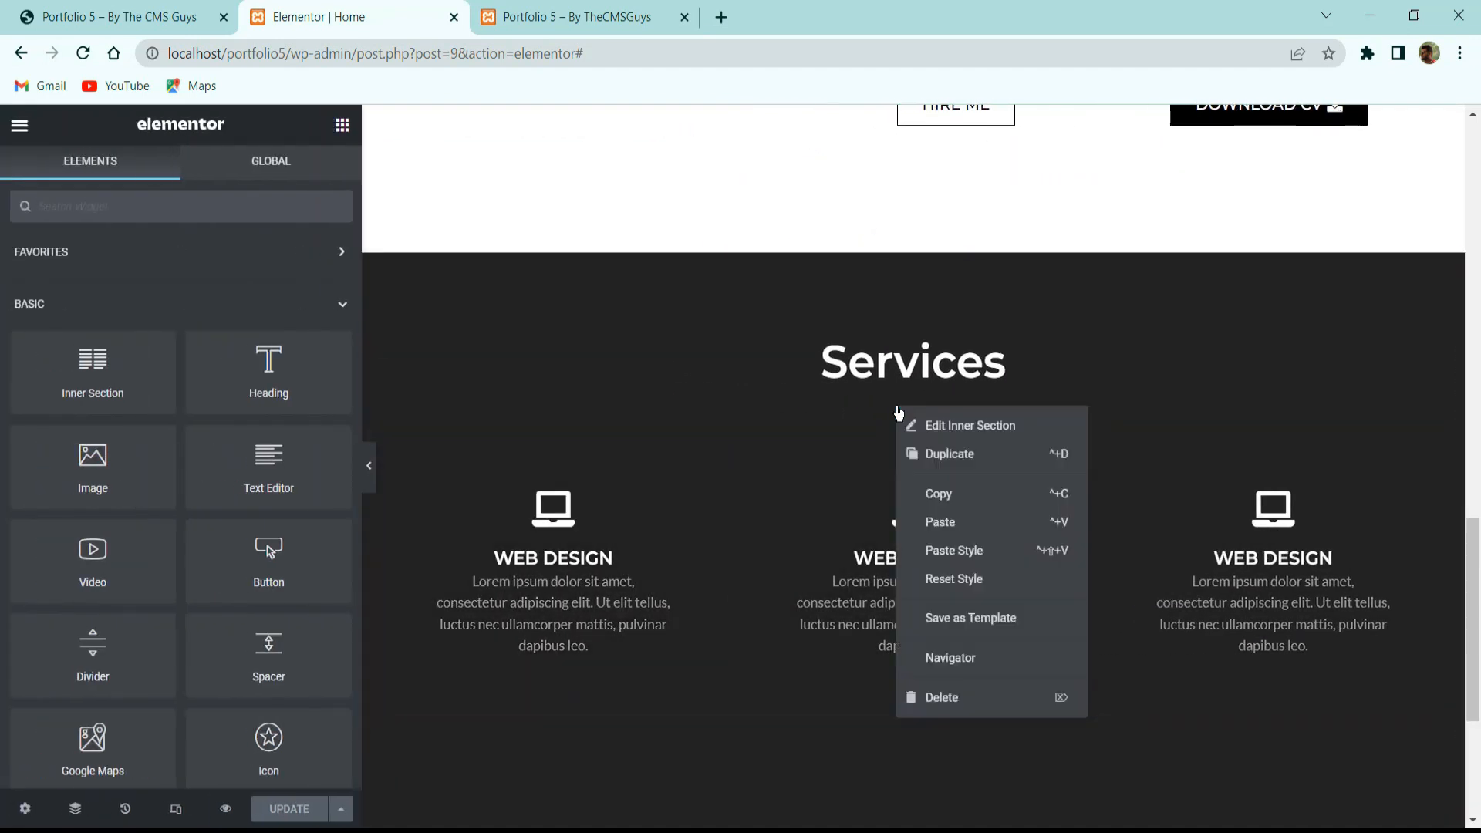
pyautogui.click(955, 457)
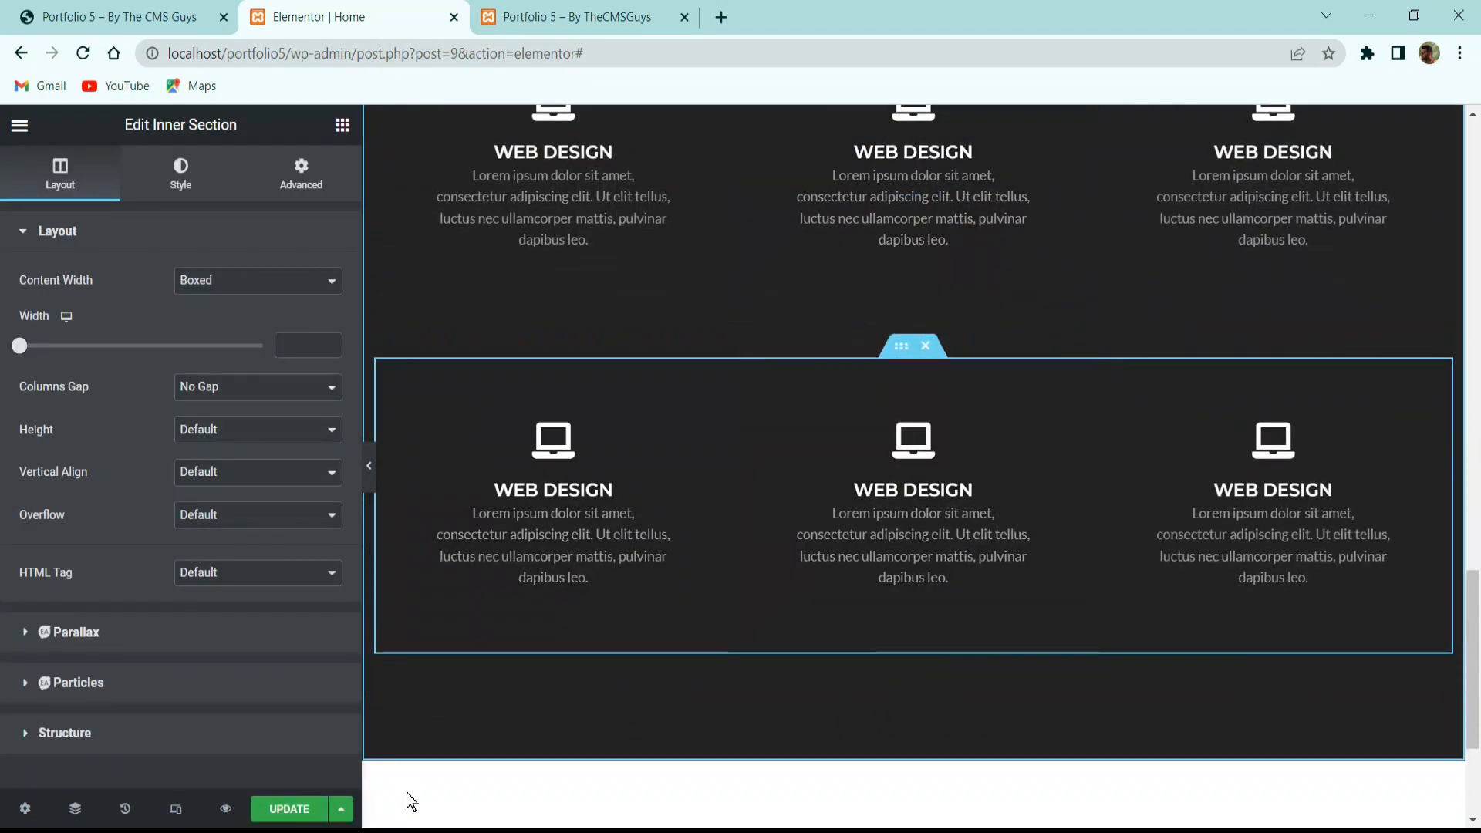
pyautogui.click(116, 16)
pyautogui.scroll(-3, 454, 345)
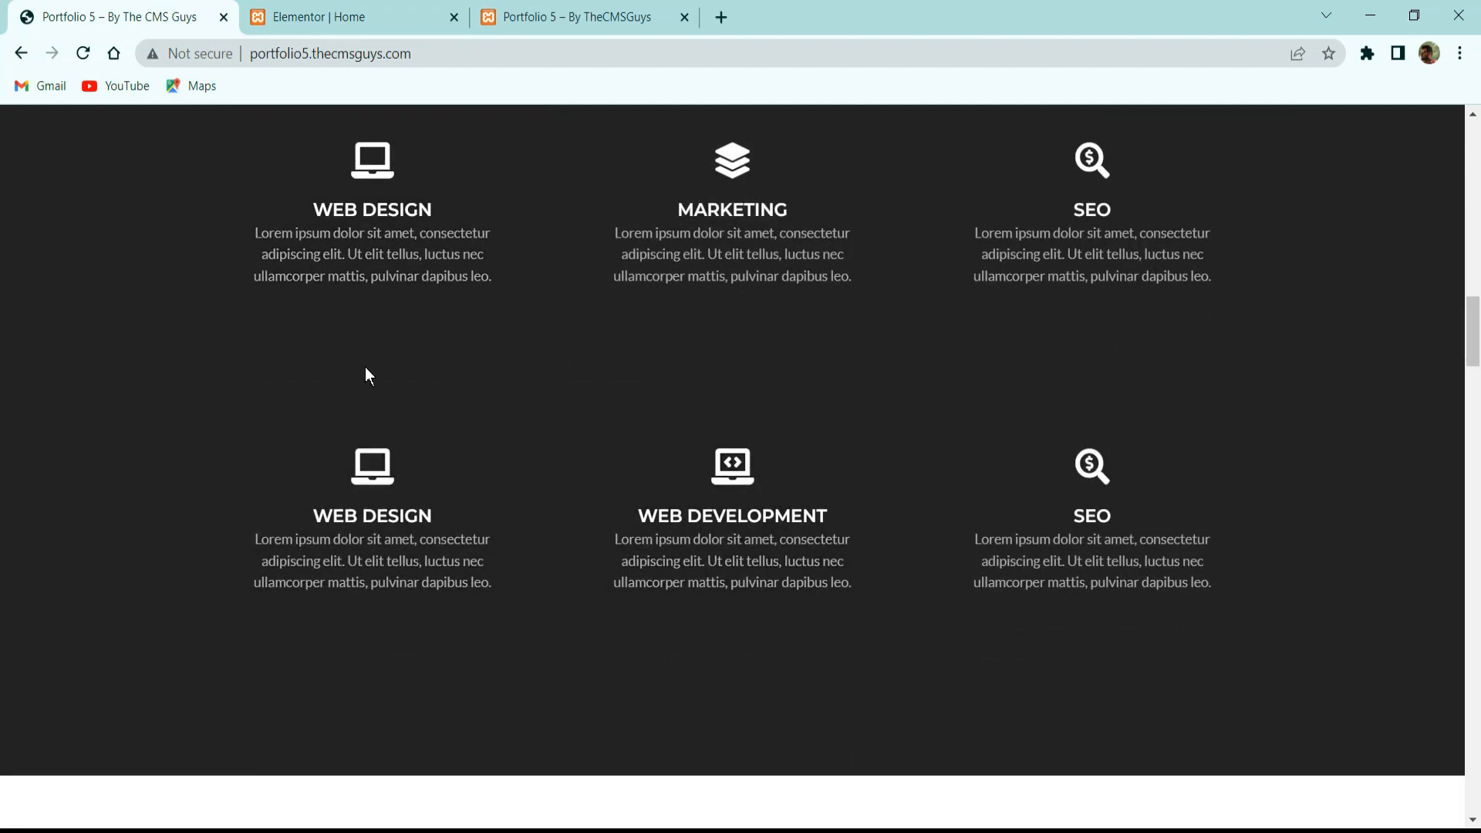
pyautogui.scroll(3, 366, 363)
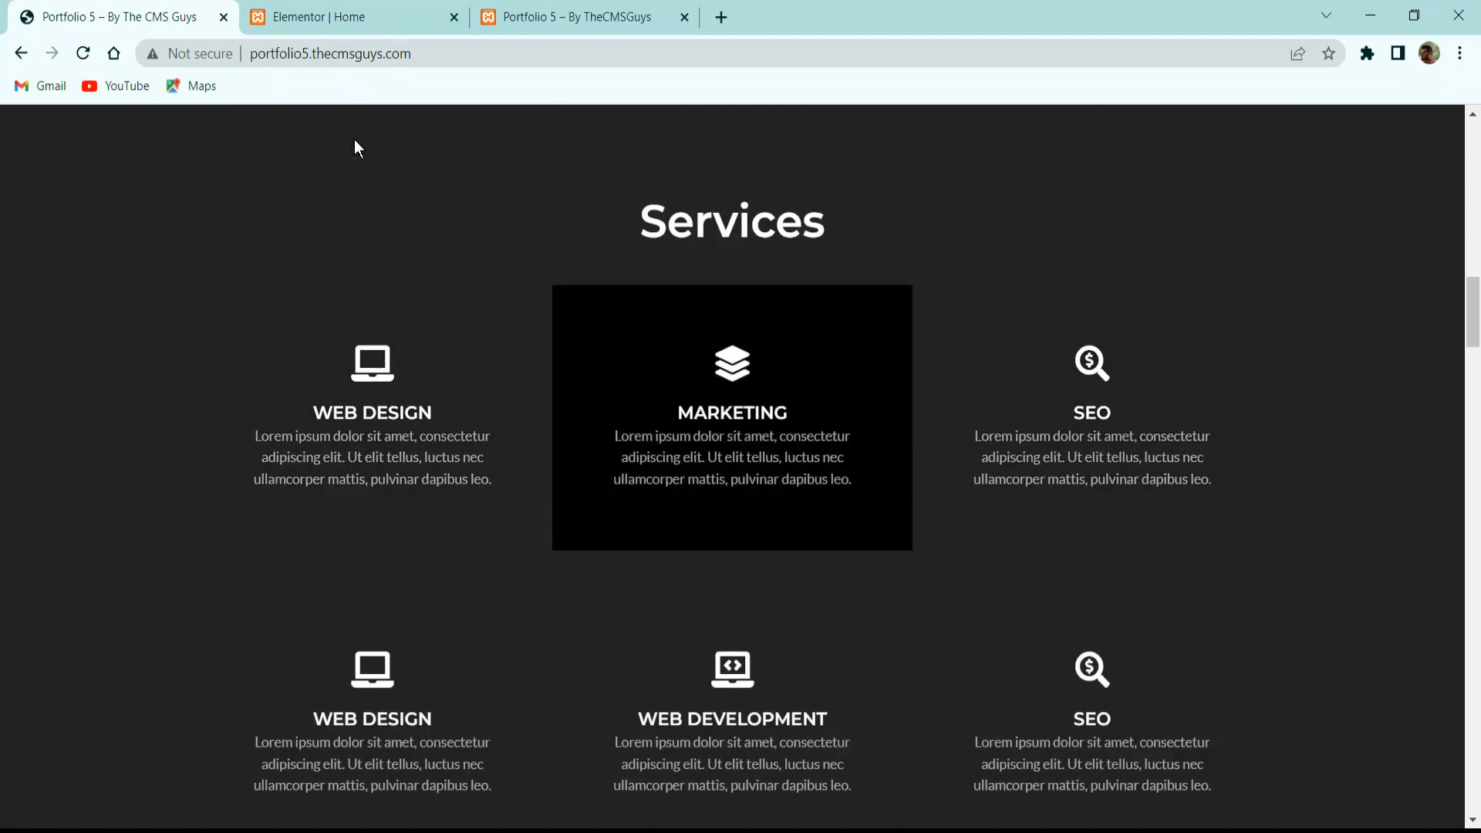
pyautogui.click(289, 16)
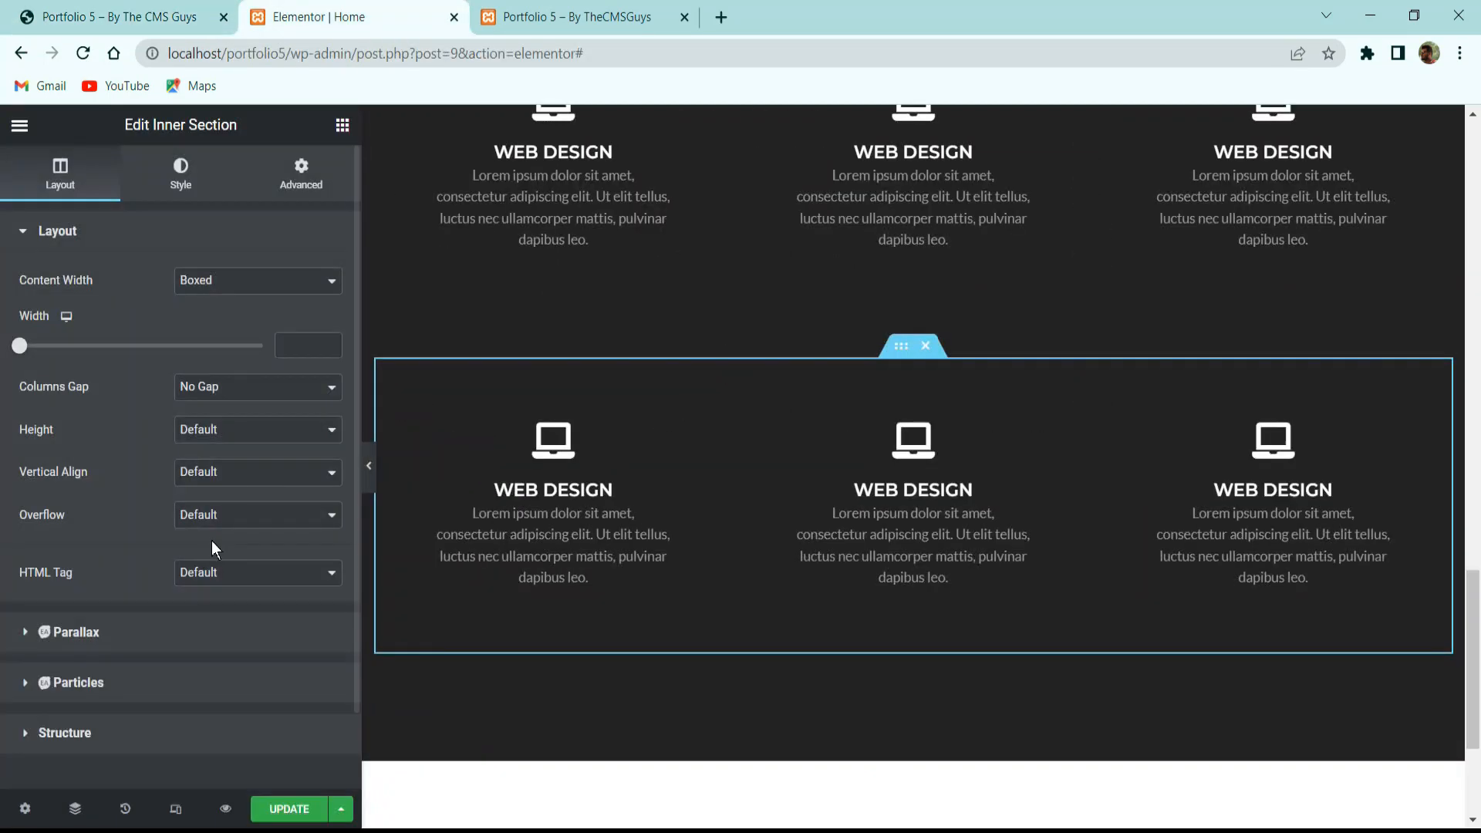
pyautogui.click(369, 465)
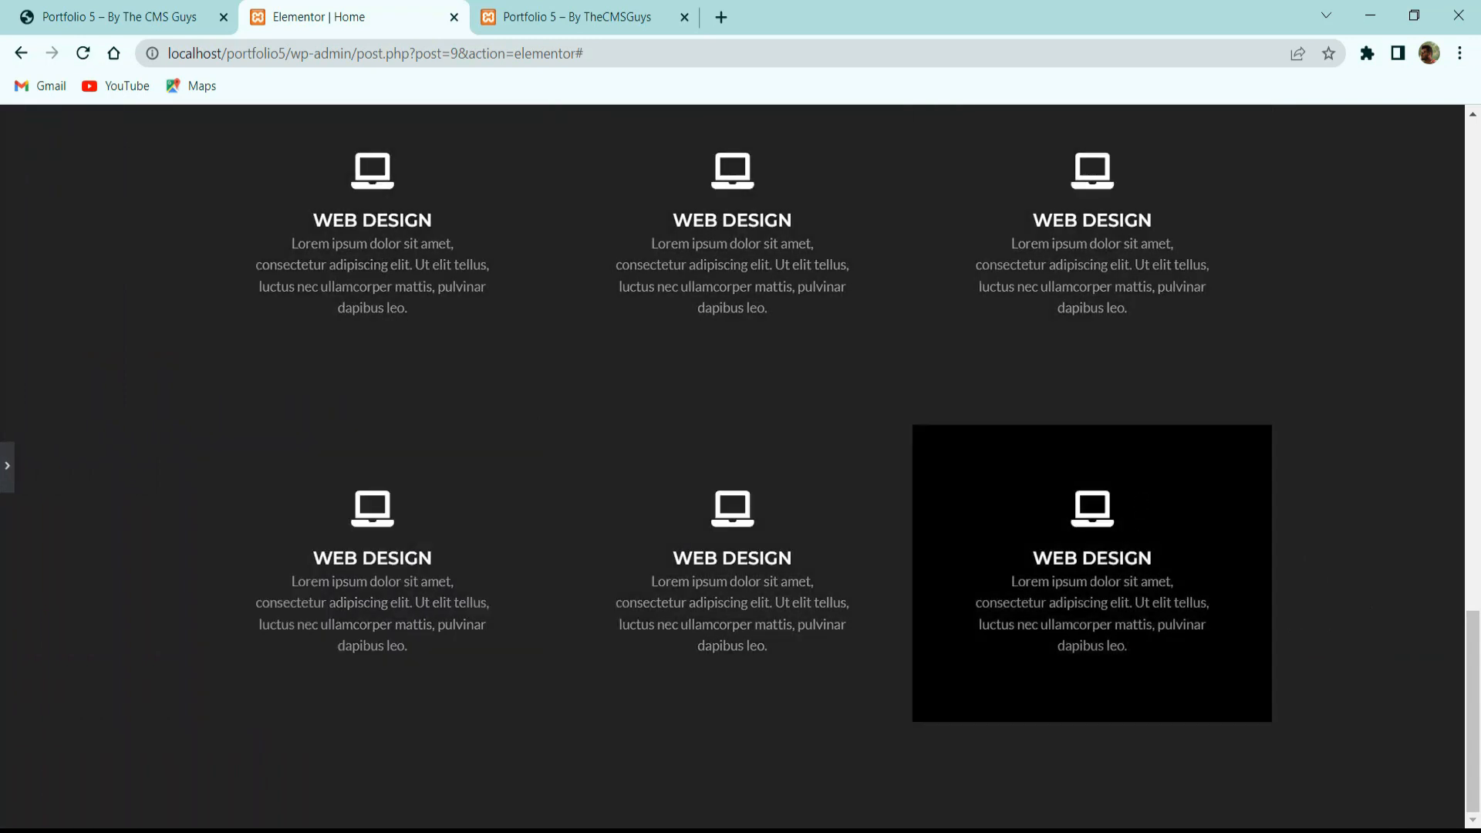
pyautogui.click(8, 469)
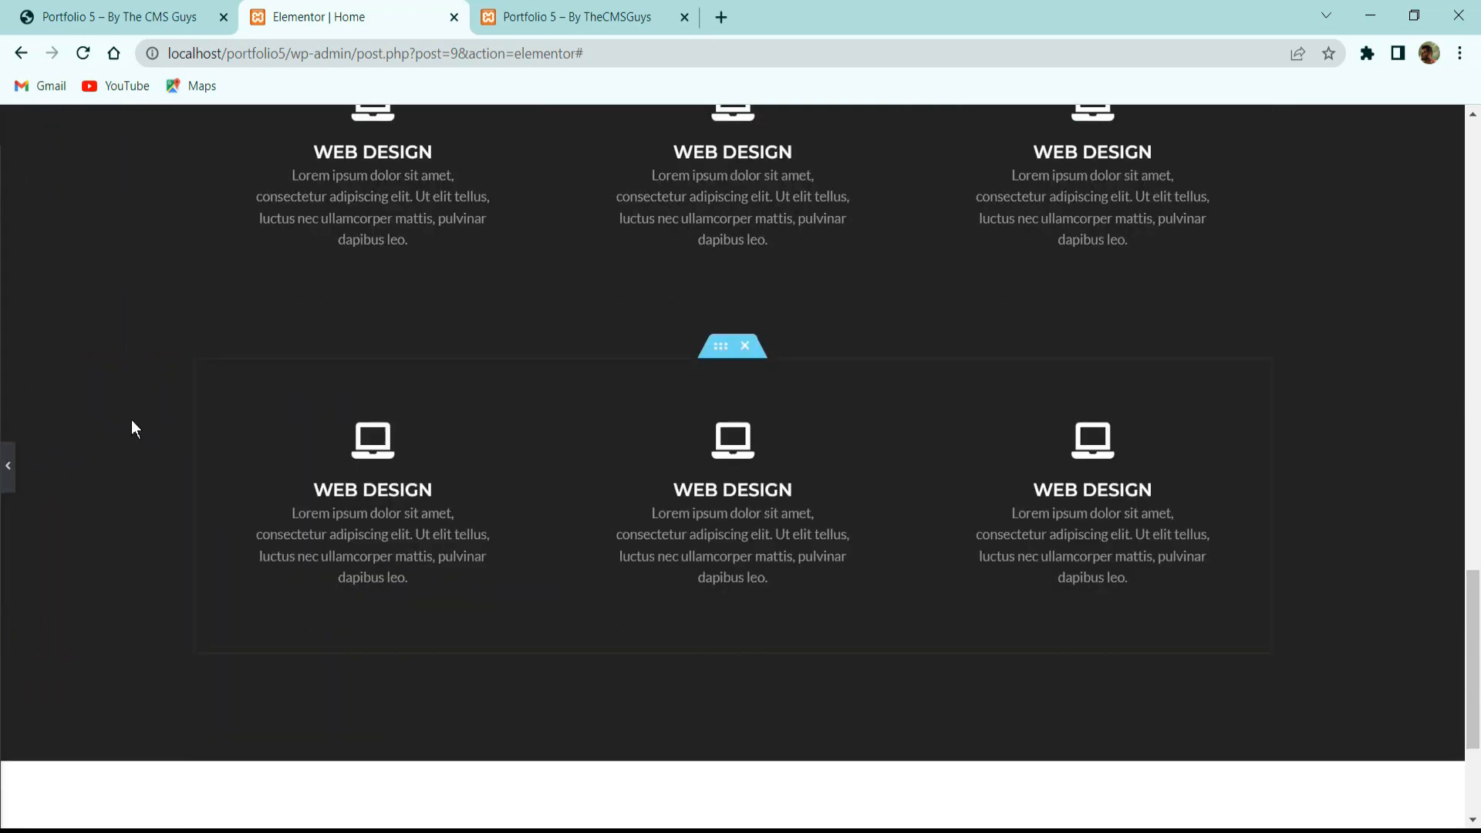
pyautogui.click(554, 594)
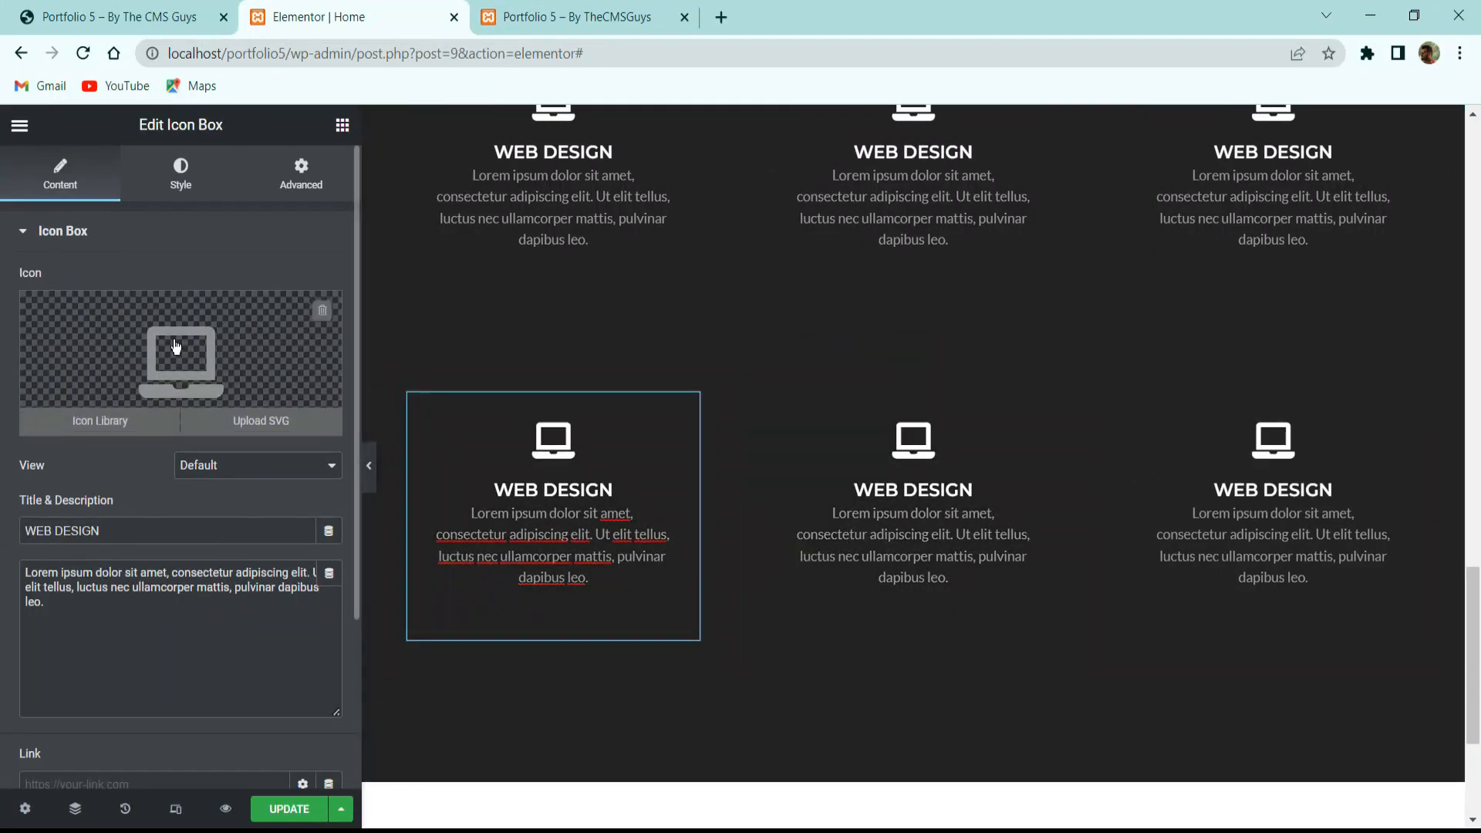
pyautogui.click(162, 10)
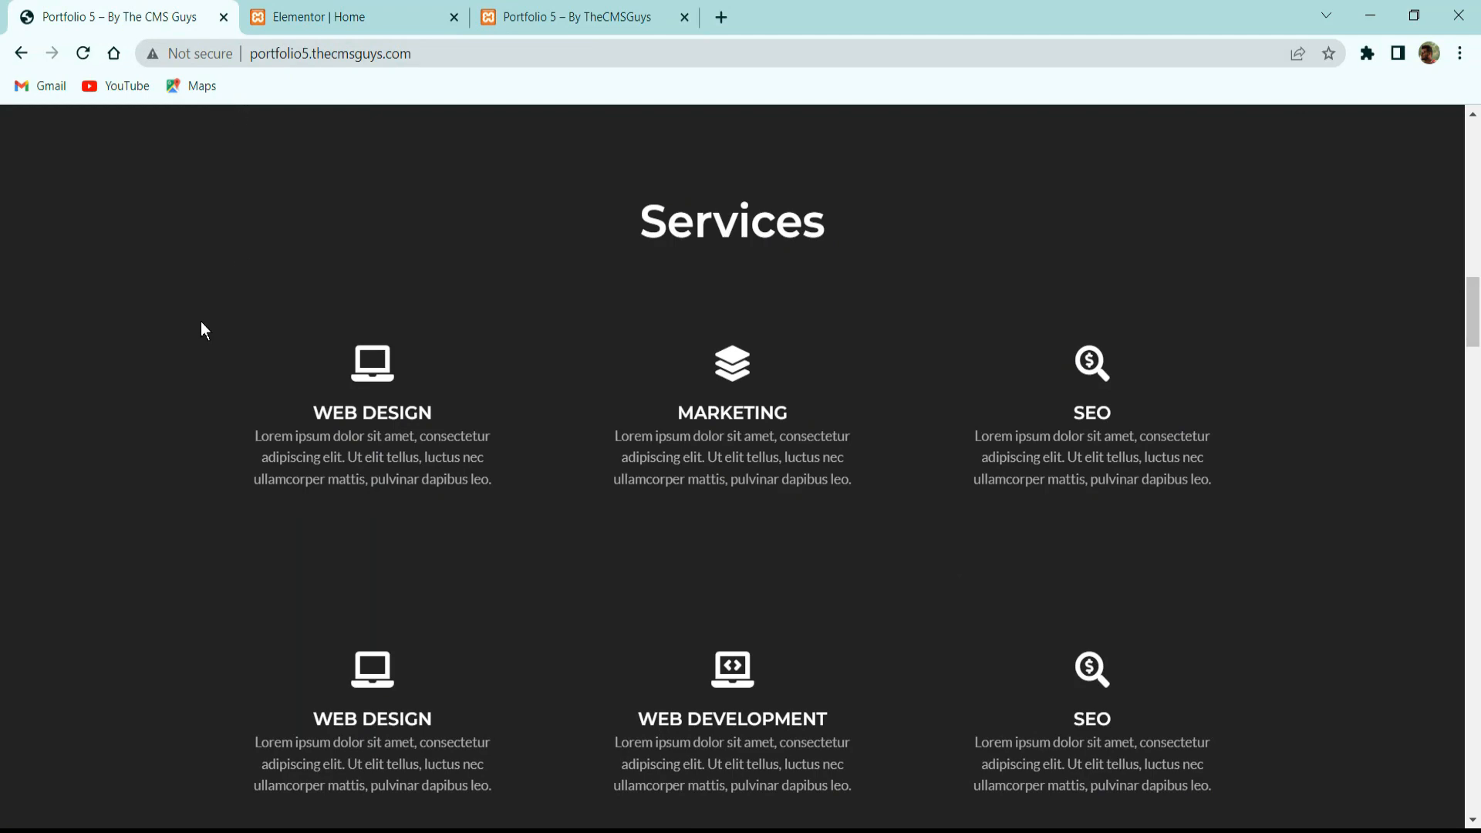
# Scroll the reference site to its Portfolio section, then scroll the Elementor canvas below Services.
pyautogui.click(398, 11)
pyautogui.click(162, 16)
pyautogui.scroll(-10, 417, 379)
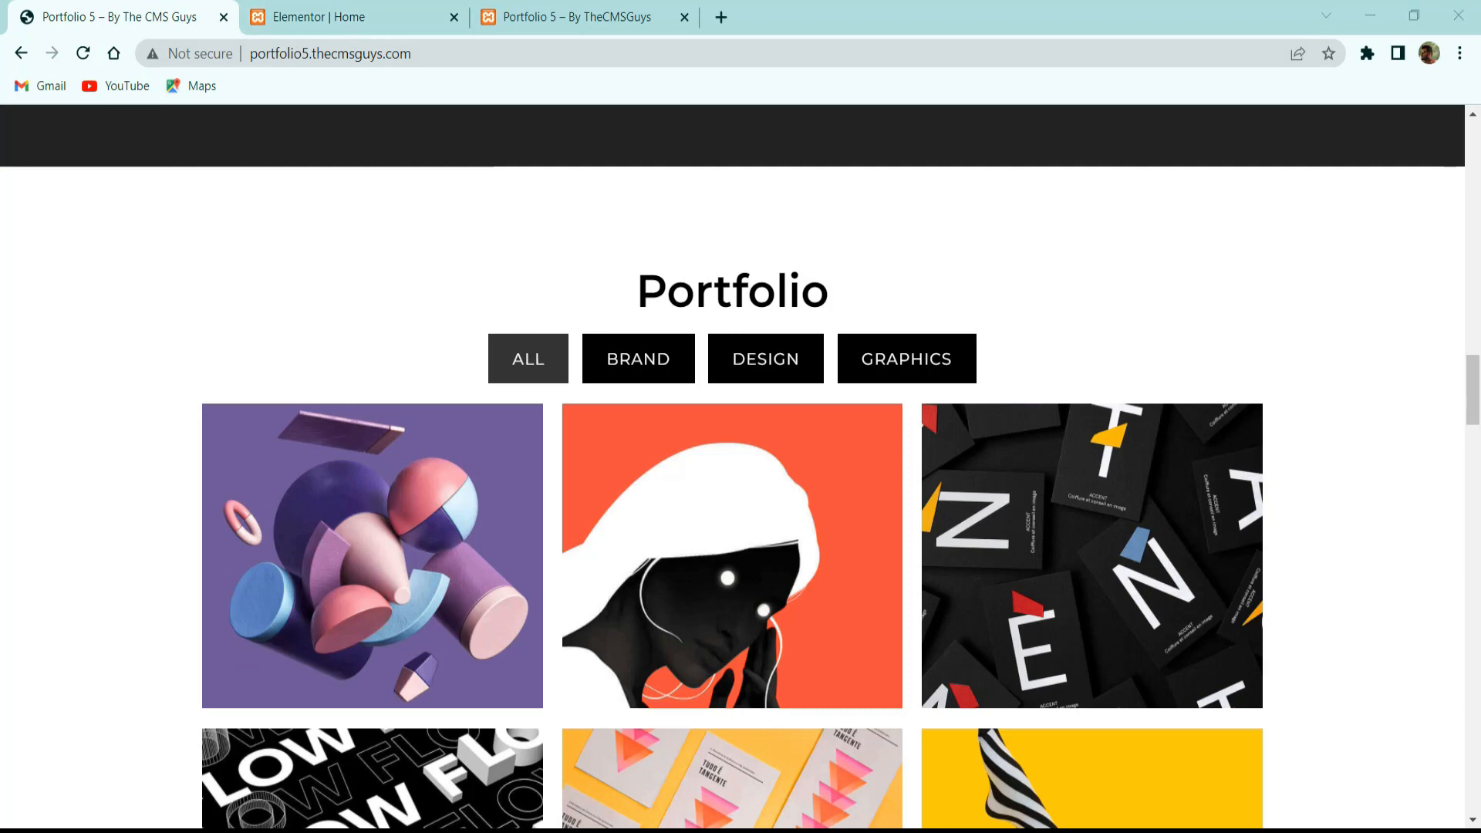
pyautogui.click(376, 20)
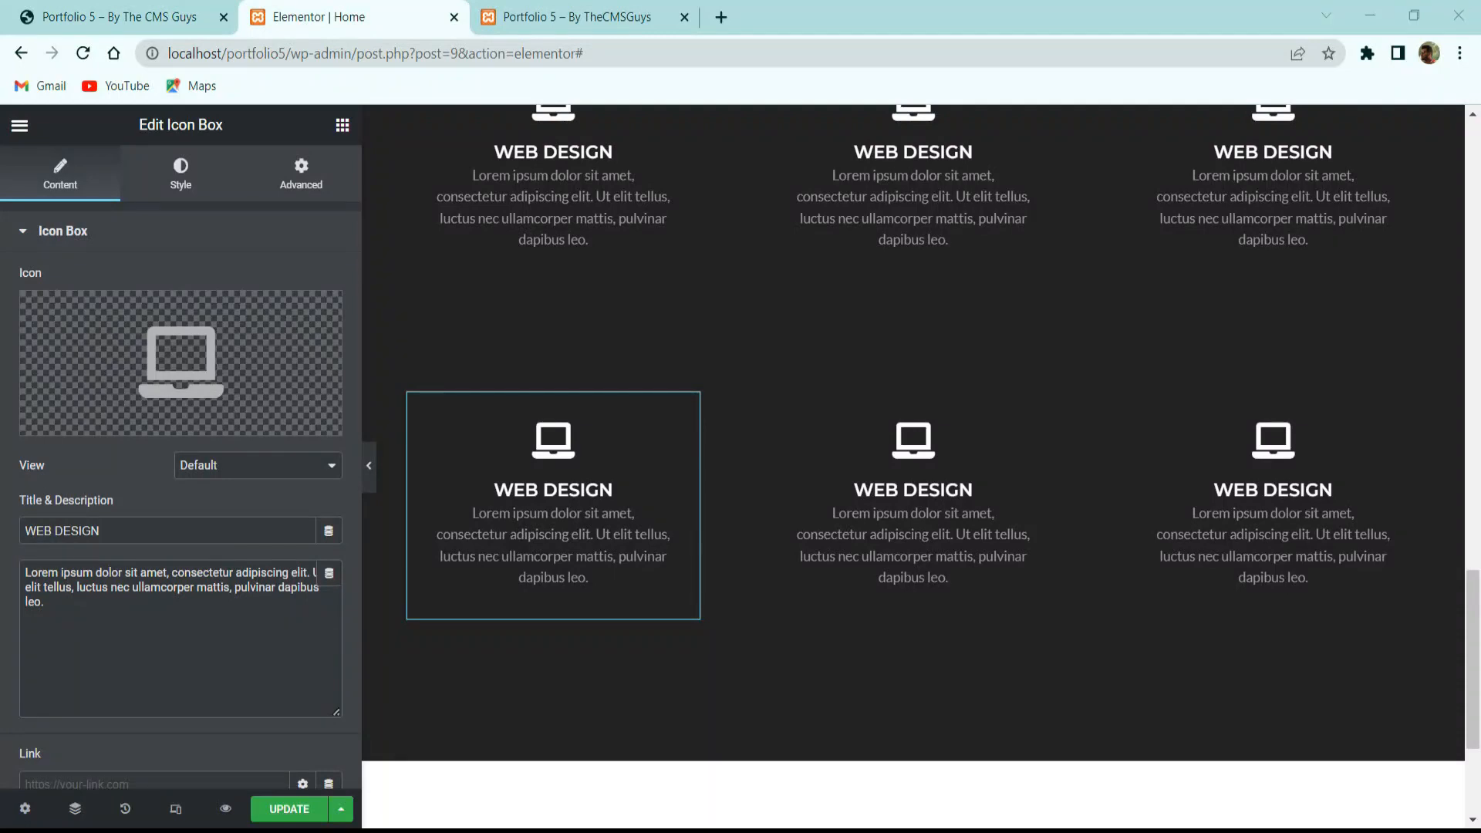
pyautogui.scroll(-3, 933, 533)
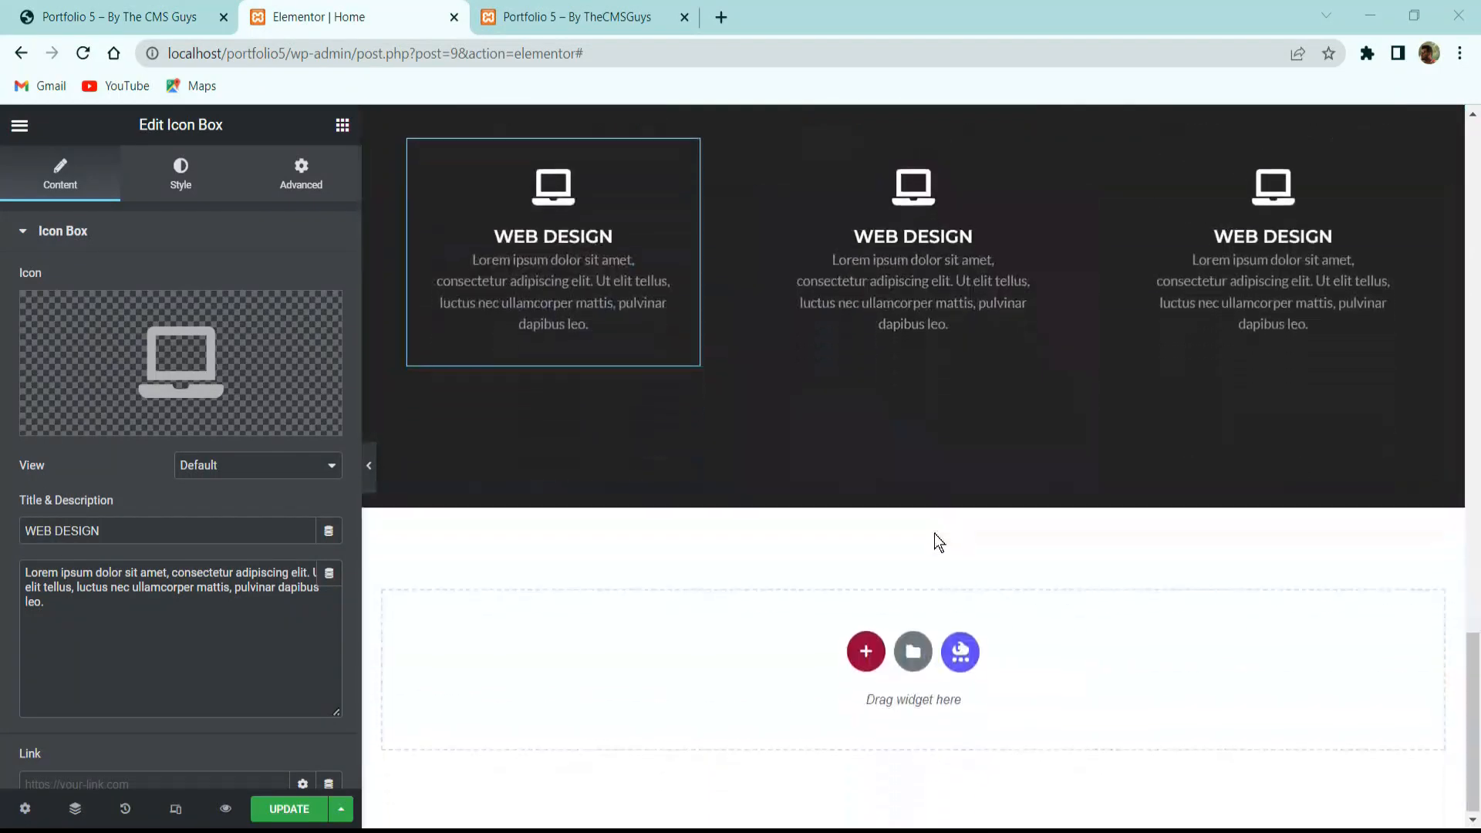
# Add a one-column section below Services with Middle vertical alignment.
pyautogui.click(864, 646)
pyautogui.click(614, 704)
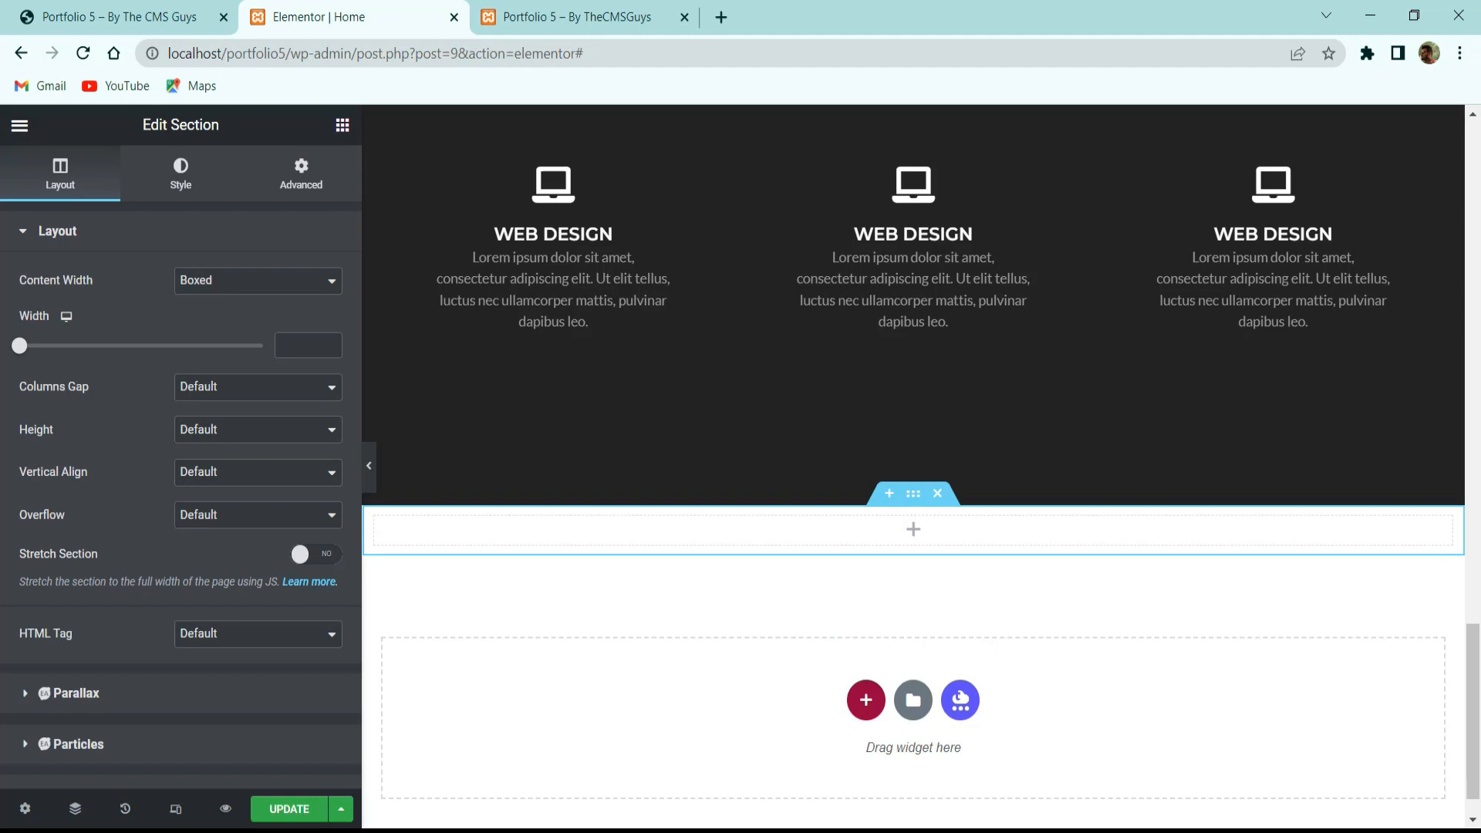
pyautogui.click(200, 472)
pyautogui.click(205, 523)
# Give the section a 5 em top and bottom margin and clear its padding.
pyautogui.click(267, 185)
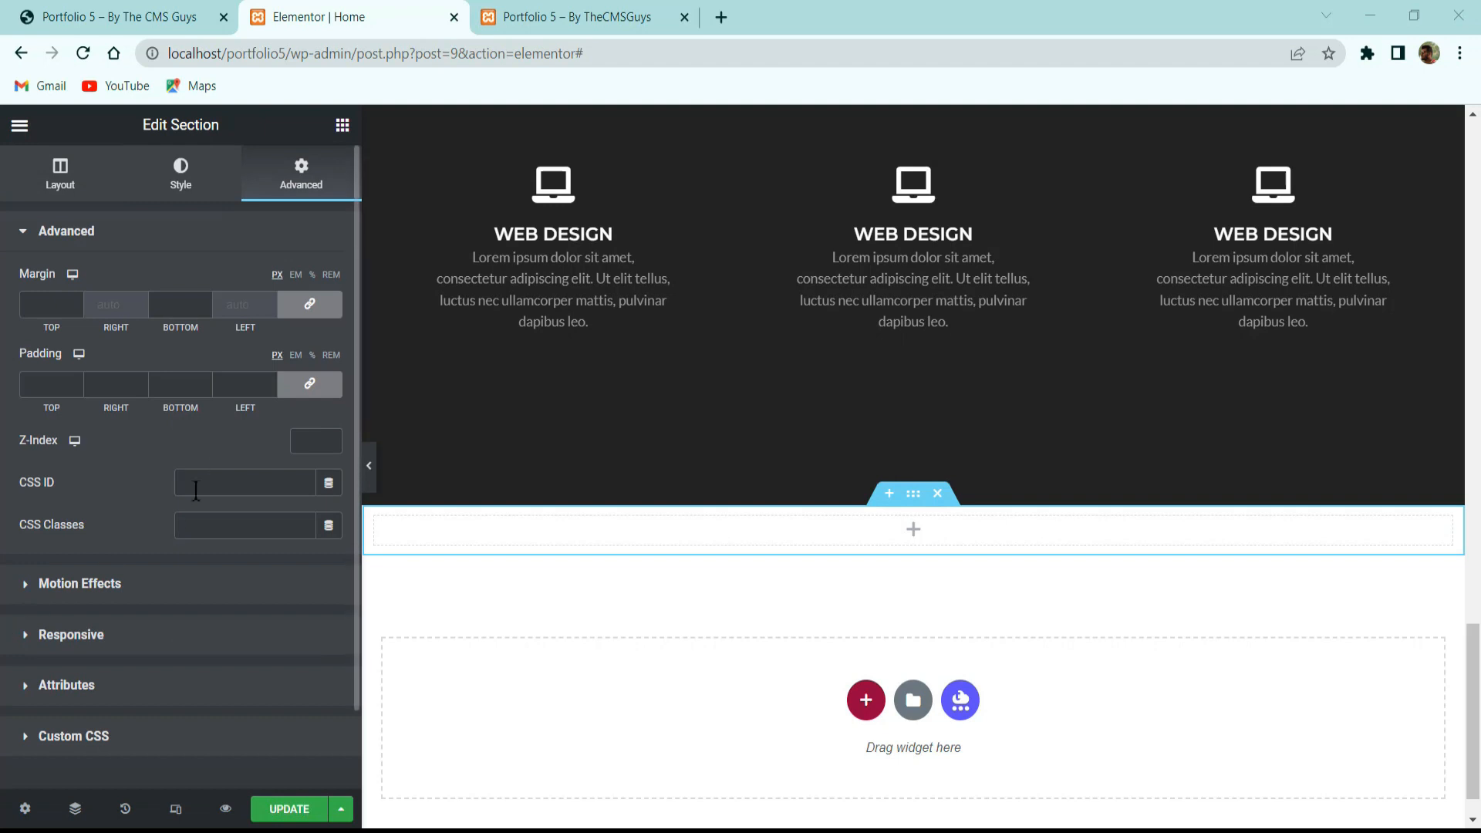
pyautogui.click(294, 358)
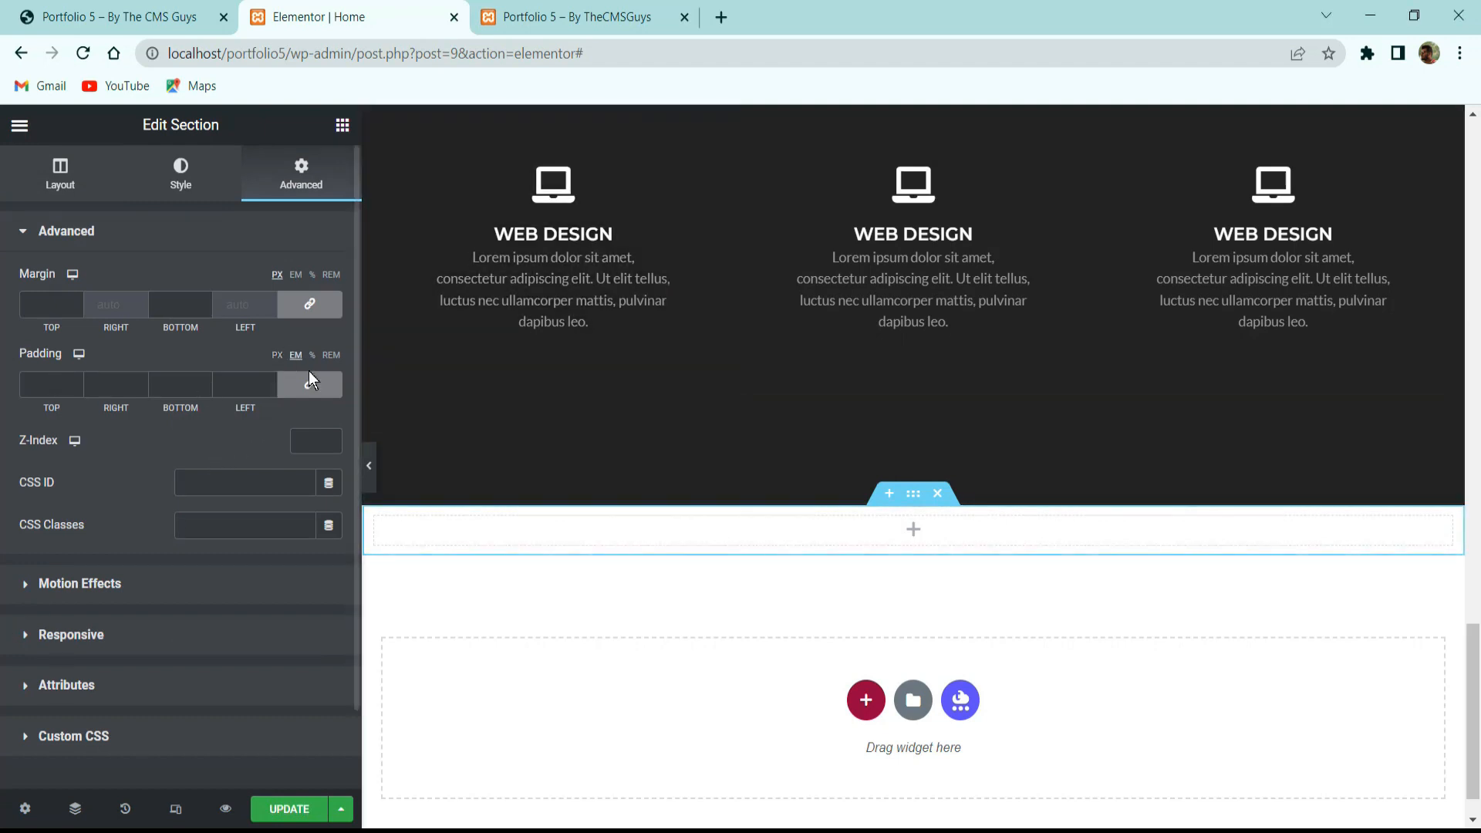
pyautogui.click(309, 382)
pyautogui.doubleClick(52, 383)
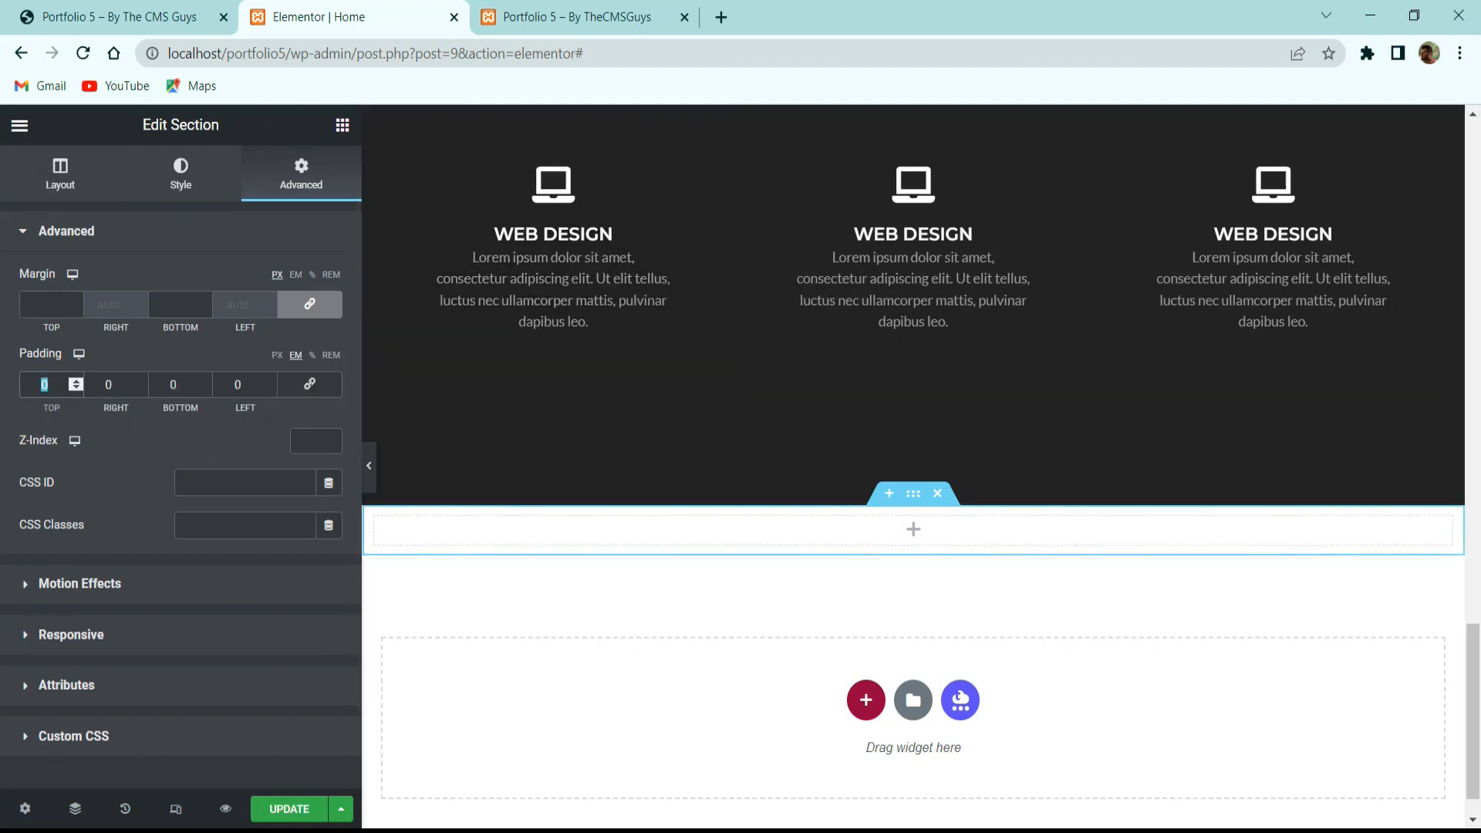
pyautogui.write('5')
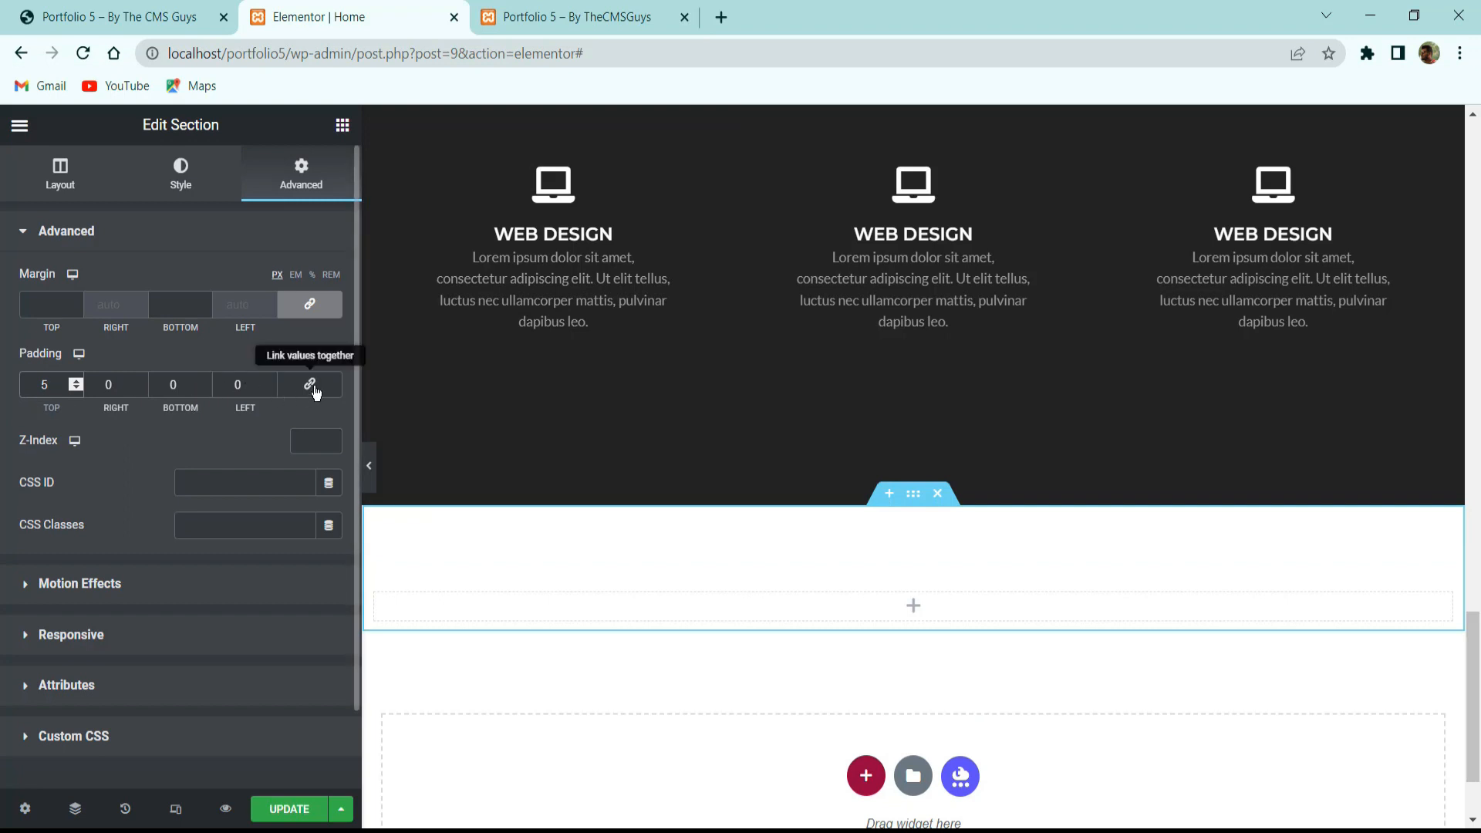
pyautogui.click(309, 383)
pyautogui.doubleClick(239, 384)
pyautogui.press('BackSpace')
pyautogui.click(295, 278)
pyautogui.click(47, 308)
pyautogui.write('5')
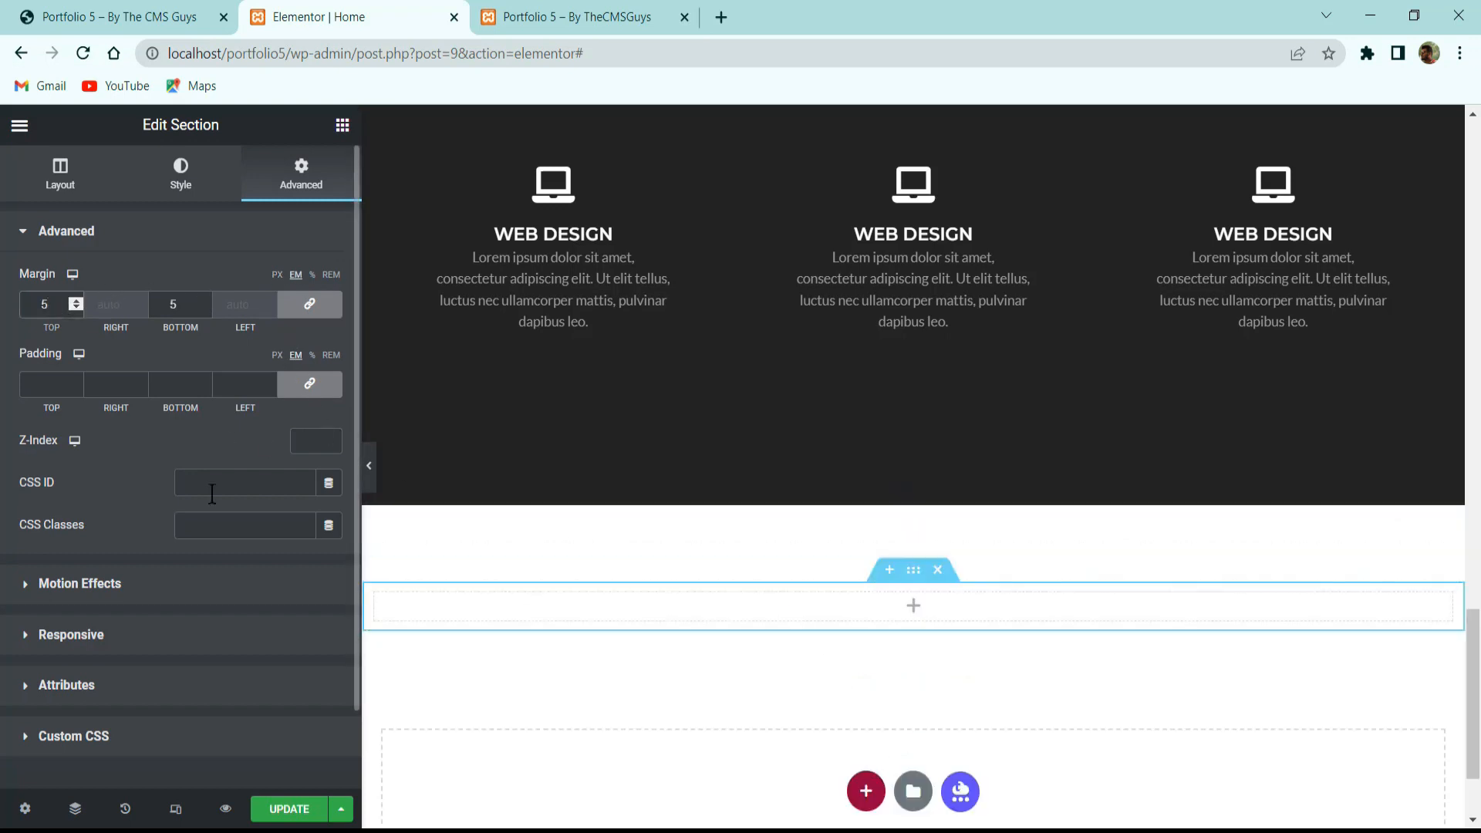
pyautogui.click(131, 17)
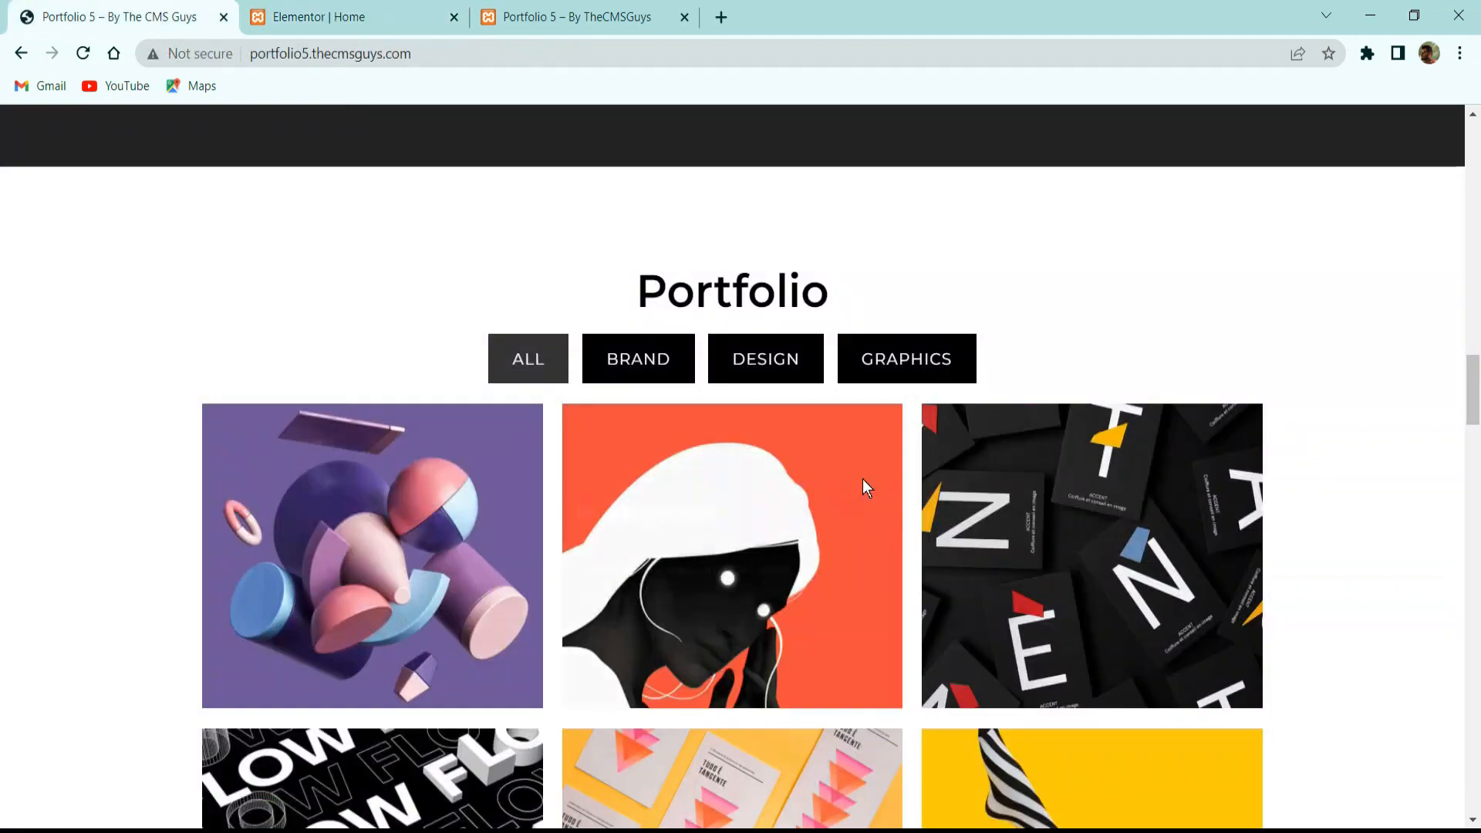
# Copy the About Me heading and paste it into the new section's column.
pyautogui.click(331, 17)
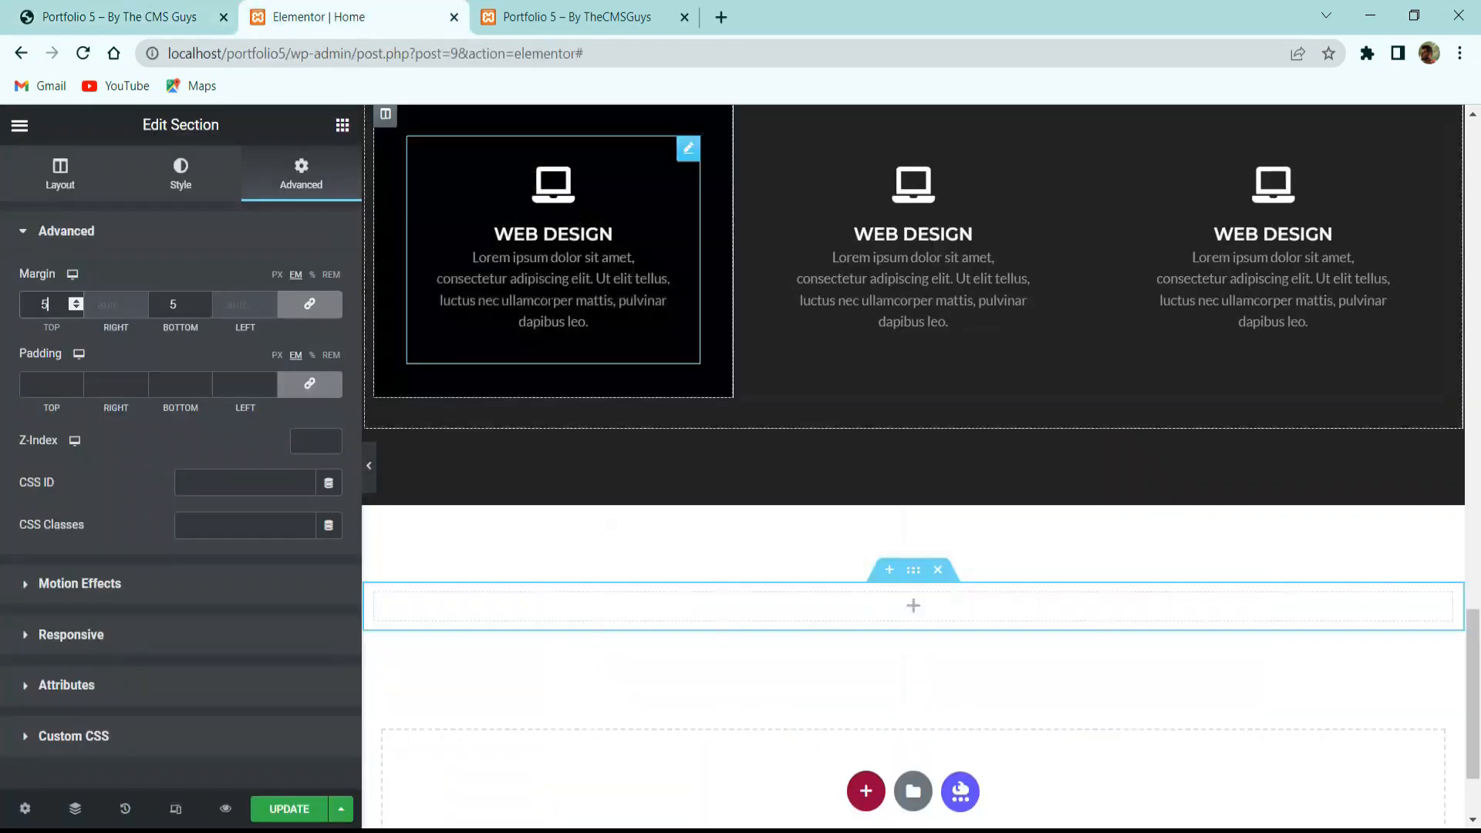
pyautogui.scroll(15, 725, 438)
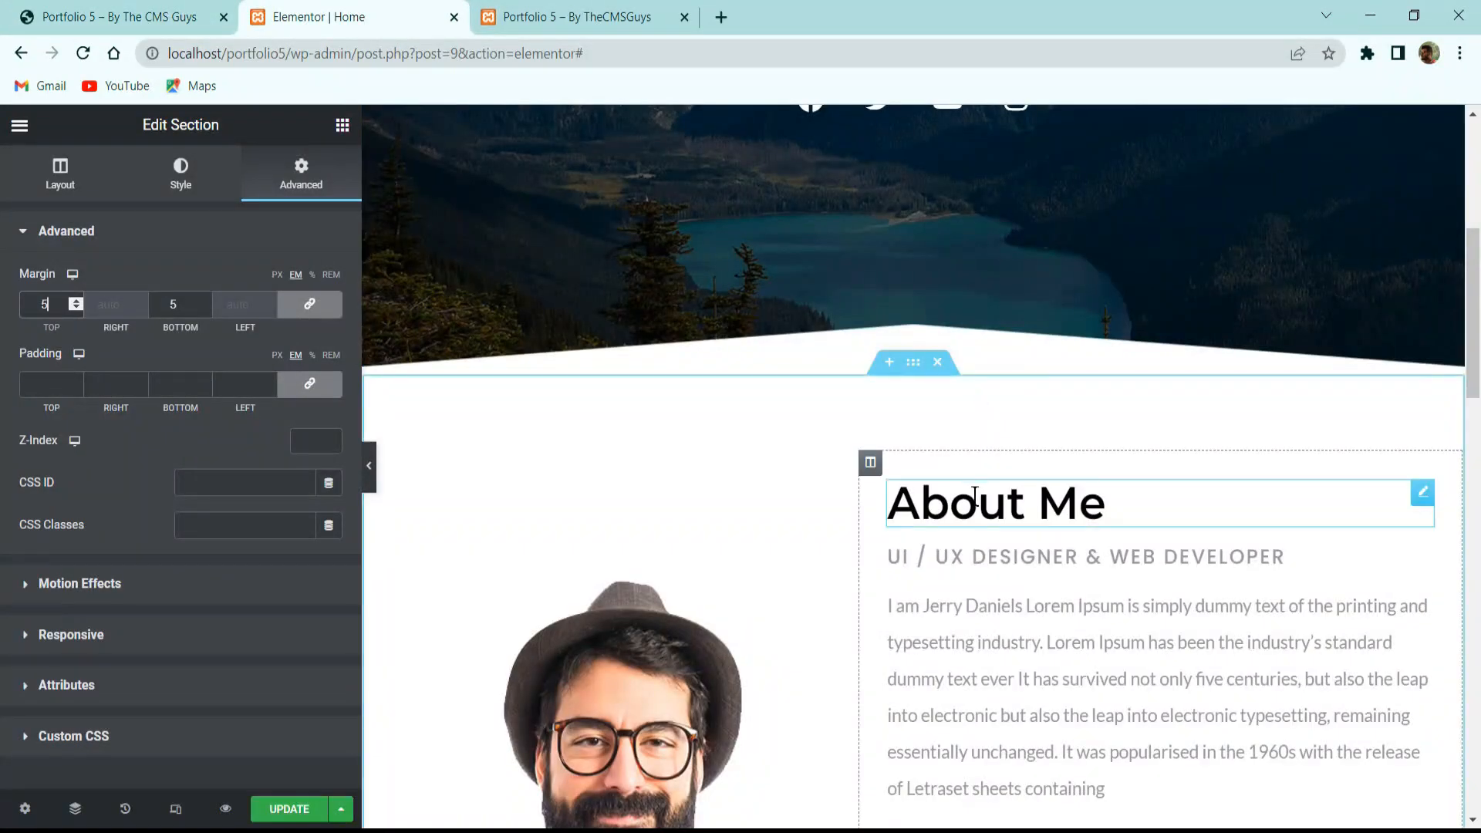
pyautogui.rightClick(974, 494)
pyautogui.click(1041, 584)
pyautogui.scroll(-20, 861, 516)
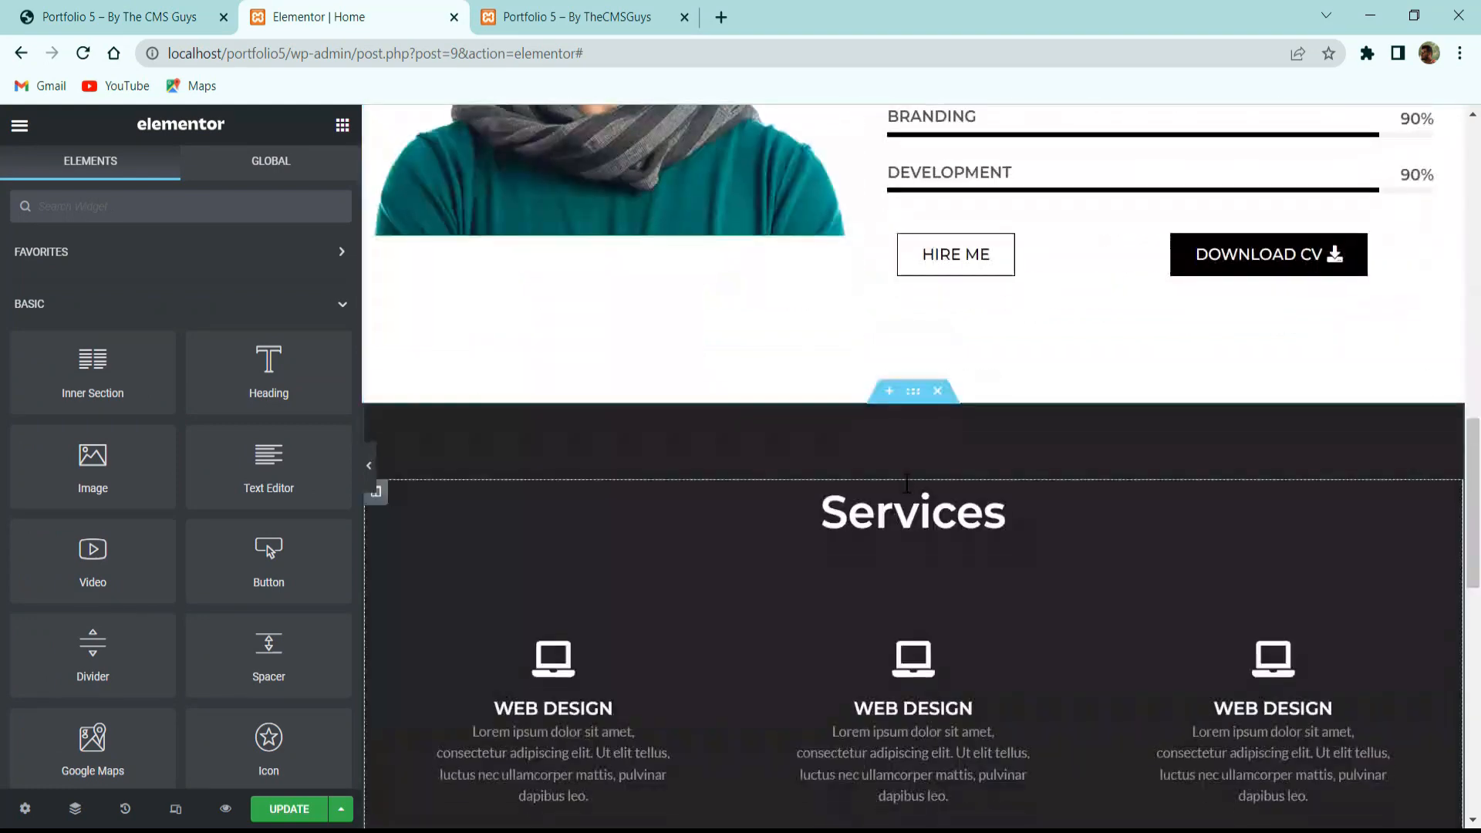
pyautogui.rightClick(902, 467)
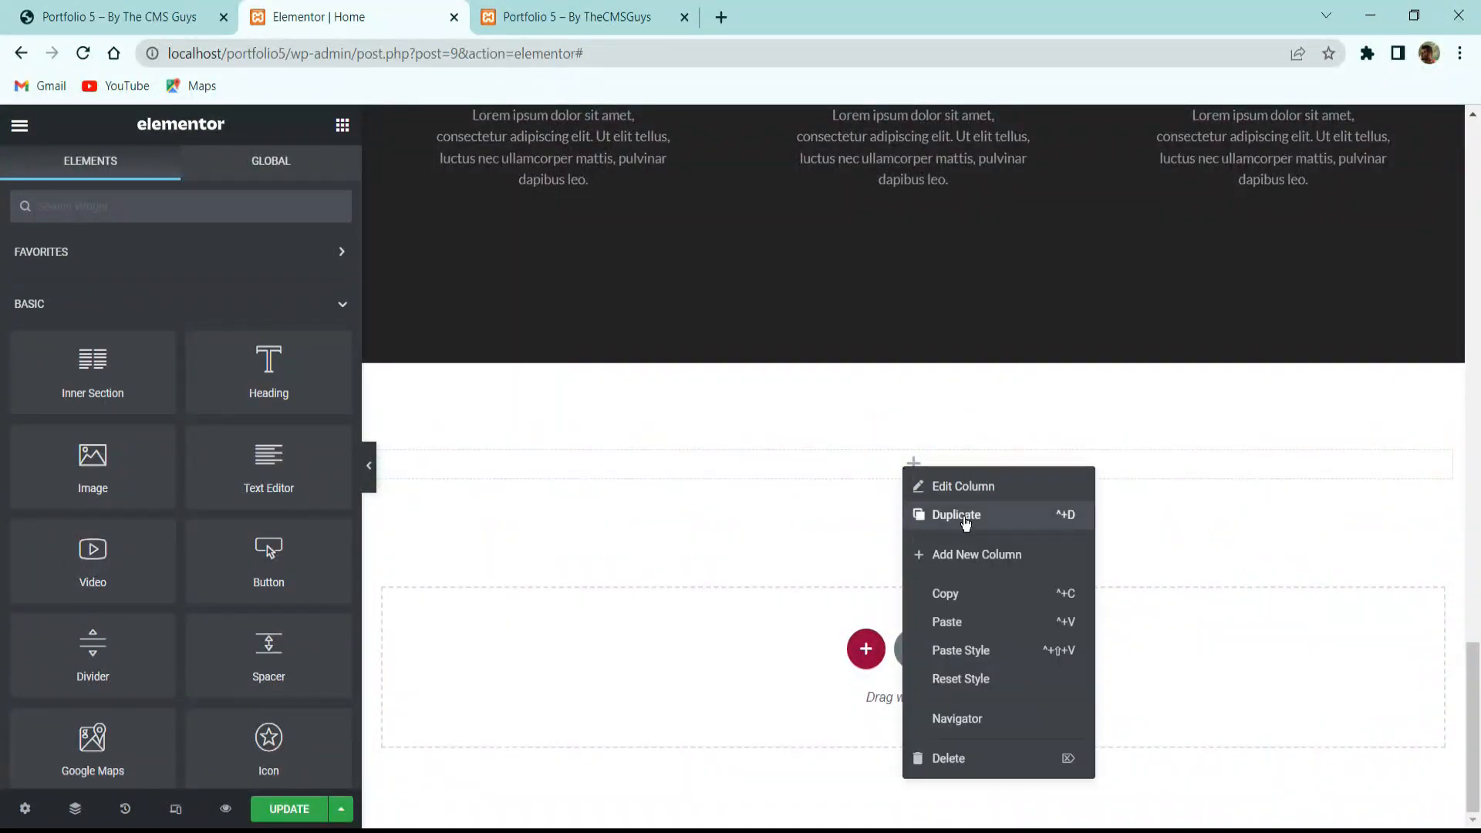
pyautogui.click(973, 621)
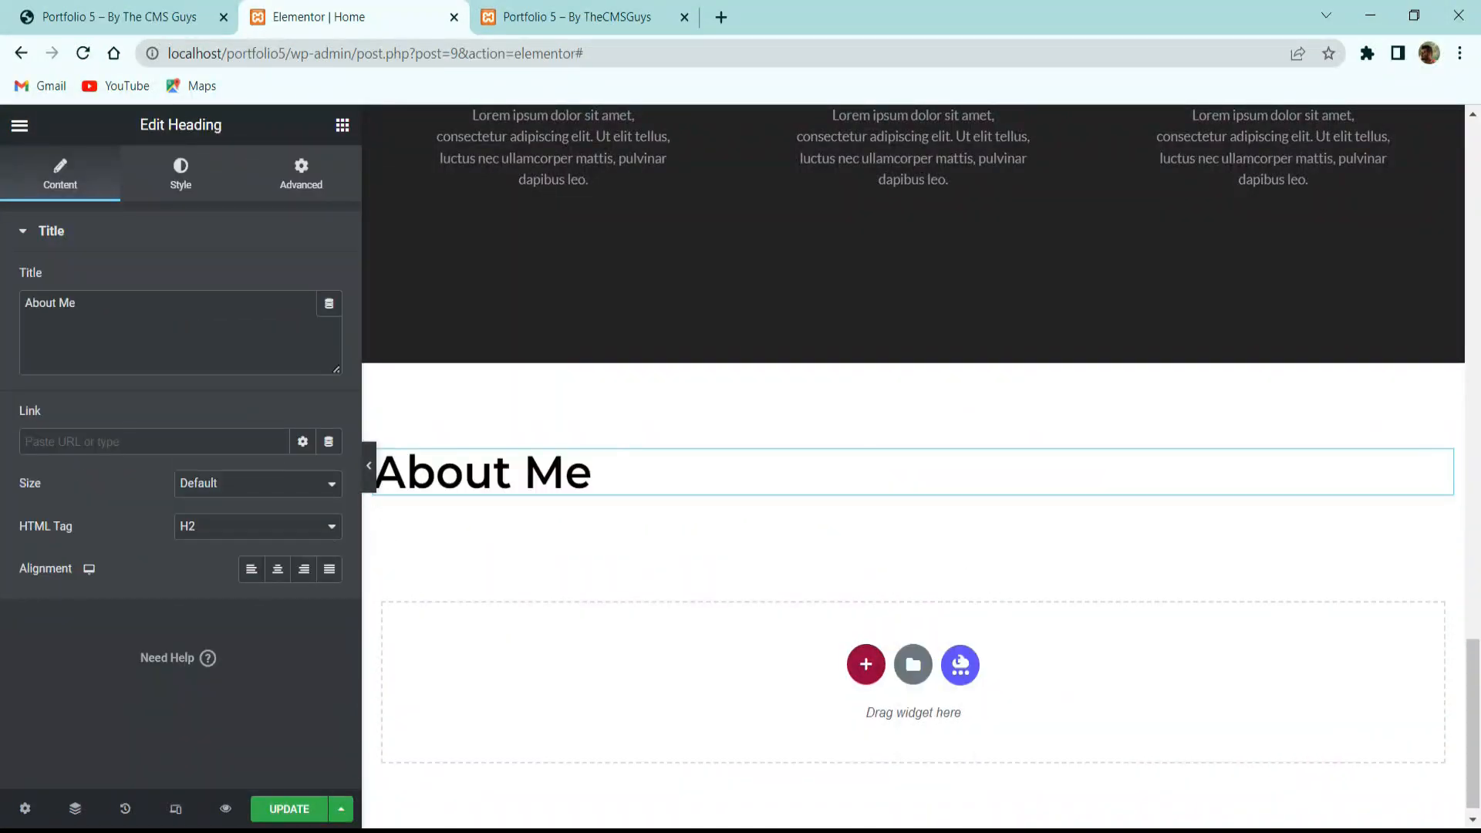
# Replace the heading title with 'Portfolio' copied from the reference site, and center it.
pyautogui.click(141, 8)
pyautogui.doubleClick(753, 284)
pyautogui.click(331, 7)
pyautogui.hotkey('ctrl', 'a')
pyautogui.hotkey('ctrl', 'v')
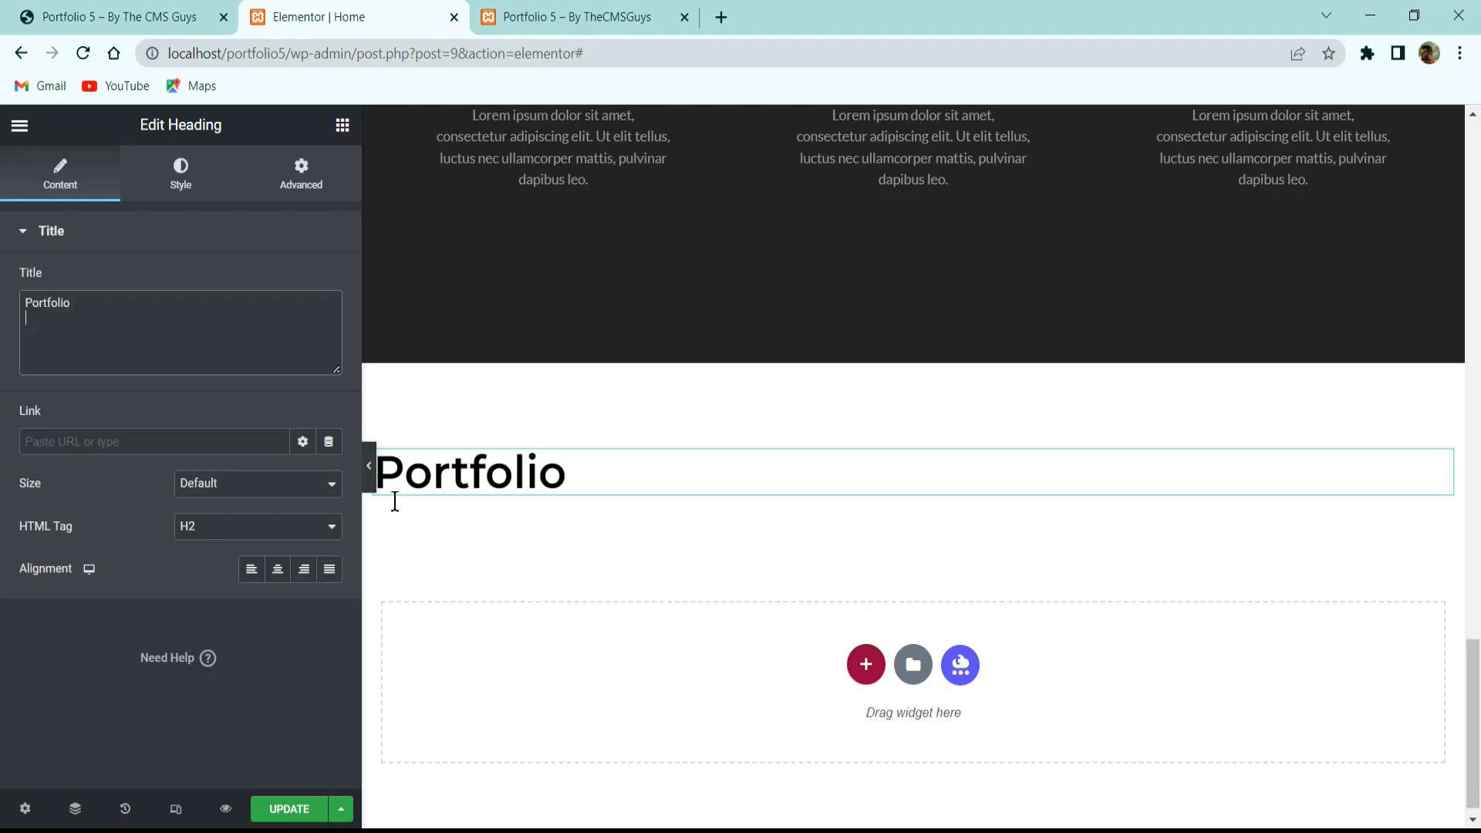
pyautogui.click(277, 574)
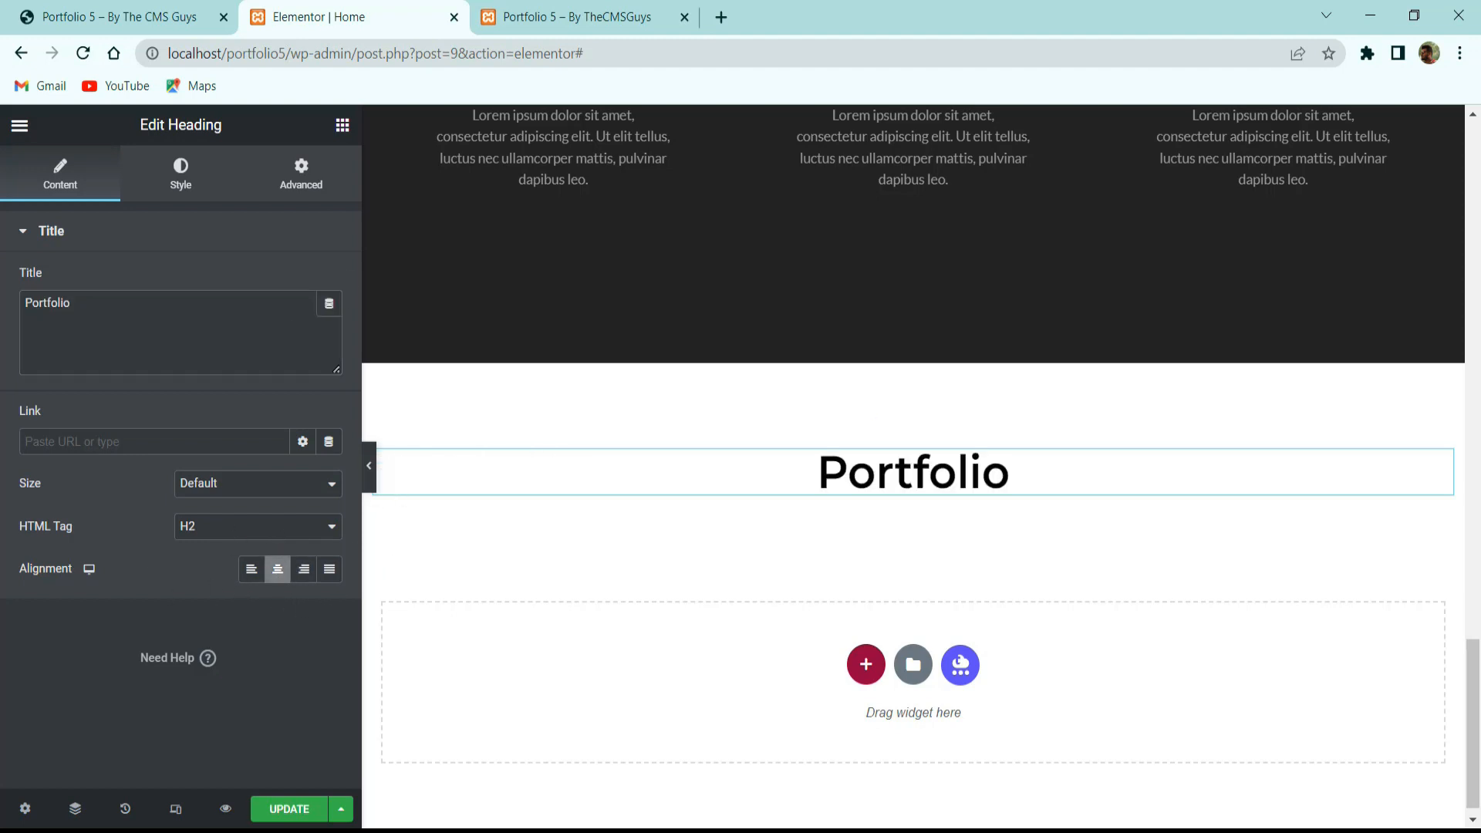
pyautogui.click(159, 4)
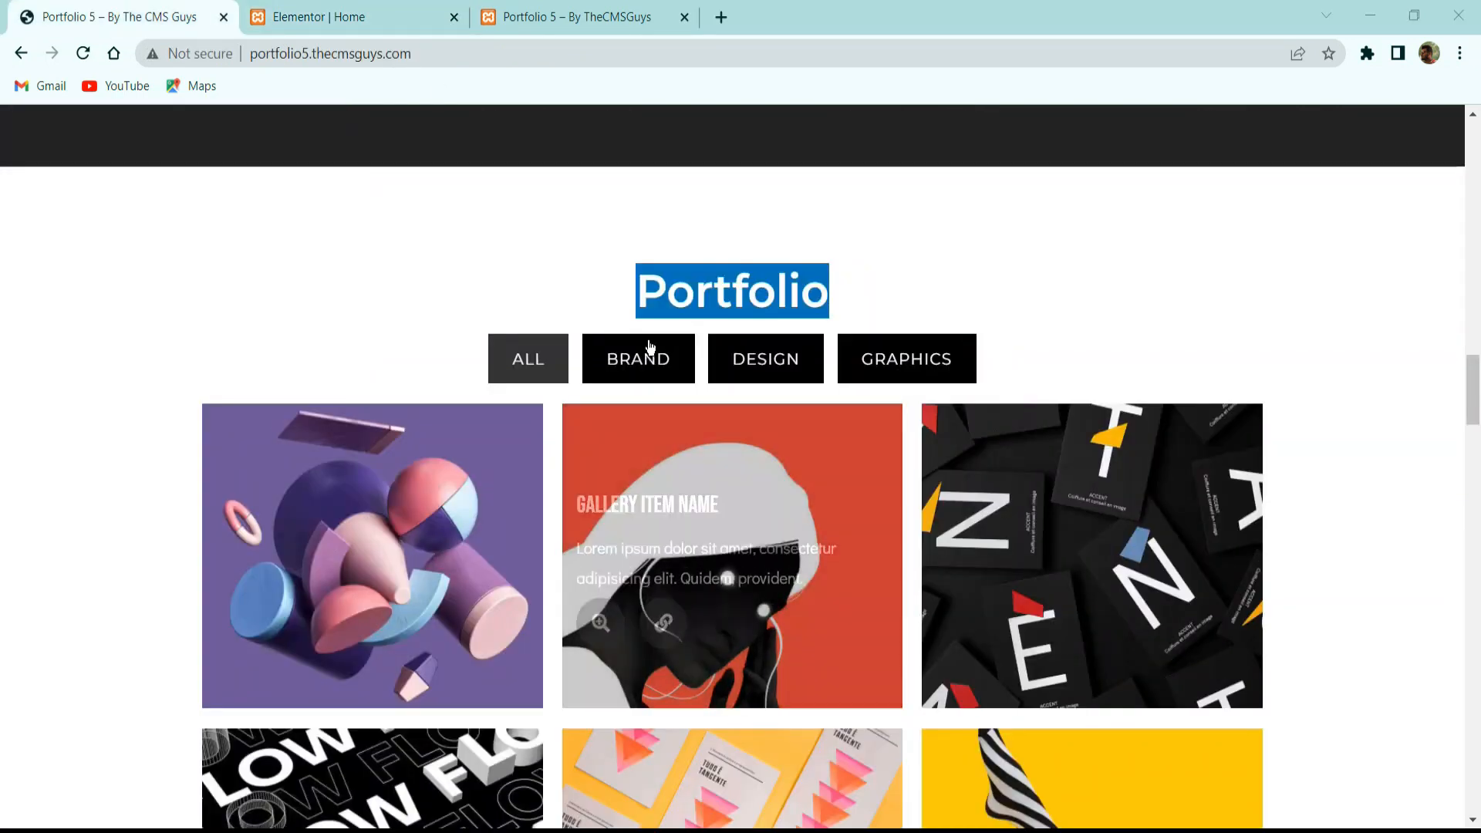
# Switch the reference gallery between BRAND, DESIGN, GRAPHICS and ALL filters and inspect item titles.
pyautogui.click(618, 356)
pyautogui.click(713, 360)
pyautogui.click(670, 360)
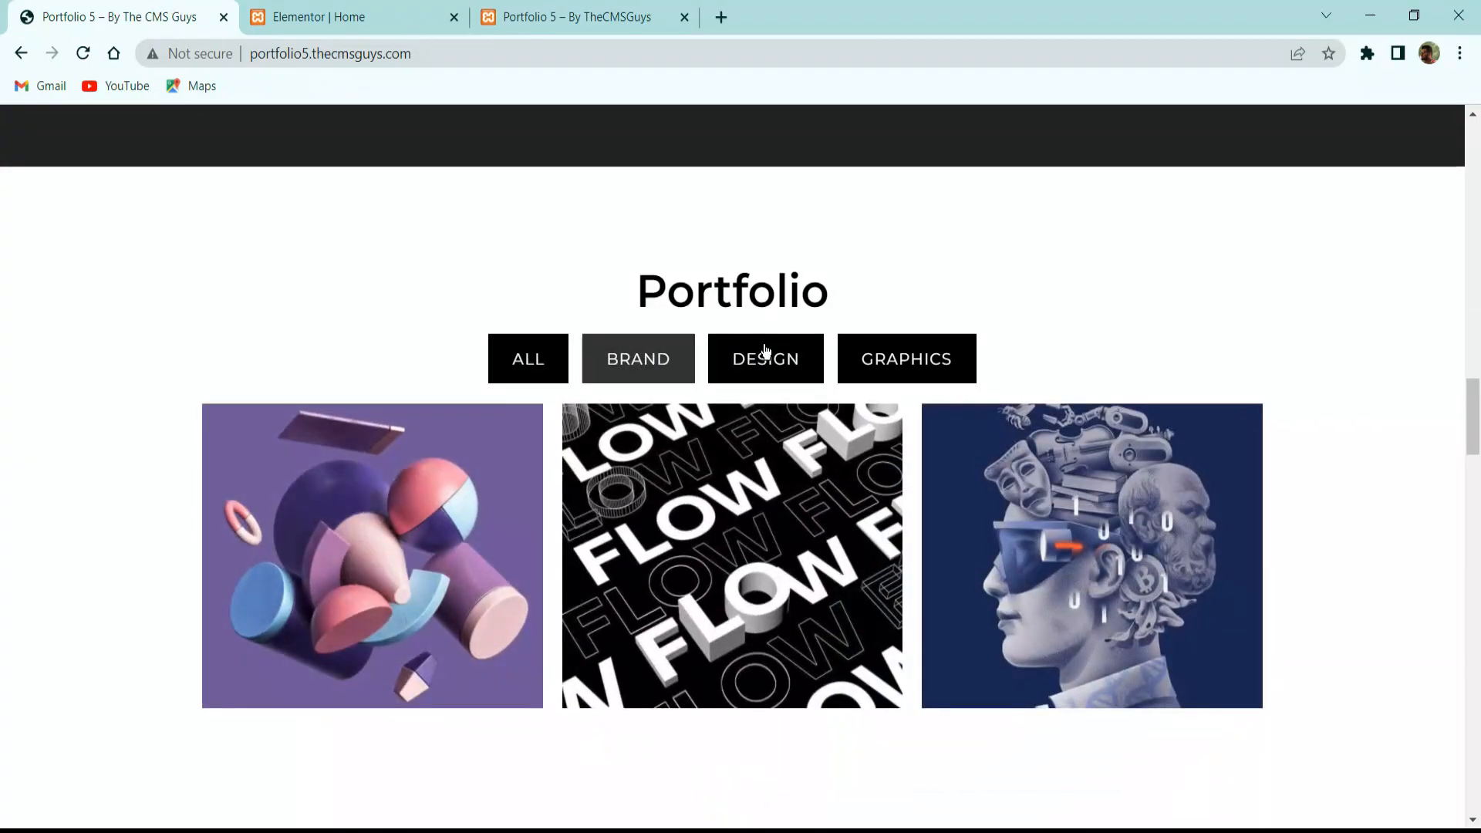
pyautogui.click(767, 357)
pyautogui.click(908, 374)
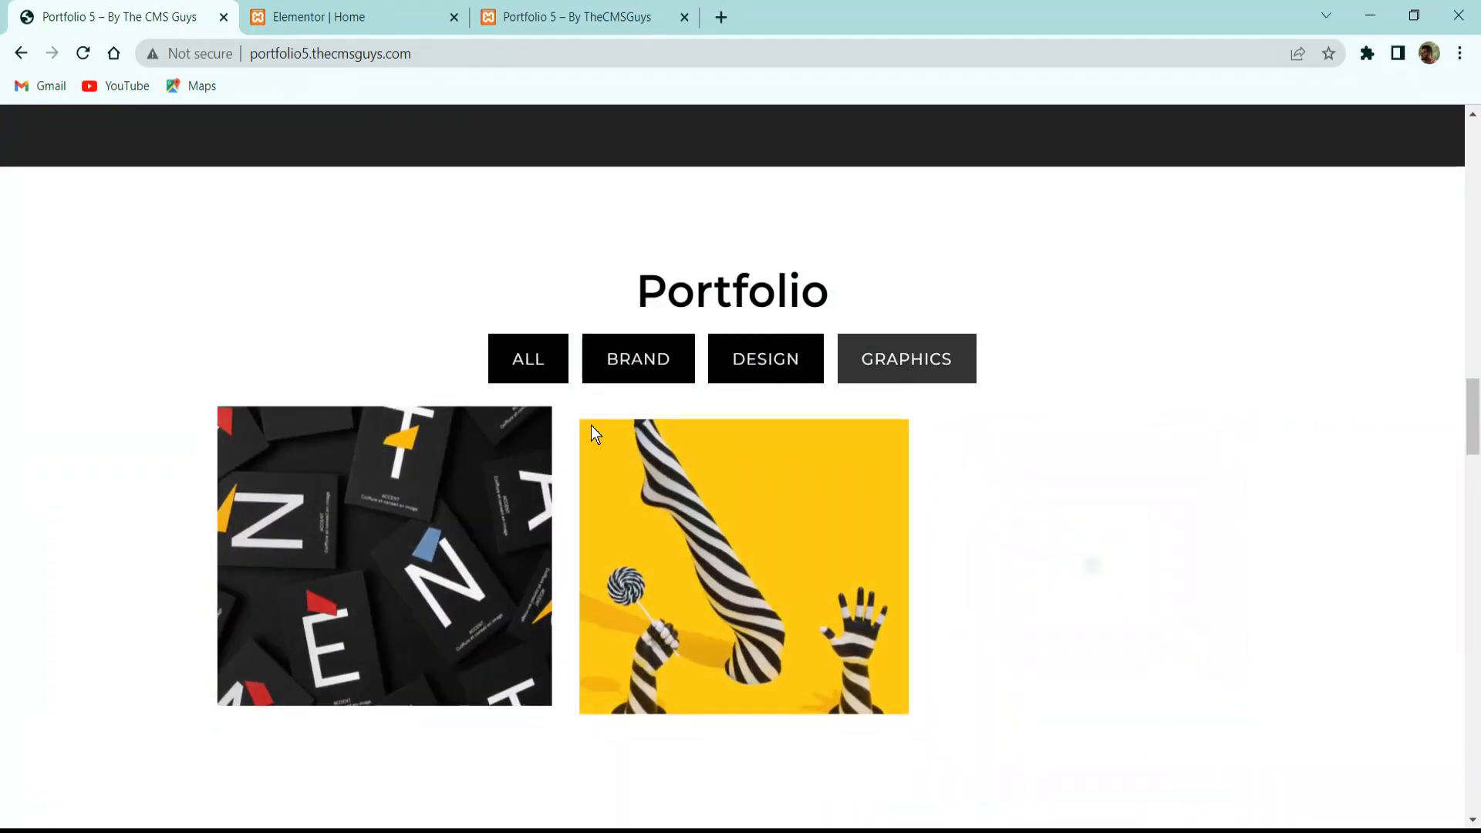
pyautogui.click(551, 352)
pyautogui.scroll(-8, 647, 462)
pyautogui.scroll(3, 715, 570)
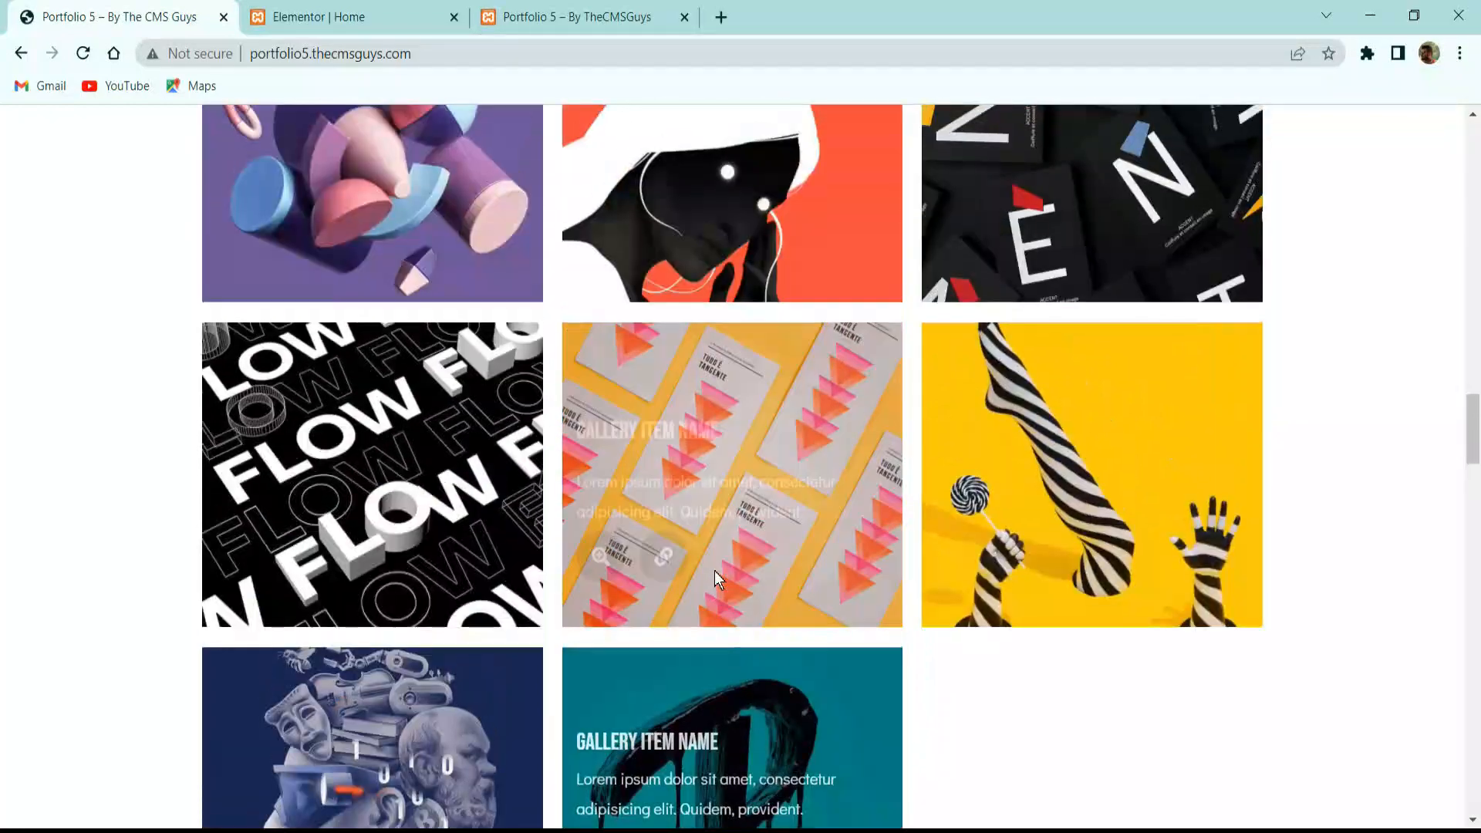
pyautogui.scroll(5, 645, 558)
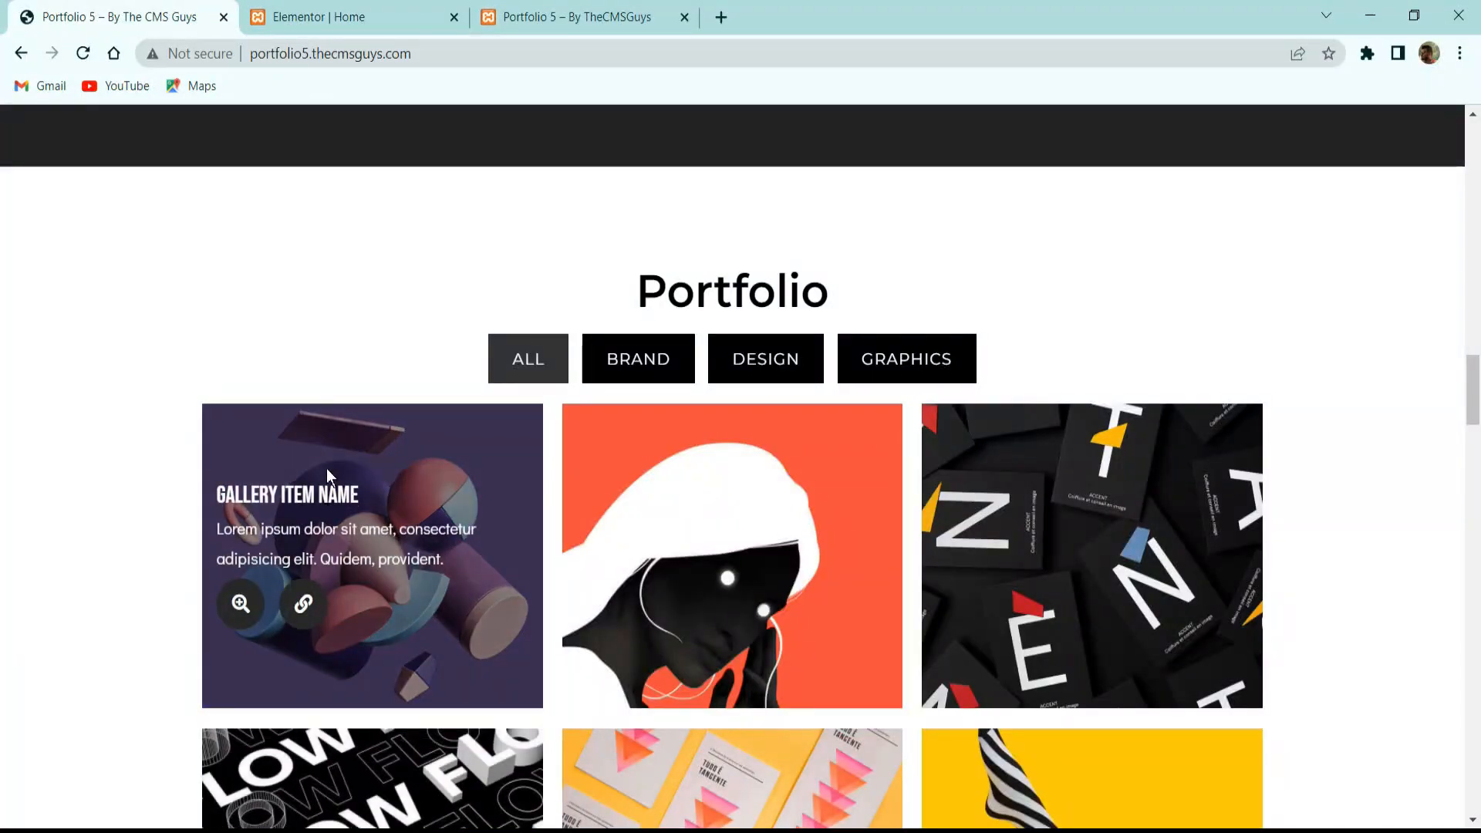
pyautogui.moveTo(234, 493); pyautogui.dragTo(394, 513)
pyautogui.click(362, 538)
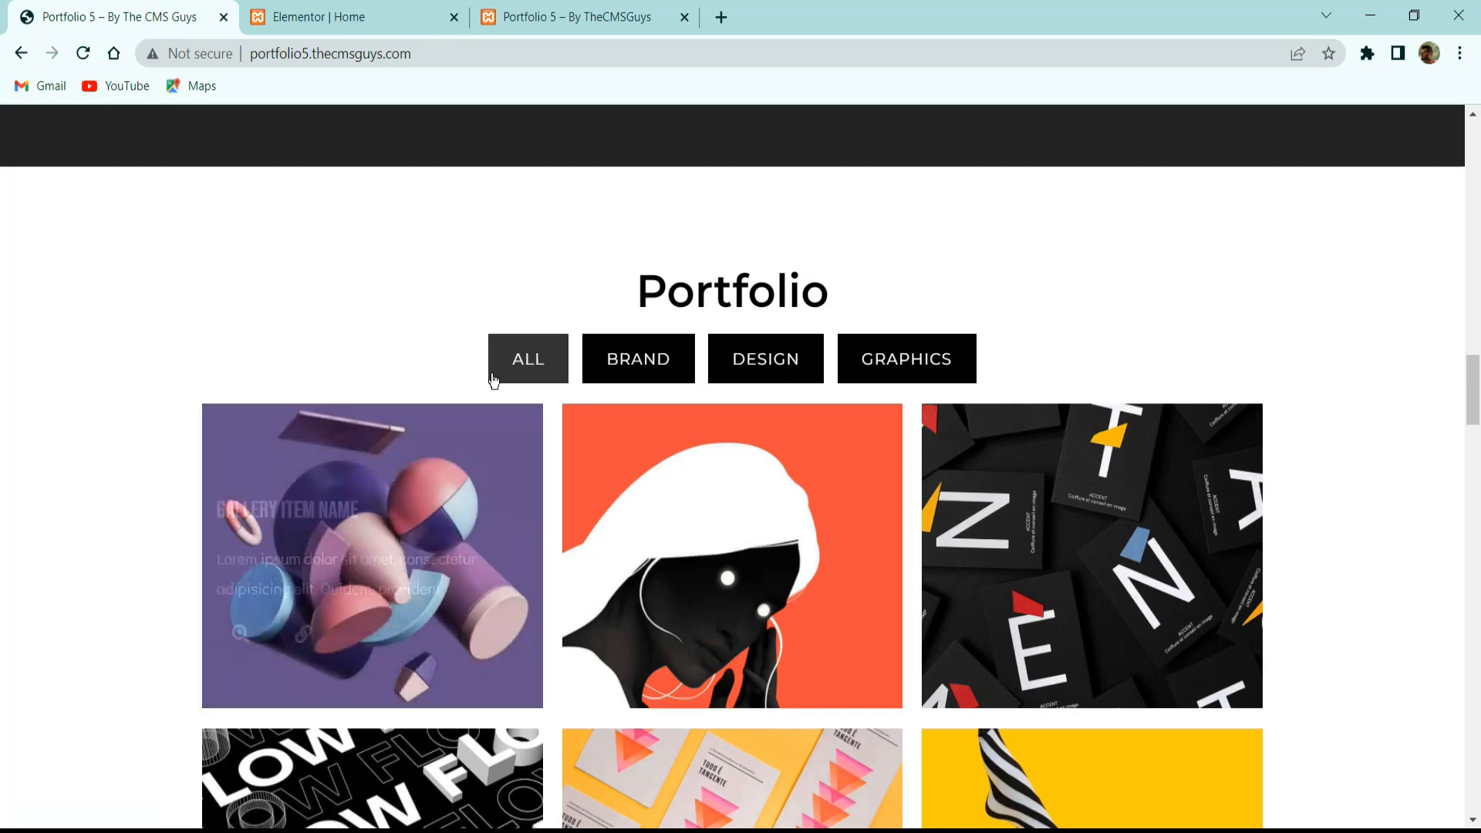
pyautogui.click(434, 23)
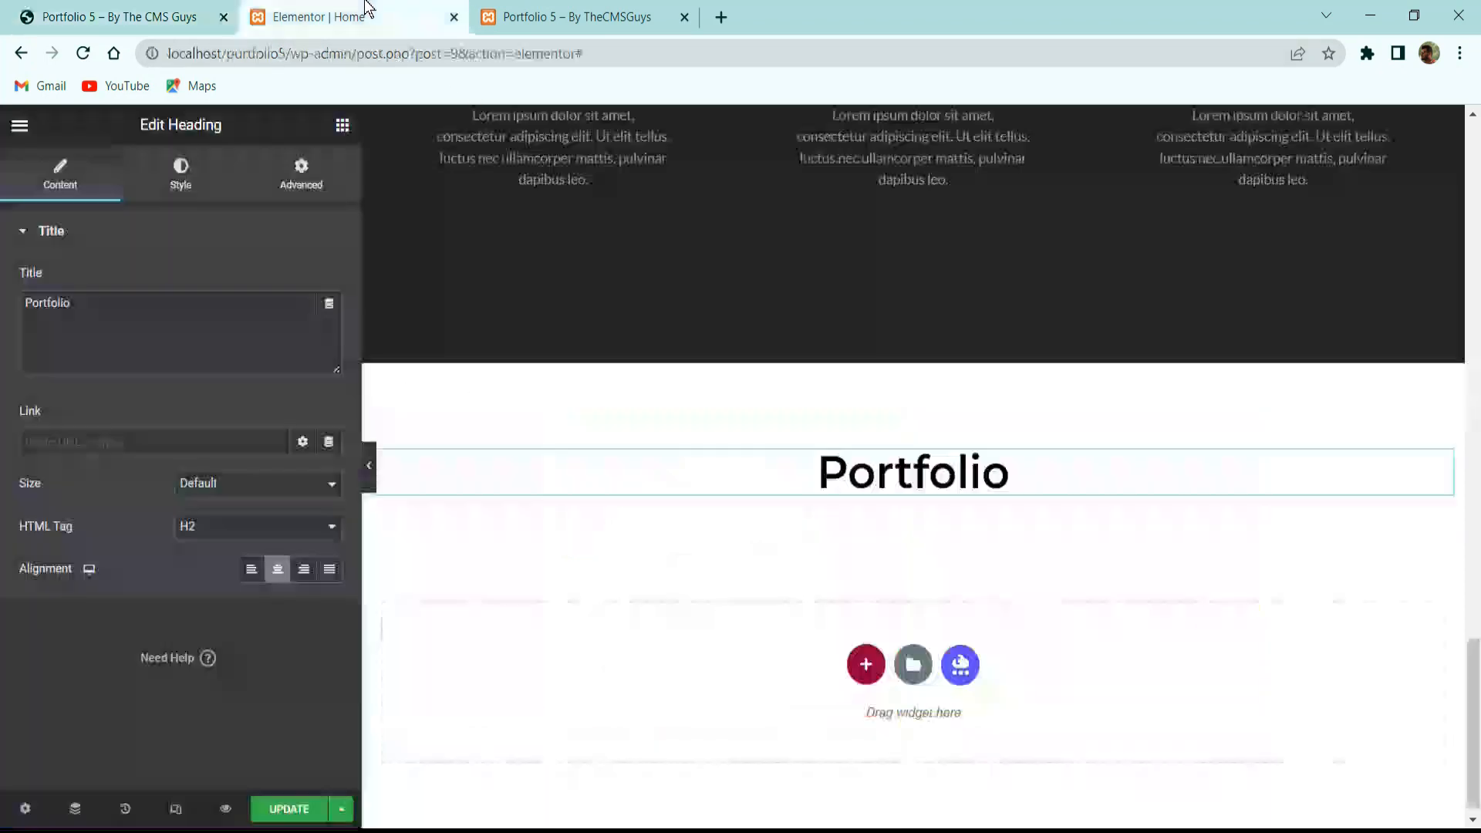
# Search widgets for 'fil' and place a Filterable Gallery below the Portfolio heading.
pyautogui.click(342, 125)
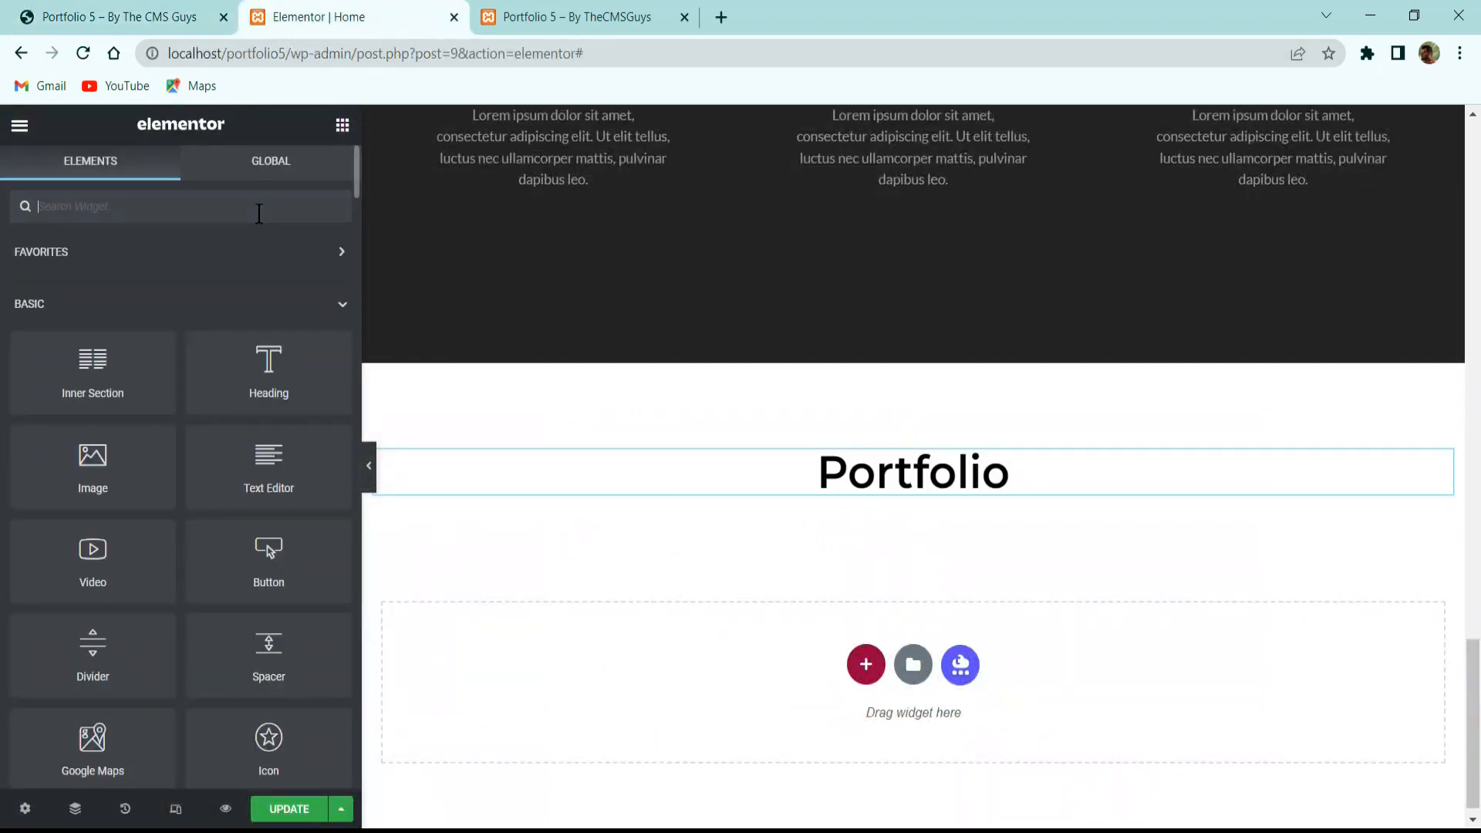
pyautogui.write('fl')
pyautogui.press('BackSpace')
pyautogui.write('il')
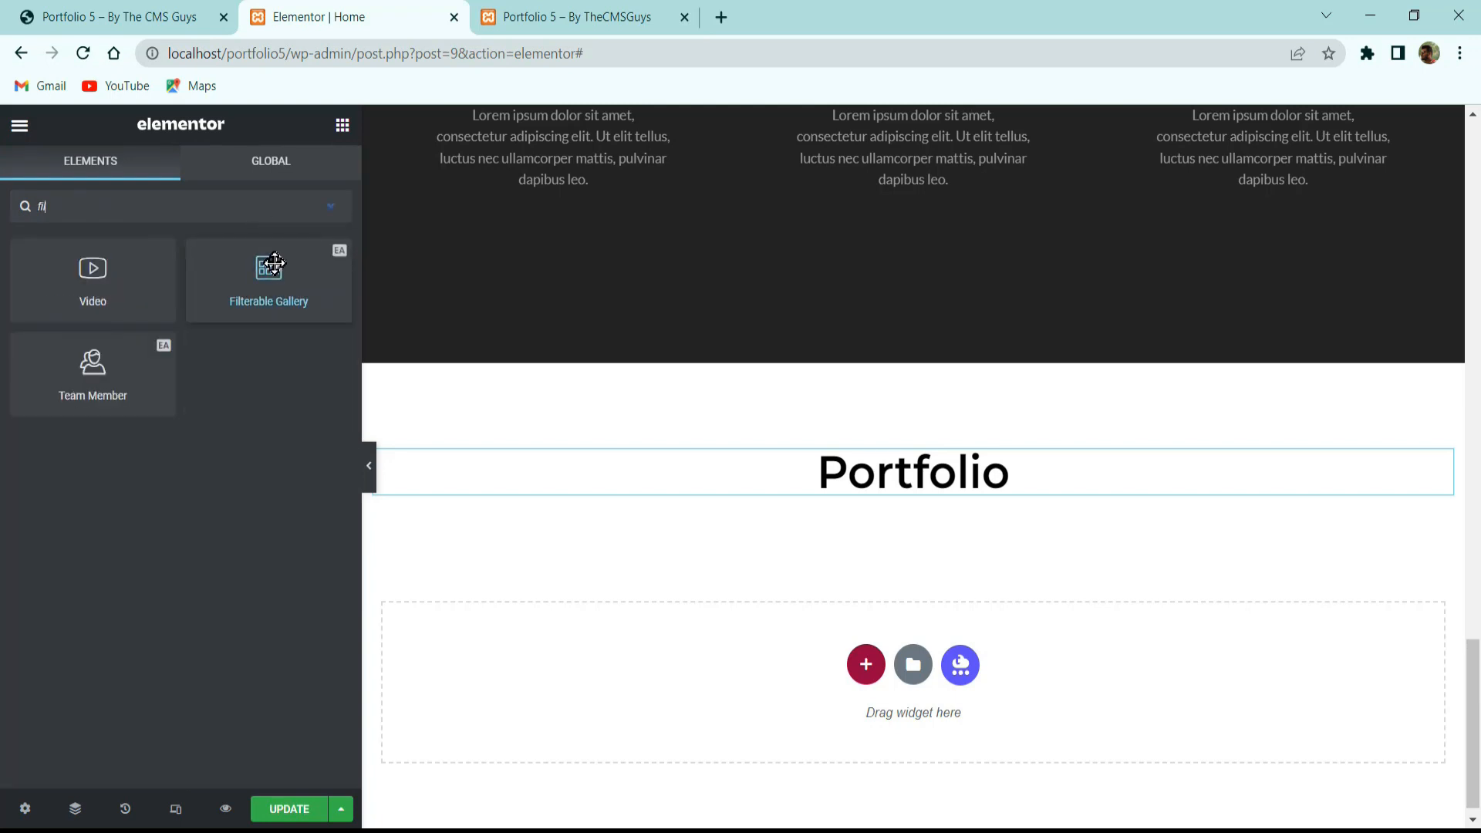
pyautogui.moveTo(274, 269); pyautogui.dragTo(981, 486)
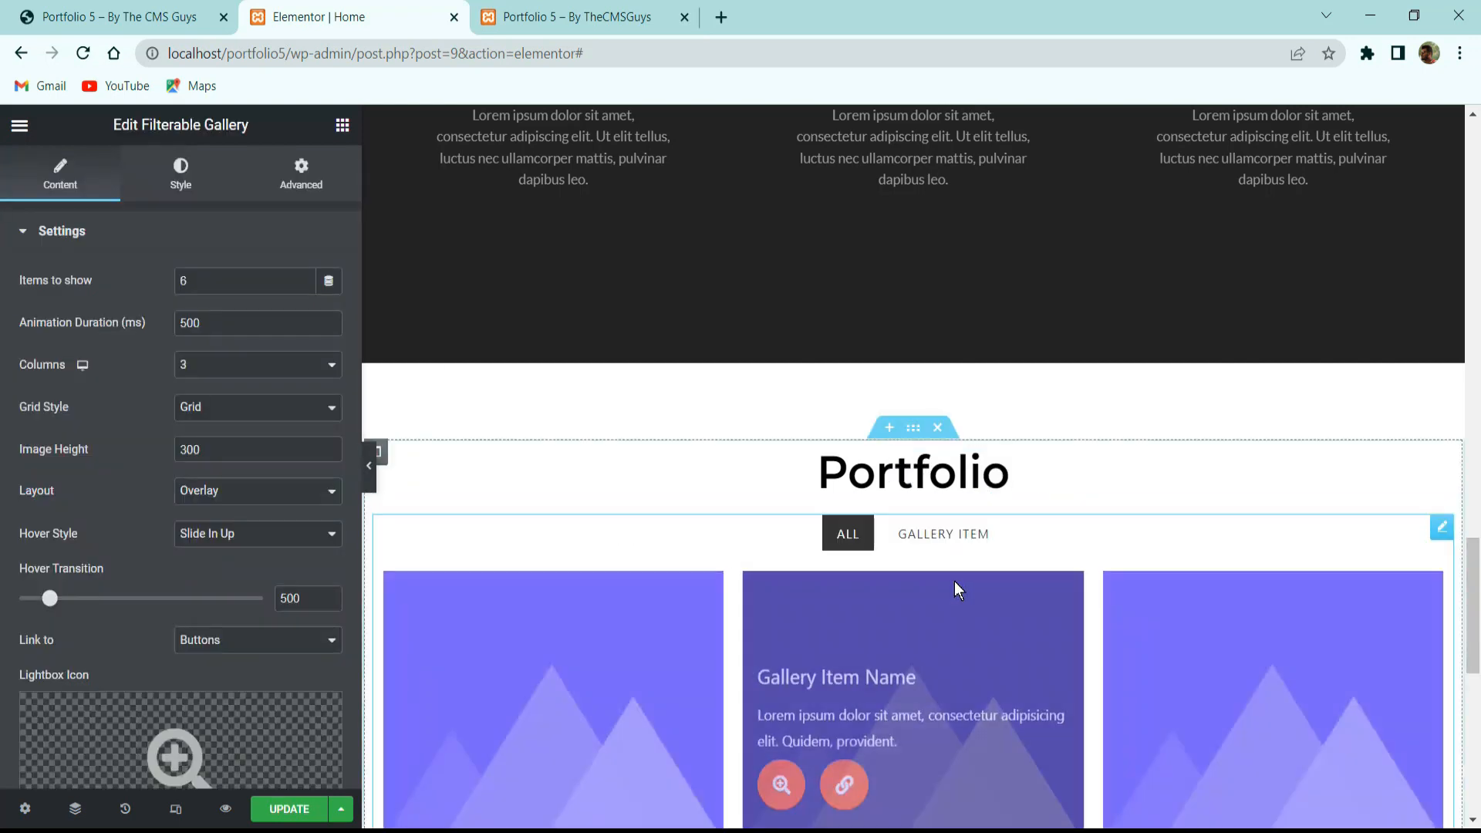
# Unlink the gallery's margins and set its top margin to 50 px.
pyautogui.click(306, 183)
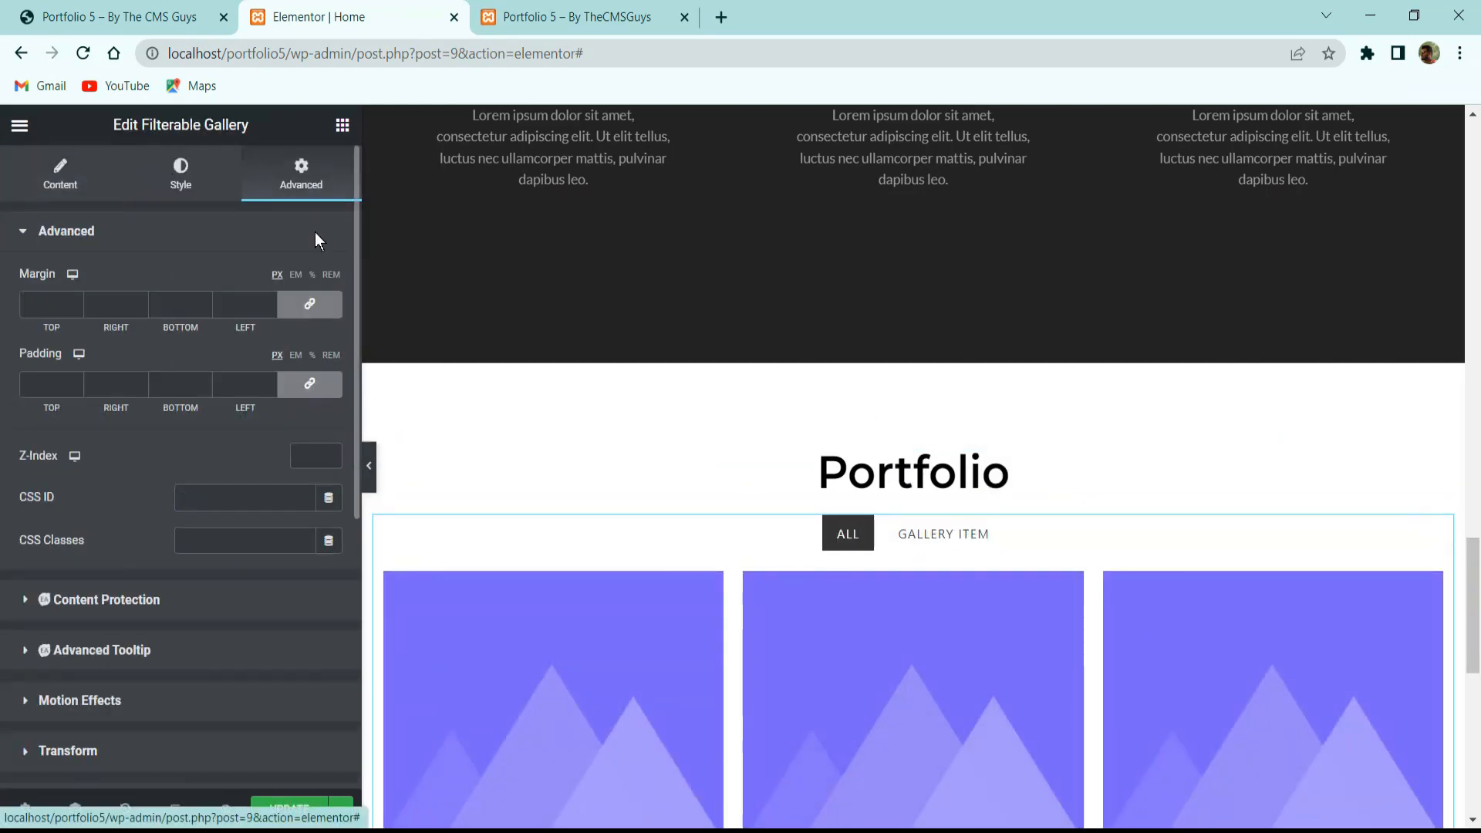
pyautogui.click(309, 304)
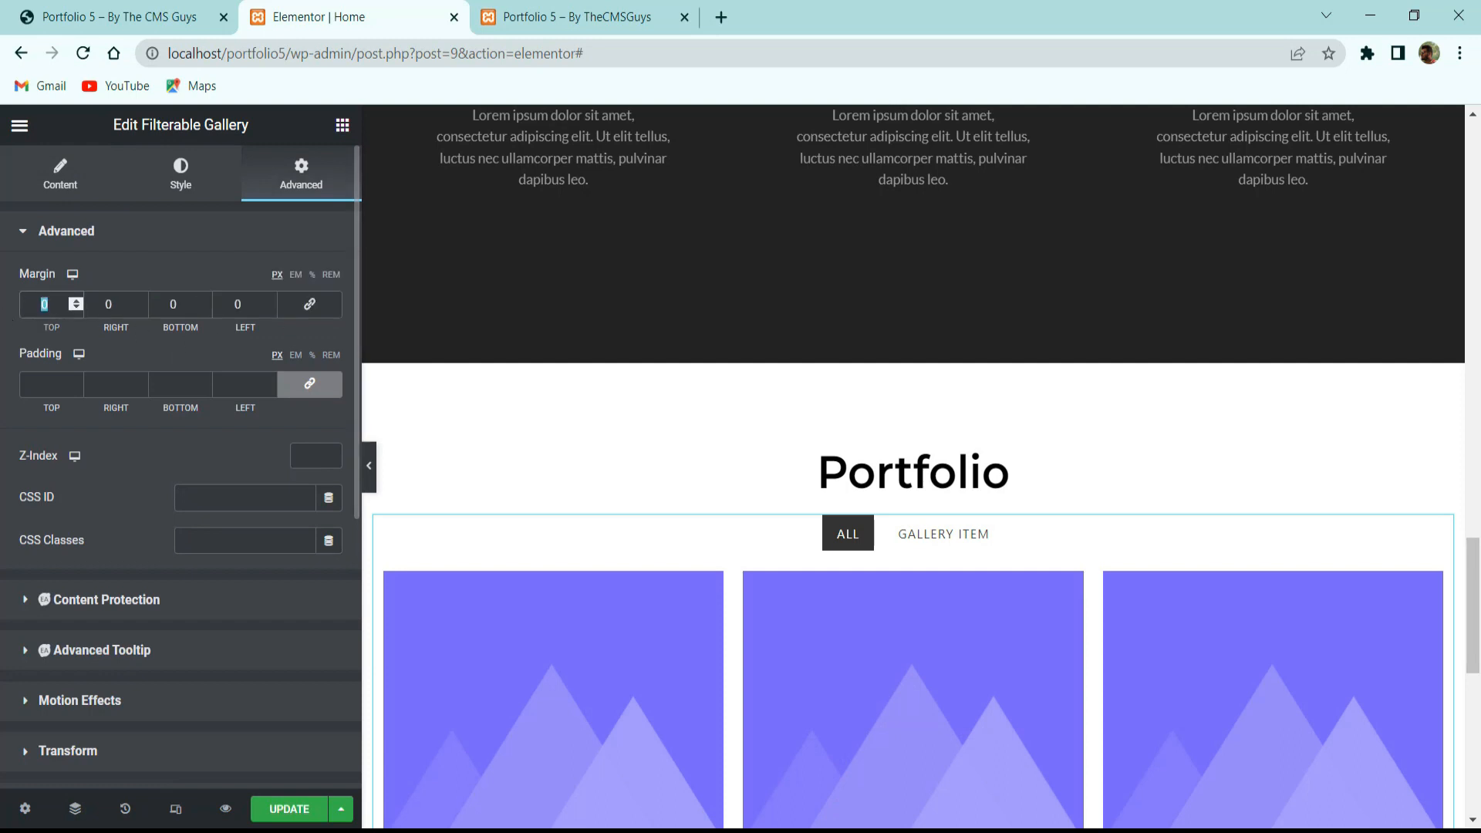
pyautogui.write('20')
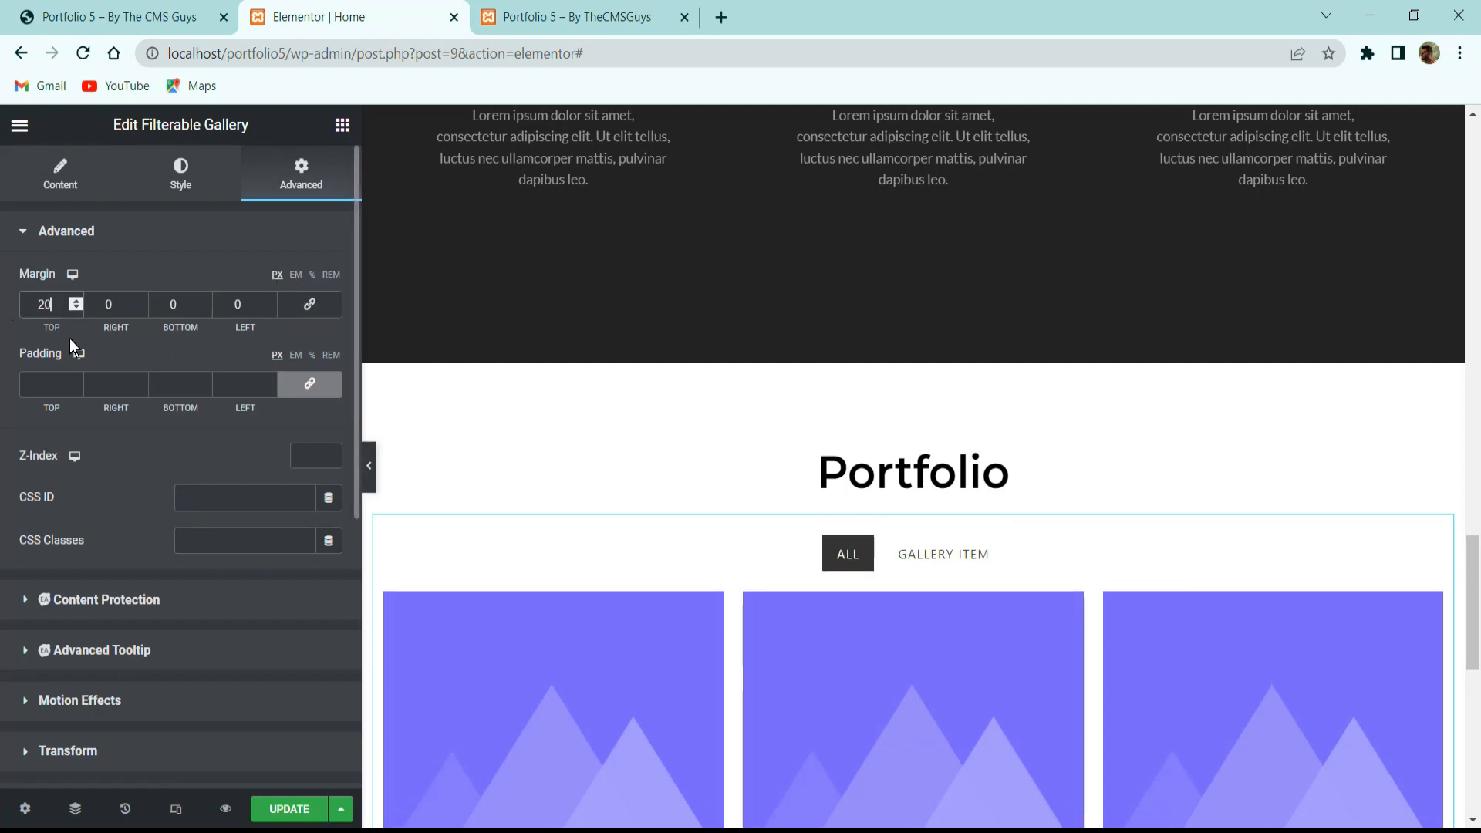
pyautogui.press('BackSpace')
pyautogui.press('BackSpace')
pyautogui.write('50')
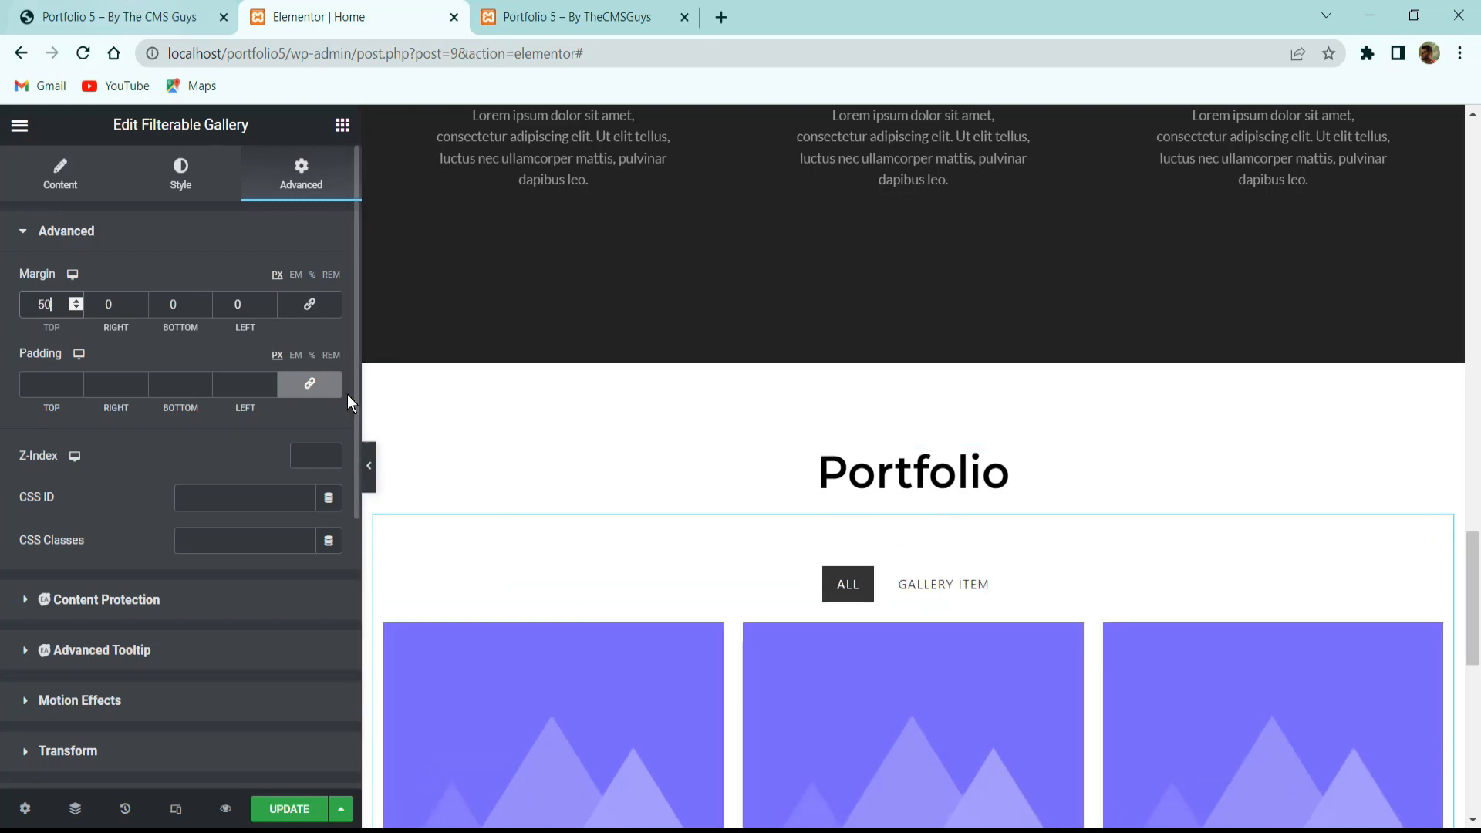
pyautogui.scroll(-1, 932, 523)
pyautogui.scroll(-2, 932, 523)
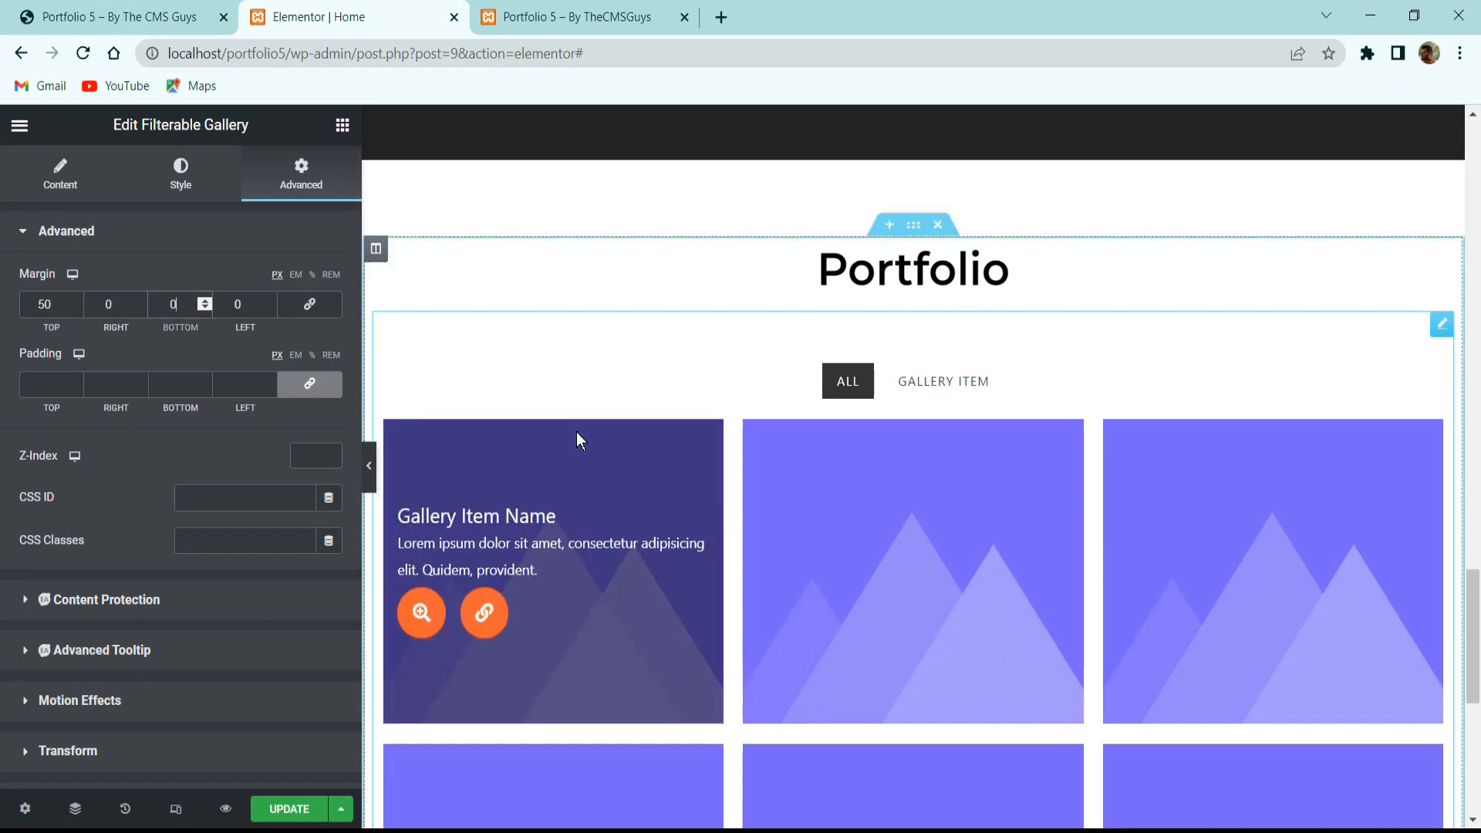
pyautogui.scroll(-6, 742, 539)
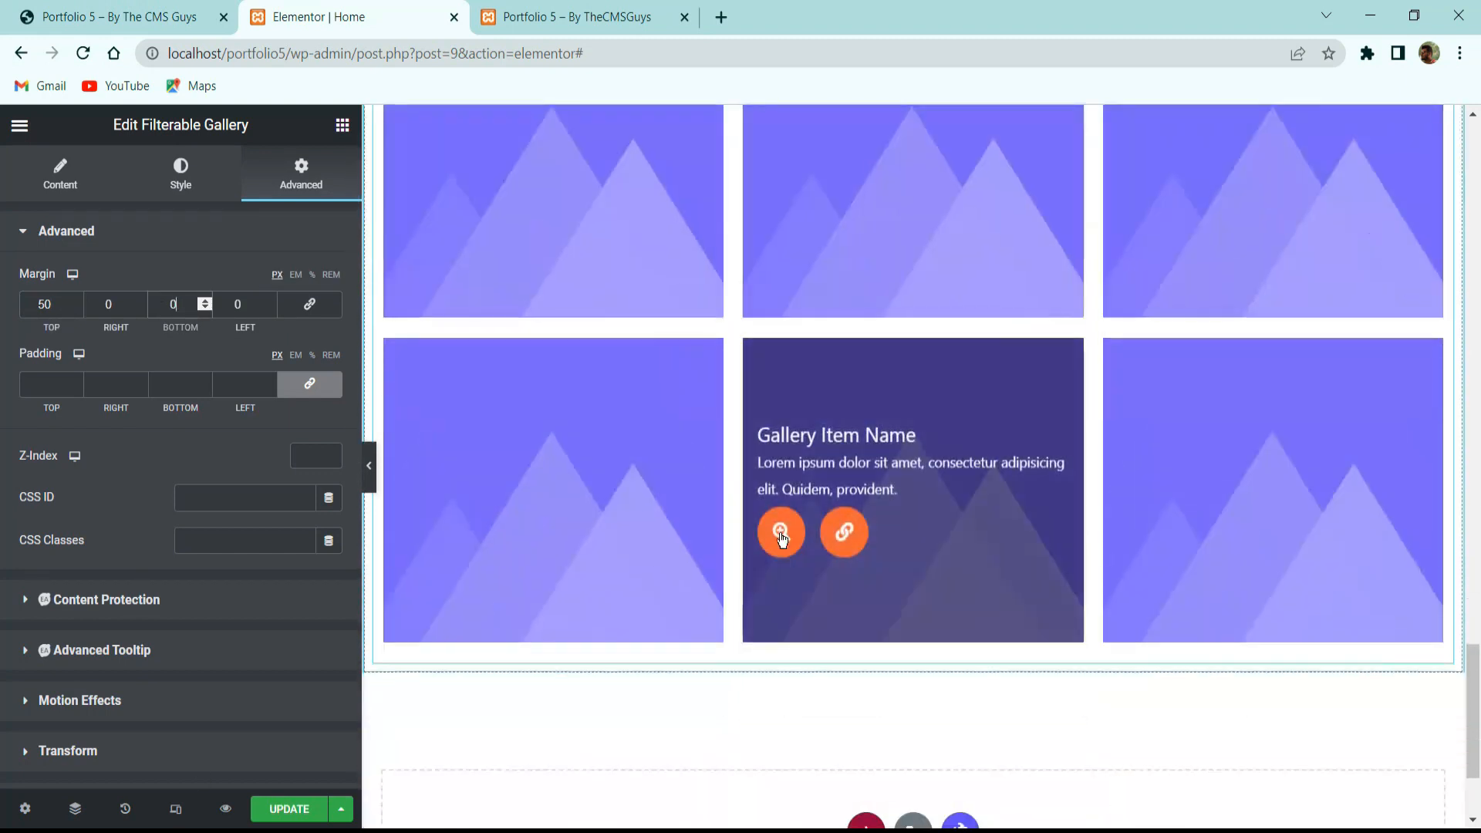
pyautogui.click(162, 6)
# Change the Filterable Gallery's Items to show from 6 to 8, matching the reference's eight images.
pyautogui.scroll(-10, 461, 224)
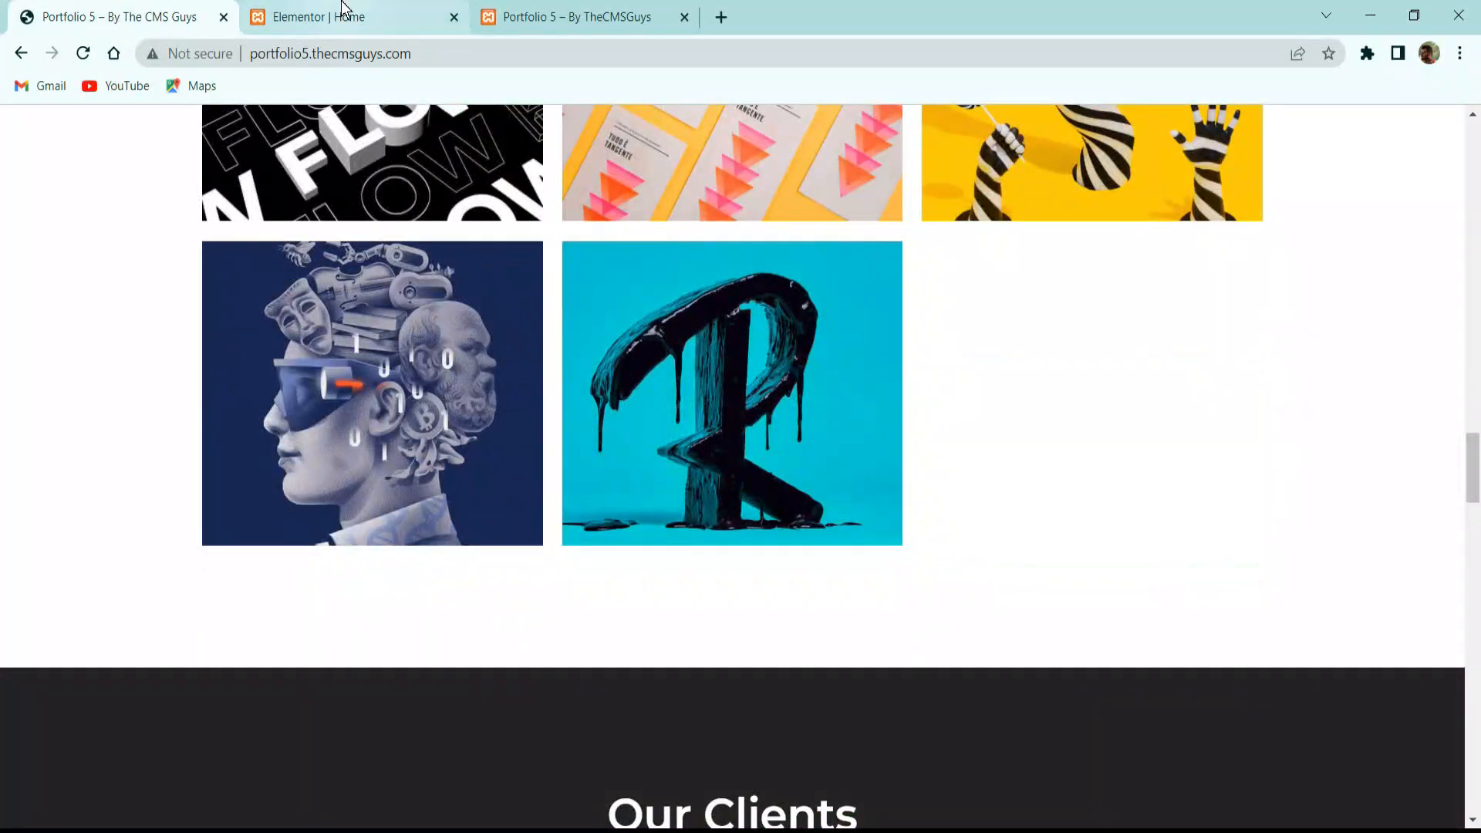
pyautogui.click(344, 9)
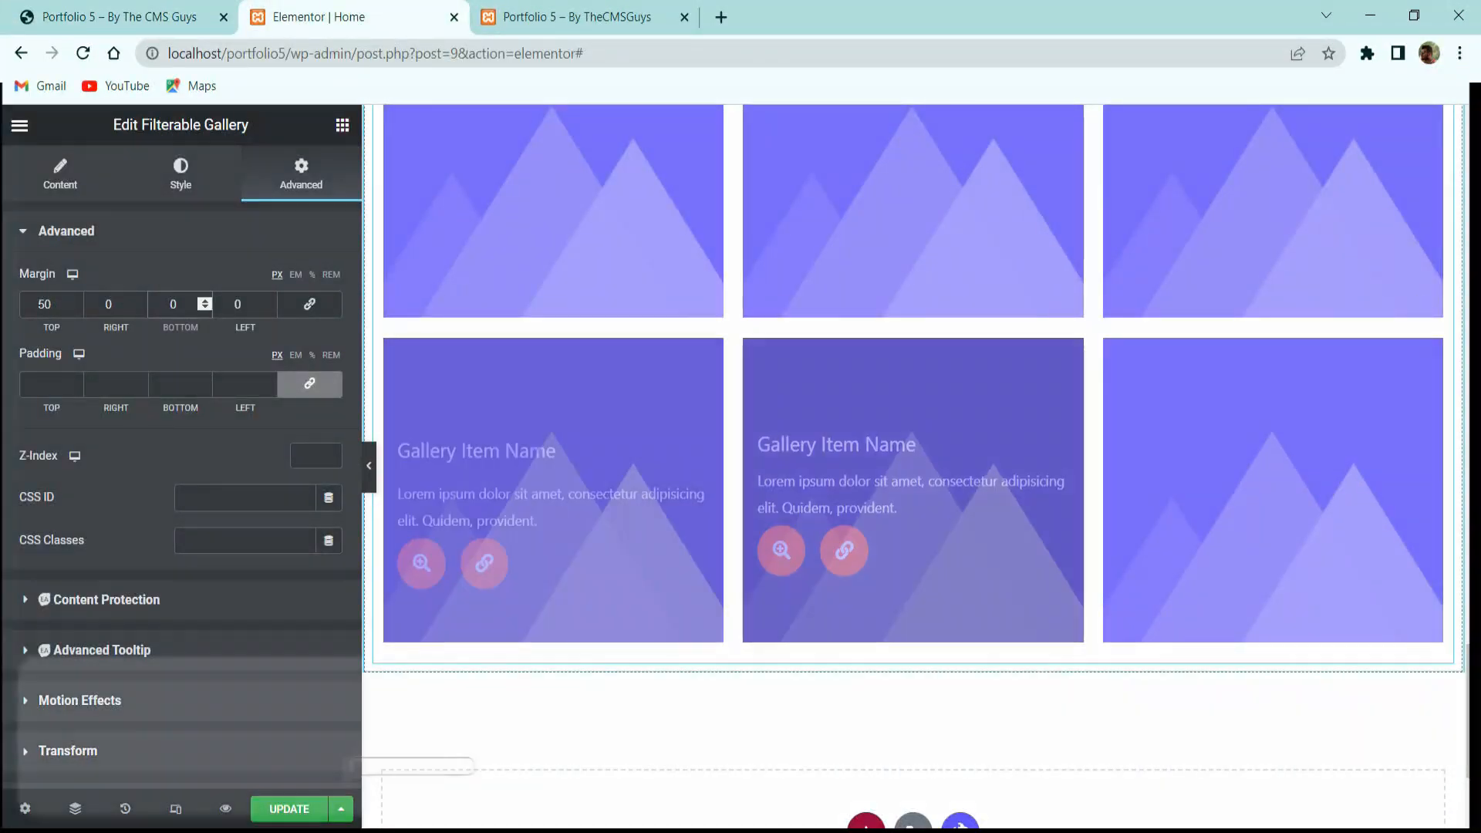
pyautogui.scroll(3, 1412, 277)
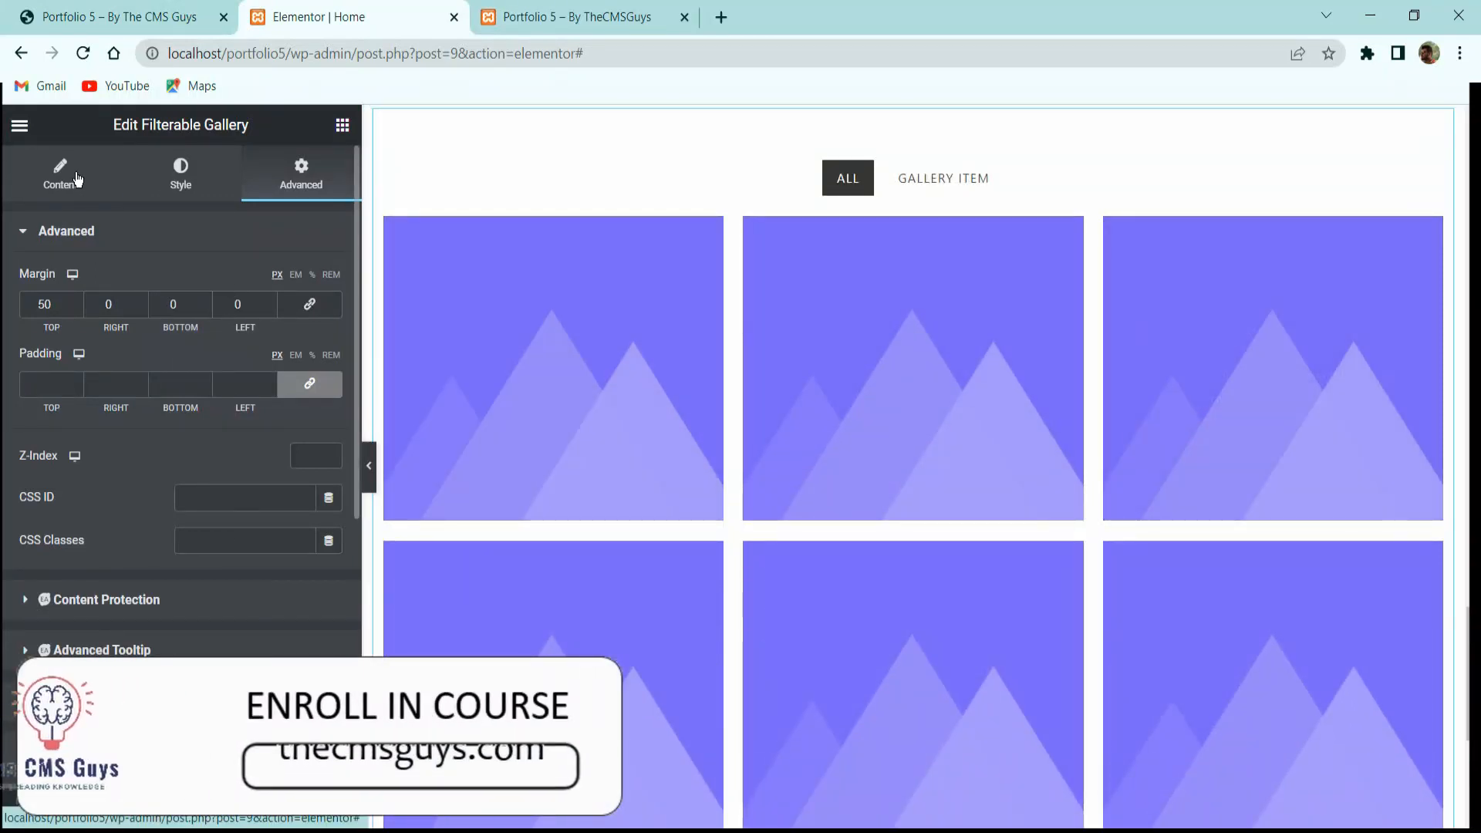
pyautogui.click(116, 185)
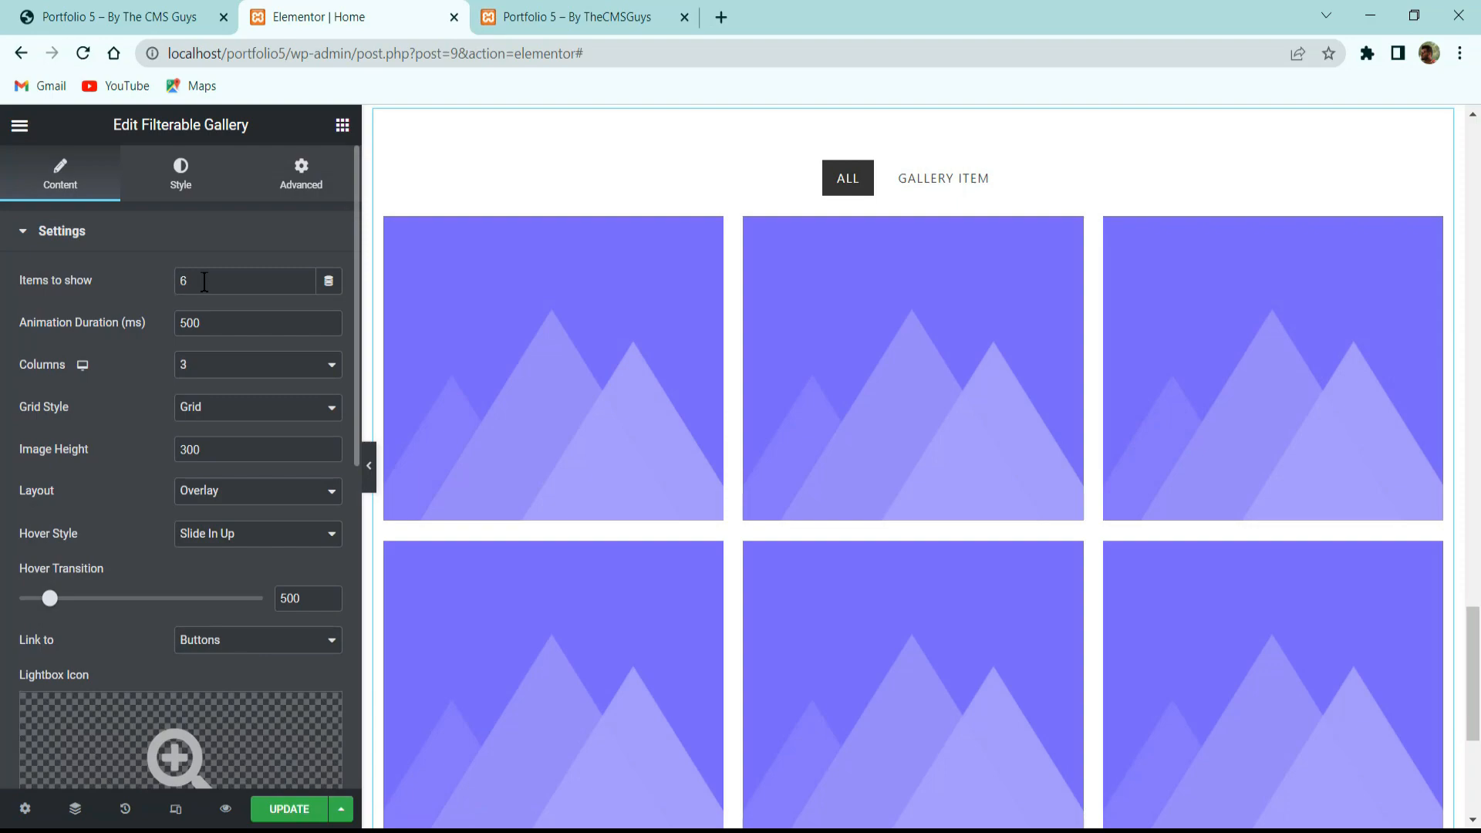
pyautogui.click(116, 16)
pyautogui.scroll(8, 776, 335)
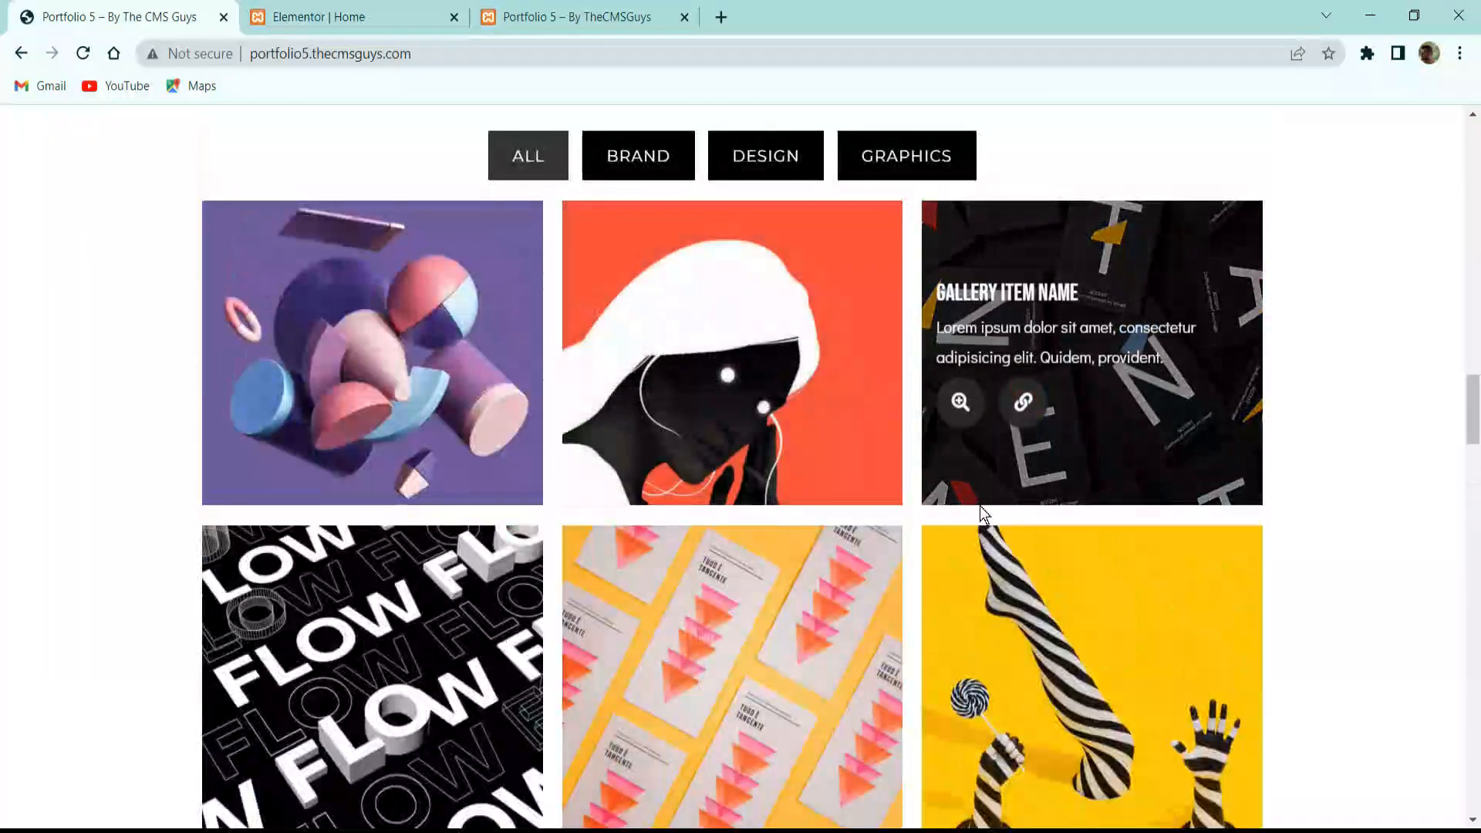
pyautogui.scroll(-5, 956, 532)
pyautogui.click(414, 24)
pyautogui.doubleClick(243, 289)
pyautogui.write('8')
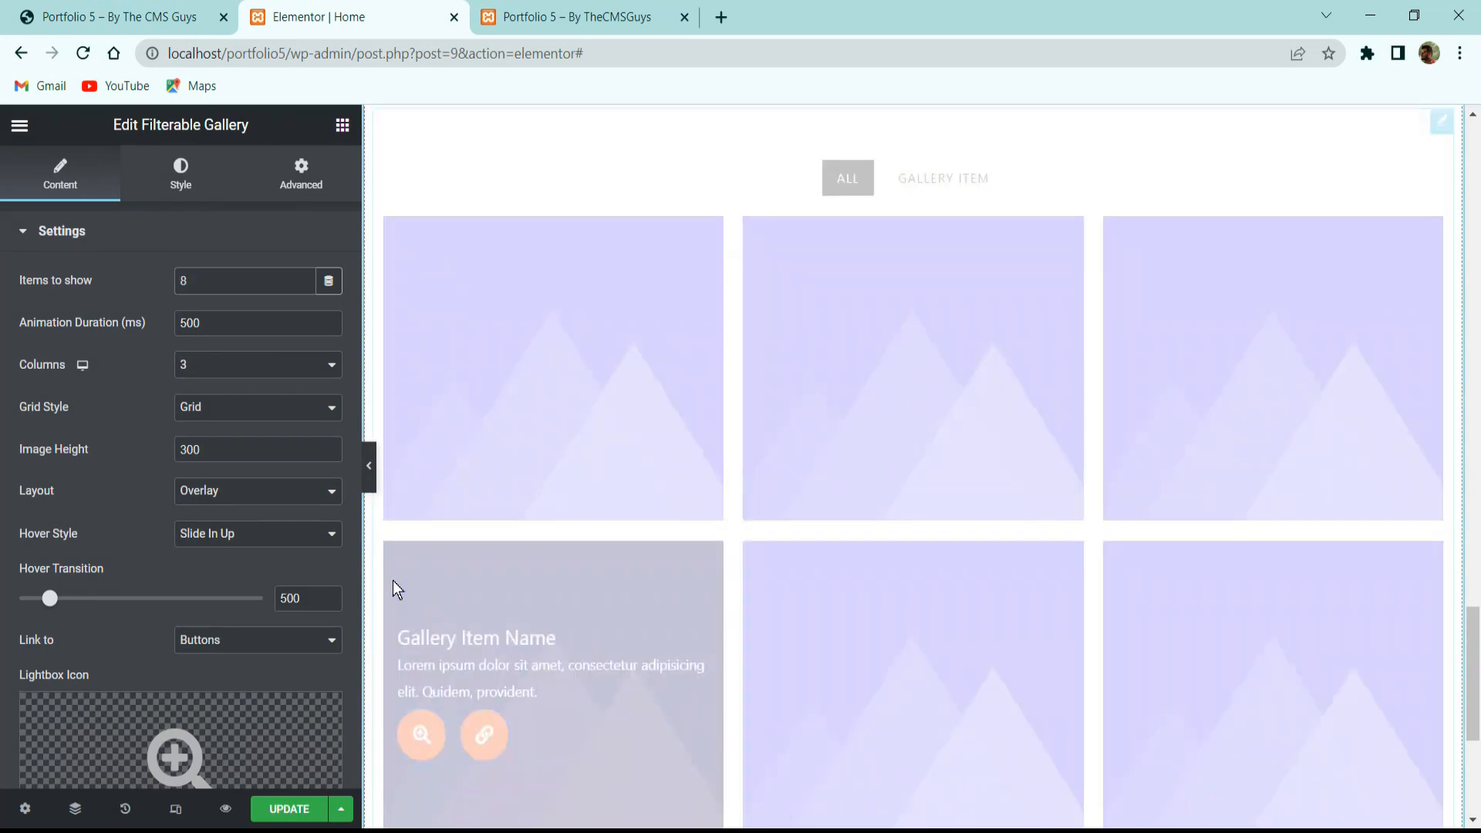
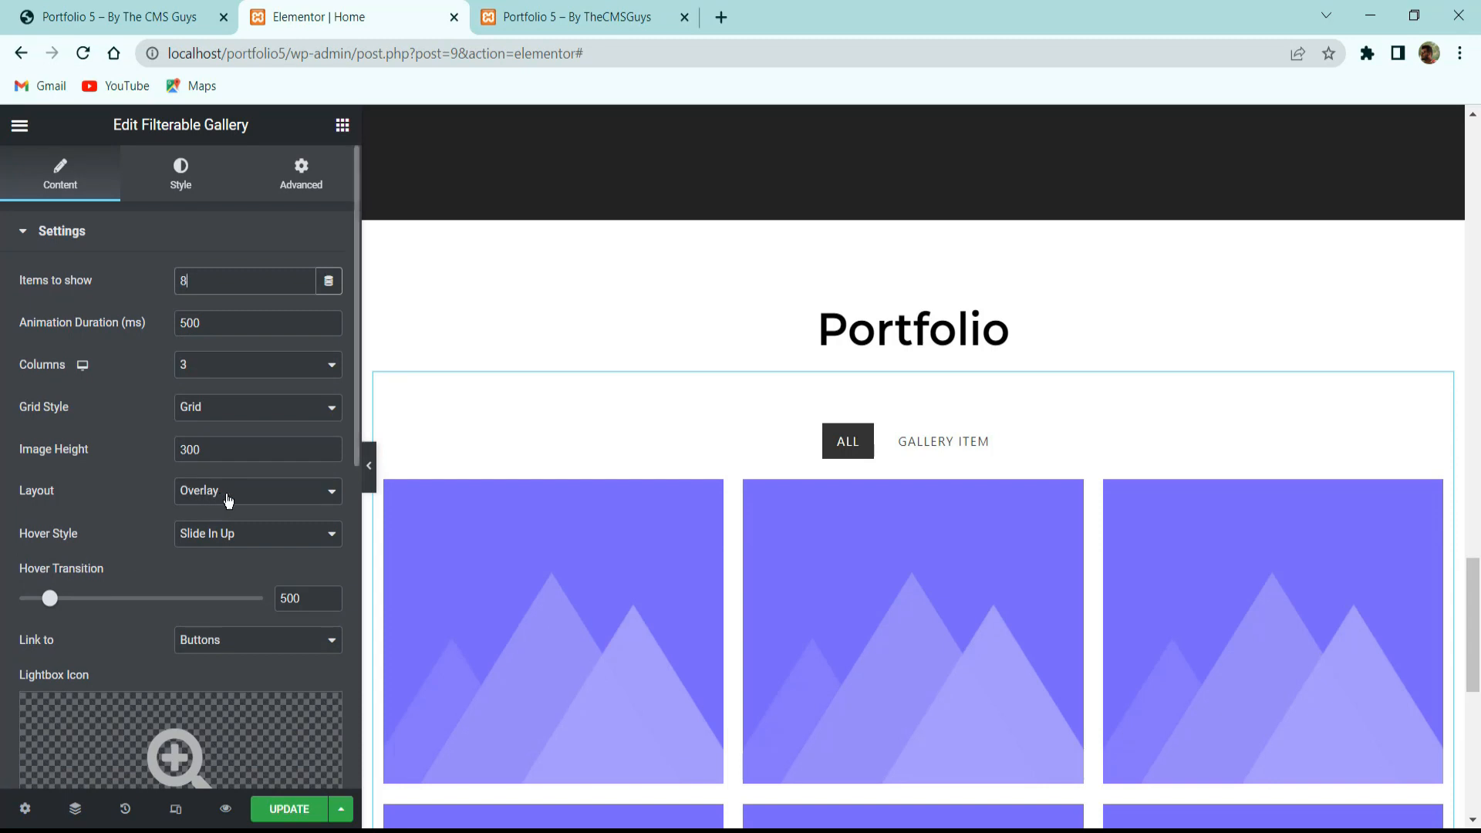
# Keep the Slide In Up hover animation and expand the gallery's Filterable Controls section.
pyautogui.scroll(-3, 205, 453)
pyautogui.click(188, 283)
pyautogui.click(187, 288)
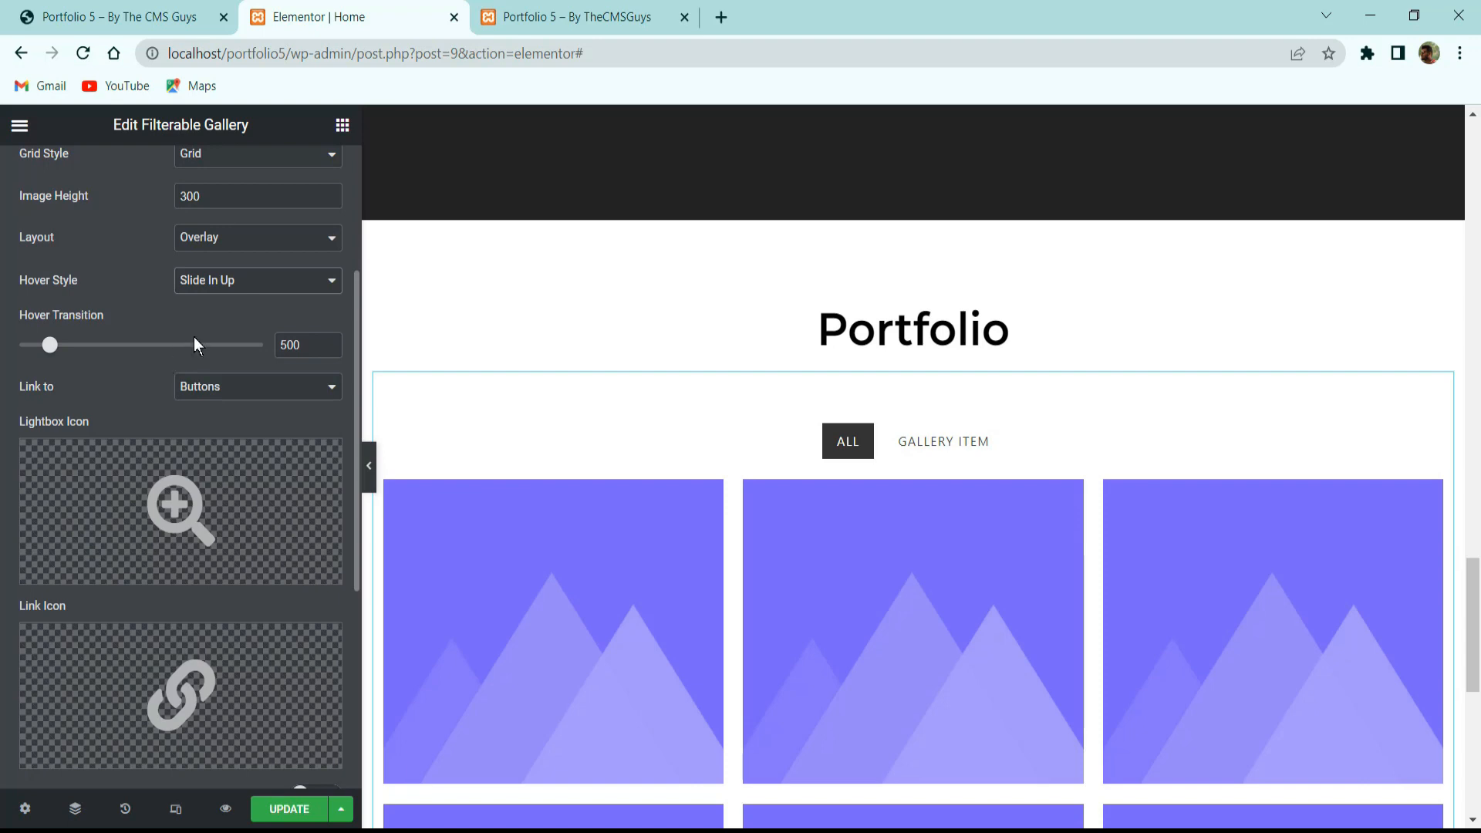
pyautogui.scroll(-3, 120, 359)
pyautogui.scroll(-2, 194, 346)
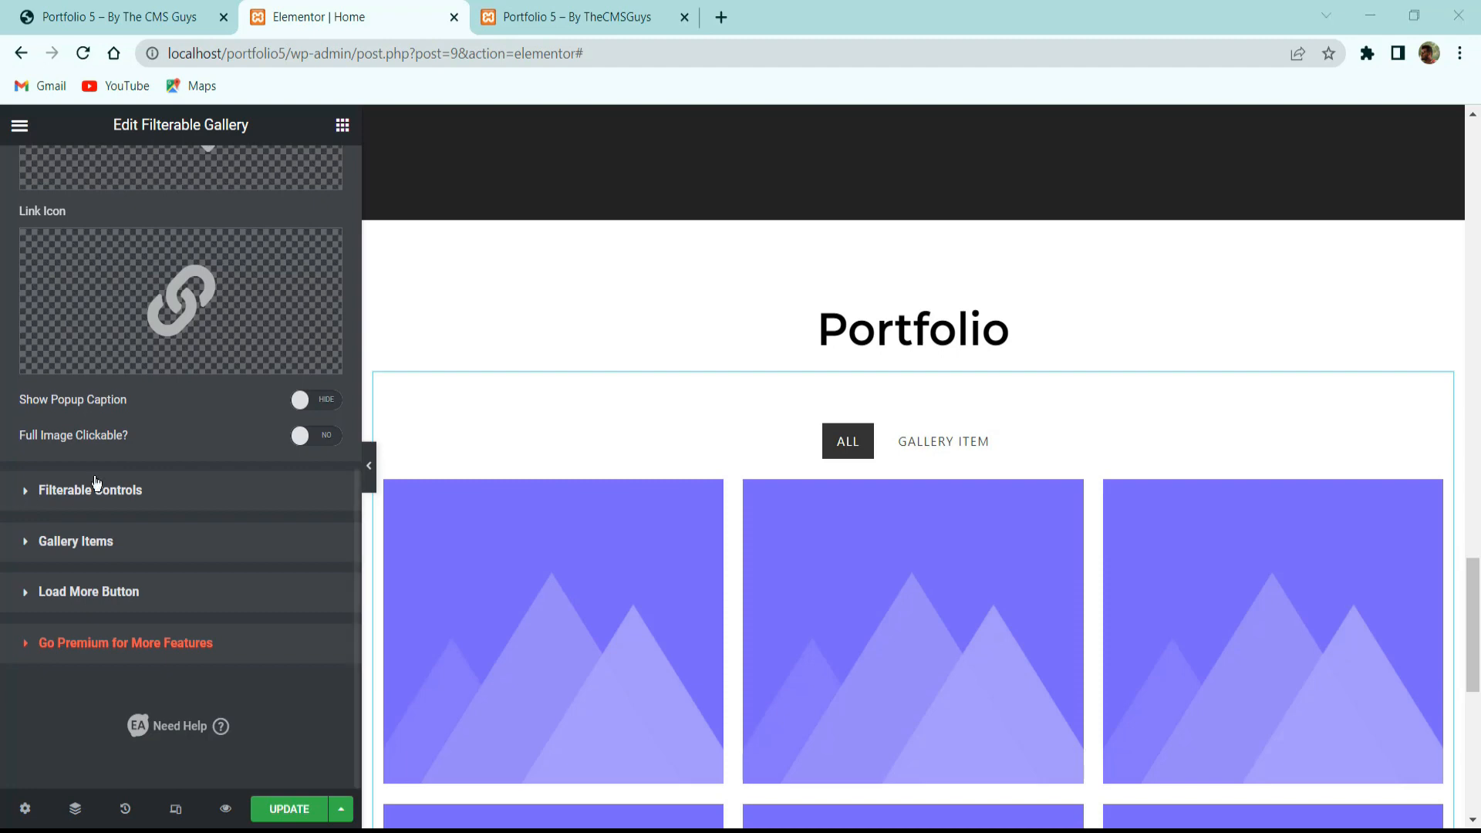
pyautogui.click(113, 492)
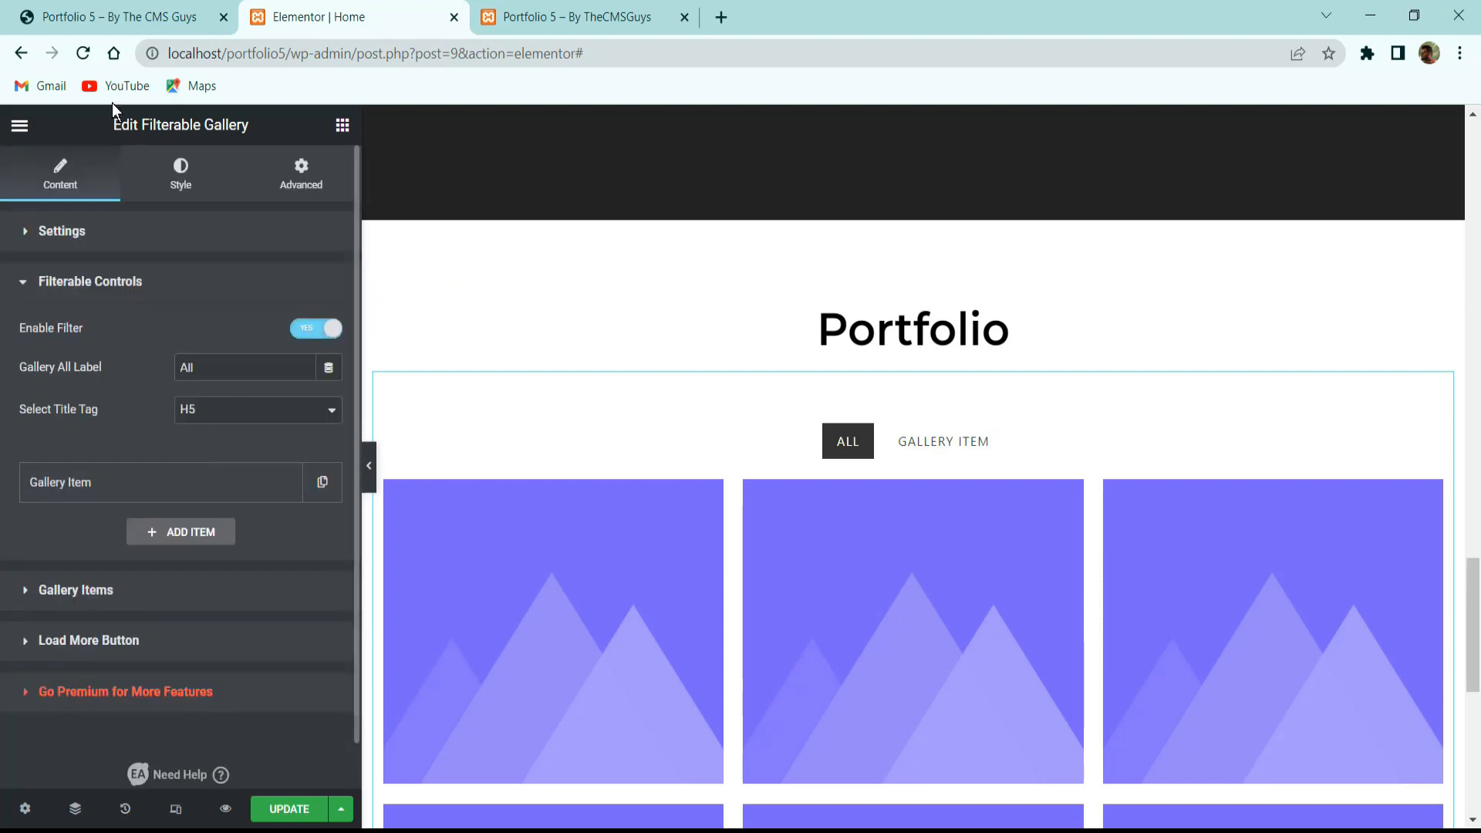
# Check the live portfolio site, then rename the existing filter item to 'brand'.
pyautogui.click(115, 16)
pyautogui.scroll(5, 486, 566)
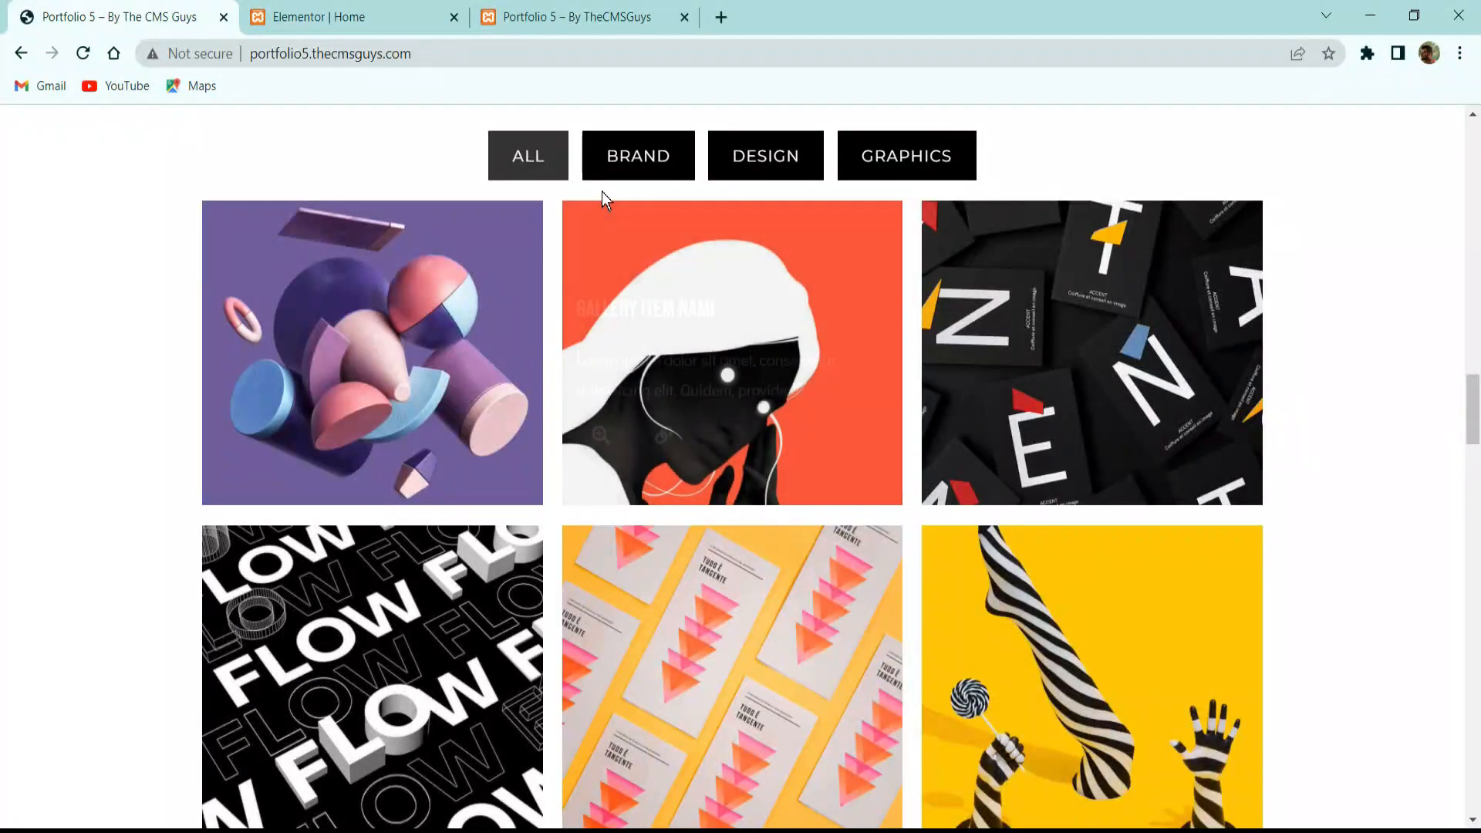
pyautogui.click(347, 17)
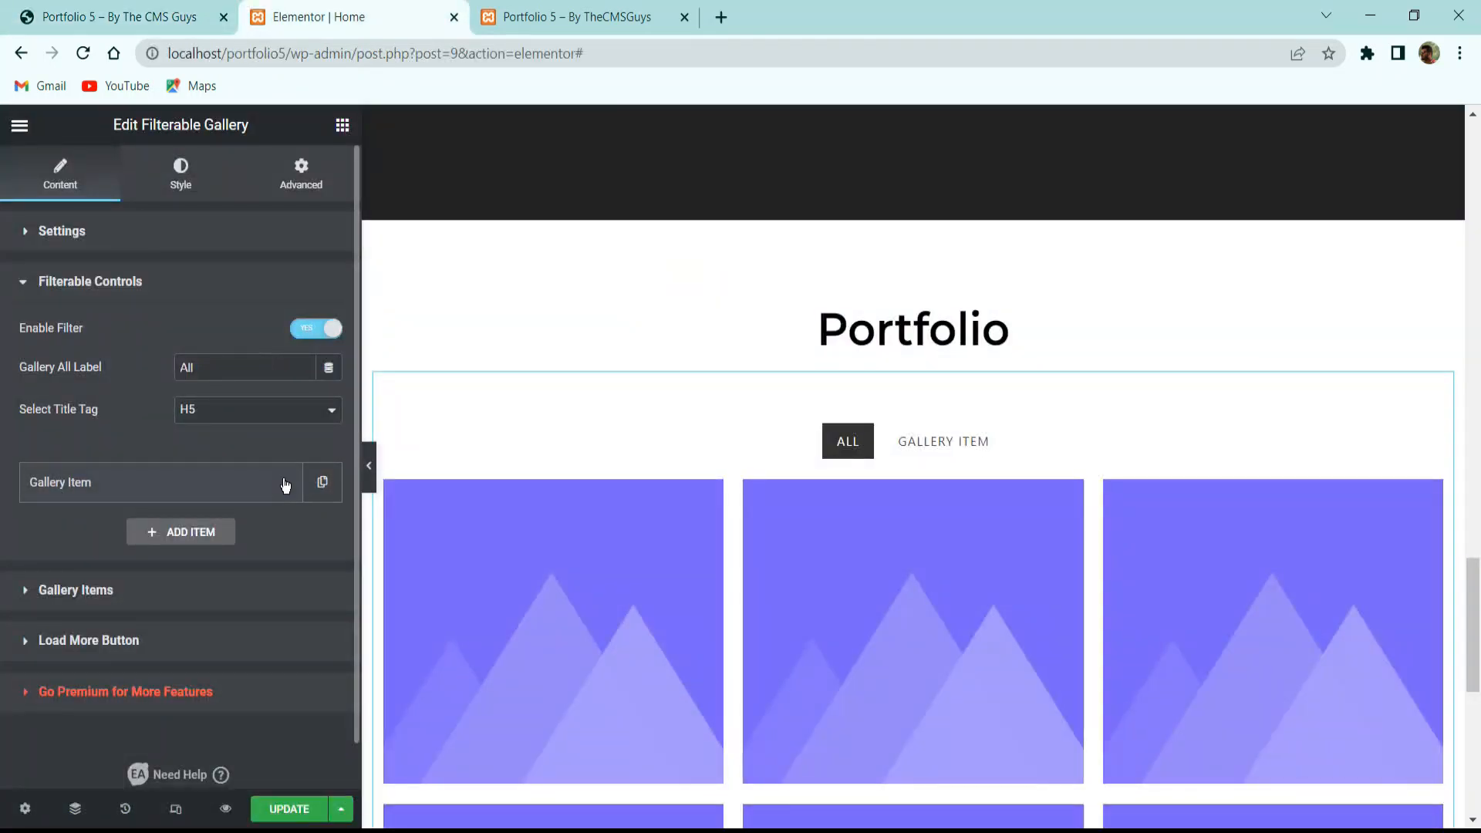
pyautogui.click(231, 486)
pyautogui.click(104, 554)
pyautogui.hotkey('ctrl', 'a')
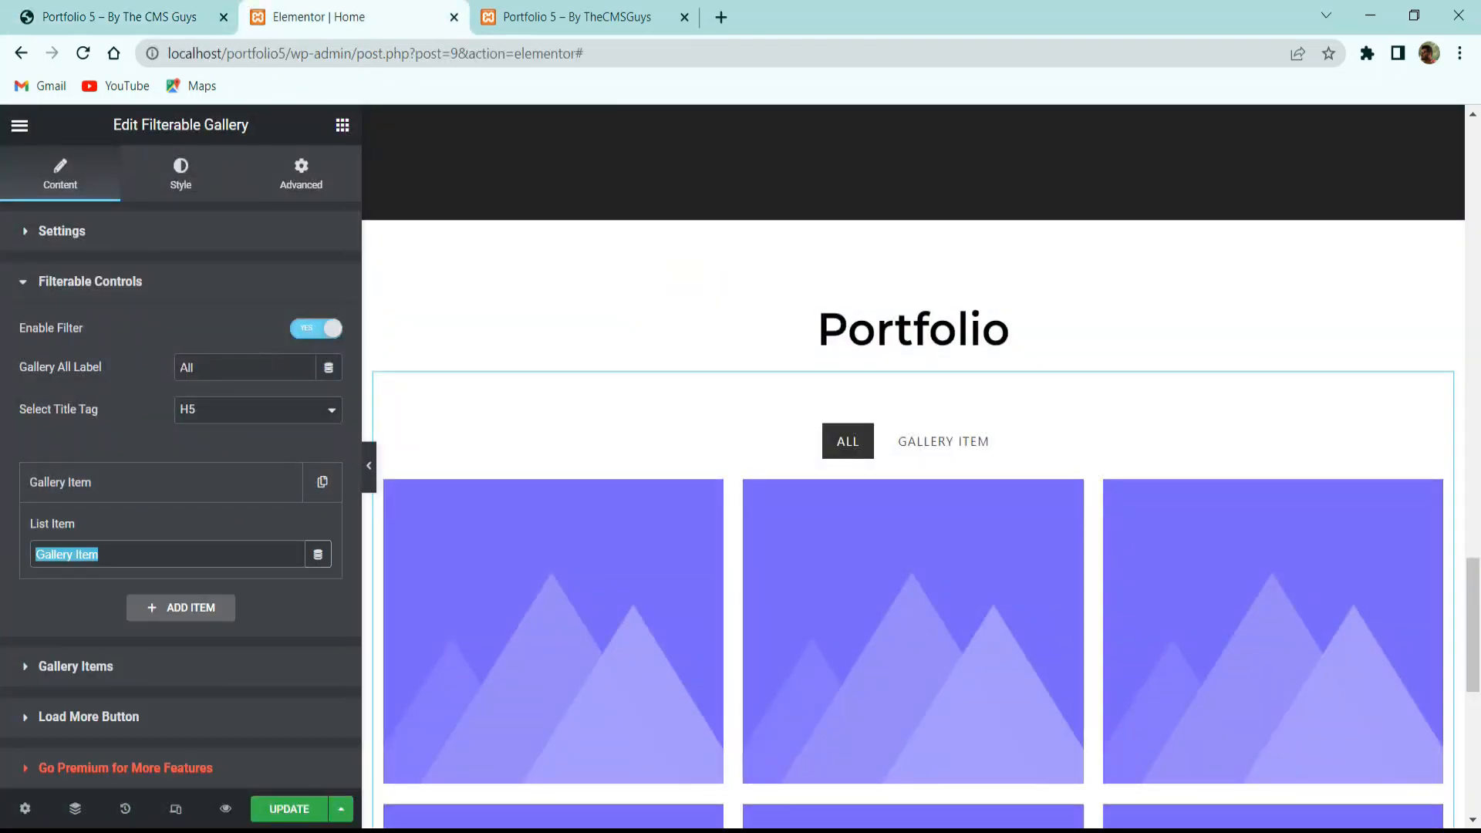
pyautogui.write('brand')
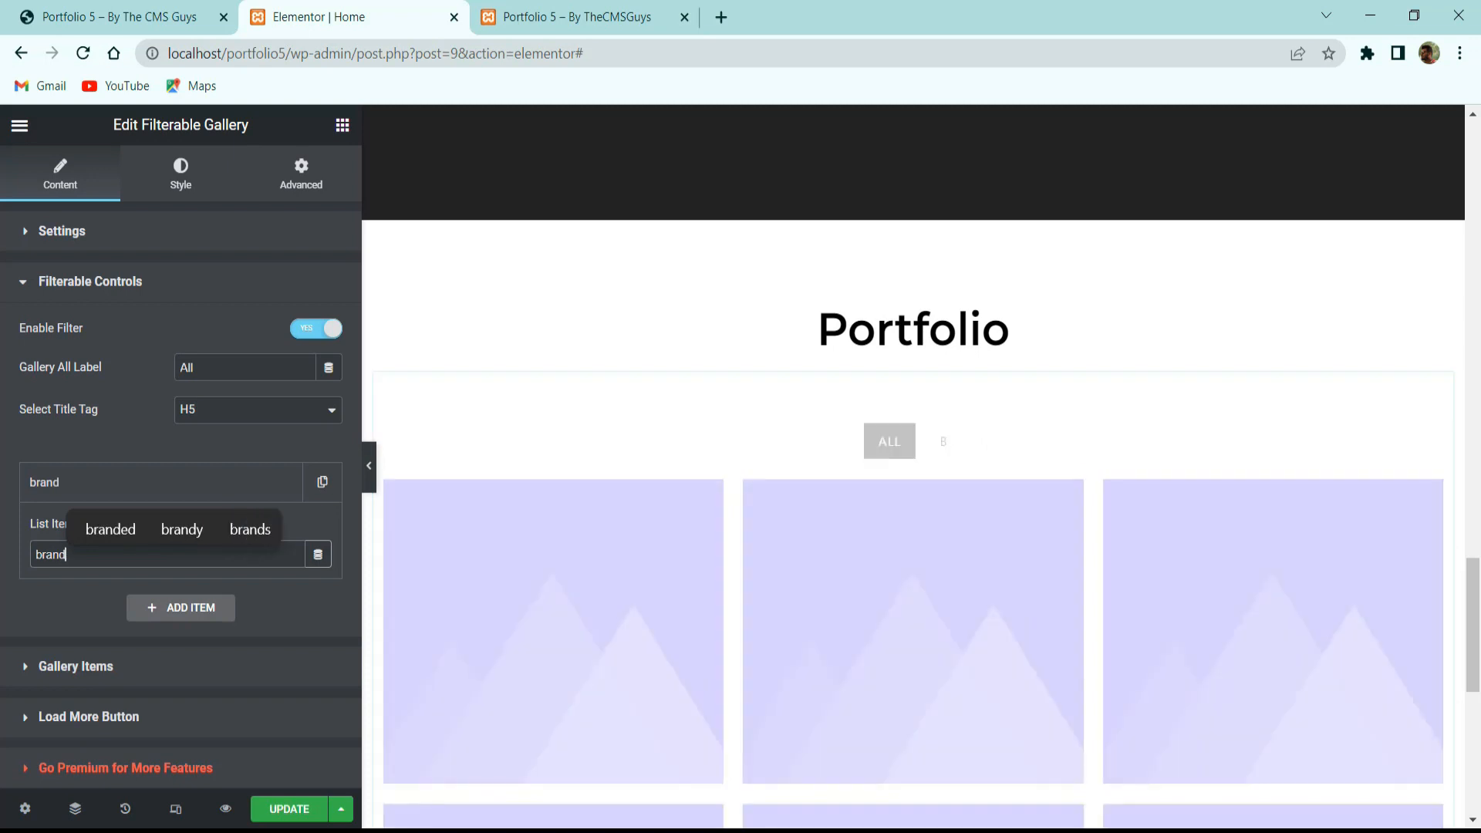
pyautogui.click(241, 486)
# Duplicate the brand filter twice and rename the copies 'design' and 'graphics'.
pyautogui.click(322, 484)
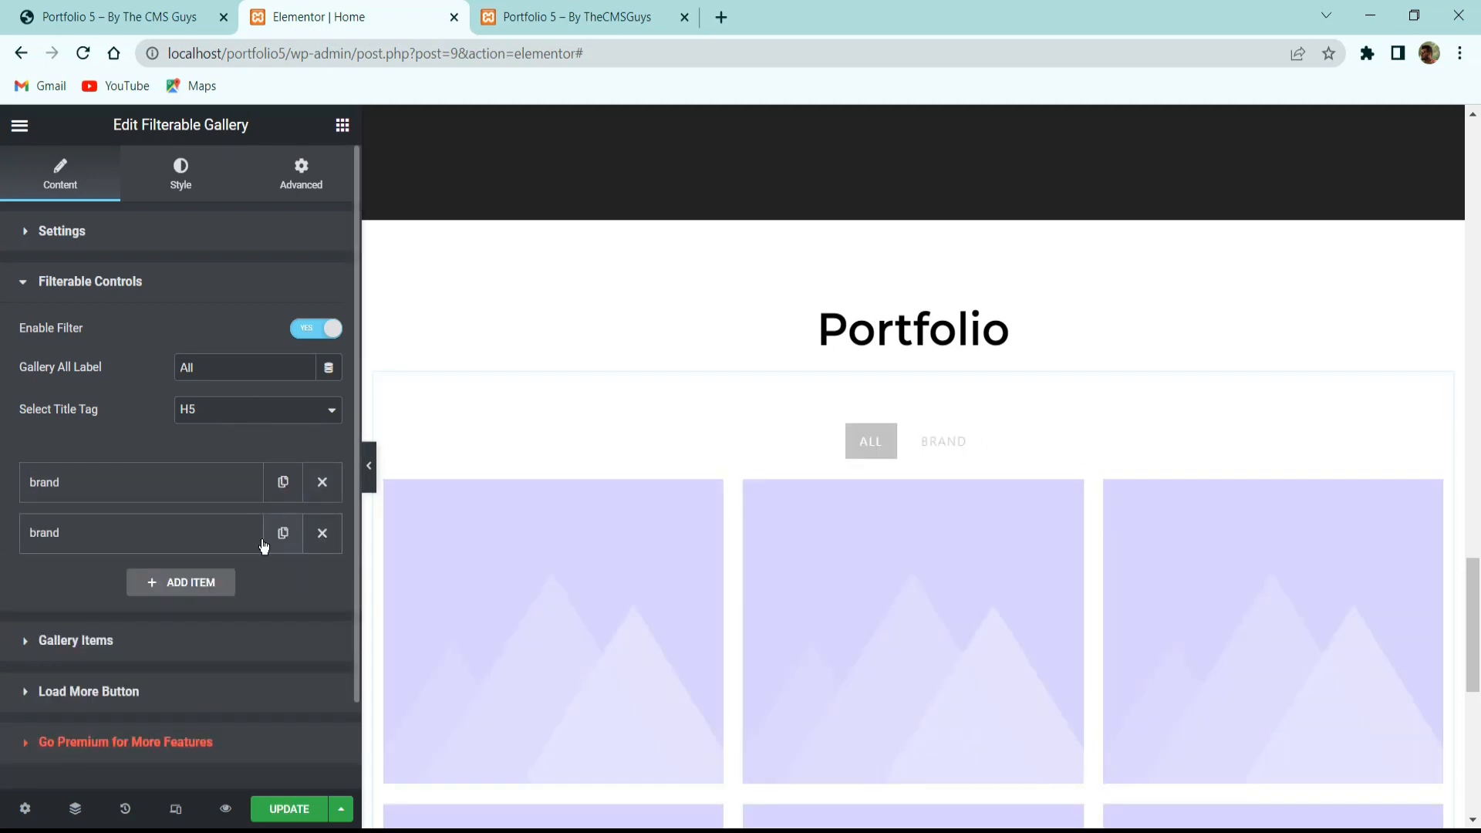
pyautogui.click(283, 533)
pyautogui.click(172, 535)
pyautogui.hotkey('ctrl', 'a')
pyautogui.write('de')
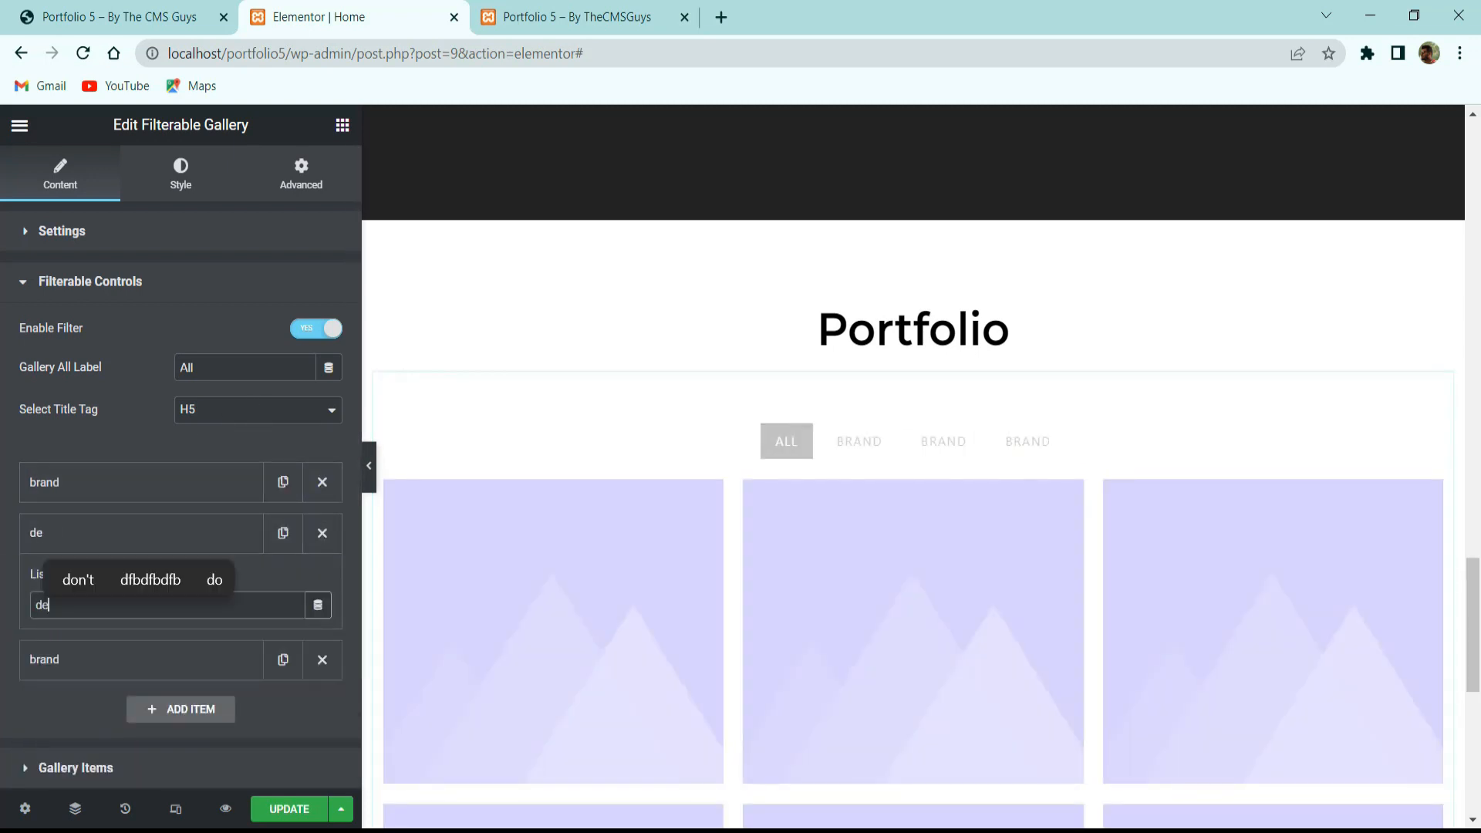
pyautogui.write('sign')
pyautogui.click(93, 663)
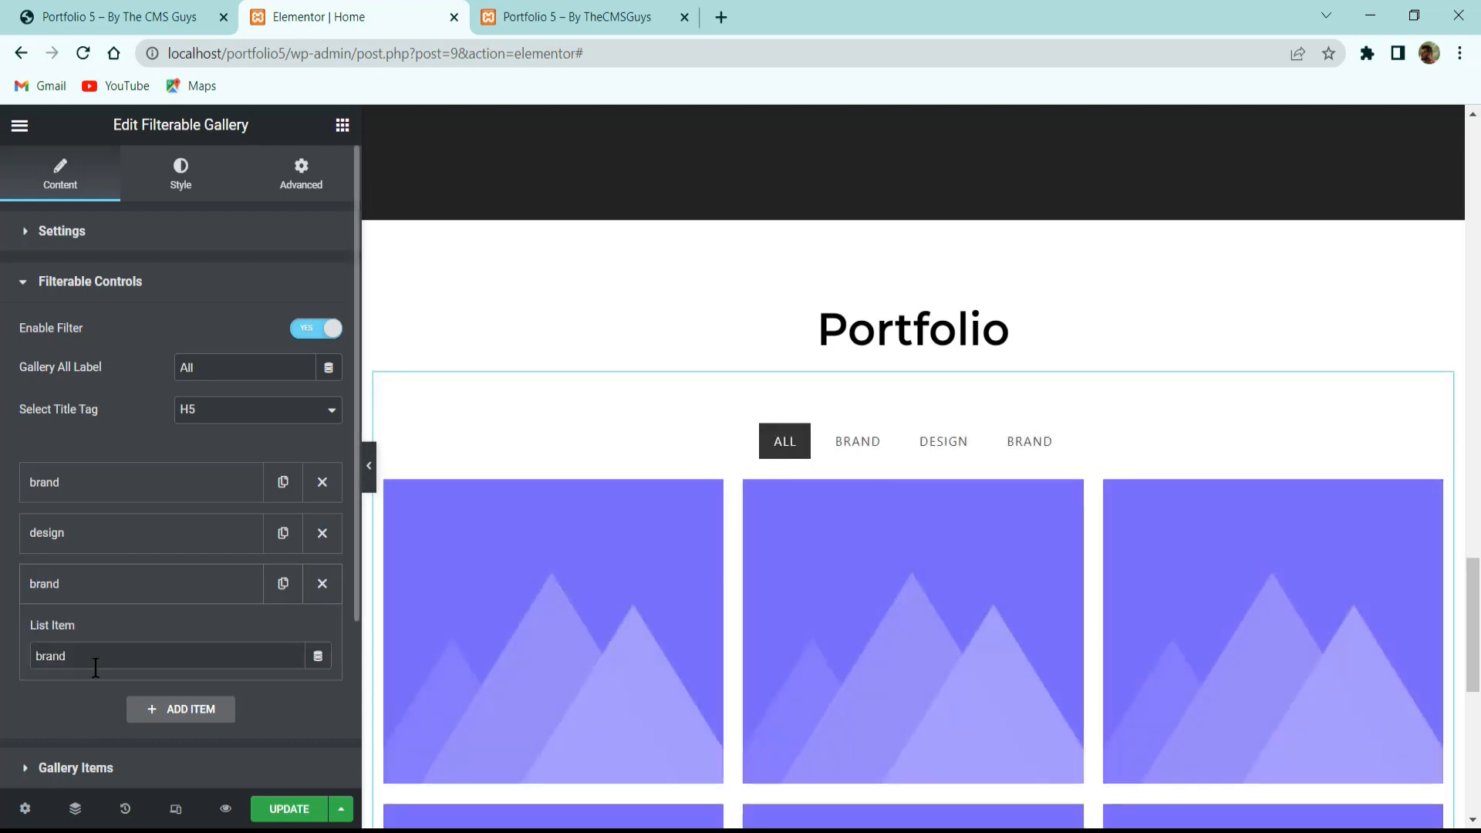
pyautogui.hotkey('ctrl', 'a')
pyautogui.write('graphioc')
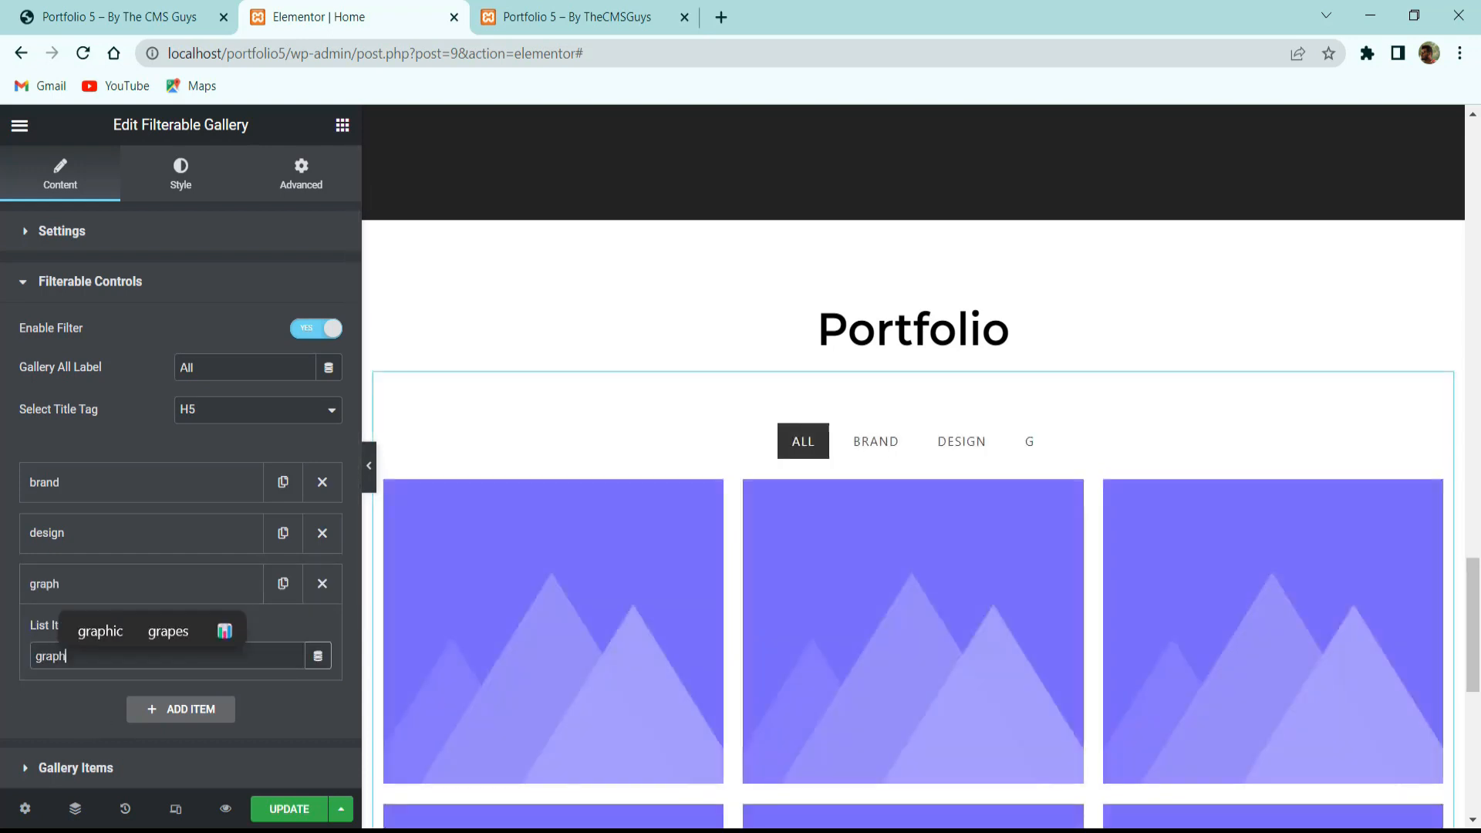
pyautogui.press('BackSpace')
pyautogui.press('BackSpace')
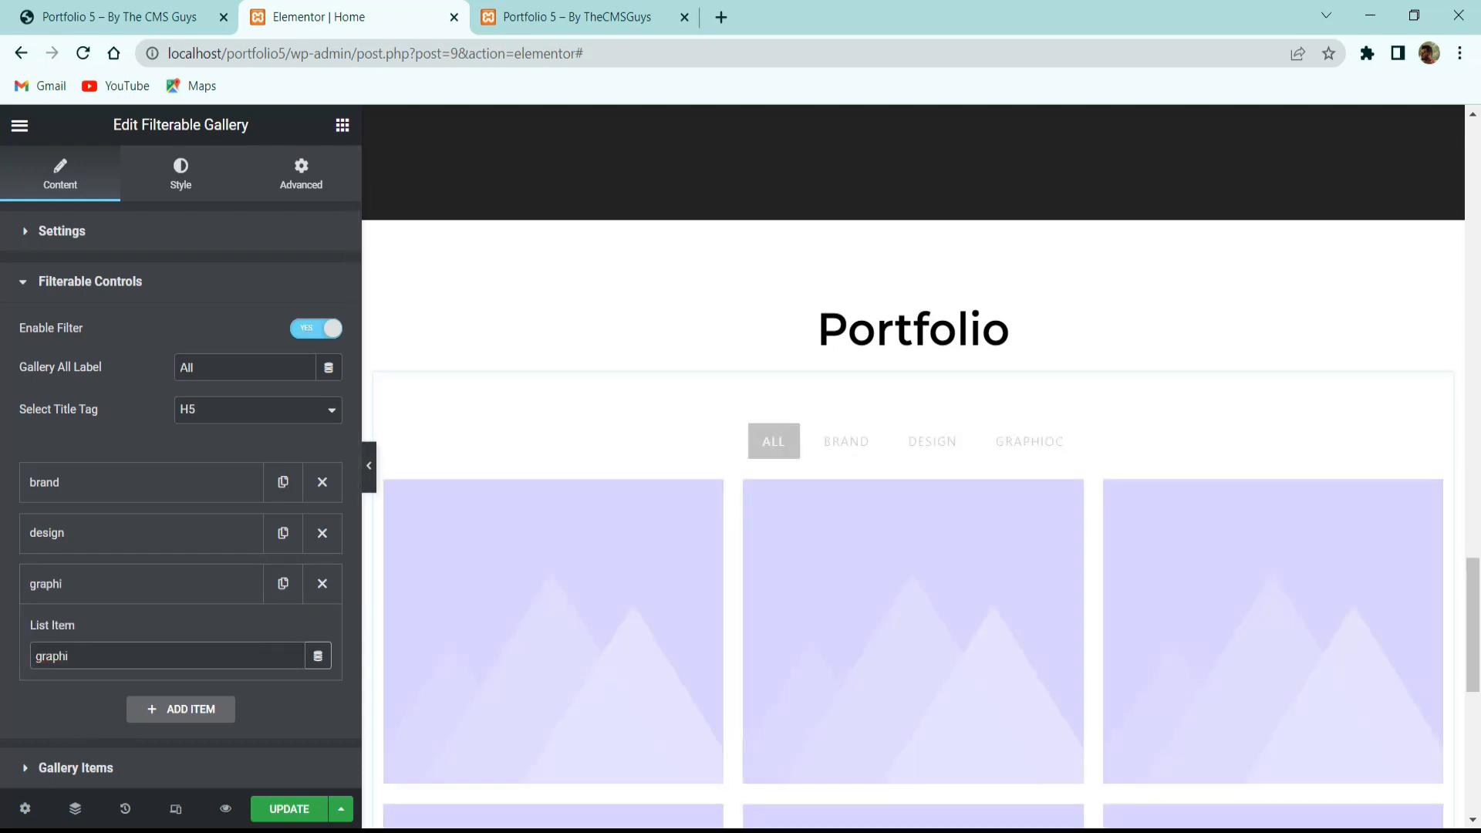
pyautogui.write('cs')
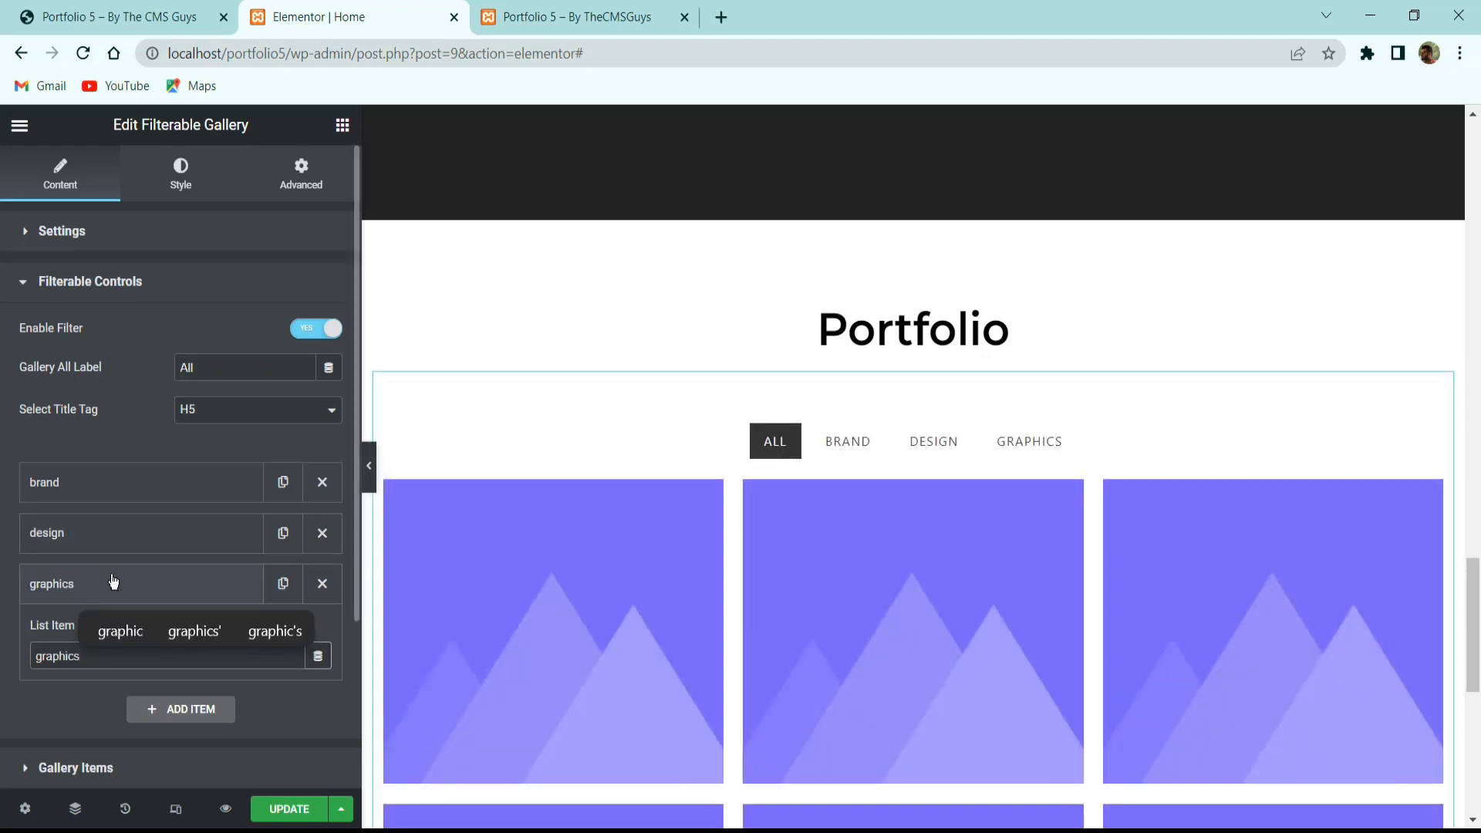
pyautogui.click(103, 389)
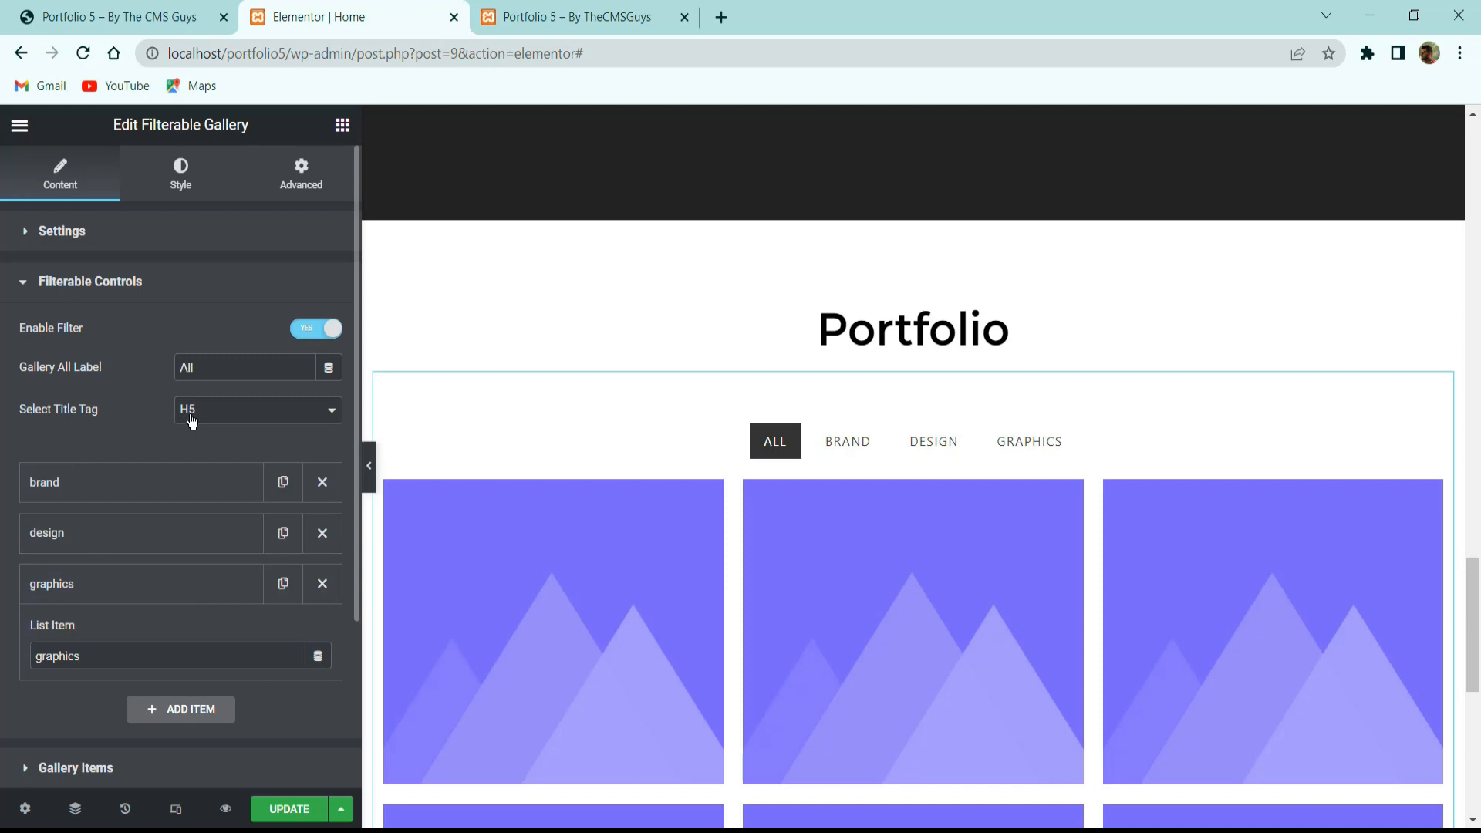
pyautogui.scroll(-3, 178, 523)
# Delete the extra gallery items and set the remaining item's Control Name to brand.
pyautogui.click(164, 541)
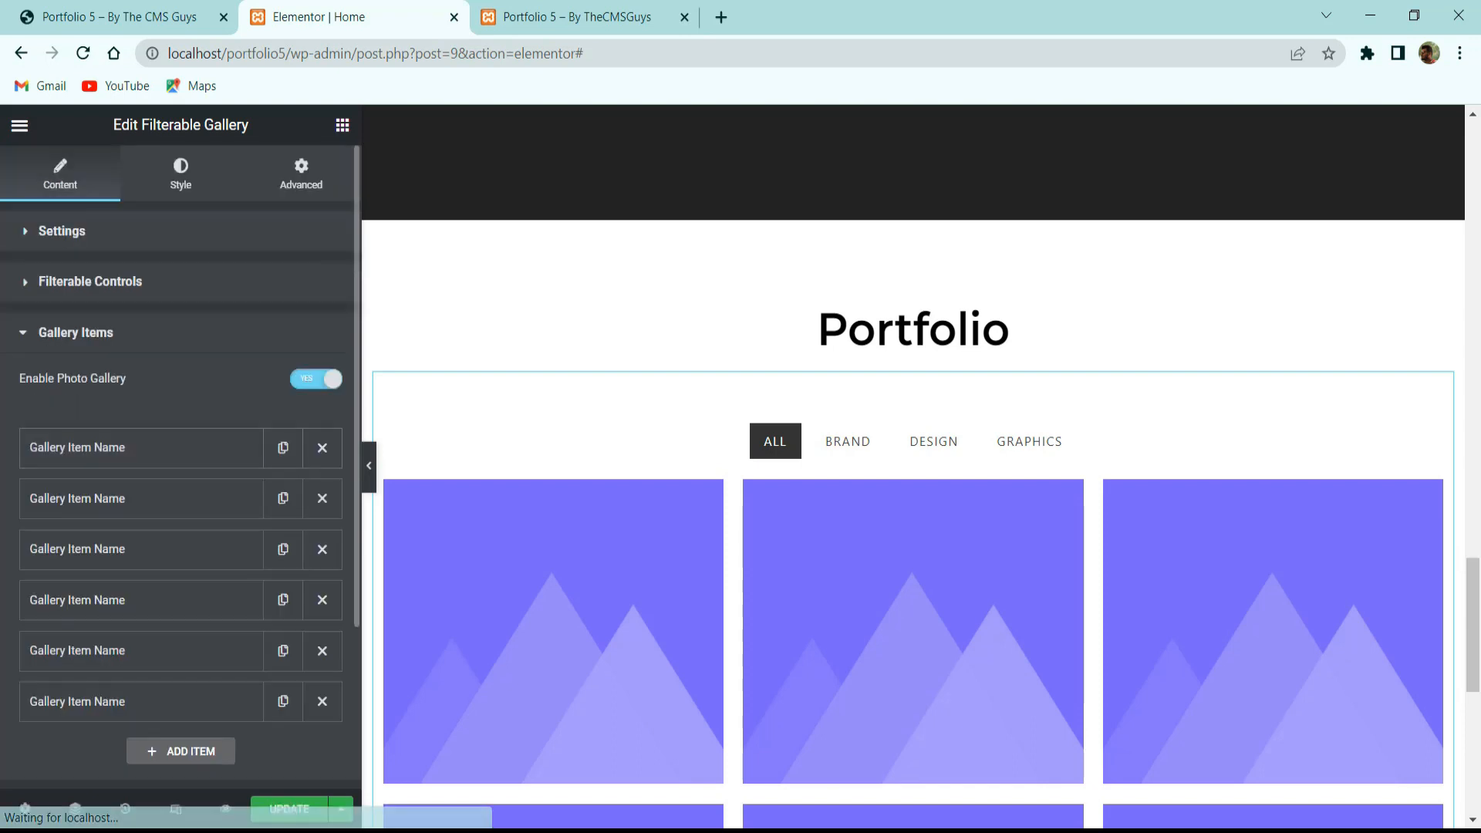
pyautogui.click(323, 498)
pyautogui.click(322, 499)
pyautogui.click(322, 498)
pyautogui.click(322, 498)
pyautogui.click(323, 499)
pyautogui.click(225, 451)
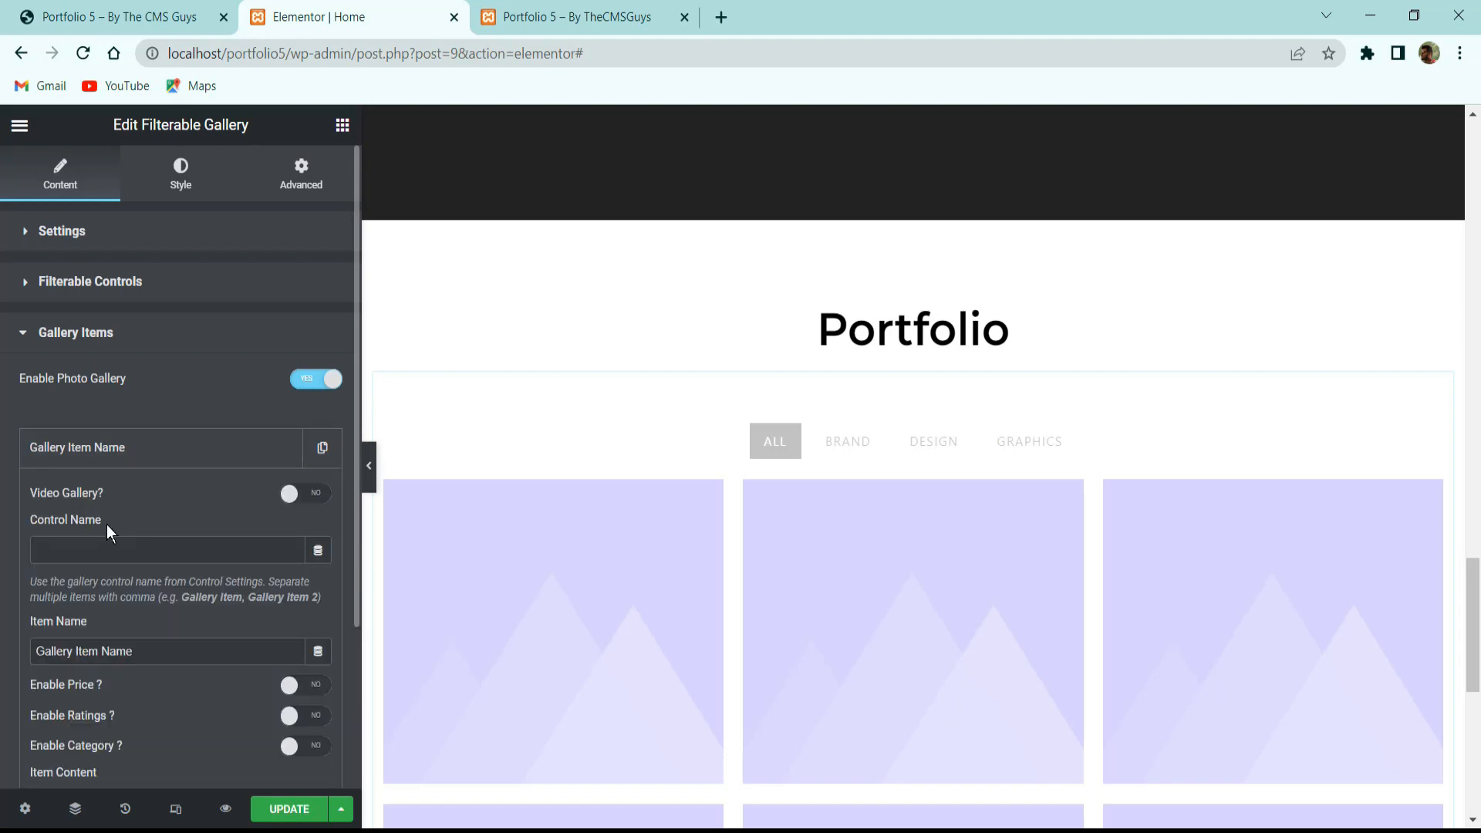
pyautogui.click(111, 550)
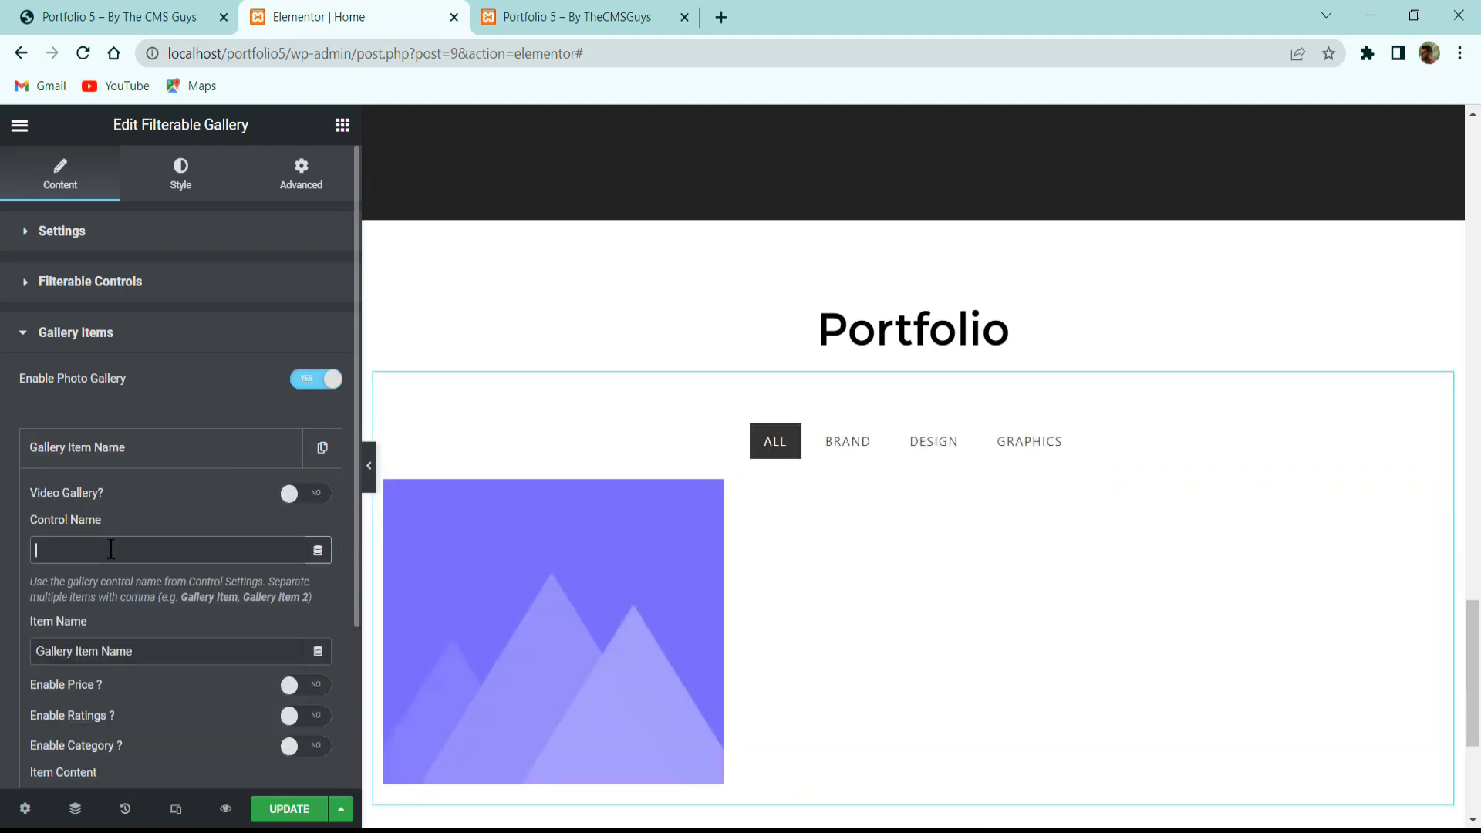
pyautogui.write('brand')
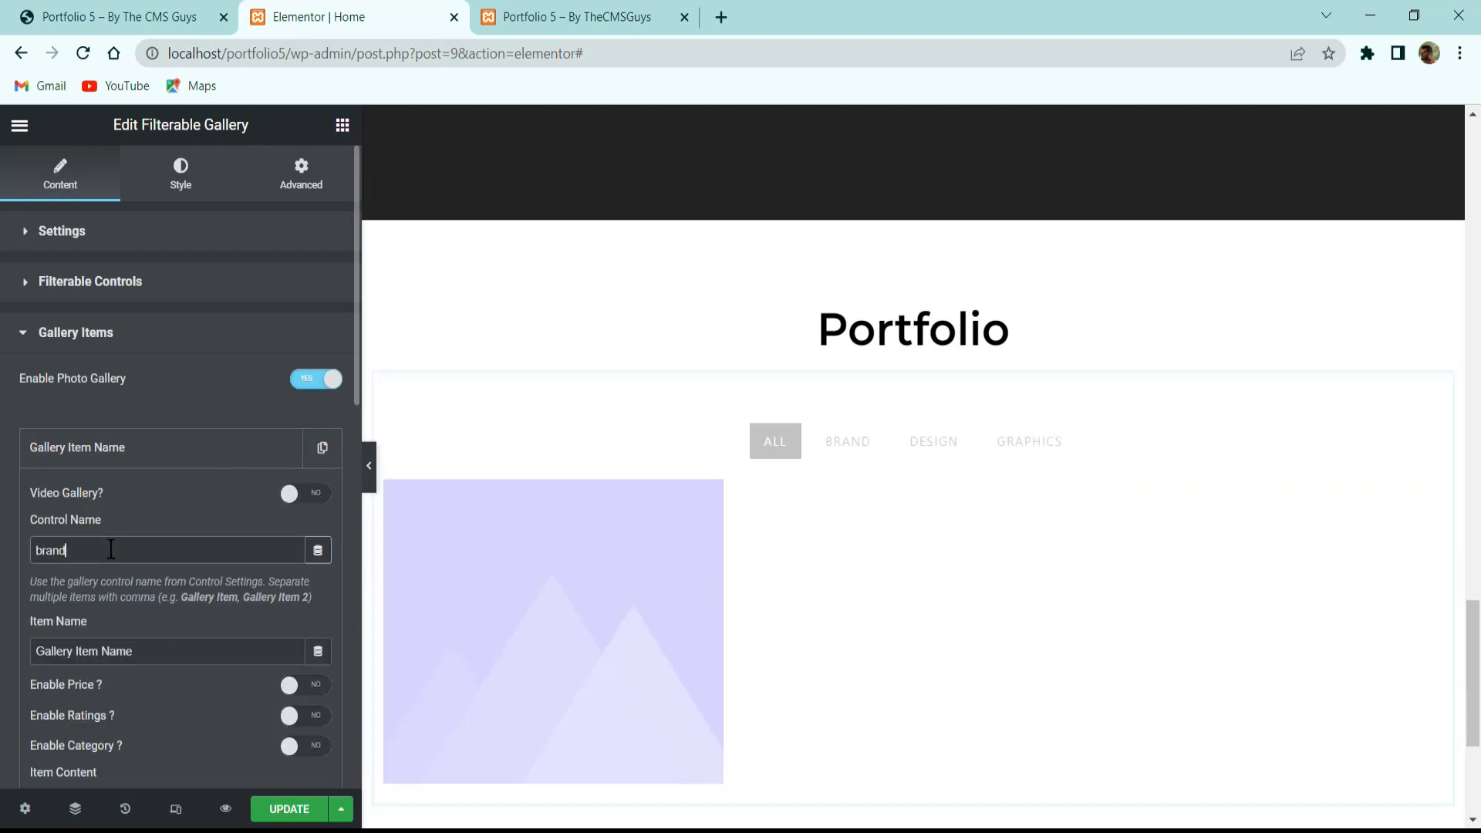
# Test the BRAND and ALL filters in the preview and compare with the live portfolio gallery.
pyautogui.click(837, 441)
pyautogui.click(794, 446)
pyautogui.click(149, 463)
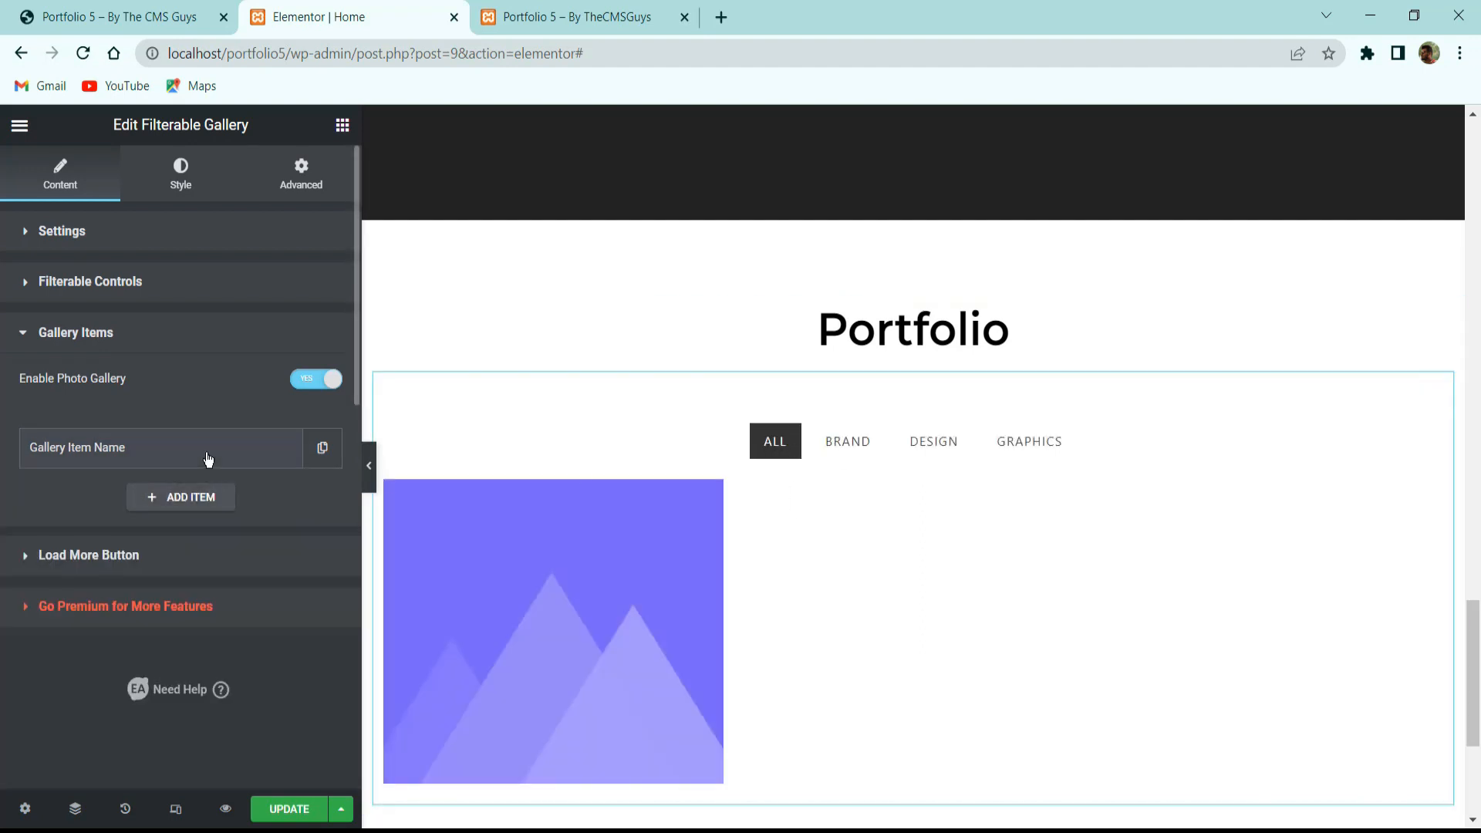
pyautogui.click(853, 444)
pyautogui.click(780, 446)
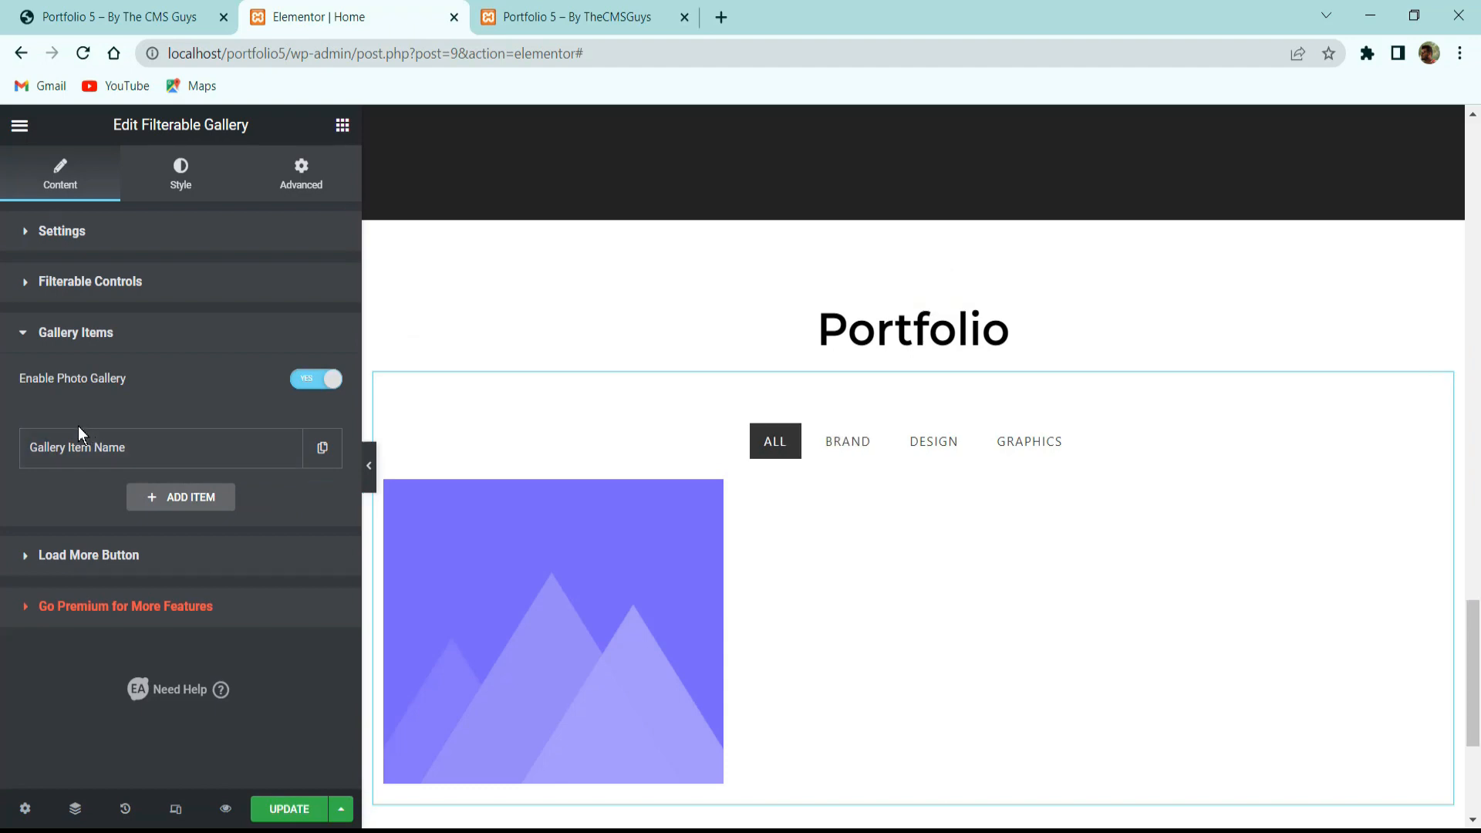
pyautogui.click(112, 451)
pyautogui.scroll(-3, 131, 587)
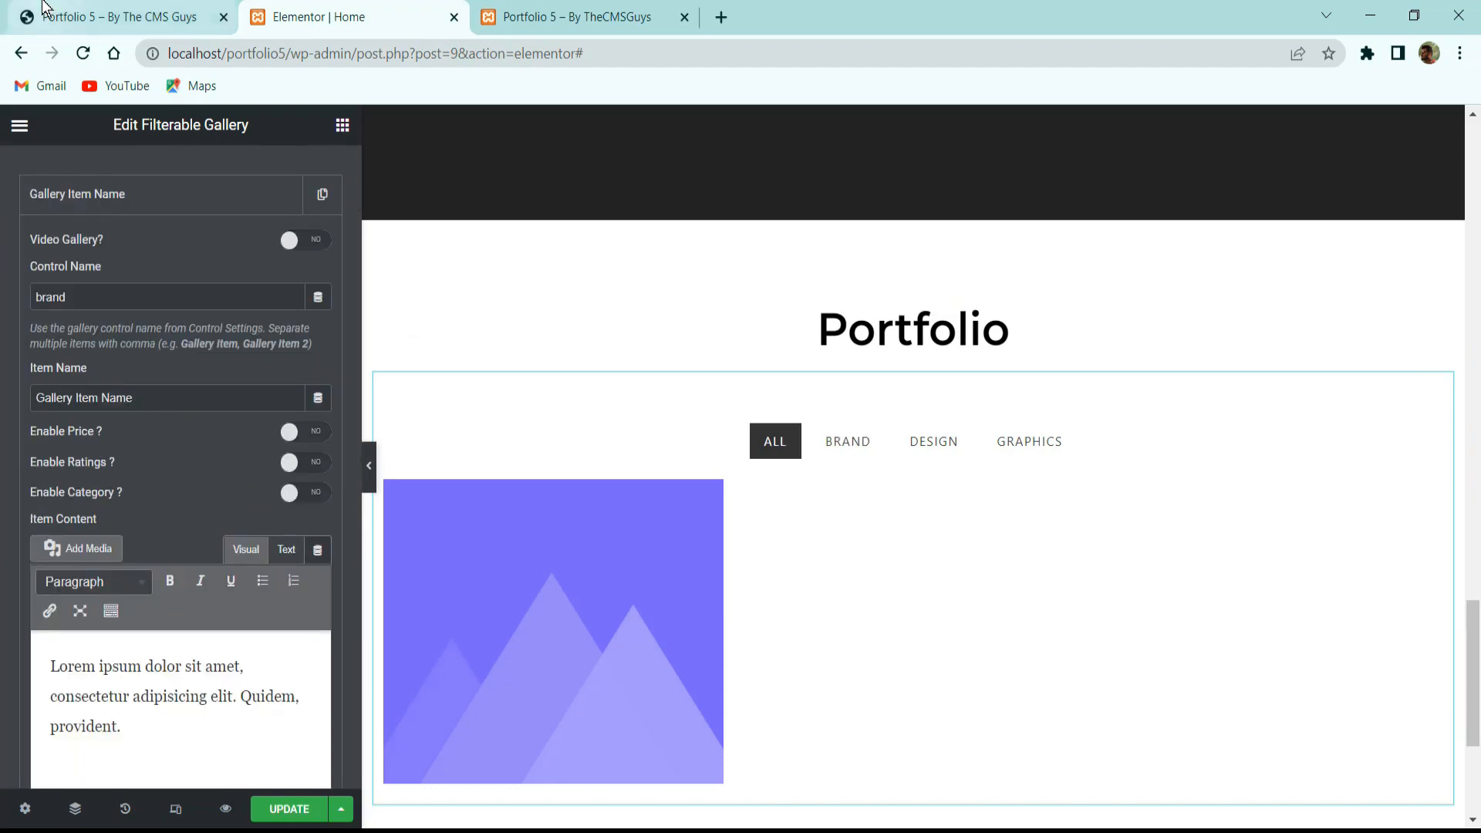
pyautogui.click(123, 17)
pyautogui.click(291, 8)
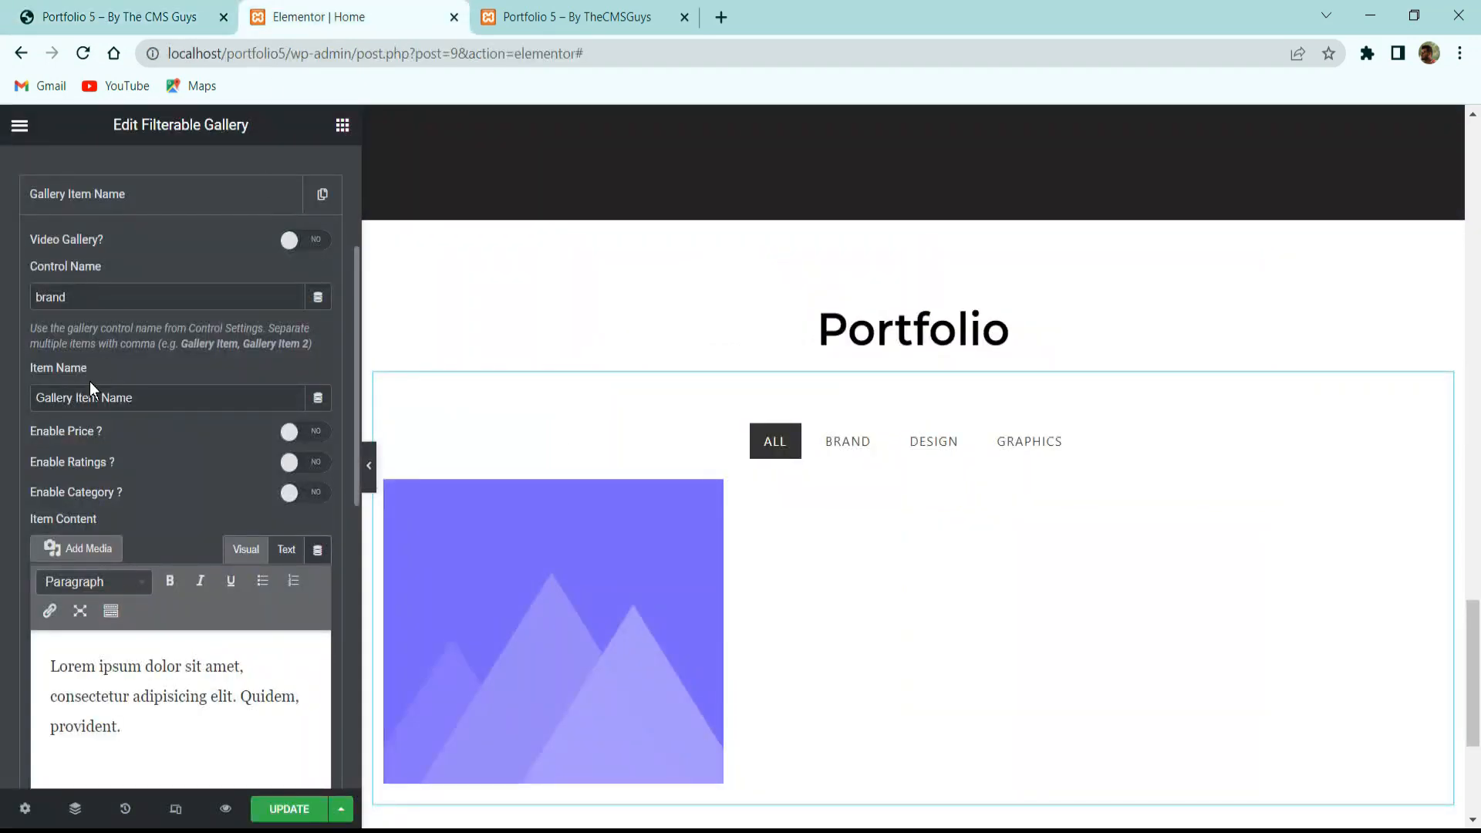
pyautogui.click(123, 17)
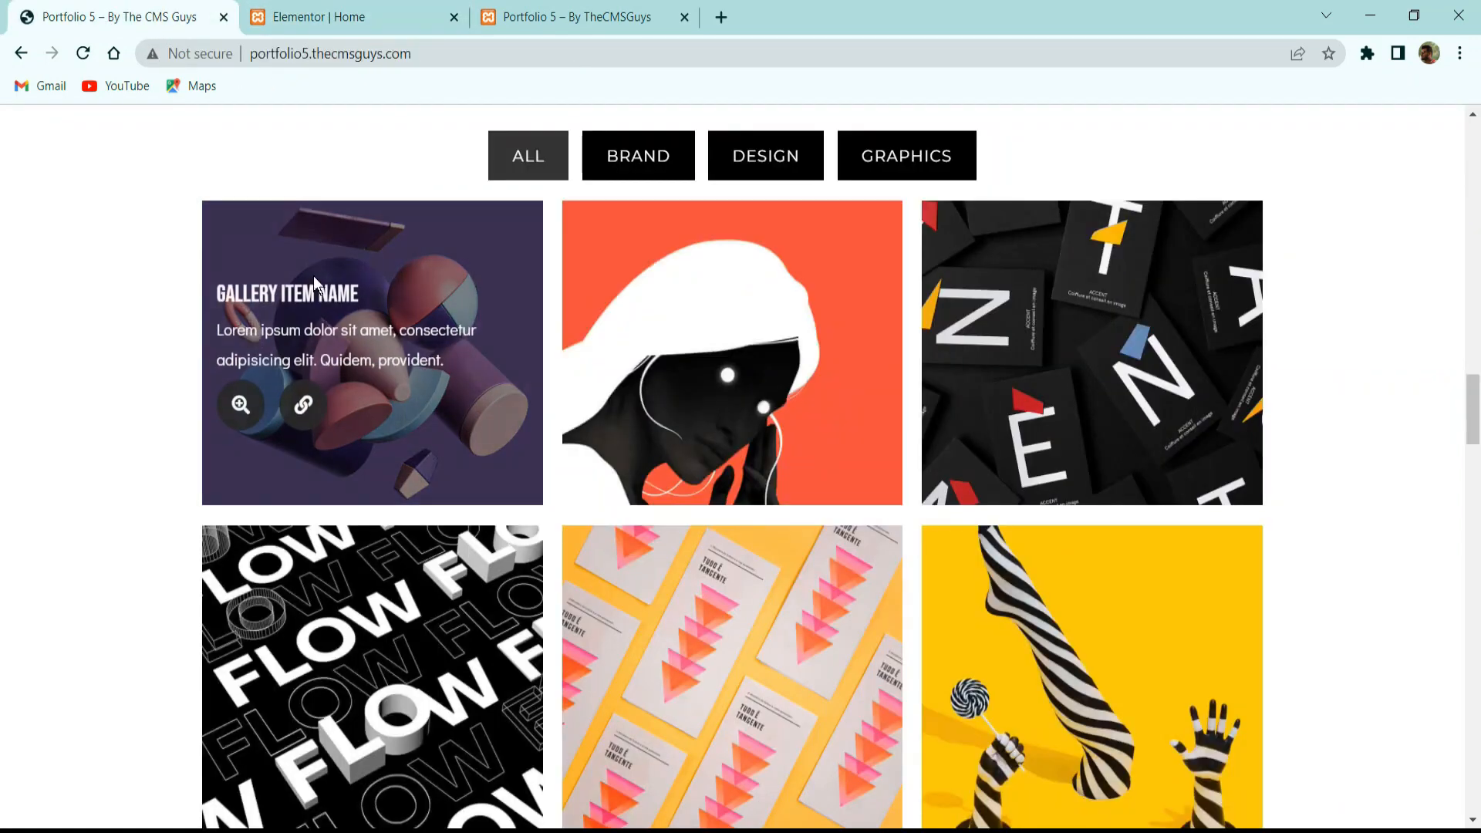
pyautogui.click(339, 17)
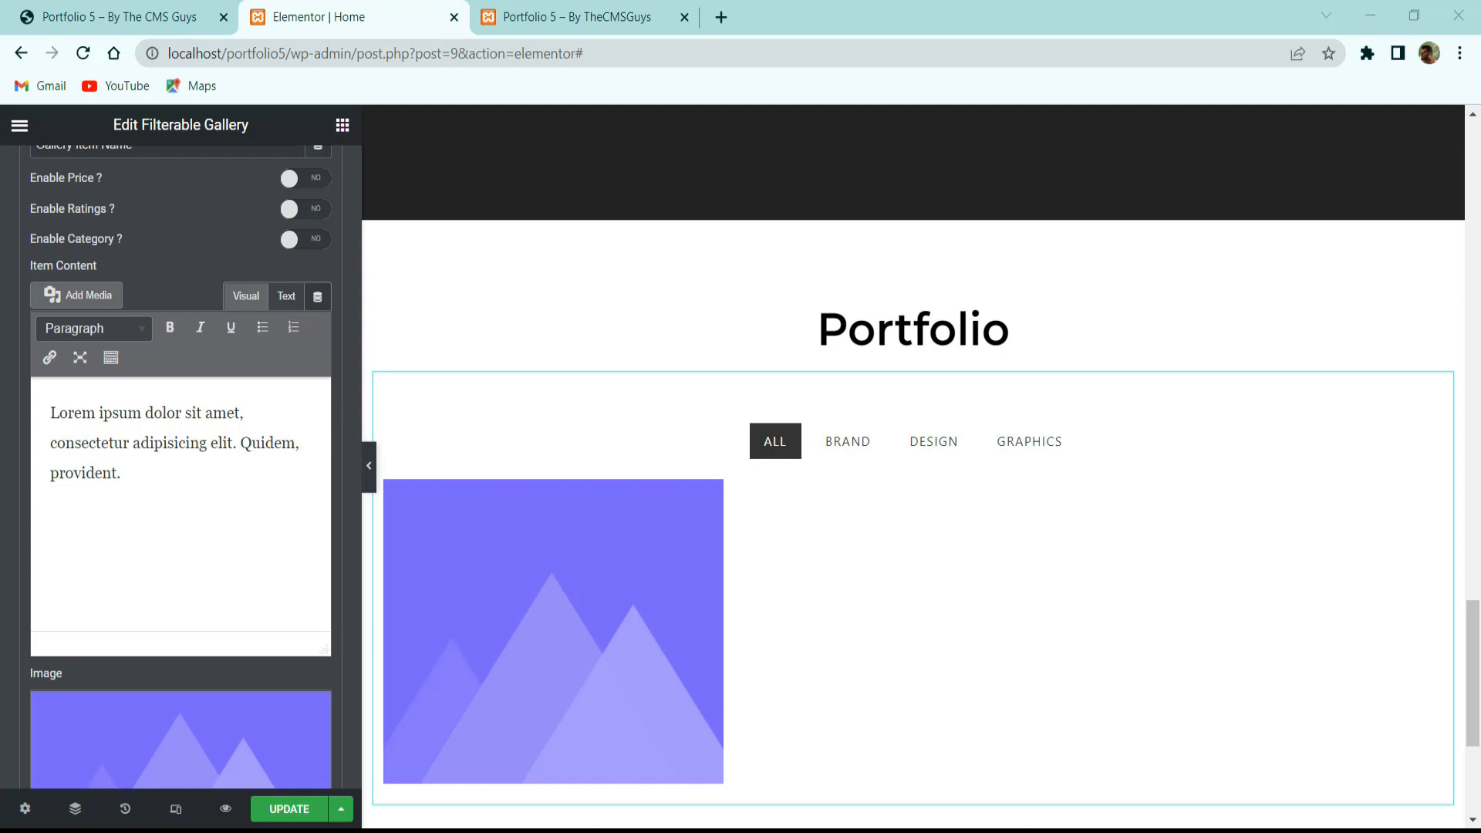
# Set the gallery item's image to 9.jpg, the purple 3D shapes picture.
pyautogui.click(113, 732)
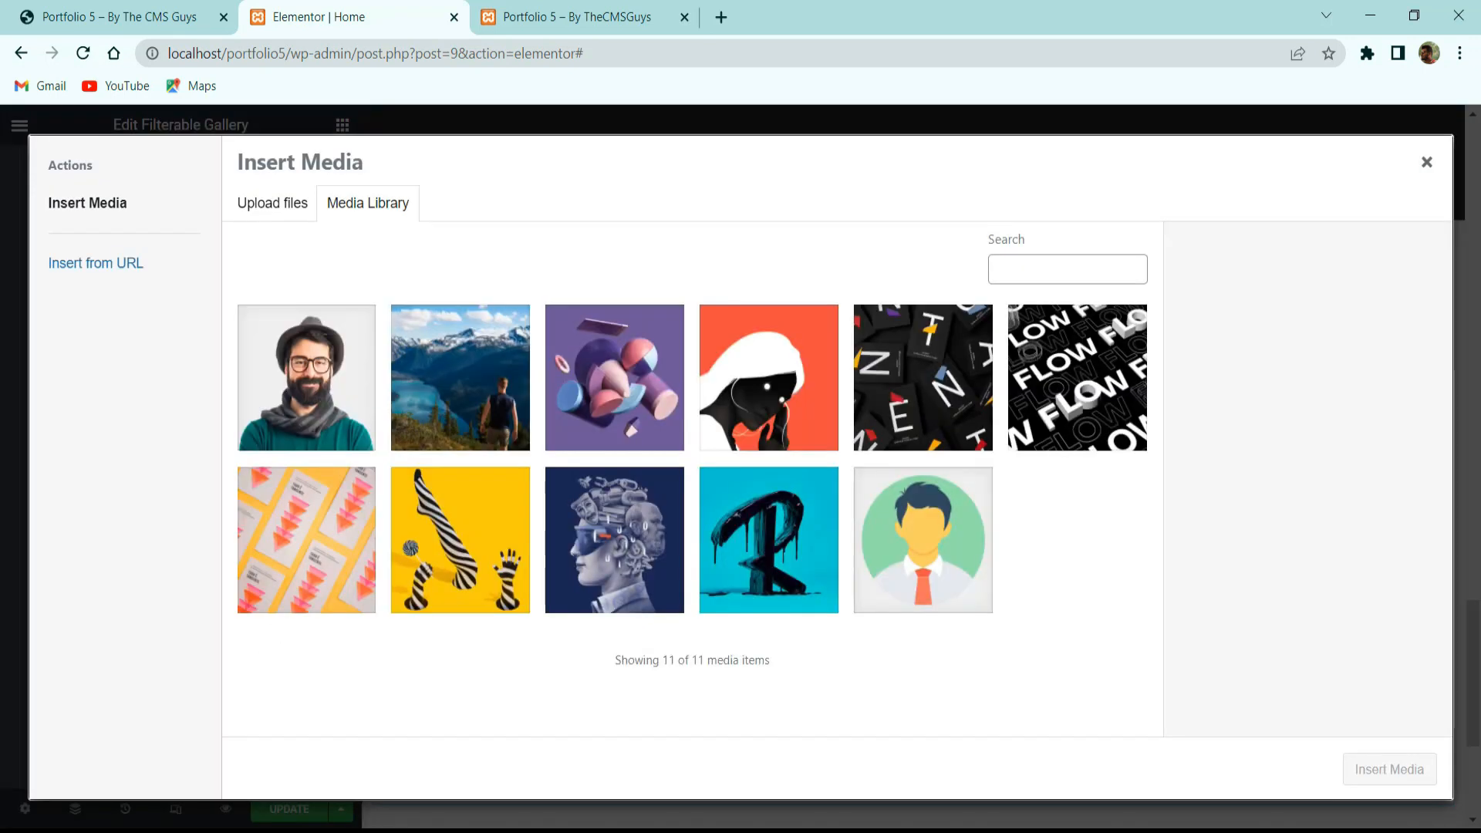
pyautogui.click(682, 360)
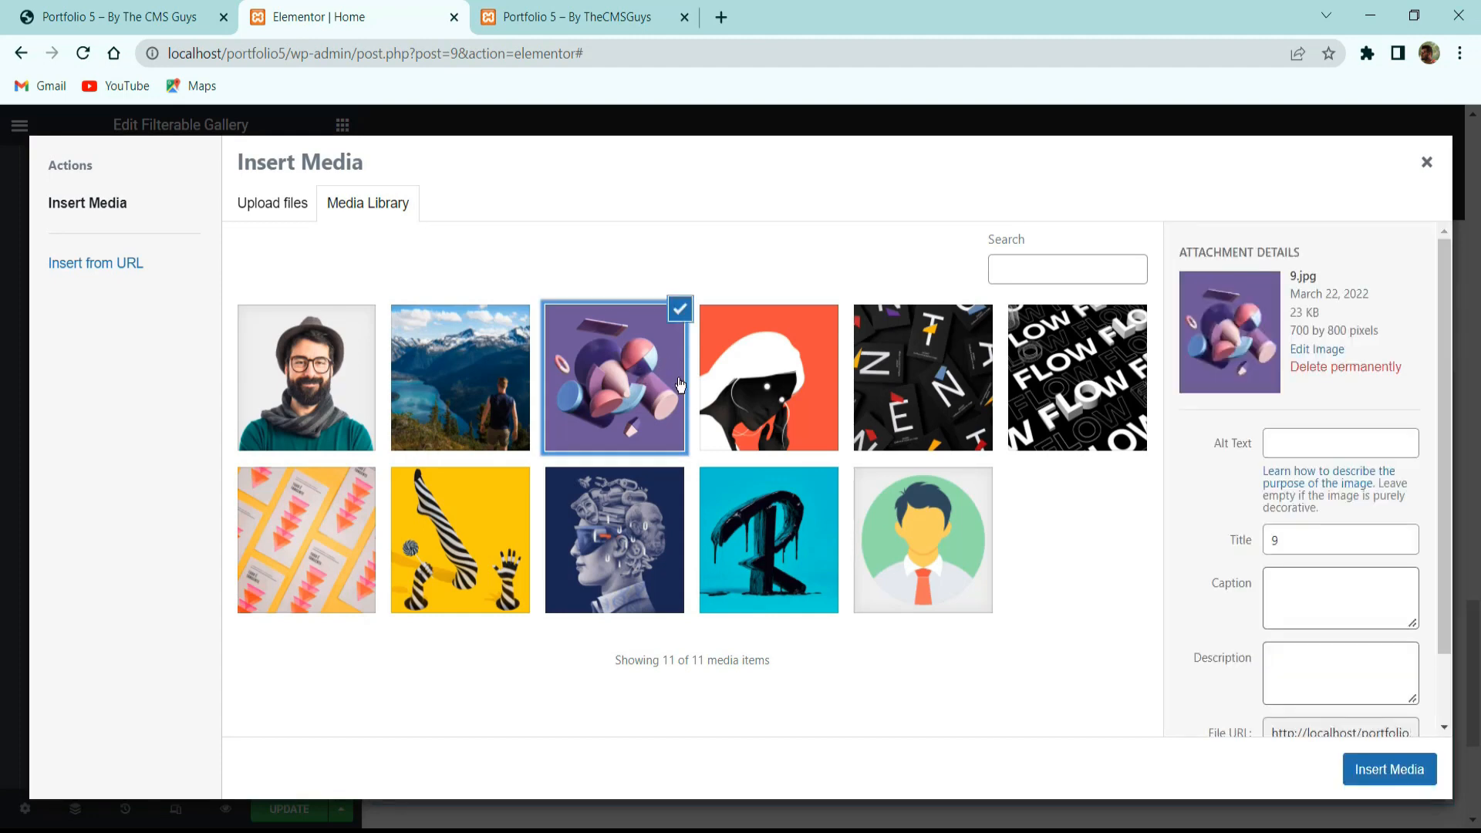
pyautogui.click(1385, 766)
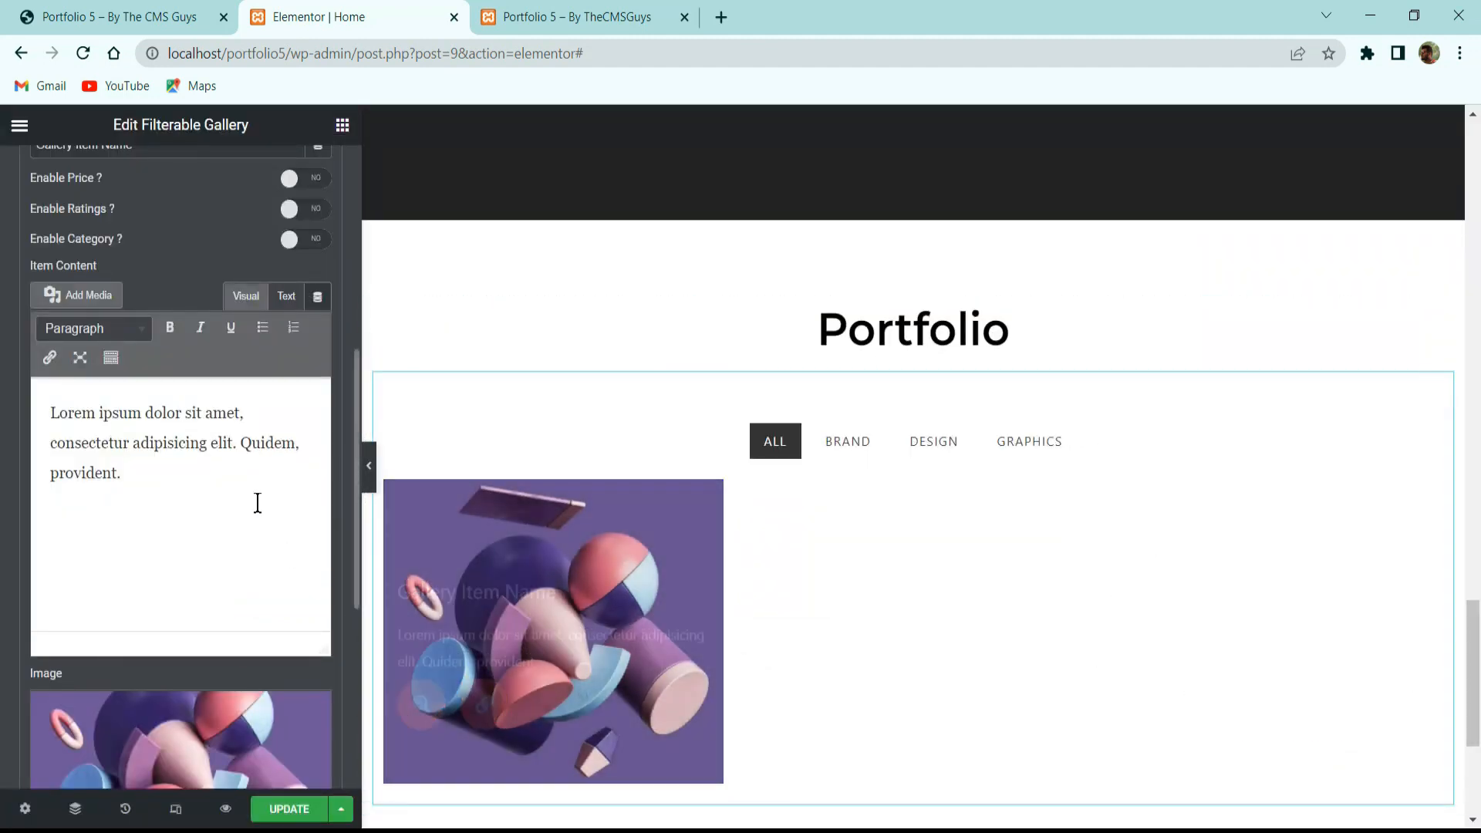
pyautogui.scroll(6, 148, 292)
pyautogui.click(154, 457)
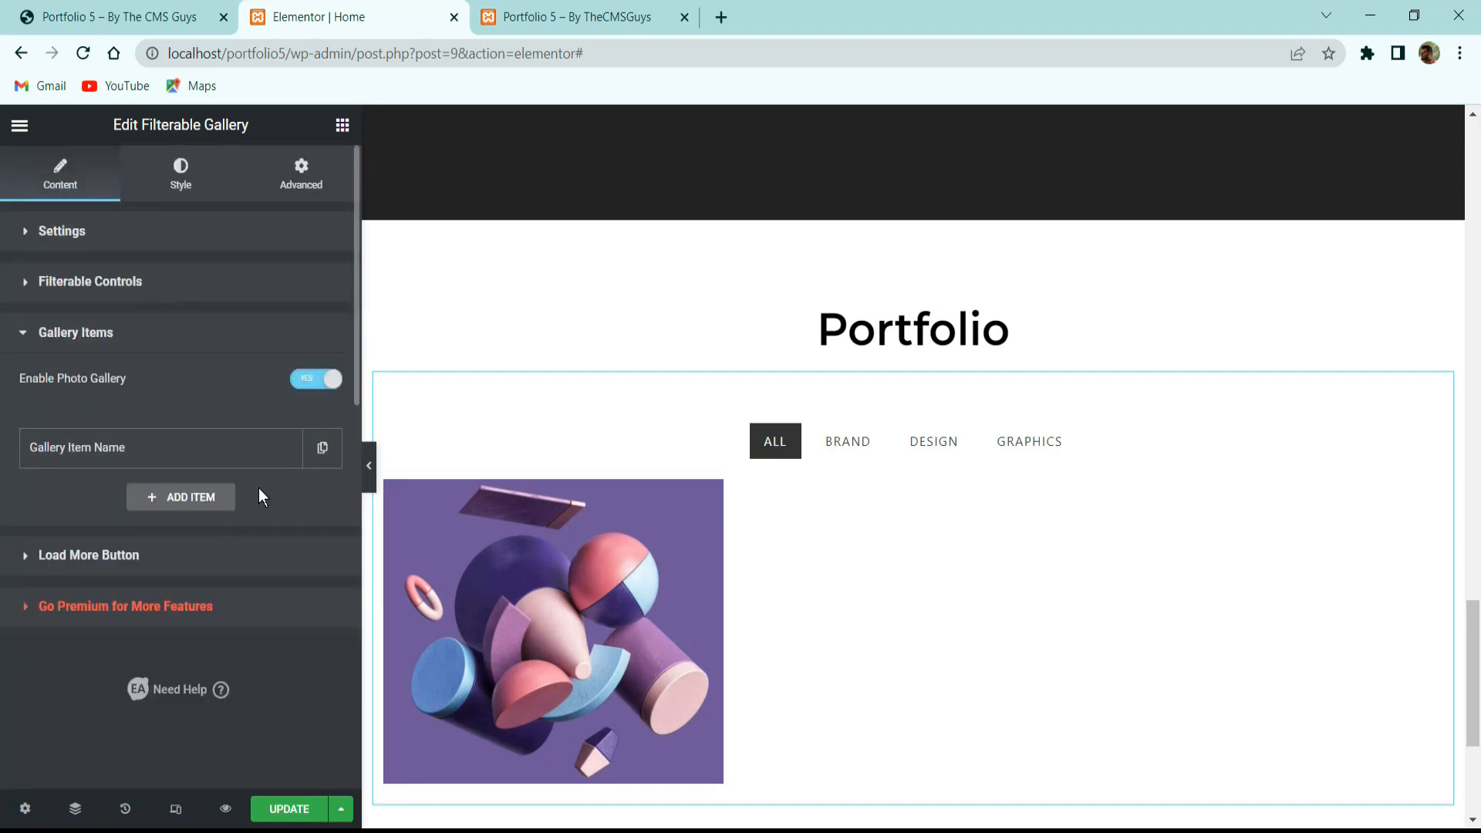
# Duplicate the gallery item until the list holds eight identical items.
pyautogui.click(312, 470)
pyautogui.click(283, 498)
pyautogui.click(283, 548)
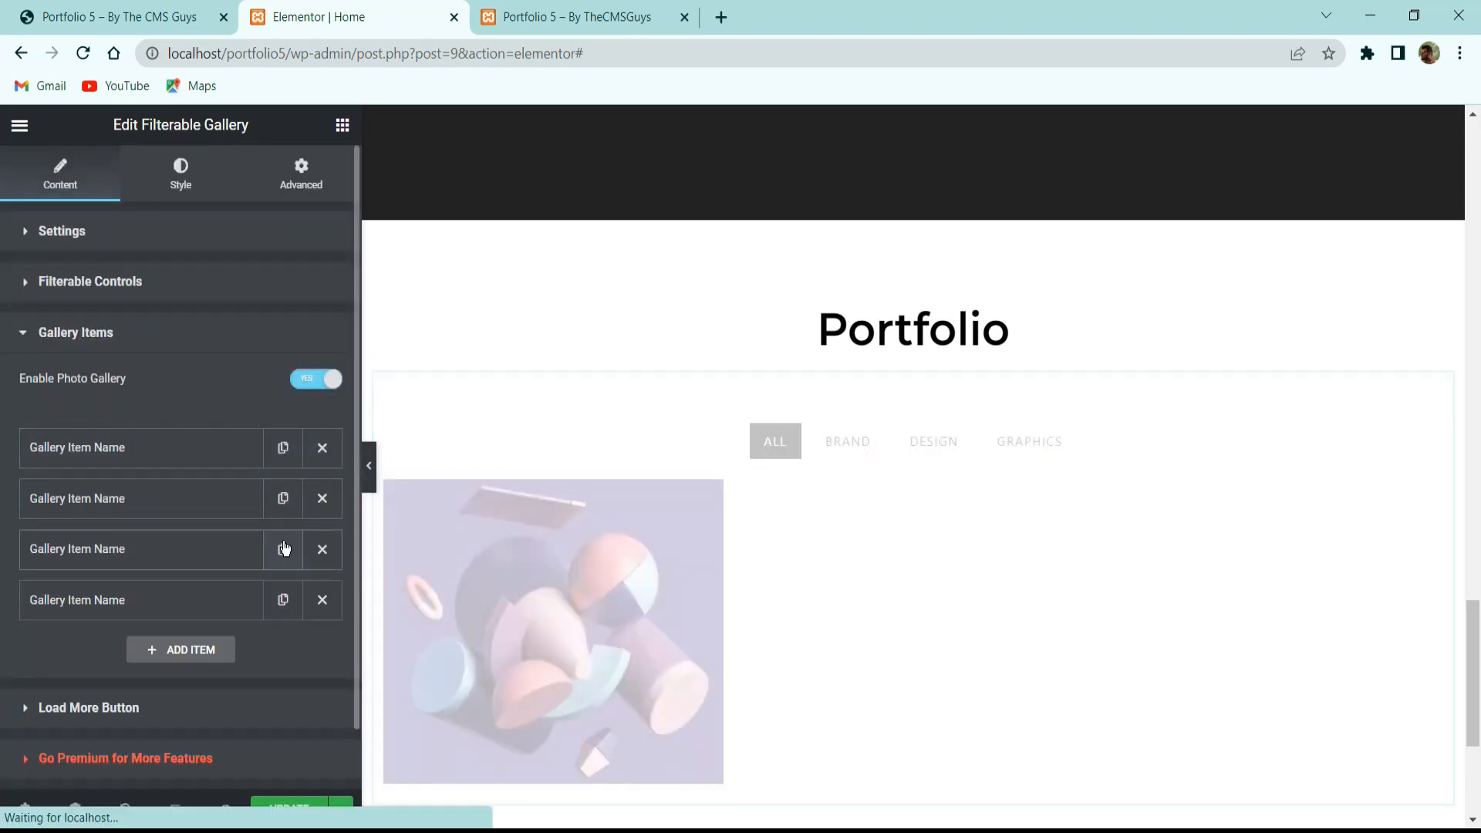
pyautogui.click(283, 600)
pyautogui.click(283, 600)
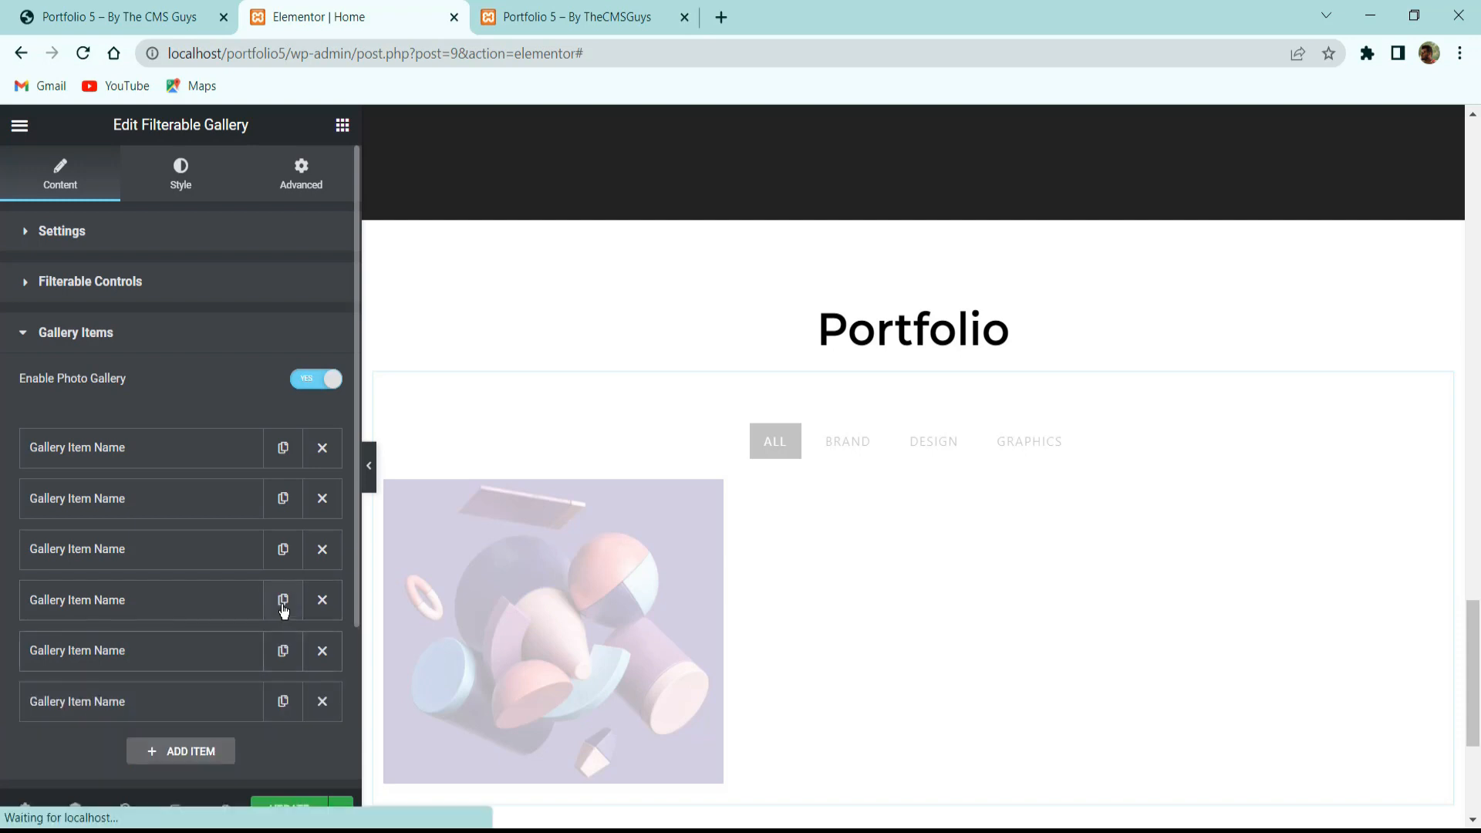
pyautogui.scroll(-3, 283, 599)
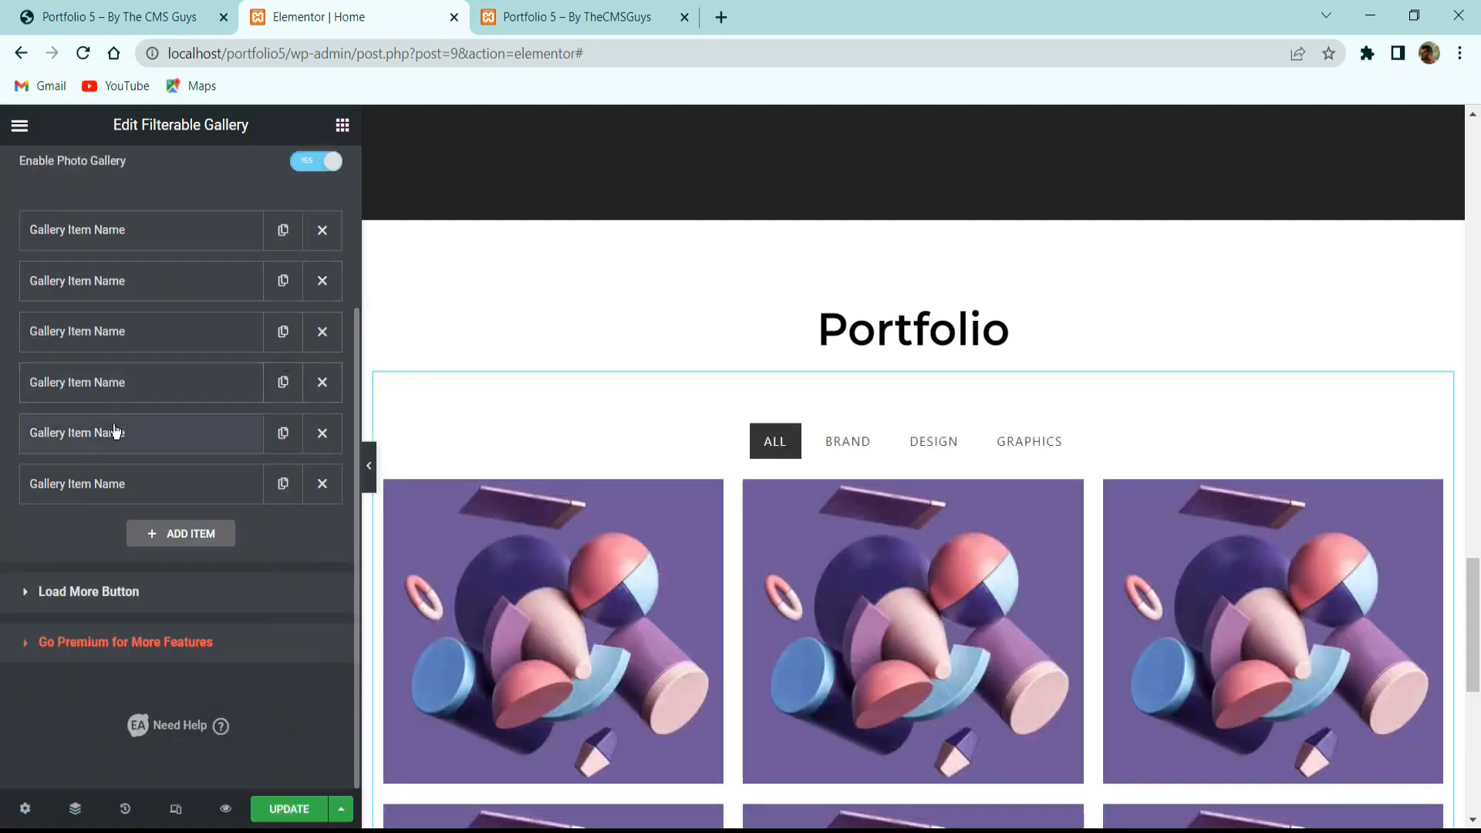
pyautogui.click(283, 484)
pyautogui.click(284, 531)
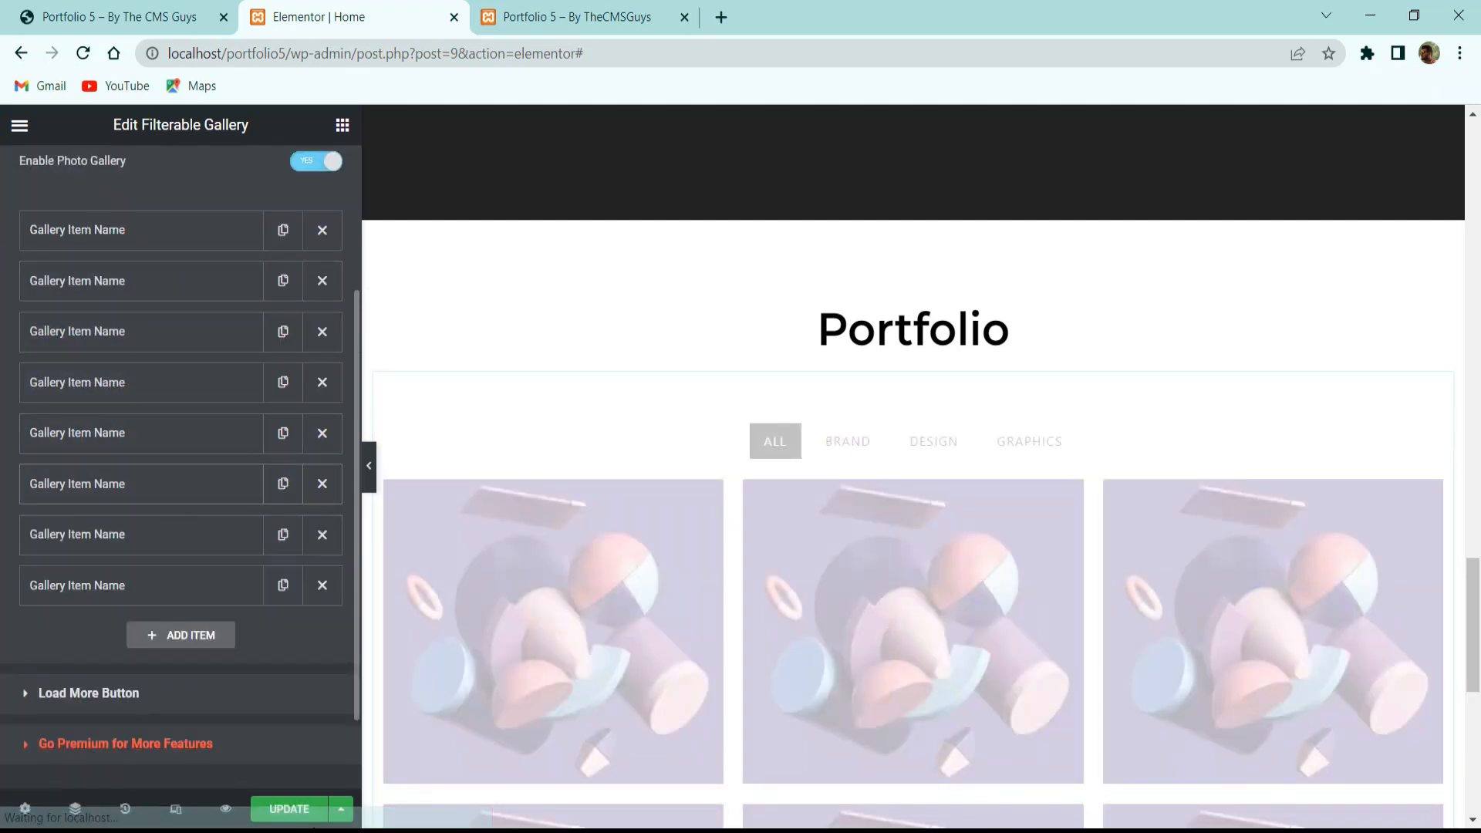
# Open the second gallery item and test the DESIGN, GRAPHICS and BRAND filters in the preview.
pyautogui.scroll(-1, 924, 494)
pyautogui.scroll(-6, 925, 495)
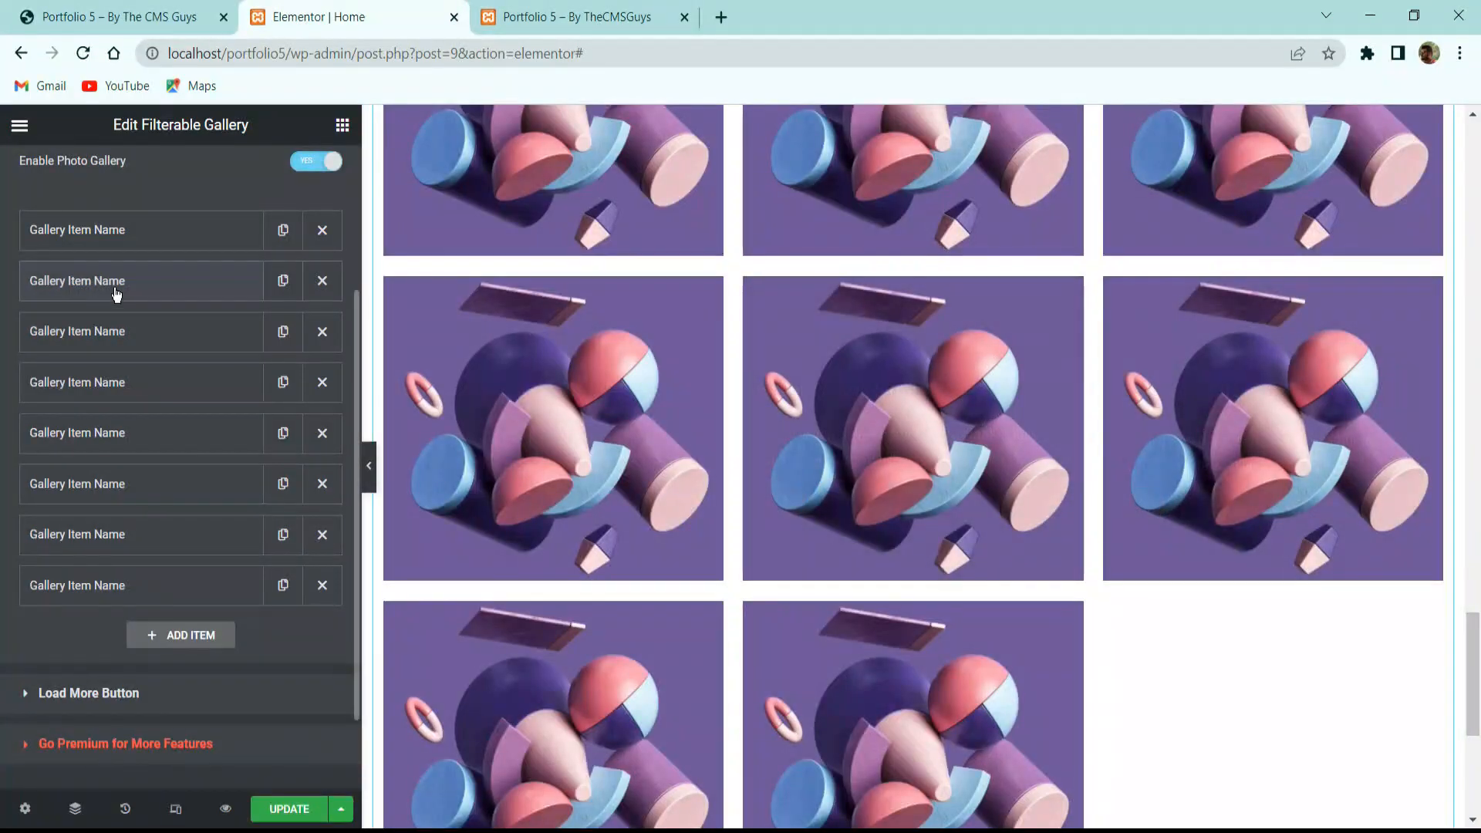
pyautogui.click(115, 292)
pyautogui.scroll(8, 873, 386)
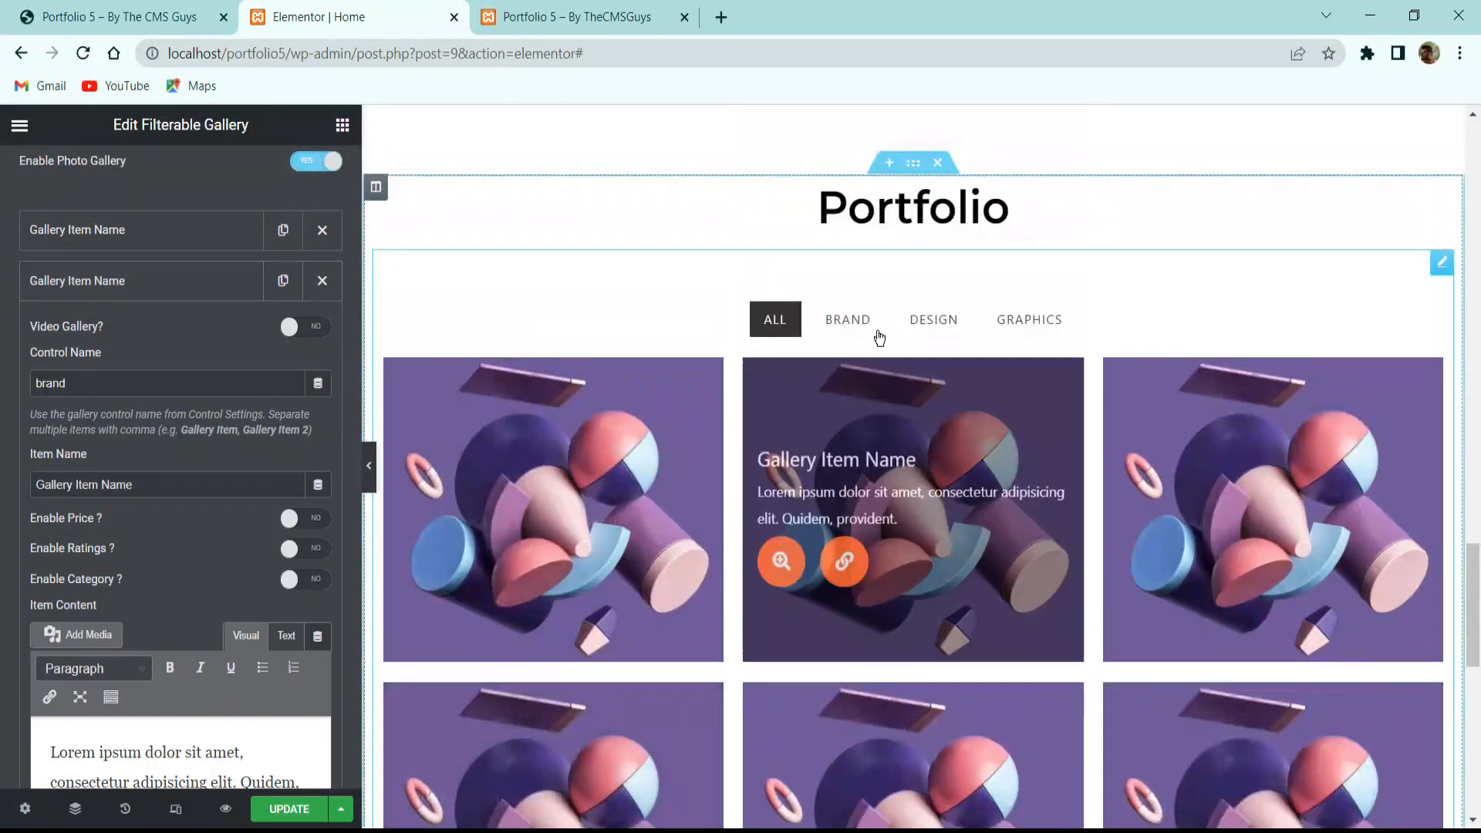
pyautogui.click(930, 334)
pyautogui.click(1031, 443)
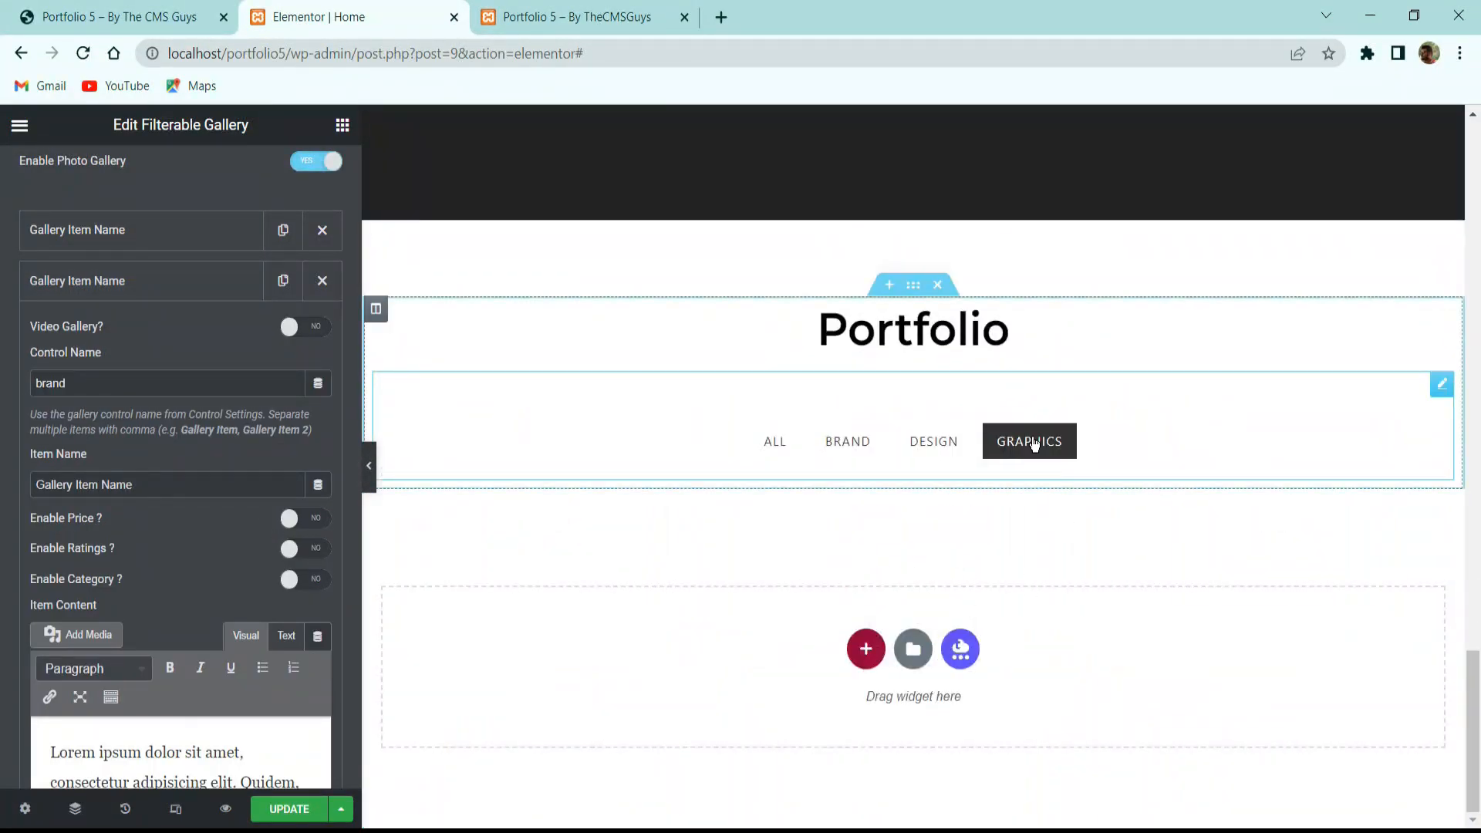
pyautogui.click(842, 443)
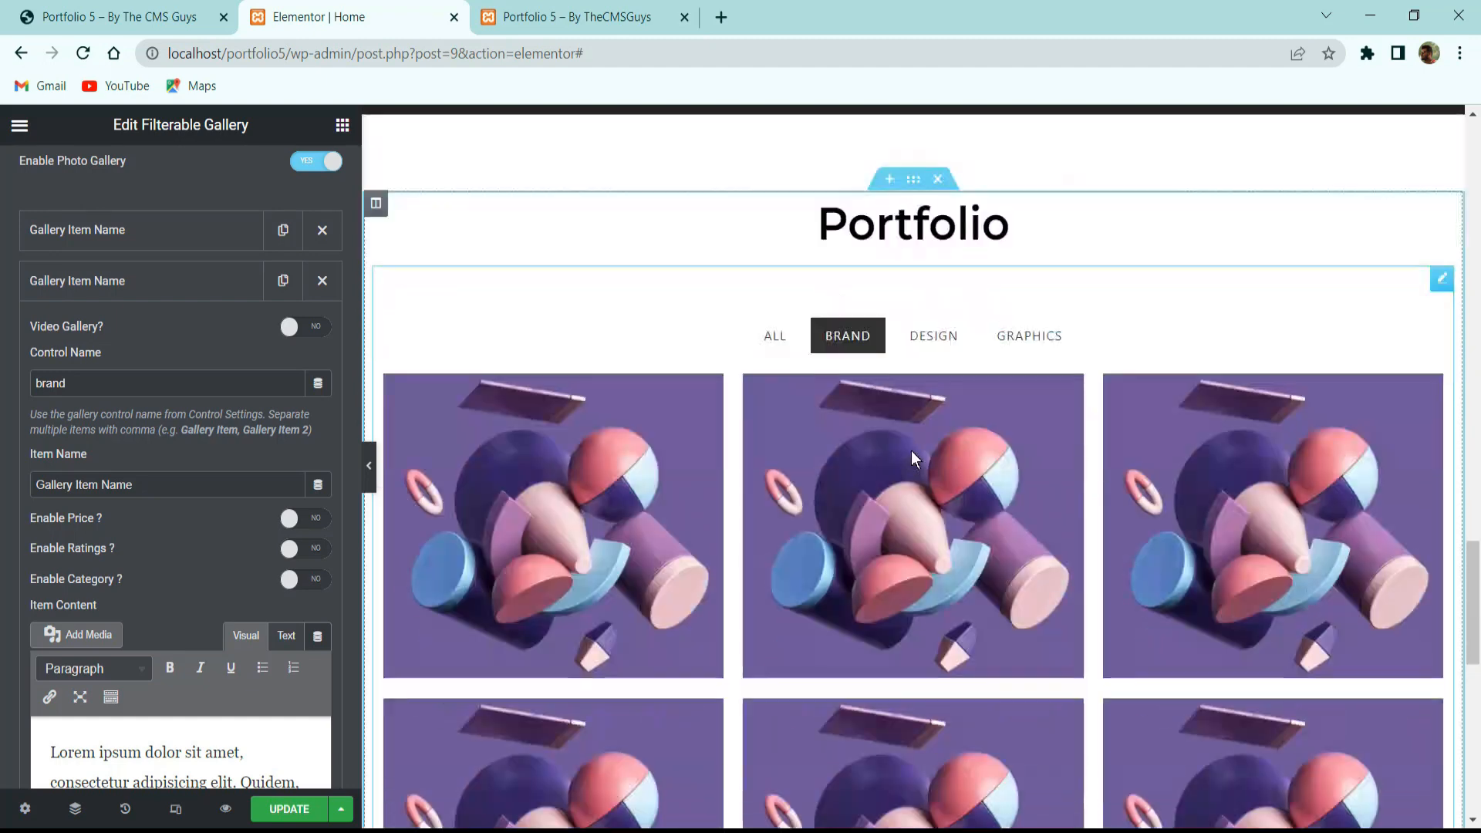
pyautogui.scroll(-5, 909, 454)
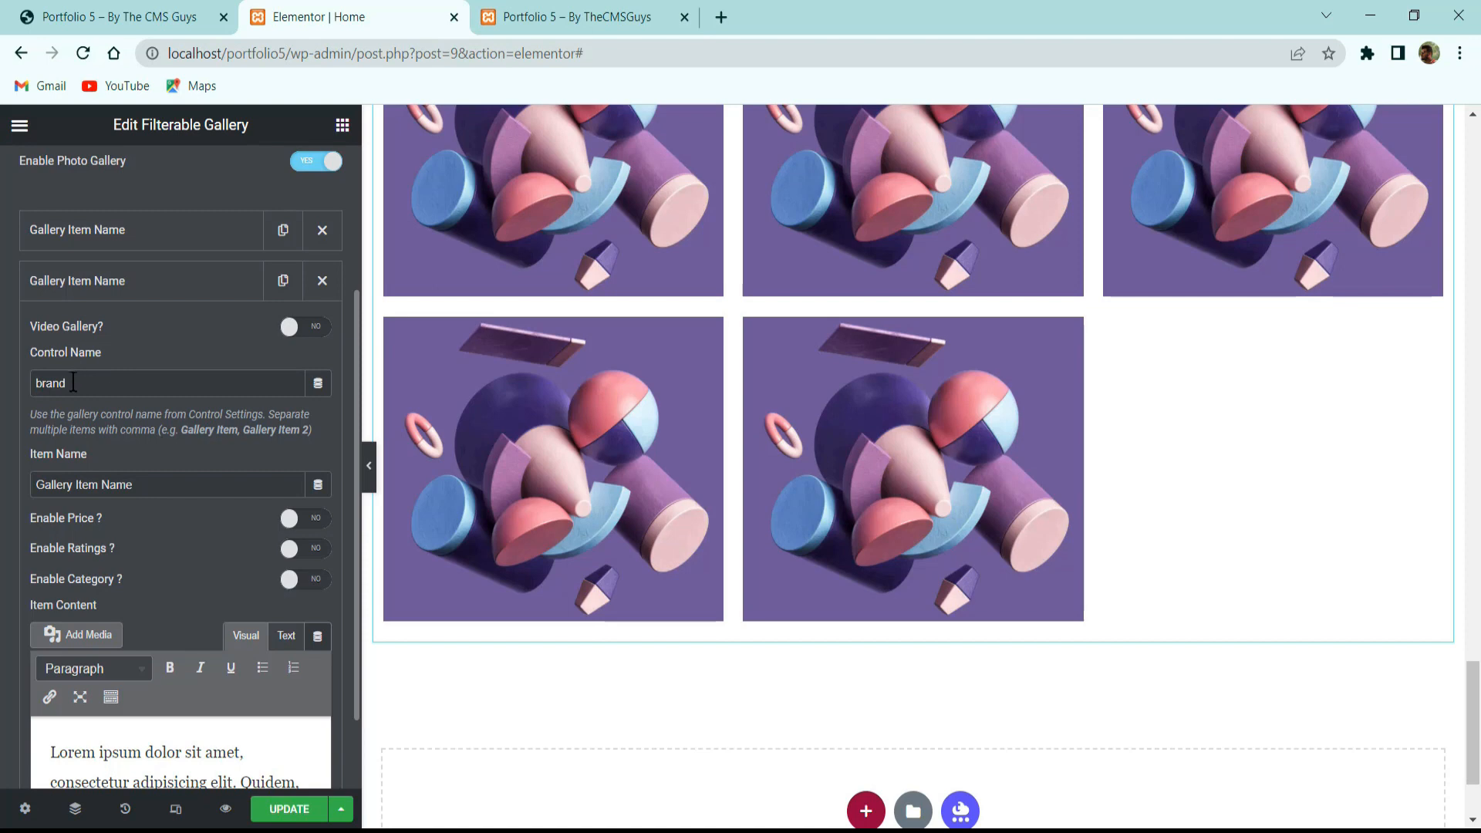
# Retag the fourth gallery item as graphics and confirm it appears under GRAPHICS.
pyautogui.click(123, 284)
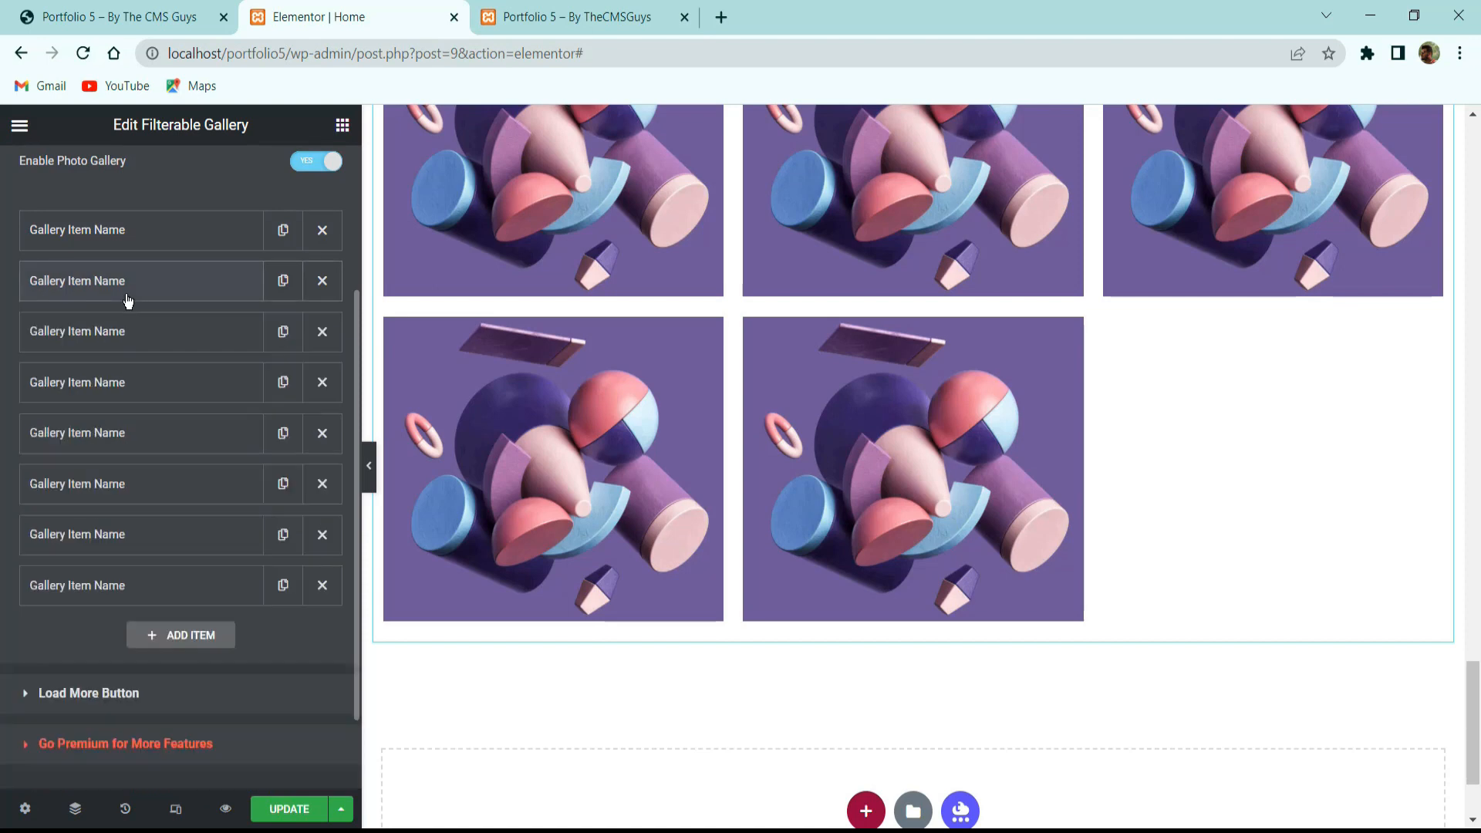
pyautogui.click(137, 378)
pyautogui.doubleClick(128, 485)
pyautogui.scroll(-2, 1300, 731)
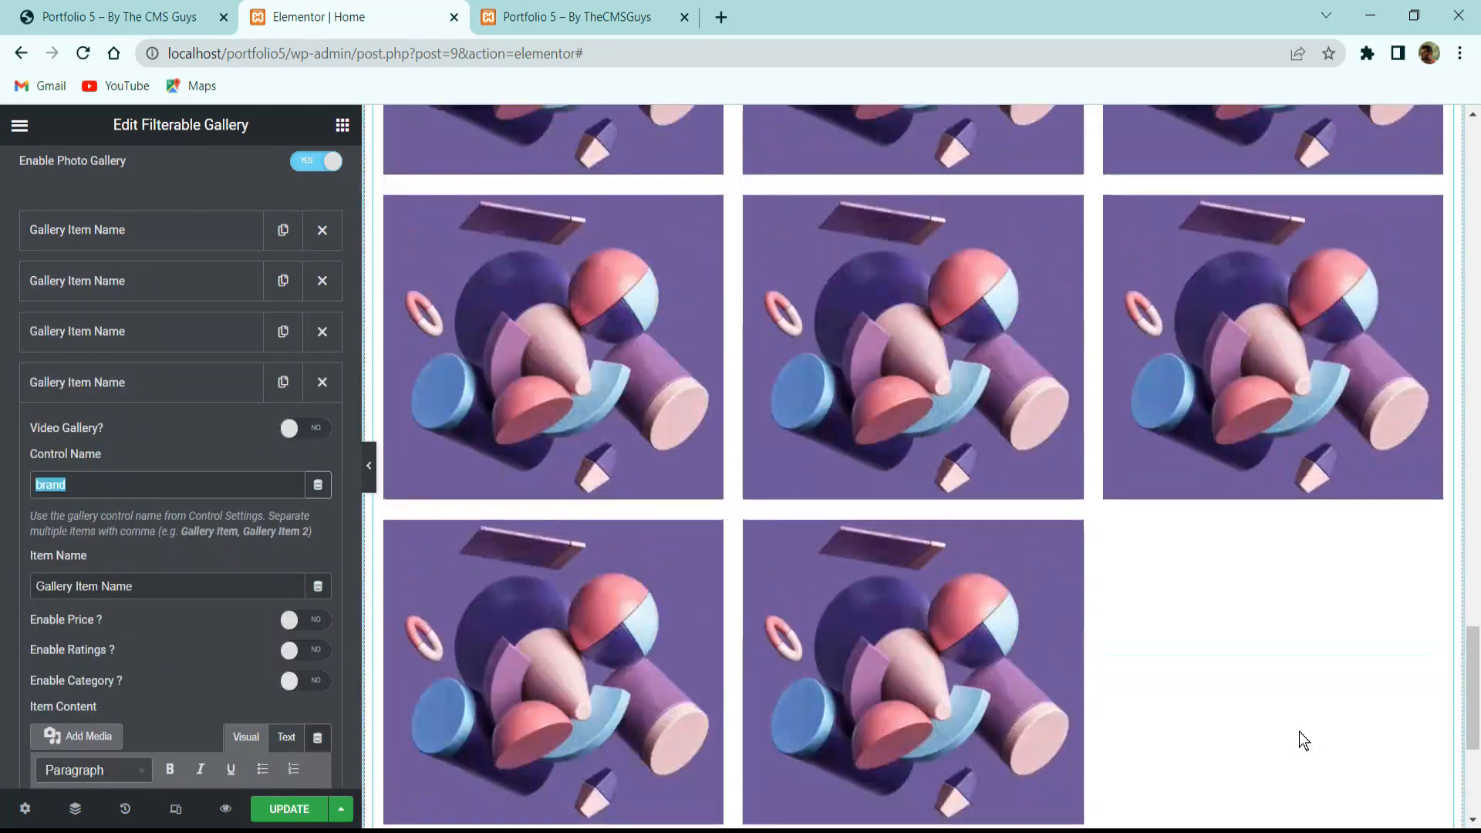
pyautogui.write('gra')
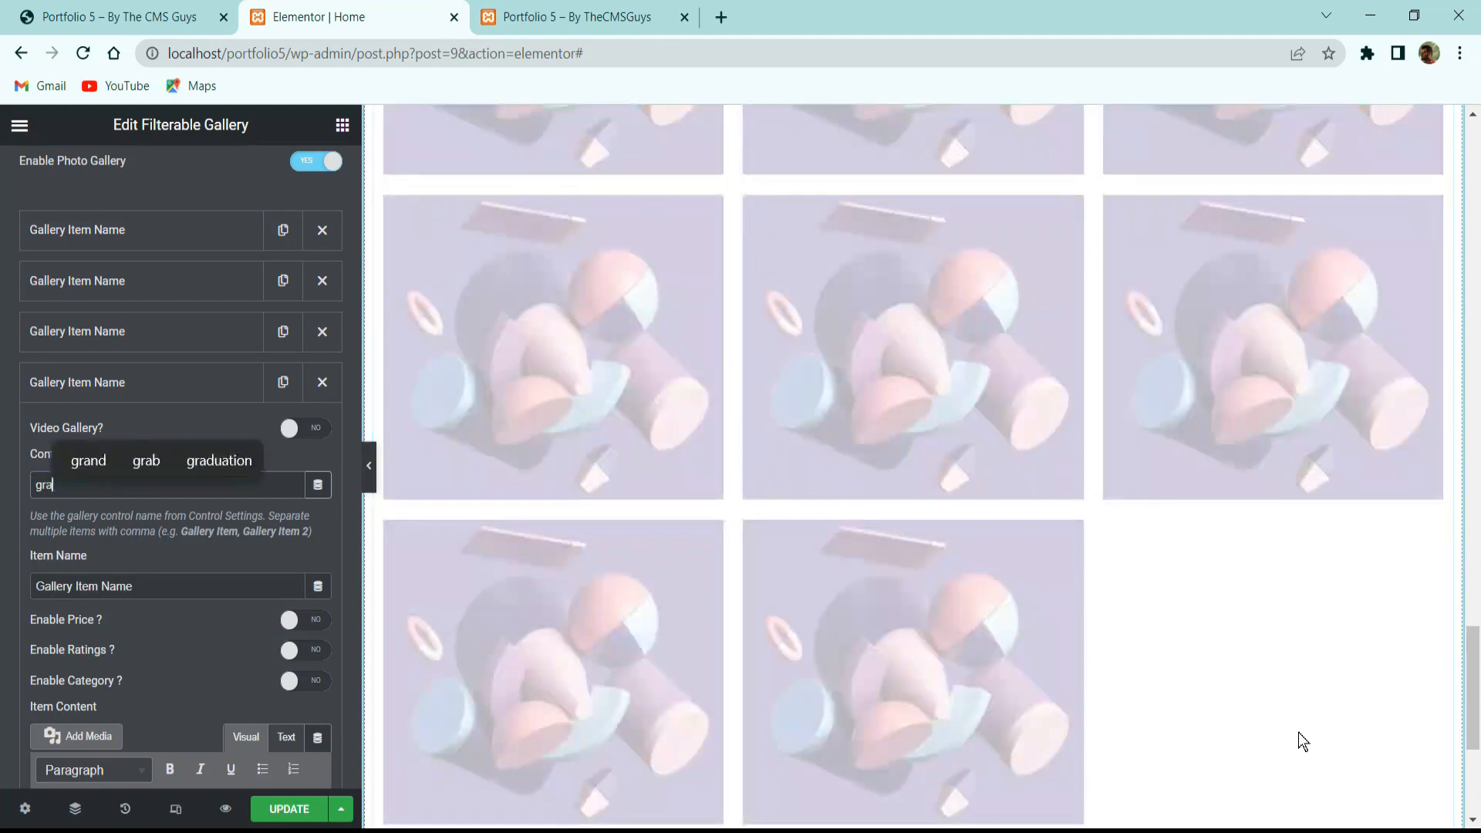
pyautogui.write('phics')
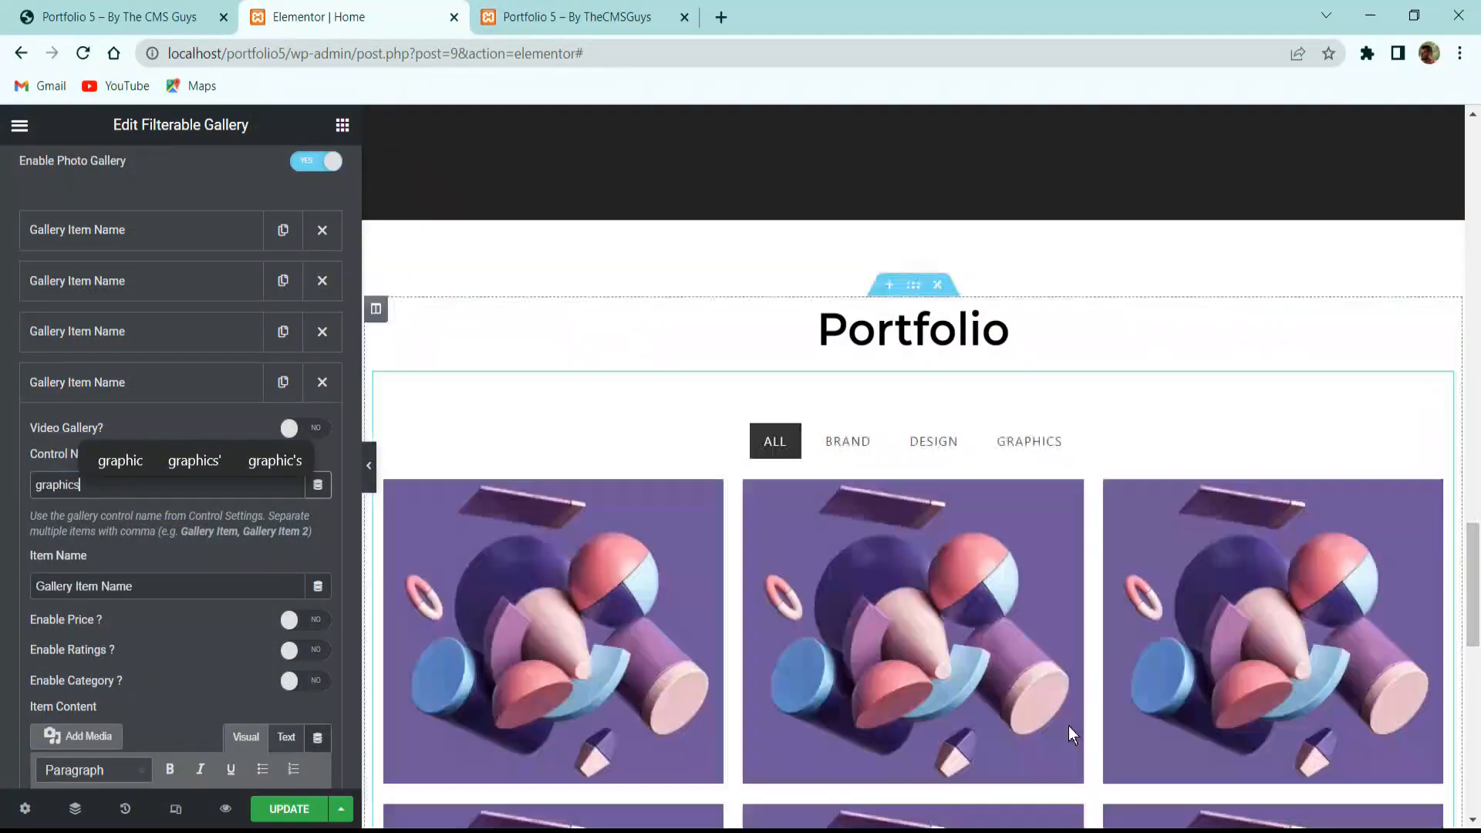
pyautogui.click(1032, 442)
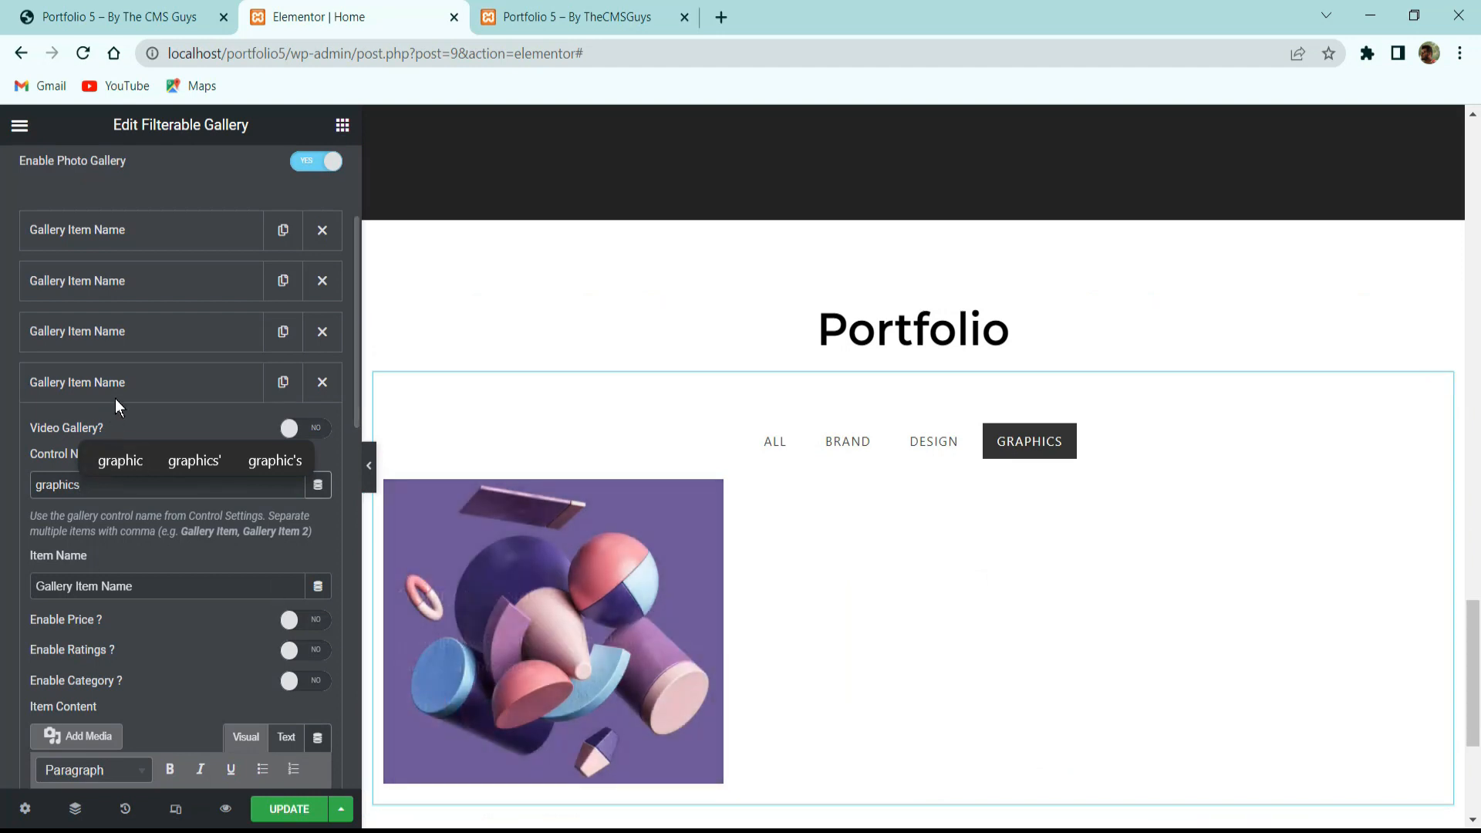
pyautogui.click(58, 502)
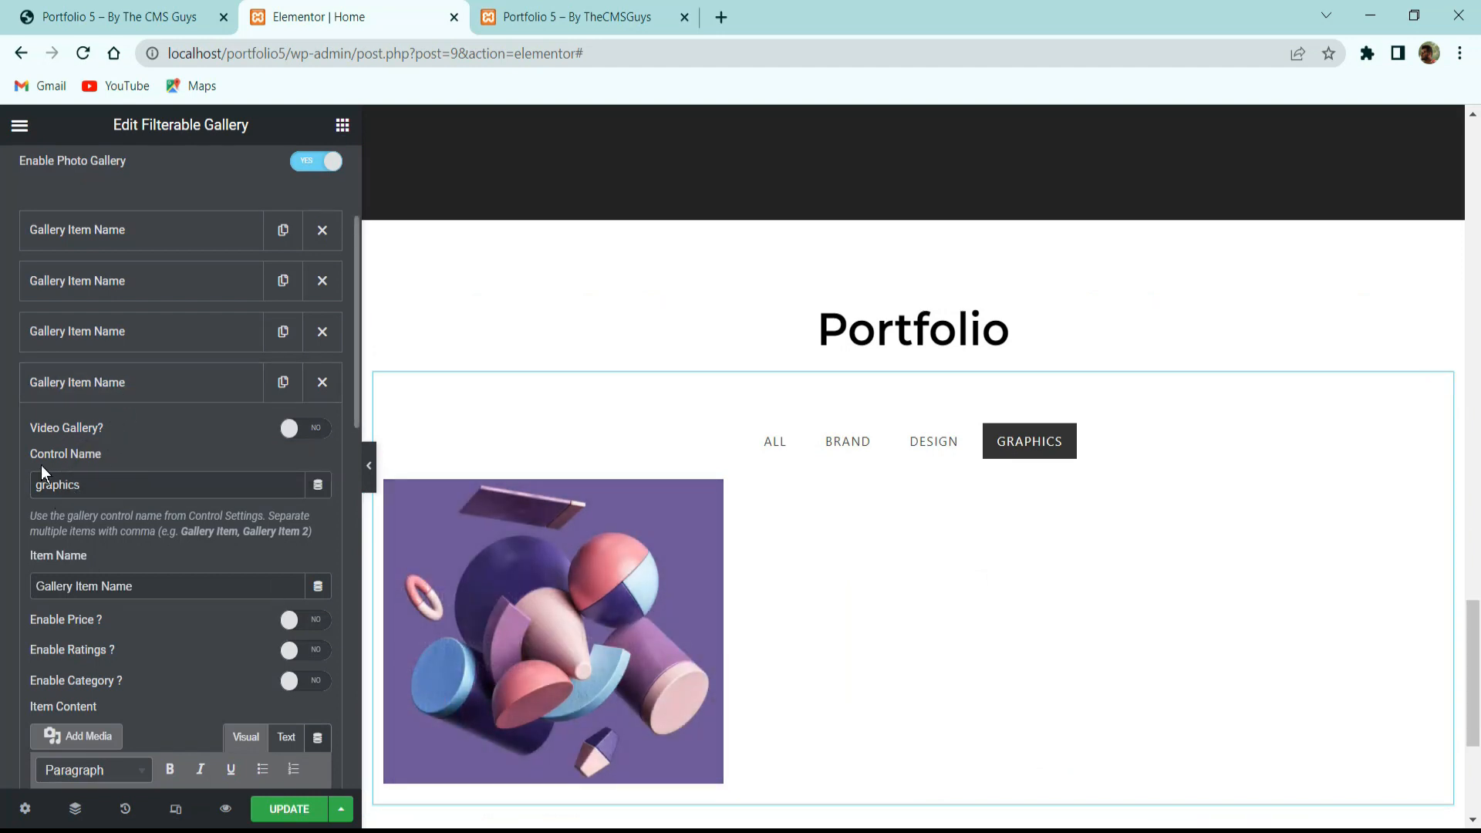
# Give the fourth gallery item the red-and-white portrait image.
pyautogui.scroll(-6, 92, 480)
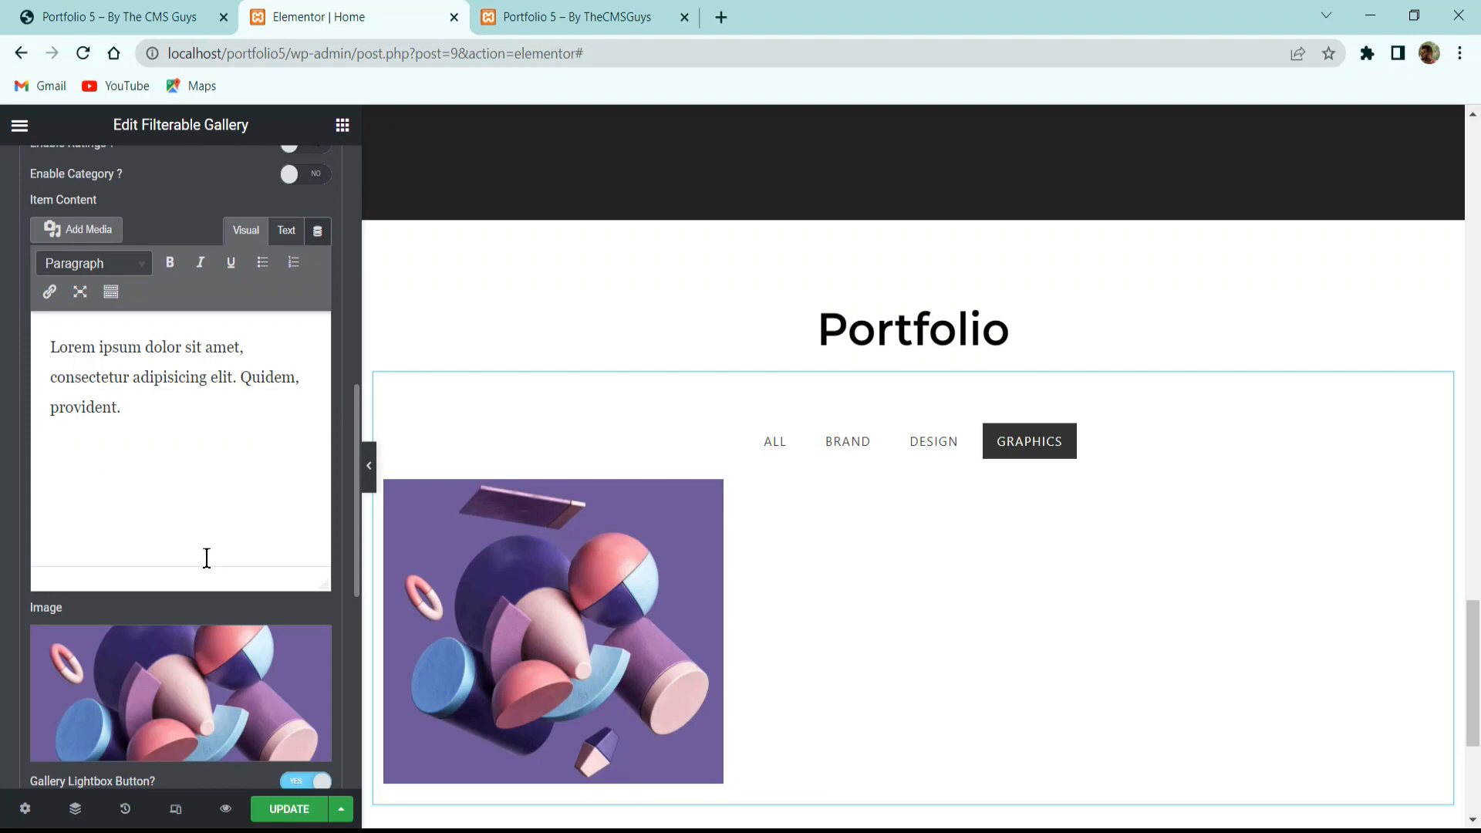
pyautogui.click(186, 733)
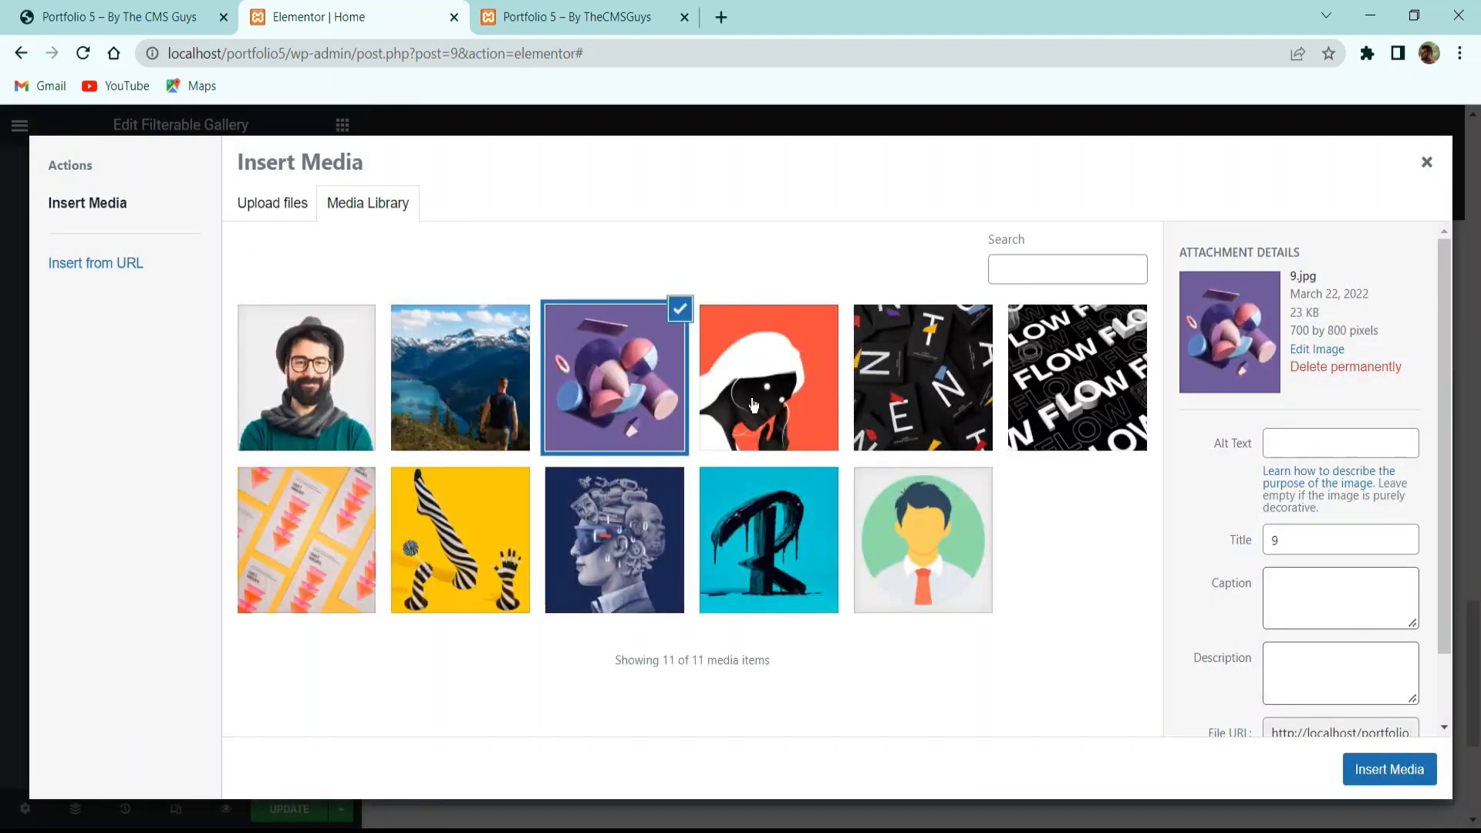
pyautogui.click(710, 404)
pyautogui.click(1429, 779)
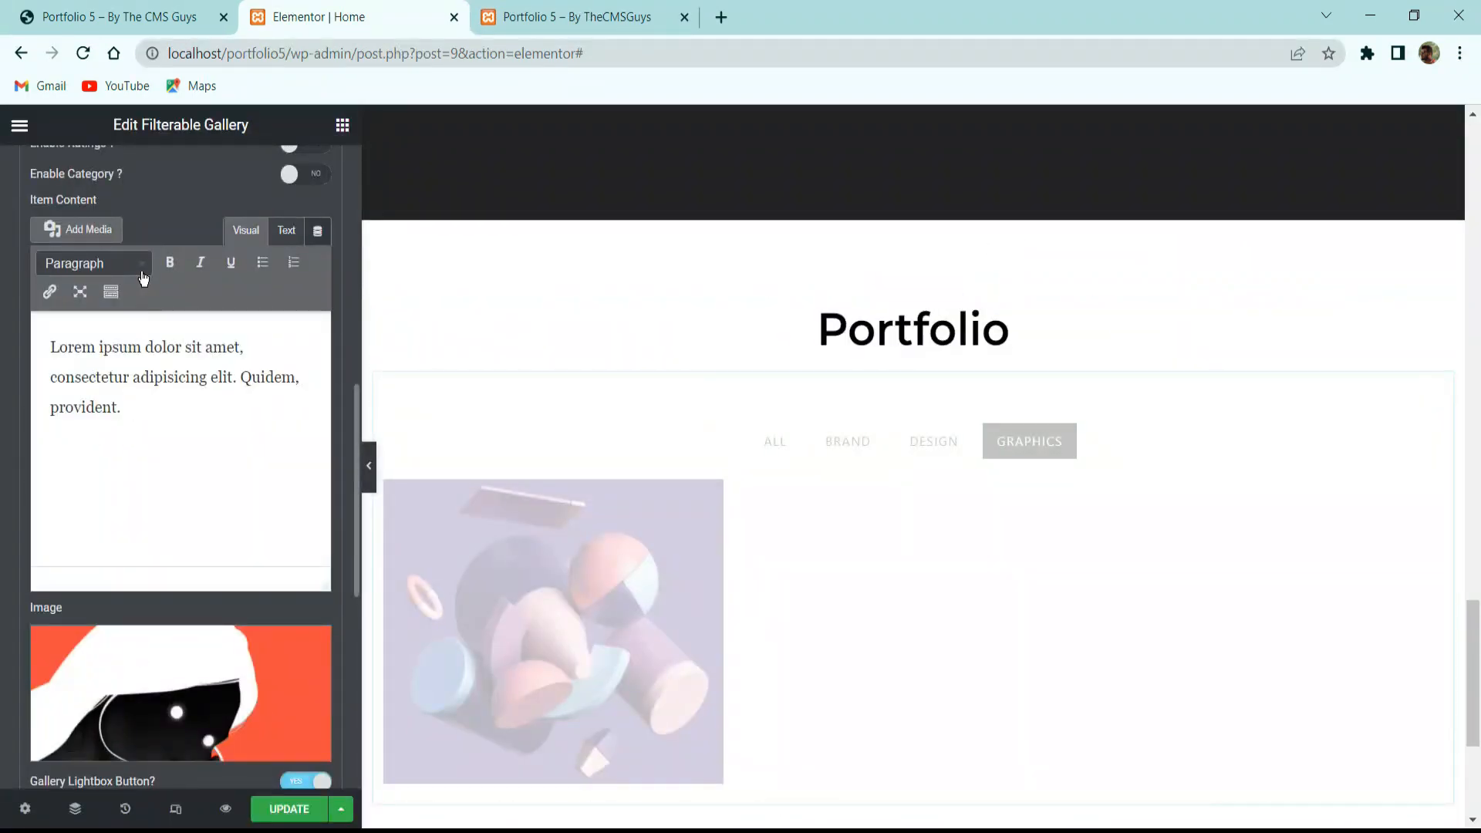
pyautogui.scroll(6, 140, 275)
pyautogui.click(105, 387)
# Set the last gallery item's image to the black letters picture.
pyautogui.scroll(-2, 104, 432)
pyautogui.click(122, 492)
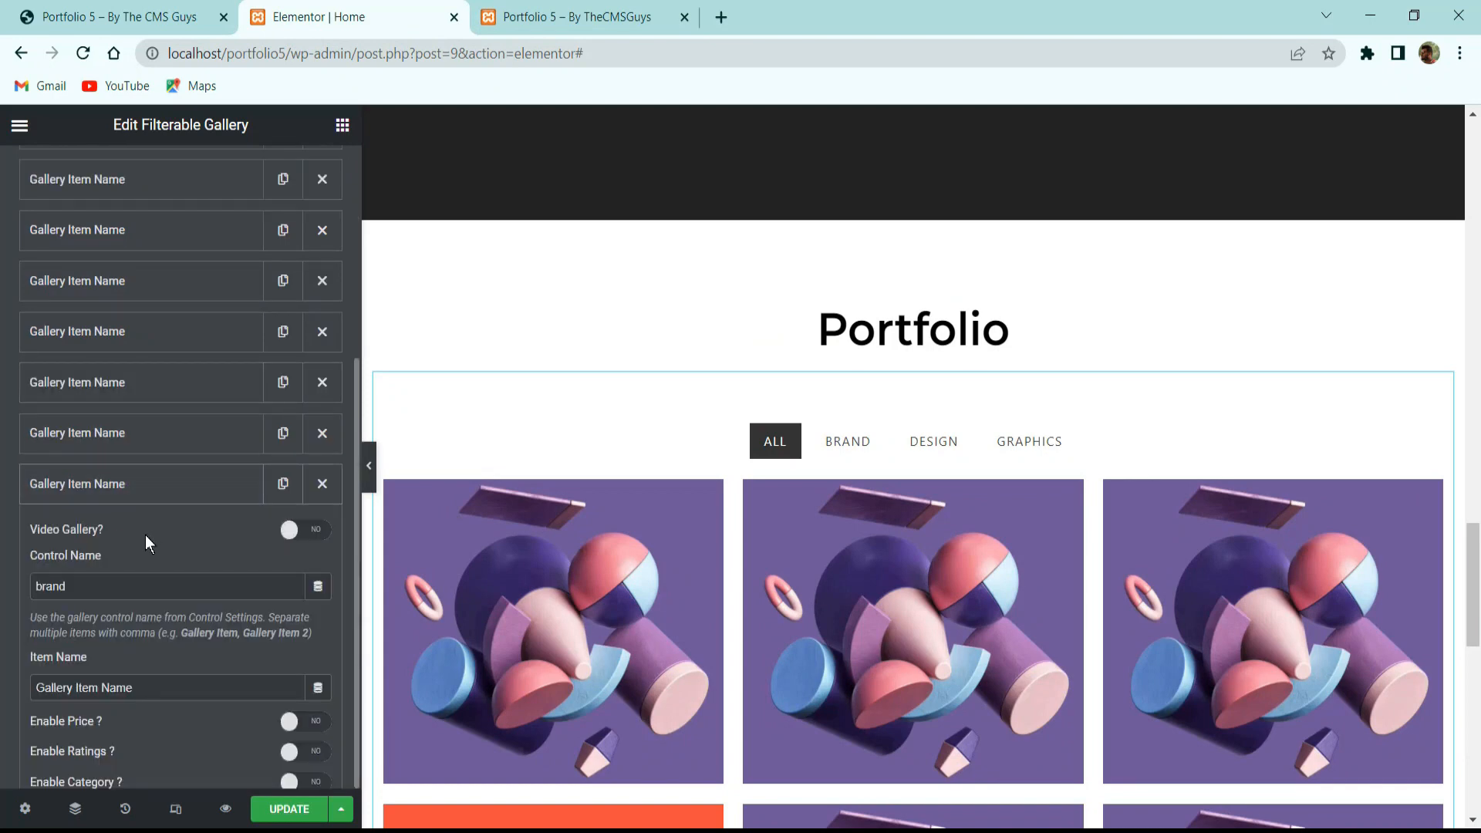
pyautogui.scroll(-10, 135, 656)
pyautogui.click(182, 547)
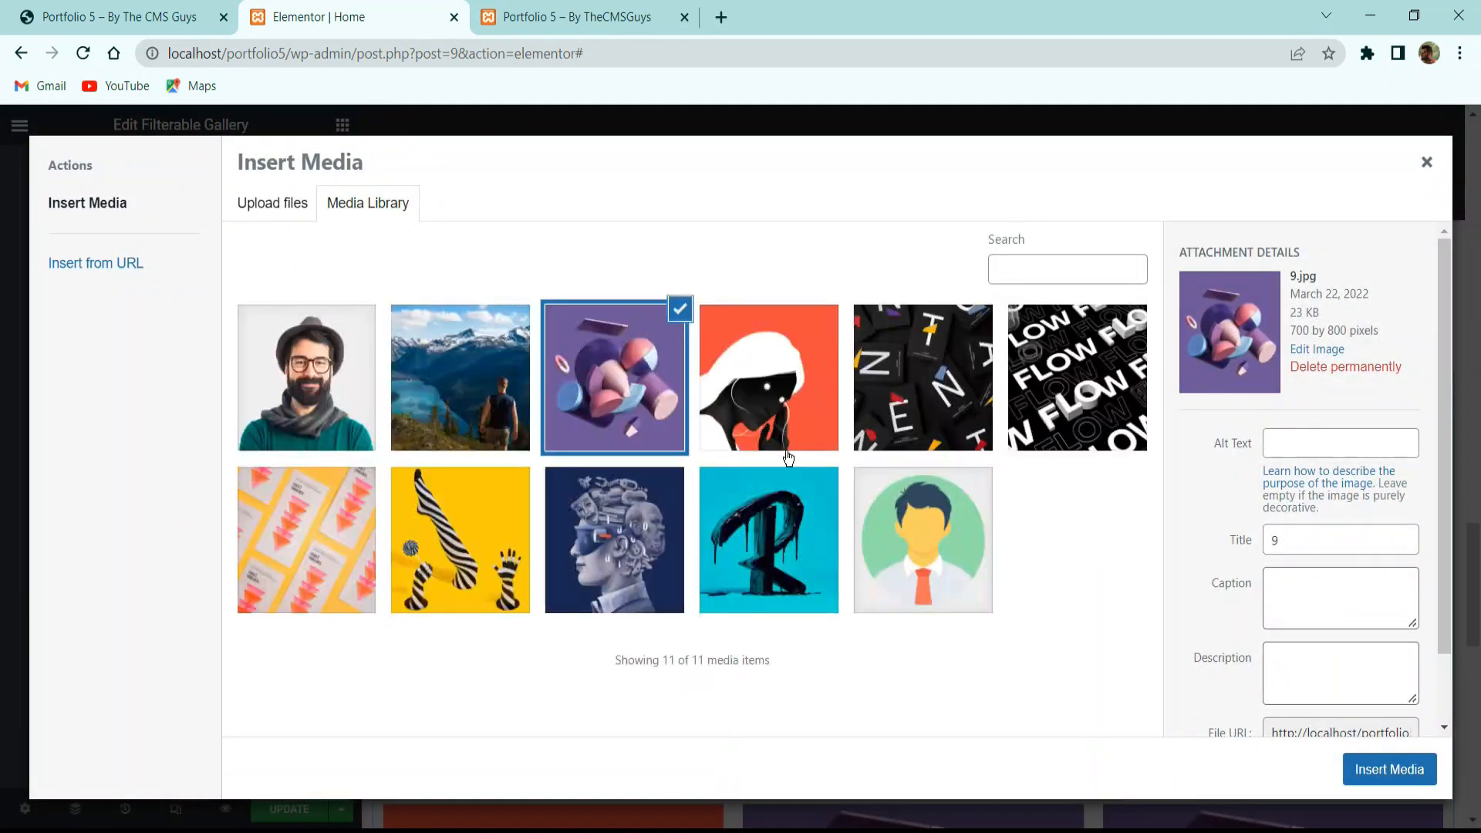
pyautogui.click(945, 401)
pyautogui.click(1372, 766)
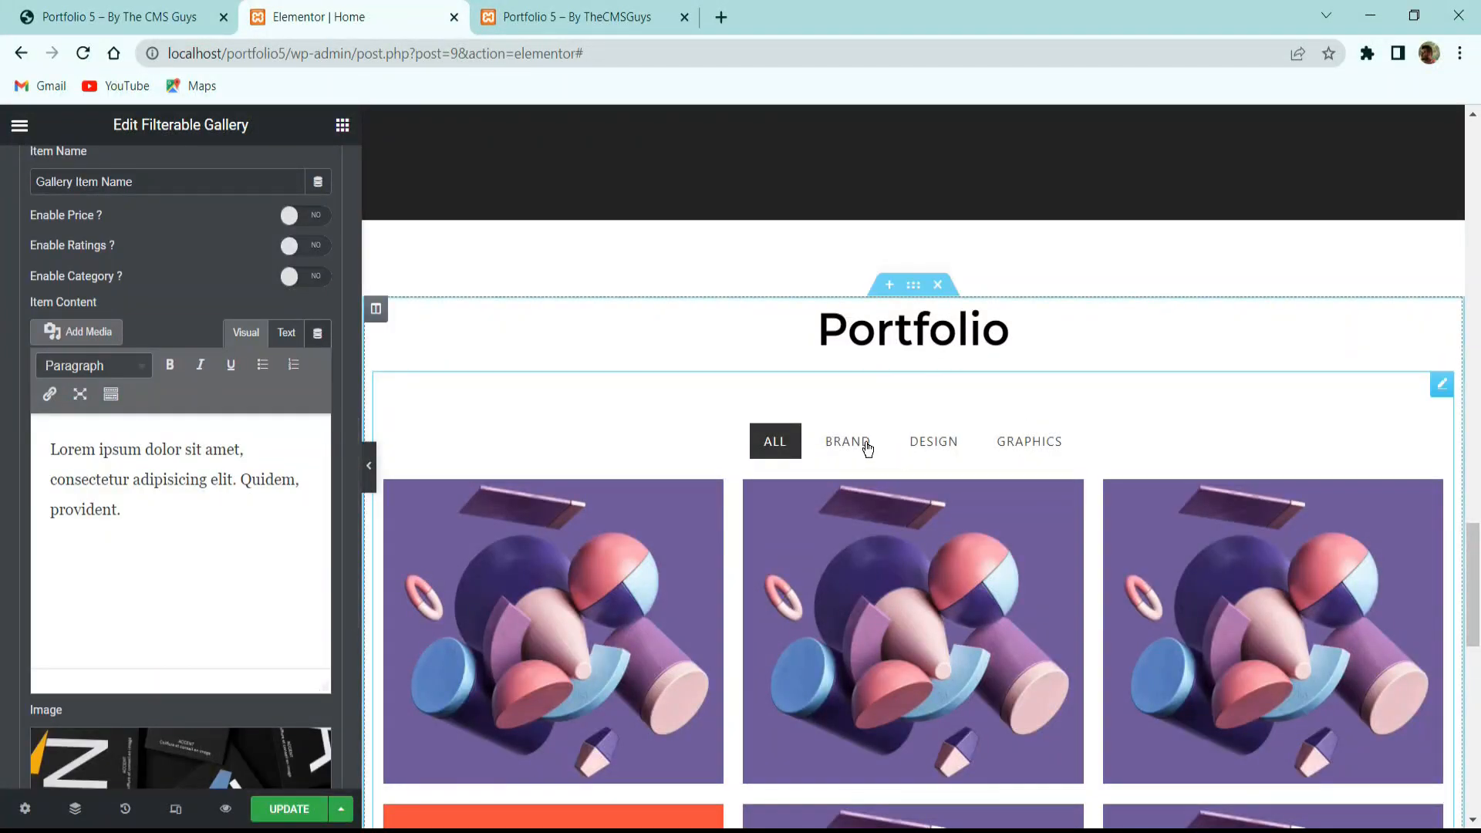
# Check each filter in the preview, then retag the letters item as design.
pyautogui.click(867, 447)
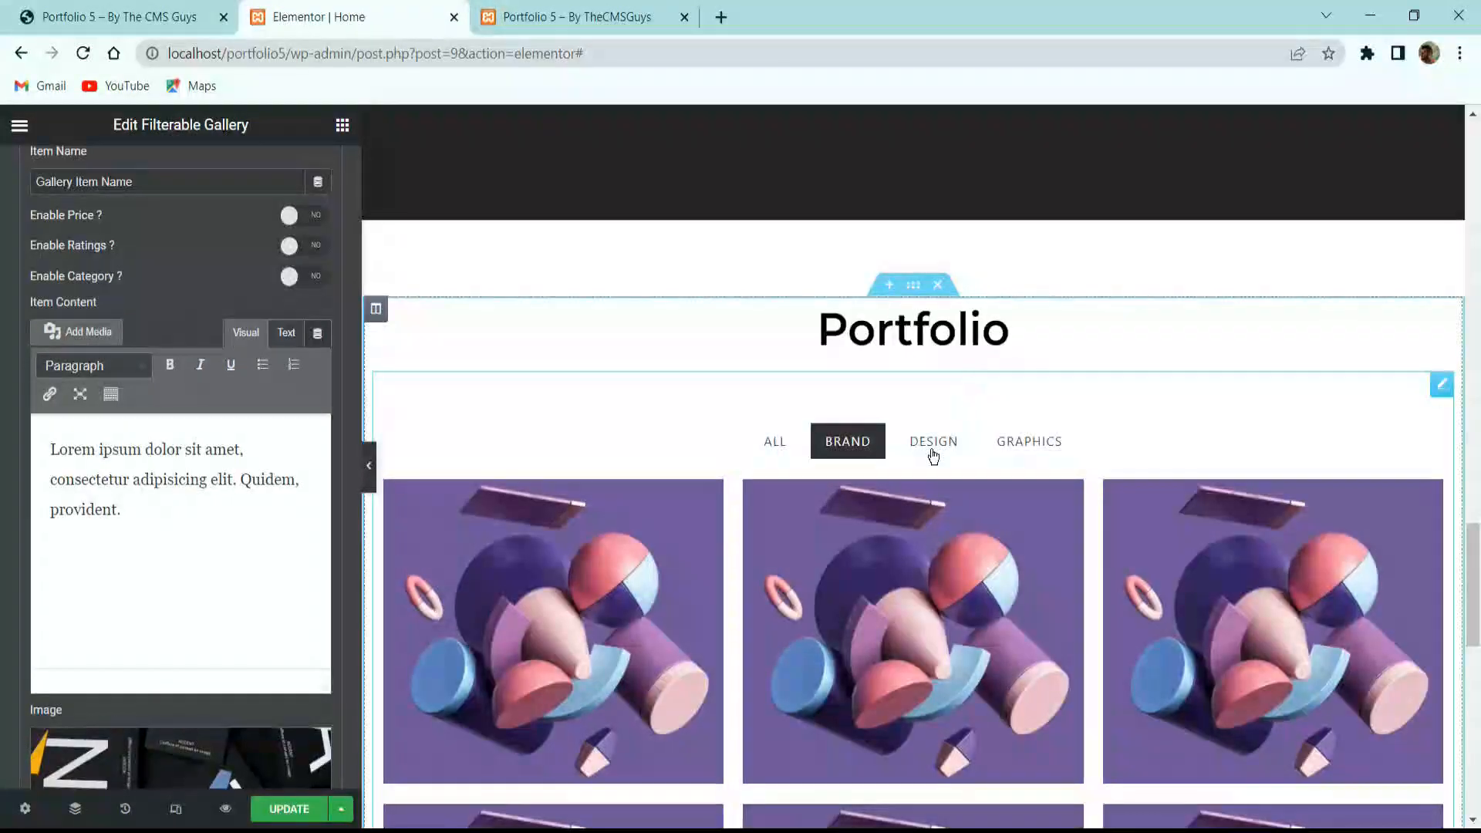
pyautogui.click(933, 449)
pyautogui.click(1012, 445)
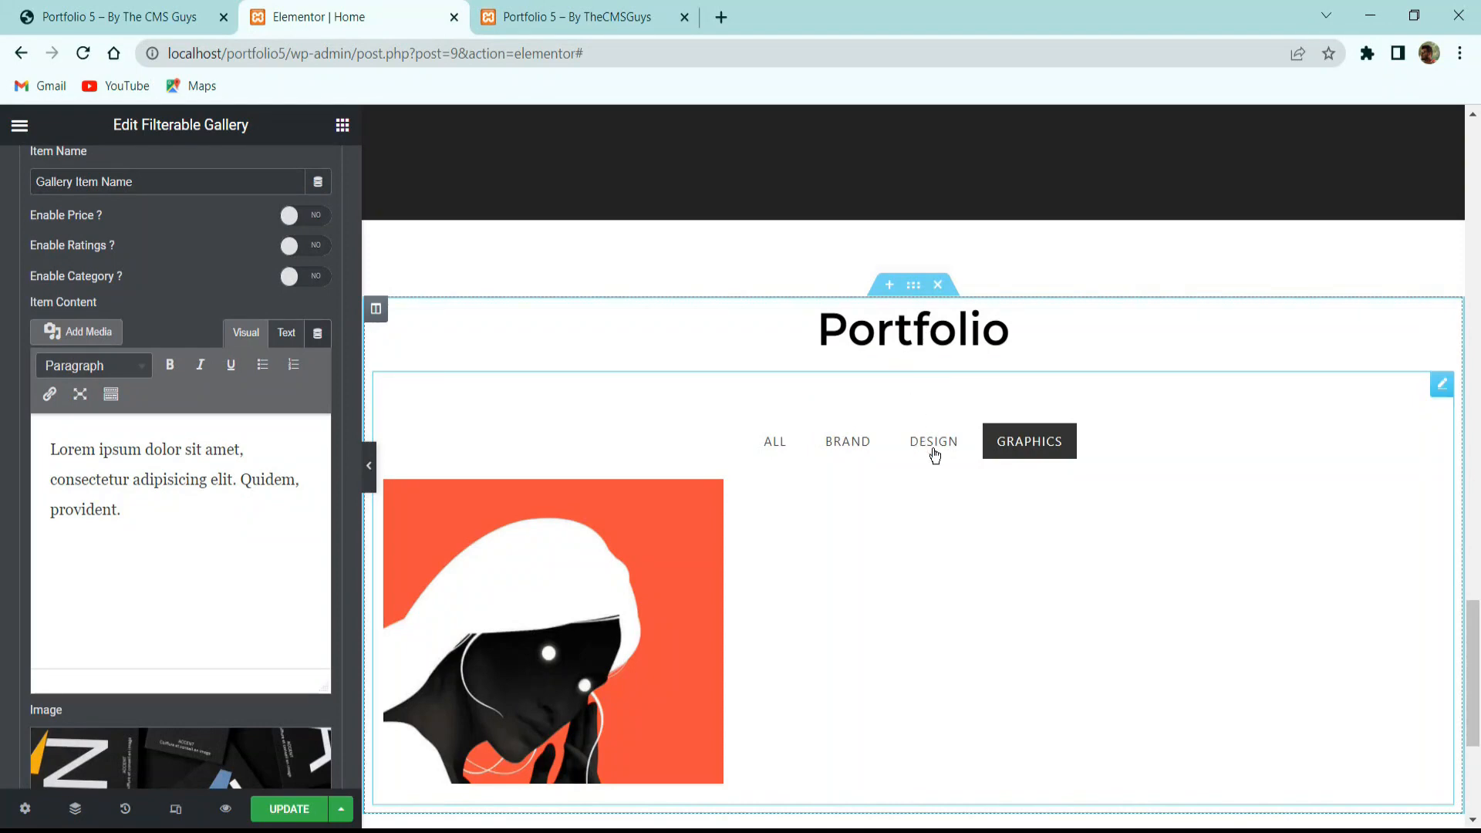
pyautogui.click(899, 450)
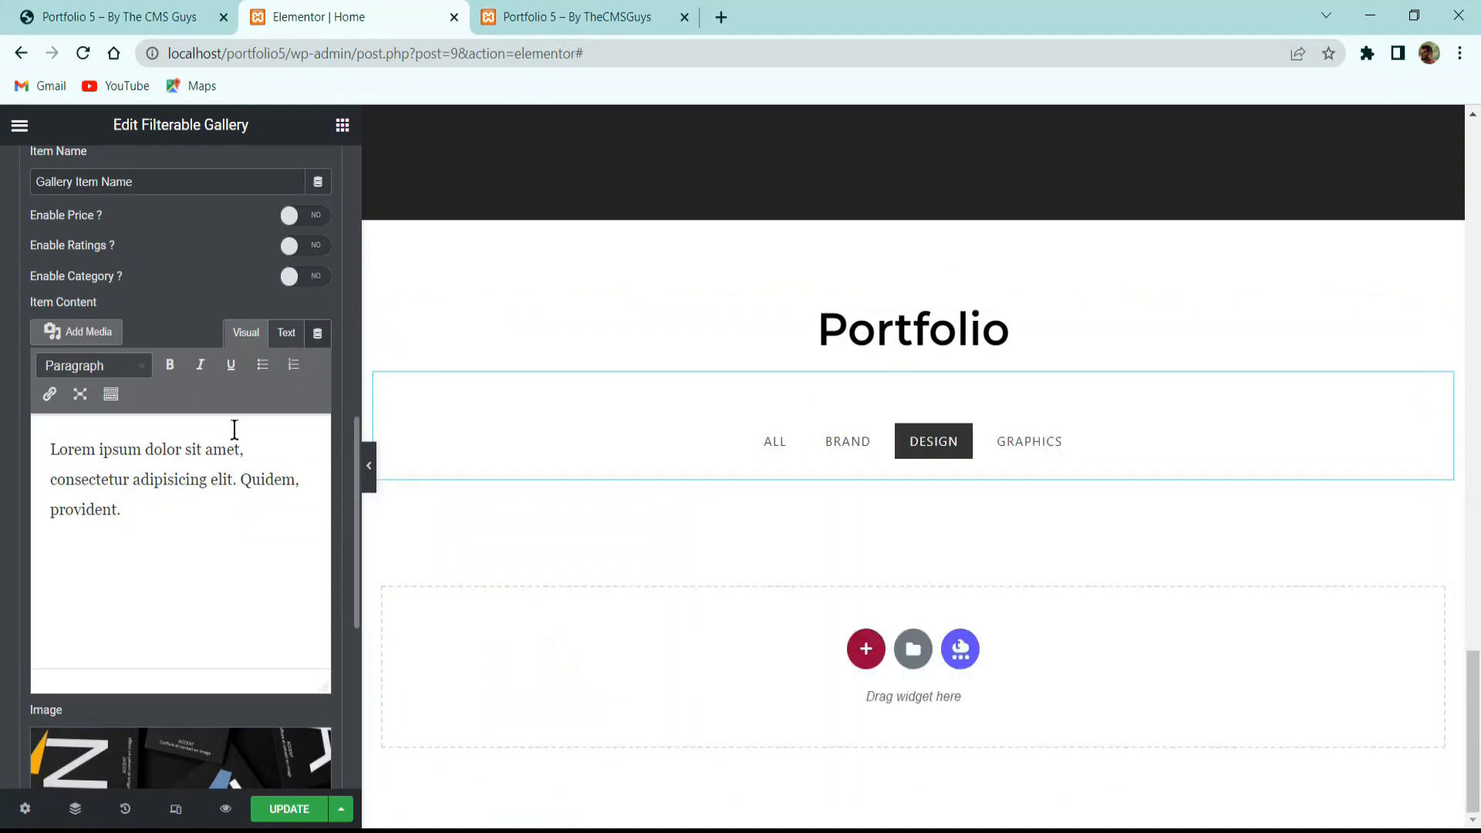
pyautogui.scroll(6, 160, 263)
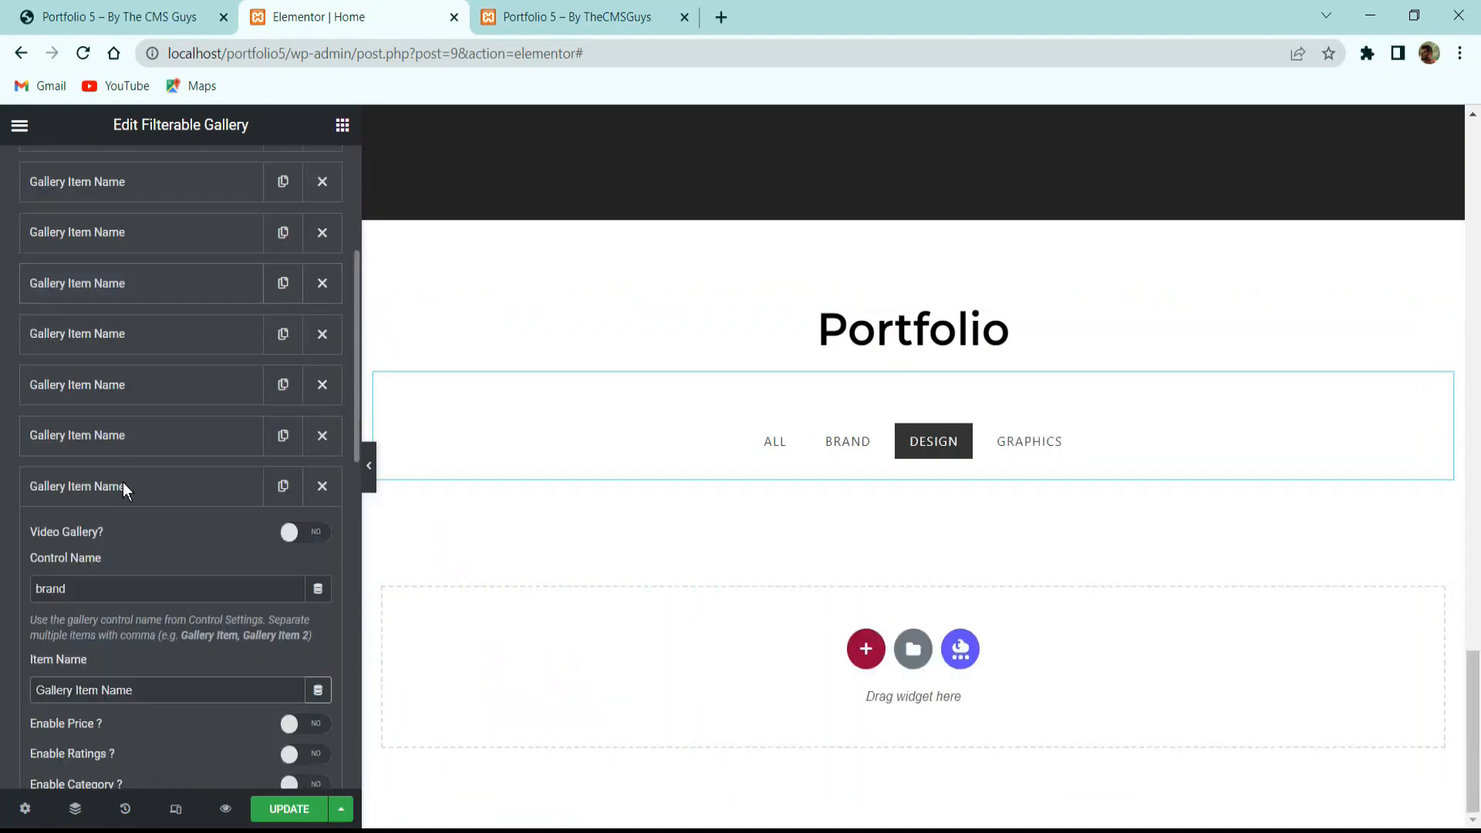
pyautogui.doubleClick(118, 586)
pyautogui.write('design')
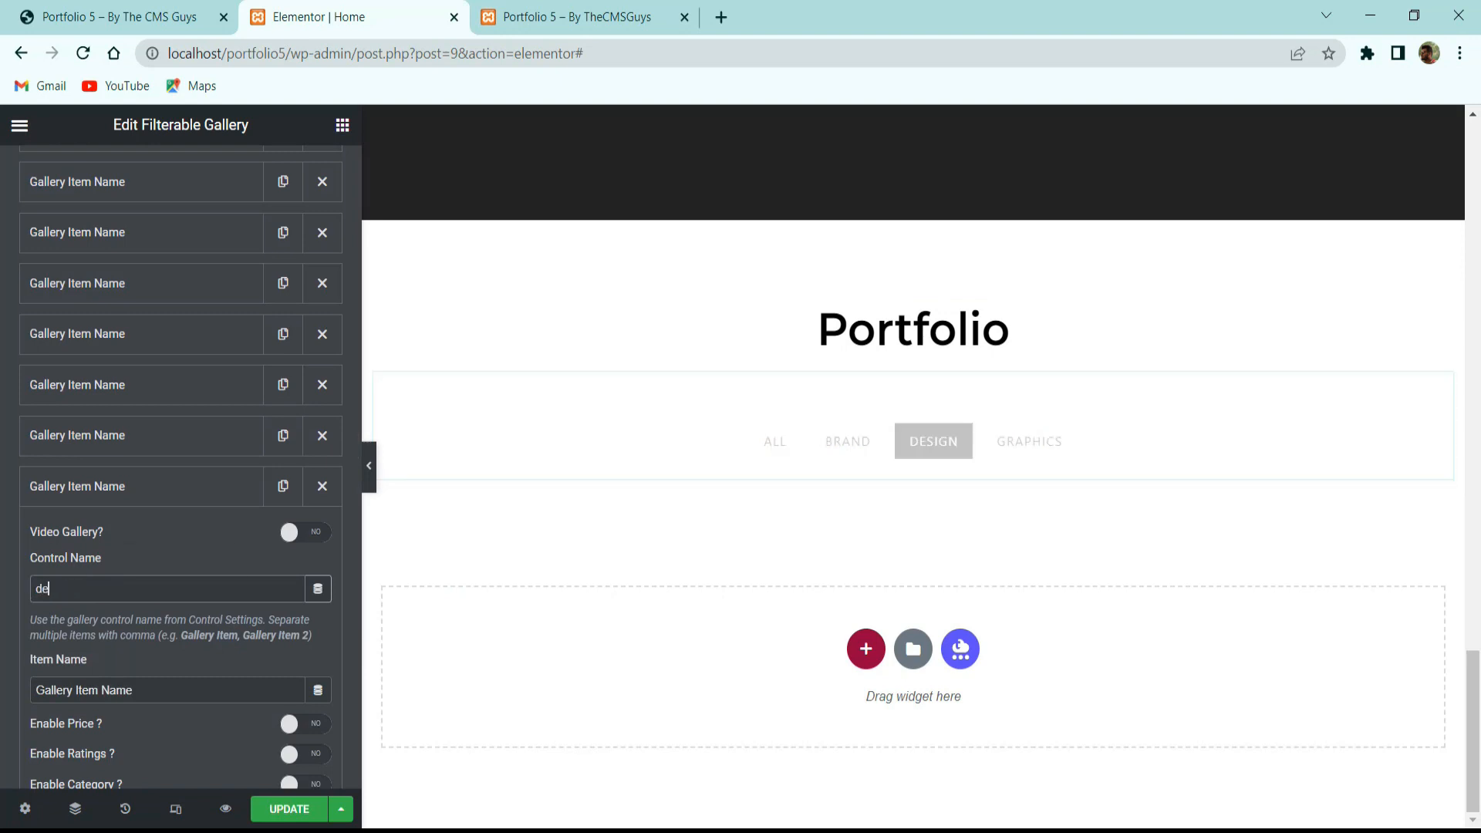
# Tag the sixth gallery item as design and give it the yellow zebra-striped image.
pyautogui.click(140, 453)
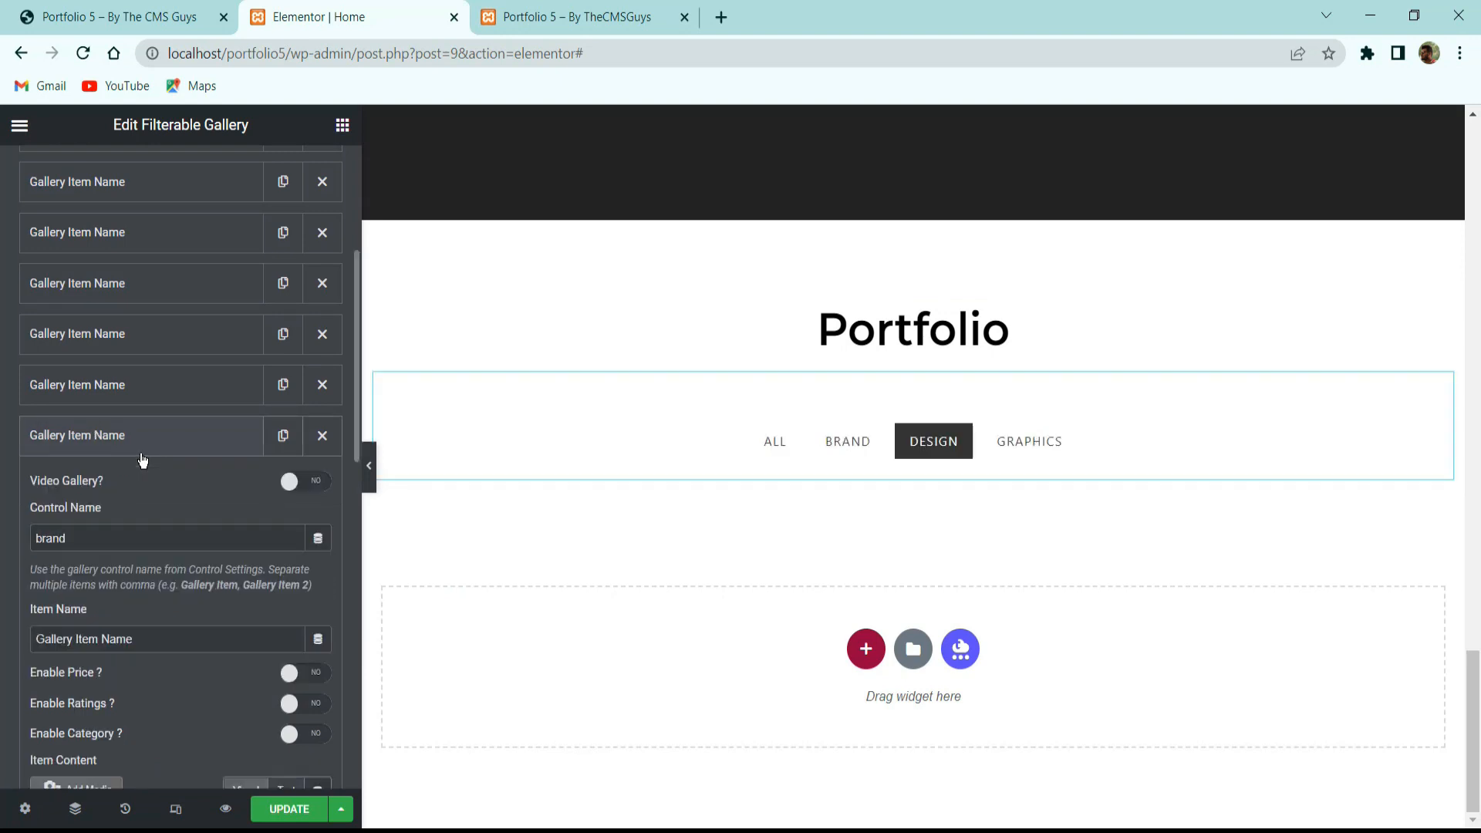
pyautogui.click(113, 443)
pyautogui.click(111, 443)
pyautogui.doubleClick(77, 538)
pyautogui.write('desin')
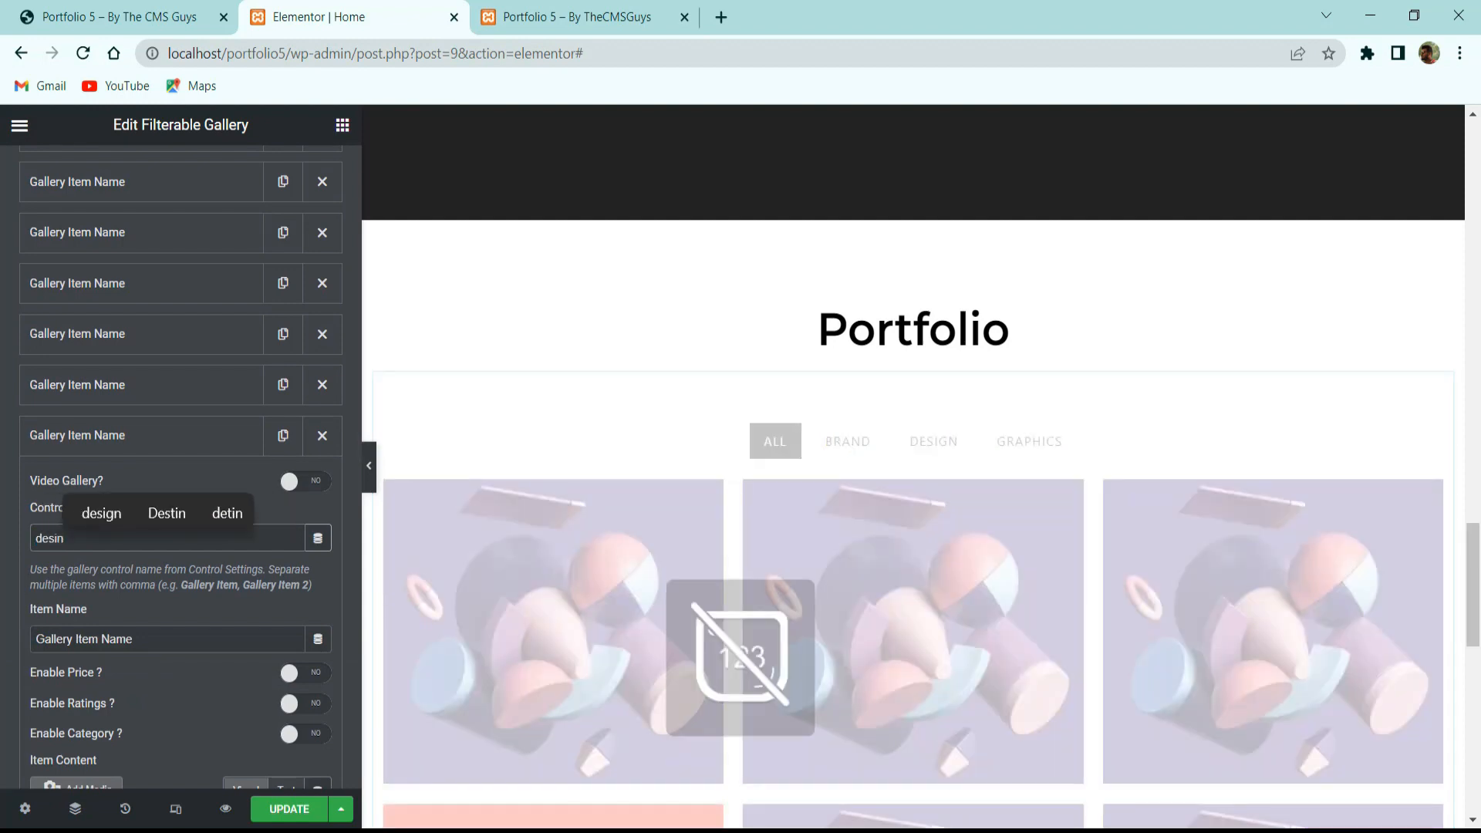
pyautogui.press('BackSpace')
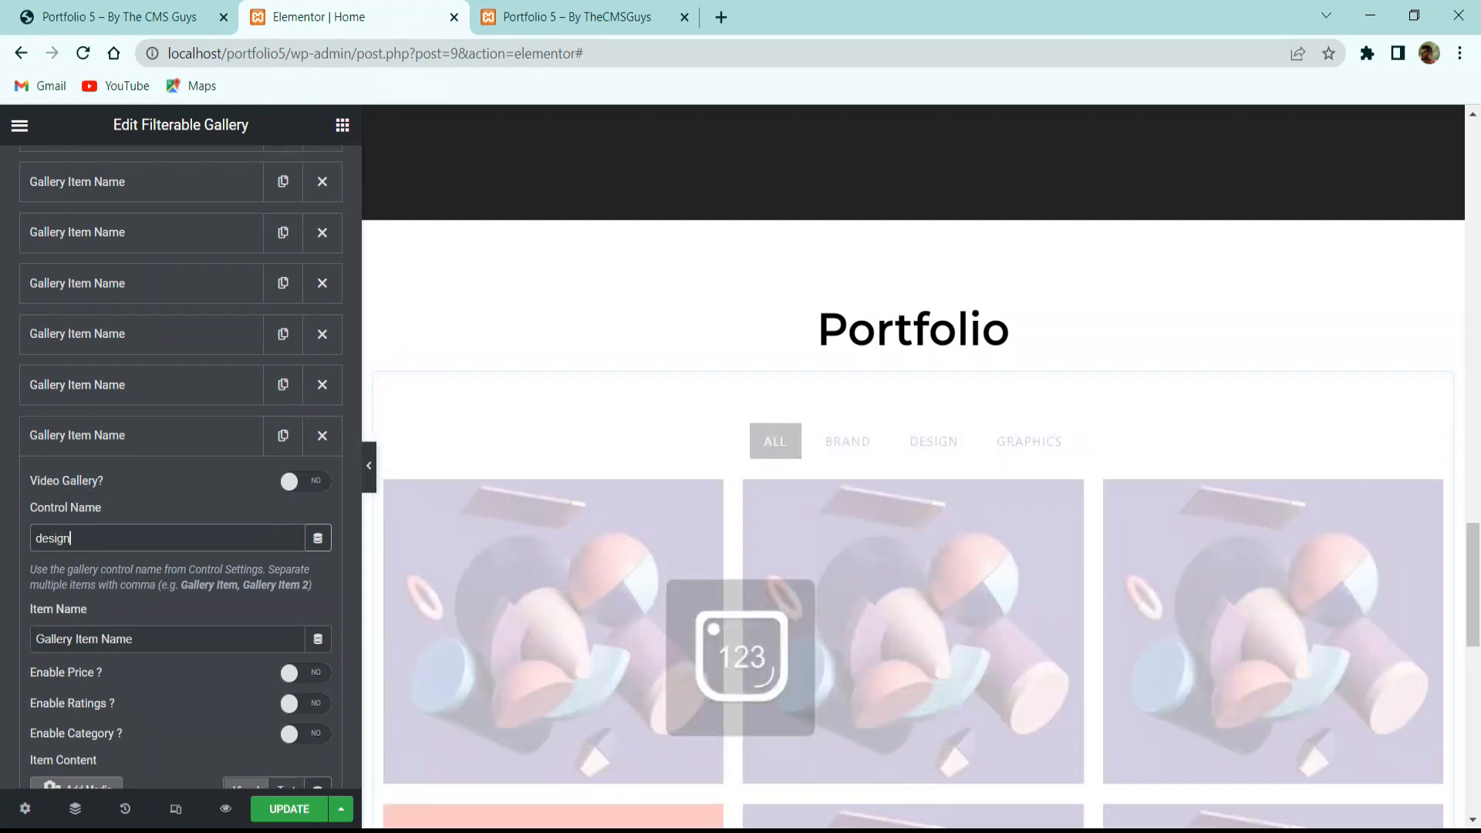
pyautogui.scroll(-3, 156, 676)
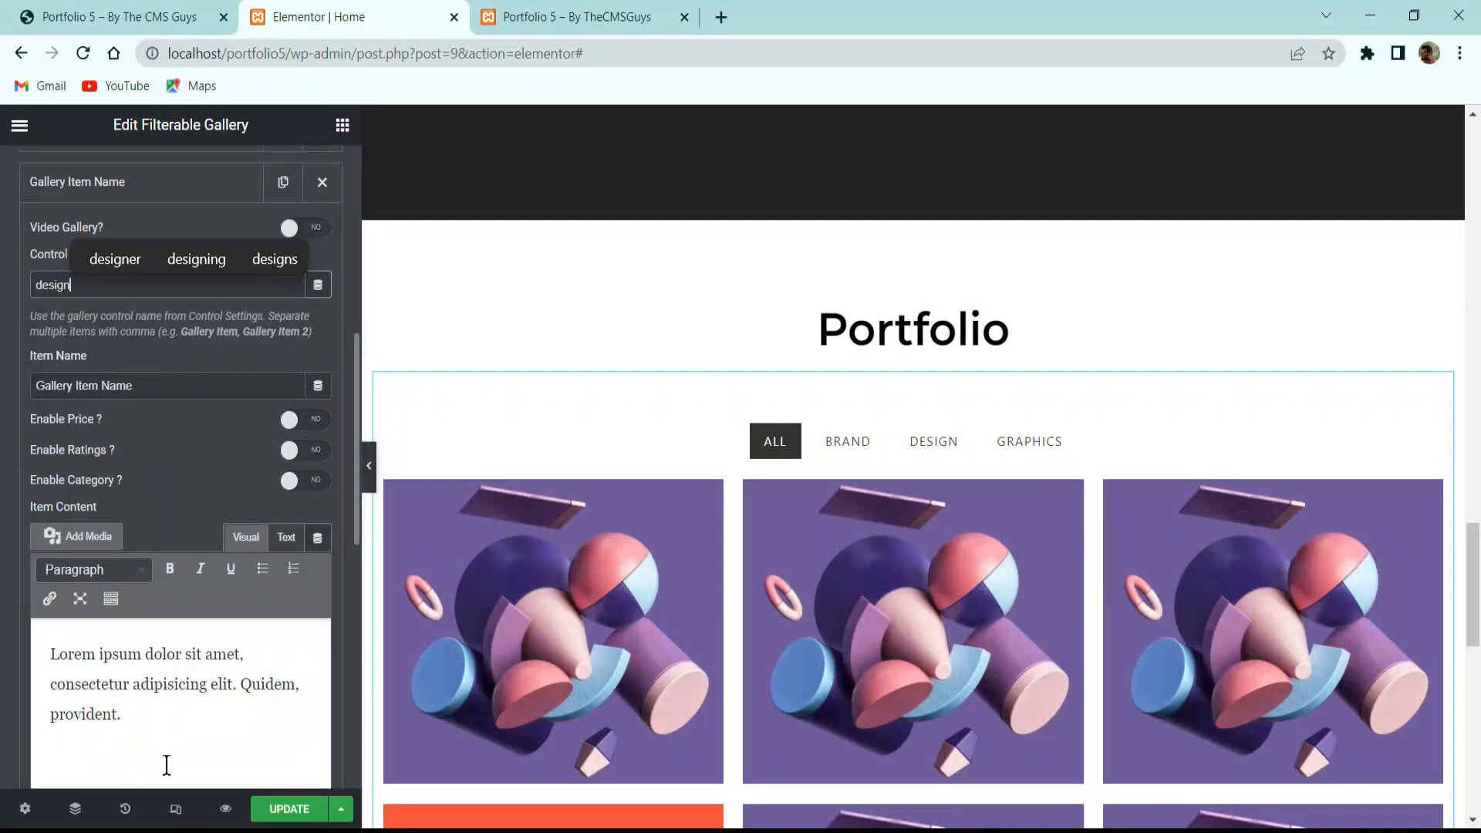
pyautogui.scroll(-5, 339, 520)
pyautogui.click(177, 501)
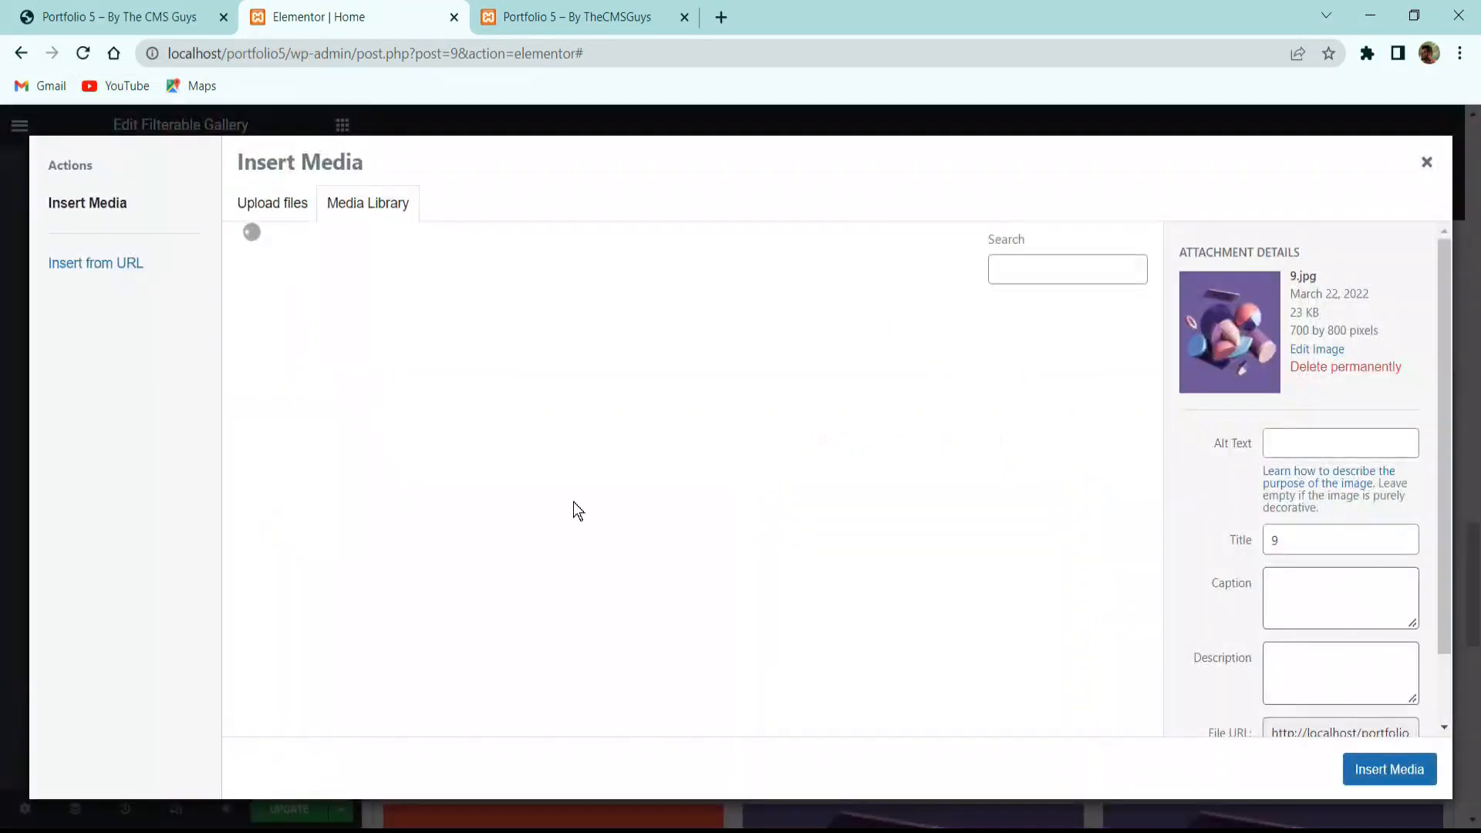
pyautogui.click(504, 558)
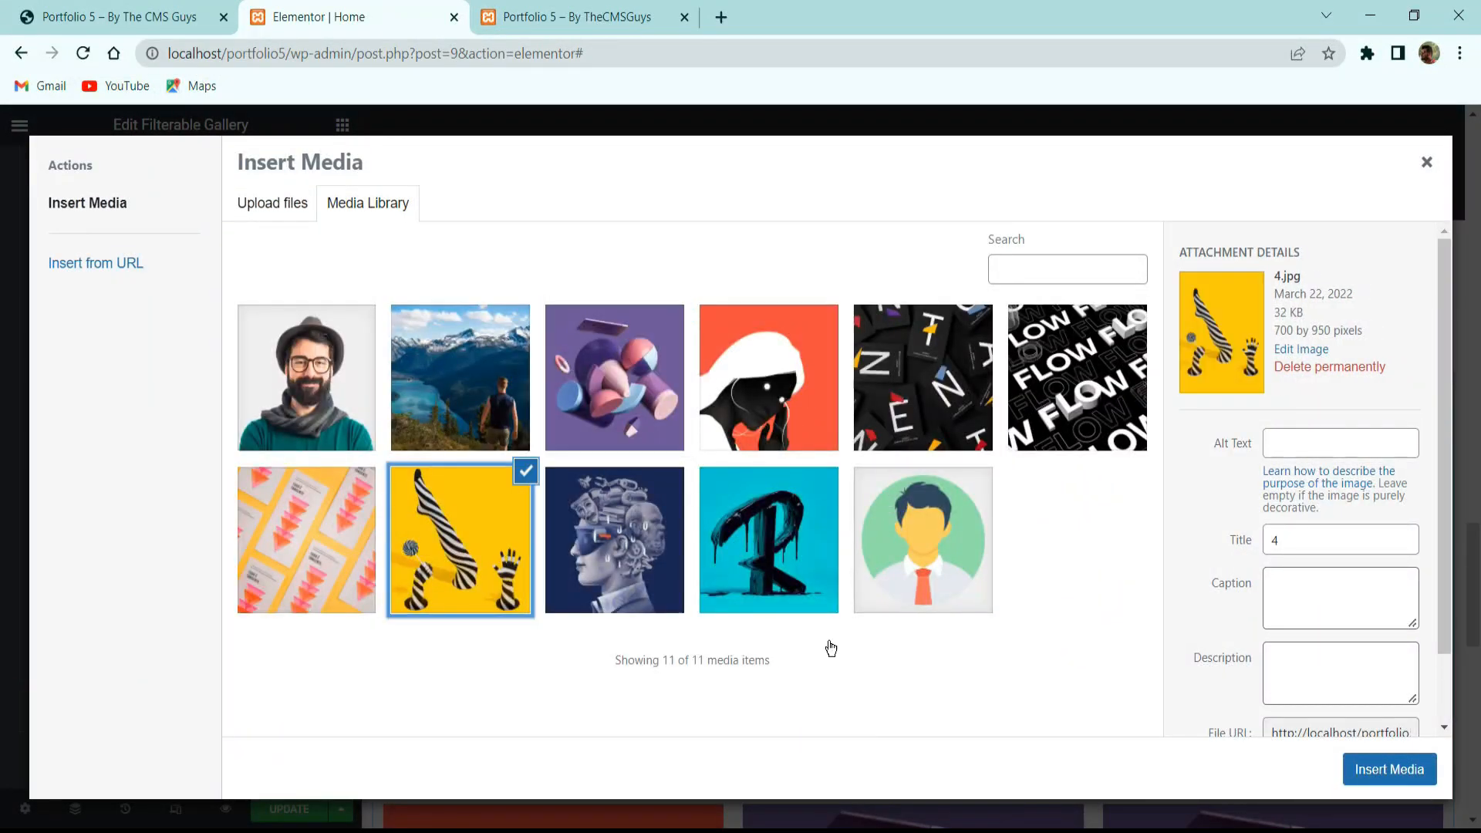
pyautogui.click(1386, 779)
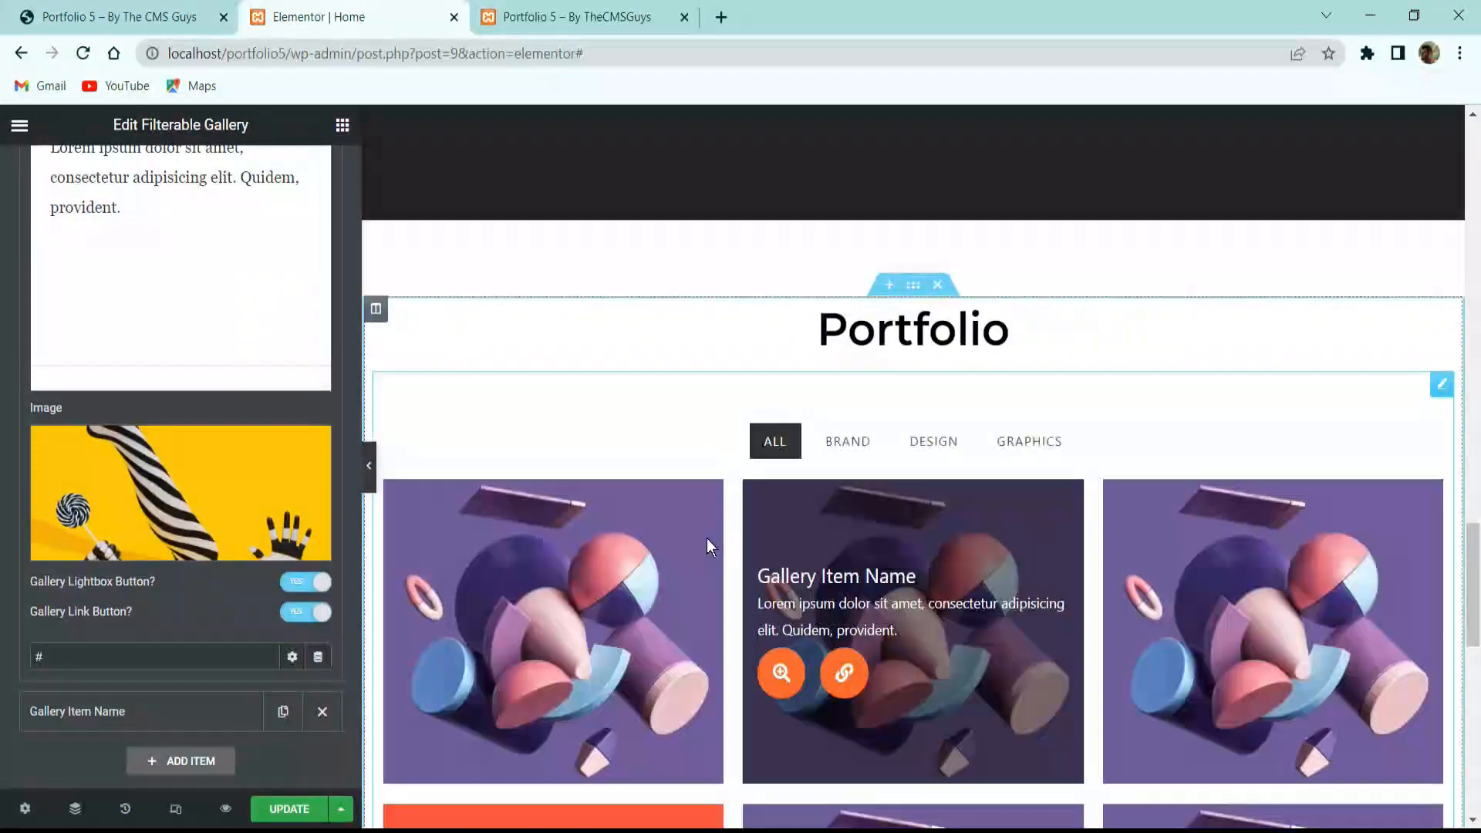
# Preview the Design filter and set the fifth item's image to the orange triangle business-card picture.
pyautogui.click(930, 440)
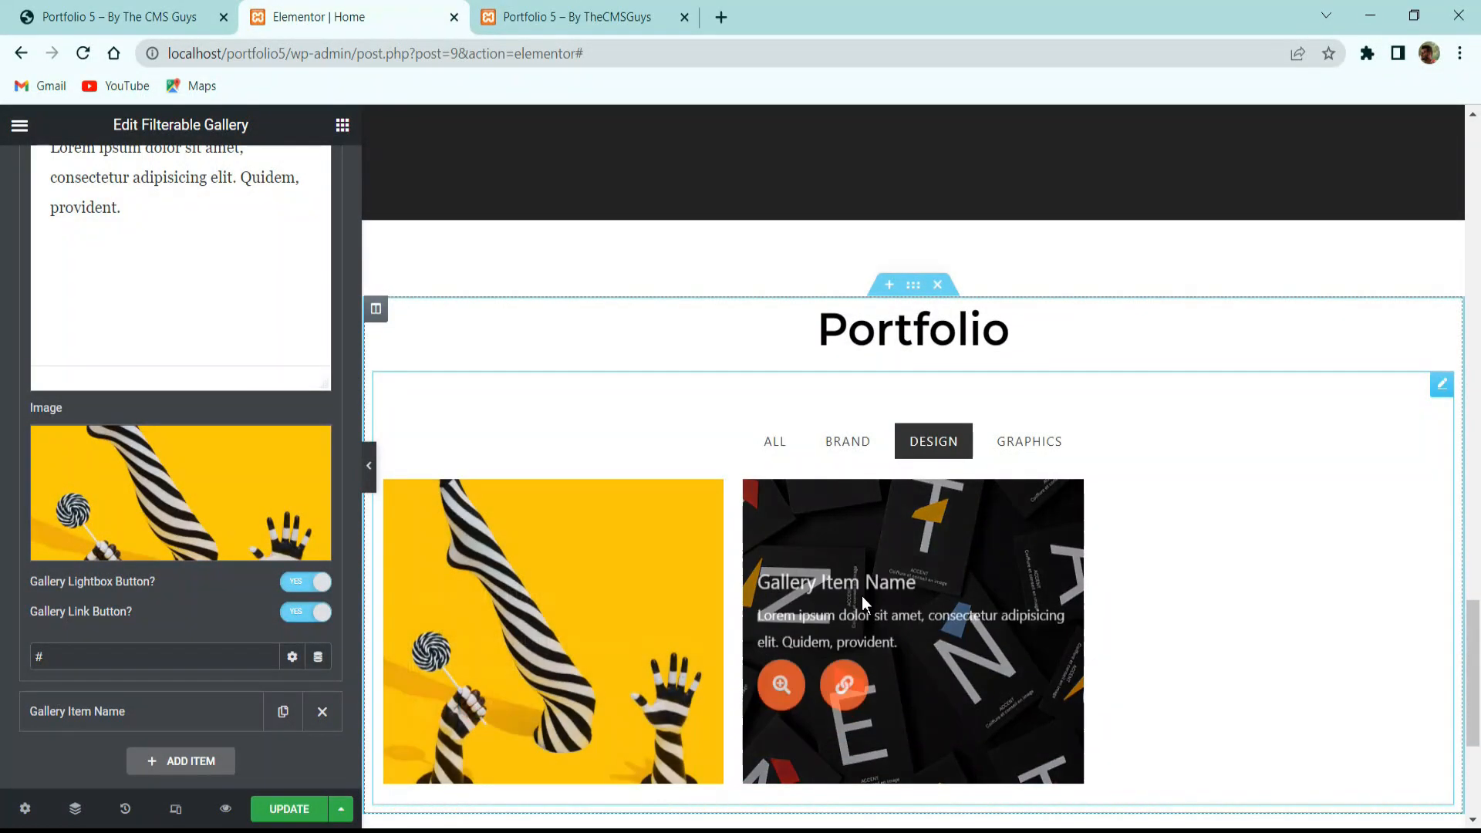
pyautogui.scroll(10, 169, 280)
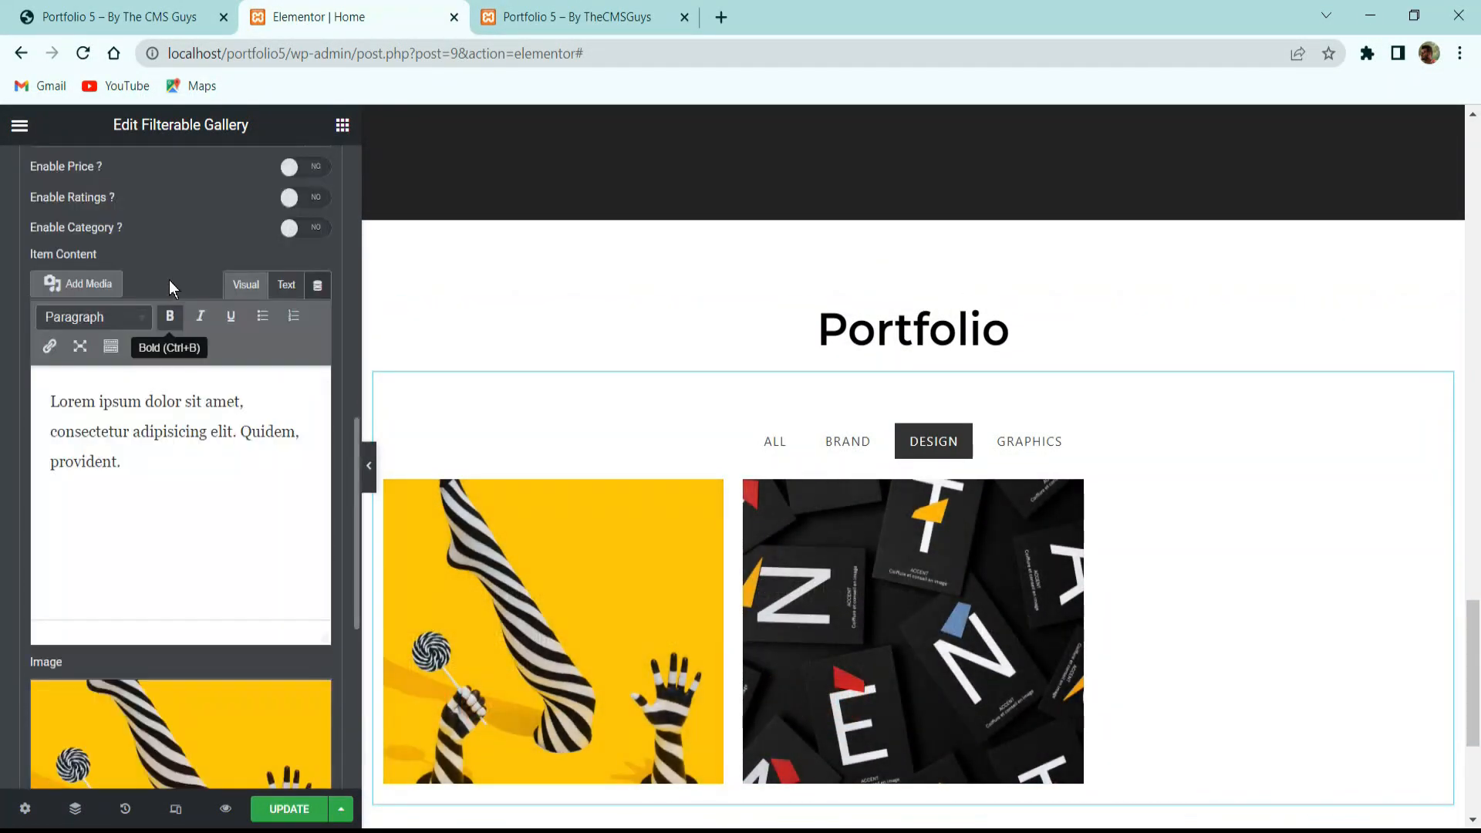
pyautogui.click(102, 438)
pyautogui.click(124, 401)
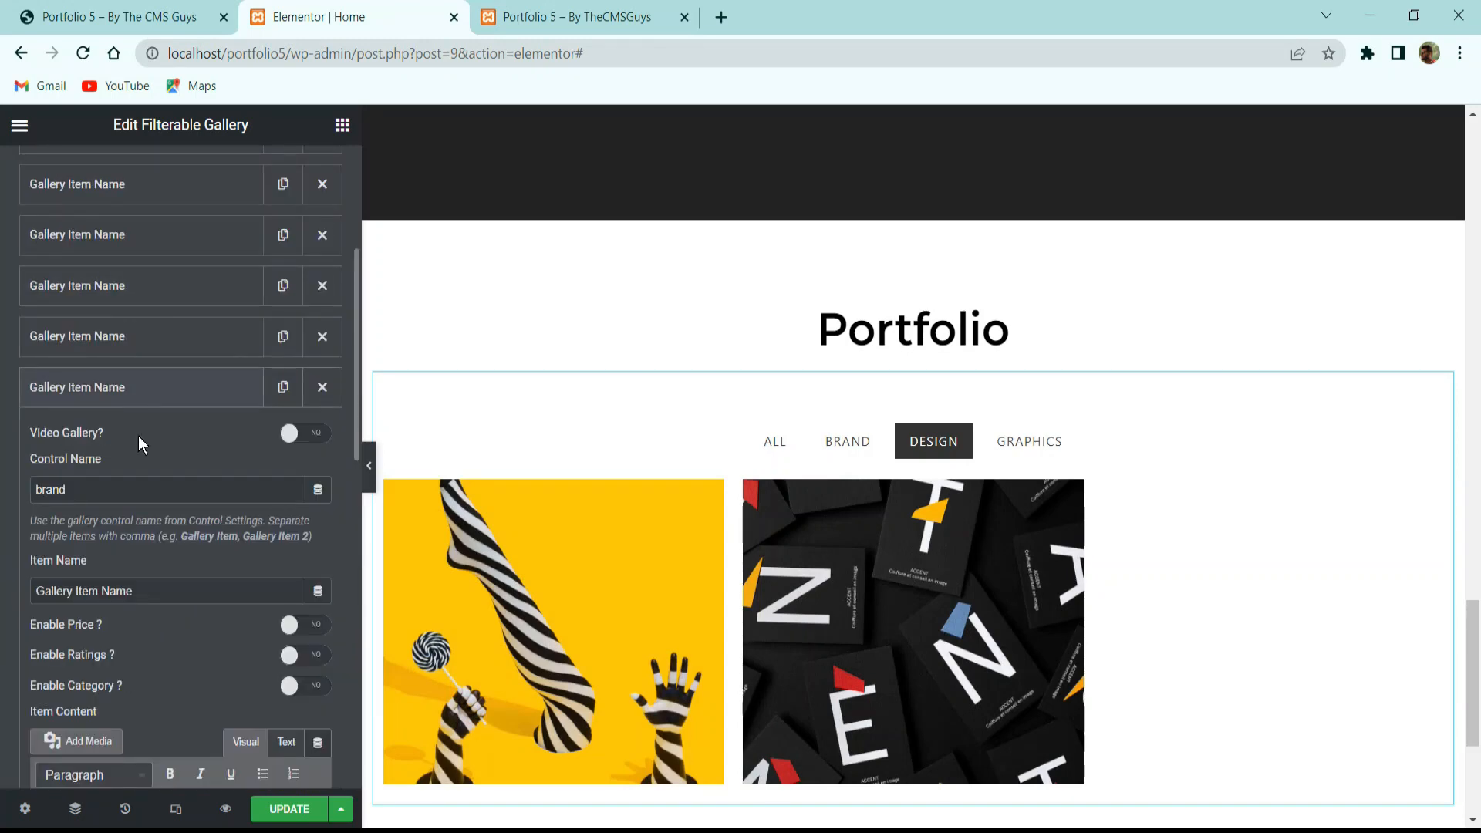
pyautogui.scroll(-5, 131, 524)
pyautogui.click(128, 652)
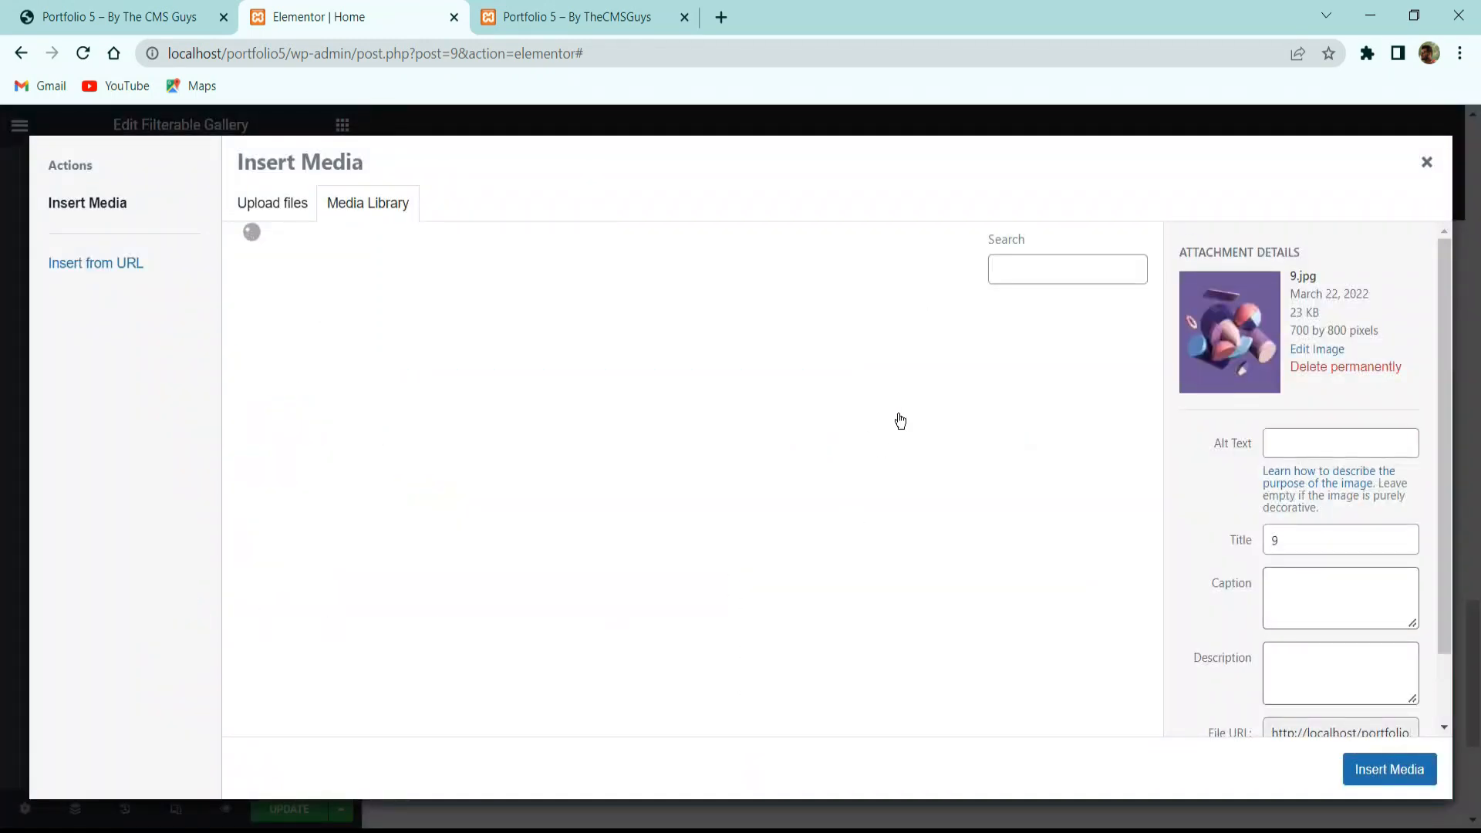
pyautogui.click(334, 534)
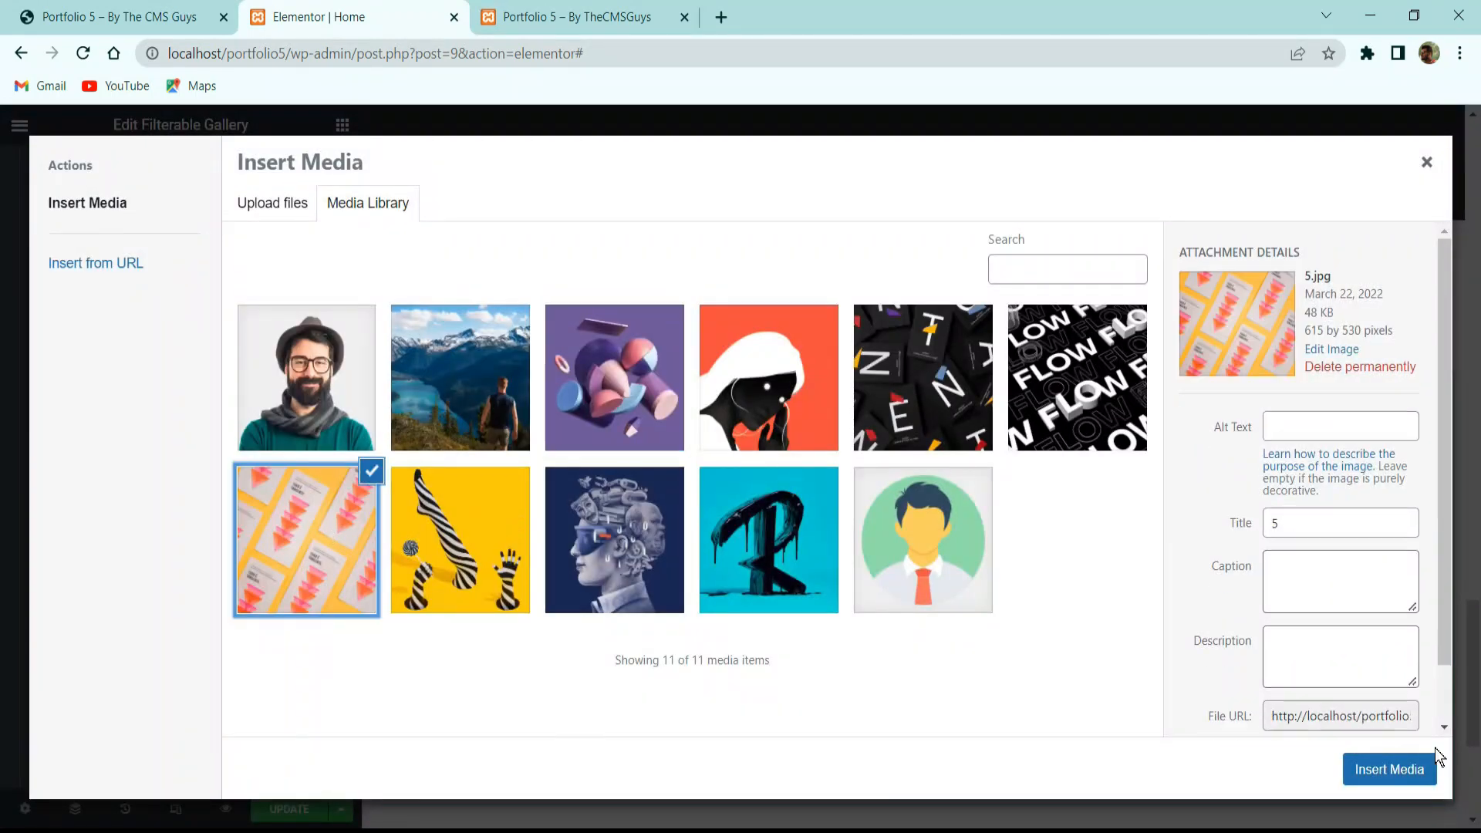
pyautogui.click(1351, 771)
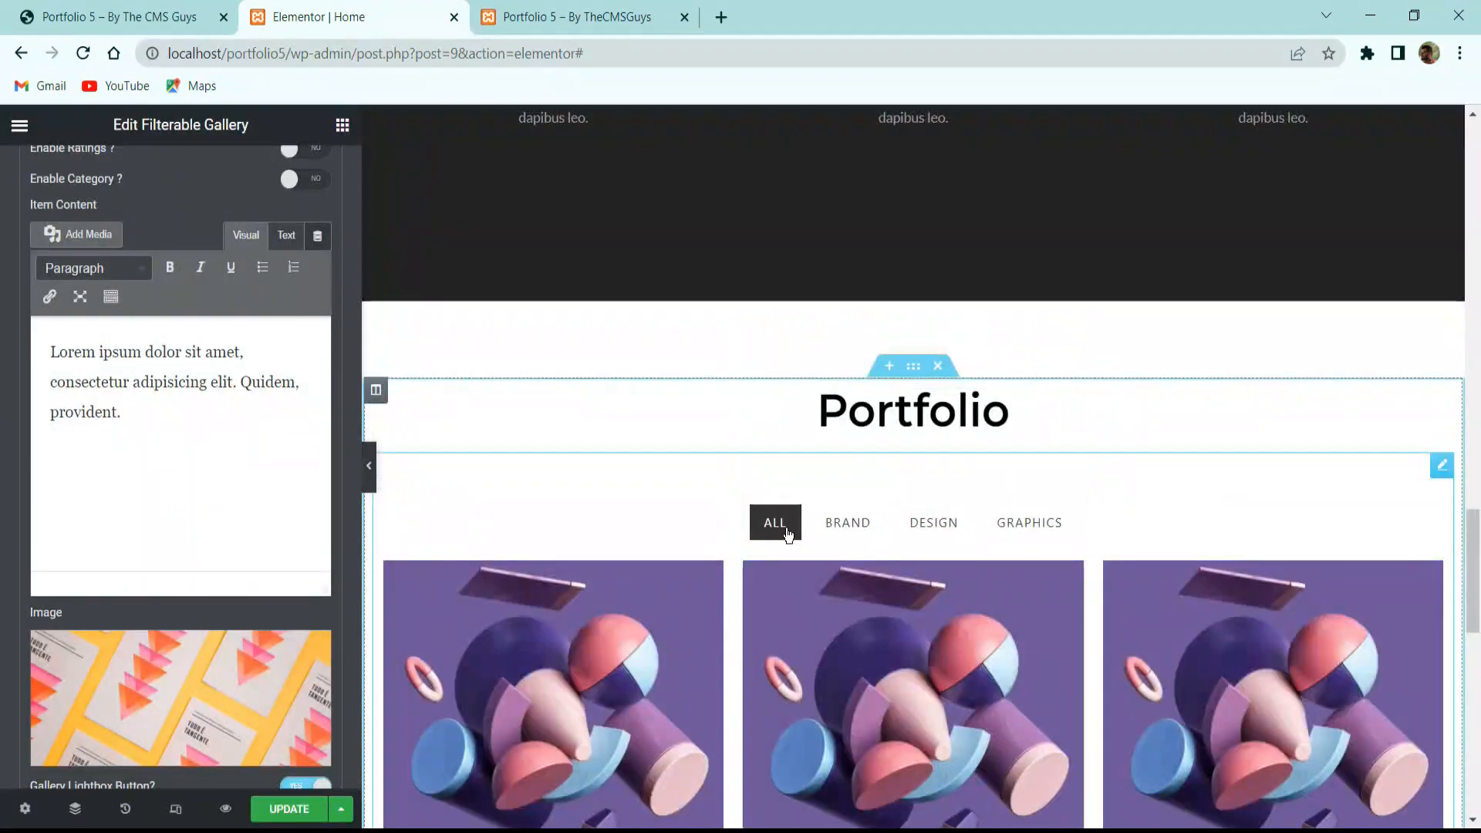
pyautogui.scroll(-12, 876, 506)
pyautogui.scroll(5, 985, 516)
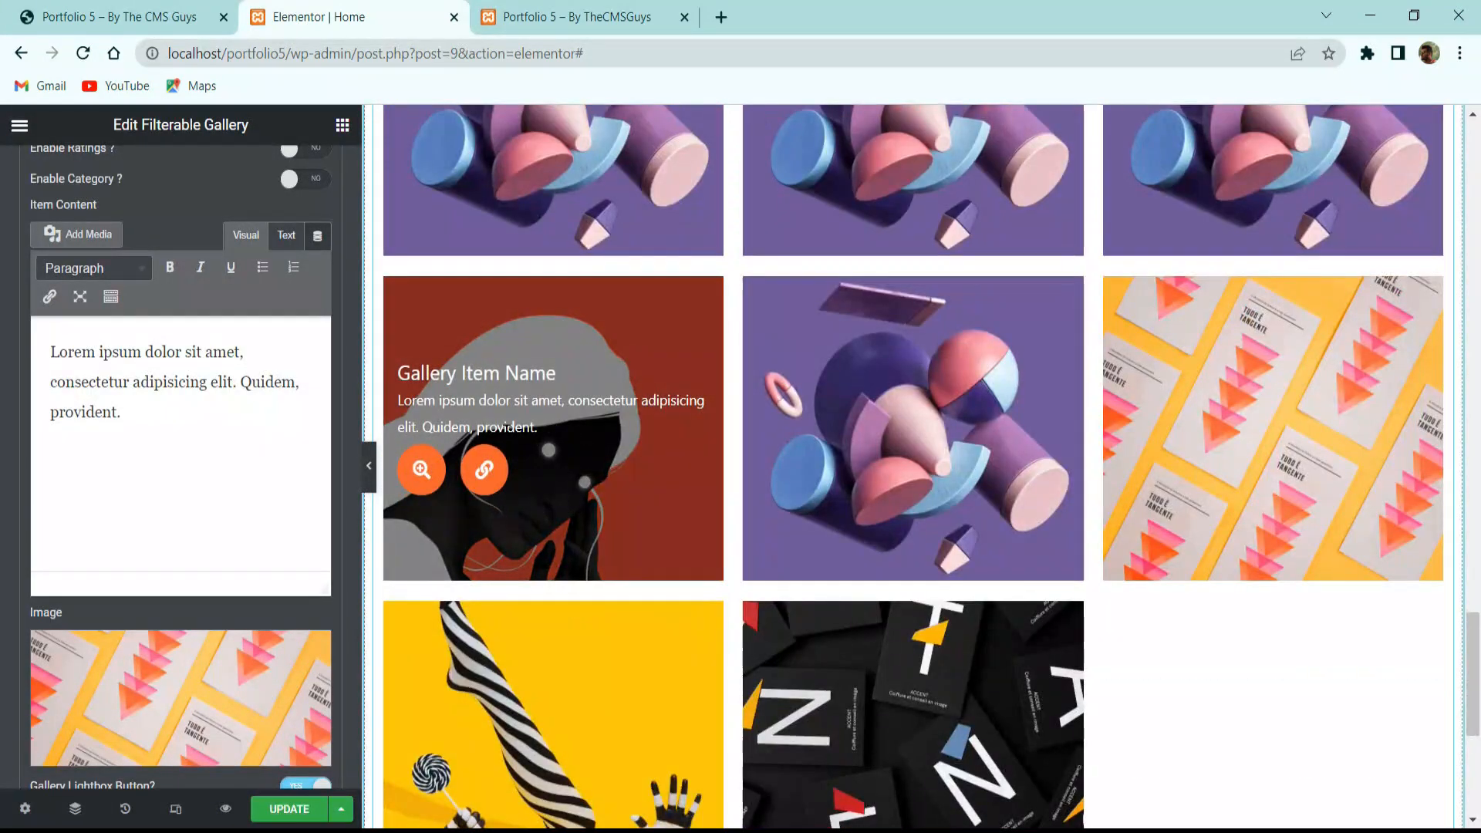
pyautogui.scroll(5, 639, 473)
pyautogui.scroll(10, 168, 318)
pyautogui.scroll(1, 168, 318)
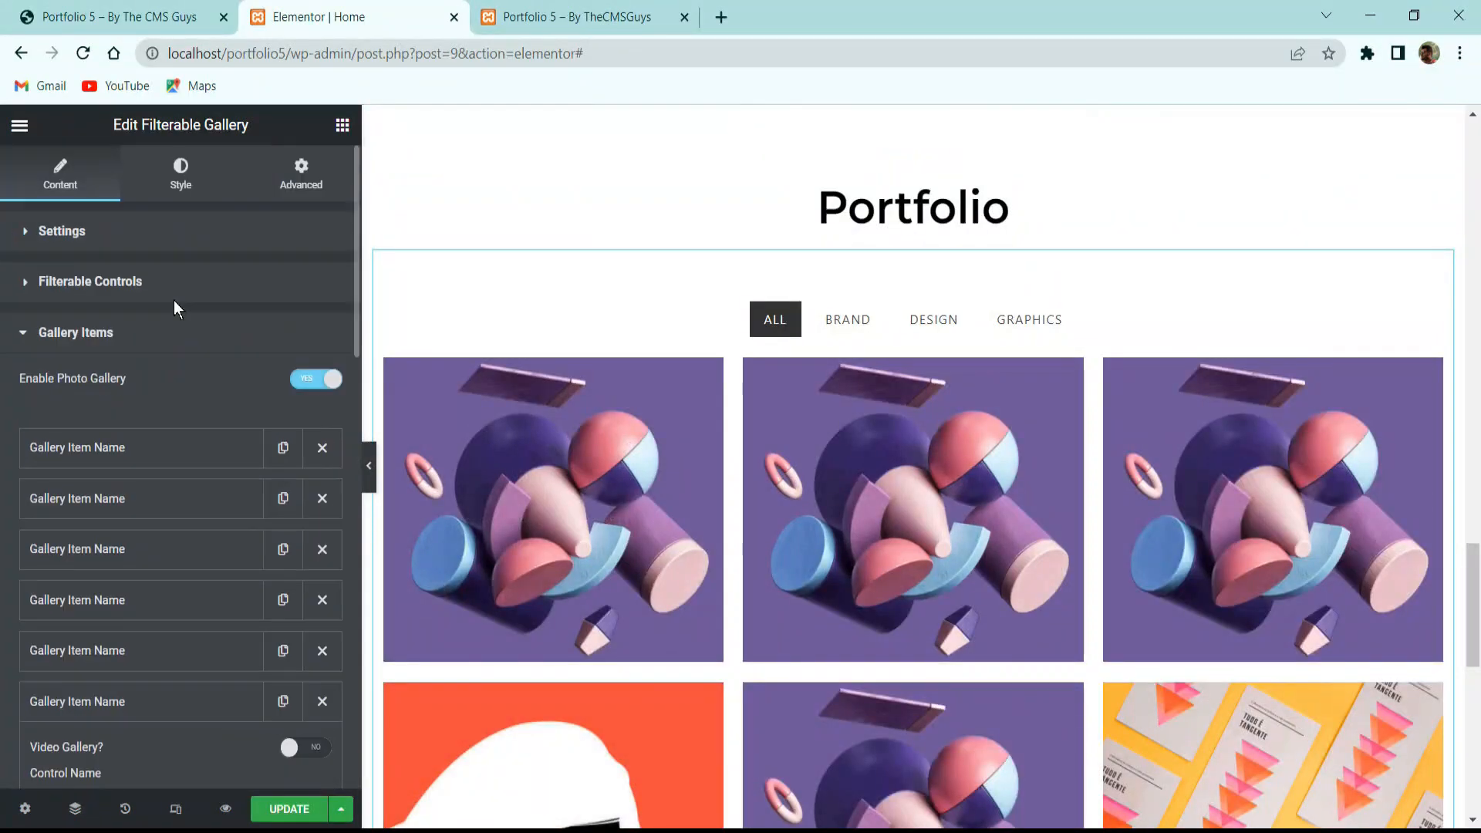
# Make the gallery's General Style background fully transparent (alpha 0).
pyautogui.click(180, 174)
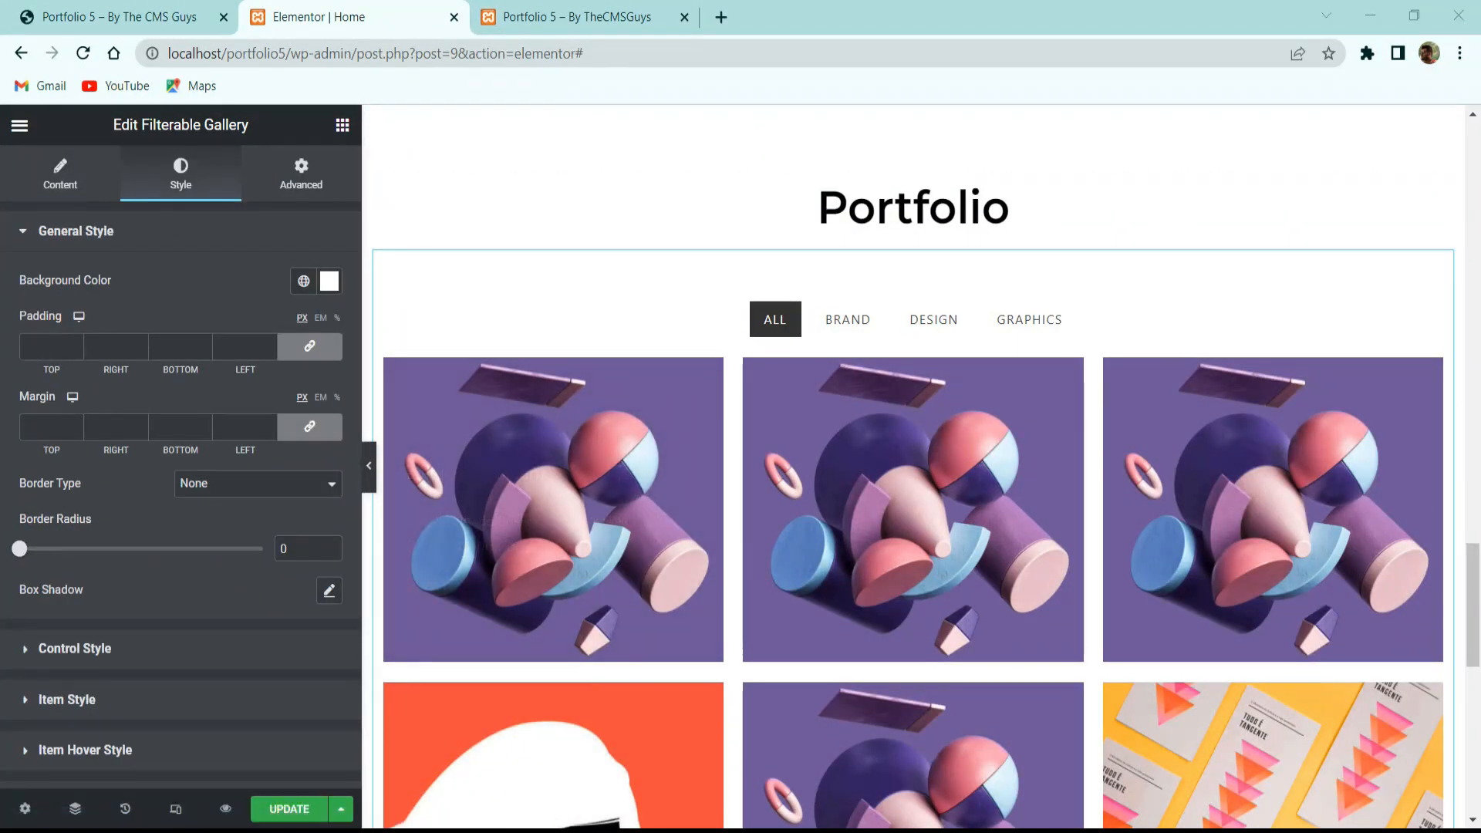
pyautogui.click(330, 283)
pyautogui.hotkey('ctrl', 'c')
pyautogui.moveTo(314, 563); pyautogui.dragTo(108, 562)
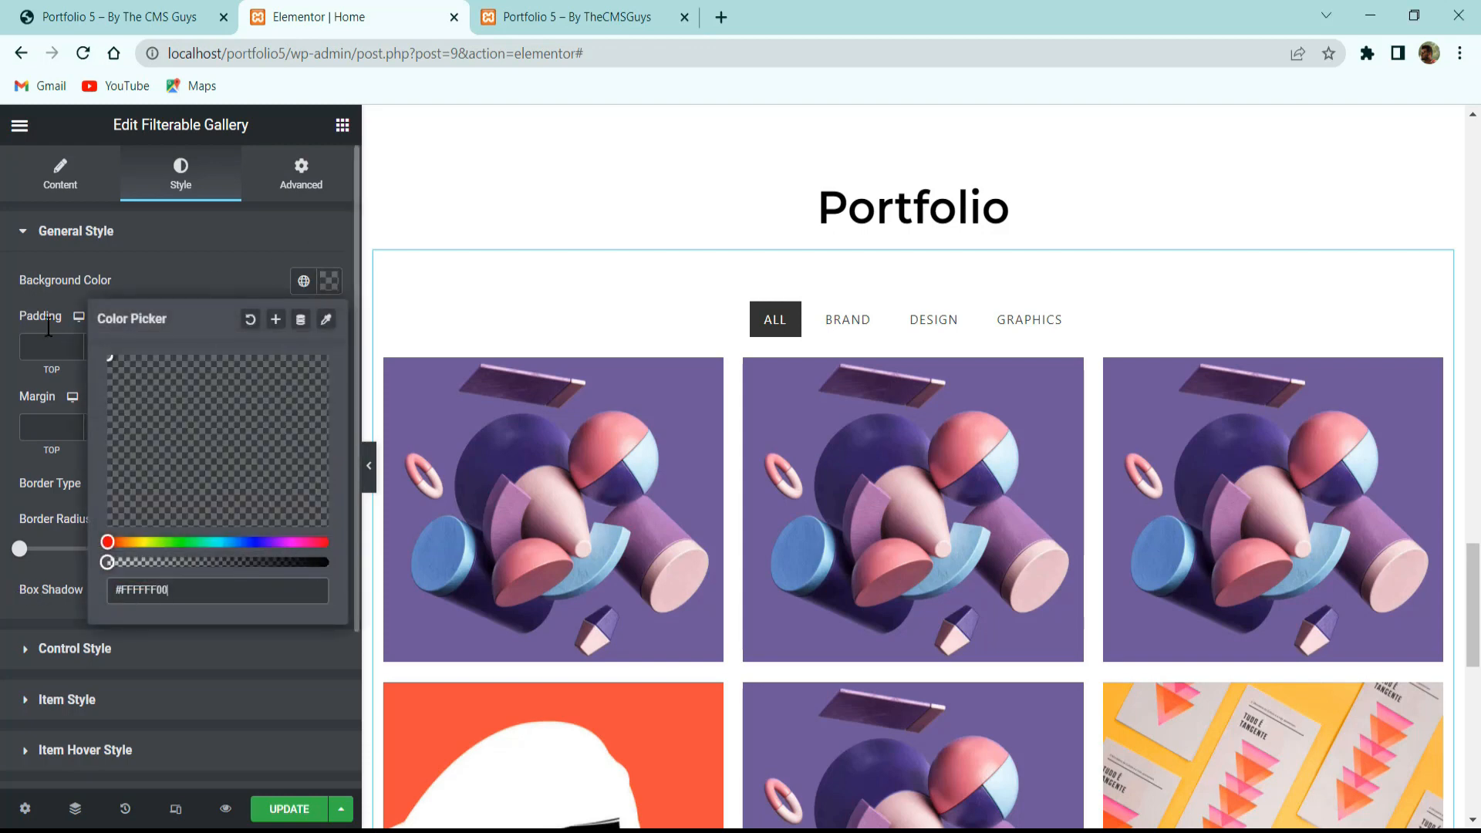
pyautogui.click(59, 281)
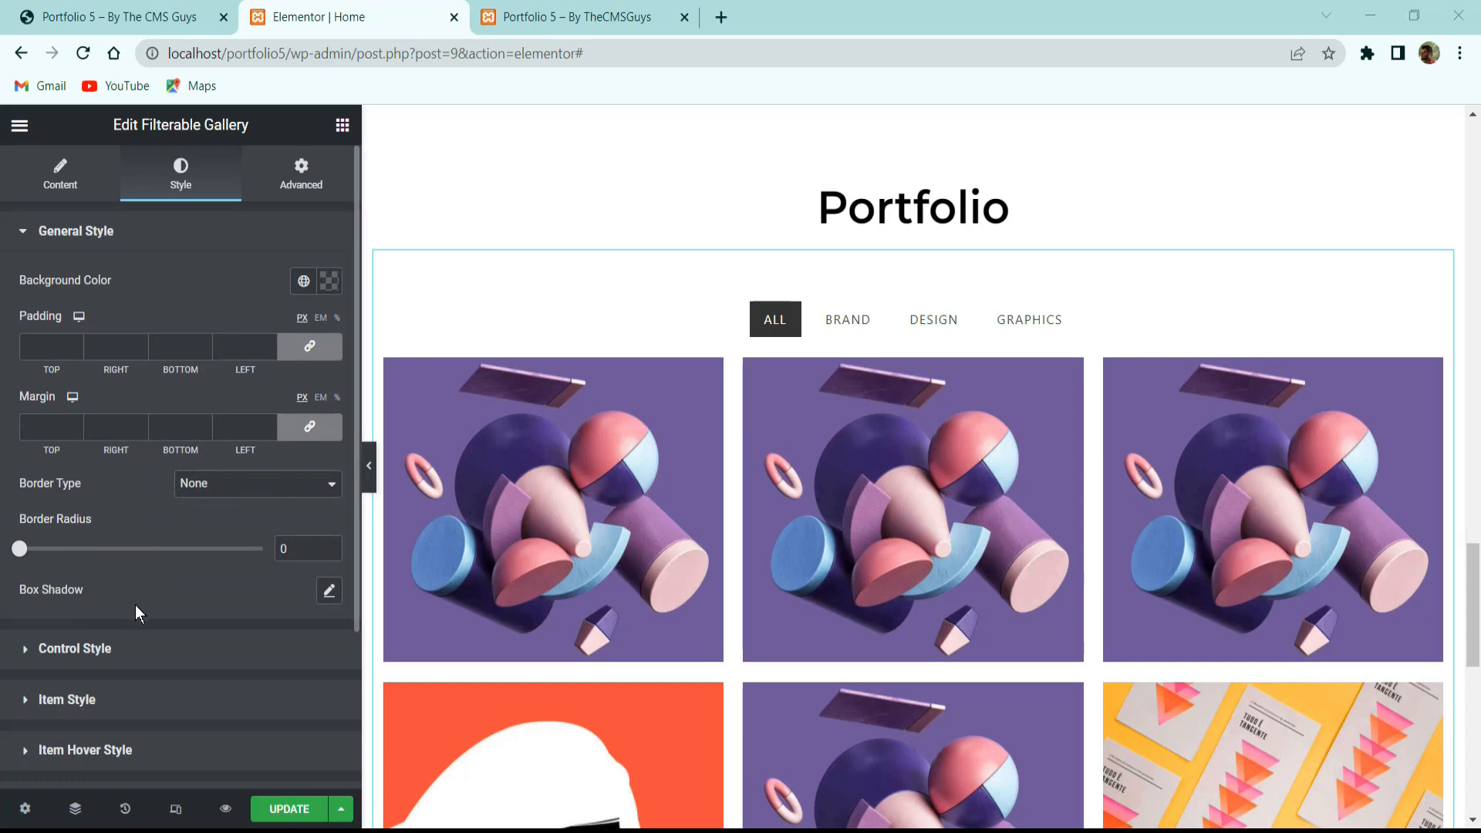
# Set the filter buttons' padding to 10/25/10/25 with the sides unlinked.
pyautogui.click(75, 648)
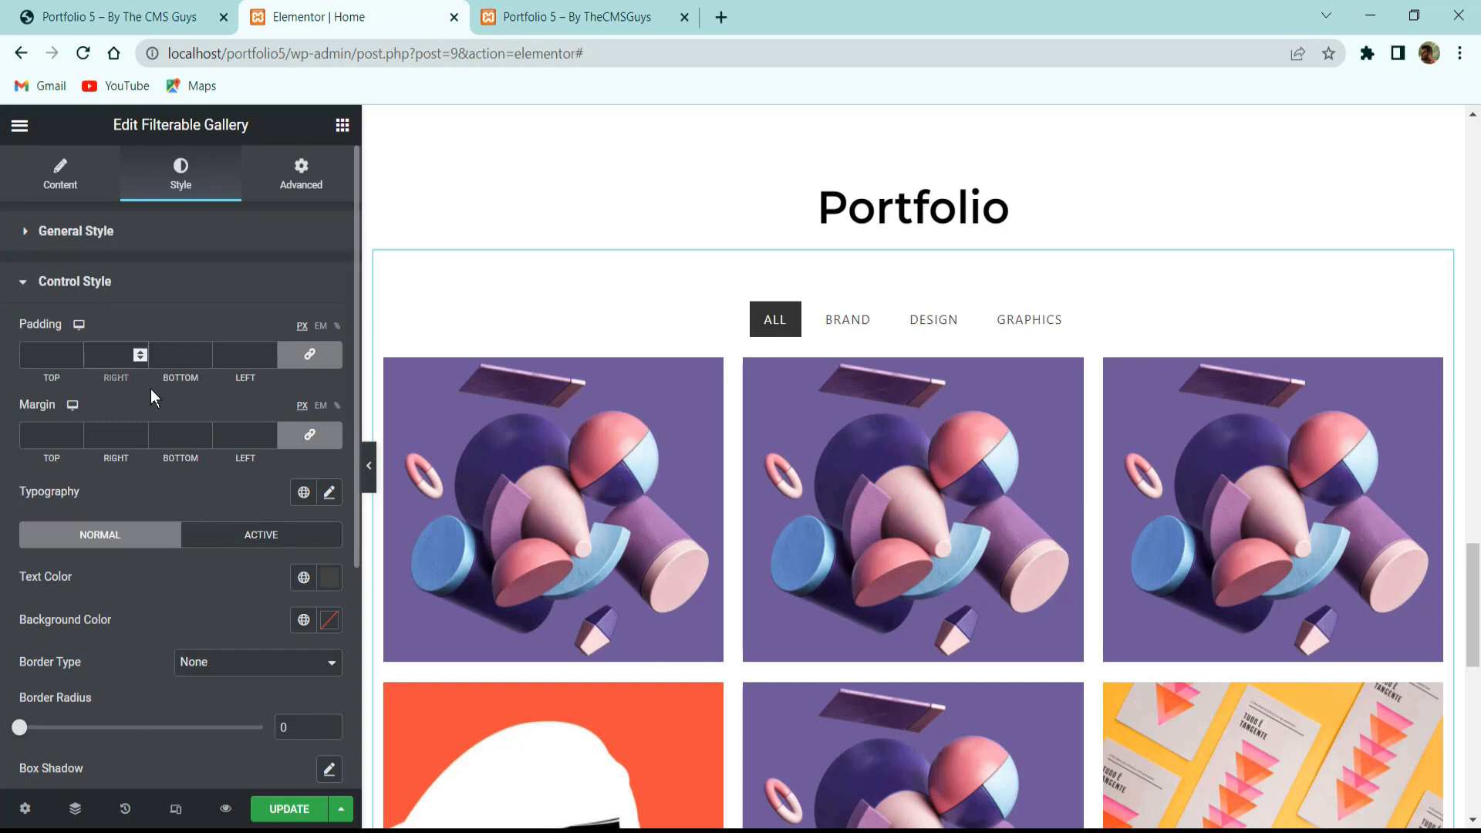
pyautogui.write('20')
pyautogui.press('BackSpace')
pyautogui.write('5')
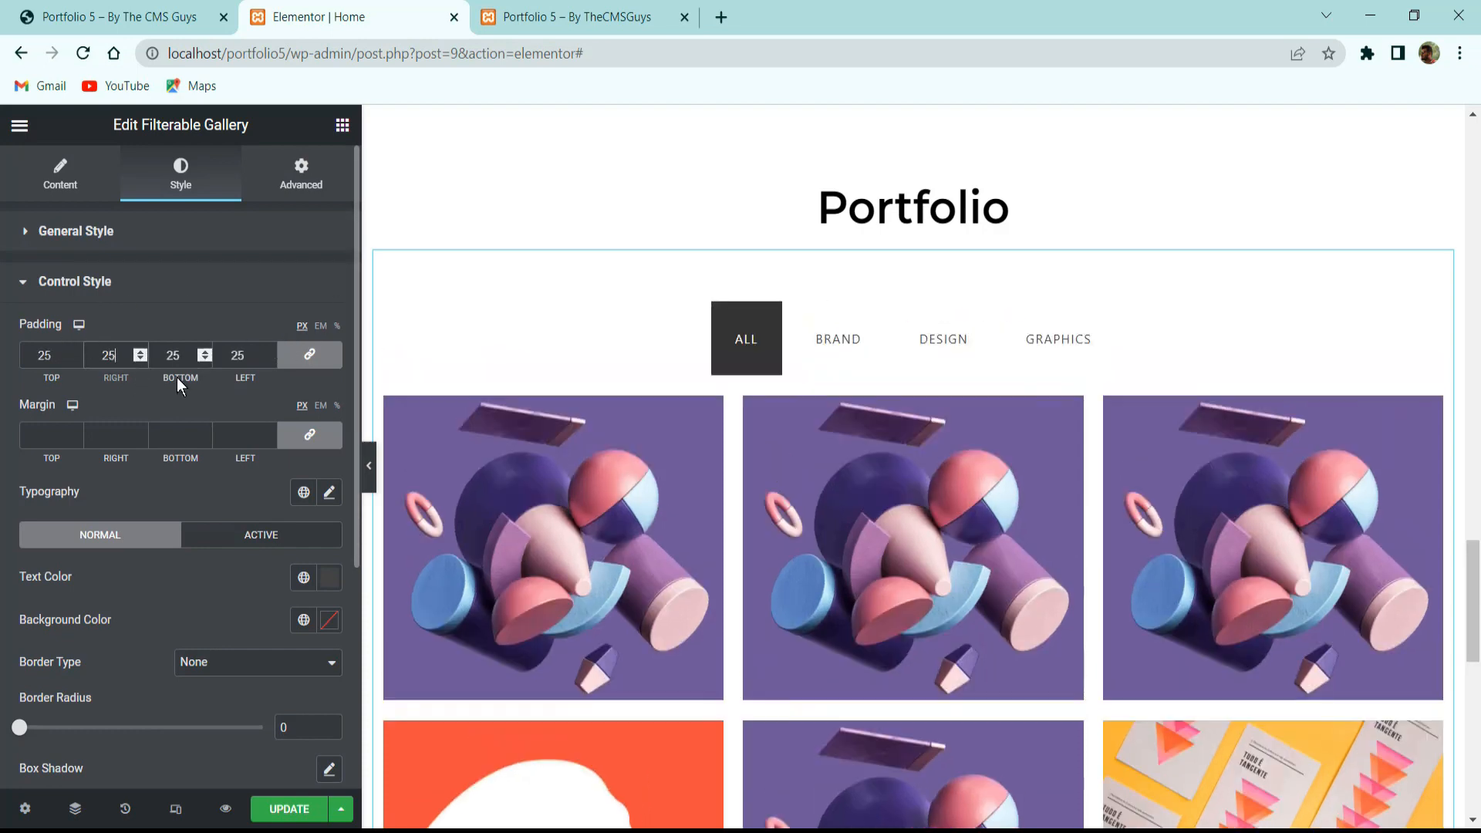
pyautogui.click(308, 361)
pyautogui.moveTo(66, 356); pyautogui.dragTo(32, 357)
pyautogui.write('10')
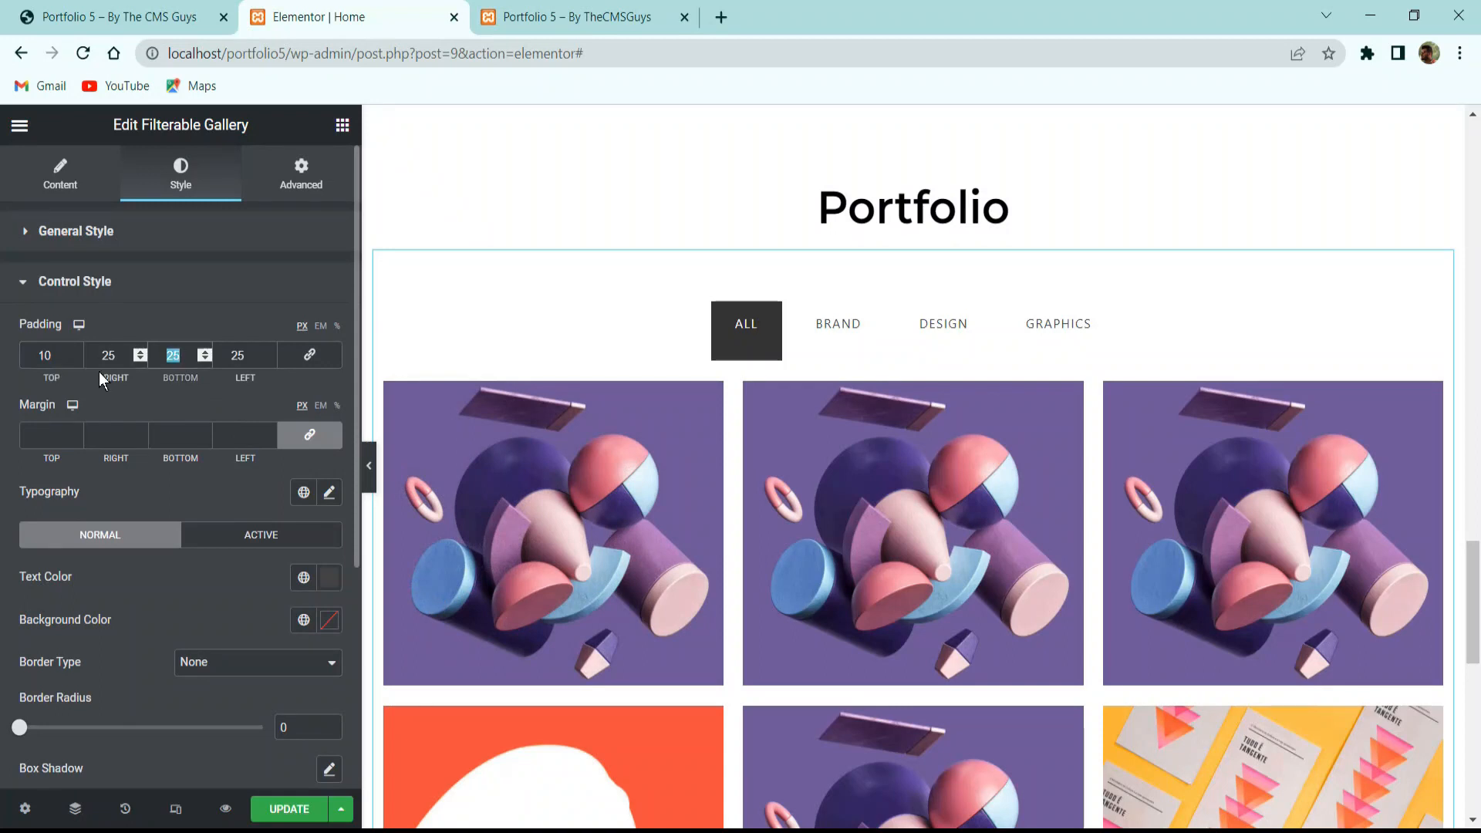
pyautogui.write('10')
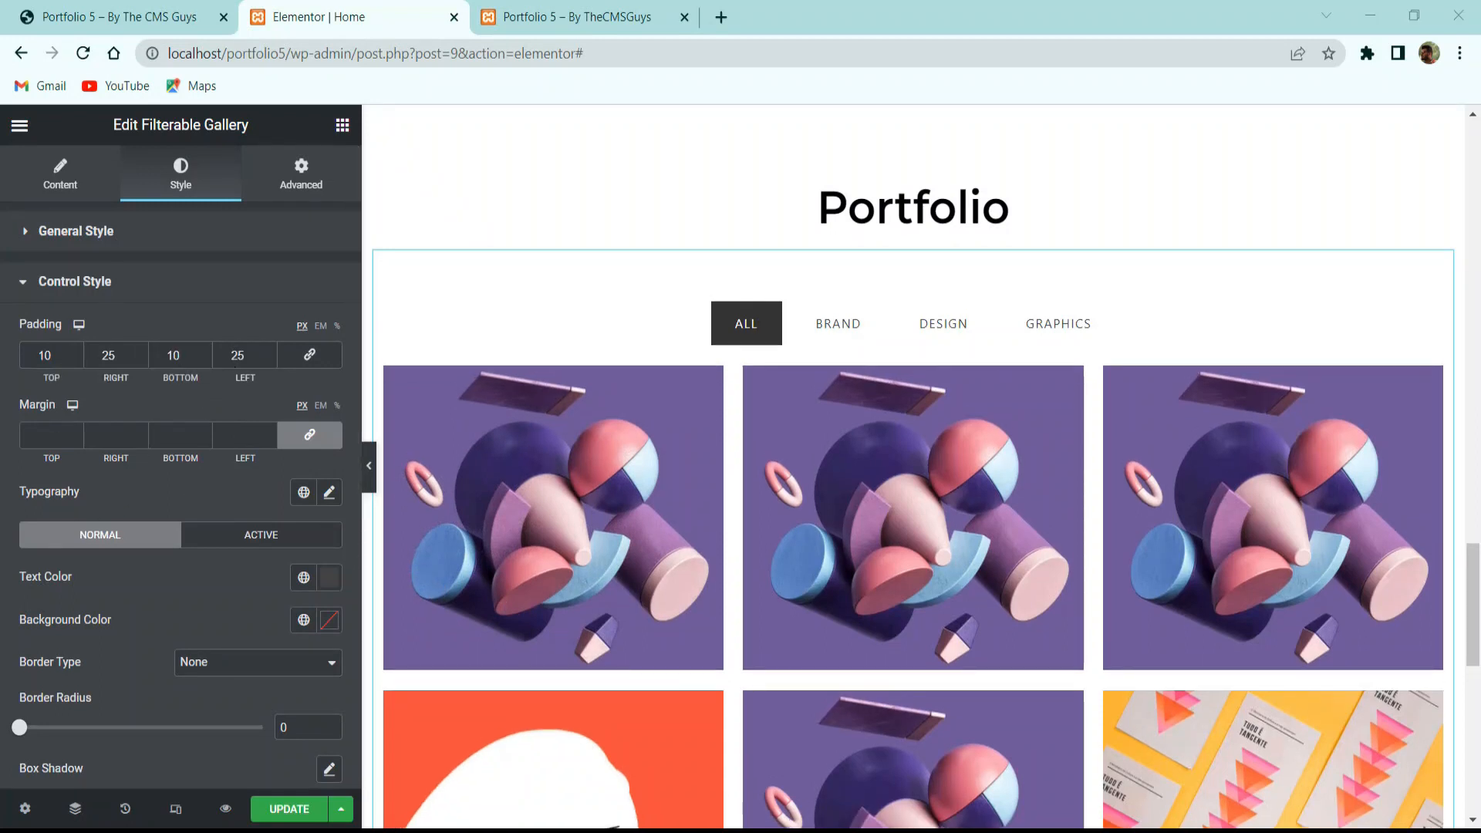
# Set the filter buttons' typography to Montserrat at 16 px.
pyautogui.click(329, 491)
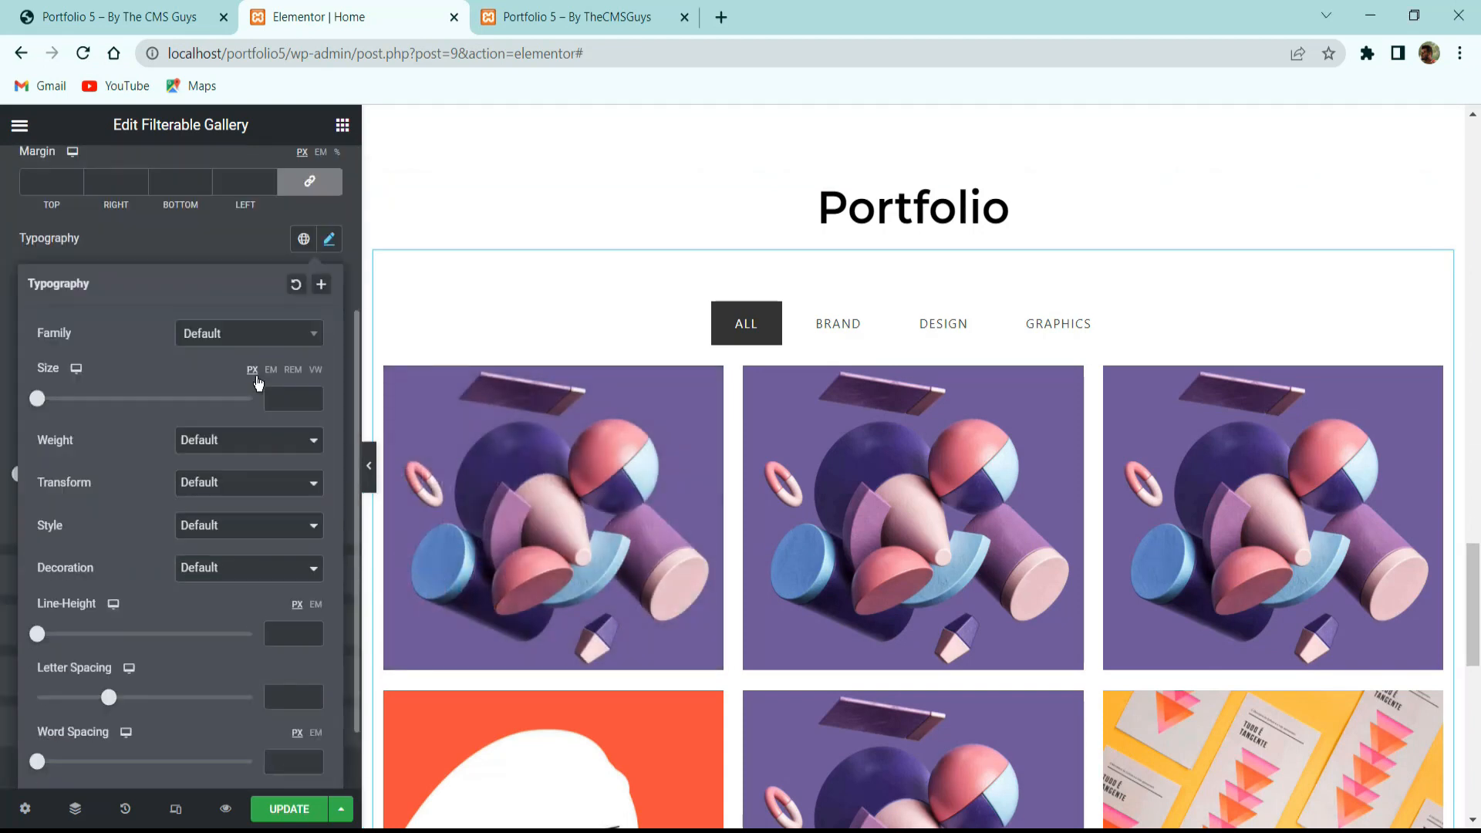
pyautogui.click(209, 336)
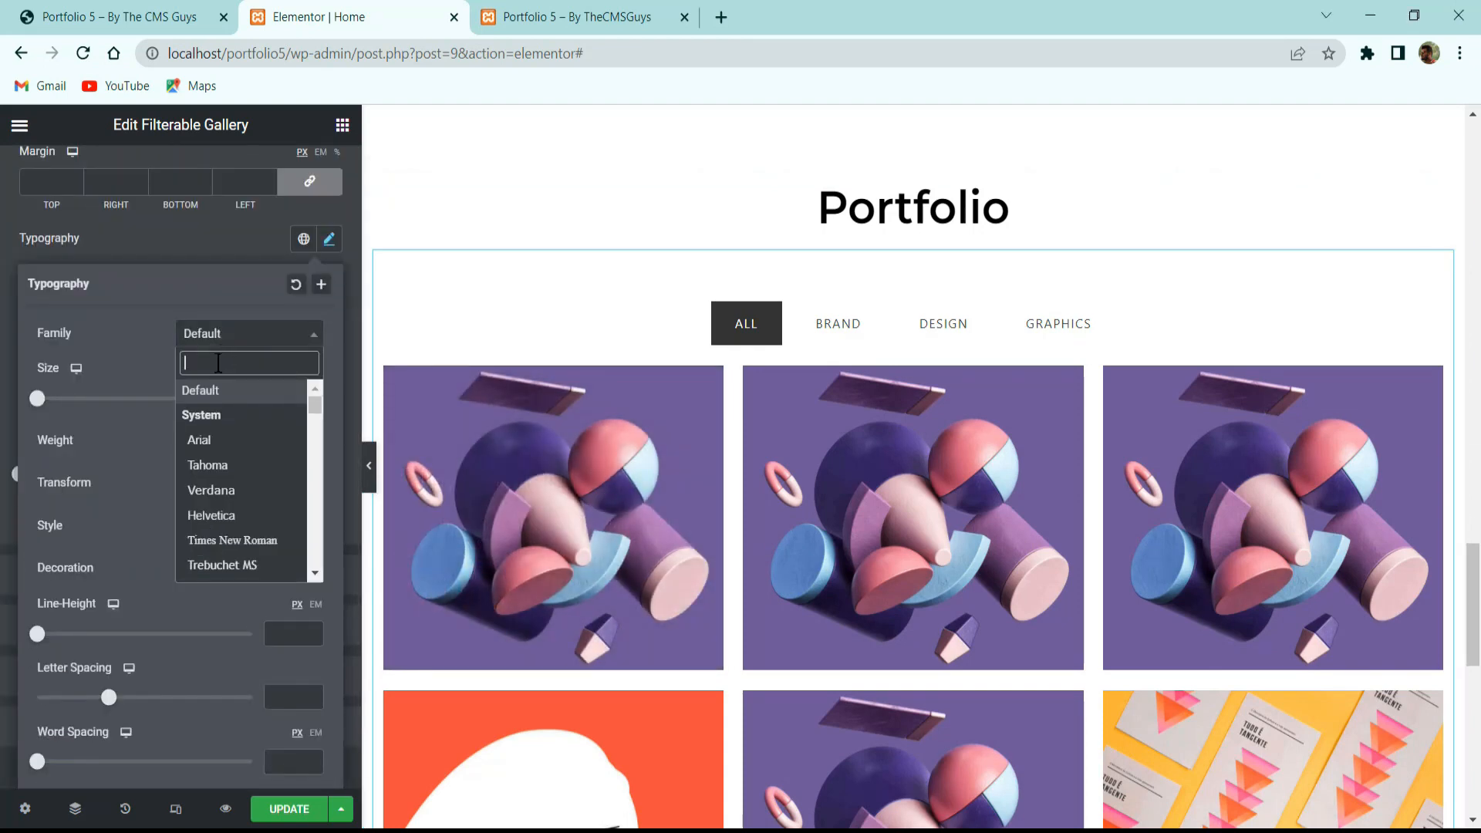
pyautogui.write('montse')
pyautogui.press('Return')
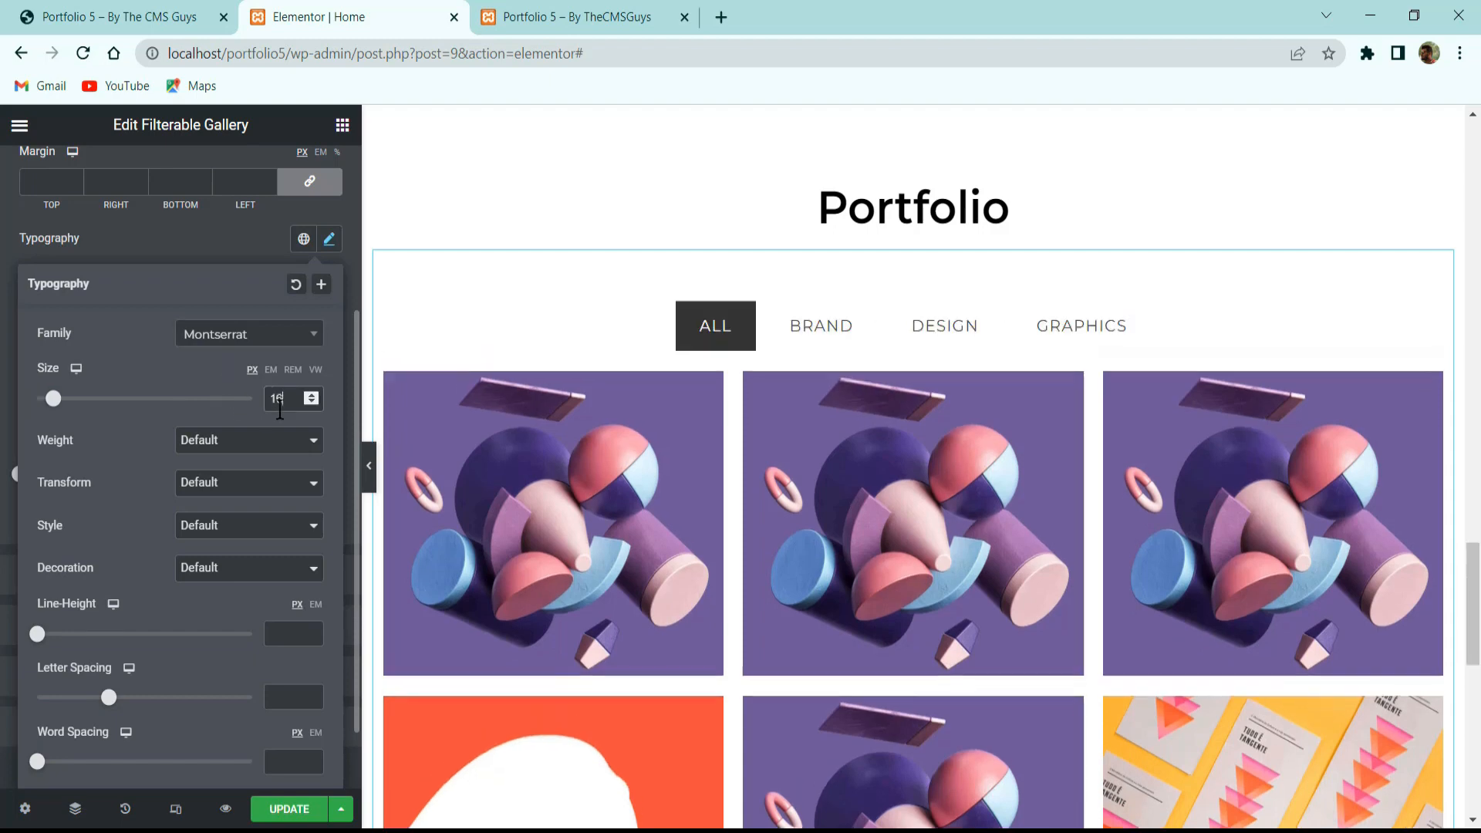
pyautogui.write('16')
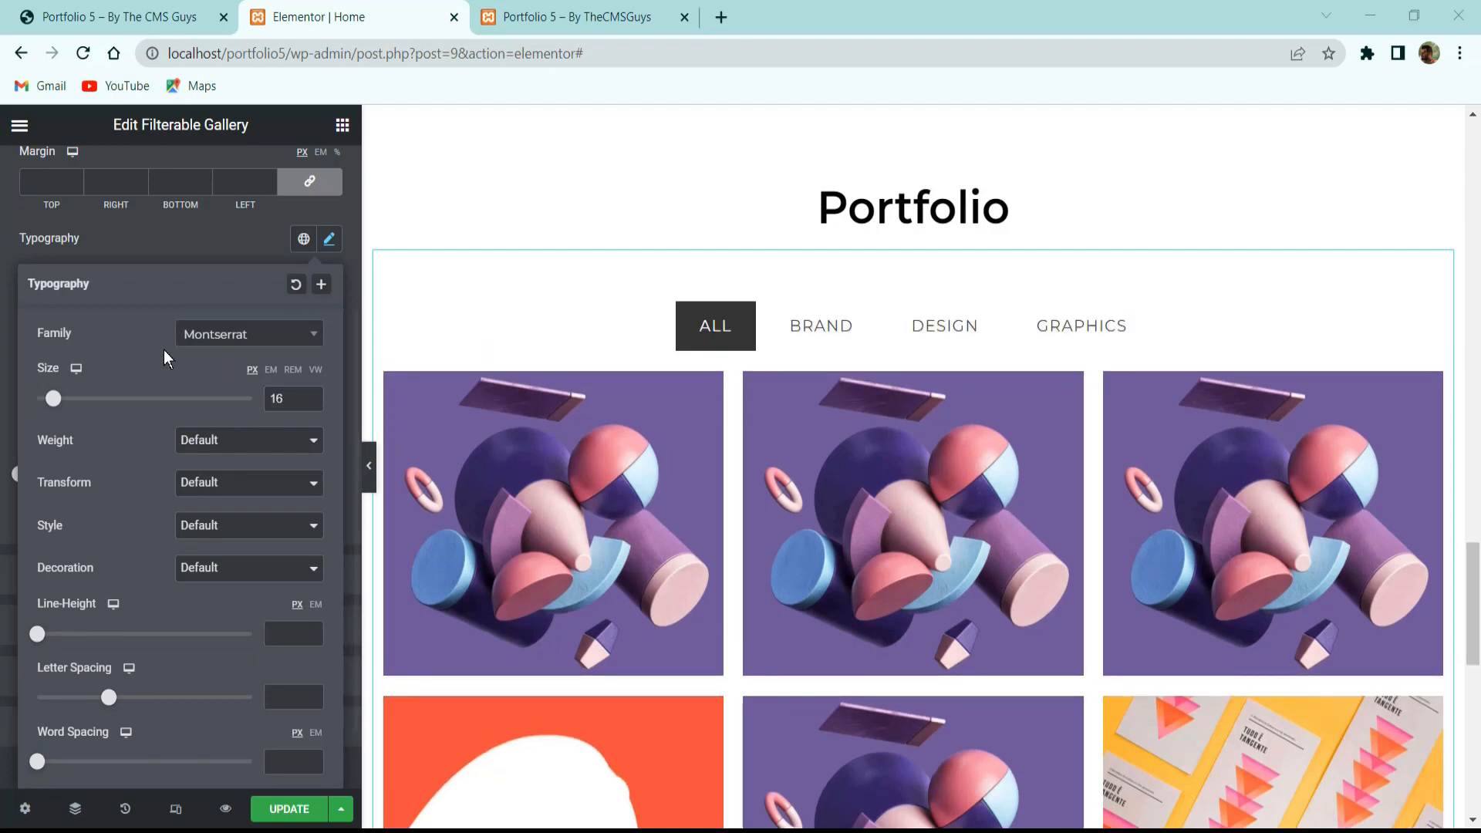
pyautogui.click(165, 259)
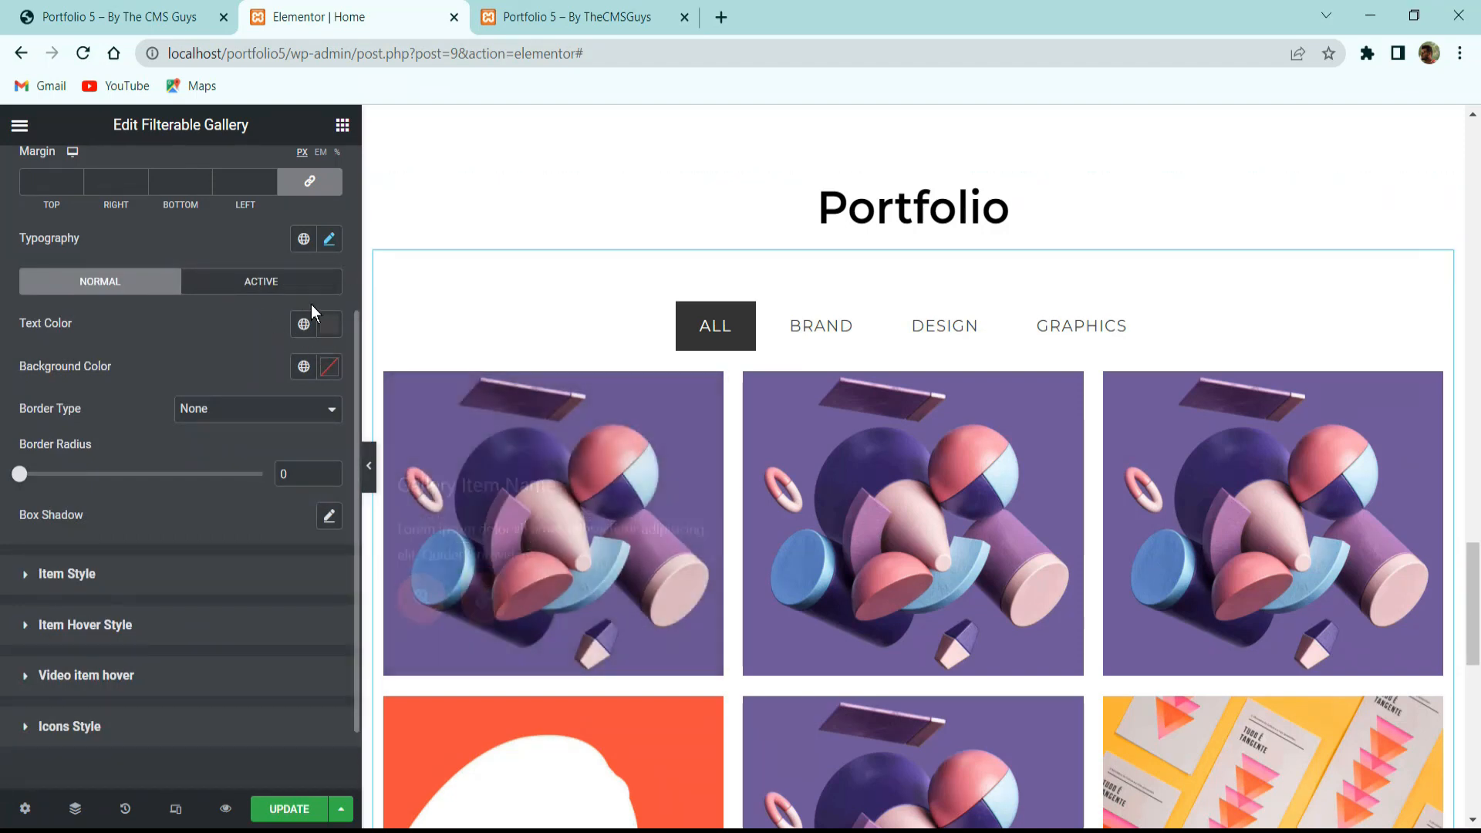
# Give the filter buttons white #FFFFFF text on a black background.
pyautogui.click(330, 324)
pyautogui.hotkey('ctrl', 'v')
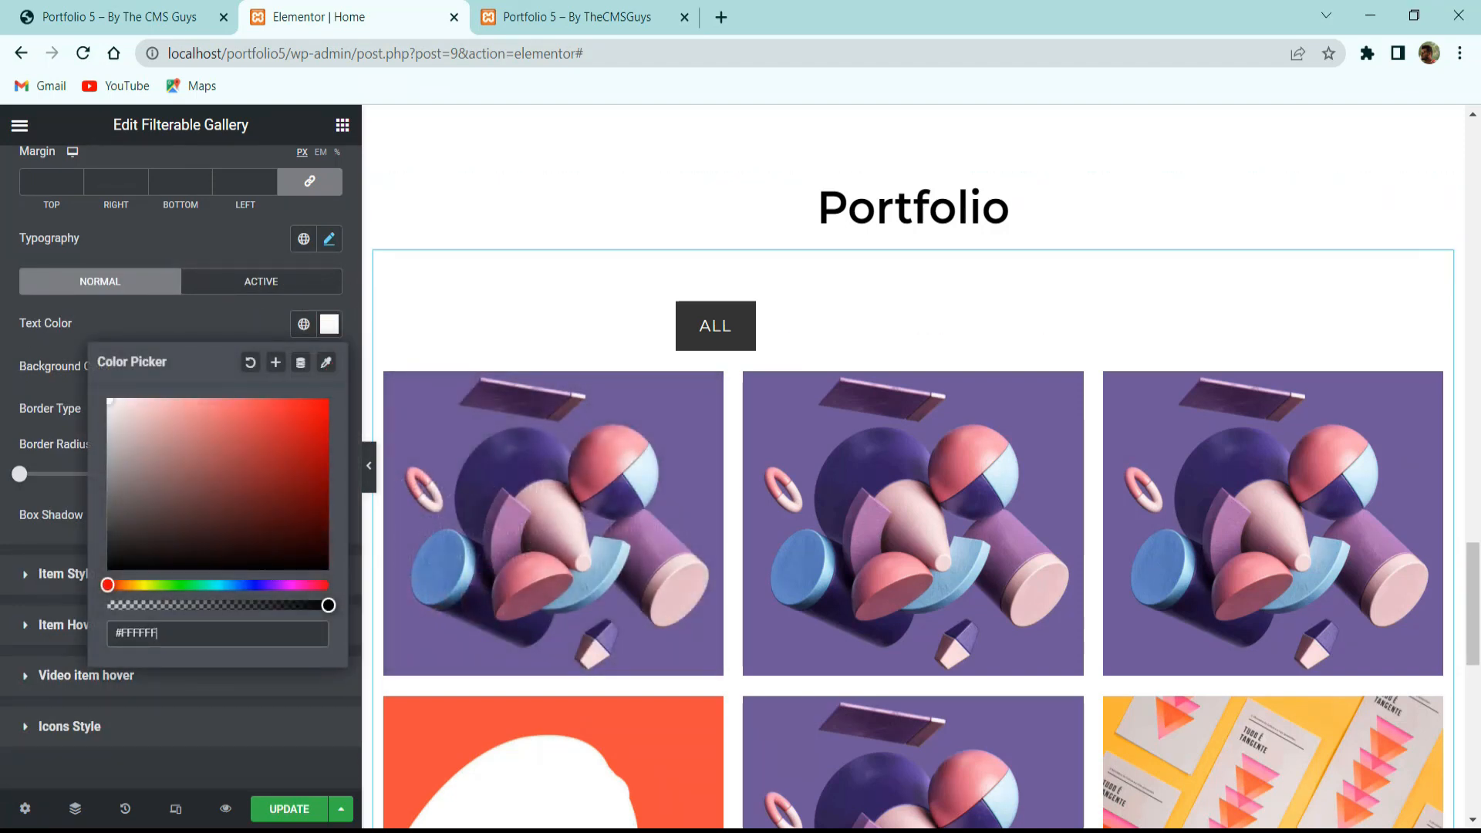
pyautogui.click(185, 321)
pyautogui.click(330, 371)
pyautogui.moveTo(116, 603); pyautogui.dragTo(92, 617)
pyautogui.click(156, 335)
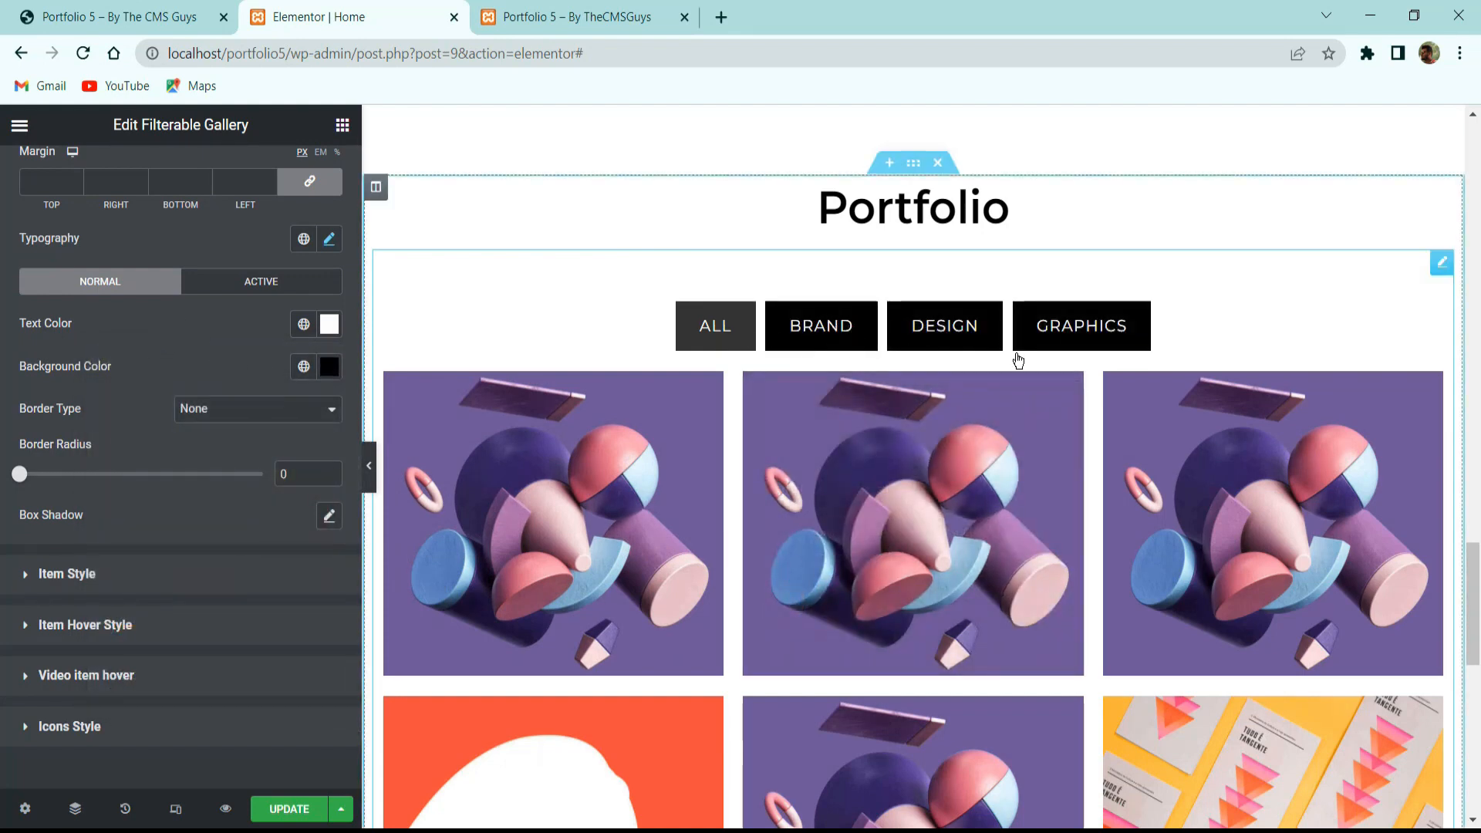
# Try a red background for the active filter and preview it across the filters.
pyautogui.click(261, 281)
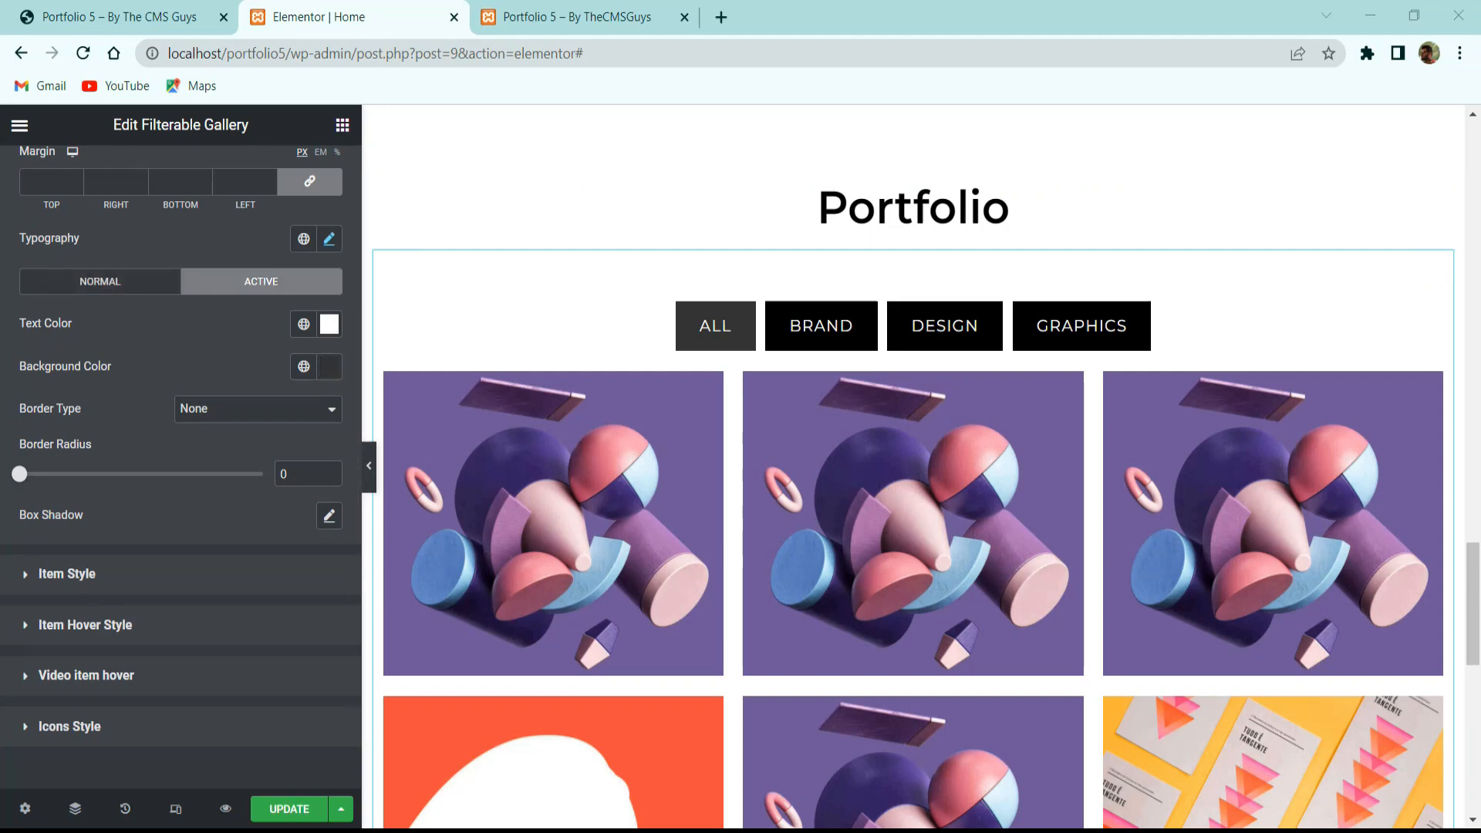
pyautogui.click(329, 367)
pyautogui.click(186, 522)
pyautogui.click(283, 452)
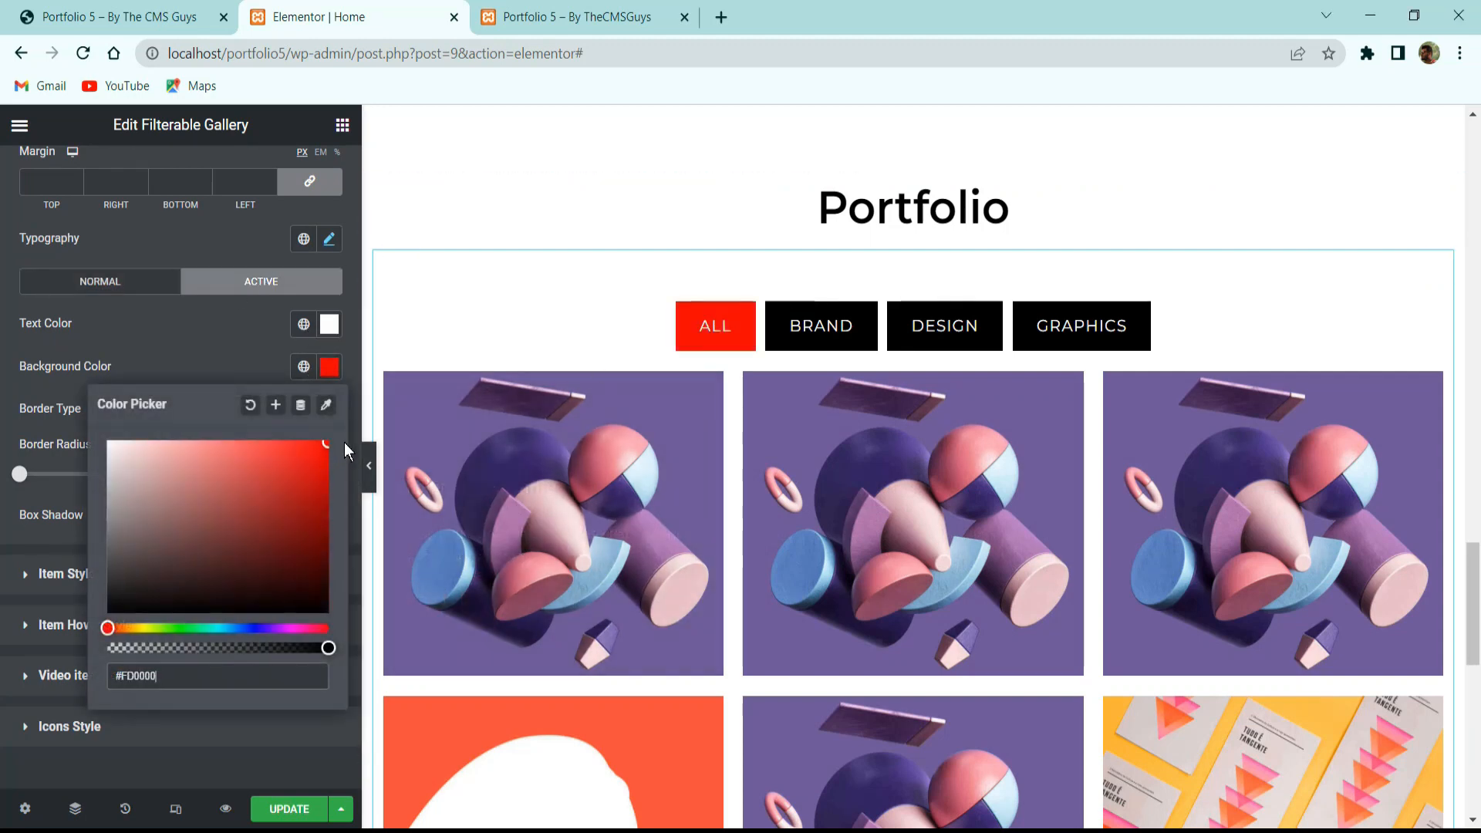
pyautogui.click(813, 331)
pyautogui.click(942, 324)
pyautogui.click(1101, 324)
pyautogui.click(952, 324)
pyautogui.click(845, 330)
pyautogui.click(716, 326)
# Change the active filter background to grey #8B8B8B and check it on BRAND.
pyautogui.click(178, 460)
pyautogui.moveTo(178, 465)
pyautogui.mouseDown()
pyautogui.moveTo(314, 470)
pyautogui.moveTo(312, 412)
pyautogui.moveTo(210, 344)
pyautogui.mouseUp()
pyautogui.click(234, 471)
pyautogui.moveTo(88, 496); pyautogui.dragTo(84, 520)
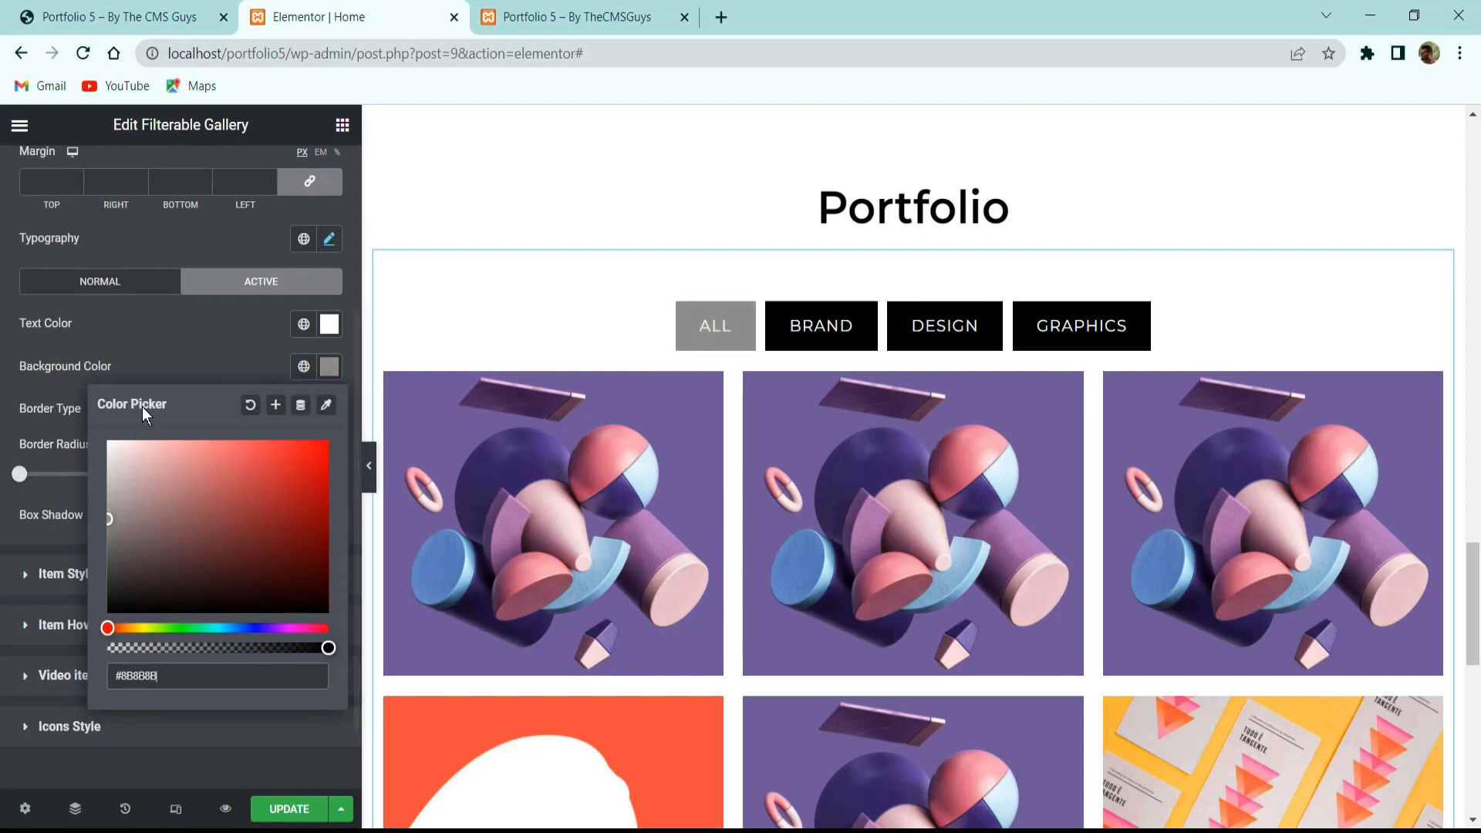
pyautogui.click(169, 354)
pyautogui.click(831, 333)
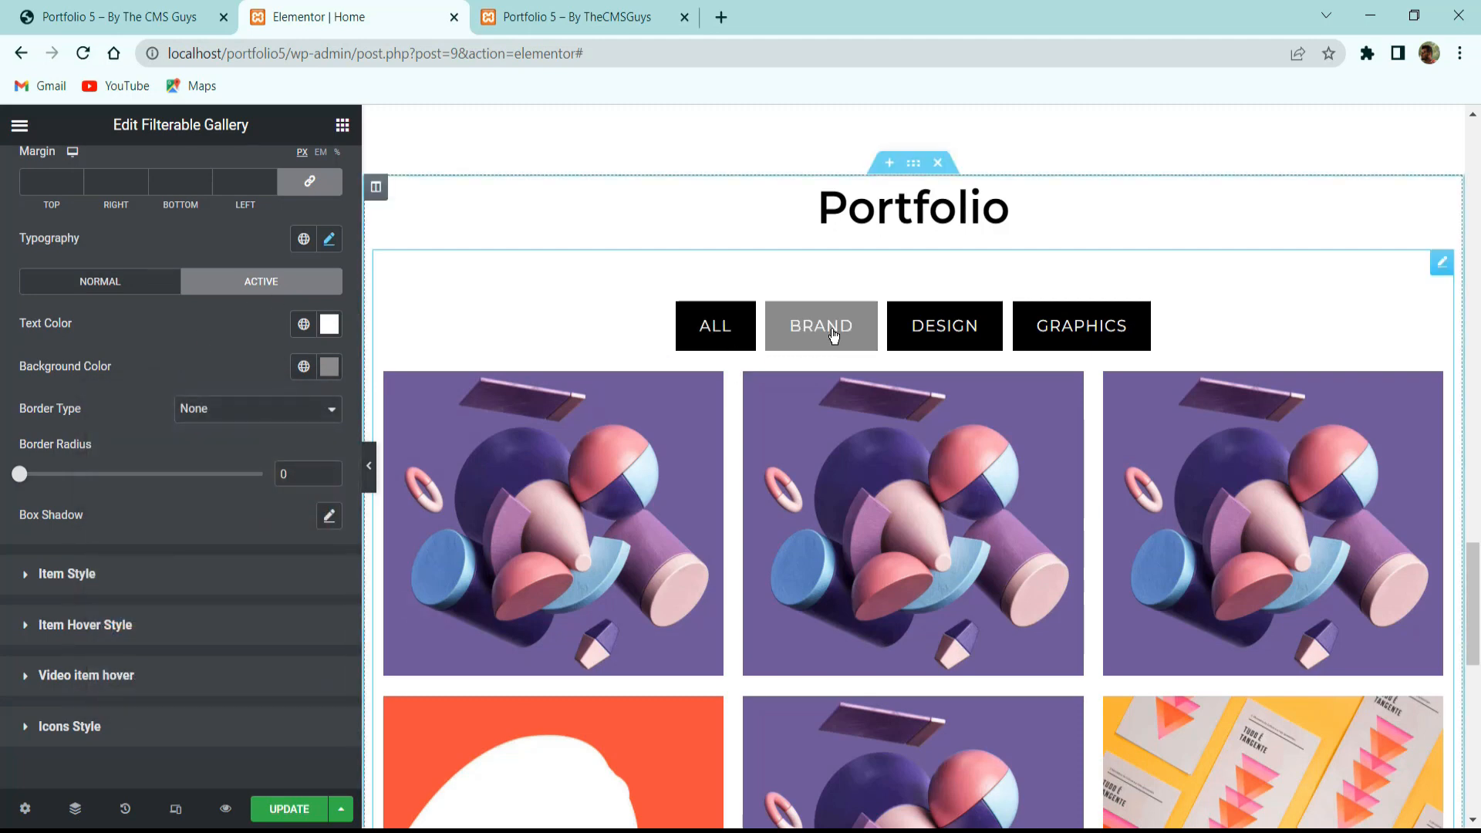
pyautogui.click(46, 573)
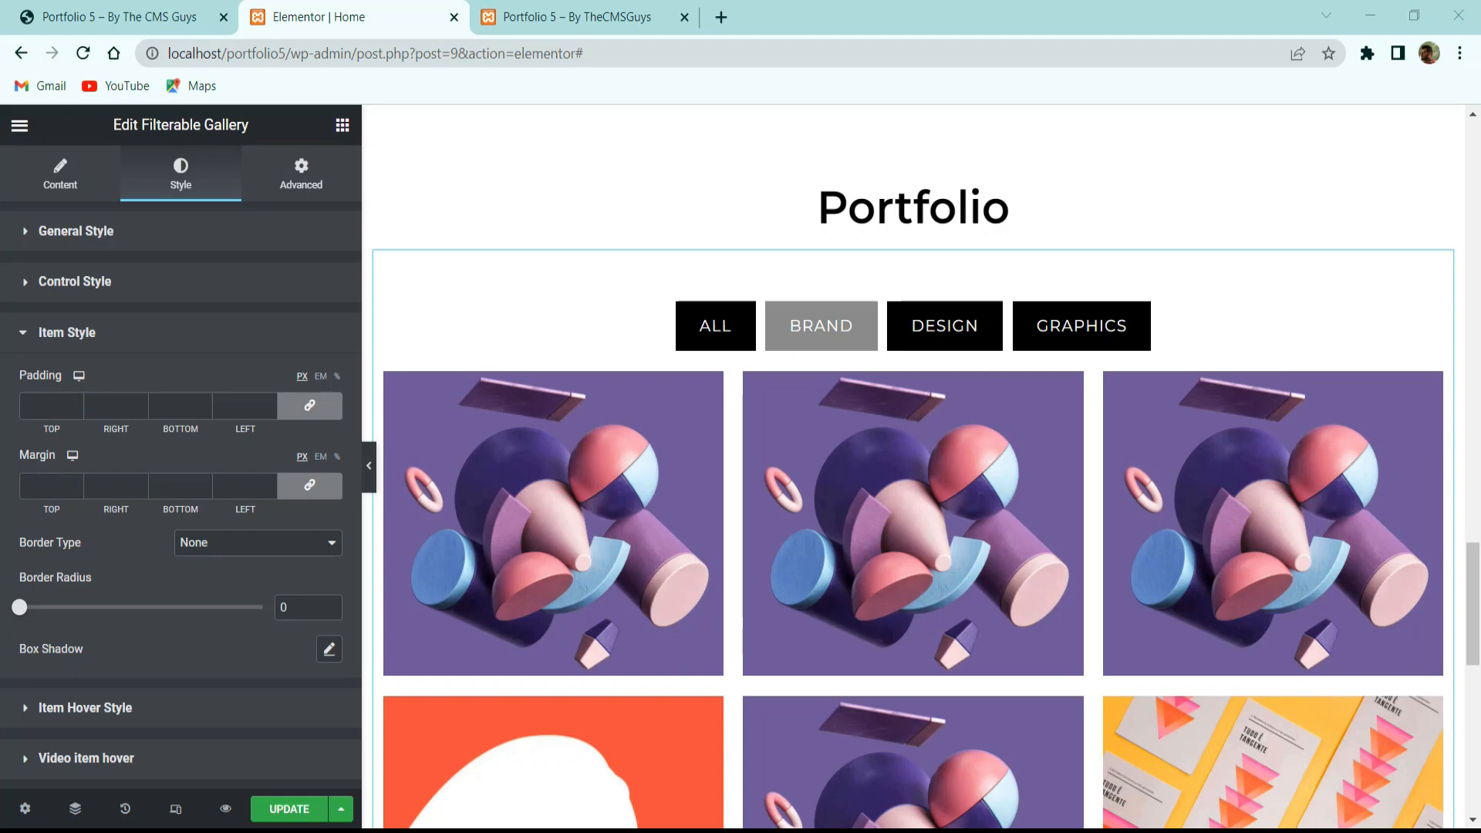
# Open the gallery's Item Hover Style and review the hover background colour.
pyautogui.scroll(-2, 82, 472)
pyautogui.click(85, 542)
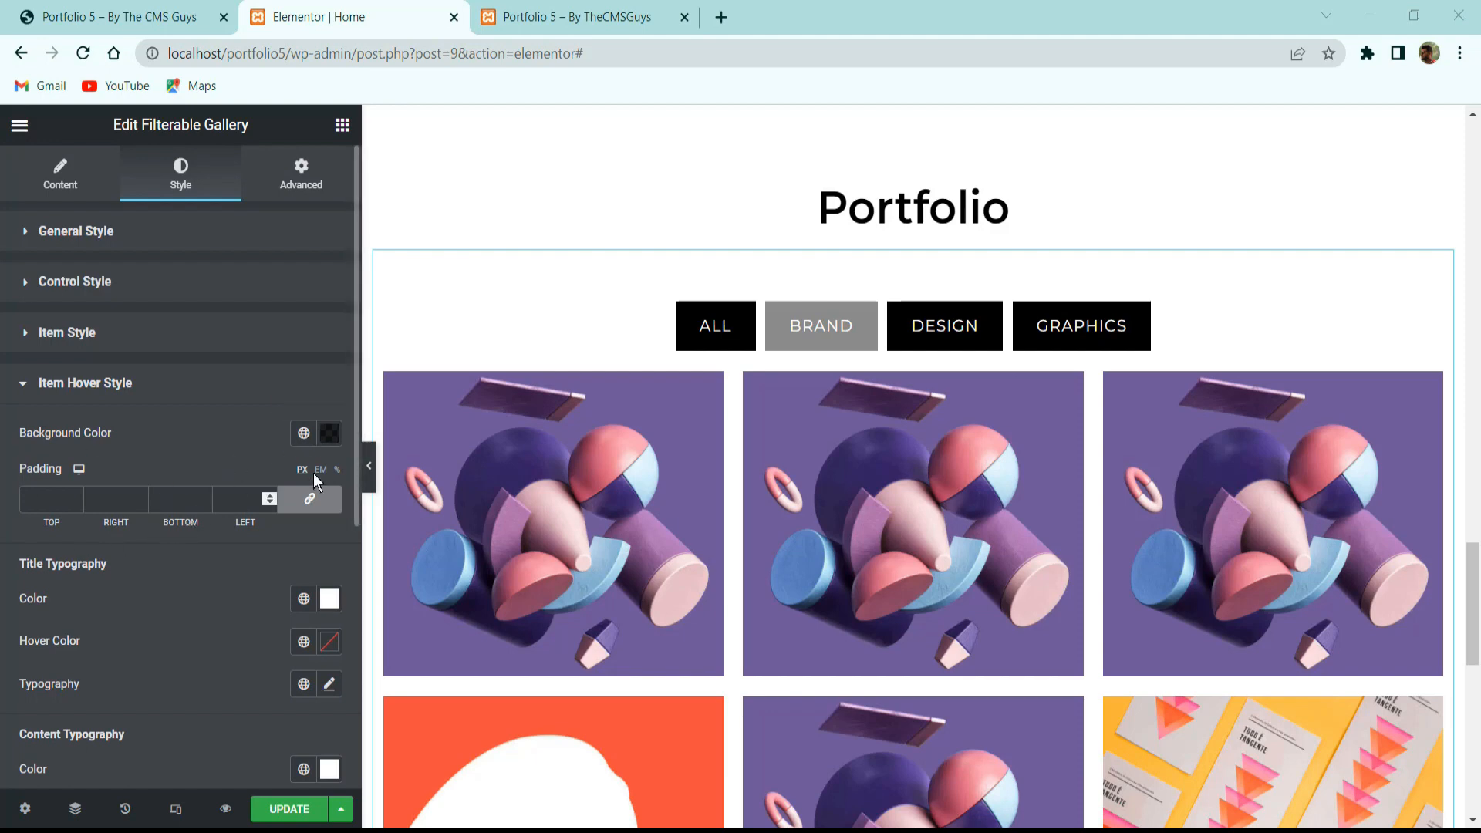
pyautogui.click(330, 434)
pyautogui.click(239, 452)
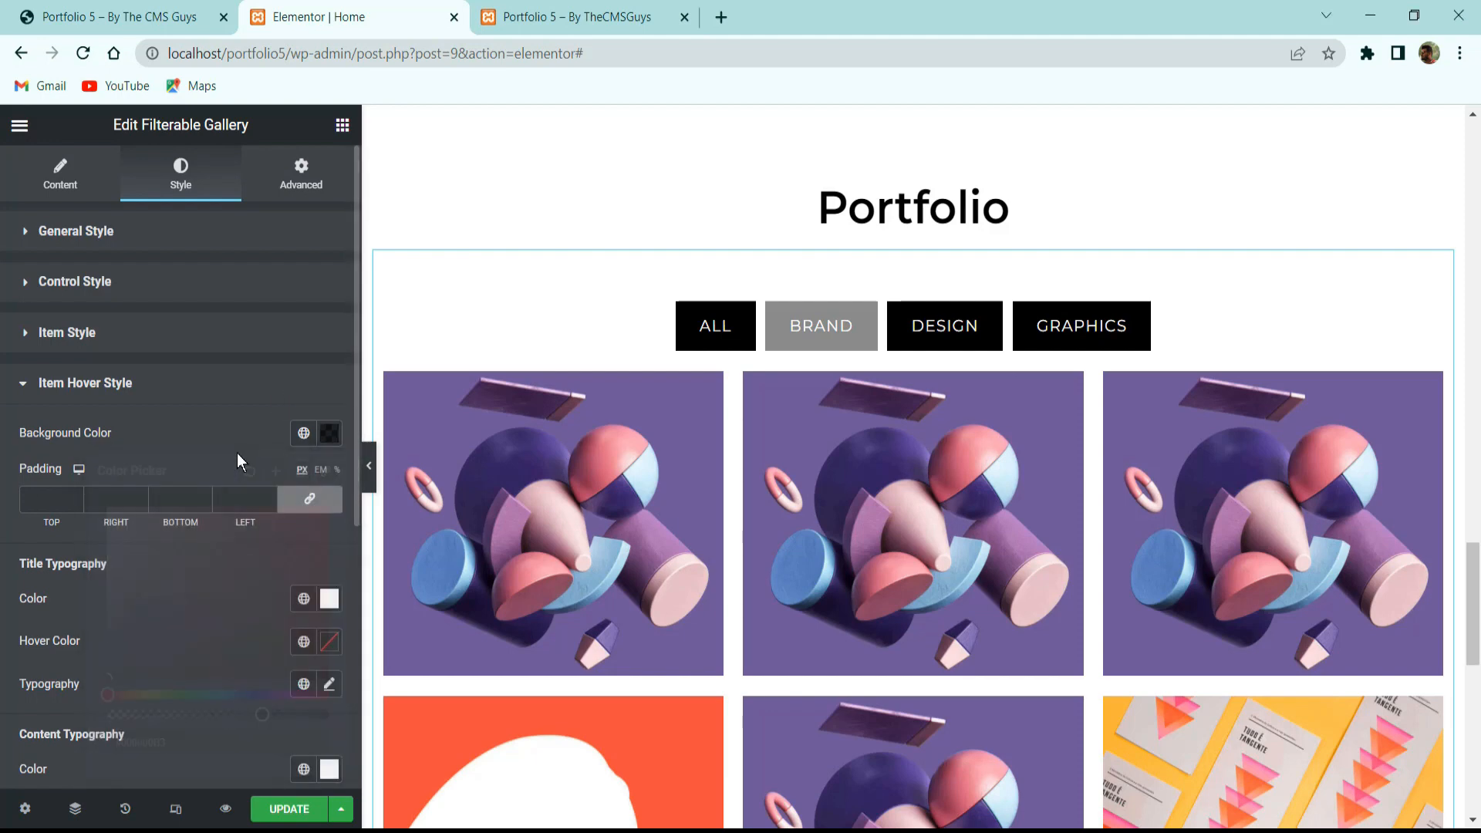
pyautogui.scroll(-3, 237, 452)
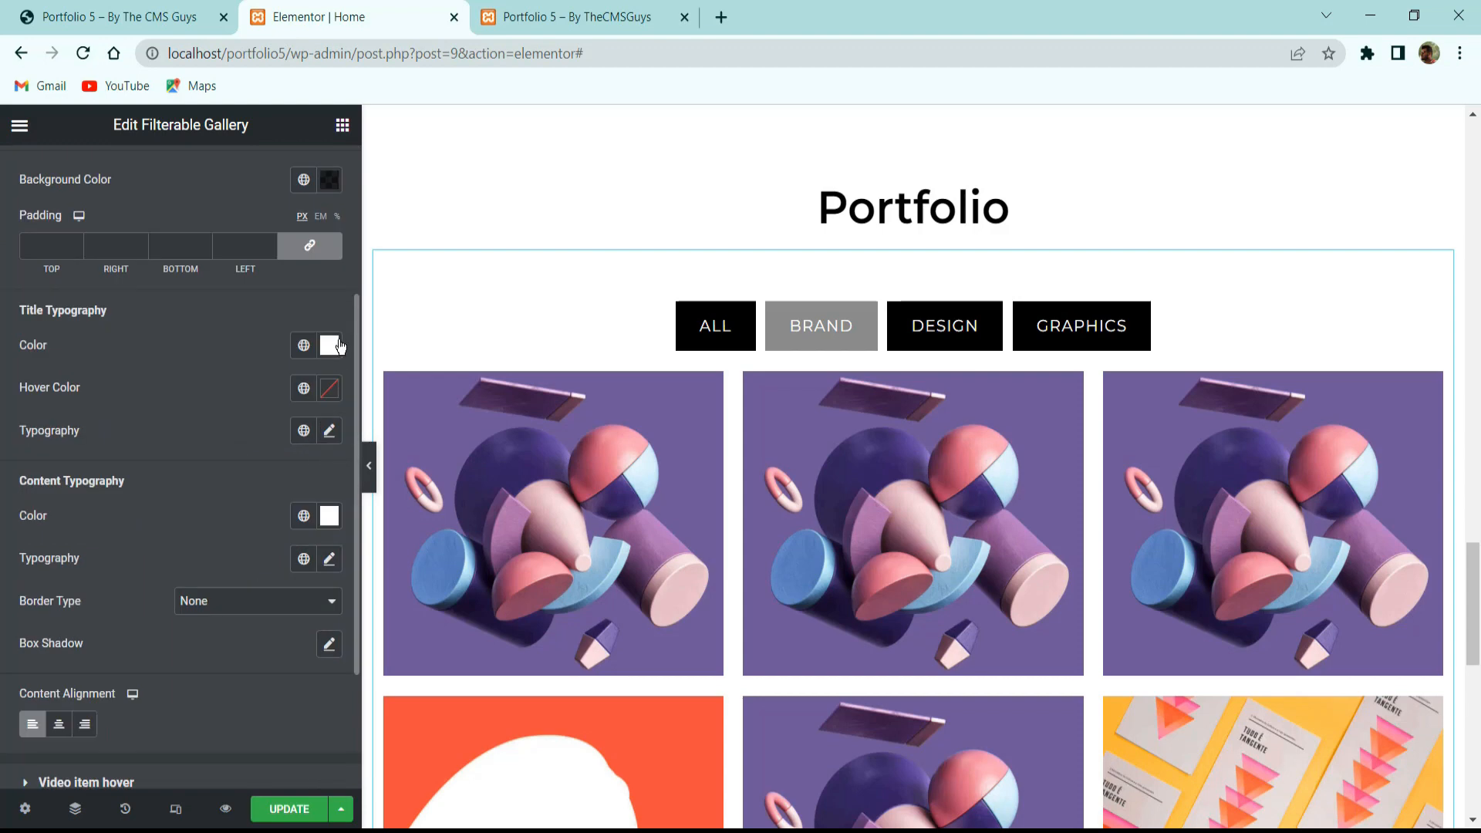
pyautogui.scroll(-2, 337, 351)
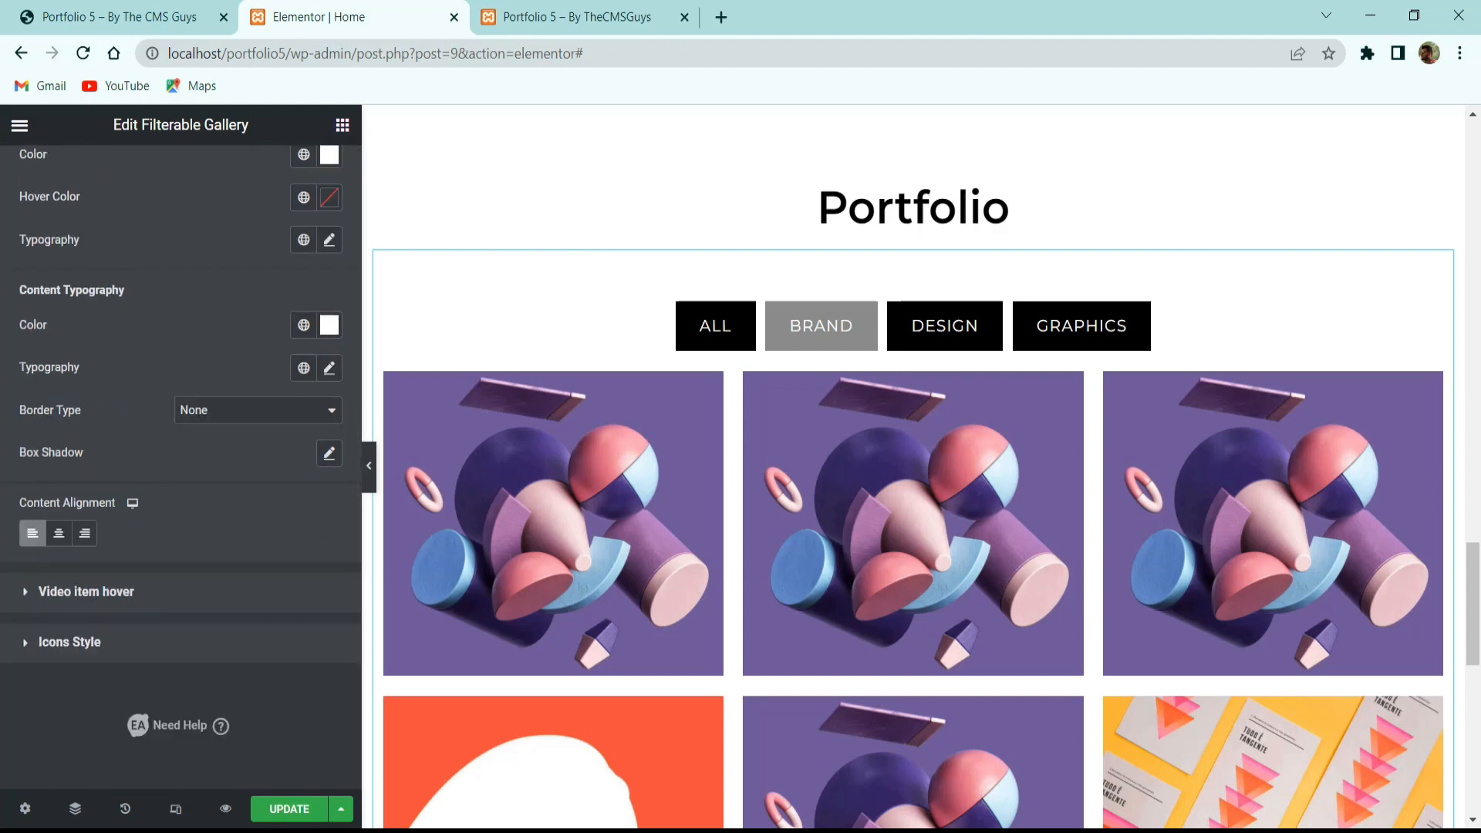
pyautogui.scroll(3, 77, 575)
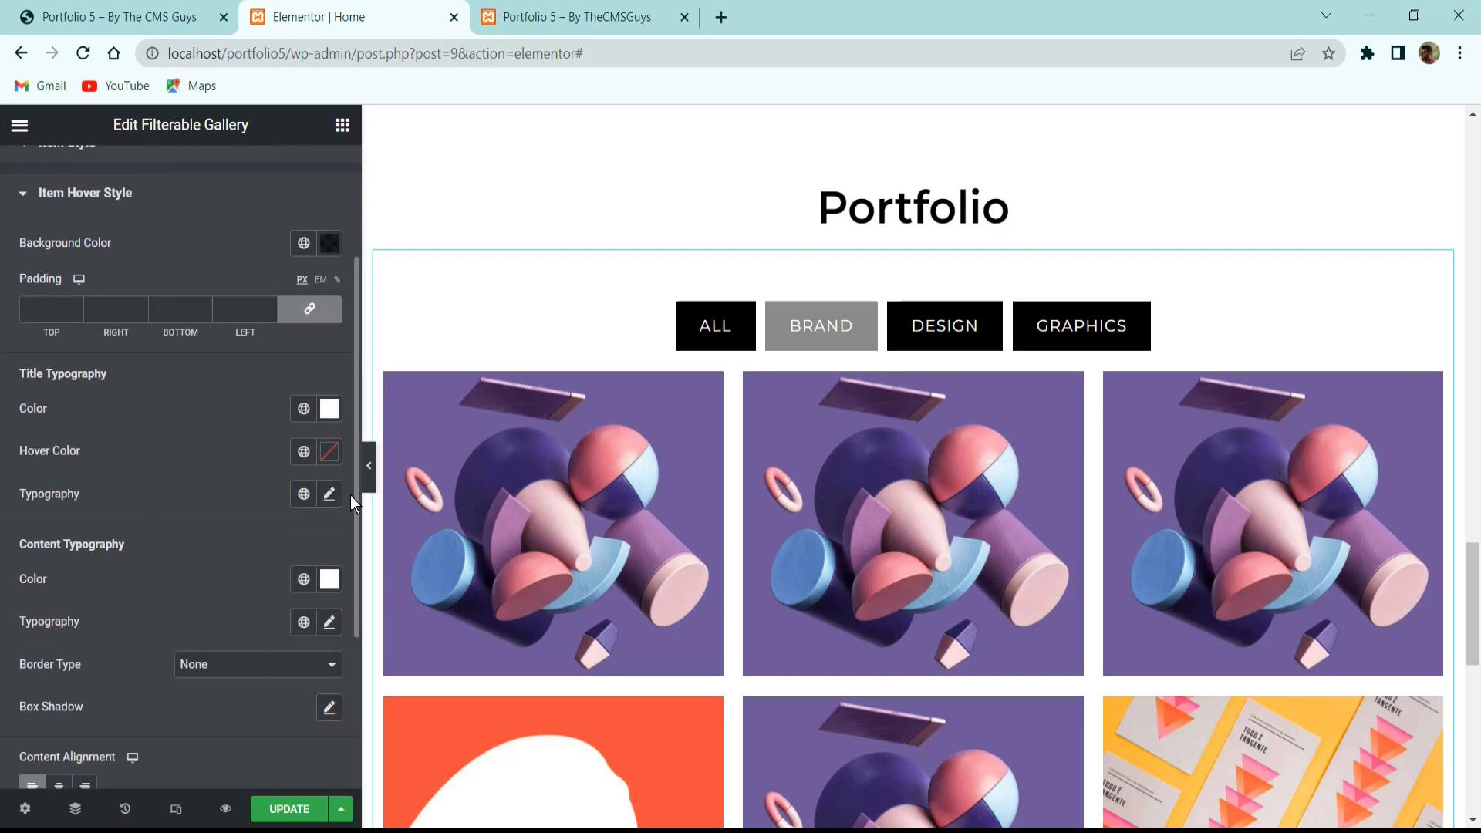
pyautogui.moveTo(361, 494); pyautogui.dragTo(376, 494)
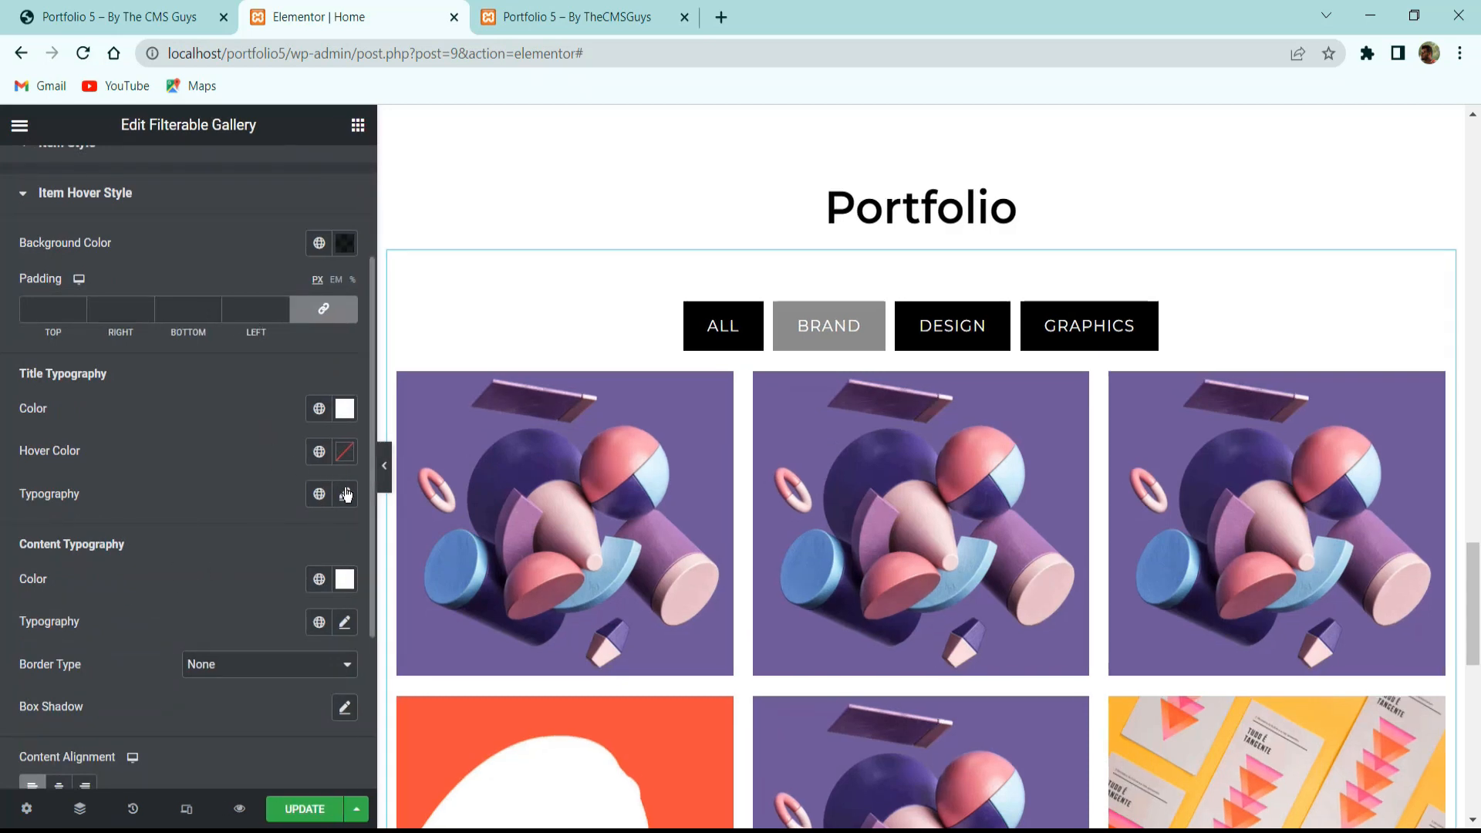
# Set the hover title typography to Bebas Neue, size 24.
pyautogui.click(345, 494)
pyautogui.click(257, 589)
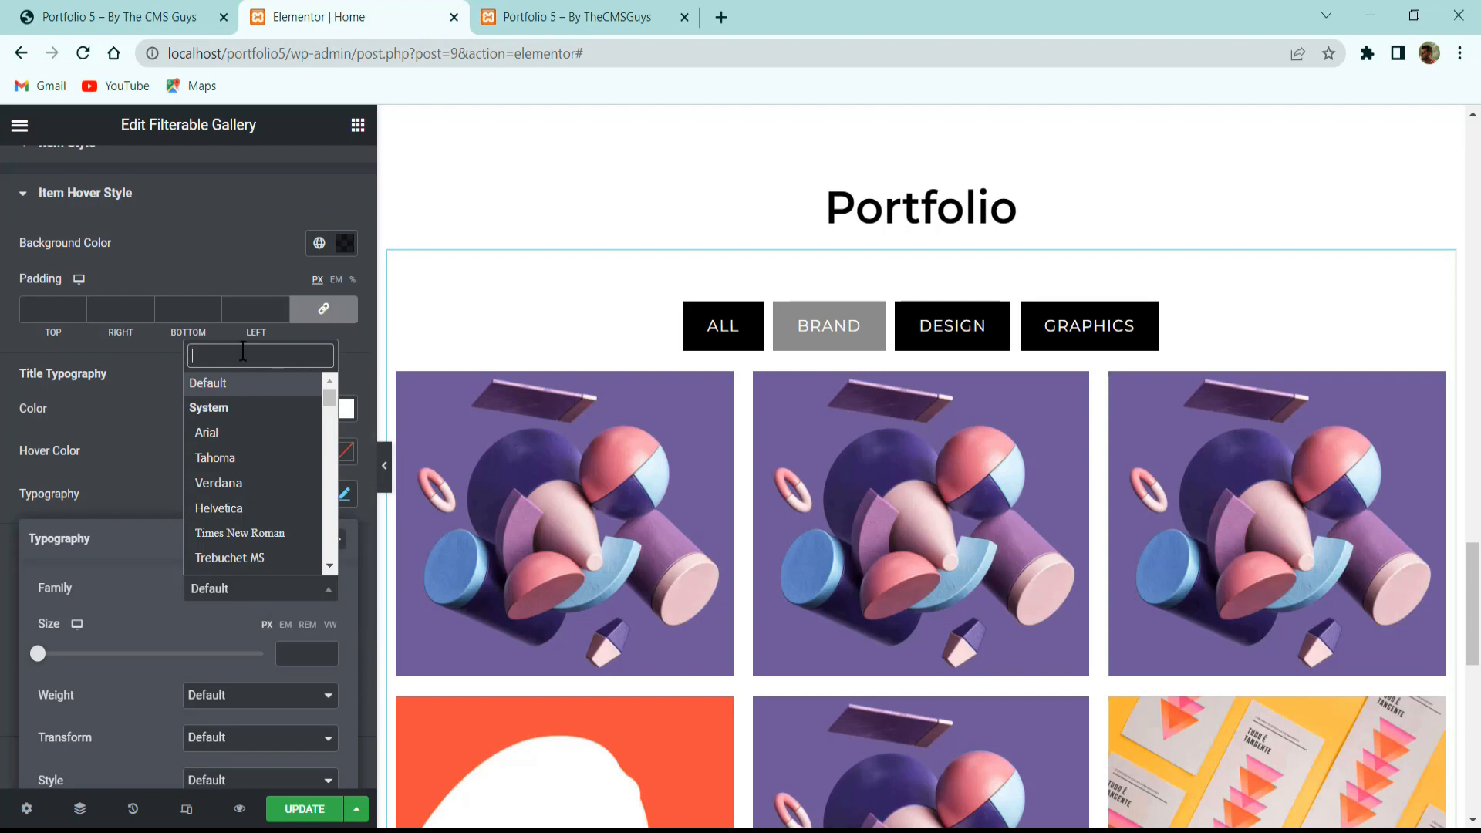
pyautogui.write('bebas')
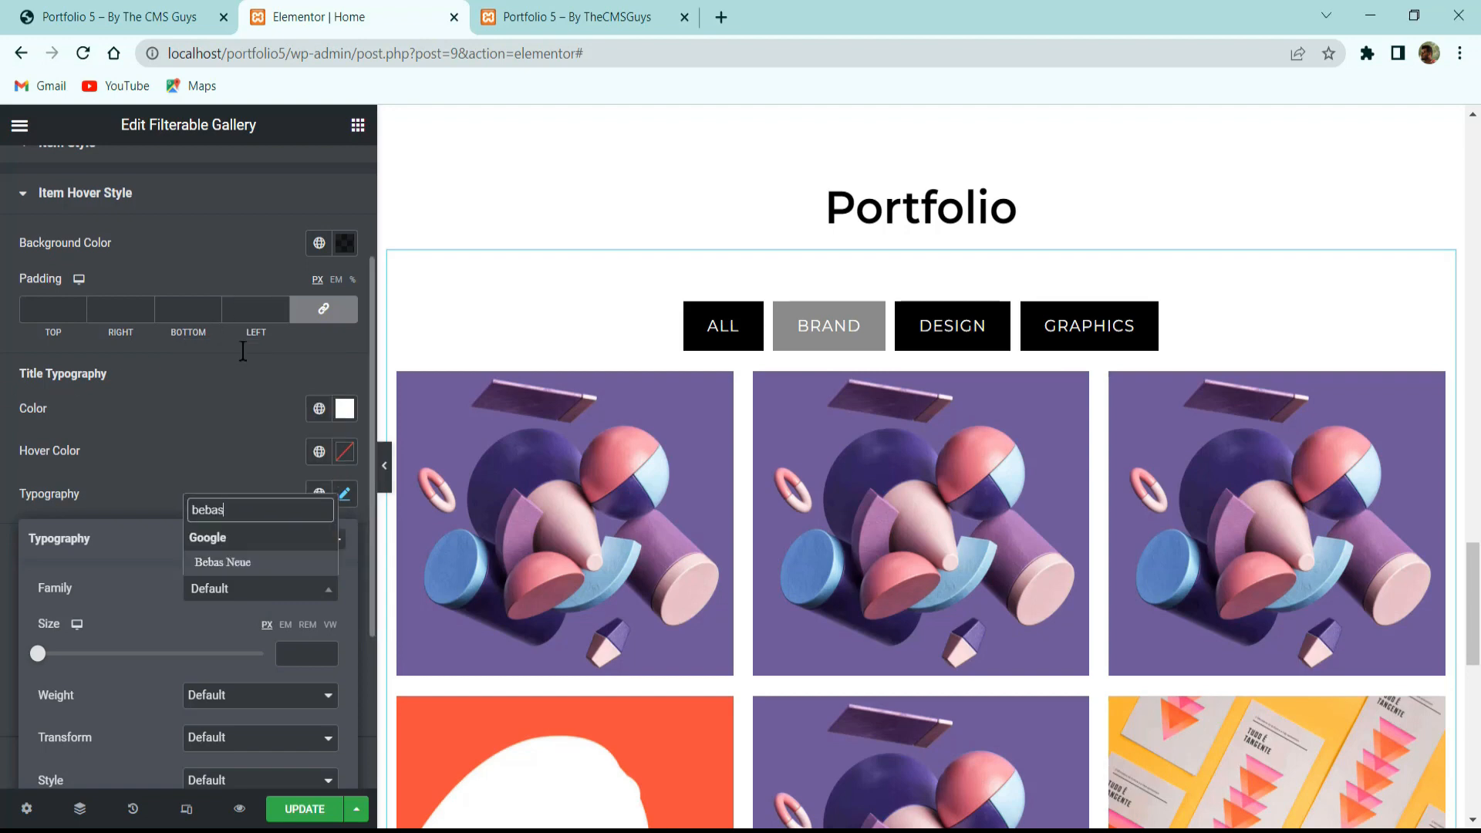
pyautogui.press('Return')
pyautogui.click(298, 652)
pyautogui.write('24')
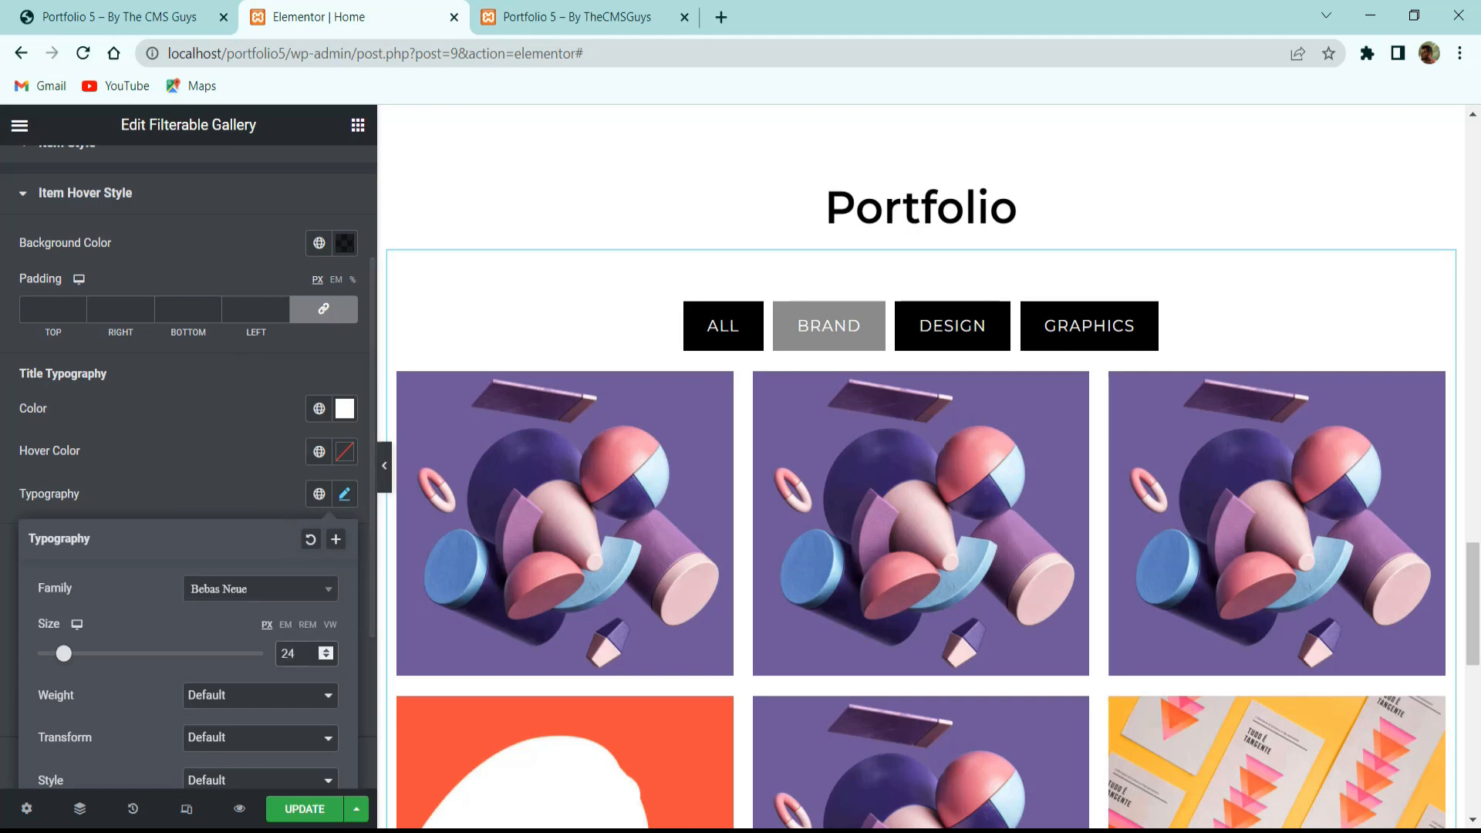
pyautogui.click(196, 485)
# Set the hover description typography to Didact Gothic, size 16, then compare with the live site.
pyautogui.scroll(-3, 284, 571)
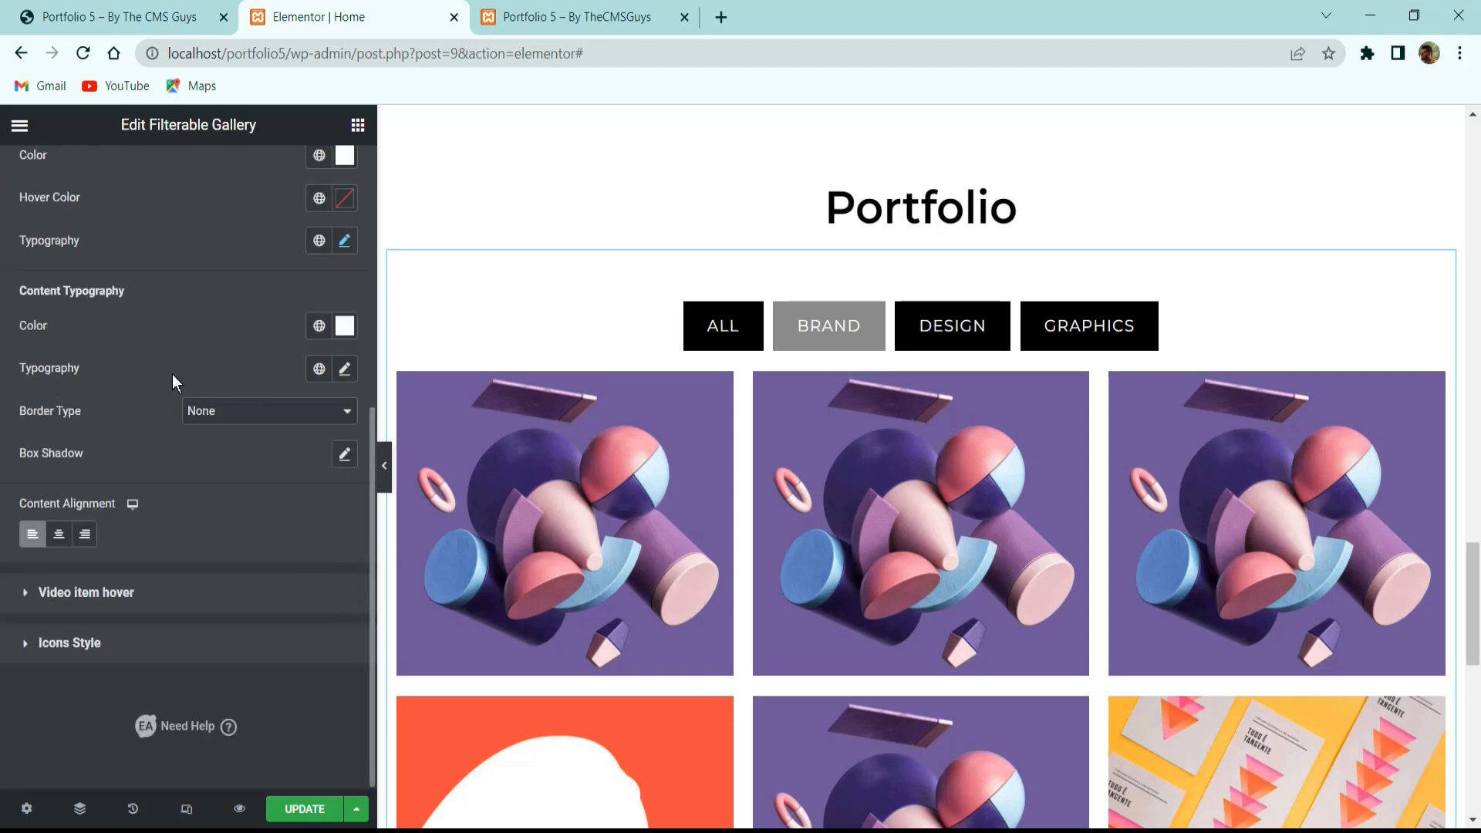
pyautogui.click(344, 368)
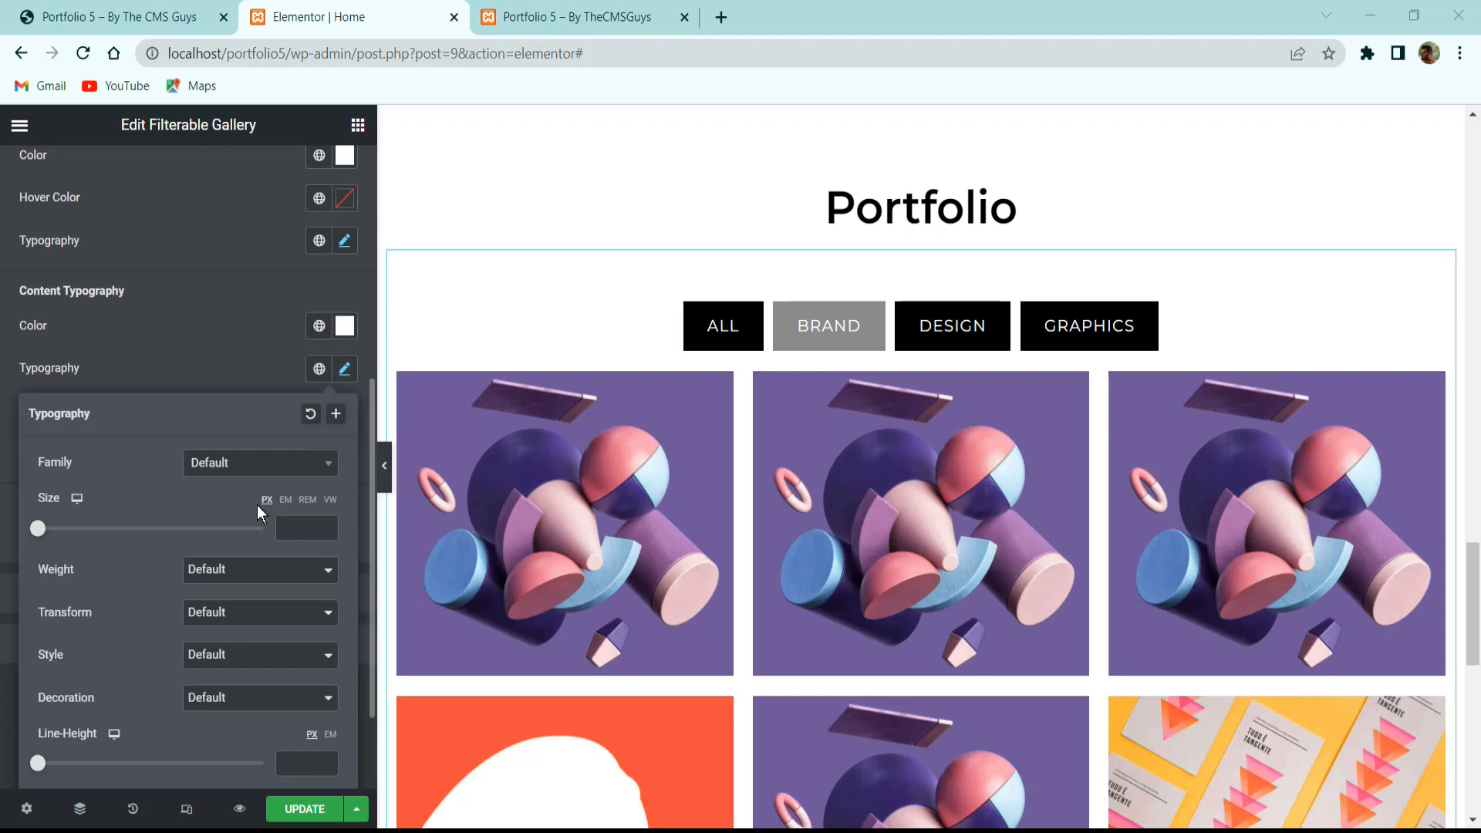
pyautogui.click(261, 463)
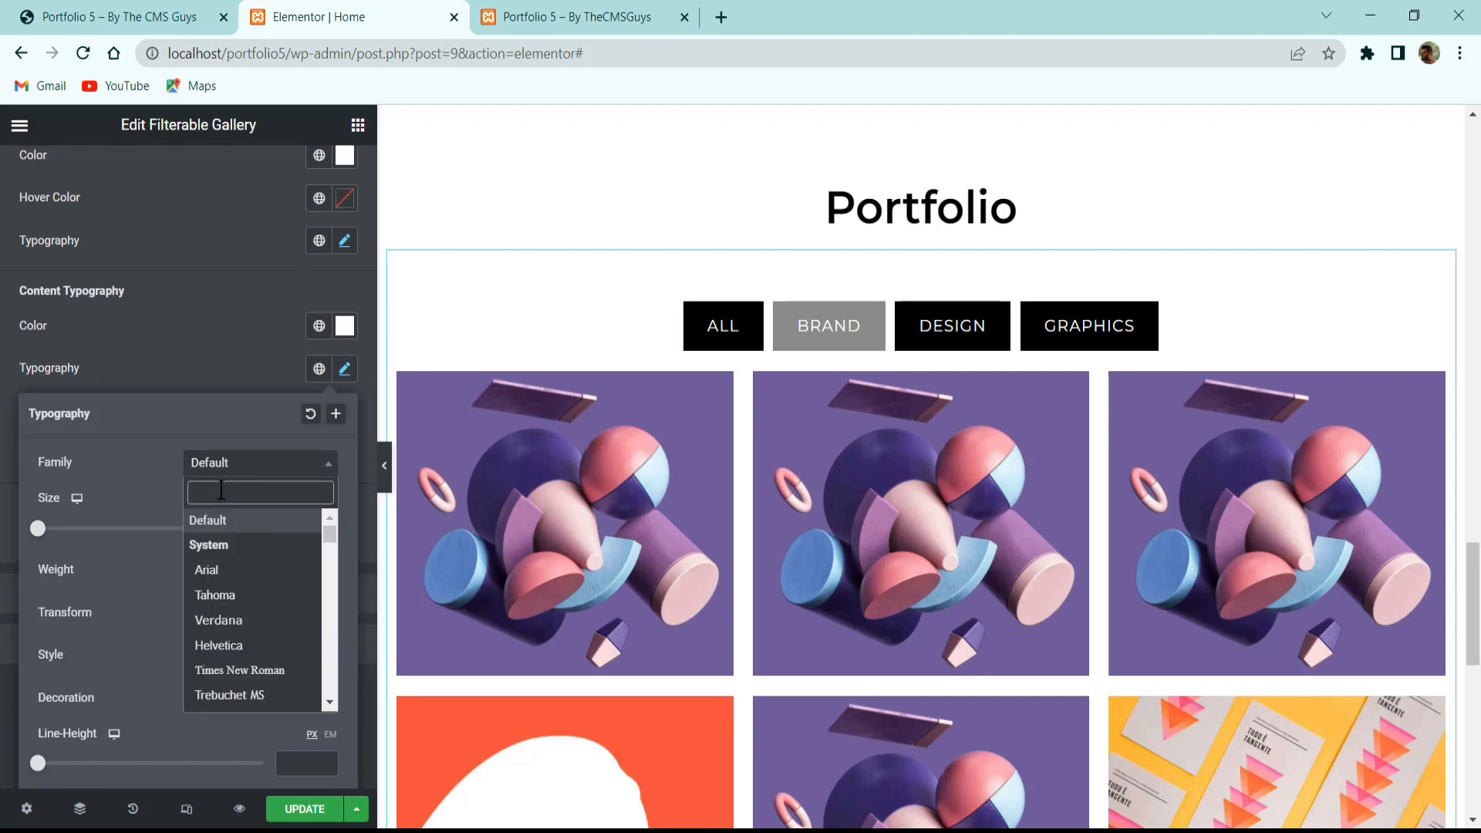
pyautogui.write('didax')
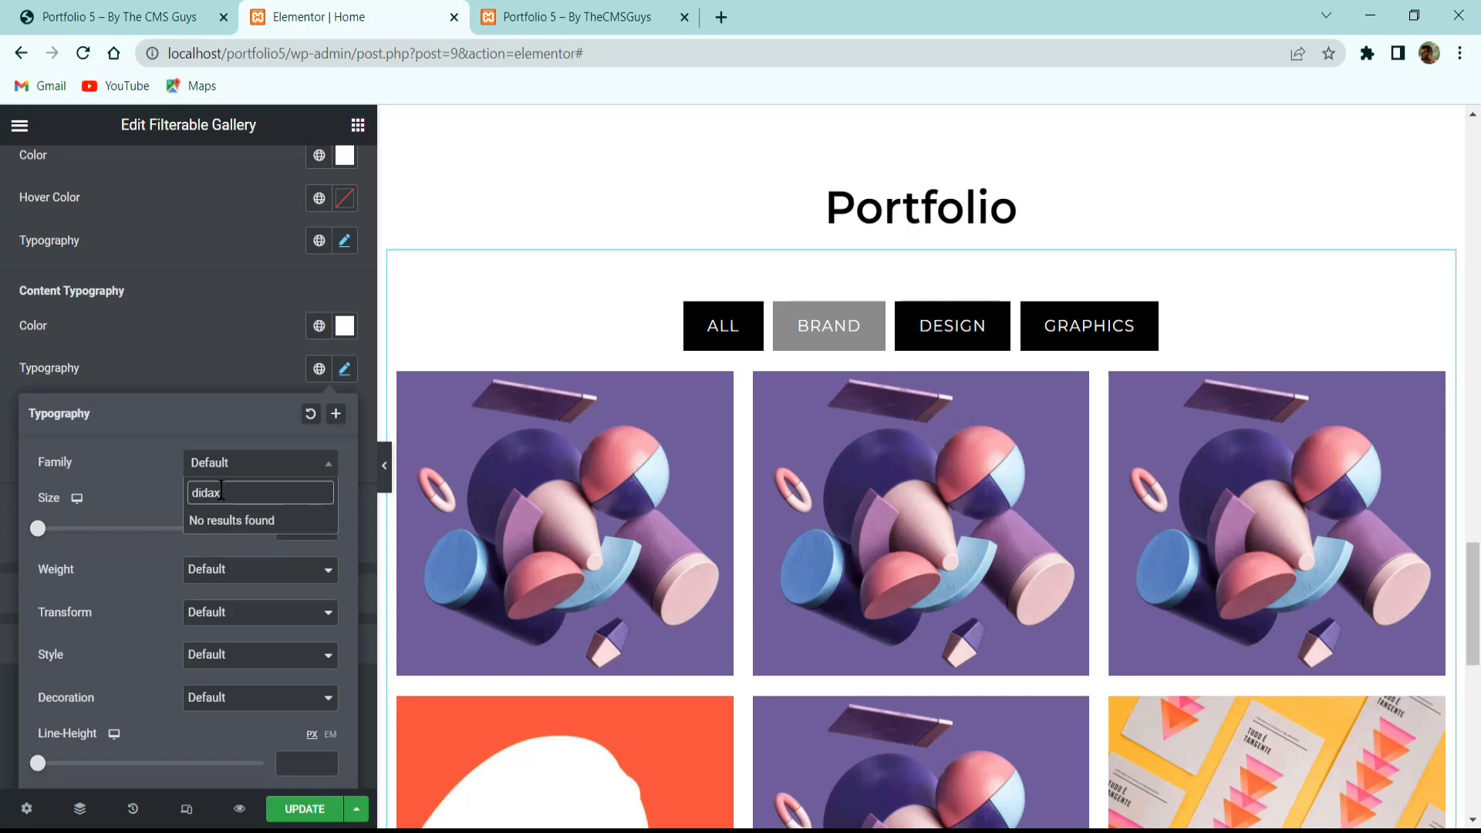
pyautogui.press('BackSpace')
pyautogui.press('Return')
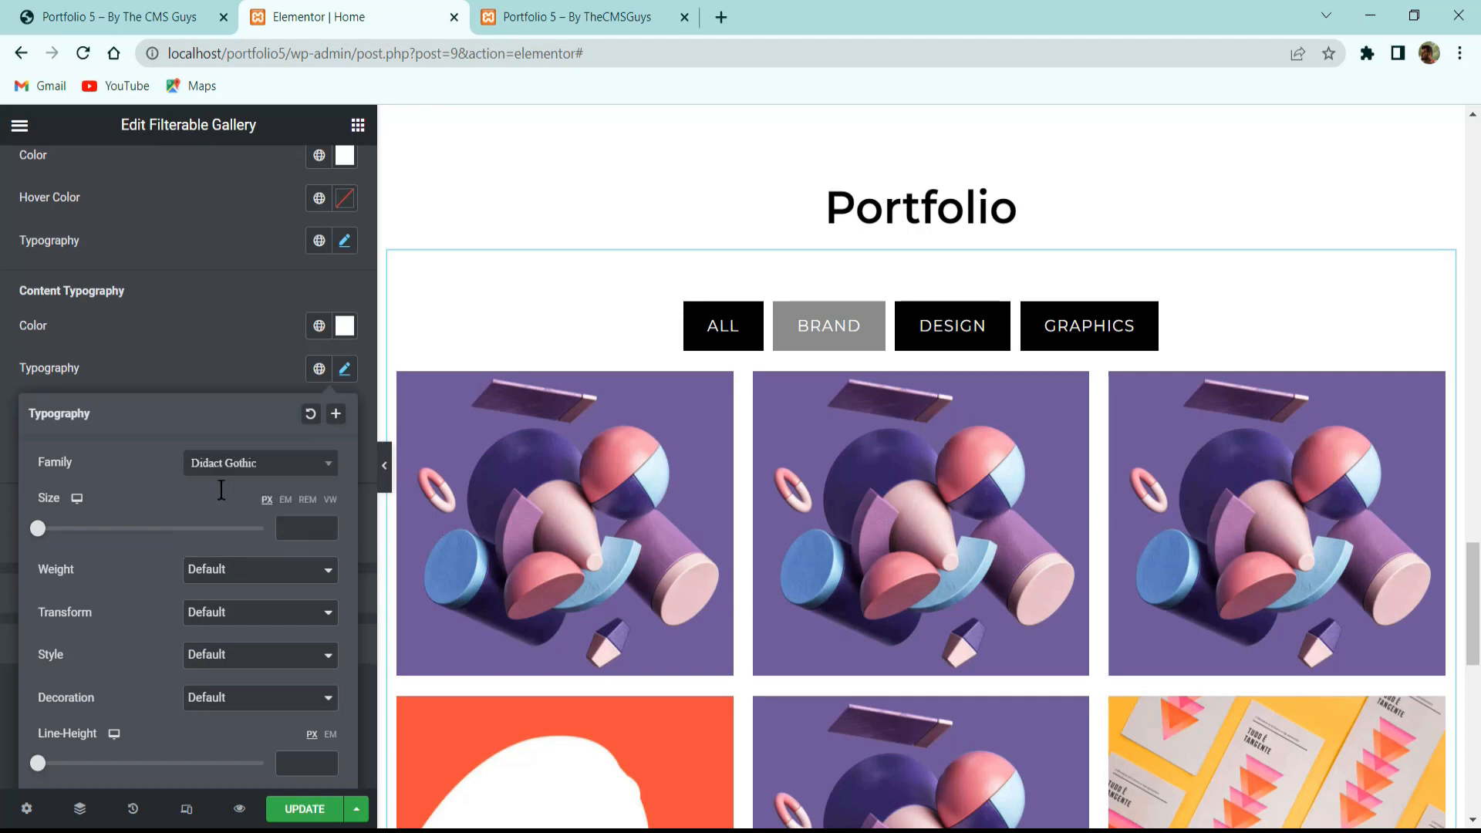
pyautogui.click(307, 532)
pyautogui.write('16')
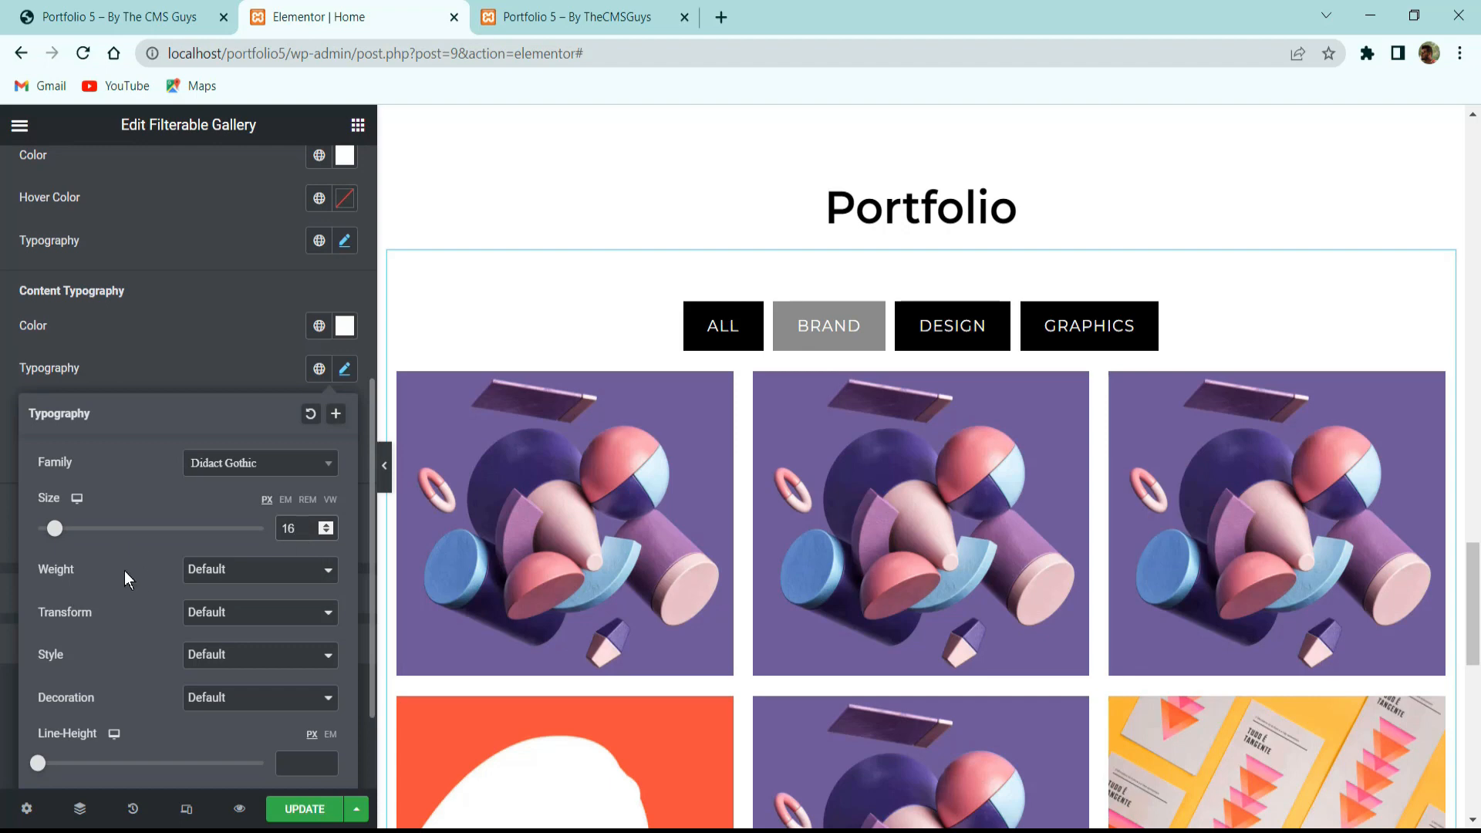
pyautogui.scroll(-2, 122, 562)
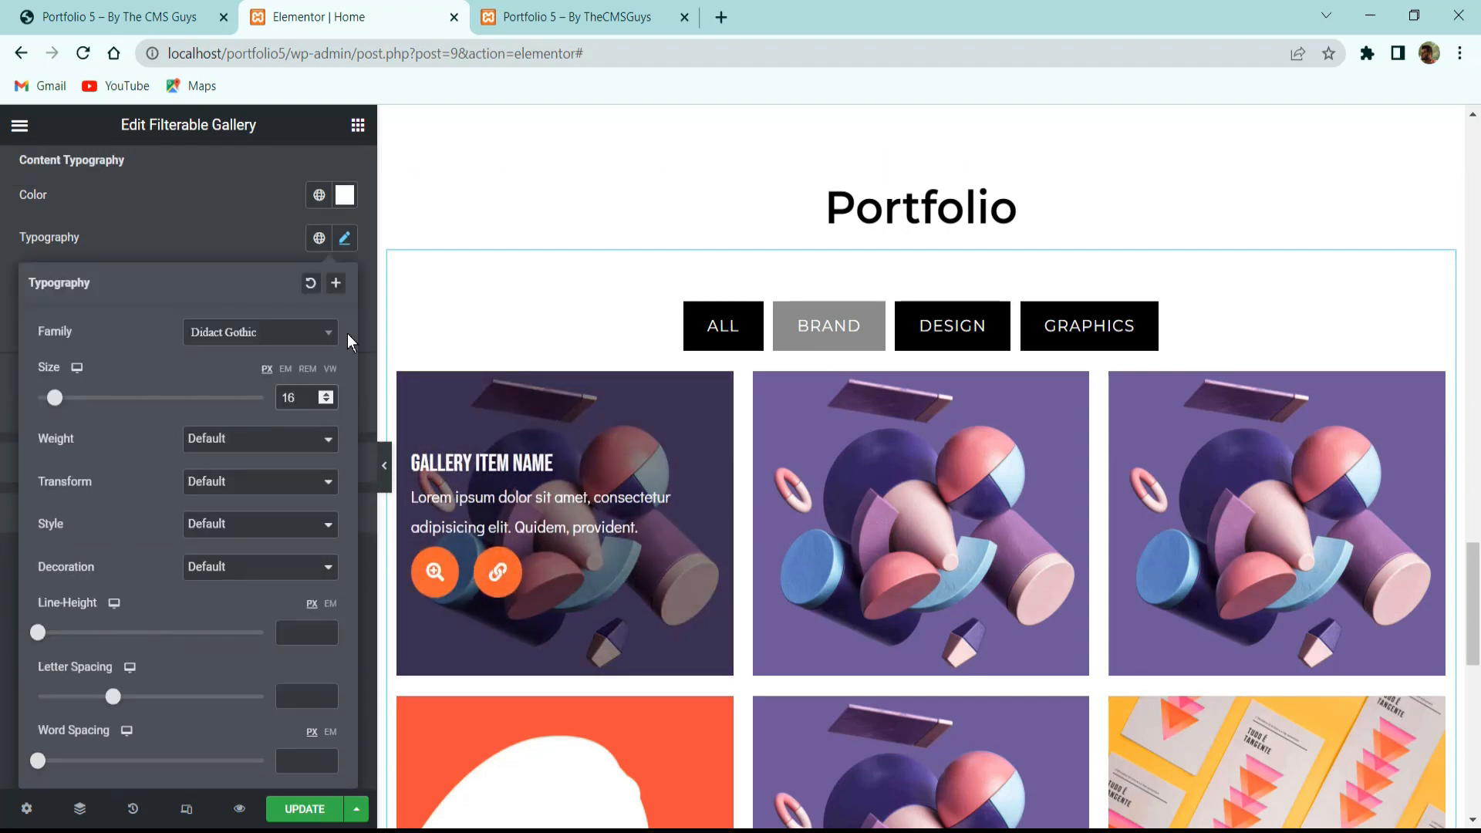
pyautogui.click(358, 349)
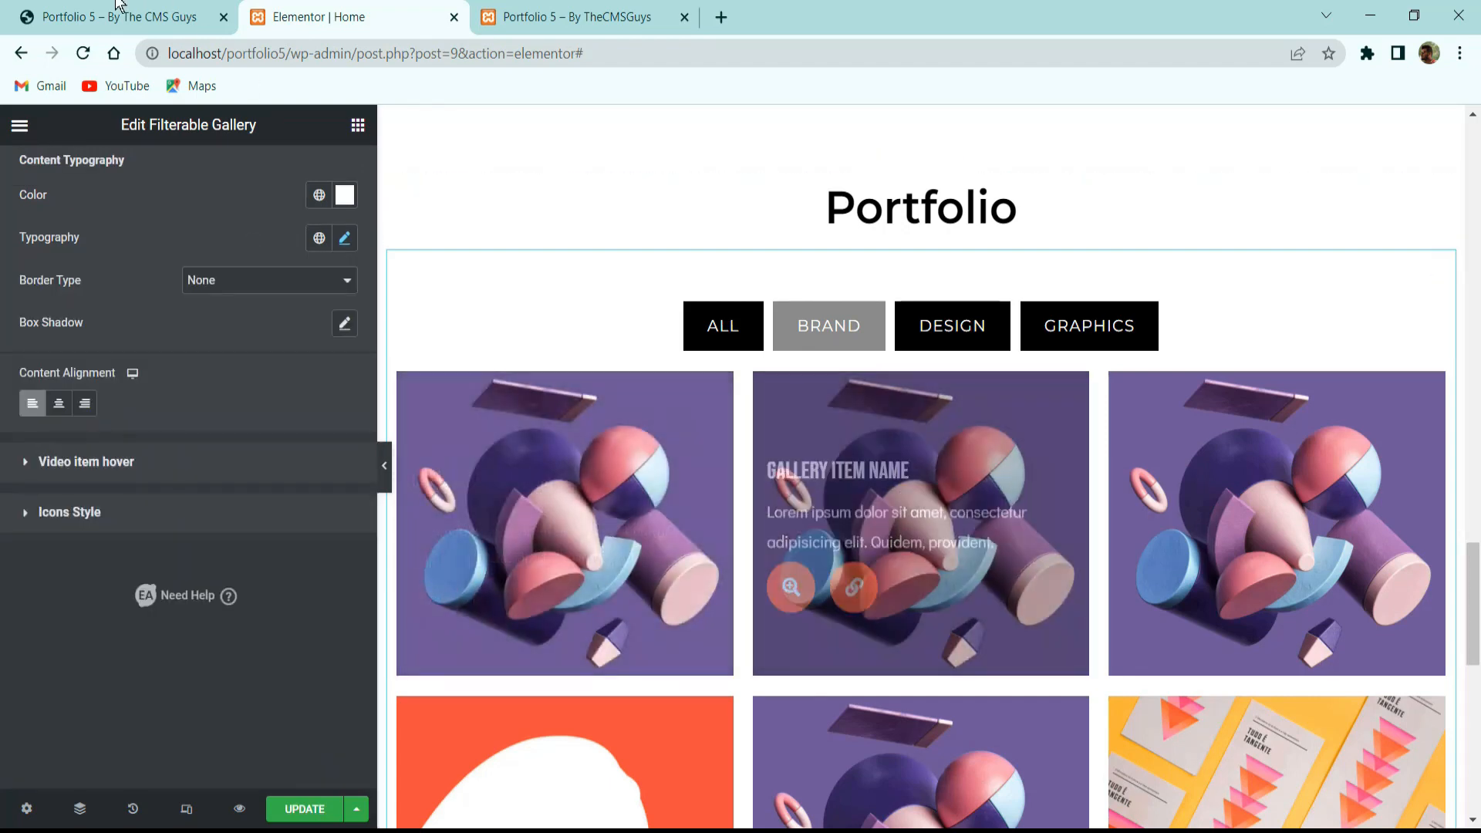
pyautogui.click(145, 6)
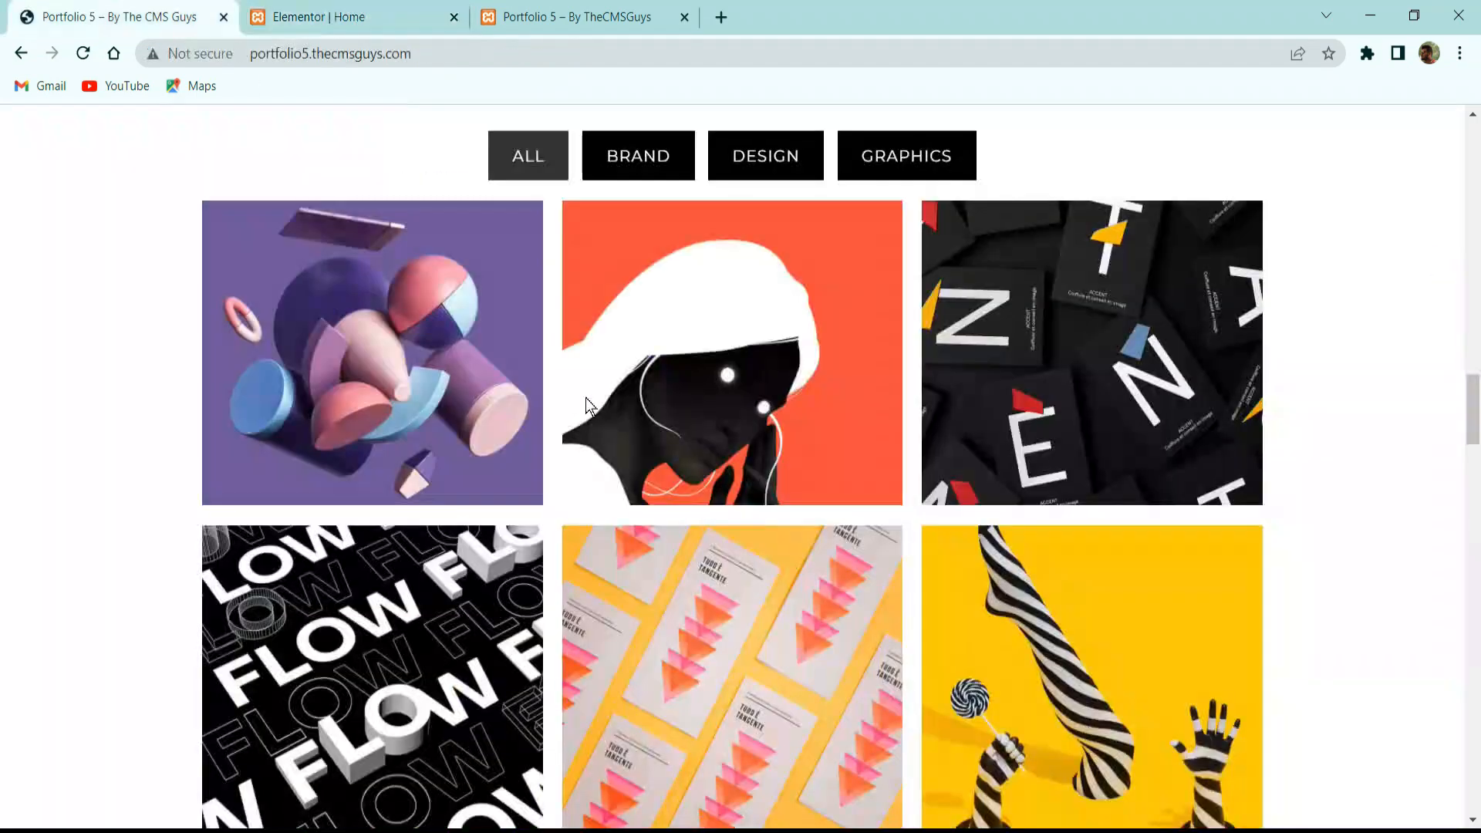
# Set the overlay icons' normal background colour to black.
pyautogui.click(323, 11)
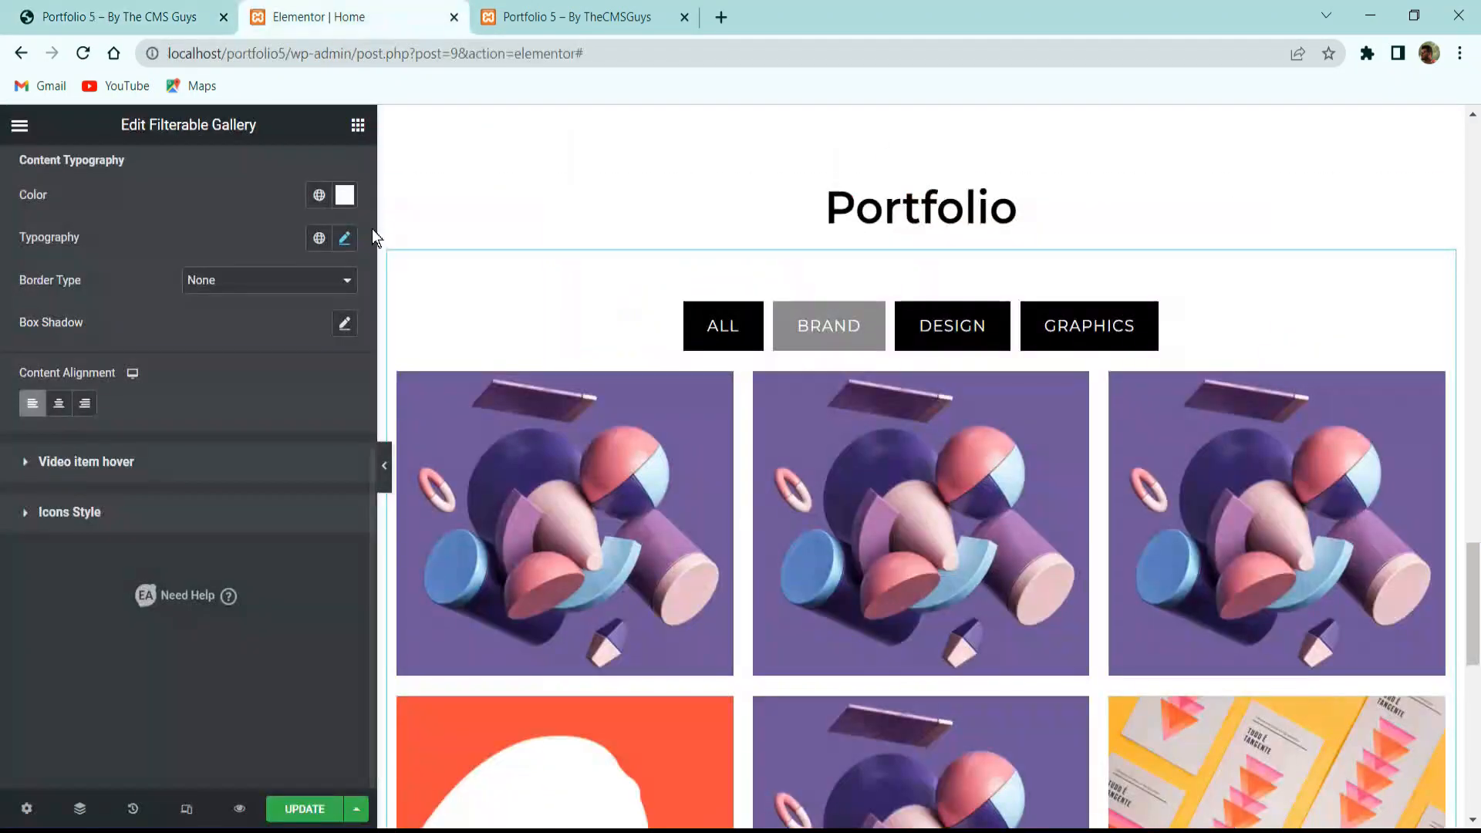
pyautogui.click(123, 514)
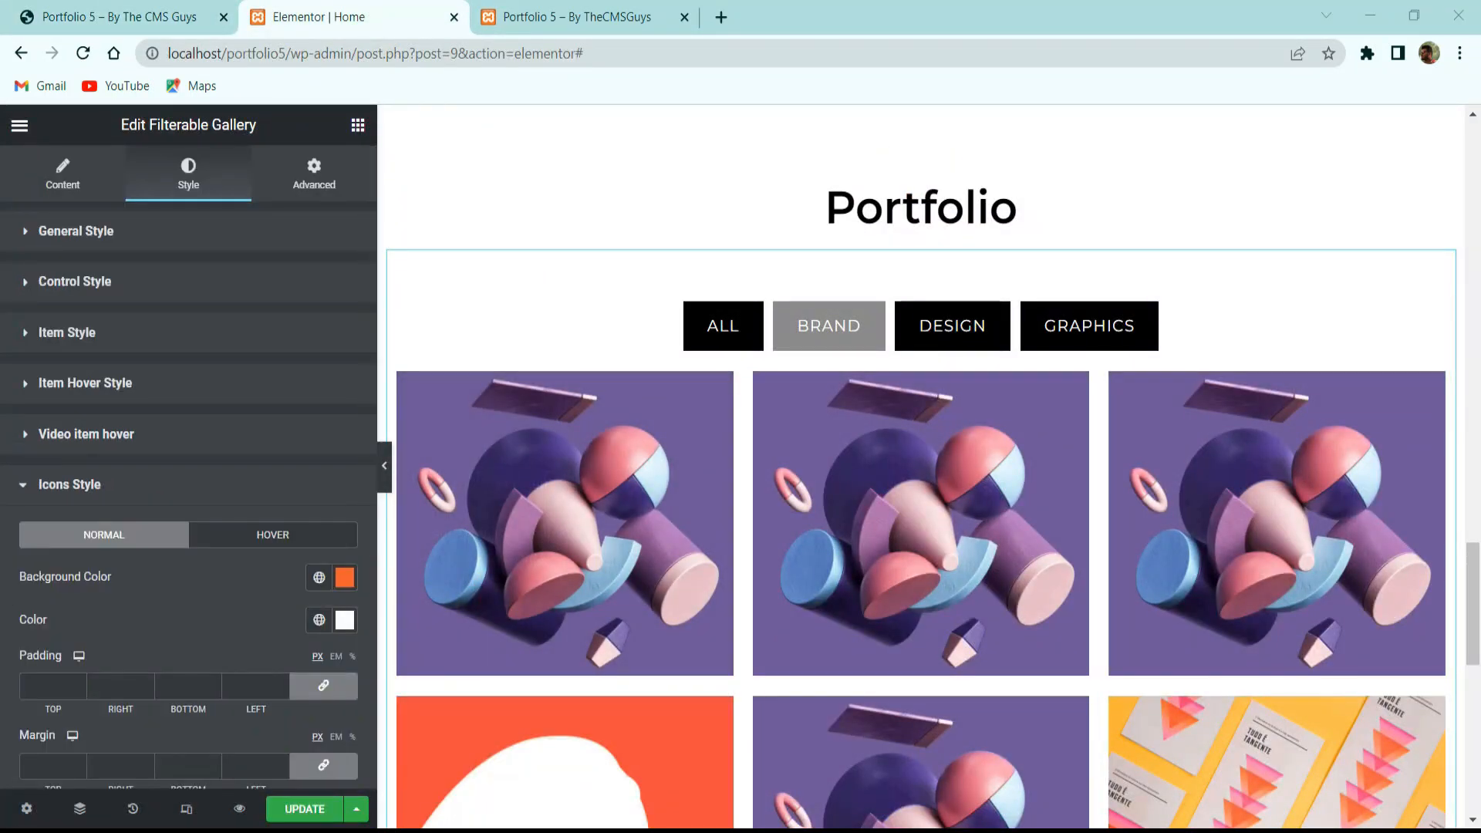
pyautogui.scroll(-5, 139, 486)
pyautogui.scroll(3, 128, 470)
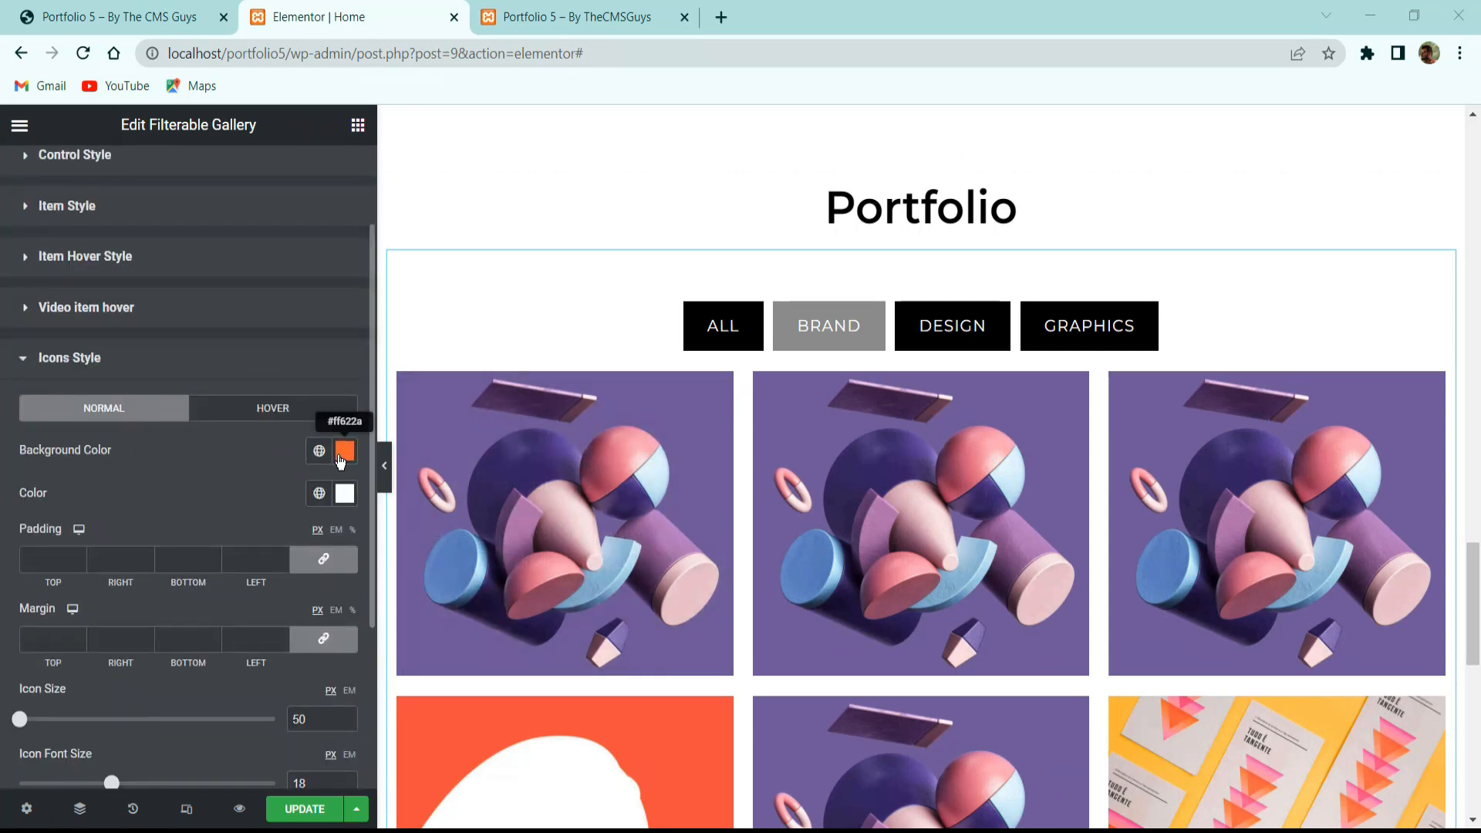
pyautogui.click(337, 456)
pyautogui.moveTo(162, 640); pyautogui.dragTo(99, 722)
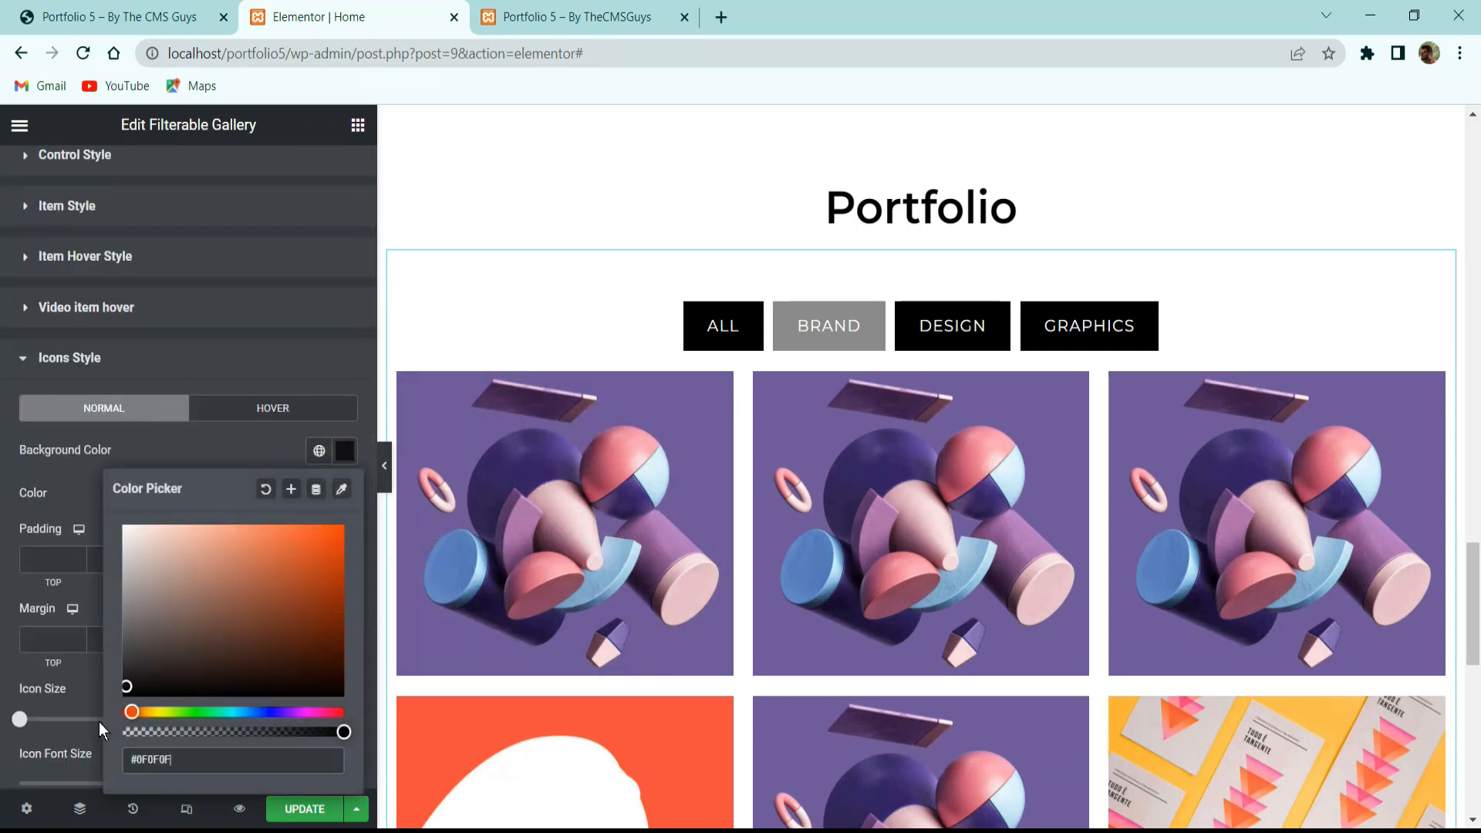
pyautogui.click(94, 485)
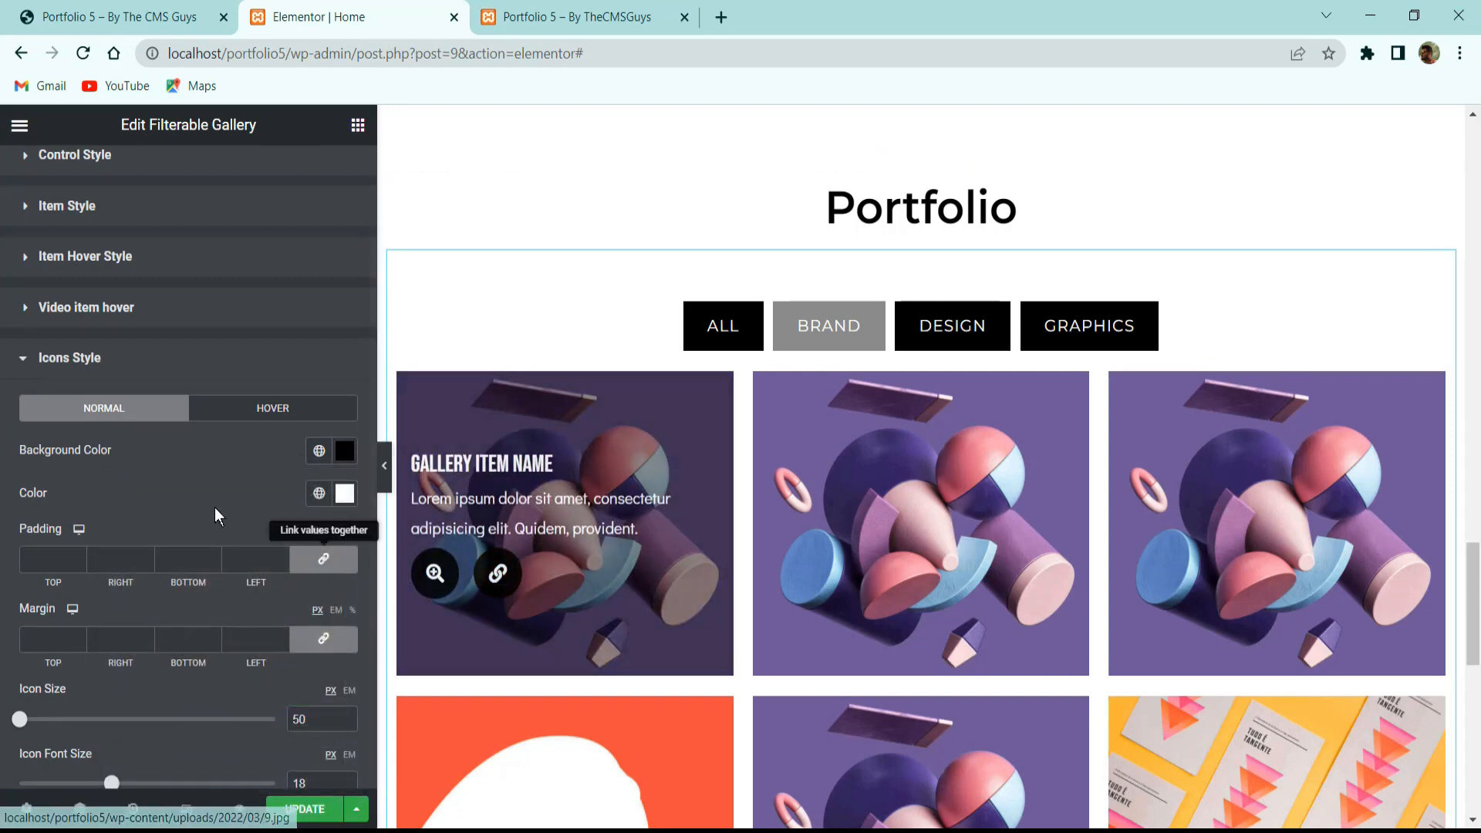
# Give the overlay icons a dark grey #292929 background on hover.
pyautogui.click(255, 411)
pyautogui.hotkey('ctrl', 'shift', 'Tab')
pyautogui.moveTo(247, 413)
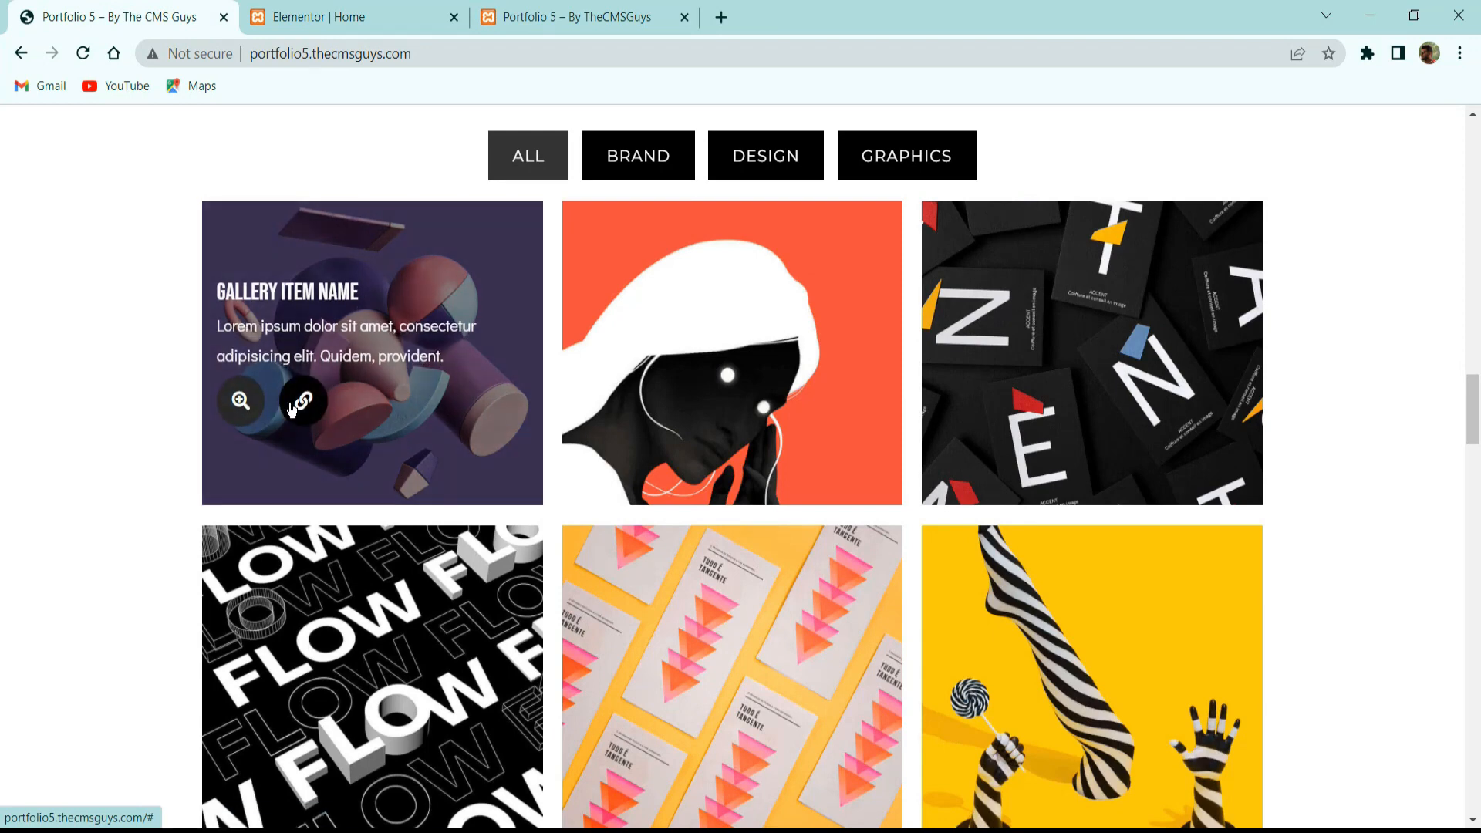
pyautogui.click(363, 16)
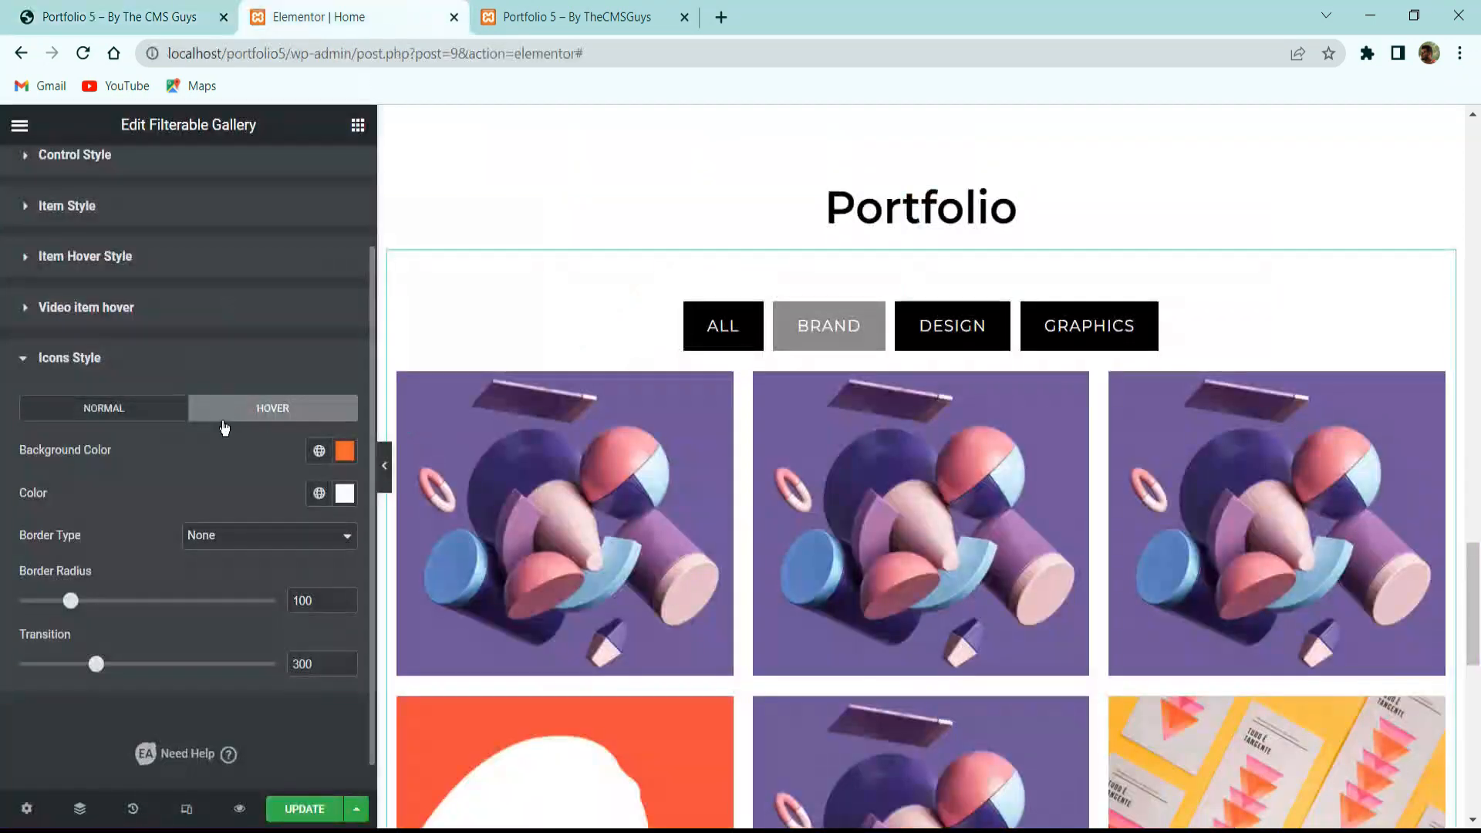
pyautogui.click(350, 450)
pyautogui.write('#292929')
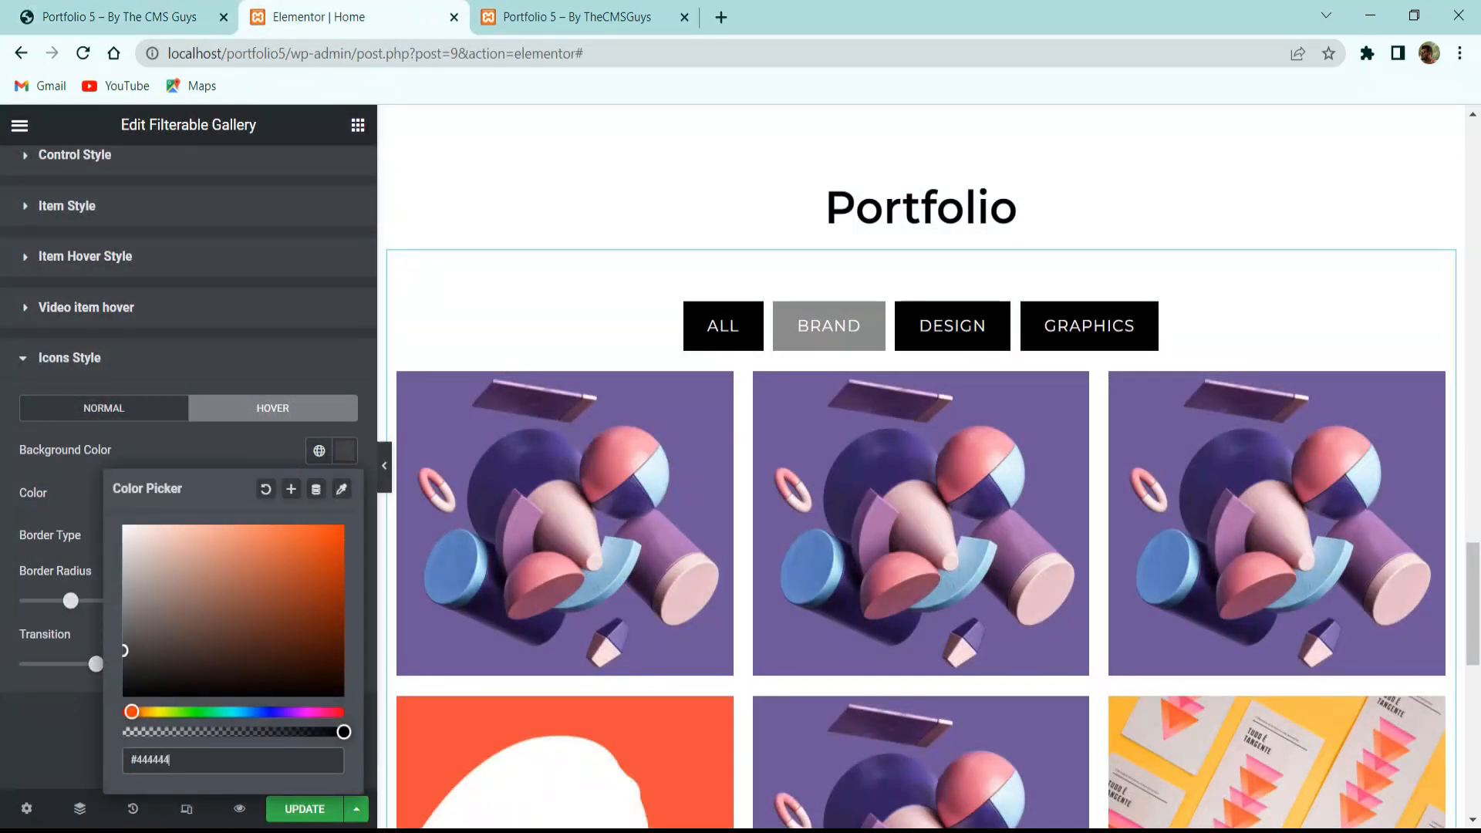
pyautogui.moveTo(432, 555)
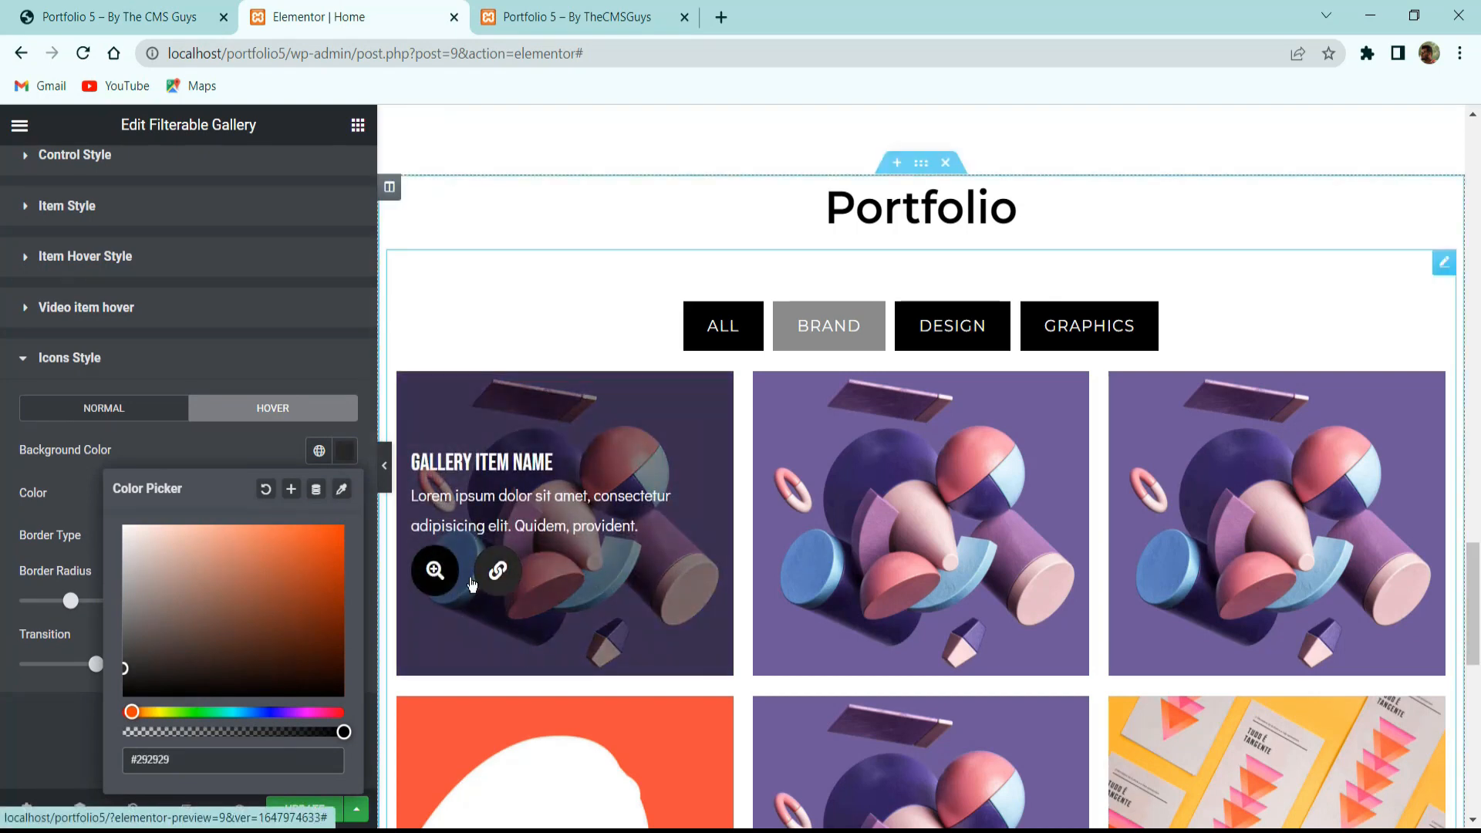
pyautogui.click(216, 463)
pyautogui.scroll(-5, 432, 463)
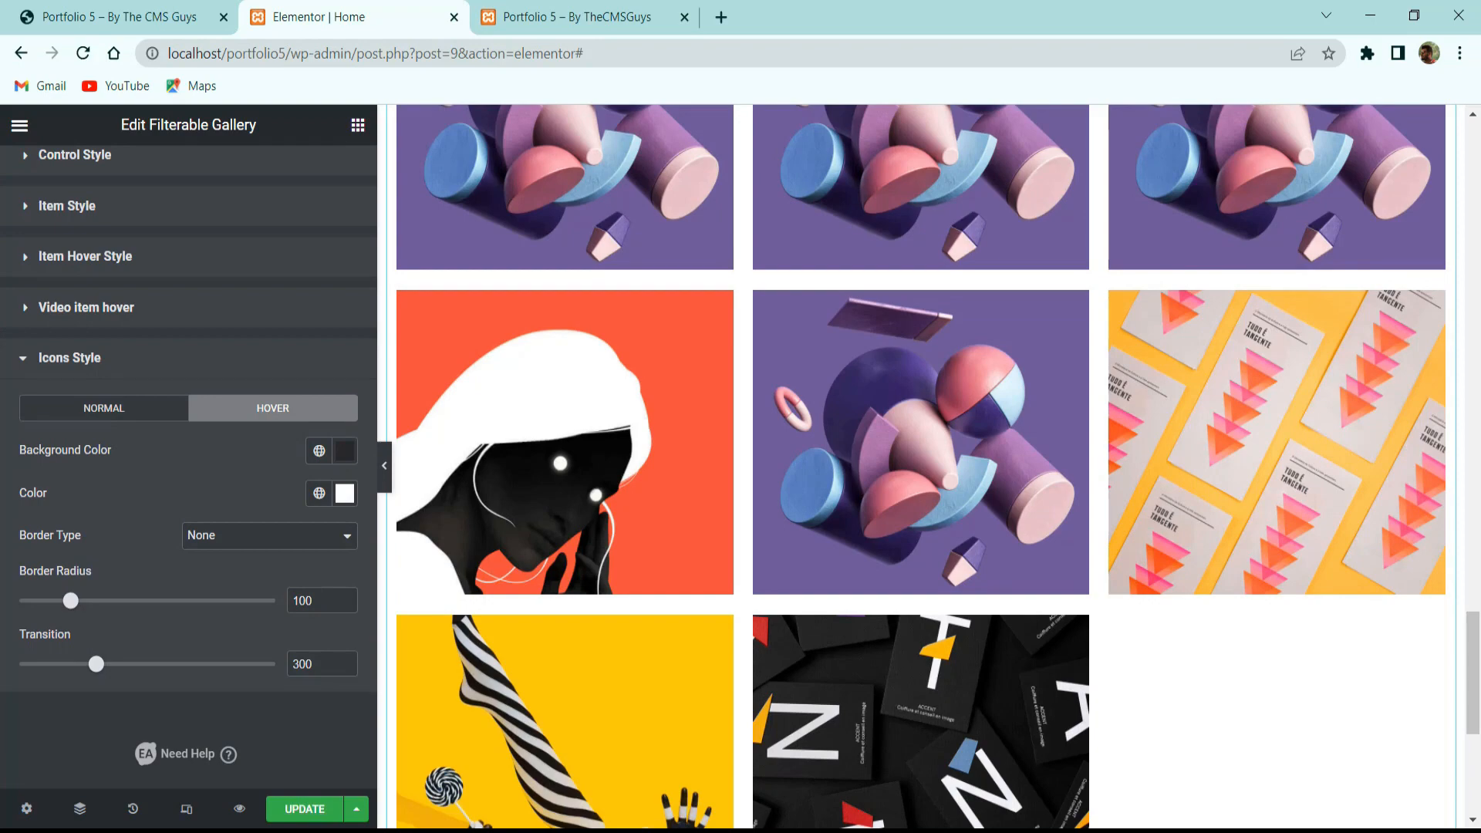
pyautogui.scroll(8, 671, 463)
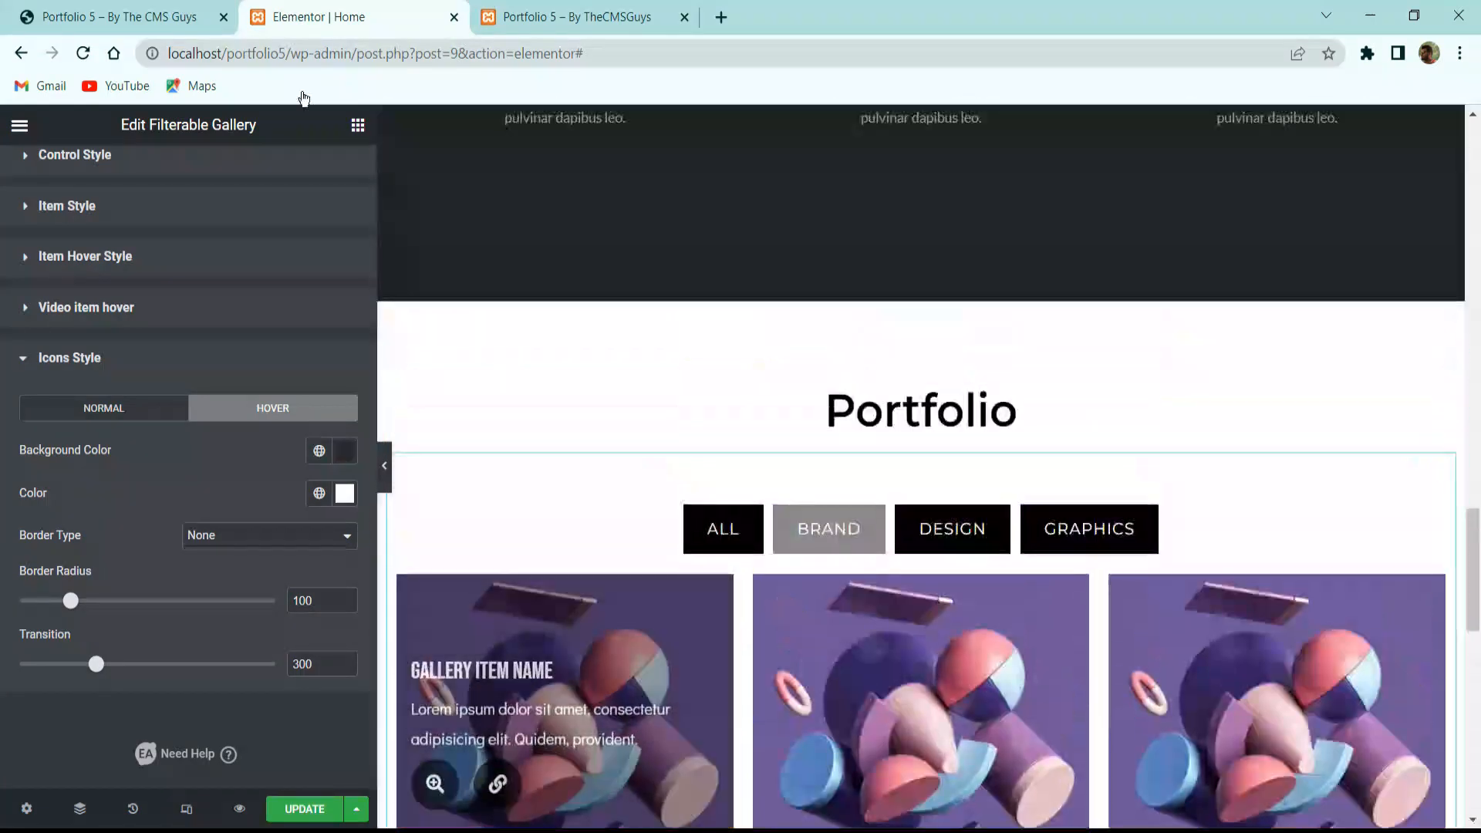
# Save the page and scroll through the live portfolio site.
pyautogui.click(304, 808)
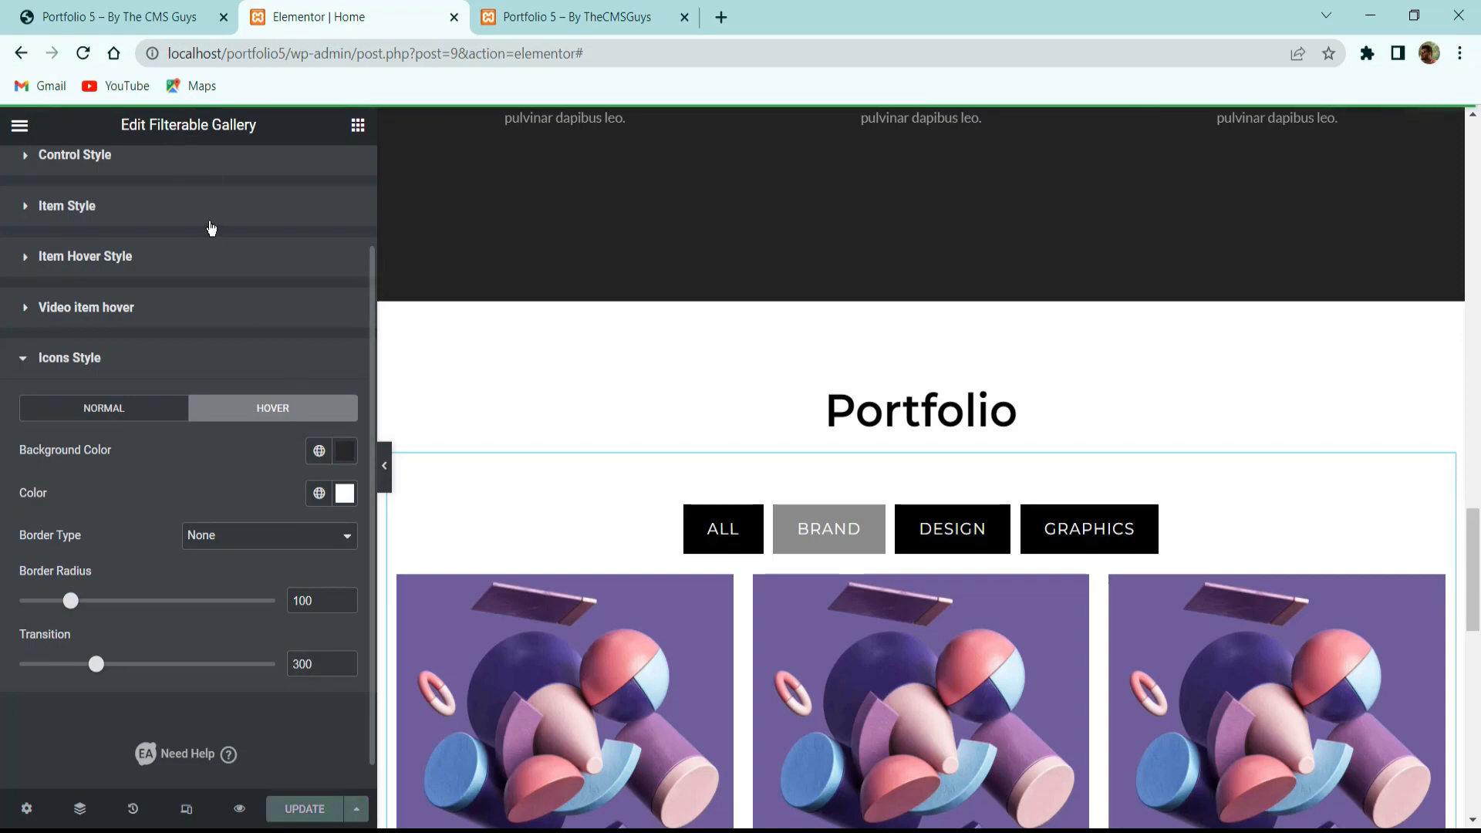
pyautogui.click(159, 16)
pyautogui.scroll(-12, 571, 299)
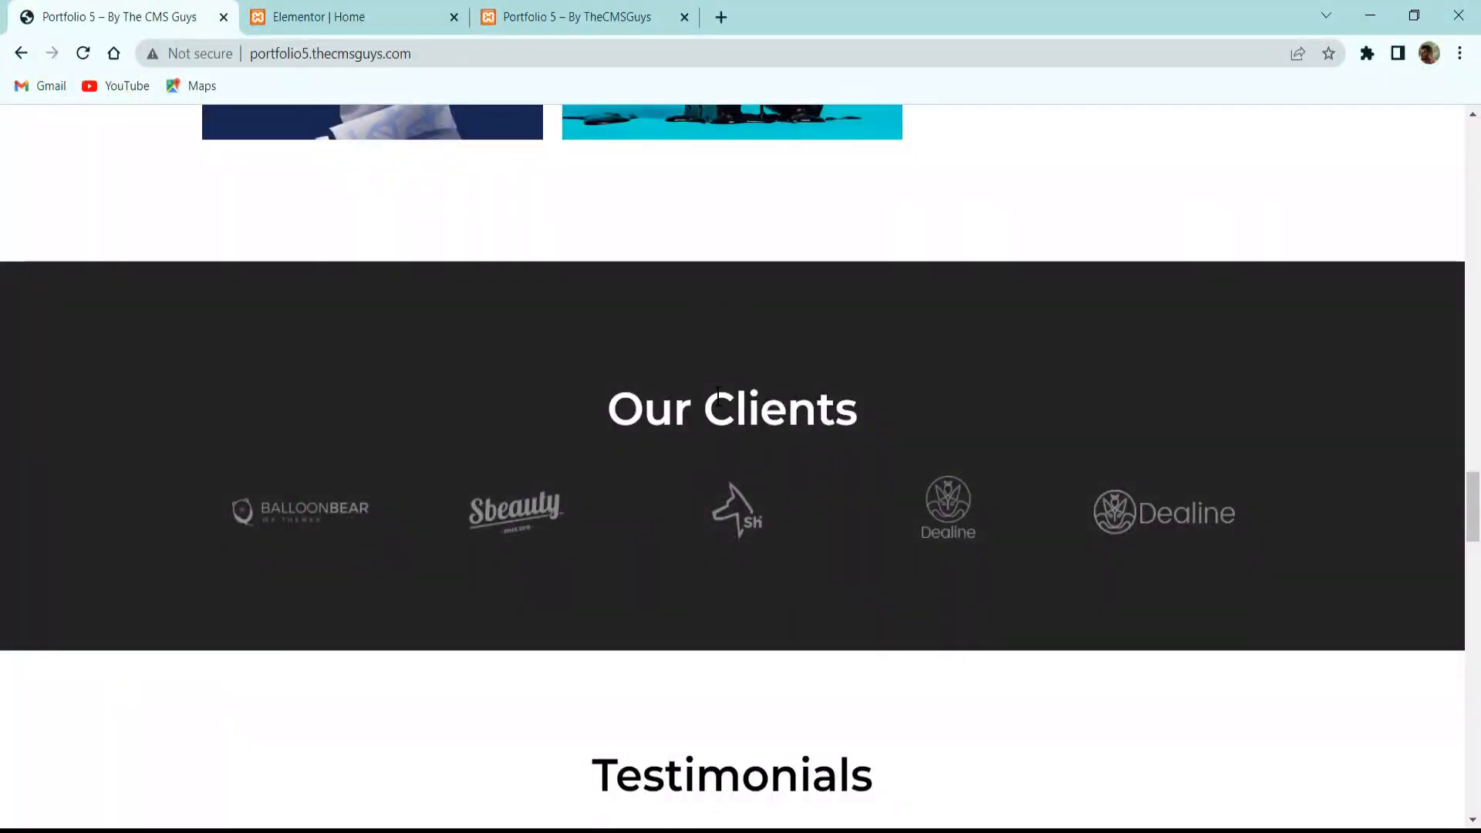
pyautogui.scroll(-3, 725, 428)
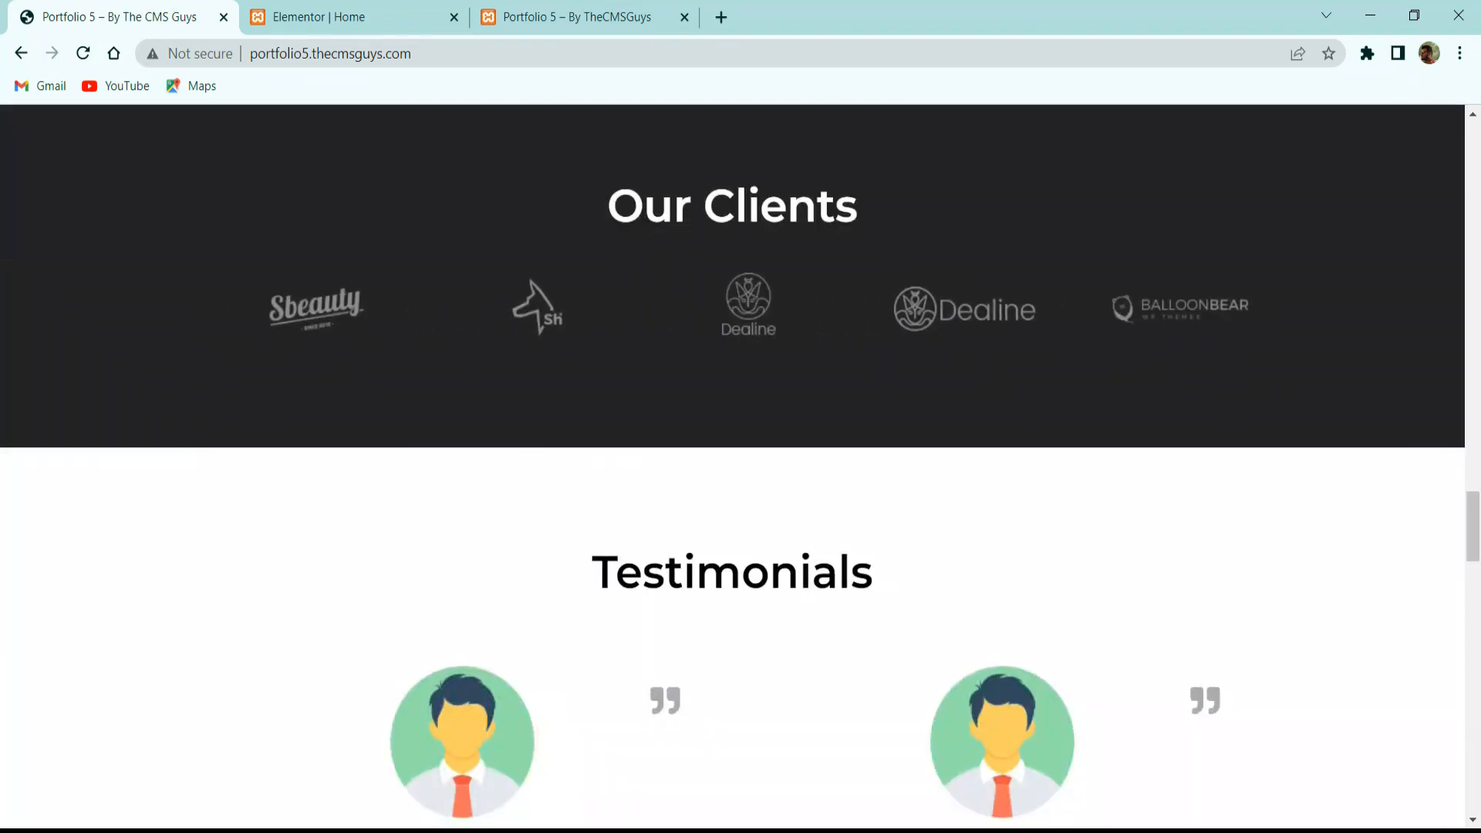
pyautogui.click(363, 12)
pyautogui.scroll(10, 924, 237)
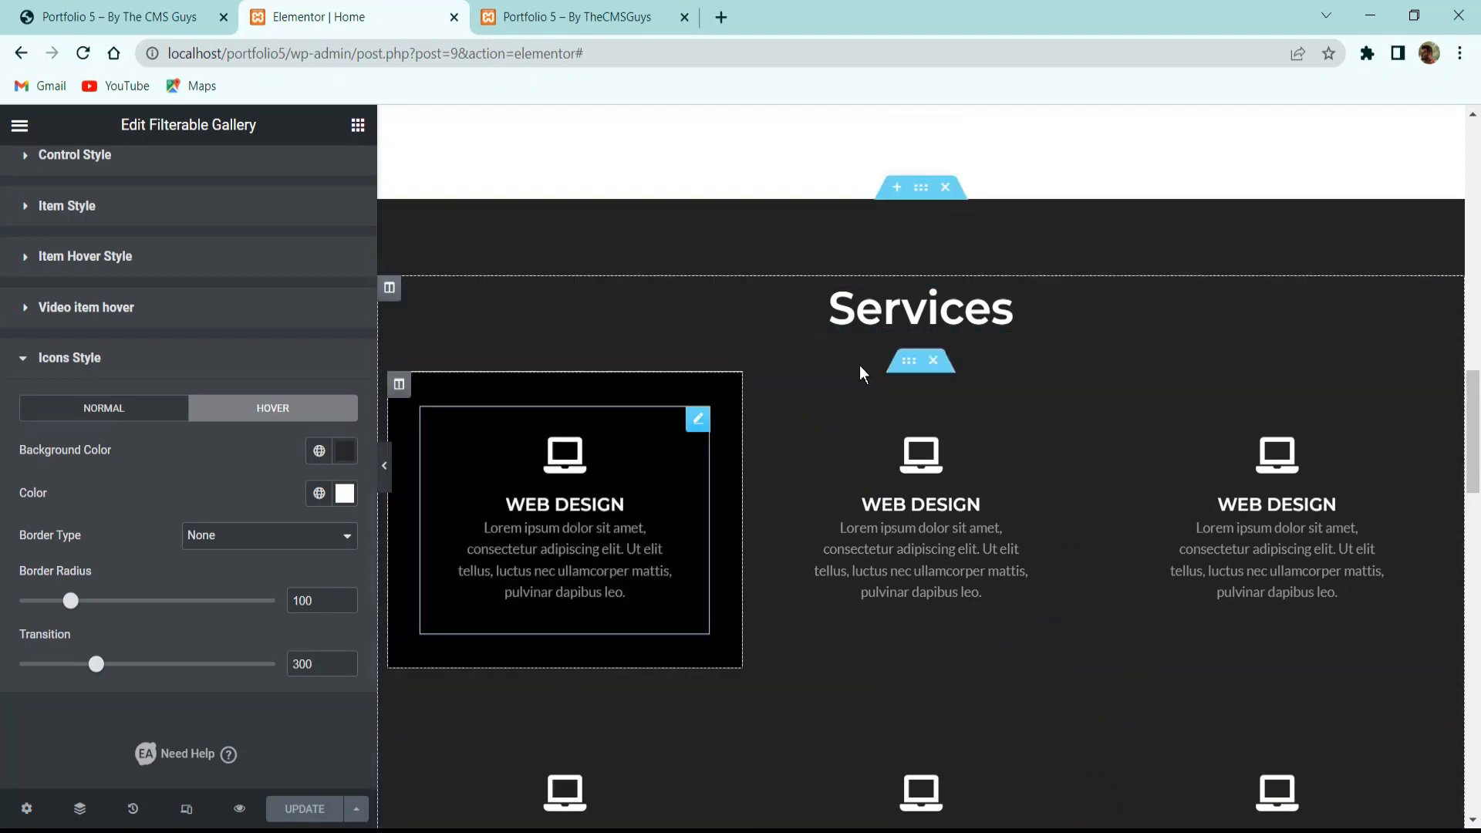
# Duplicate the Services section, move the copy below Portfolio, and delete its first card row.
pyautogui.rightClick(925, 193)
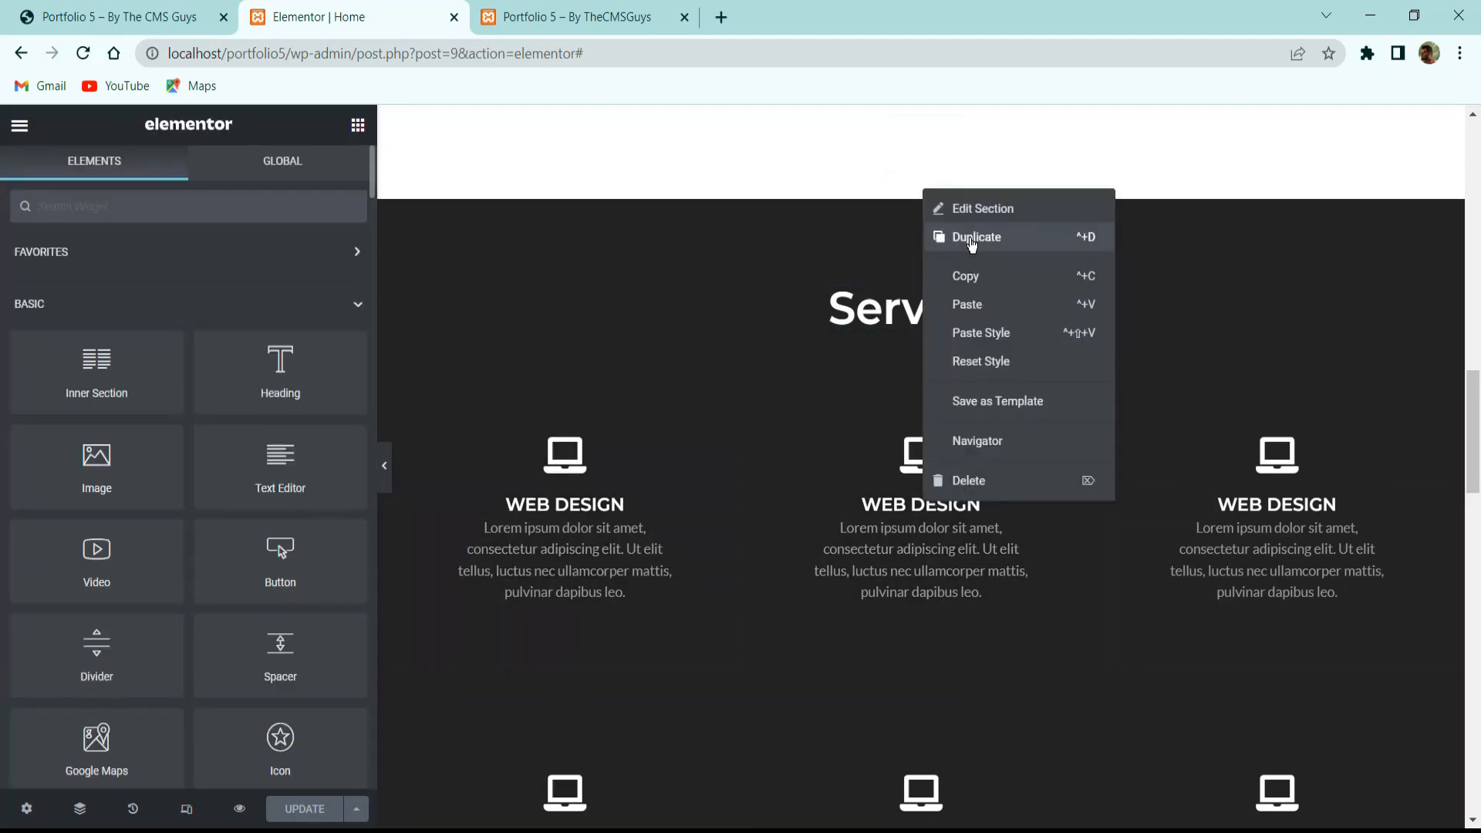
pyautogui.click(973, 245)
pyautogui.scroll(-8, 941, 364)
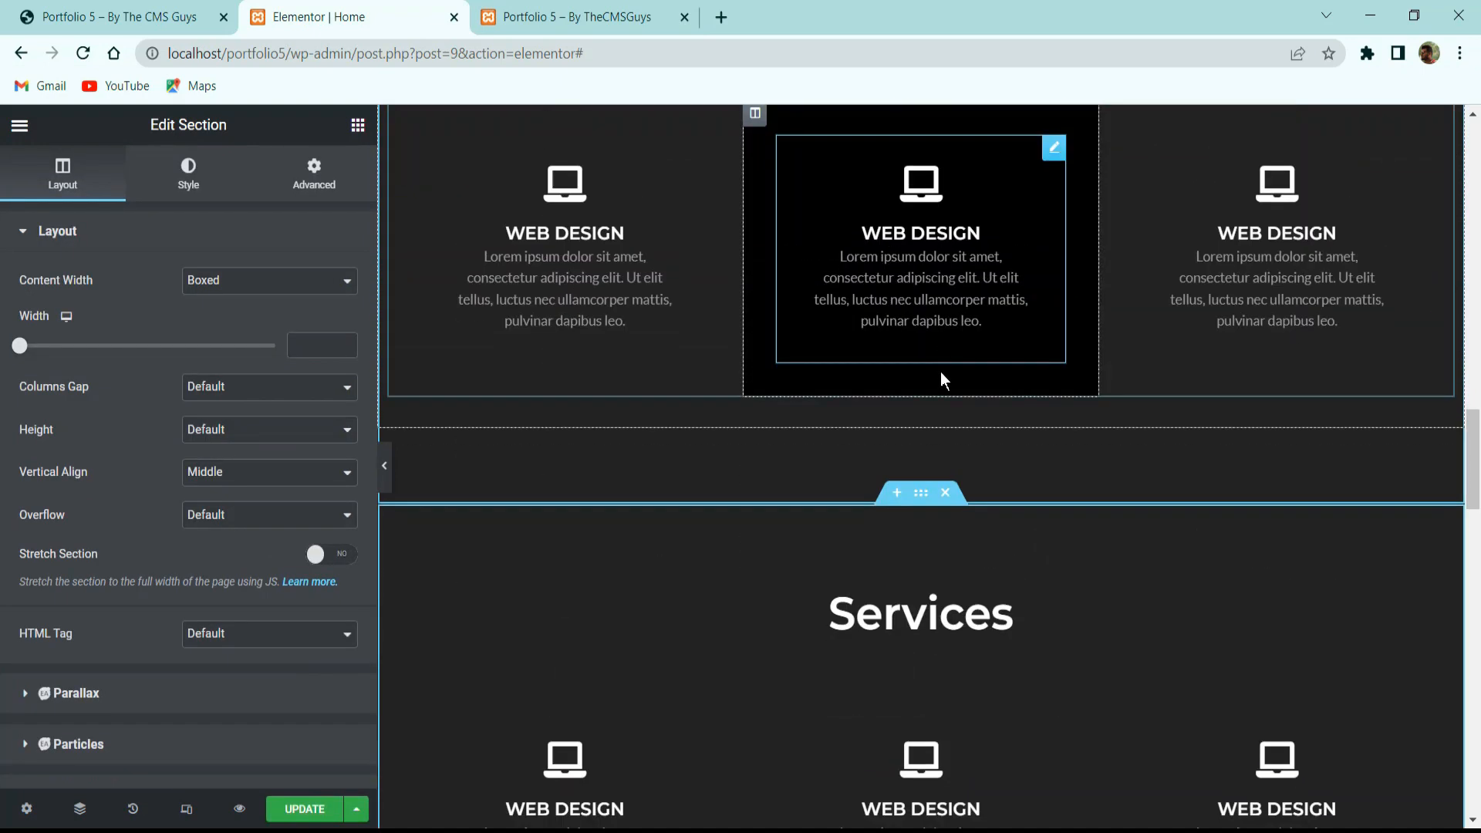
pyautogui.moveTo(920, 290); pyautogui.dragTo(1006, 692)
pyautogui.scroll(-8, 987, 688)
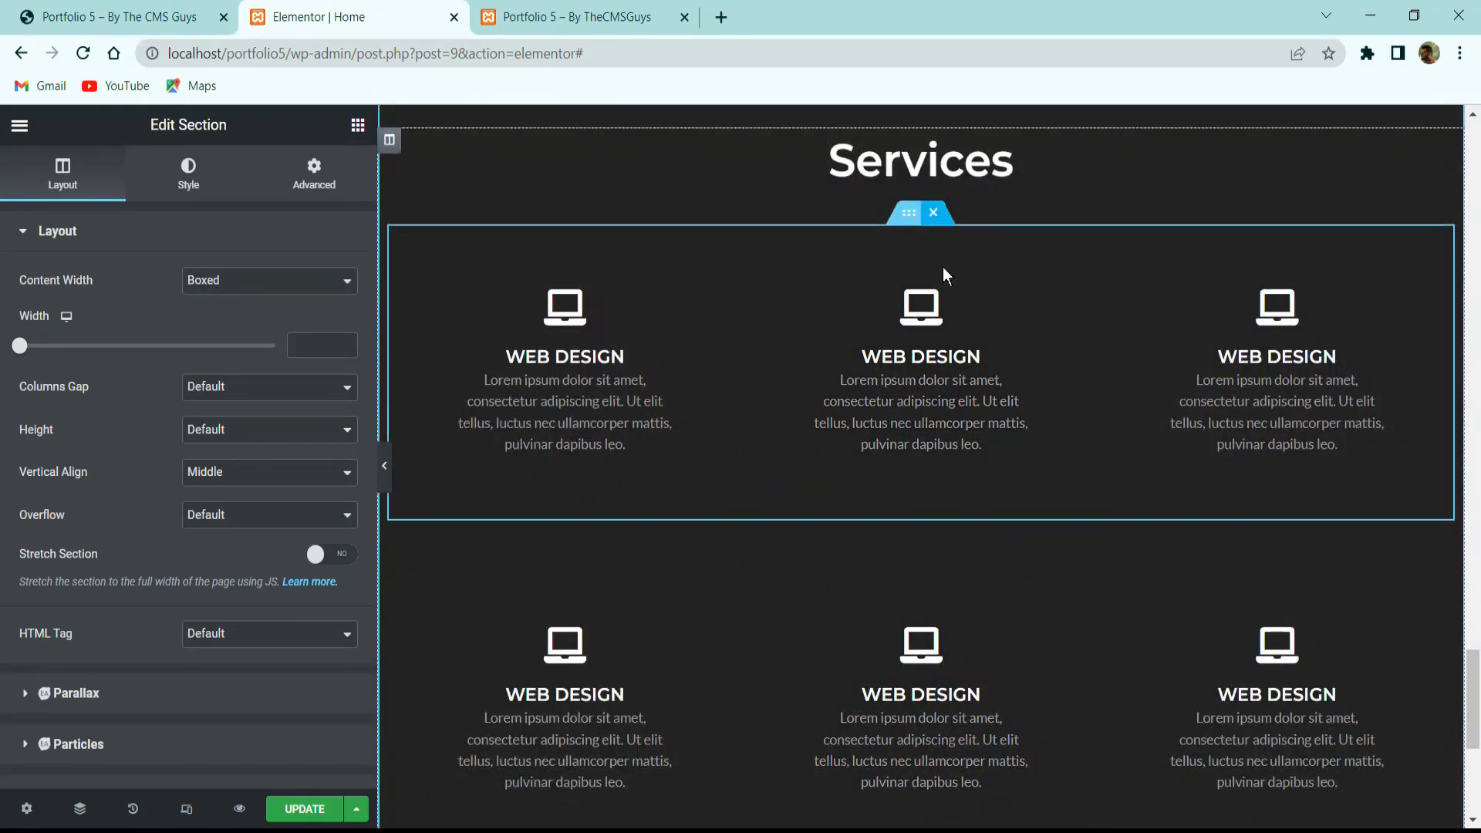
pyautogui.click(933, 212)
# Delete the copy's remaining card row and retitle its heading 'Our Clients' from the live site.
pyautogui.click(944, 213)
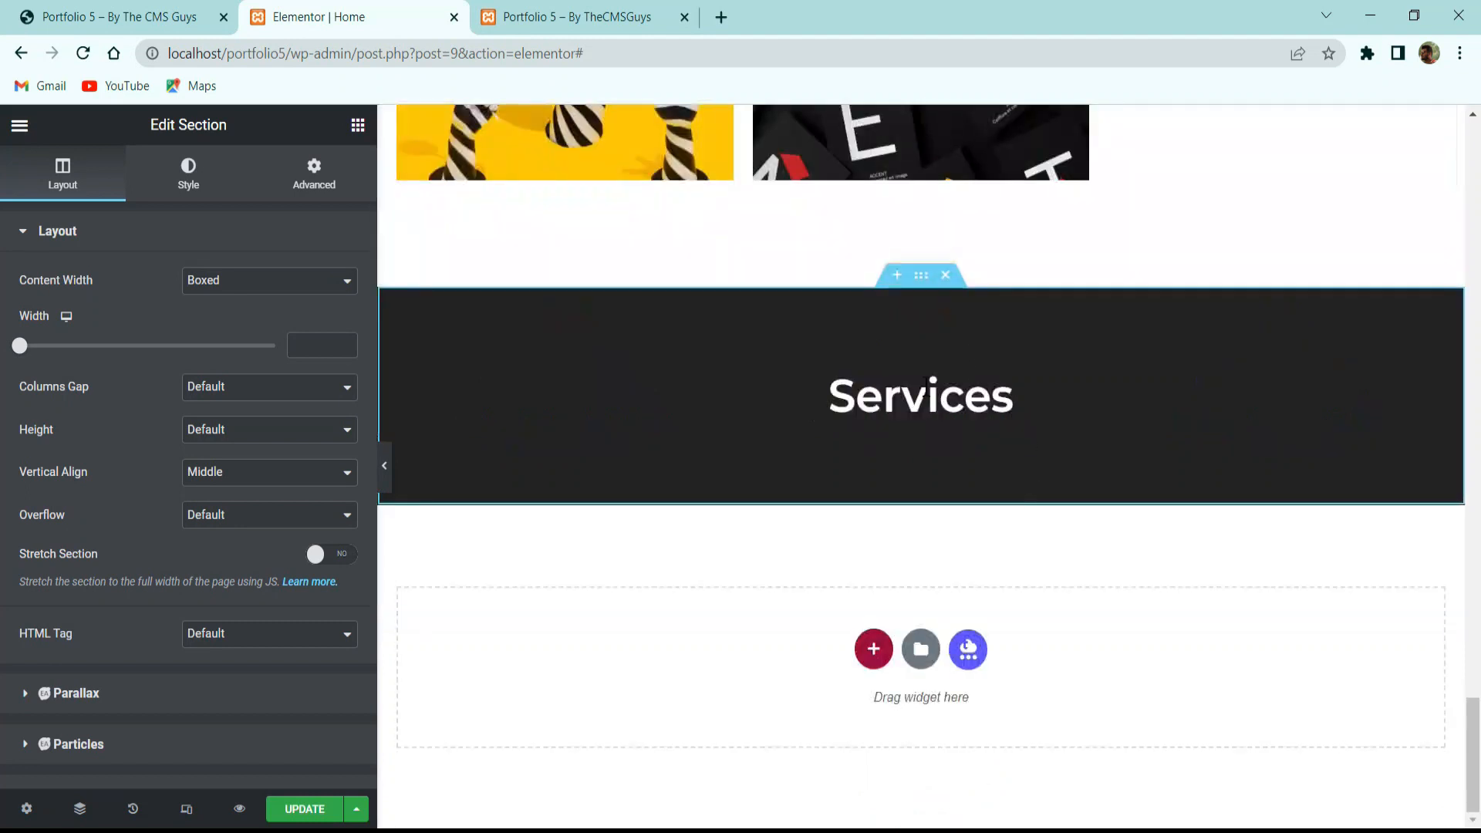
pyautogui.click(961, 378)
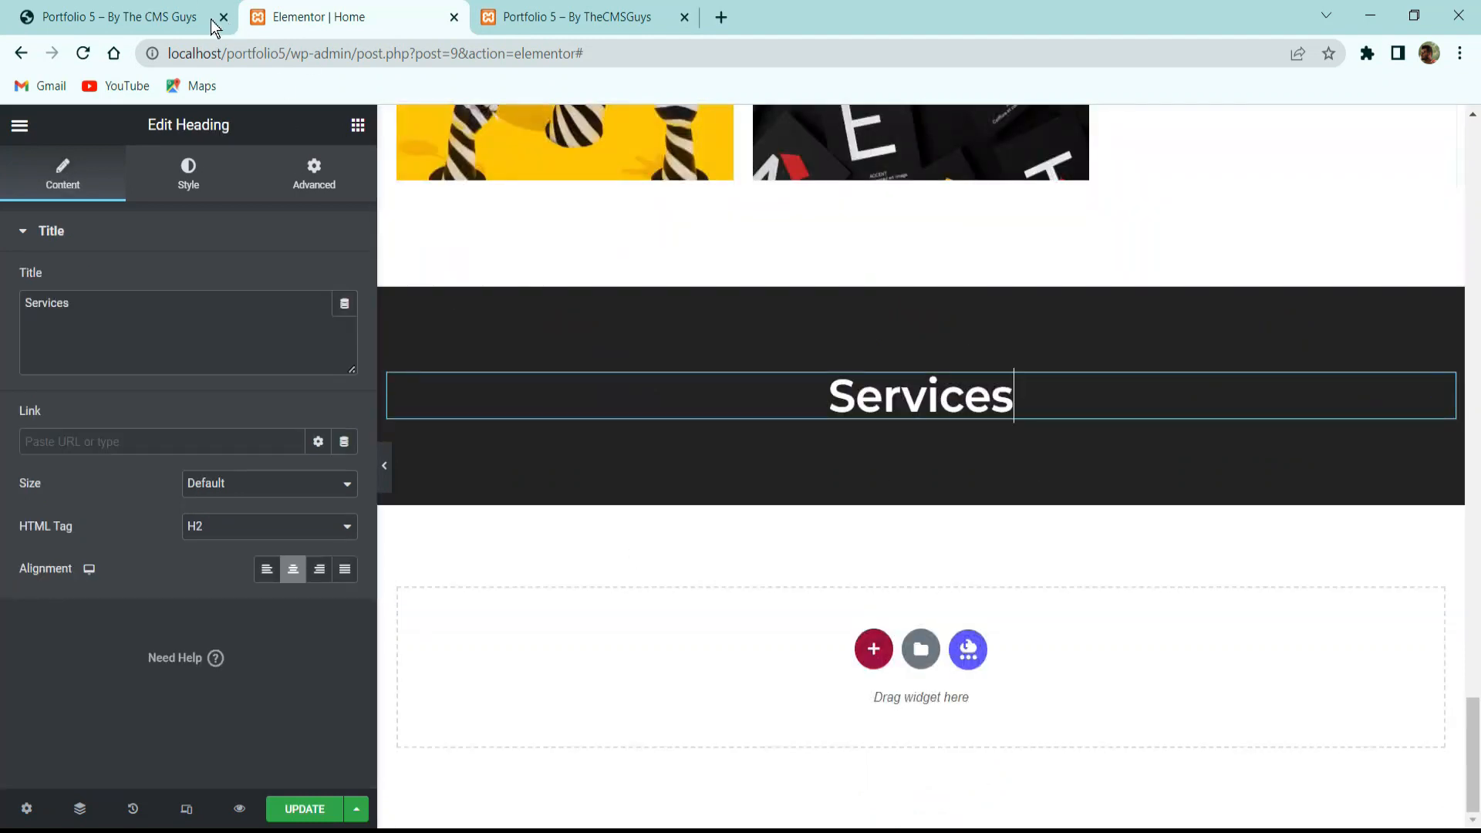
pyautogui.click(151, 17)
pyautogui.tripleClick(781, 220)
pyautogui.hotkey('ctrl', 'c')
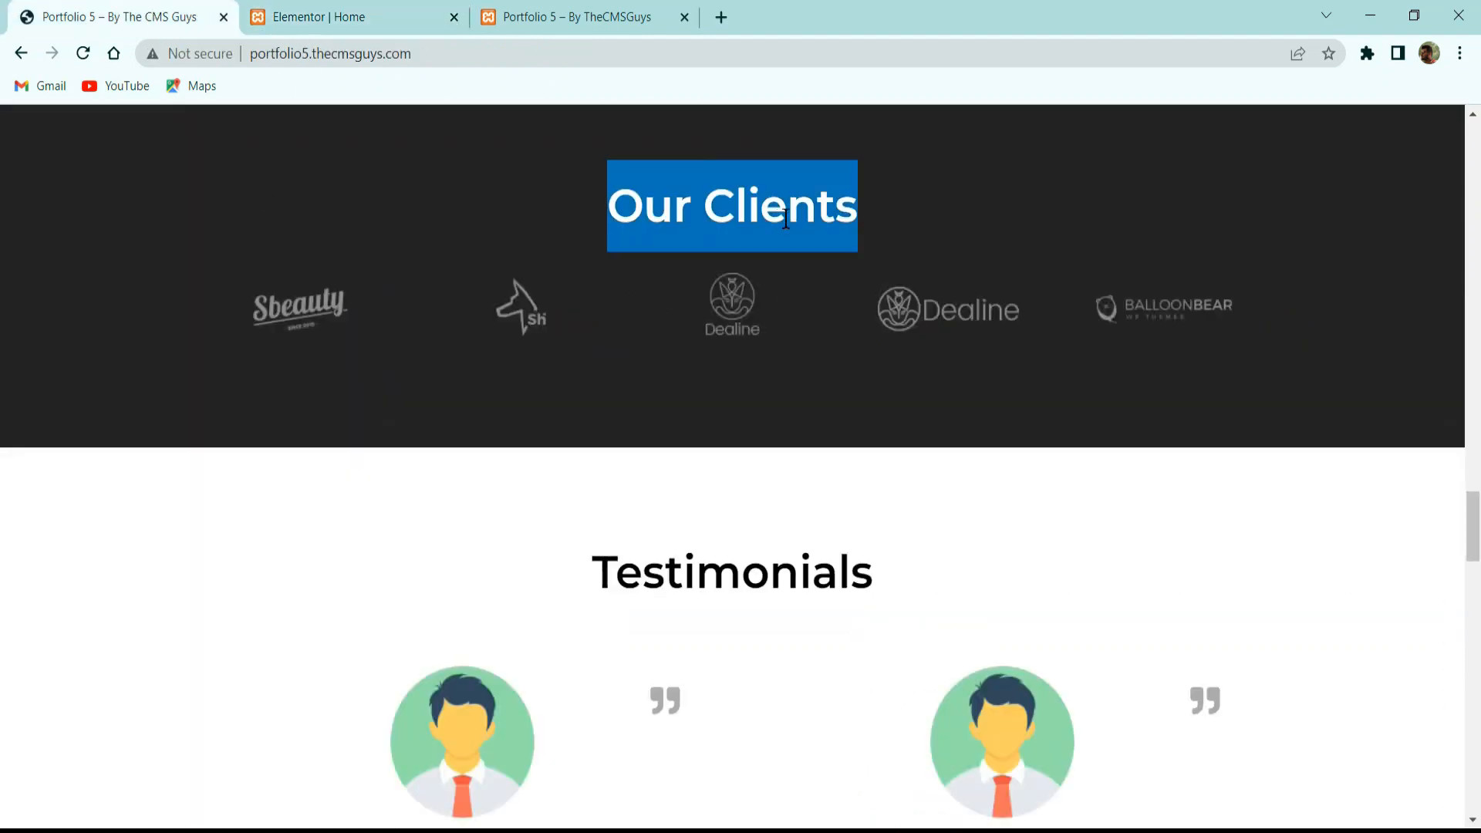
pyautogui.click(339, 14)
pyautogui.hotkey('ctrl', 'a')
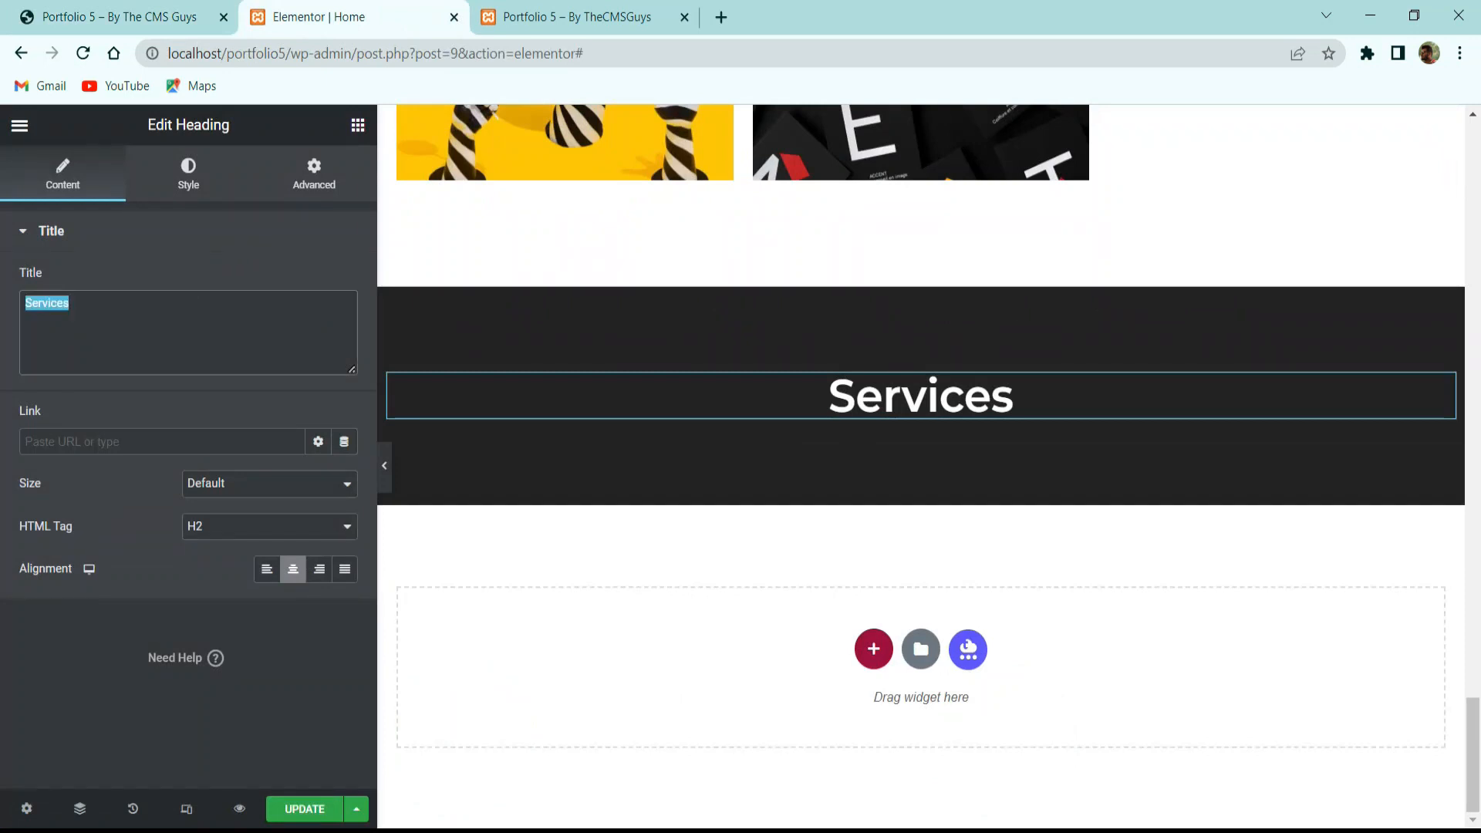
pyautogui.hotkey('ctrl', 'v')
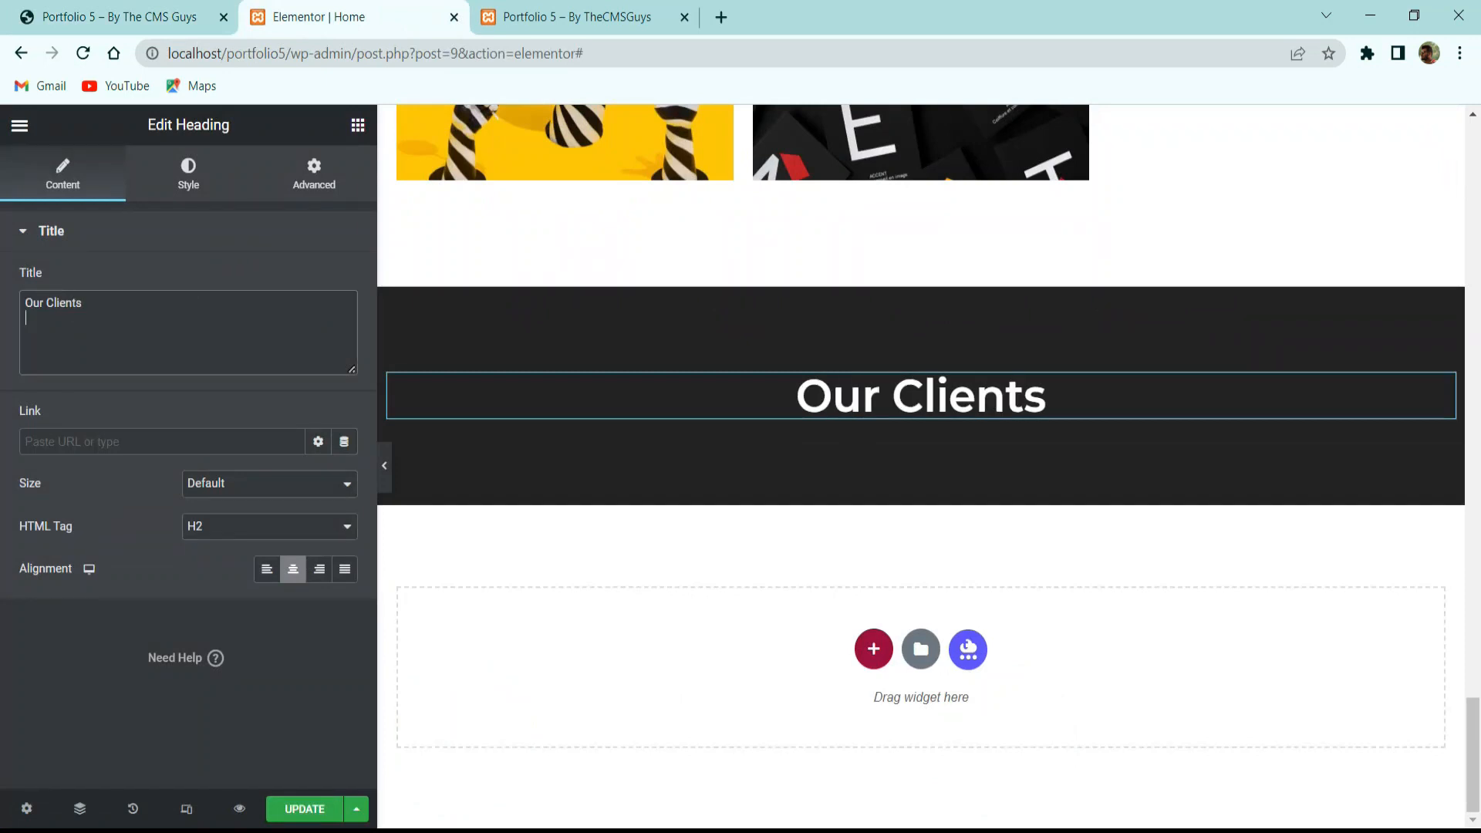
# Check the new 'Our Clients' heading against the live site.
pyautogui.click(109, 16)
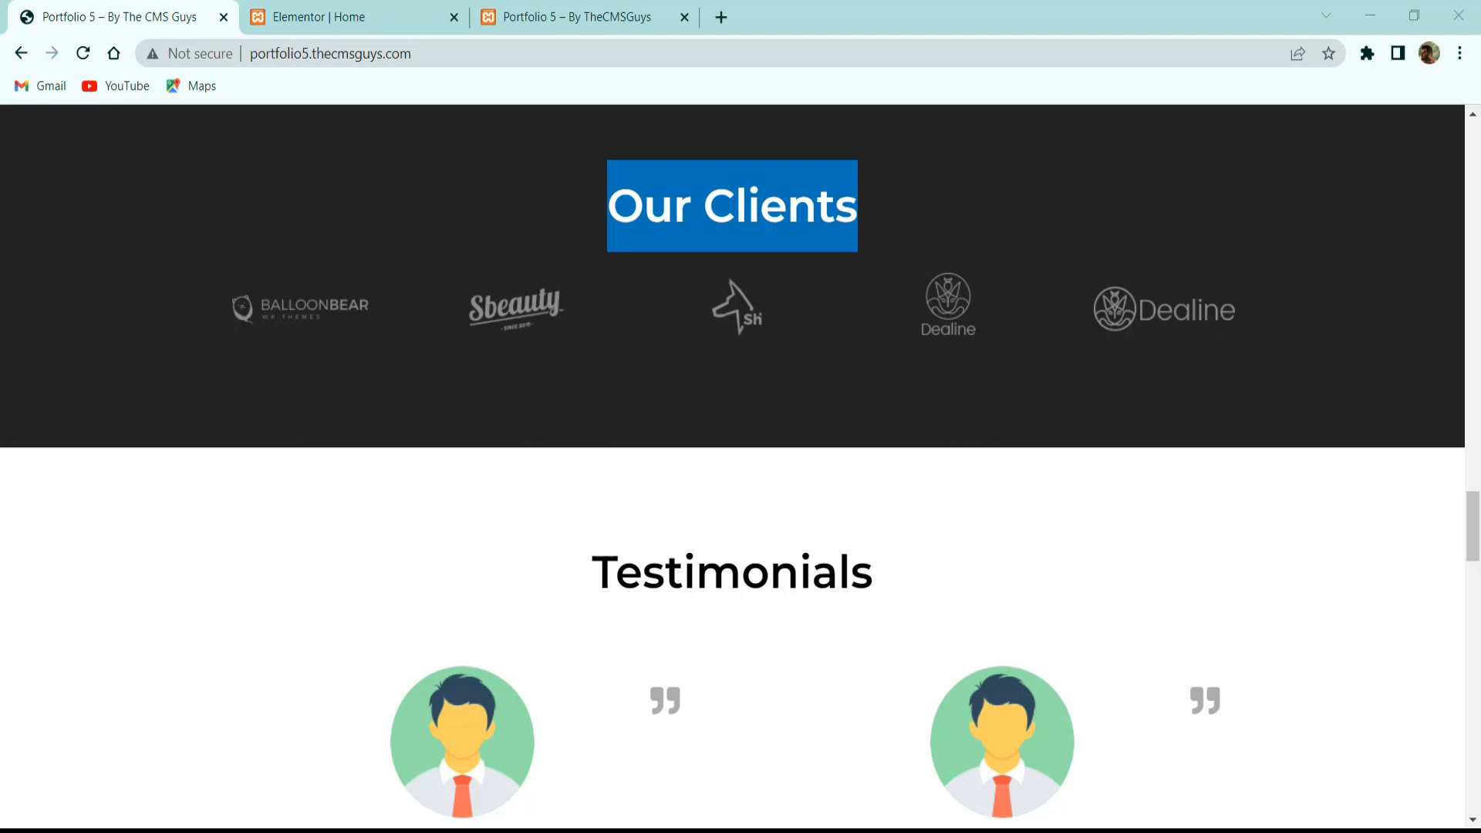
pyautogui.click(358, 14)
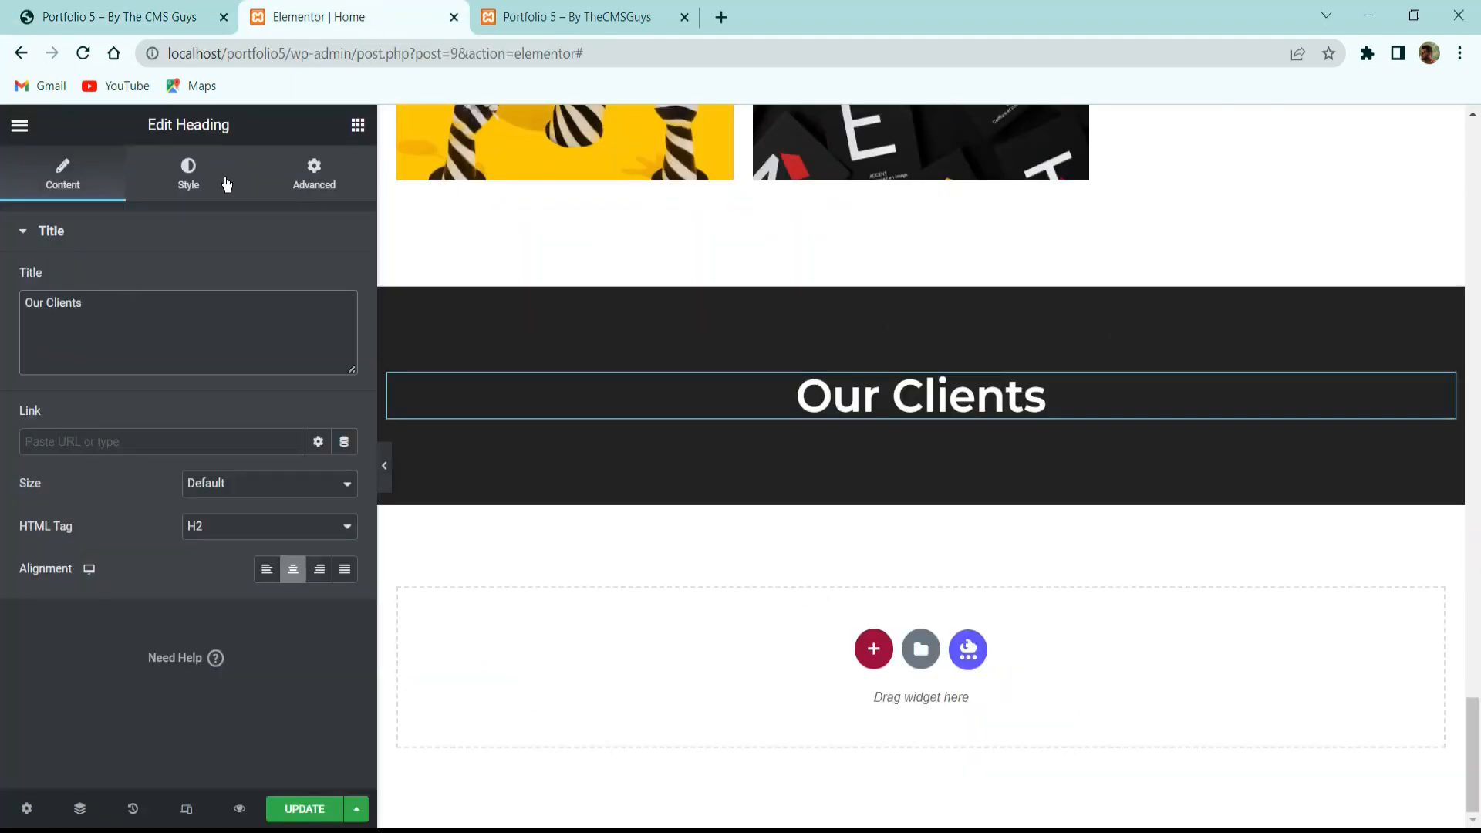
pyautogui.click(357, 125)
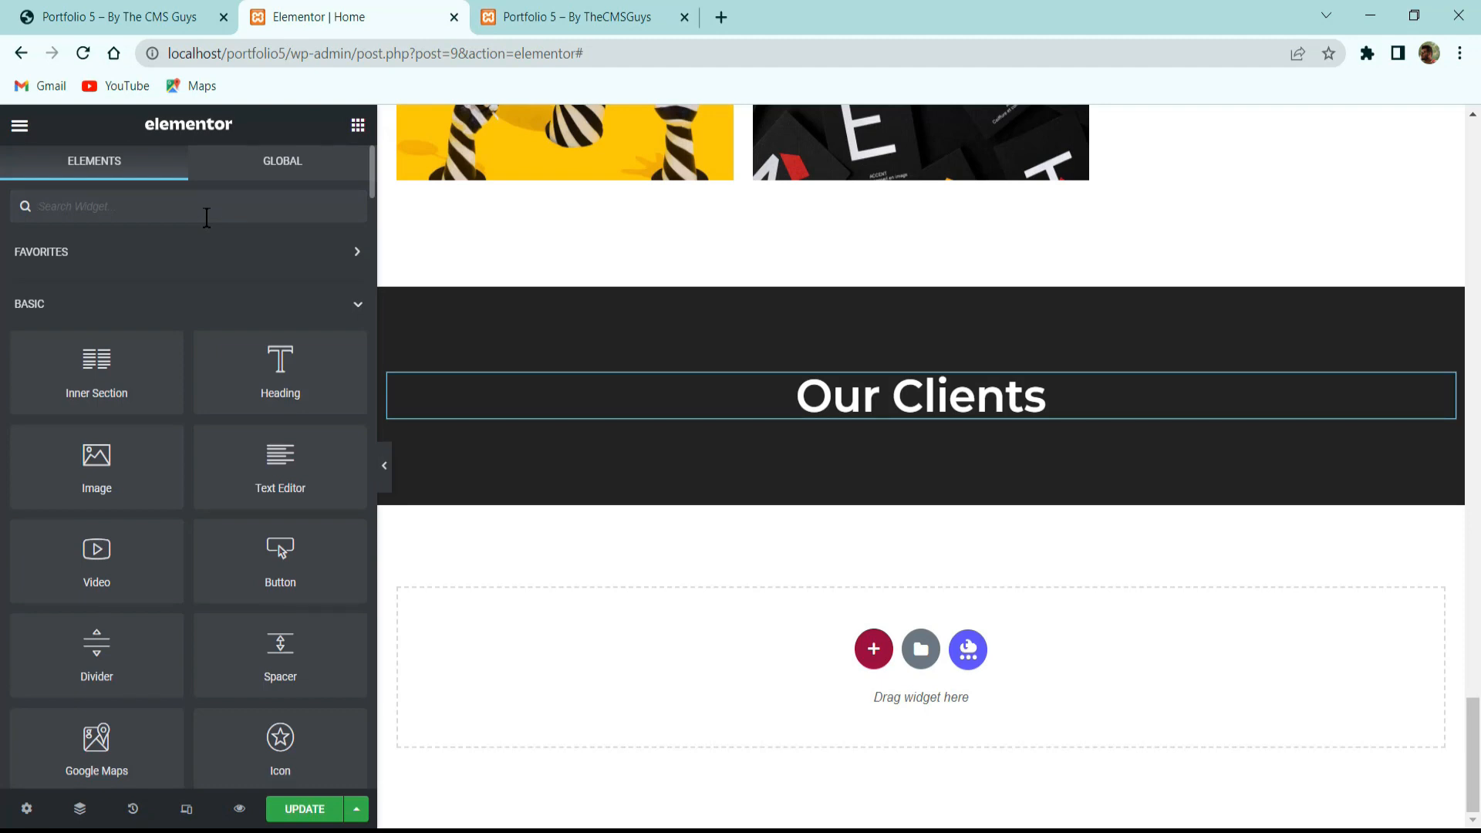
# Add an Image Carousel widget below the Our Clients heading.
pyautogui.write('image ca')
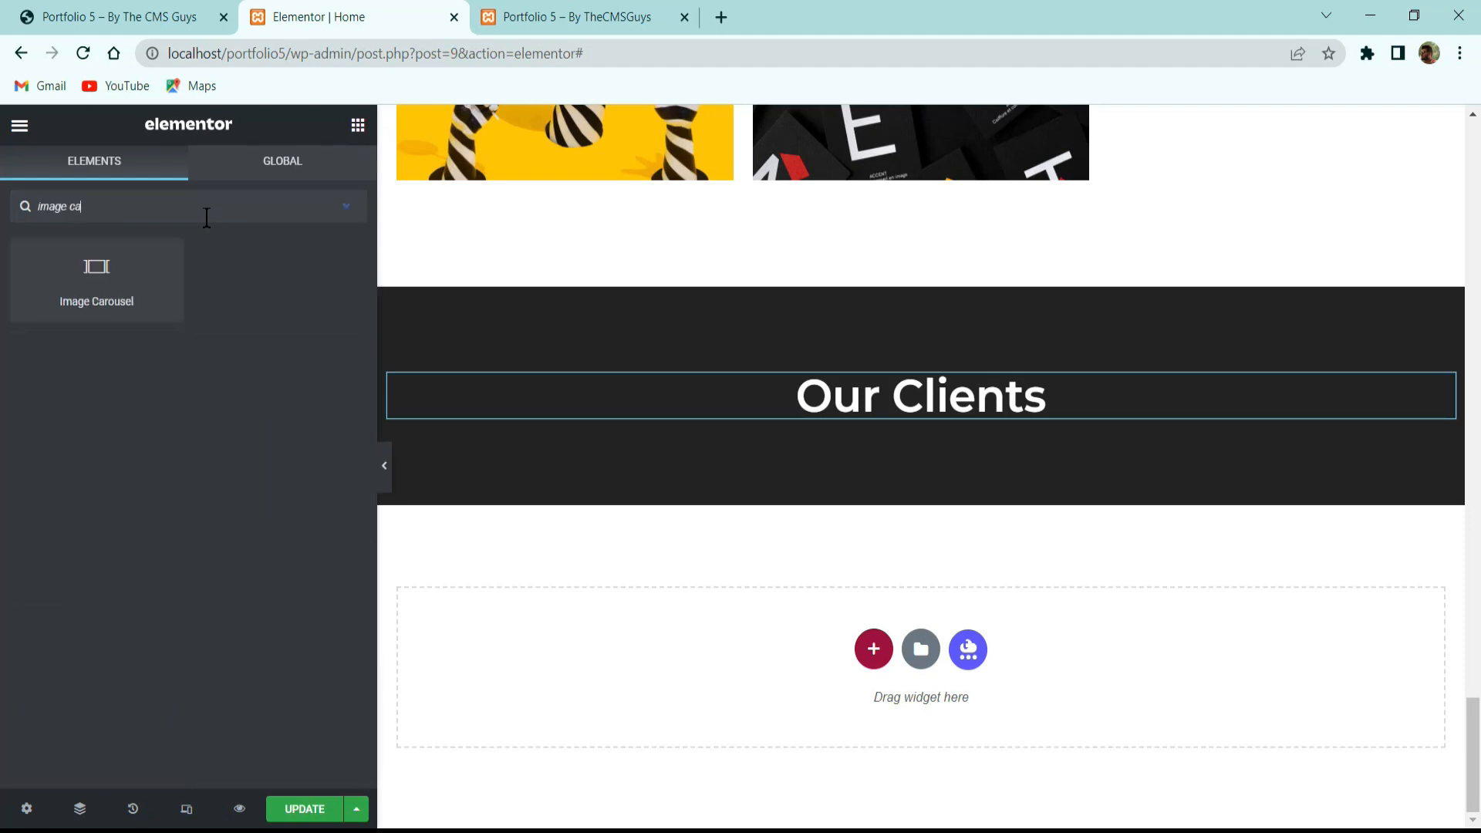
pyautogui.moveTo(70, 276); pyautogui.dragTo(851, 549)
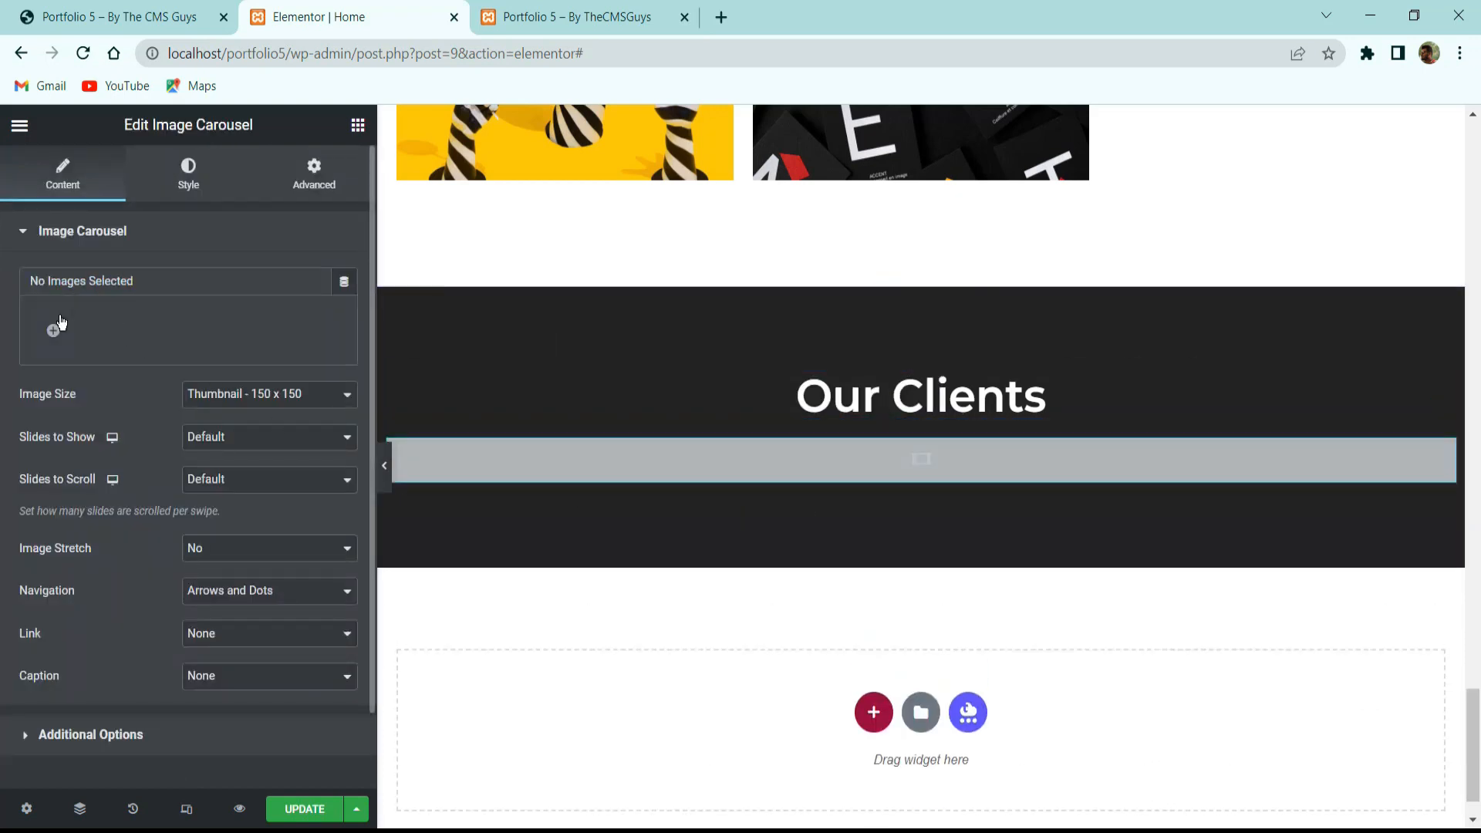
pyautogui.click(54, 330)
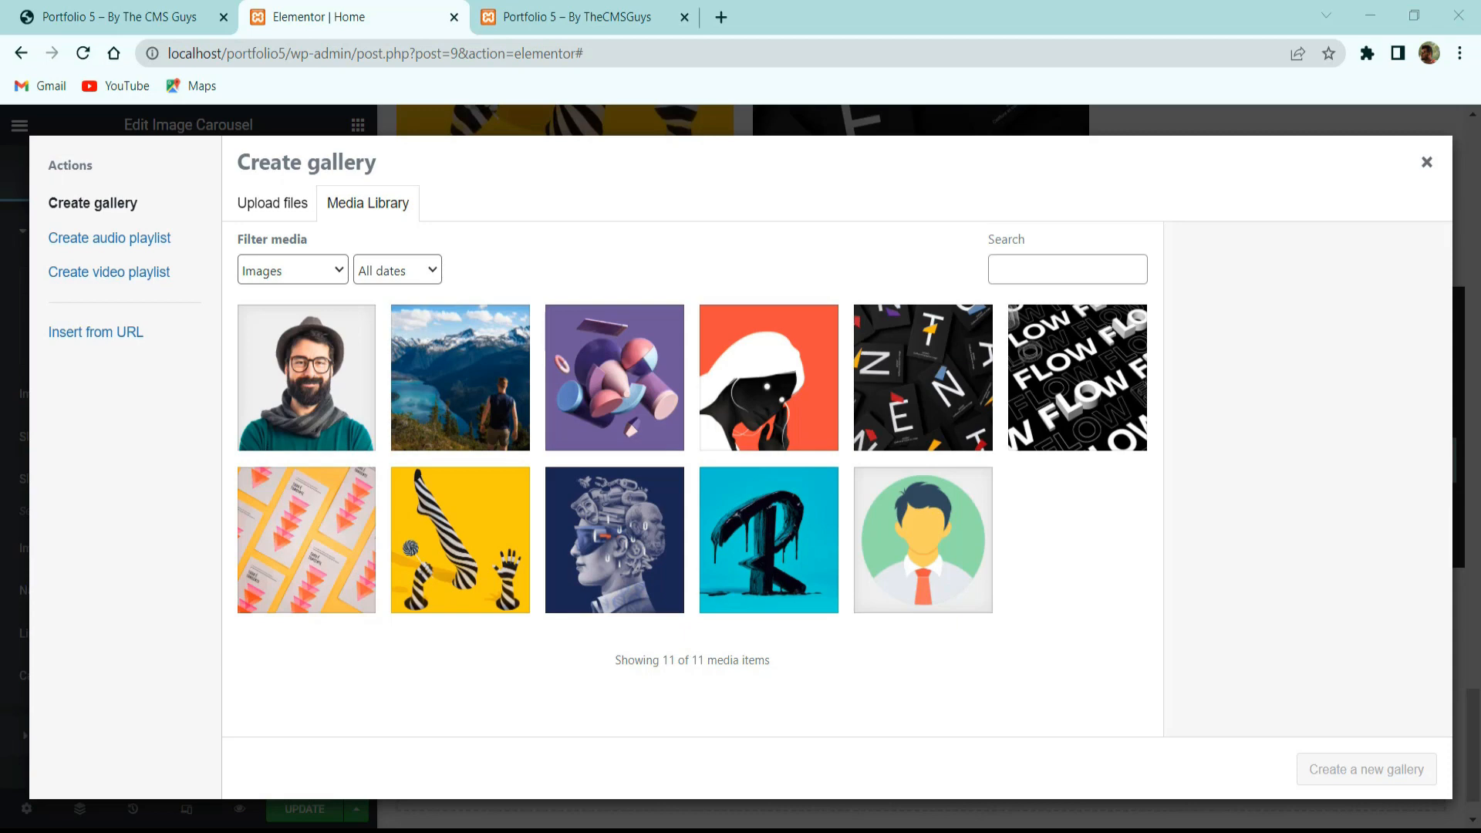
# Upload eight client logos, such as Dealine, and insert them as the carousel gallery.
pyautogui.hotkey('alt', 'Tab')
pyautogui.click(1071, 417)
pyautogui.keyDown('ctrl'); pyautogui.click(1067, 348); pyautogui.keyUp('ctrl')
pyautogui.scroll(1, 965, 362)
pyautogui.keyDown('ctrl'); pyautogui.click(865, 492); pyautogui.keyUp('ctrl')
pyautogui.keyDown('ctrl'); pyautogui.click(862, 607); pyautogui.keyUp('ctrl')
pyautogui.moveTo(1069, 507); pyautogui.dragTo(714, 817)
pyautogui.moveTo(714, 818)
pyautogui.click(701, 754)
pyautogui.moveTo(1059, 465); pyautogui.dragTo(861, 634)
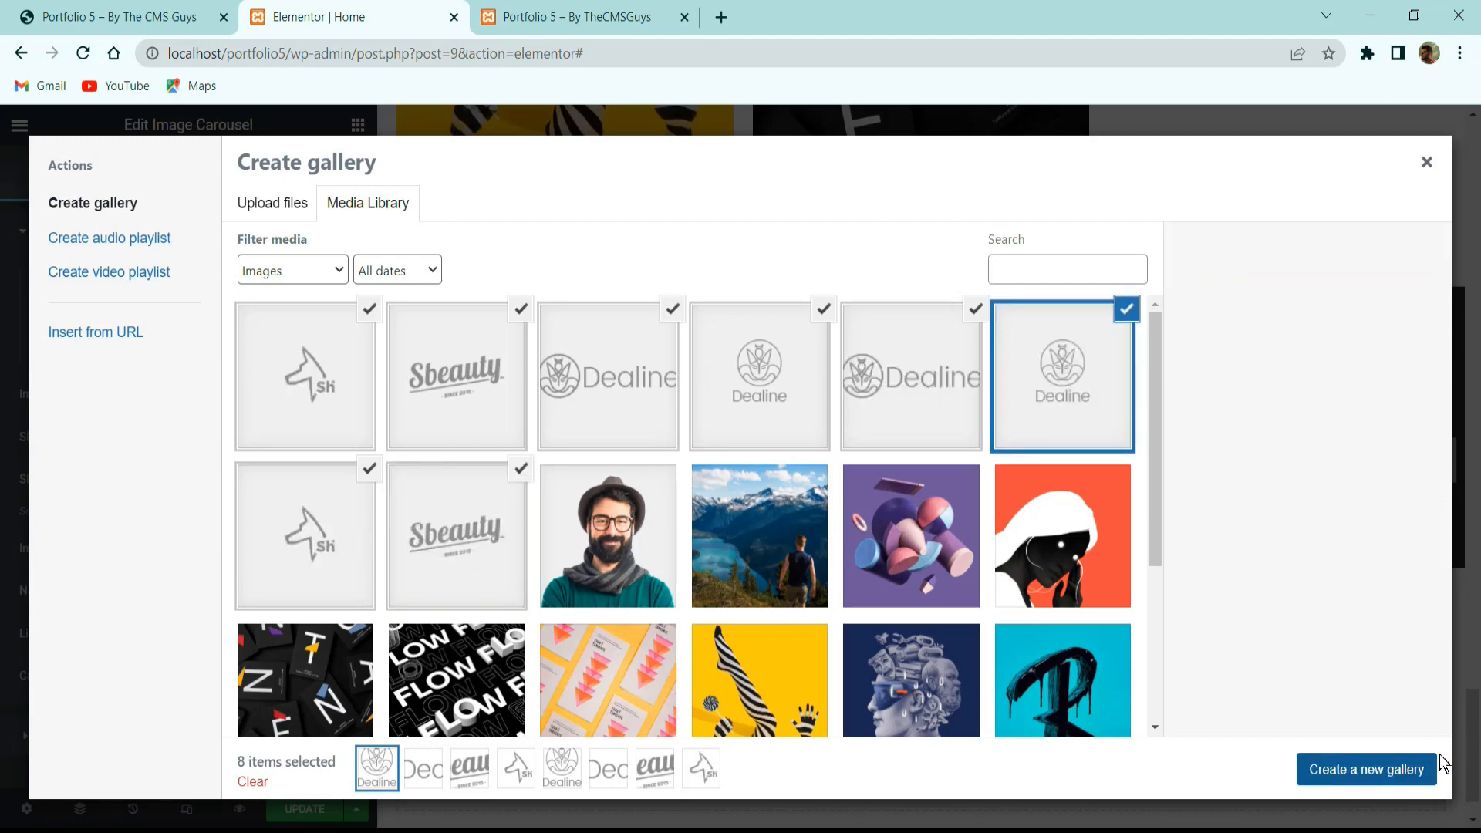
pyautogui.click(1375, 777)
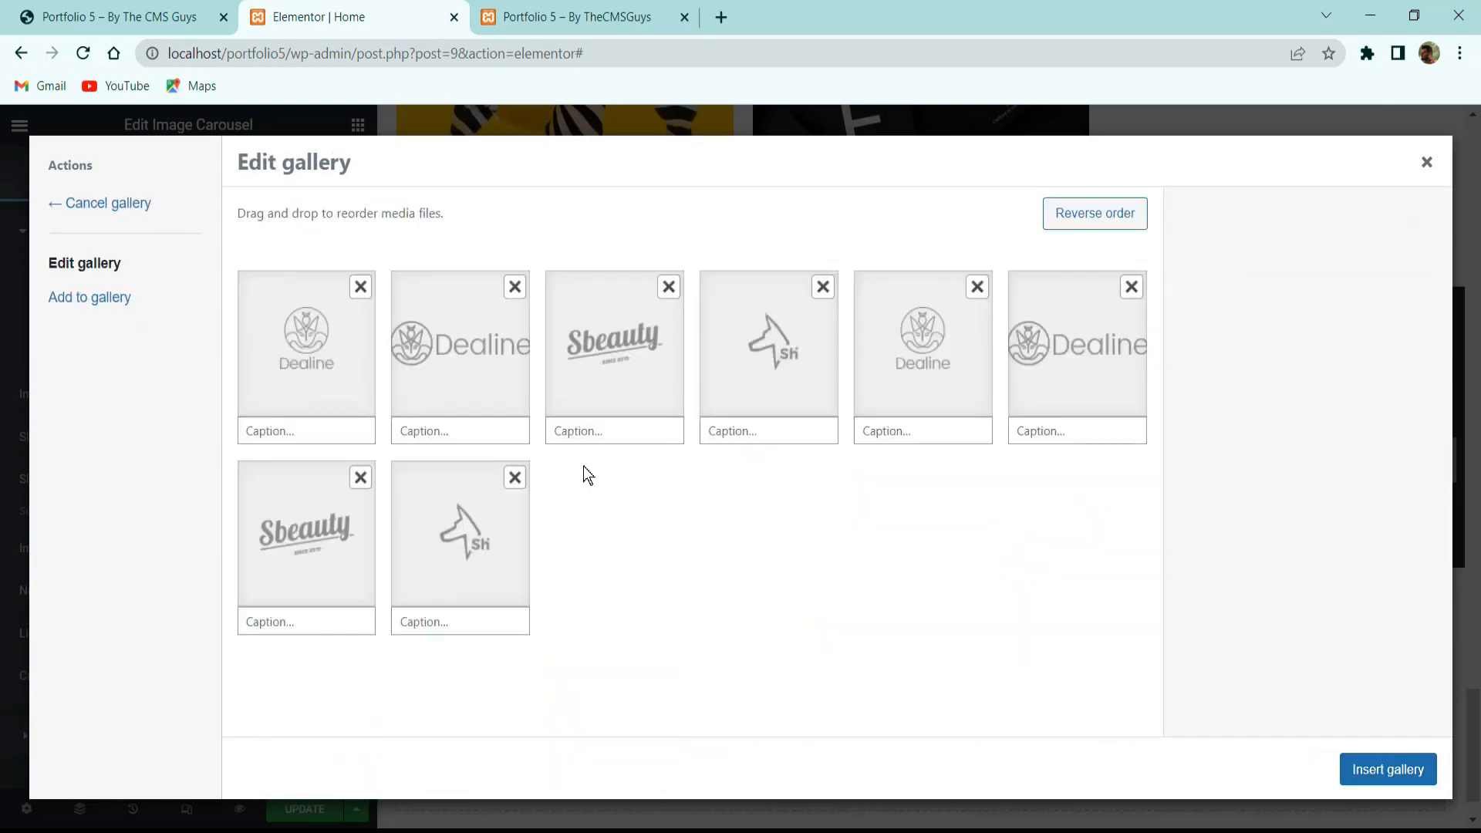
pyautogui.click(1372, 768)
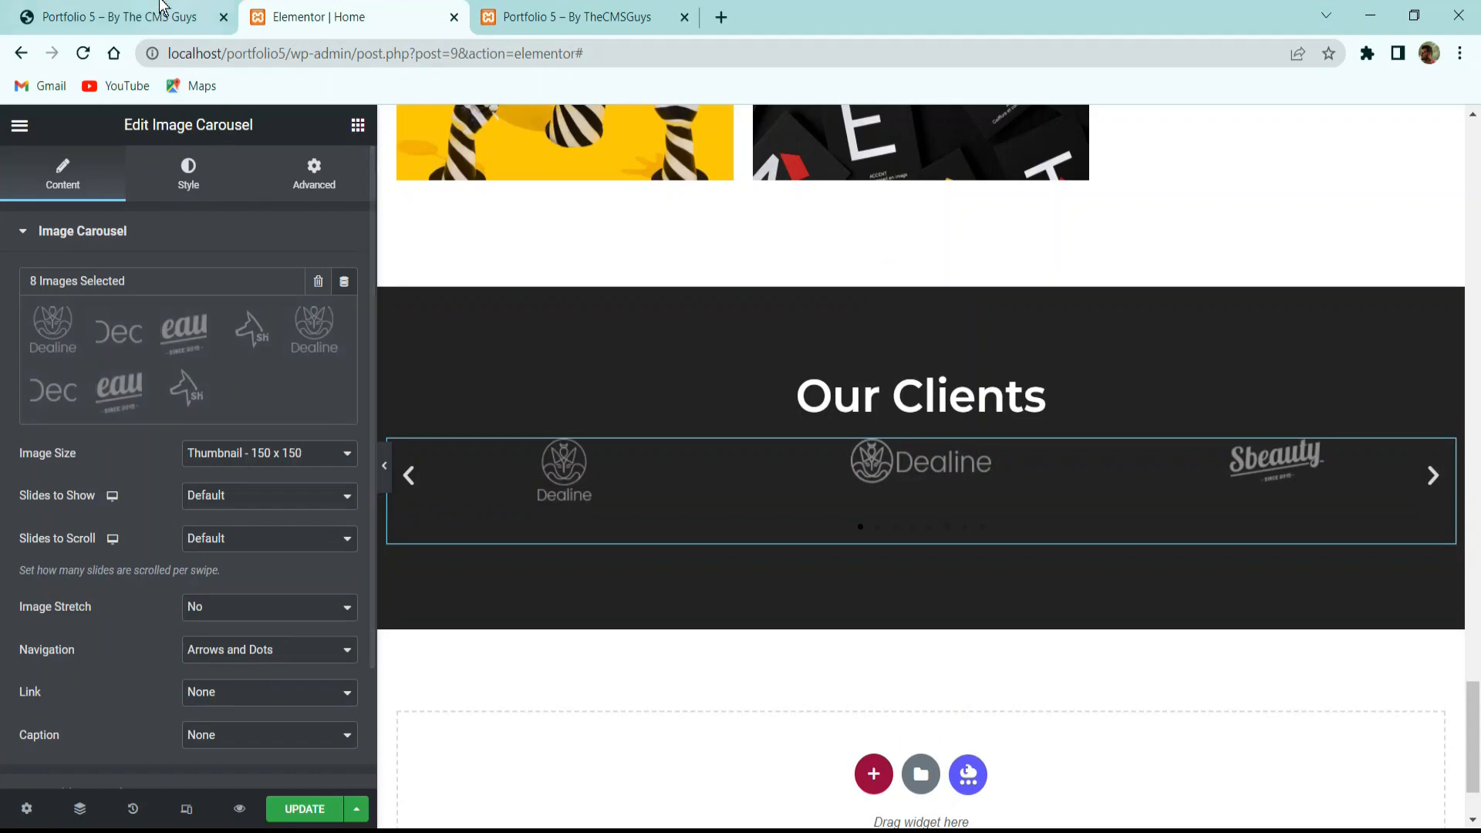
pyautogui.click(169, 7)
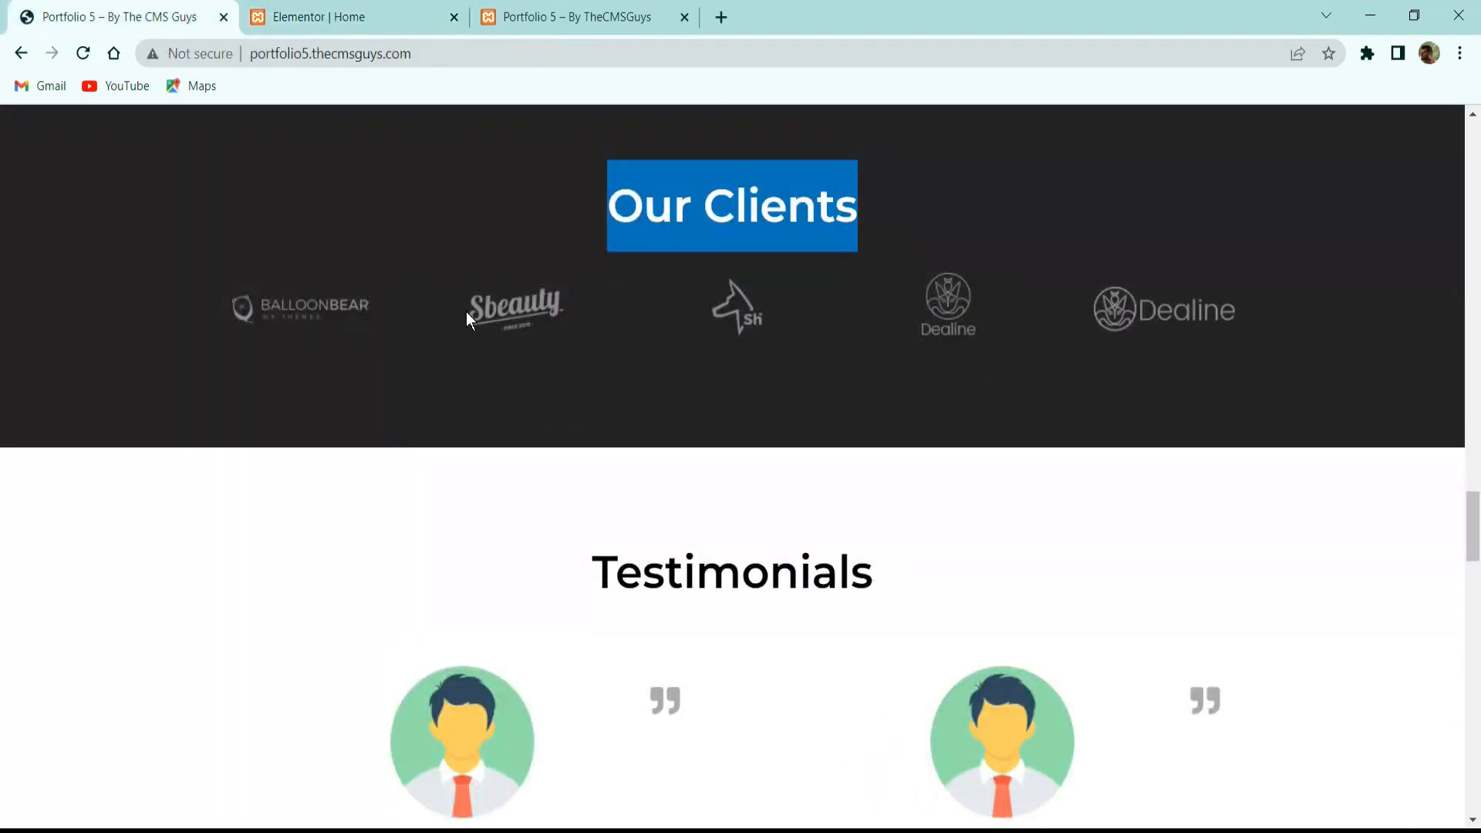
# Set the carousel to Full image size, 5 slides to show and 1 slide to scroll.
pyautogui.click(347, 17)
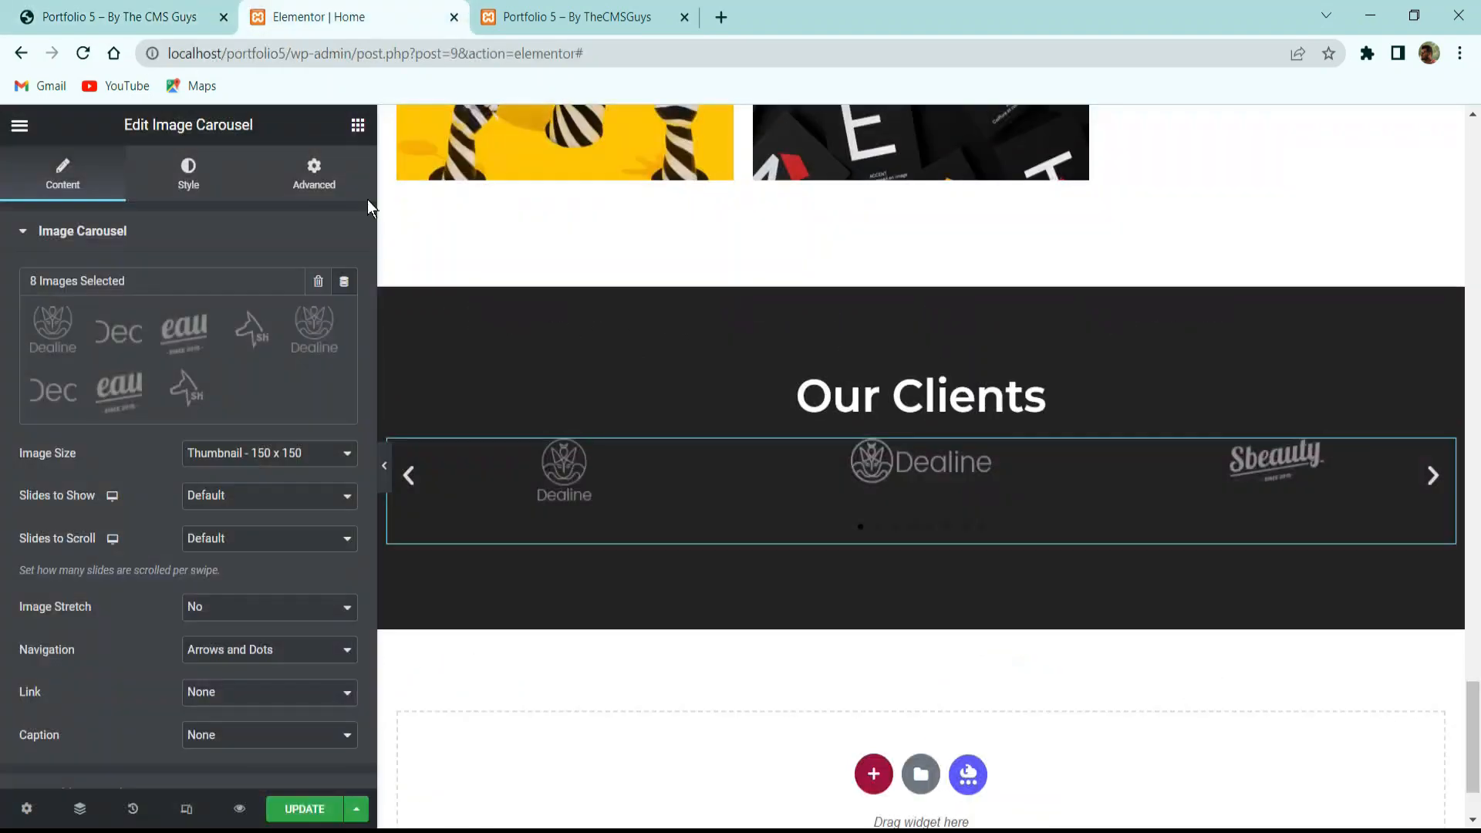
pyautogui.click(223, 456)
pyautogui.click(220, 552)
pyautogui.click(244, 455)
pyautogui.click(223, 567)
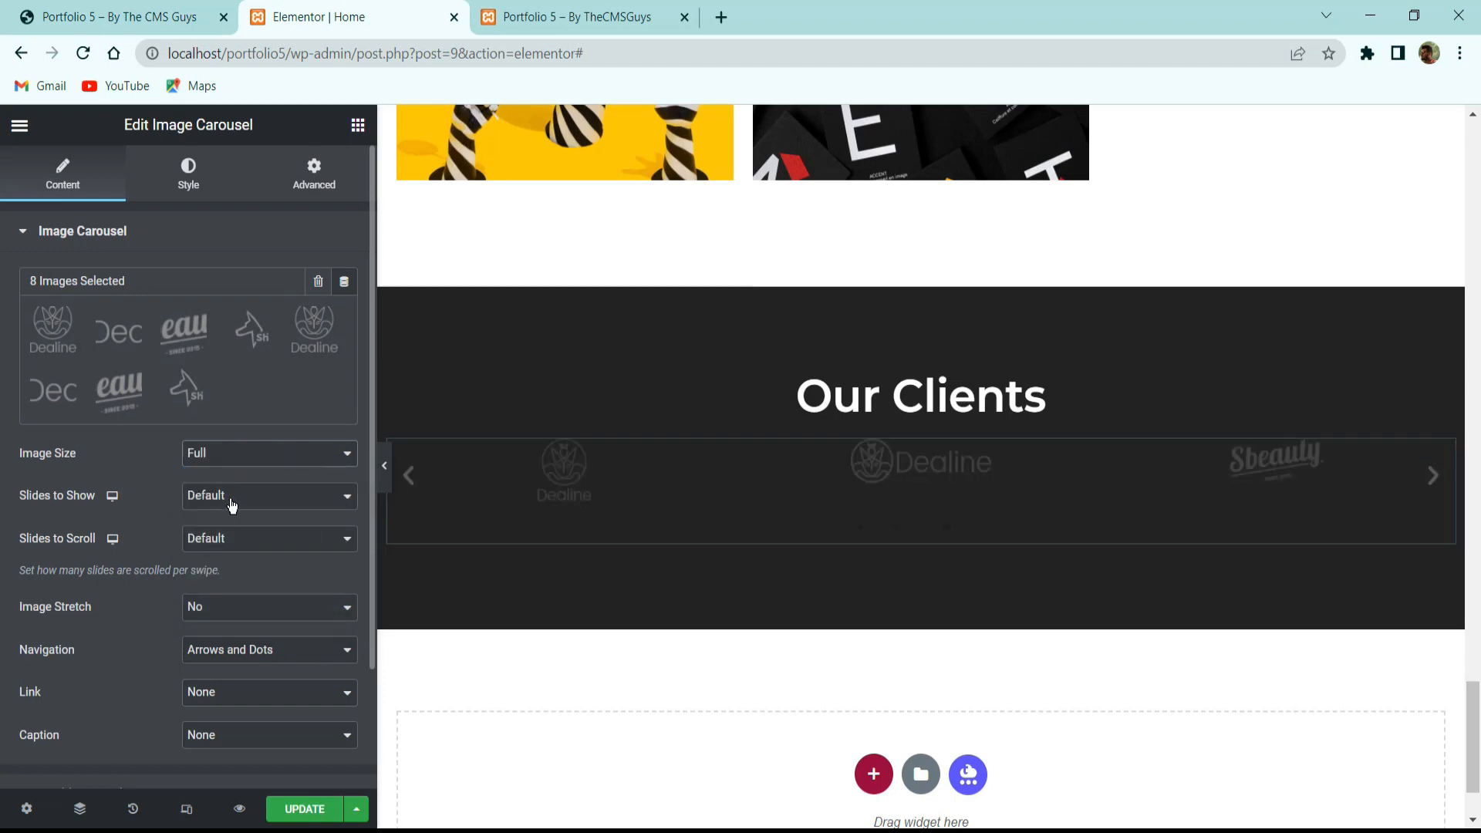
pyautogui.click(231, 497)
pyautogui.click(210, 580)
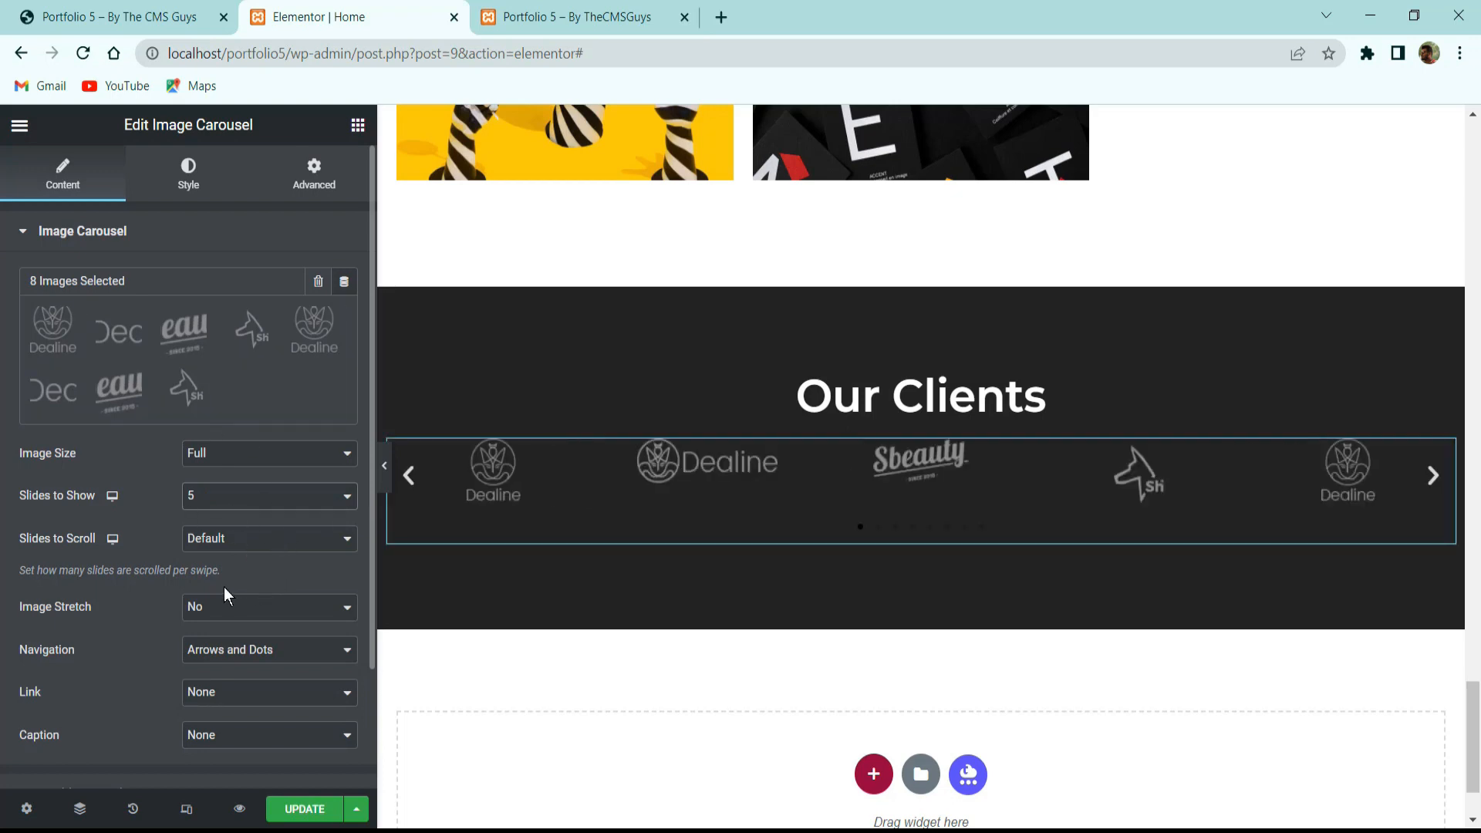
pyautogui.click(244, 540)
pyautogui.click(238, 554)
# Keep image stretch off and set the carousel navigation to None.
pyautogui.click(246, 606)
pyautogui.click(232, 623)
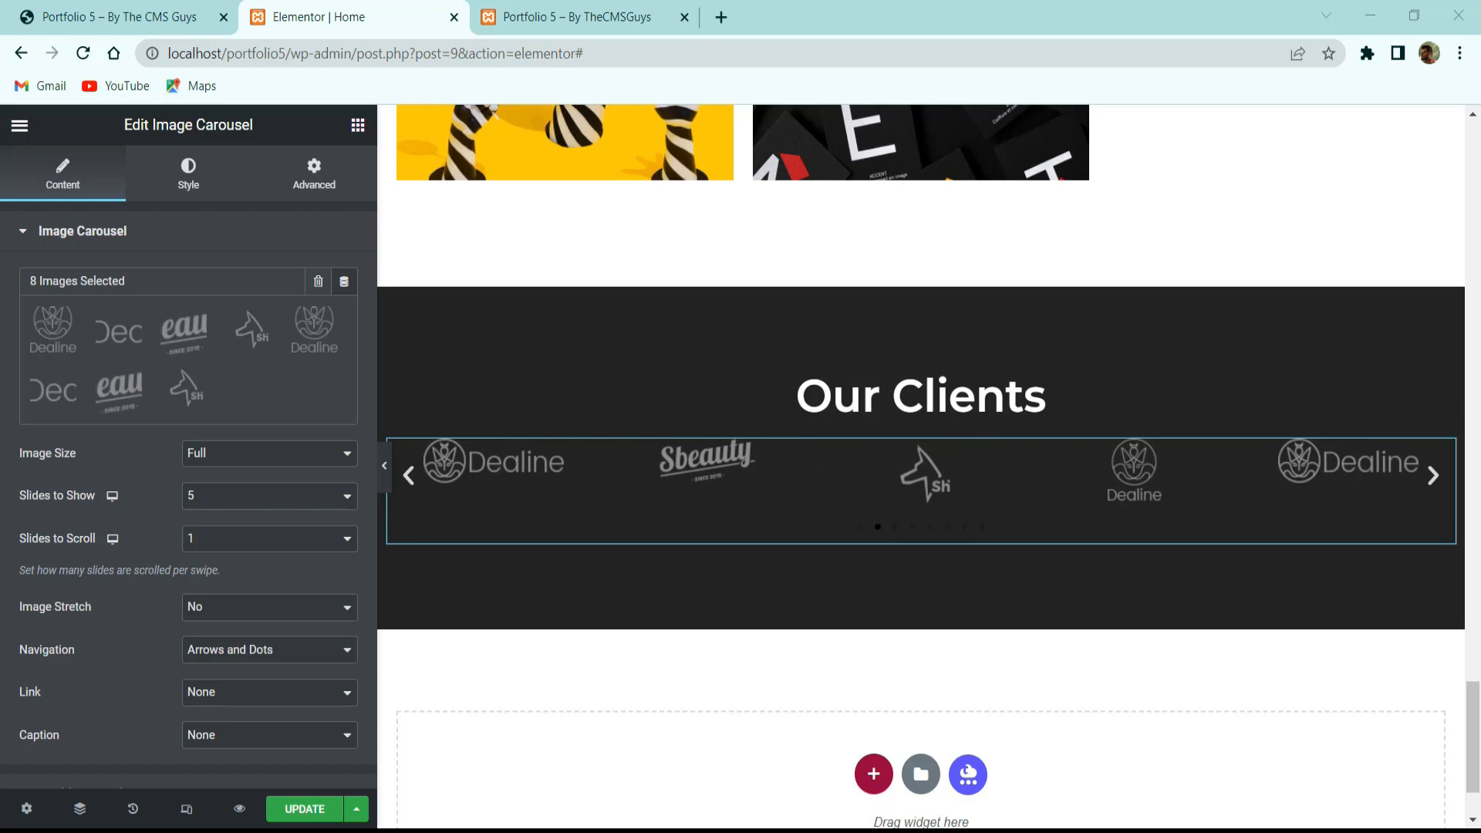
pyautogui.click(213, 658)
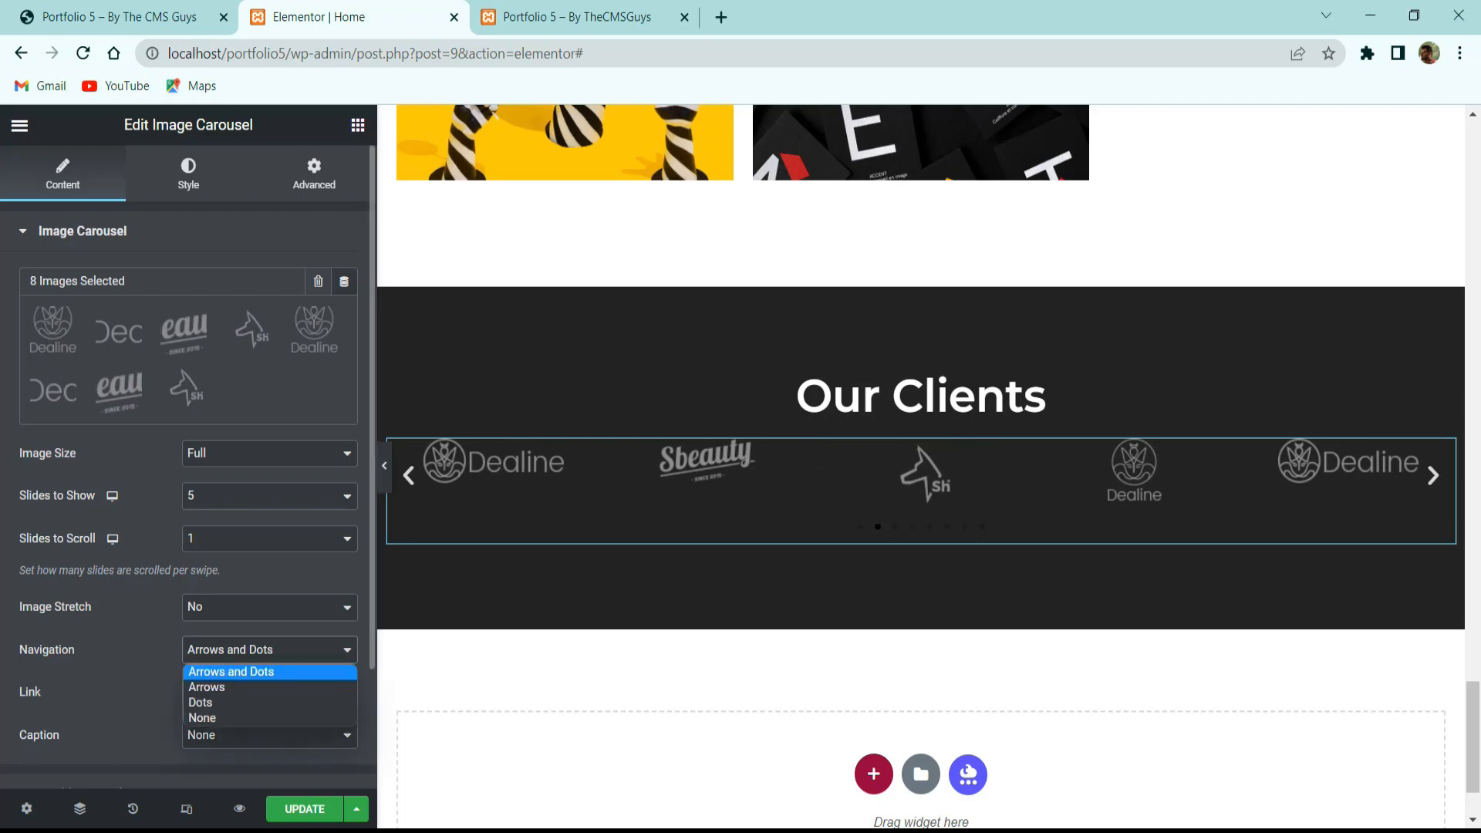
pyautogui.click(232, 672)
pyautogui.click(185, 16)
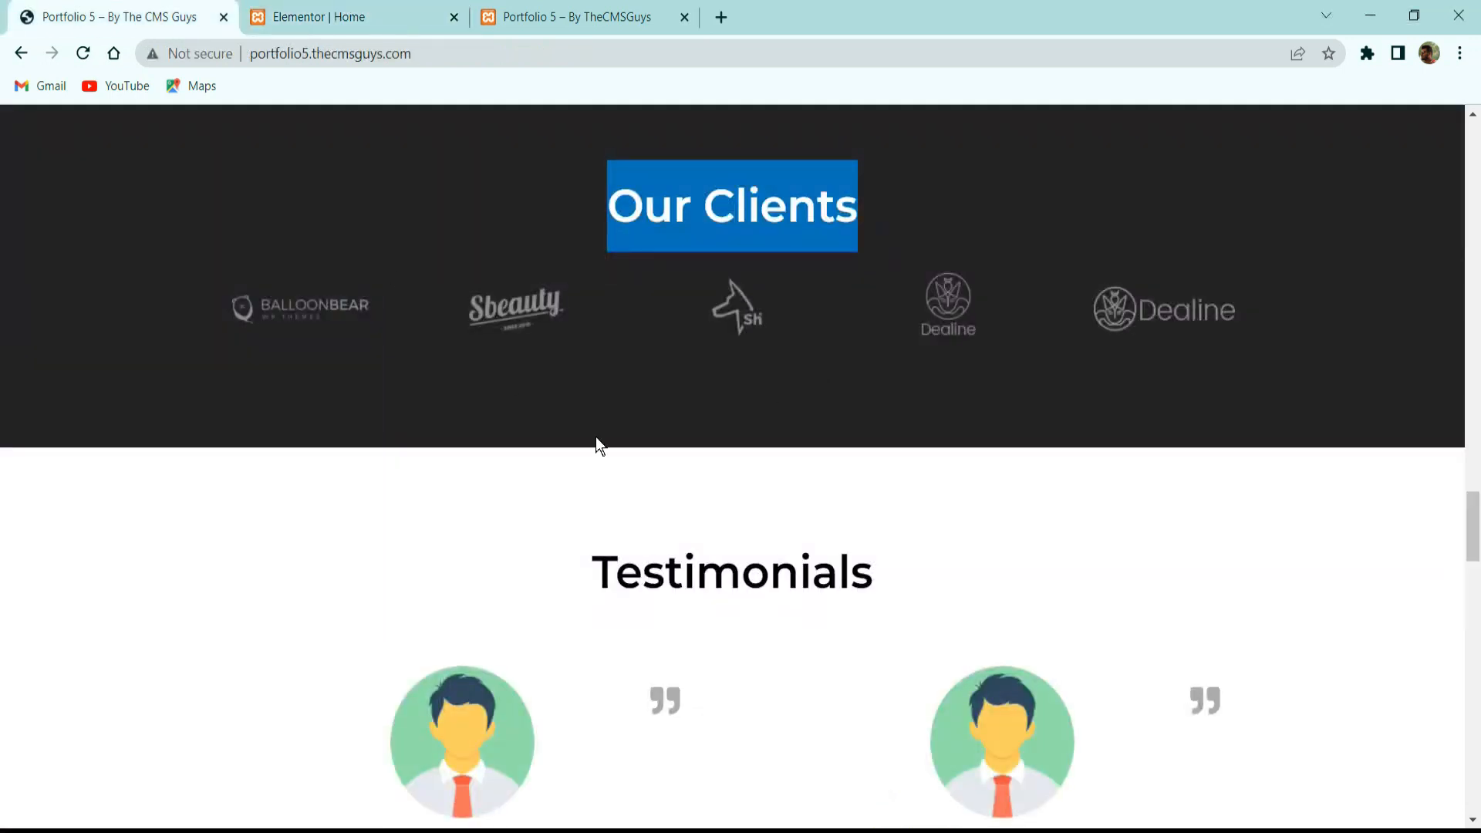
pyautogui.click(372, 14)
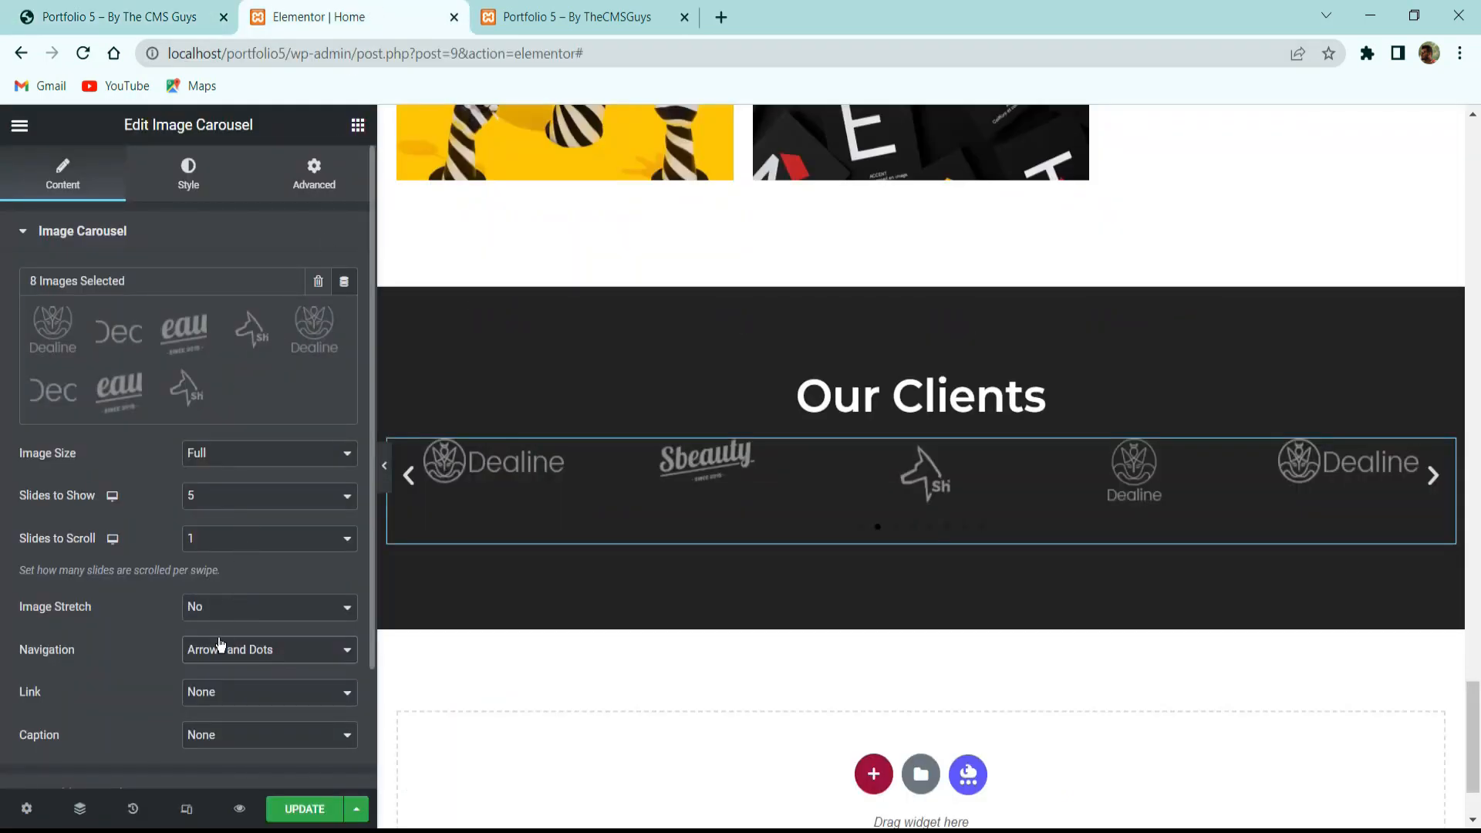
pyautogui.click(226, 656)
pyautogui.click(209, 716)
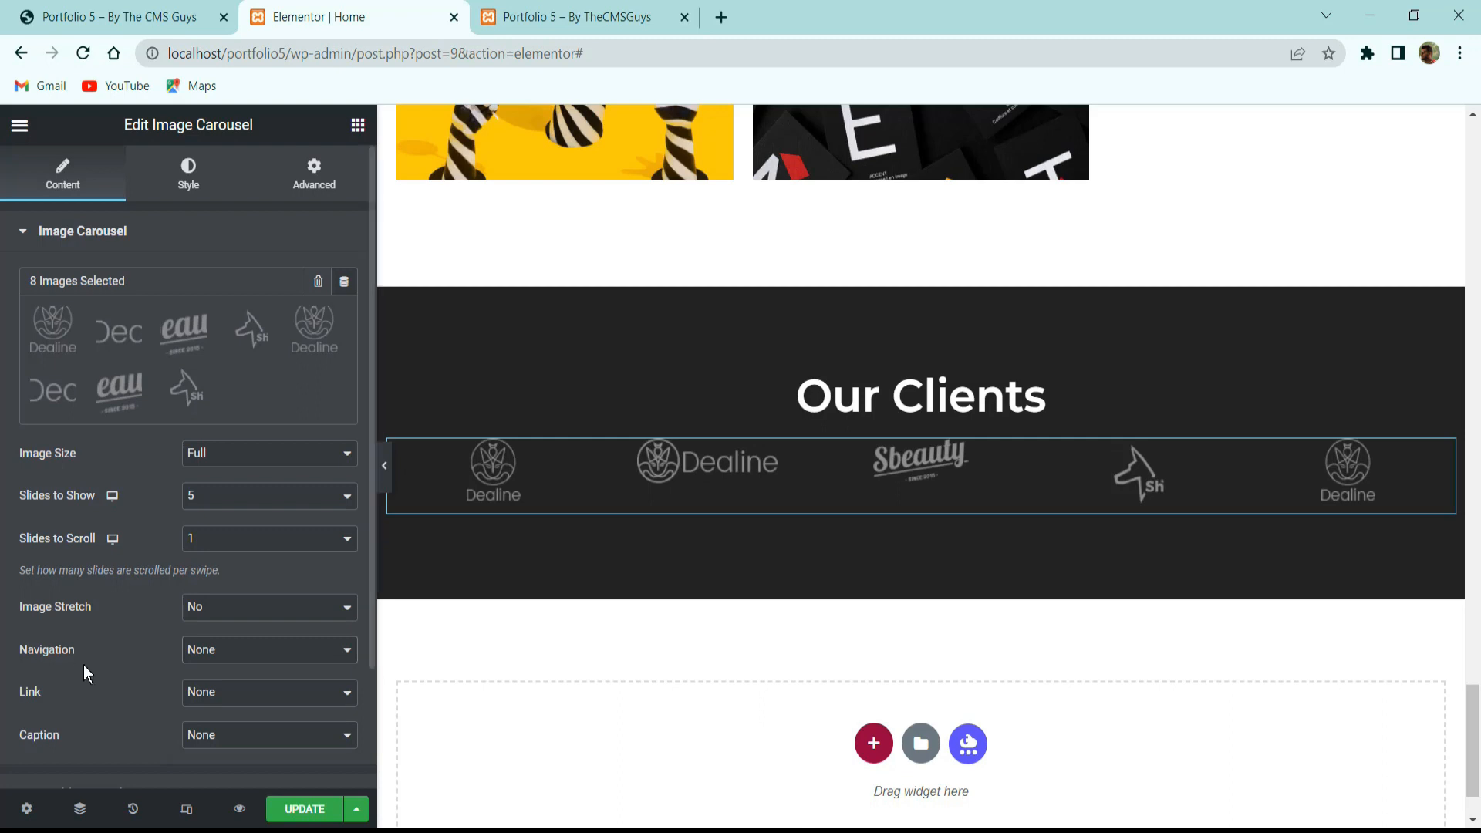
pyautogui.scroll(-2, 179, 700)
# Vertically center the logos in the carousel styling and save the page.
pyautogui.click(200, 656)
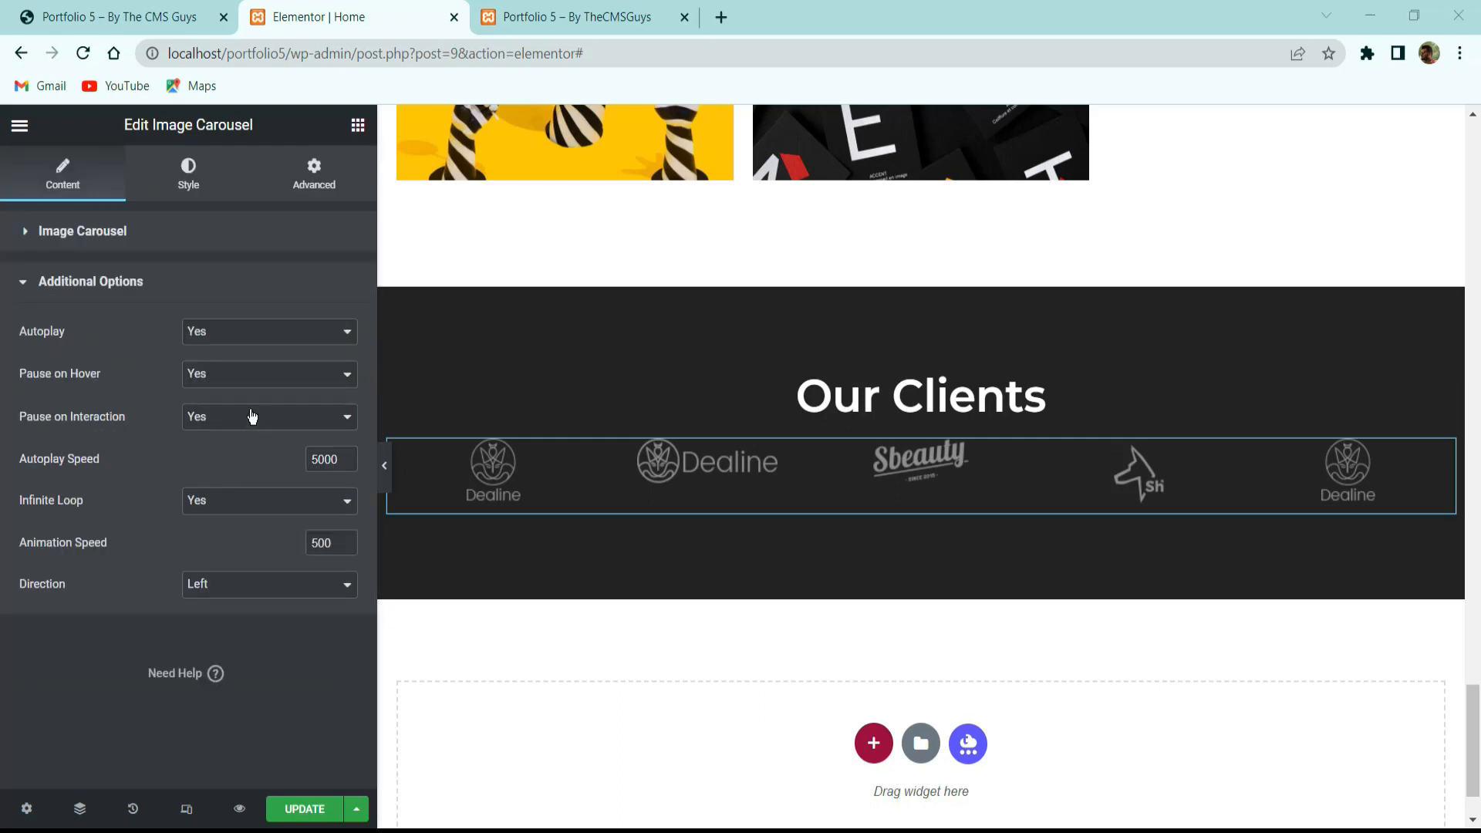
pyautogui.click(202, 185)
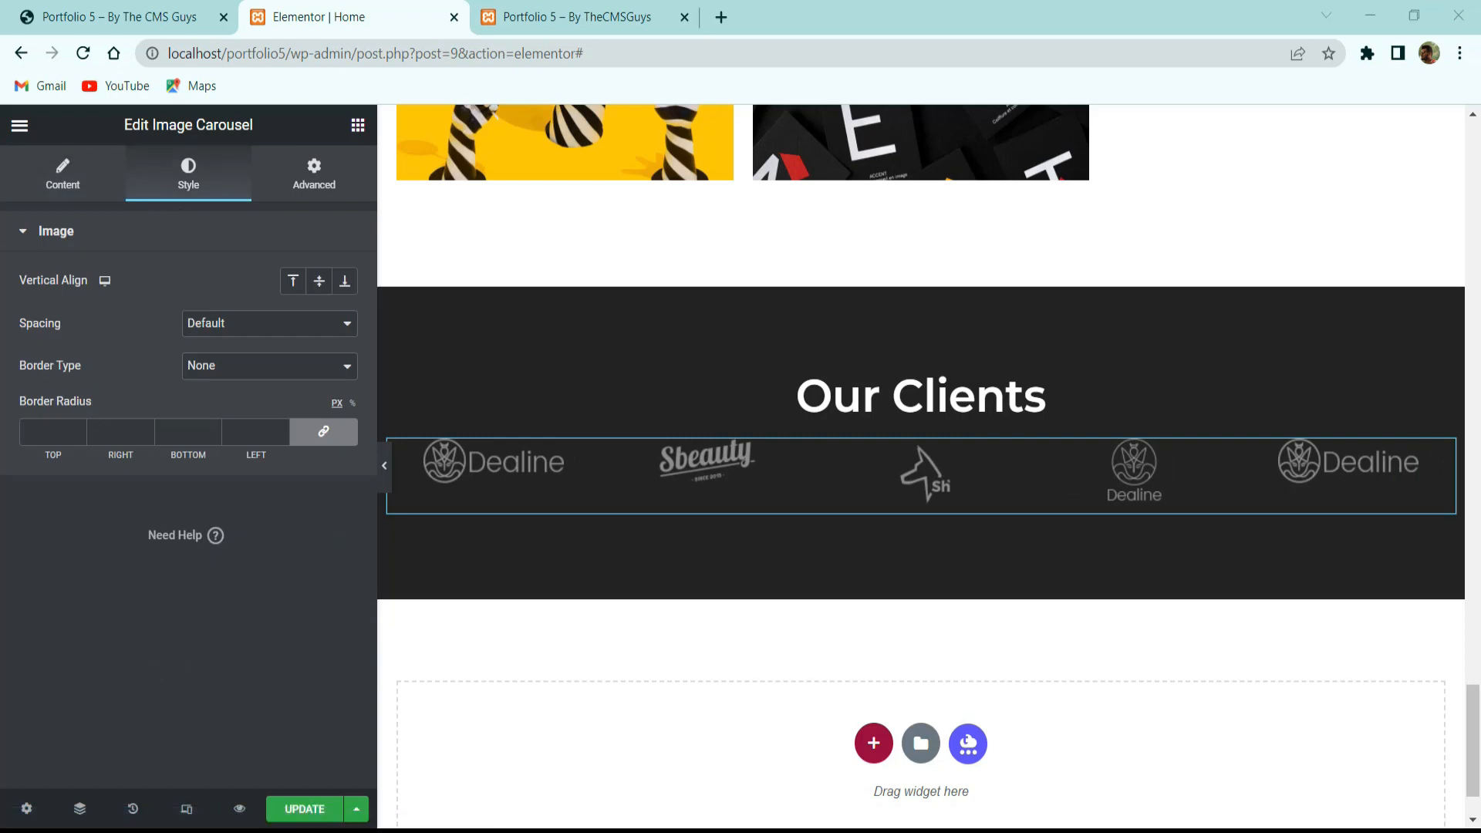
pyautogui.click(319, 281)
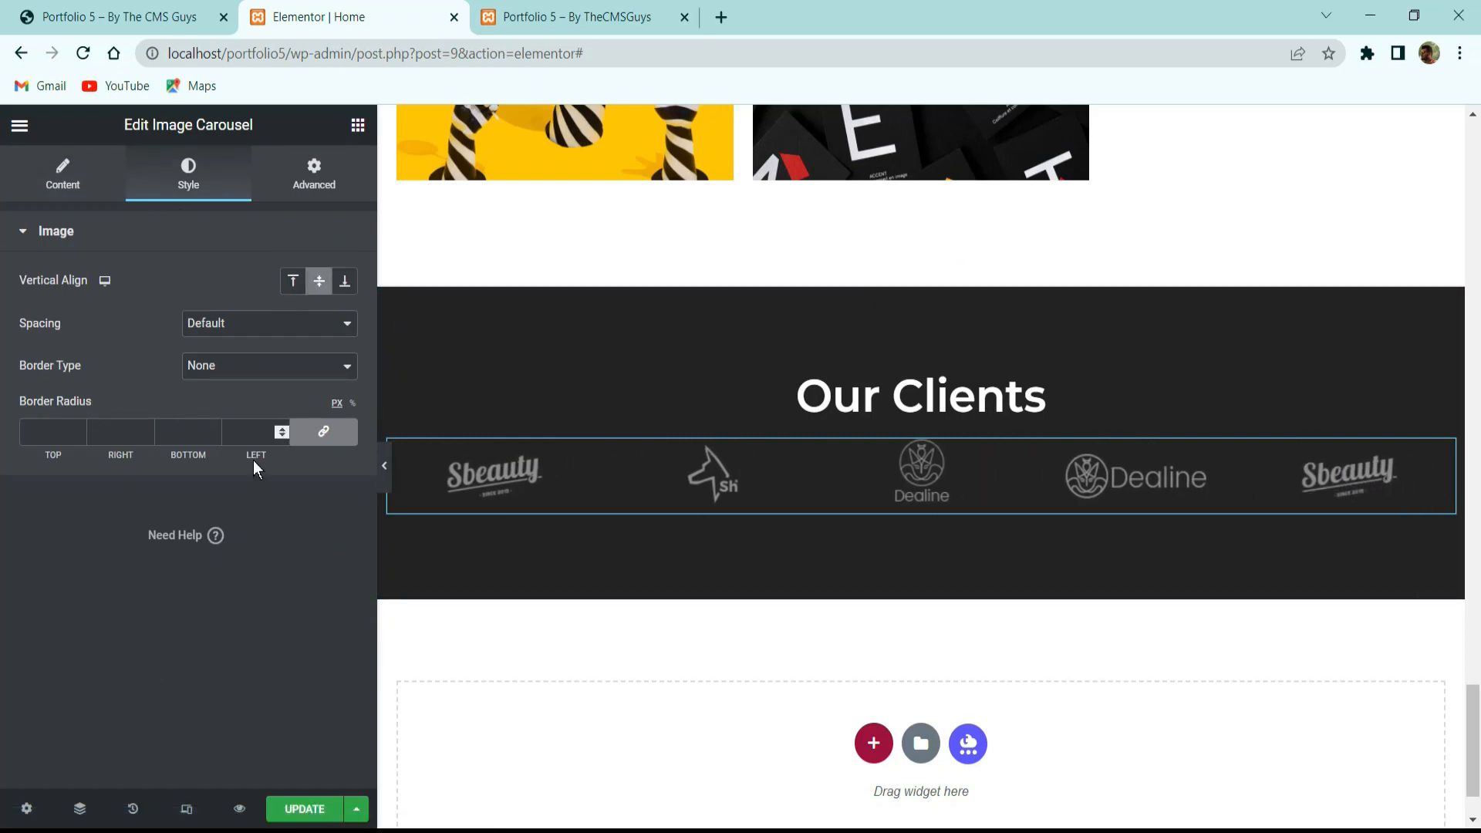
pyautogui.click(272, 814)
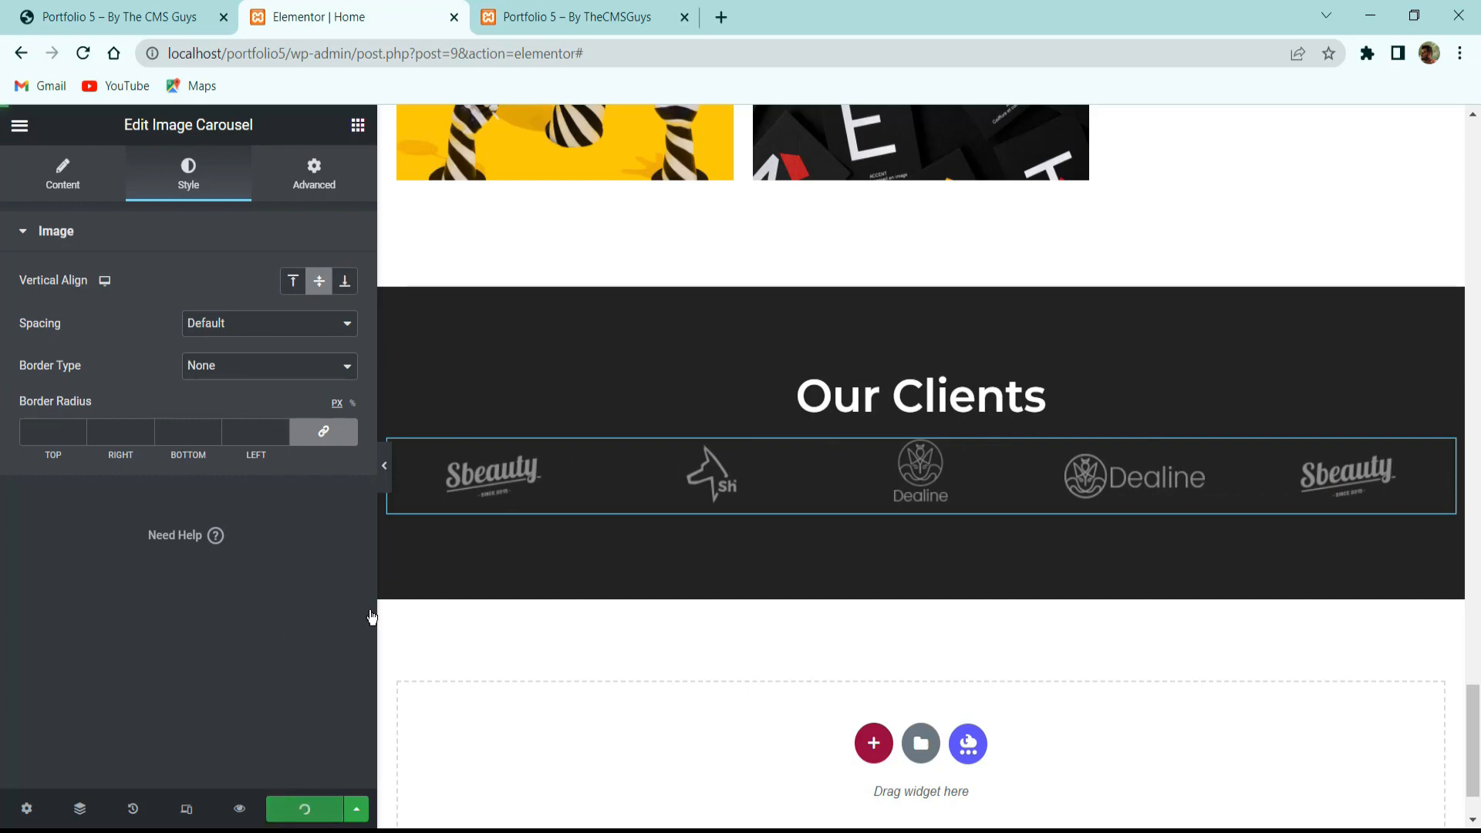
# Preview the page, then review the reference site's Testimonials cards and return to the editor.
pyautogui.click(386, 472)
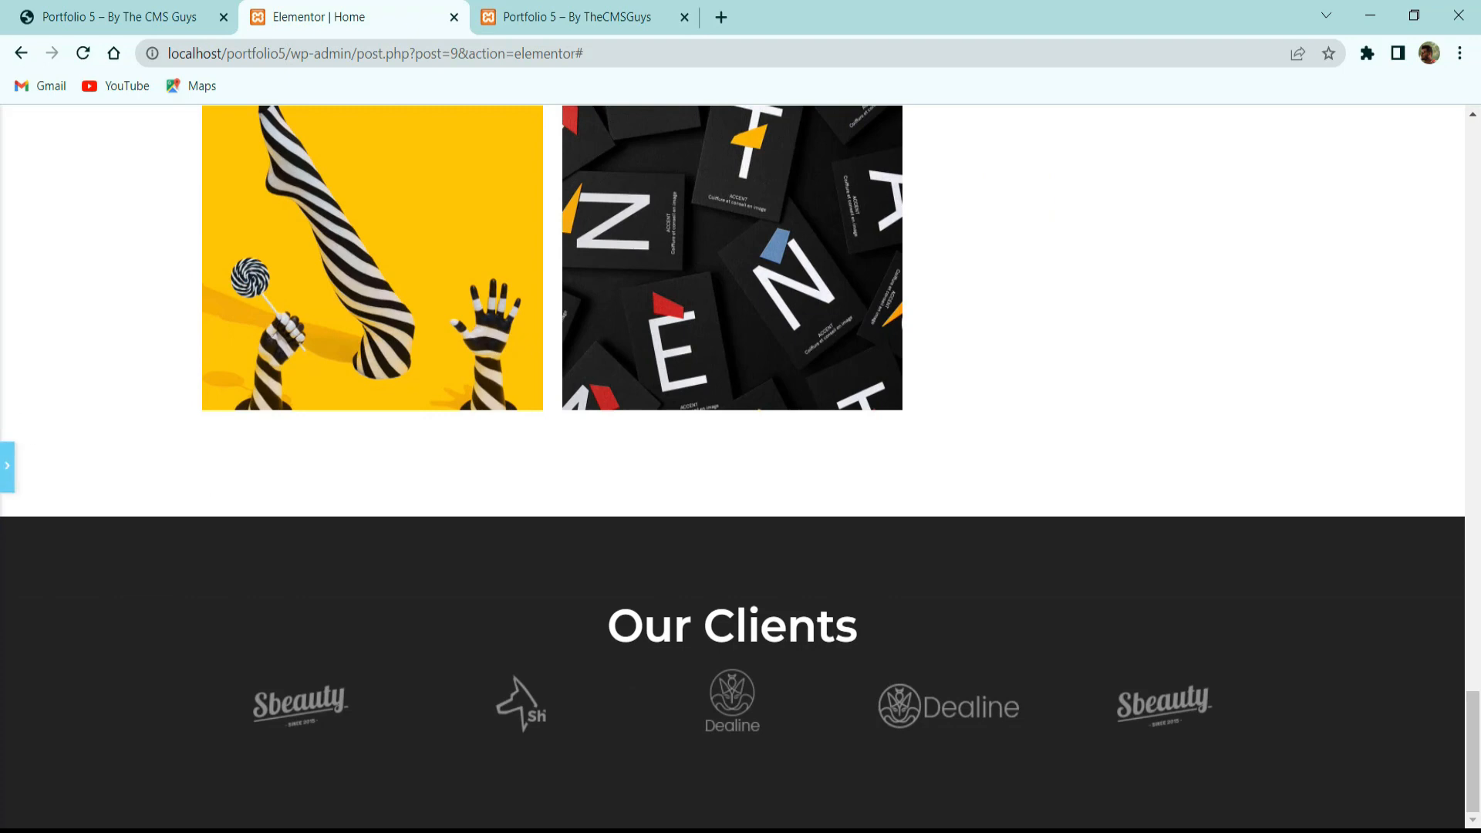
pyautogui.click(7, 466)
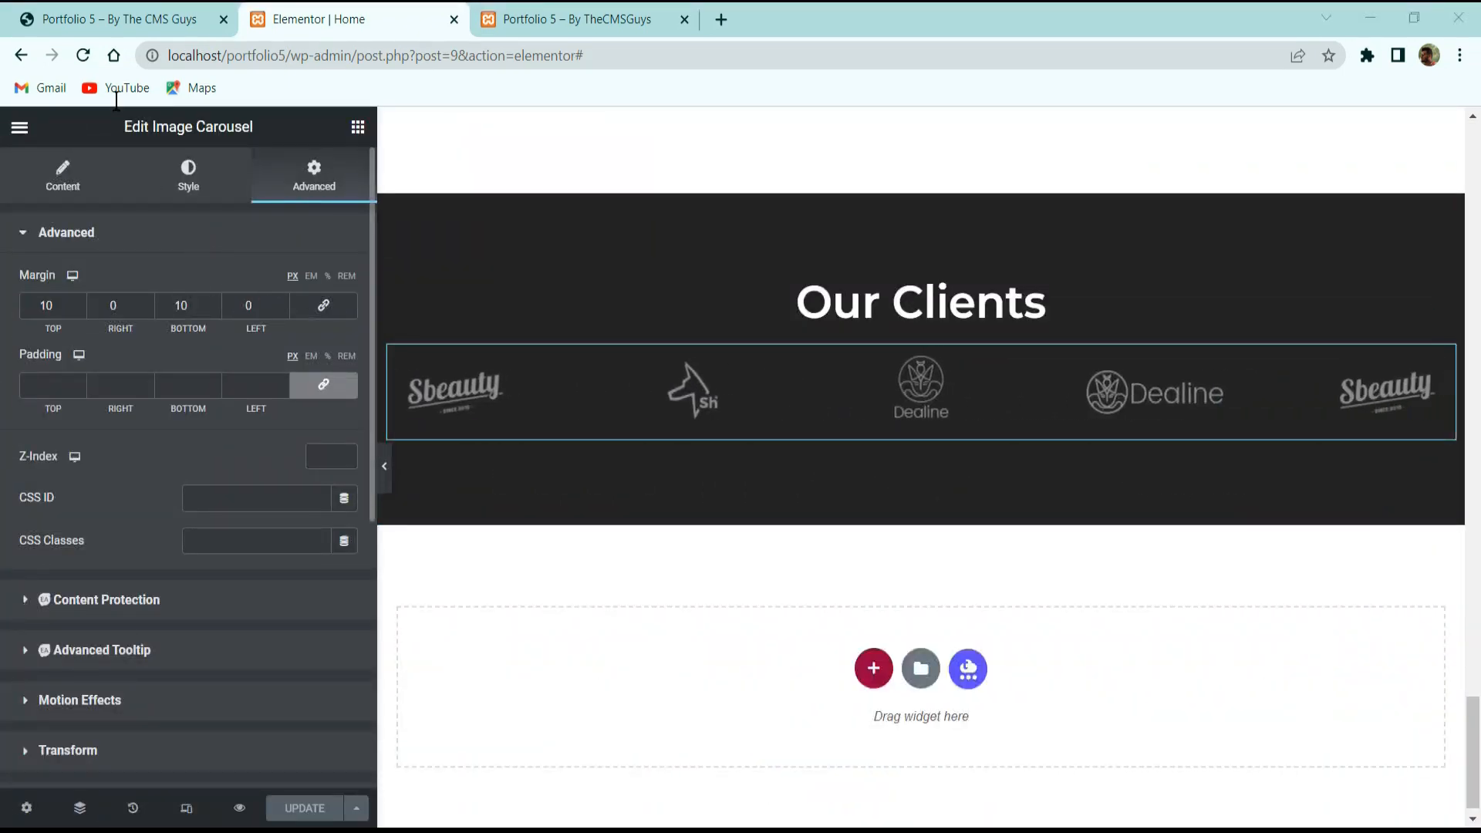
pyautogui.click(116, 19)
pyautogui.scroll(-5, 686, 455)
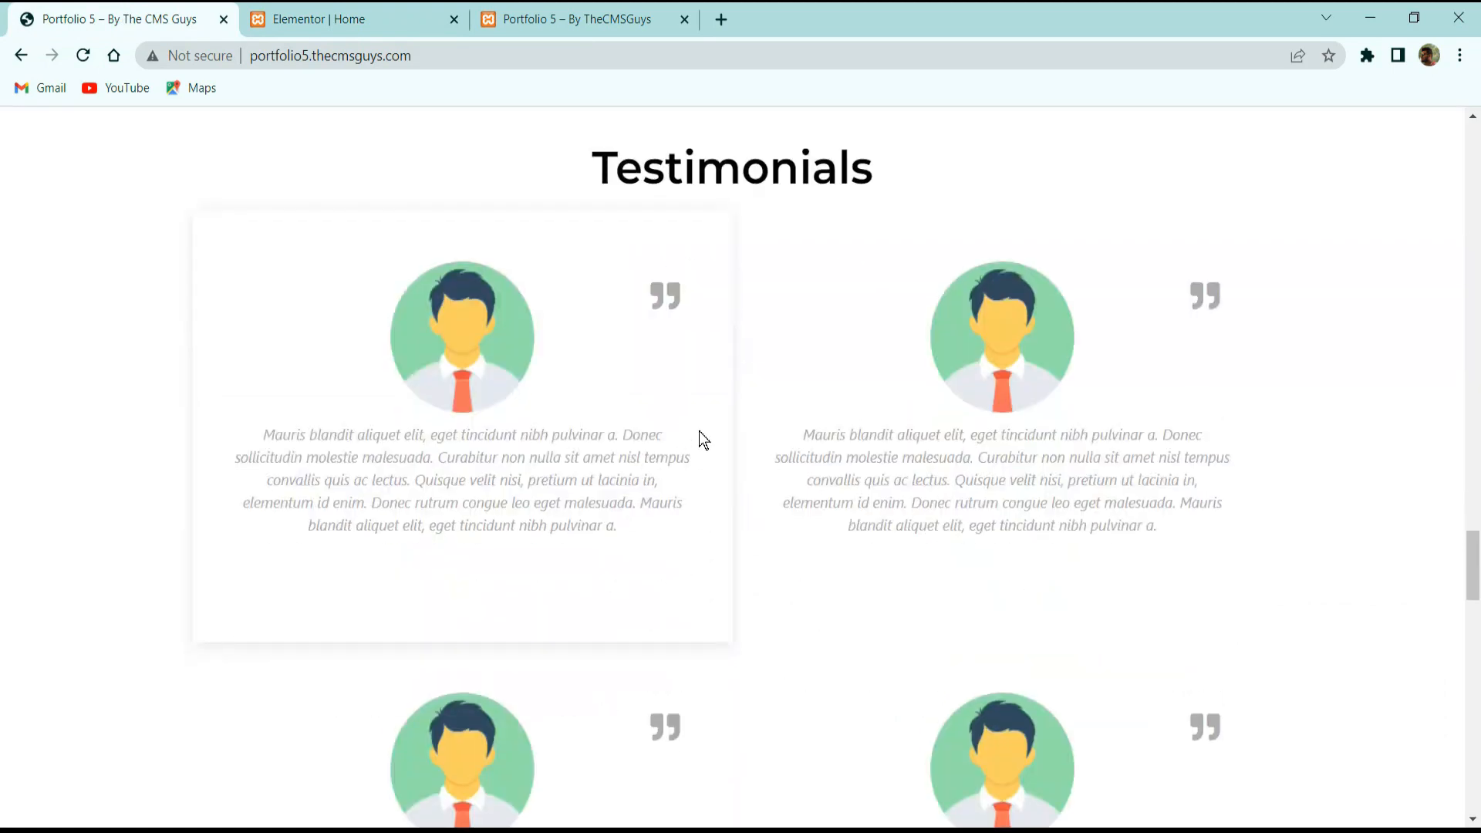
pyautogui.scroll(-3, 937, 483)
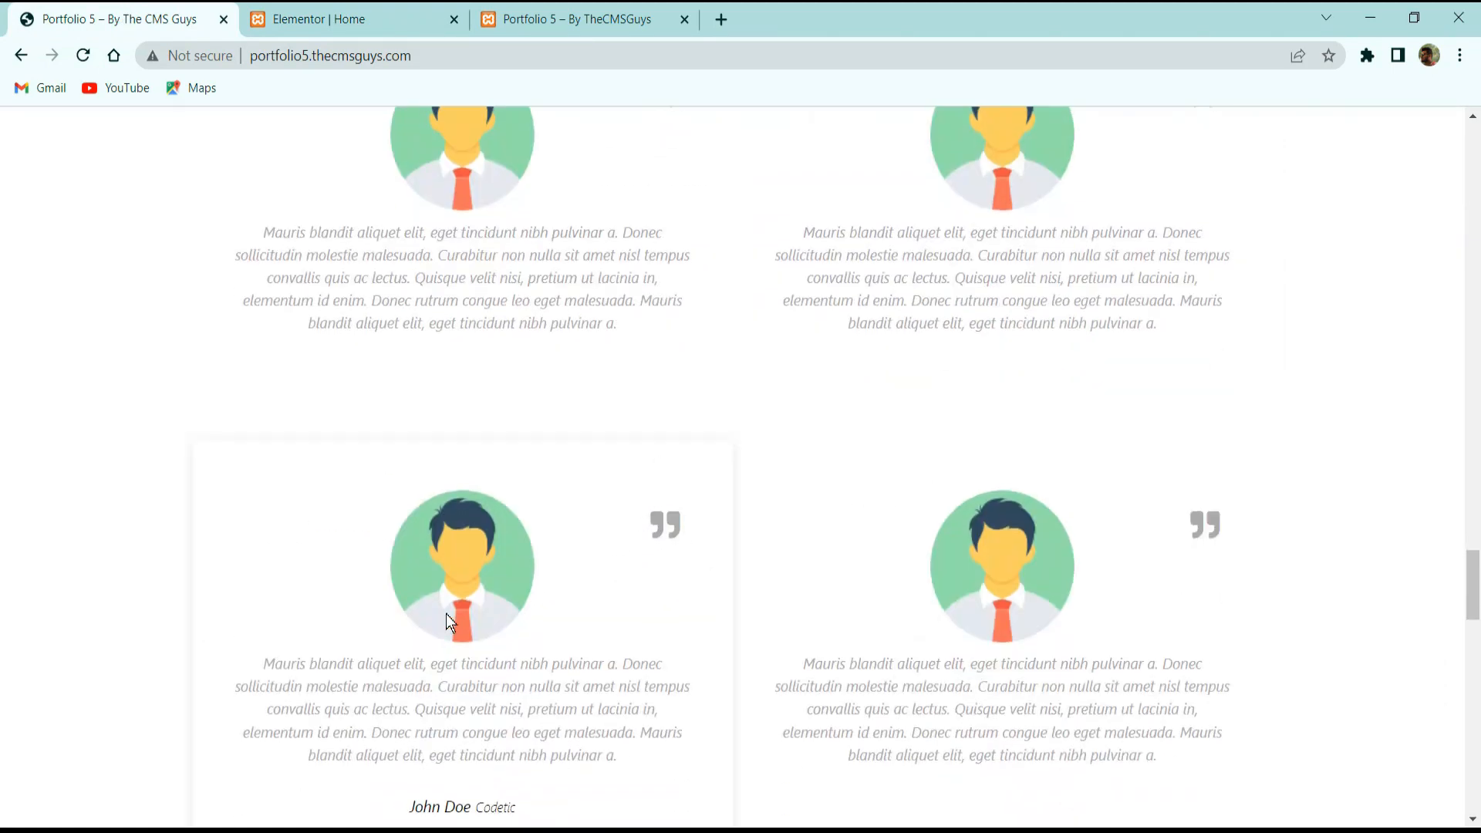
pyautogui.scroll(6, 677, 400)
pyautogui.click(356, 24)
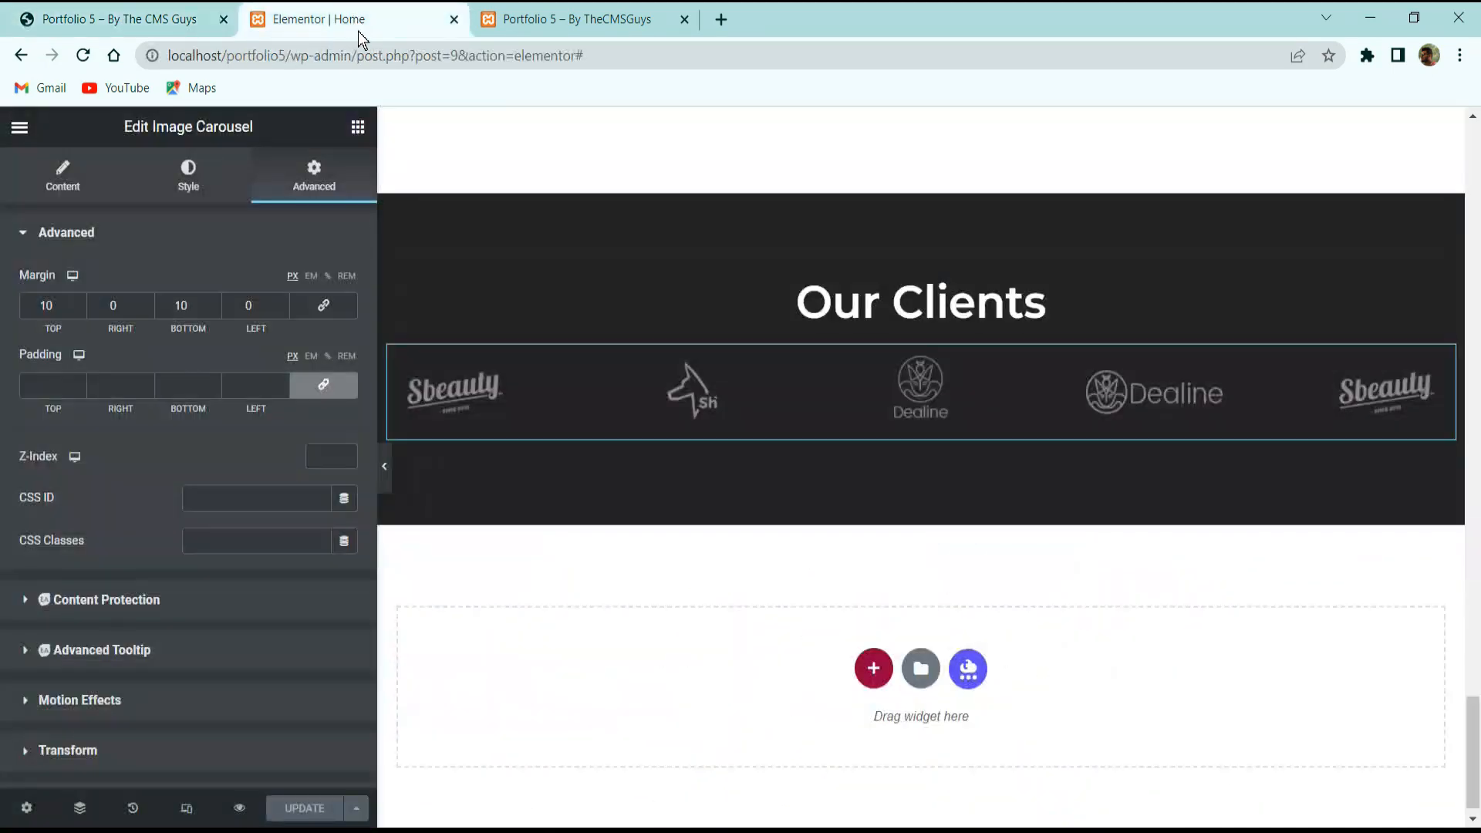
# Add a one-column section below Our Clients with its content vertically centred.
pyautogui.click(885, 673)
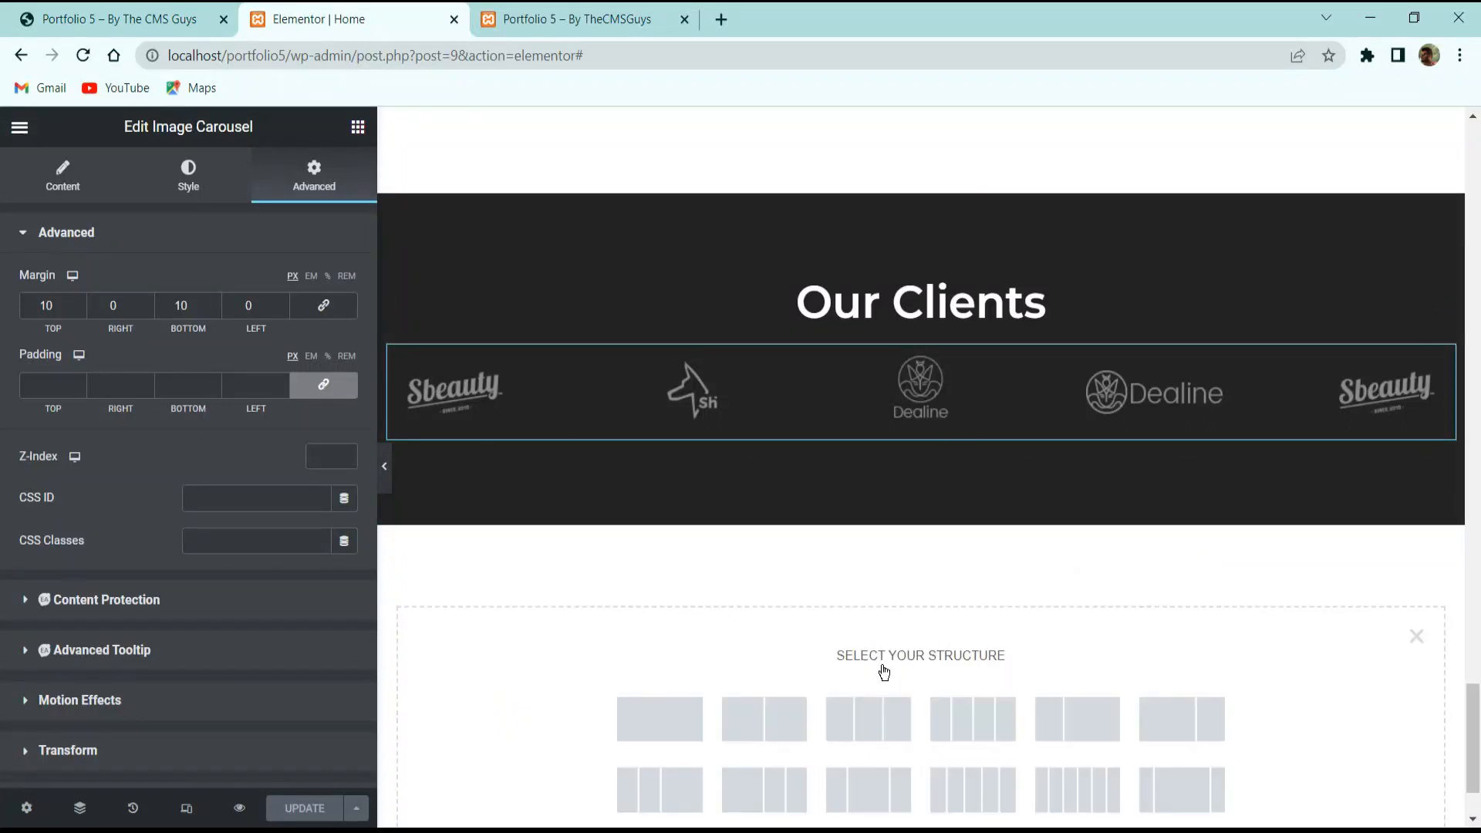
pyautogui.click(668, 711)
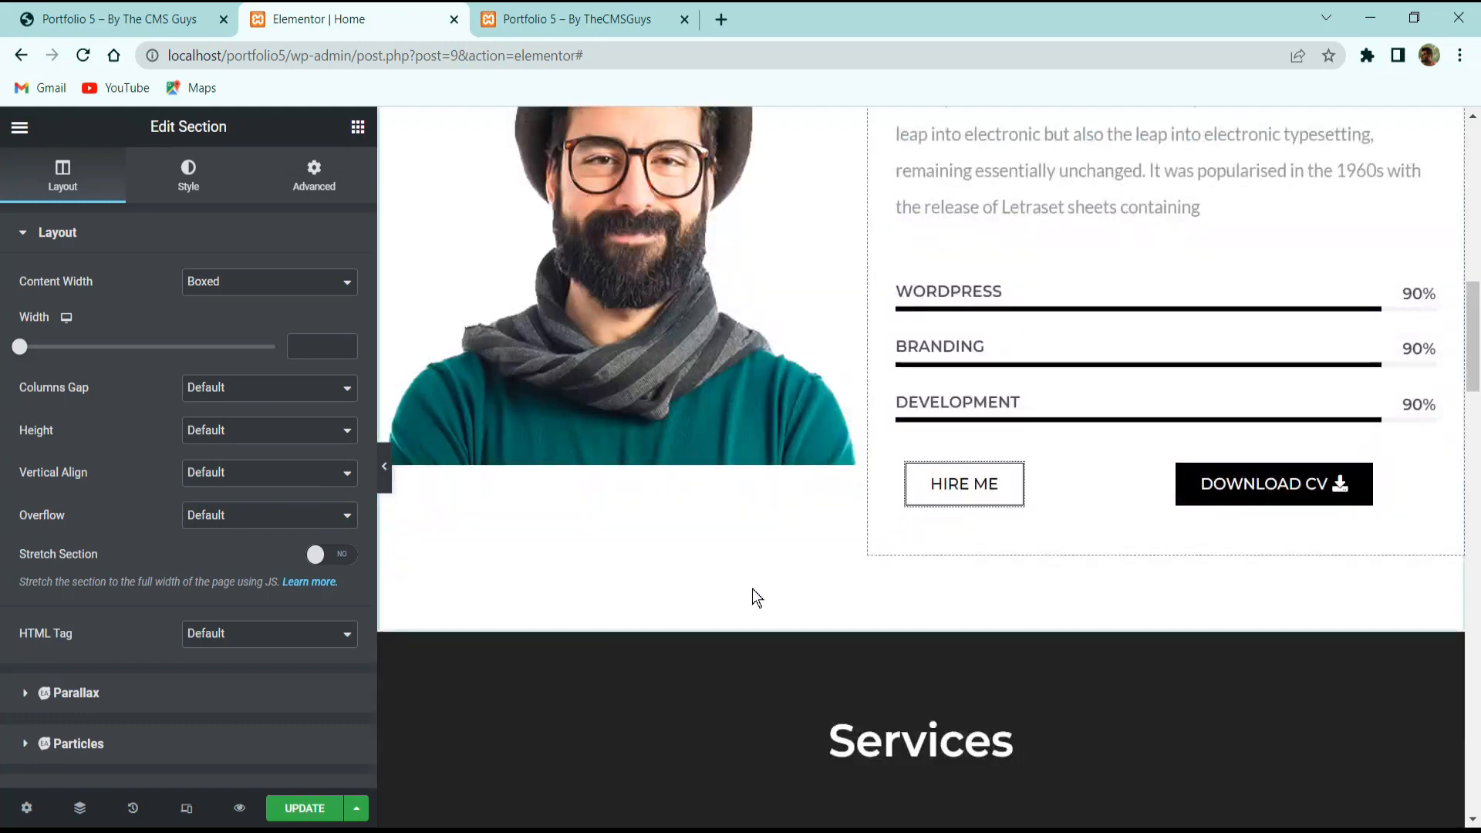
pyautogui.scroll(-1, 792, 612)
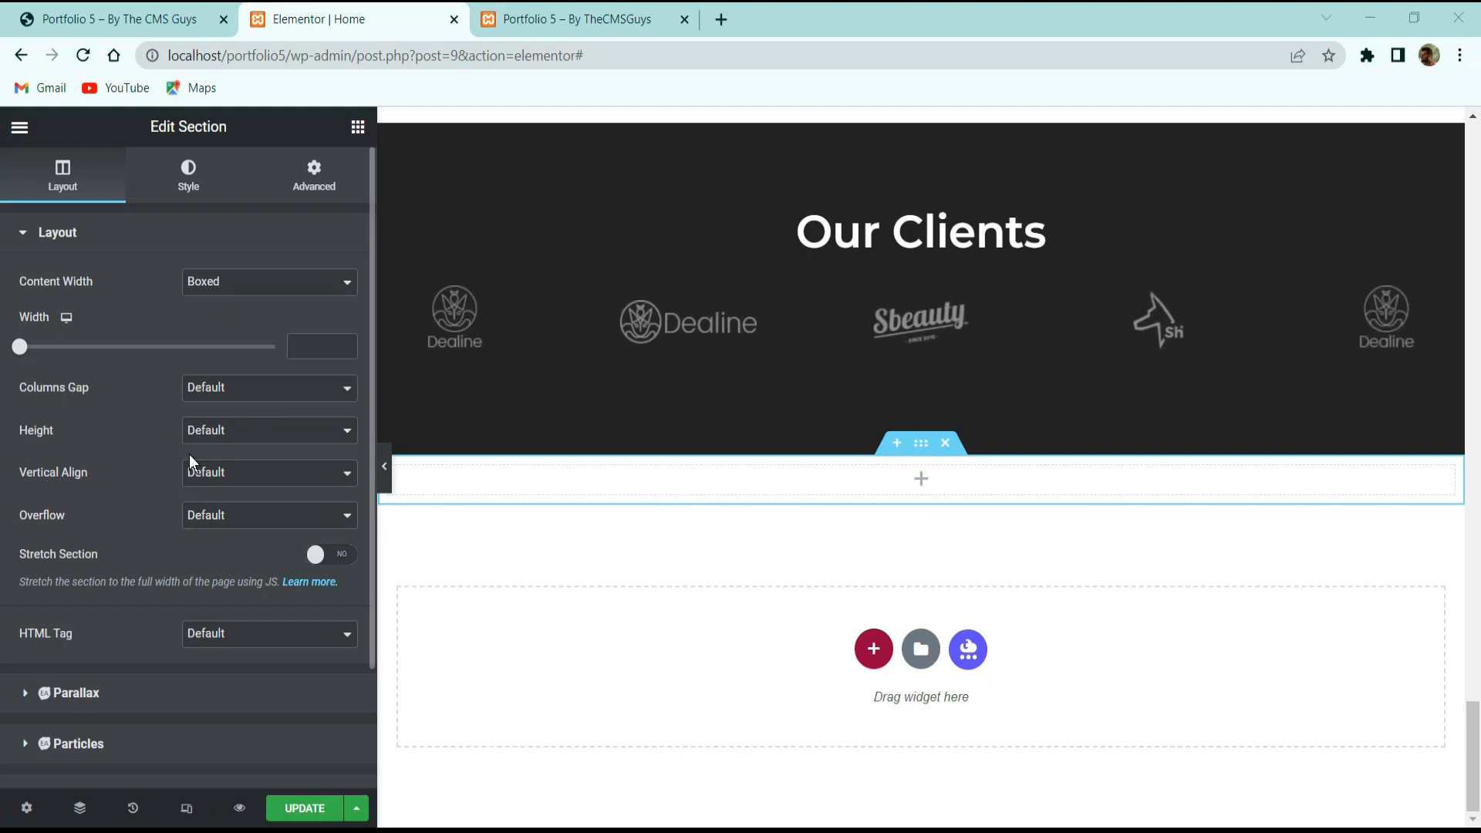
pyautogui.click(213, 477)
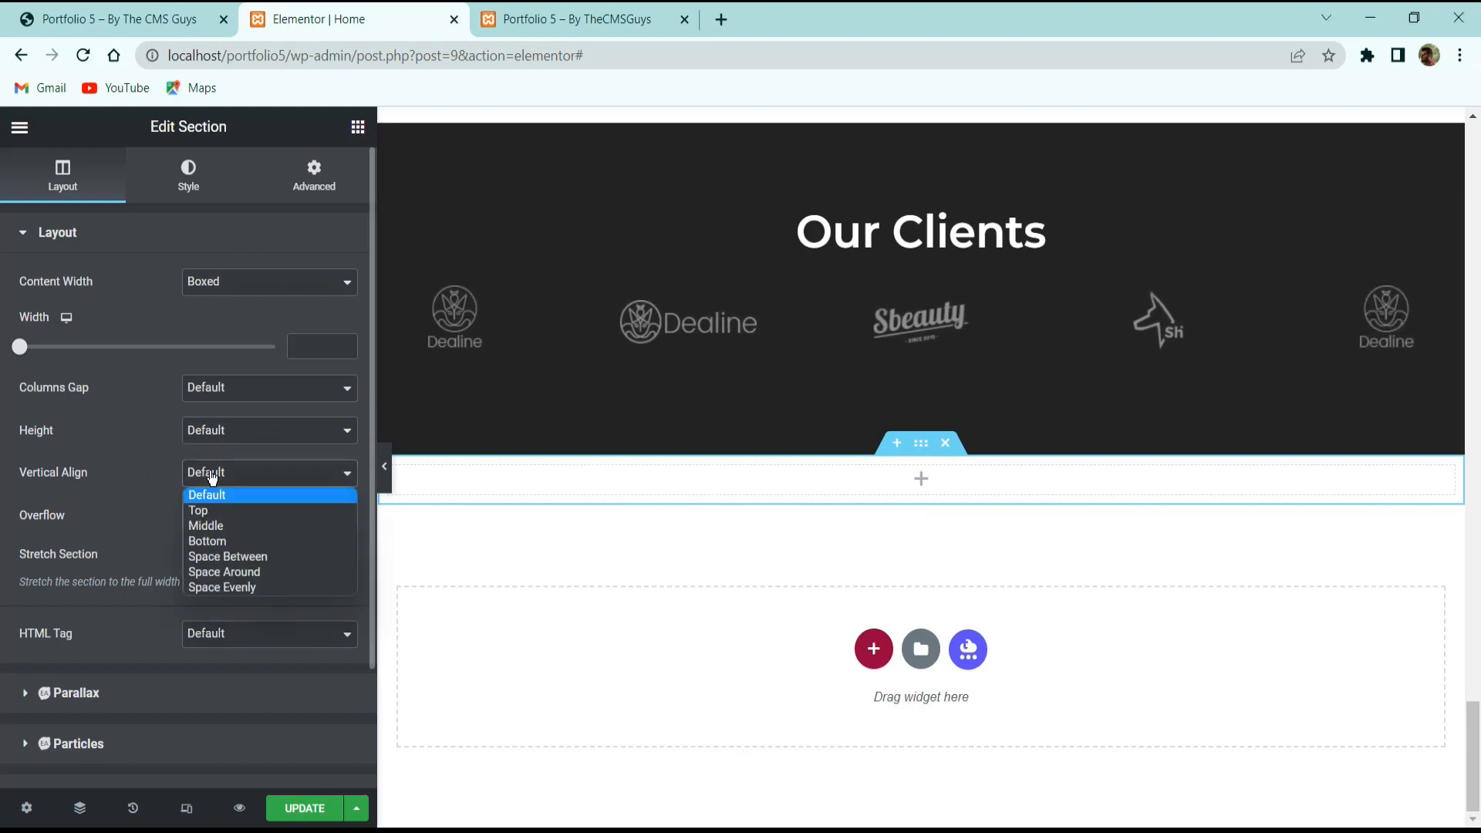
pyautogui.click(216, 526)
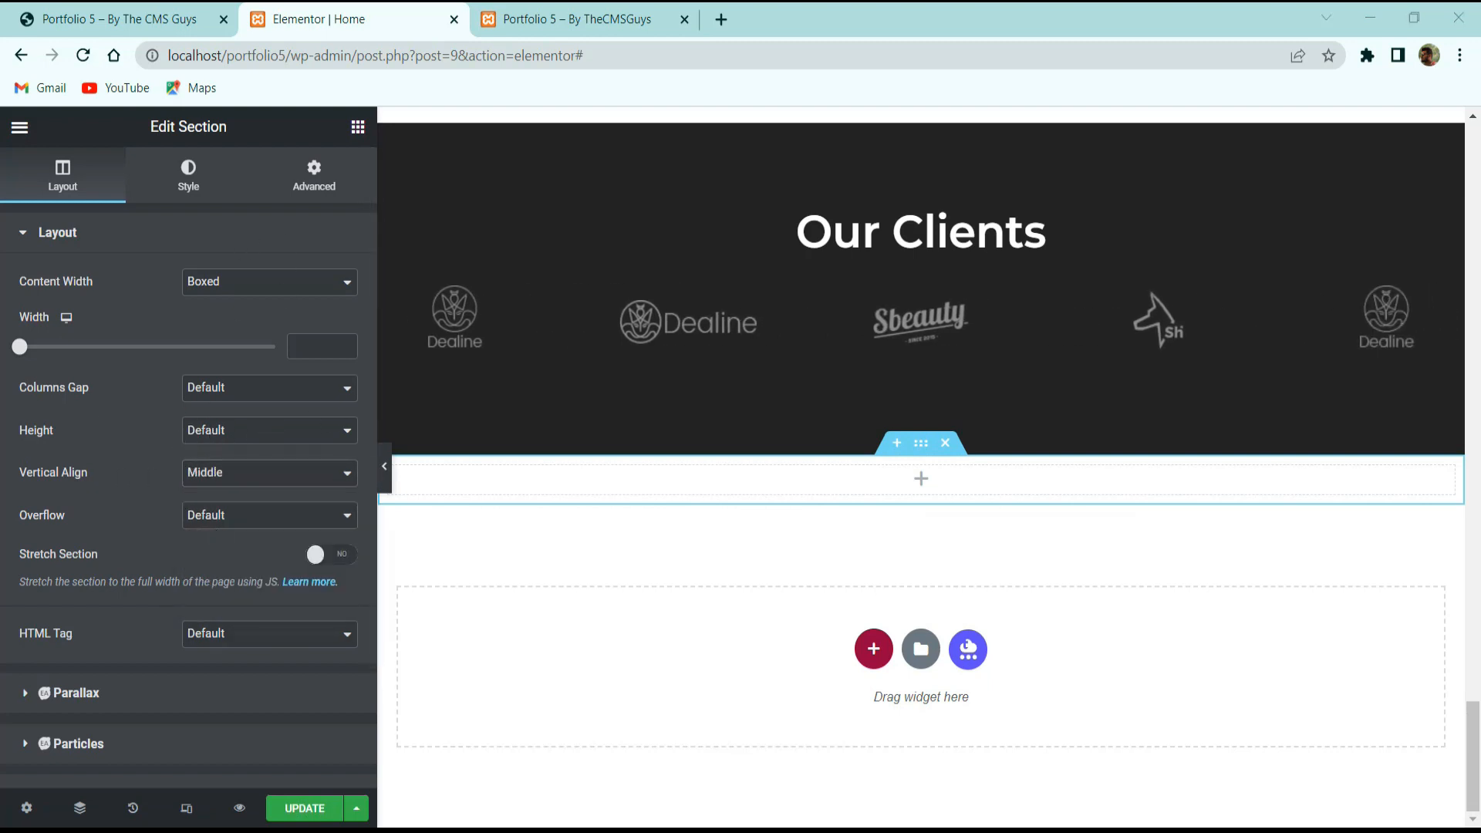
# Set the section's padding to 0 and its top and bottom margins to 5 em.
pyautogui.click(309, 183)
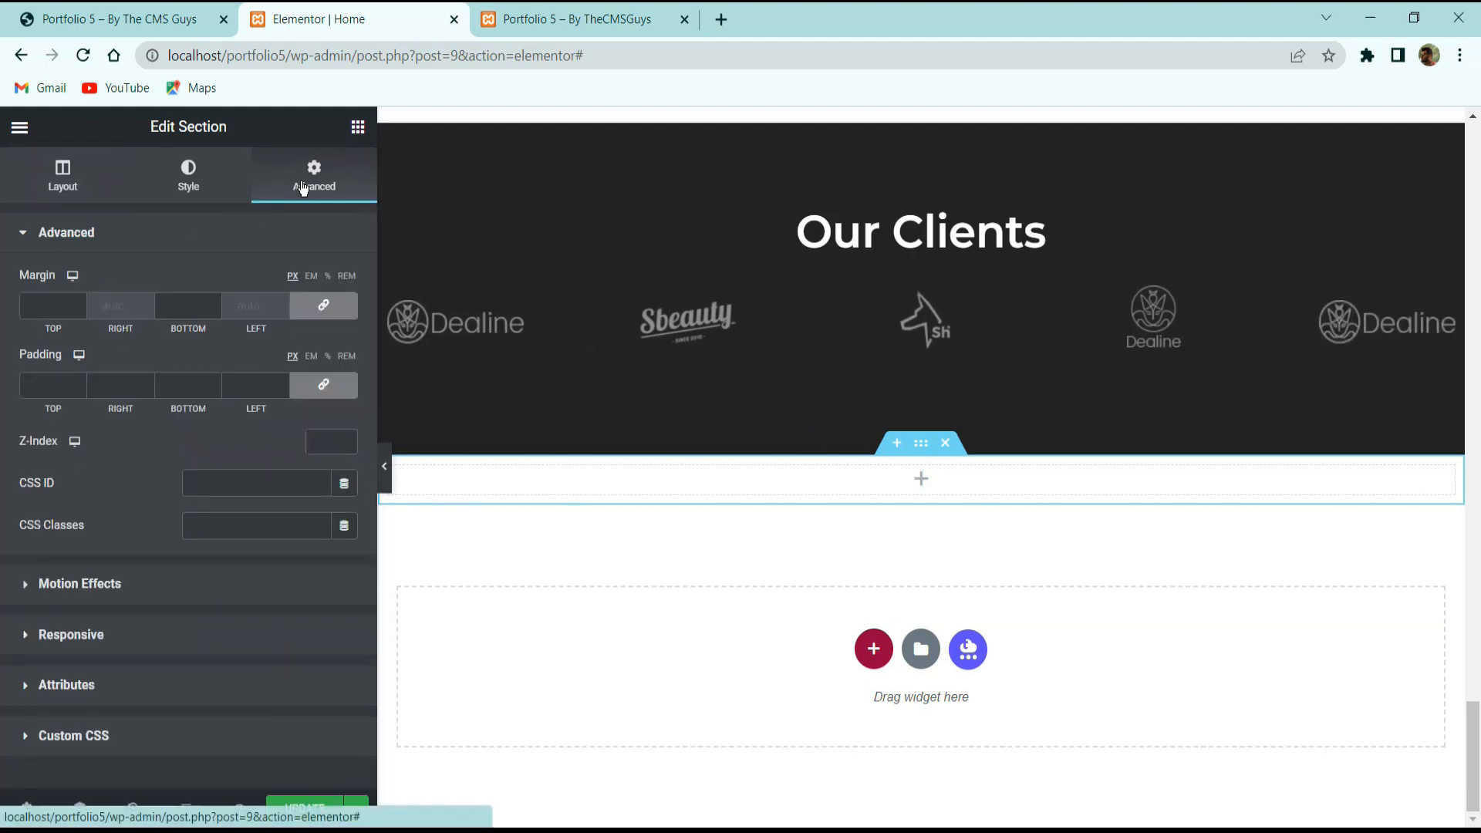
pyautogui.click(324, 384)
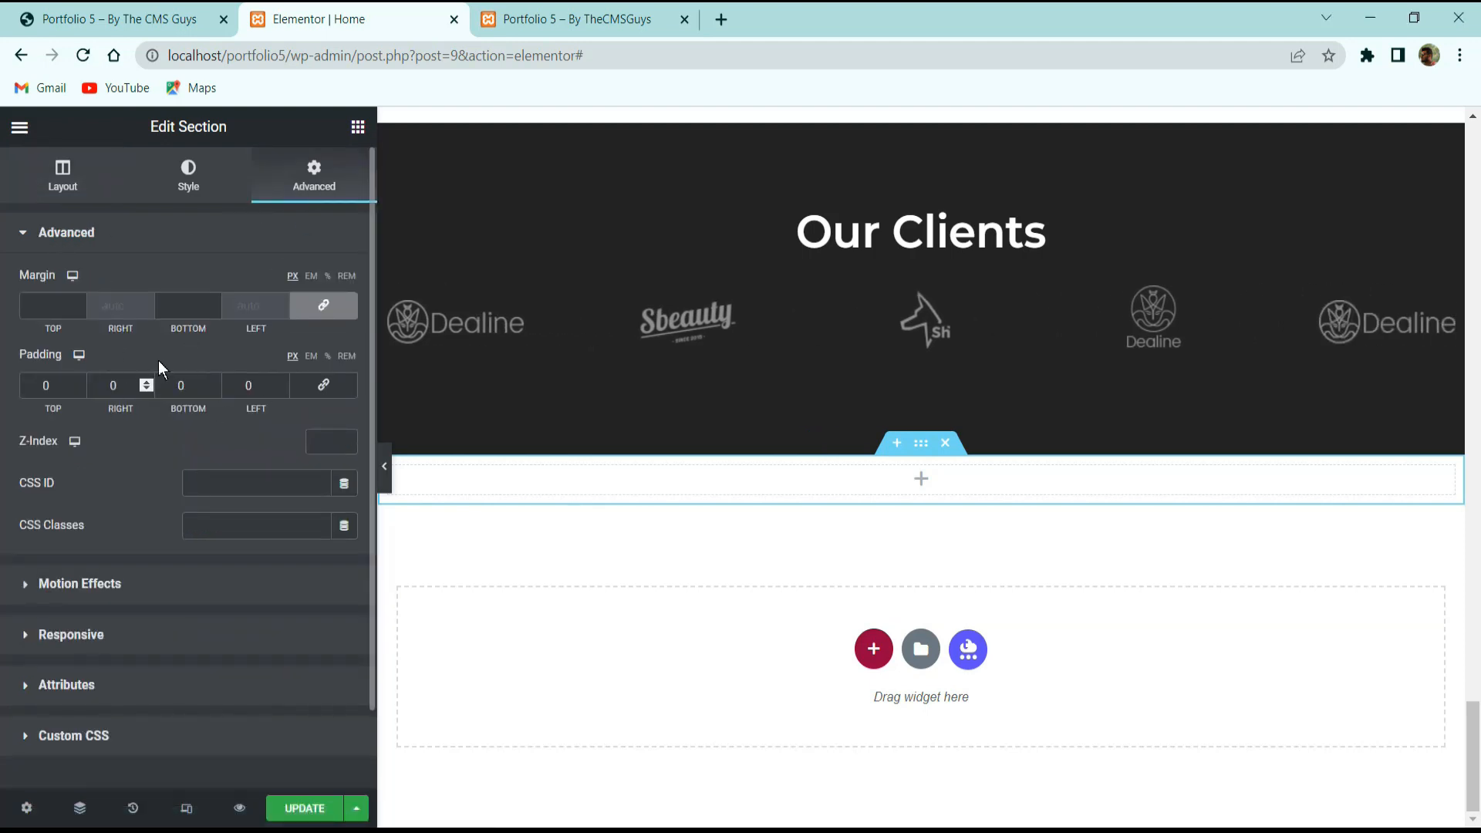
pyautogui.click(310, 392)
pyautogui.click(60, 305)
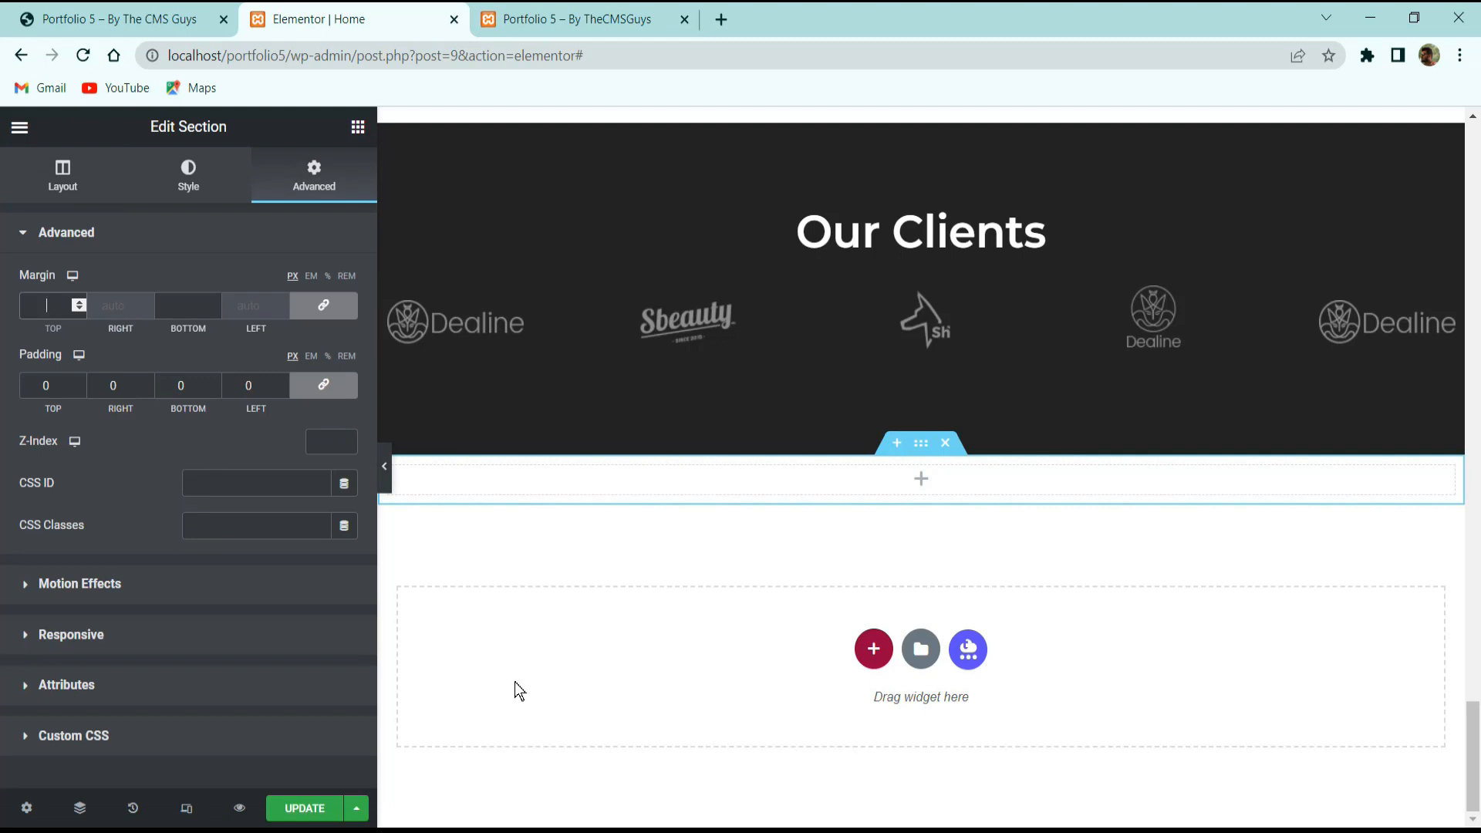
pyautogui.click(43, 297)
pyautogui.write('5')
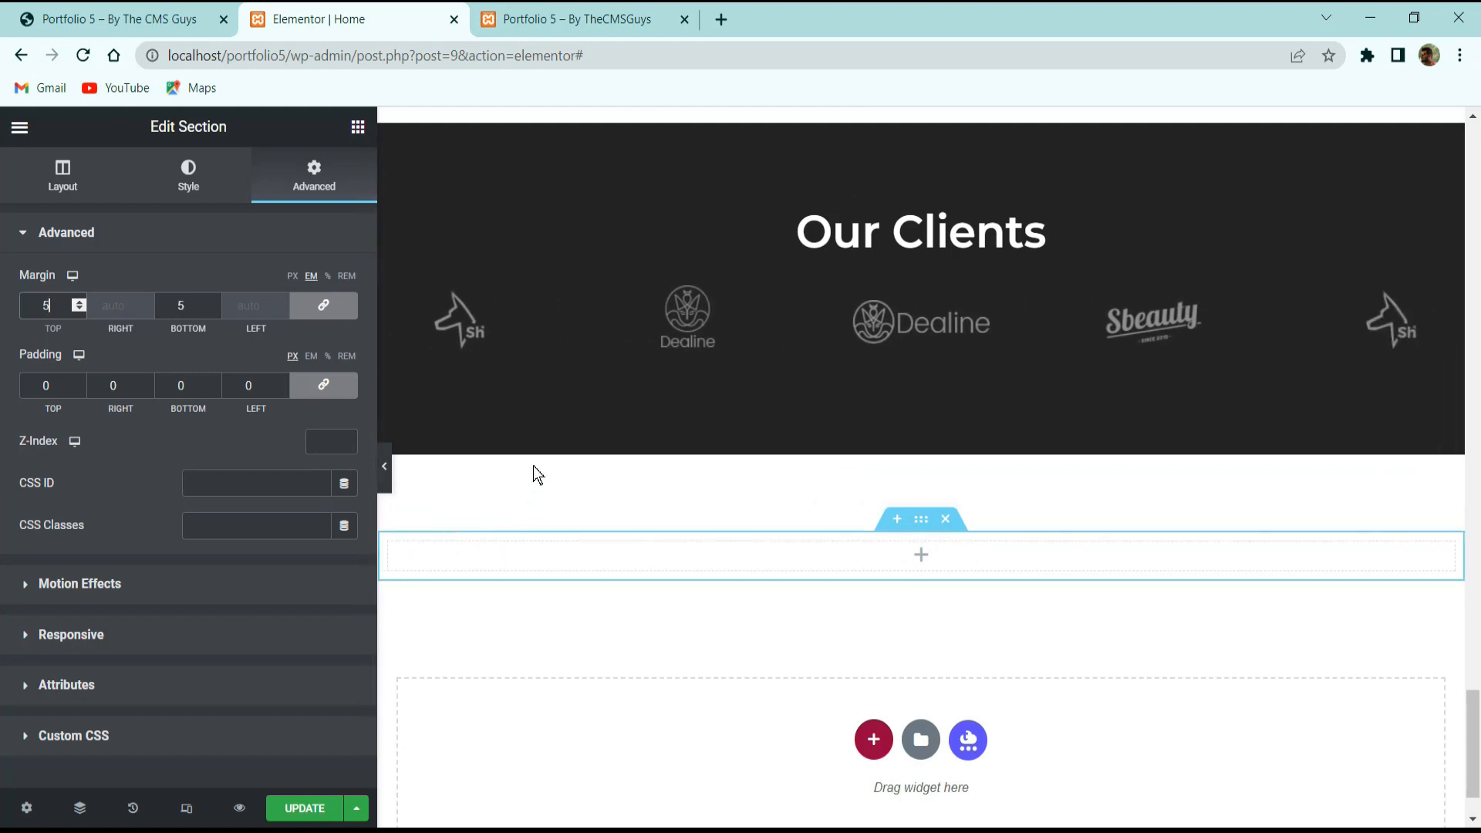
# Copy the 'Testimonials' heading text from the reference site.
pyautogui.click(92, 14)
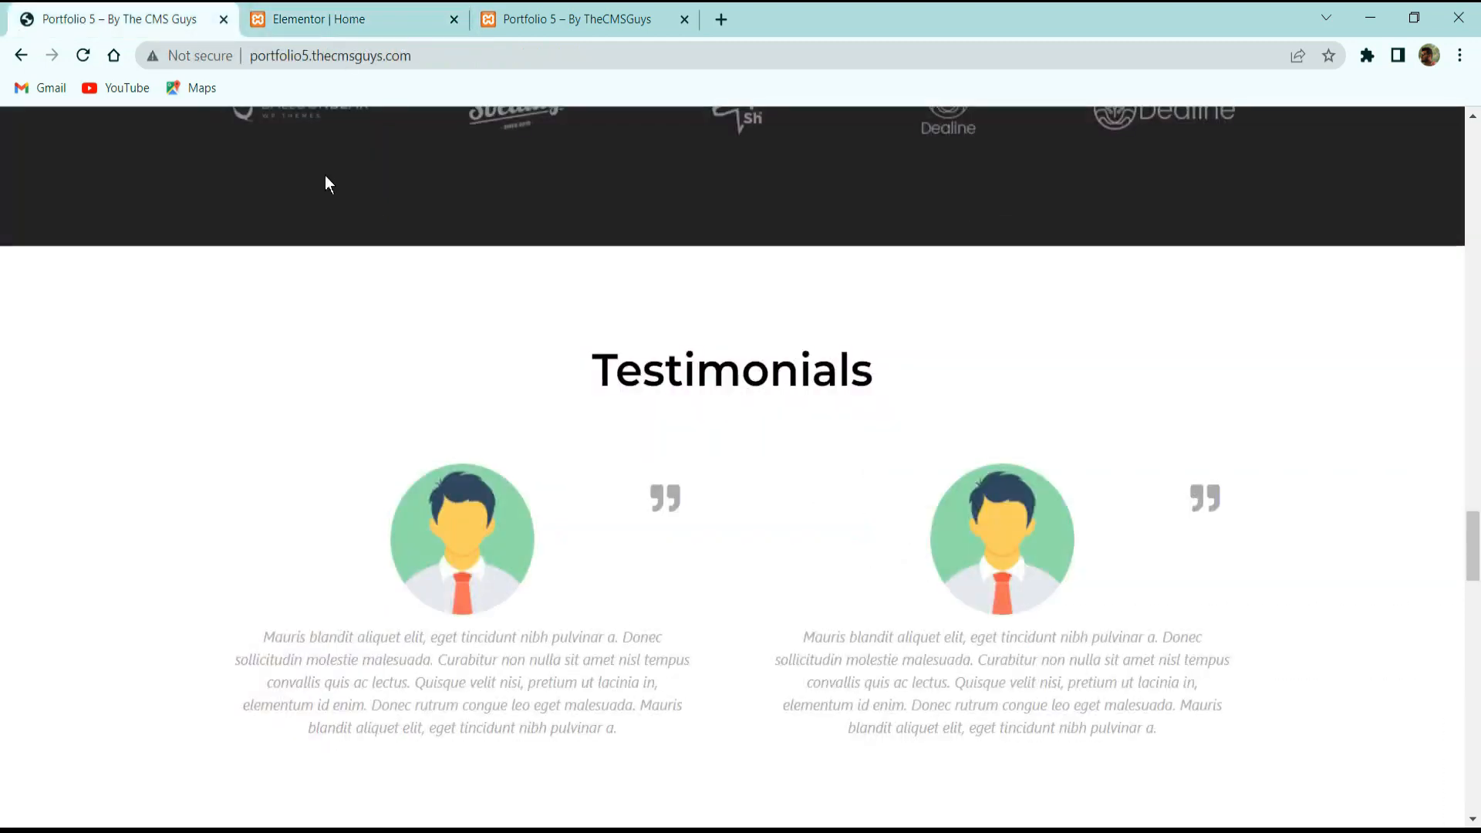
pyautogui.doubleClick(769, 371)
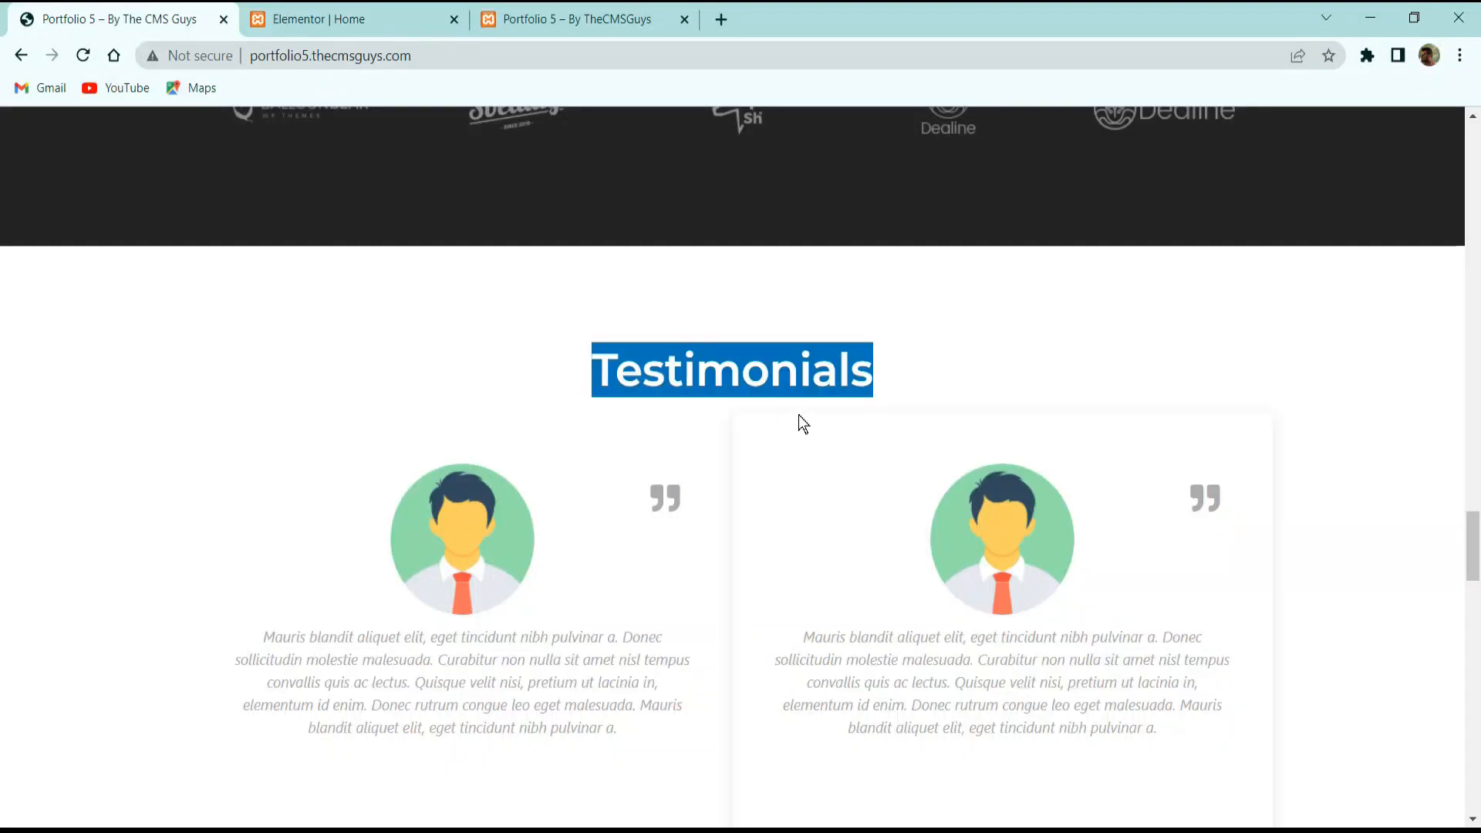
pyautogui.click(308, 19)
pyautogui.scroll(5, 978, 381)
pyautogui.scroll(6, 963, 427)
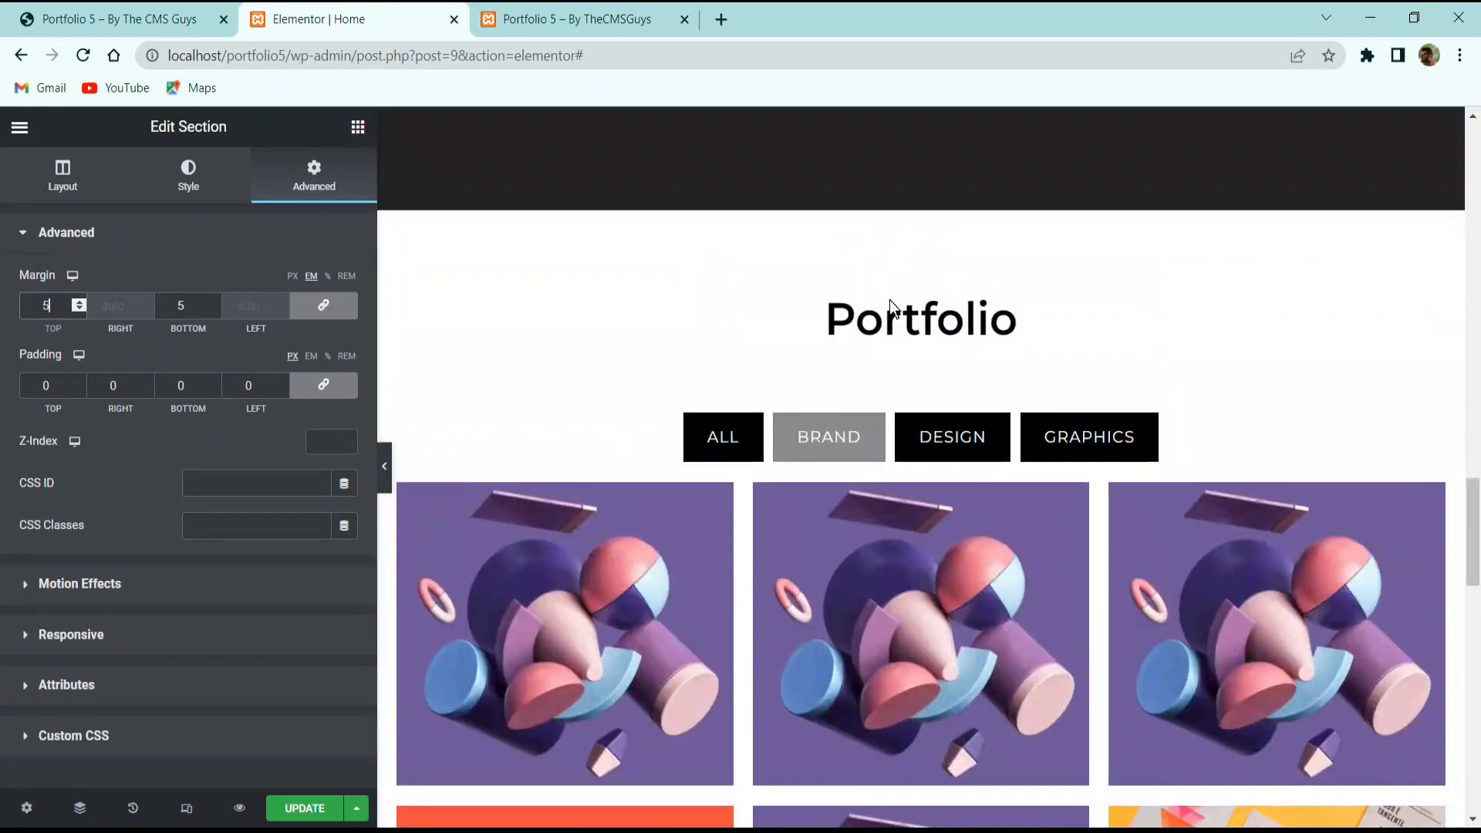
# Copy the Portfolio heading and paste it into the new section's empty column.
pyautogui.rightClick(910, 326)
pyautogui.click(958, 409)
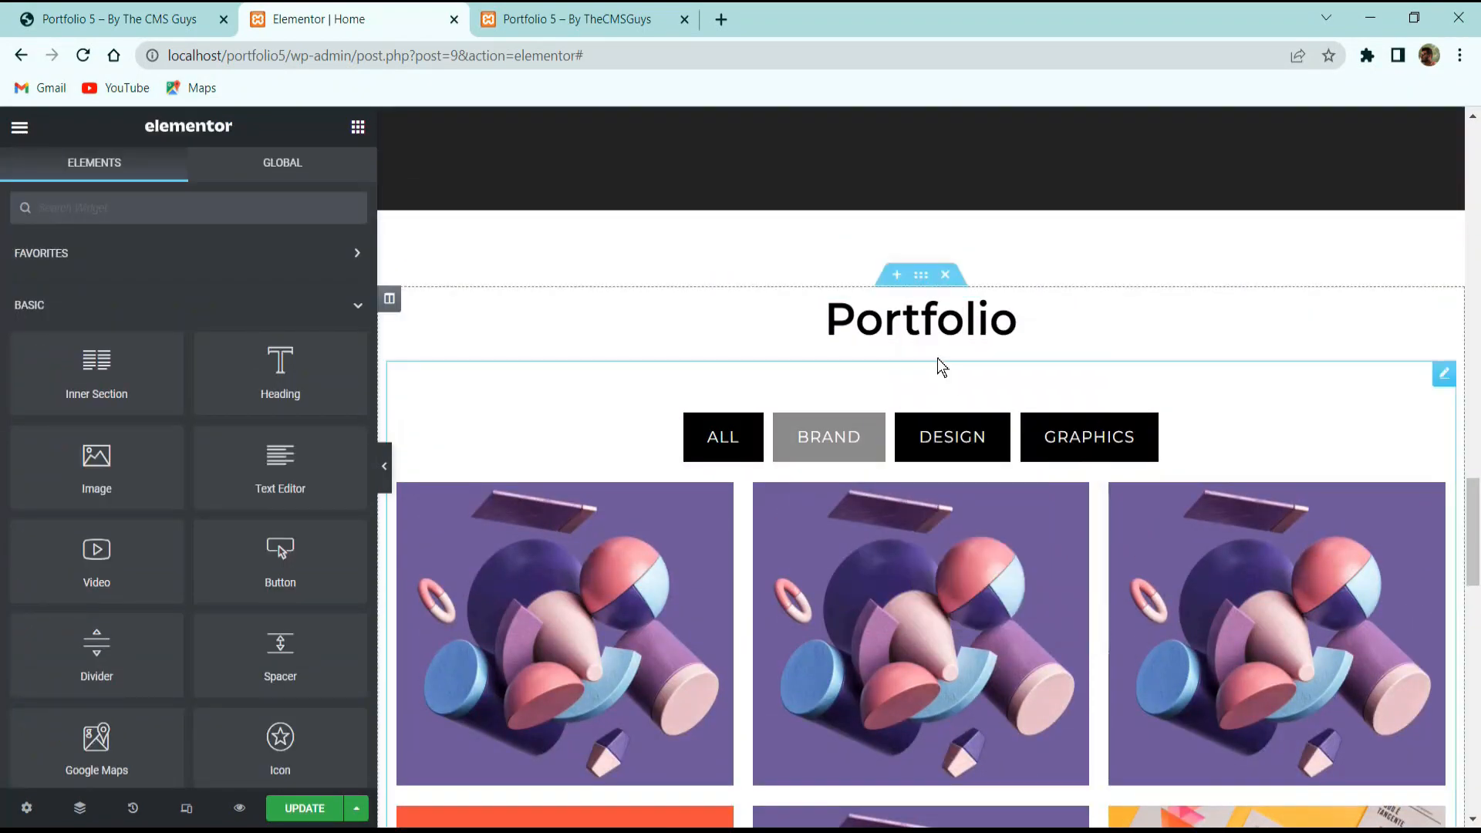
pyautogui.scroll(-11, 957, 378)
pyautogui.scroll(-4, 965, 374)
pyautogui.rightClick(871, 469)
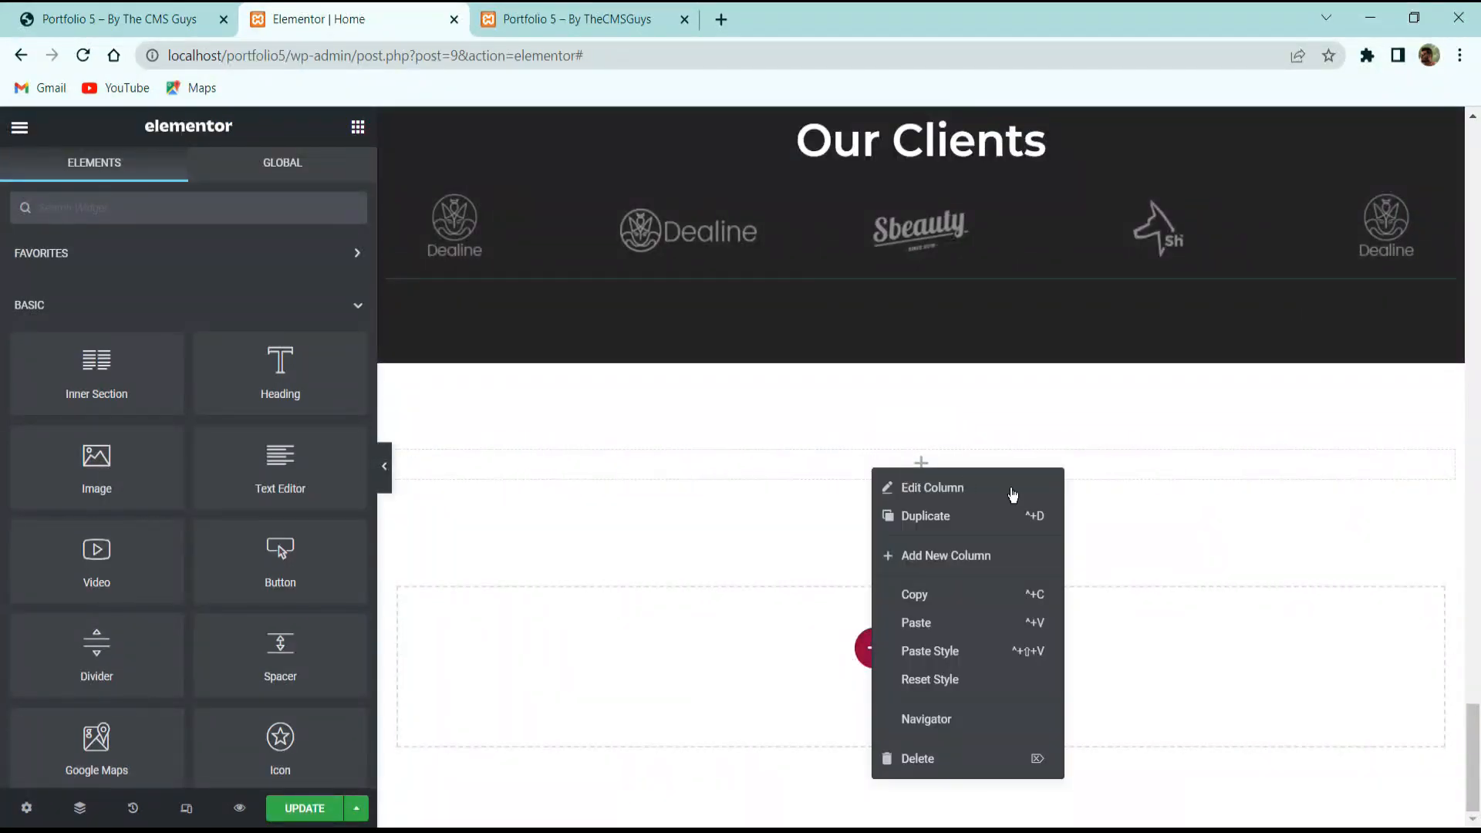
pyautogui.click(905, 624)
# Change the pasted heading's title to 'Testimonials' and compare it with the reference site.
pyautogui.click(233, 337)
pyautogui.hotkey('ctrl', 'a')
pyautogui.hotkey('ctrl', 'v')
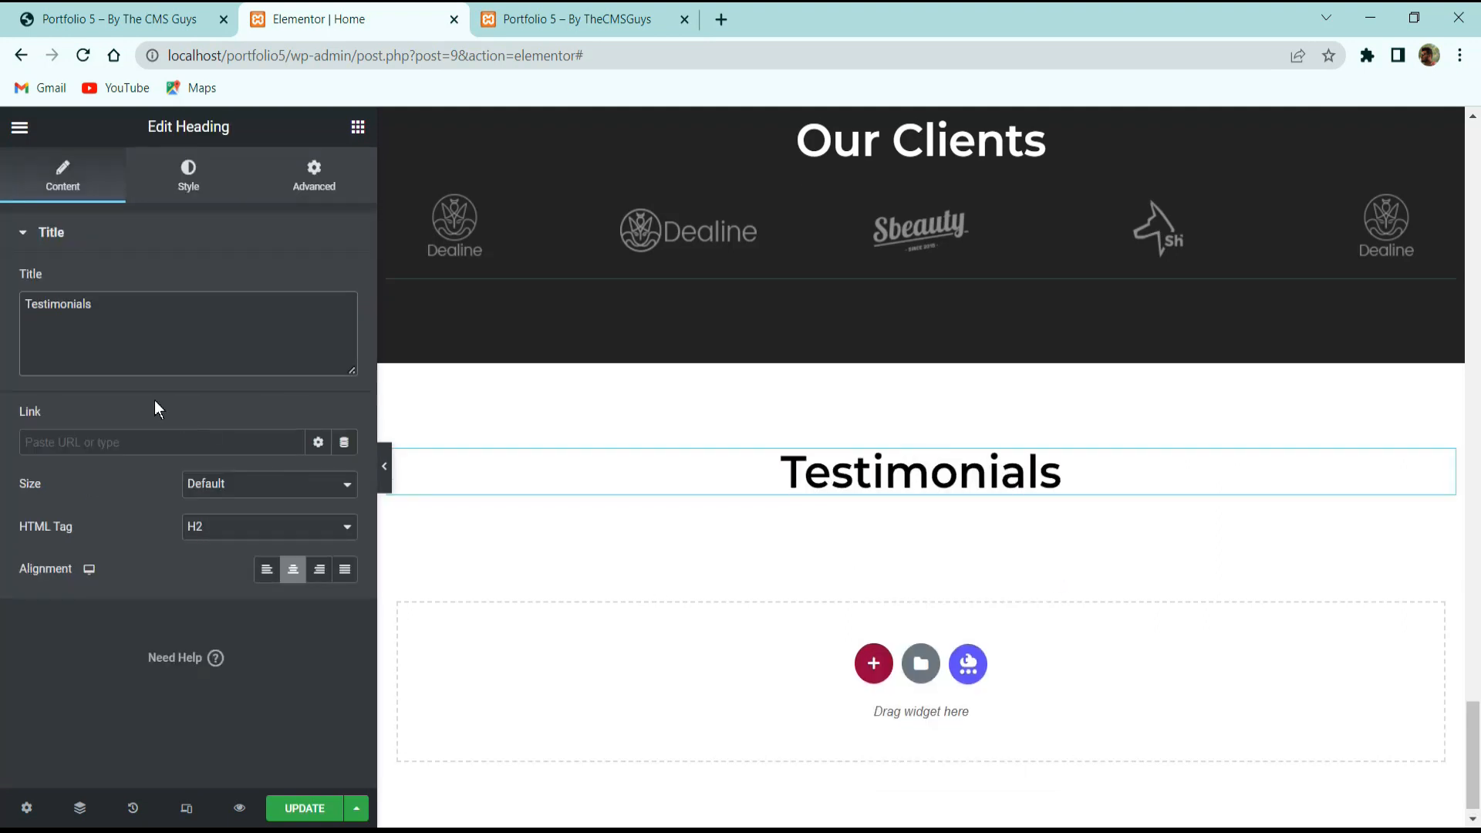
pyautogui.click(166, 19)
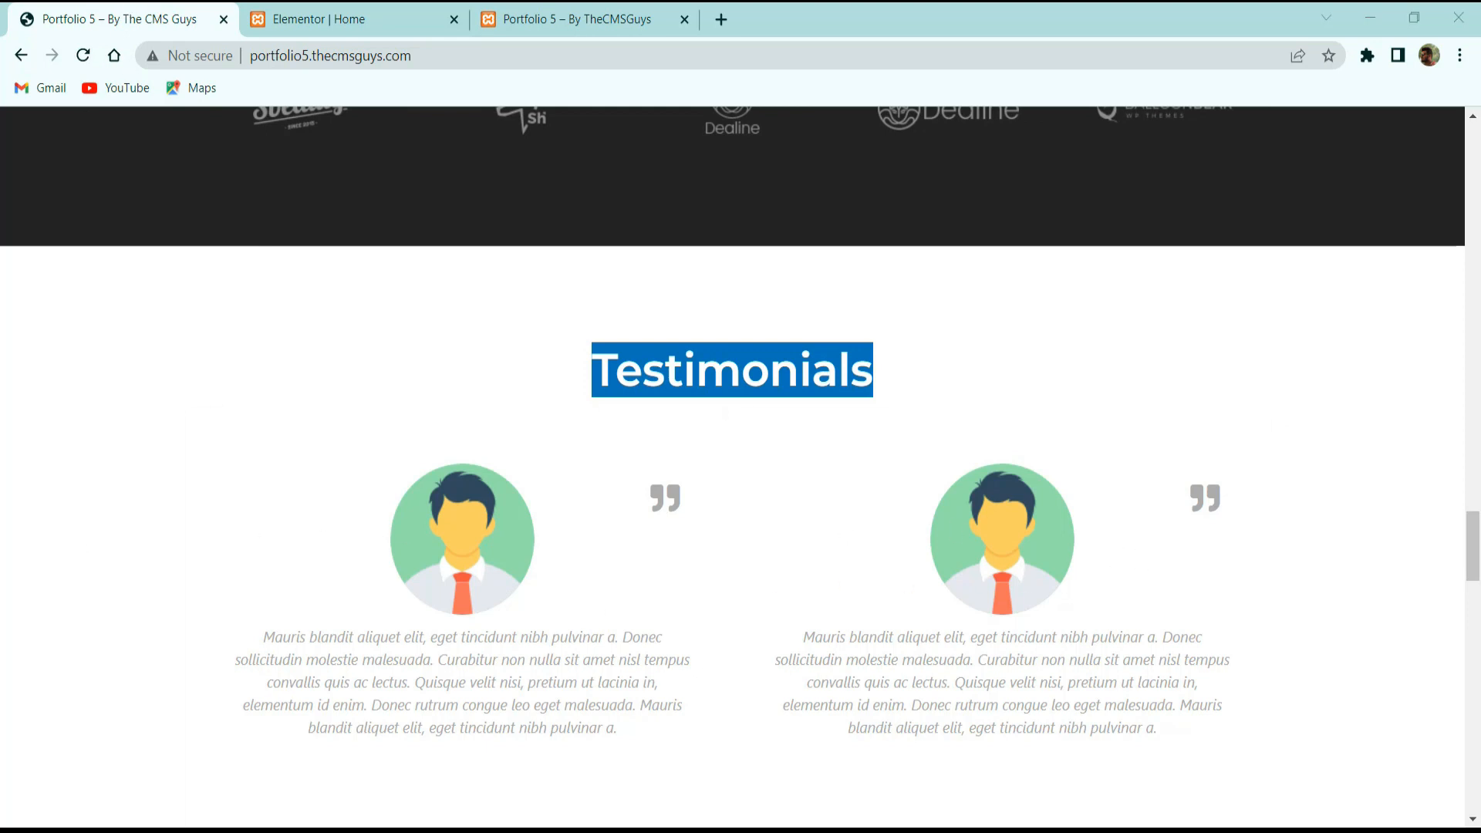
pyautogui.click(314, 19)
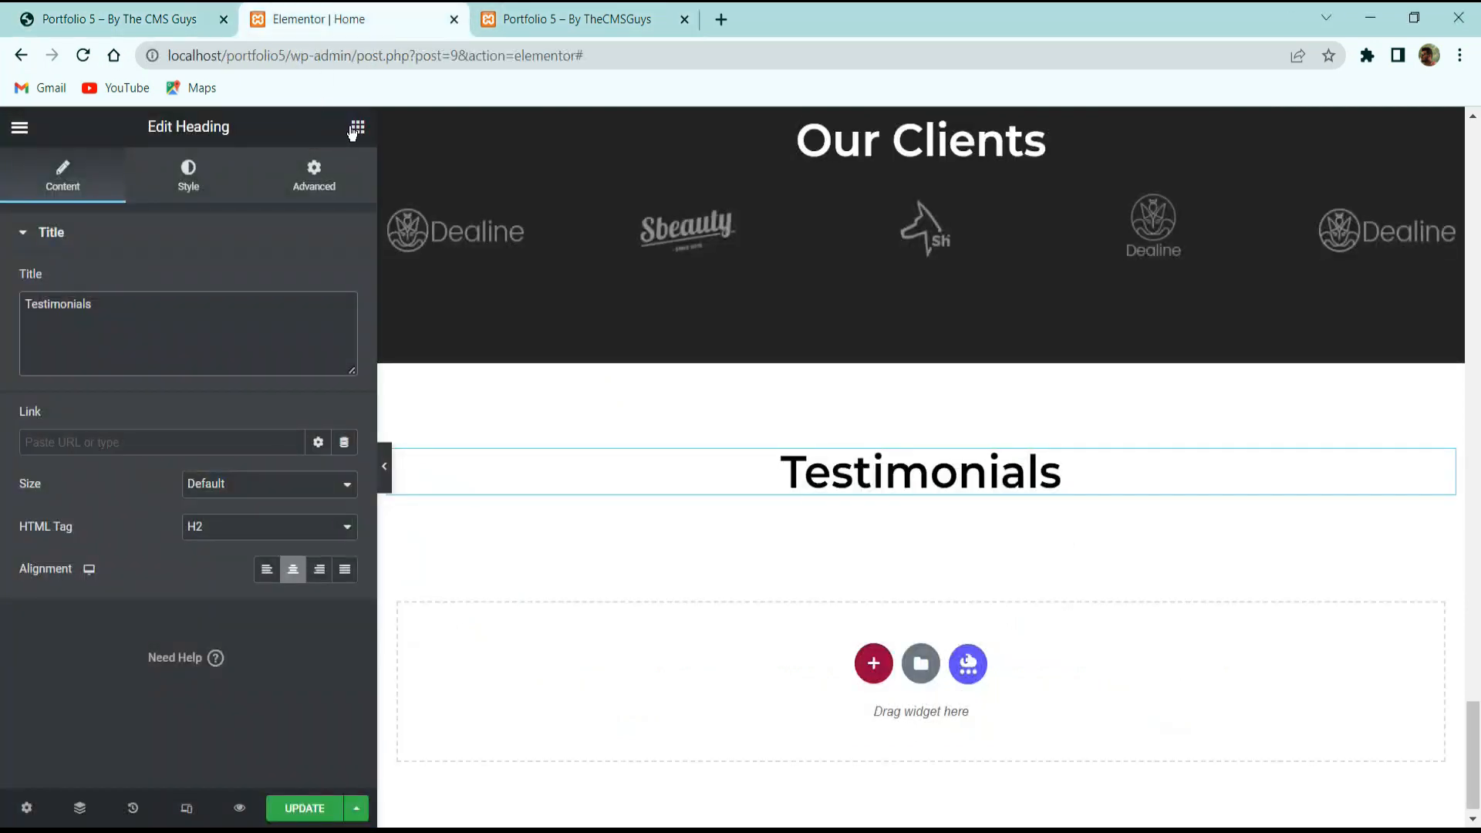
# Drop a two-column inner section under the Testimonials heading with No Gap and 20 px top/bottom margins.
pyautogui.moveTo(101, 363); pyautogui.dragTo(929, 543)
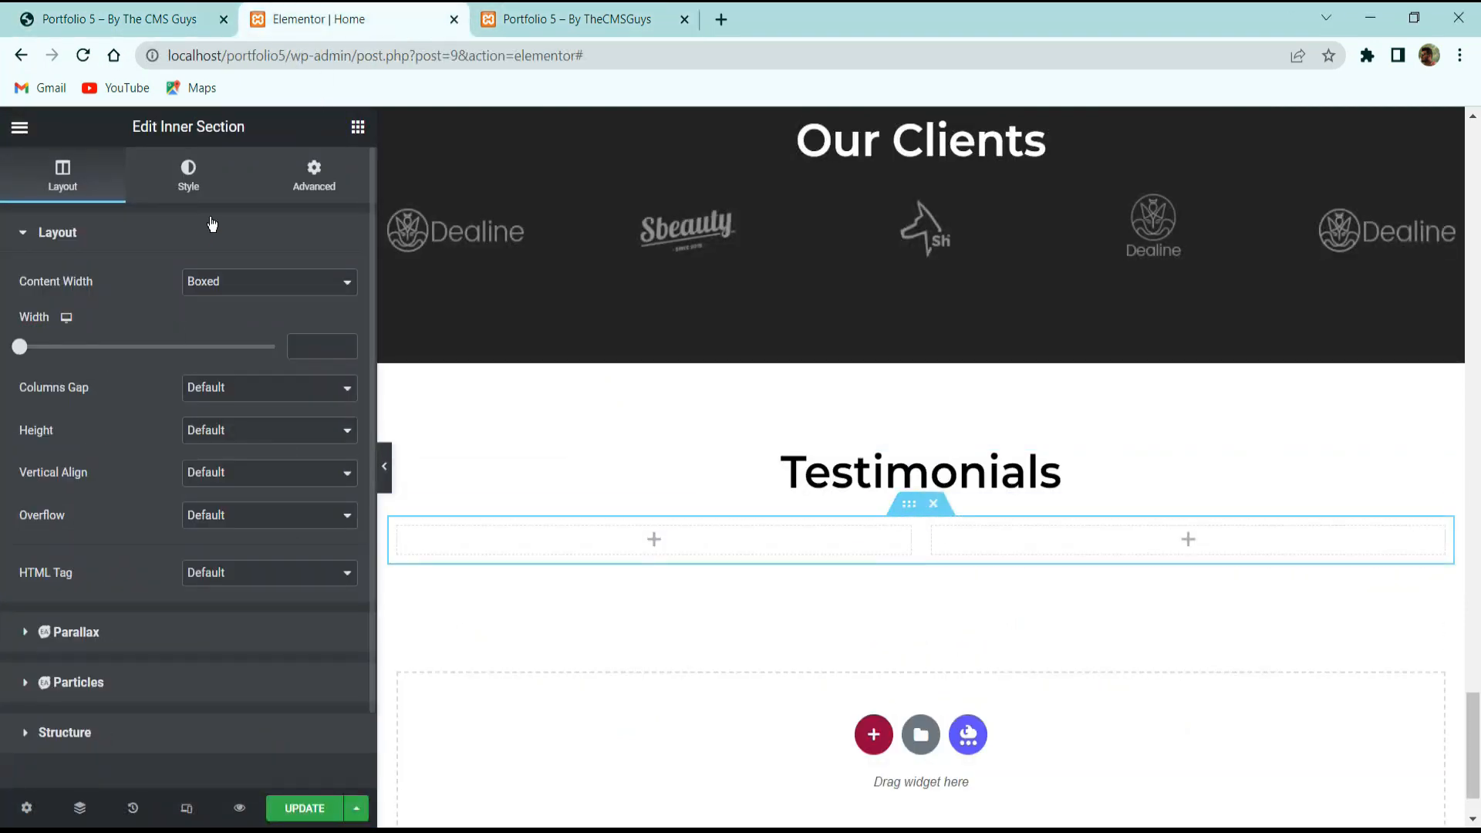
pyautogui.click(253, 387)
pyautogui.click(229, 424)
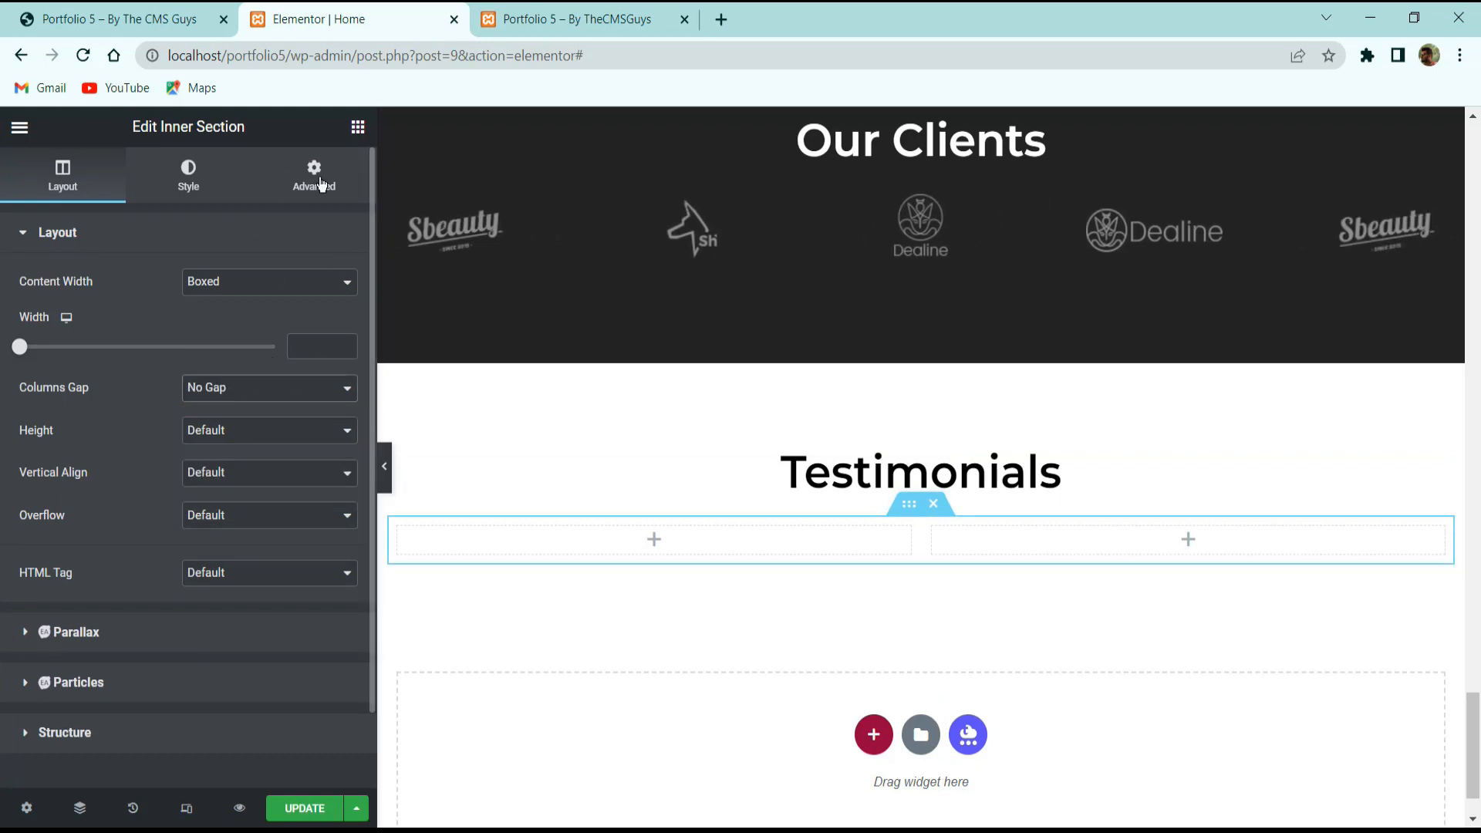
pyautogui.click(330, 162)
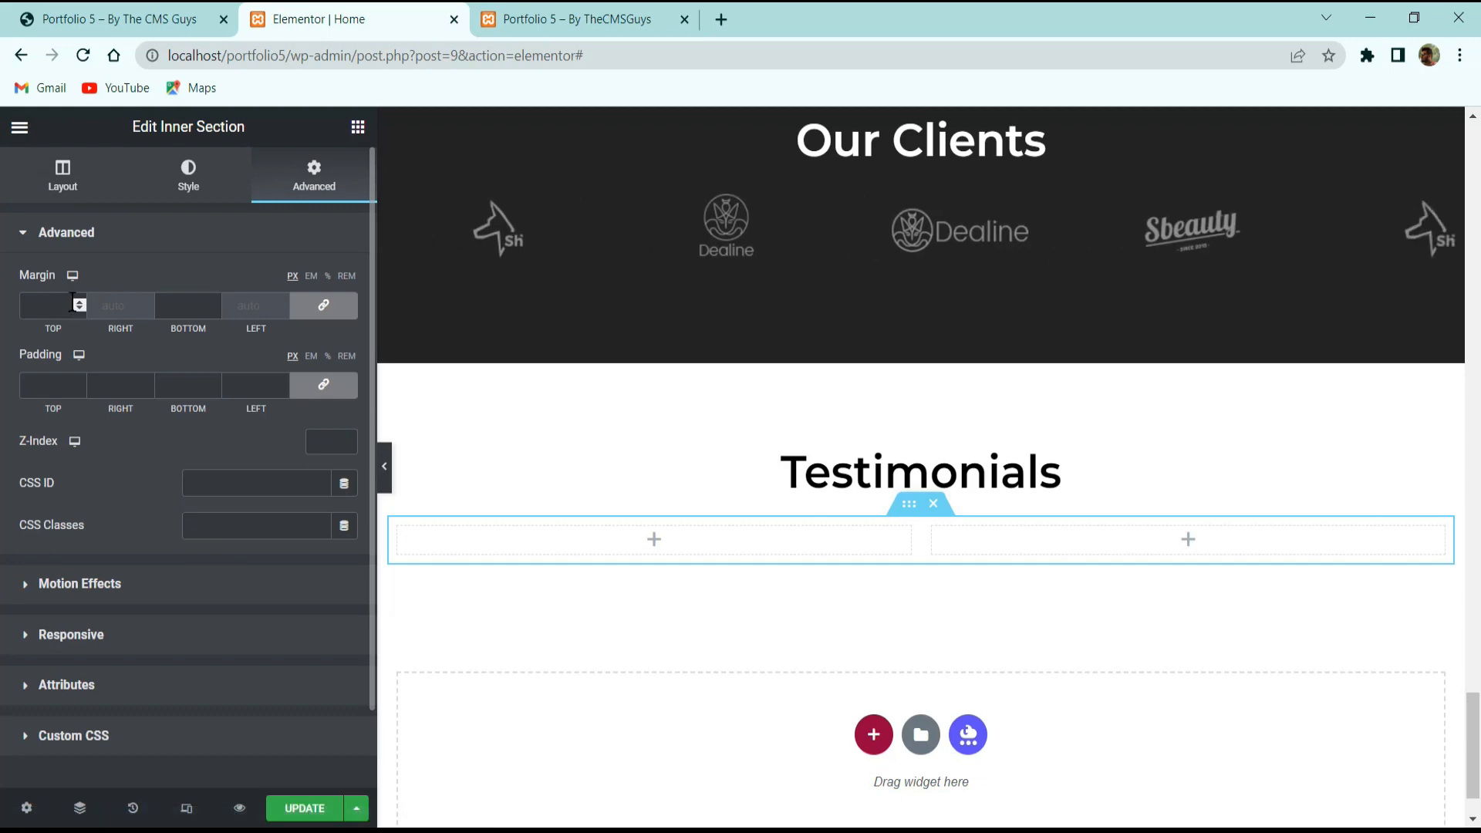
pyautogui.write('20')
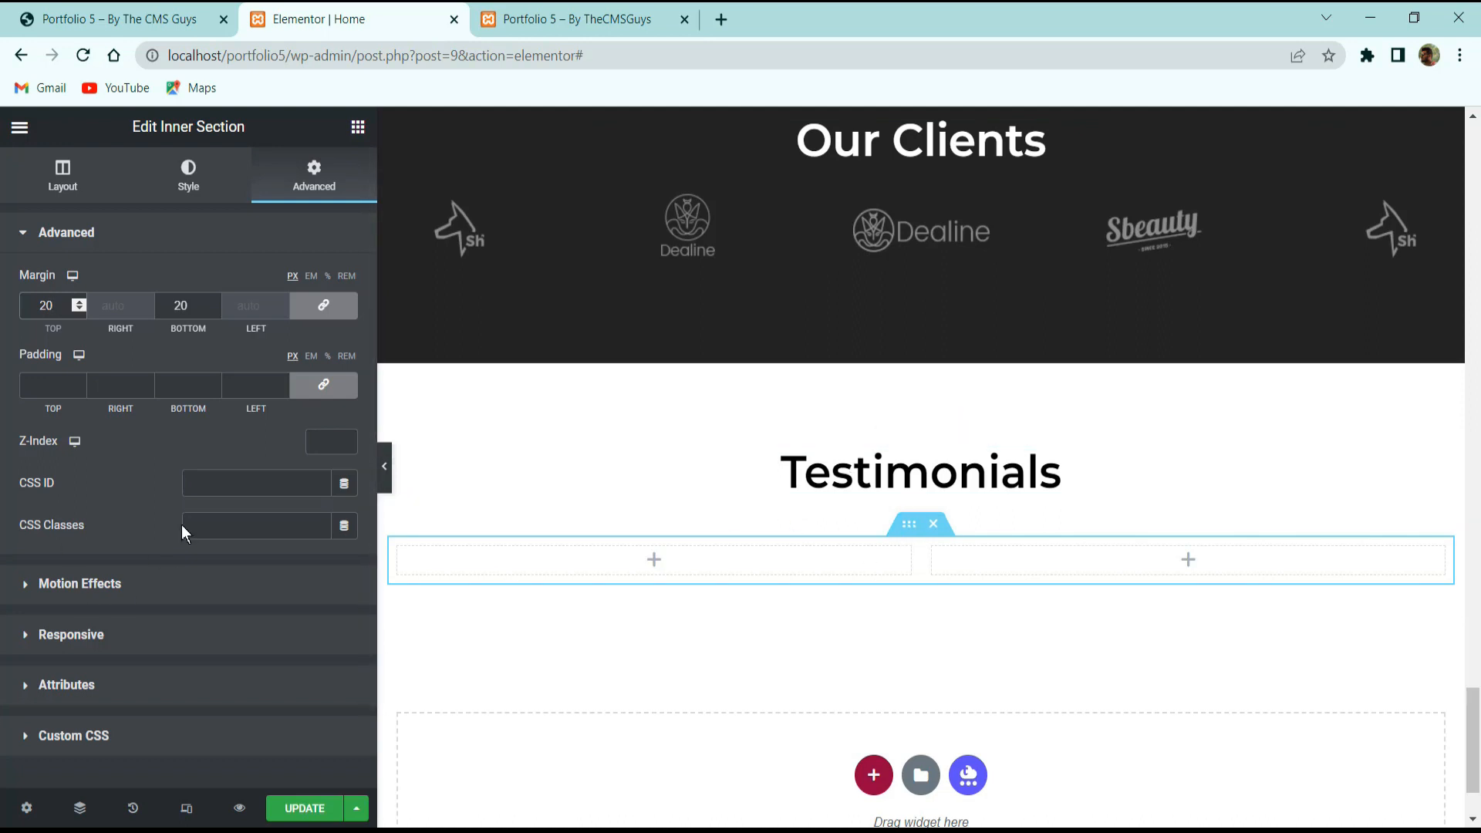
pyautogui.click(358, 128)
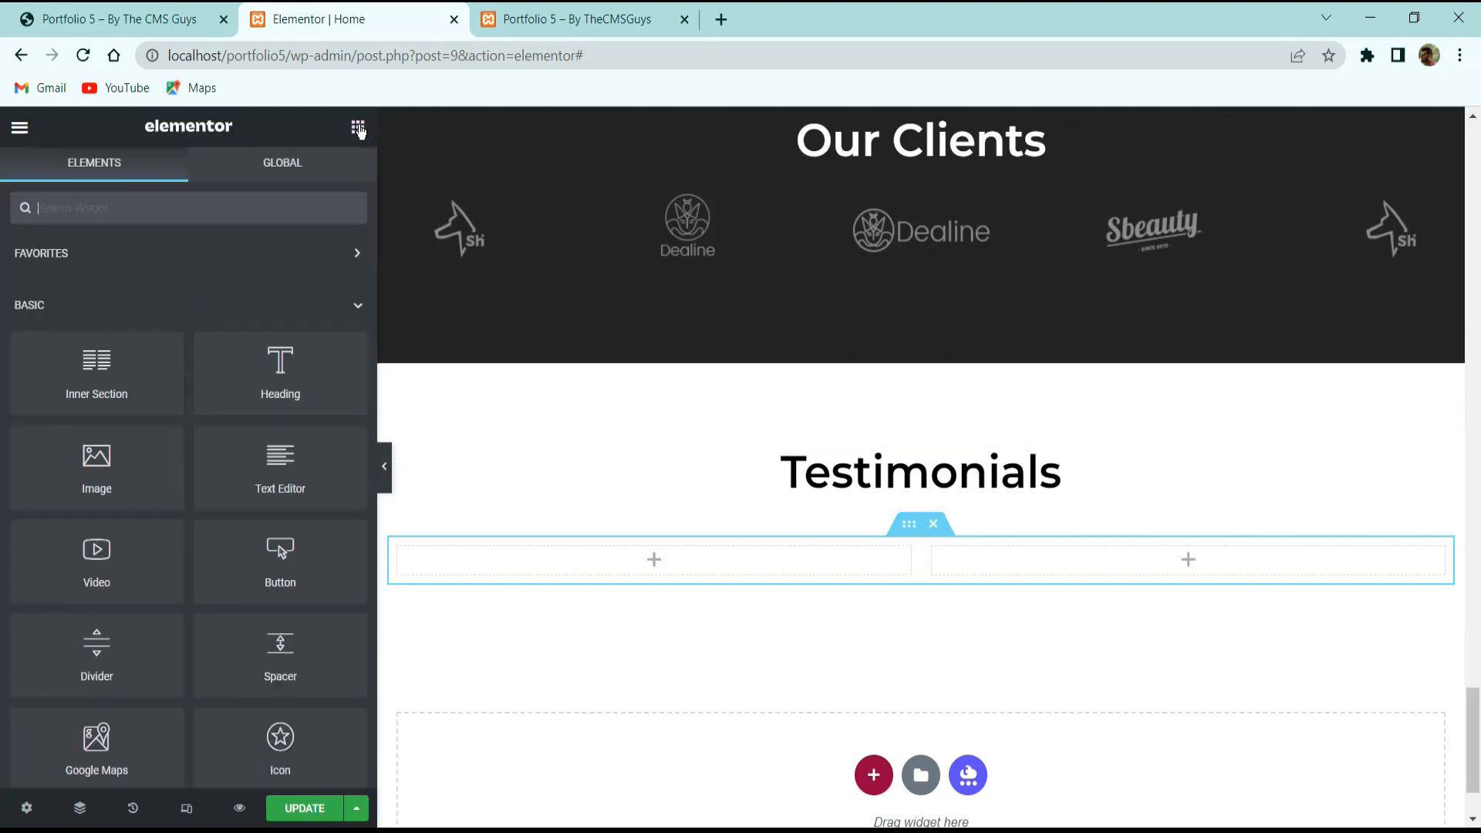
# Place a Testimonial widget in the left column with the cartoon man avatar (1.png) as its image.
pyautogui.click(286, 209)
pyautogui.write('test')
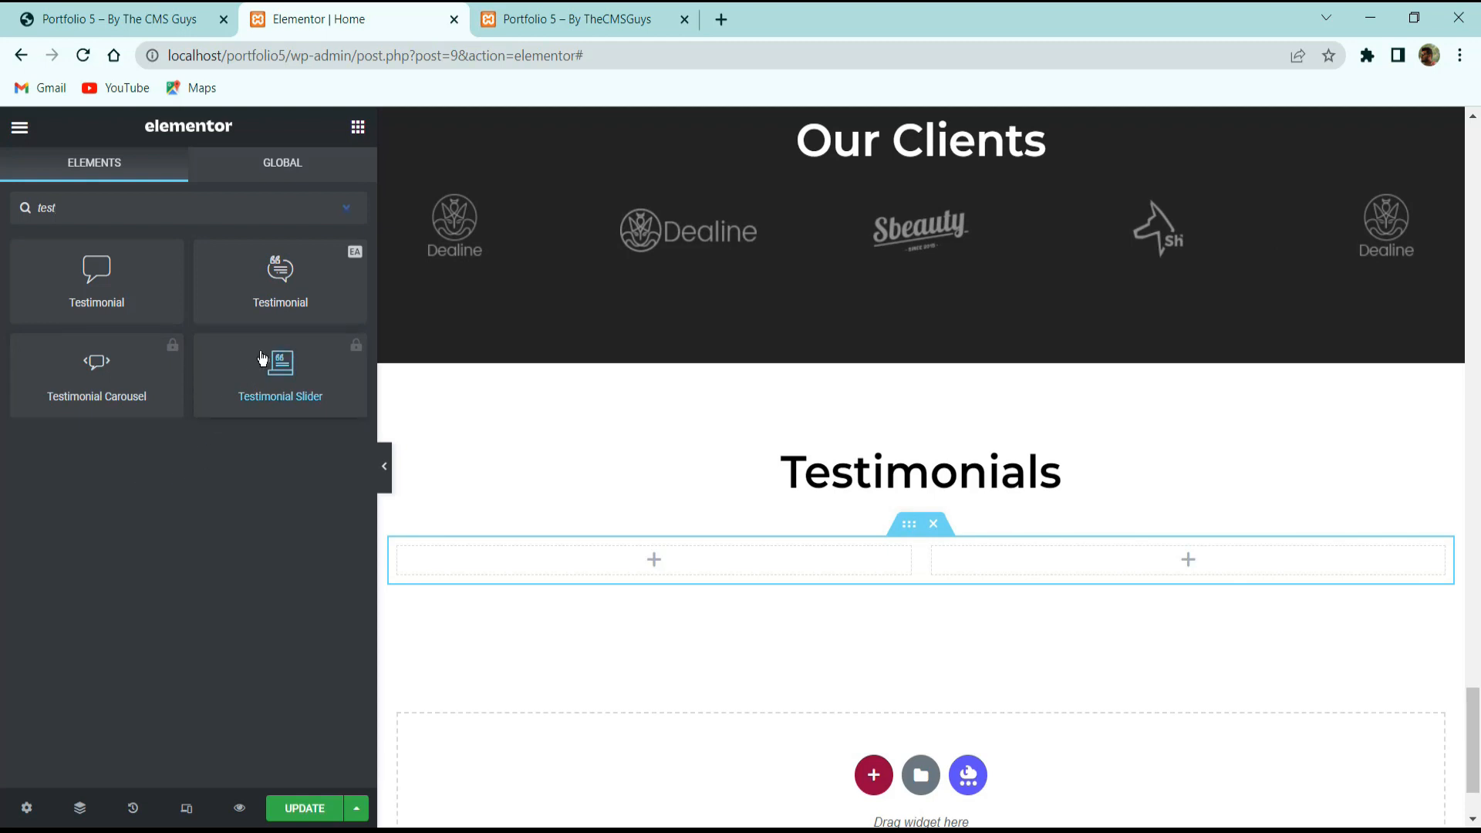
pyautogui.moveTo(287, 267); pyautogui.dragTo(684, 575)
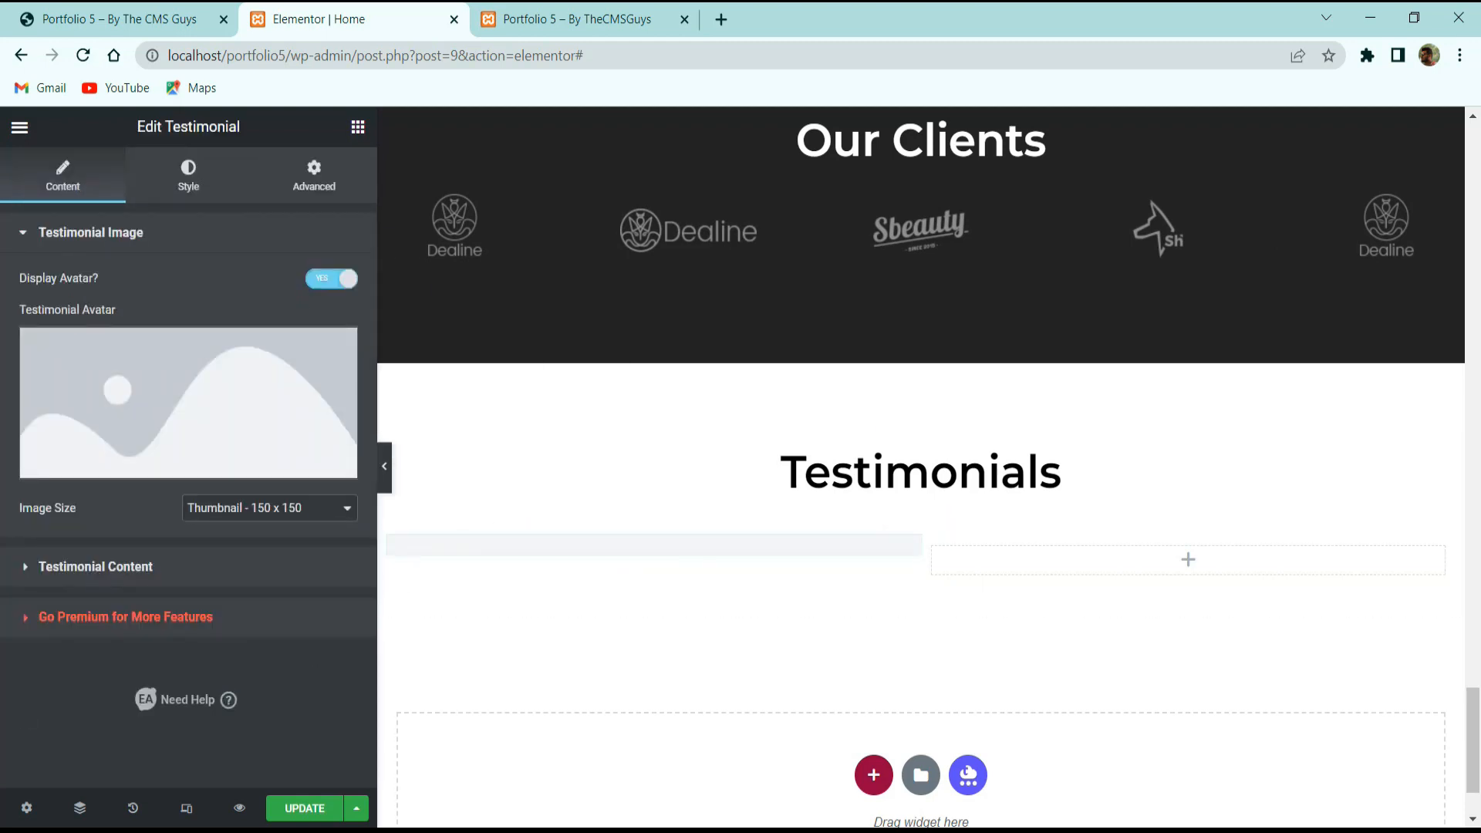
pyautogui.click(229, 386)
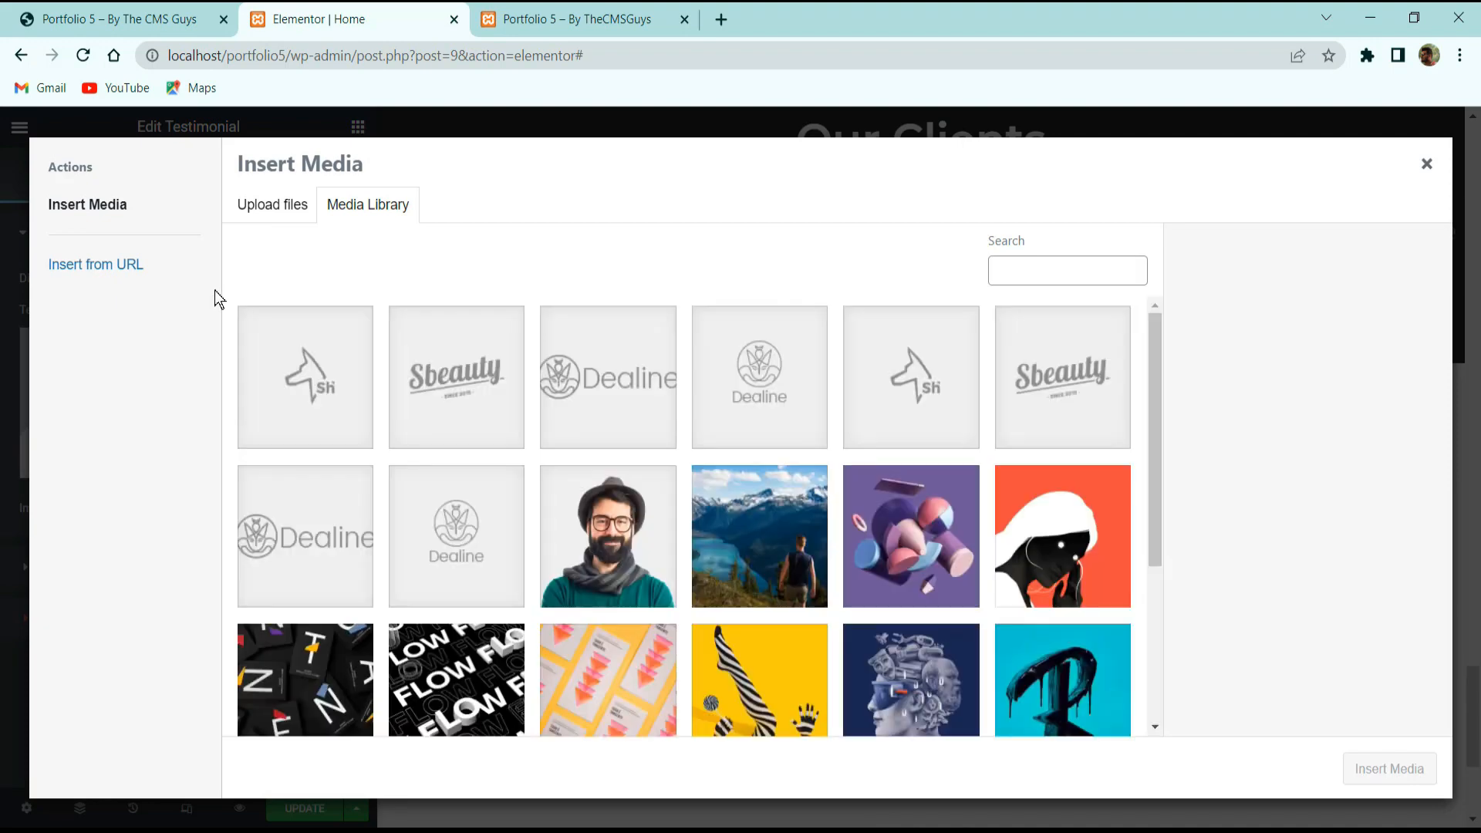
pyautogui.scroll(-1, 864, 528)
pyautogui.scroll(-3, 864, 528)
pyautogui.click(366, 523)
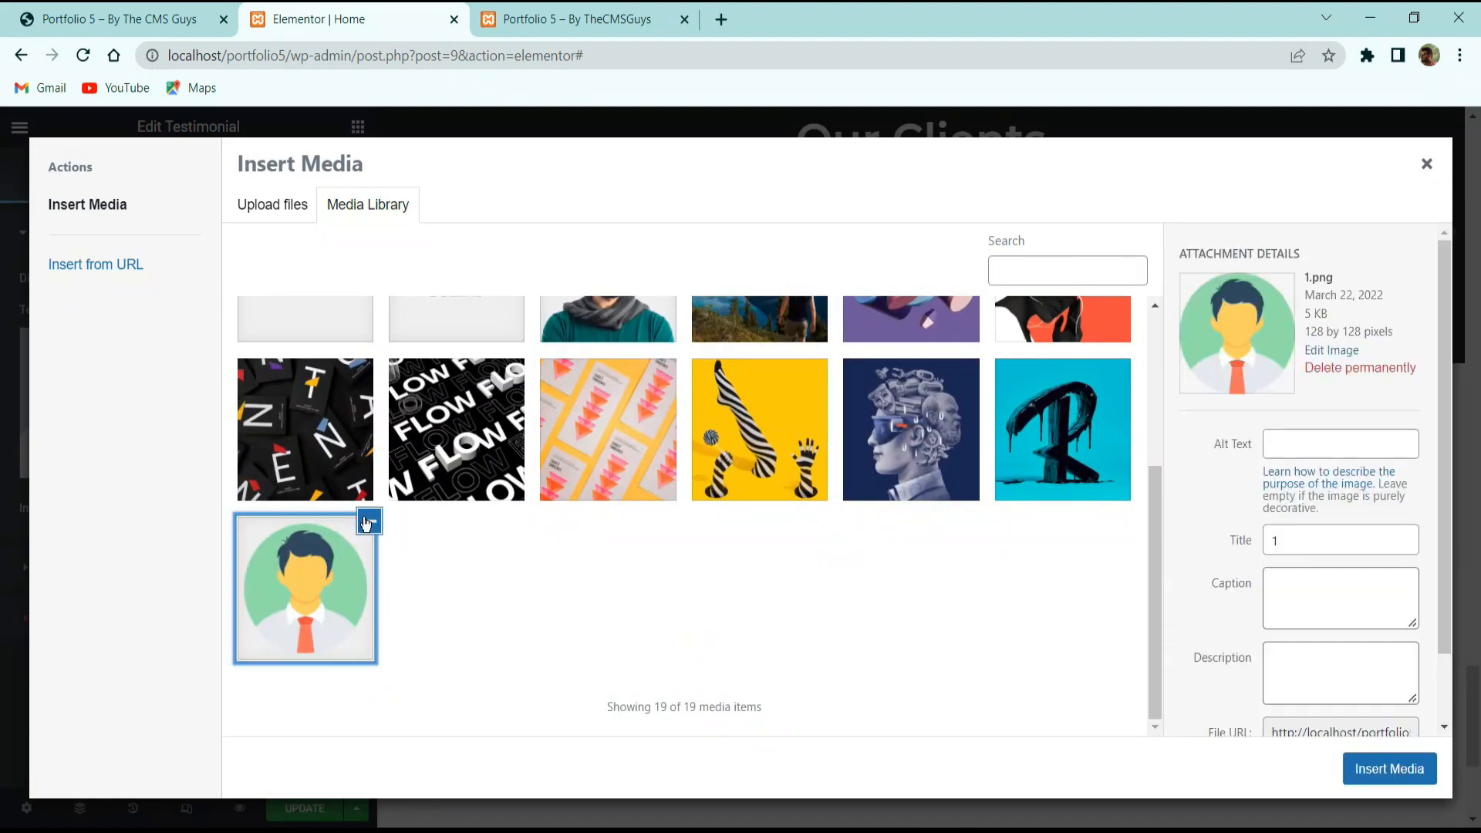
pyautogui.click(1389, 768)
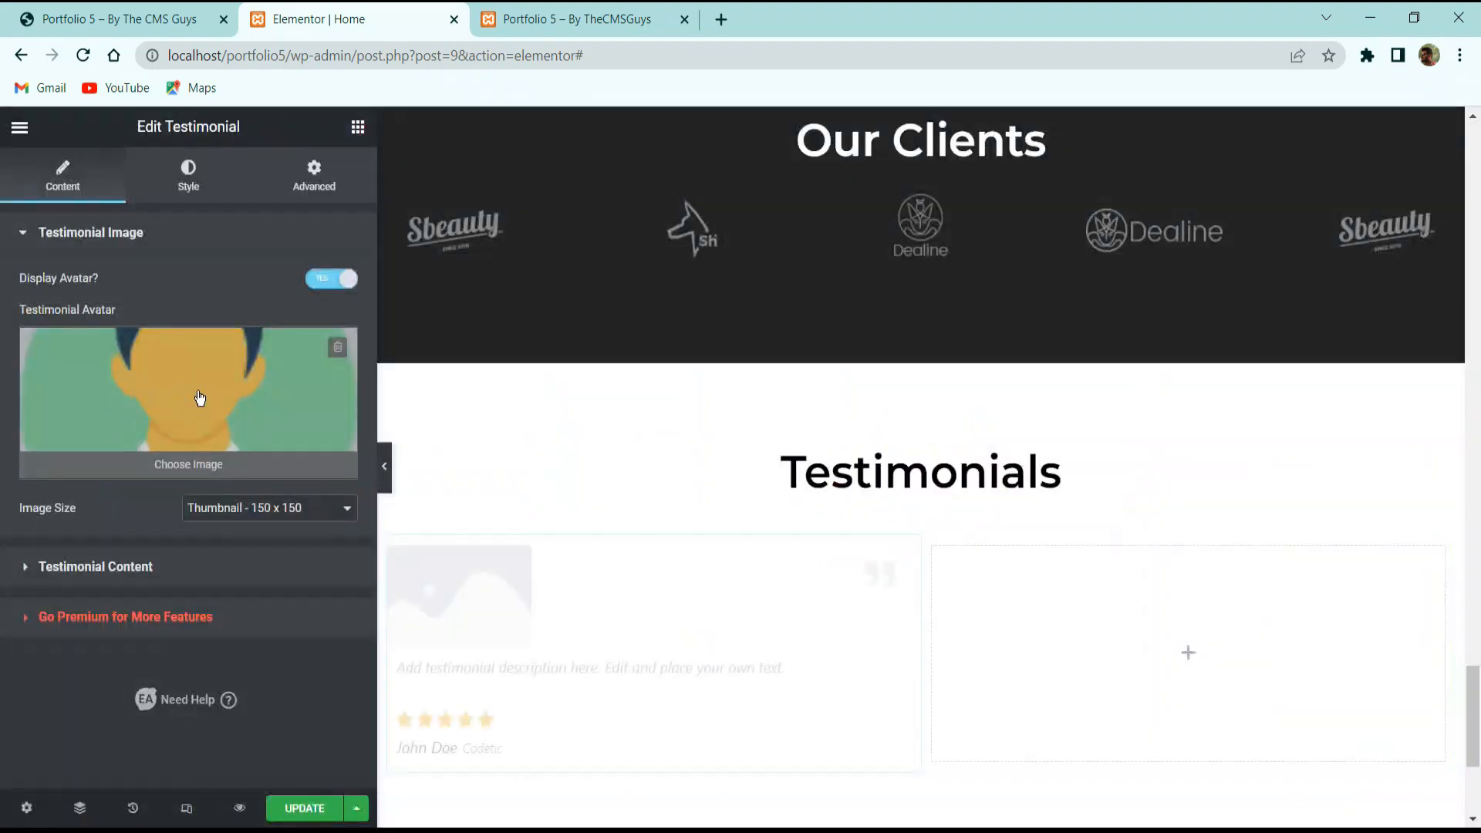
pyautogui.click(123, 566)
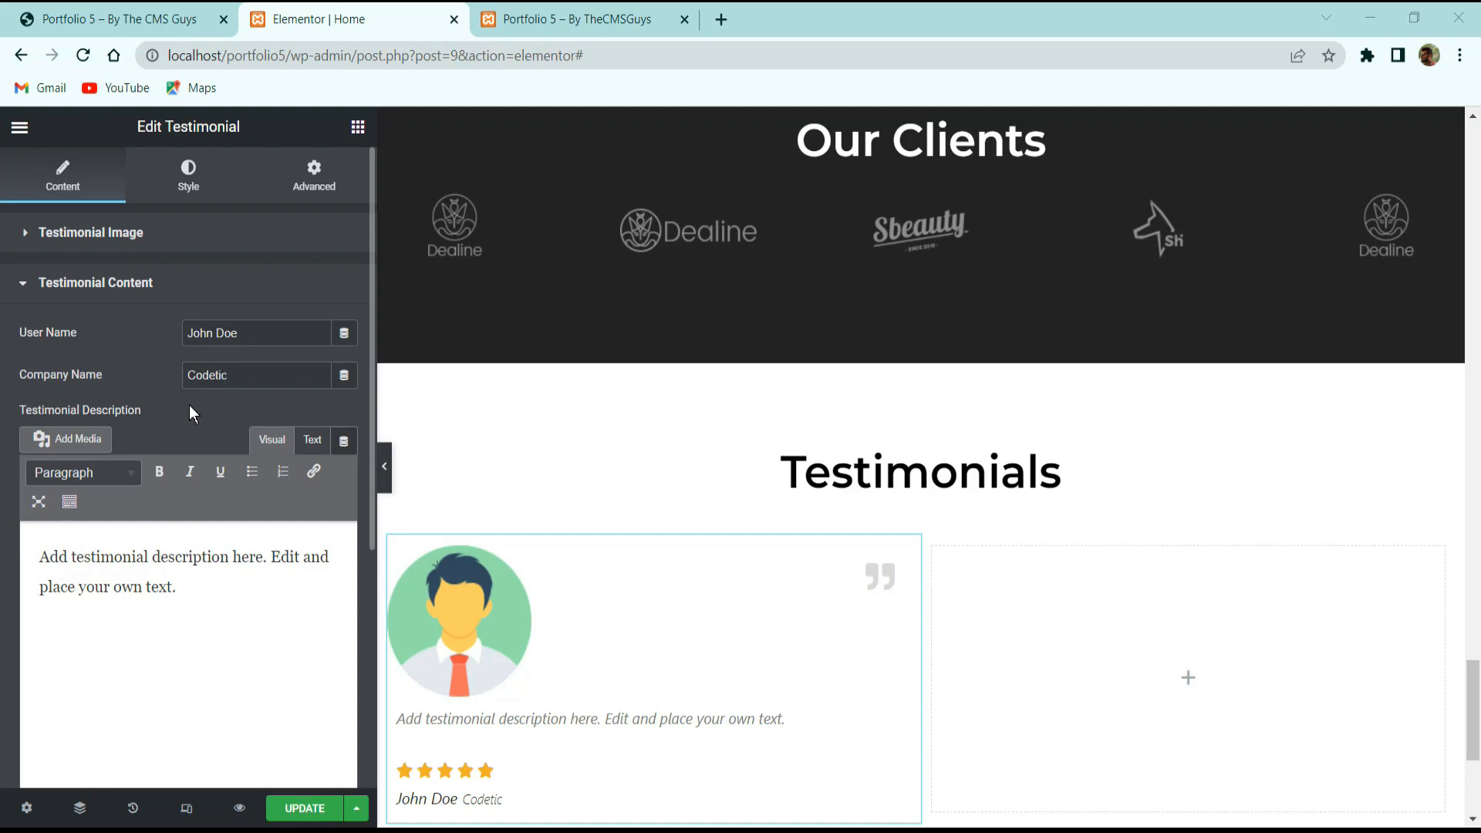
# Copy the Mauris blandit paragraph from the live portfolio site's first testimonial.
pyautogui.scroll(-3, 589, 661)
pyautogui.click(161, 25)
pyautogui.scroll(-5, 511, 640)
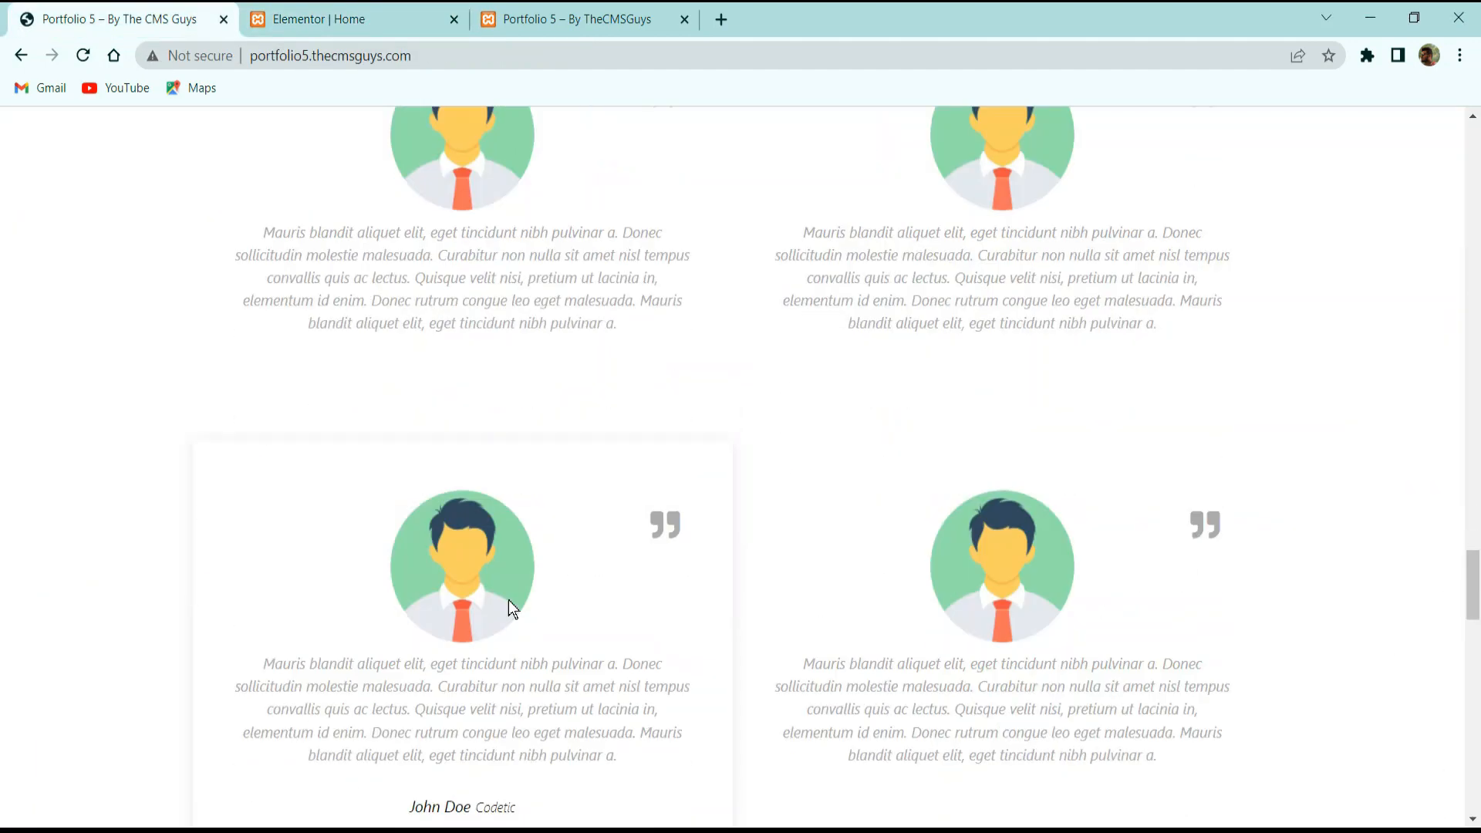
pyautogui.moveTo(344, 326); pyautogui.dragTo(533, 378)
pyautogui.click(531, 378)
pyautogui.moveTo(428, 359); pyautogui.dragTo(378, 293)
pyautogui.click(347, 19)
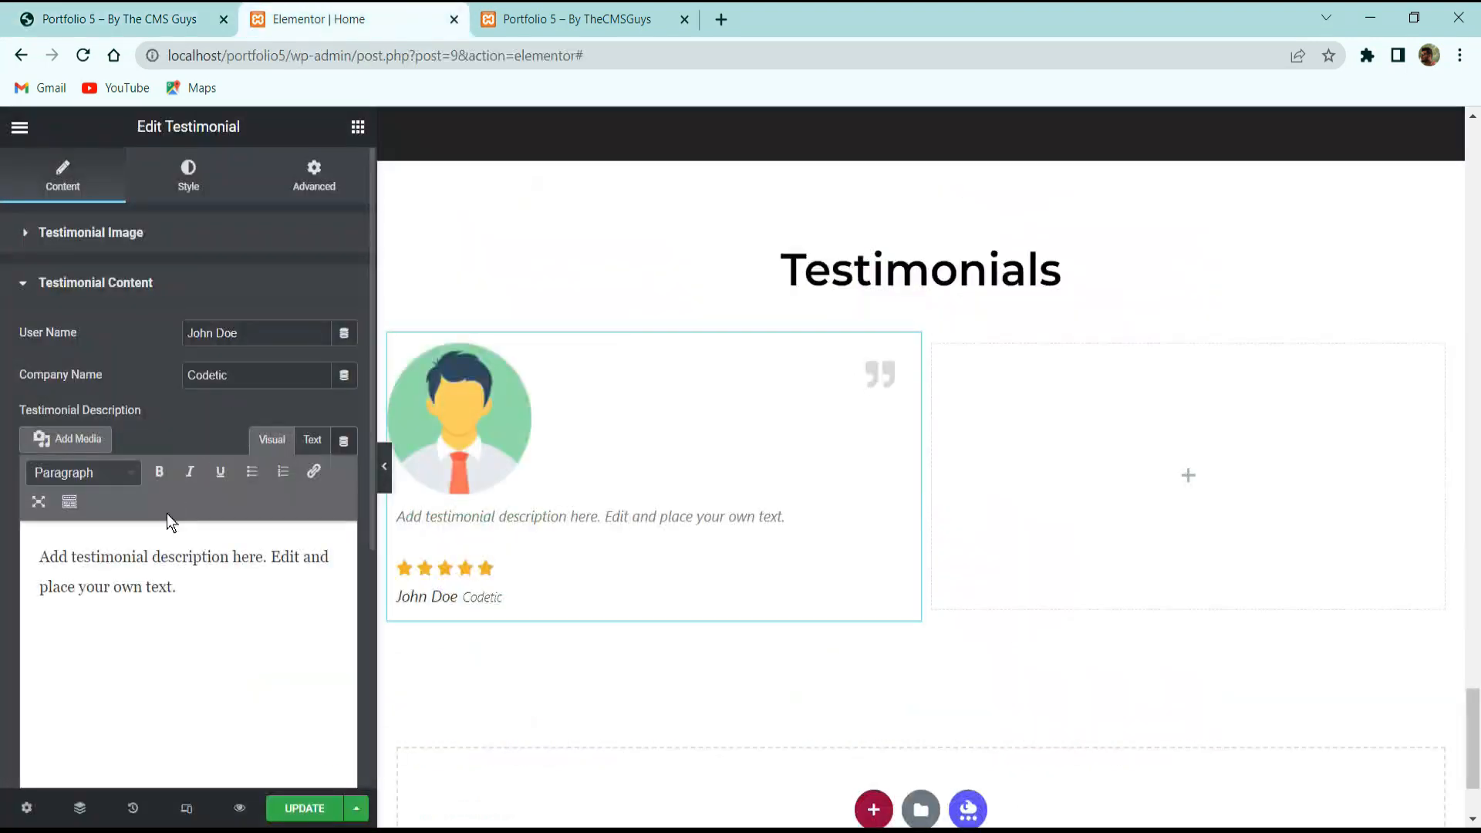
pyautogui.click(116, 19)
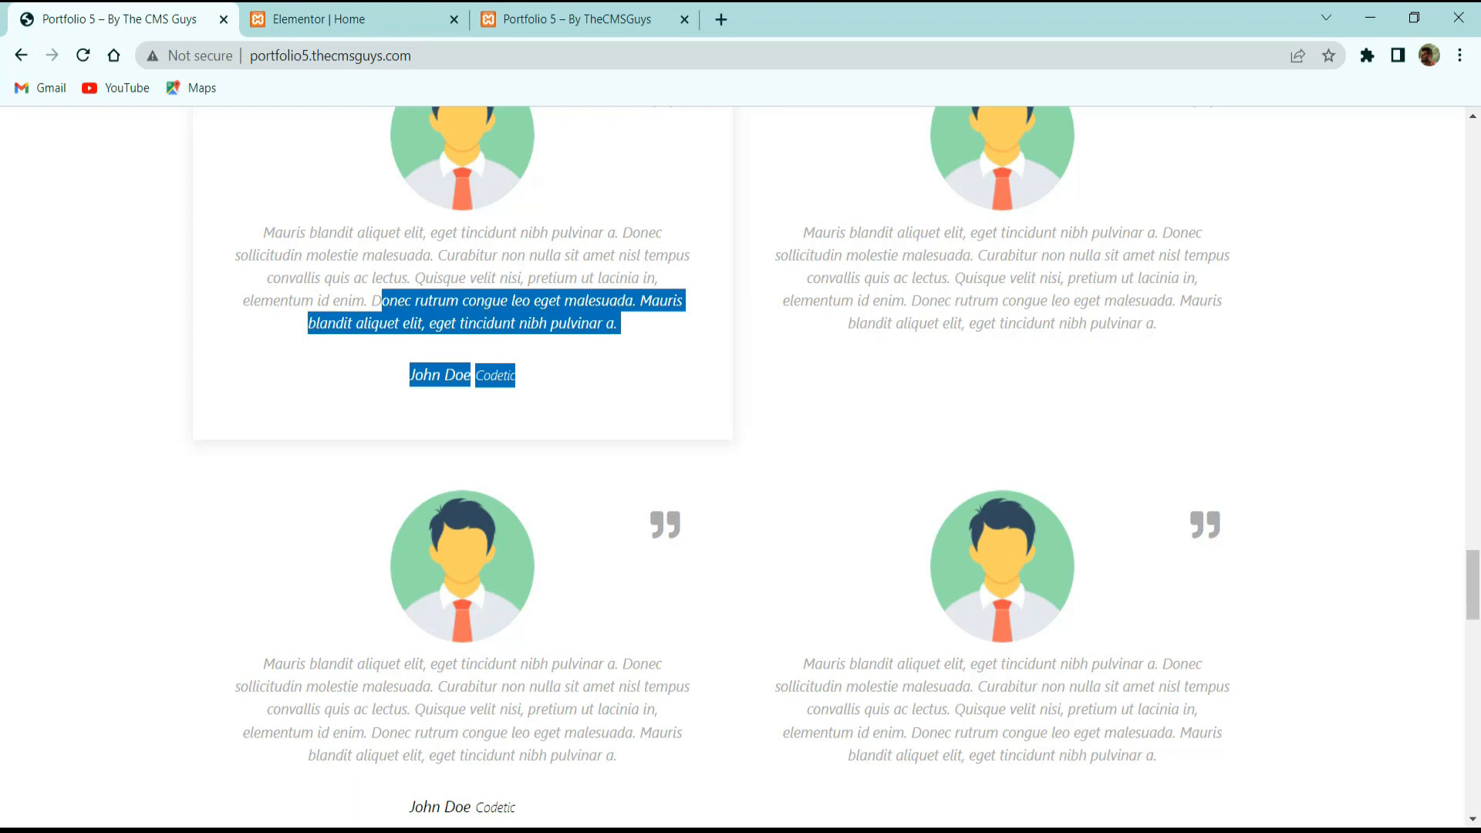
pyautogui.click(314, 239)
pyautogui.click(348, 19)
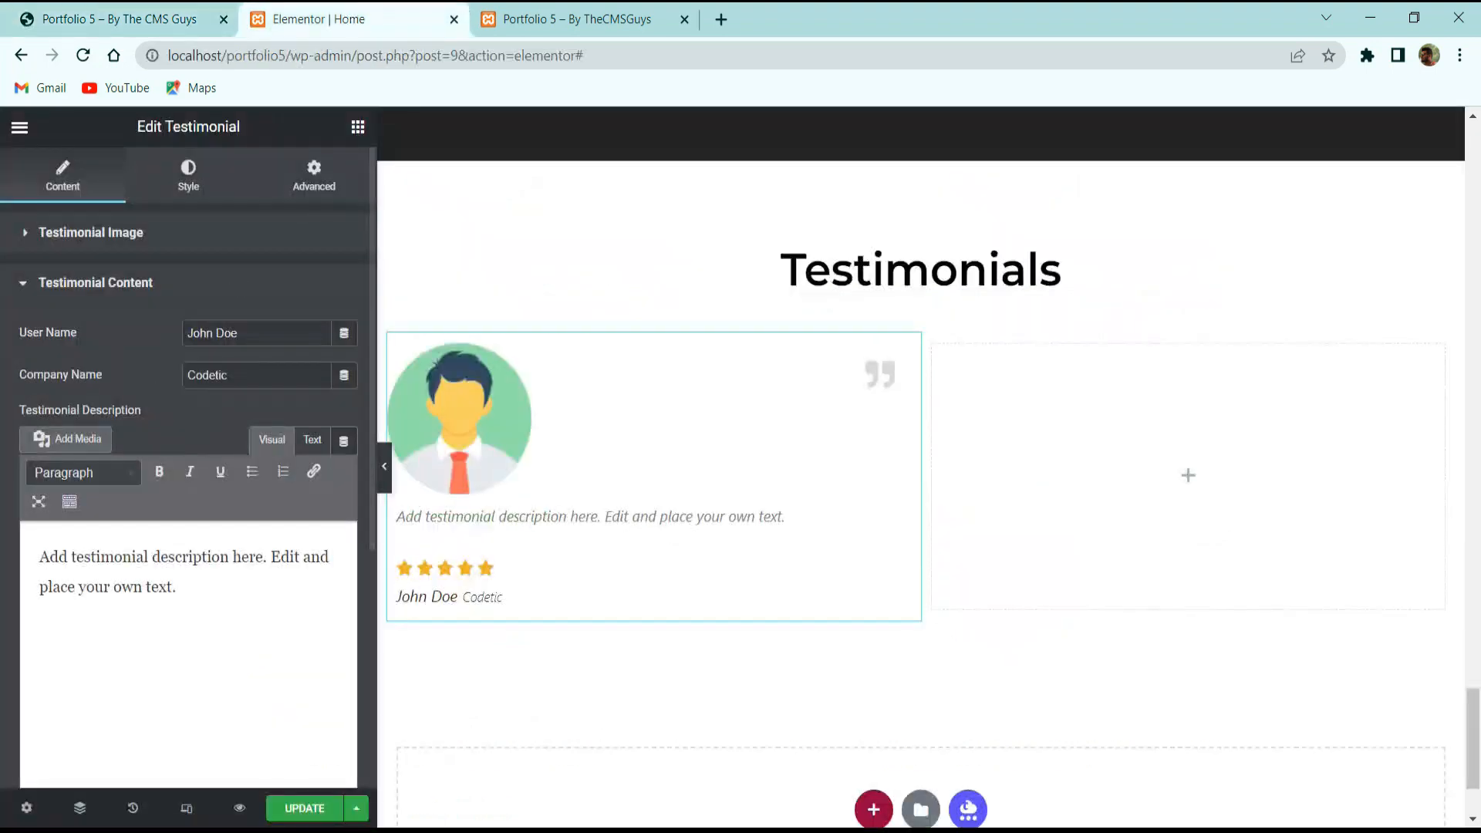
pyautogui.click(127, 9)
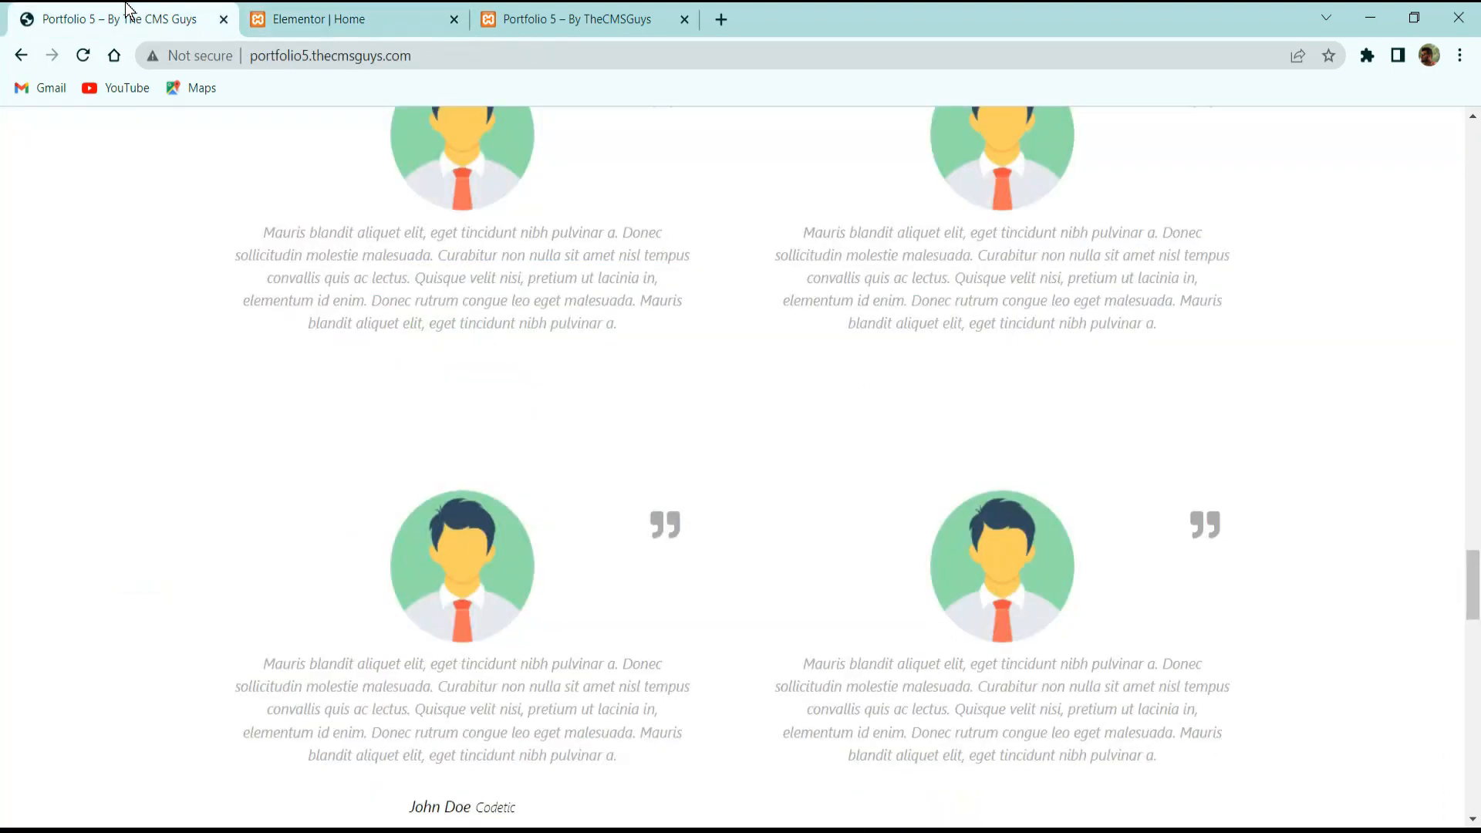
pyautogui.tripleClick(519, 297)
pyautogui.click(348, 18)
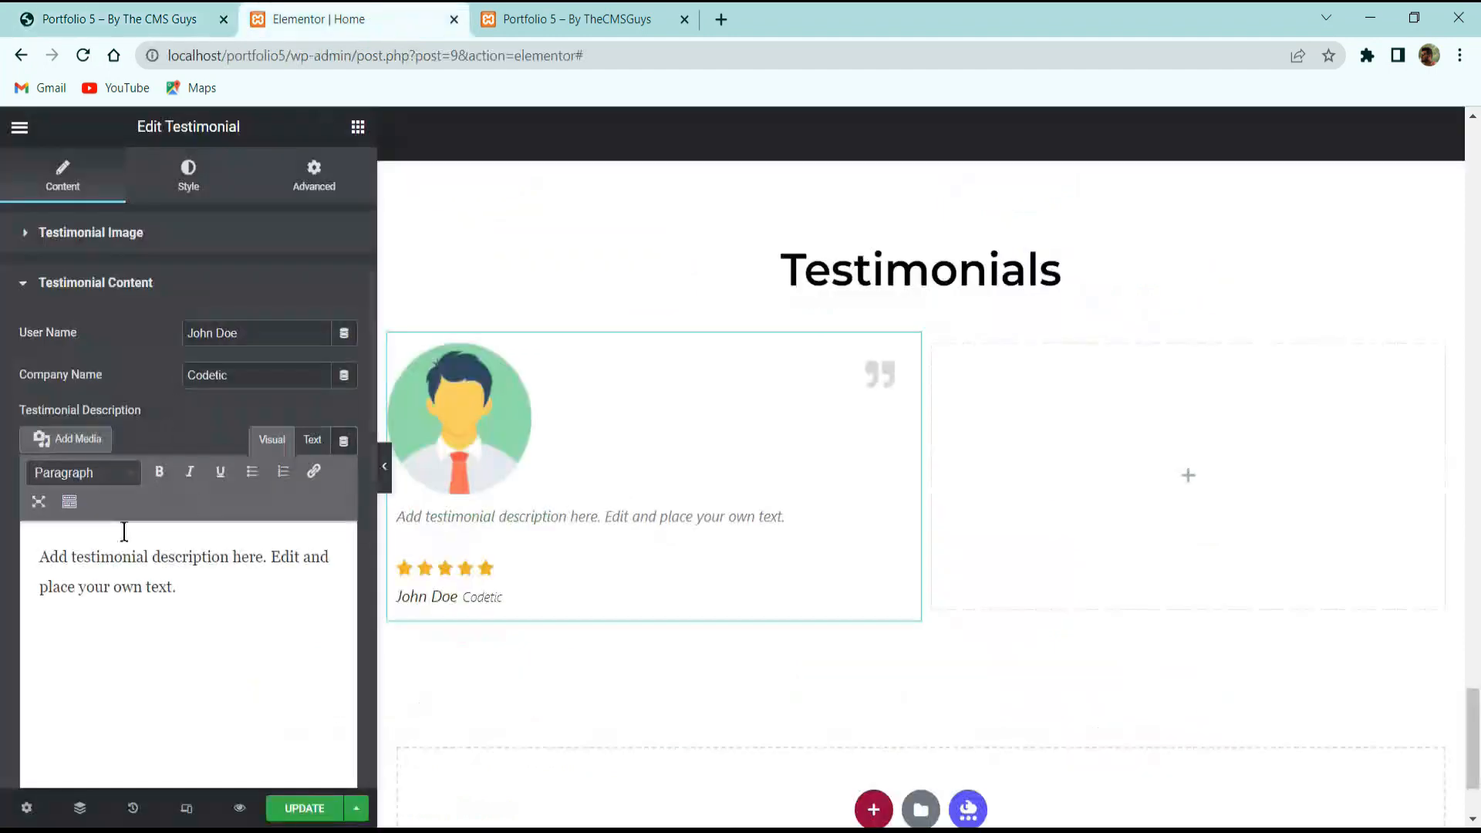
# Paste the paragraph over the placeholder description and turn Display Rating off.
pyautogui.tripleClick(171, 627)
pyautogui.hotkey('ctrl', 'v')
pyautogui.scroll(-5, 172, 626)
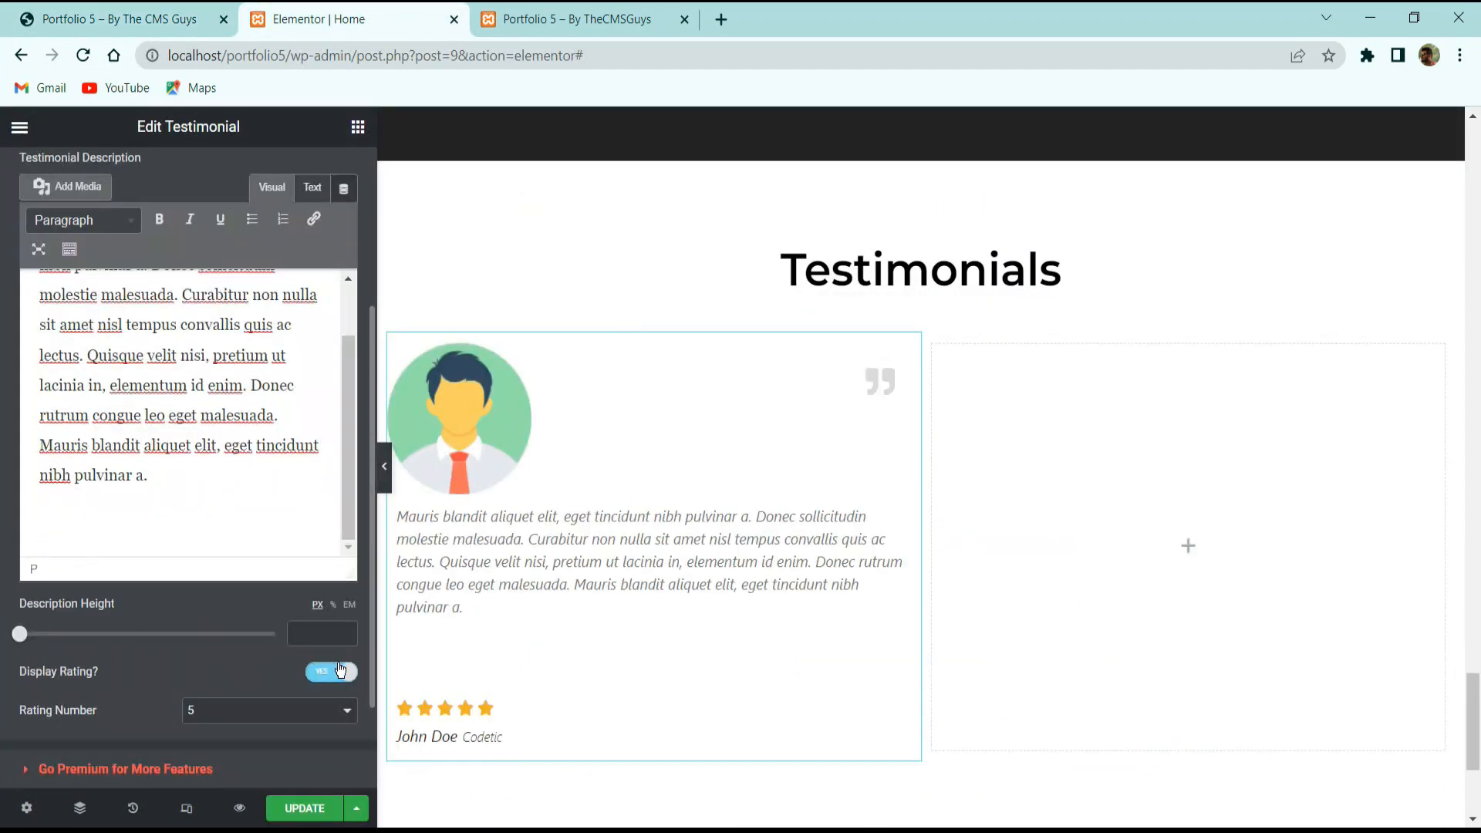
pyautogui.click(337, 672)
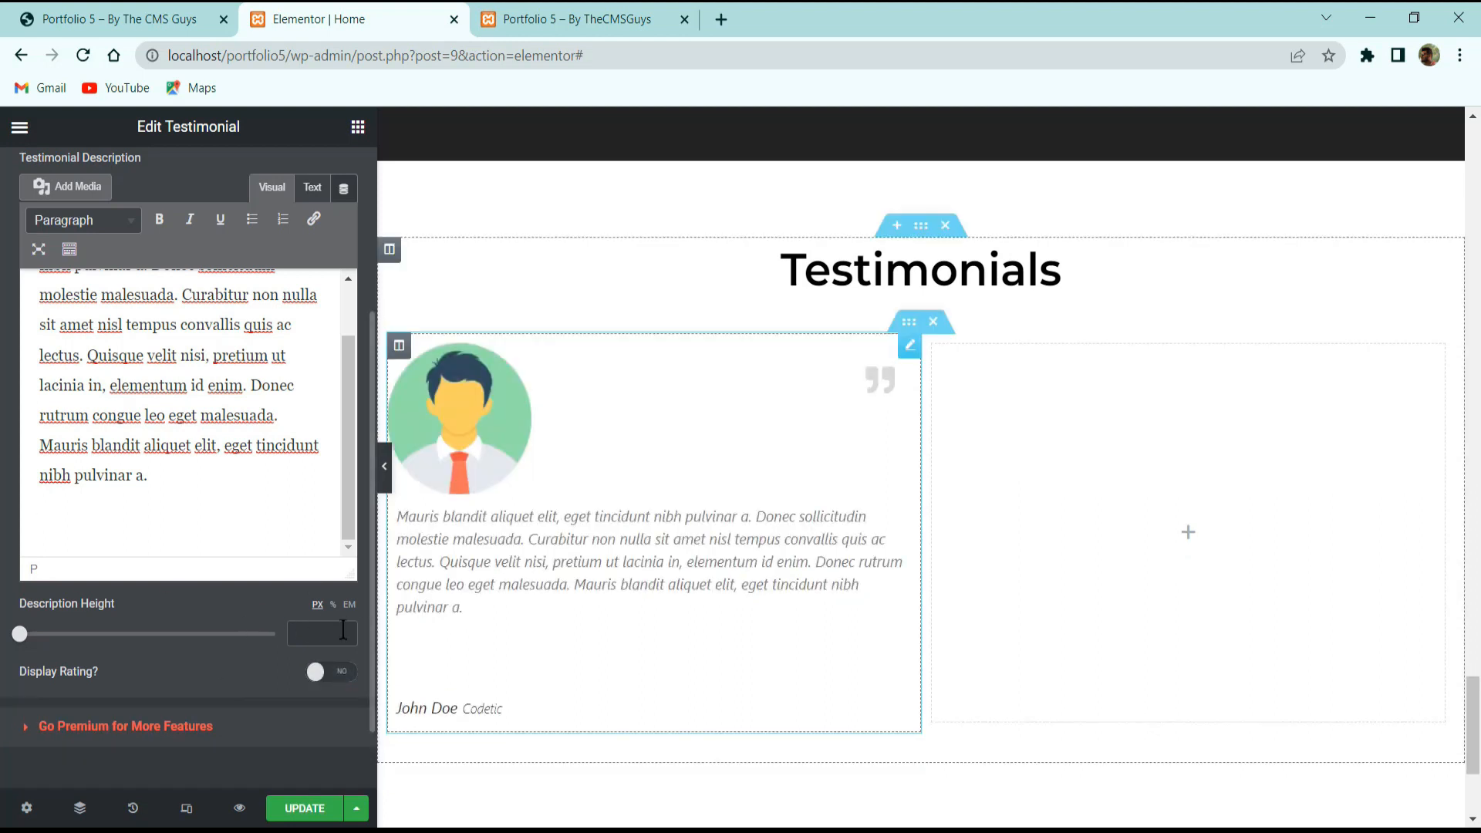
pyautogui.scroll(2, 195, 506)
pyautogui.scroll(3, 182, 182)
pyautogui.click(189, 174)
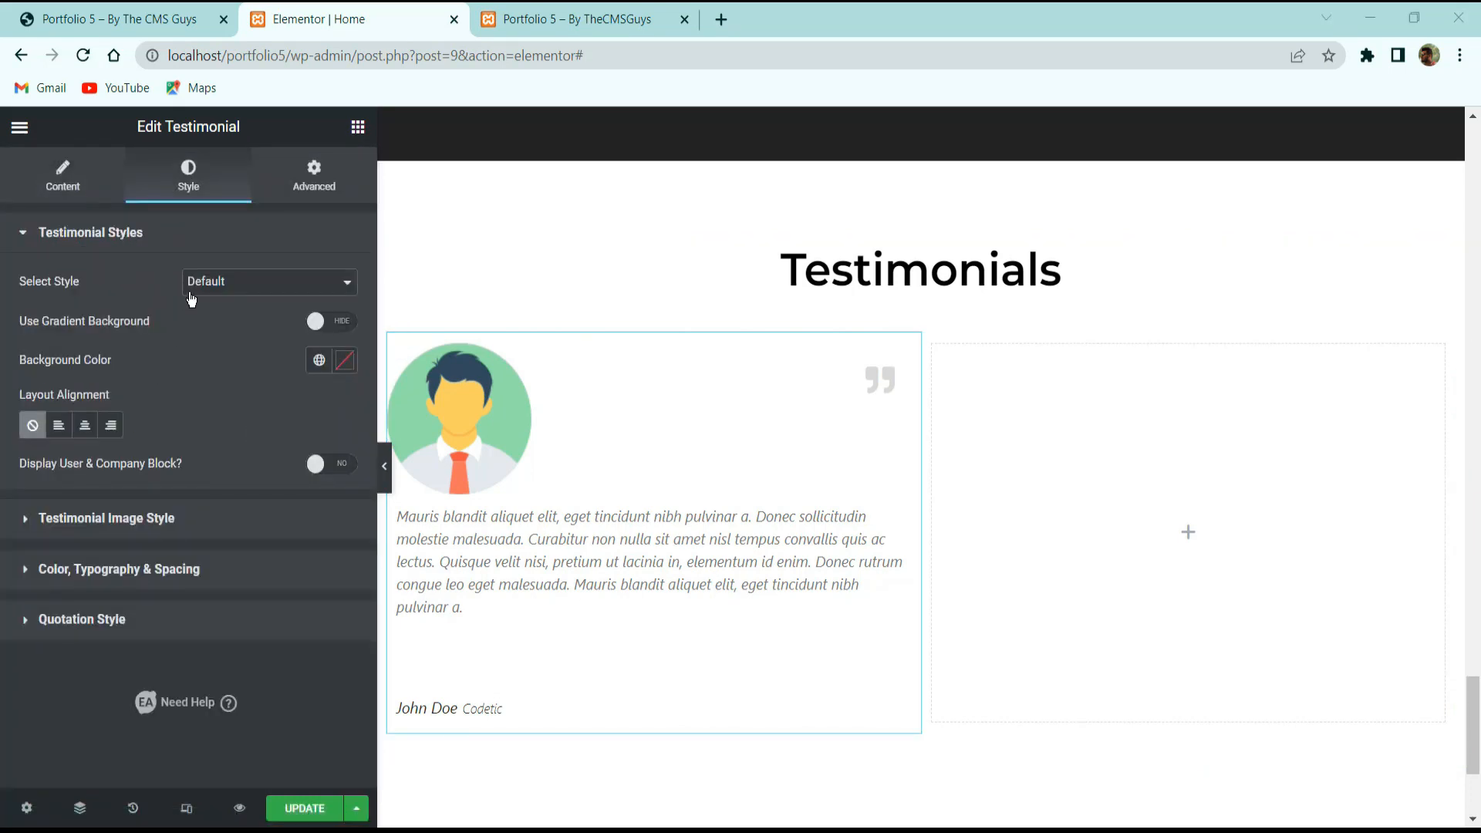
# Keep the Default card layout after previewing the others, and centre the layout alignment.
pyautogui.click(231, 292)
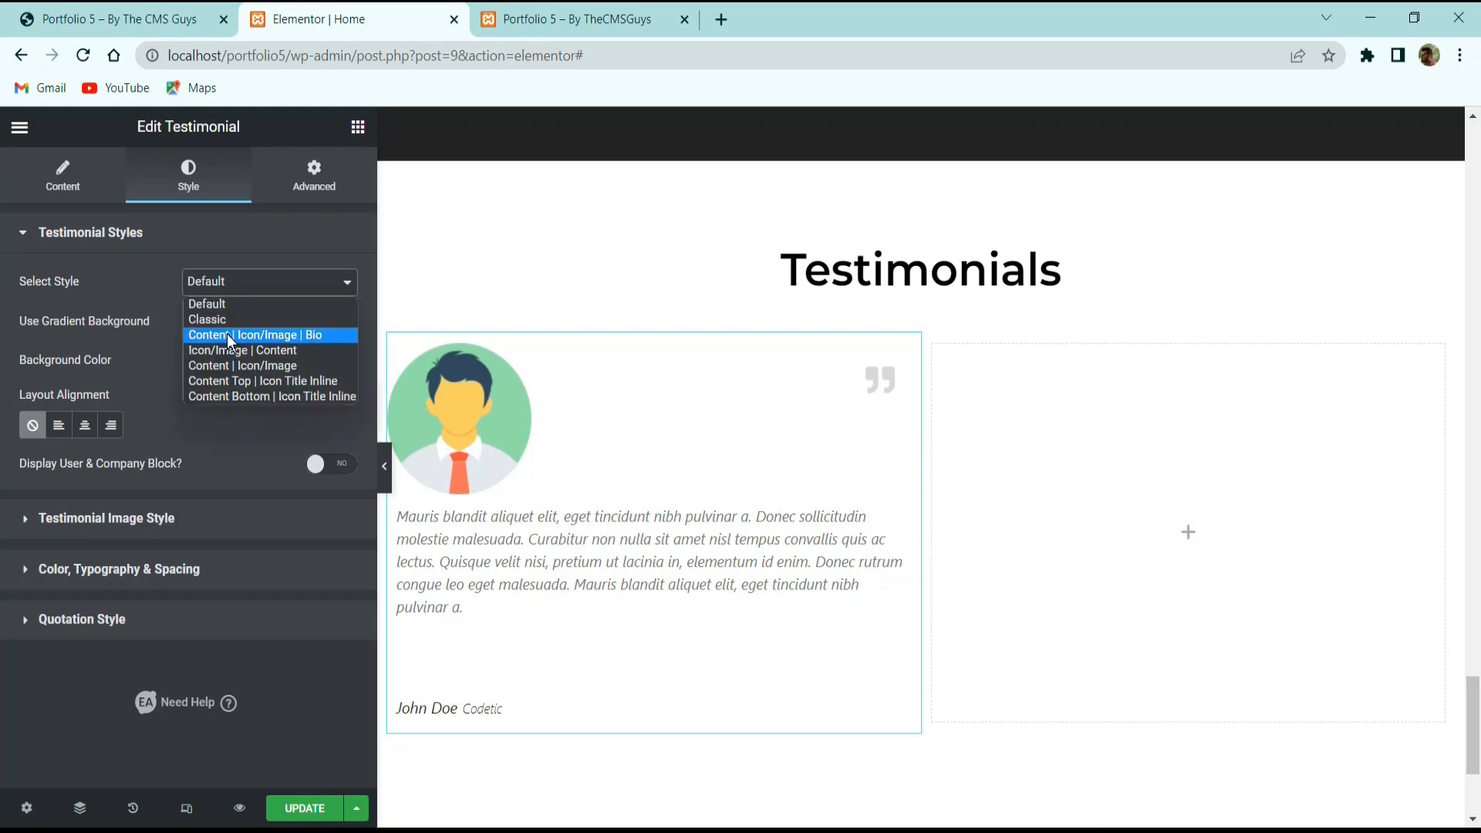
pyautogui.click(230, 318)
pyautogui.click(233, 349)
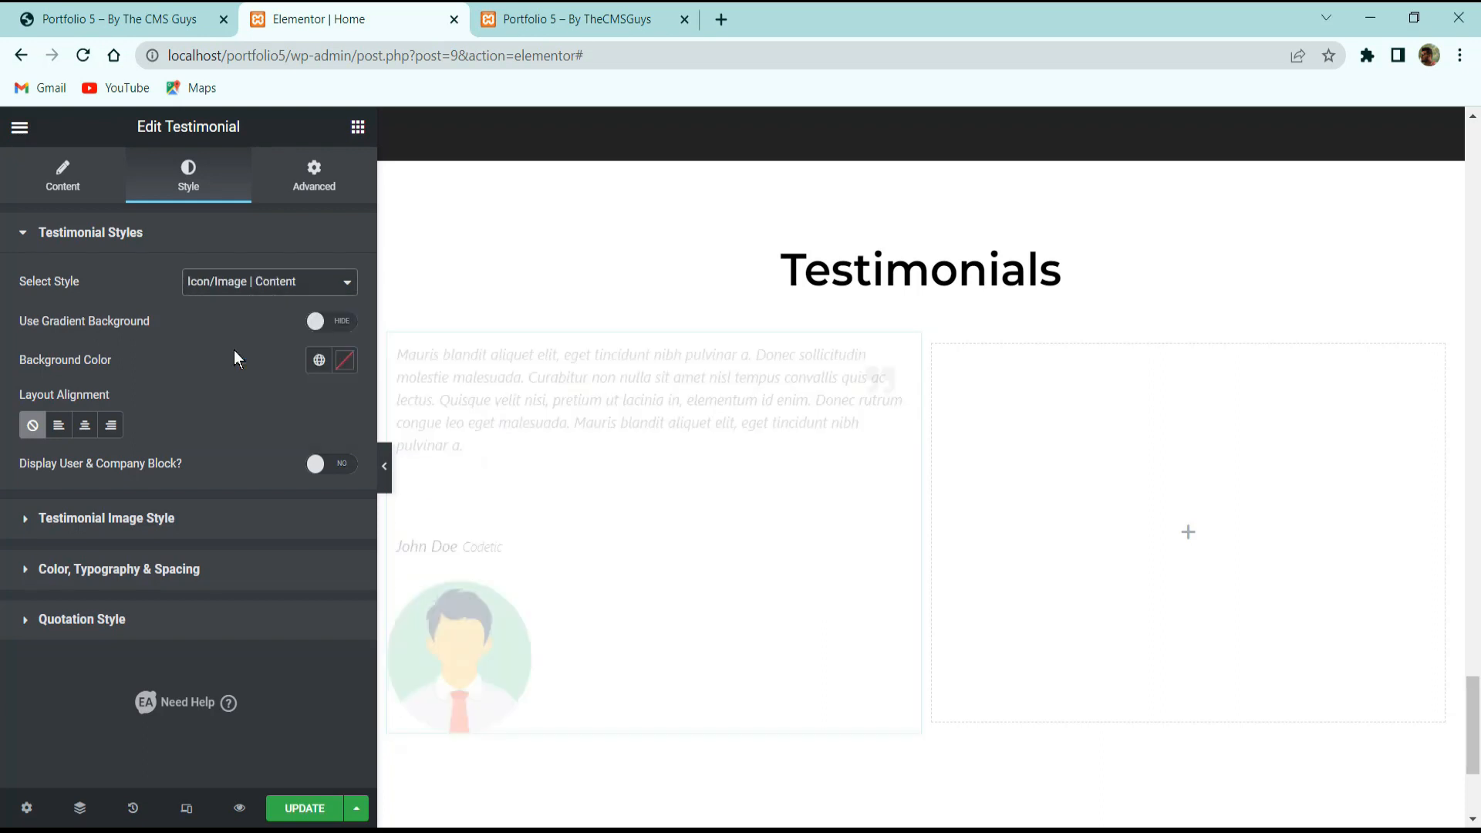
pyautogui.click(262, 282)
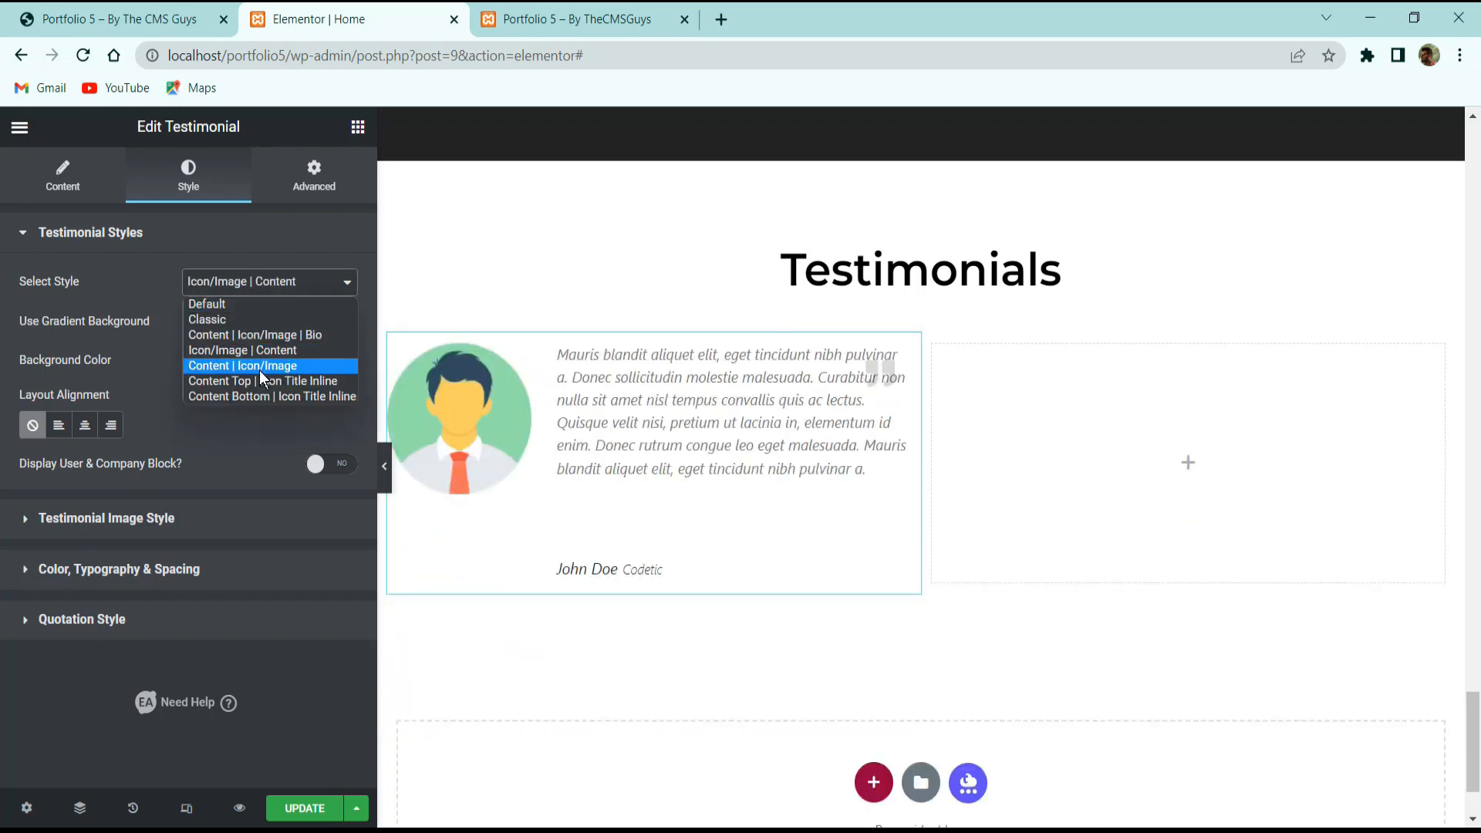
pyautogui.click(259, 369)
pyautogui.click(255, 284)
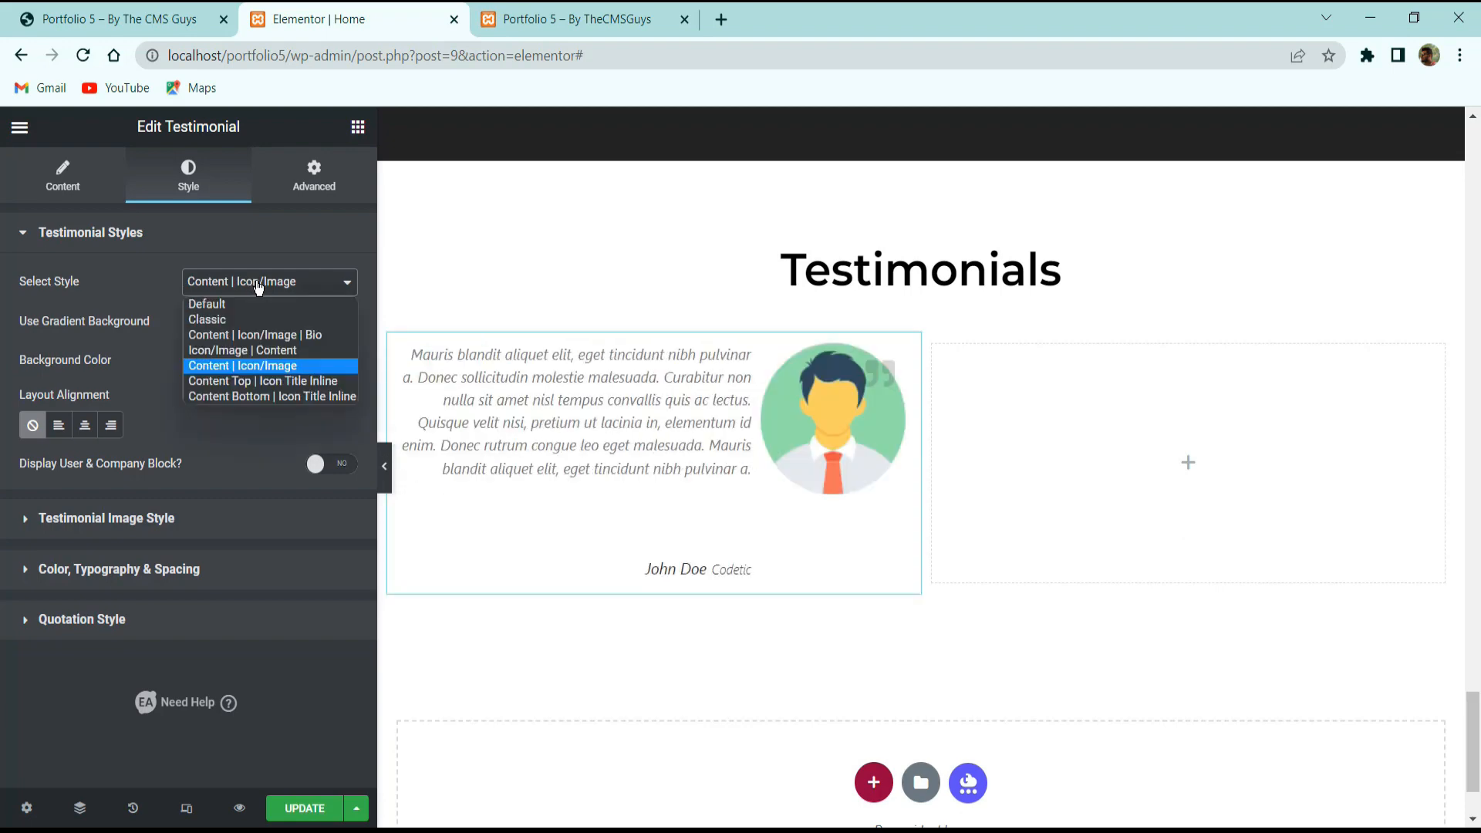
pyautogui.click(248, 298)
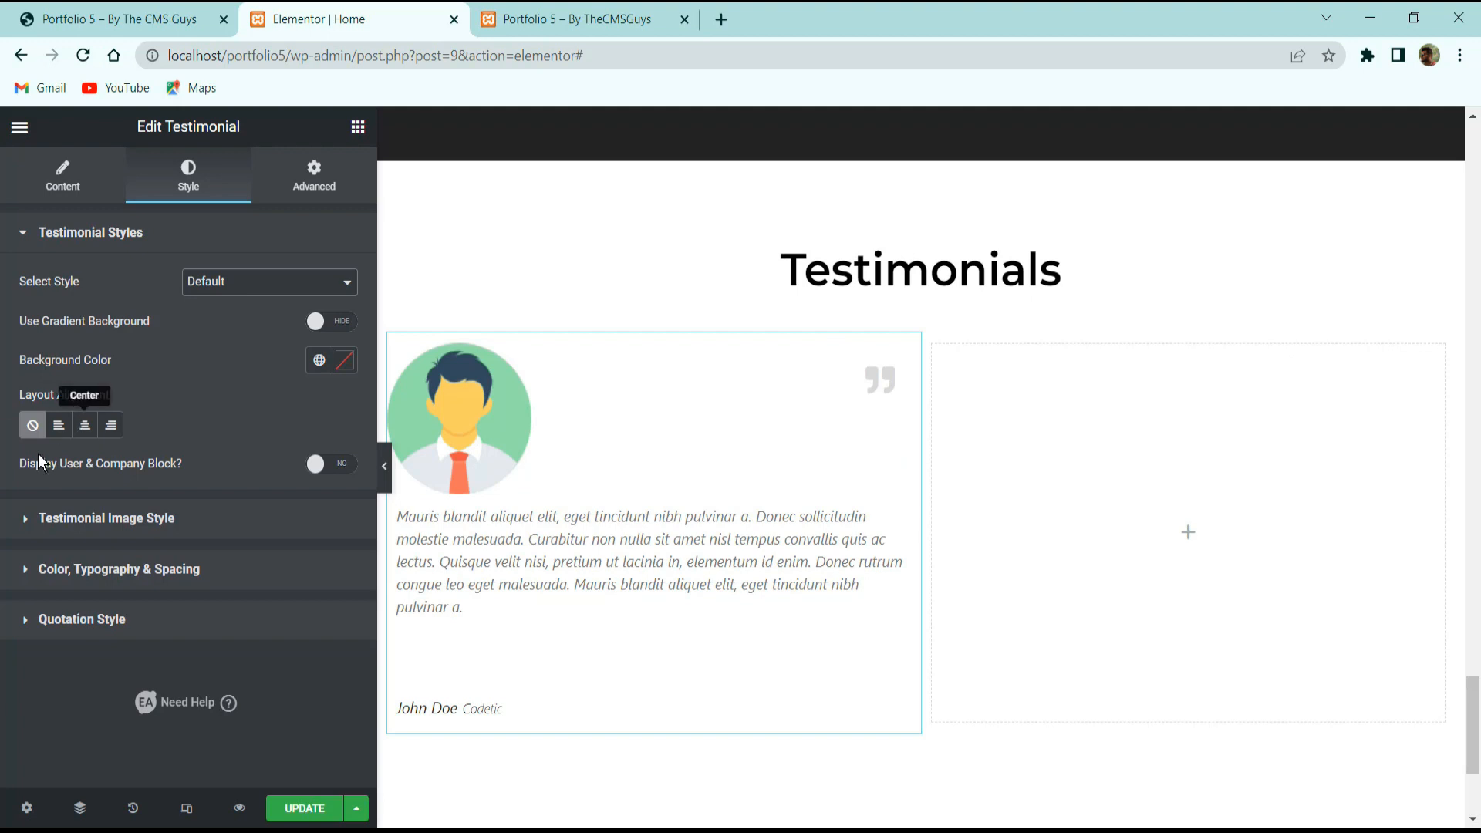
pyautogui.click(81, 426)
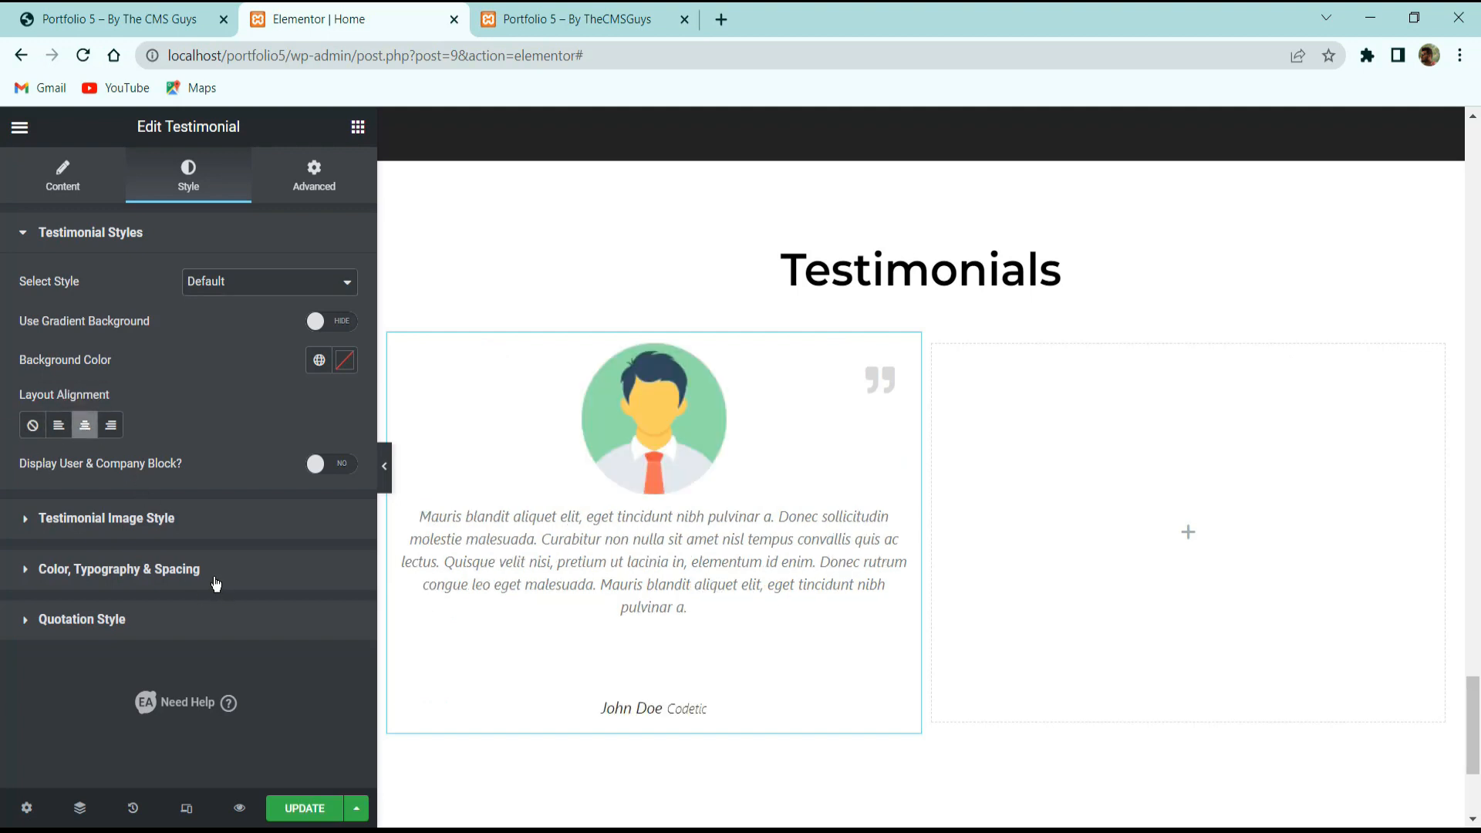
# Set the avatar image width to 150 px and switch on Rounded Avatar.
pyautogui.click(152, 519)
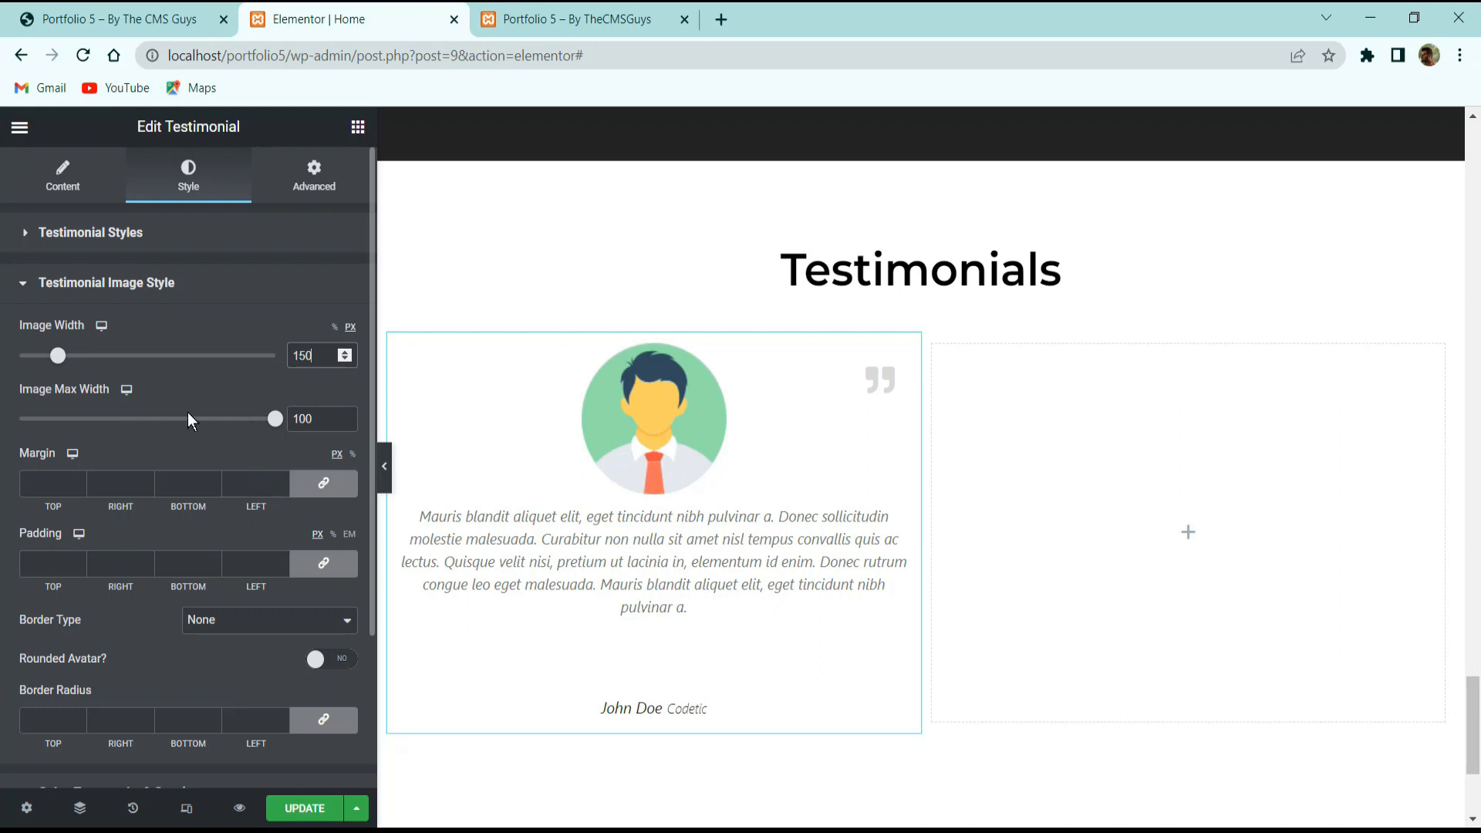
pyautogui.moveTo(57, 361); pyautogui.dragTo(85, 356)
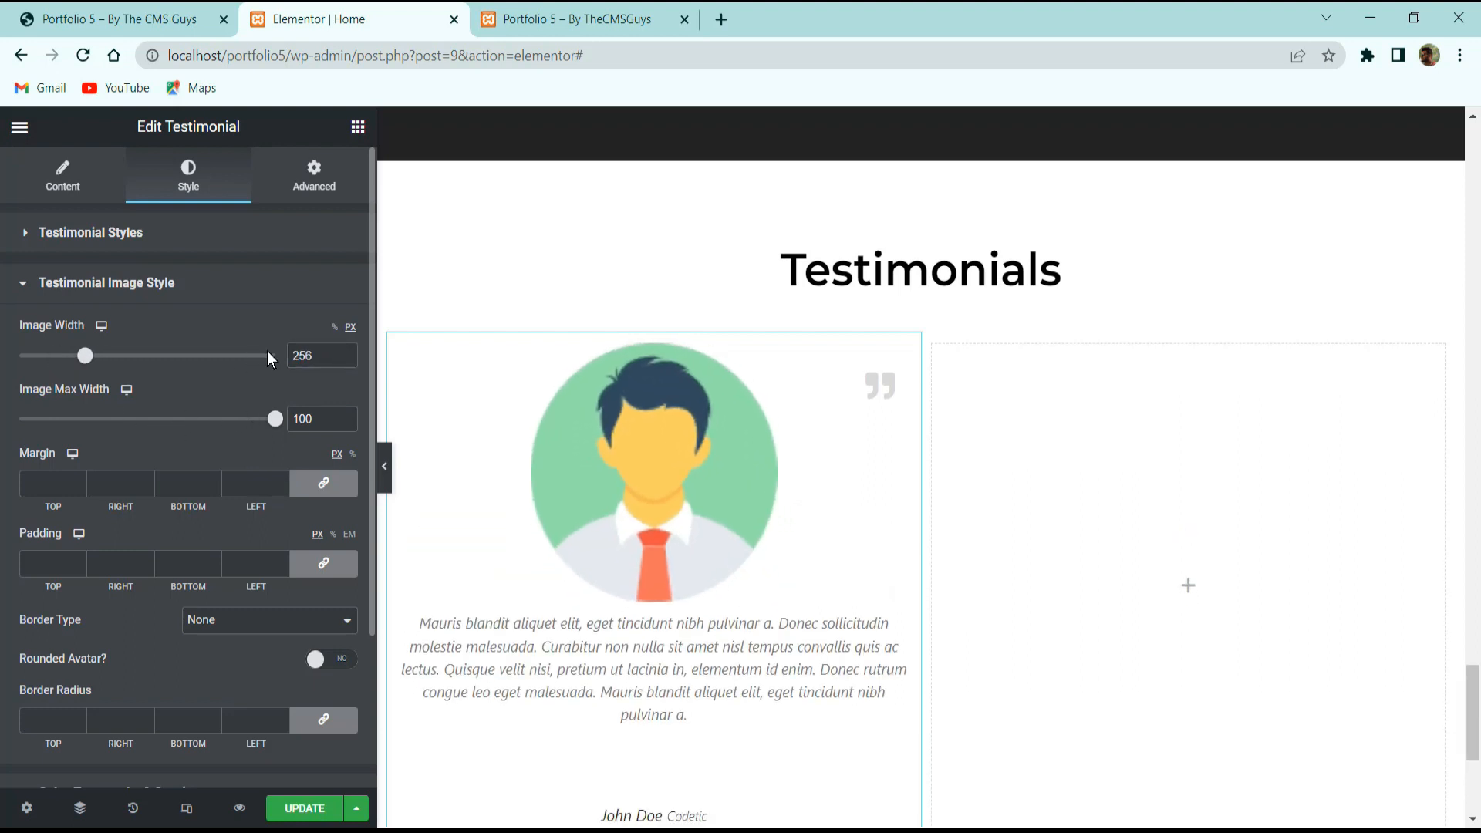
pyautogui.write('150')
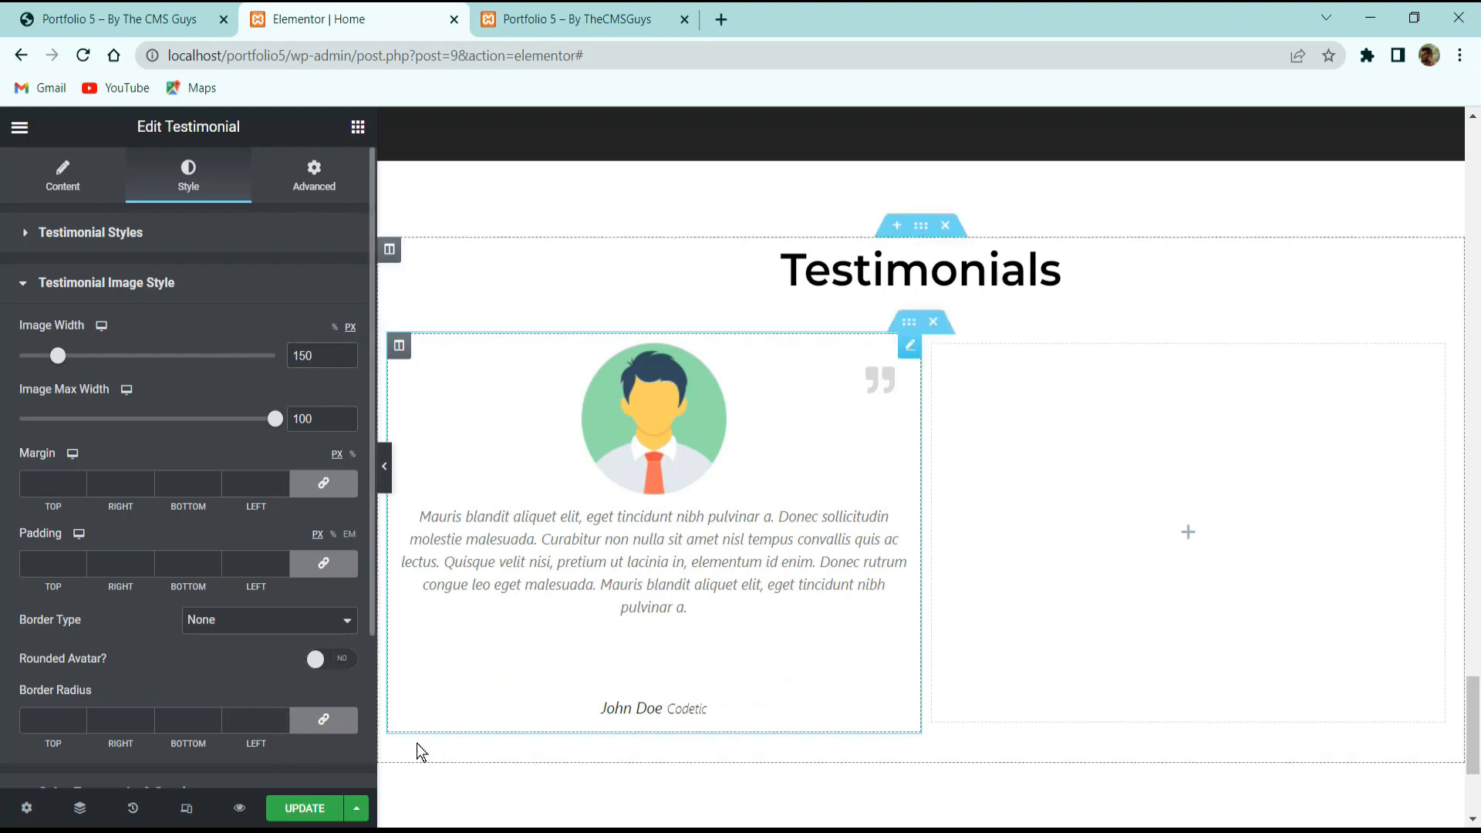
pyautogui.click(328, 661)
pyautogui.scroll(-2, 305, 657)
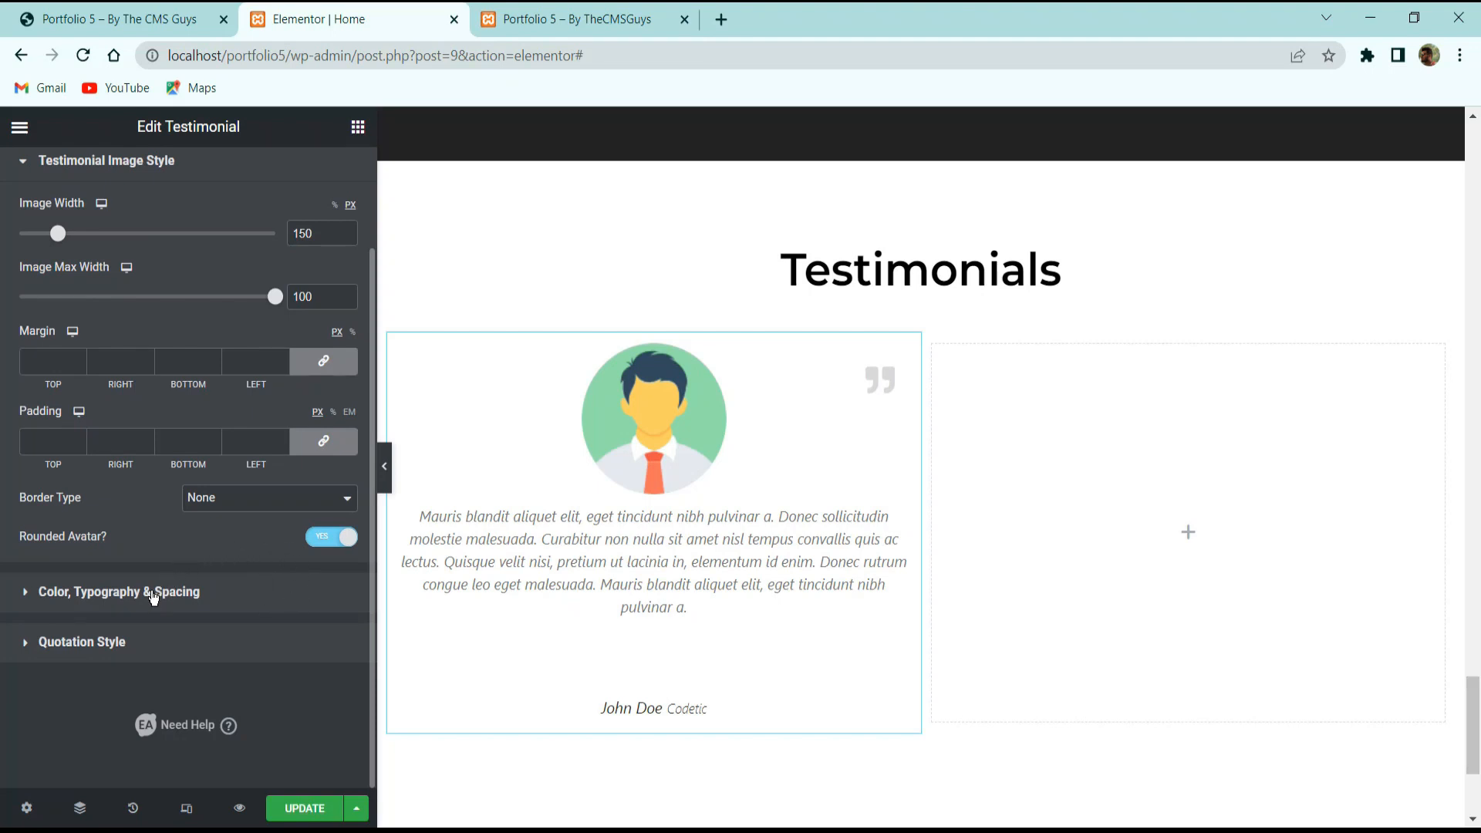
pyautogui.click(83, 597)
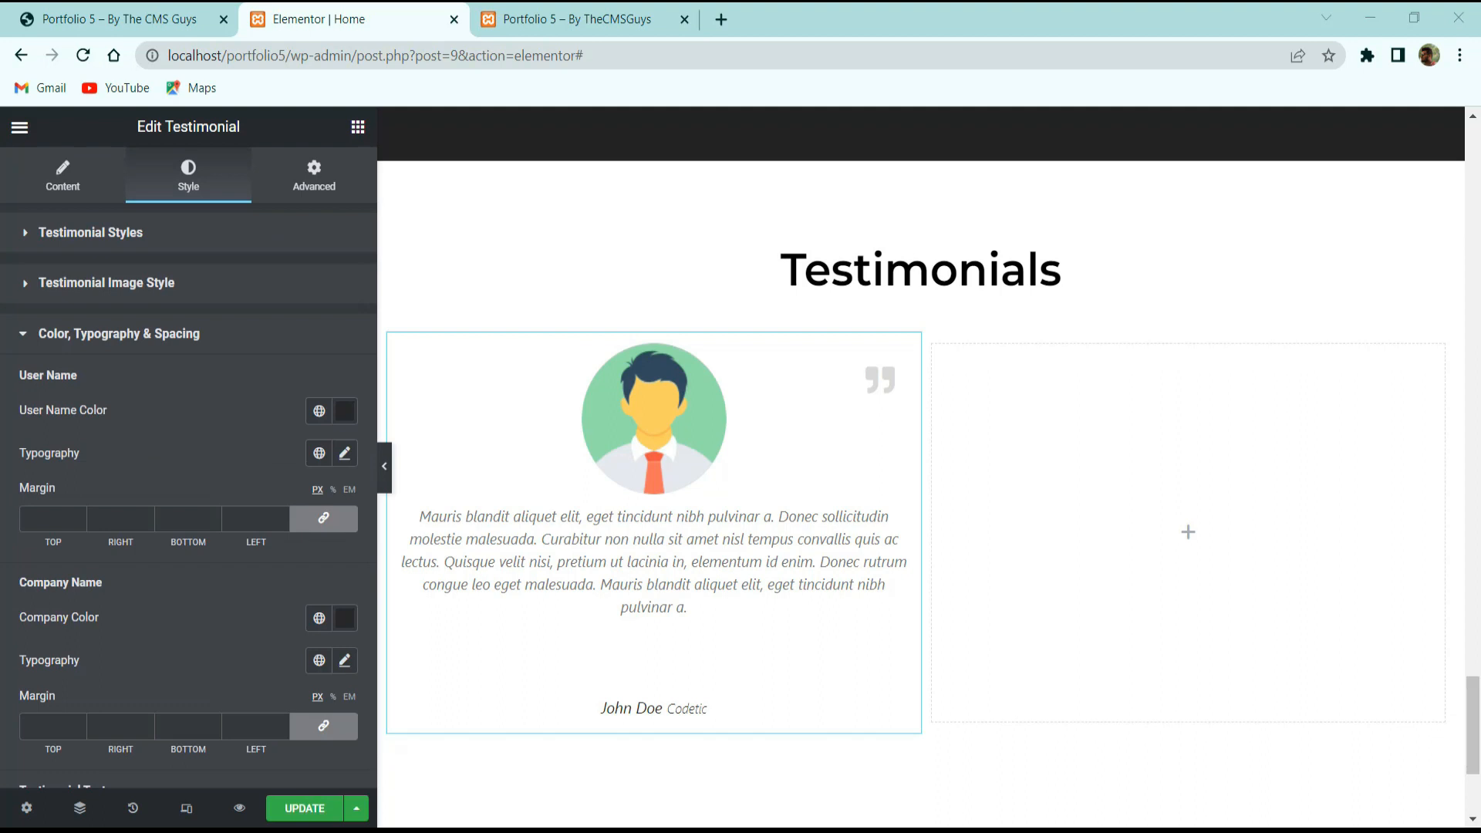
# Make the user name black in the Montserrat font.
pyautogui.click(349, 413)
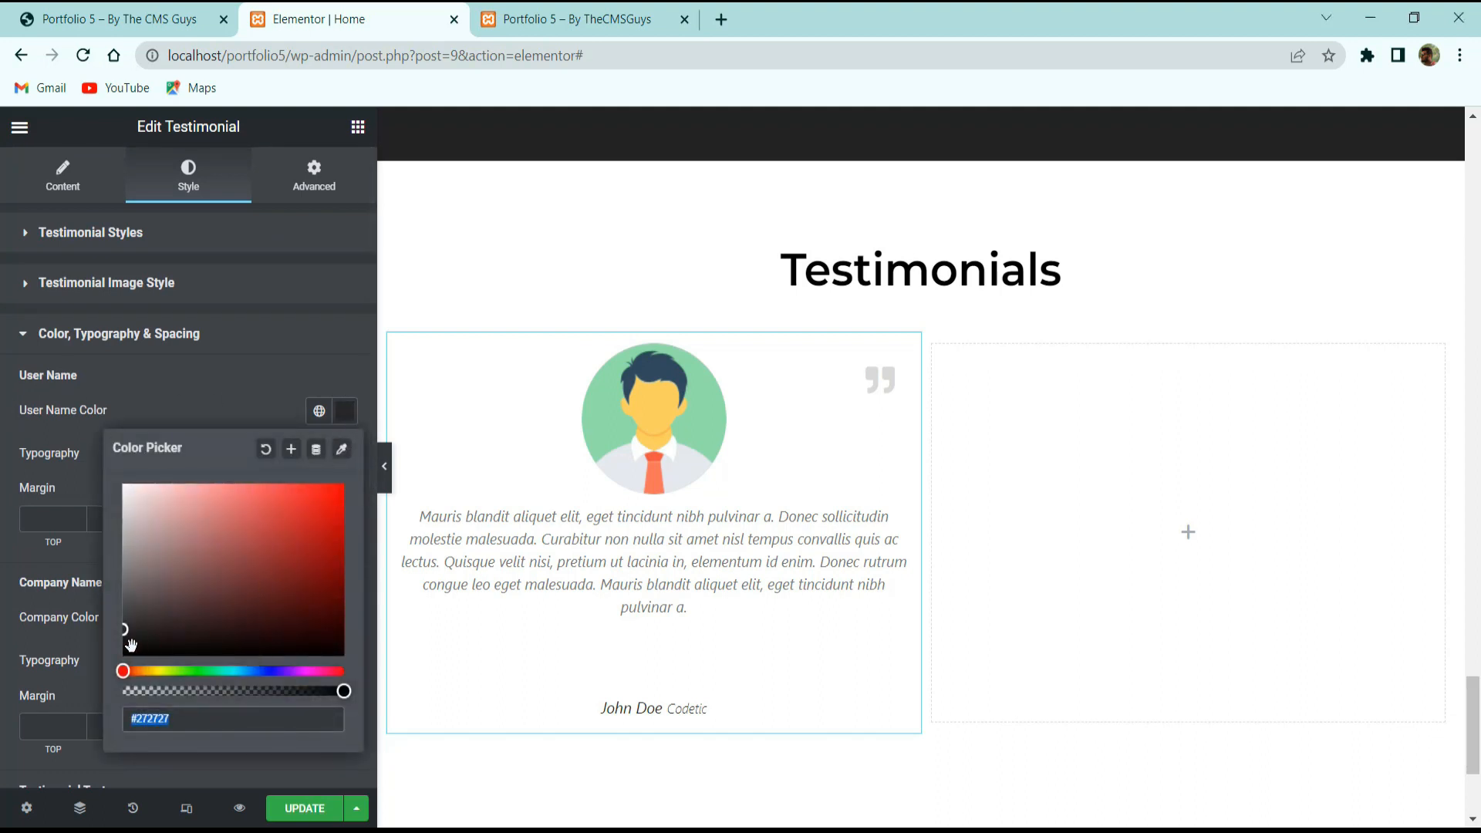
pyautogui.moveTo(118, 633); pyautogui.dragTo(45, 699)
pyautogui.click(88, 442)
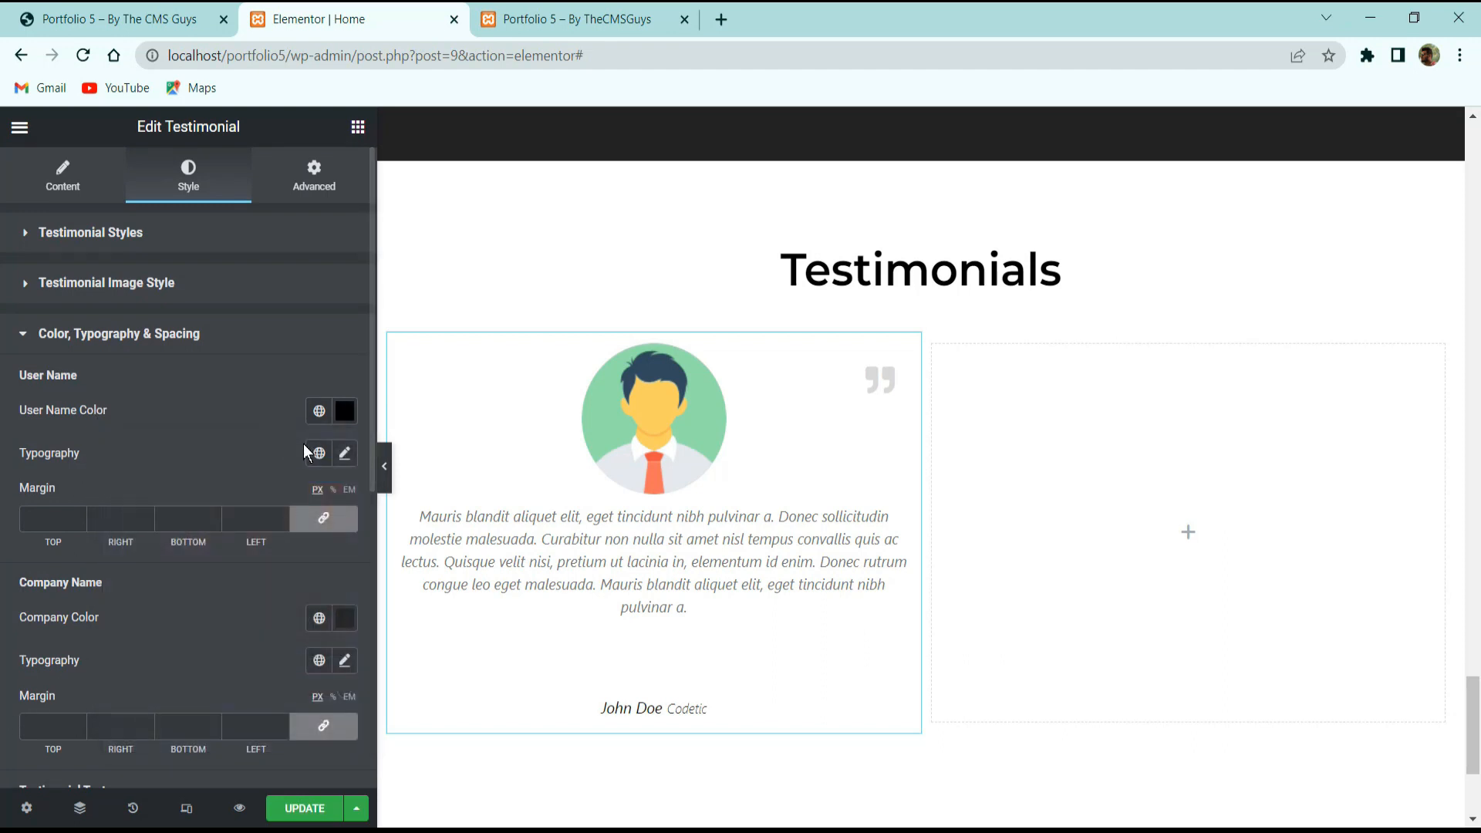
pyautogui.click(344, 454)
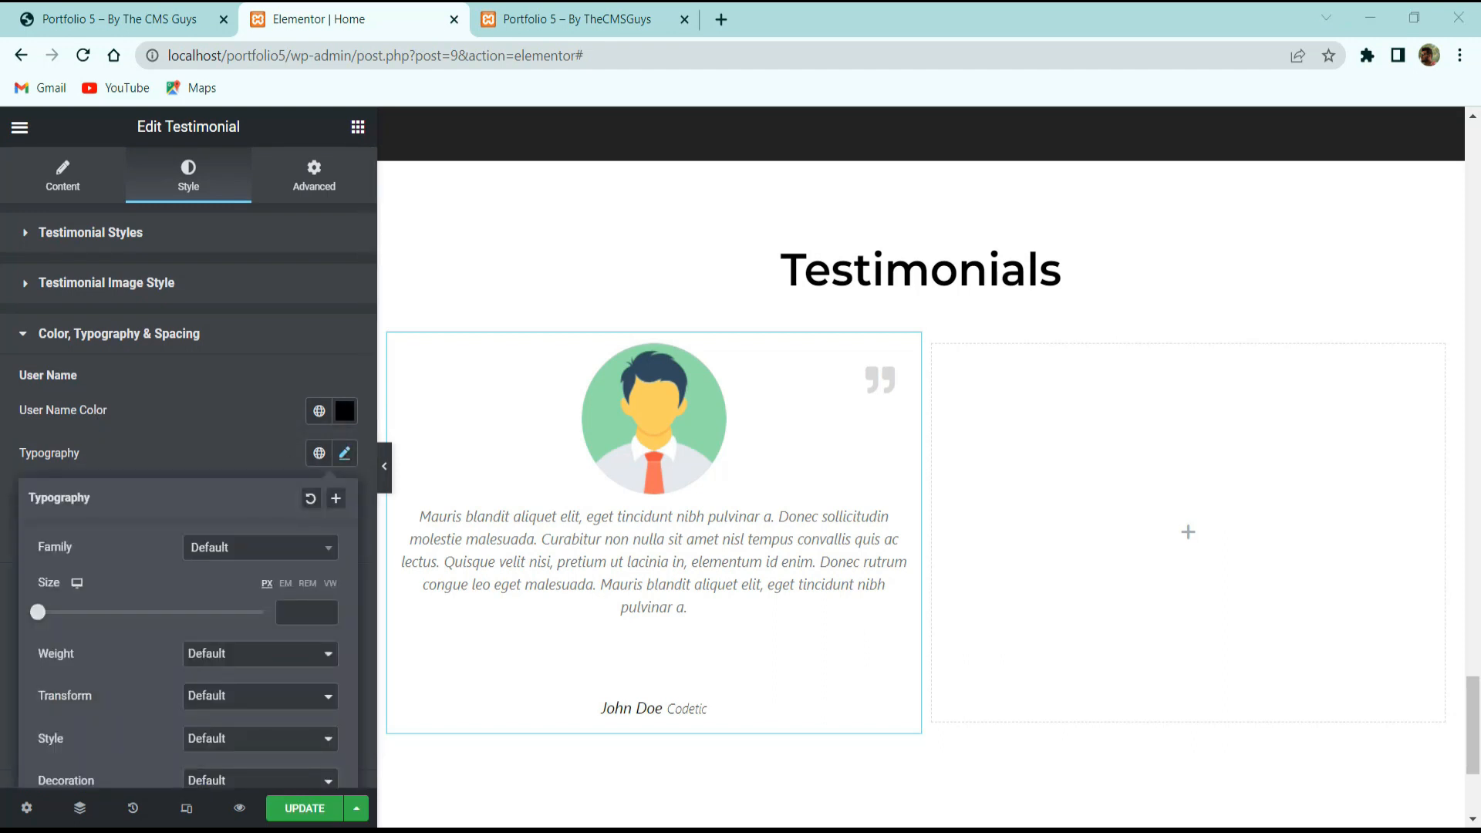
pyautogui.click(229, 549)
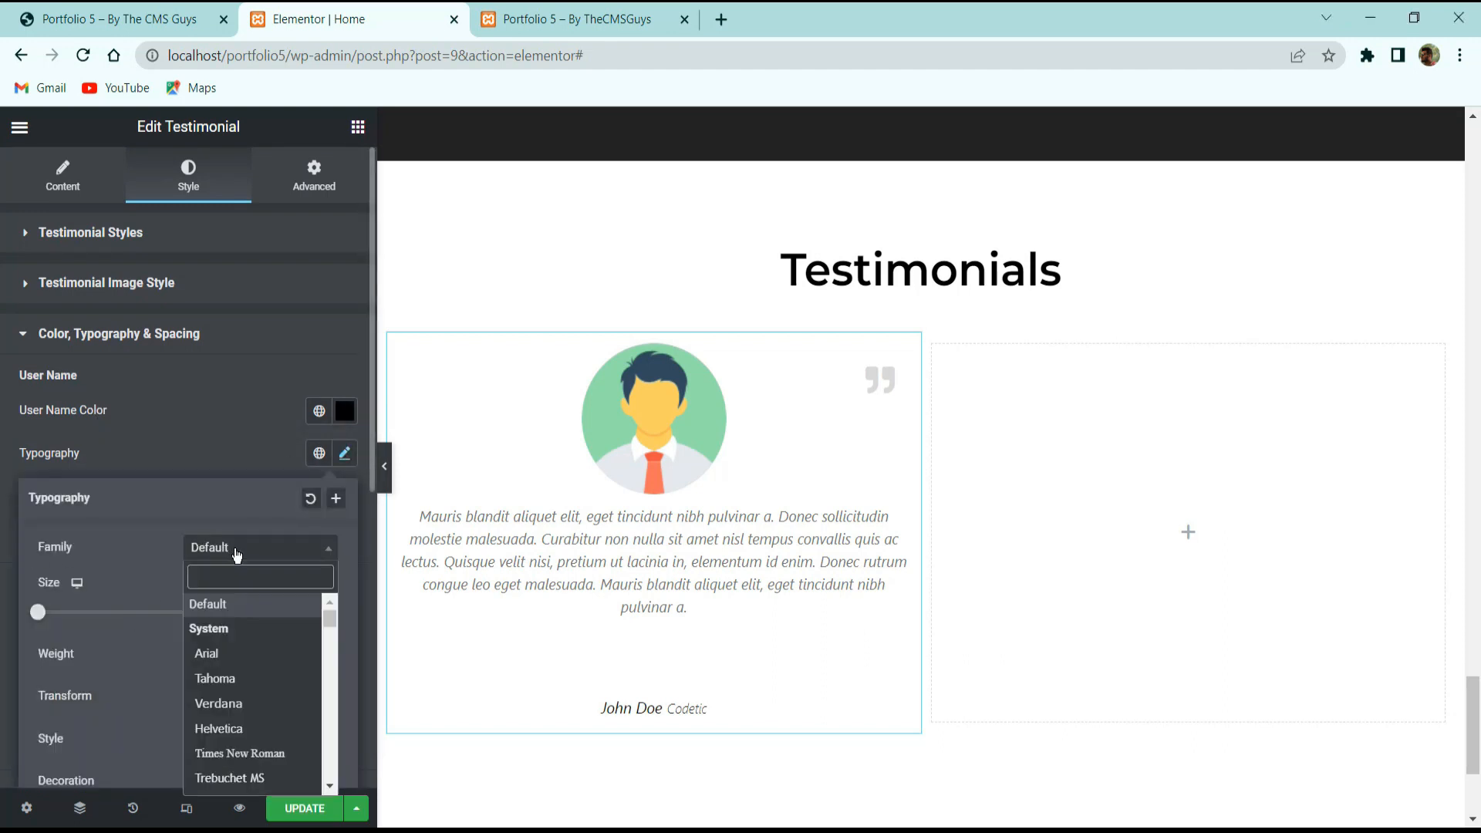
pyautogui.write('montse')
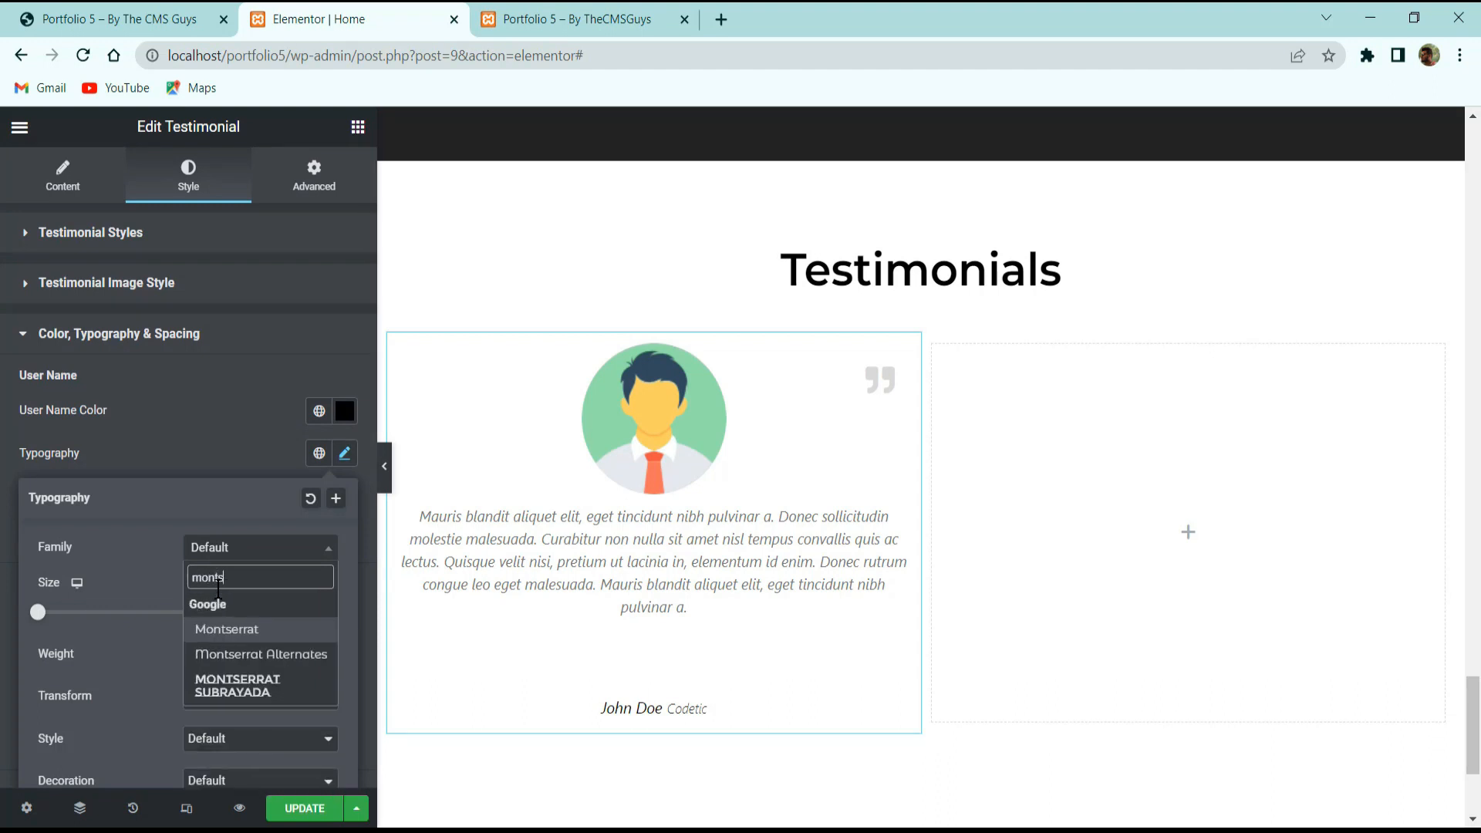
pyautogui.press('Return')
pyautogui.click(286, 615)
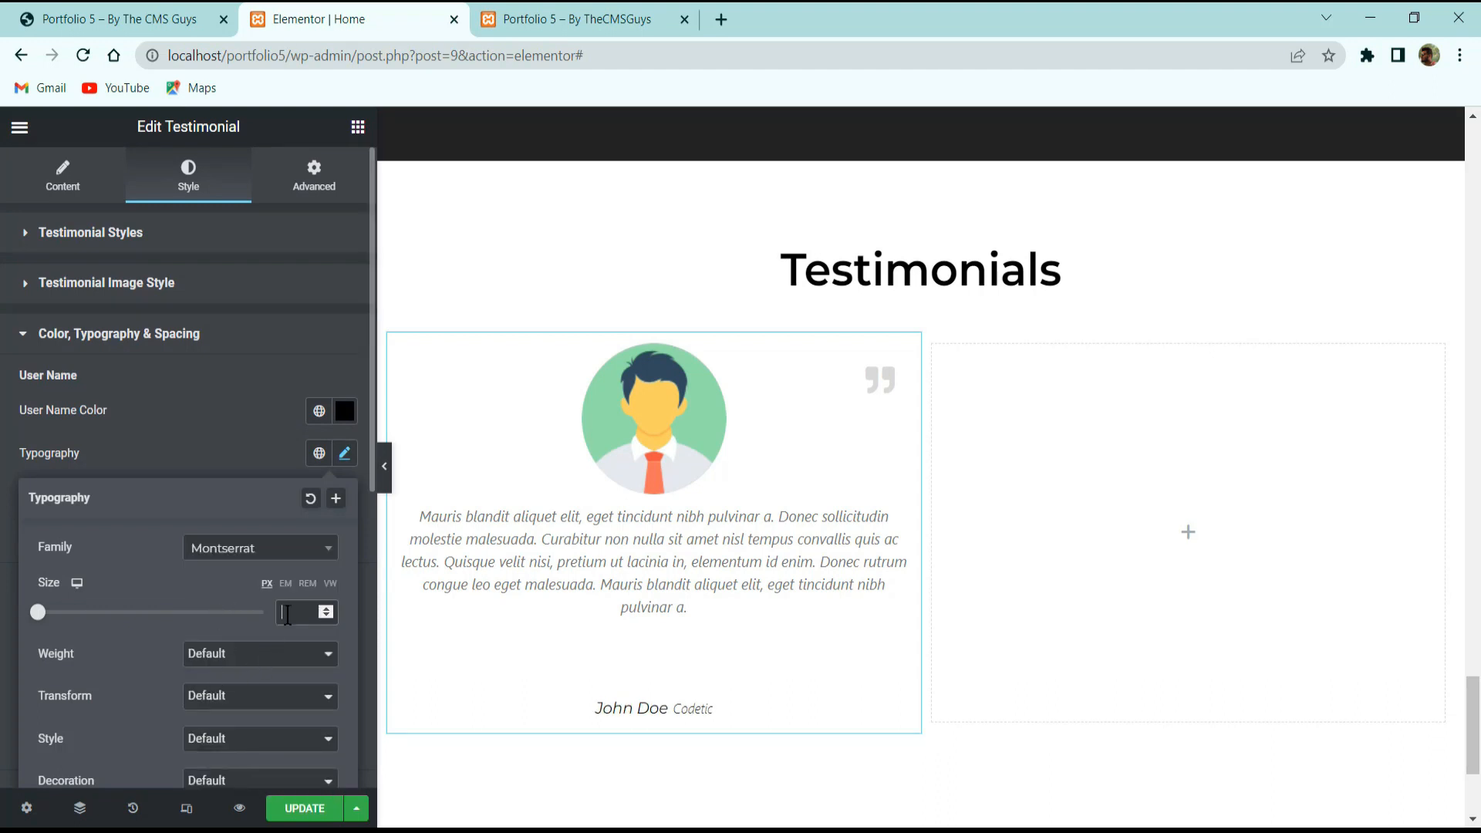
pyautogui.scroll(-6, 168, 600)
pyautogui.scroll(5, 215, 540)
pyautogui.click(216, 456)
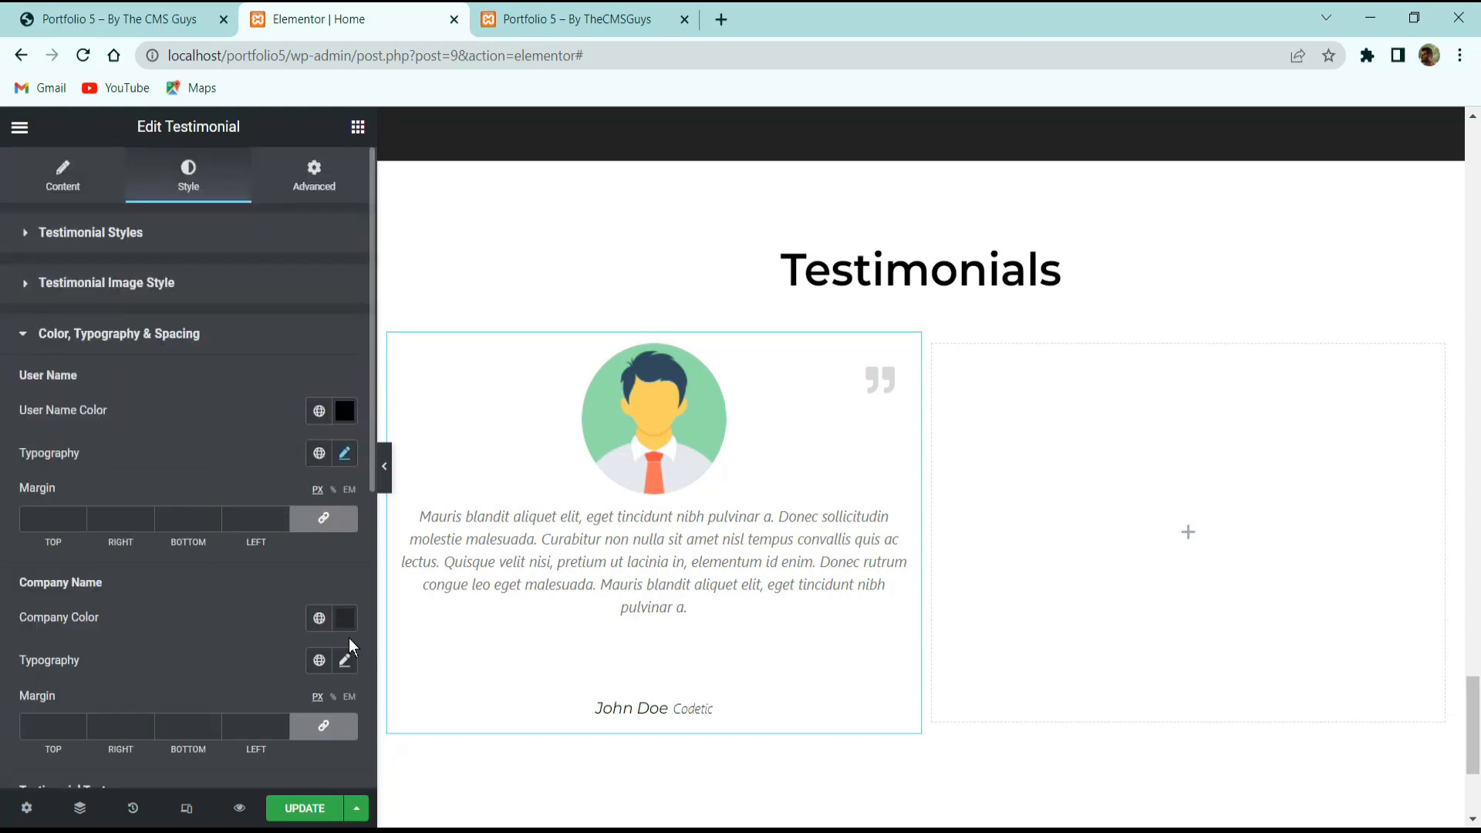
# Set the company name to the Poppins font with colour #272727.
pyautogui.click(346, 660)
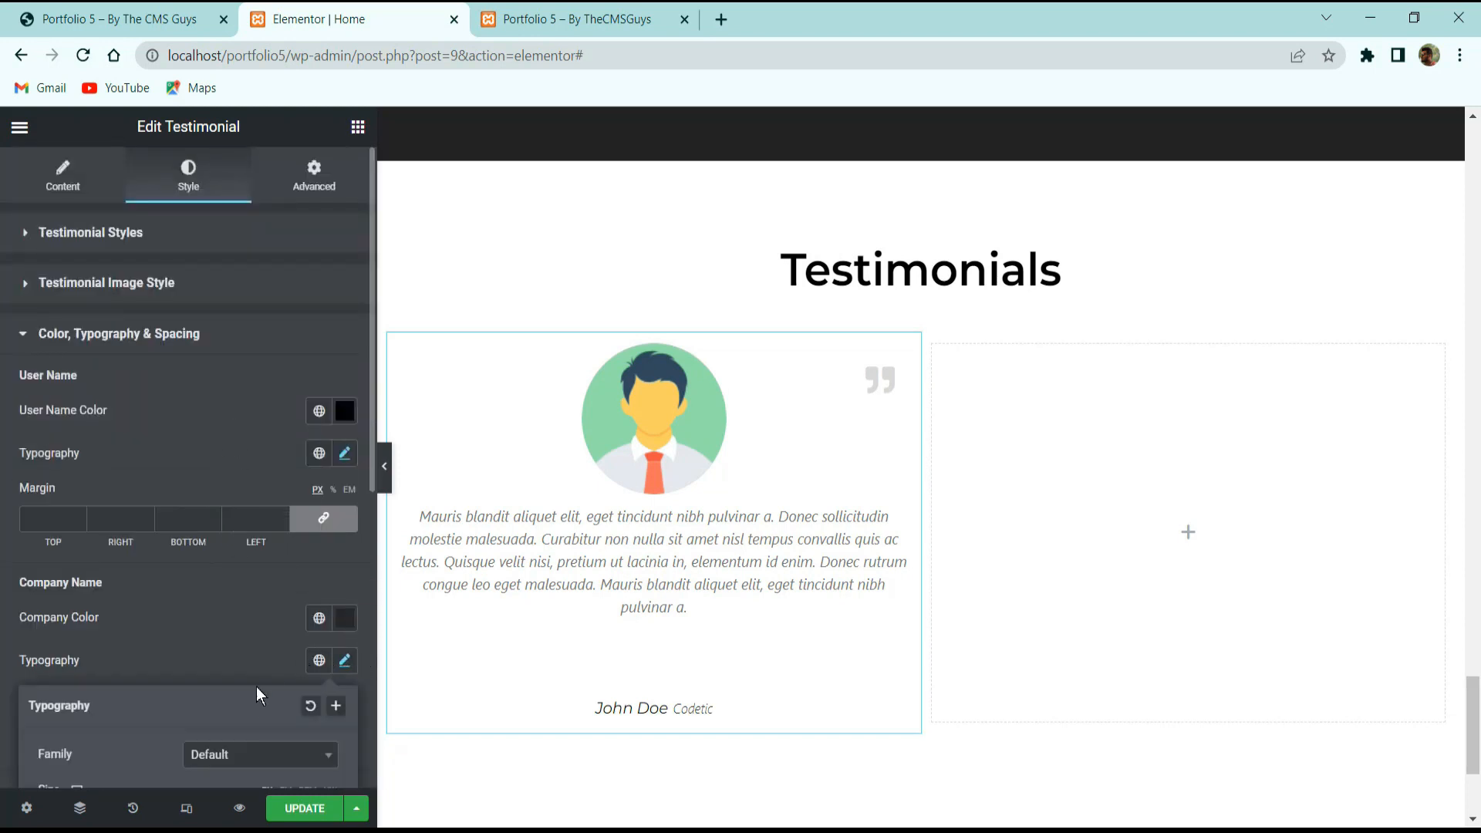
pyautogui.scroll(-6, 270, 674)
pyautogui.click(234, 250)
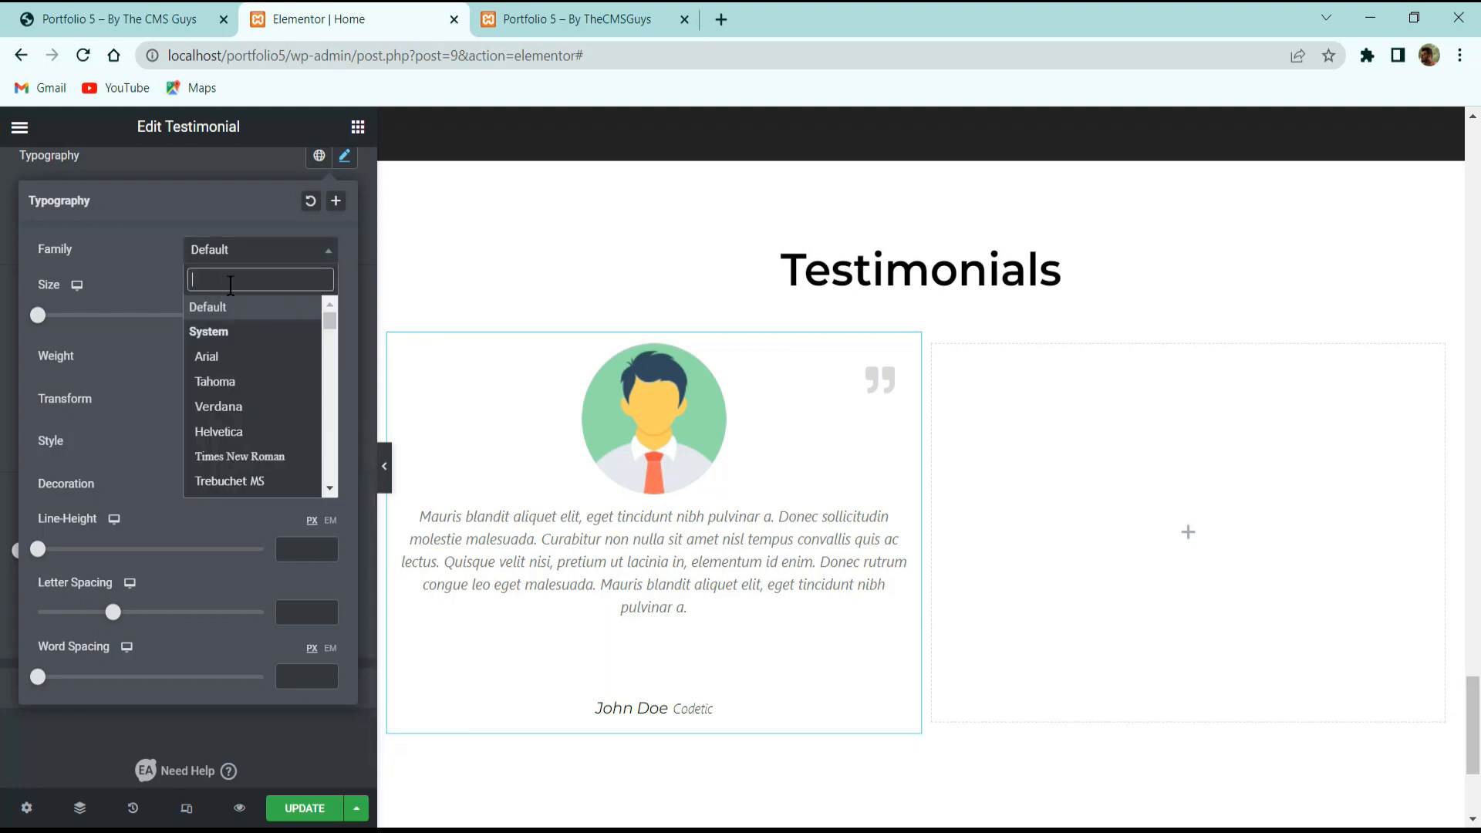
pyautogui.write('popp')
pyautogui.click(216, 333)
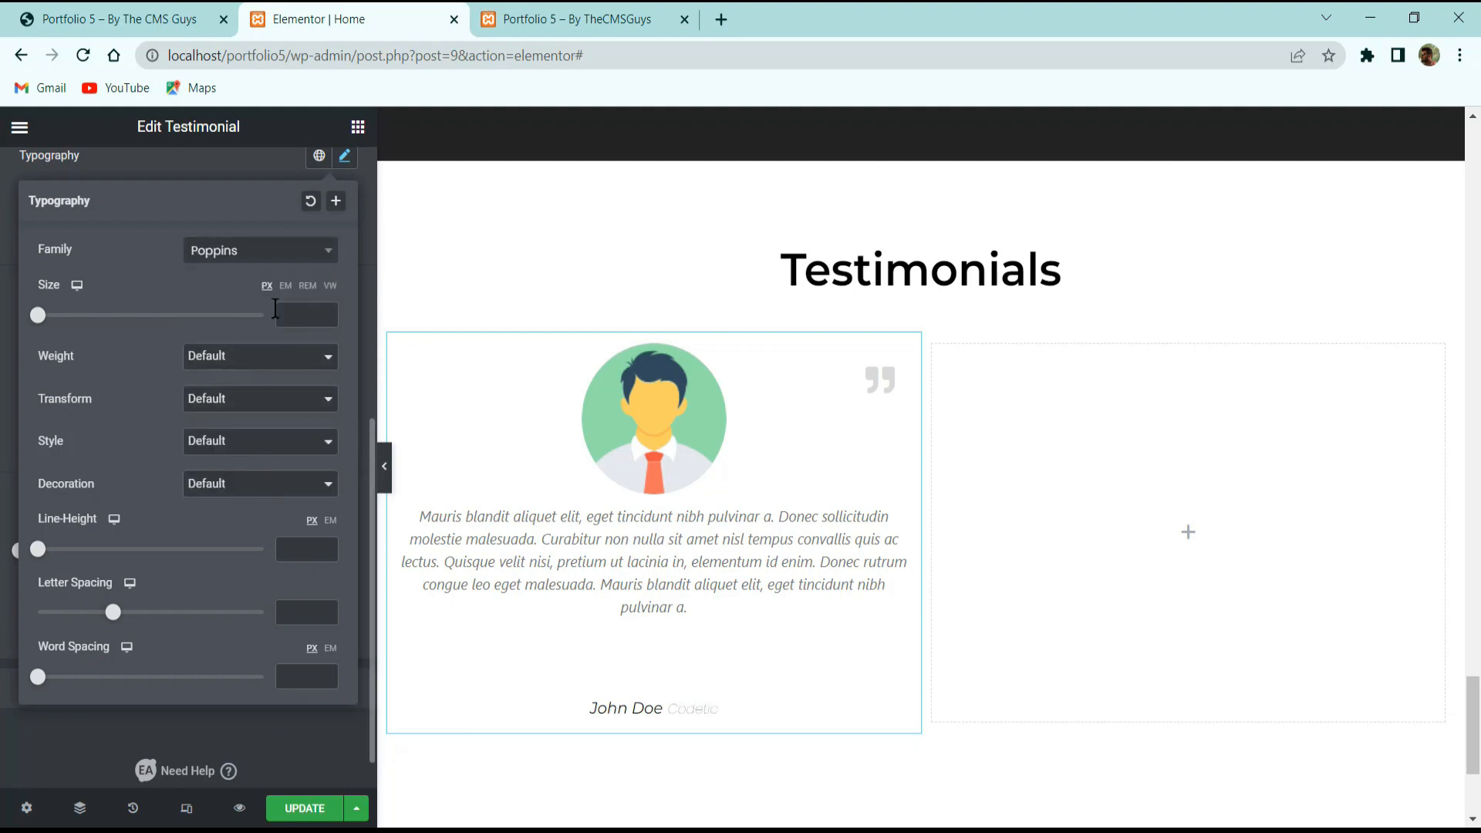
pyautogui.click(210, 173)
pyautogui.scroll(3, 293, 386)
pyautogui.click(345, 367)
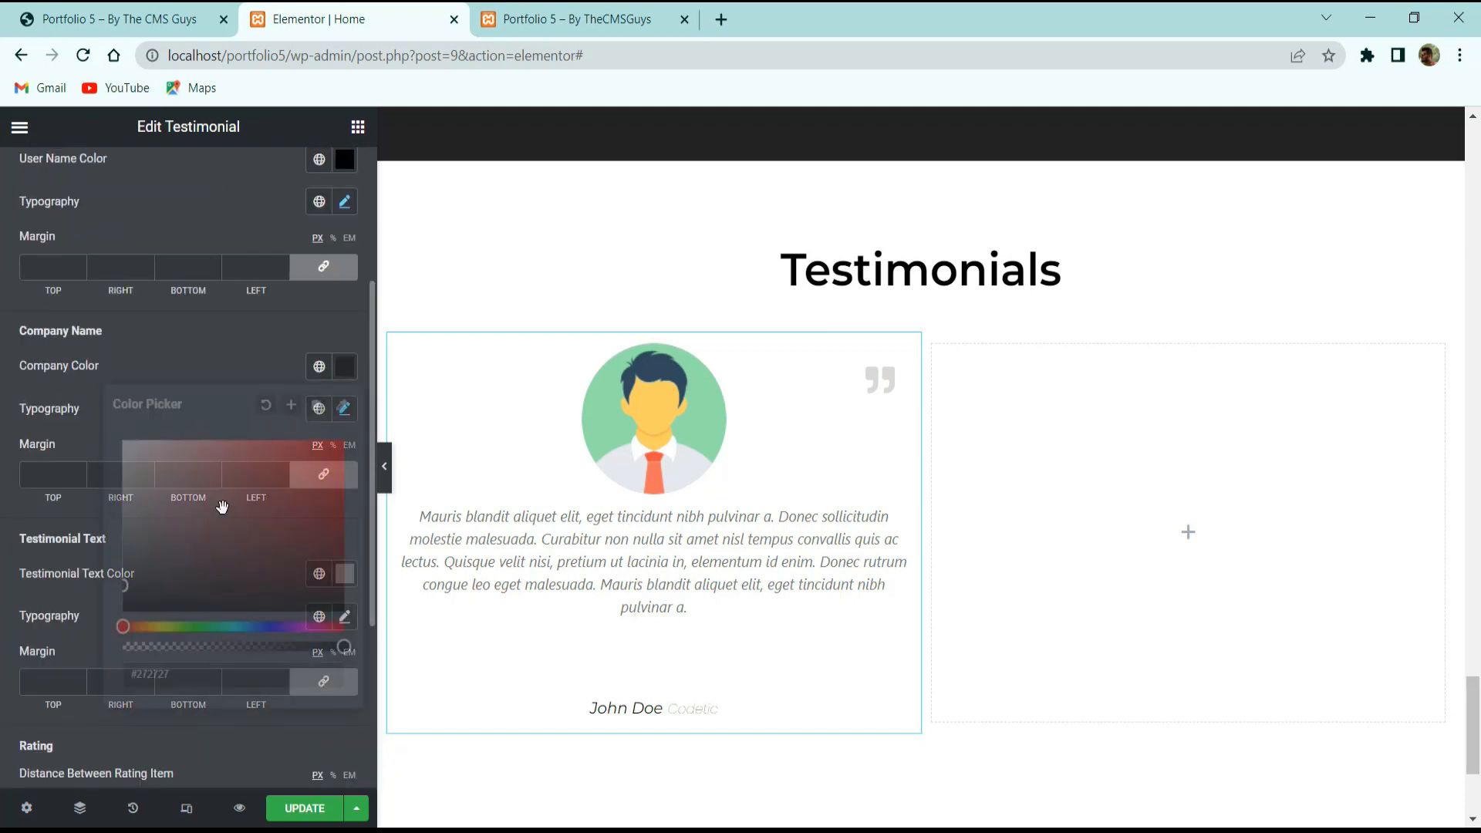
pyautogui.click(146, 349)
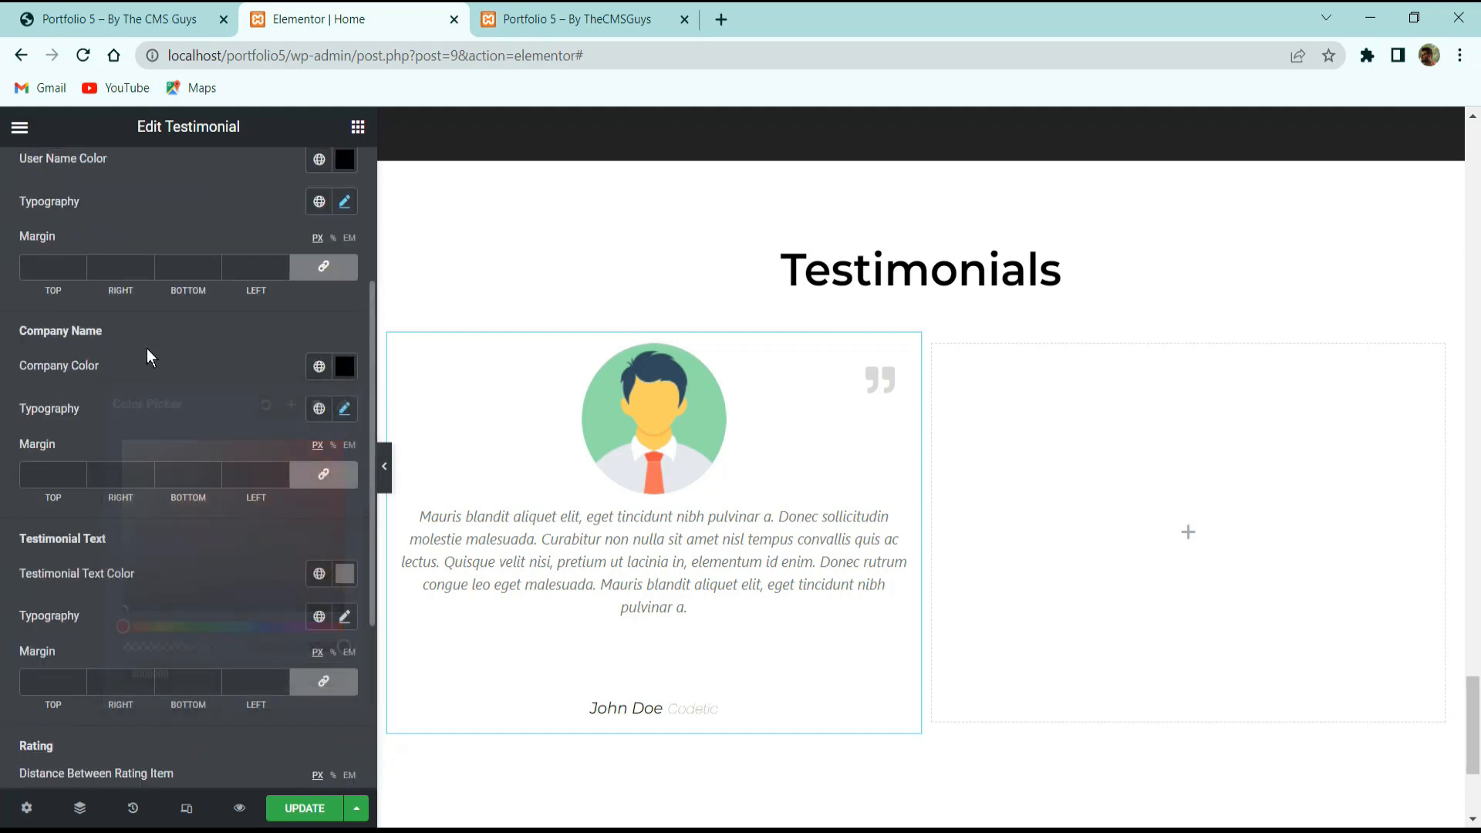
pyautogui.click(345, 368)
pyautogui.write('272727')
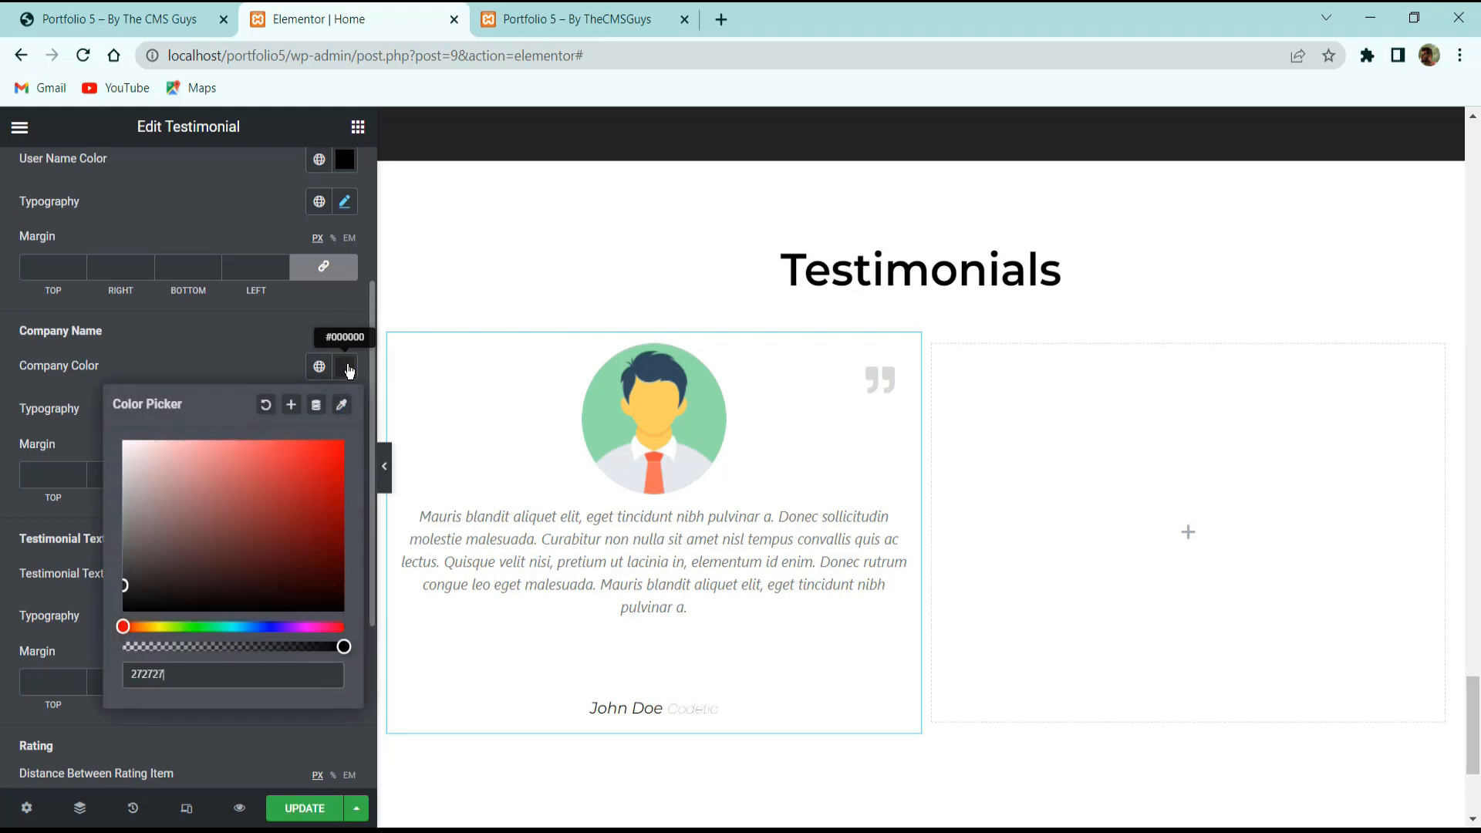
pyautogui.click(209, 343)
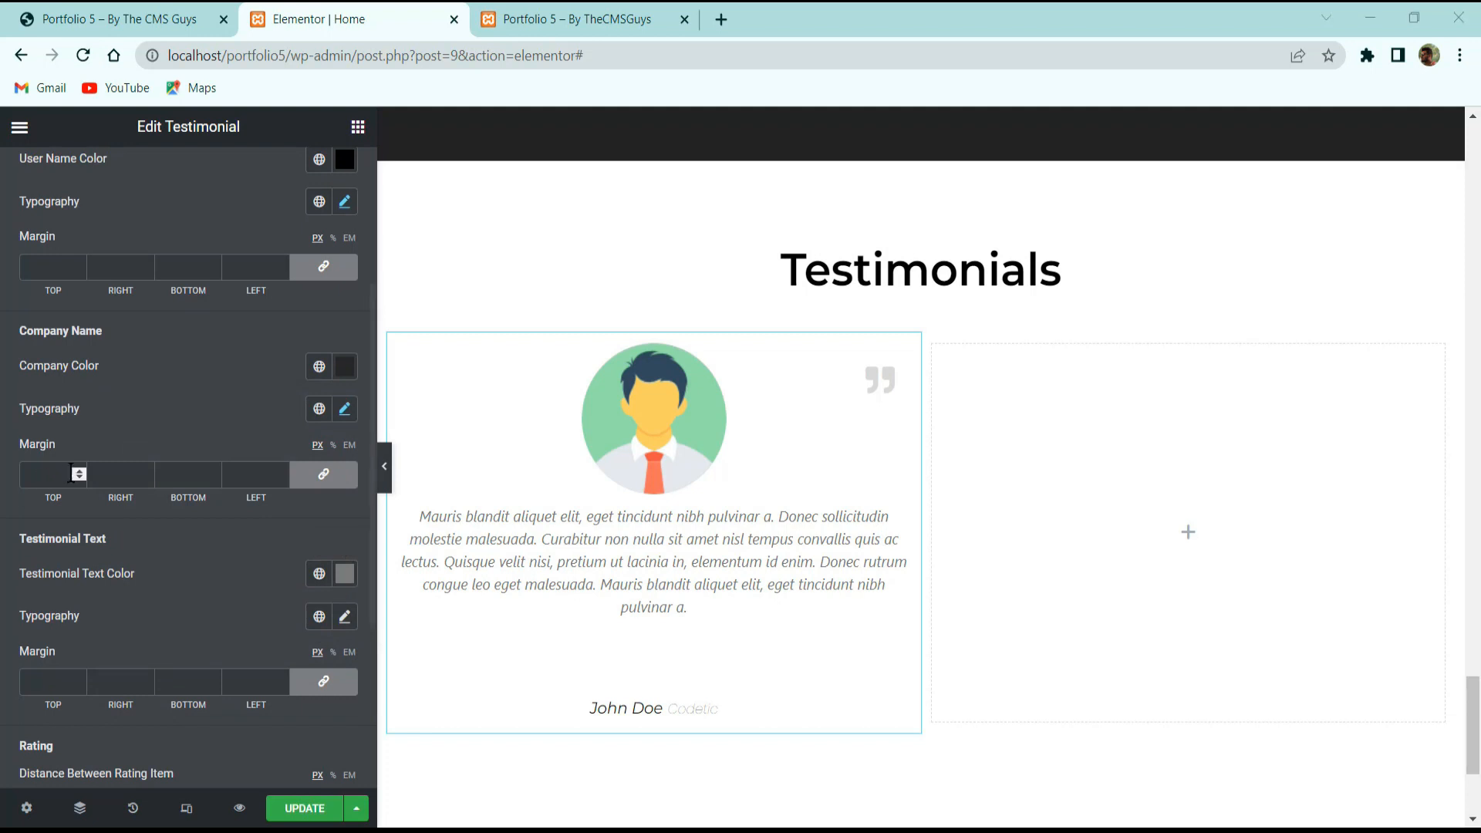
# Set the testimonial text colour to #ababab and clear the rating item spacing value.
pyautogui.click(345, 575)
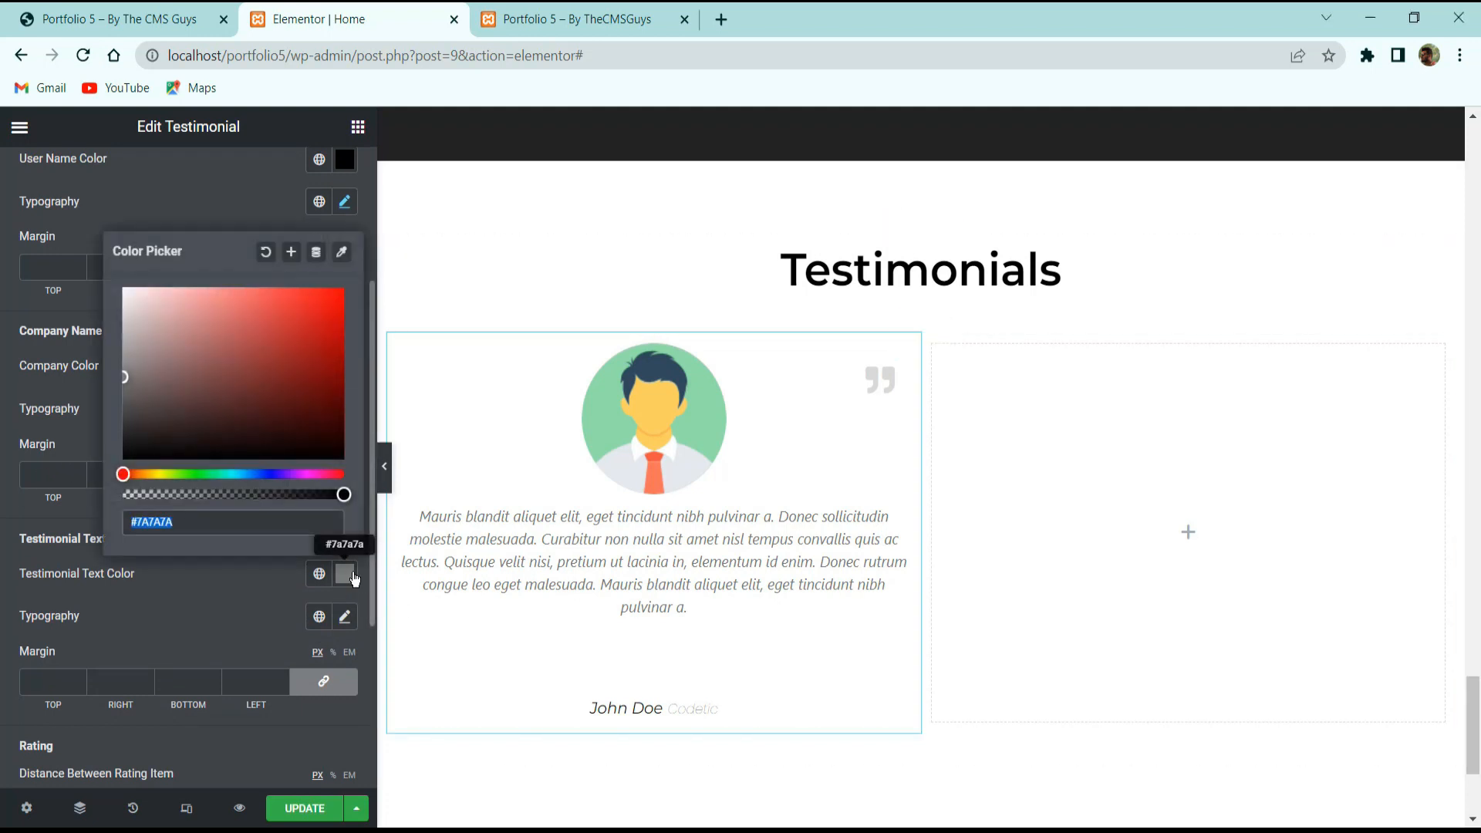
pyautogui.write('ababa')
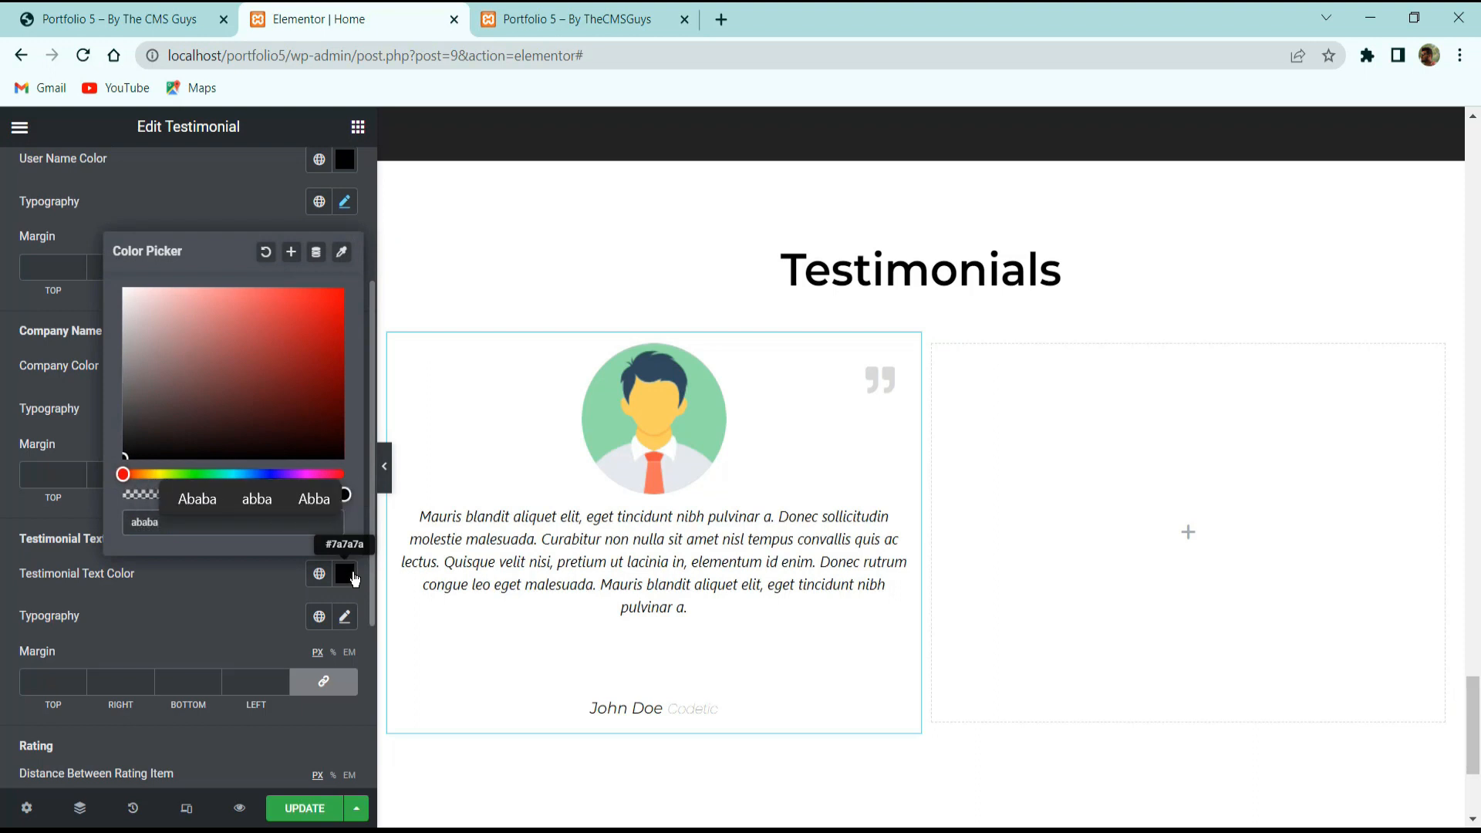
pyautogui.write('b')
pyautogui.click(276, 606)
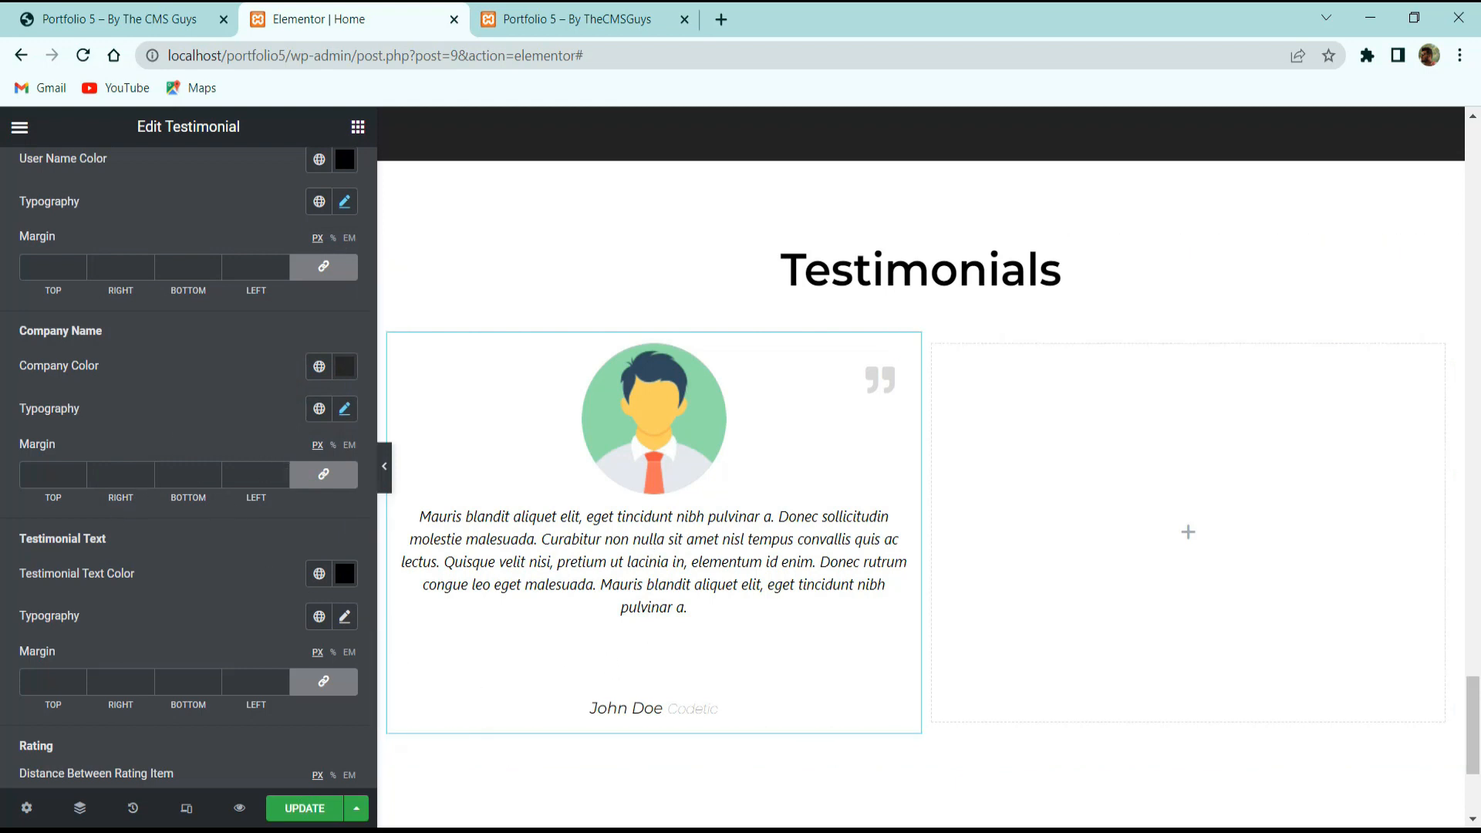
pyautogui.scroll(-3, 43, 557)
pyautogui.moveTo(18, 551); pyautogui.dragTo(114, 551)
pyautogui.press('Tab')
pyautogui.press('BackSpace')
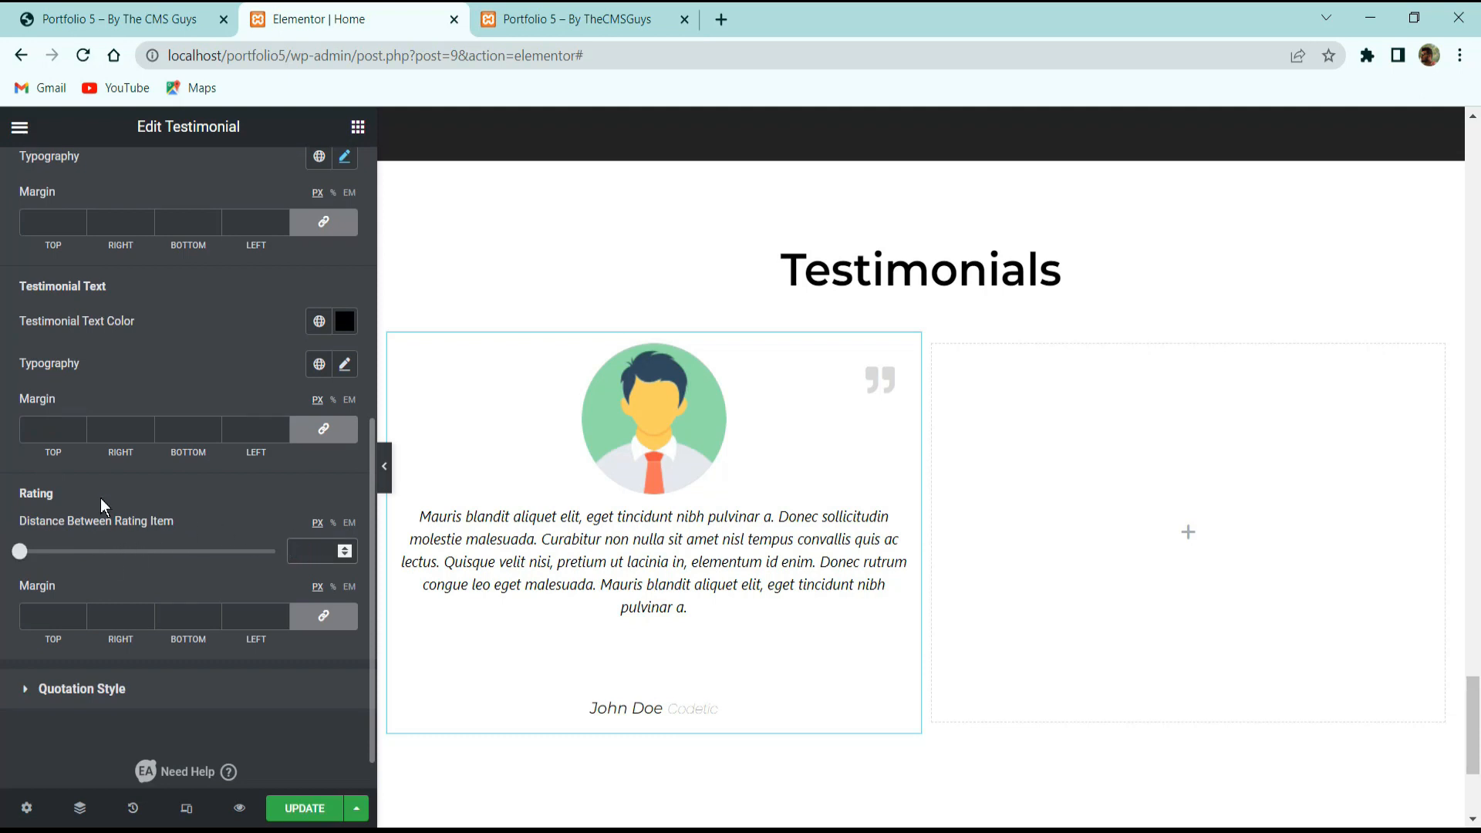
# Unlink and zero the margins of the testimonial text, company name and user name.
pyautogui.click(327, 430)
pyautogui.click(337, 228)
pyautogui.scroll(3, 212, 409)
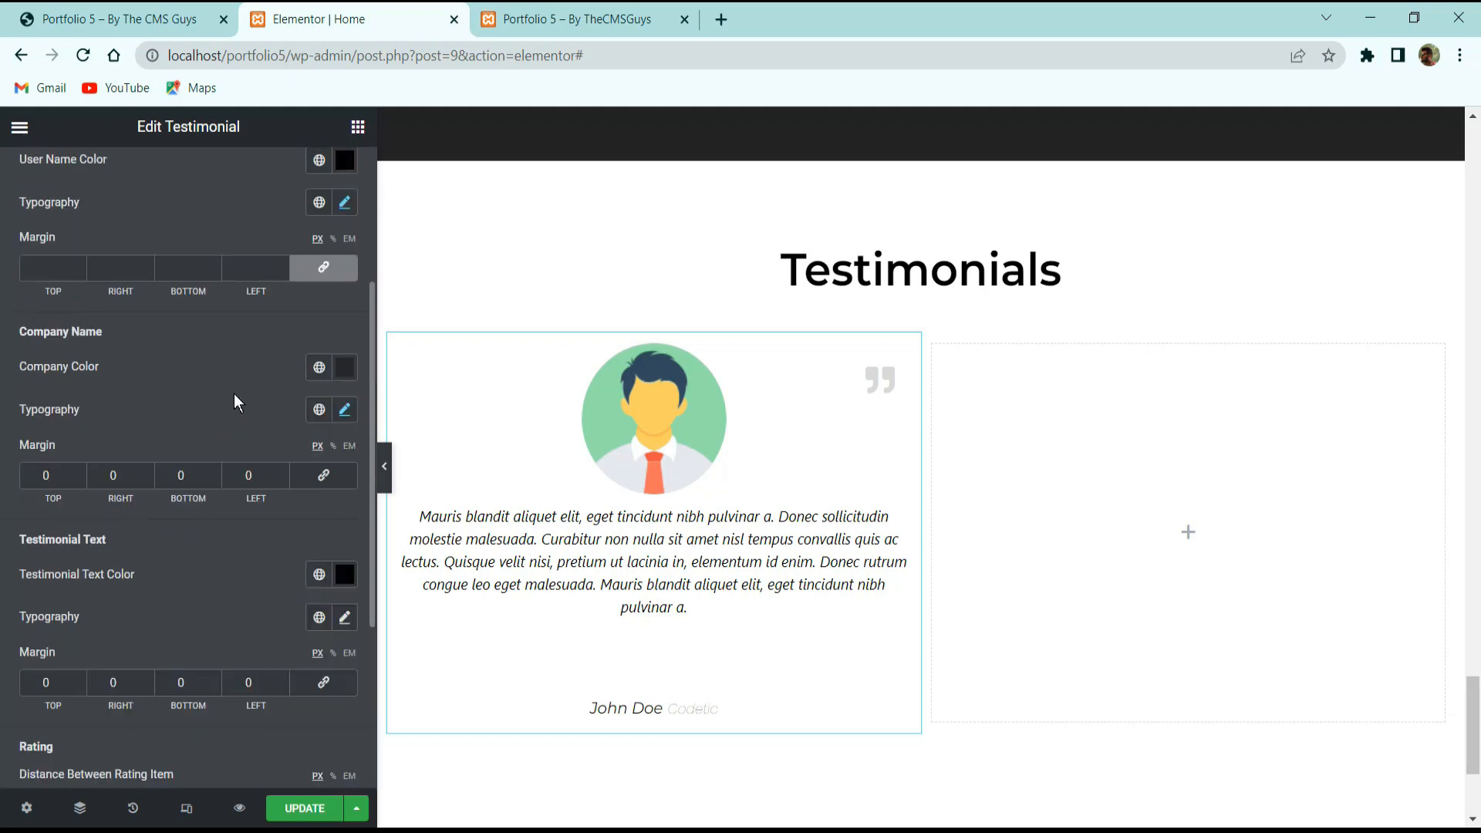
pyautogui.click(327, 270)
pyautogui.scroll(3, 300, 385)
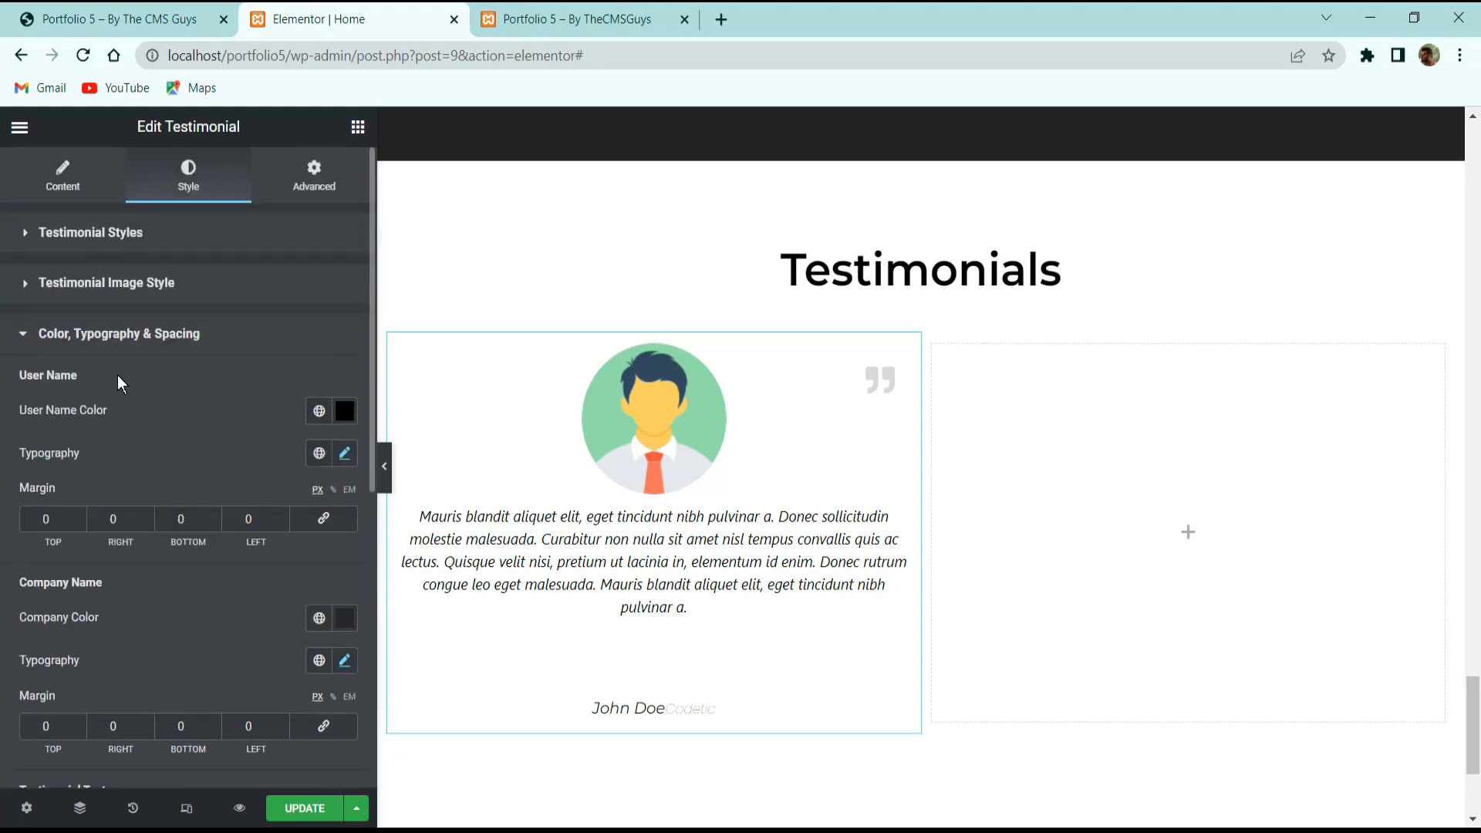
pyautogui.scroll(-6, 141, 380)
# Colour the quotation mark #ababab and update the page.
pyautogui.click(173, 640)
pyautogui.click(308, 807)
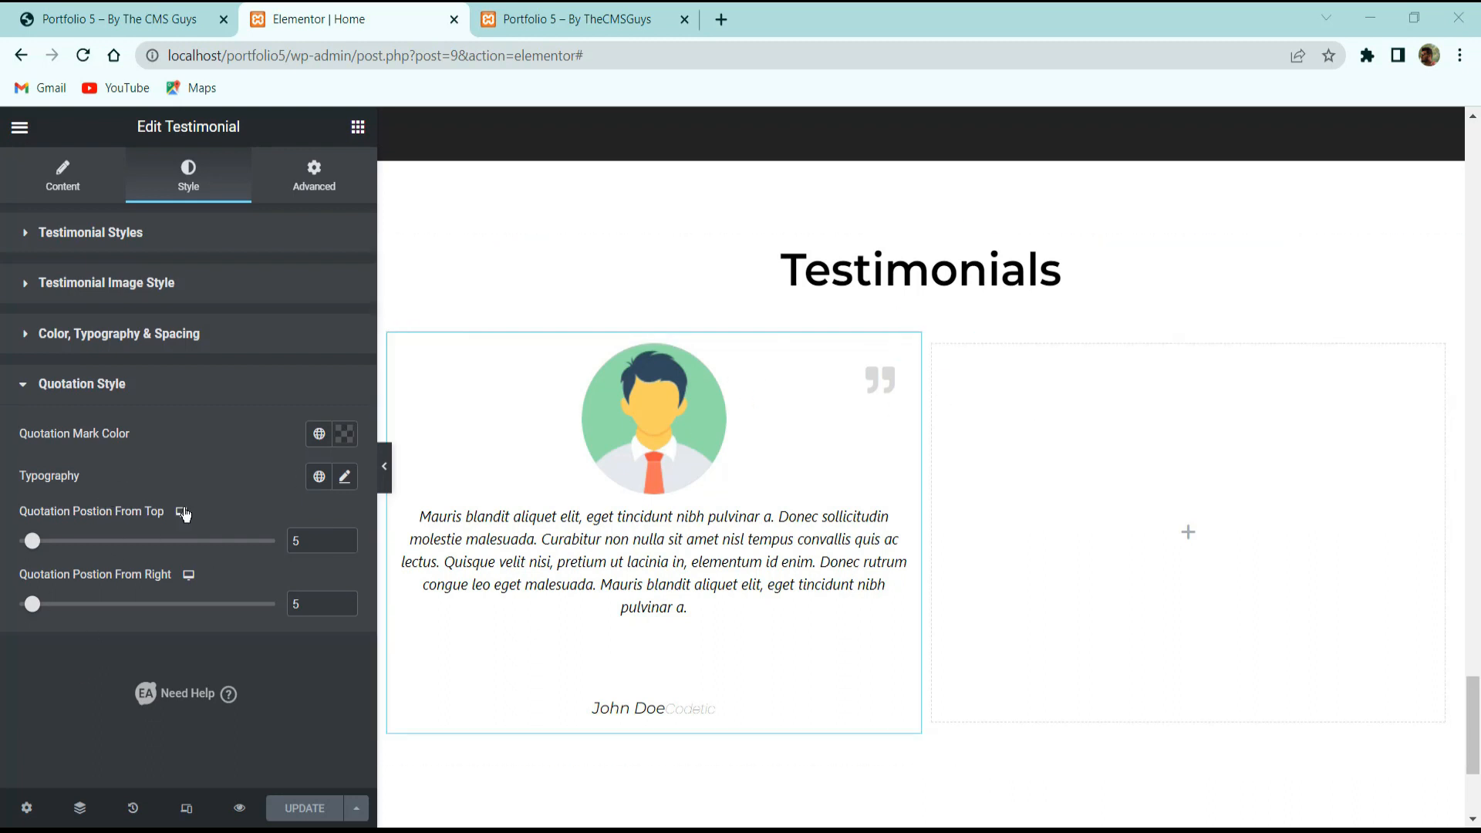
pyautogui.click(344, 434)
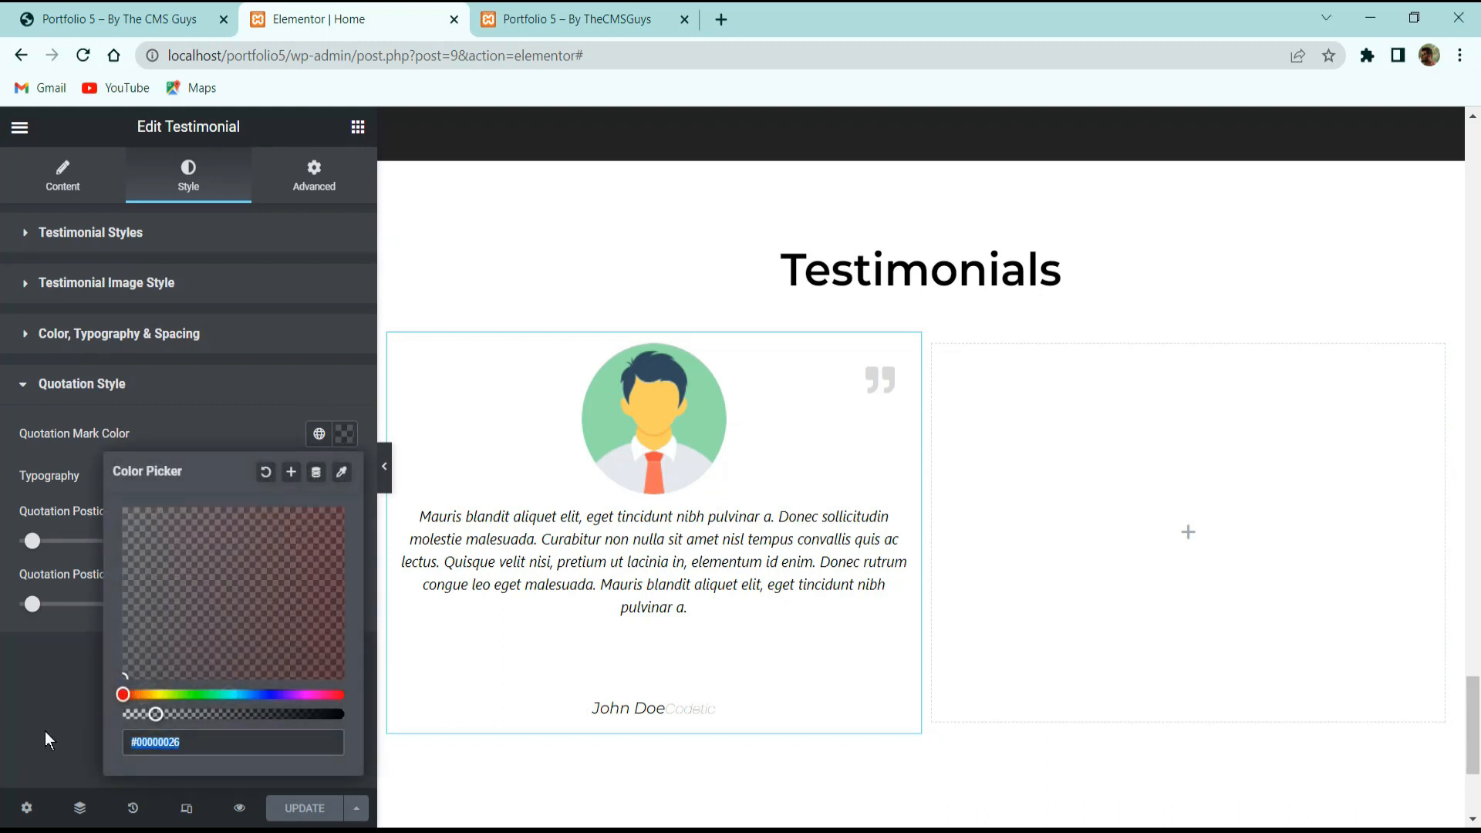
pyautogui.write('ababab')
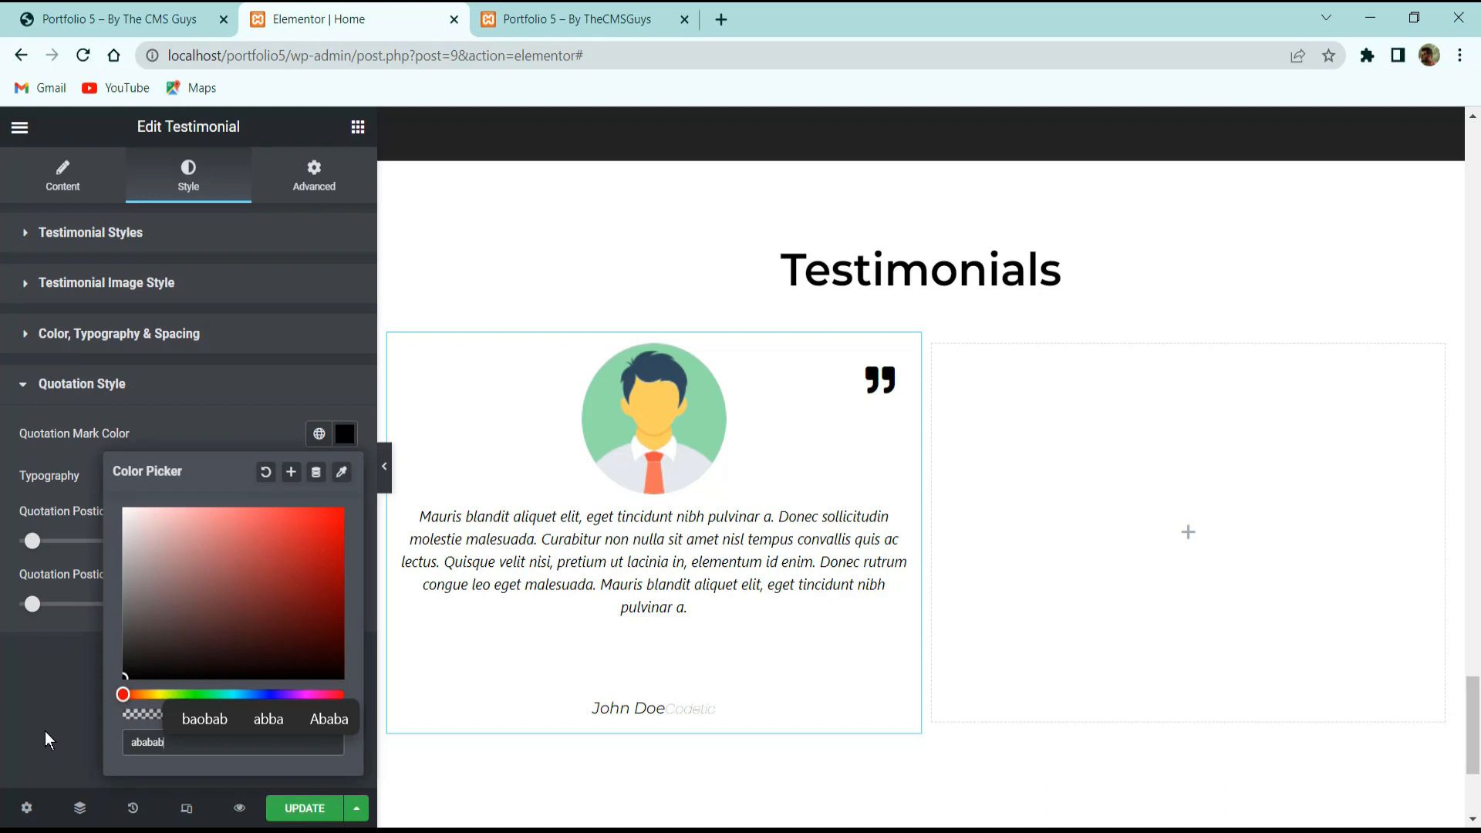
pyautogui.press('Return')
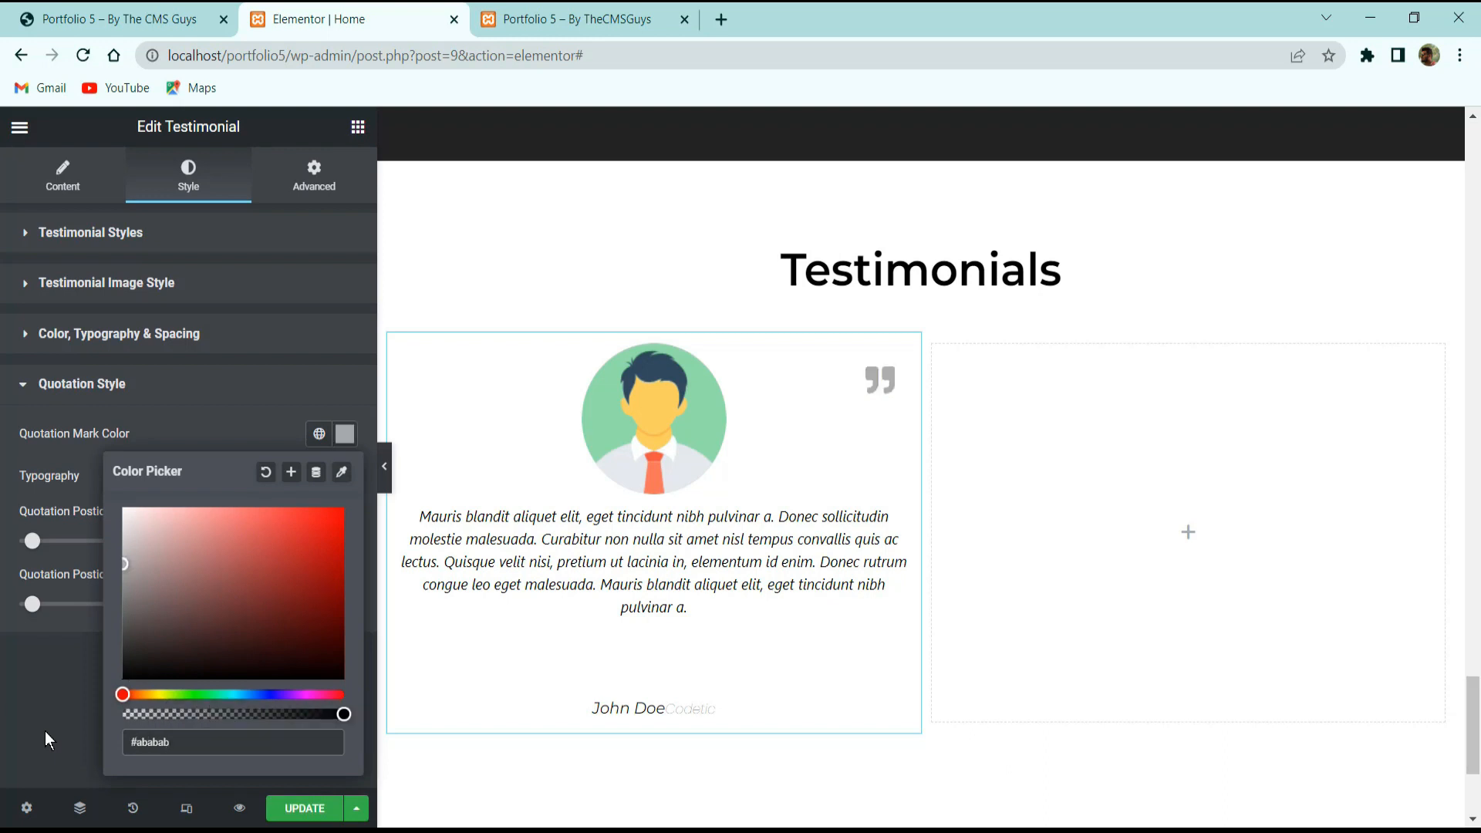
pyautogui.click(36, 694)
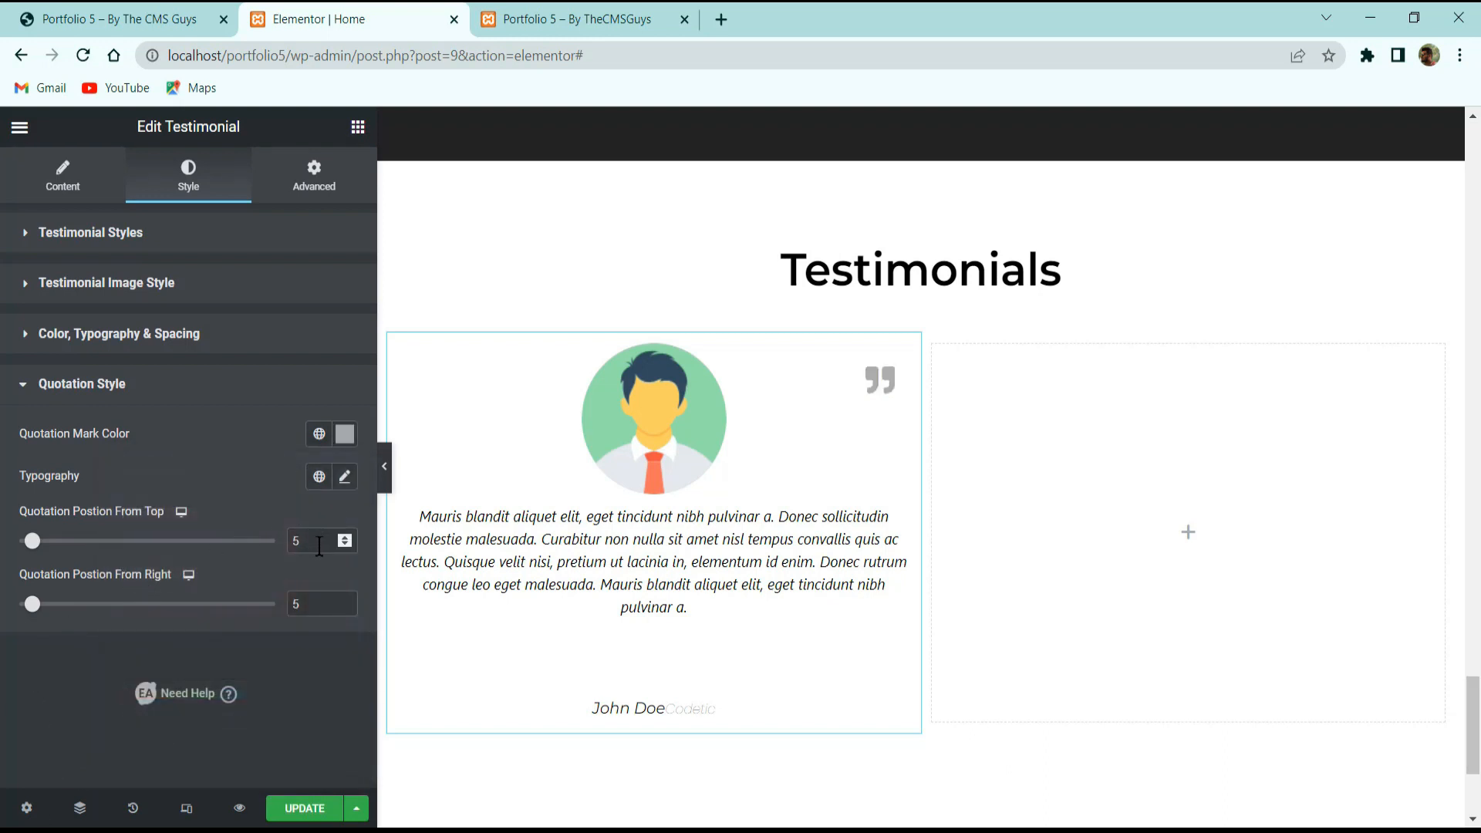
pyautogui.click(305, 808)
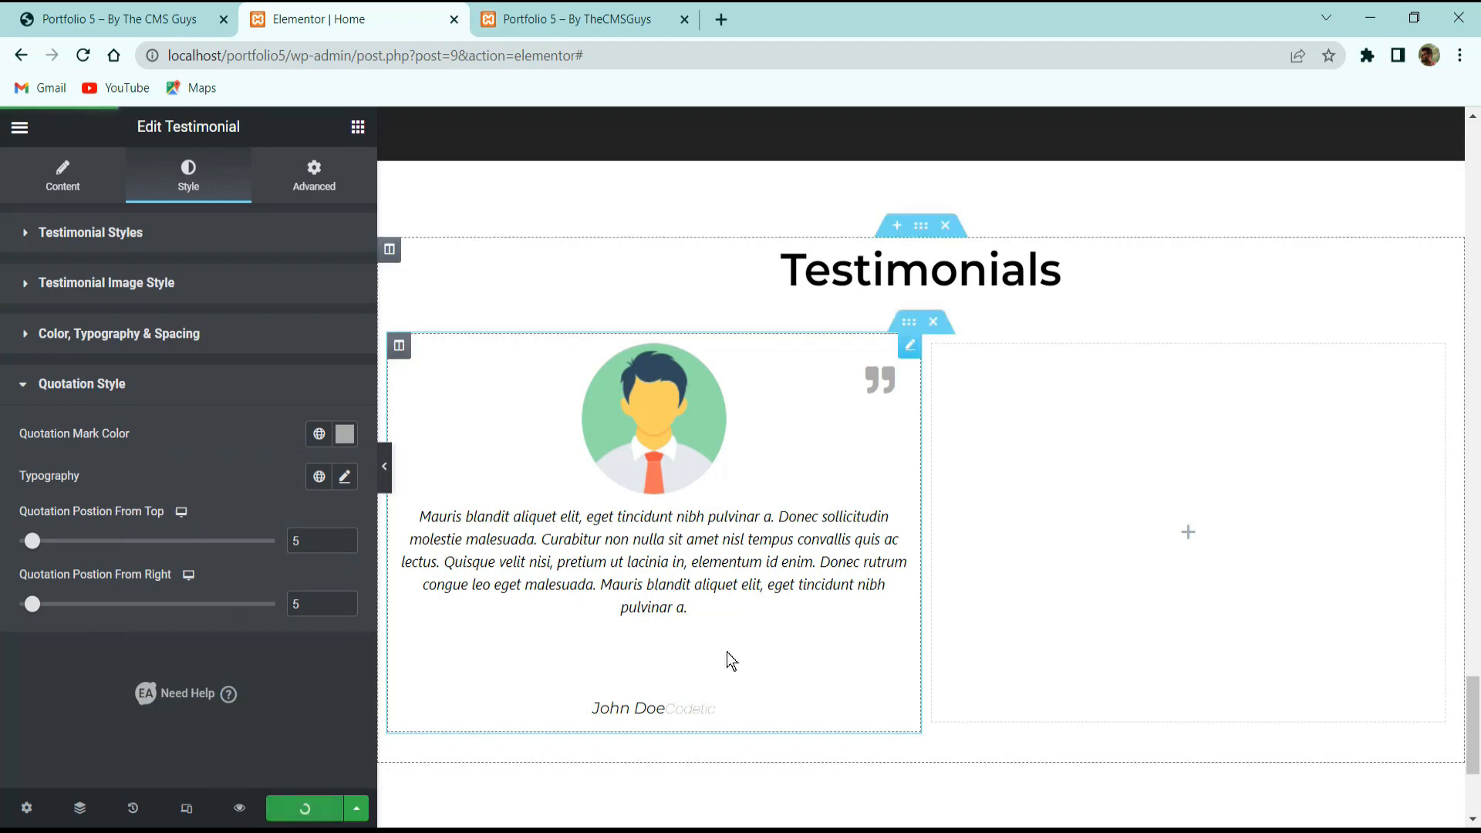
# Set the user name's right margin to 0 and save the page.
pyautogui.click(108, 334)
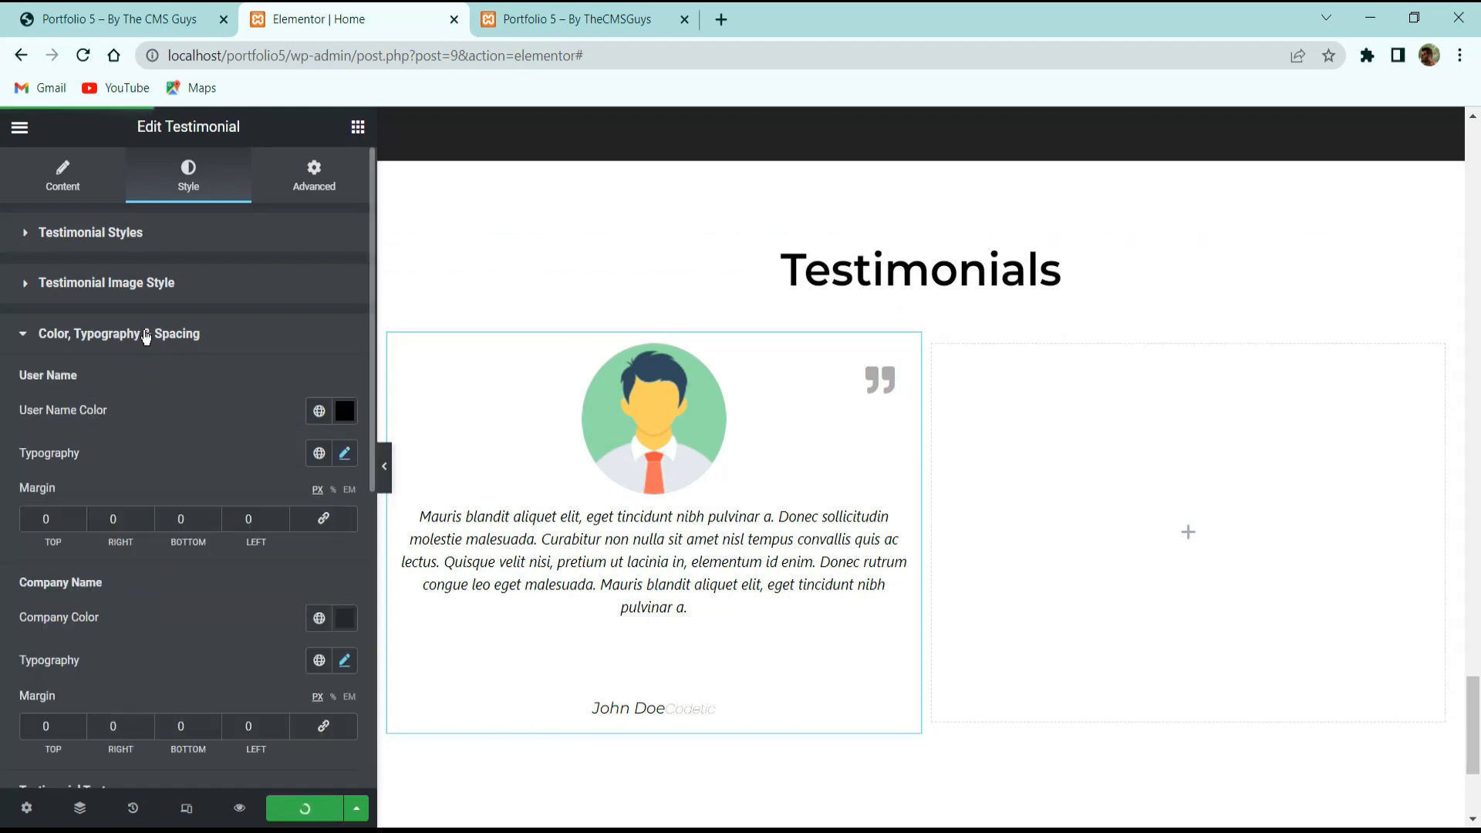
pyautogui.click(148, 516)
pyautogui.click(148, 516)
pyautogui.moveTo(121, 518); pyautogui.dragTo(14, 535)
pyautogui.write('0')
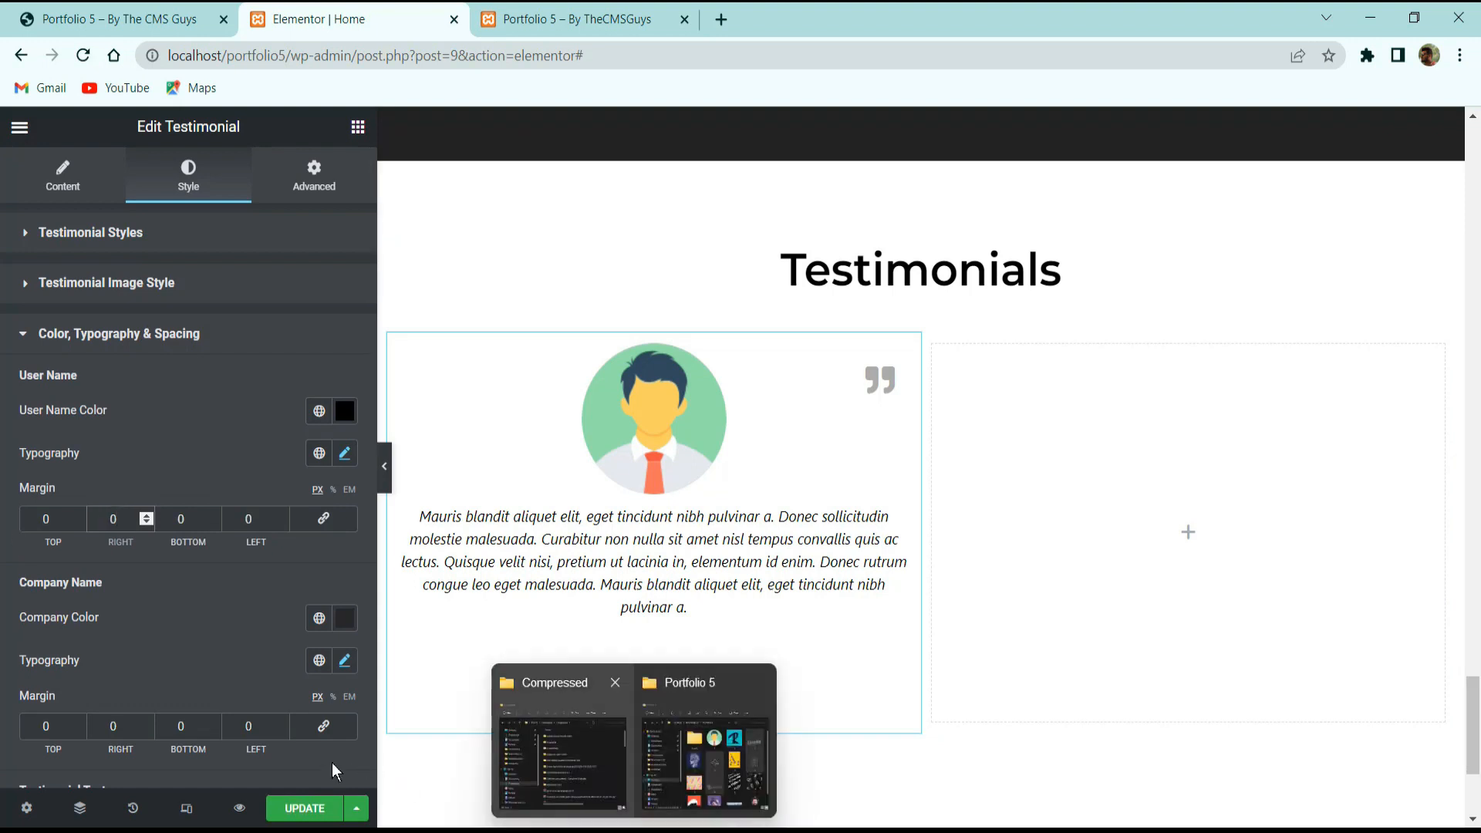
pyautogui.click(299, 809)
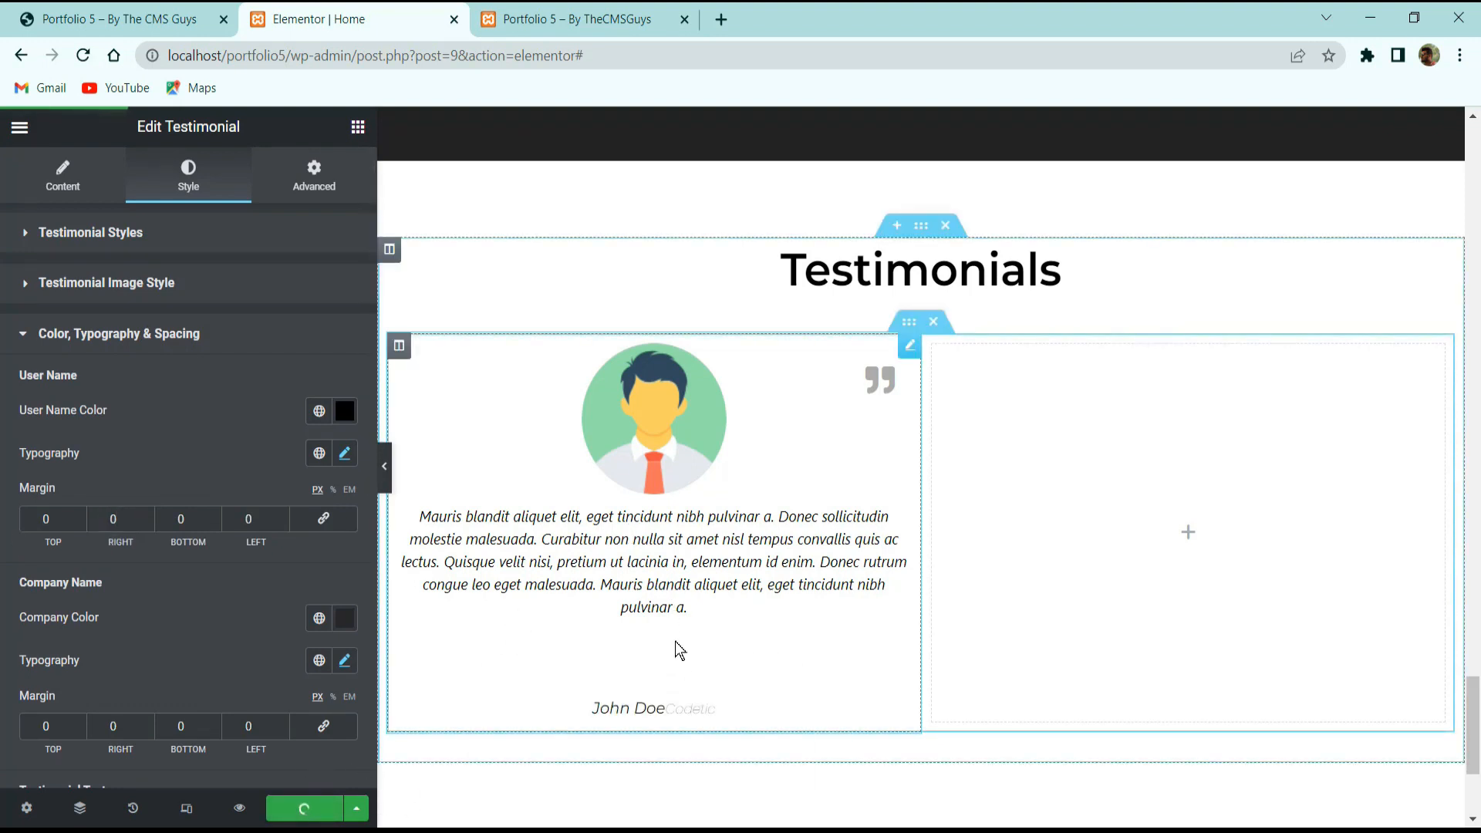
# Delete the empty trailing line after the testimonial description text.
pyautogui.click(63, 176)
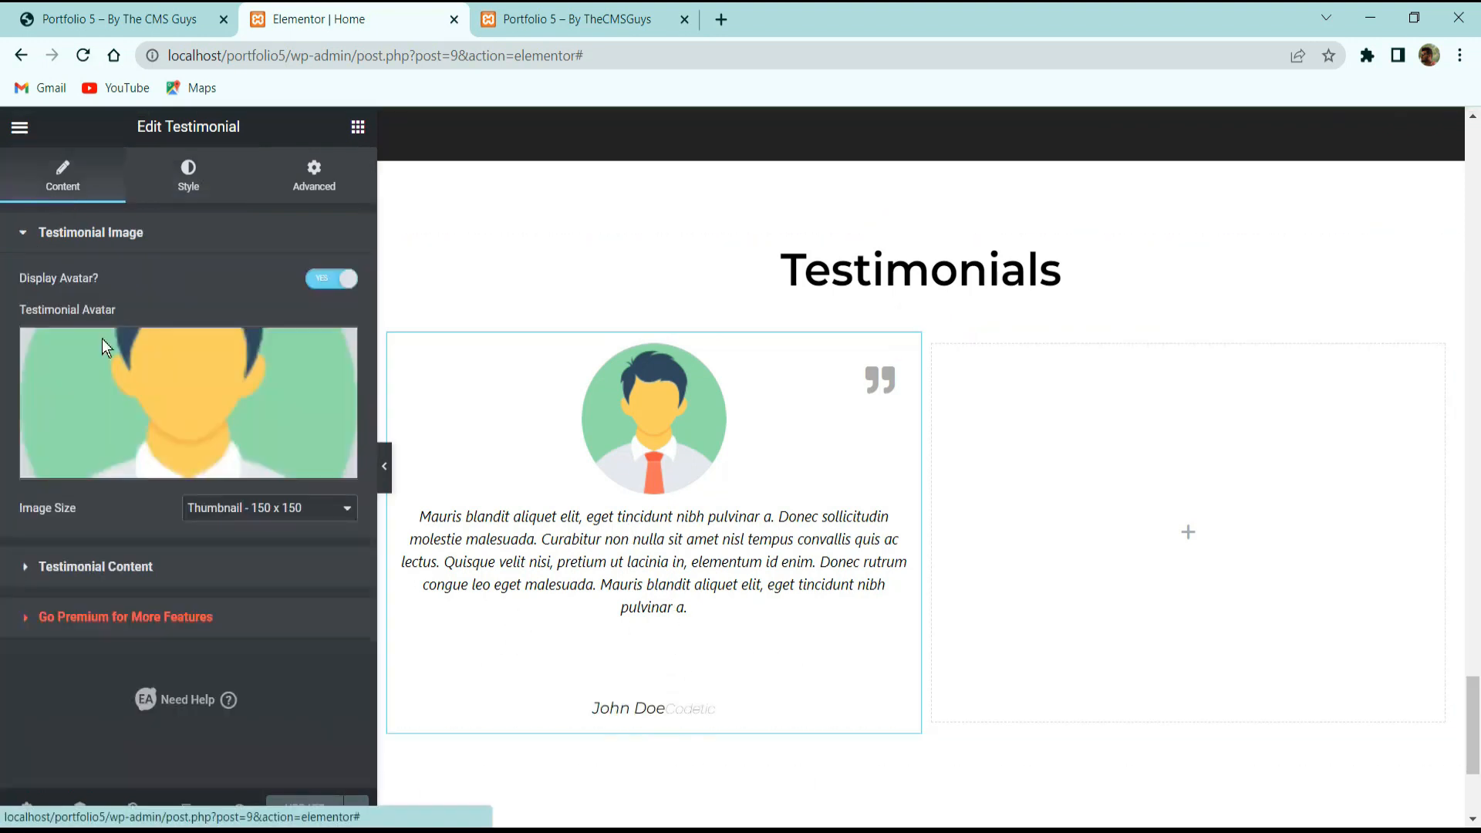
pyautogui.click(93, 567)
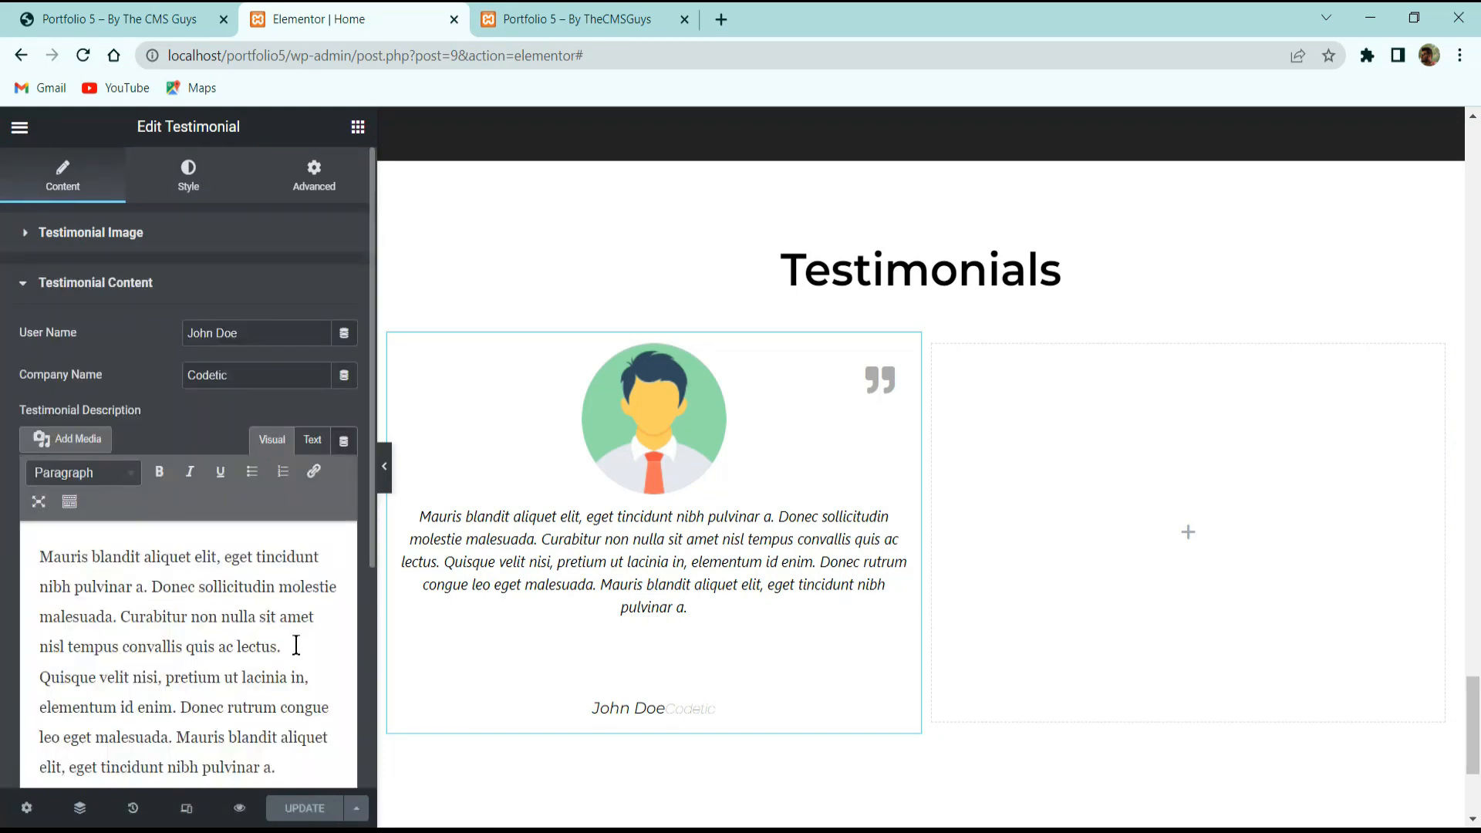
pyautogui.click(283, 767)
pyautogui.press('Delete')
pyautogui.press('Delete')
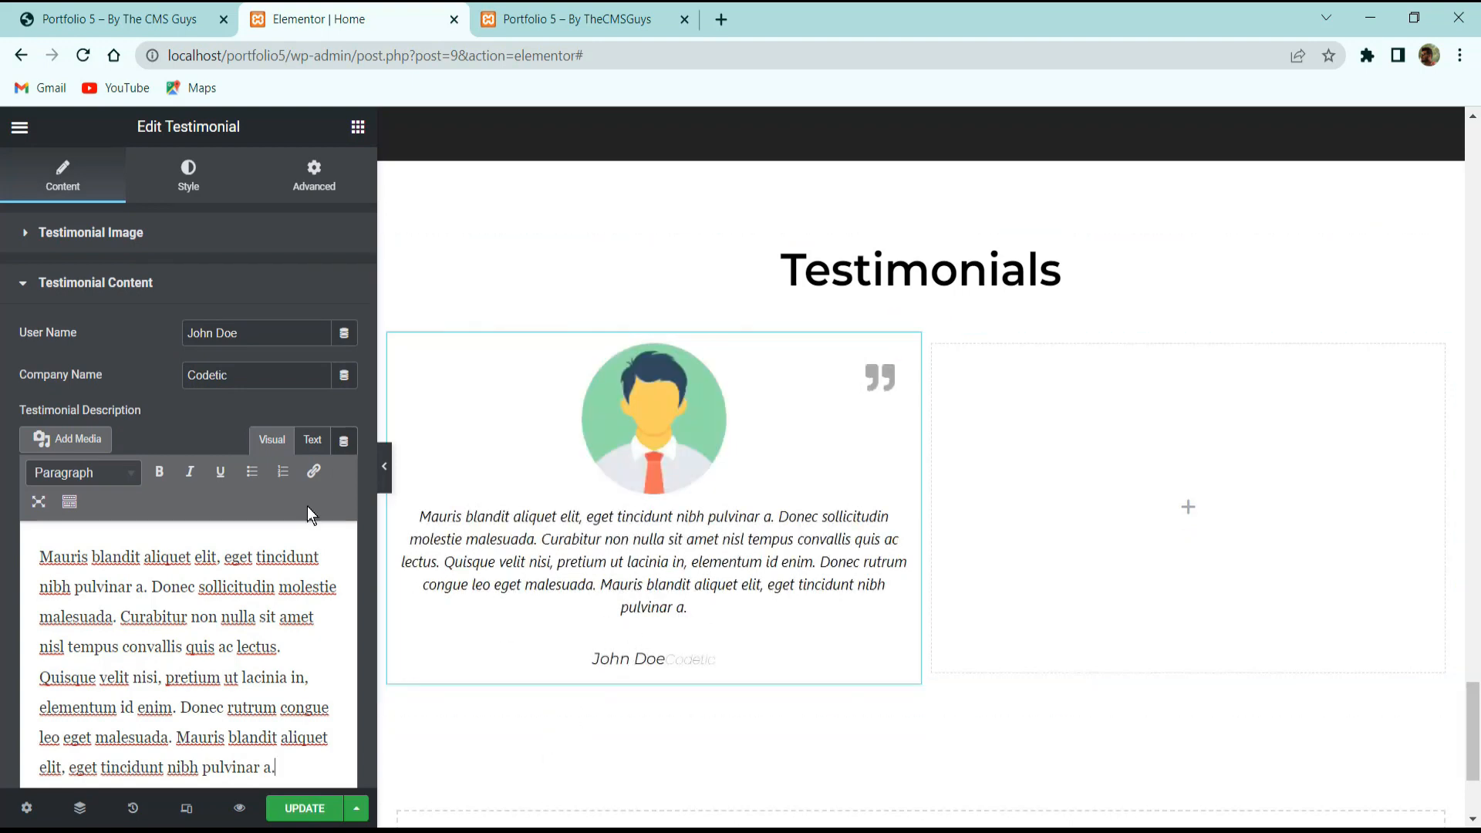
pyautogui.scroll(-3, 740, 587)
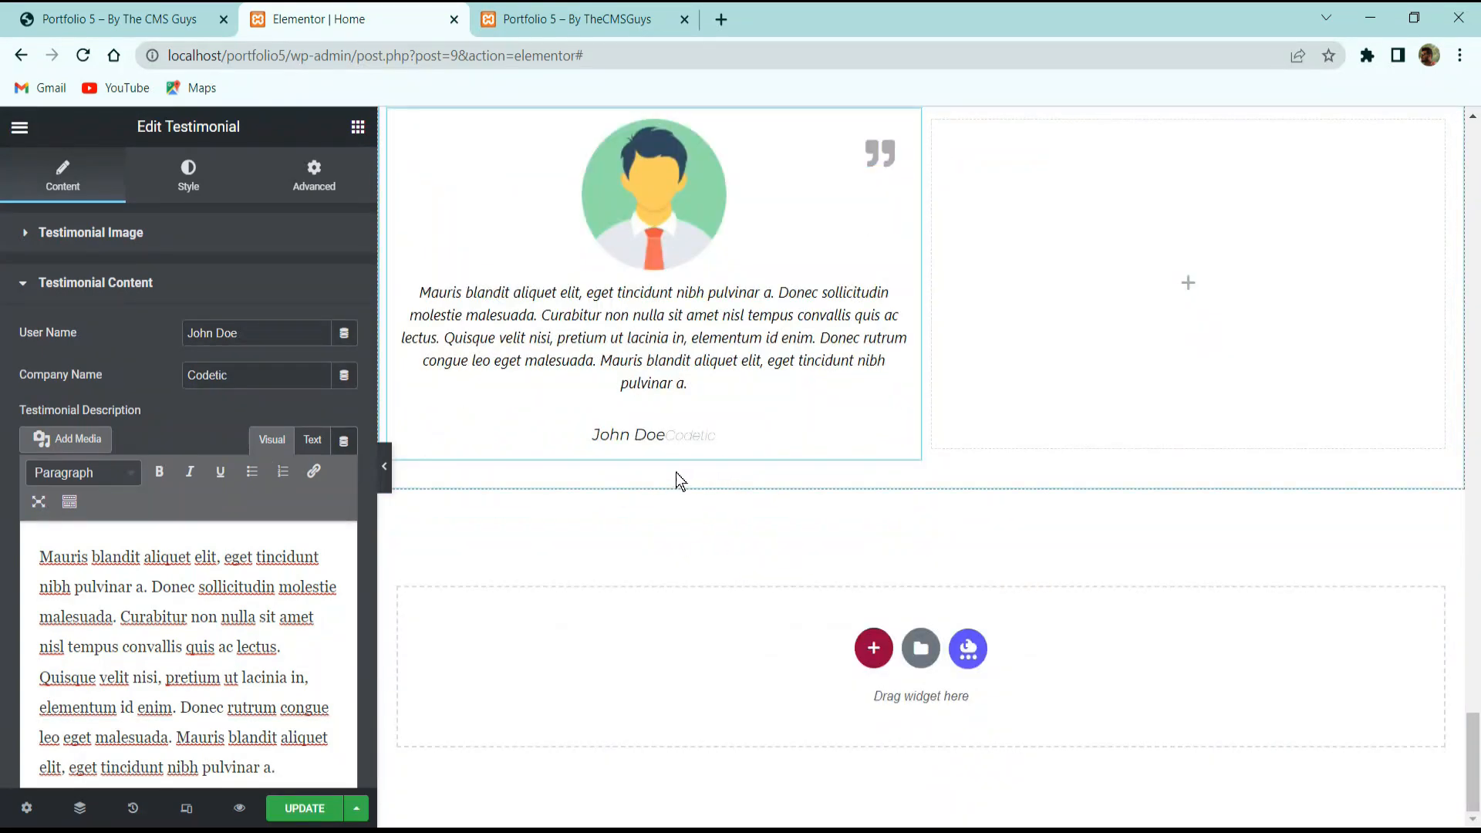
pyautogui.scroll(-3, 258, 535)
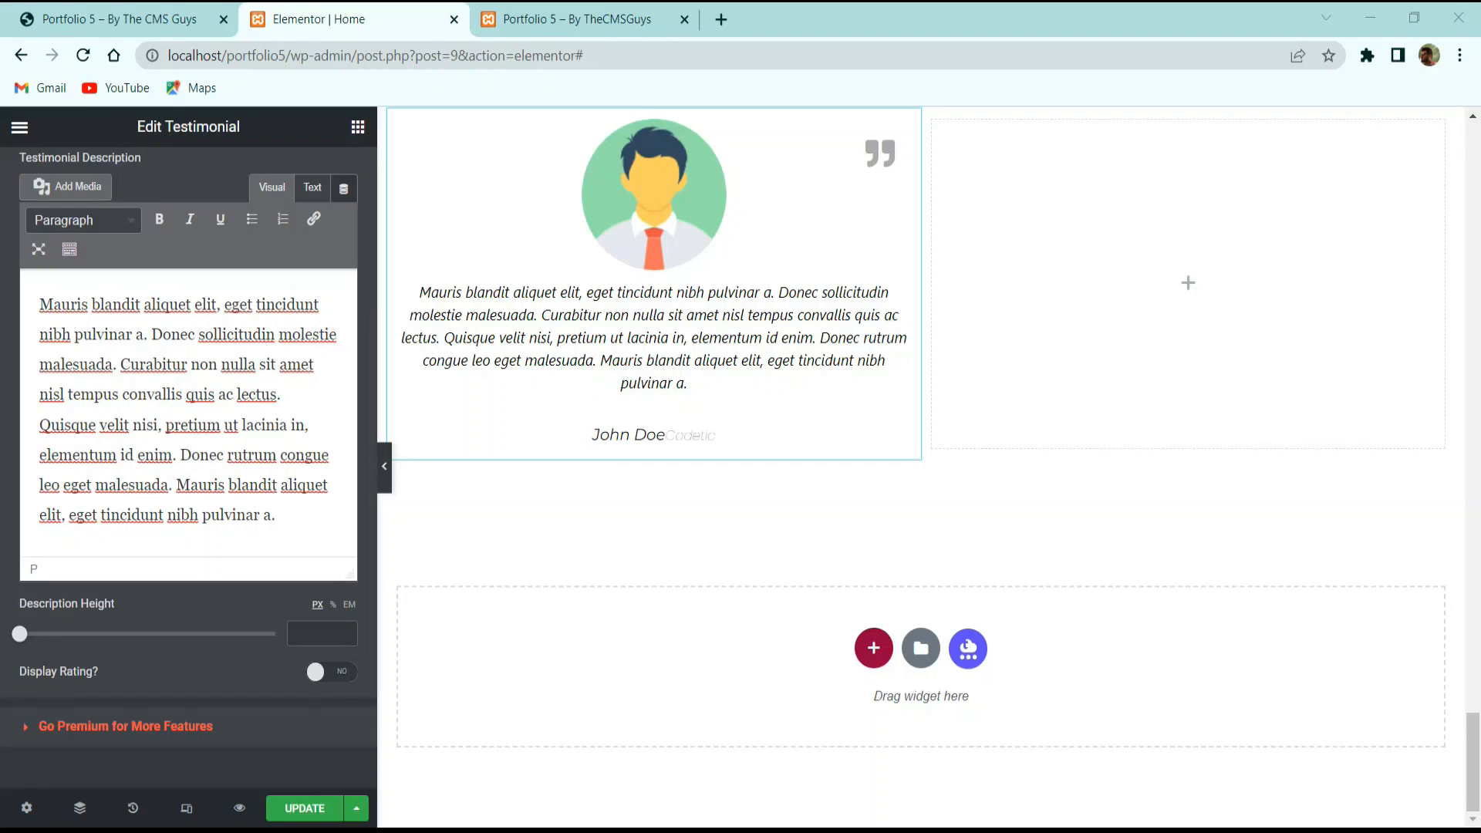
pyautogui.scroll(3, 108, 301)
# Set the testimonial's Advanced padding to 35 px on all sides and select its column.
pyautogui.click(314, 176)
pyautogui.click(53, 385)
pyautogui.write('30')
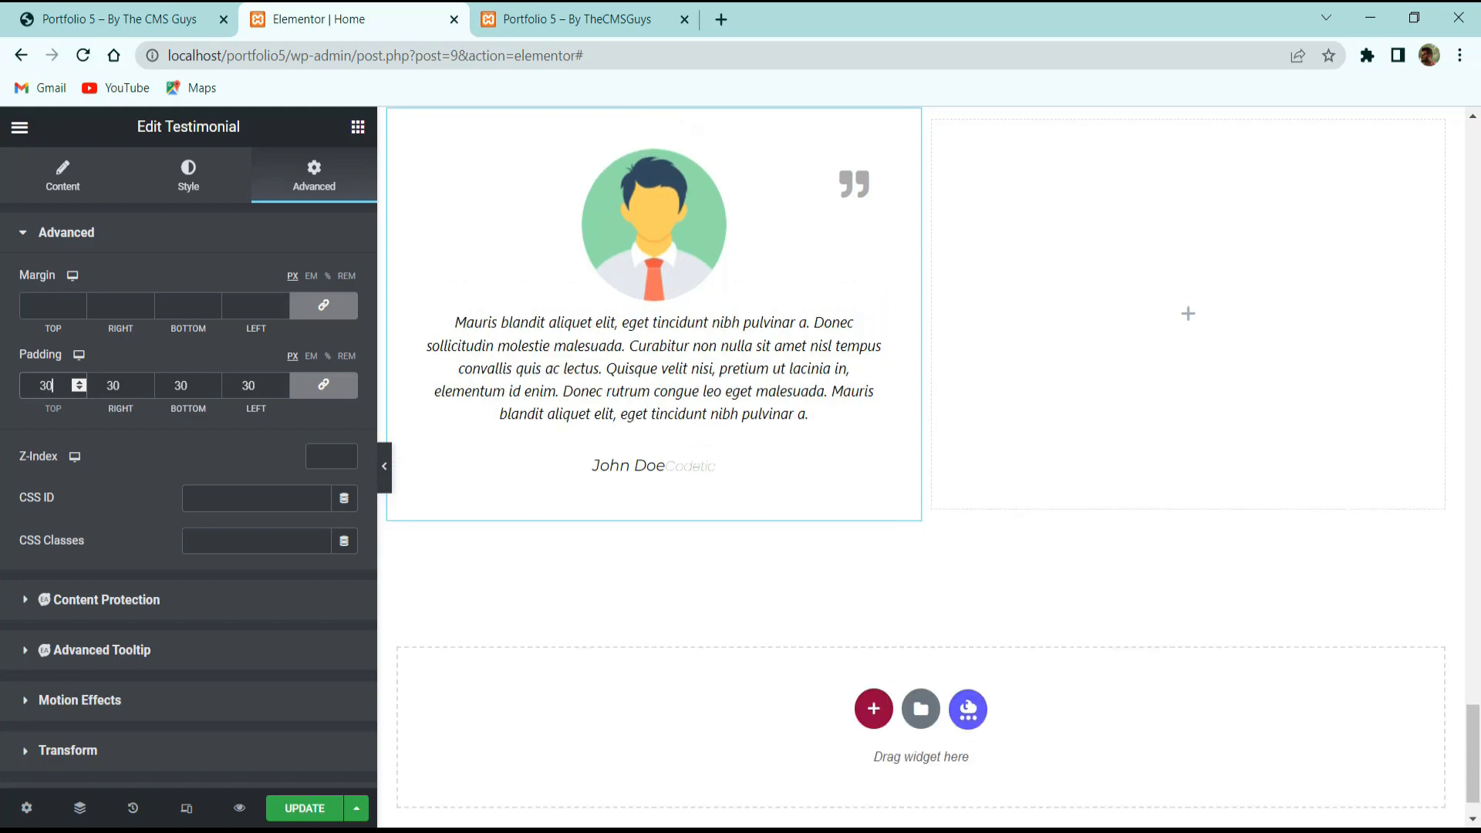
pyautogui.click(81, 382)
pyautogui.click(81, 382)
pyautogui.click(81, 382)
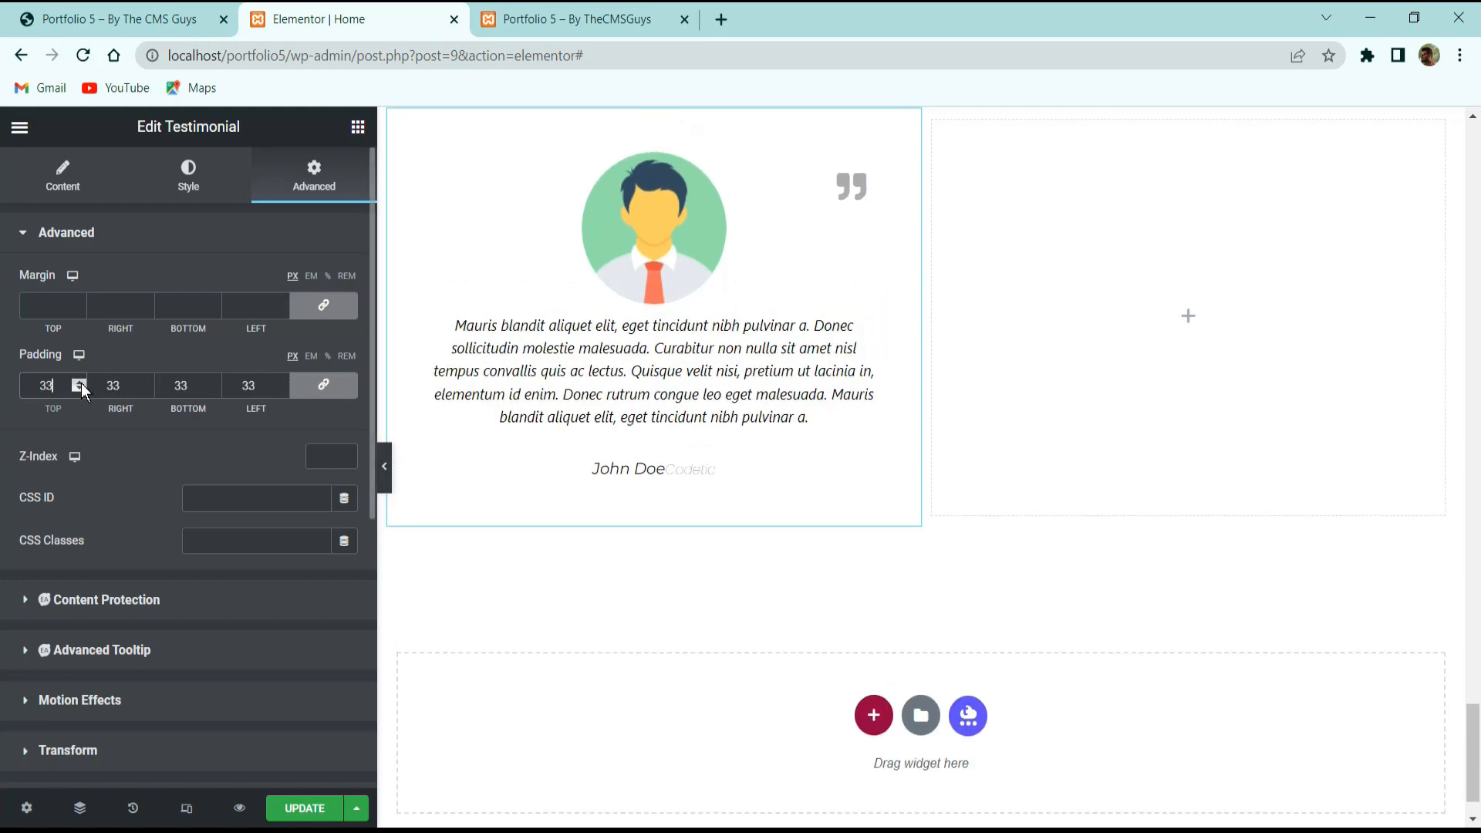
pyautogui.click(81, 382)
pyautogui.click(81, 382)
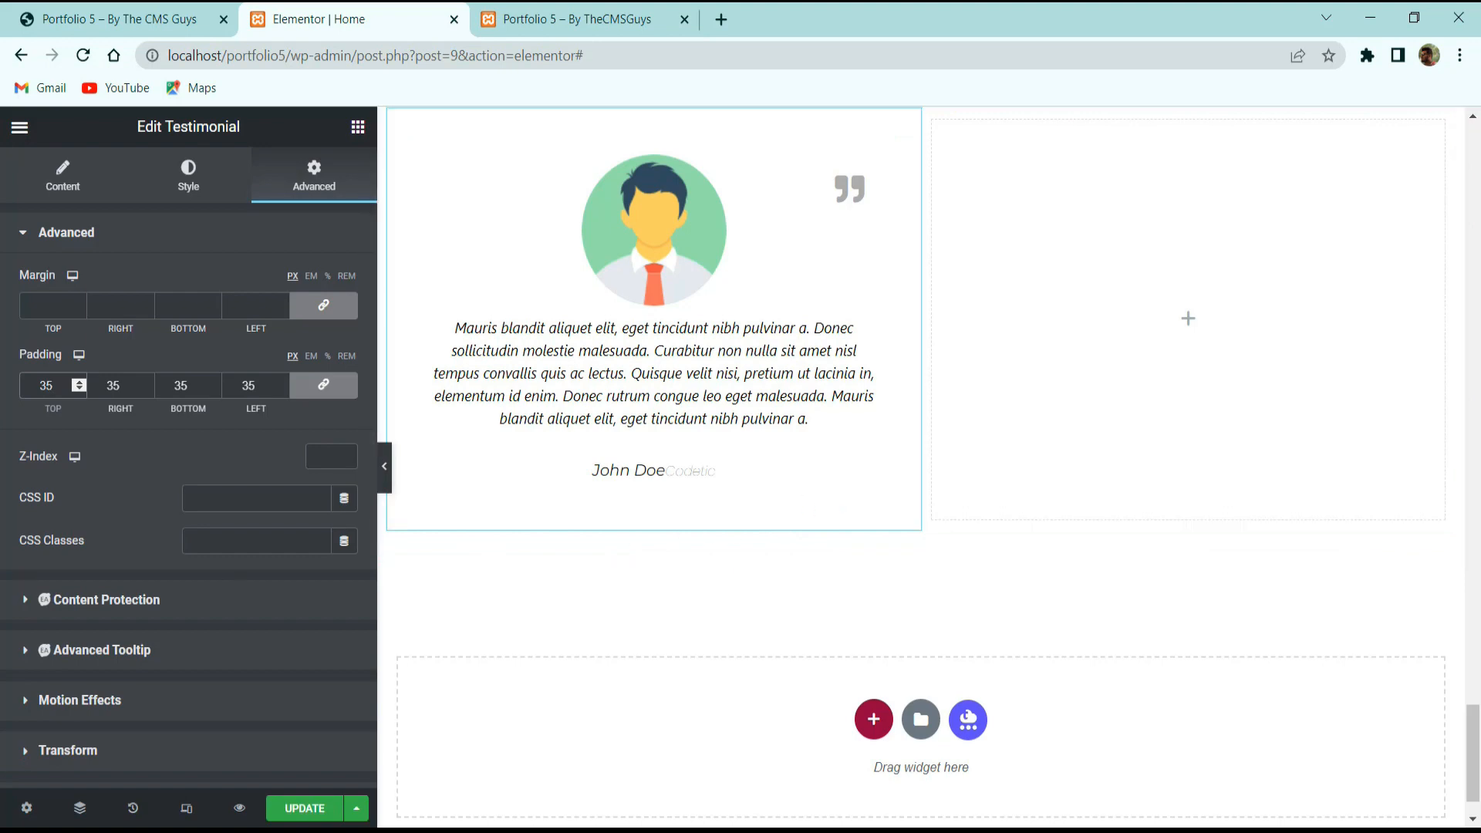
pyautogui.scroll(3, 647, 389)
pyautogui.click(399, 324)
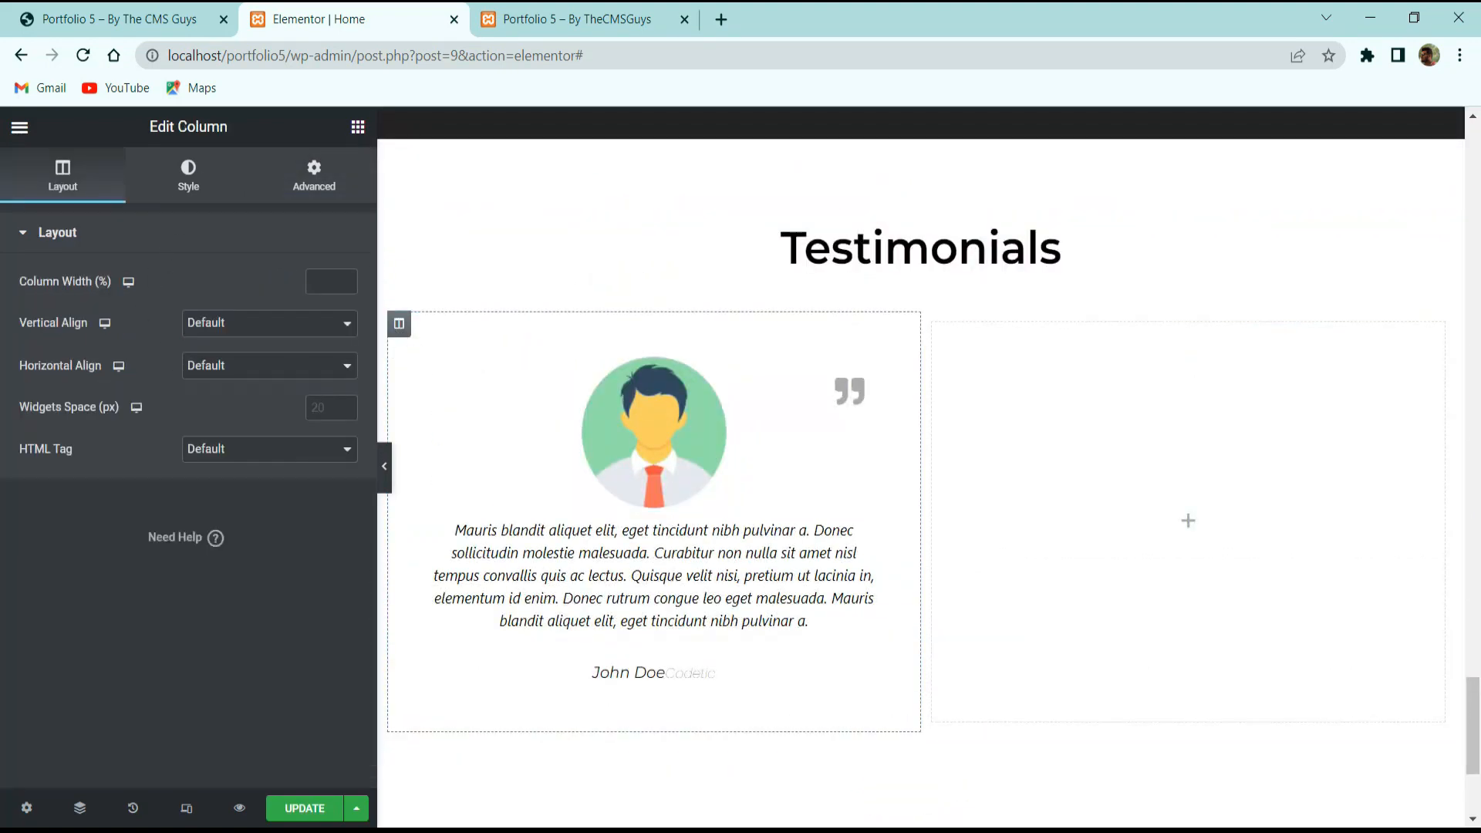
# Give the column a hover-state box shadow with vertical offset 3 and blur 15.
pyautogui.click(189, 177)
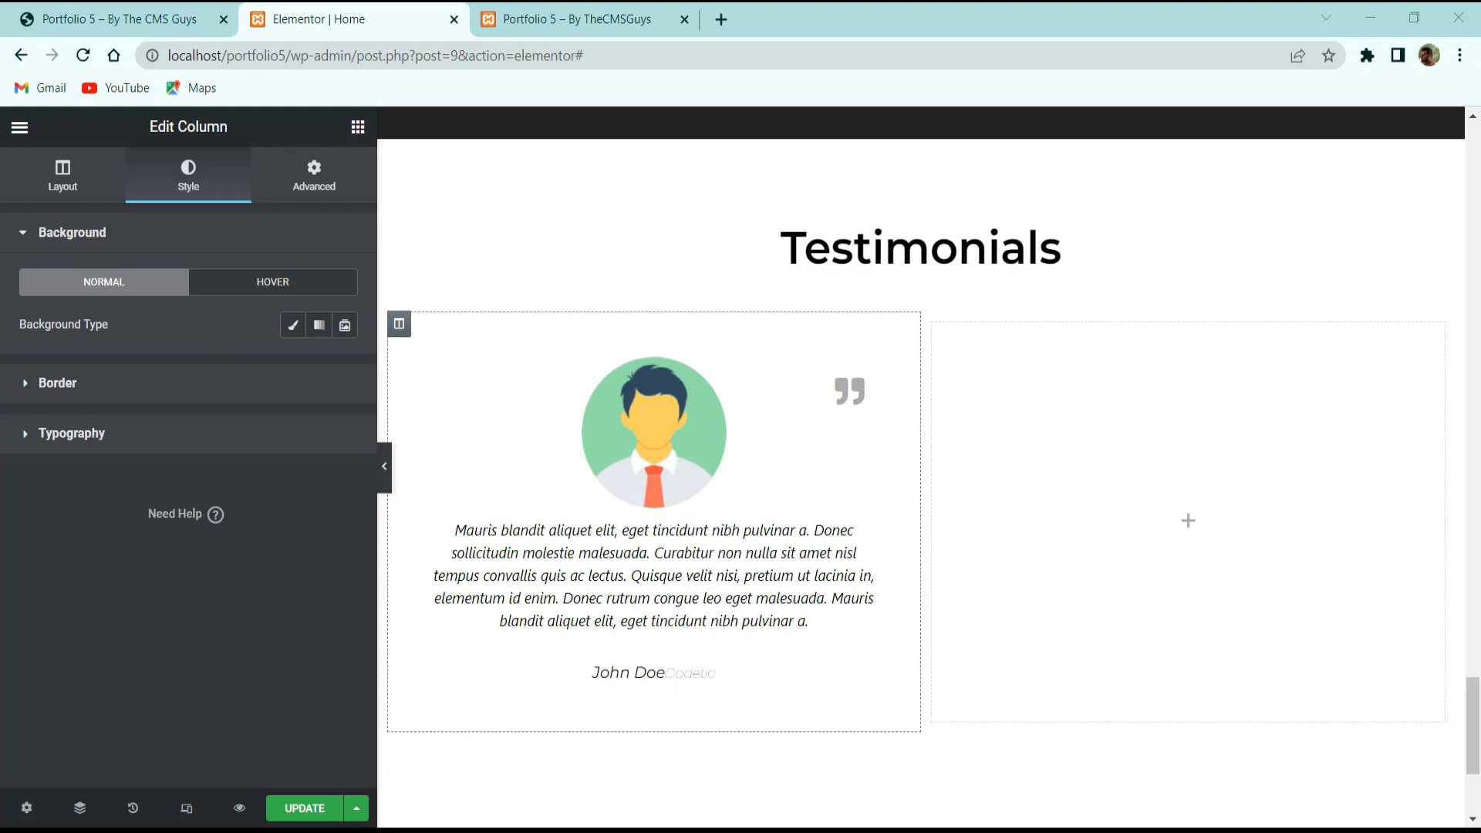
pyautogui.click(179, 18)
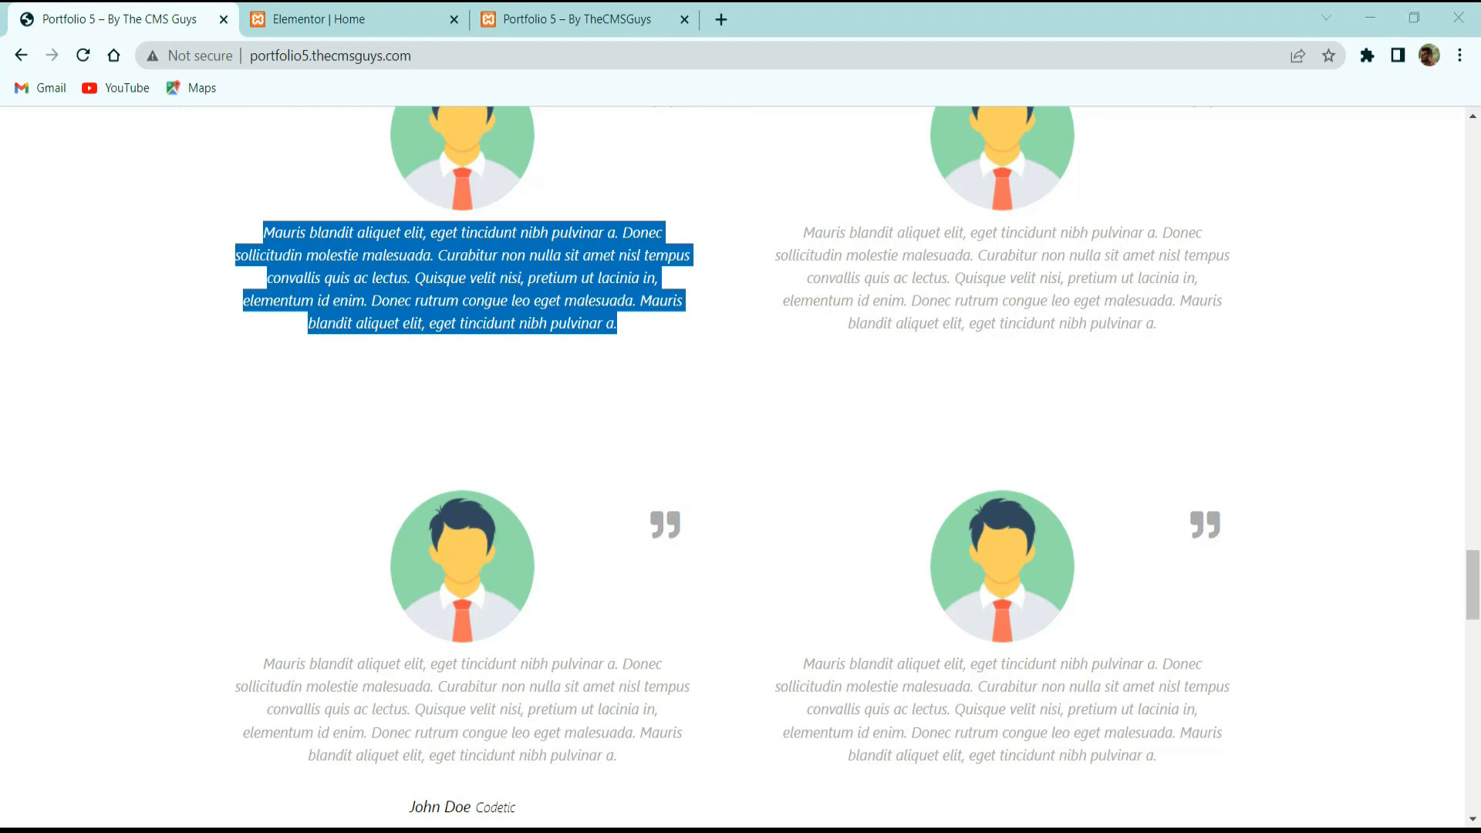
pyautogui.click(393, 19)
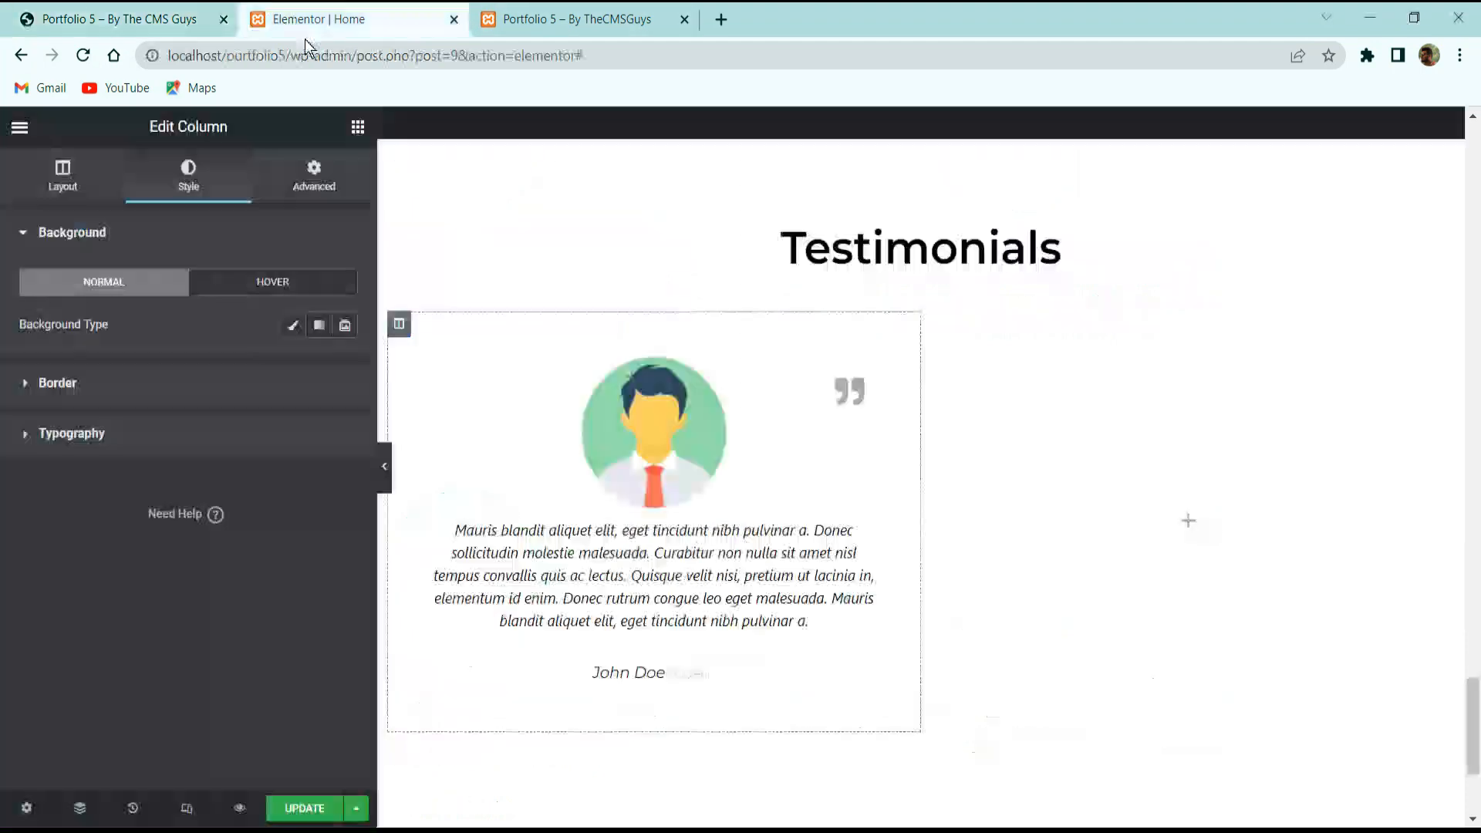
pyautogui.click(193, 394)
pyautogui.click(273, 332)
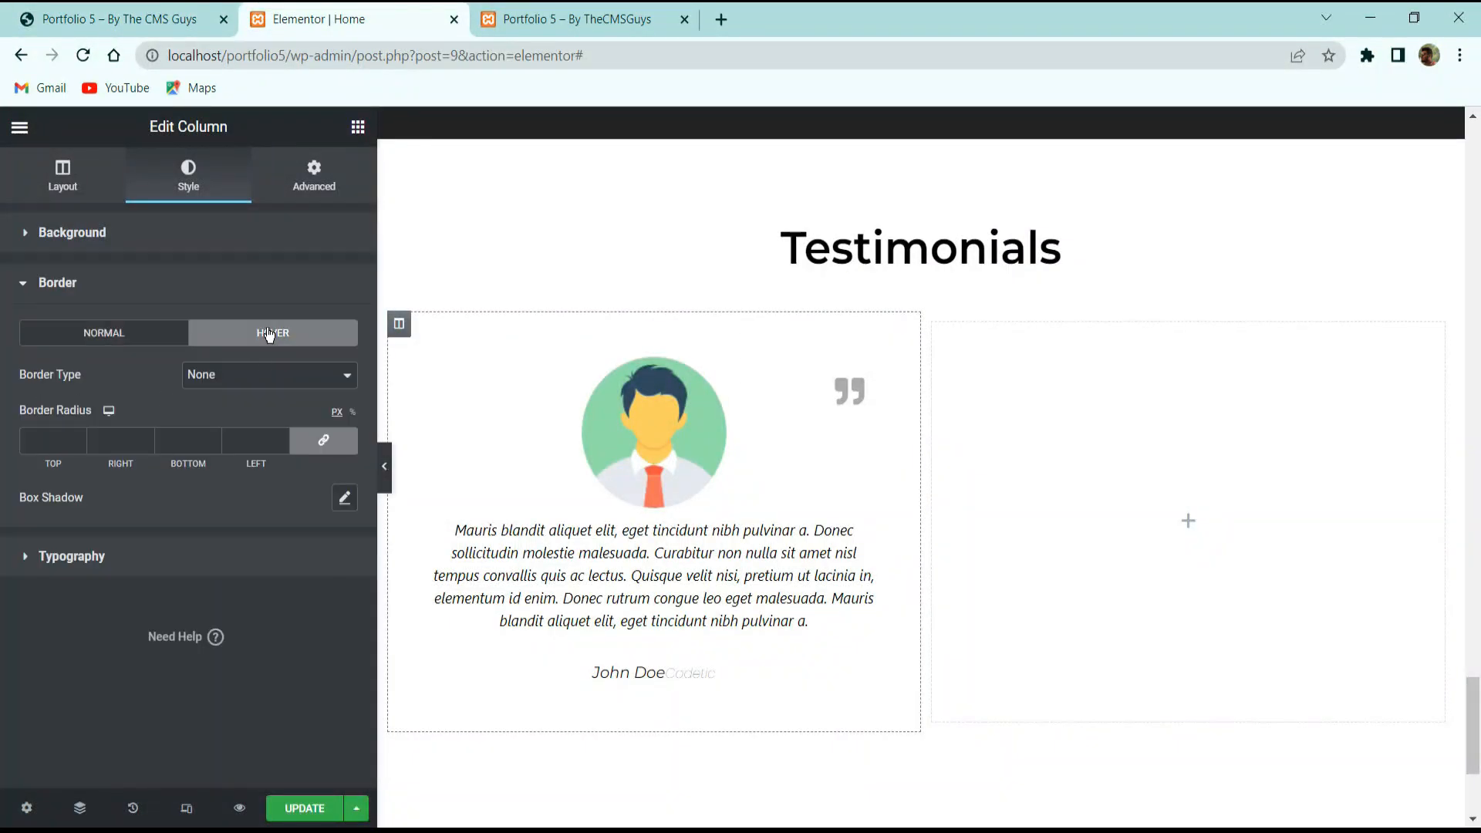
pyautogui.click(345, 498)
pyautogui.click(337, 563)
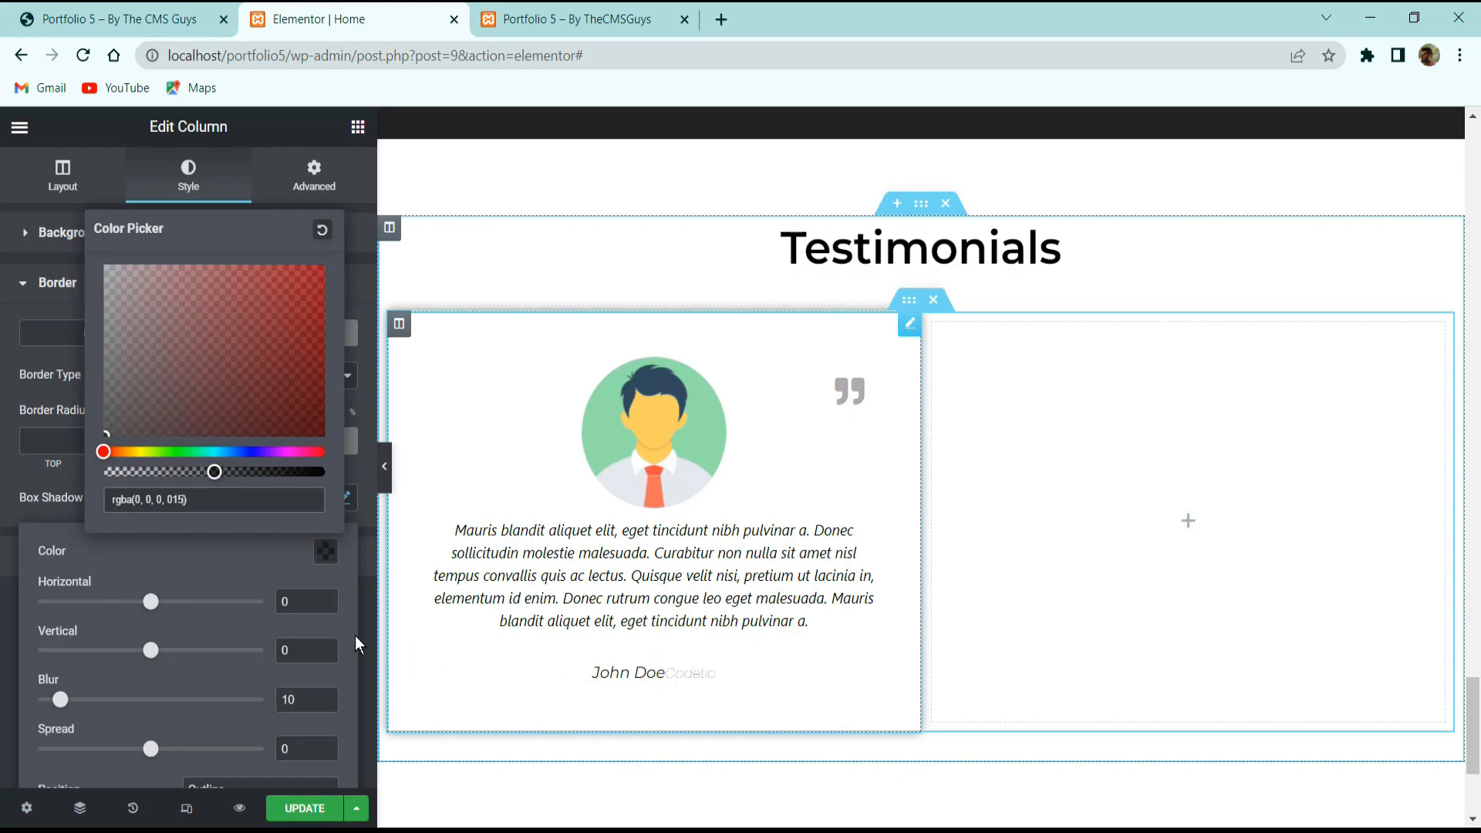
pyautogui.moveTo(306, 652); pyautogui.dragTo(105, 656)
pyautogui.write('3')
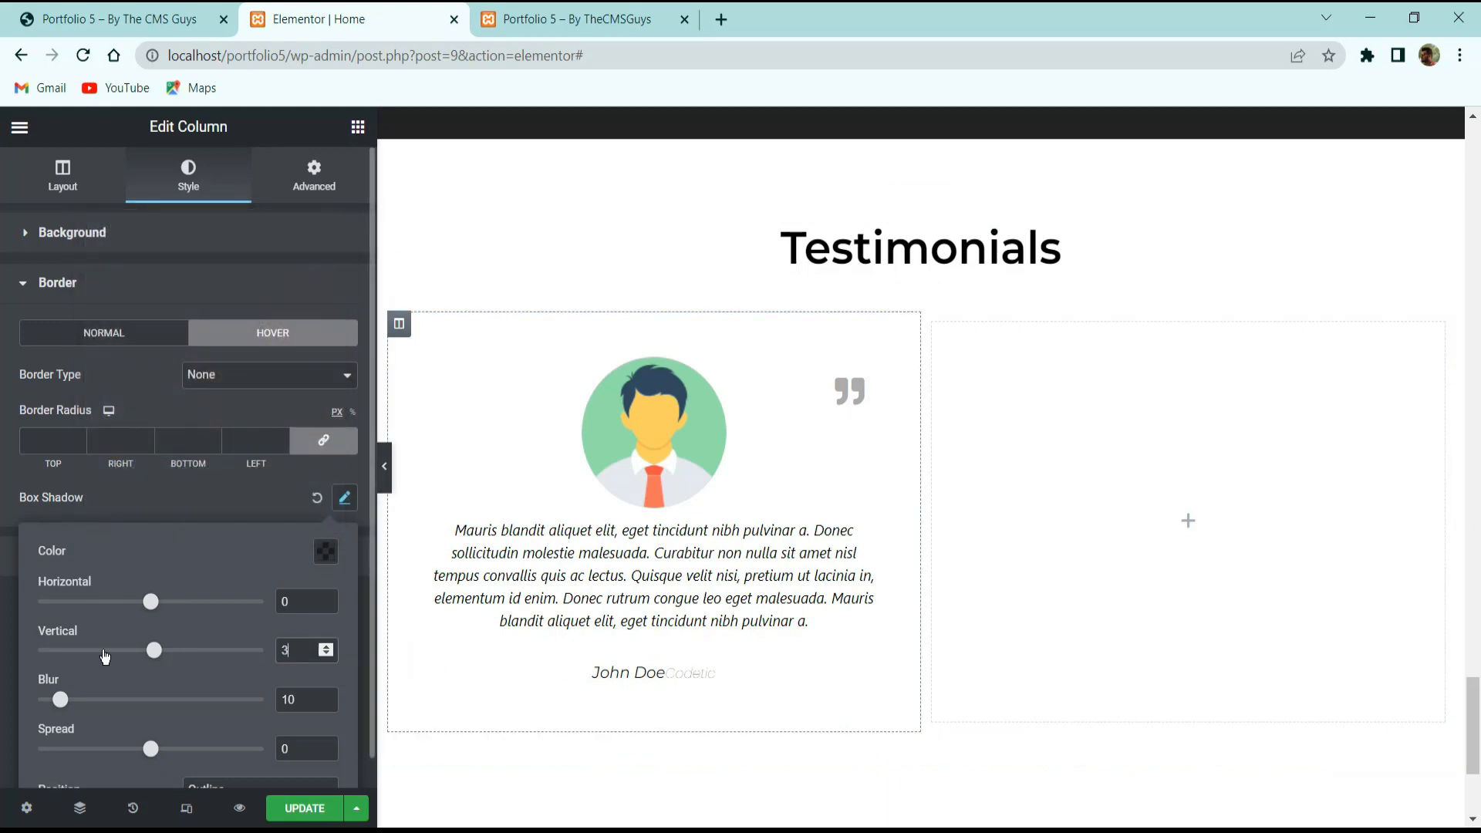
pyautogui.moveTo(303, 701); pyautogui.dragTo(206, 707)
pyautogui.write('15')
pyautogui.click(218, 513)
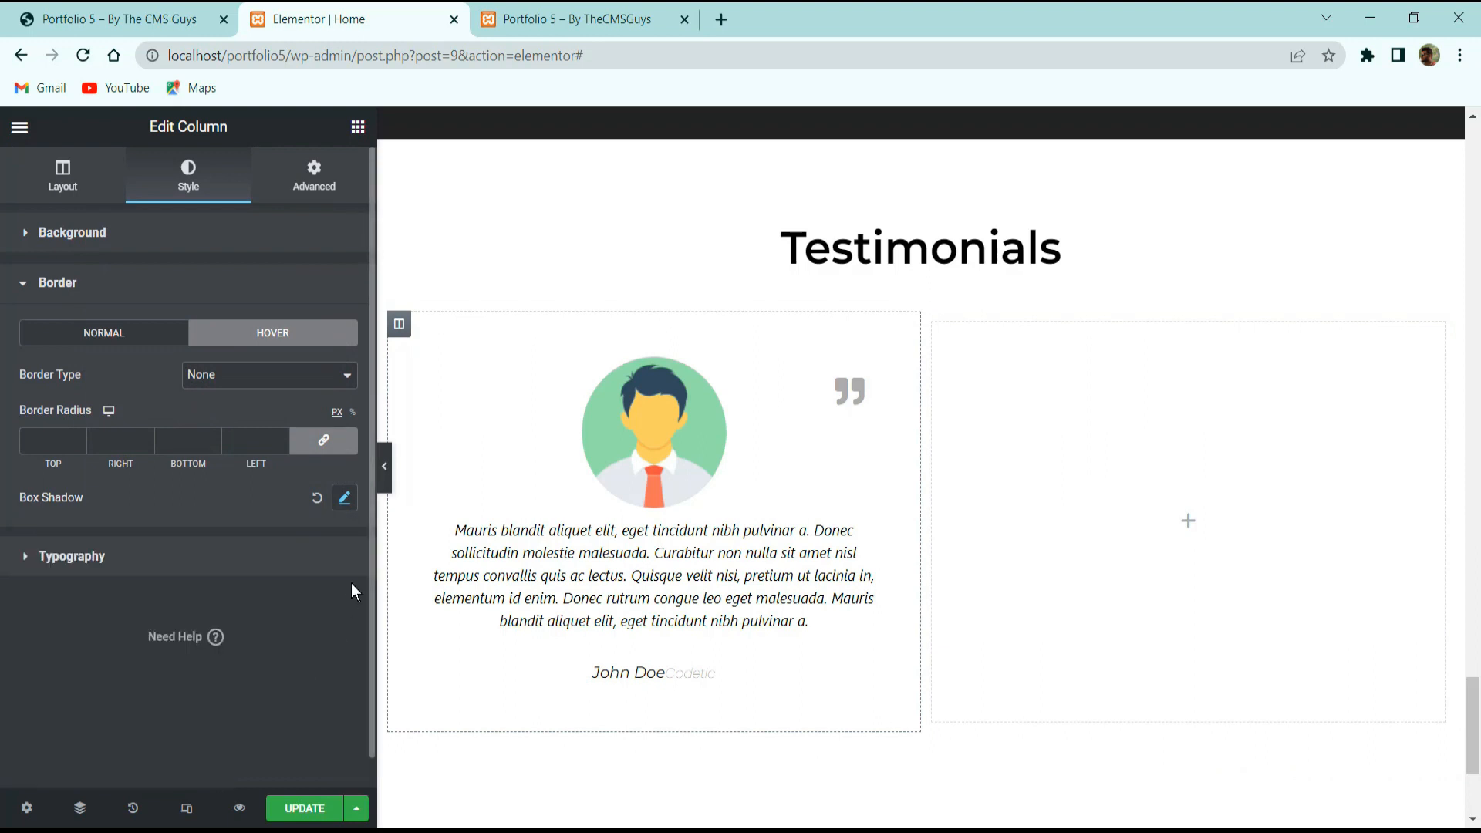
# Preview the card's hover shadow and confirm its light black colour transparency.
pyautogui.click(384, 466)
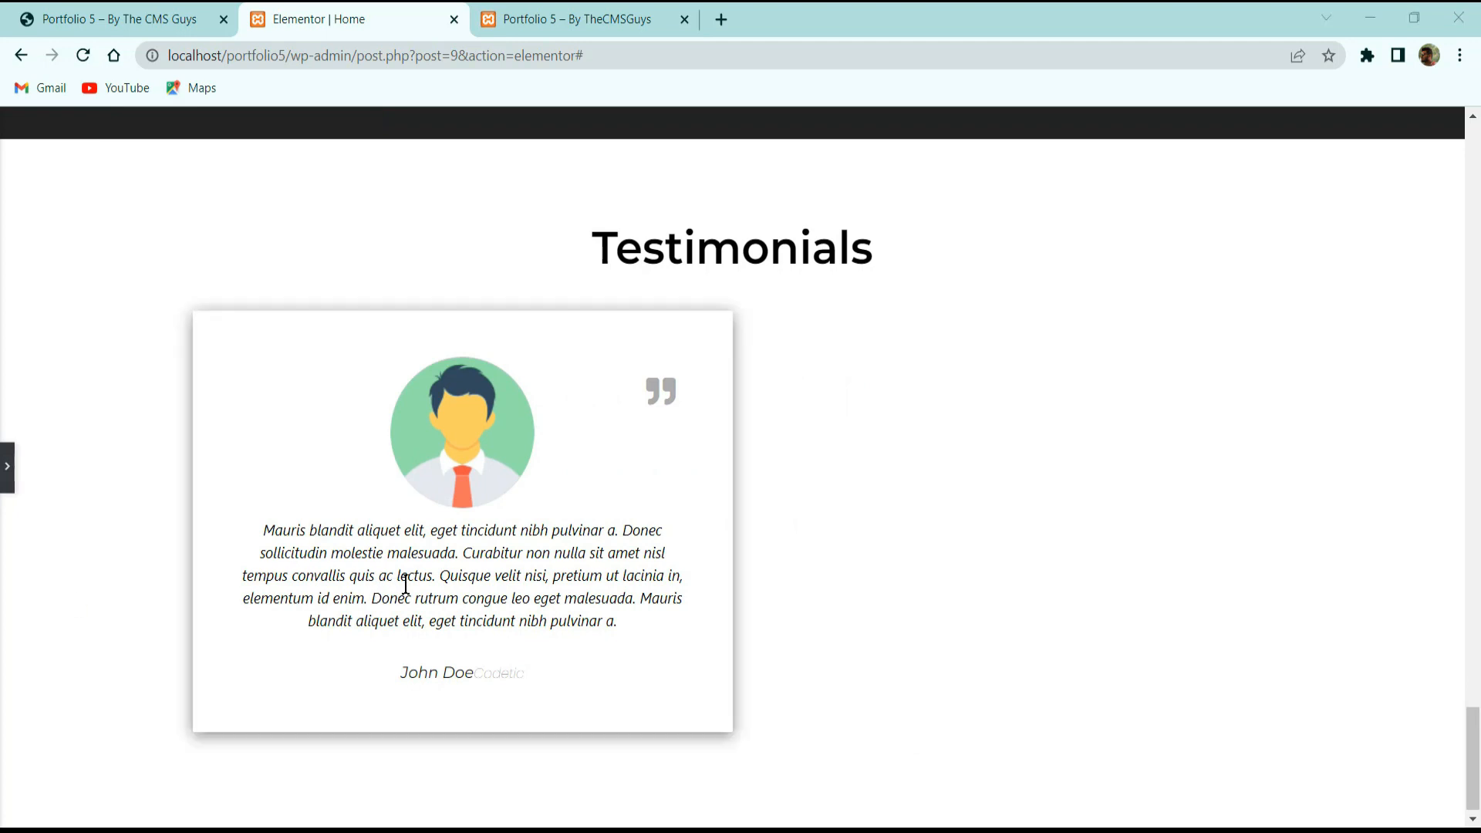
pyautogui.click(8, 464)
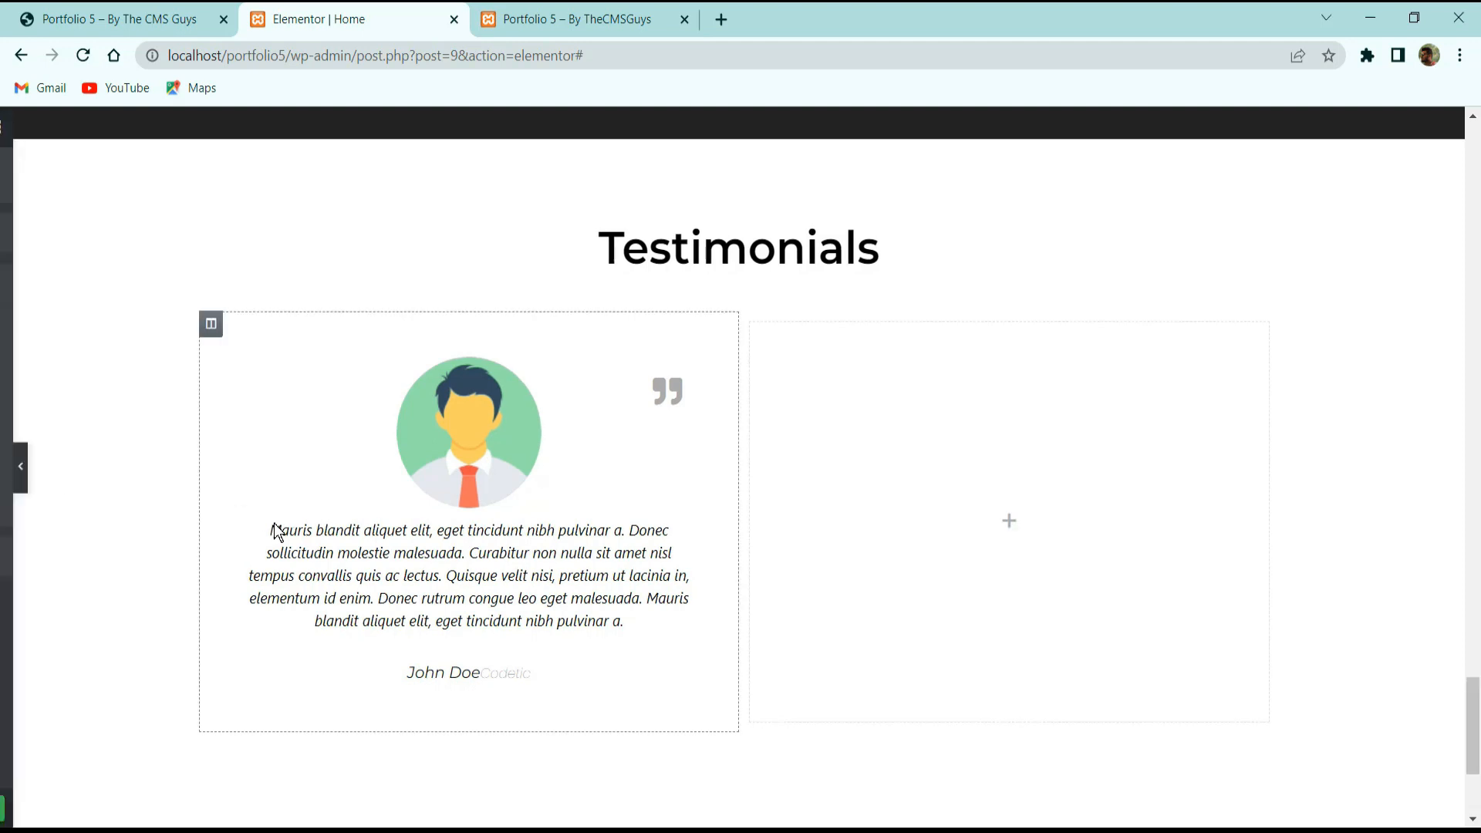
pyautogui.click(345, 498)
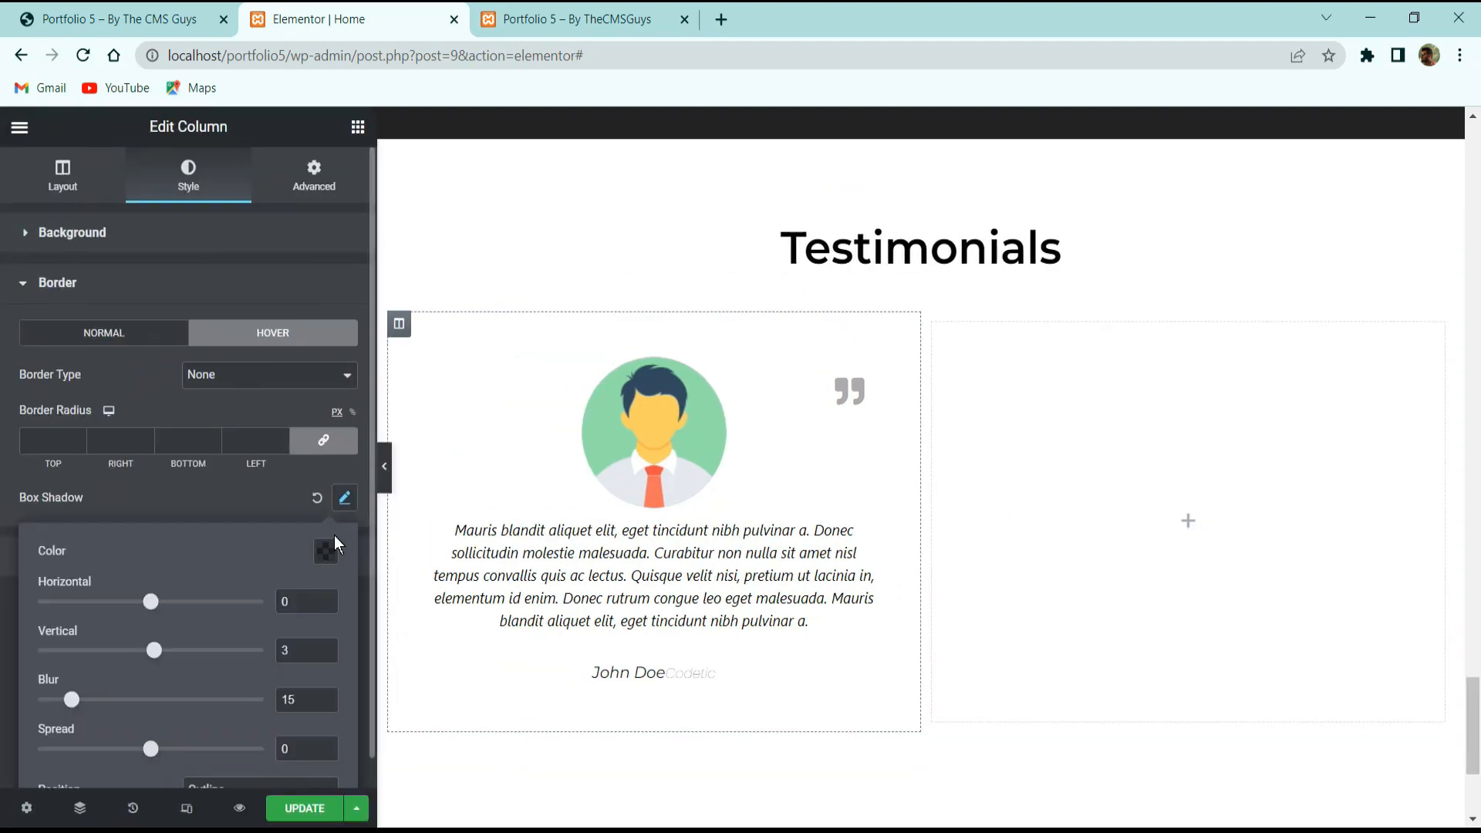
pyautogui.click(325, 551)
pyautogui.click(183, 499)
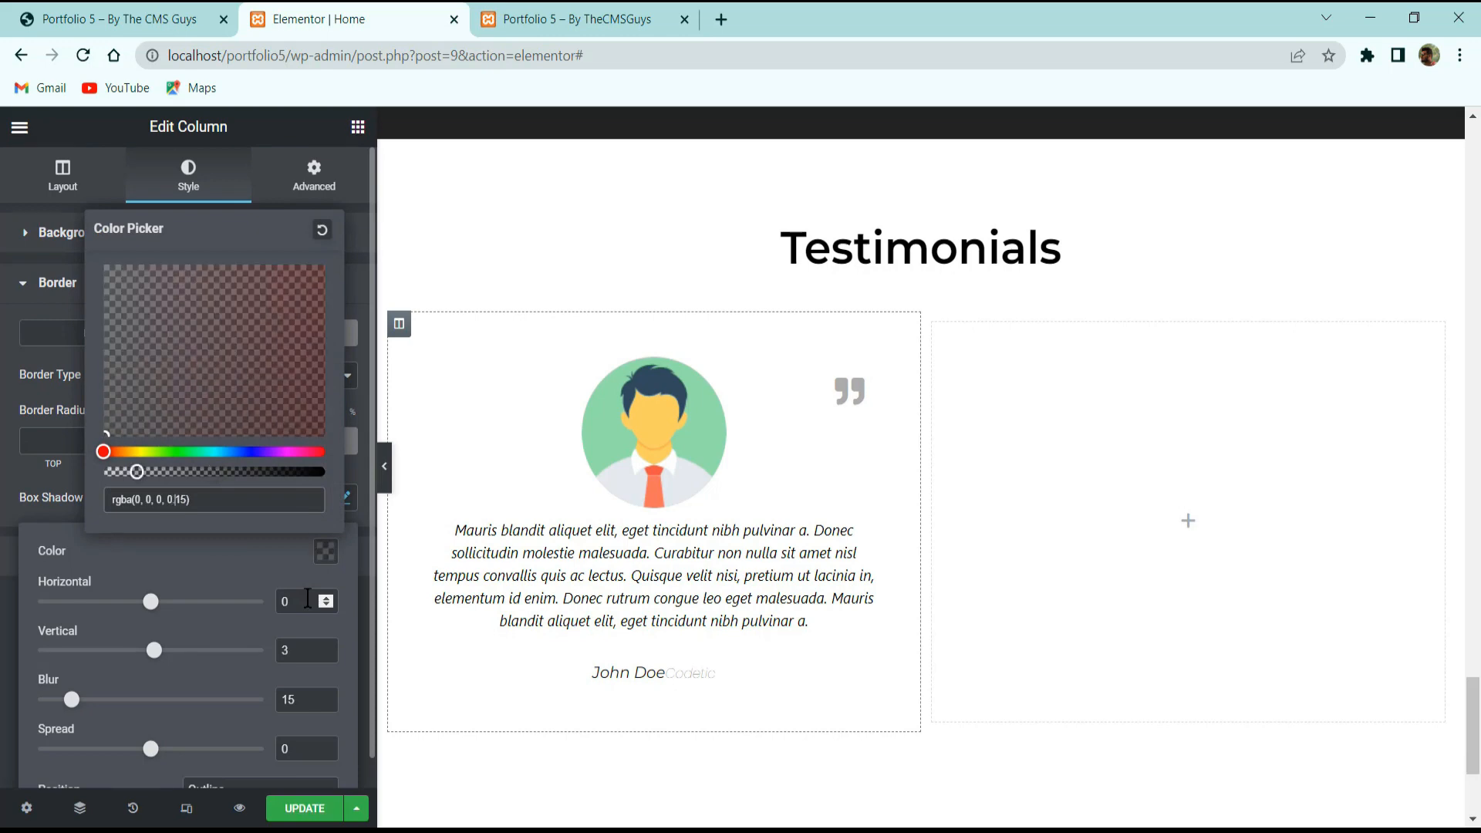
pyautogui.click(279, 552)
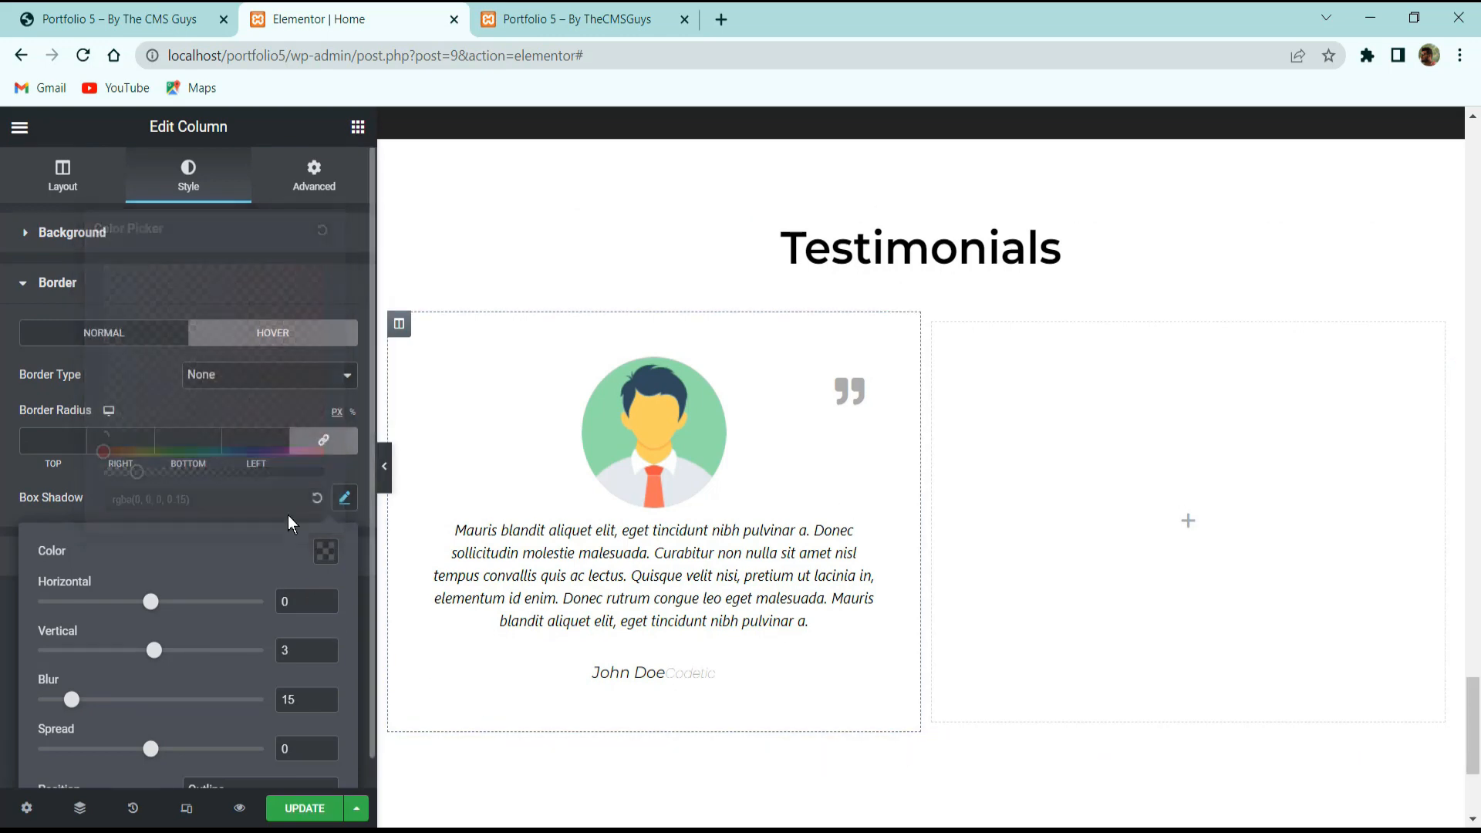
pyautogui.click(384, 474)
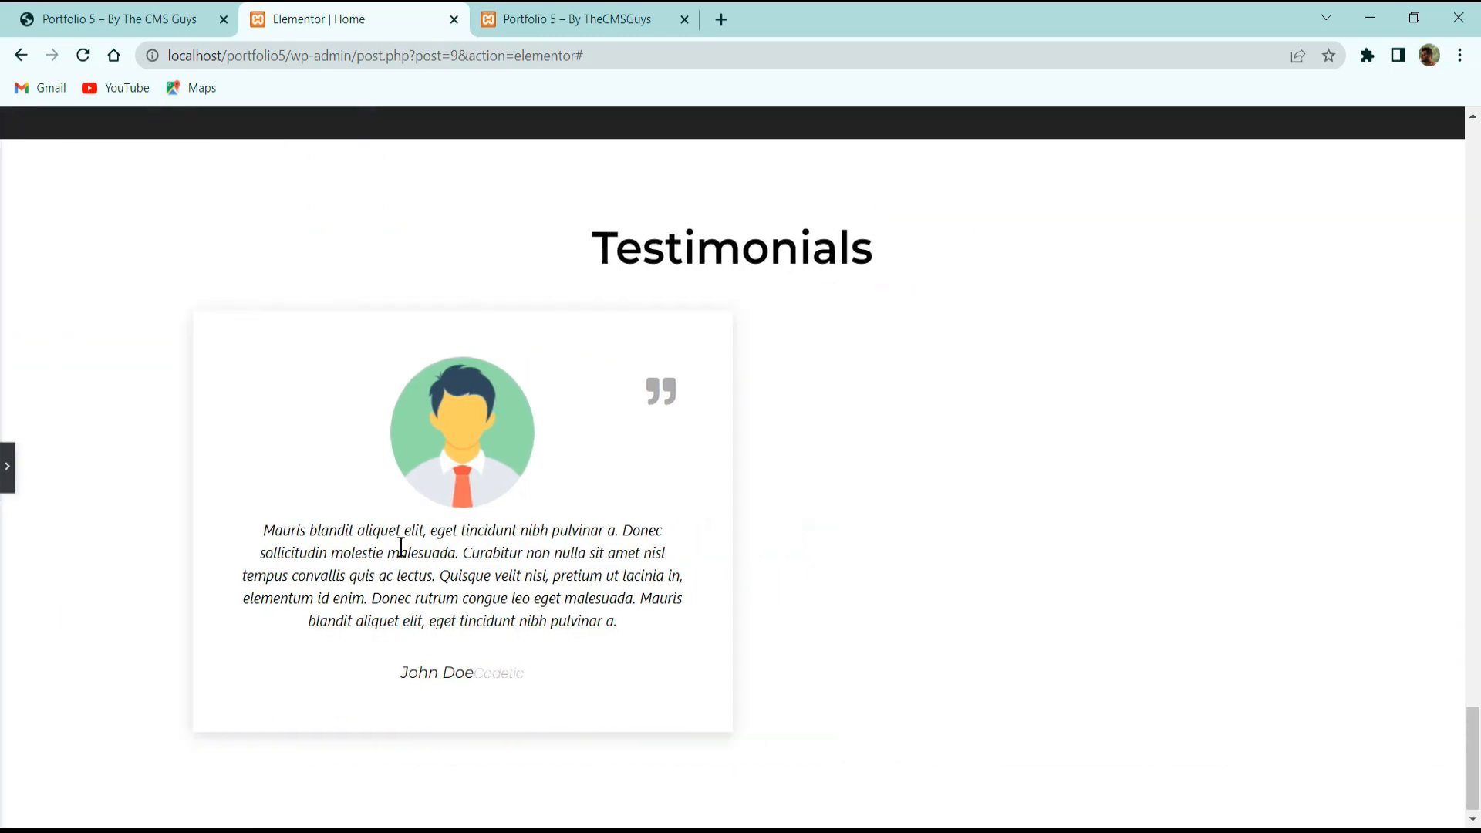
pyautogui.click(9, 475)
# Duplicate the testimonial column, remove the empty column, then duplicate the inner section row.
pyautogui.rightClick(397, 334)
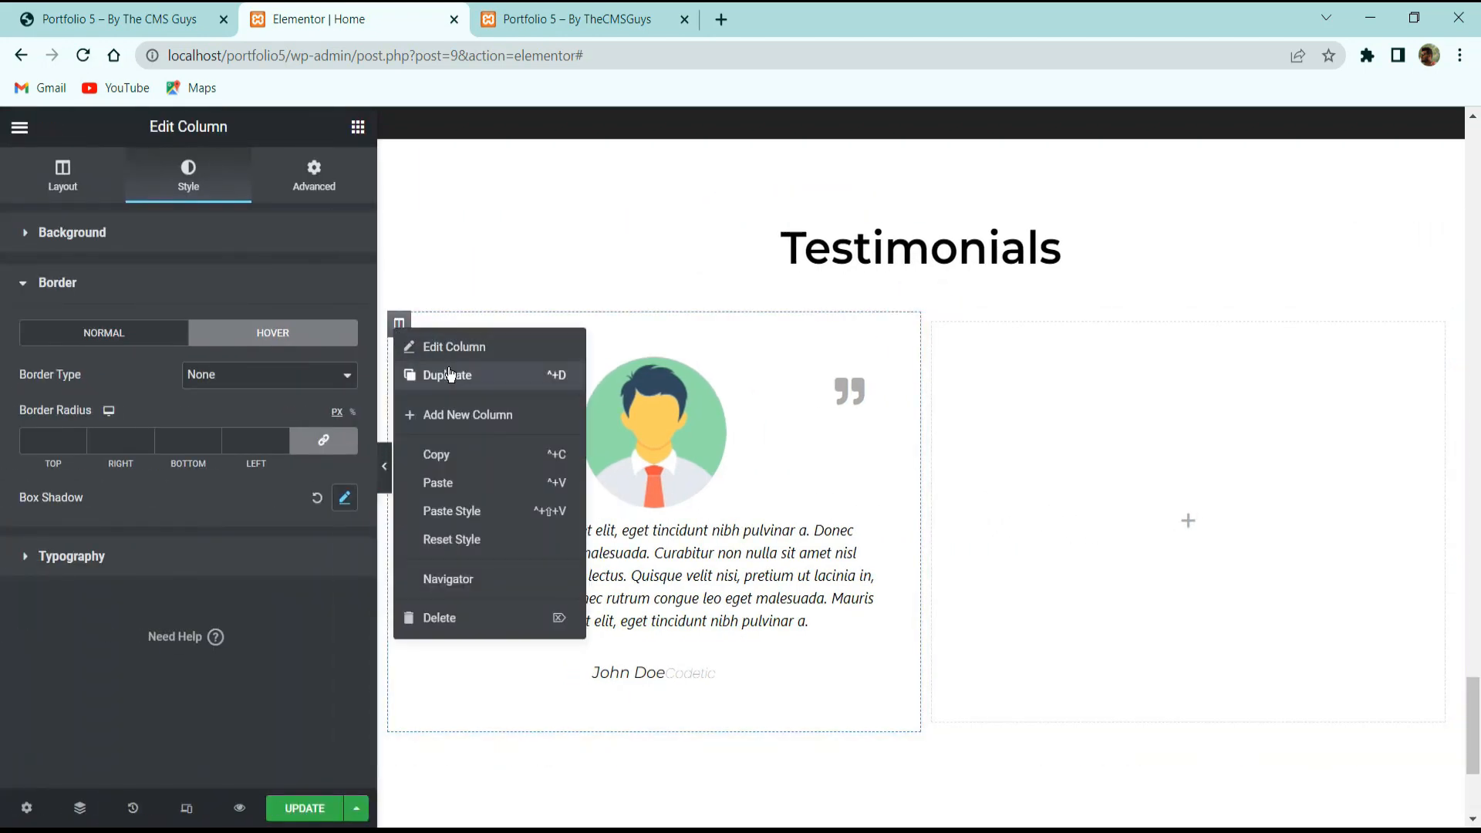
pyautogui.click(455, 414)
pyautogui.click(1248, 696)
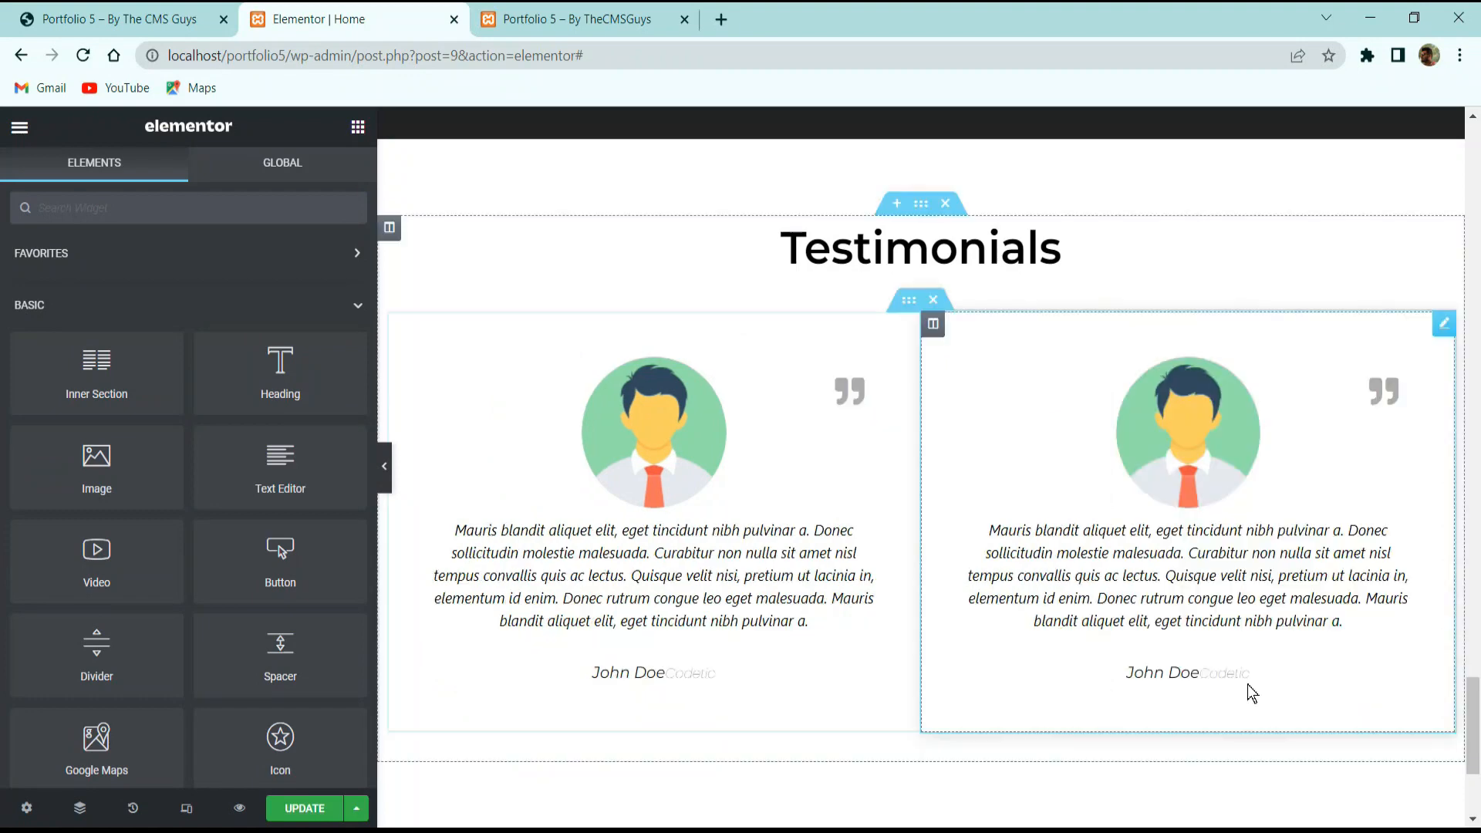
pyautogui.rightClick(904, 302)
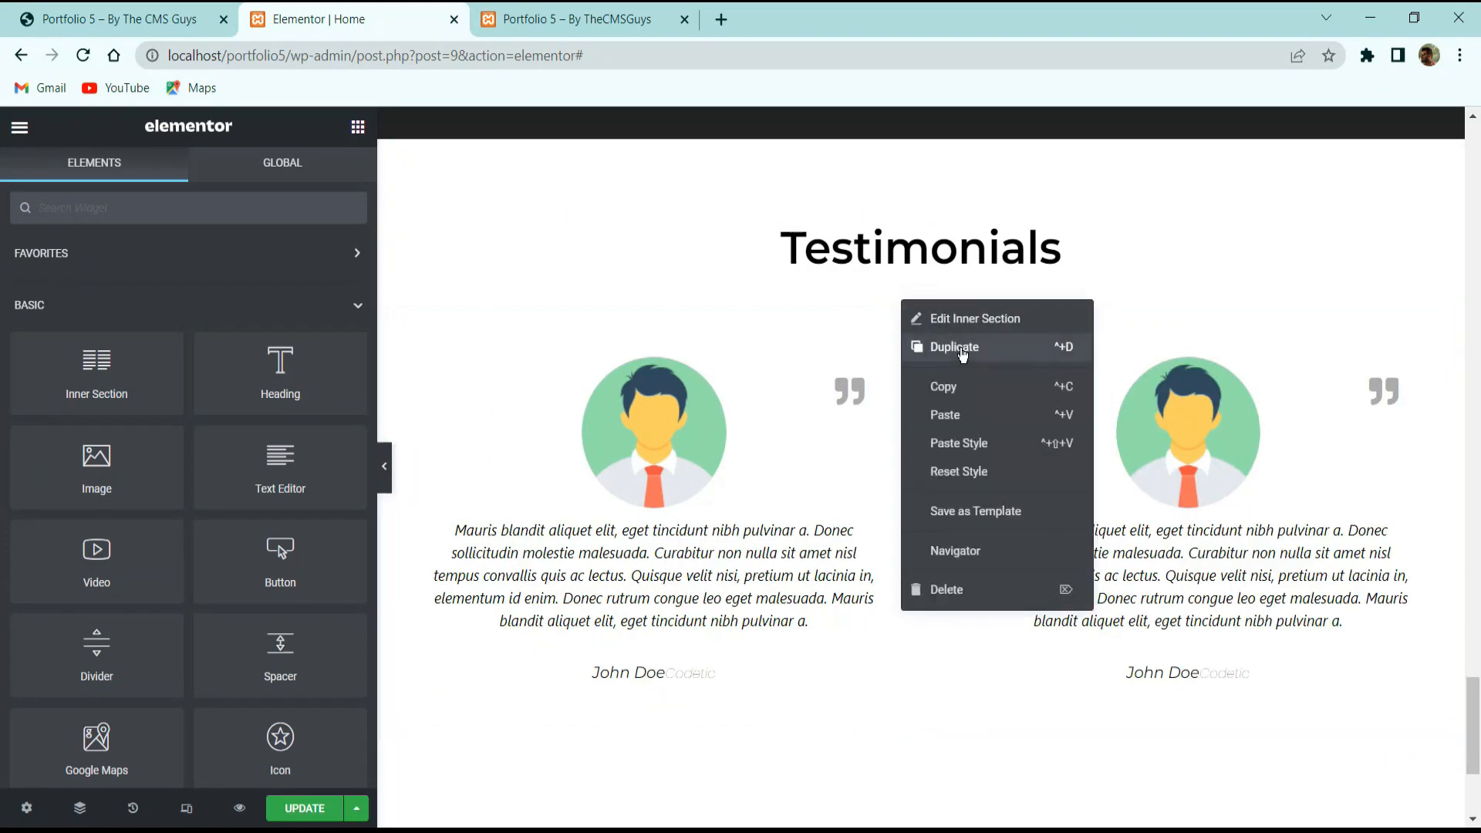
pyautogui.click(910, 347)
# Update the page and preview the four testimonial cards on the live site and editor.
pyautogui.scroll(-3, 587, 540)
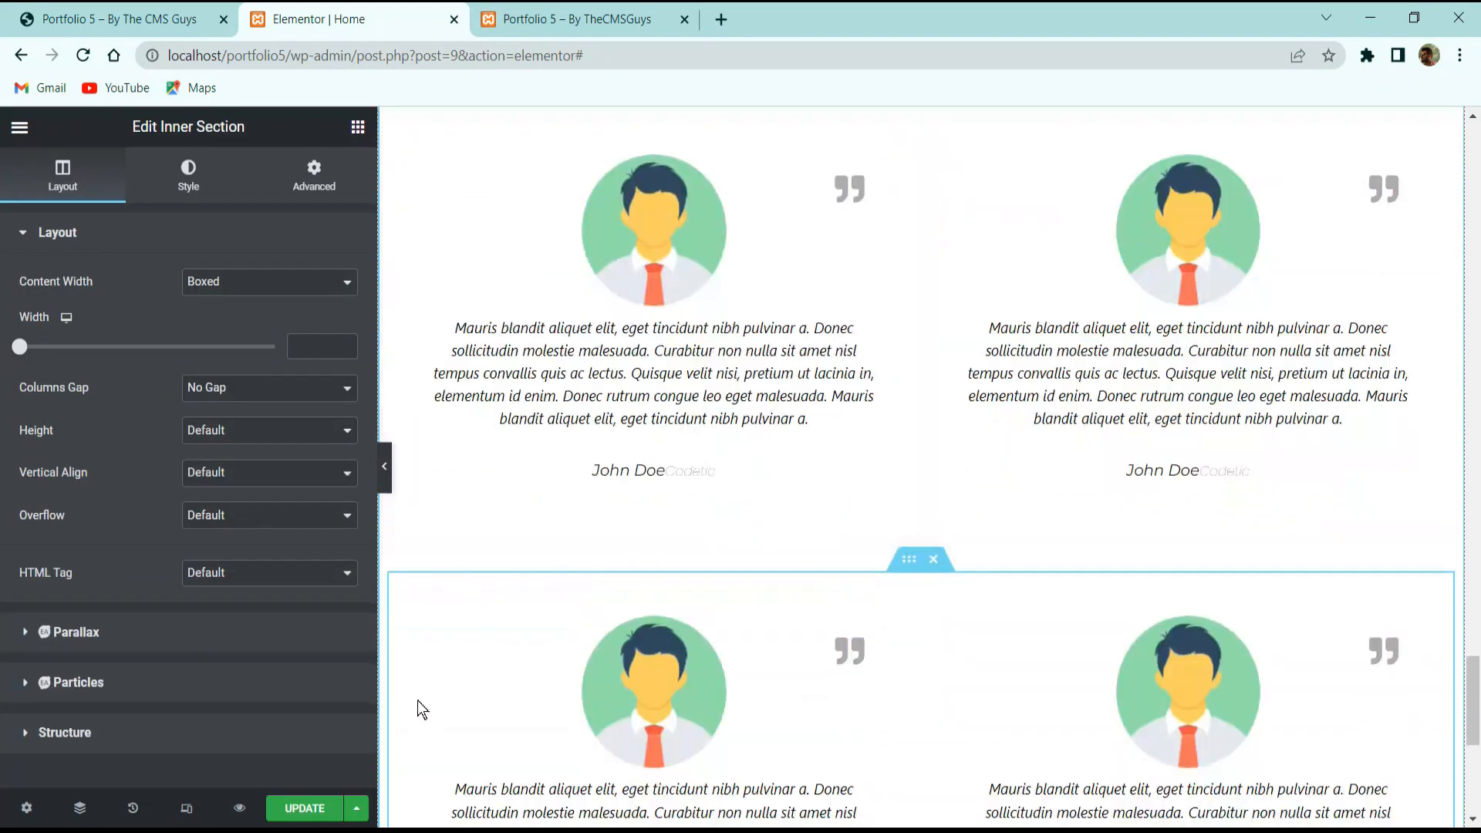
pyautogui.click(330, 809)
pyautogui.click(148, 13)
pyautogui.scroll(-5, 540, 386)
pyautogui.scroll(3, 606, 416)
pyautogui.scroll(3, 609, 306)
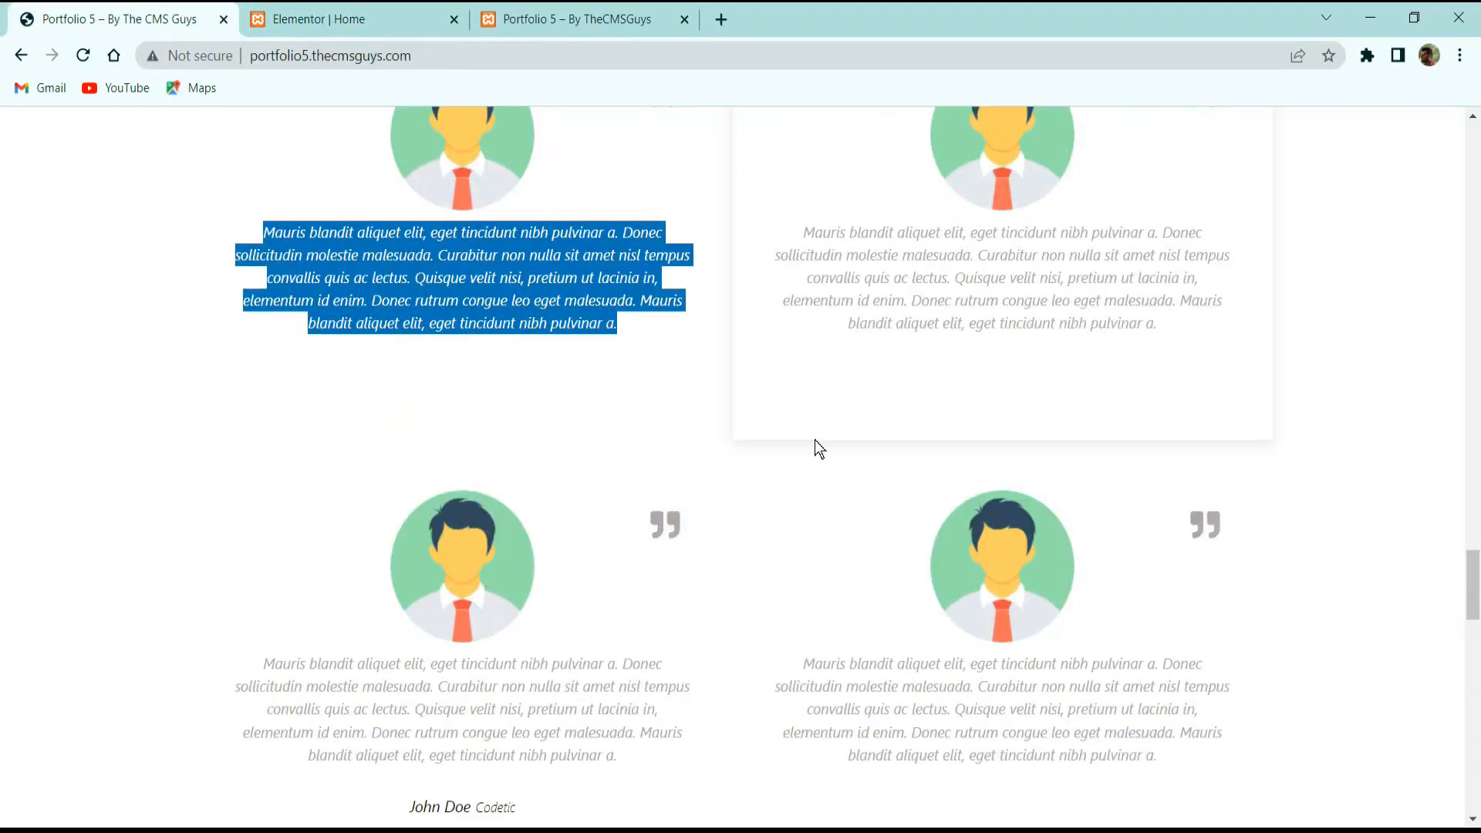
pyautogui.click(432, 19)
pyautogui.click(389, 461)
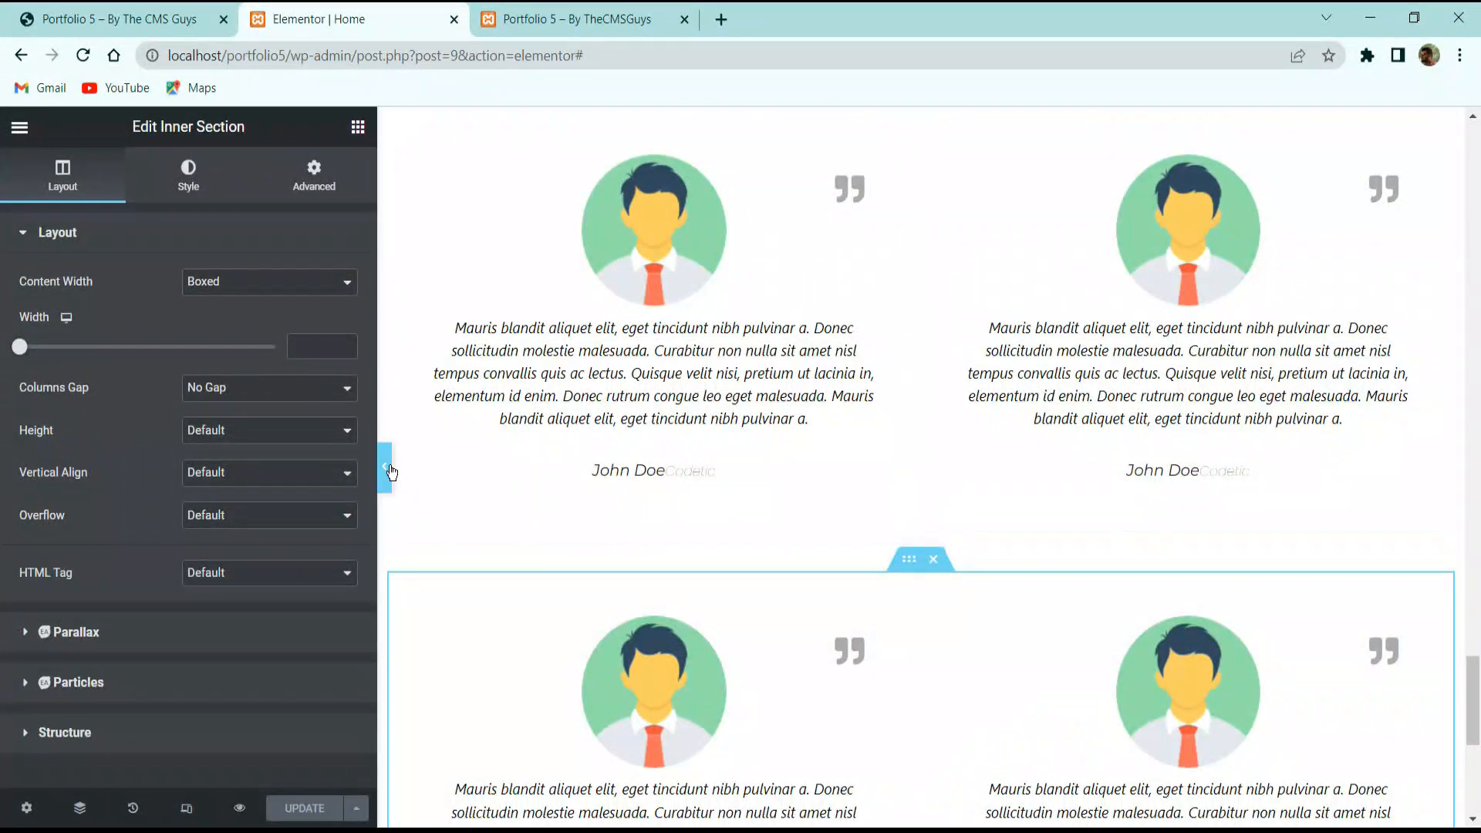
pyautogui.scroll(-3, 936, 394)
pyautogui.scroll(1, 770, 508)
pyautogui.scroll(4, 448, 504)
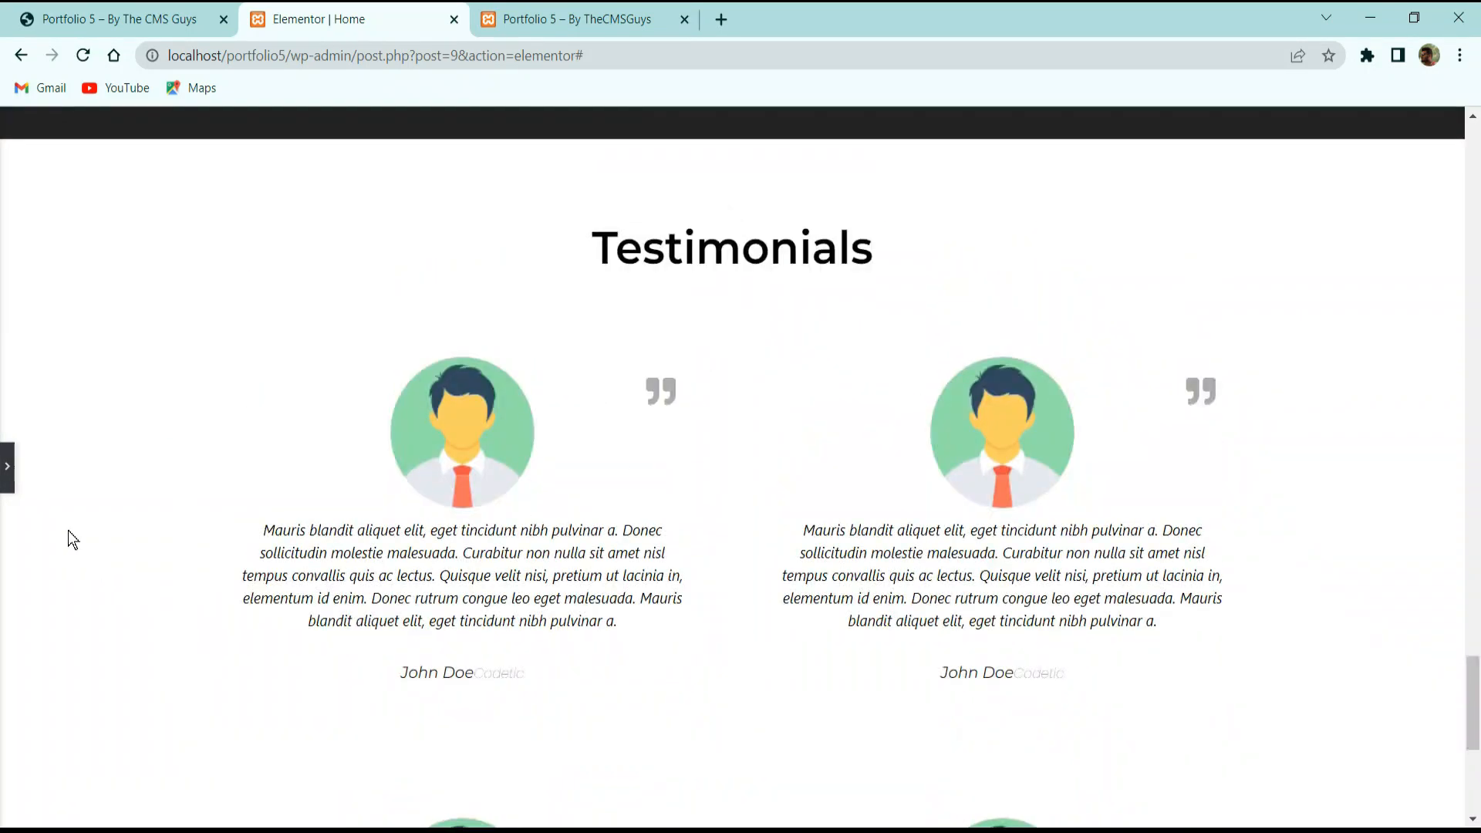
# Review the finished Testimonials section on the live portfolio page.
pyautogui.click(9, 482)
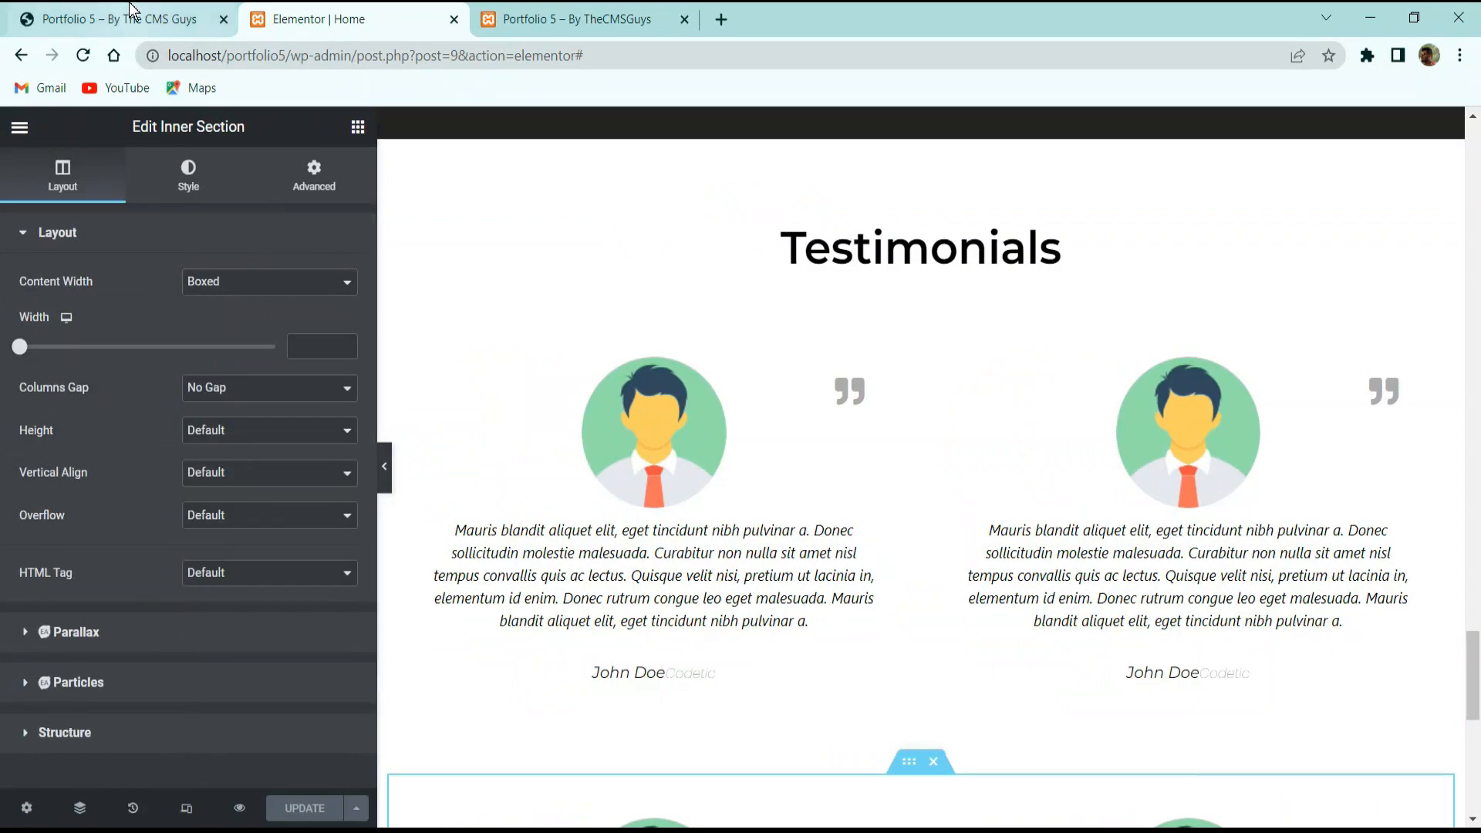
pyautogui.scroll(-3, 546, 396)
pyautogui.click(178, 18)
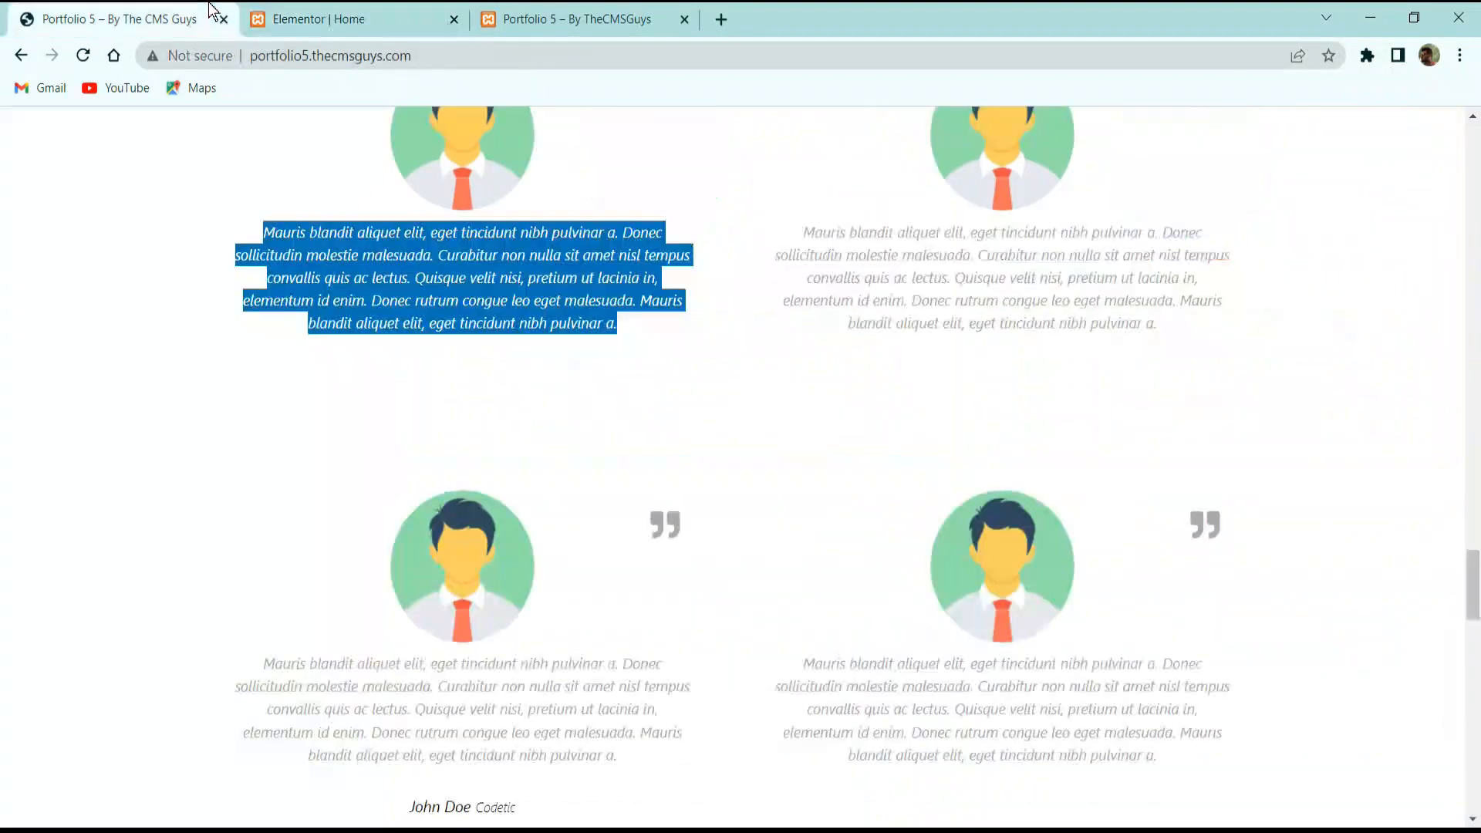
pyautogui.scroll(-10, 395, 427)
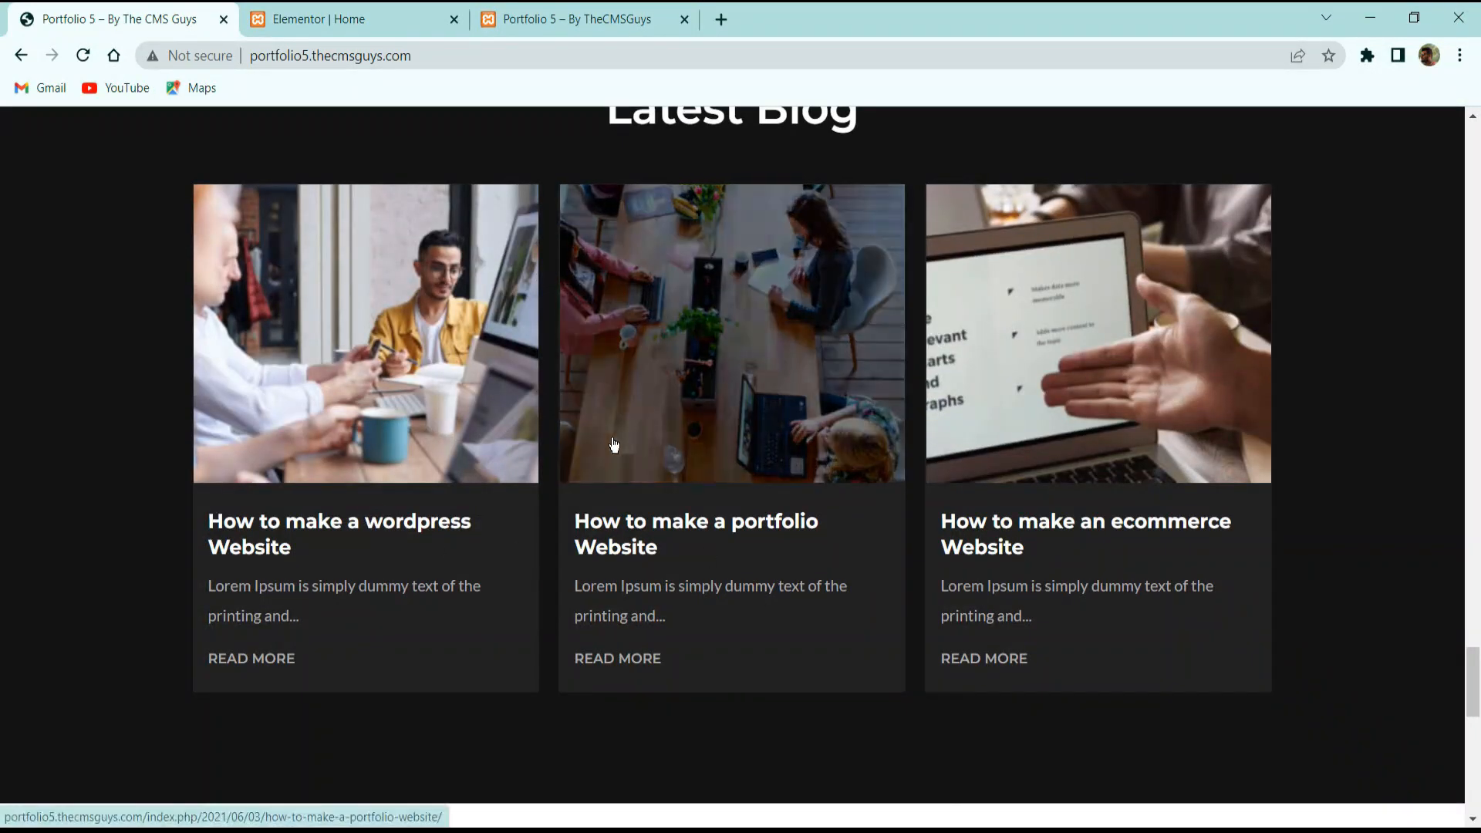
pyautogui.scroll(3, 357, 430)
pyautogui.scroll(-3, 571, 463)
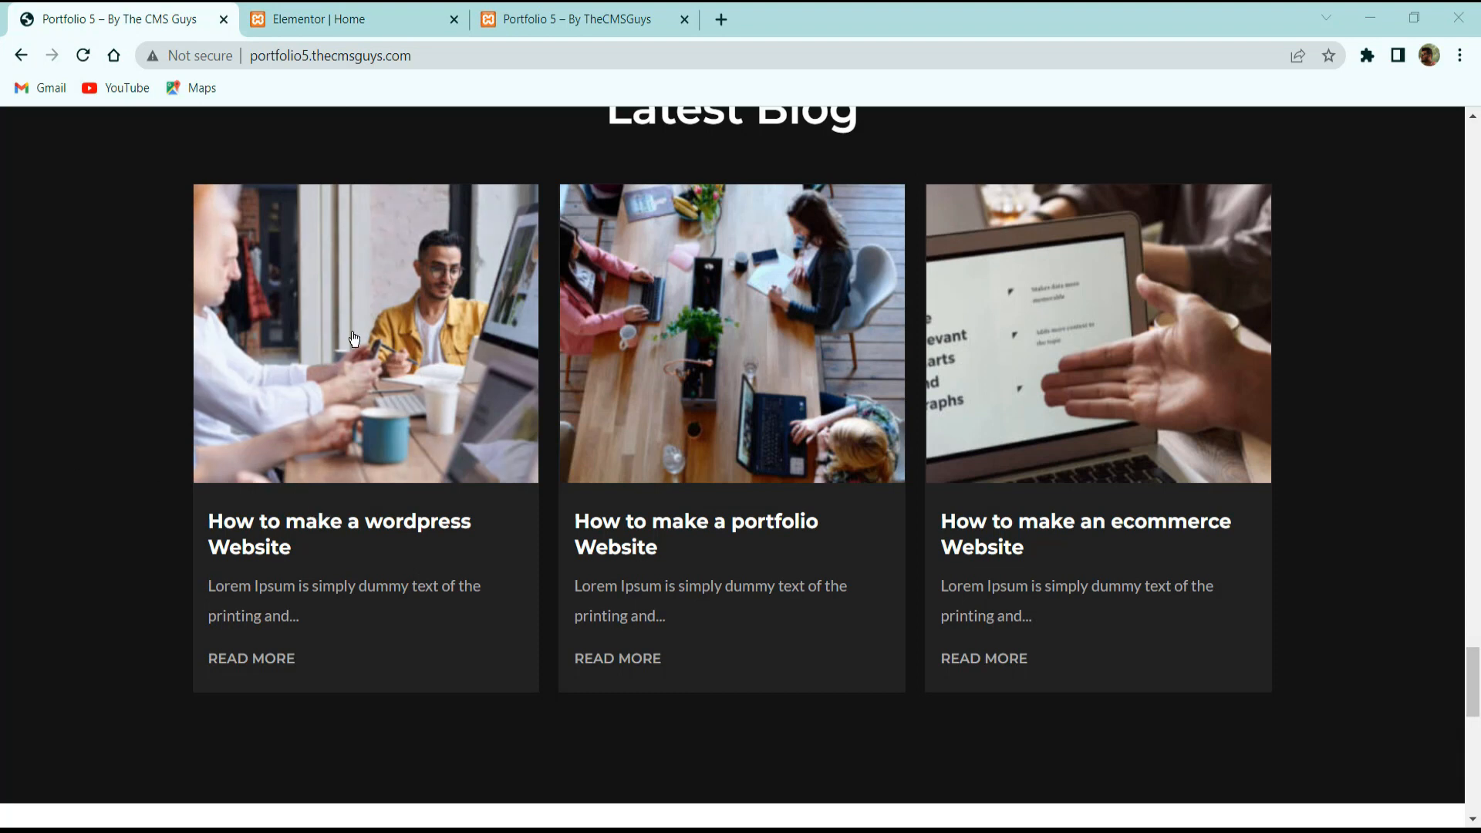
# Exit the Elementor editor to the WordPress dashboard via the main menu.
pyautogui.click(336, 13)
pyautogui.click(123, 21)
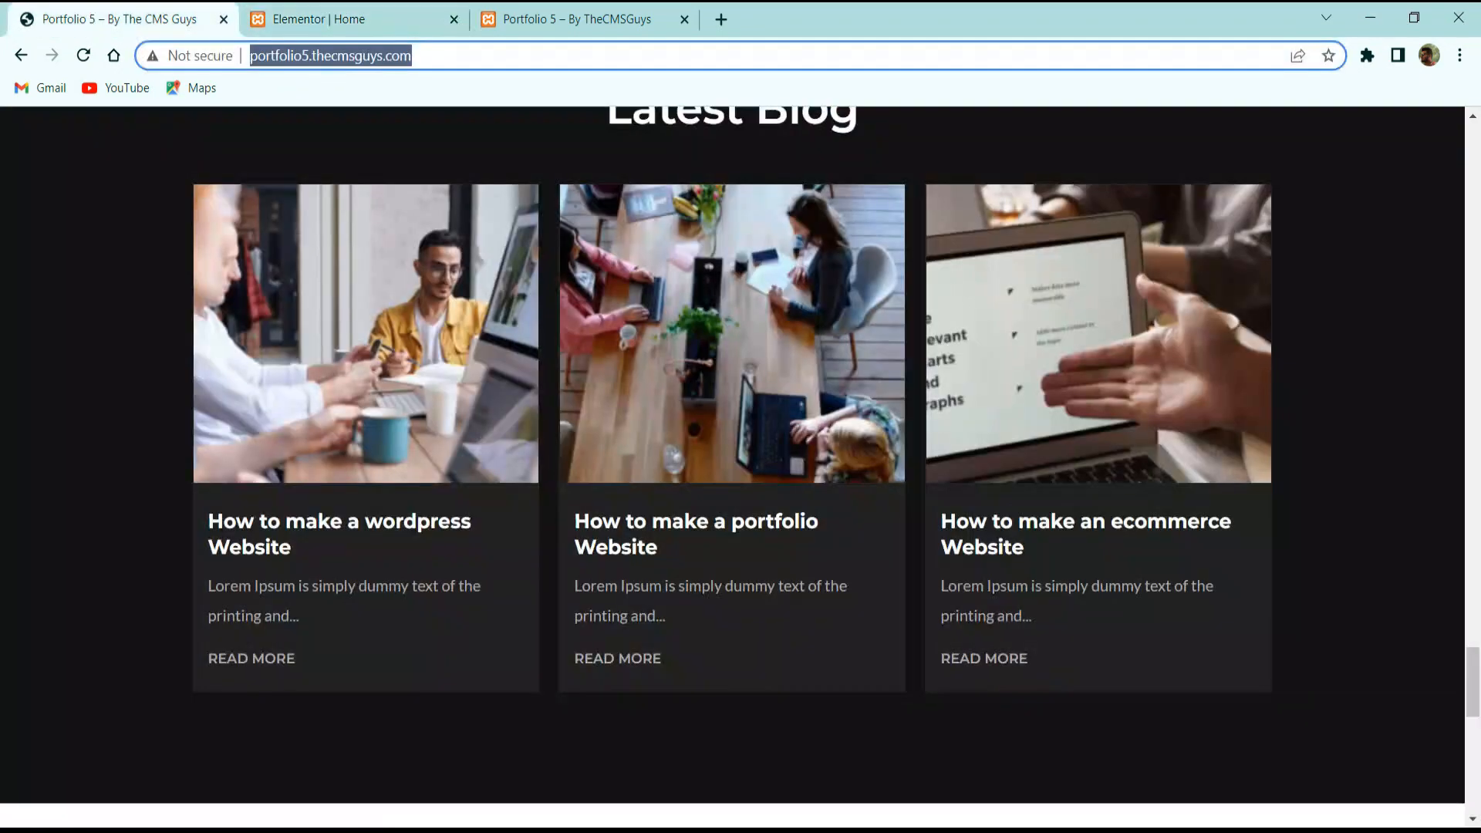
pyautogui.click(356, 13)
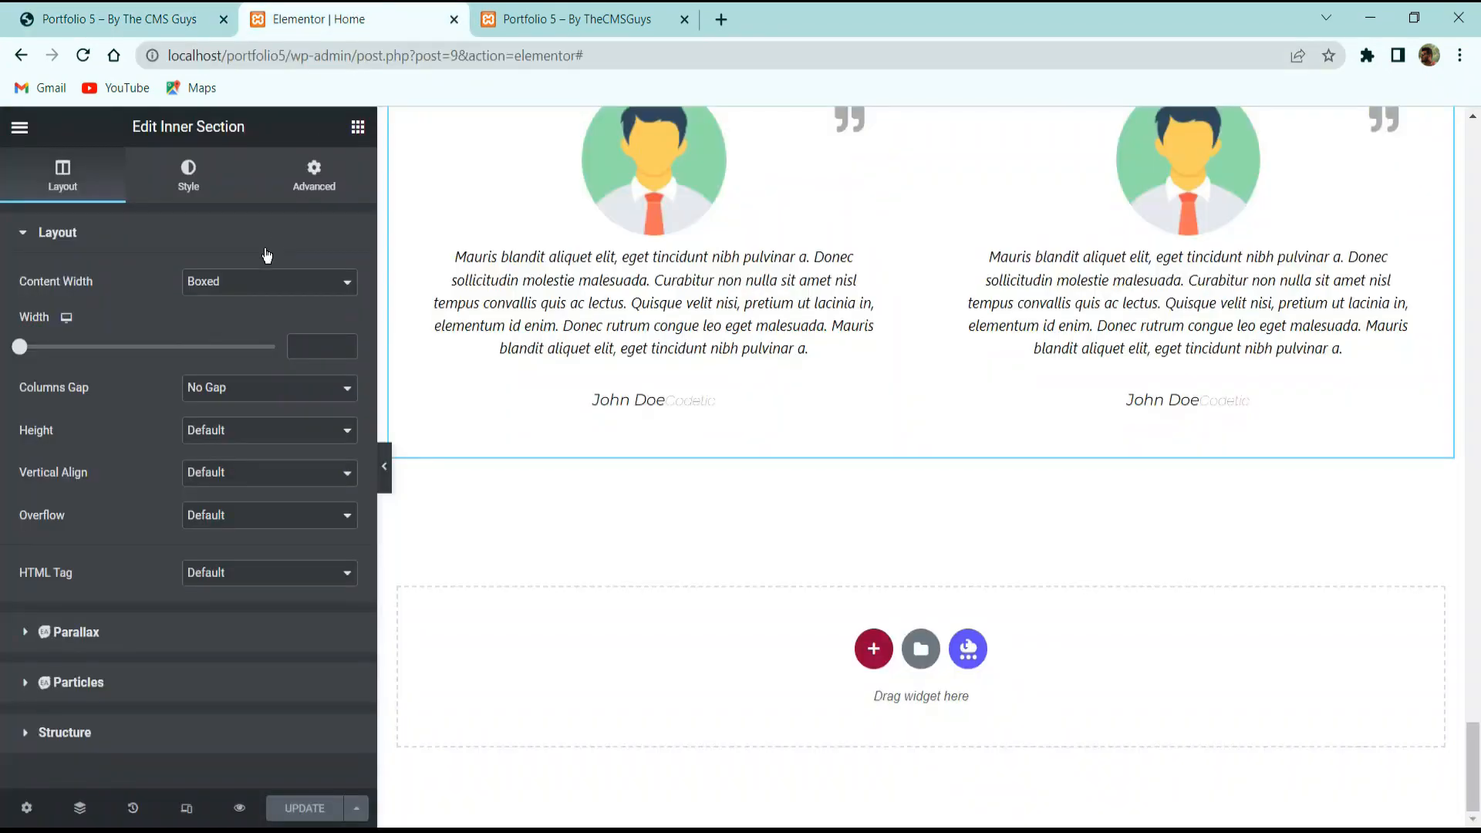
pyautogui.click(20, 128)
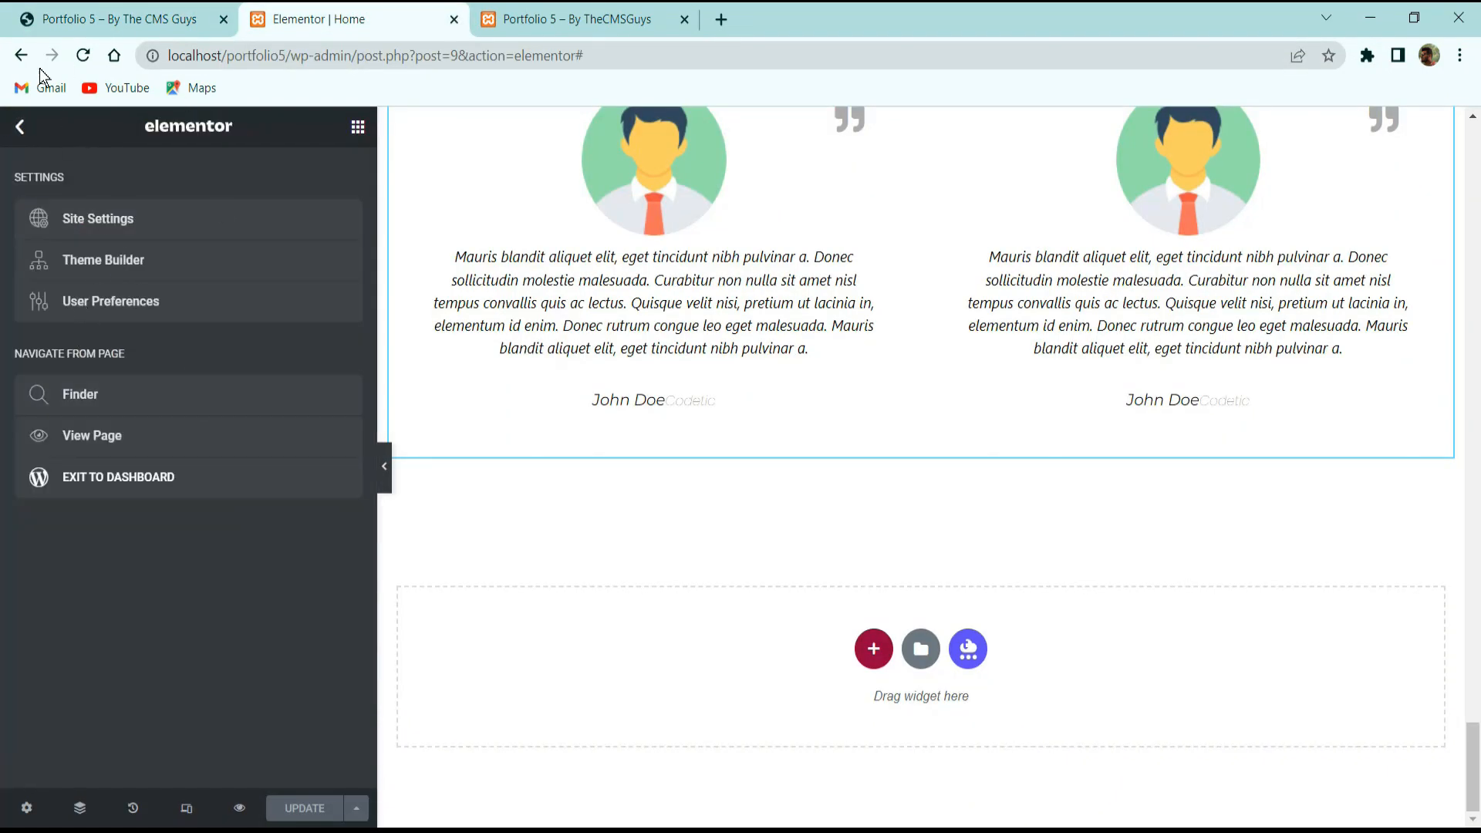
pyautogui.click(103, 471)
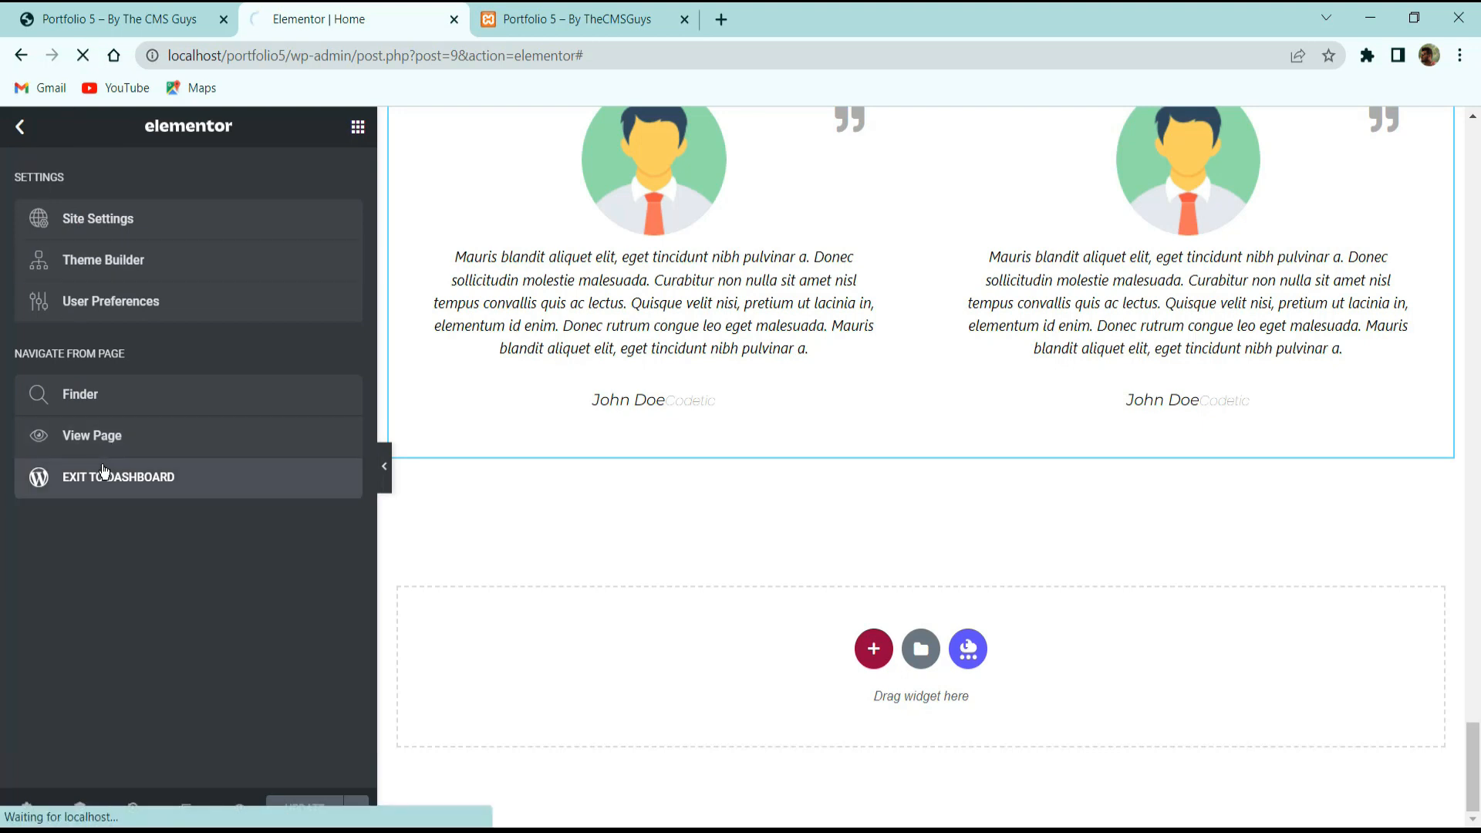
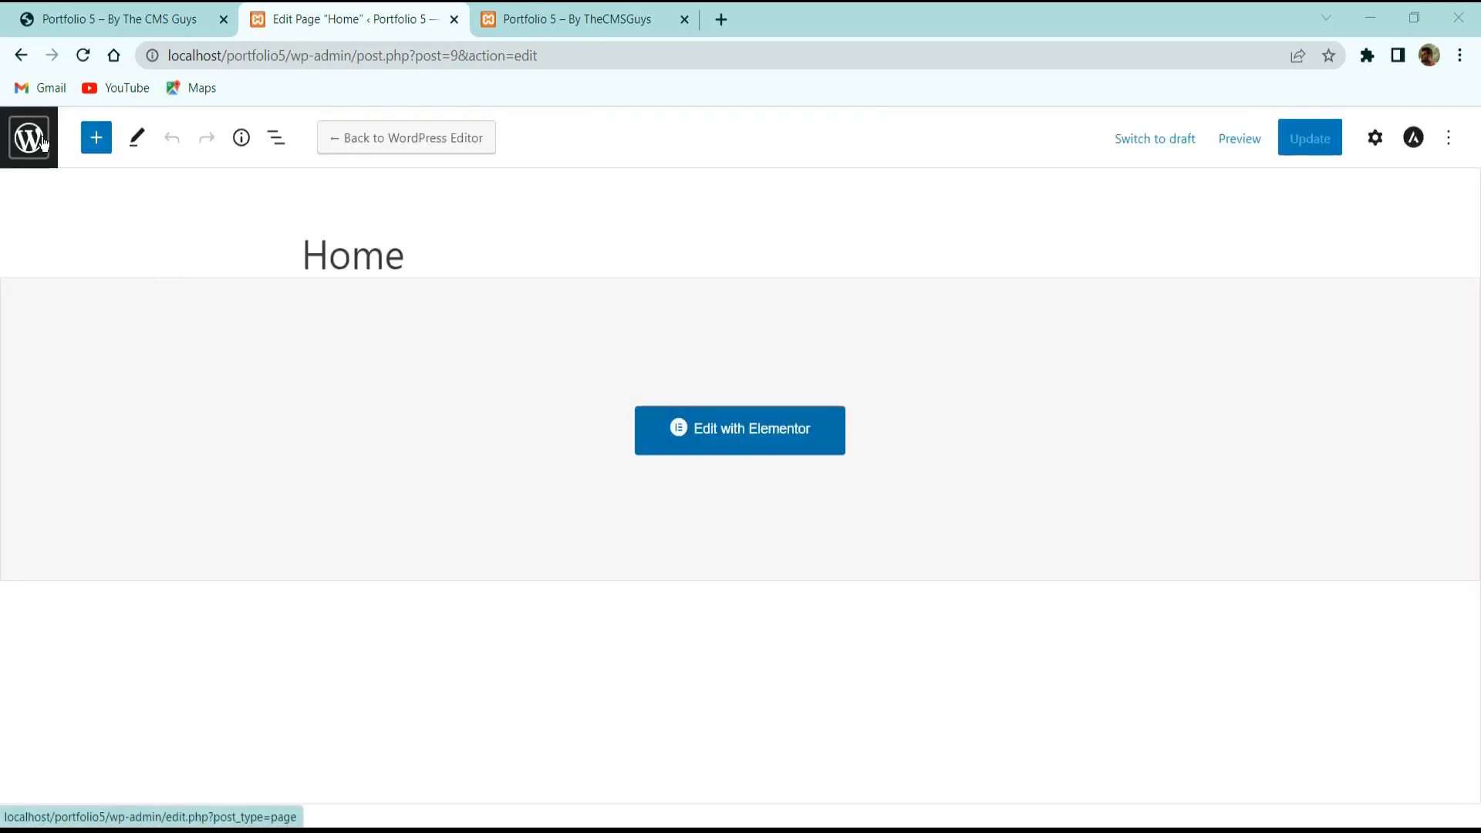
# Exit to the empty Posts list, select the first blog title on the live site, and start a new post.
pyautogui.click(42, 151)
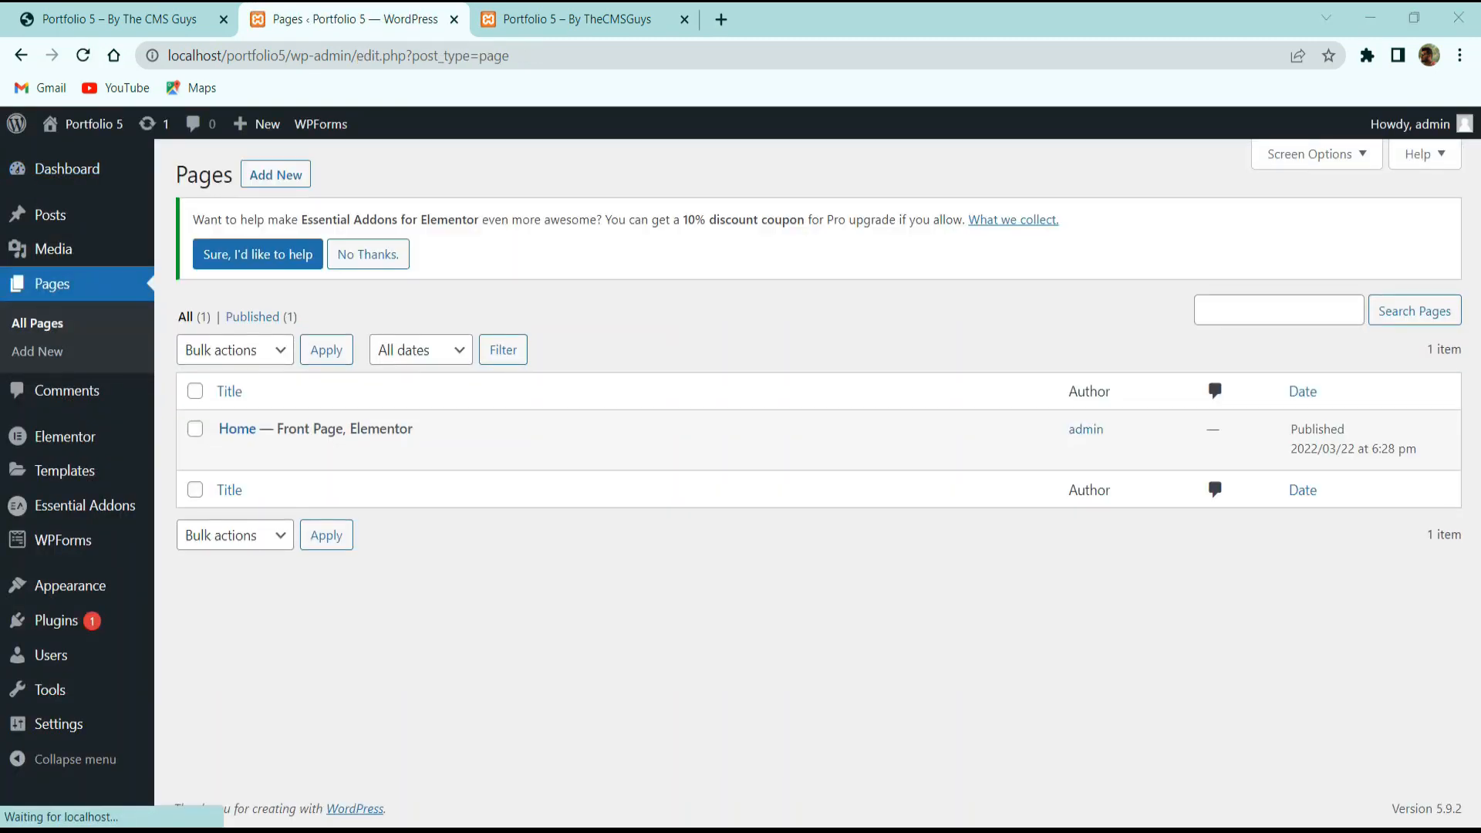
pyautogui.click(50, 216)
pyautogui.click(118, 16)
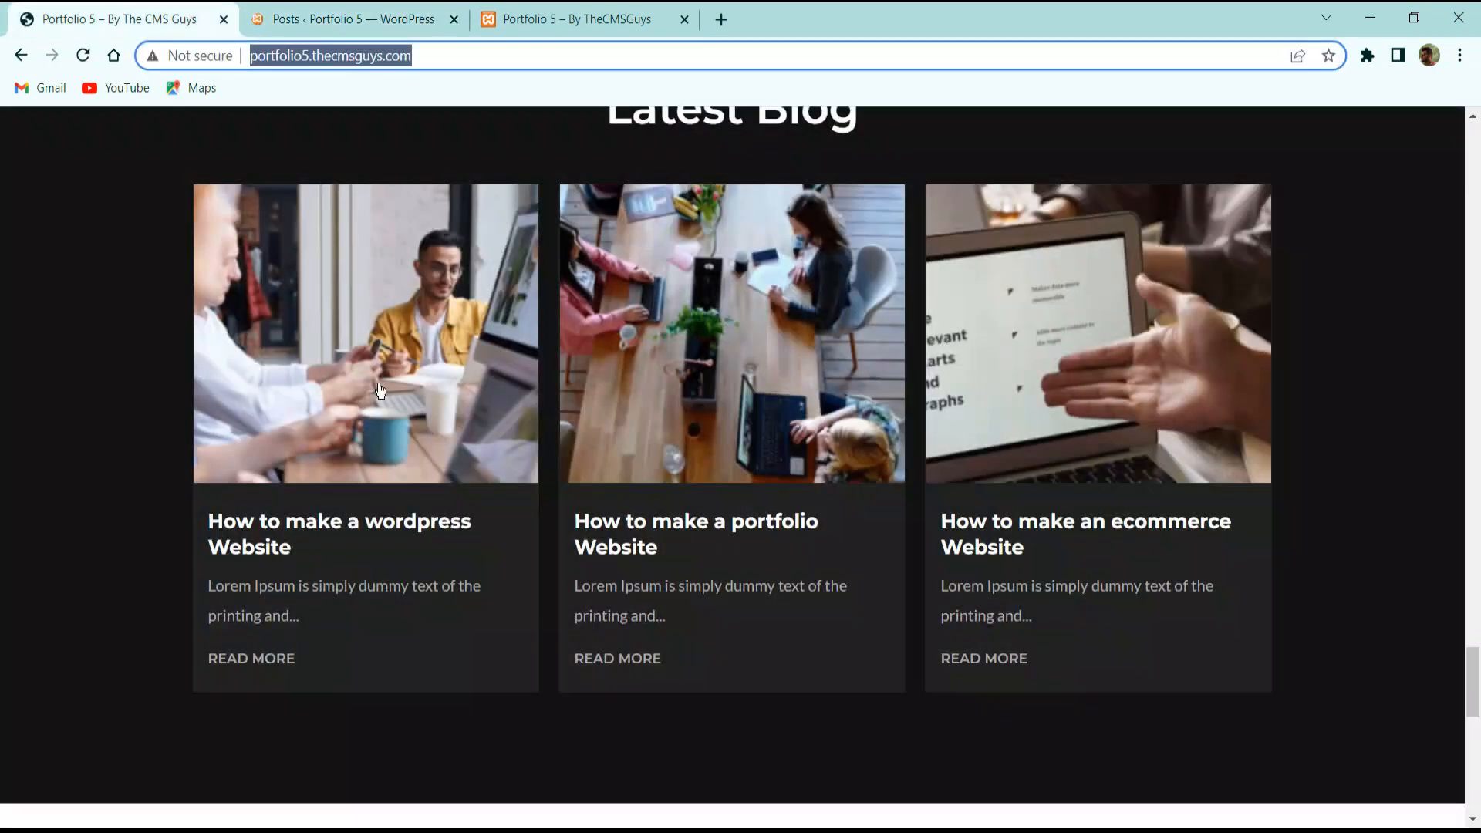
pyautogui.tripleClick(226, 524)
pyautogui.hotkey('ctrl', 'c')
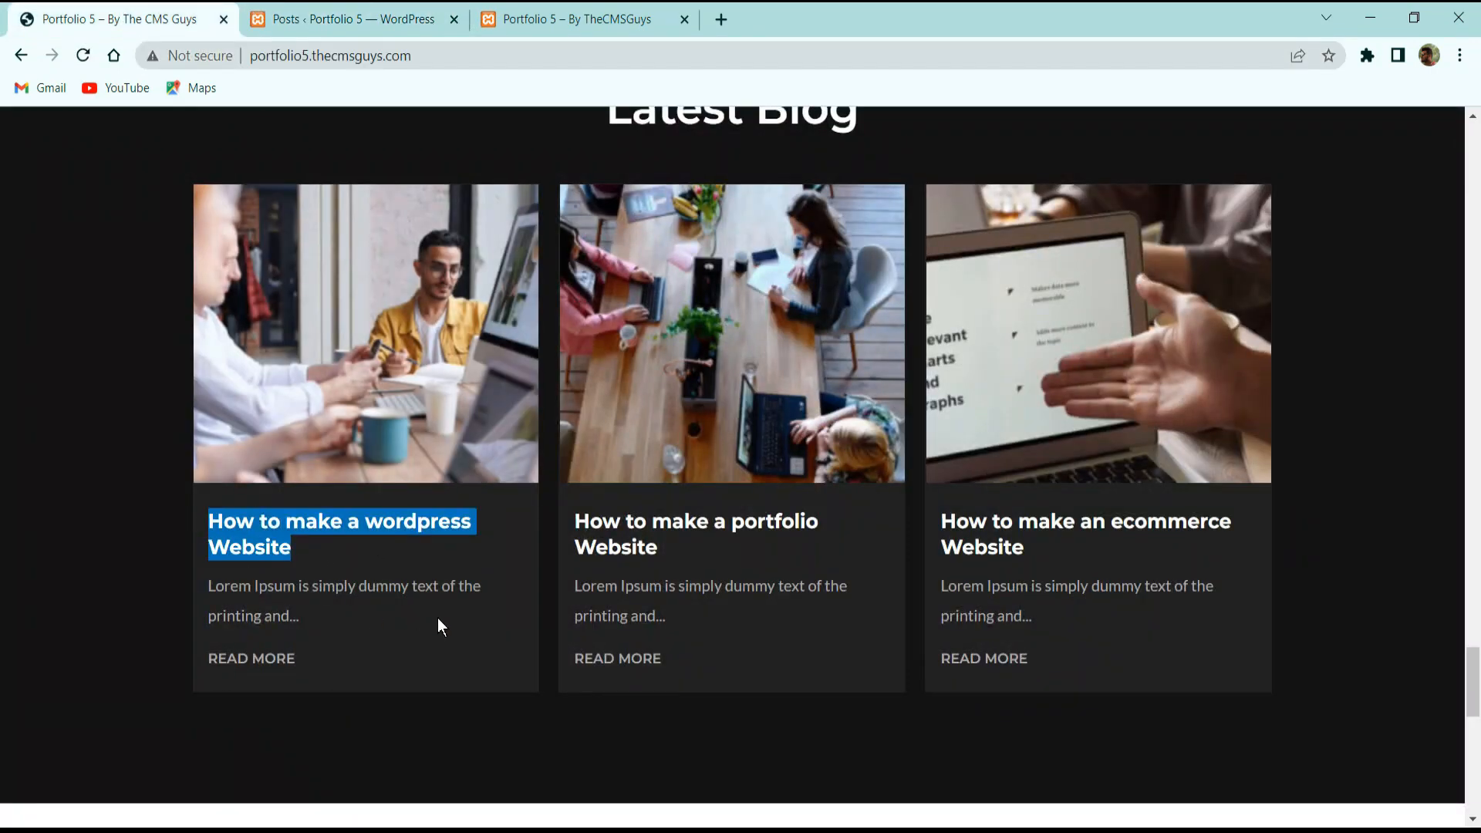
pyautogui.click(363, 18)
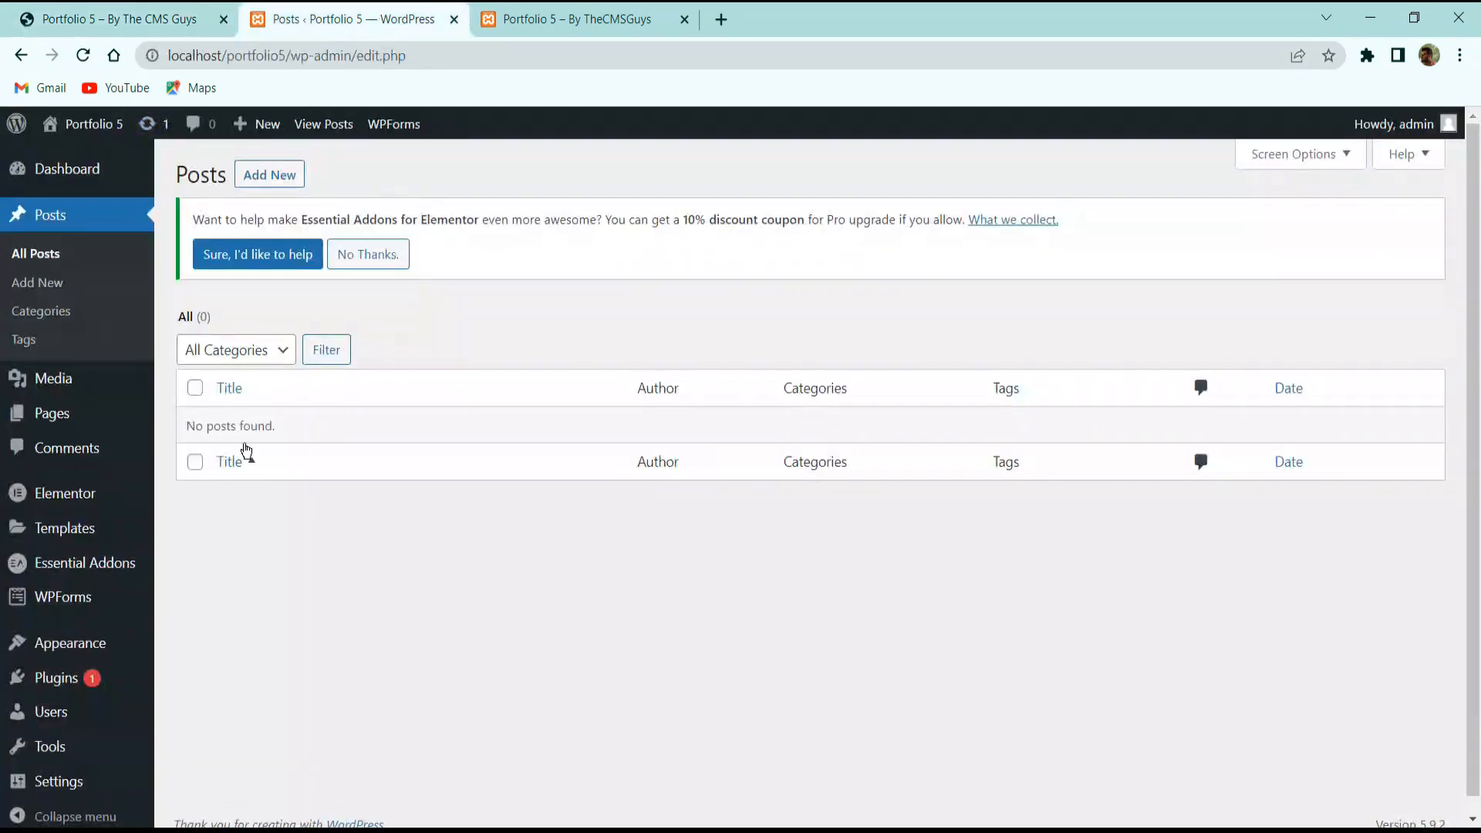
pyautogui.click(259, 183)
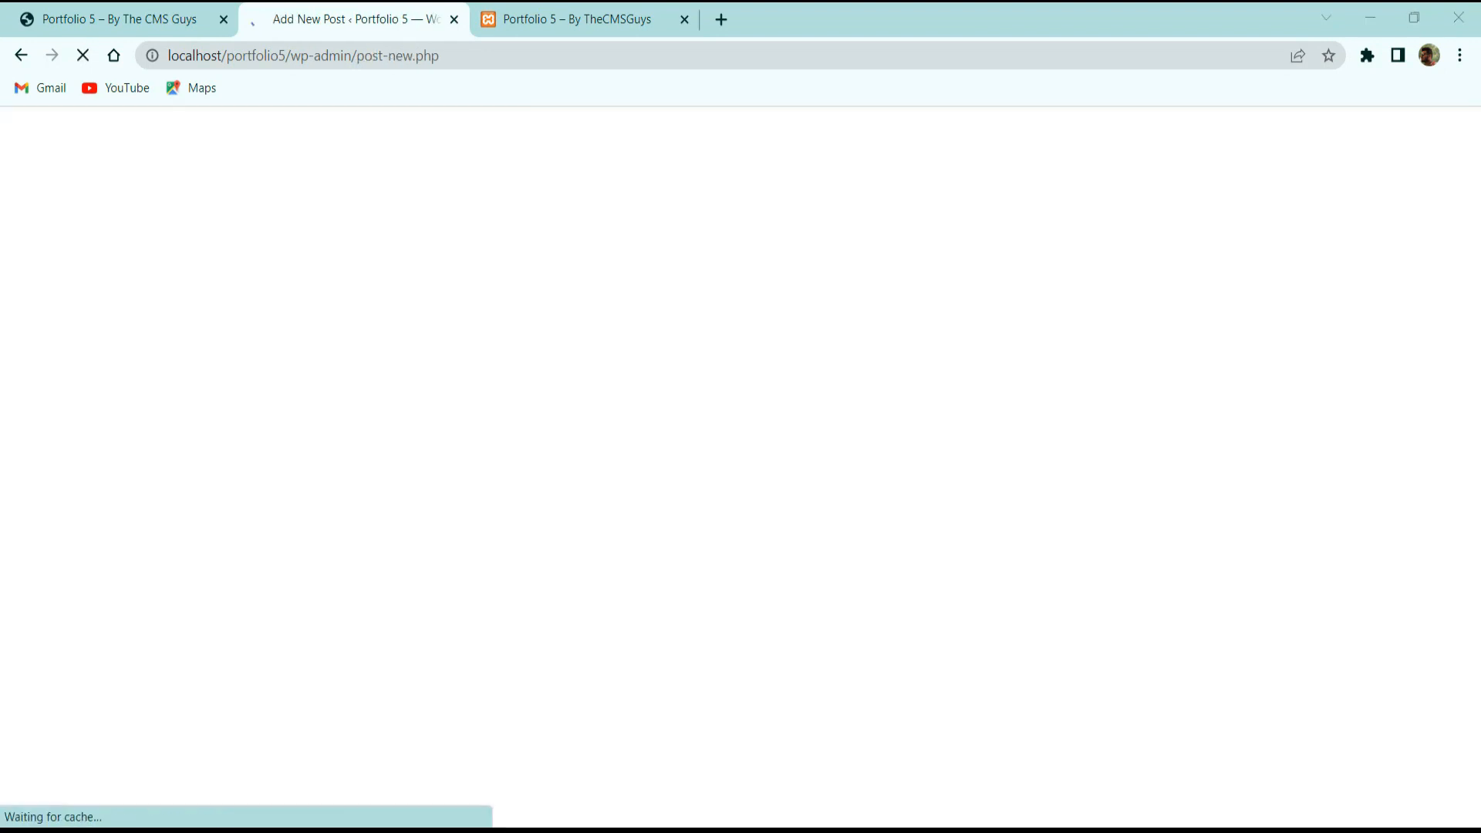
# Paste 'How to make a wordpress Website' as the title and Lorem Ipsum as the body paragraph.
pyautogui.click(399, 291)
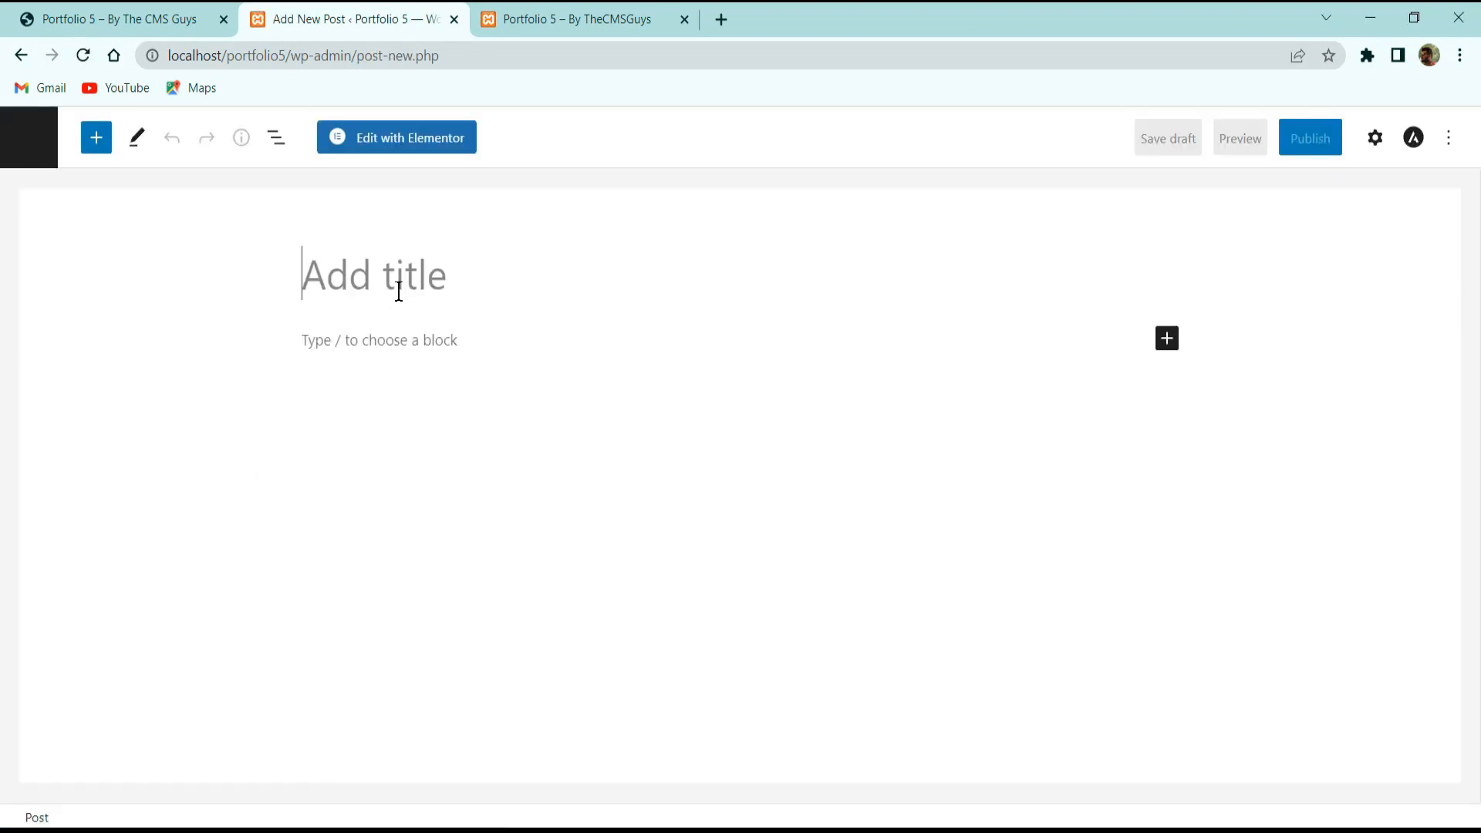
pyautogui.hotkey('ctrl', 'v')
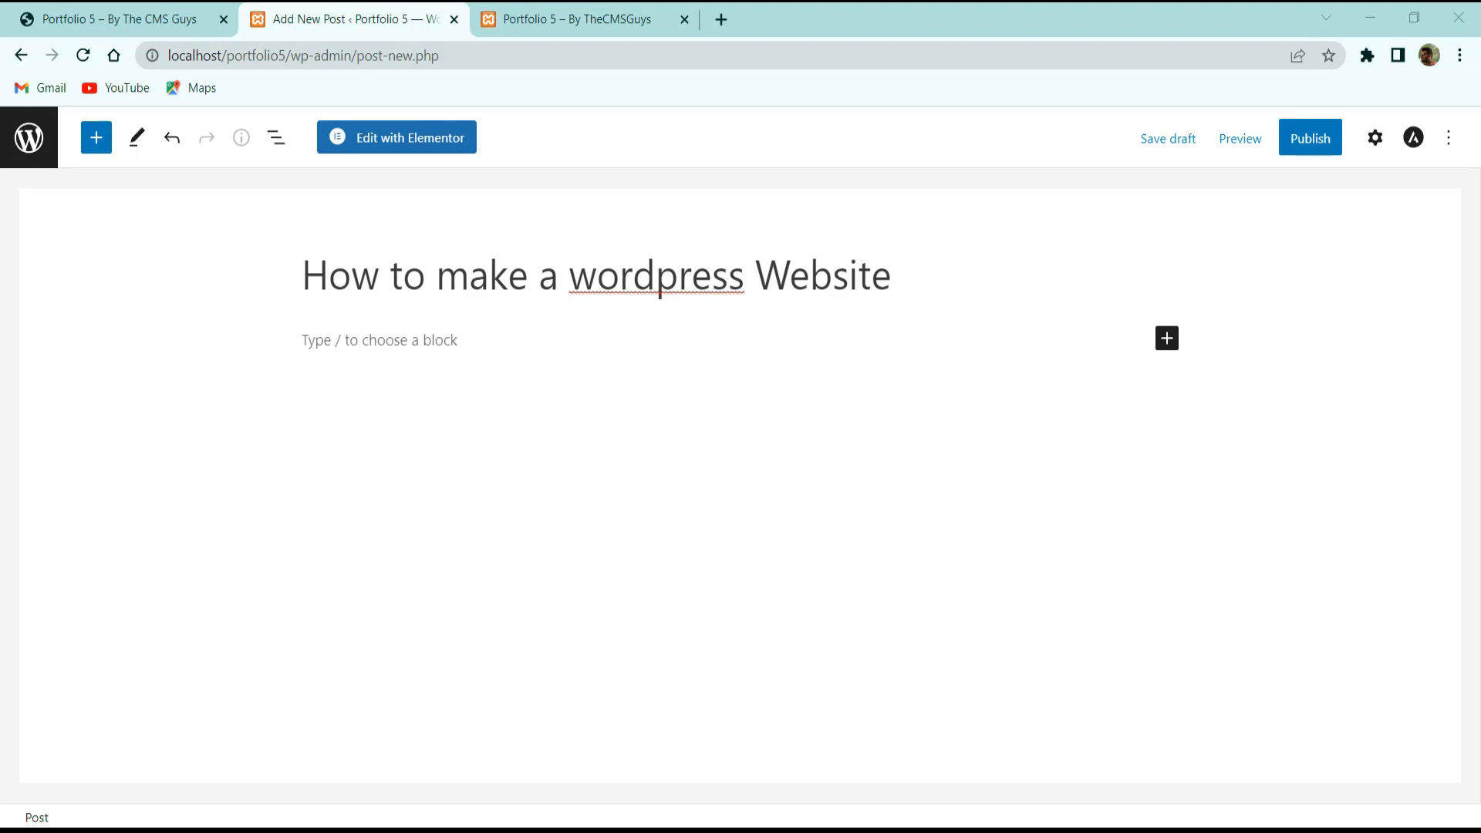
pyautogui.click(417, 343)
pyautogui.click(139, 15)
pyautogui.click(365, 6)
pyautogui.click(332, 330)
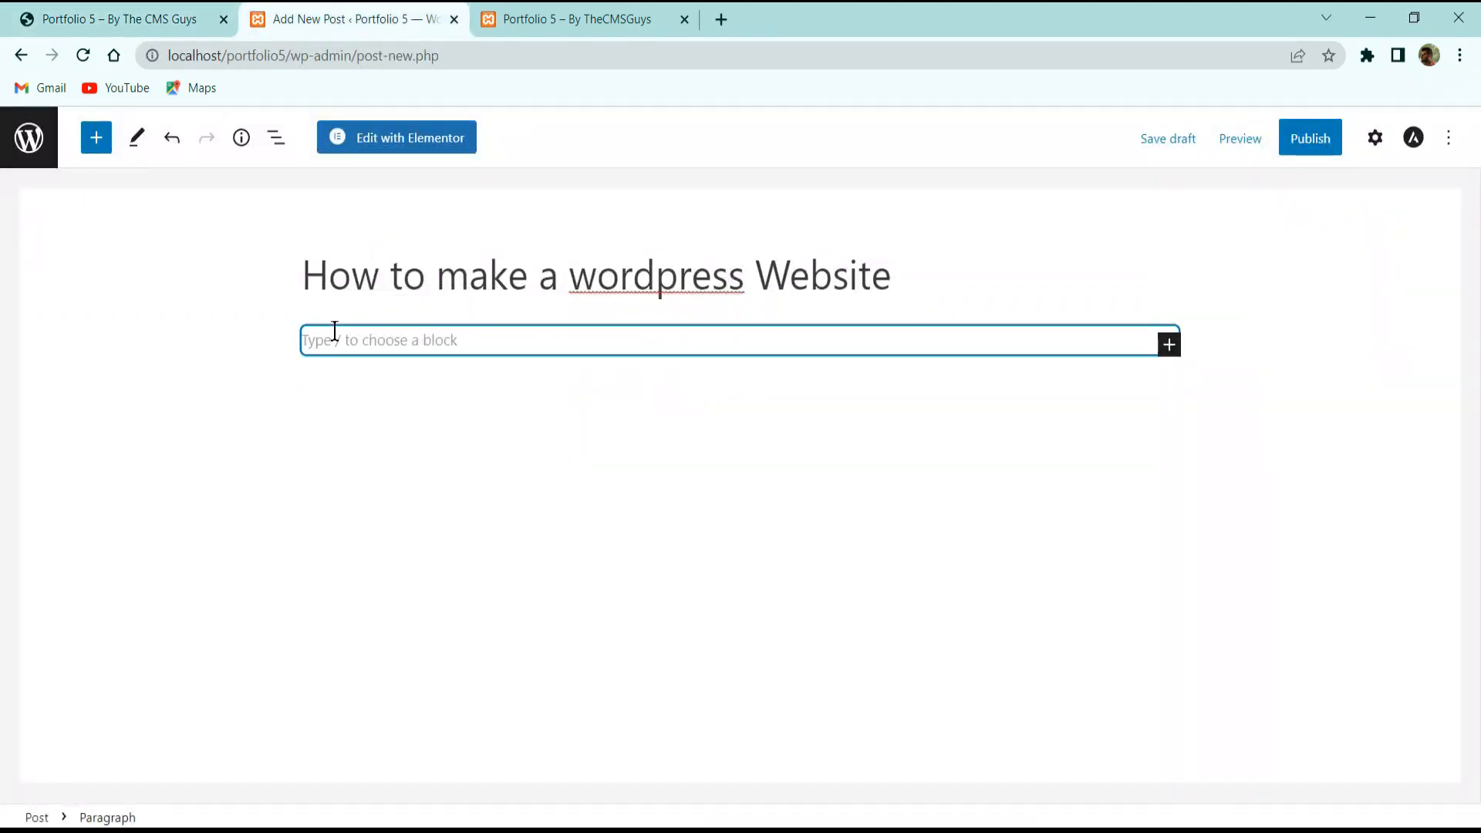
pyautogui.write('Lorem Ipsum is simply dummy text of the printing and typesetting industry. Lorem Ipsum has been the industry’s standard dummy text ever since the 1500s, when an unknown printer took a galley of type and scrambled it to make a type specimen book. It has survived not only five centuries, but also the leap into electronic typesetting, remaining essentially unchanged. It was popularised in the 1960s with the release of Letraset sheets containing Lorem Ipsum passages, and more recently with desktop publishing software like Aldus PageMaker including versions of Lorem Ipsum.')
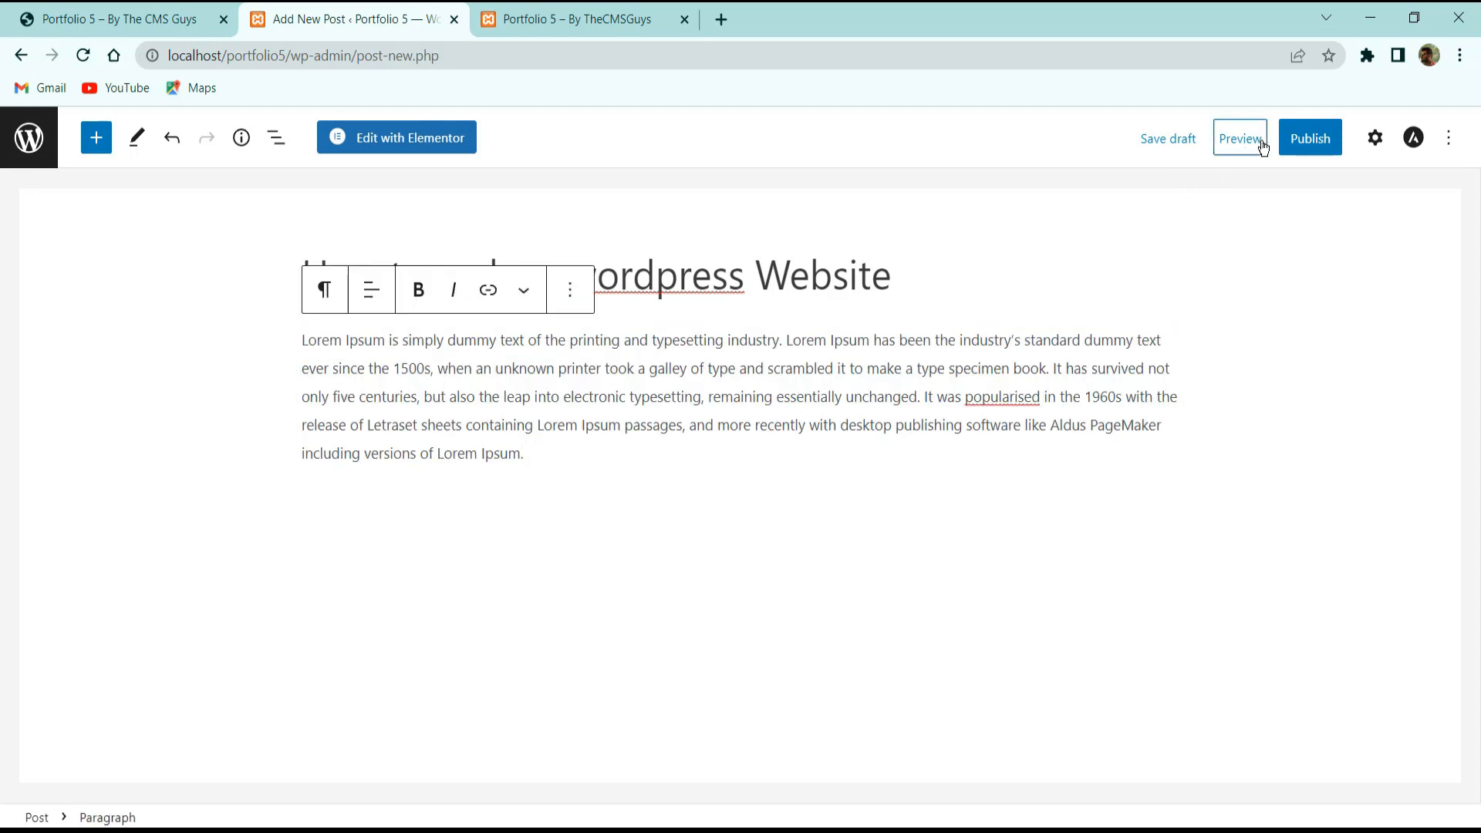
# Publish the post and compare it with the live site's blog cards.
pyautogui.click(1302, 145)
pyautogui.click(1287, 147)
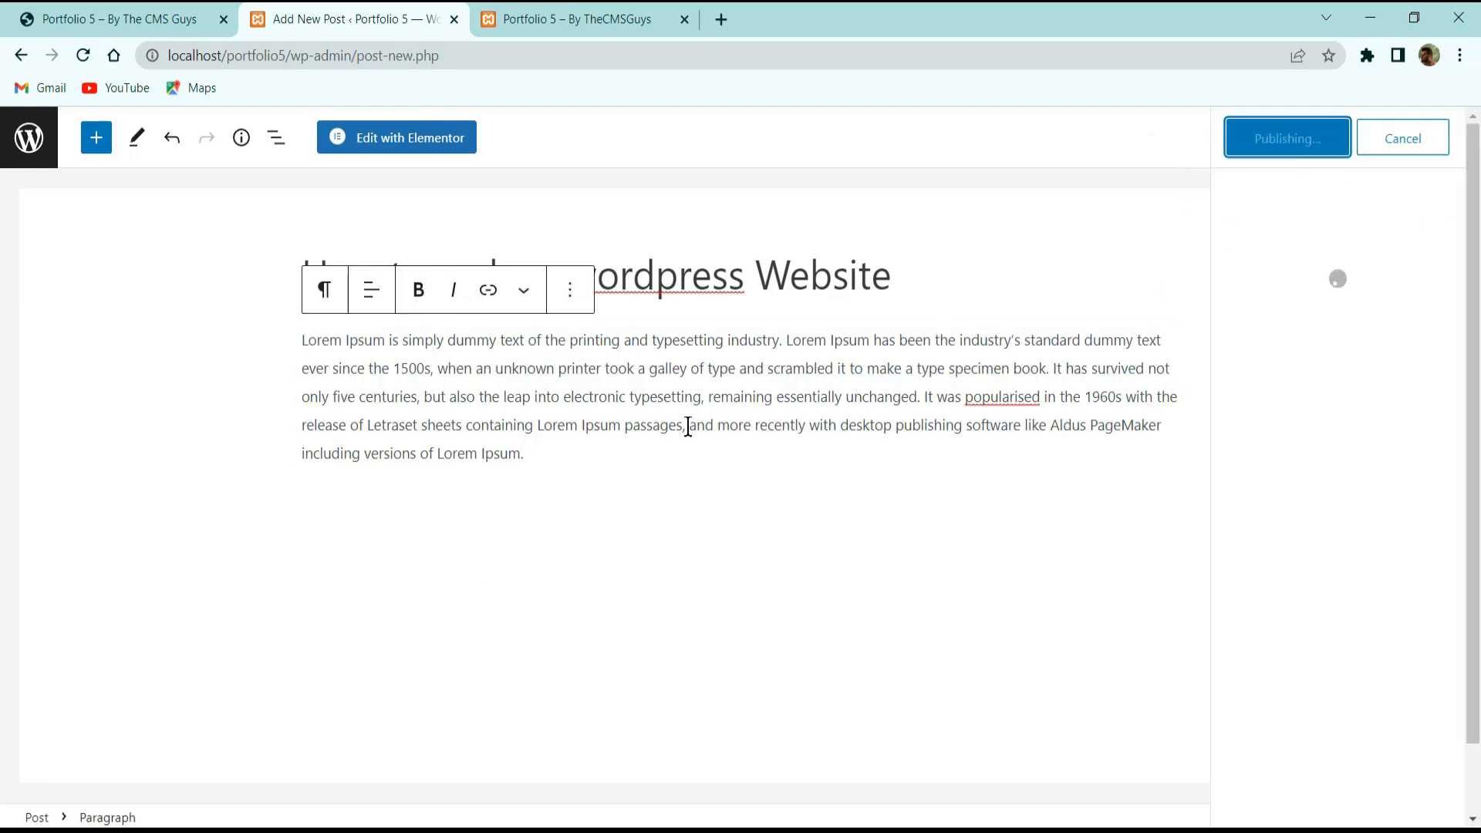
pyautogui.click(1449, 137)
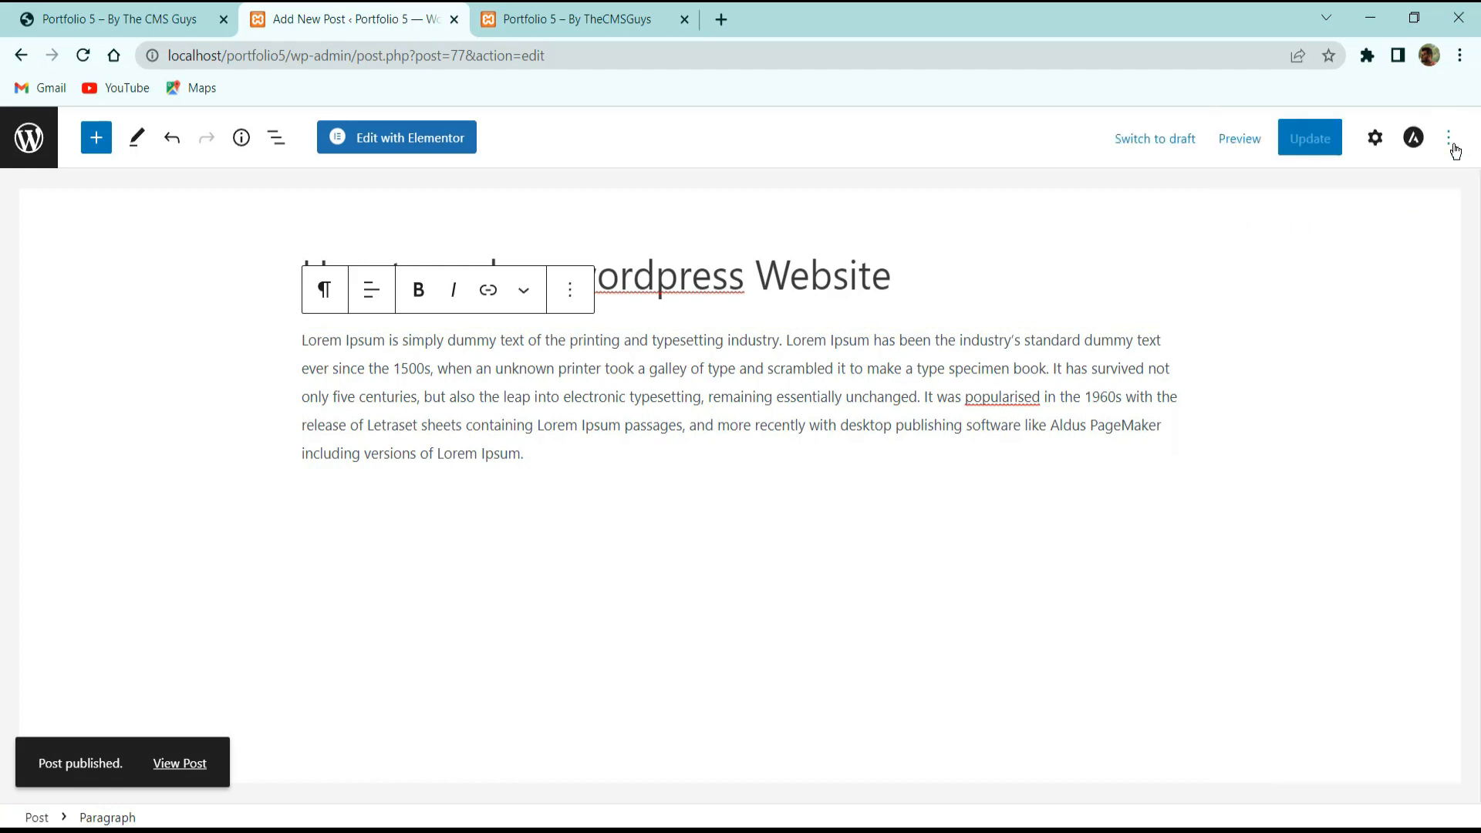
pyautogui.click(1375, 138)
pyautogui.click(120, 18)
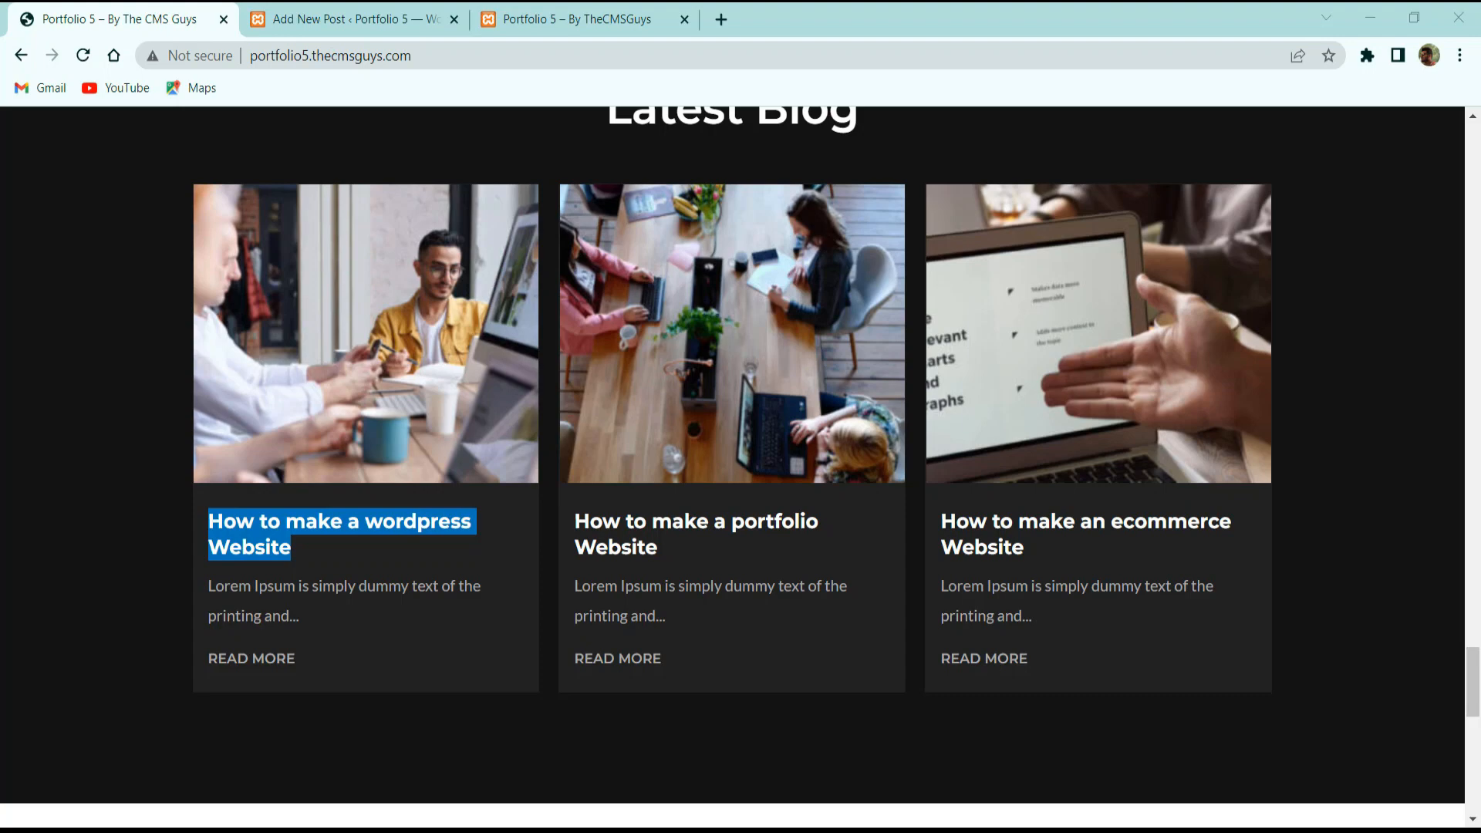
pyautogui.scroll(3, 795, 386)
pyautogui.click(370, 19)
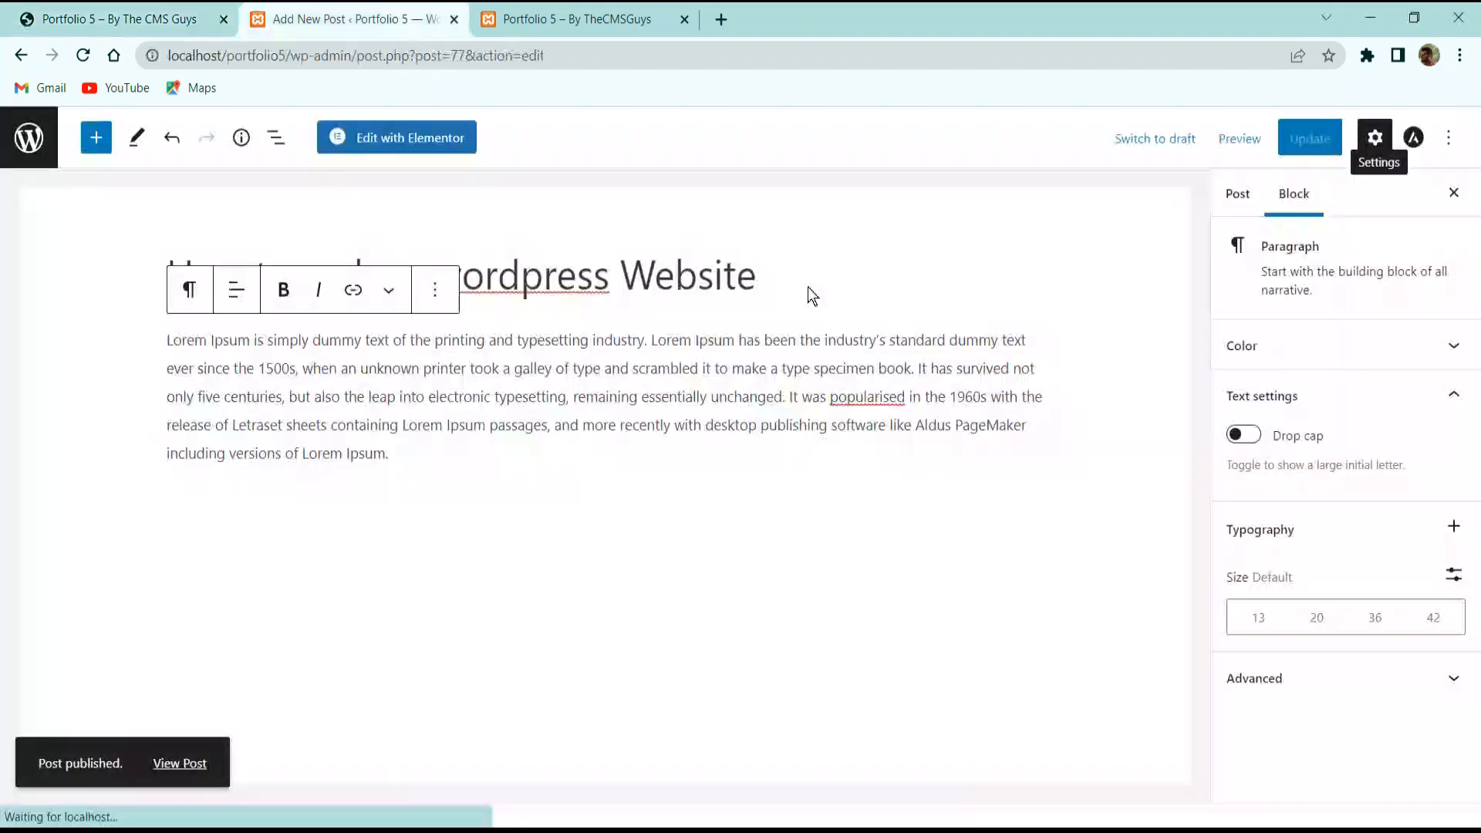
# Set the pink and yellow media-library image as the post's featured image.
pyautogui.click(1236, 197)
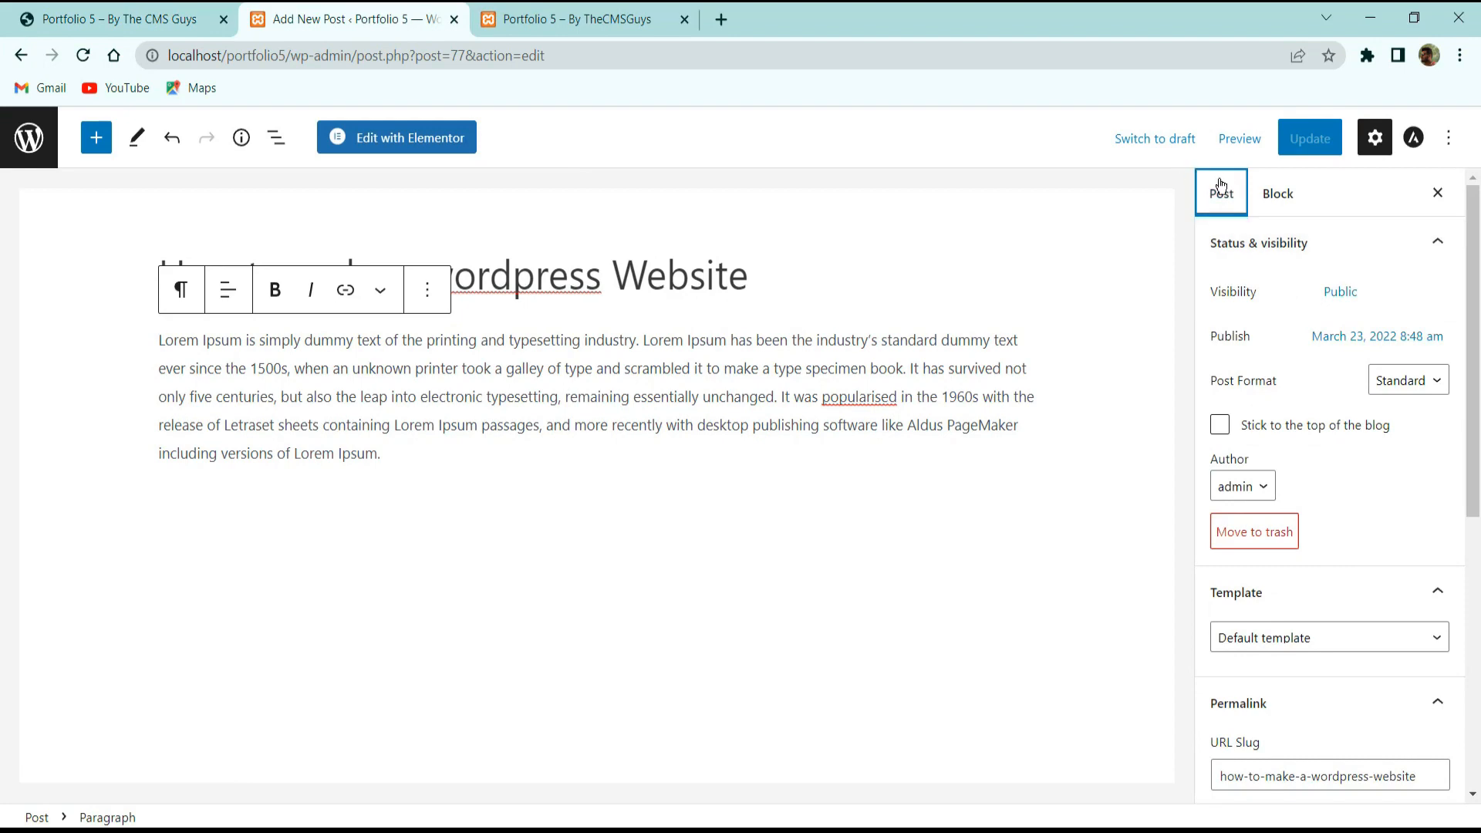
pyautogui.scroll(-5, 1287, 540)
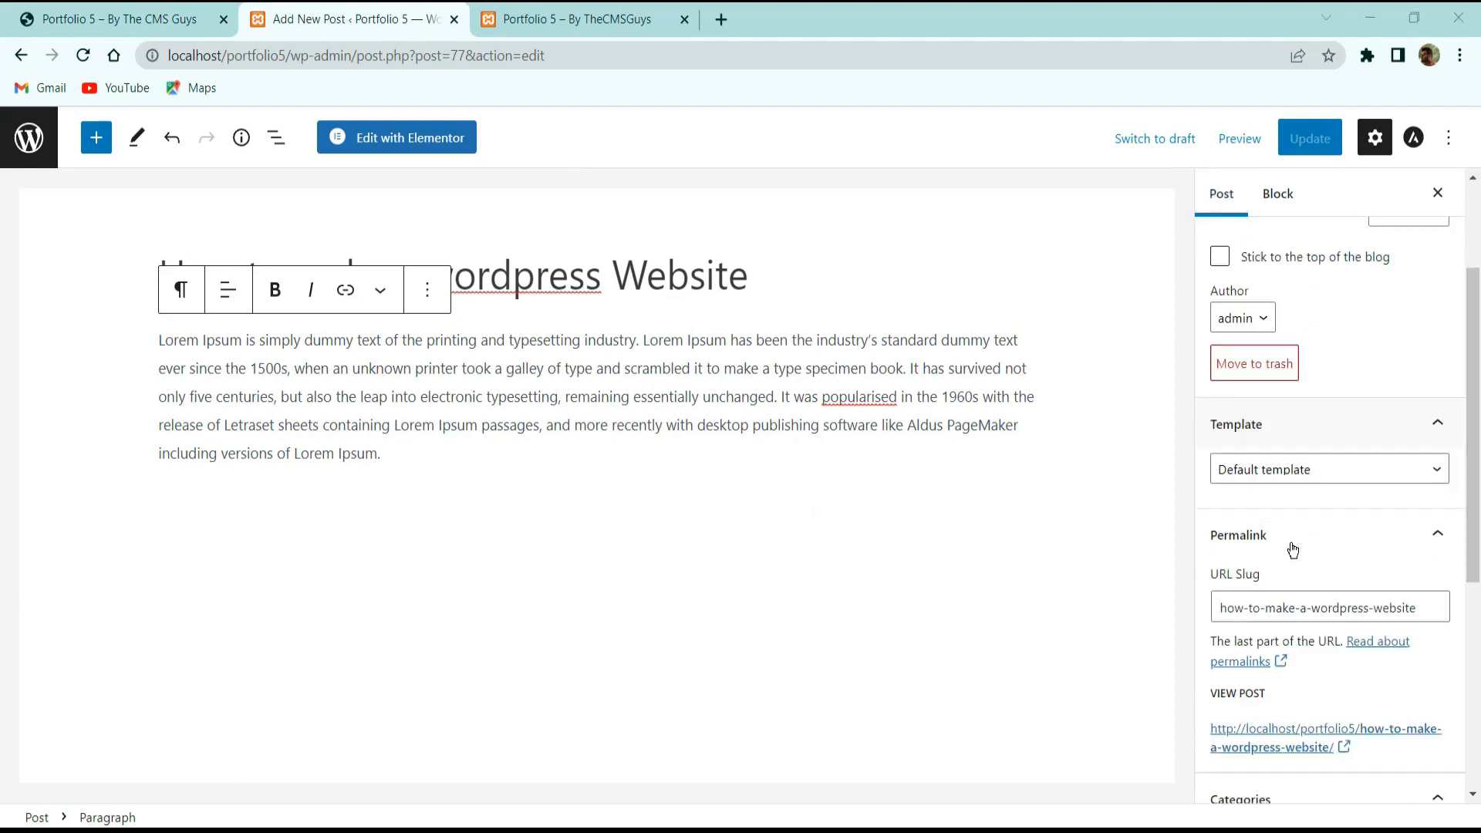
pyautogui.scroll(5, 1288, 524)
pyautogui.scroll(-7, 1289, 530)
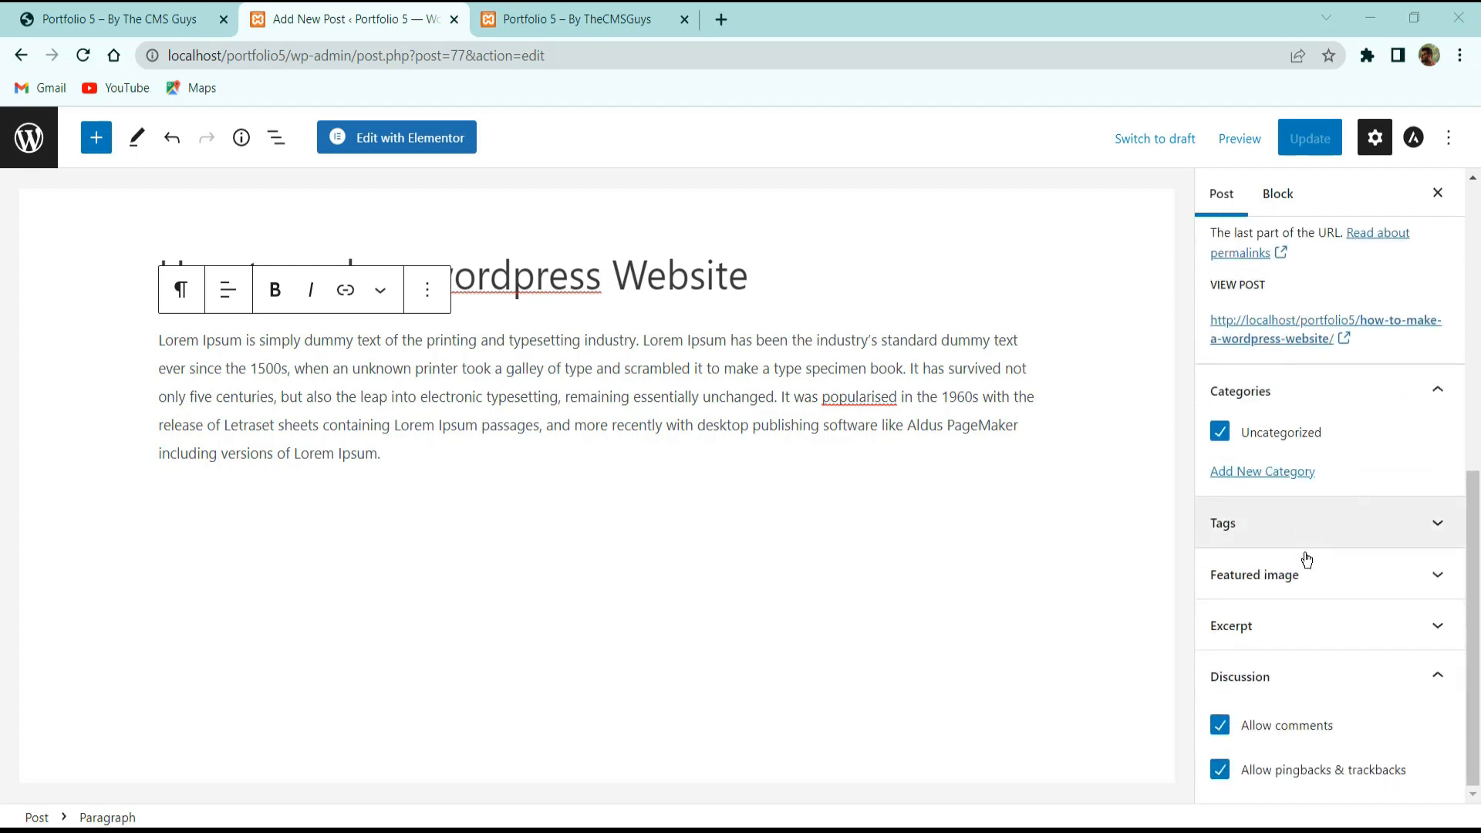
pyautogui.click(1266, 574)
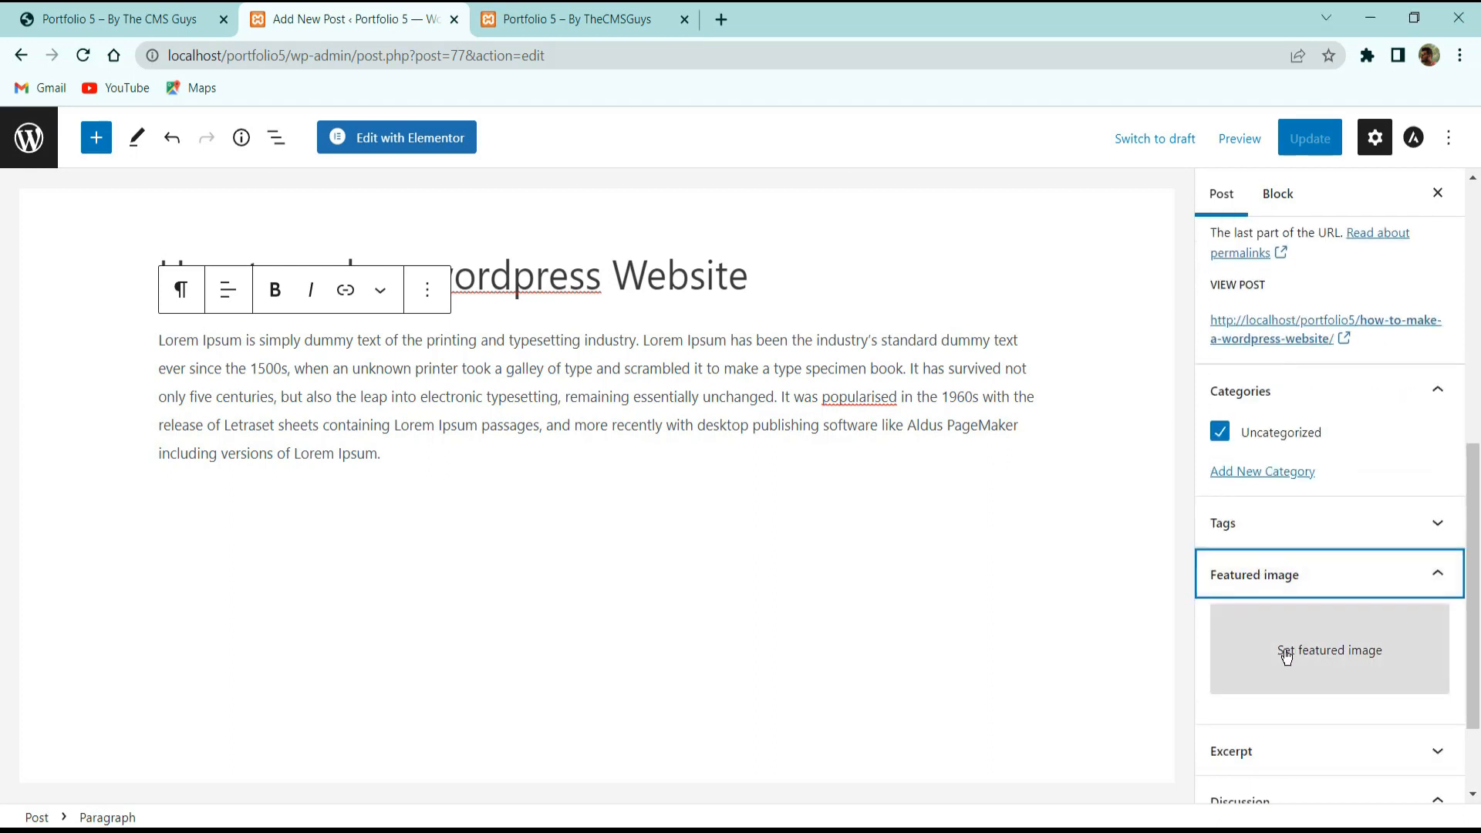
pyautogui.click(1299, 617)
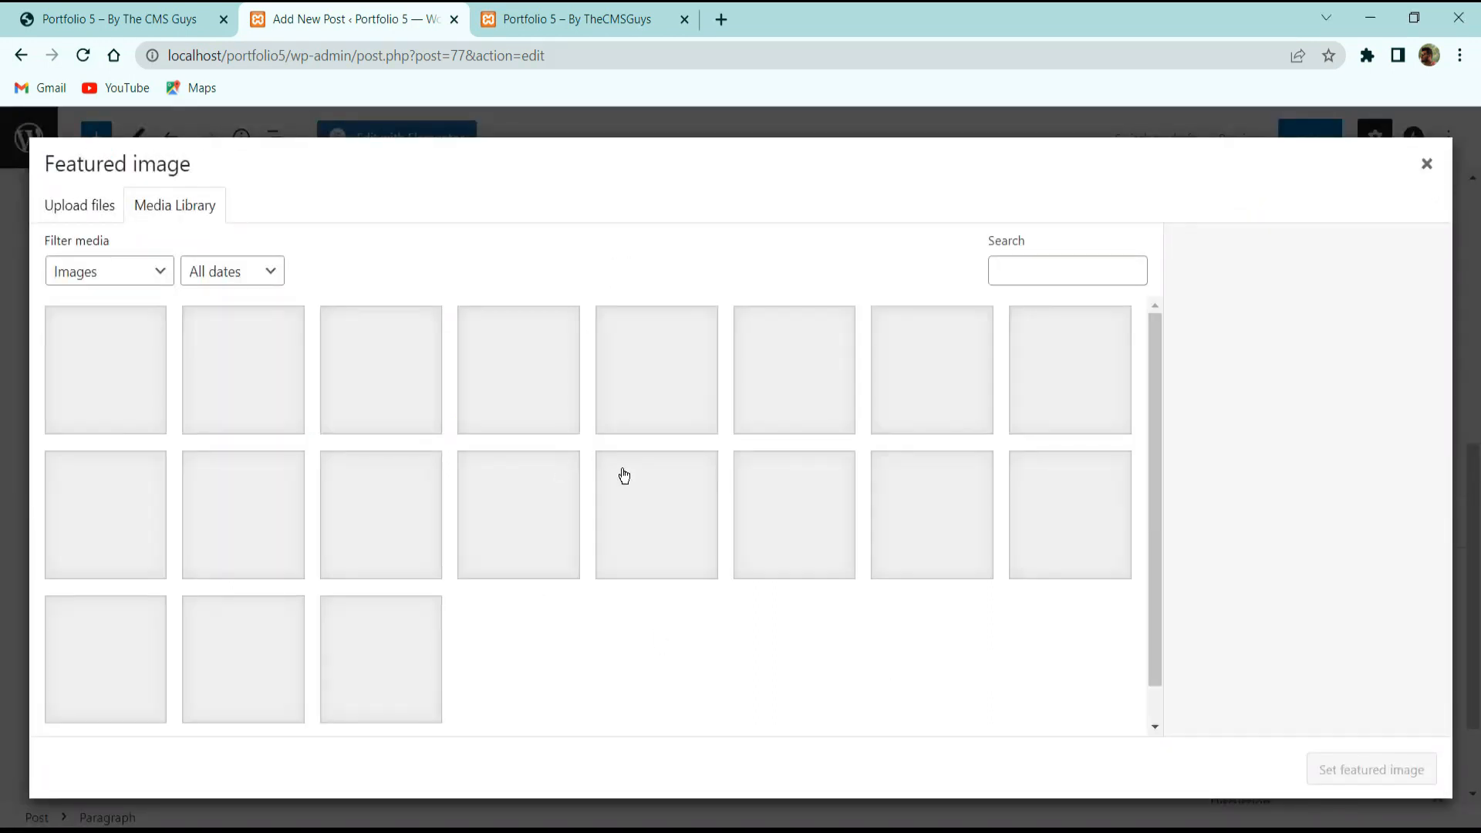
pyautogui.scroll(-1, 421, 615)
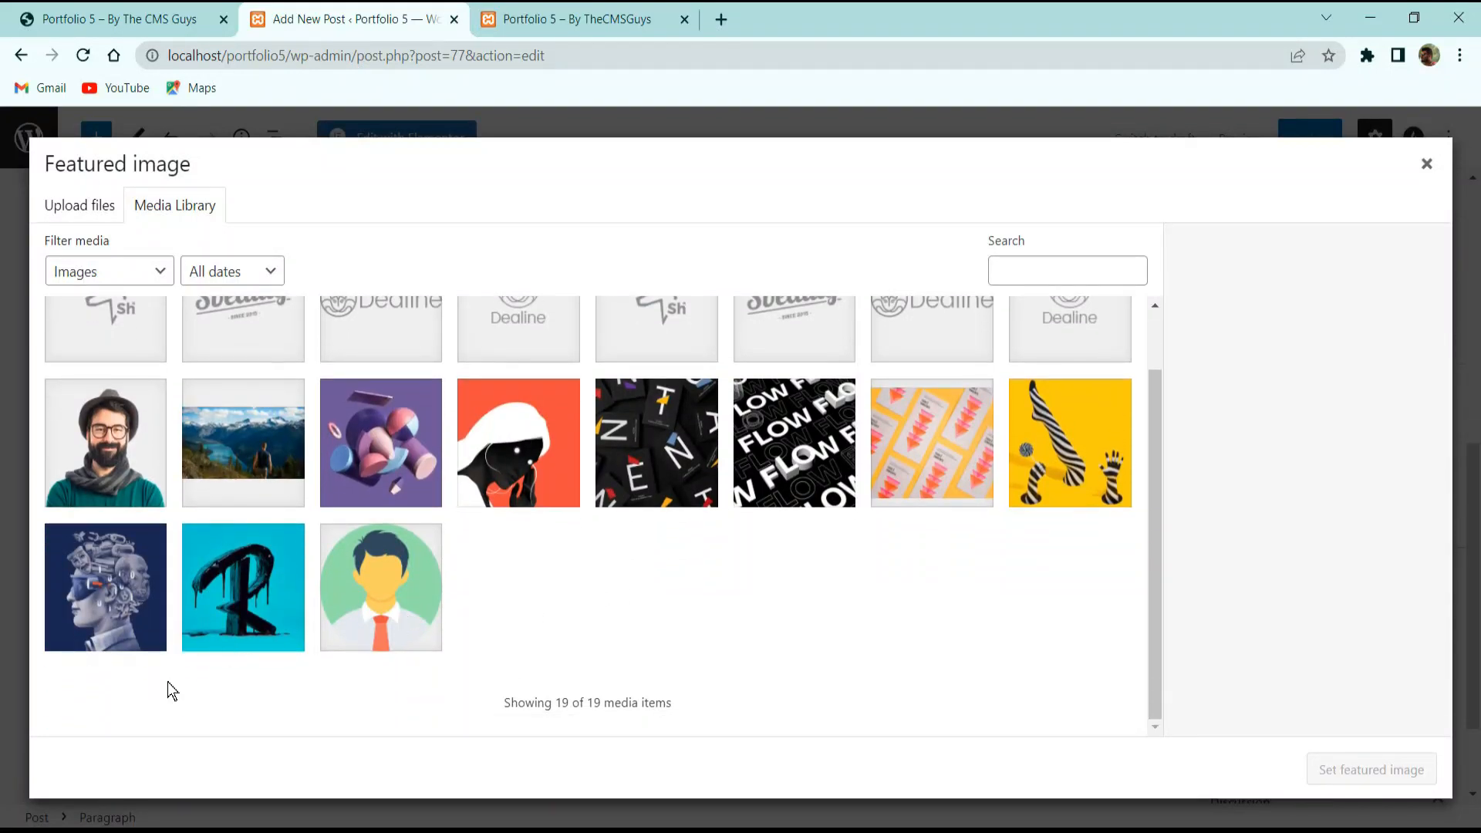
pyautogui.click(517, 463)
pyautogui.click(895, 498)
pyautogui.click(1086, 444)
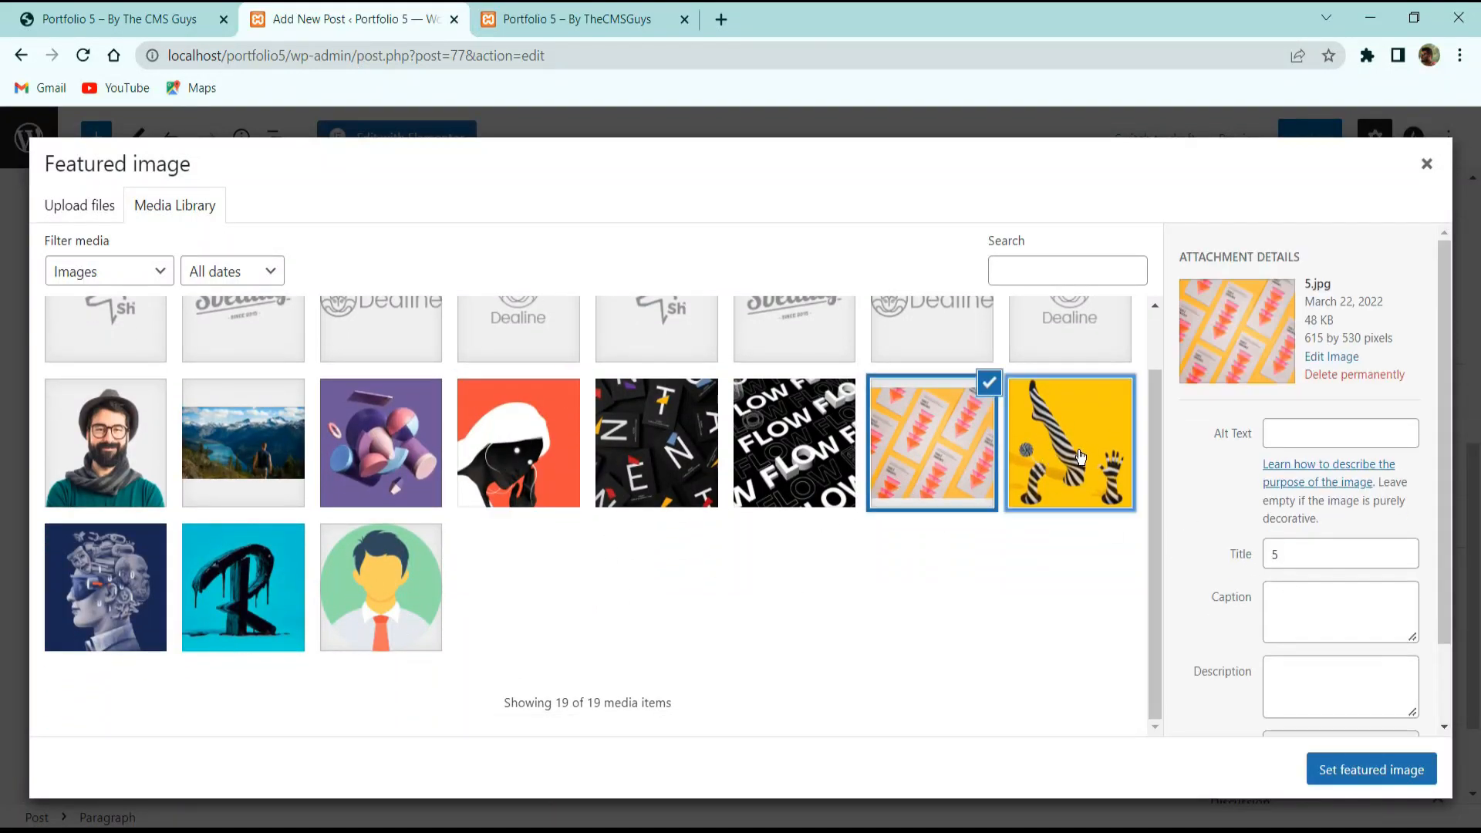
pyautogui.click(938, 471)
pyautogui.click(1351, 766)
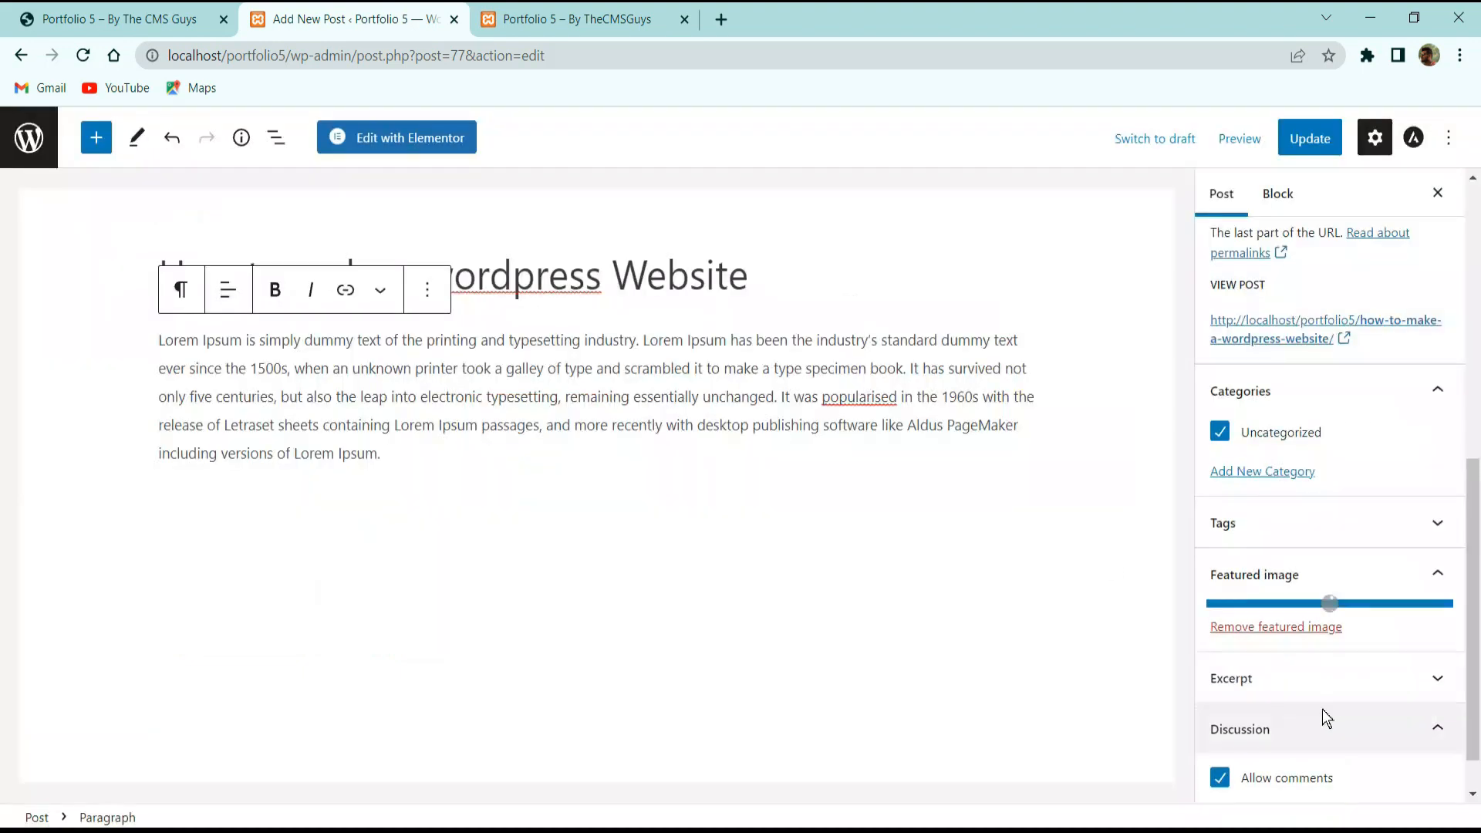
# Reveal the new category name field in the post settings, leaving the post Uncategorized.
pyautogui.scroll(-2, 1251, 608)
pyautogui.scroll(2, 1250, 605)
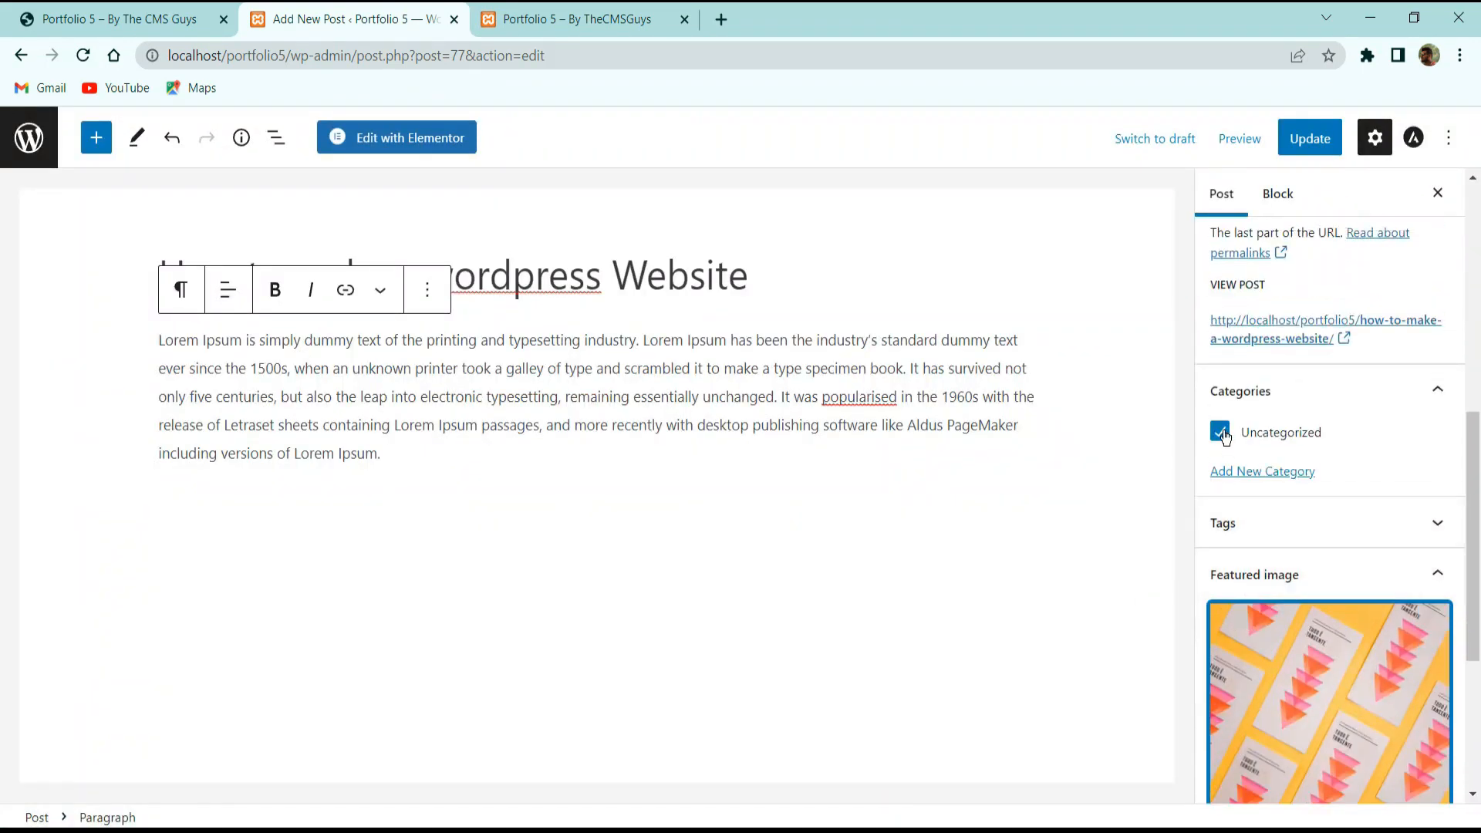
pyautogui.scroll(3, 1226, 437)
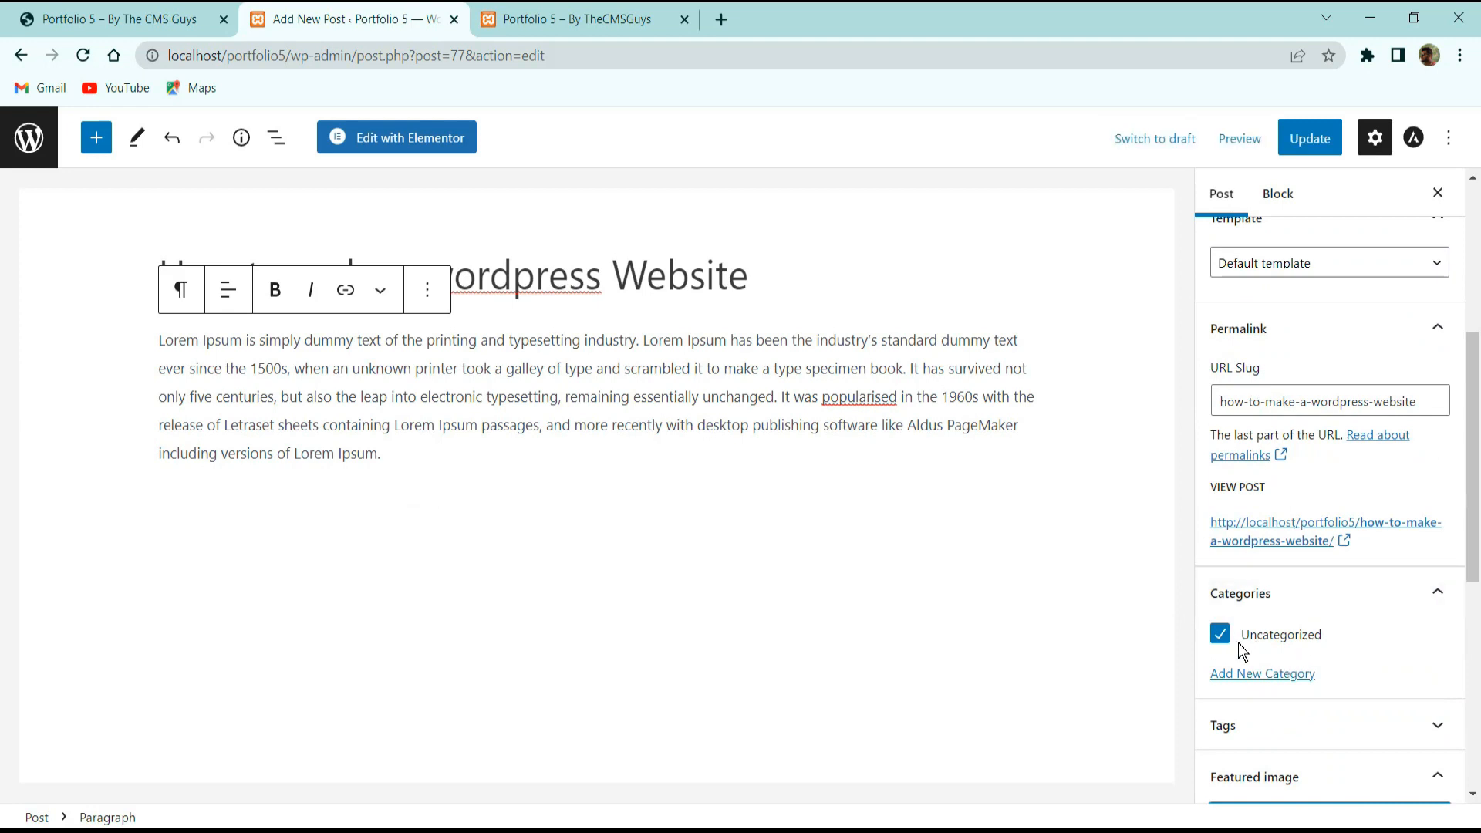
pyautogui.click(1262, 674)
pyautogui.scroll(-3, 1242, 652)
pyautogui.click(1298, 540)
pyautogui.scroll(-7, 1301, 544)
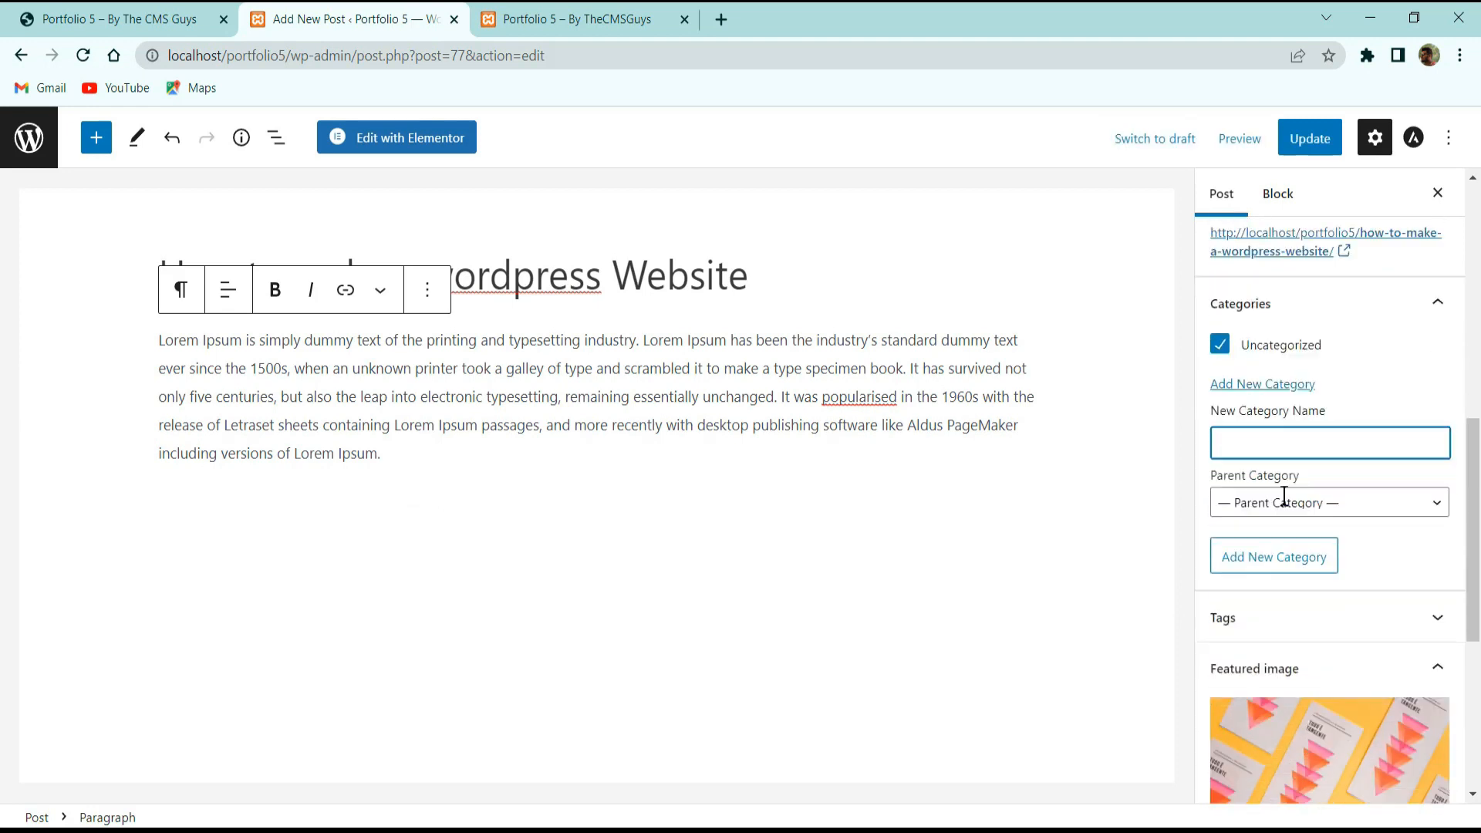
pyautogui.scroll(6, 1283, 533)
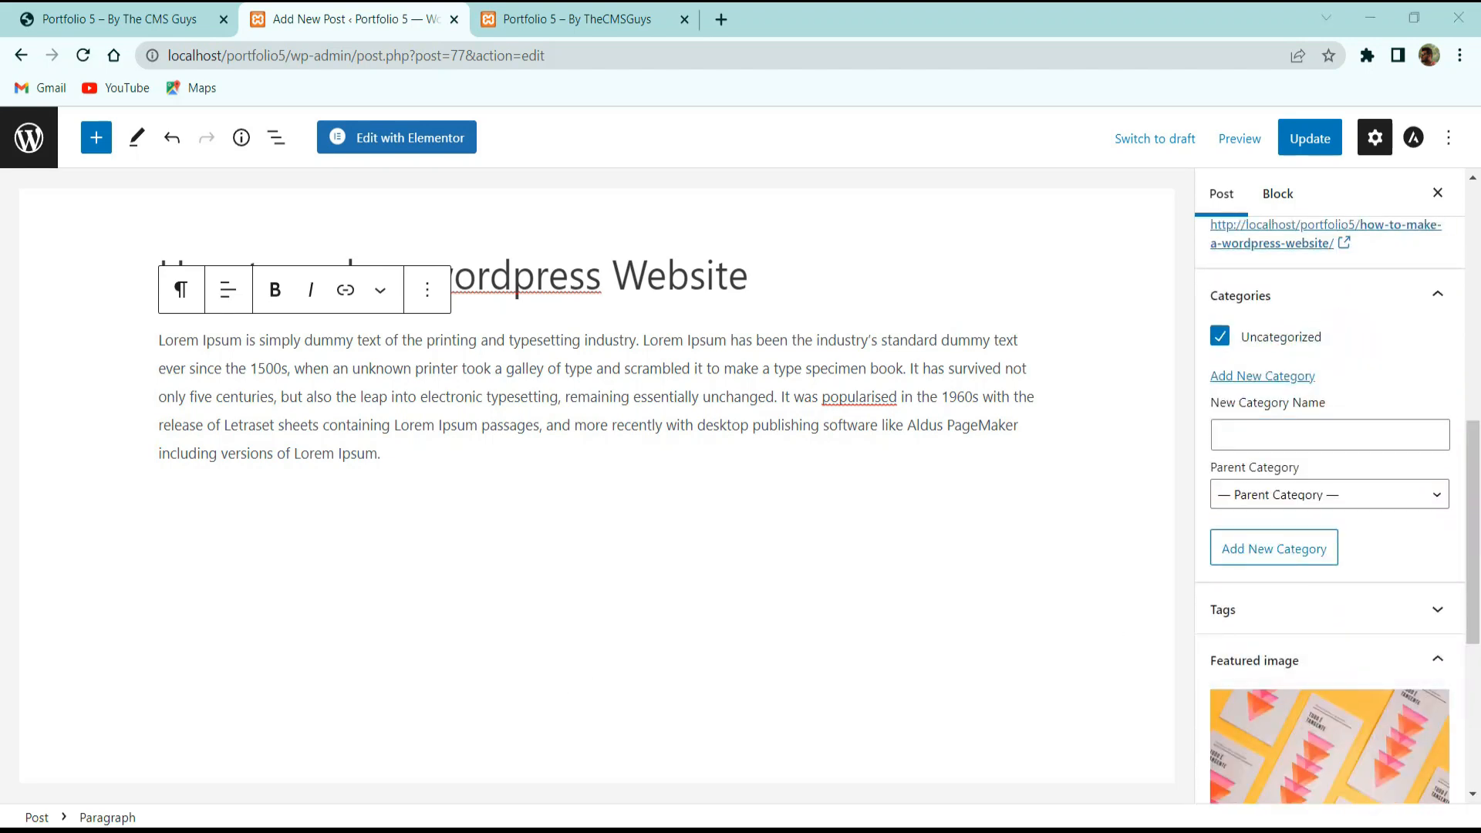
pyautogui.scroll(-5, 1362, 509)
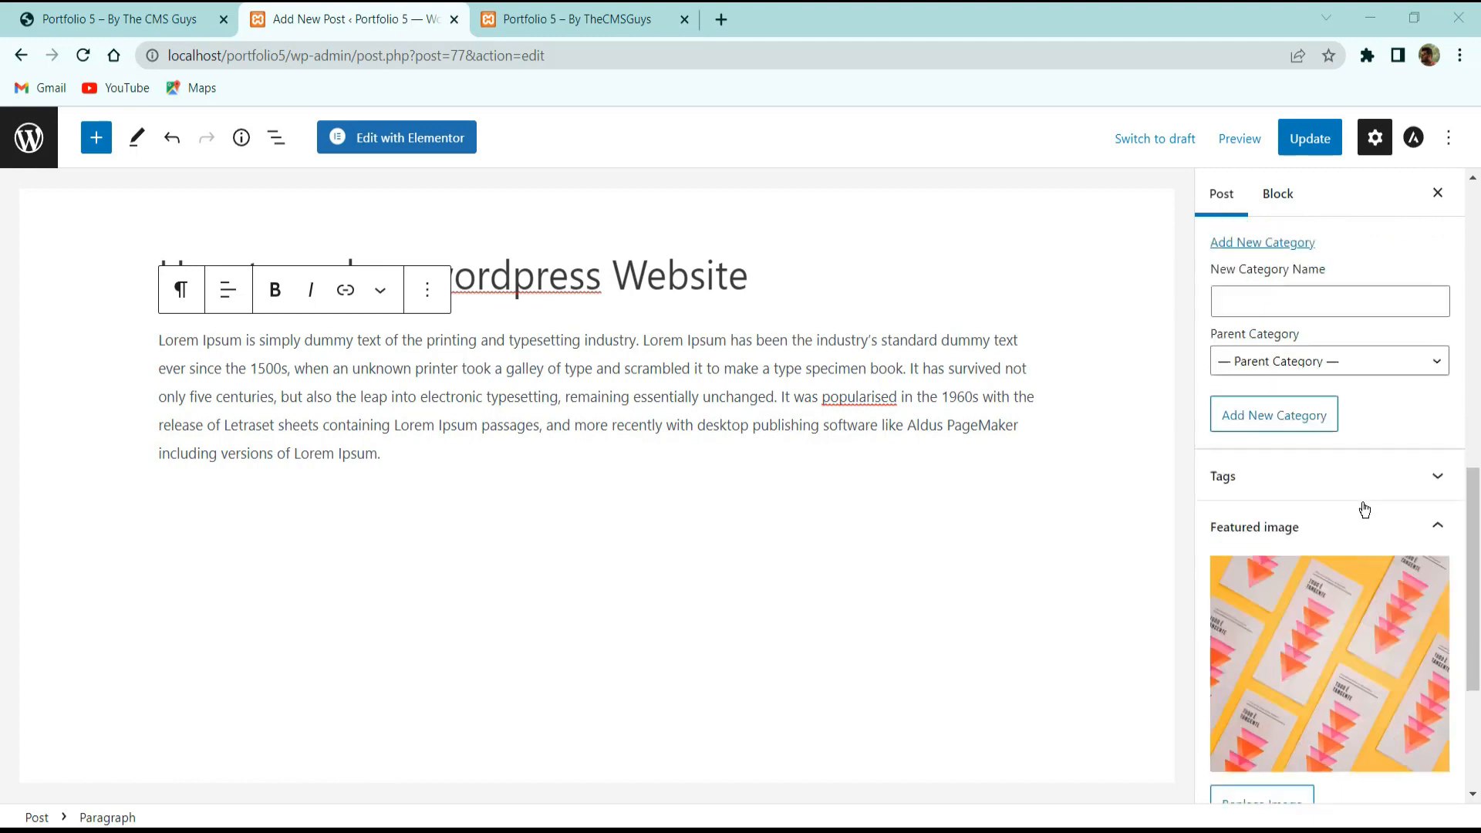
# Update the post, check the live blog, and return to the Posts list.
pyautogui.click(1312, 141)
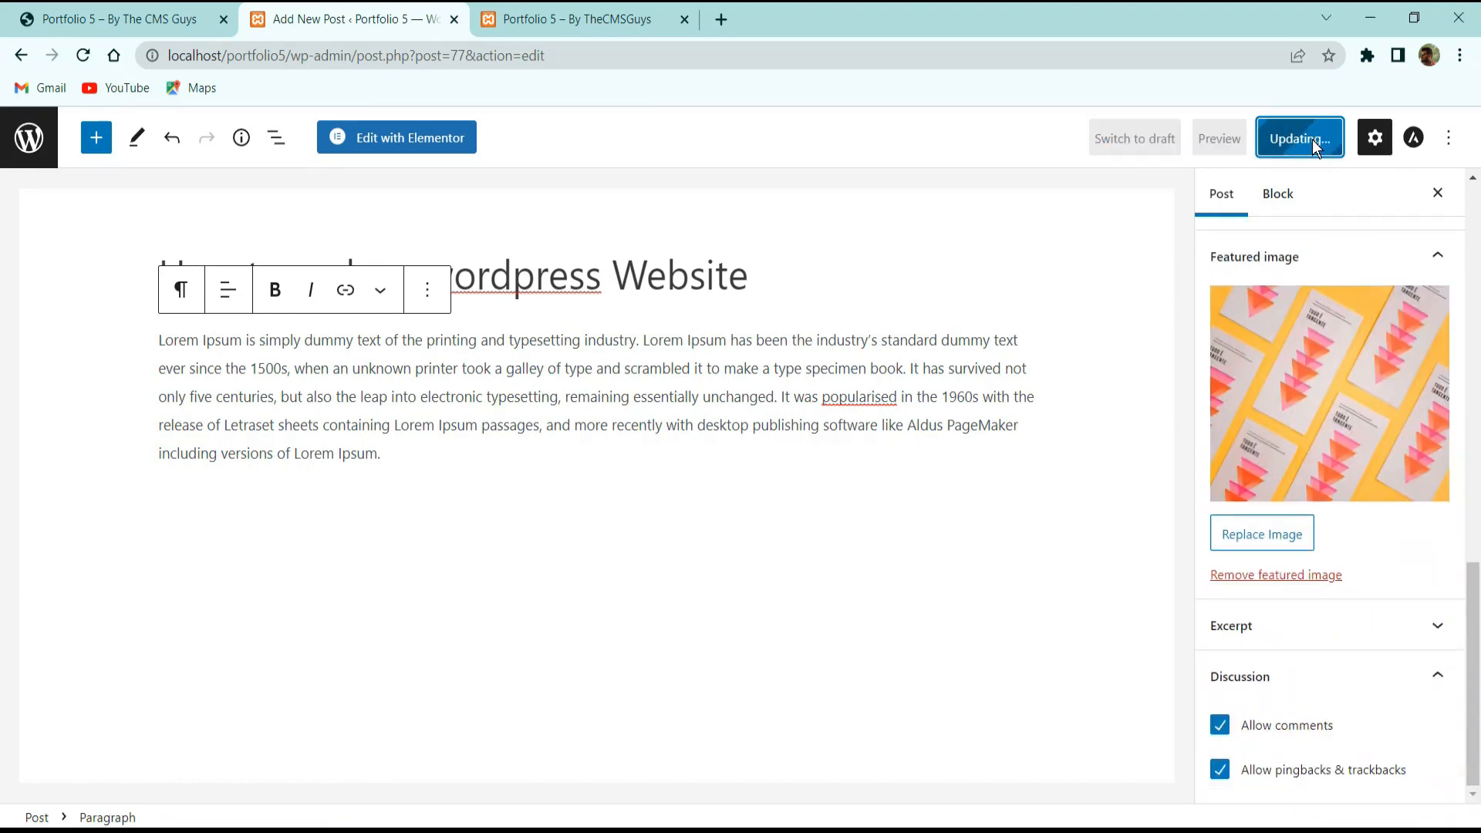
pyautogui.click(115, 18)
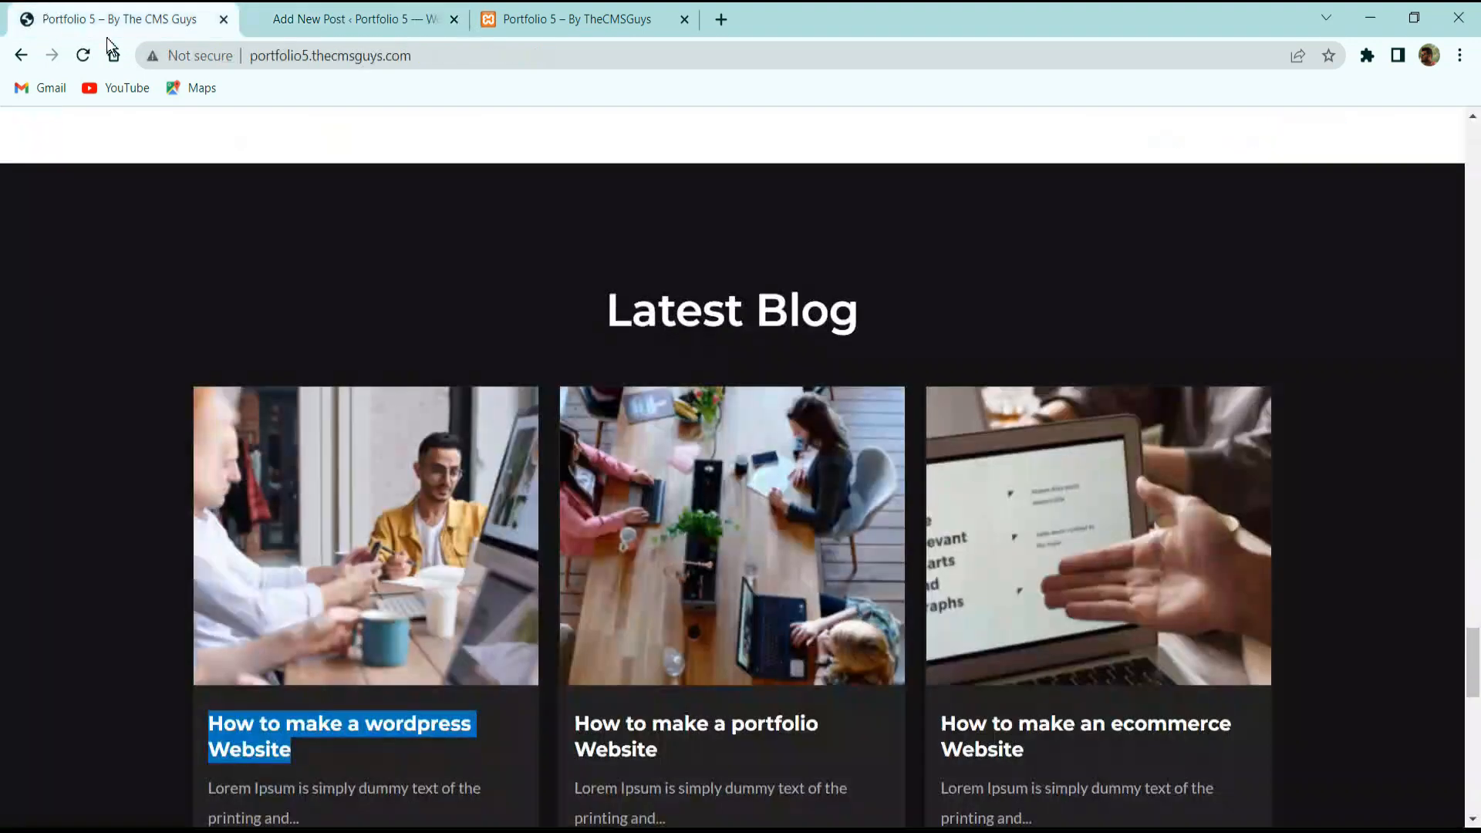
pyautogui.scroll(-3, 640, 535)
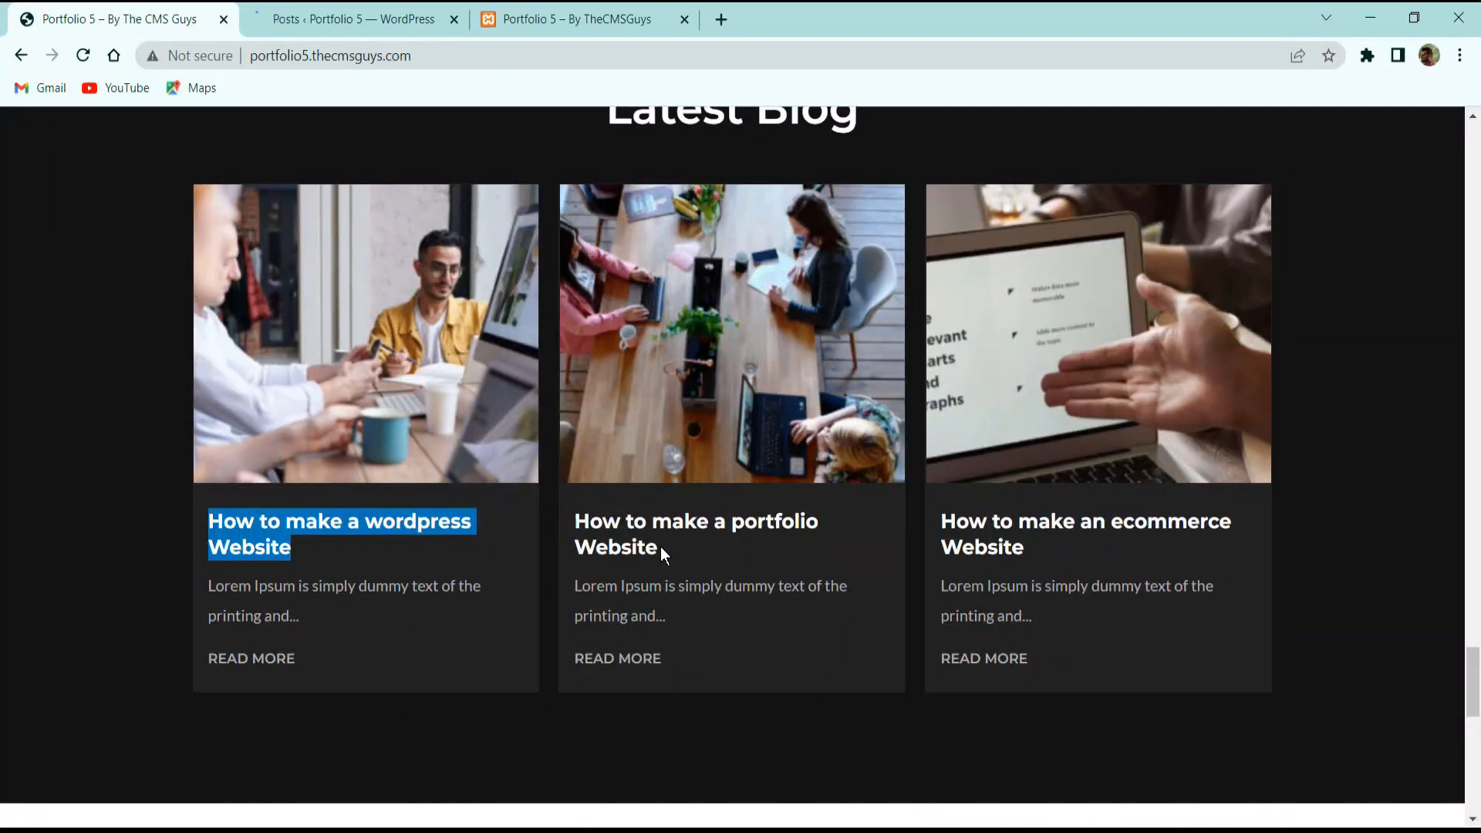
pyautogui.click(324, 18)
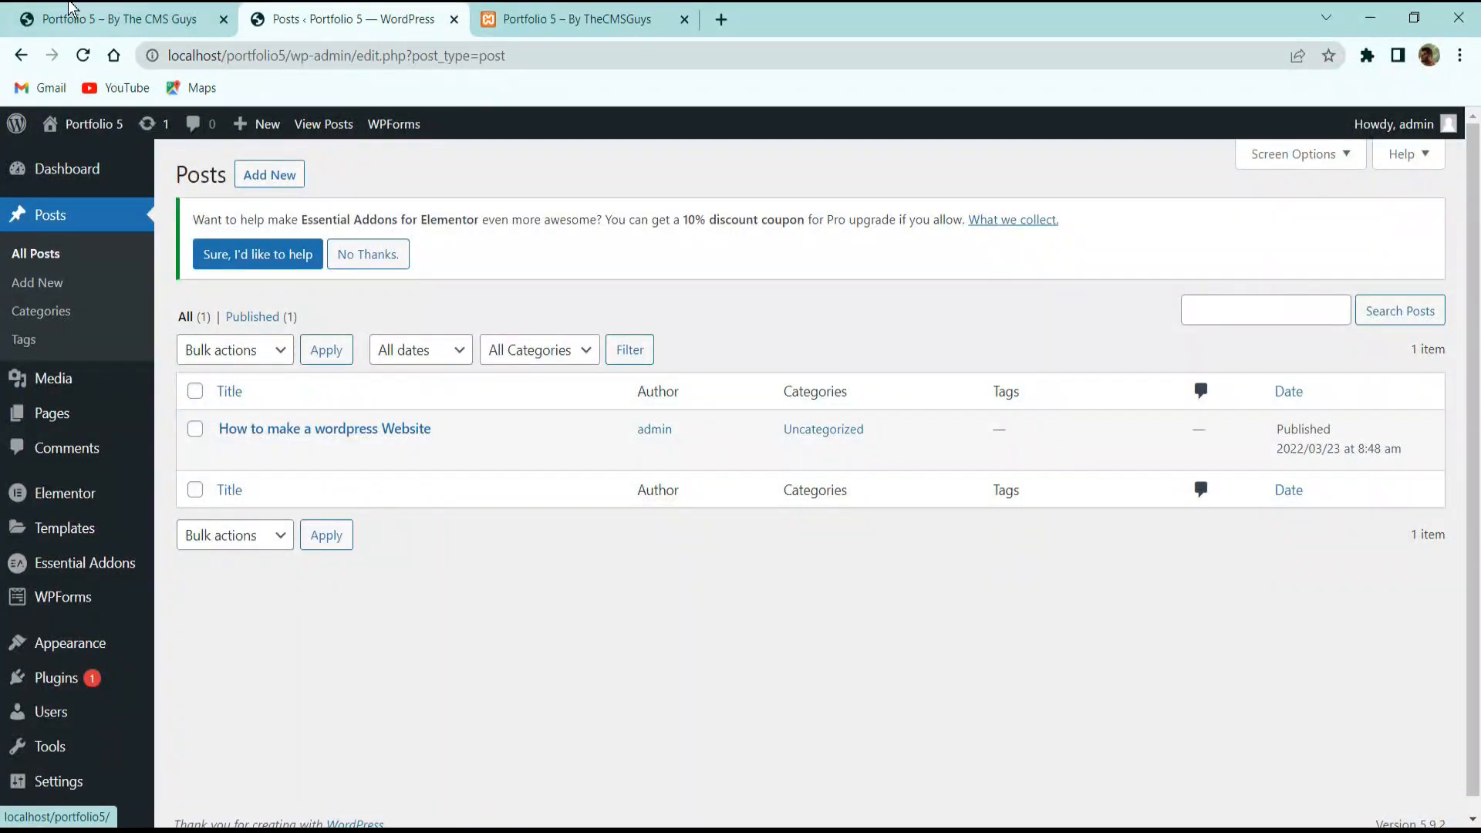
# Title the new post 'How to make a portfolio Website' and paste the Lorem Ipsum body.
pyautogui.click(115, 18)
pyautogui.moveTo(659, 549); pyautogui.dragTo(667, 488)
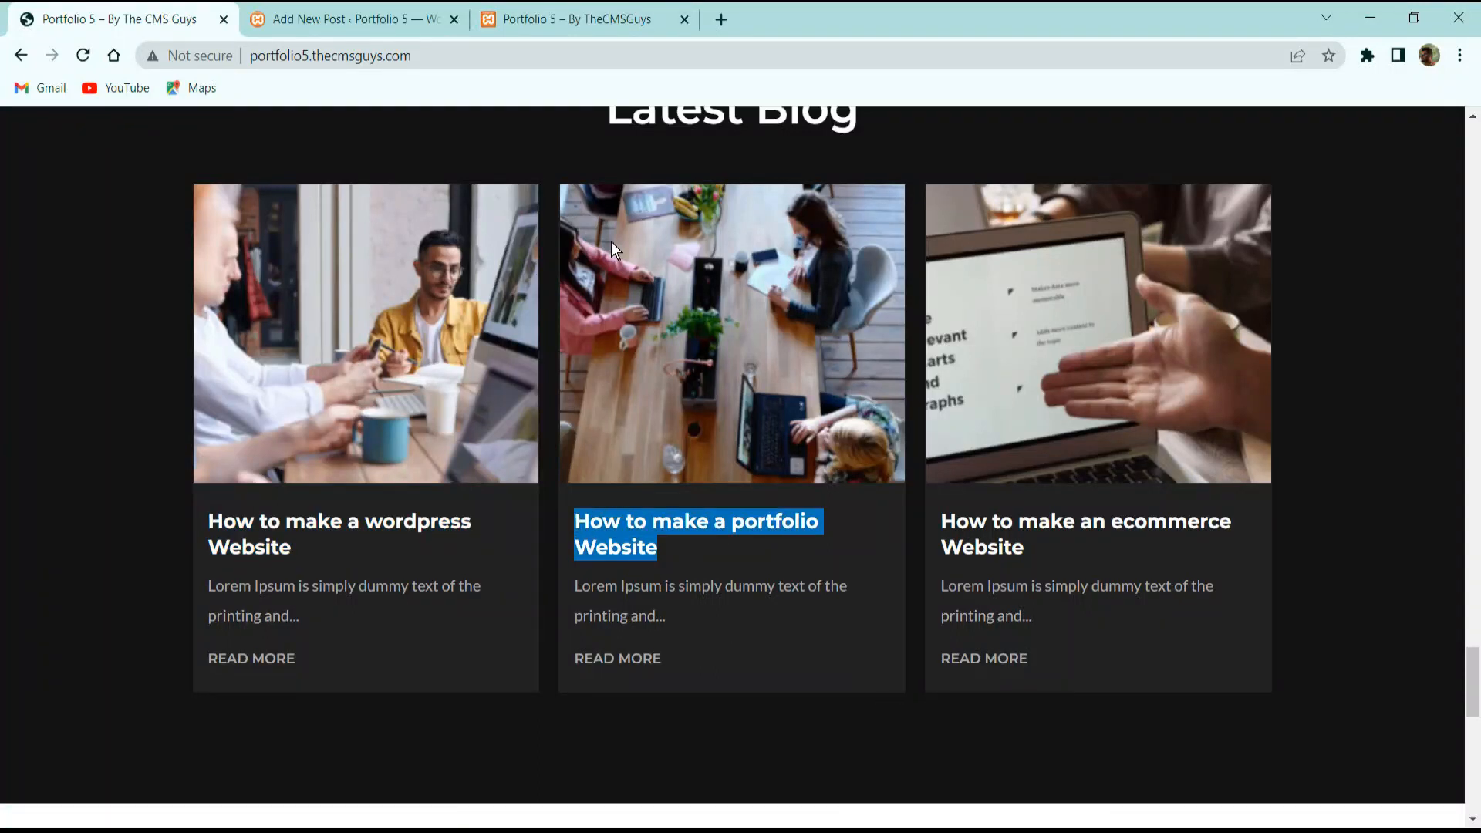
pyautogui.hotkey('ctrl', 'c')
pyautogui.click(445, 16)
pyautogui.click(360, 277)
pyautogui.hotkey('ctrl', 'v')
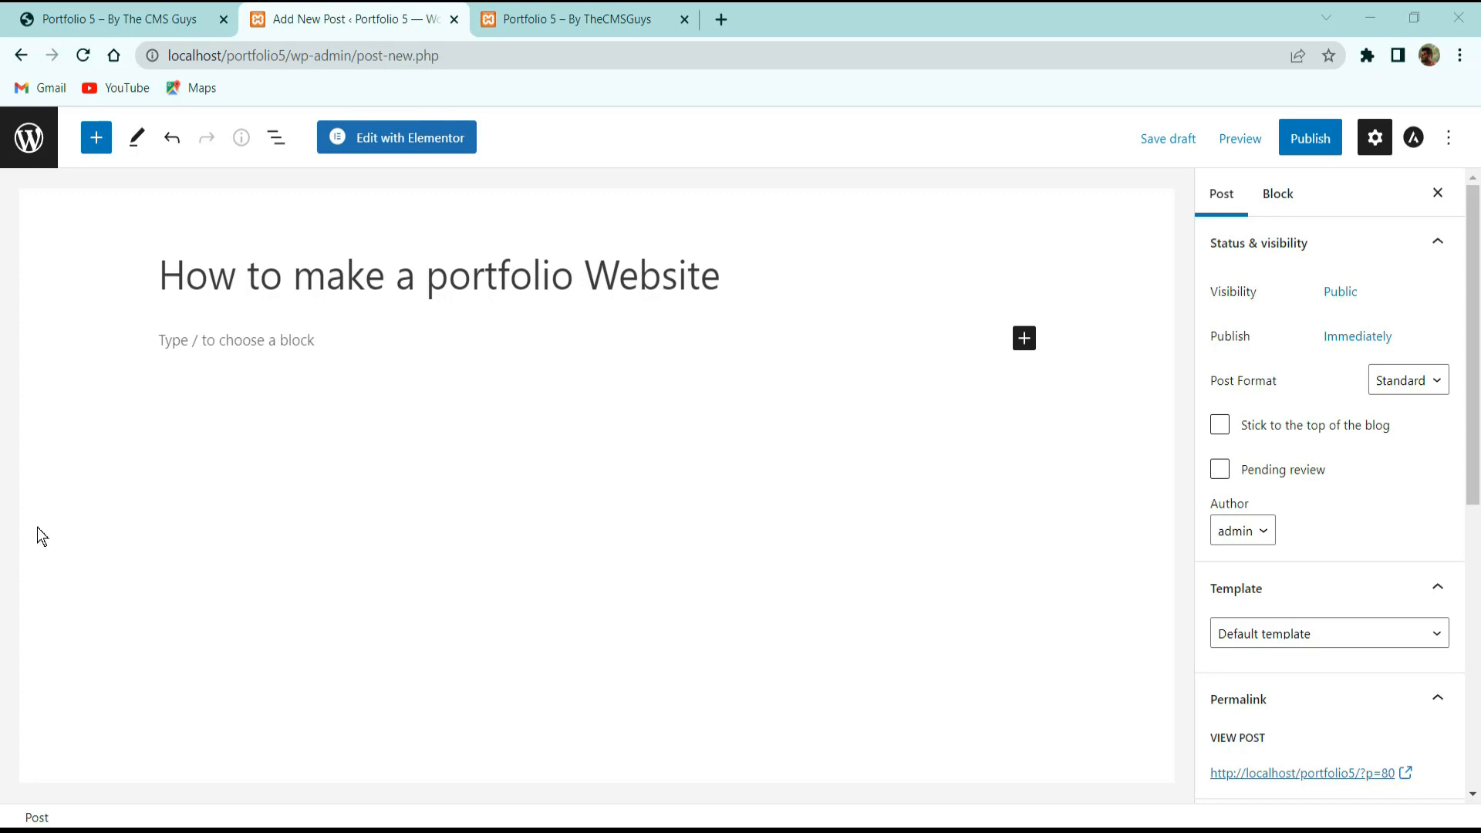
pyautogui.click(299, 339)
pyautogui.hotkey('ctrl', 'v')
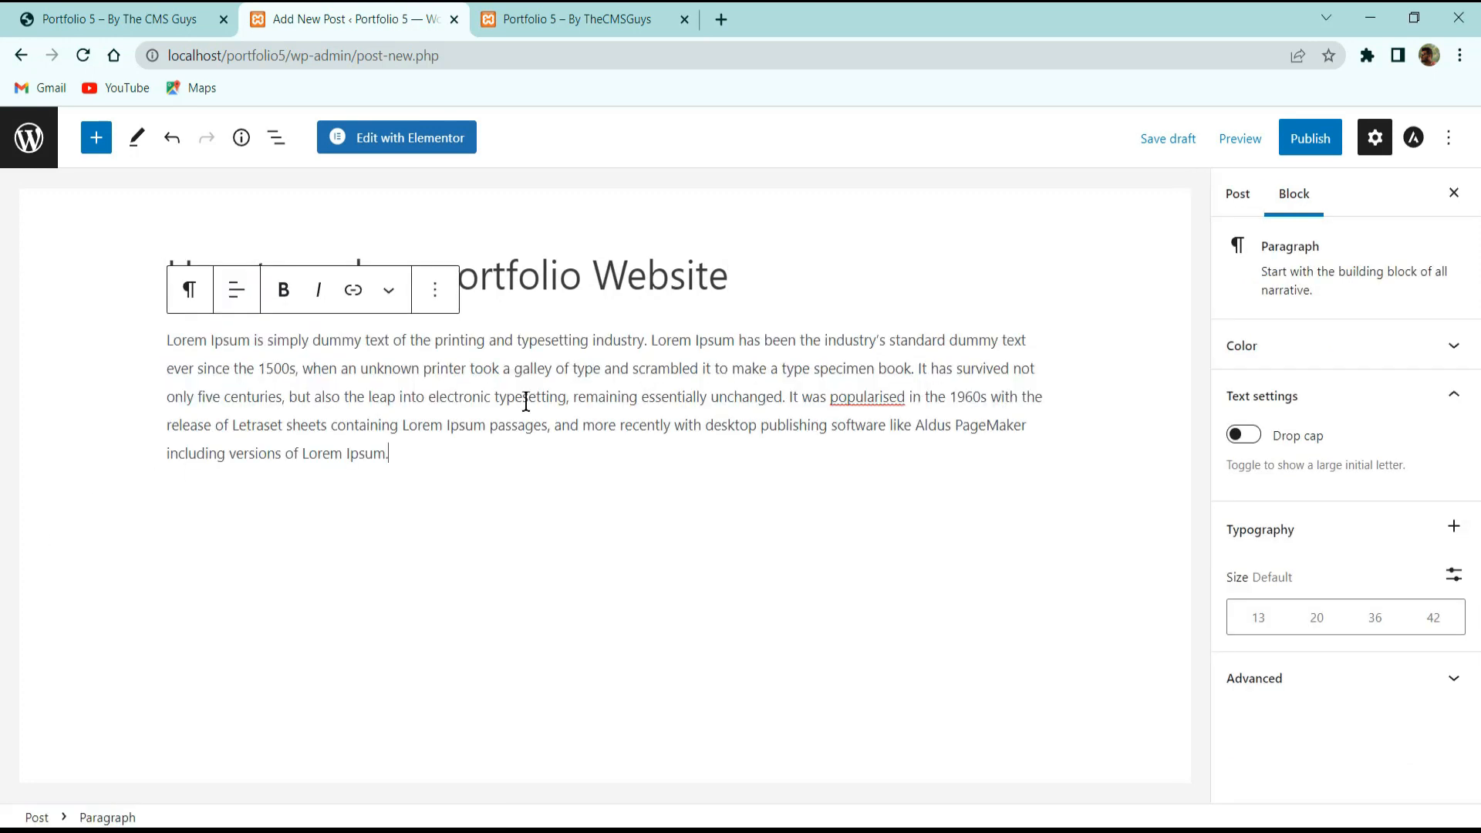
# Set the yellow 5.jpg image as featured image and publish the post.
pyautogui.click(1239, 194)
pyautogui.scroll(-5, 1270, 494)
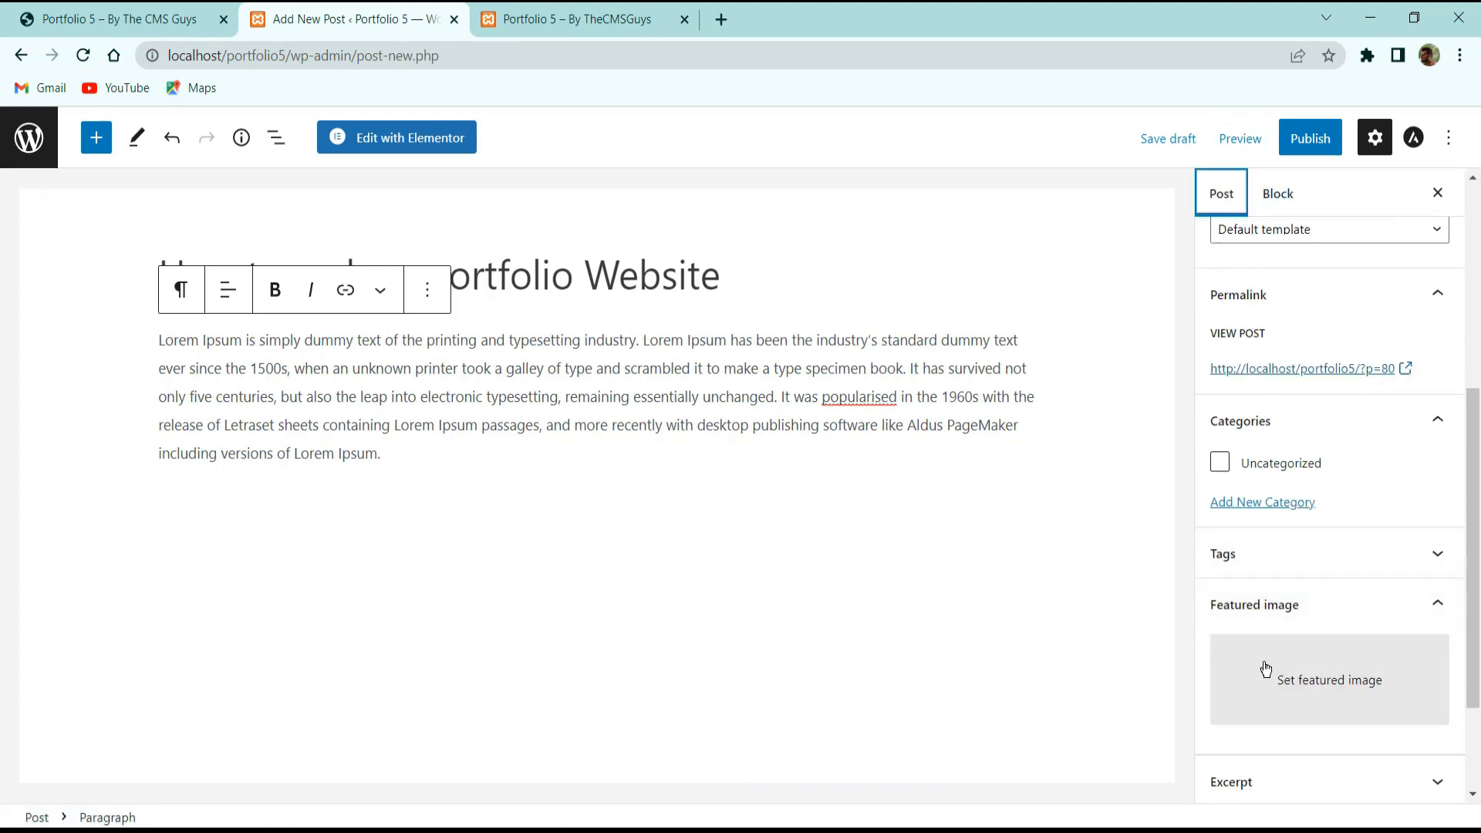
pyautogui.click(1280, 675)
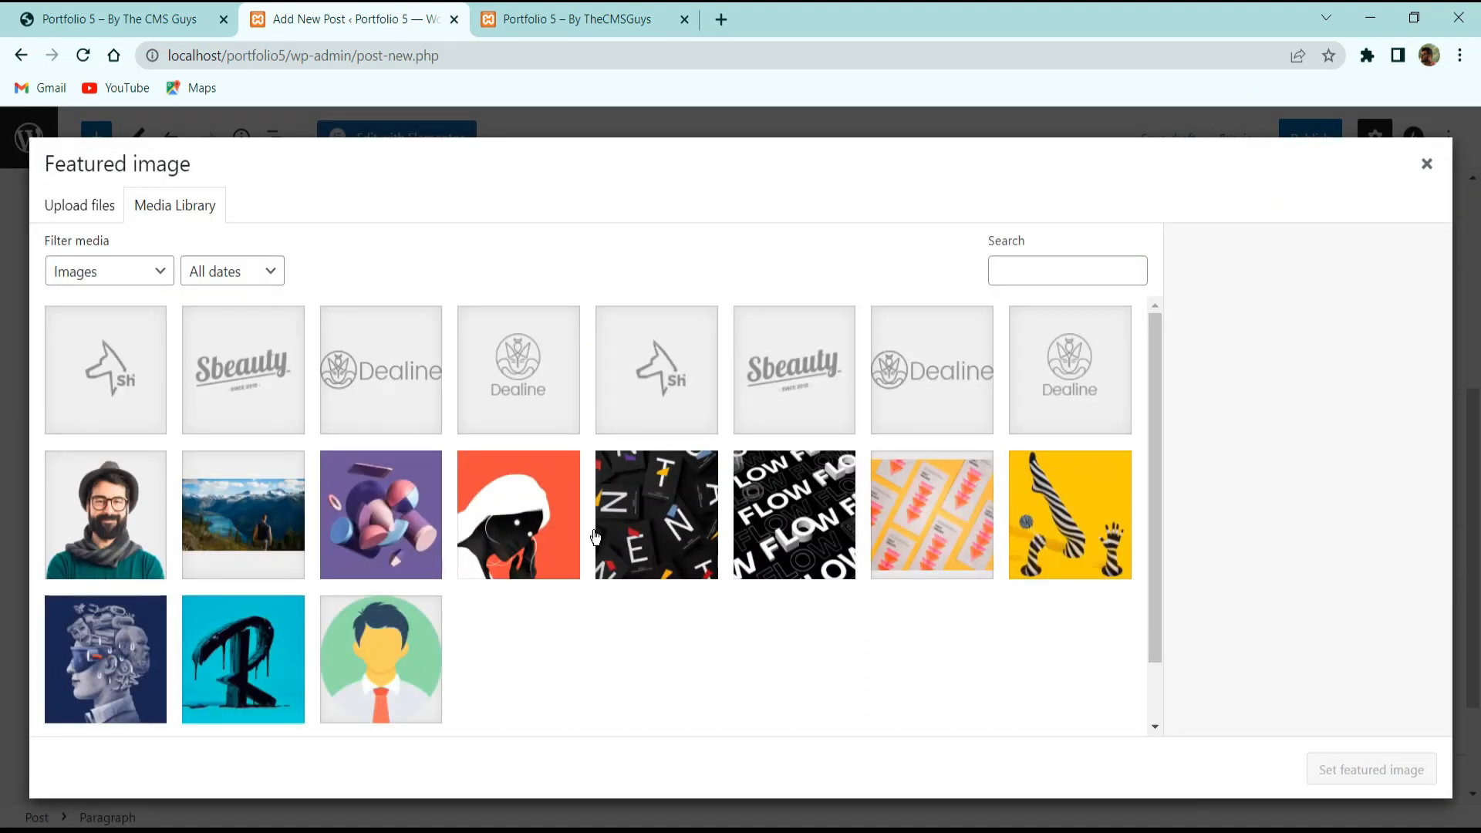
pyautogui.click(955, 529)
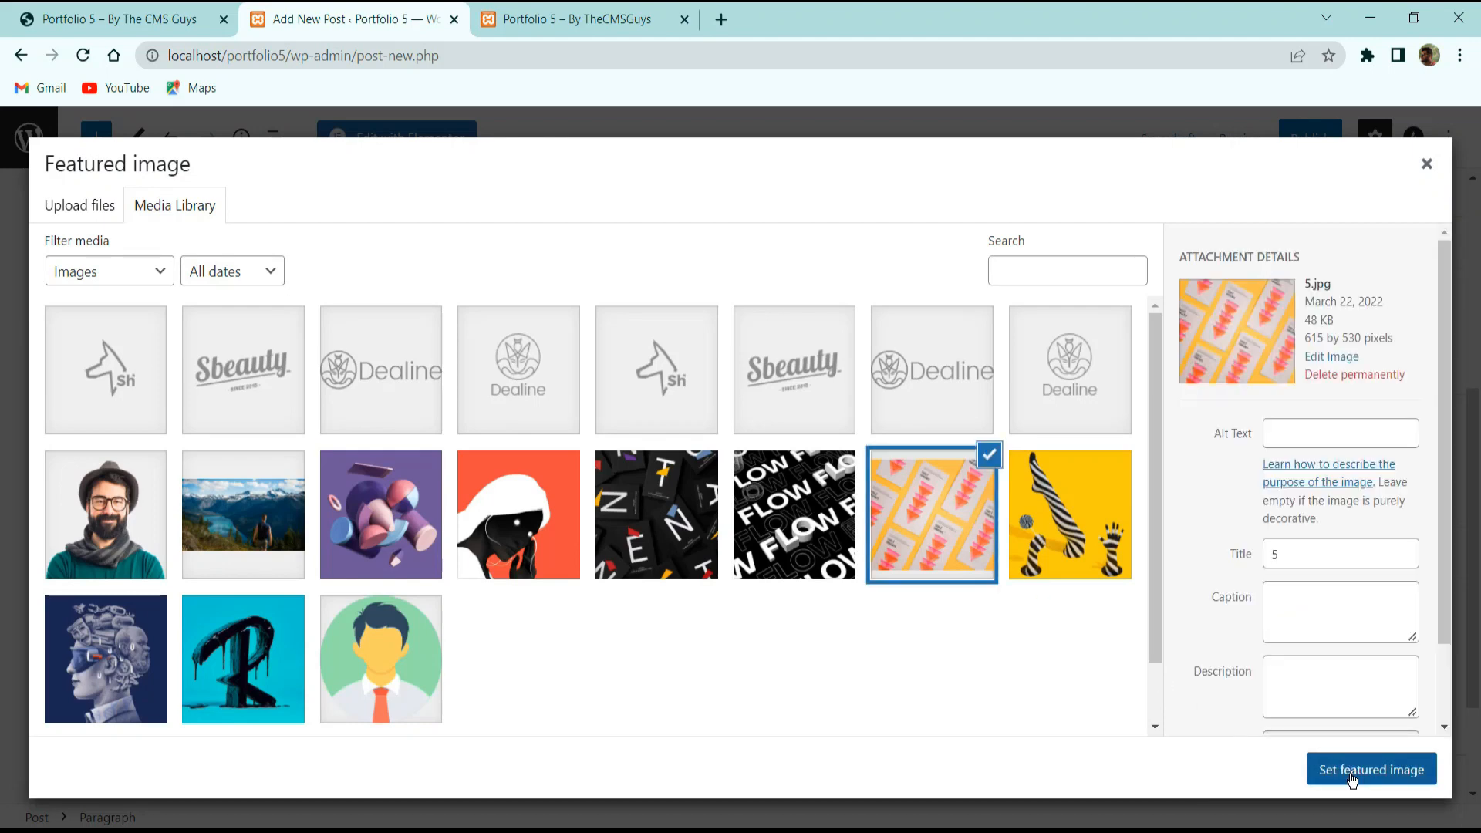
pyautogui.click(1351, 774)
pyautogui.click(1311, 139)
pyautogui.click(1280, 138)
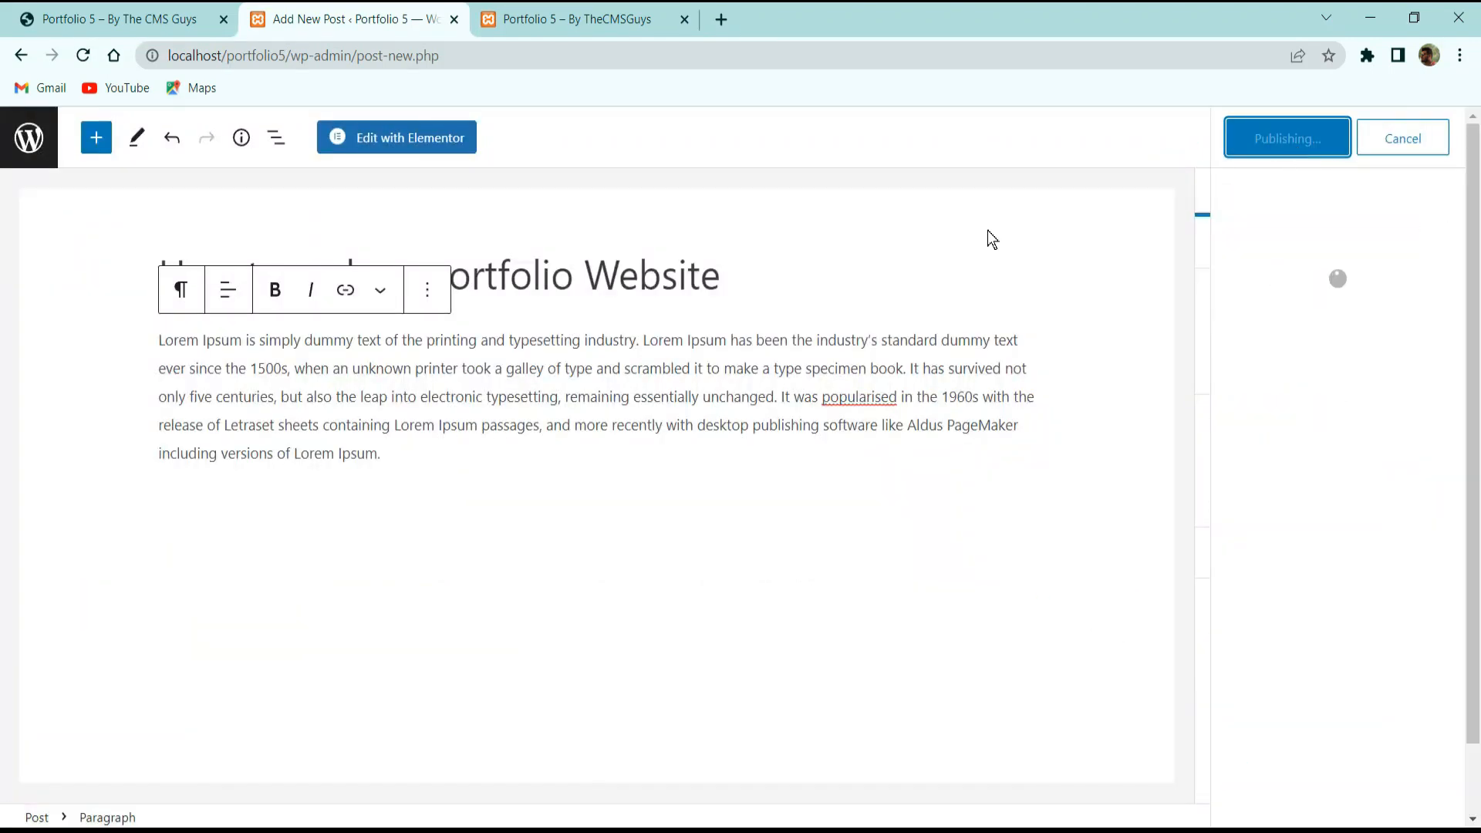
# Select the 'How to make an ecommerce Website' title on the live site, then return to Posts.
pyautogui.click(116, 19)
pyautogui.moveTo(1035, 556); pyautogui.dragTo(920, 524)
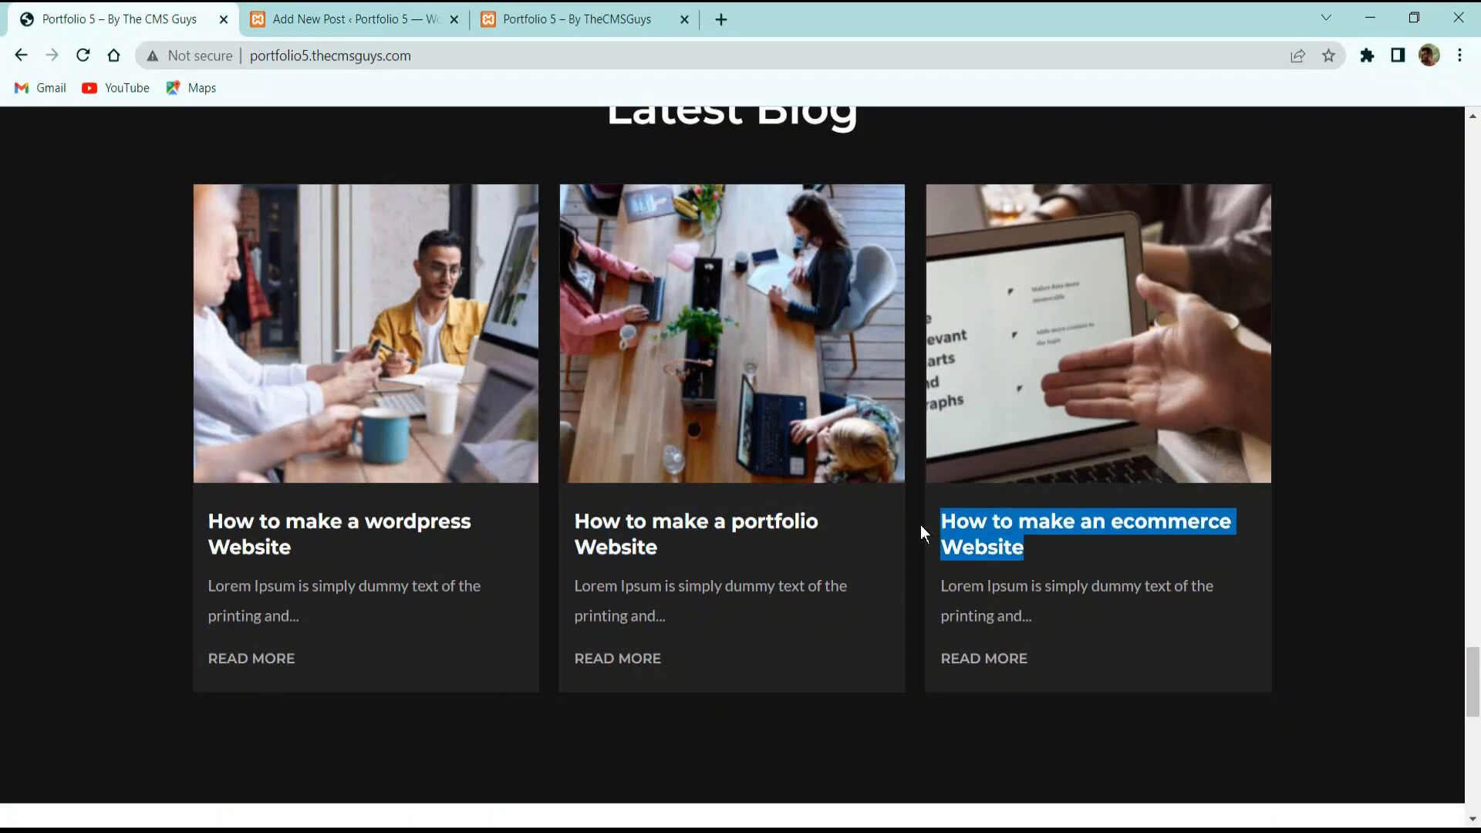
pyautogui.click(363, 18)
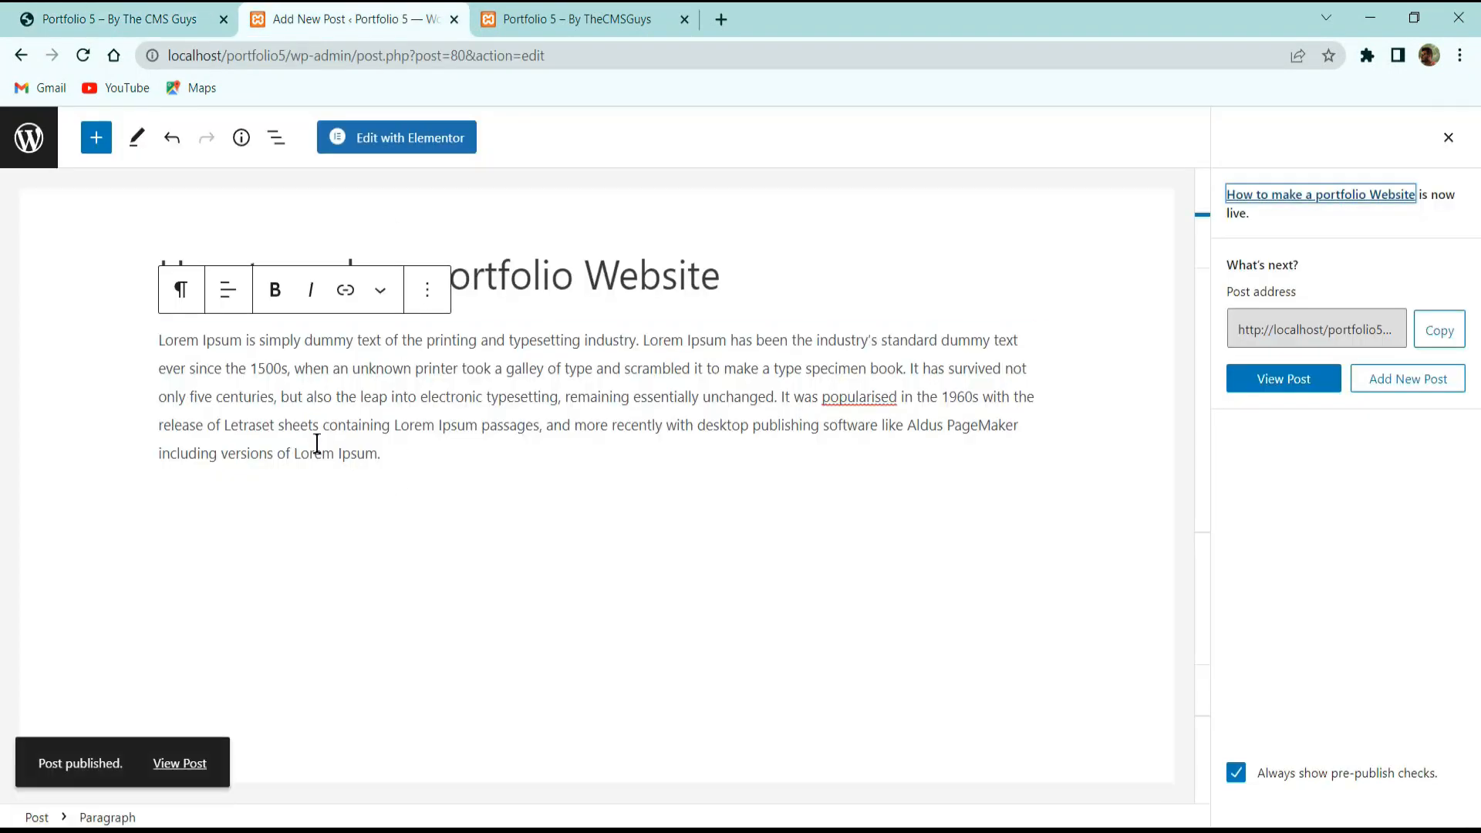
pyautogui.click(32, 138)
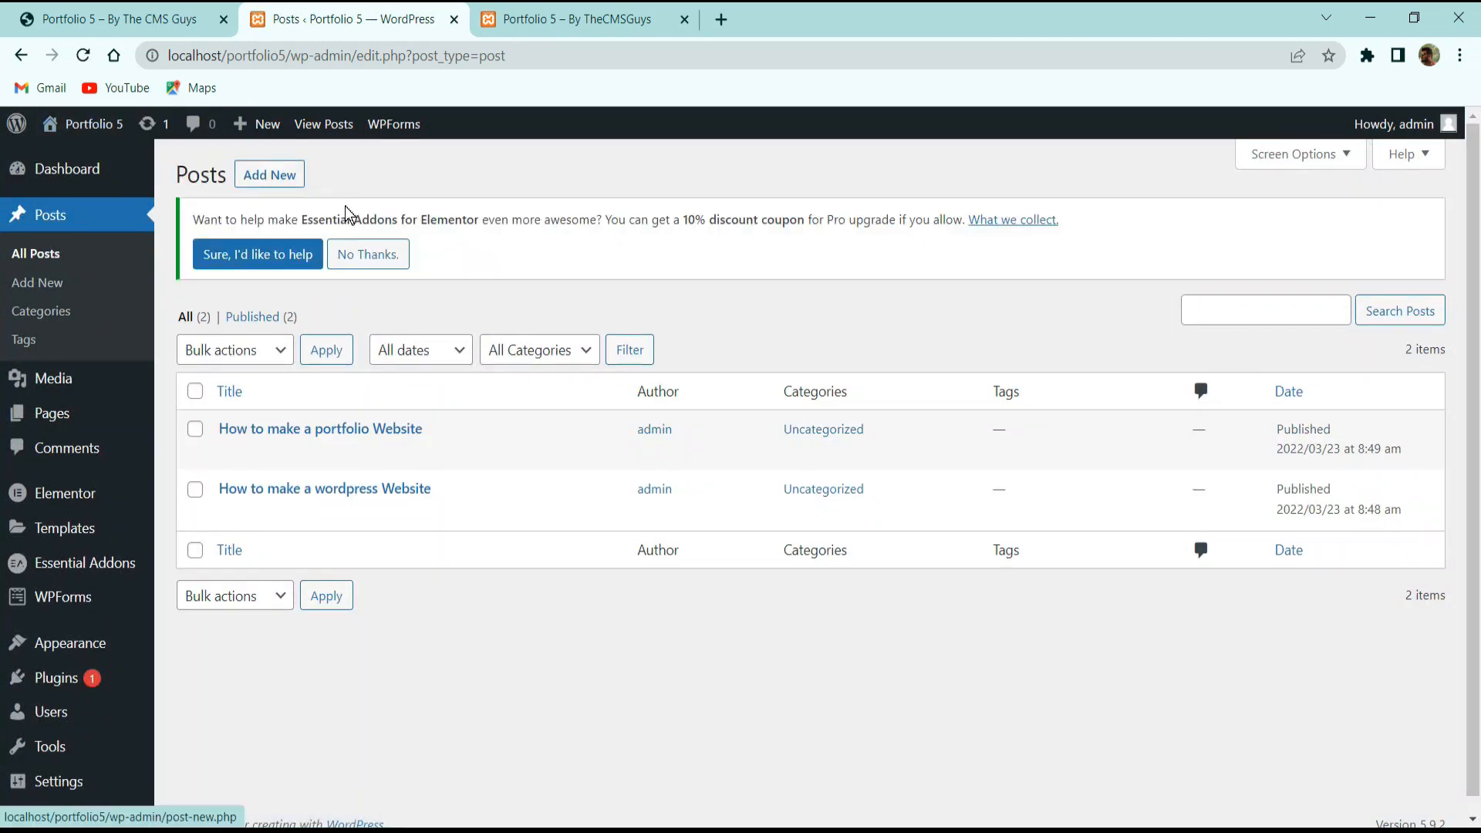
# Create a new post titled 'How to make an ecommerce Website' with the Lorem Ipsum body.
pyautogui.click(276, 177)
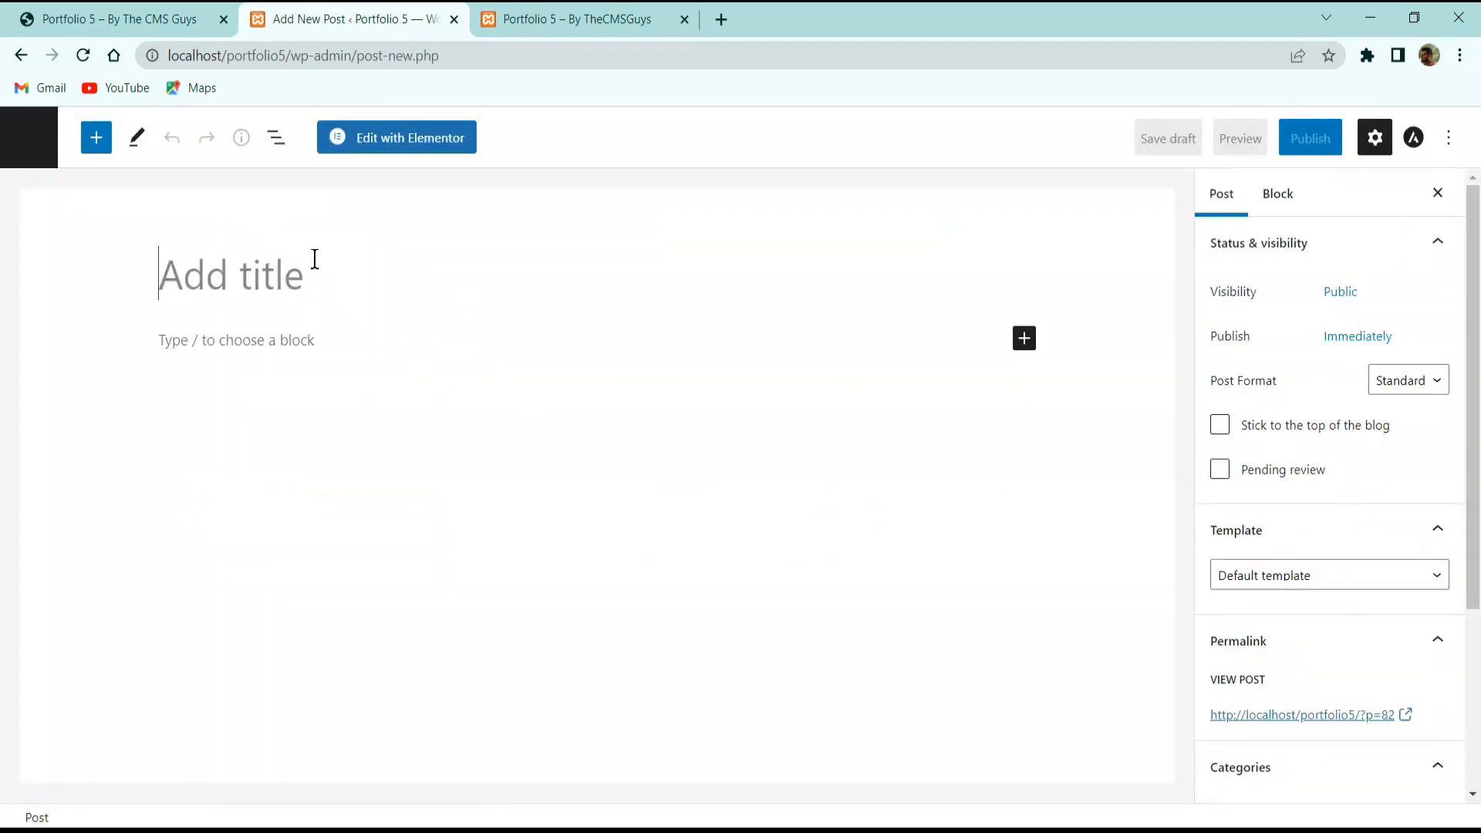
pyautogui.hotkey('ctrl', 'v')
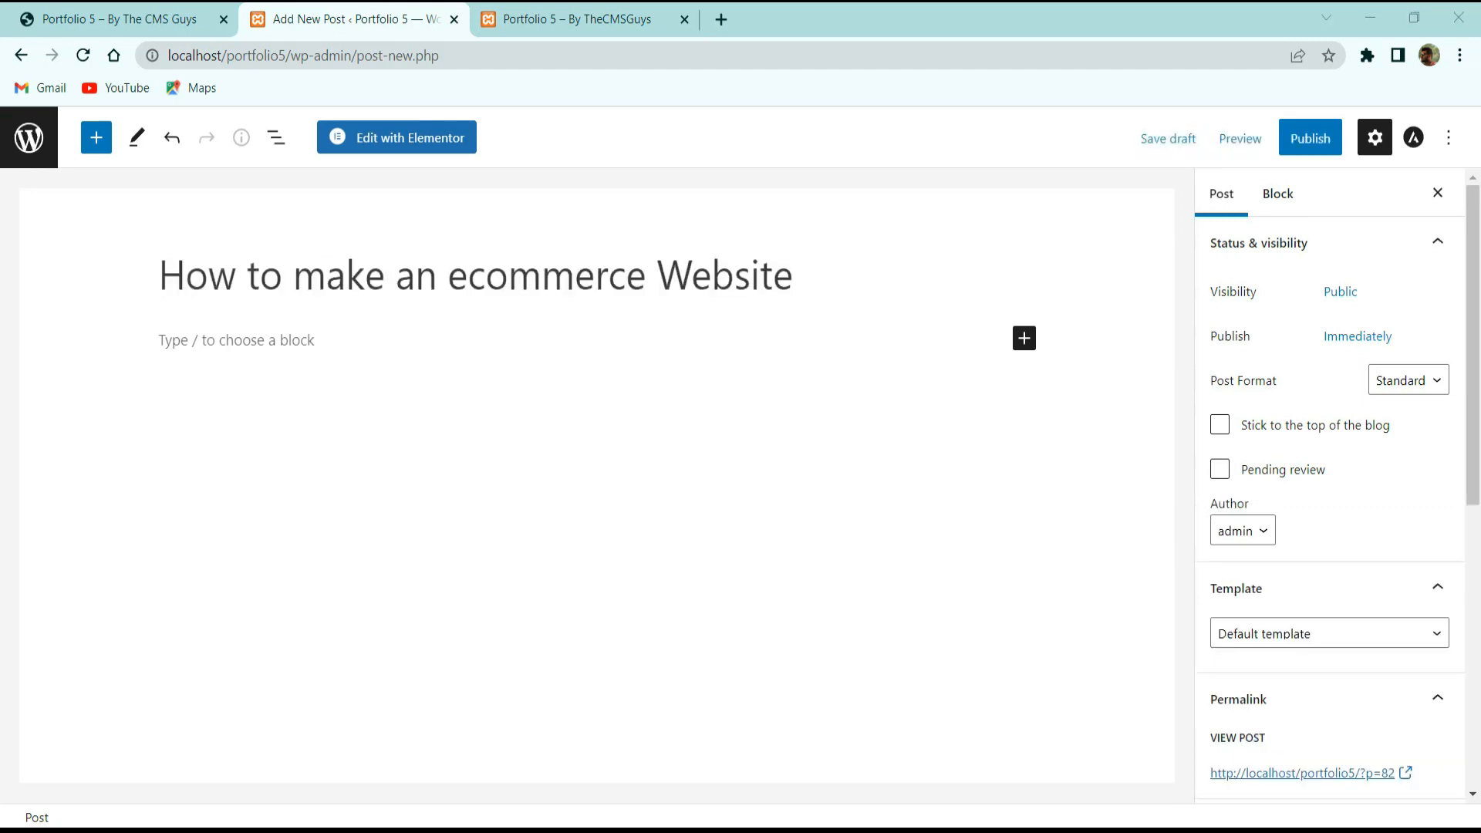
pyautogui.click(343, 349)
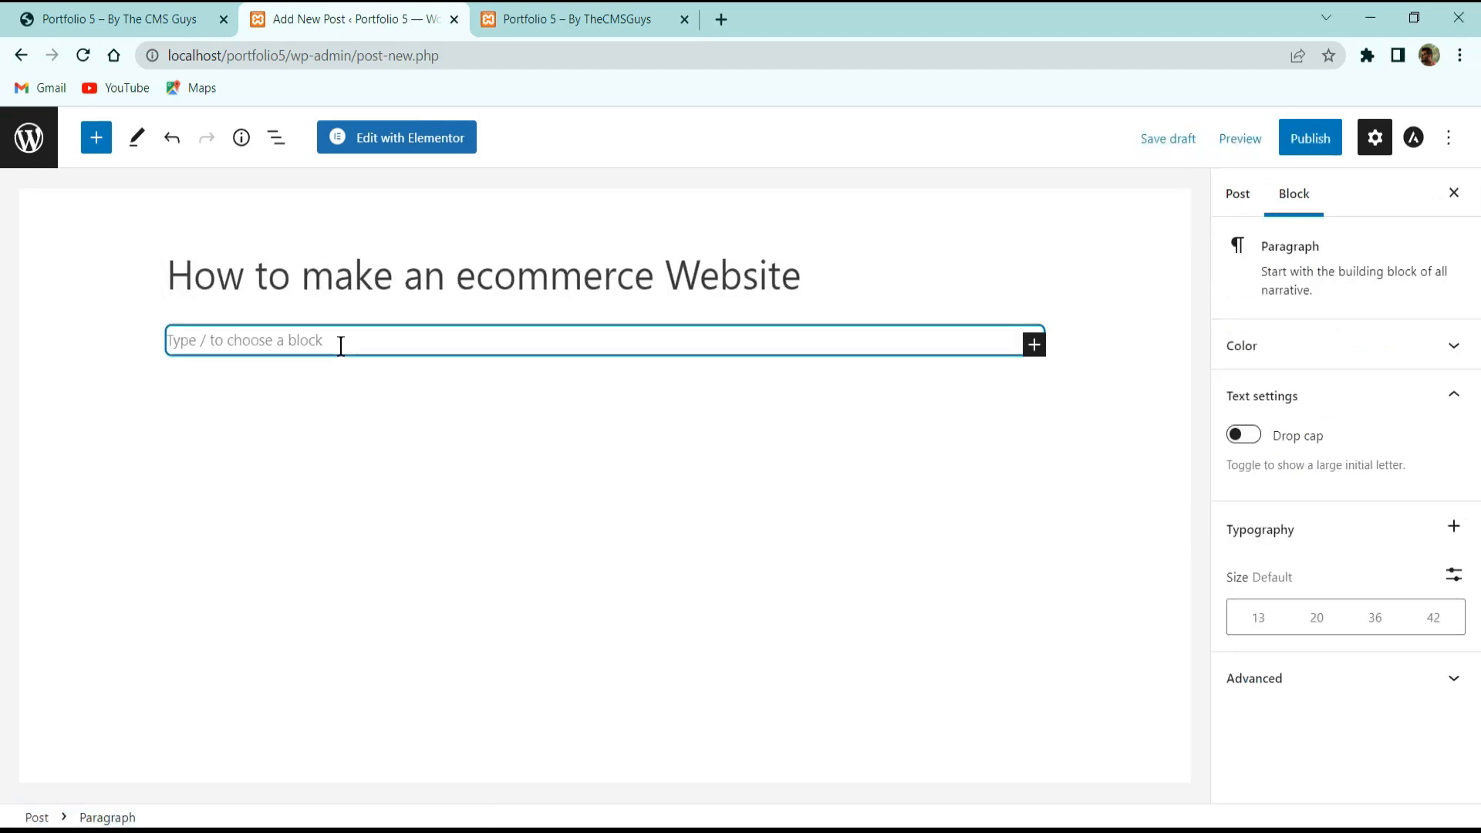
pyautogui.hotkey('ctrl', 'v')
# Set the yellow 5.jpg featured image and publish the ecommerce post.
pyautogui.click(1228, 206)
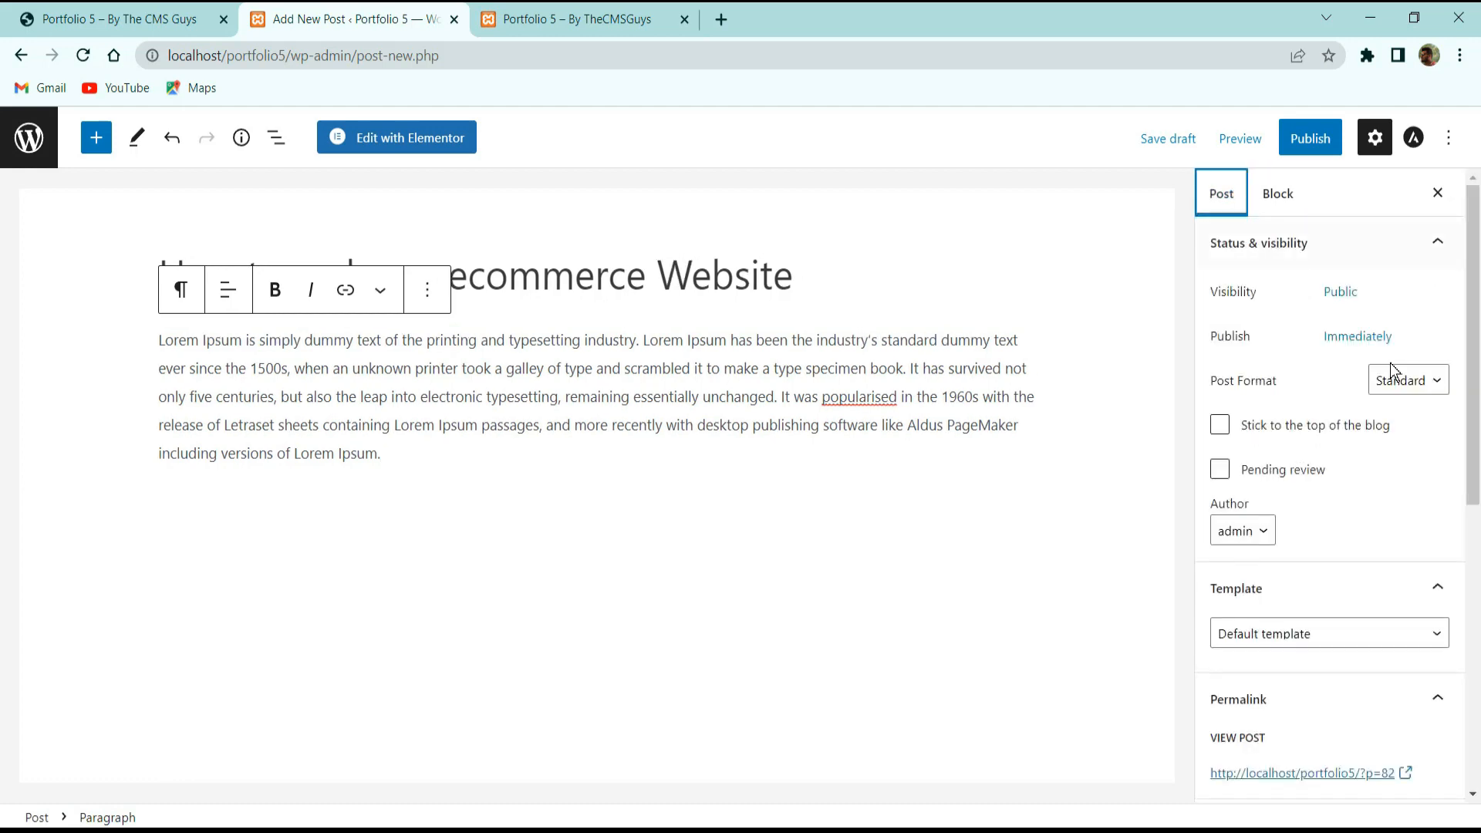
pyautogui.scroll(-5, 1329, 589)
pyautogui.click(1243, 661)
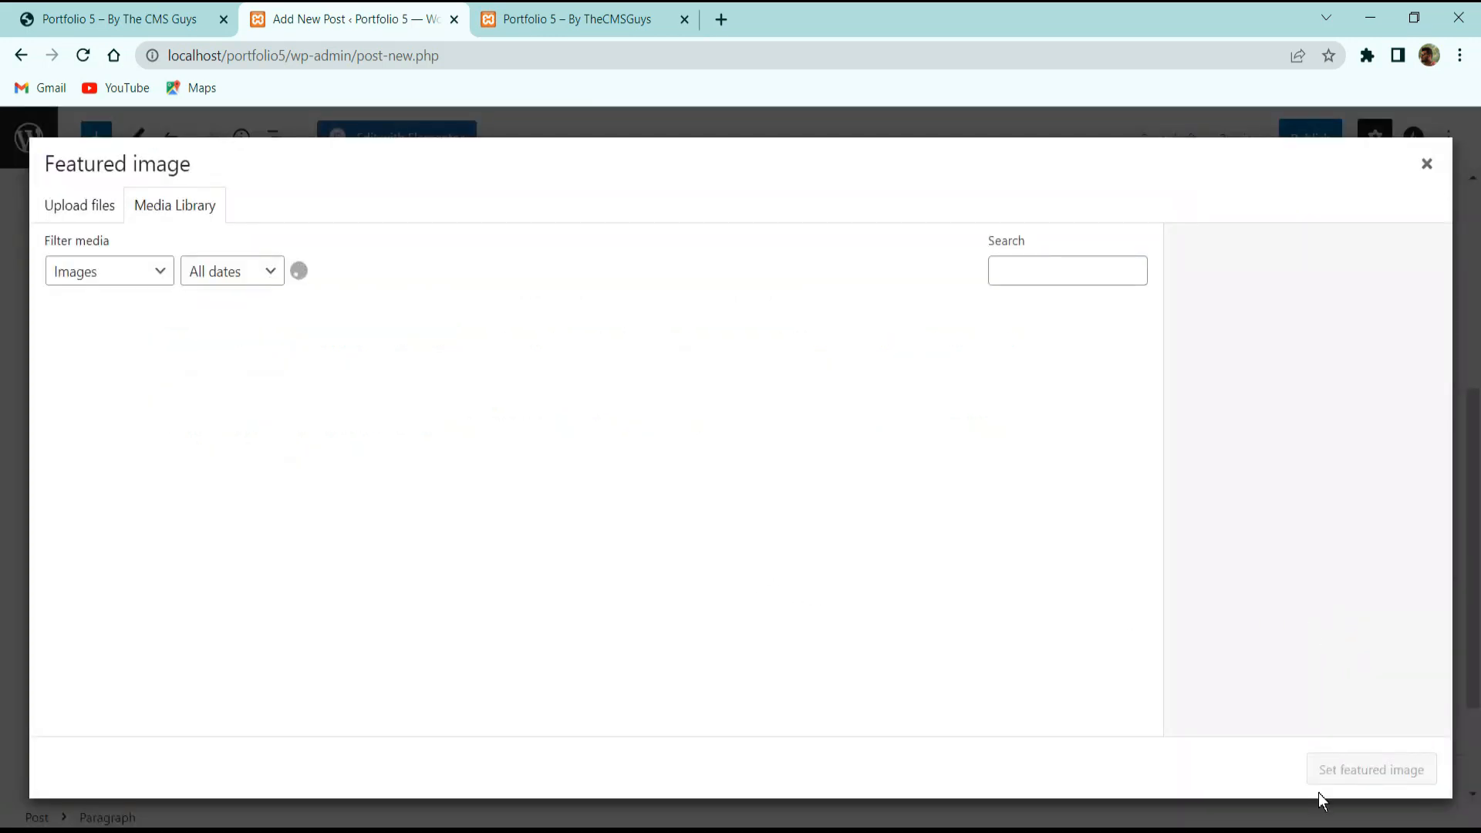
pyautogui.click(967, 524)
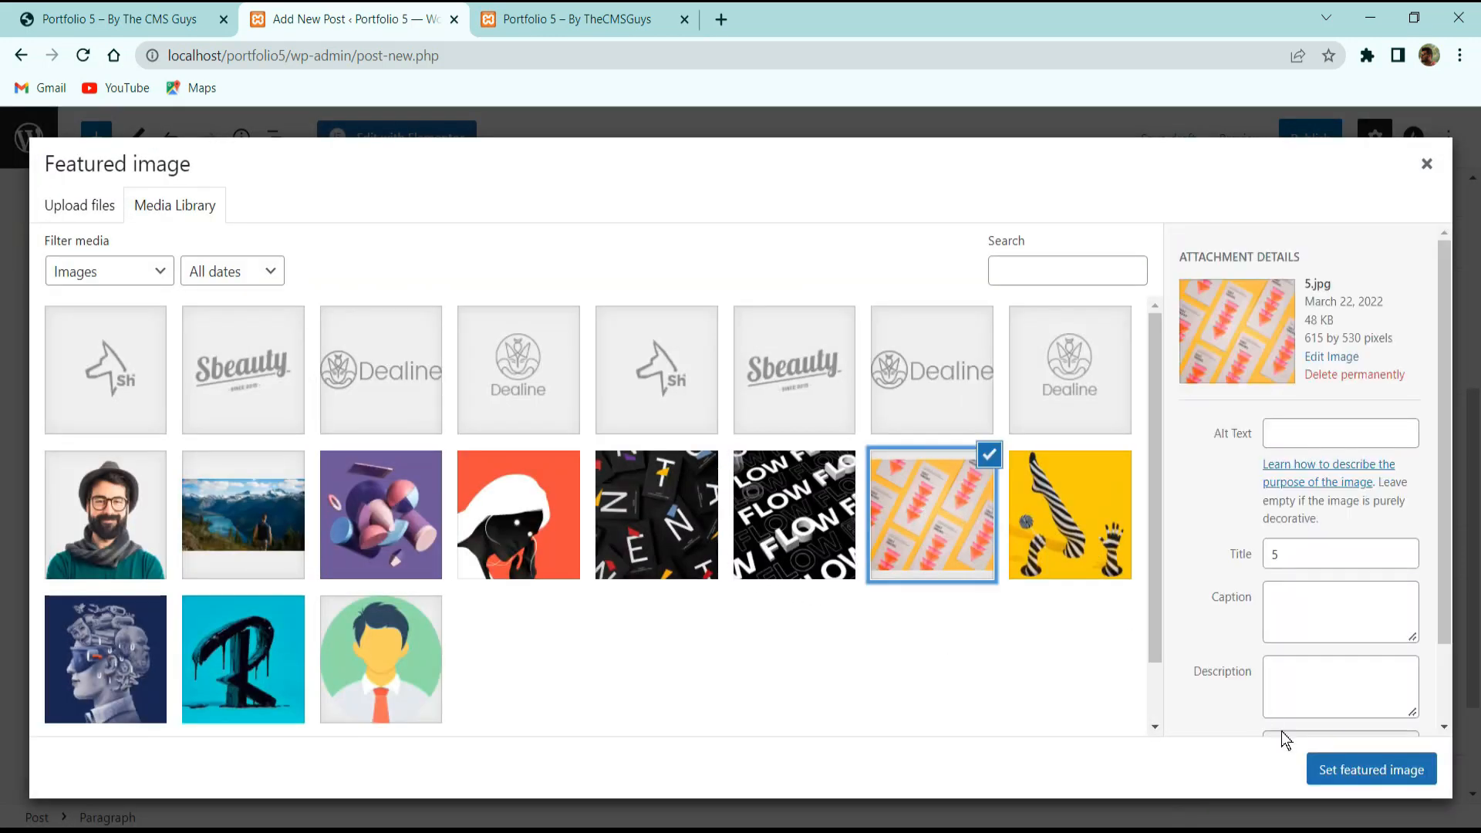
pyautogui.click(1335, 769)
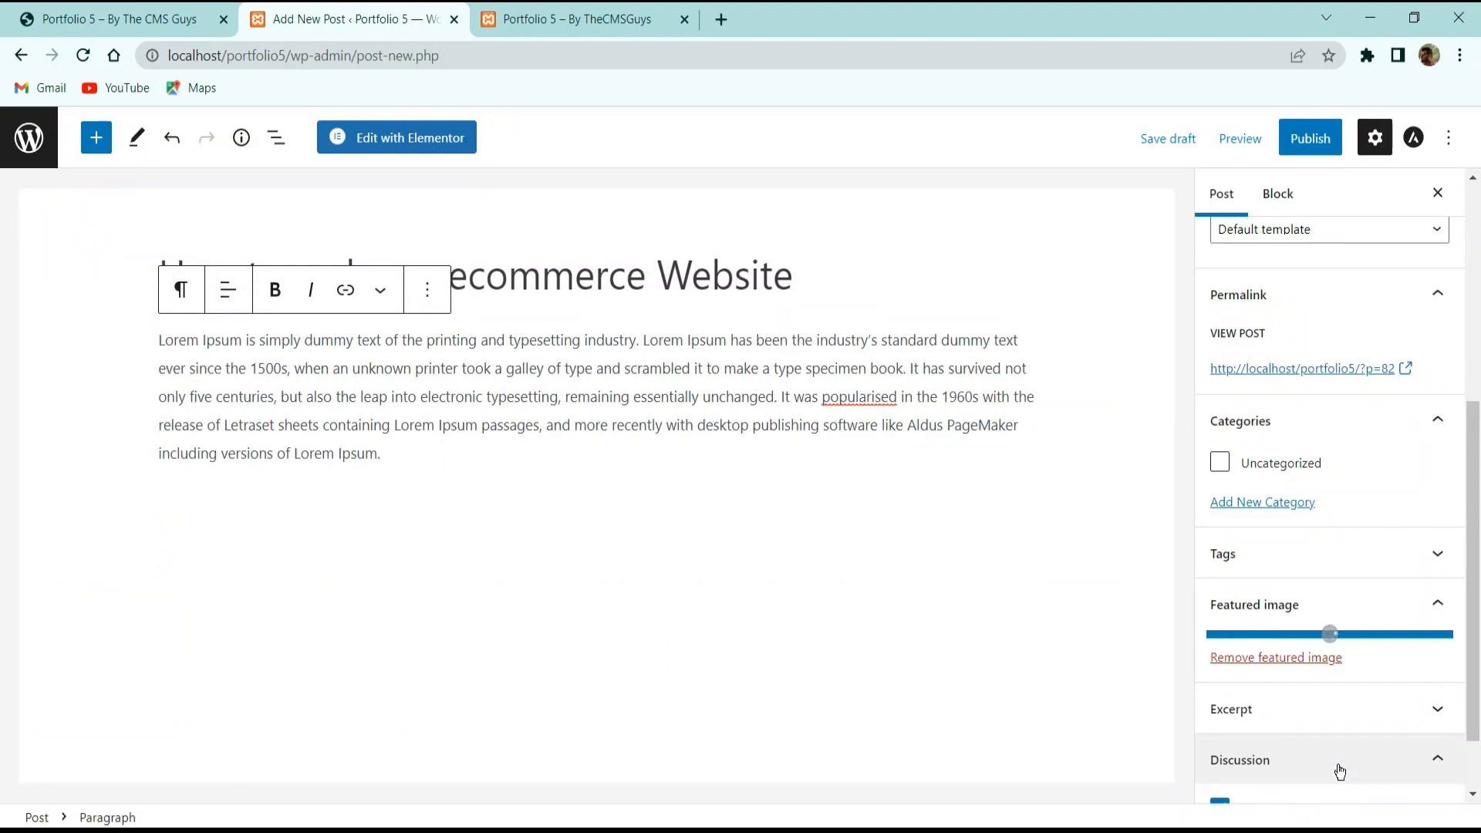
pyautogui.click(1310, 137)
pyautogui.click(1273, 142)
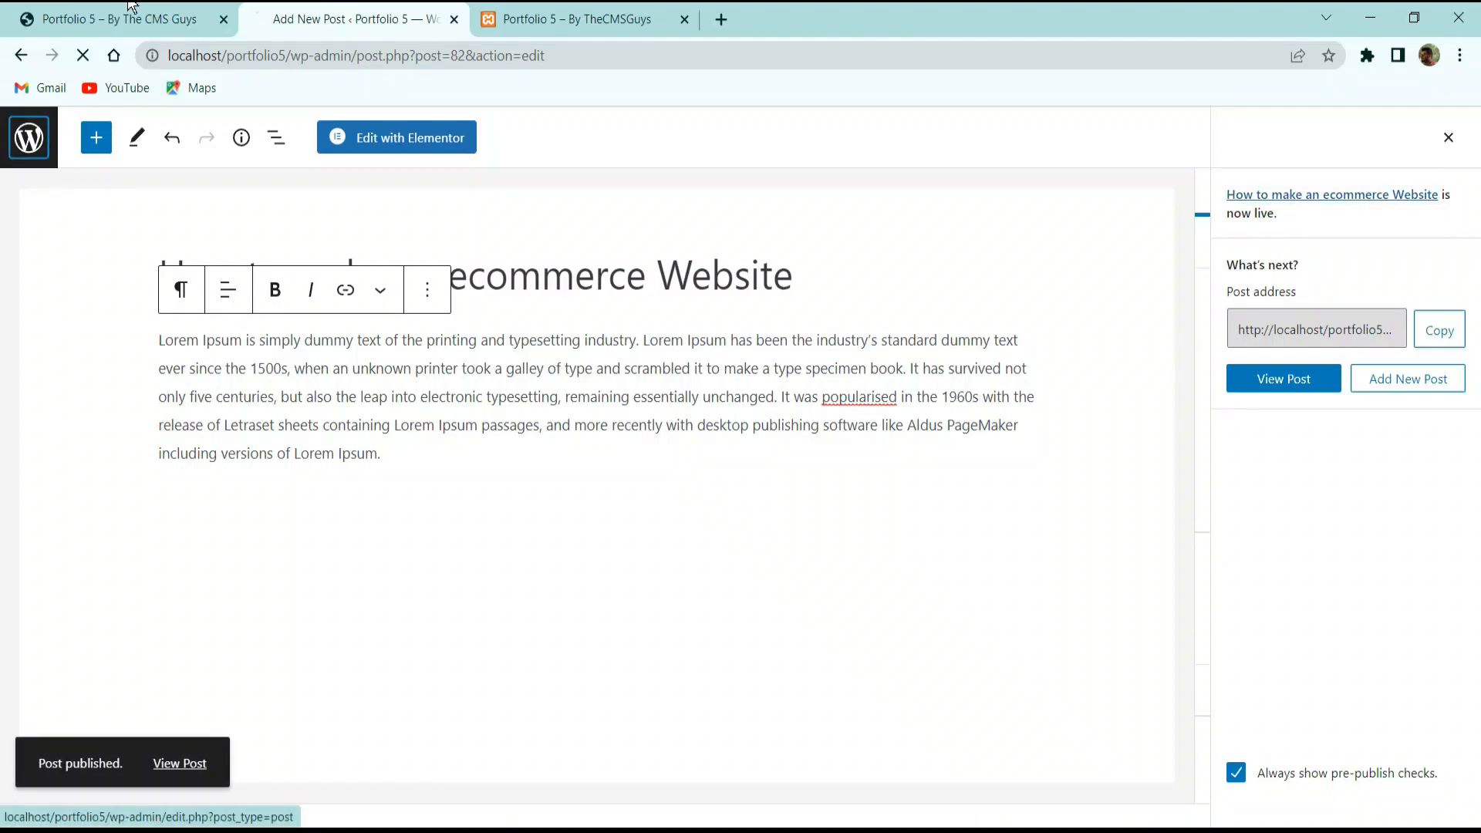
# Check the live Latest Blog section, then go to the Pages list.
pyautogui.click(116, 19)
pyautogui.scroll(3, 775, 358)
pyautogui.click(308, 21)
pyautogui.click(154, 21)
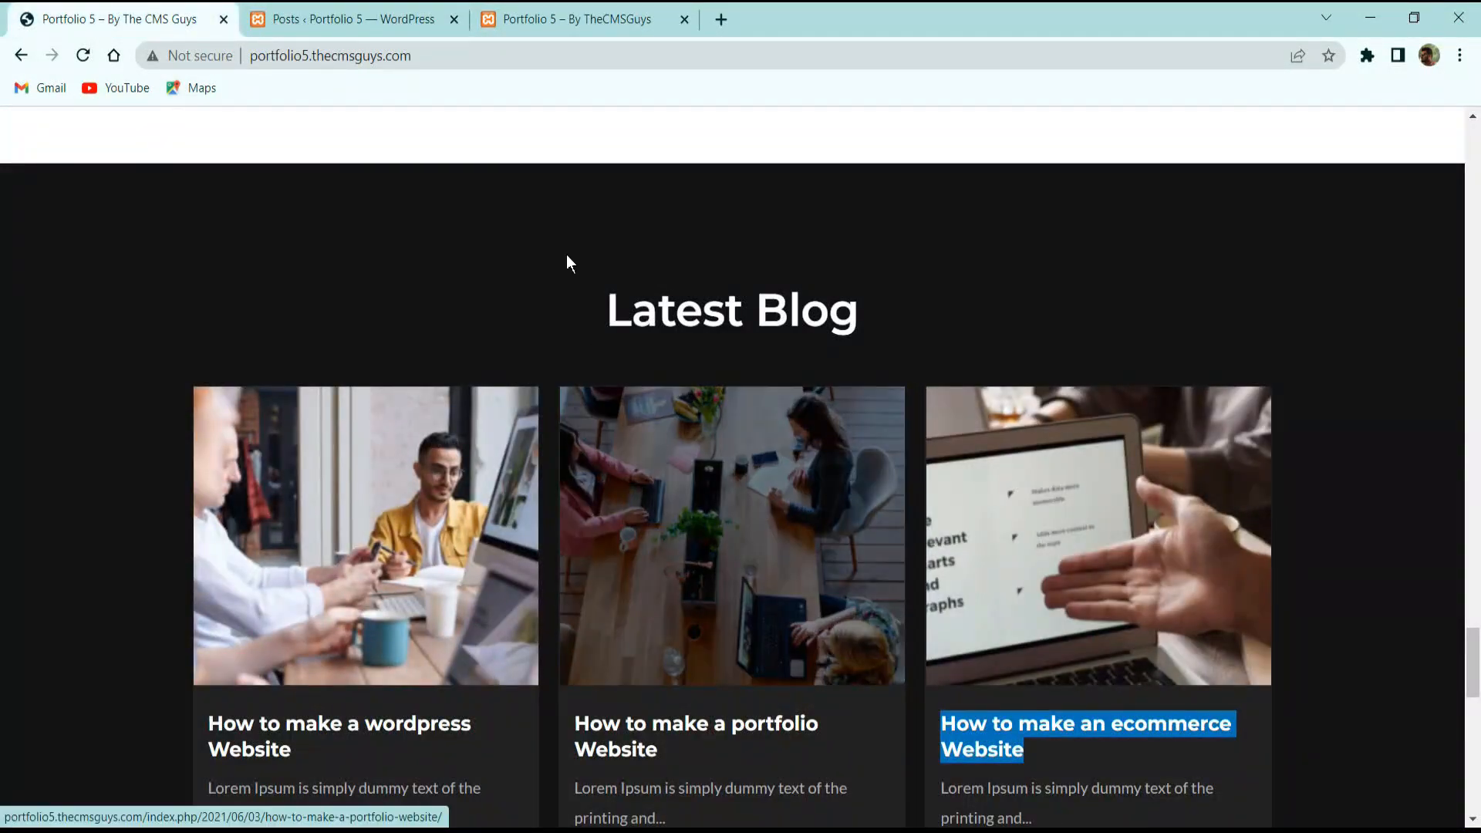
pyautogui.click(386, 19)
pyautogui.click(70, 429)
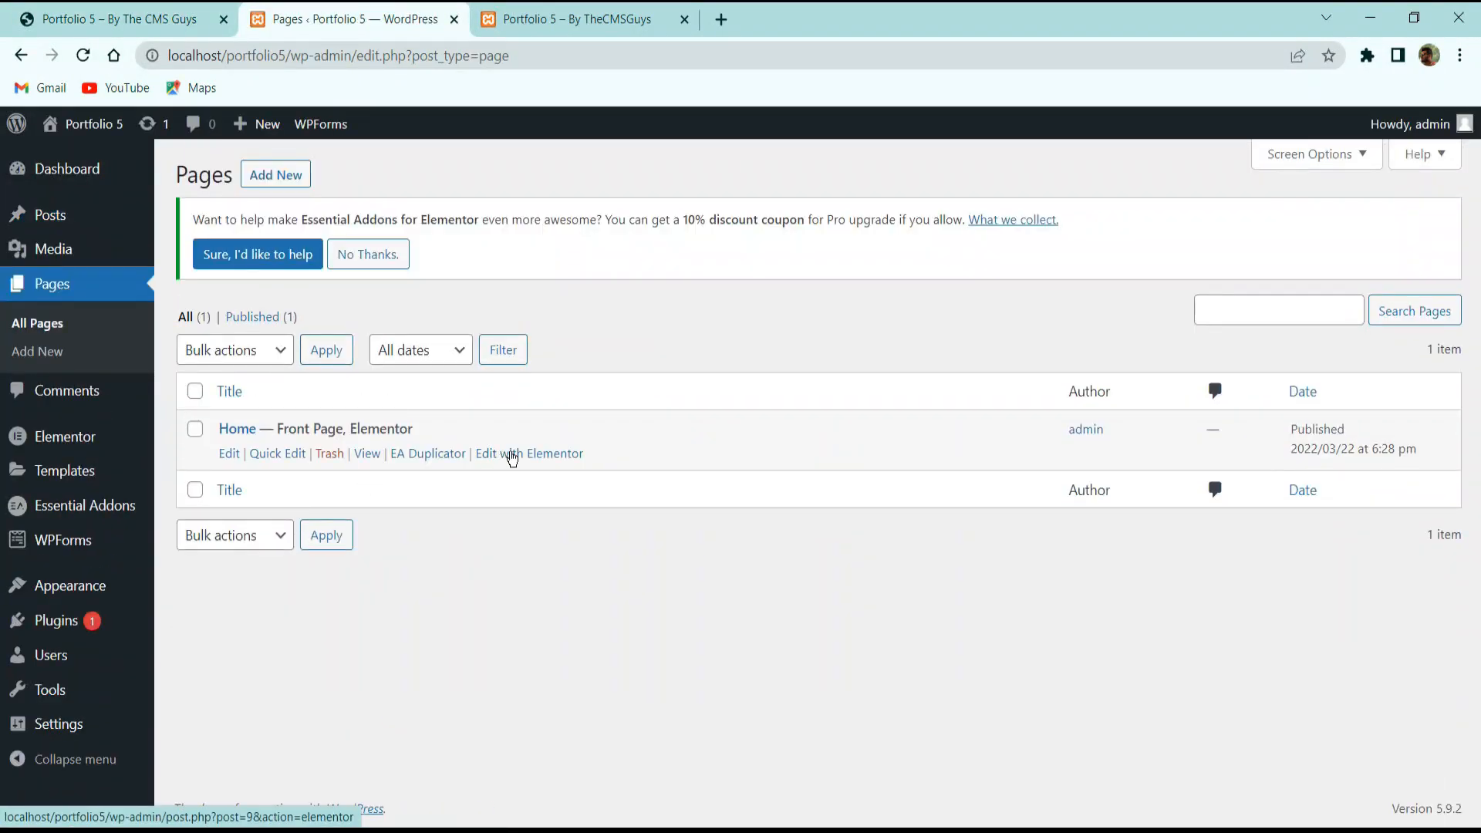
# Open the Home page in Elementor and scroll down to the Our Clients section.
pyautogui.click(516, 455)
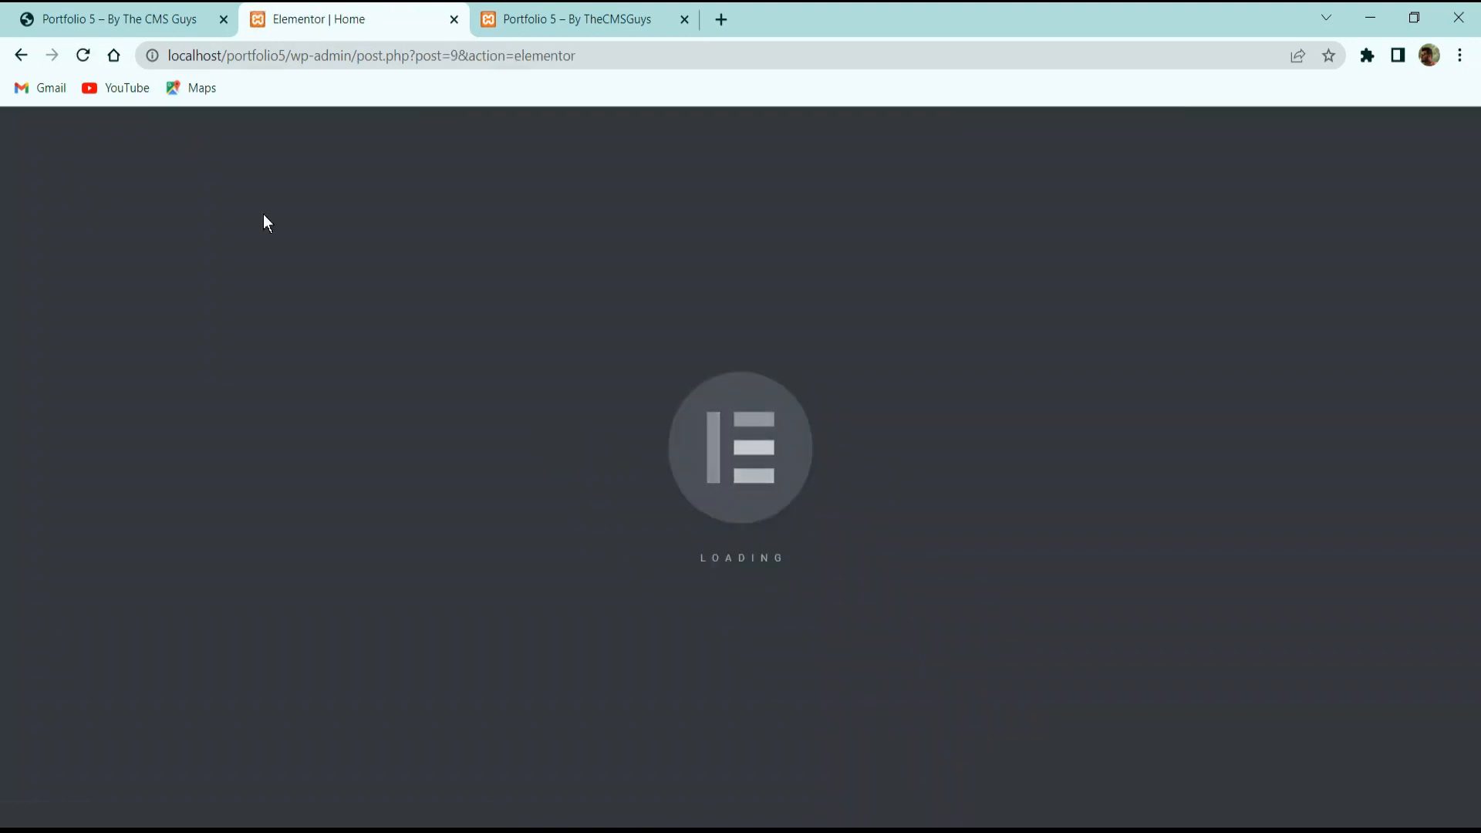
pyautogui.click(172, 17)
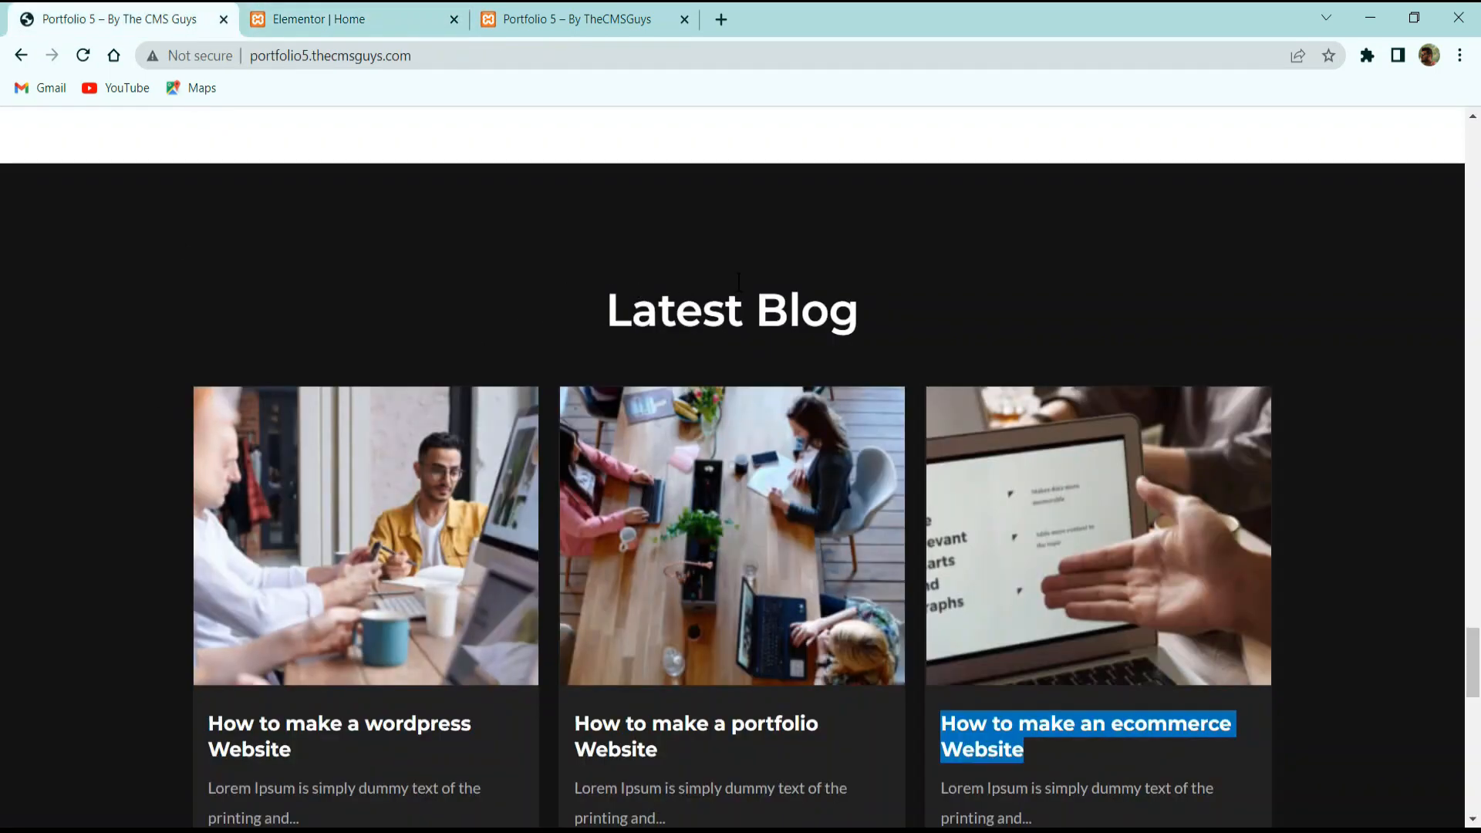
pyautogui.scroll(-3, 682, 284)
pyautogui.click(309, 19)
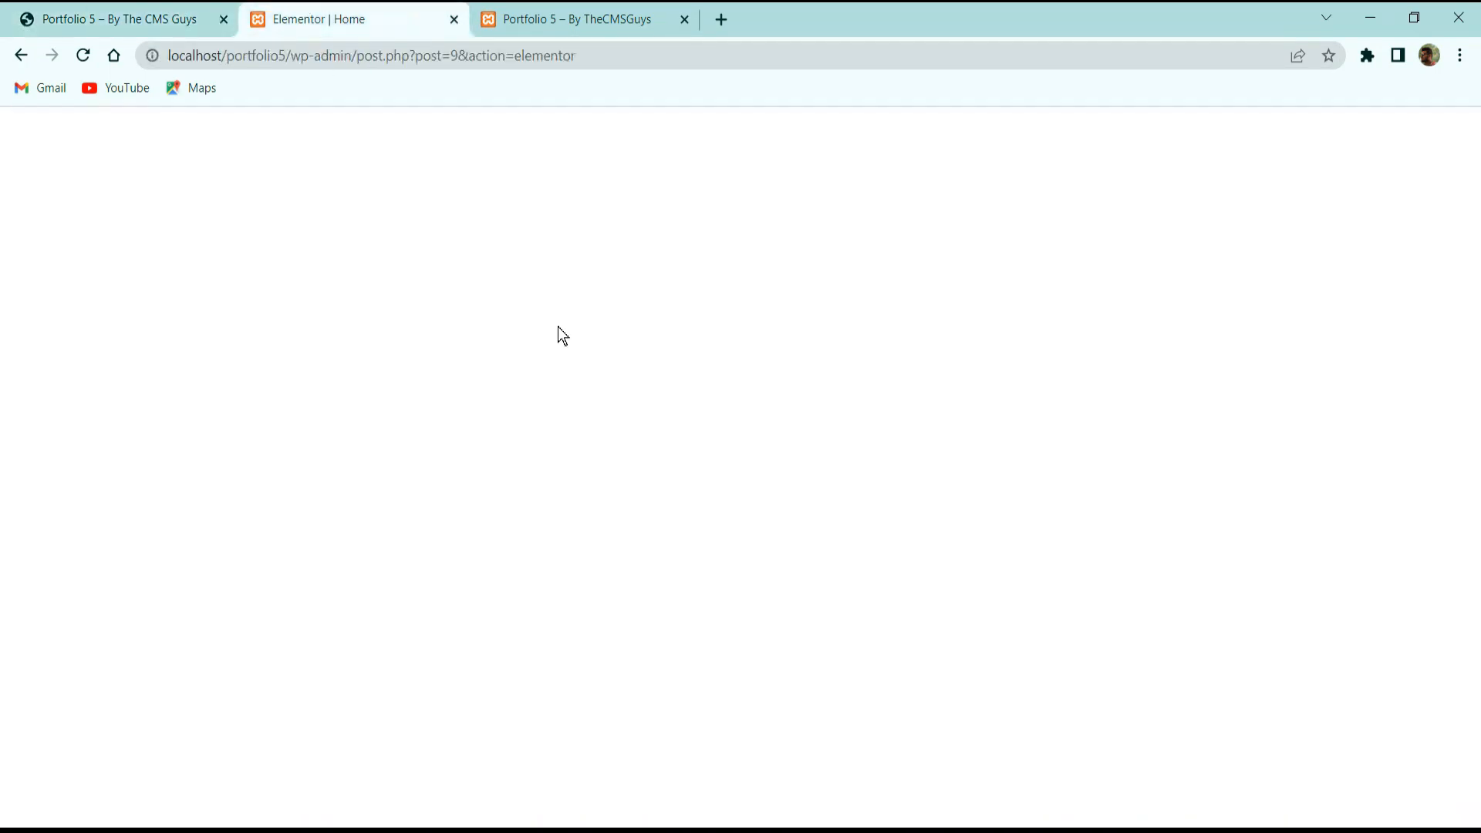
pyautogui.scroll(-15, 729, 455)
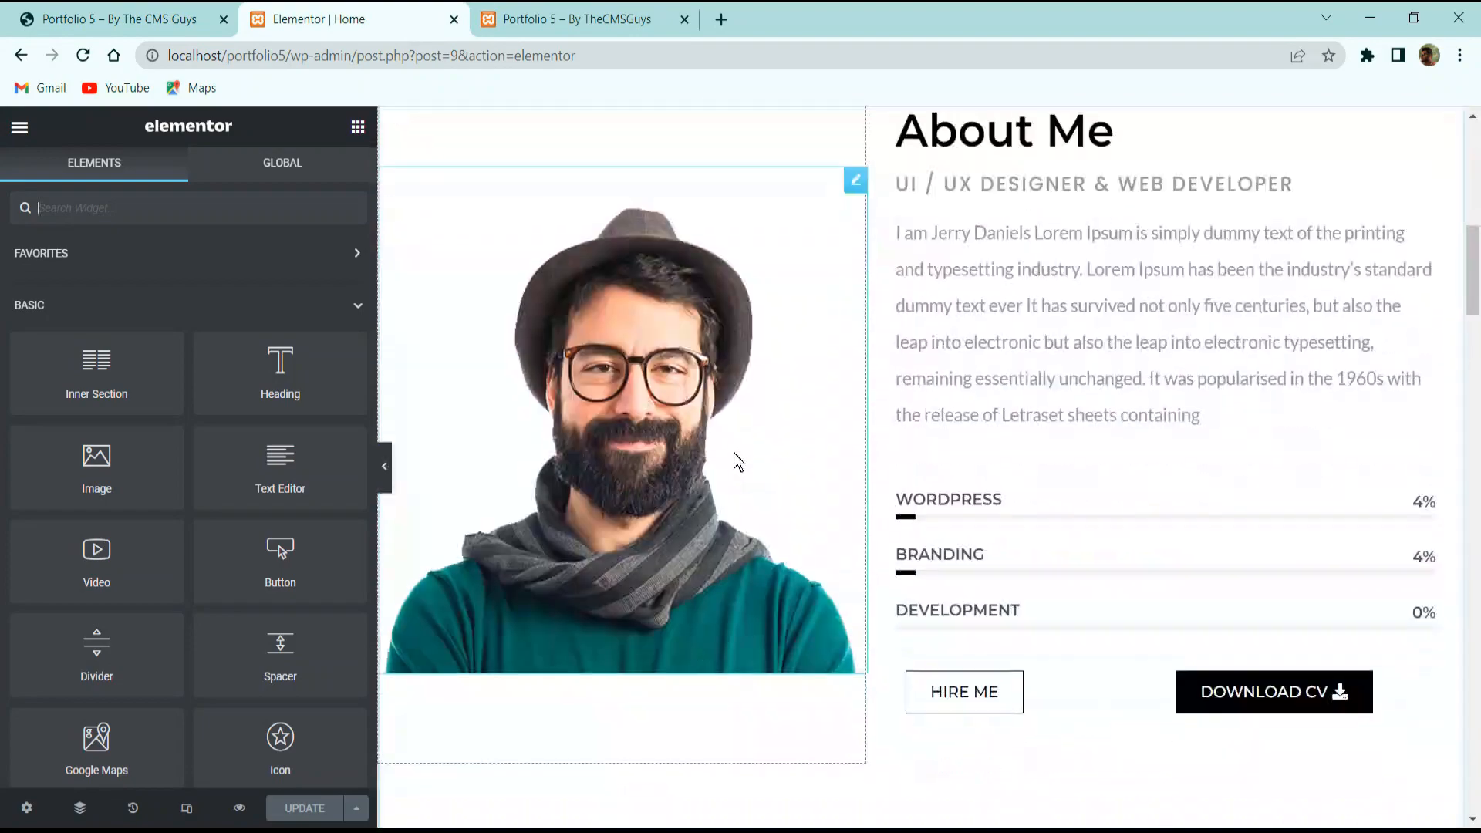
pyautogui.scroll(-15, 748, 467)
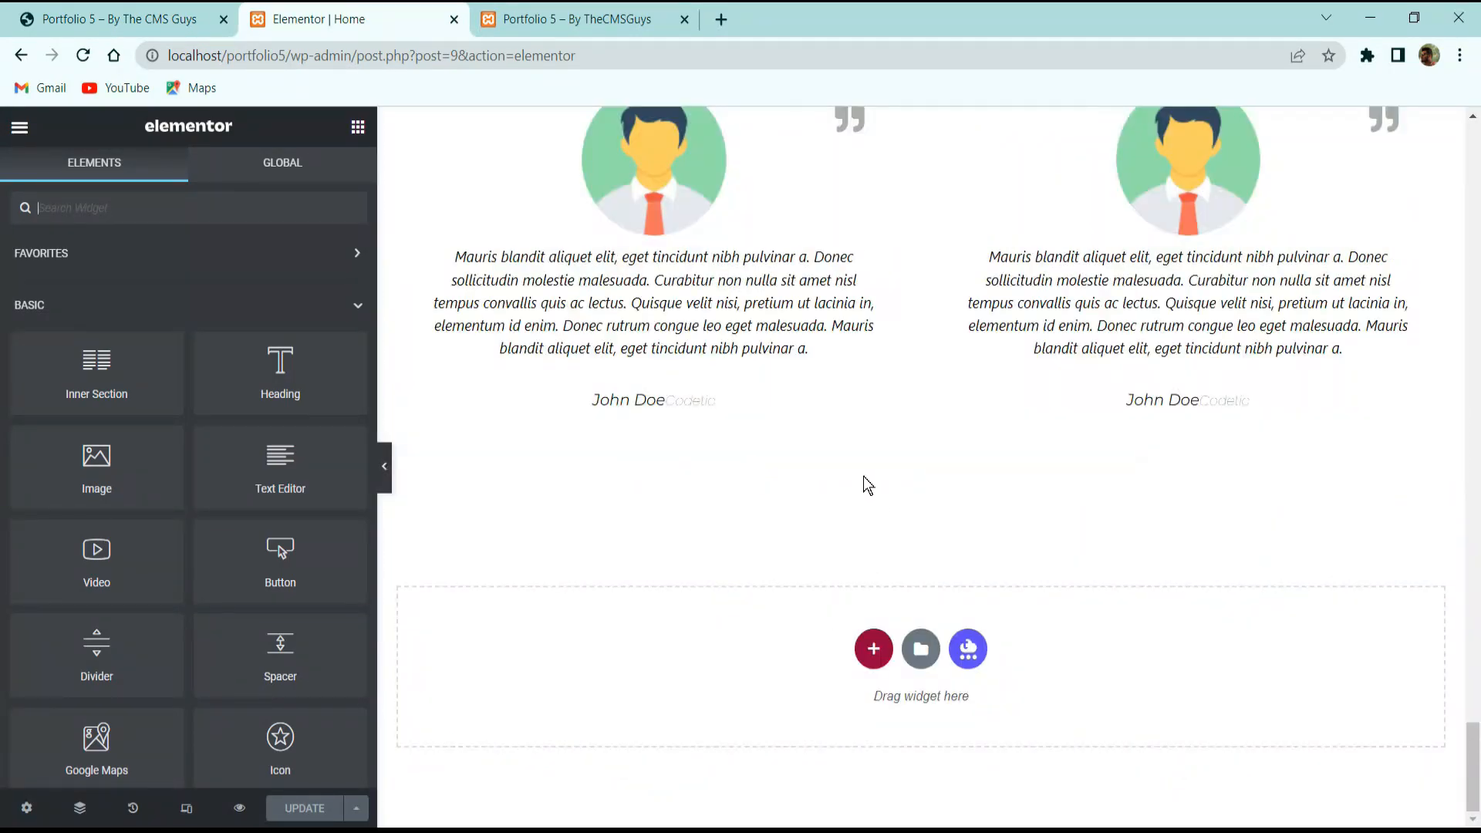
pyautogui.scroll(10, 852, 563)
pyautogui.scroll(-4, 855, 553)
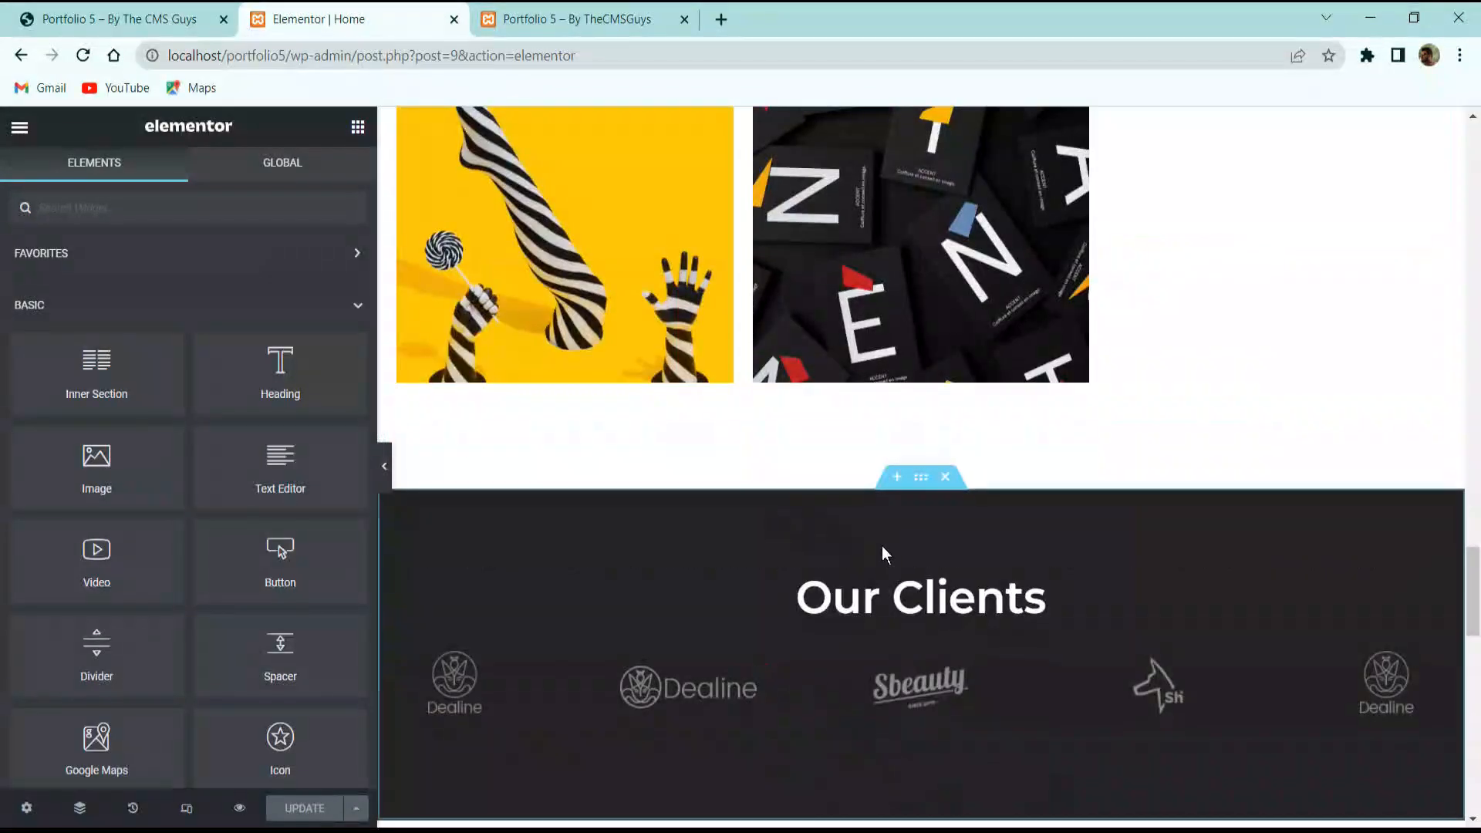
# Duplicate the Our Clients section and move the copy near the testimonials.
pyautogui.rightClick(926, 482)
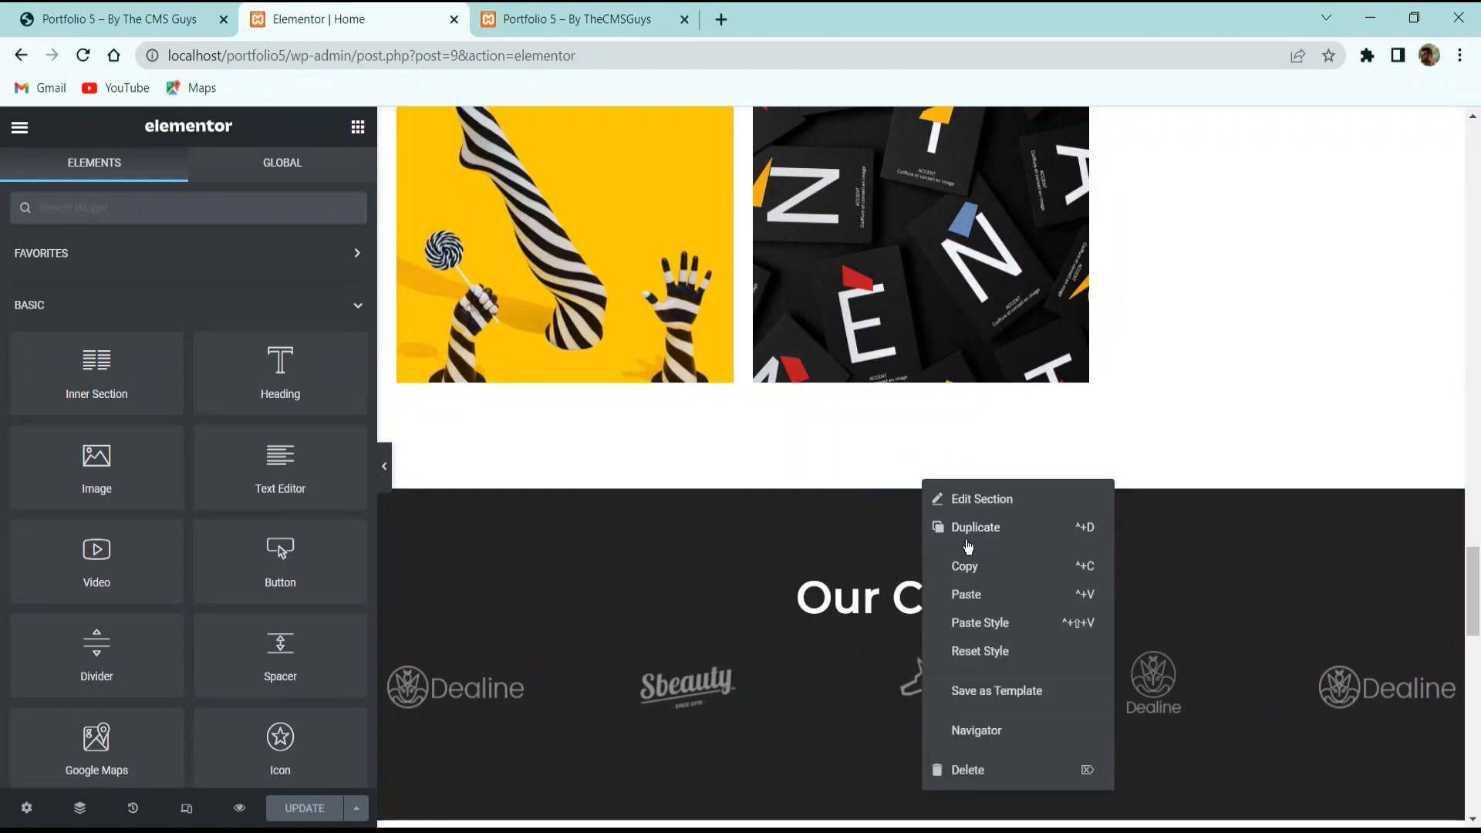
pyautogui.click(975, 532)
pyautogui.moveTo(919, 207); pyautogui.dragTo(972, 608)
pyautogui.scroll(7, 856, 281)
pyautogui.scroll(-11, 887, 351)
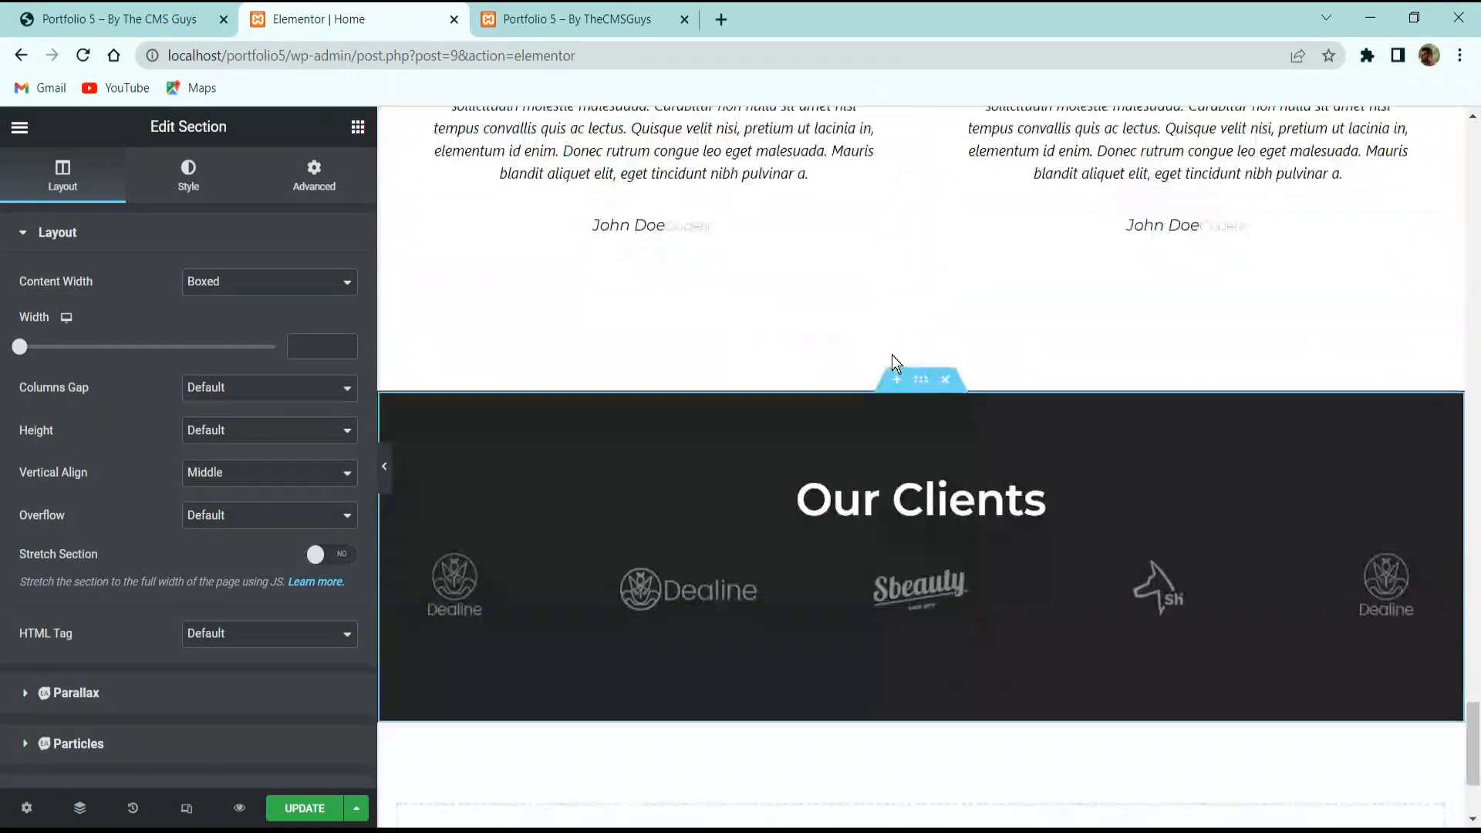
# Replace the copied heading's 'Our Clients' title with 'Latest Blog' from the live site.
pyautogui.click(920, 287)
pyautogui.click(185, 17)
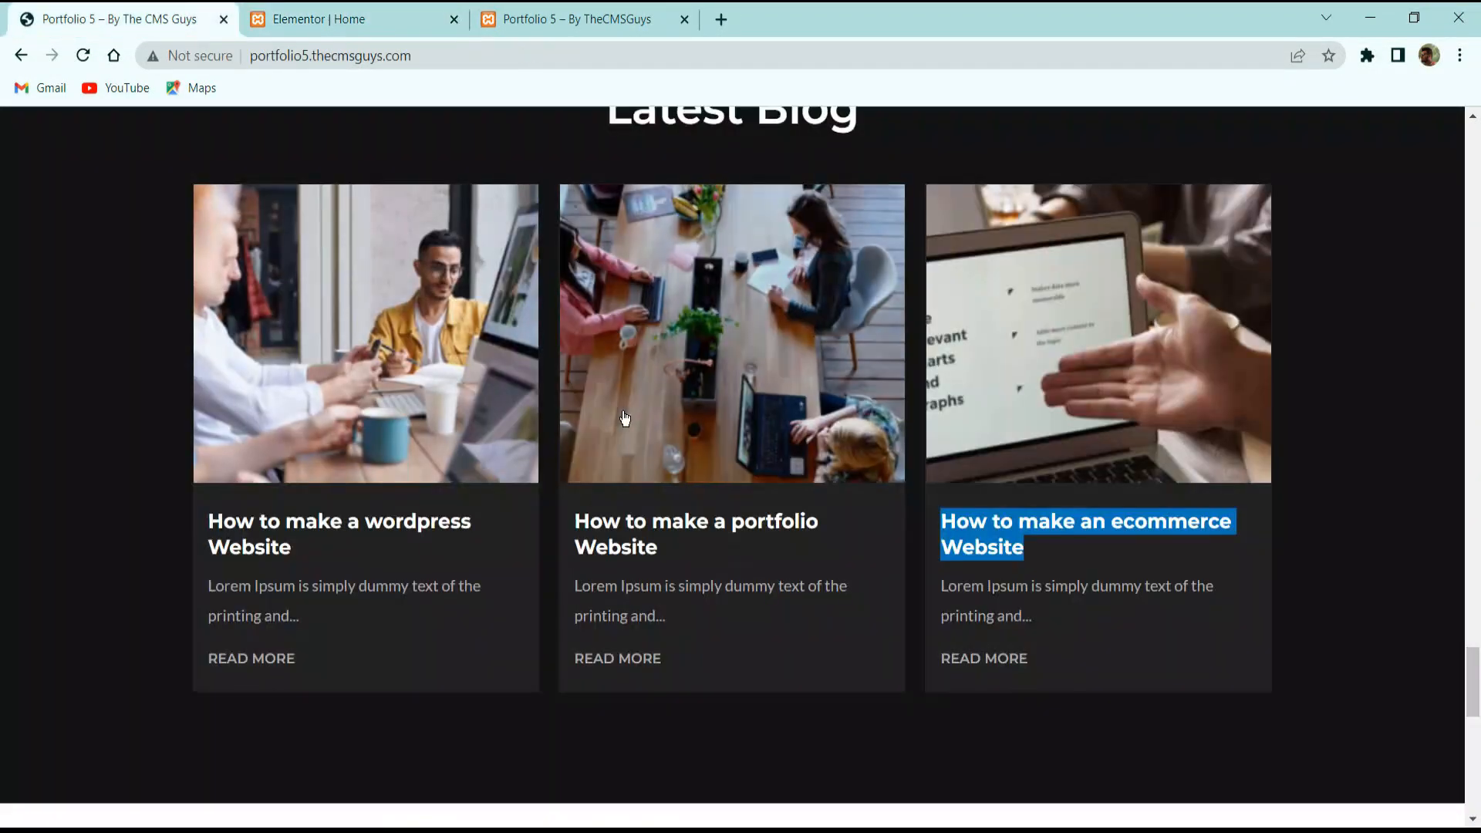
pyautogui.scroll(3, 679, 359)
pyautogui.tripleClick(696, 354)
pyautogui.hotkey('ctrl', 'c')
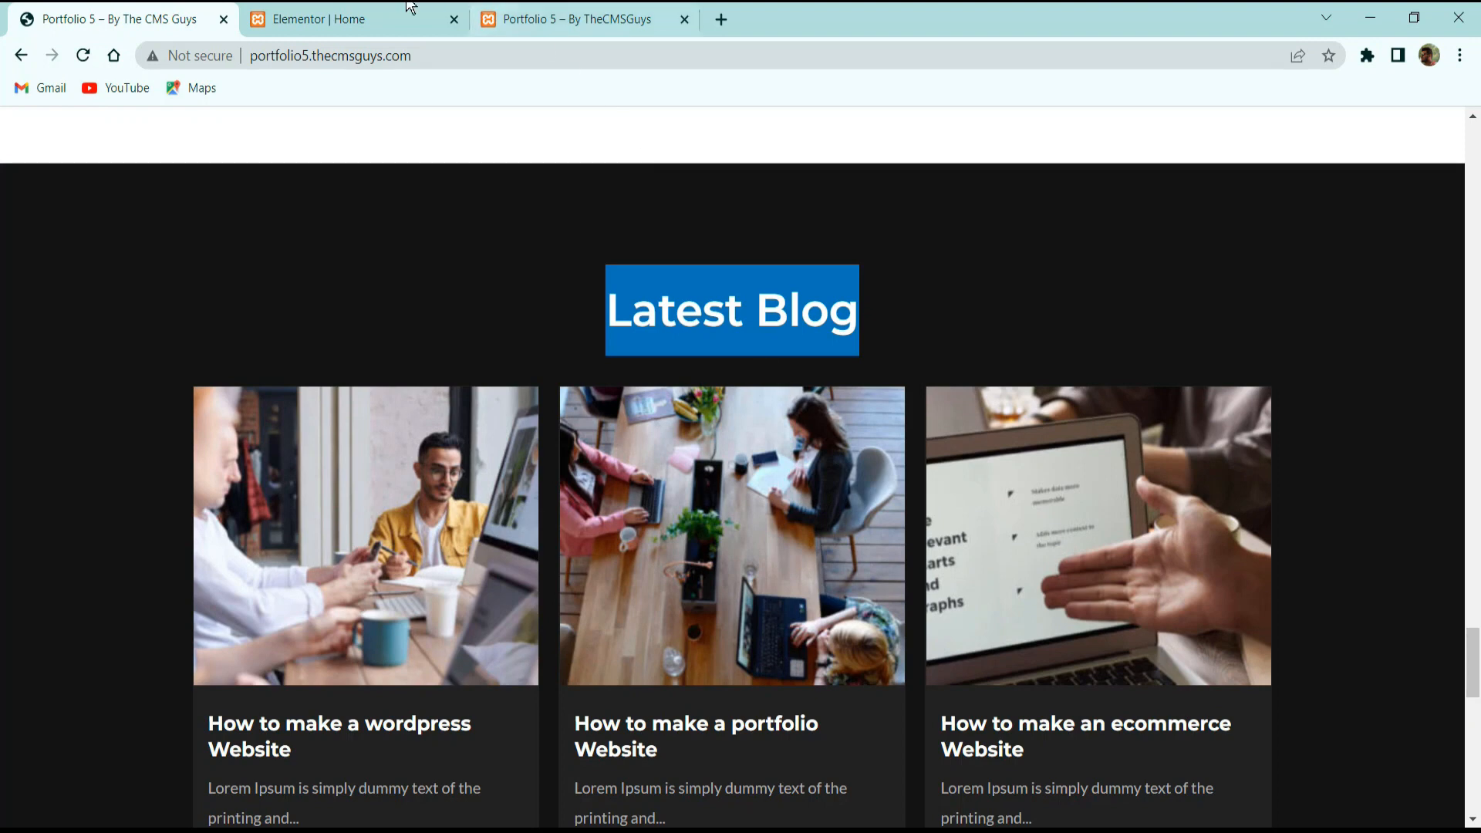
pyautogui.click(450, 6)
pyautogui.click(182, 355)
pyautogui.hotkey('ctrl', 'a')
pyautogui.hotkey('ctrl', 'v')
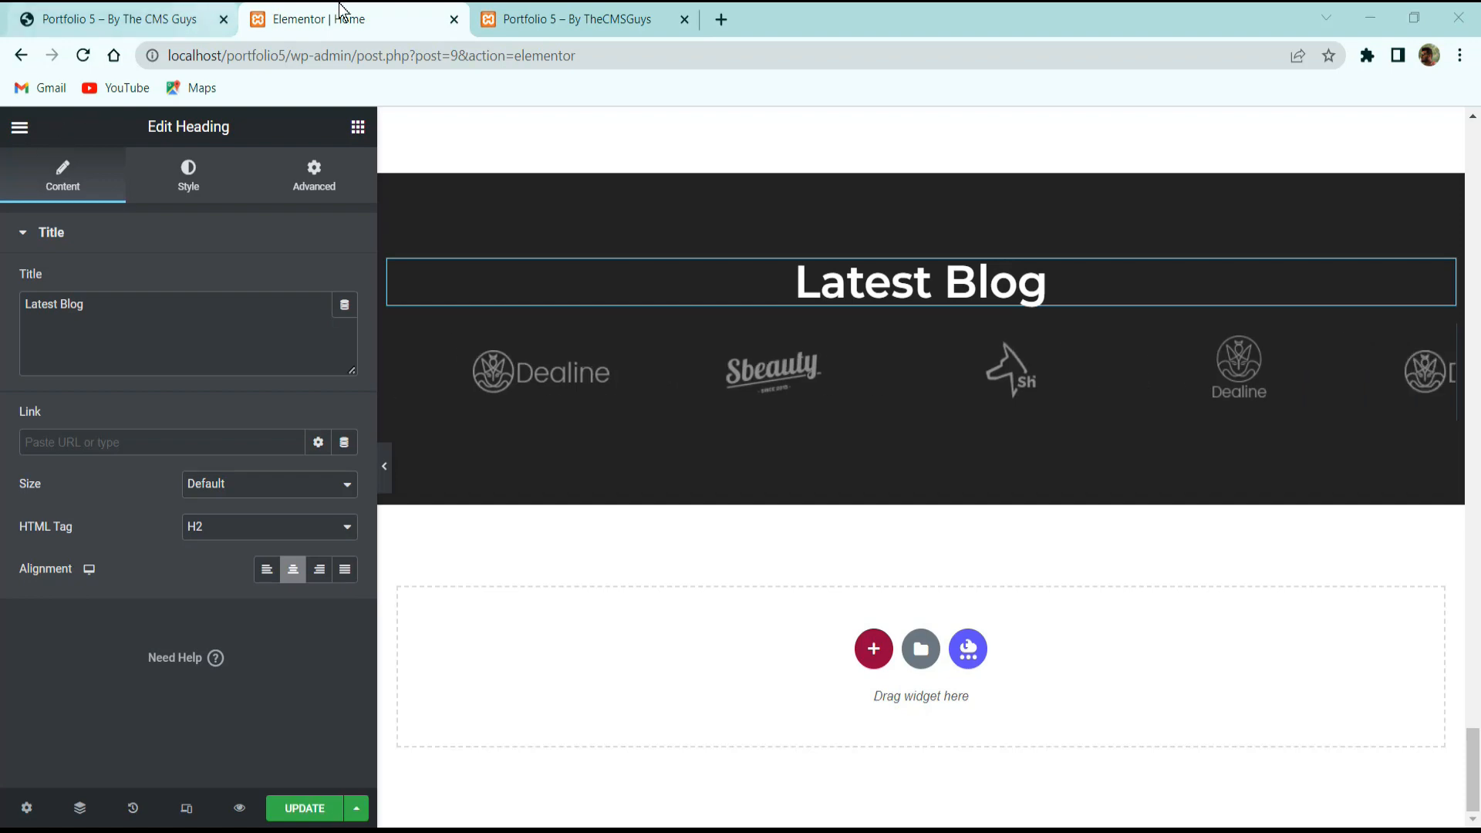
# Delete the client logo carousel below the Latest Blog heading.
pyautogui.click(124, 18)
pyautogui.click(405, 23)
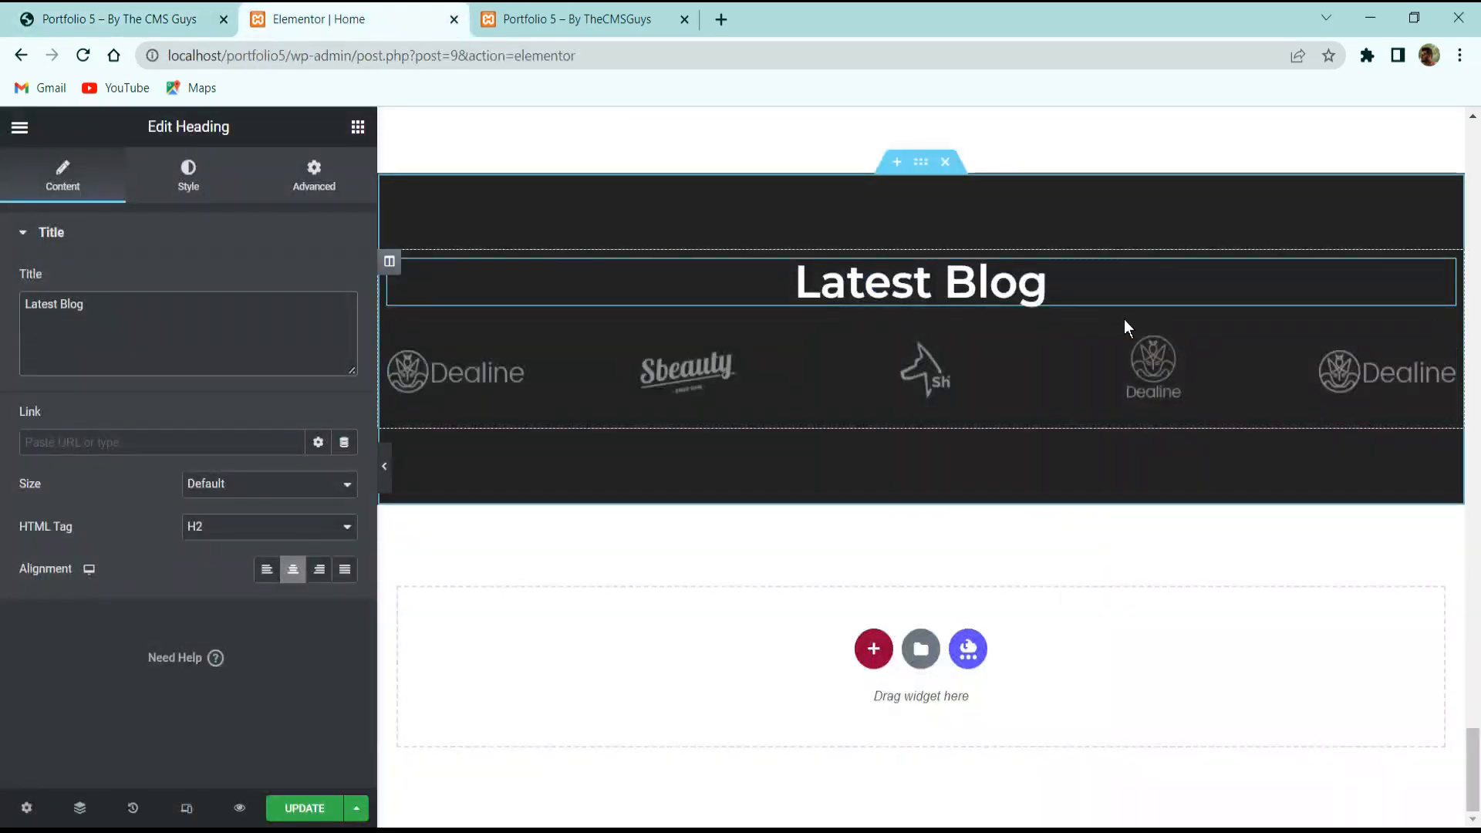
pyautogui.rightClick(1114, 337)
pyautogui.click(1143, 629)
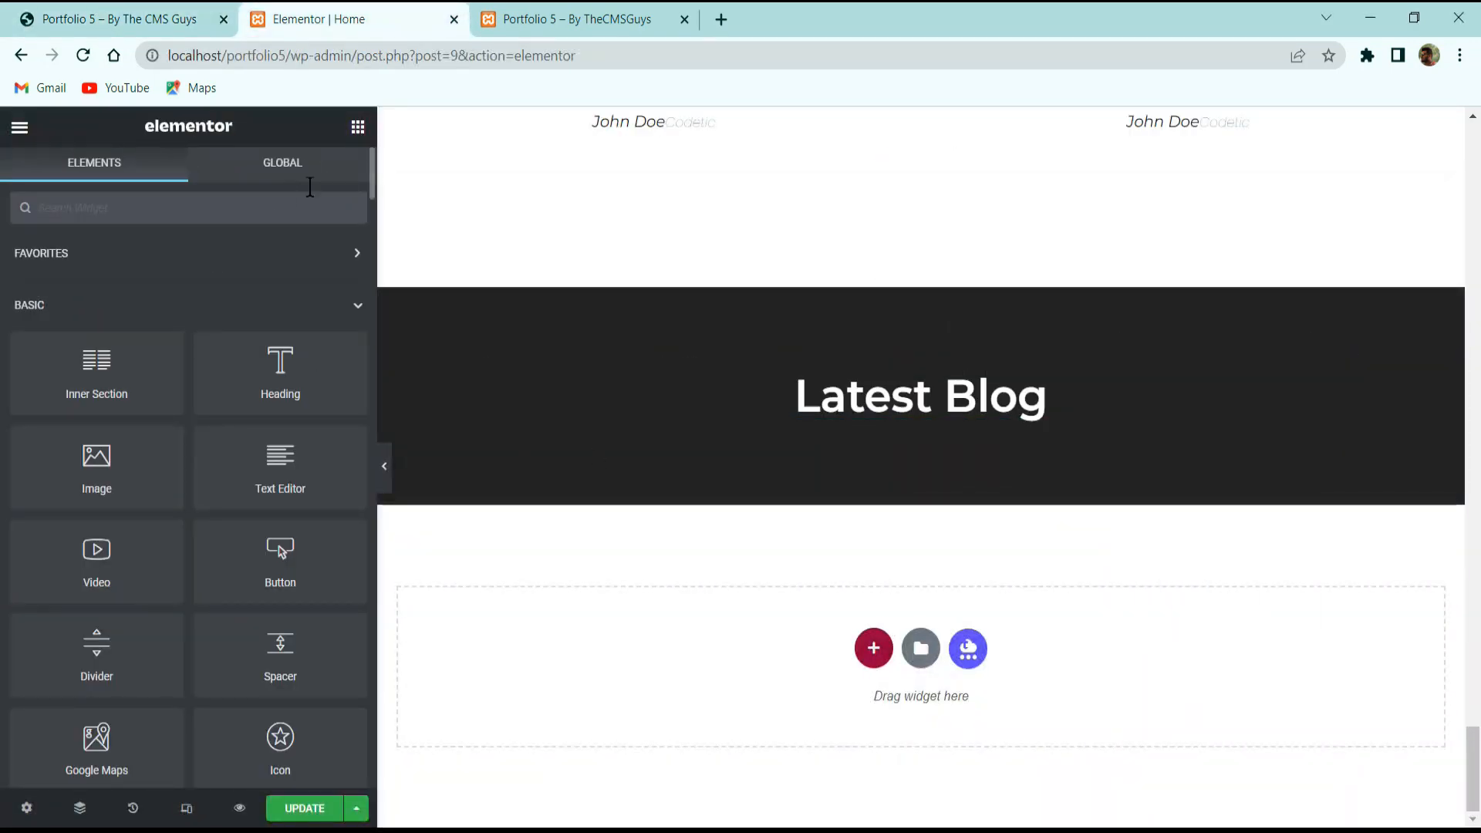
# Drag a Post Grid widget under the Latest Blog heading and set Posts Per Page to 3.
pyautogui.write('post')
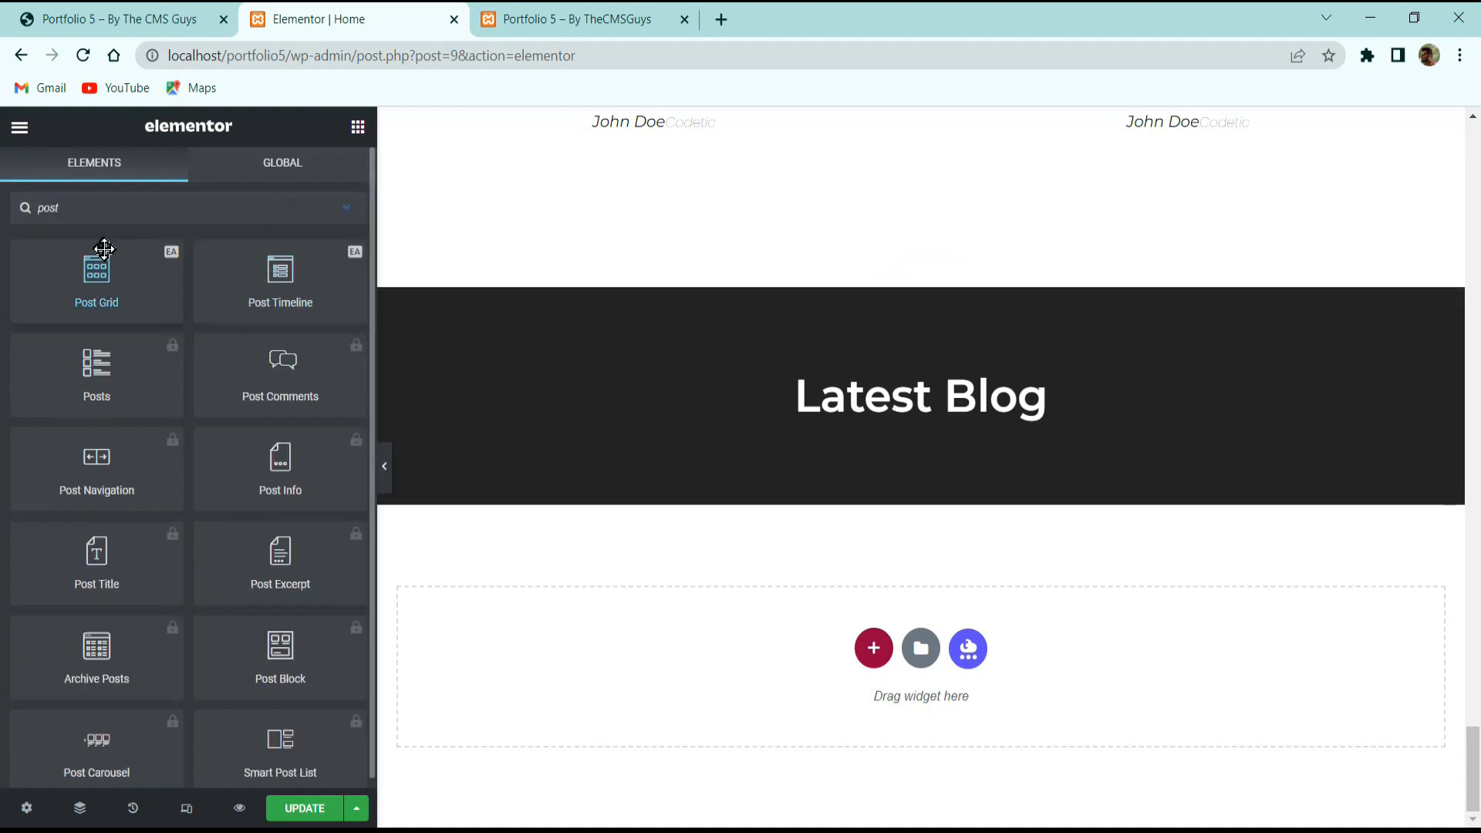
pyautogui.moveTo(118, 255); pyautogui.dragTo(929, 428)
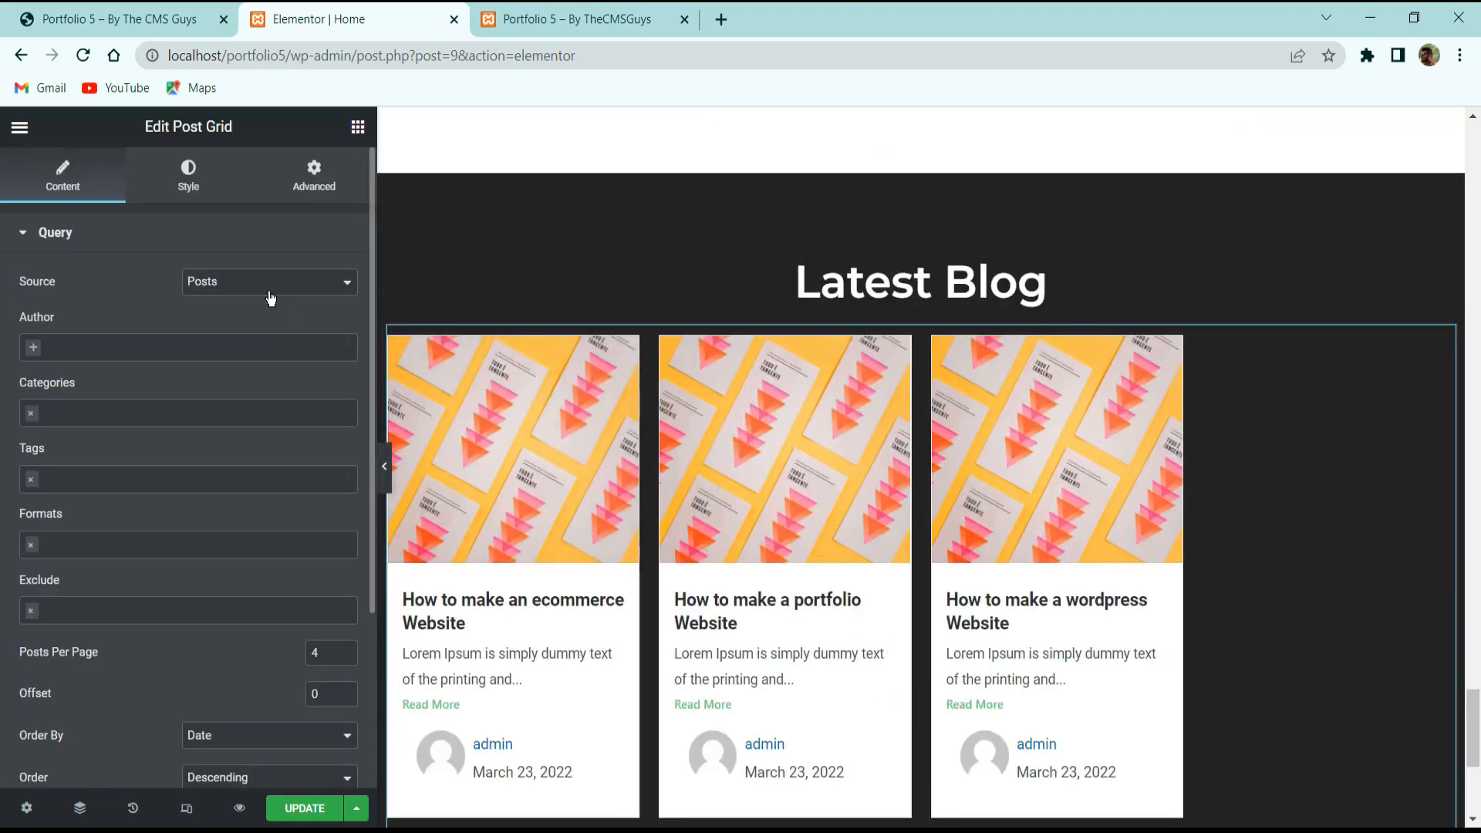
pyautogui.scroll(-3, 246, 452)
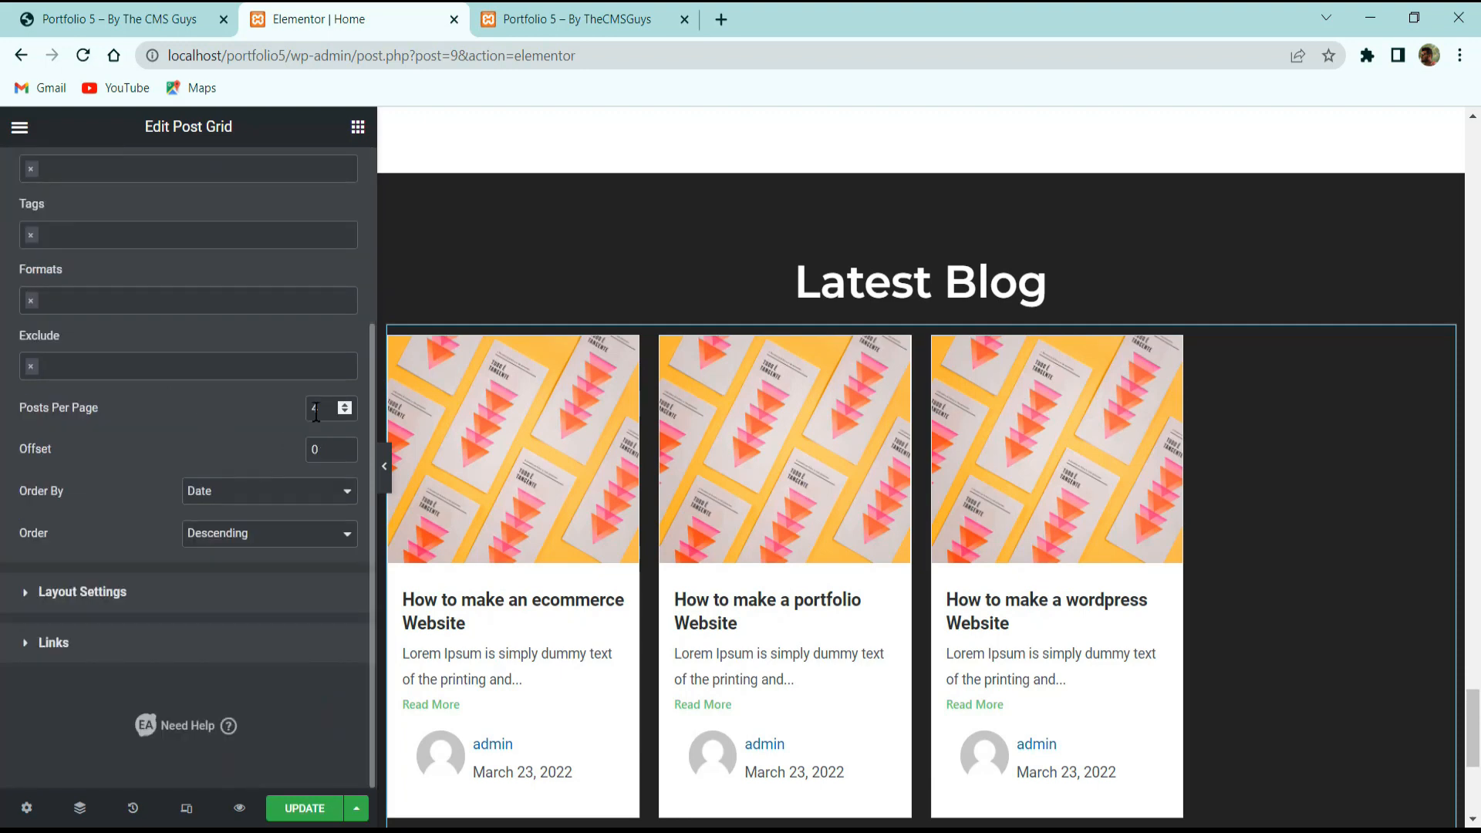
pyautogui.write('3')
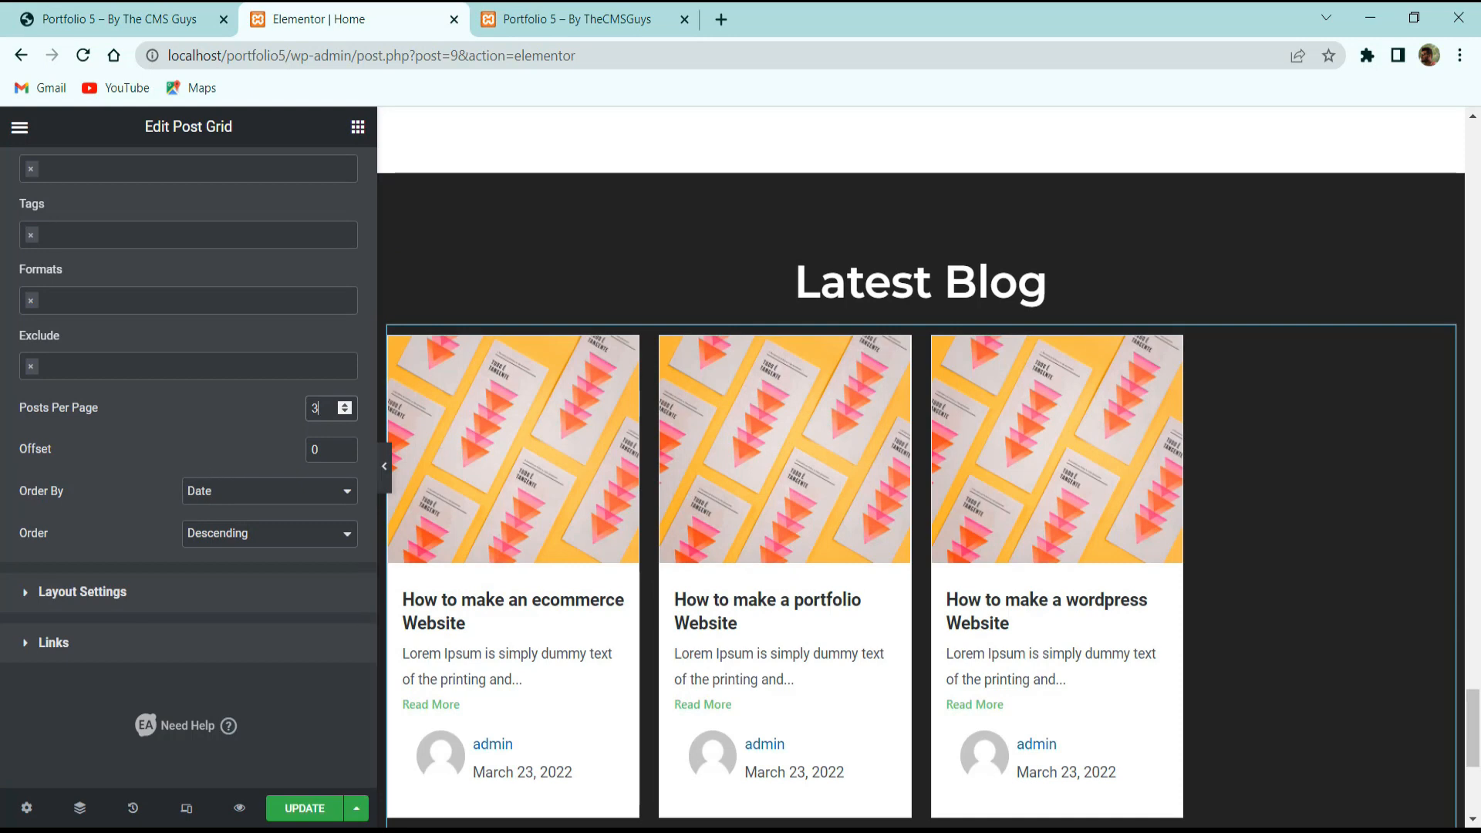
# Set the post grid to 3 columns, keeping the Default (Lite) template and post images.
pyautogui.click(142, 587)
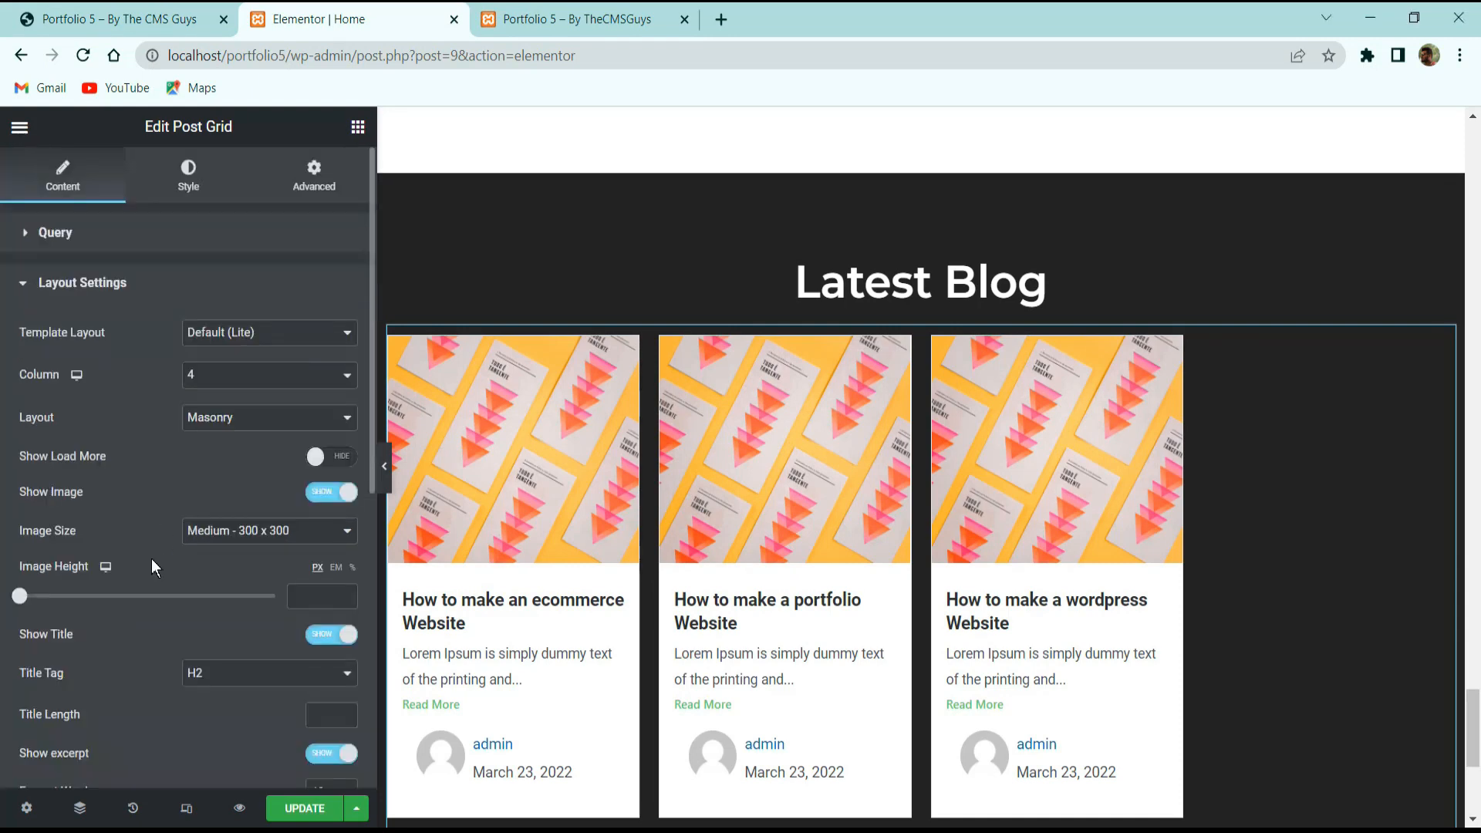
pyautogui.click(259, 376)
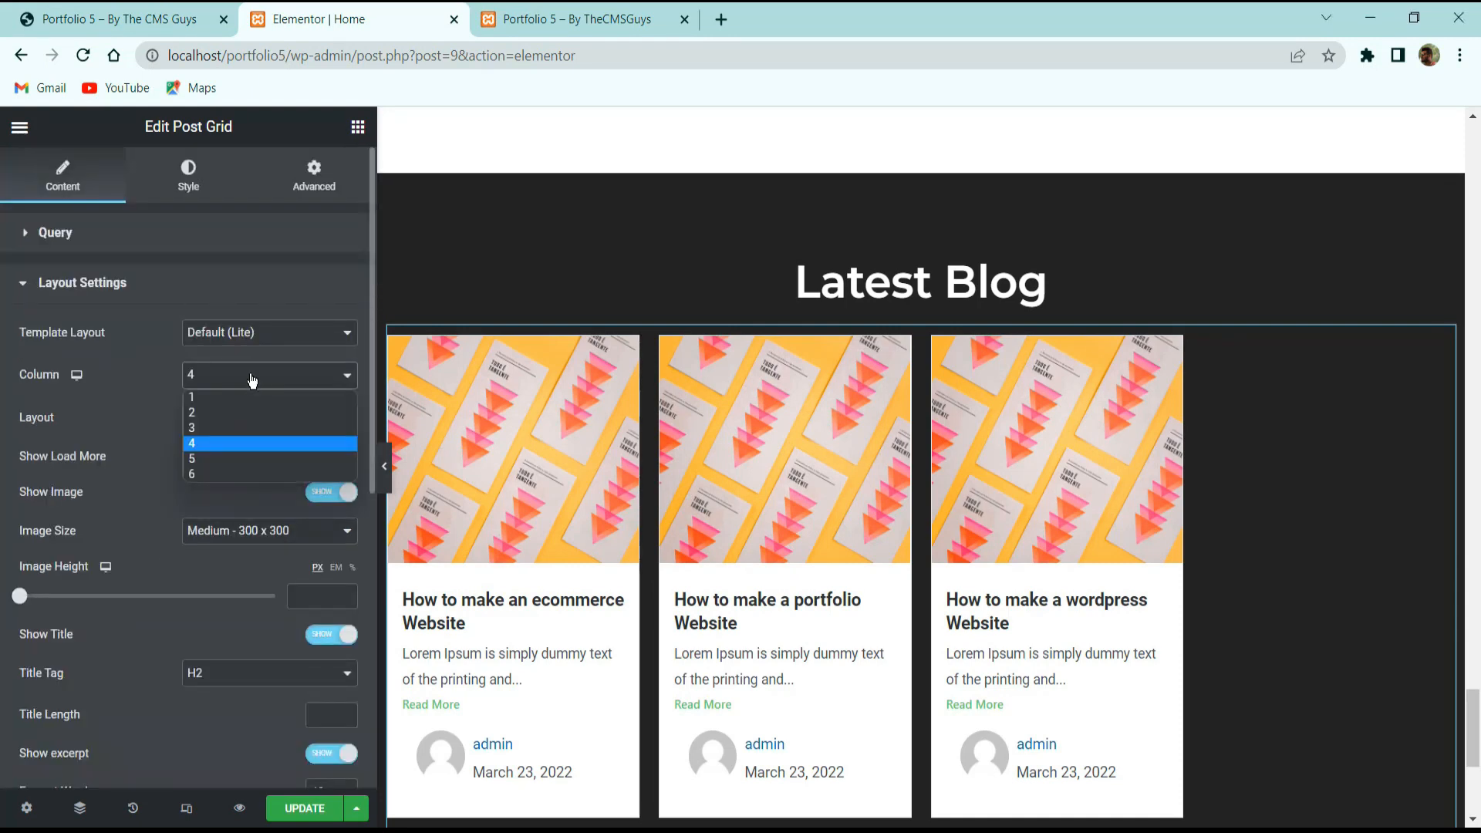
pyautogui.click(202, 428)
pyautogui.click(246, 342)
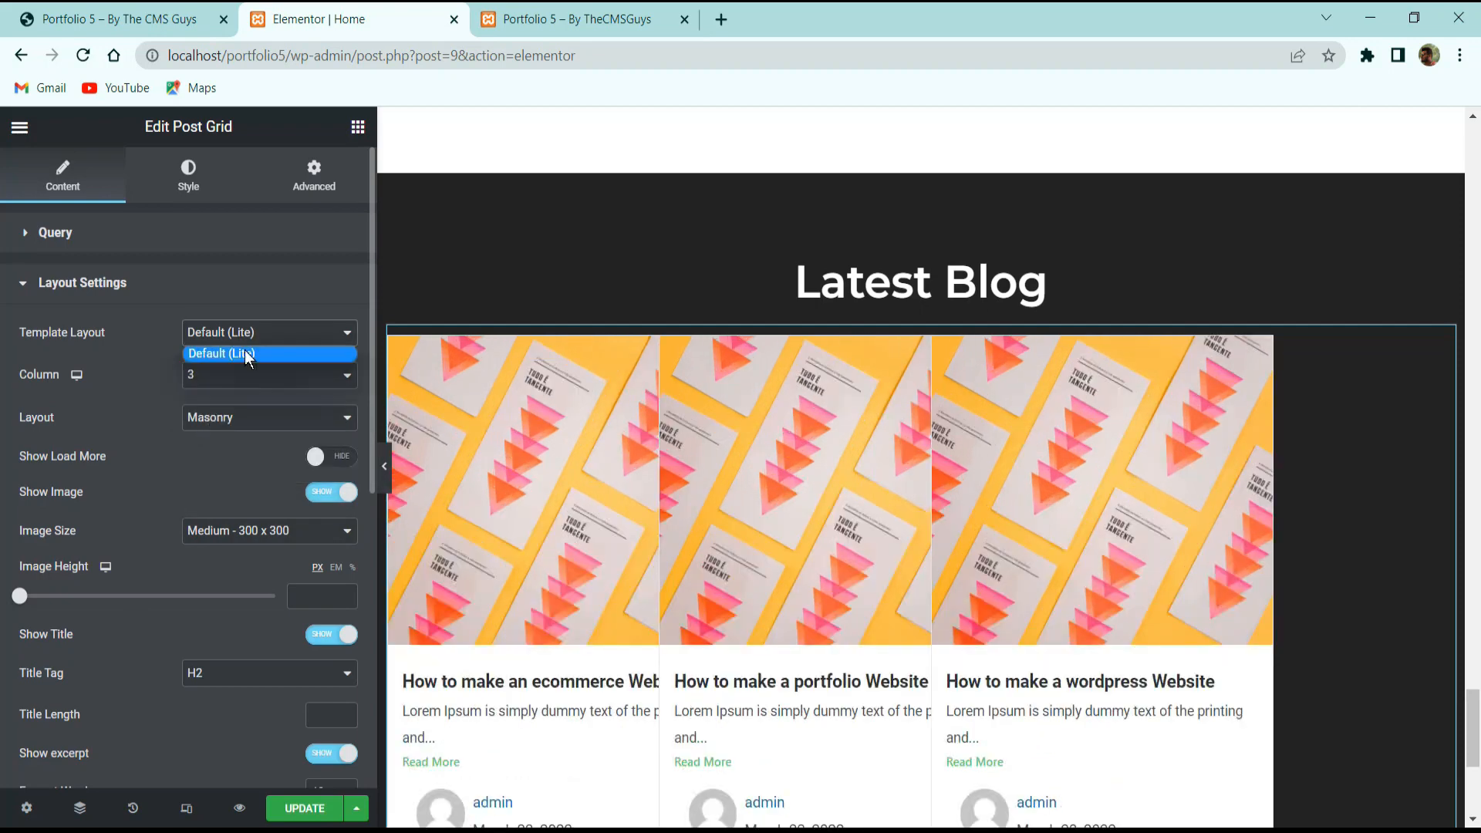
pyautogui.click(227, 361)
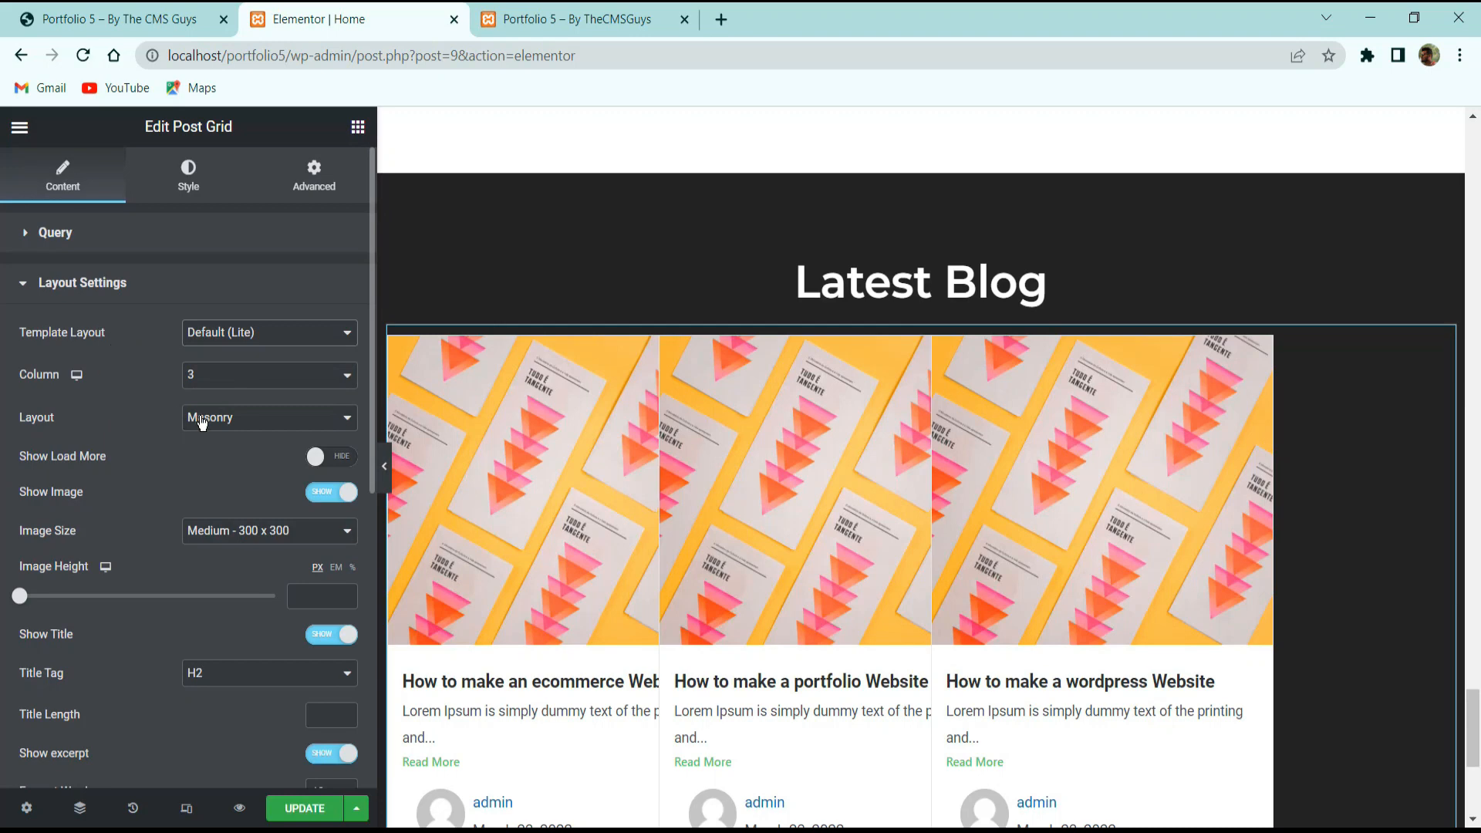
pyautogui.click(335, 488)
pyautogui.click(337, 492)
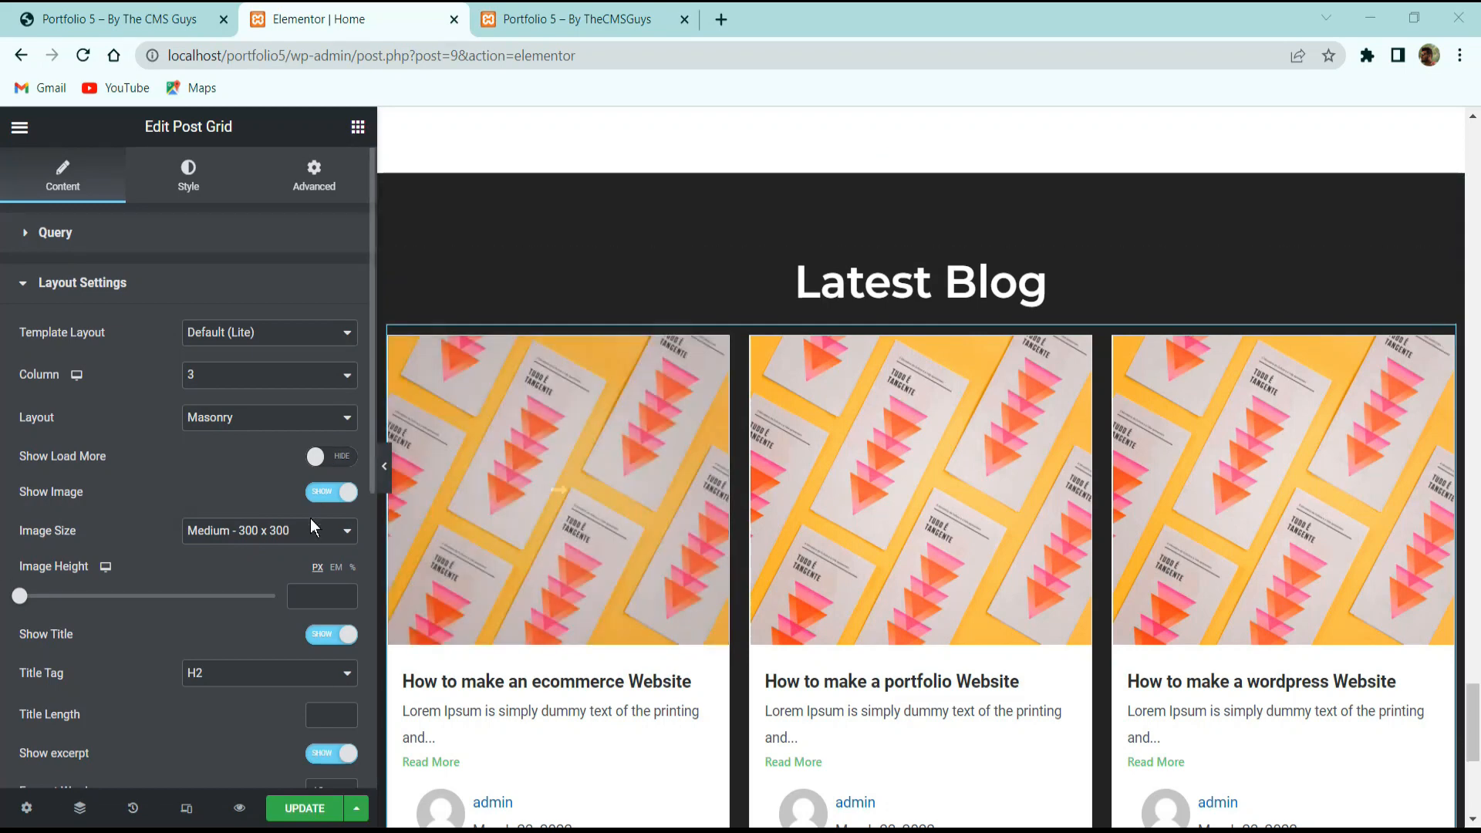
pyautogui.scroll(-3, 270, 542)
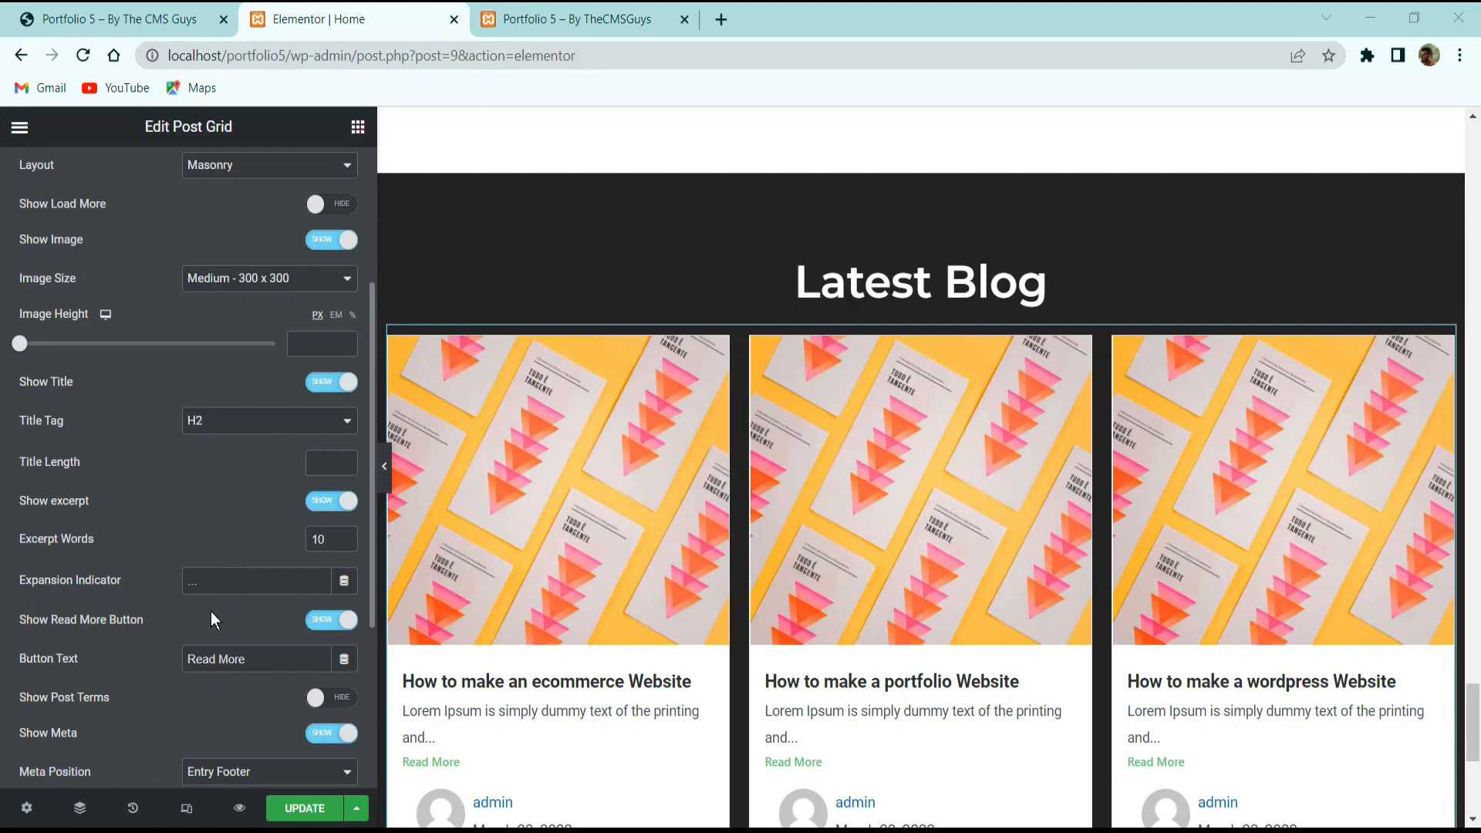
# Hide the avatar, author name and date on each post card.
pyautogui.click(119, 18)
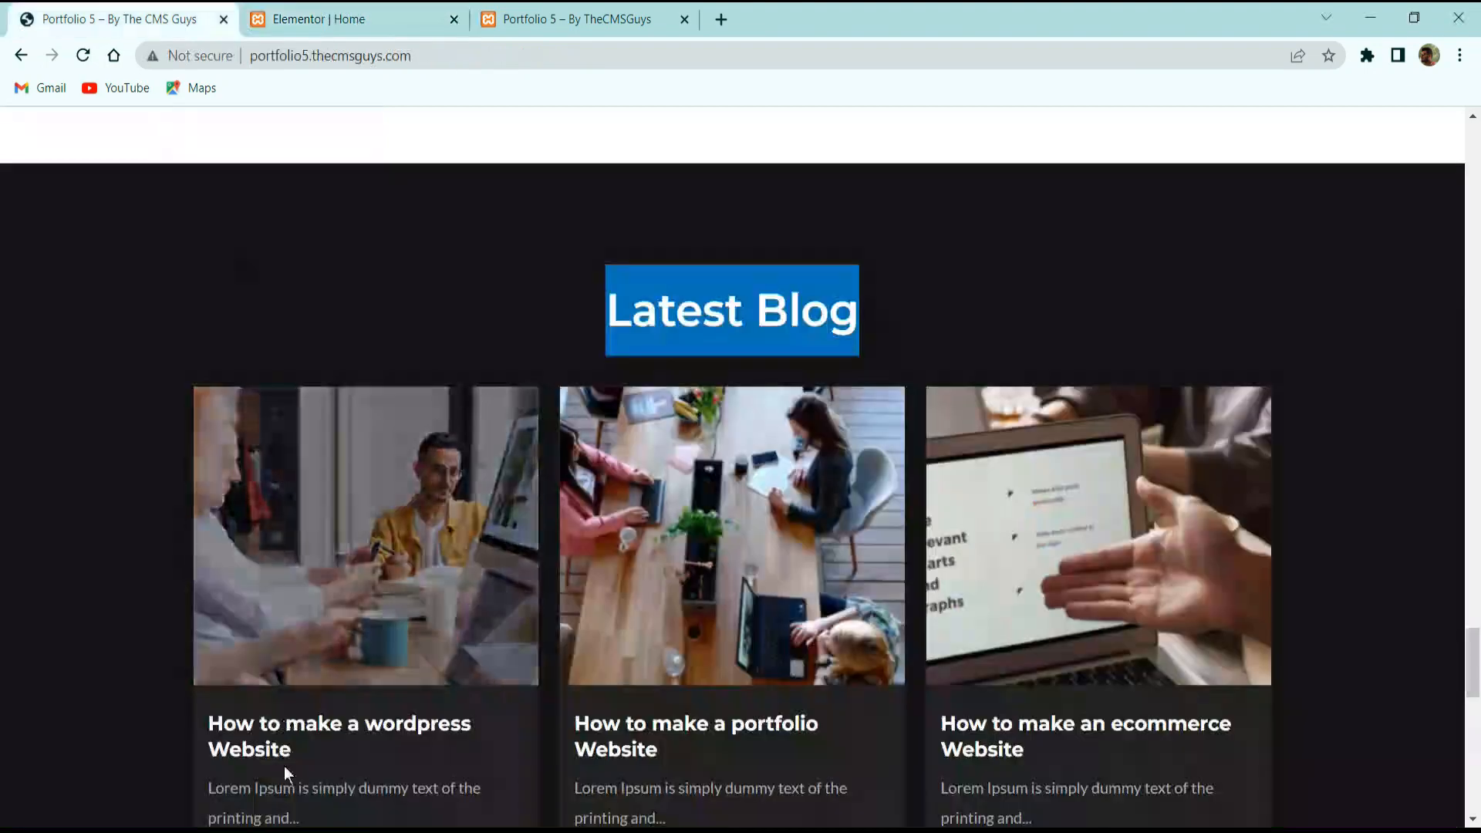
pyautogui.hotkey('ctrl', 'Tab')
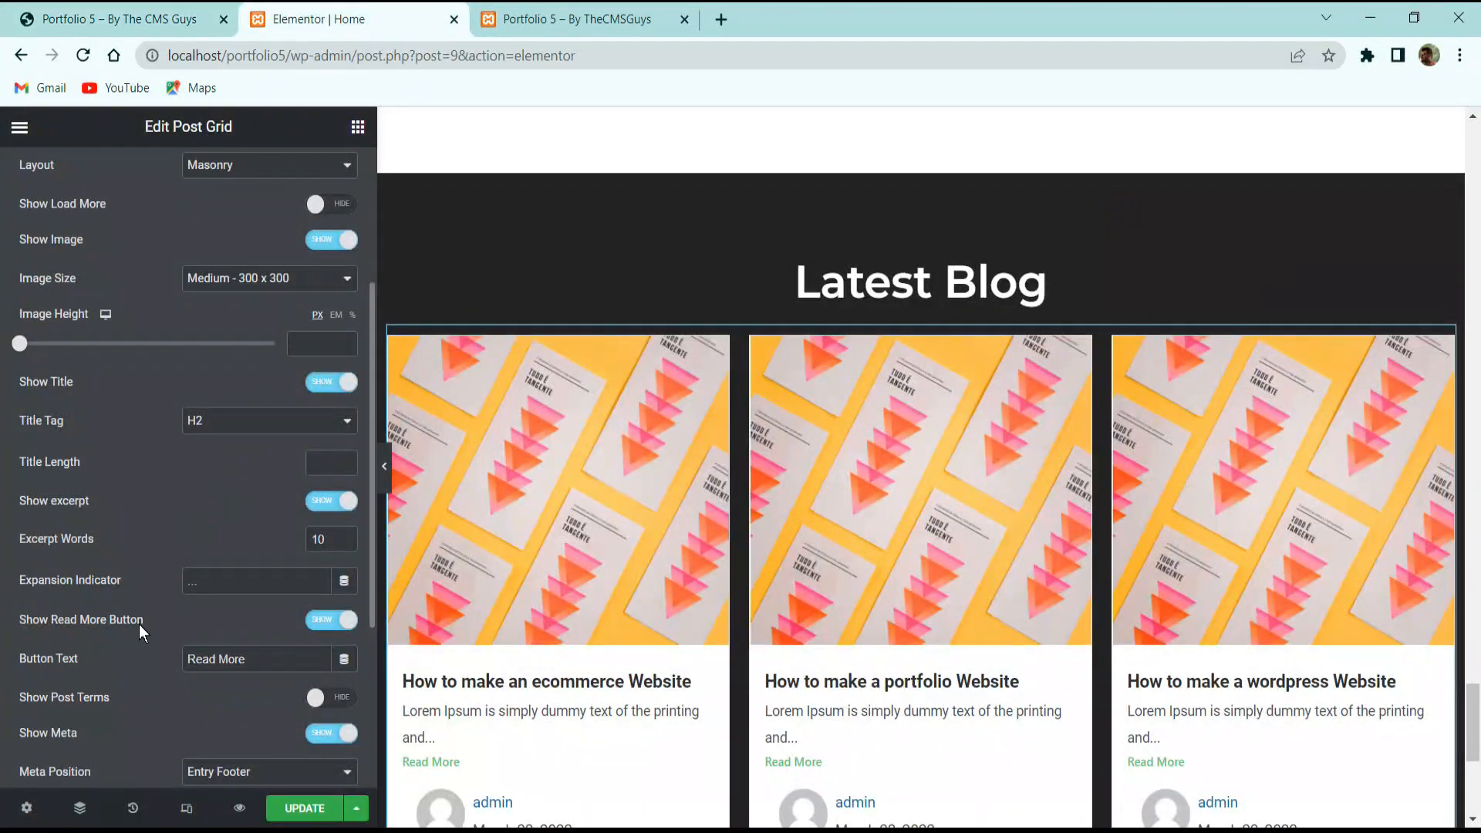
pyautogui.scroll(-3, 286, 648)
pyautogui.scroll(-3, 563, 489)
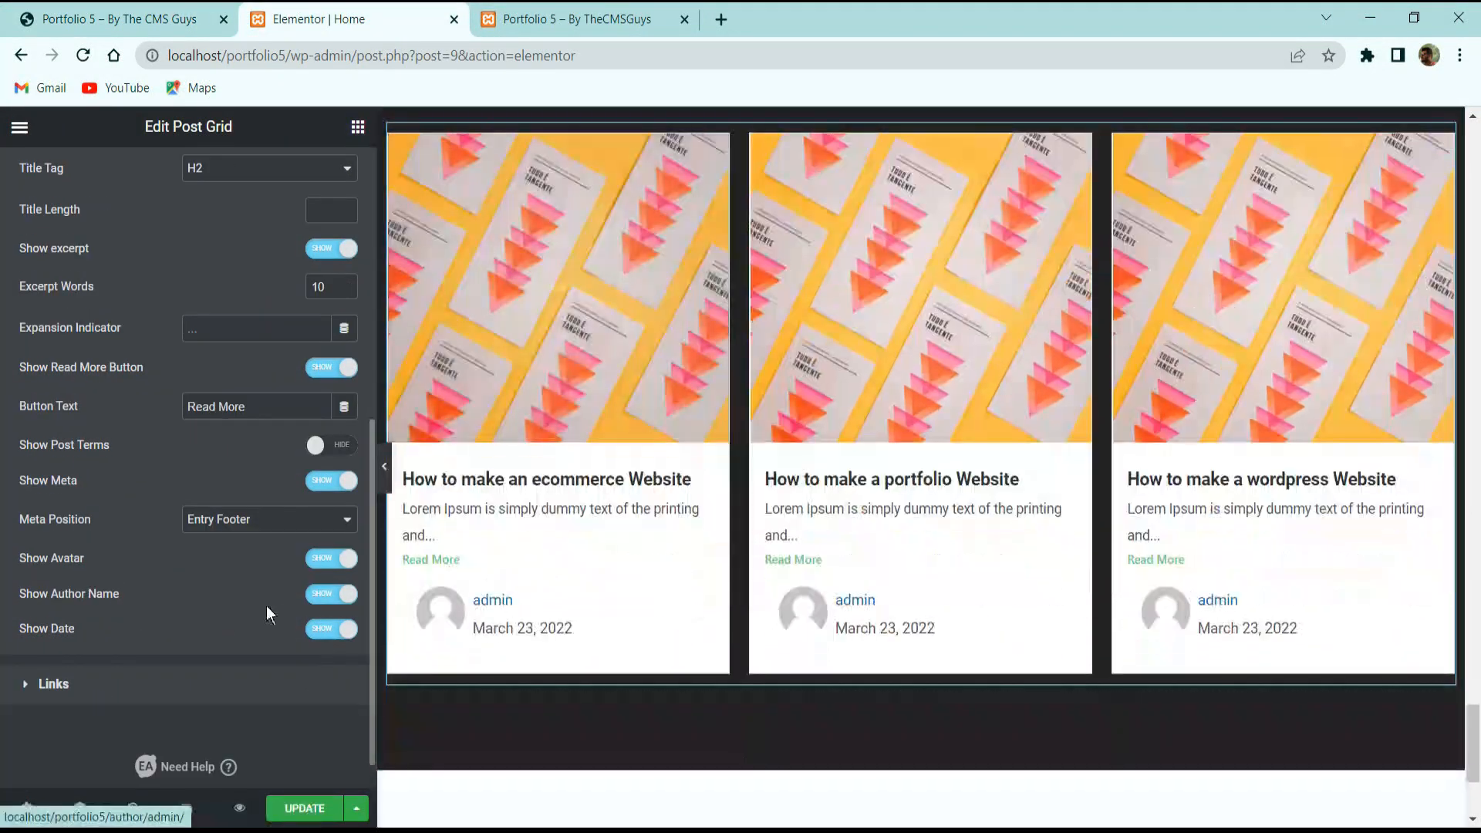
pyautogui.click(338, 561)
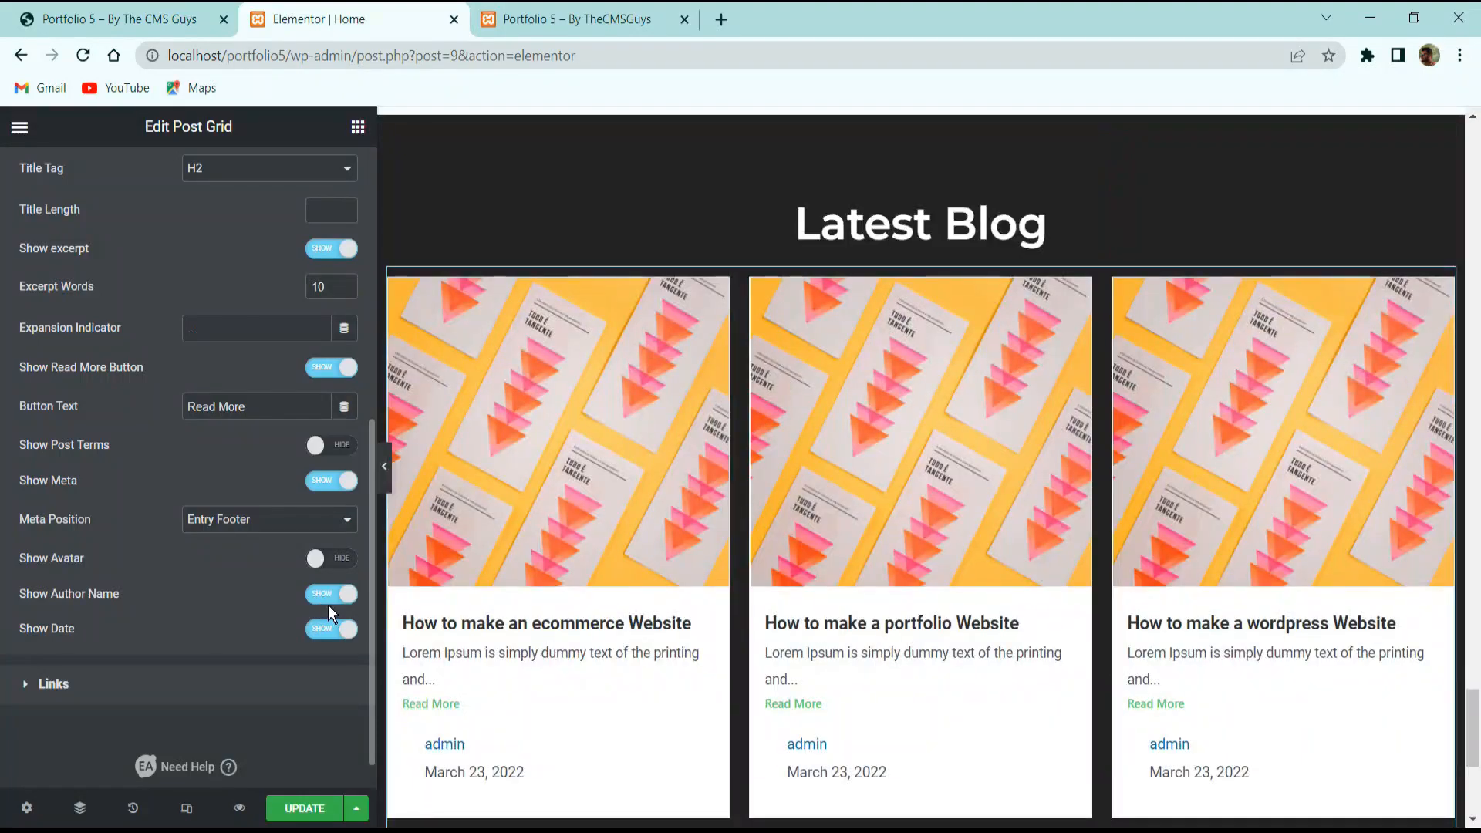
pyautogui.click(328, 601)
pyautogui.click(327, 626)
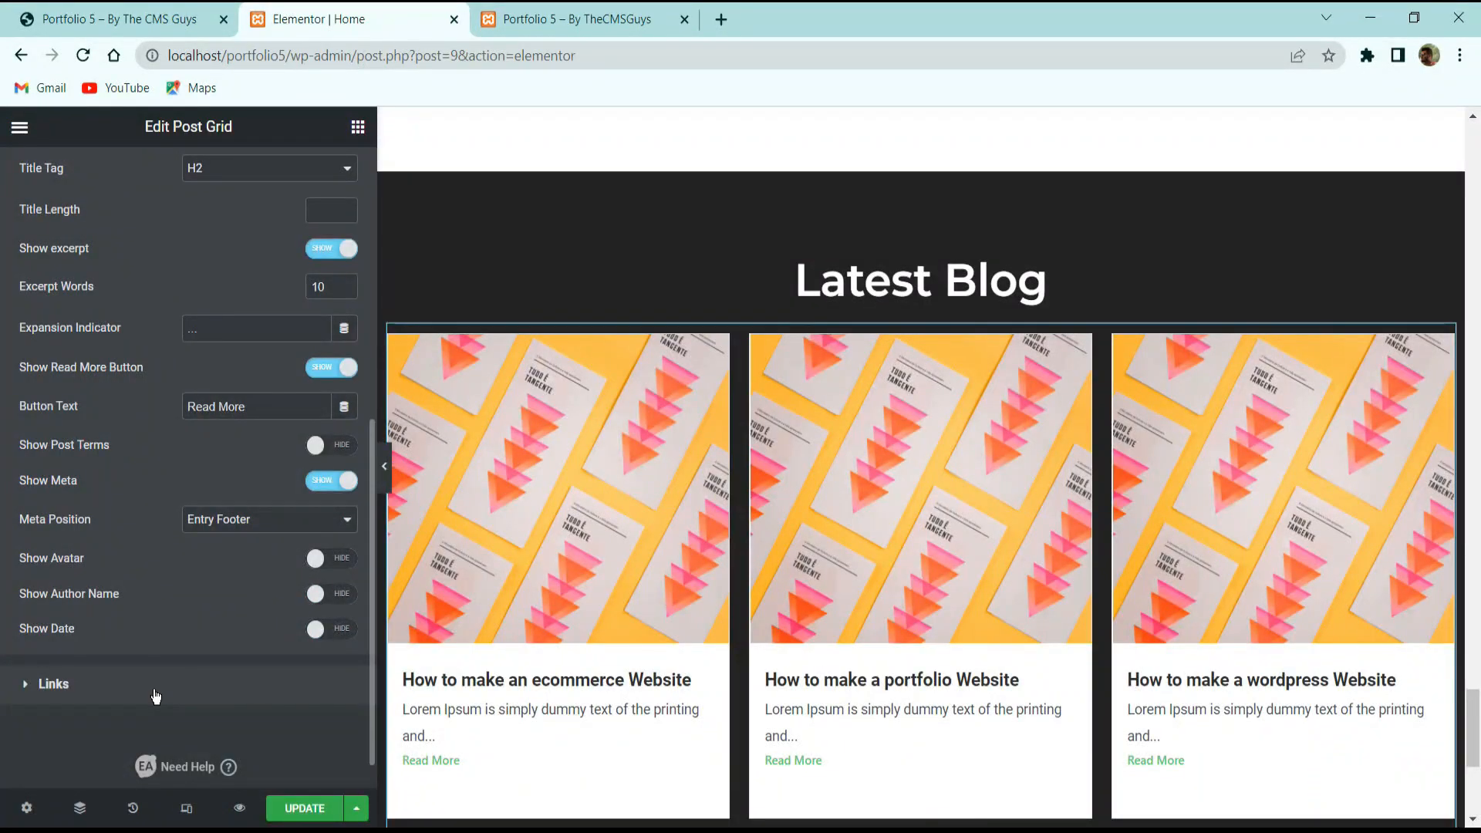
pyautogui.click(155, 691)
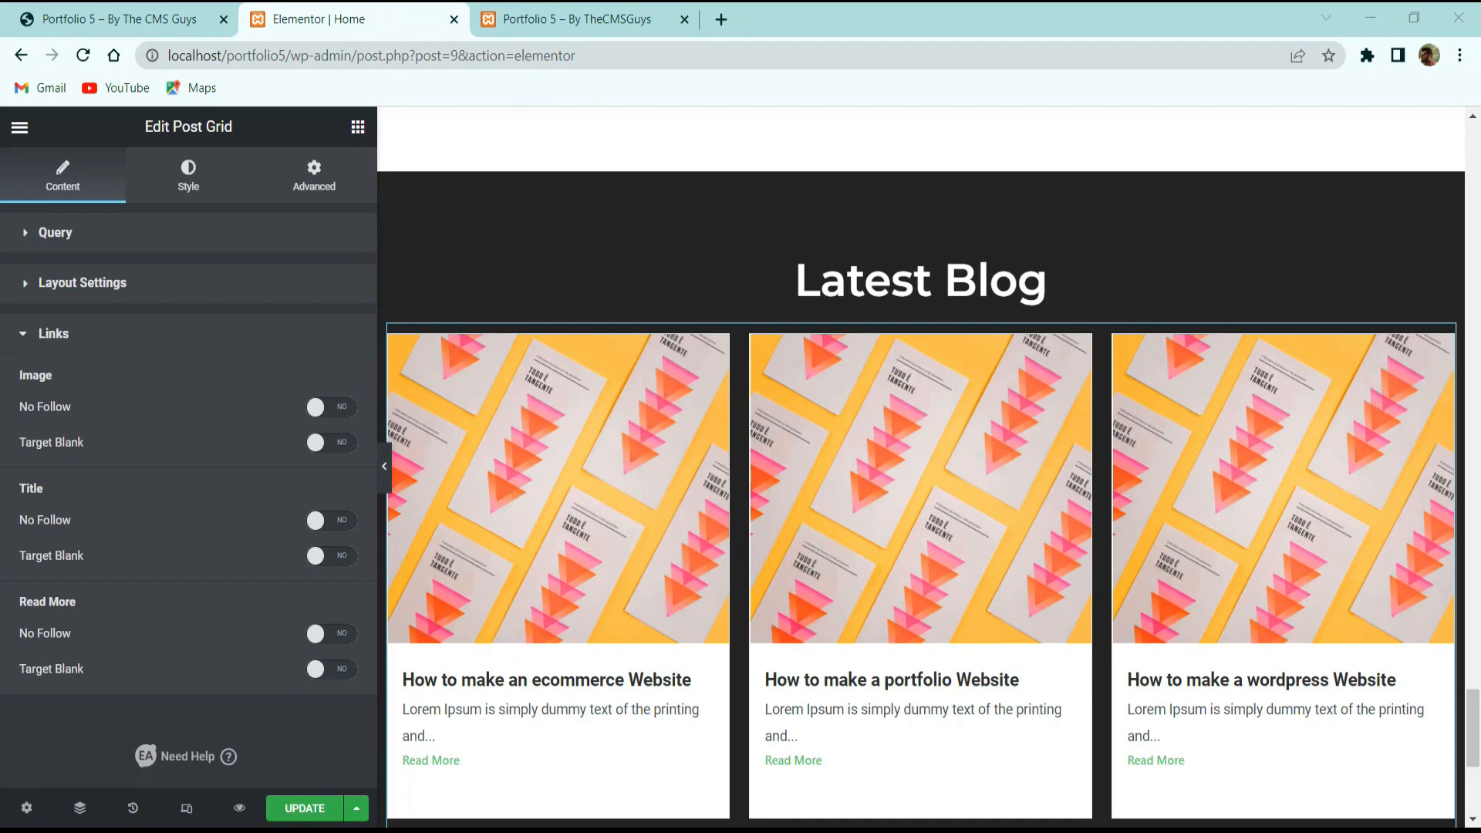
# Turn on No Follow for image, title and Read More links, with Target Blank left off.
pyautogui.click(330, 406)
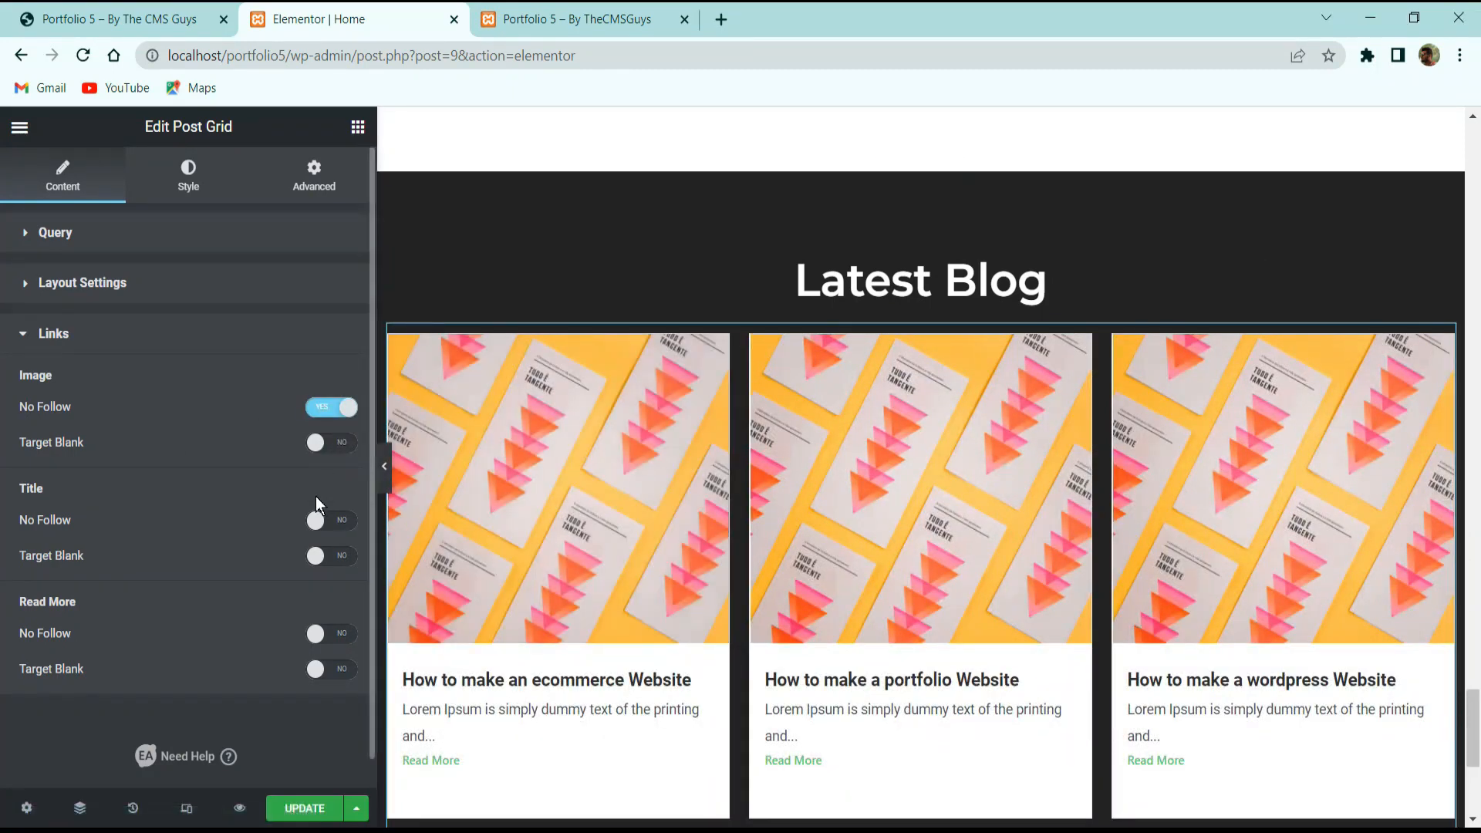
pyautogui.click(327, 453)
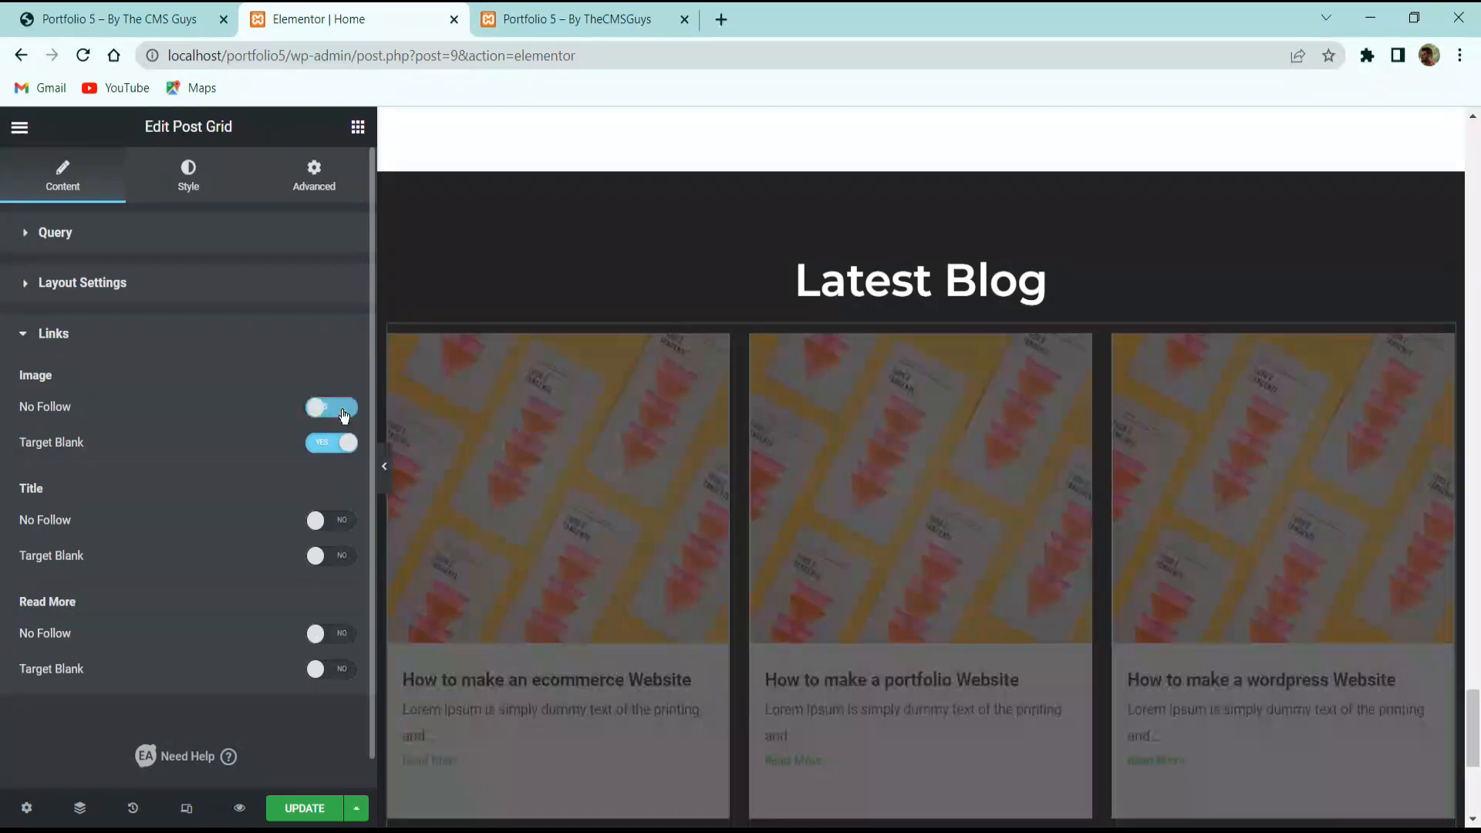
pyautogui.click(333, 408)
pyautogui.click(333, 443)
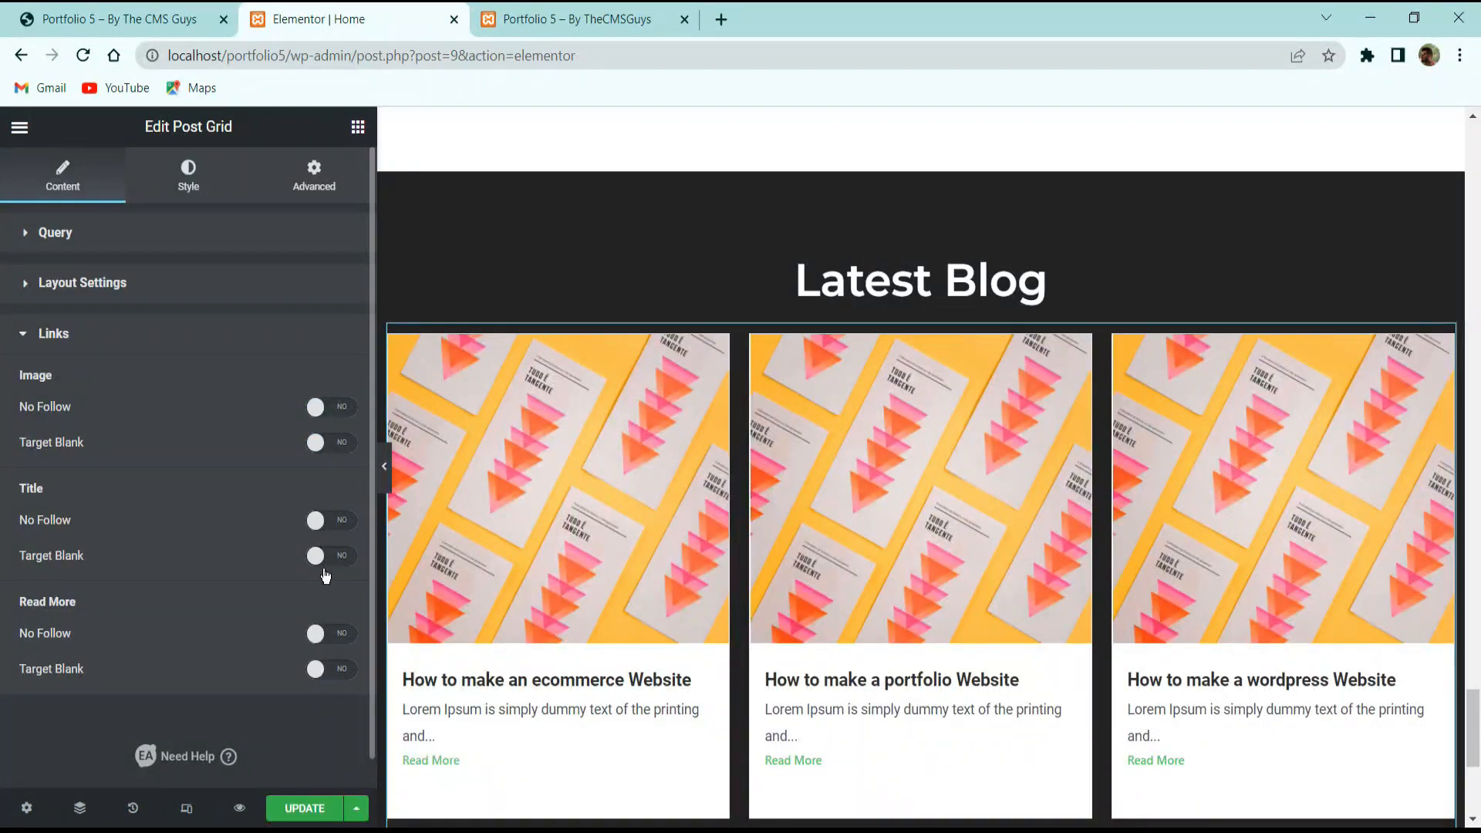
pyautogui.click(332, 557)
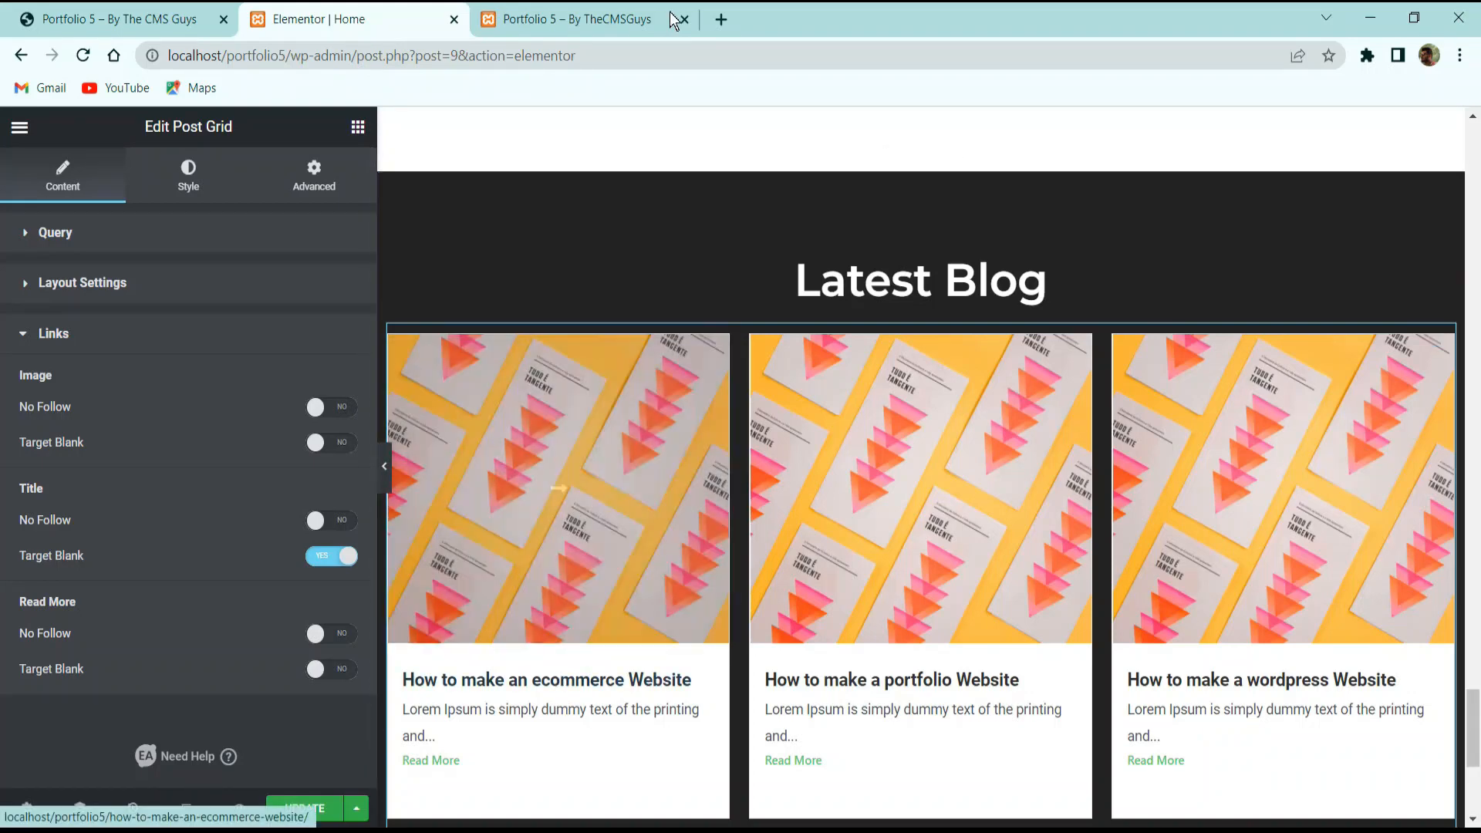
pyautogui.click(332, 521)
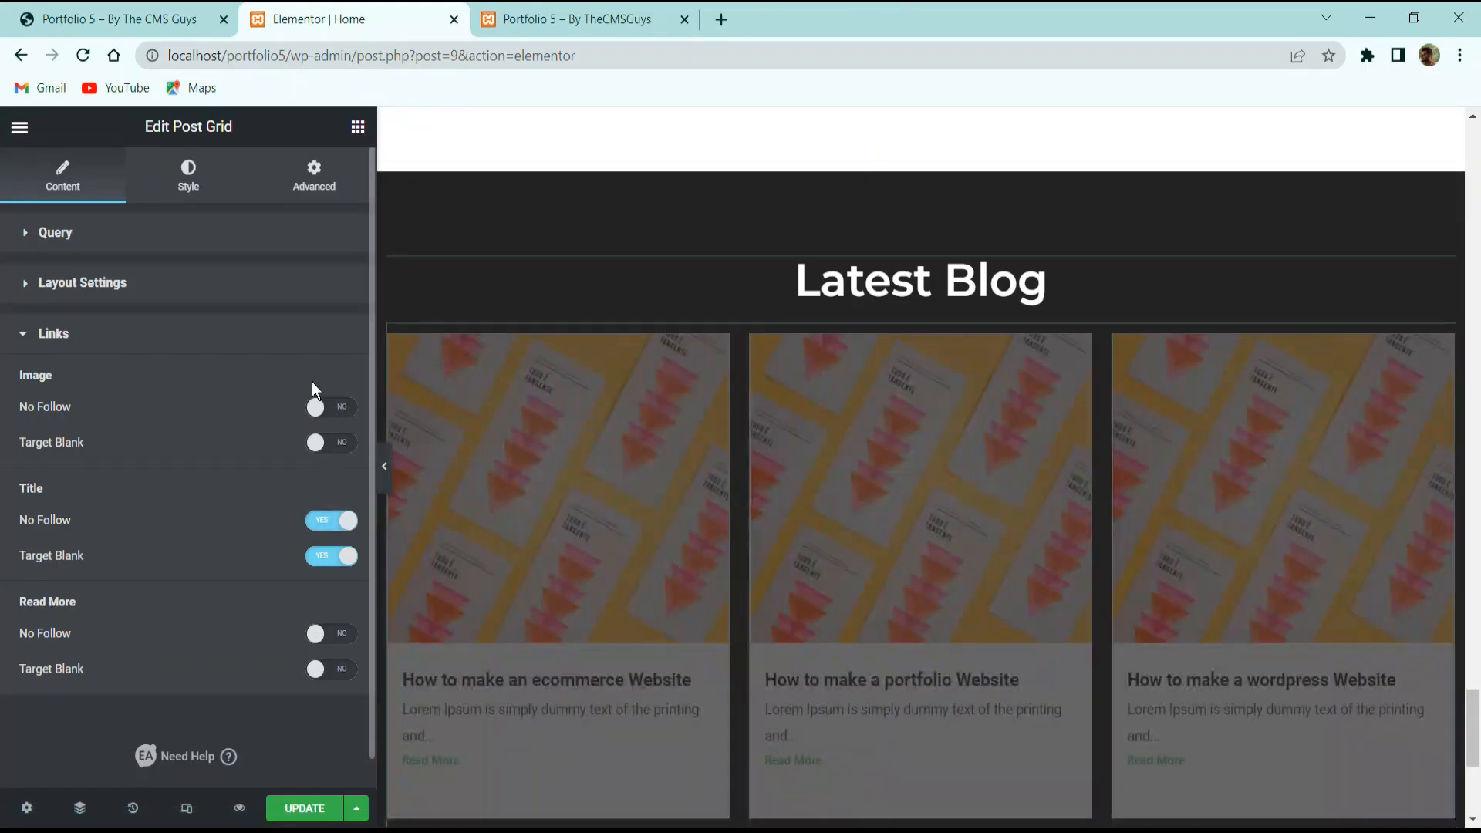
pyautogui.click(317, 405)
pyautogui.click(332, 633)
pyautogui.click(332, 556)
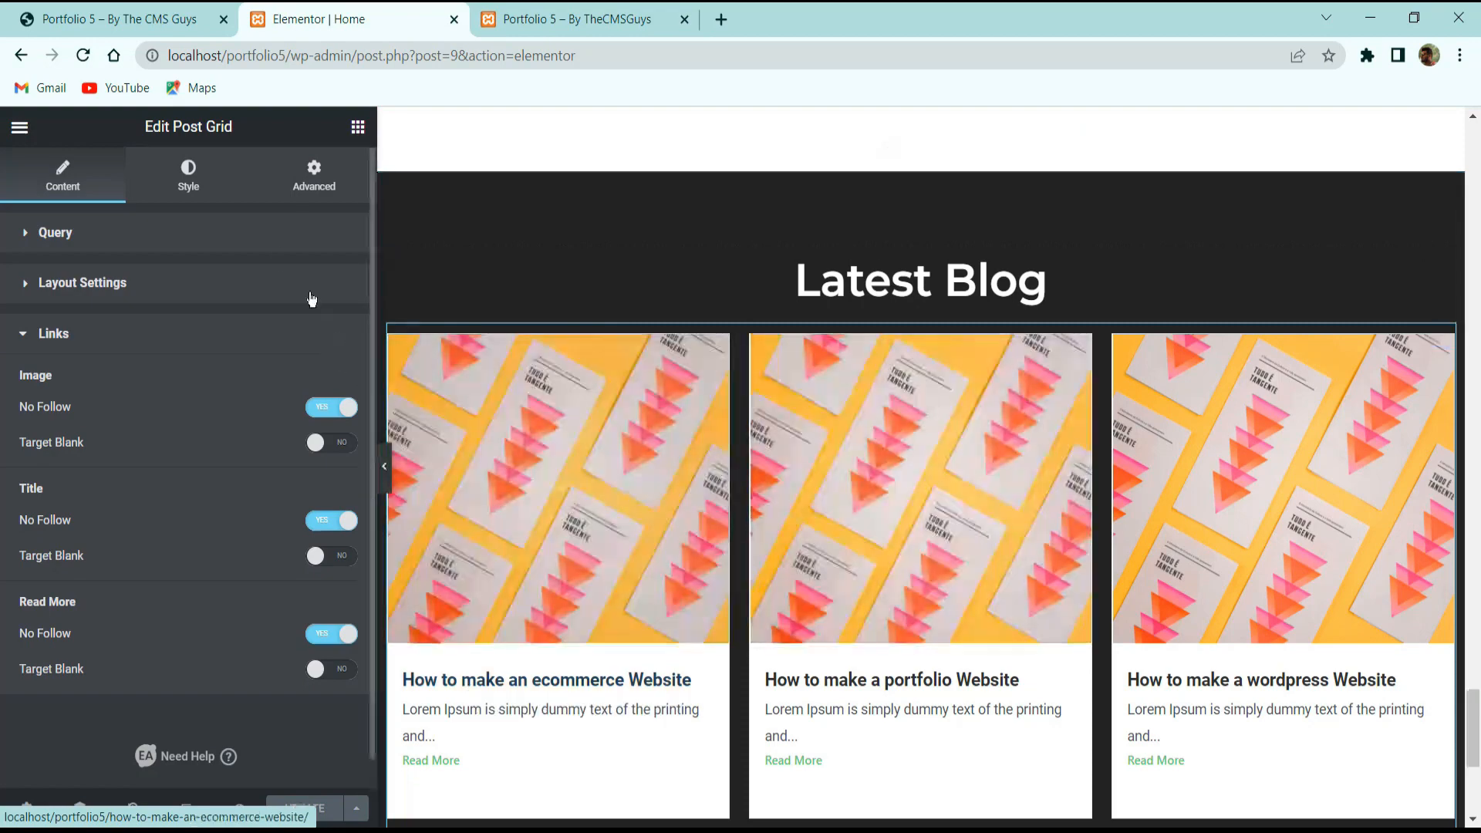
pyautogui.click(188, 179)
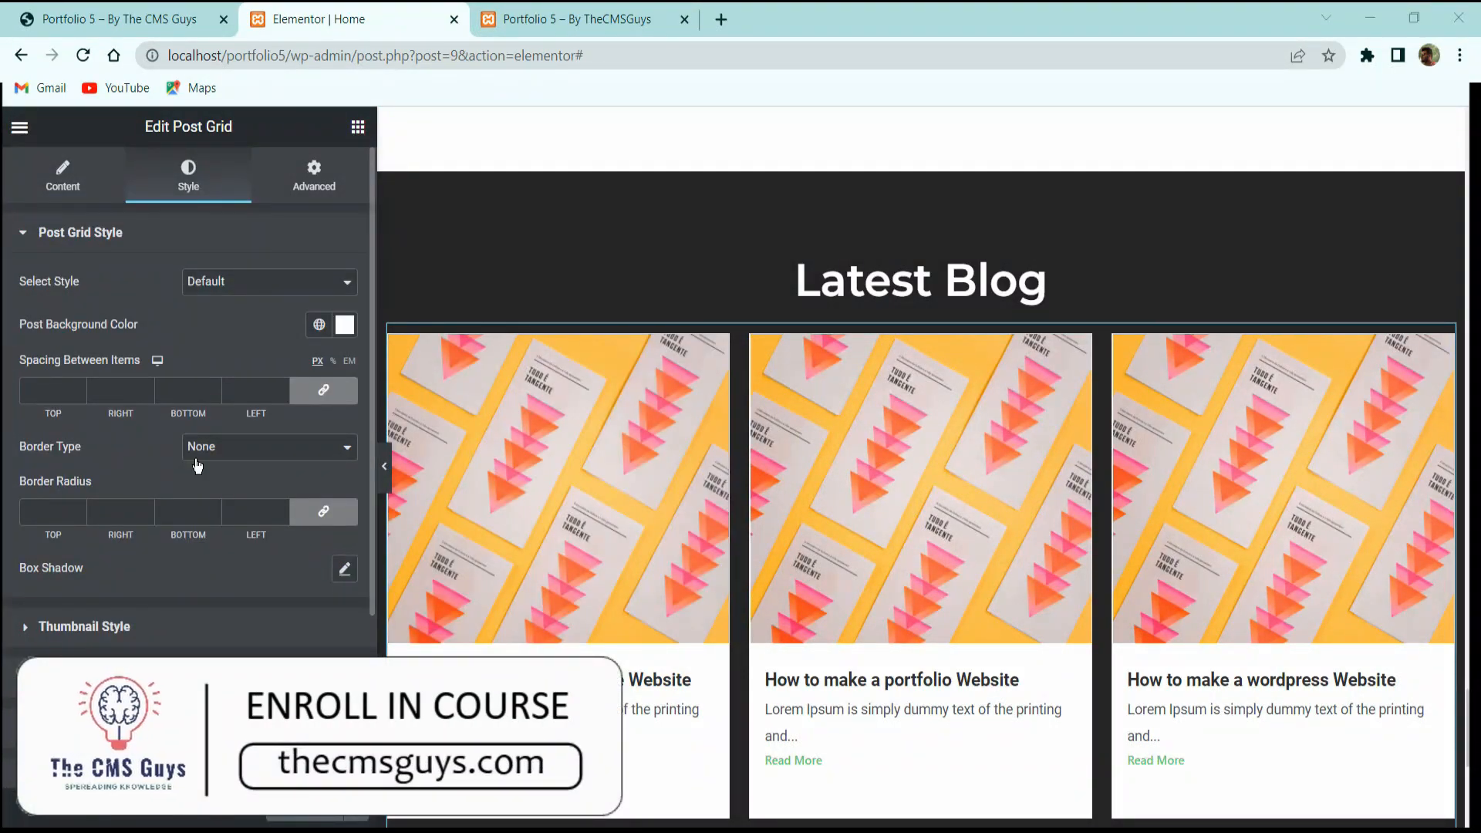
# Make the post card background transparent, keep the Default grid style, and unlink the thumbnail corner radius.
pyautogui.click(345, 325)
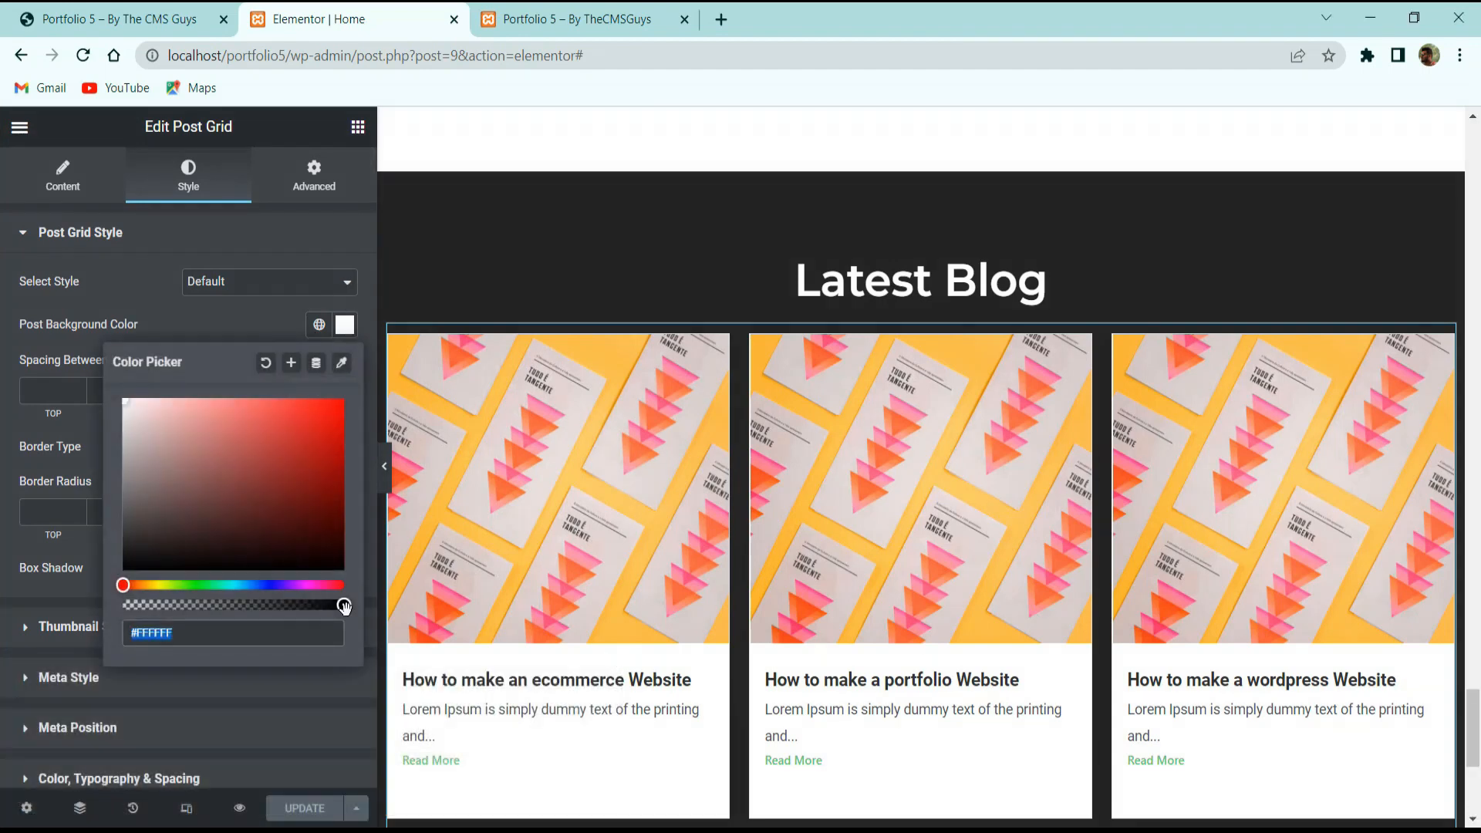
pyautogui.moveTo(344, 605); pyautogui.dragTo(122, 605)
pyautogui.click(77, 424)
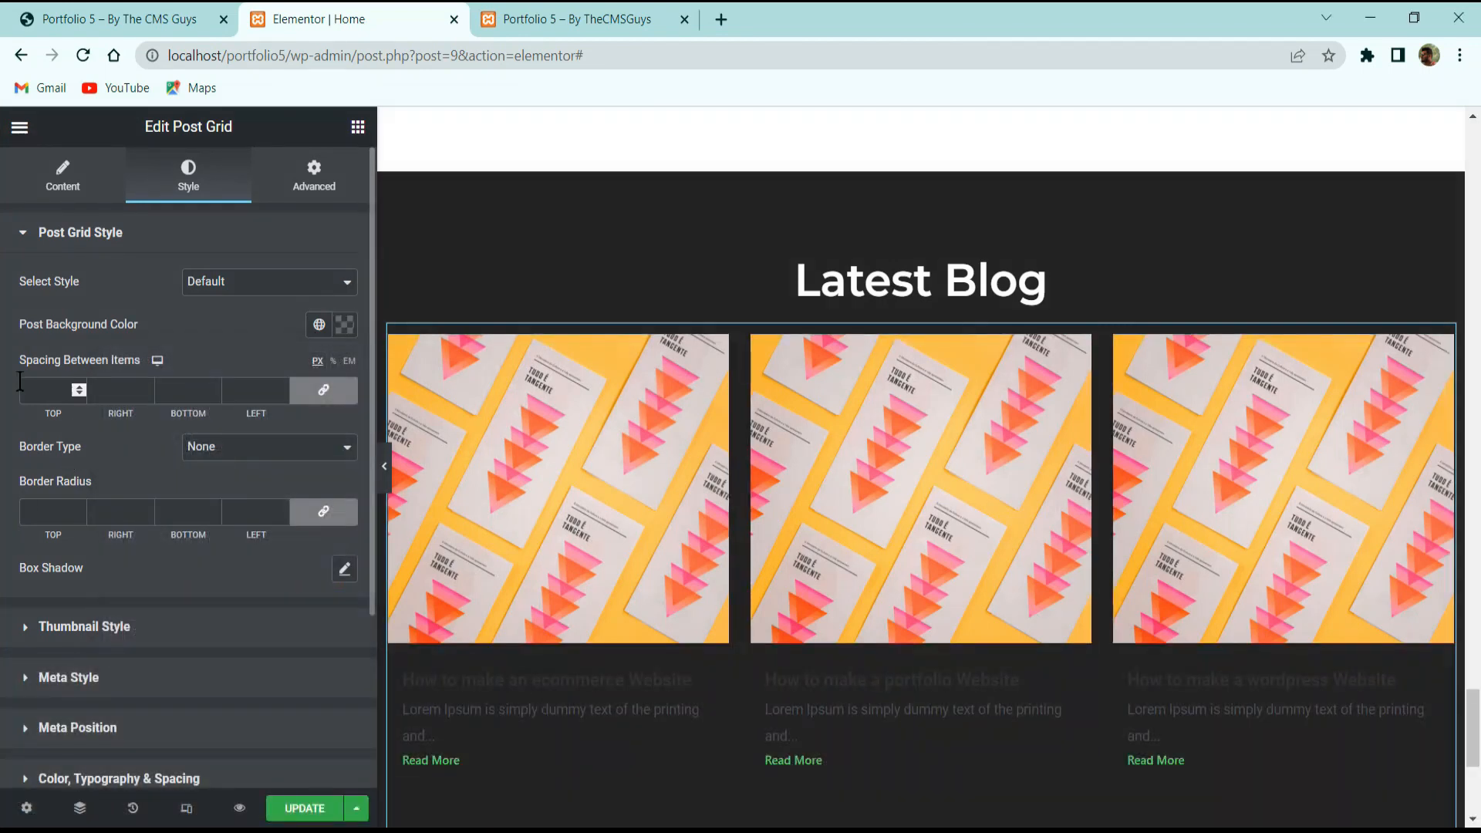
pyautogui.click(218, 285)
pyautogui.click(219, 287)
pyautogui.click(143, 631)
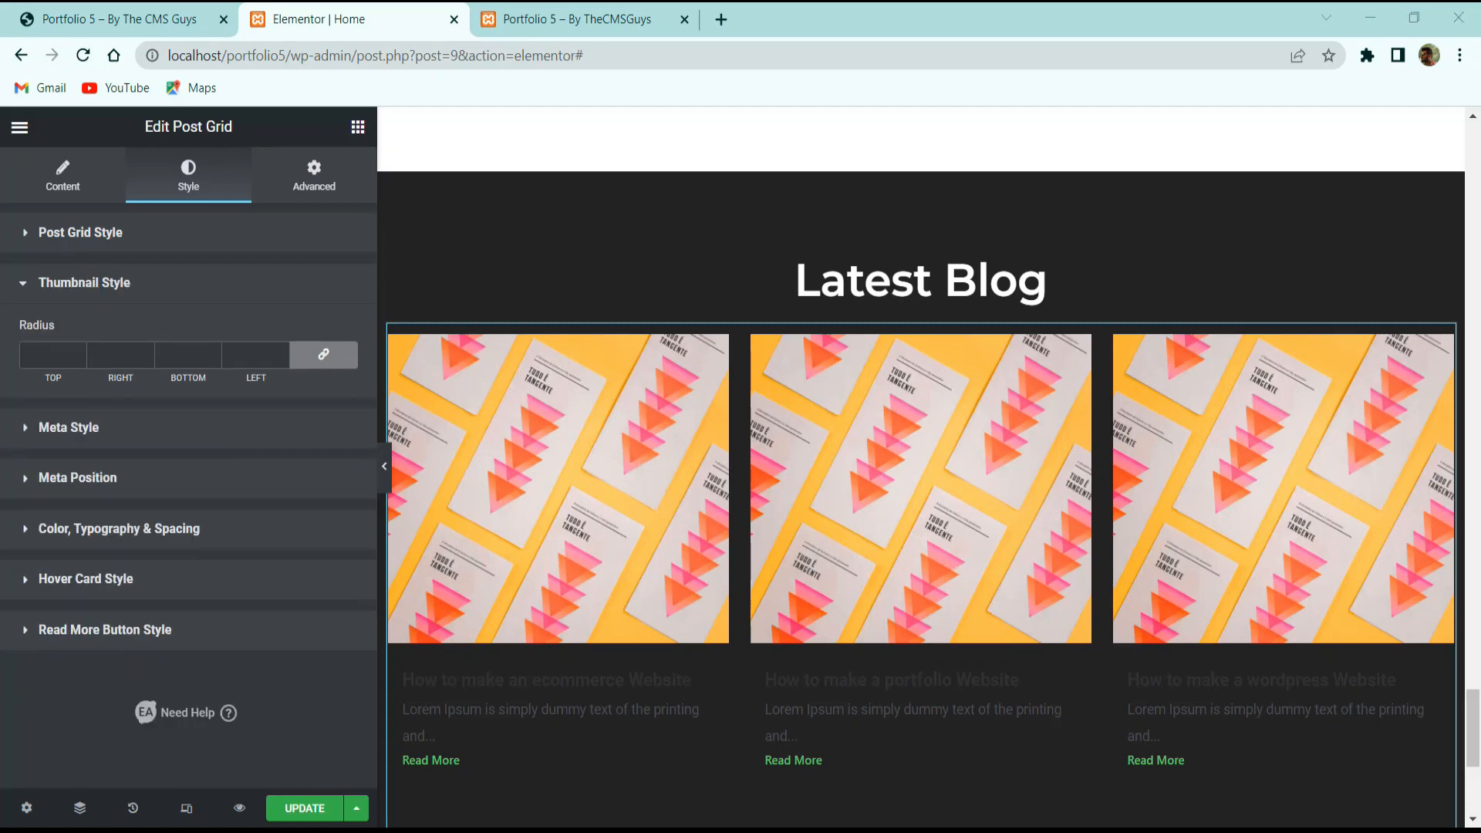
pyautogui.click(322, 354)
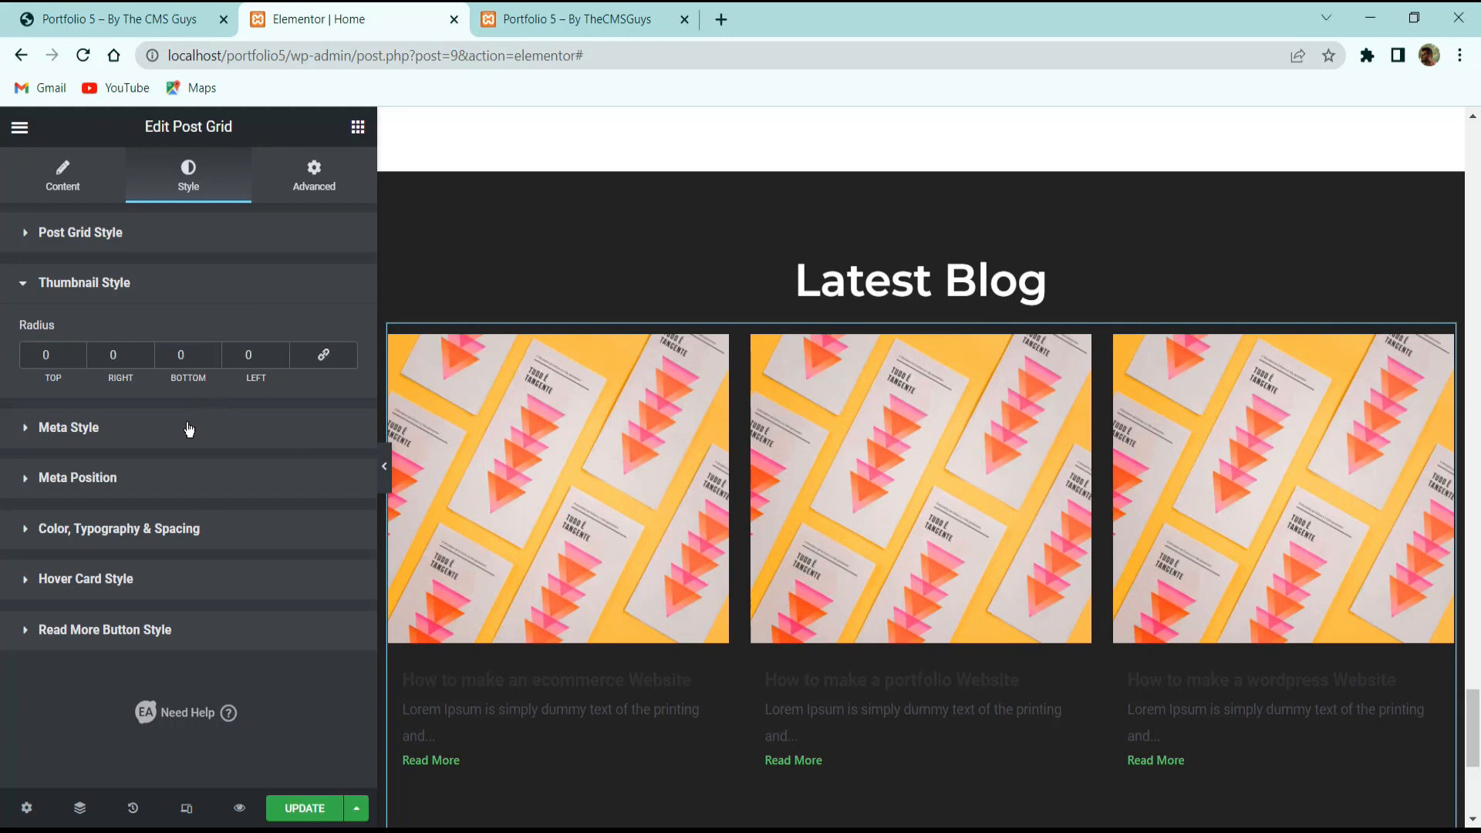
pyautogui.click(116, 428)
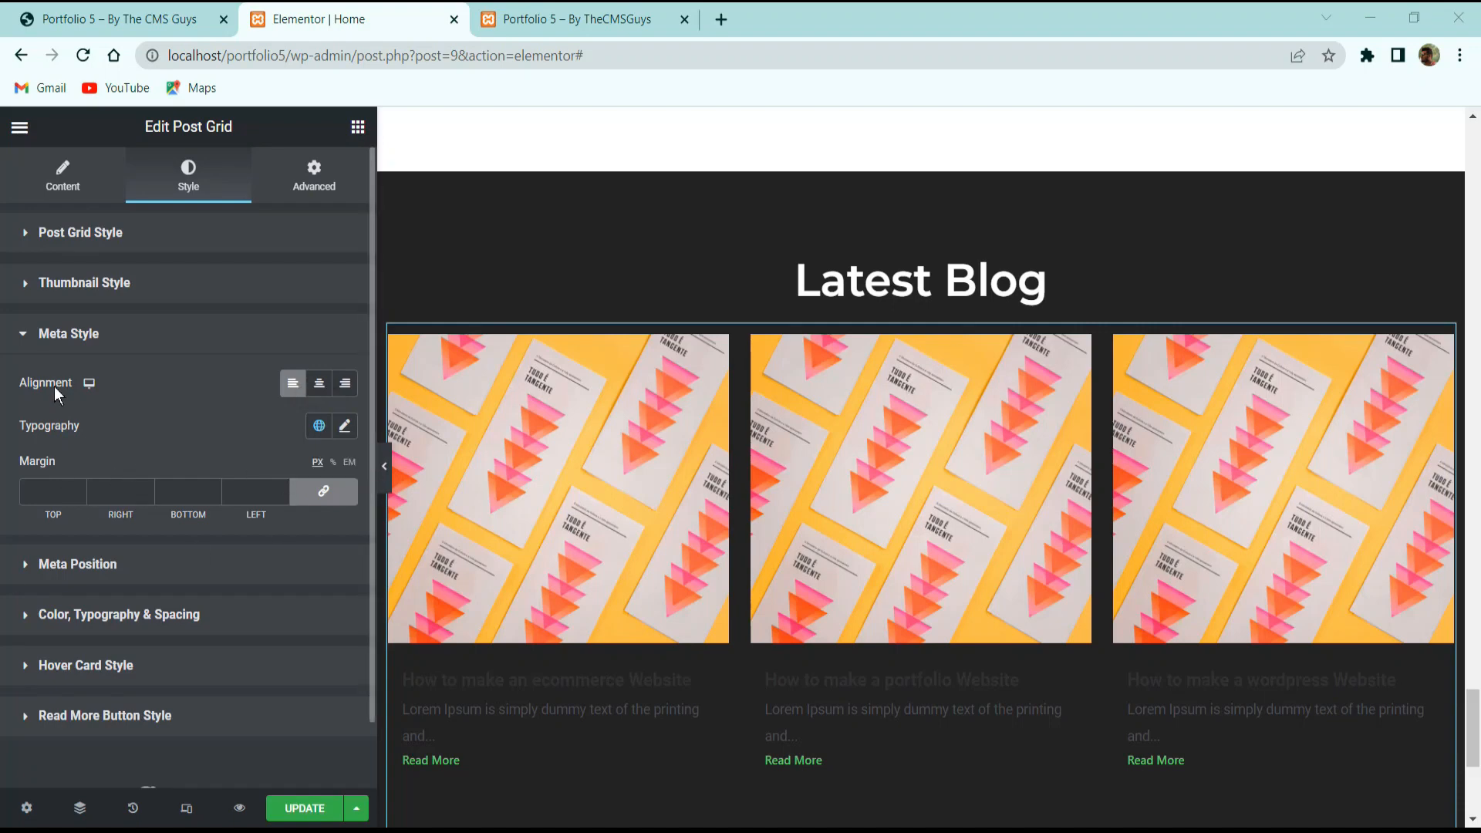
pyautogui.click(80, 346)
pyautogui.click(83, 386)
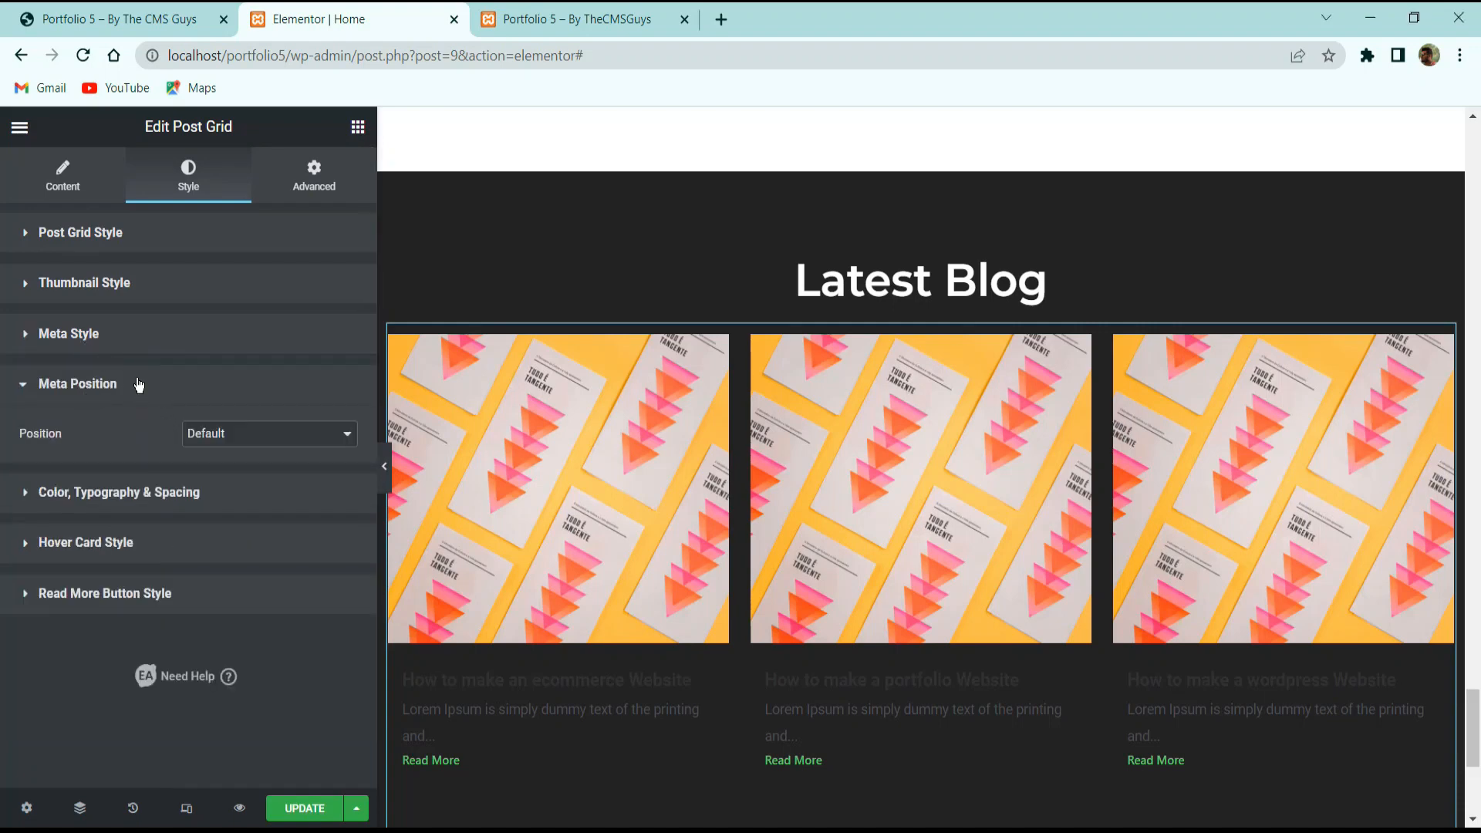
pyautogui.click(138, 385)
# Set the post title colour and title hover colour to white.
pyautogui.click(147, 434)
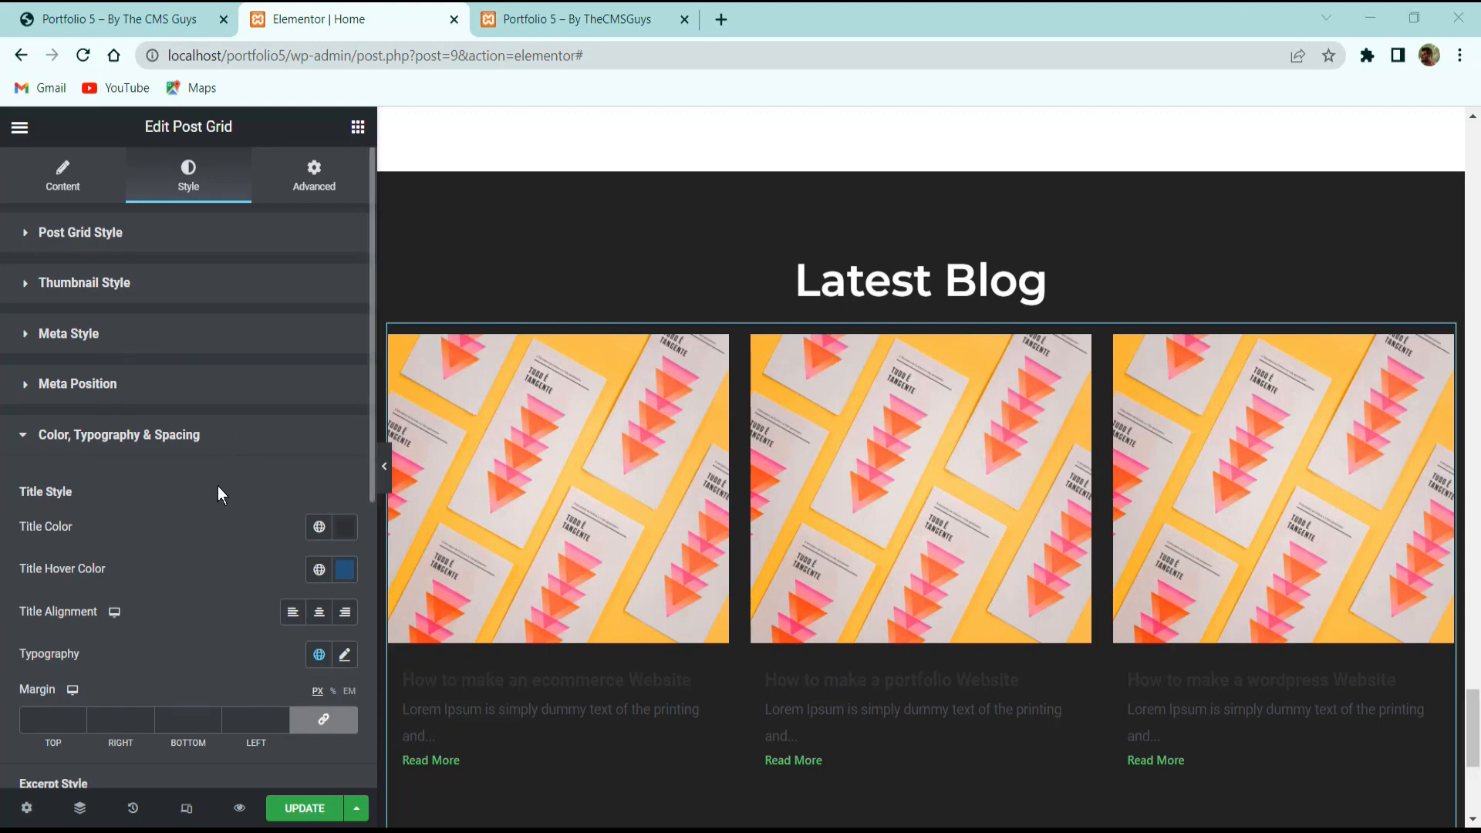
pyautogui.click(342, 533)
pyautogui.moveTo(175, 347); pyautogui.dragTo(47, 153)
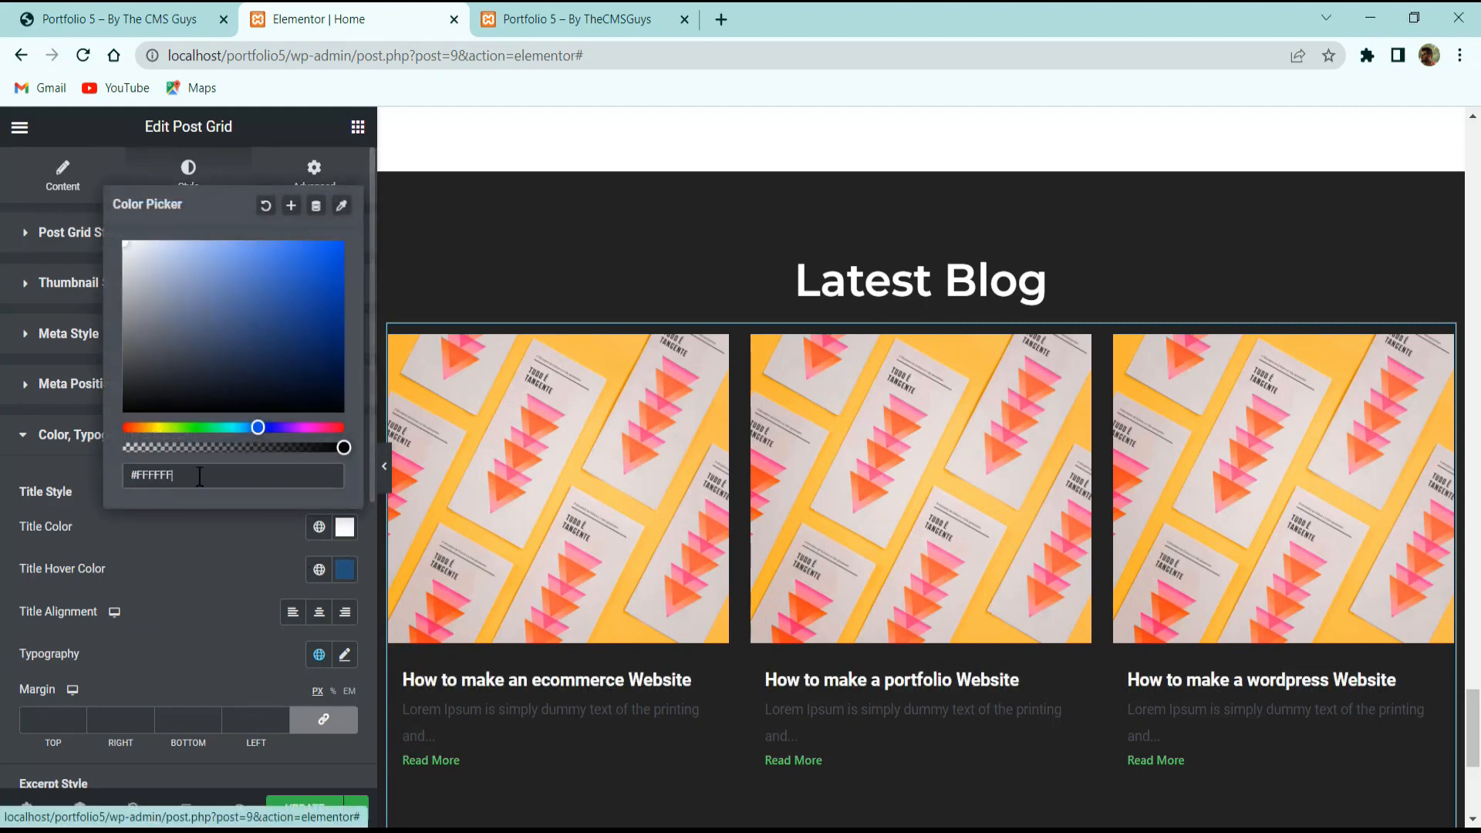
pyautogui.click(199, 530)
pyautogui.click(337, 576)
pyautogui.moveTo(171, 351); pyautogui.dragTo(123, 285)
pyautogui.click(235, 599)
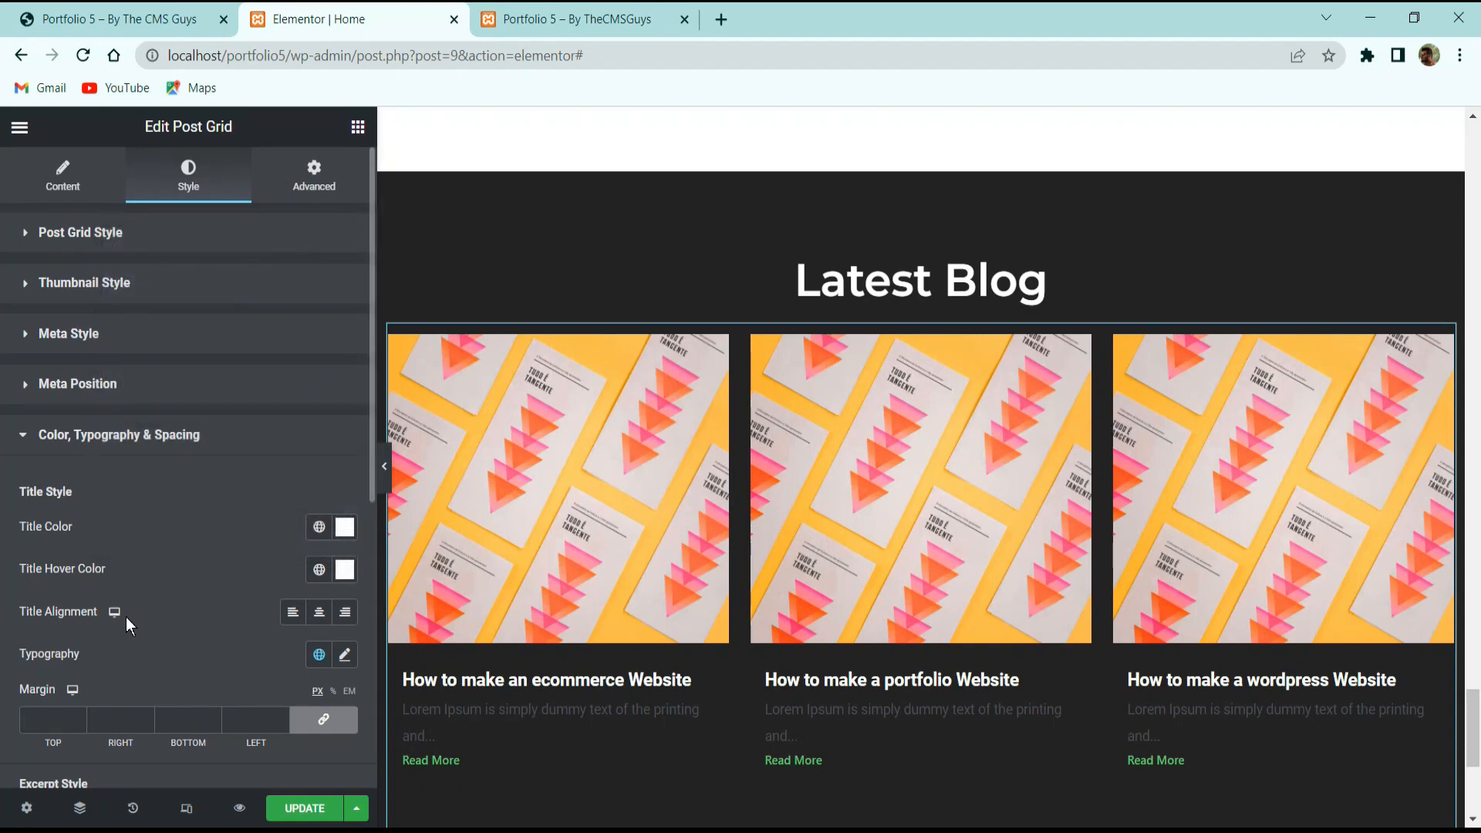
# Left-align the post titles and set their typography to Montserrat, size 20, weight 700.
pyautogui.scroll(-3, 126, 617)
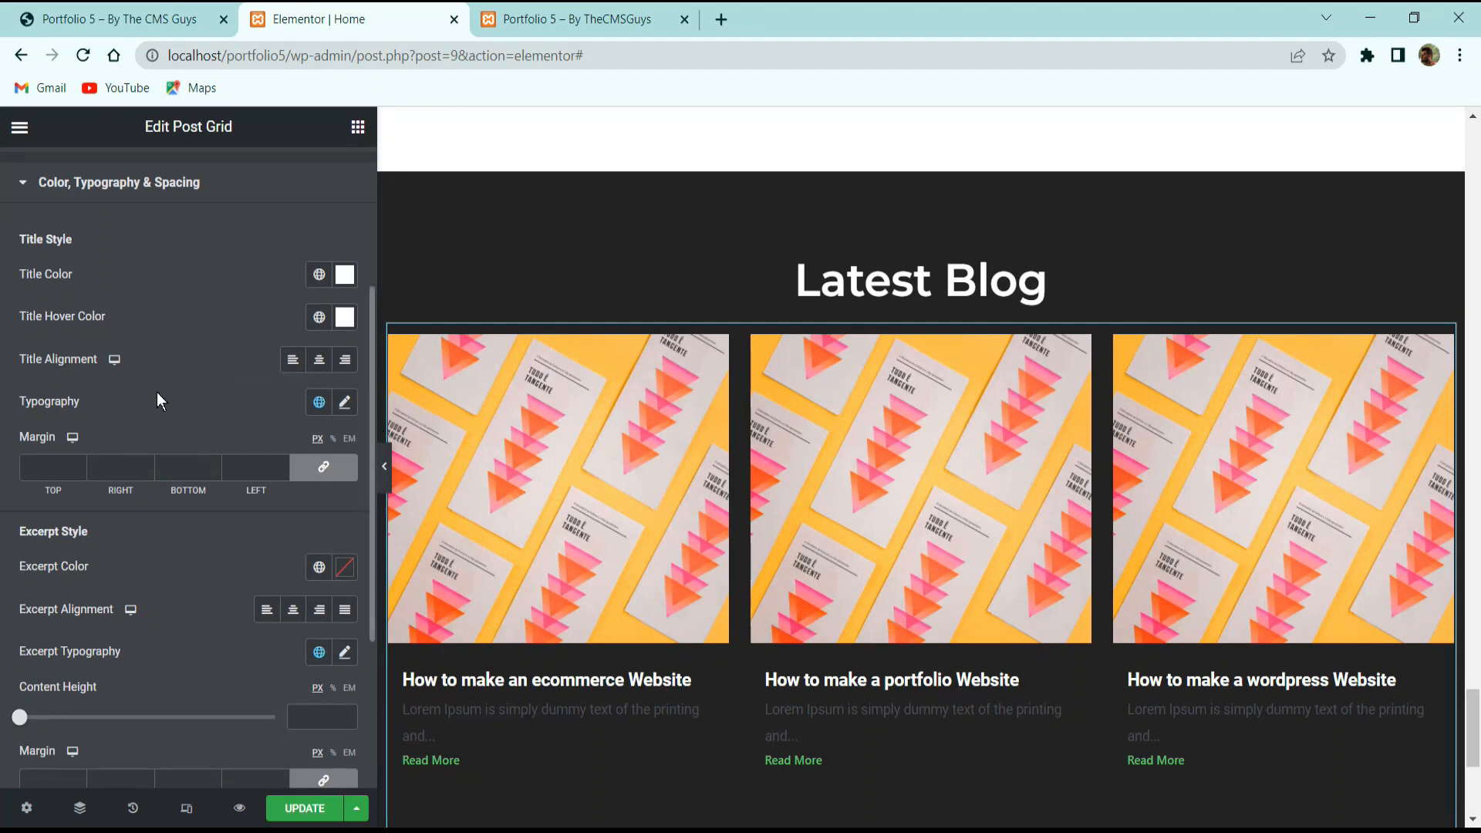
pyautogui.click(292, 359)
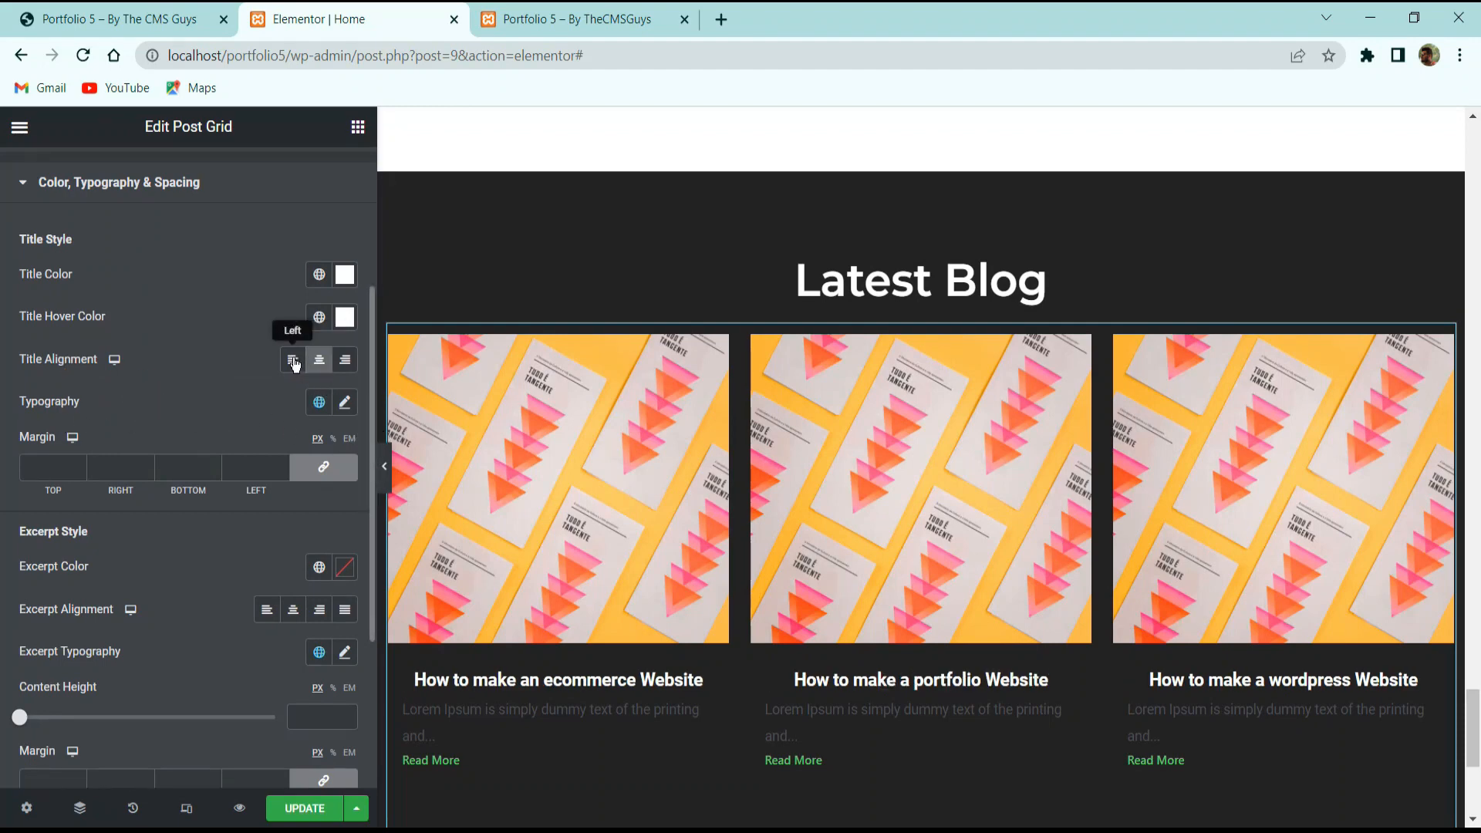
pyautogui.click(345, 402)
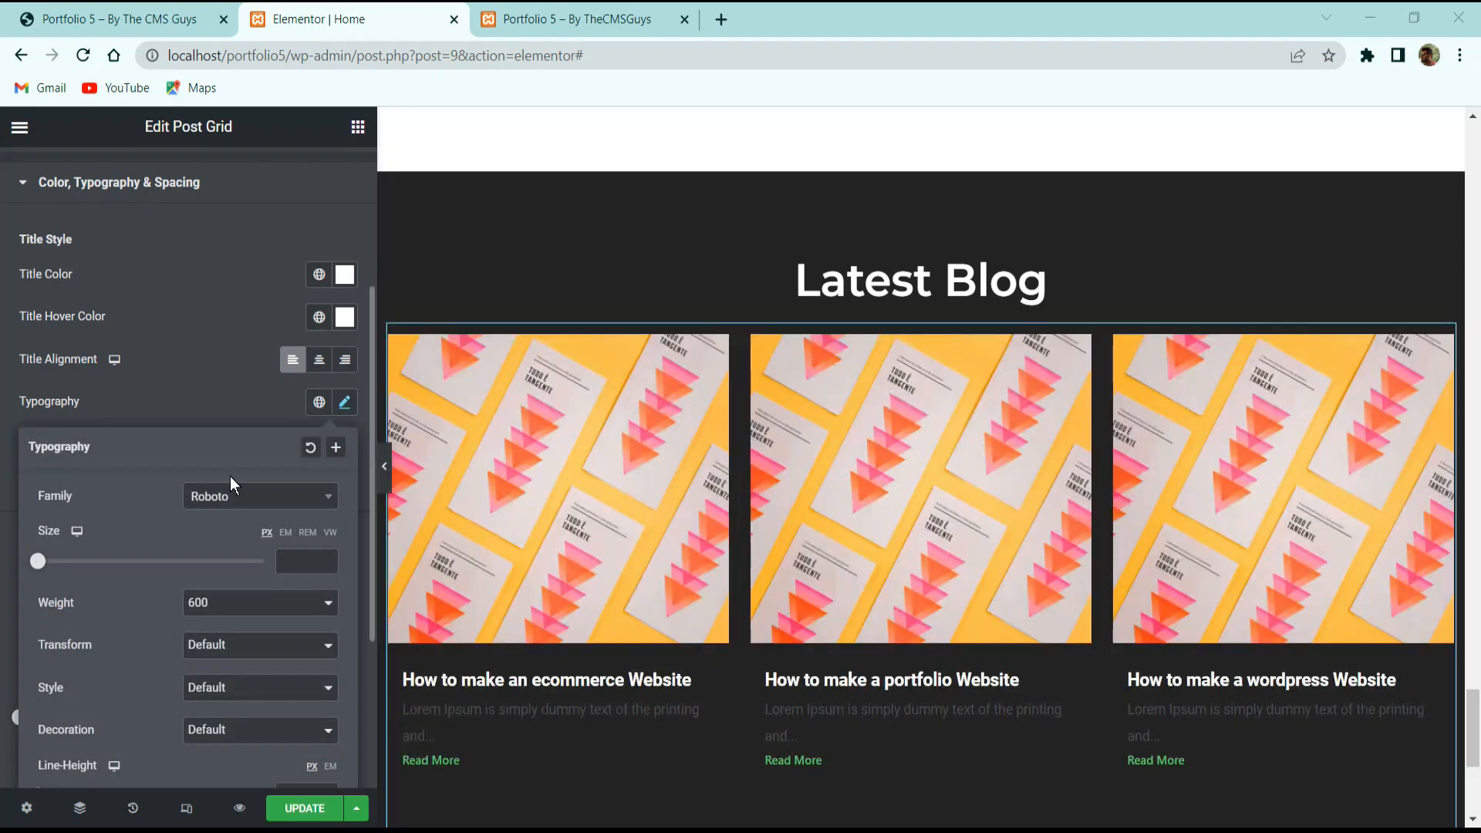
pyautogui.click(241, 505)
pyautogui.write('m')
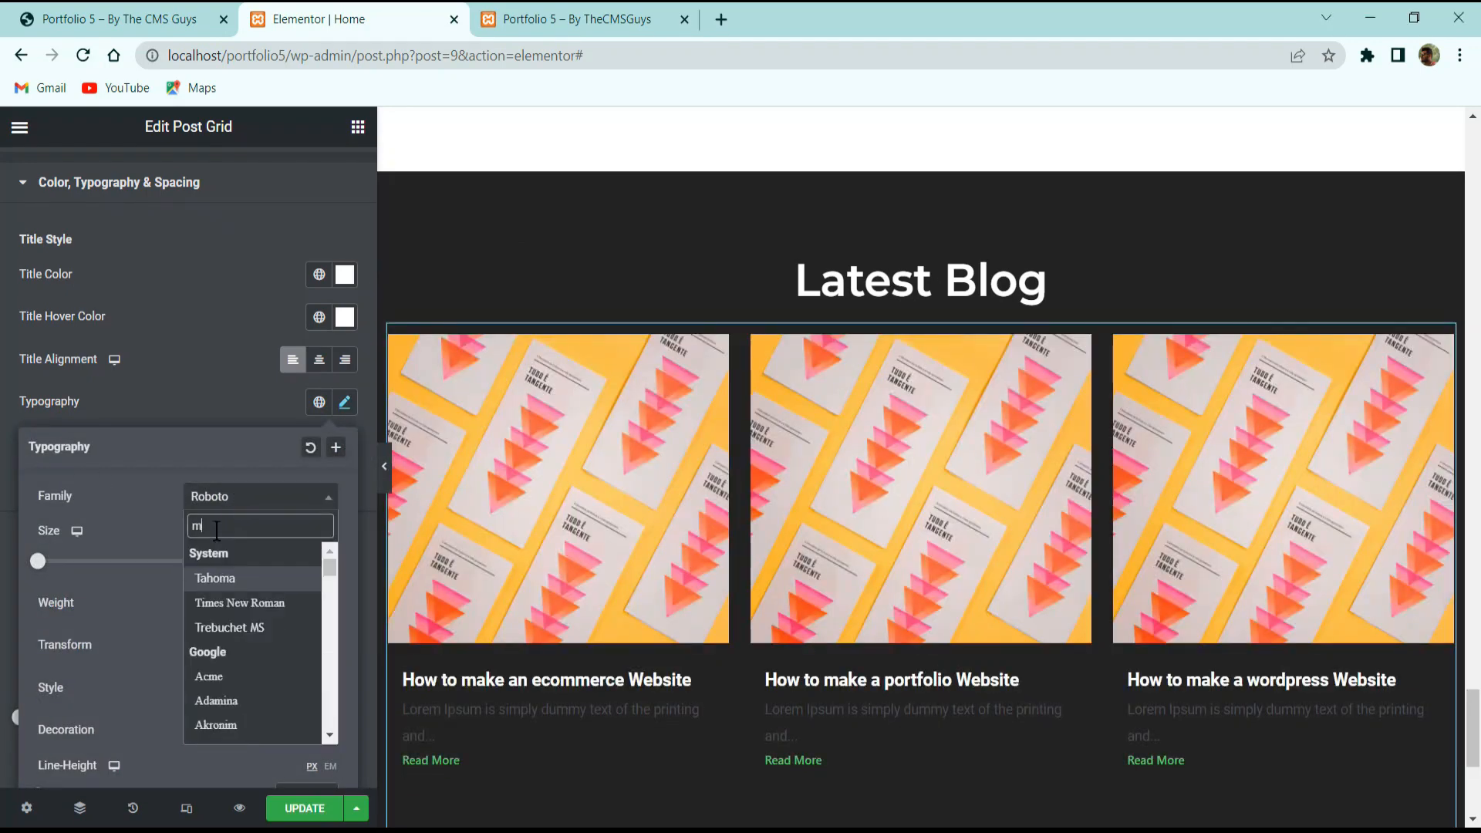
pyautogui.write('ontse')
pyautogui.press('Return')
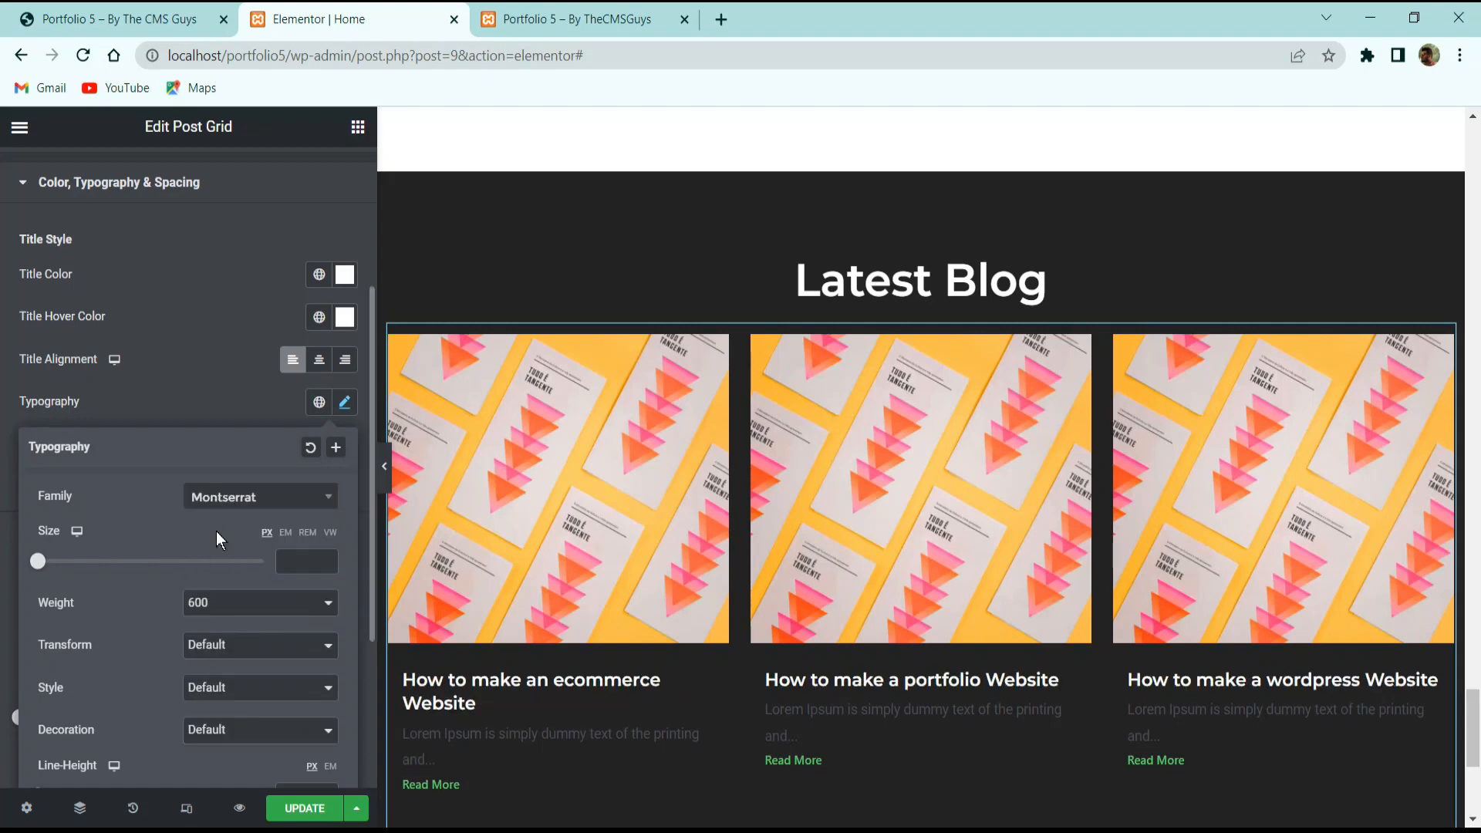
pyautogui.write('20')
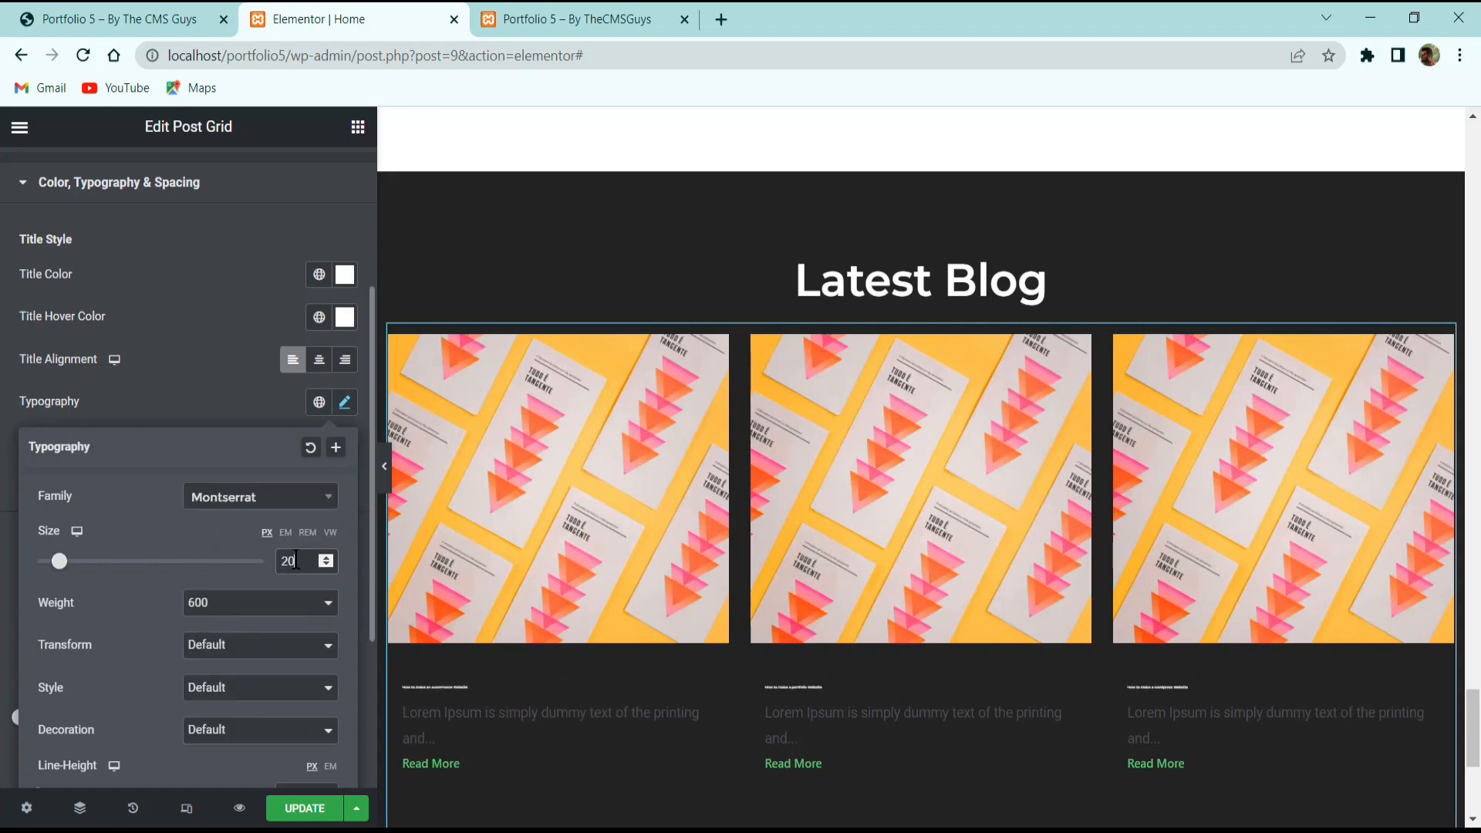
pyautogui.click(240, 608)
pyautogui.click(219, 719)
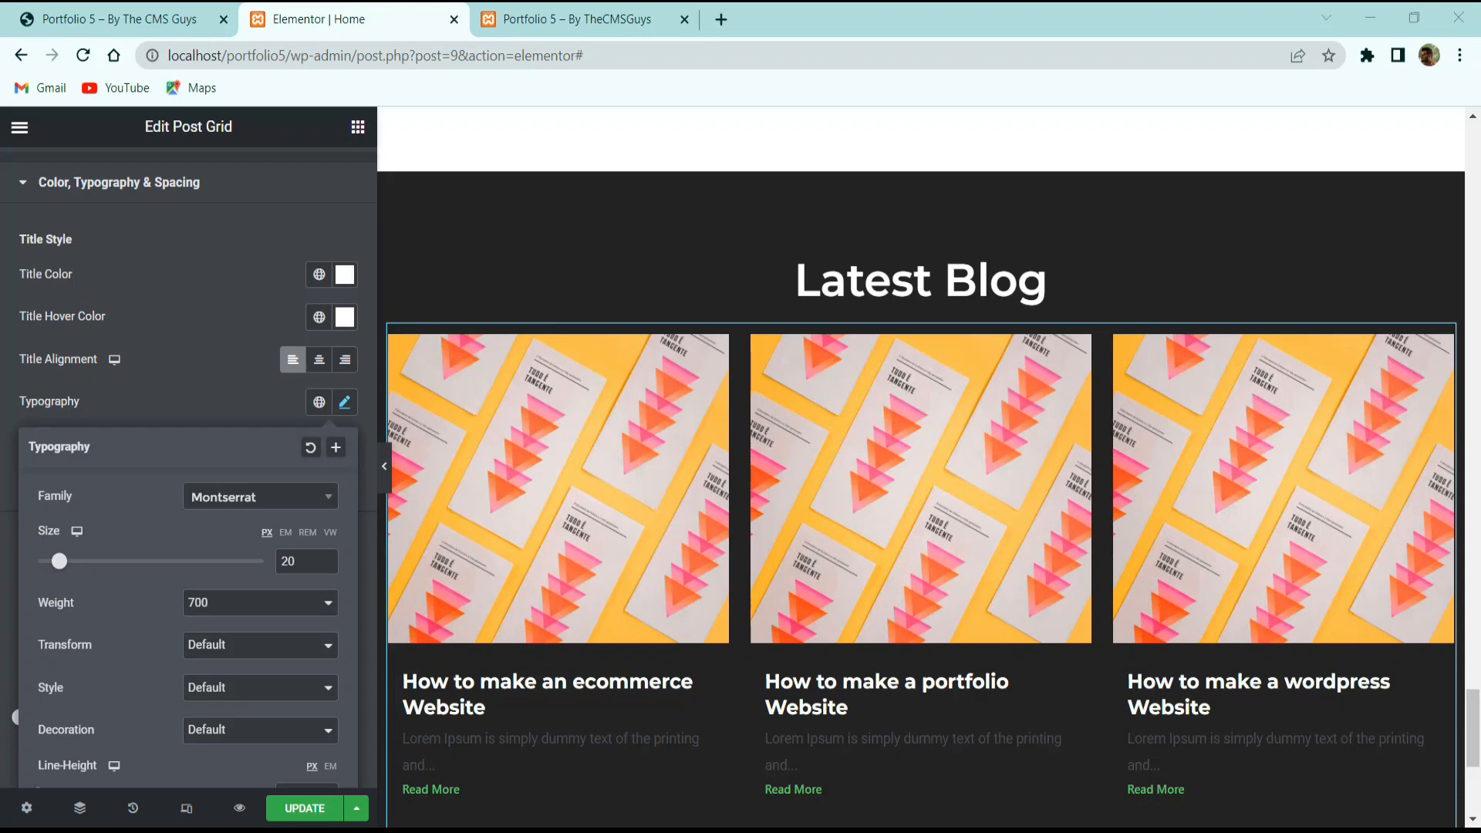
pyautogui.click(173, 407)
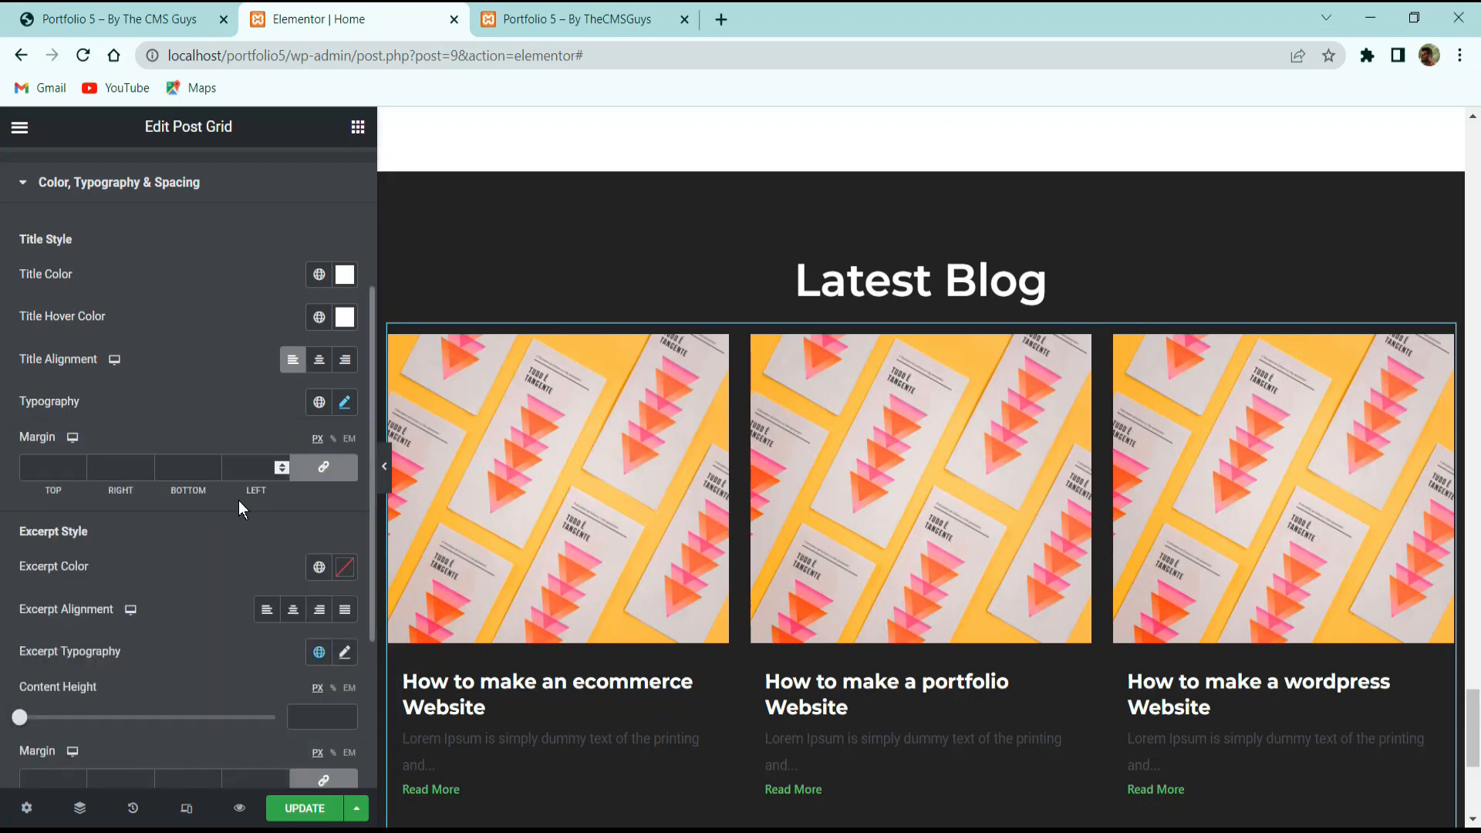
# Unlink the title margins and set top and bottom margins to 10.
pyautogui.click(322, 478)
pyautogui.click(45, 467)
pyautogui.write('10')
pyautogui.click(182, 468)
pyautogui.write('10')
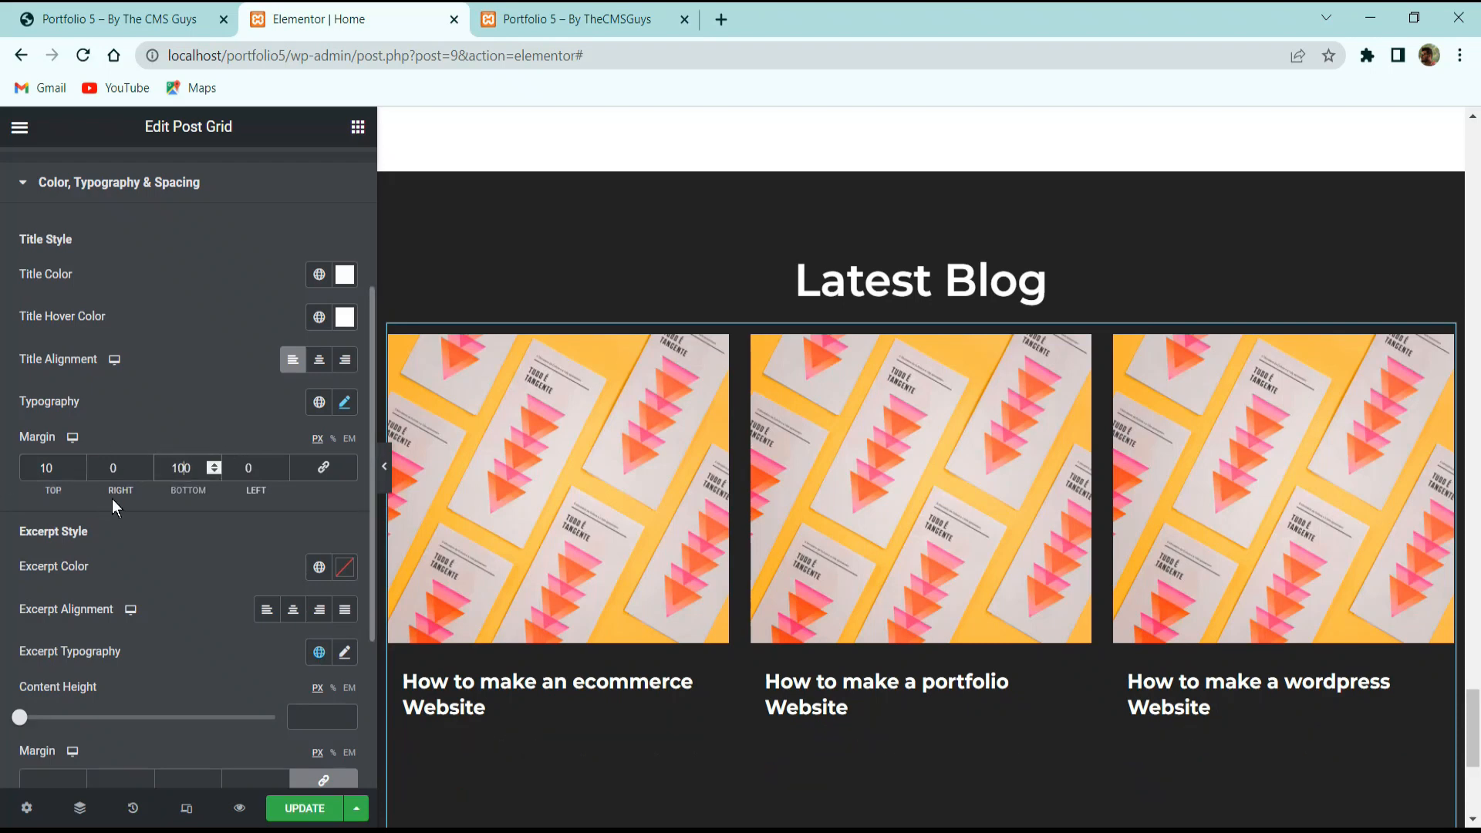
pyautogui.press('Delete')
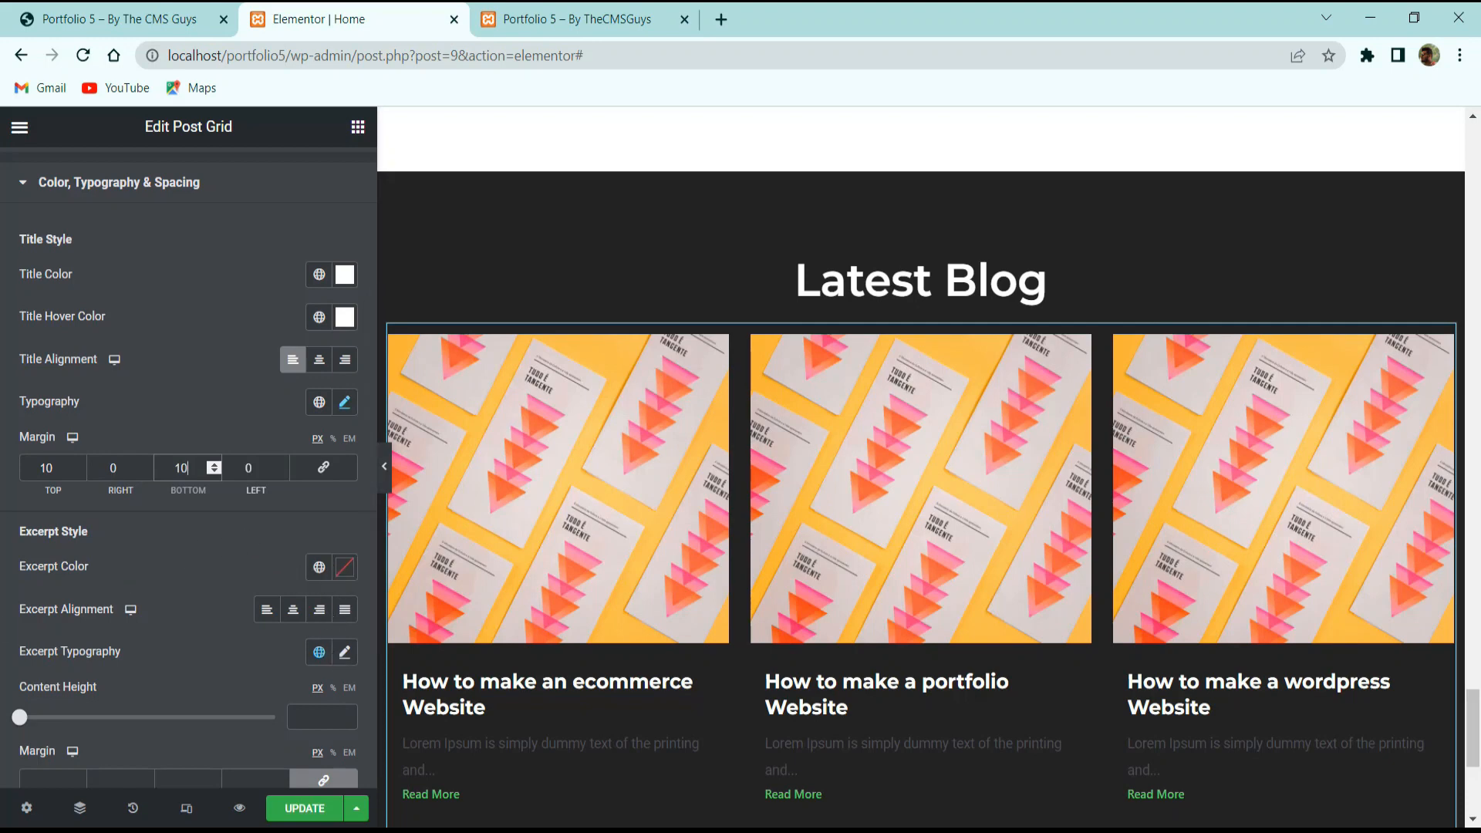
# Set the excerpt colour to grey #ababab.
pyautogui.click(344, 567)
pyautogui.write('ababab')
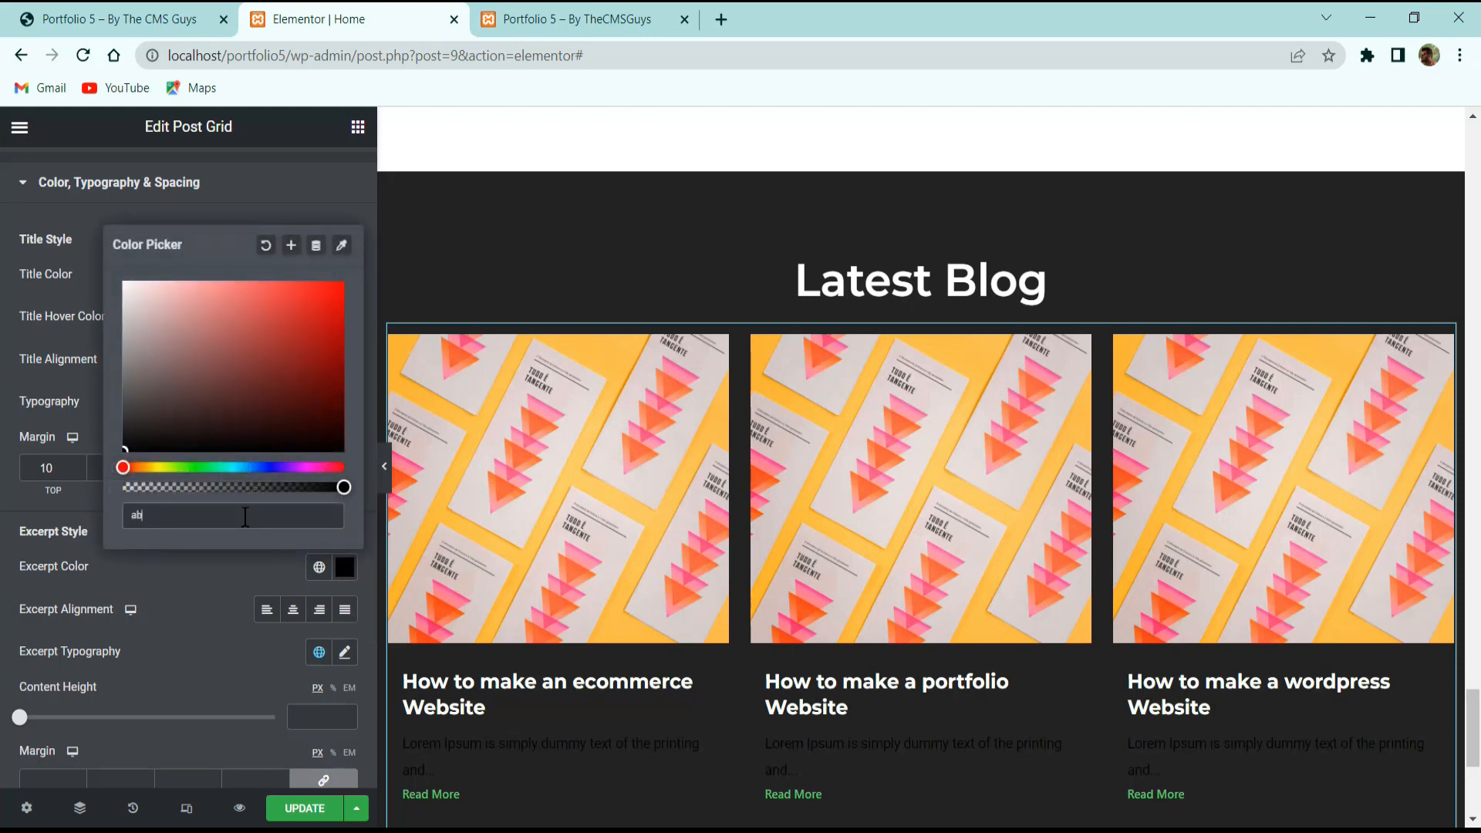
pyautogui.click(222, 576)
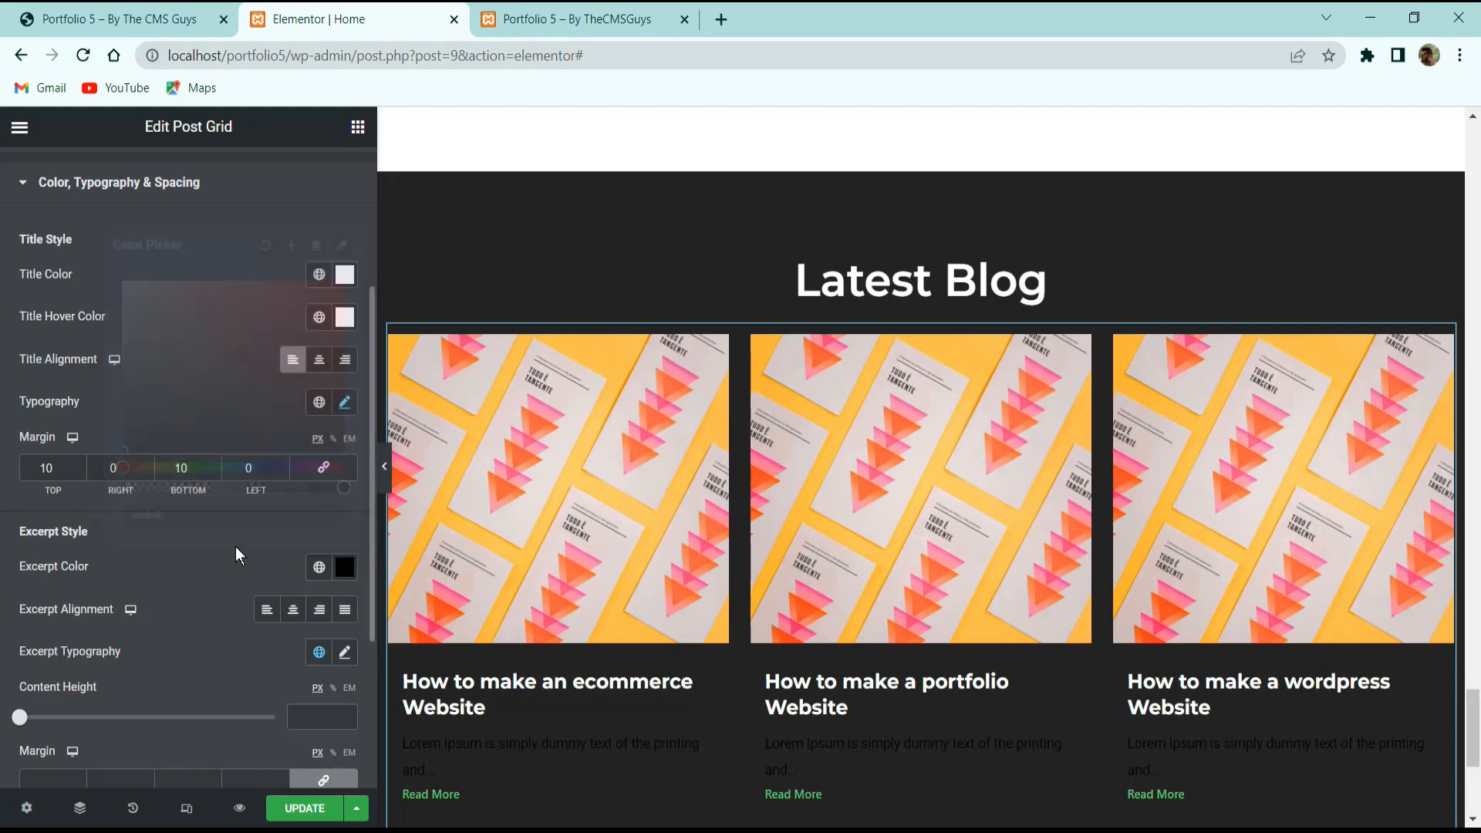
pyautogui.click(342, 577)
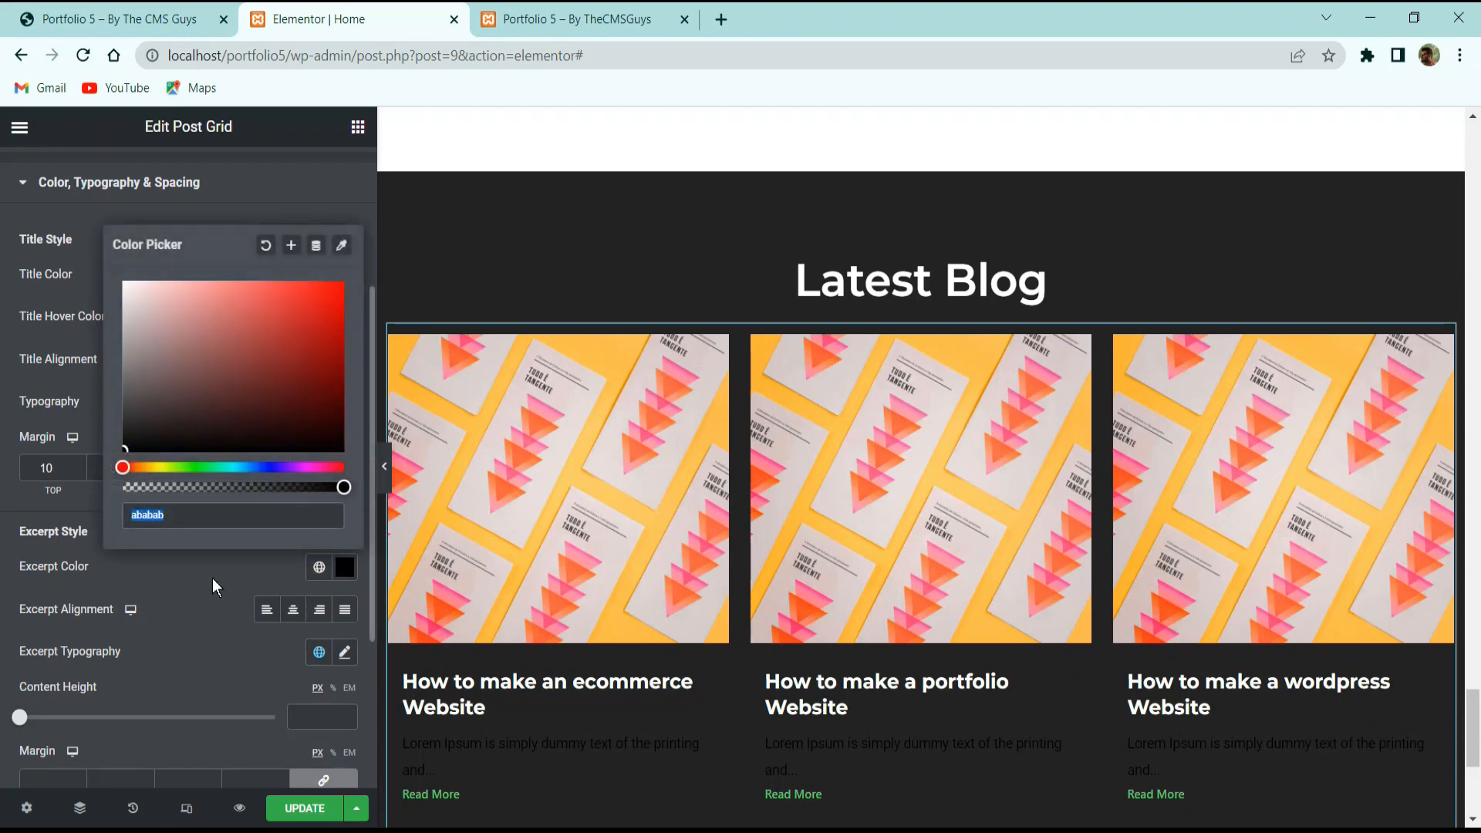
pyautogui.click(211, 577)
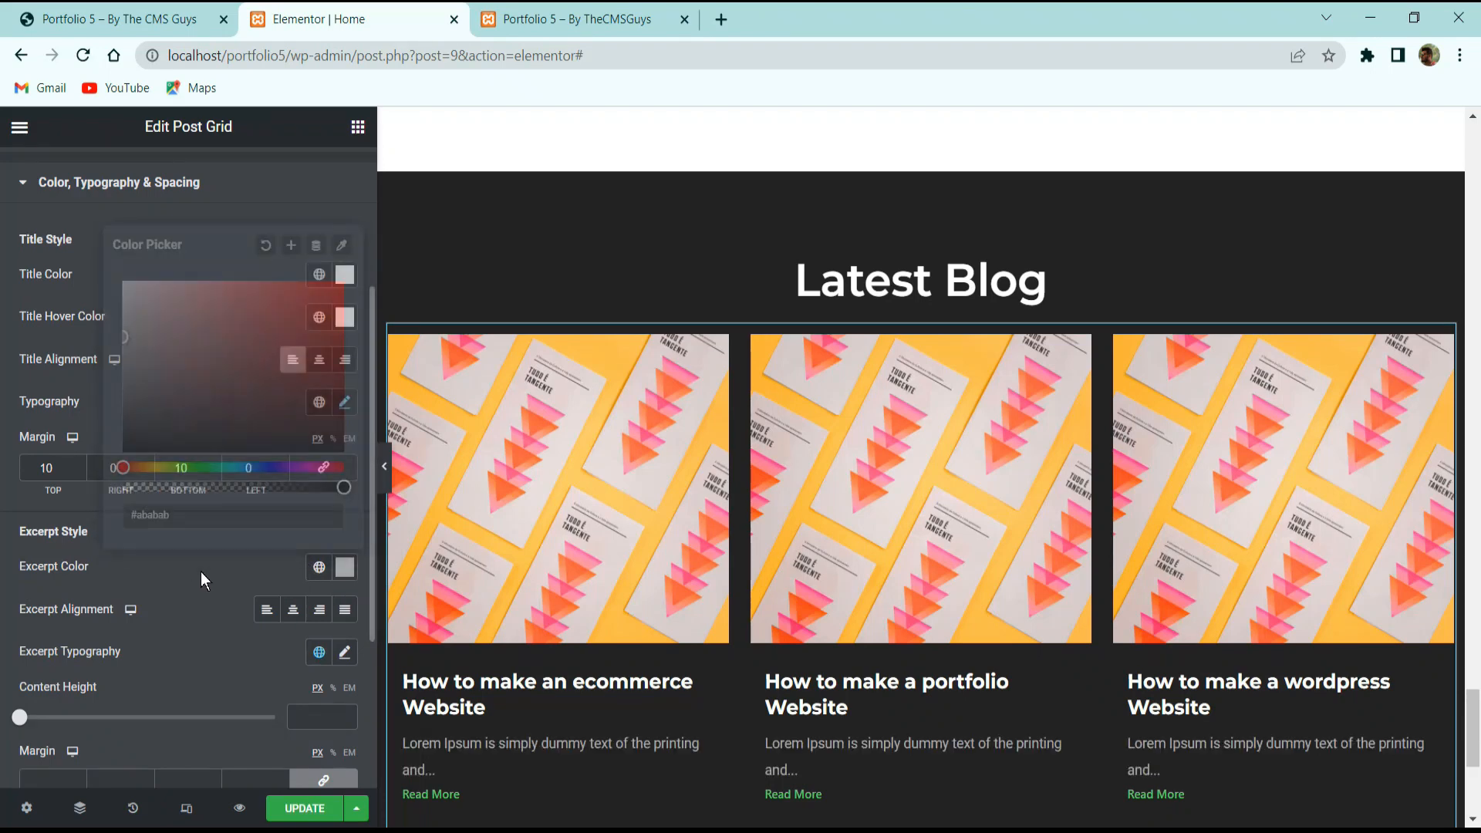
# Set the excerpt typography to Poppins at size 16.
pyautogui.click(345, 653)
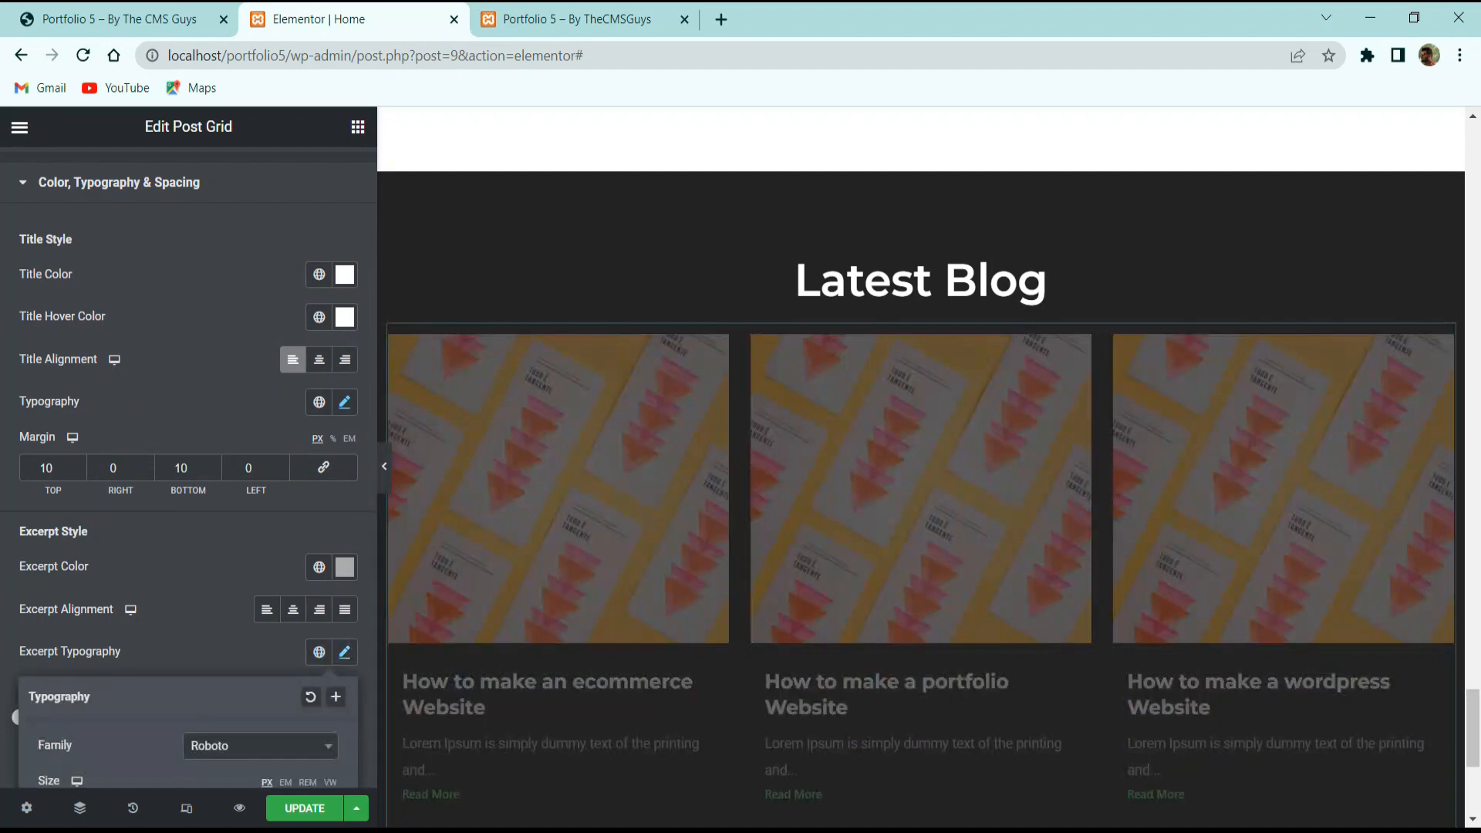
pyautogui.scroll(-5, 273, 614)
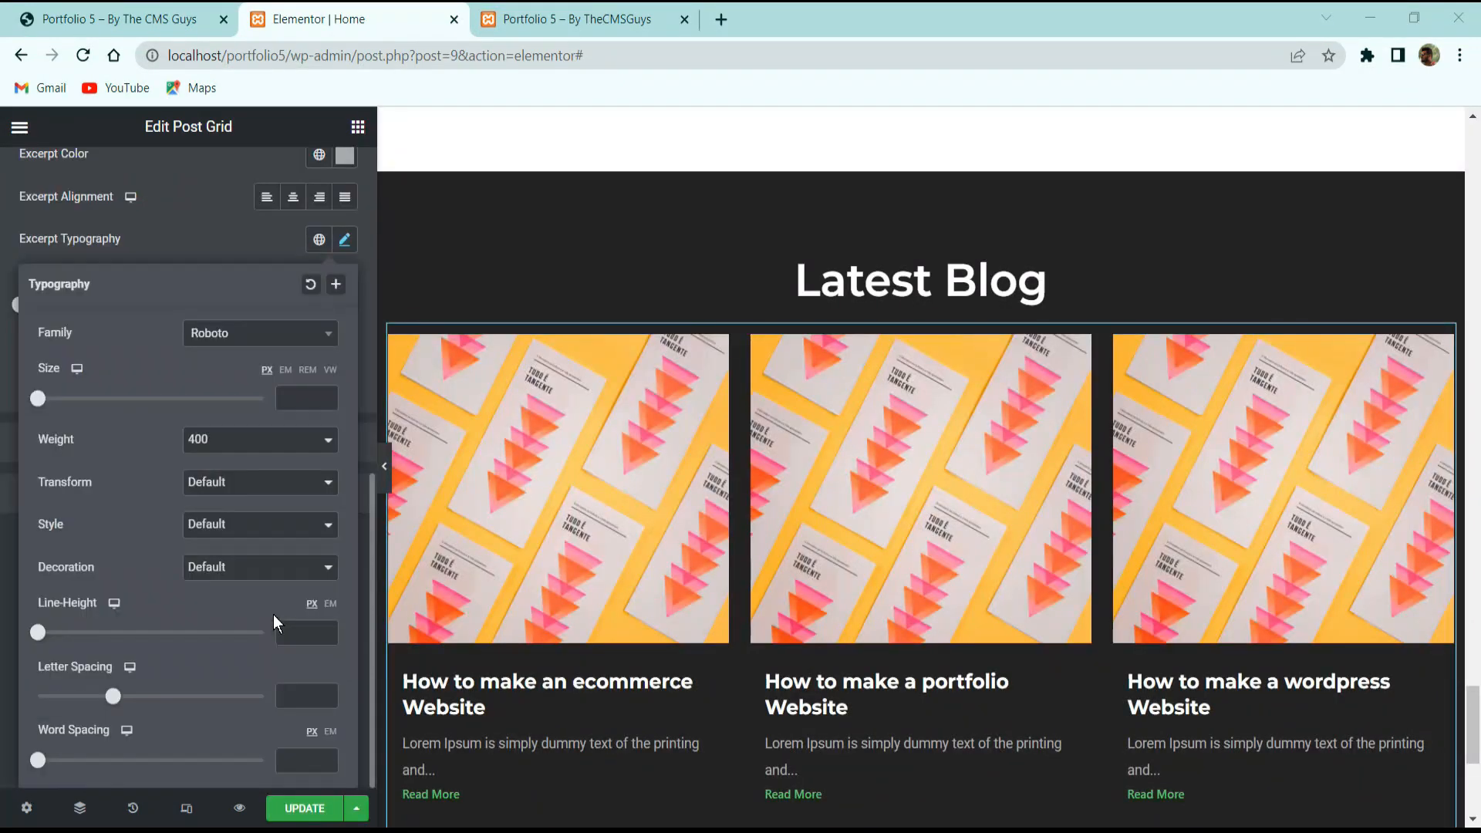
pyautogui.click(243, 338)
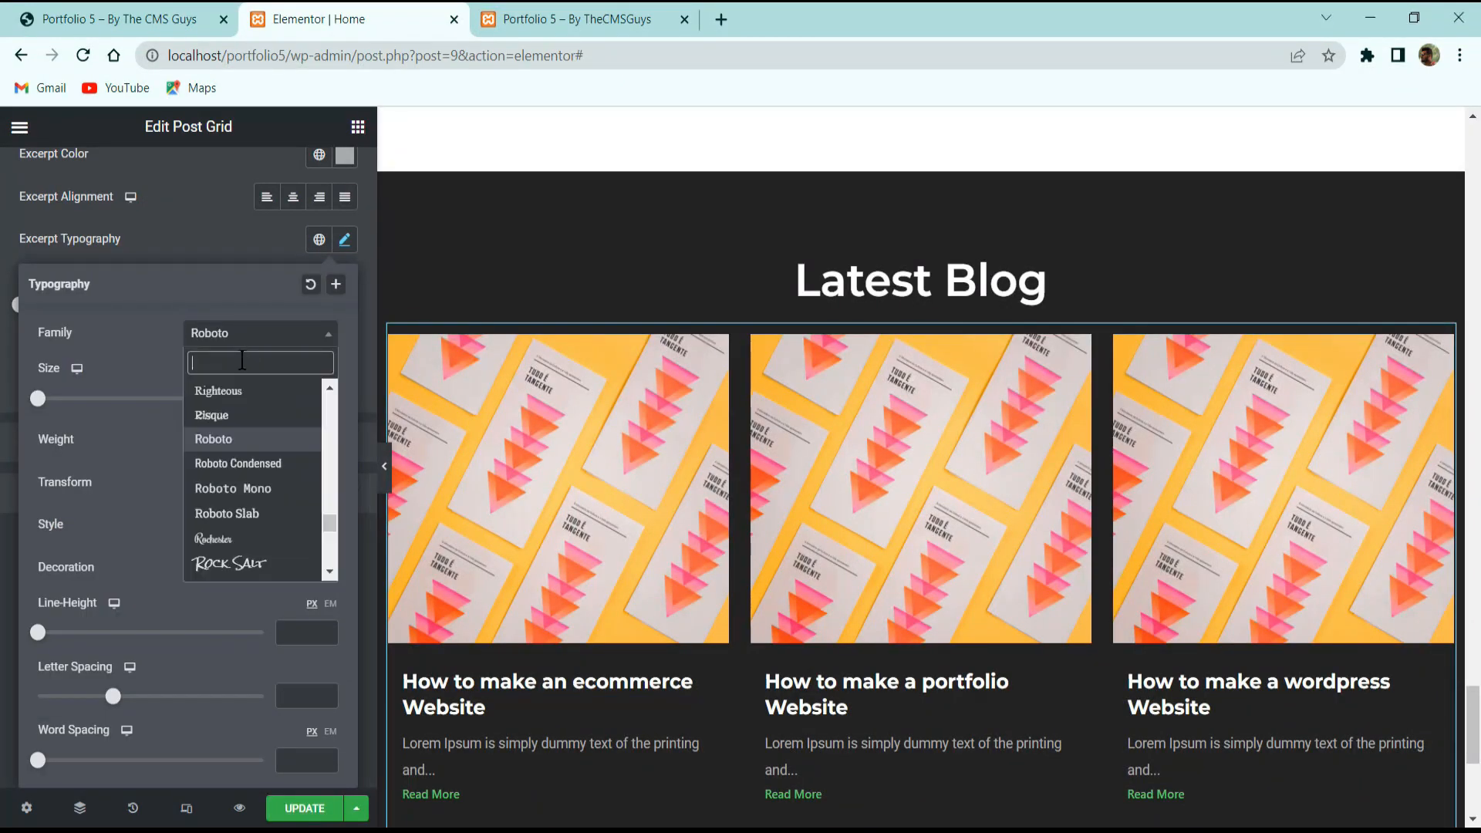
pyautogui.write('popp')
pyautogui.click(231, 415)
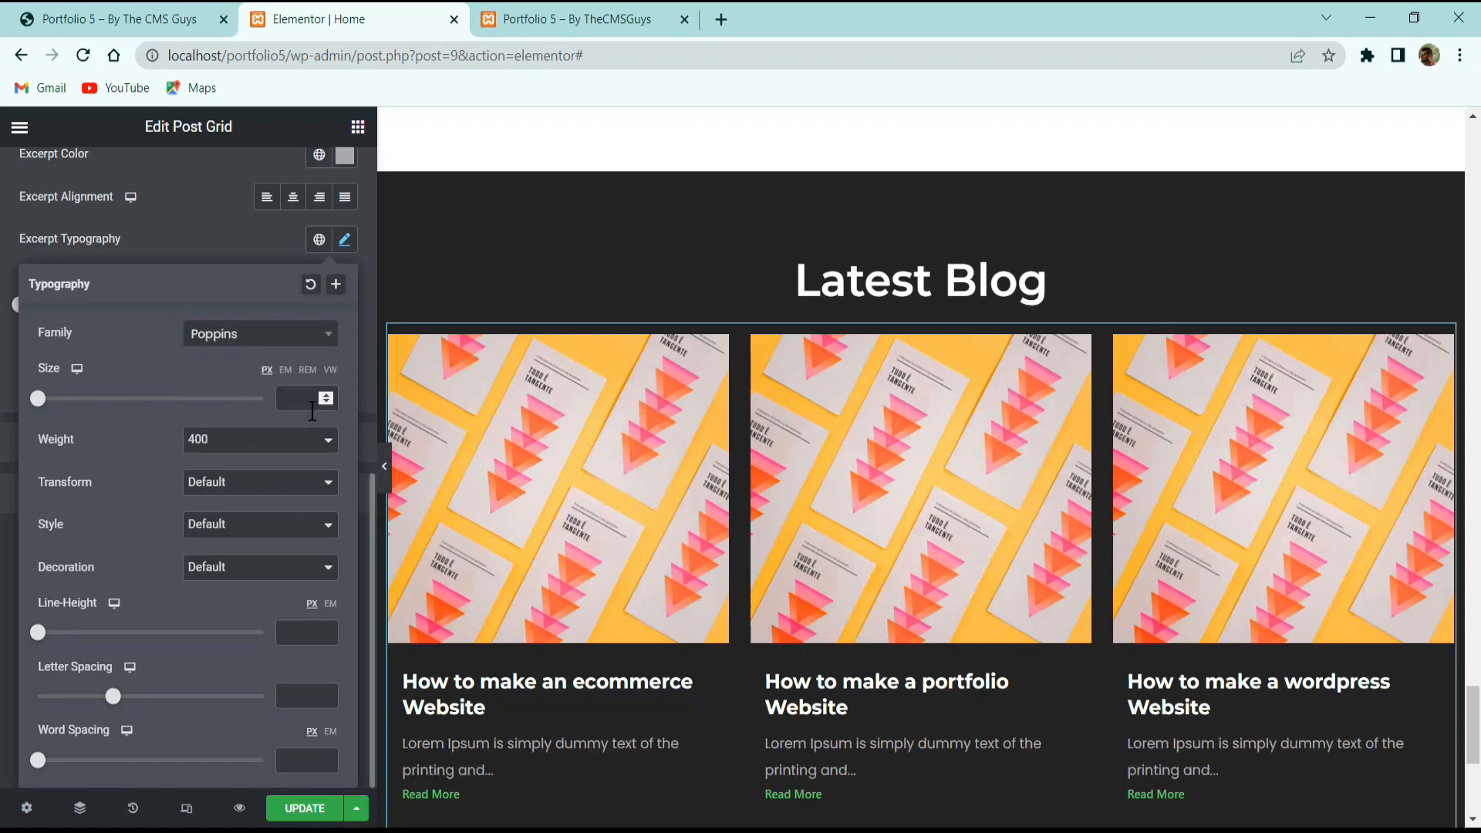
pyautogui.click(291, 392)
pyautogui.write('16')
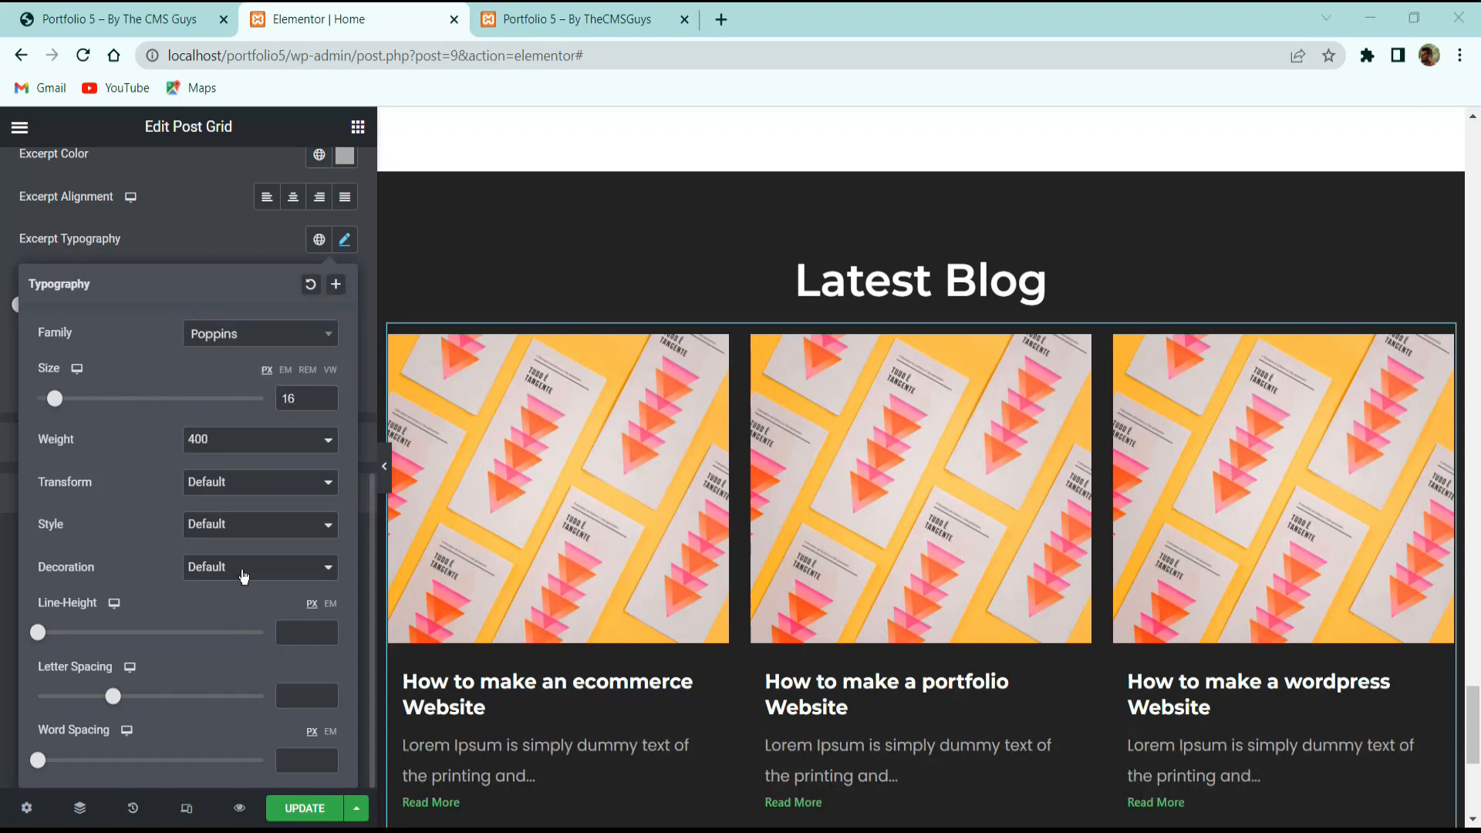
pyautogui.click(132, 248)
# Give the excerpts a top and bottom margin of 10.
pyautogui.scroll(2, 118, 378)
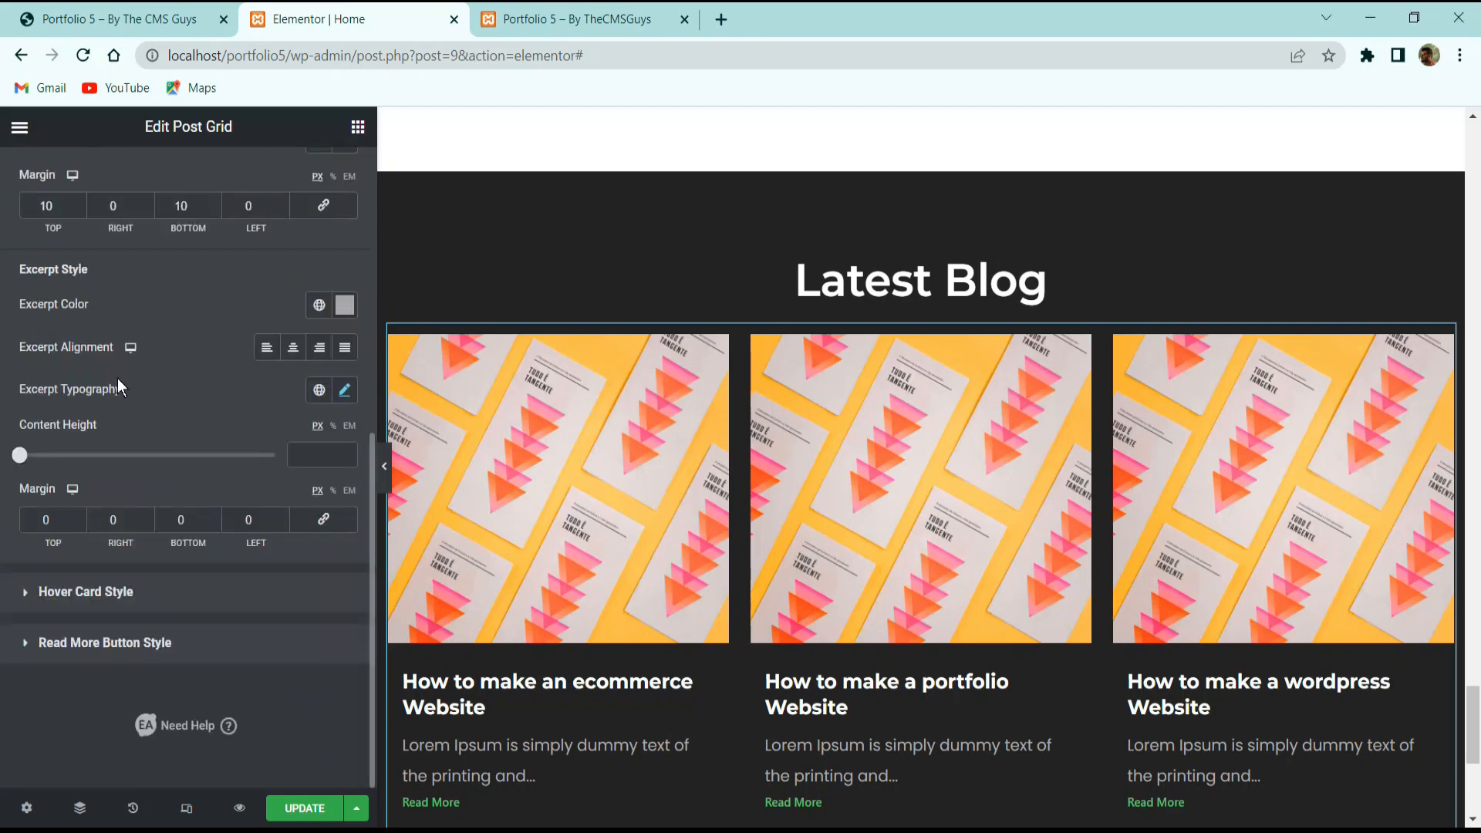
pyautogui.doubleClick(47, 518)
pyautogui.write('10')
pyautogui.press('capslock')
pyautogui.press('capslock')
pyautogui.press('Tab')
pyautogui.press('Tab')
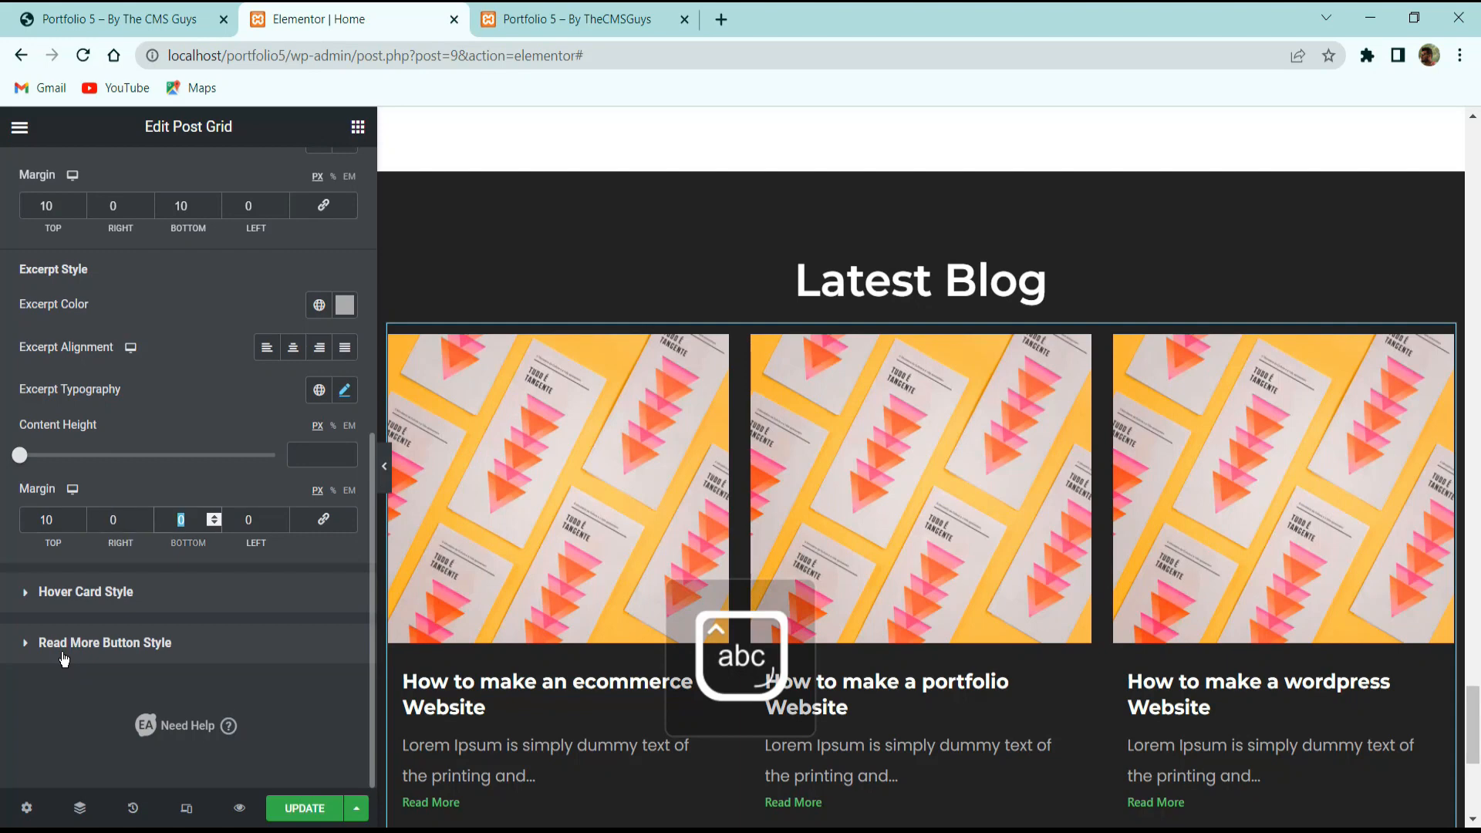
pyautogui.write('10')
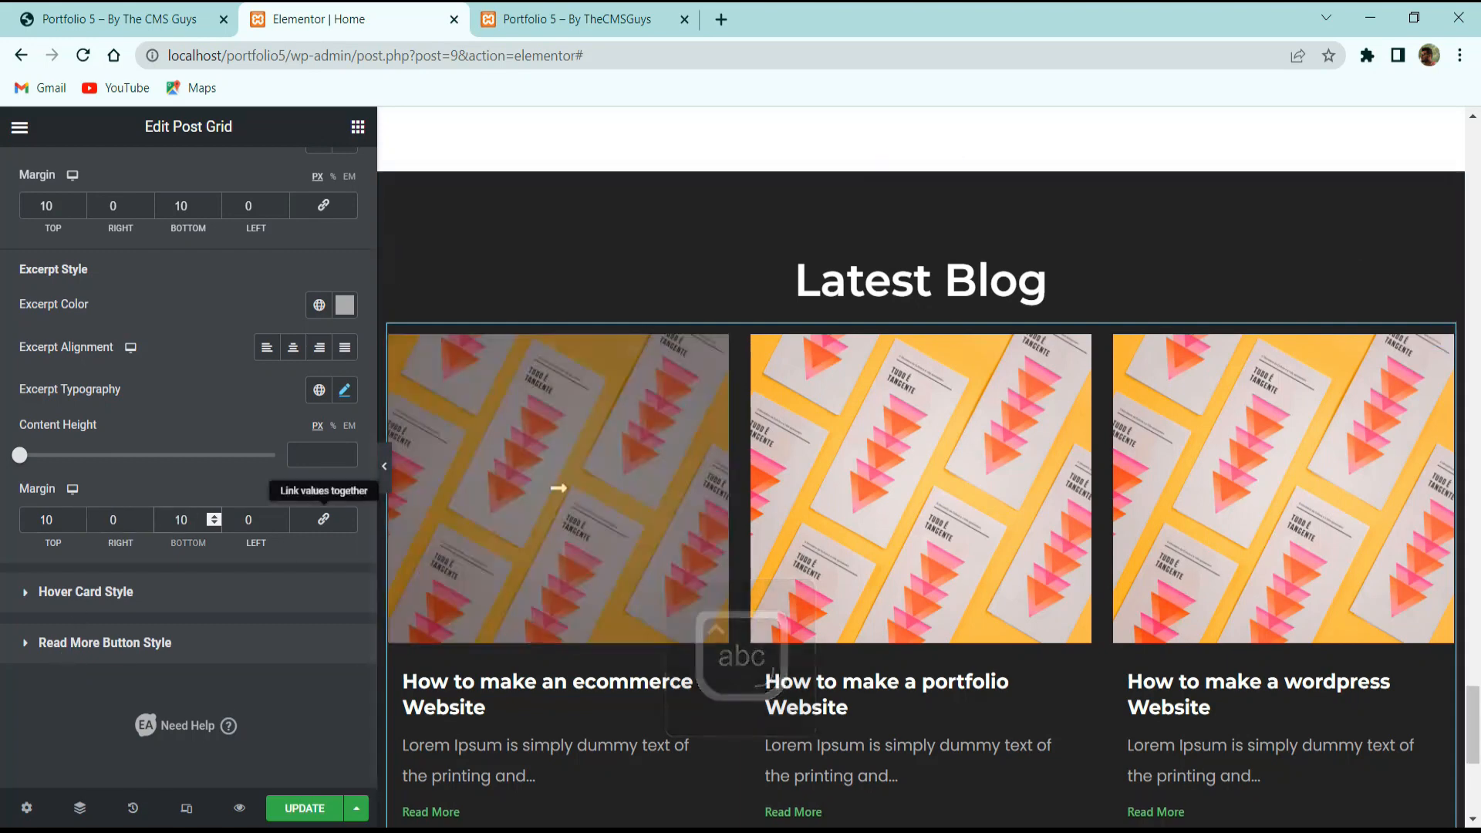
pyautogui.click(117, 592)
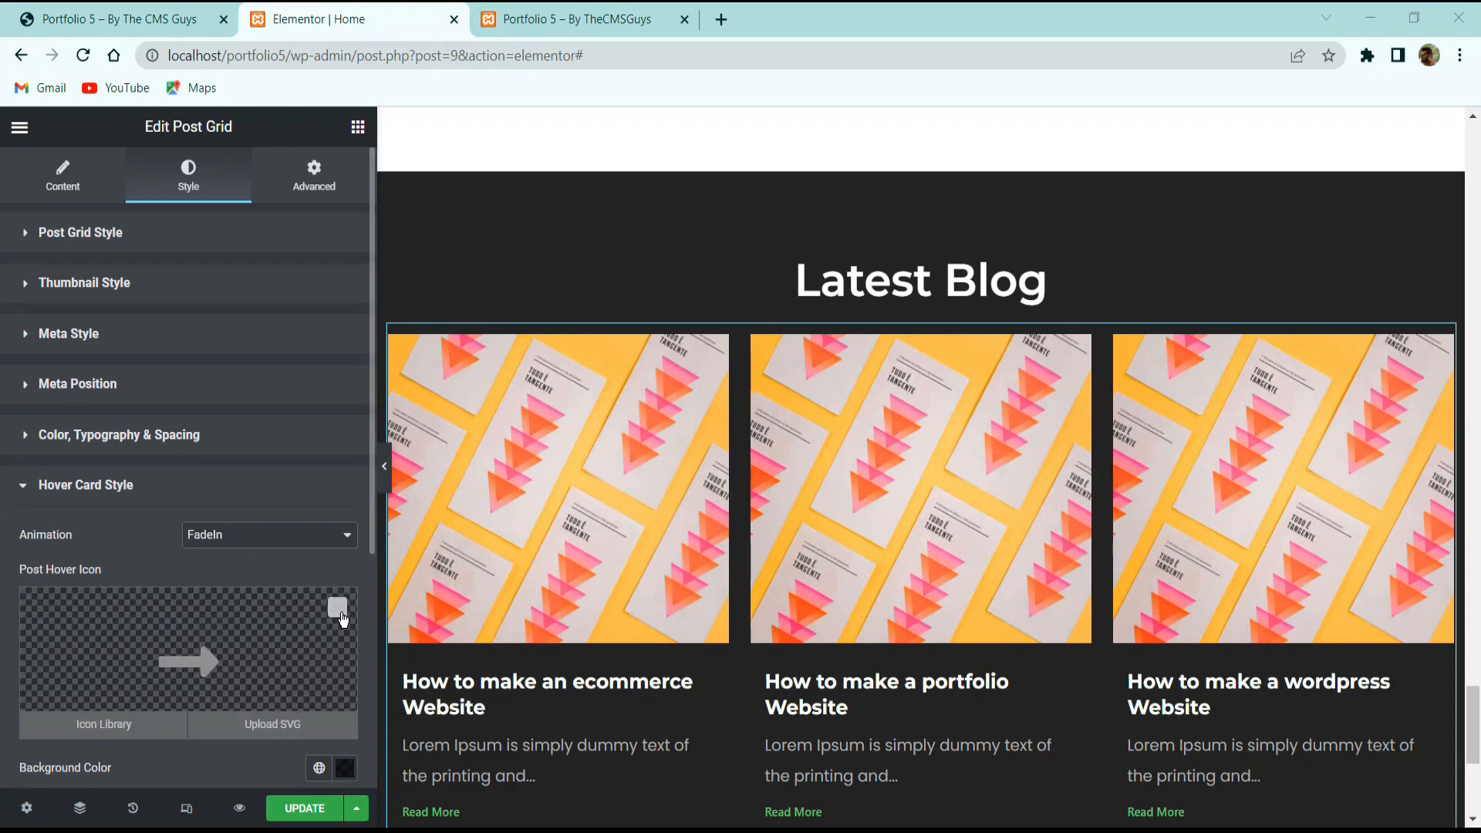
# Remove the arrow icon shown on card hover and expand the Read More styling.
pyautogui.click(337, 606)
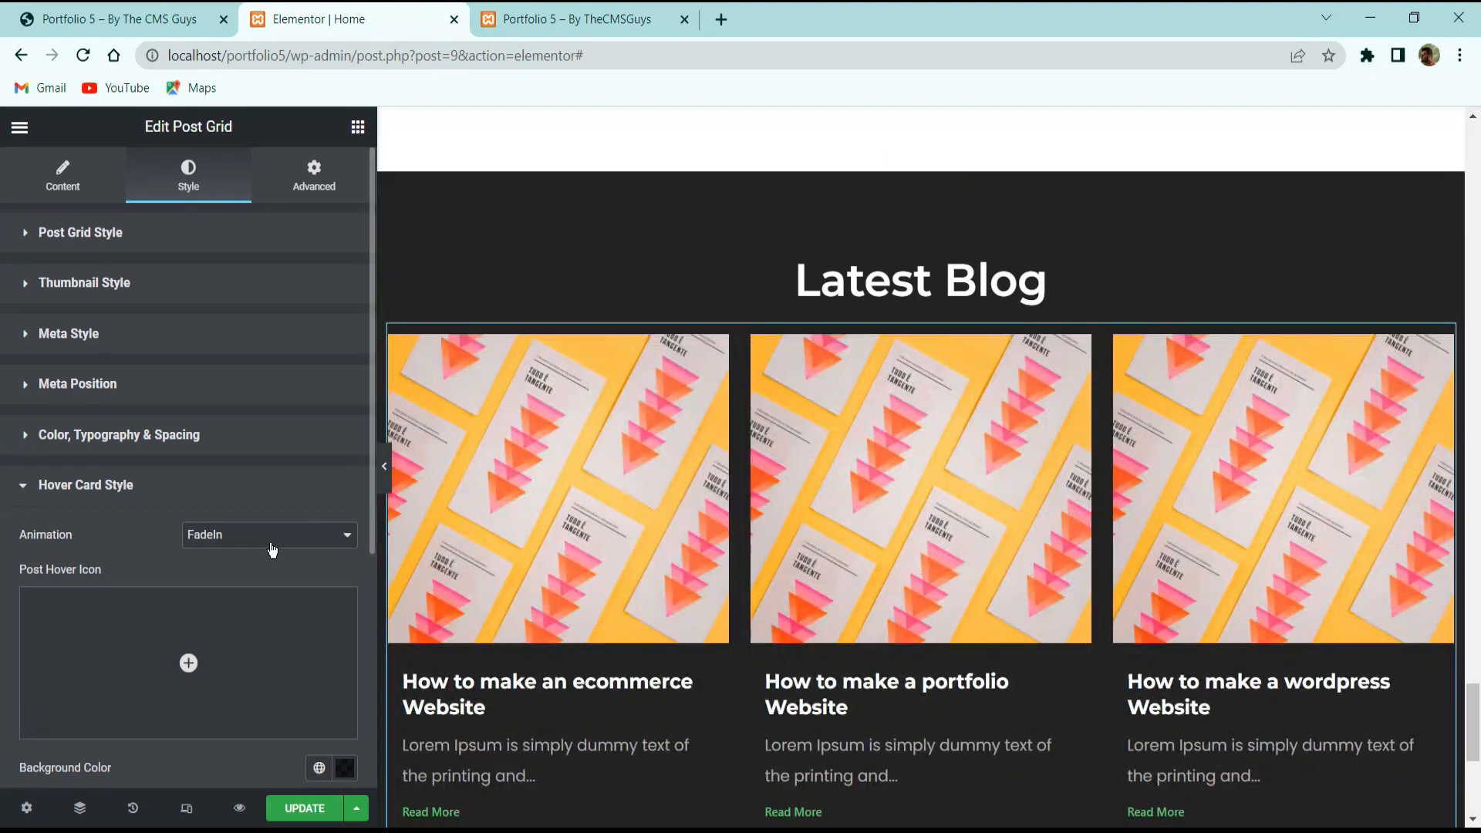
pyautogui.scroll(-5, 267, 514)
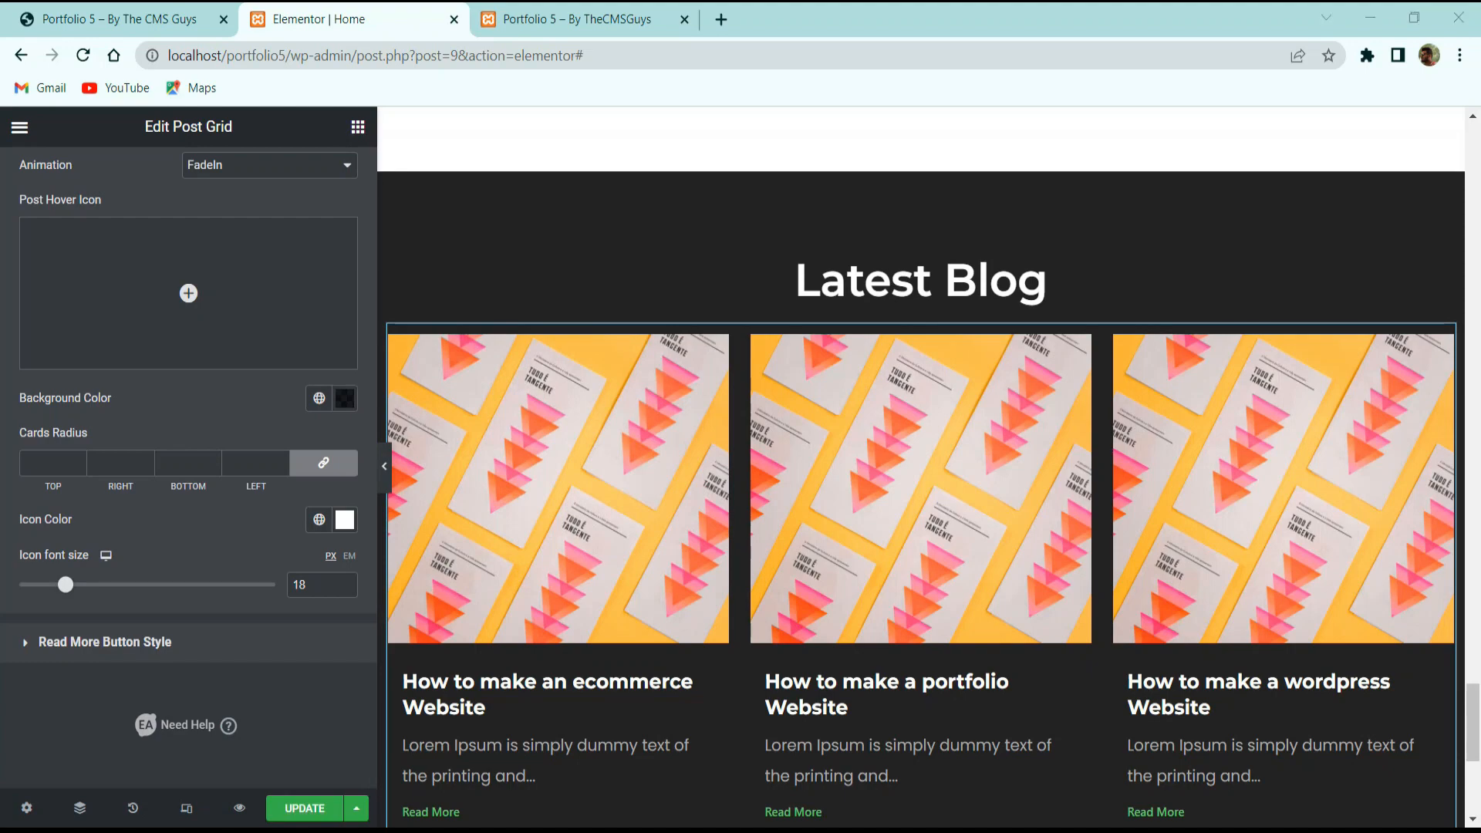
pyautogui.scroll(-3, 512, 522)
pyautogui.click(214, 639)
pyautogui.scroll(-3, 531, 460)
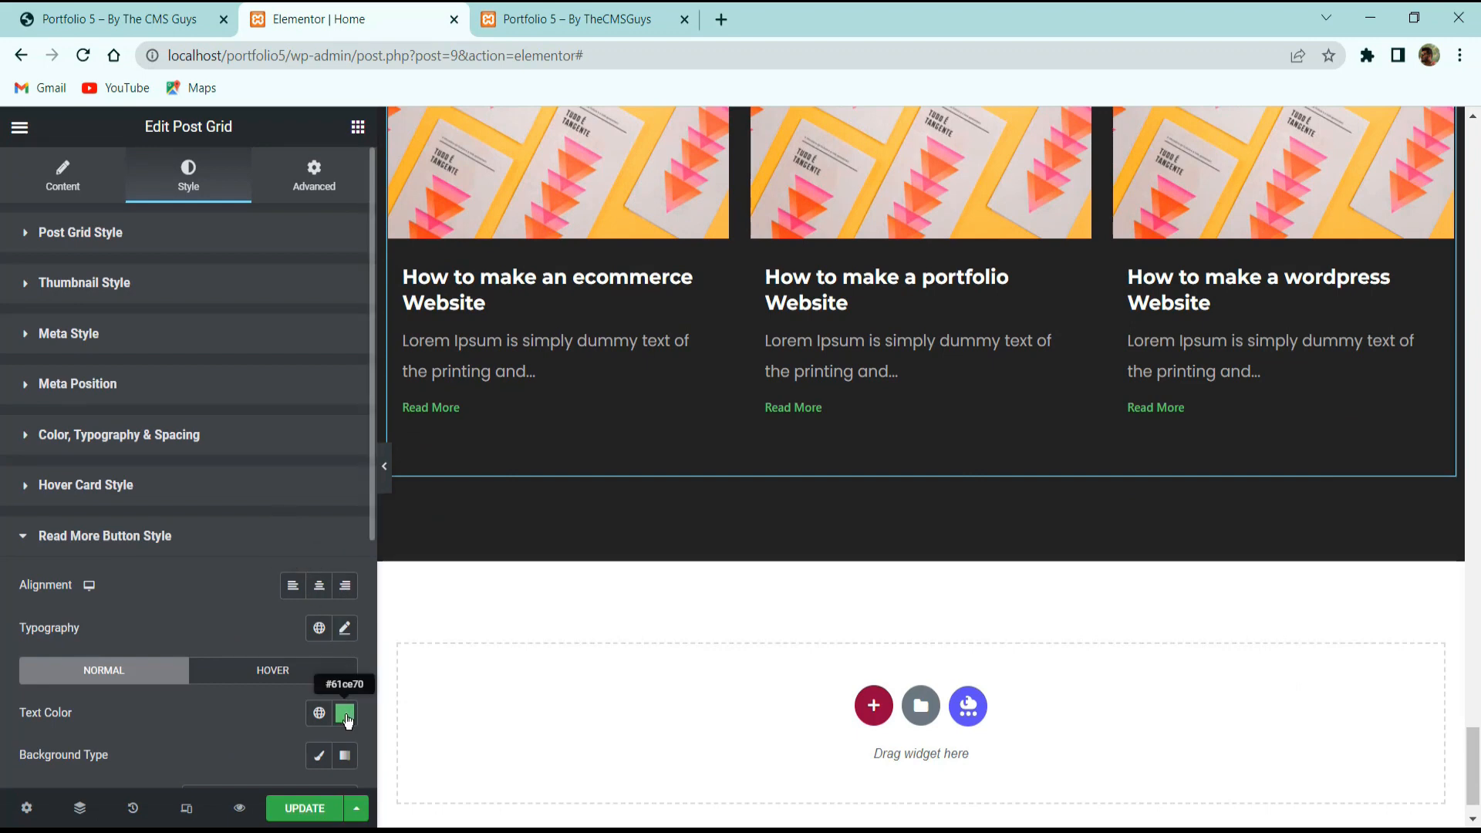
# Set the Read More typography to Montserrat at size 14.
pyautogui.click(344, 627)
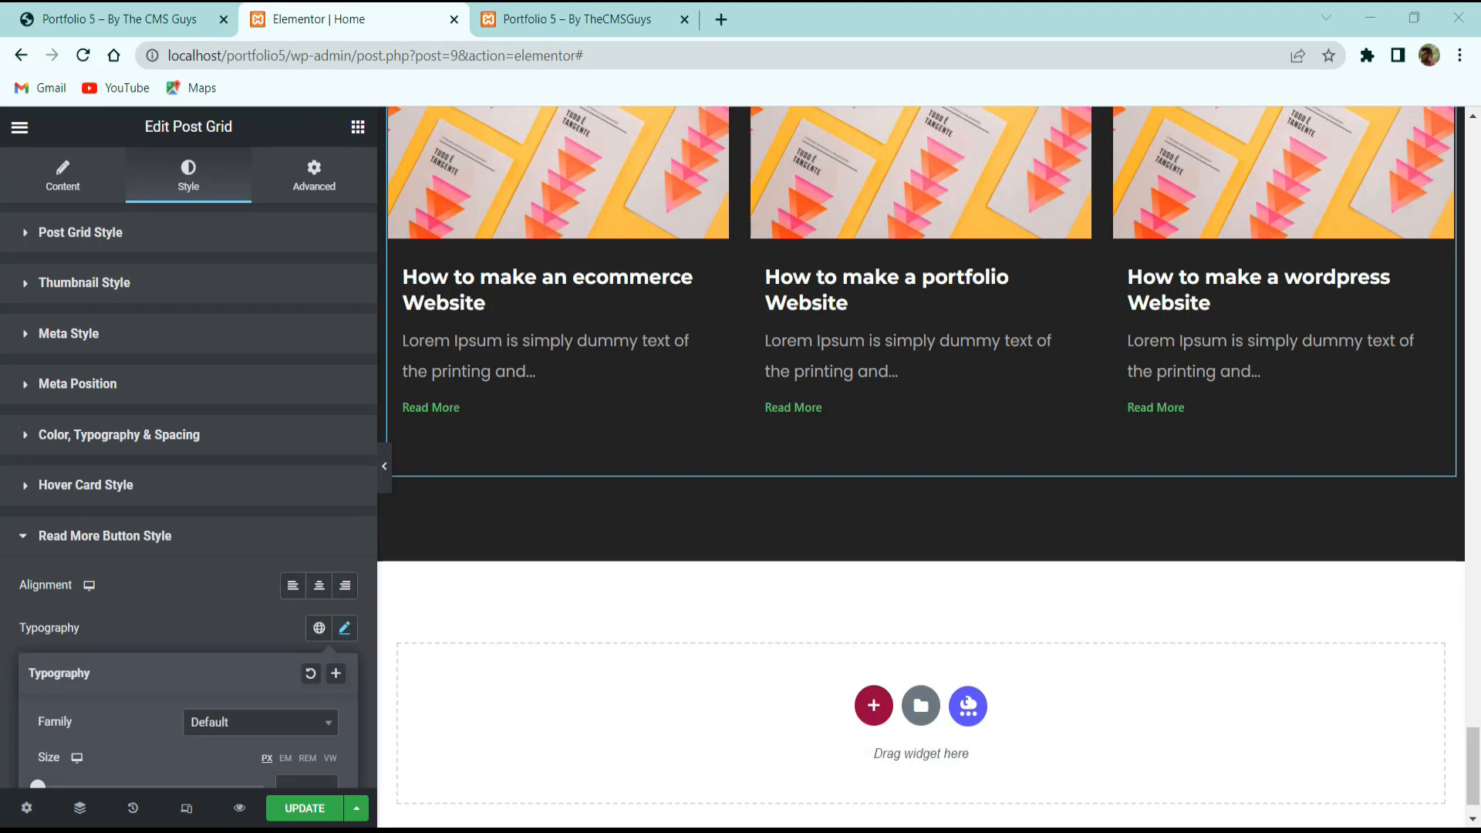
pyautogui.scroll(-3, 254, 472)
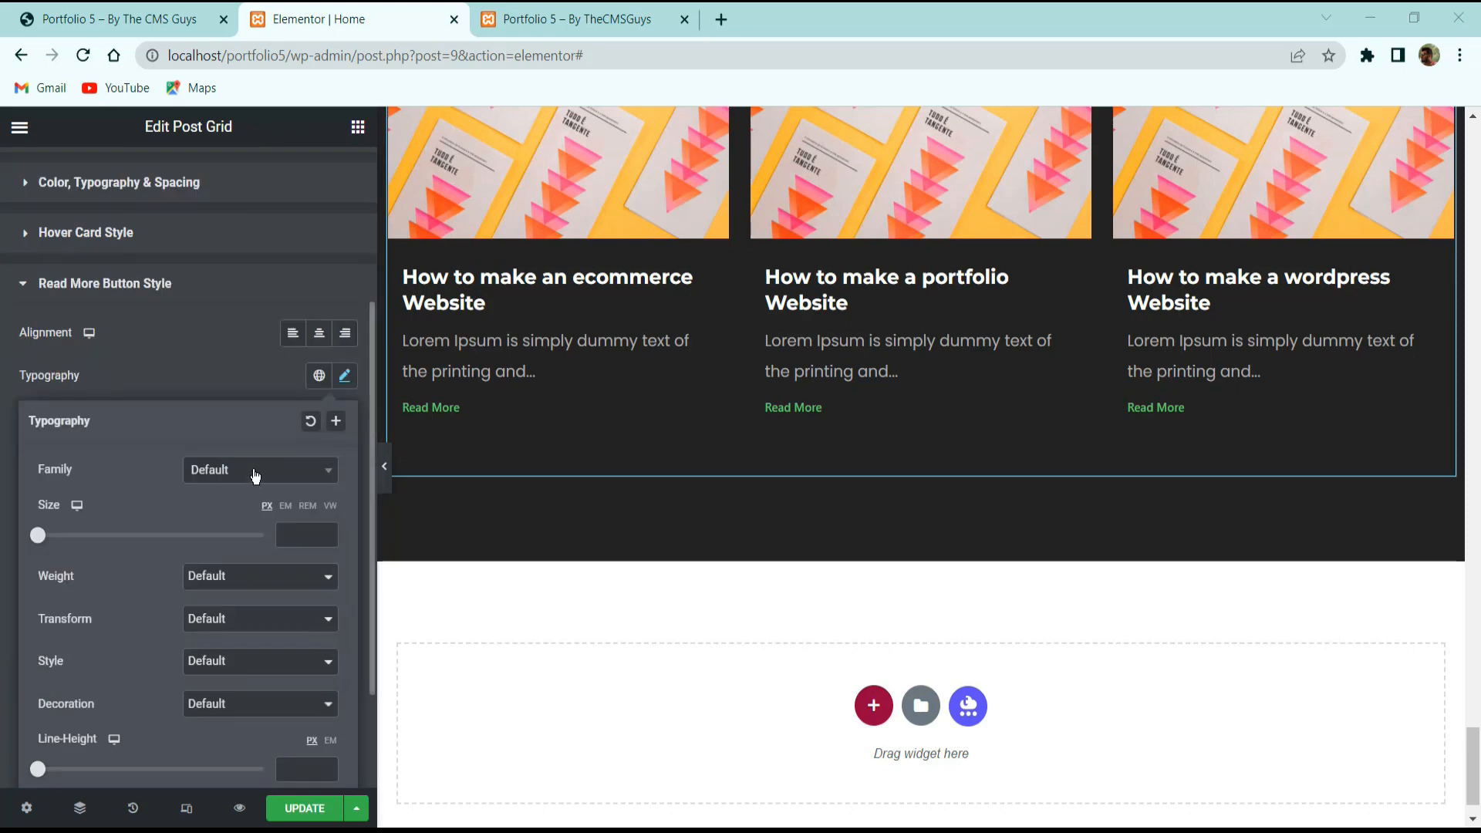
pyautogui.click(254, 470)
pyautogui.write('monts')
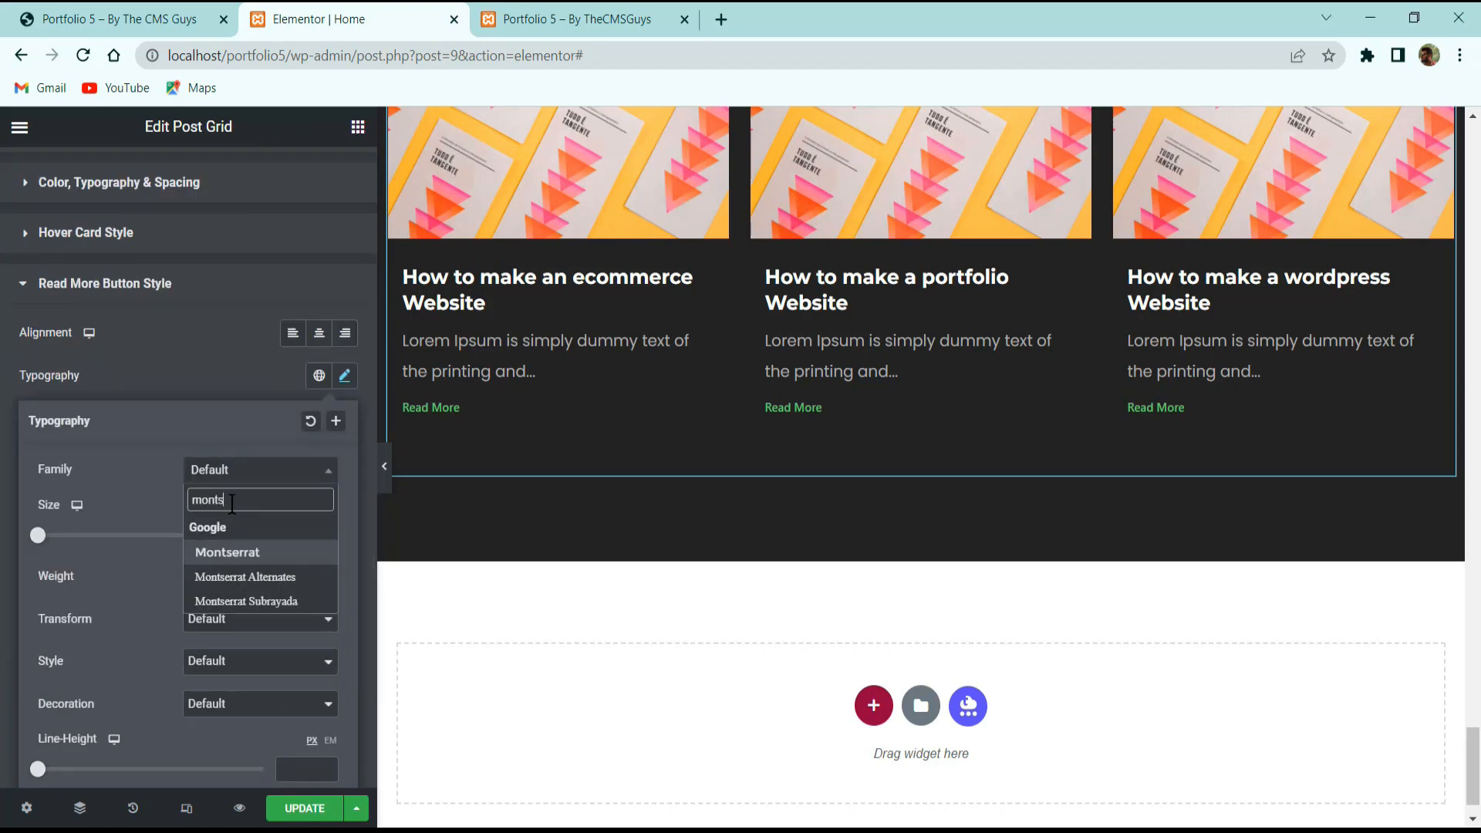
pyautogui.press('Return')
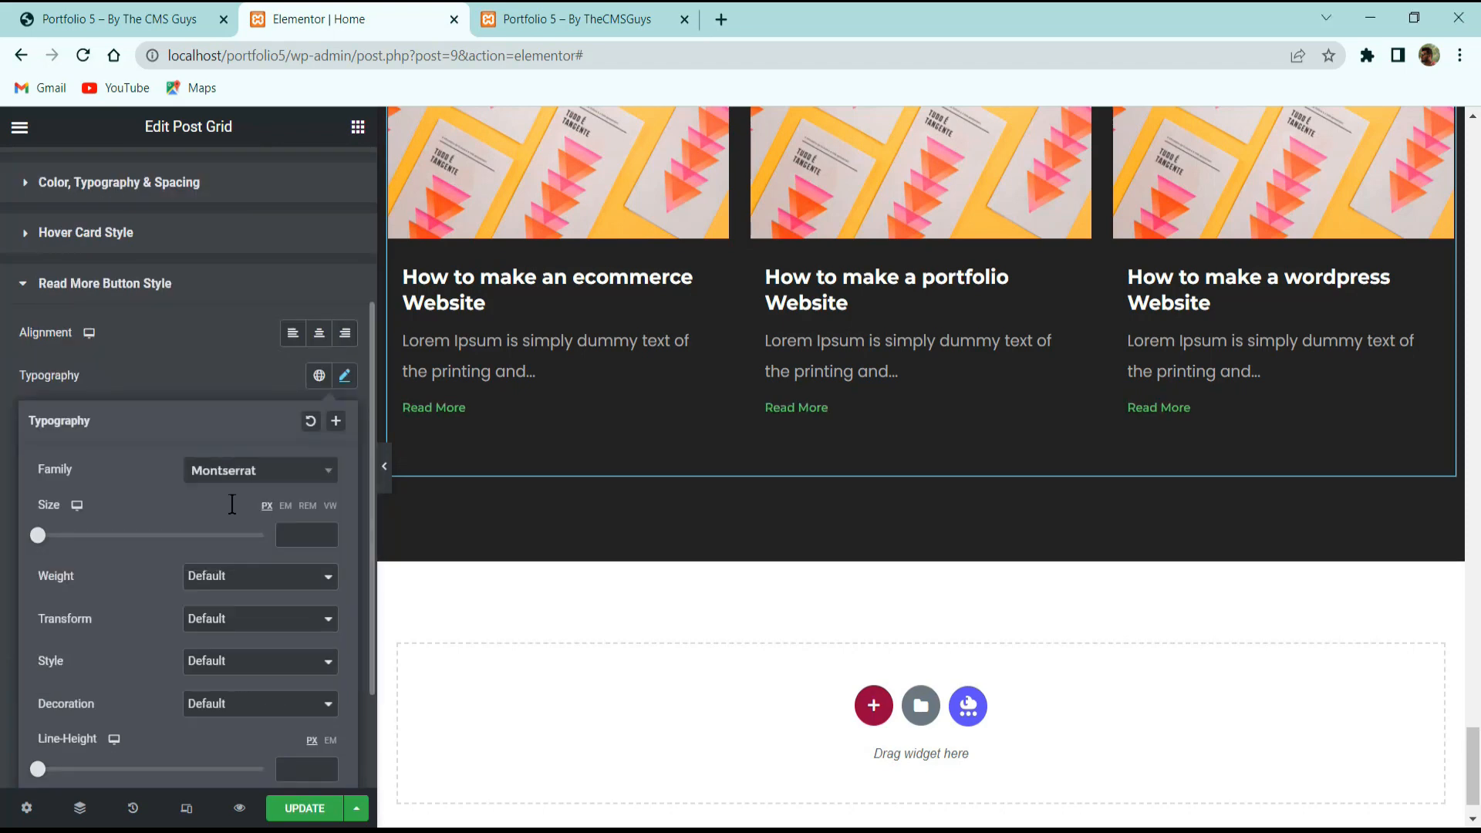
pyautogui.click(315, 532)
pyautogui.write('14')
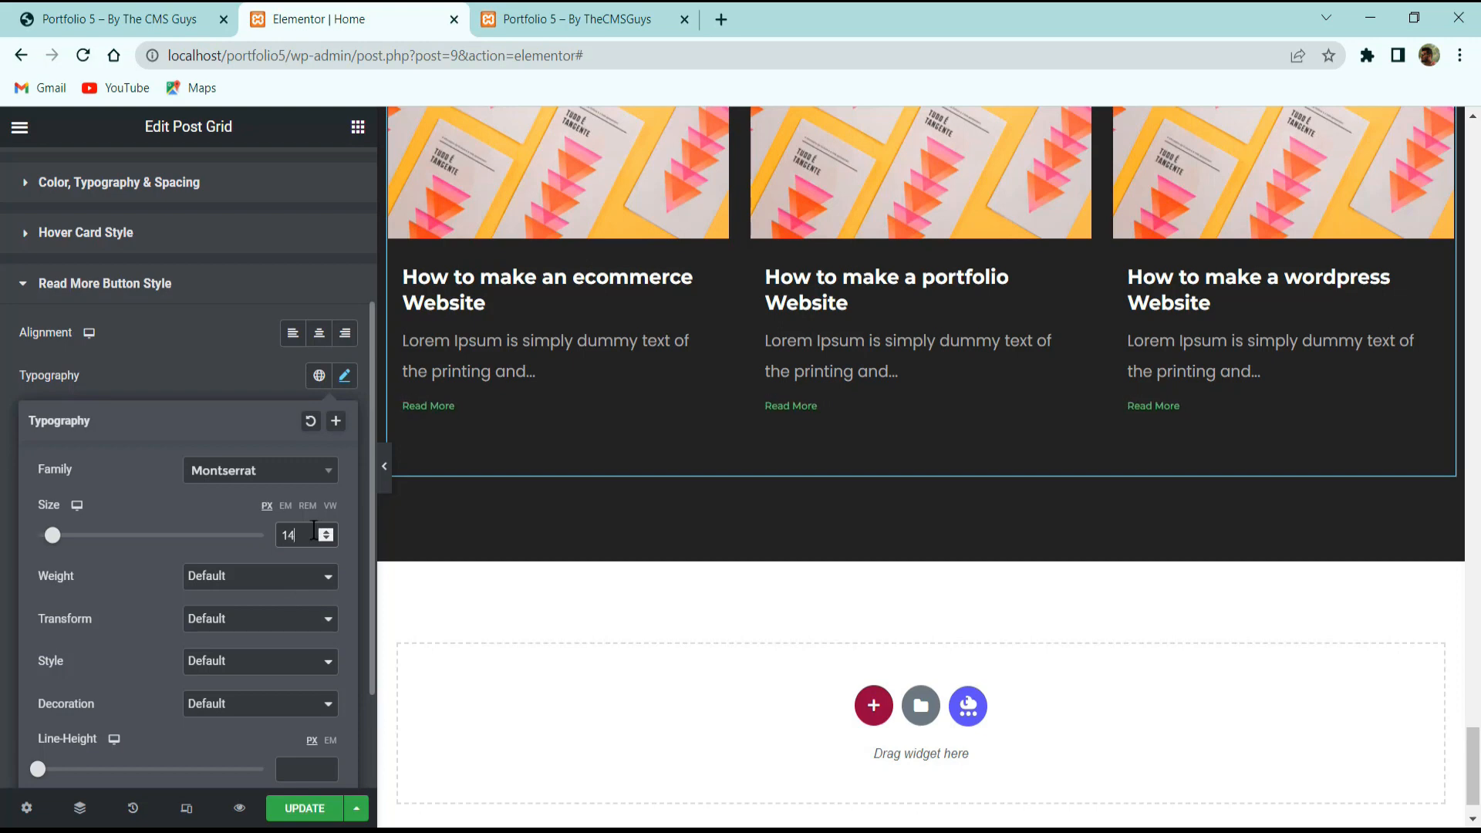
# Make the Read More text uppercase, weight 600, with a 2.5em line height.
pyautogui.click(243, 609)
pyautogui.click(223, 656)
pyautogui.click(235, 578)
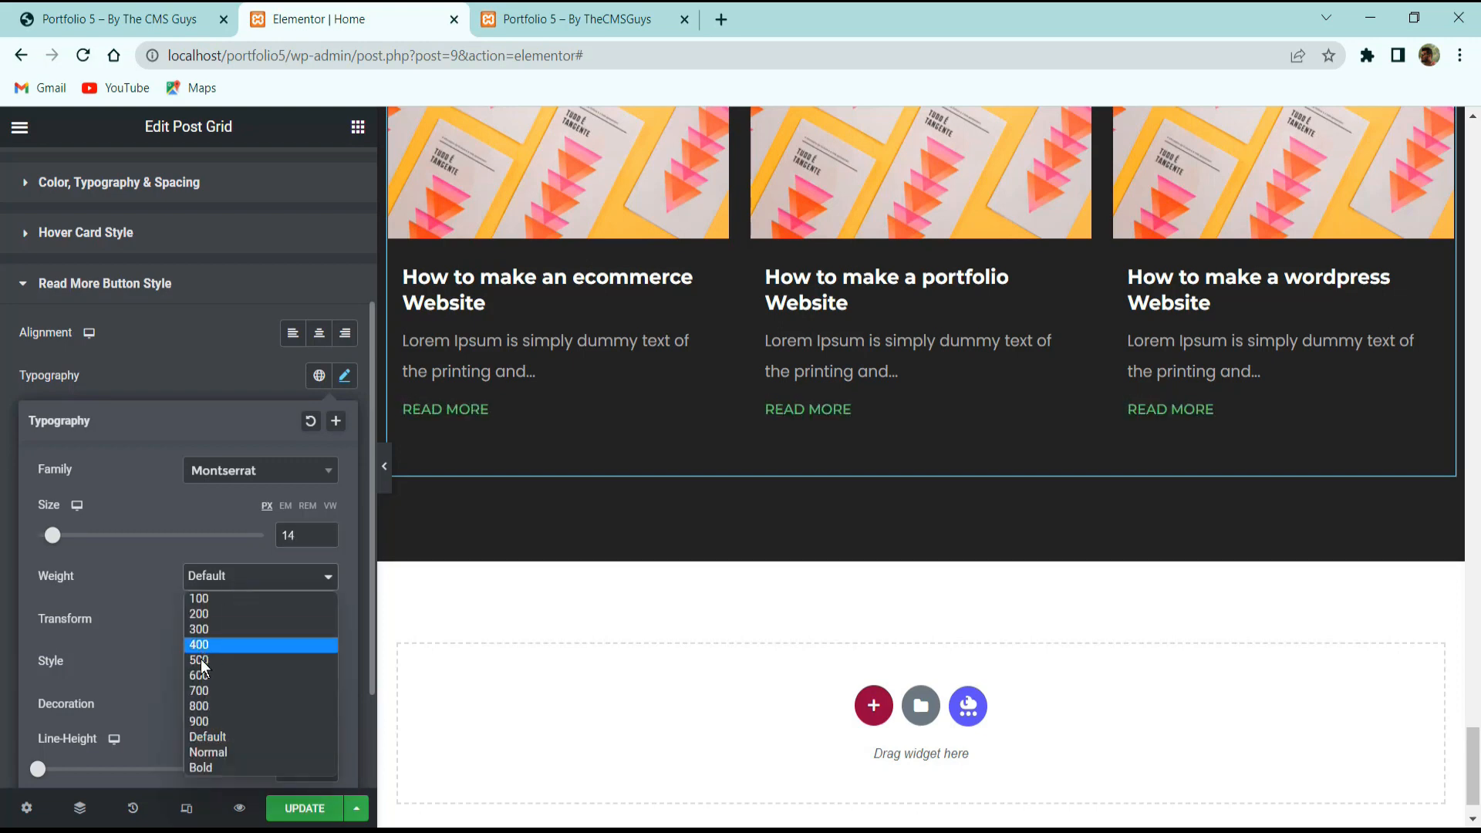
pyautogui.click(210, 674)
pyautogui.click(331, 740)
pyautogui.click(307, 768)
pyautogui.write('2.5')
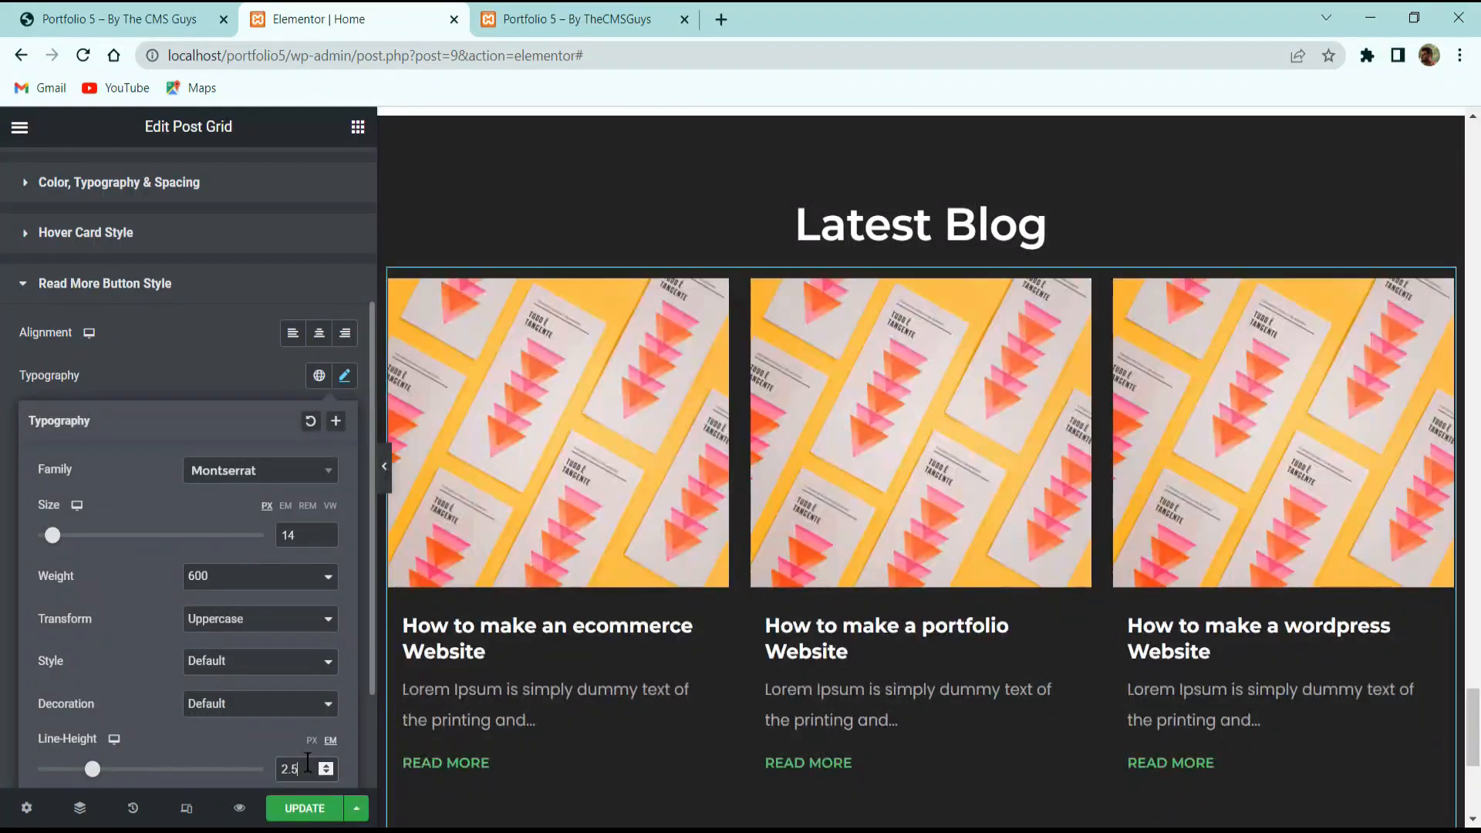
pyautogui.click(201, 411)
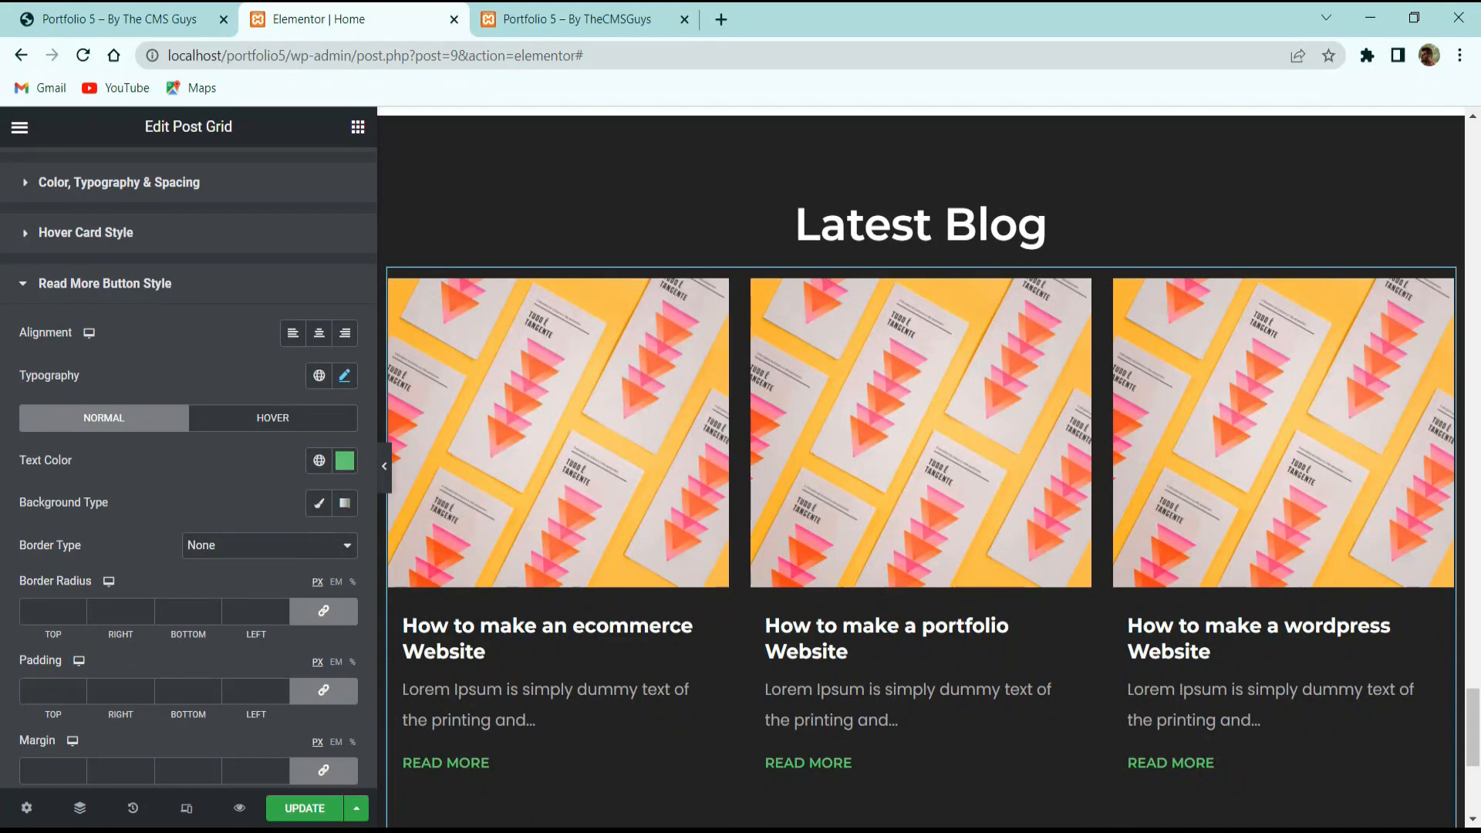
# Set the Read More text colour to grey #ababab.
pyautogui.scroll(-3, 262, 463)
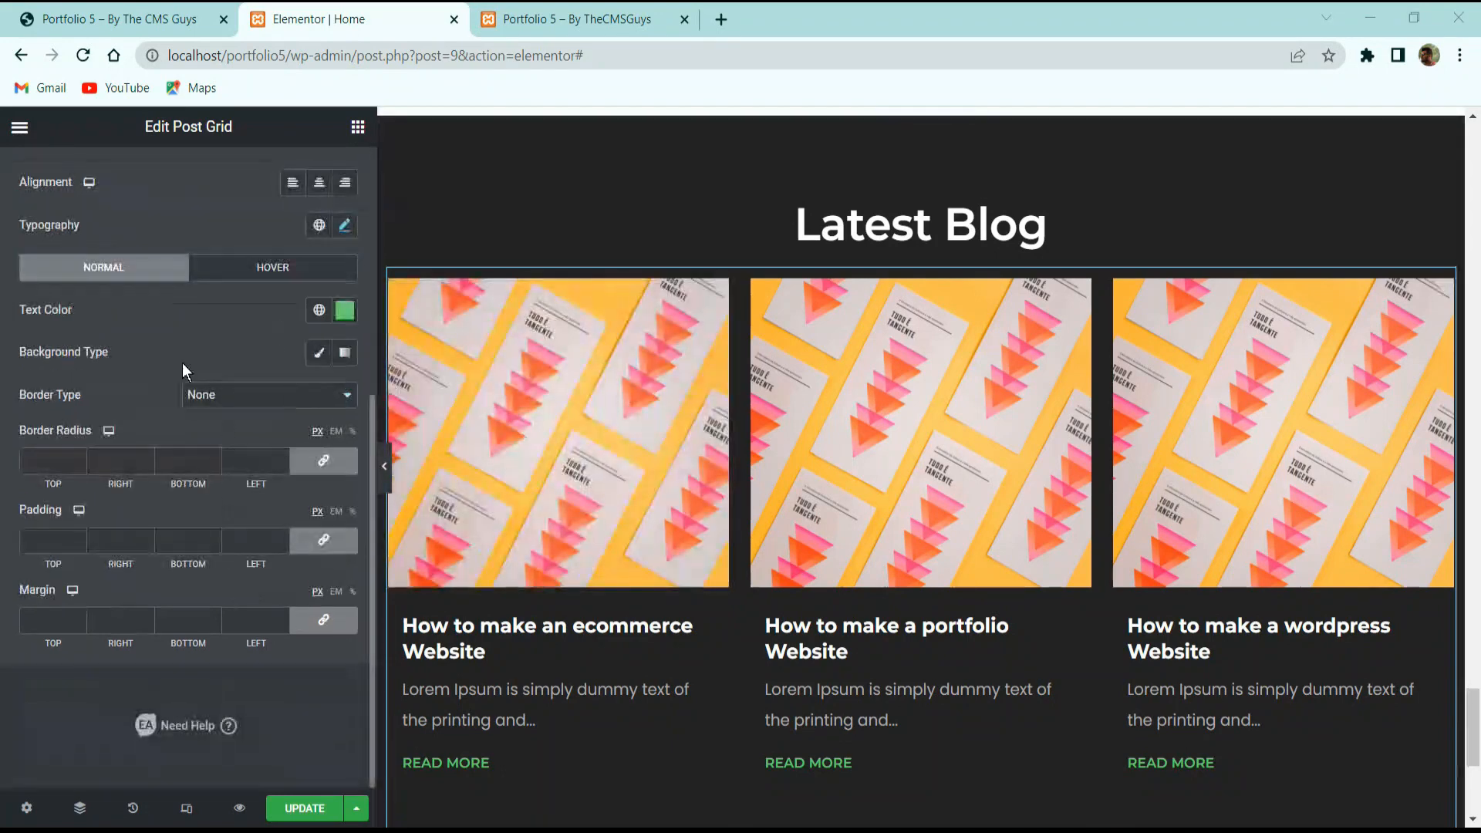
pyautogui.click(345, 310)
pyautogui.write('ababab')
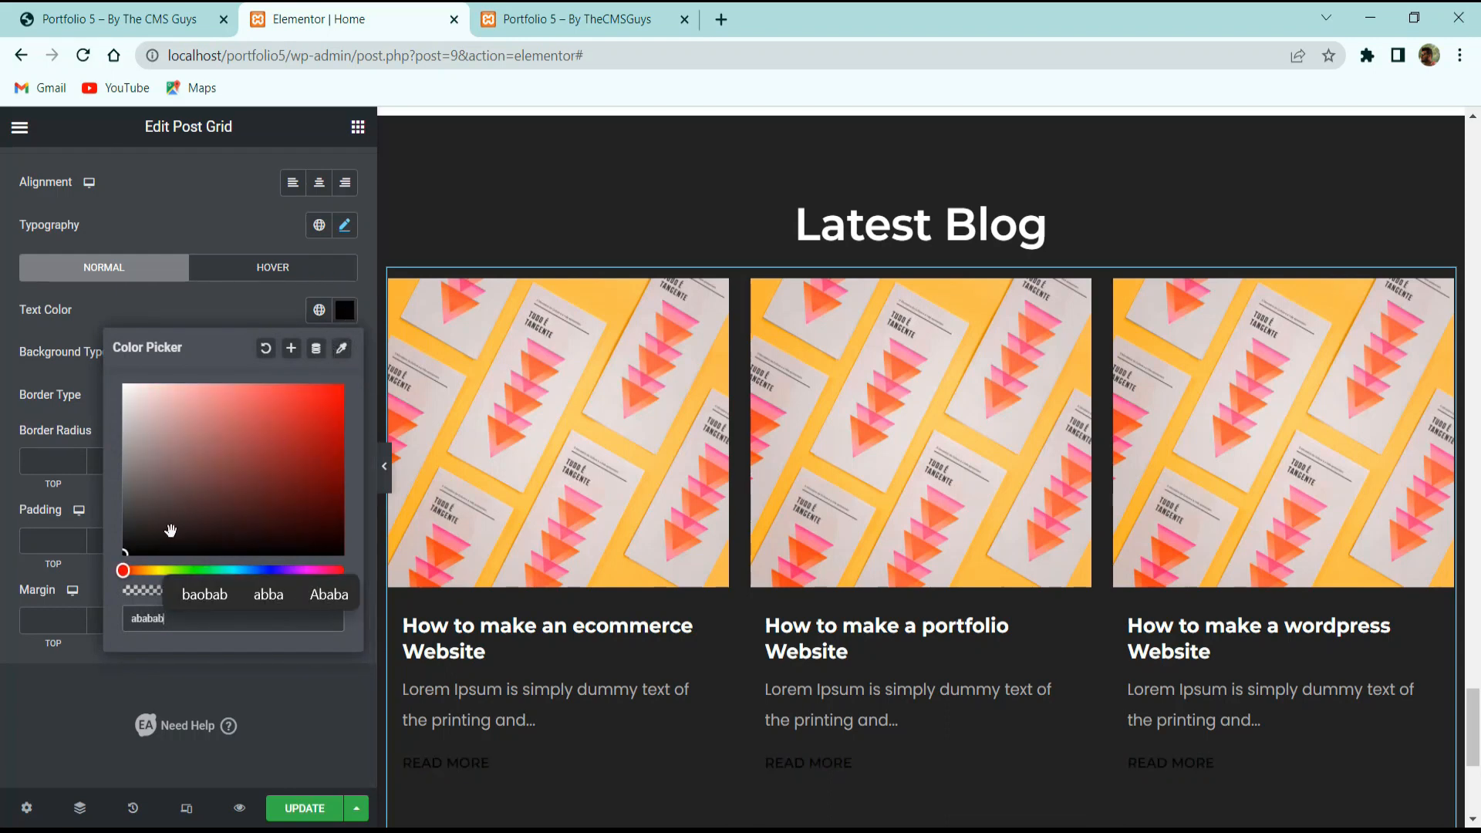
pyautogui.press('Return')
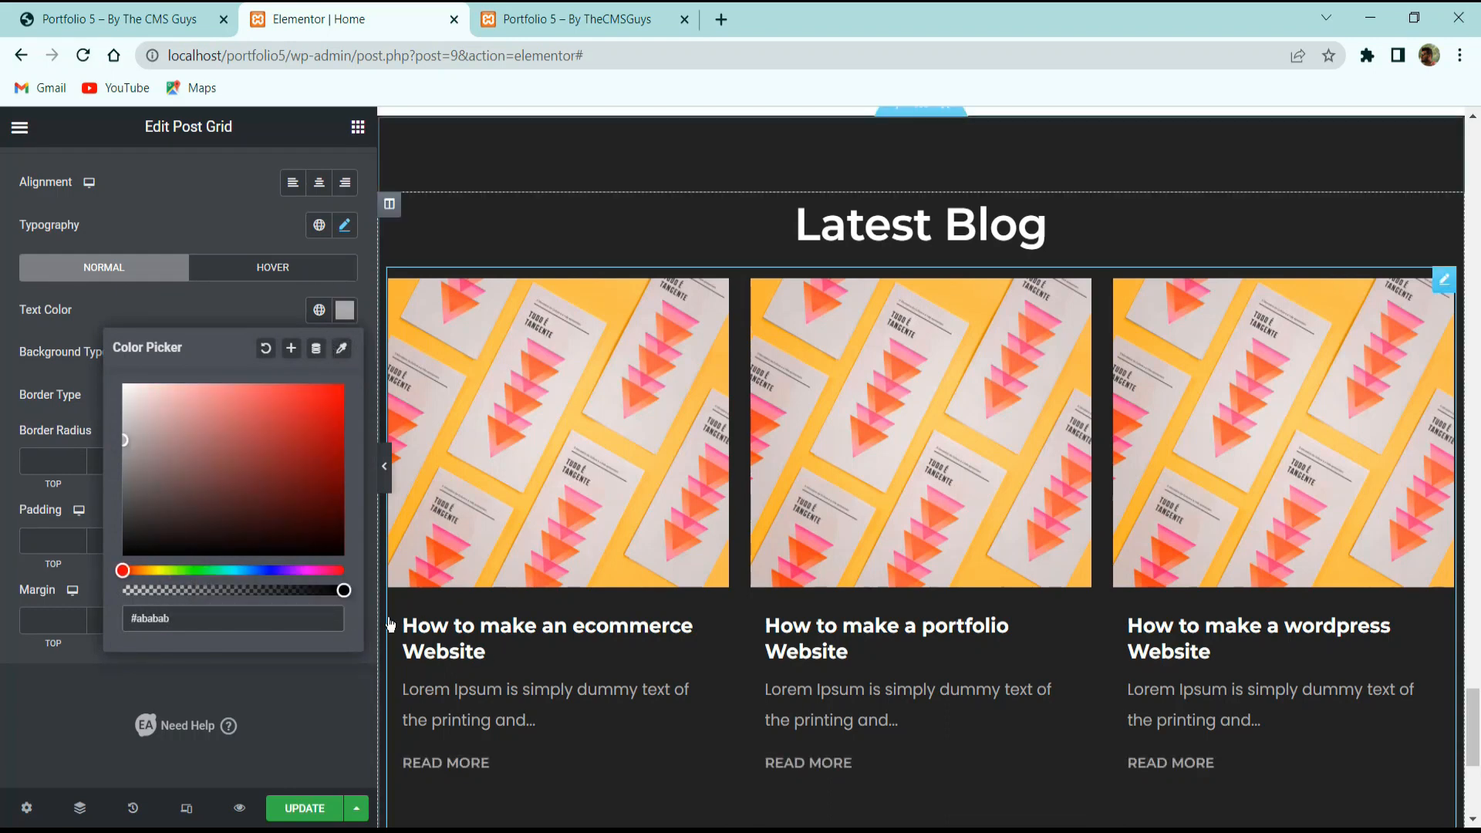
pyautogui.click(17, 705)
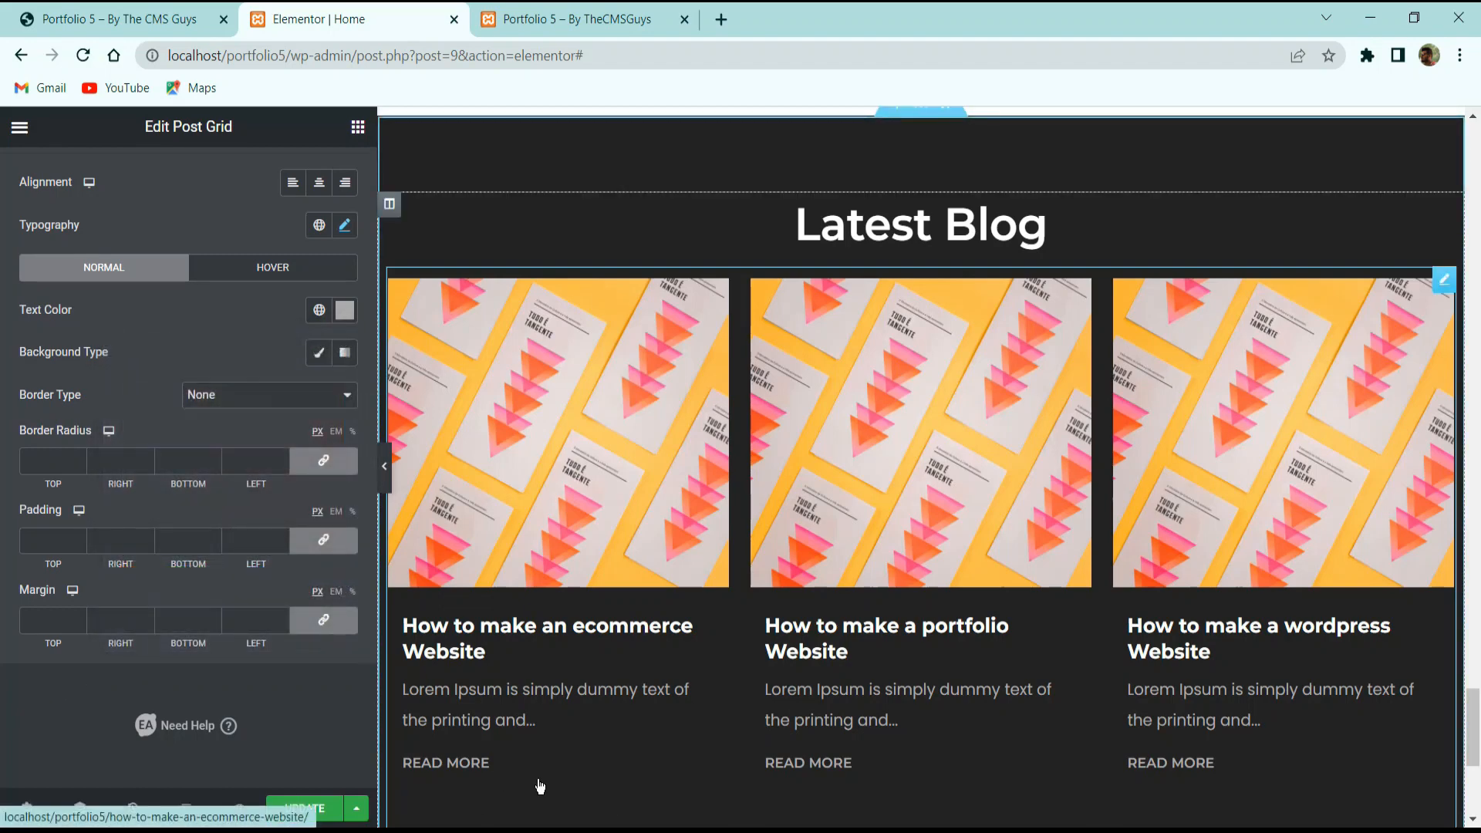
# Change the post card background to a nearly transparent grey #ababab.
pyautogui.click(54, 18)
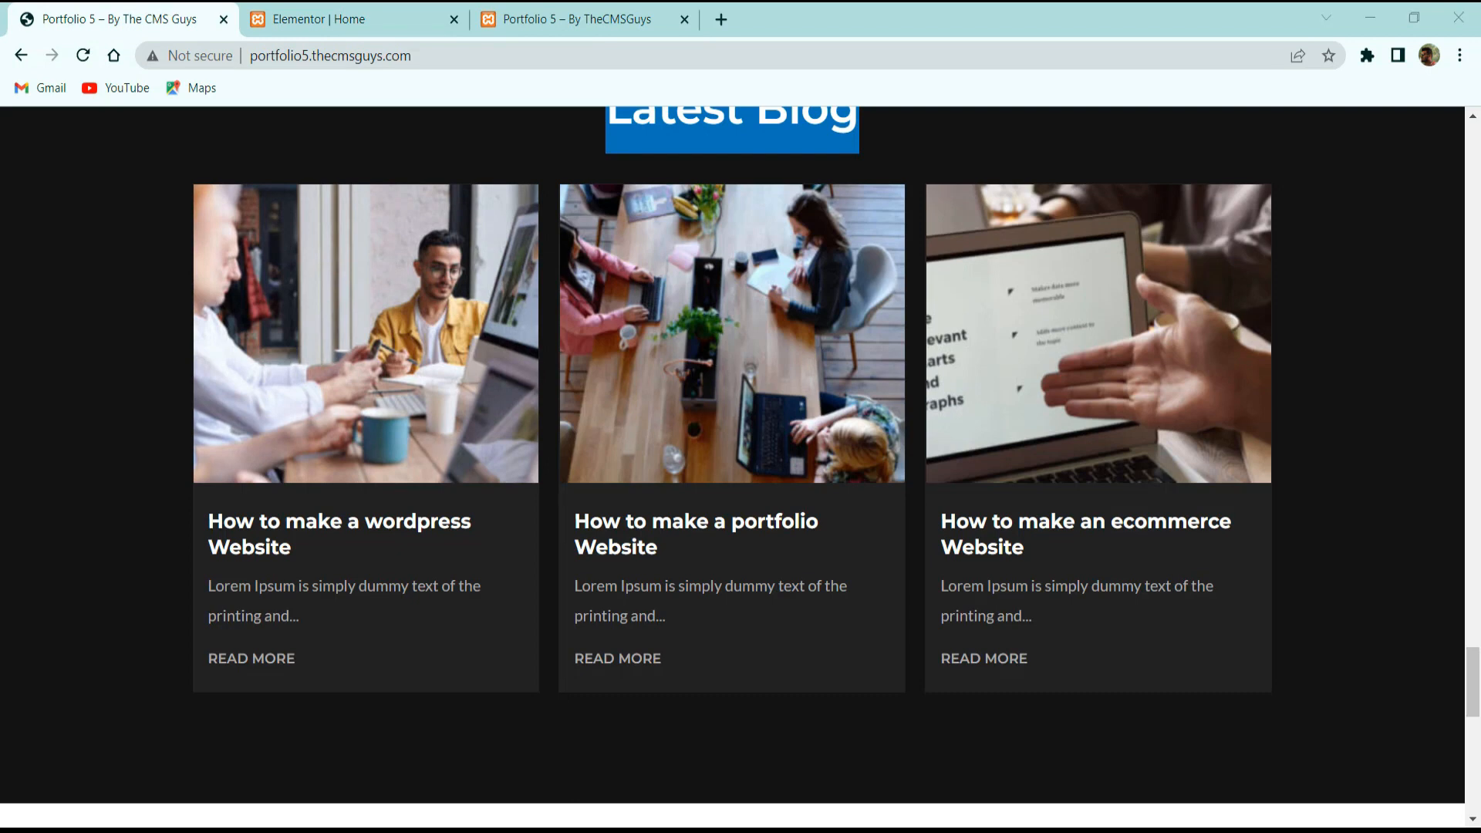
pyautogui.click(309, 18)
pyautogui.click(456, 571)
pyautogui.click(149, 242)
pyautogui.click(339, 324)
pyautogui.click(206, 636)
pyautogui.moveTo(196, 625); pyautogui.dragTo(138, 624)
pyautogui.write('ababab')
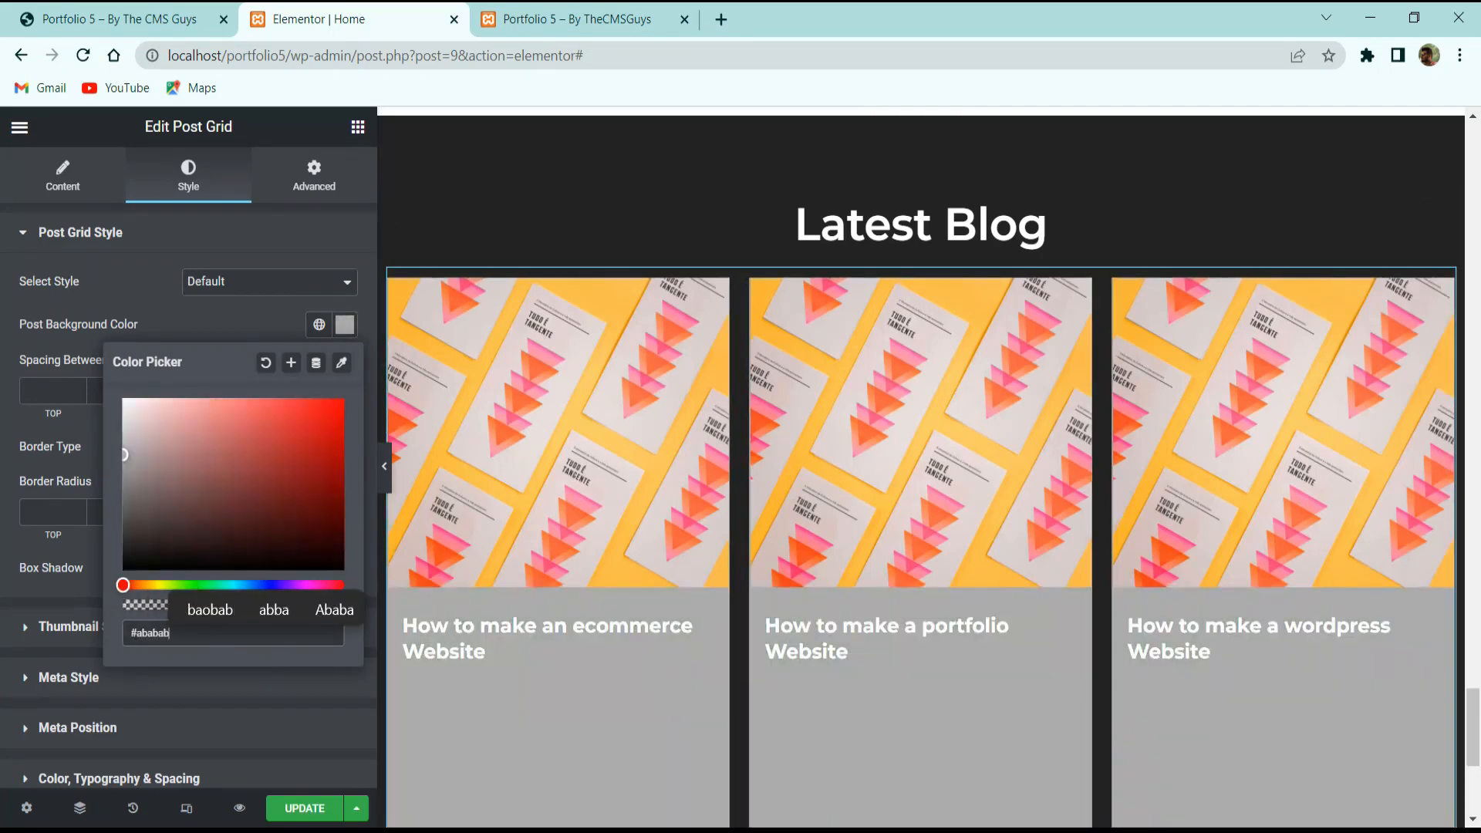
pyautogui.moveTo(149, 604); pyautogui.dragTo(140, 609)
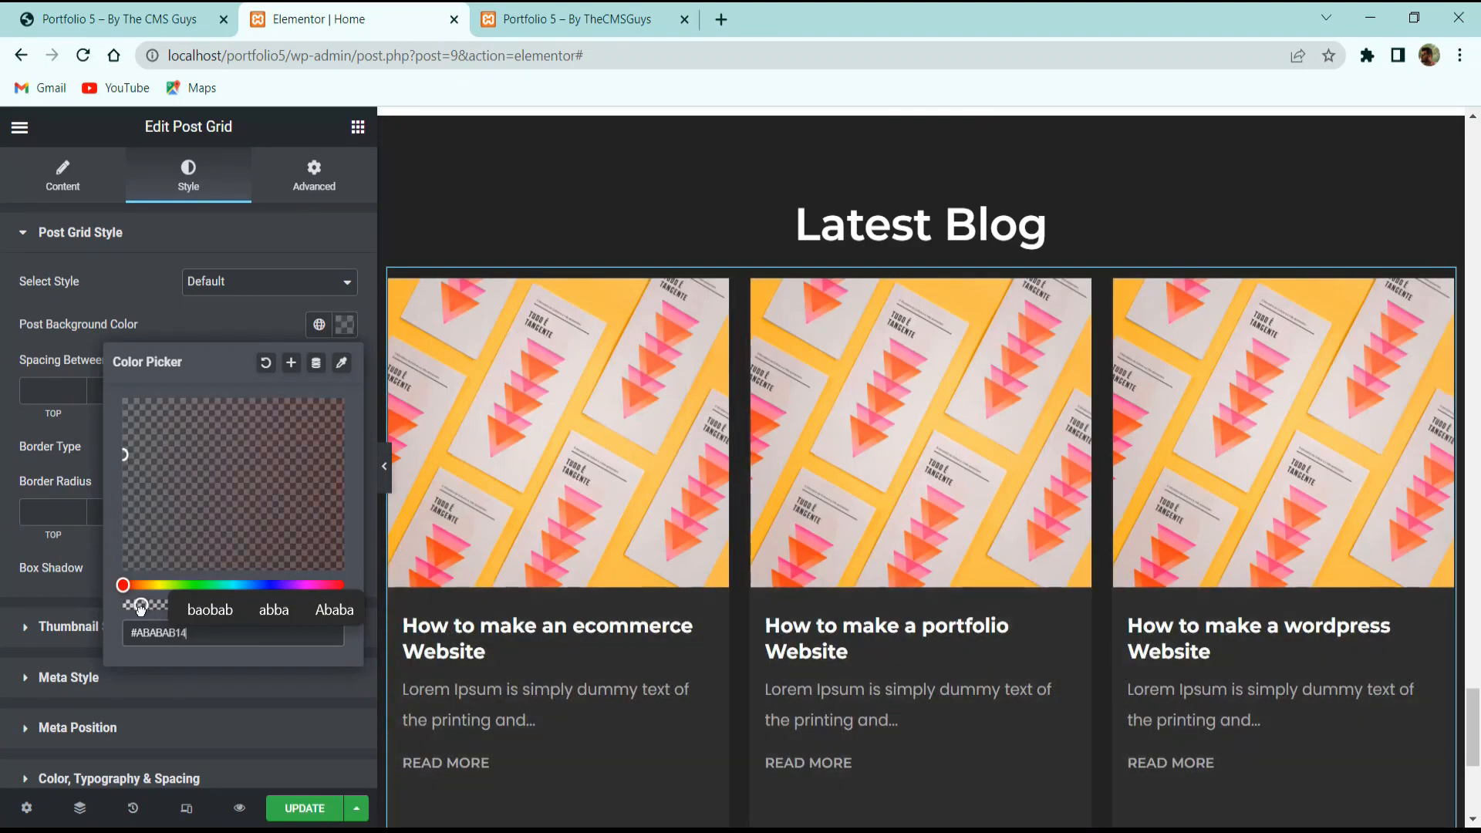
pyautogui.click(76, 590)
# Preview the page and compare it with the live site's blog section.
pyautogui.scroll(-5, 578, 617)
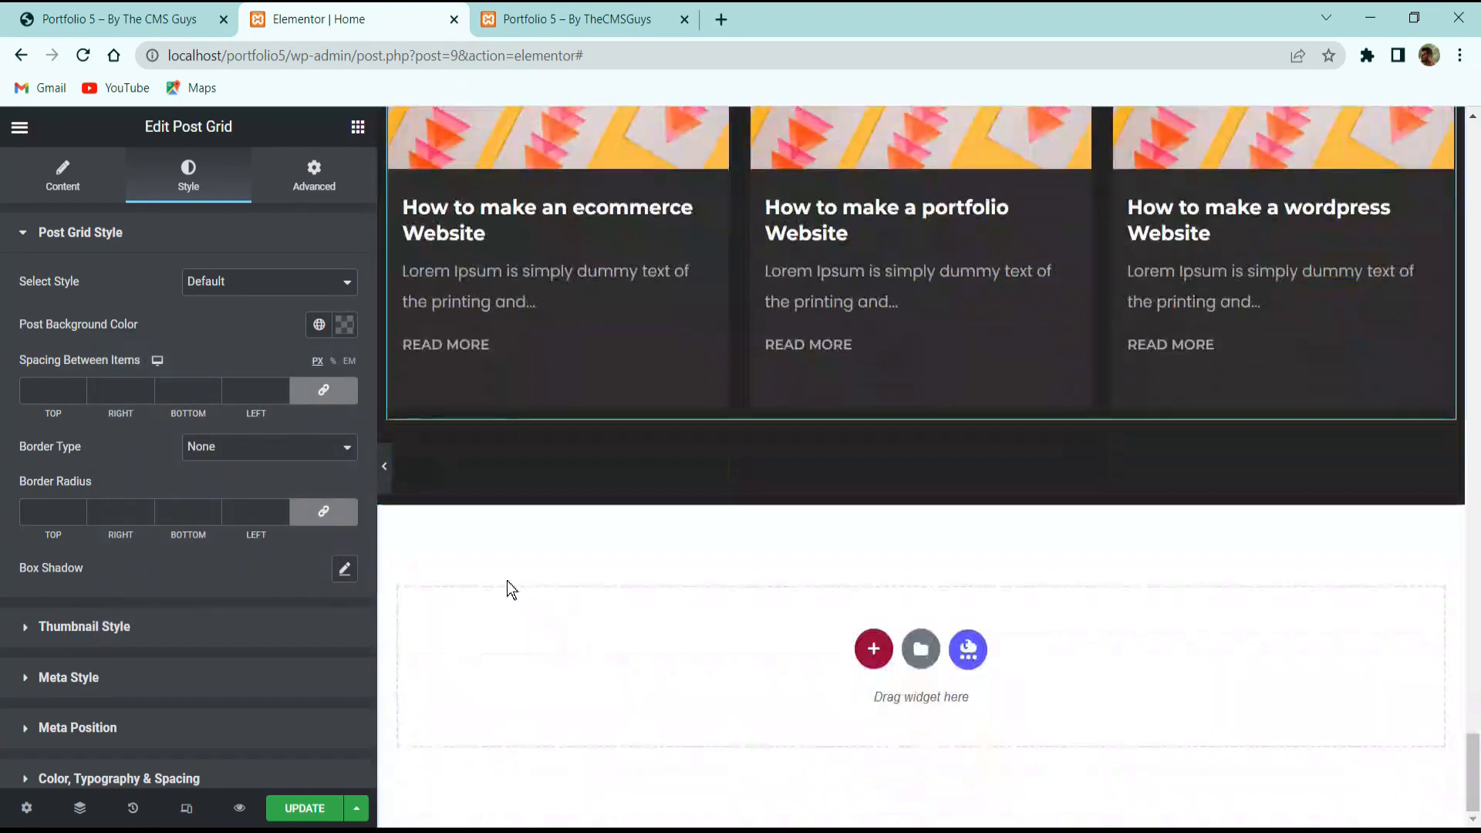
pyautogui.scroll(4, 433, 540)
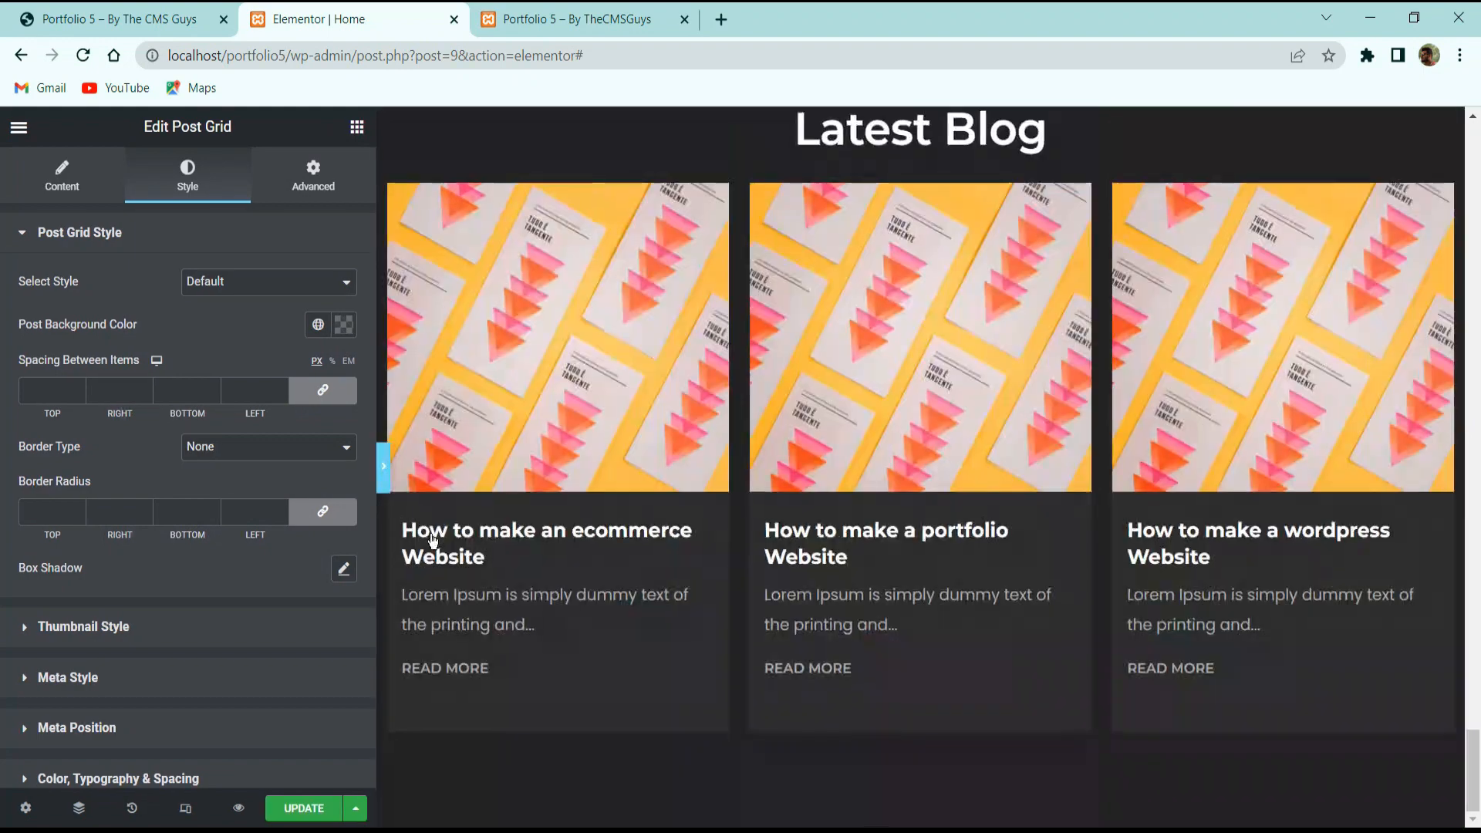
pyautogui.click(383, 467)
pyautogui.scroll(3, 420, 406)
pyautogui.click(143, 14)
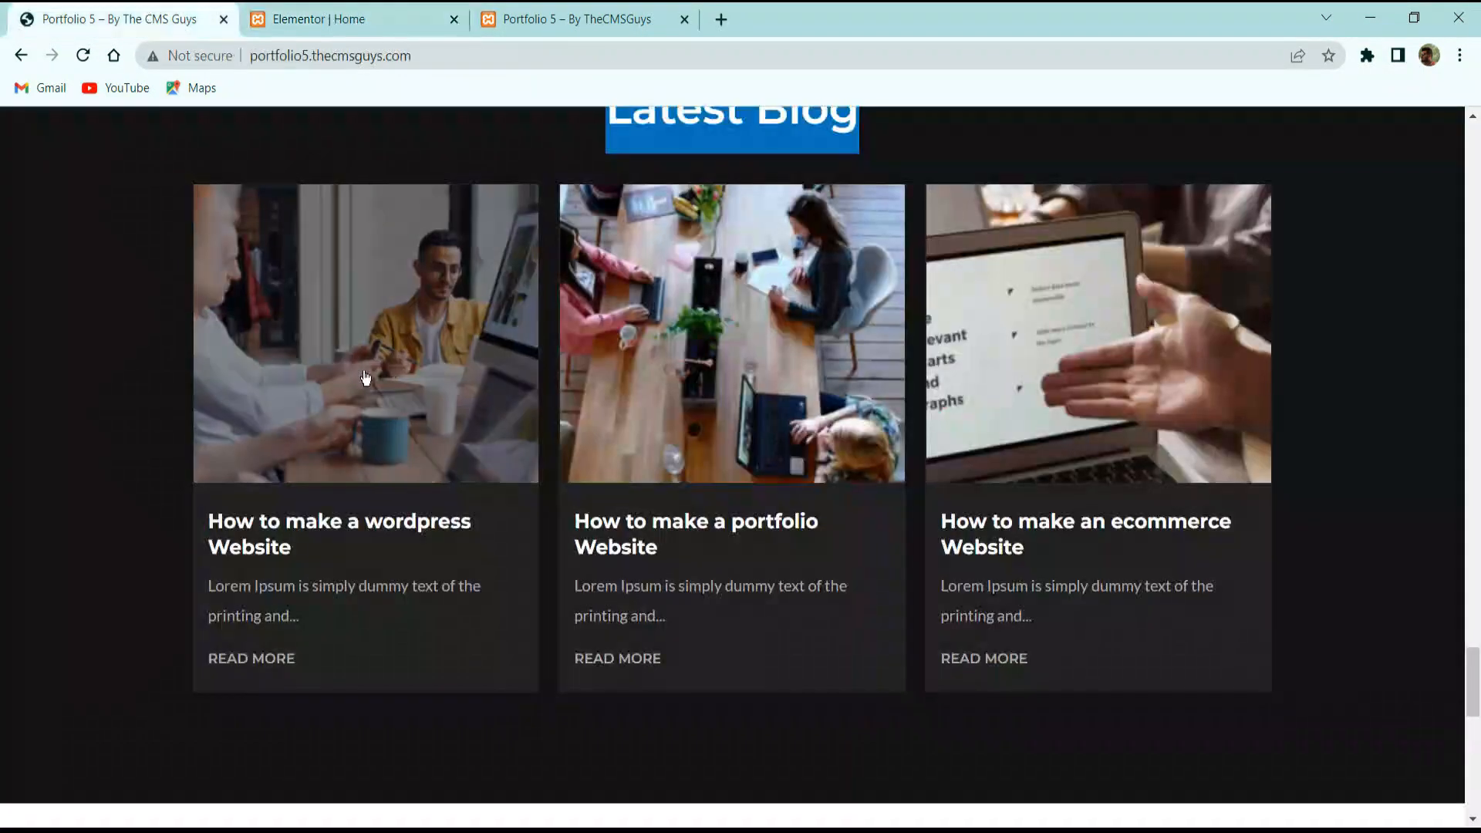
pyautogui.scroll(2, 360, 372)
pyautogui.scroll(-2, 1425, 370)
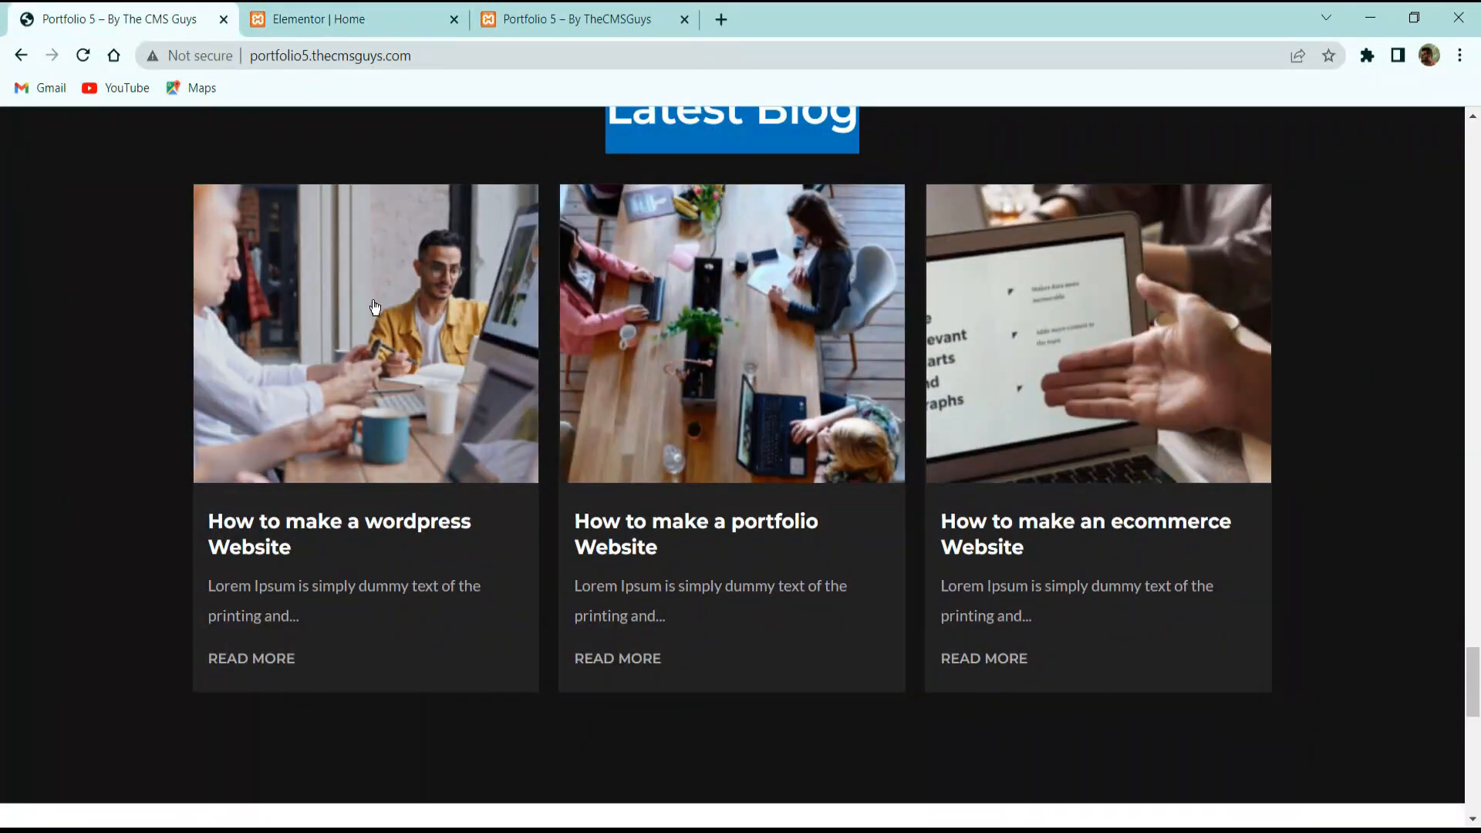
pyautogui.click(340, 14)
pyautogui.scroll(-2, 432, 309)
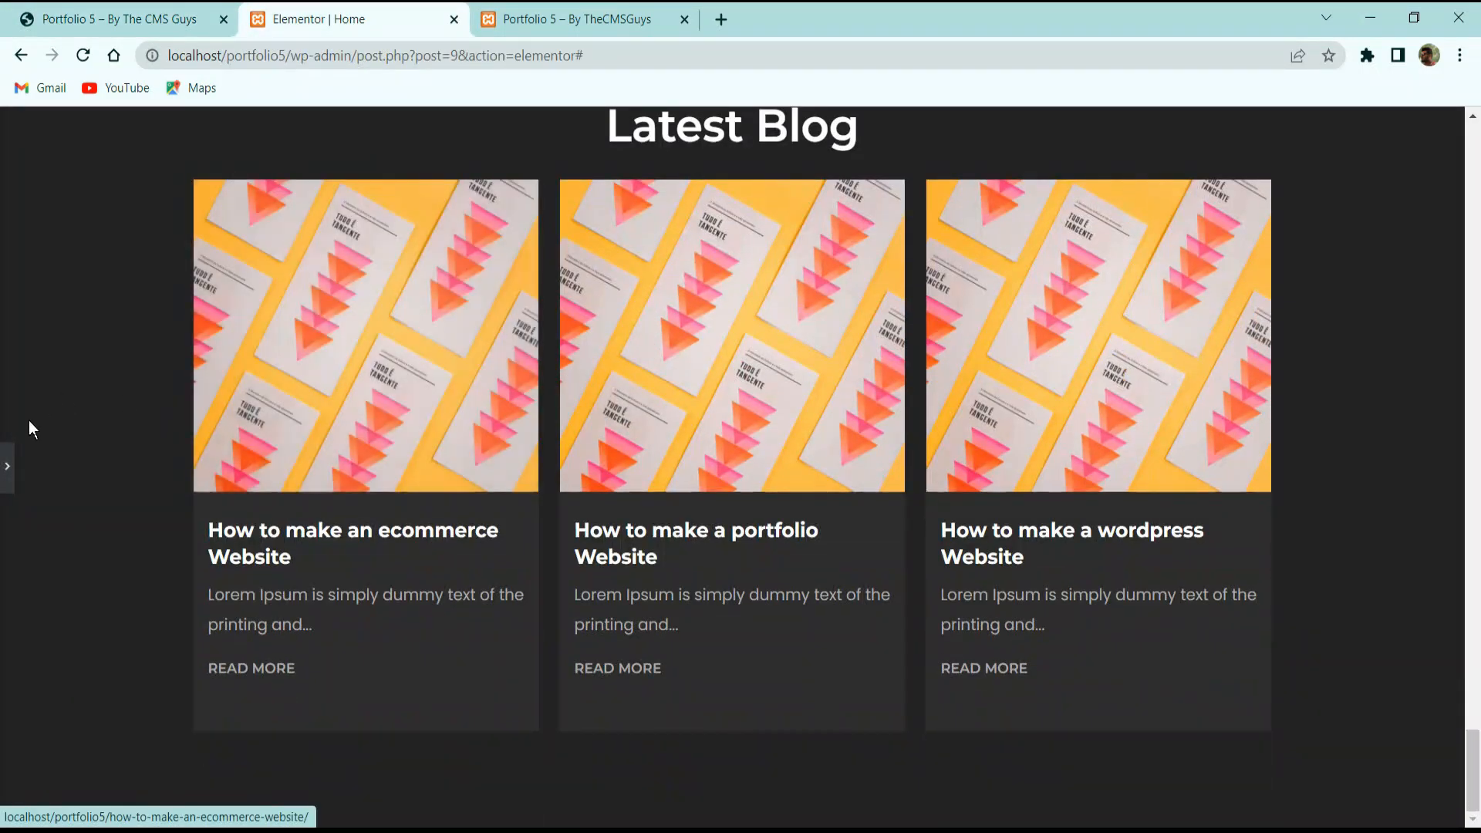
pyautogui.click(7, 467)
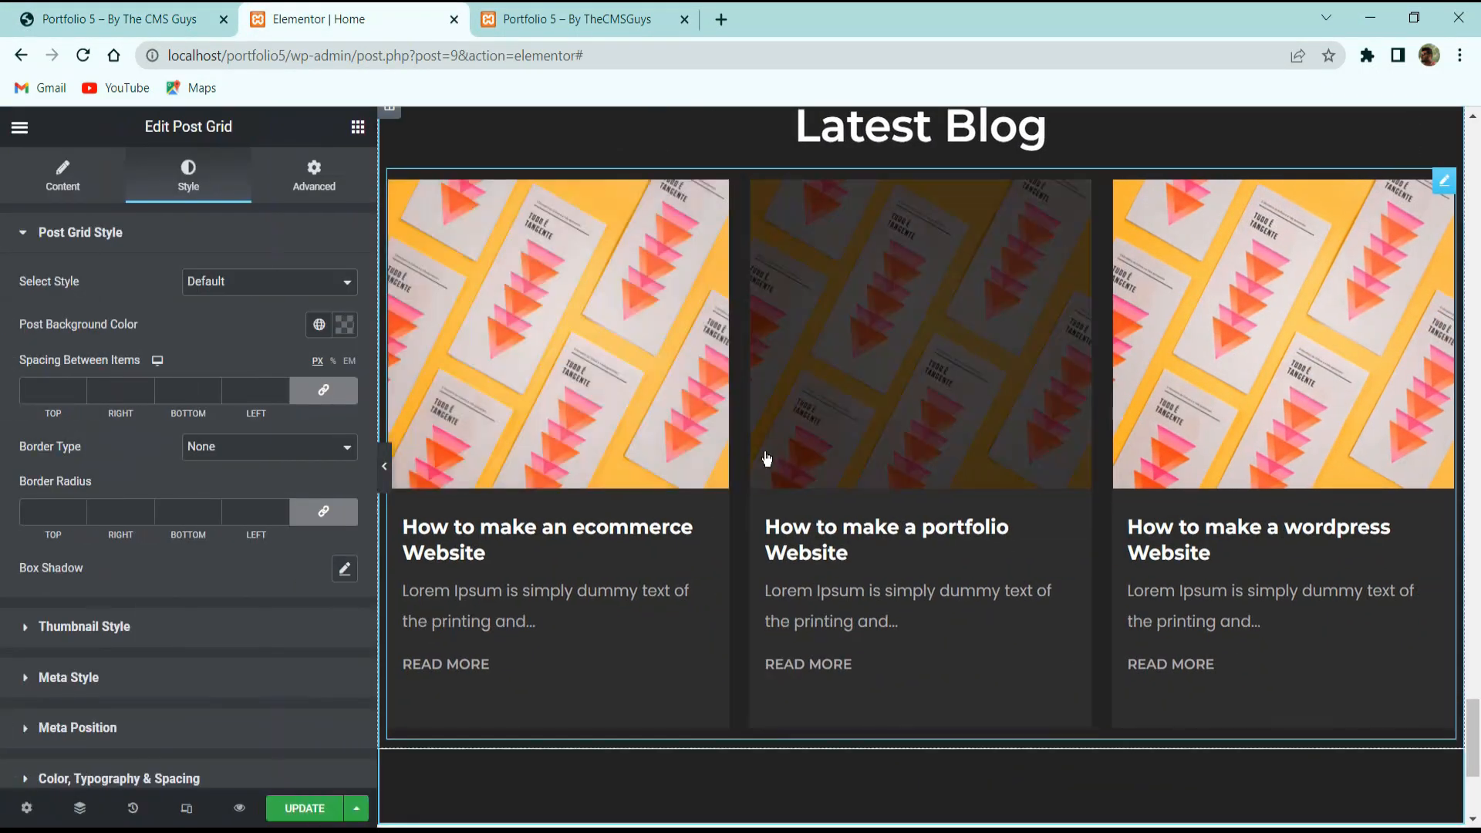
# Unlink the spacing between cards and set the left and right values to 20.
pyautogui.click(324, 392)
pyautogui.doubleClick(263, 391)
pyautogui.write('20')
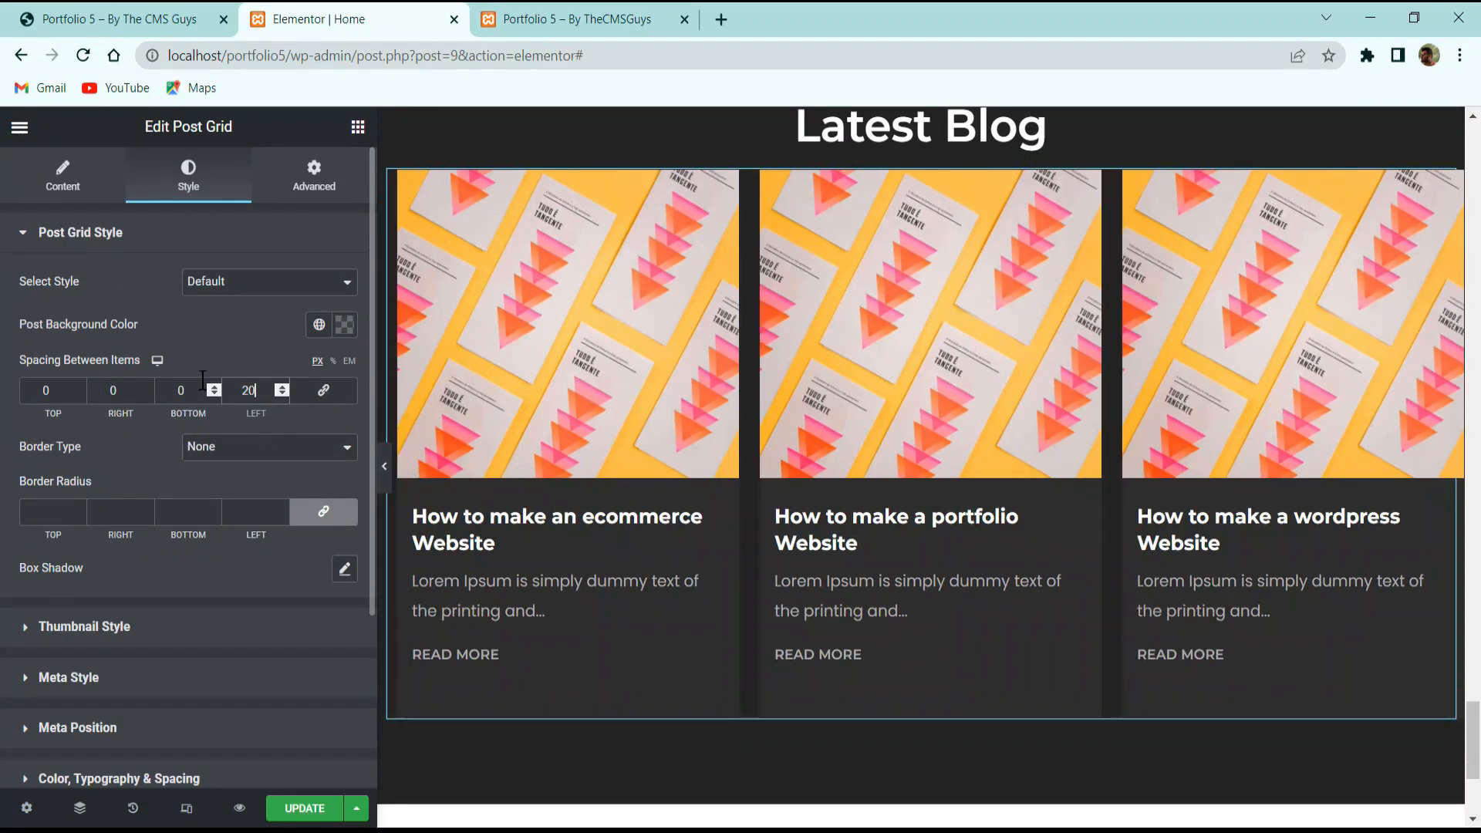
pyautogui.doubleClick(114, 390)
pyautogui.write('20')
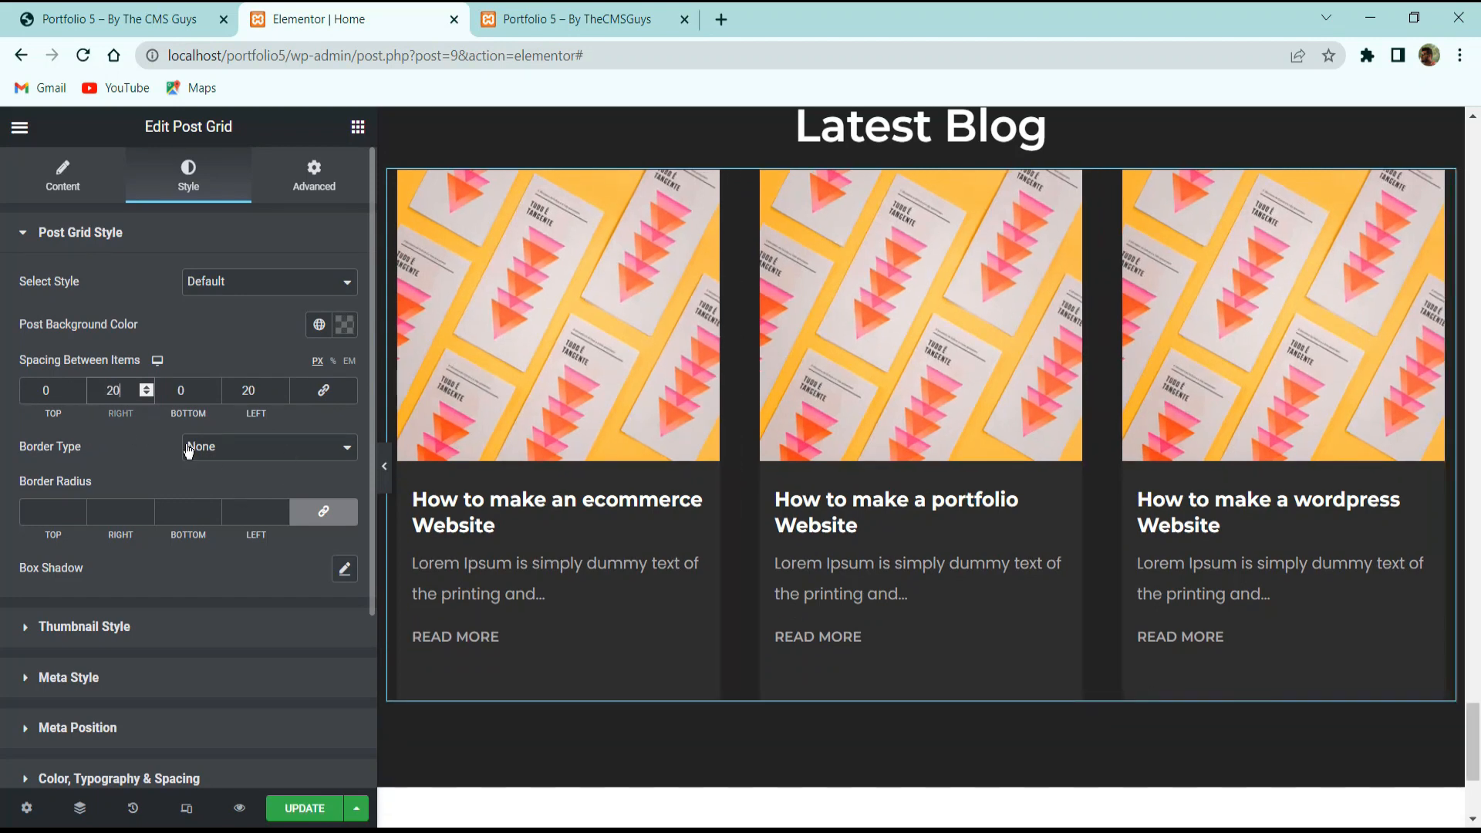
pyautogui.click(385, 468)
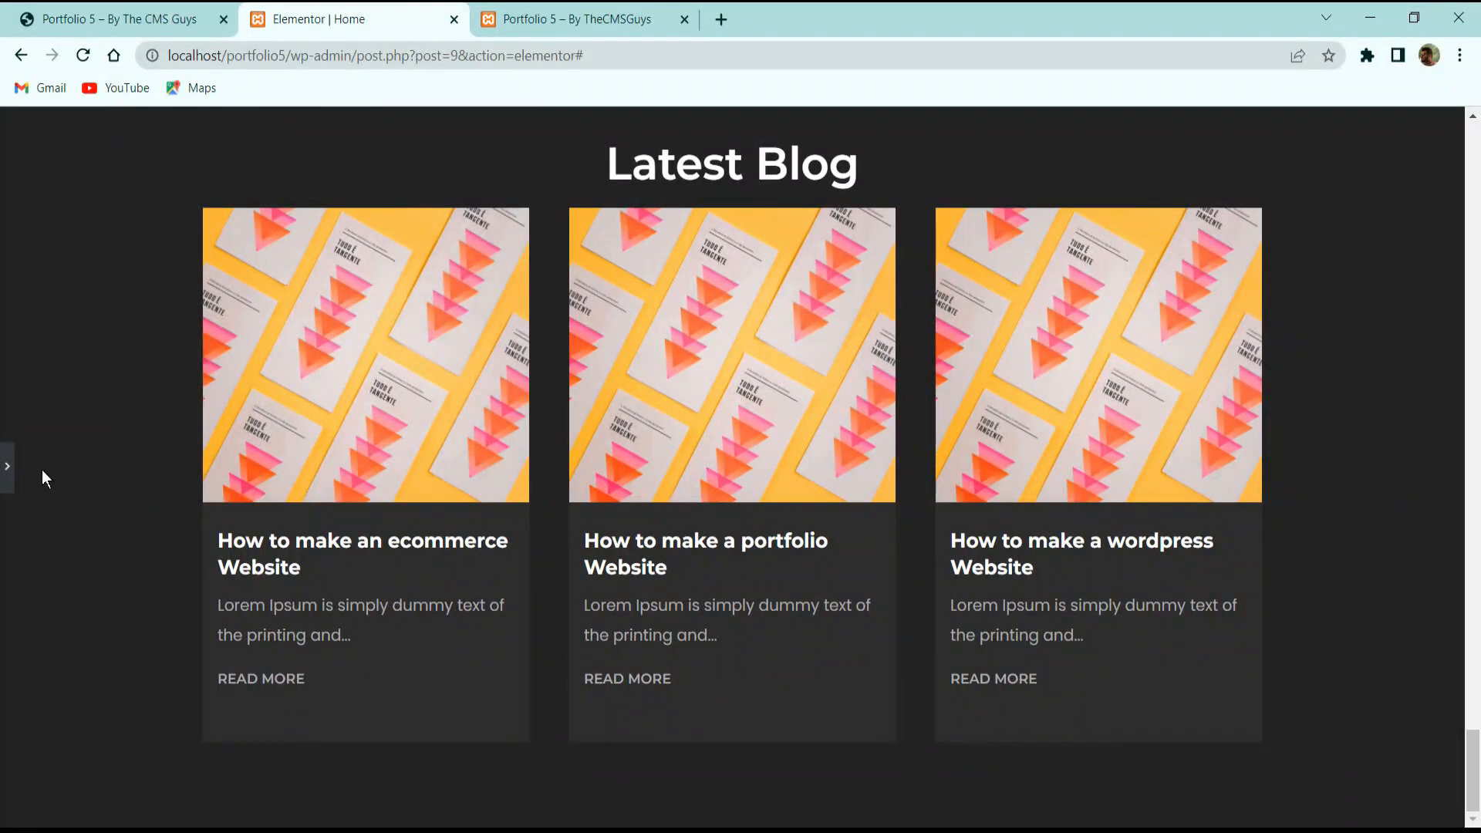
pyautogui.click(6, 466)
# Try a 1350 section content width, then clear the section's custom width.
pyautogui.click(920, 421)
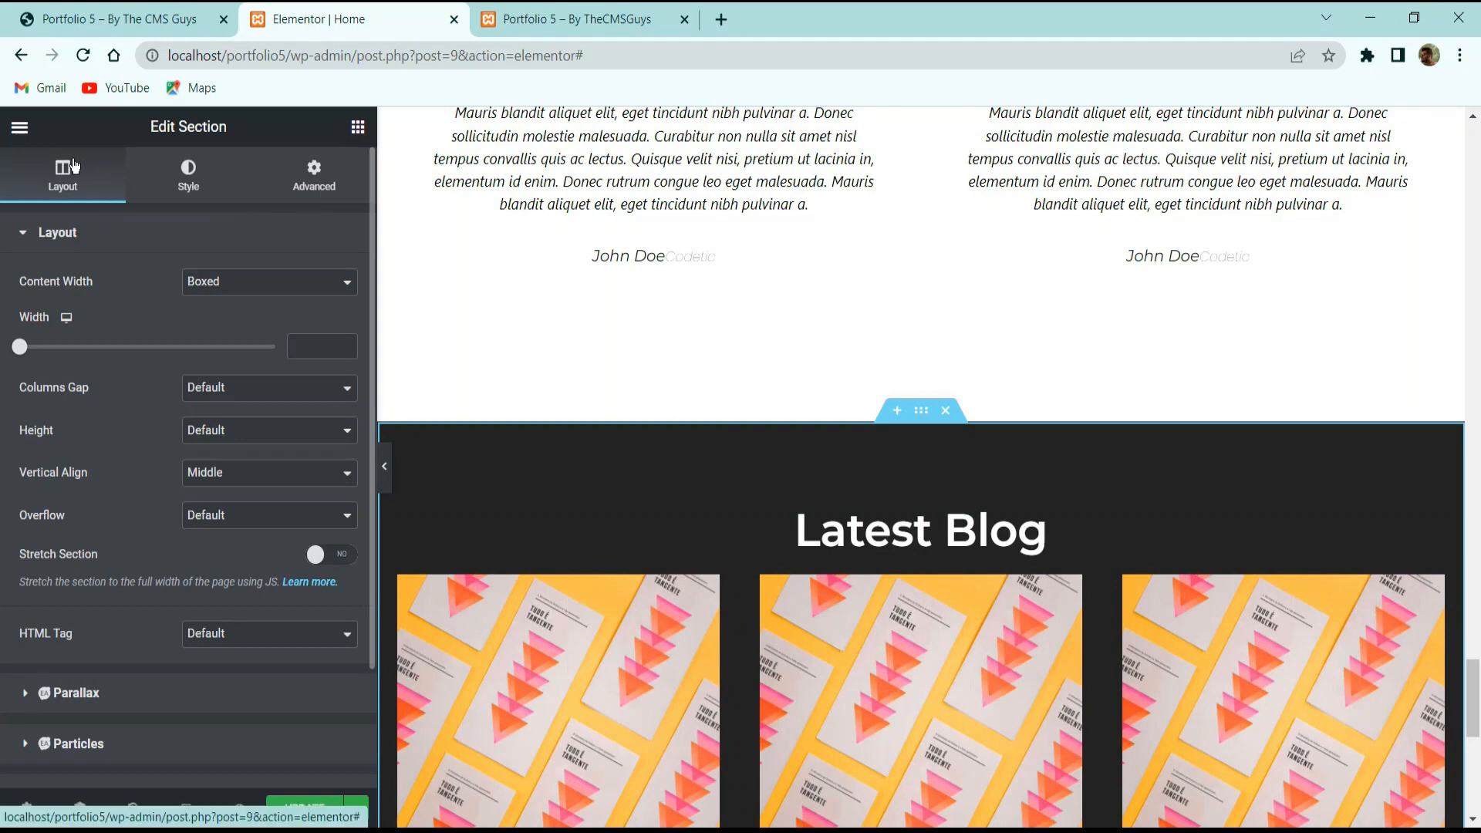
pyautogui.moveTo(58, 357); pyautogui.dragTo(217, 367)
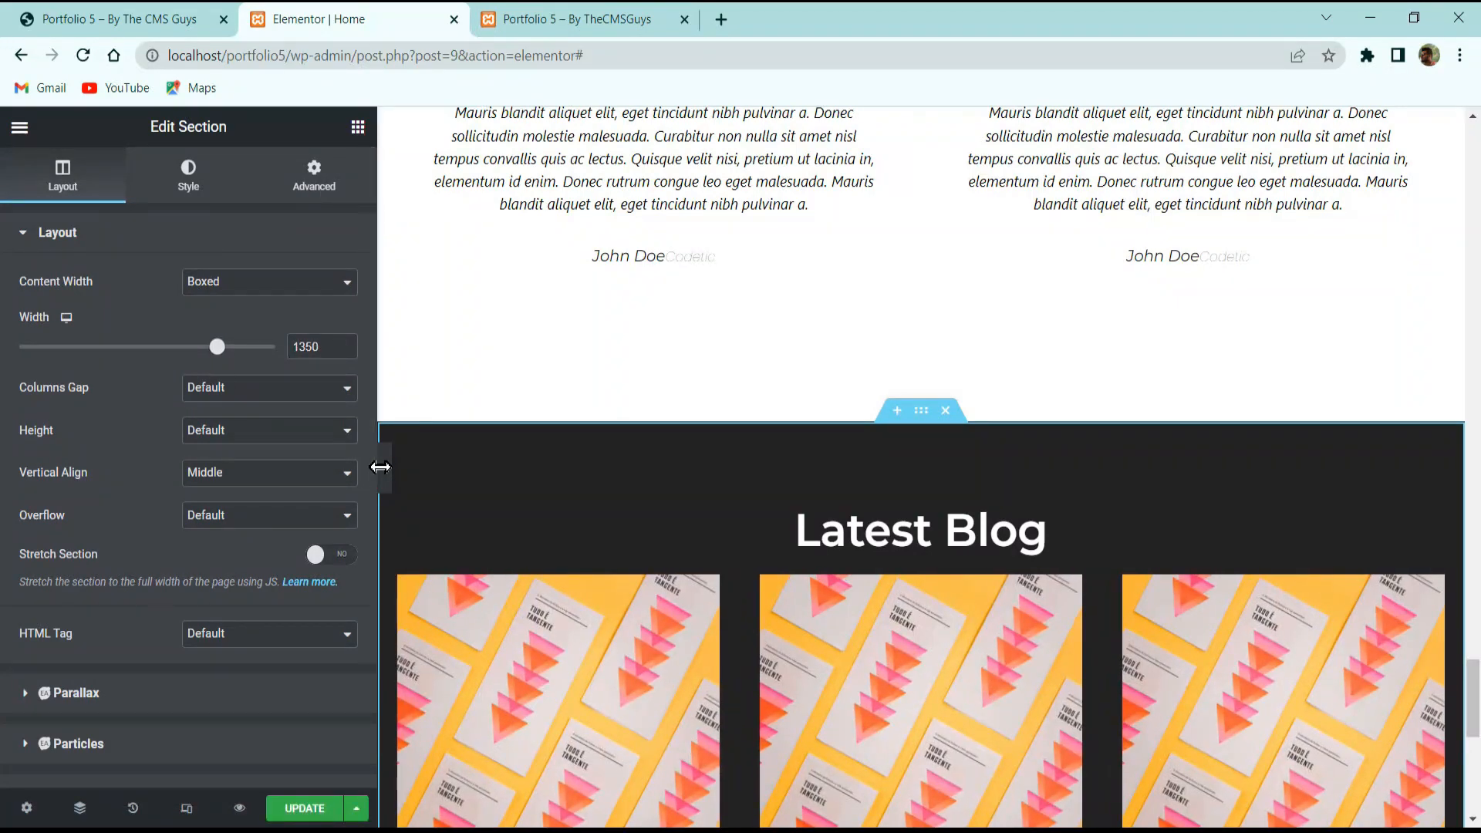
pyautogui.click(380, 466)
pyautogui.scroll(-5, 494, 440)
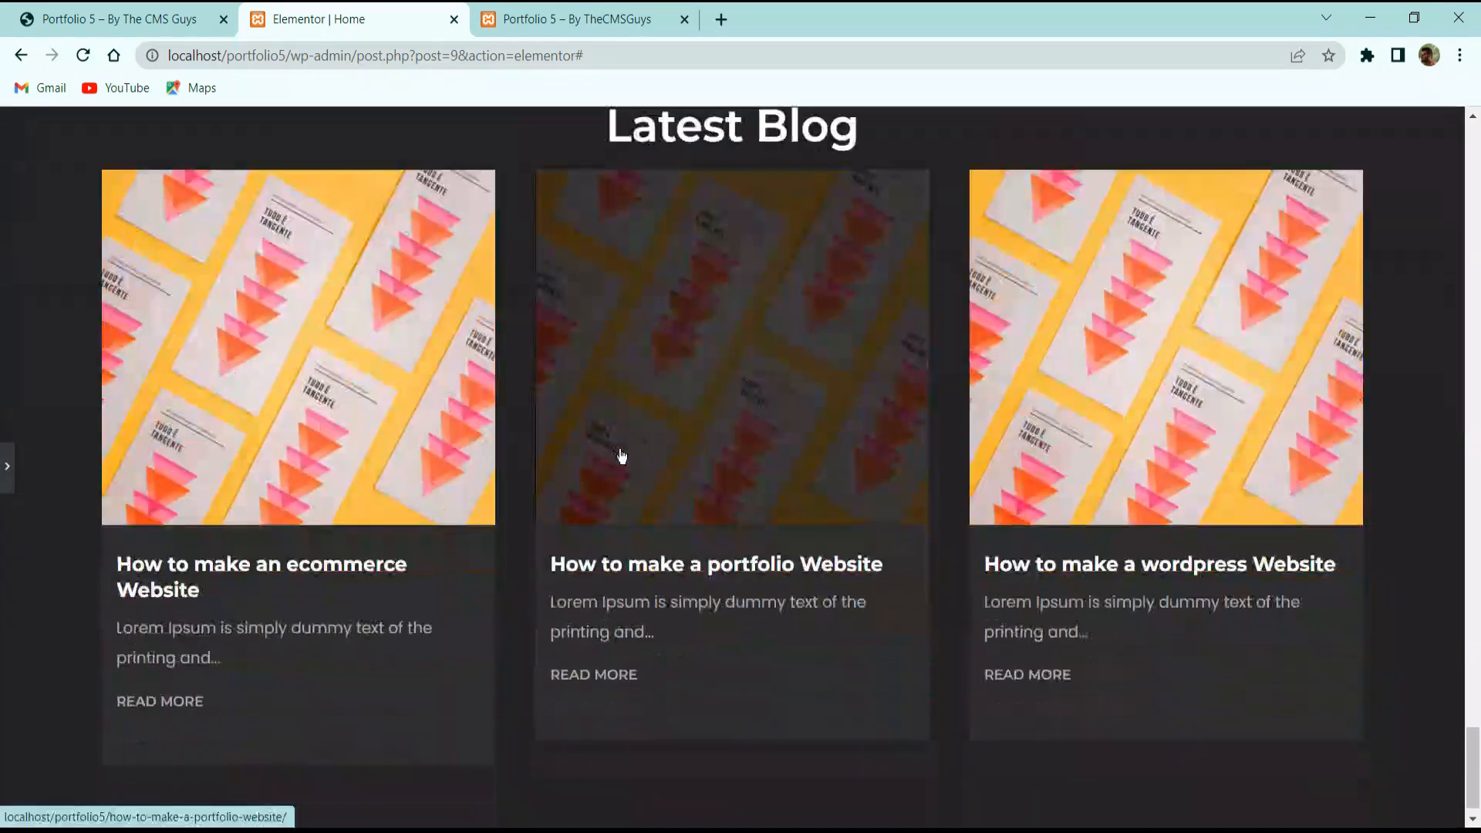
pyautogui.click(7, 466)
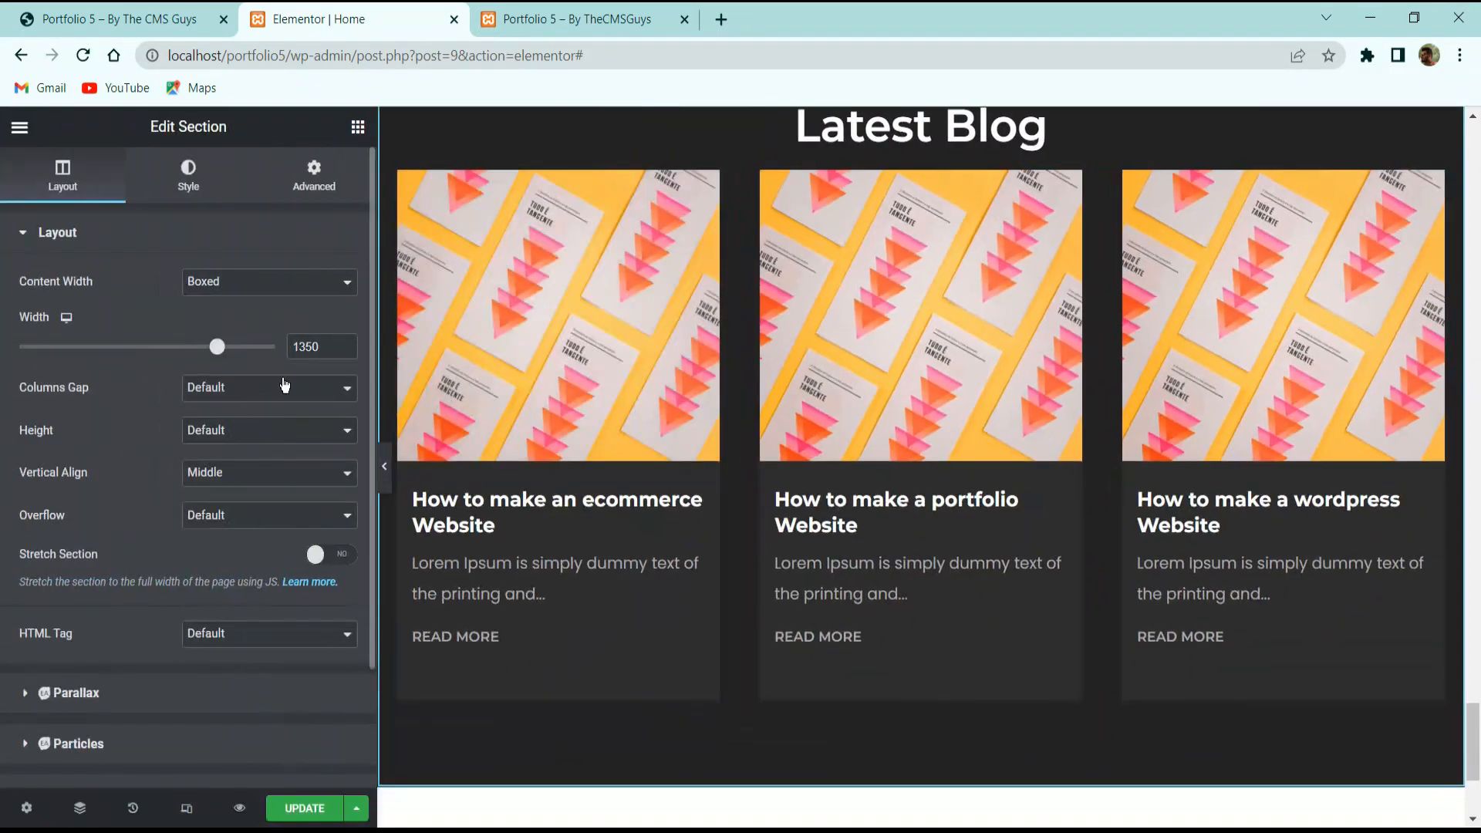
pyautogui.doubleClick(321, 345)
pyautogui.press('BackSpace')
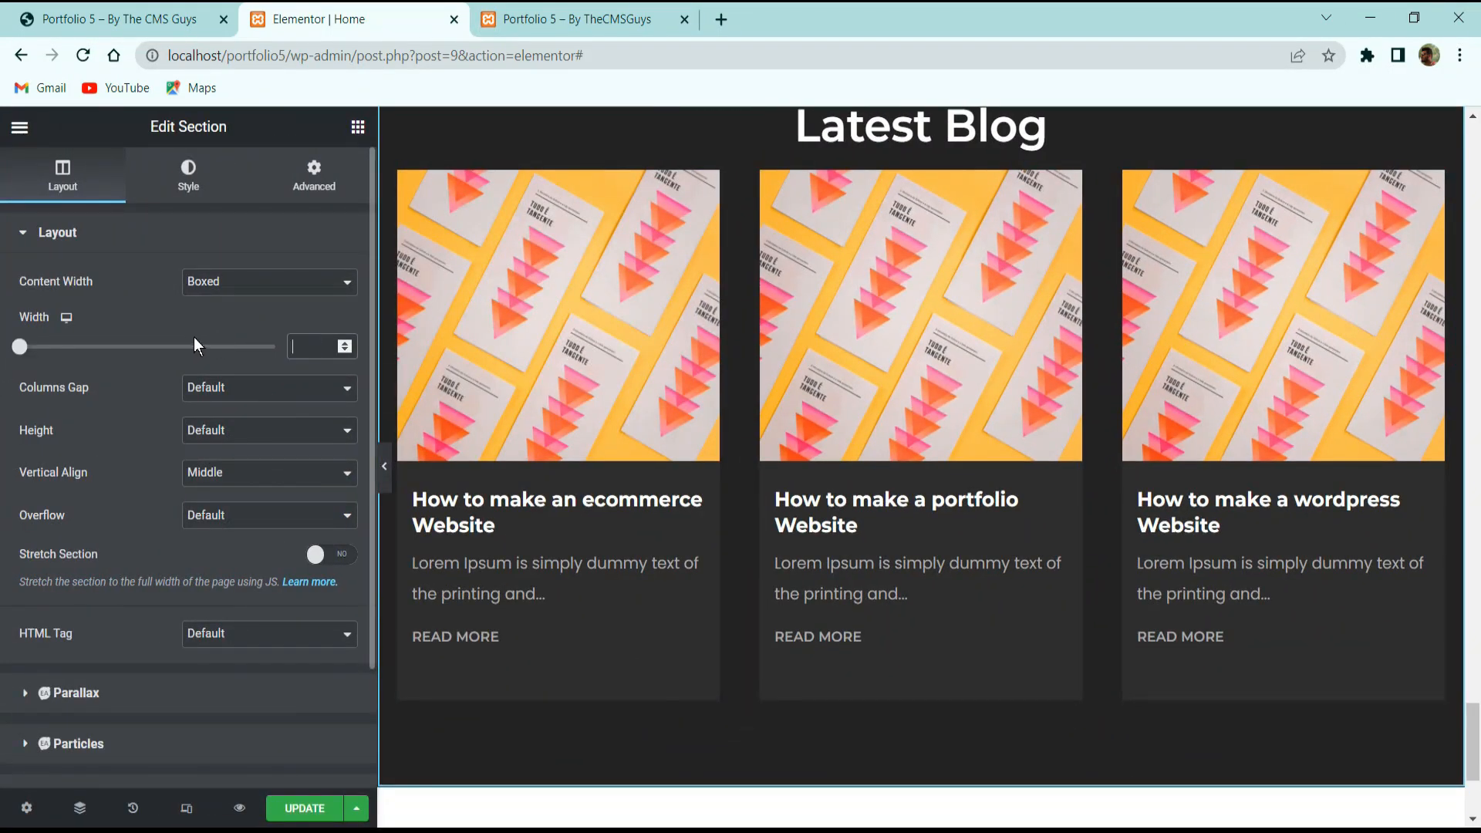
pyautogui.click(314, 173)
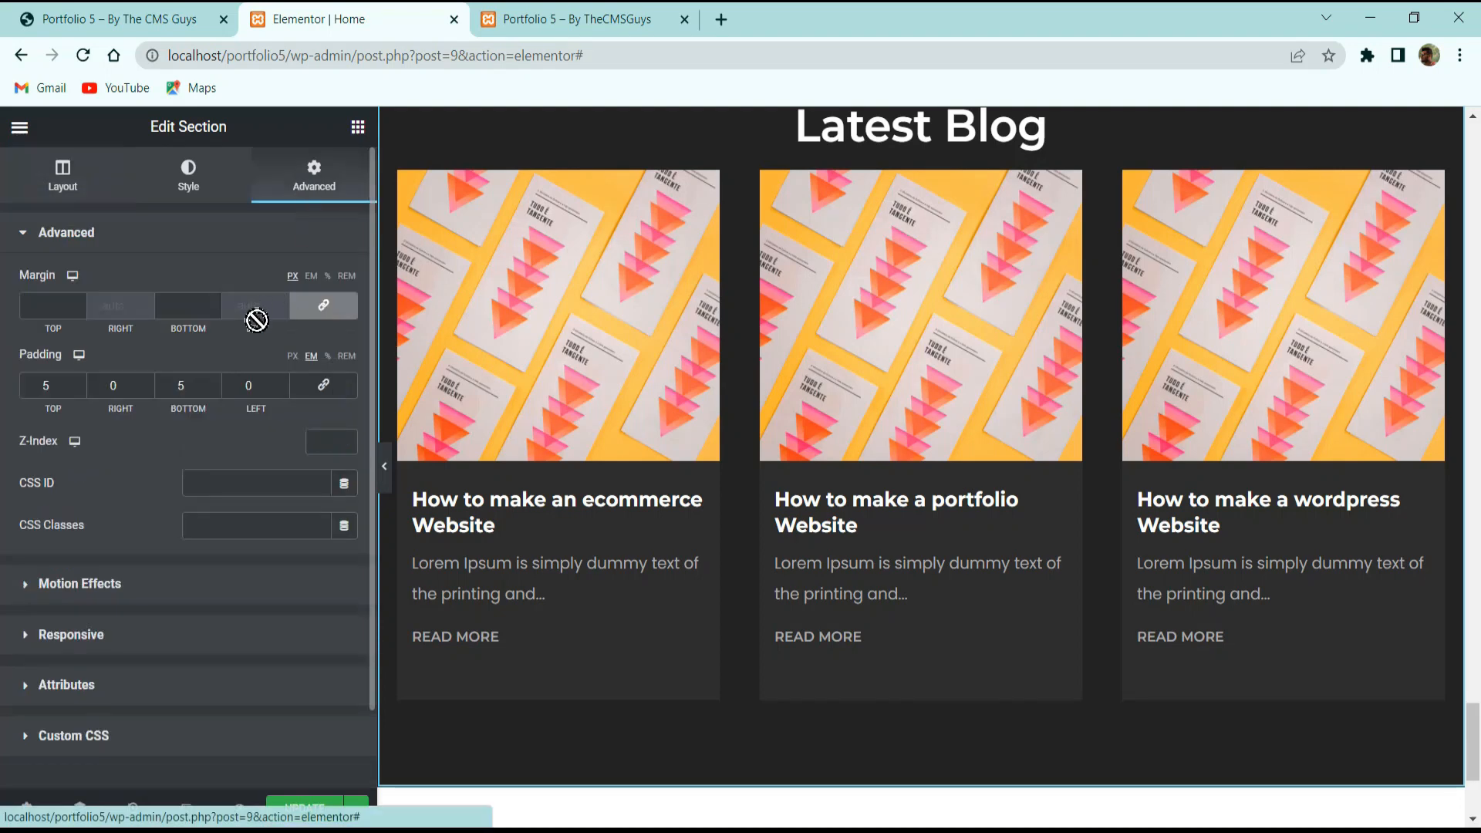
# Set the post grid spacing to 20 on all sides and save the page.
pyautogui.click(753, 399)
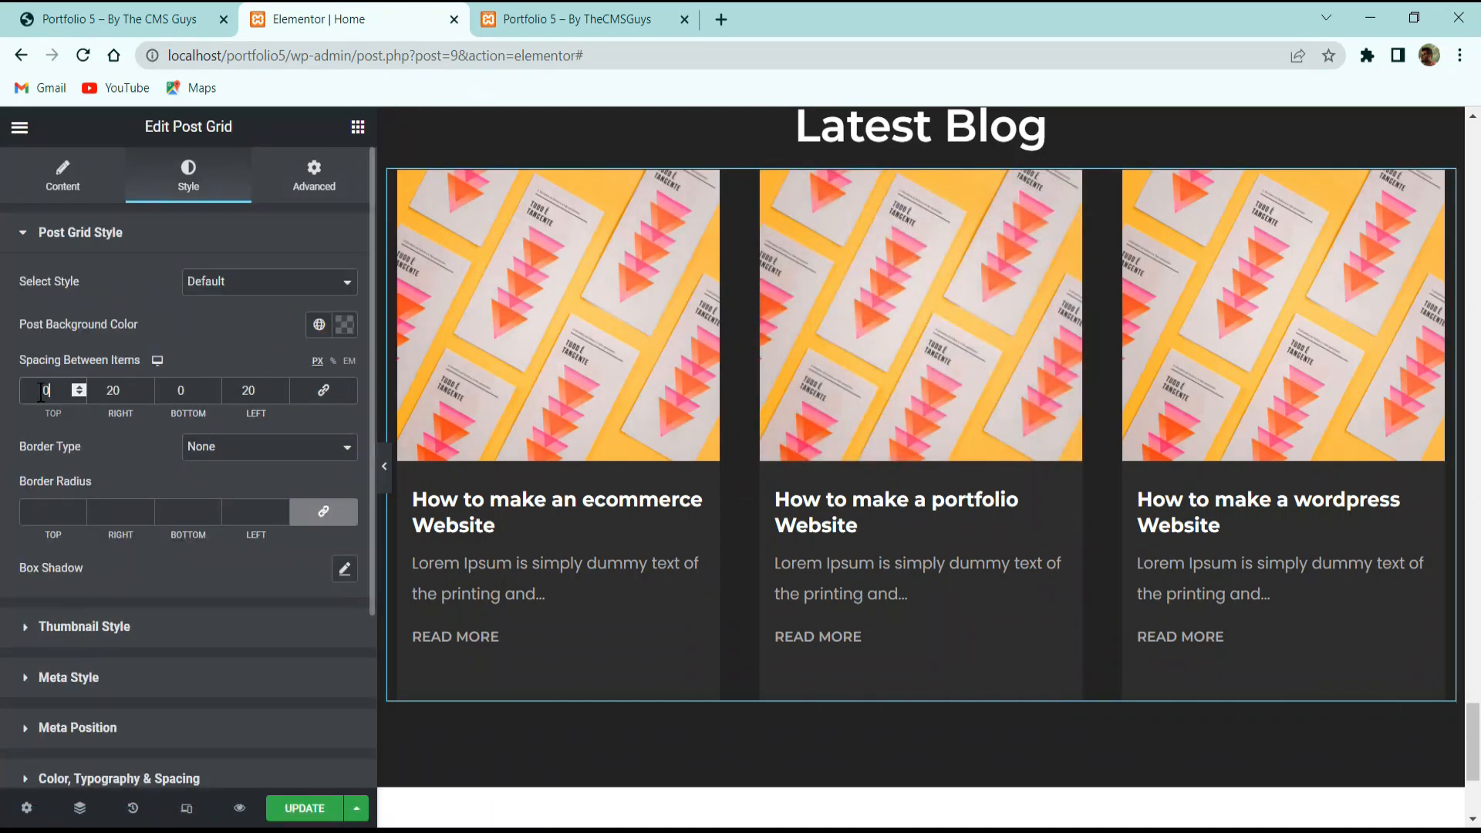
pyautogui.write('20')
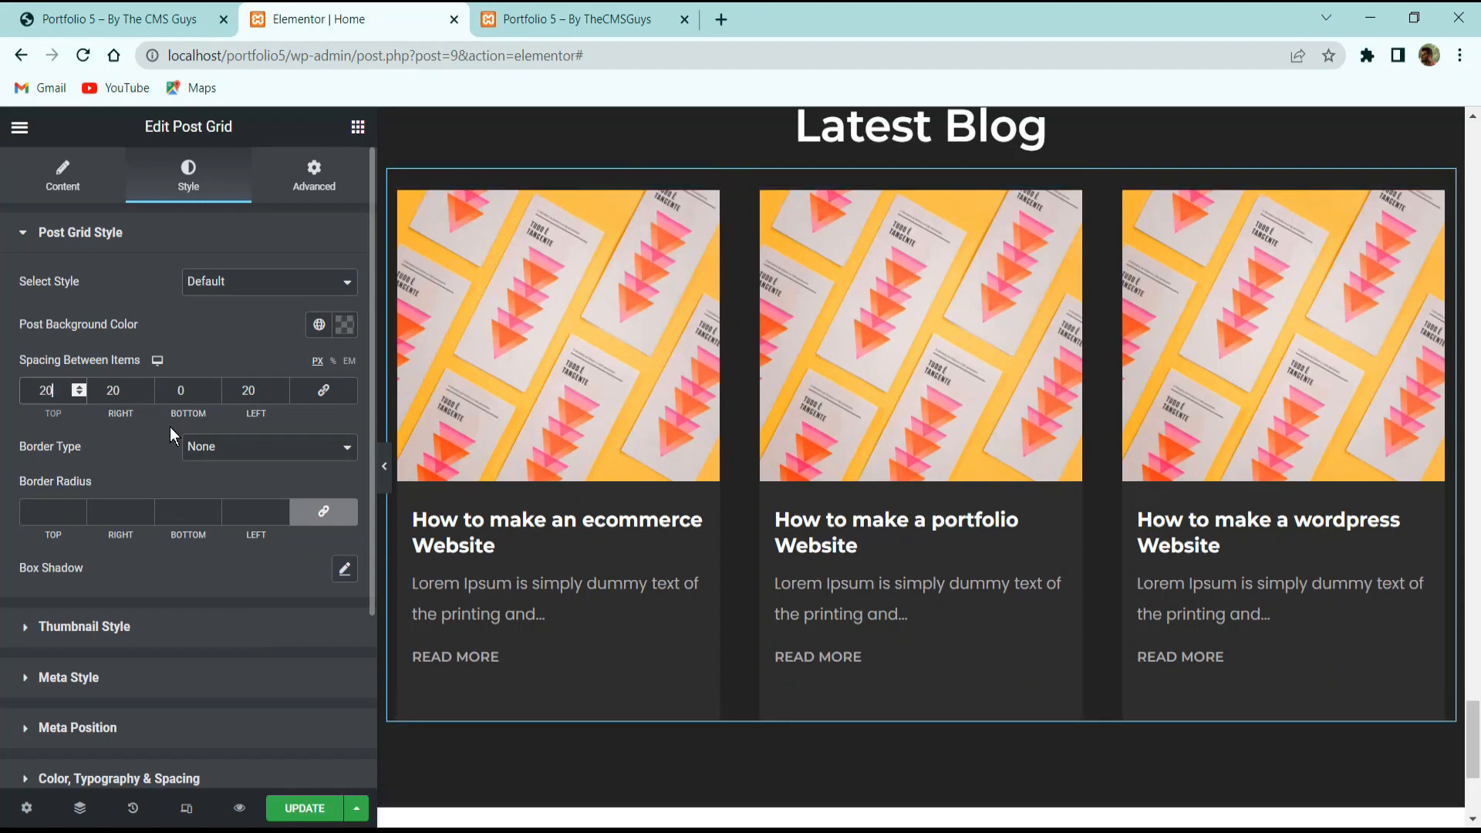
pyautogui.click(301, 393)
pyautogui.hotkey('ctrl', 's')
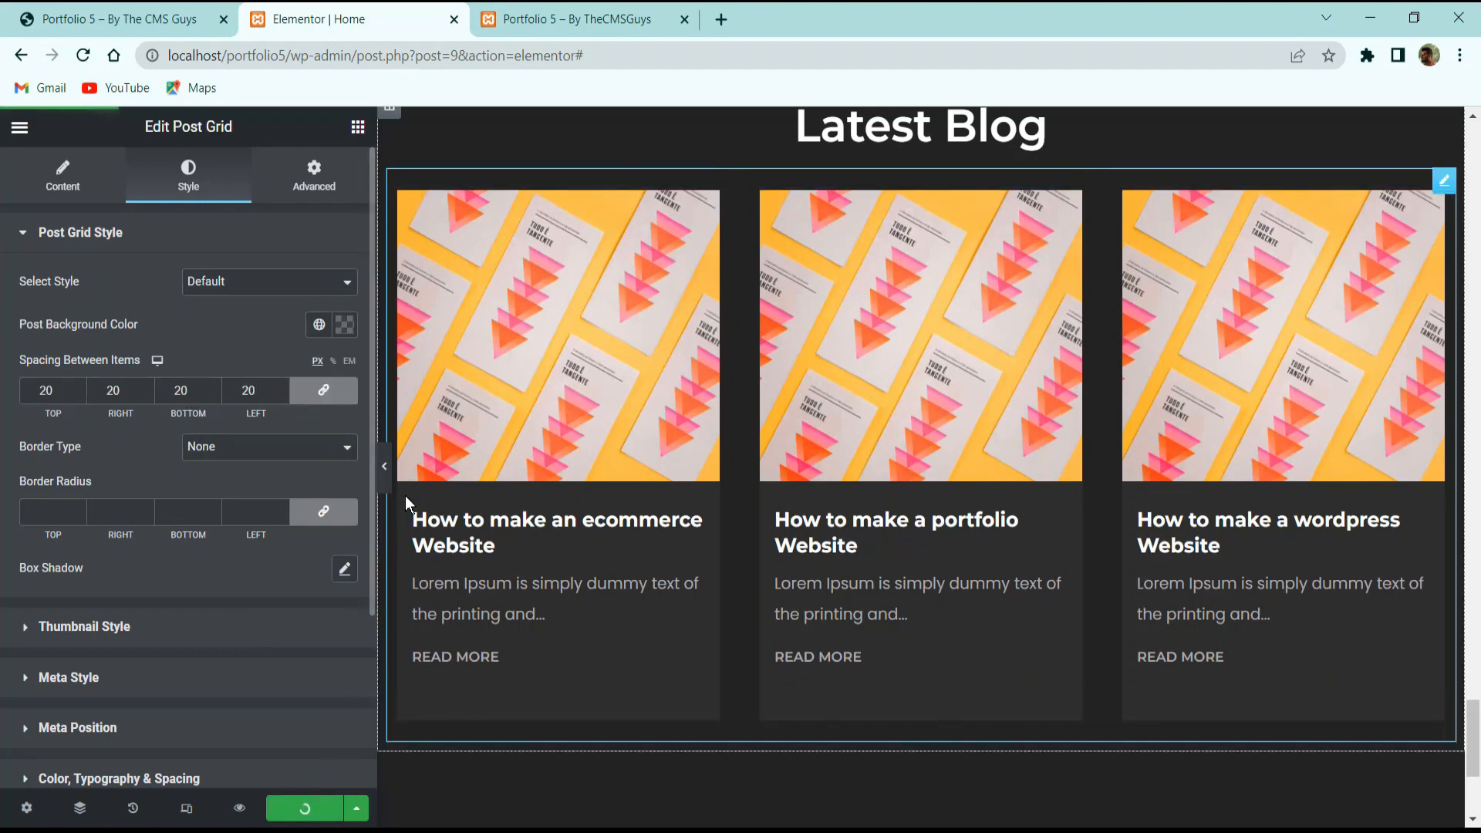
pyautogui.click(388, 472)
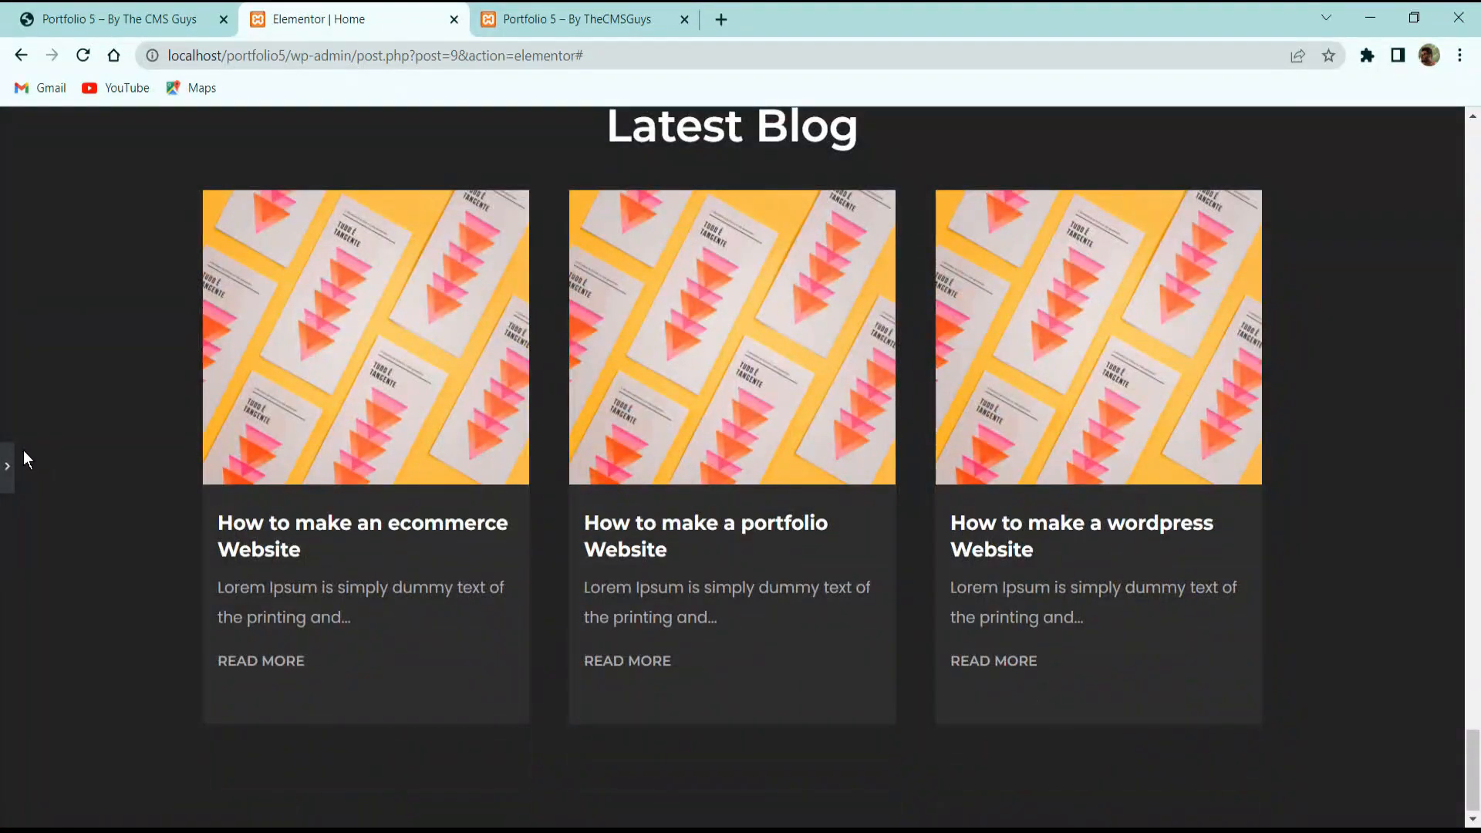
pyautogui.click(8, 465)
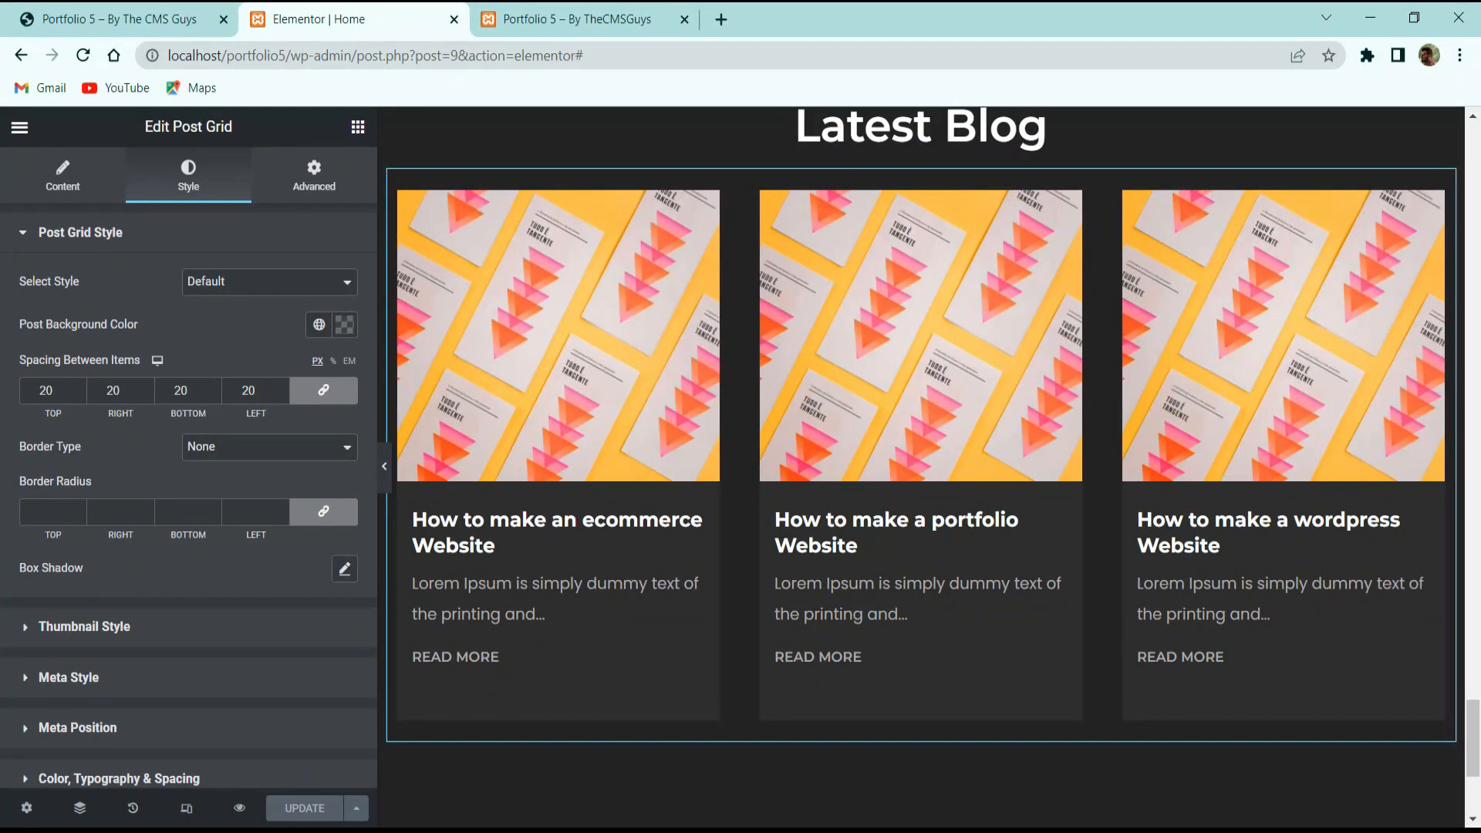
pyautogui.click(185, 19)
# Duplicate the Testimonials section, delete its testimonial cards, and move the copy below Latest Blog.
pyautogui.scroll(-8, 467, 375)
pyautogui.scroll(-5, 529, 476)
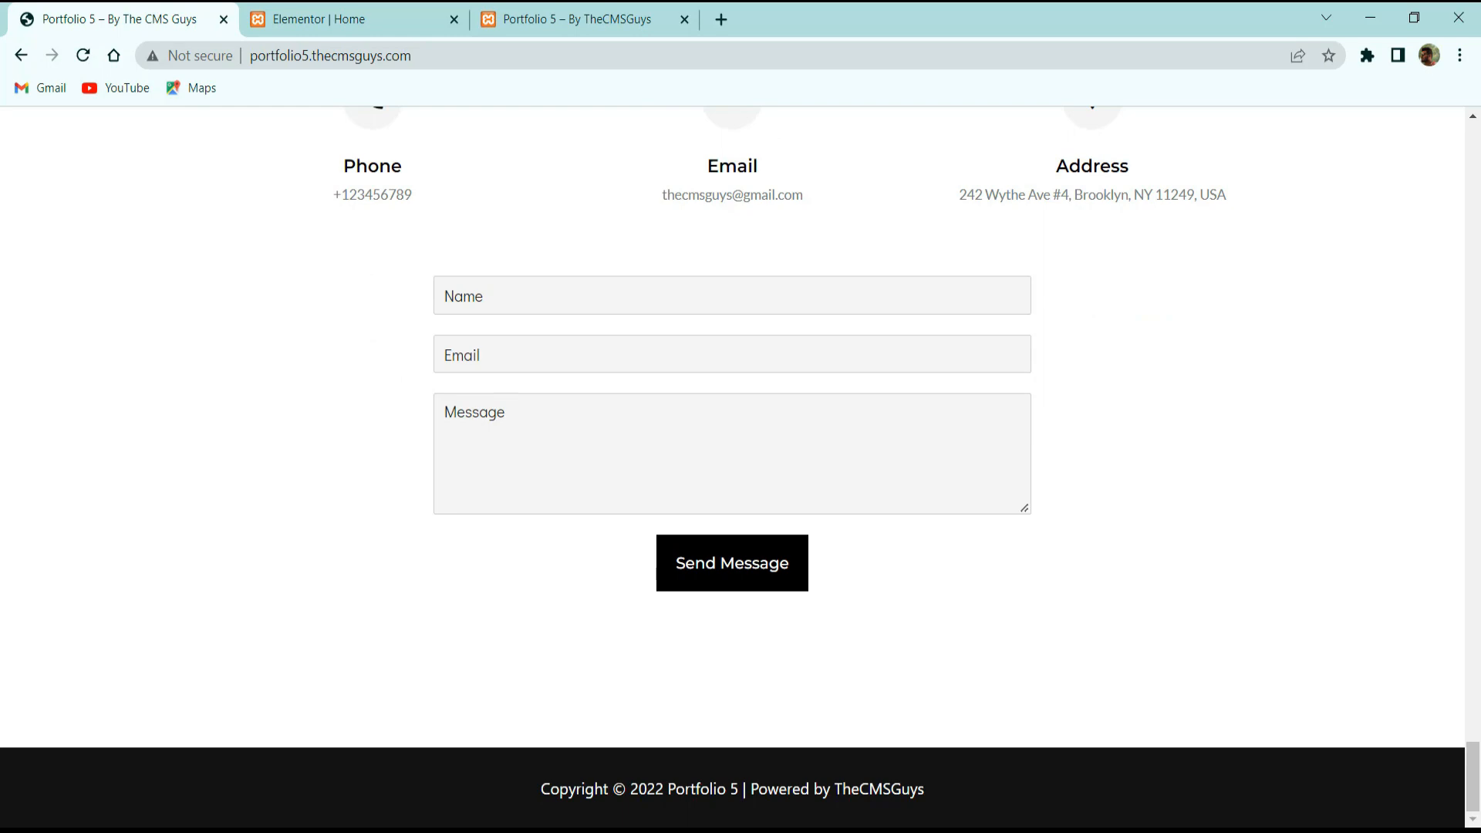
pyautogui.scroll(5, 608, 387)
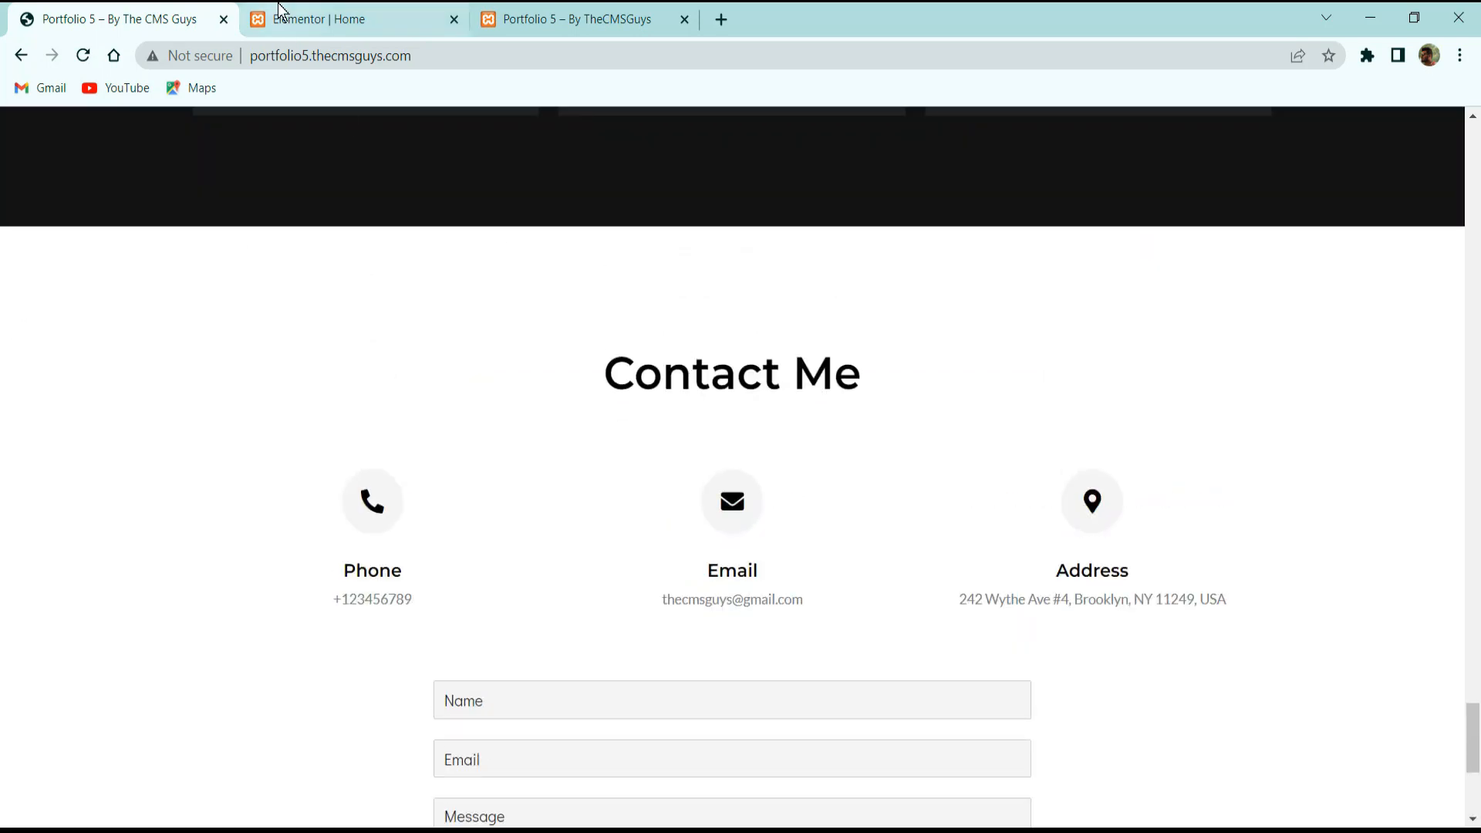
pyautogui.click(332, 17)
pyautogui.scroll(5, 742, 442)
pyautogui.scroll(10, 742, 442)
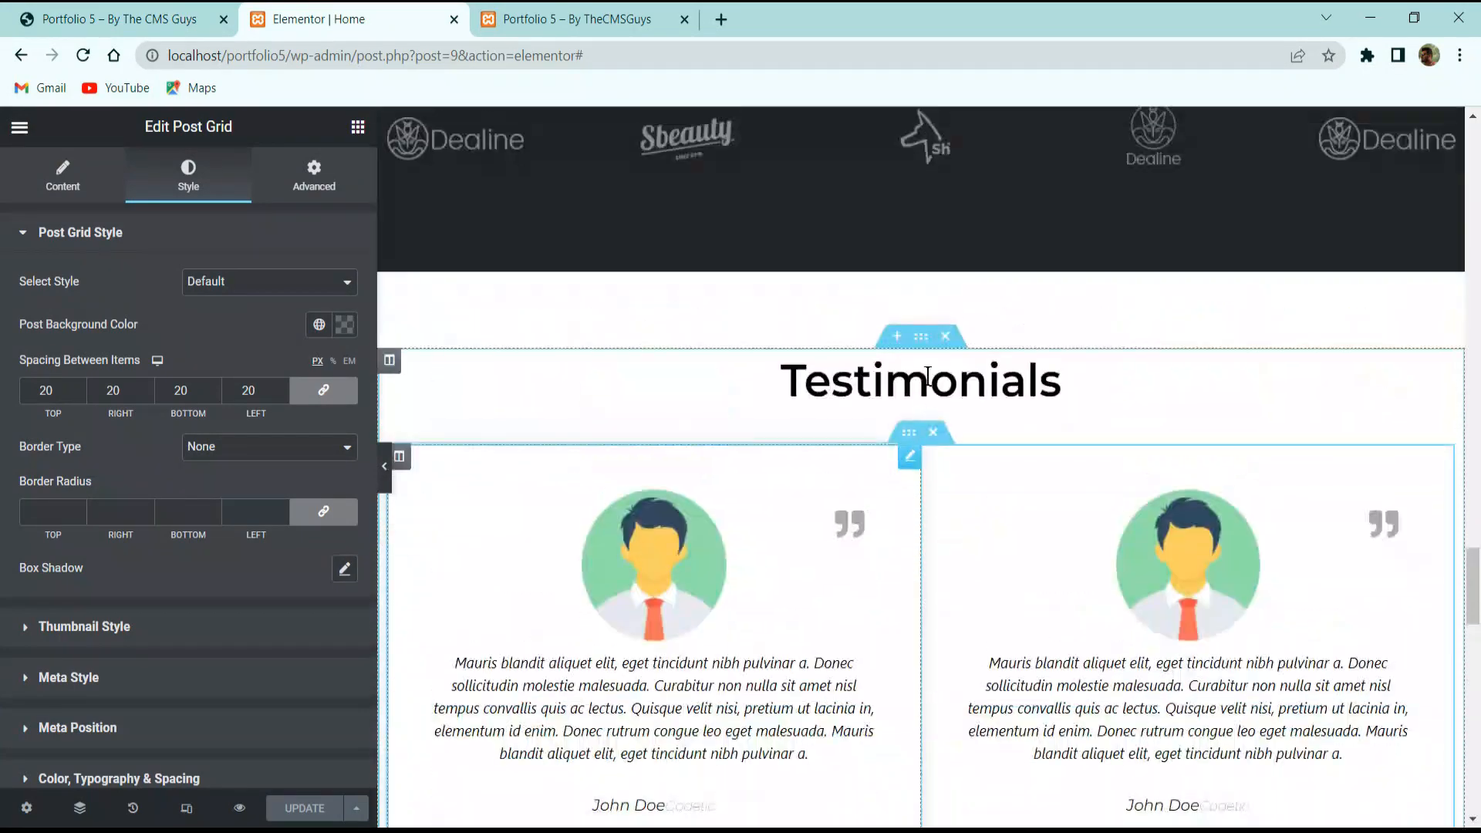
pyautogui.scroll(5, 898, 442)
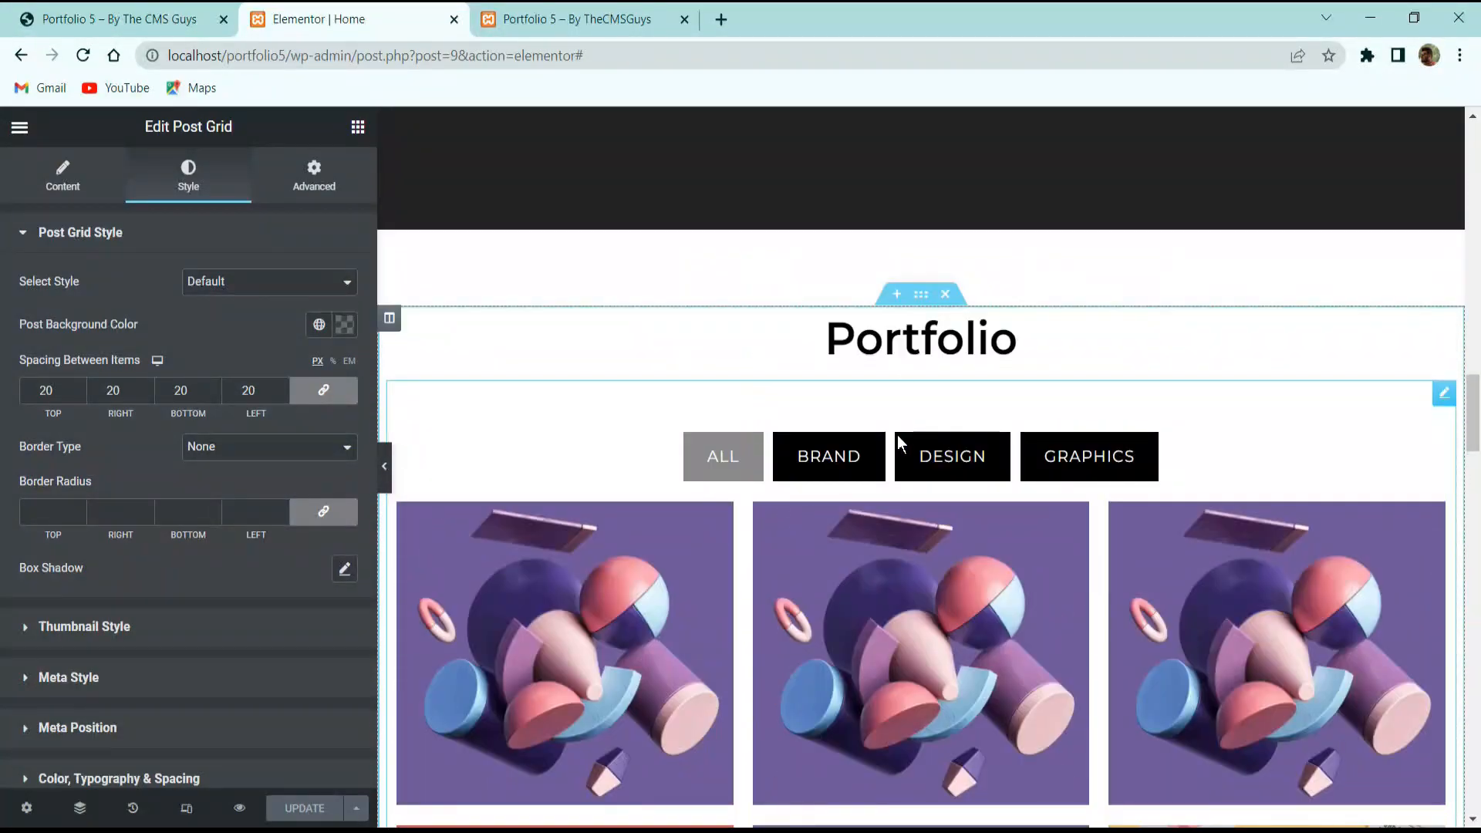
pyautogui.scroll(-18, 940, 438)
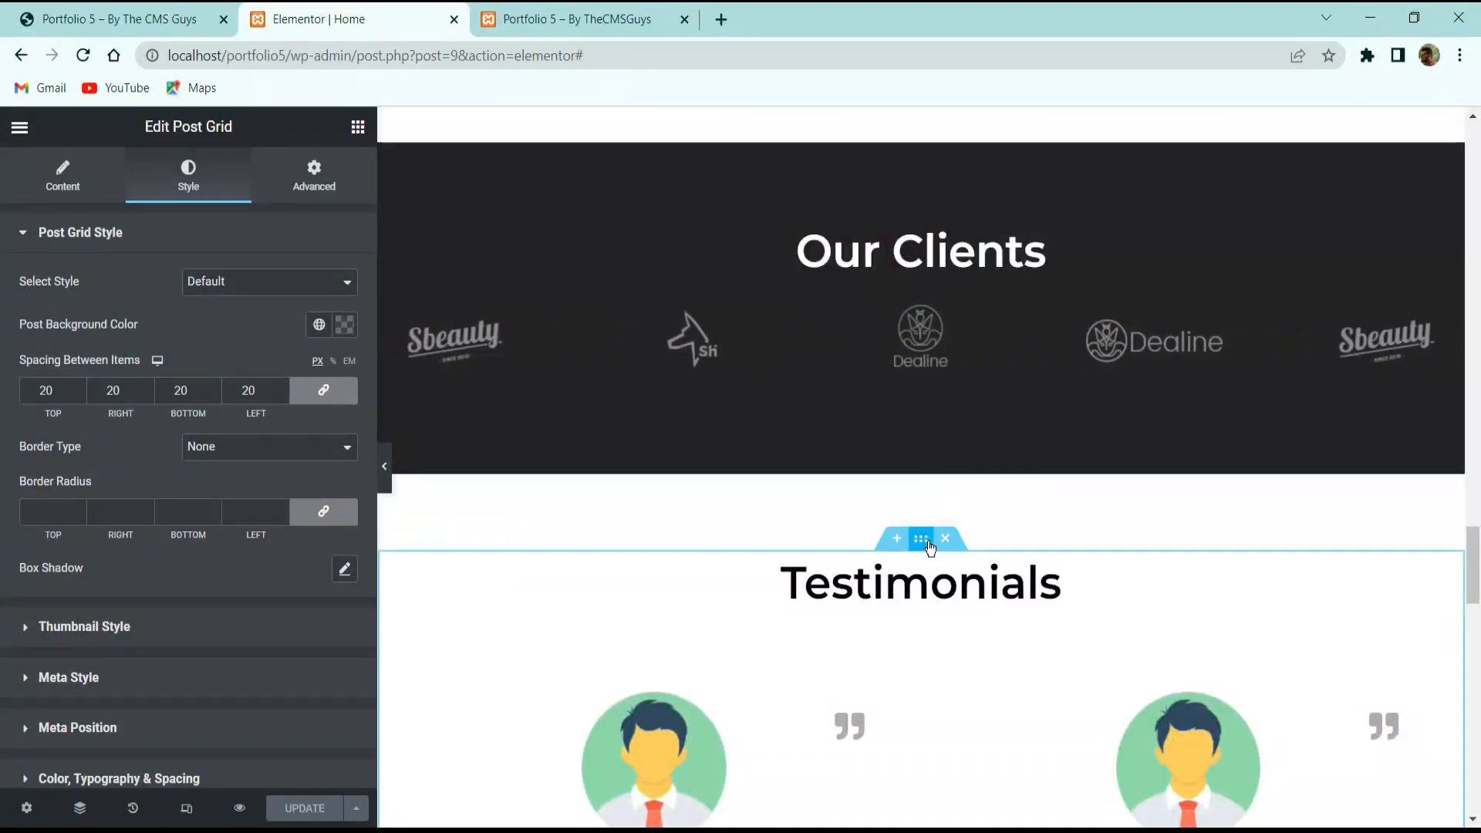
pyautogui.rightClick(932, 549)
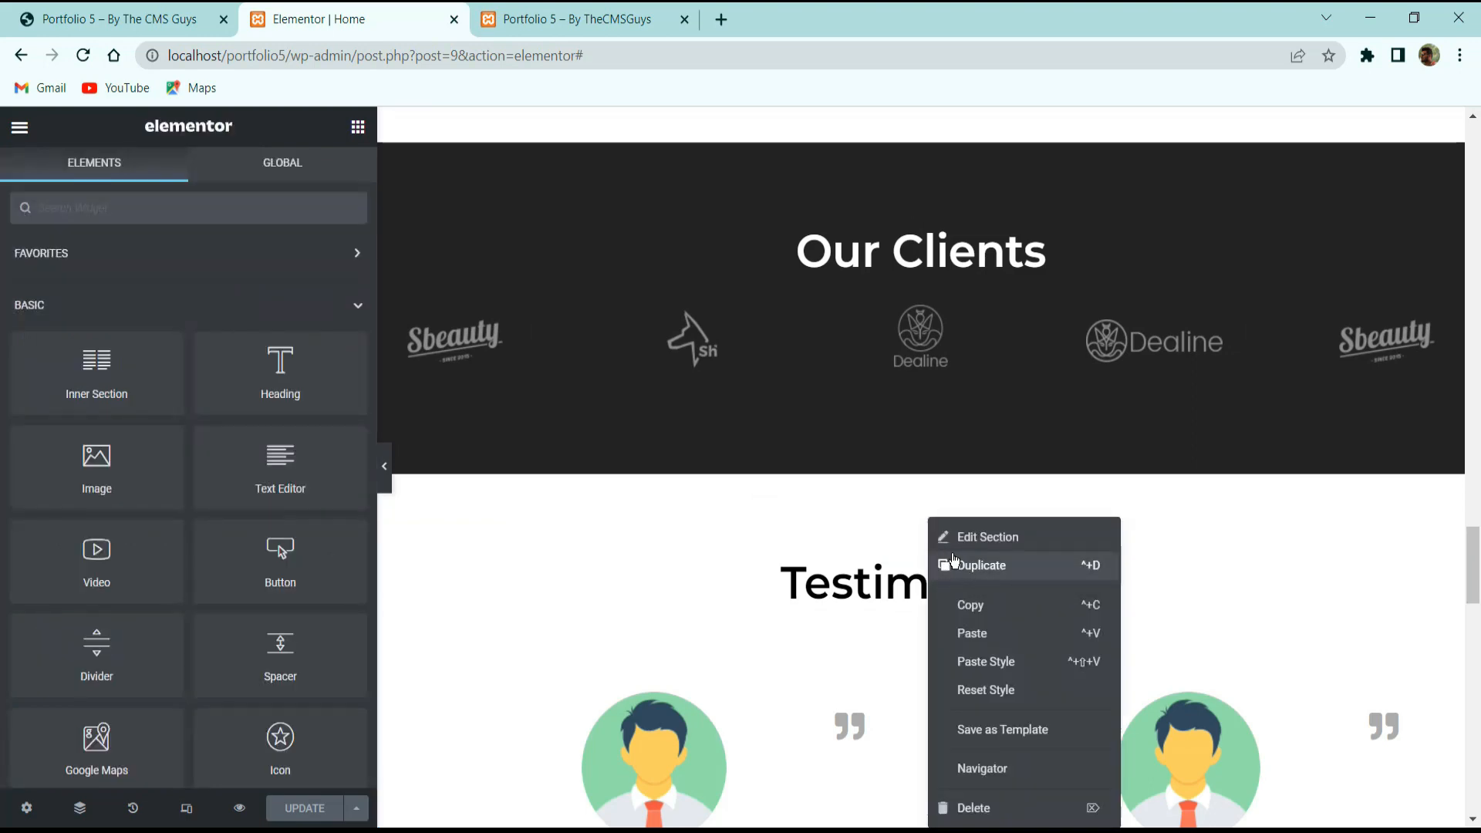
pyautogui.click(953, 564)
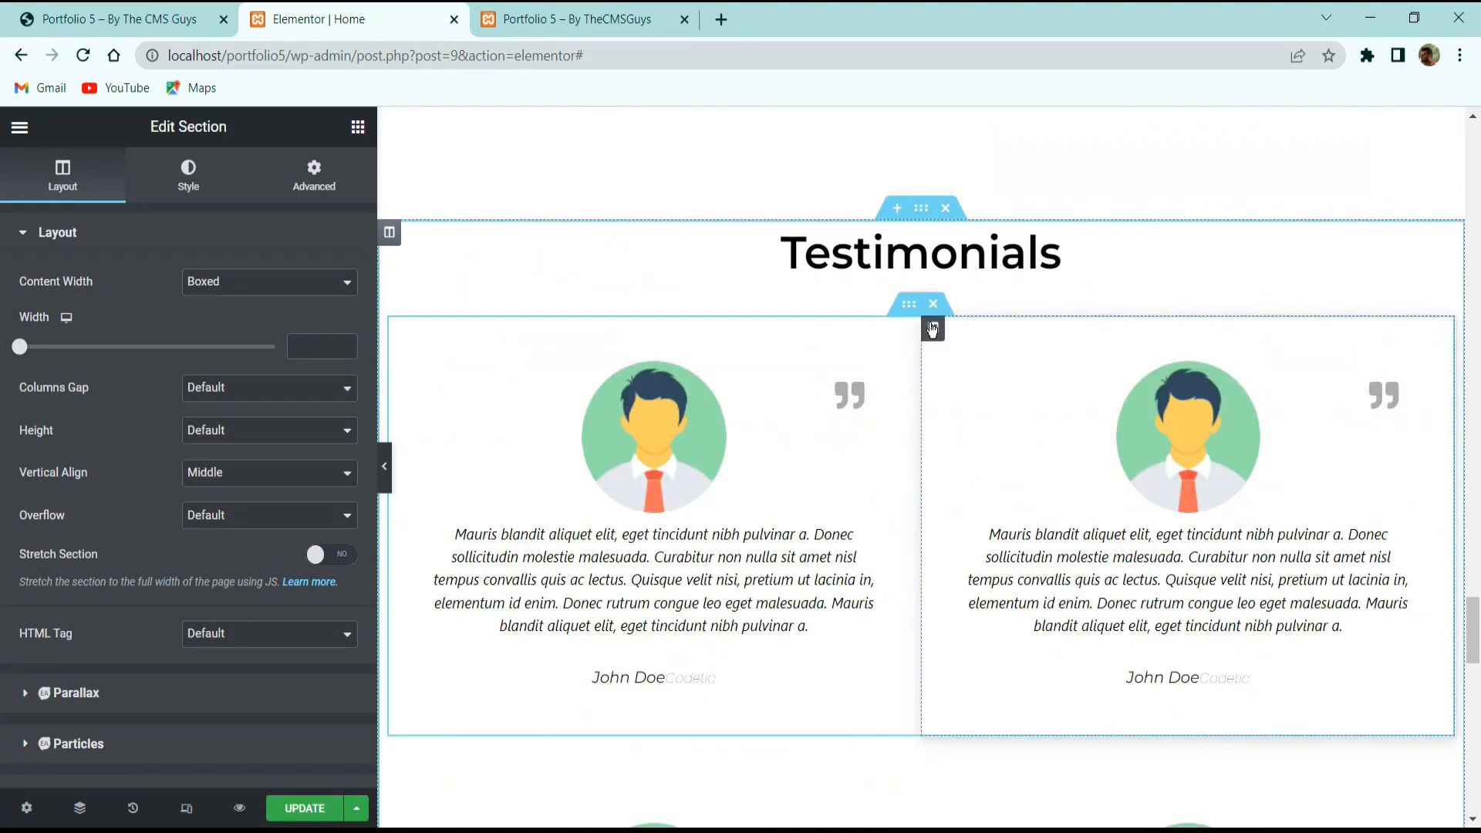
pyautogui.click(933, 304)
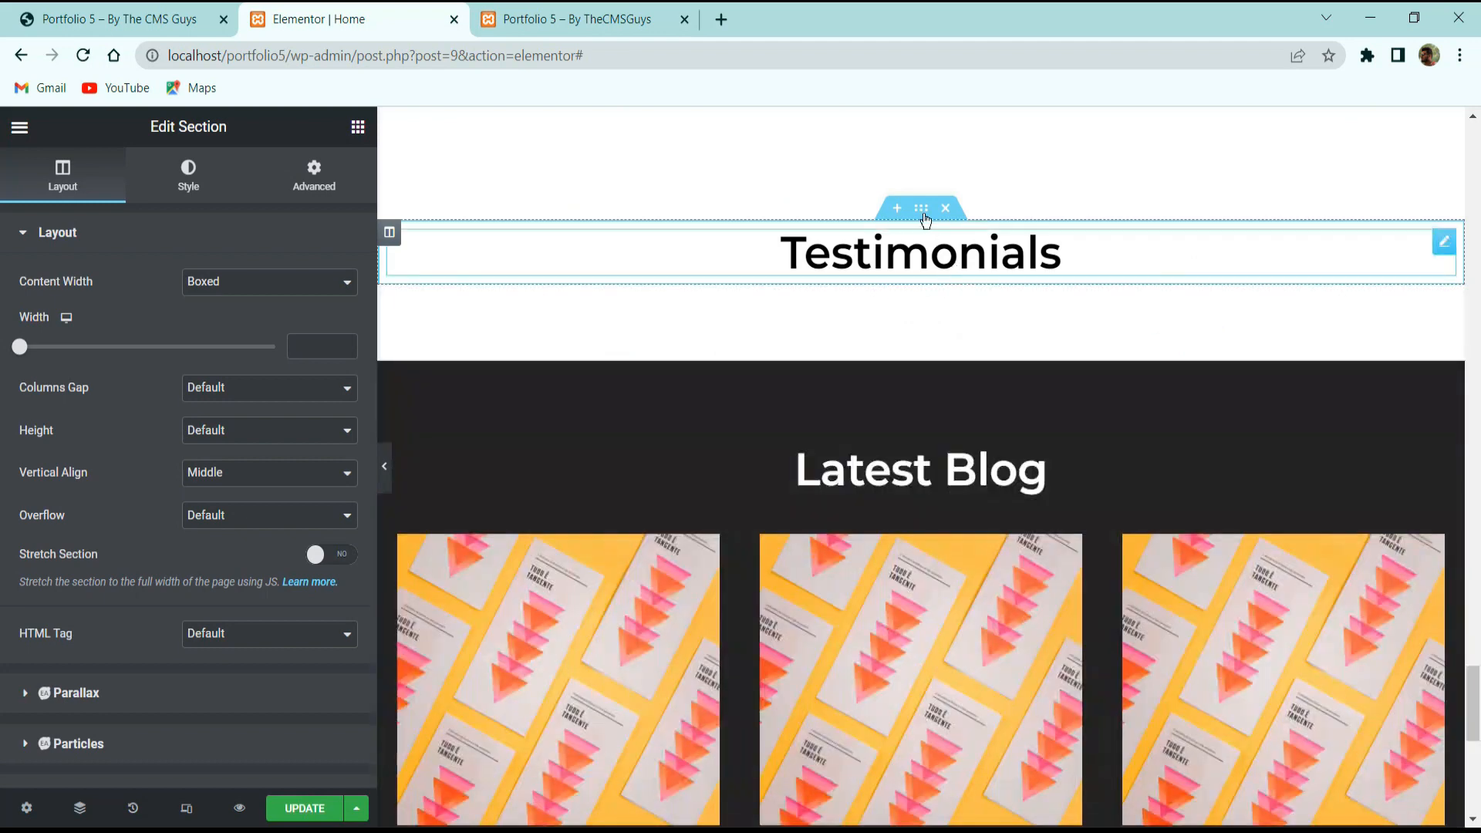
pyautogui.moveTo(922, 209); pyautogui.dragTo(894, 615)
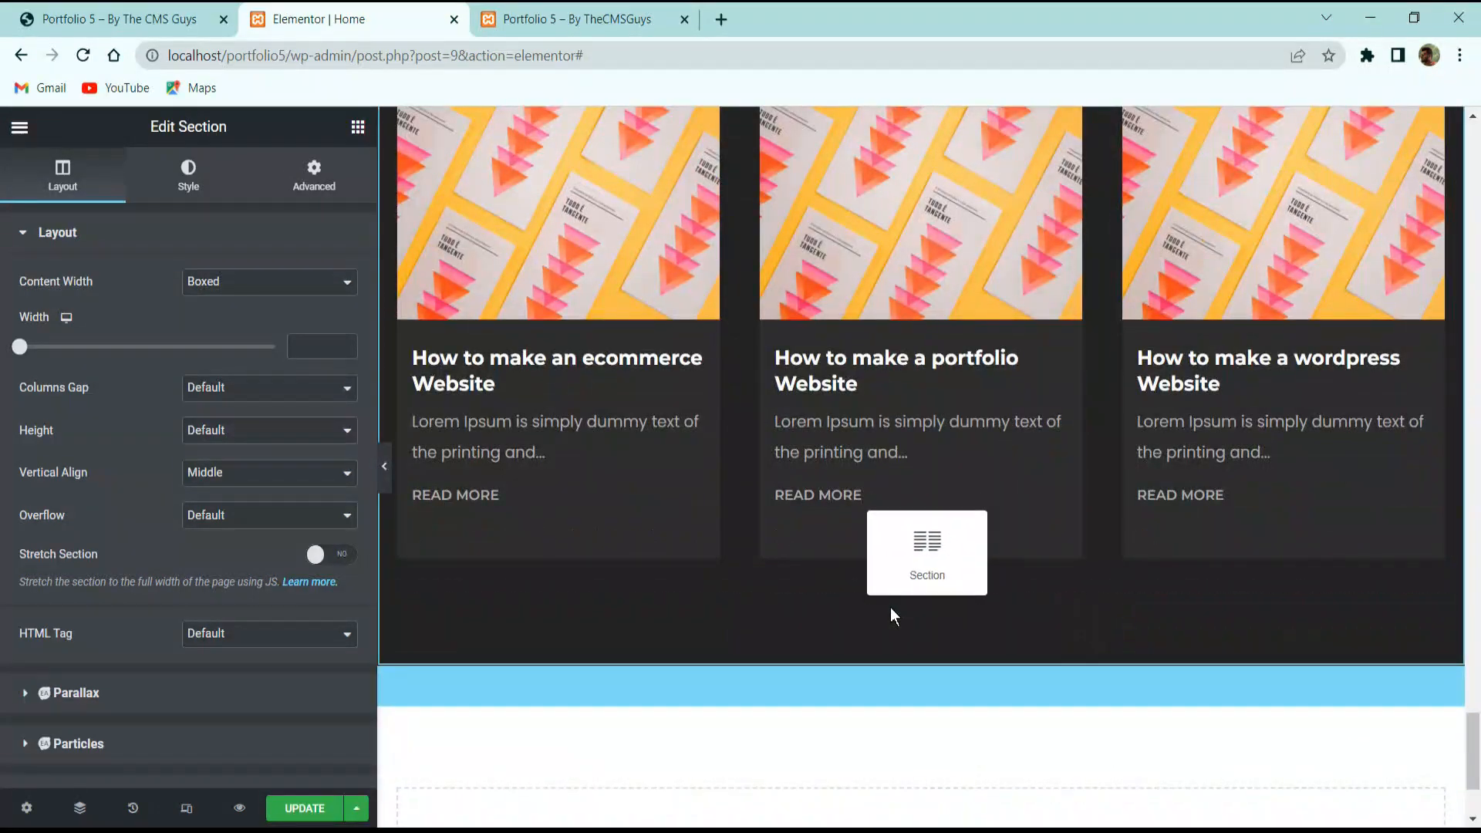
# Replace the copied heading's title with 'Contact Me', copied from the live site.
pyautogui.click(128, 19)
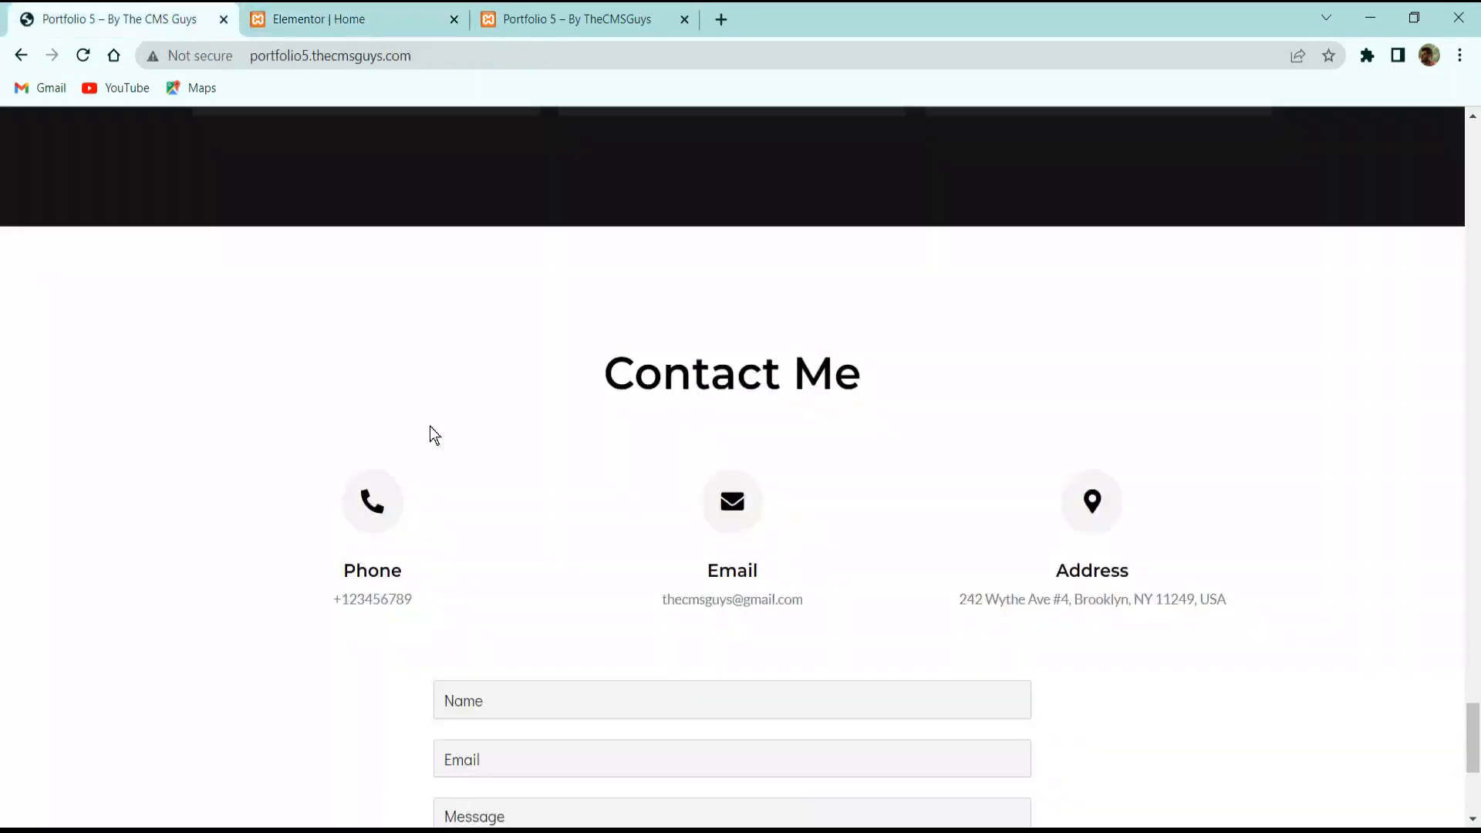
pyautogui.tripleClick(657, 376)
pyautogui.hotkey('ctrl', 'c')
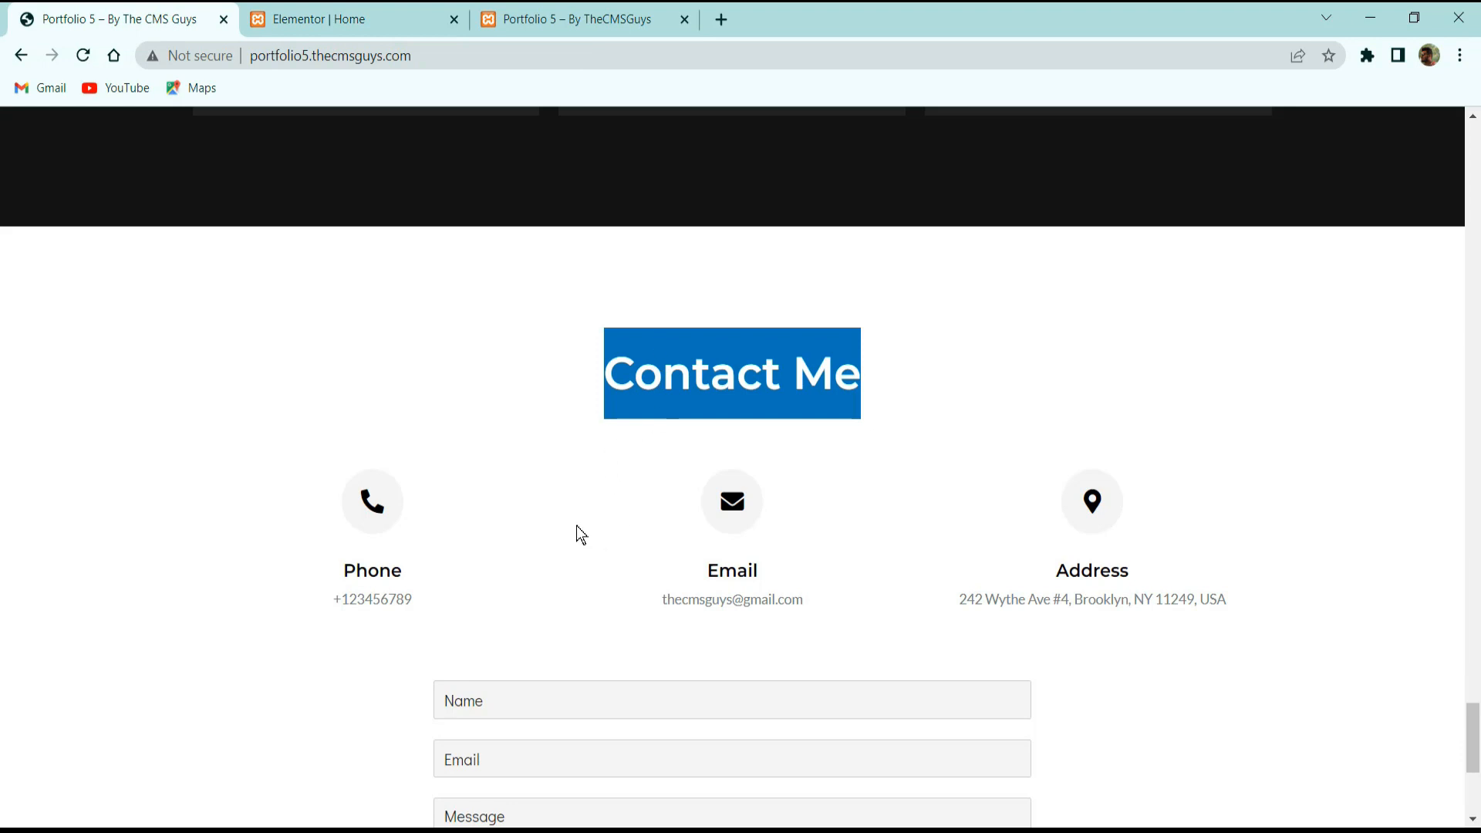
pyautogui.click(334, 17)
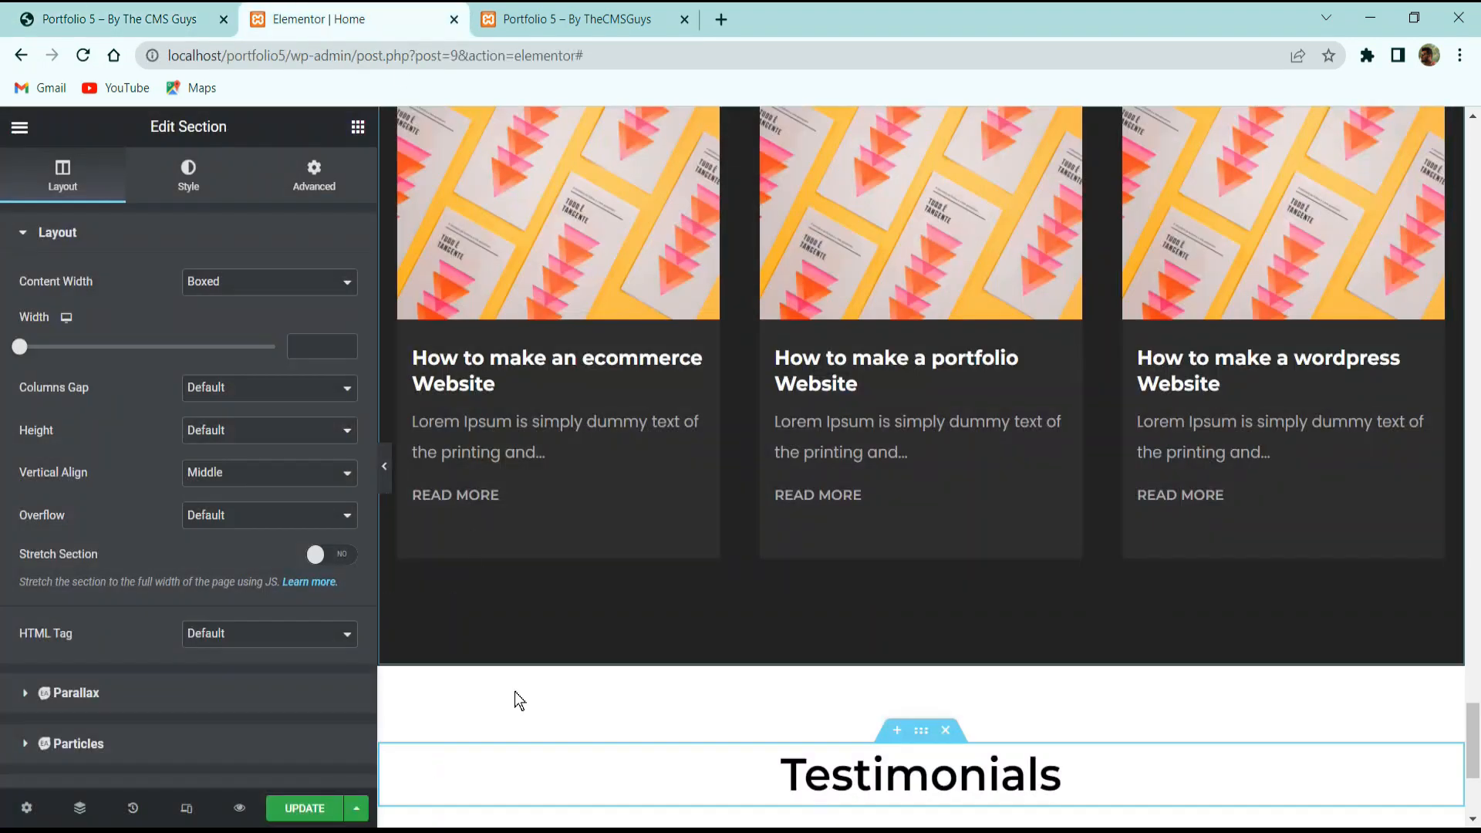
pyautogui.click(664, 776)
pyautogui.click(180, 314)
pyautogui.hotkey('ctrl', 'a')
pyautogui.hotkey('ctrl', 'v')
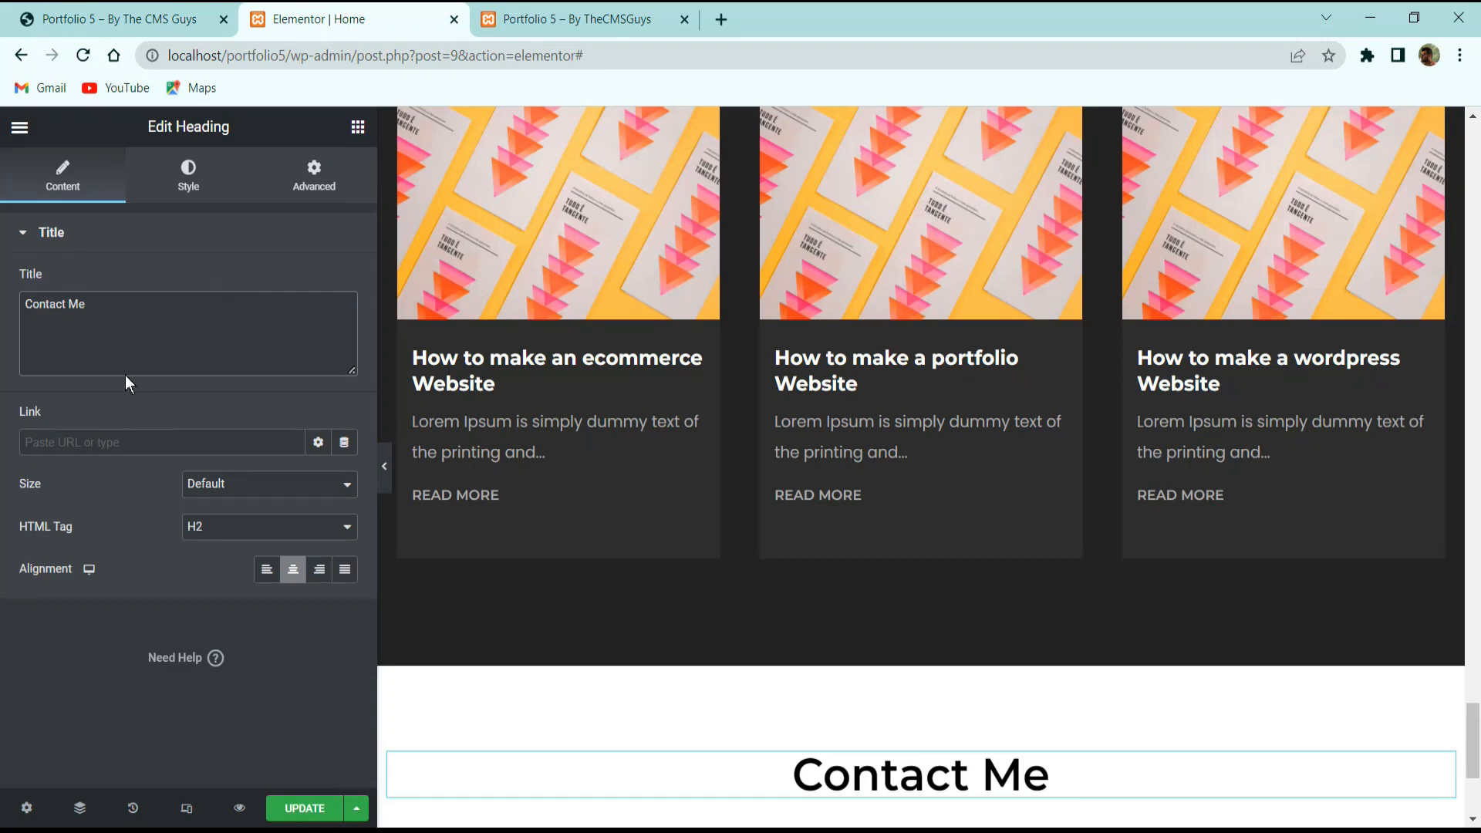
pyautogui.hotkey('alt', 'Tab')
pyautogui.scroll(-3, 761, 704)
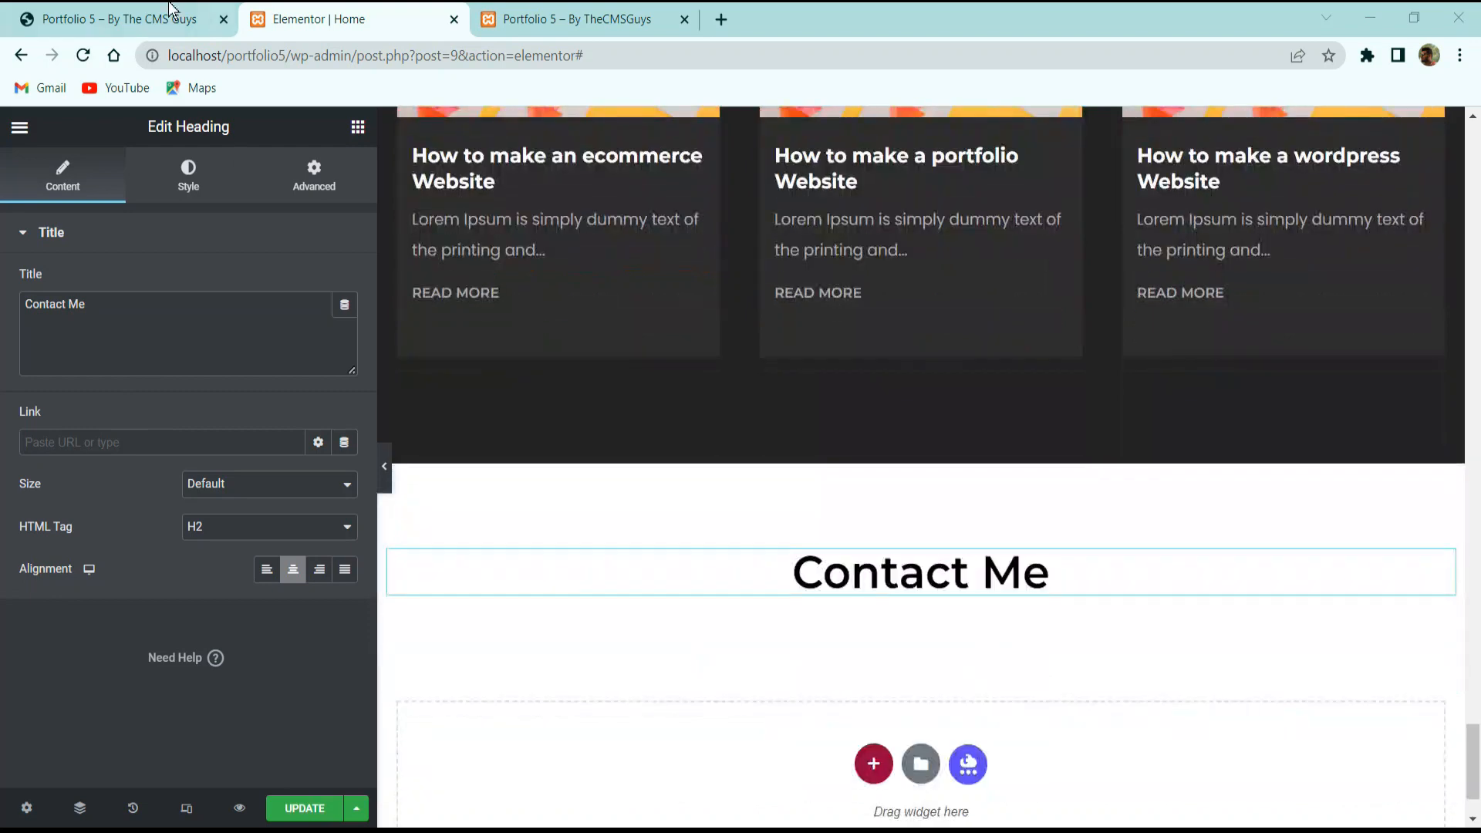
pyautogui.click(176, 14)
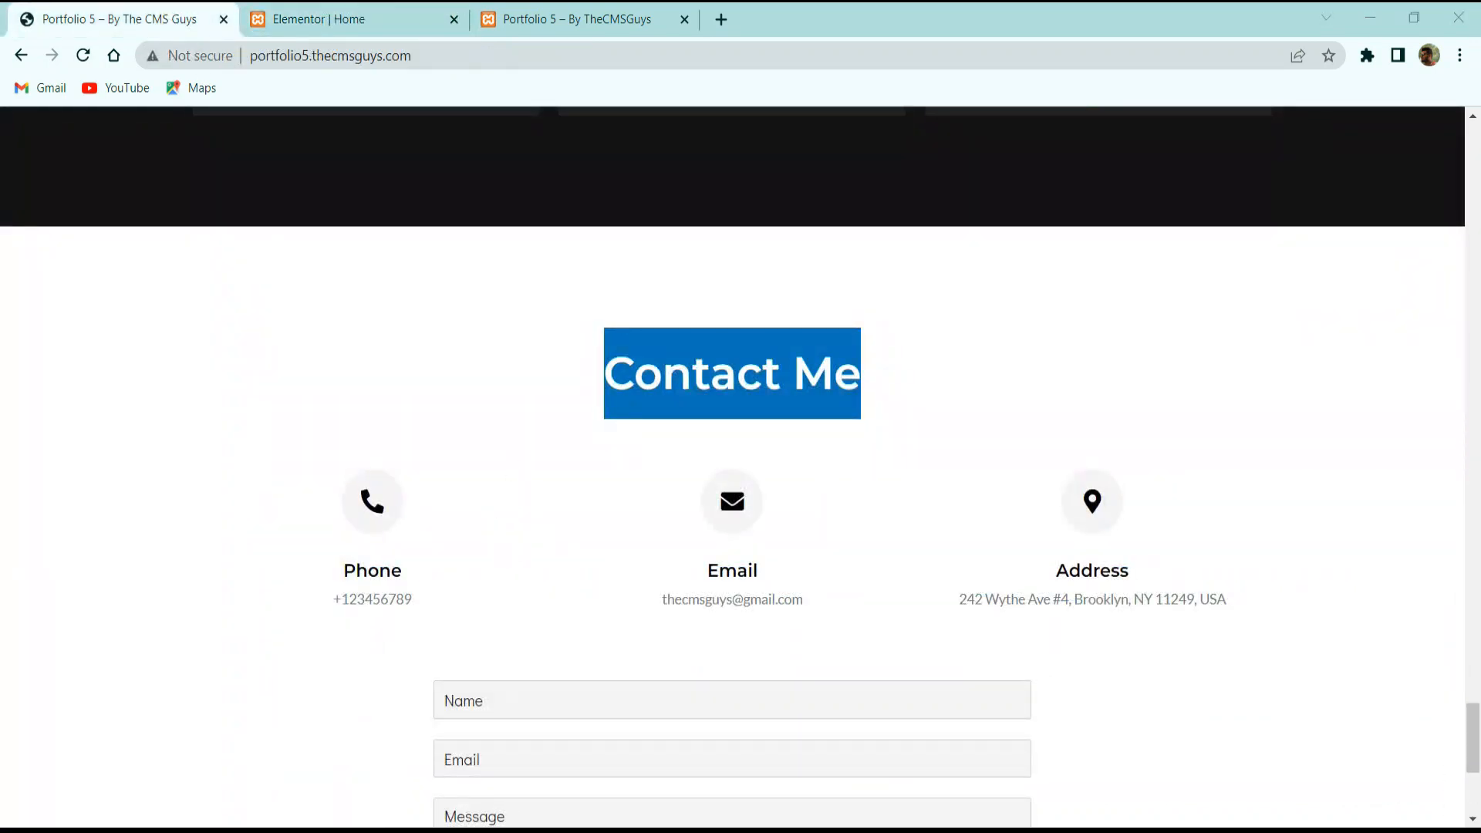
pyautogui.click(396, 17)
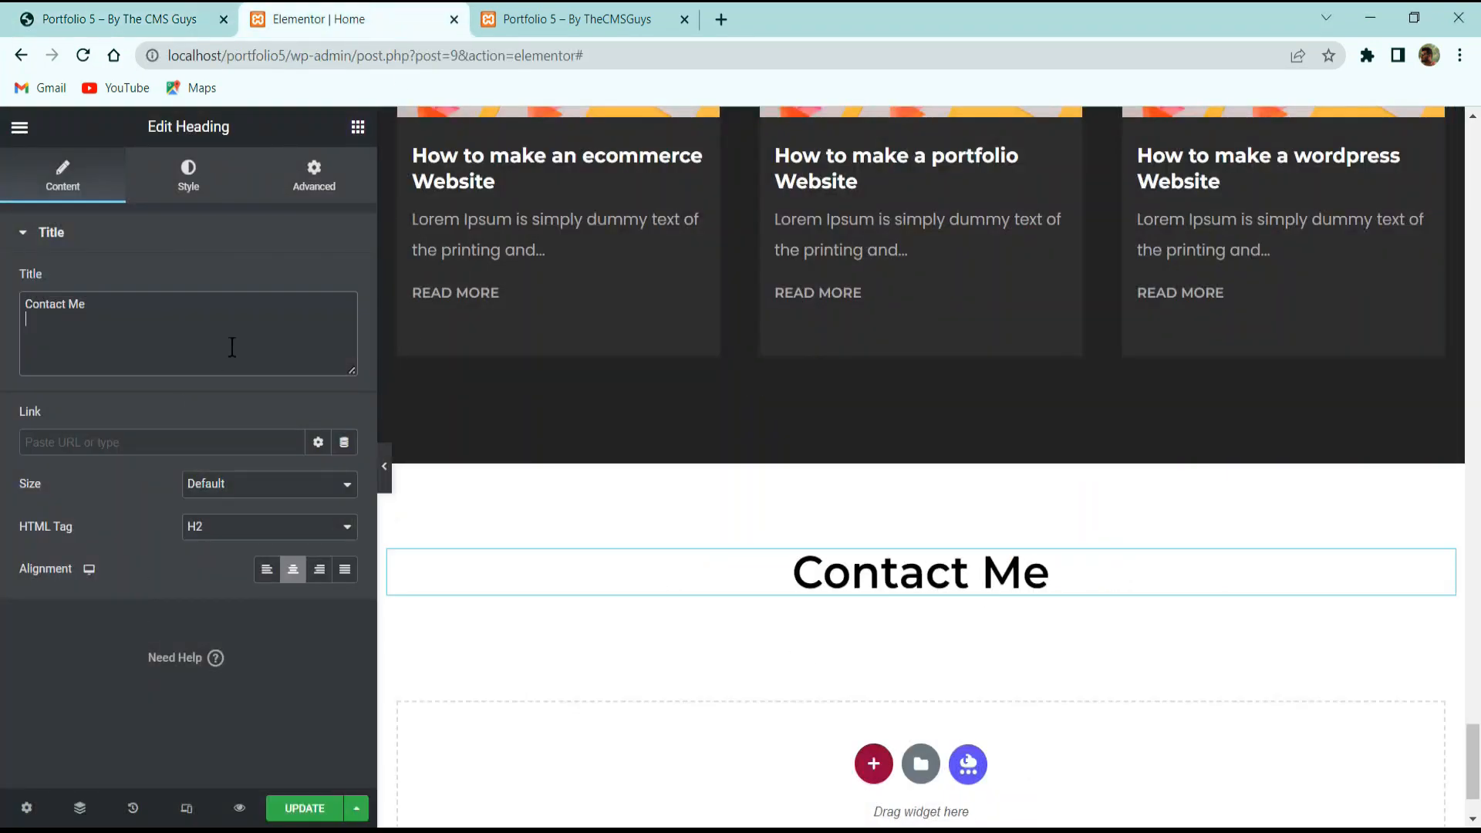
# Add an inner section below Contact Me and give it a third column.
pyautogui.click(357, 126)
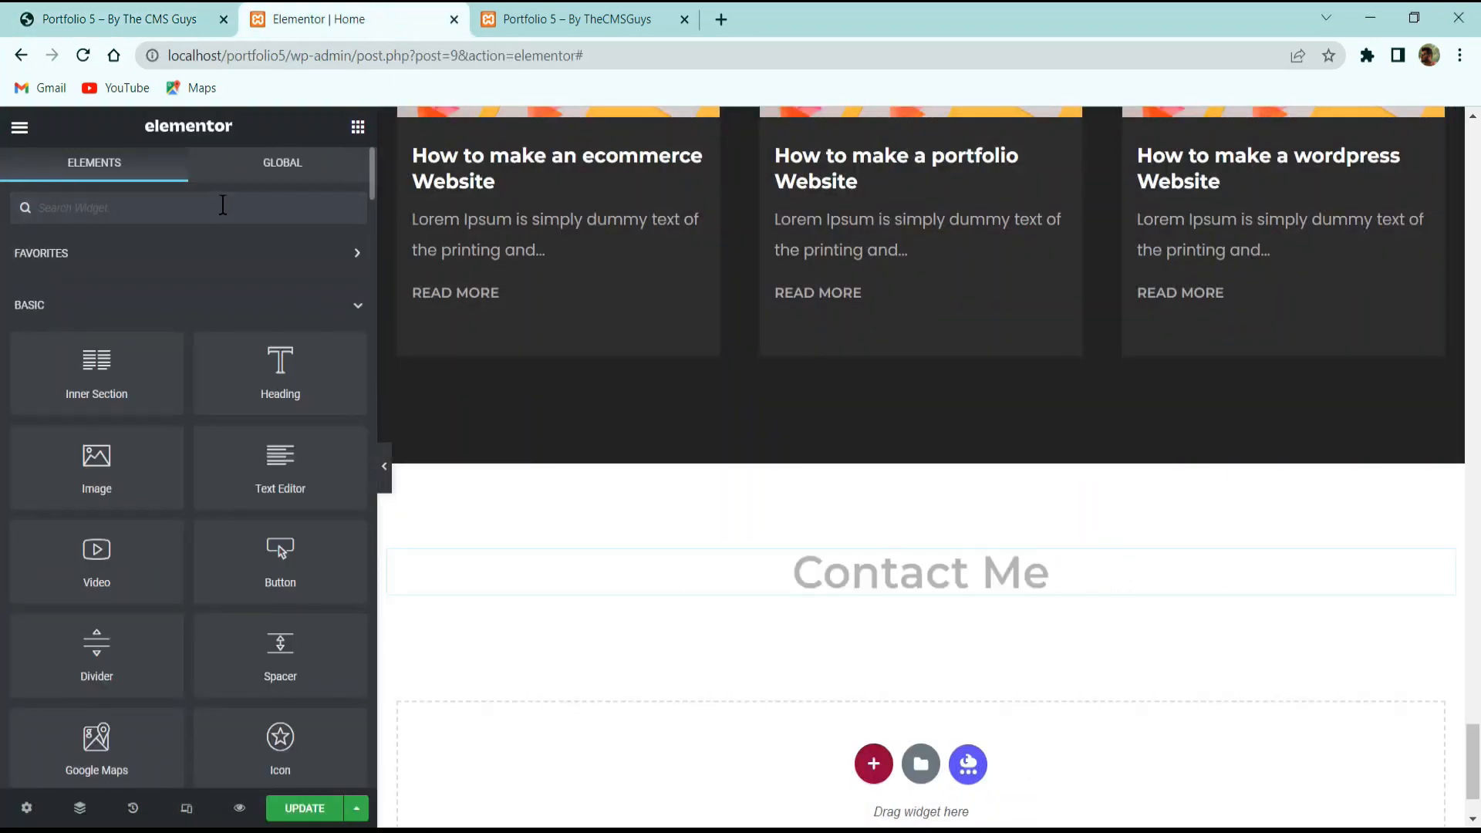
pyautogui.moveTo(96, 366); pyautogui.dragTo(803, 599)
pyautogui.rightClick(399, 621)
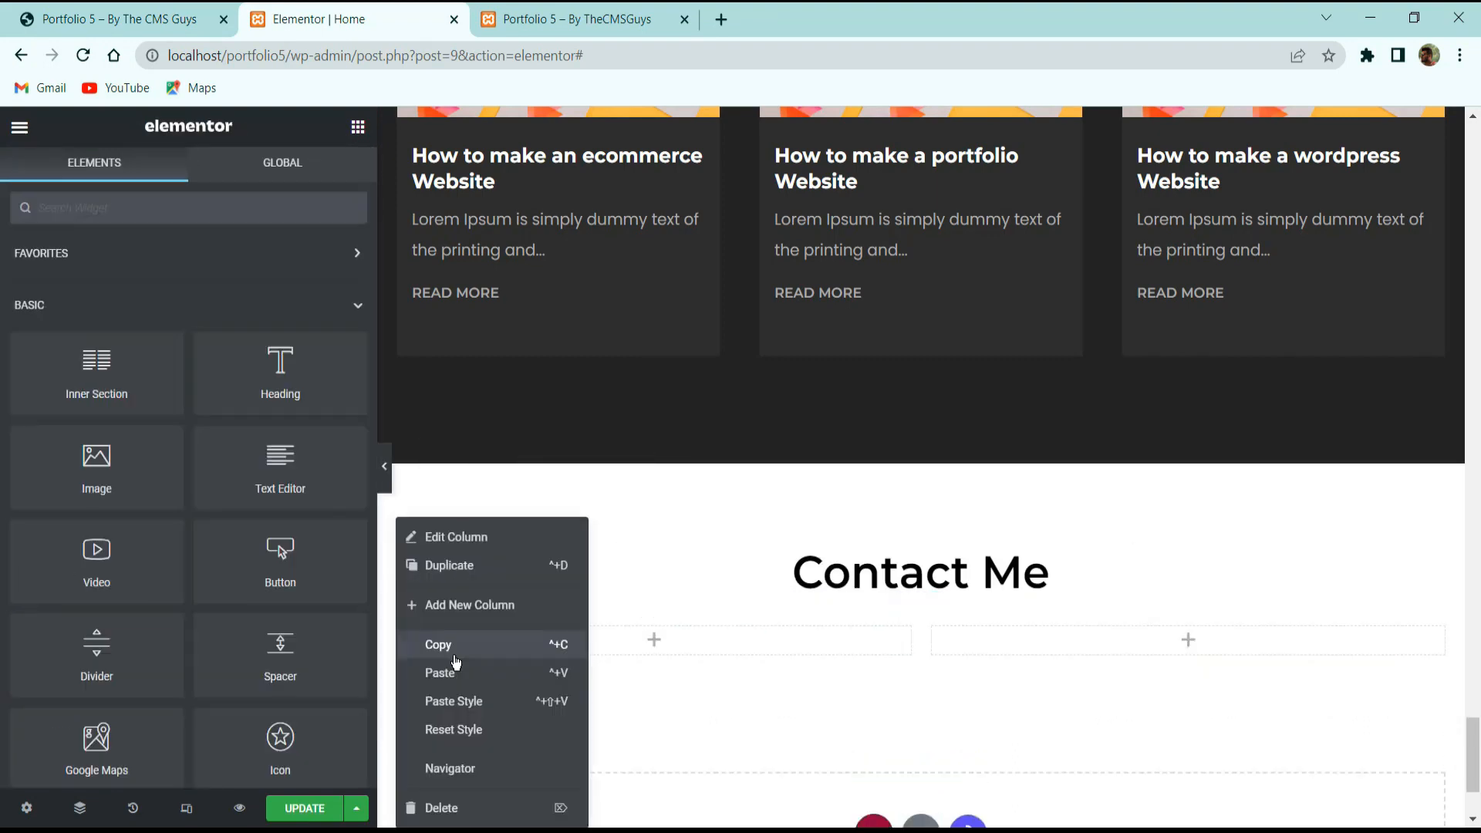
pyautogui.click(462, 609)
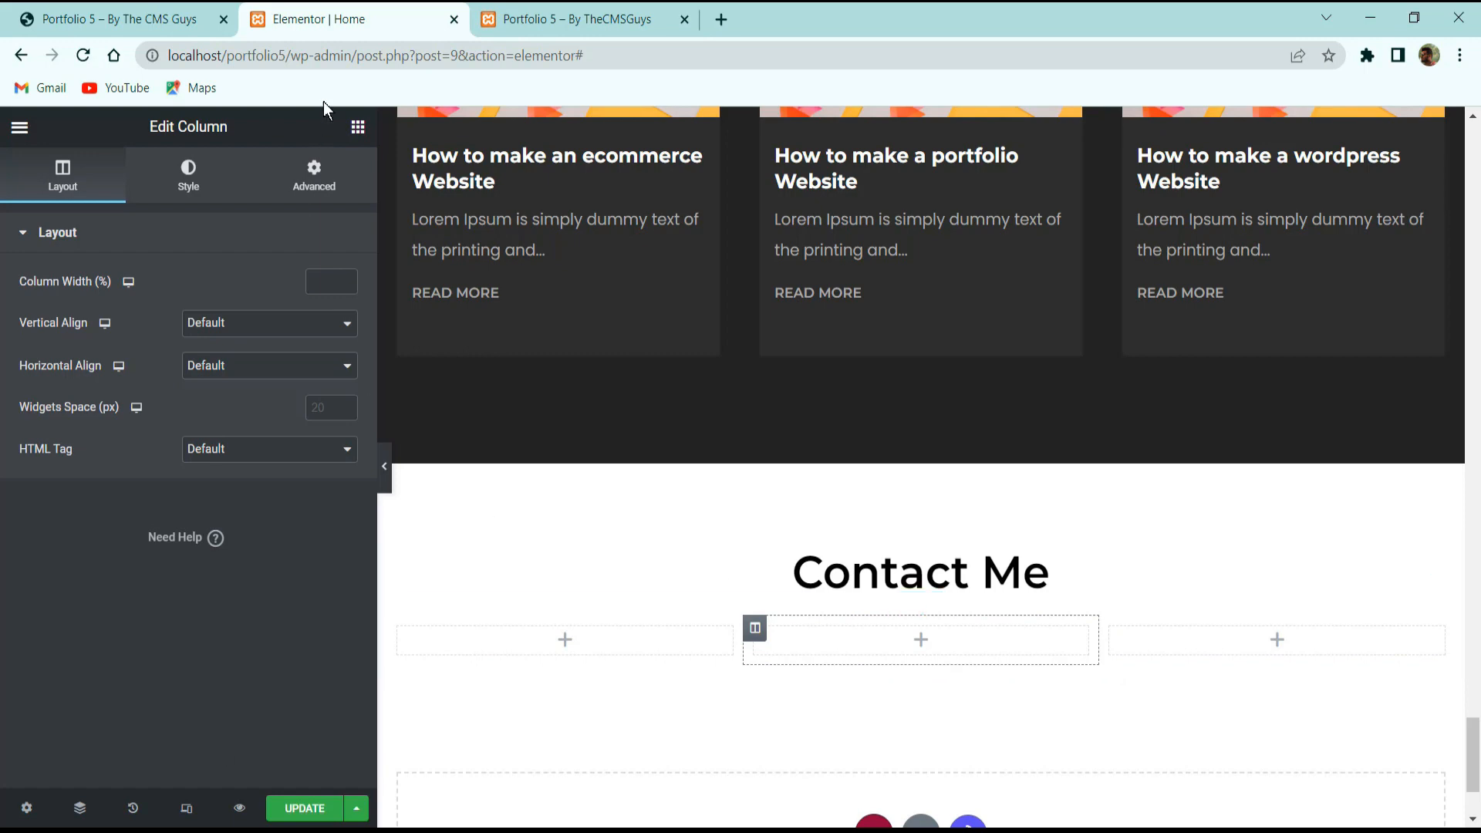
pyautogui.click(143, 10)
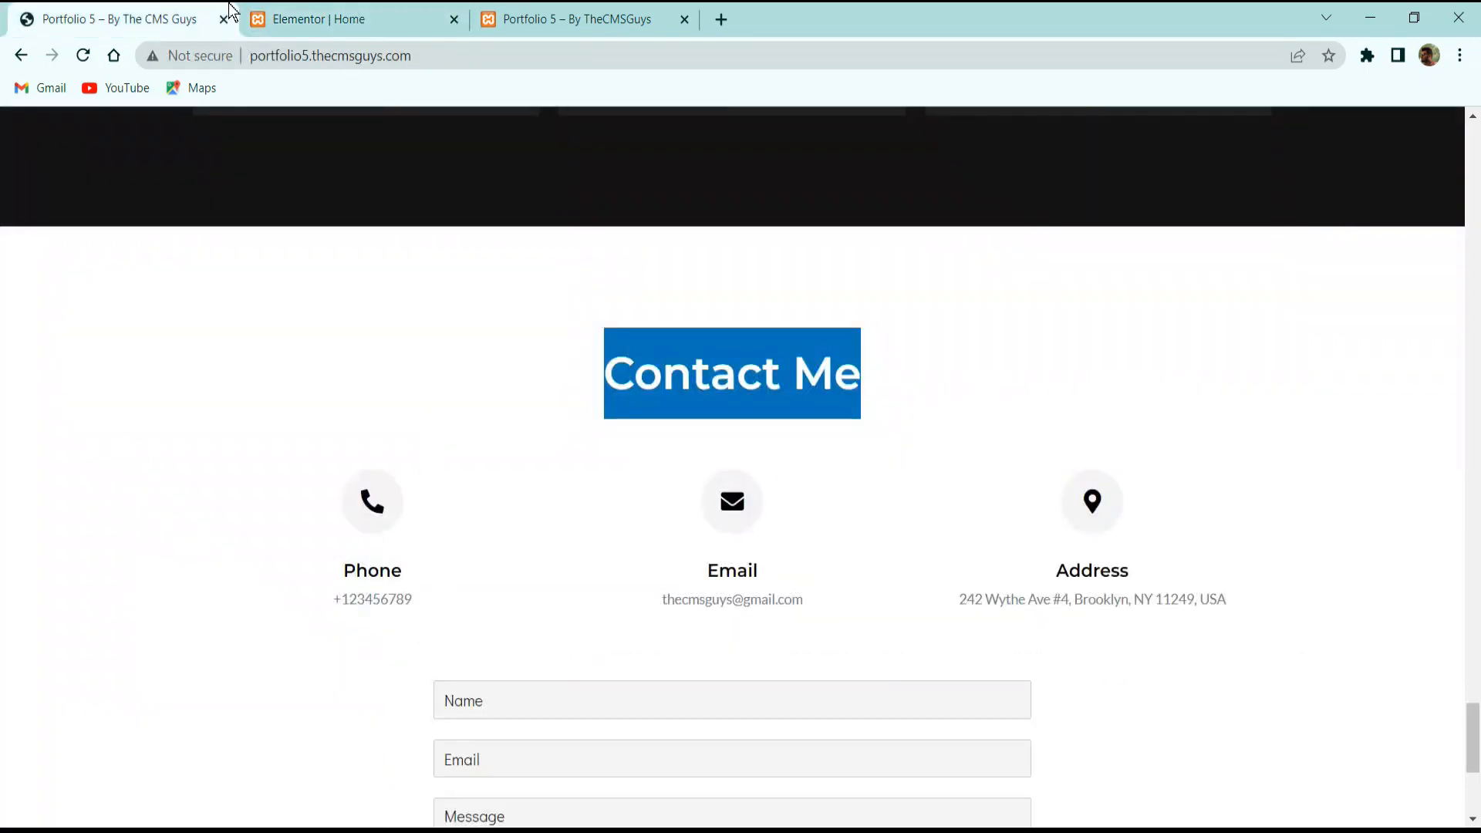
pyautogui.click(381, 13)
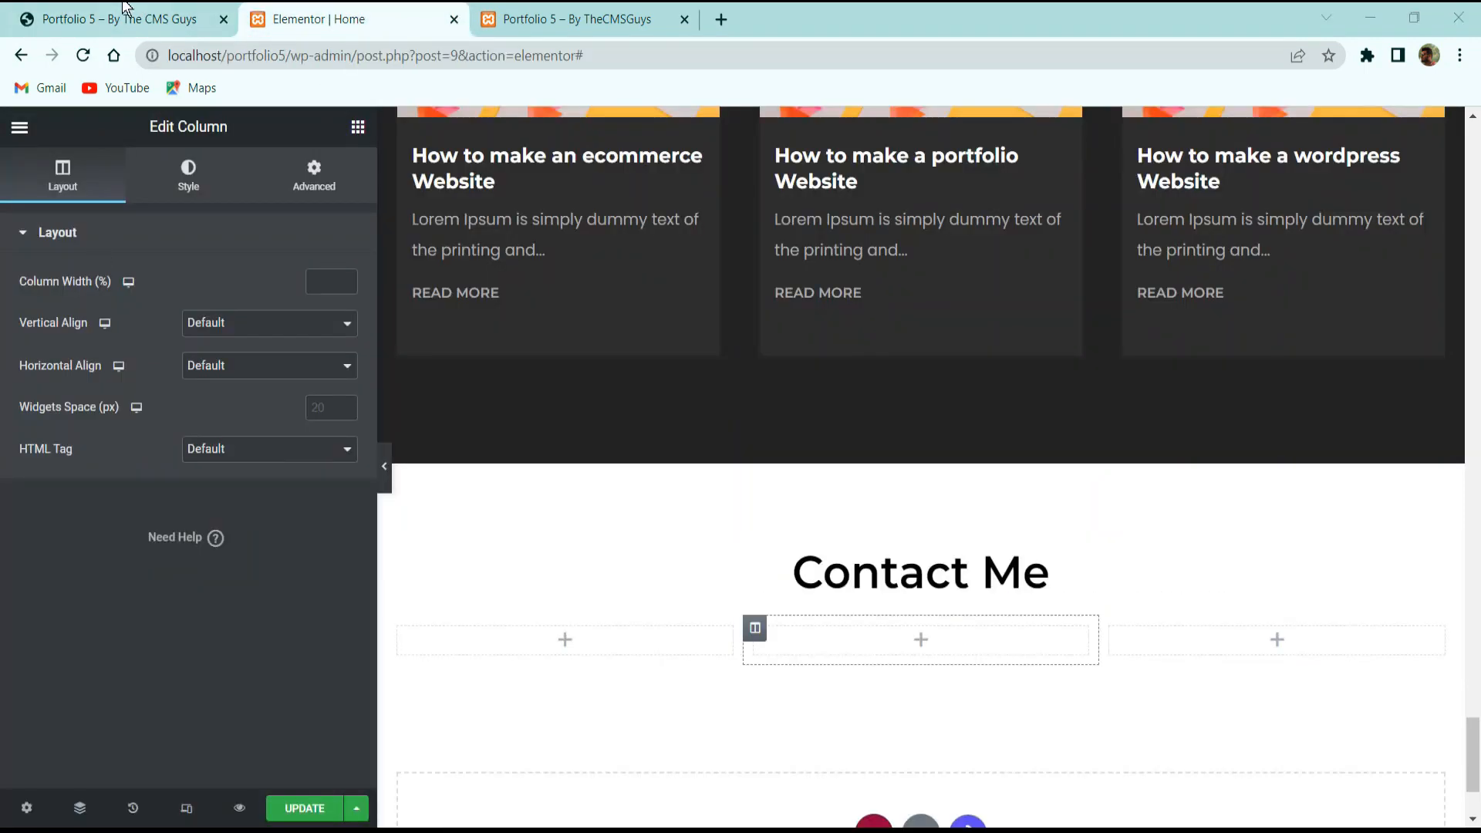
# Search the Elements panel for 'icon' widgets.
pyautogui.click(132, 6)
pyautogui.click(332, 18)
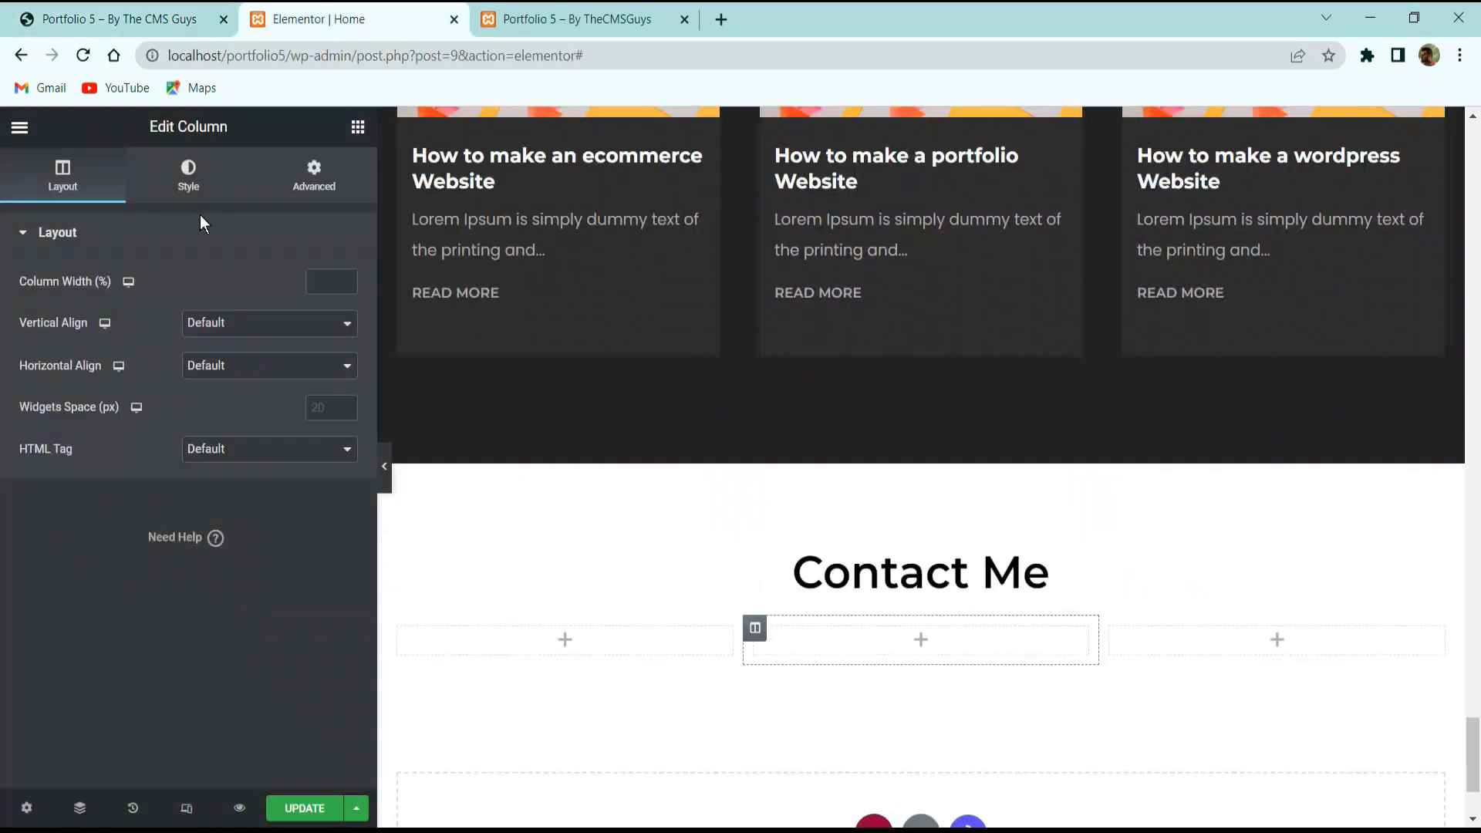
pyautogui.click(358, 127)
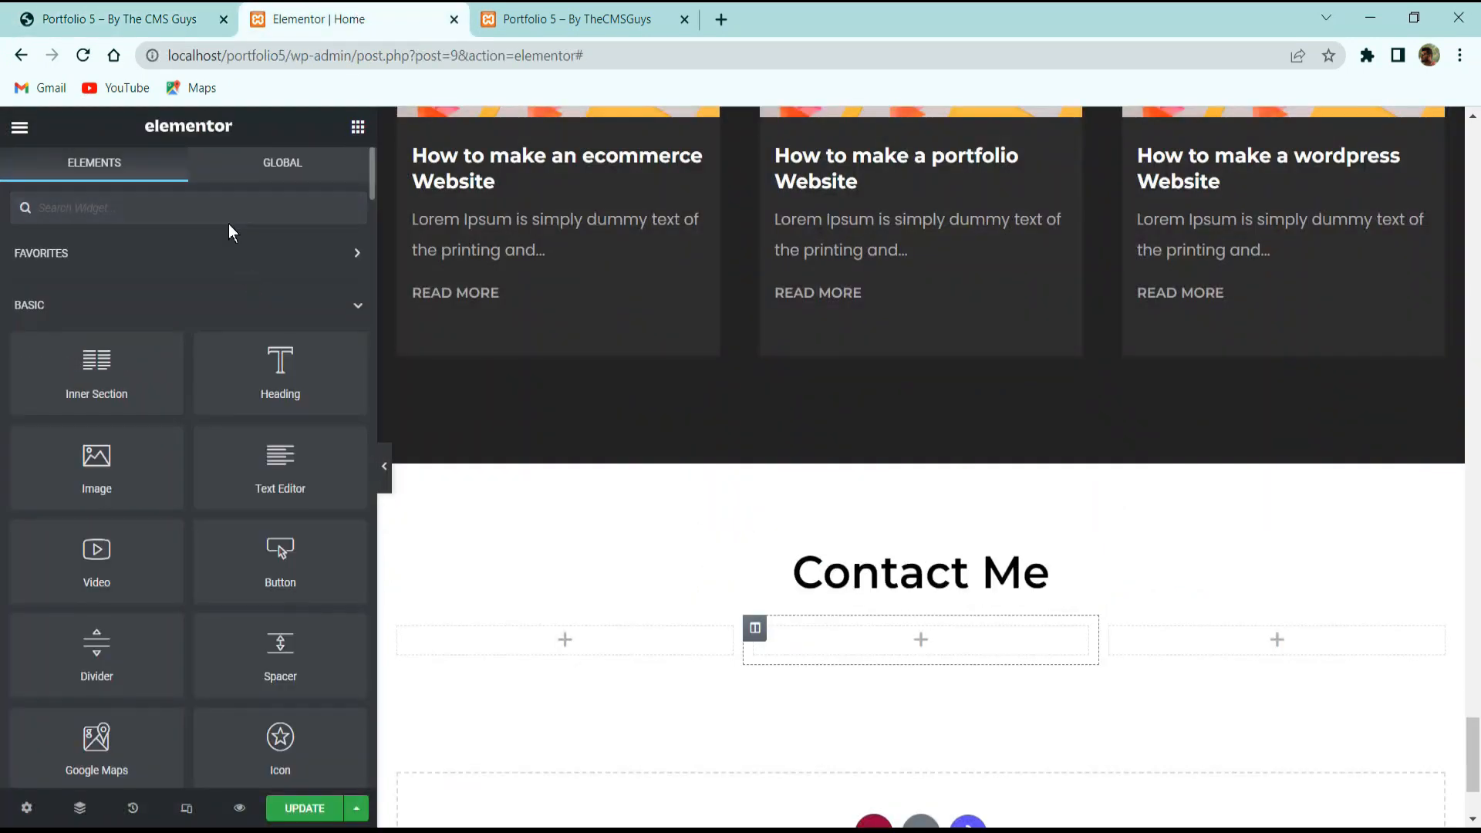
pyautogui.write('icon')
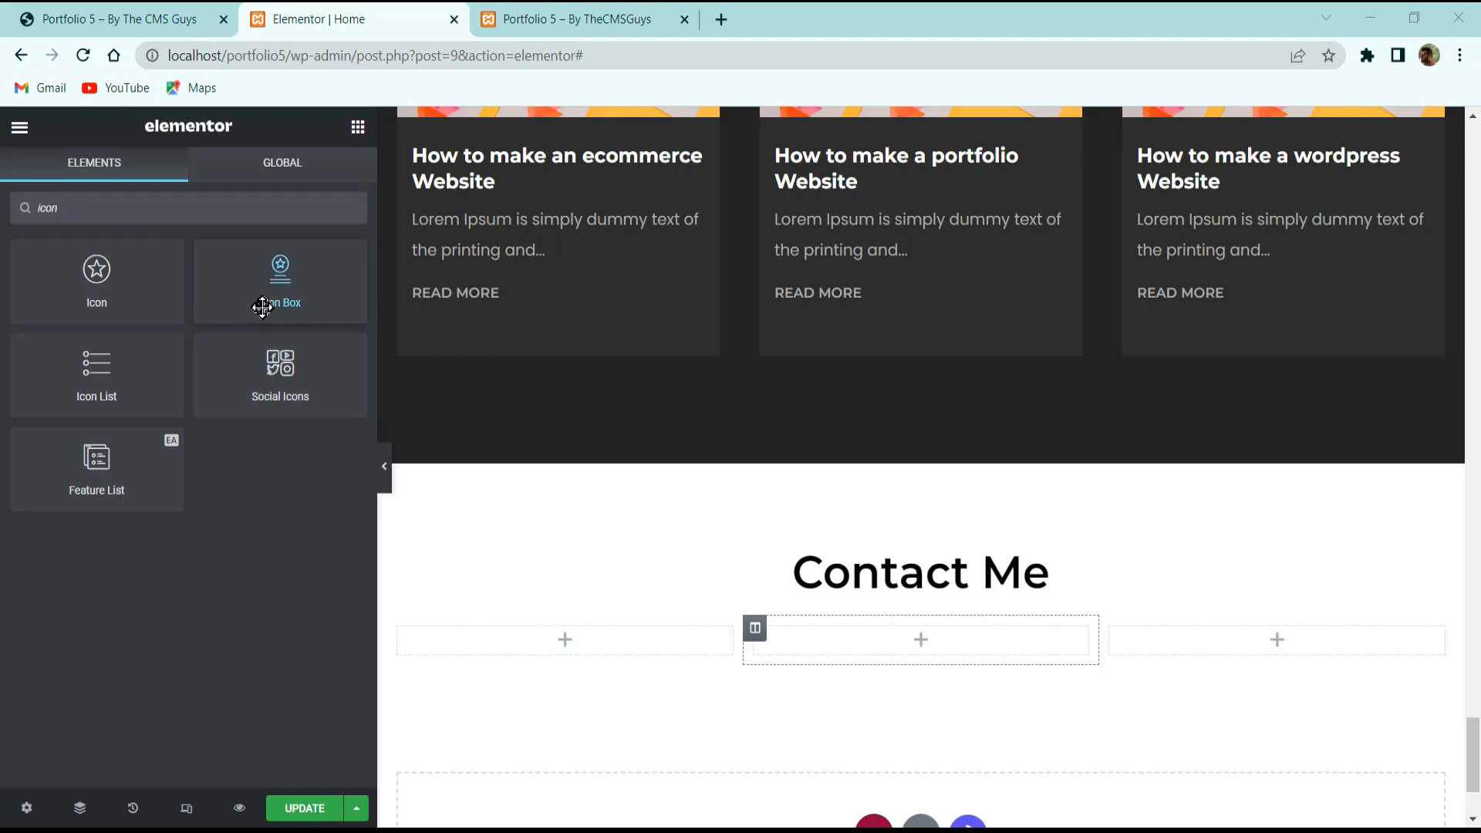
# Place an Icon Box in the first column with the Phone alt icon in Stacked view.
pyautogui.moveTo(278, 274); pyautogui.dragTo(570, 651)
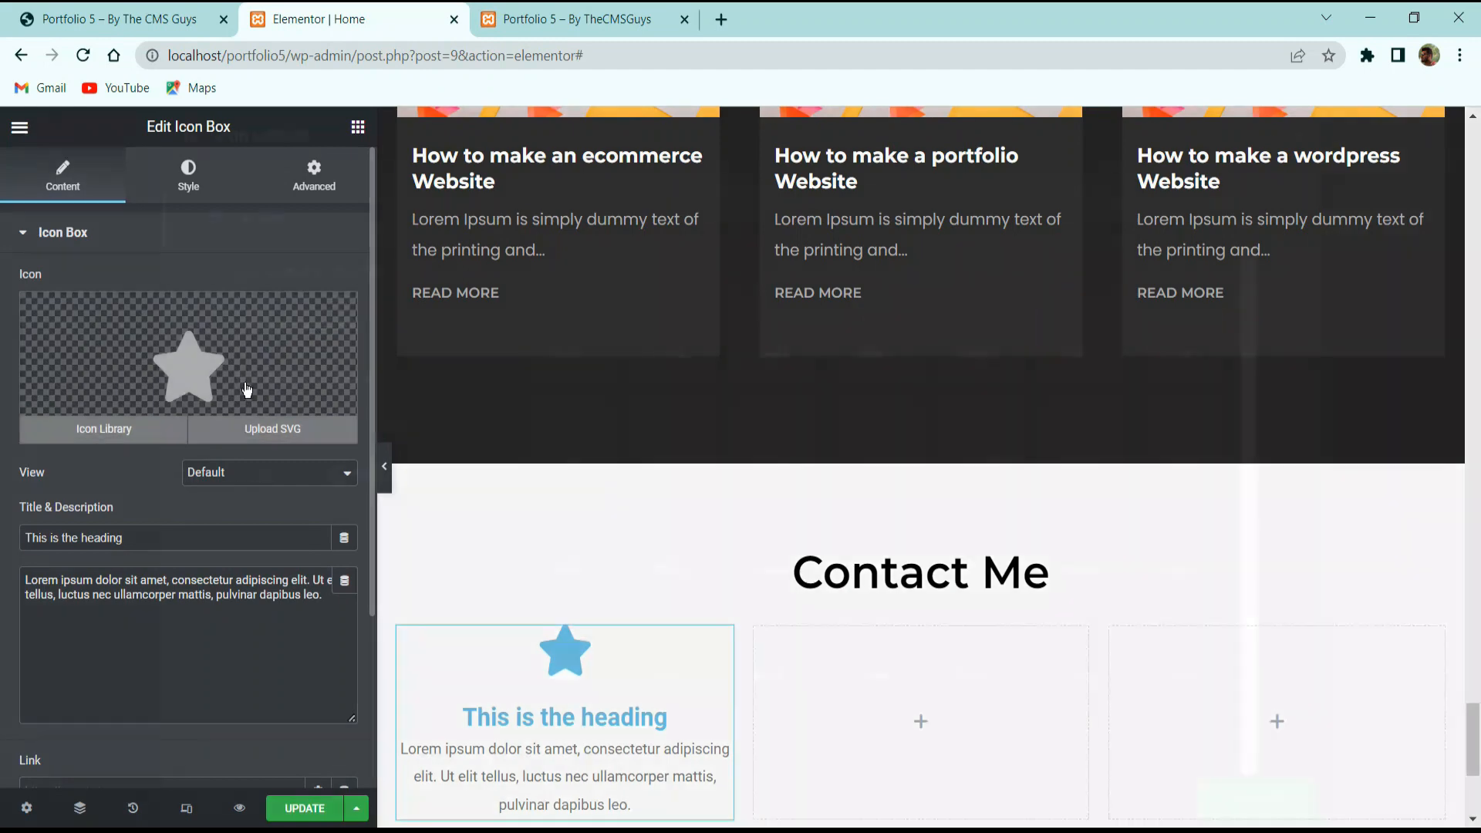
pyautogui.click(248, 390)
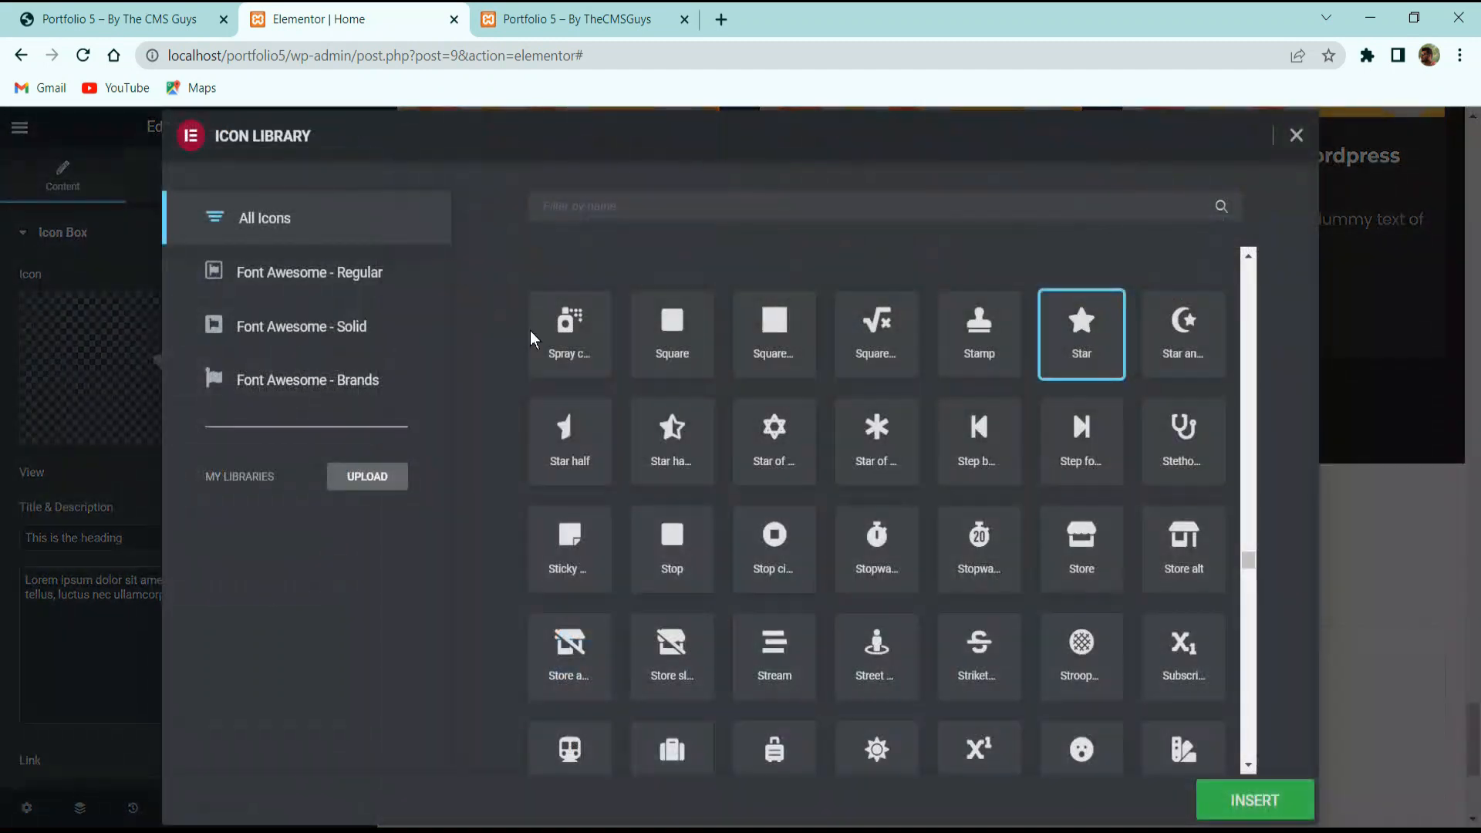
pyautogui.click(666, 205)
pyautogui.write('phone')
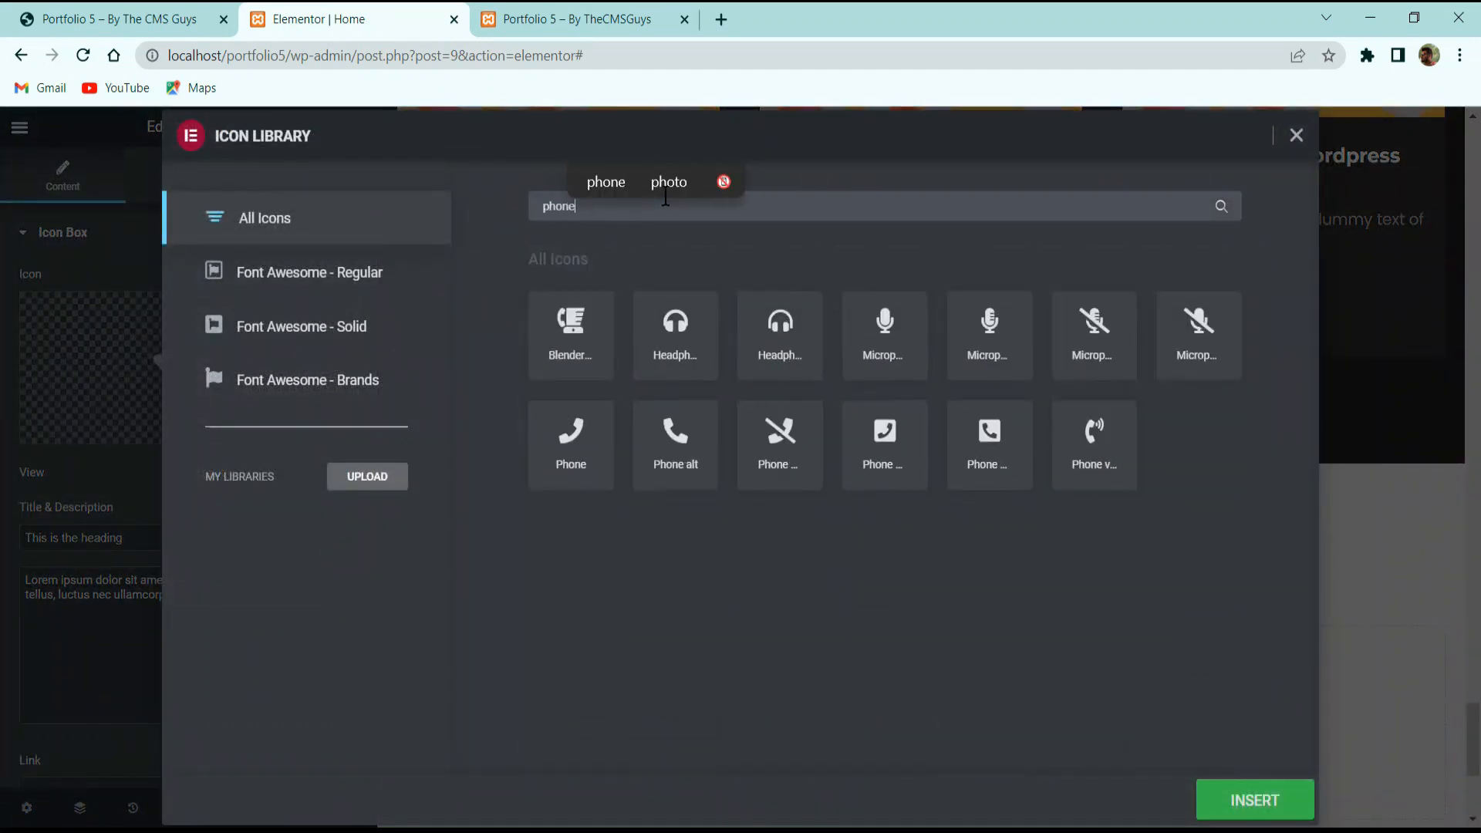
pyautogui.click(689, 446)
pyautogui.click(1235, 800)
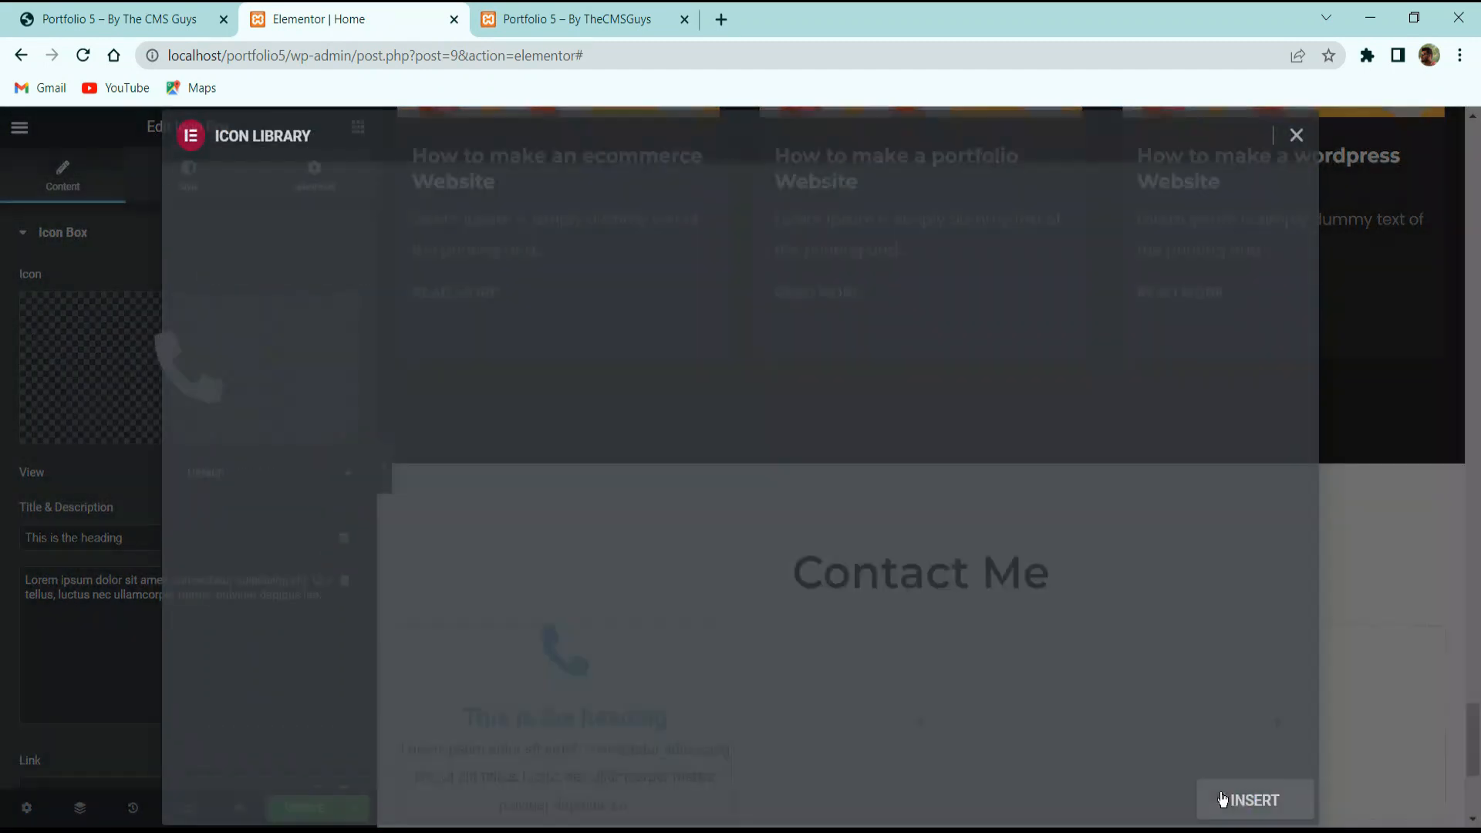
pyautogui.click(237, 476)
pyautogui.click(257, 504)
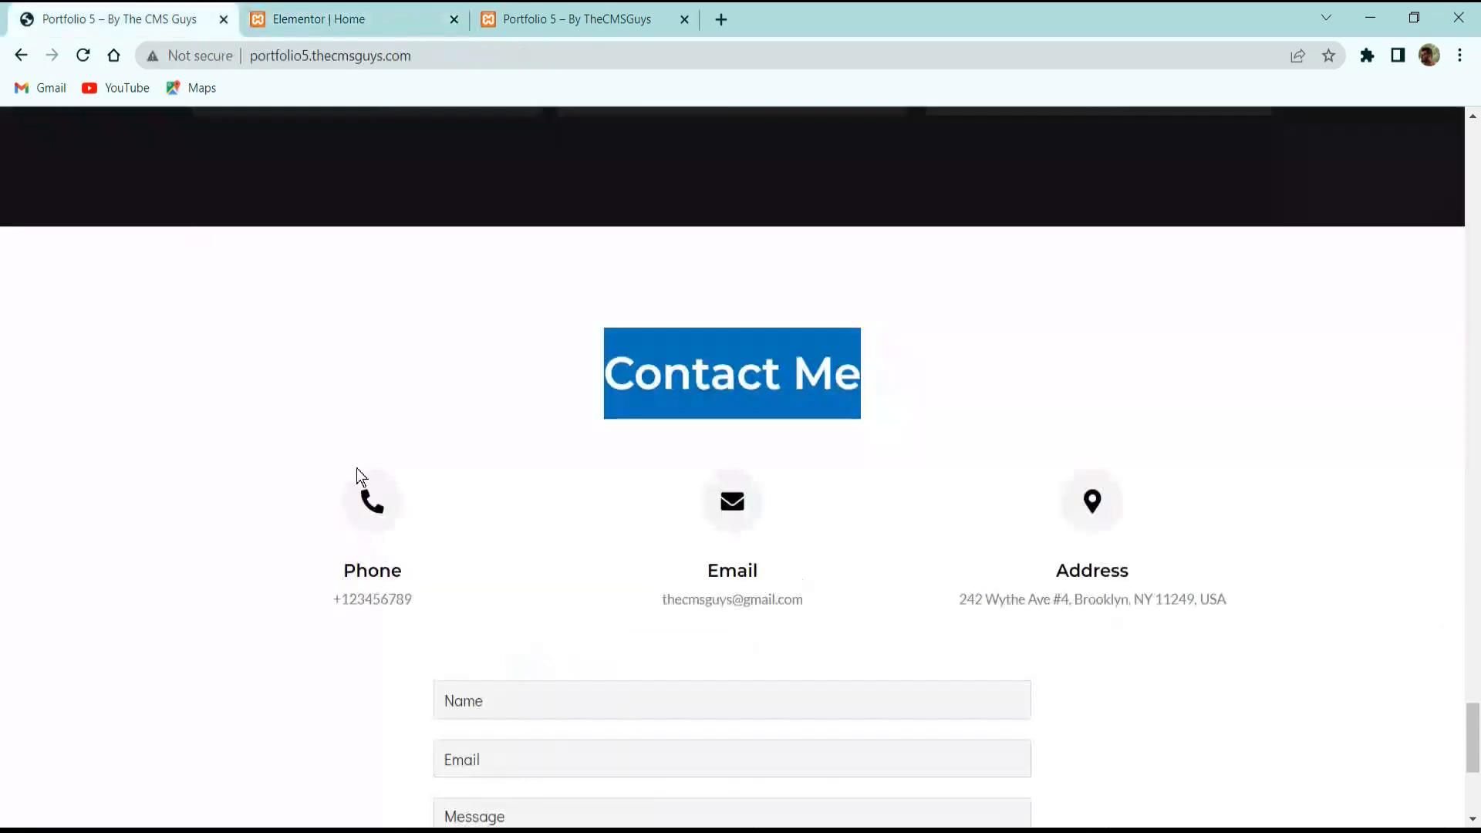
# Title the box 'Phone' and use the phone number from the live site as its description.
pyautogui.click(364, 584)
pyautogui.doubleClick(363, 573)
pyautogui.hotkey('ctrl', 'c')
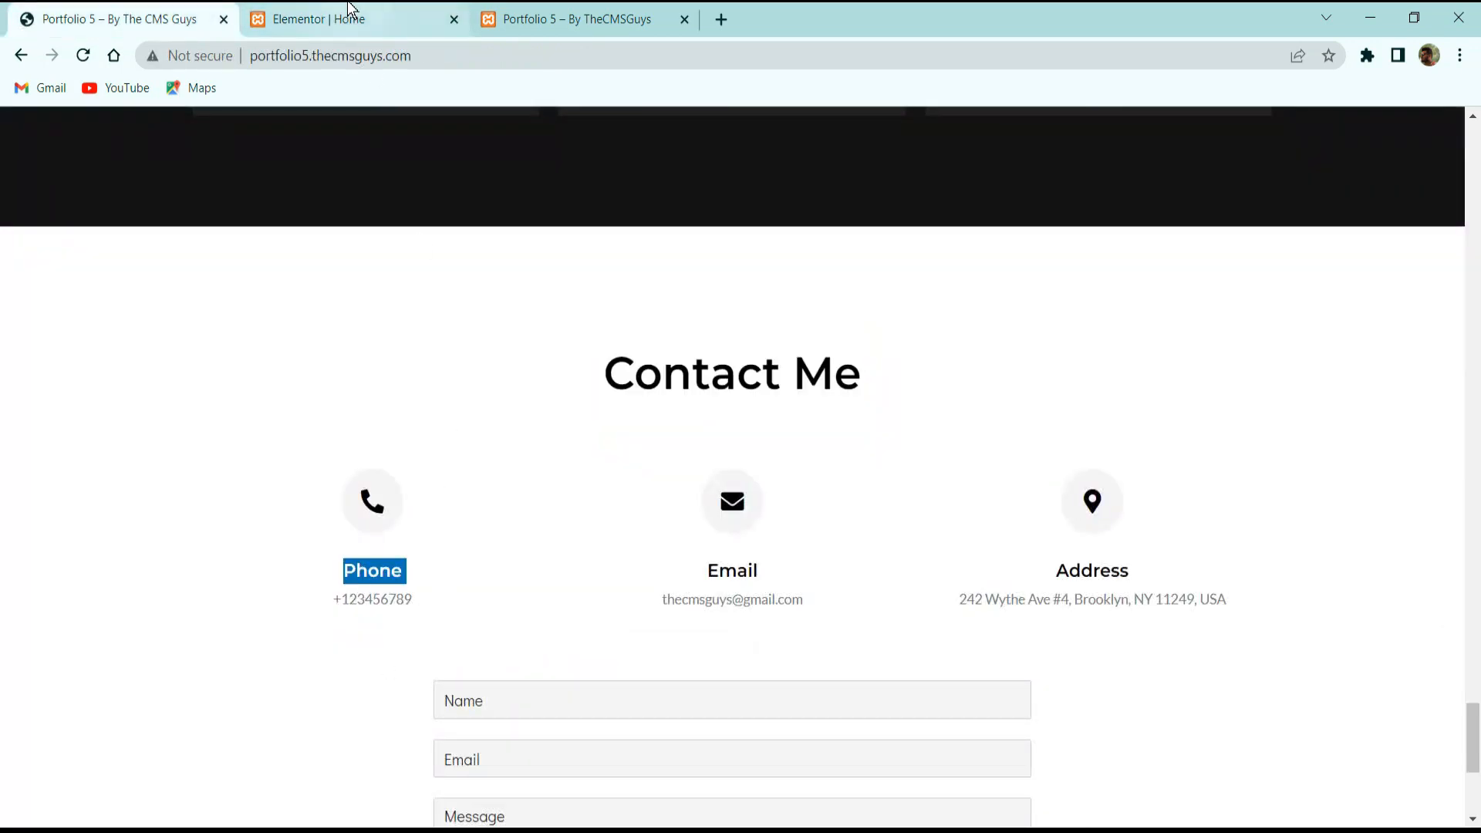
pyautogui.click(347, 17)
pyautogui.tripleClick(92, 580)
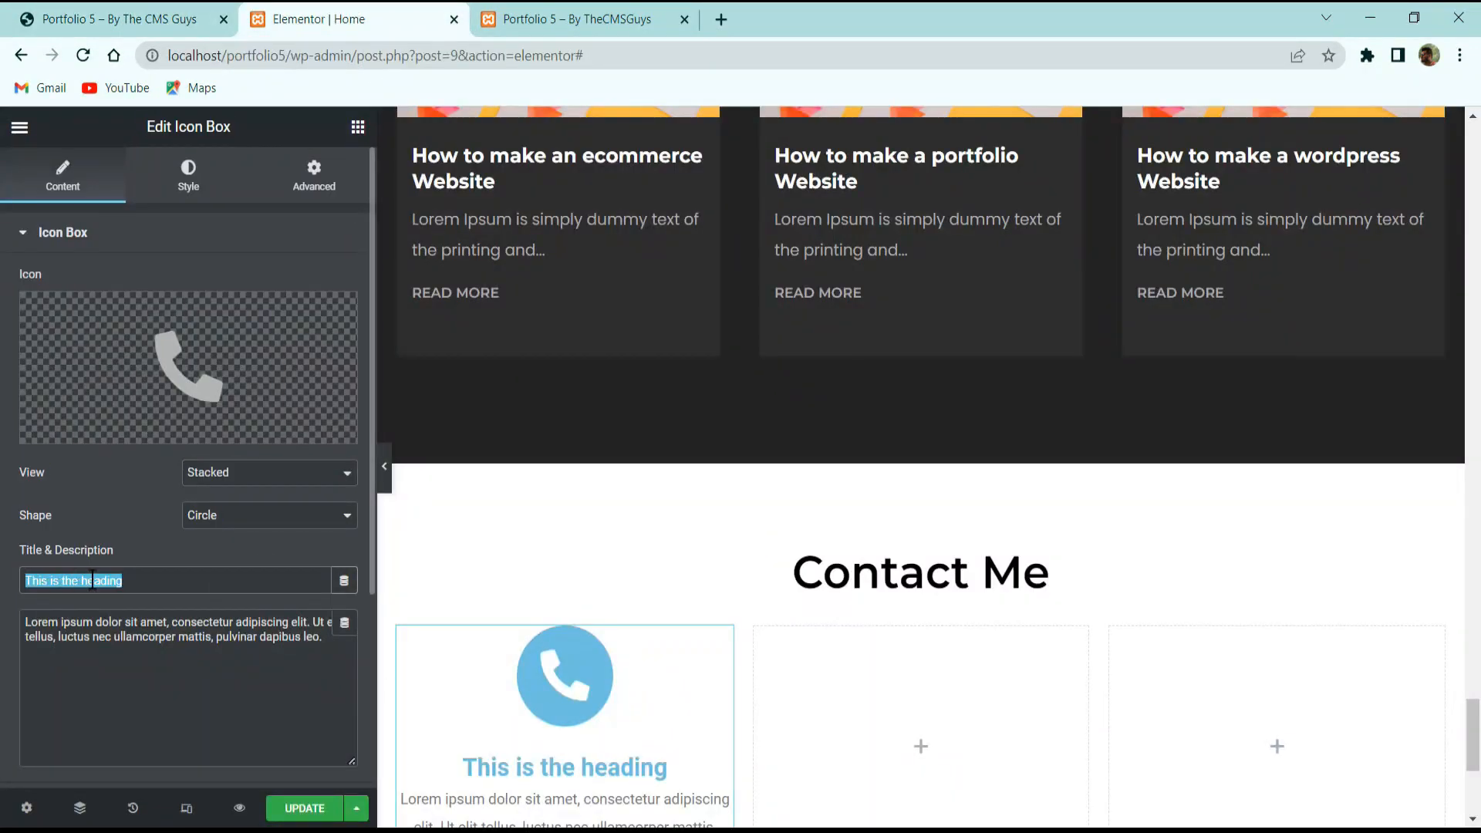
pyautogui.hotkey('ctrl', 'v')
pyautogui.click(124, 19)
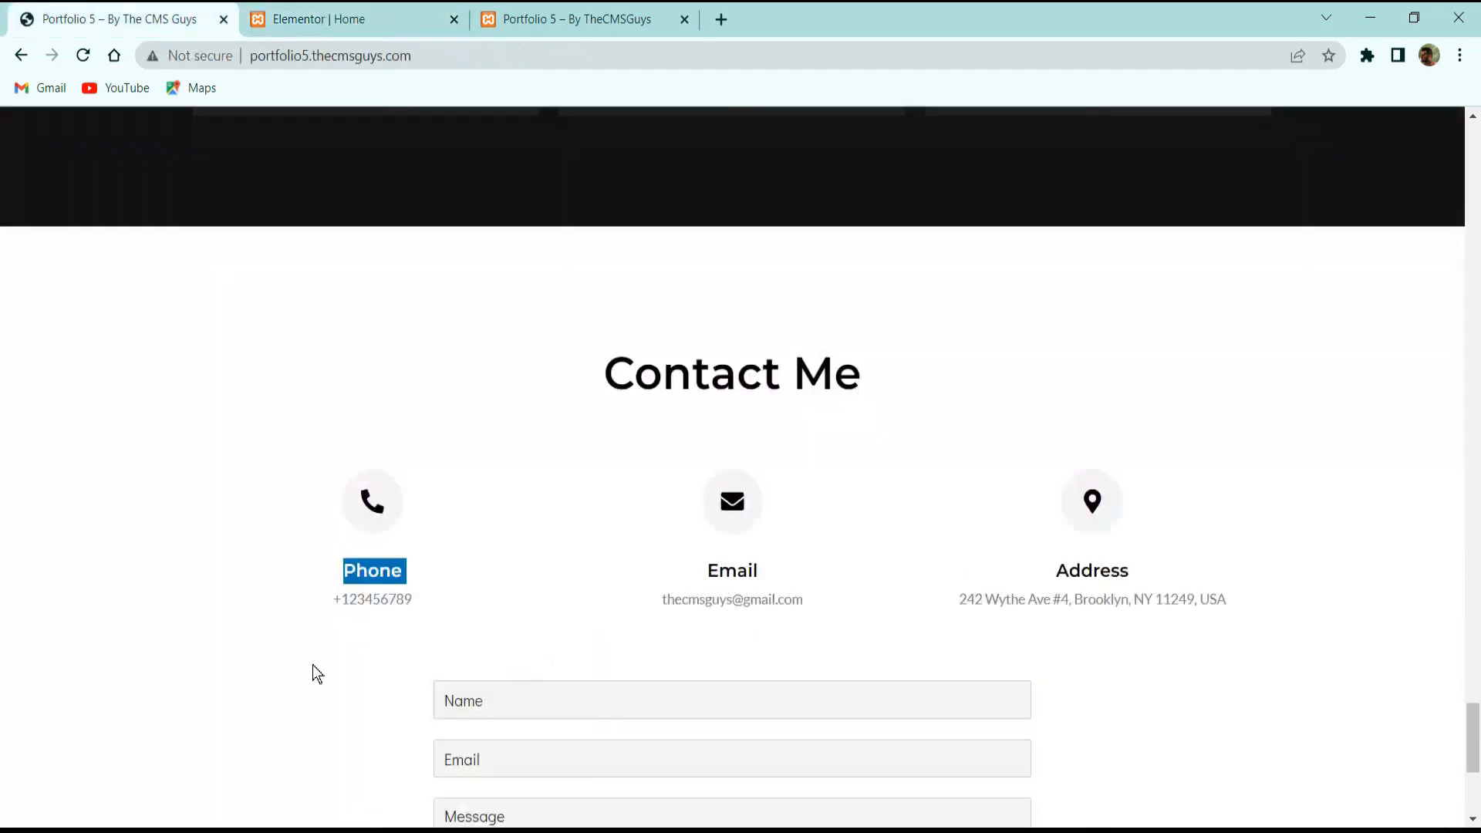
pyautogui.tripleClick(359, 598)
pyautogui.hotkey('ctrl', 'c')
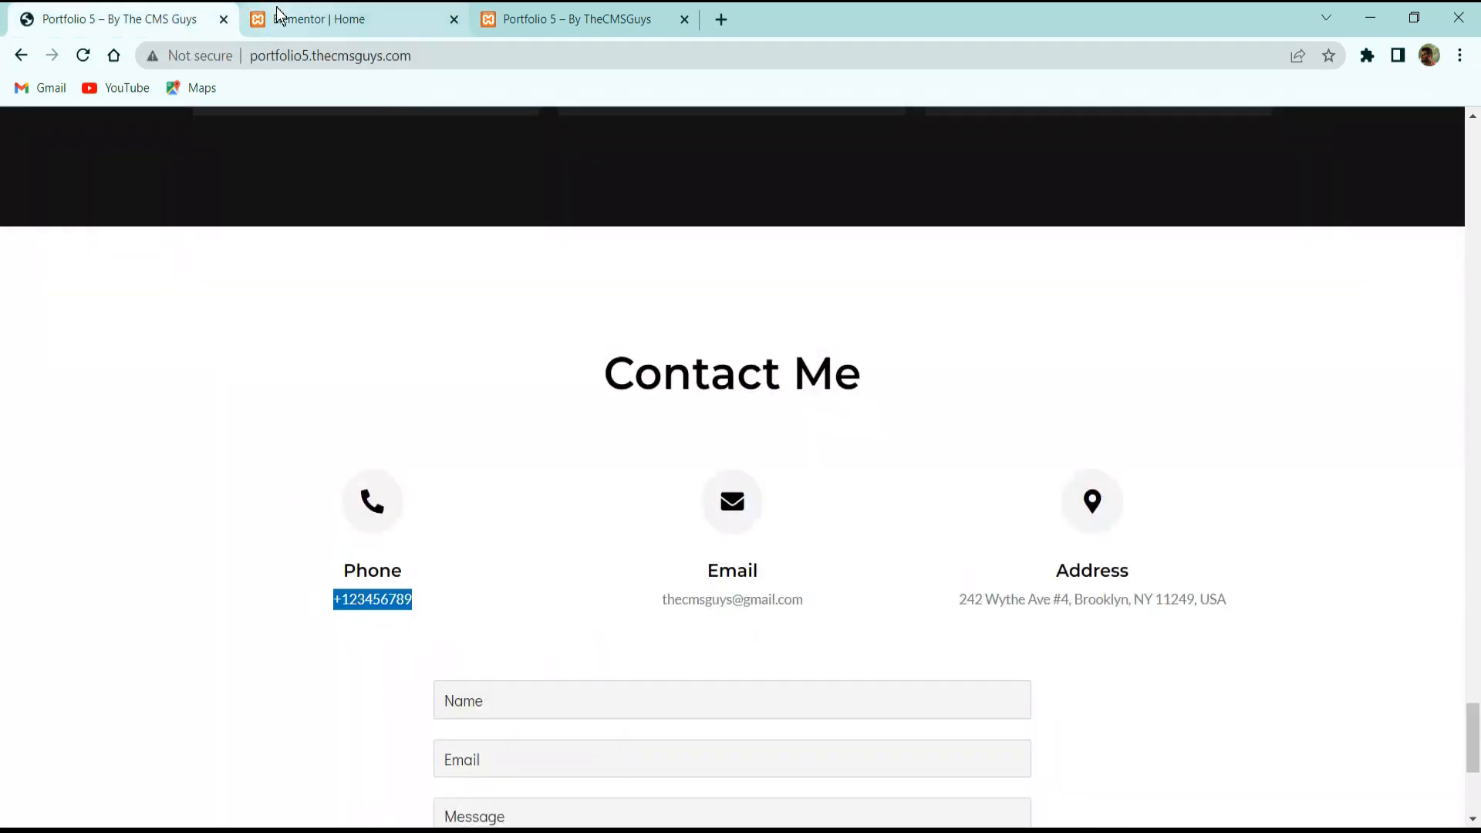
pyautogui.click(309, 18)
pyautogui.tripleClick(178, 654)
pyautogui.hotkey('ctrl', 'v')
pyautogui.scroll(-3, 697, 523)
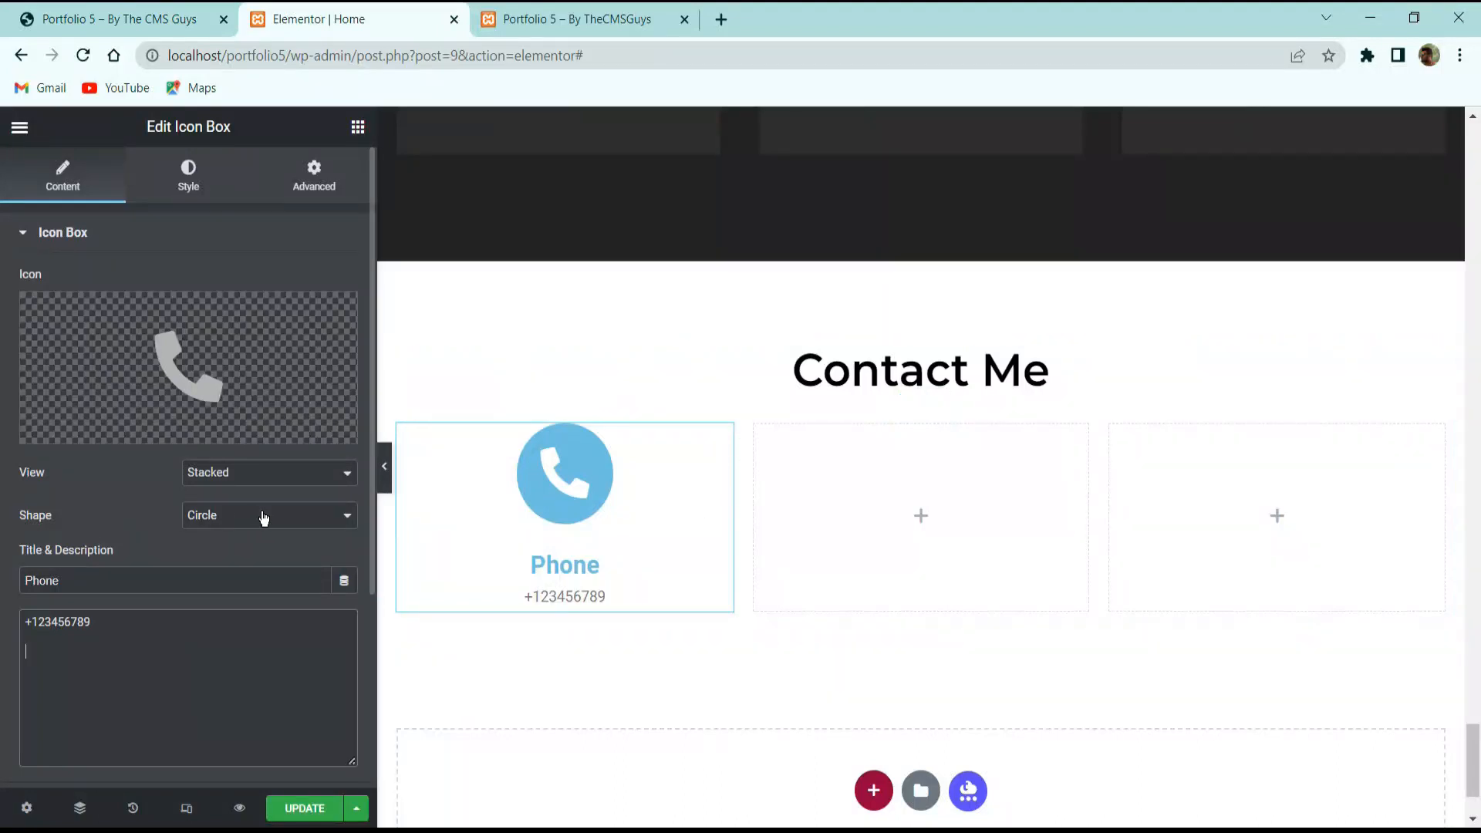
pyautogui.scroll(-3, 168, 605)
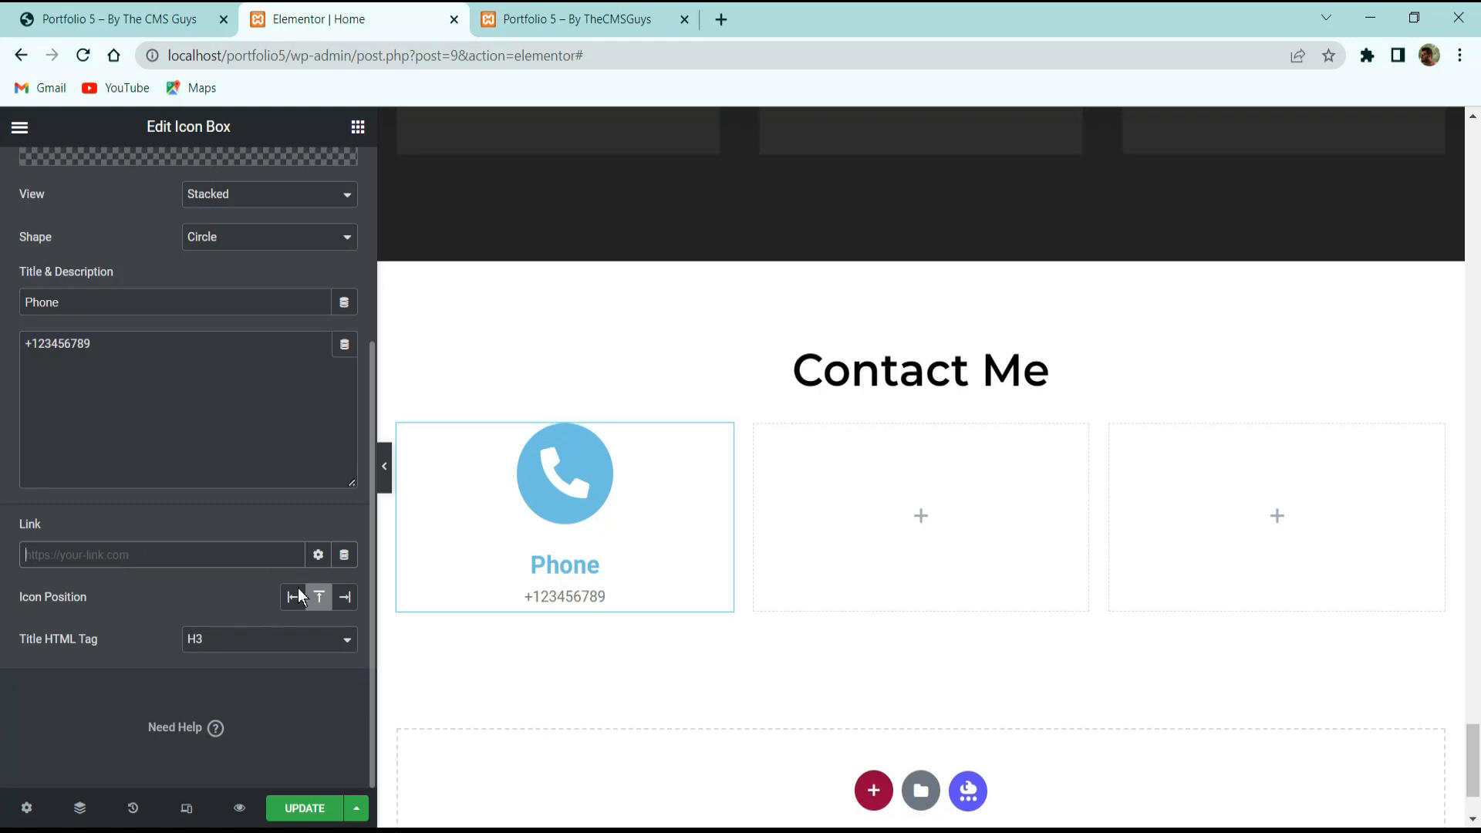
# Give the phone icon primary colour #f4f4f4 and a black secondary colour.
pyautogui.scroll(5, 293, 607)
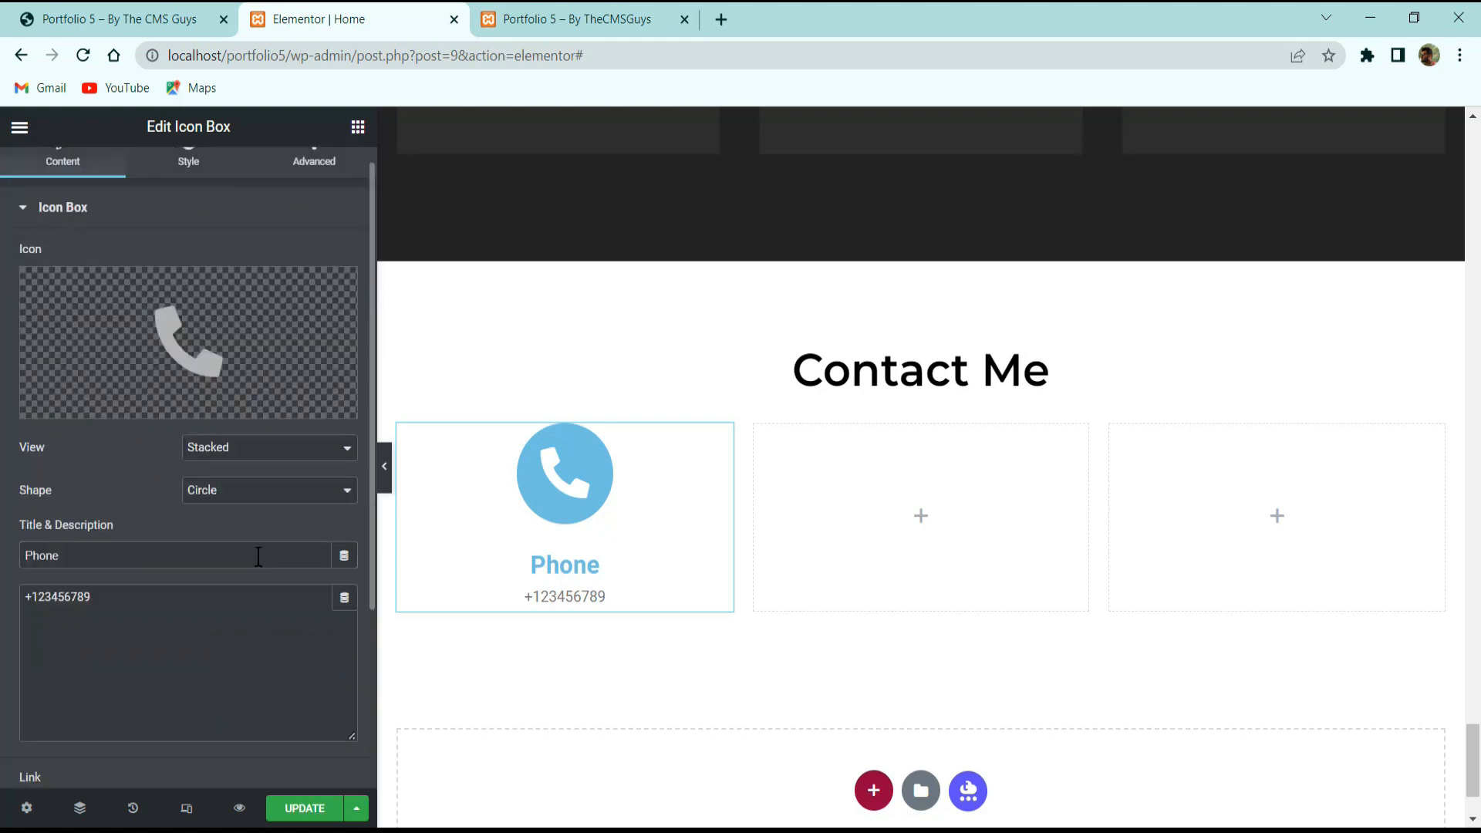
pyautogui.click(193, 182)
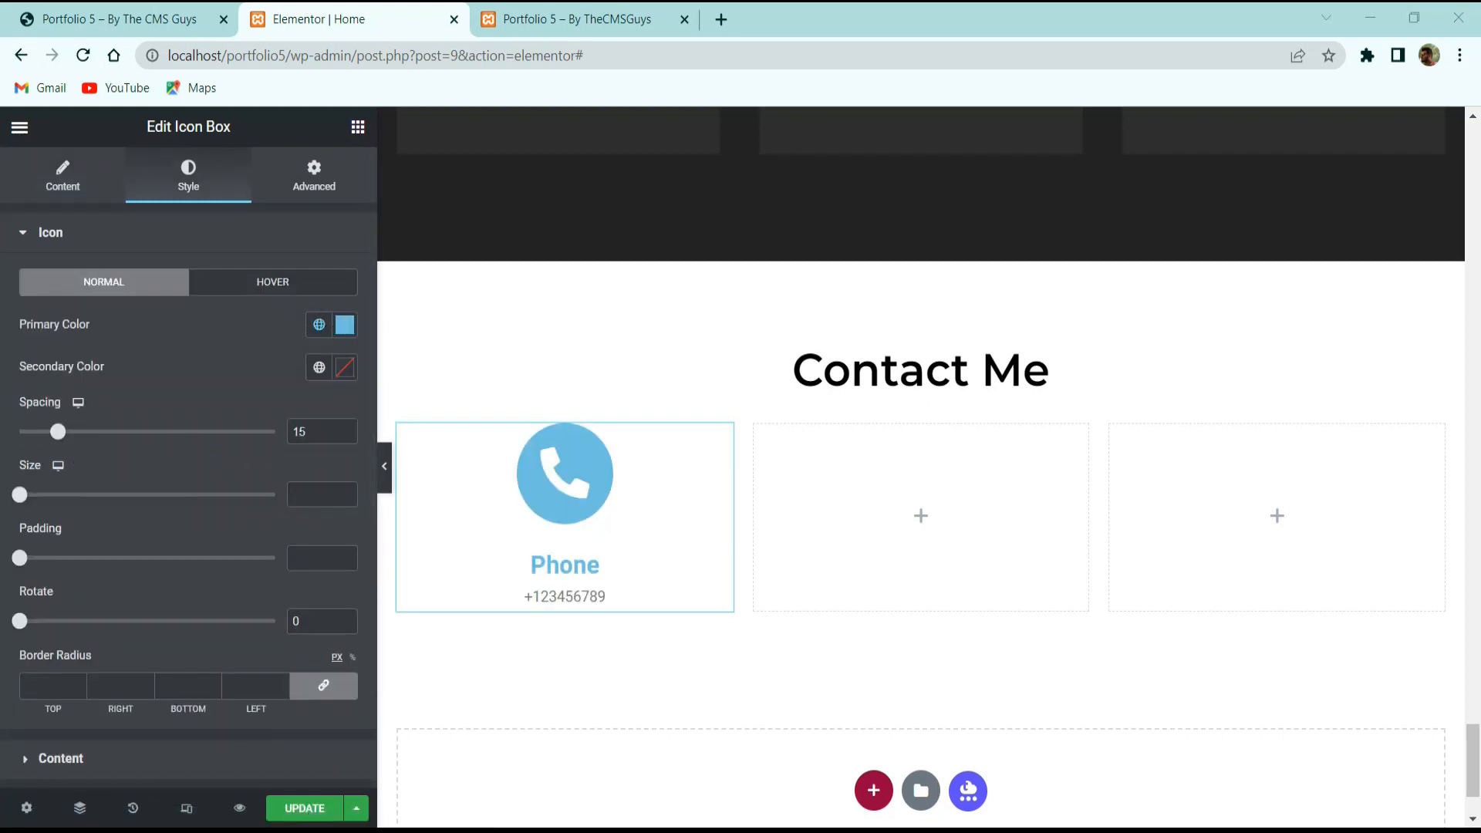
pyautogui.click(344, 324)
pyautogui.write('f4f4f4')
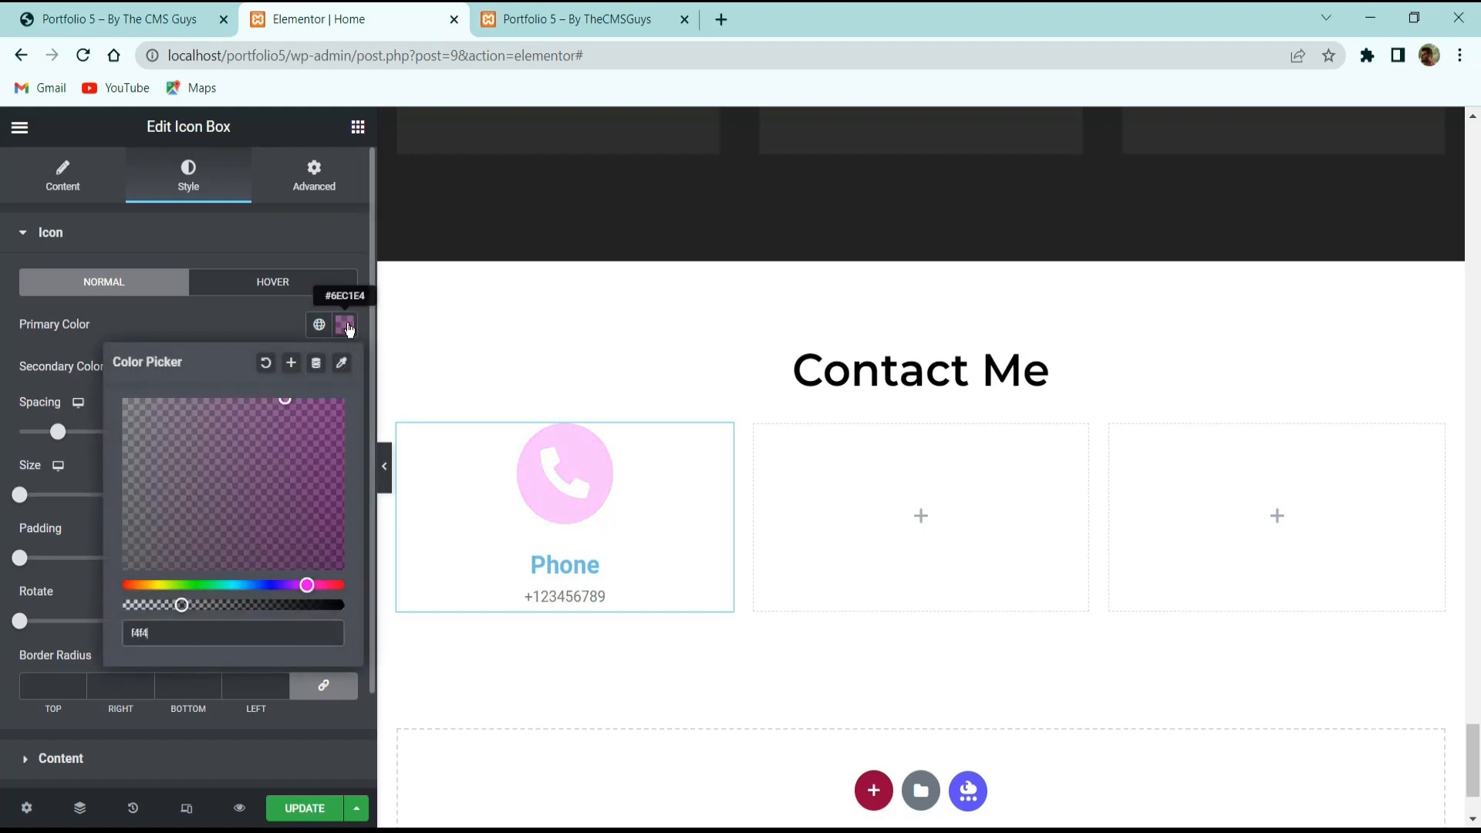
pyautogui.click(262, 336)
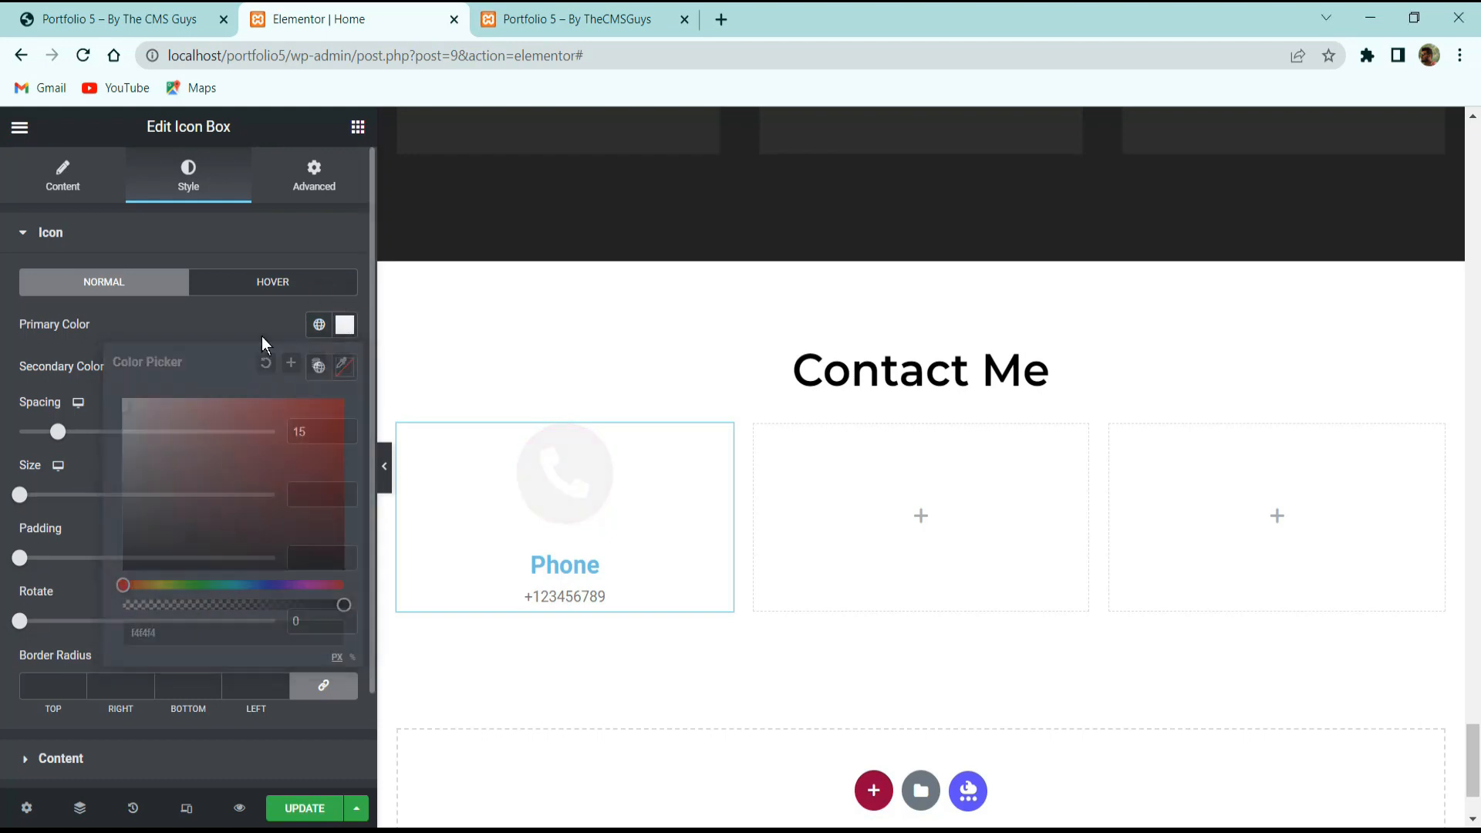
pyautogui.click(345, 368)
pyautogui.moveTo(82, 628); pyautogui.dragTo(65, 626)
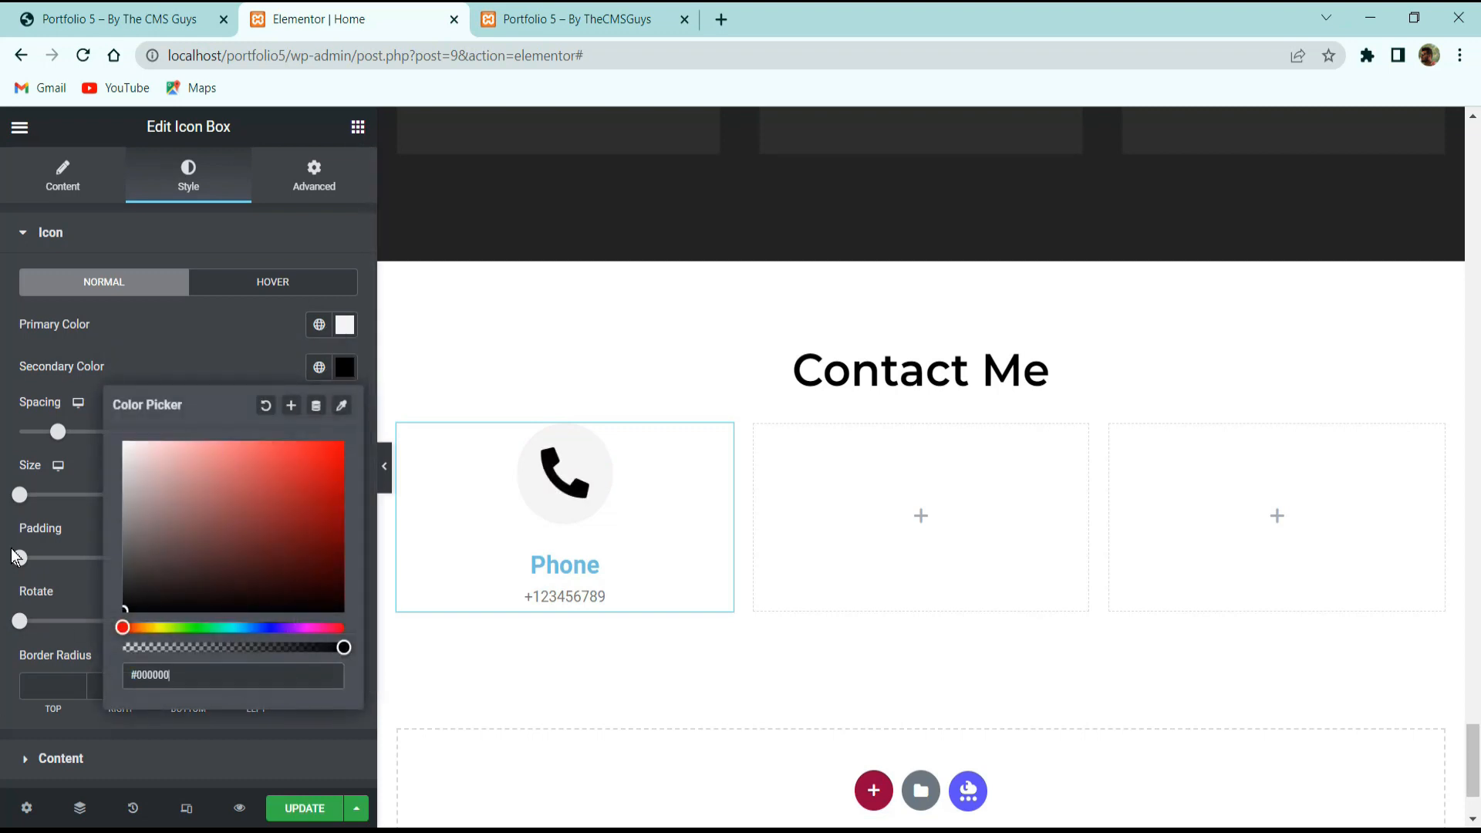
pyautogui.click(151, 357)
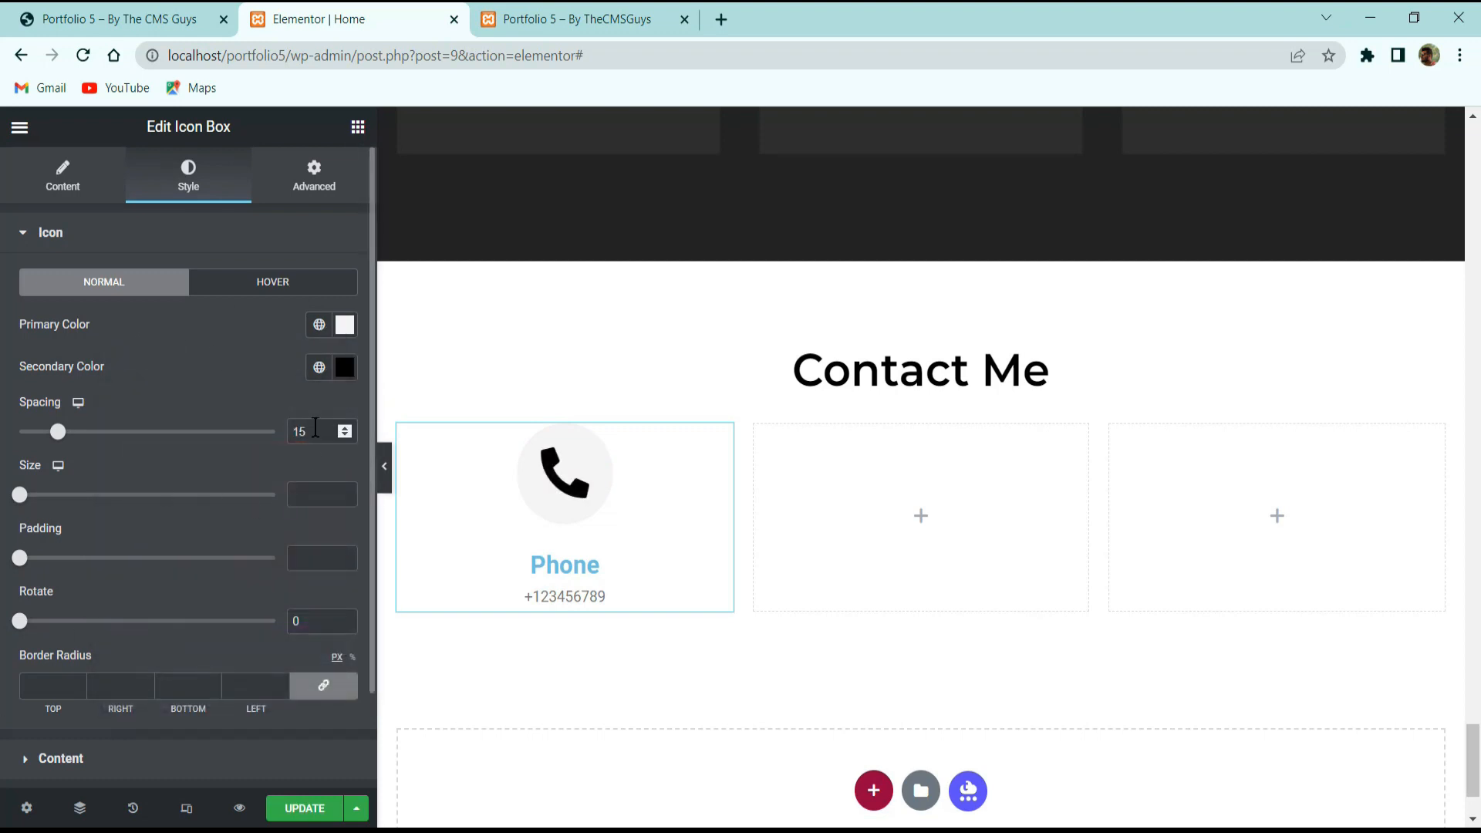
# Set the icon size to 26 and its padding to 20.
pyautogui.click(312, 494)
pyautogui.write('26')
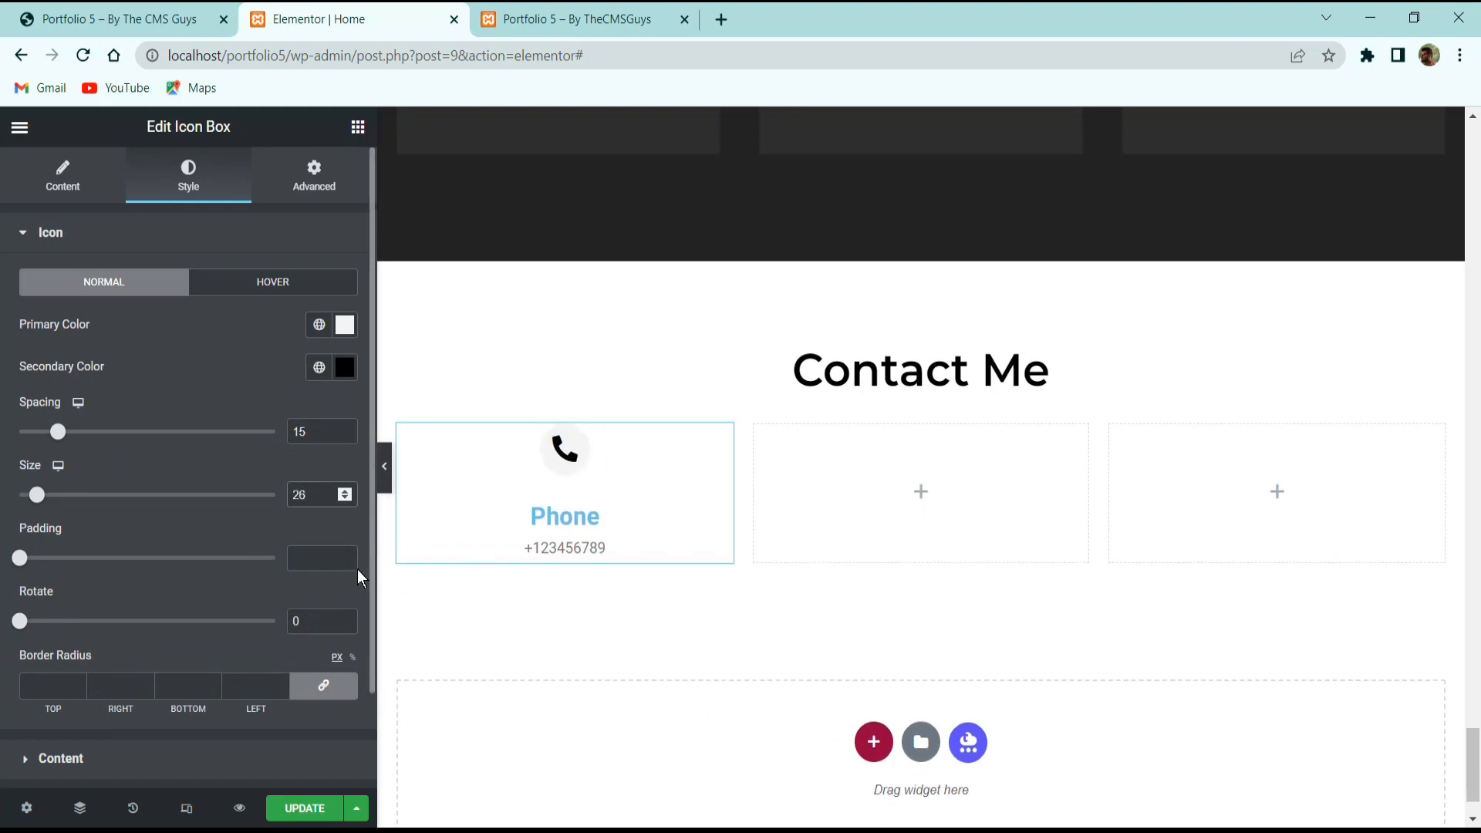
pyautogui.click(335, 562)
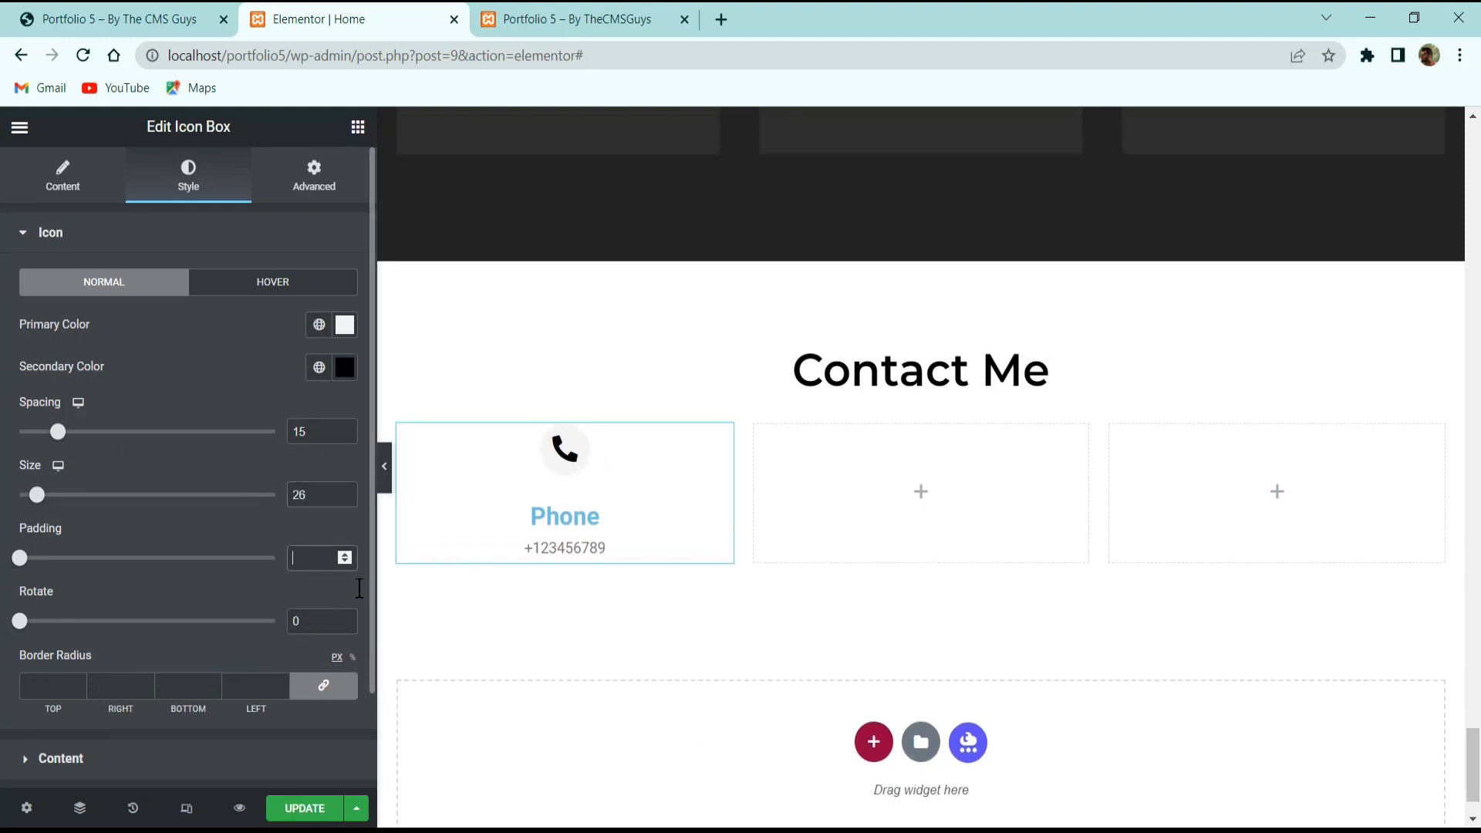
pyautogui.write('20')
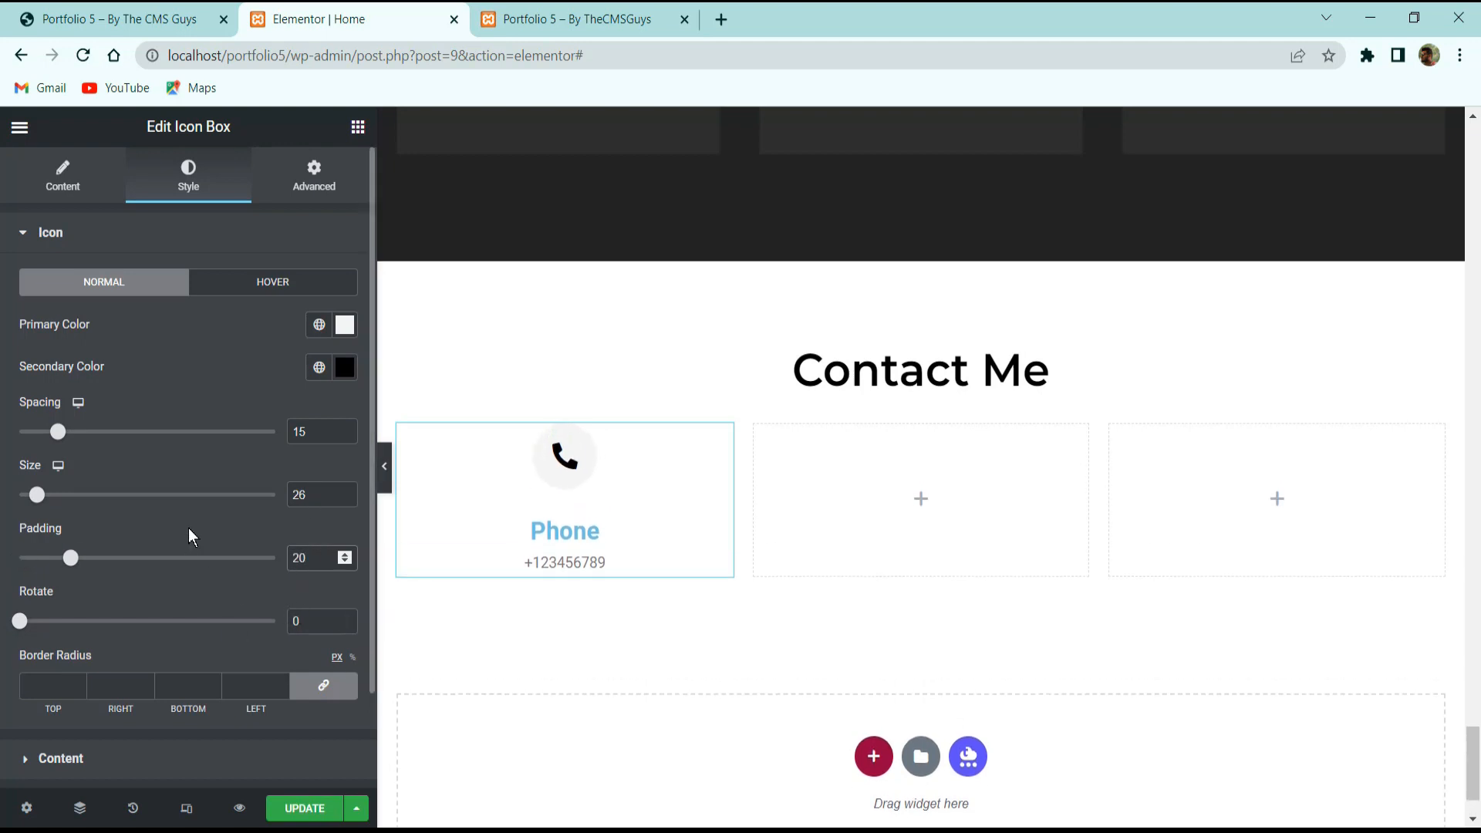
pyautogui.scroll(-2, 189, 529)
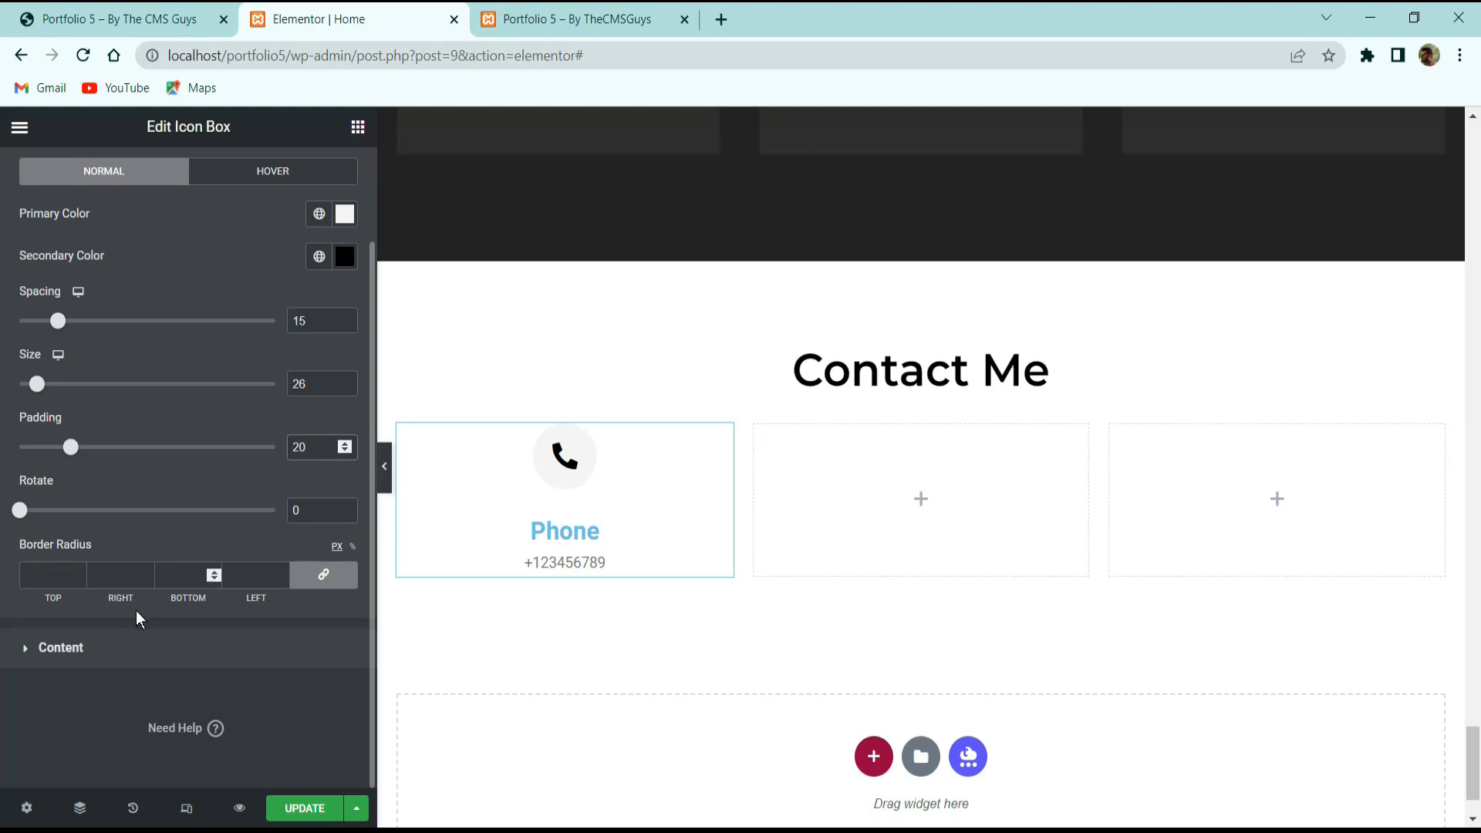
pyautogui.click(122, 637)
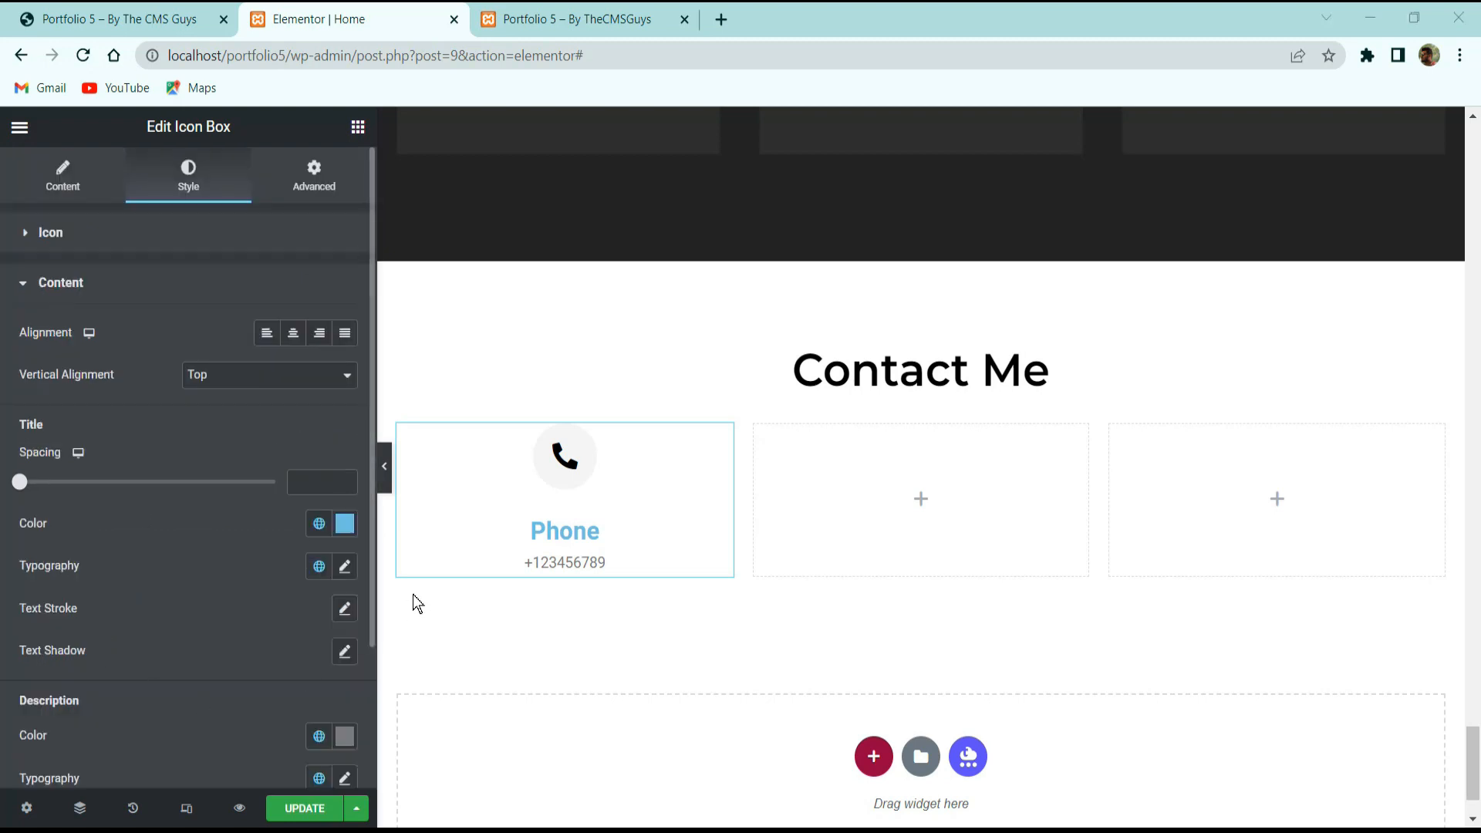
# Style the Phone title with spacing 5, colour #000000, Montserrat font at size 18.
pyautogui.click(307, 483)
pyautogui.write('5')
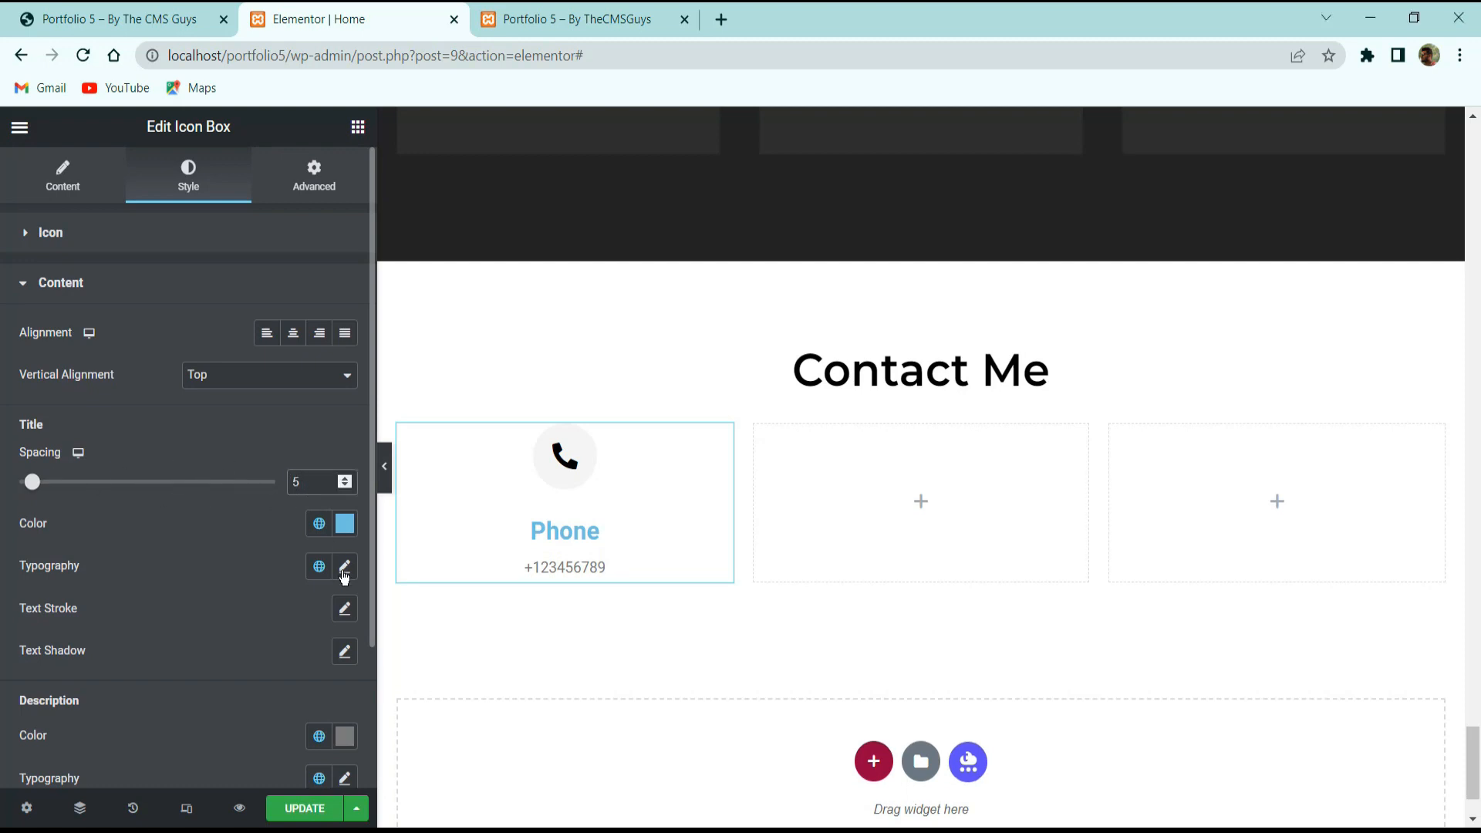
pyautogui.click(344, 525)
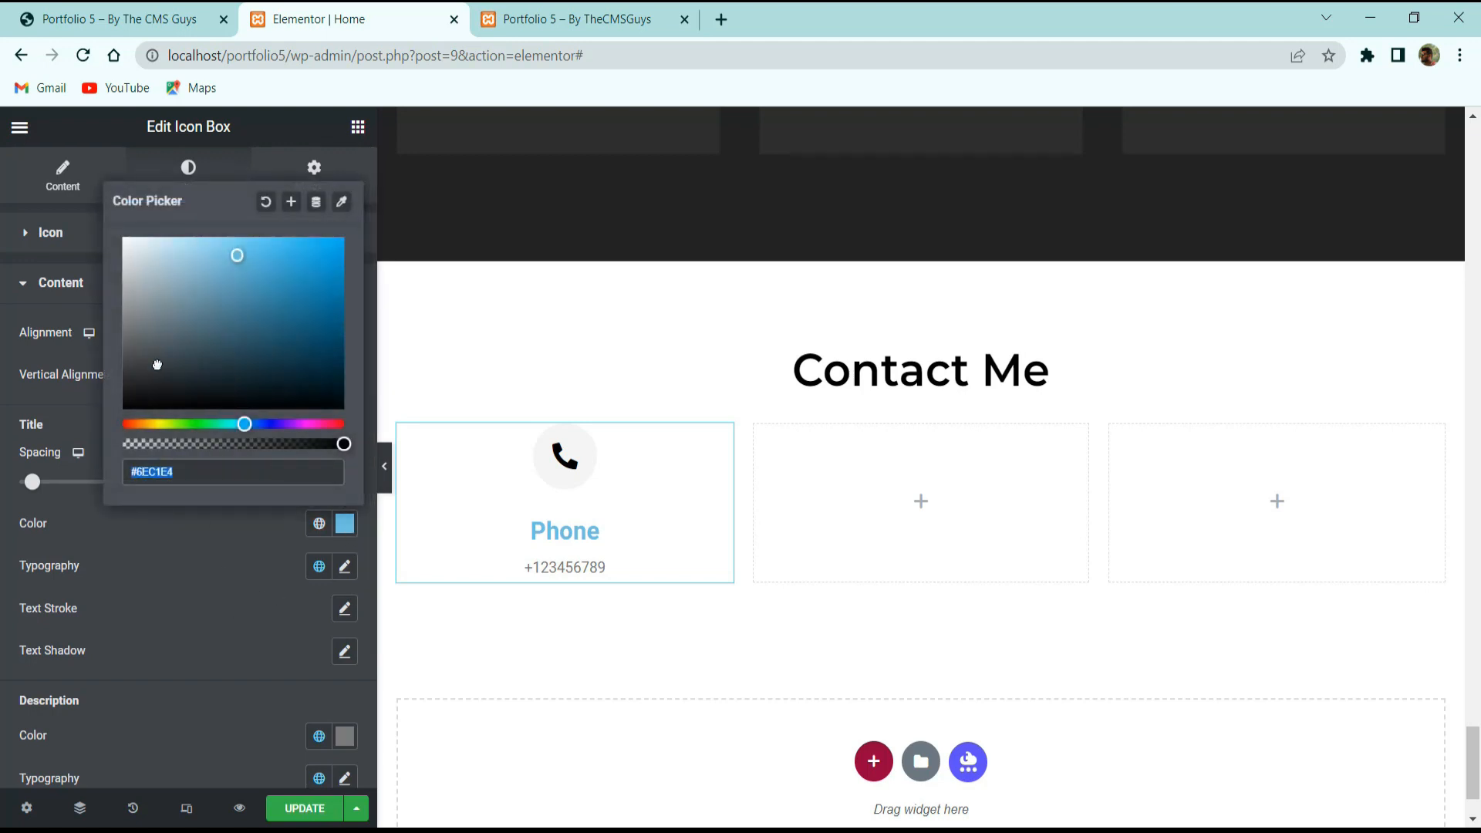
pyautogui.write('#000000')
pyautogui.click(193, 555)
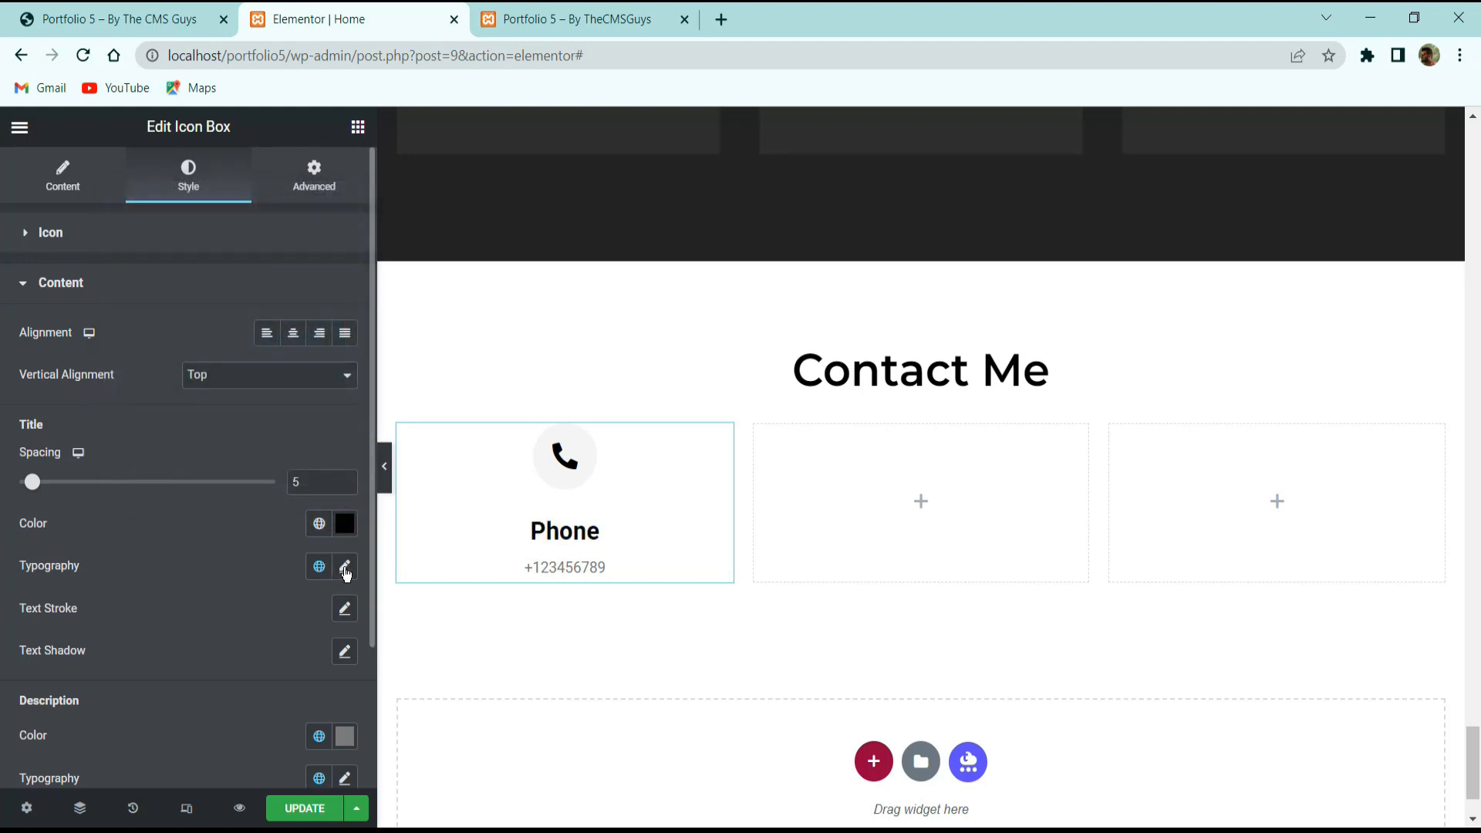
pyautogui.click(344, 569)
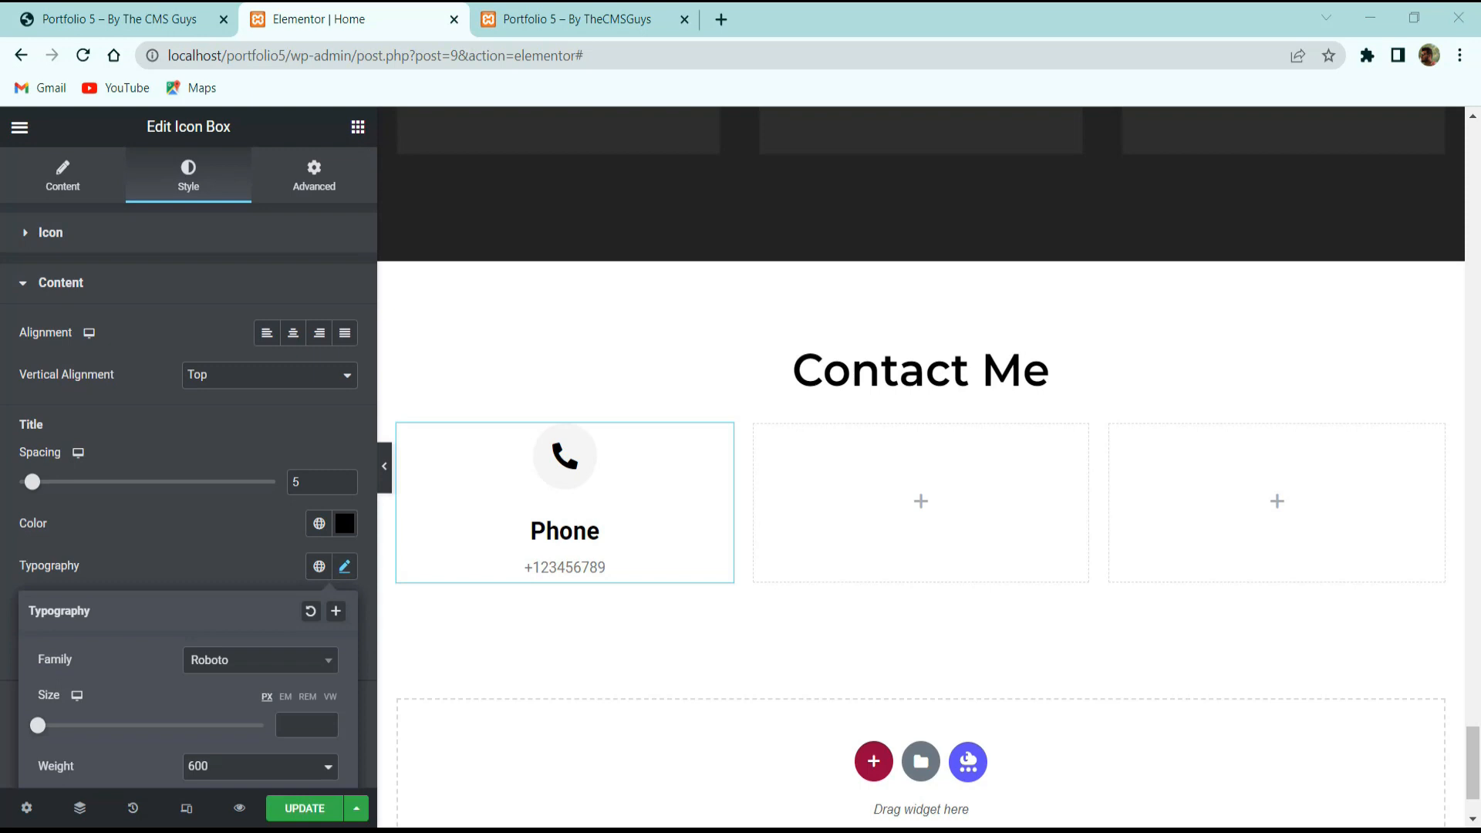
pyautogui.click(282, 661)
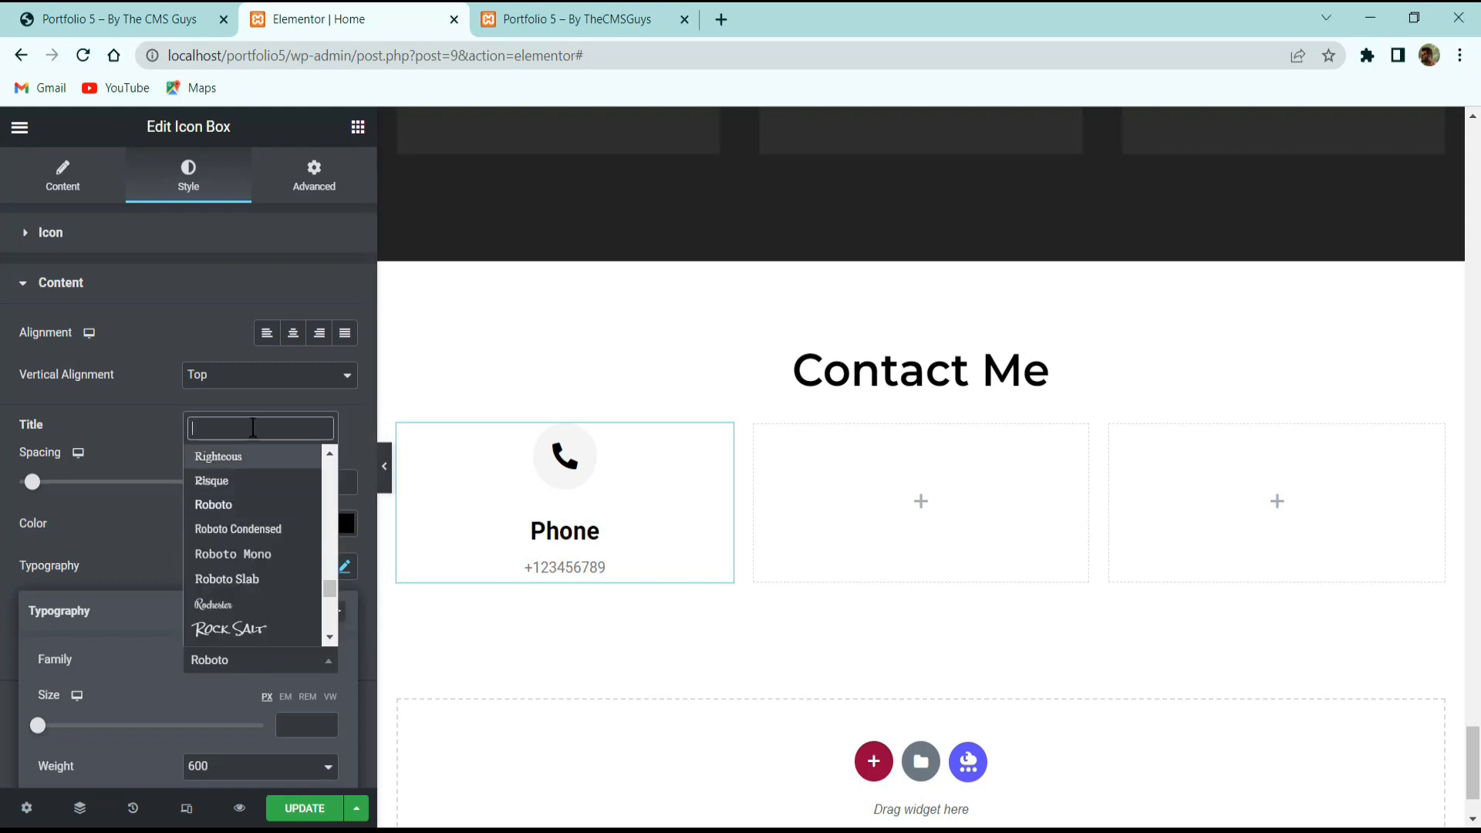
pyautogui.write('monts')
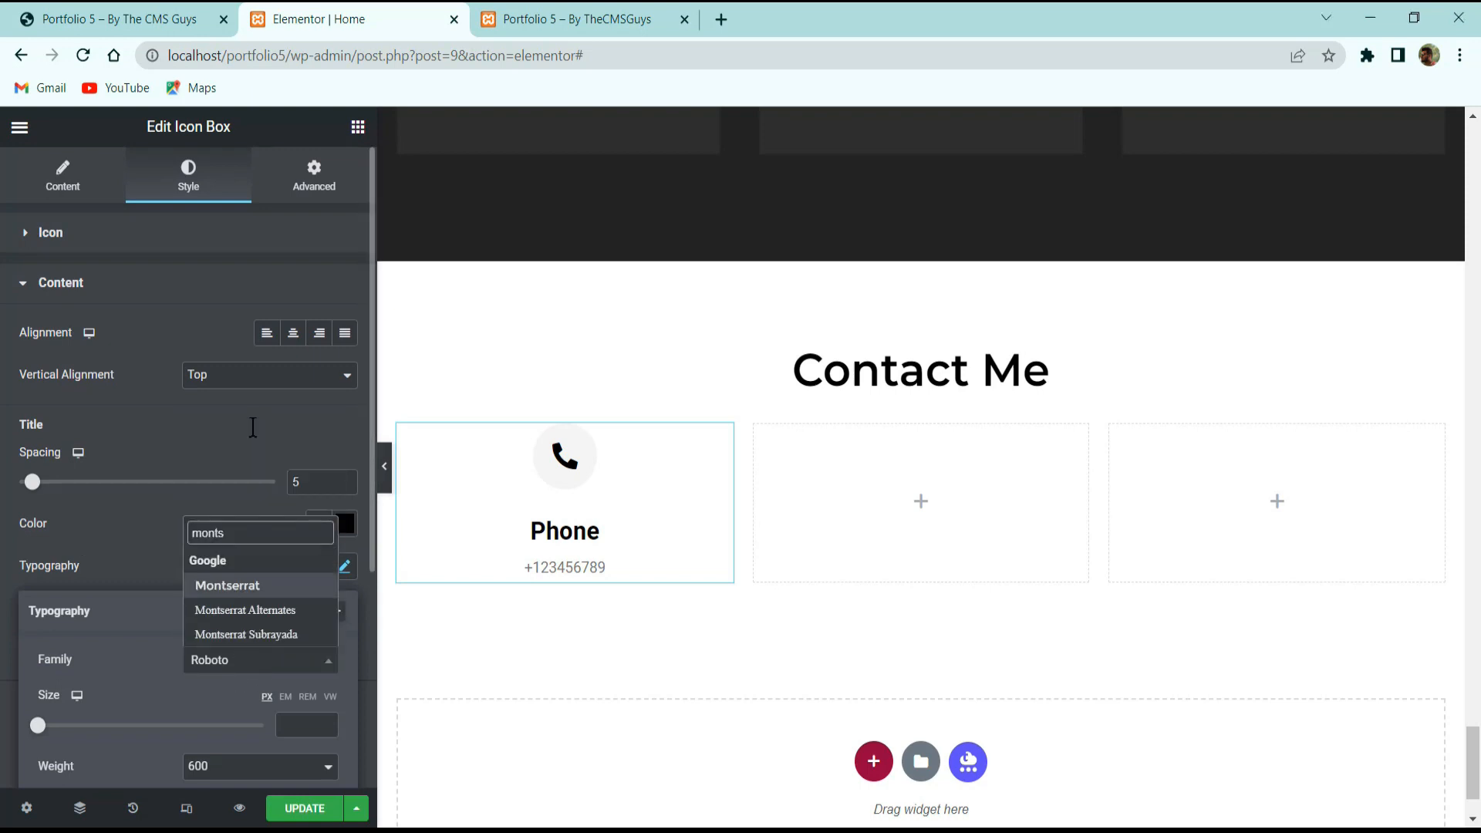
pyautogui.press('Return')
pyautogui.click(297, 726)
pyautogui.write('18')
pyautogui.scroll(-3, 249, 657)
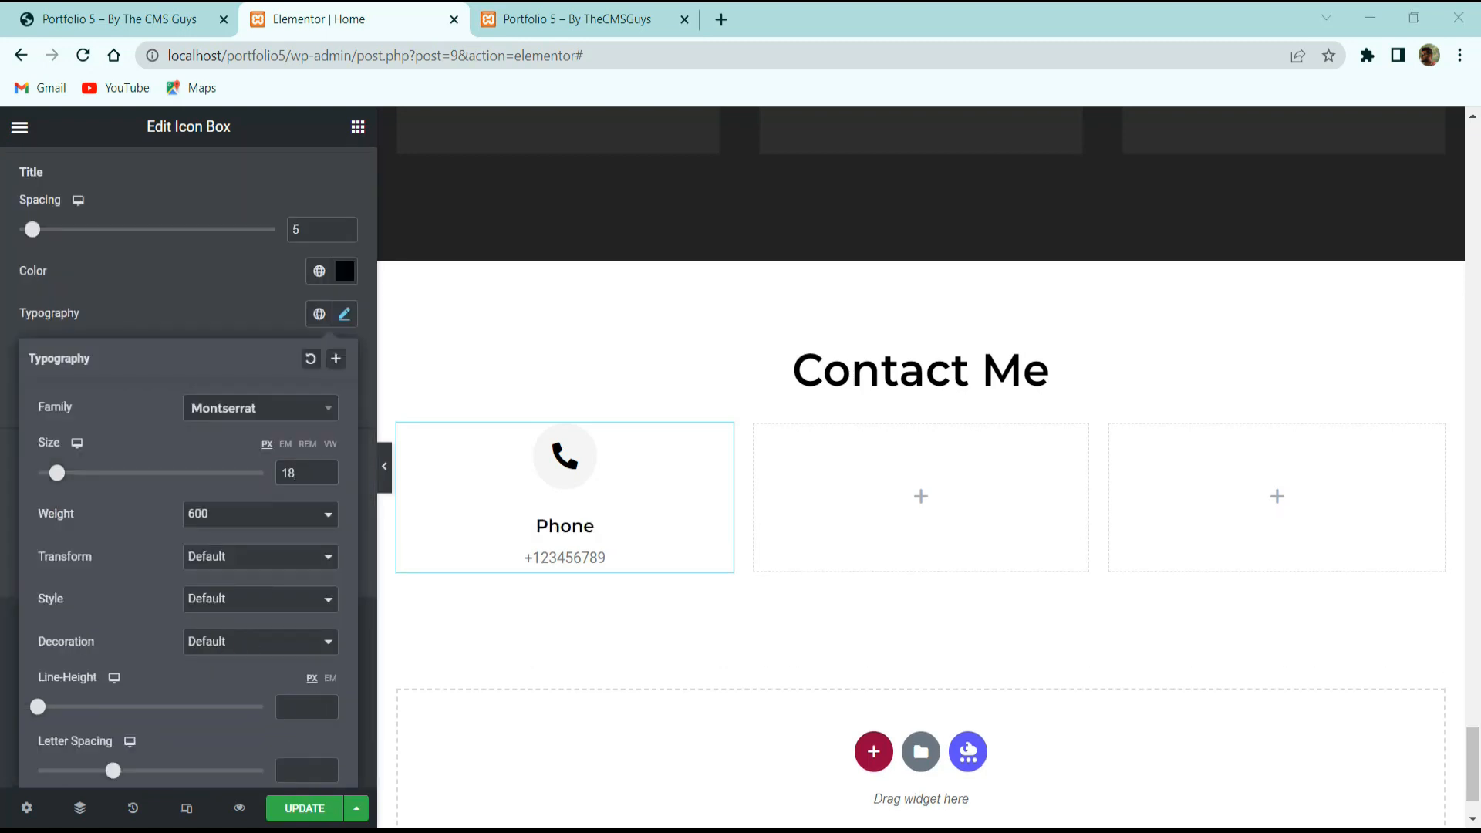
pyautogui.click(211, 317)
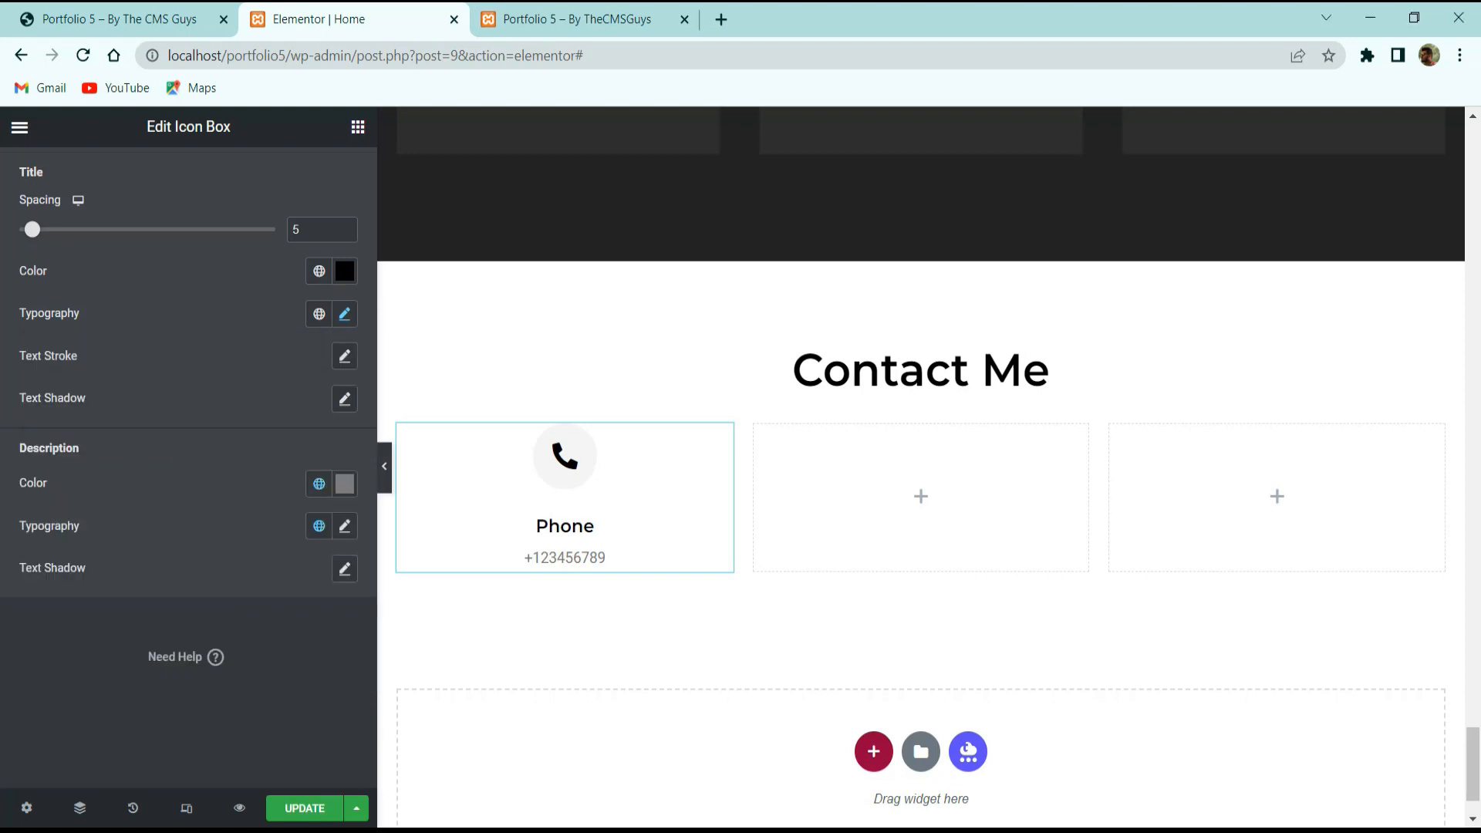
# Style the phone number description in #ababab Poppins at size 14.
pyautogui.click(349, 485)
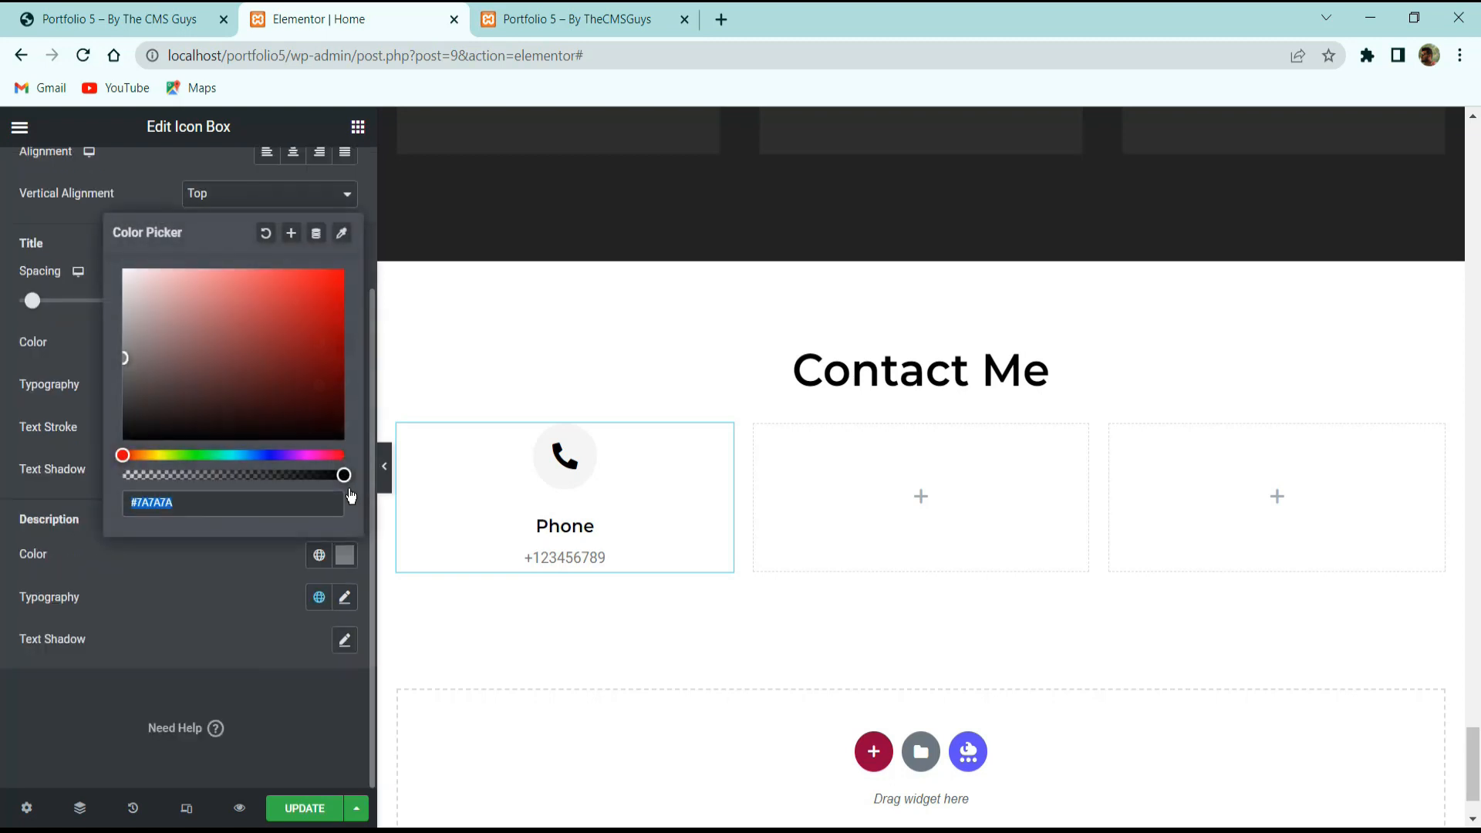
pyautogui.write('#ababab')
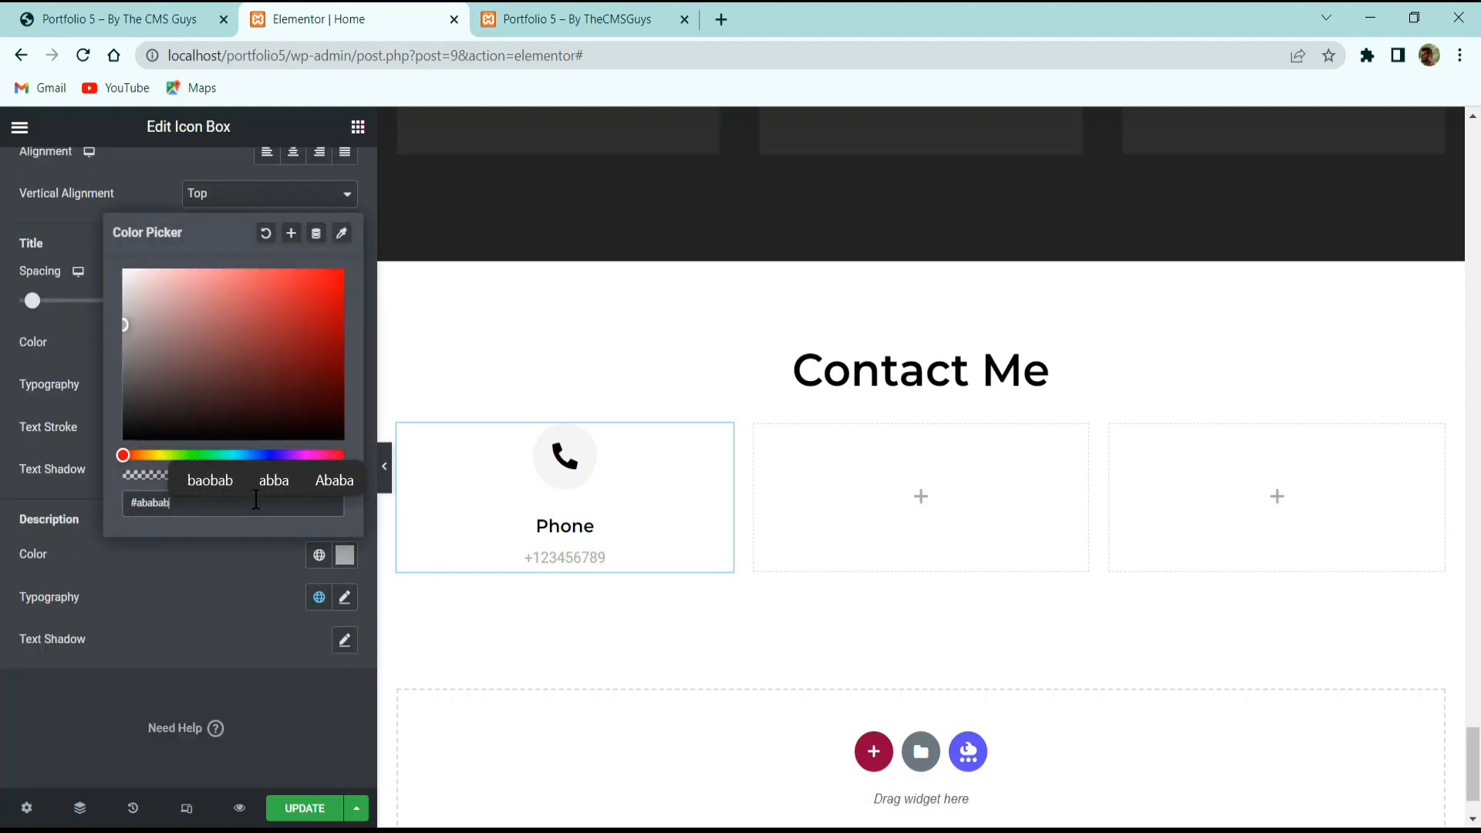
pyautogui.click(345, 597)
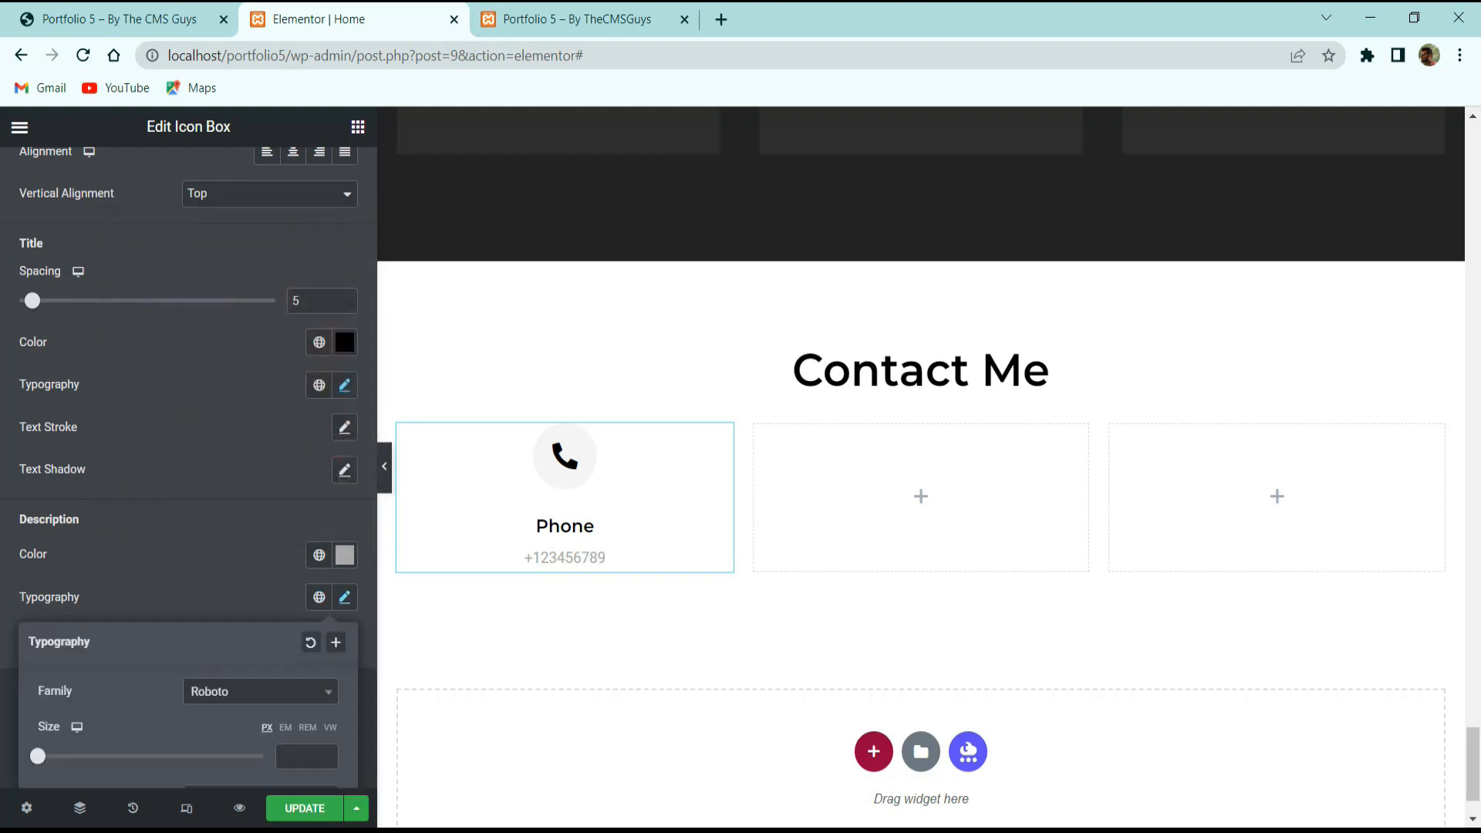
pyautogui.click(217, 693)
pyautogui.write('popp')
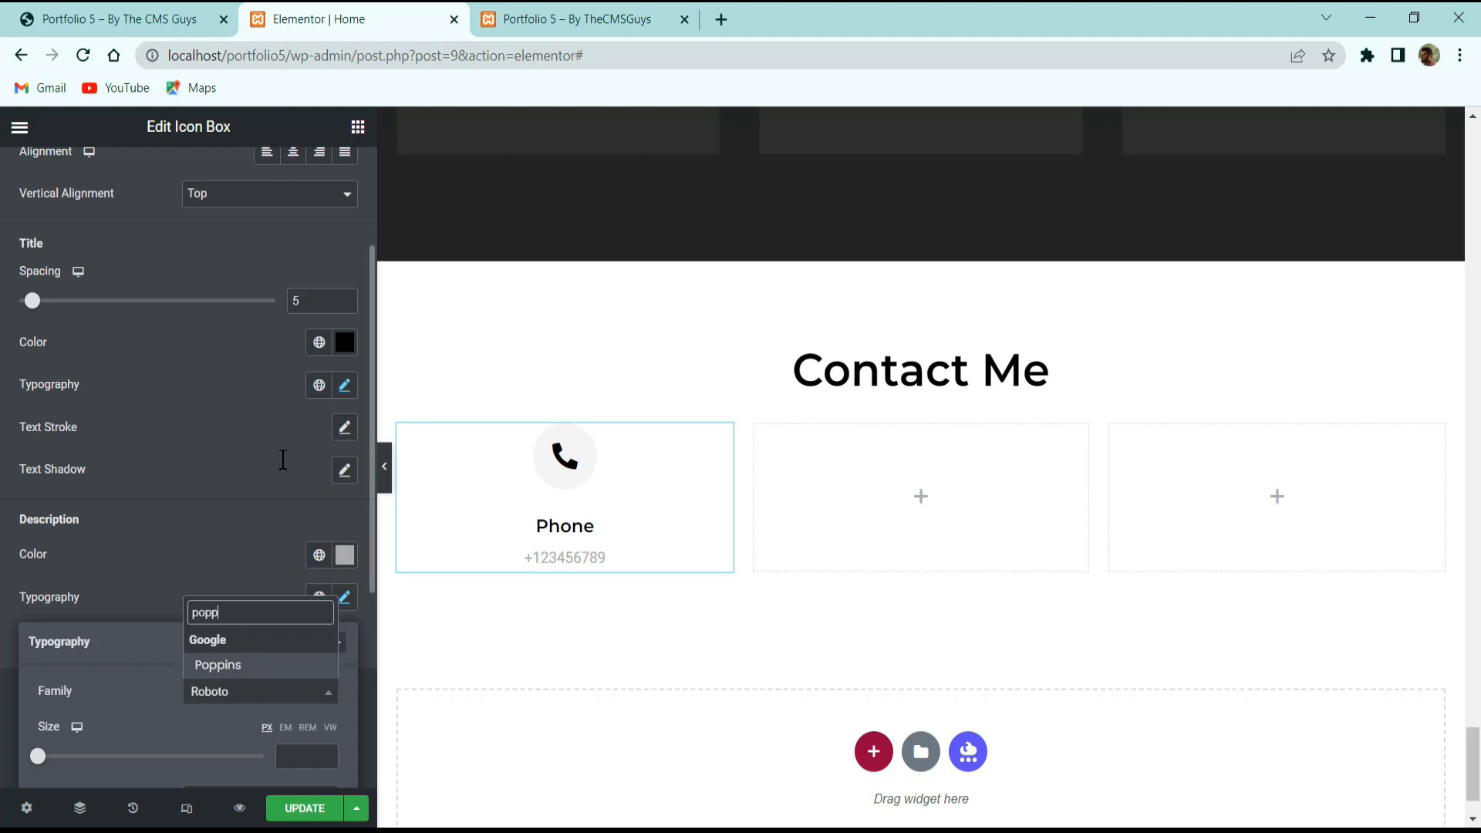
pyautogui.press('Return')
pyautogui.scroll(-3, 239, 549)
pyautogui.click(301, 502)
pyautogui.write('14')
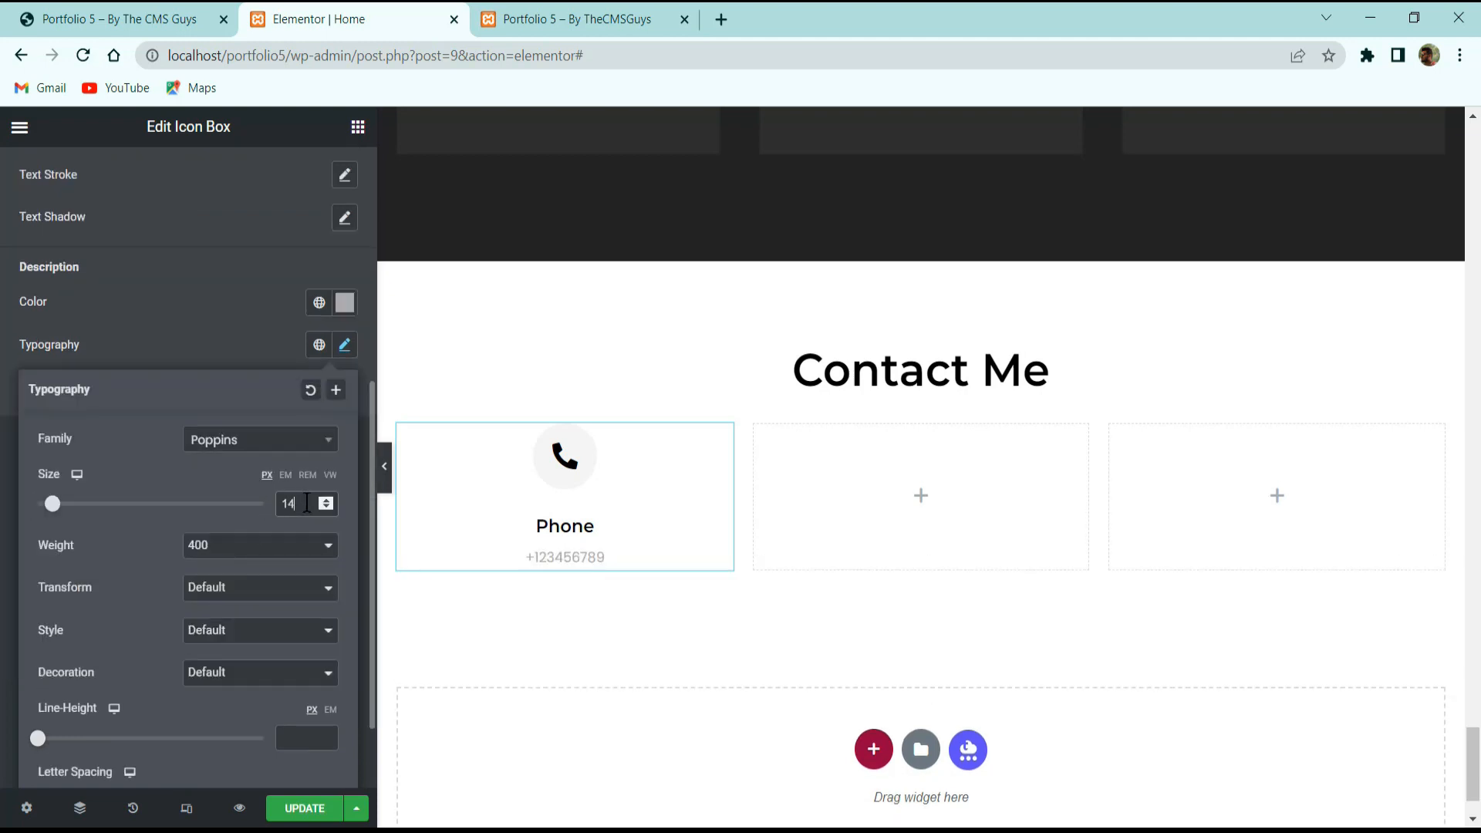
pyautogui.click(207, 296)
# Copy the Phone icon box and paste it into the middle and third columns.
pyautogui.click(121, 9)
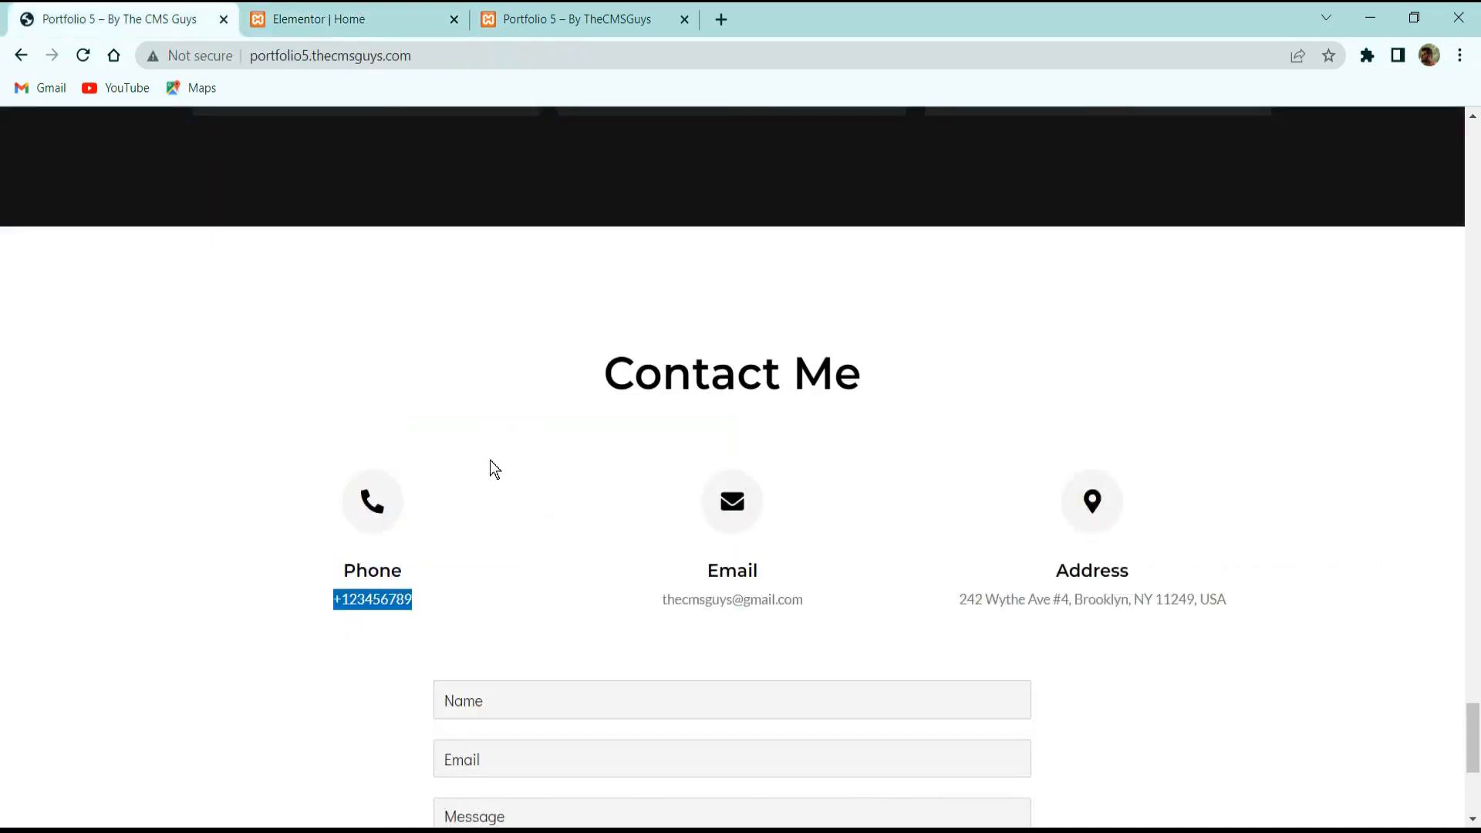
pyautogui.click(303, 11)
pyautogui.rightClick(590, 493)
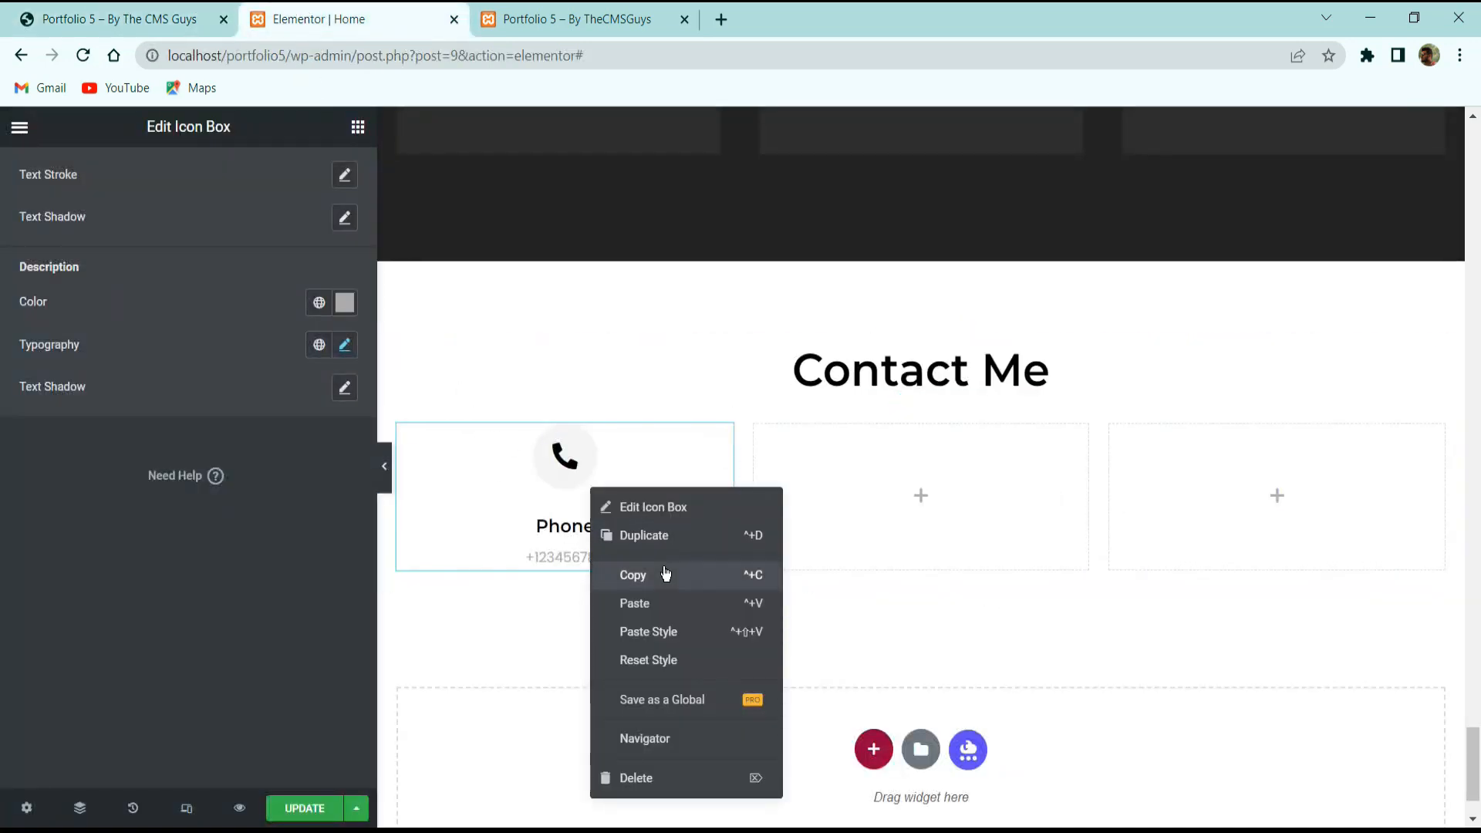
pyautogui.click(662, 569)
pyautogui.rightClick(905, 487)
pyautogui.click(972, 641)
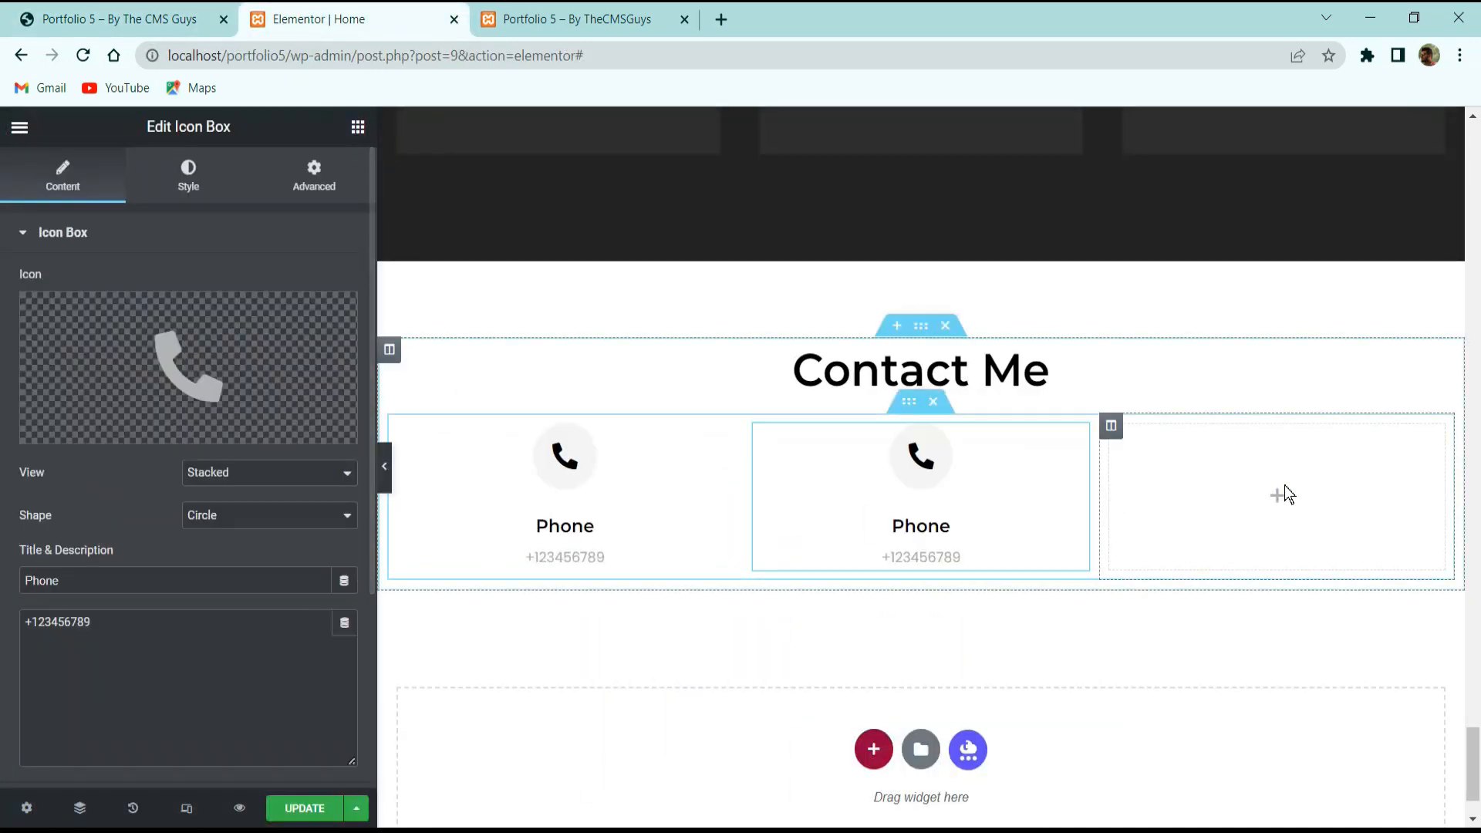
pyautogui.rightClick(1284, 486)
pyautogui.click(1299, 641)
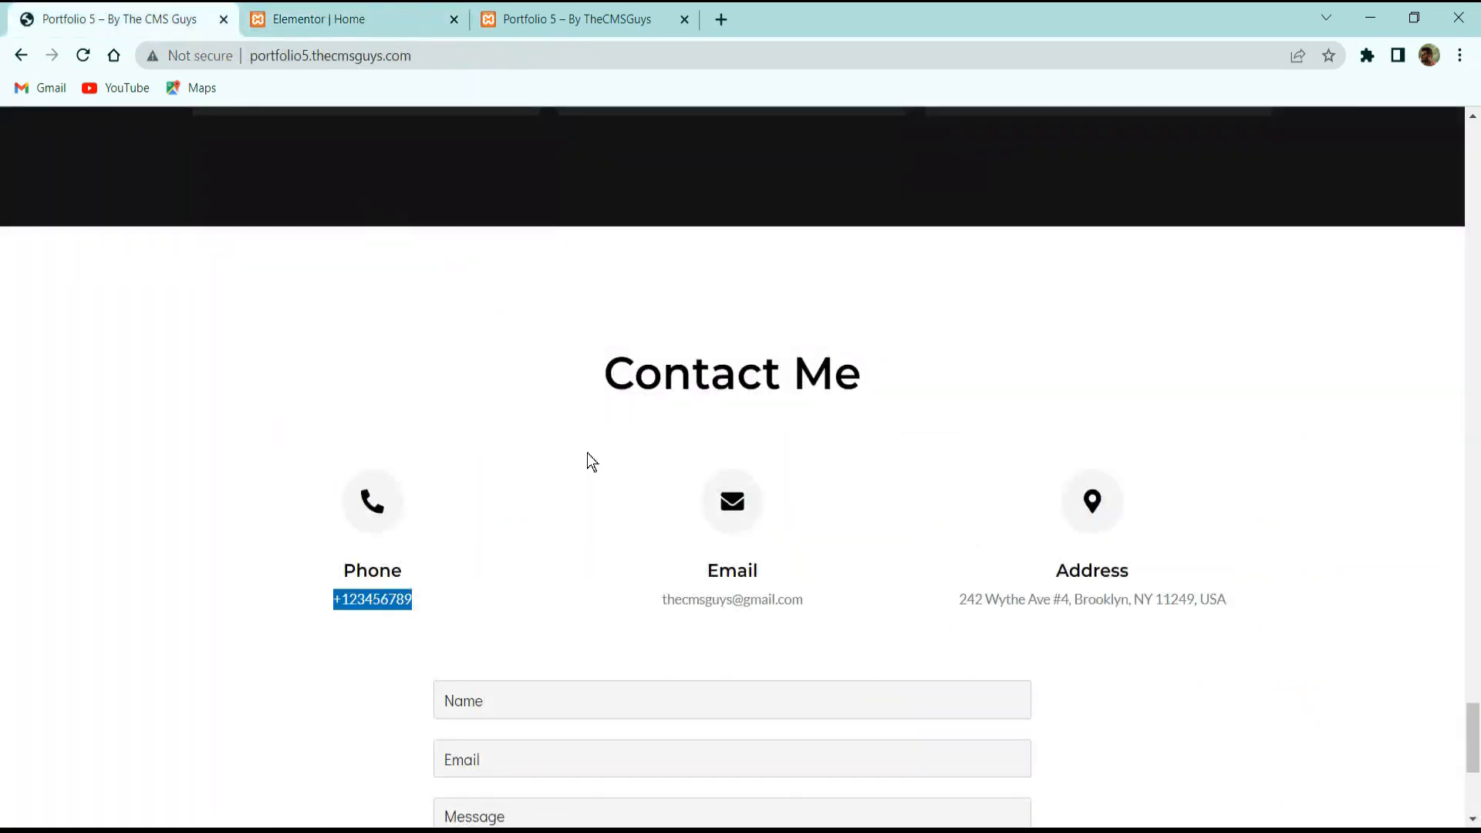
# Preview the three-box Contact Me row and compare it against the live site.
pyautogui.click(337, 9)
pyautogui.click(138, 6)
pyautogui.click(749, 529)
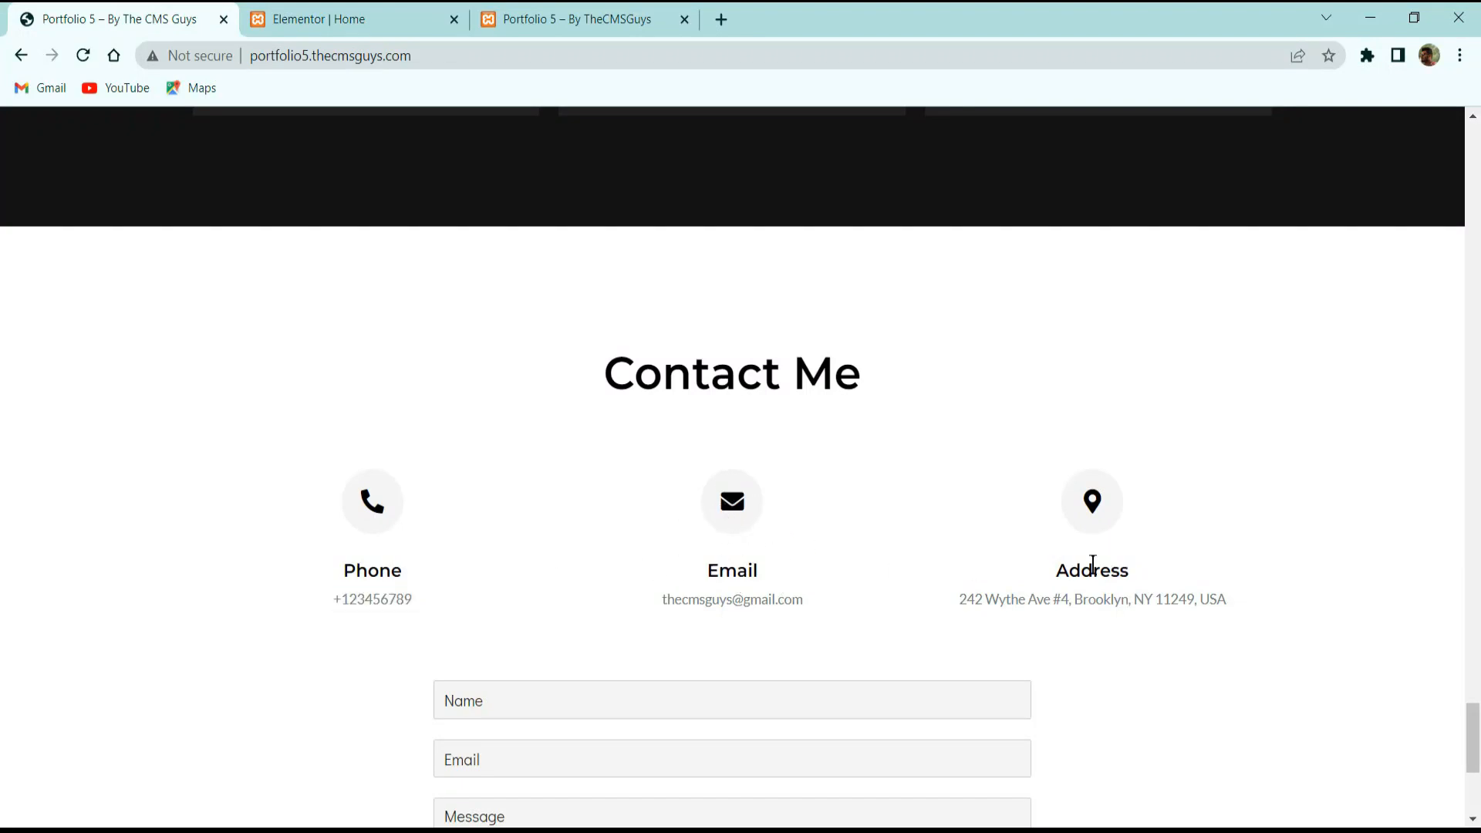
pyautogui.click(440, 11)
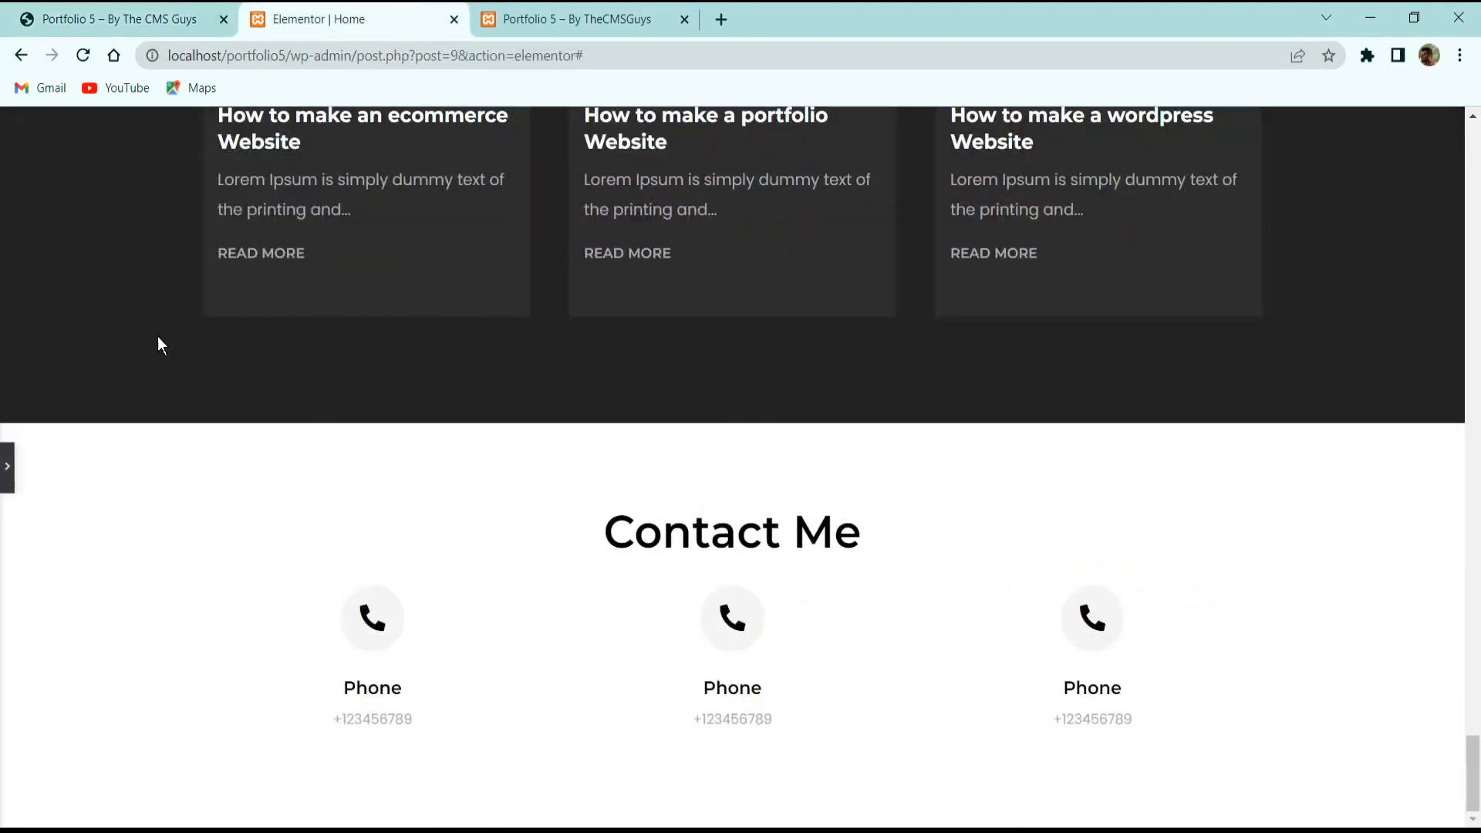
pyautogui.click(8, 468)
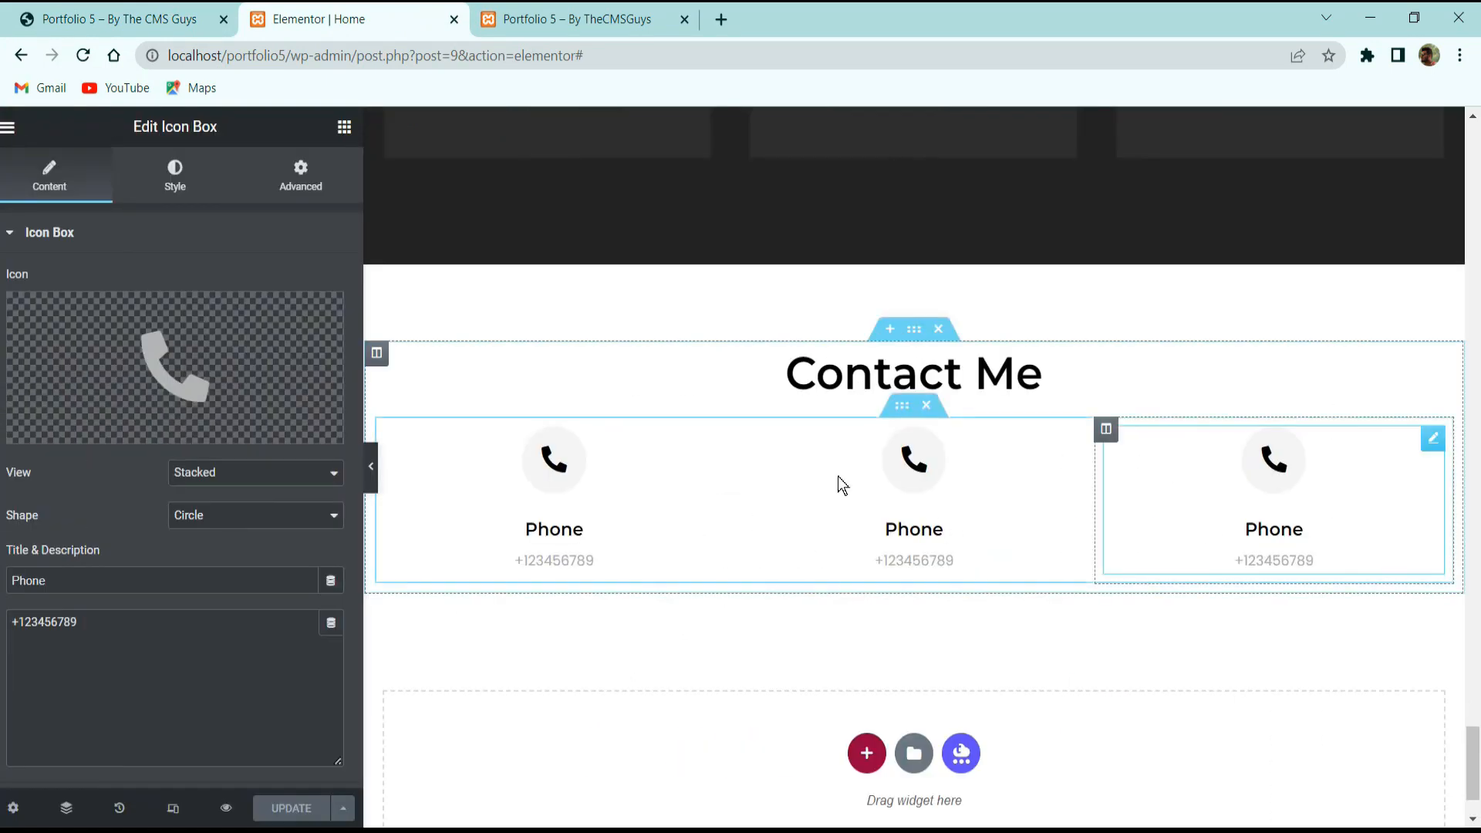
pyautogui.click(154, 20)
pyautogui.scroll(-3, 763, 598)
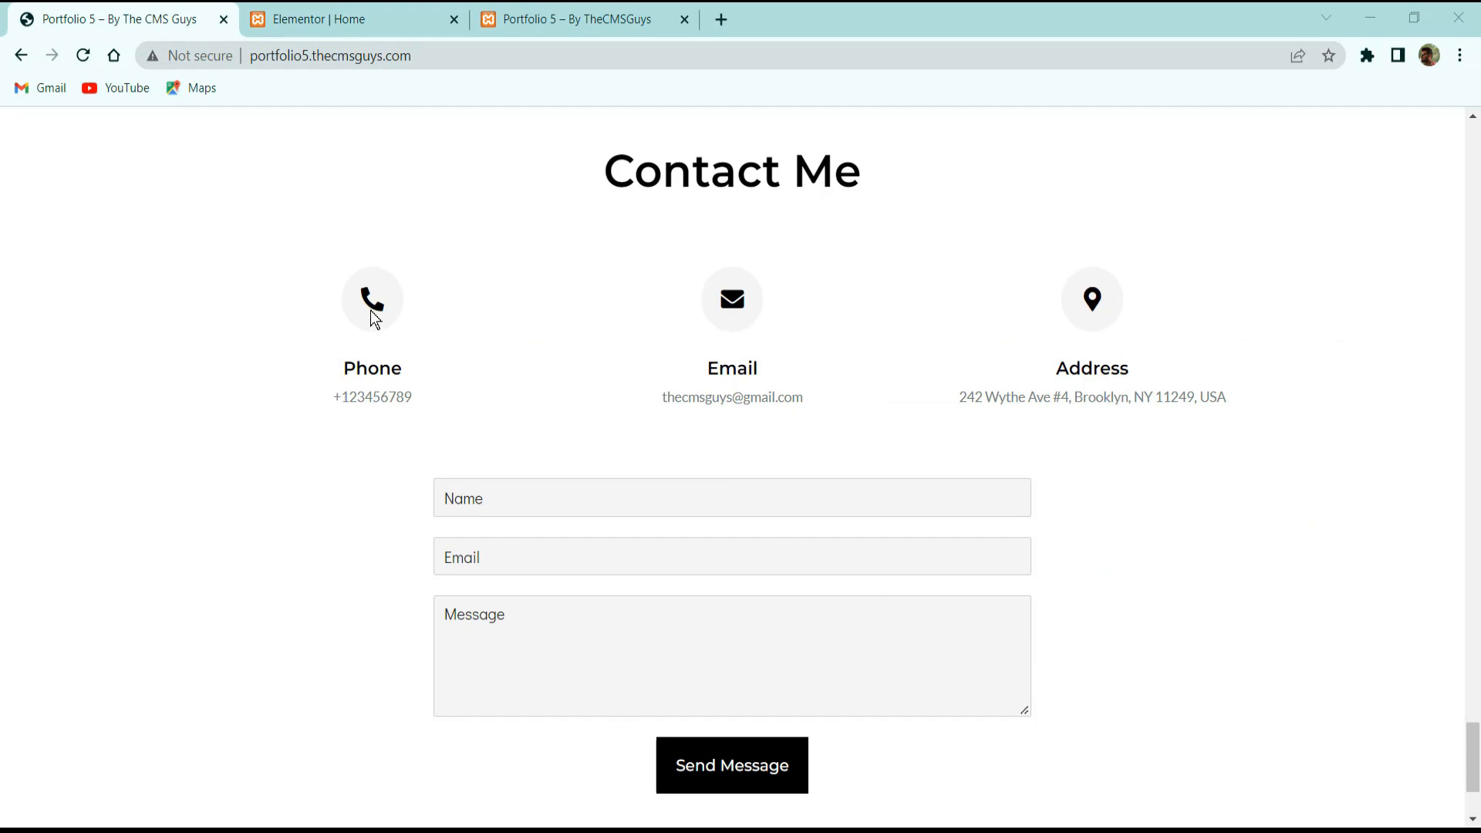
pyautogui.click(322, 21)
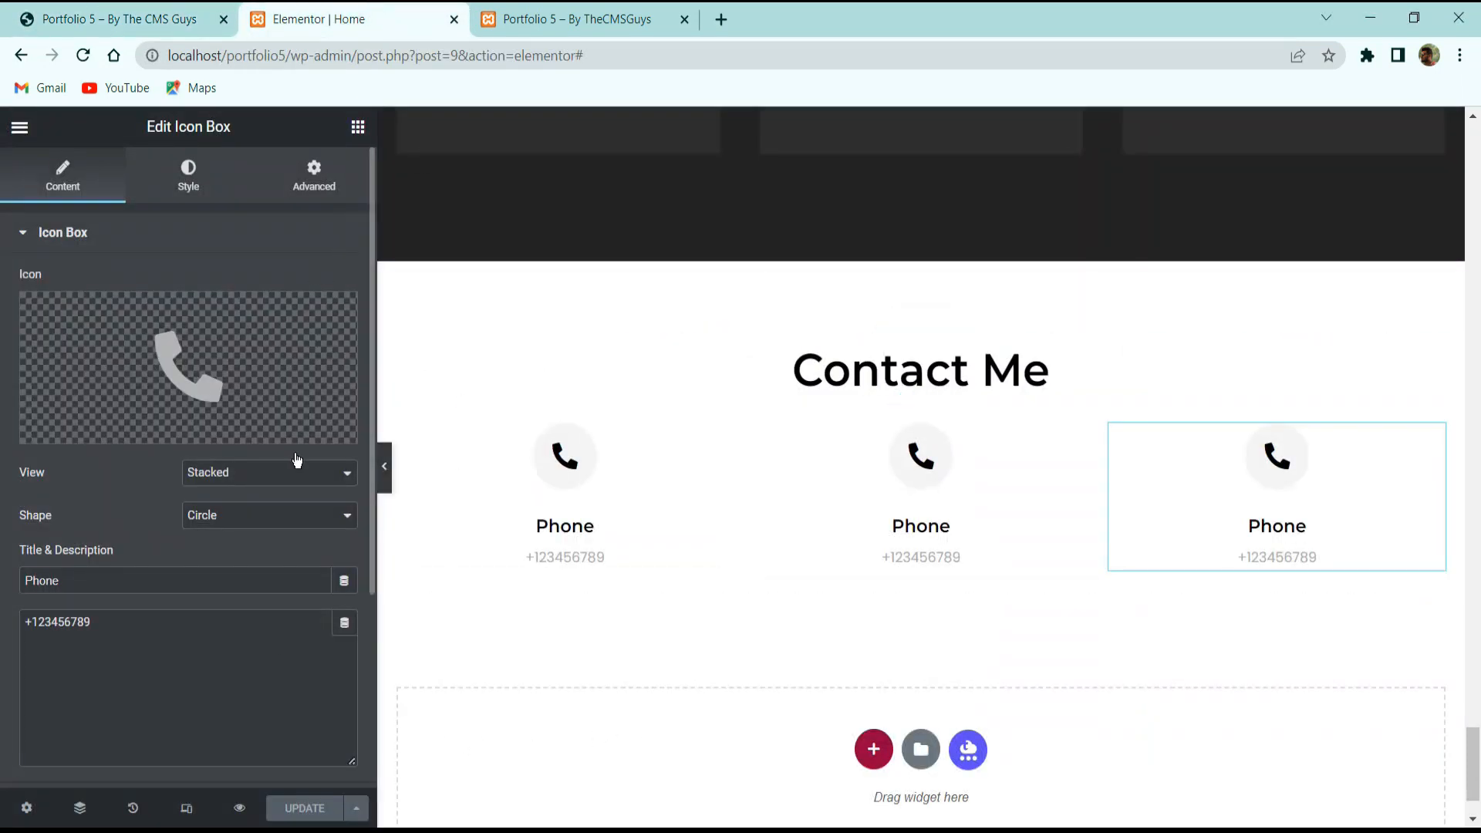
pyautogui.click(608, 15)
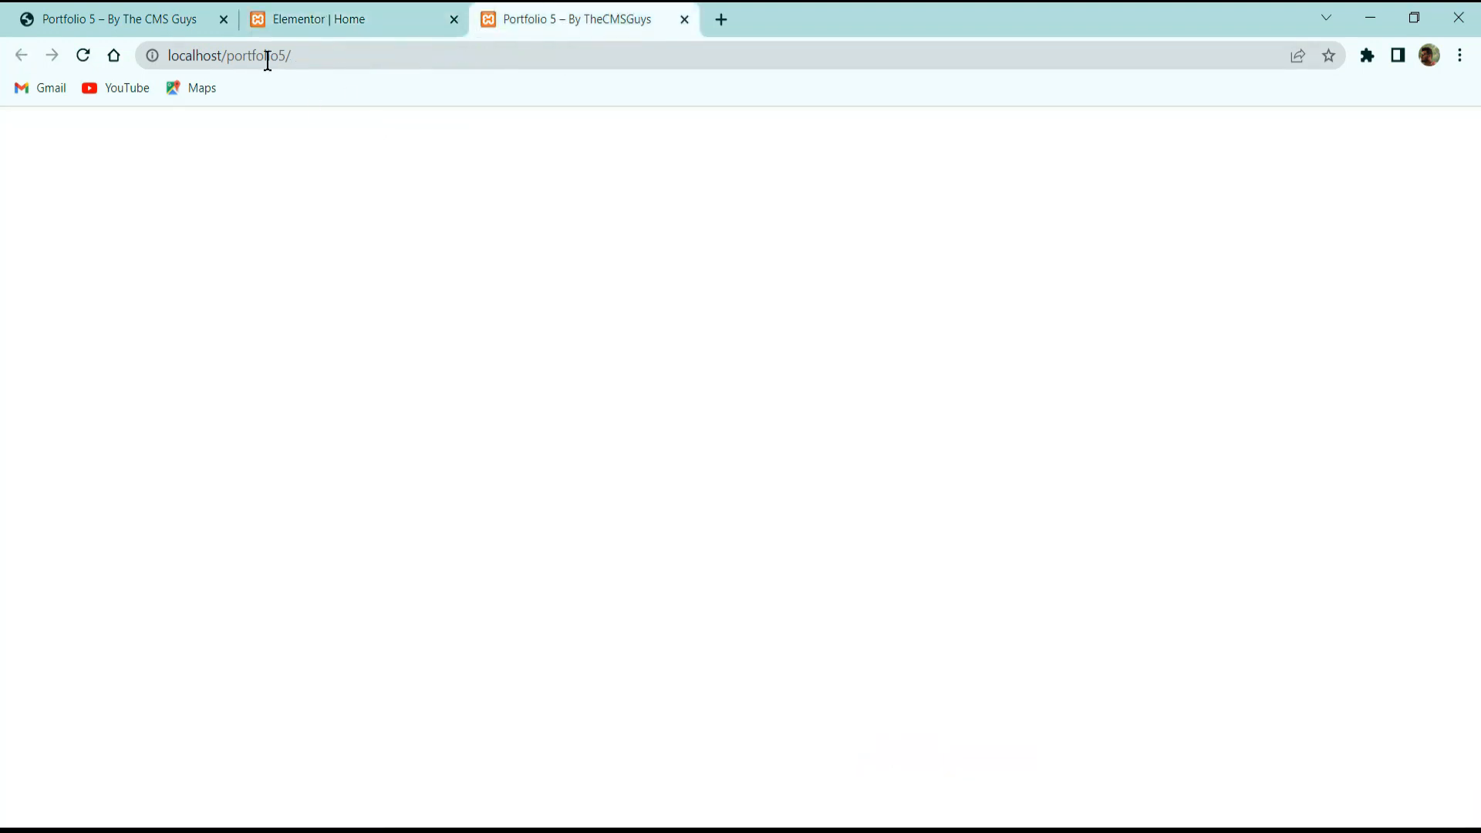
# Exit the Elementor editor to the WordPress admin dashboard.
pyautogui.click(301, 17)
pyautogui.click(31, 125)
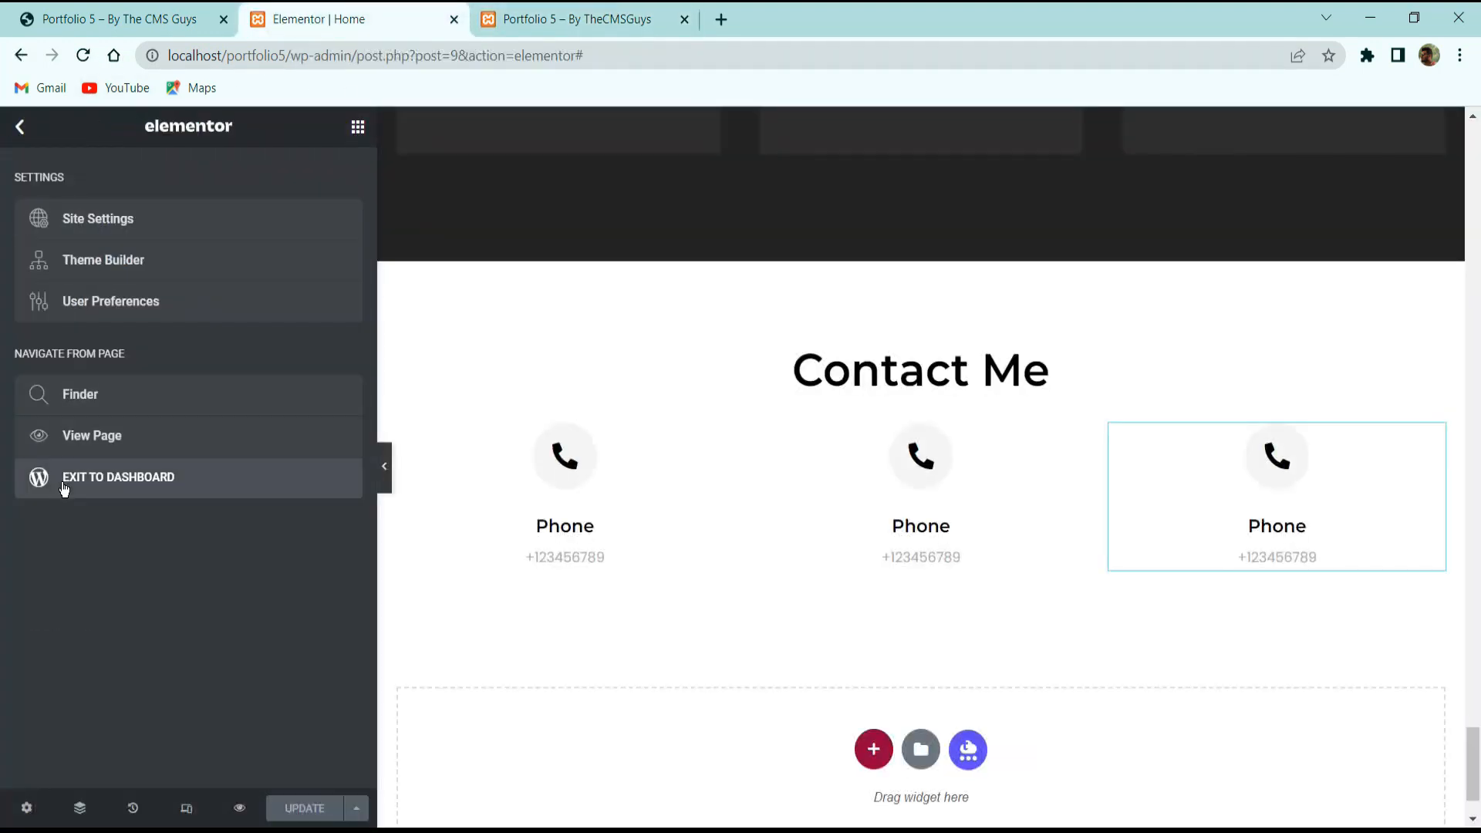
pyautogui.click(79, 450)
pyautogui.moveTo(605, 15); pyautogui.dragTo(377, 17)
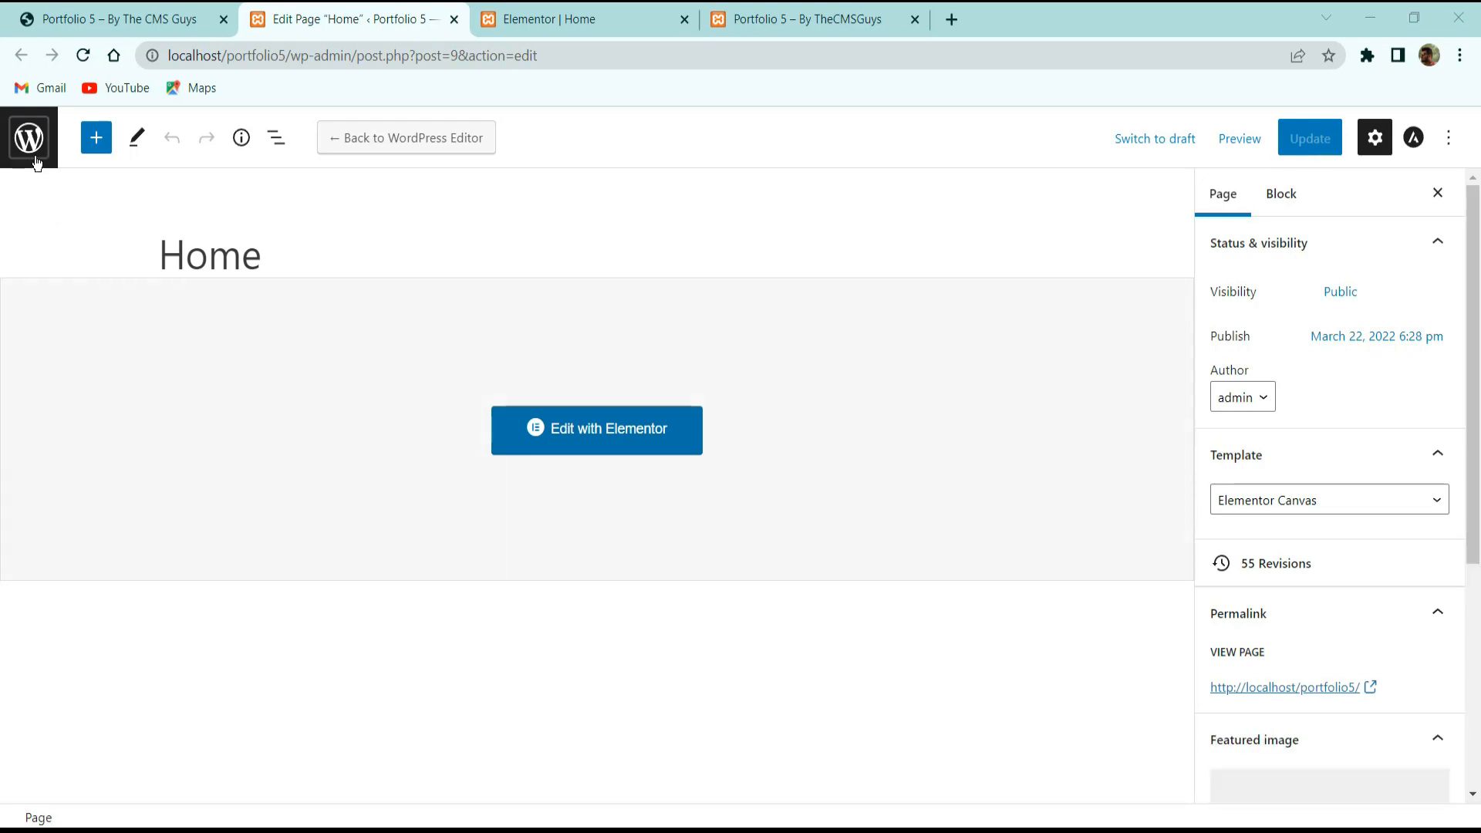
pyautogui.click(33, 157)
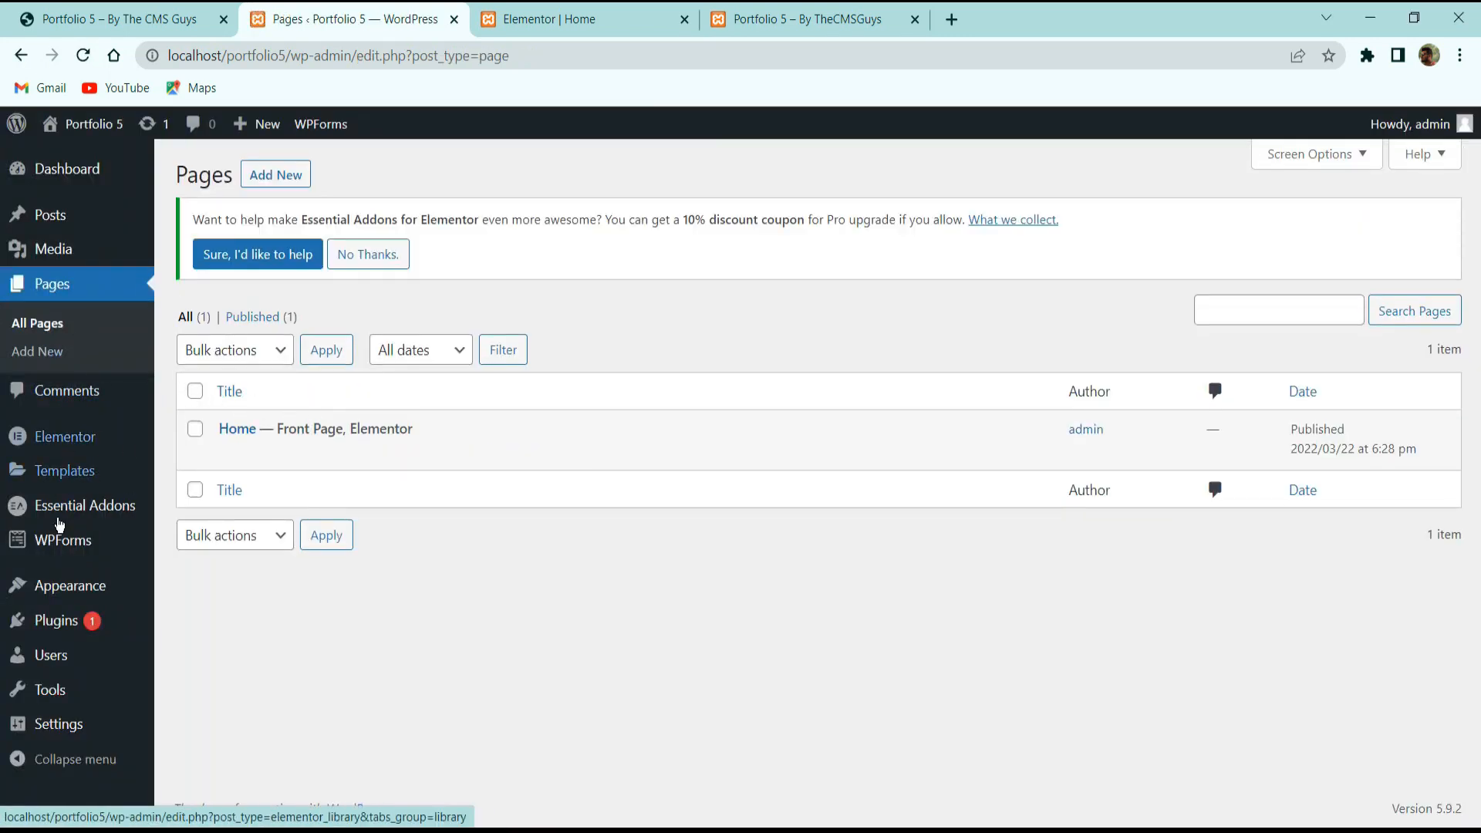
# Add a new WPForms form based on the Simple Contact Form template.
pyautogui.moveTo(66, 532)
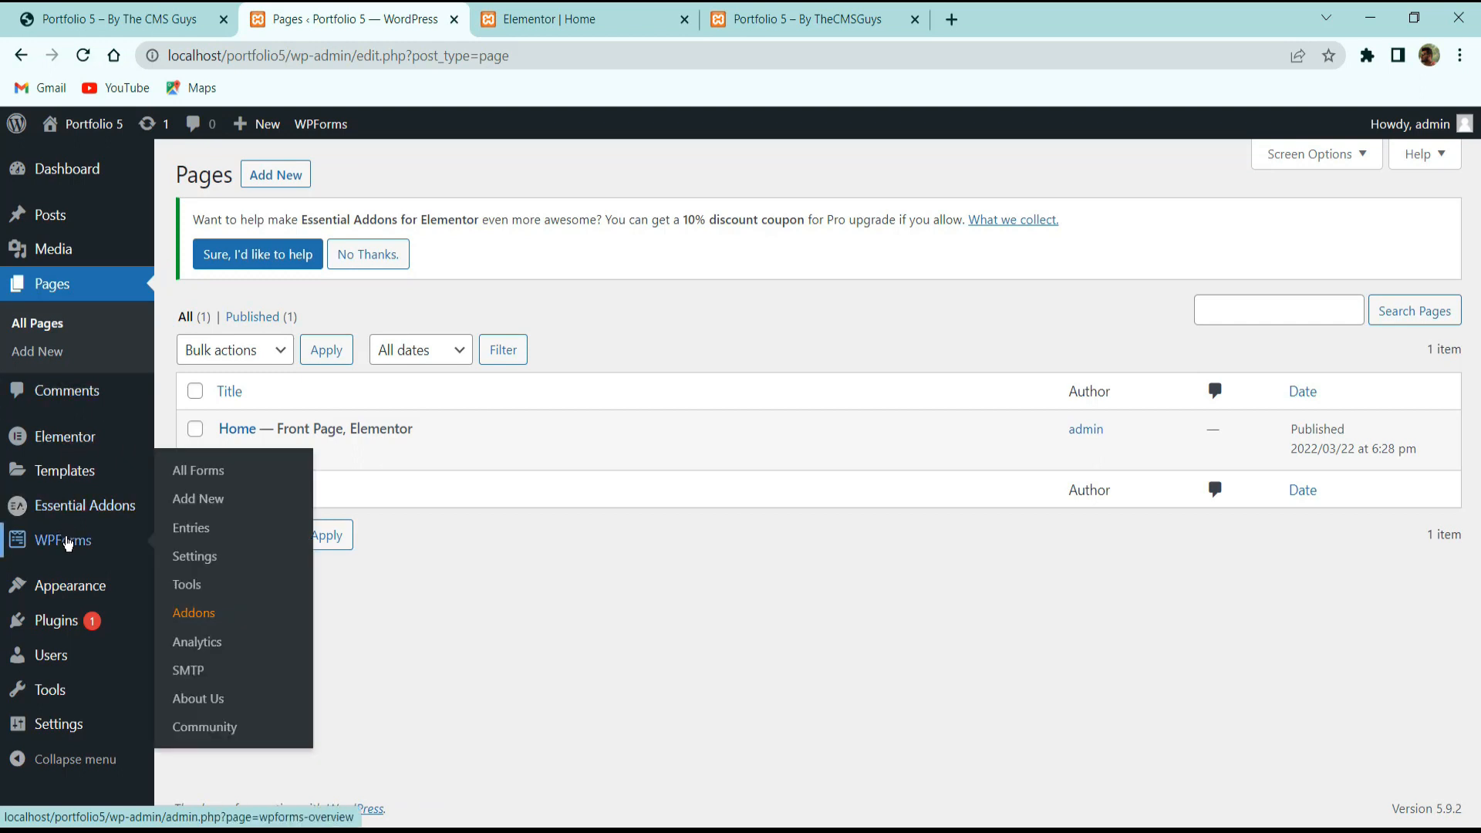
pyautogui.click(69, 545)
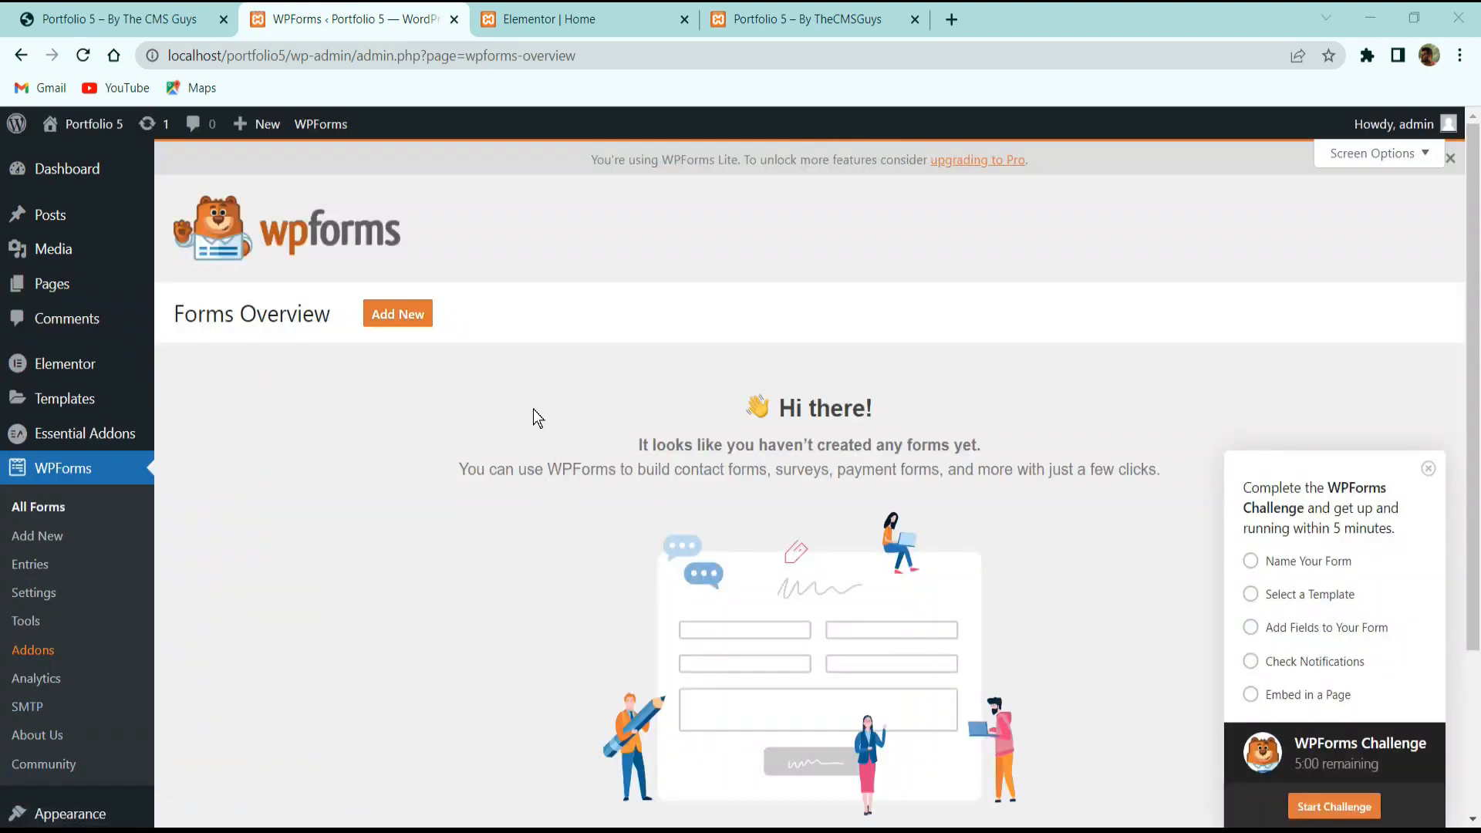
pyautogui.click(385, 322)
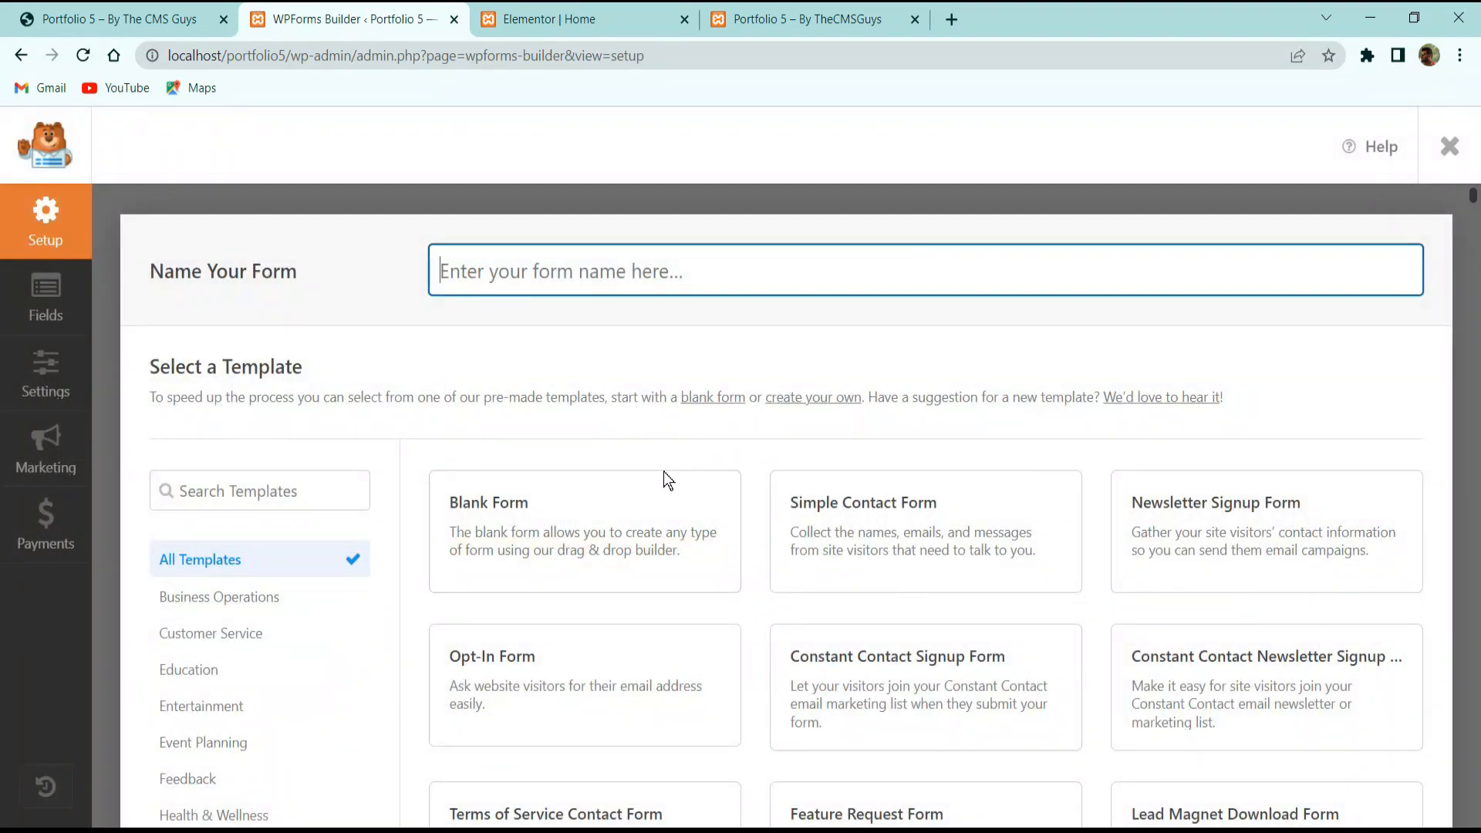
pyautogui.moveTo(902, 544)
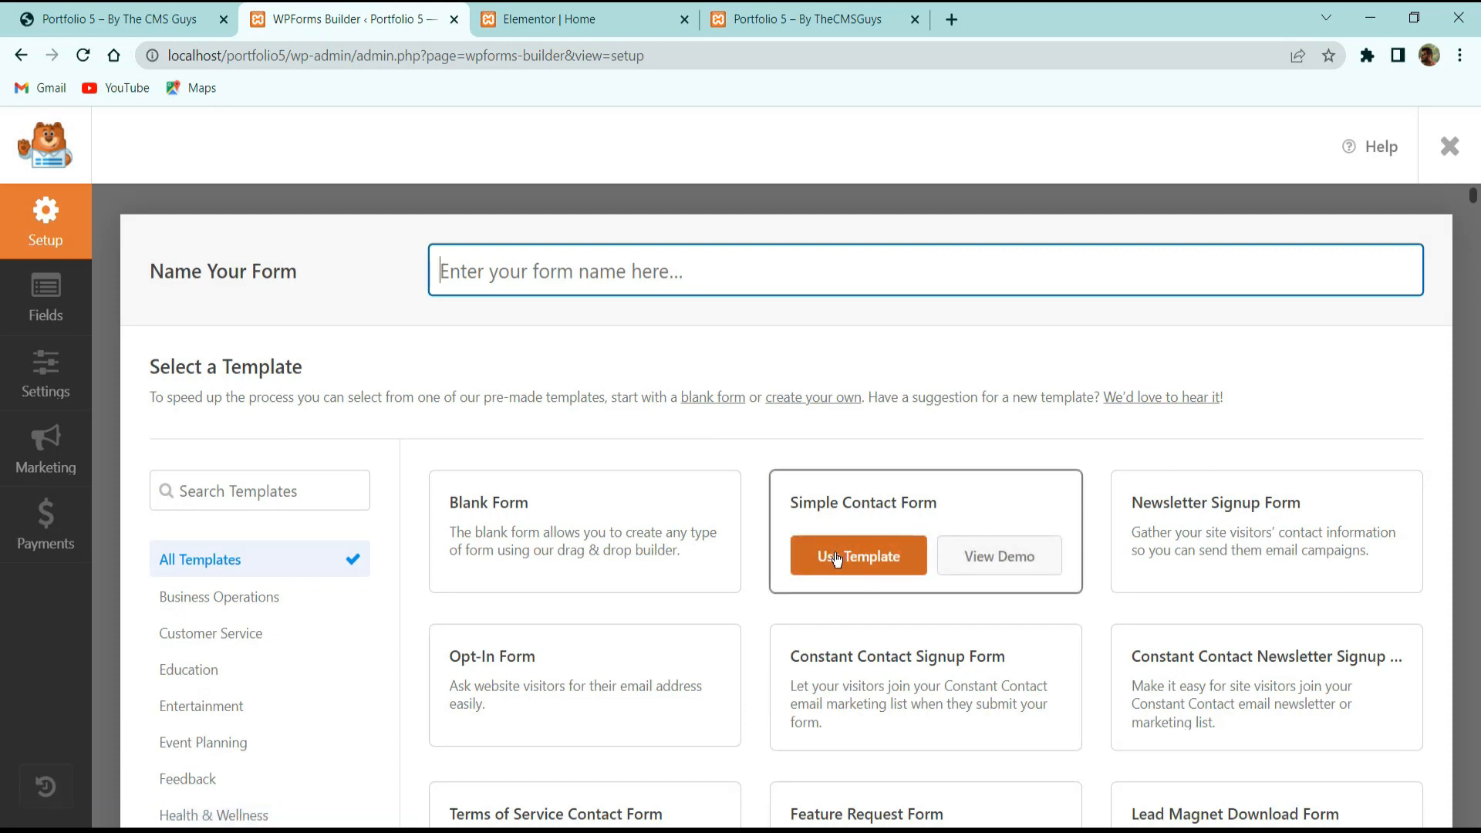
pyautogui.click(865, 571)
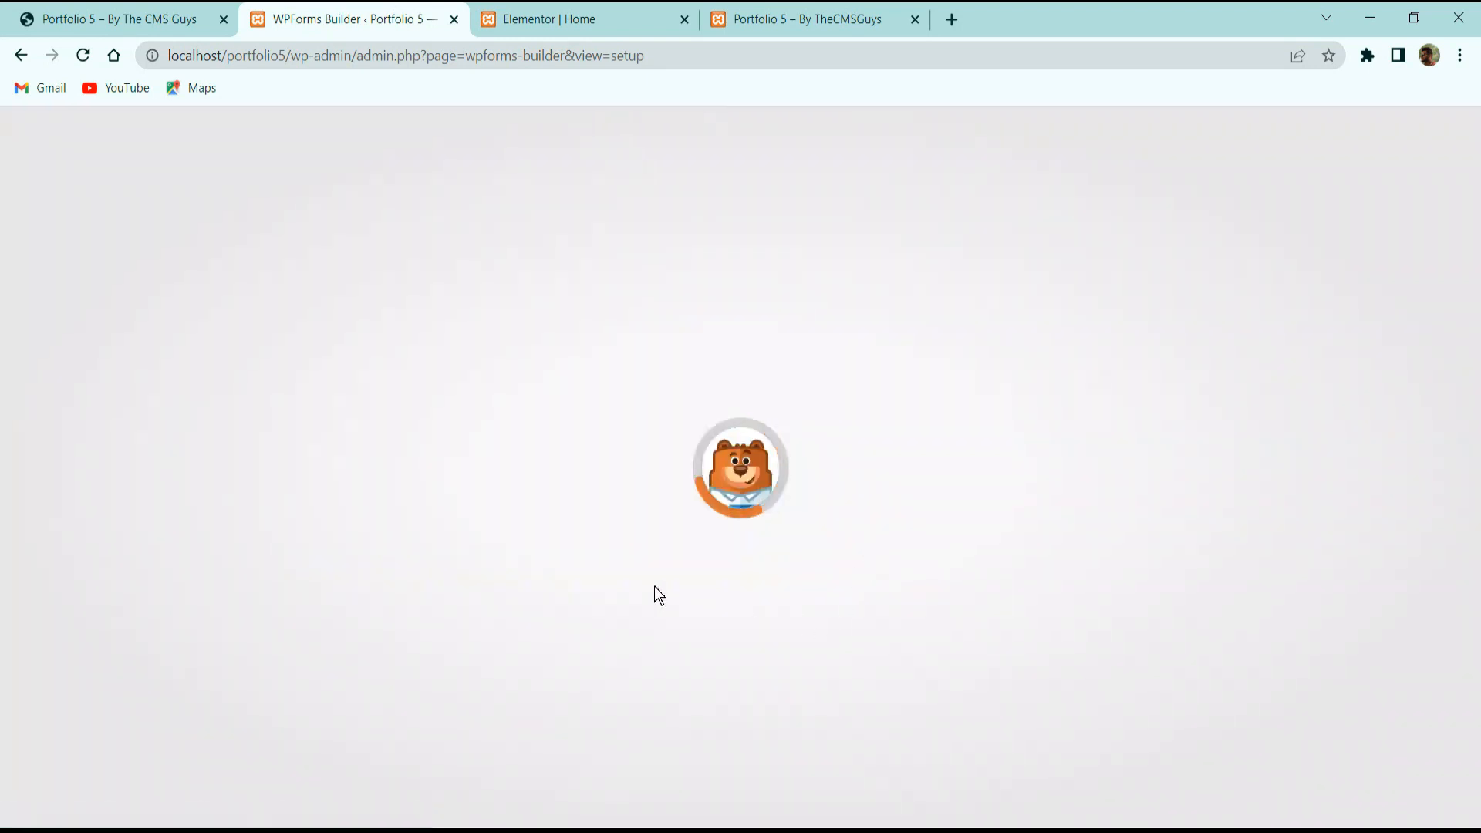
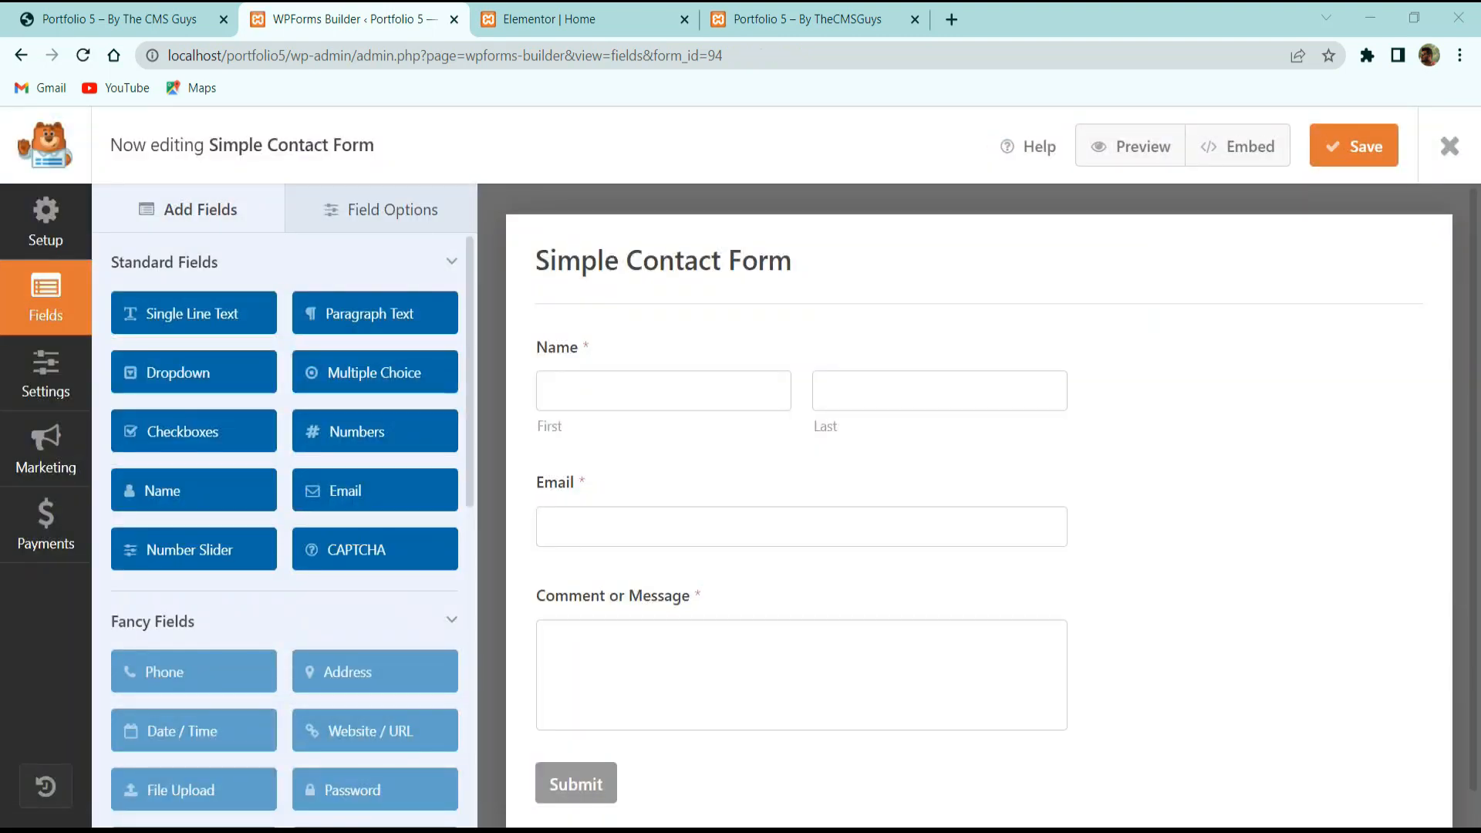
# Explore the Name field's advanced, conditional logic and format options, keeping First Last for now.
pyautogui.click(775, 400)
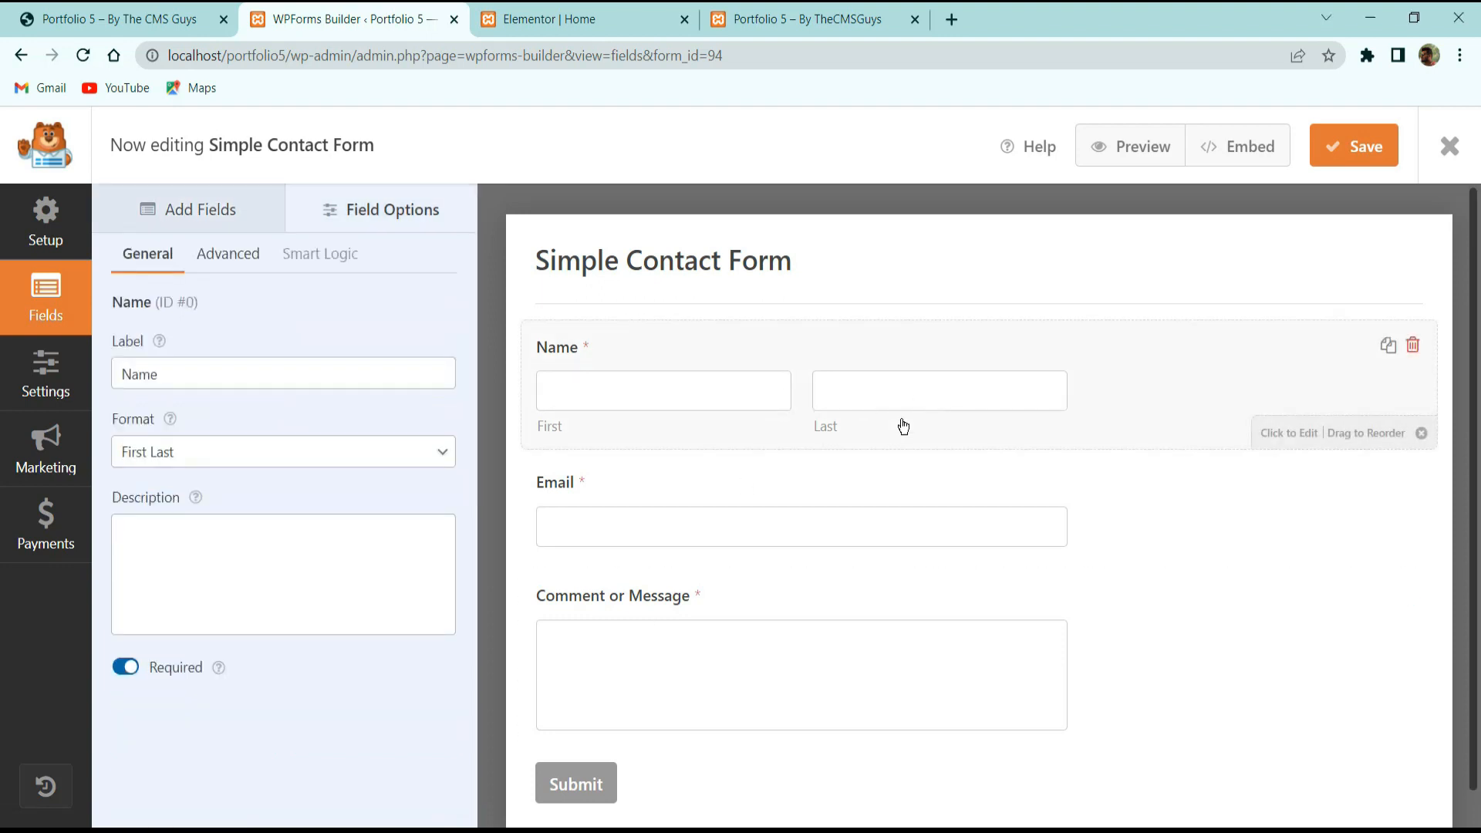
pyautogui.click(221, 256)
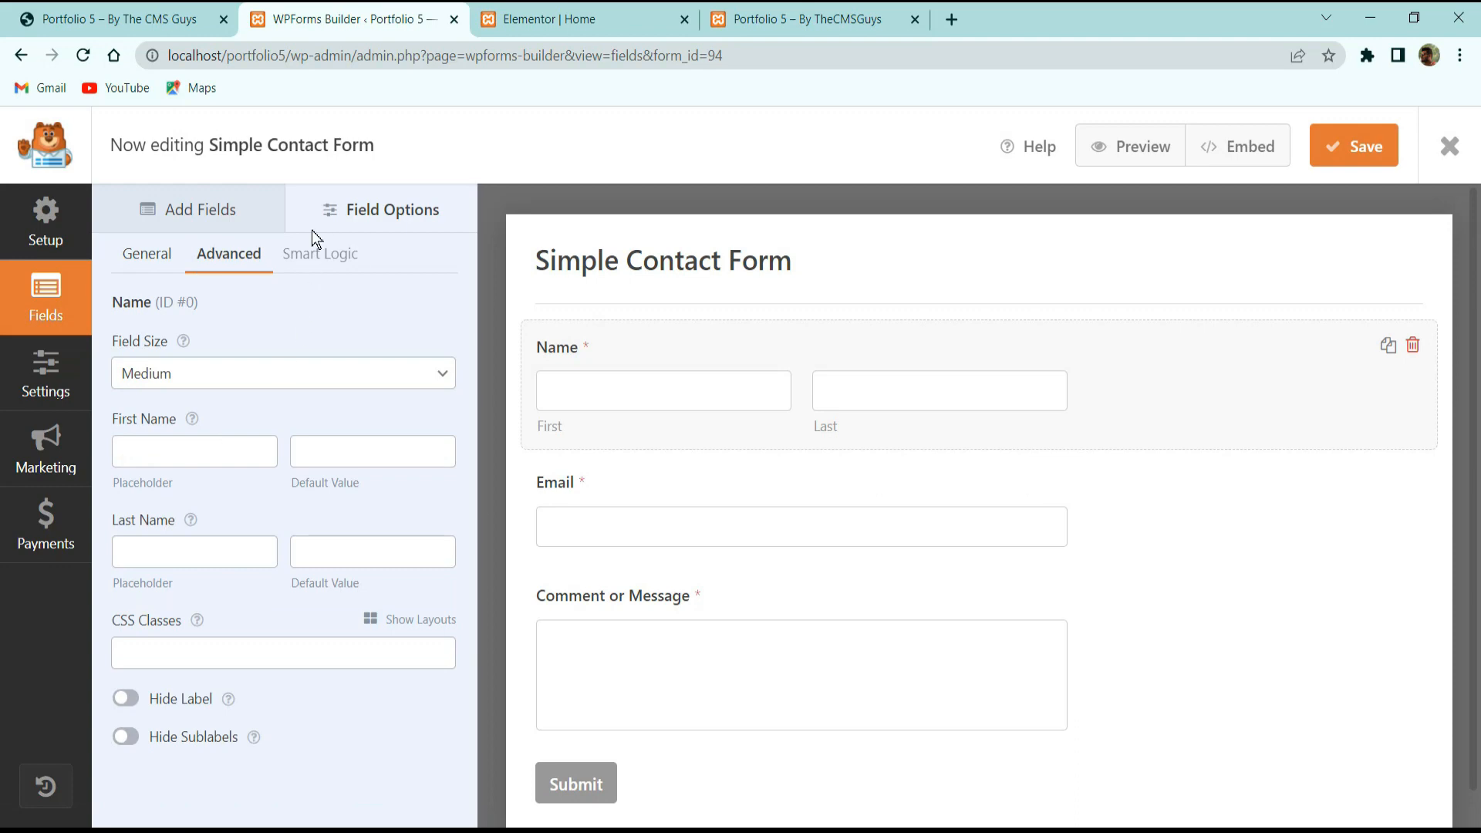
pyautogui.click(313, 257)
pyautogui.click(987, 264)
pyautogui.click(142, 255)
pyautogui.click(193, 374)
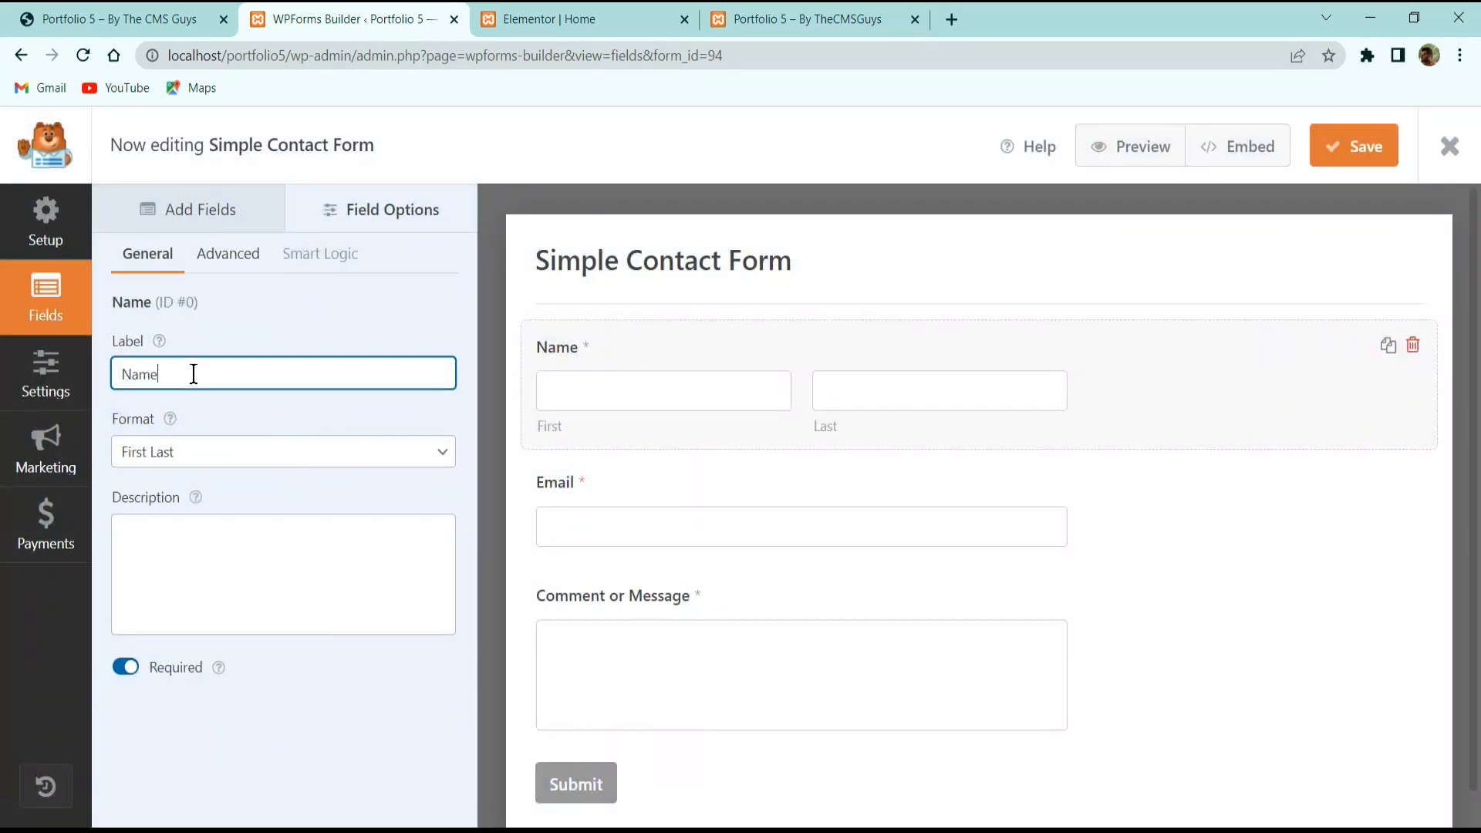
pyautogui.click(203, 466)
pyautogui.click(239, 425)
pyautogui.click(269, 462)
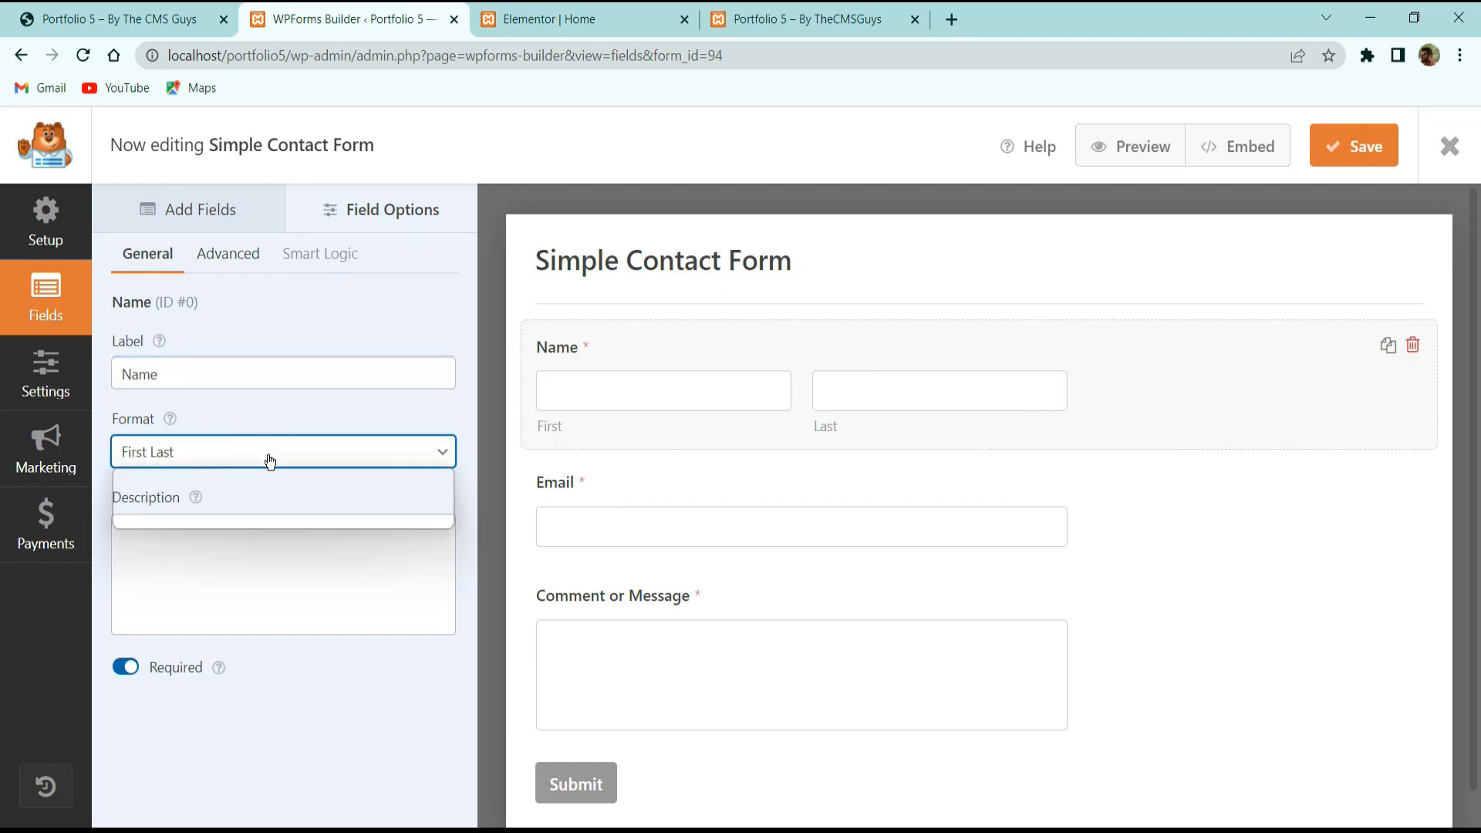
pyautogui.click(245, 499)
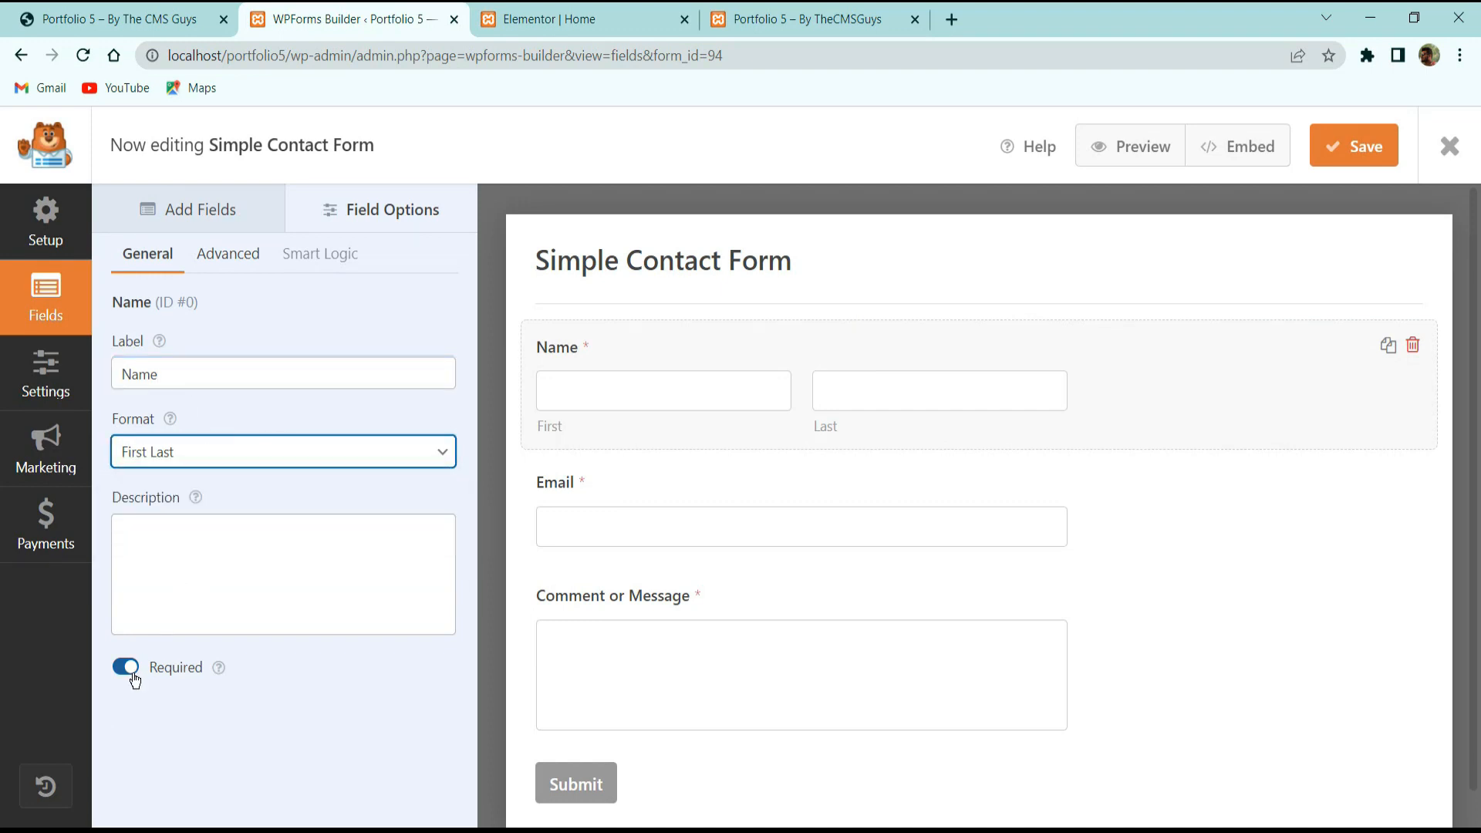
pyautogui.click(350, 211)
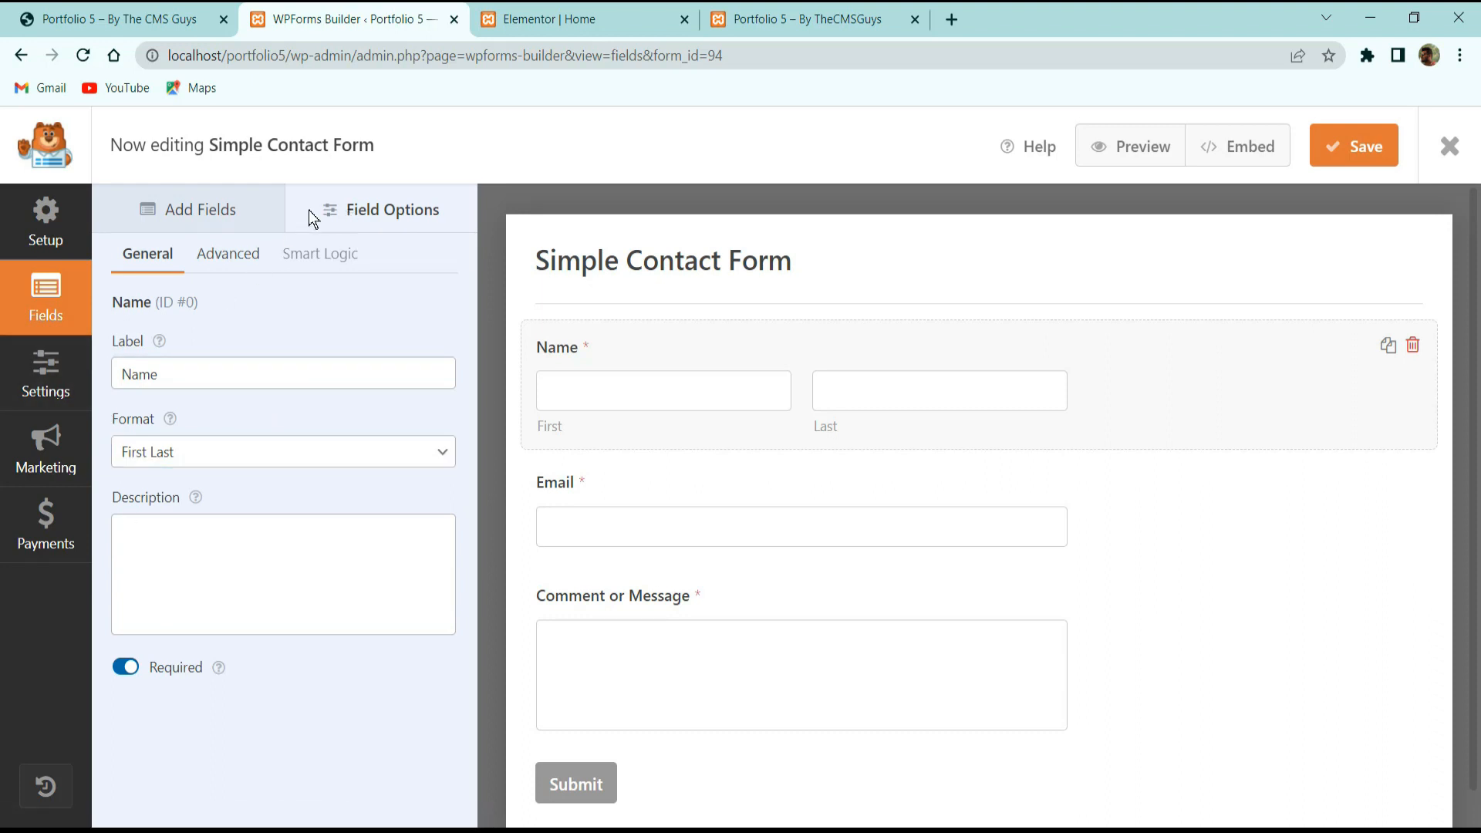
# Check the Name placeholder option against the live Contact Me form.
pyautogui.click(225, 258)
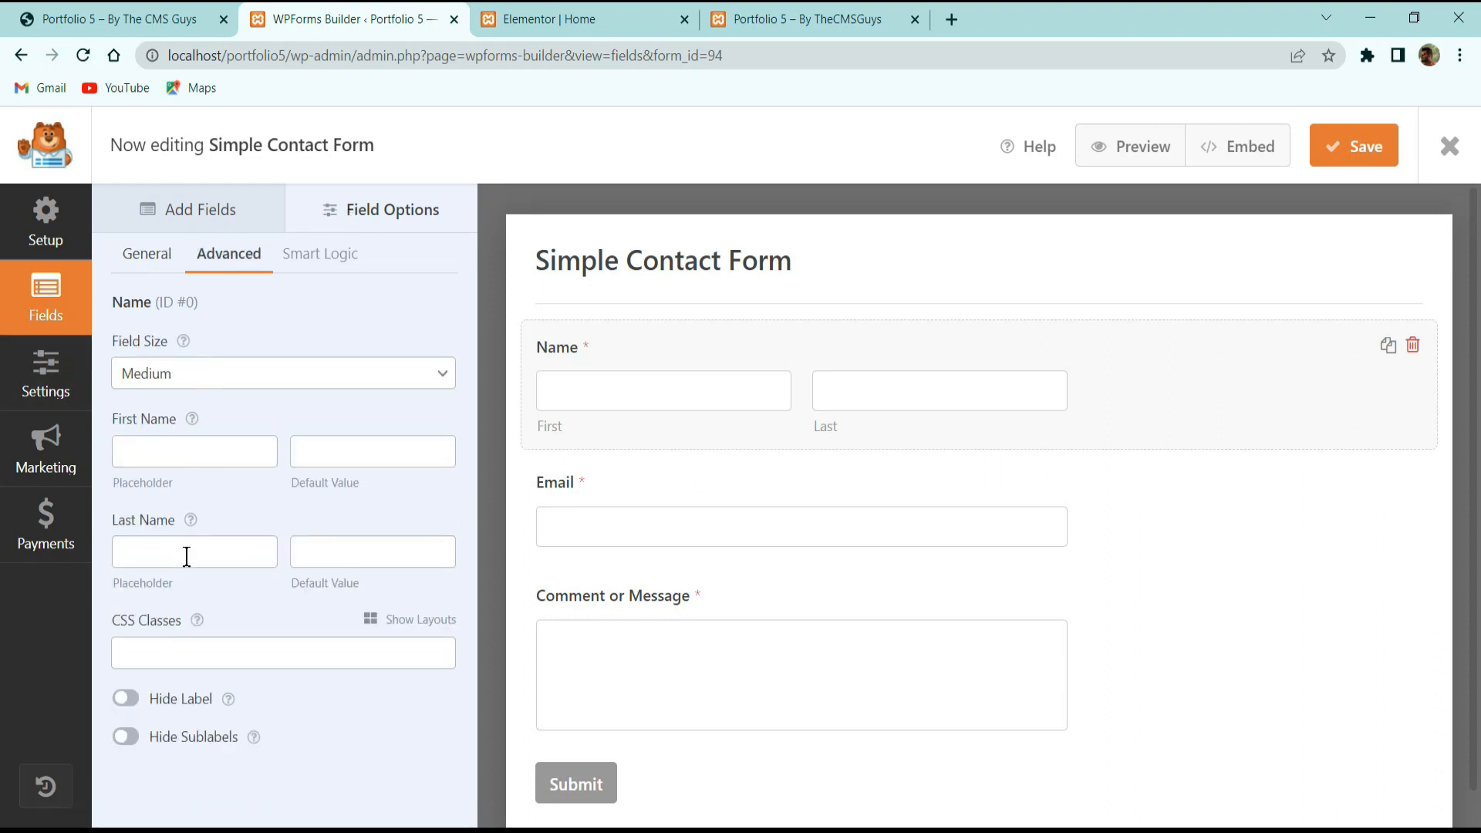
pyautogui.click(182, 451)
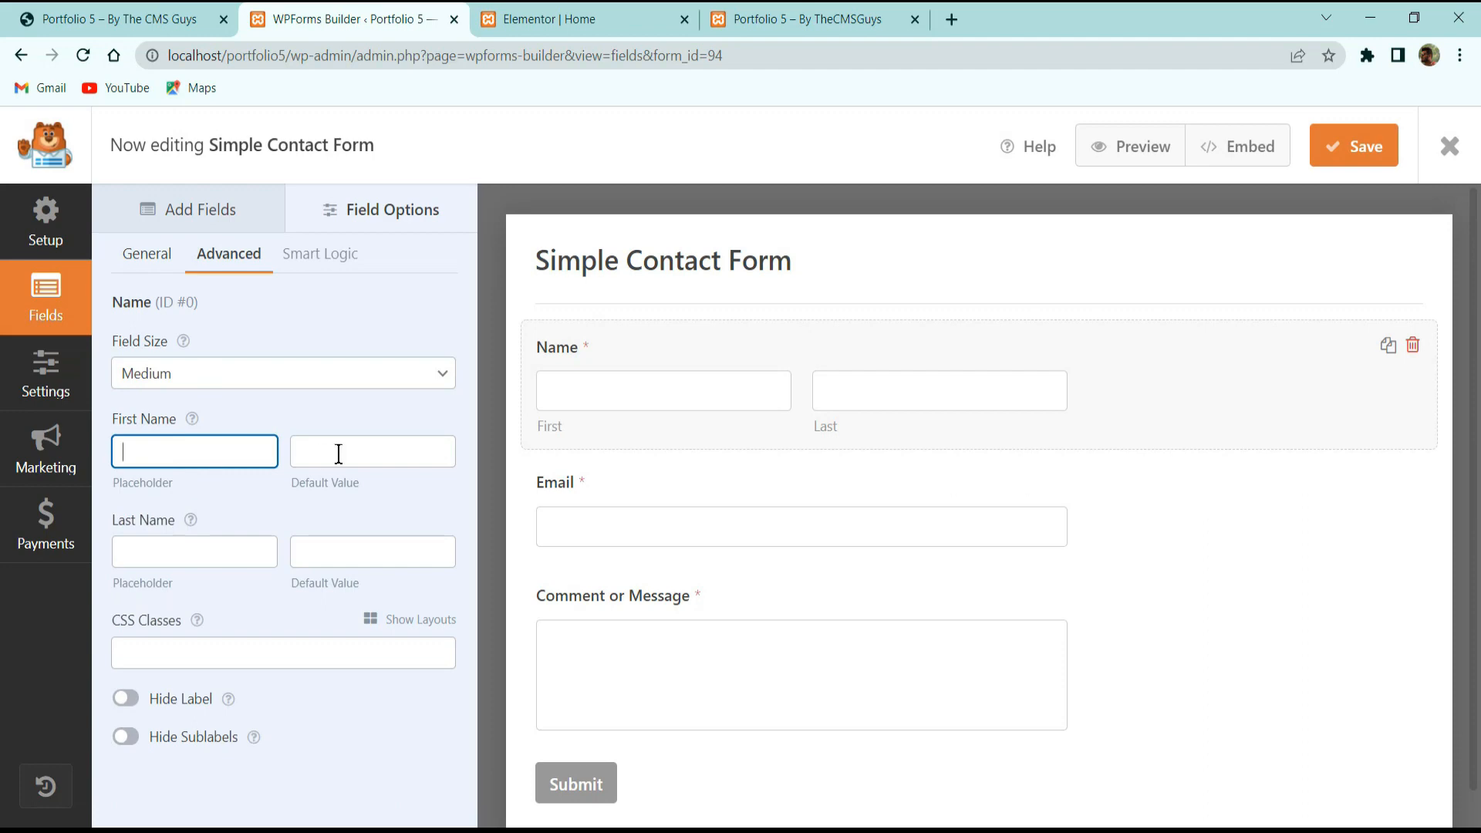
pyautogui.click(197, 19)
pyautogui.click(311, 11)
# Relabel the Name field 'Name' and switch its format to Simple.
pyautogui.click(176, 209)
pyautogui.click(627, 390)
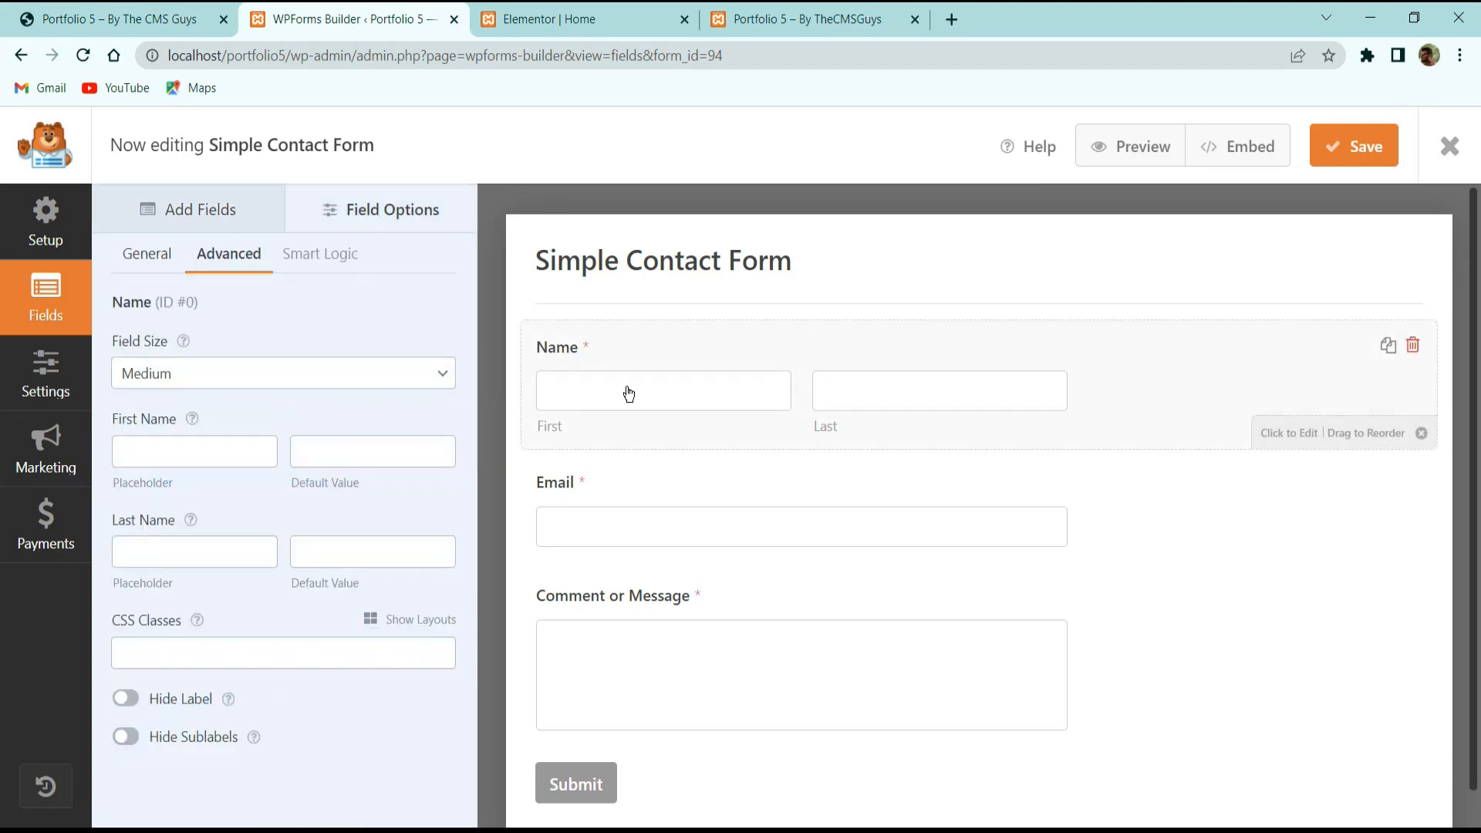
pyautogui.click(141, 266)
pyautogui.click(192, 376)
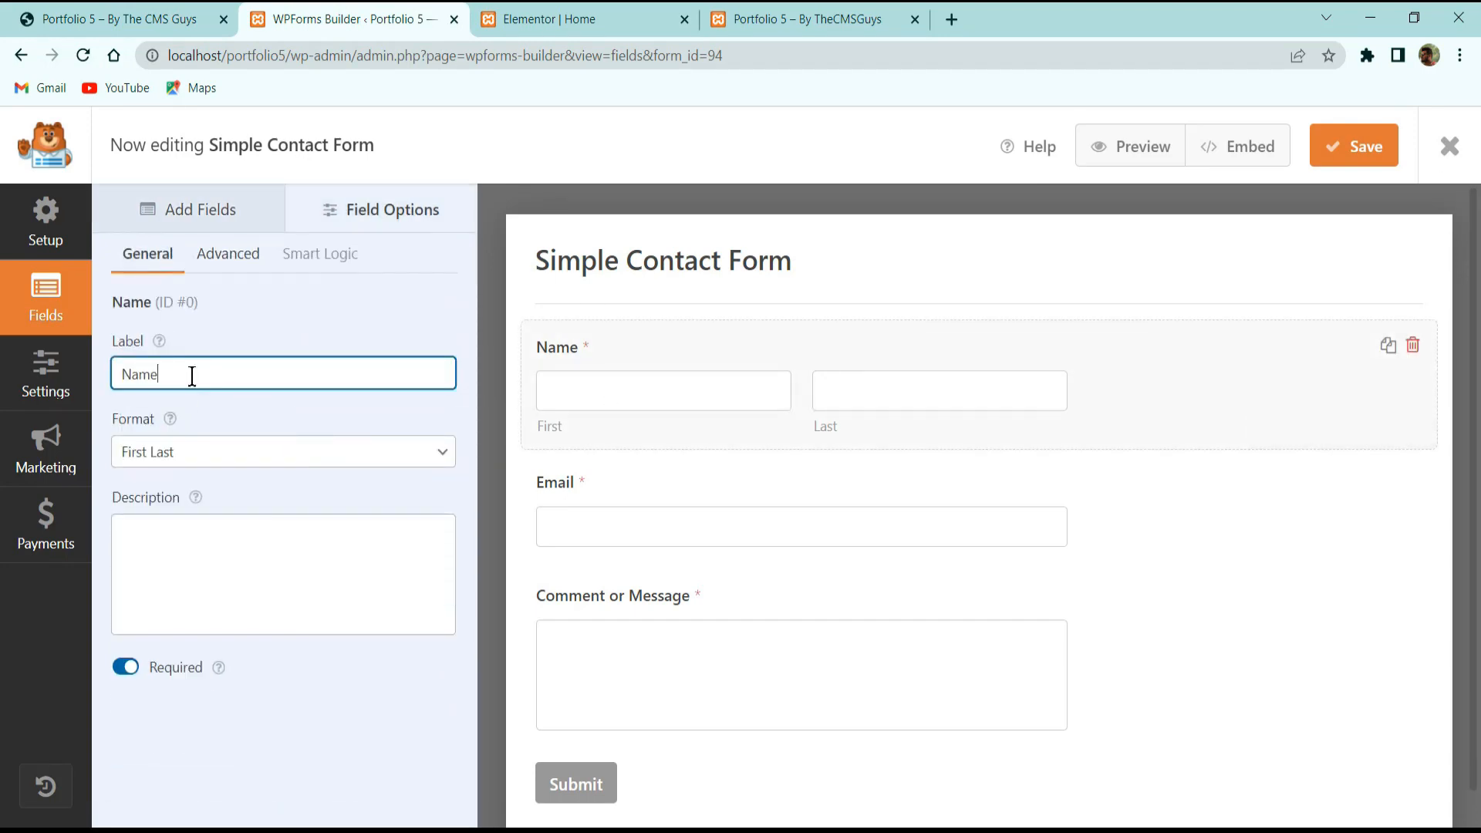
pyautogui.hotkey('ctrl', 'a')
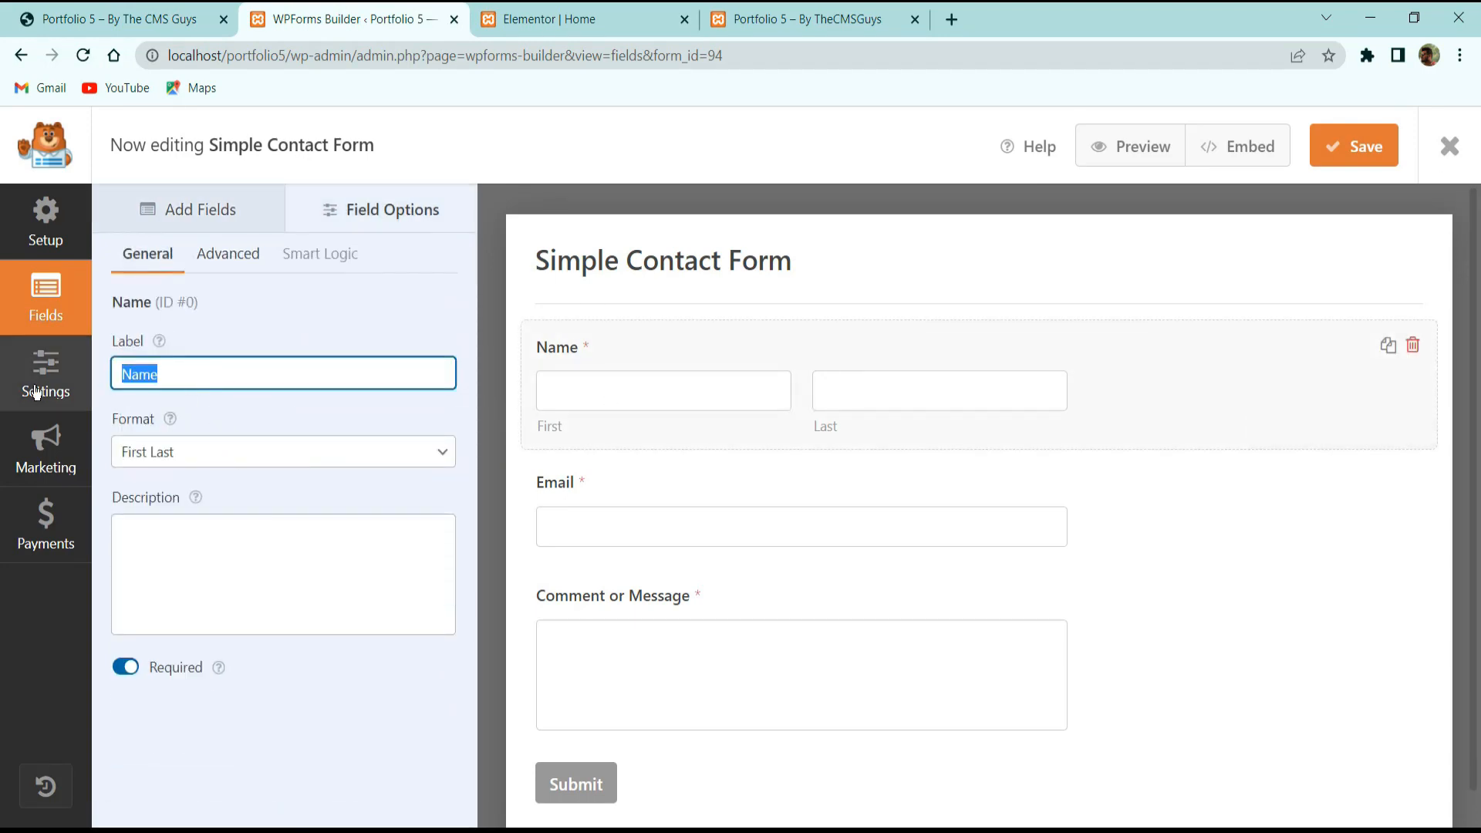
pyautogui.press('BackSpace')
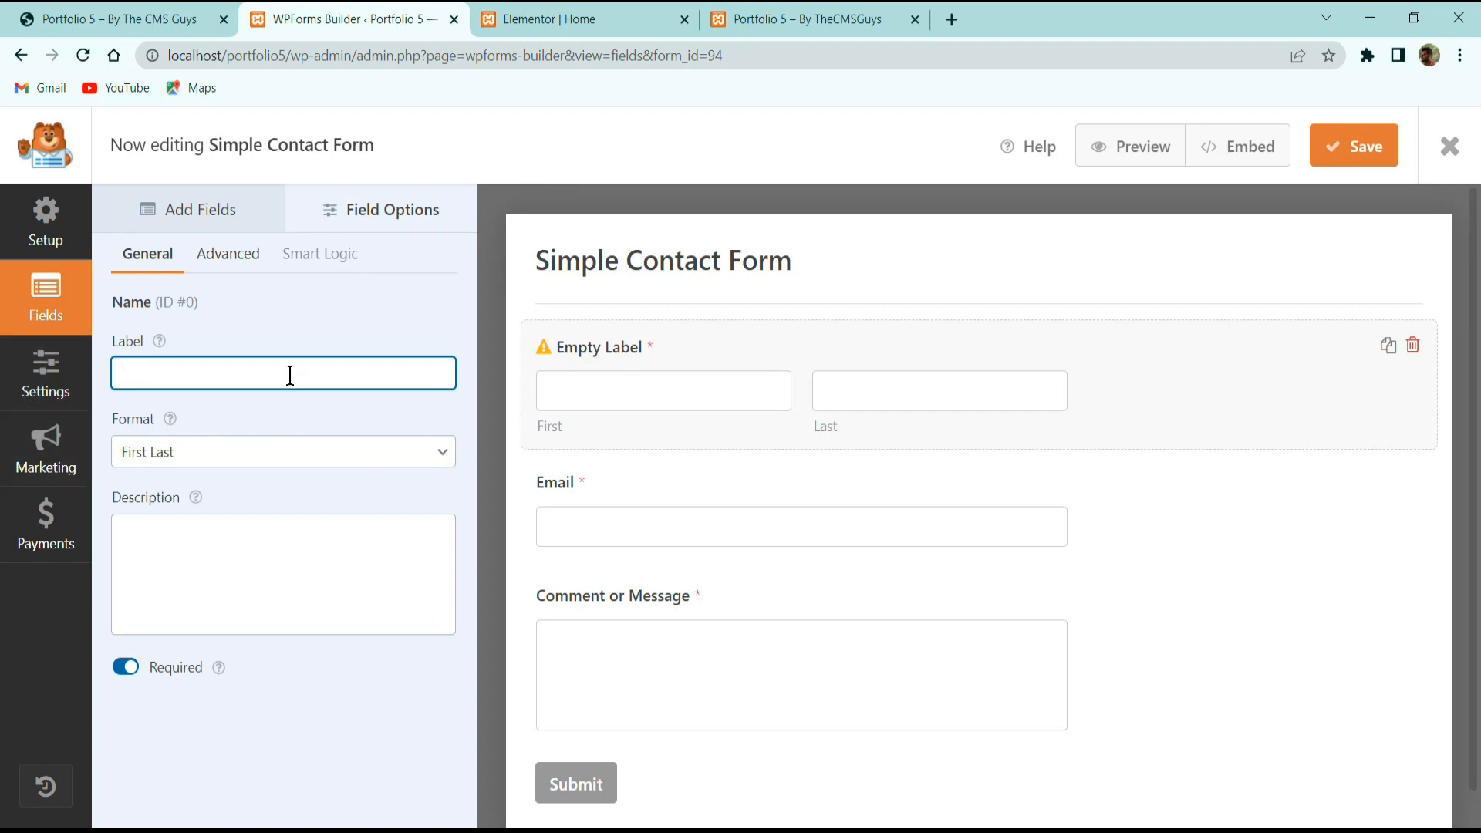
pyautogui.write('Name')
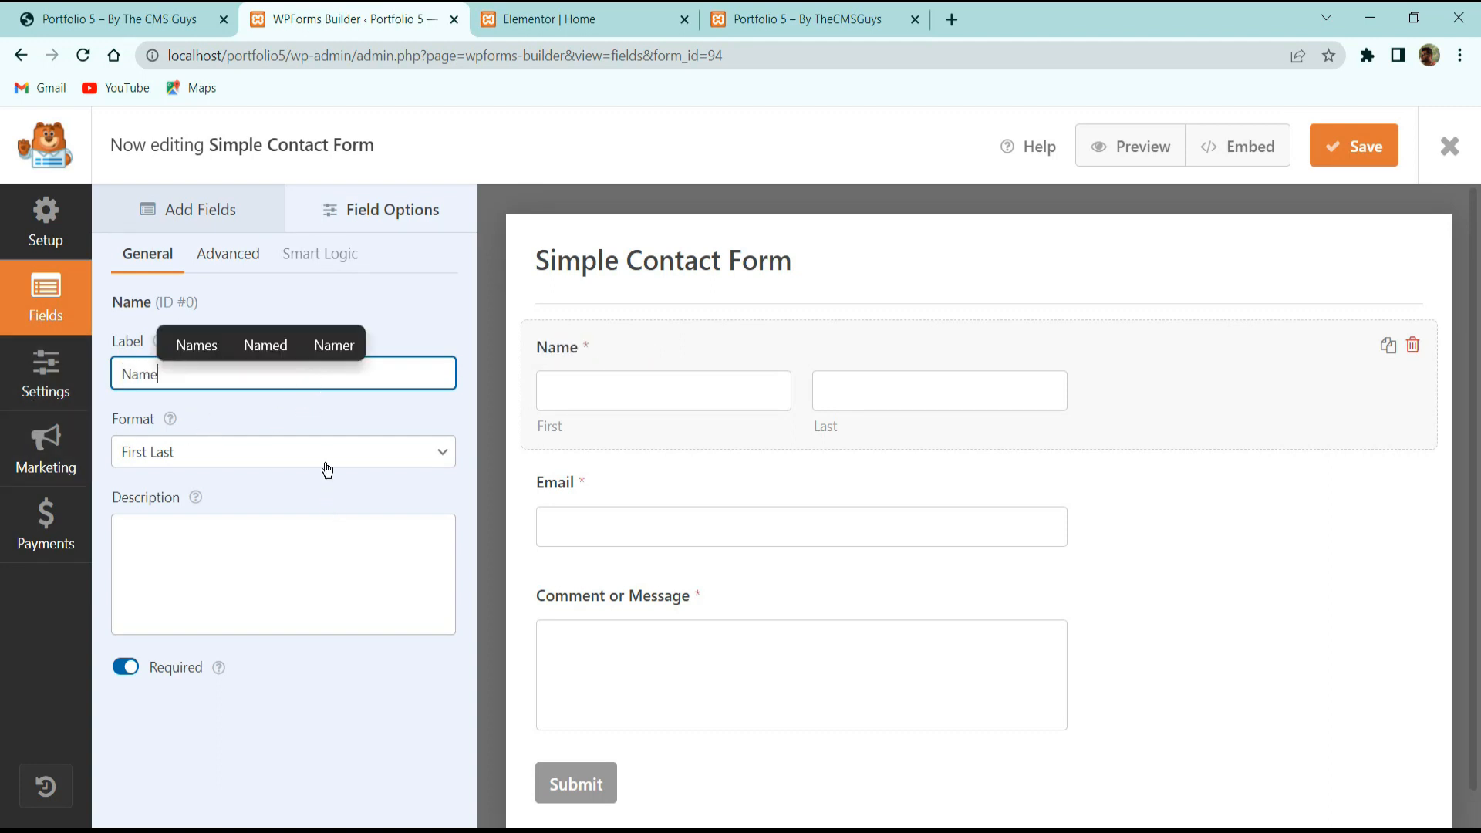
pyautogui.click(327, 471)
pyautogui.click(307, 483)
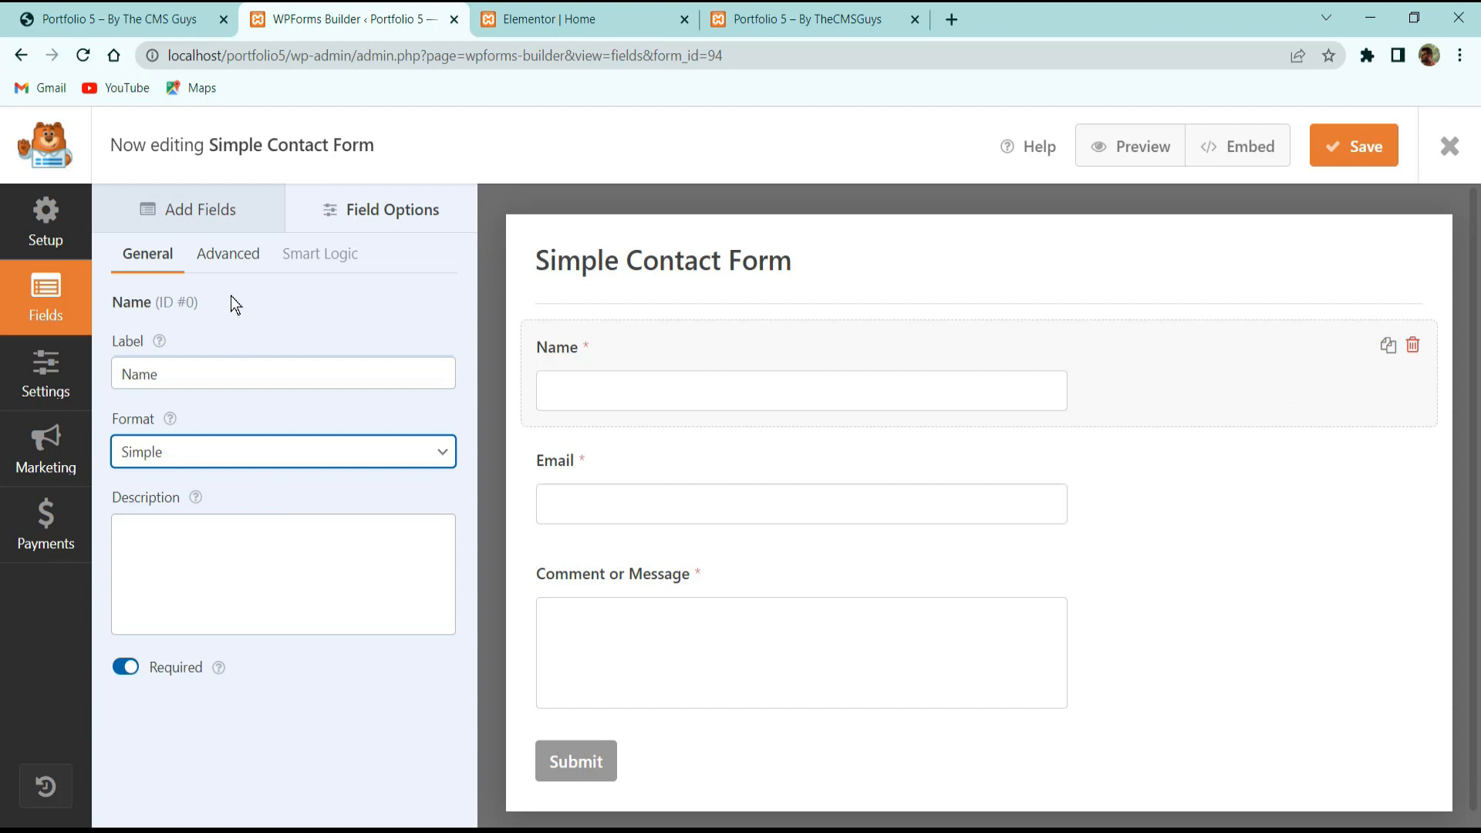
# Give the Name field the placeholder 'Name' and hide its label.
pyautogui.click(246, 254)
pyautogui.click(195, 375)
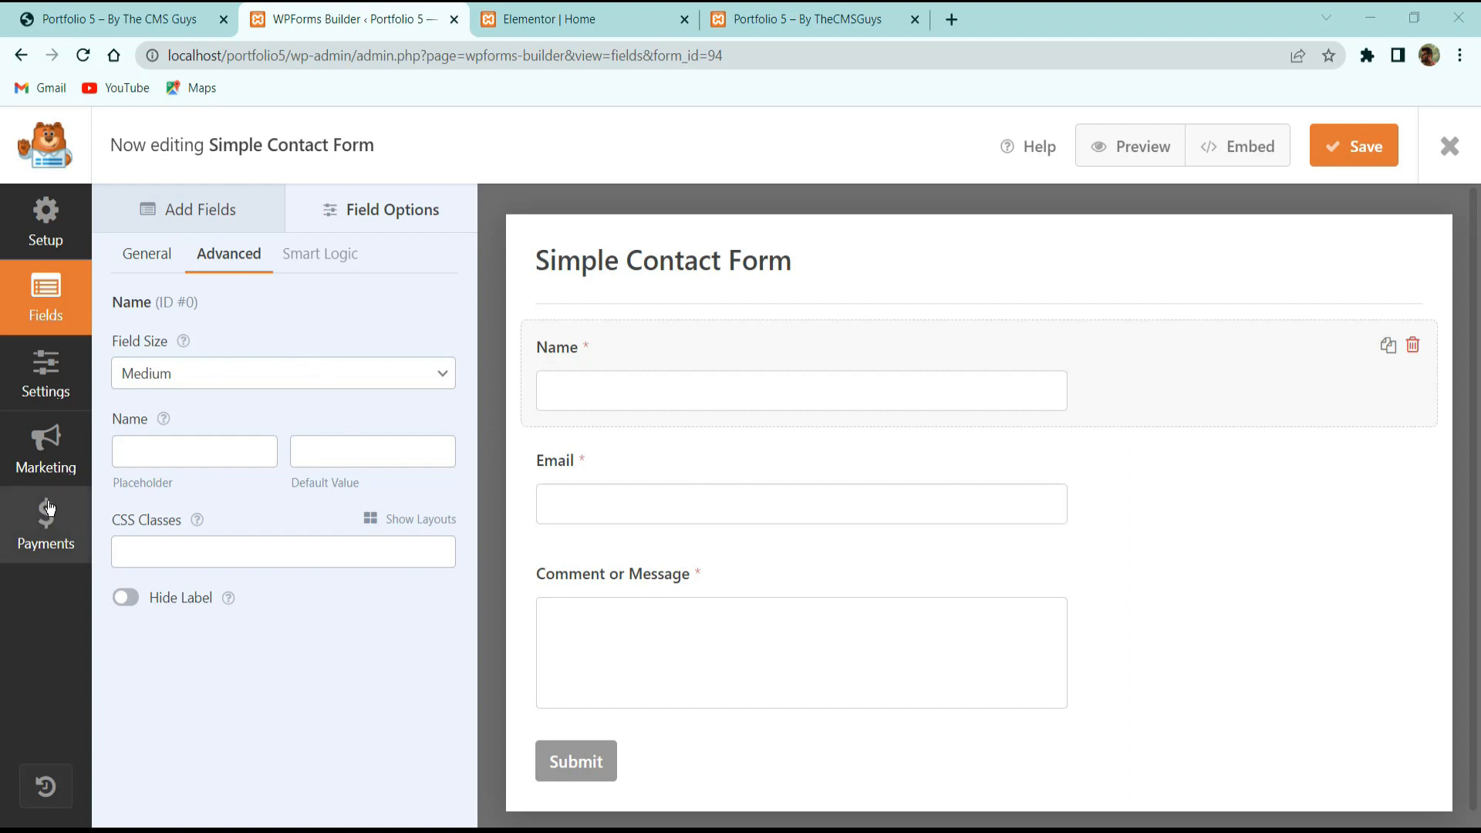
pyautogui.click(187, 454)
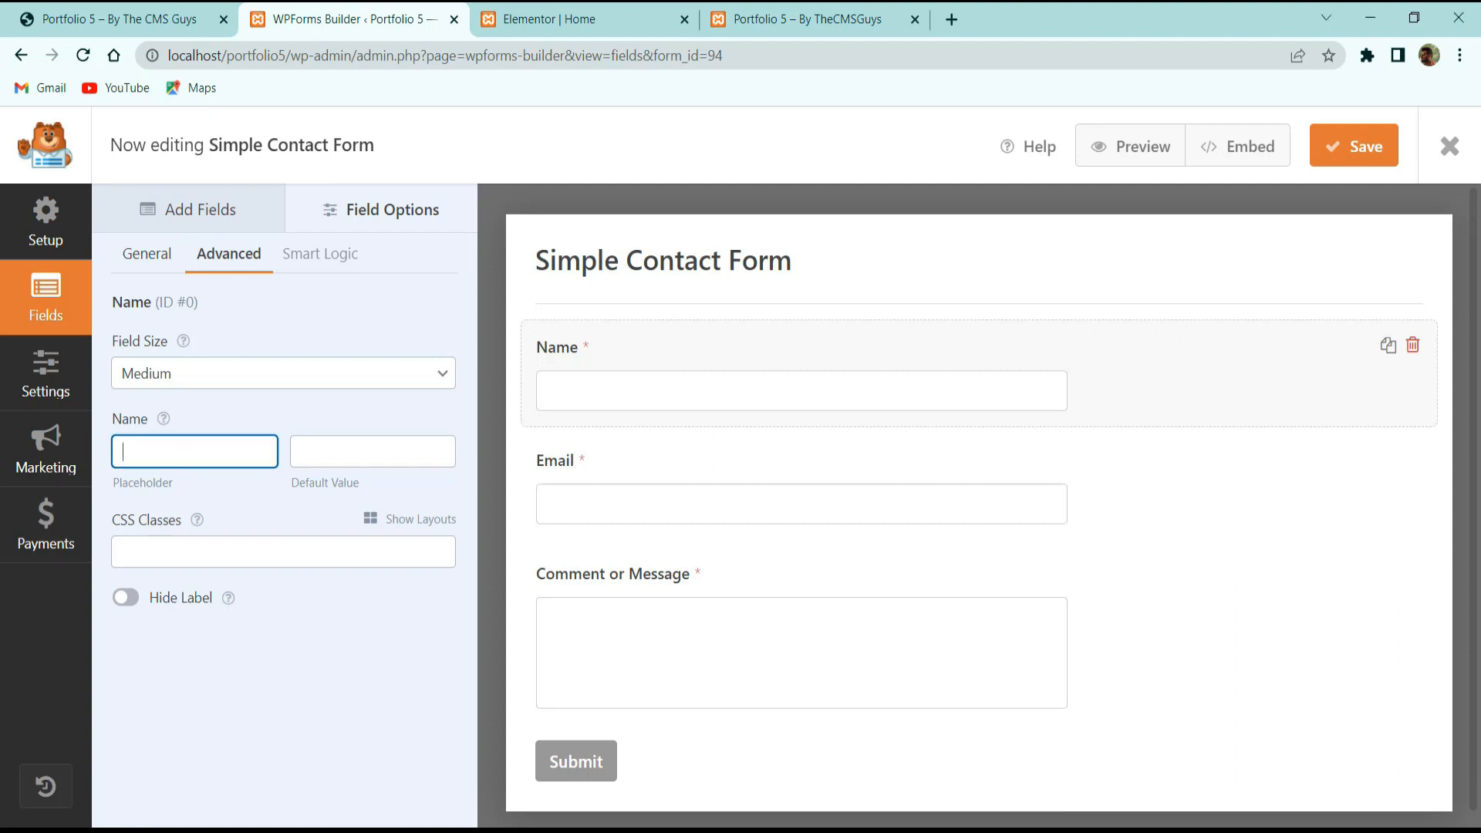
pyautogui.write('Name')
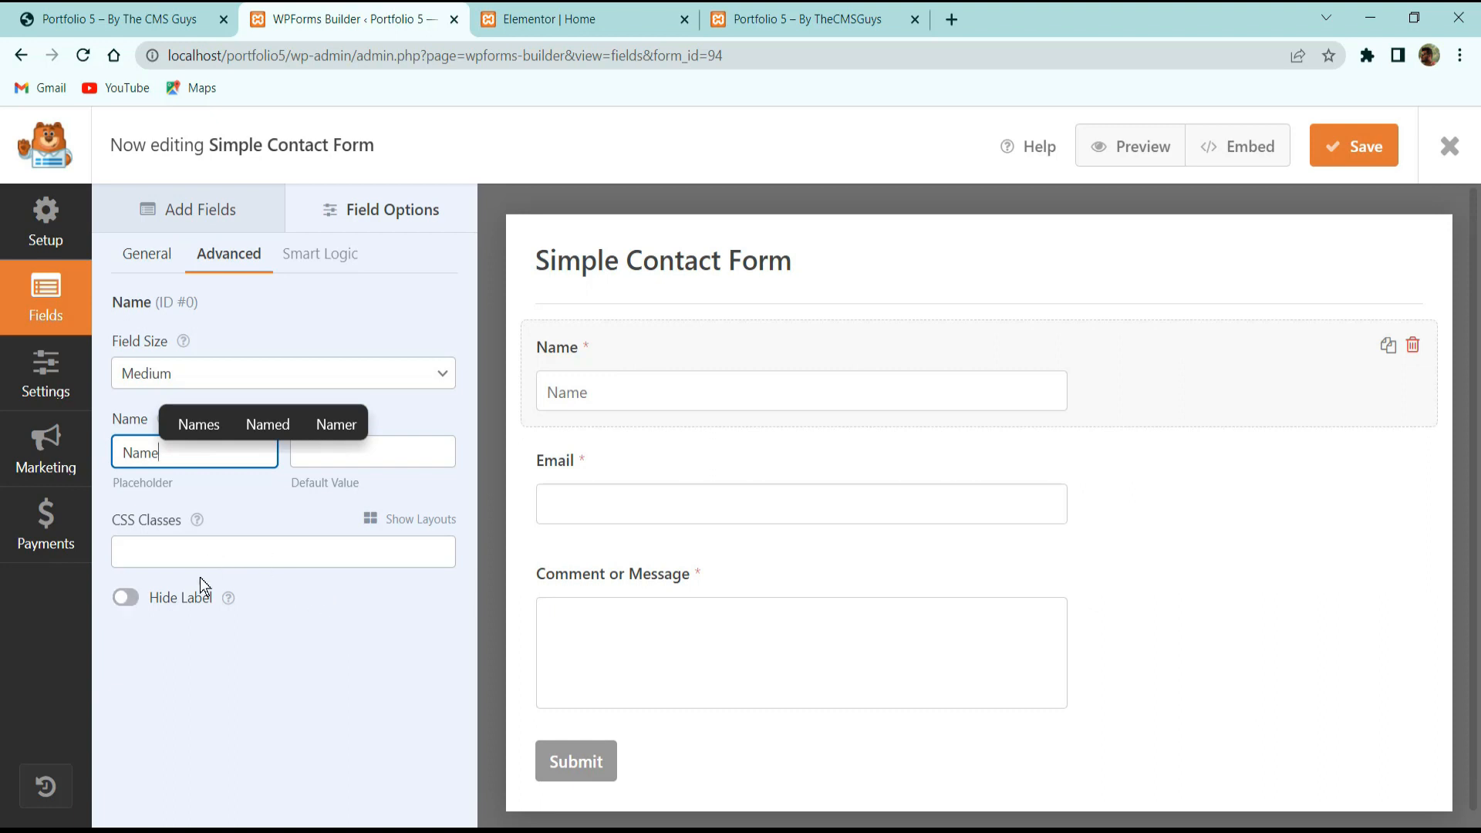
pyautogui.click(133, 598)
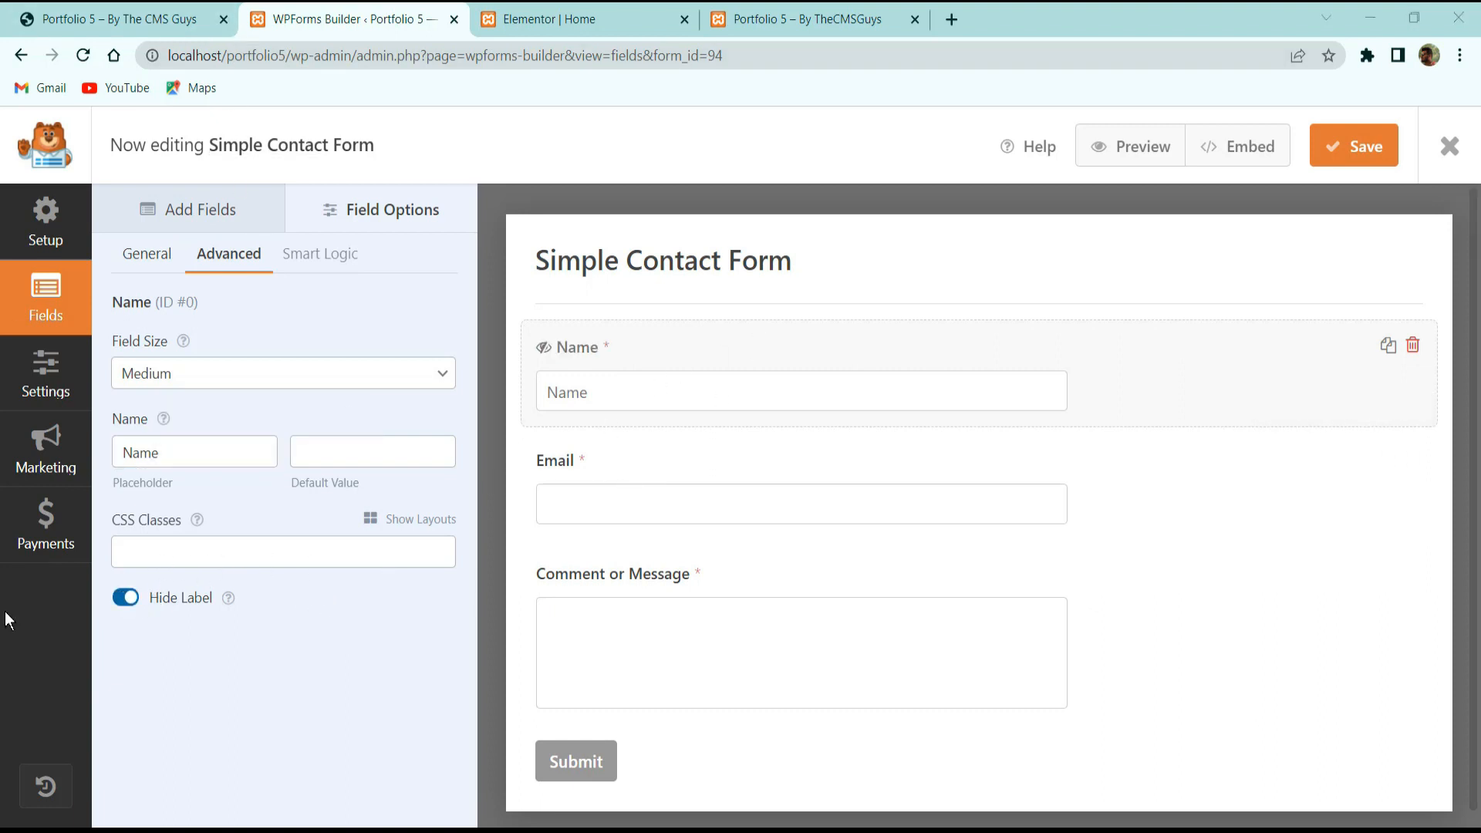
pyautogui.click(699, 454)
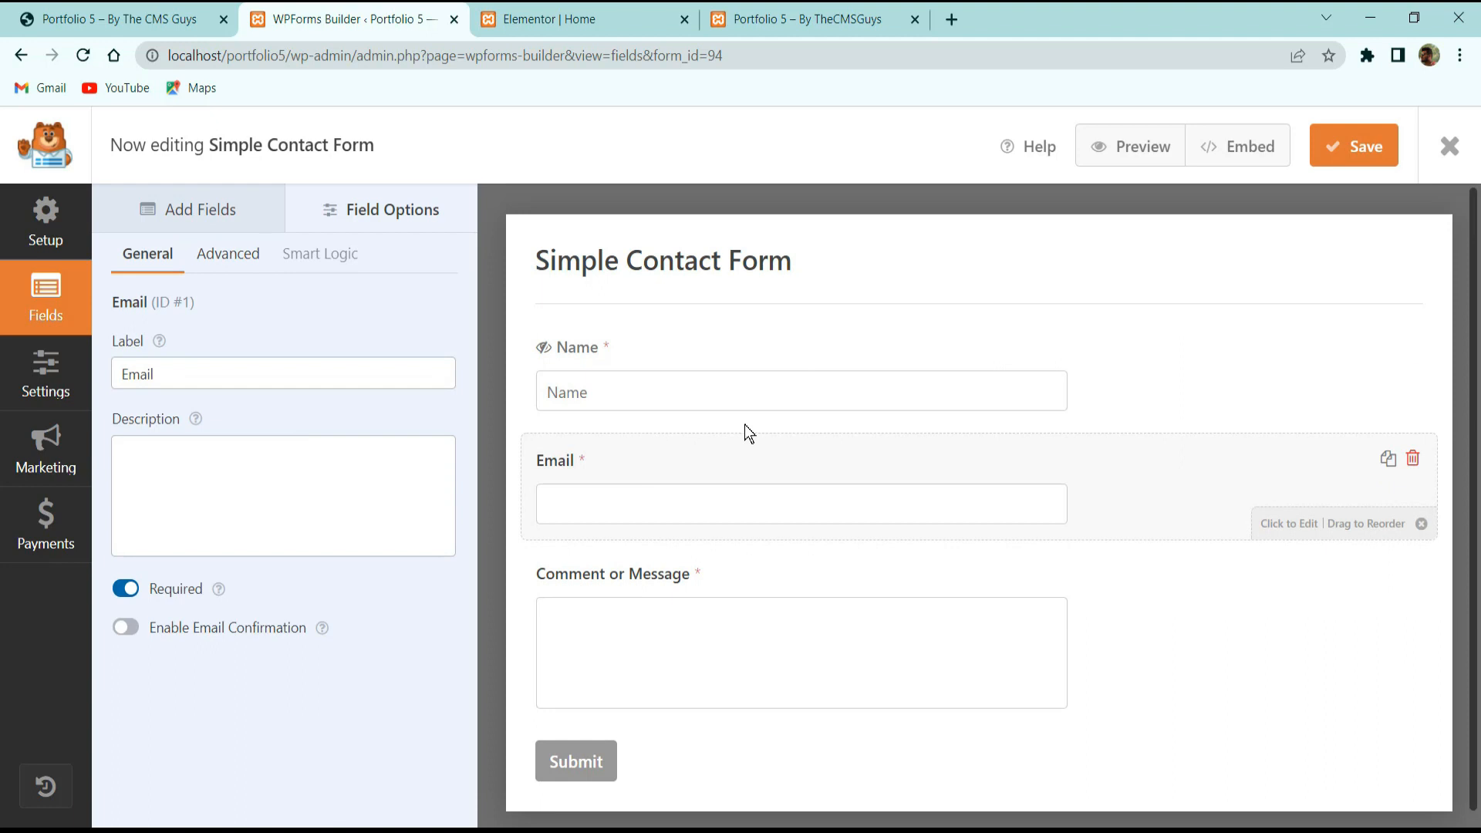
# Give the Email field an 'Email' placeholder, hide its label and sublabels, and compare with the live form.
pyautogui.click(225, 254)
pyautogui.click(158, 451)
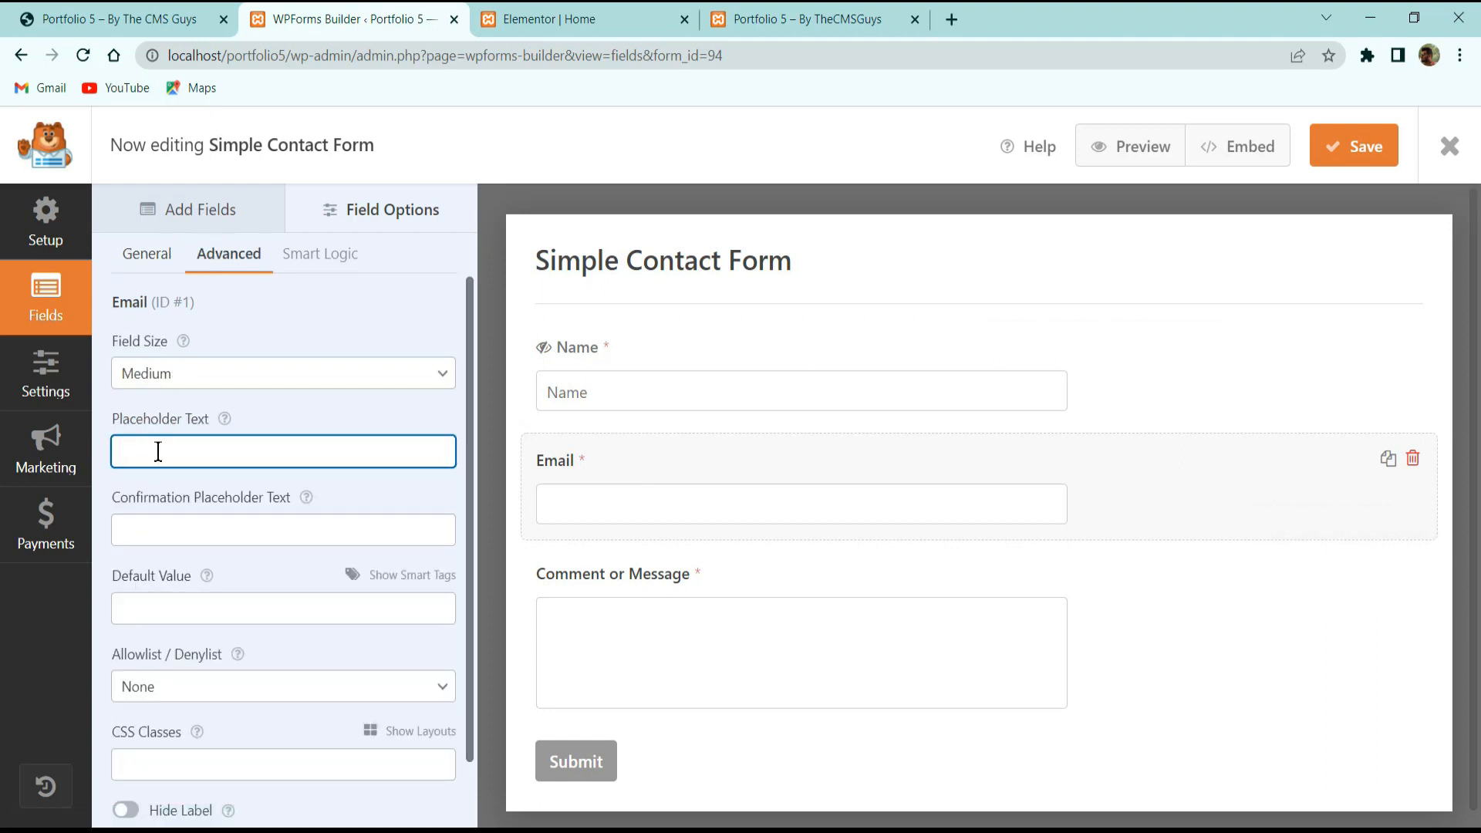
pyautogui.write('Email')
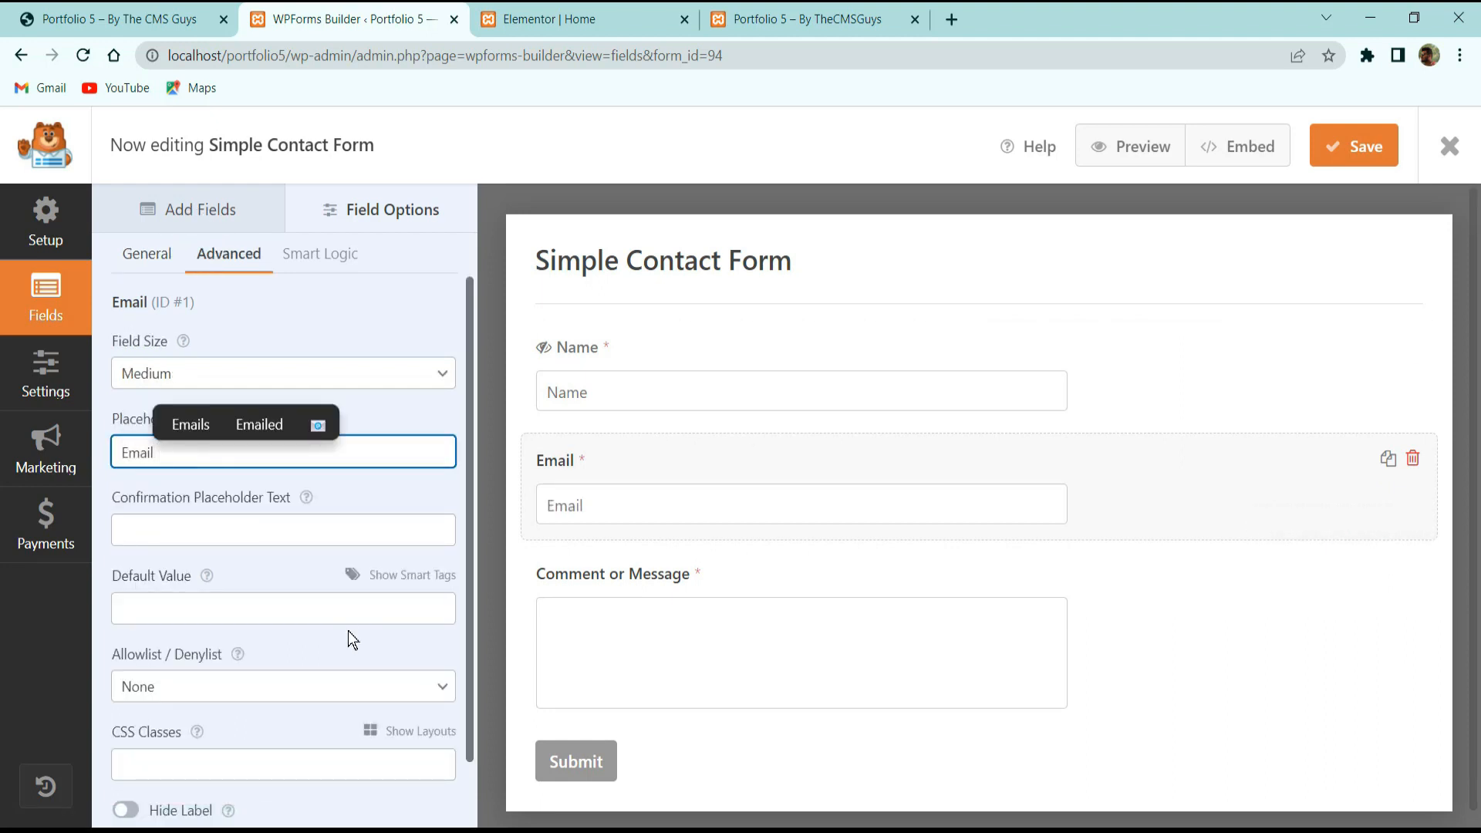
pyautogui.scroll(-1, 224, 632)
pyautogui.click(126, 739)
pyautogui.click(126, 779)
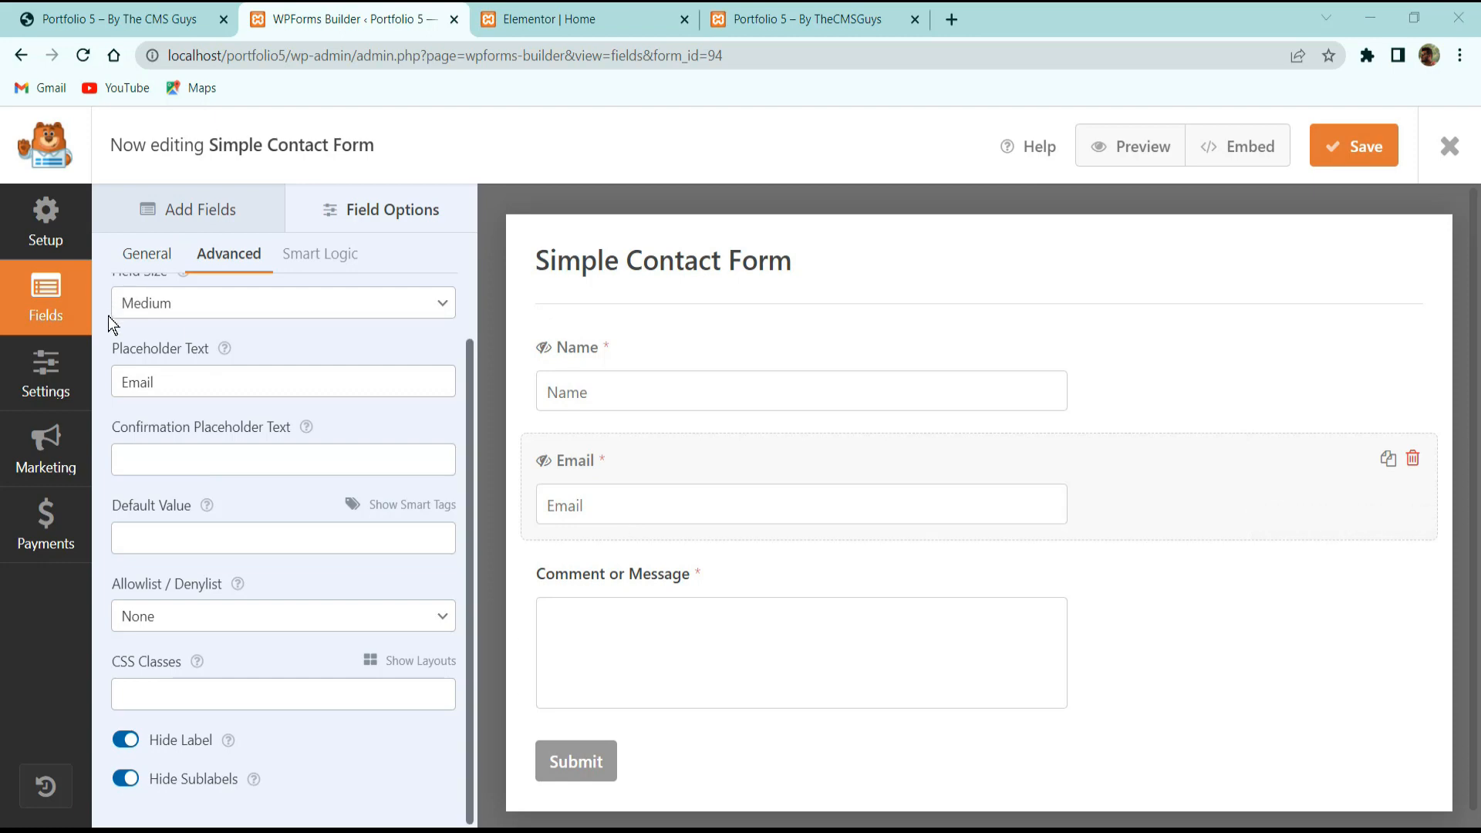
pyautogui.click(94, 12)
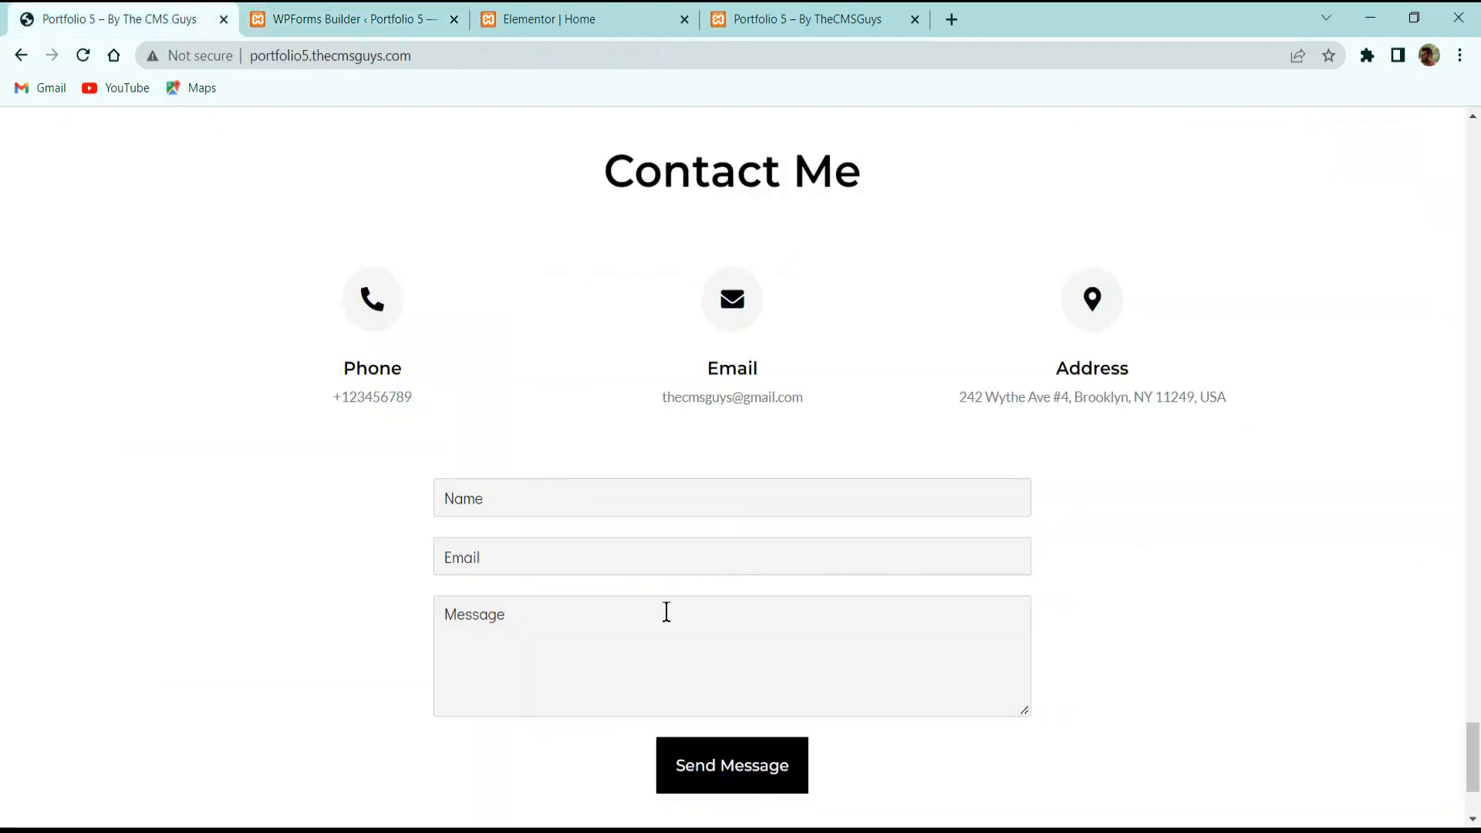
pyautogui.click(332, 11)
# Give the Comment or Message field the placeholder 'Message' and hide its label.
pyautogui.click(661, 576)
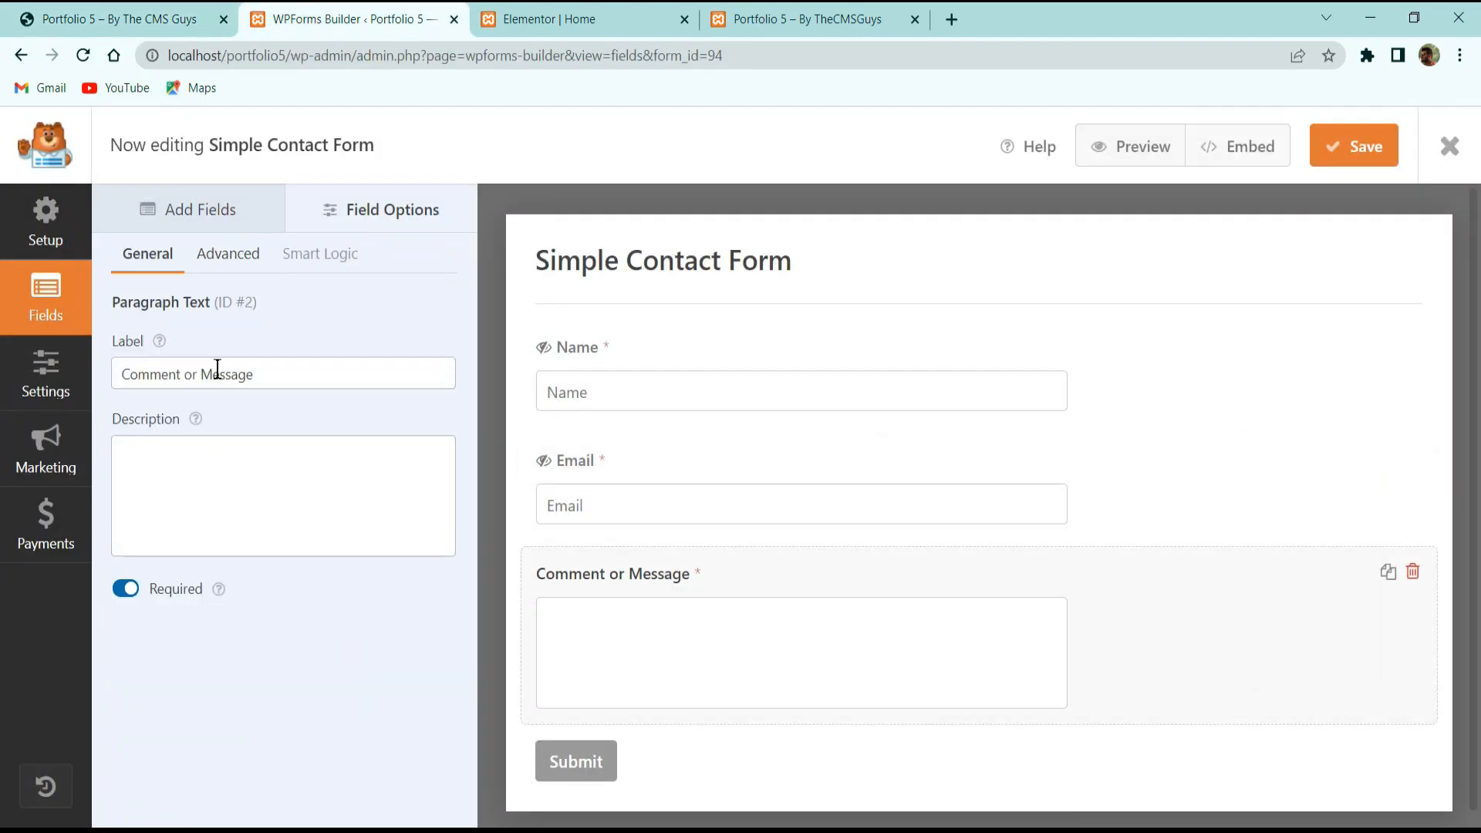
pyautogui.click(225, 253)
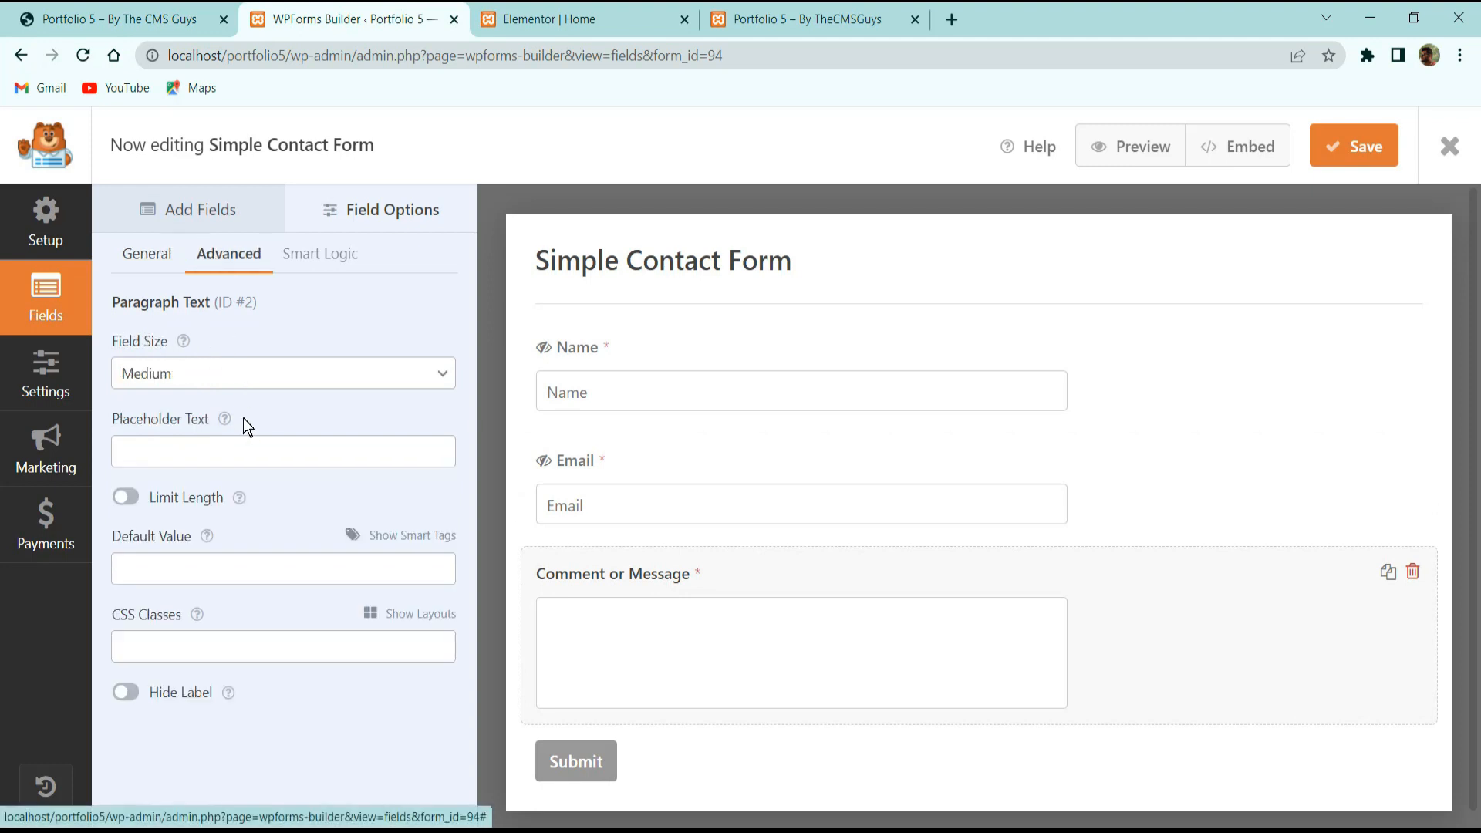
pyautogui.click(194, 452)
pyautogui.write('Message')
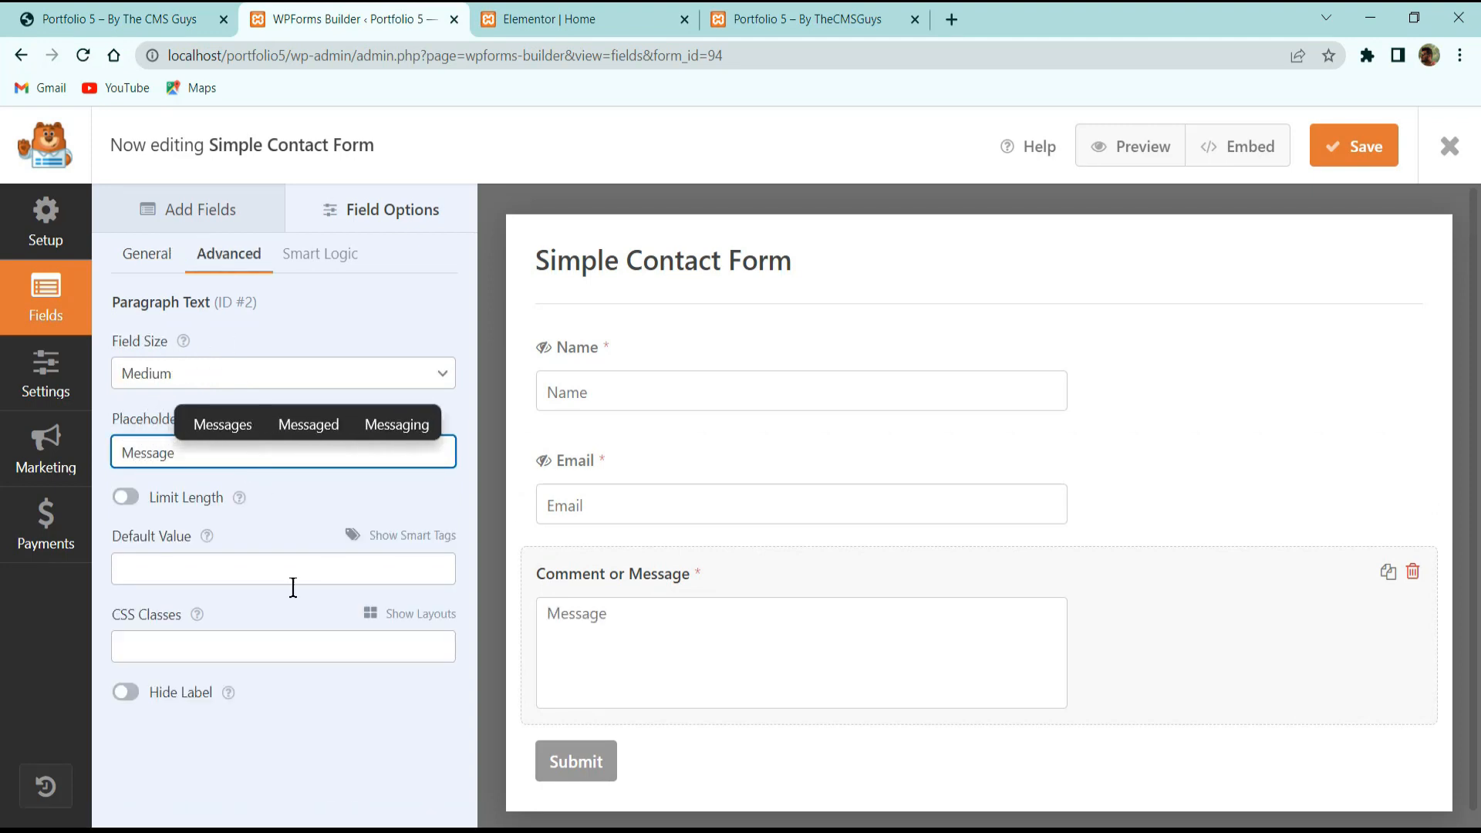
pyautogui.click(125, 692)
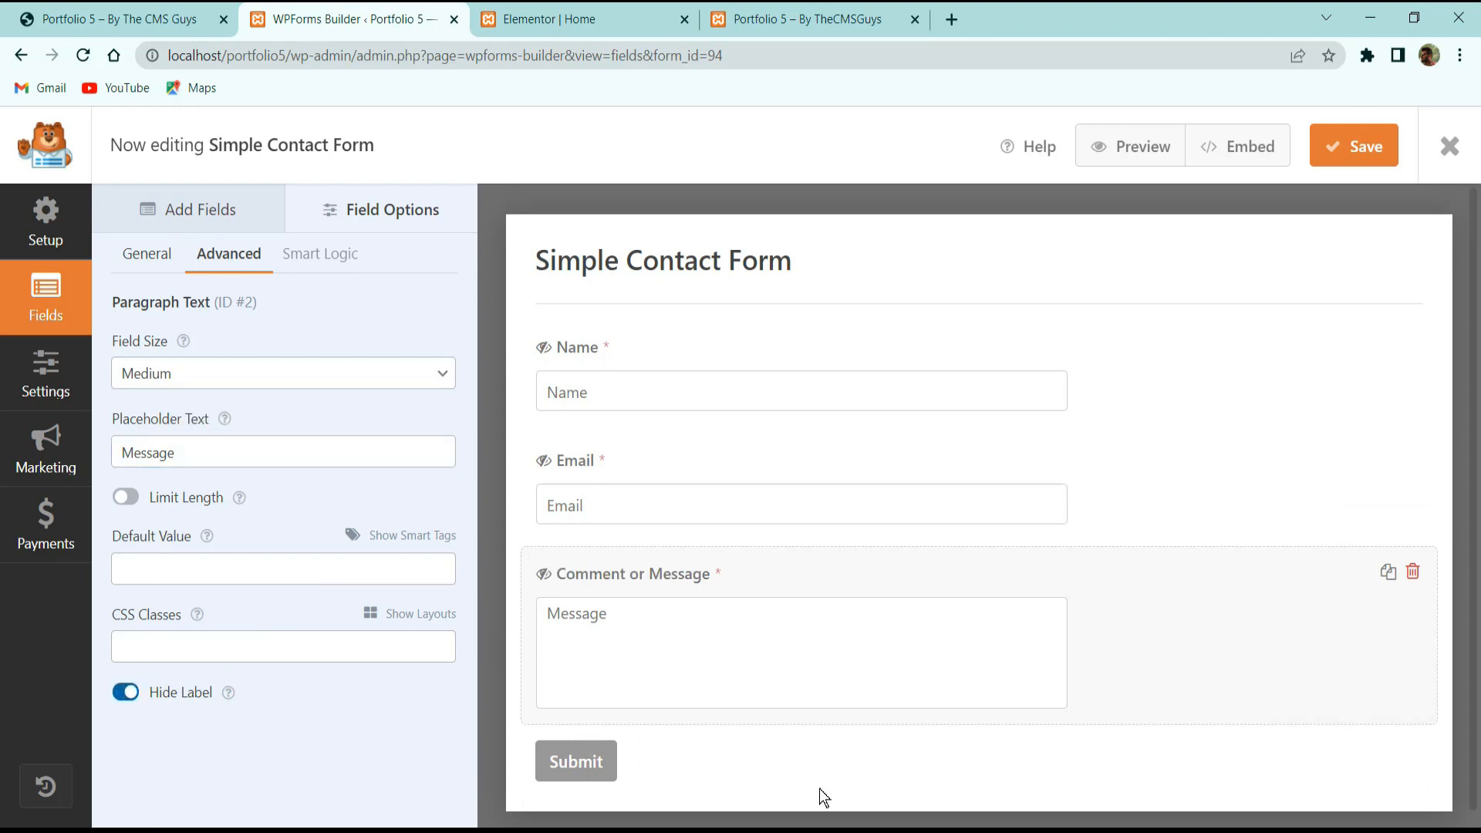
pyautogui.click(582, 761)
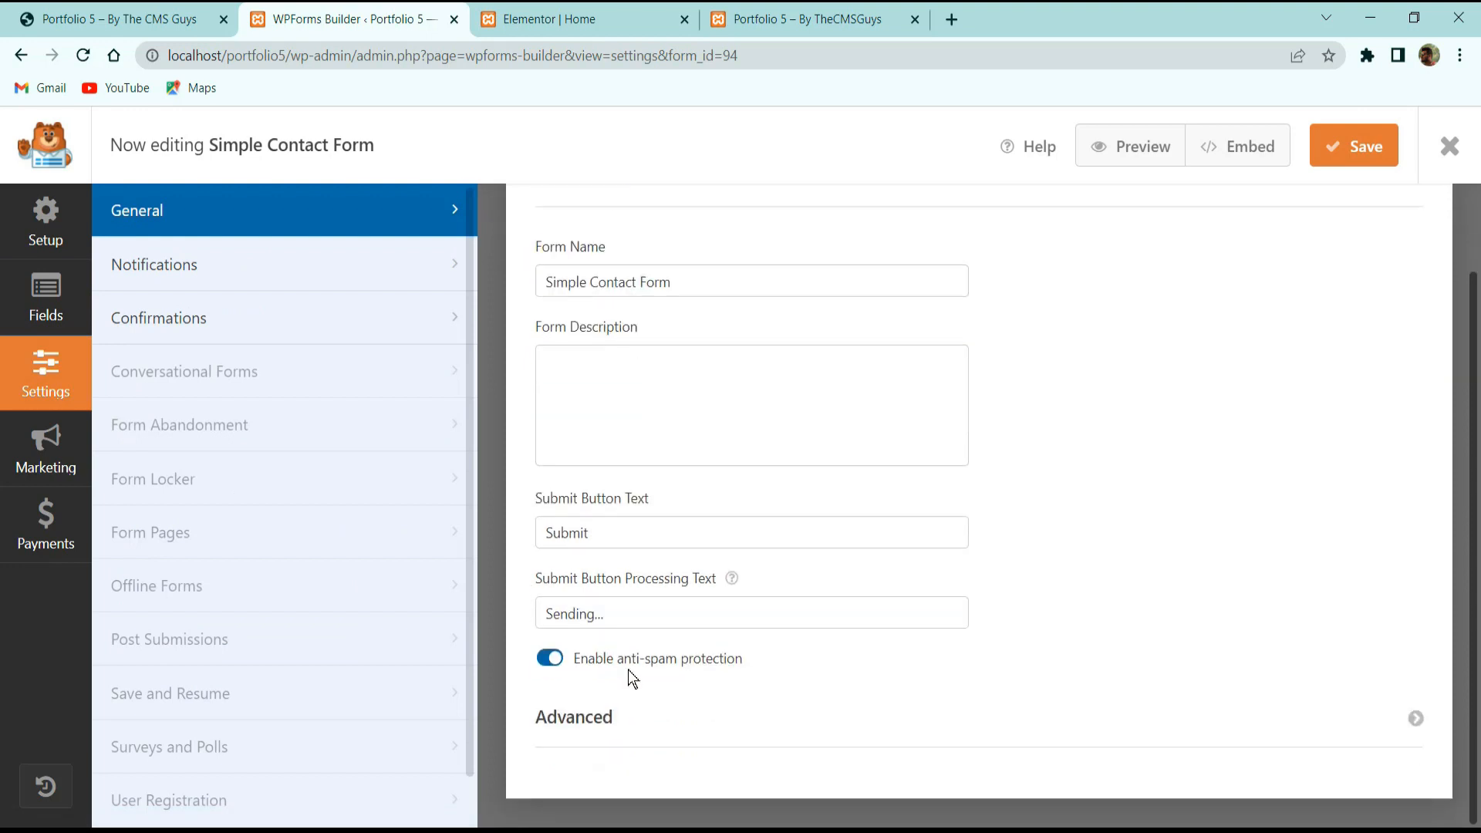
# Change the submit button text to 'Send Message' and save the form.
pyautogui.moveTo(639, 525); pyautogui.dragTo(278, 509)
pyautogui.write('a')
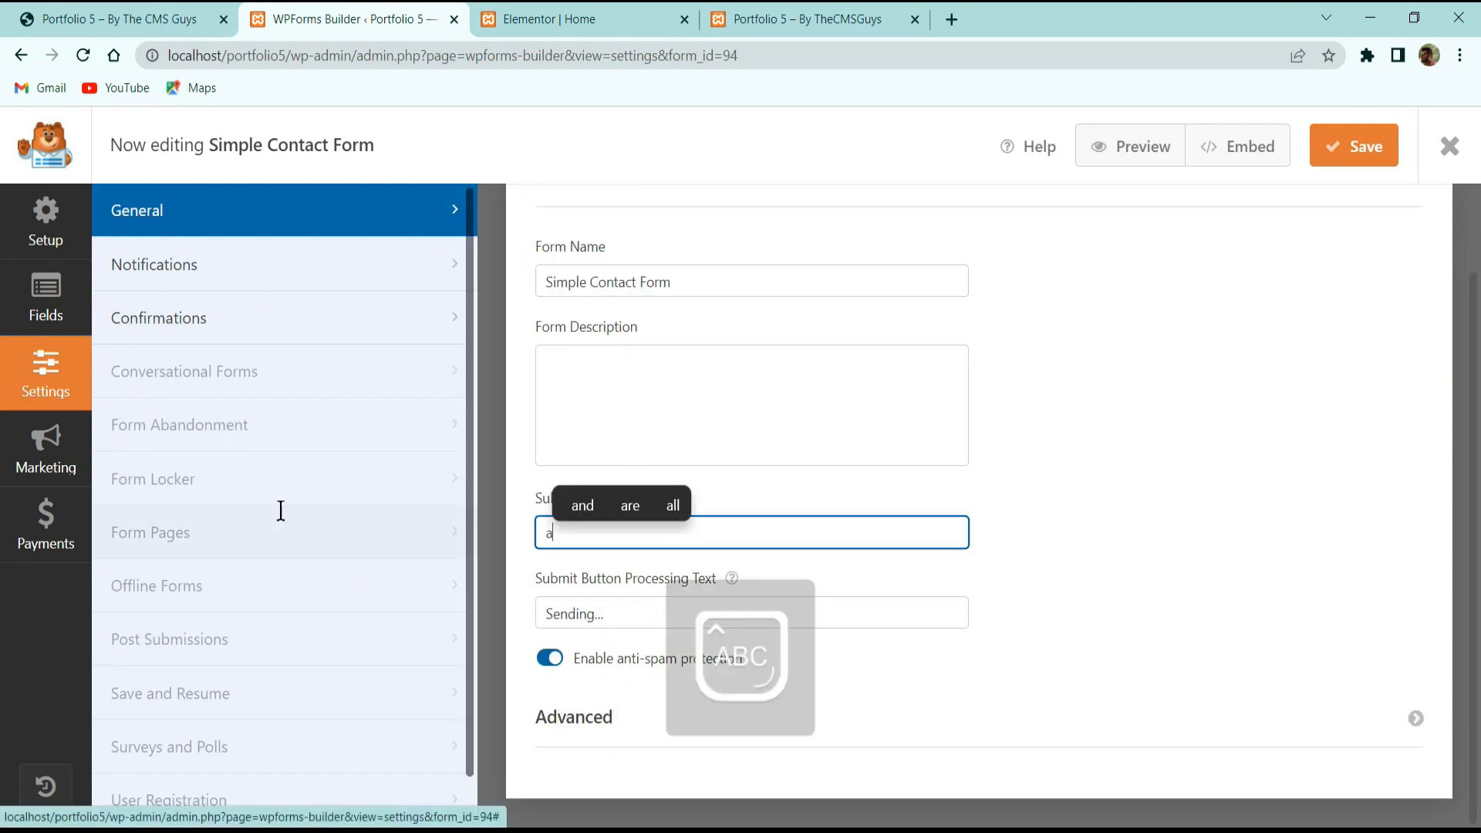
pyautogui.press('BackSpace')
pyautogui.write('Send')
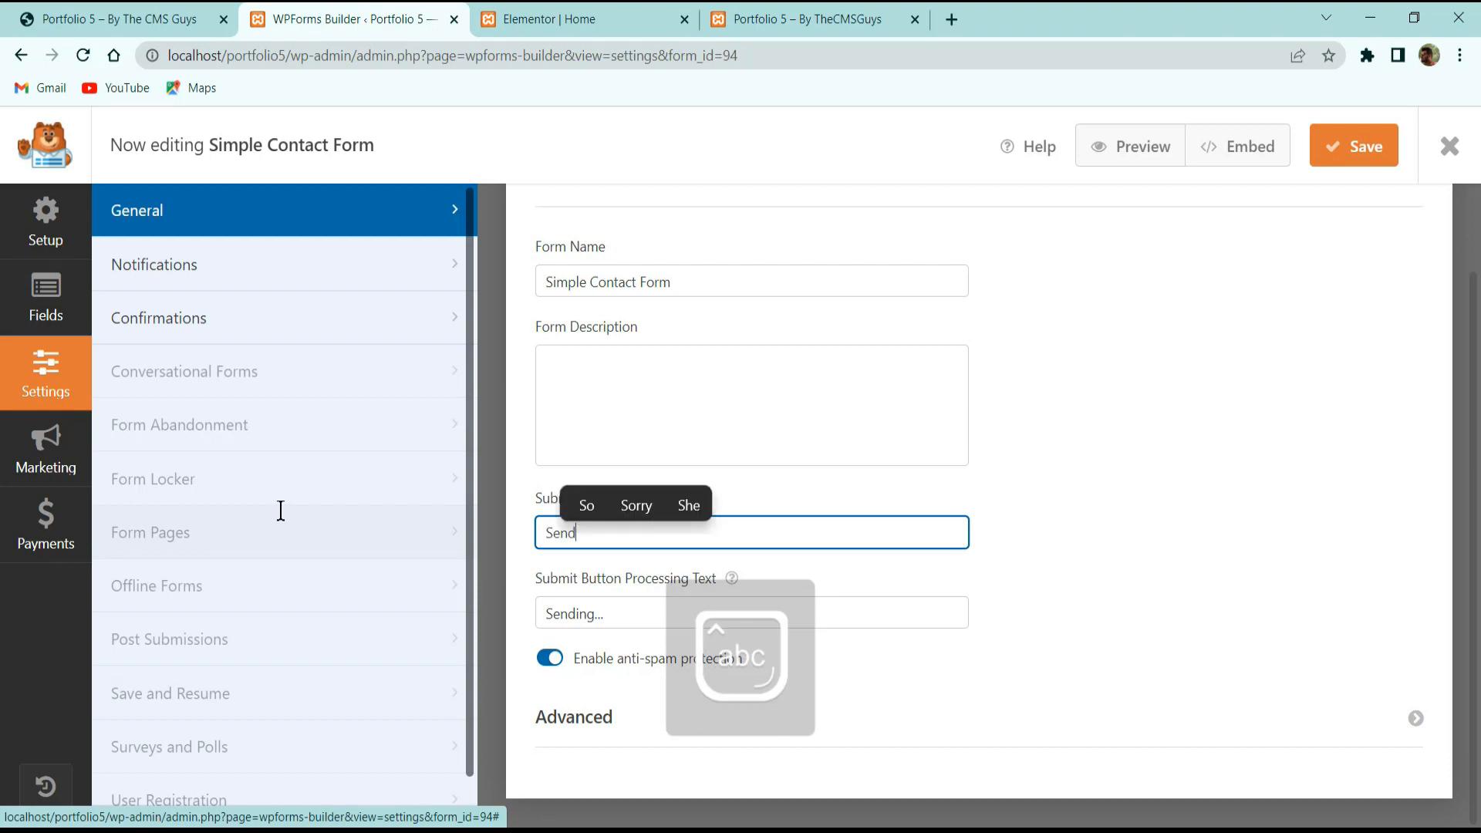
pyautogui.write(' Message')
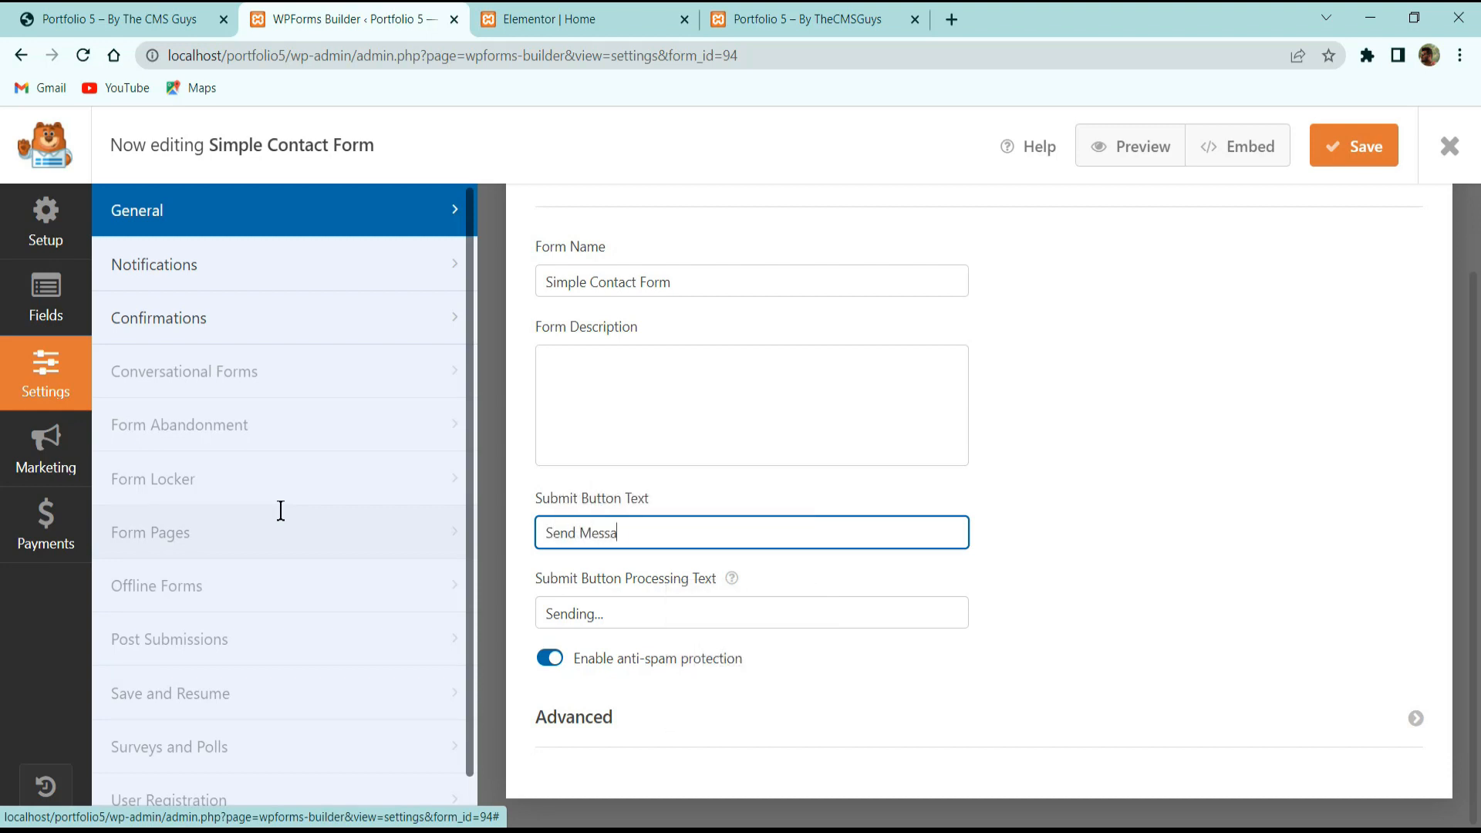
pyautogui.click(1329, 154)
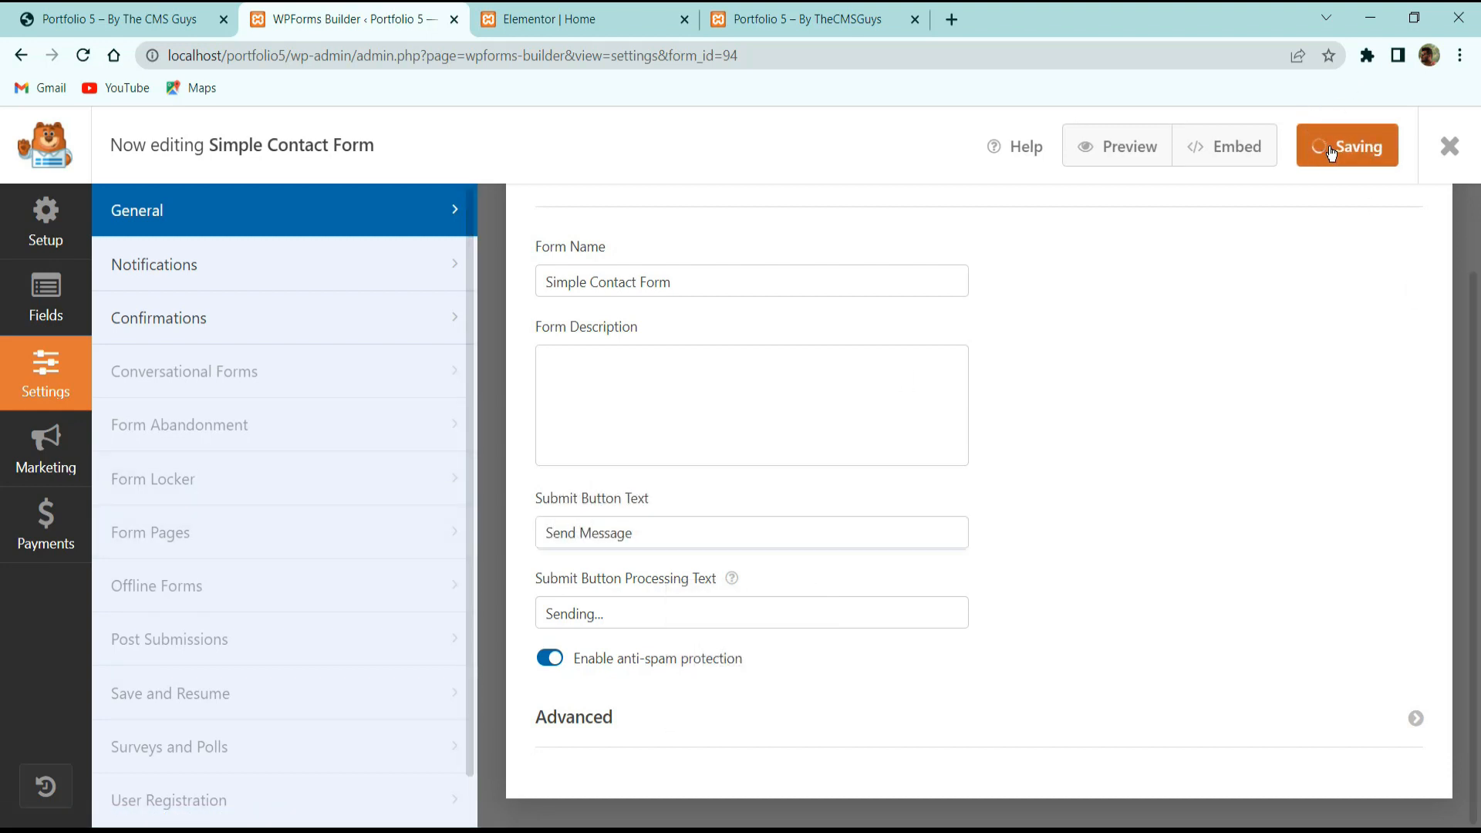
pyautogui.scroll(2, 853, 522)
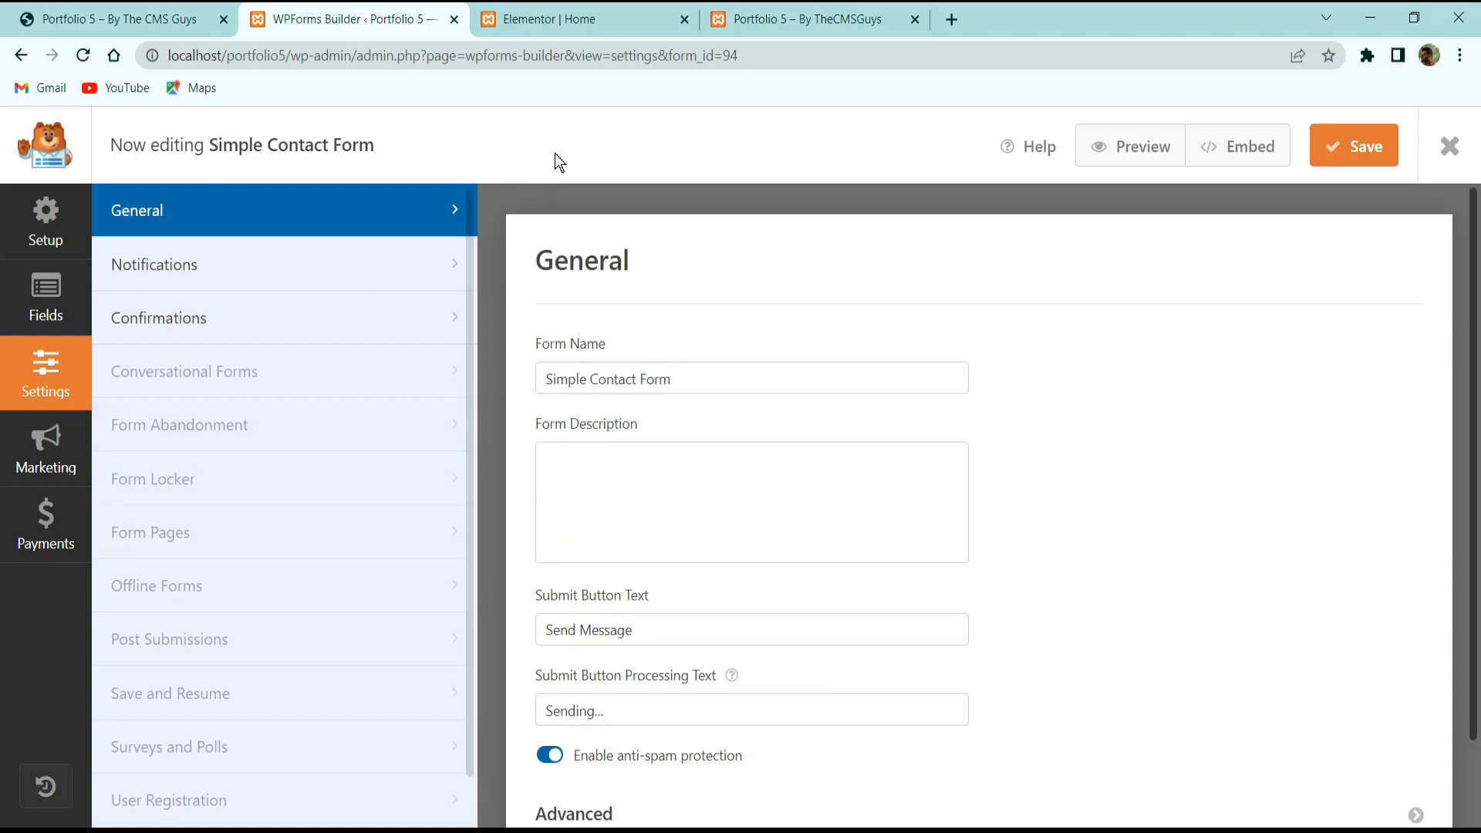
pyautogui.click(541, 19)
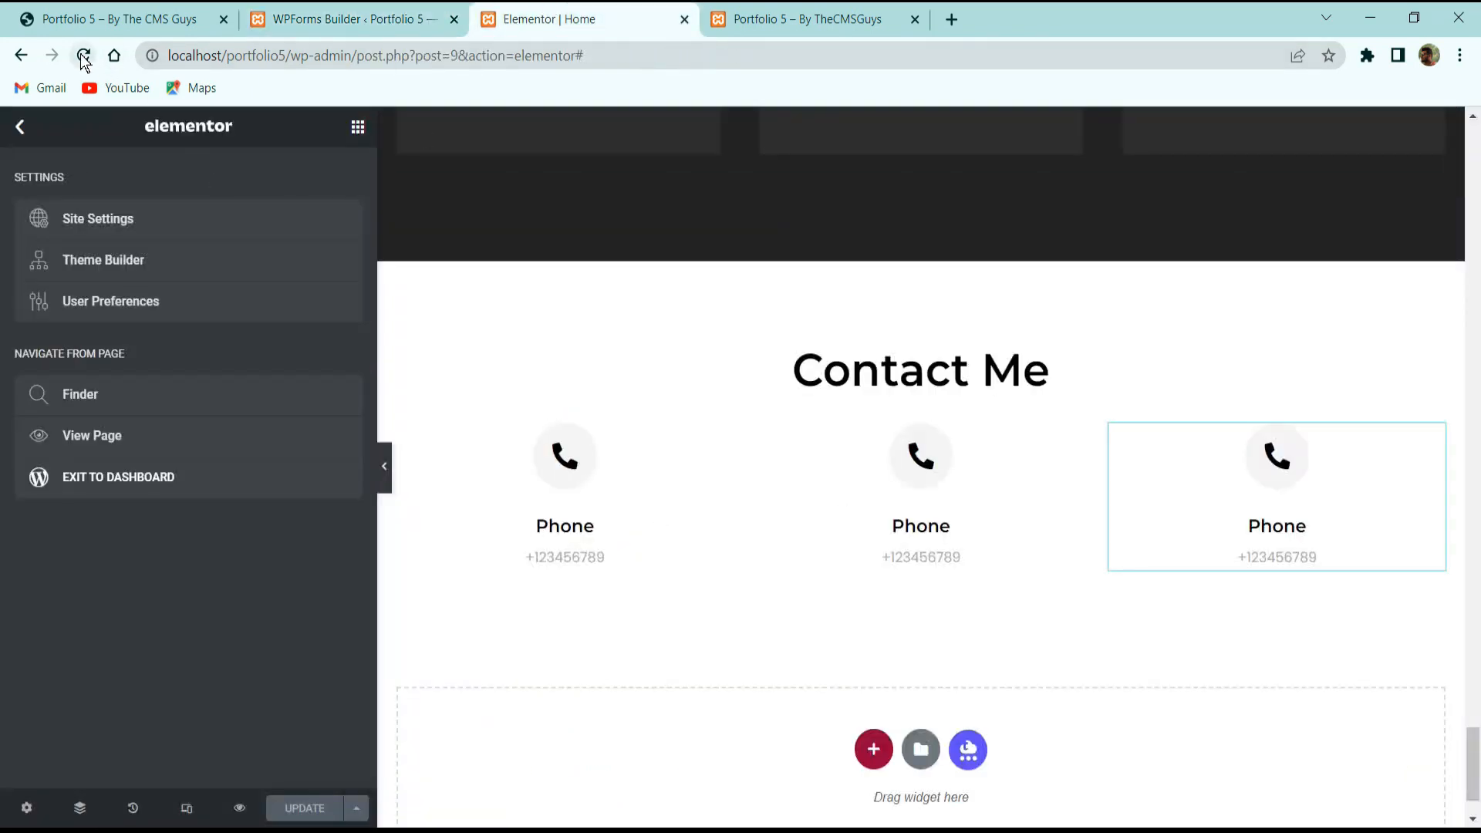
# Reload the Elementor editor and delete an unwanted inner section added below the phone row.
pyautogui.click(83, 55)
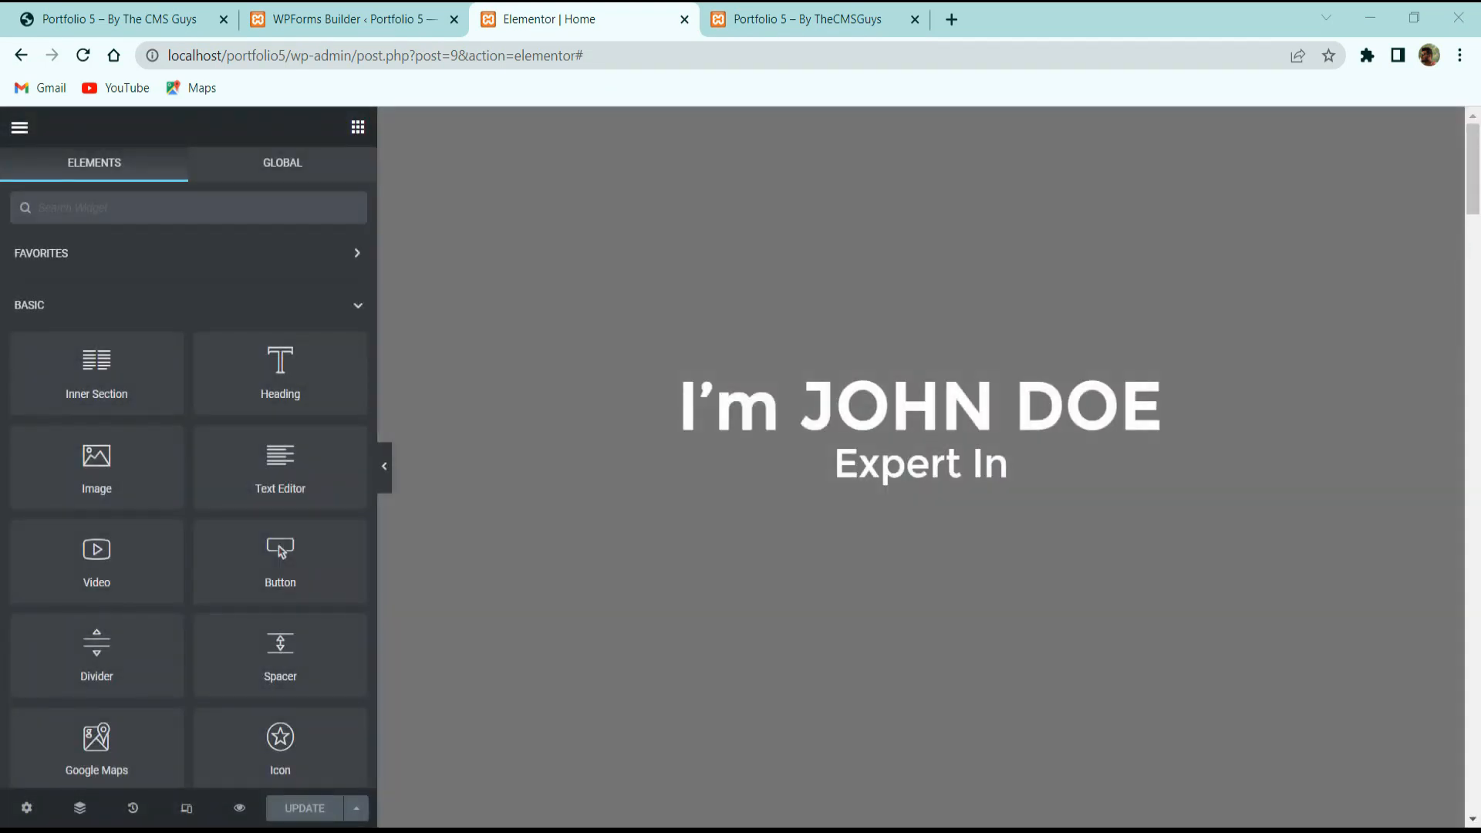
pyautogui.scroll(-15, 1002, 517)
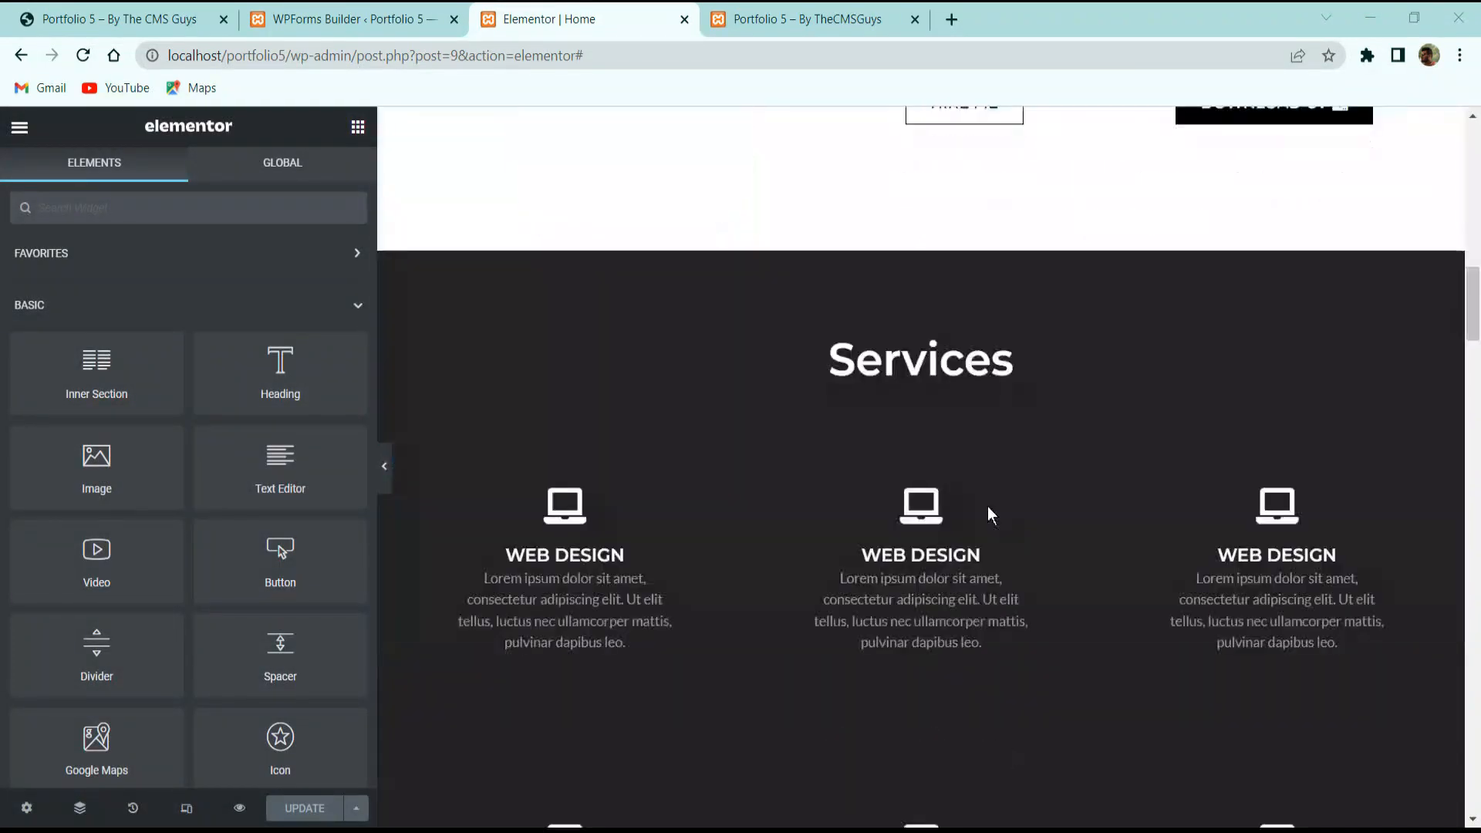
pyautogui.scroll(-10, 988, 506)
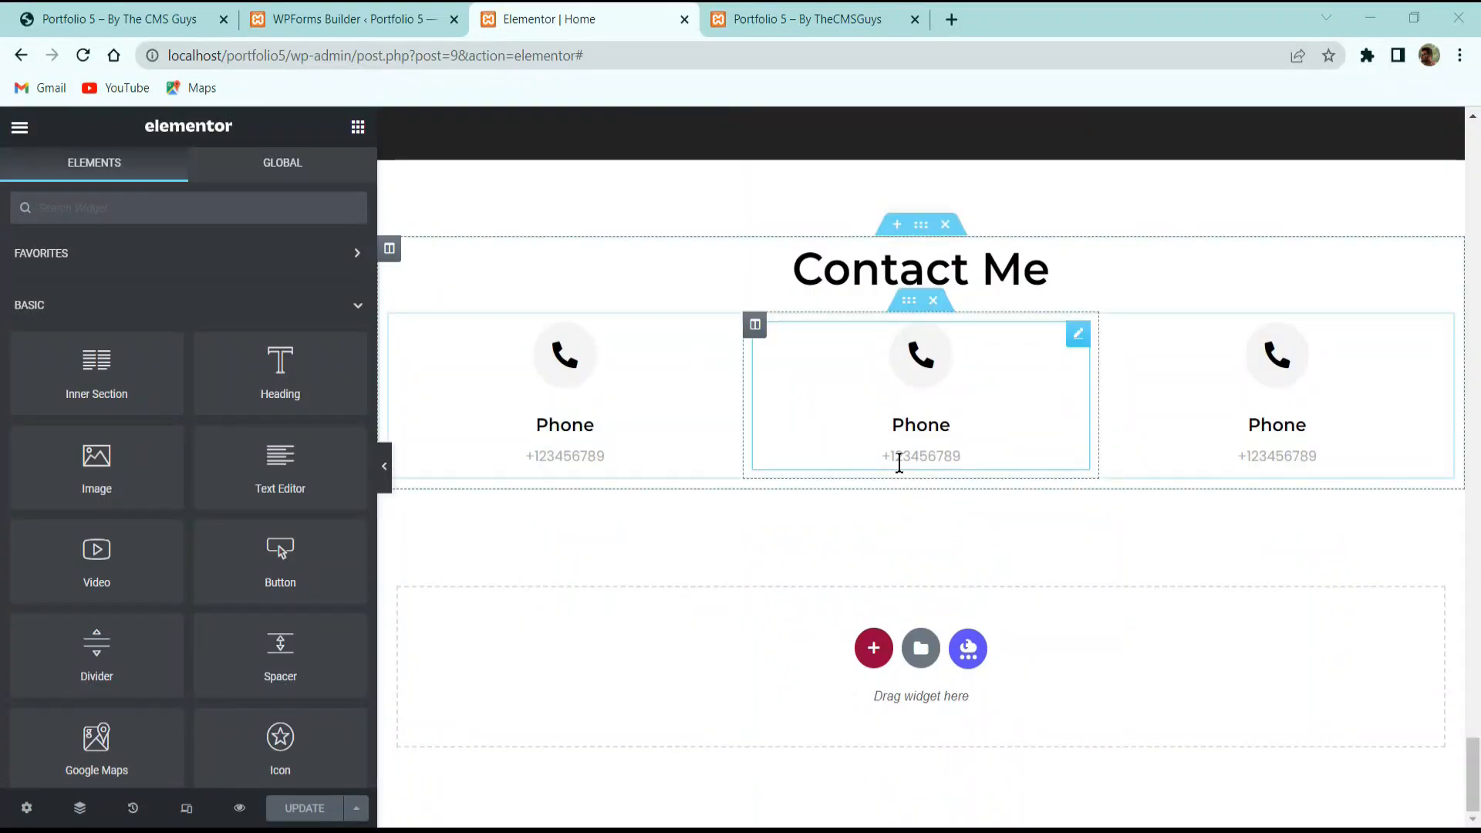
pyautogui.moveTo(124, 347); pyautogui.dragTo(974, 484)
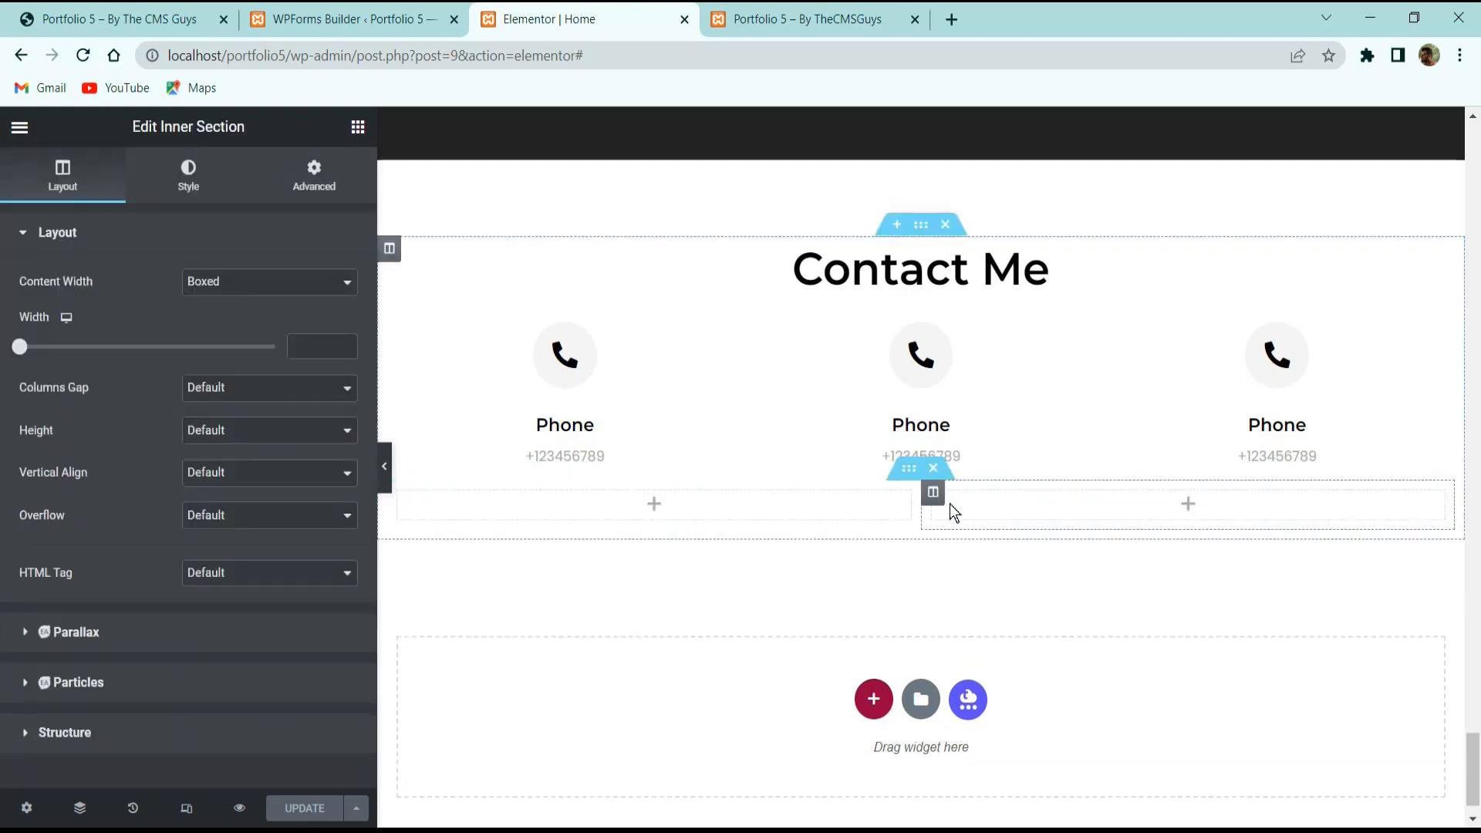
pyautogui.rightClick(932, 494)
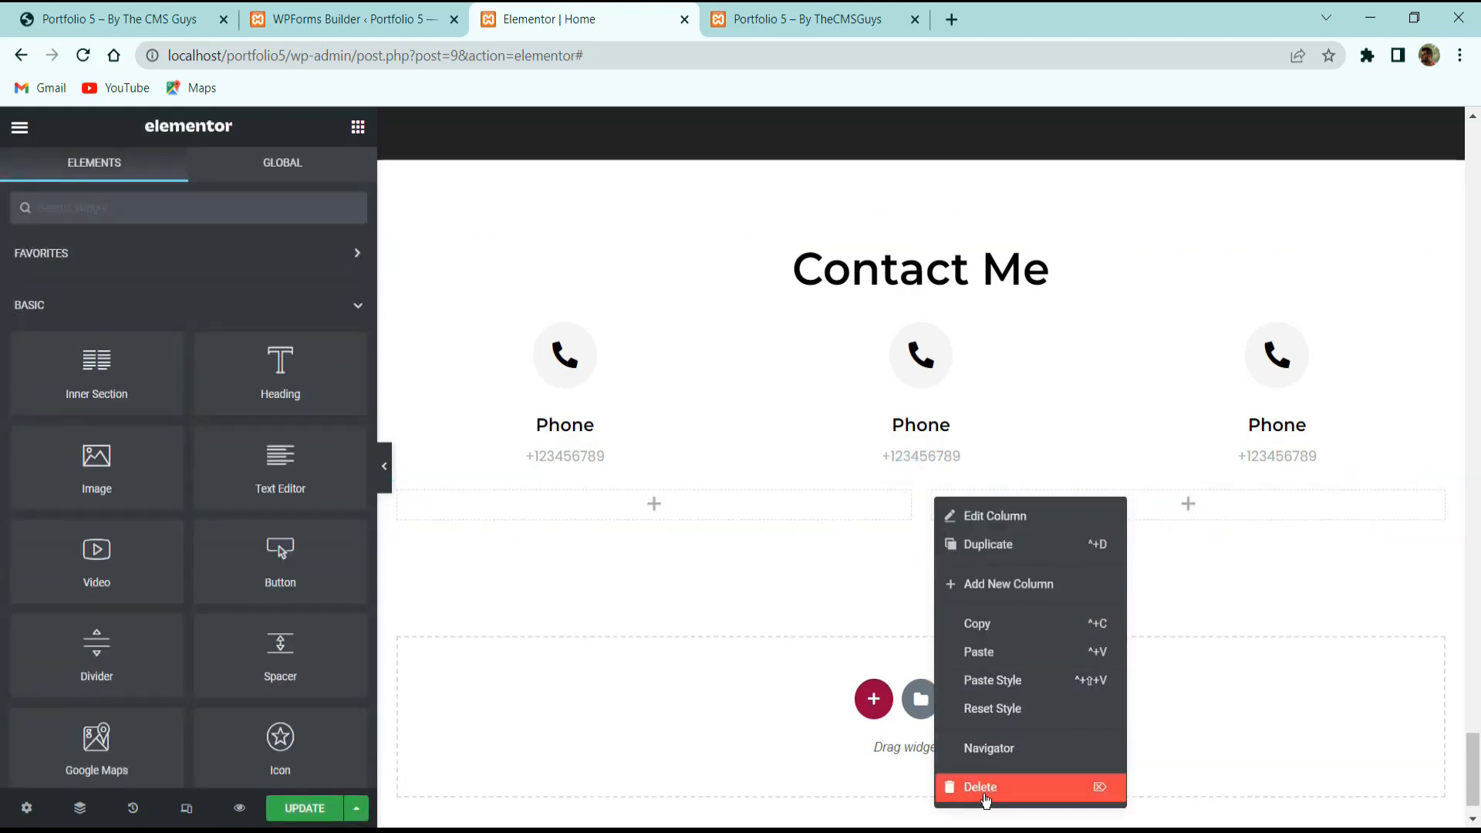
pyautogui.click(982, 786)
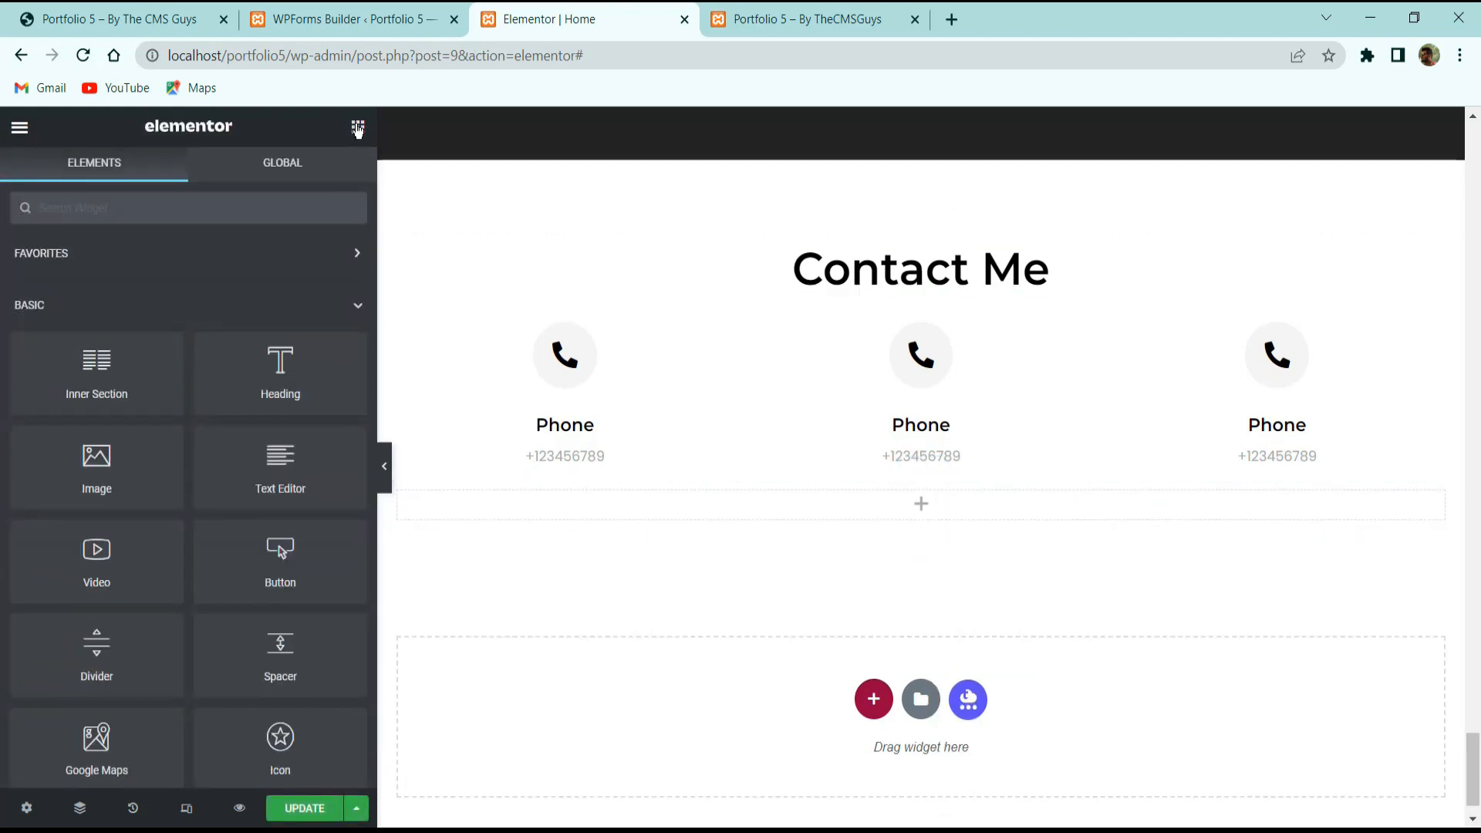
# Place a WPForms widget under the phone row showing the Simple Contact Form.
pyautogui.click(256, 200)
pyautogui.write('wp f')
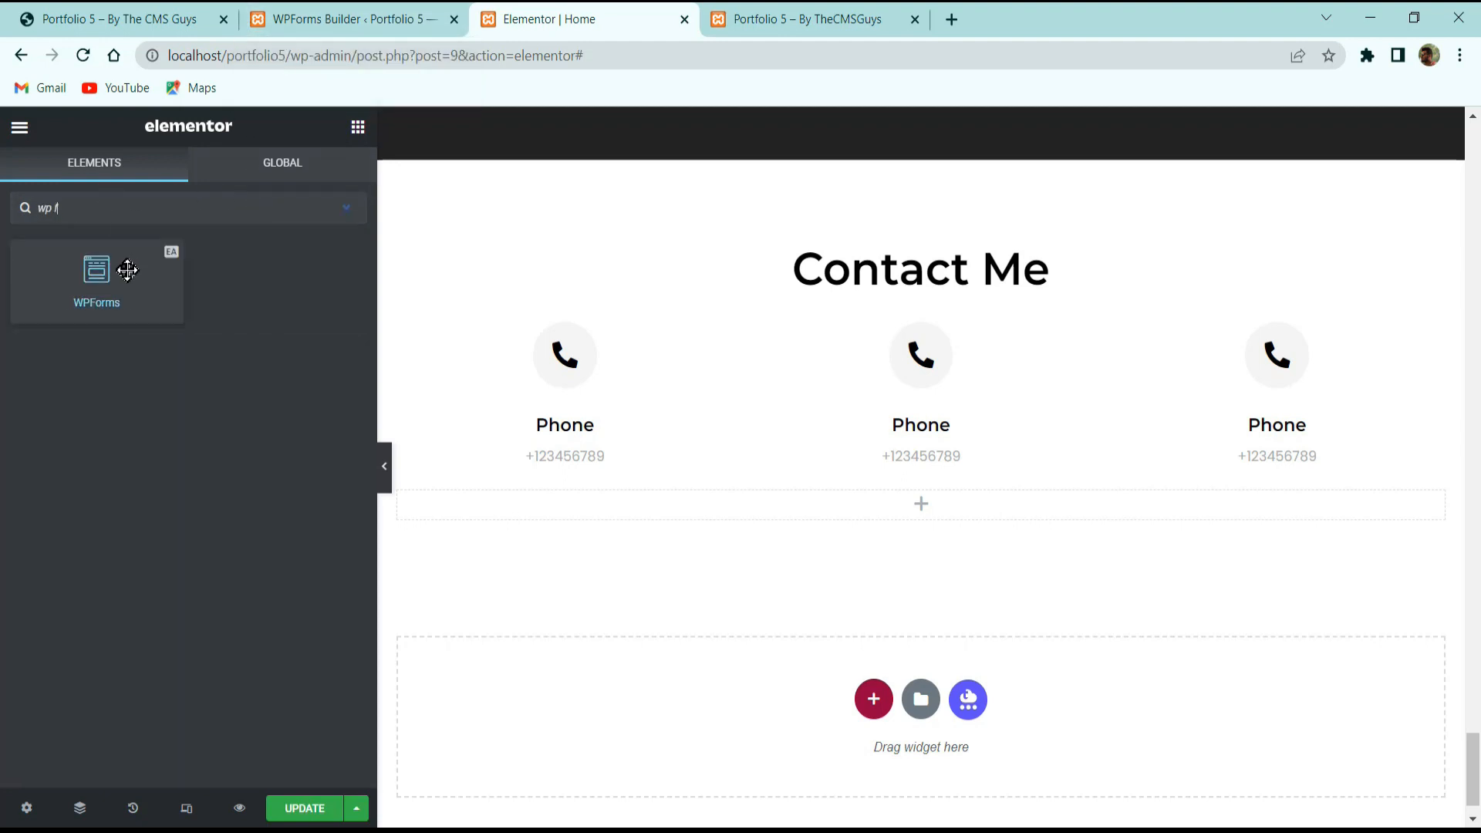
pyautogui.moveTo(87, 296); pyautogui.dragTo(756, 494)
pyautogui.click(176, 307)
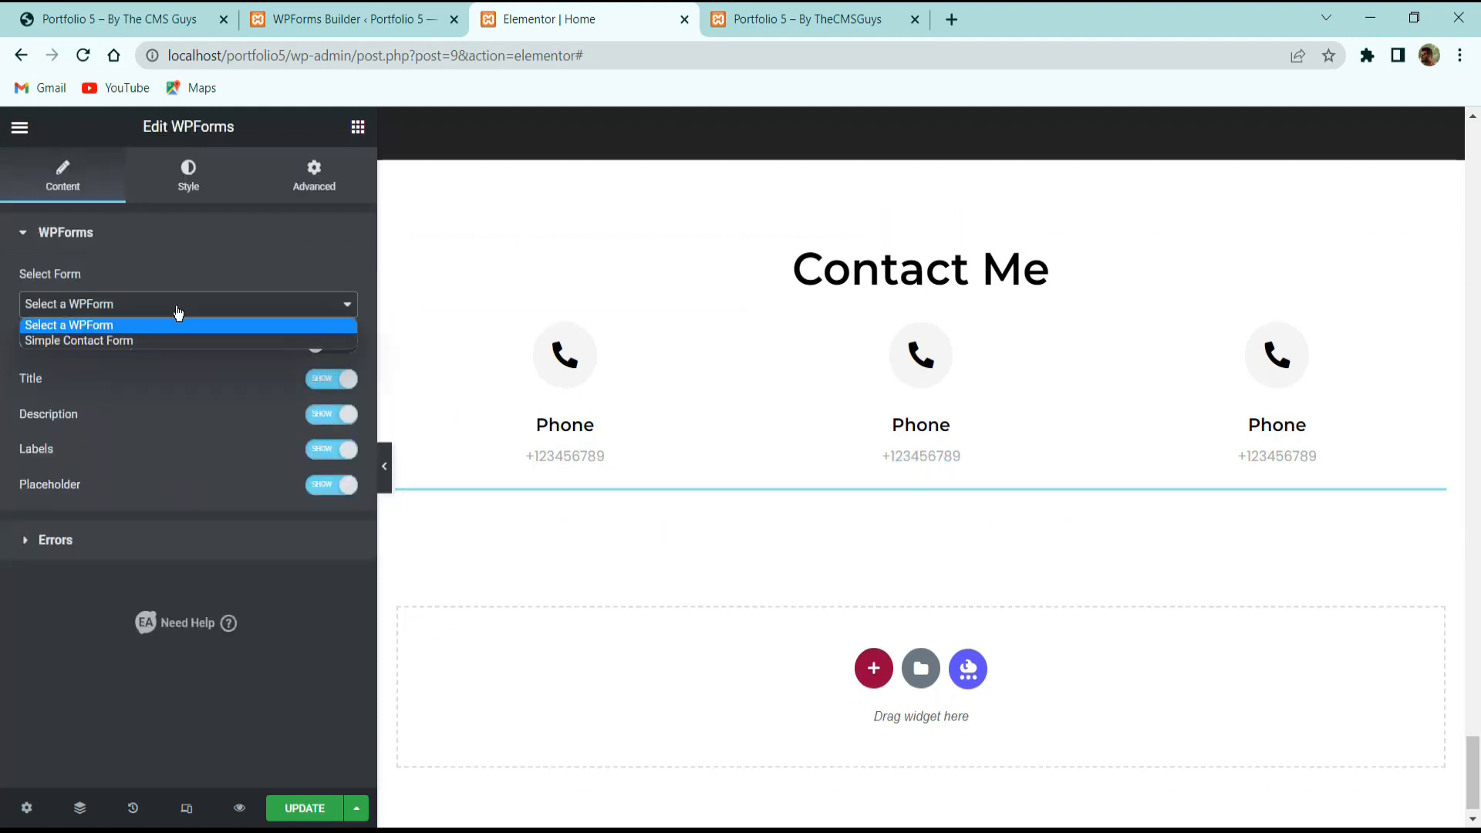
pyautogui.click(141, 340)
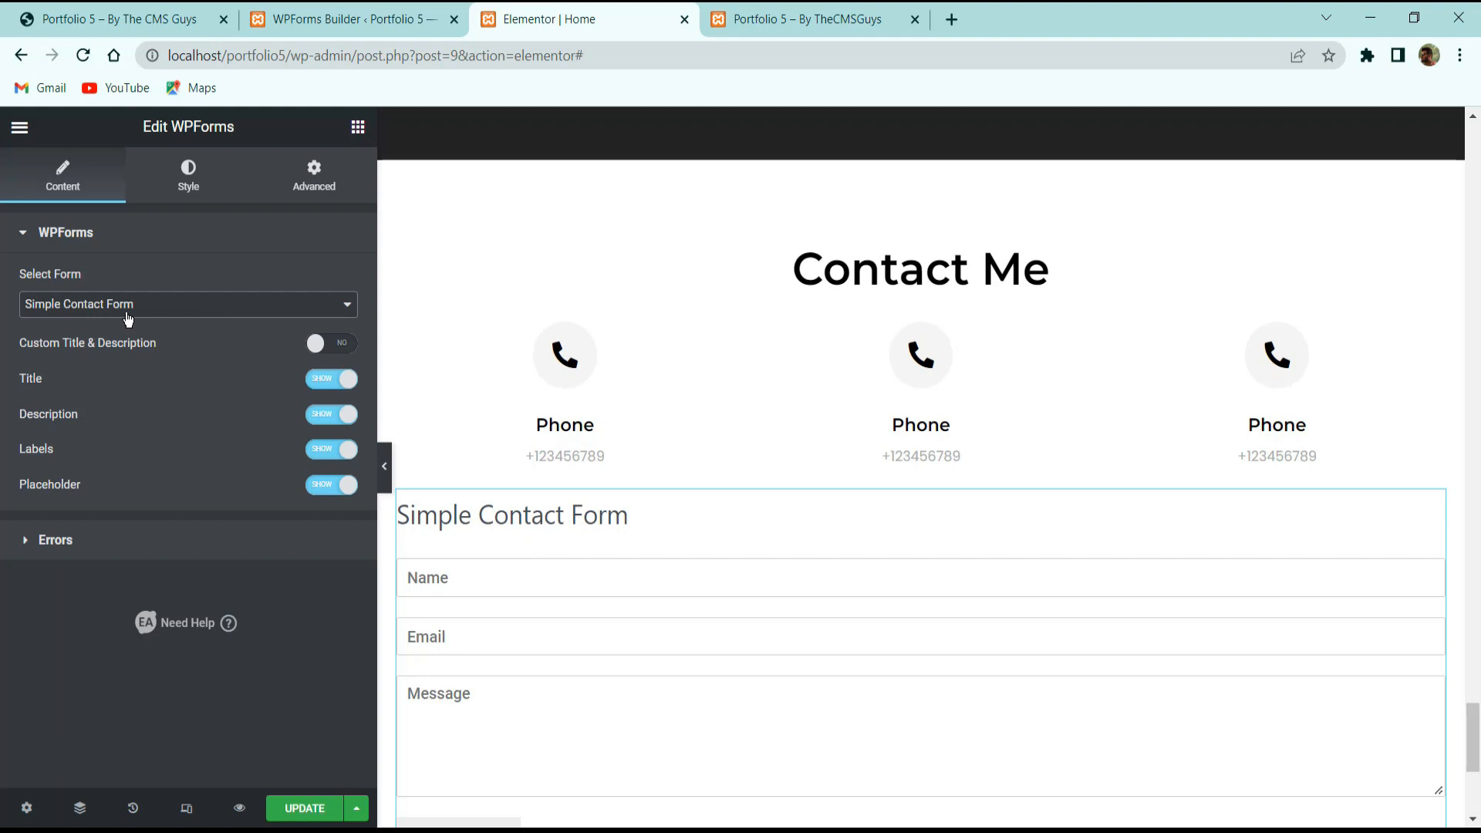
# Hide the form's title, description and field labels, keeping placeholders visible.
pyautogui.click(334, 378)
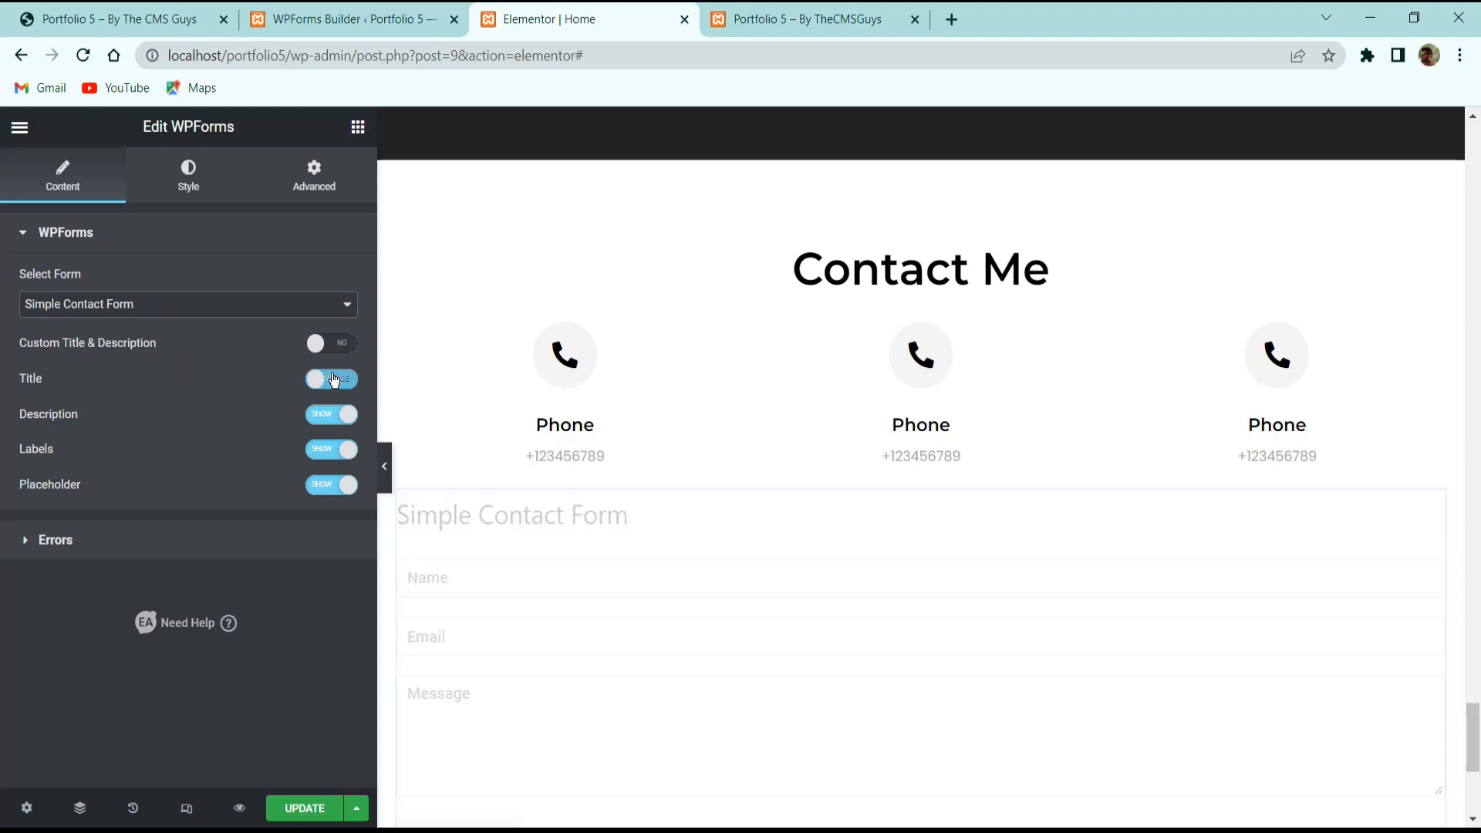
pyautogui.click(329, 414)
pyautogui.click(324, 455)
pyautogui.click(311, 486)
pyautogui.click(327, 493)
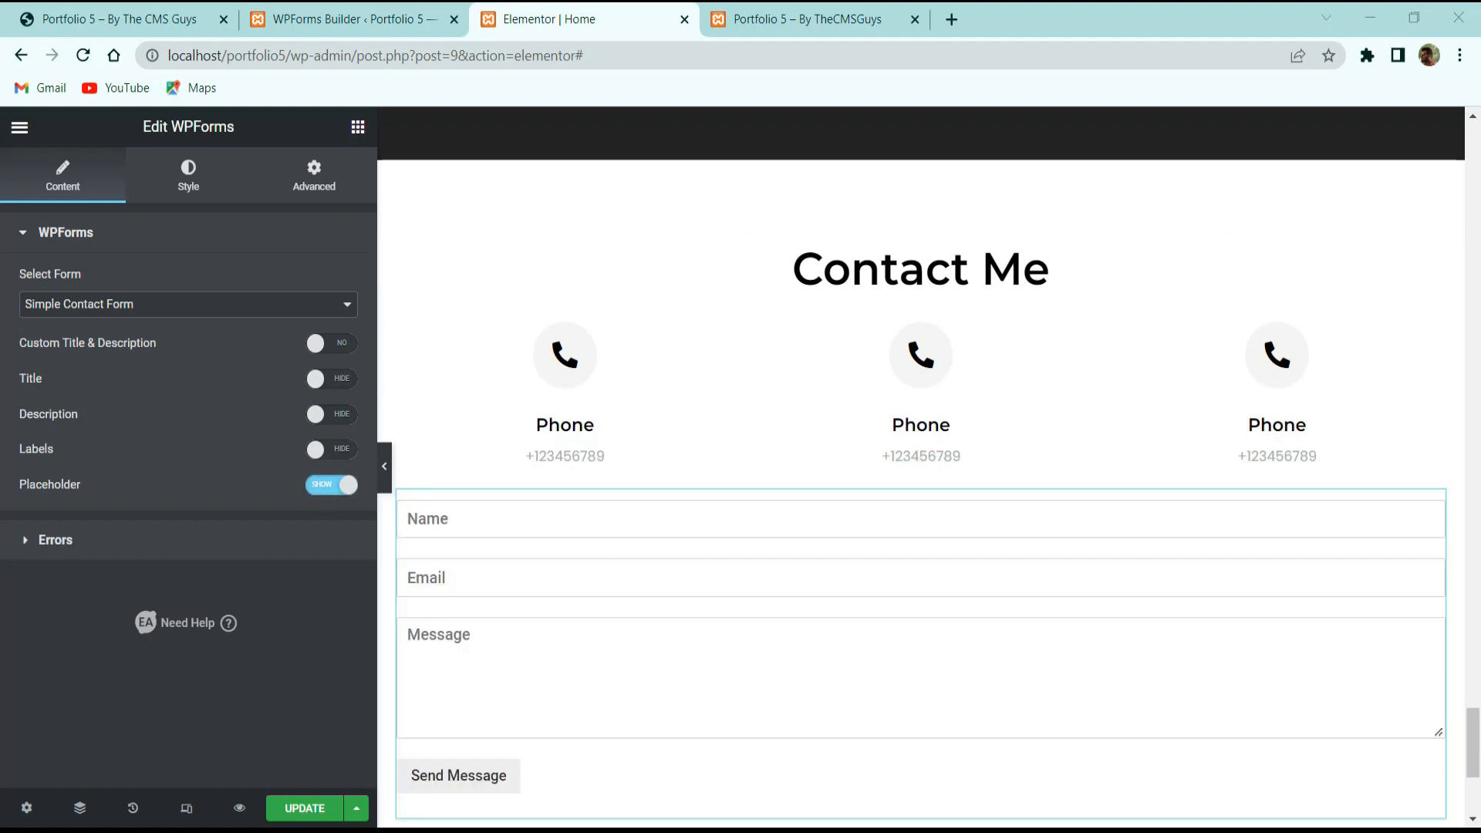
pyautogui.click(314, 171)
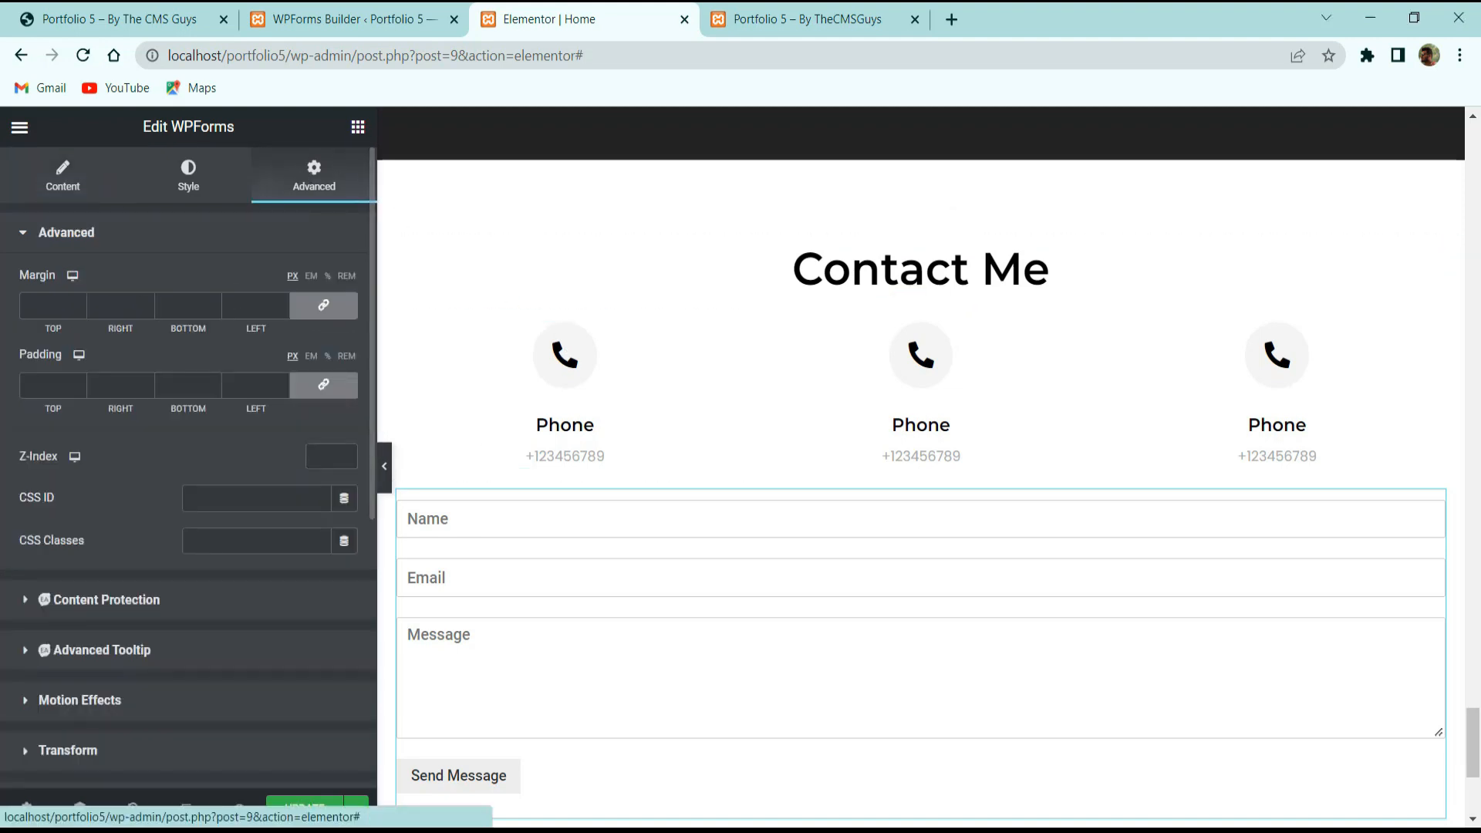
# Centre the form container and set its maximum width to 650 px.
pyautogui.click(193, 182)
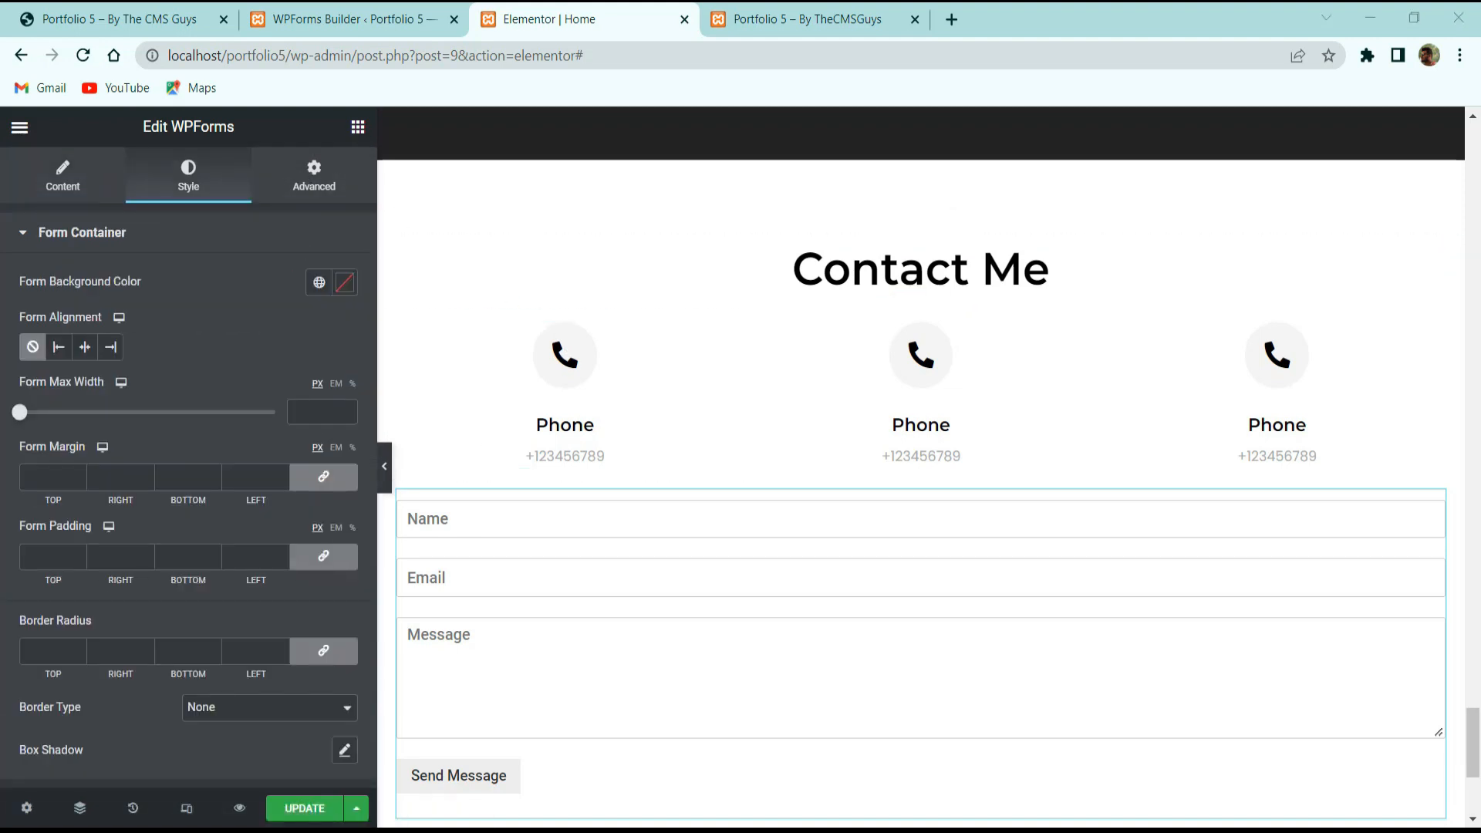
pyautogui.click(84, 347)
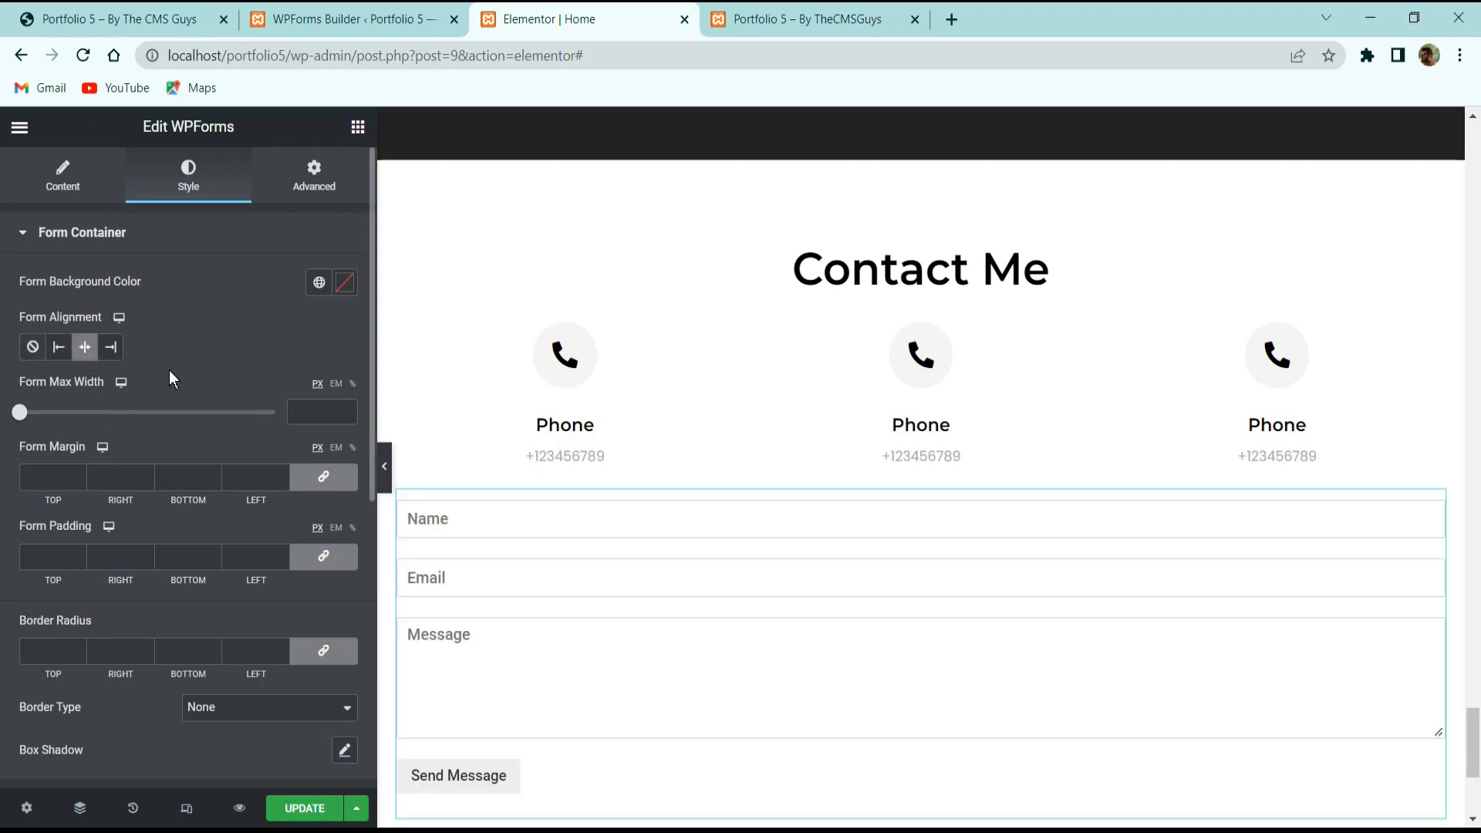
pyautogui.moveTo(19, 413); pyautogui.dragTo(112, 414)
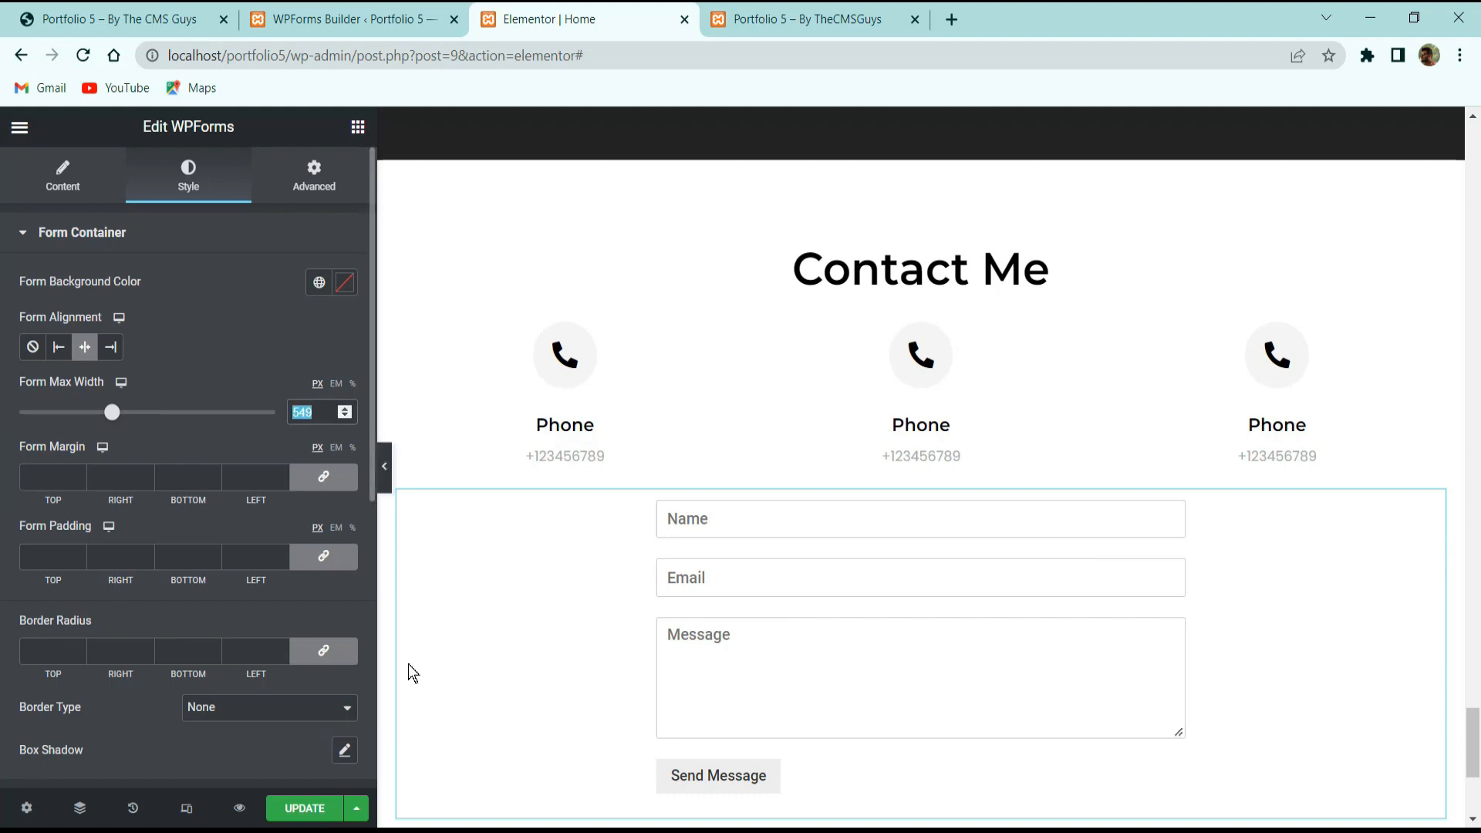
pyautogui.write('50')
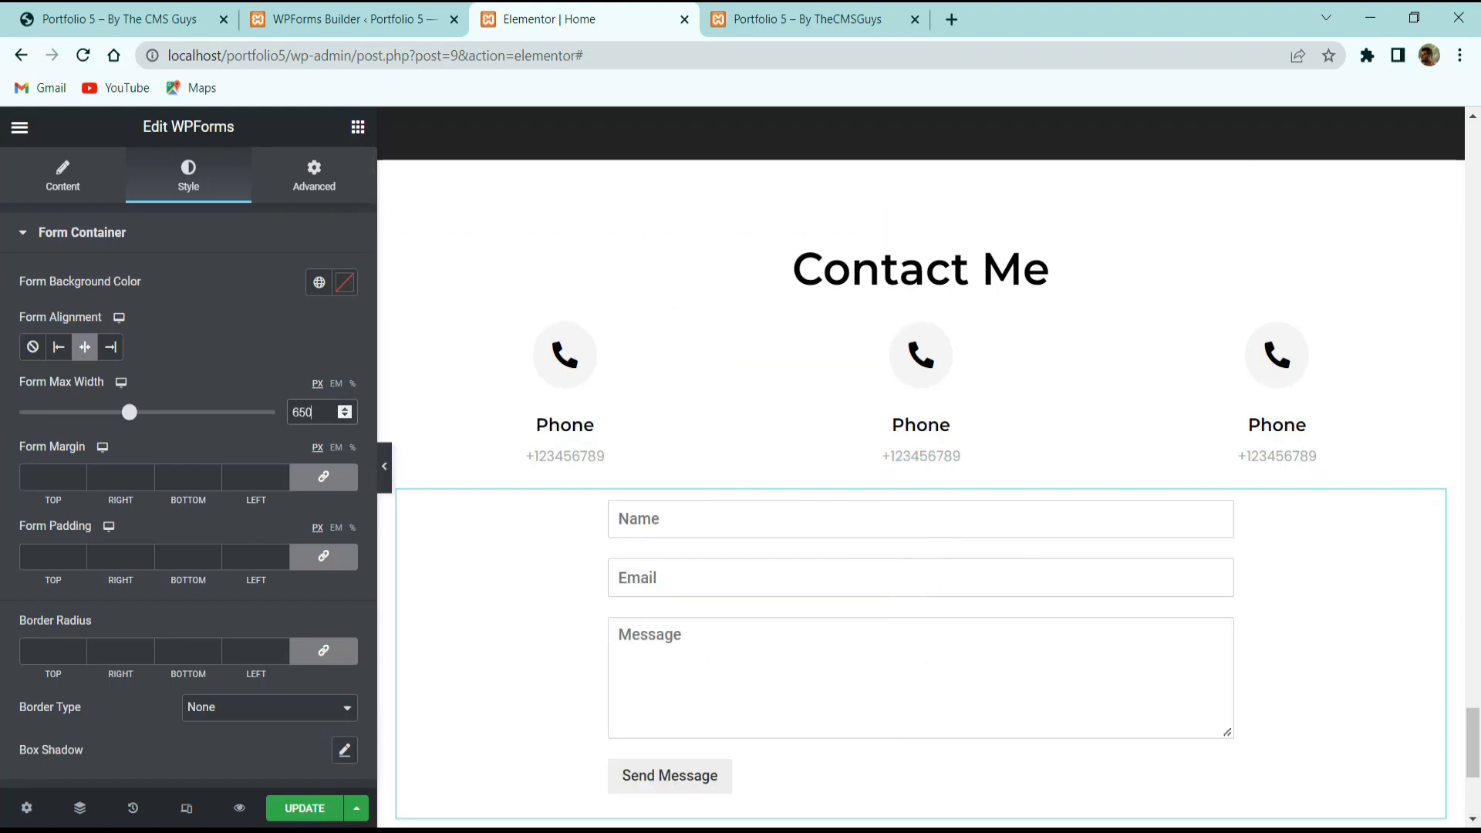
pyautogui.scroll(-7, 149, 663)
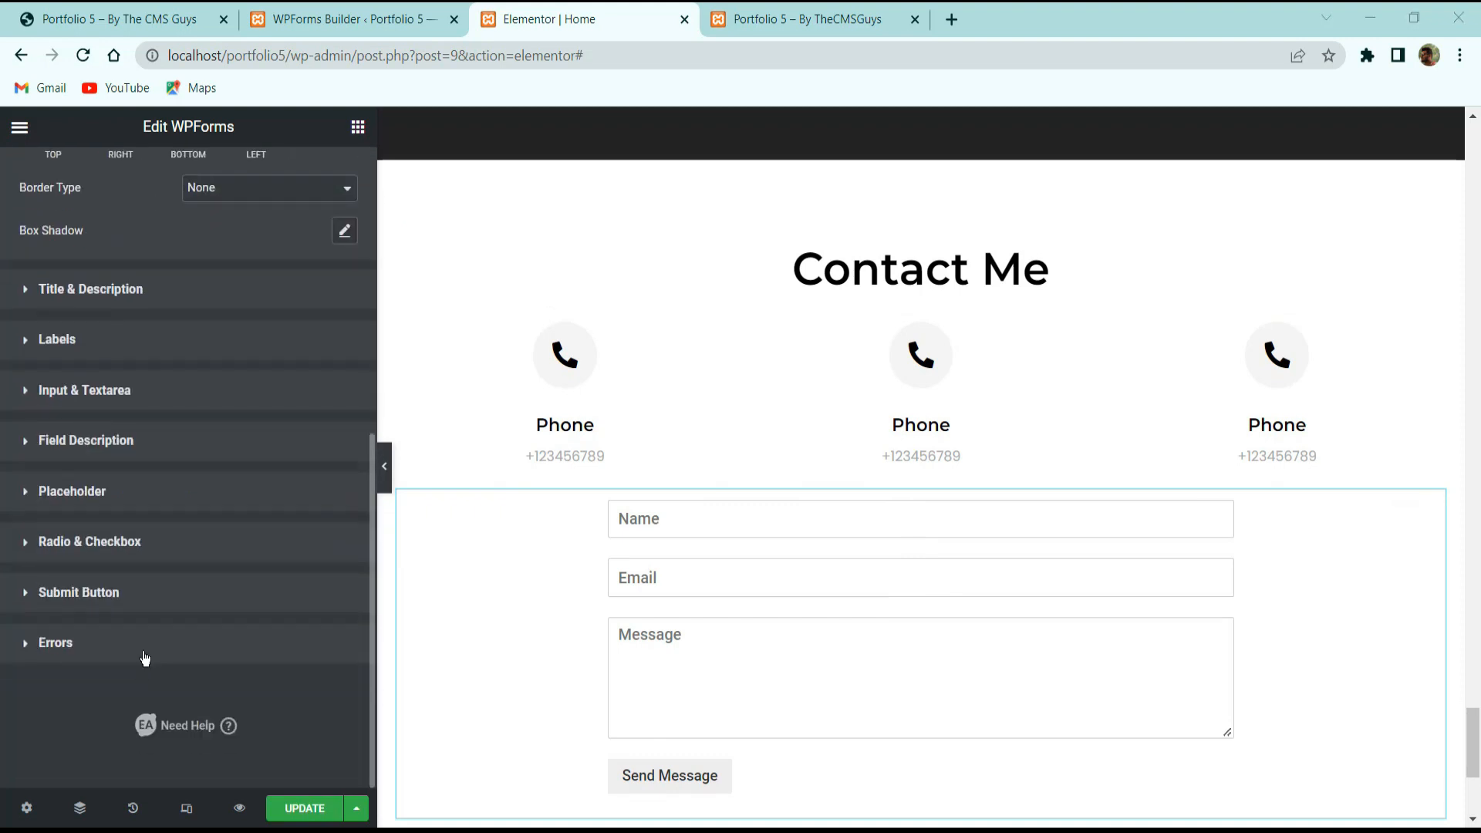
pyautogui.click(106, 289)
pyautogui.scroll(-5, 100, 508)
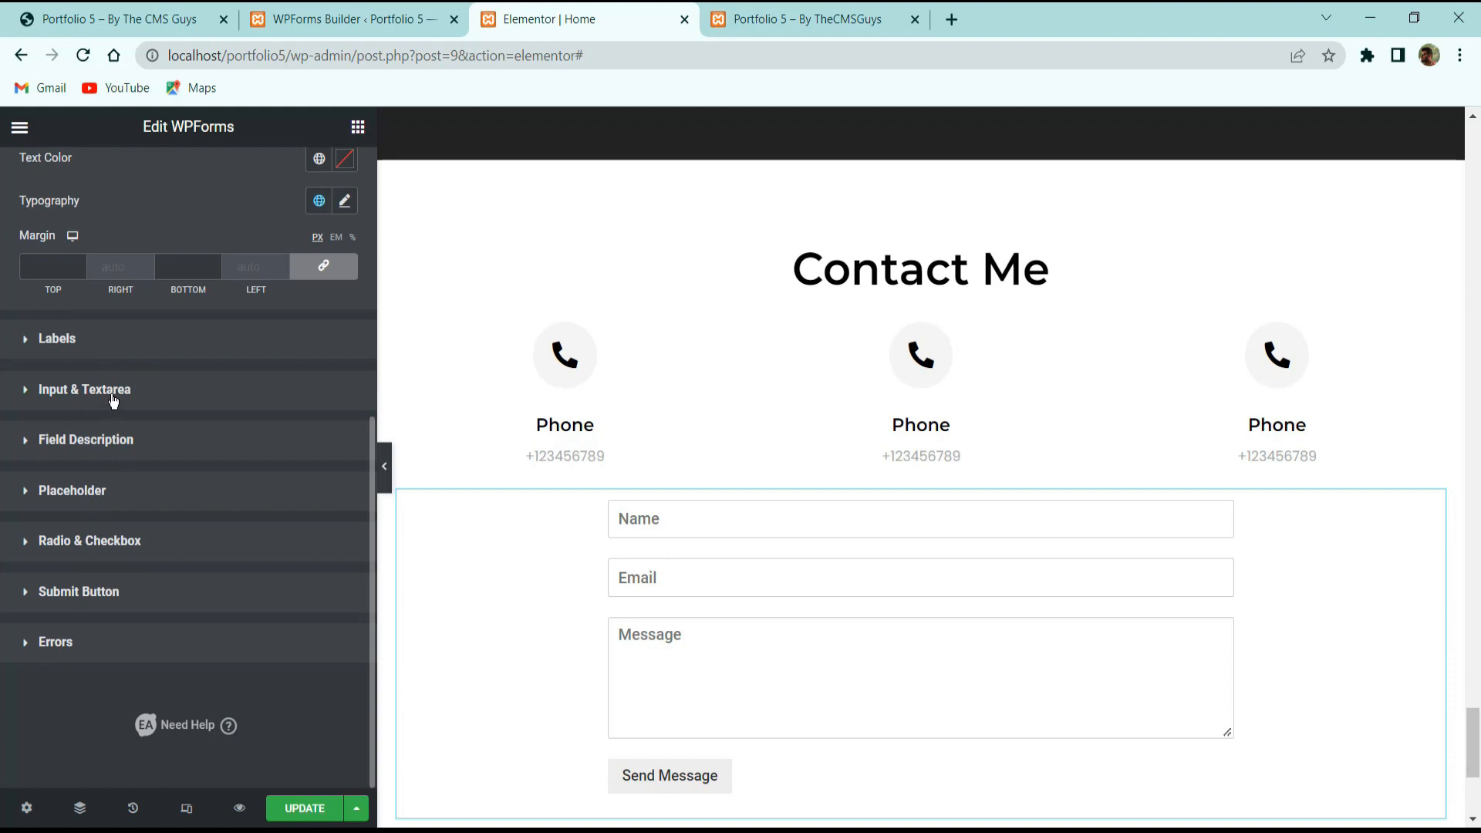
pyautogui.click(70, 392)
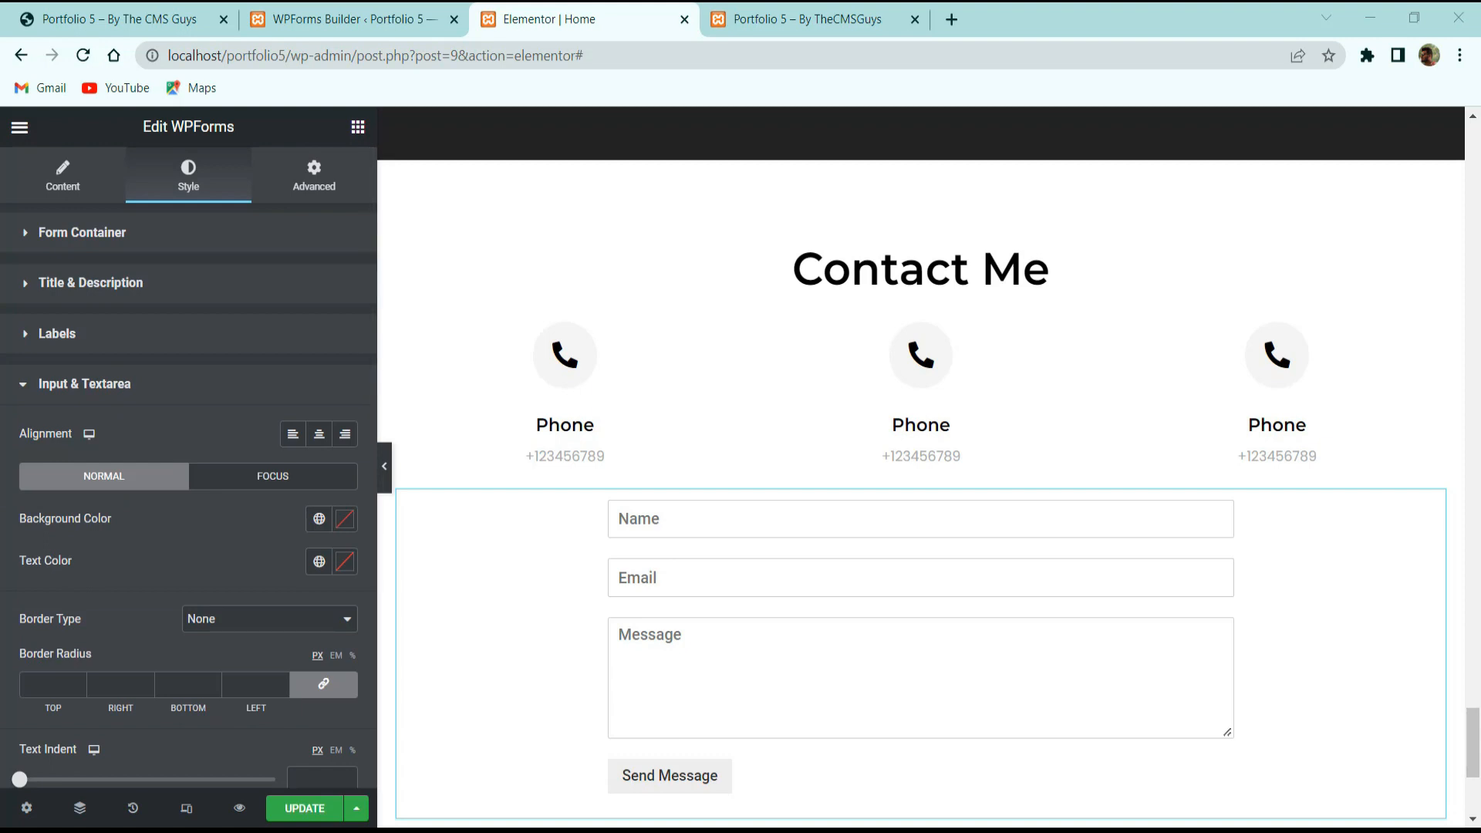
# Give the input fields a #f4f4f4 background and black text, checking the live contact section.
pyautogui.click(346, 513)
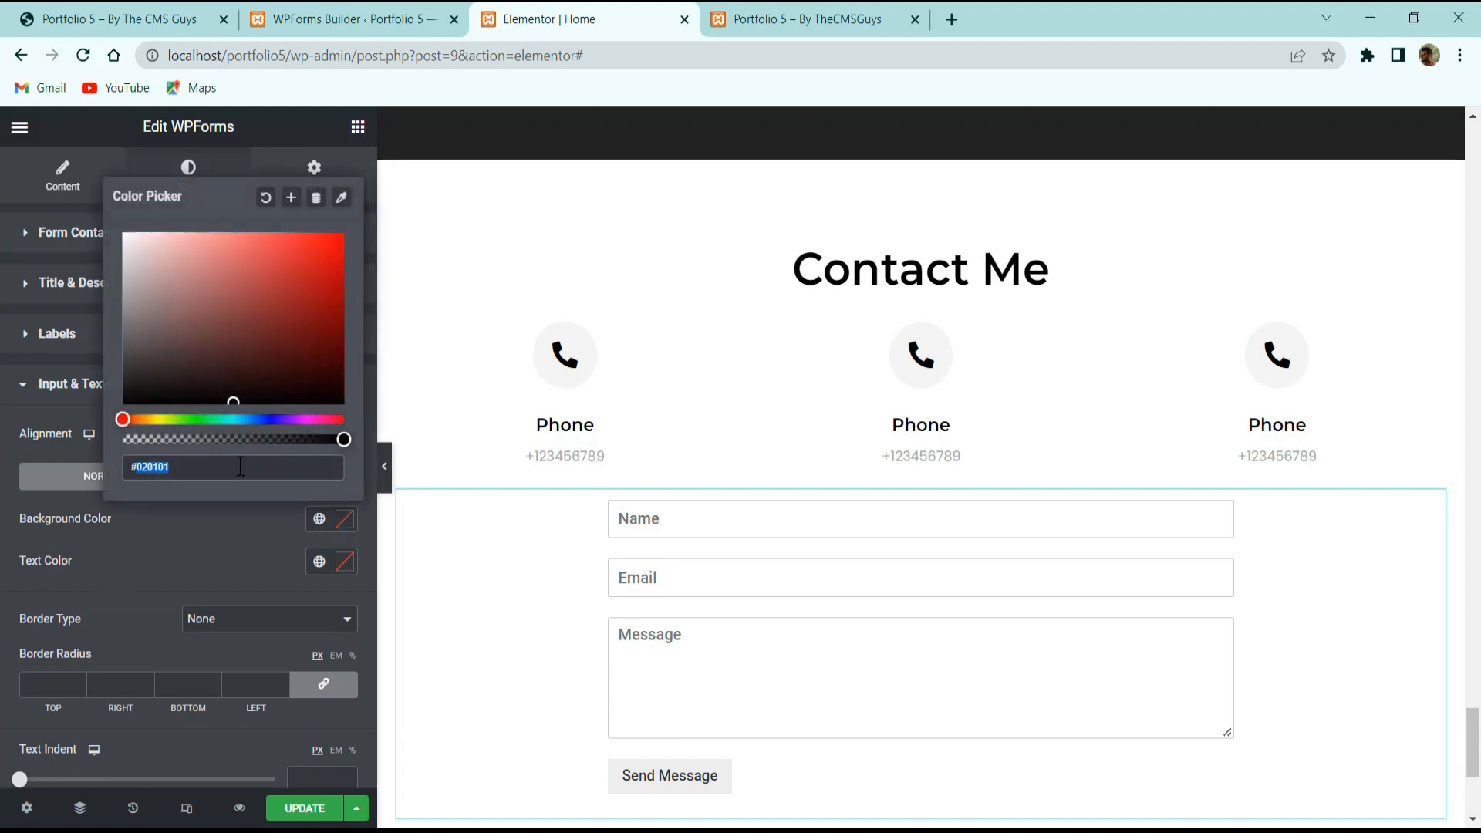
pyautogui.write('#f4f4f4')
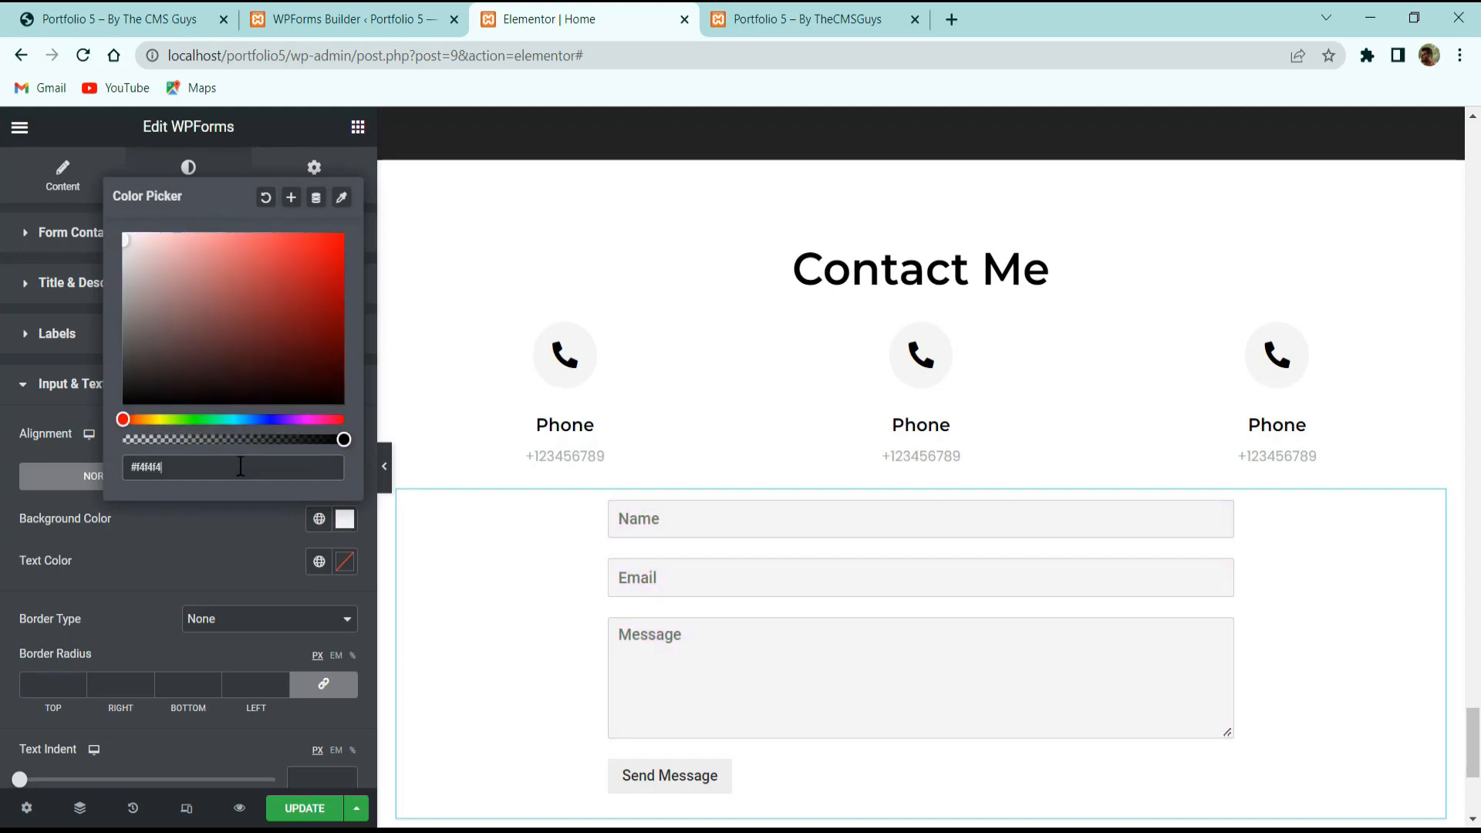
pyautogui.click(310, 560)
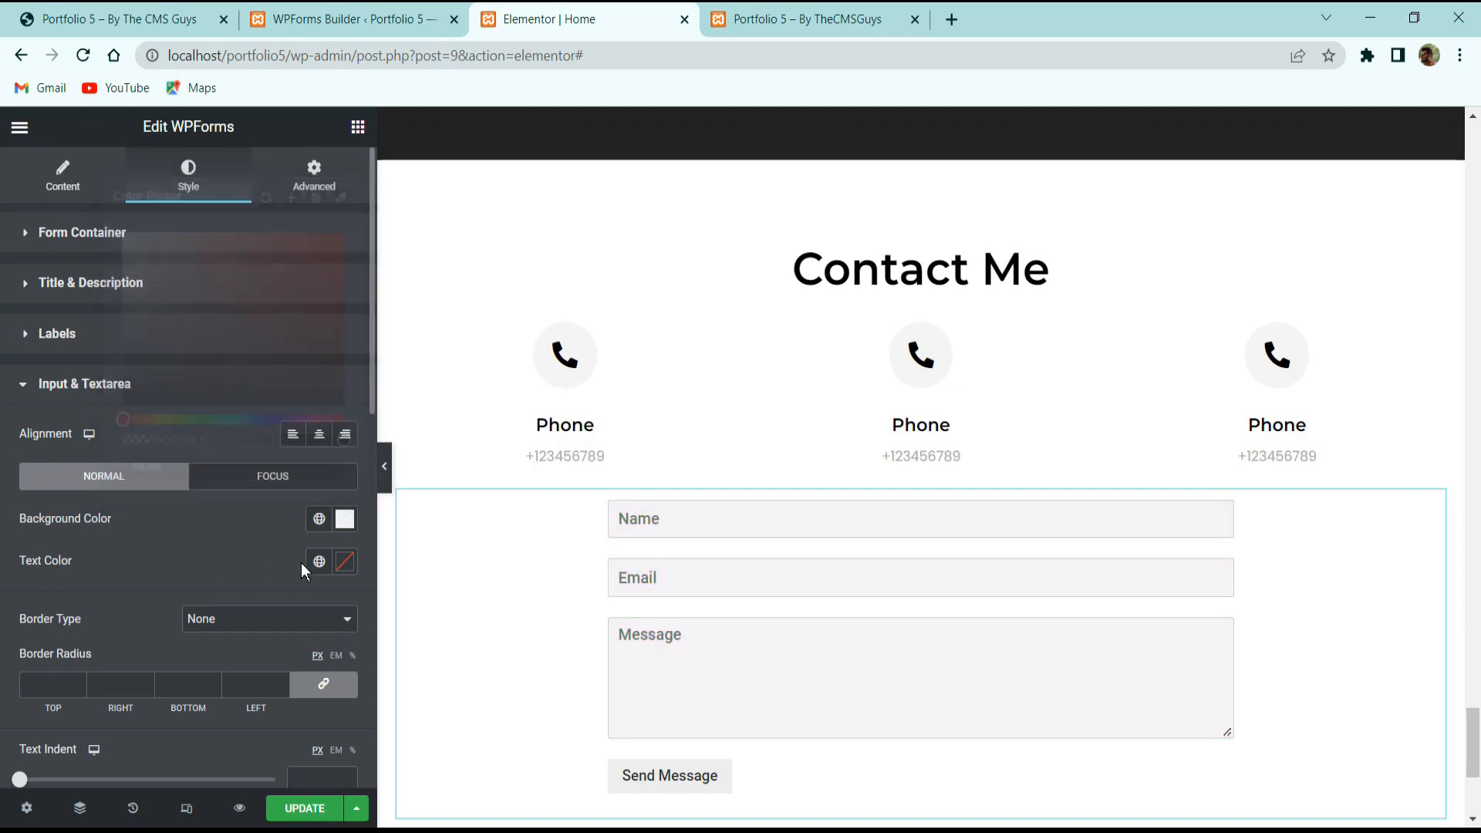
pyautogui.click(344, 565)
pyautogui.moveTo(248, 382); pyautogui.dragTo(9, 522)
pyautogui.click(122, 554)
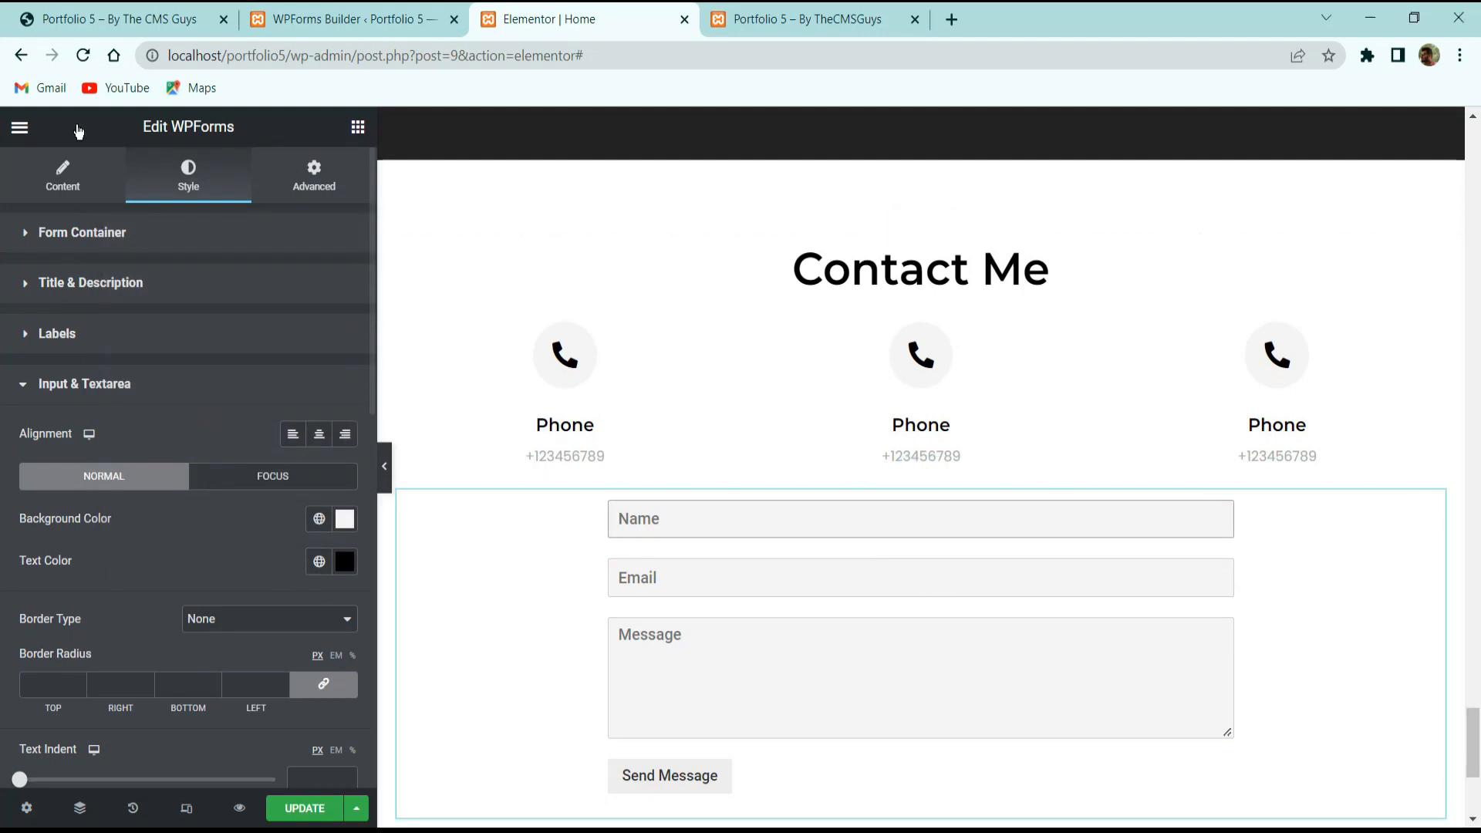
pyautogui.click(94, 11)
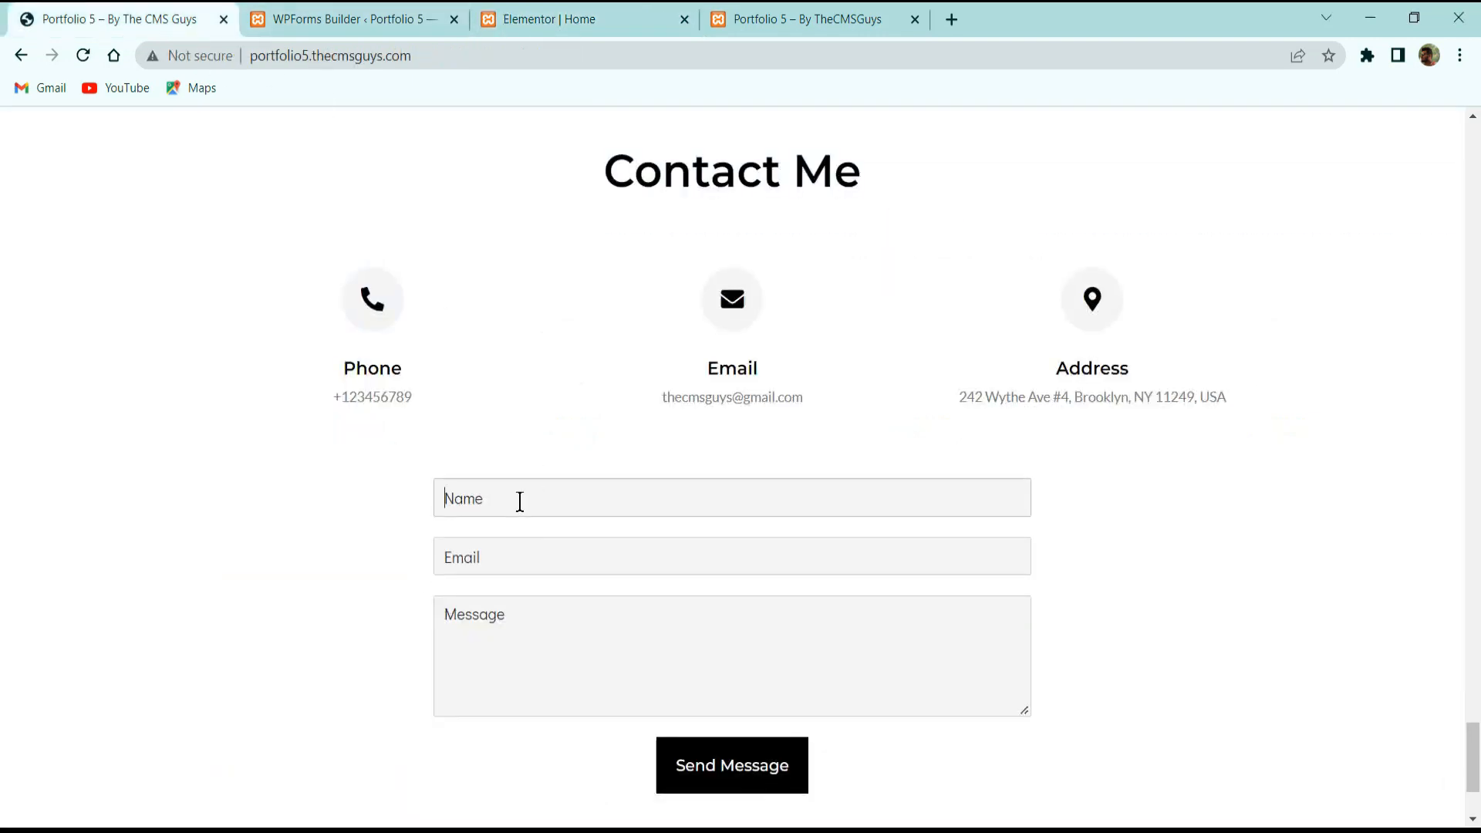
pyautogui.click(509, 20)
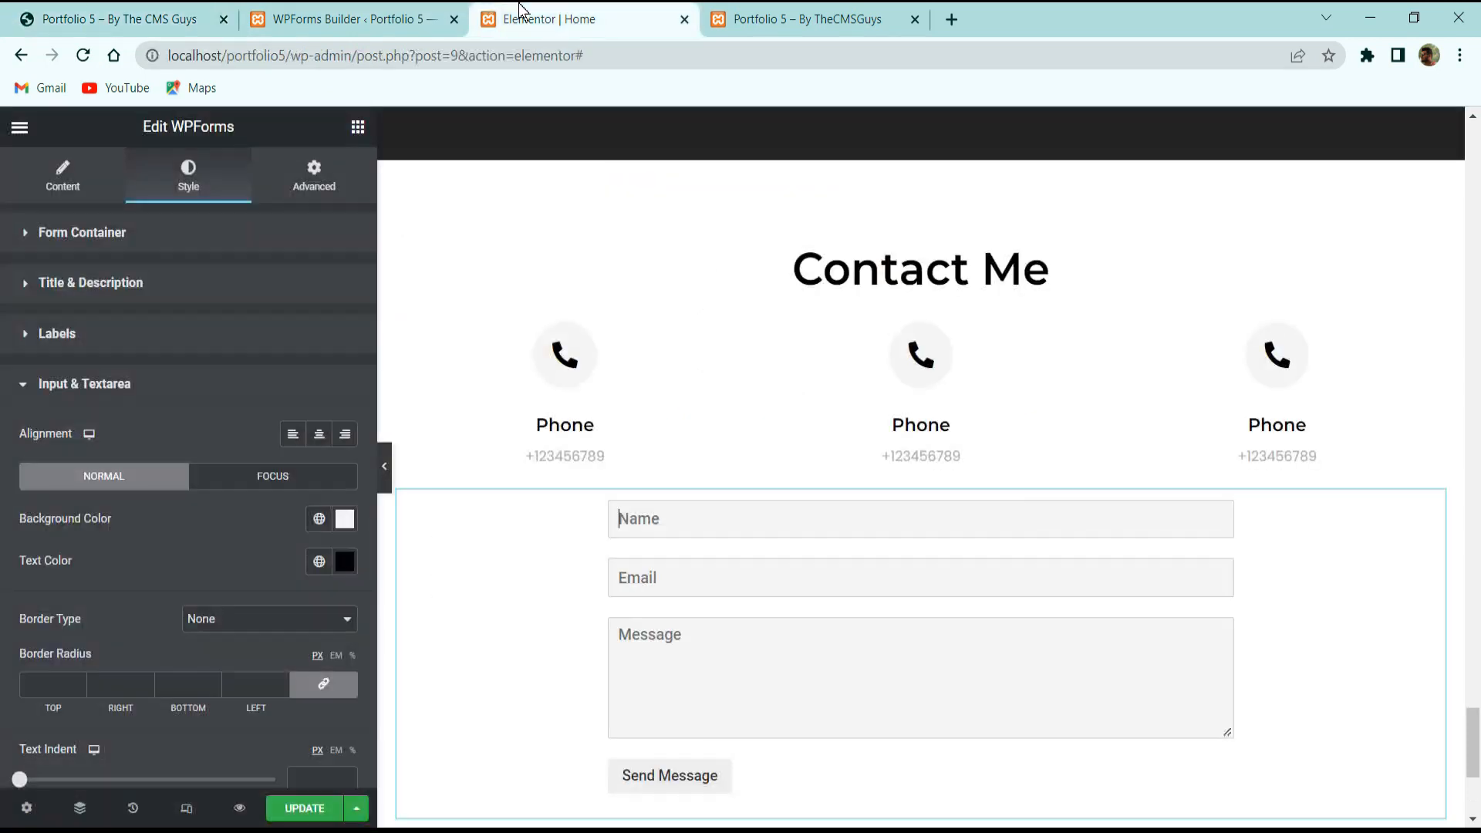
# Give focused inputs a solid 1 px black border and preview it on the Name field.
pyautogui.click(281, 479)
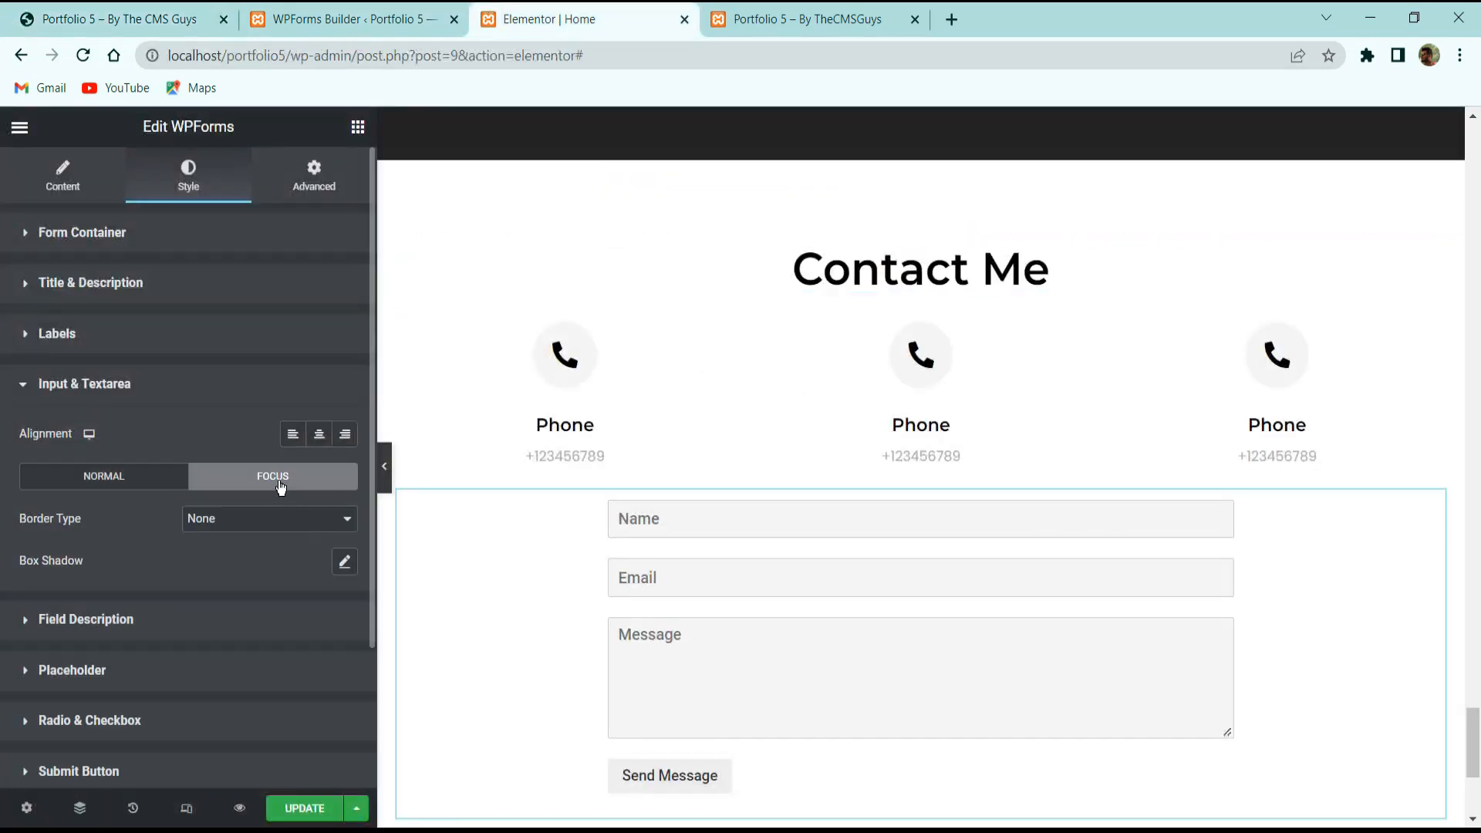
pyautogui.click(227, 521)
pyautogui.click(225, 548)
pyautogui.click(244, 580)
pyautogui.write('1')
pyautogui.click(345, 640)
pyautogui.moveTo(242, 498); pyautogui.dragTo(12, 625)
pyautogui.click(604, 599)
pyautogui.click(699, 510)
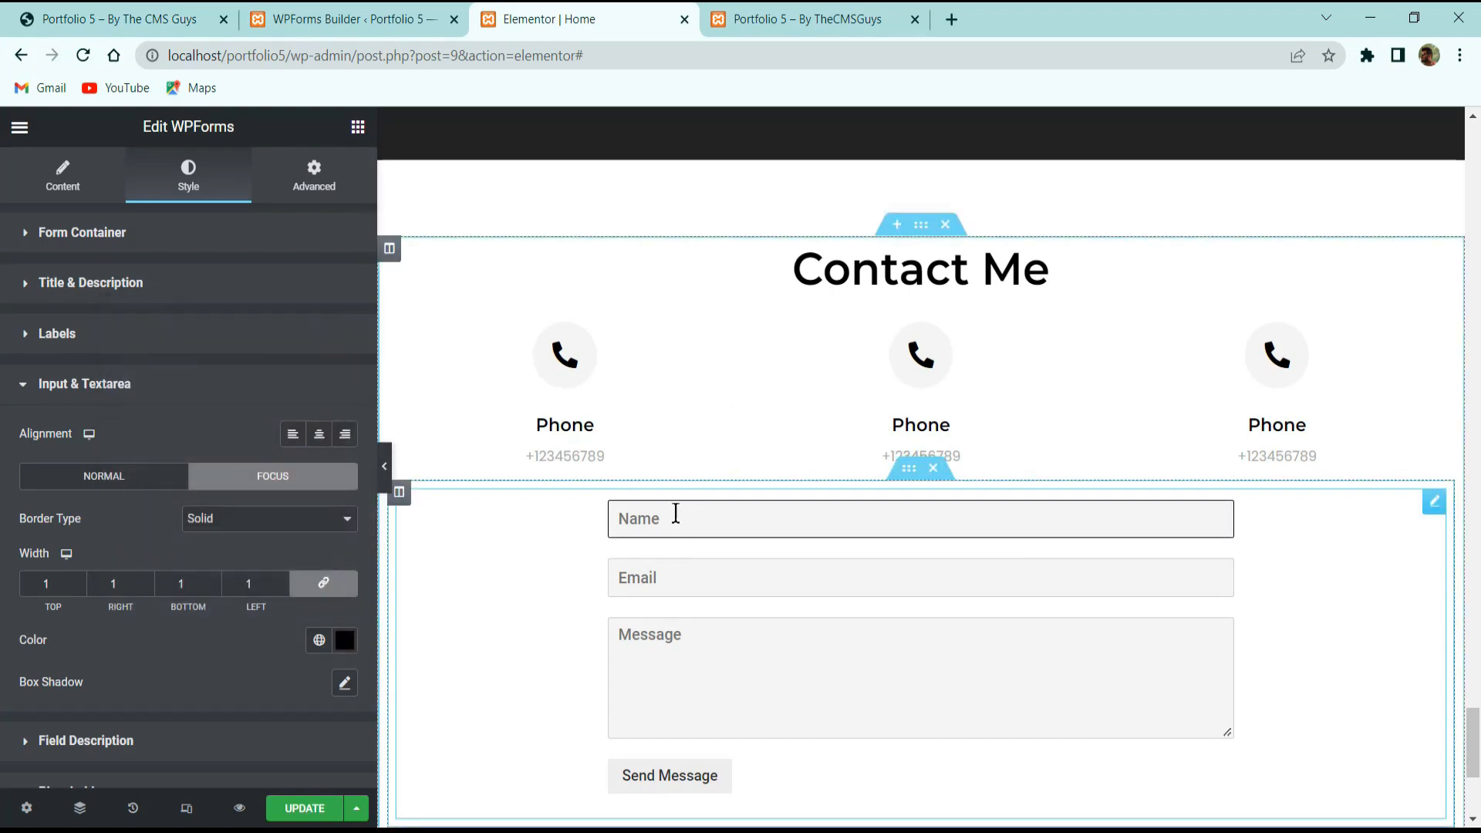
pyautogui.click(178, 635)
pyautogui.scroll(-3, 168, 630)
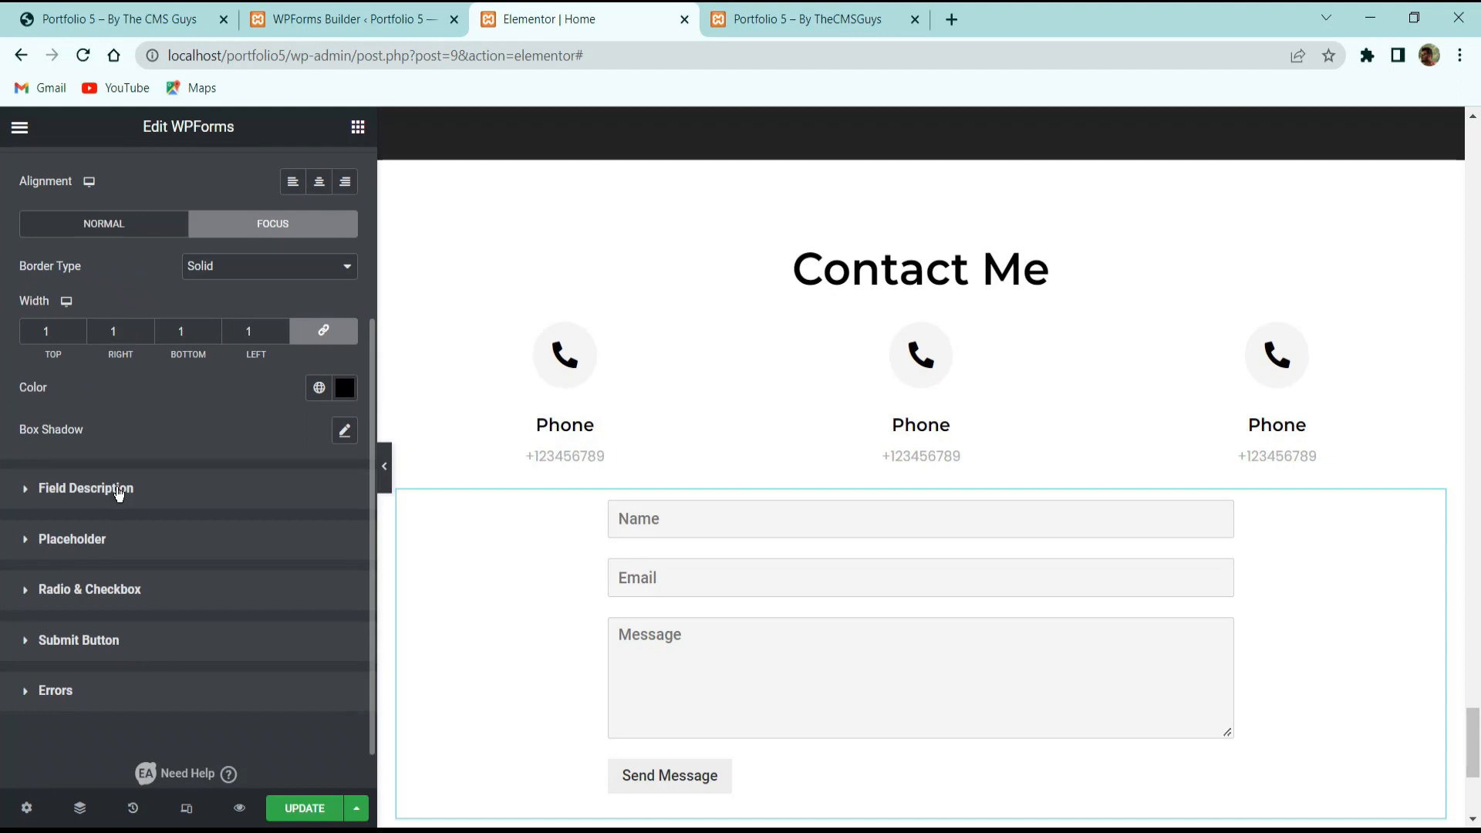
pyautogui.click(85, 489)
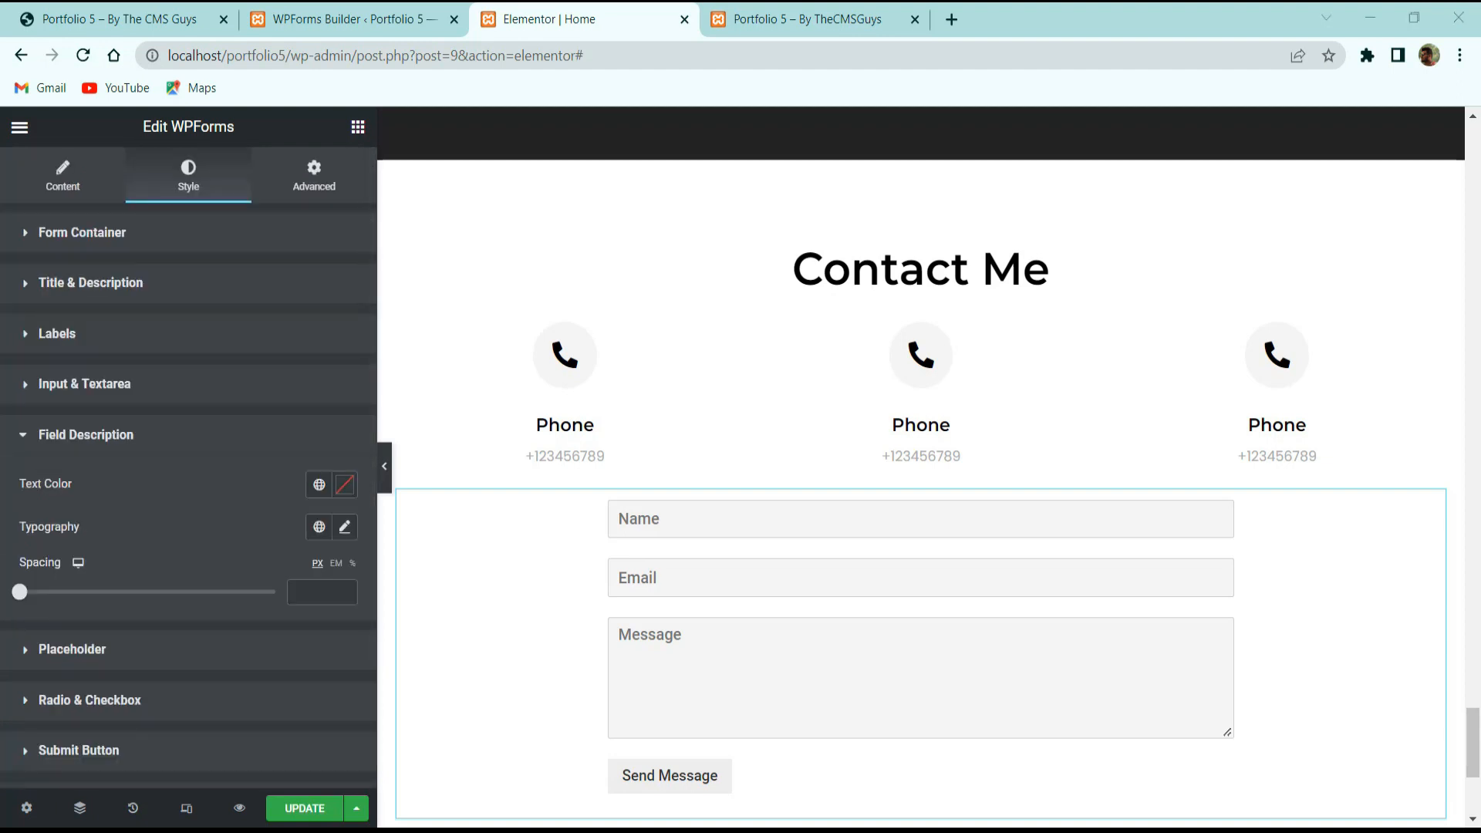
# Set the placeholder text colour to #232323.
pyautogui.click(94, 656)
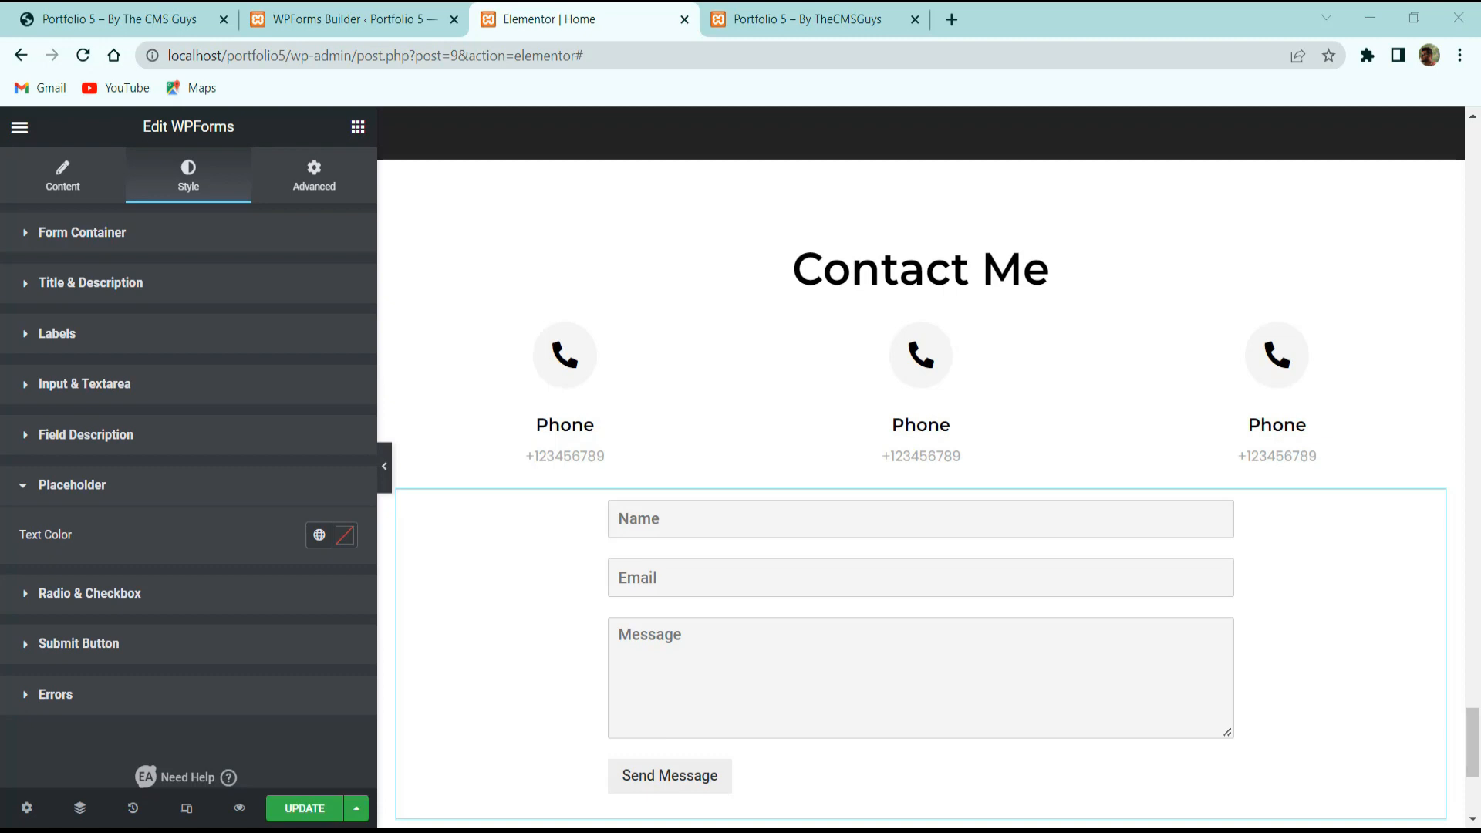
pyautogui.click(344, 544)
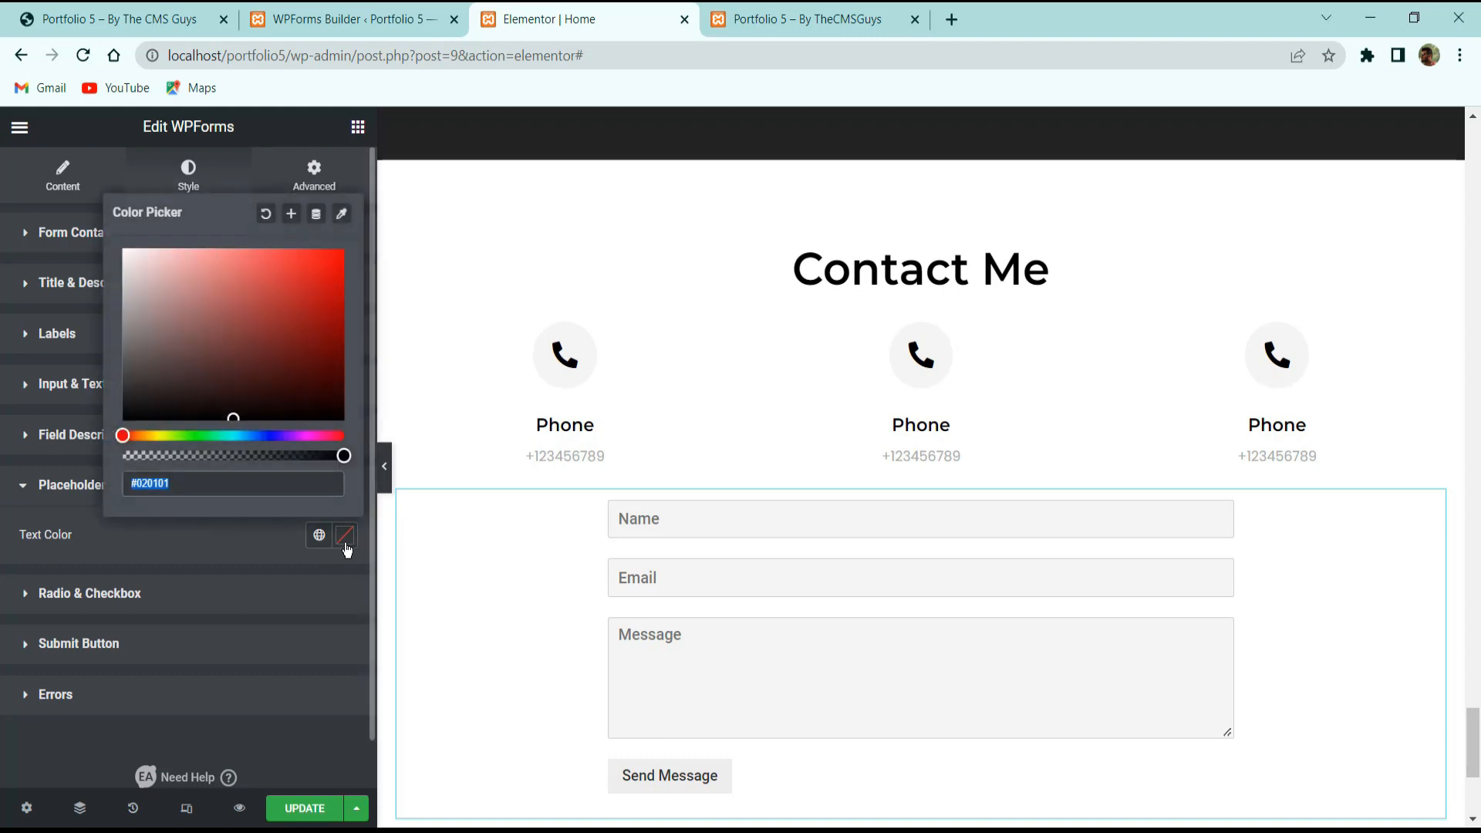
pyautogui.write('232323')
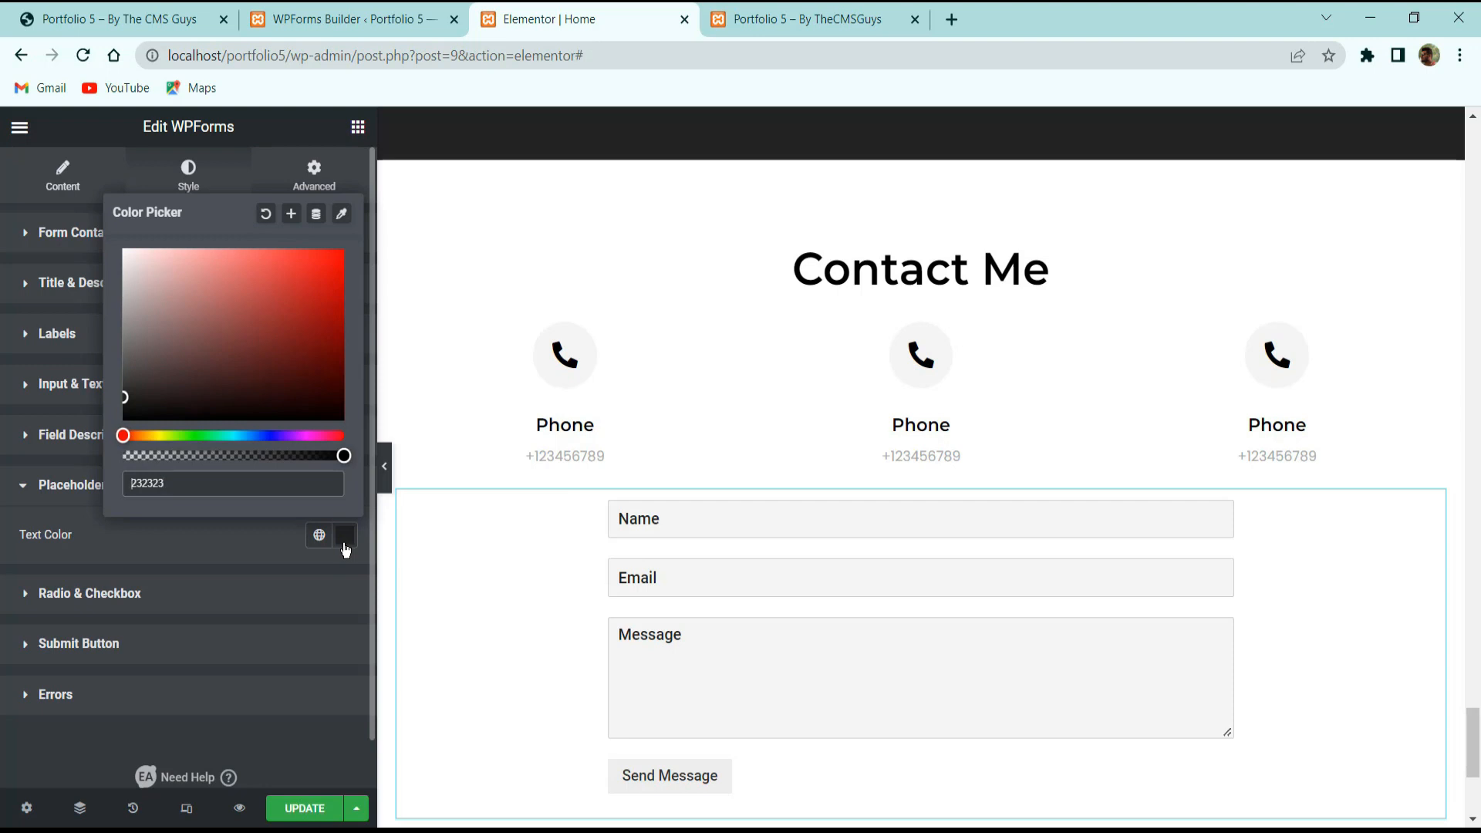
pyautogui.click(81, 549)
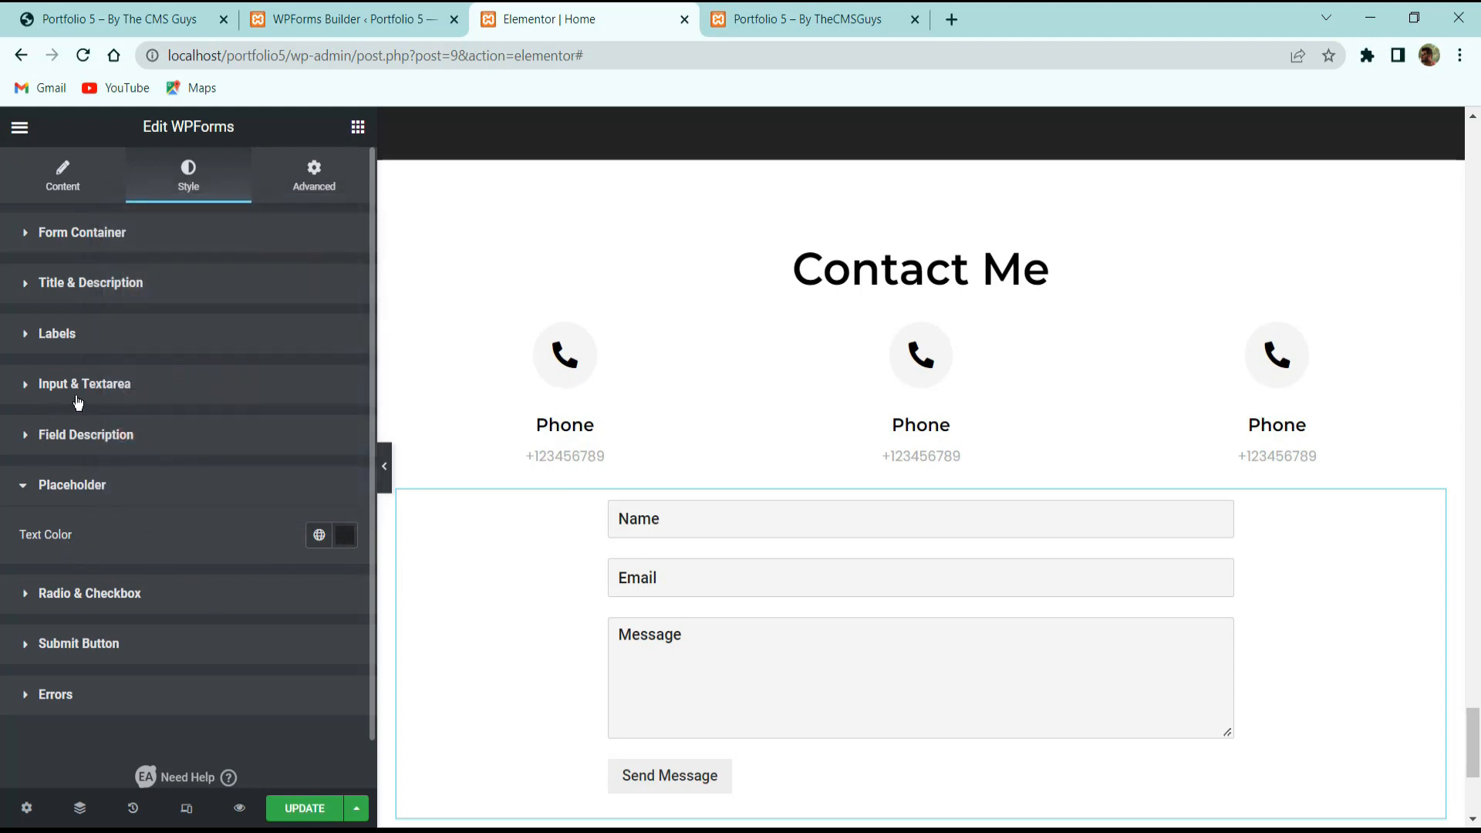
# Set the input and textarea font to Didact Gothic at 16 px.
pyautogui.click(114, 369)
pyautogui.scroll(-3, 159, 443)
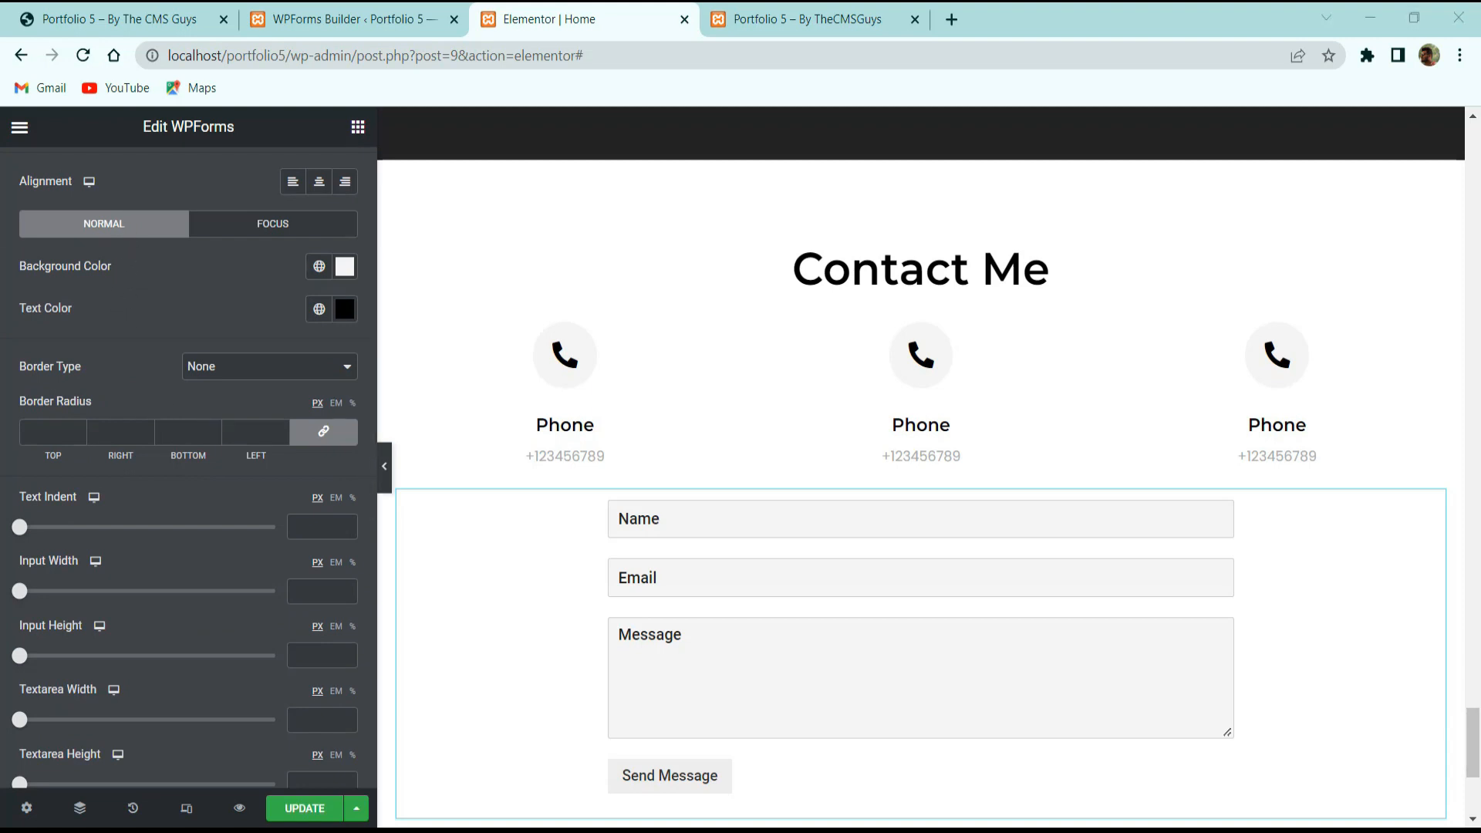
pyautogui.scroll(-6, 277, 401)
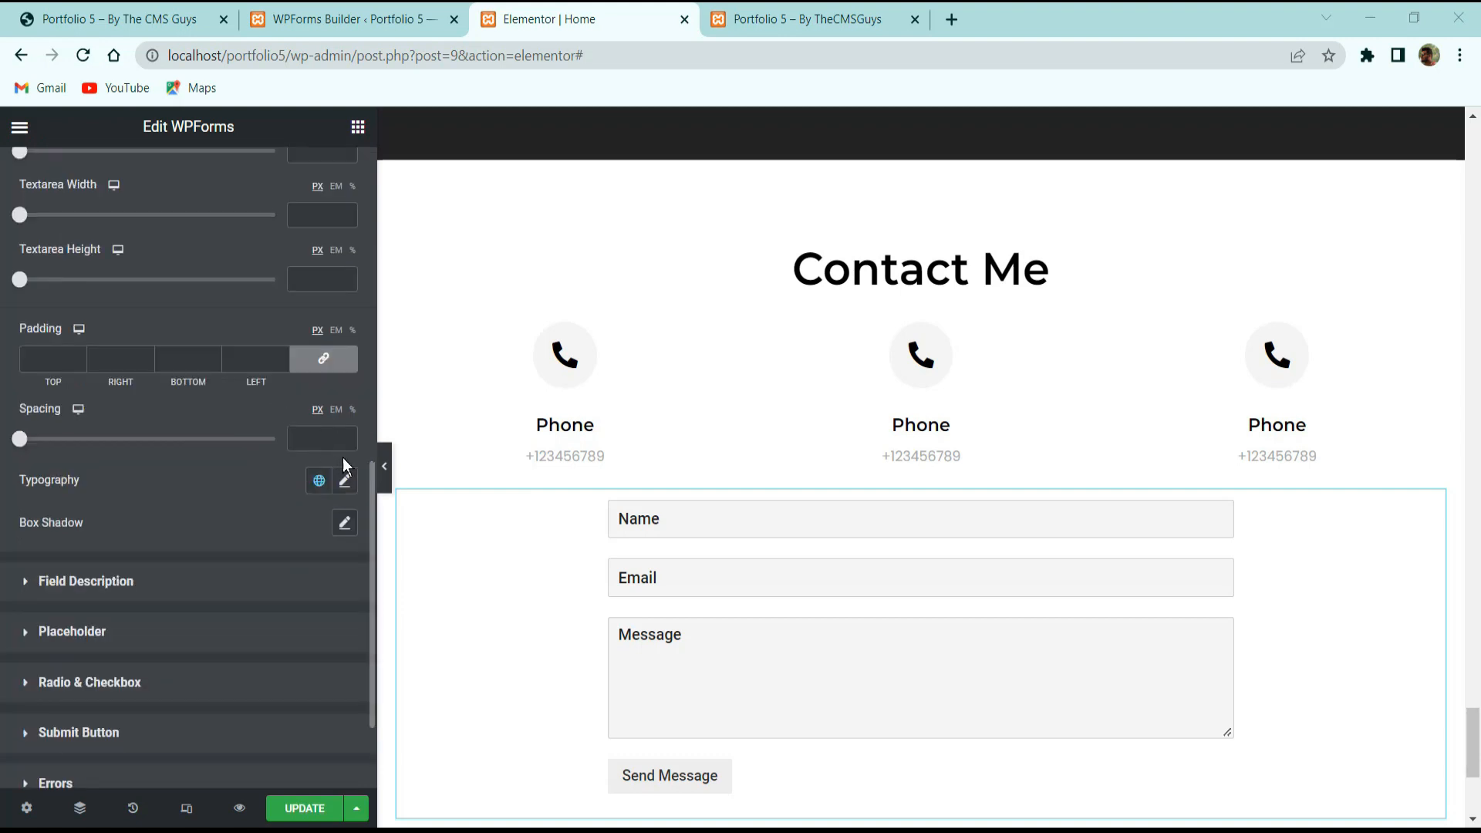
pyautogui.click(344, 481)
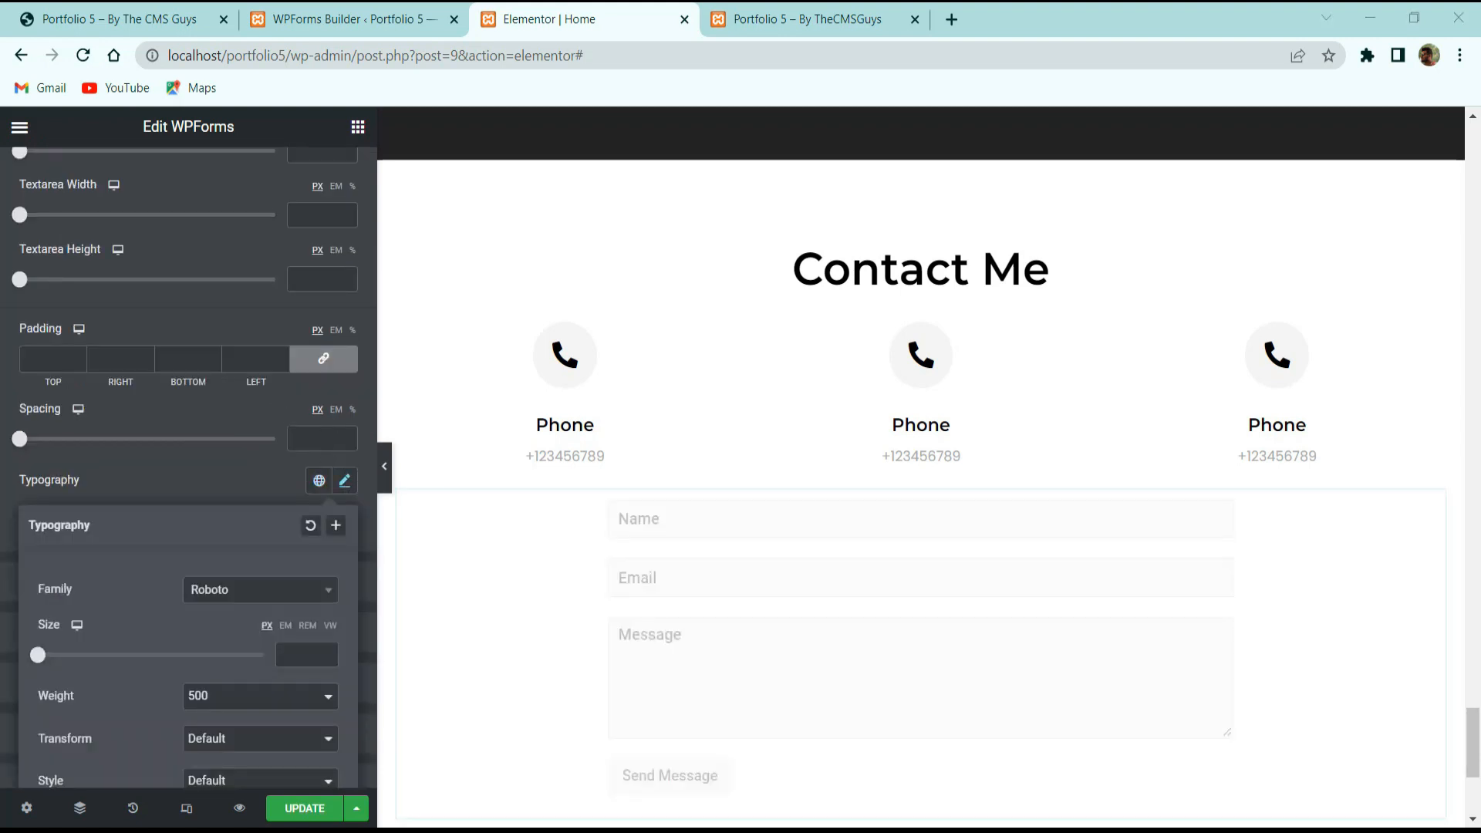
pyautogui.click(245, 594)
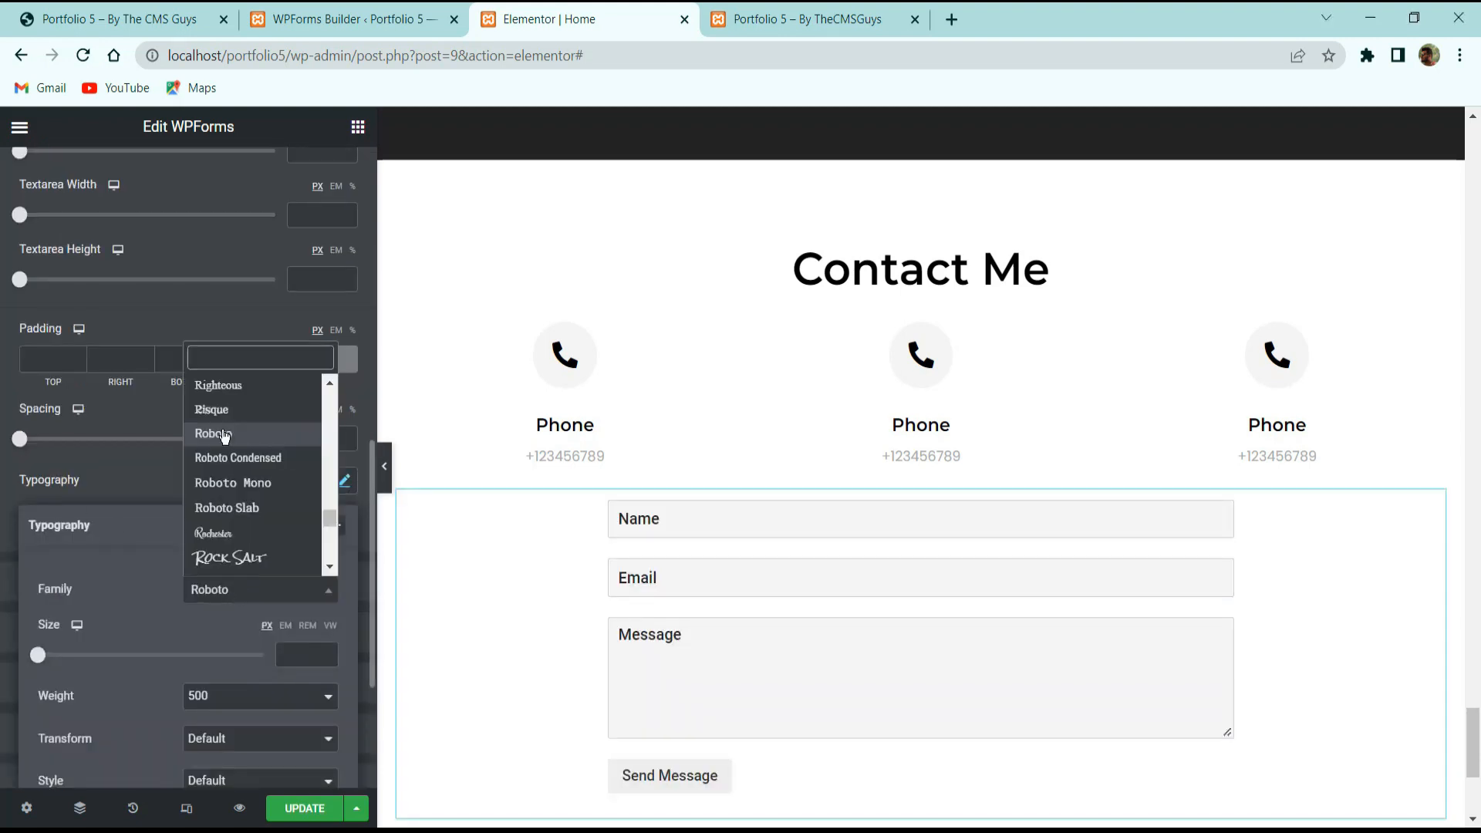
pyautogui.write('didact')
pyautogui.press('Return')
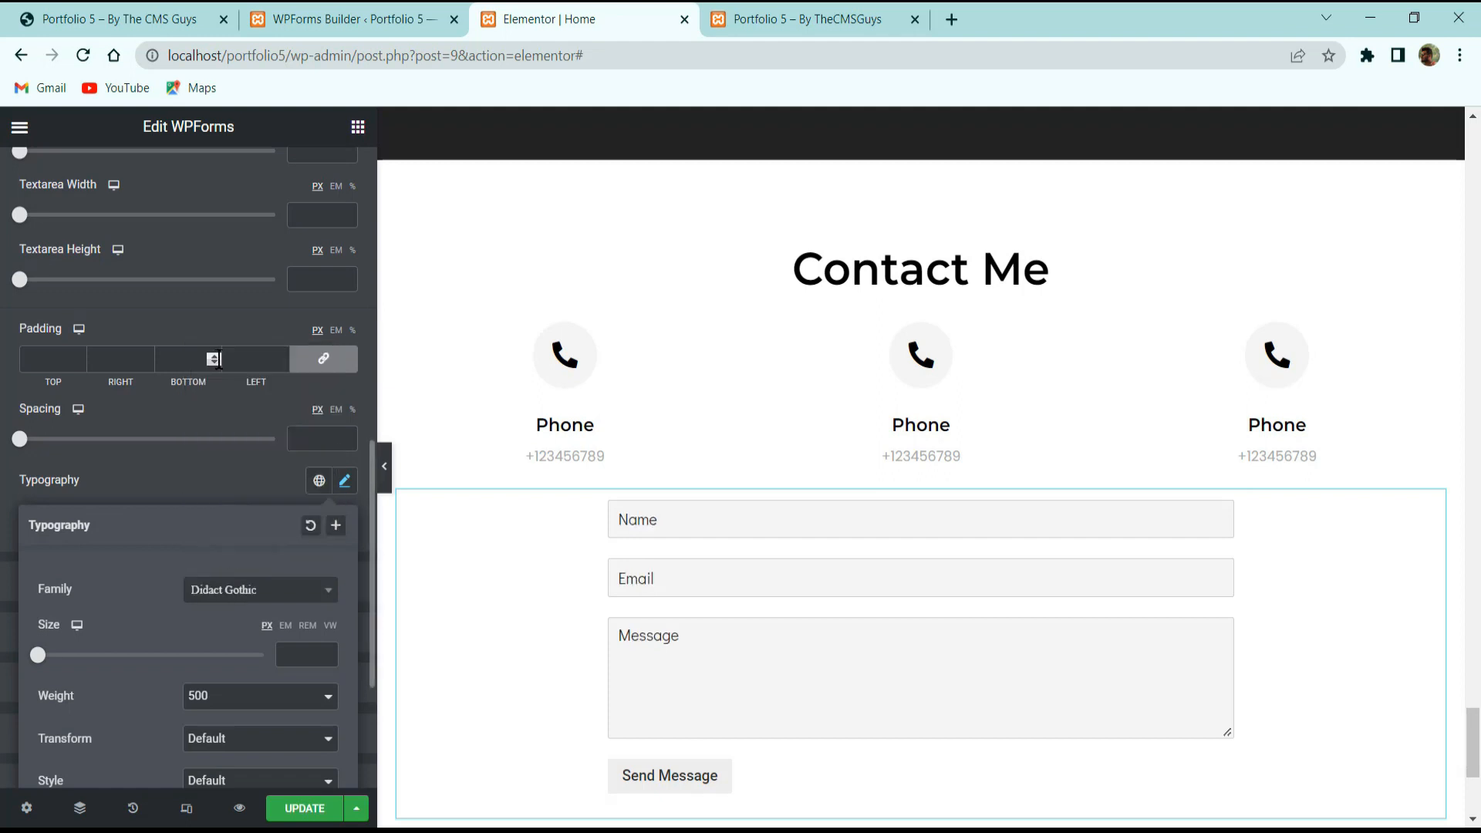
pyautogui.click(285, 654)
pyautogui.write('16')
pyautogui.scroll(-3, 207, 660)
pyautogui.click(188, 229)
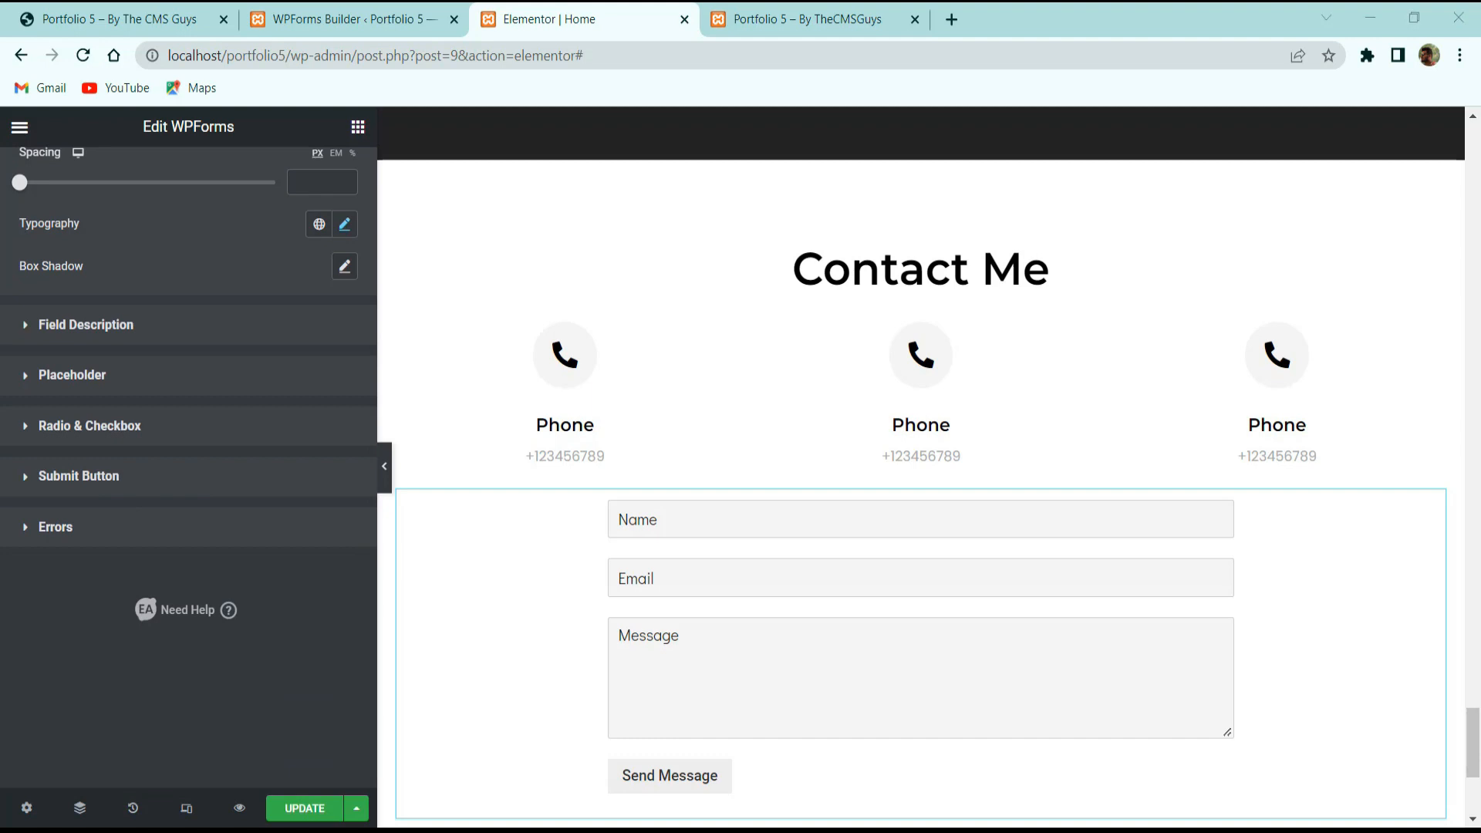
# Centre the Send Message button and give it a black background.
pyautogui.click(99, 478)
pyautogui.scroll(-7, 214, 461)
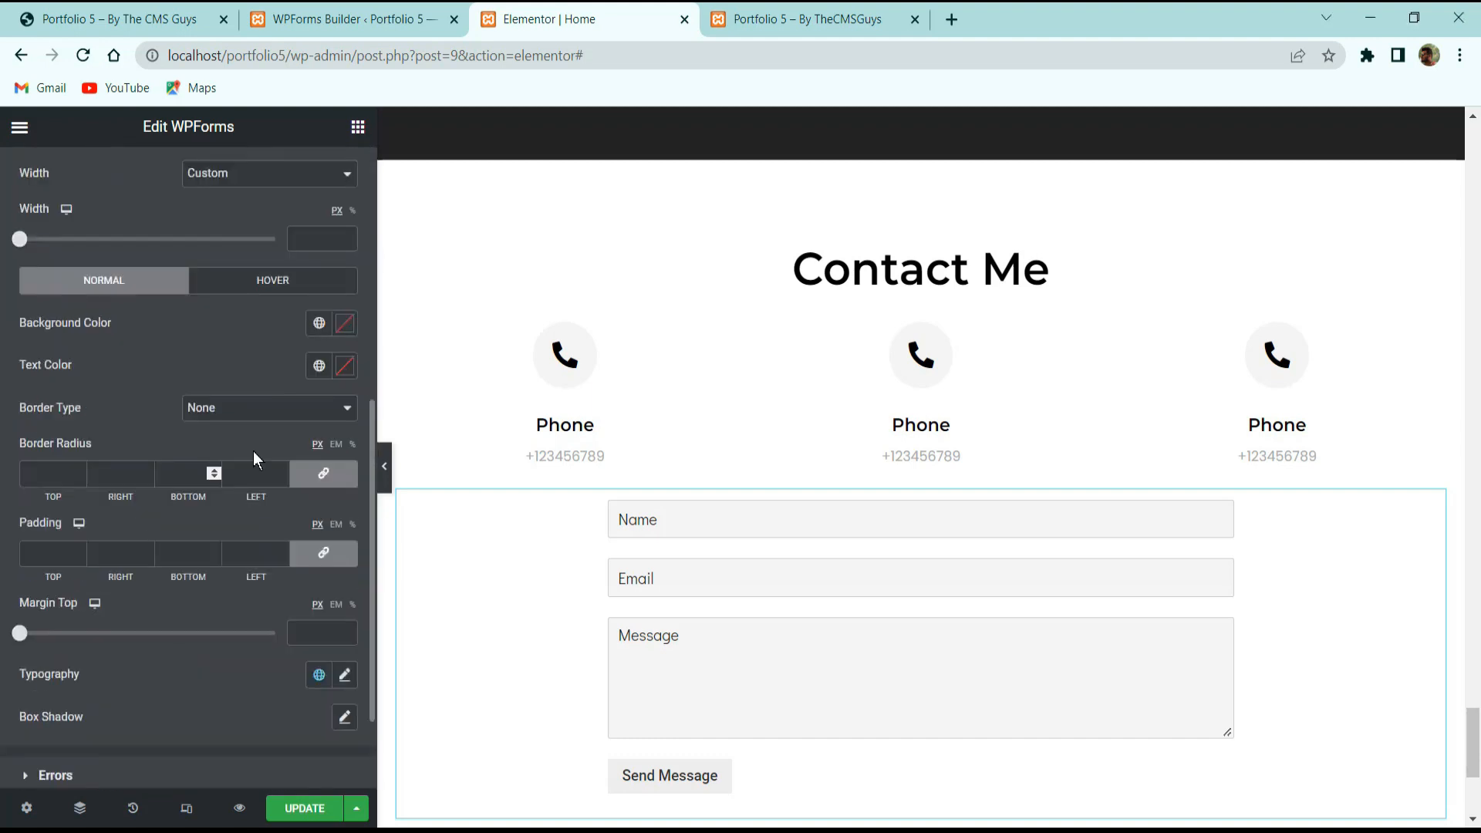
pyautogui.scroll(3, 323, 337)
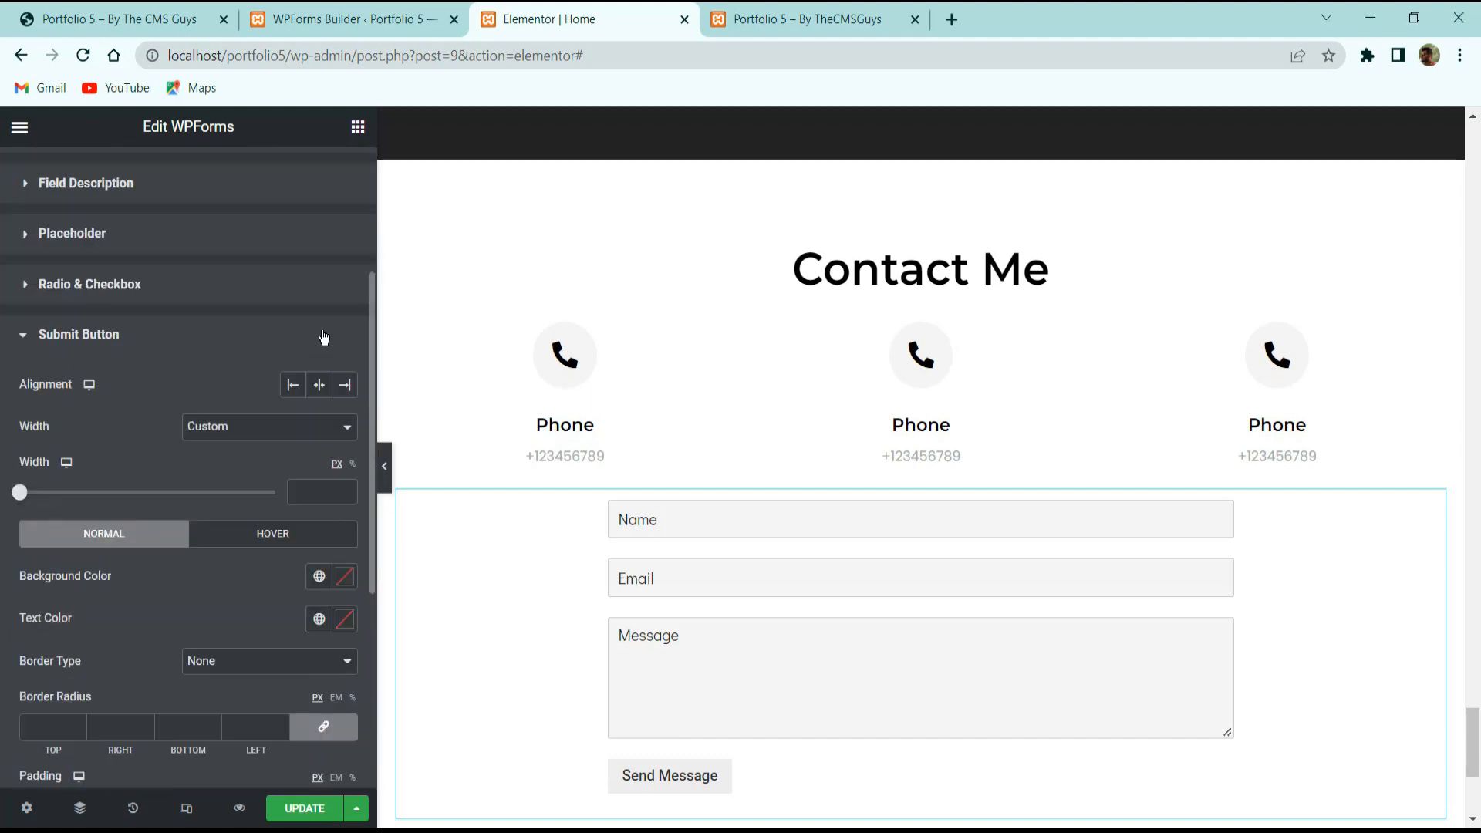
pyautogui.click(319, 384)
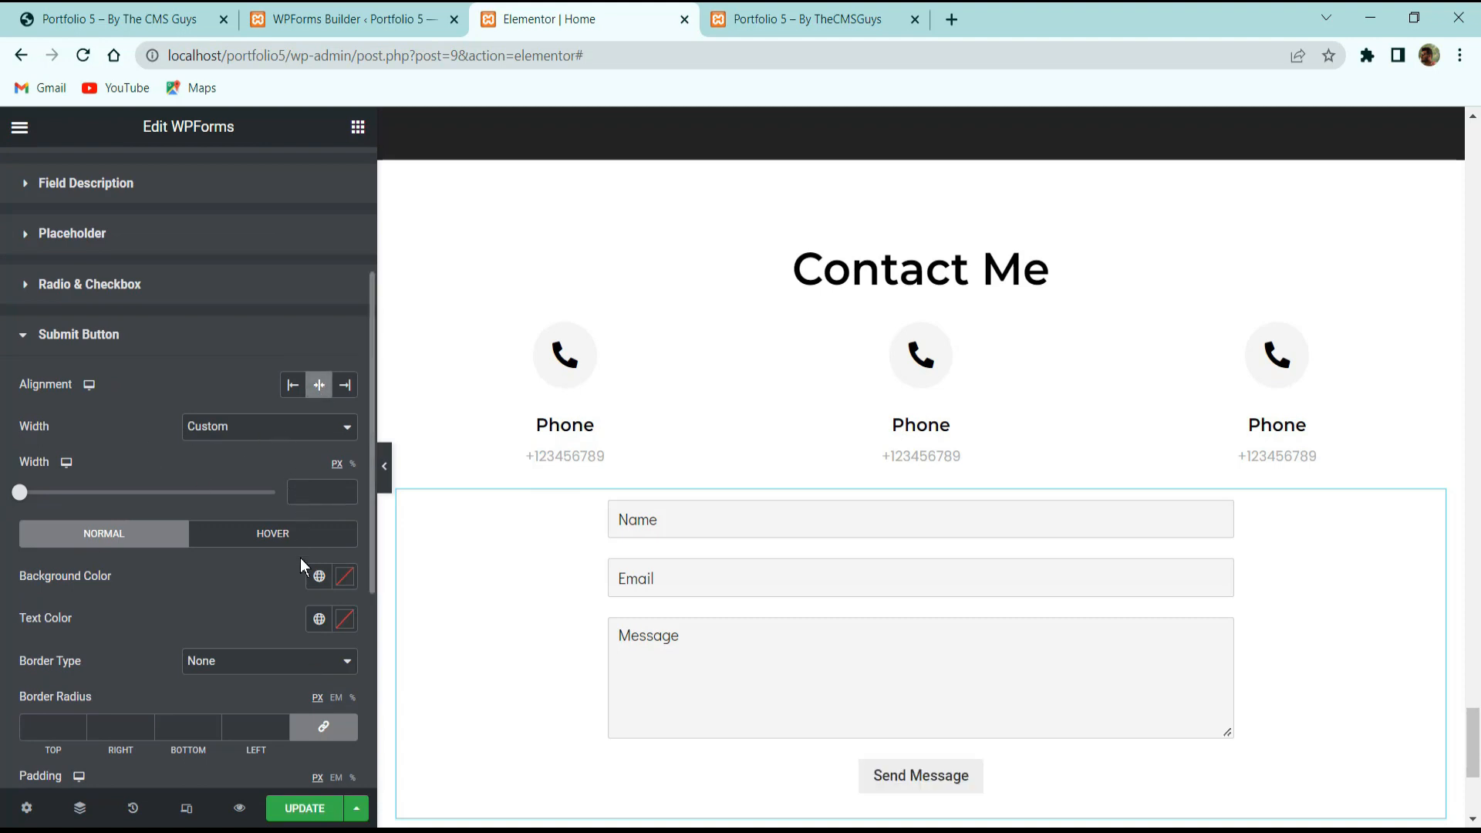
pyautogui.click(345, 576)
pyautogui.moveTo(266, 337); pyautogui.dragTo(98, 606)
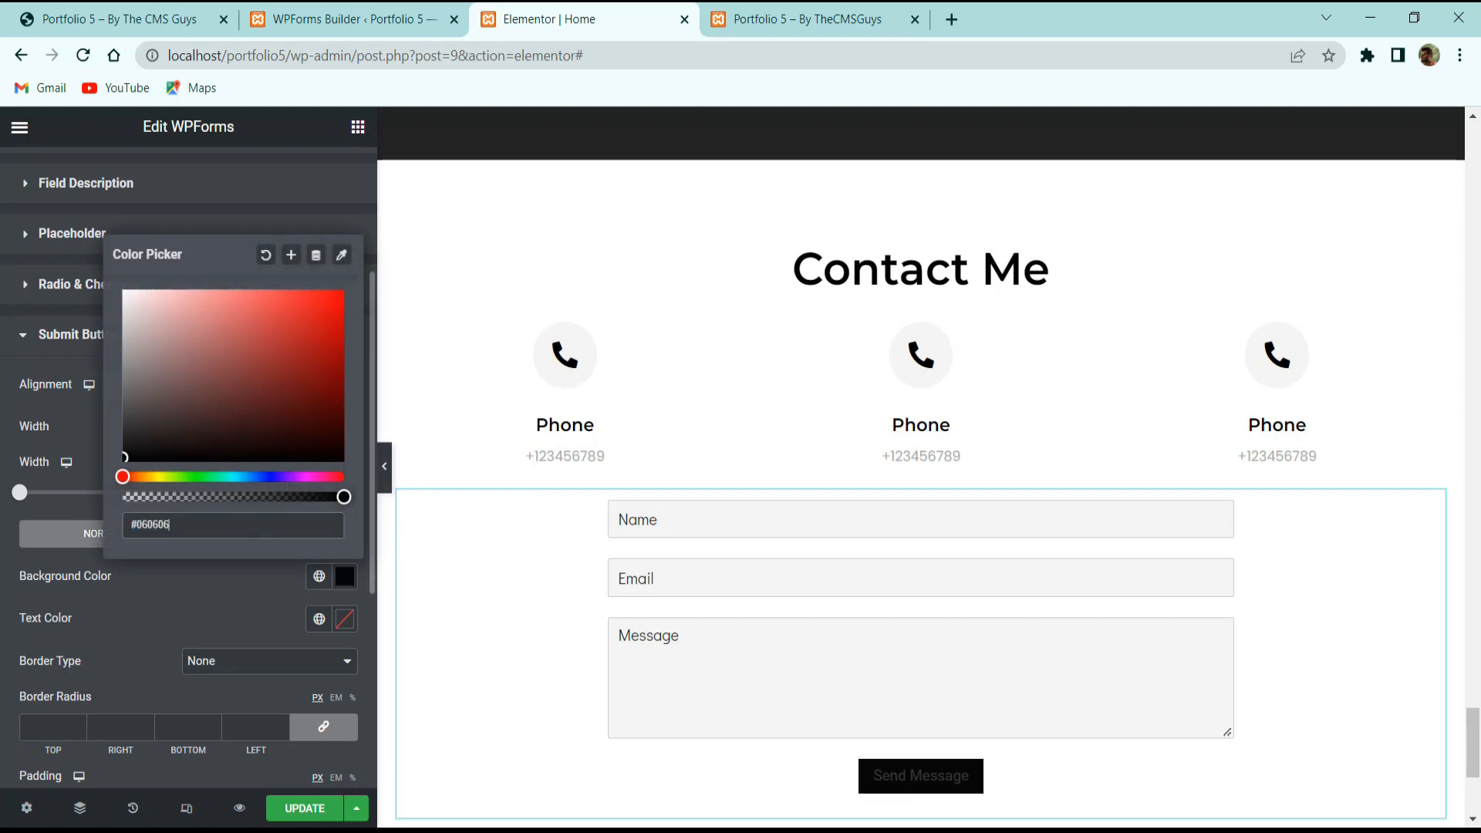
pyautogui.click(272, 627)
# Make the button text white and set its padding to 20.
pyautogui.click(345, 618)
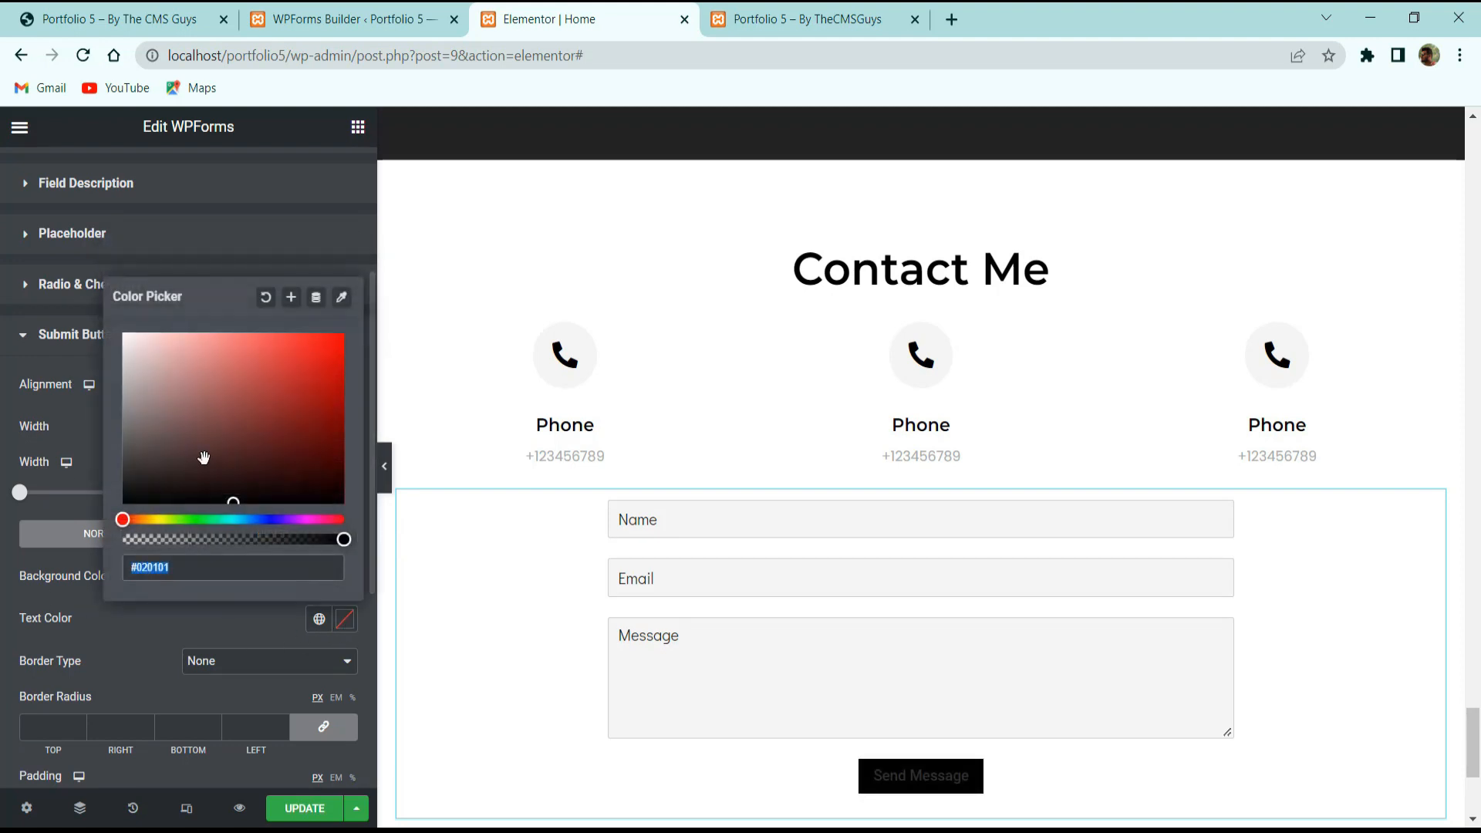
pyautogui.moveTo(195, 473); pyautogui.dragTo(41, 210)
pyautogui.click(144, 634)
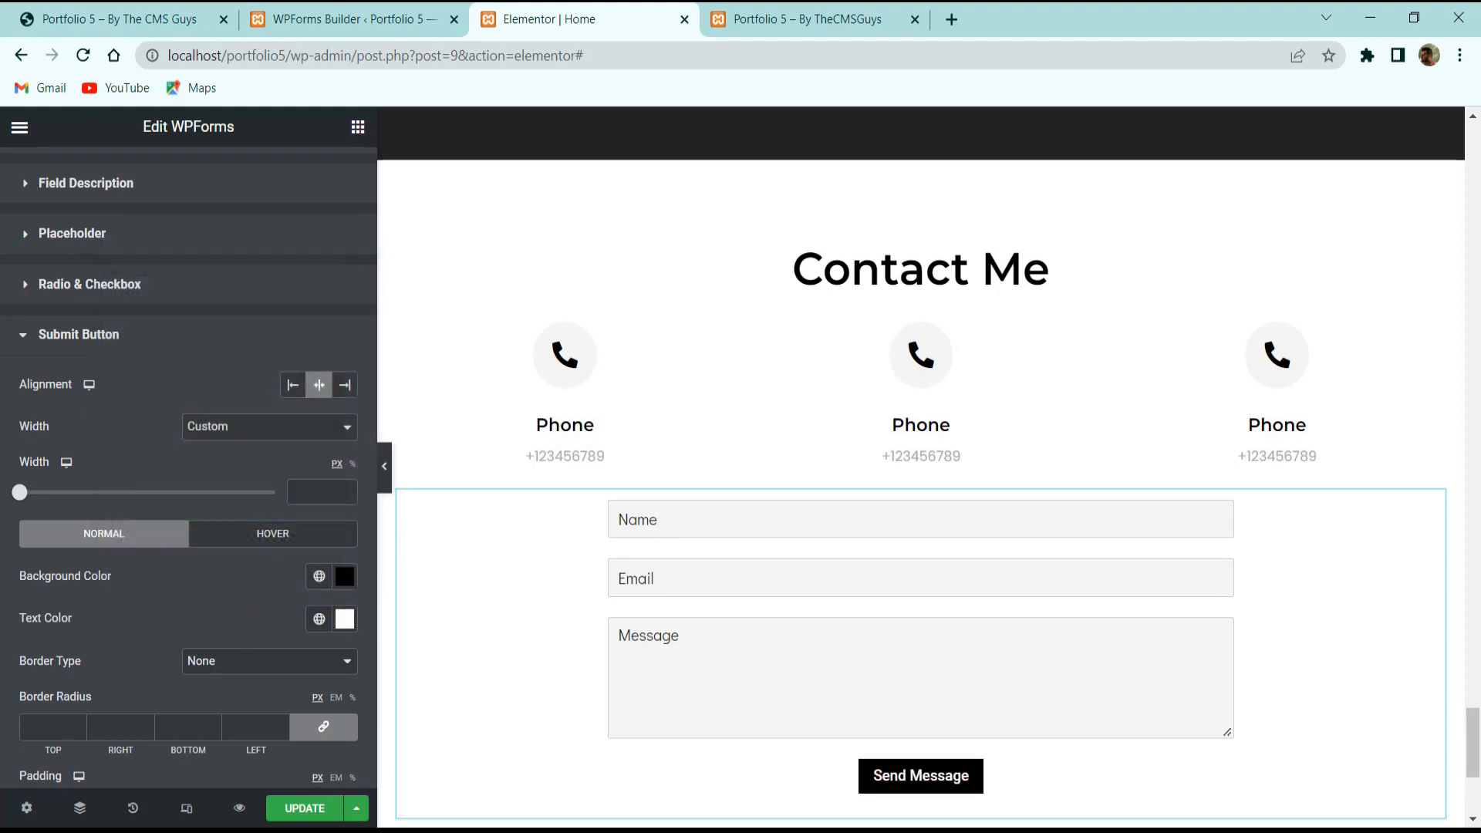
pyautogui.scroll(-3, 46, 483)
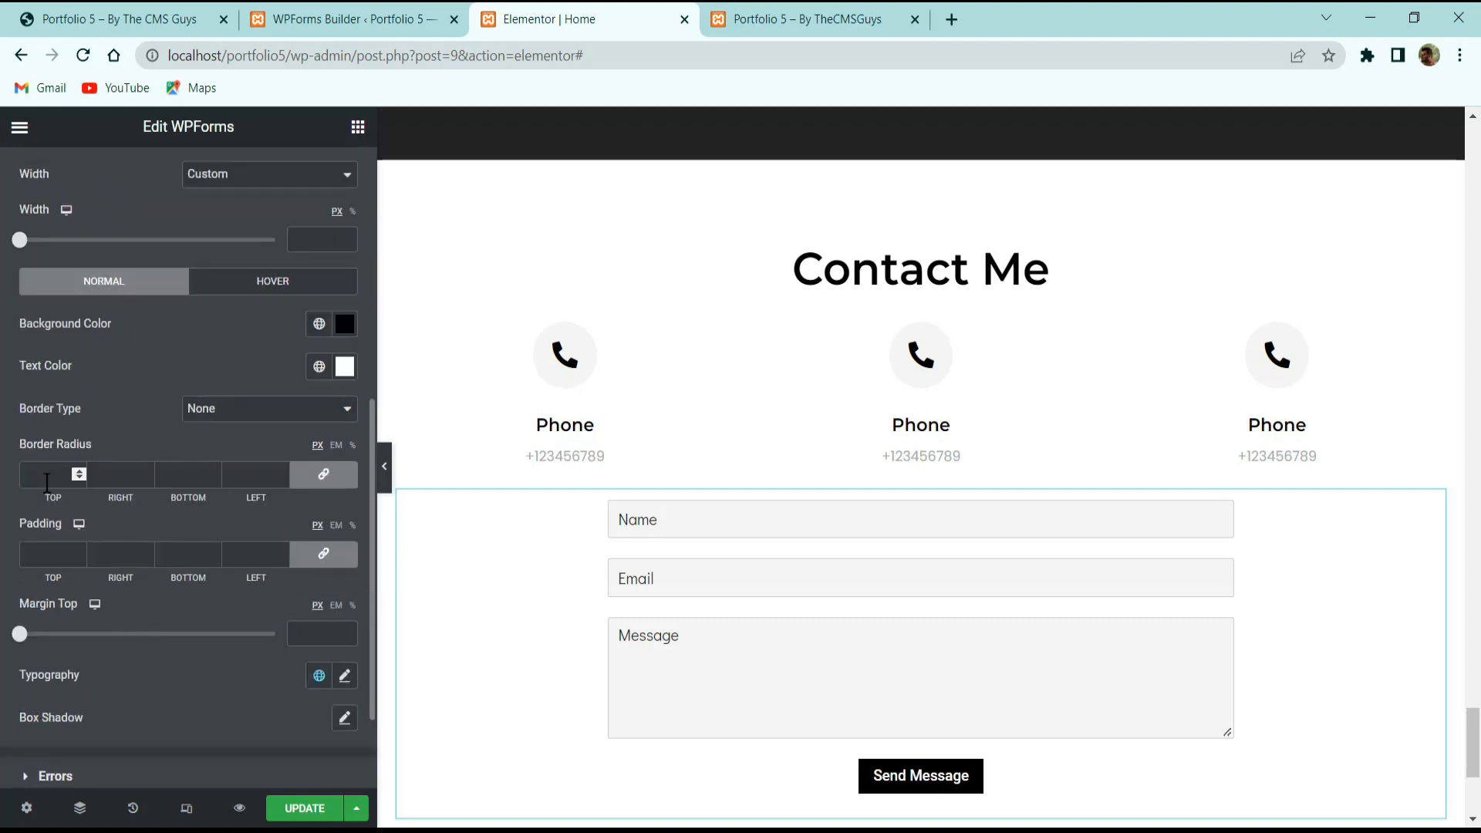
pyautogui.click(42, 551)
pyautogui.write('20')
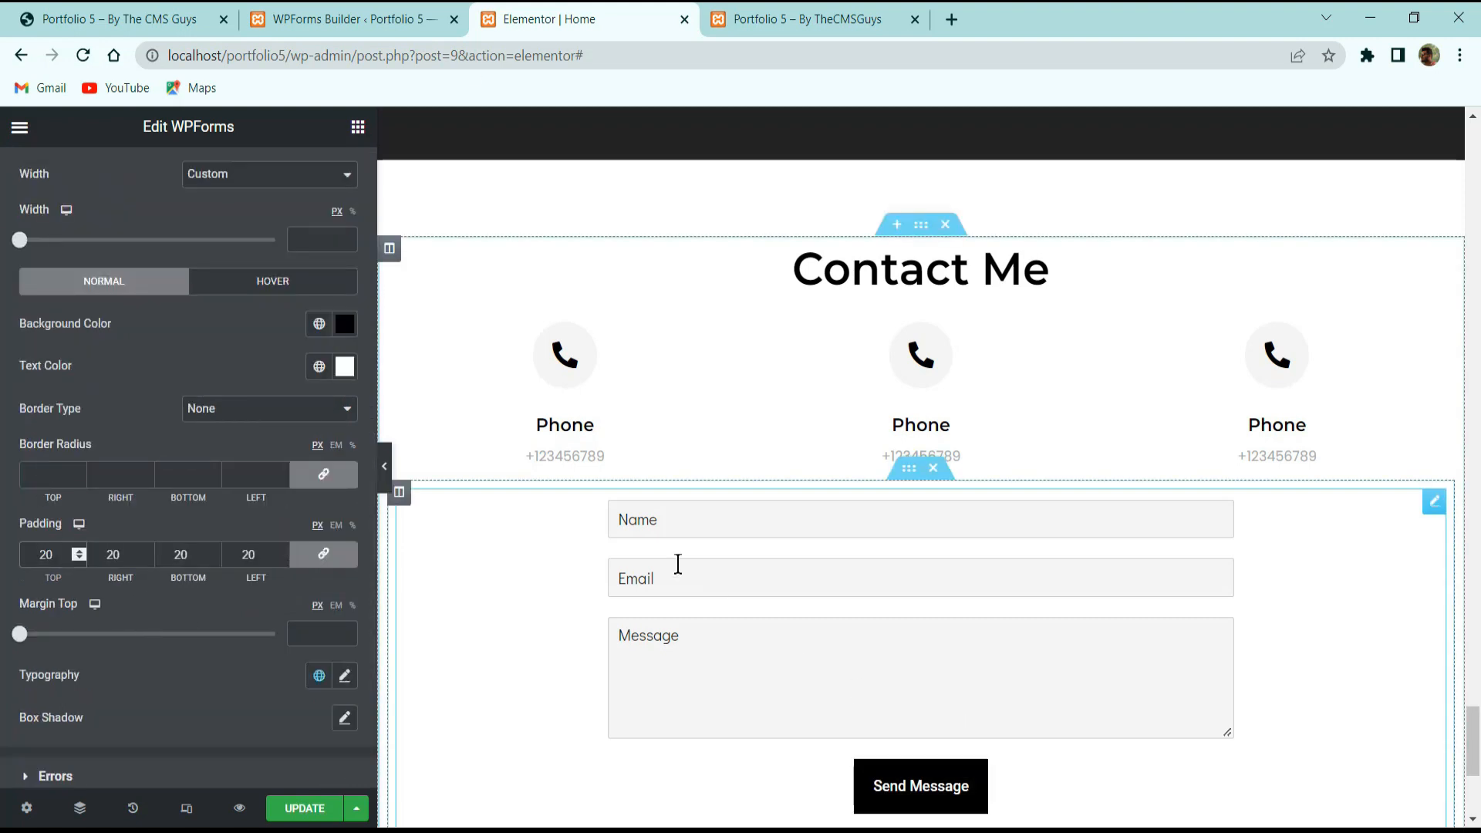
pyautogui.click(288, 9)
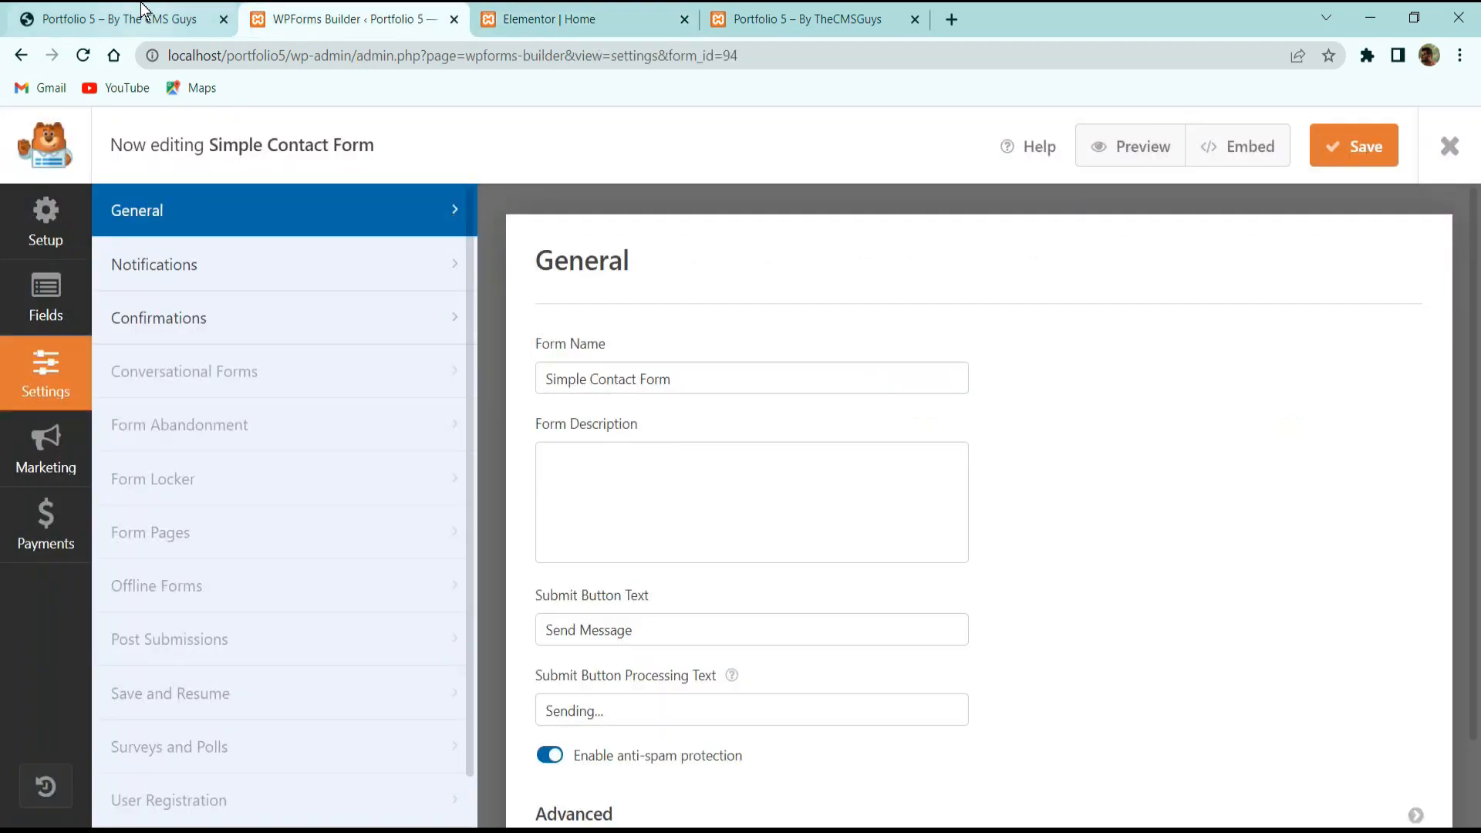
# Close the WPForms Builder and return to the Elementor editor.
pyautogui.click(454, 22)
pyautogui.click(157, 14)
pyautogui.click(296, 12)
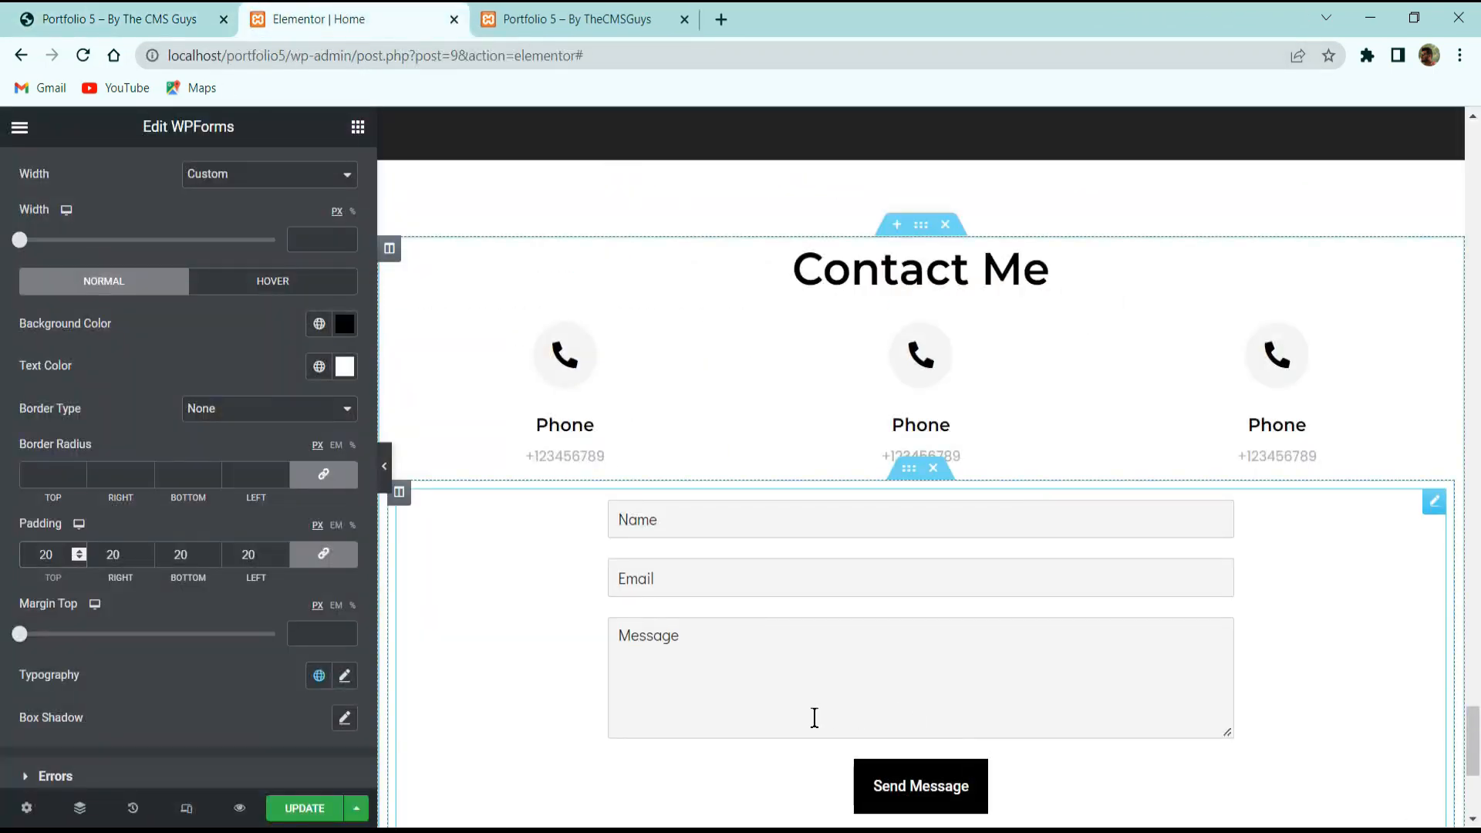
pyautogui.scroll(-3, 840, 718)
# Style the send button text as Montserrat, 16 px, uppercase.
pyautogui.click(344, 675)
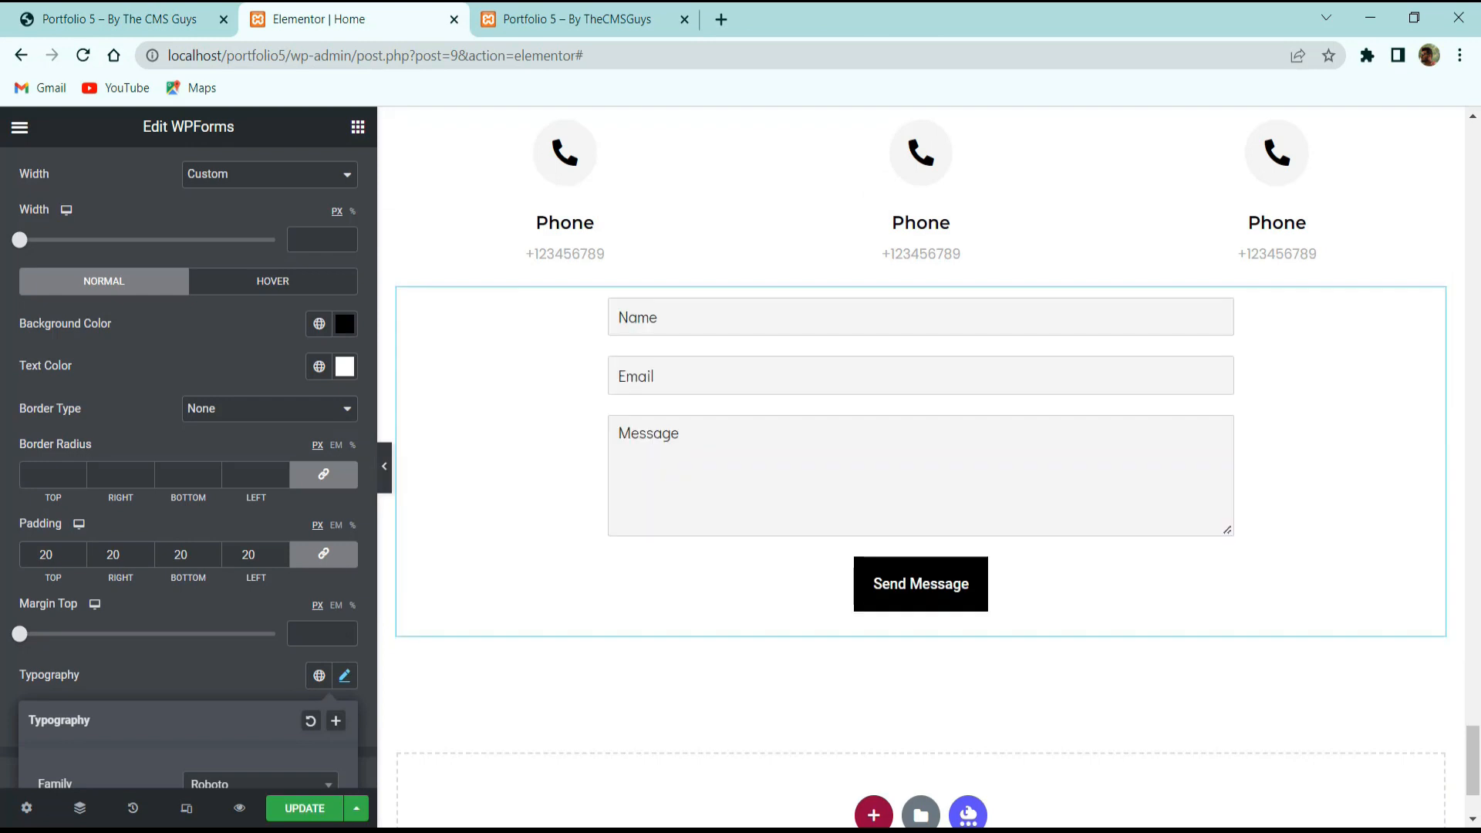
pyautogui.scroll(-3, 209, 563)
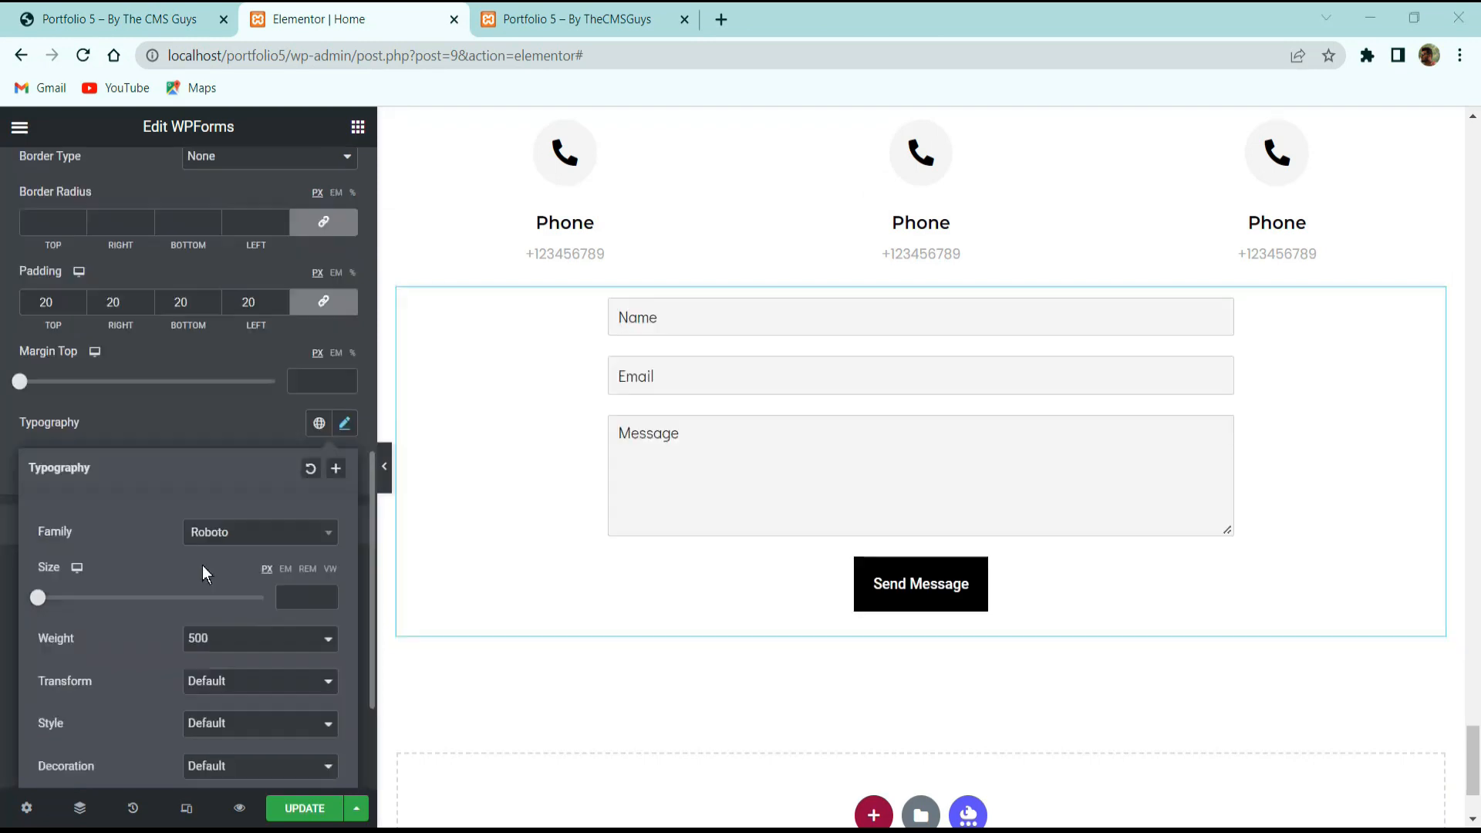
pyautogui.click(238, 536)
pyautogui.write('monts')
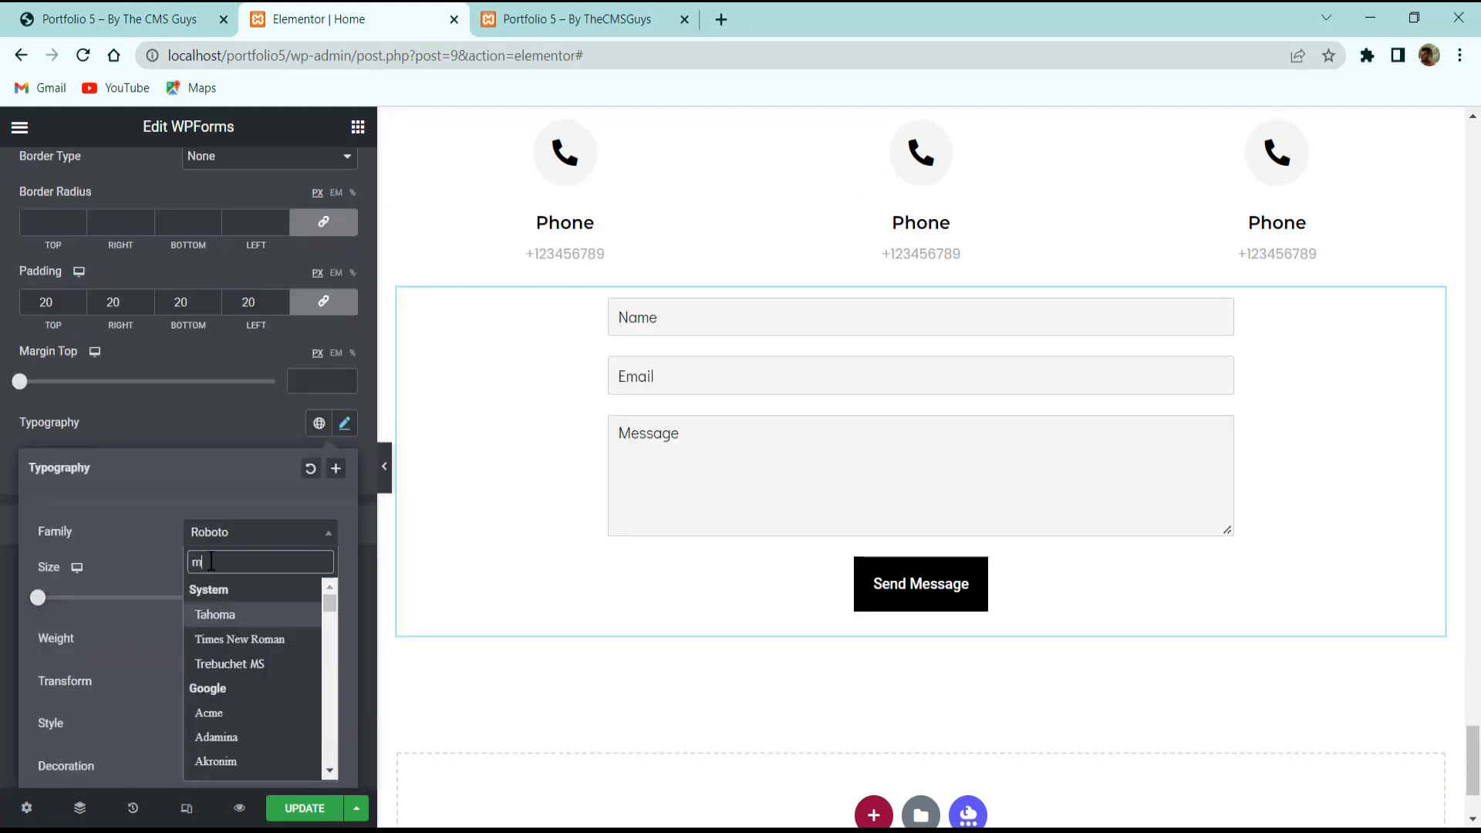
pyautogui.press('Return')
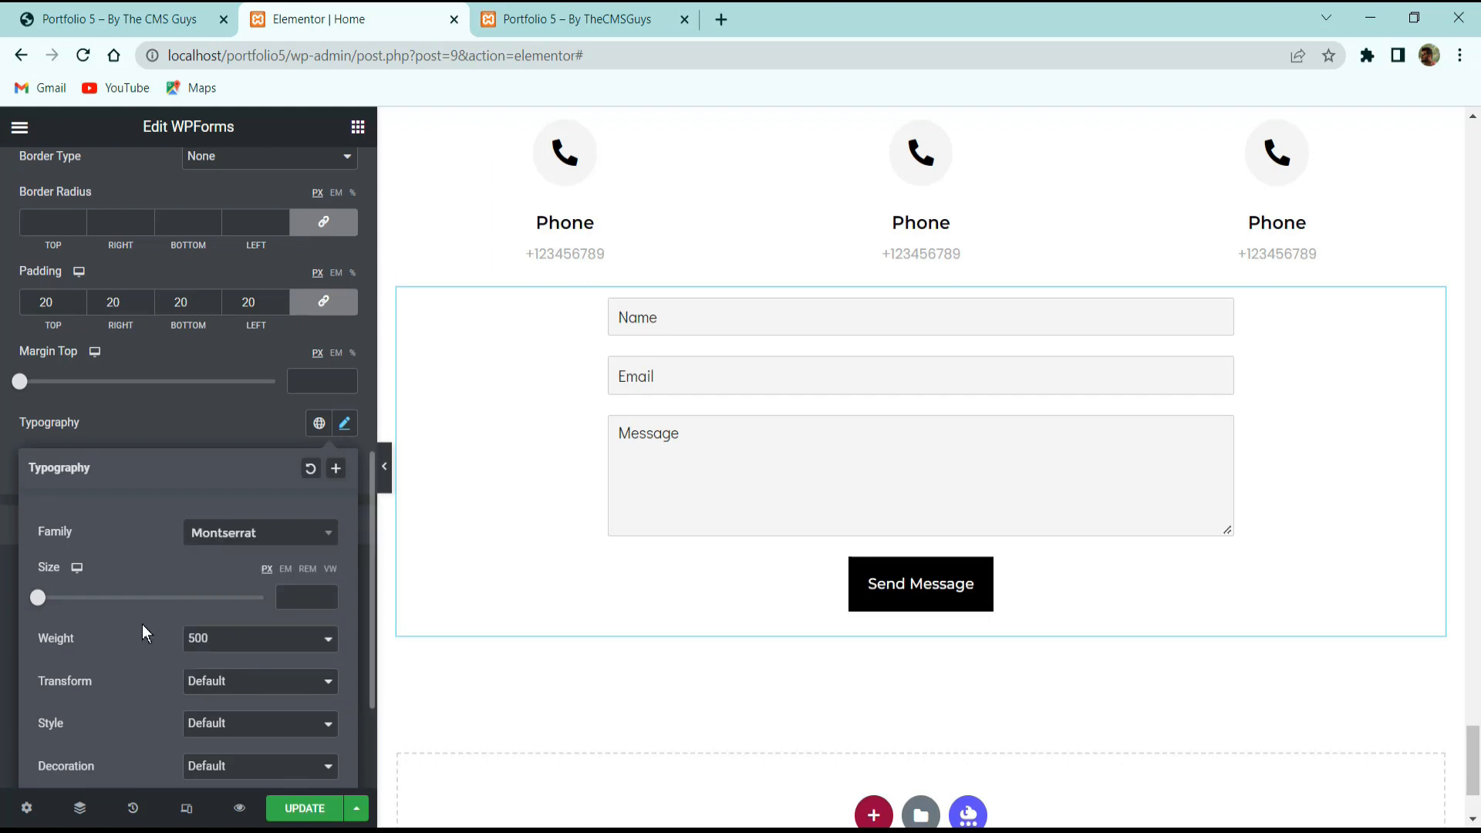
pyautogui.click(286, 599)
pyautogui.write('16')
pyautogui.scroll(-3, 170, 539)
pyautogui.click(213, 492)
pyautogui.click(216, 519)
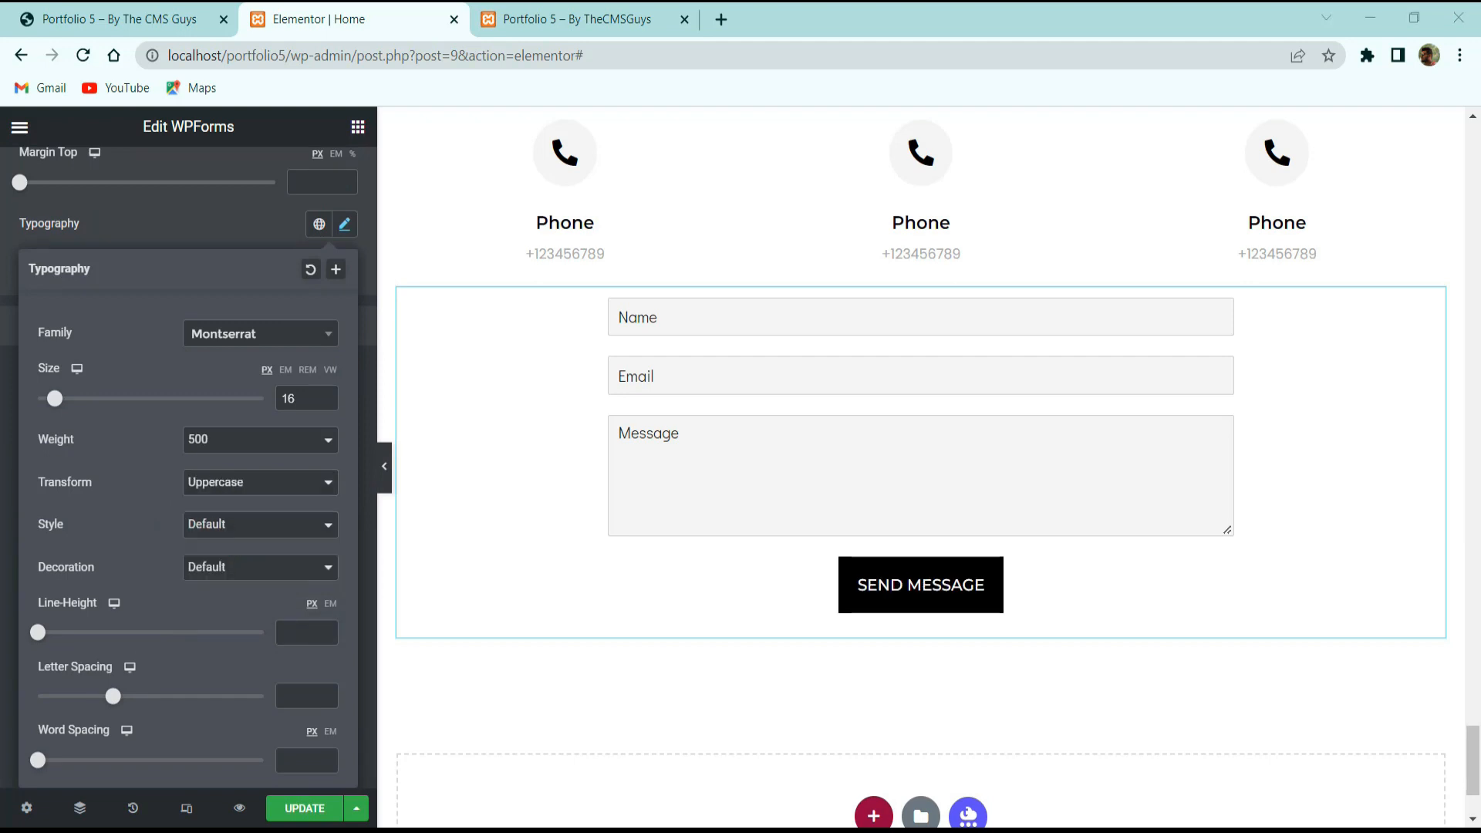
# Save the page and switch to the live site tab.
pyautogui.scroll(3, 810, 370)
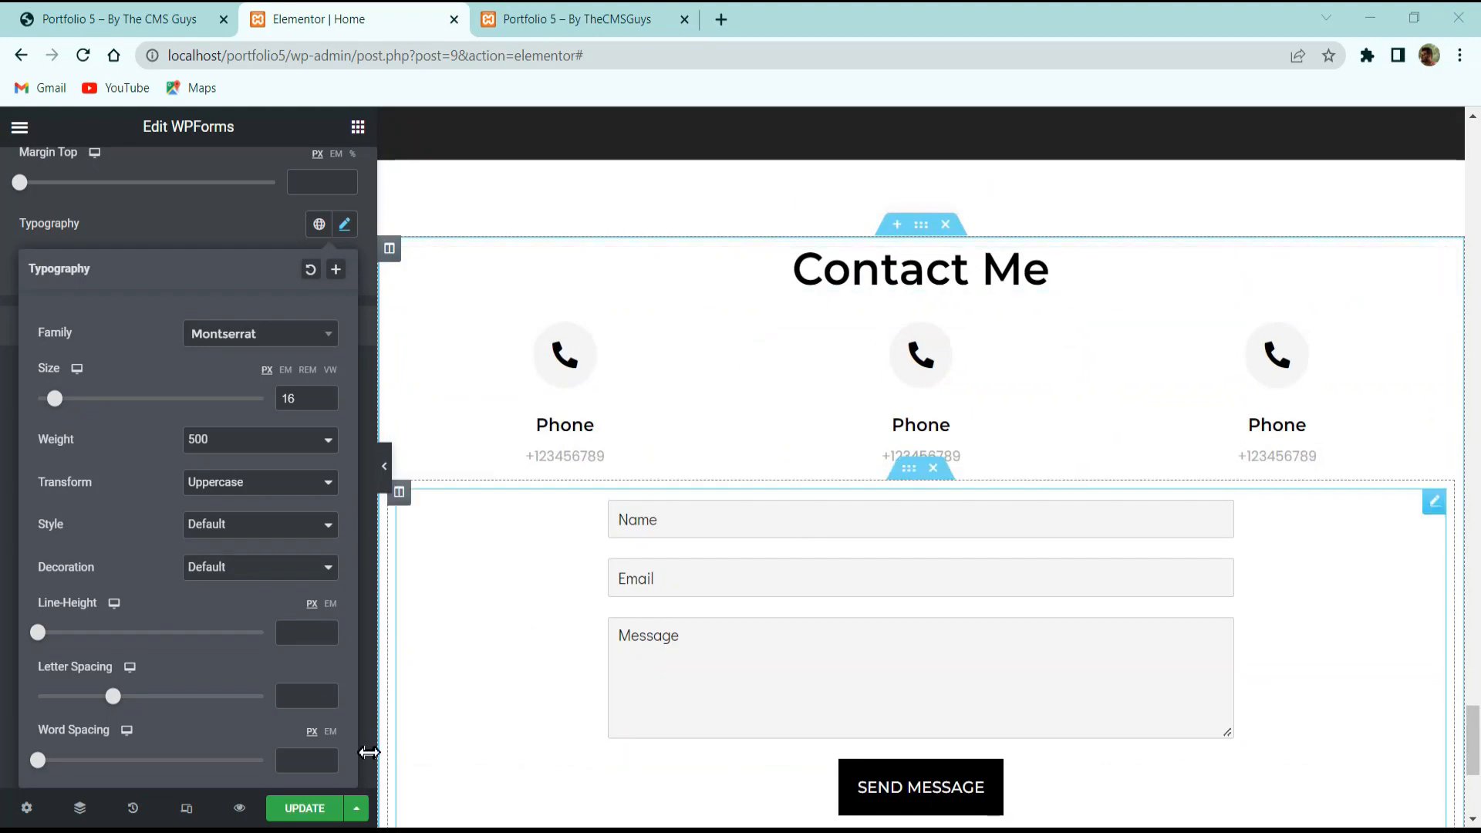
pyautogui.click(291, 808)
pyautogui.scroll(5, 285, 401)
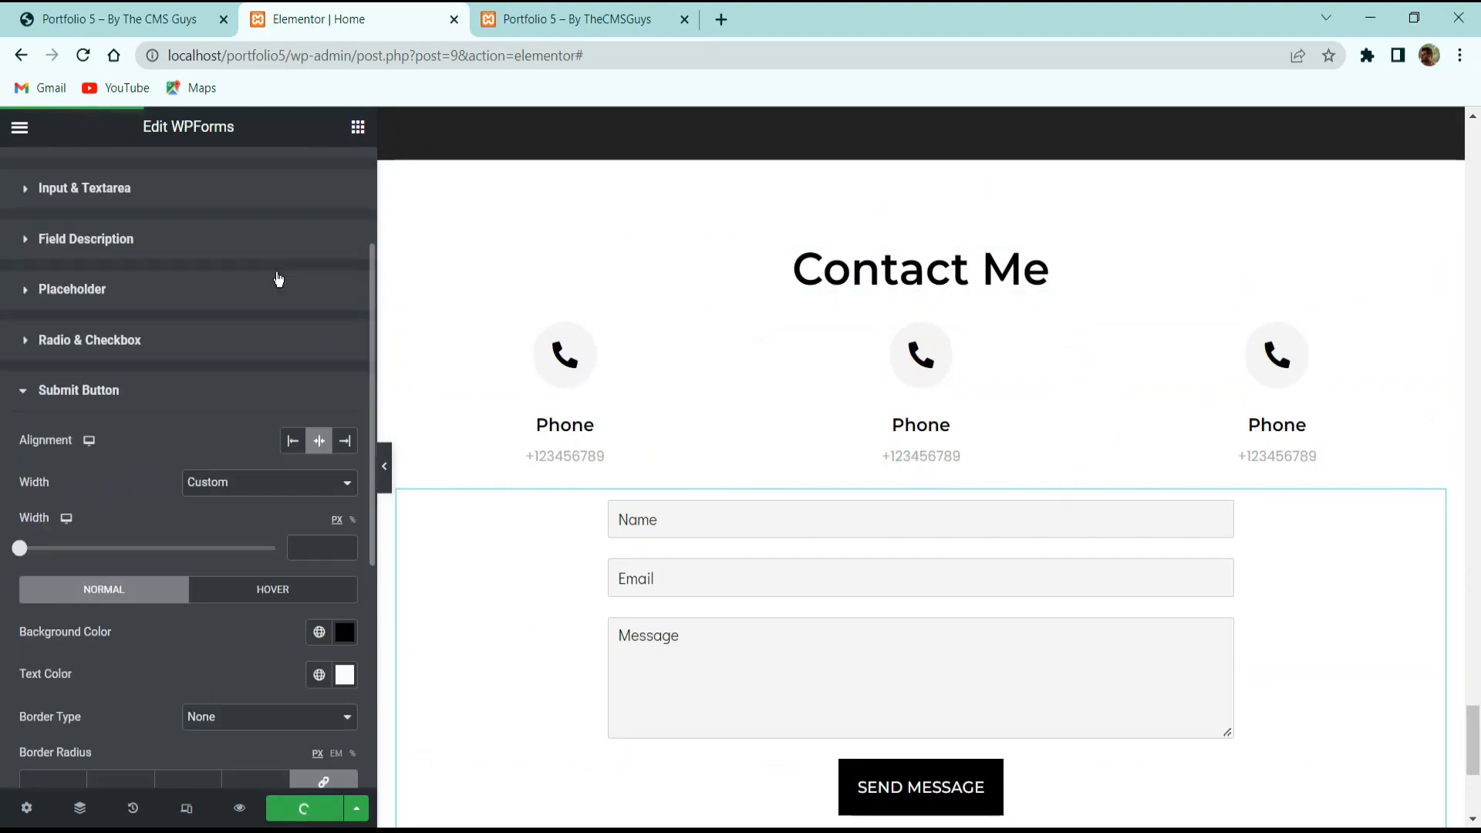
pyautogui.click(127, 16)
pyautogui.scroll(20, 664, 535)
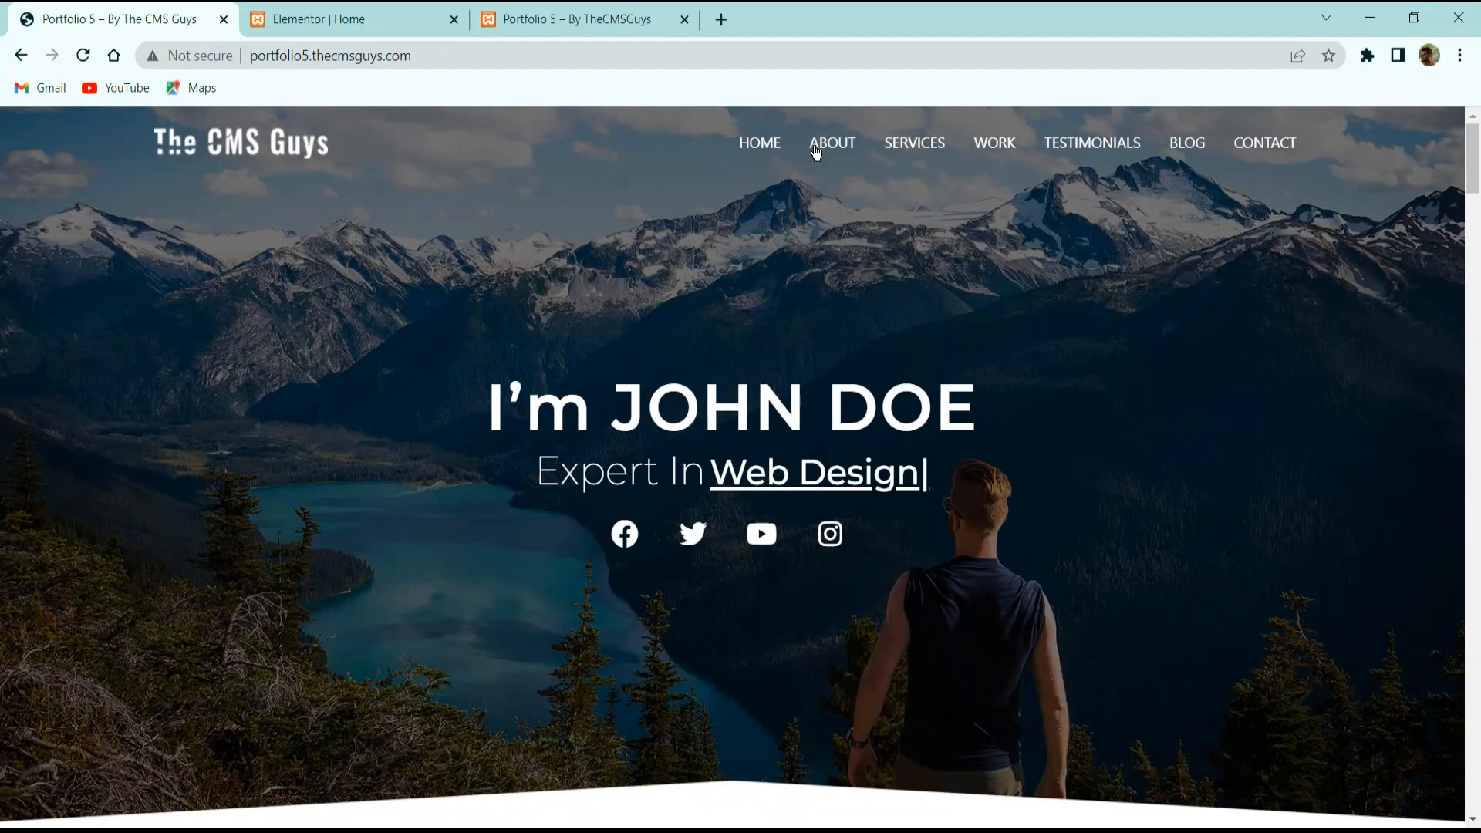
# Test the live site's ABOUT, SERVICES and WORK menu links, then go back to Elementor.
pyautogui.click(815, 147)
pyautogui.scroll(10, 875, 208)
pyautogui.click(932, 165)
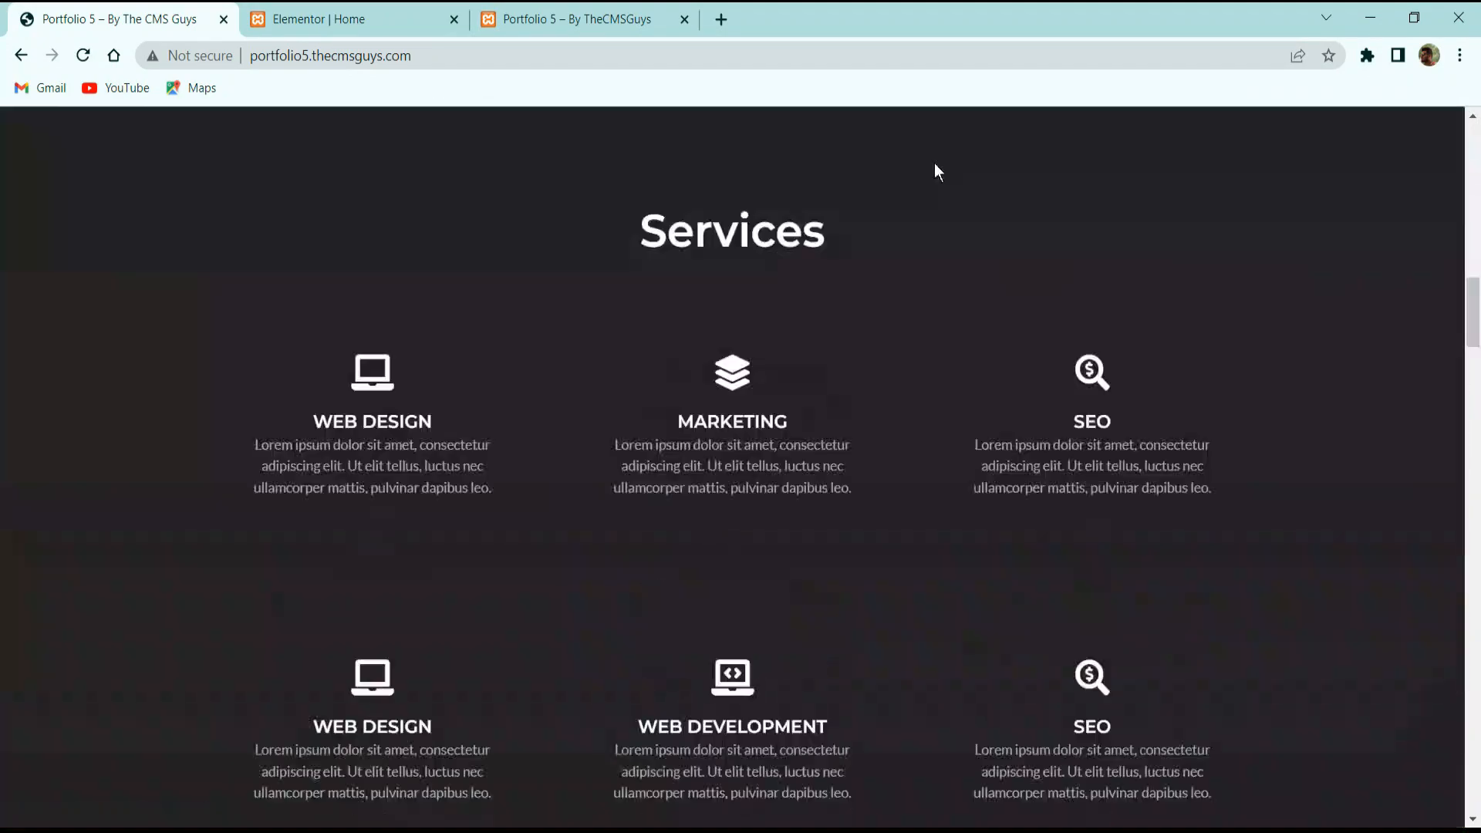
pyautogui.scroll(10, 926, 294)
pyautogui.scroll(-3, 924, 299)
pyautogui.scroll(3, 930, 270)
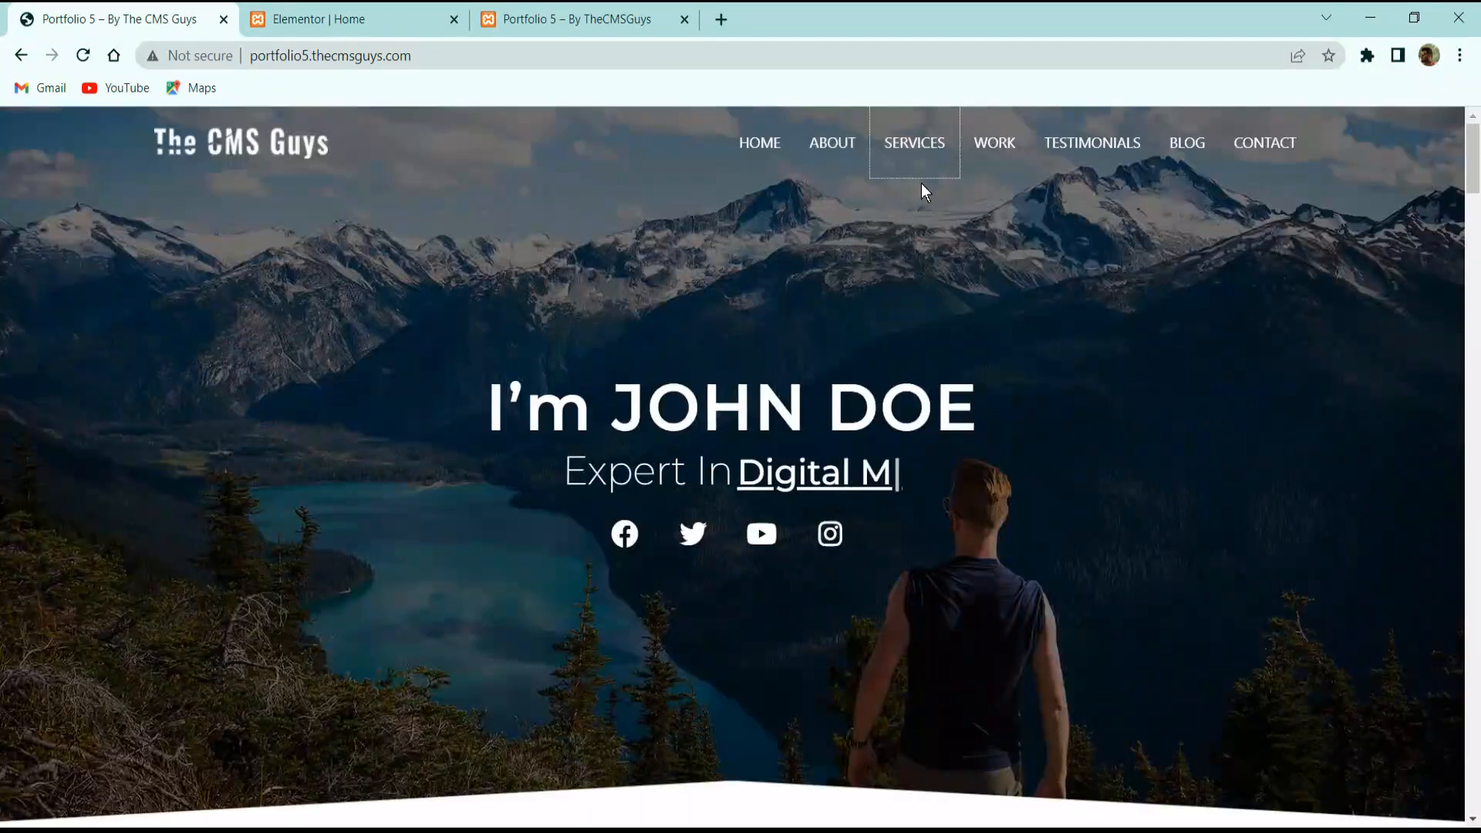
pyautogui.click(994, 142)
pyautogui.scroll(10, 790, 251)
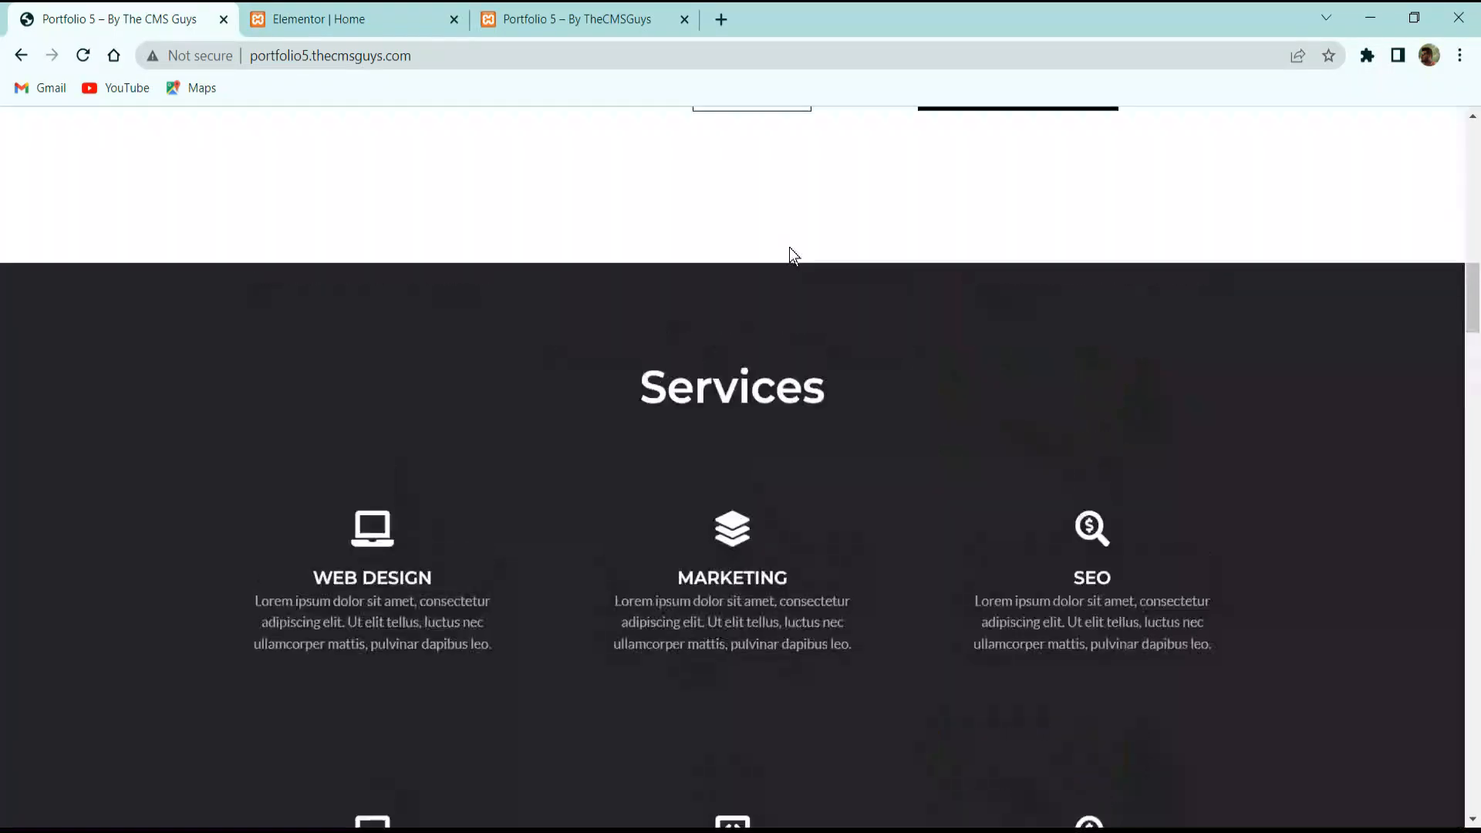
pyautogui.click(437, 19)
# Give the About Me section the CSS ID 'about'.
pyautogui.scroll(20, 733, 489)
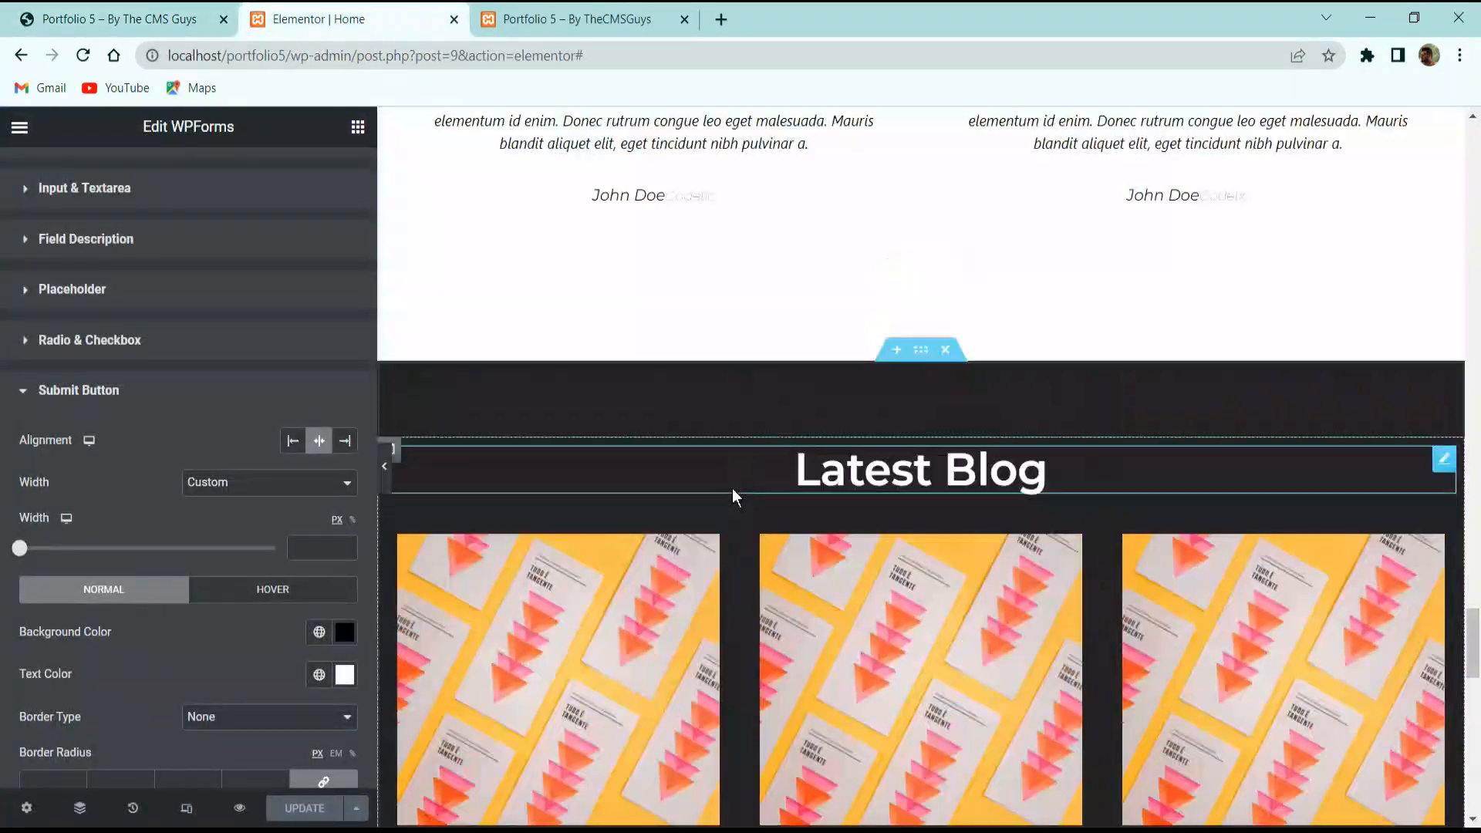
pyautogui.scroll(6, 731, 500)
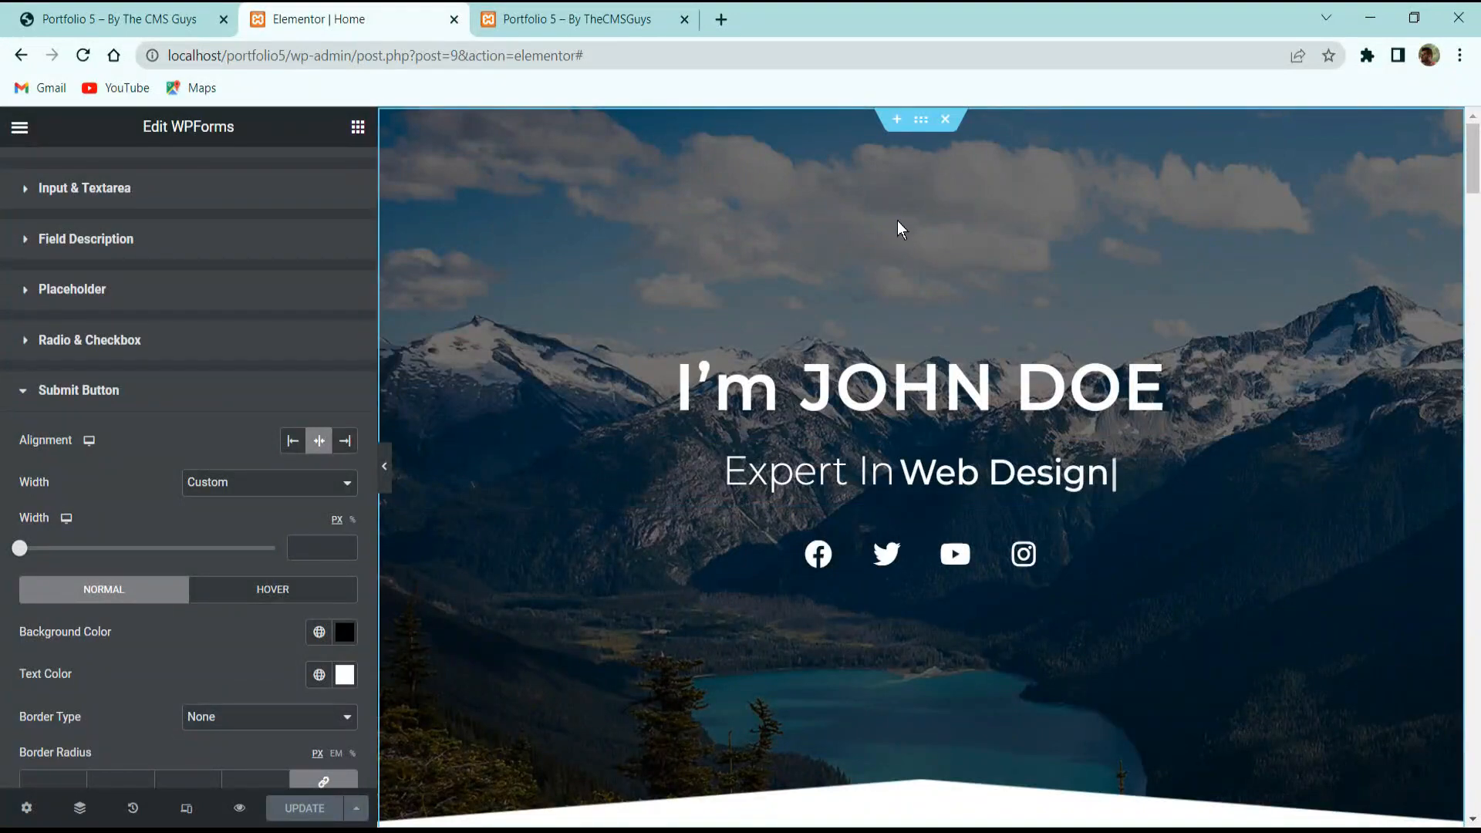
pyautogui.scroll(-5, 906, 218)
pyautogui.scroll(5, 905, 218)
pyautogui.scroll(-8, 915, 413)
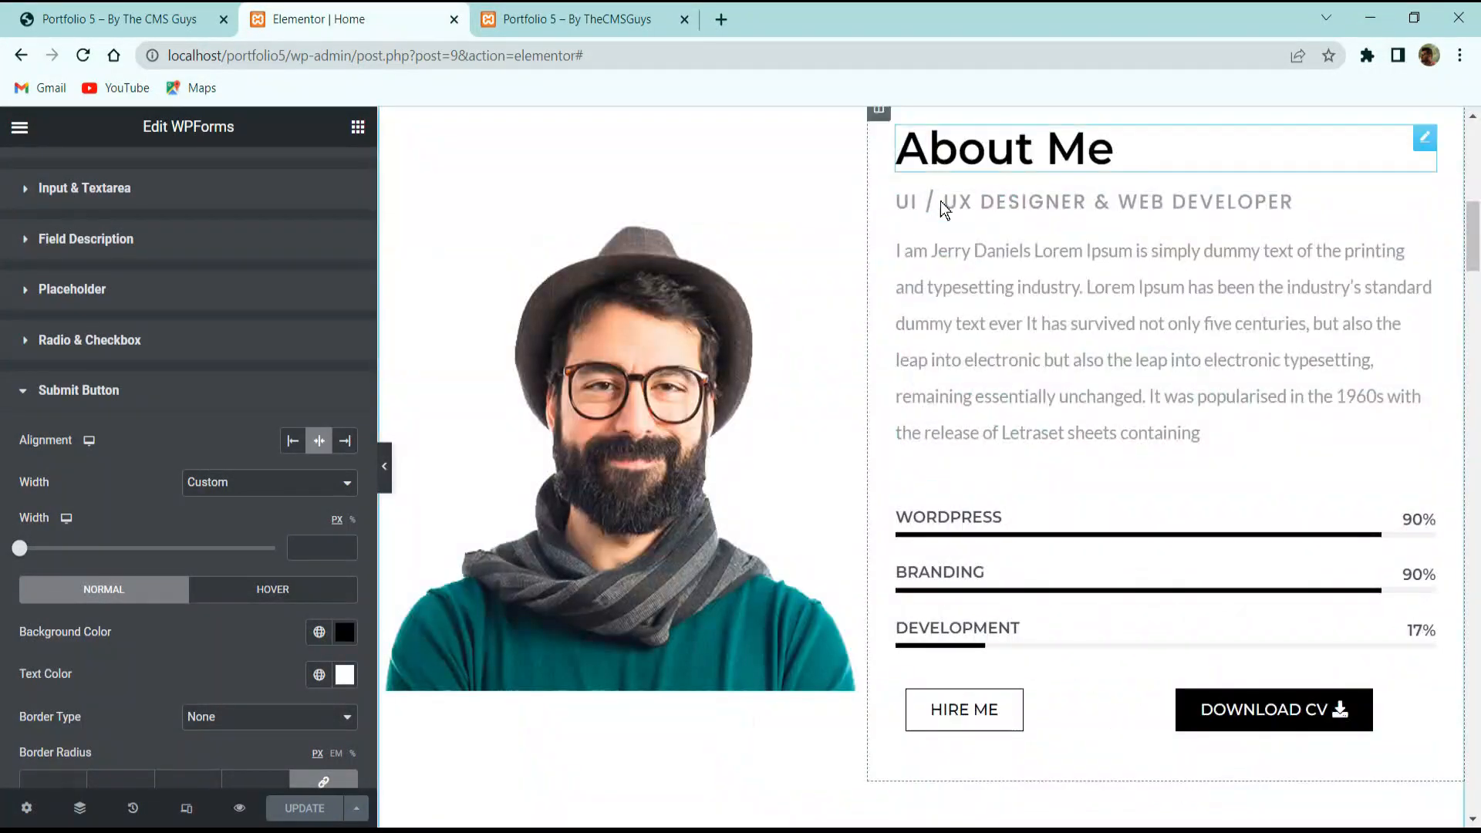
pyautogui.scroll(5, 937, 199)
pyautogui.click(918, 417)
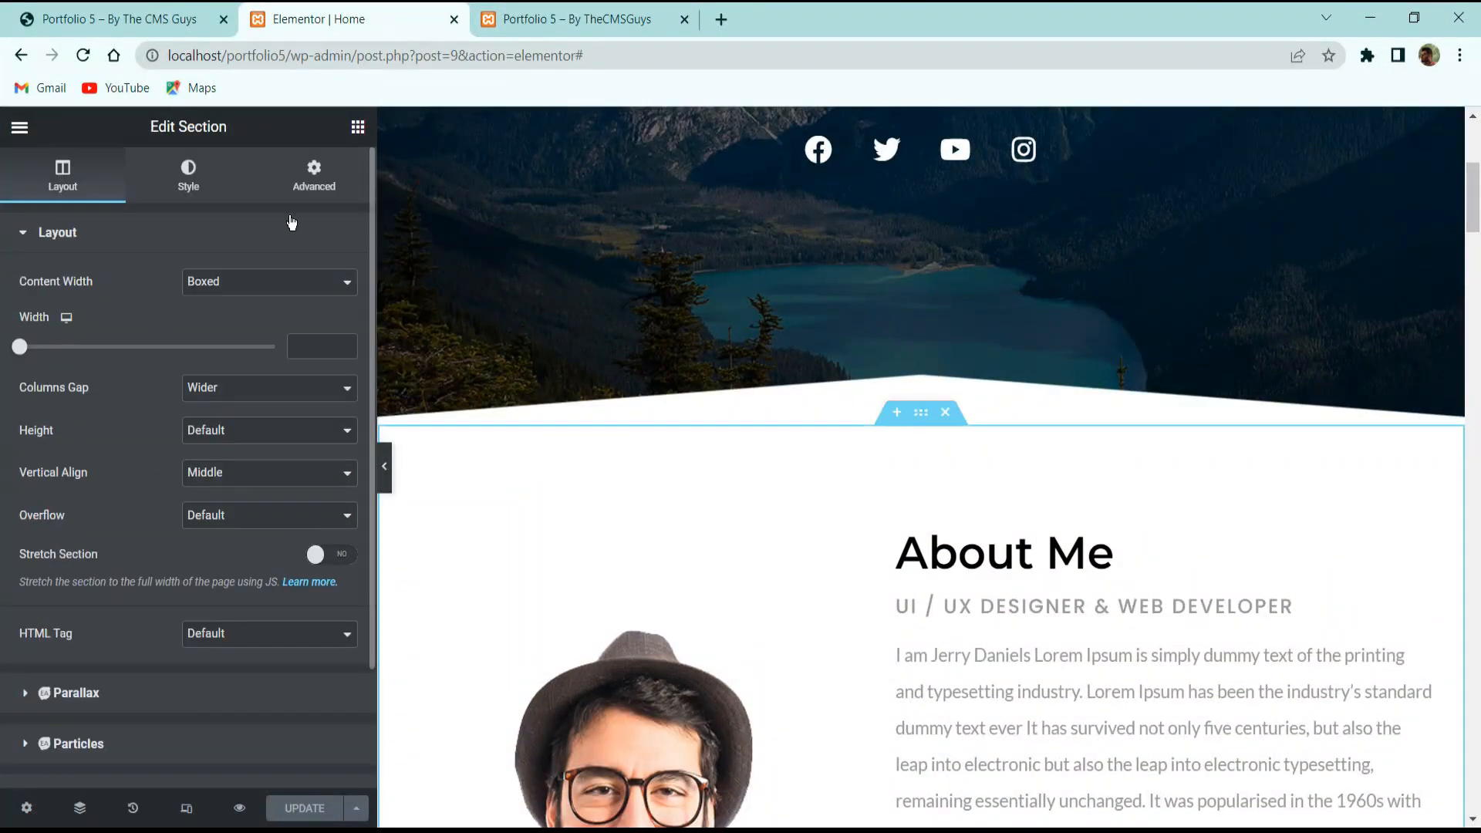
pyautogui.click(307, 180)
pyautogui.click(209, 484)
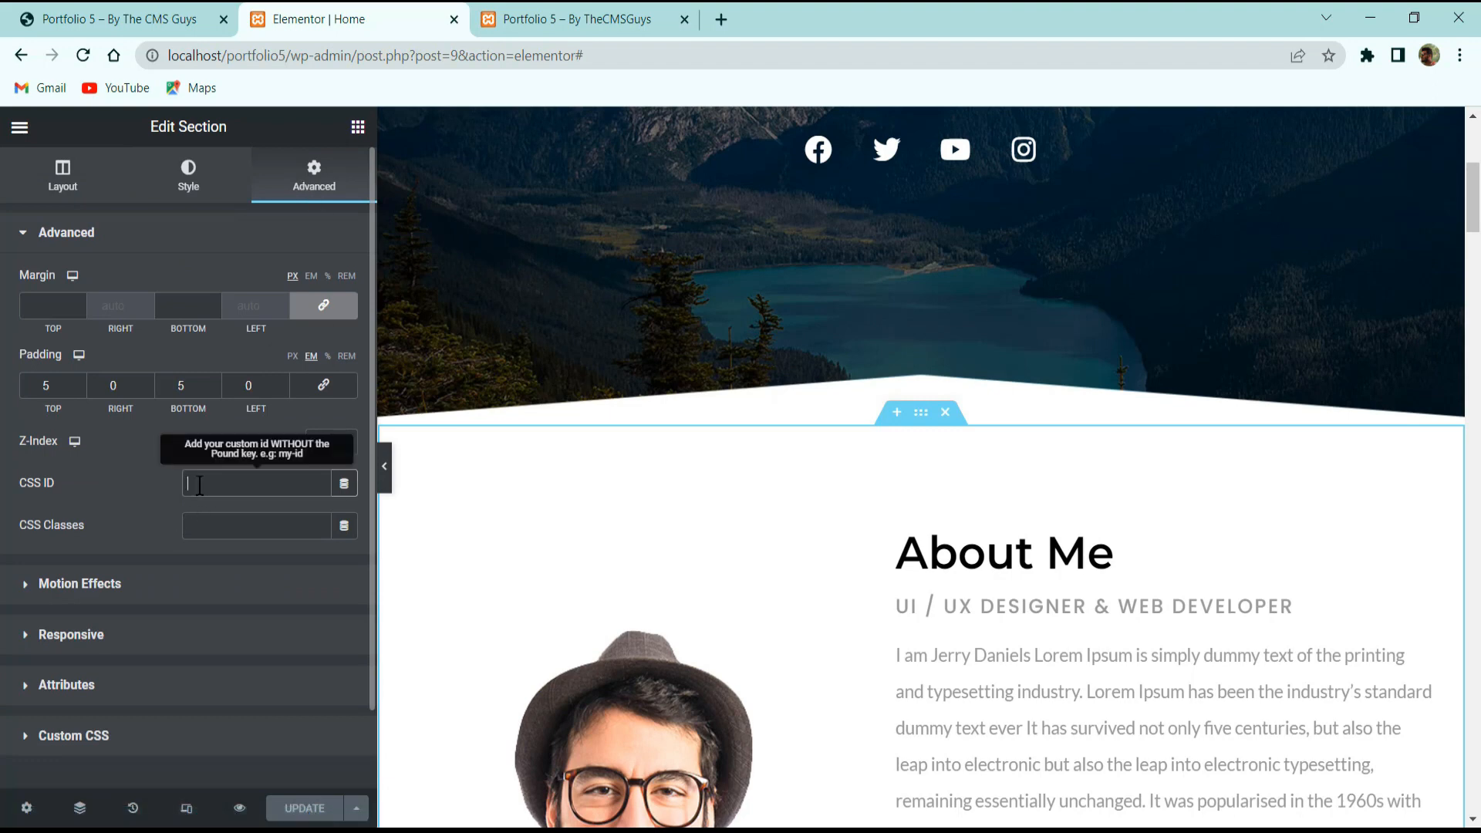
pyautogui.write('abou')
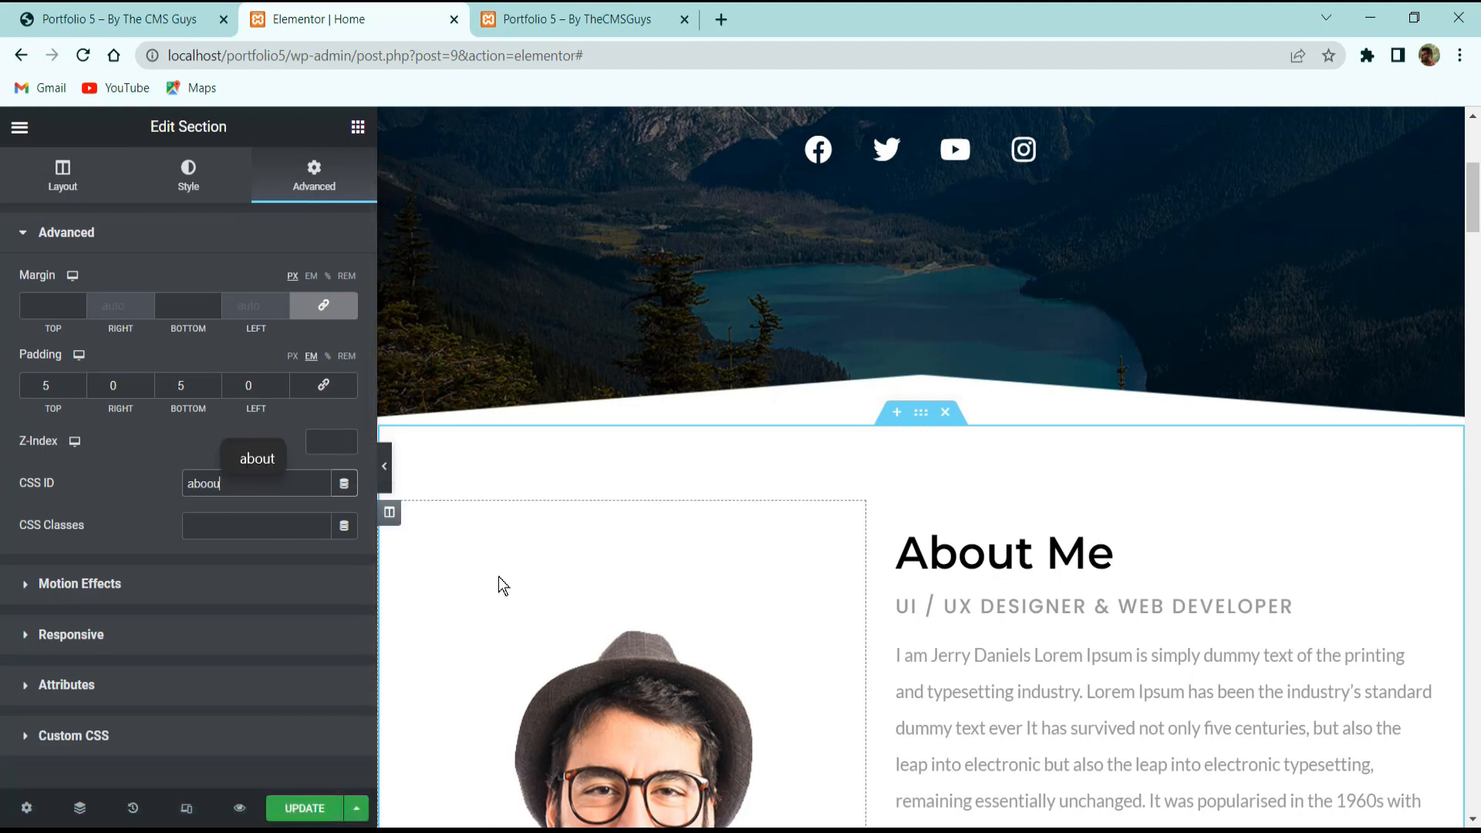
pyautogui.write('t')
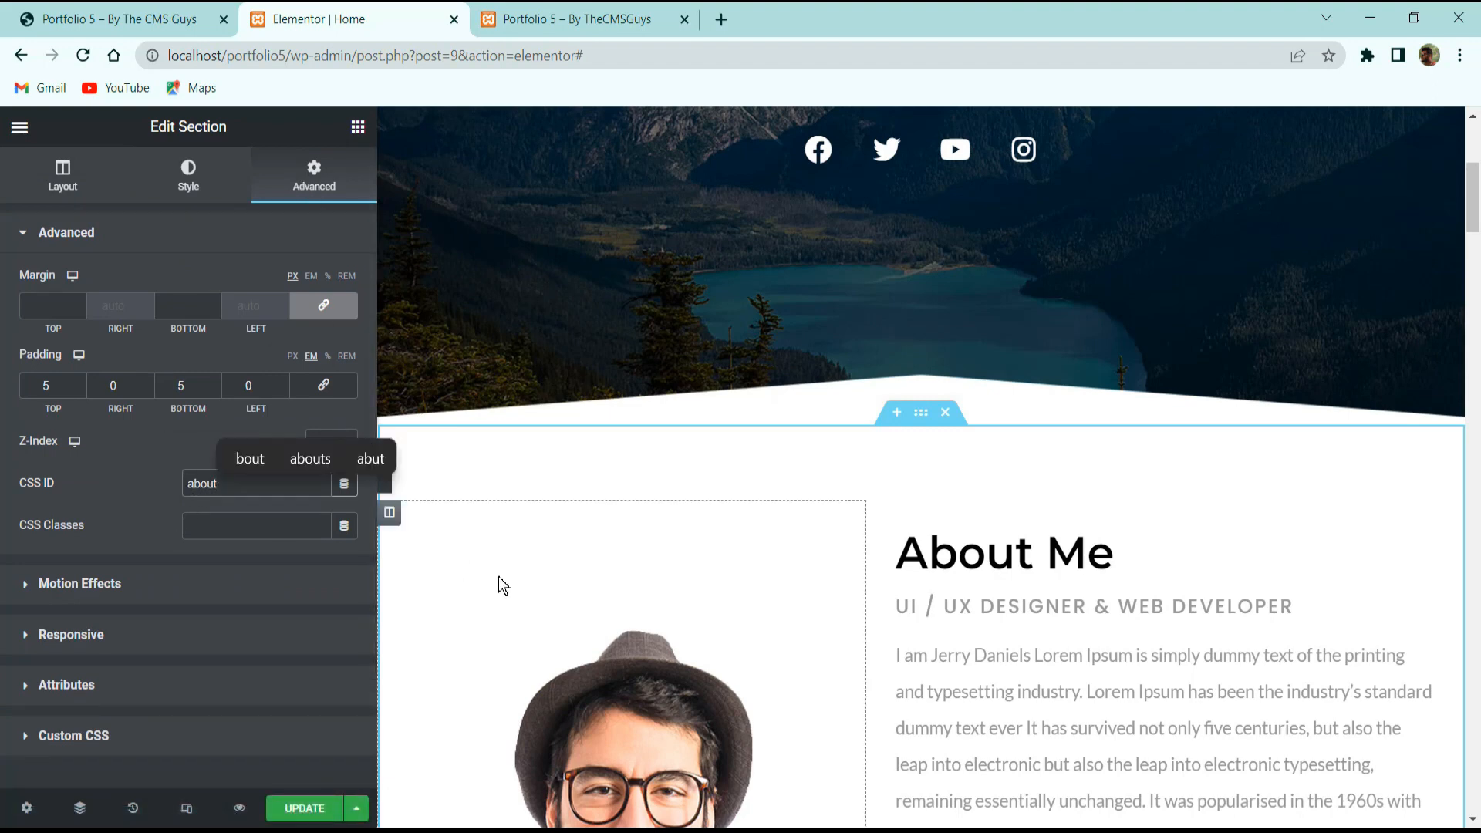
# Select the Services section for editing.
pyautogui.scroll(-5, 750, 455)
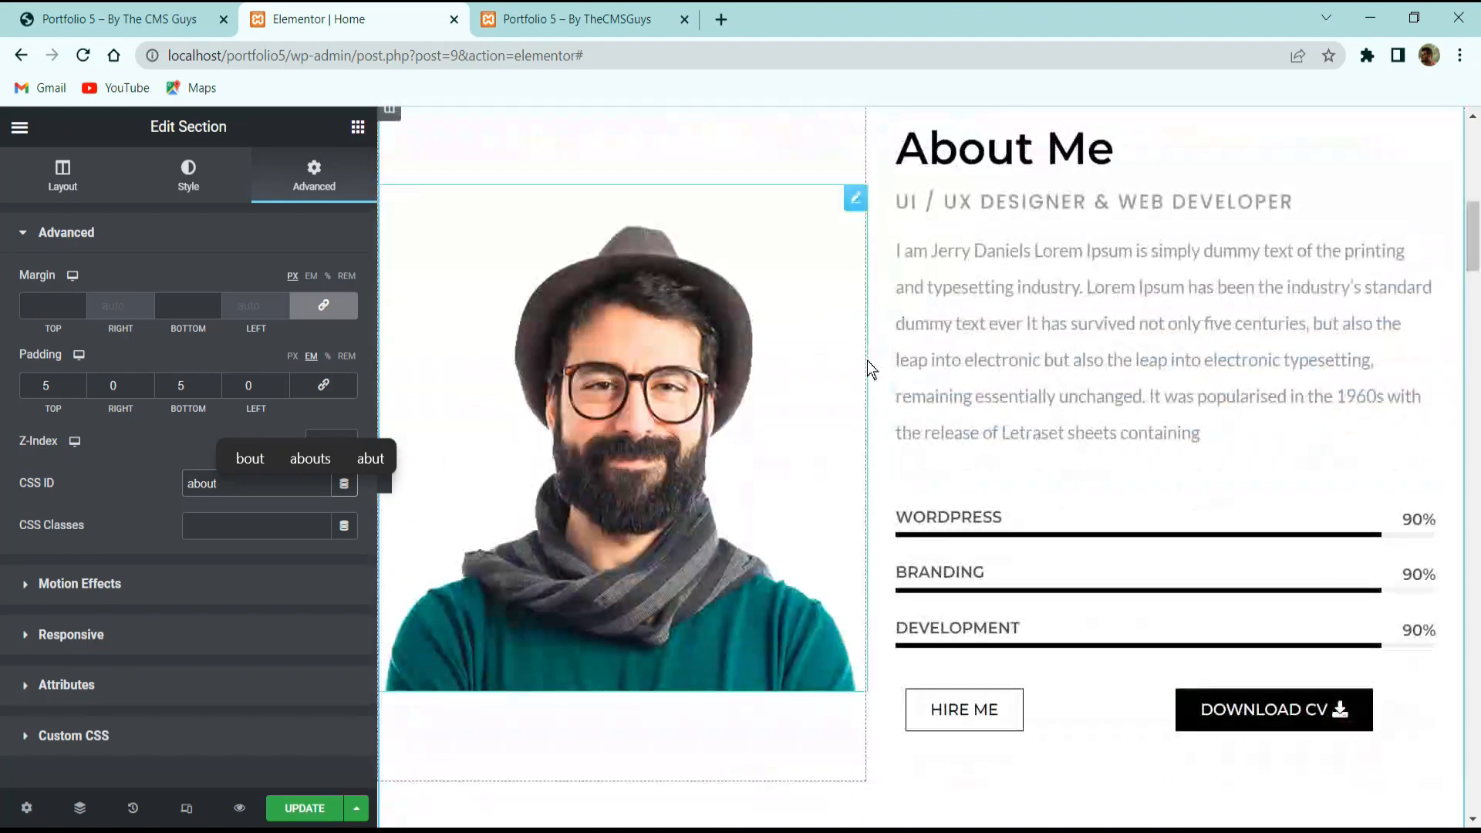
pyautogui.scroll(-5, 859, 358)
pyautogui.click(921, 443)
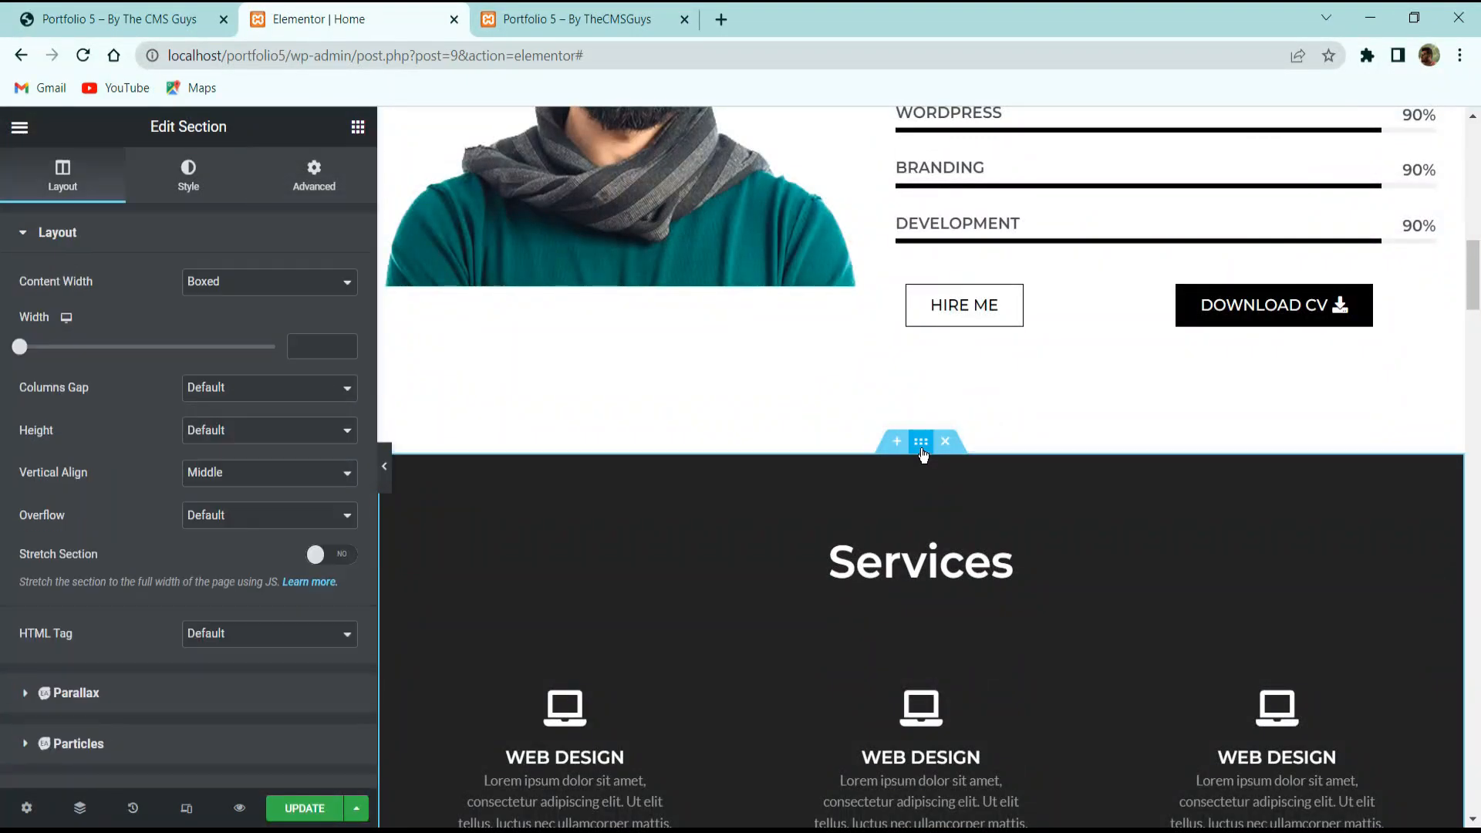
# Set the Services section's CSS ID to 'service'.
pyautogui.click(316, 176)
pyautogui.click(255, 483)
pyautogui.write('service')
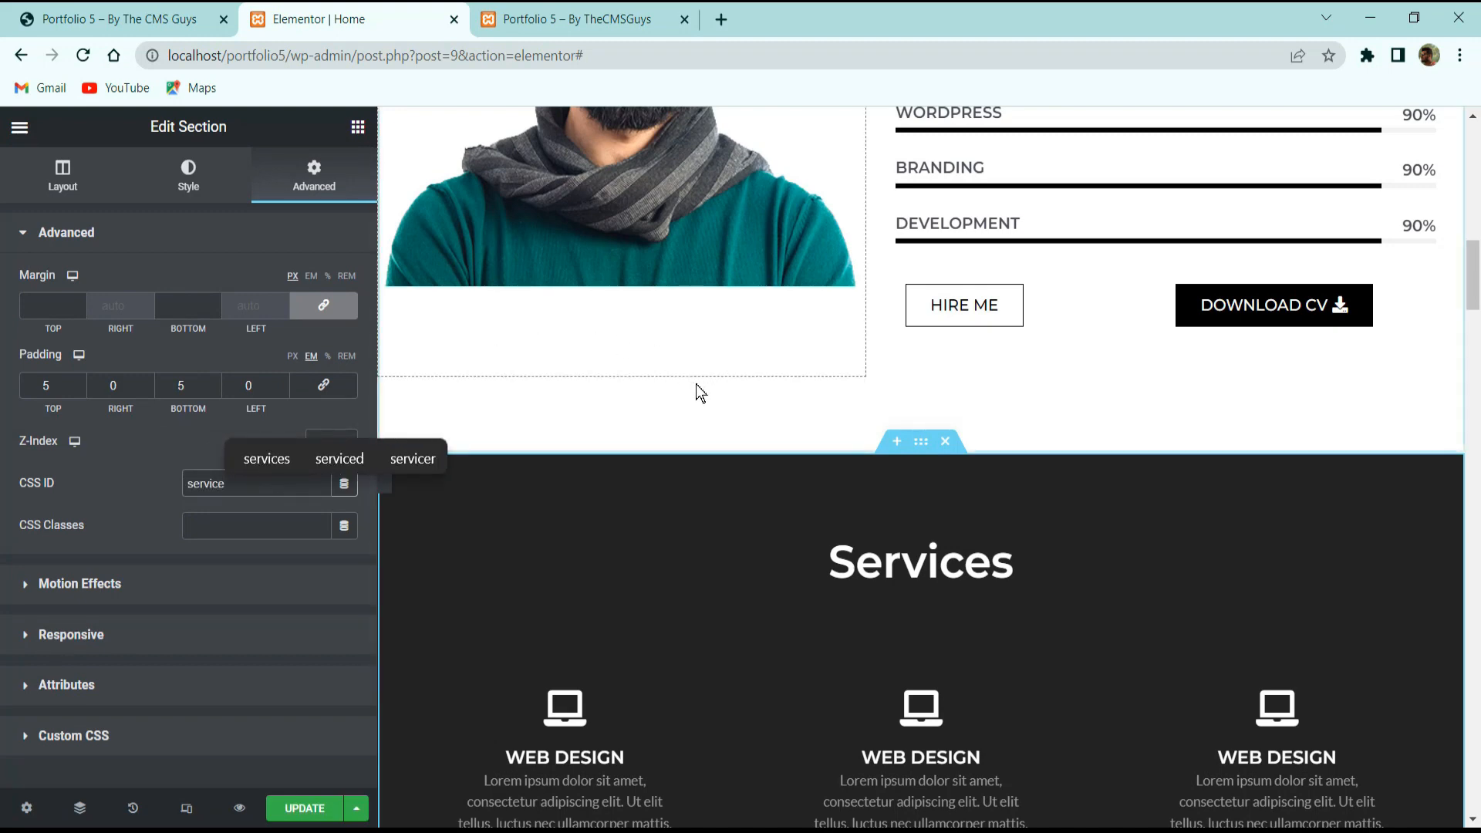
pyautogui.scroll(-6, 779, 420)
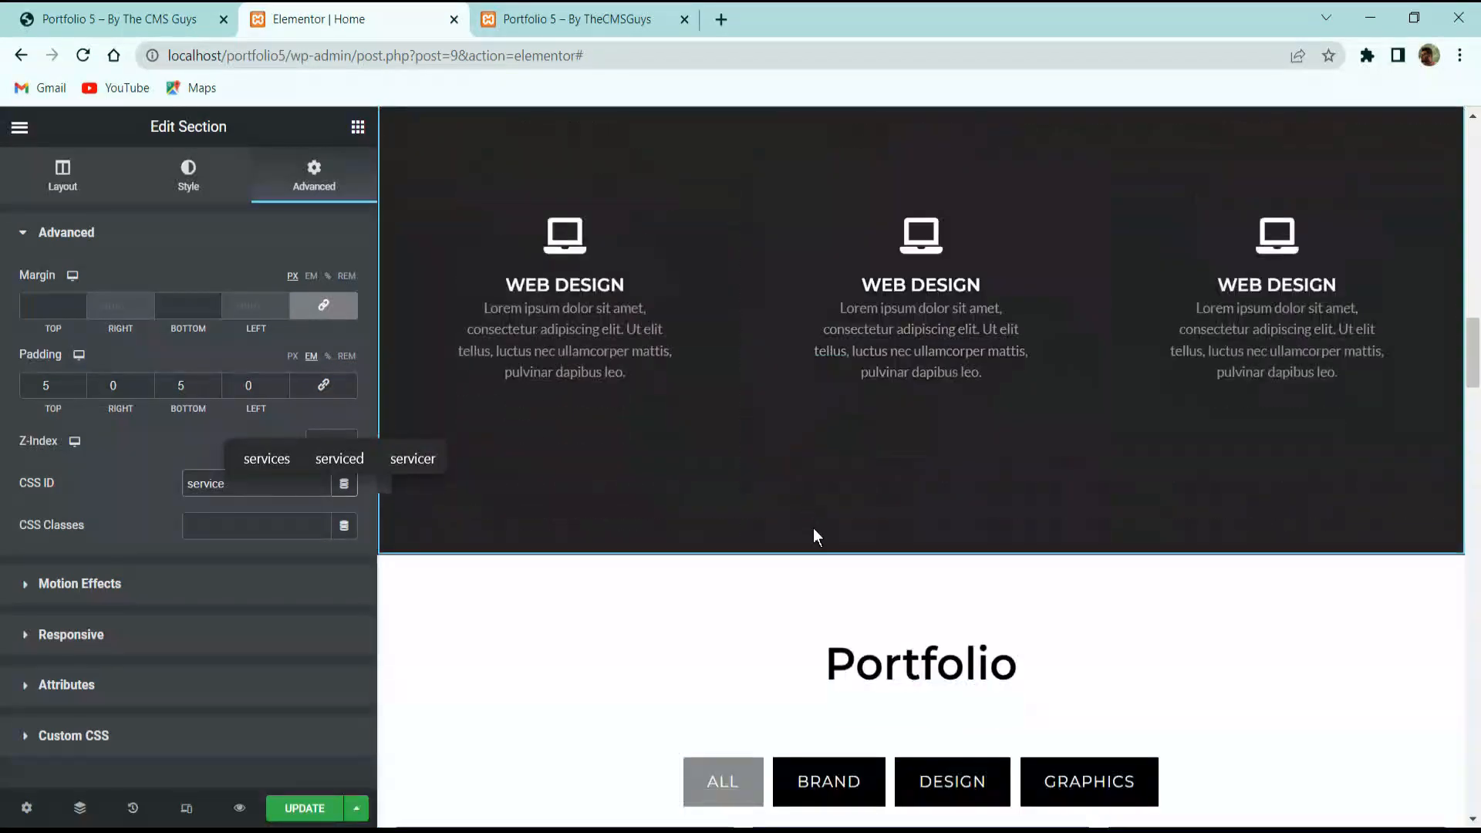
pyautogui.click(925, 550)
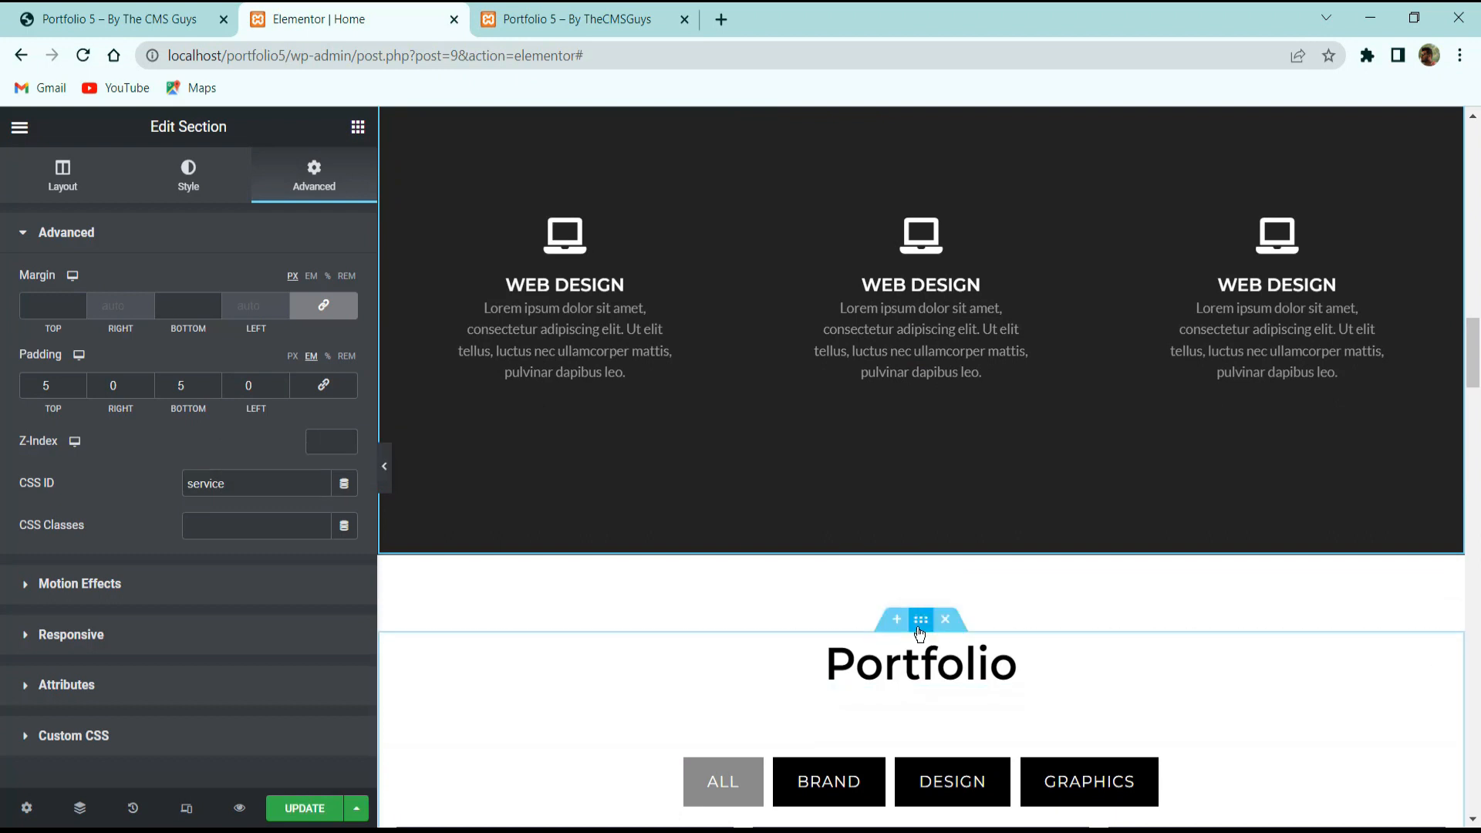
# Zero the Portfolio section's margins and give it 5 top and 5 bottom padding.
pyautogui.click(842, 635)
pyautogui.click(314, 175)
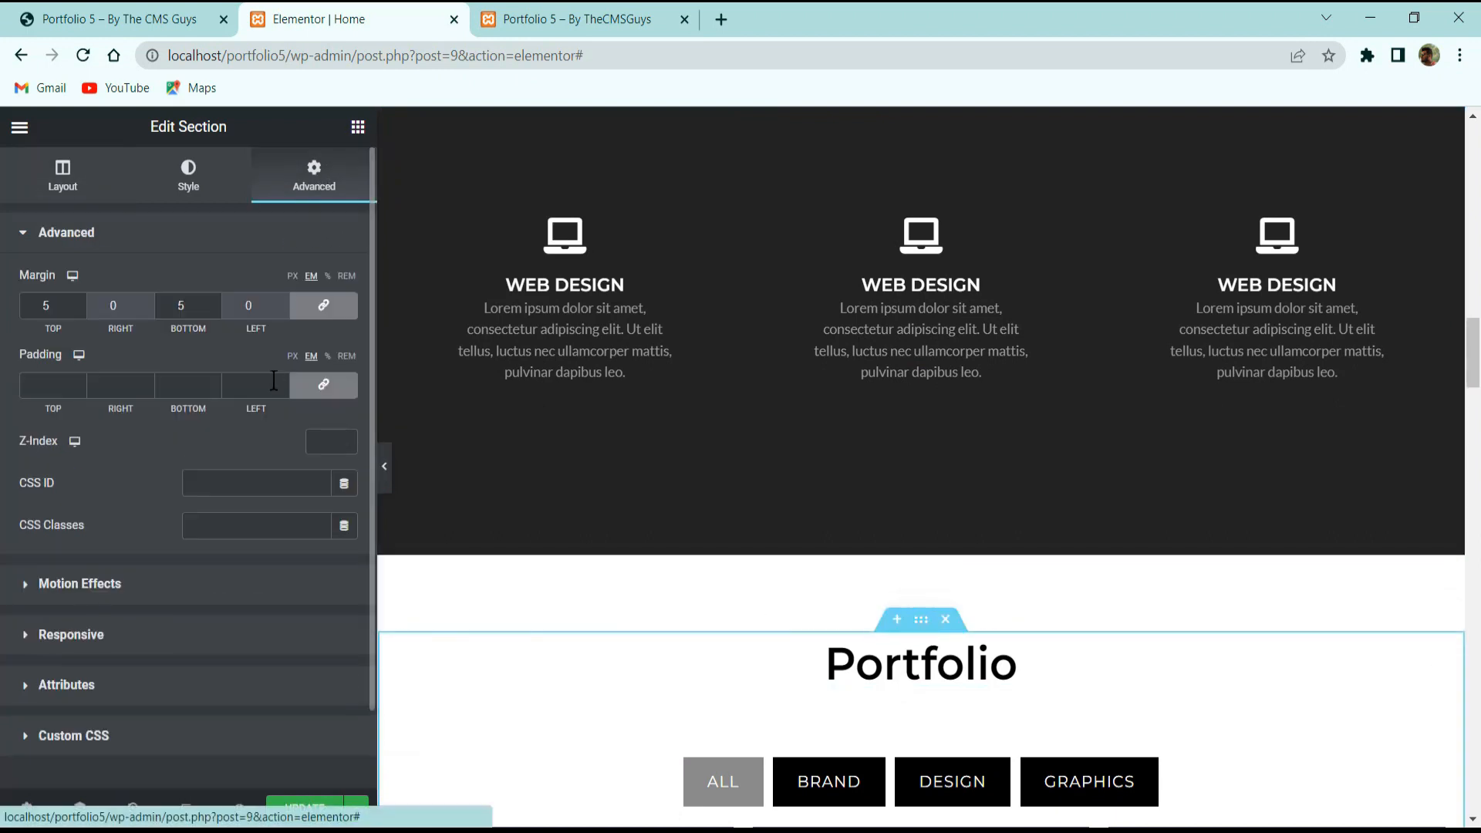
pyautogui.click(323, 310)
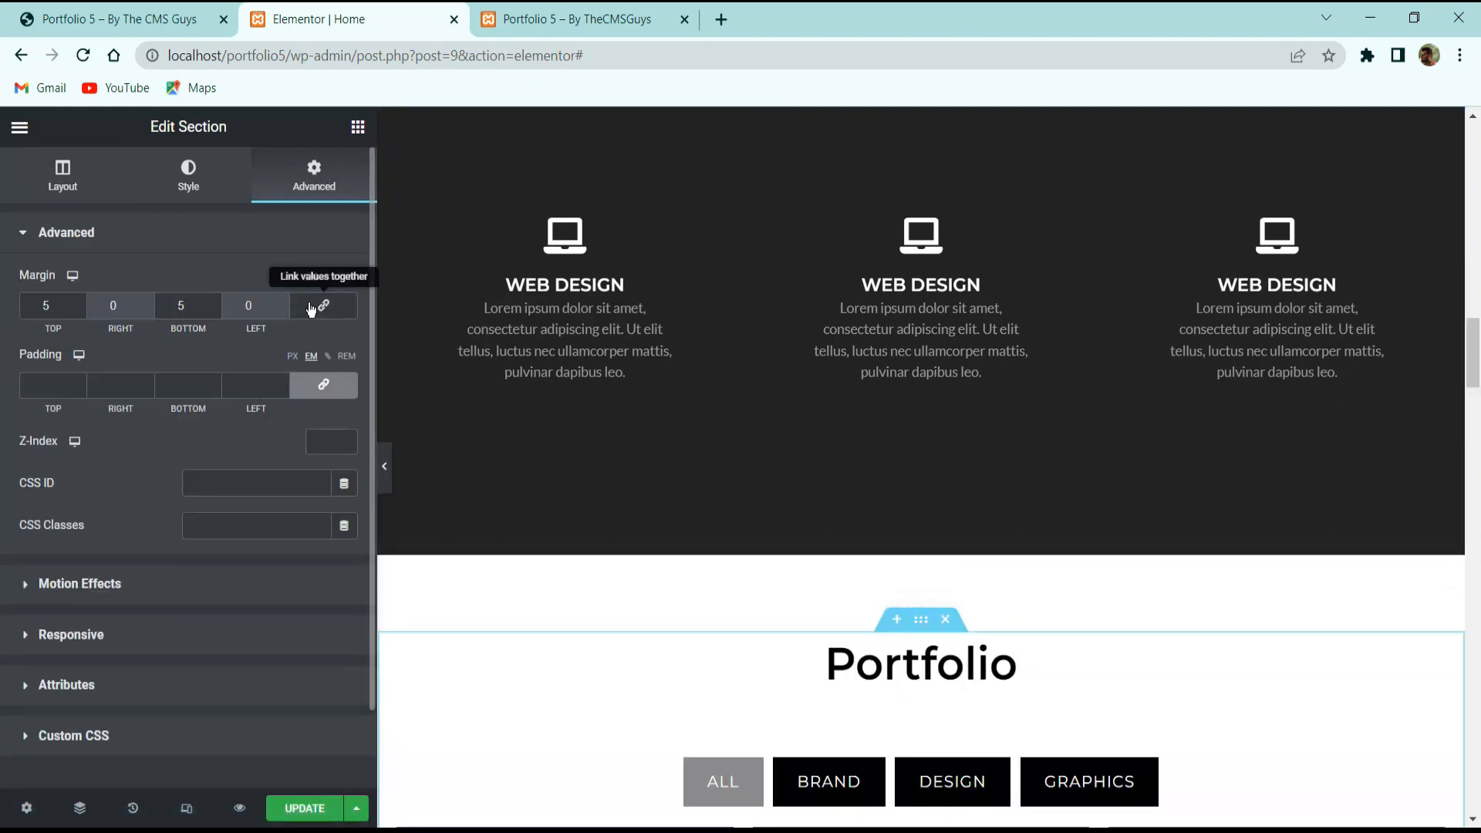
pyautogui.click(312, 310)
pyautogui.moveTo(201, 310); pyautogui.dragTo(119, 319)
pyautogui.write('0')
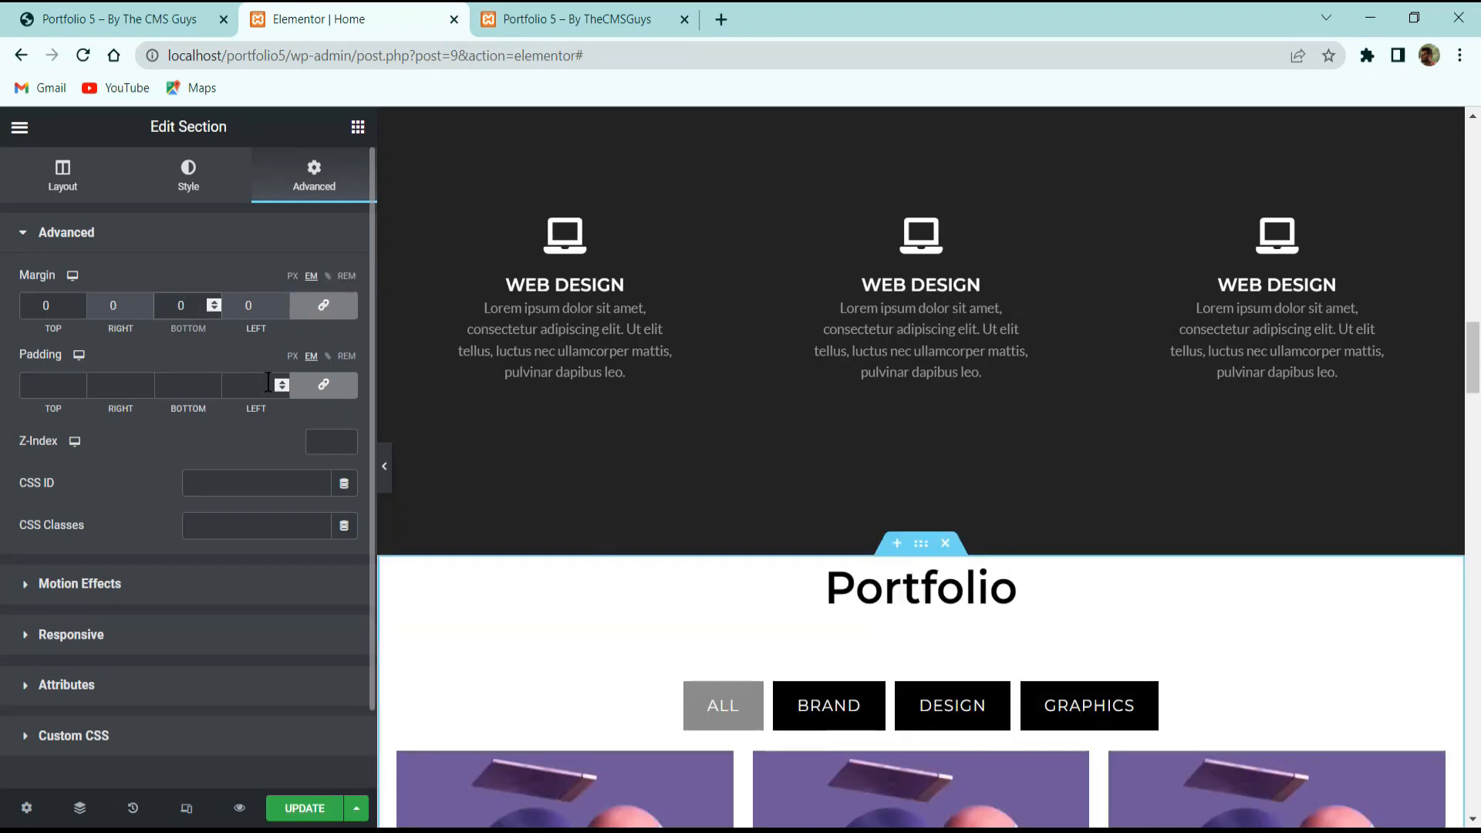
pyautogui.click(323, 385)
pyautogui.moveTo(57, 388); pyautogui.dragTo(4, 398)
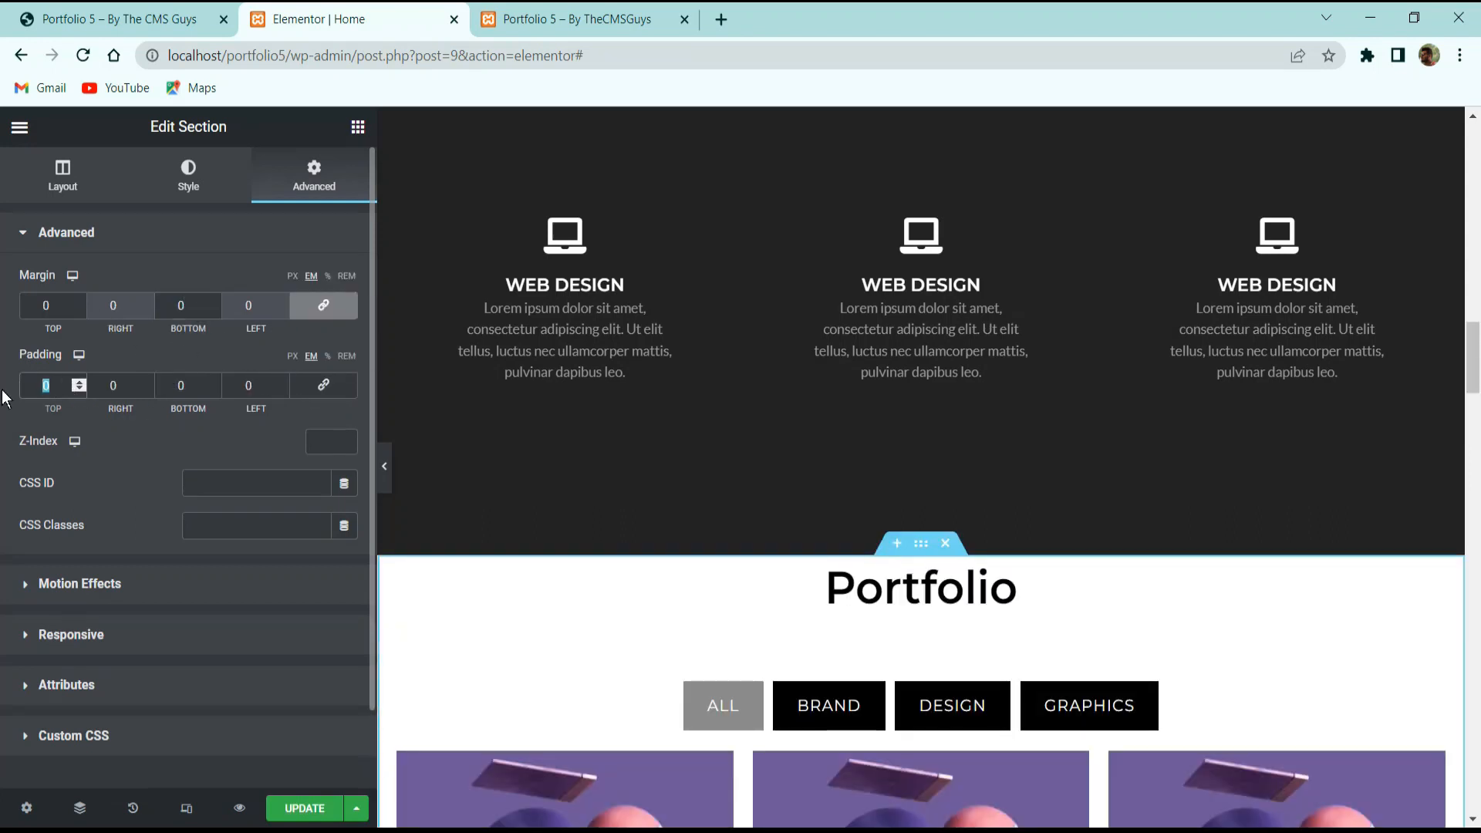
pyautogui.write('65')
pyautogui.press('BackSpace')
pyautogui.press('BackSpace')
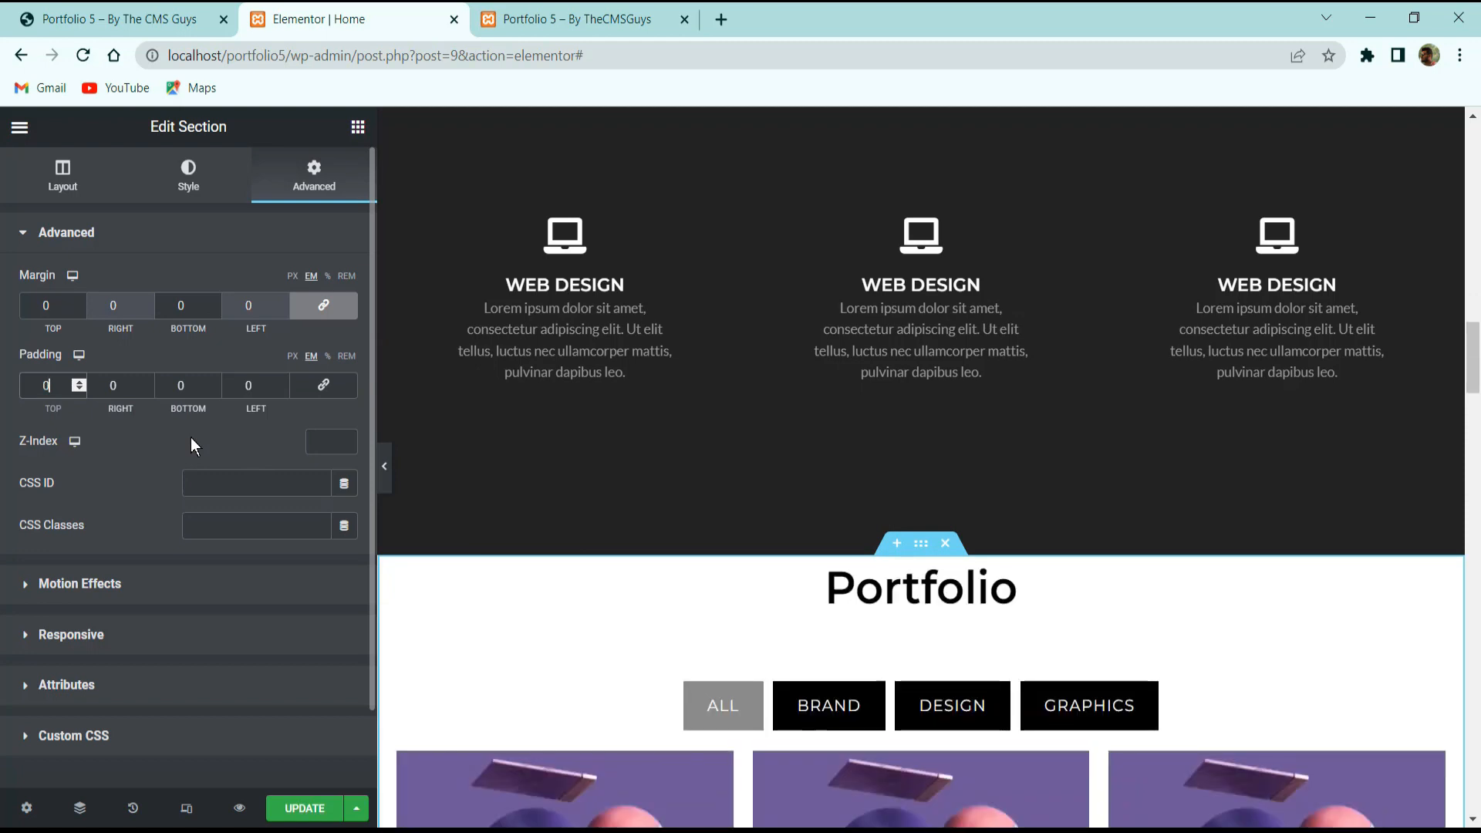
pyautogui.write('5')
pyautogui.press('Tab')
pyautogui.press('Tab')
pyautogui.write('5')
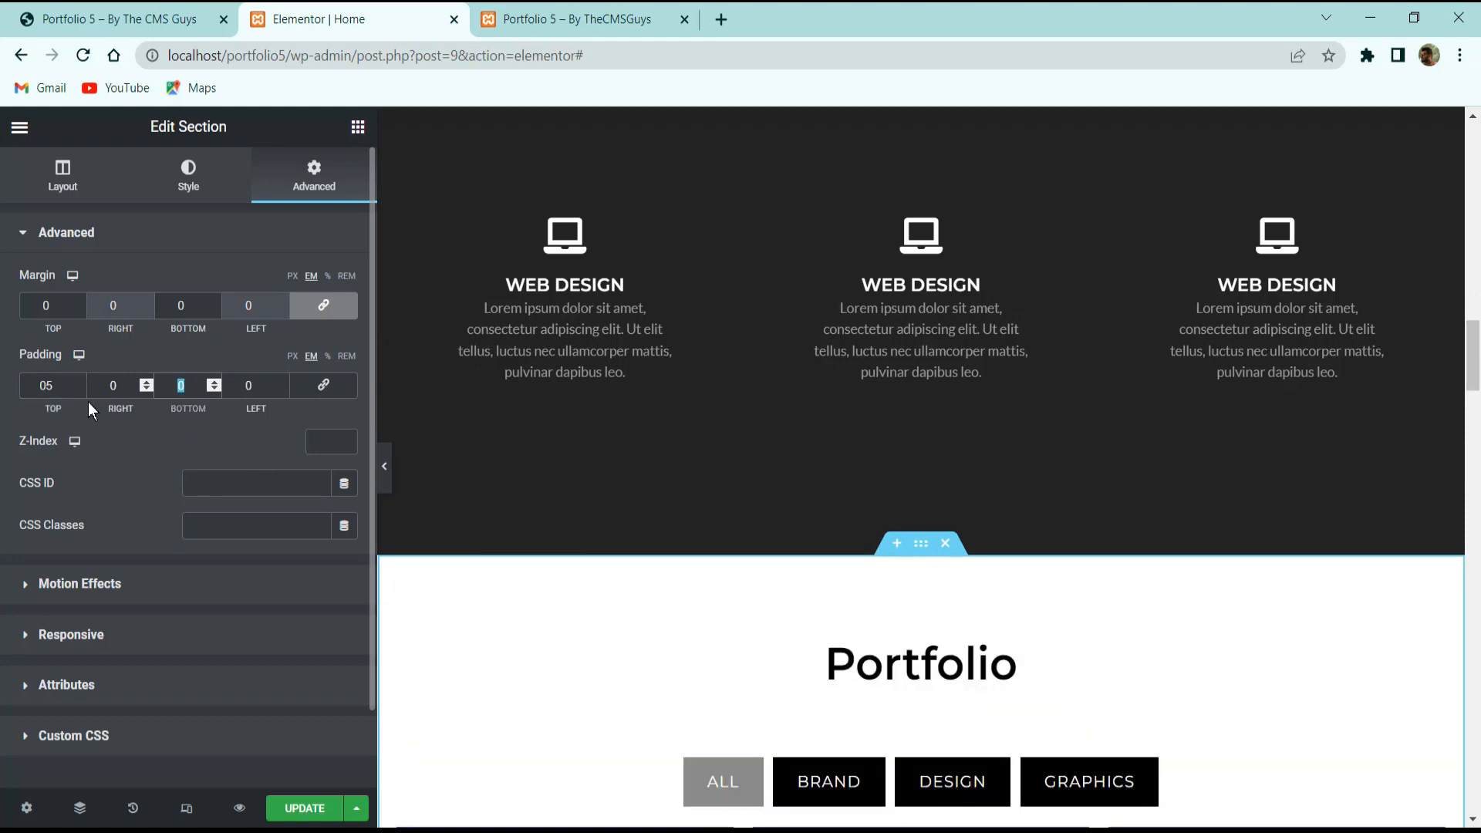
# Set the Portfolio section's CSS ID to 'portfolio'.
pyautogui.click(219, 473)
pyautogui.write('portfolio')
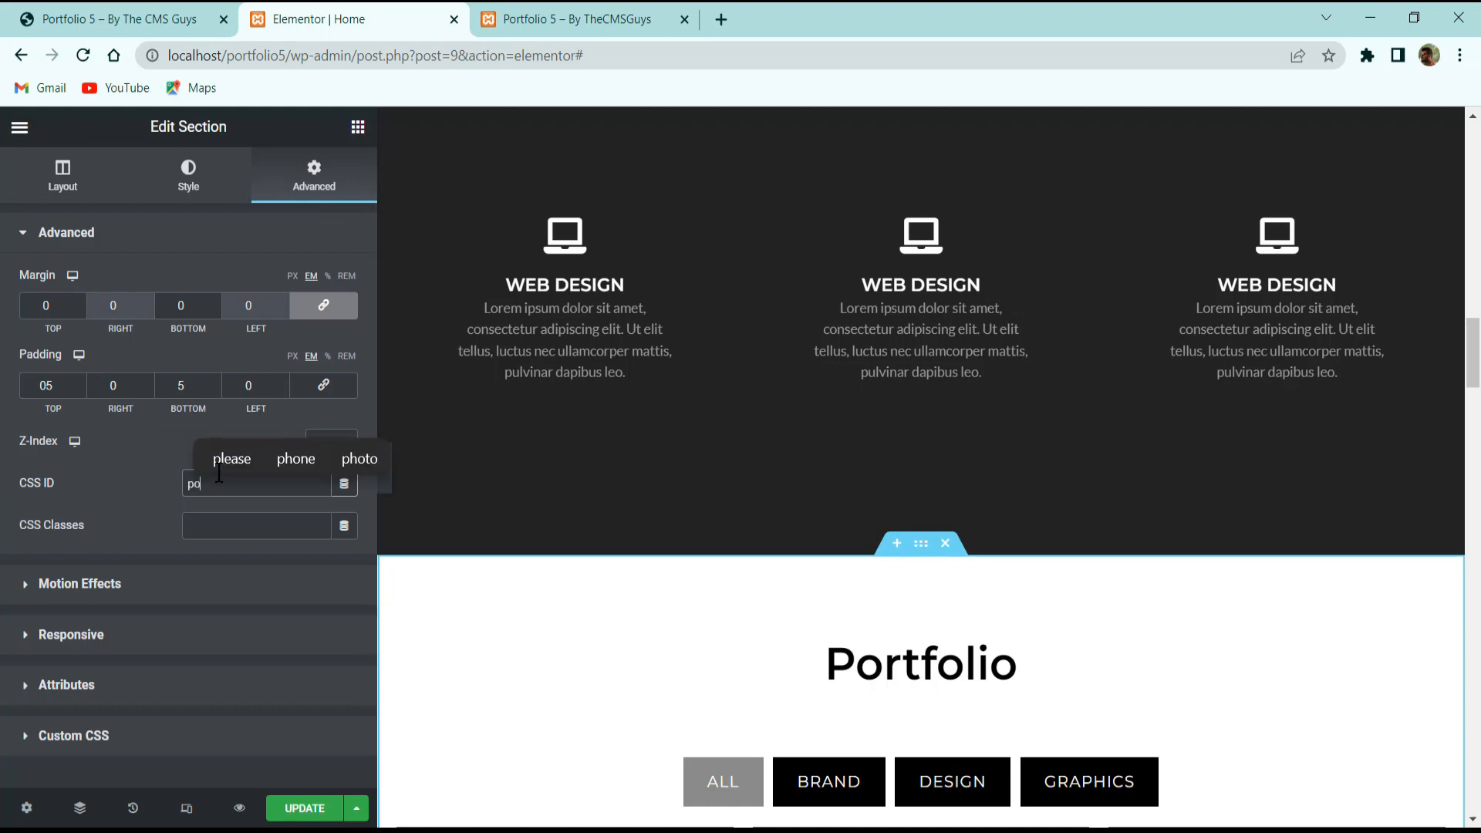
pyautogui.scroll(-15, 816, 361)
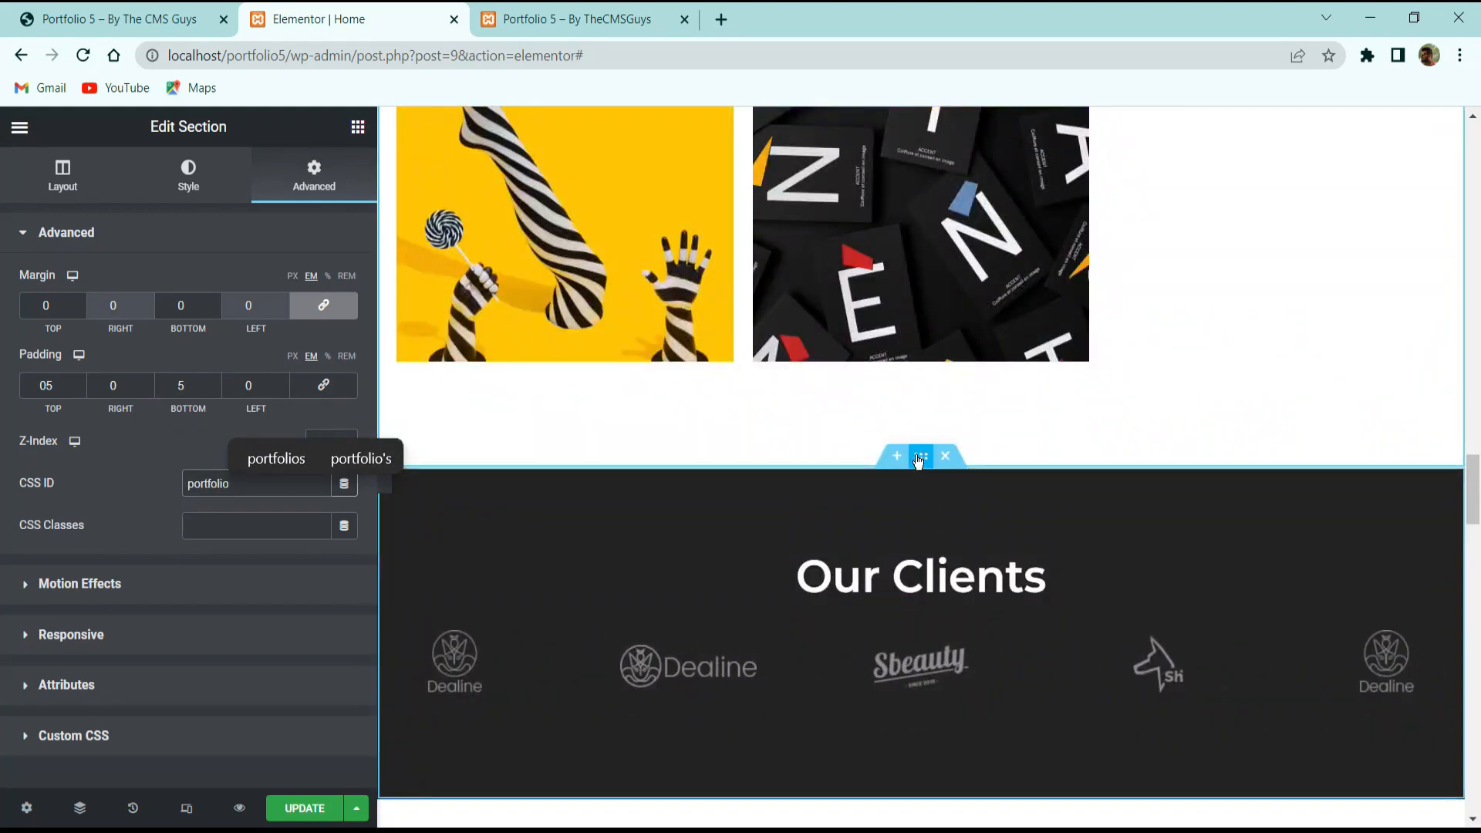
pyautogui.click(664, 490)
# Give the Our Clients section the CSS ID 'client'.
pyautogui.click(339, 193)
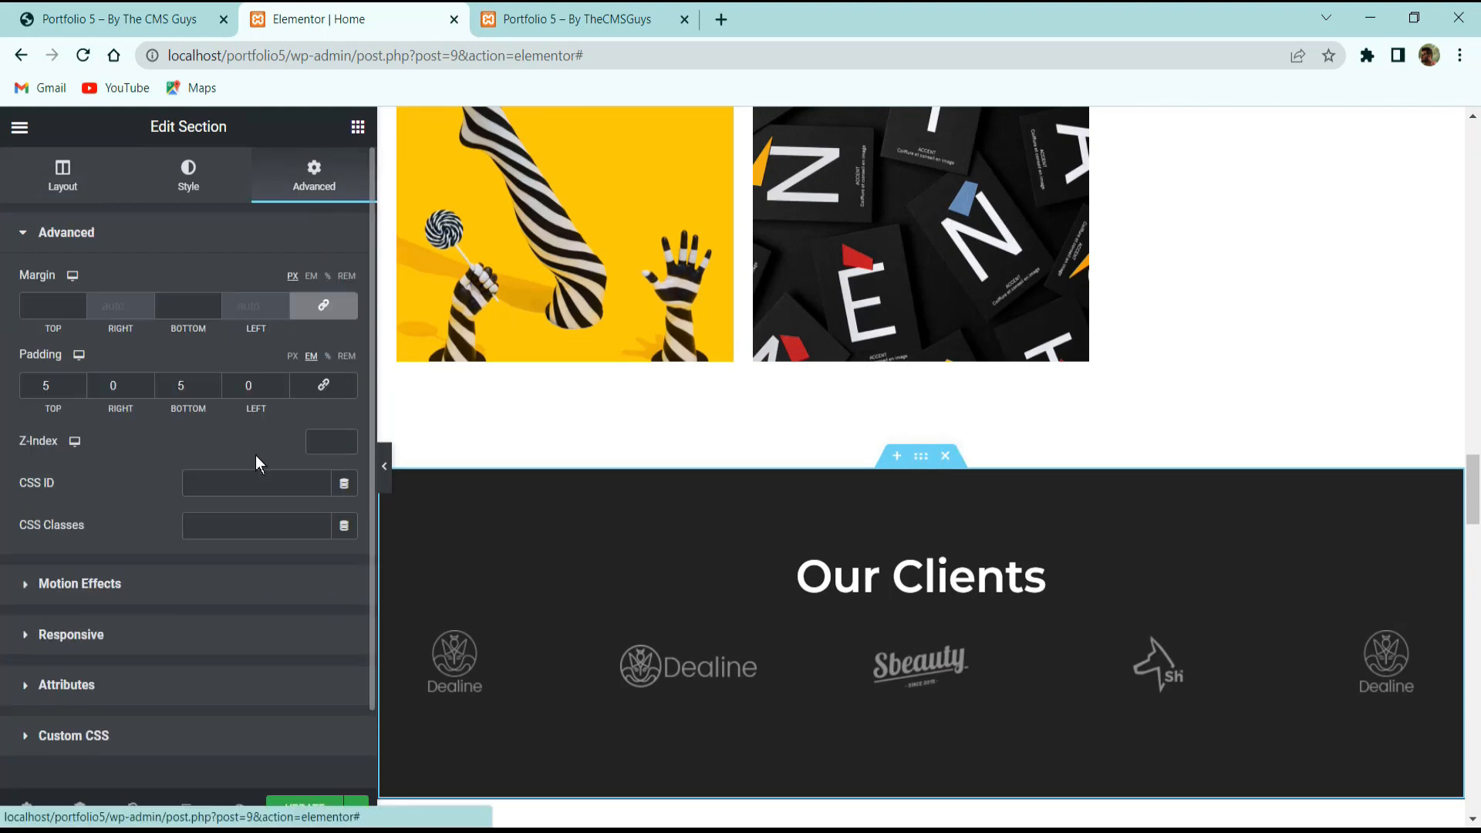
pyautogui.click(235, 484)
pyautogui.write('client')
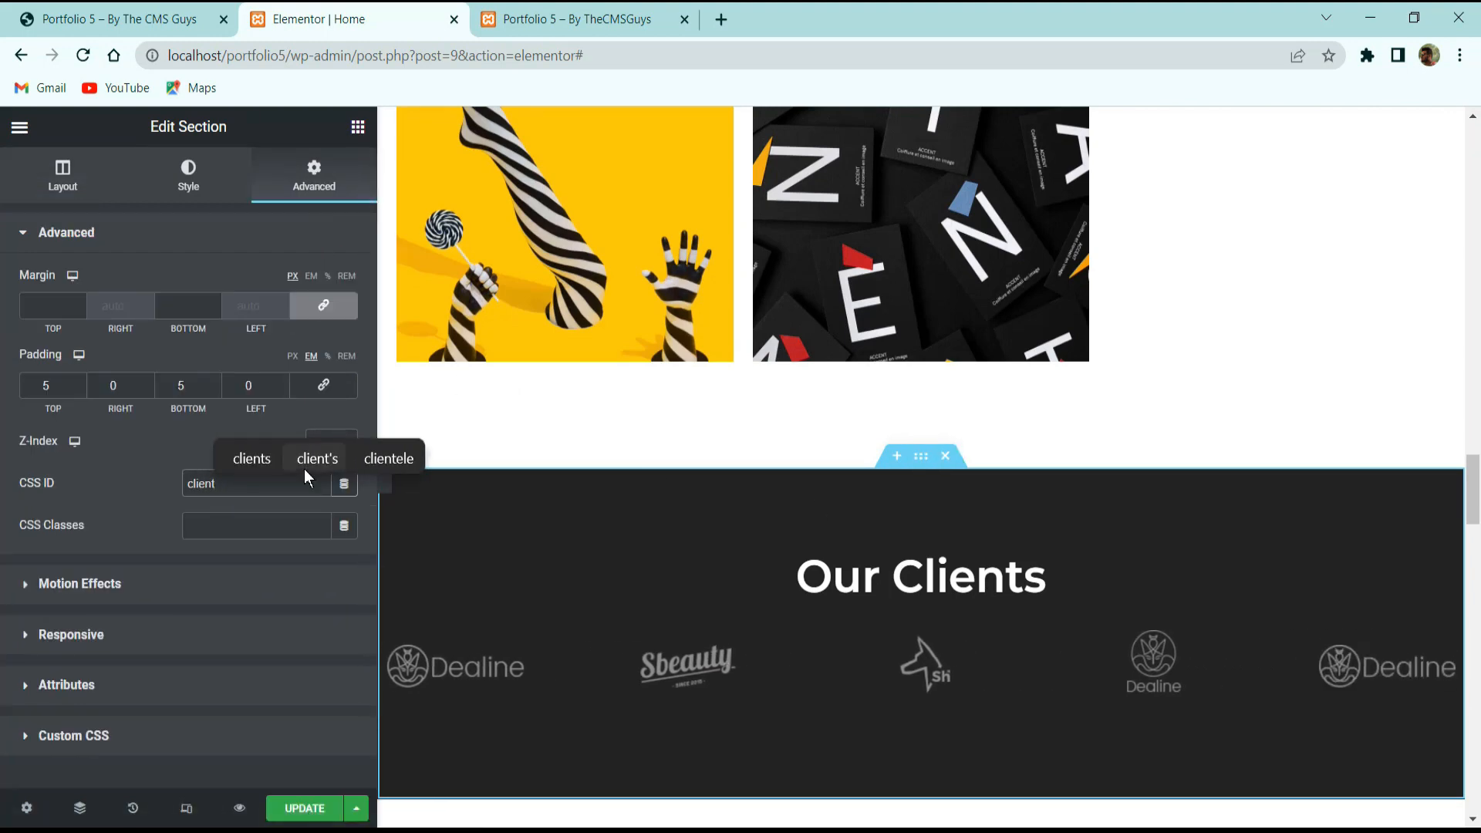
pyautogui.scroll(-5, 938, 662)
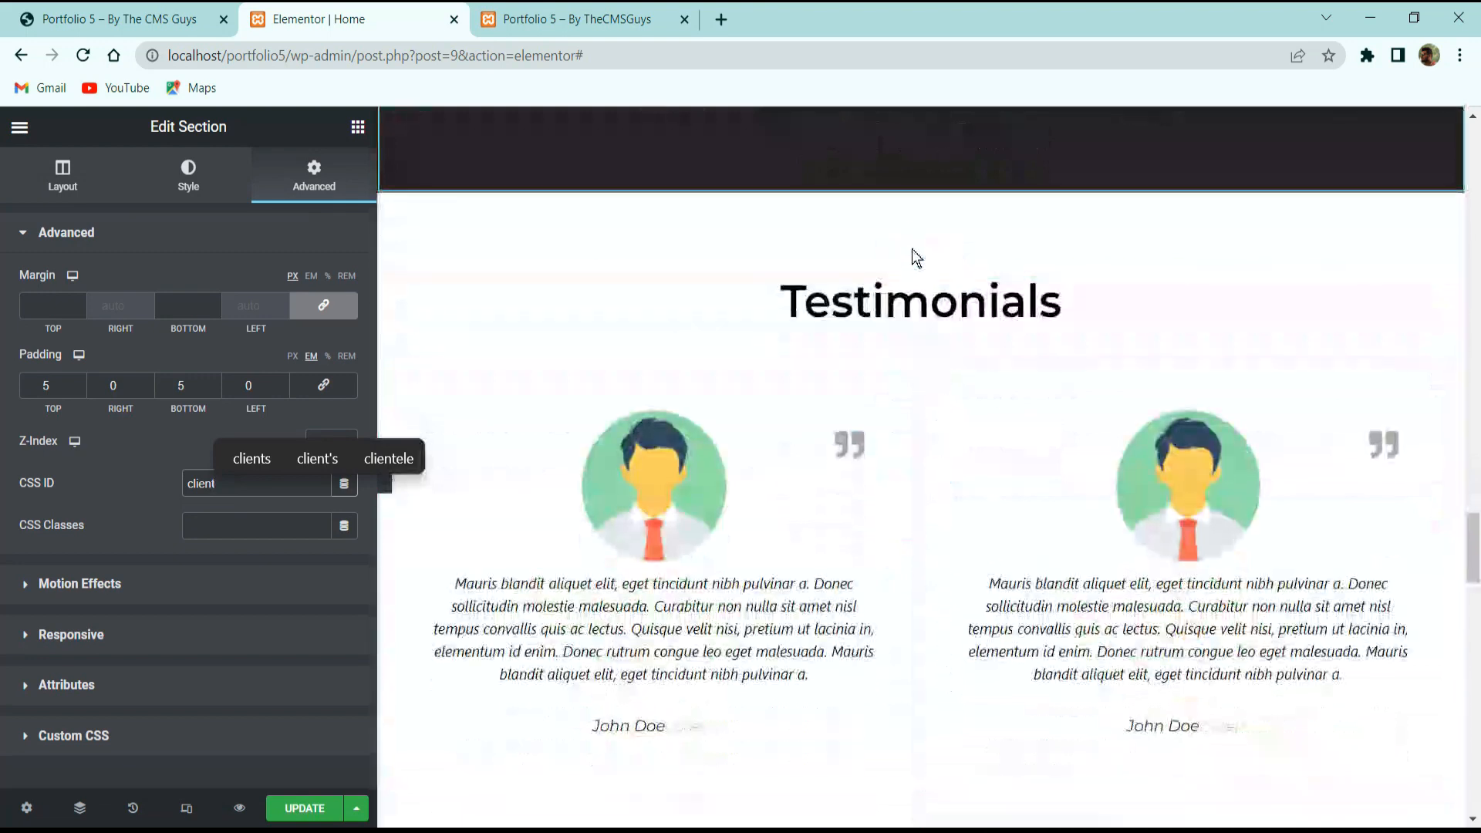
# Give the Testimonials section the CSS ID 'testimonial'.
pyautogui.click(921, 257)
pyautogui.click(310, 193)
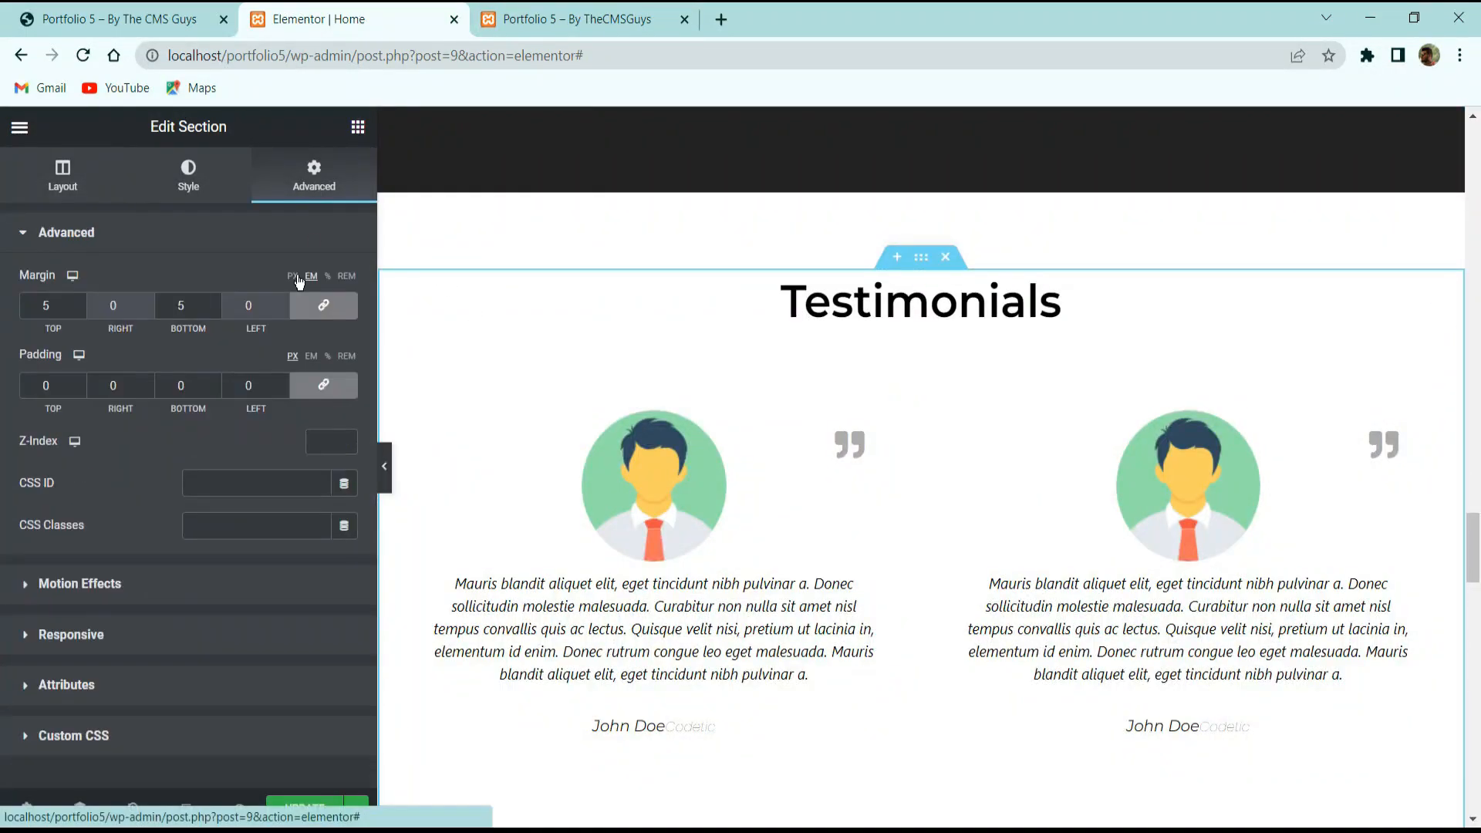
pyautogui.click(242, 486)
pyautogui.write('testimonial')
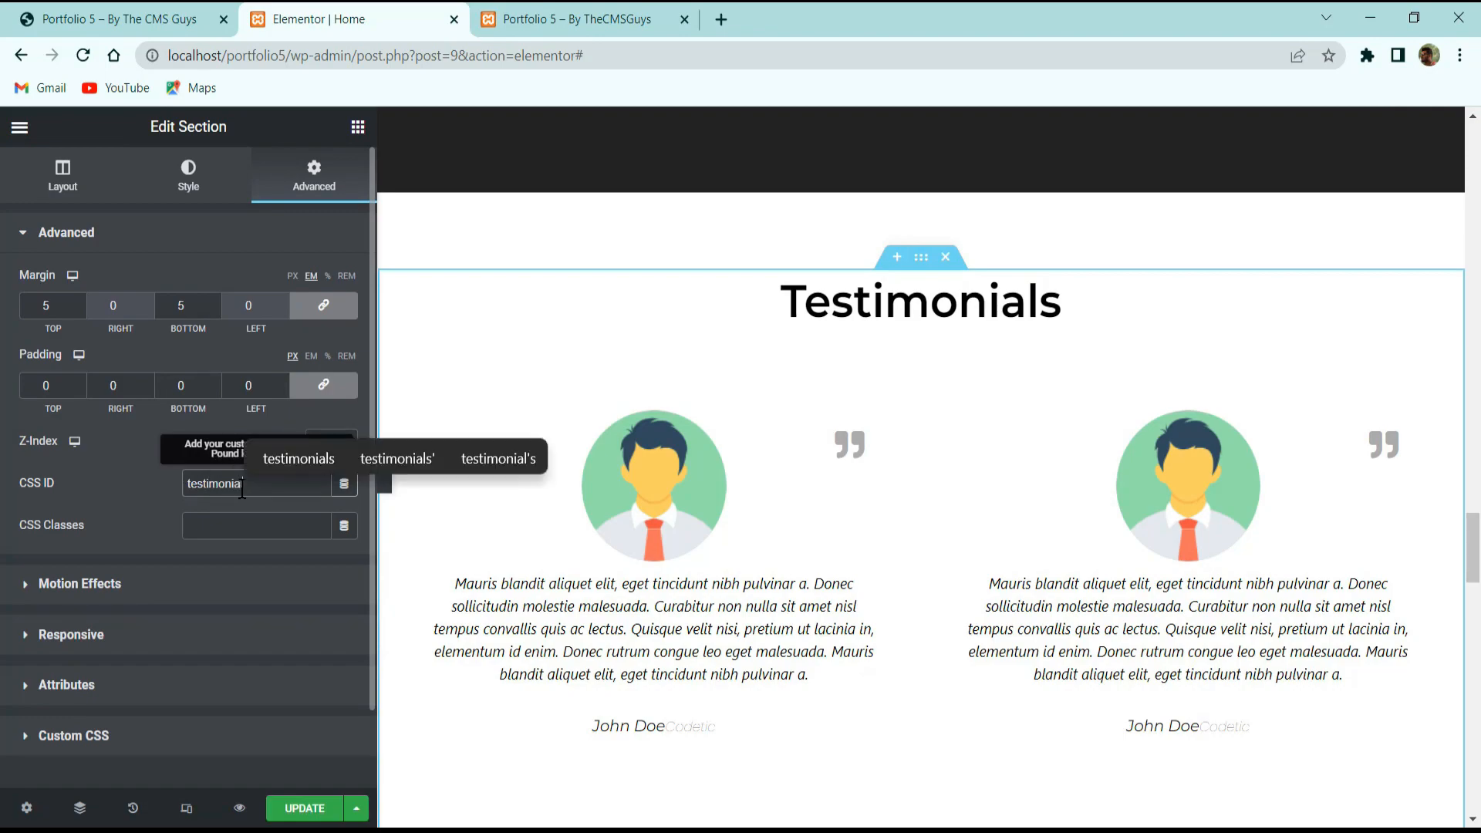
pyautogui.scroll(-15, 1007, 414)
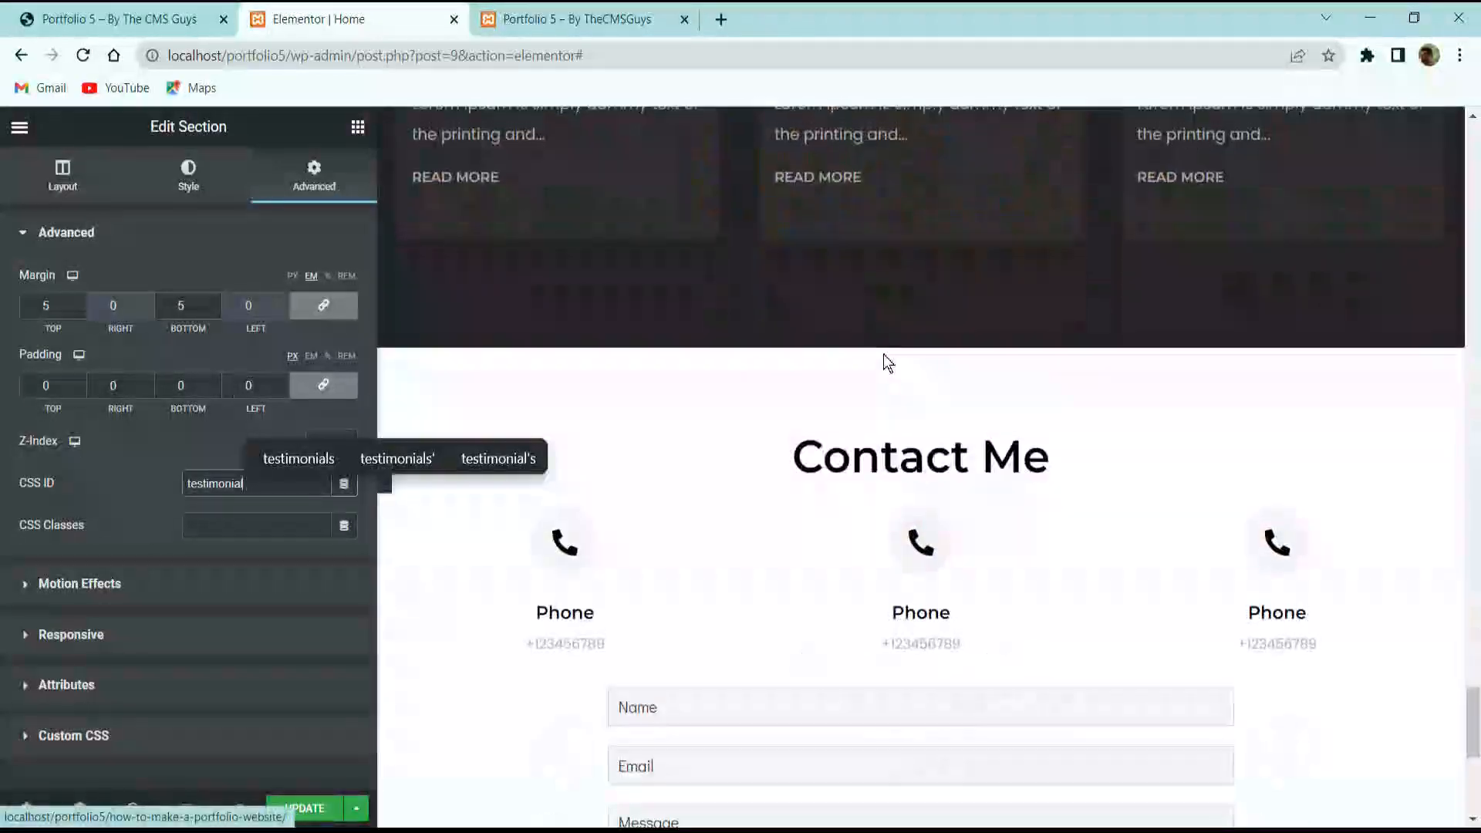
pyautogui.scroll(5, 882, 354)
pyautogui.scroll(4, 894, 284)
# Give the Latest Blog section the CSS ID 'blog'.
pyautogui.click(921, 331)
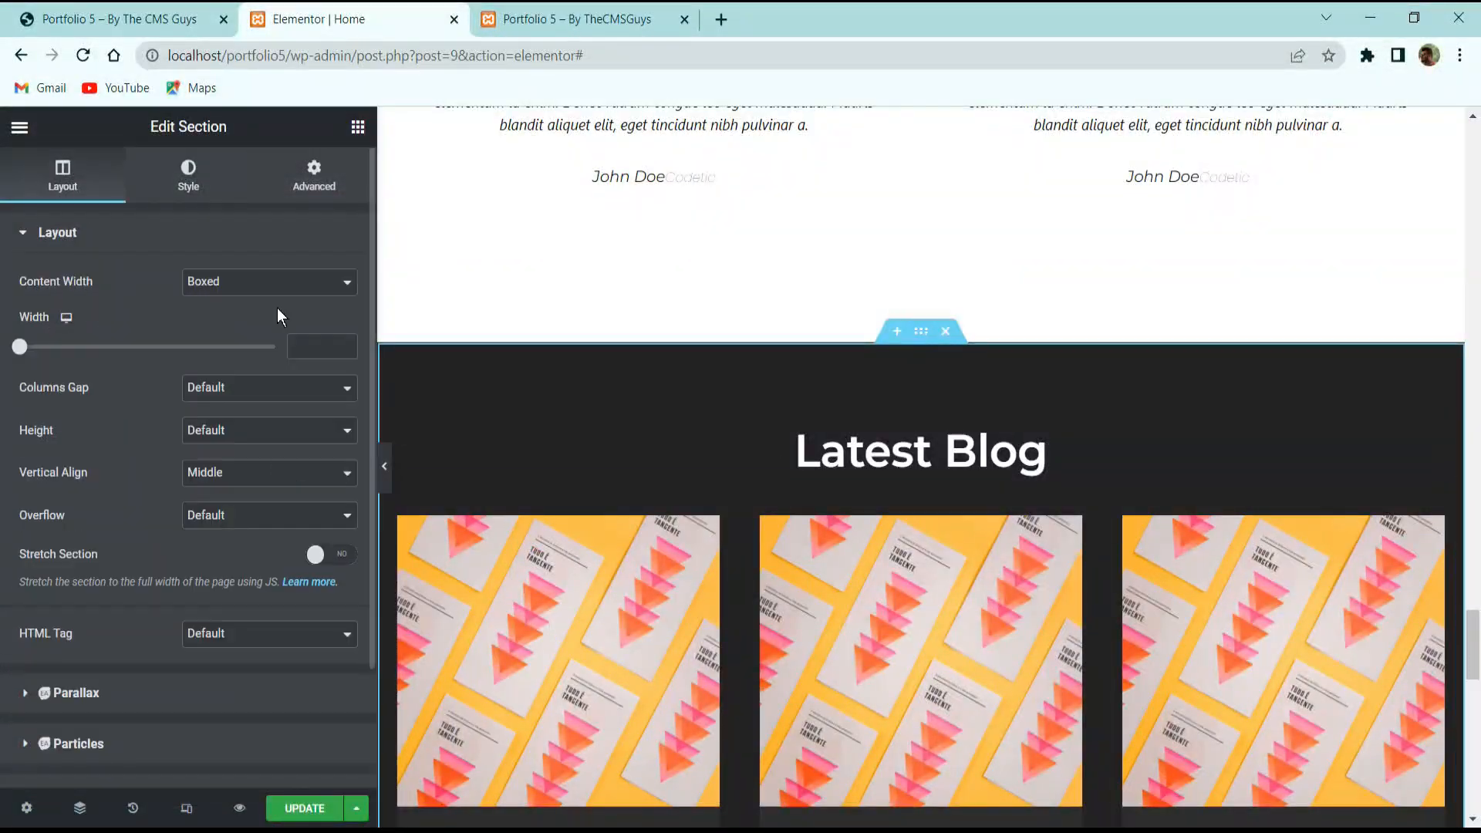
pyautogui.click(302, 199)
pyautogui.click(236, 486)
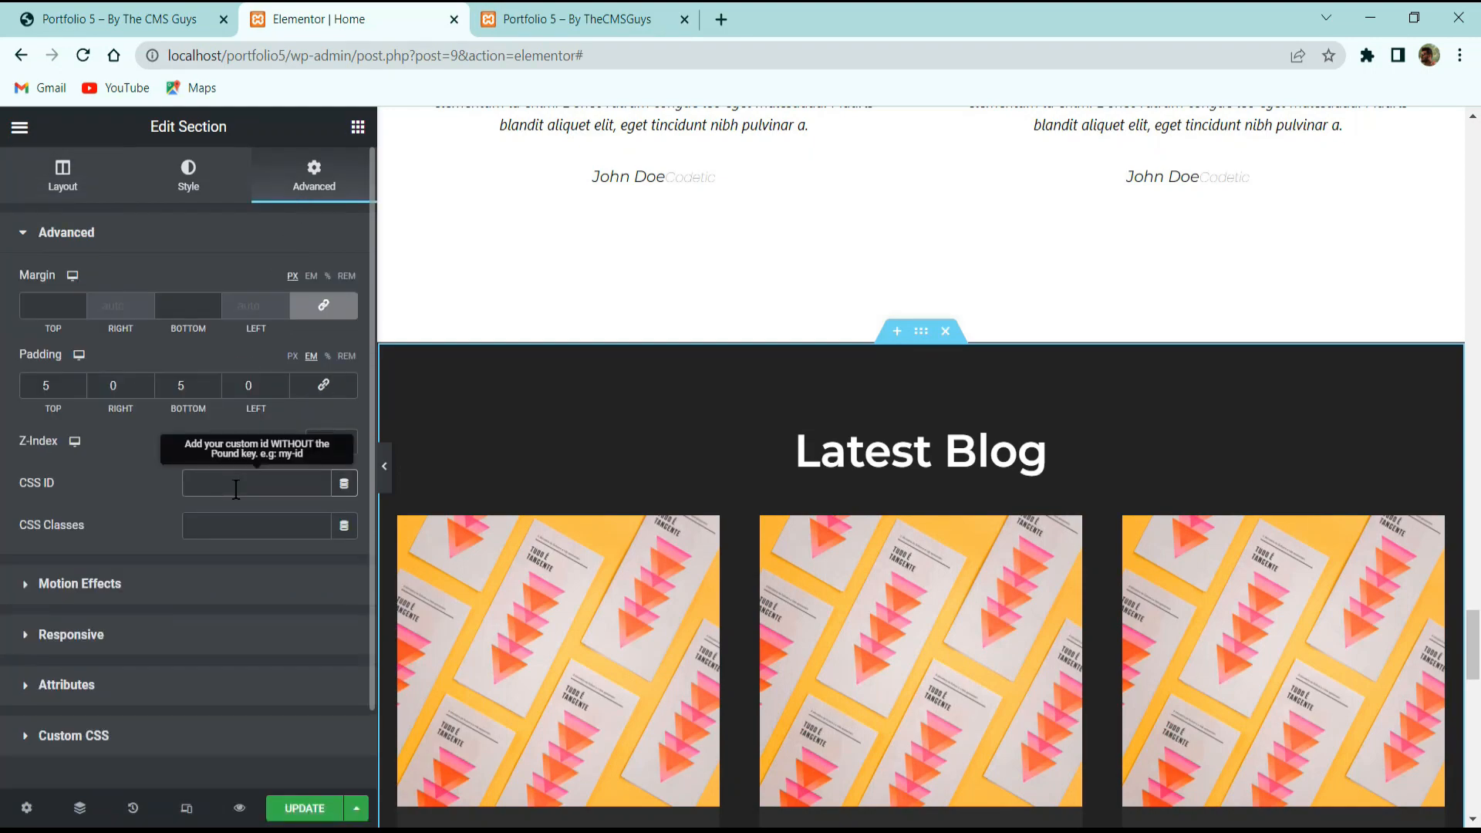
pyautogui.write('blog')
pyautogui.scroll(-8, 874, 387)
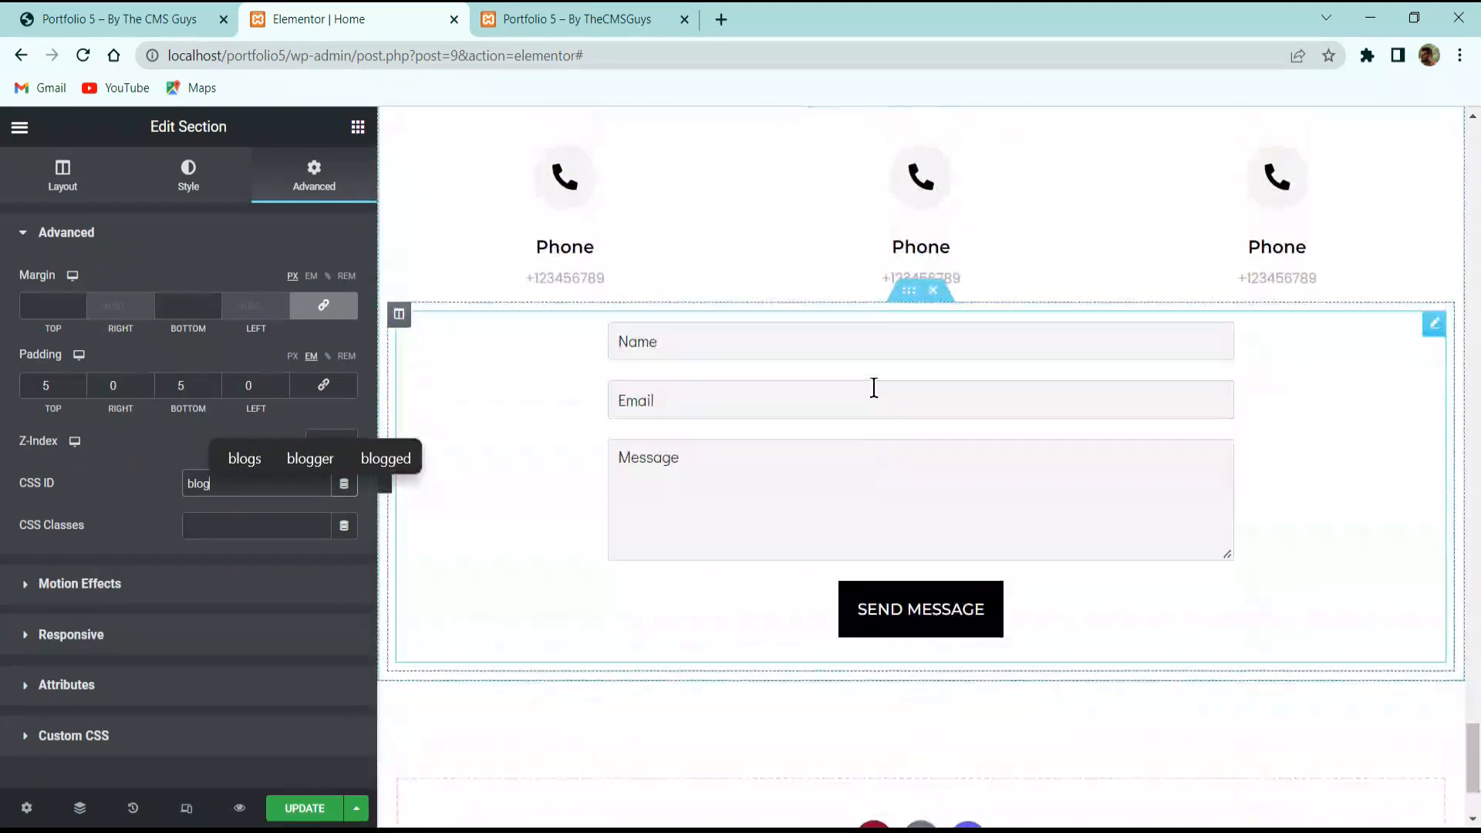
pyautogui.scroll(5, 874, 388)
# Zero the Contact Me section's margins and set 5 em top and bottom padding.
pyautogui.click(921, 419)
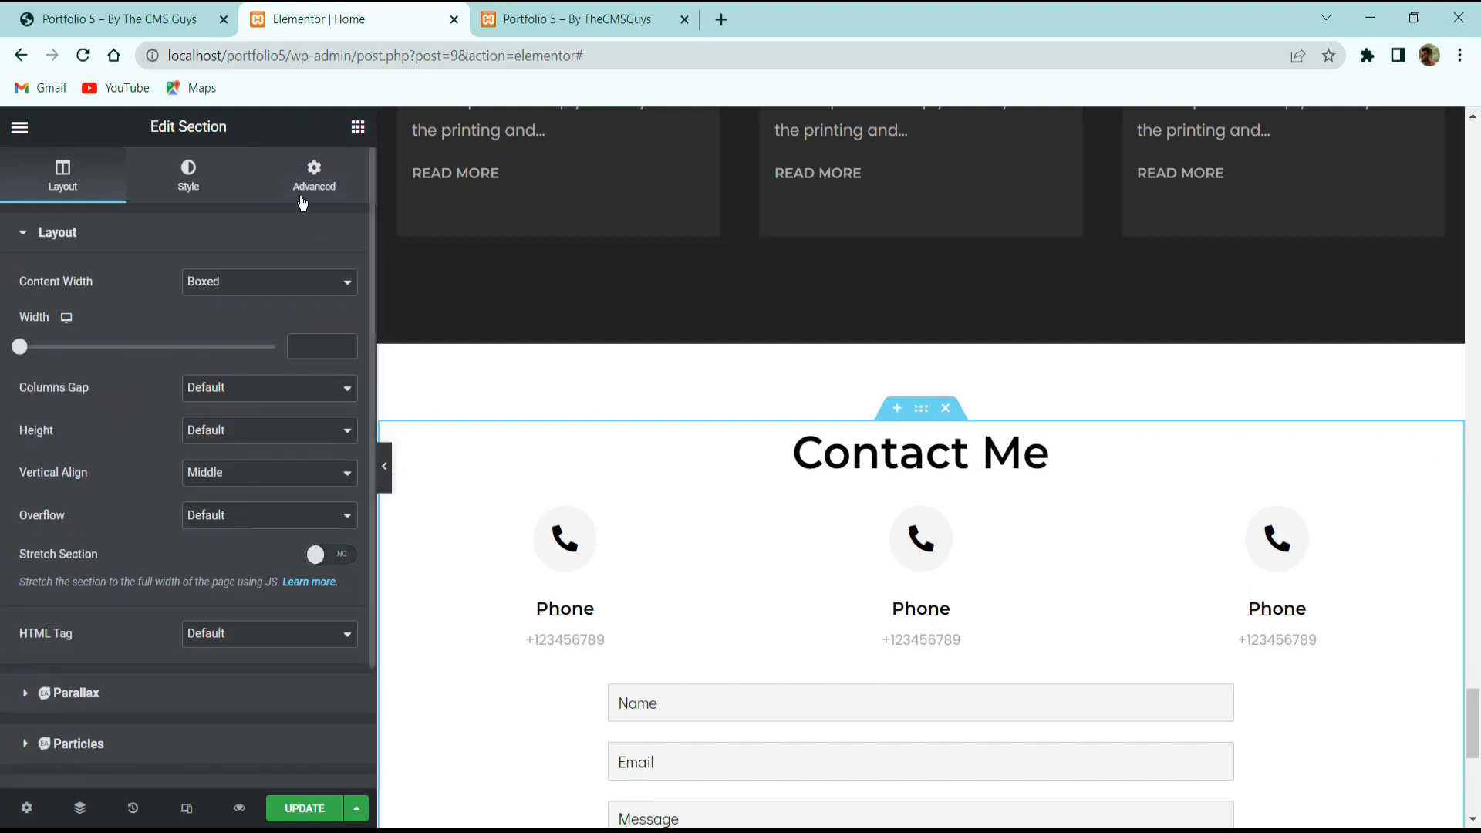
pyautogui.click(314, 176)
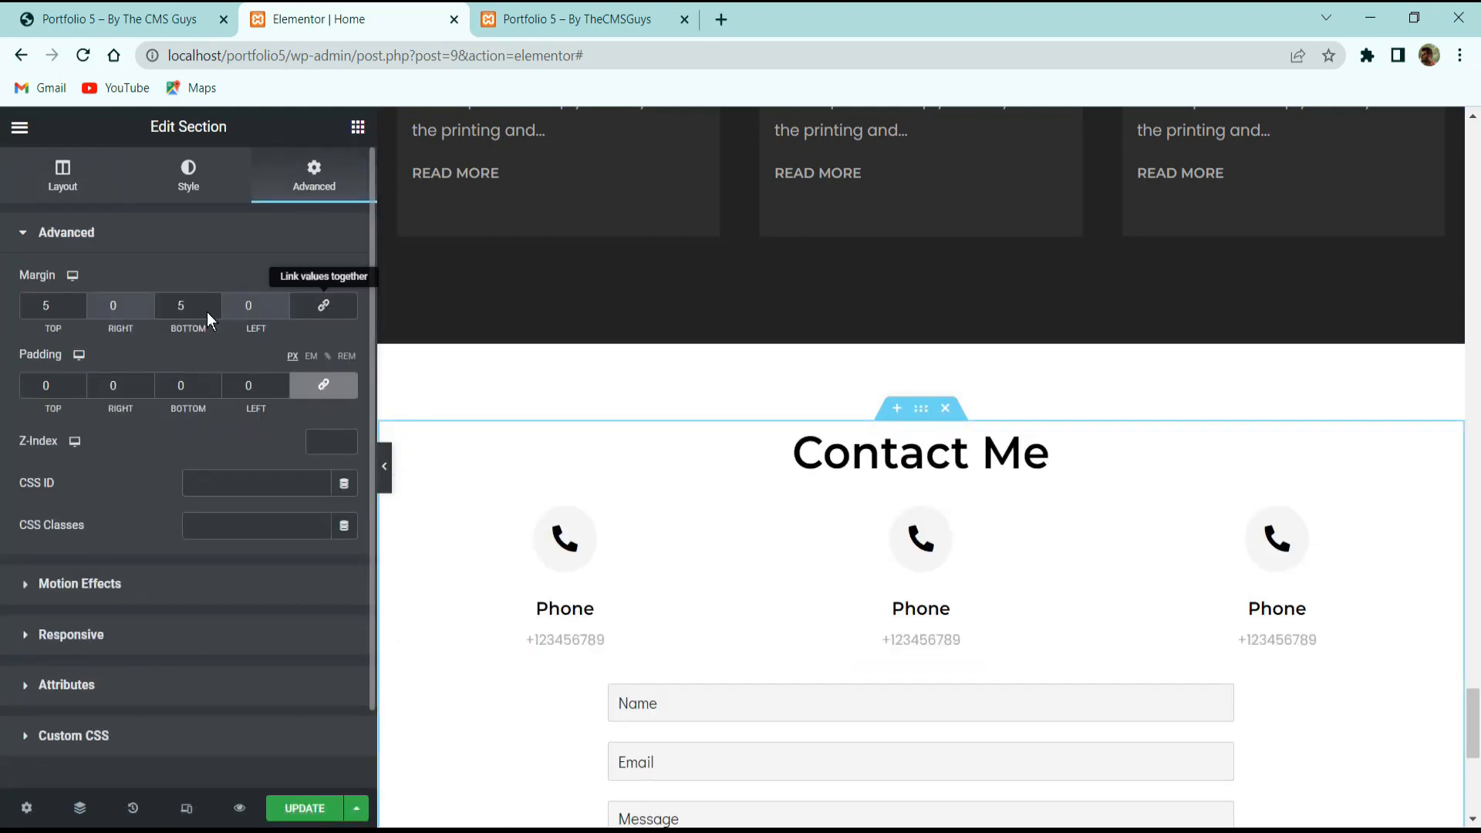
pyautogui.moveTo(199, 309); pyautogui.dragTo(77, 304)
pyautogui.write('0')
pyautogui.click(323, 385)
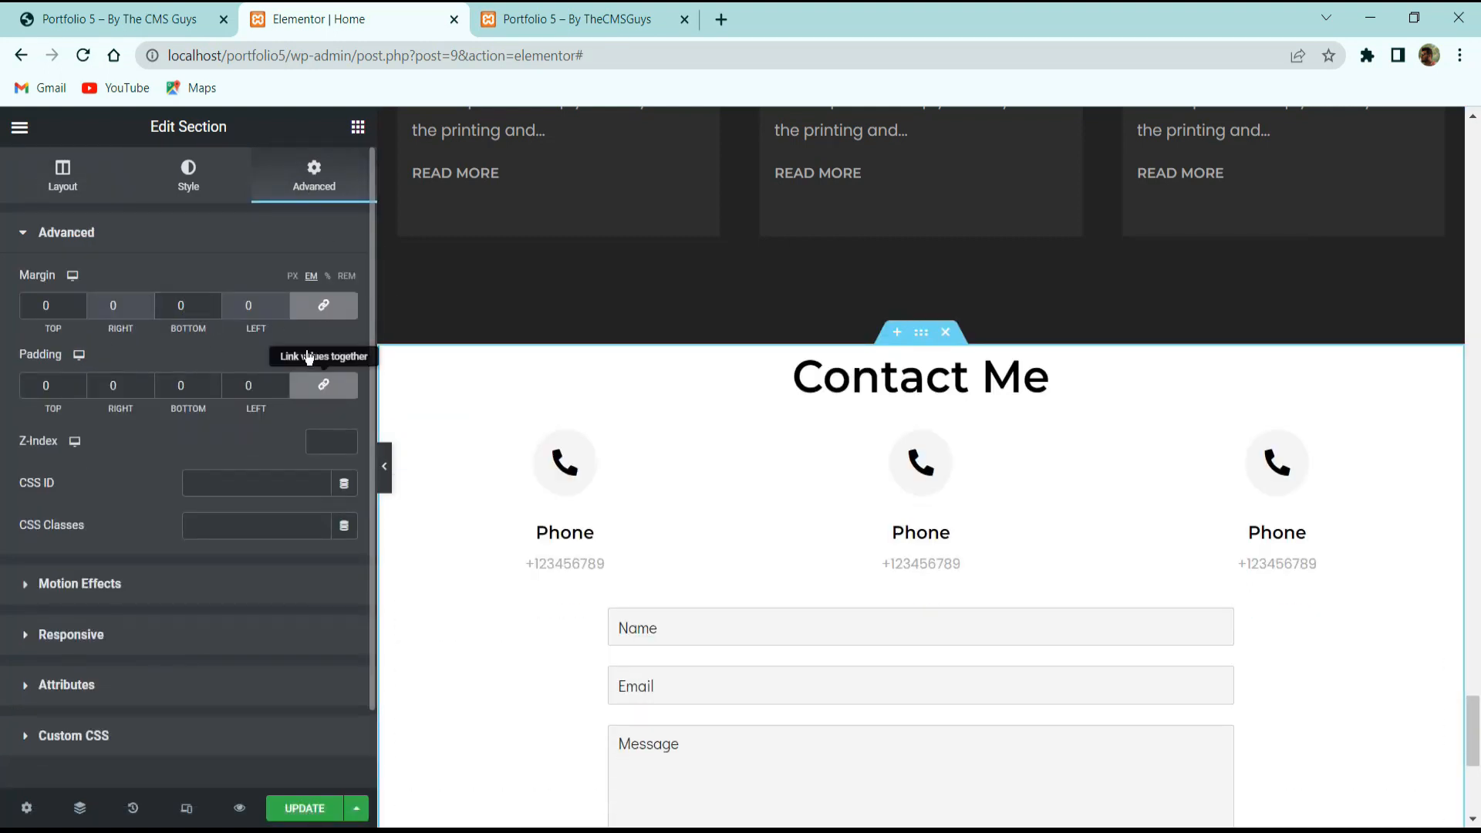
pyautogui.write('8')
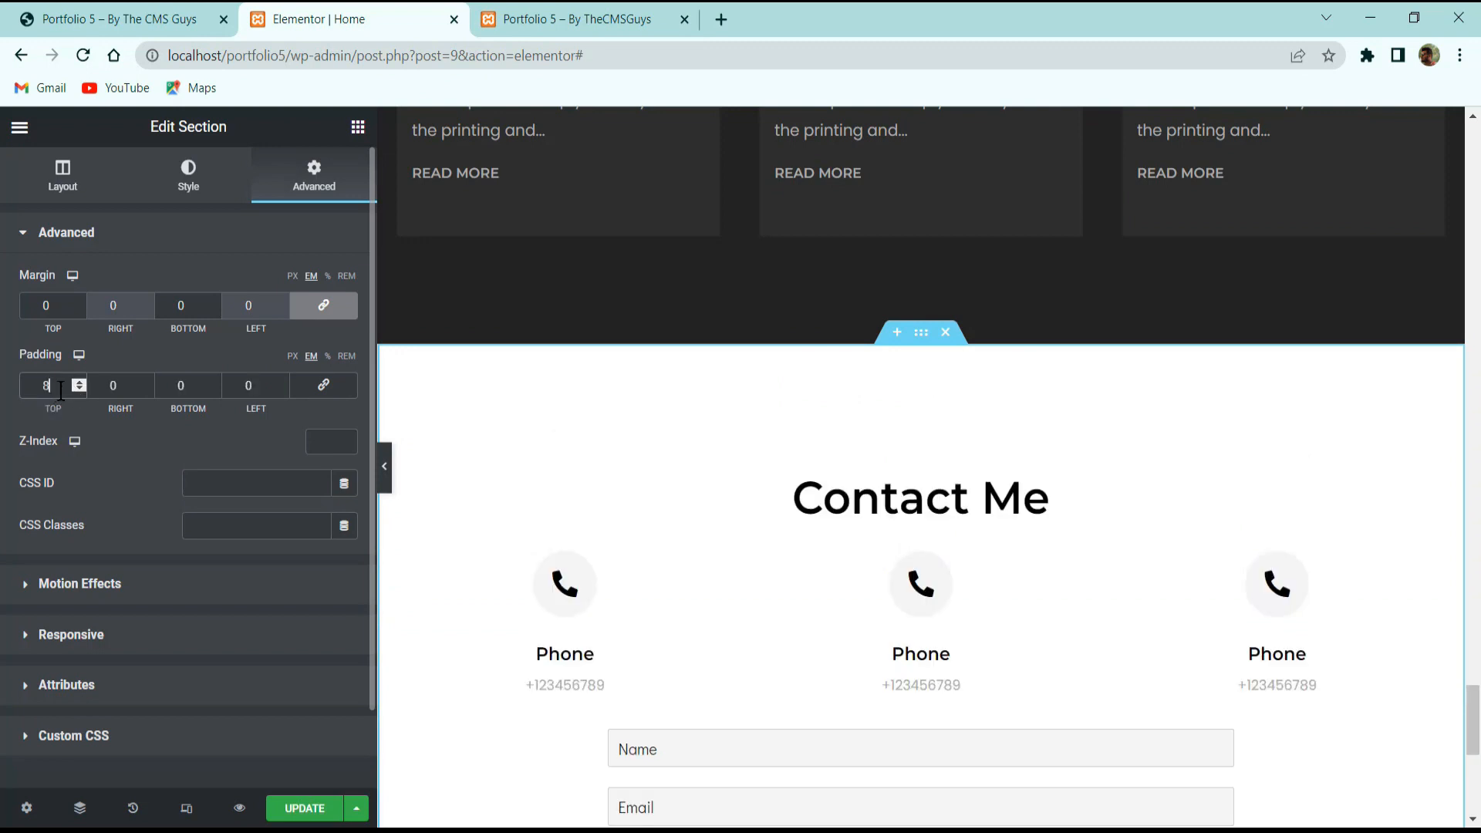
pyautogui.press('BackSpace')
pyautogui.write('05')
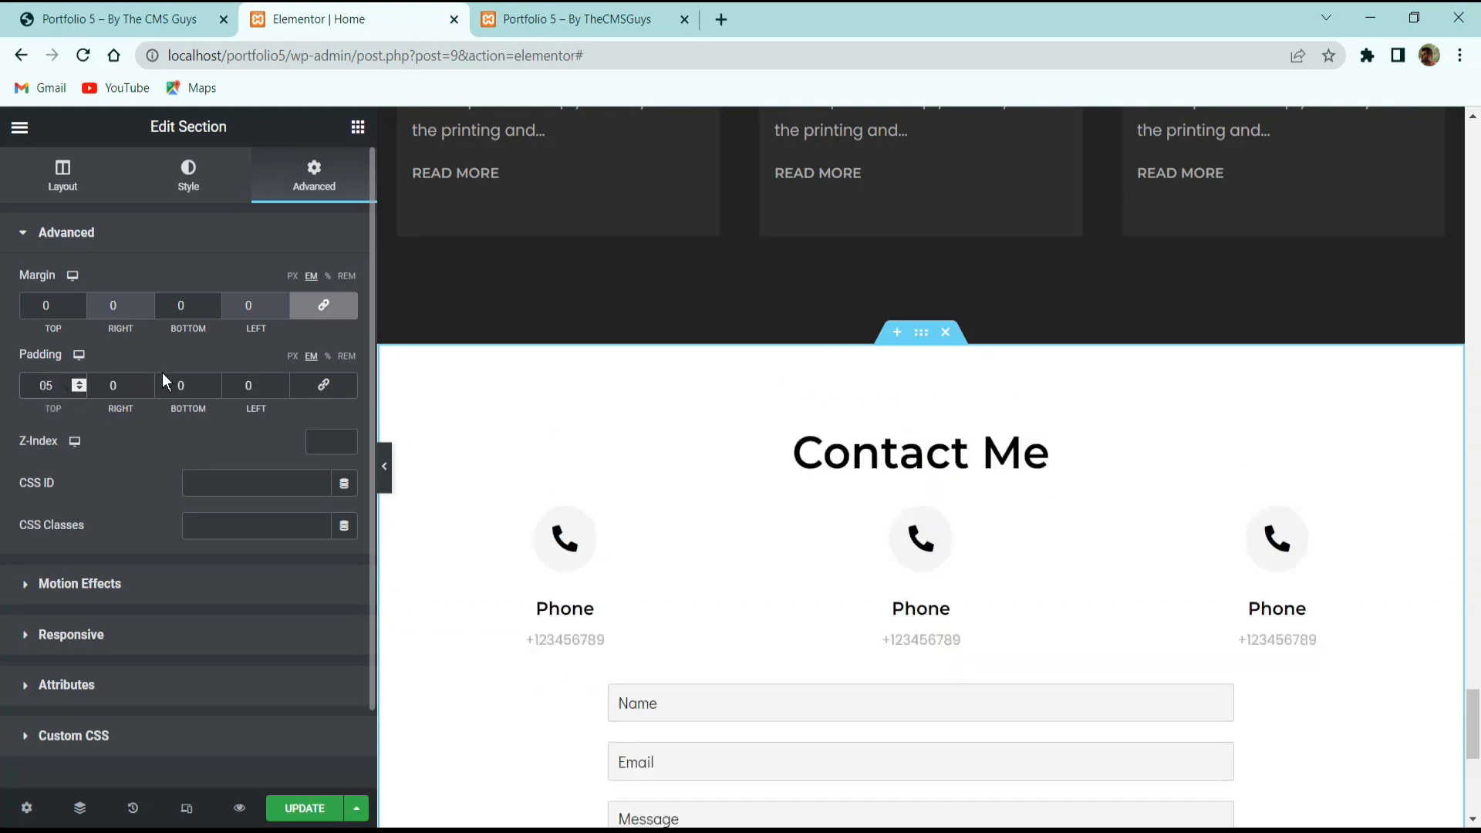
# Set the Contact Me section's CSS ID to 'contact' and save the page.
pyautogui.click(238, 475)
pyautogui.write('contact')
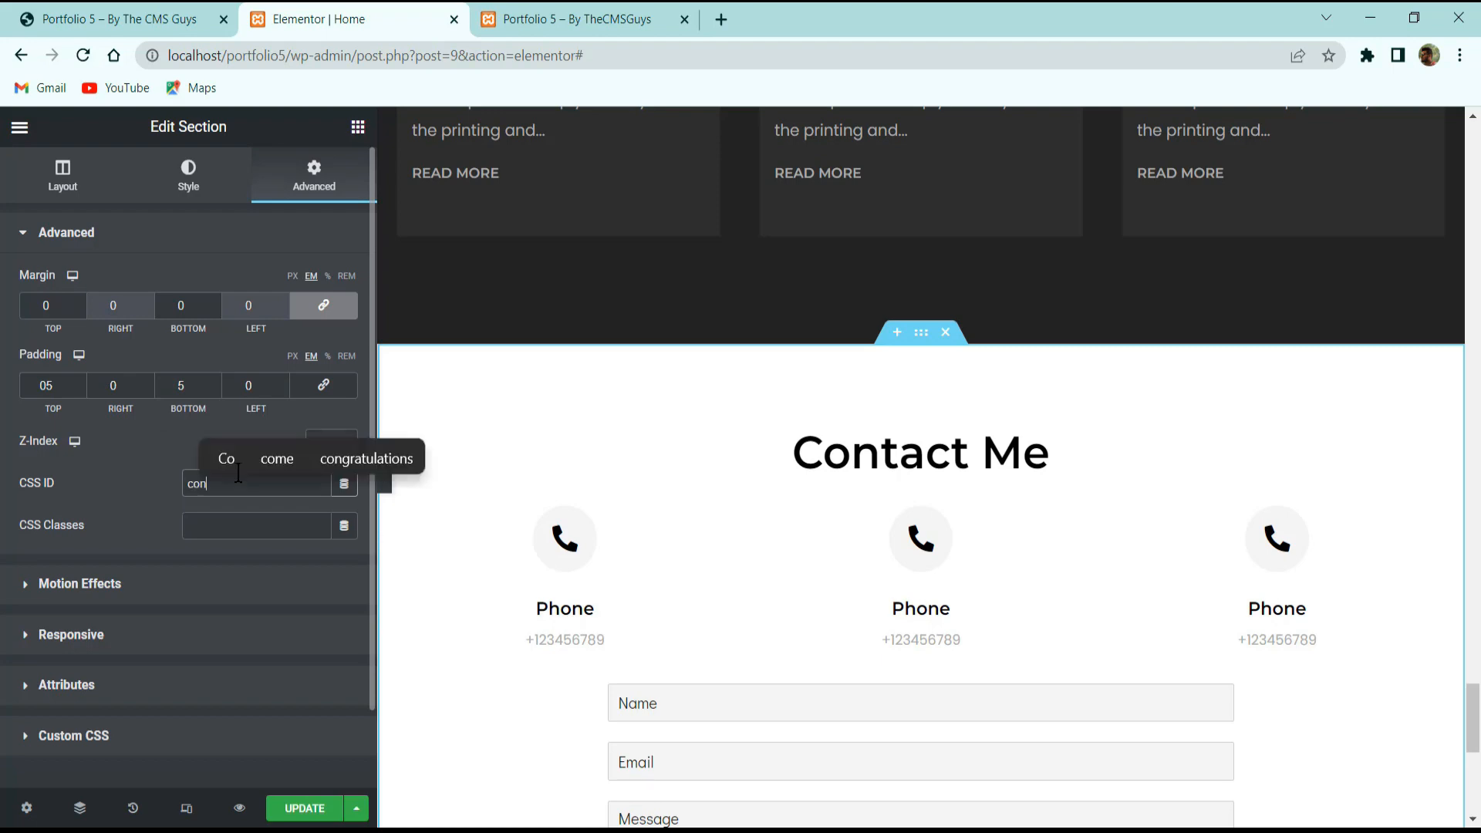
pyautogui.click(325, 805)
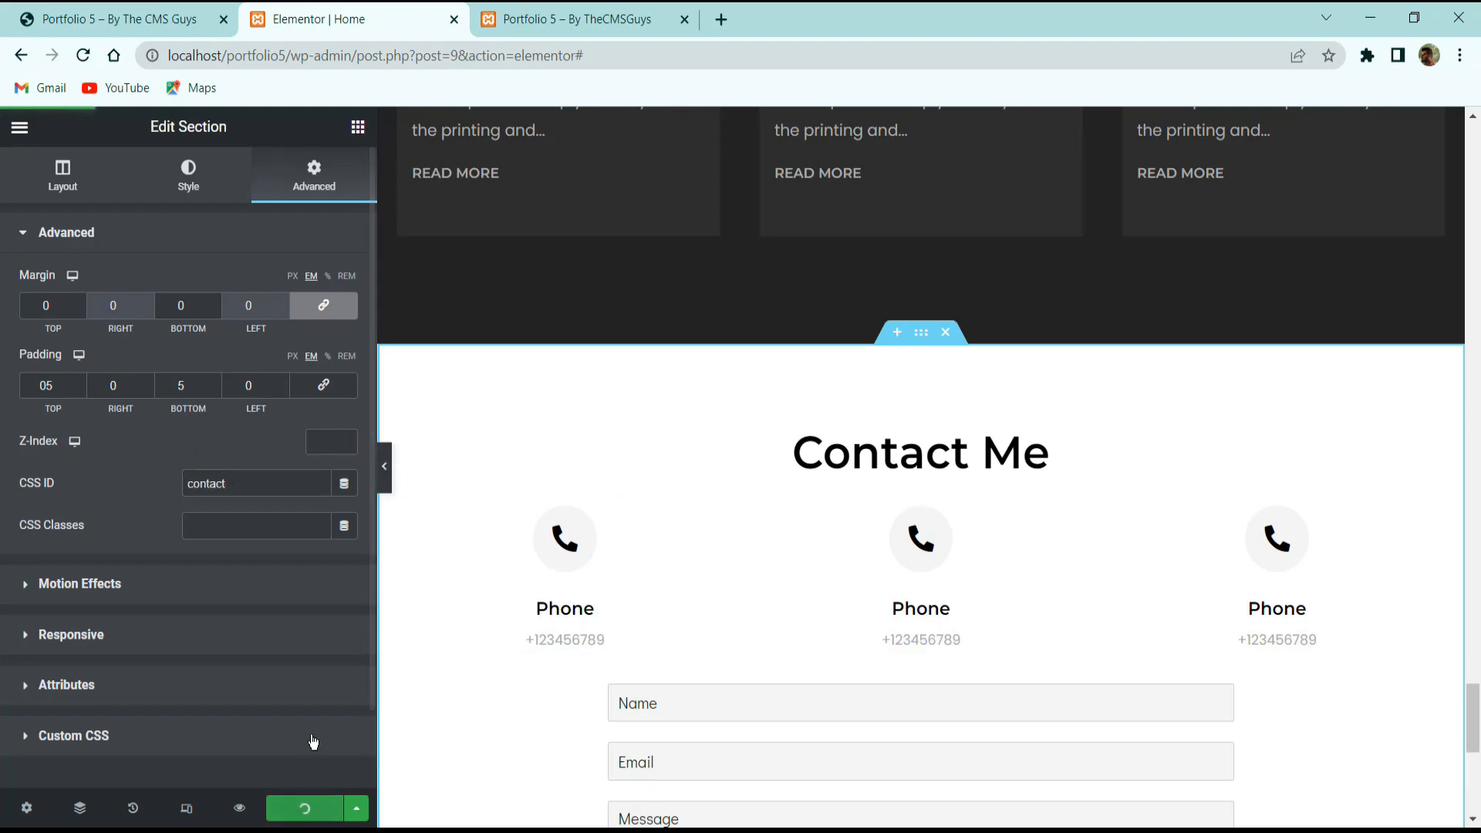
pyautogui.scroll(-8, 909, 349)
pyautogui.scroll(20, 921, 385)
# Check the live site's ABOUT link, then exit Elementor to the WordPress dashboard.
pyautogui.scroll(20, 929, 414)
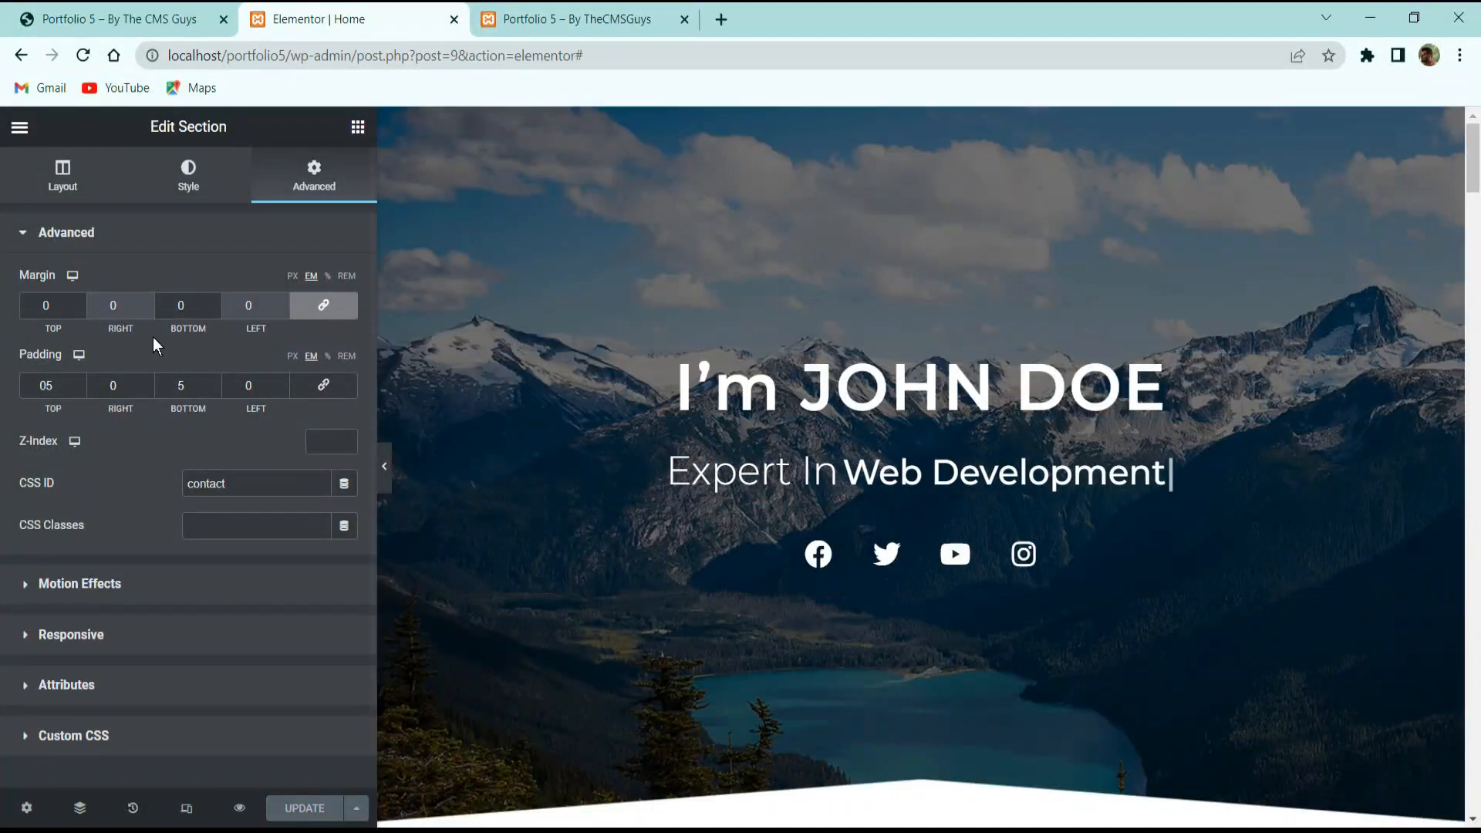
pyautogui.click(19, 126)
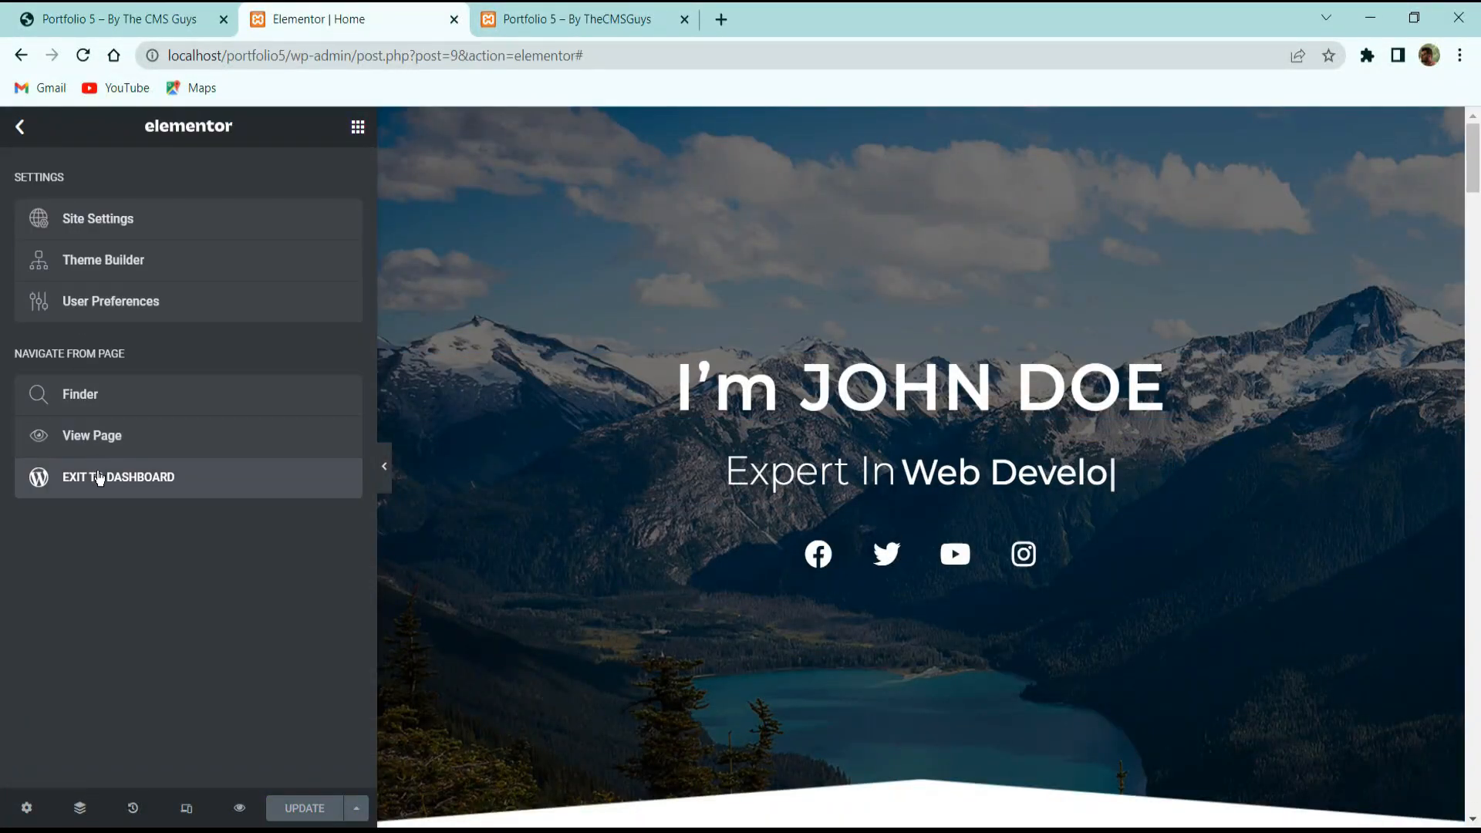
pyautogui.click(120, 19)
pyautogui.click(810, 150)
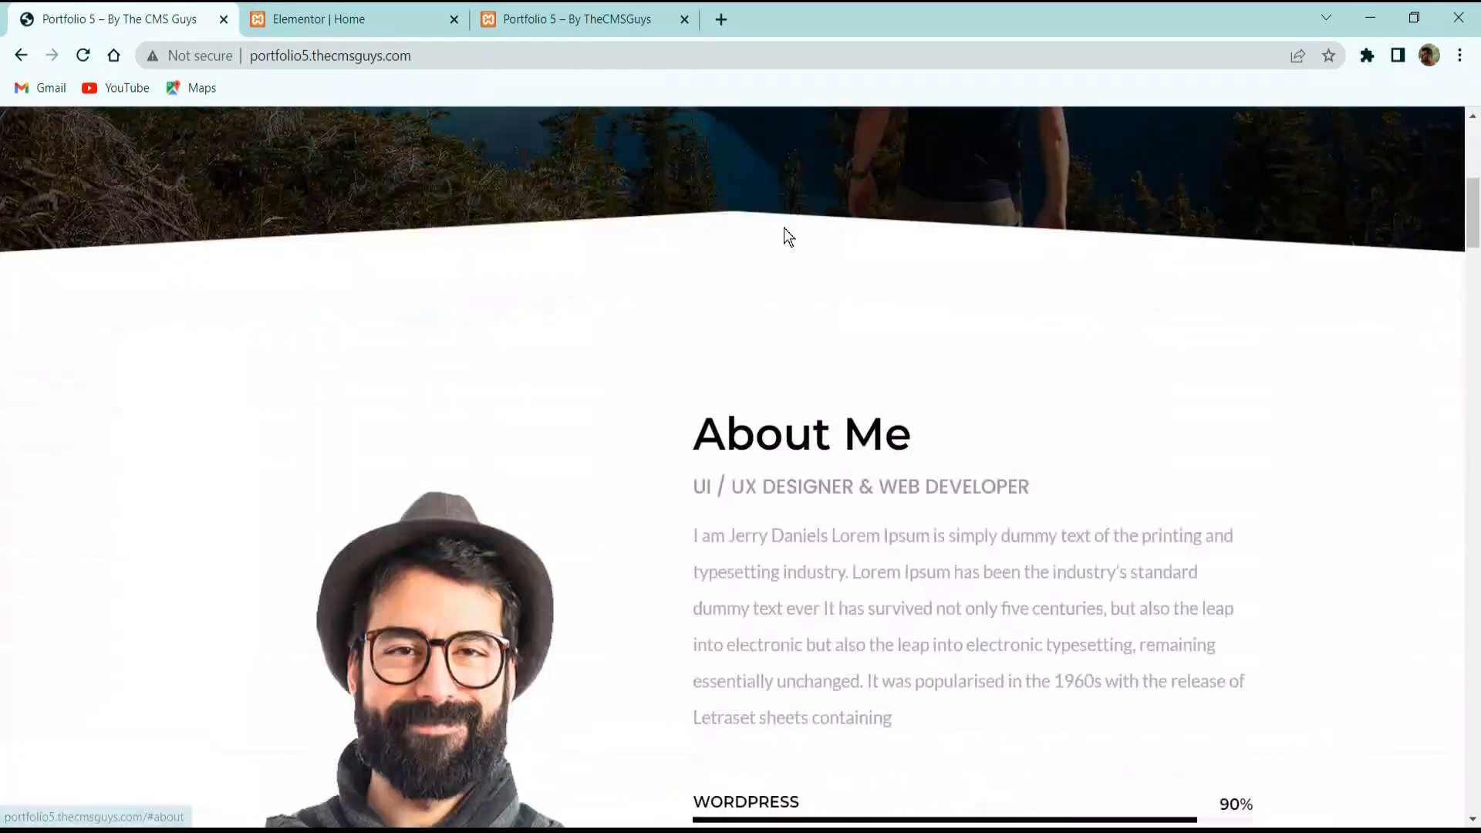
pyautogui.scroll(5, 797, 162)
pyautogui.click(262, 18)
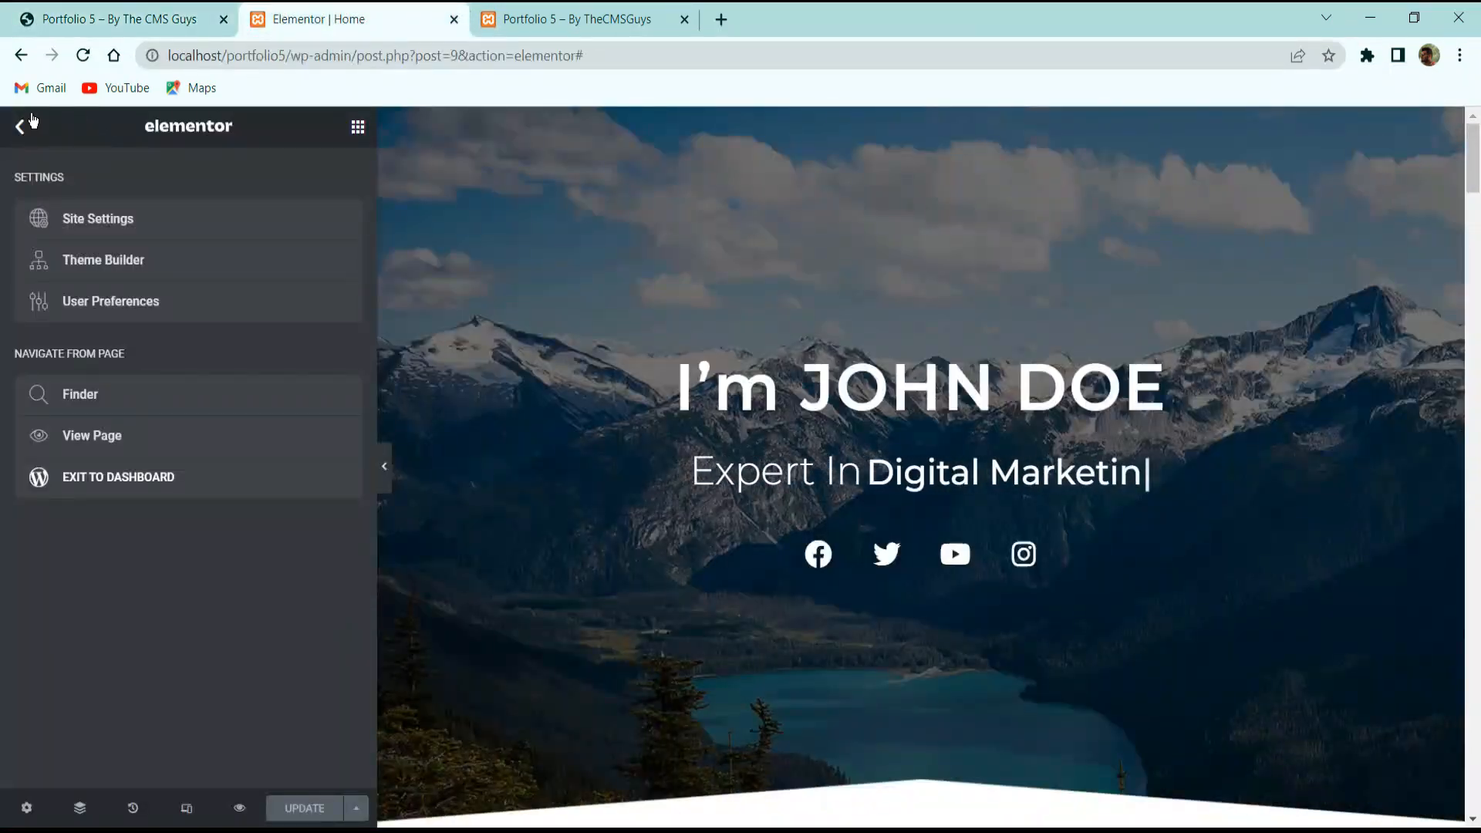
pyautogui.click(129, 479)
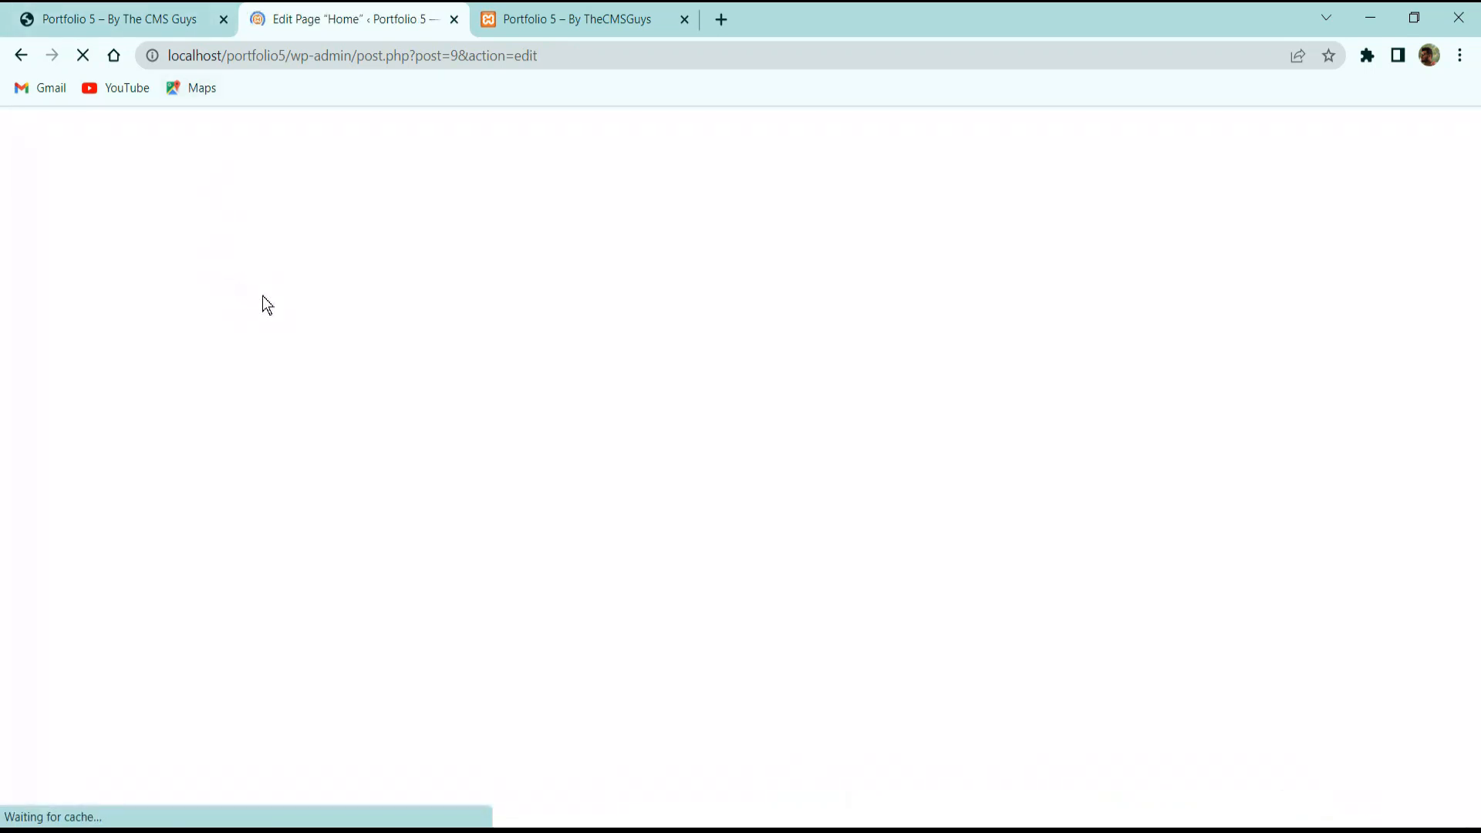
# Create a new menu named 'Main Menu' under Appearance > Menus.
pyautogui.click(20, 137)
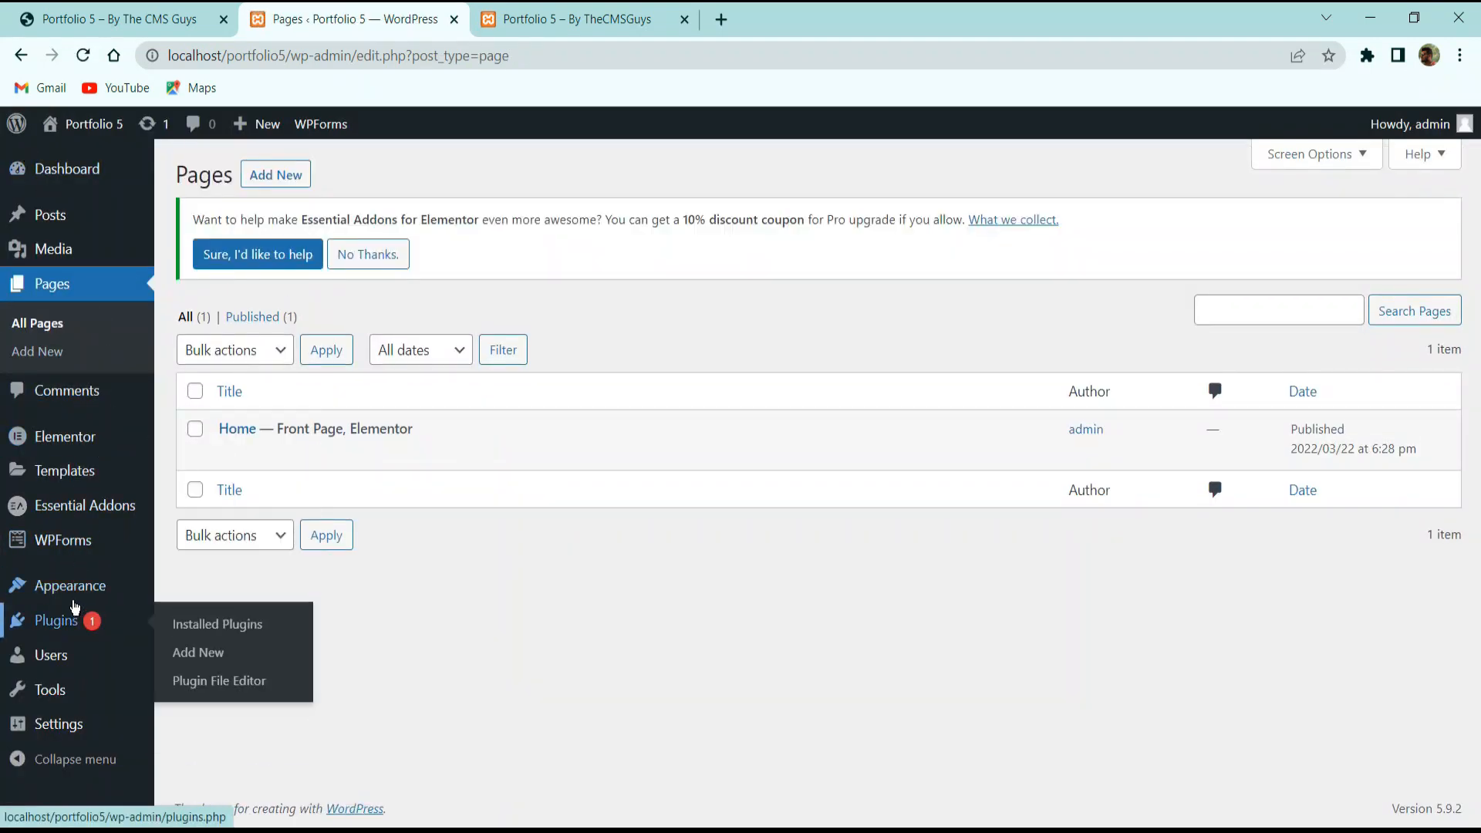
pyautogui.moveTo(83, 591)
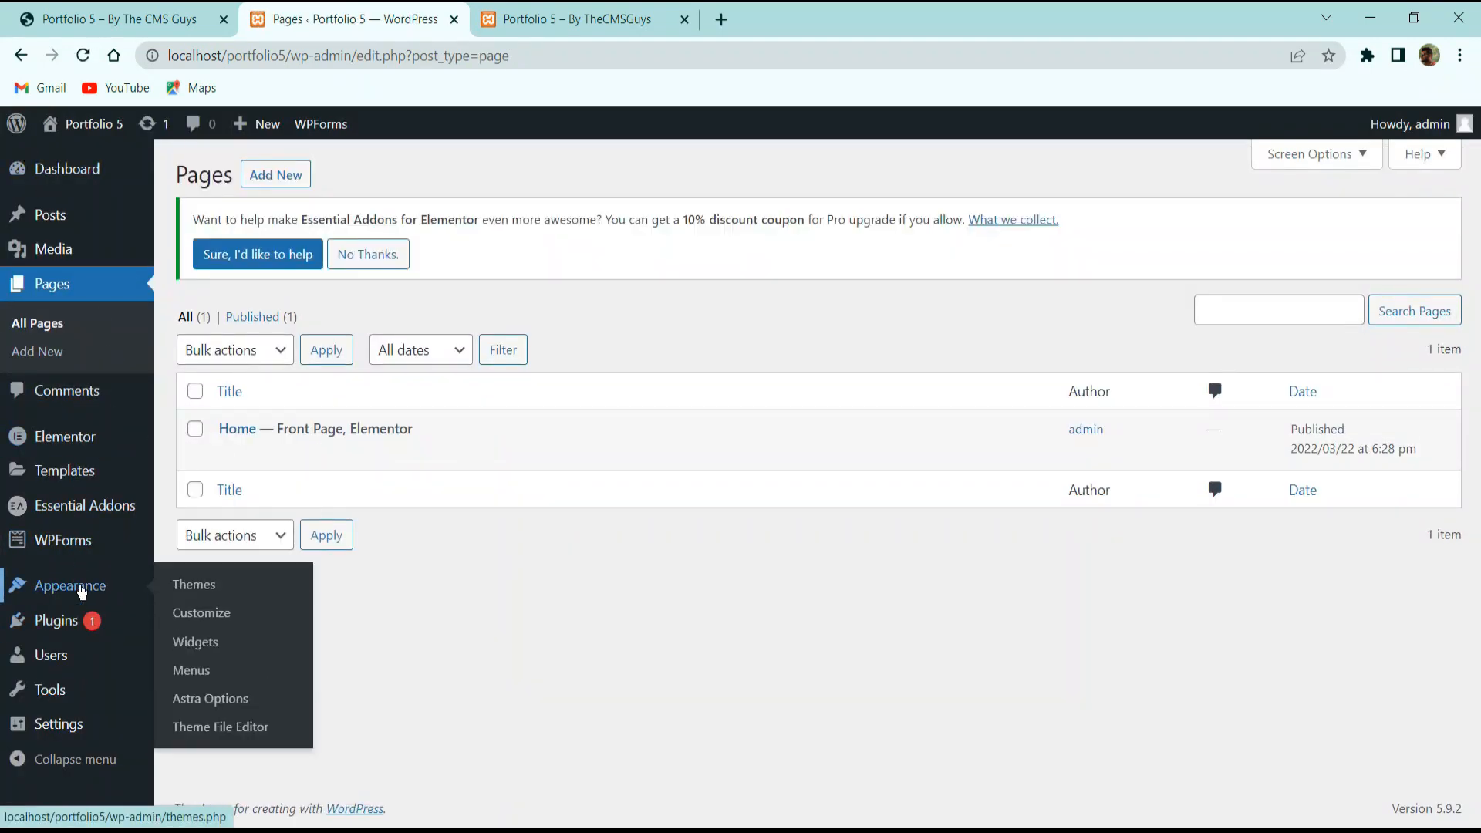
pyautogui.click(199, 672)
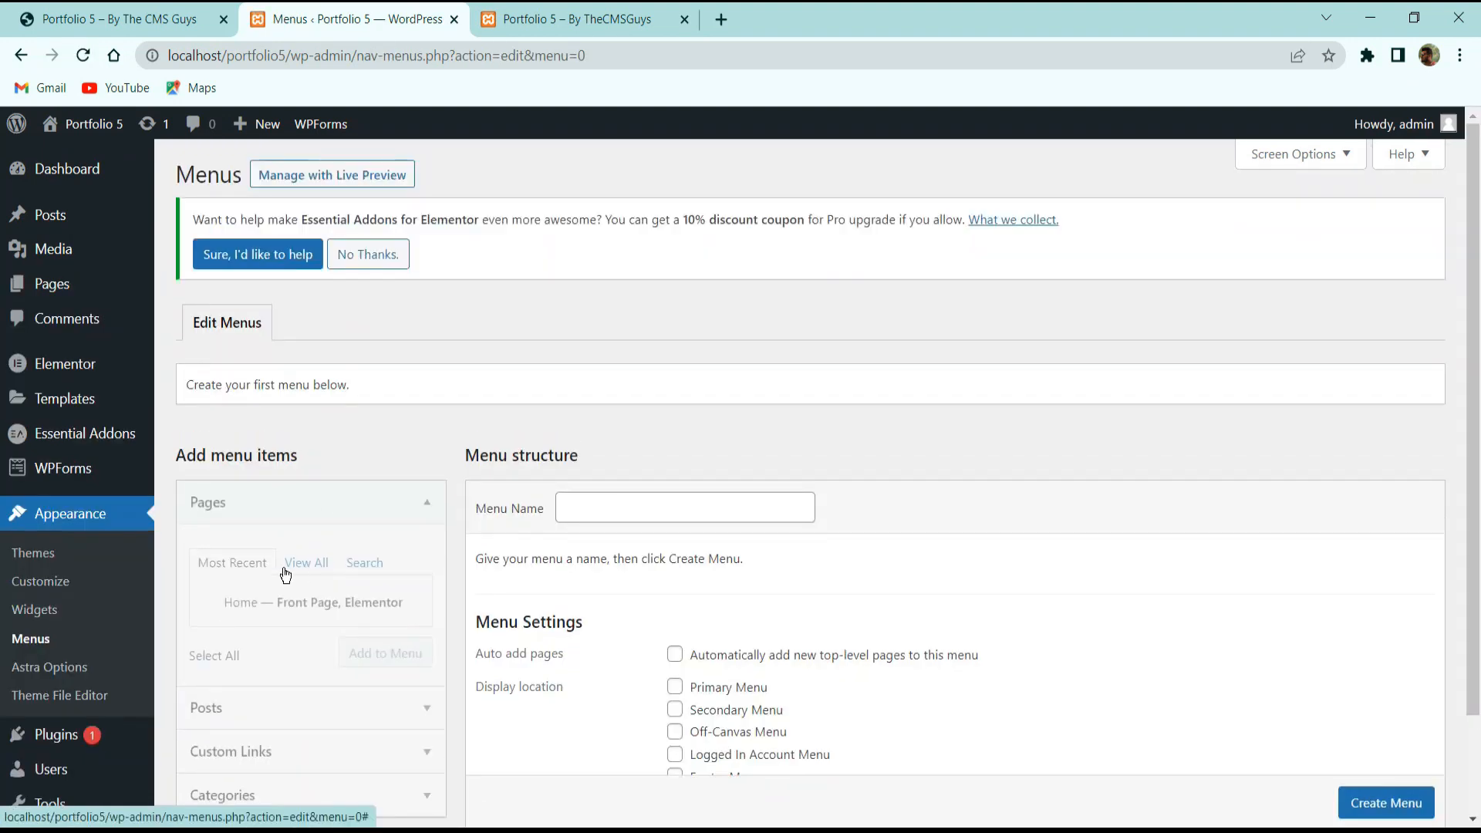
pyautogui.scroll(-3, 288, 572)
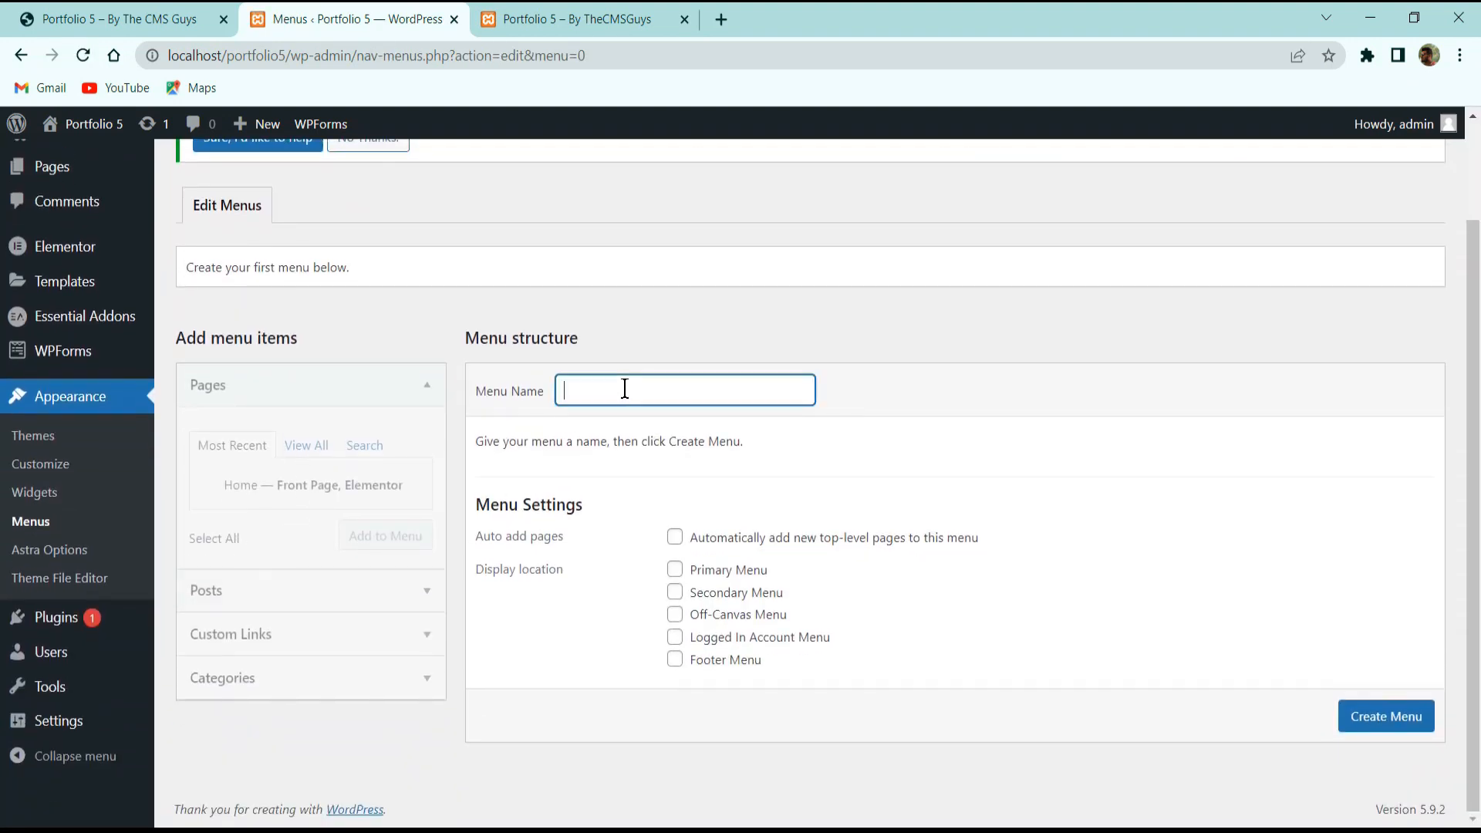
pyautogui.write('ain M')
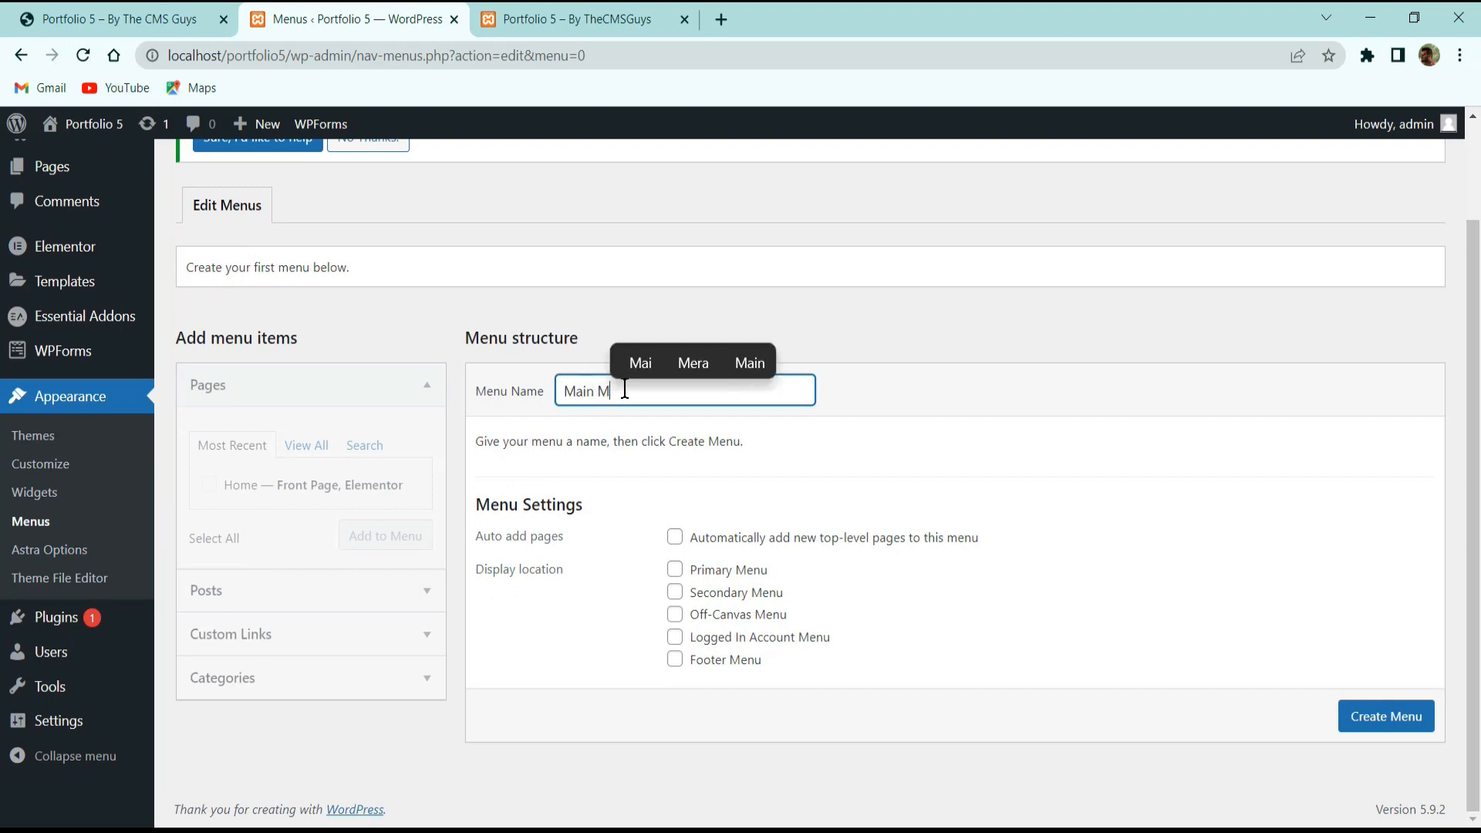
pyautogui.write('en')
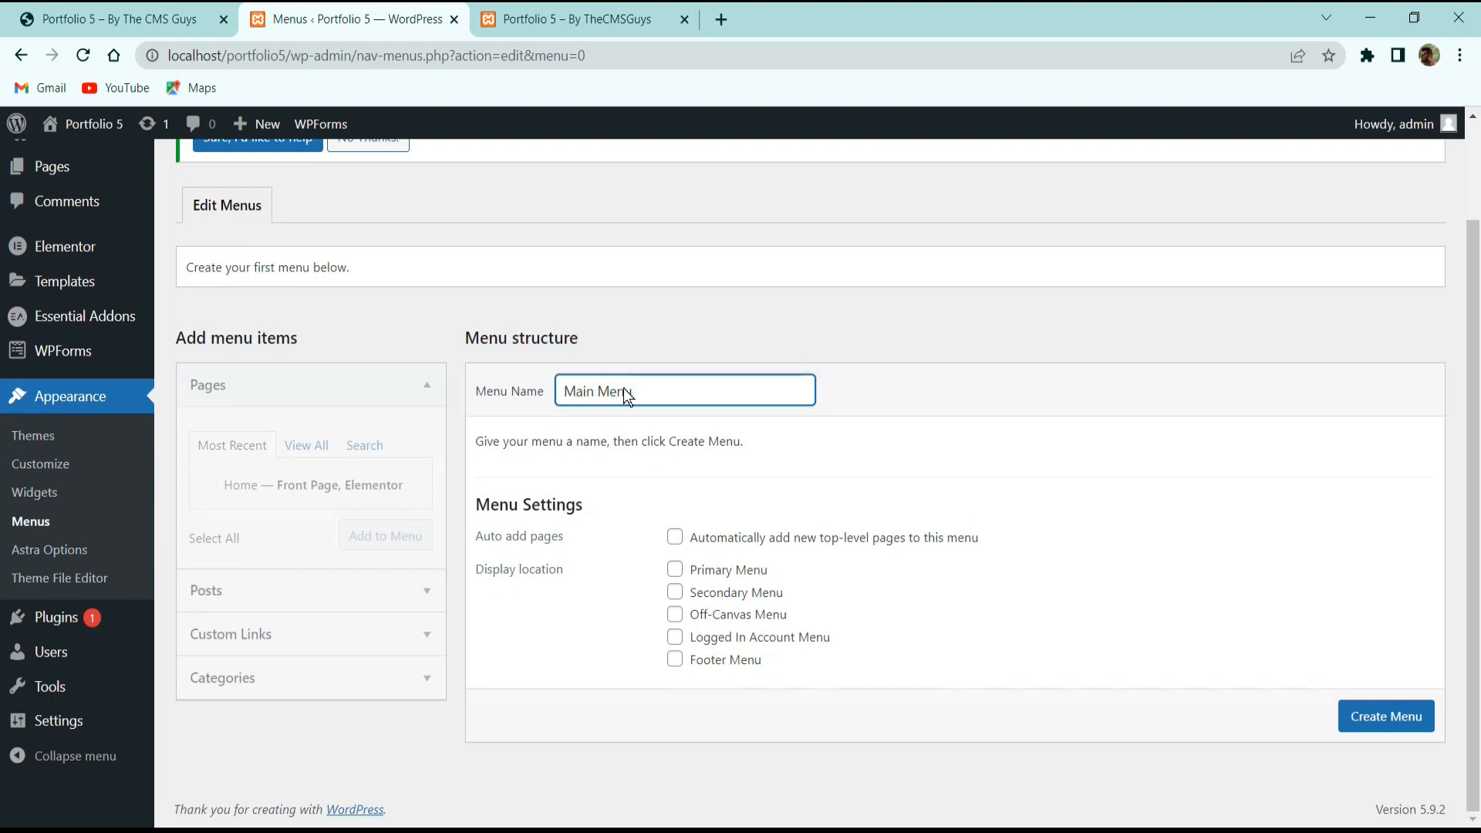
pyautogui.write('u')
pyautogui.click(1393, 729)
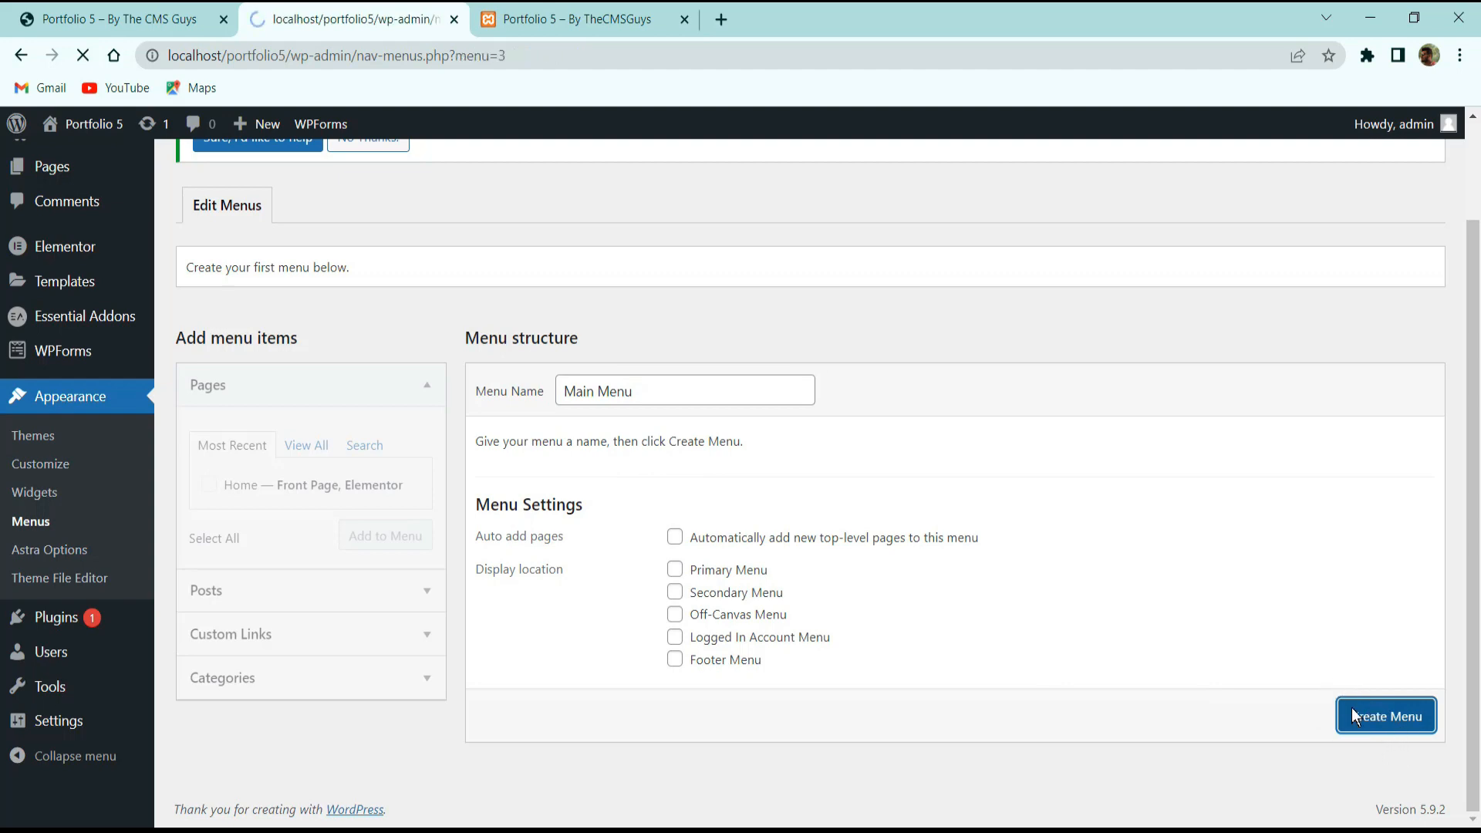
# Add the Home page to Main Menu as its first item.
pyautogui.scroll(-3, 254, 685)
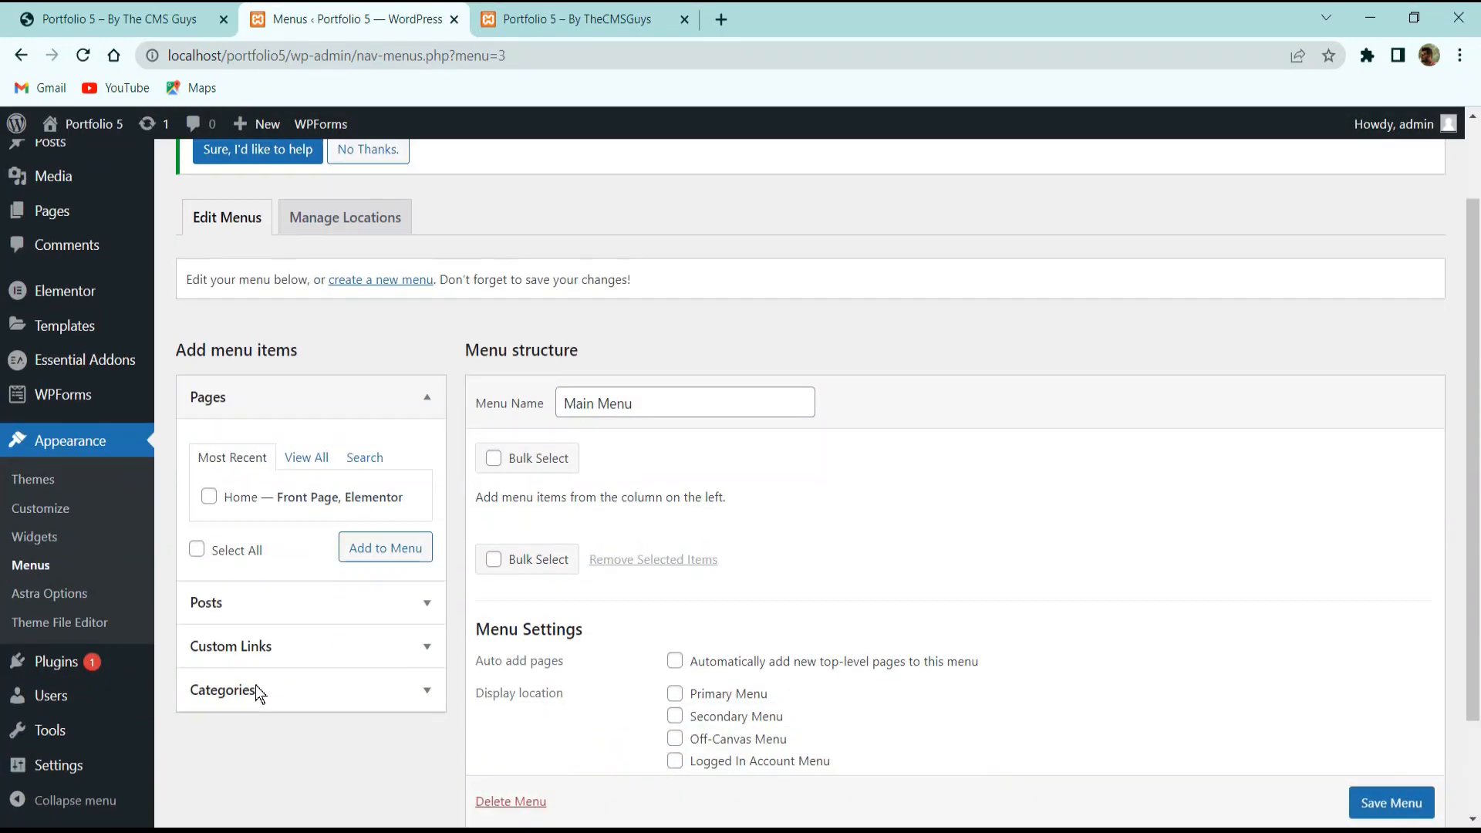
pyautogui.click(282, 553)
pyautogui.click(344, 450)
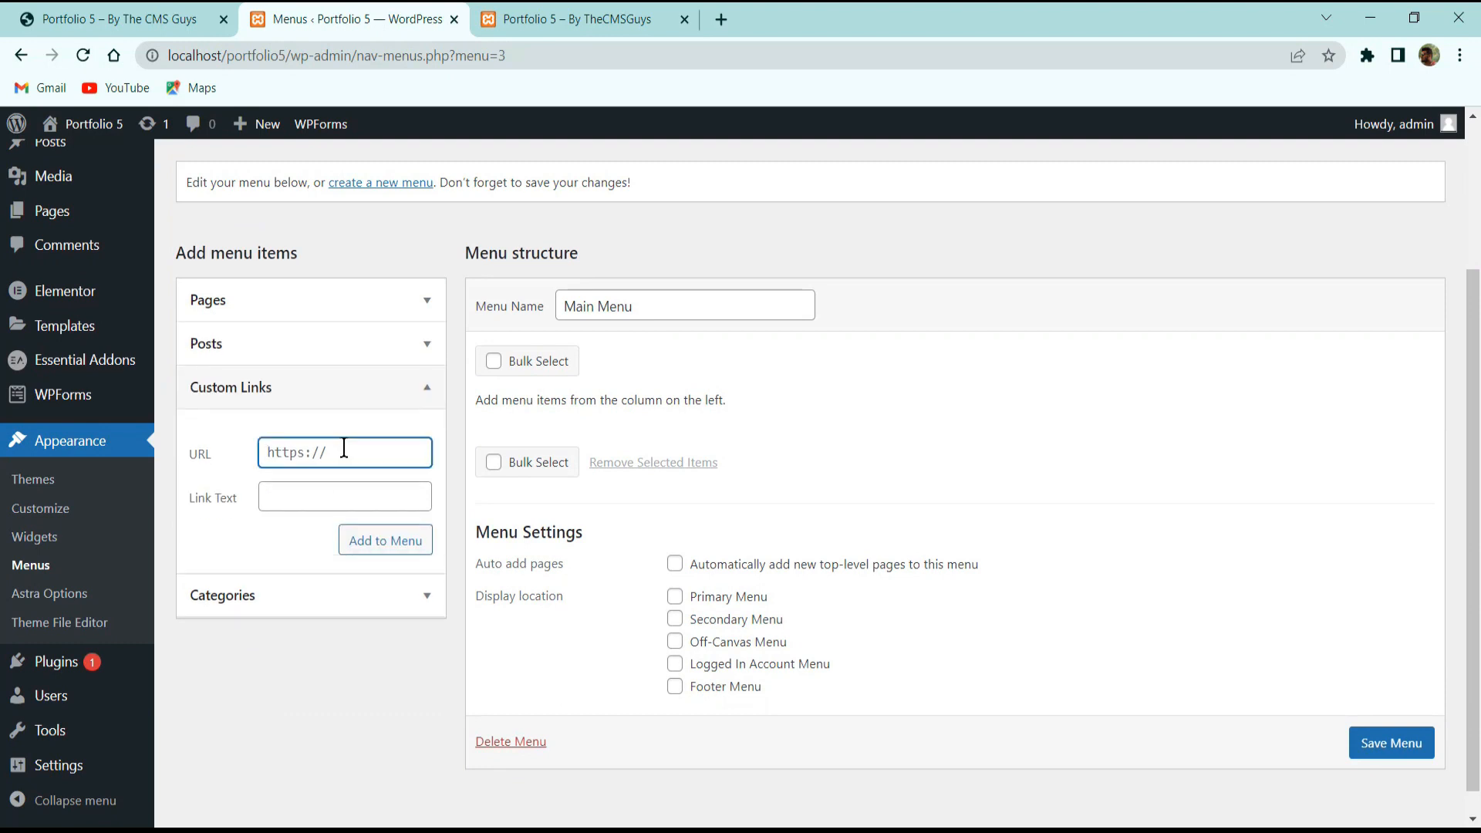
pyautogui.click(285, 300)
pyautogui.click(299, 409)
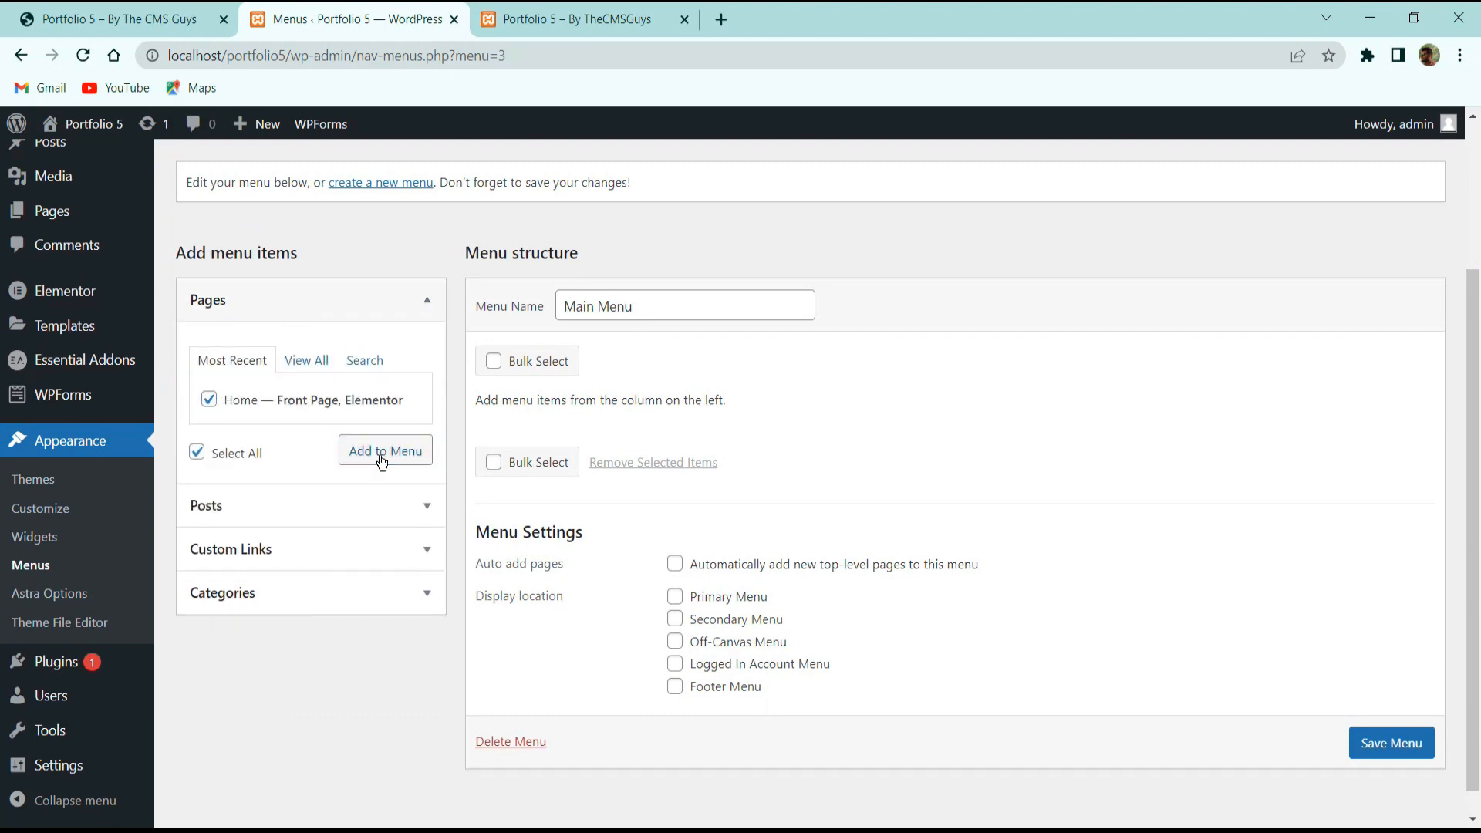
pyautogui.click(297, 549)
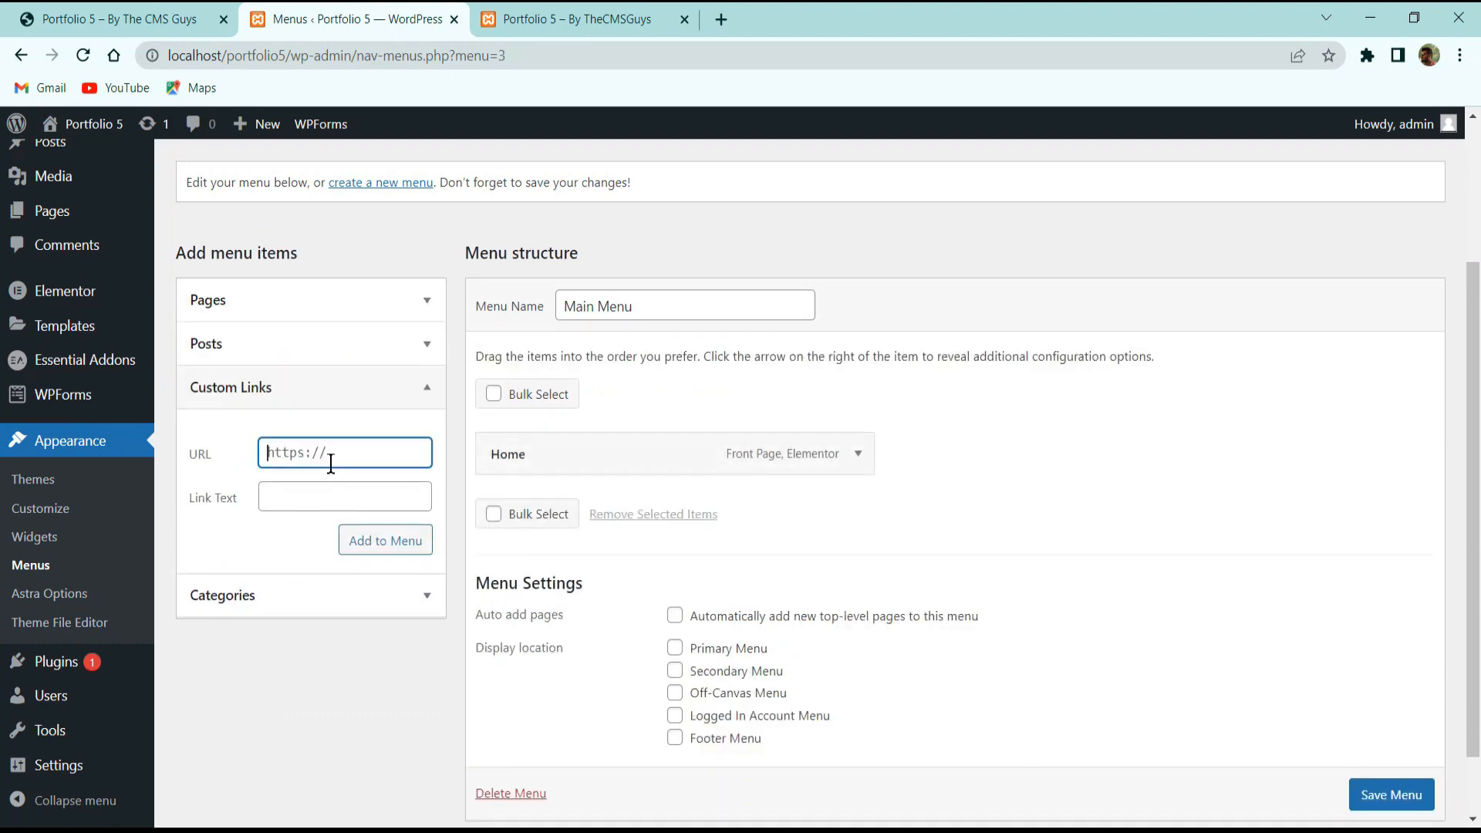
# After checking the live and local sites, add an About custom link pointing to #abou.
pyautogui.click(156, 7)
pyautogui.click(385, 10)
pyautogui.click(570, 9)
pyautogui.click(407, 8)
pyautogui.click(613, 9)
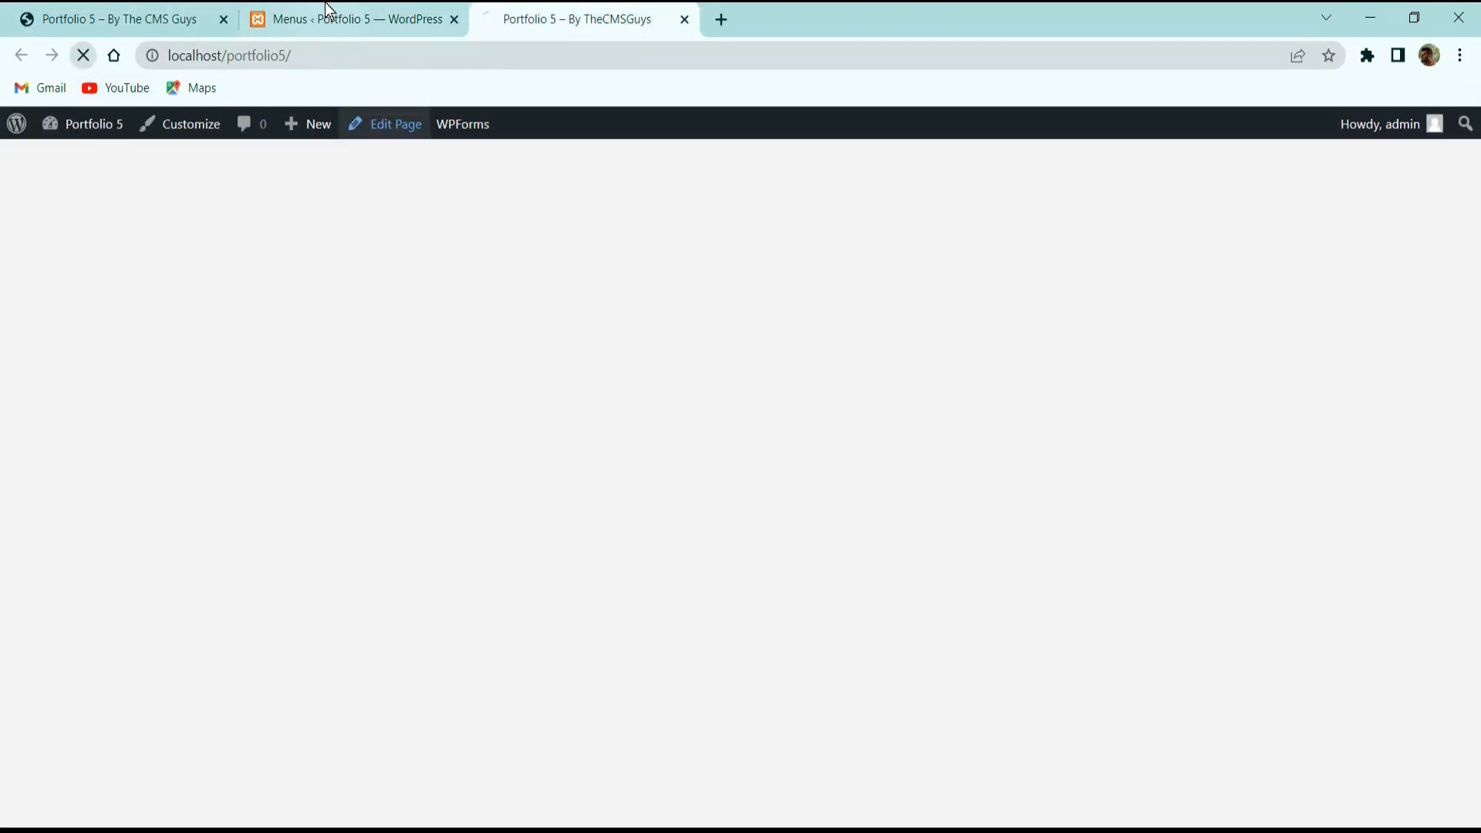
pyautogui.click(328, 10)
pyautogui.write('#about')
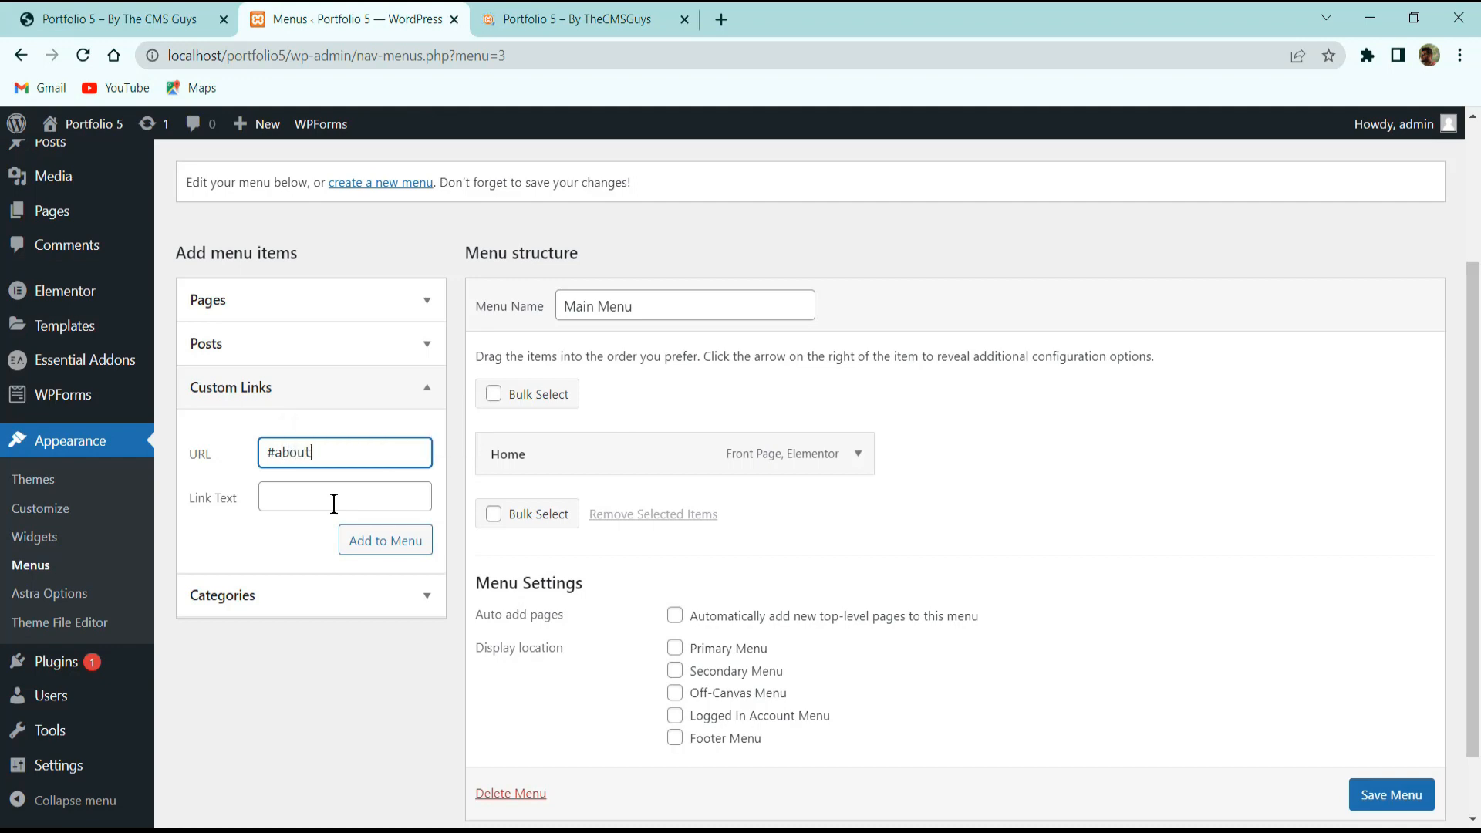
pyautogui.click(334, 503)
pyautogui.write('About')
pyautogui.press('Return')
# Add a Services custom link pointing to #service to the Main Menu.
pyautogui.click(600, 11)
pyautogui.scroll(-15, 790, 511)
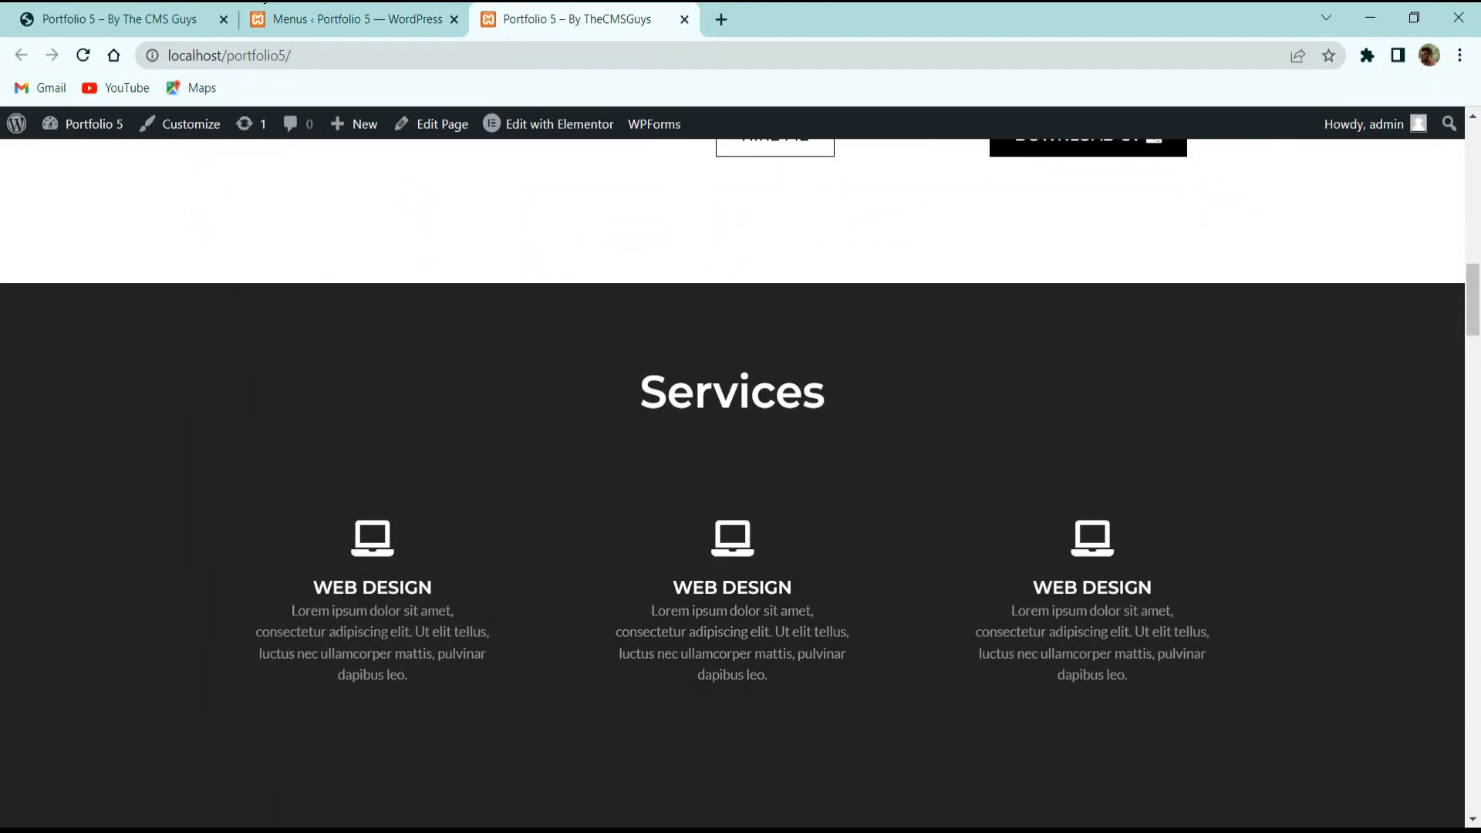
pyautogui.click(313, 17)
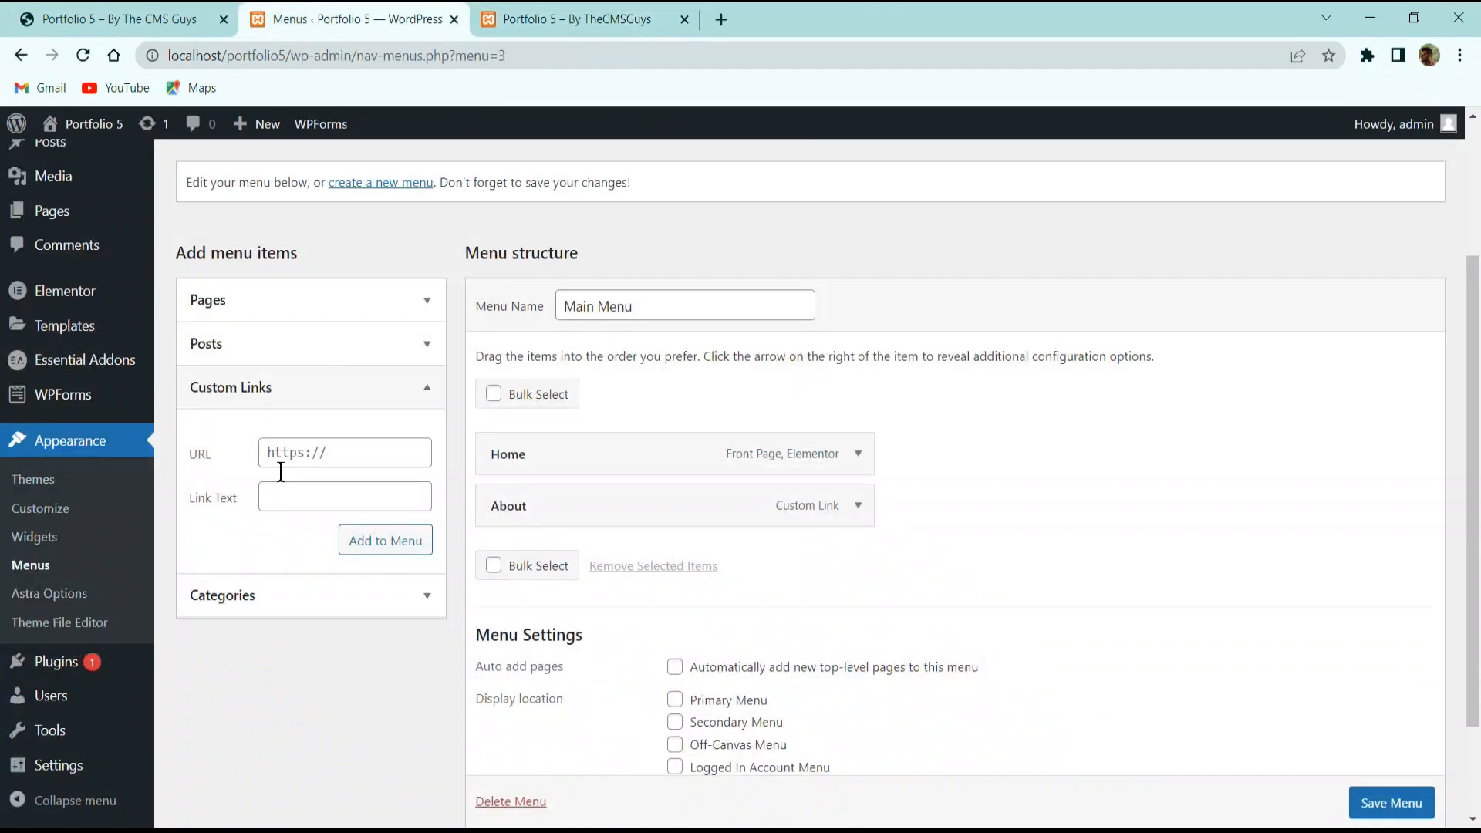
pyautogui.click(313, 453)
pyautogui.write('#service')
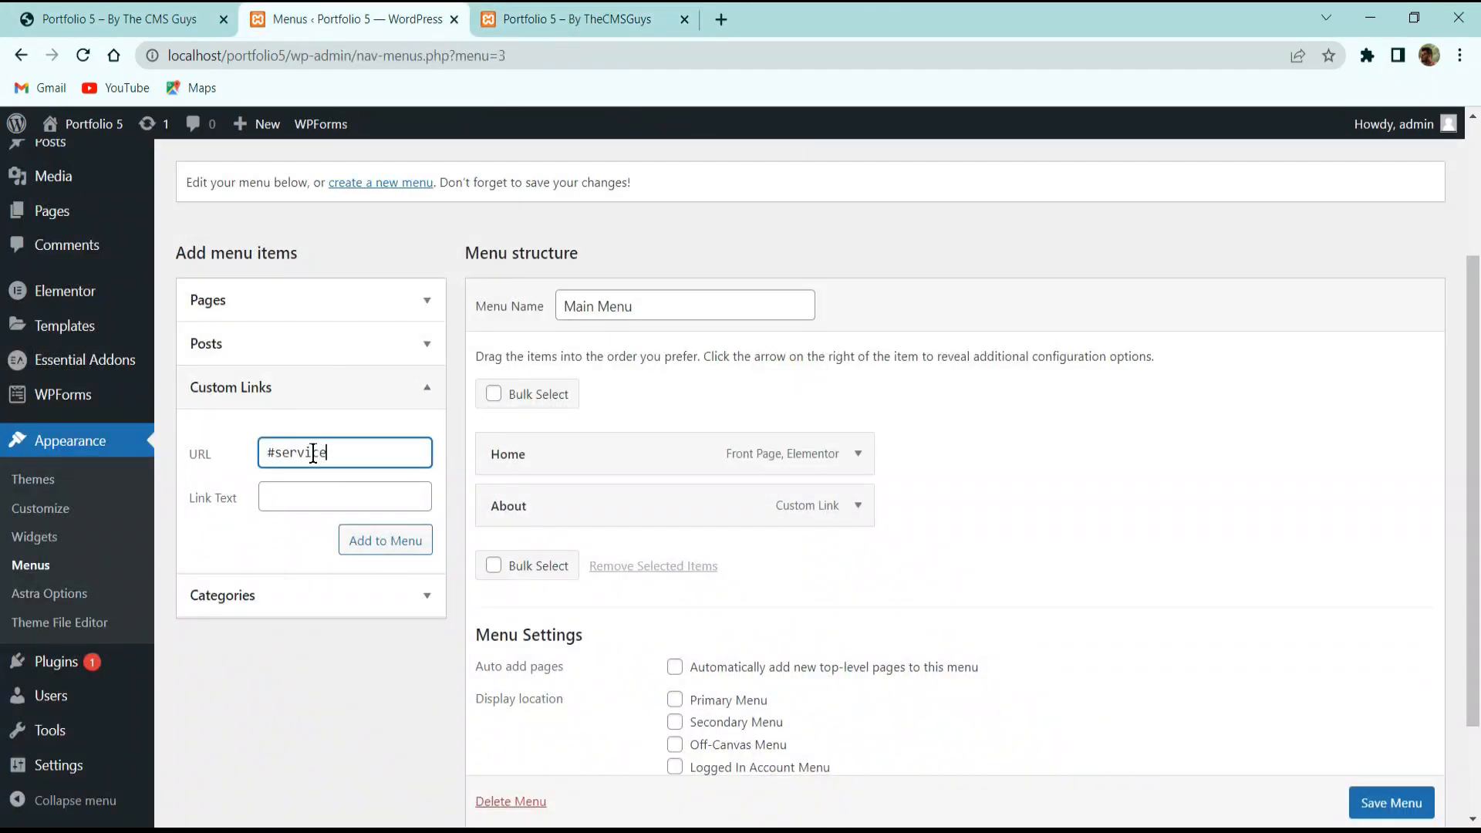
pyautogui.press('Tab')
pyautogui.write('S')
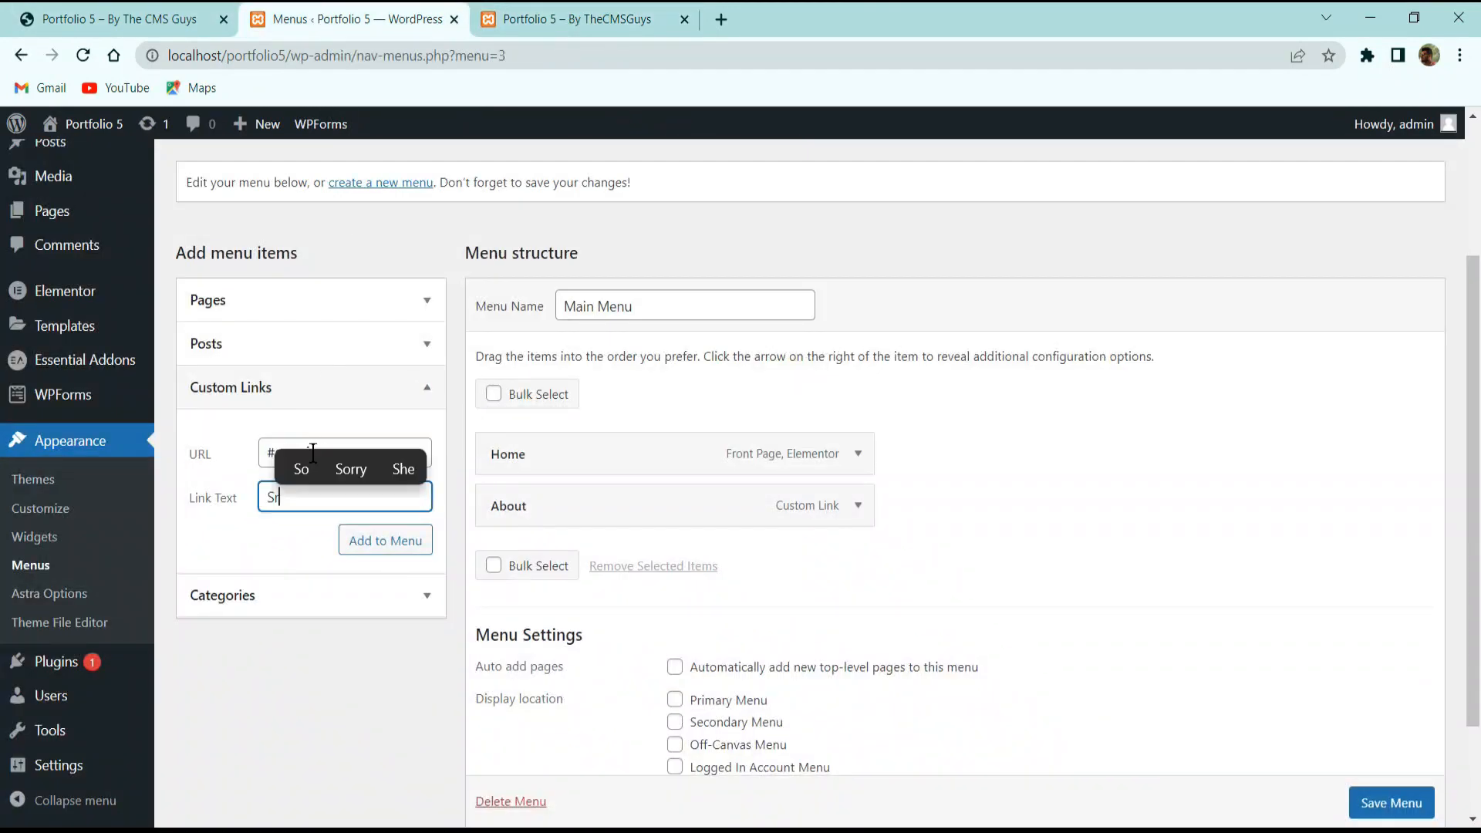
pyautogui.write('ervices')
pyautogui.press('Return')
# Check the live site's sections, then add a Portfolio custom link pointing to #portfolio.
pyautogui.click(503, 17)
pyautogui.scroll(-5, 764, 438)
pyautogui.scroll(-6, 763, 447)
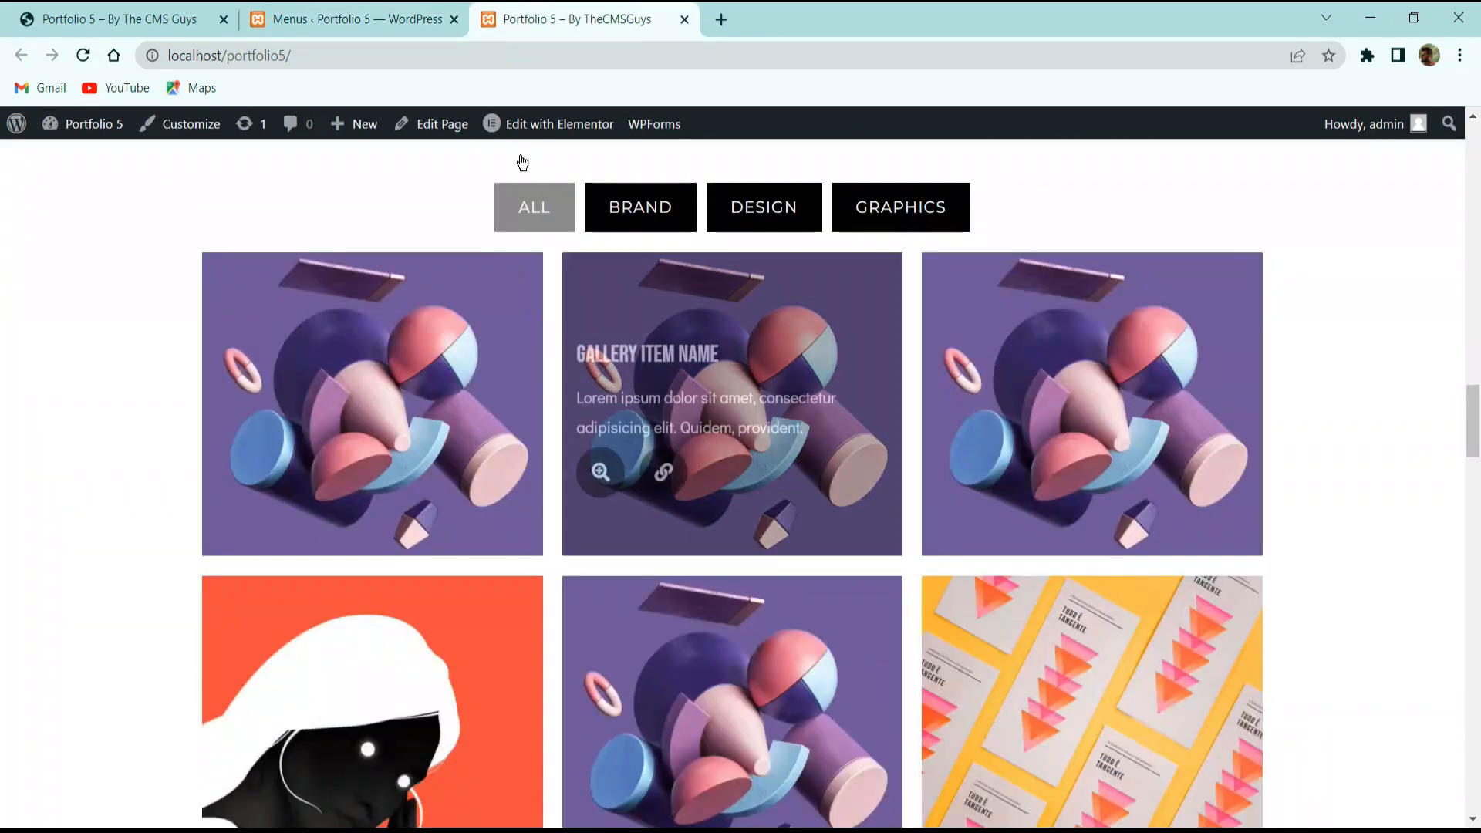
pyautogui.hotkey('ctrl', 'shift', 'Tab')
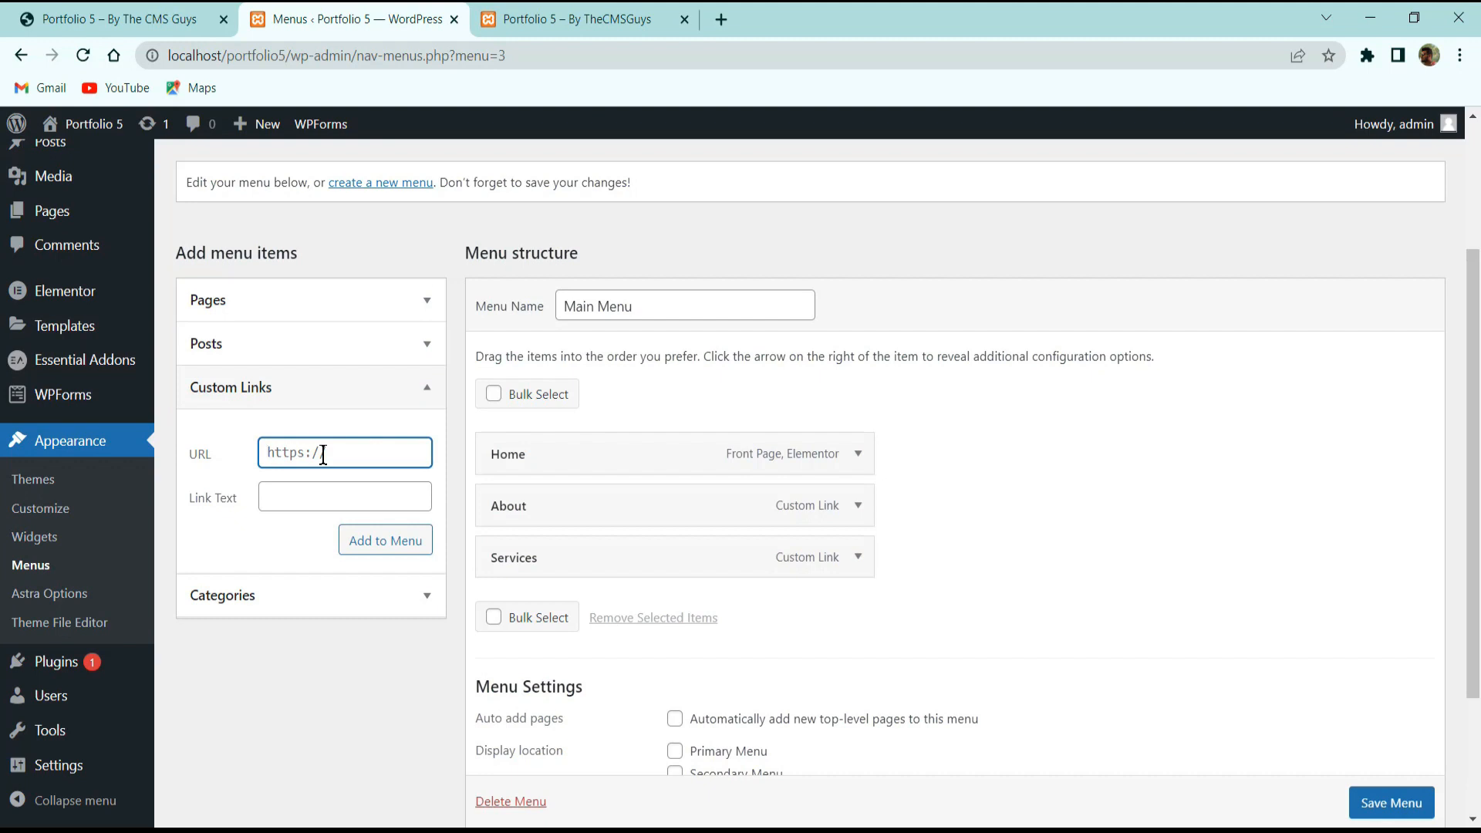
pyautogui.click(323, 454)
pyautogui.write('#portfolio')
pyautogui.press('Tab')
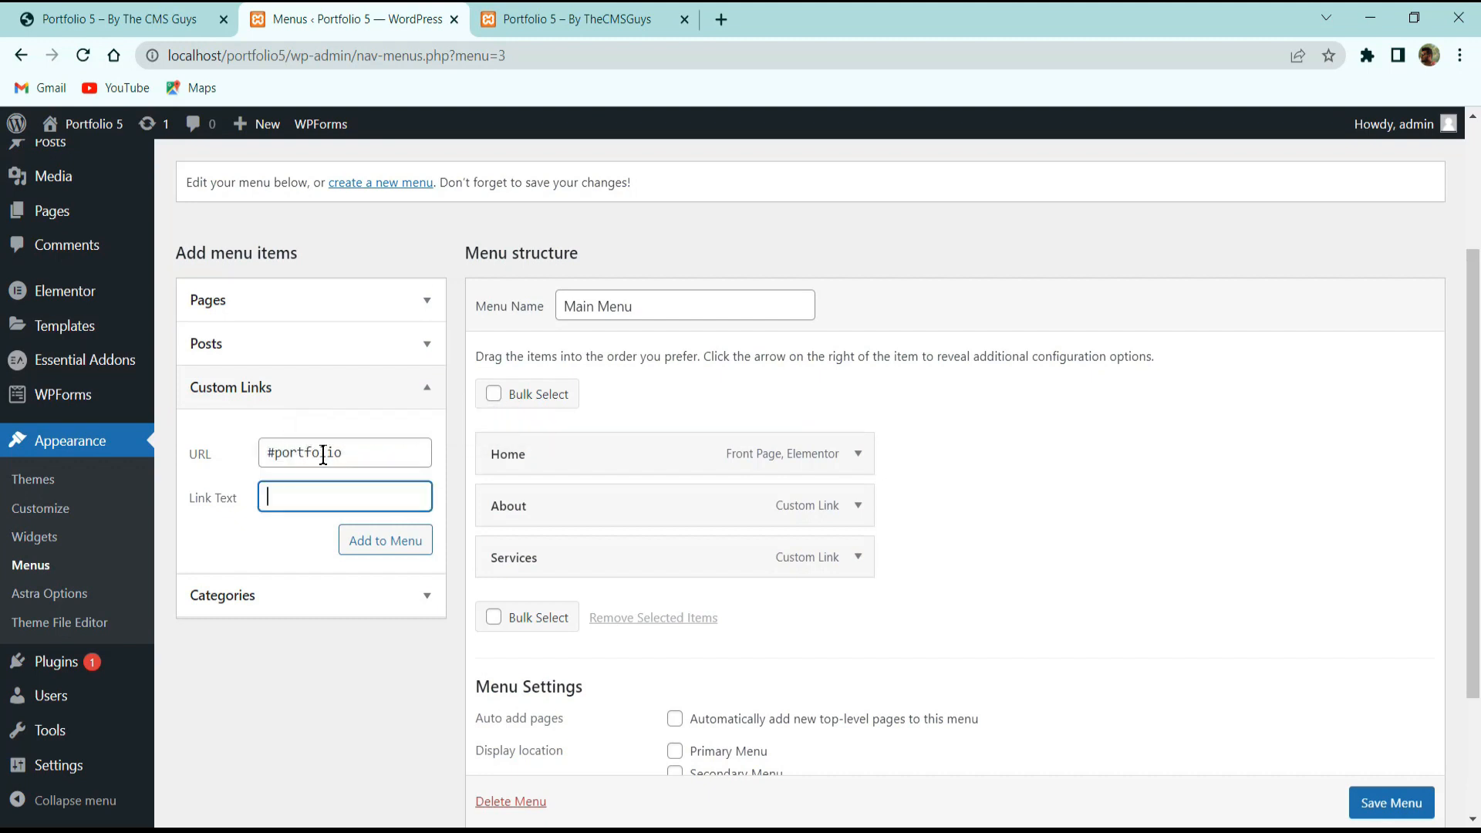
pyautogui.write('Portfolio')
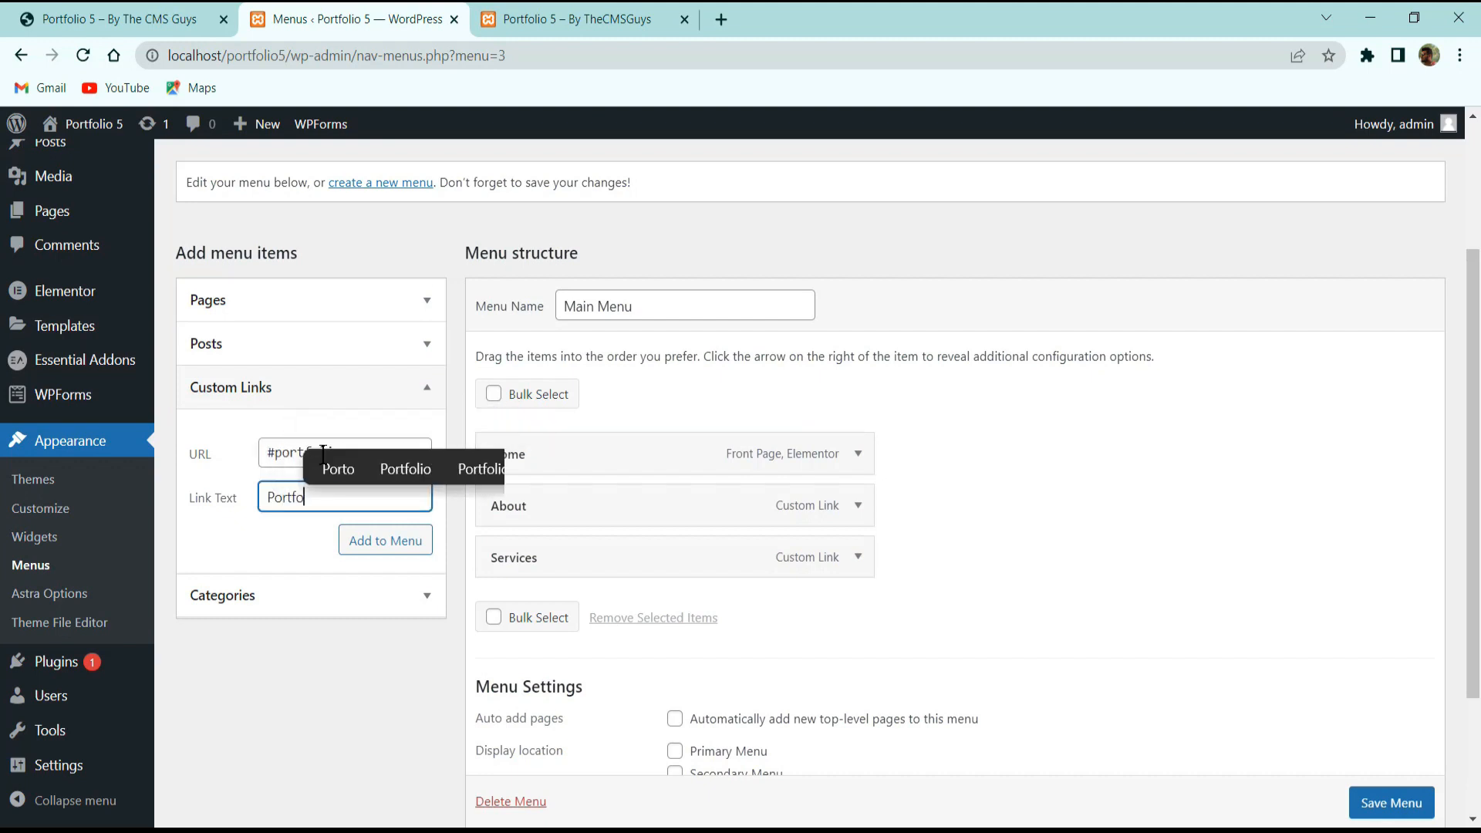
pyautogui.click(386, 540)
# Add a Client custom link pointing to #client, checking the live site before and after.
pyautogui.click(570, 19)
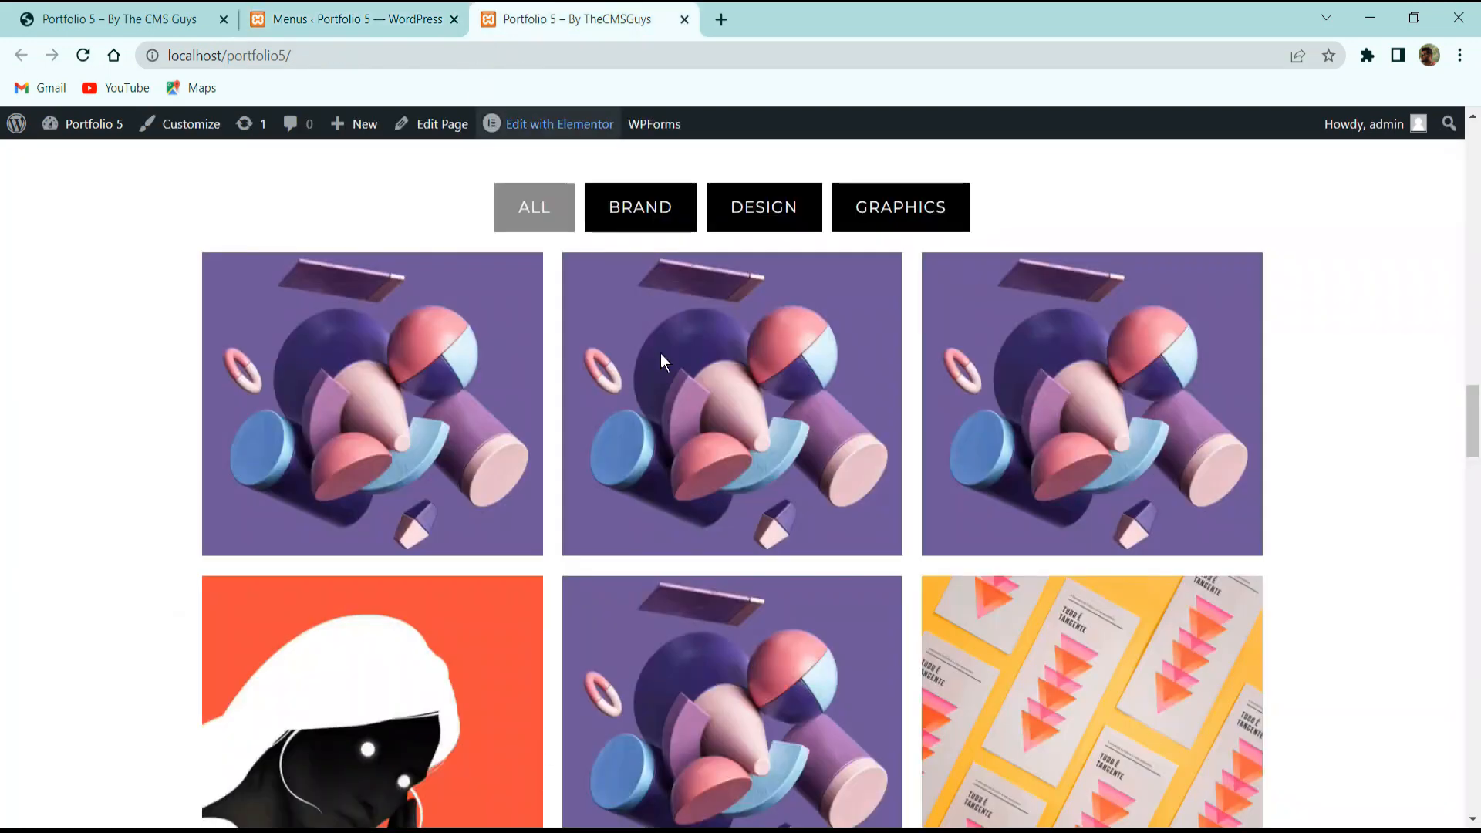
pyautogui.scroll(-5, 747, 591)
pyautogui.scroll(-5, 747, 590)
pyautogui.click(349, 11)
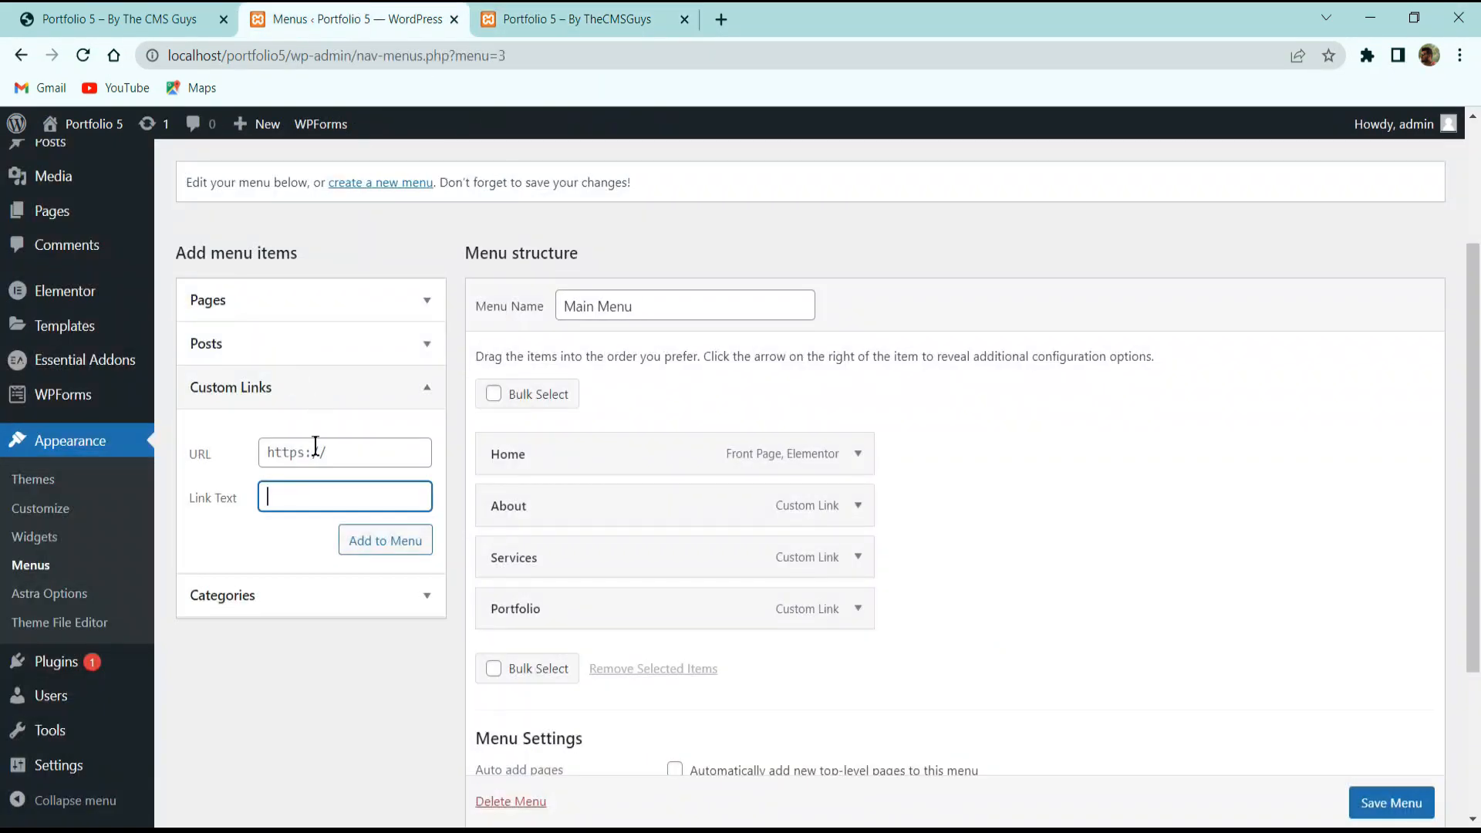
pyautogui.click(327, 442)
pyautogui.write('#client')
pyautogui.press('Tab')
pyautogui.write('Client')
pyautogui.press('Return')
pyautogui.hotkey('ctrl', 'Tab')
pyautogui.scroll(-15, 647, 425)
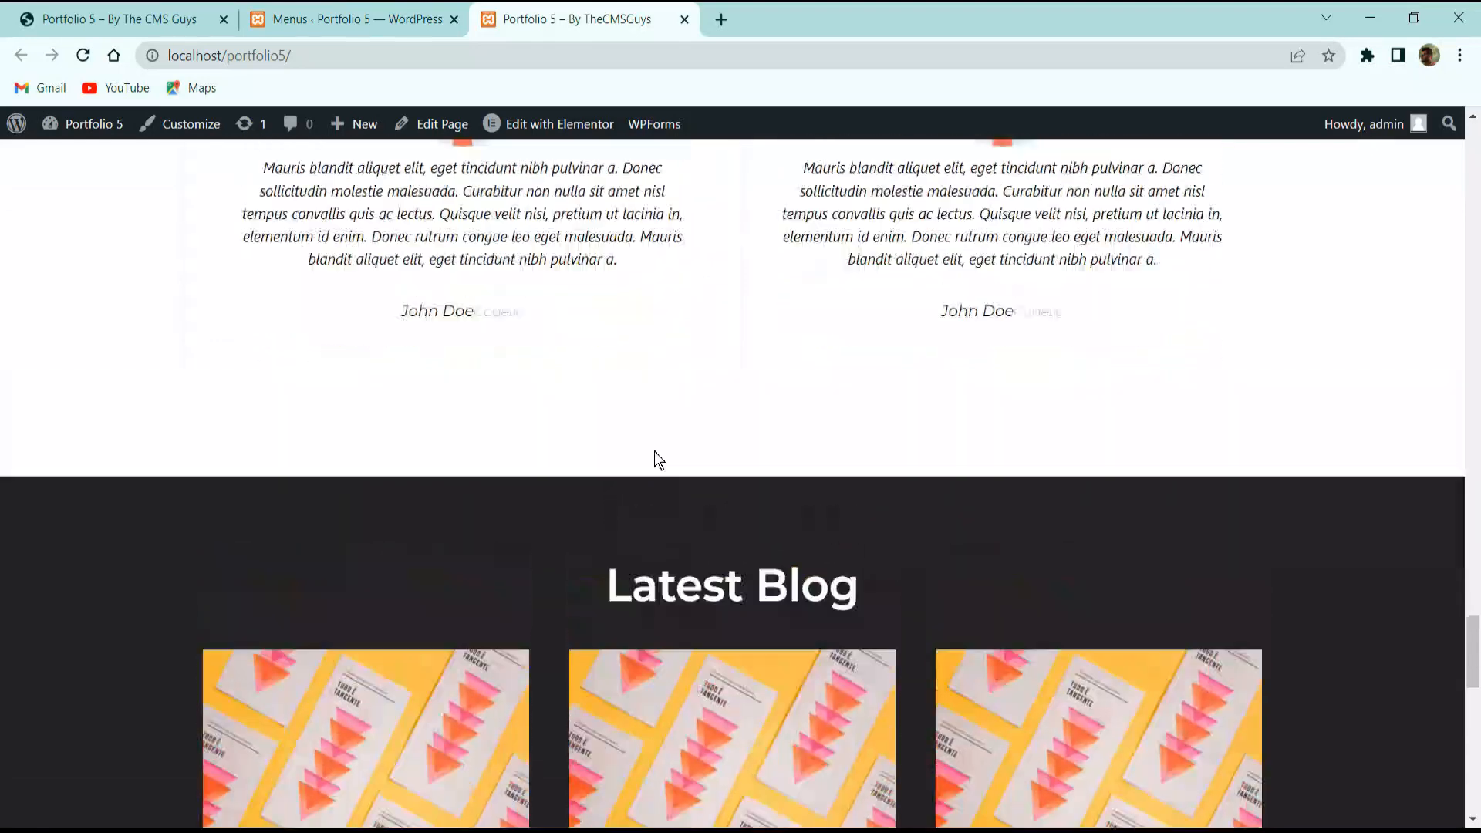
pyautogui.scroll(6, 654, 452)
pyautogui.hotkey('ctrl', 'shift', 'Tab')
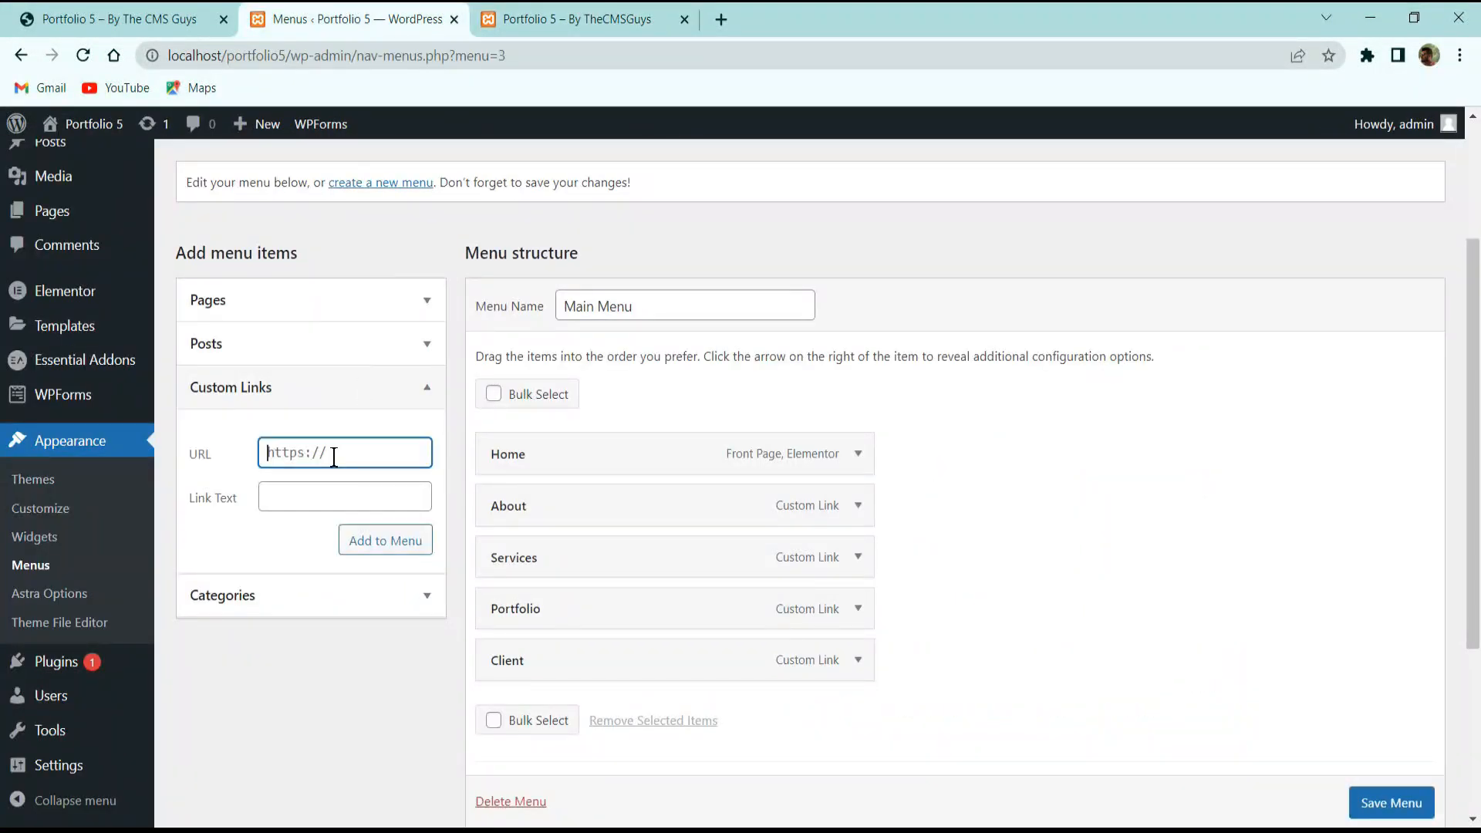
# Enter the testimonials custom link #testimonail and correct its misspelled link text.
pyautogui.click(334, 457)
pyautogui.write('#testimonail')
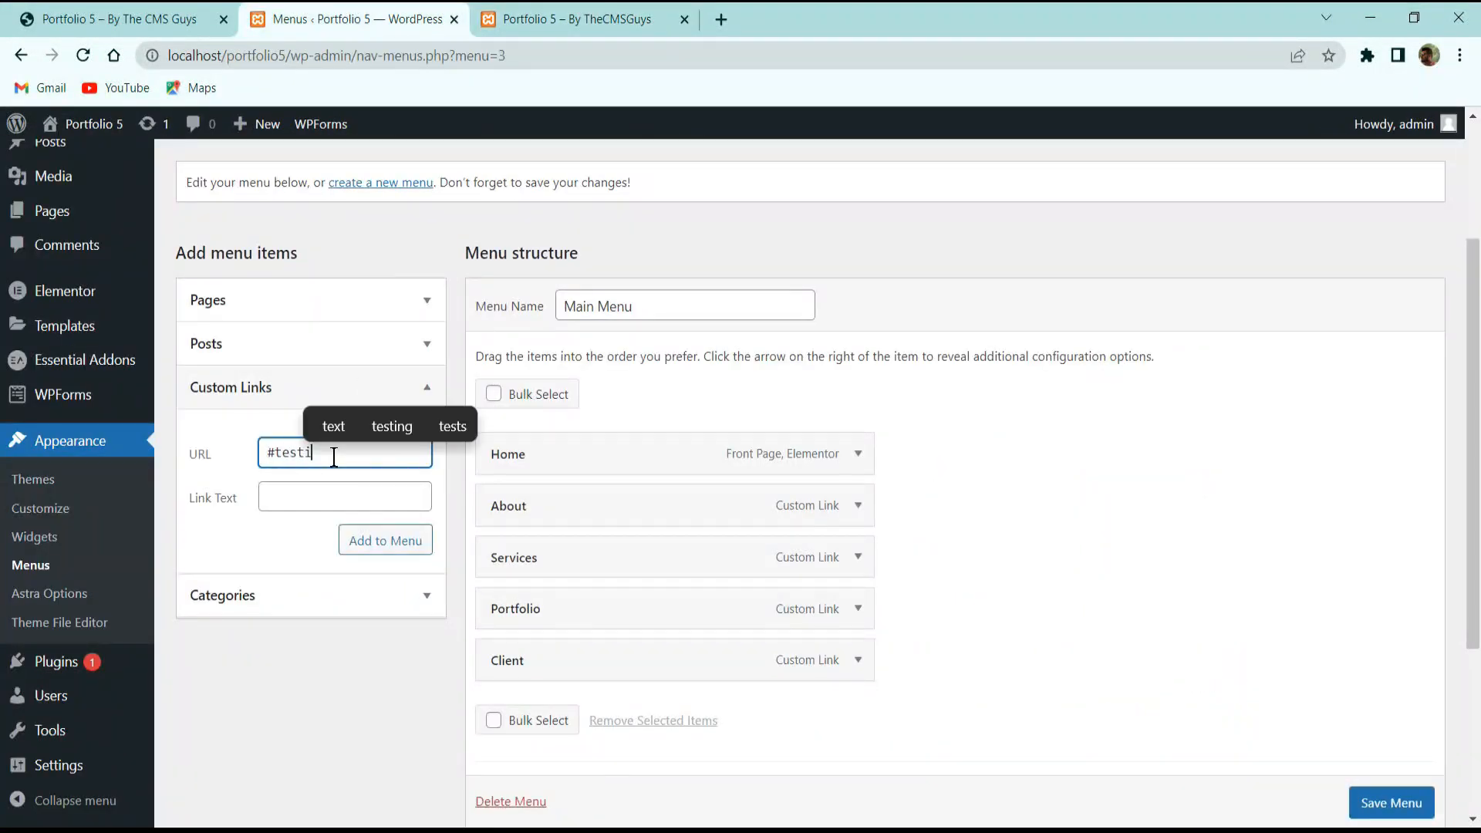
pyautogui.press('Tab')
pyautogui.write('Te')
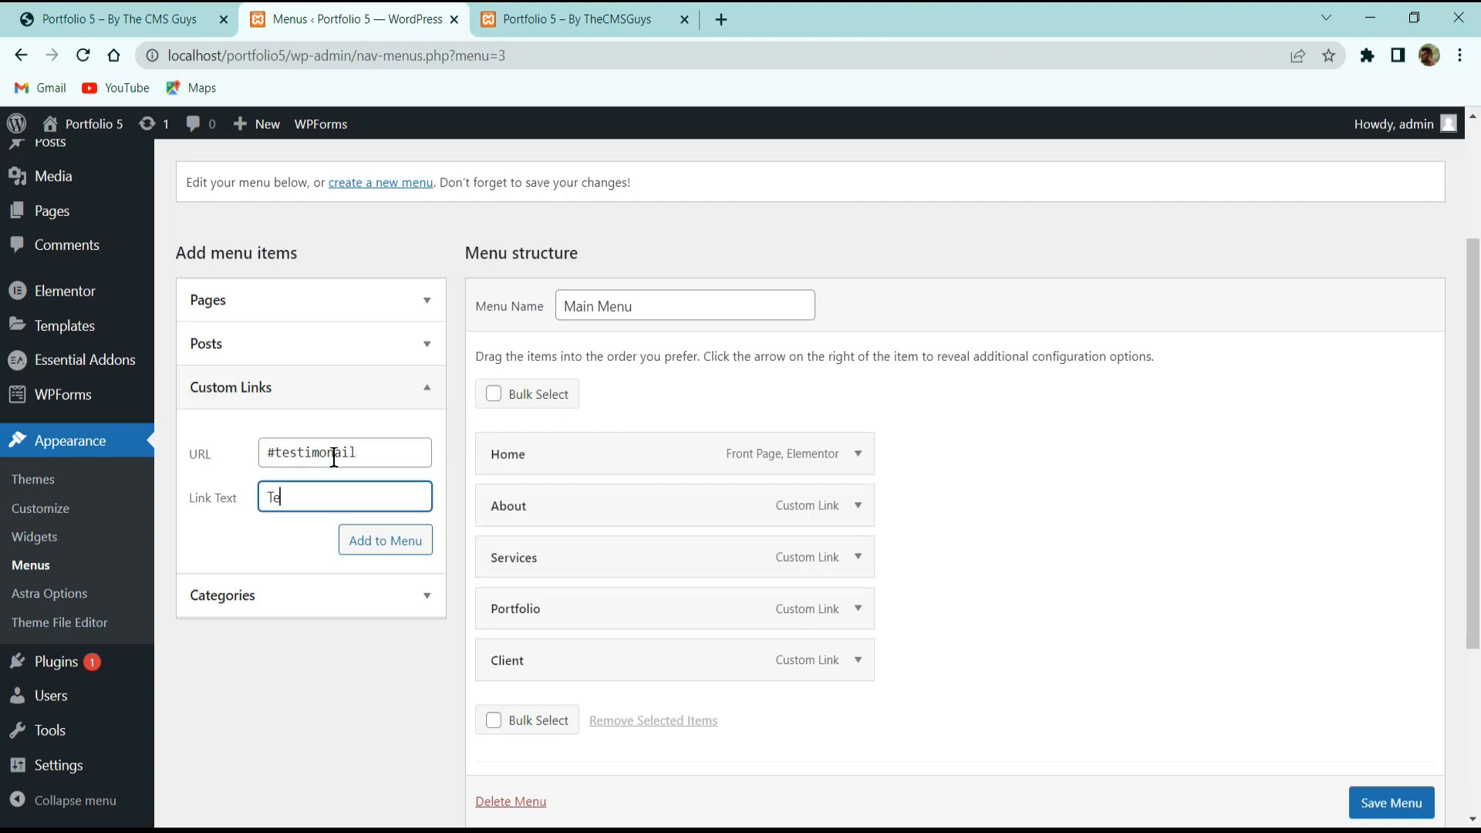
pyautogui.write('stimonail')
pyautogui.press('BackSpace')
pyautogui.press('BackSpace')
pyautogui.click(627, 15)
pyautogui.scroll(-6, 724, 452)
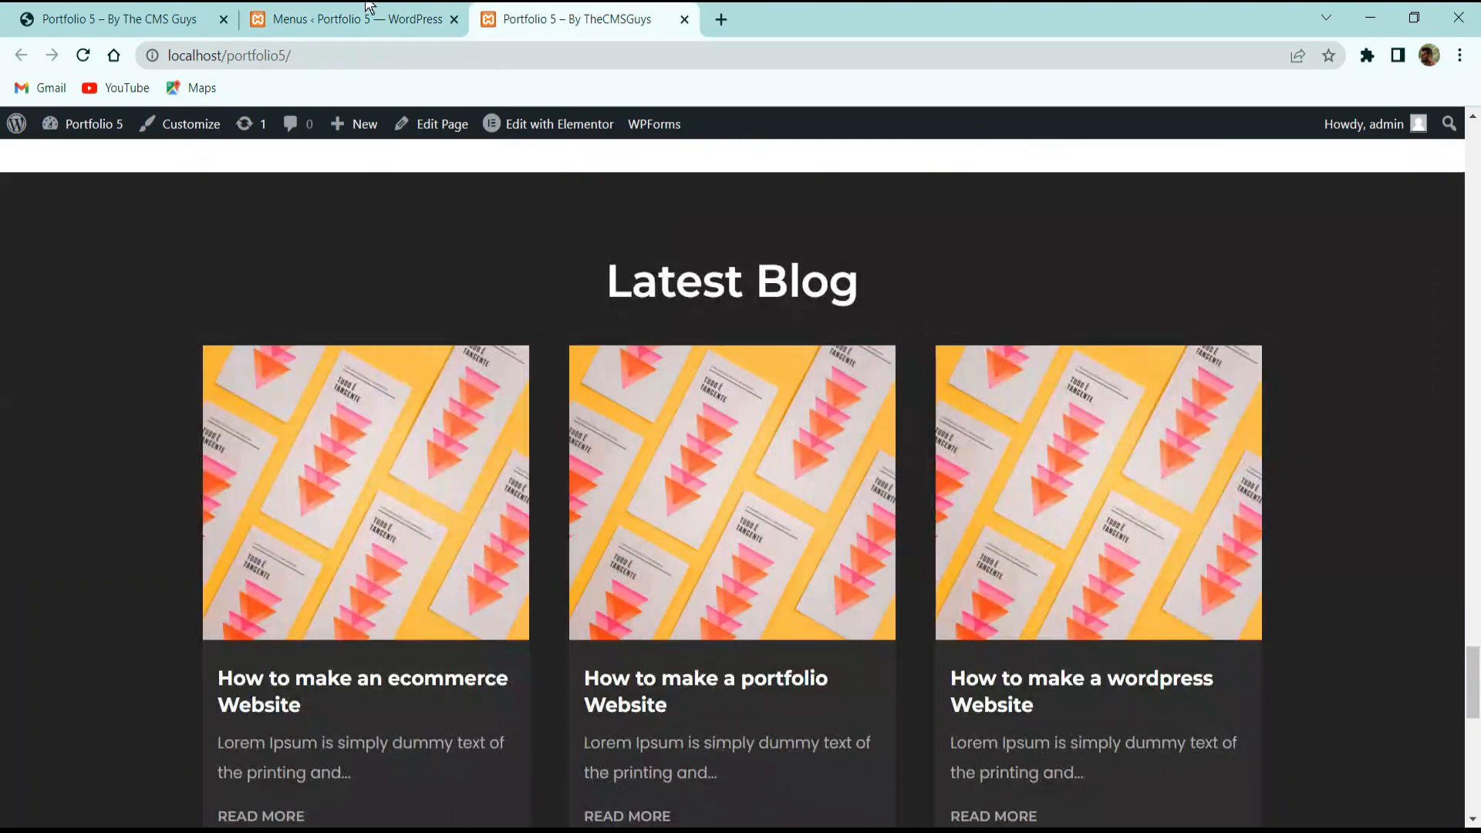
pyautogui.click(375, 13)
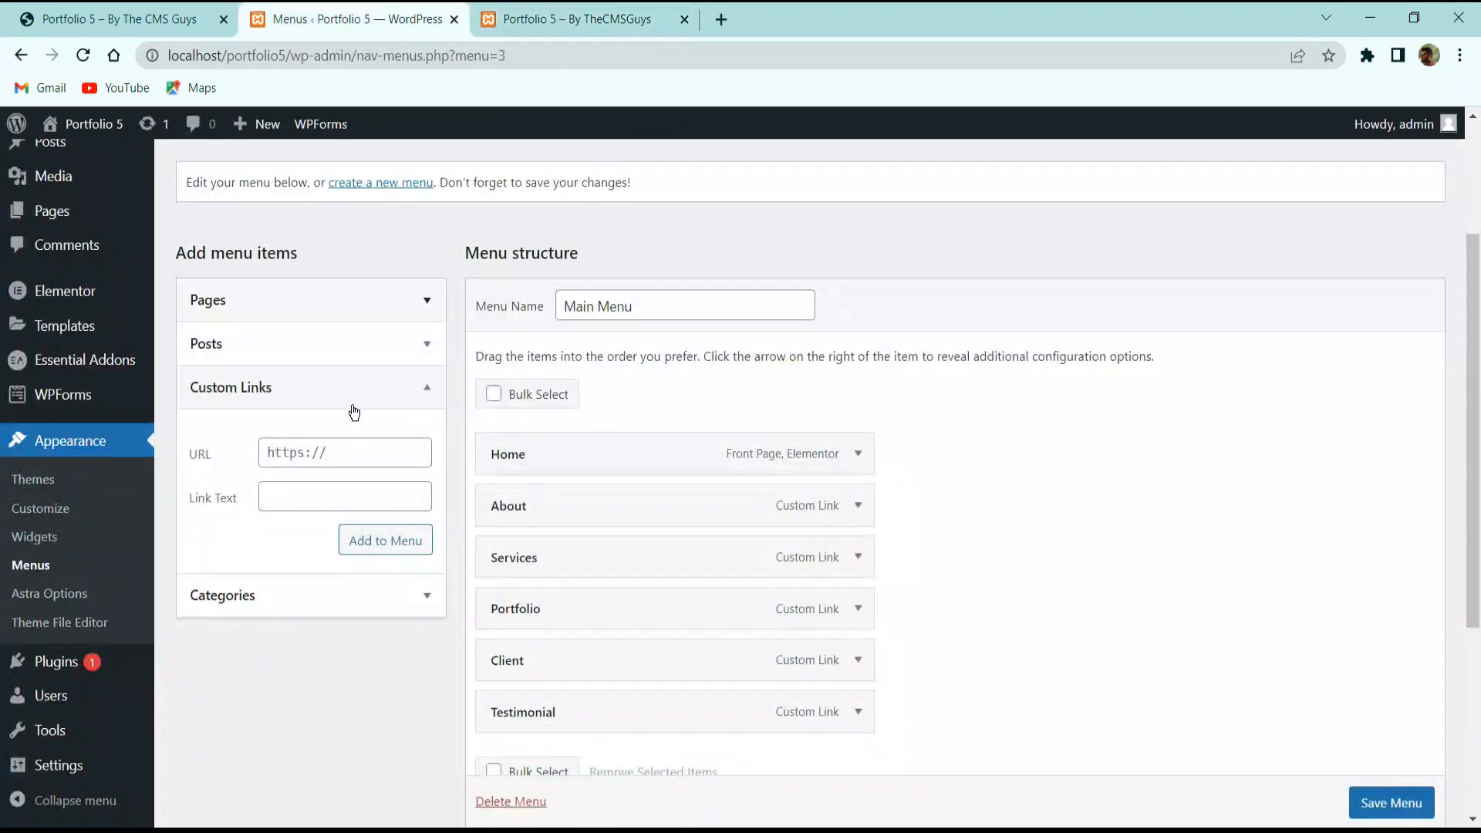
# Add a Blogs custom link pointing to #blog to the Main Menu.
pyautogui.click(319, 455)
pyautogui.write('#blog')
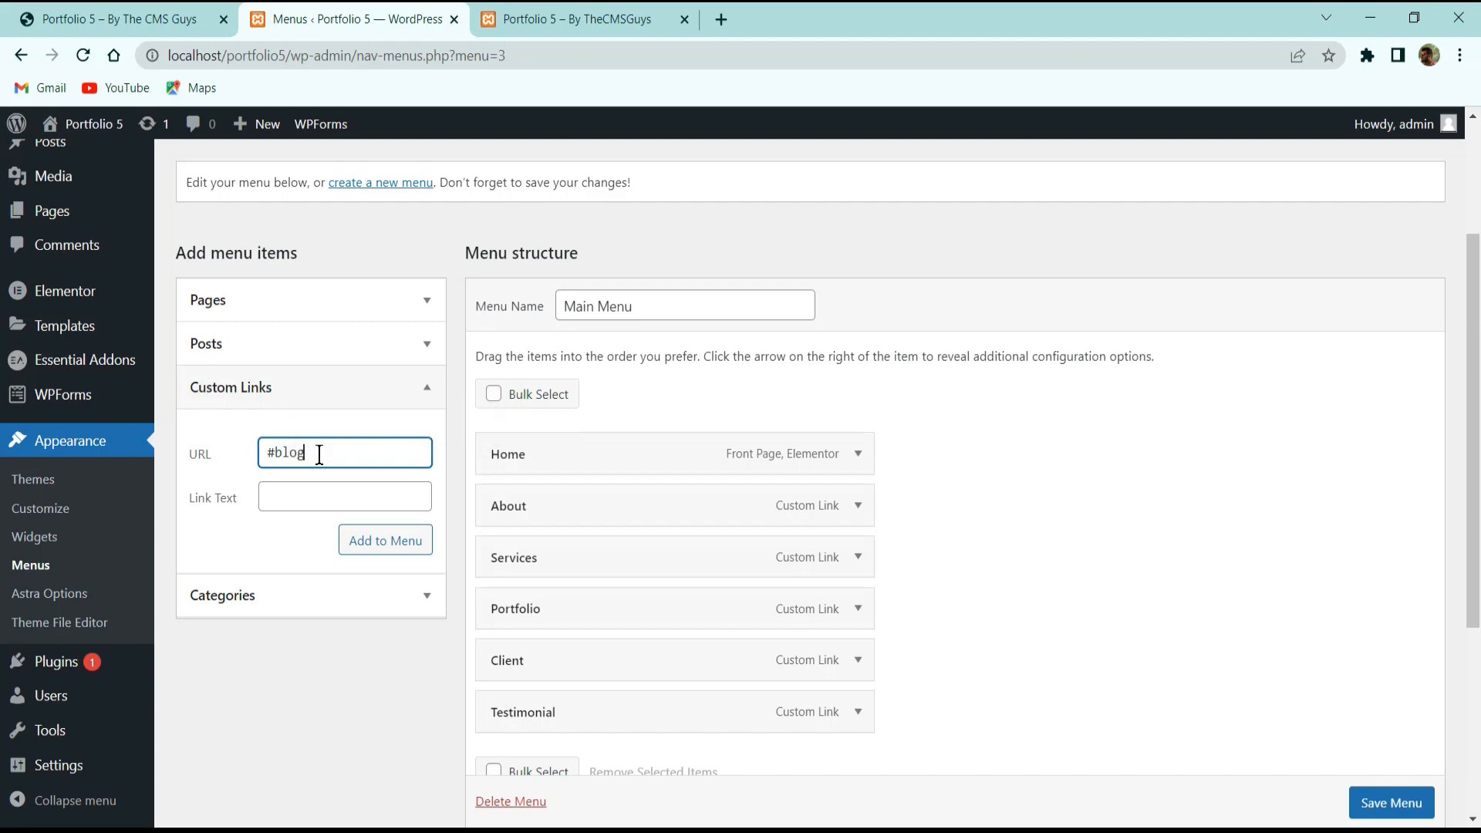
pyautogui.press('Tab')
pyautogui.write('Blogs')
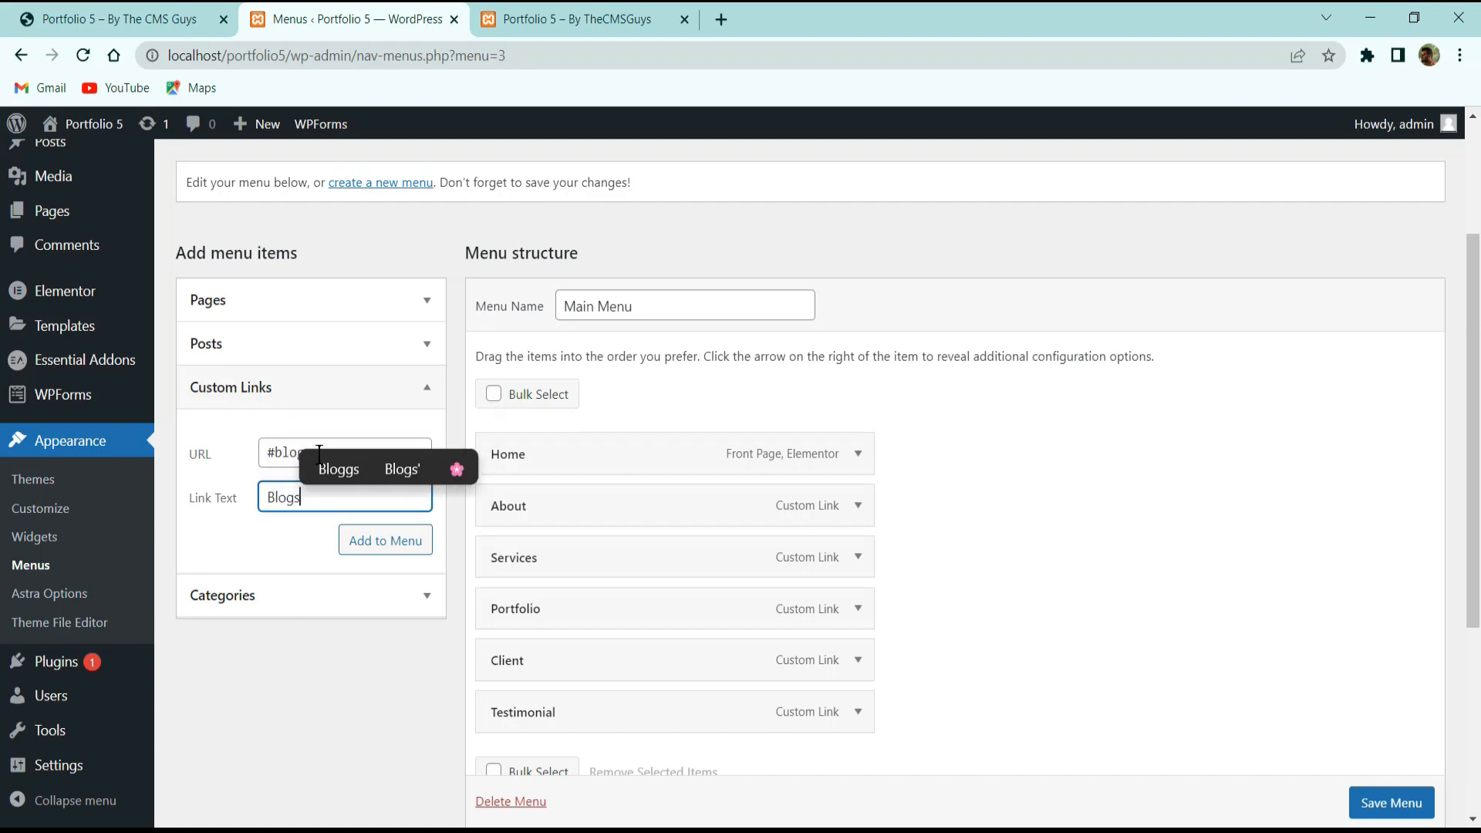
pyautogui.click(389, 544)
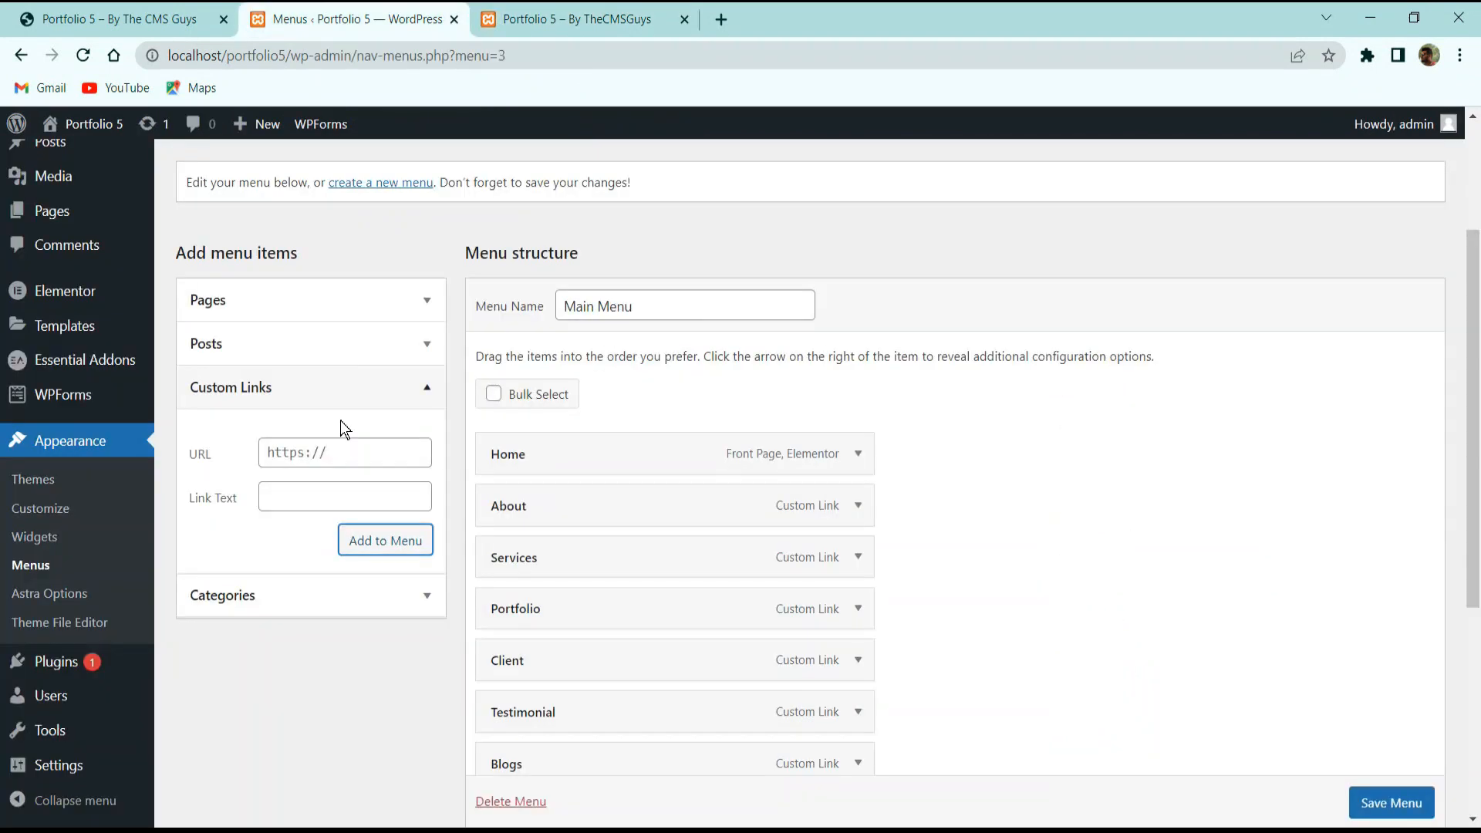
# Add a Contact custom link pointing to #contact, fixing typos in the address and label.
pyautogui.click(307, 461)
pyautogui.write('#cona')
pyautogui.press('BackSpace')
pyautogui.press('BackSpace')
pyautogui.write('ntact')
pyautogui.press('Tab')
pyautogui.write('Conat')
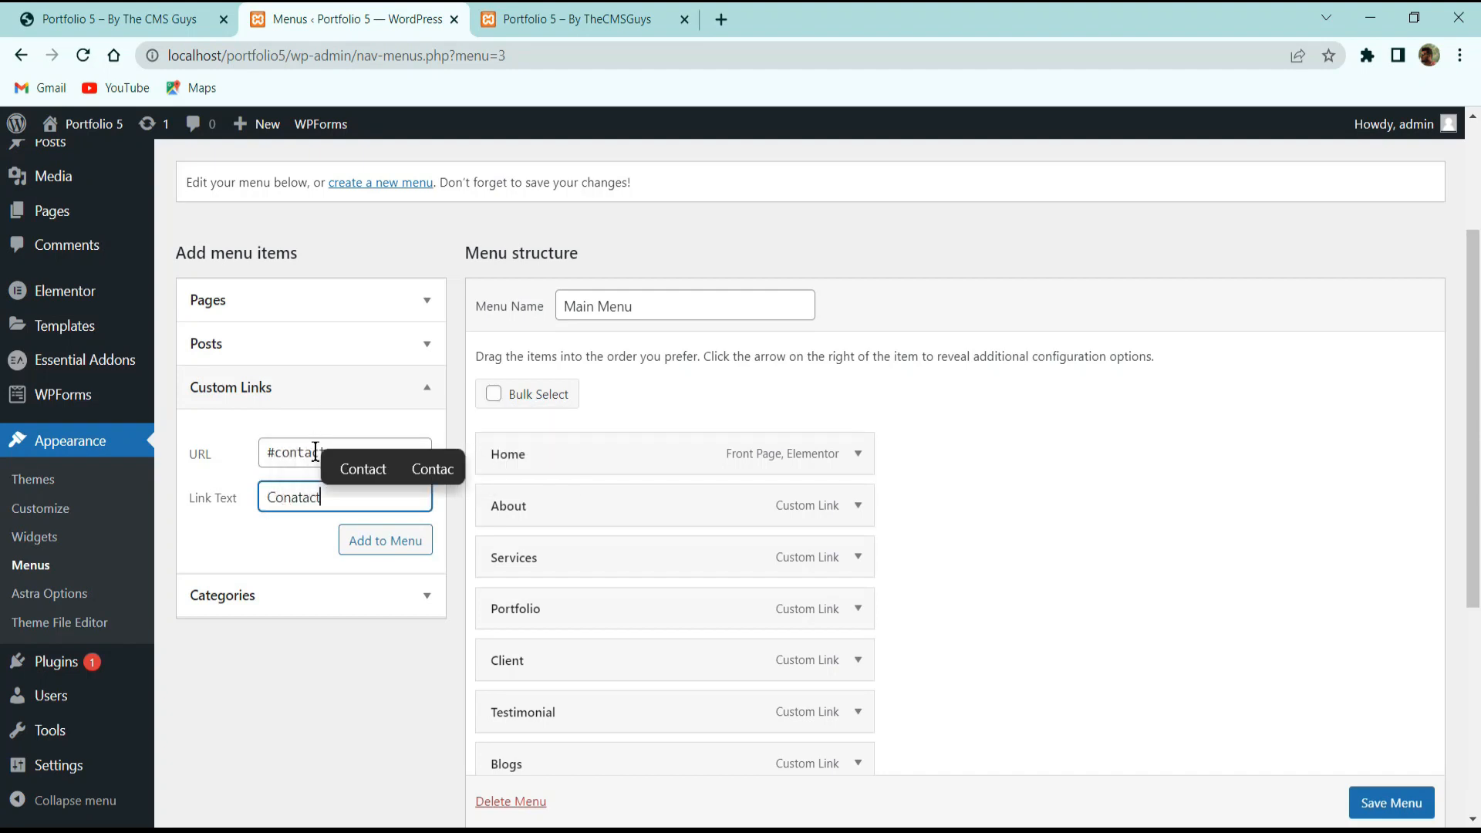
pyautogui.write('act')
pyautogui.press('BackSpace')
pyautogui.press('BackSpace')
pyautogui.press('BackSpace')
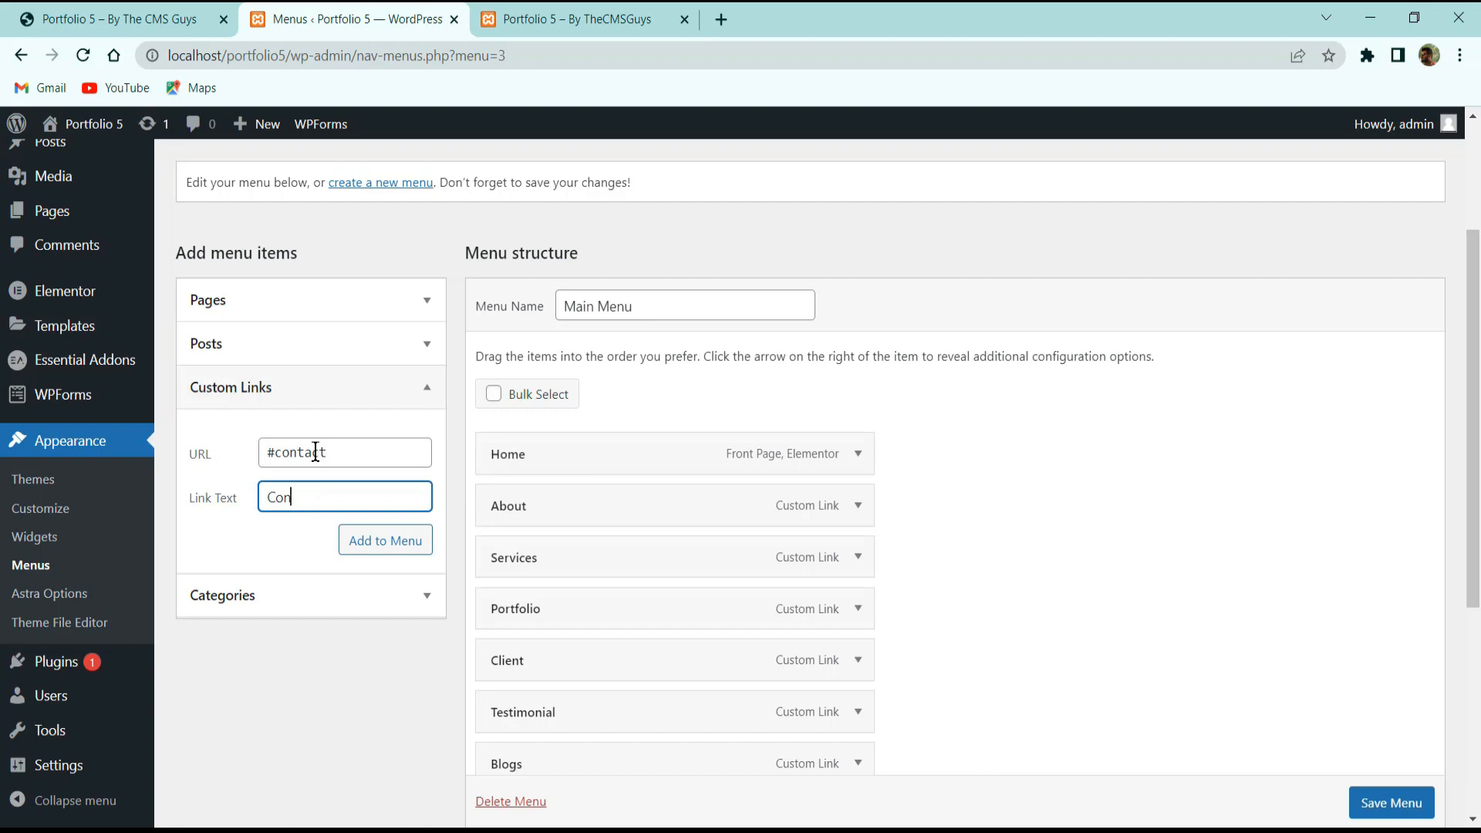
pyautogui.write('tact')
pyautogui.click(416, 547)
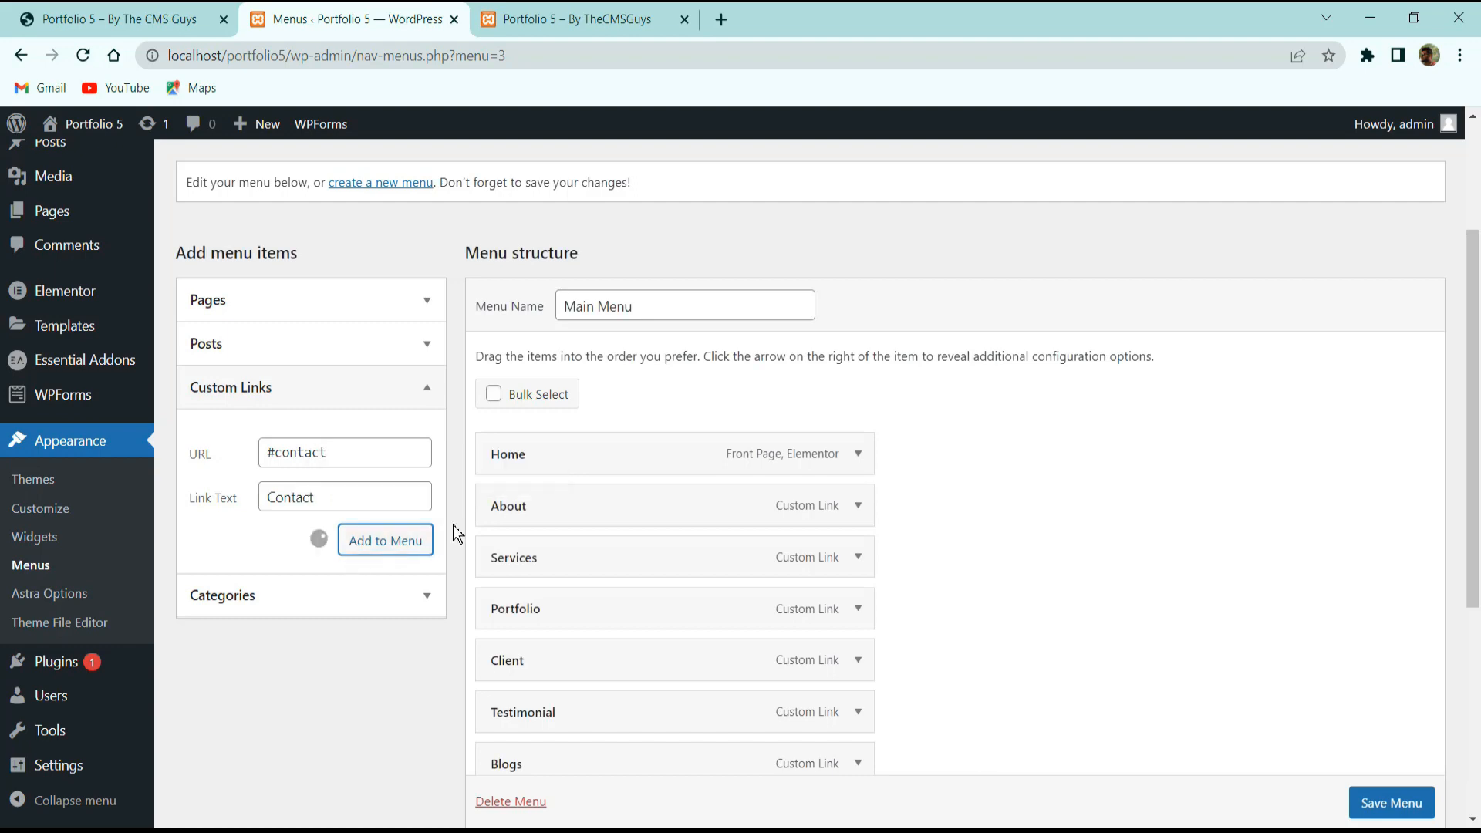
# Save the Main Menu with its eight anchor links.
pyautogui.scroll(-5, 810, 429)
pyautogui.scroll(3, 640, 425)
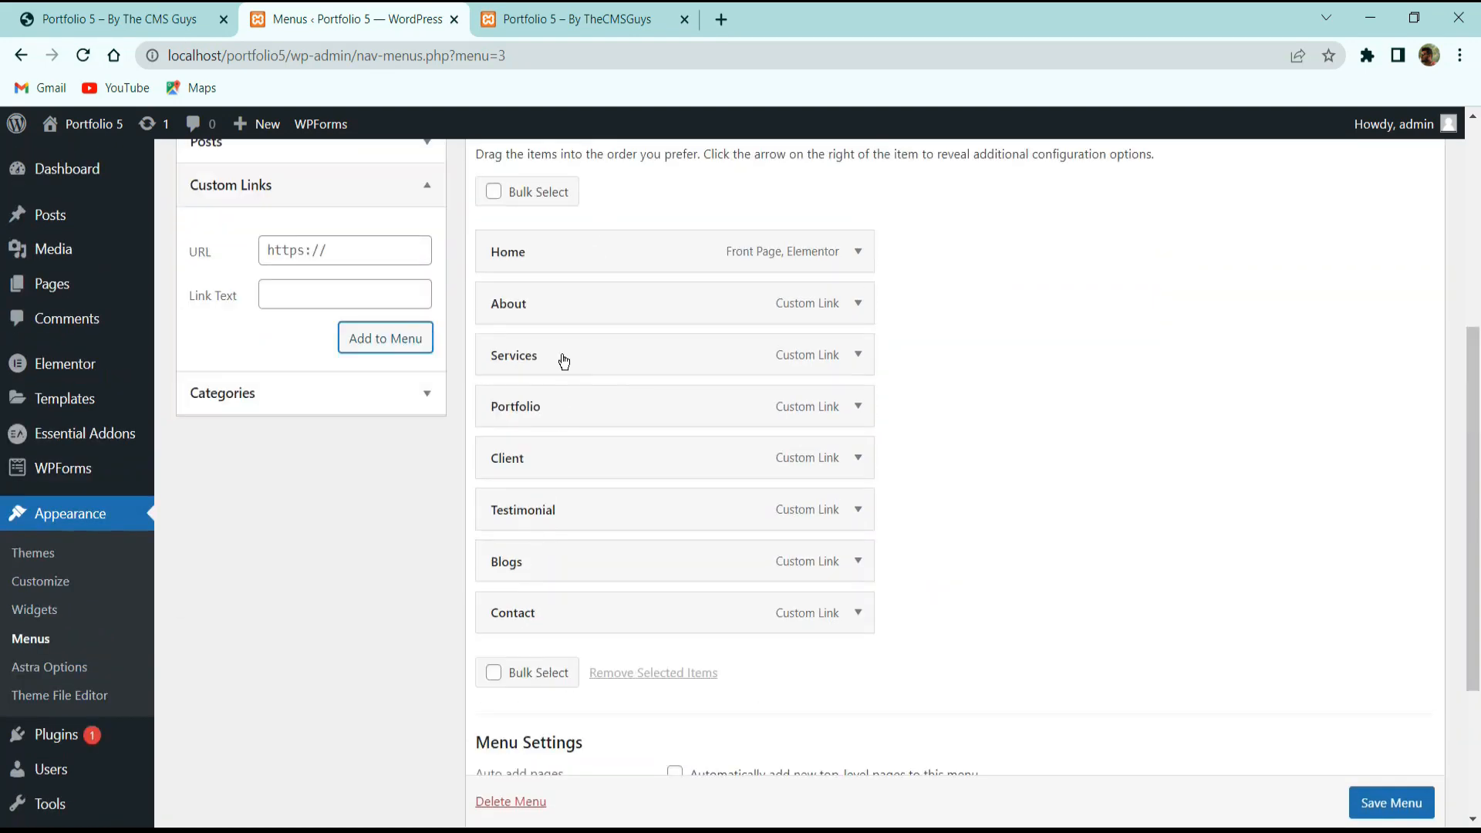
pyautogui.scroll(-3, 638, 539)
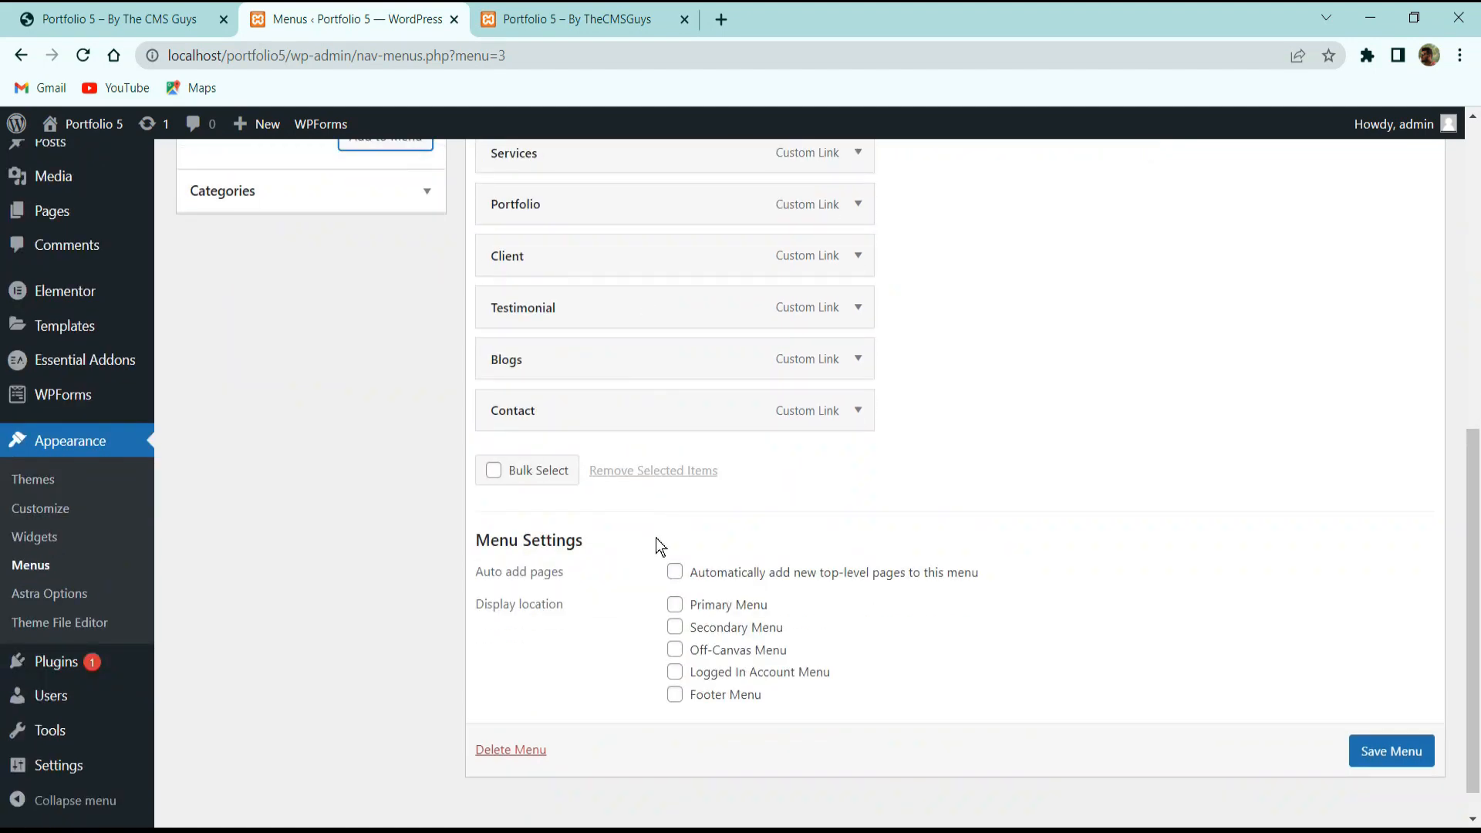
pyautogui.click(1408, 756)
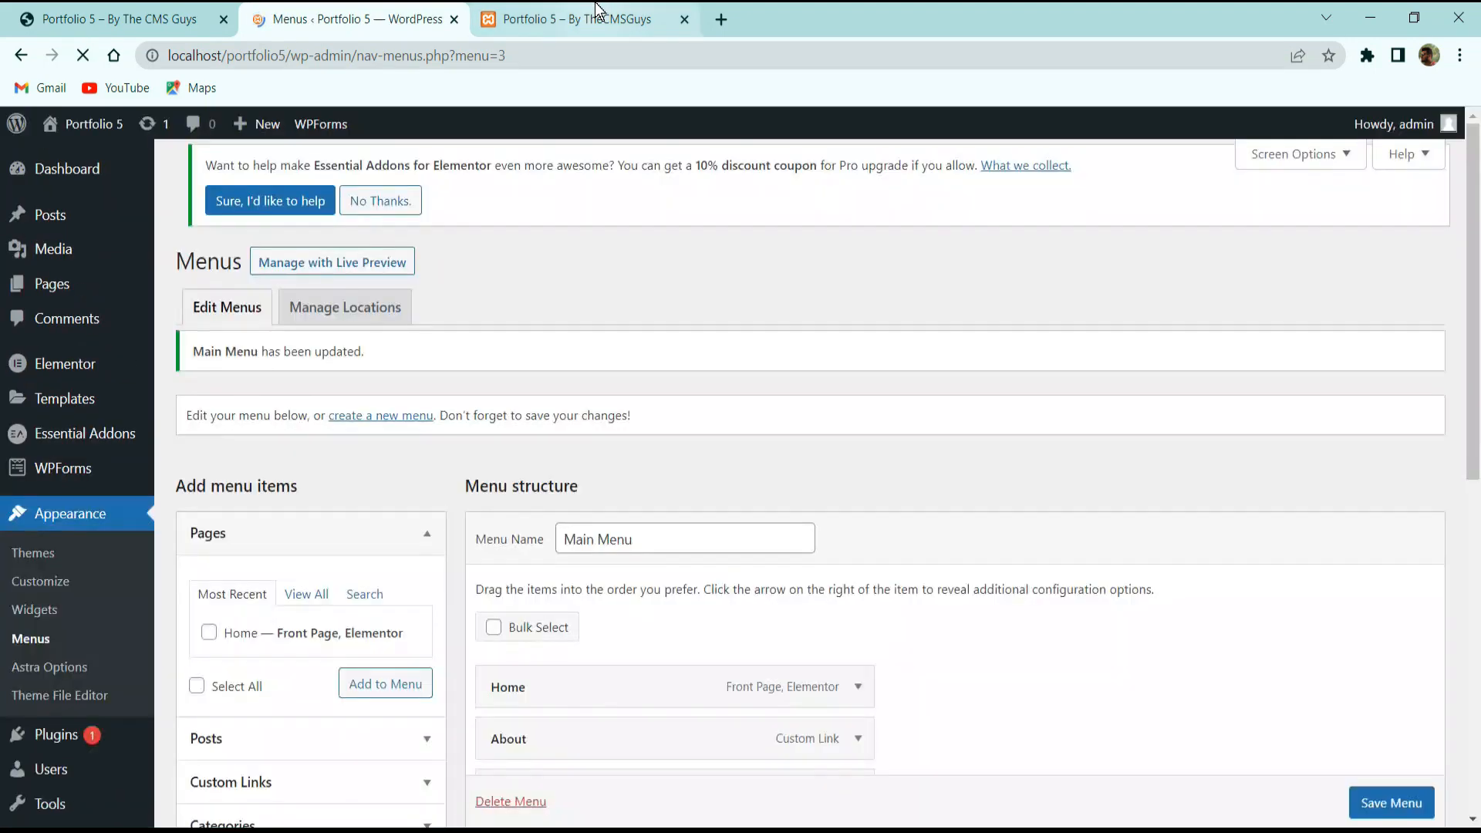
# Switch the Home page to the Elementor Full Width template, update it and view the result.
pyautogui.click(596, 11)
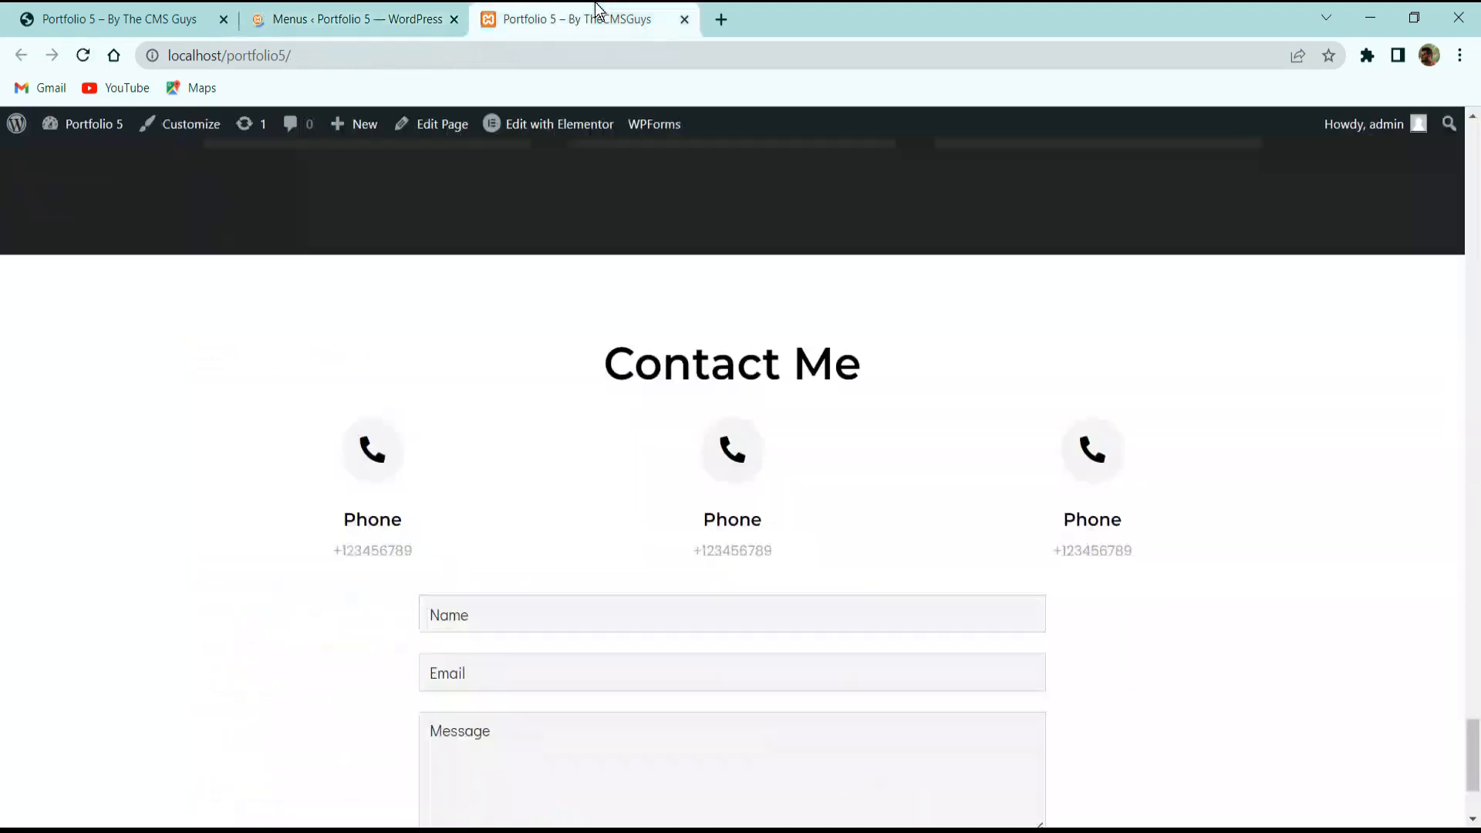
pyautogui.scroll(20, 293, 264)
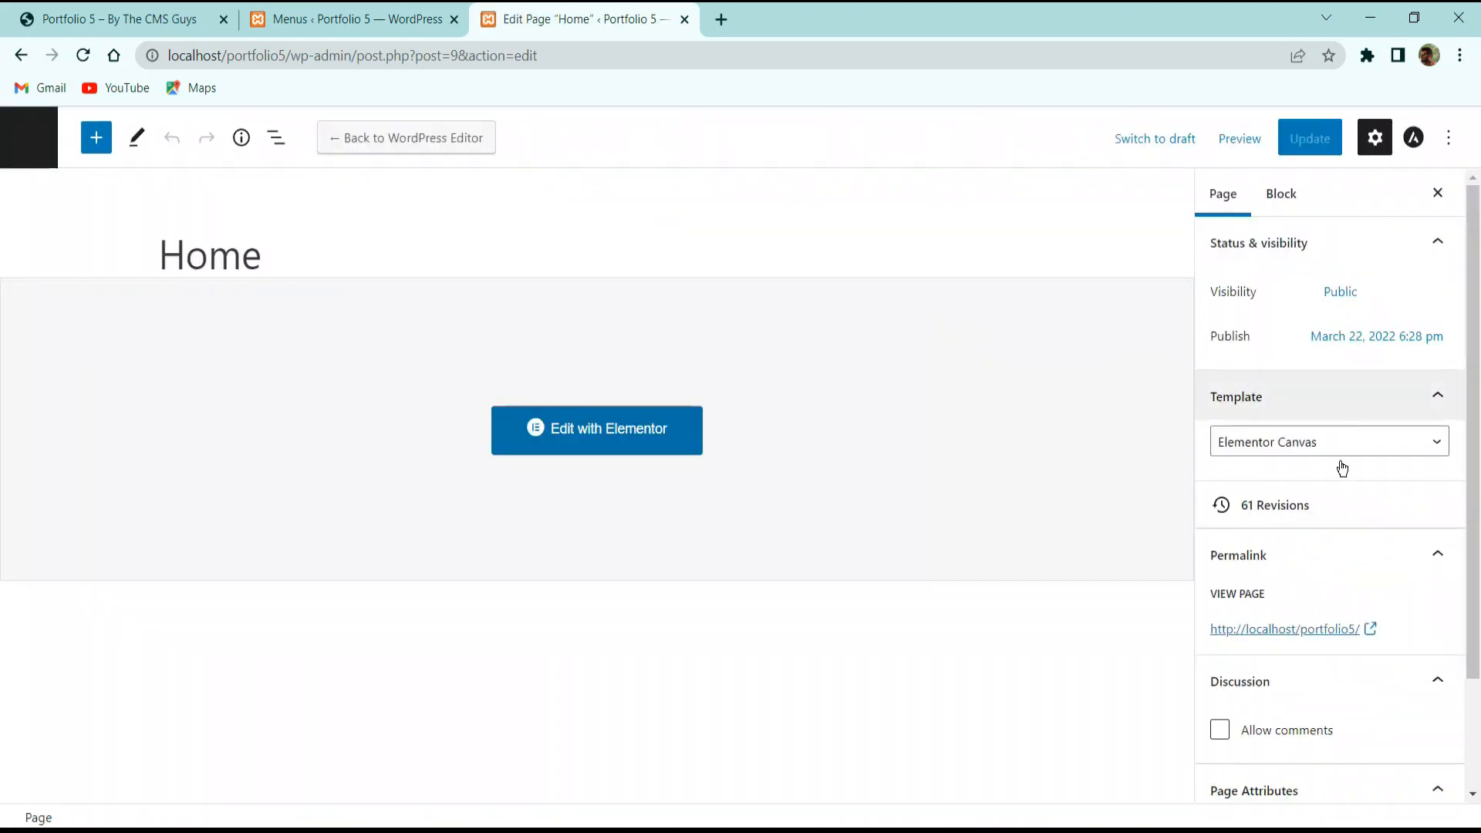
pyautogui.click(1326, 450)
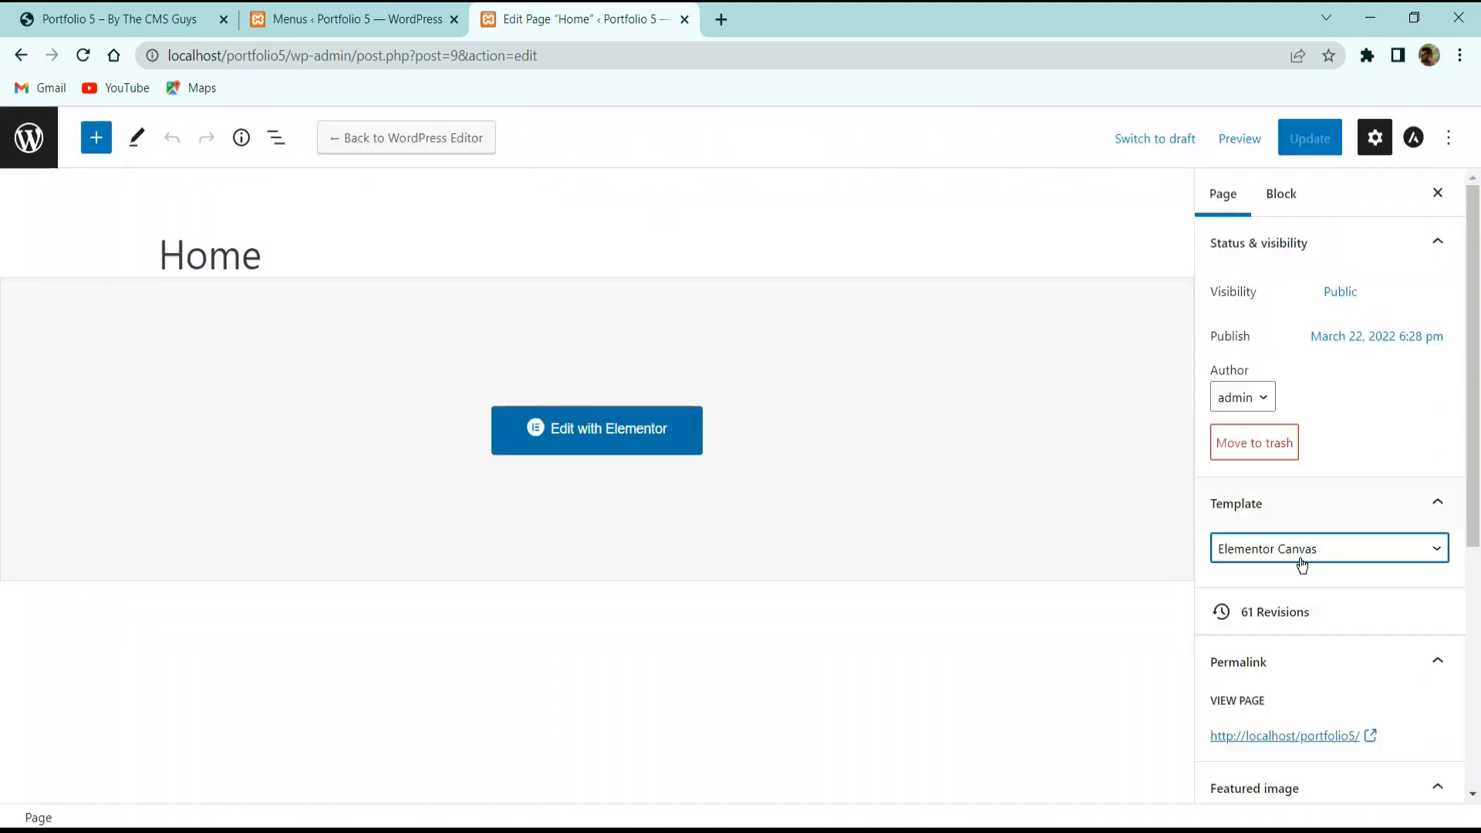
pyautogui.click(1296, 552)
pyautogui.click(1309, 609)
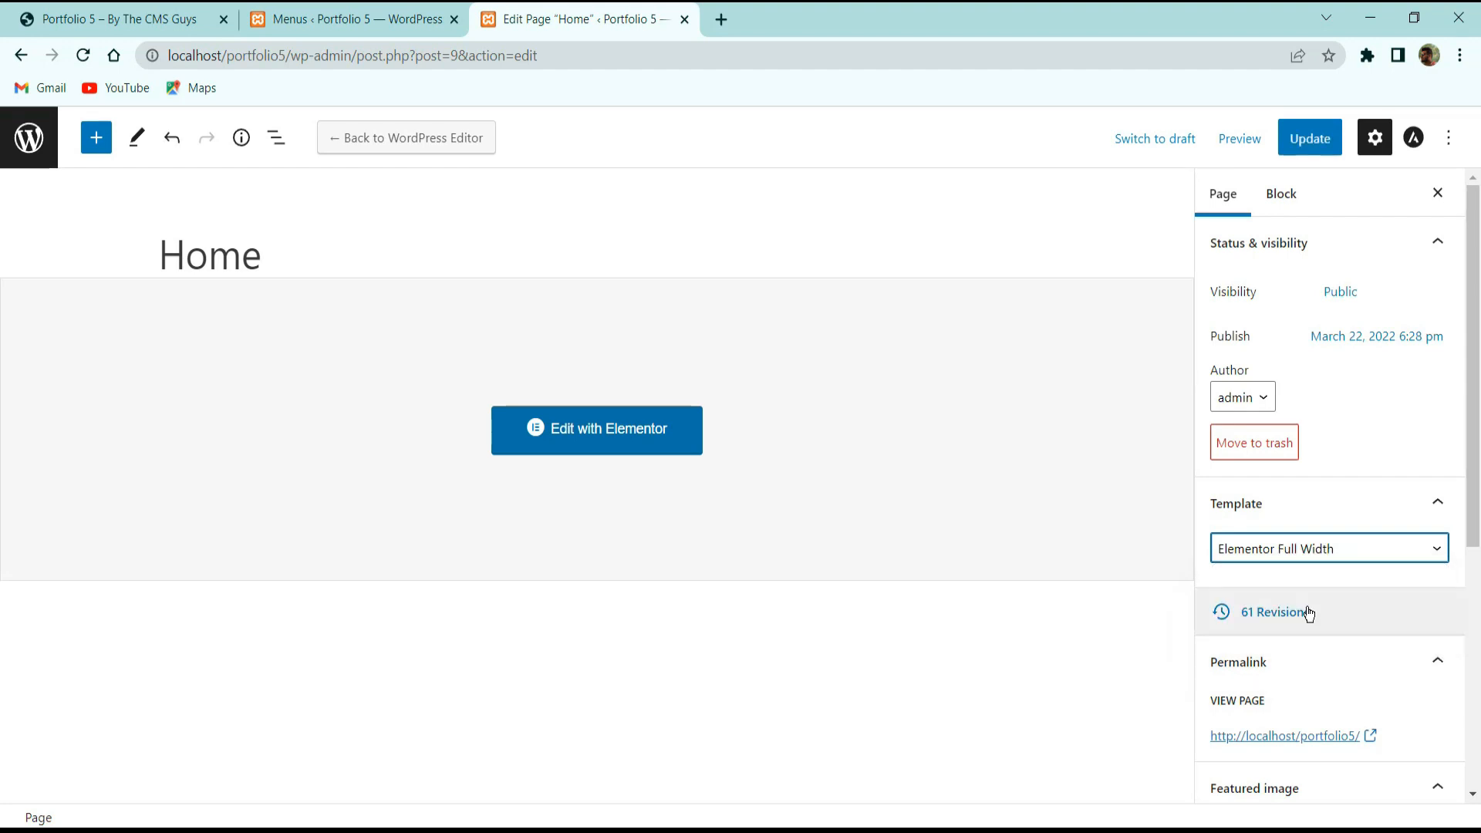
pyautogui.click(1313, 151)
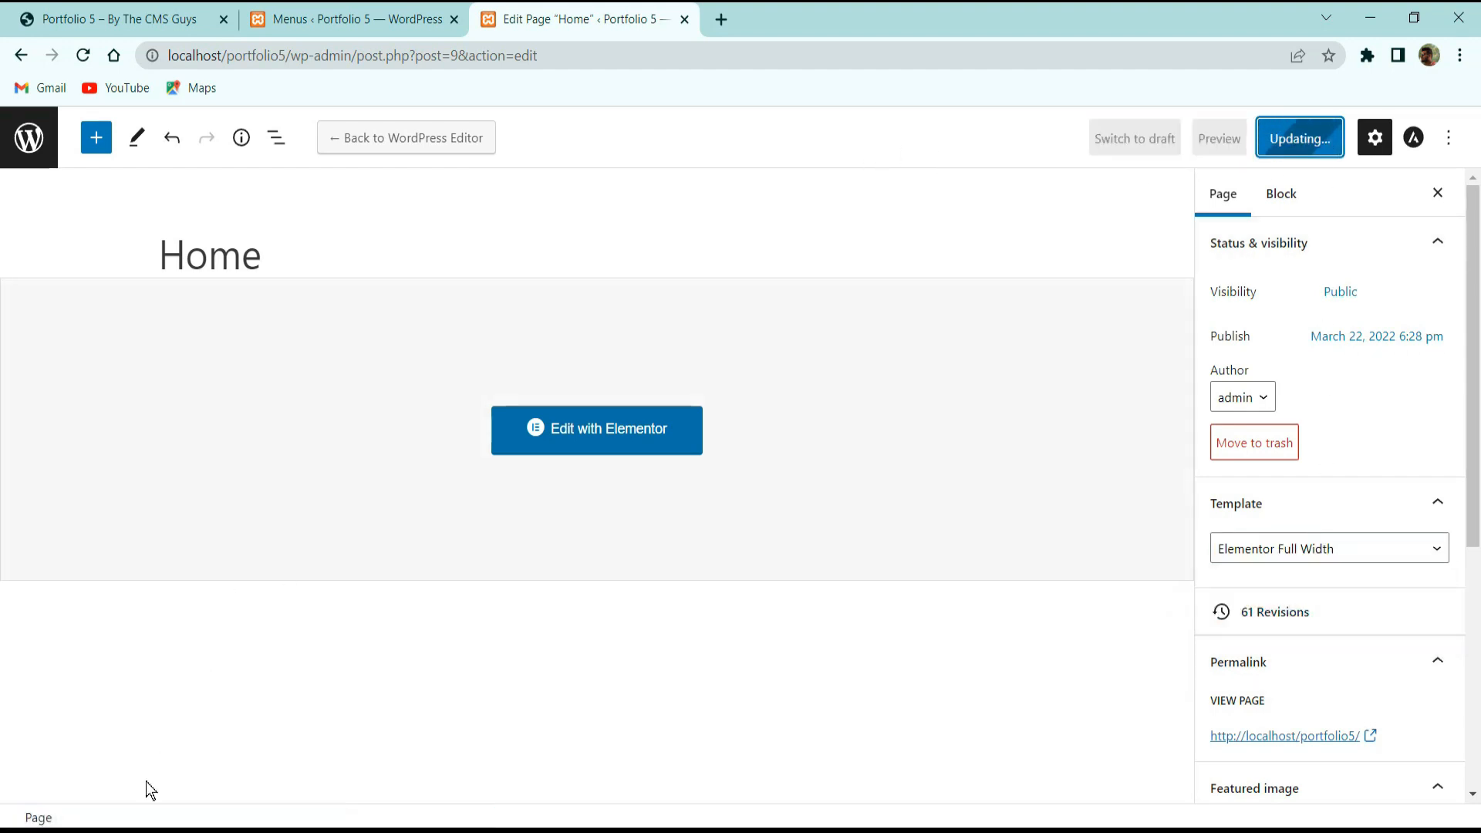
pyautogui.click(187, 769)
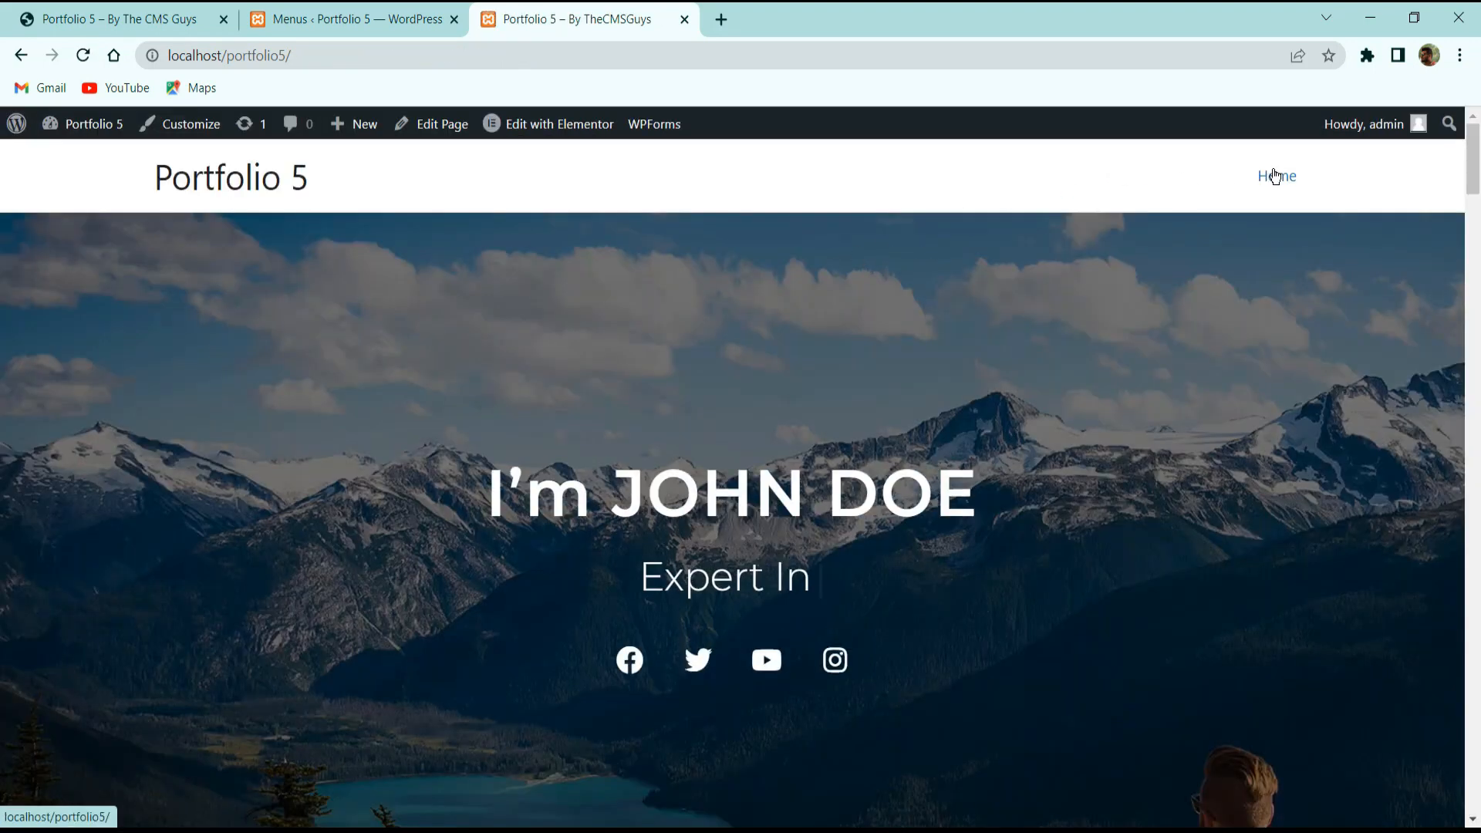
# Return to the menu editor and scroll down to the Main Menu's settings.
pyautogui.click(351, 20)
pyautogui.scroll(-5, 643, 545)
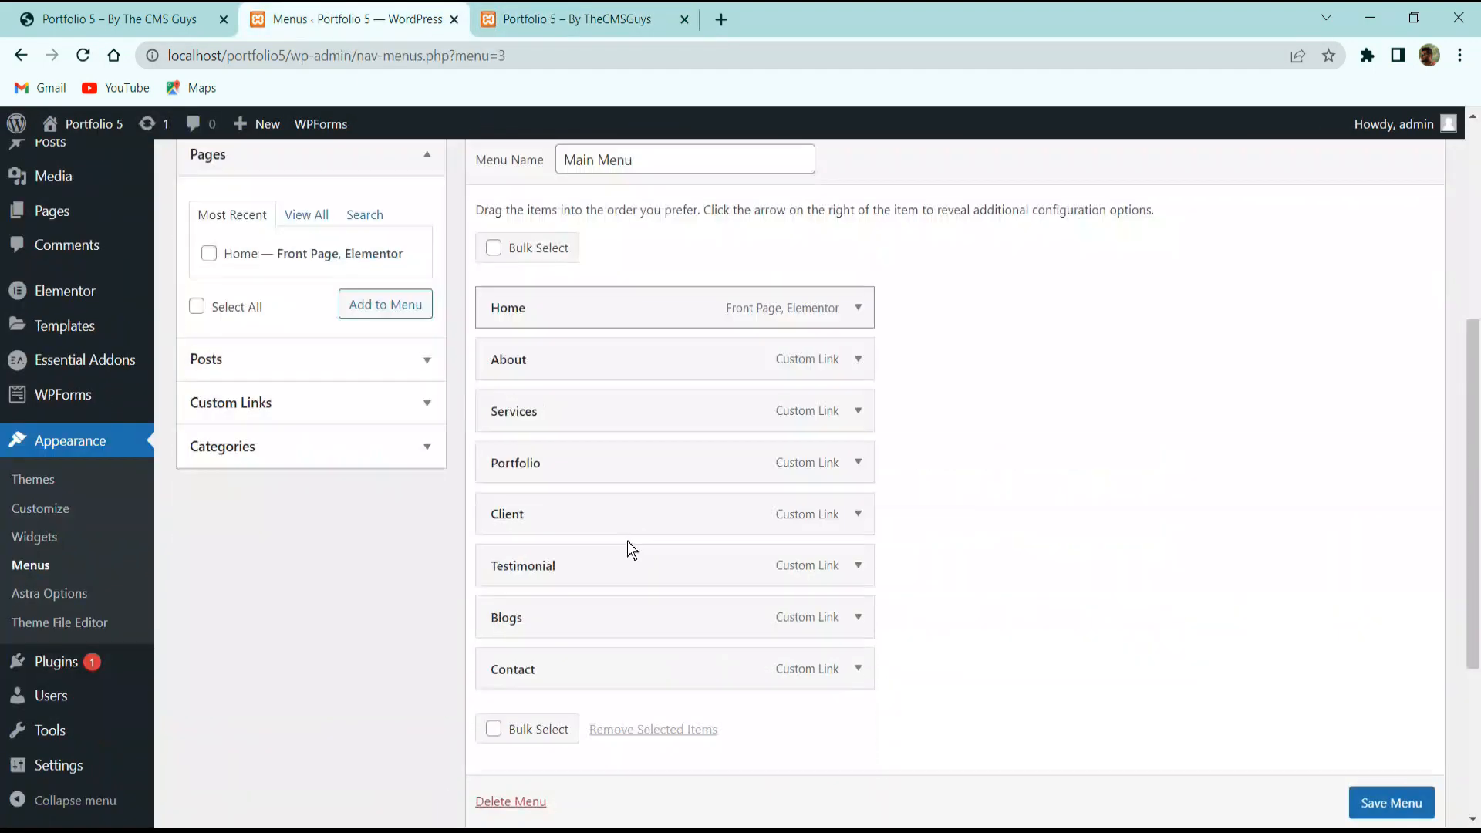
pyautogui.scroll(-3, 643, 545)
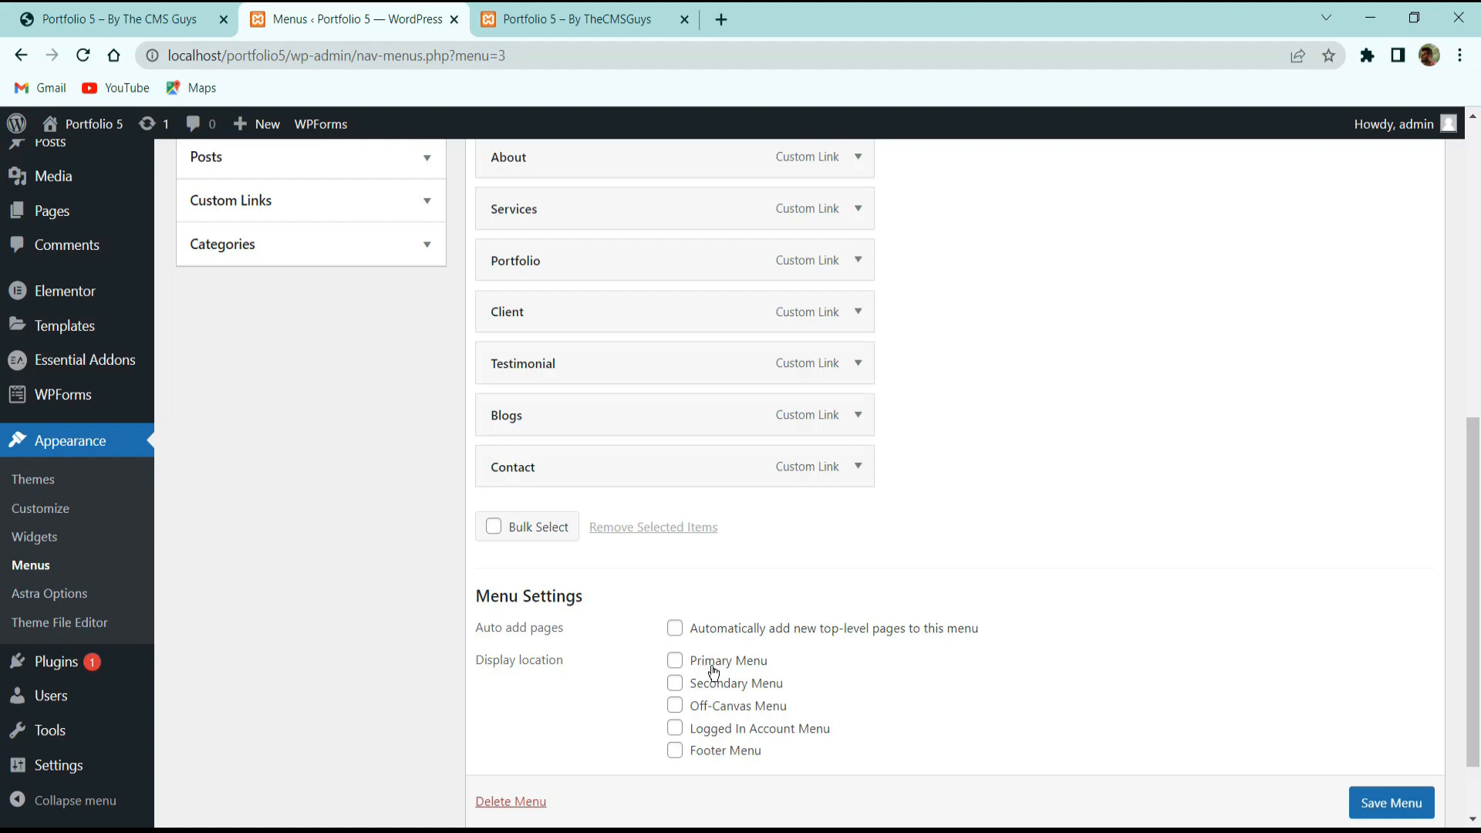
pyautogui.scroll(-1, 1384, 809)
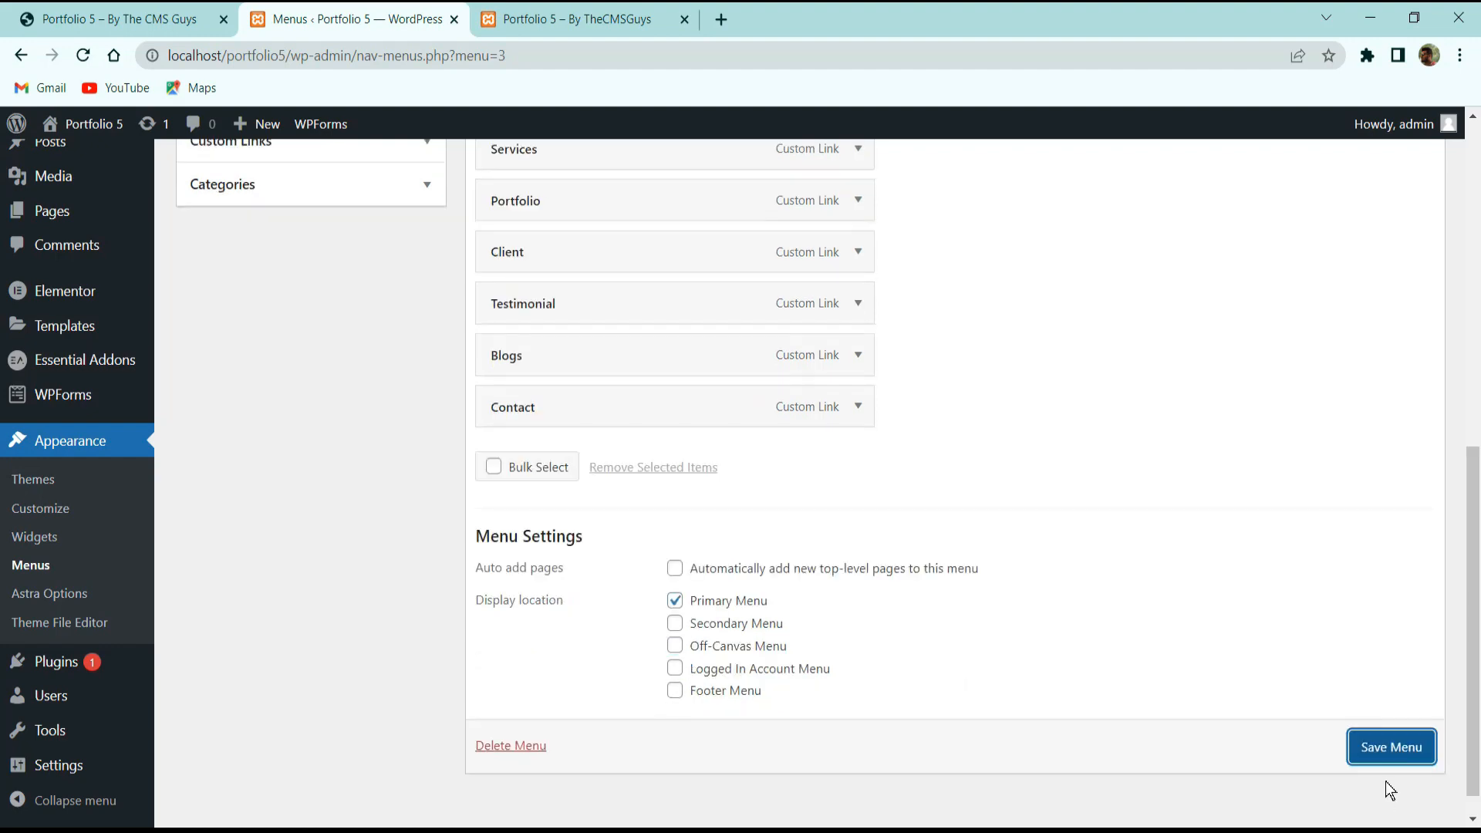
# On the homepage, test that the About, Services and Portfolio menu links scroll correctly.
pyautogui.click(572, 11)
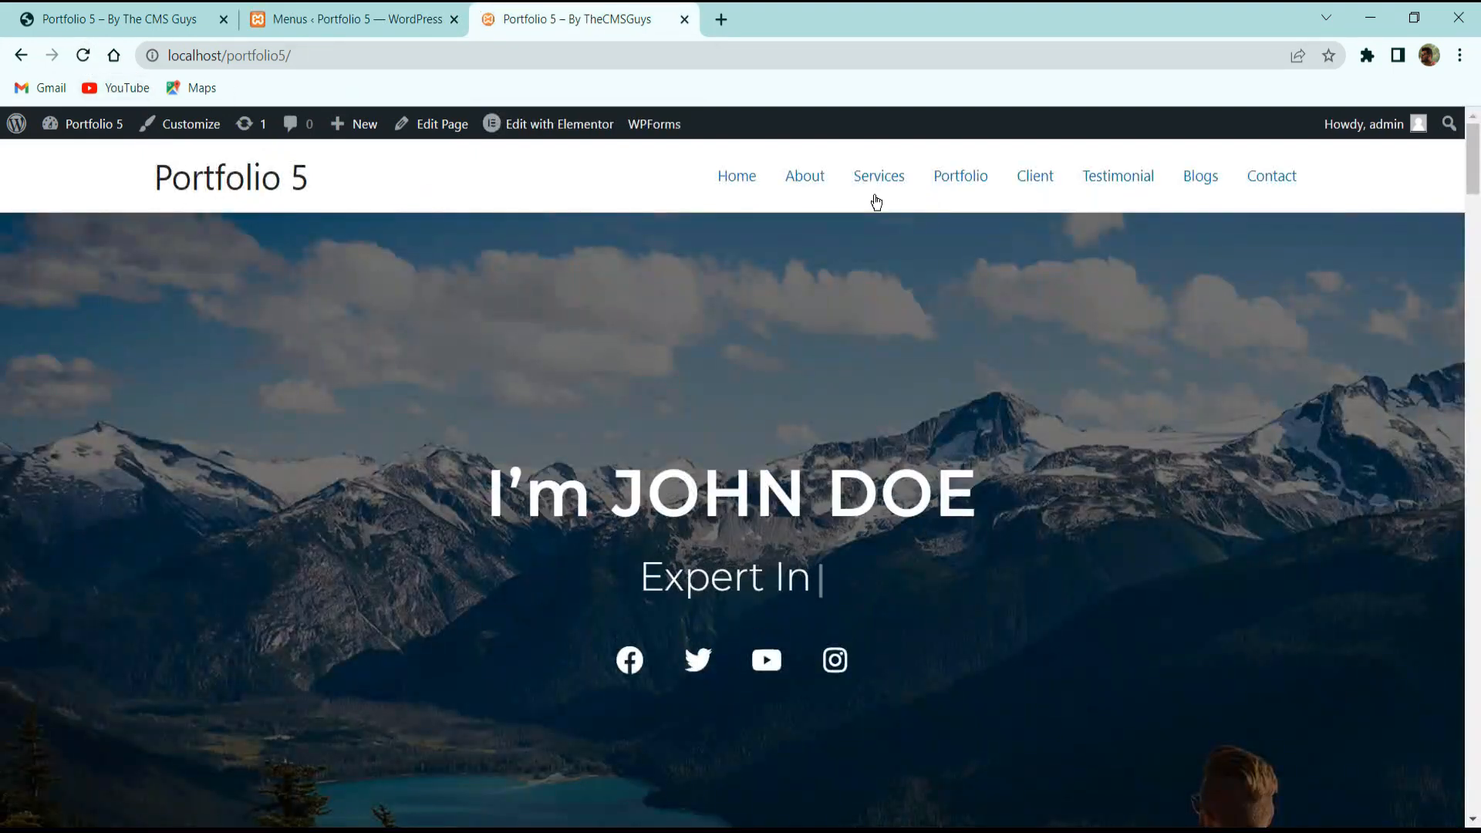
pyautogui.click(808, 182)
pyautogui.scroll(10, 822, 231)
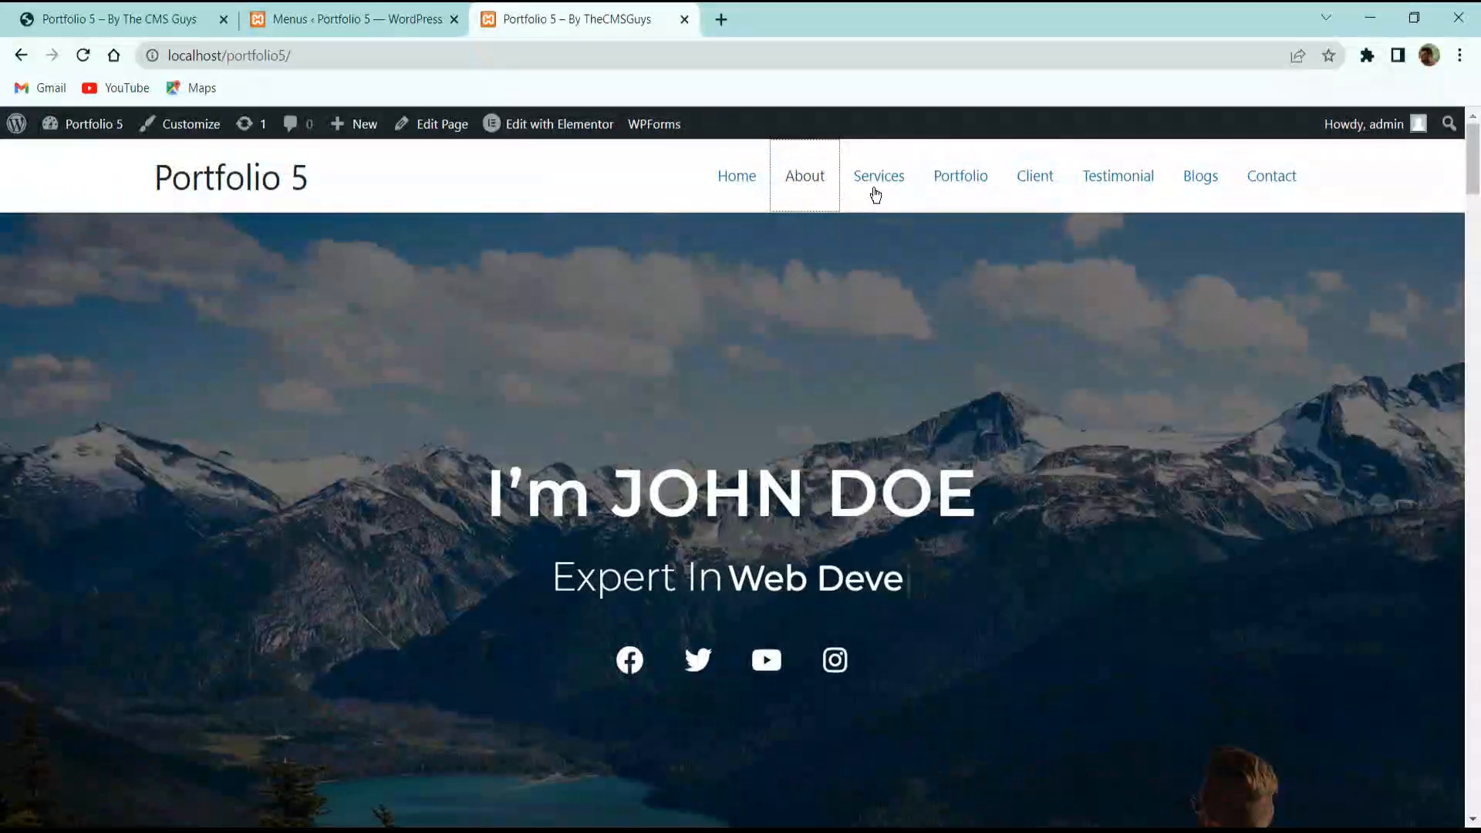
pyautogui.click(875, 196)
pyautogui.scroll(10, 886, 275)
pyautogui.click(958, 182)
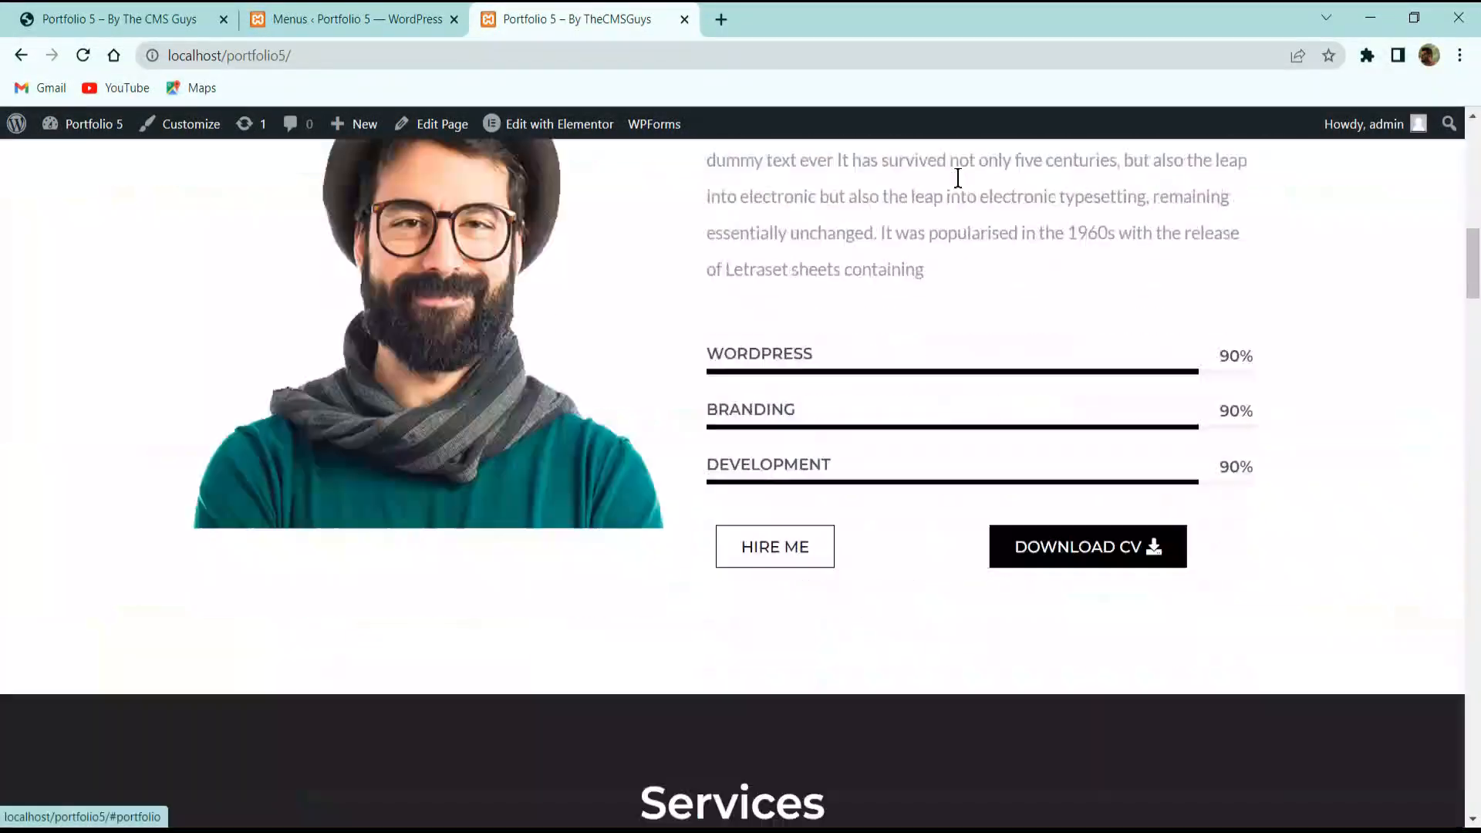
pyautogui.scroll(10, 966, 261)
# Test the Testimonial, Client and Contact links, then launch the Customizer from the admin bar.
pyautogui.click(1112, 179)
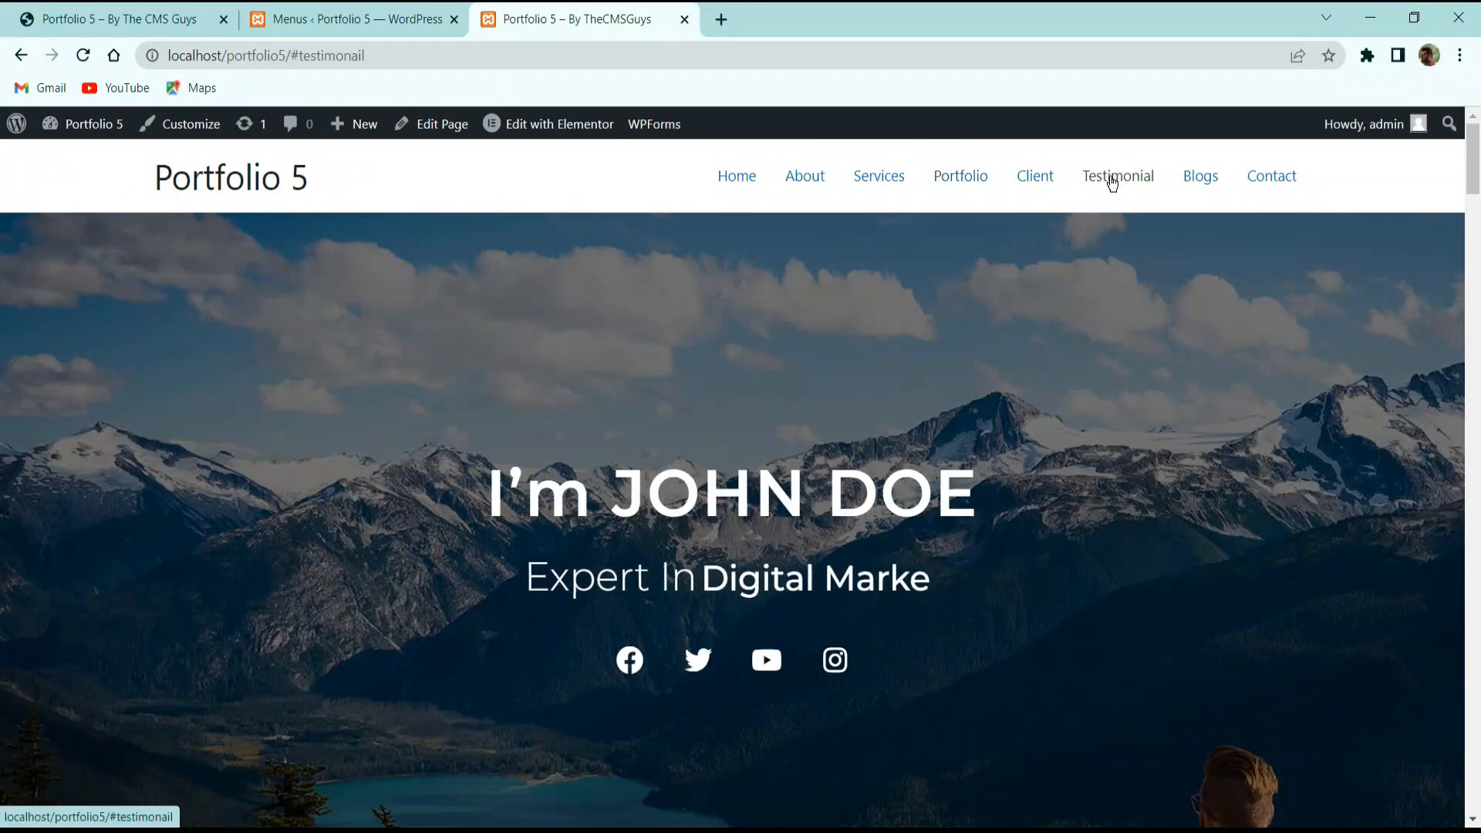
pyautogui.click(1038, 179)
pyautogui.scroll(8, 1022, 359)
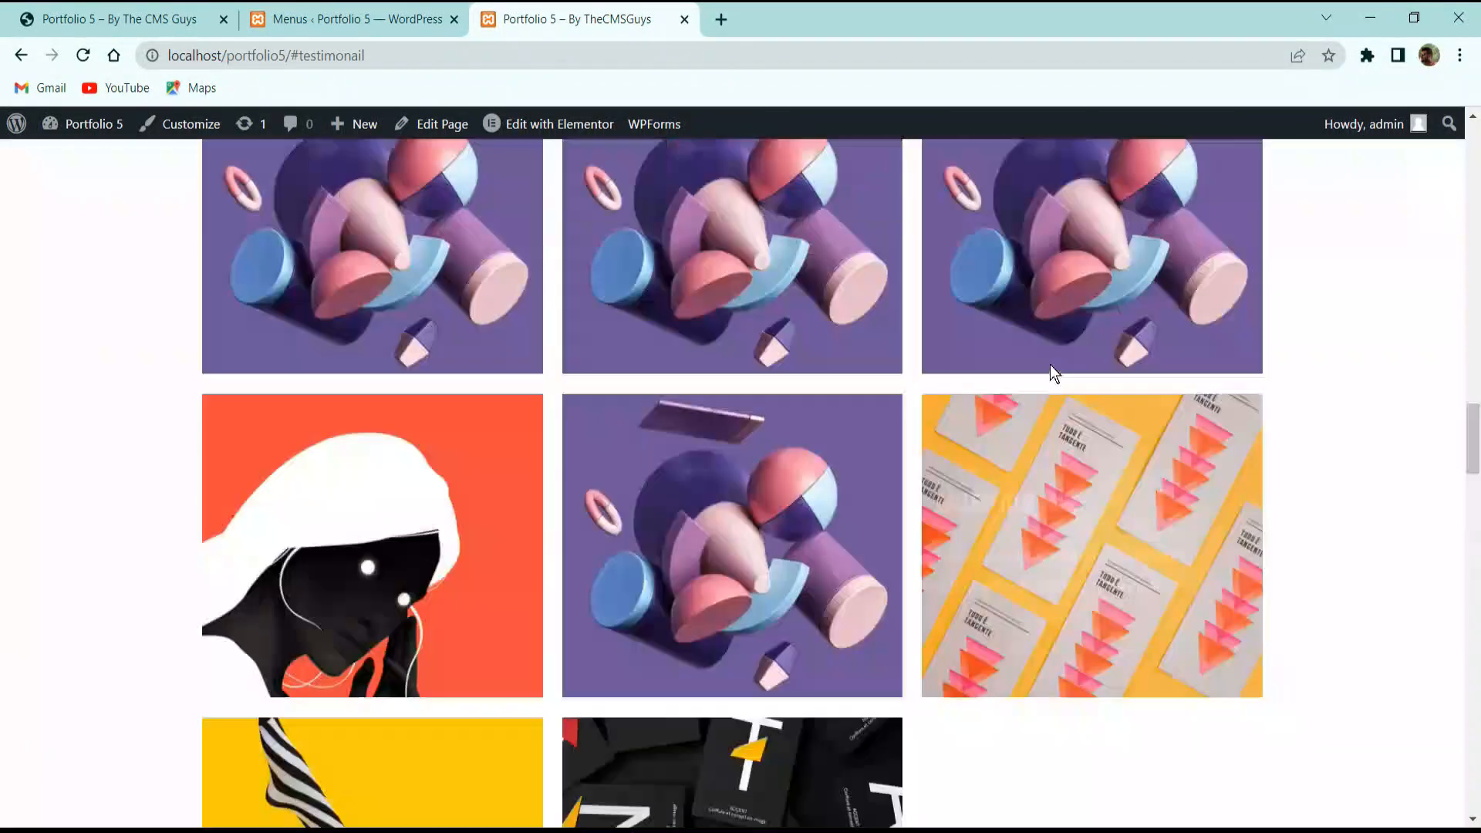
pyautogui.scroll(6, 1157, 277)
pyautogui.click(1258, 178)
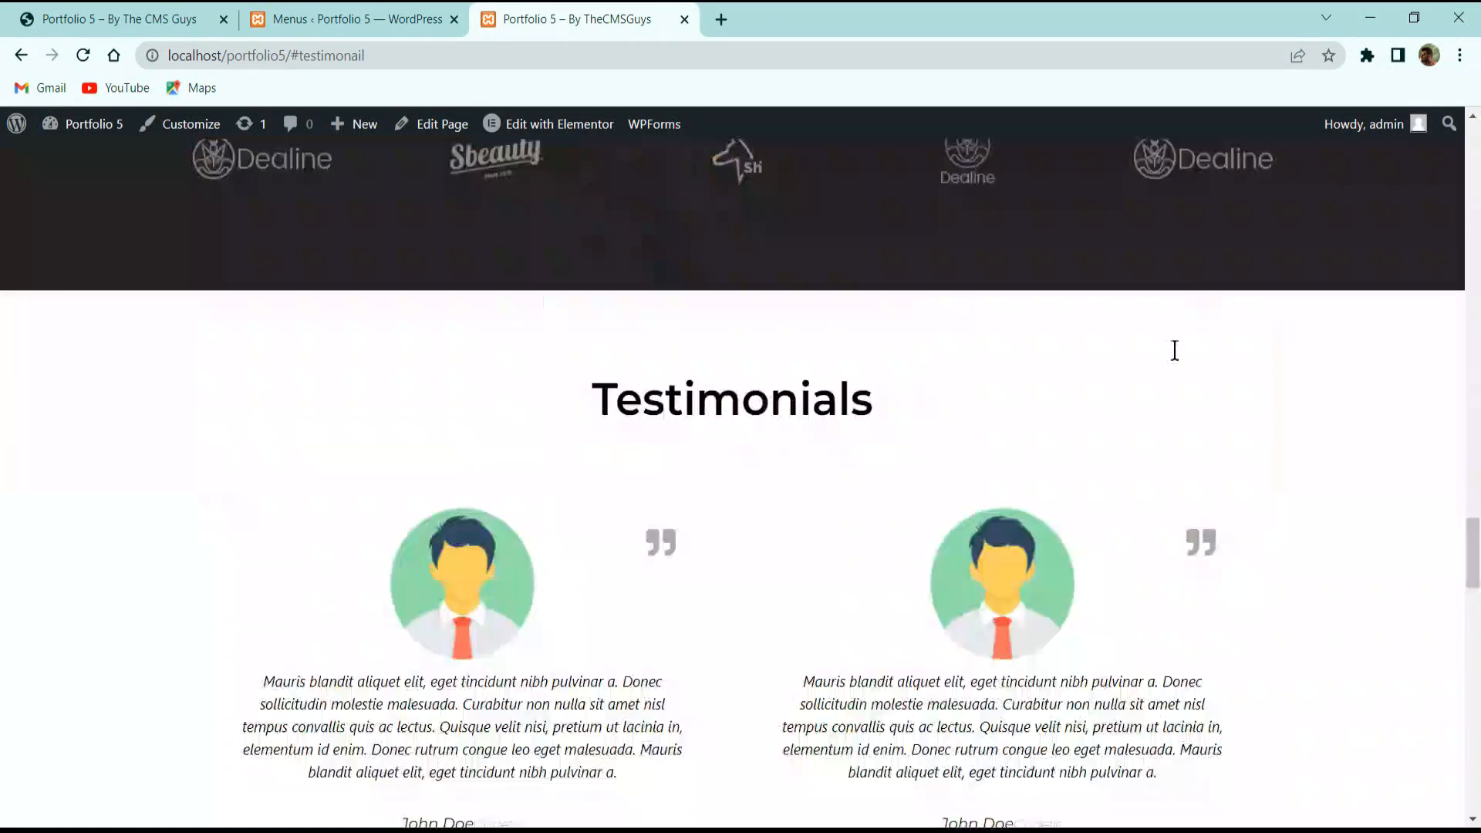
pyautogui.scroll(10, 1114, 469)
pyautogui.scroll(10, 1095, 432)
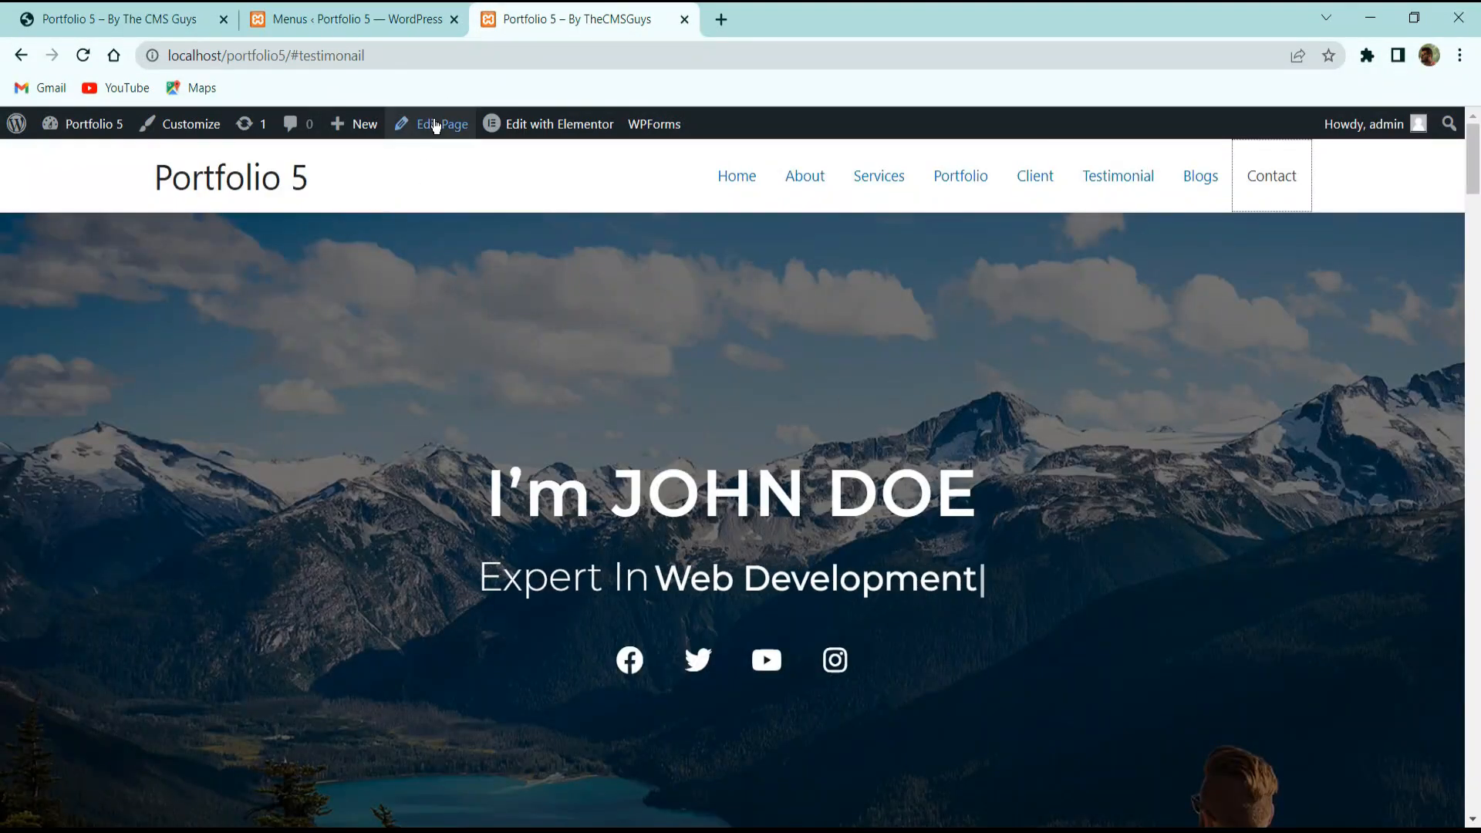
pyautogui.click(201, 125)
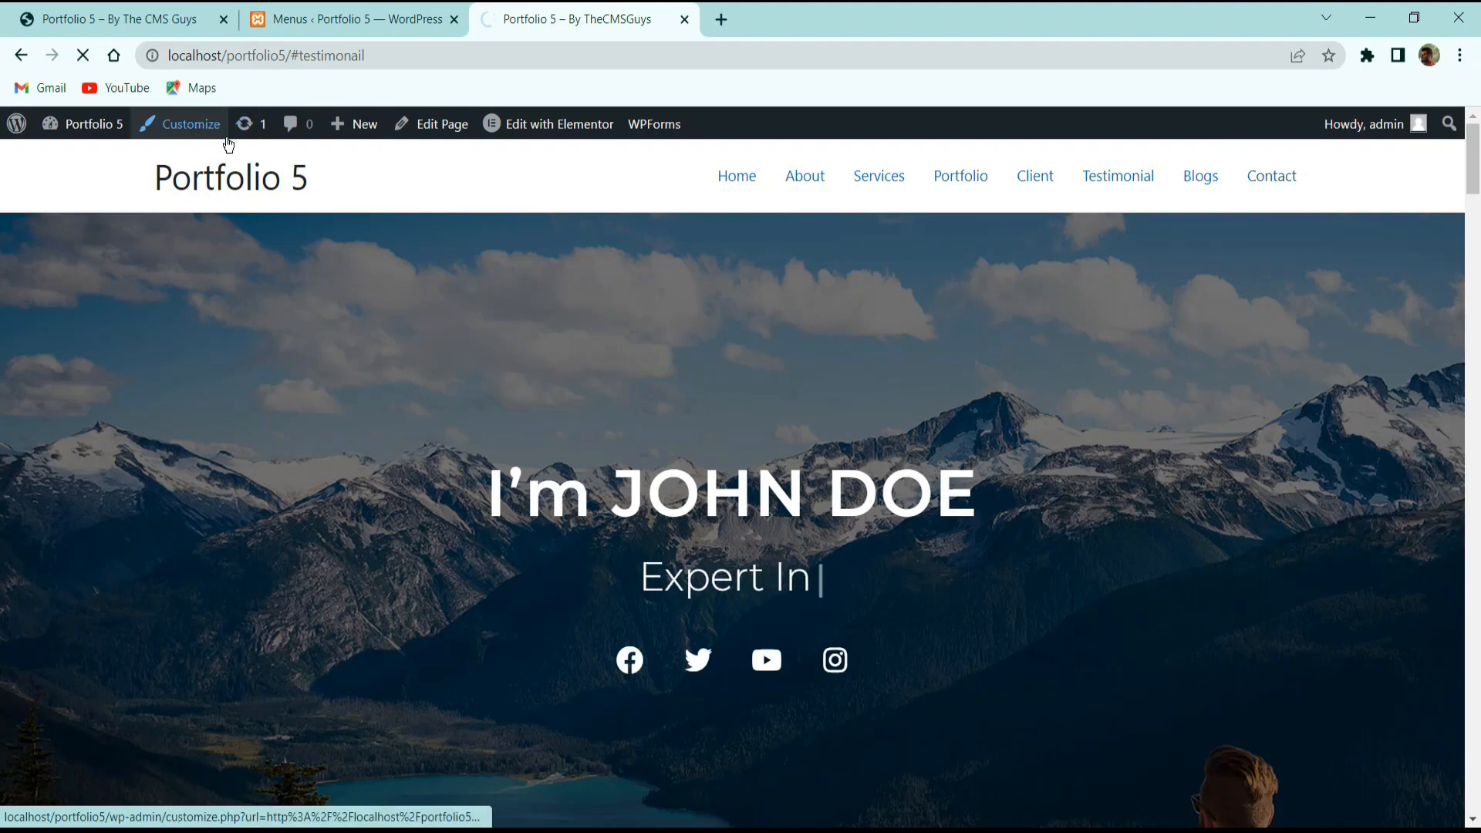
# In the Astra Customizer, go to Header Builder > Site Title & Logo.
pyautogui.moveTo(529, 17); pyautogui.dragTo(251, 20)
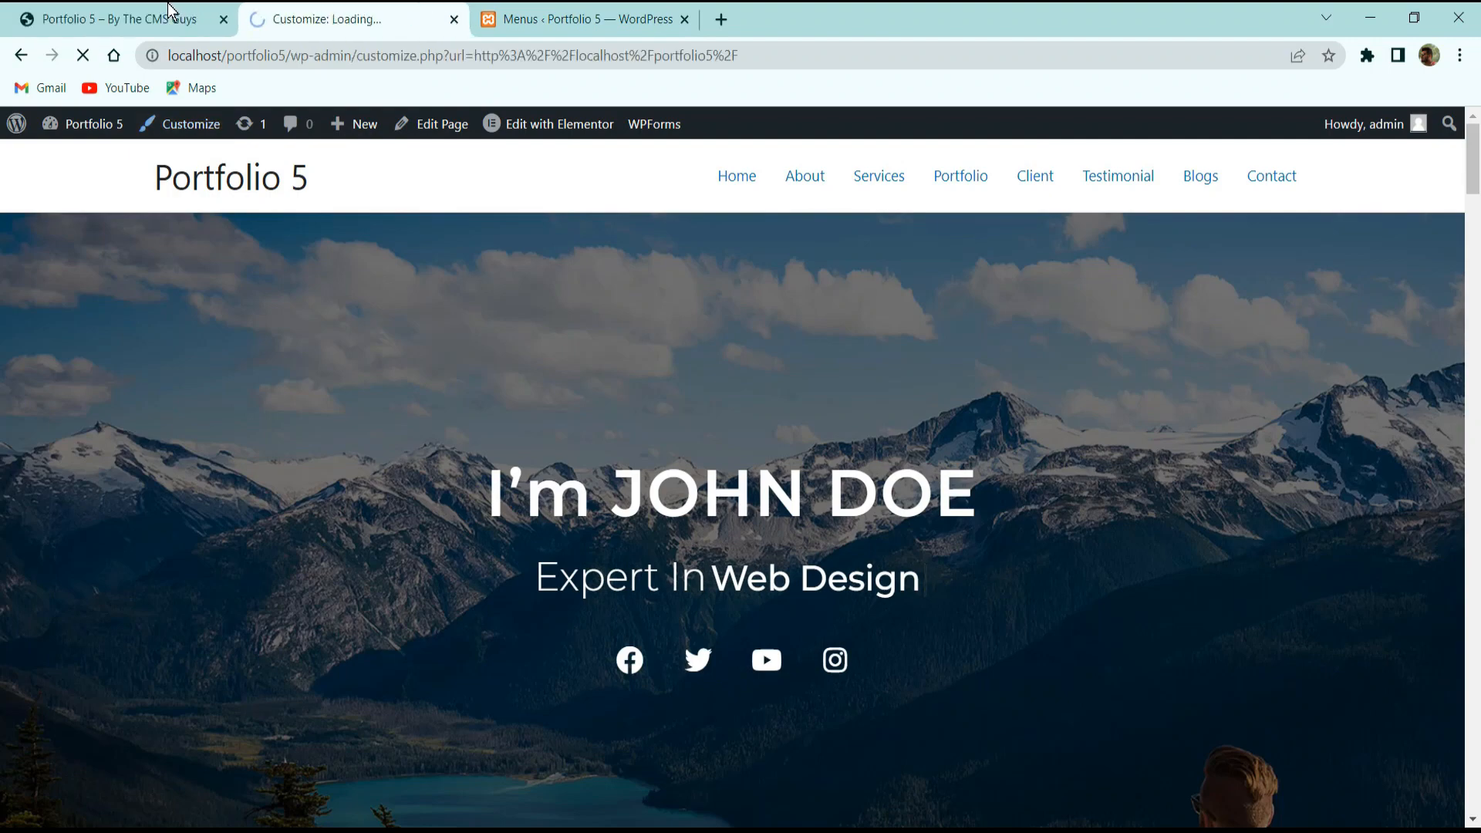
pyautogui.click(170, 15)
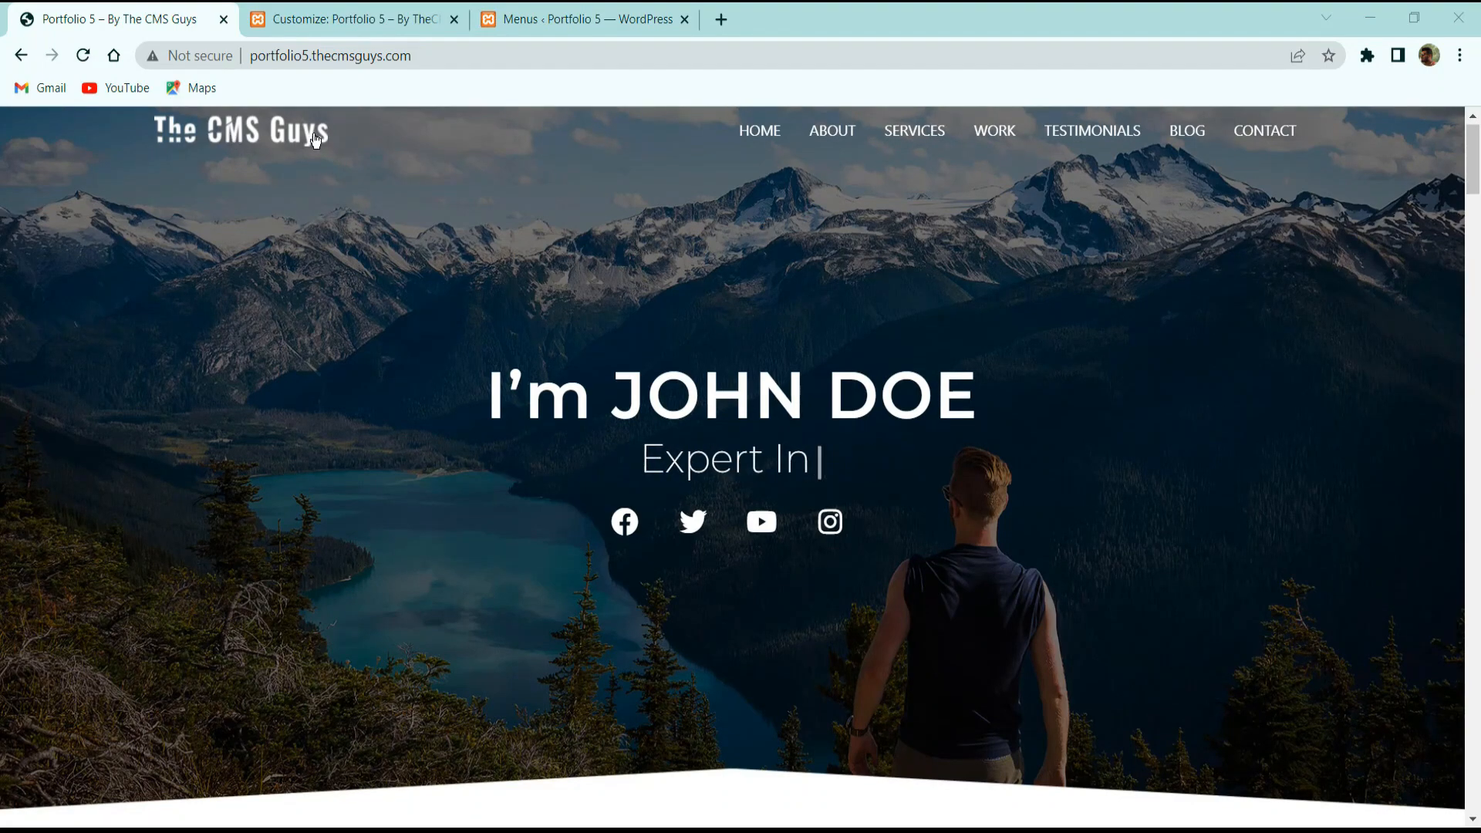
pyautogui.click(307, 19)
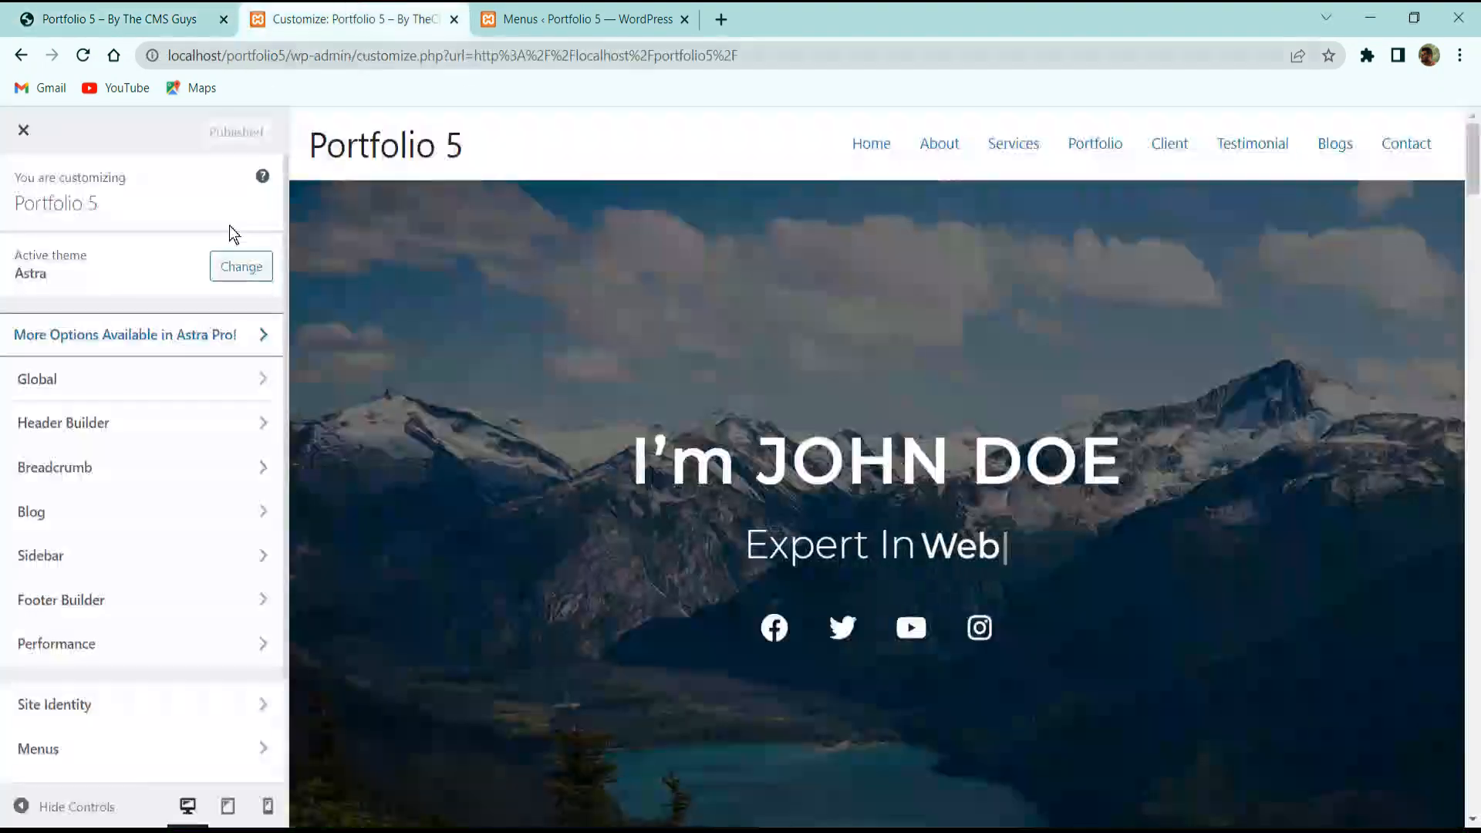
pyautogui.scroll(-3, 506, 233)
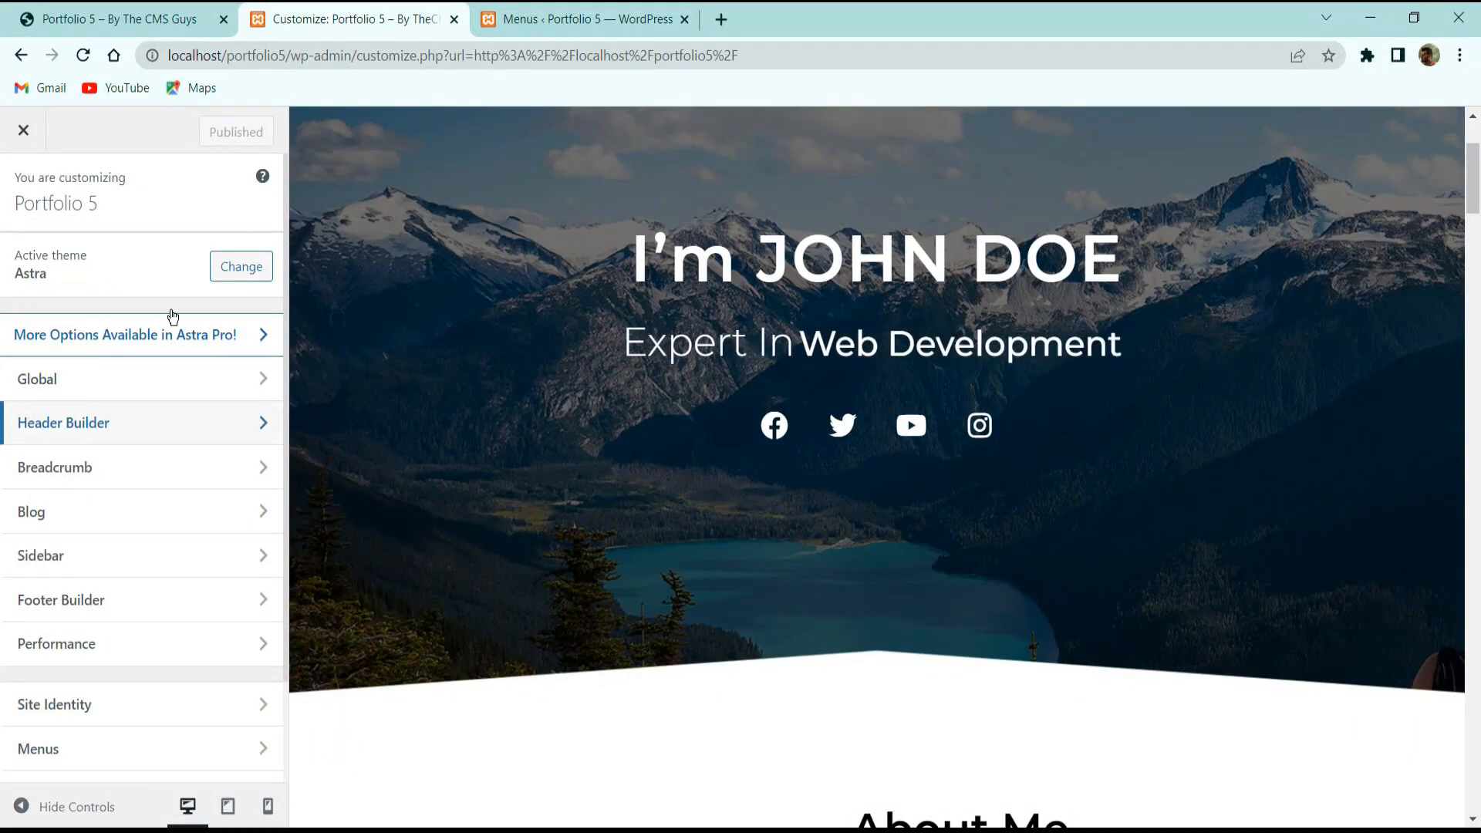
pyautogui.click(63, 423)
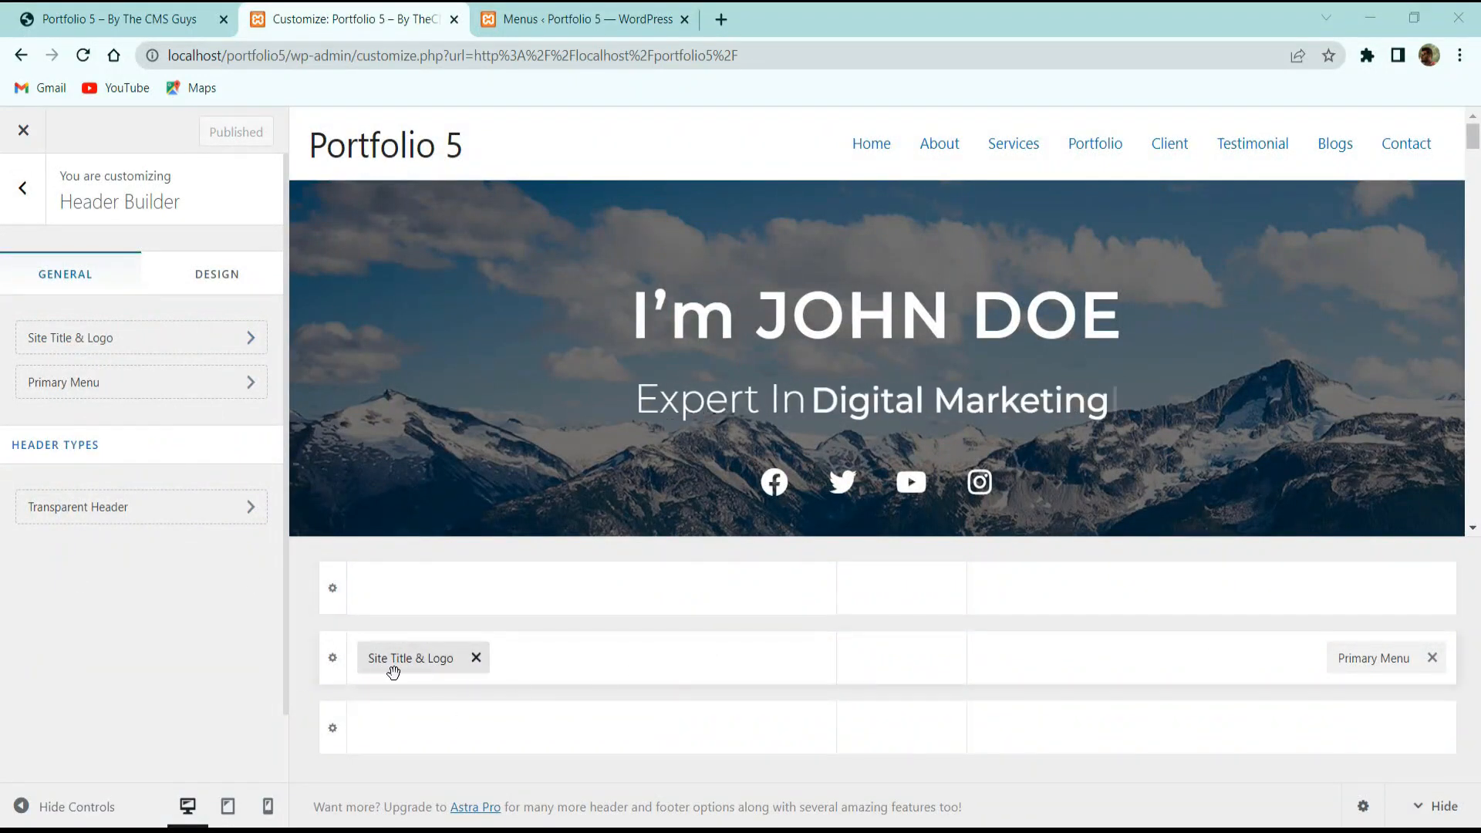
pyautogui.click(109, 349)
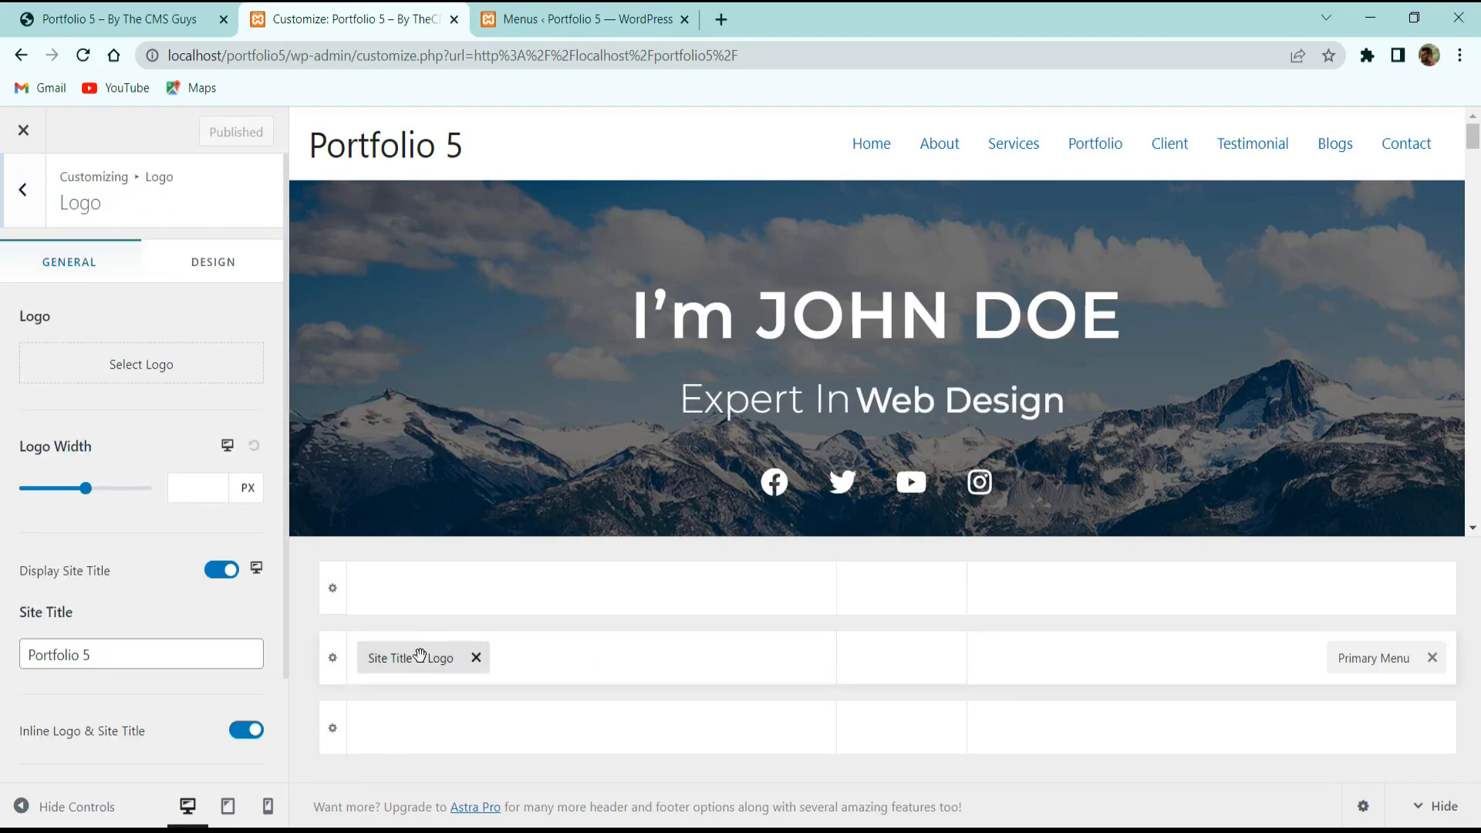
# Upload logo-white.png and set it as the site logo without cropping.
pyautogui.click(165, 368)
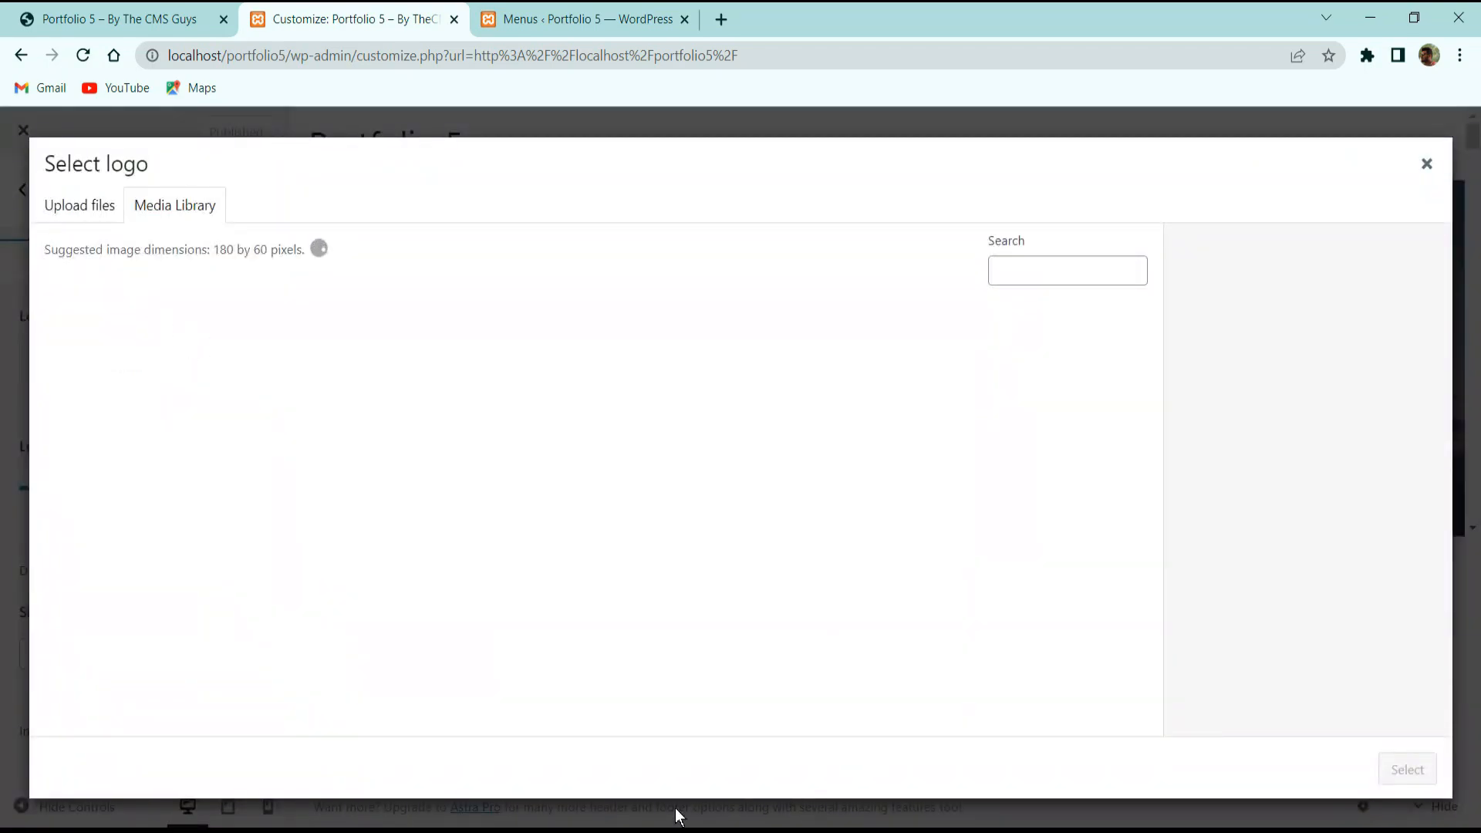
pyautogui.click(689, 823)
pyautogui.moveTo(1048, 569); pyautogui.dragTo(340, 552)
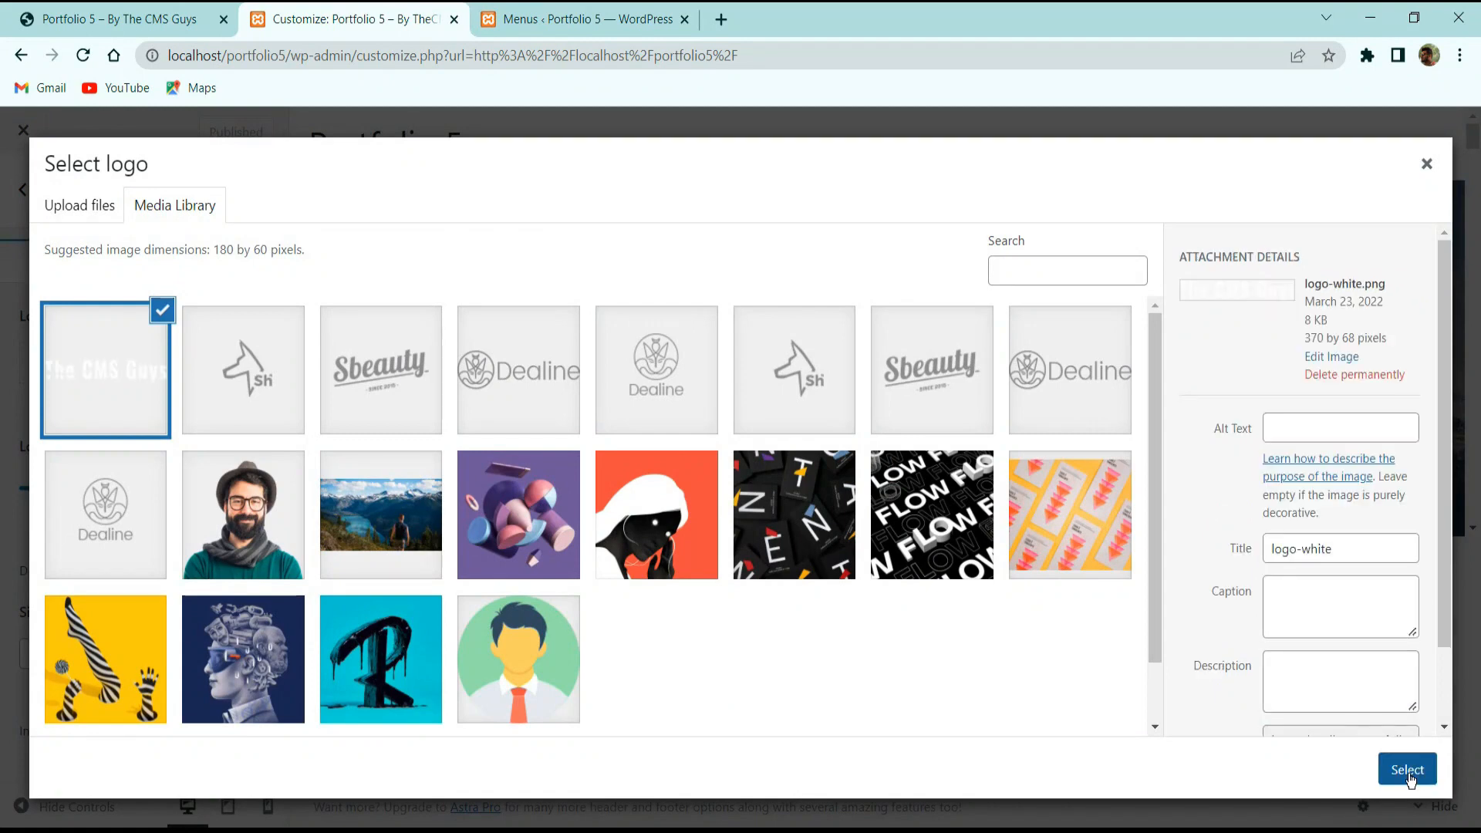
pyautogui.click(1407, 769)
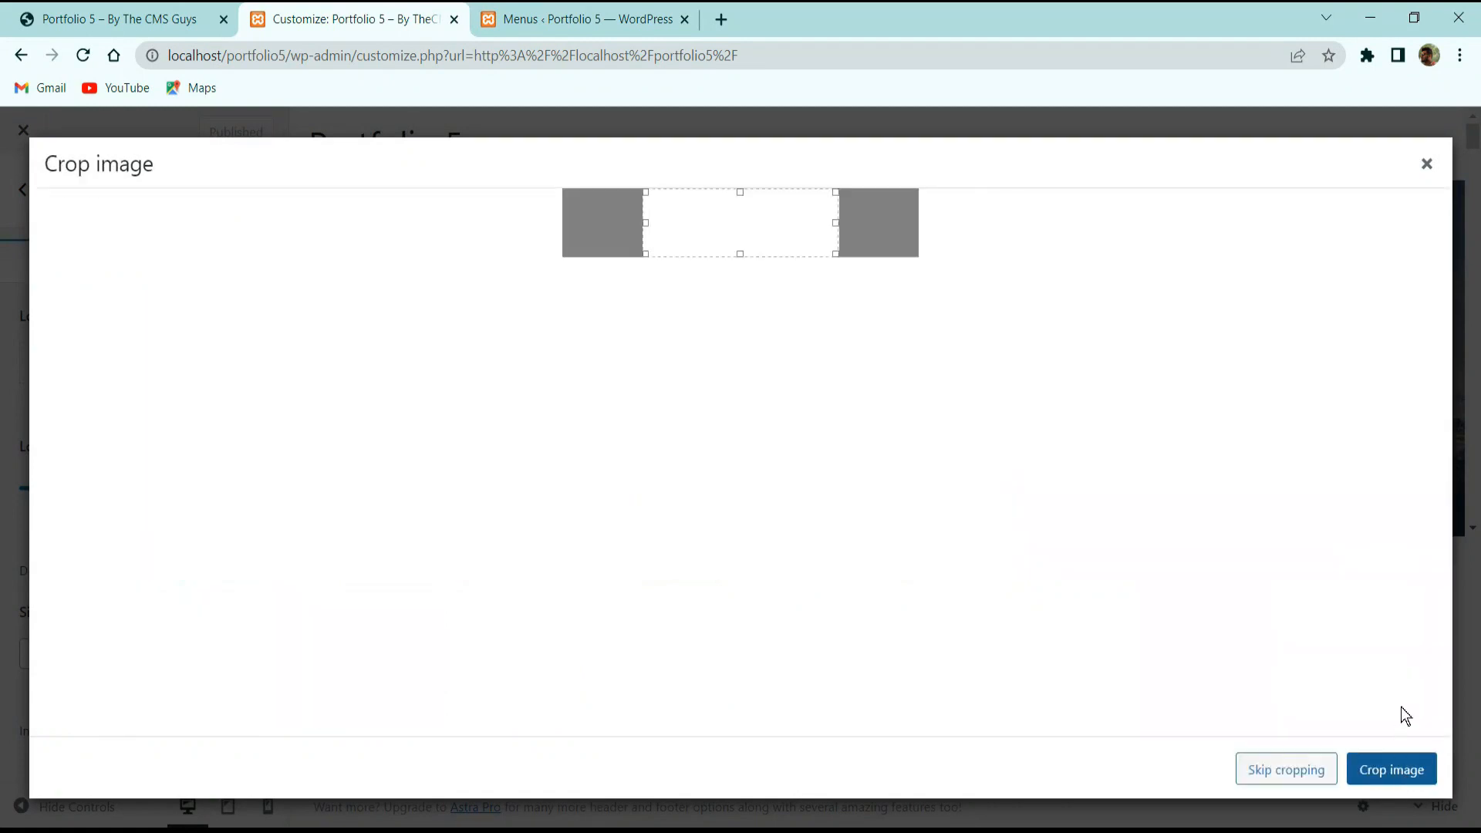
pyautogui.click(1270, 770)
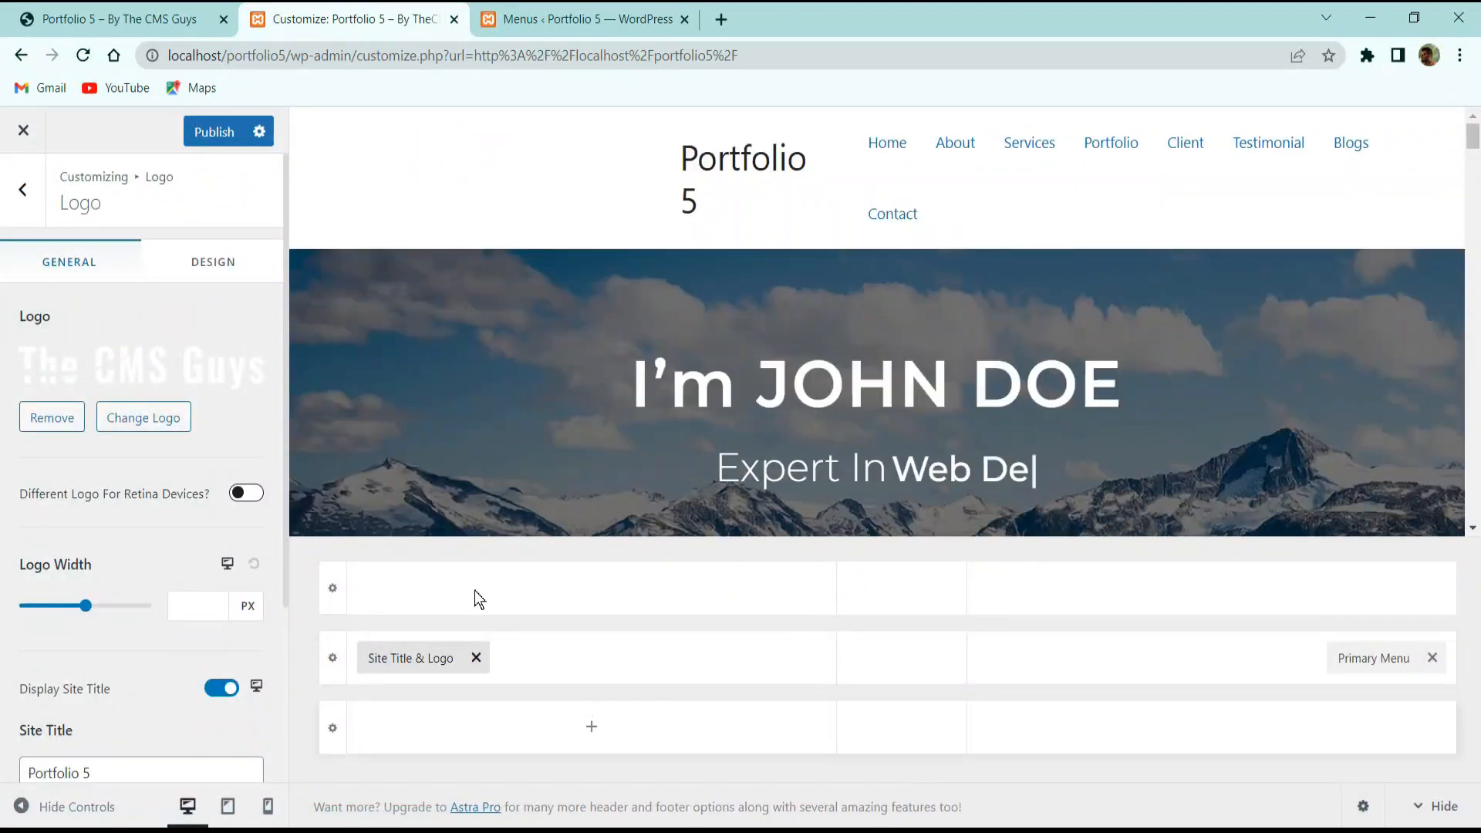
# Turn off Display Site Title and return to the Header Builder panel.
pyautogui.scroll(-3, 217, 518)
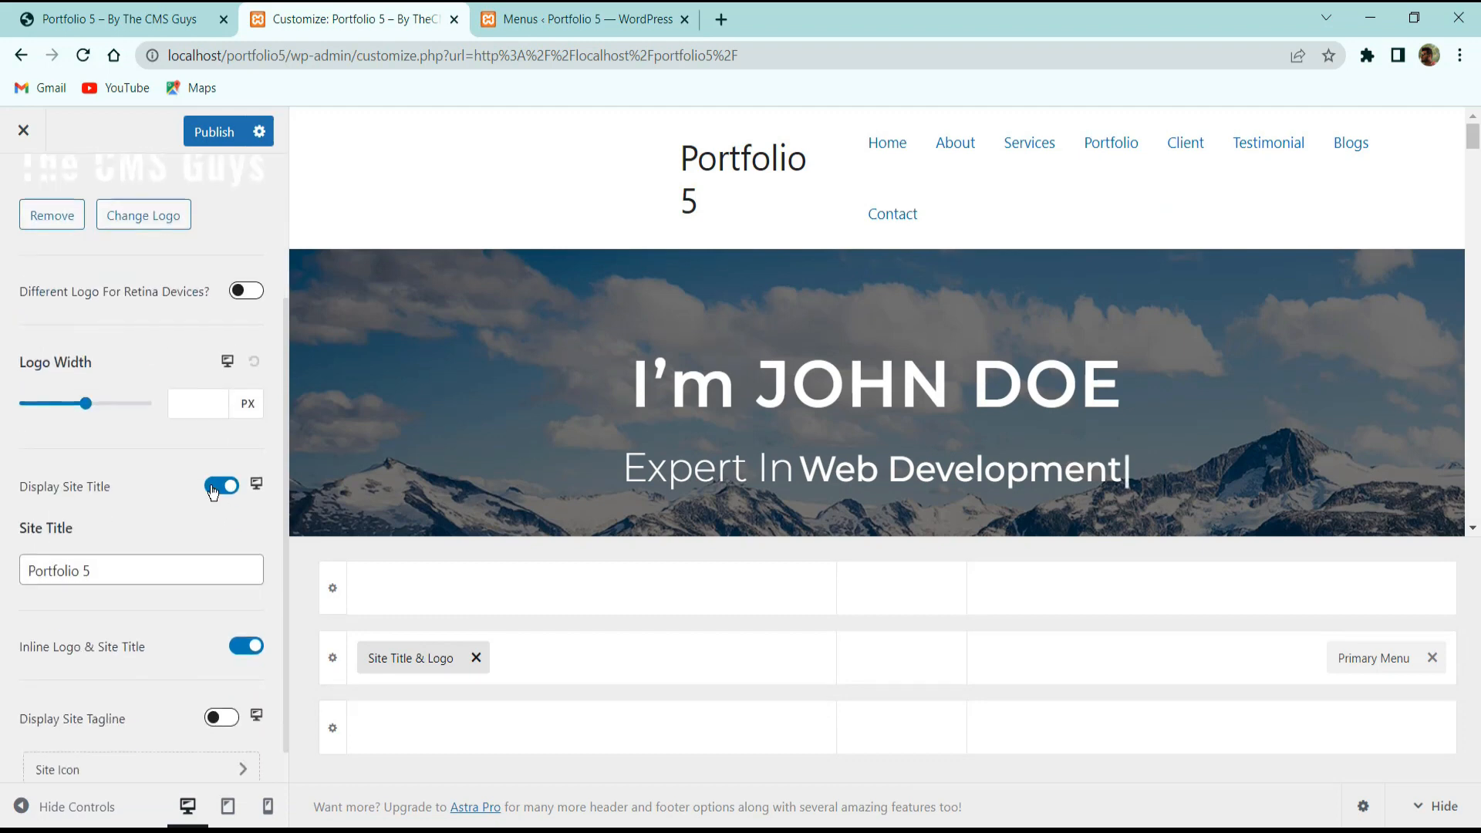
pyautogui.click(213, 489)
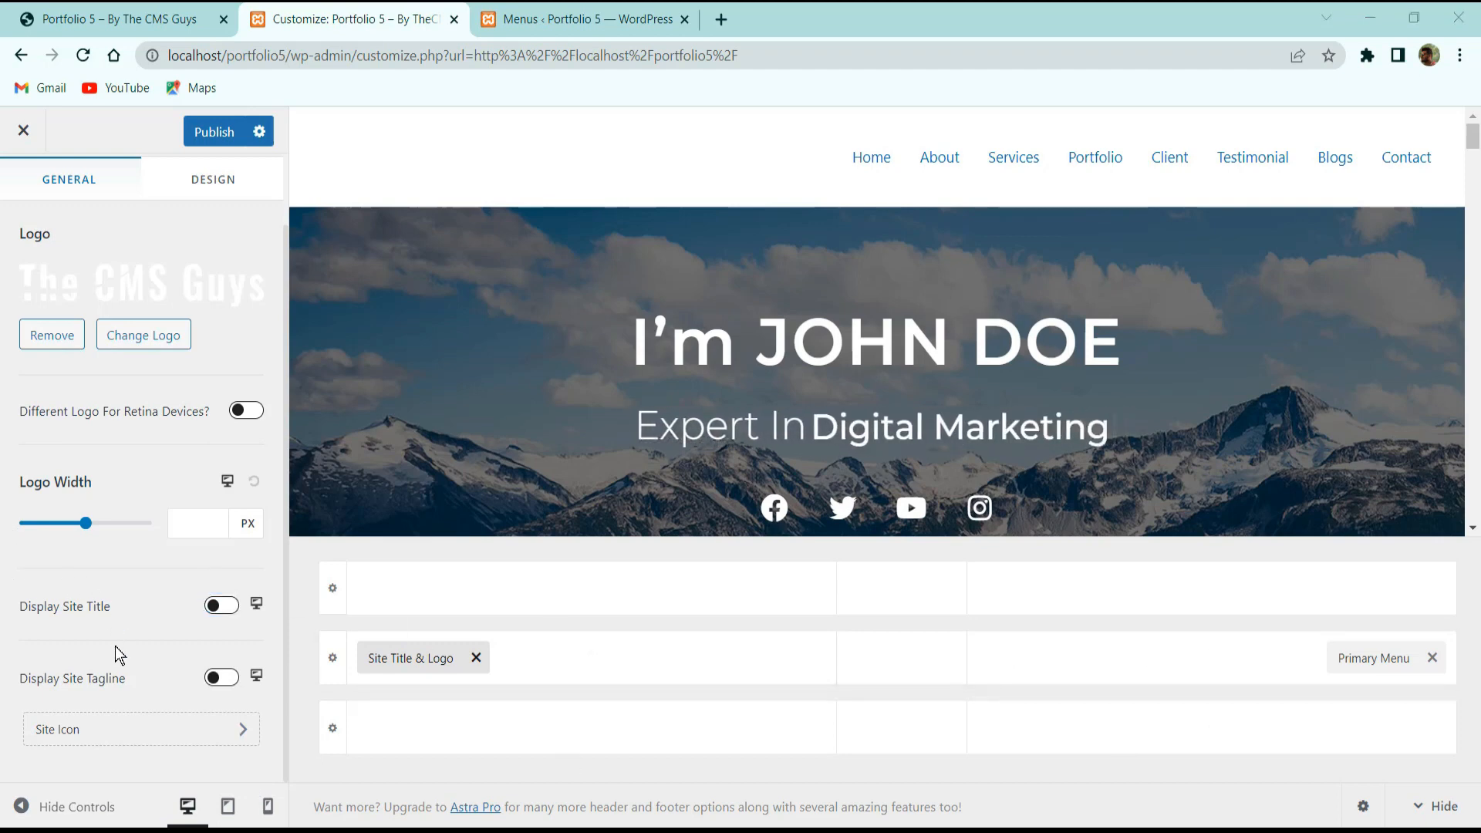
pyautogui.click(188, 181)
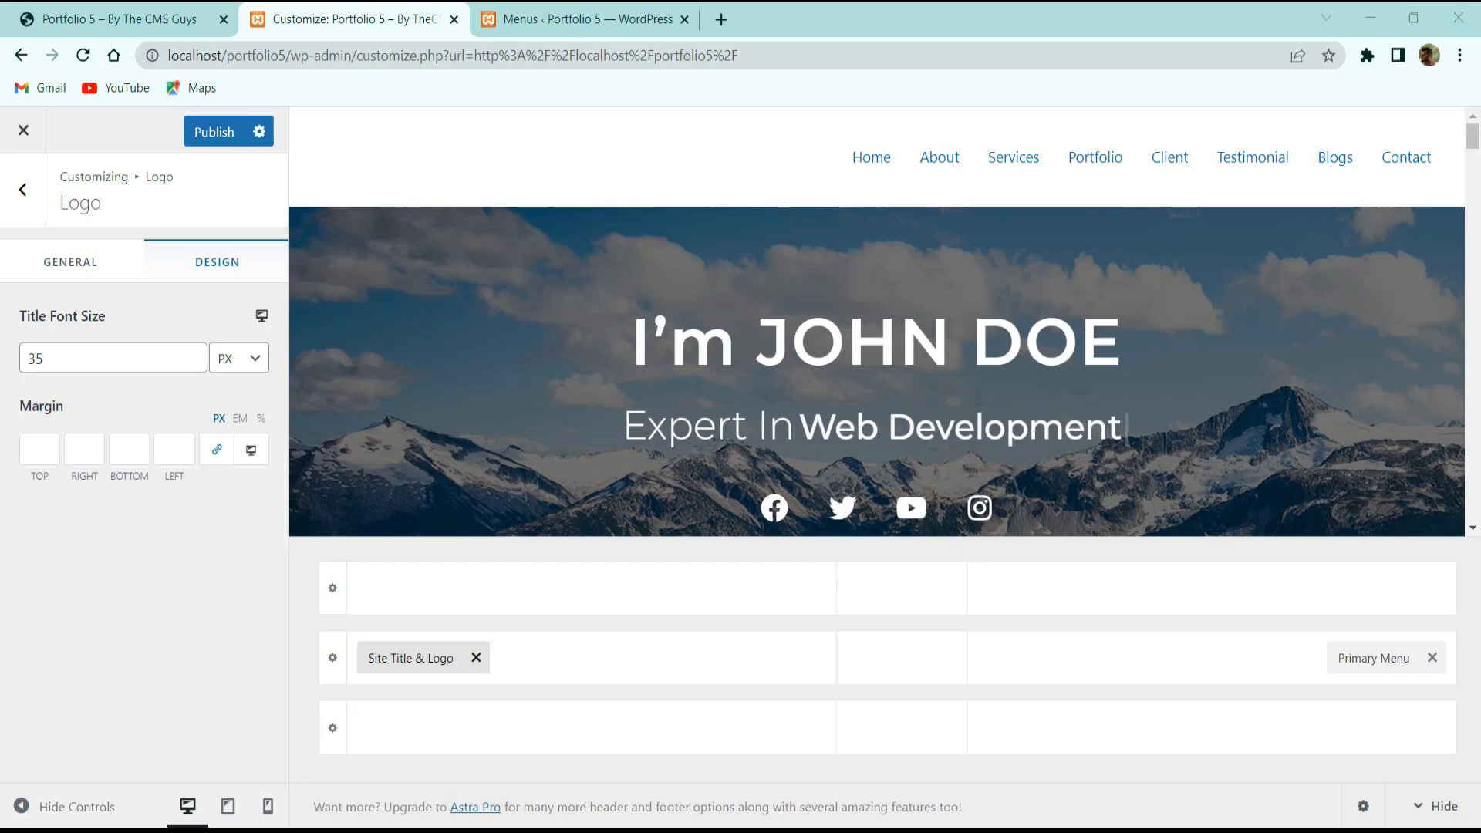
pyautogui.press('Escape')
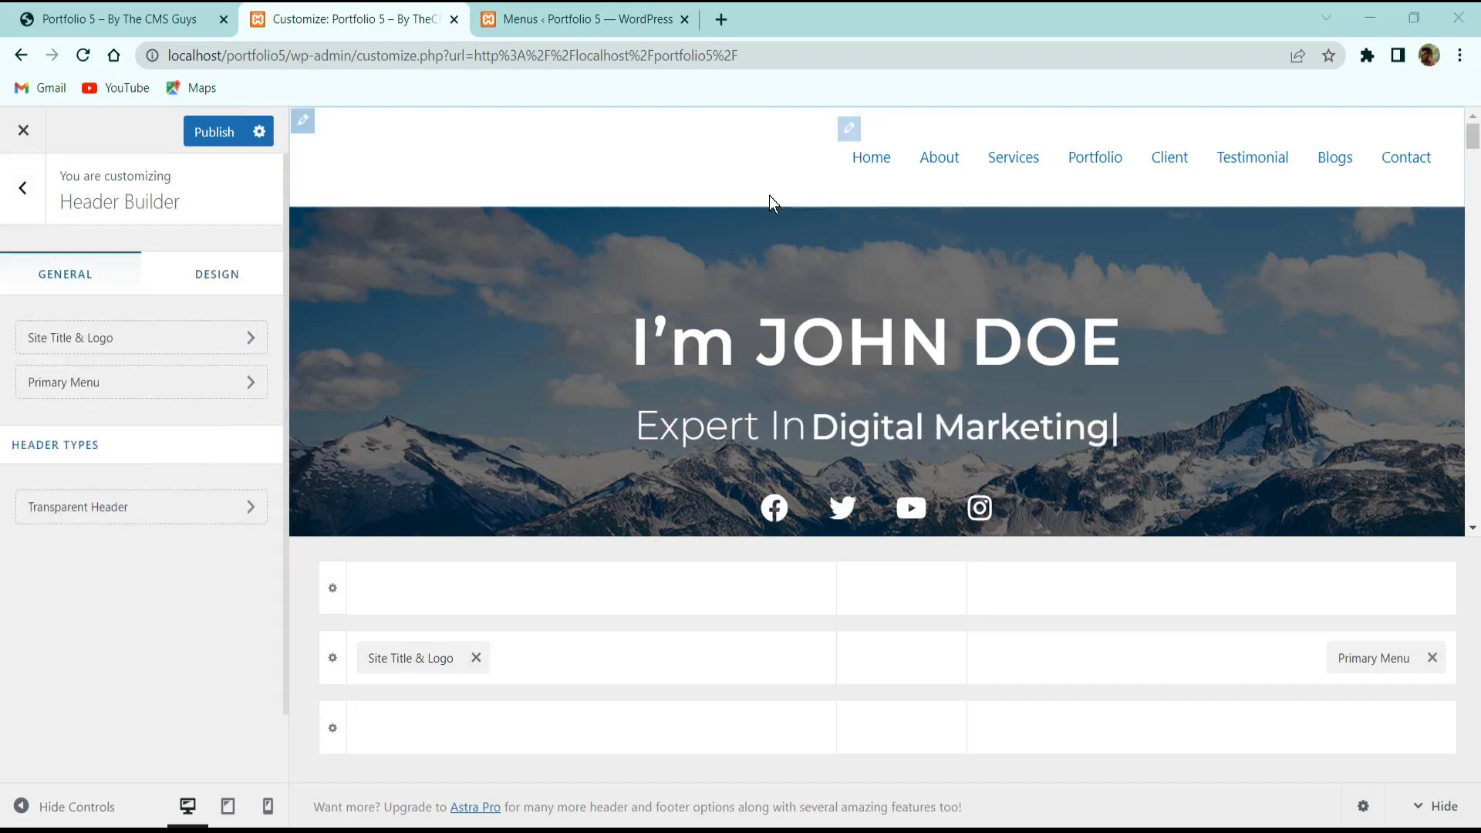
pyautogui.scroll(-3, 423, 344)
pyautogui.scroll(-1, 134, 308)
pyautogui.scroll(1, 134, 308)
pyautogui.press('Escape')
pyautogui.click(66, 423)
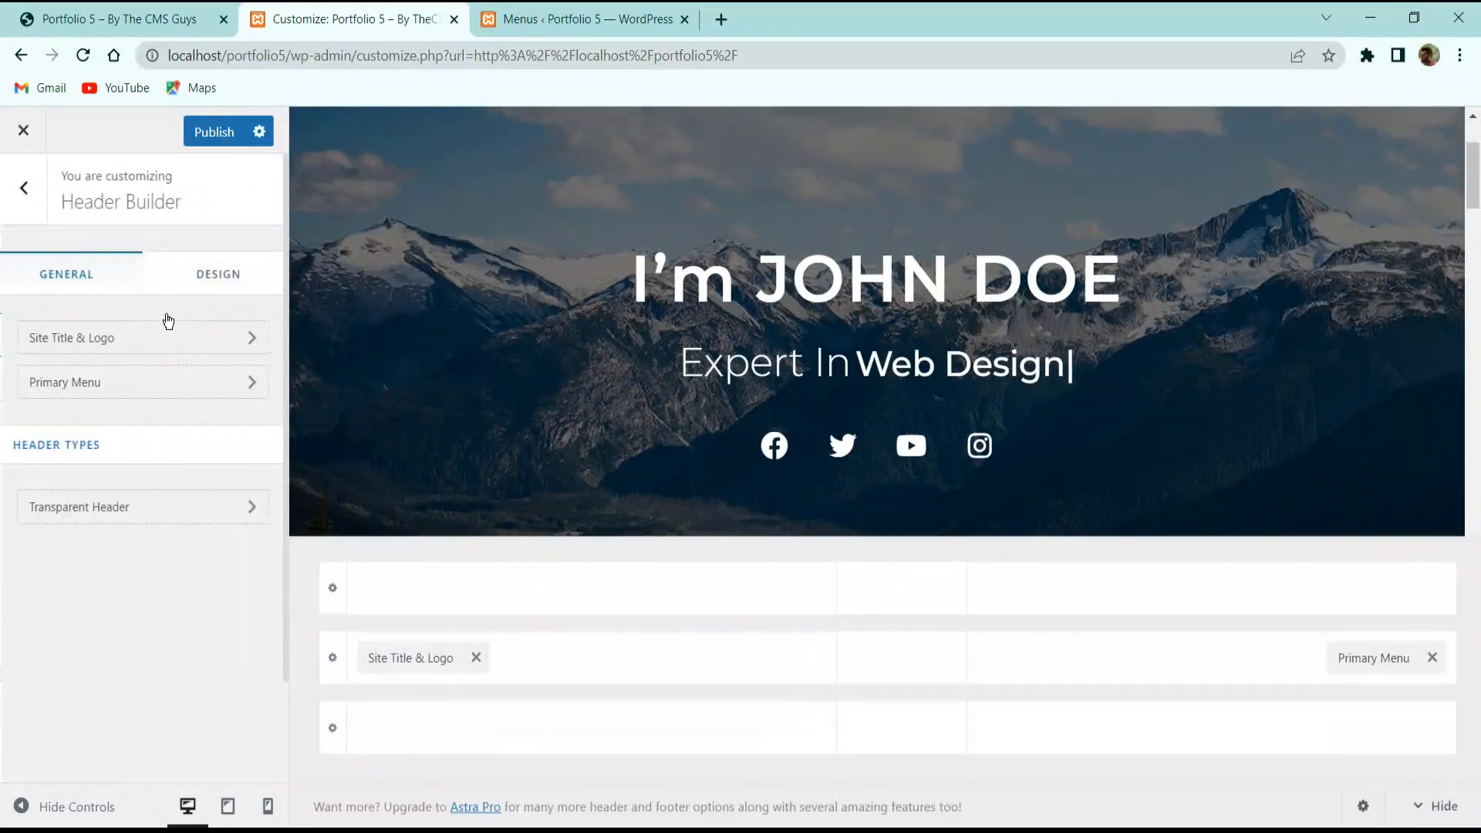
# Enable the transparent header site-wide and switch on its disable options for pages, blog, archives and posts.
pyautogui.click(118, 506)
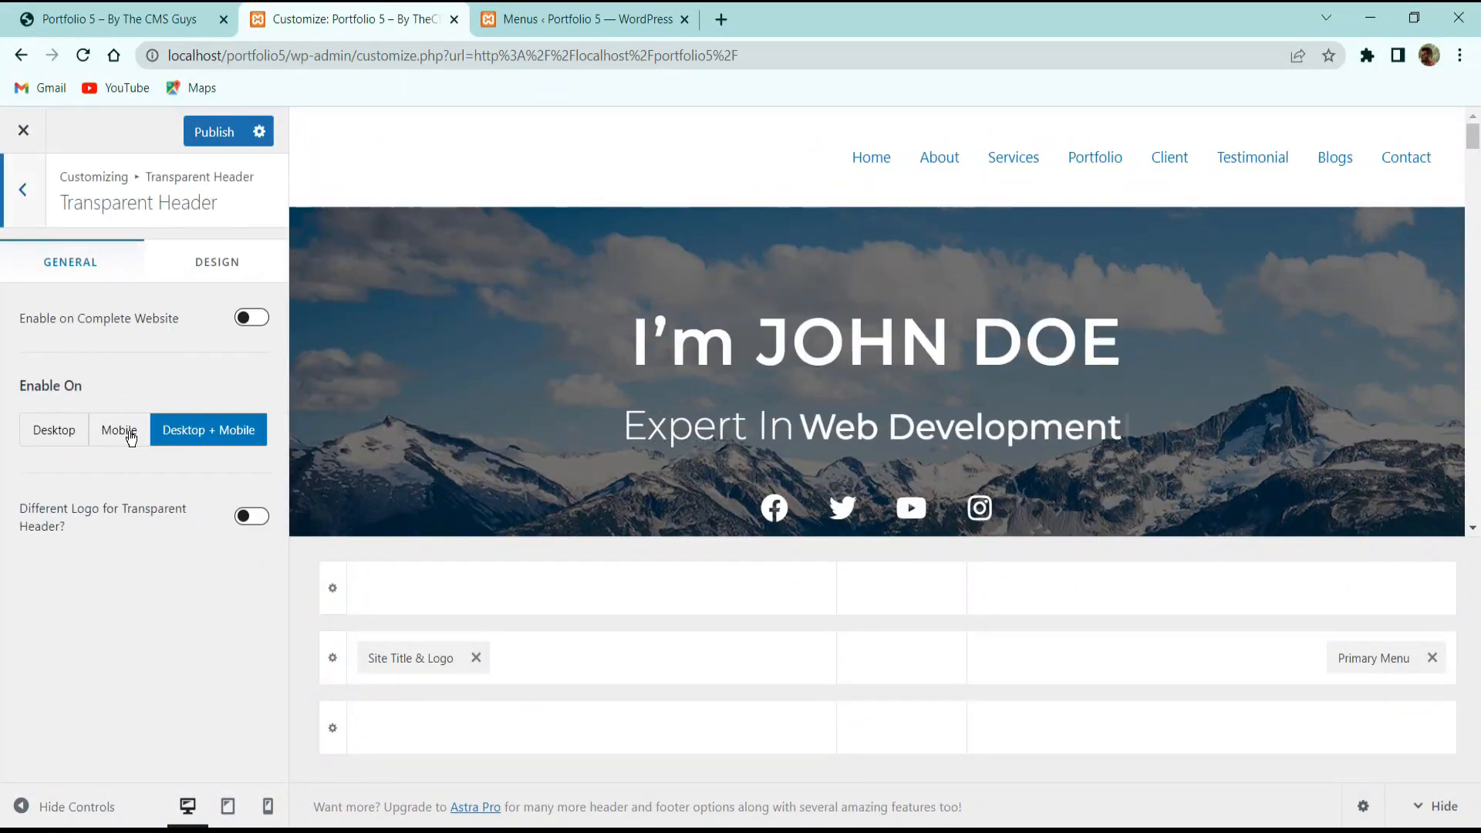
pyautogui.click(247, 318)
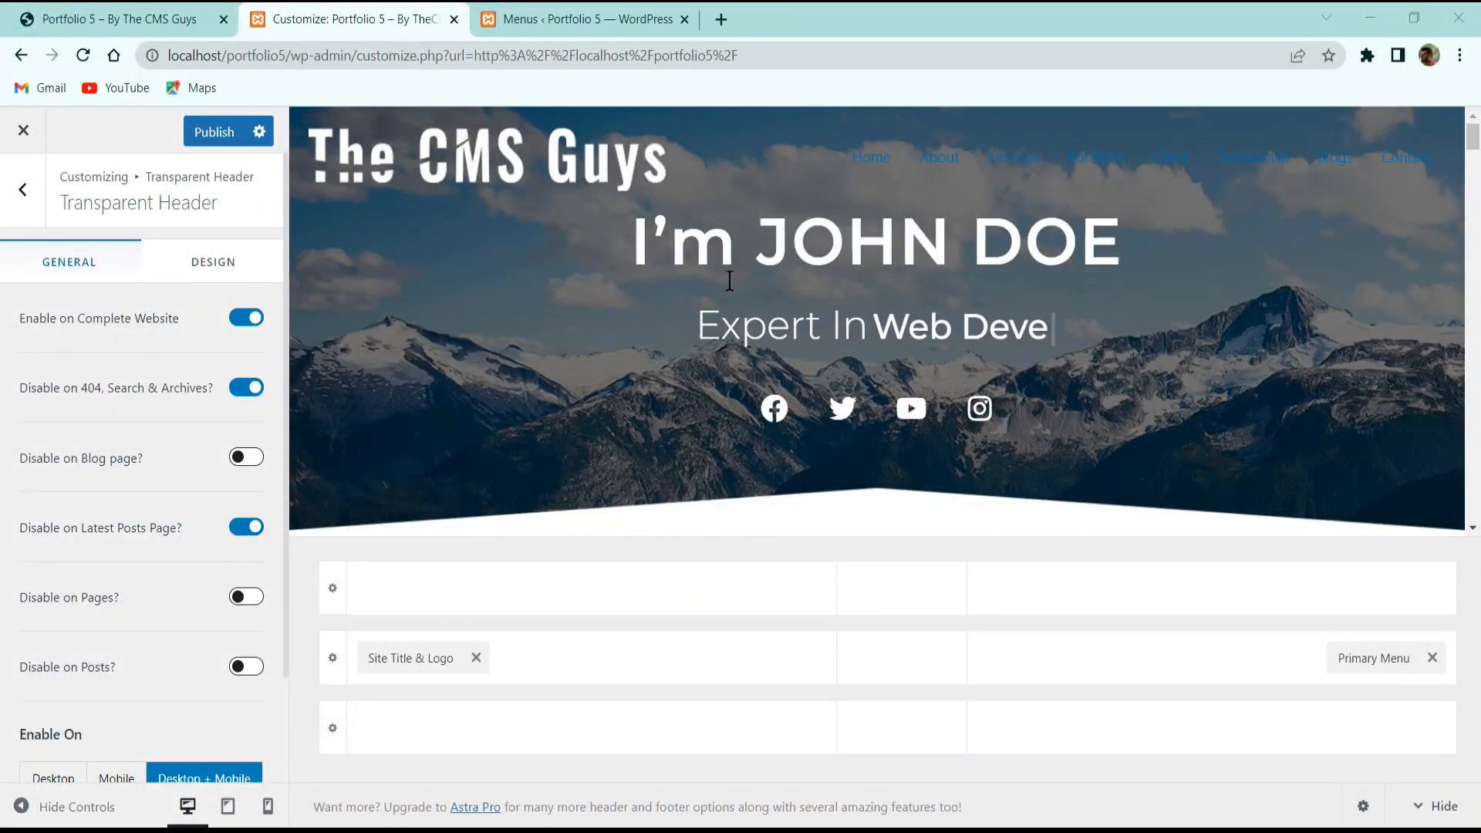
pyautogui.scroll(-2, 76, 535)
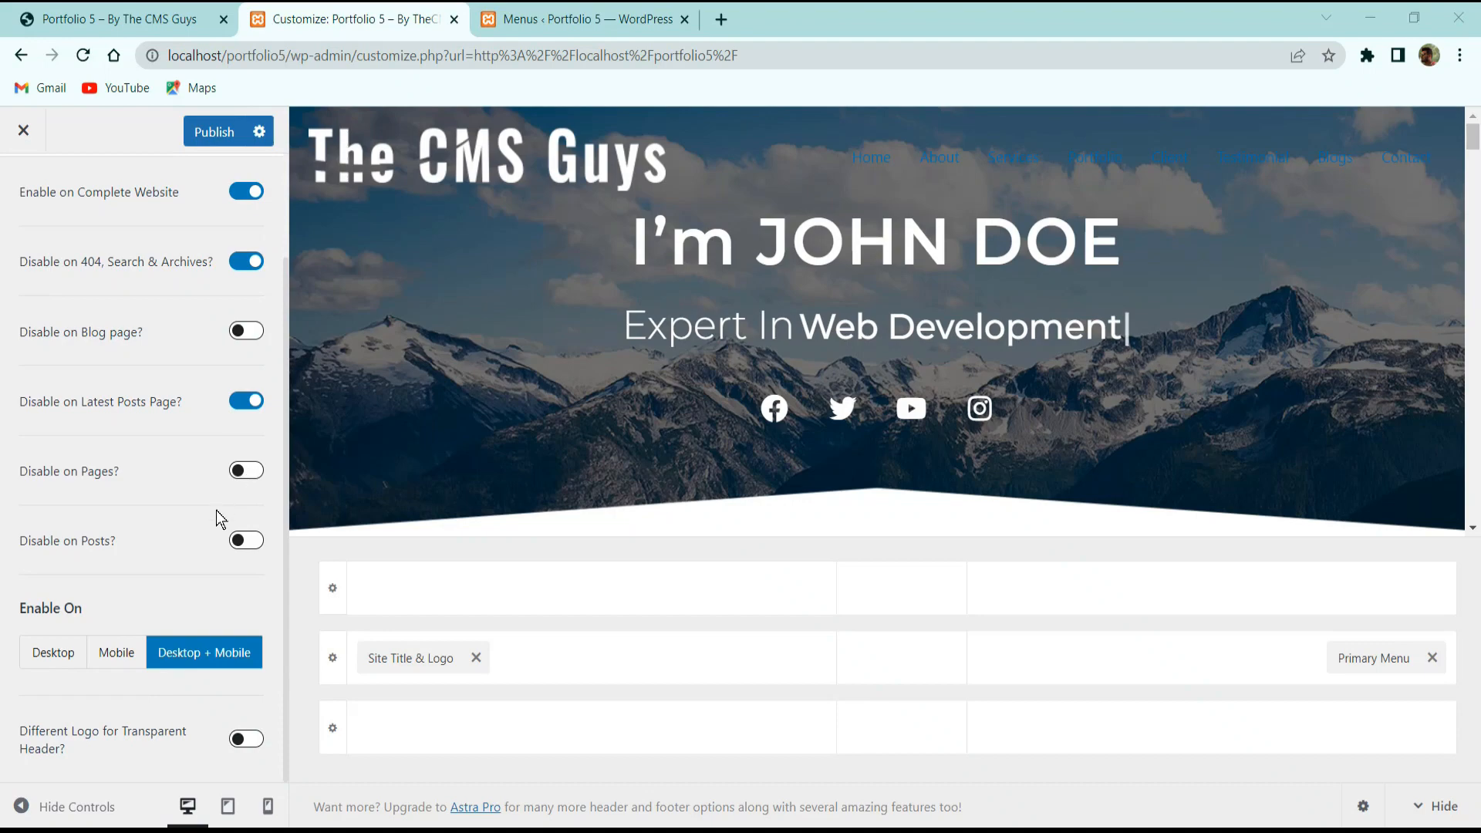
pyautogui.click(247, 471)
pyautogui.click(244, 331)
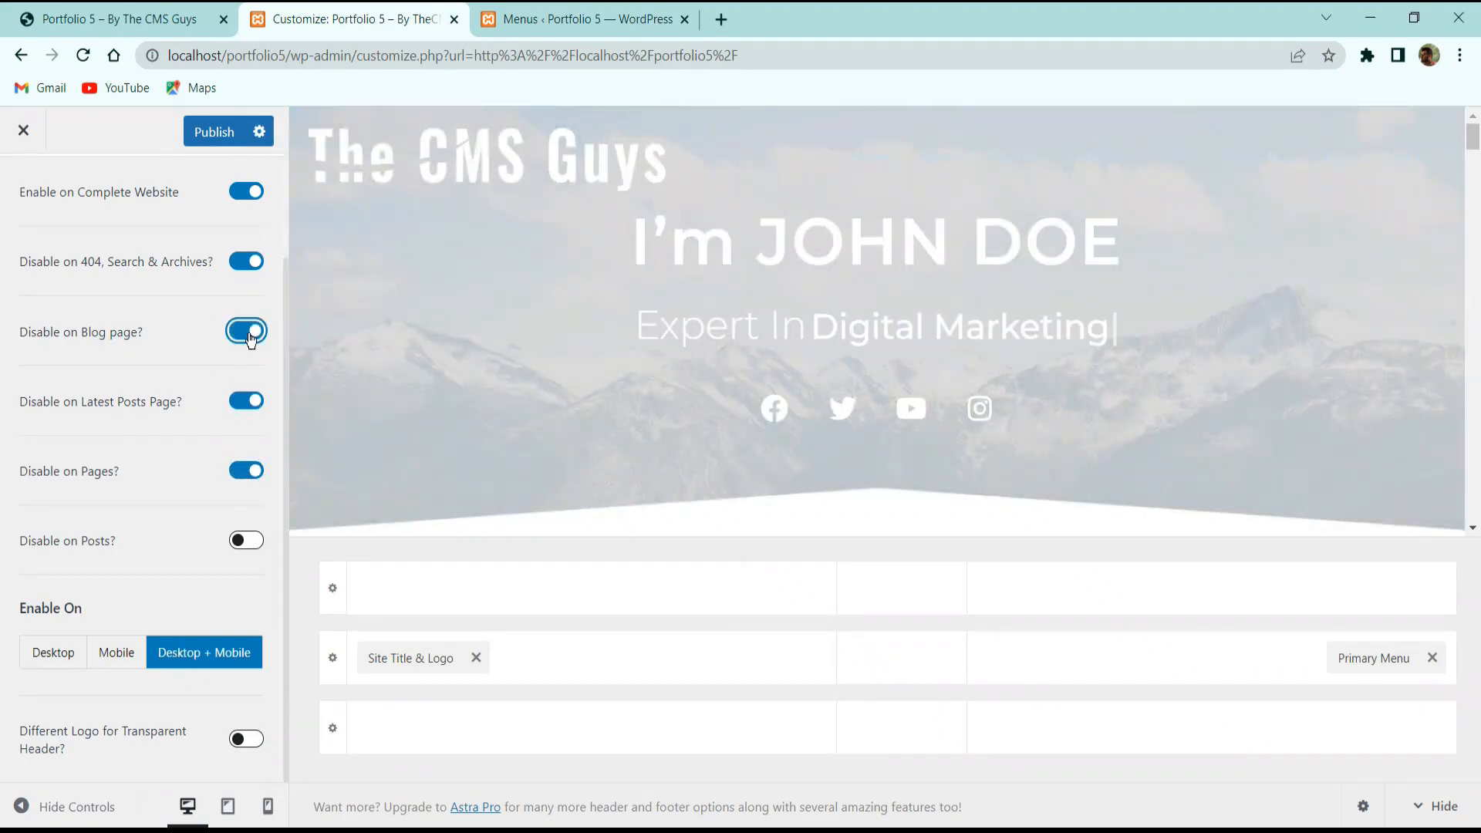
pyautogui.click(246, 260)
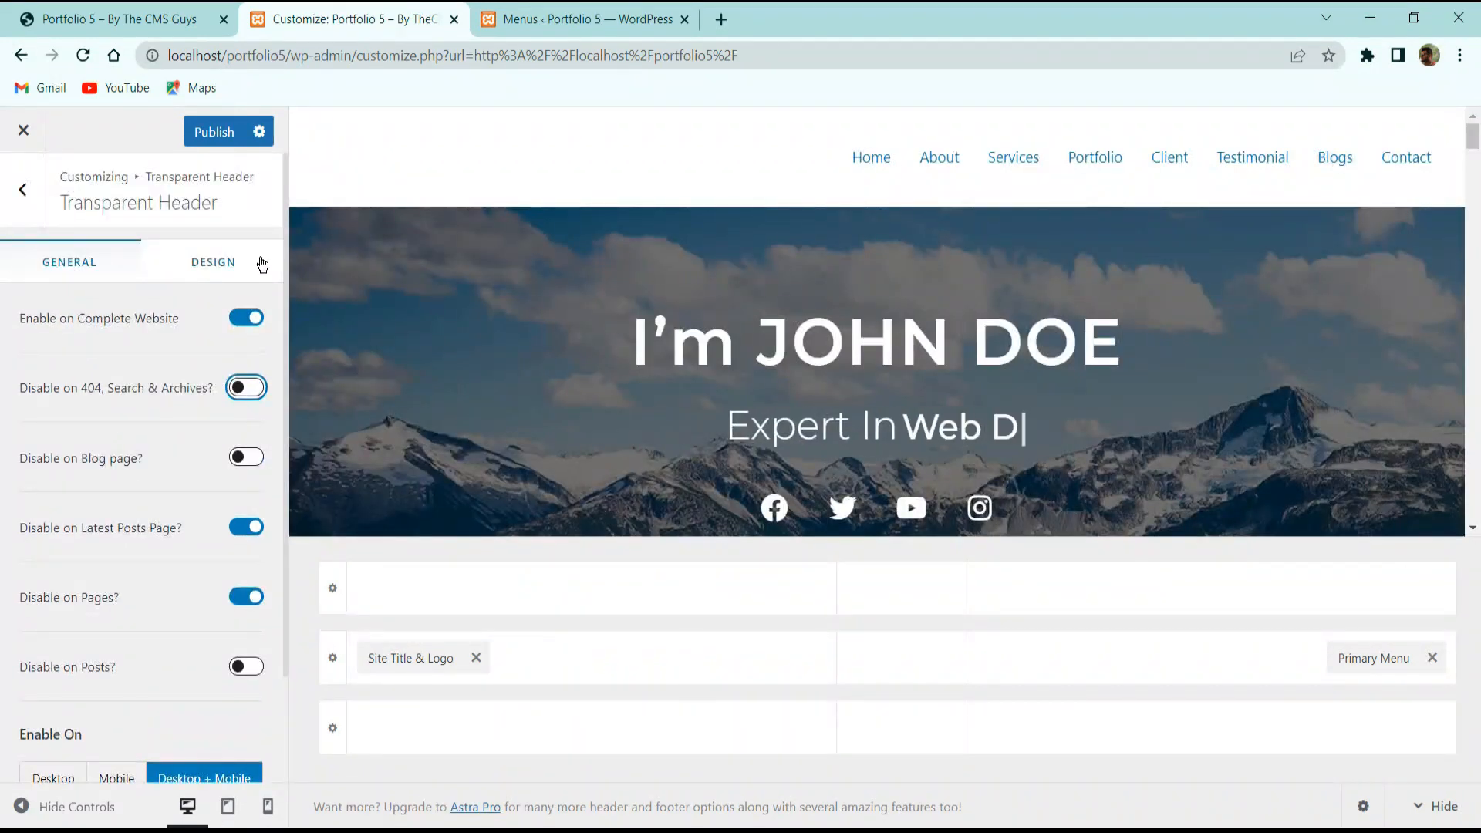
pyautogui.click(244, 389)
pyautogui.click(246, 455)
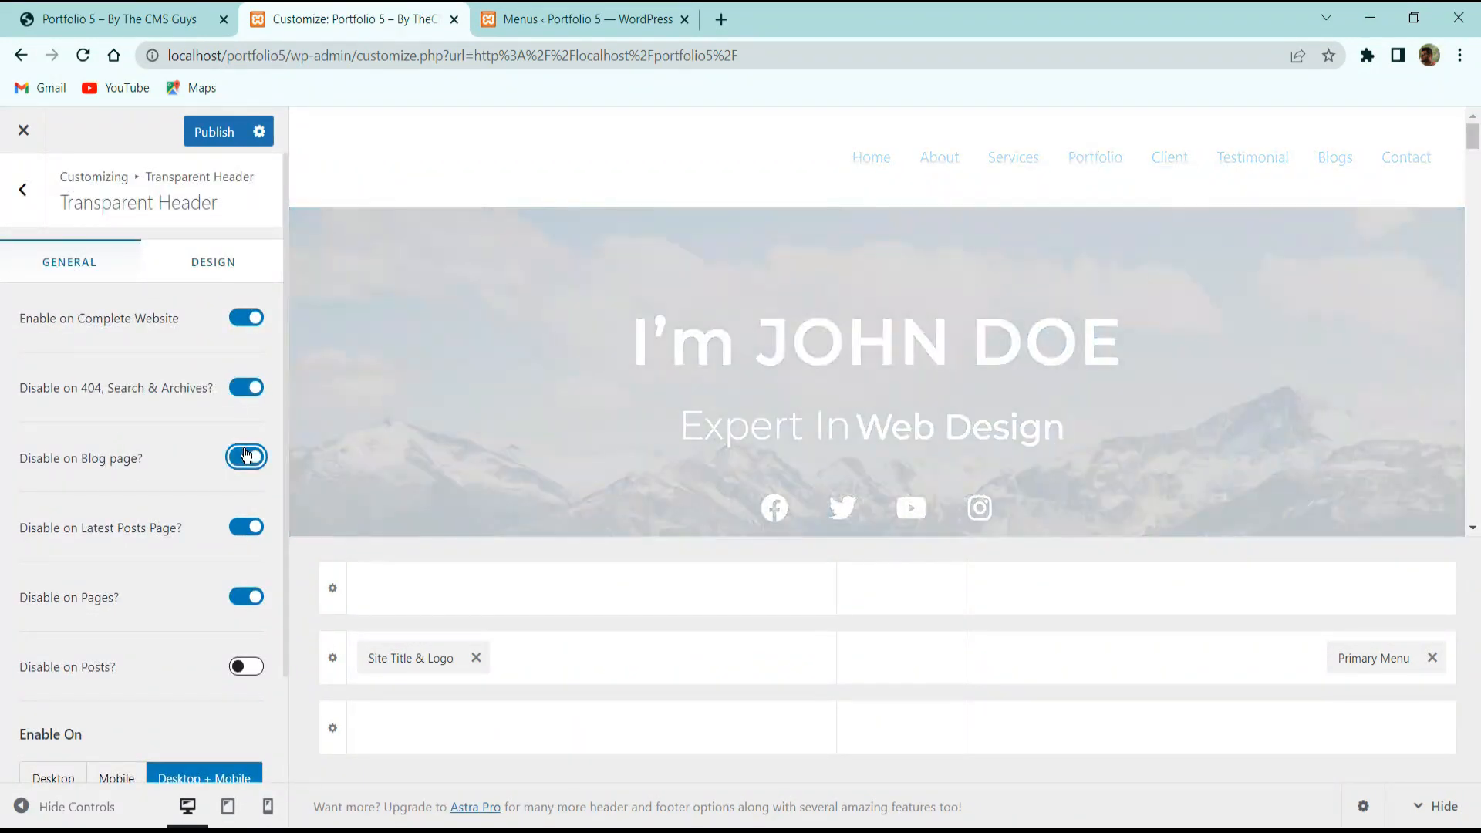
pyautogui.click(239, 666)
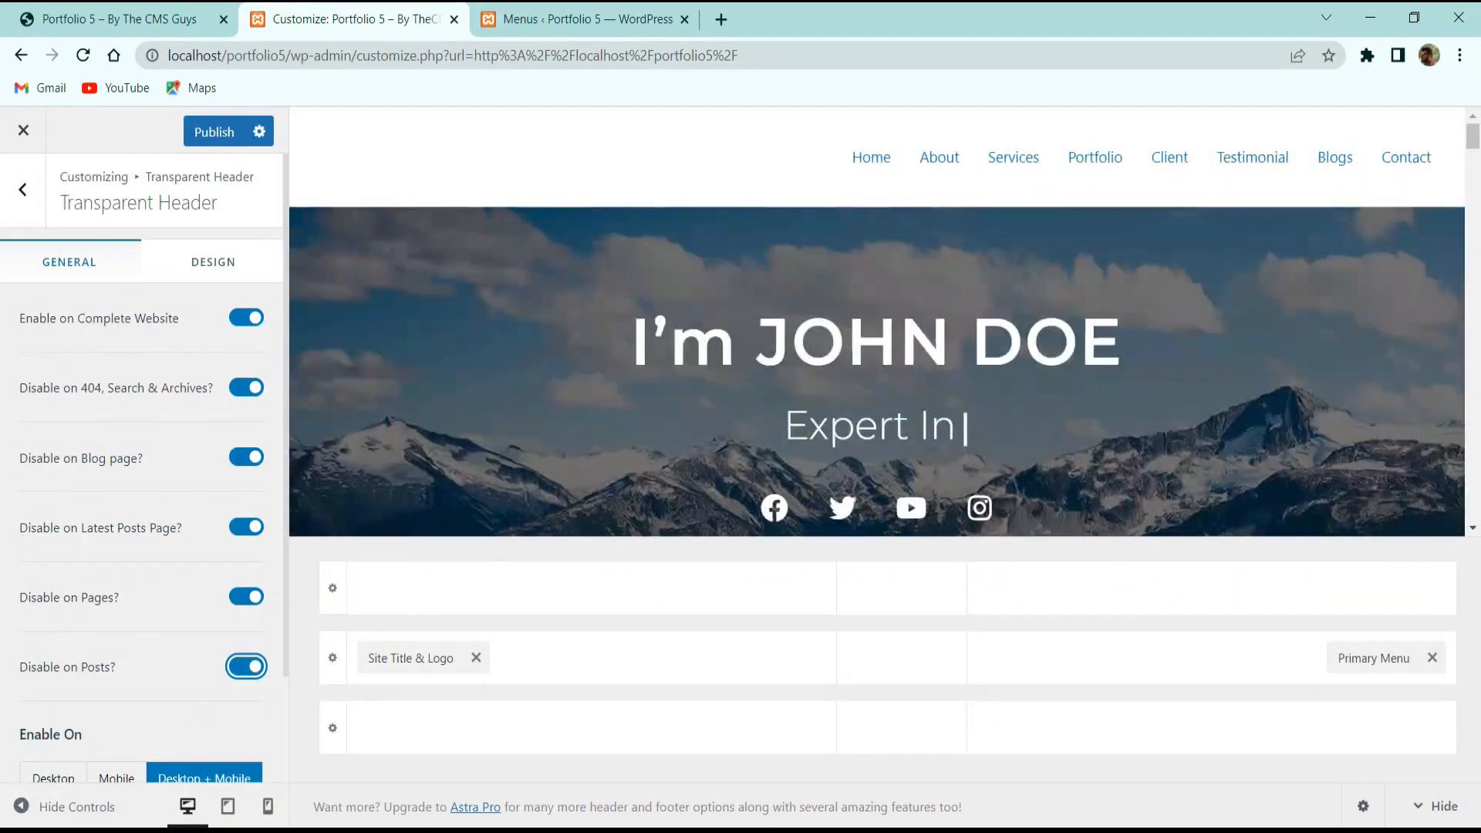
pyautogui.scroll(-2, 133, 676)
pyautogui.scroll(2, 238, 291)
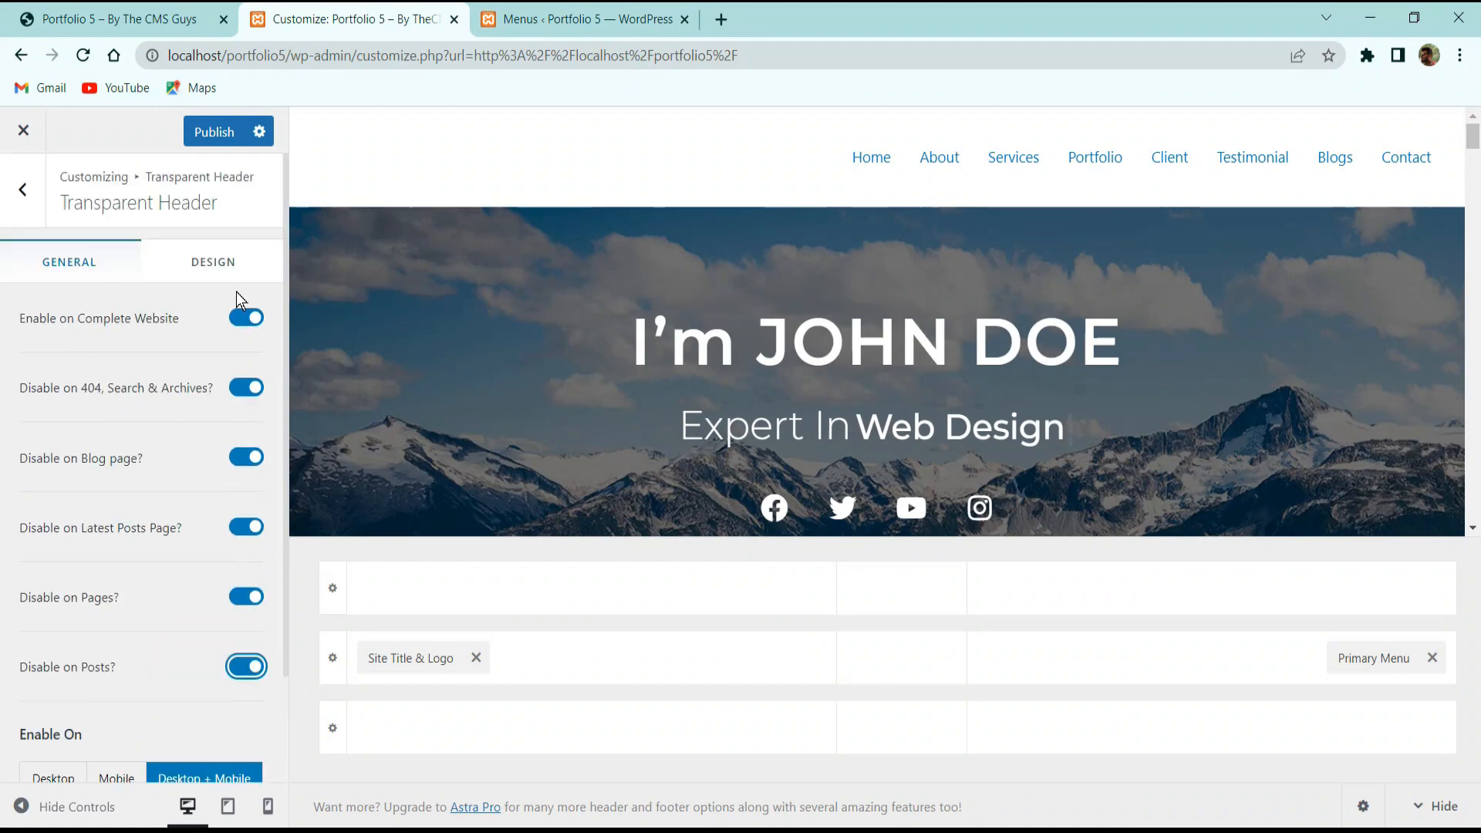
pyautogui.click(329, 157)
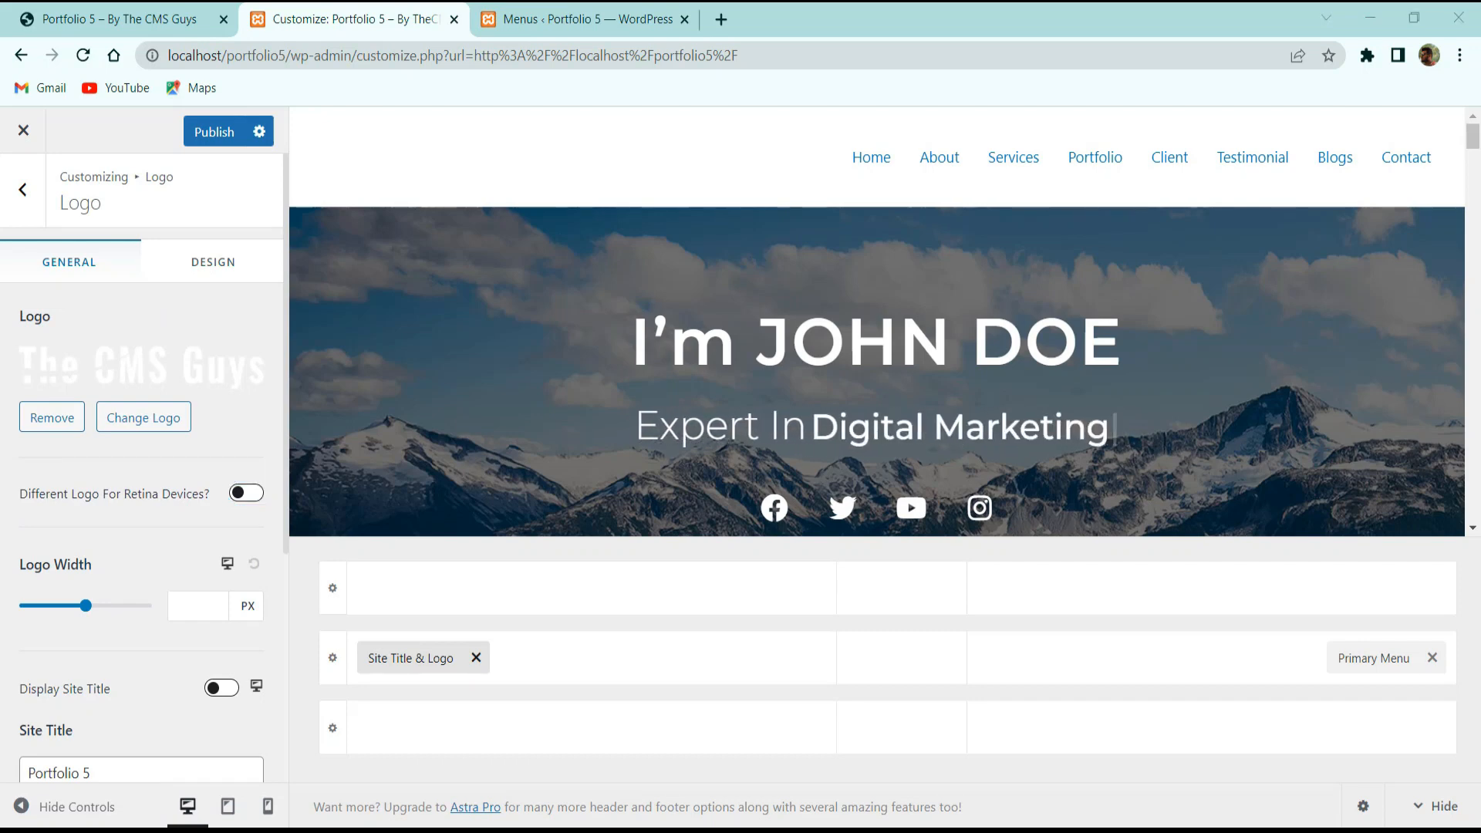
# Set the logo width to 150 px.
pyautogui.click(193, 601)
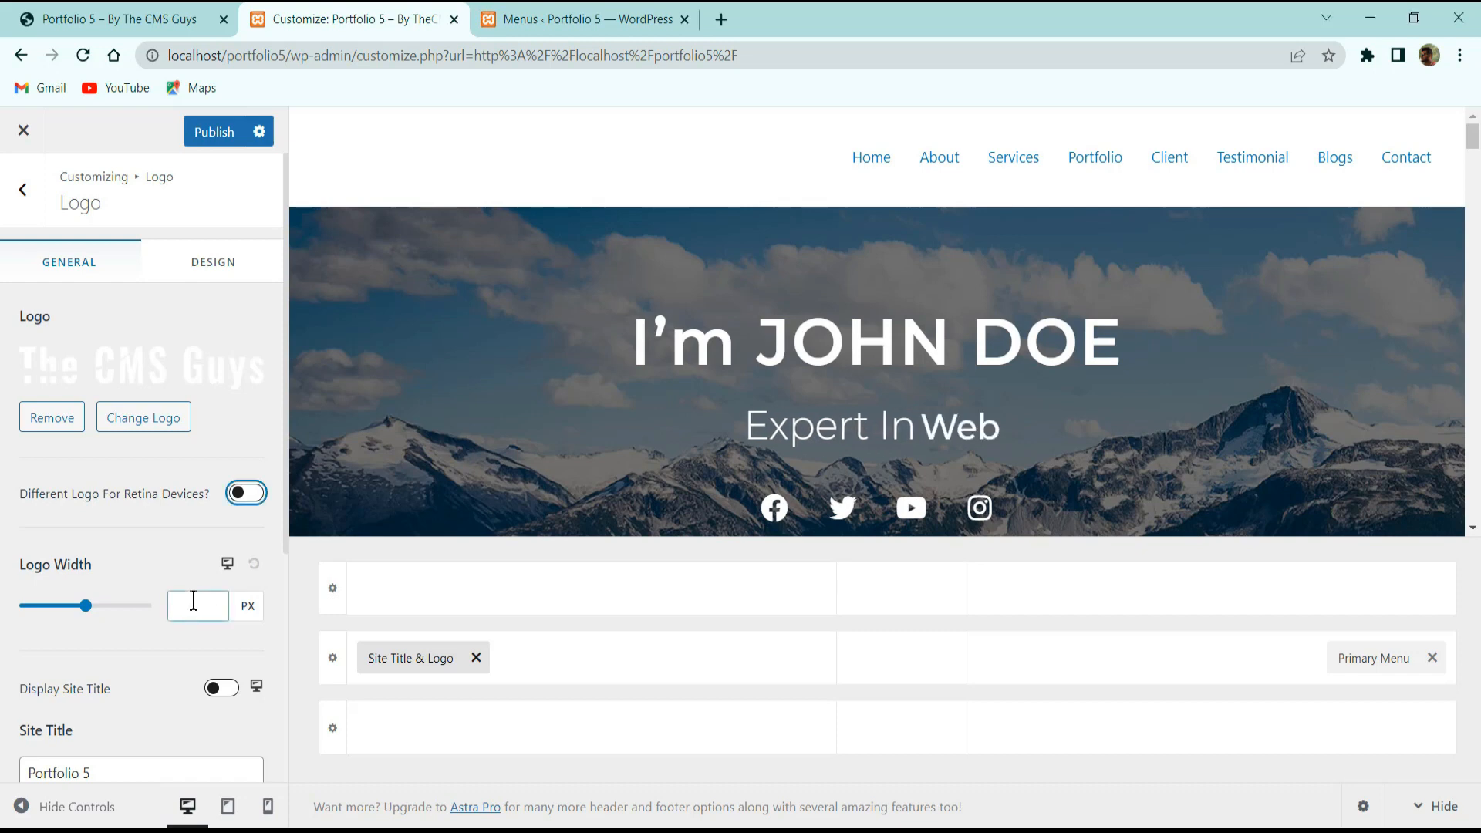
pyautogui.write('150')
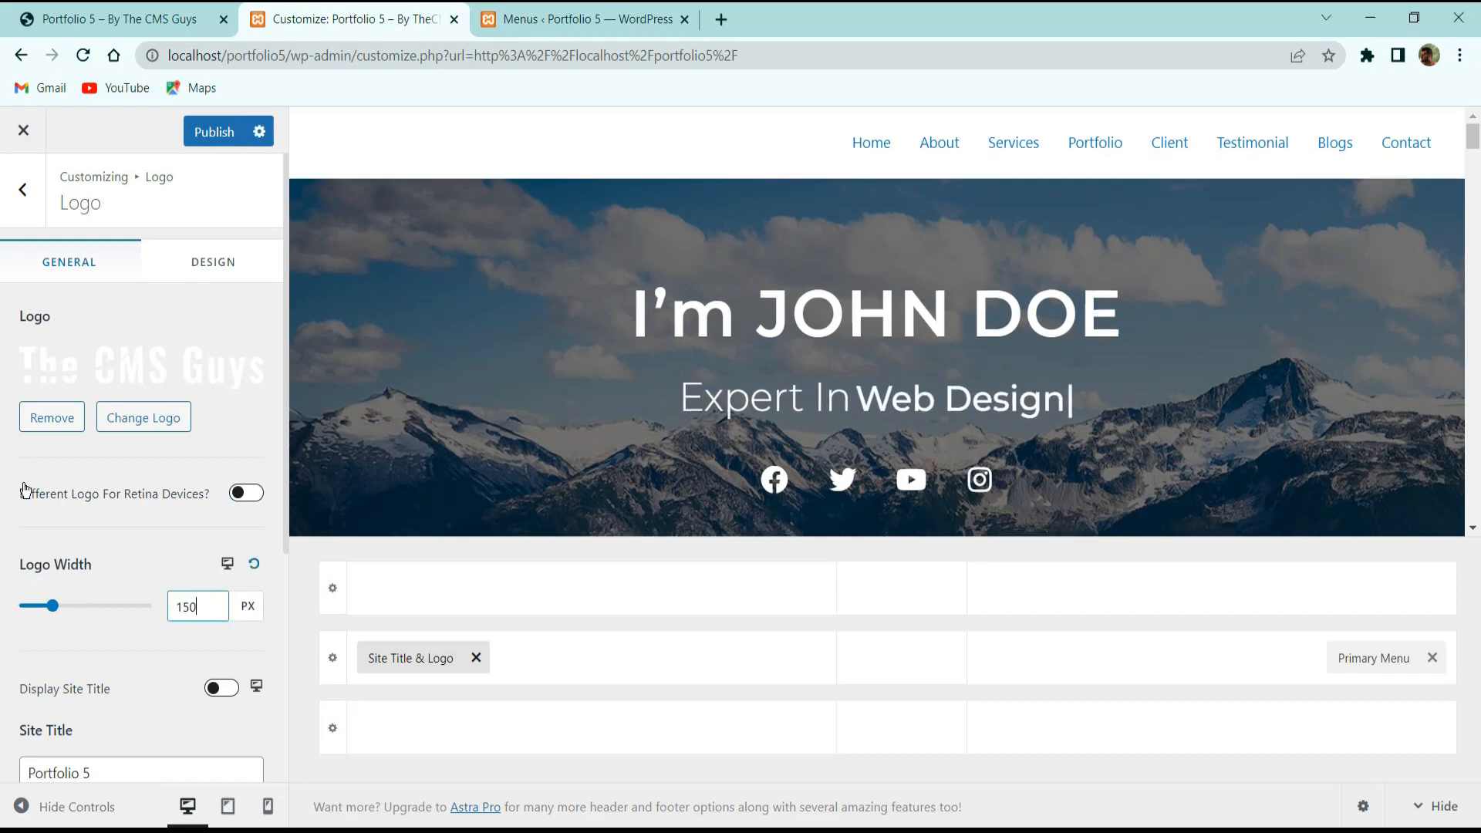
pyautogui.scroll(-3, 142, 607)
pyautogui.scroll(3, 129, 433)
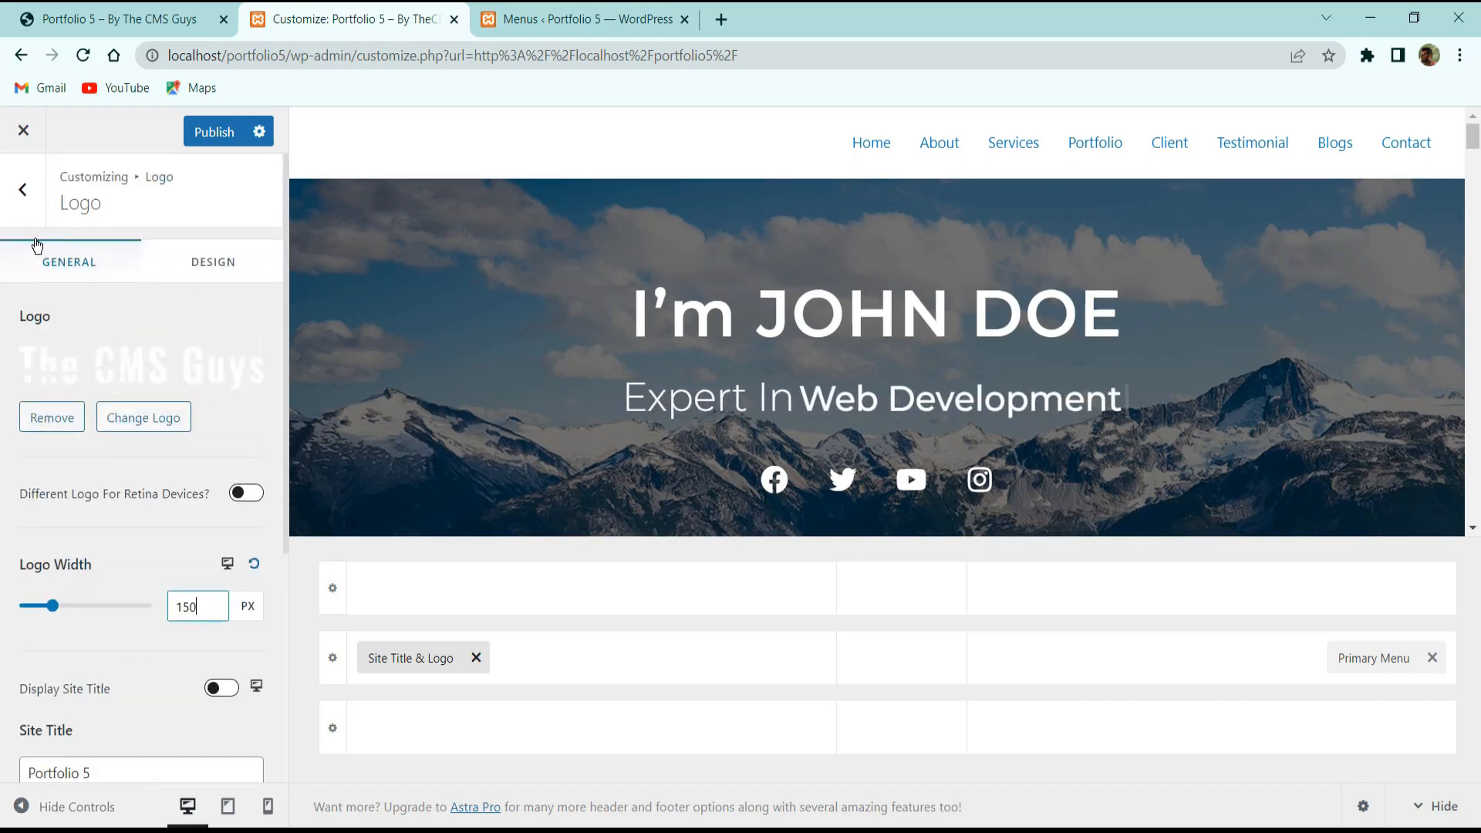
pyautogui.click(38, 206)
# Keep the transparent header on desktop and mobile and switch off all its Disable on toggles.
pyautogui.click(88, 508)
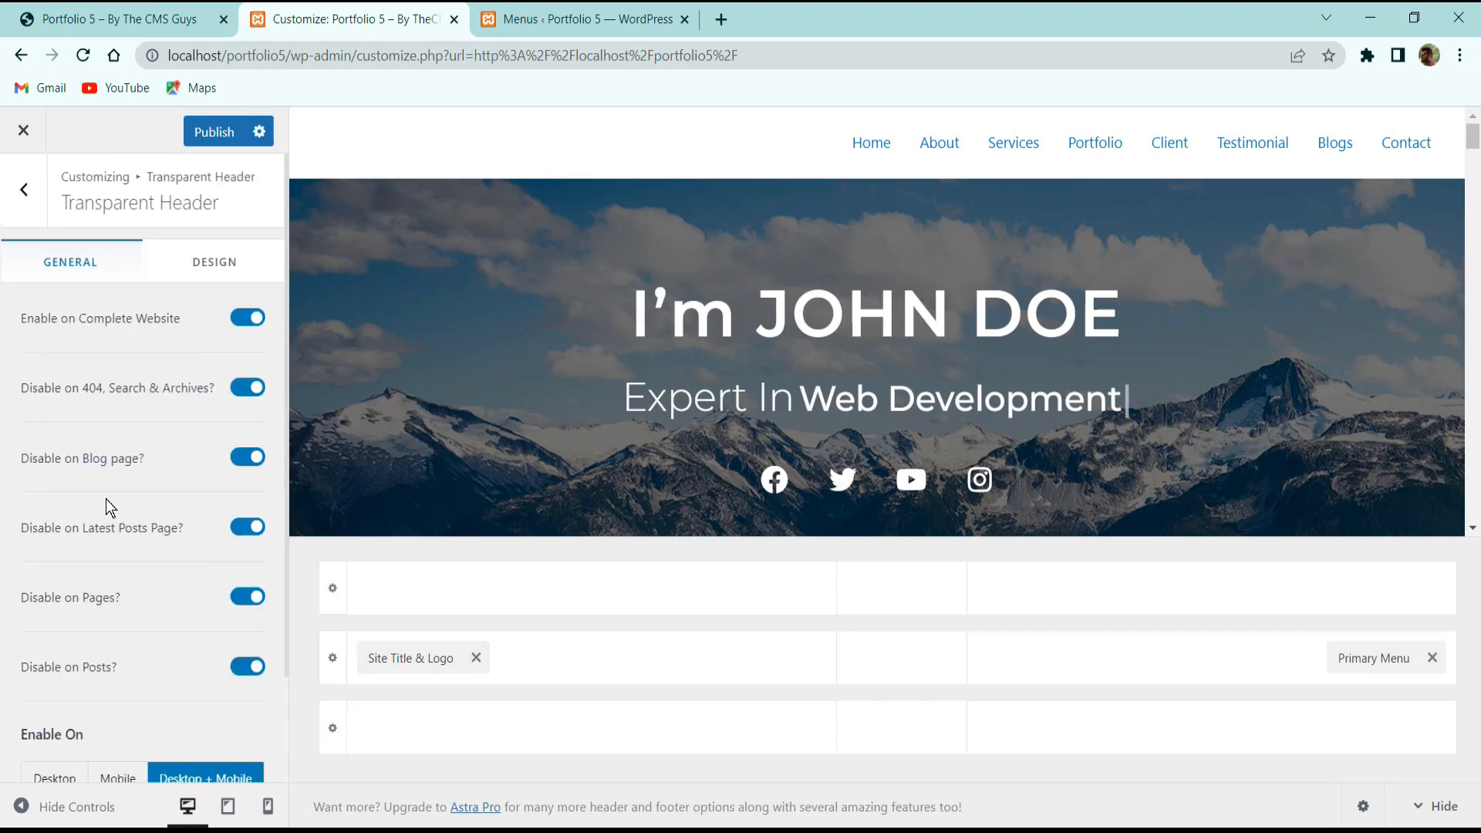
pyautogui.scroll(-2, 204, 379)
pyautogui.click(132, 659)
pyautogui.click(188, 656)
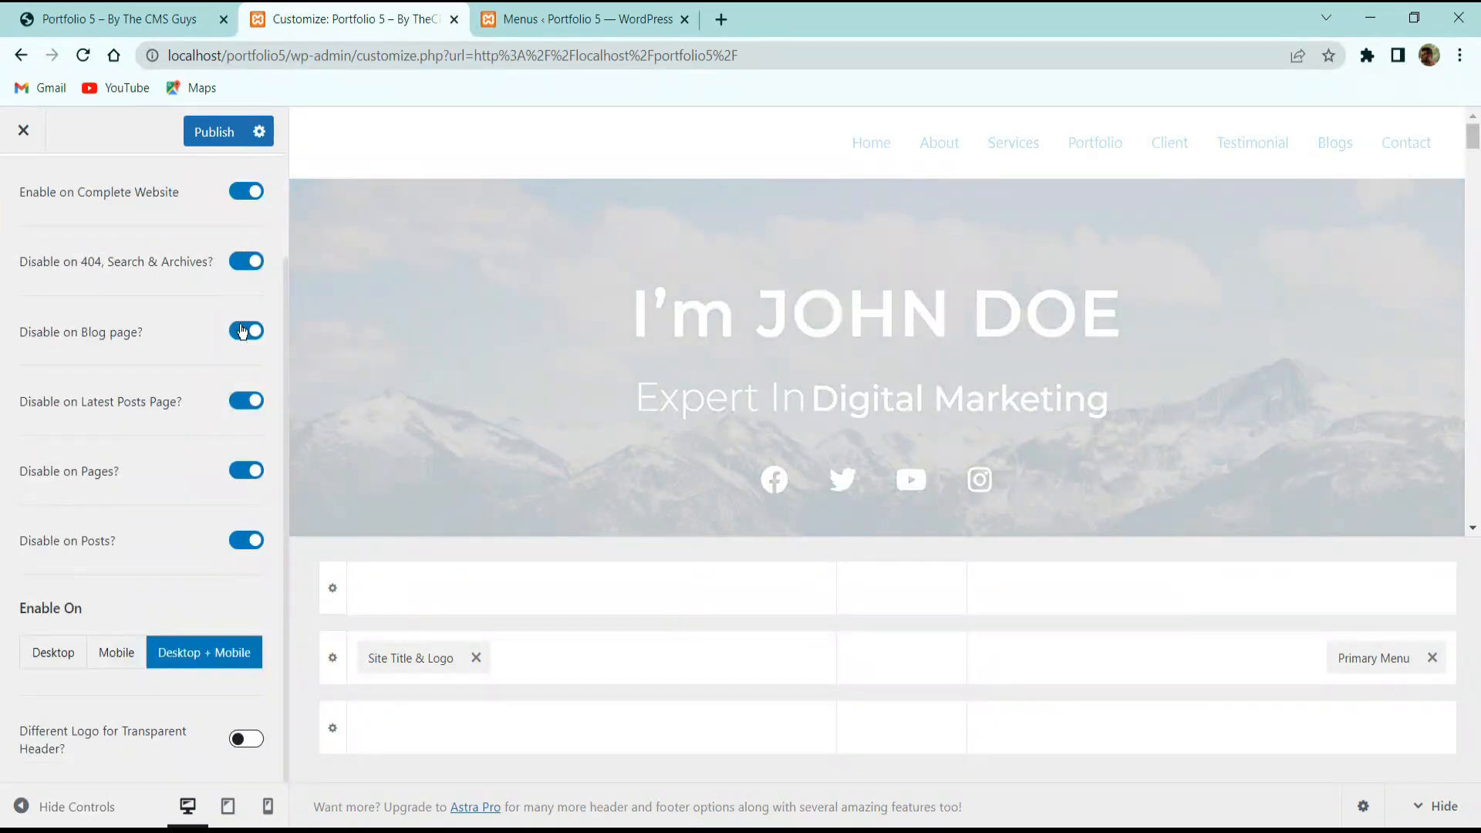
pyautogui.click(241, 332)
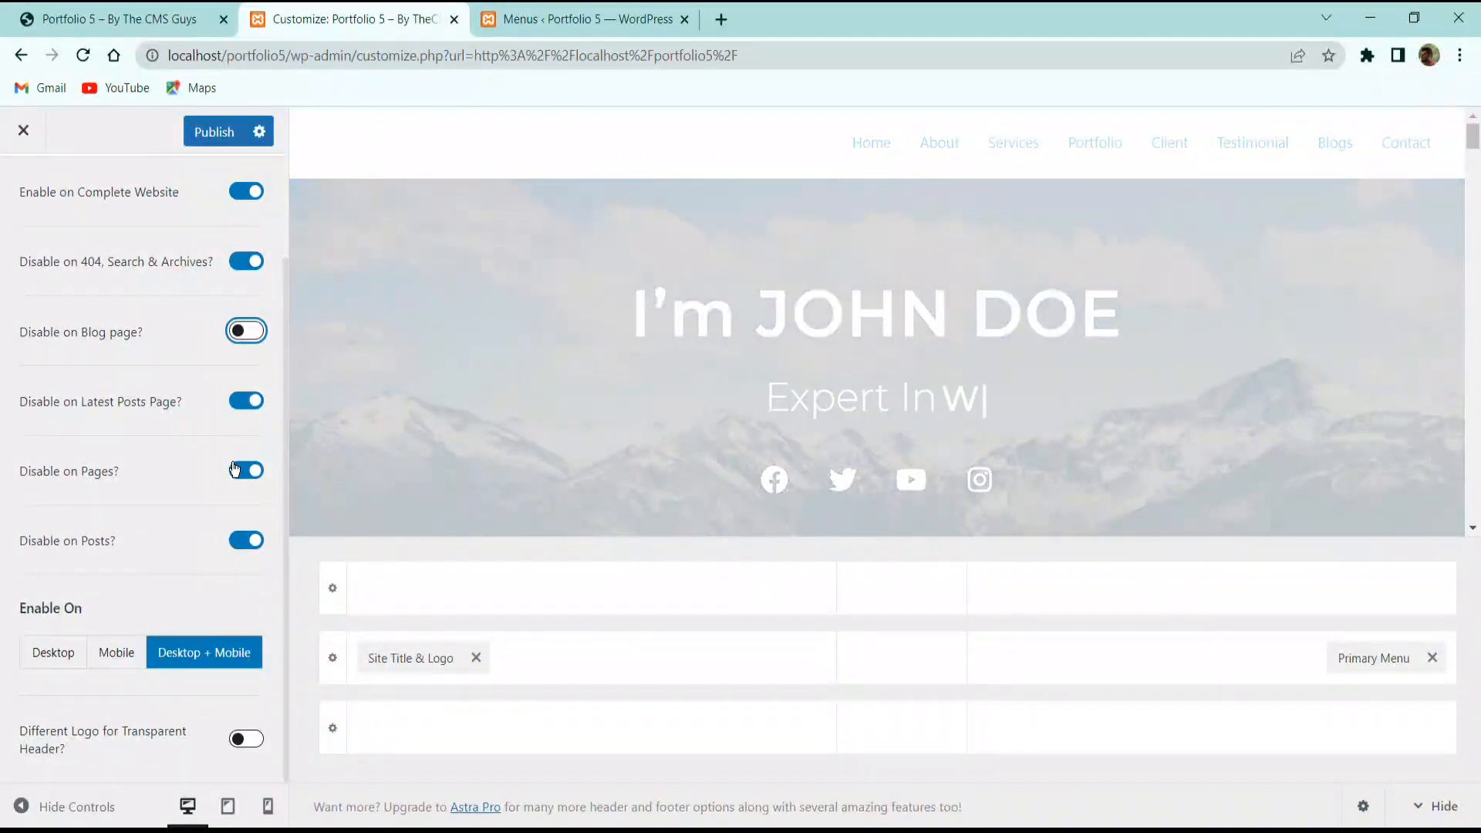
pyautogui.click(234, 470)
pyautogui.click(247, 406)
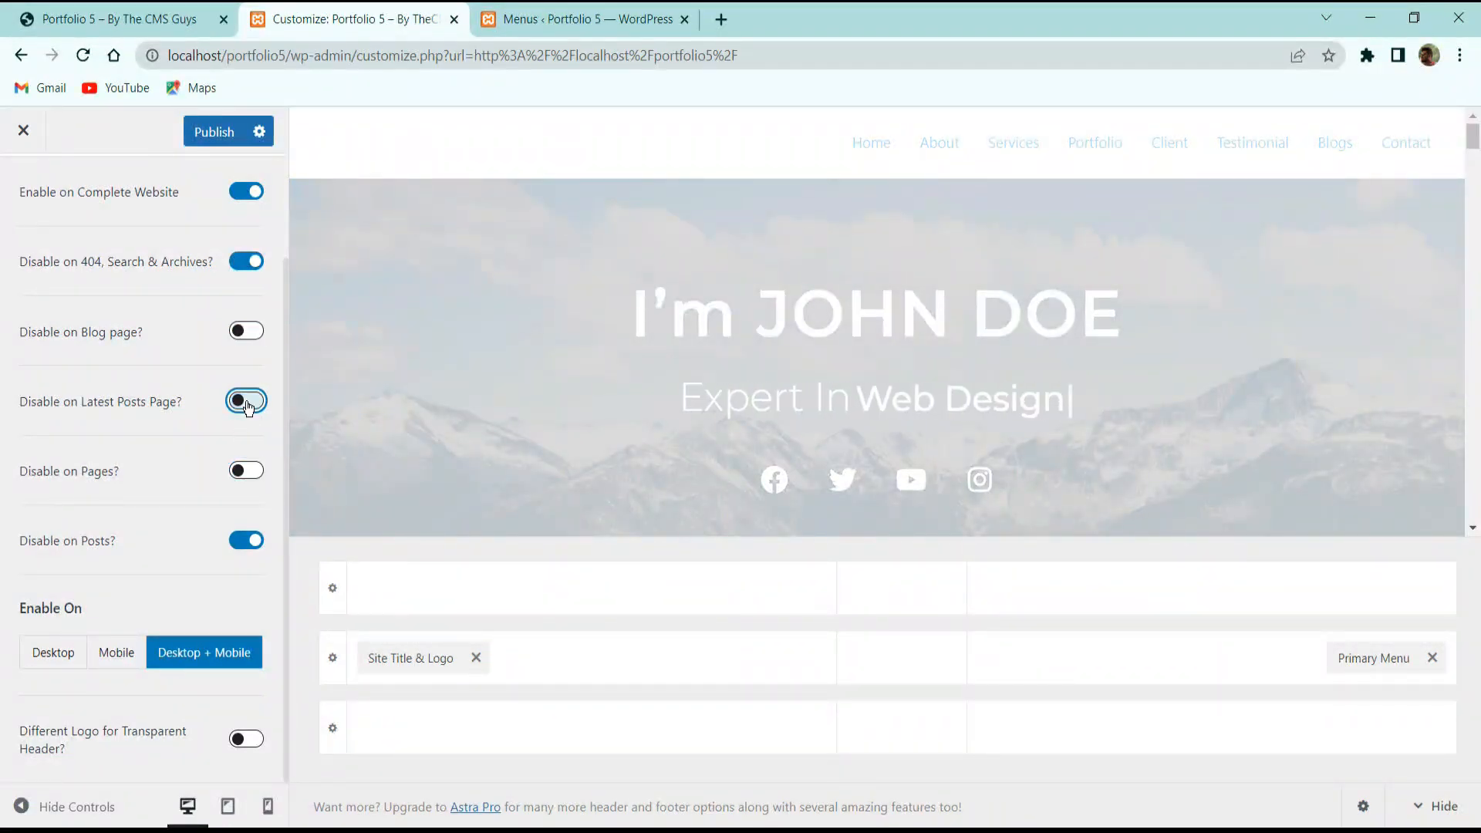
pyautogui.click(249, 538)
pyautogui.scroll(2, 193, 509)
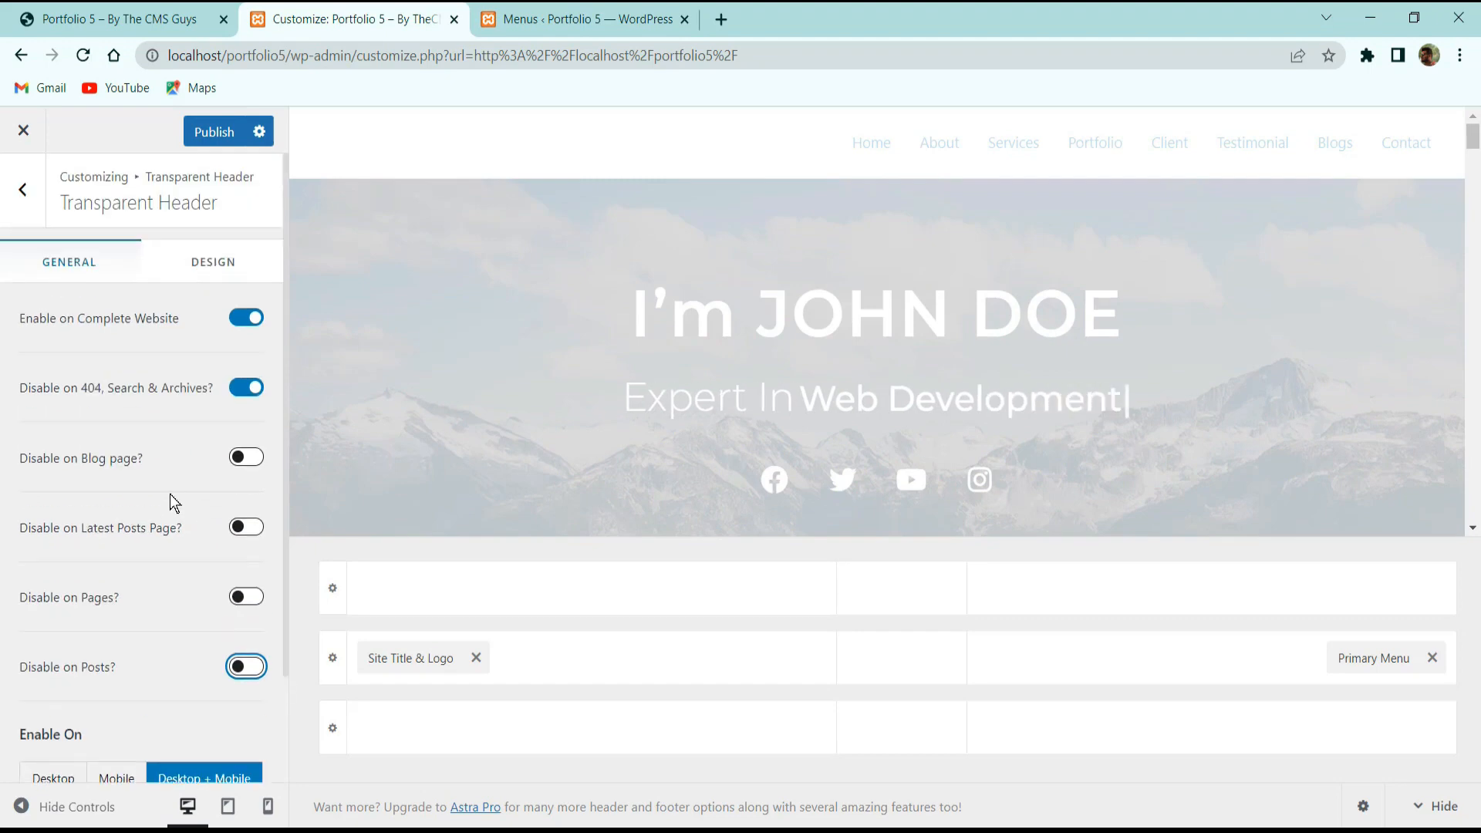
pyautogui.click(253, 388)
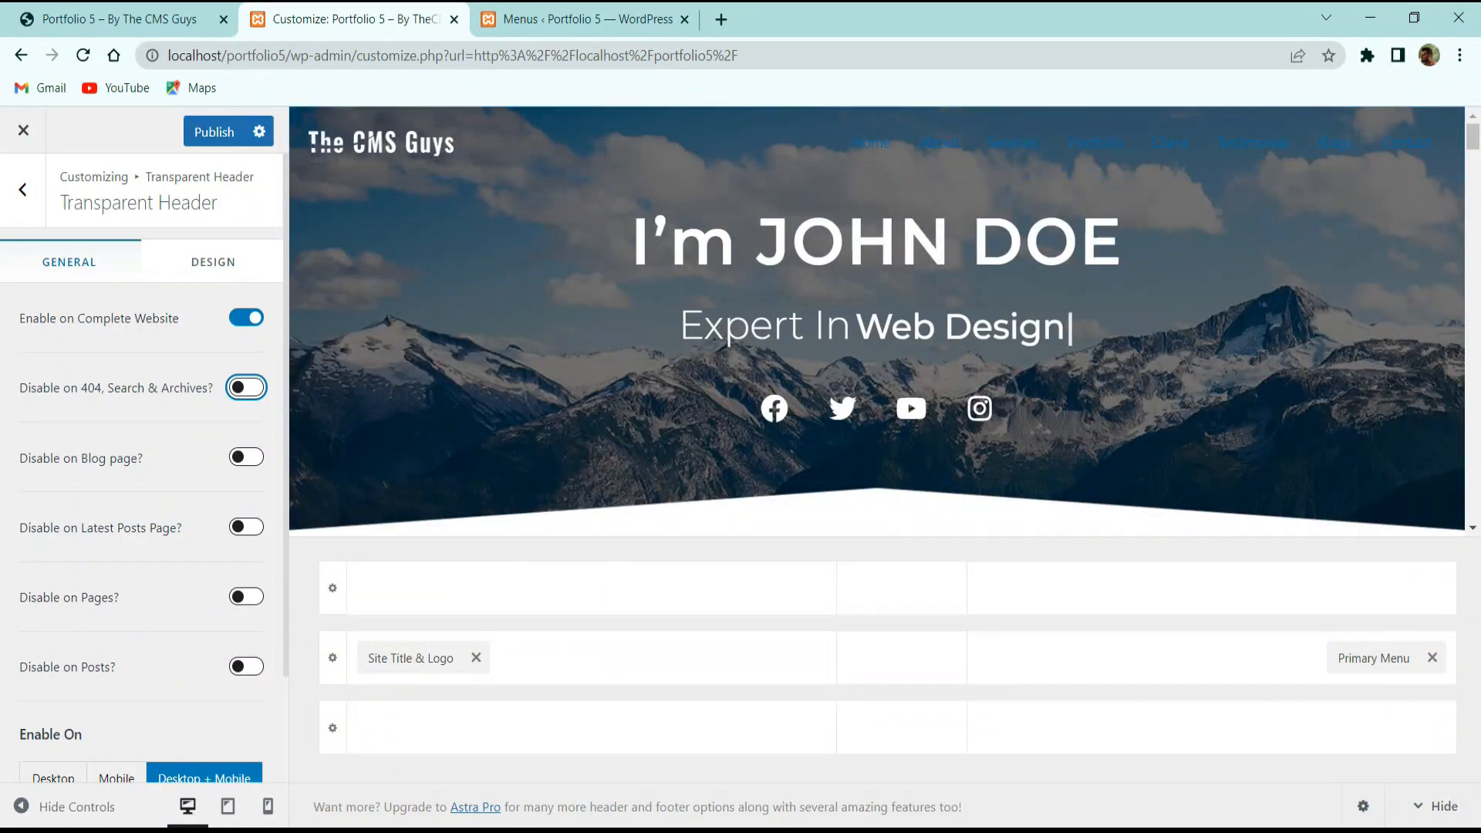
# Set the Site Title & Logo width to 180 px, then bring up the header's Primary Menu settings.
pyautogui.click(187, 266)
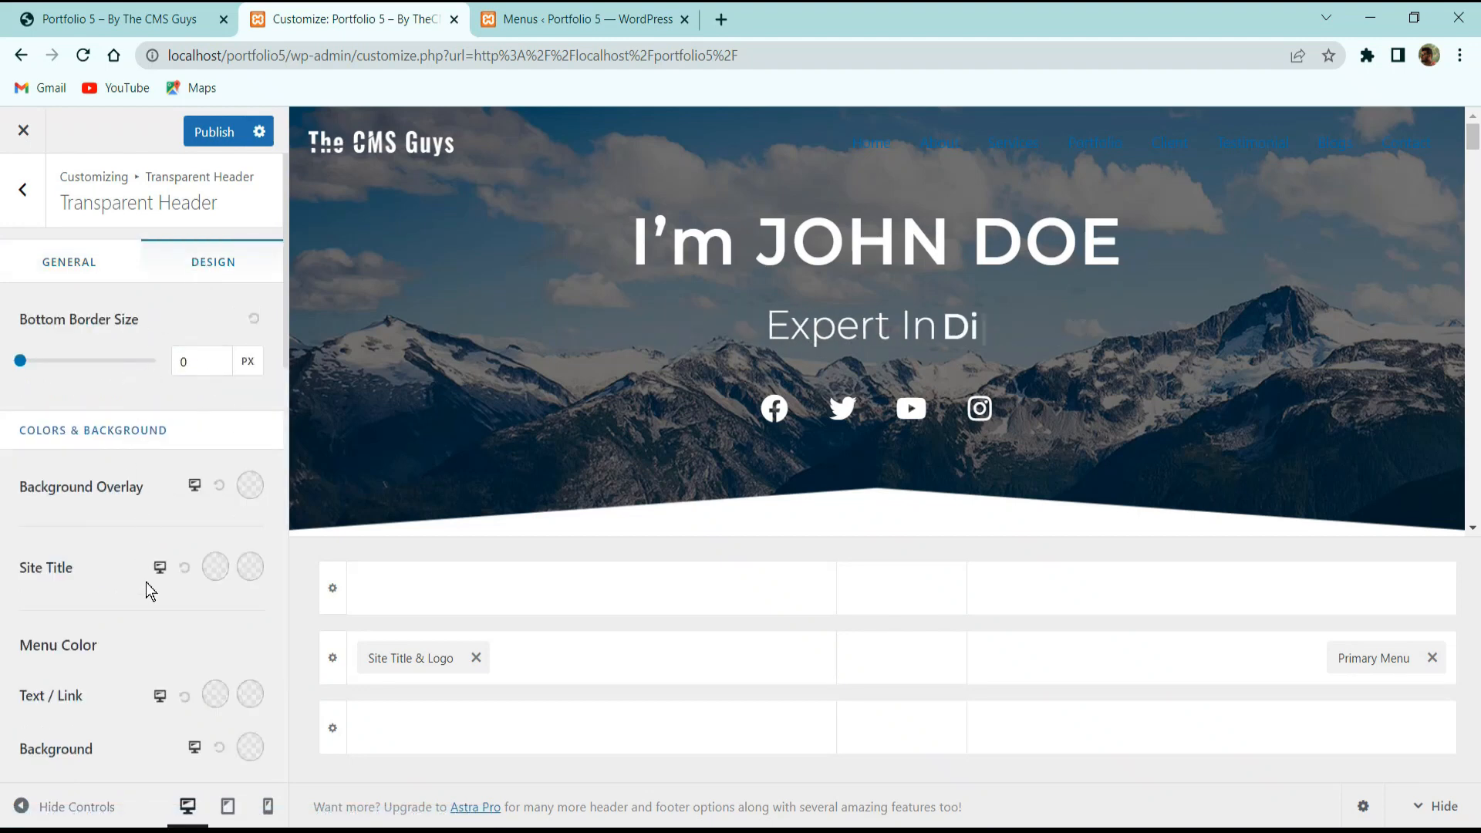
pyautogui.scroll(-5, 149, 591)
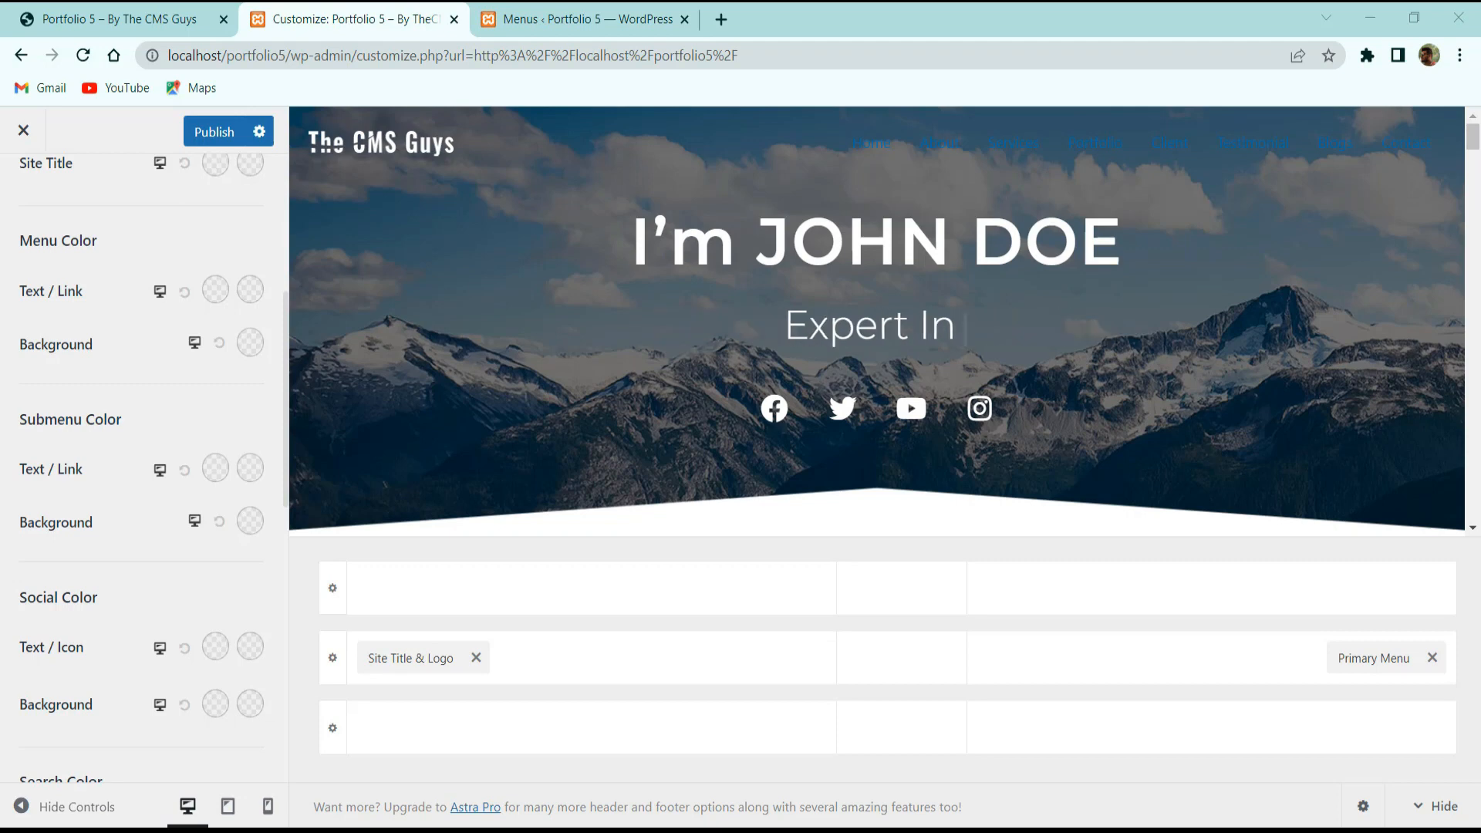
pyautogui.click(439, 658)
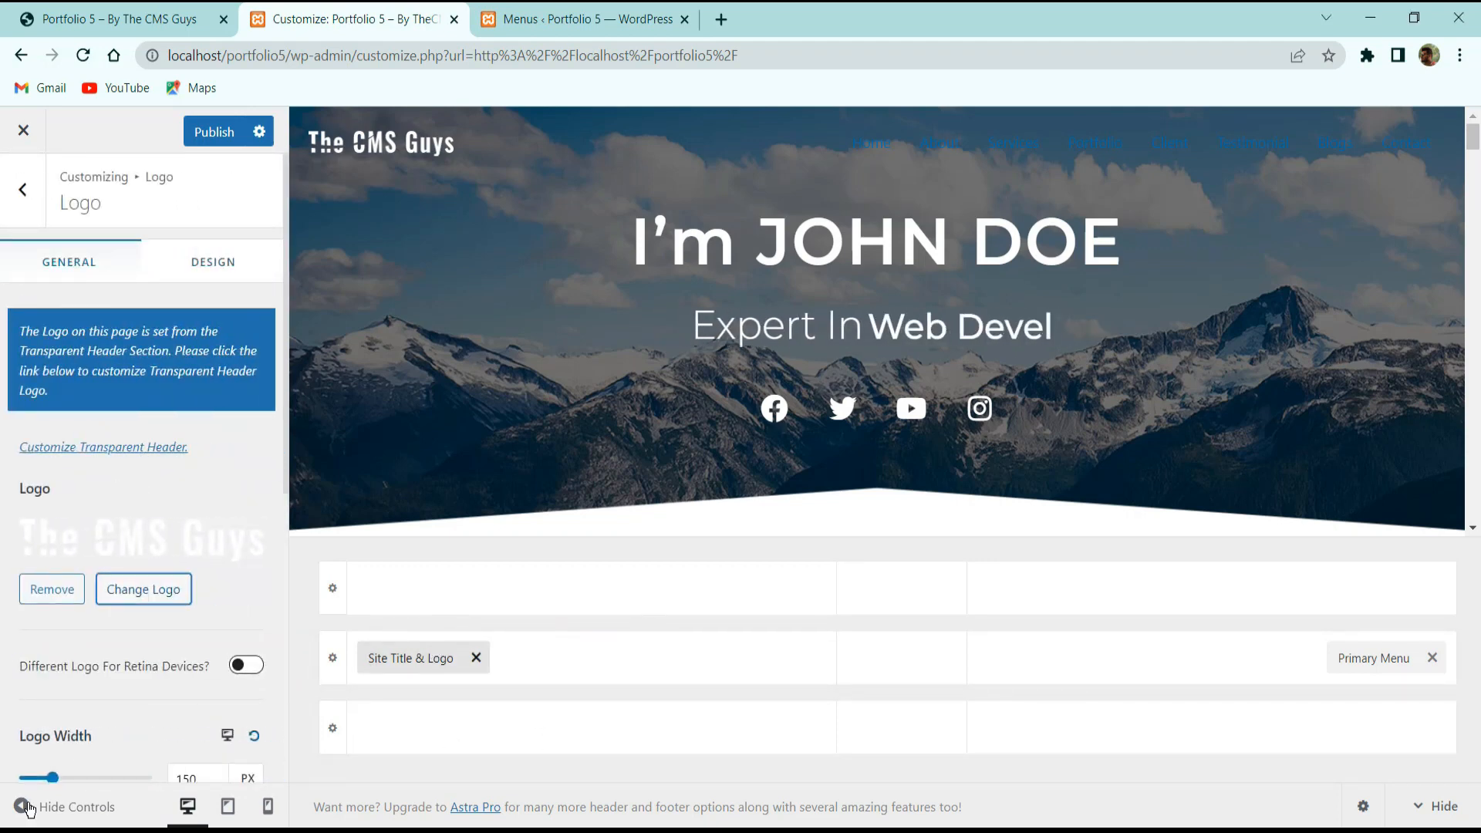
pyautogui.scroll(-3, 175, 578)
pyautogui.doubleClick(197, 571)
pyautogui.write('180')
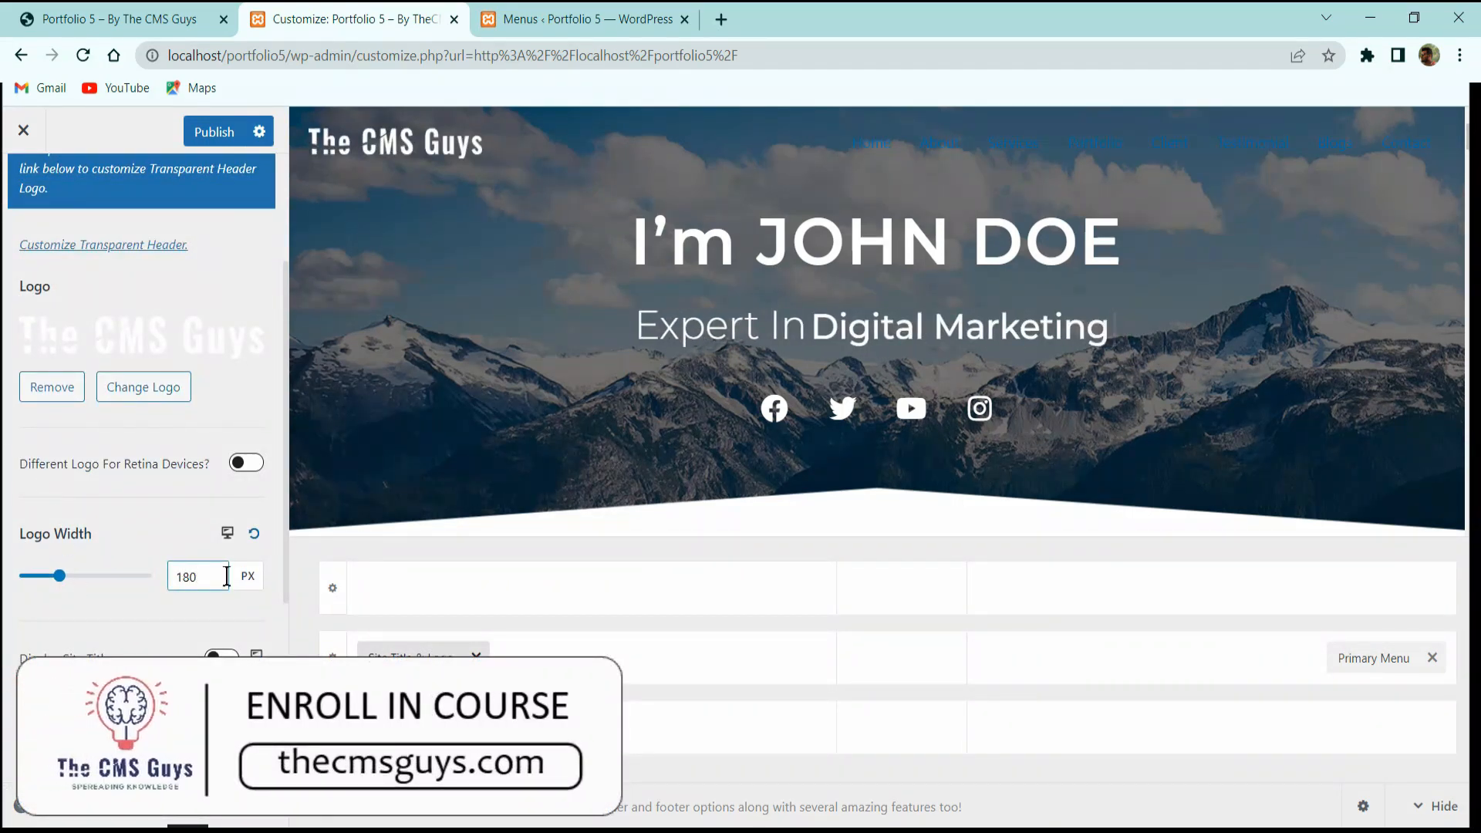
pyautogui.scroll(-4, 226, 576)
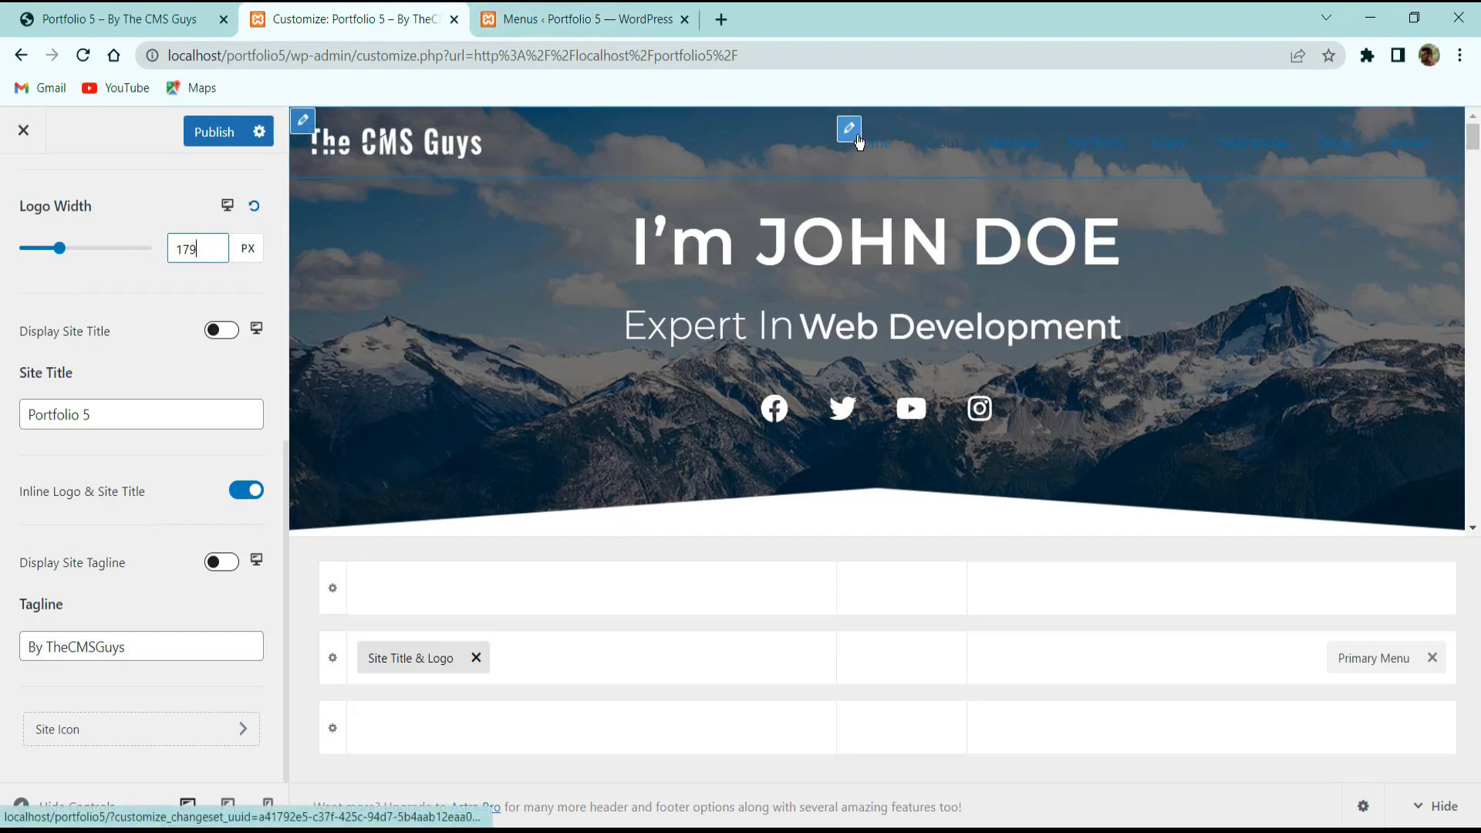
pyautogui.click(852, 131)
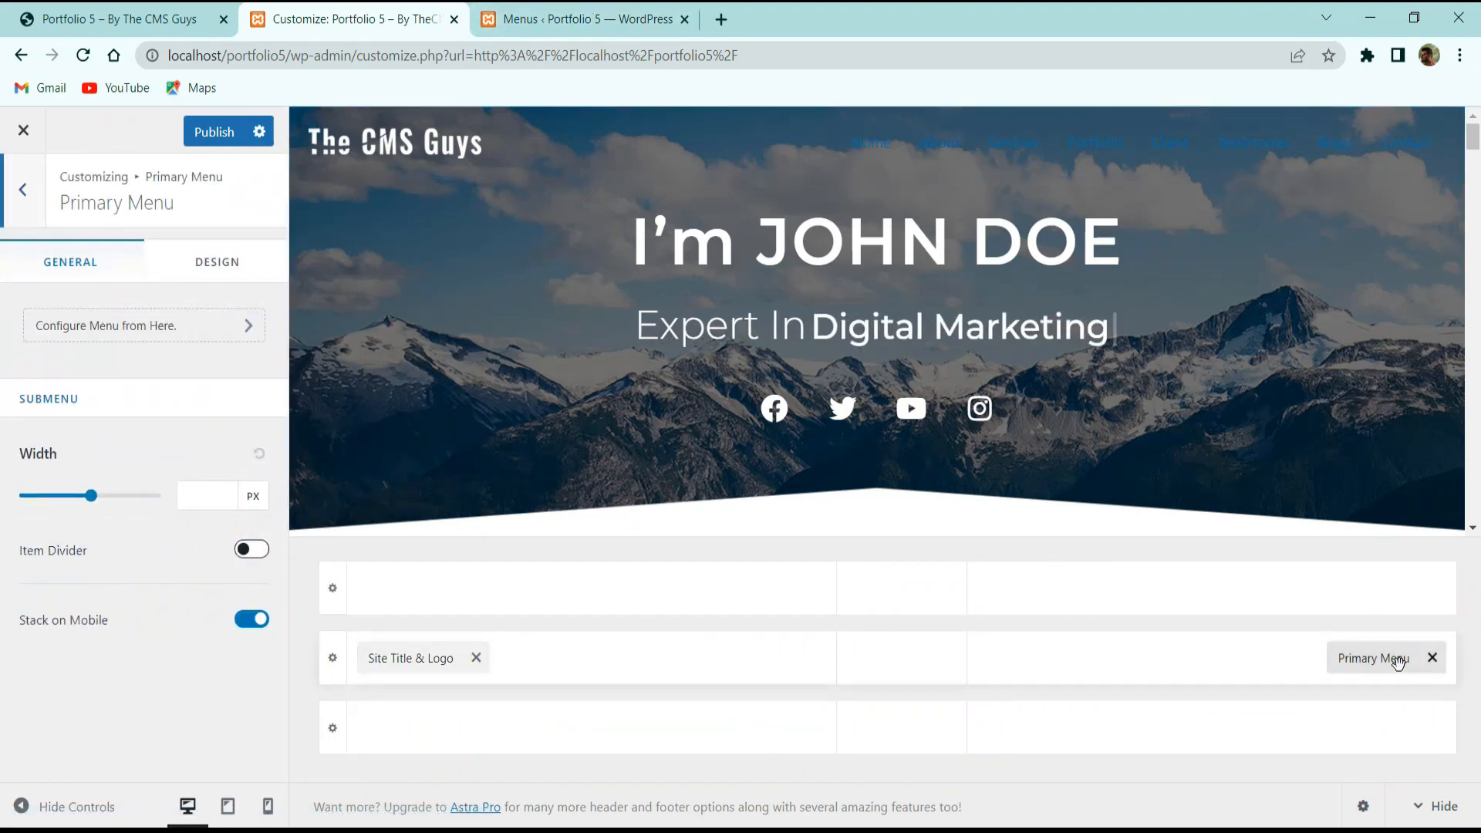
# Set the primary menu's hover style to Underline after trying Zoom In.
pyautogui.click(205, 264)
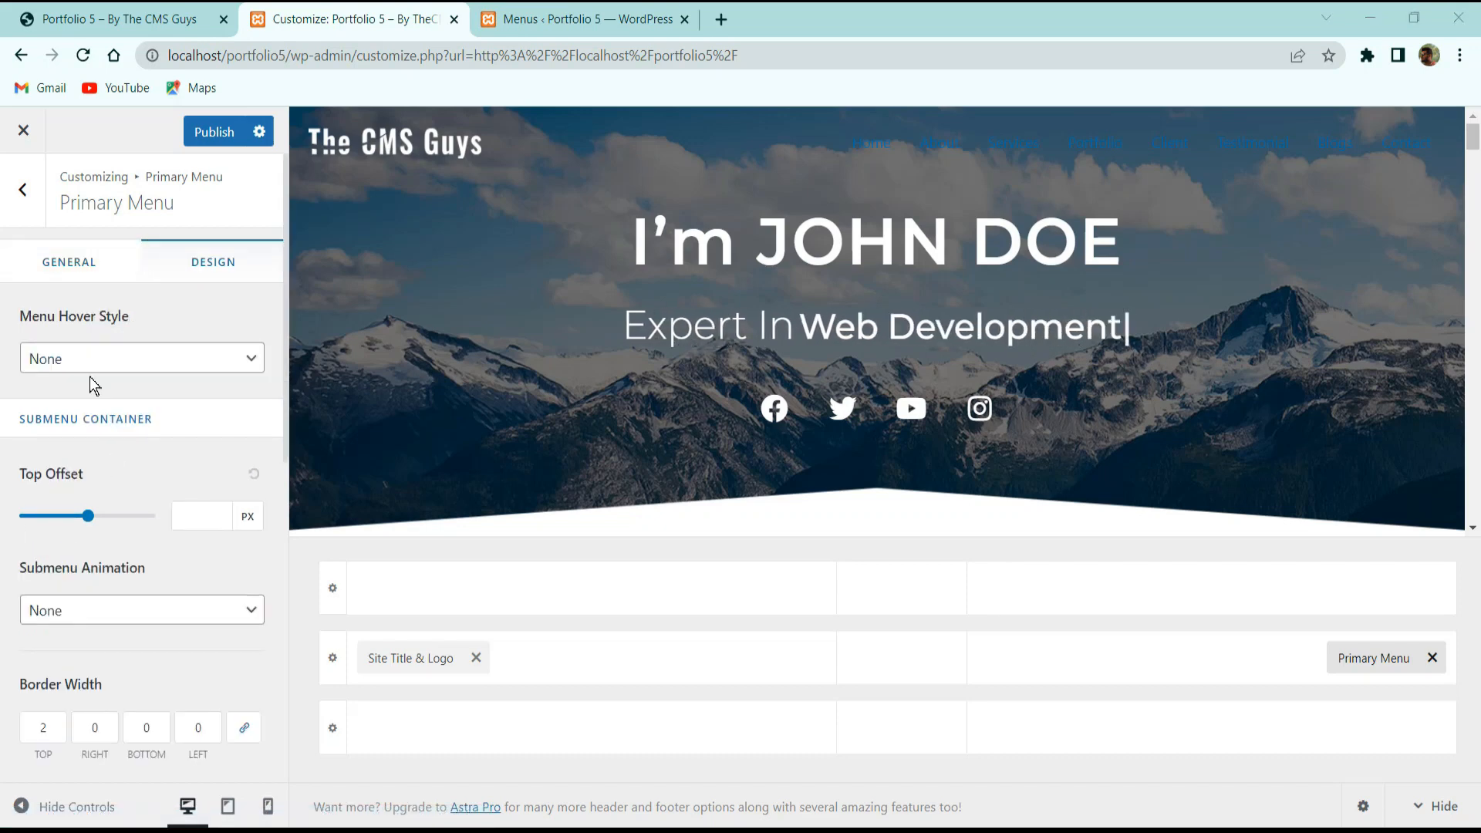
pyautogui.click(179, 359)
pyautogui.click(119, 403)
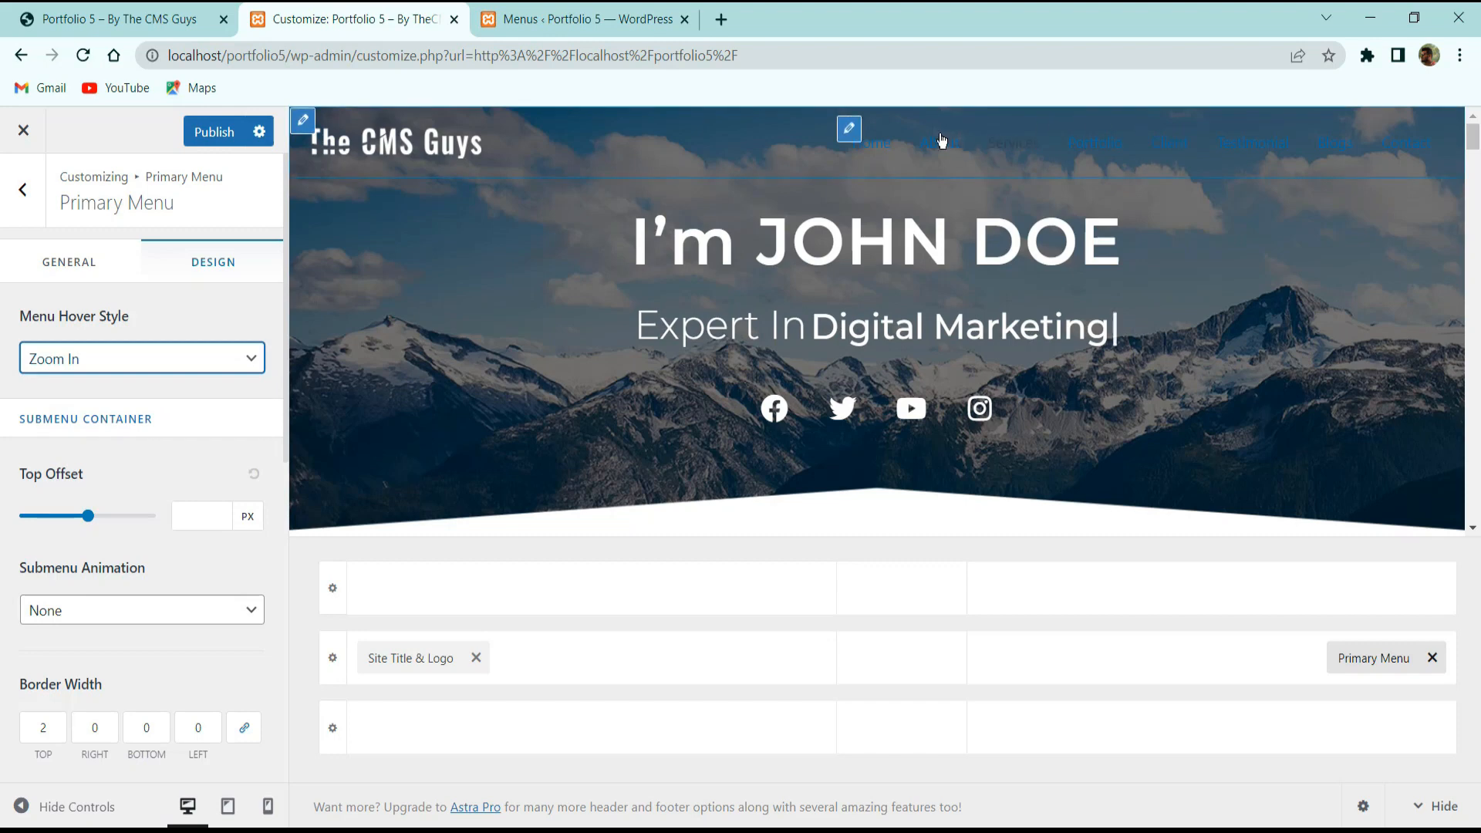
pyautogui.click(100, 369)
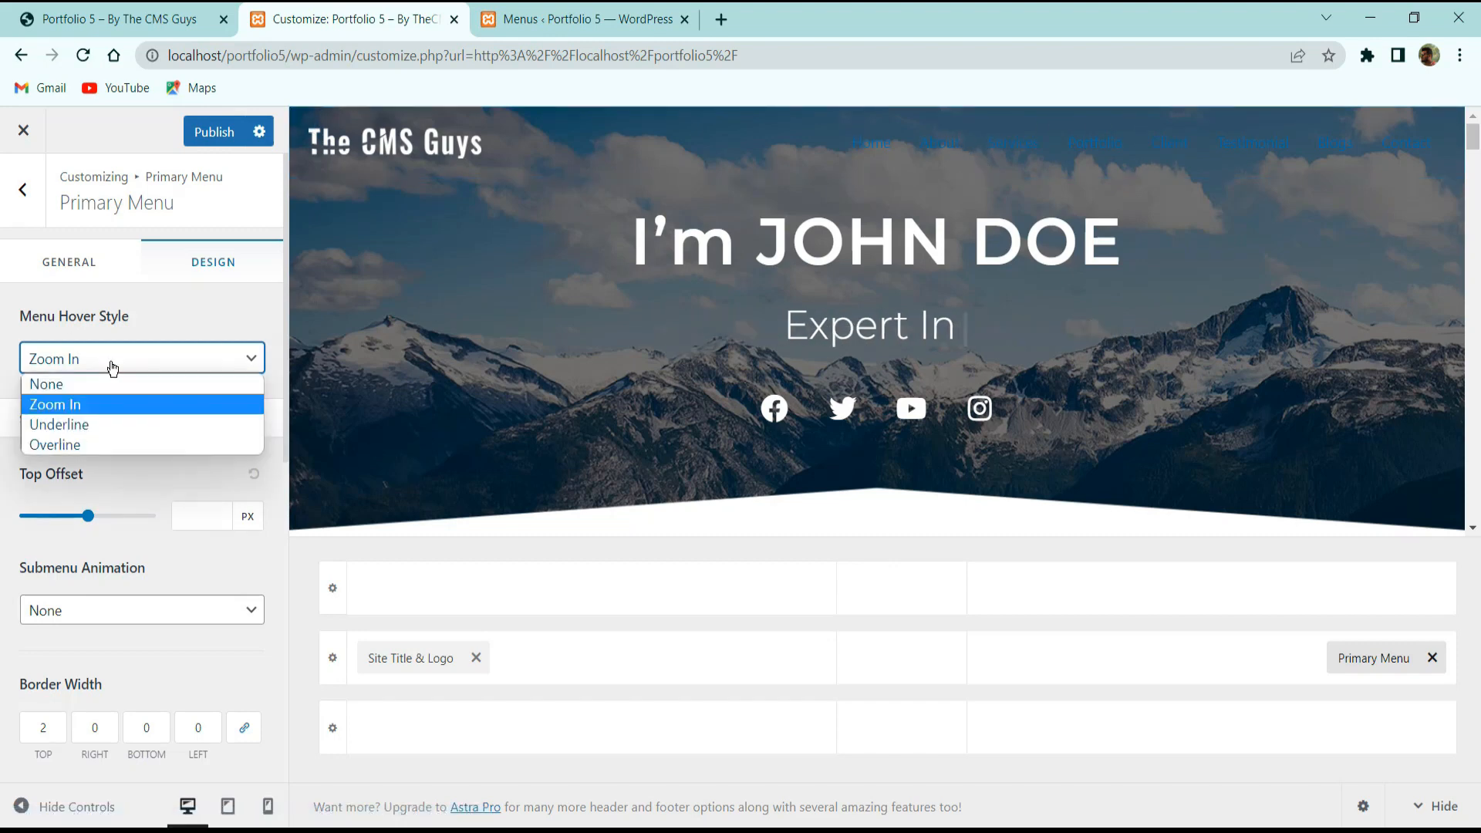
pyautogui.click(109, 423)
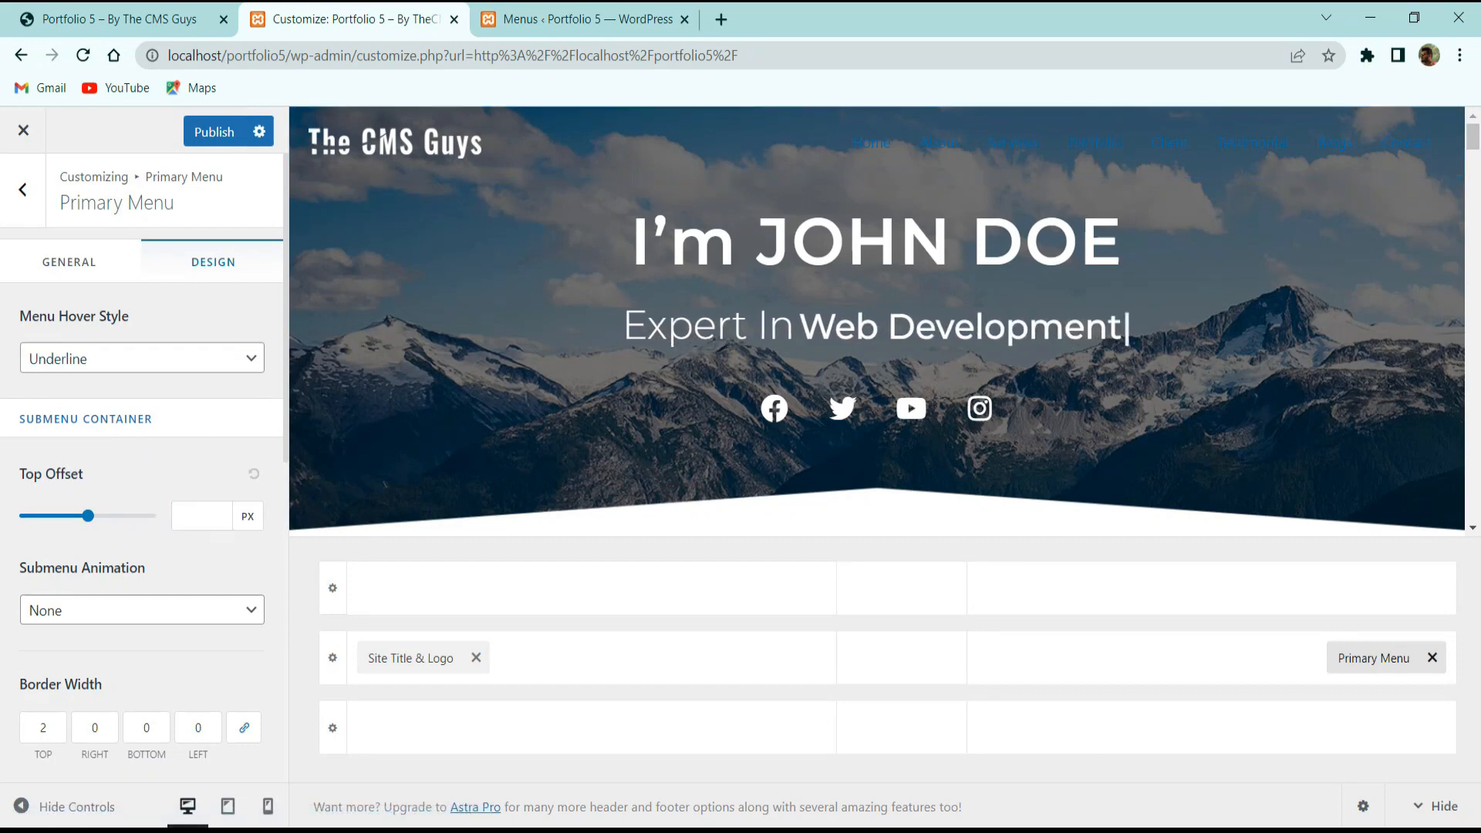
# Leave submenu animation at None and set the menu text/link colour to white #FFFFFF.
pyautogui.scroll(-2, 111, 534)
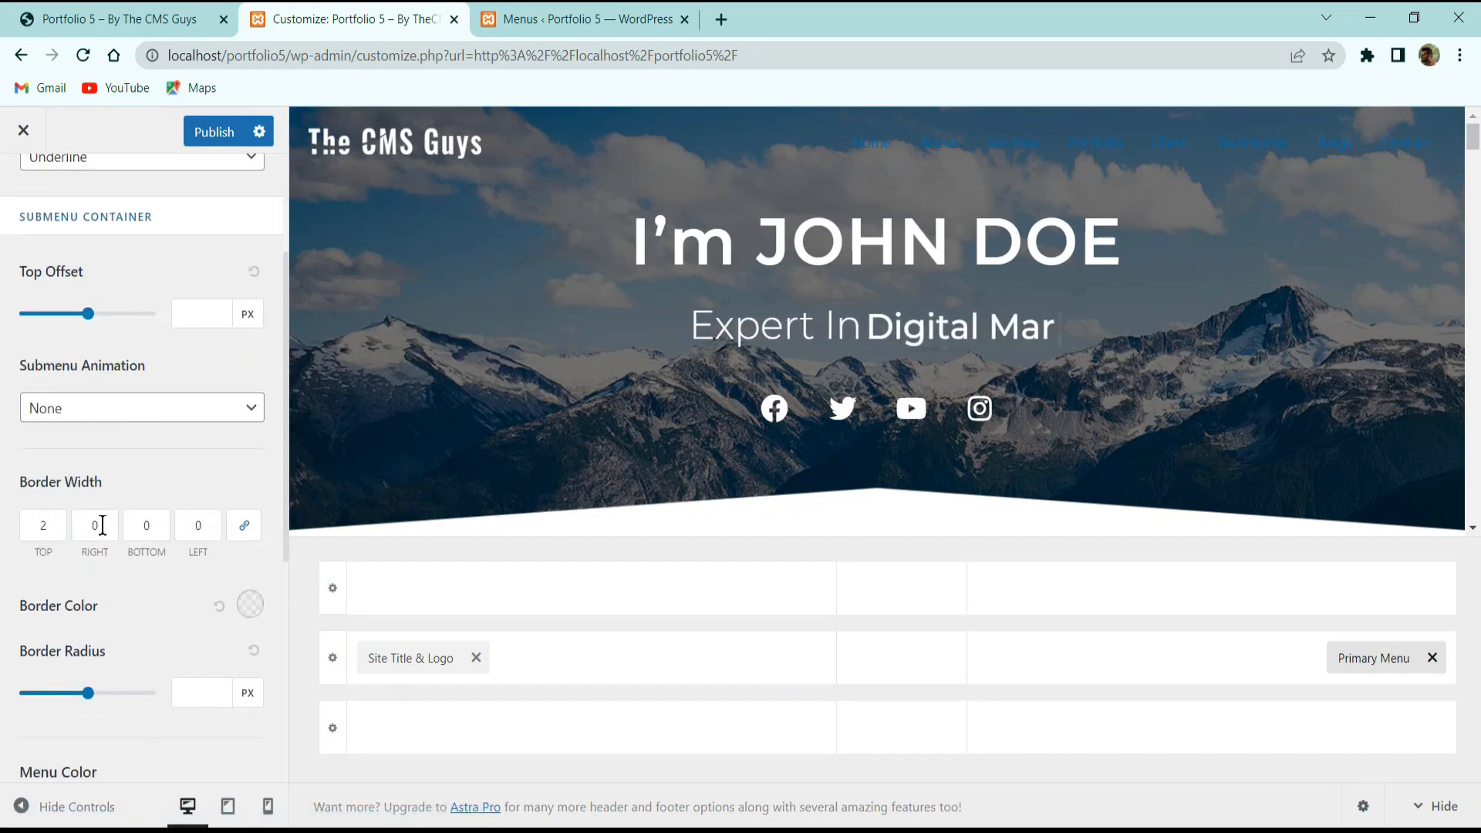
pyautogui.click(98, 413)
pyautogui.click(92, 433)
pyautogui.scroll(-2, 108, 471)
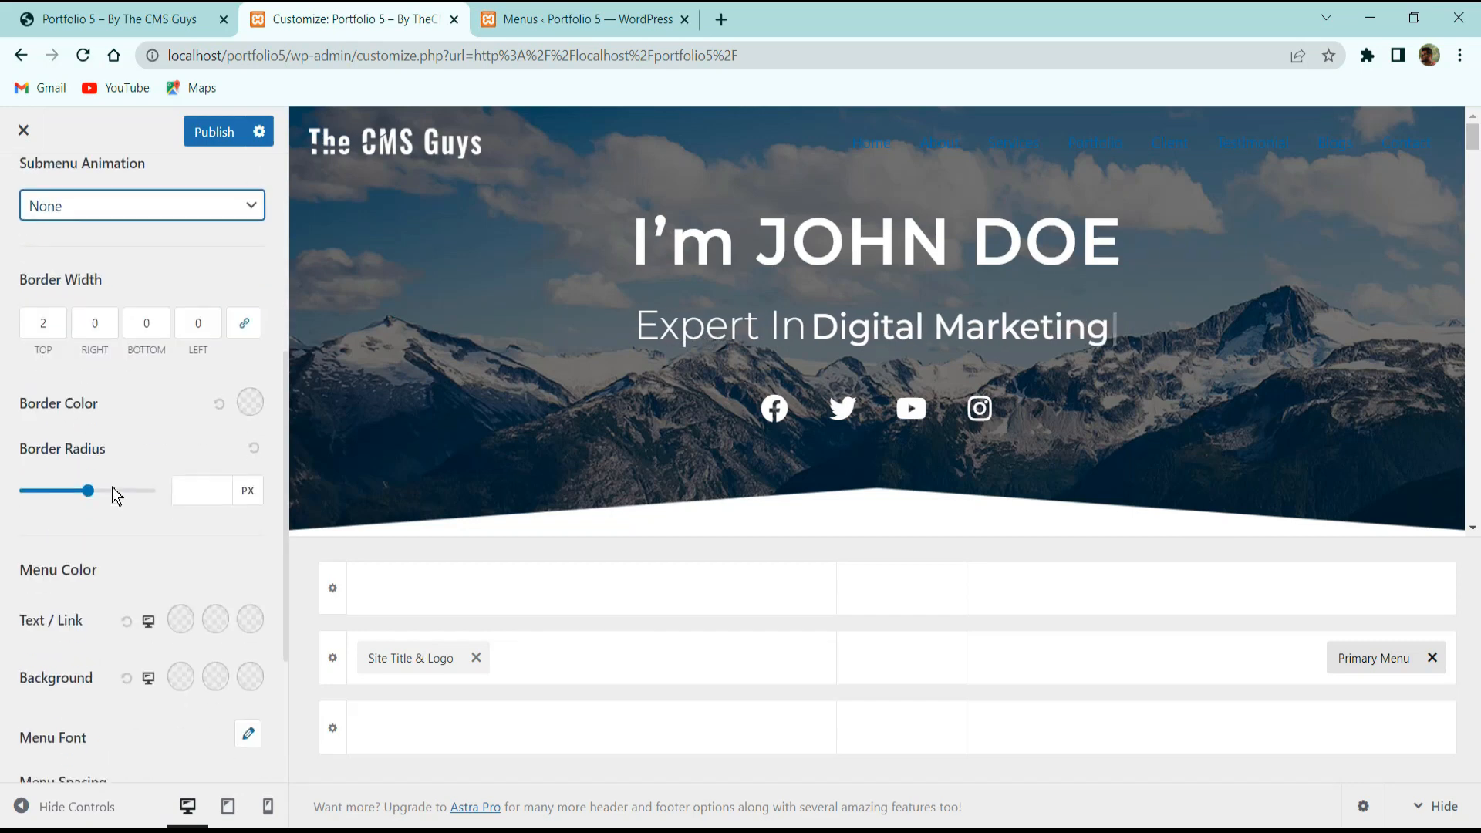
pyautogui.scroll(-3, 128, 472)
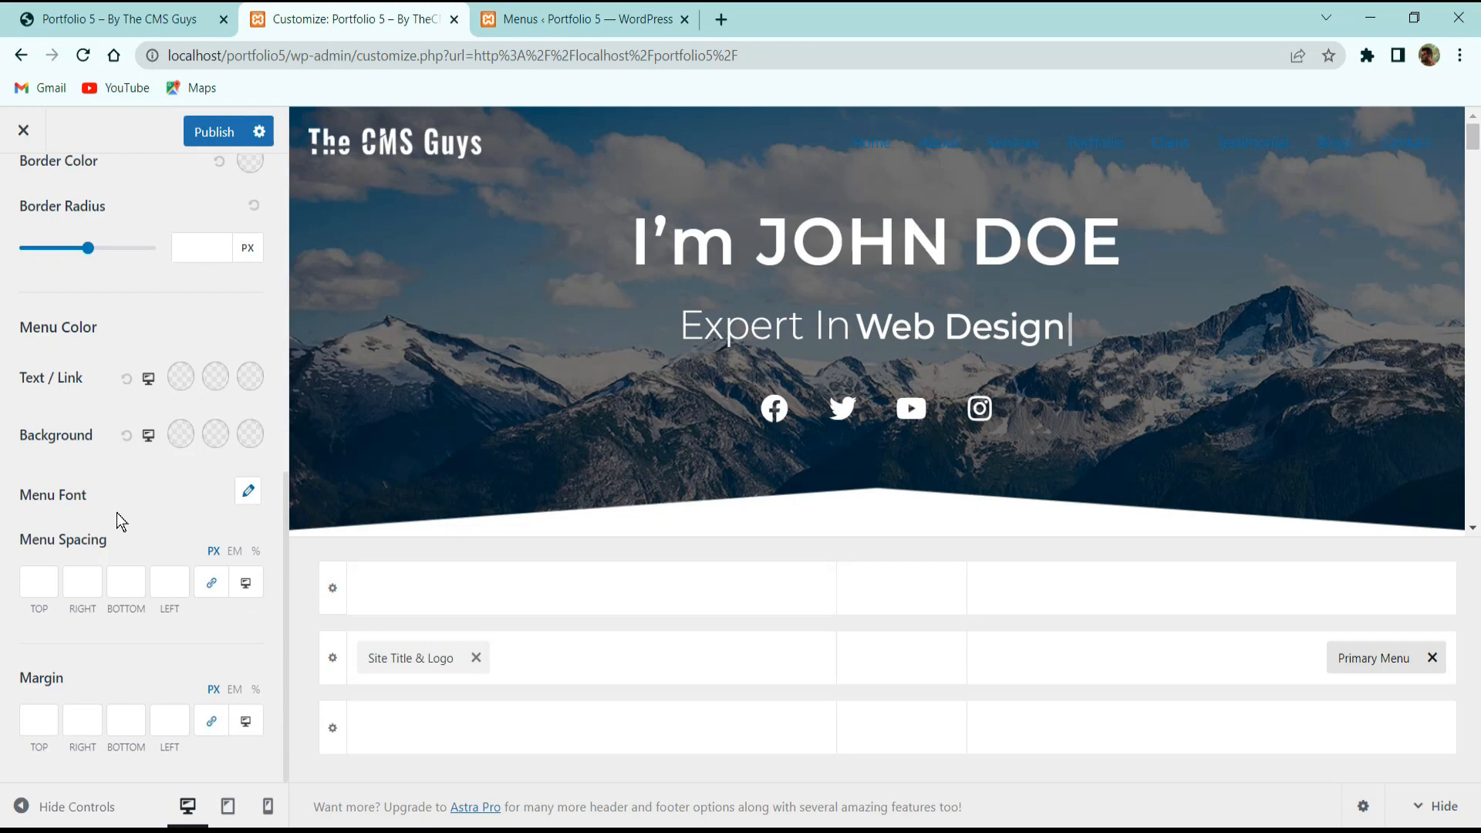
pyautogui.click(183, 376)
pyautogui.moveTo(165, 486); pyautogui.dragTo(22, 405)
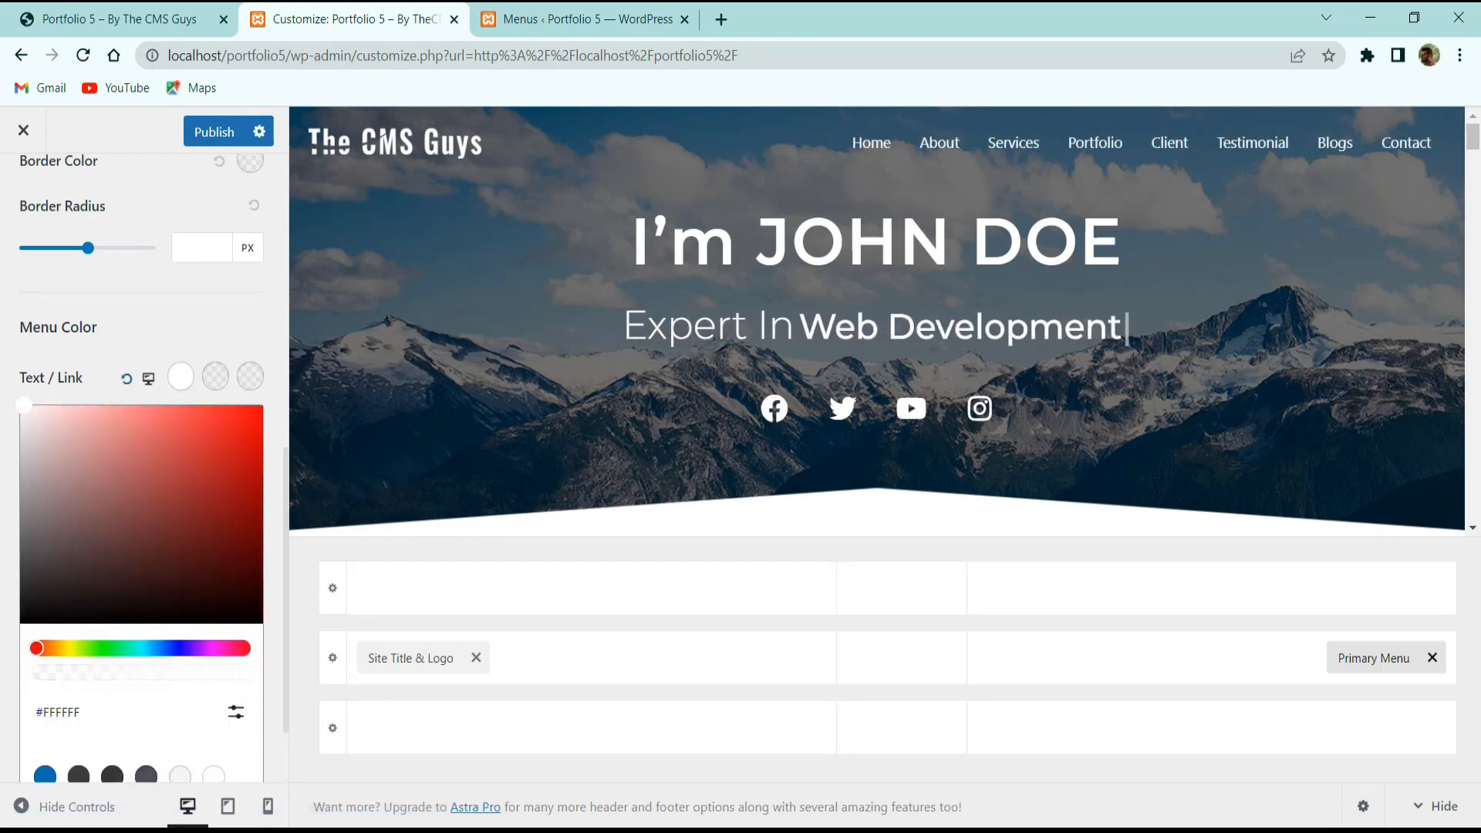
# Make the primary menu items uppercase in the Menu Font settings.
pyautogui.click(90, 338)
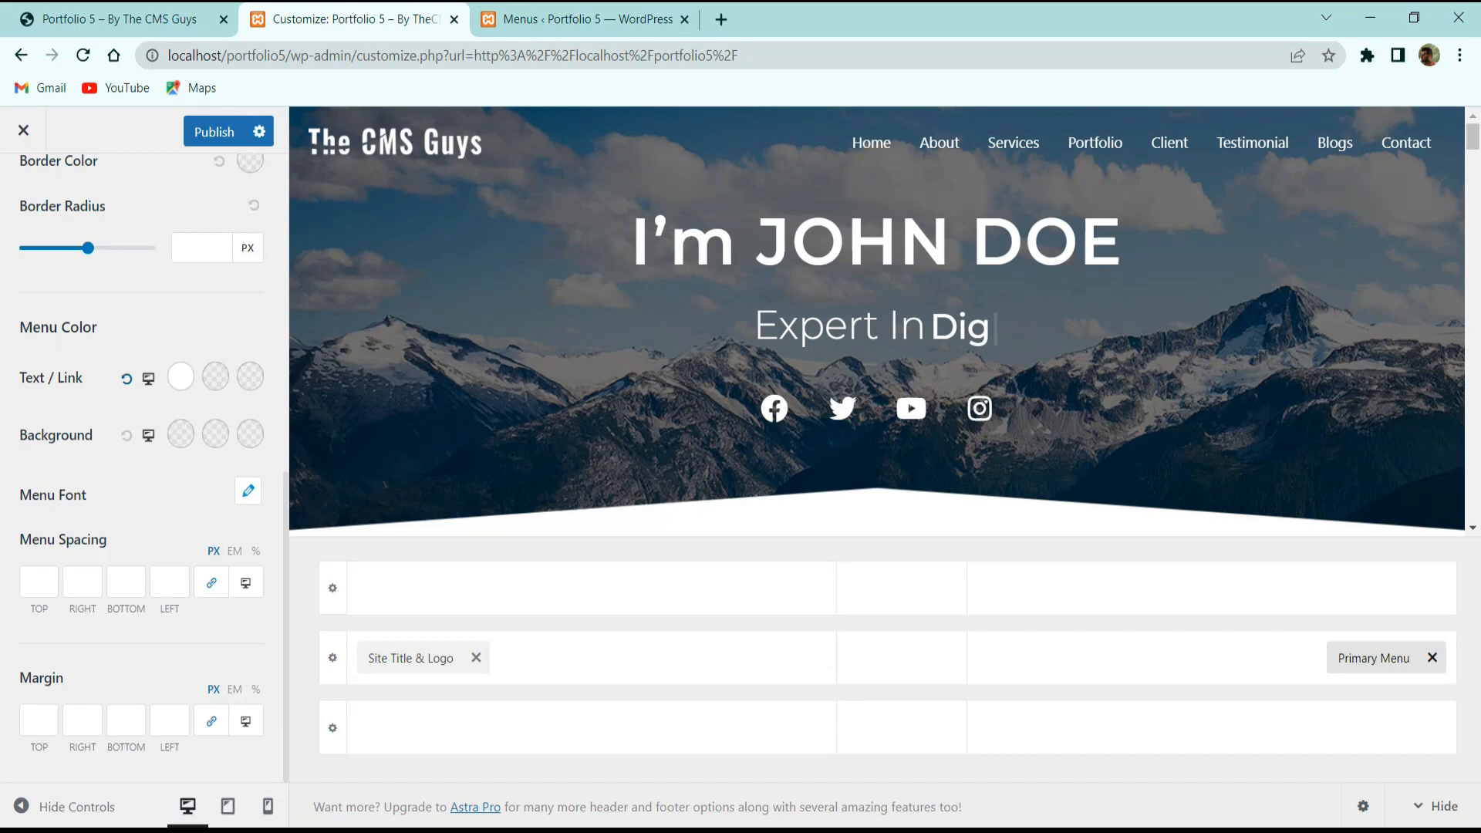
pyautogui.click(247, 490)
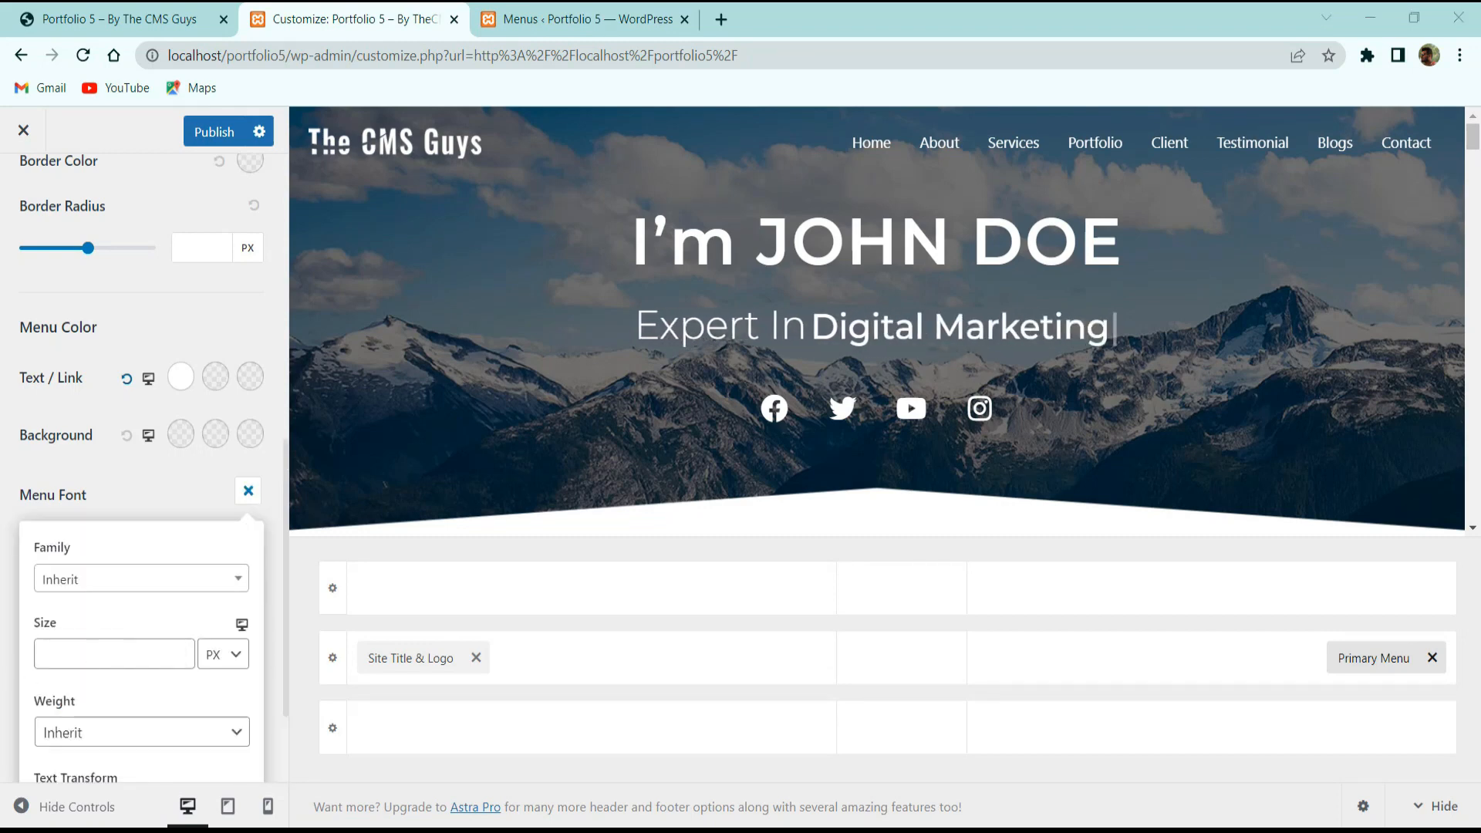
pyautogui.scroll(-2, 26, 529)
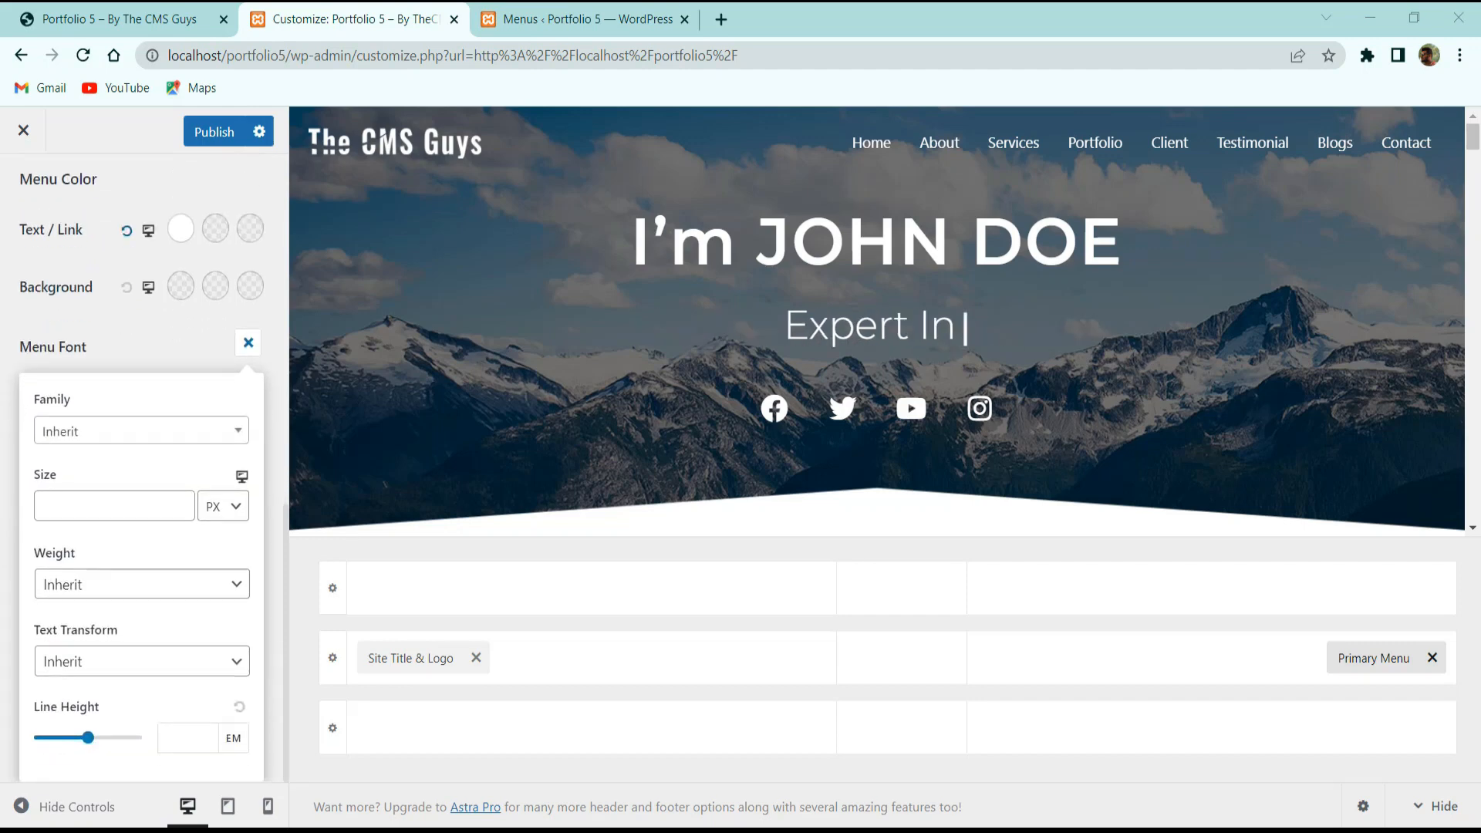
pyautogui.click(112, 665)
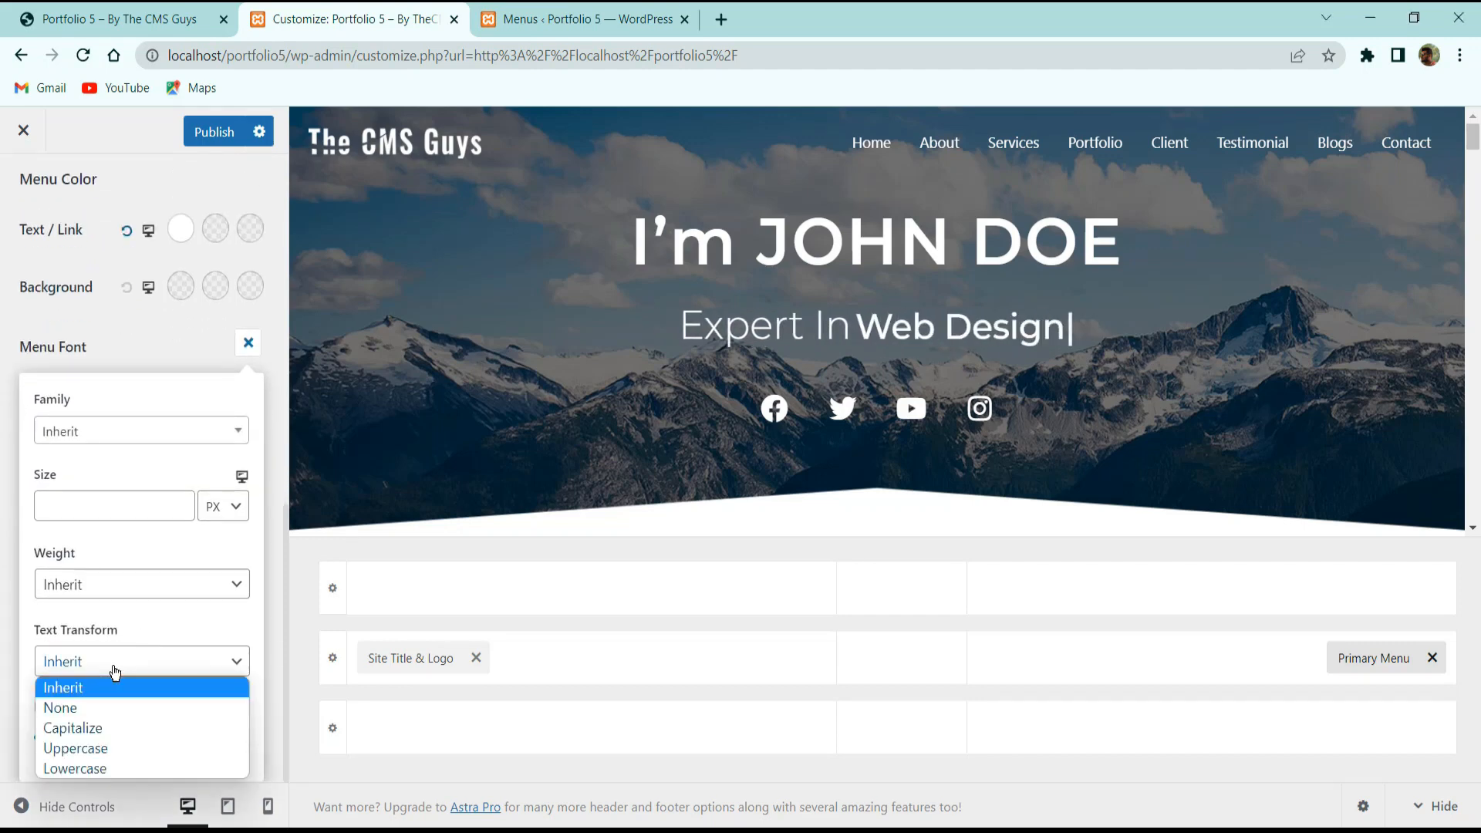
pyautogui.click(101, 756)
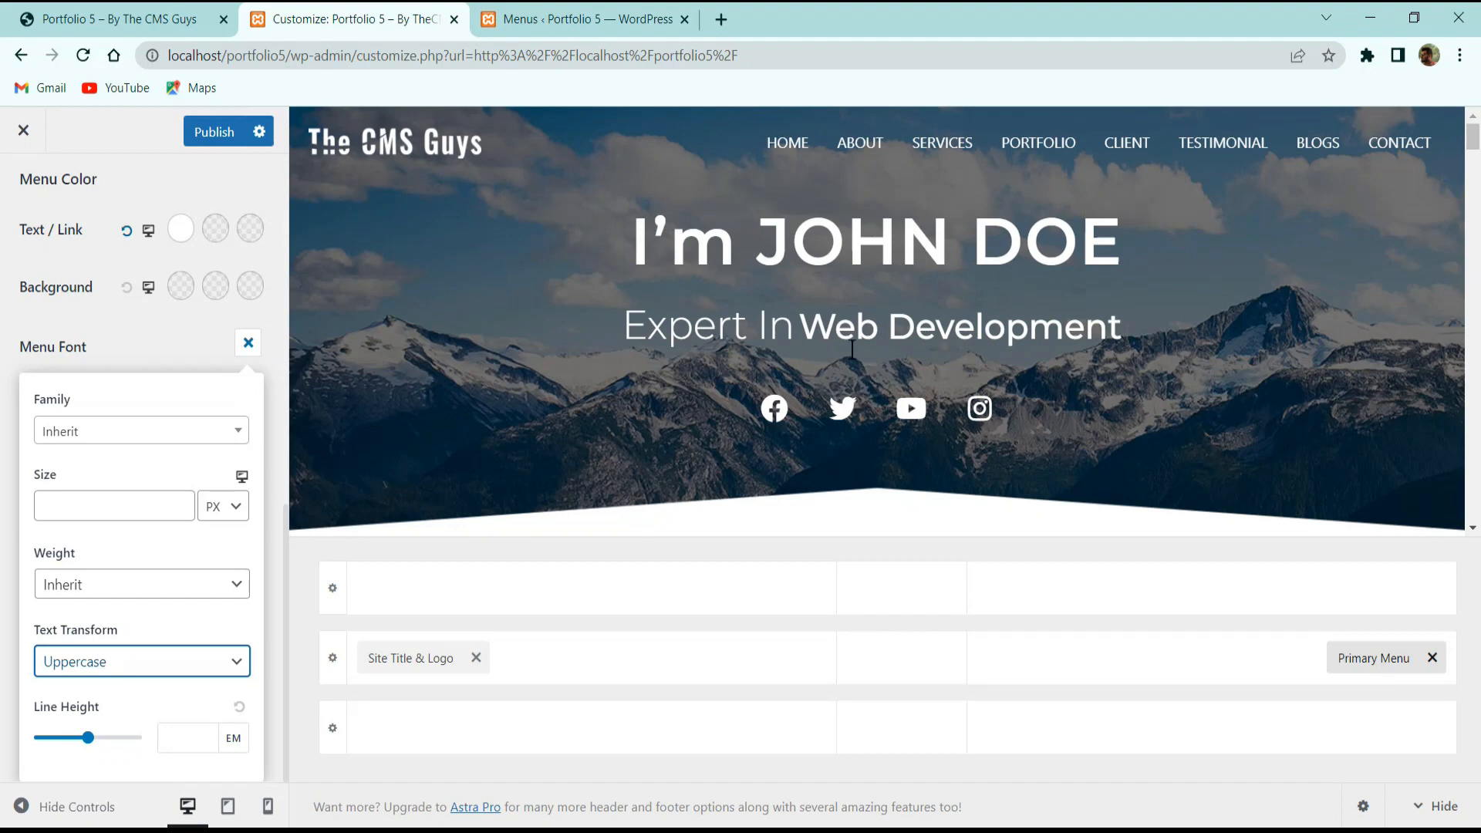
# Set the menu font size to 13 px and the family to Montserrat.
pyautogui.click(121, 496)
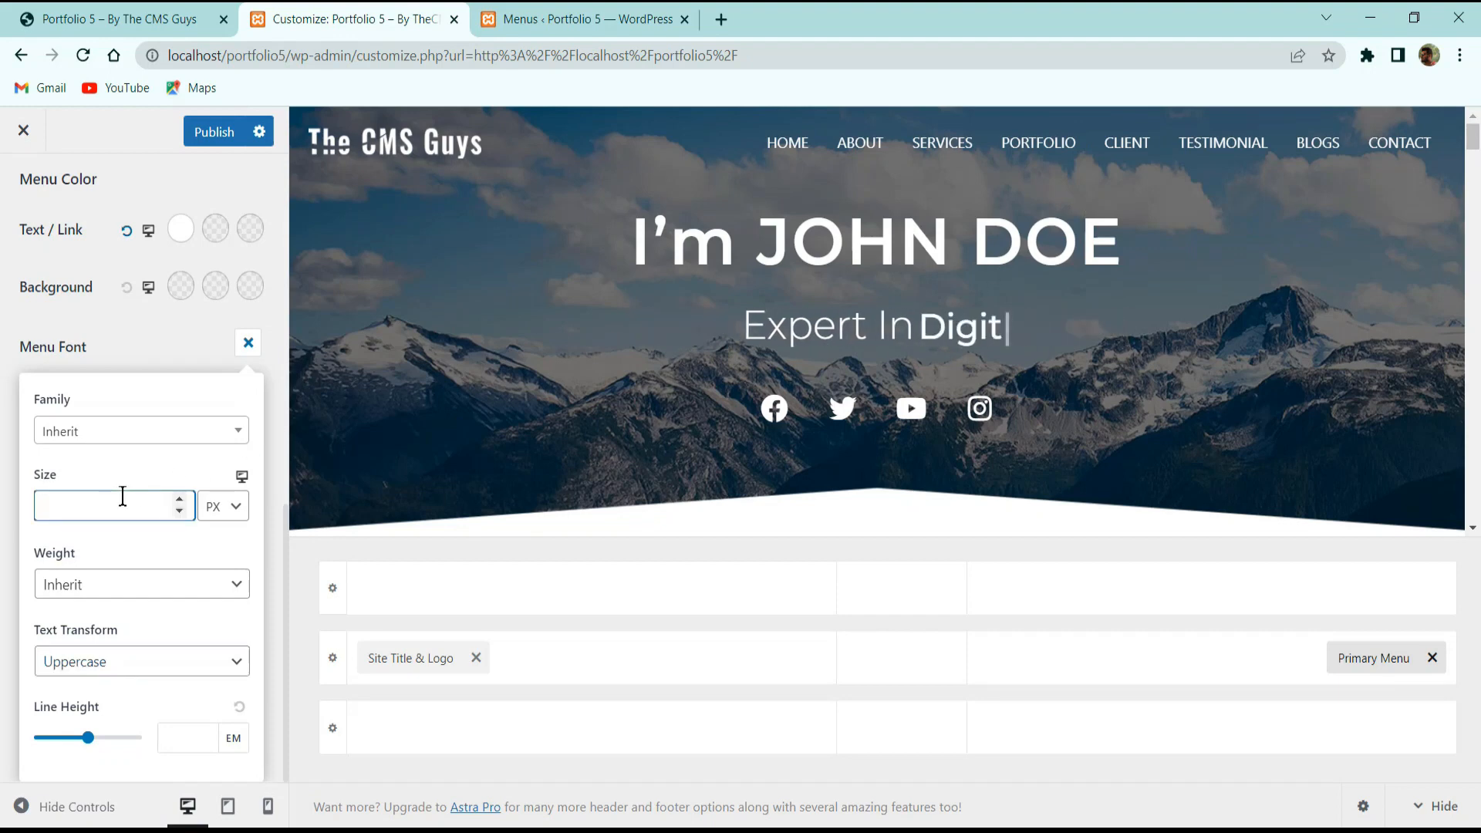
pyautogui.write('14')
pyautogui.press('Down')
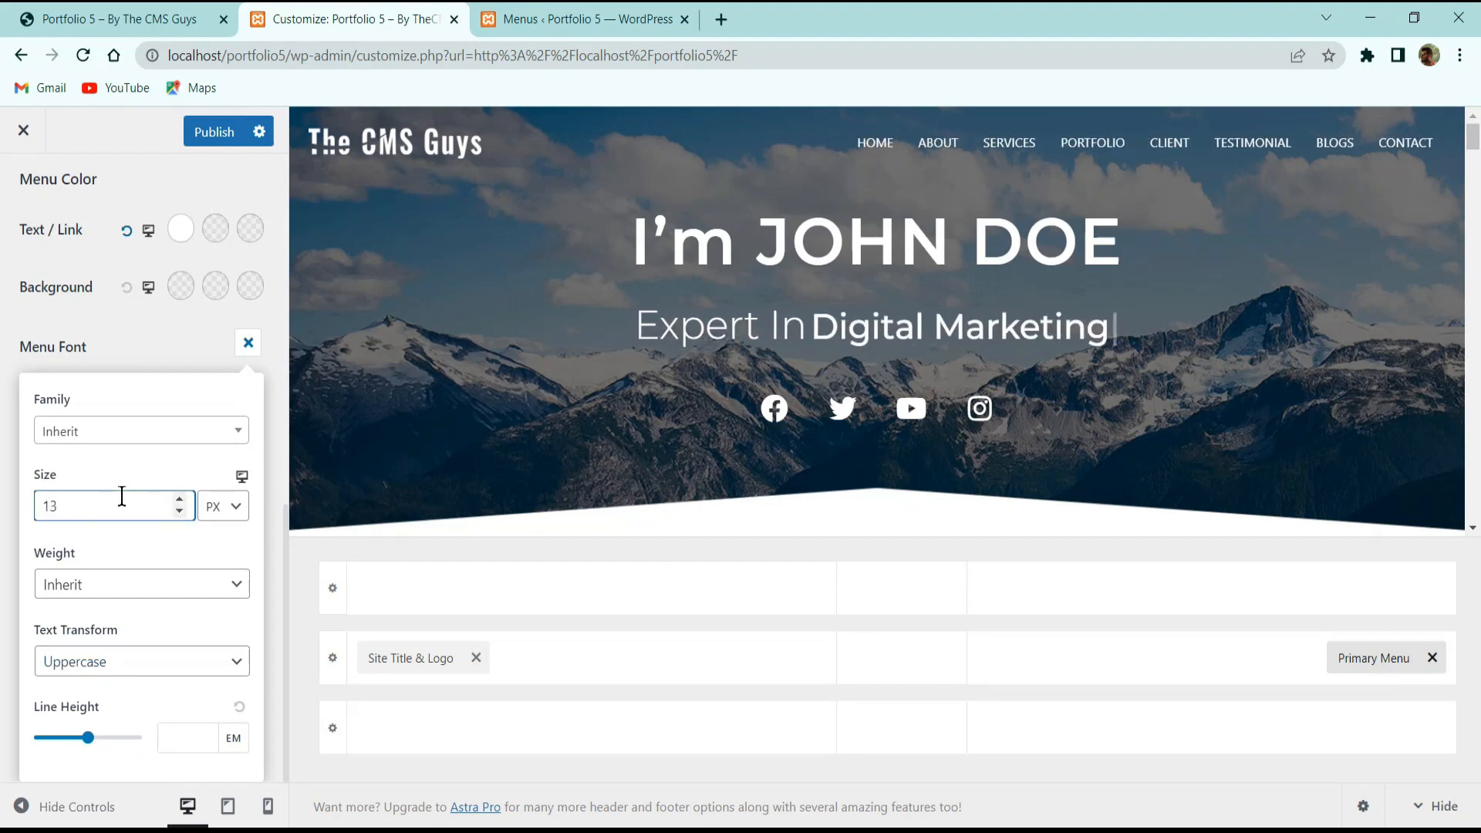
pyautogui.click(86, 432)
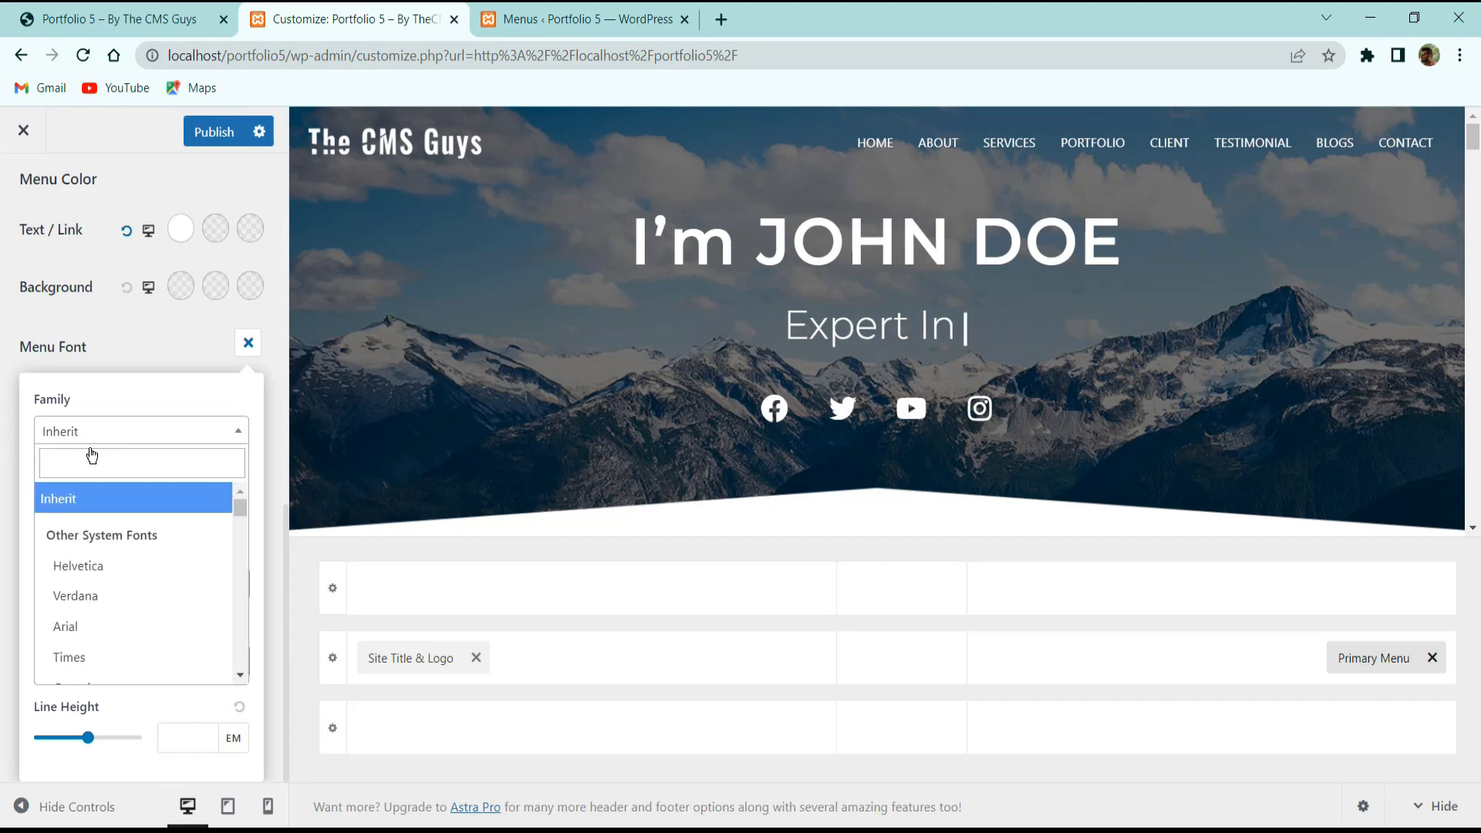
pyautogui.write('montse')
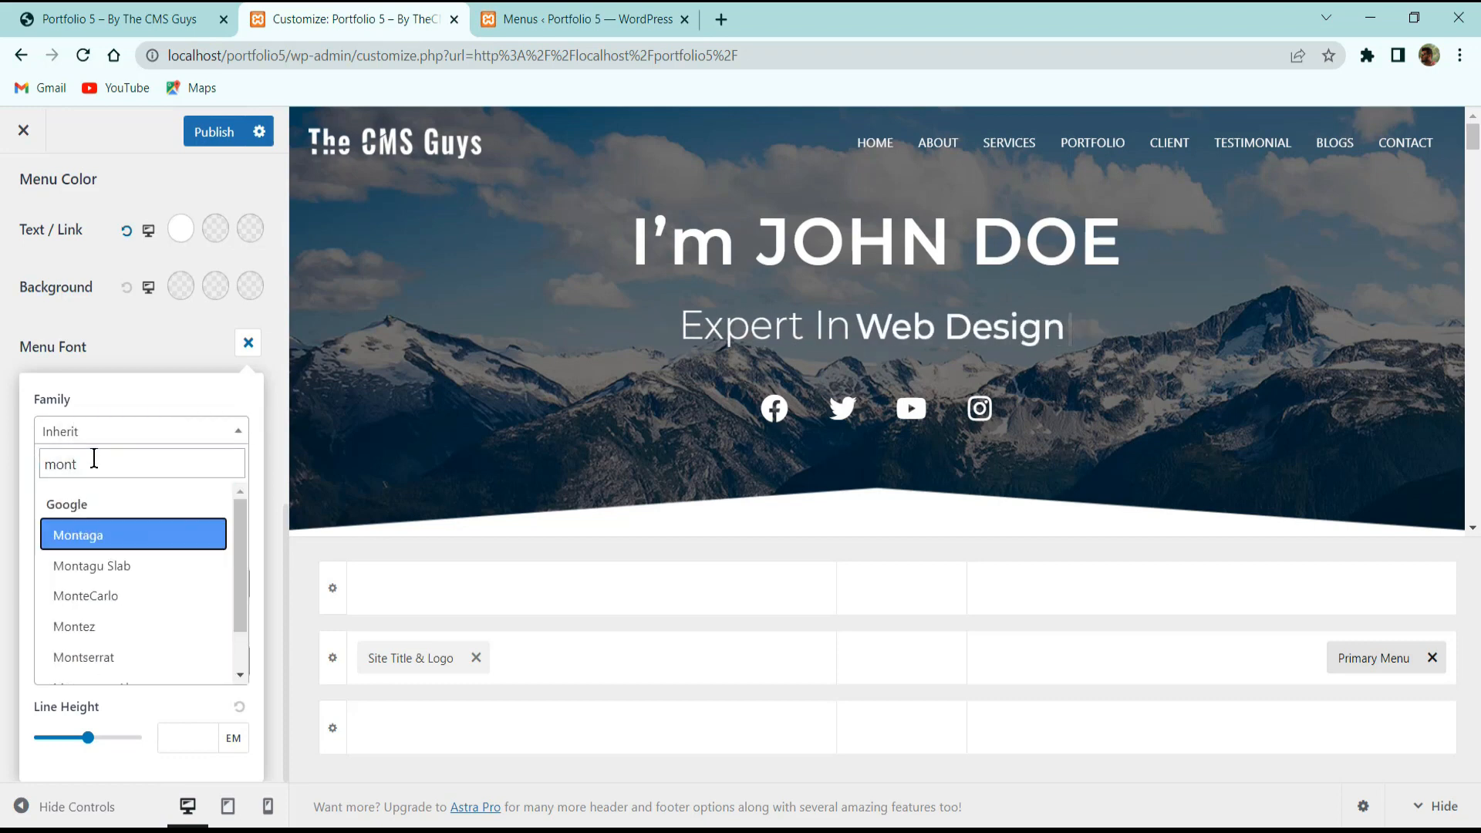
pyautogui.press('Return')
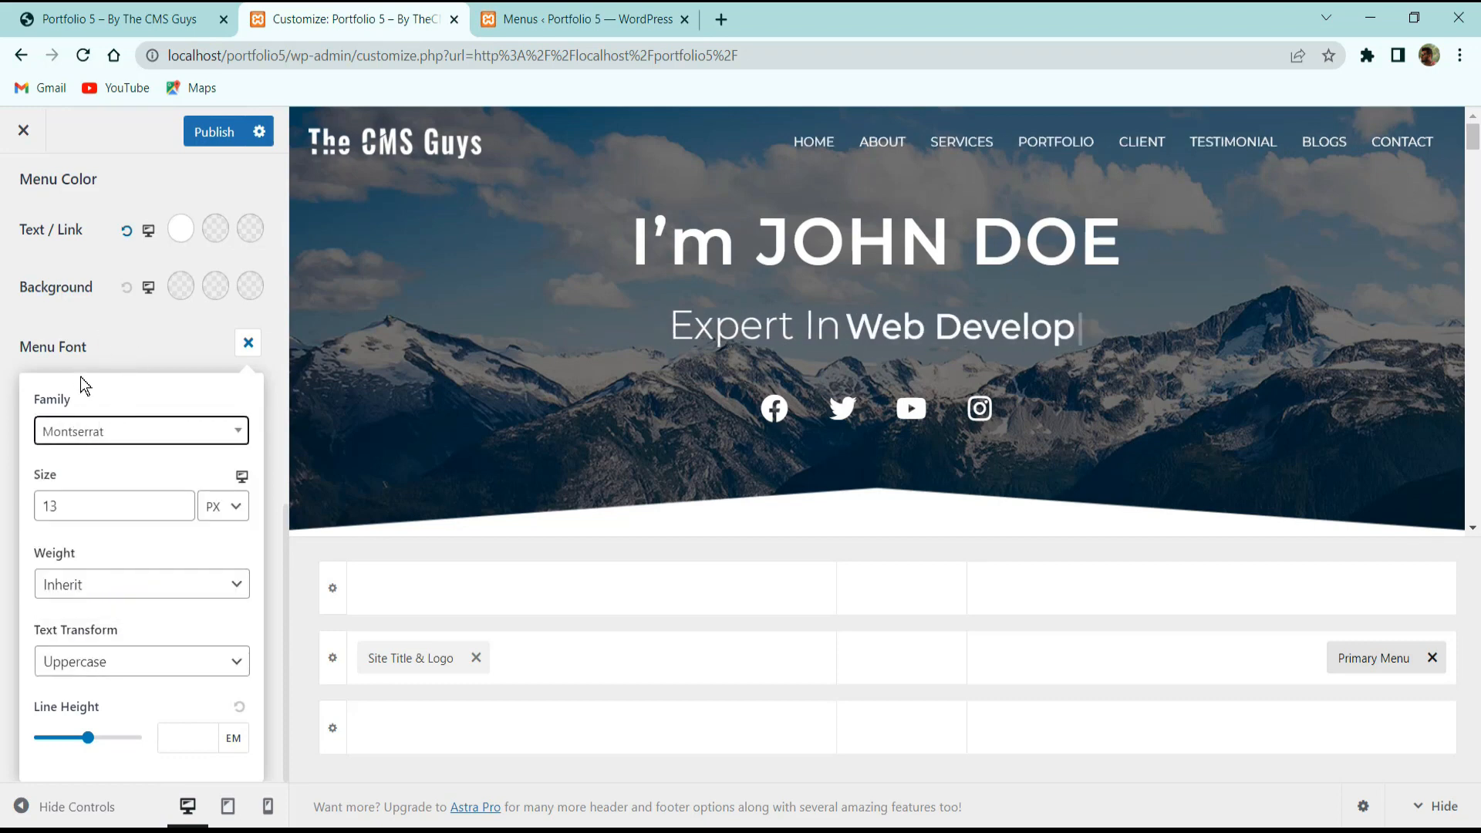
pyautogui.click(134, 354)
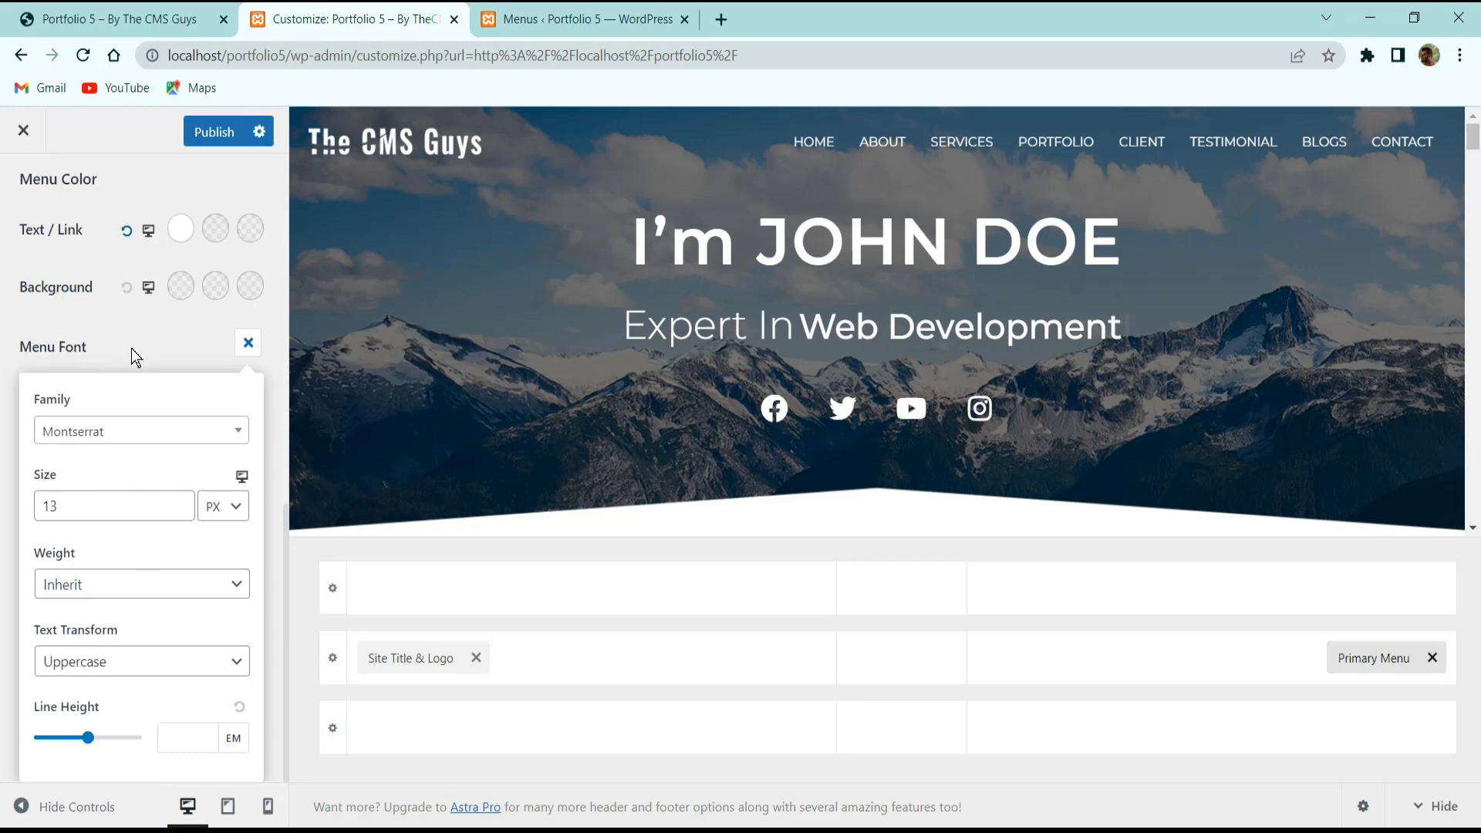
pyautogui.scroll(-1, 94, 559)
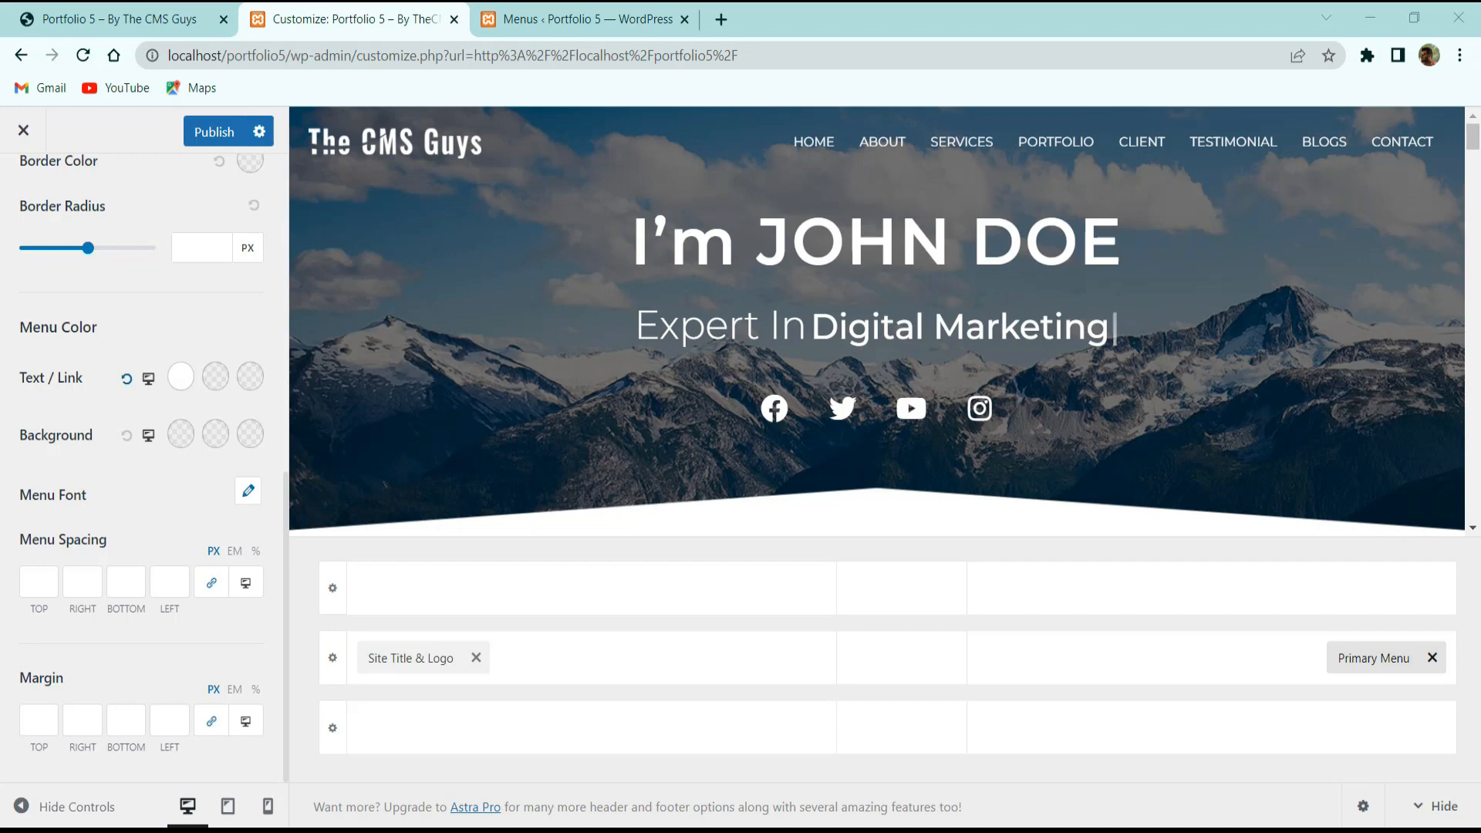
# Publish the menu font changes, check the live site's footer, then reopen the local site's Customizer.
pyautogui.click(214, 133)
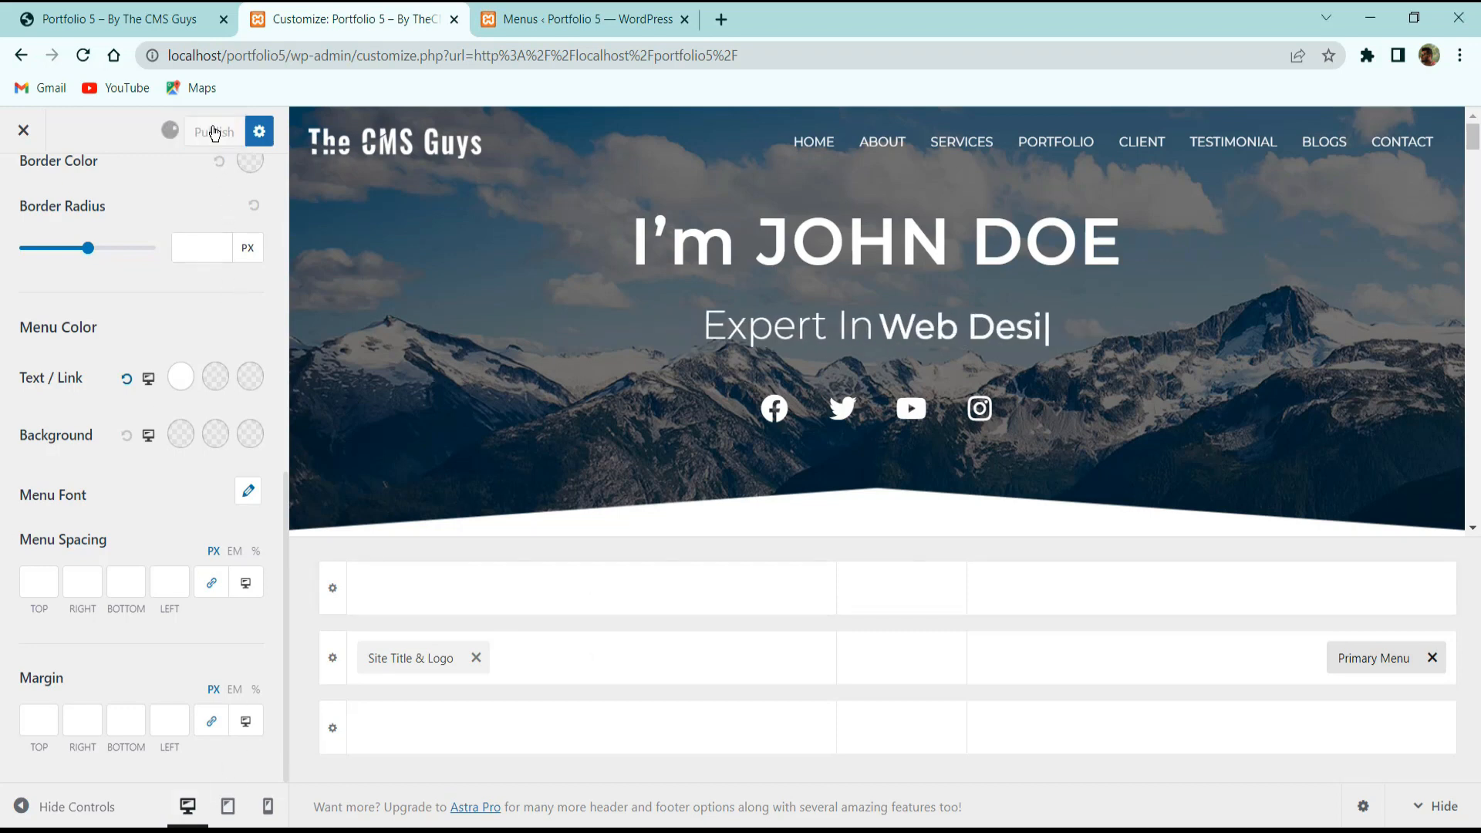
pyautogui.click(24, 131)
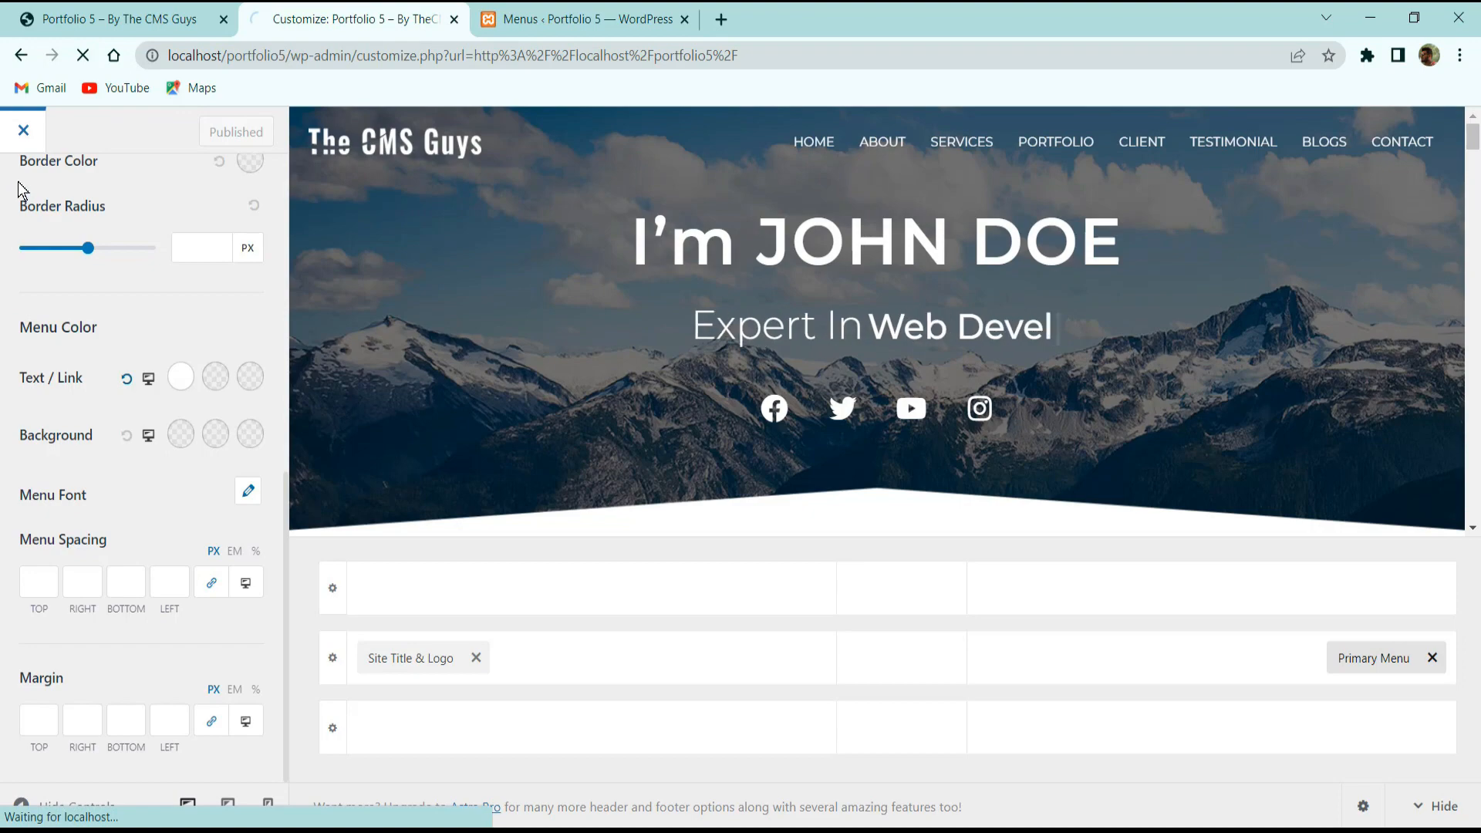
pyautogui.click(231, 12)
pyautogui.scroll(-20, 512, 532)
pyautogui.scroll(-15, 586, 624)
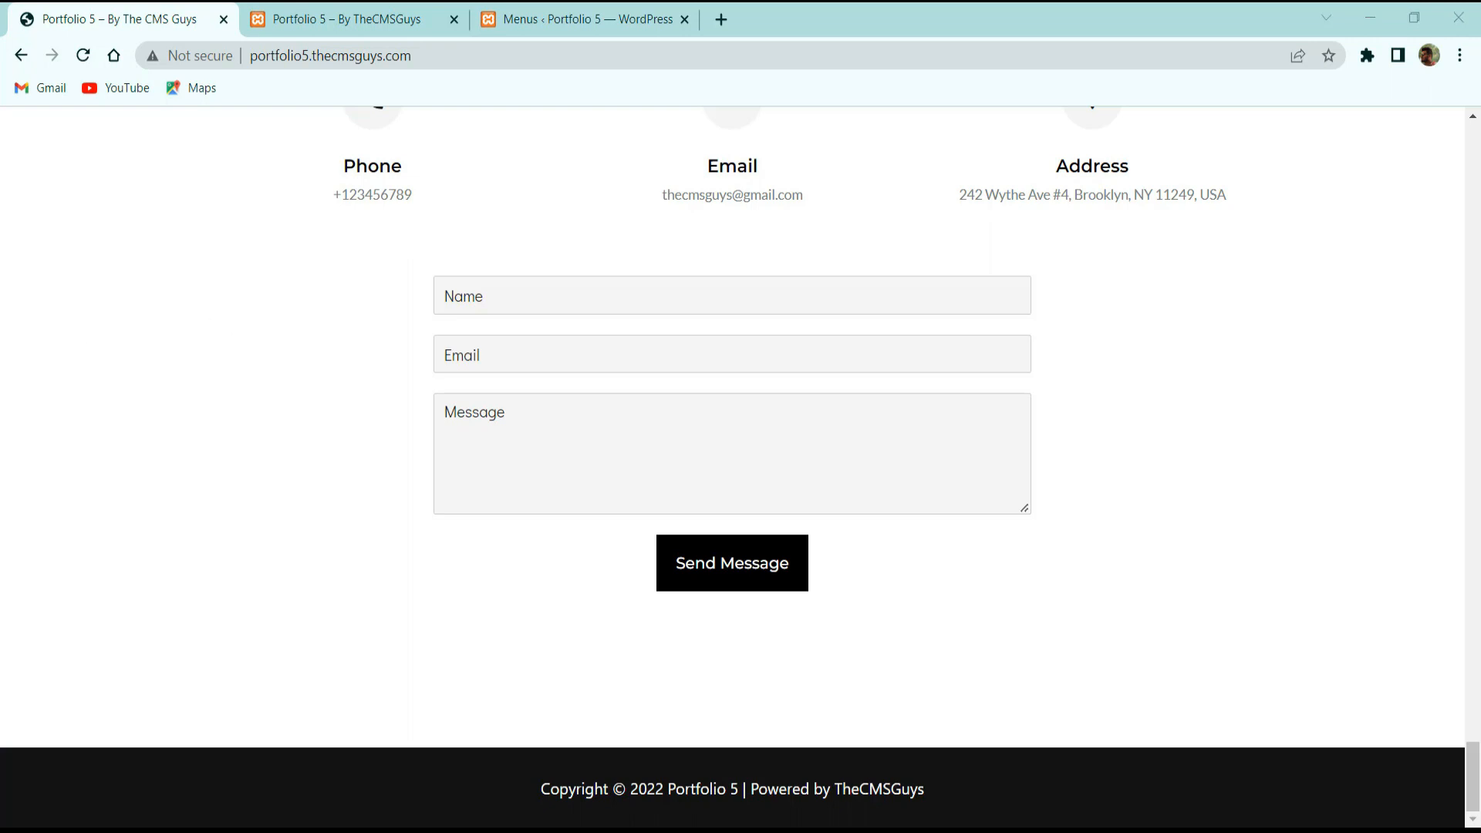
pyautogui.click(353, 19)
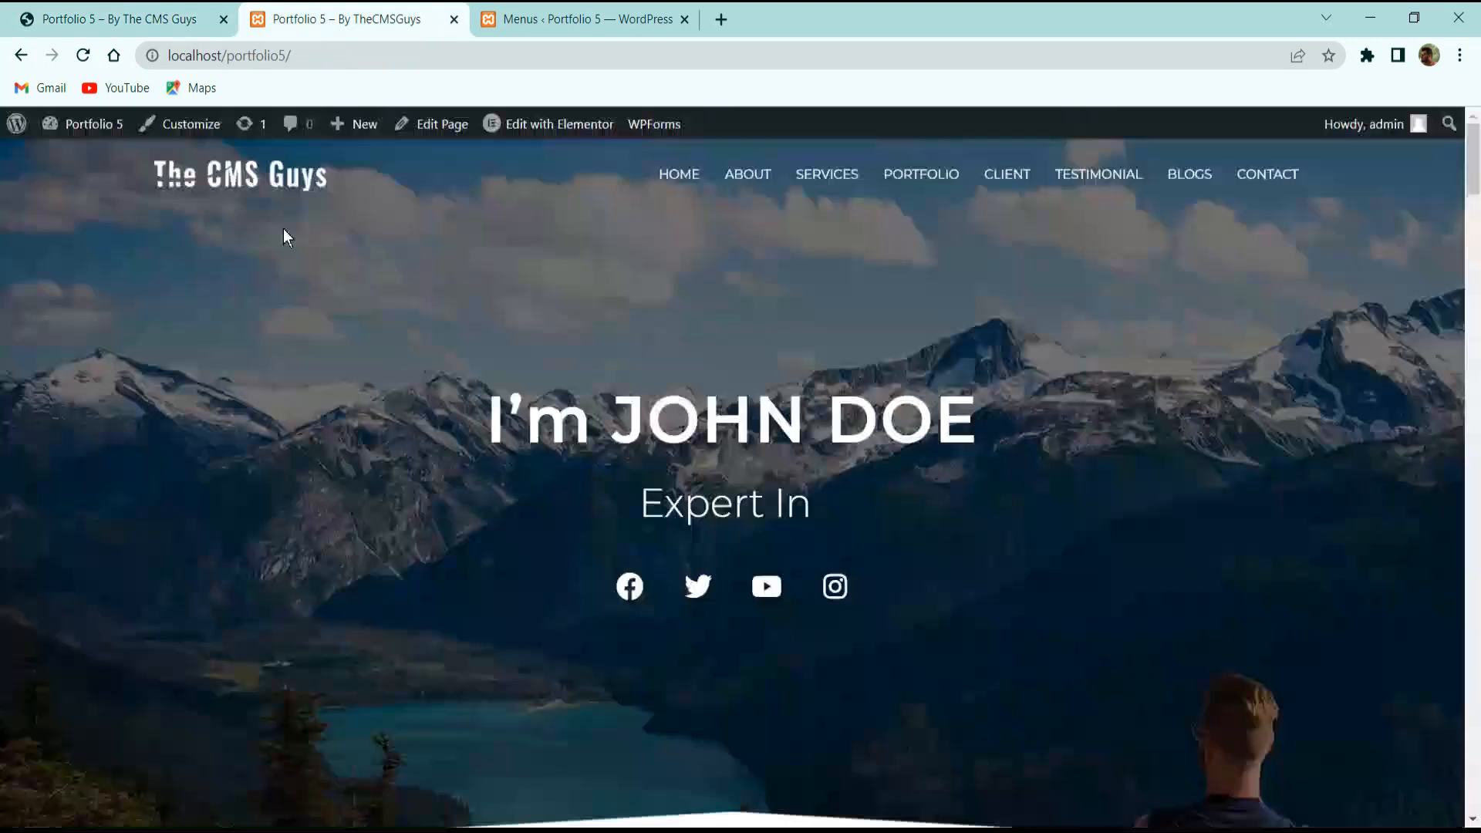
pyautogui.click(164, 133)
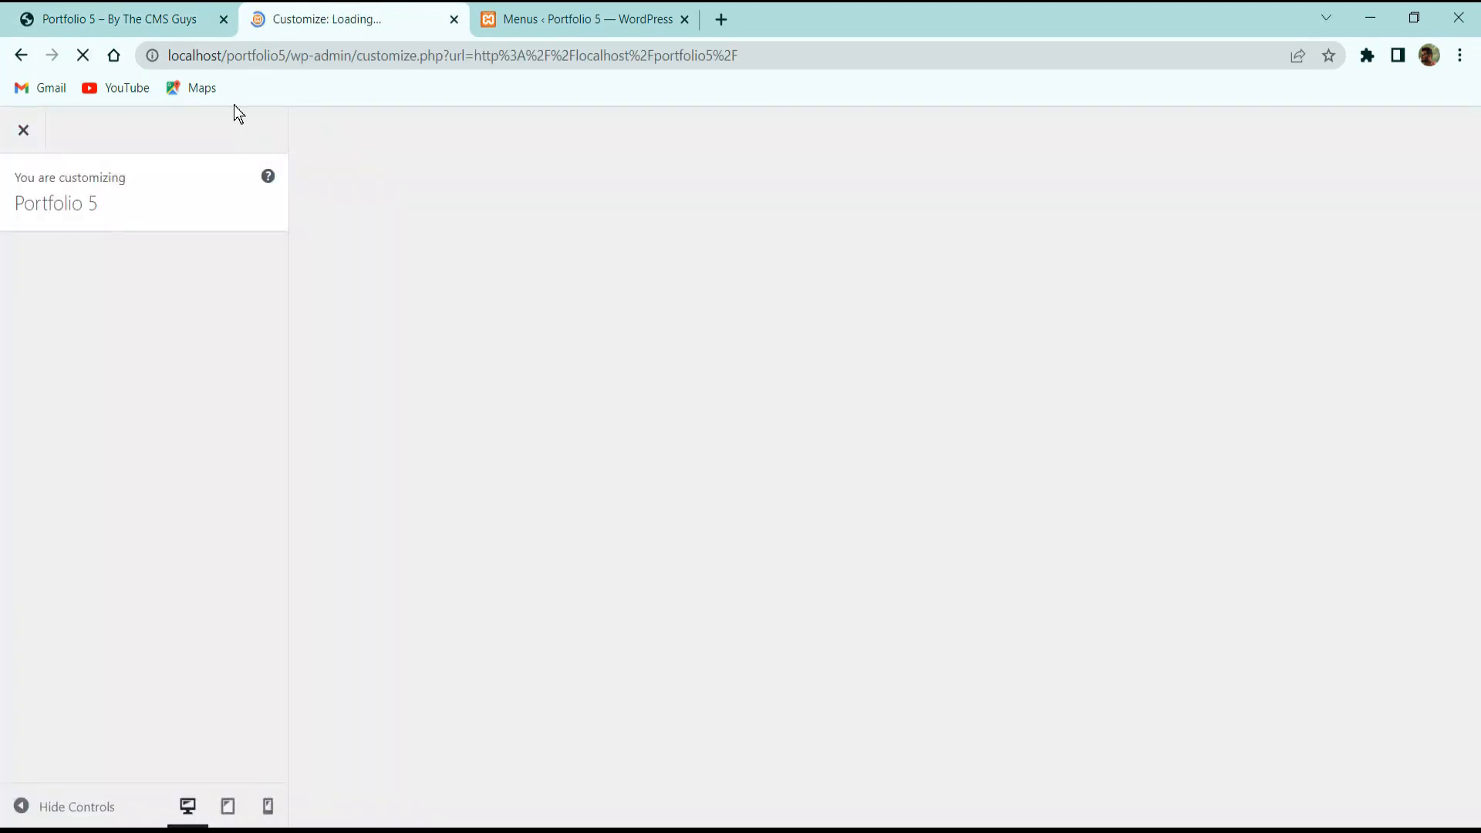
# In Footer Builder's Copyright element, replace [theme_author] with 'TheCMSGuys'.
pyautogui.scroll(-2, 65, 638)
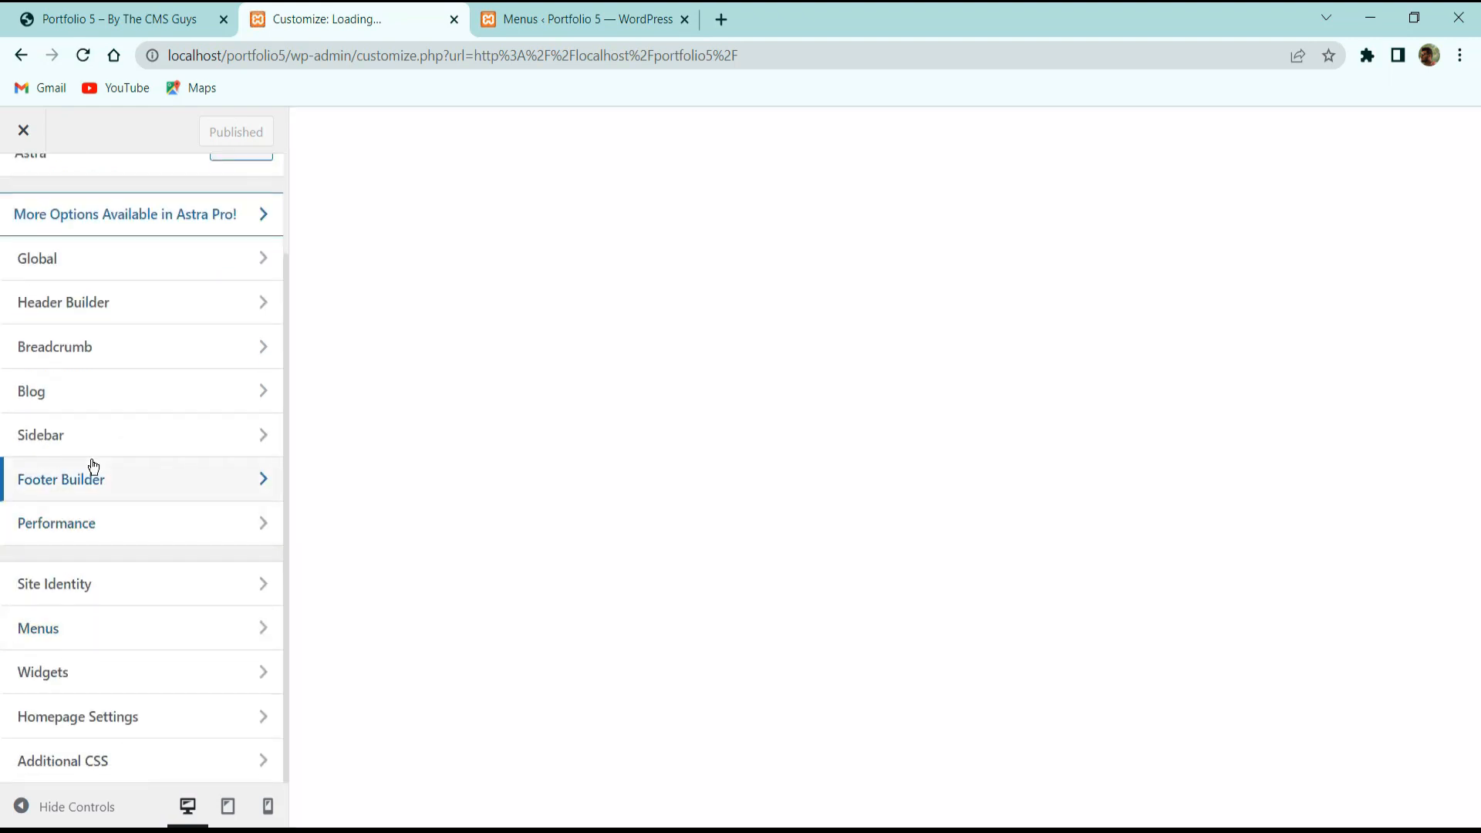
pyautogui.click(92, 476)
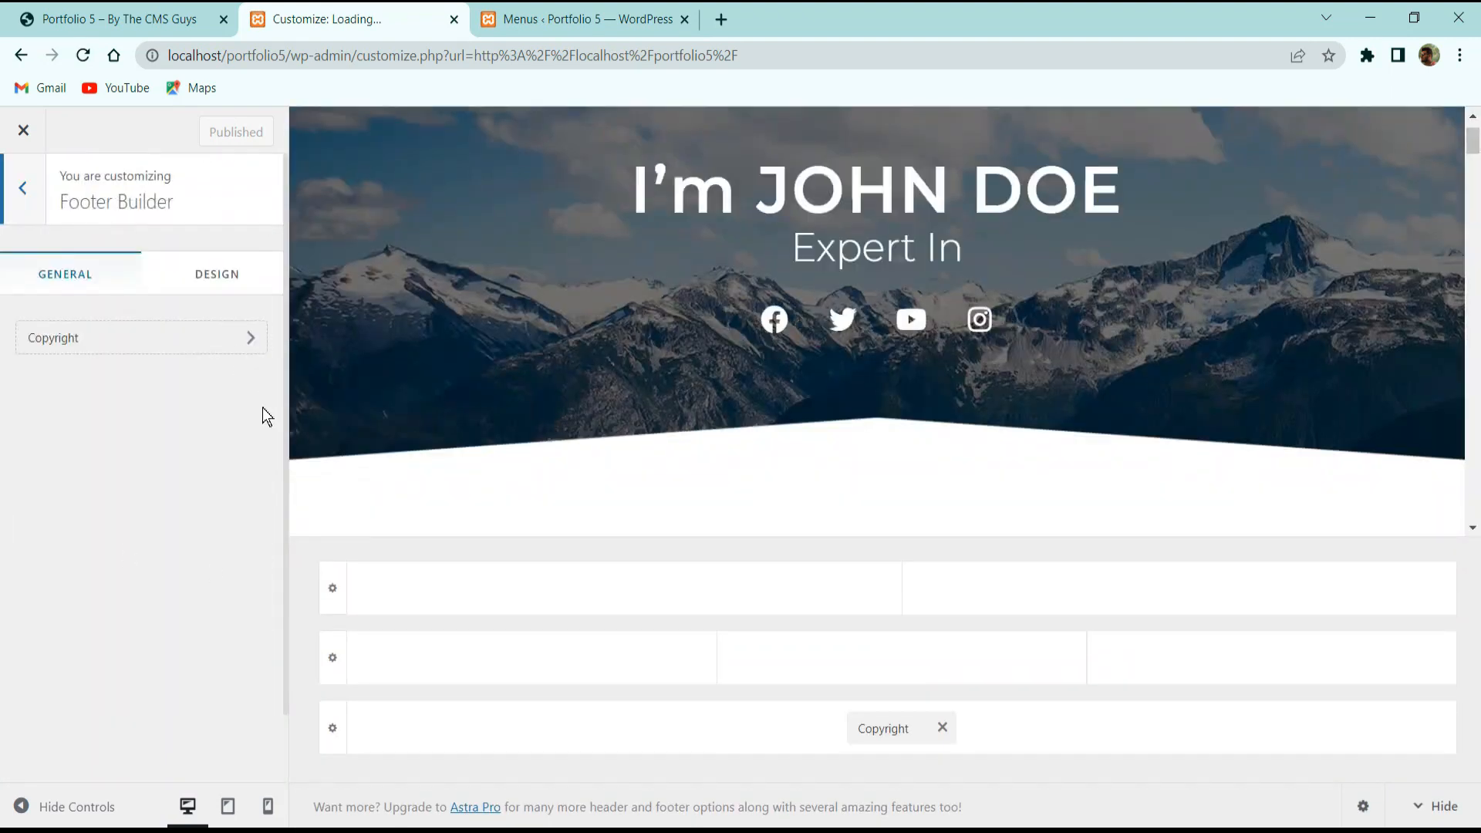
pyautogui.click(894, 727)
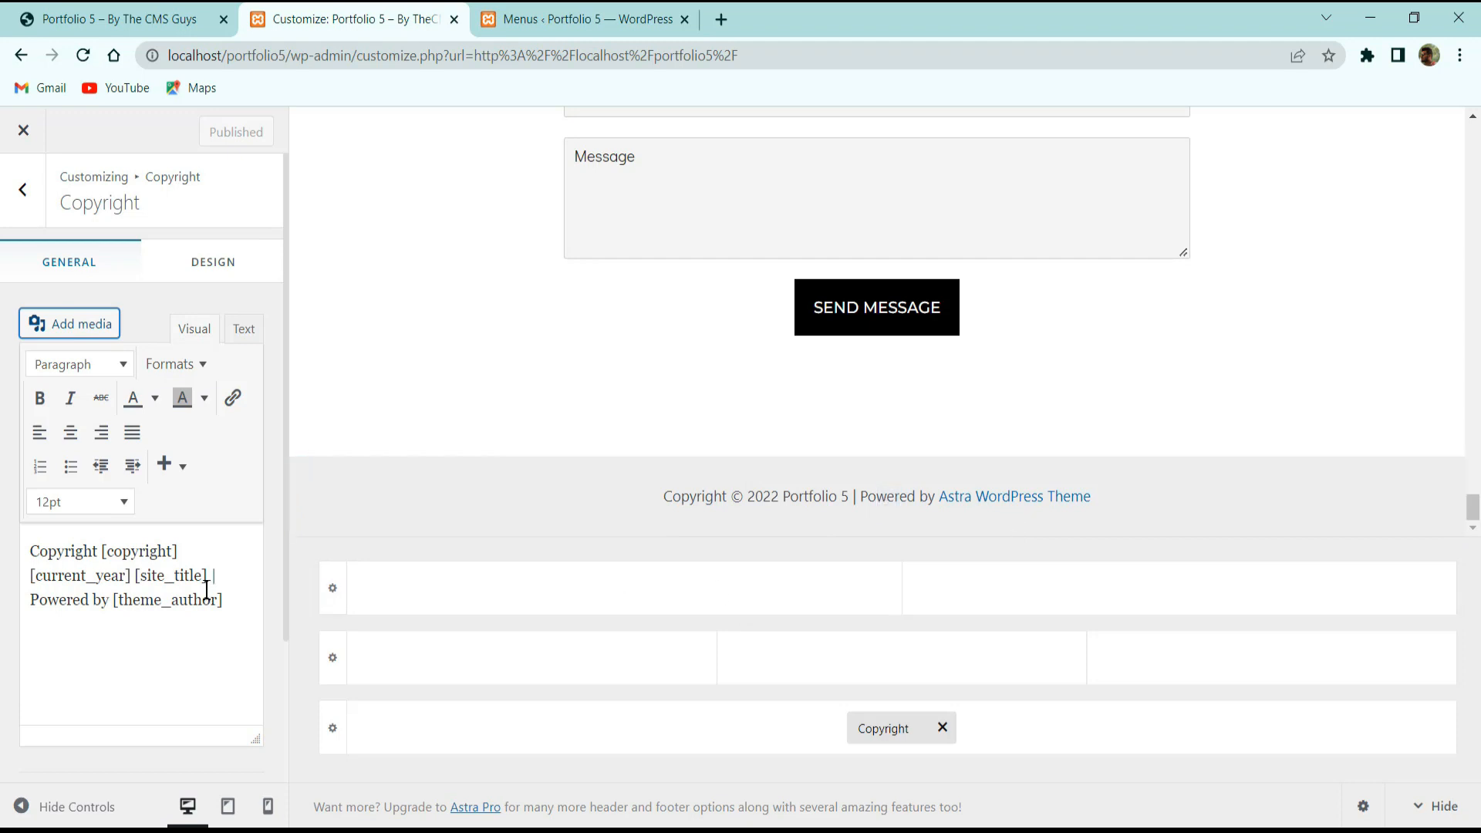
pyautogui.moveTo(113, 600); pyautogui.dragTo(226, 601)
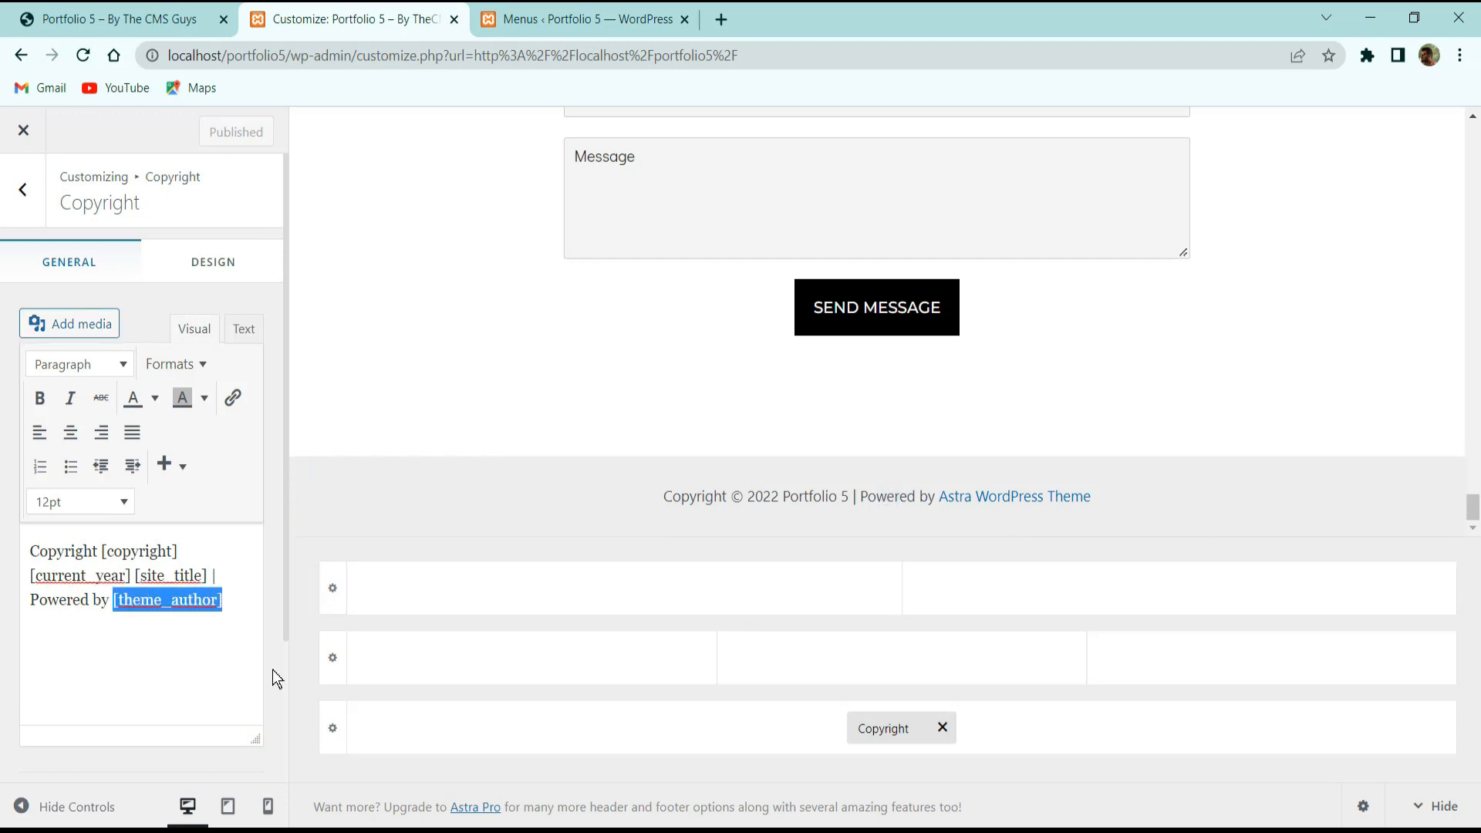
pyautogui.write('T')
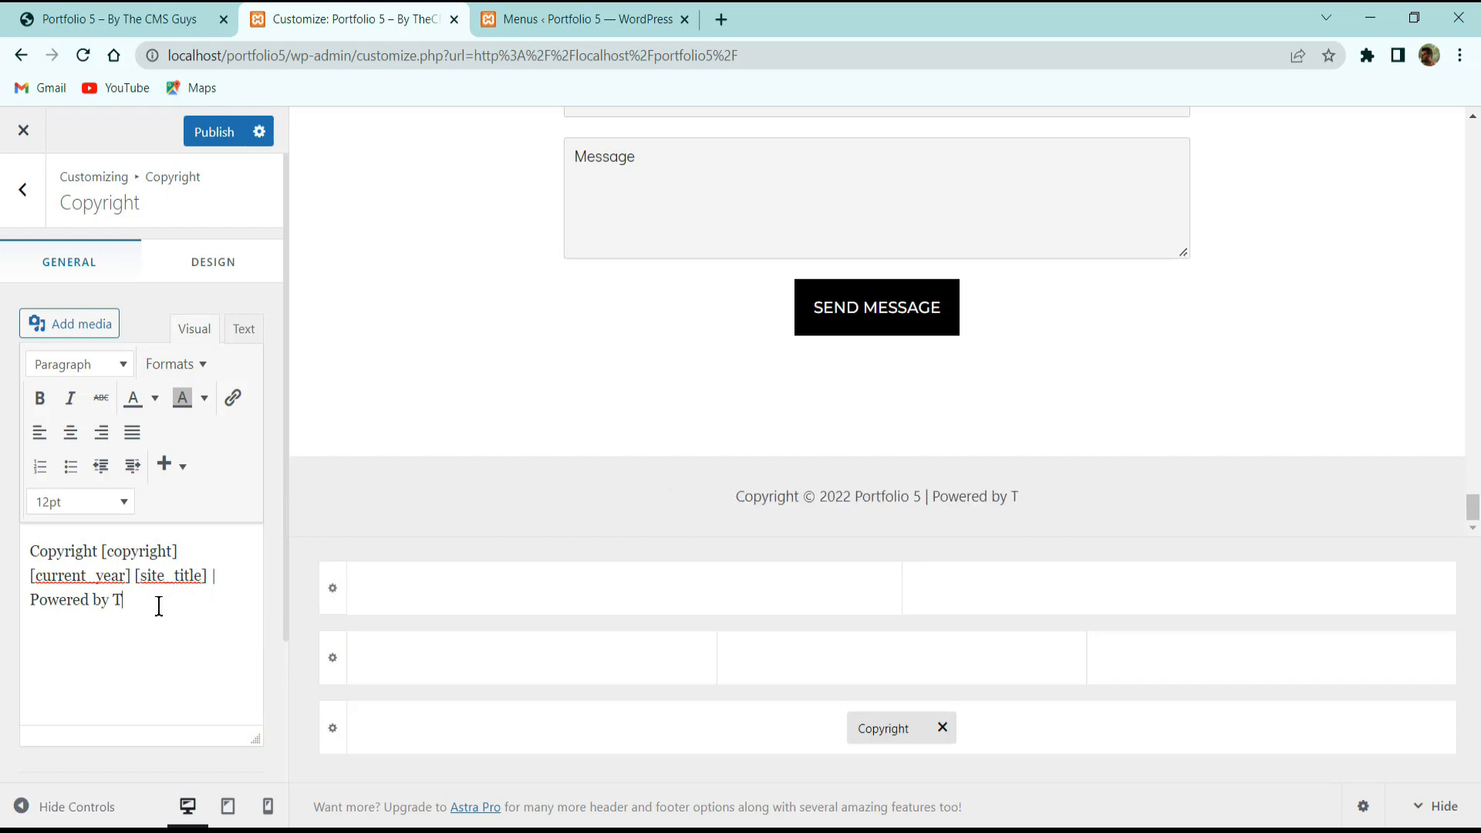
pyautogui.write('heCMSGuys')
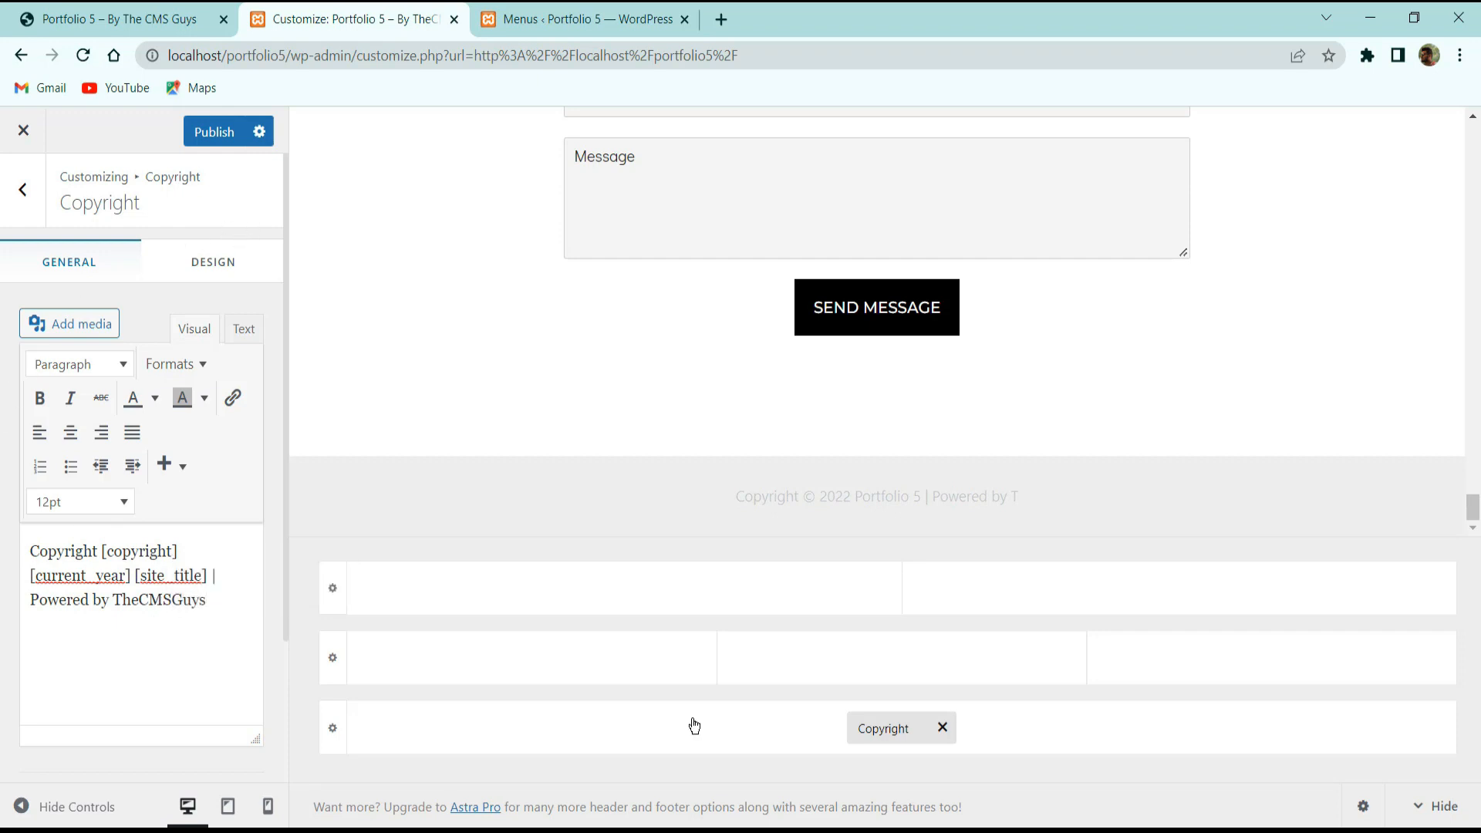
# Set the Below Footer row's background colour to black.
pyautogui.click(227, 267)
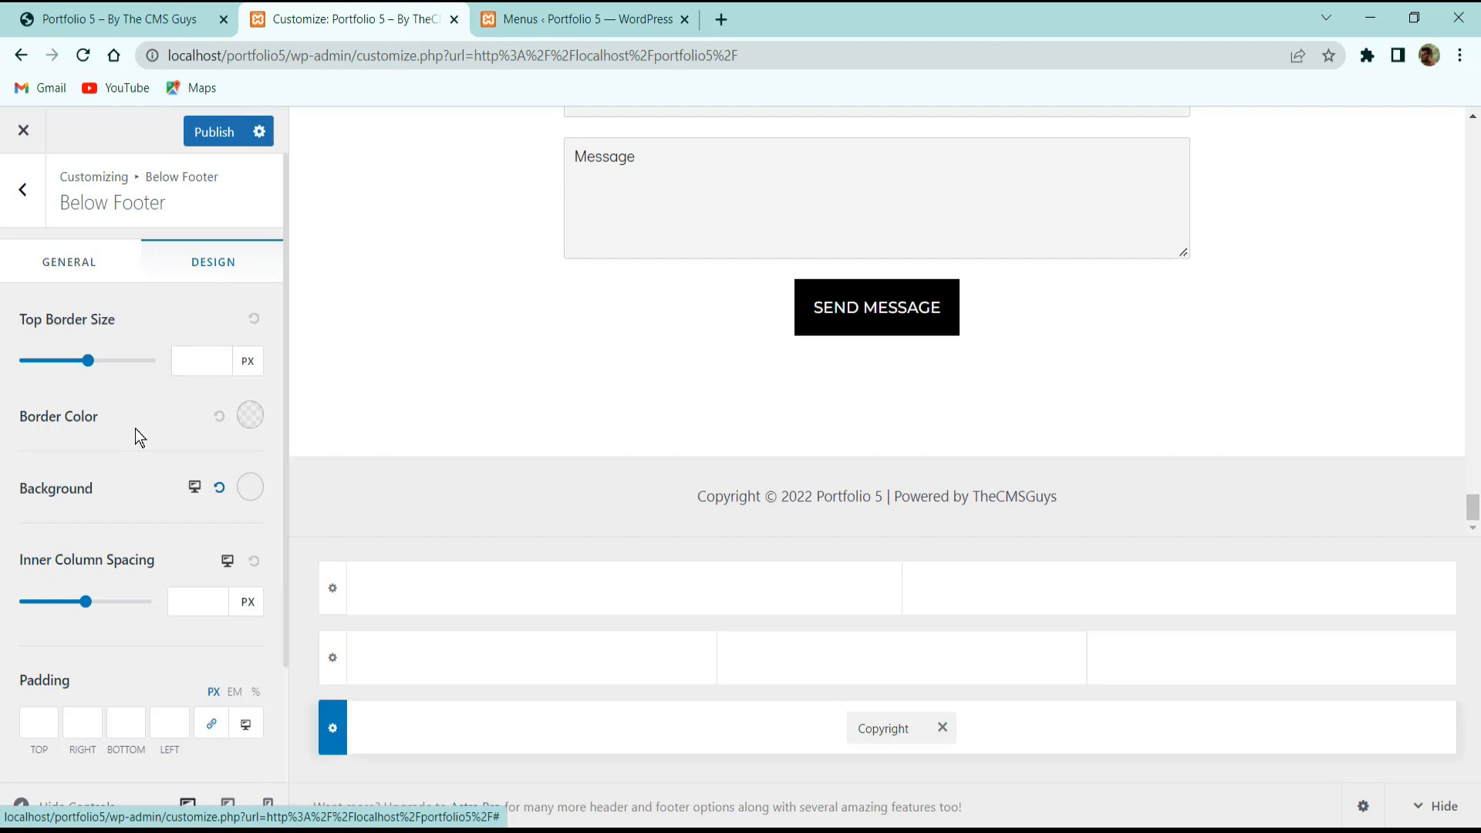
pyautogui.click(250, 491)
pyautogui.moveTo(157, 595); pyautogui.dragTo(23, 778)
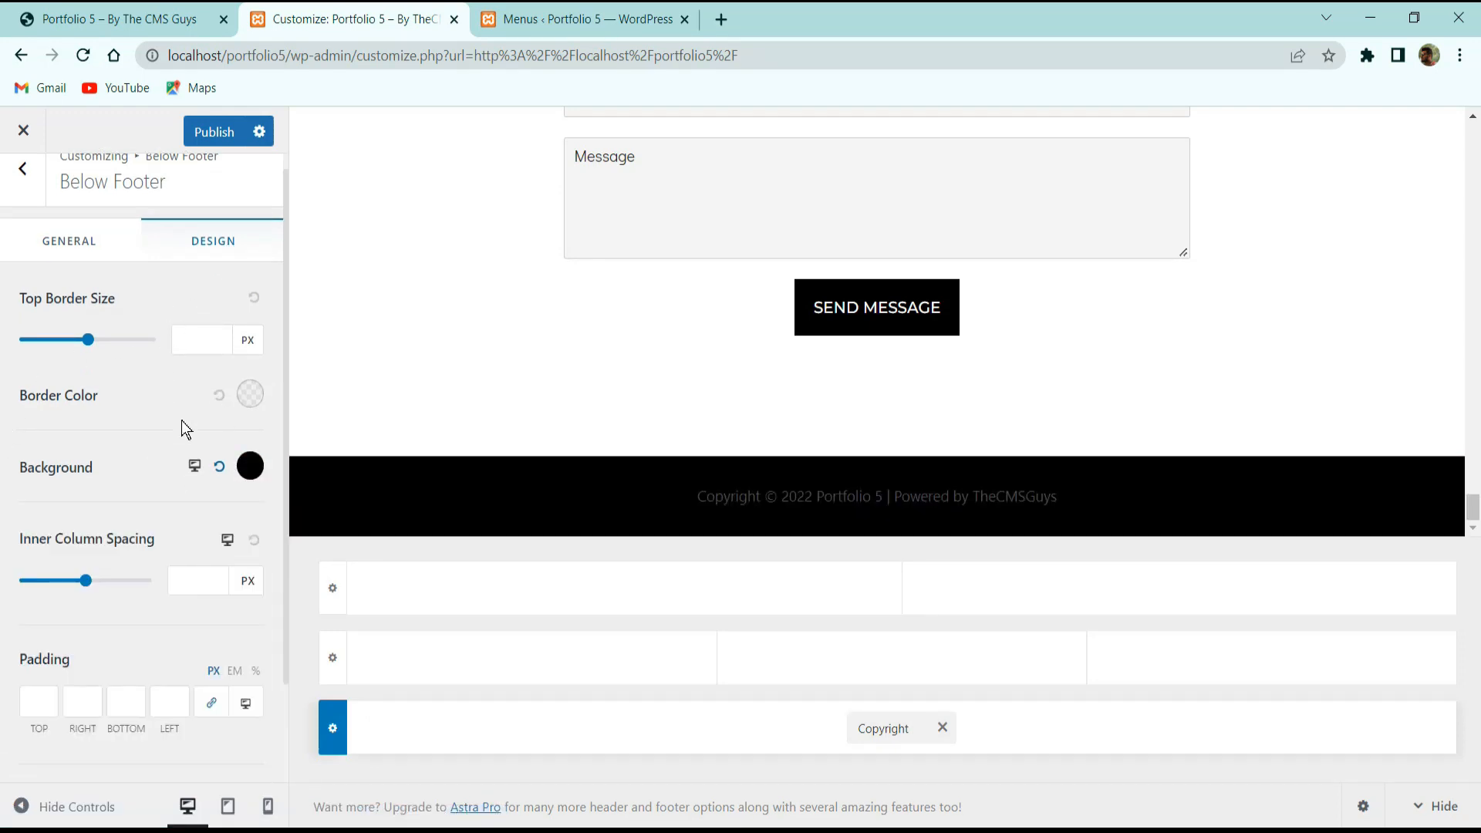
pyautogui.scroll(-3, 210, 476)
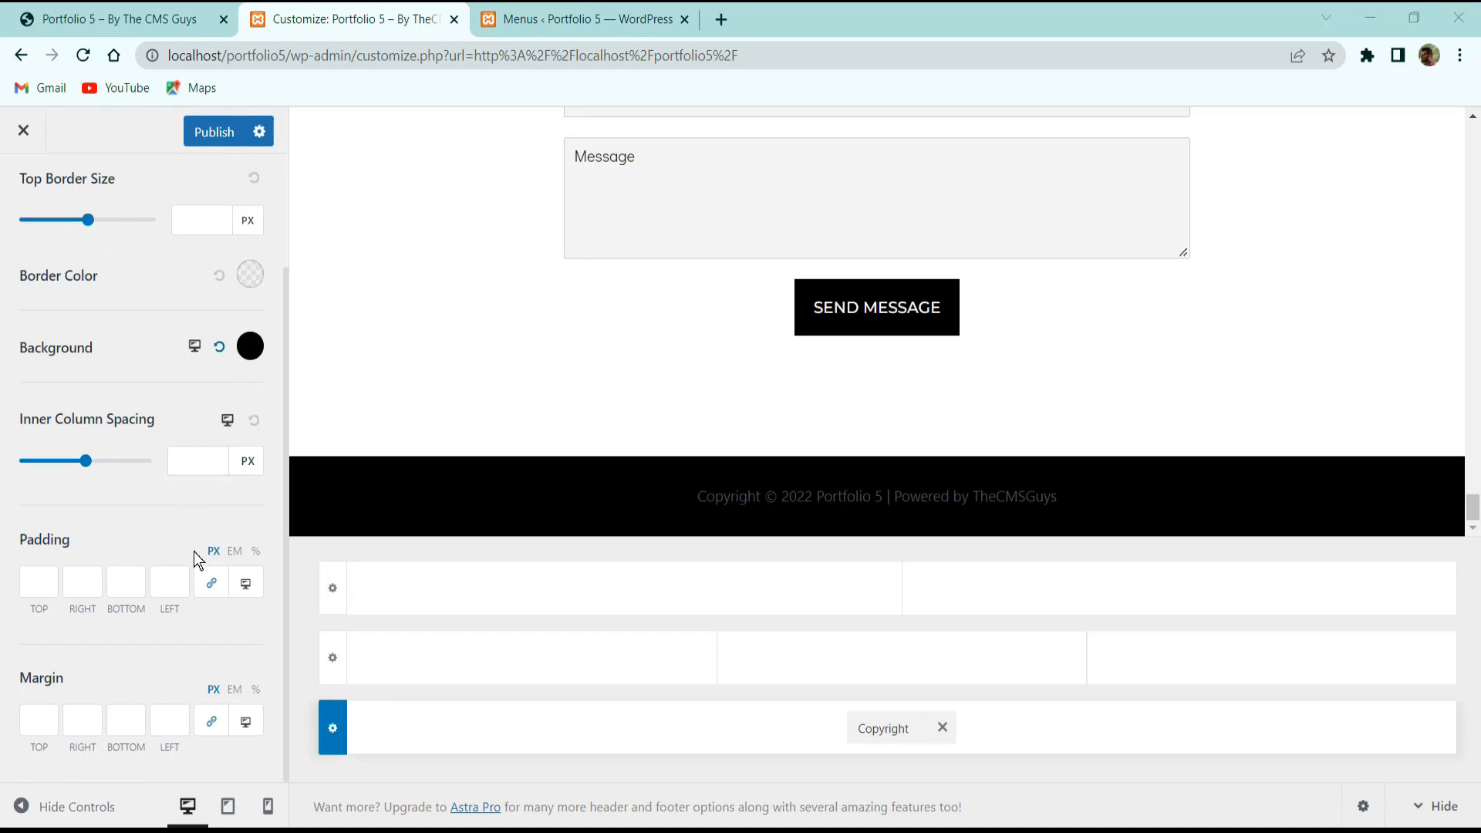
pyautogui.scroll(3, 205, 609)
pyautogui.scroll(-3, 205, 598)
# Make the copyright text white at 16 px font size, then publish the changes.
pyautogui.click(891, 760)
pyautogui.click(902, 726)
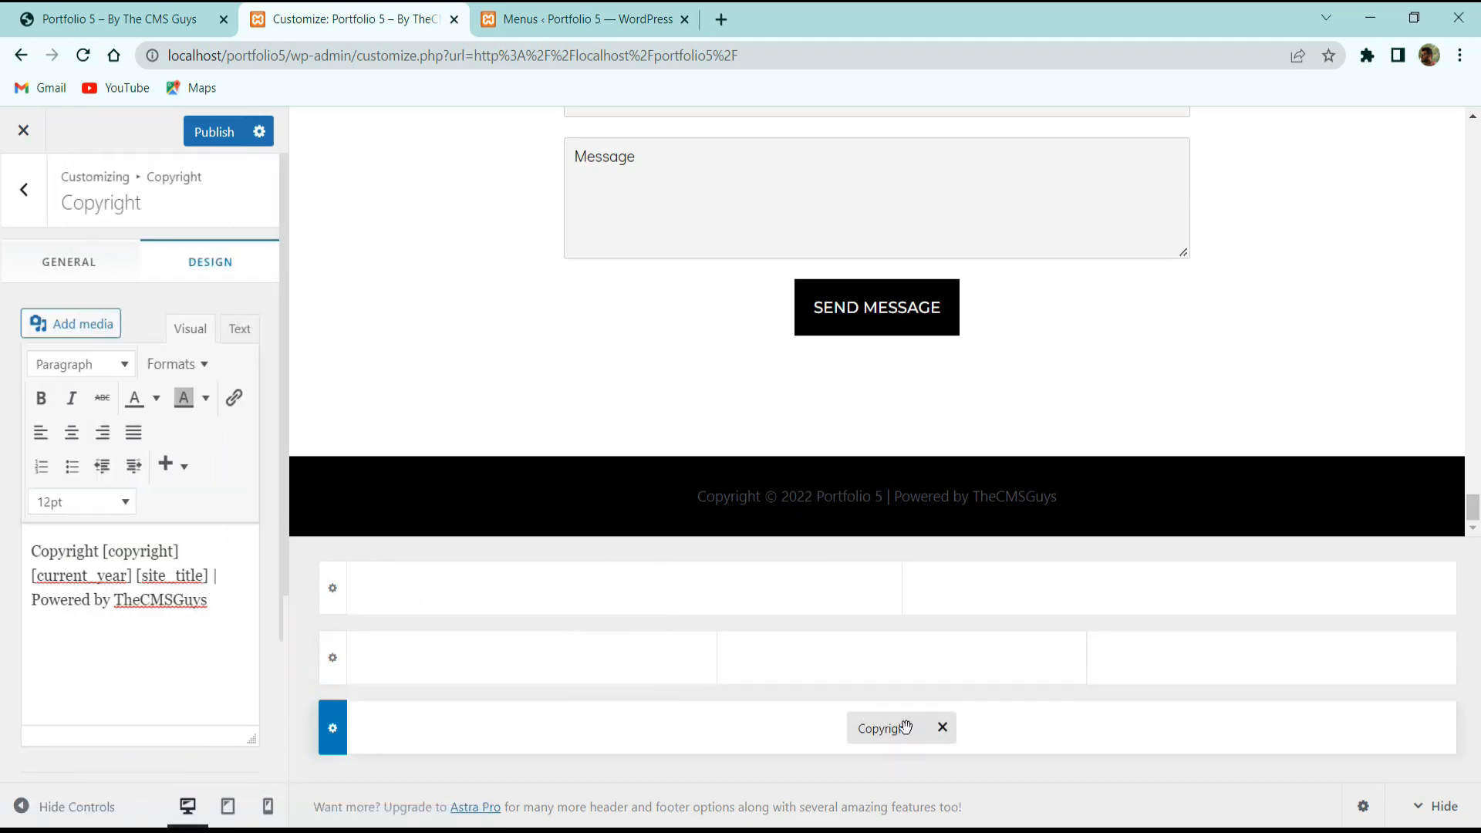
pyautogui.click(213, 261)
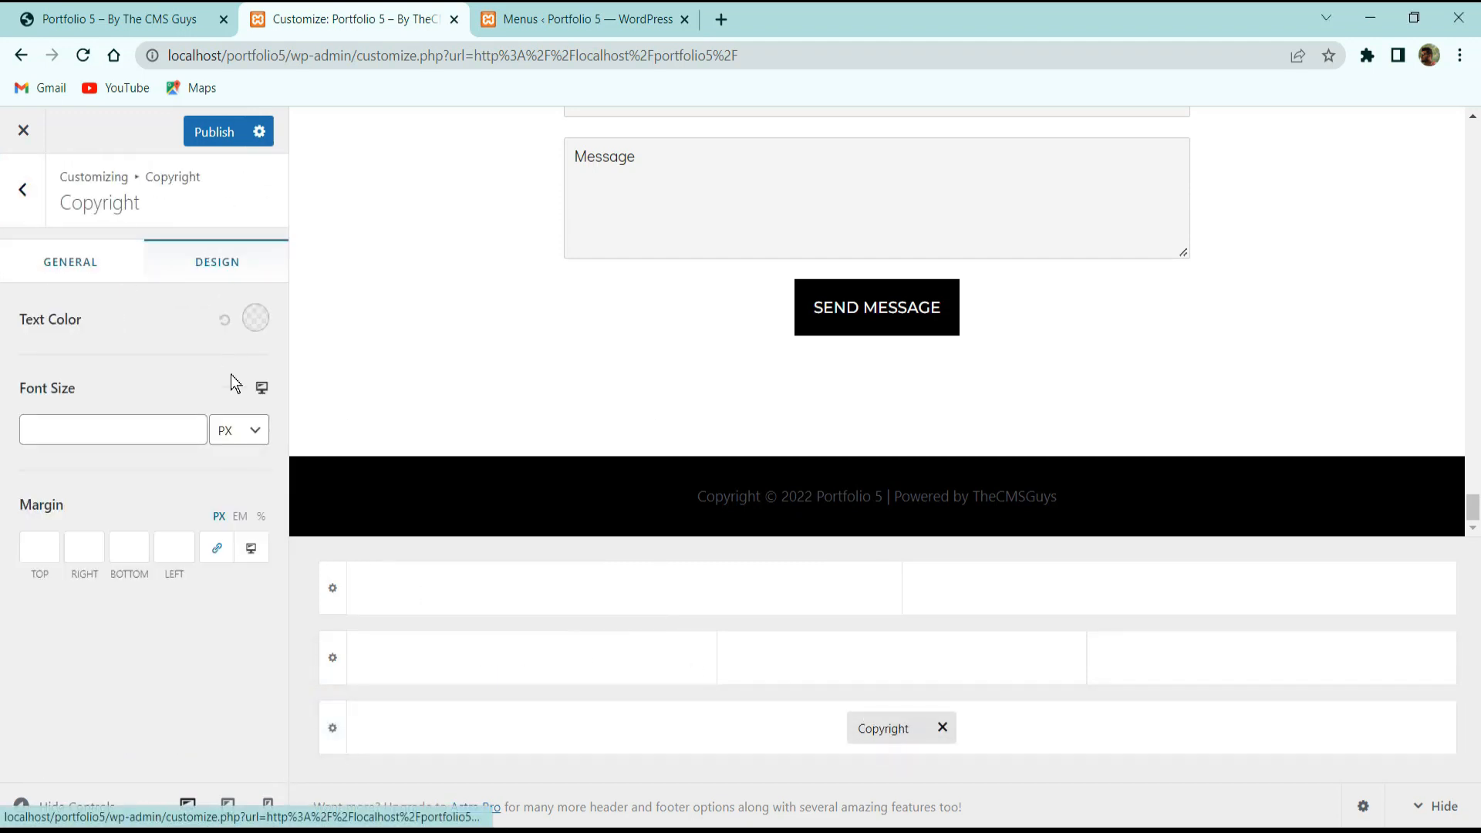
pyautogui.click(249, 317)
pyautogui.click(213, 722)
pyautogui.click(250, 318)
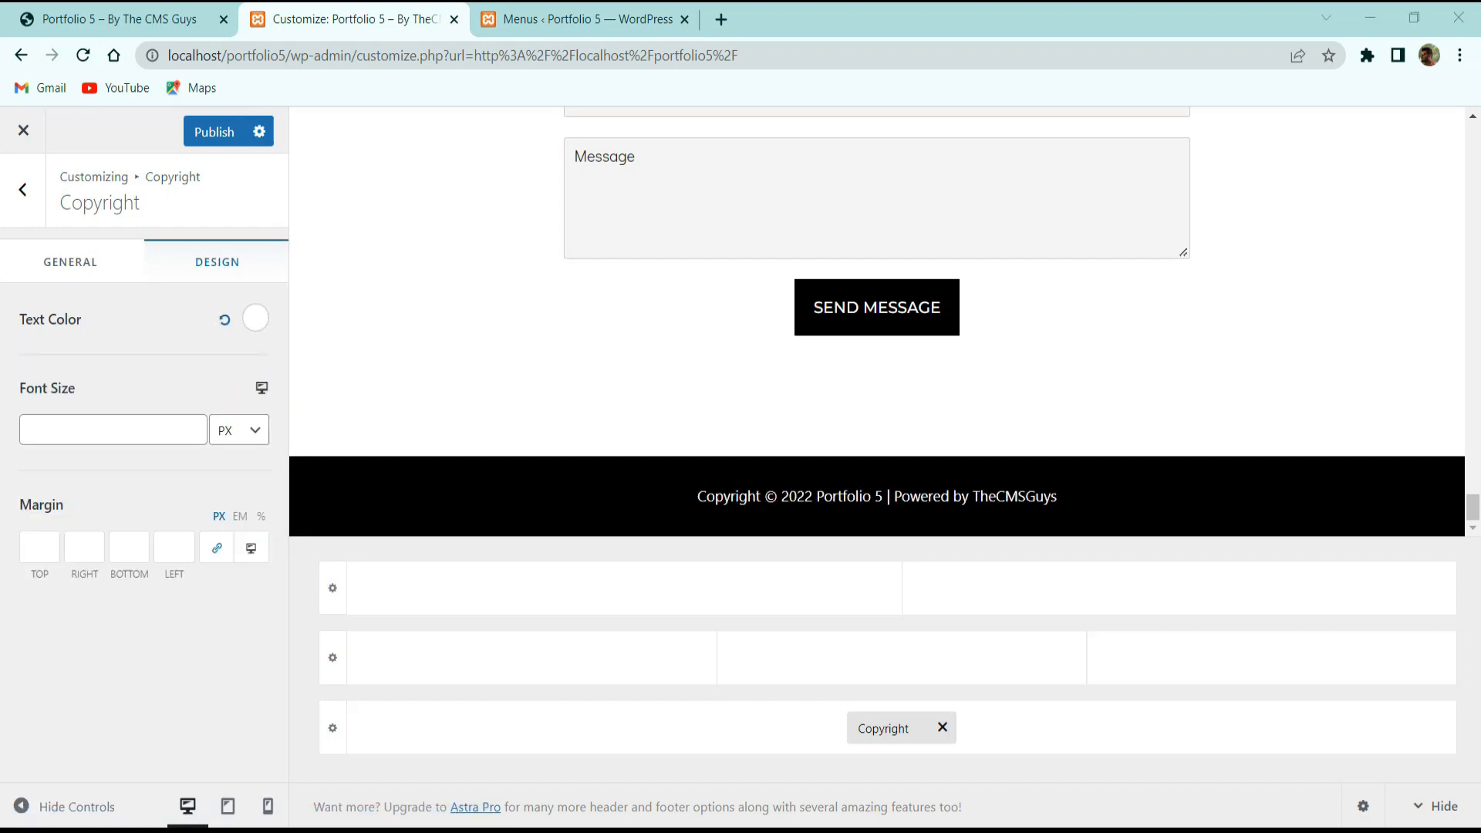
pyautogui.click(105, 429)
pyautogui.write('16')
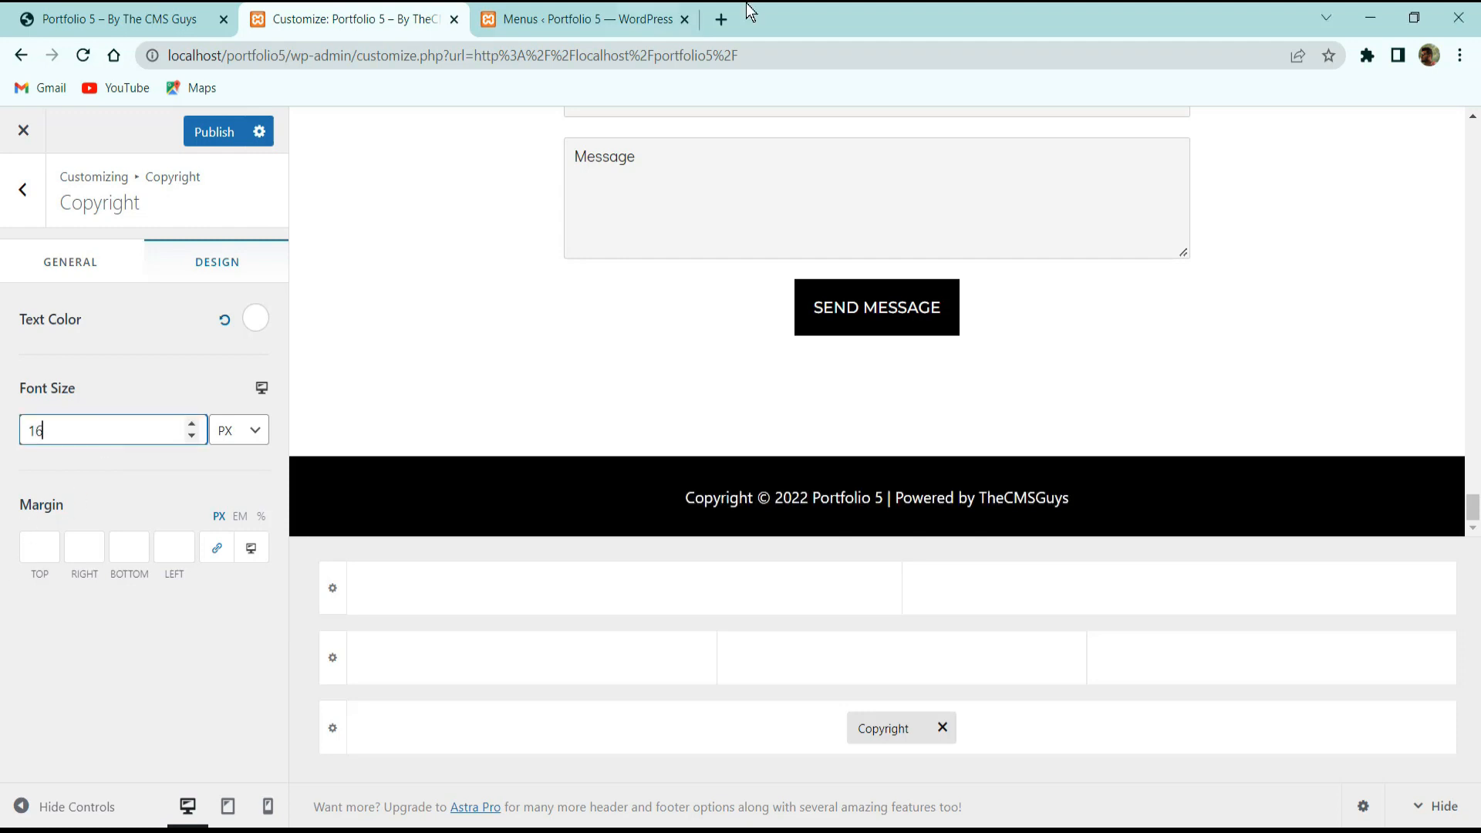
pyautogui.click(202, 133)
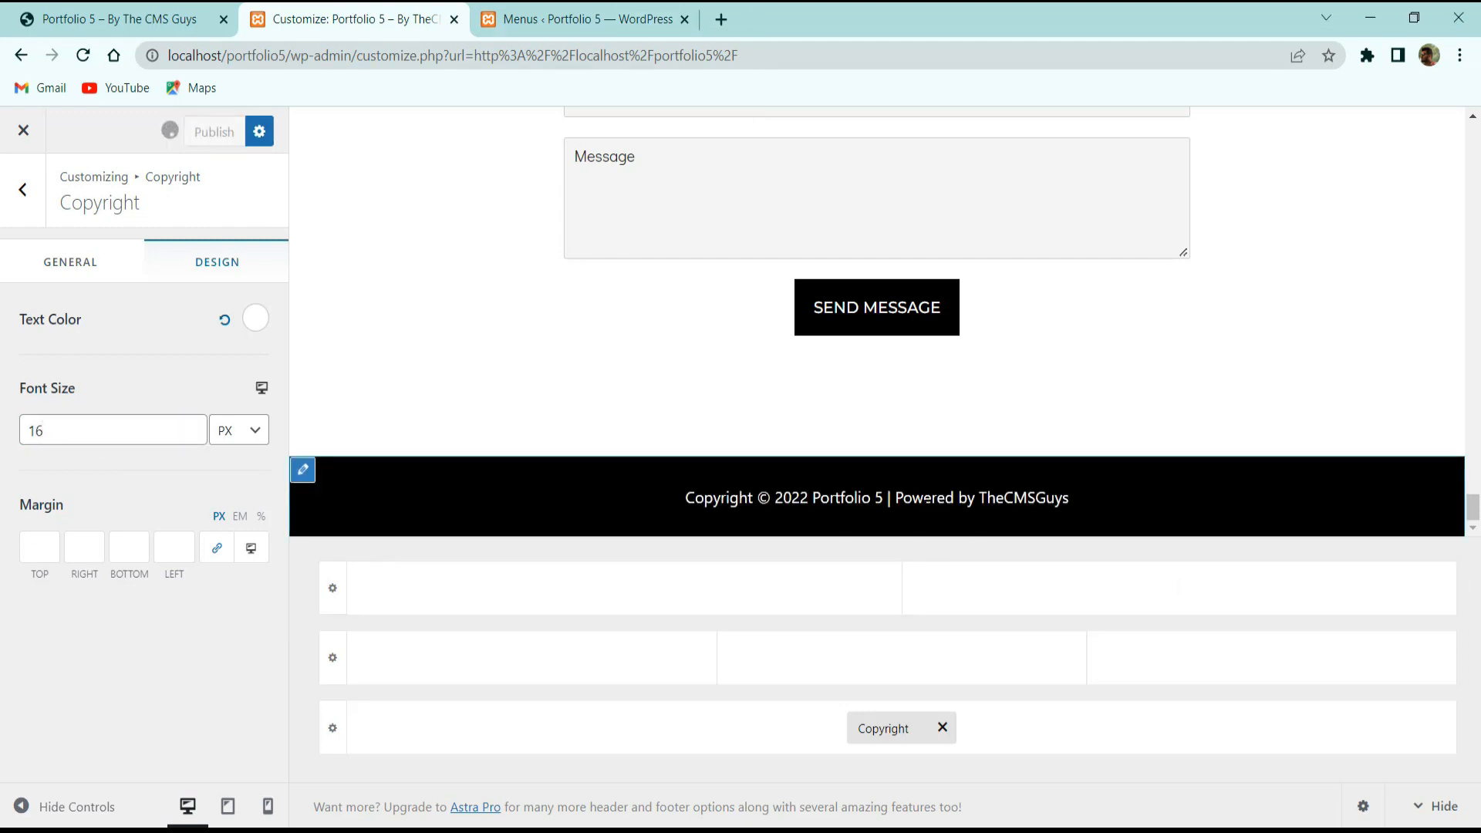
# Exit the Customizer and look over the local Portfolio 5 homepage.
pyautogui.click(23, 130)
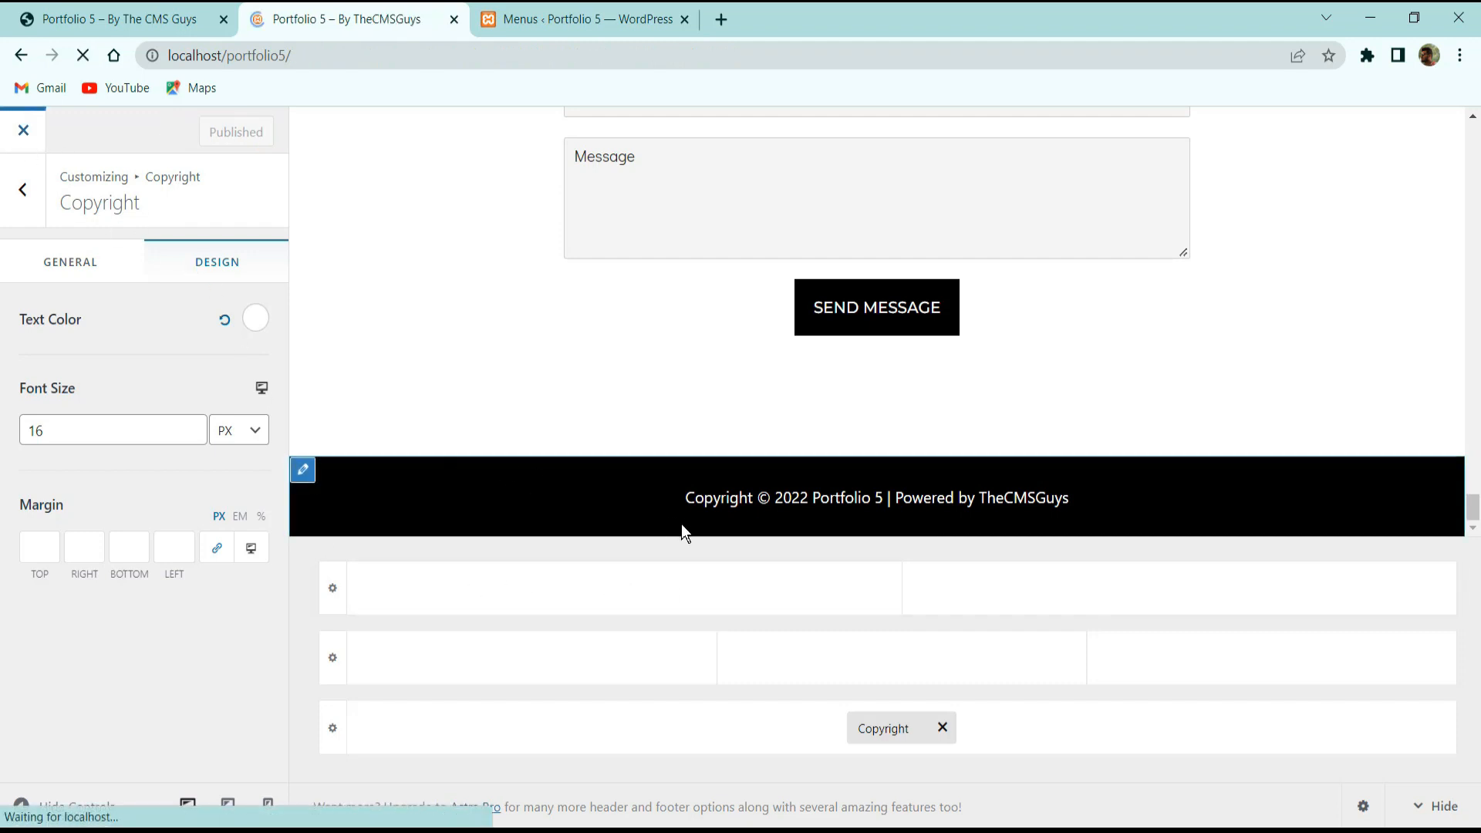
pyautogui.scroll(-15, 711, 435)
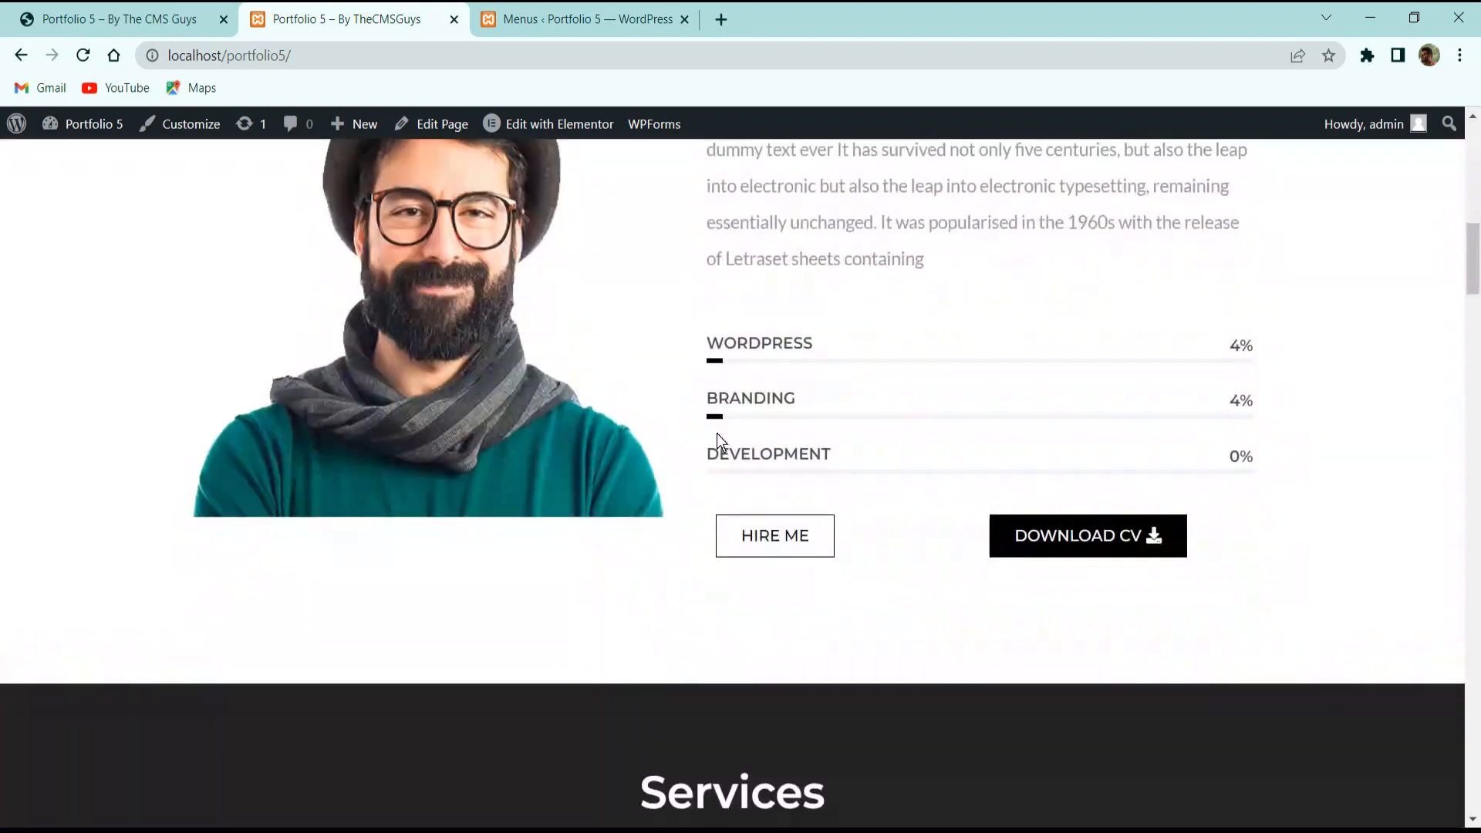
pyautogui.scroll(15, 684, 540)
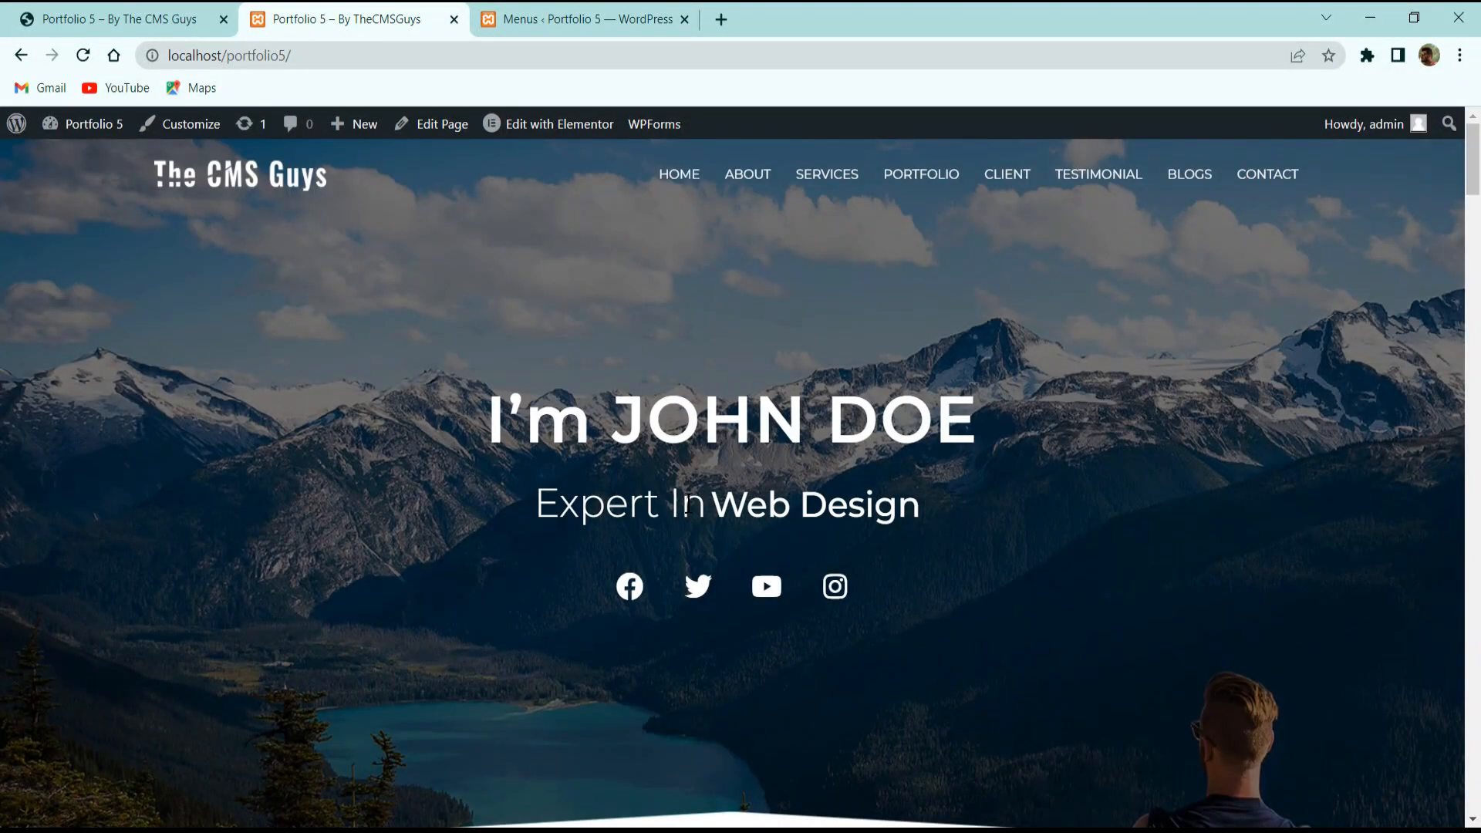